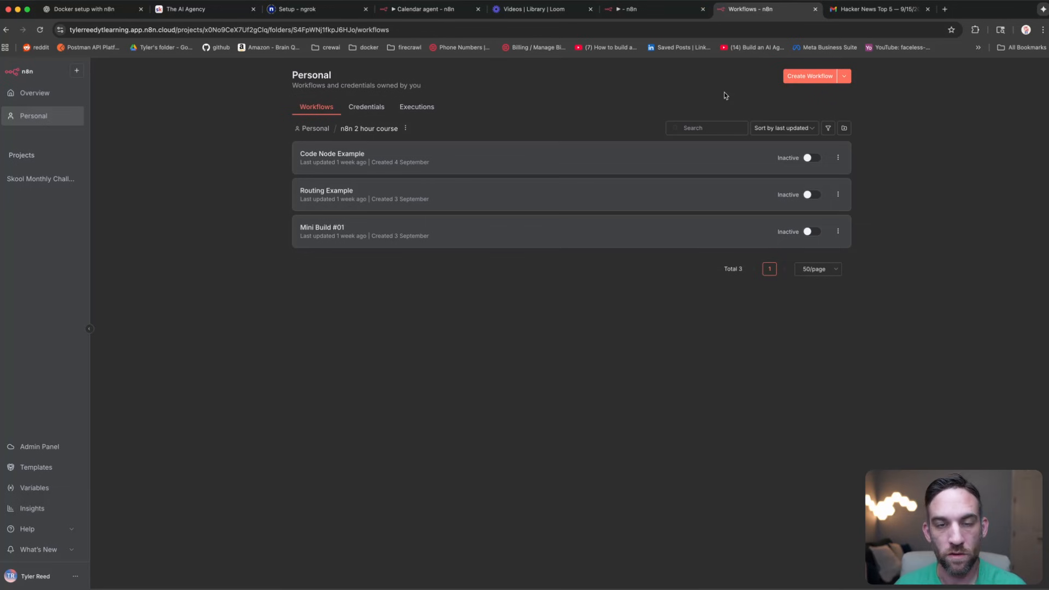
# Step: Create a new blank workflow whose first node is the 'Trigger manually' manual trigger
pyautogui.click(812, 76)
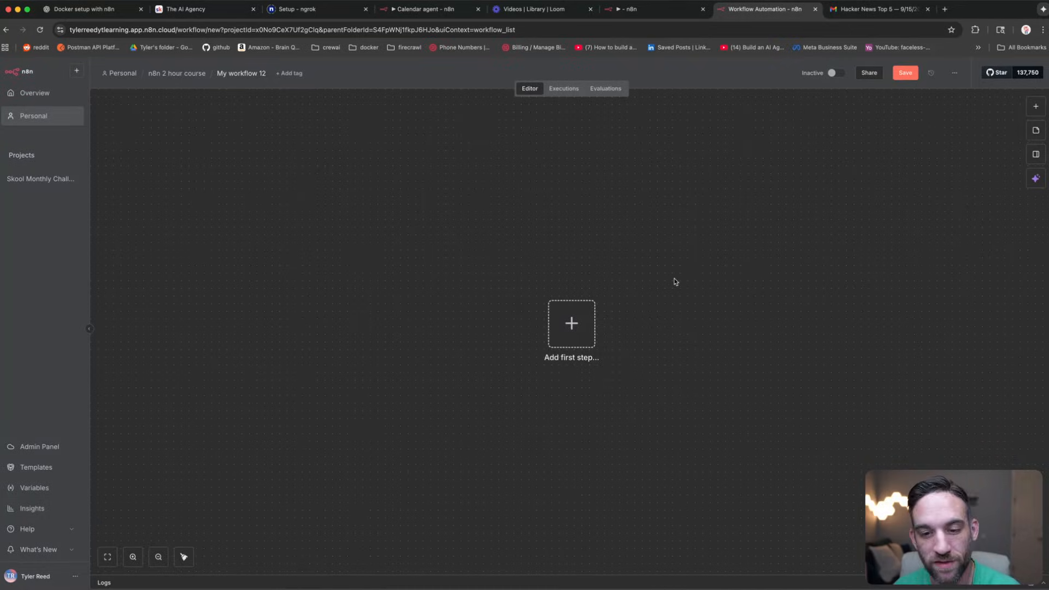
pyautogui.scroll(1, 674, 277)
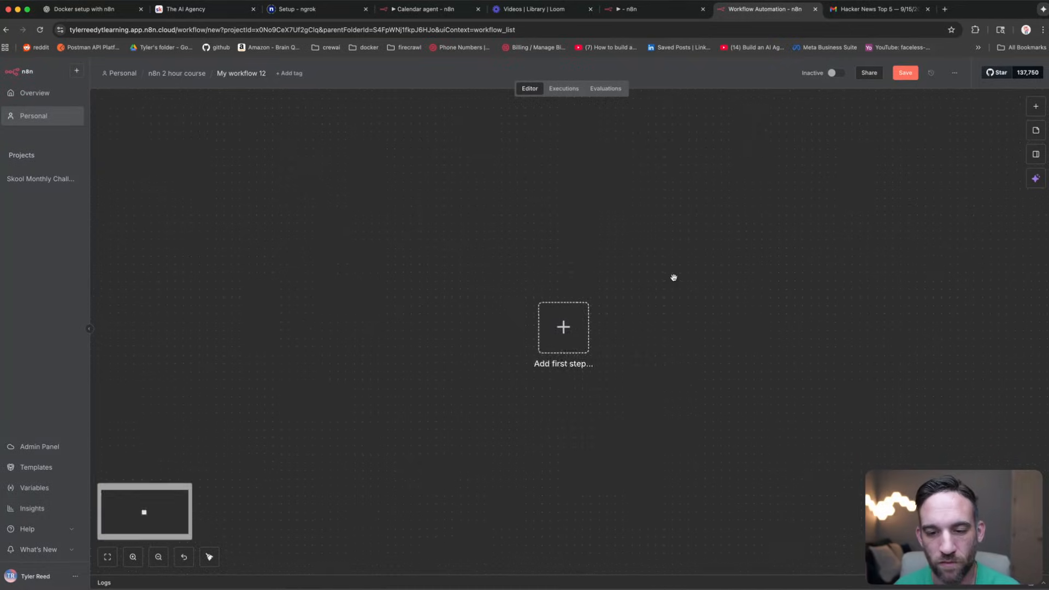
pyautogui.click(543, 337)
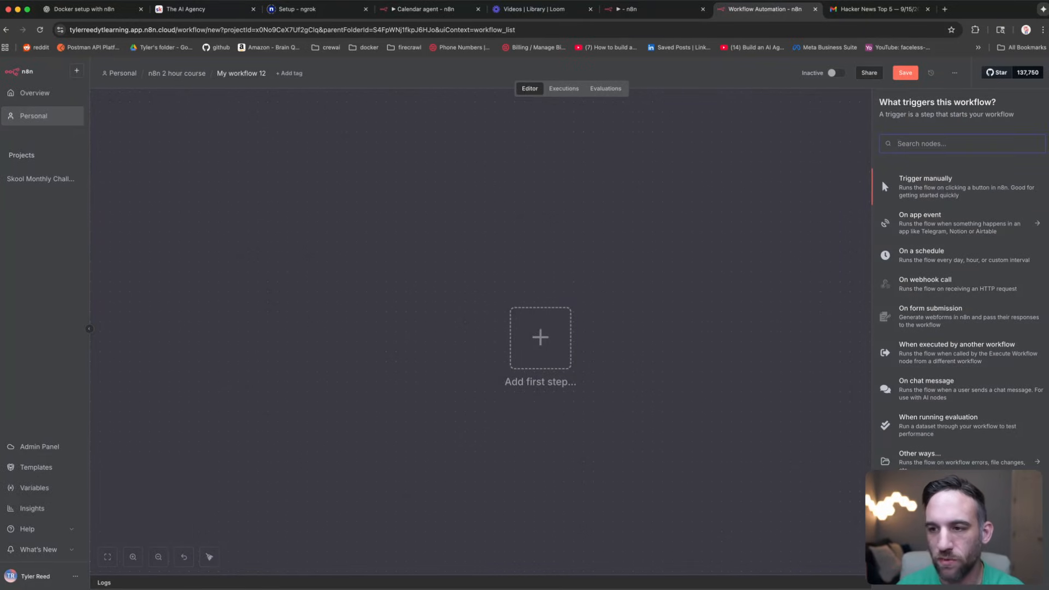
pyautogui.write('manual')
pyautogui.click(912, 183)
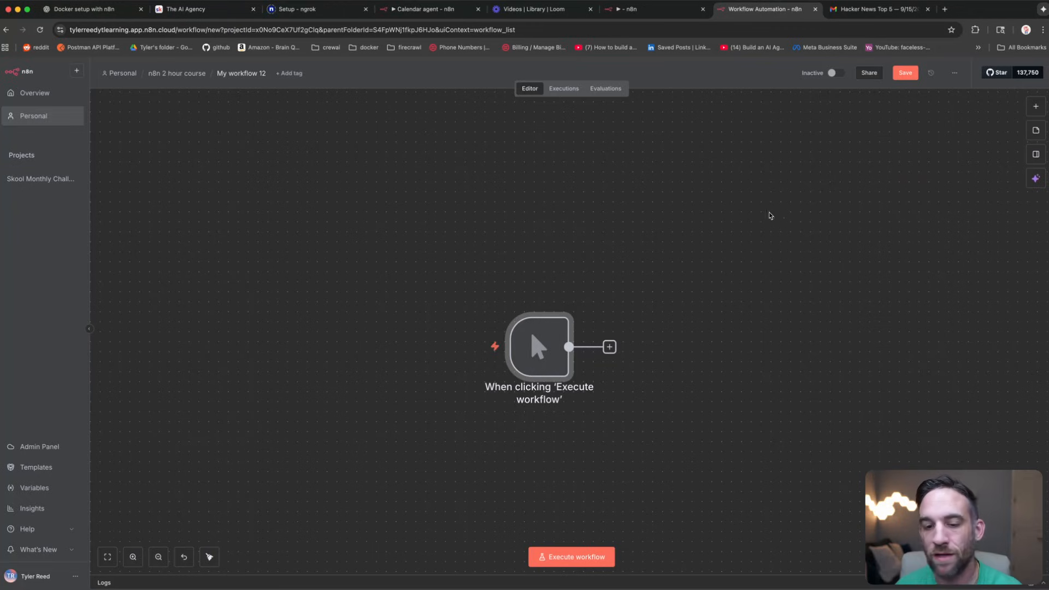
pyautogui.click(679, 276)
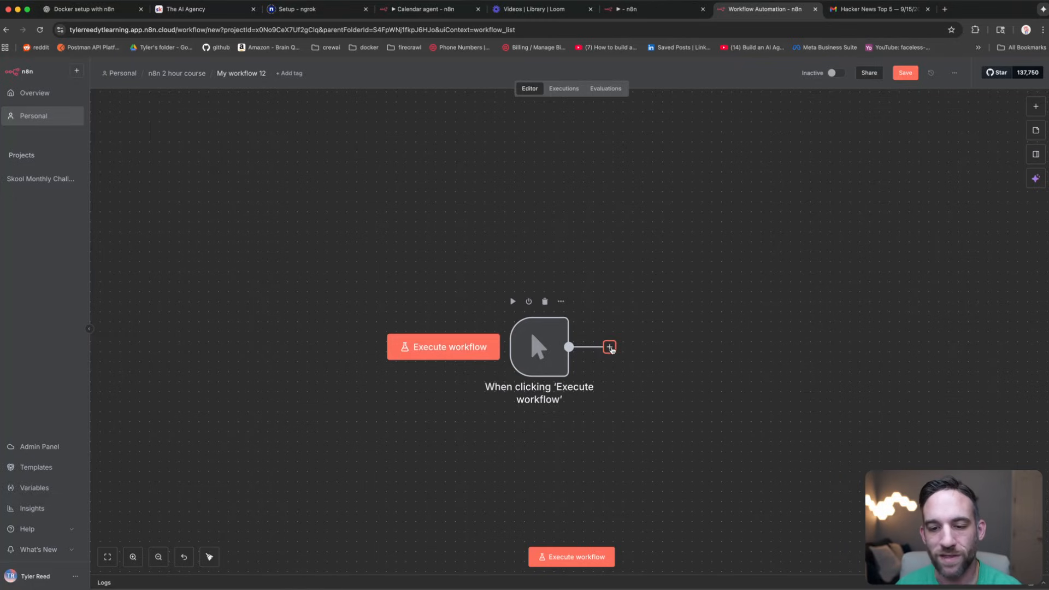
pyautogui.click(611, 349)
pyautogui.write('http')
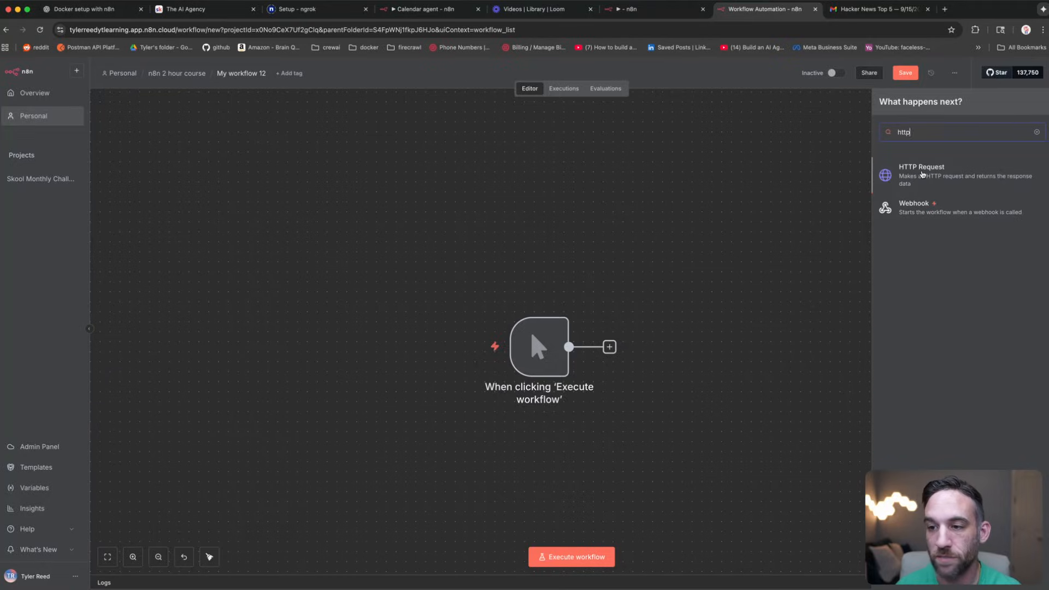
pyautogui.click(922, 174)
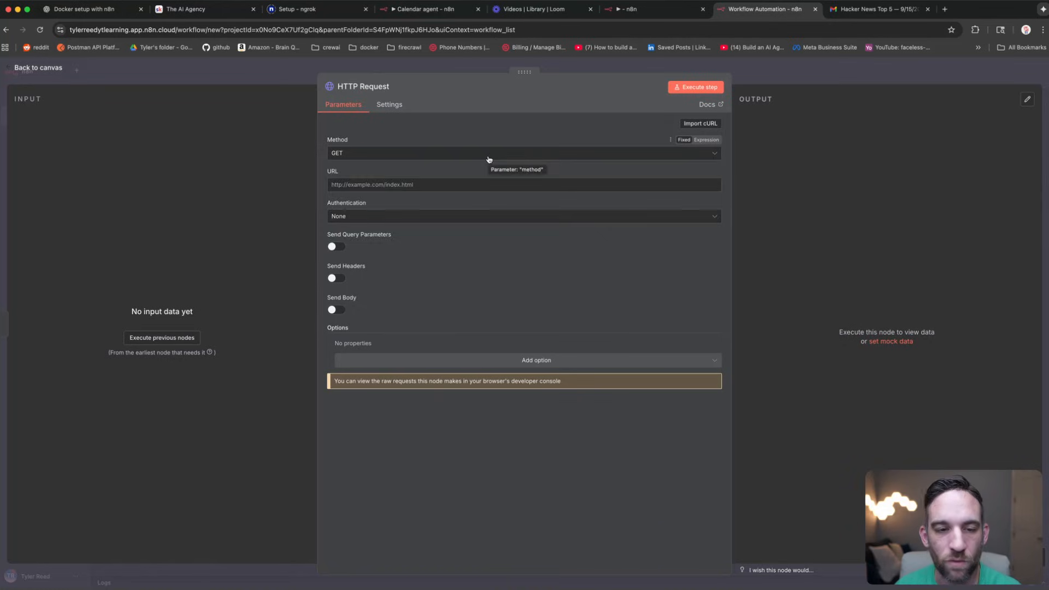
pyautogui.click(489, 159)
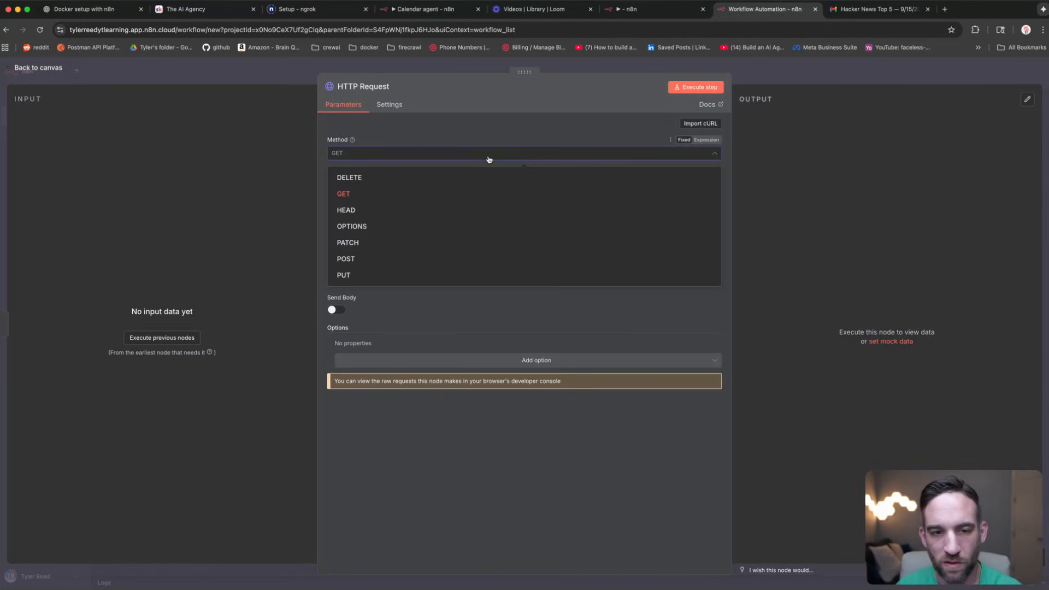
pyautogui.click(484, 129)
pyautogui.click(407, 184)
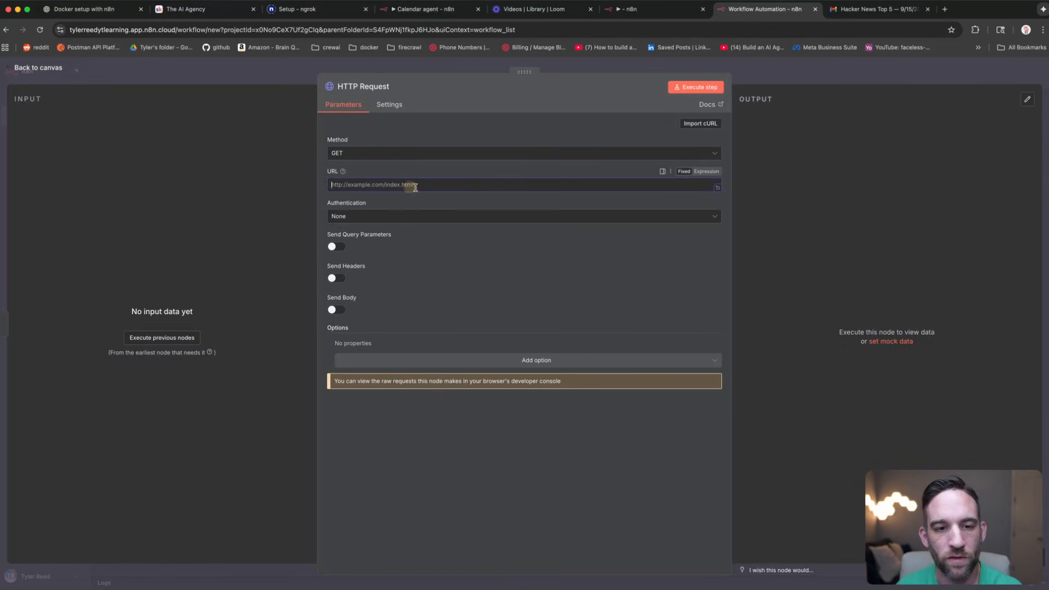
pyautogui.write('https://hn.algolia.com/api/v1/search?tags=front_page')
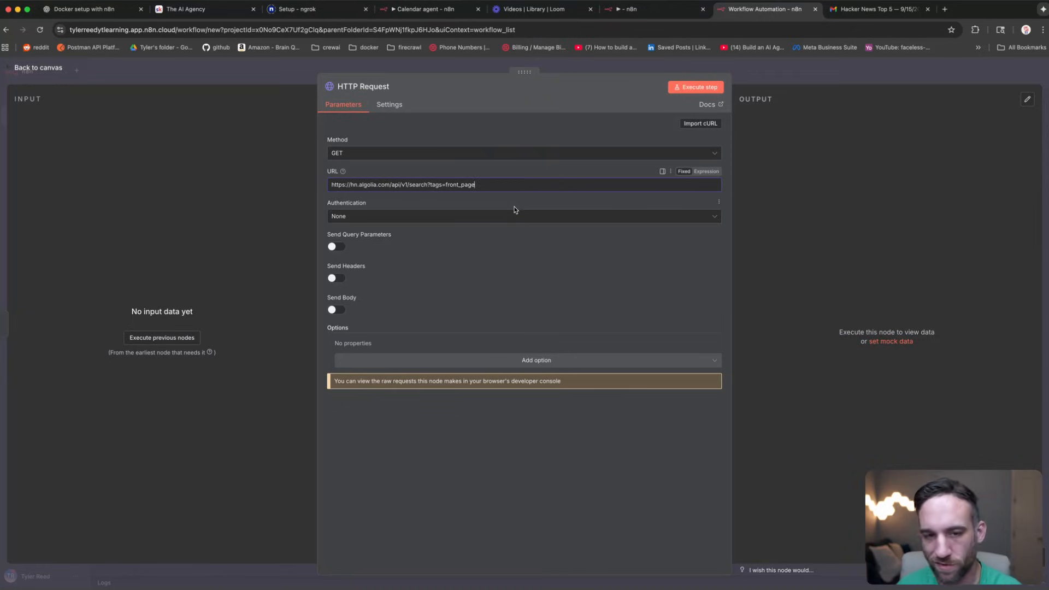
pyautogui.click(462, 171)
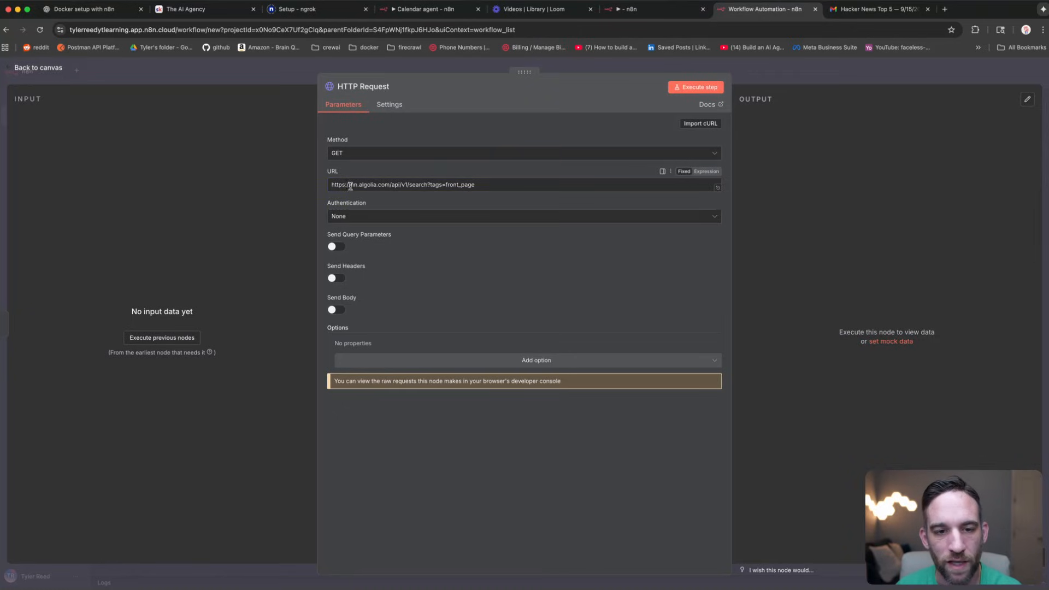
pyautogui.moveTo(353, 186); pyautogui.dragTo(368, 185)
pyautogui.click(500, 186)
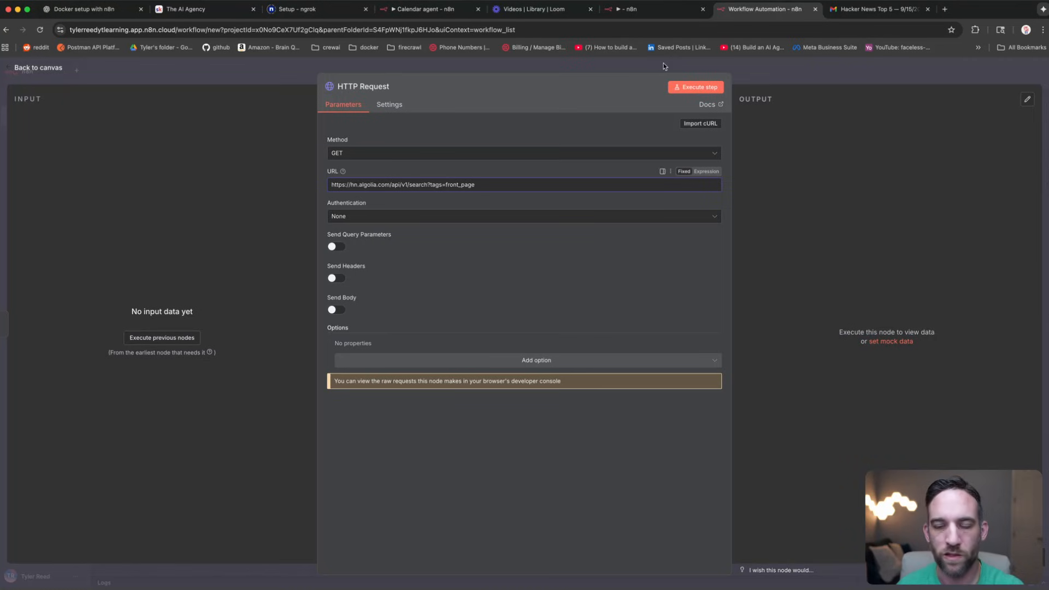
# Step: Execute the HTTP Request step and check the count of the returned hits array
pyautogui.click(698, 89)
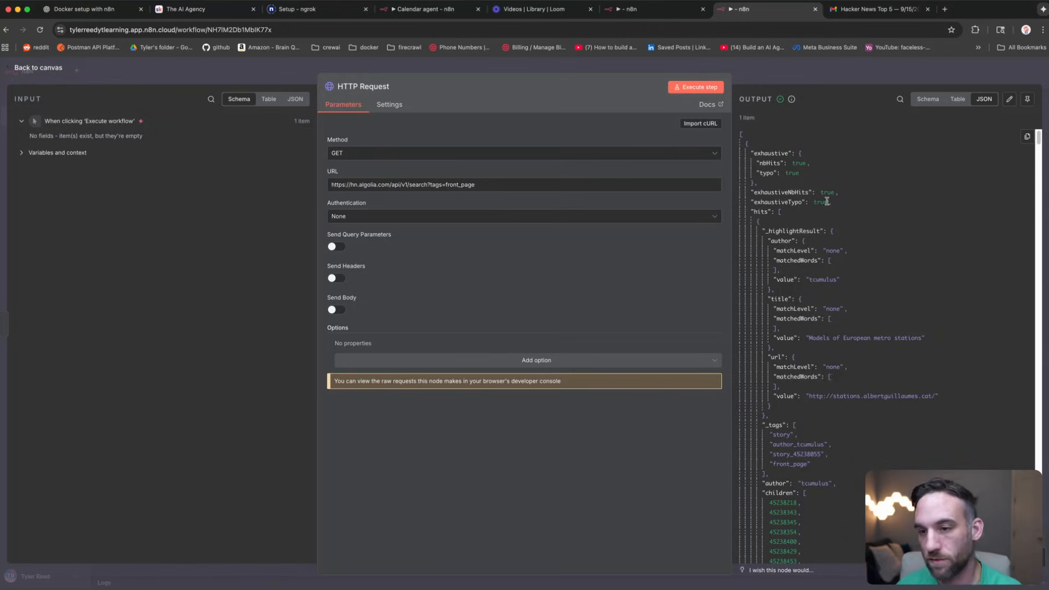
pyautogui.scroll(-10, 830, 169)
pyautogui.scroll(10, 830, 169)
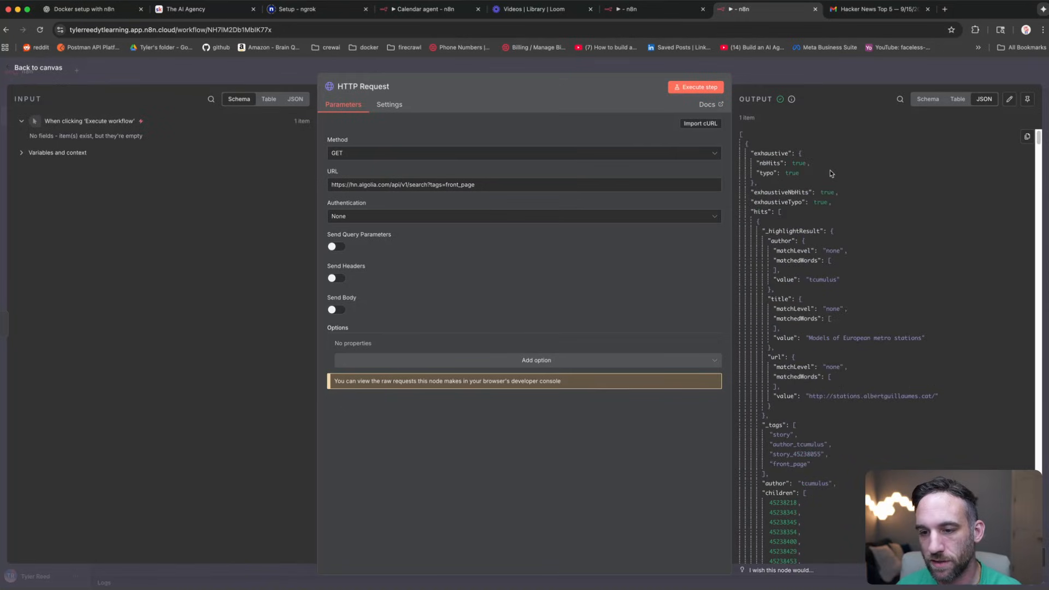
pyautogui.click(780, 212)
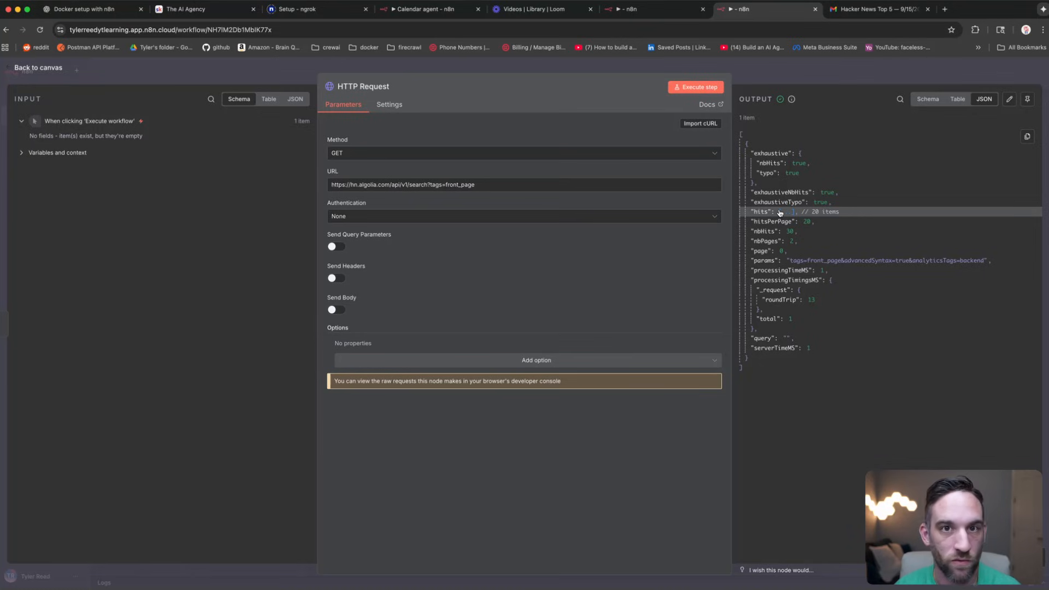
pyautogui.click(780, 213)
pyautogui.scroll(-3, 842, 218)
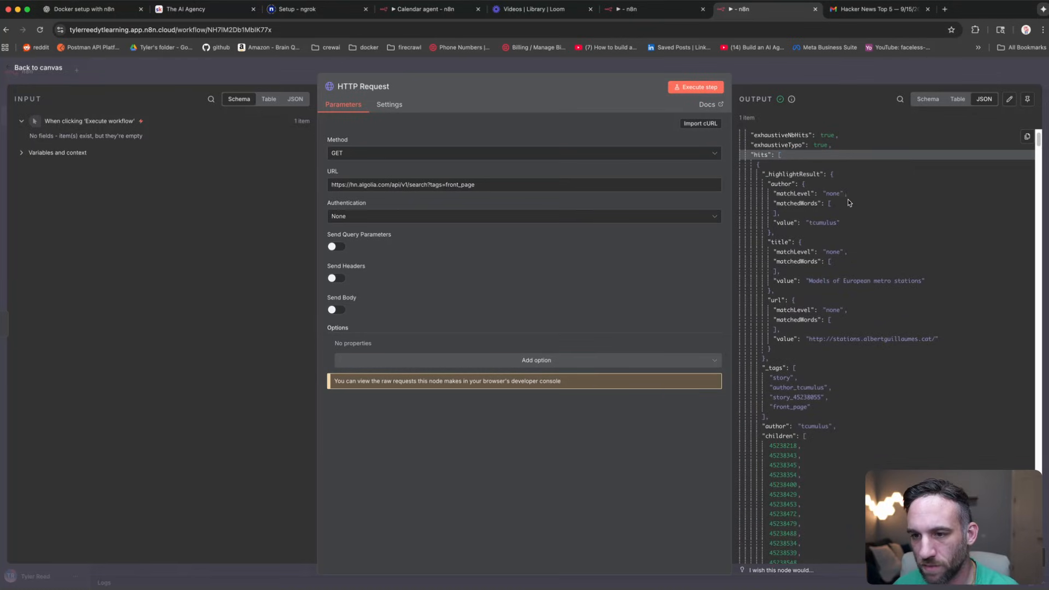
# Step: Inspect the first stories' author, title and url values in the JSON output
pyautogui.moveTo(841, 221); pyautogui.dragTo(778, 220)
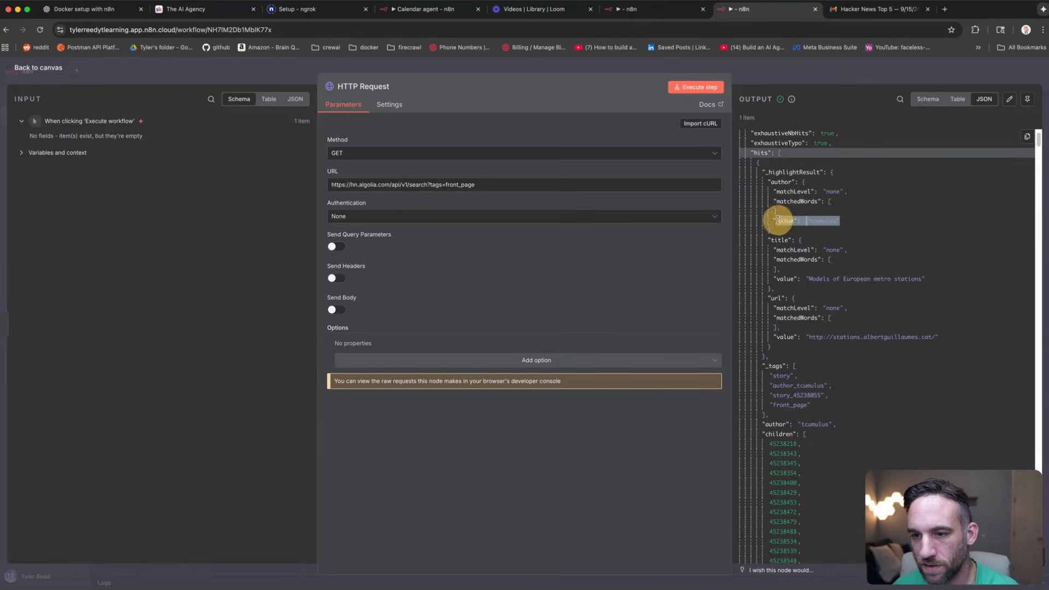
pyautogui.click(785, 183)
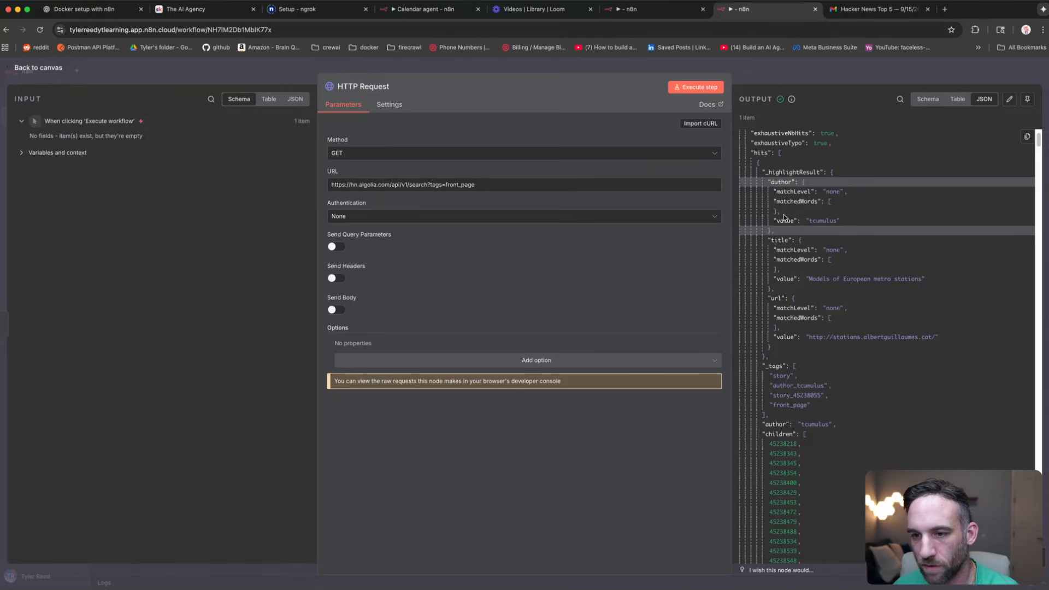
pyautogui.moveTo(777, 219); pyautogui.dragTo(846, 222)
pyautogui.click(849, 225)
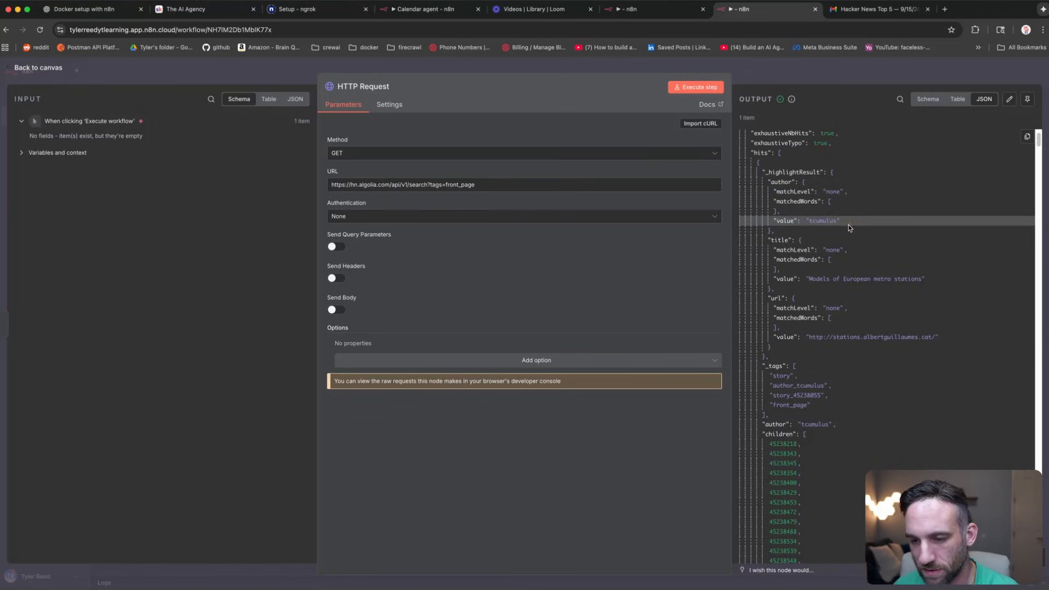
pyautogui.scroll(-15, 850, 227)
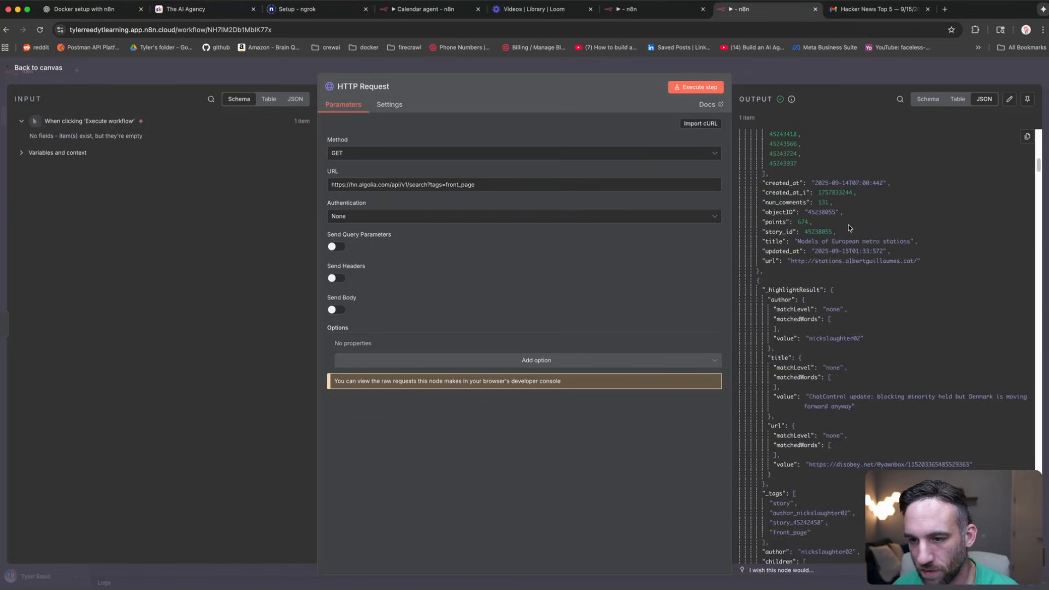
pyautogui.moveTo(923, 260); pyautogui.dragTo(787, 261)
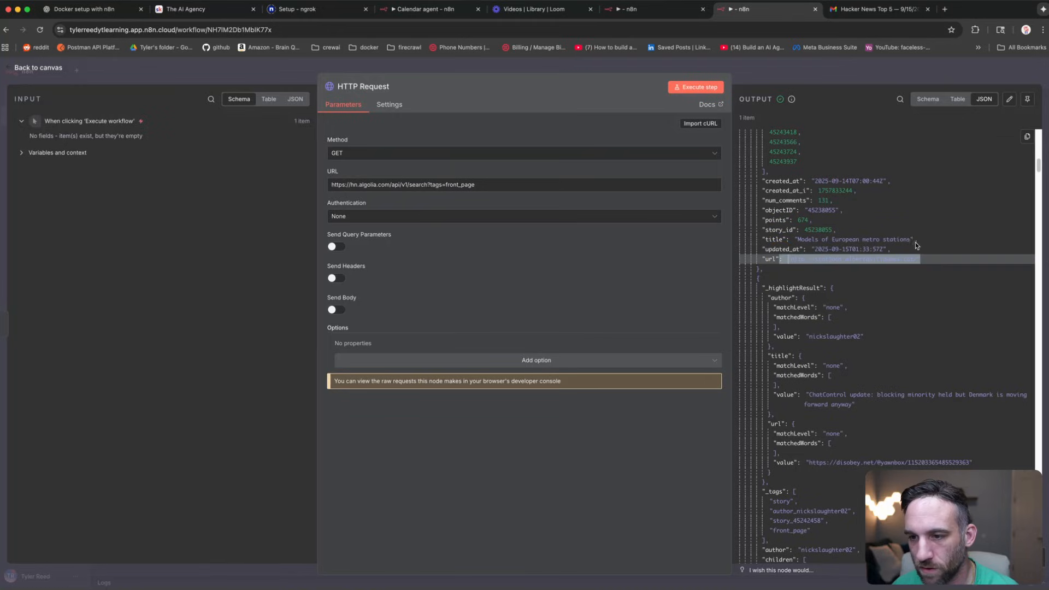
pyautogui.moveTo(919, 241); pyautogui.dragTo(796, 239)
pyautogui.click(949, 240)
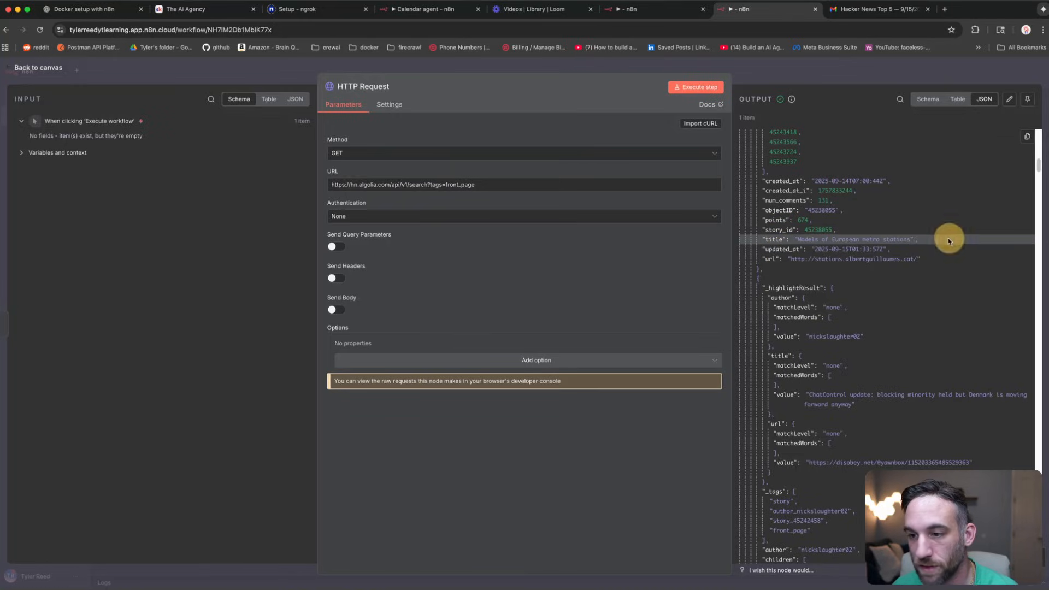
pyautogui.scroll(-5, 913, 236)
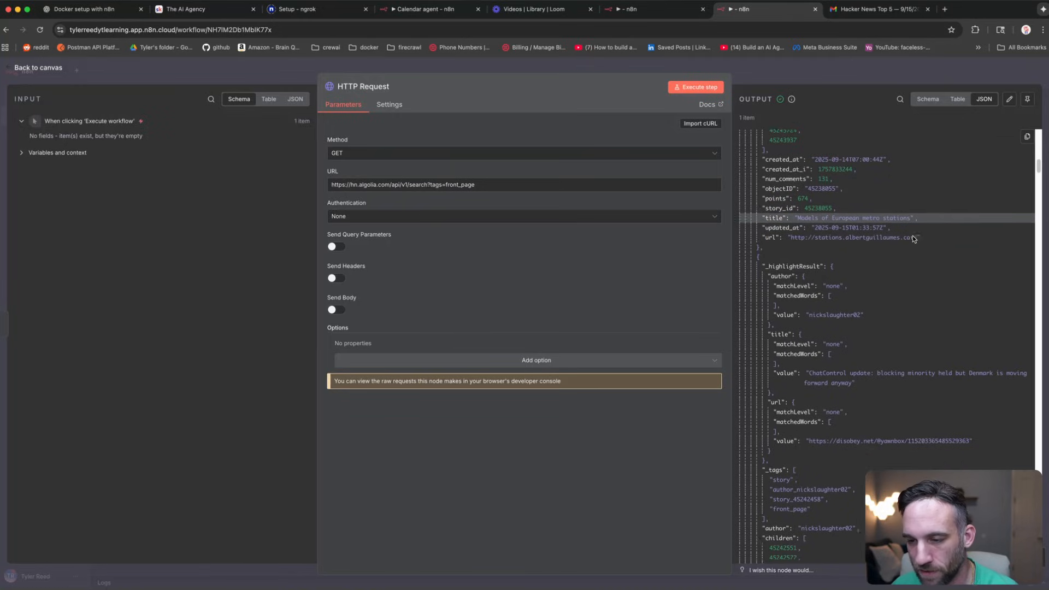
pyautogui.scroll(-10, 913, 239)
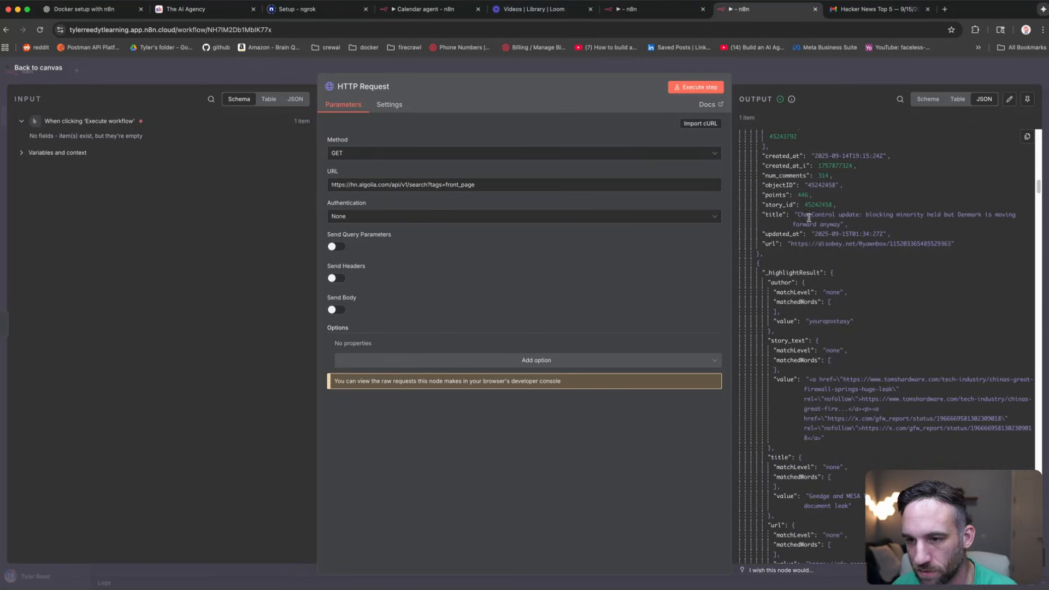
pyautogui.scroll(15, 848, 280)
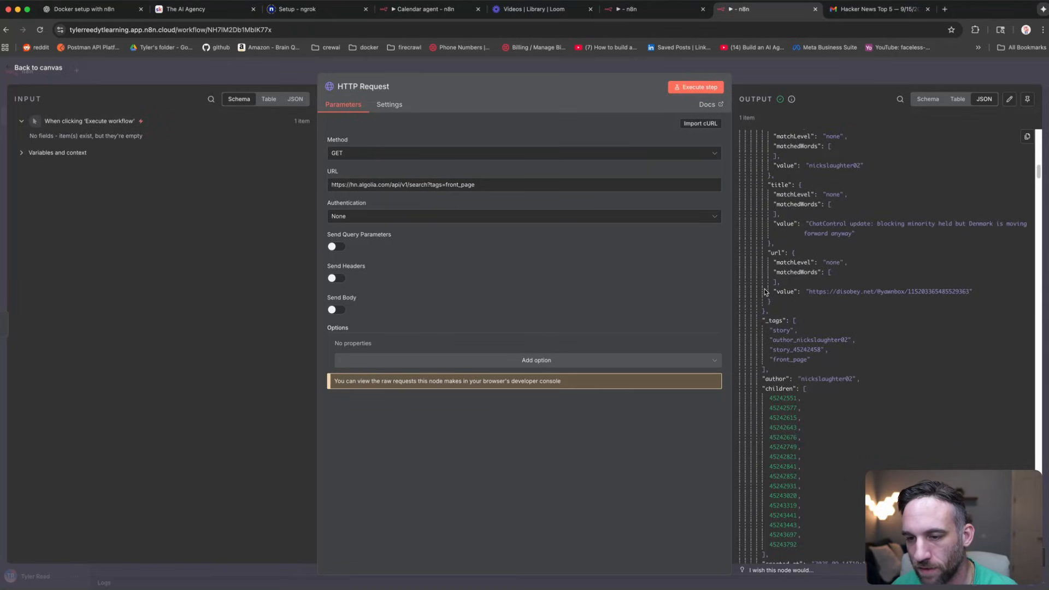
pyautogui.moveTo(807, 291); pyautogui.dragTo(919, 289)
pyautogui.scroll(3, 885, 270)
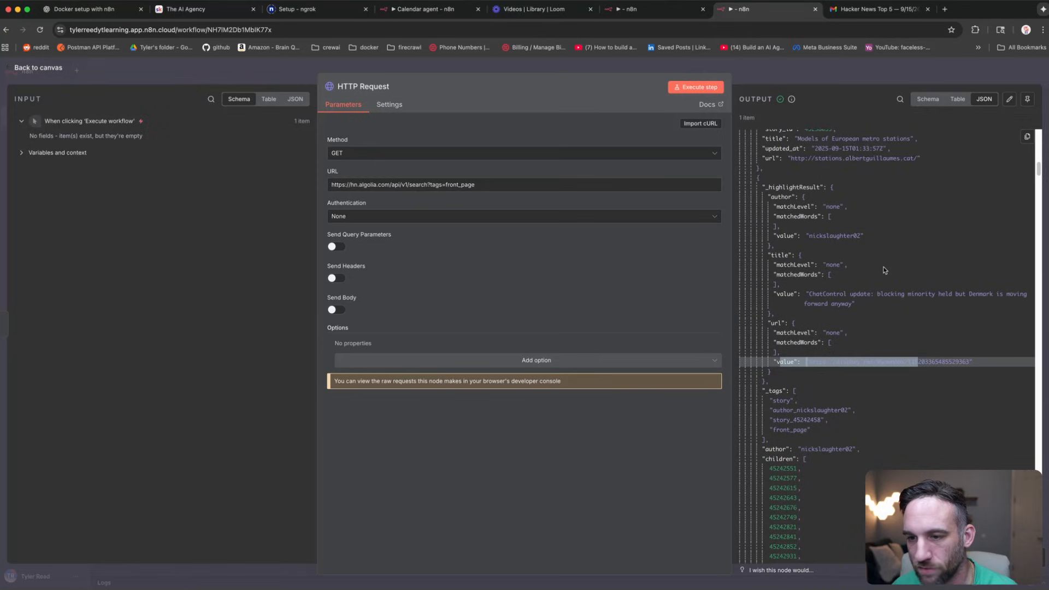
pyautogui.scroll(20, 886, 270)
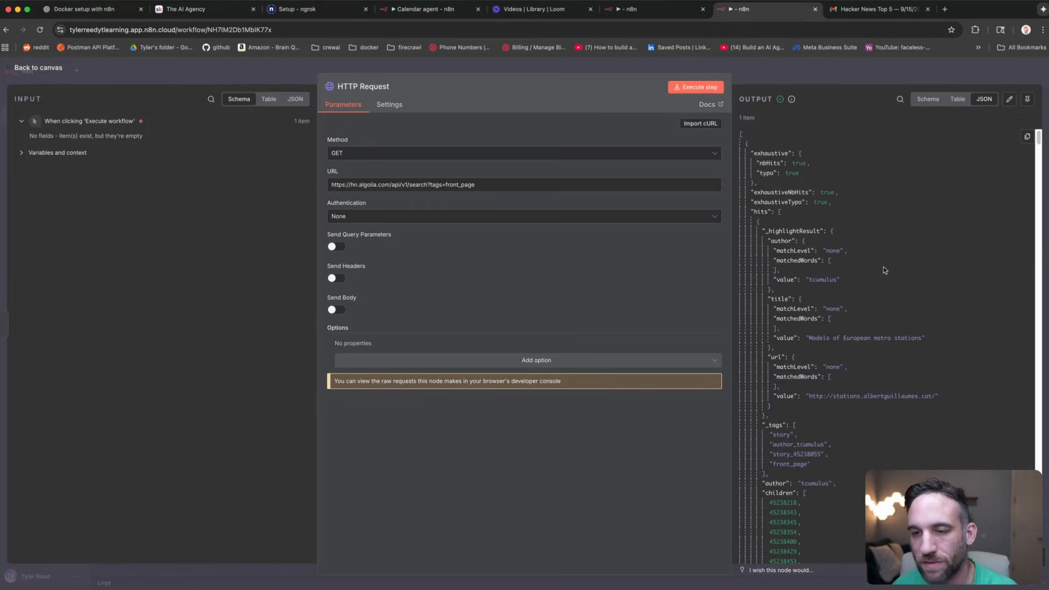
pyautogui.click(585, 72)
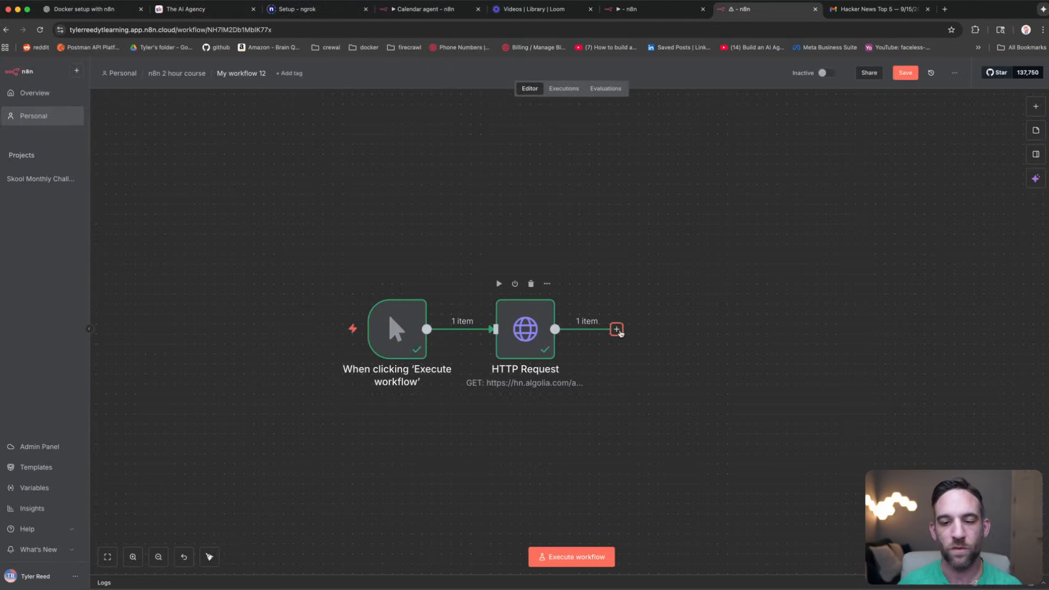
# Step: Add a Flow > If step after HTTP Request and expand the incoming hits array
pyautogui.click(617, 329)
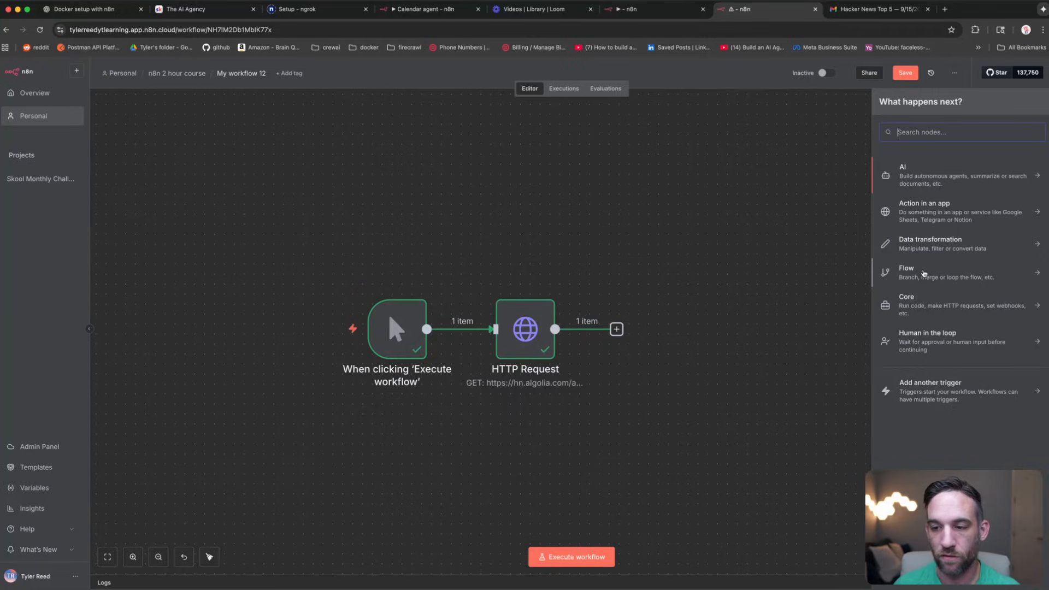
pyautogui.click(922, 274)
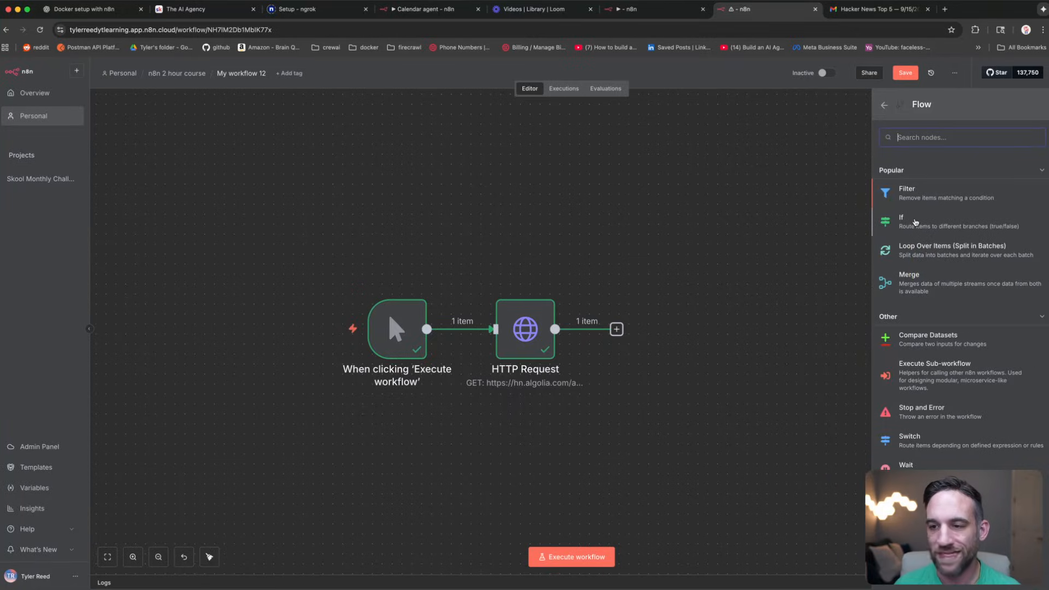
pyautogui.click(936, 214)
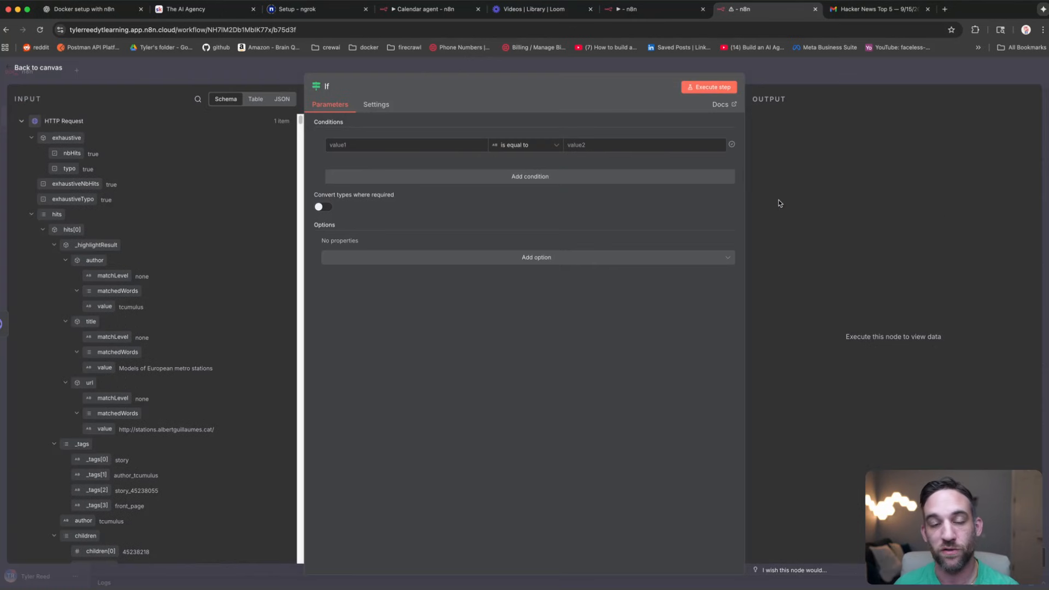
pyautogui.click(31, 215)
pyautogui.click(31, 215)
pyautogui.click(42, 230)
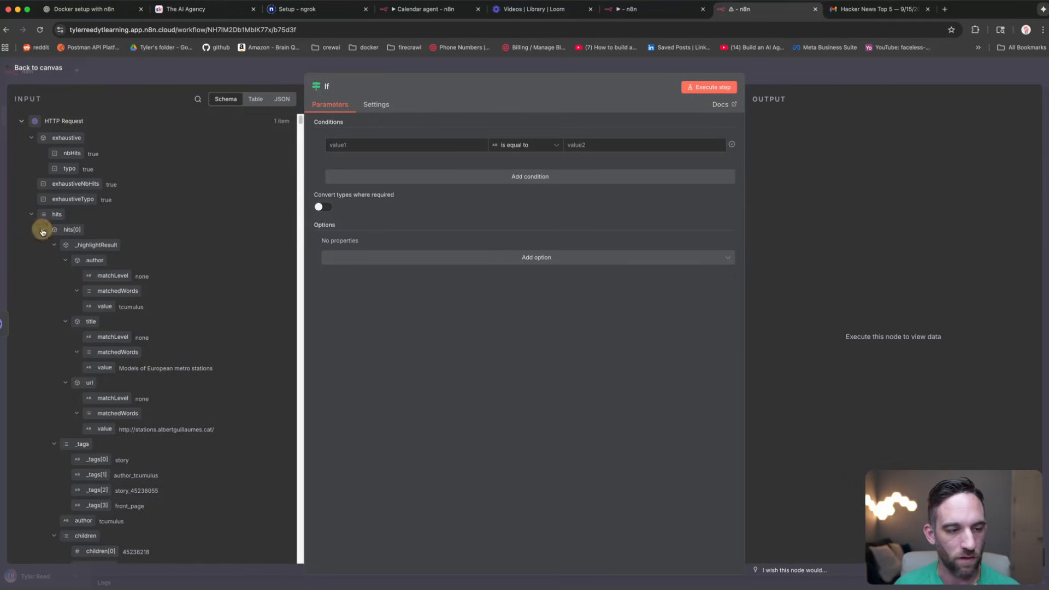
pyautogui.click(43, 245)
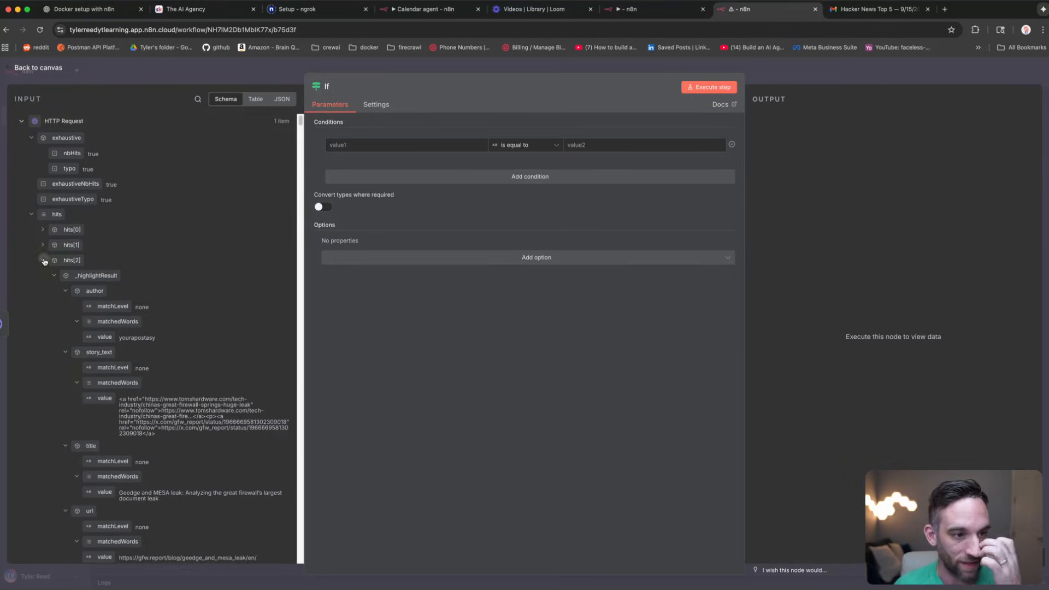
pyautogui.click(43, 261)
pyautogui.click(42, 275)
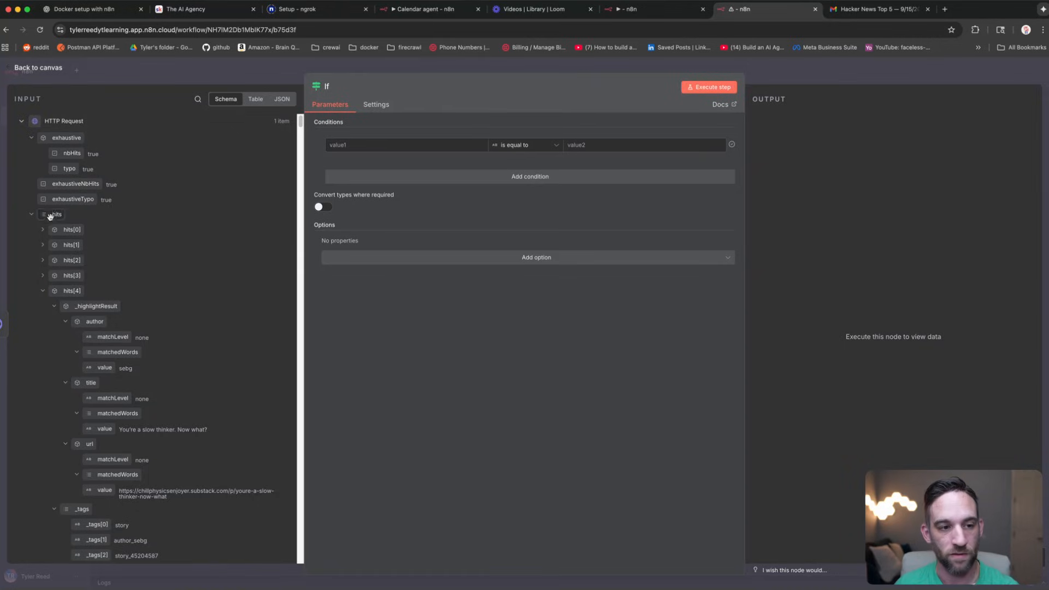
# Step: Set the condition to hits array length greater than 0 and test it, sending 1 item to true
pyautogui.moveTo(56, 215); pyautogui.dragTo(355, 144)
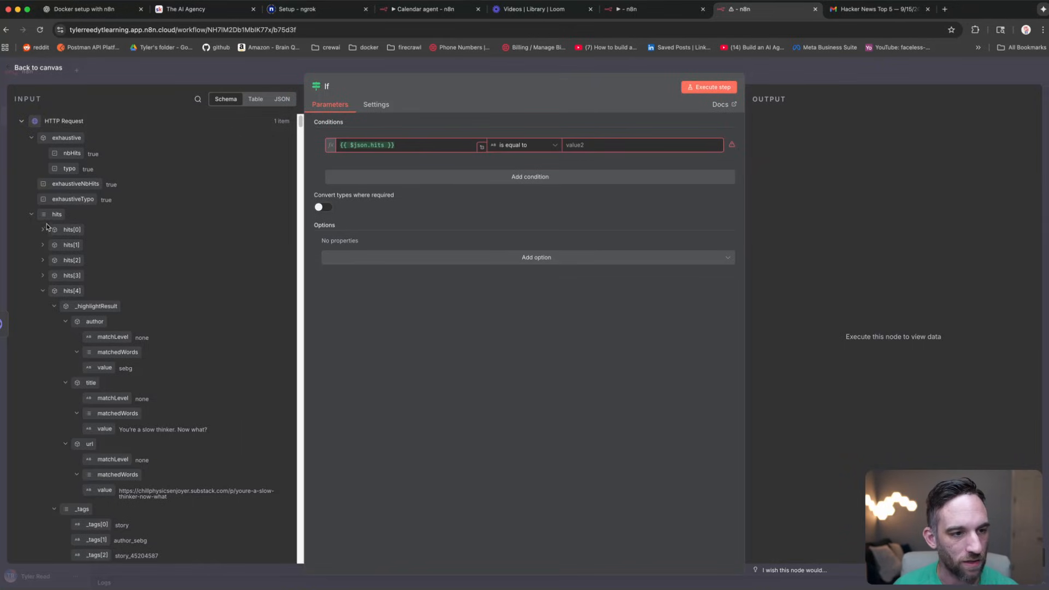
pyautogui.click(554, 148)
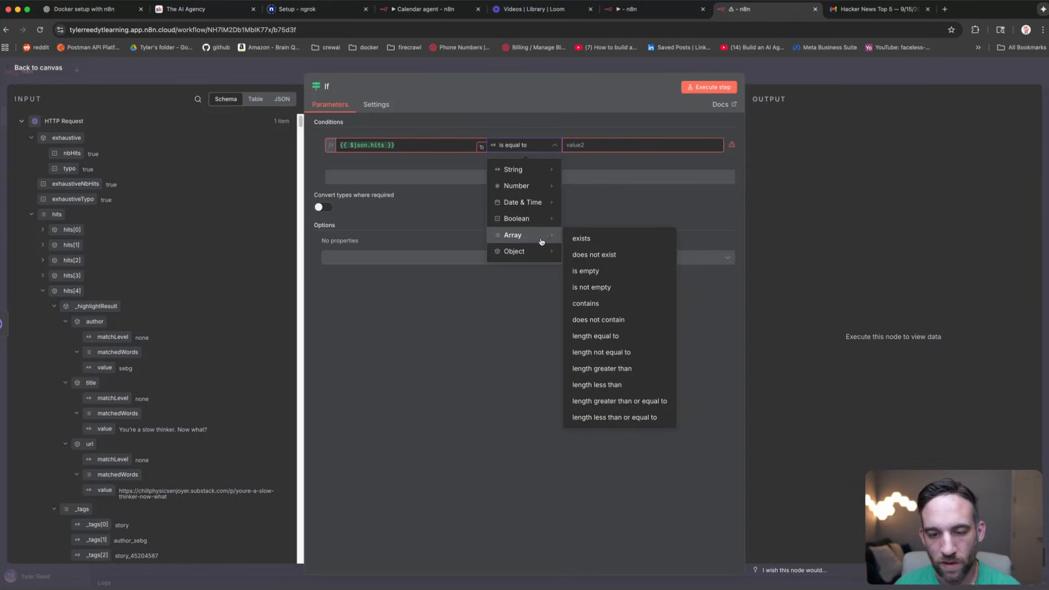
pyautogui.click(633, 369)
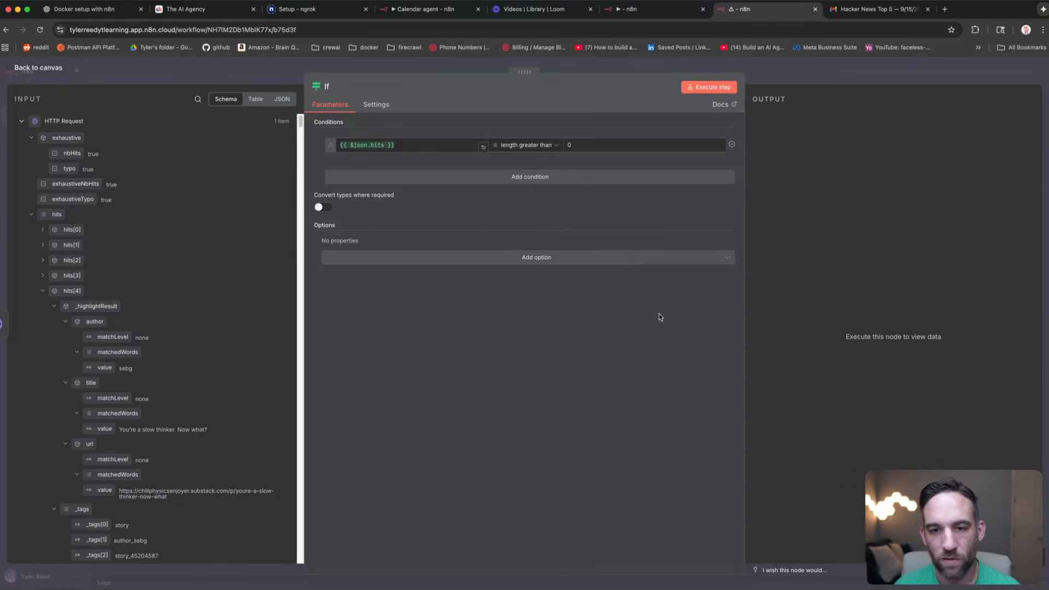
pyautogui.click(712, 89)
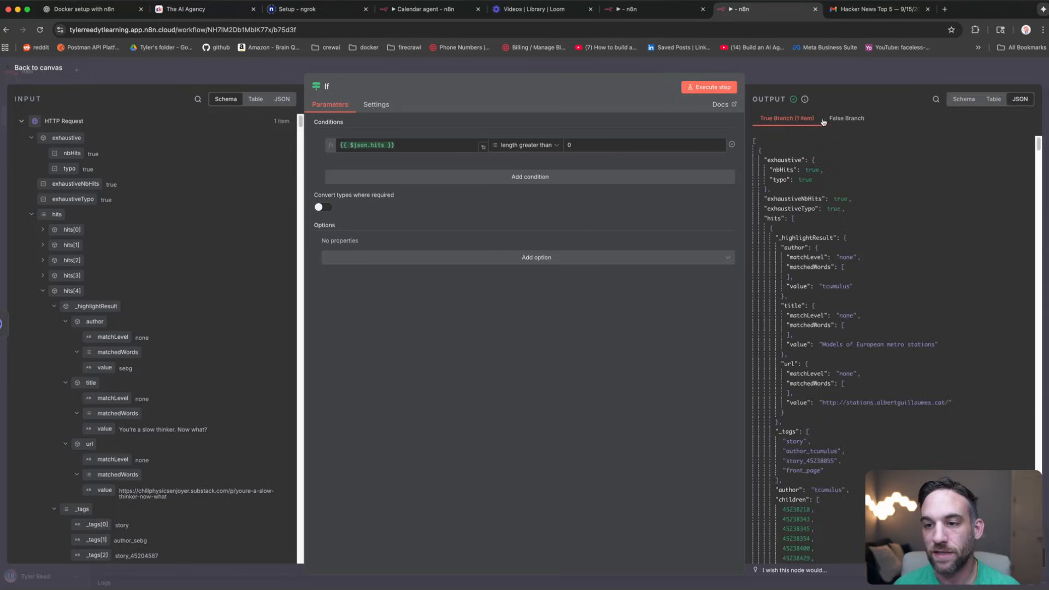
pyautogui.click(837, 118)
pyautogui.click(787, 118)
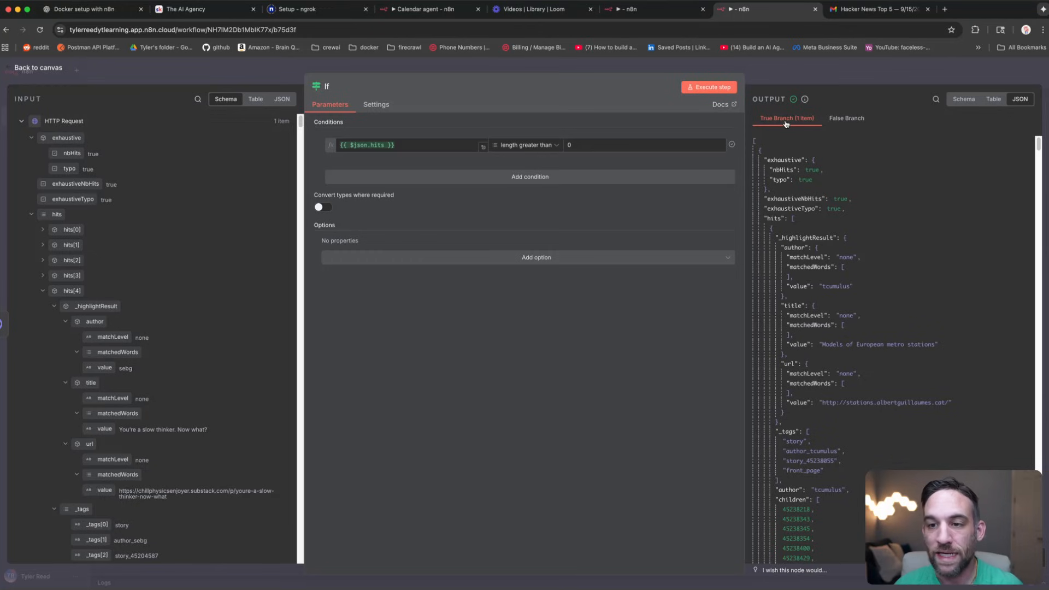
pyautogui.click(235, 67)
# Step: Add a Code in JavaScript step on the If node's true branch
pyautogui.click(691, 188)
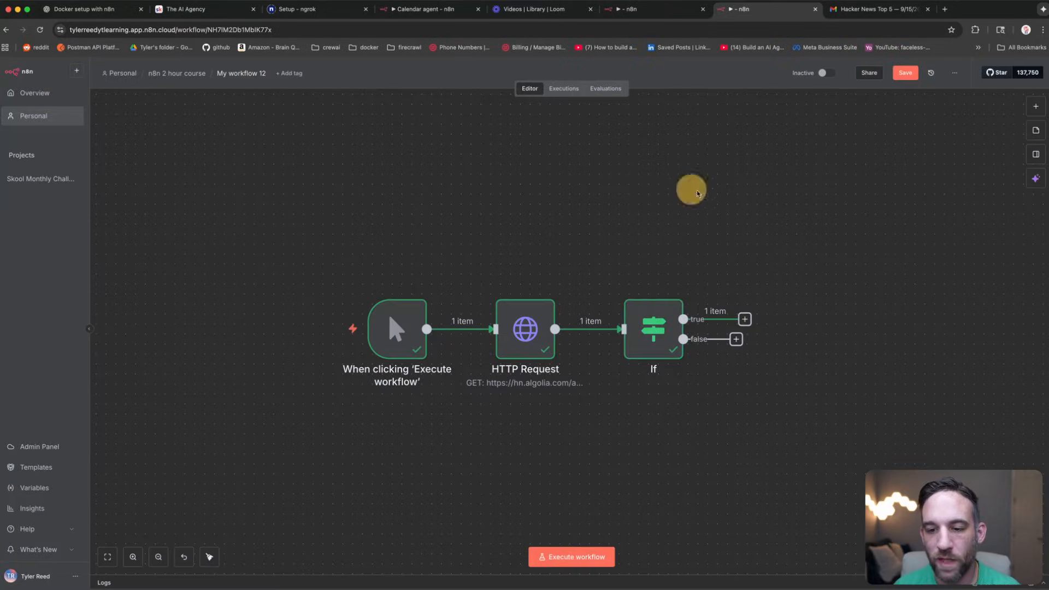
pyautogui.moveTo(734, 204); pyautogui.dragTo(556, 194)
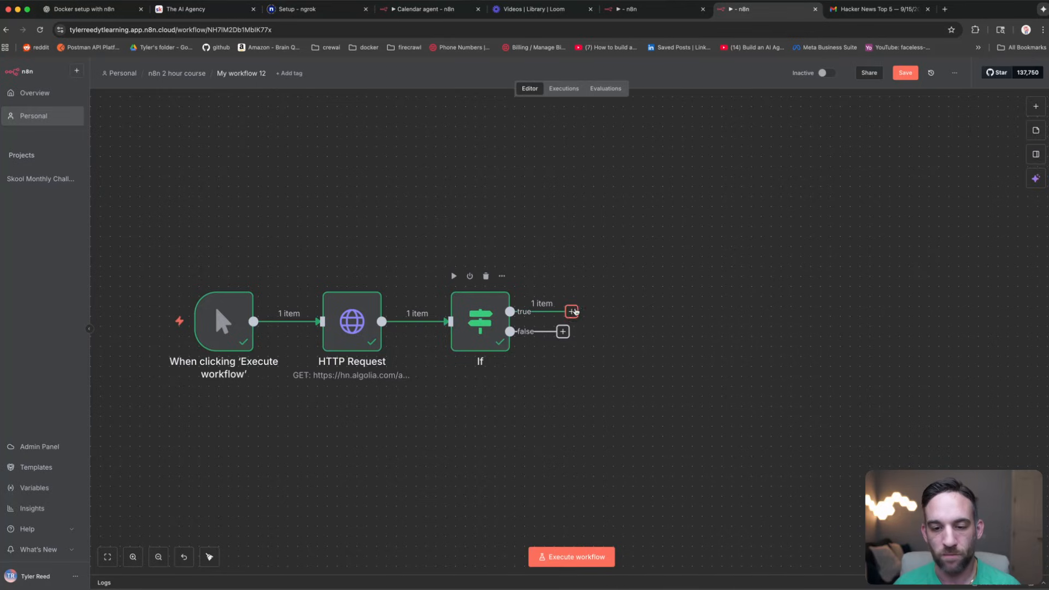
pyautogui.click(572, 312)
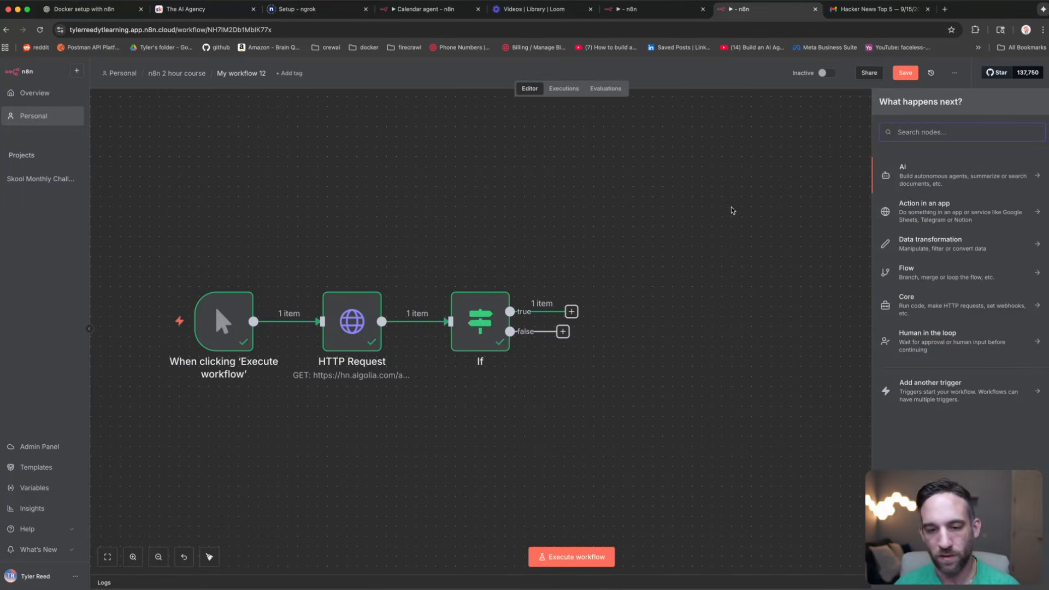
pyautogui.write('code')
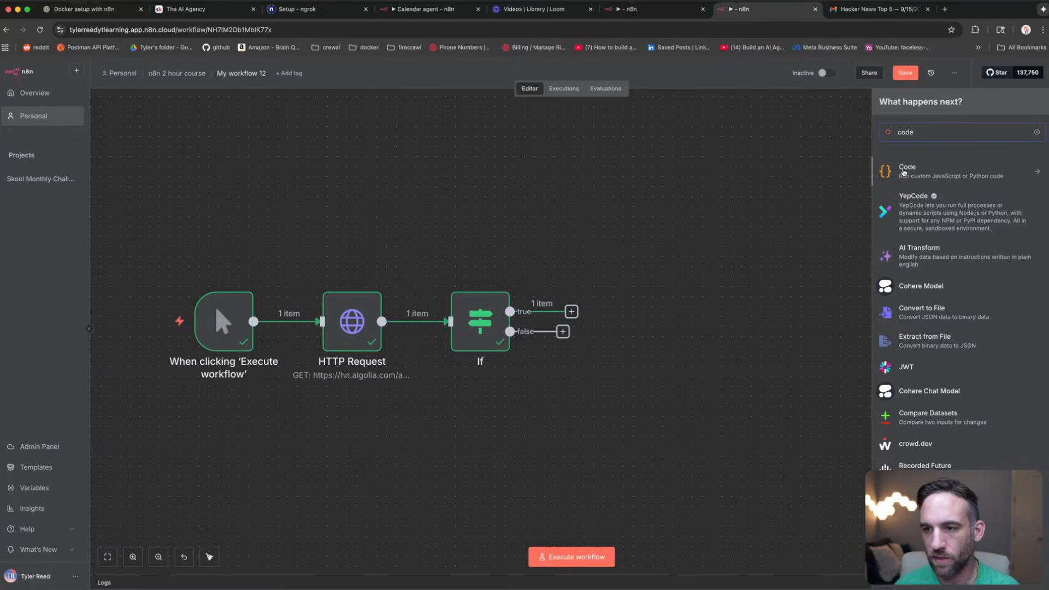
pyautogui.click(905, 169)
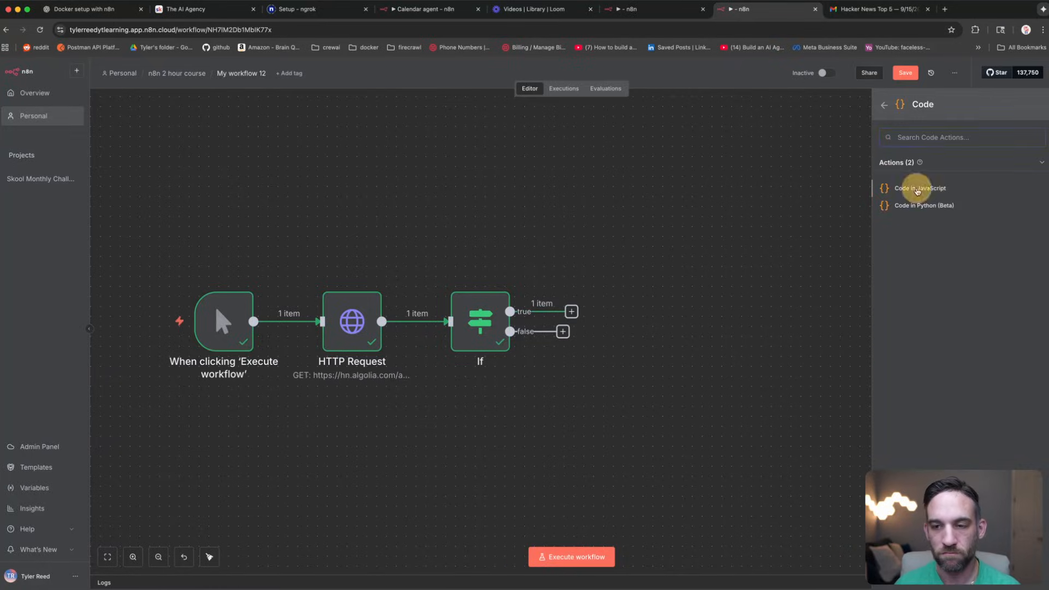
pyautogui.click(918, 188)
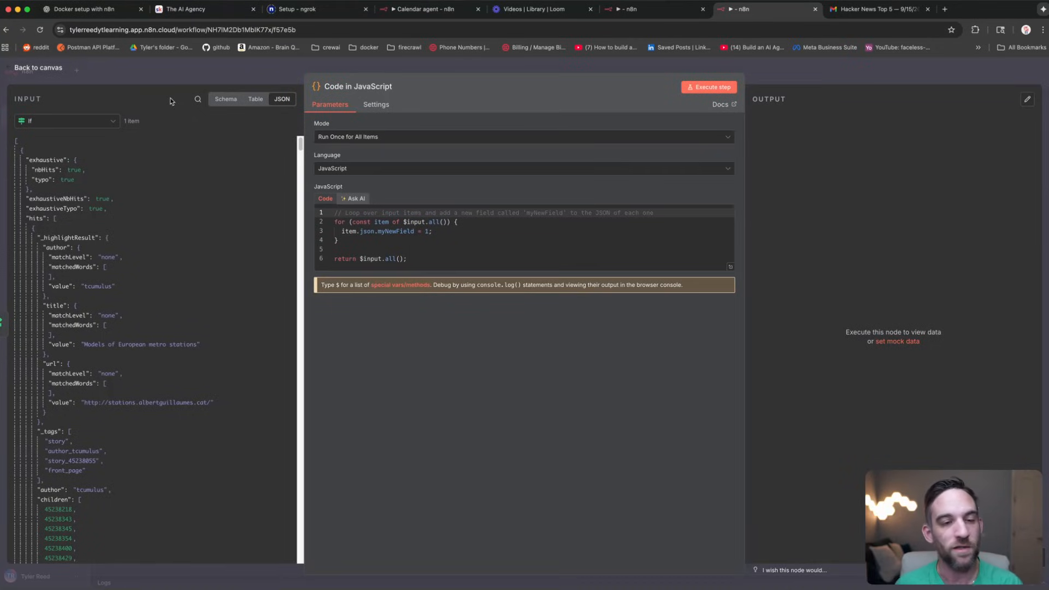
# Step: Switch the Code node's input view to JSON and copy the incoming data
pyautogui.click(214, 101)
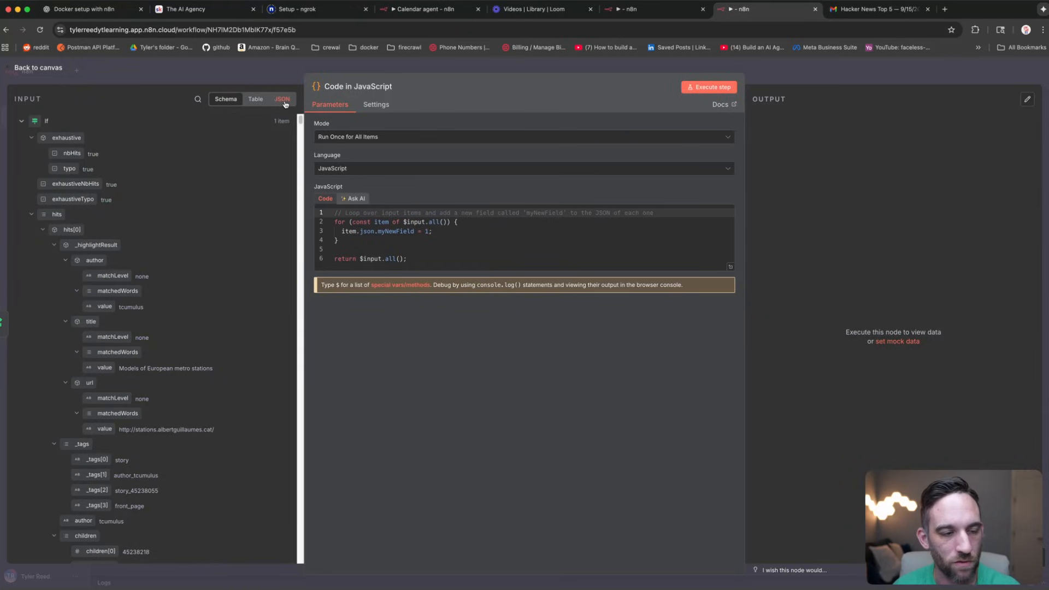
pyautogui.click(283, 100)
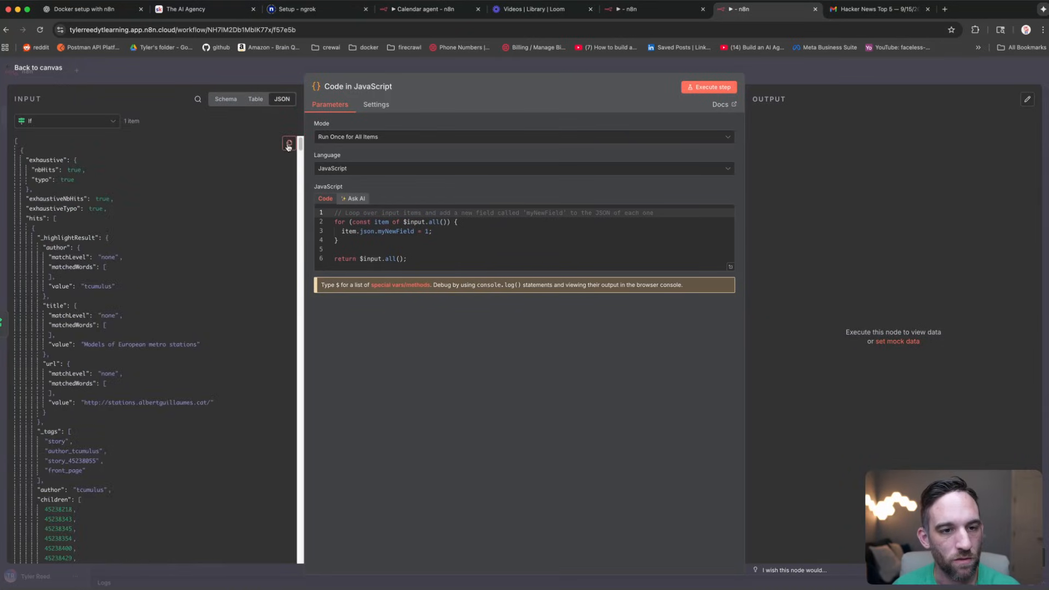
pyautogui.click(288, 145)
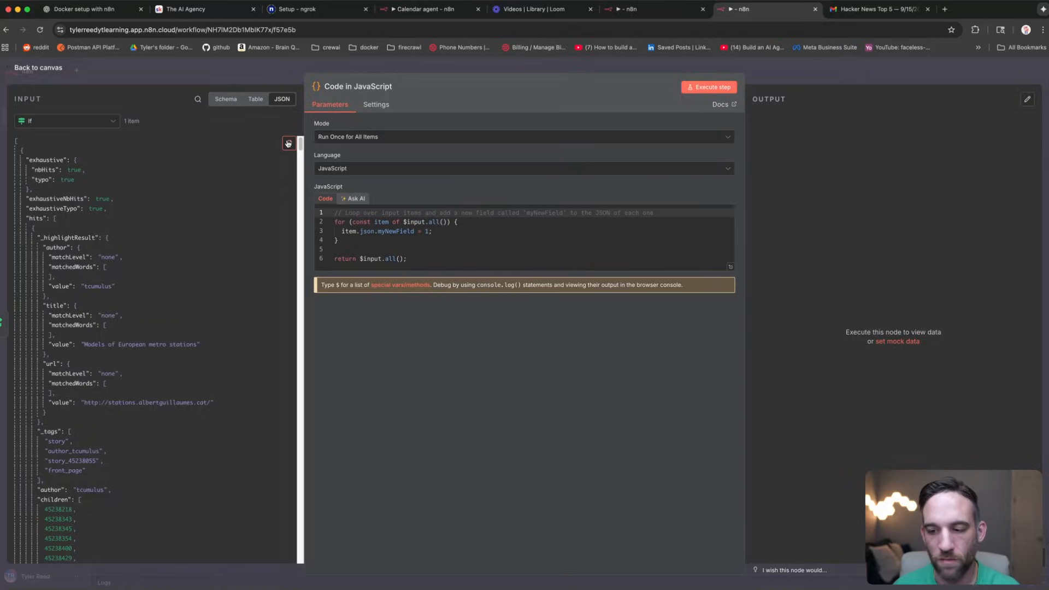
# Step: Open chatgpt.com in a new tab and send the prompt asking for the HTML email and subject script
pyautogui.click(946, 10)
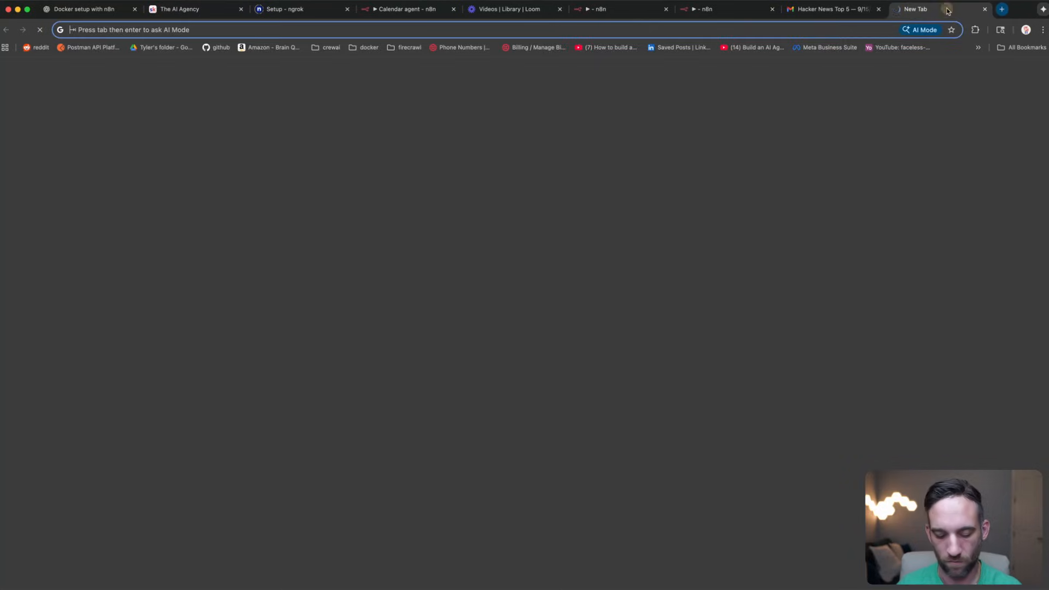
pyautogui.write('chatgpt.com')
pyautogui.press('Return')
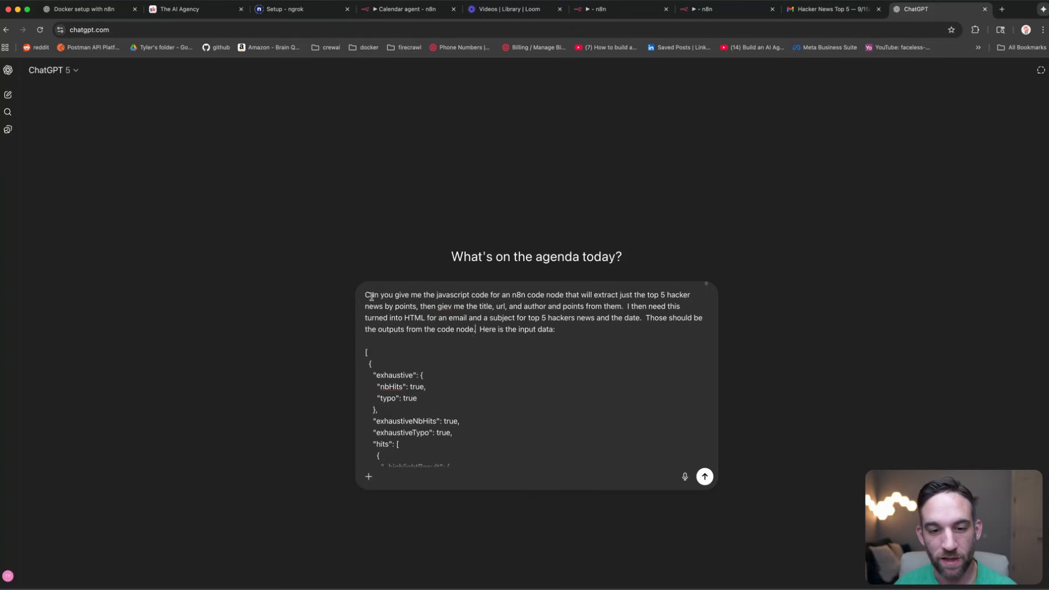
pyautogui.moveTo(370, 295); pyautogui.dragTo(591, 328)
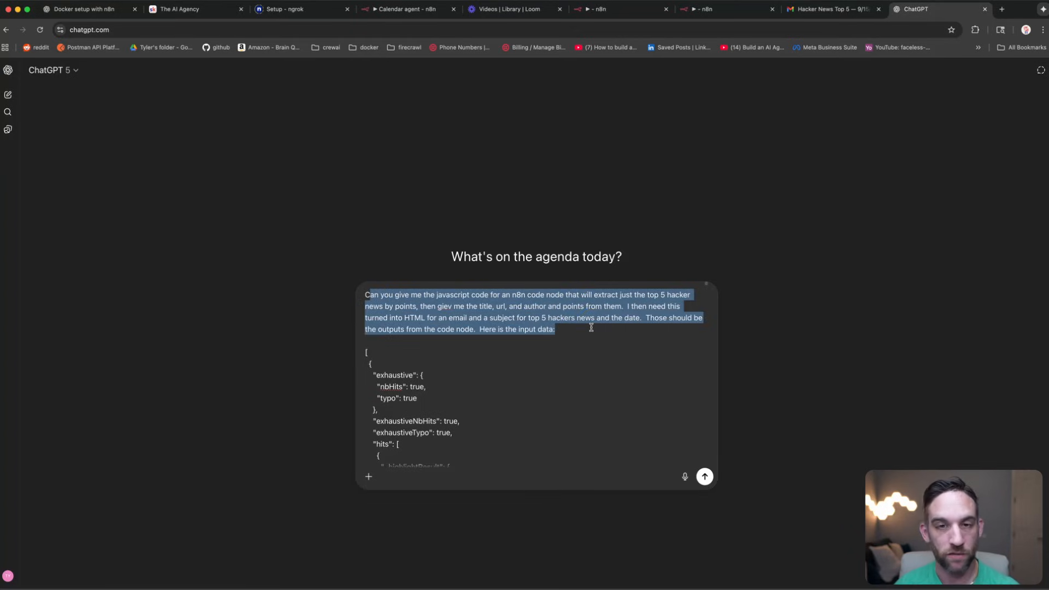
pyautogui.click(592, 328)
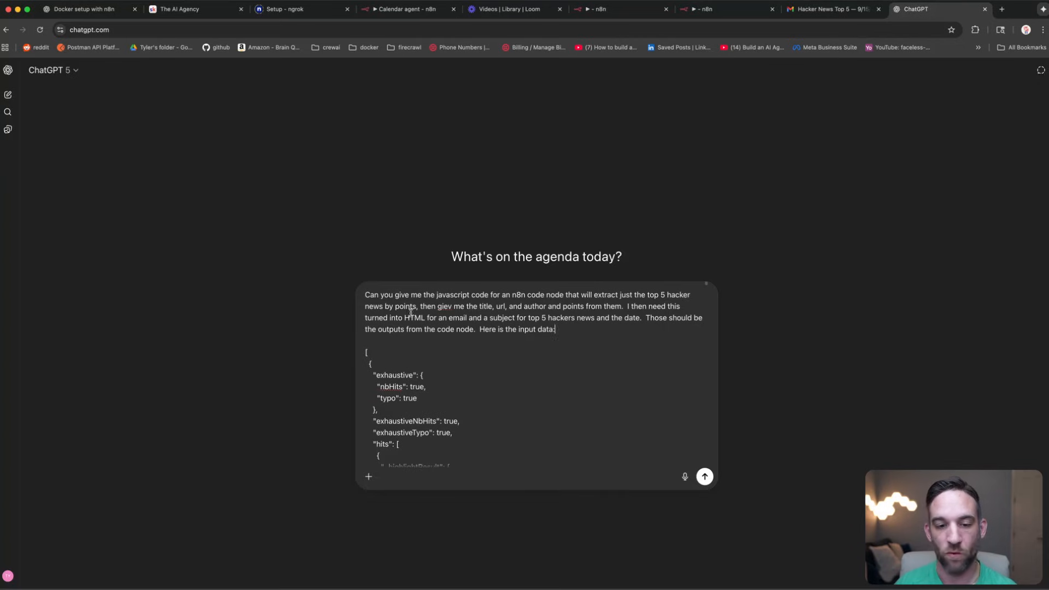
pyautogui.moveTo(404, 317); pyautogui.dragTo(656, 319)
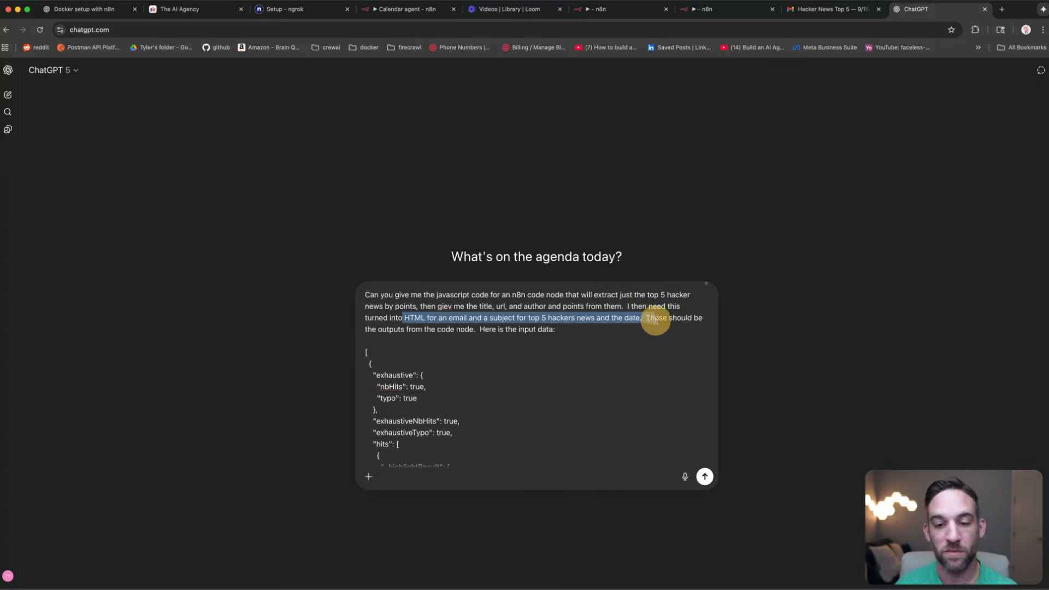
pyautogui.click(614, 330)
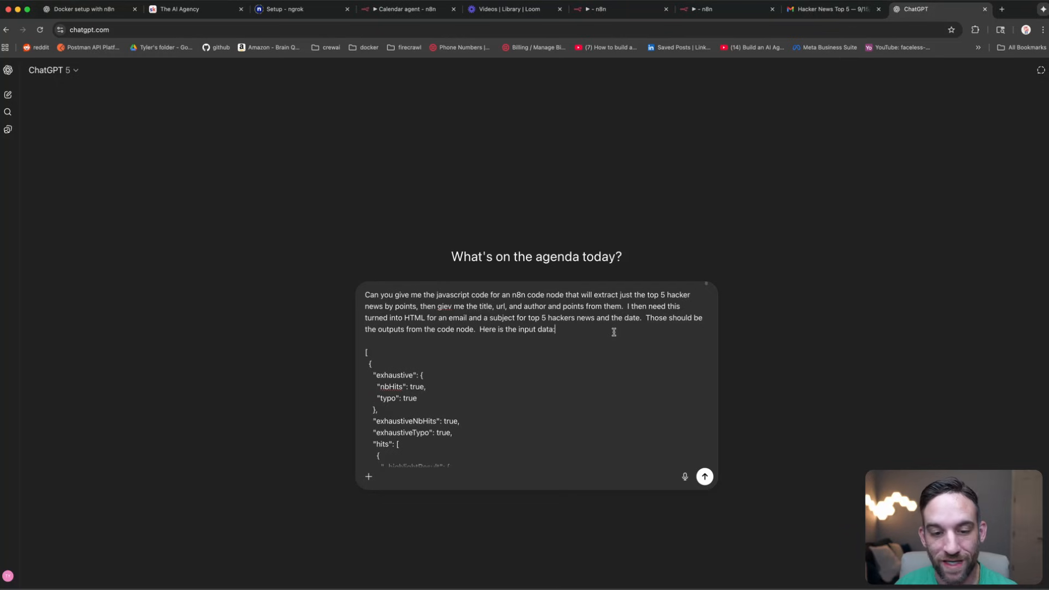
pyautogui.click(705, 476)
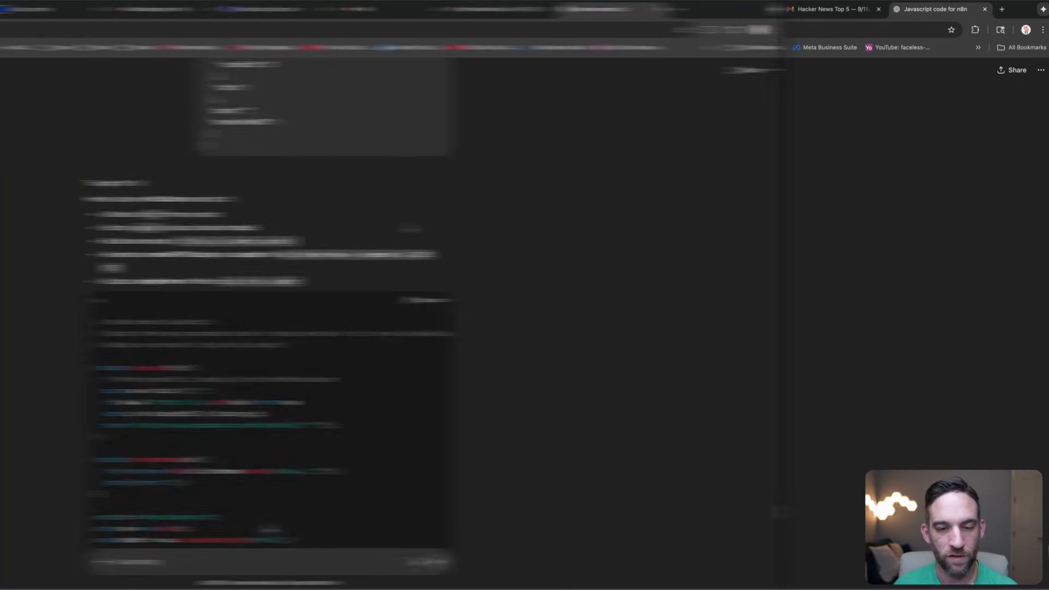
# Step: Copy the generated JavaScript code block and read through the 'How to use next' notes
pyautogui.scroll(-3, 668, 221)
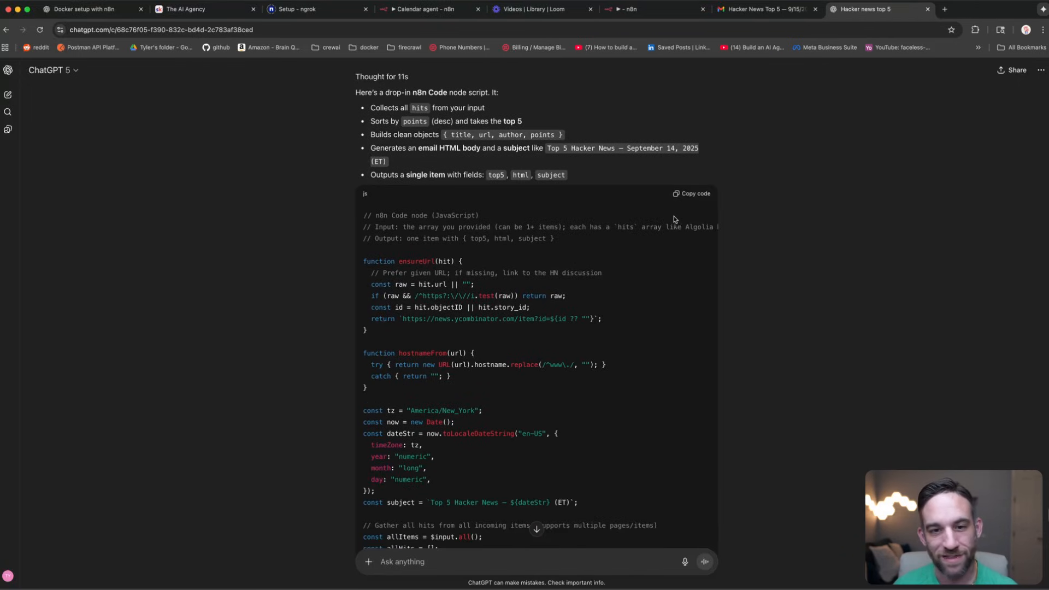
pyautogui.click(683, 195)
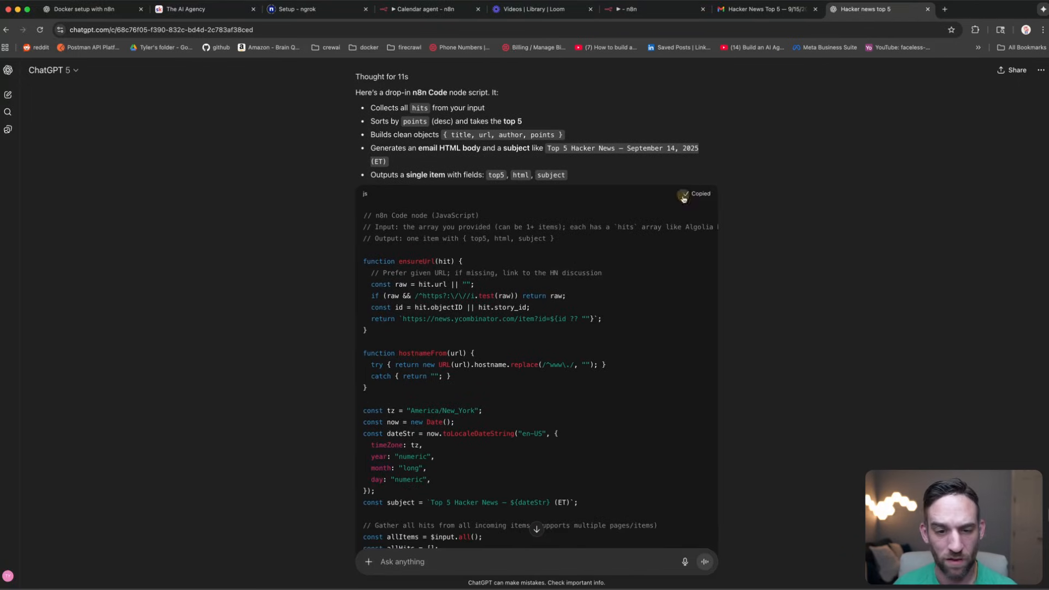
pyautogui.scroll(-4, 634, 254)
pyautogui.scroll(-10, 634, 255)
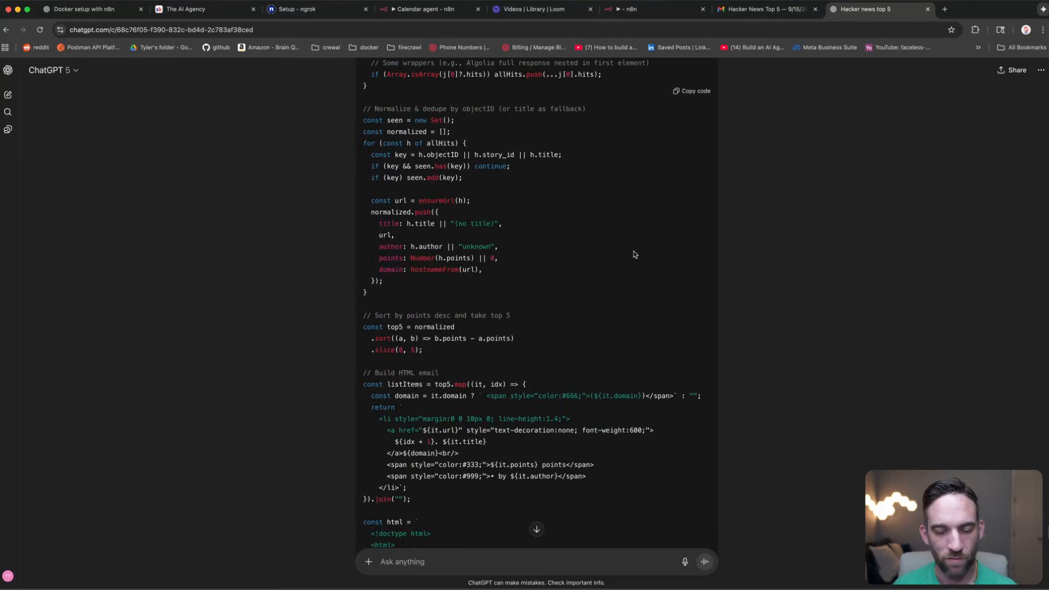
pyautogui.scroll(-7, 634, 255)
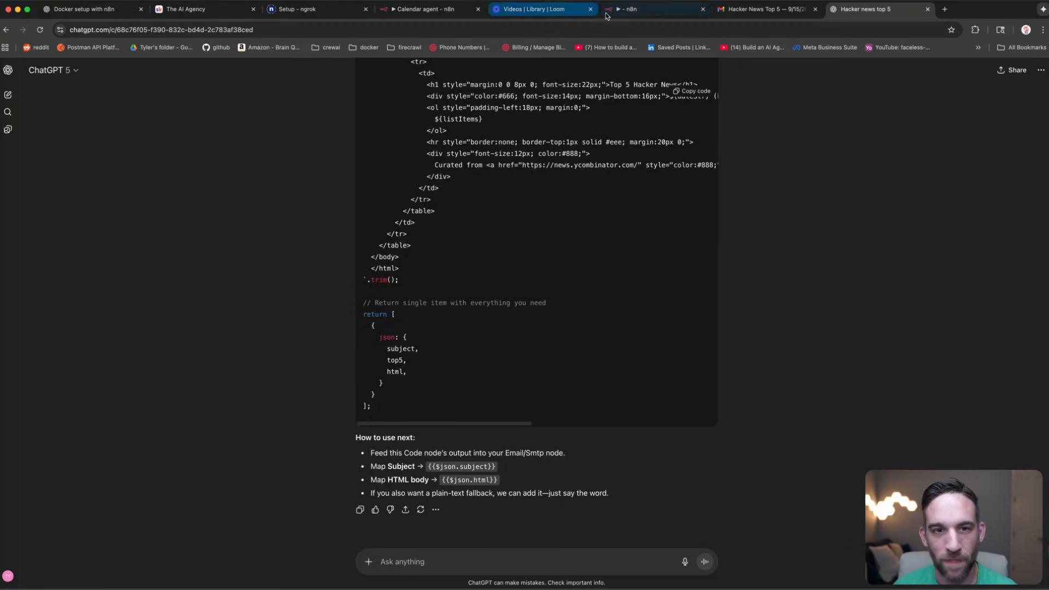
# Step: Replace the Code node's default code with the ChatGPT script and run it, producing subject, top5 and html
pyautogui.click(639, 12)
pyautogui.doubleClick(614, 268)
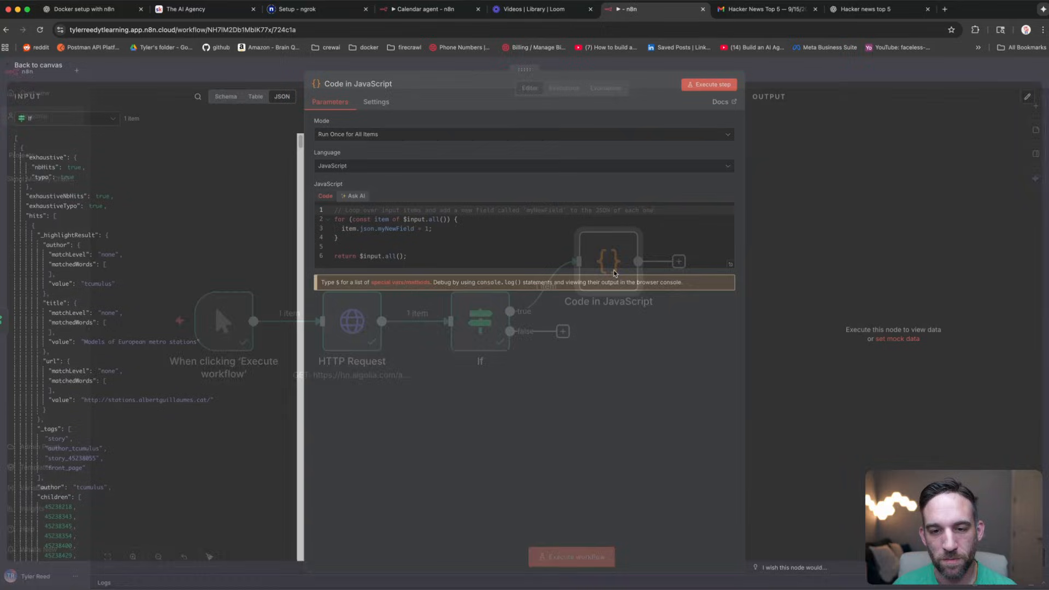
pyautogui.click(530, 248)
pyautogui.hotkey('ctrl', 'a')
pyautogui.hotkey('ctrl', 'v')
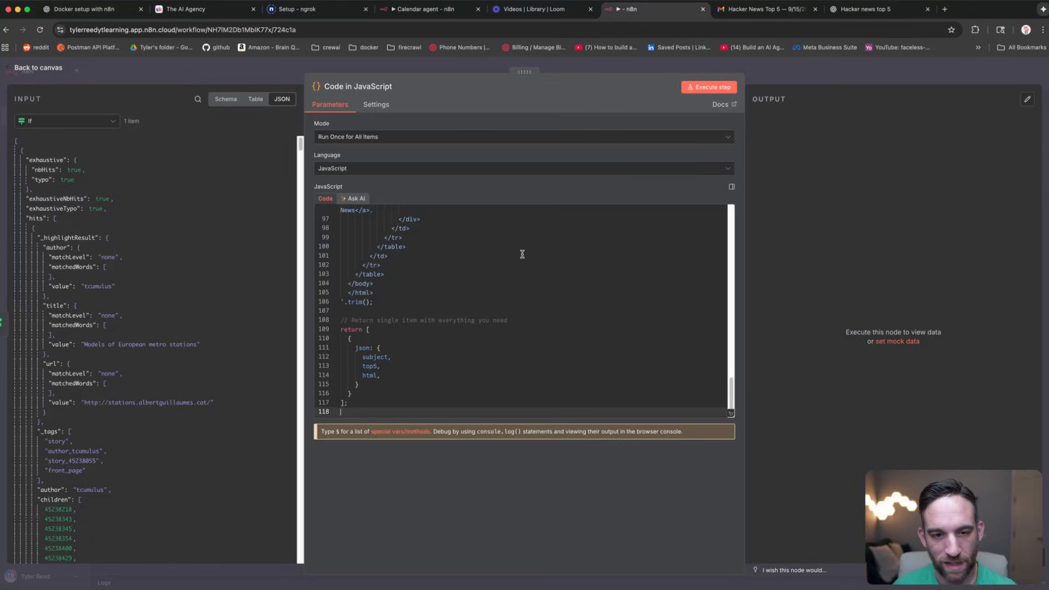
pyautogui.scroll(15, 578, 275)
pyautogui.scroll(-15, 578, 275)
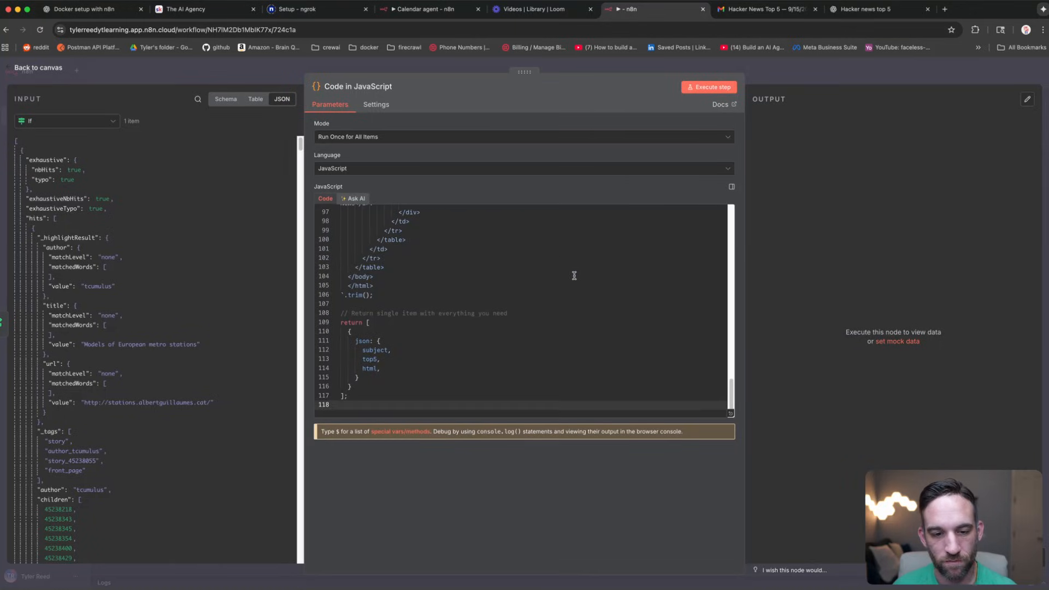
pyautogui.click(698, 87)
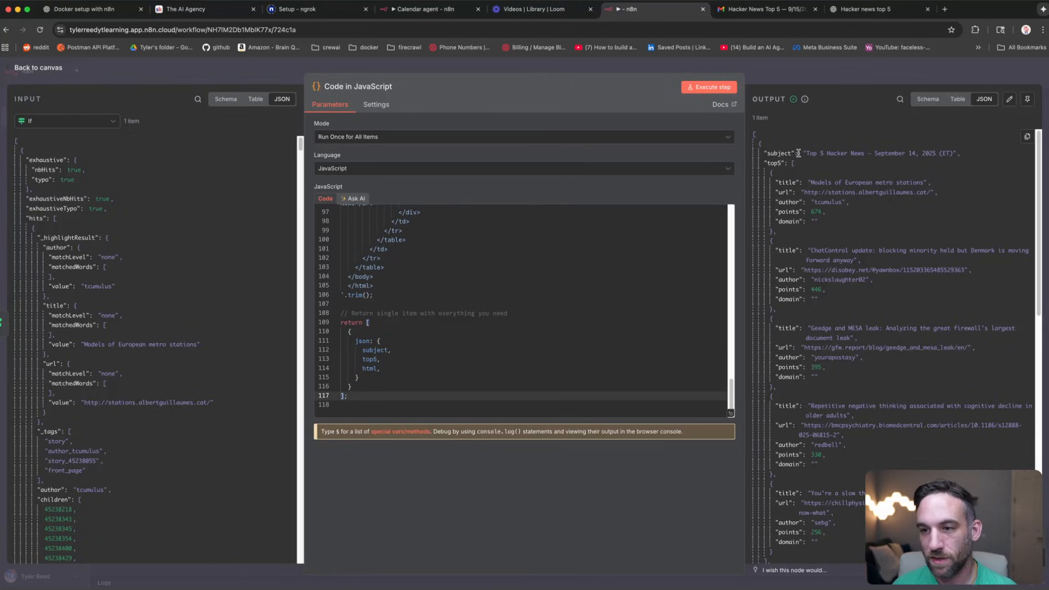
pyautogui.scroll(-15, 850, 331)
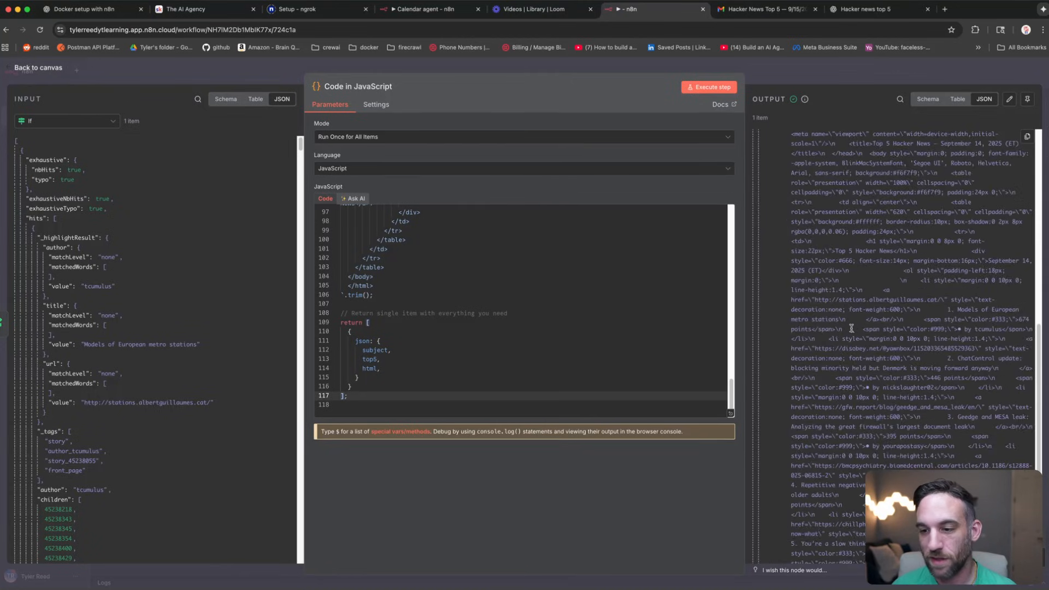
pyautogui.scroll(5, 850, 331)
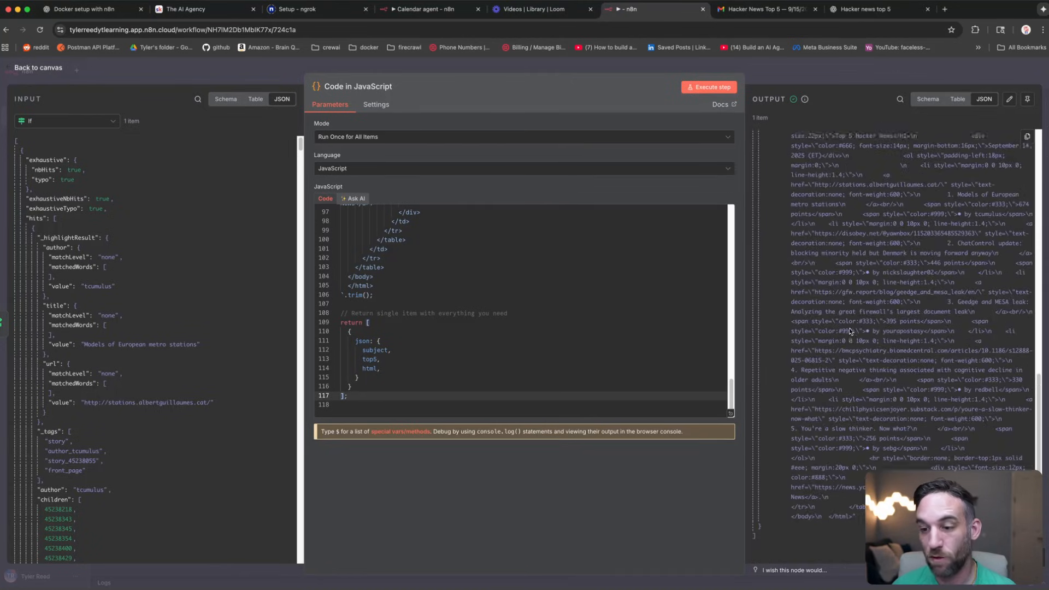
pyautogui.click(590, 69)
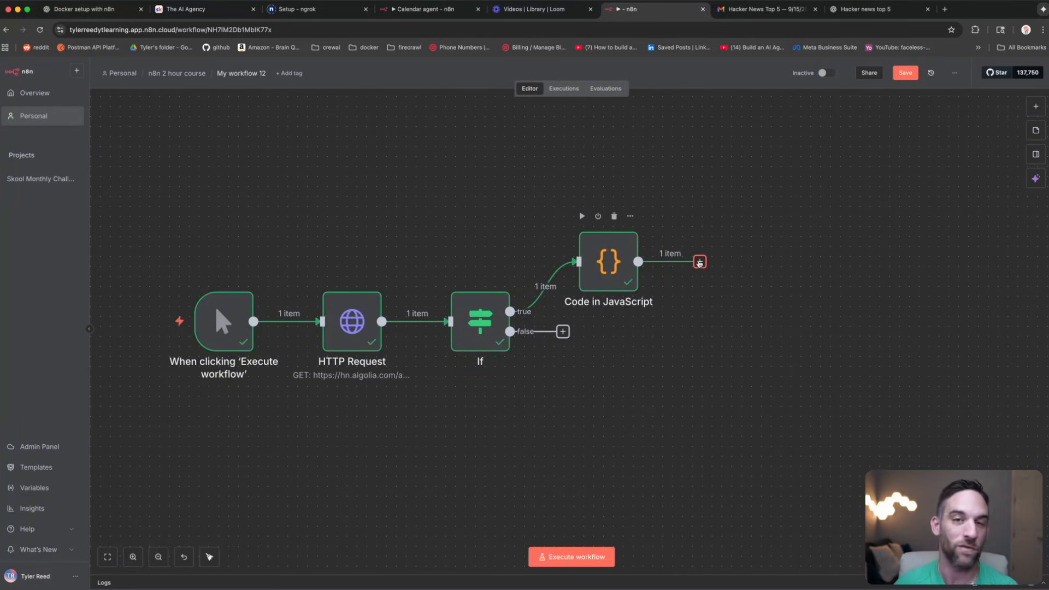
# Step: Add a Gmail 'Send a message' step after the Code node
pyautogui.click(699, 262)
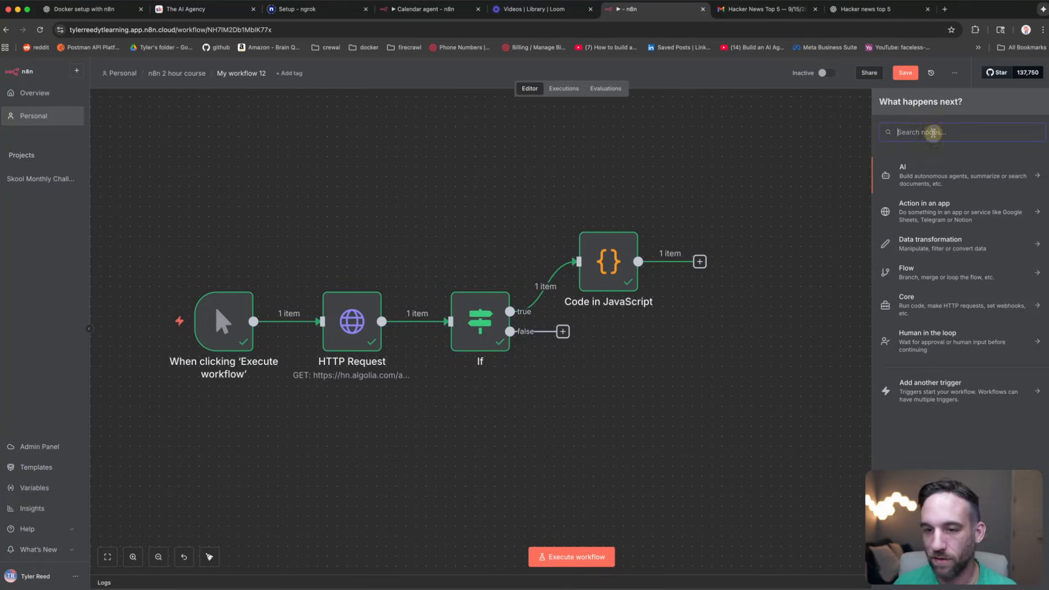
pyautogui.write('gmail')
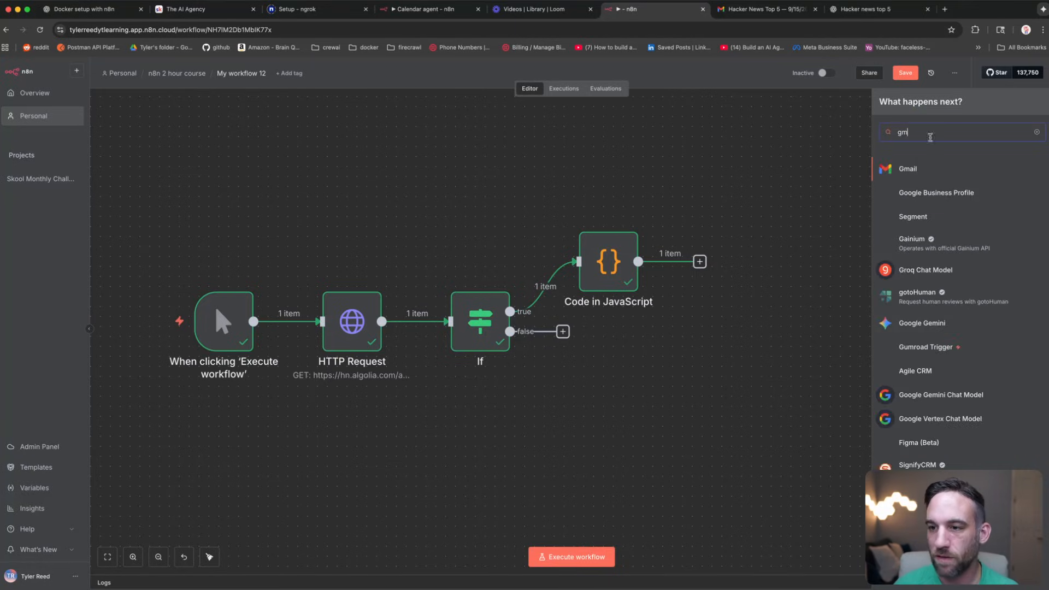
pyautogui.click(911, 174)
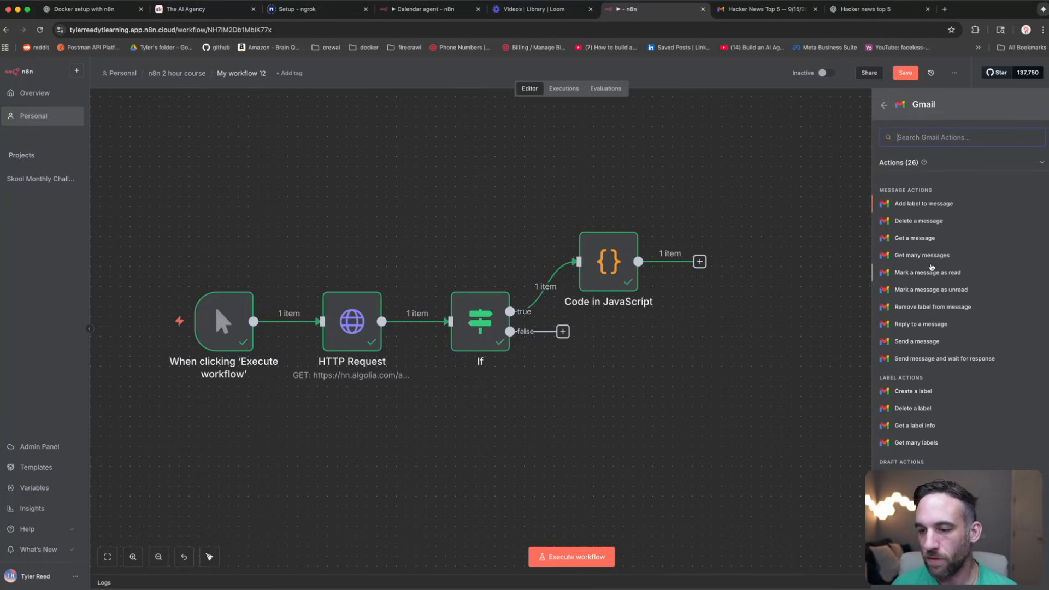
pyautogui.write('send')
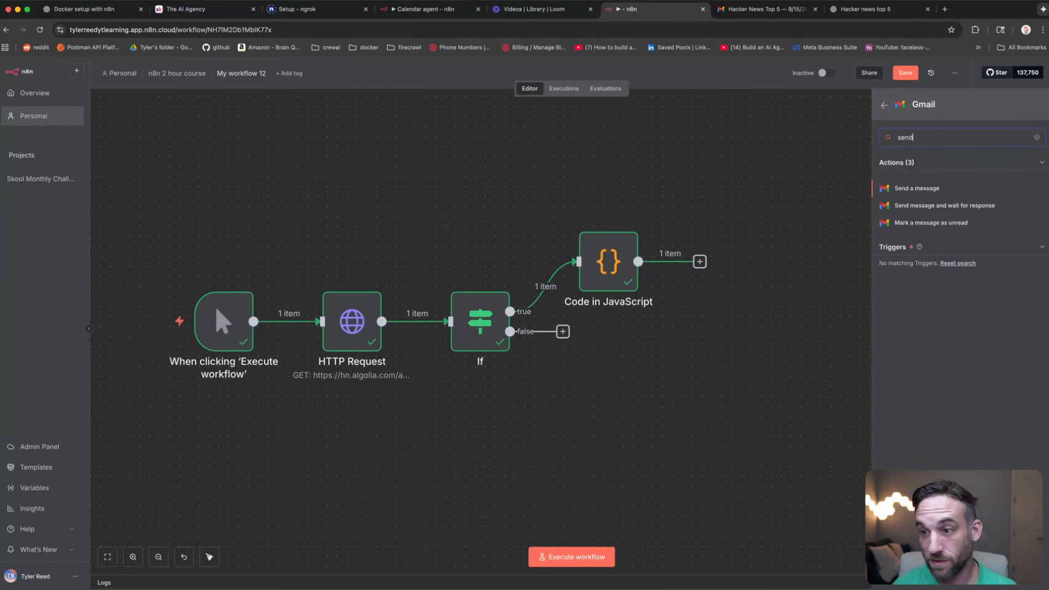
pyautogui.click(921, 188)
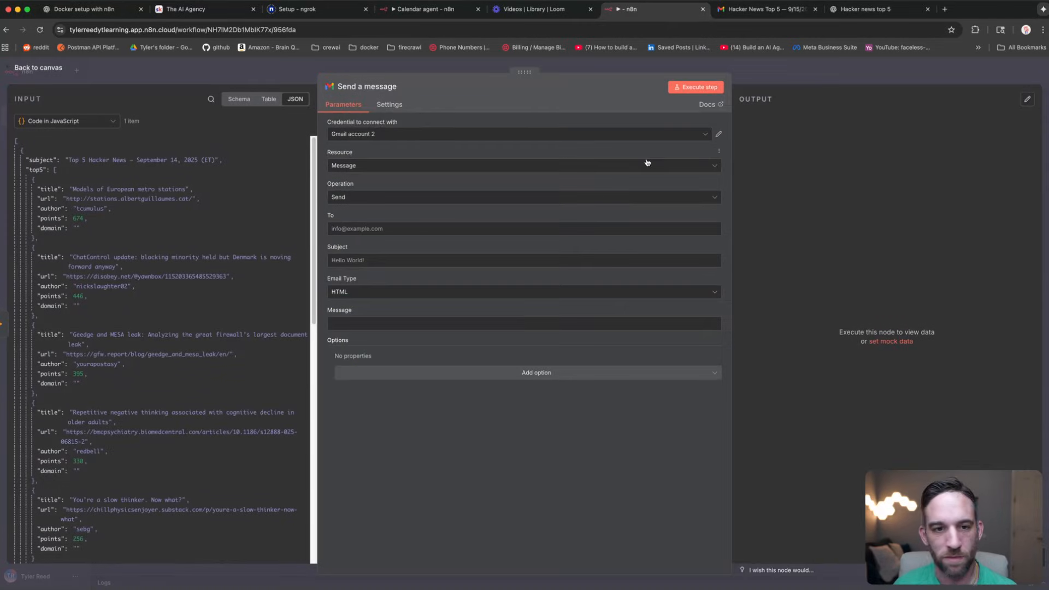
# Step: Keep the existing Gmail account 2 credential, abandoning a new credential setup
pyautogui.click(720, 136)
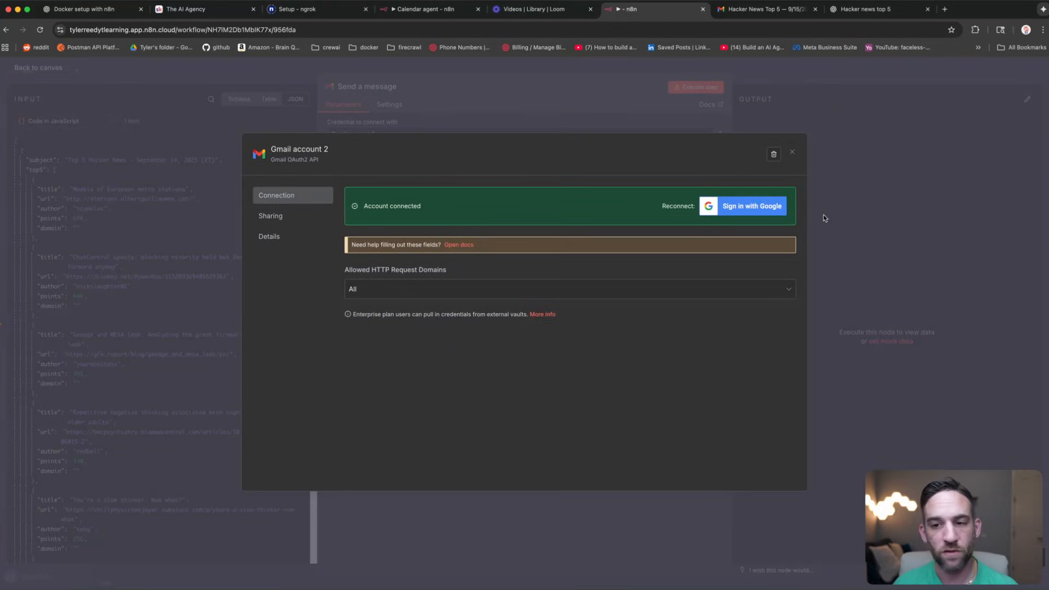
pyautogui.click(792, 153)
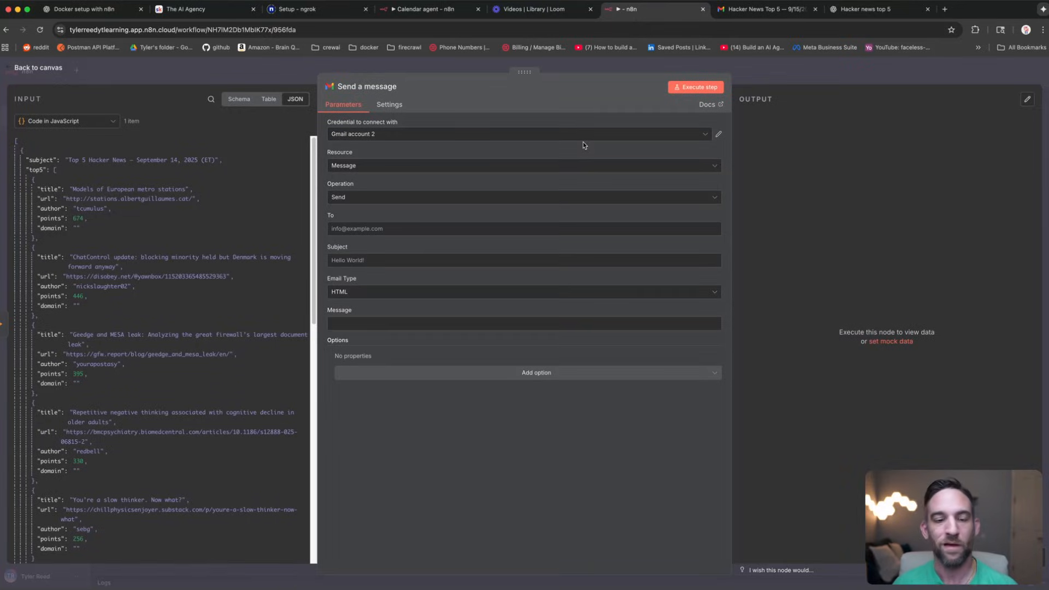
pyautogui.click(582, 142)
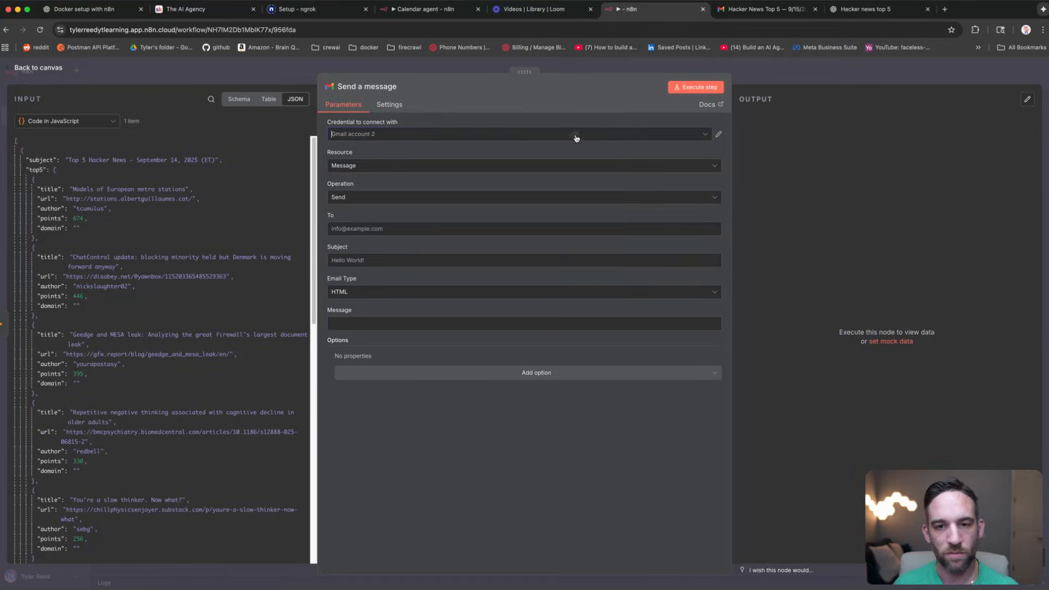
pyautogui.click(475, 211)
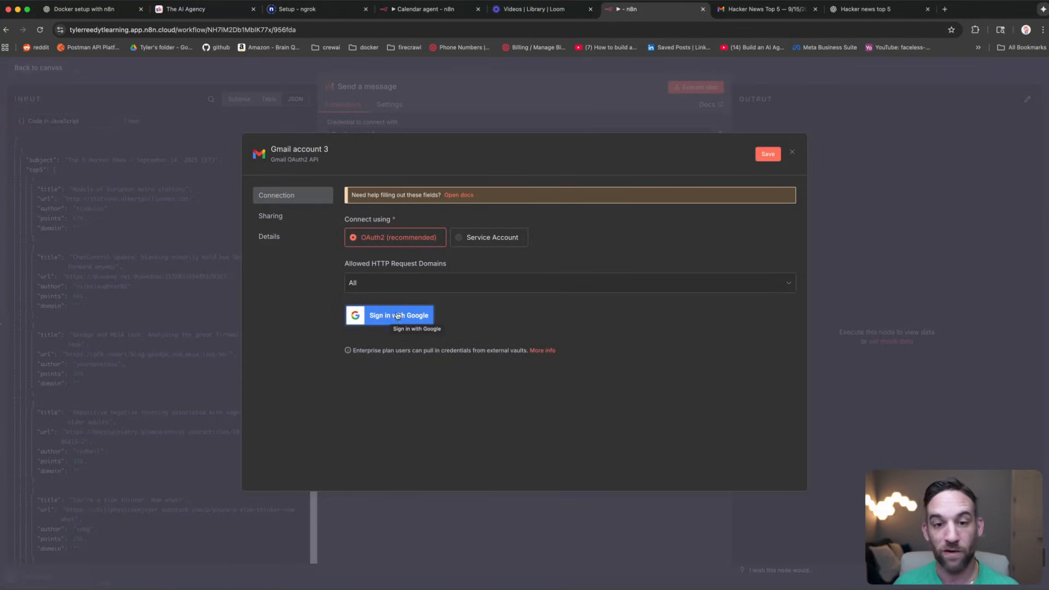
pyautogui.click(565, 111)
pyautogui.click(552, 344)
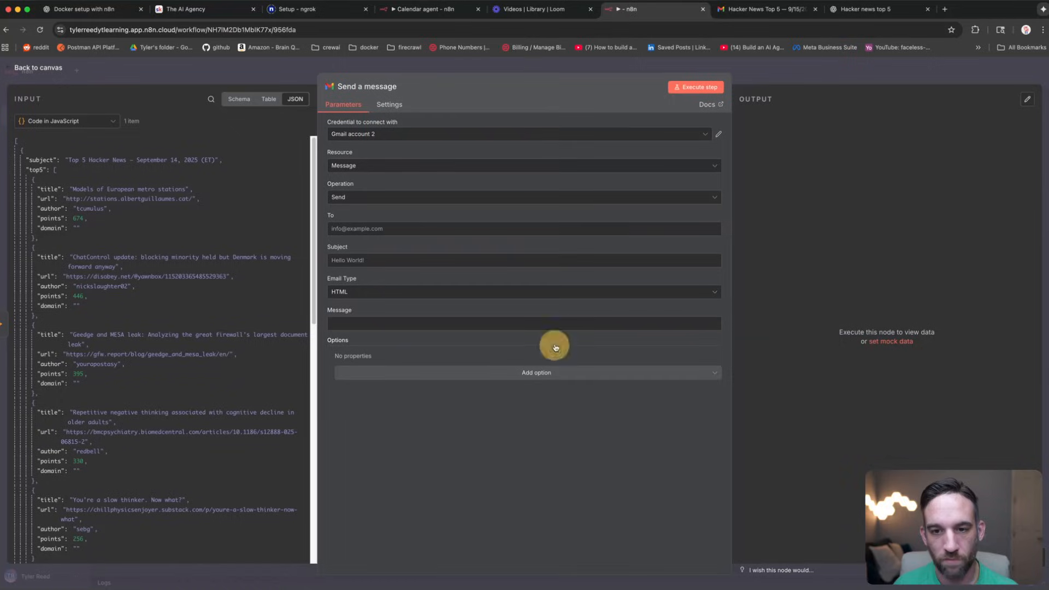
pyautogui.click(400, 226)
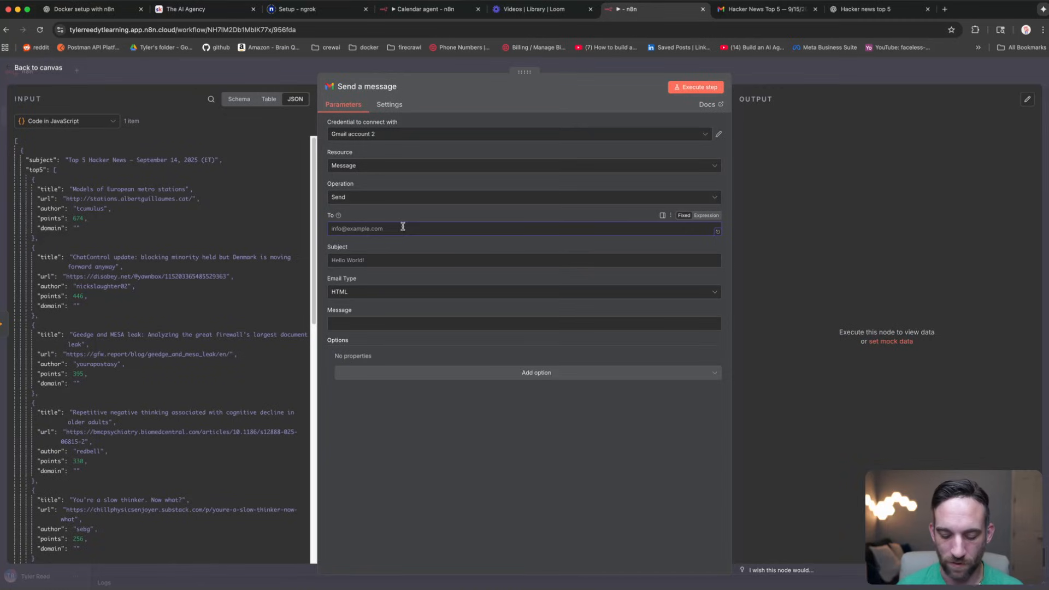
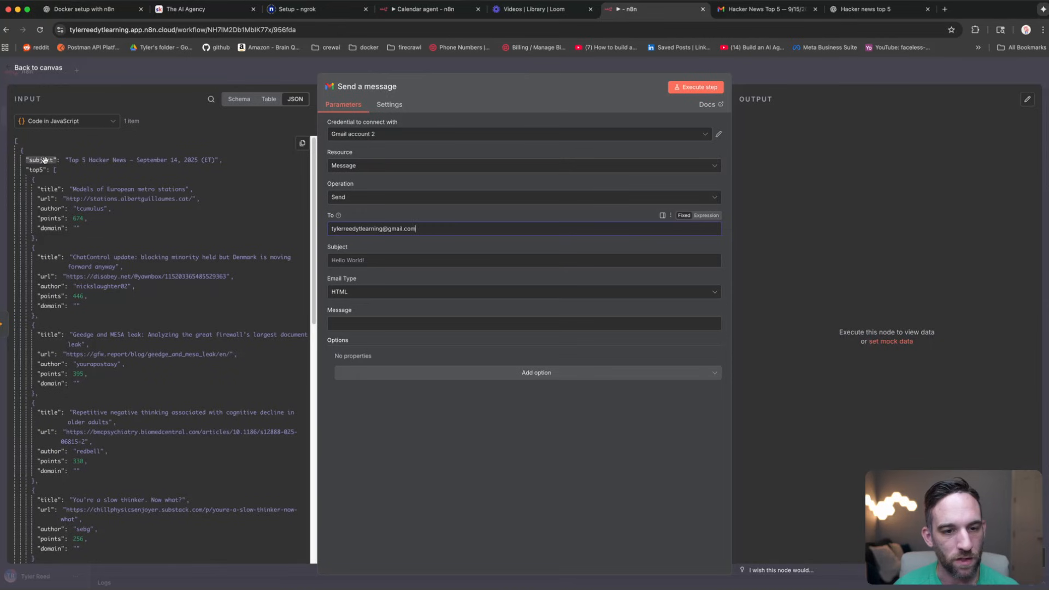
# Step: Enter the recipient's address, map {{ $json.subject }} to Subject and {{ $json.html }} to Message, then send a test
pyautogui.moveTo(42, 159); pyautogui.dragTo(368, 262)
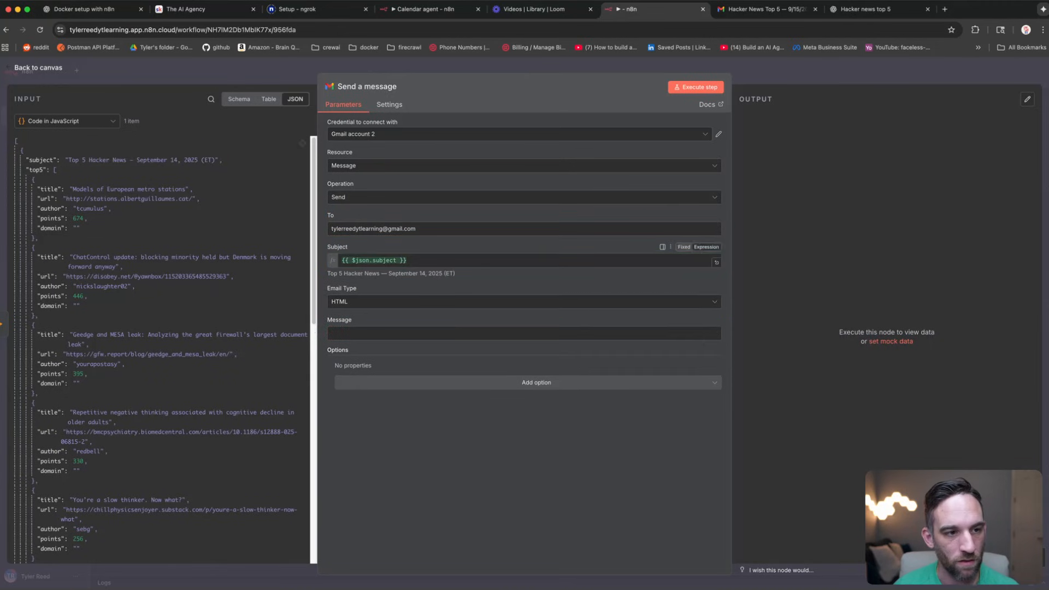
pyautogui.click(56, 170)
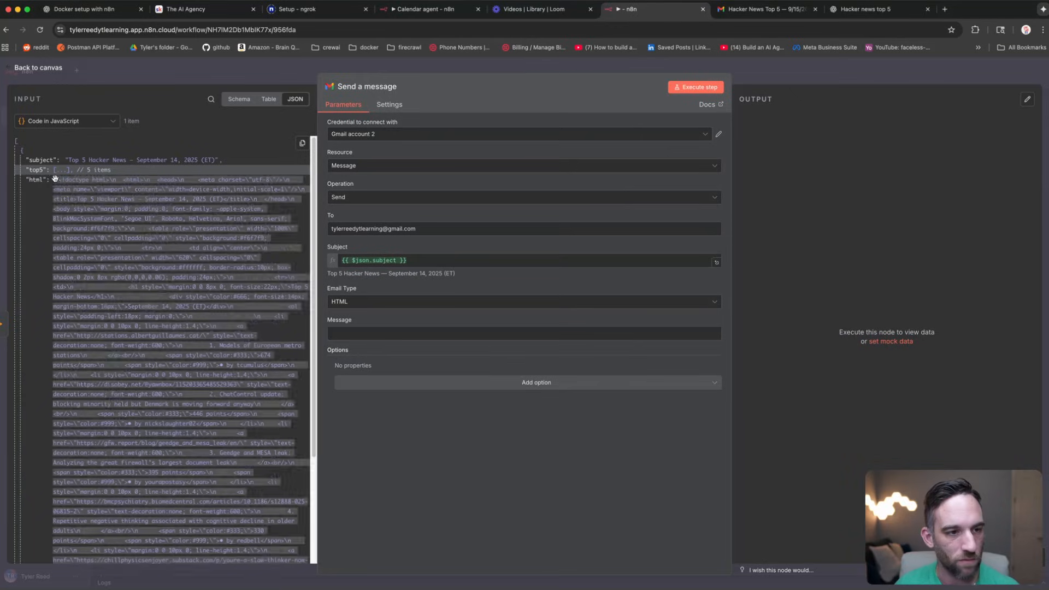
pyautogui.moveTo(39, 180); pyautogui.dragTo(375, 337)
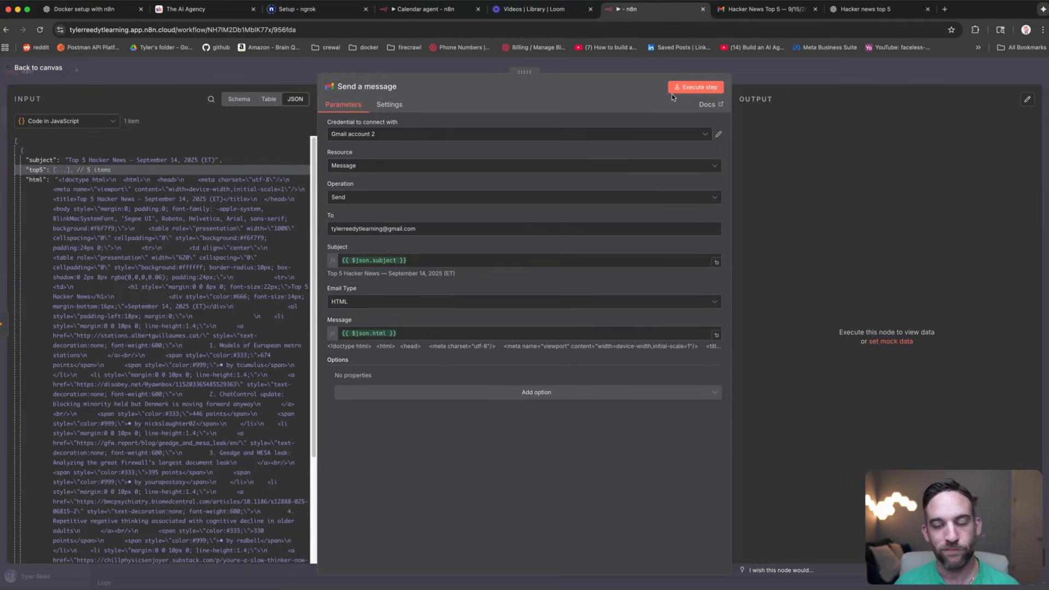
pyautogui.click(694, 90)
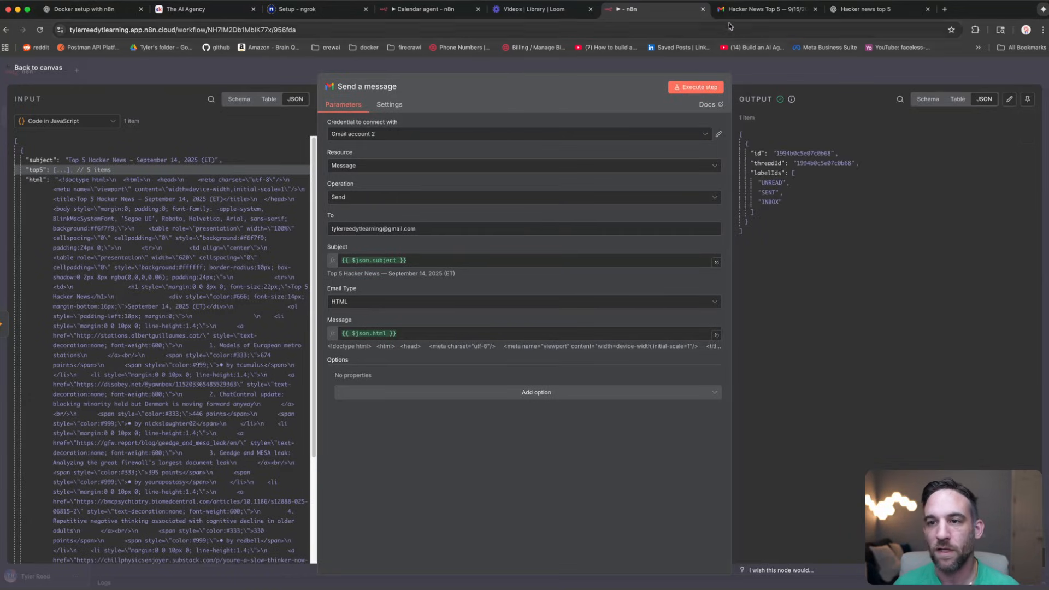
# Step: Refresh the Gmail inbox and read the 'Top 5 Hacker News — September 14, 2025' email's five stories
pyautogui.click(757, 13)
pyautogui.click(127, 99)
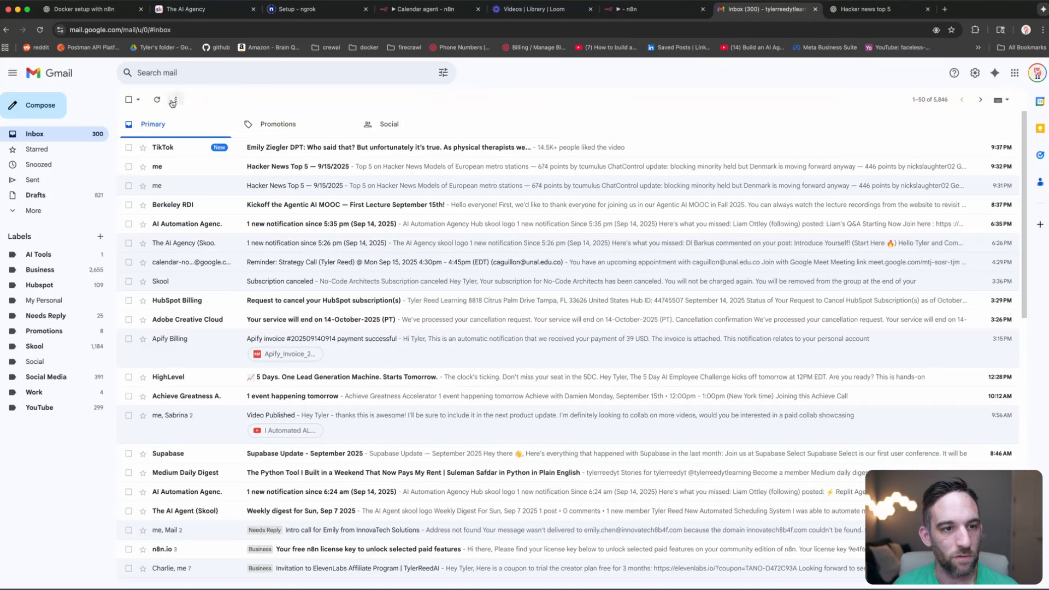
pyautogui.click(158, 100)
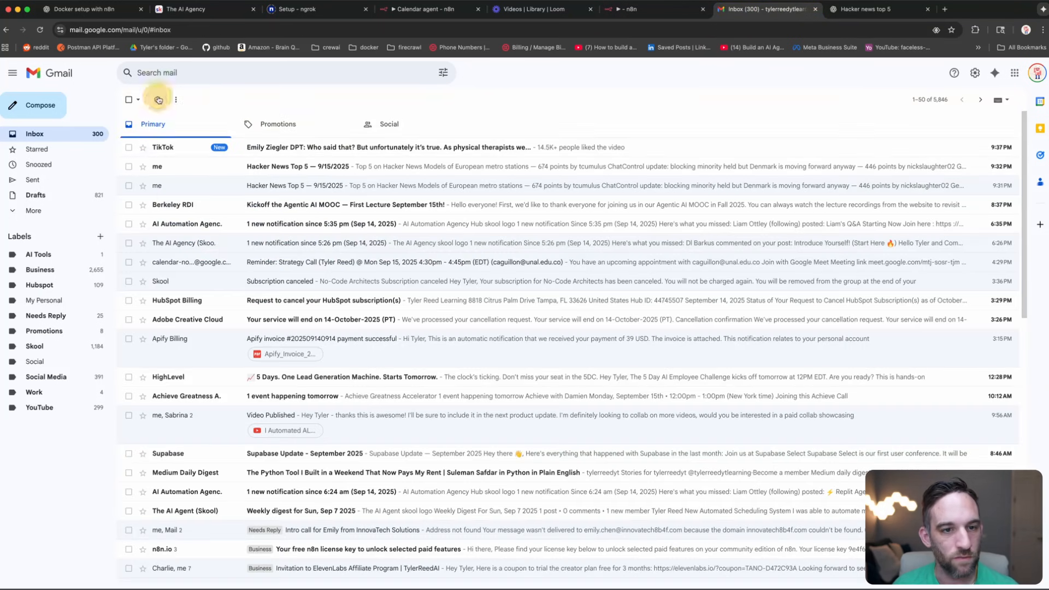
pyautogui.click(280, 146)
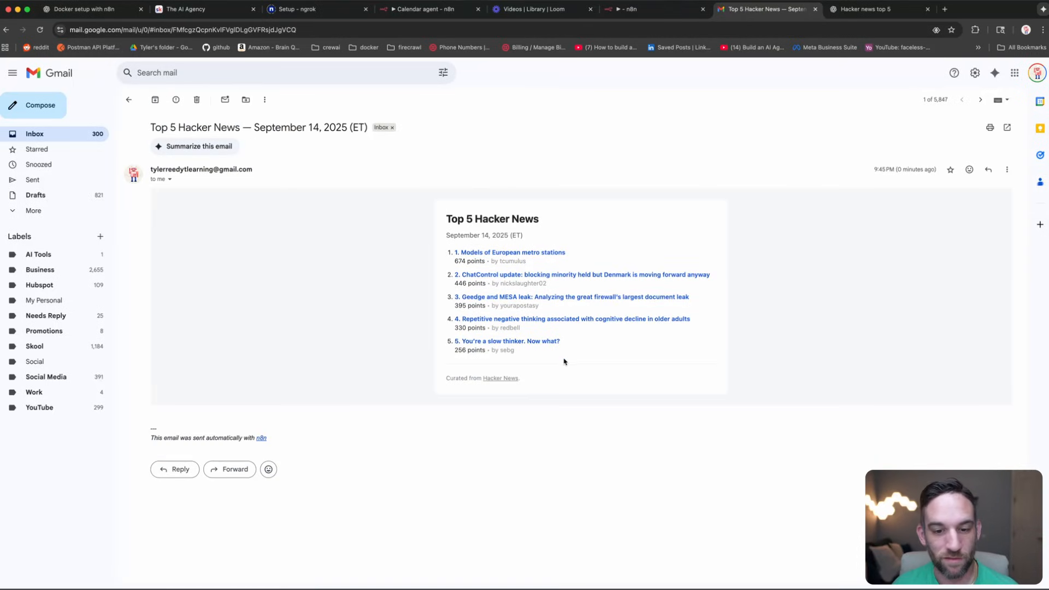
pyautogui.moveTo(565, 361); pyautogui.dragTo(483, 251)
pyautogui.click(582, 227)
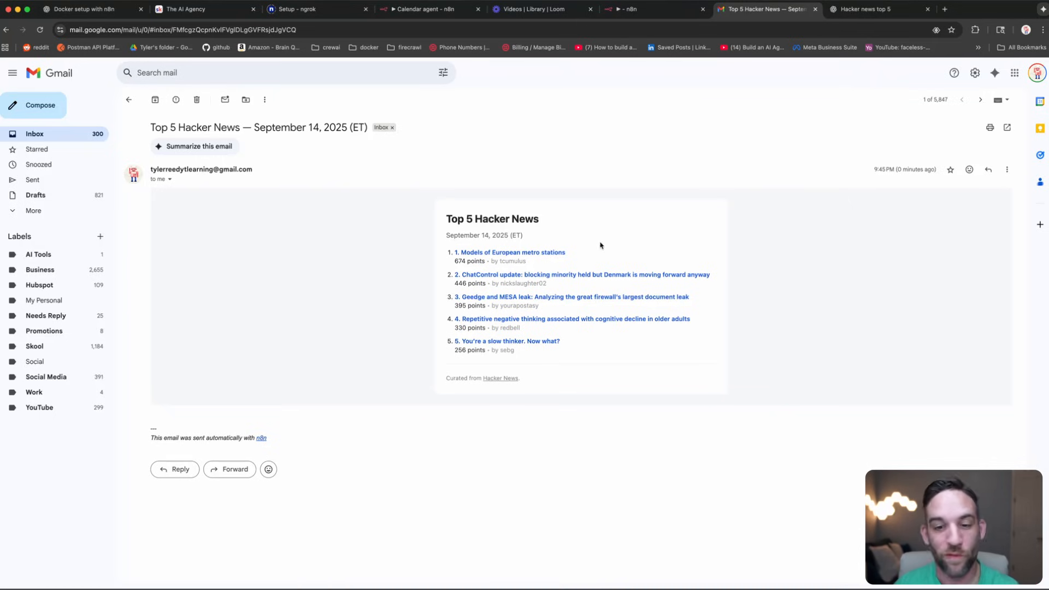
pyautogui.click(636, 18)
# Step: Return to the canvas and move the manual trigger node up to make room
pyautogui.click(618, 70)
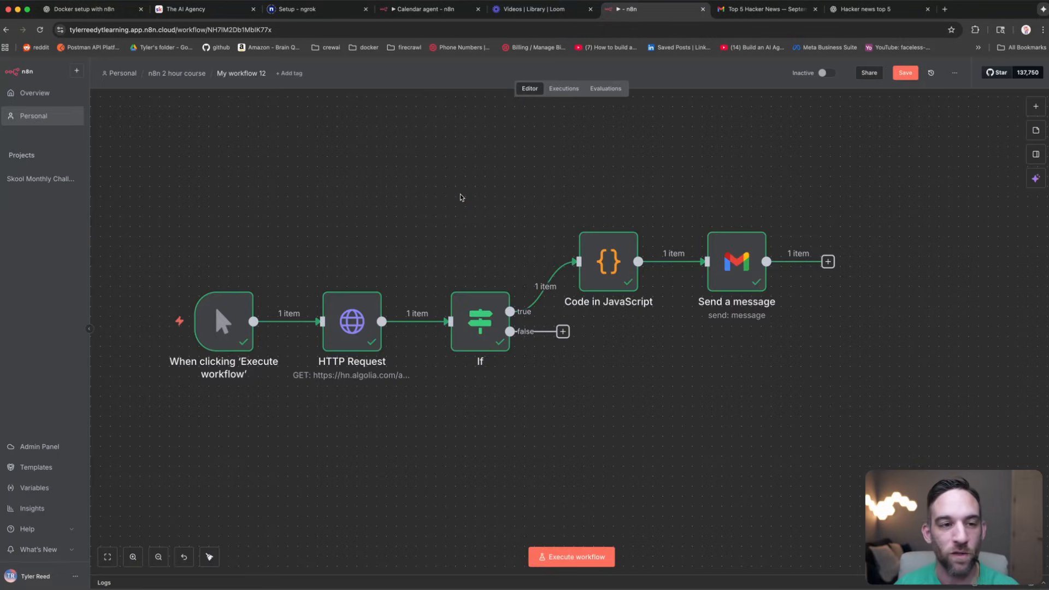
pyautogui.moveTo(450, 195); pyautogui.dragTo(465, 188)
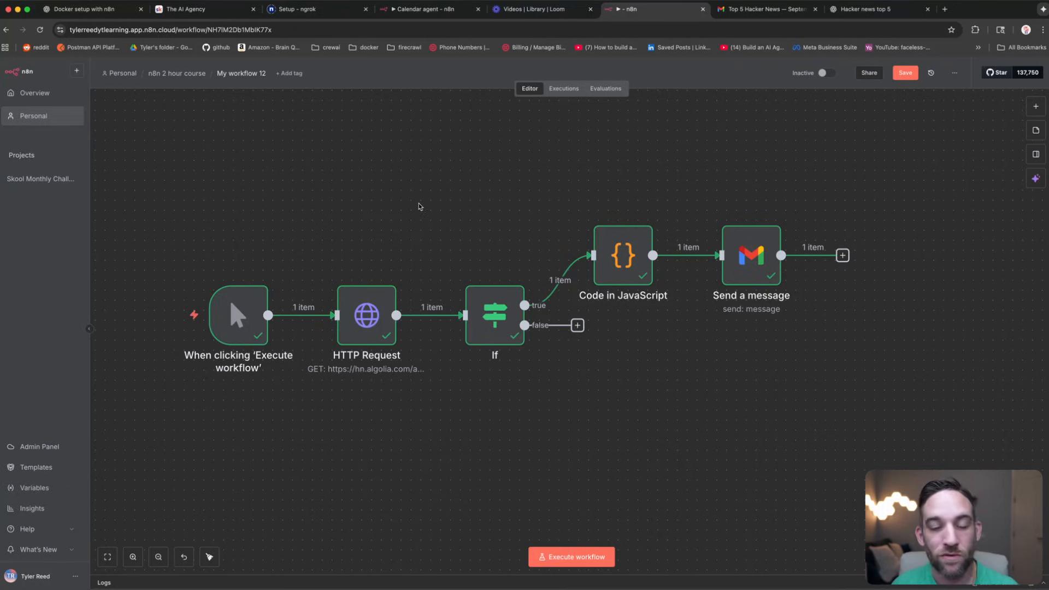
pyautogui.moveTo(429, 199); pyautogui.dragTo(461, 191)
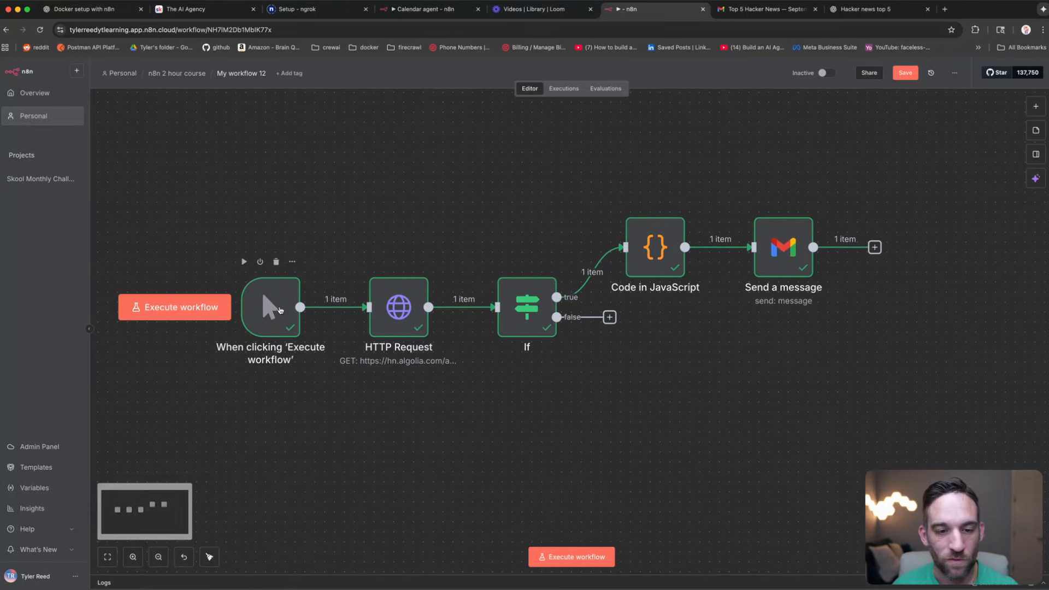
pyautogui.moveTo(285, 305); pyautogui.dragTo(275, 204)
pyautogui.click(268, 348)
# Step: Add a Schedule Trigger node set to fire every day at 6am
pyautogui.rightClick(269, 348)
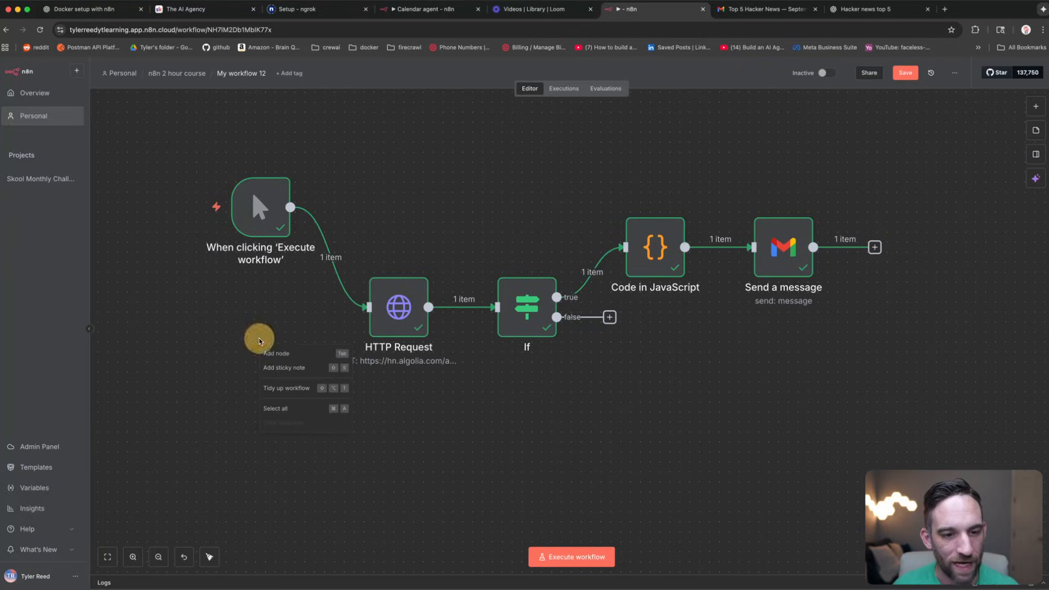
pyautogui.click(312, 358)
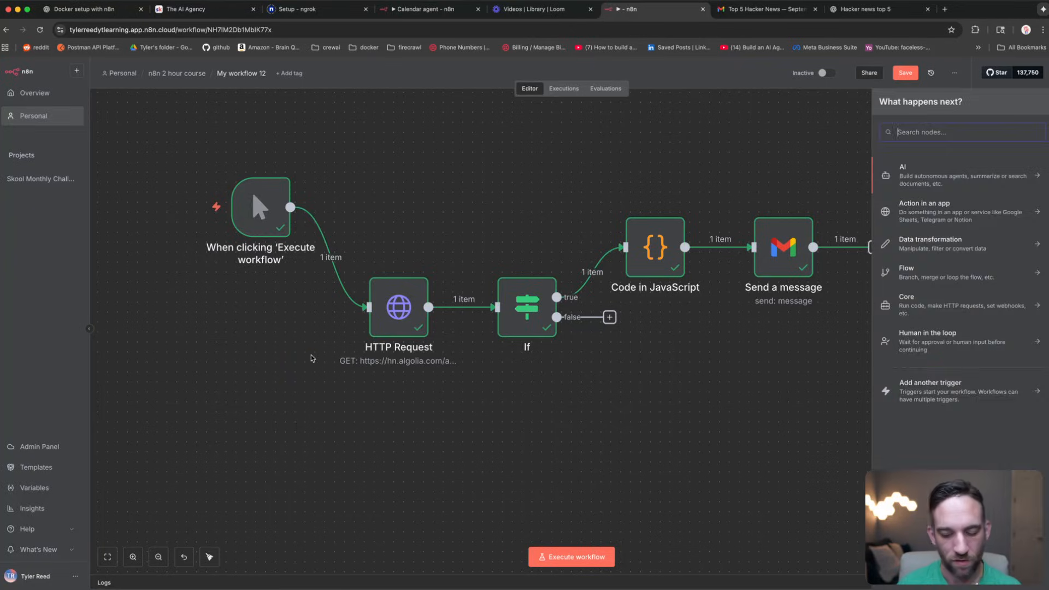
pyautogui.write('sched')
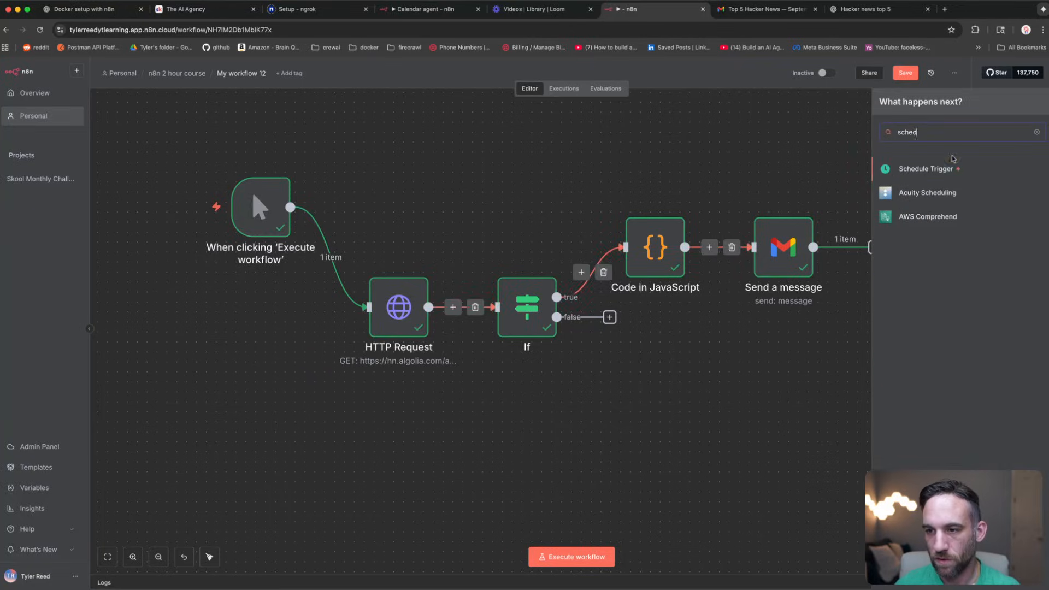
pyautogui.click(948, 171)
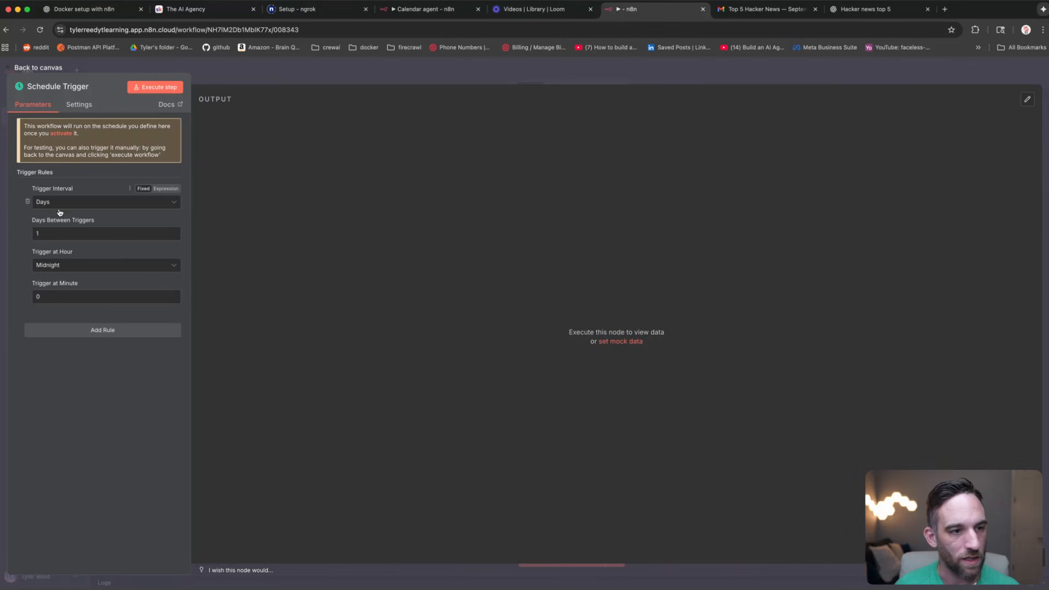
pyautogui.click(66, 266)
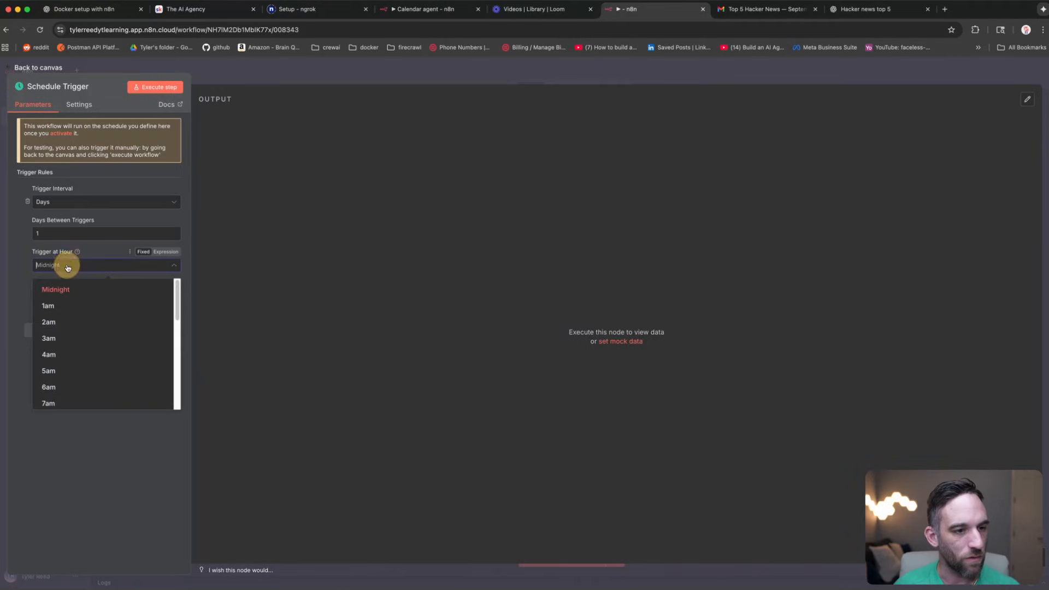
pyautogui.scroll(-1, 82, 349)
pyautogui.click(74, 371)
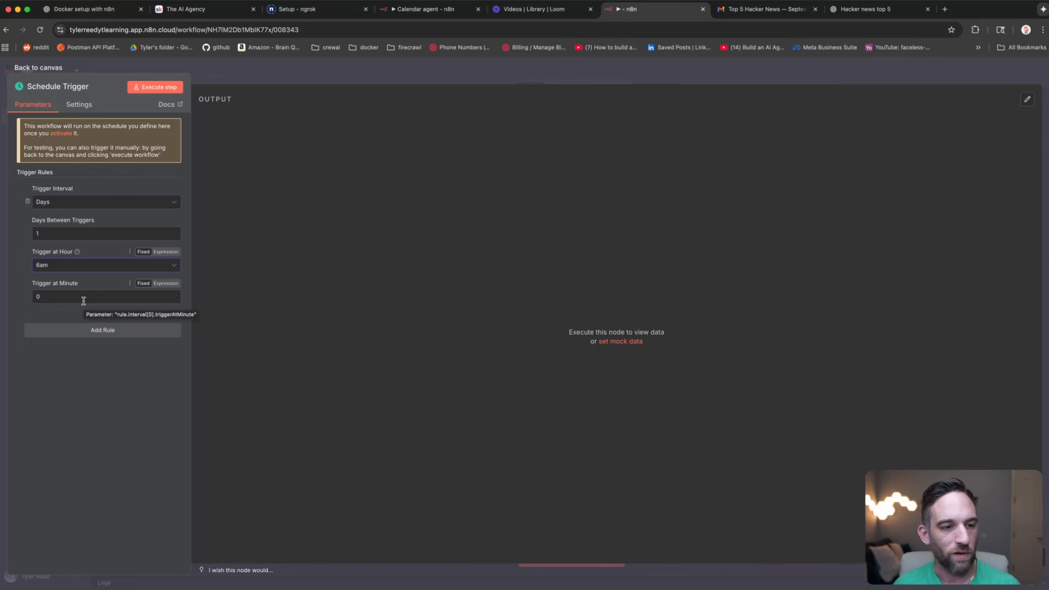
pyautogui.click(58, 68)
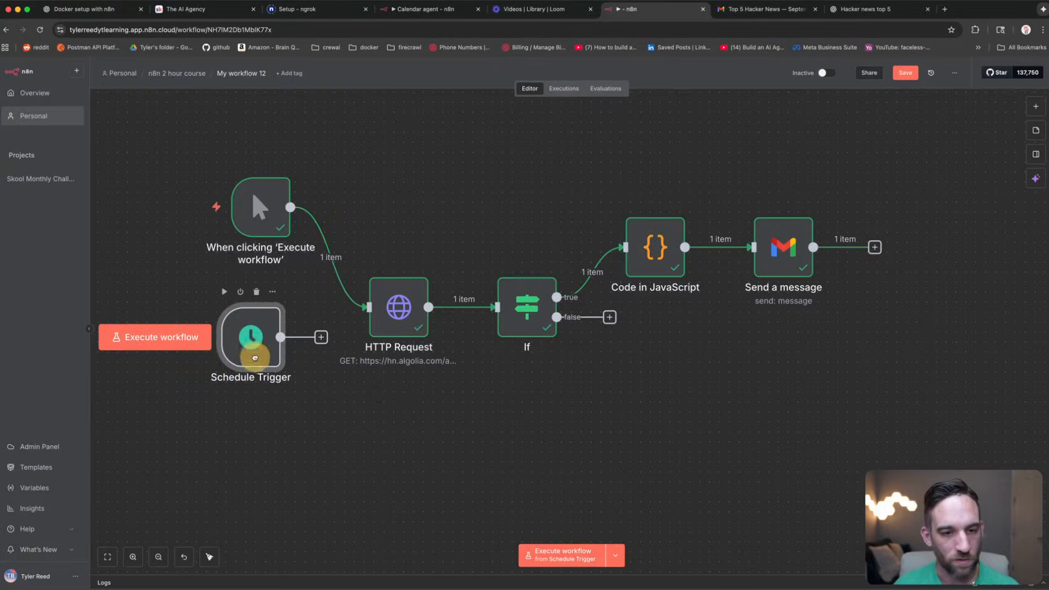
# Step: Connect the Schedule Trigger to HTTP Request and remove the manual trigger's connection
pyautogui.moveTo(255, 358); pyautogui.dragTo(365, 310)
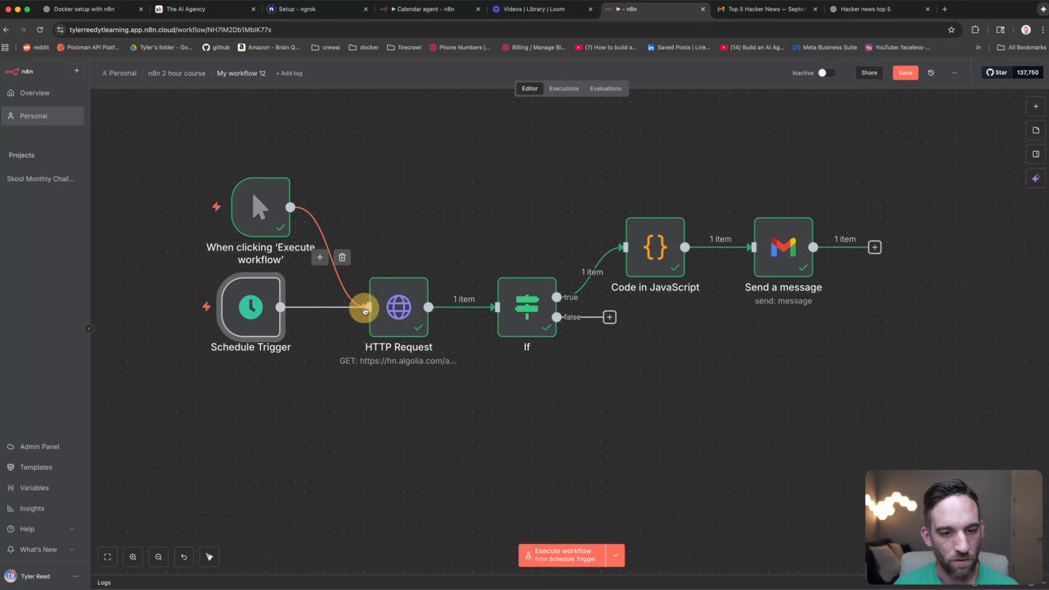
pyautogui.click(466, 193)
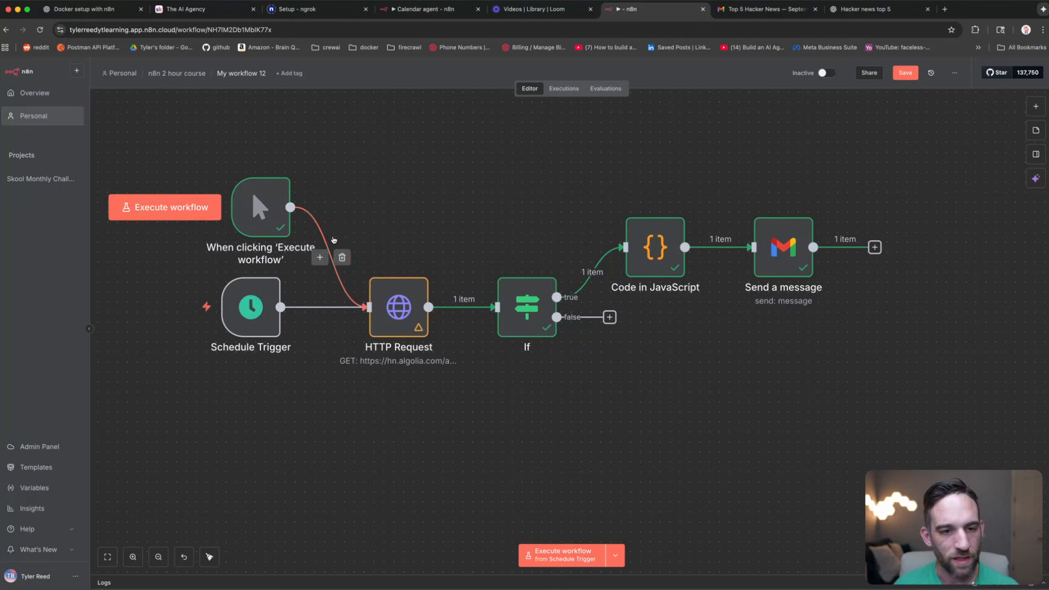
pyautogui.click(342, 256)
# Step: Delete the manual trigger node and nudge the Schedule Trigger into place
pyautogui.moveTo(279, 206); pyautogui.dragTo(269, 205)
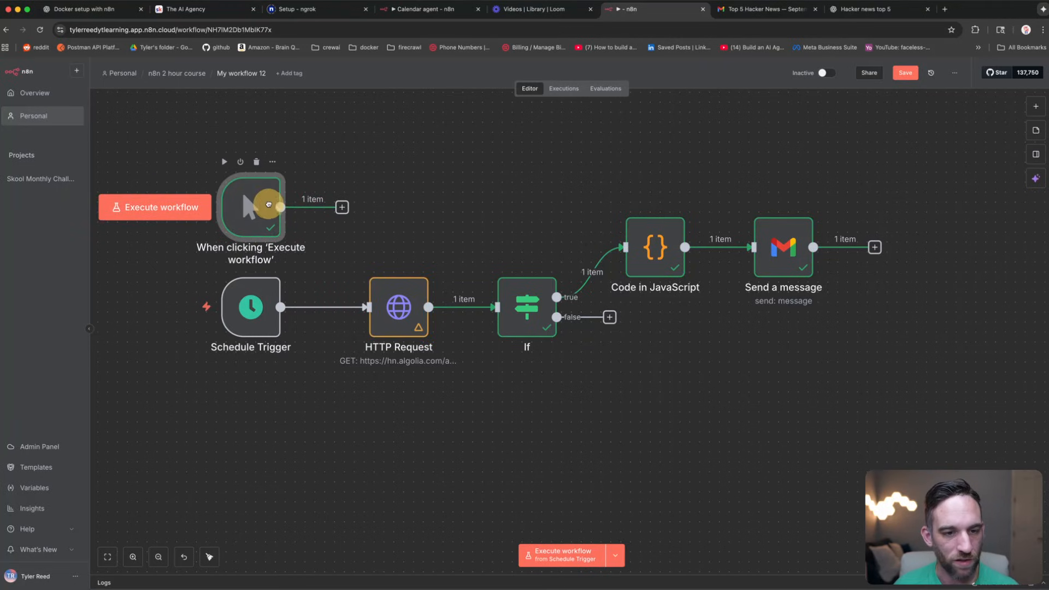
pyautogui.click(424, 176)
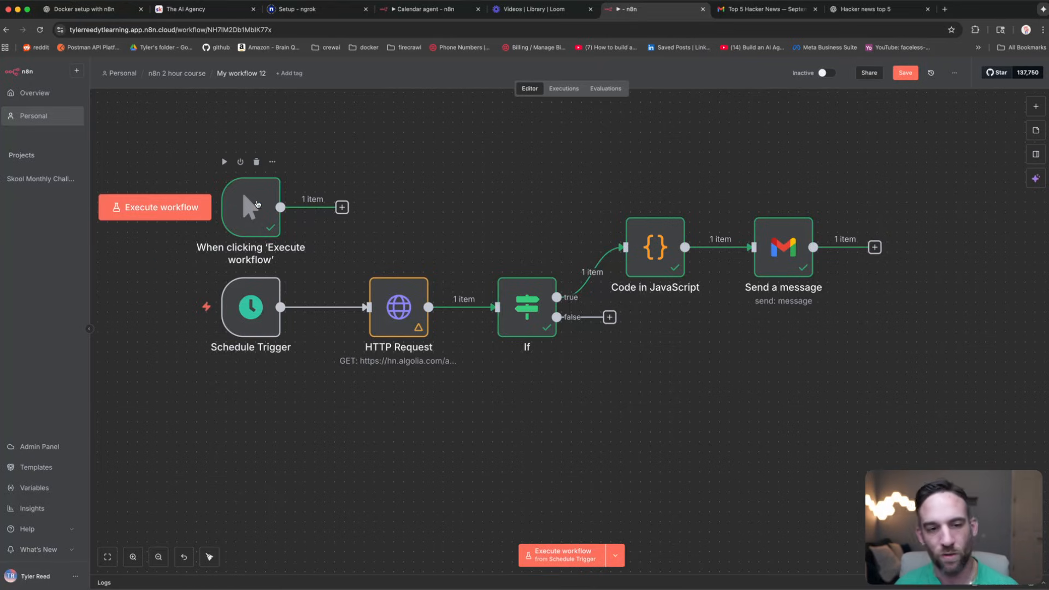
pyautogui.click(257, 205)
pyautogui.press('Delete')
pyautogui.moveTo(264, 303); pyautogui.dragTo(274, 297)
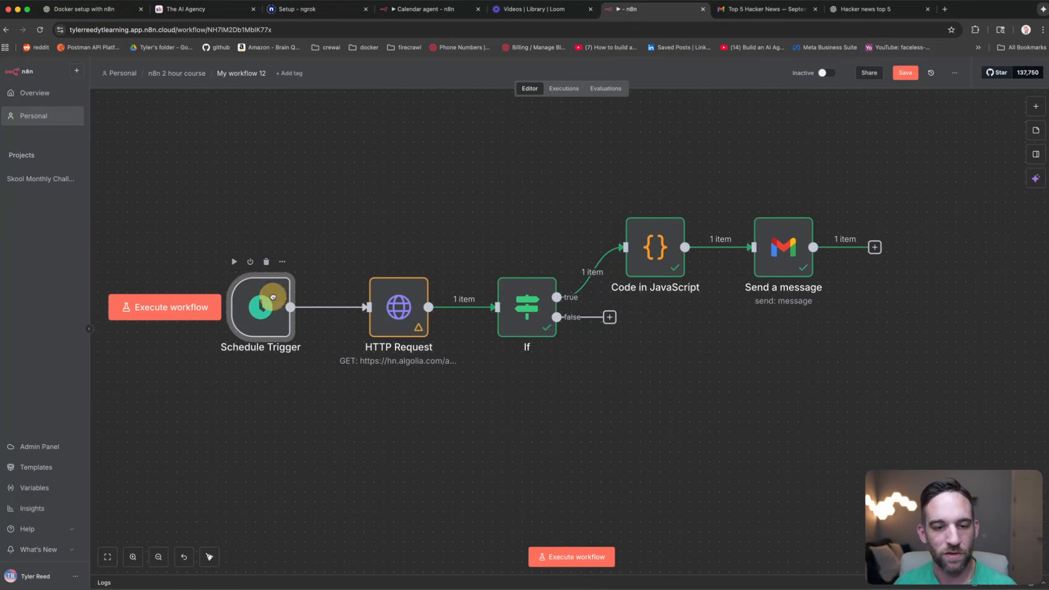
pyautogui.click(337, 266)
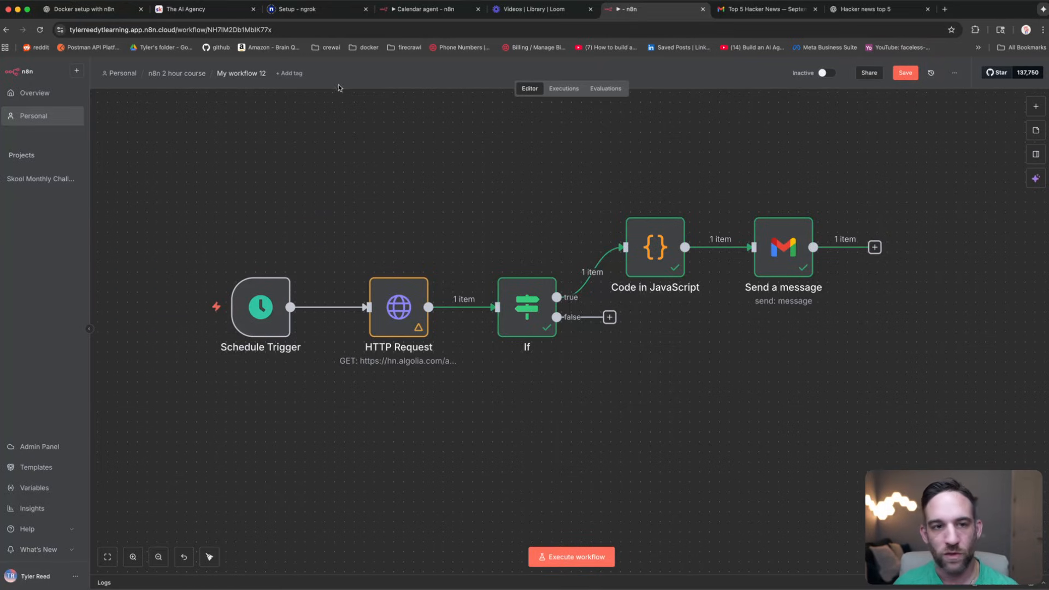
pyautogui.click(237, 75)
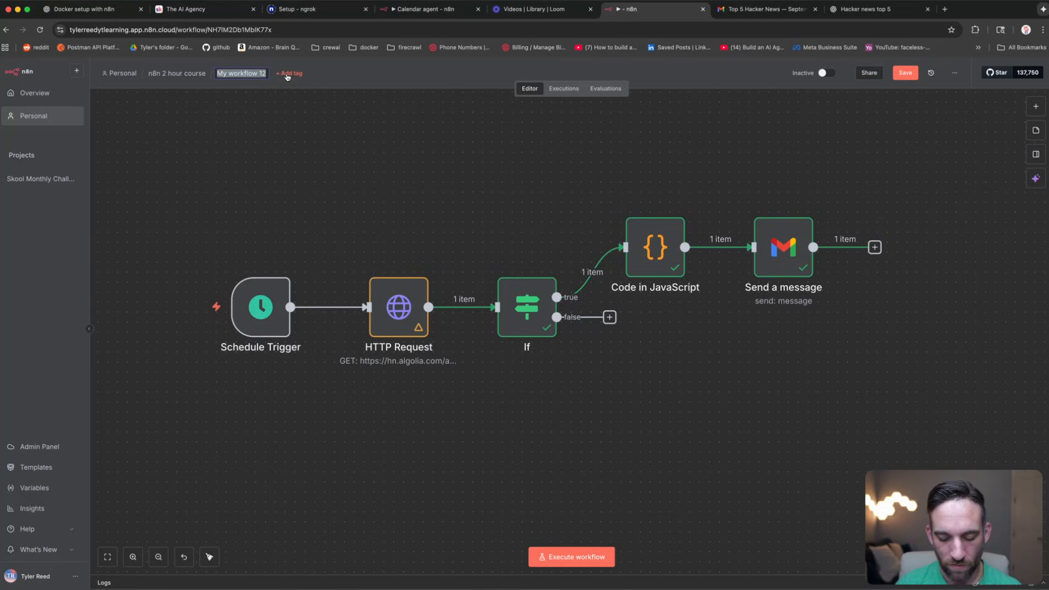
# Step: Rename the workflow to 'Email Digest Hacker News', fixing a capitalisation typo
pyautogui.write('Email Digest HAcker News')
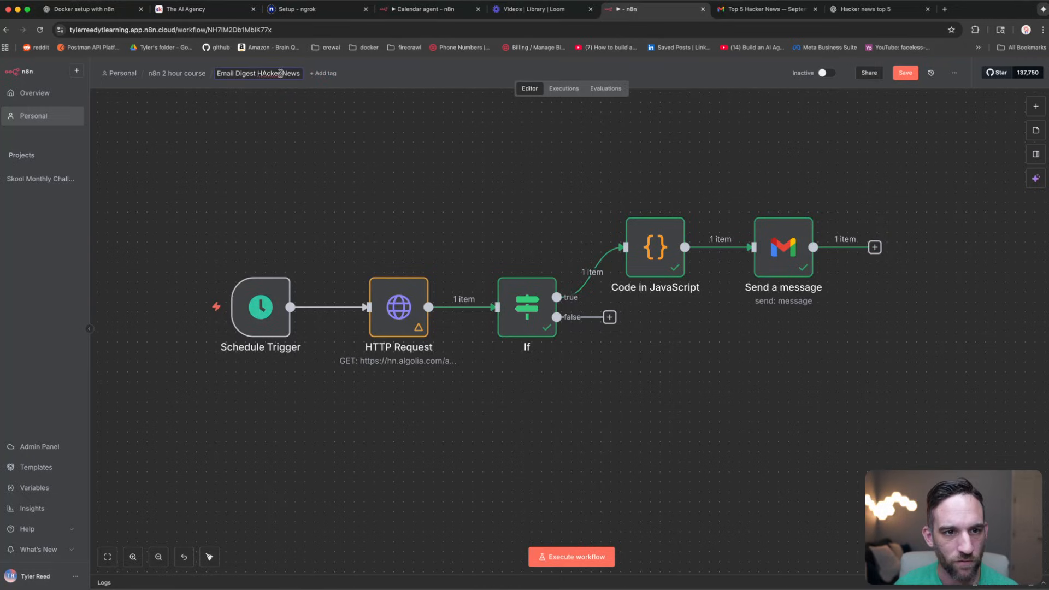
pyautogui.click(267, 74)
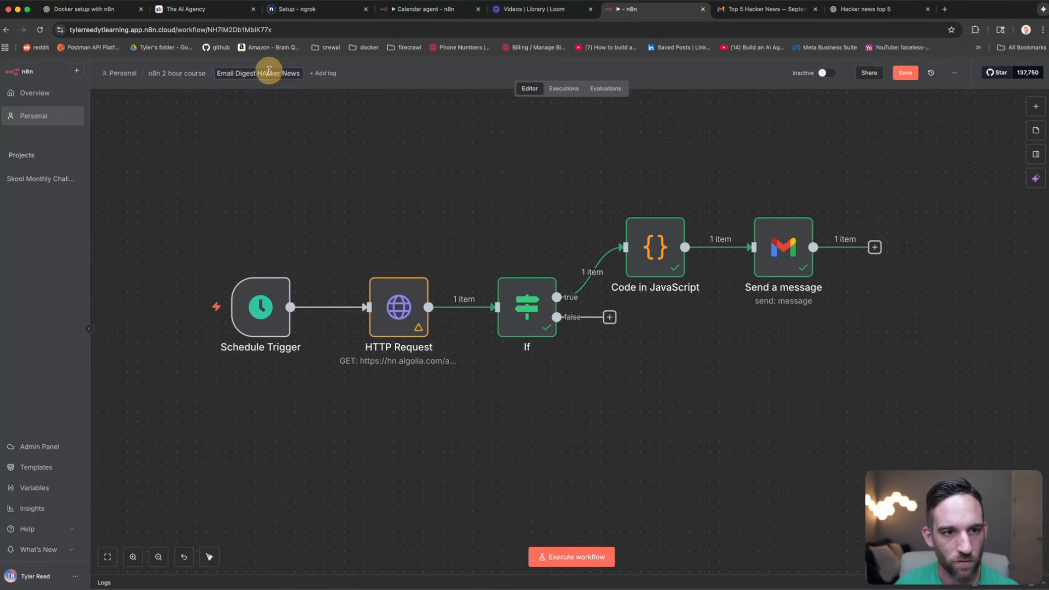
pyautogui.press('BackSpace')
pyautogui.write('a')
pyautogui.press('Return')
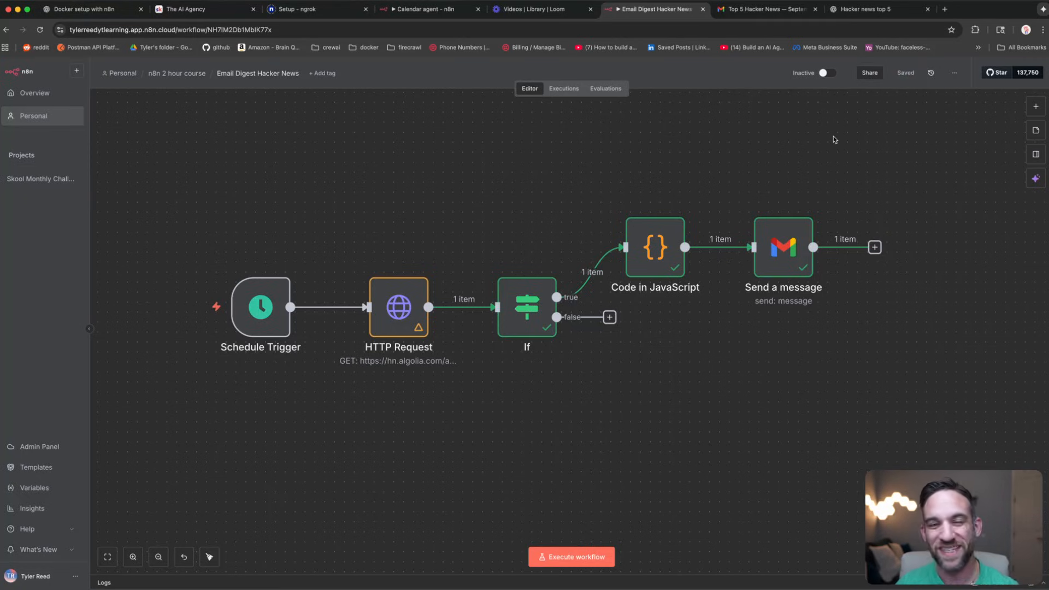
# Step: Switch the workflow to Active and dismiss the activation notice and checklist
pyautogui.click(825, 73)
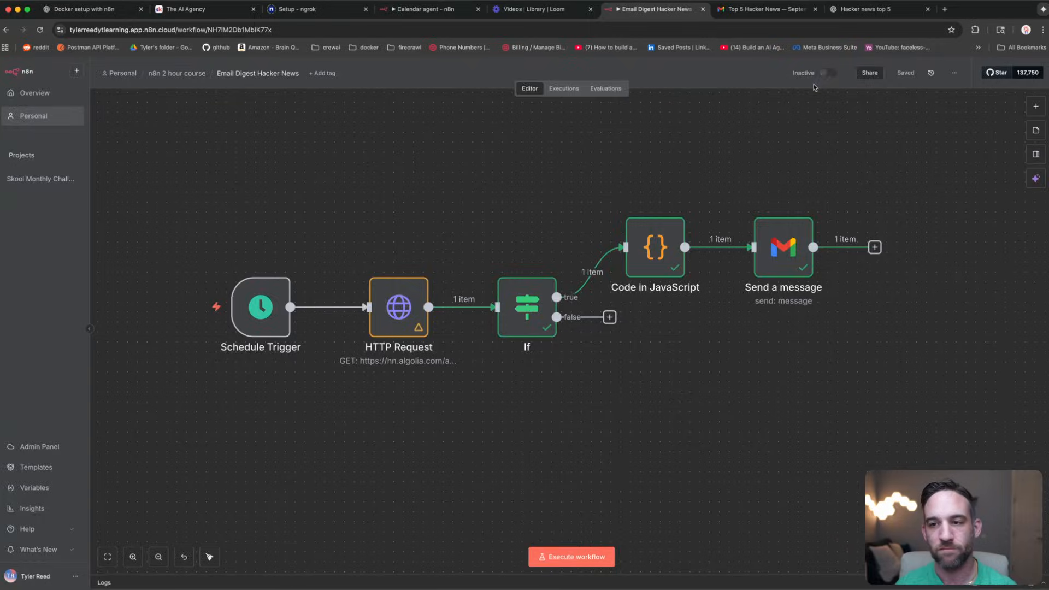
pyautogui.click(607, 351)
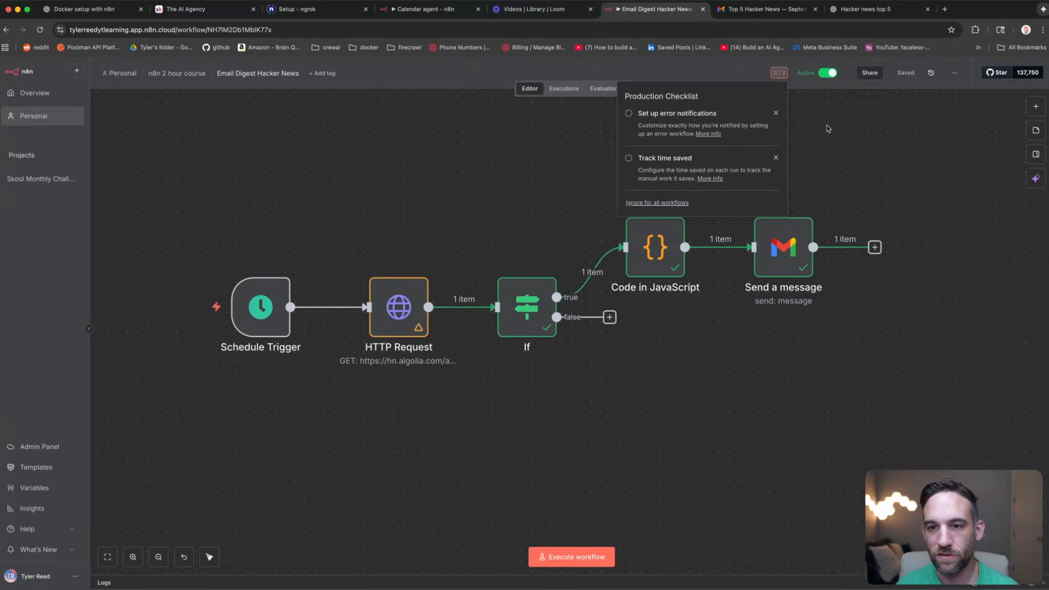
pyautogui.click(837, 139)
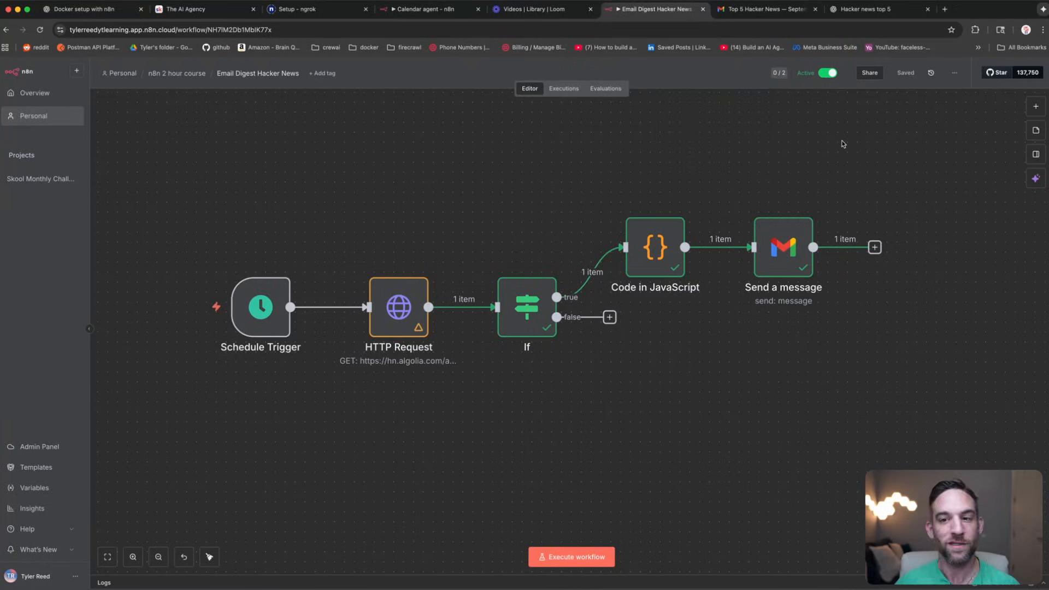
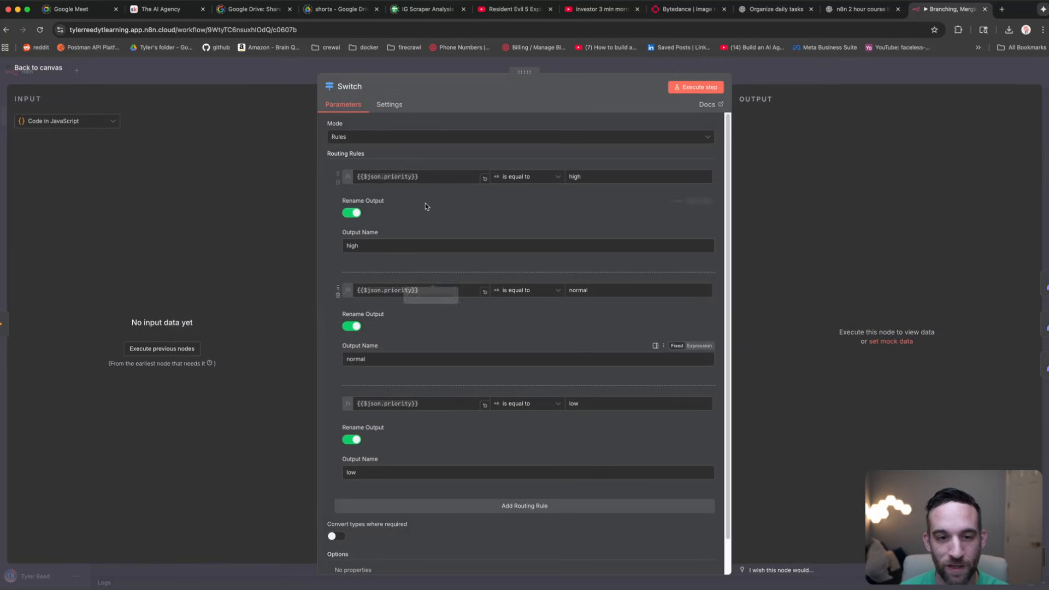
# Step: Leave the Switch settings and execute the Switch node step from the canvas
pyautogui.click(440, 177)
pyautogui.click(55, 69)
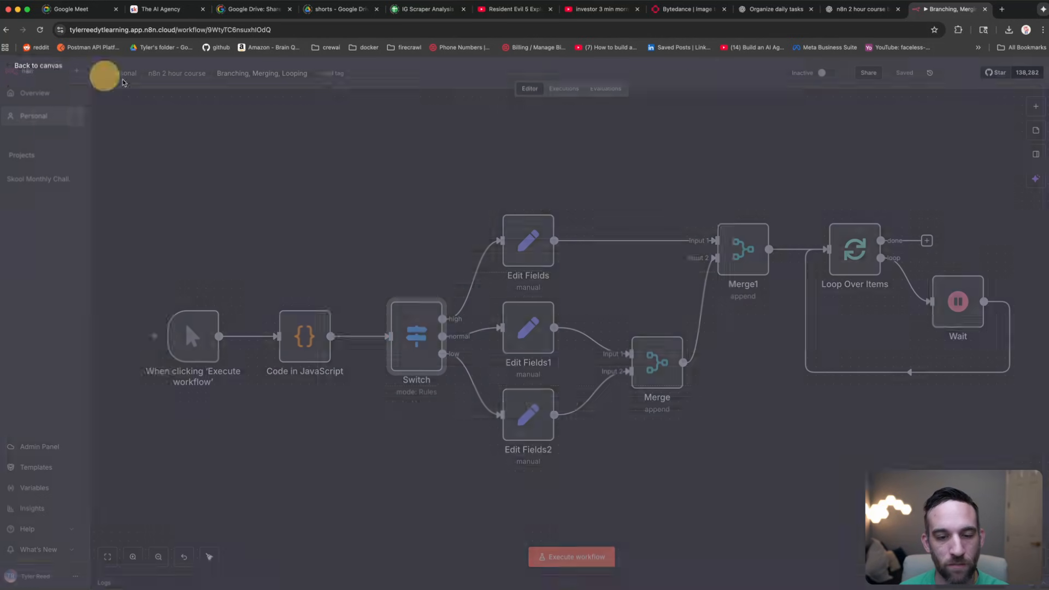
pyautogui.click(395, 288)
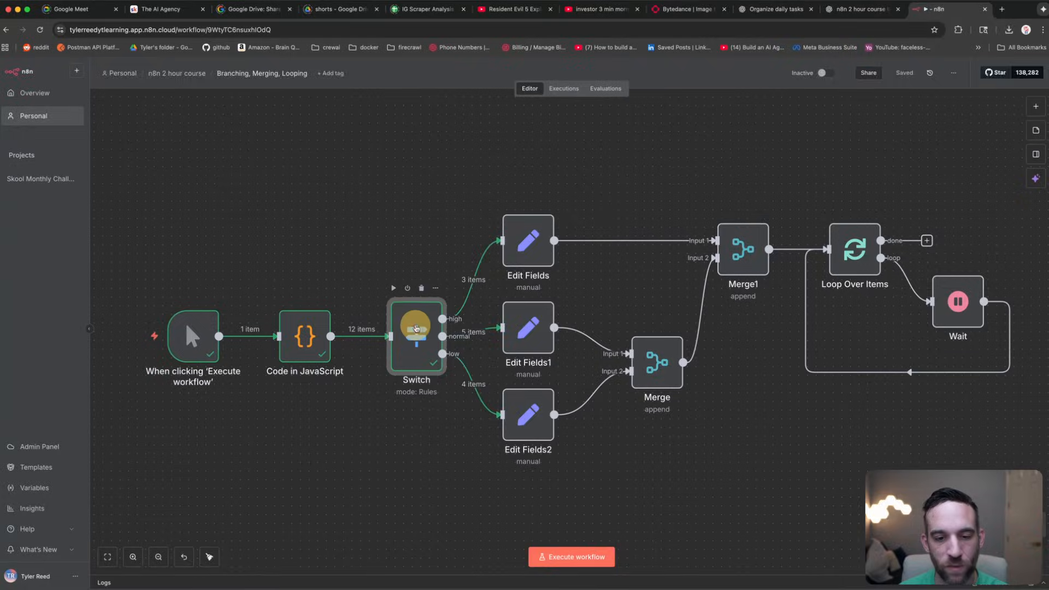
# Step: Review the Switch rules and output tabs: 3 high, 5 normal and 4 low items
pyautogui.doubleClick(417, 328)
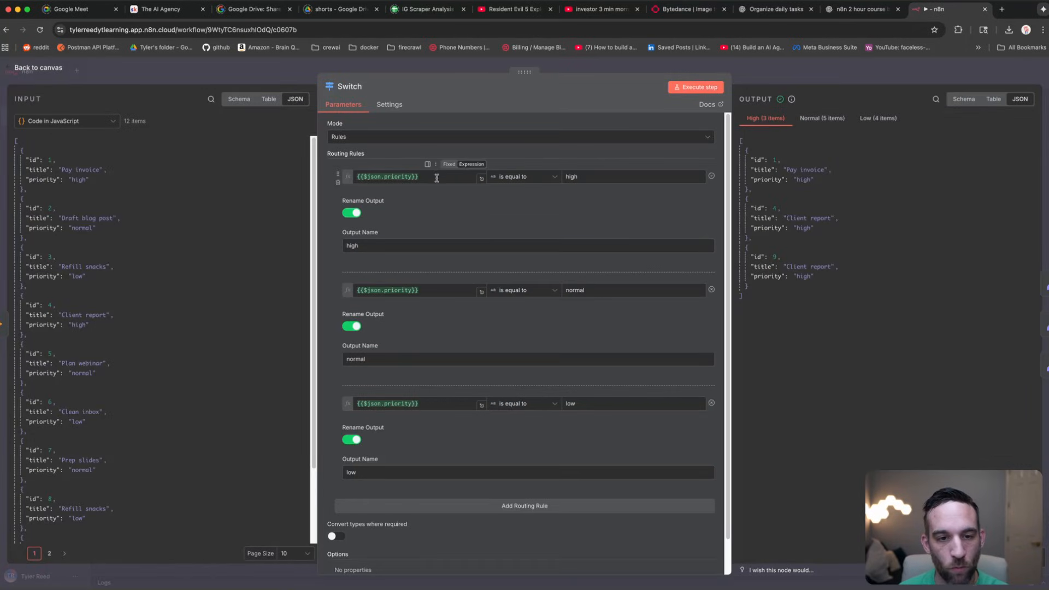
pyautogui.moveTo(437, 178); pyautogui.dragTo(351, 176)
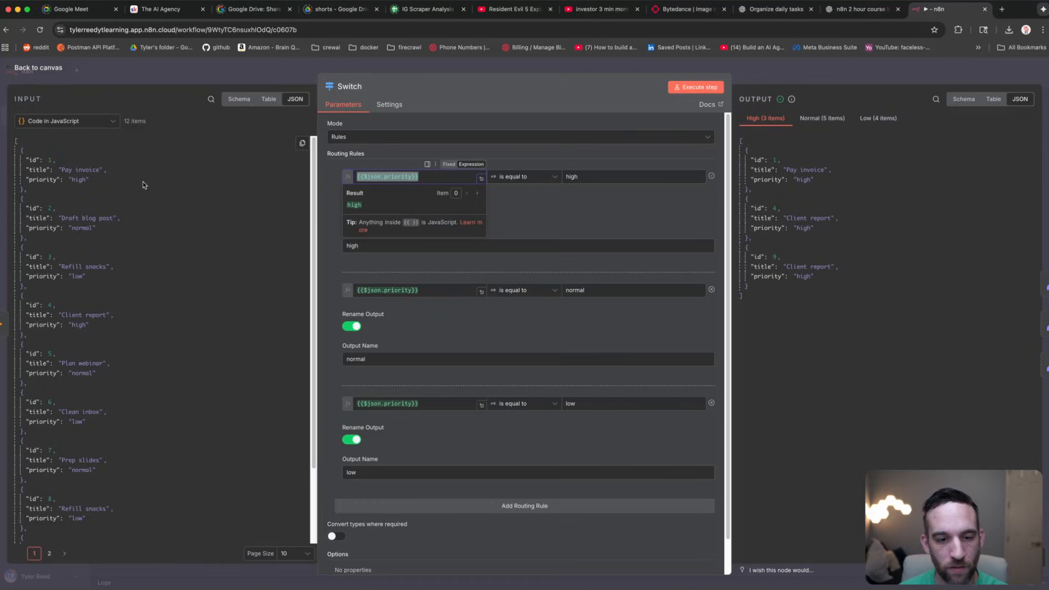
pyautogui.click(164, 182)
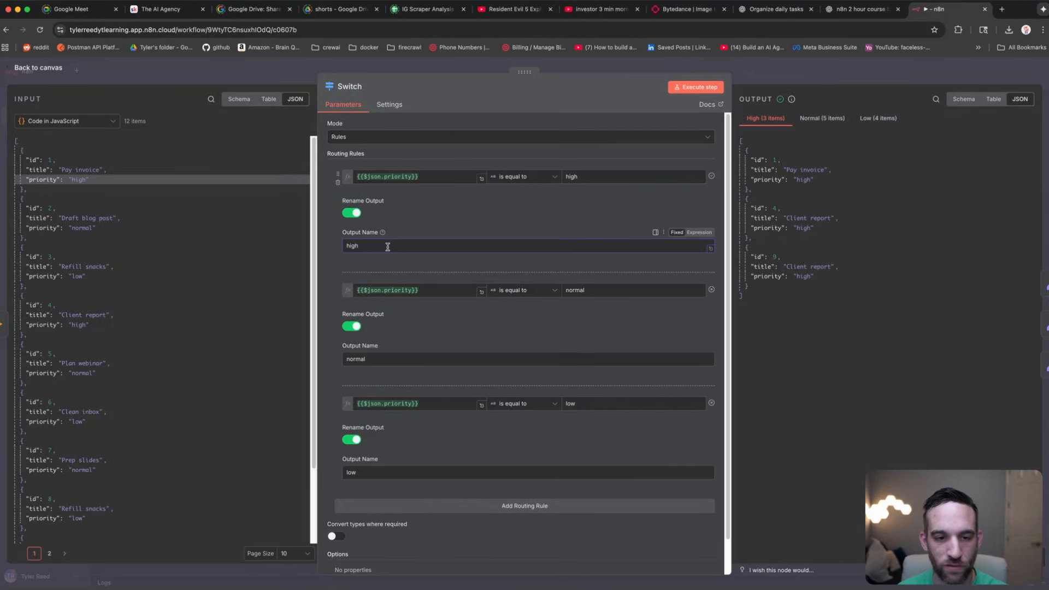
pyautogui.scroll(-2, 387, 247)
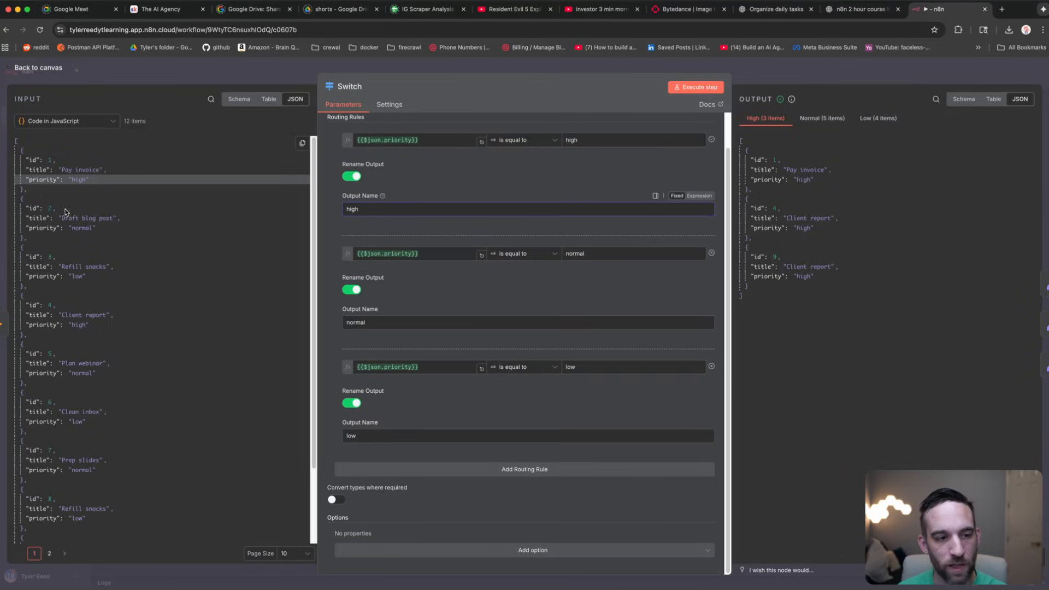
pyautogui.click(594, 256)
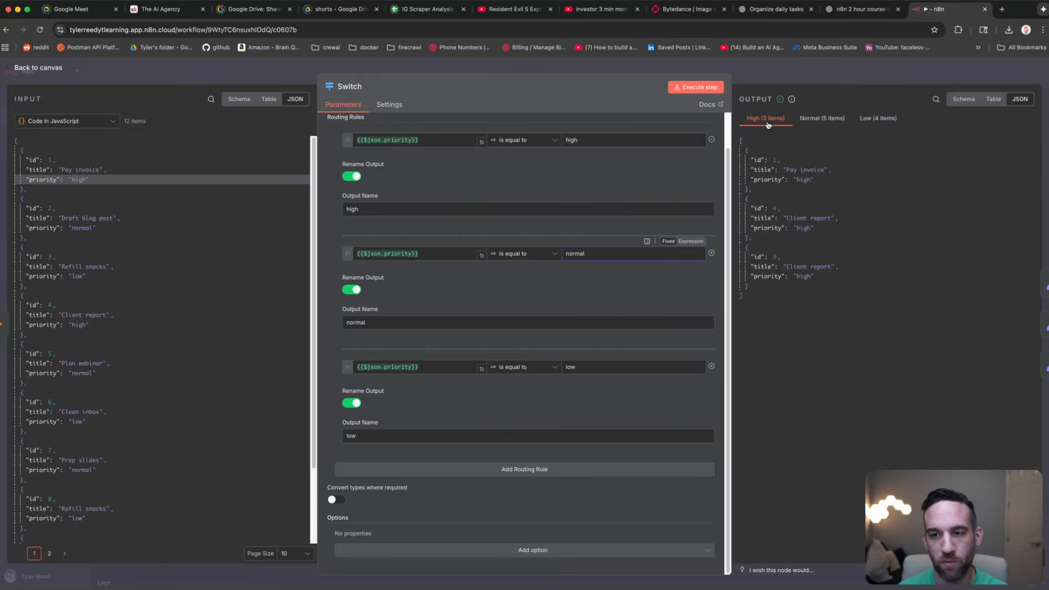
pyautogui.click(828, 122)
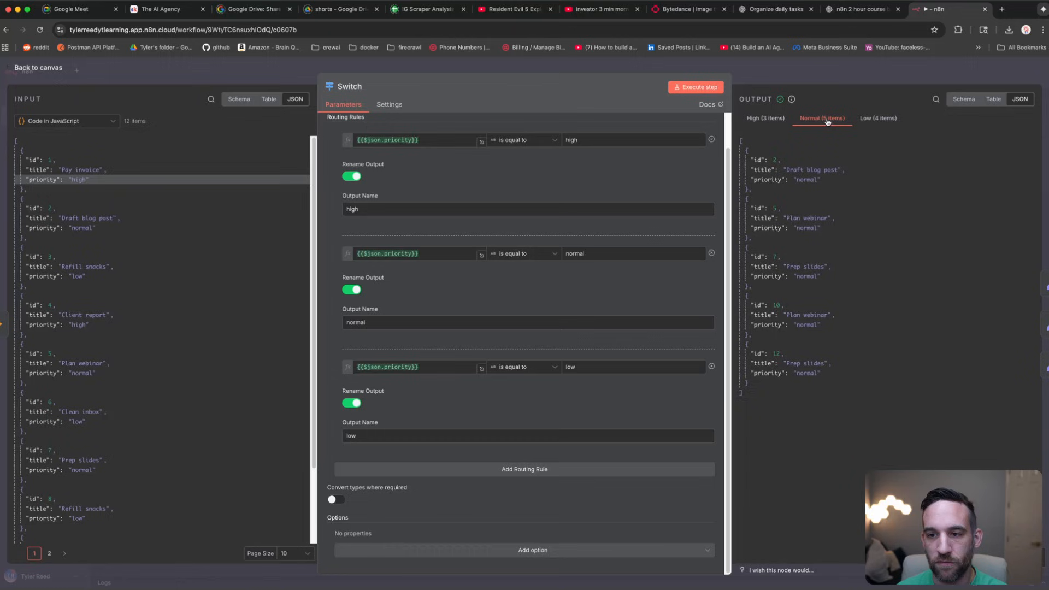
pyautogui.click(879, 123)
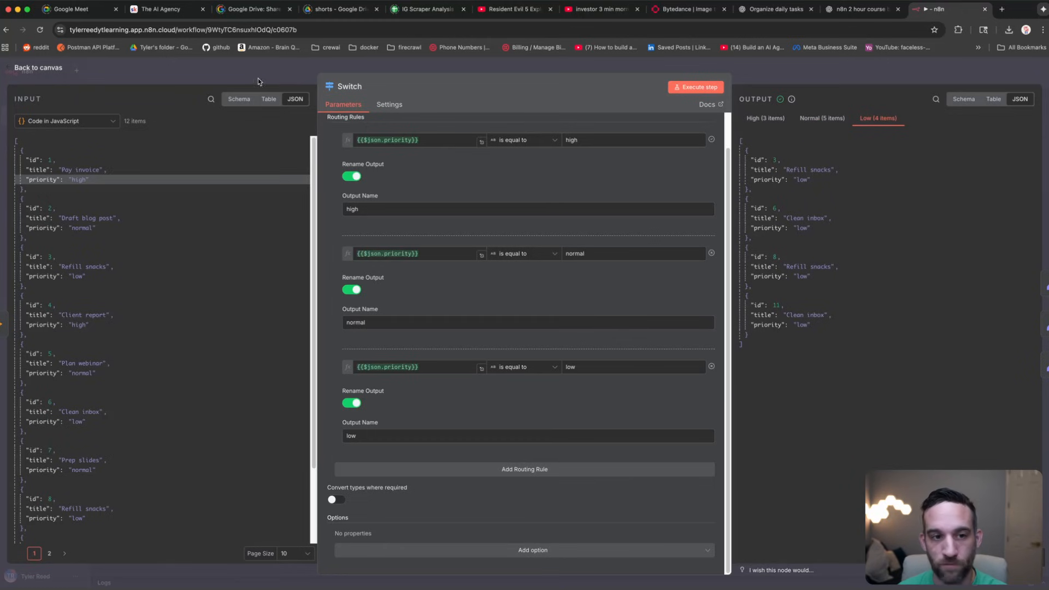
pyautogui.click(222, 70)
pyautogui.click(529, 234)
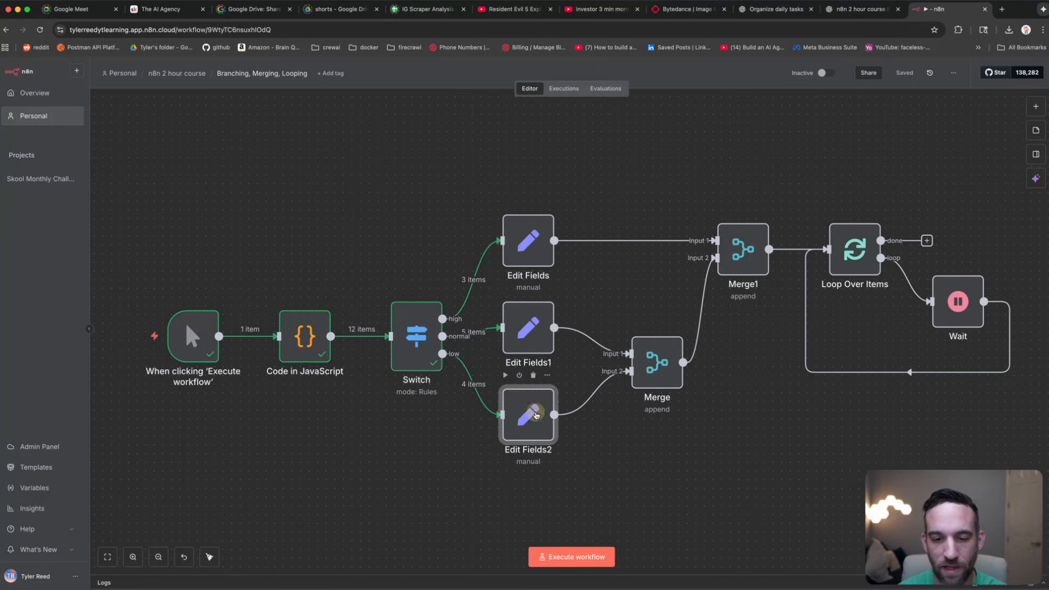
# Step: Set the high-priority Edit Fields node's sla value to 4 and run it to check the output
pyautogui.doubleClick(537, 224)
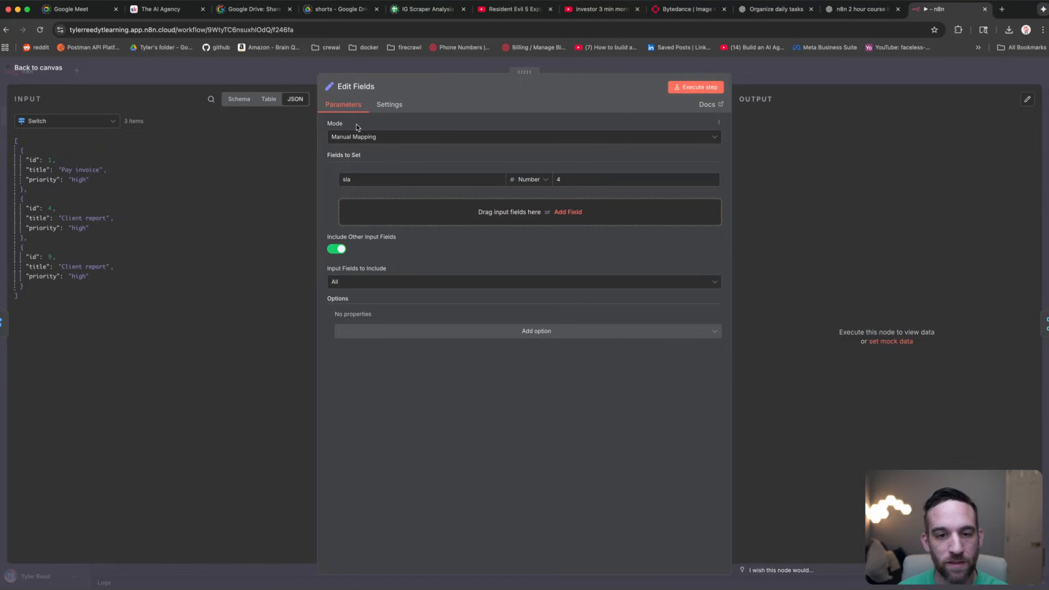
pyautogui.click(387, 178)
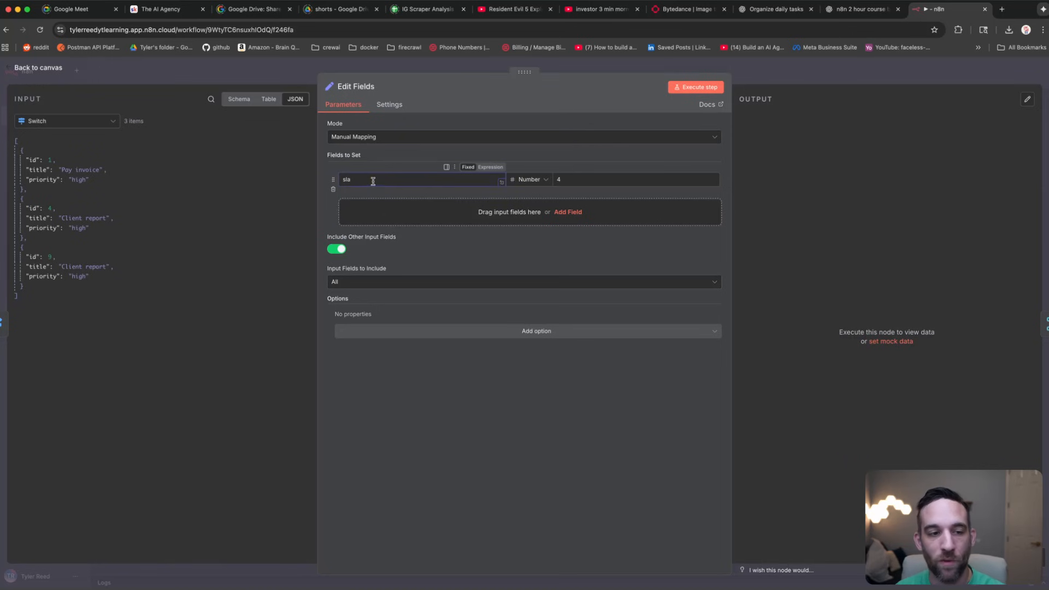
pyautogui.click(109, 70)
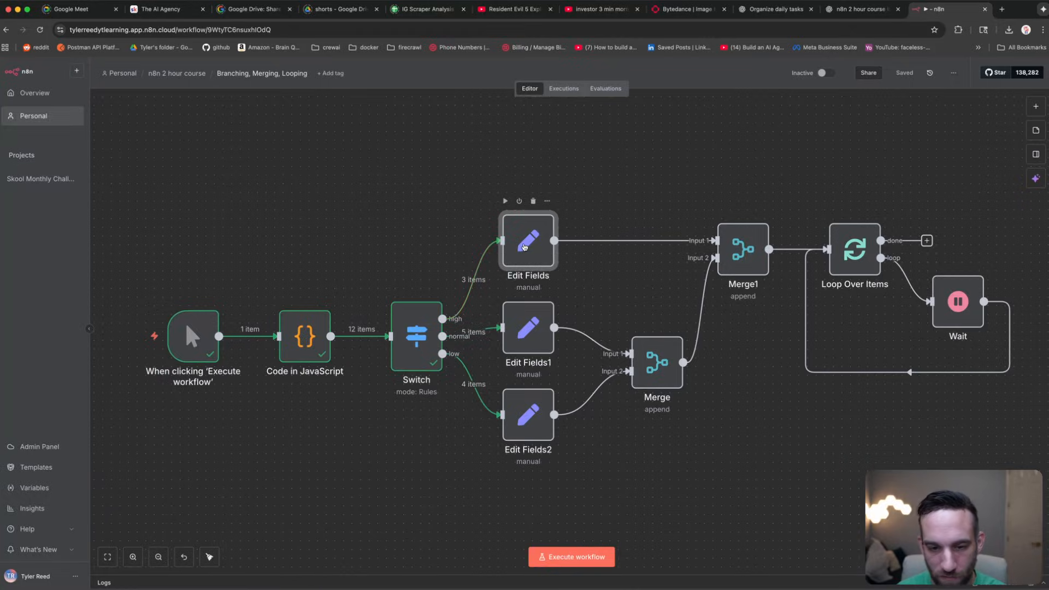
pyautogui.doubleClick(535, 241)
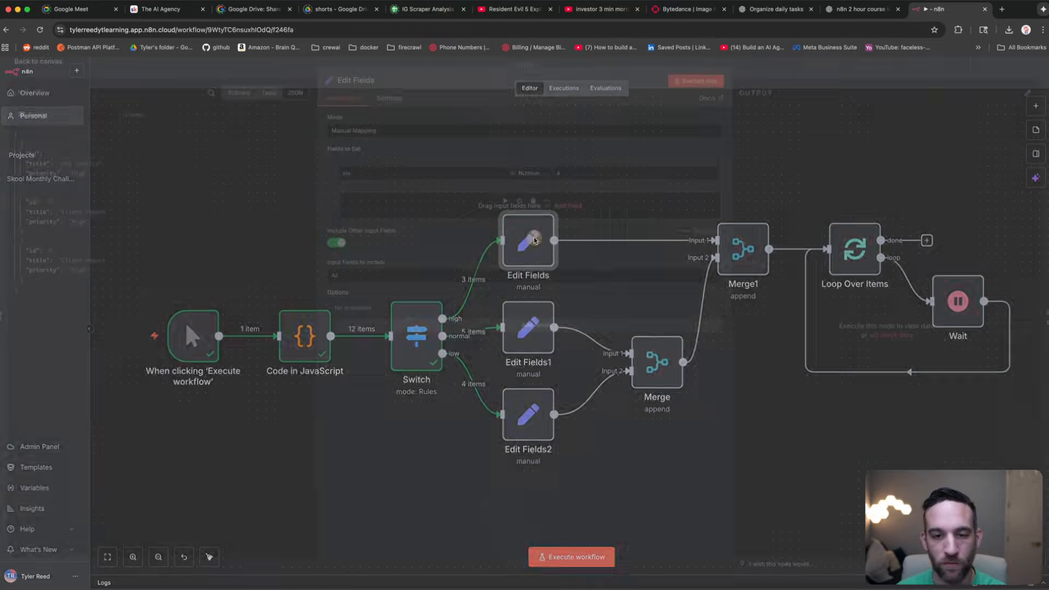
pyautogui.click(556, 179)
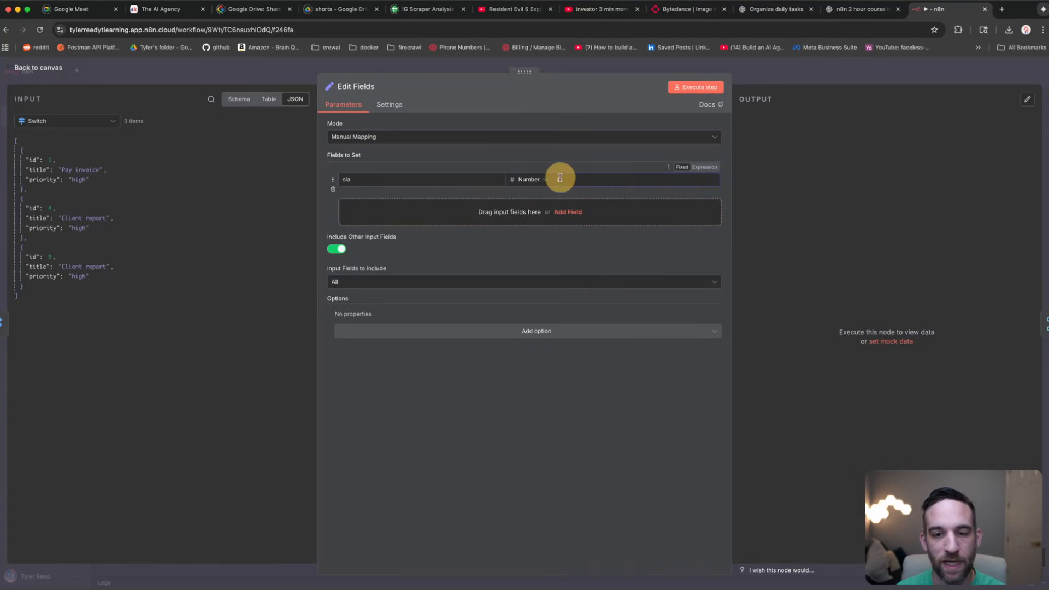
pyautogui.write('4')
pyautogui.moveTo(362, 179); pyautogui.dragTo(341, 181)
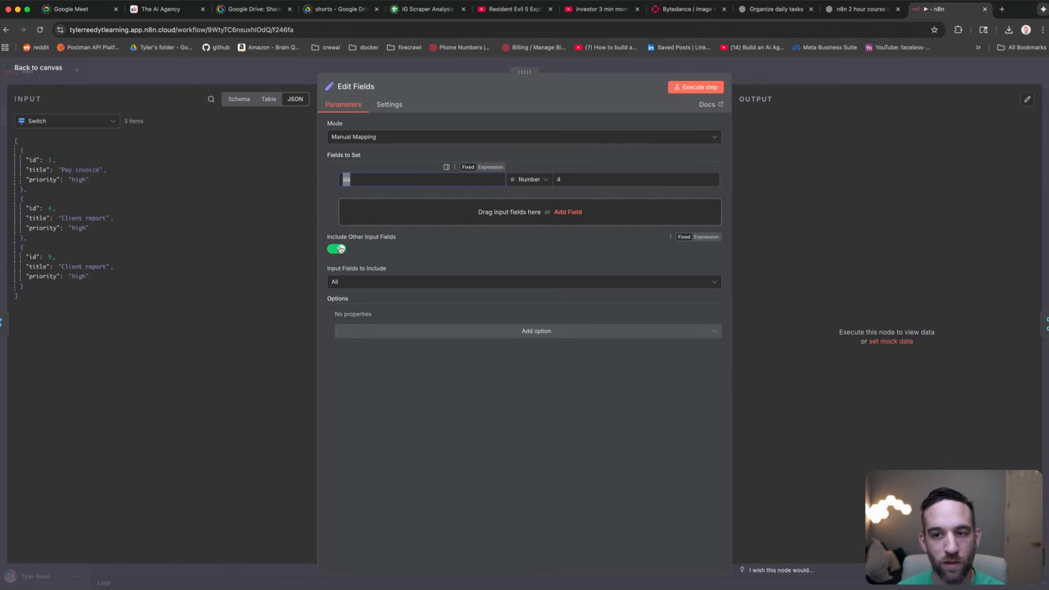
pyautogui.click(695, 87)
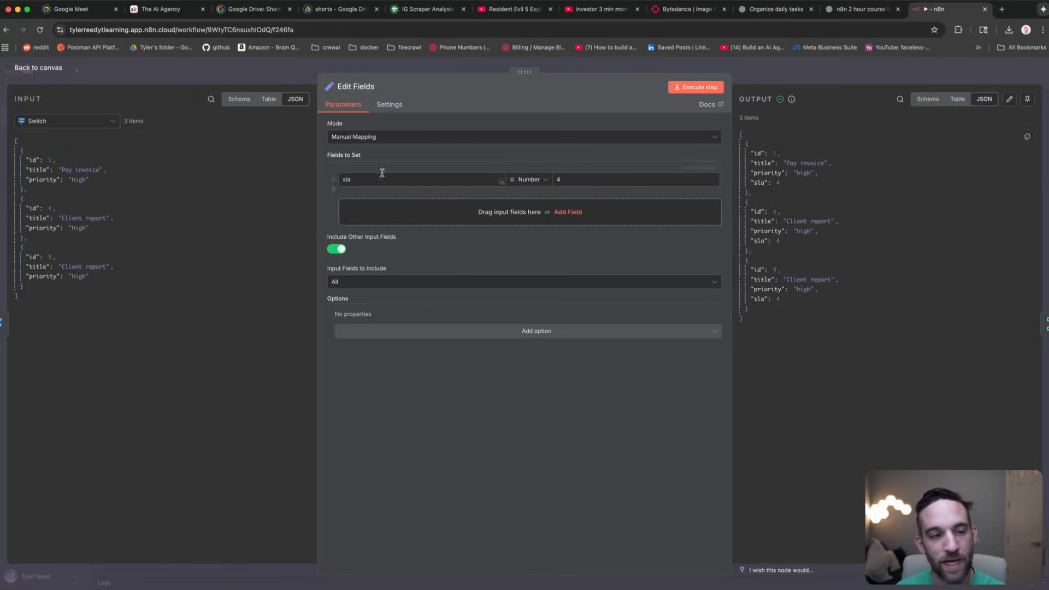
pyautogui.moveTo(97, 182); pyautogui.dragTo(32, 159)
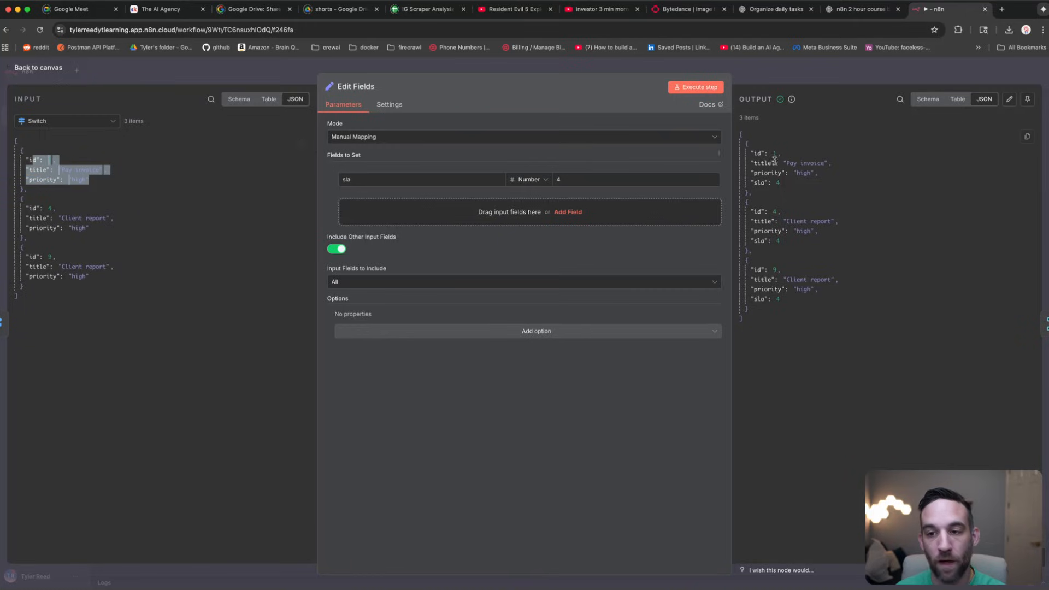
pyautogui.moveTo(796, 188); pyautogui.dragTo(745, 185)
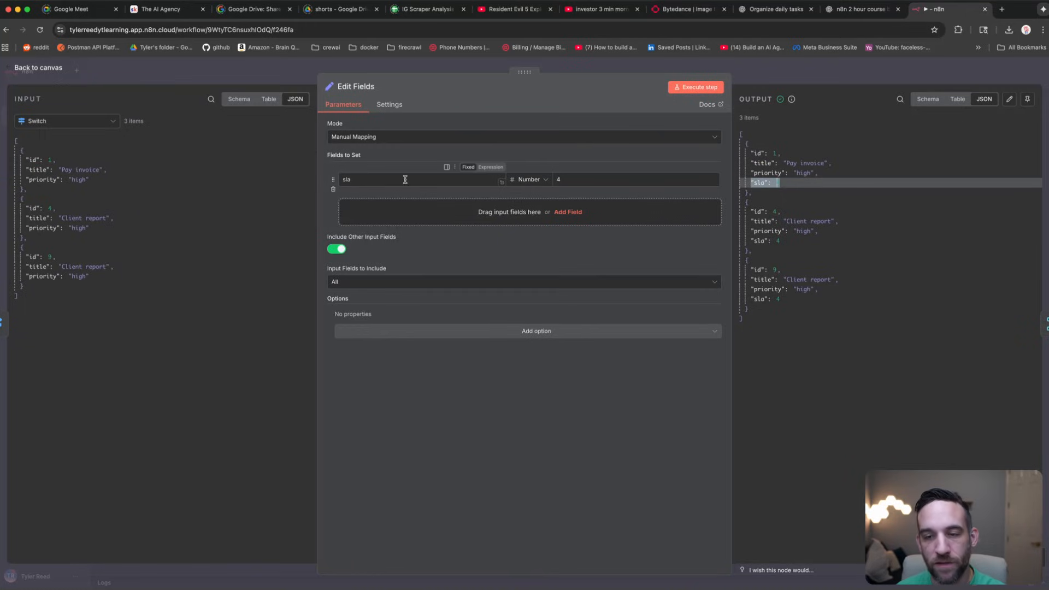
pyautogui.click(776, 180)
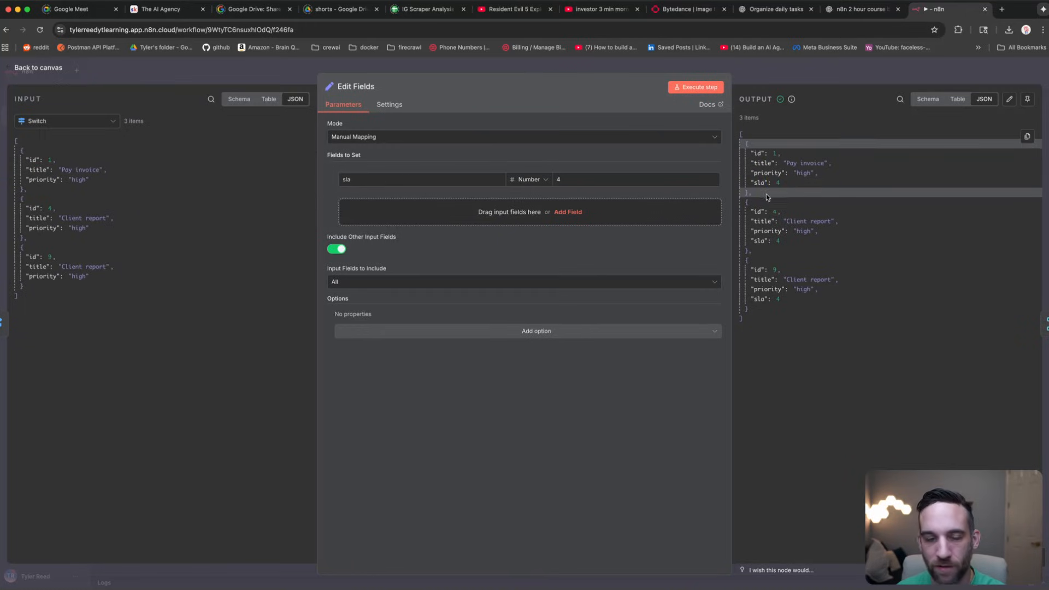
pyautogui.click(219, 66)
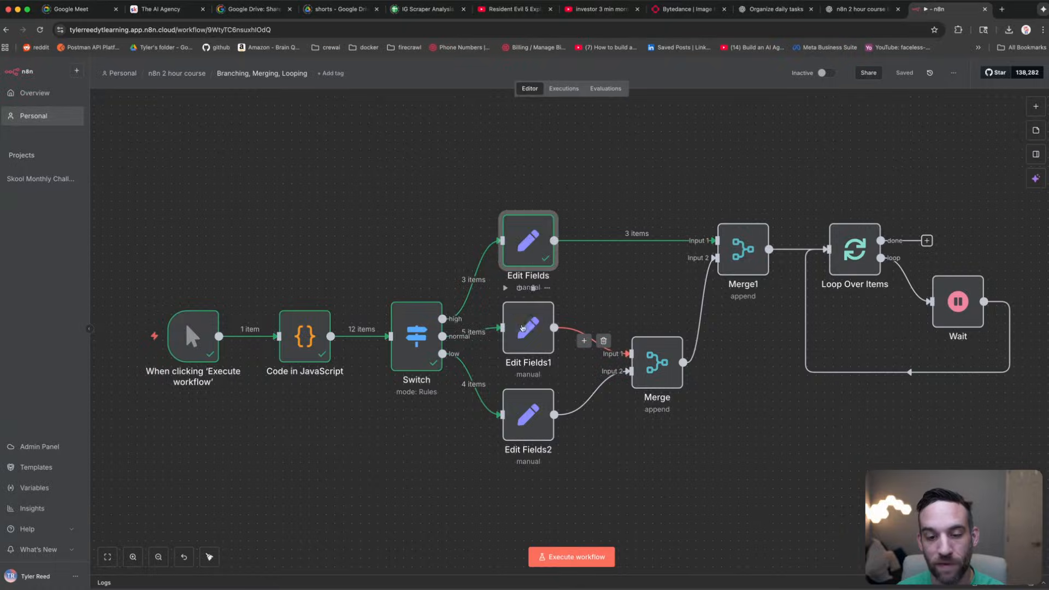
# Step: Verify Edit Fields1 sets sla to 24 and Edit Fields2 sets sla to 72
pyautogui.doubleClick(522, 328)
pyautogui.click(558, 180)
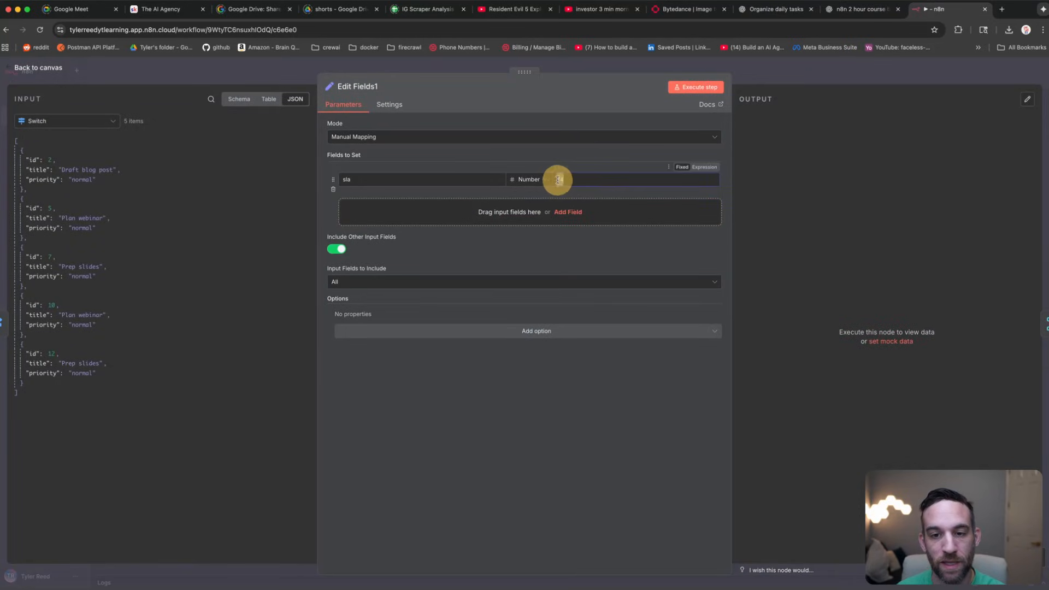
pyautogui.click(585, 179)
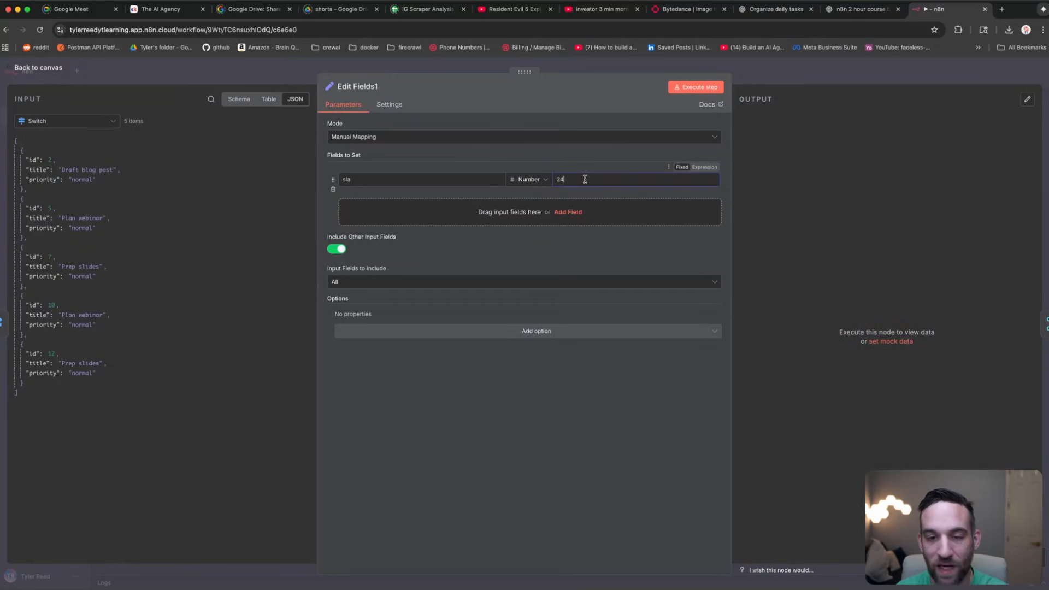
pyautogui.click(215, 80)
pyautogui.doubleClick(536, 416)
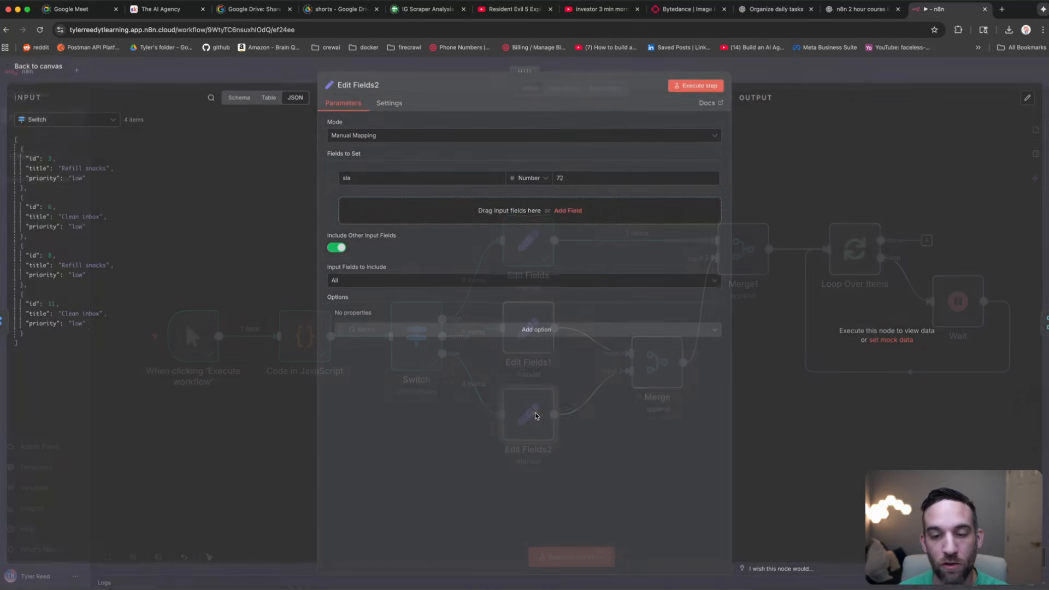
pyautogui.click(576, 181)
pyautogui.click(181, 71)
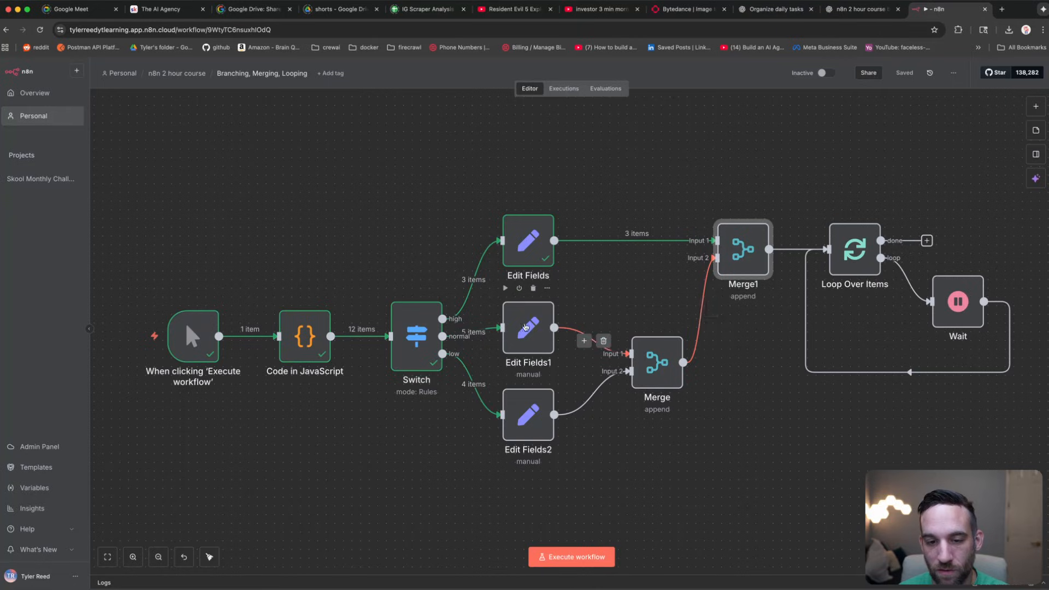
# Step: Run Edit Fields1 and the Merge node, then review the Merge's number-of-inputs setting
pyautogui.click(507, 289)
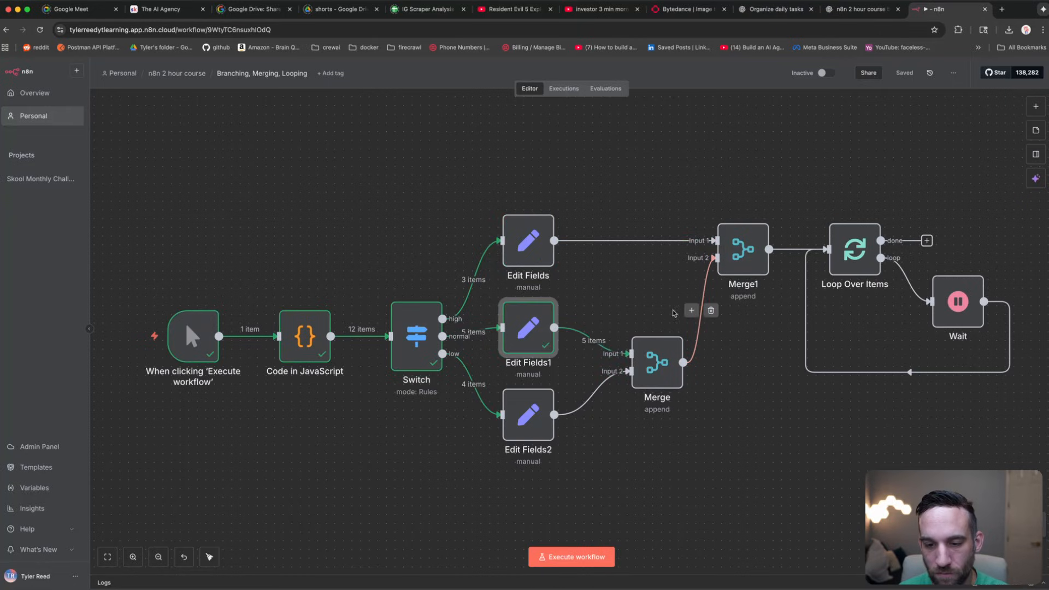
pyautogui.click(649, 362)
pyautogui.click(635, 323)
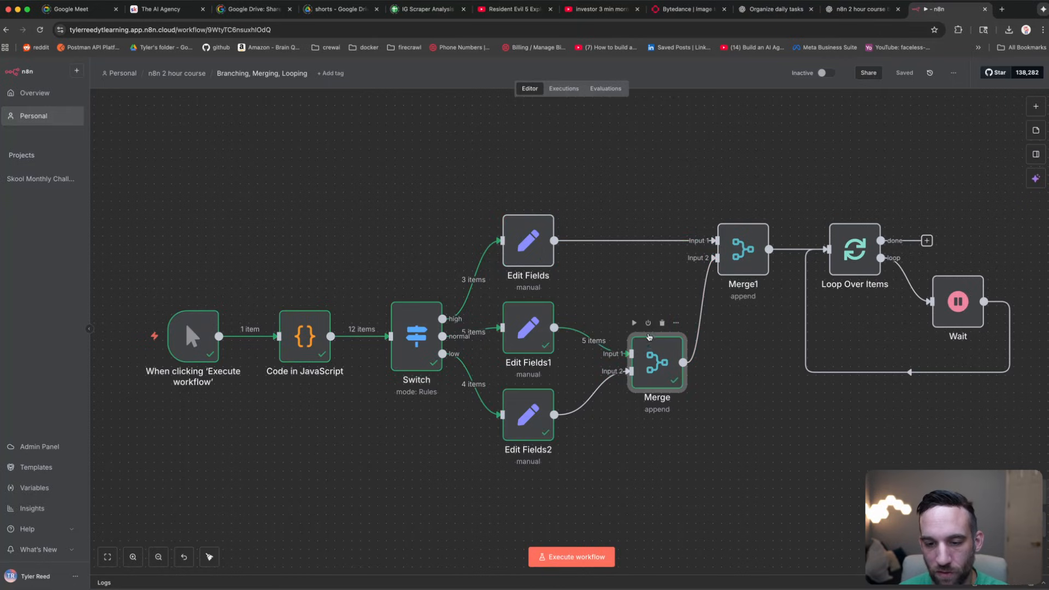
pyautogui.doubleClick(647, 357)
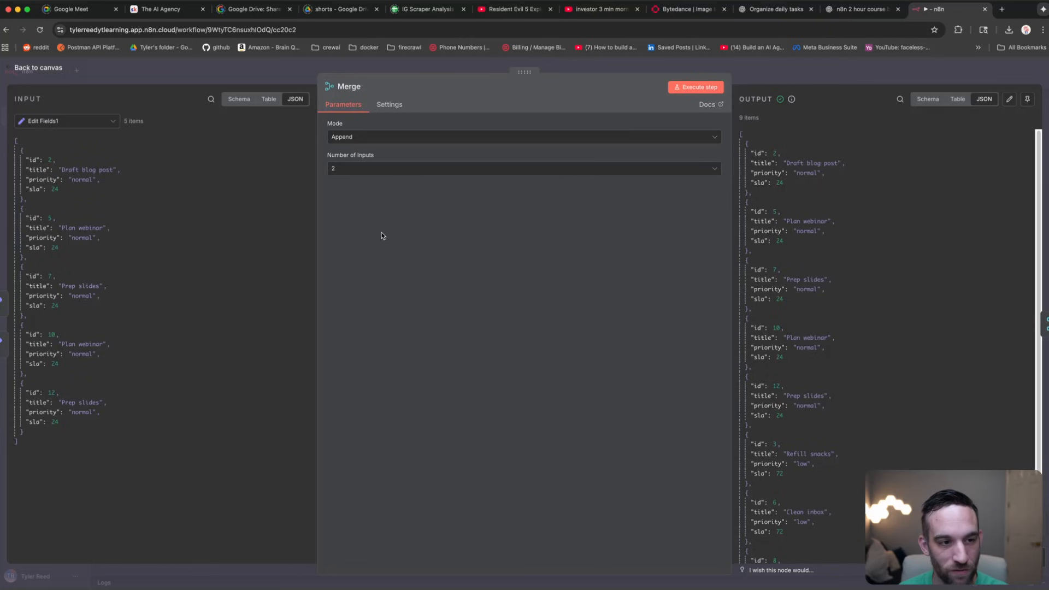
pyautogui.click(103, 73)
pyautogui.click(536, 337)
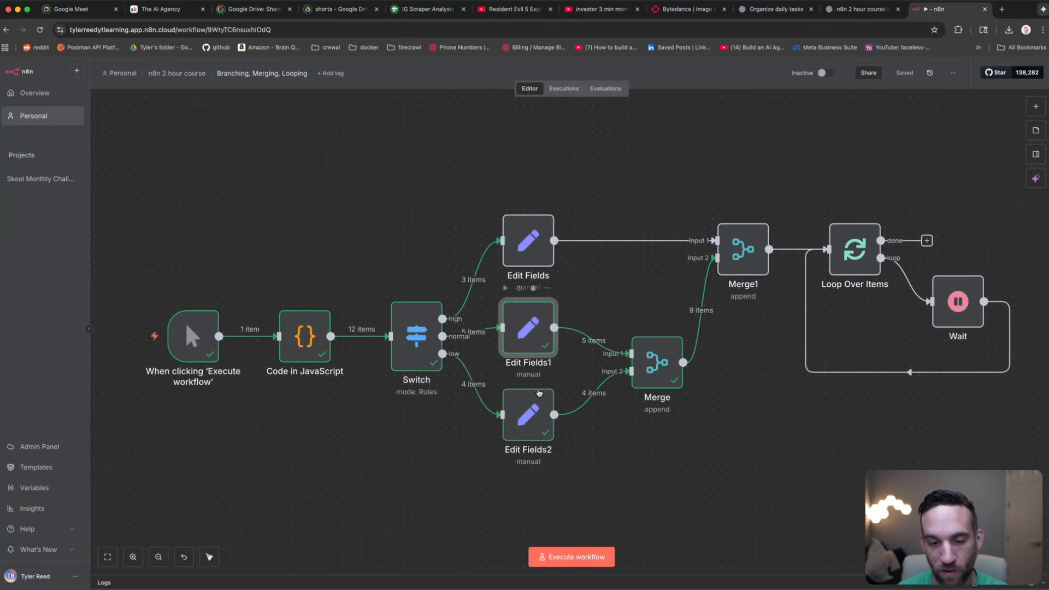
pyautogui.click(539, 394)
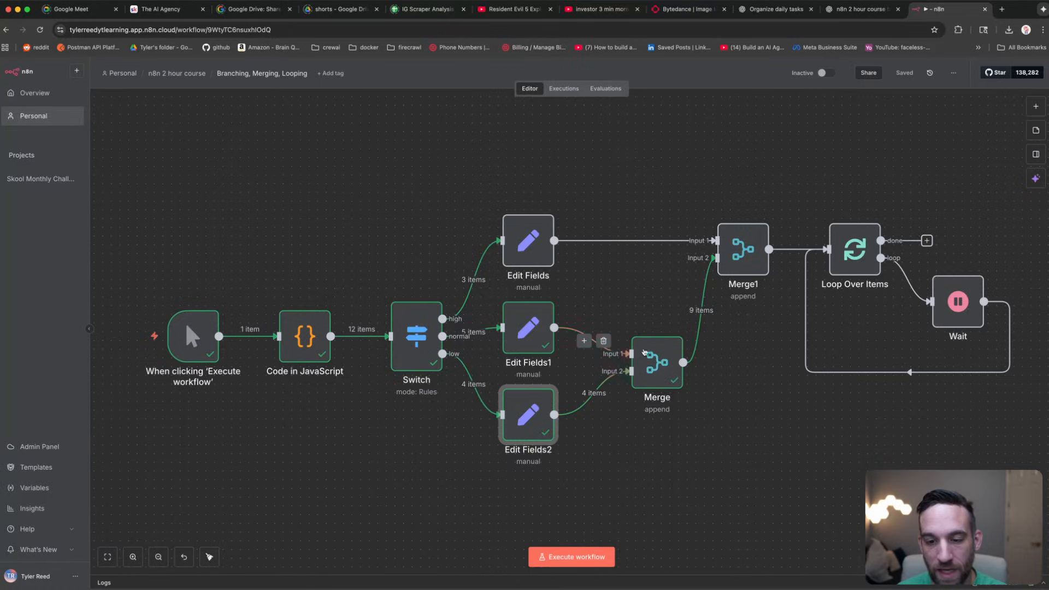
pyautogui.click(657, 359)
pyautogui.doubleClick(659, 360)
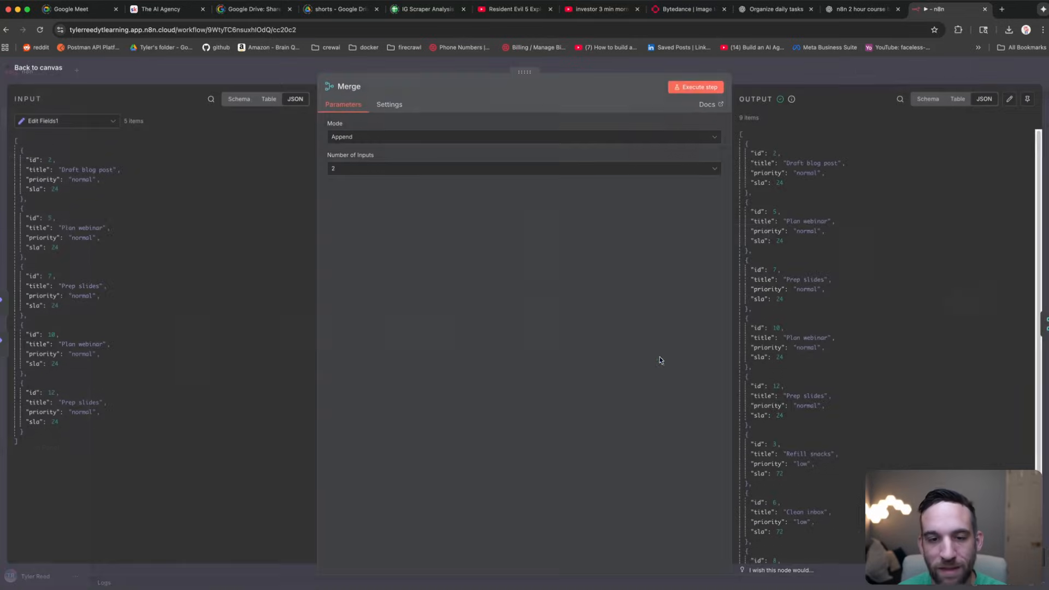
pyautogui.click(415, 171)
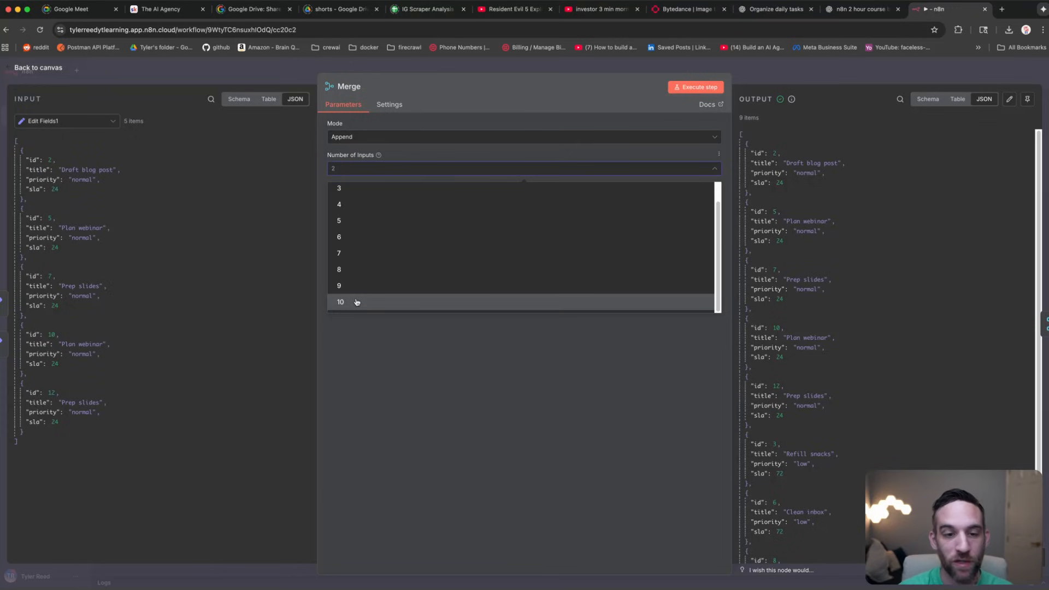
pyautogui.click(284, 63)
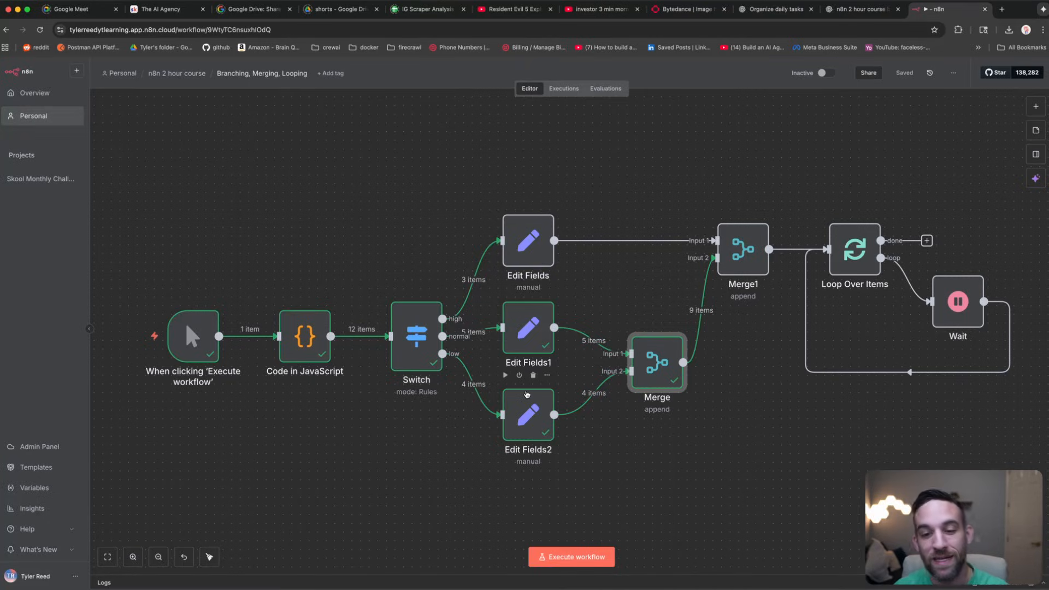
# Step: Compare Merge inputs from Edit Fields1 (5 items) and Edit Fields2 (4) with the 9 appended outputs
pyautogui.doubleClick(646, 364)
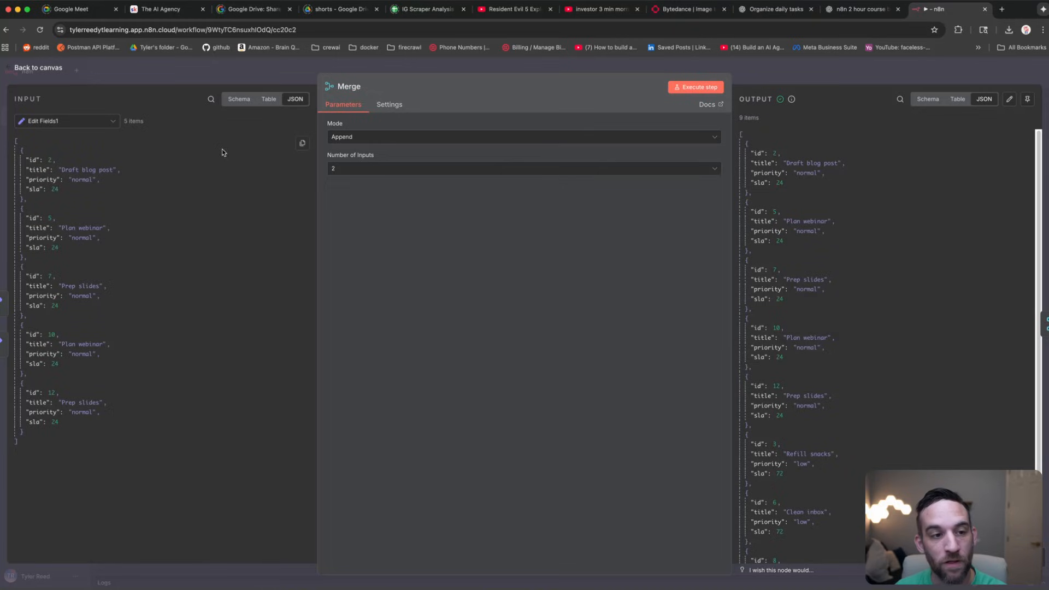
pyautogui.click(112, 121)
pyautogui.click(112, 120)
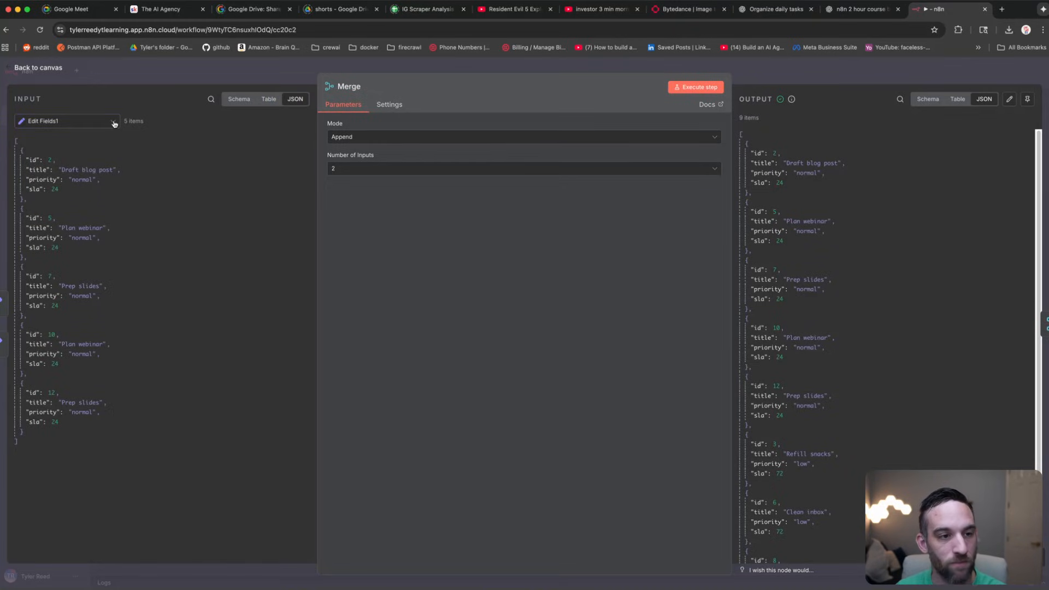
pyautogui.click(113, 123)
pyautogui.click(117, 145)
pyautogui.click(111, 121)
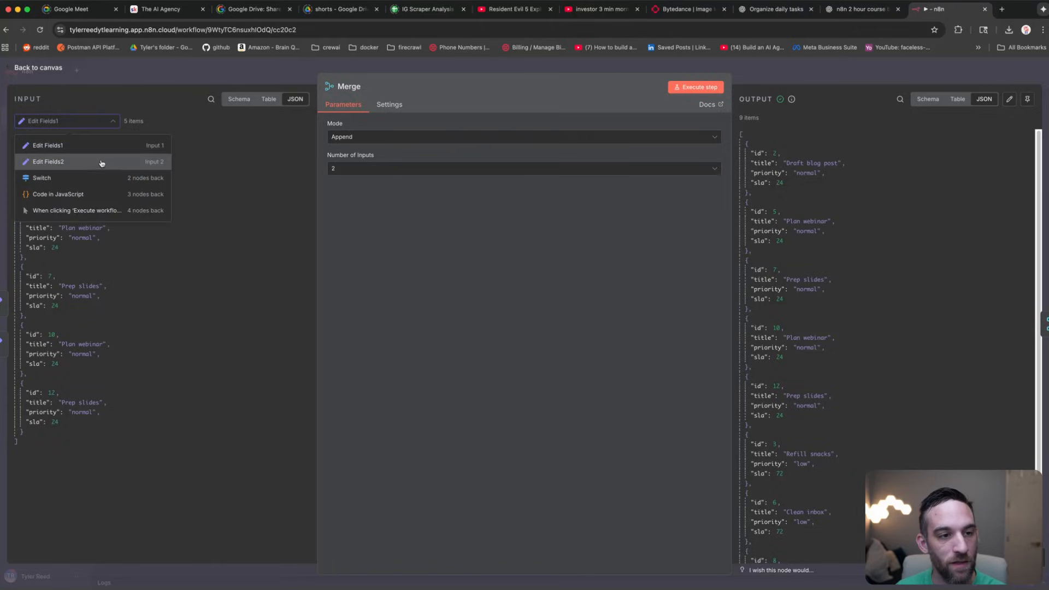
pyautogui.click(101, 163)
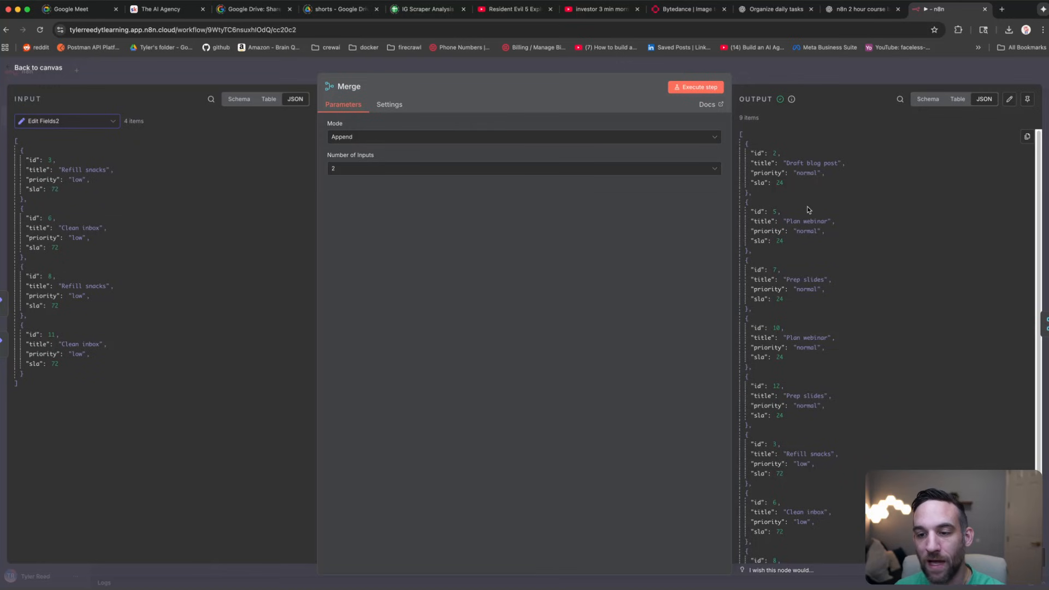
pyautogui.scroll(-5, 808, 210)
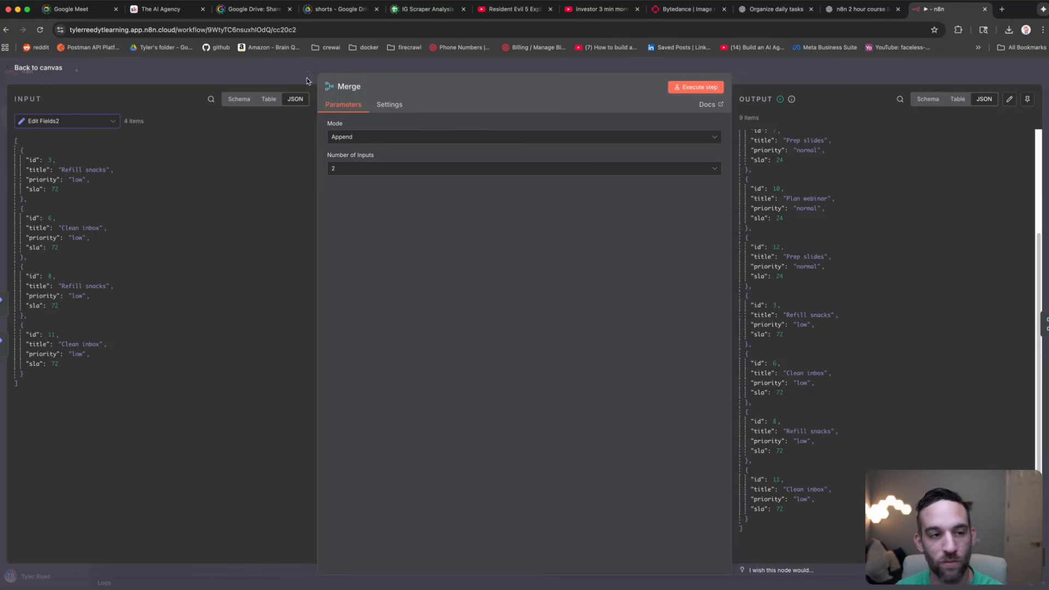
pyautogui.click(278, 77)
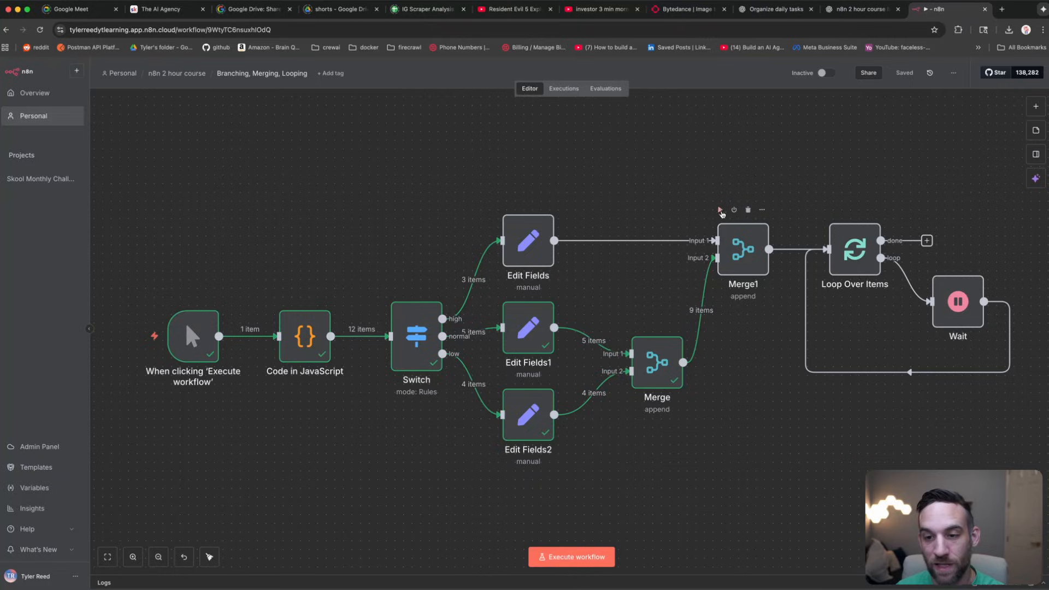
pyautogui.click(720, 210)
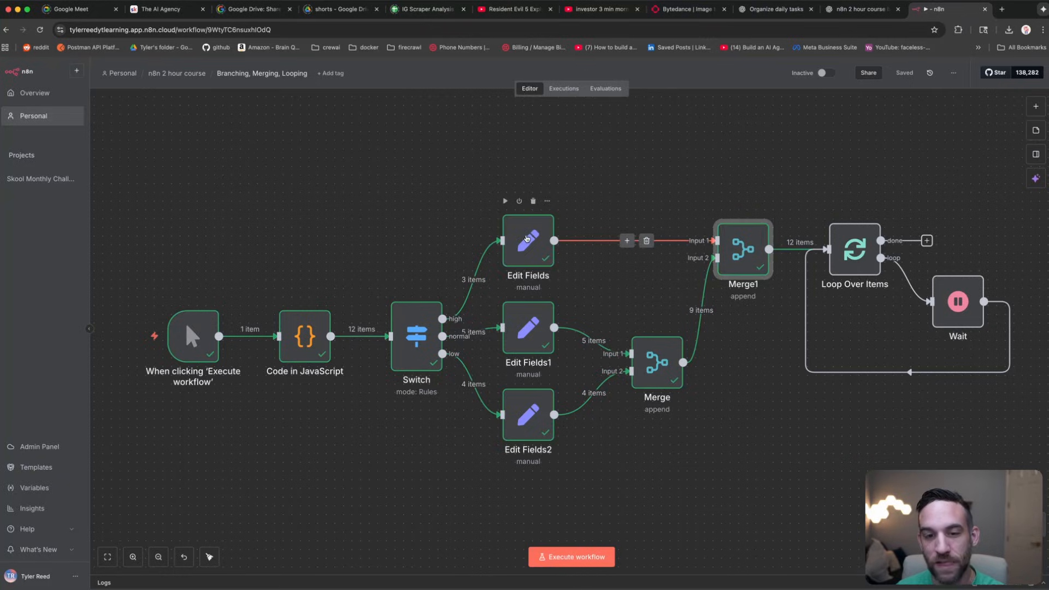
pyautogui.doubleClick(527, 238)
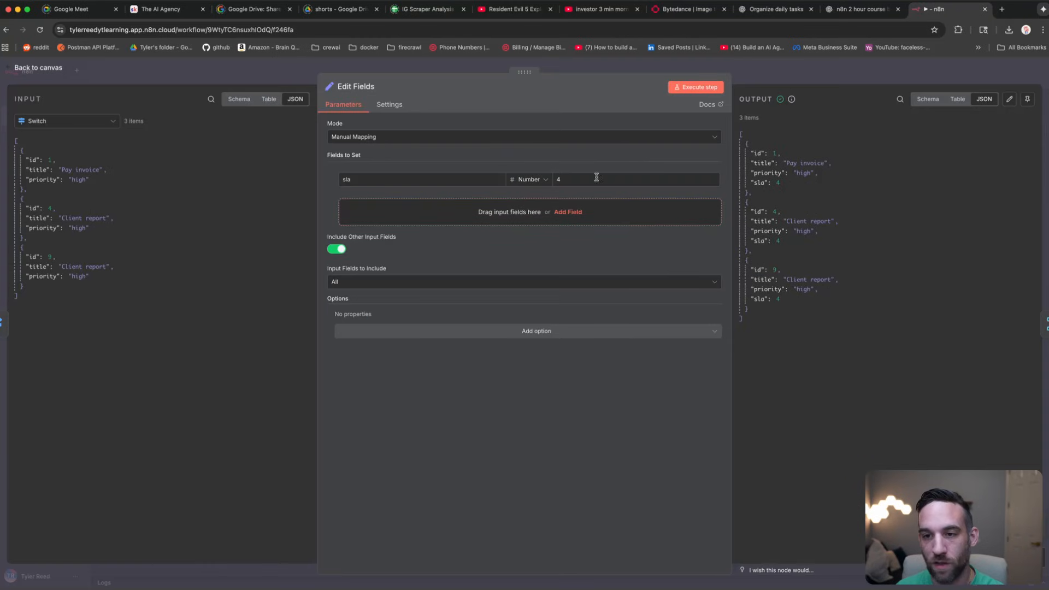
pyautogui.click(191, 71)
pyautogui.click(736, 328)
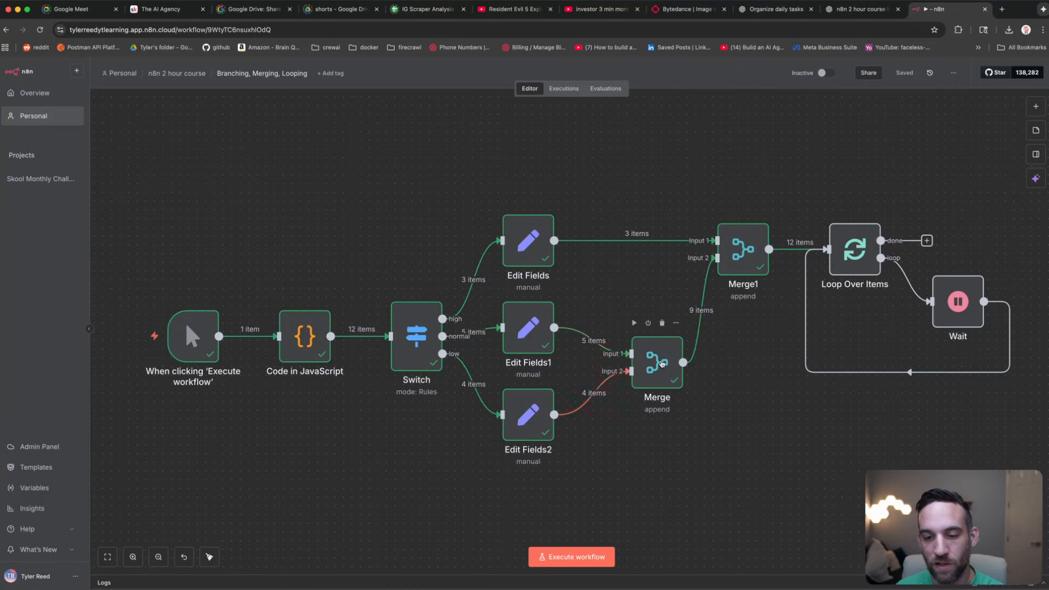
pyautogui.click(664, 364)
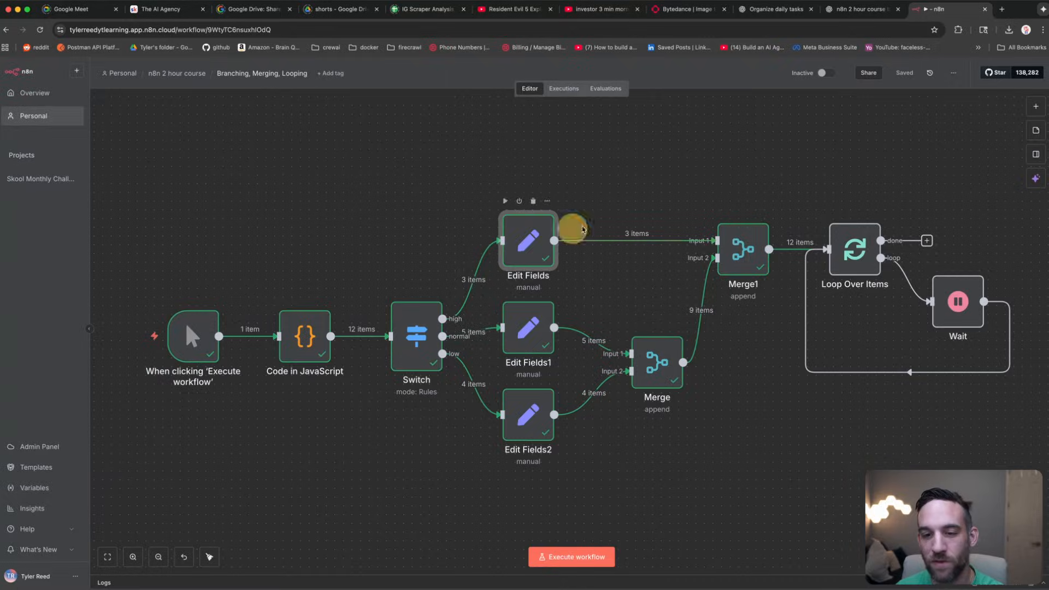
pyautogui.doubleClick(744, 250)
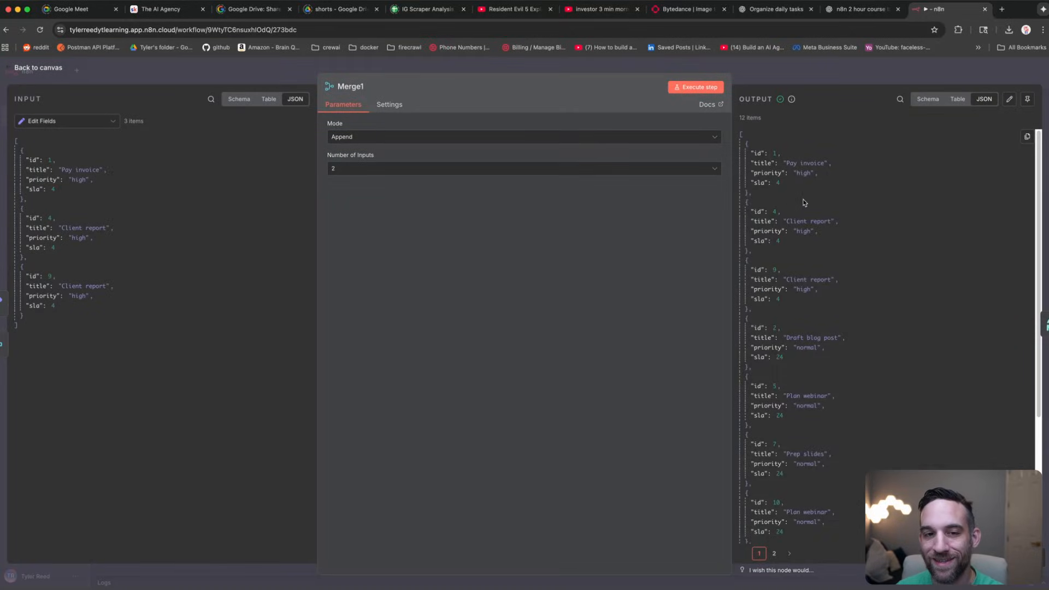
pyautogui.scroll(-5, 804, 203)
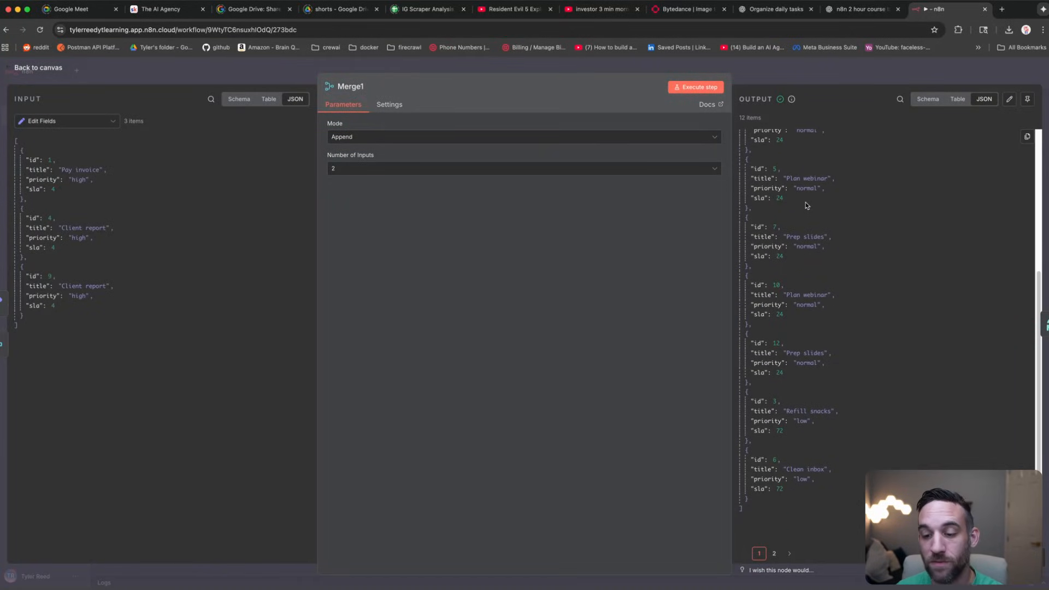
pyautogui.scroll(5, 808, 212)
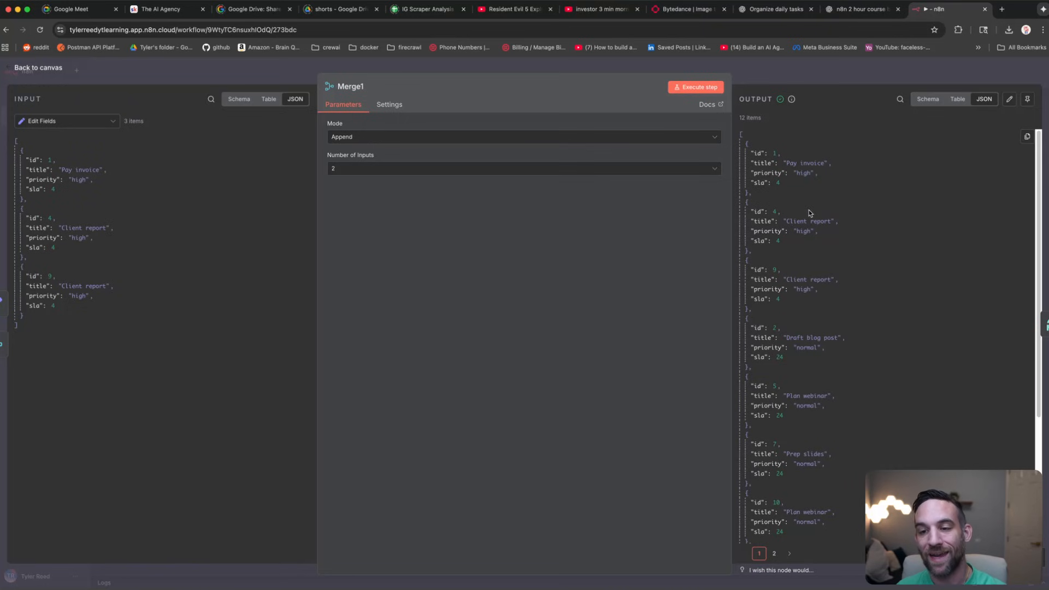
pyautogui.moveTo(781, 185); pyautogui.dragTo(750, 184)
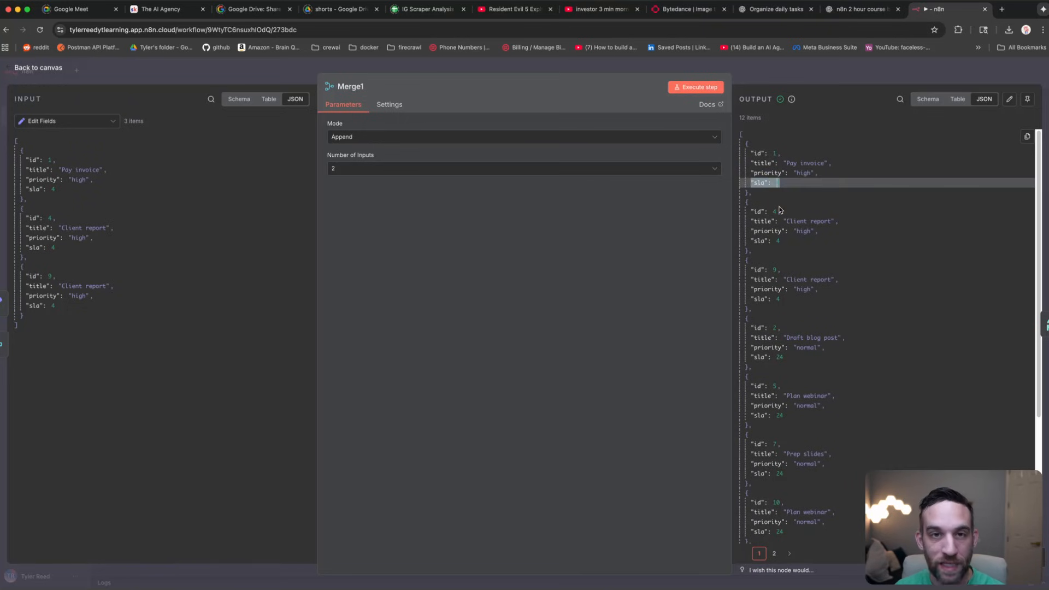
pyautogui.press('Escape')
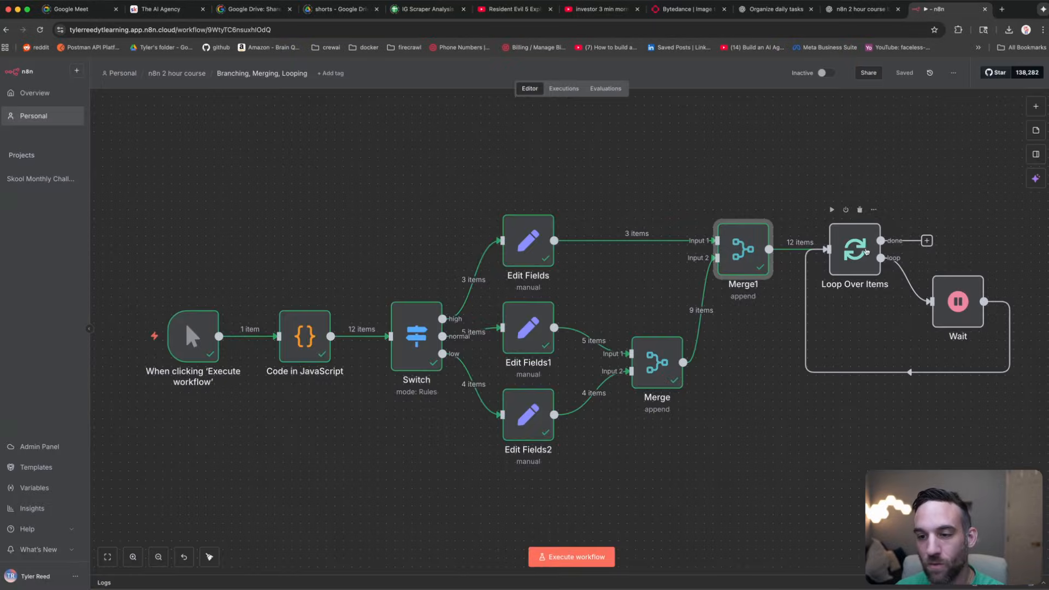
pyautogui.click(867, 252)
pyautogui.moveTo(921, 173); pyautogui.dragTo(700, 191)
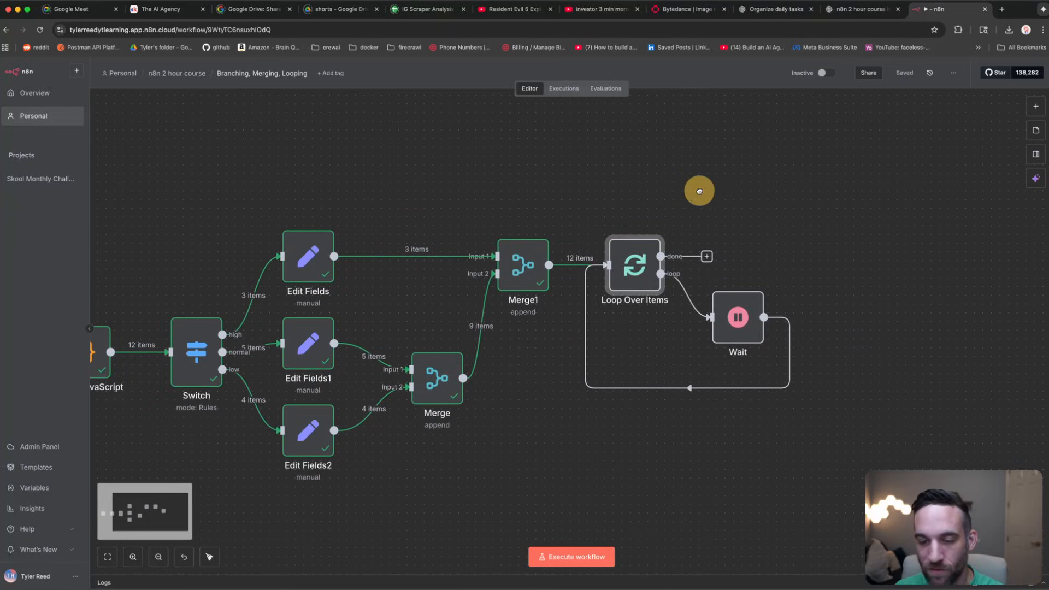
pyautogui.click(636, 187)
pyautogui.click(735, 312)
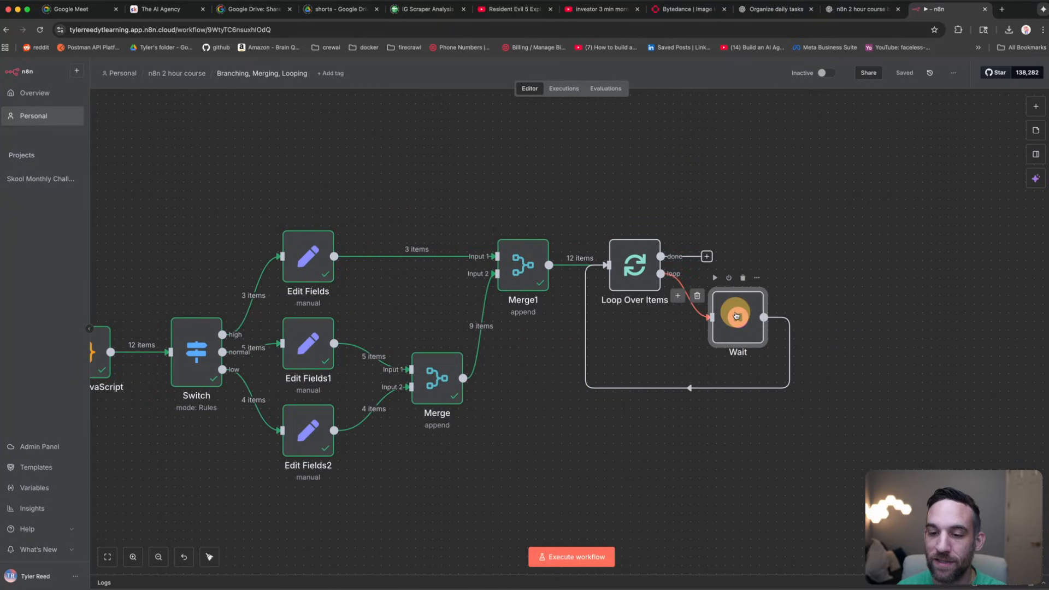
pyautogui.click(630, 262)
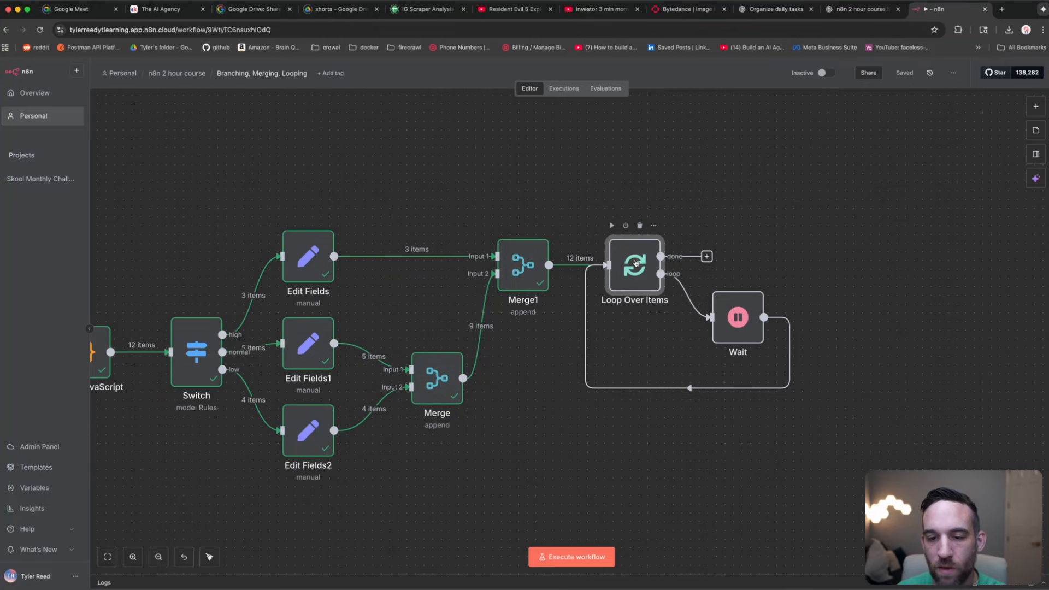
pyautogui.doubleClick(635, 262)
pyautogui.click(316, 72)
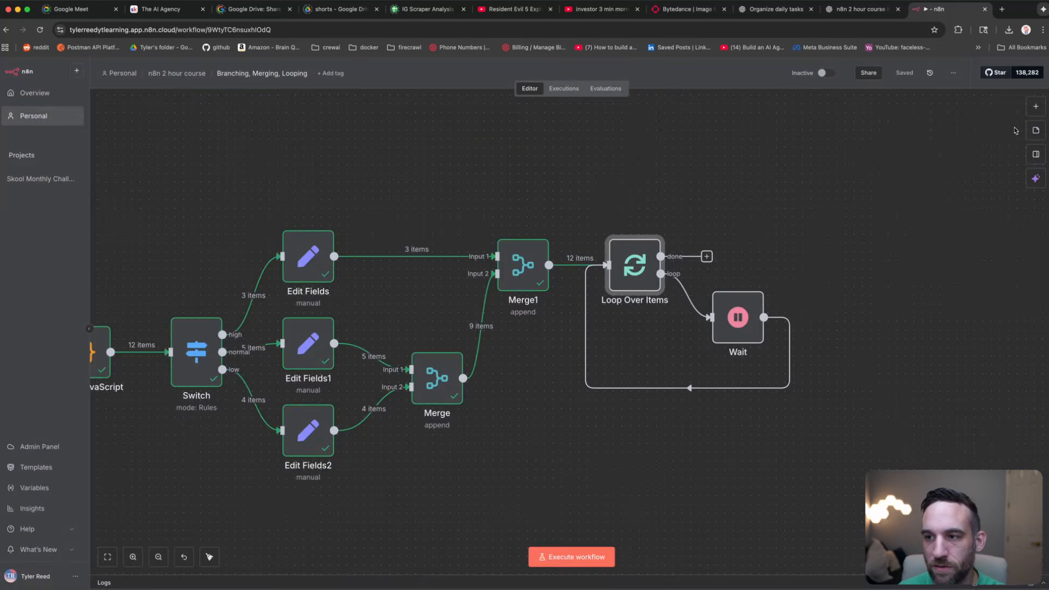
pyautogui.click(1036, 106)
pyautogui.write('spl')
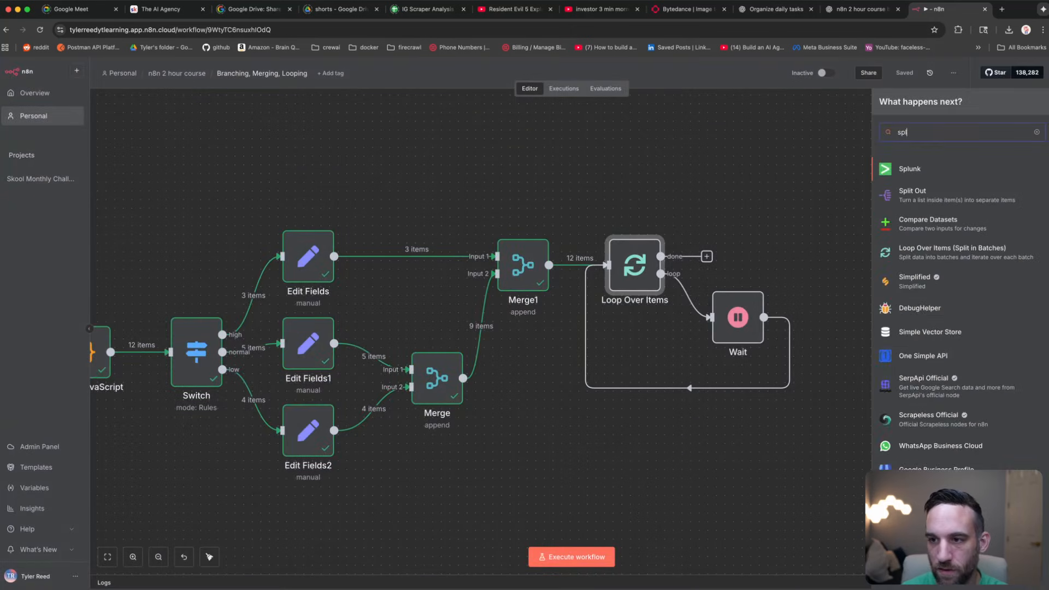
pyautogui.write('it')
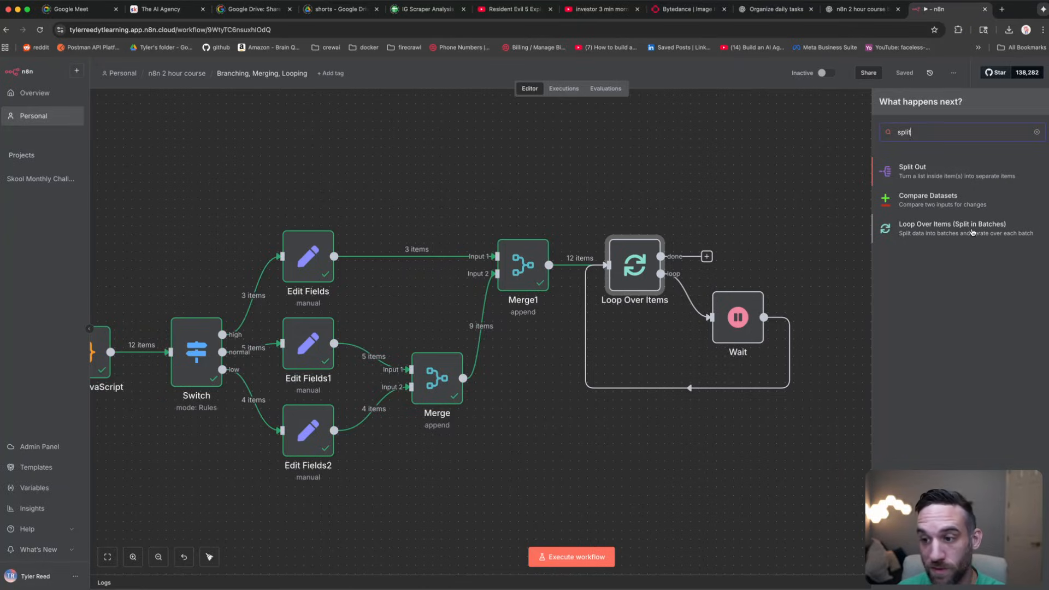
pyautogui.click(815, 192)
pyautogui.doubleClick(634, 265)
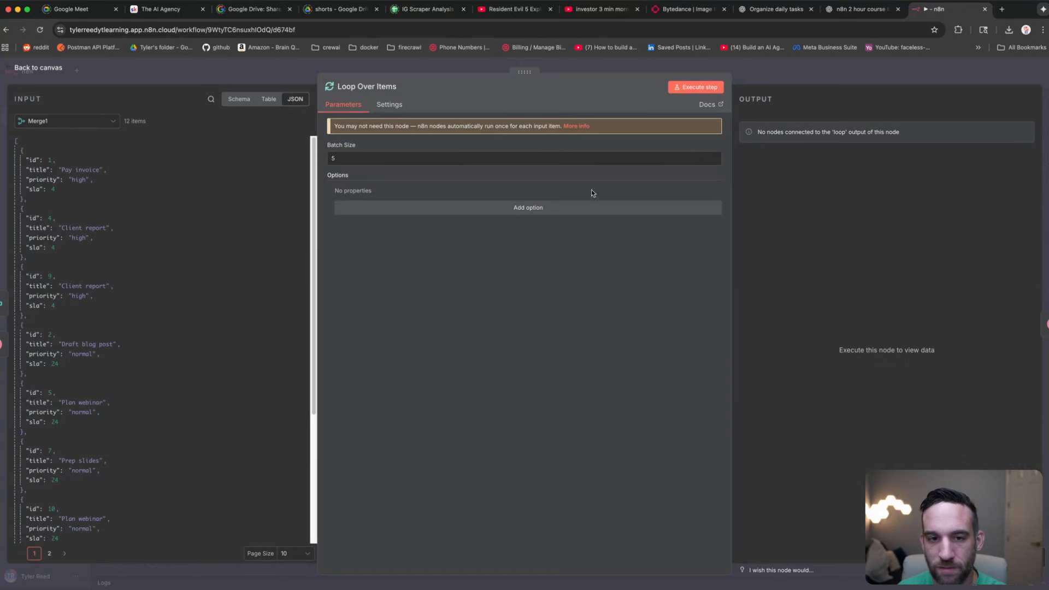
pyautogui.doubleClick(332, 159)
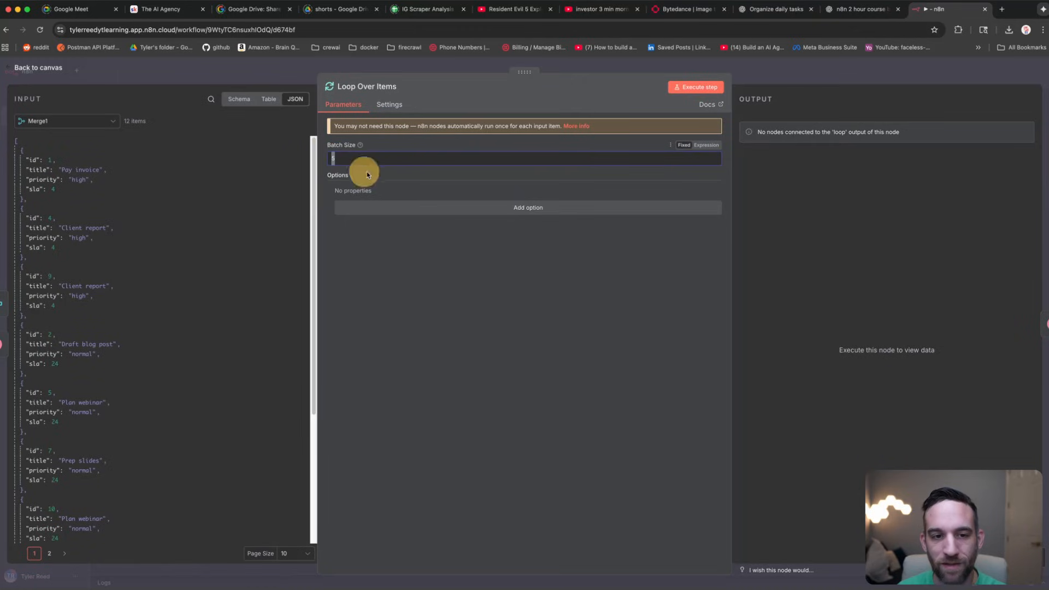
pyautogui.click(396, 160)
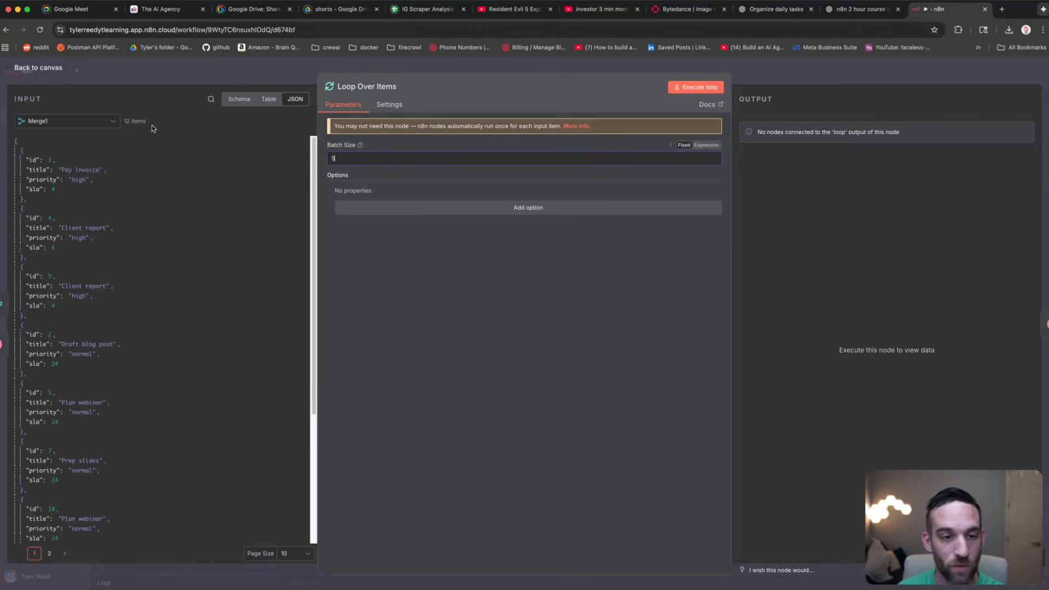
# Step: Check the Wait node's 5-second delay, then run the Loop Over Items and Wait steps
pyautogui.click(229, 69)
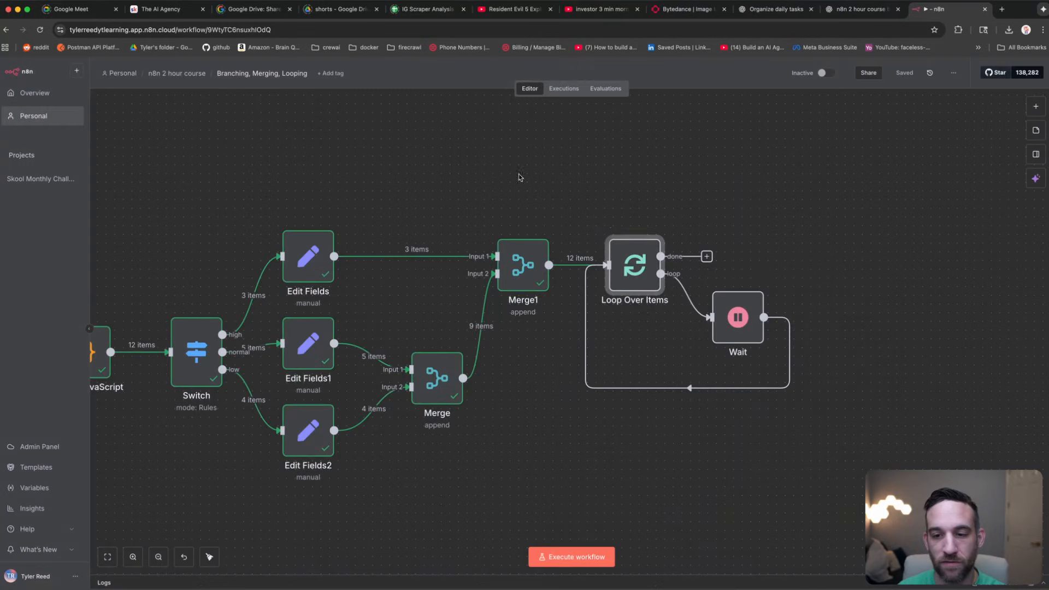
pyautogui.doubleClick(724, 311)
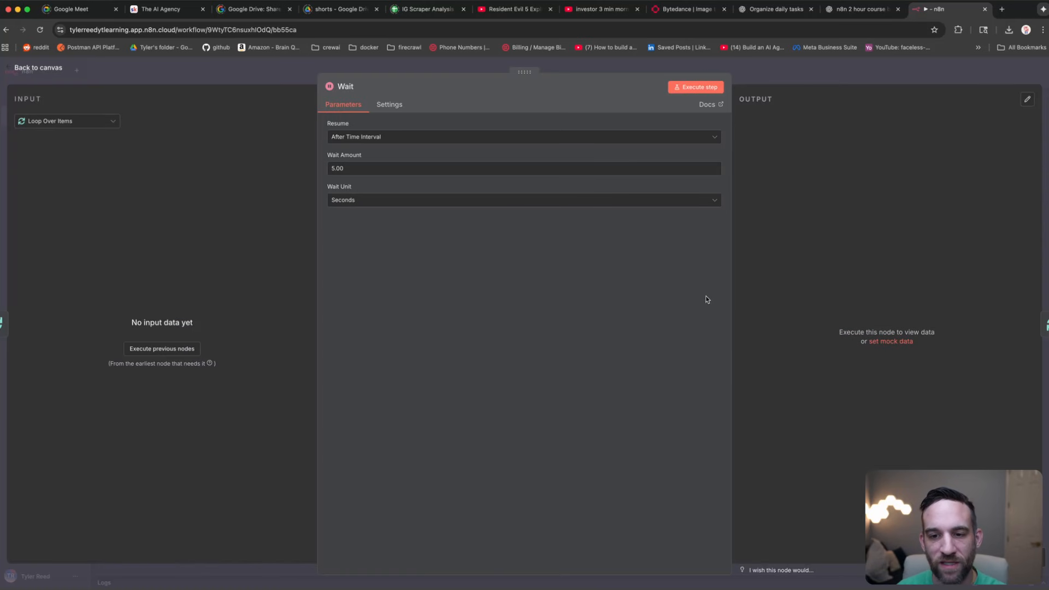
pyautogui.press('Escape')
pyautogui.click(612, 227)
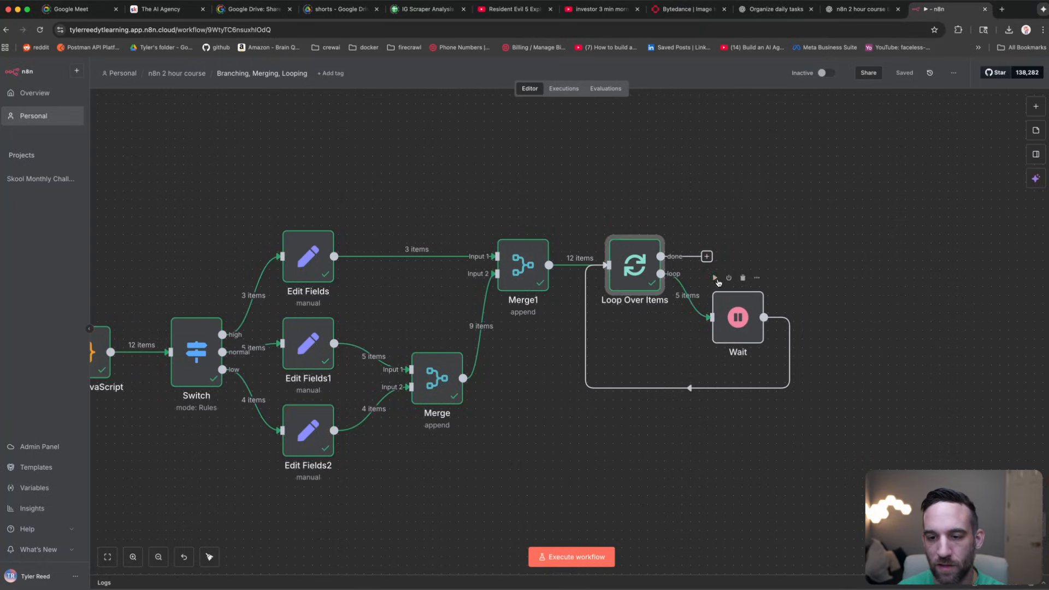
pyautogui.click(715, 278)
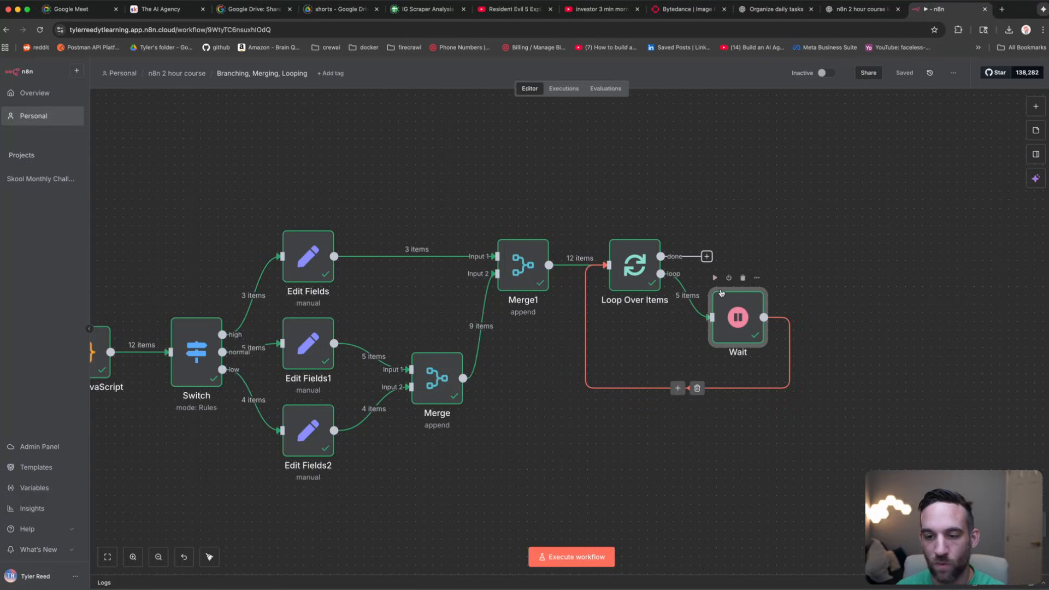
# Step: Execute the whole workflow and confirm Loop Over Items completes in 4 runs returning 12 items
pyautogui.click(564, 562)
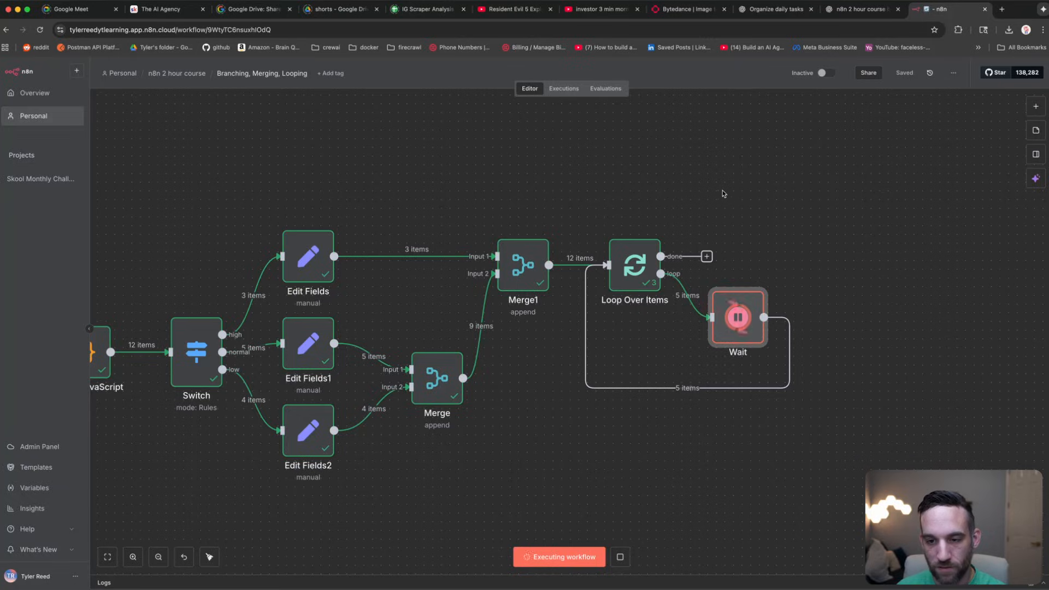
pyautogui.doubleClick(643, 258)
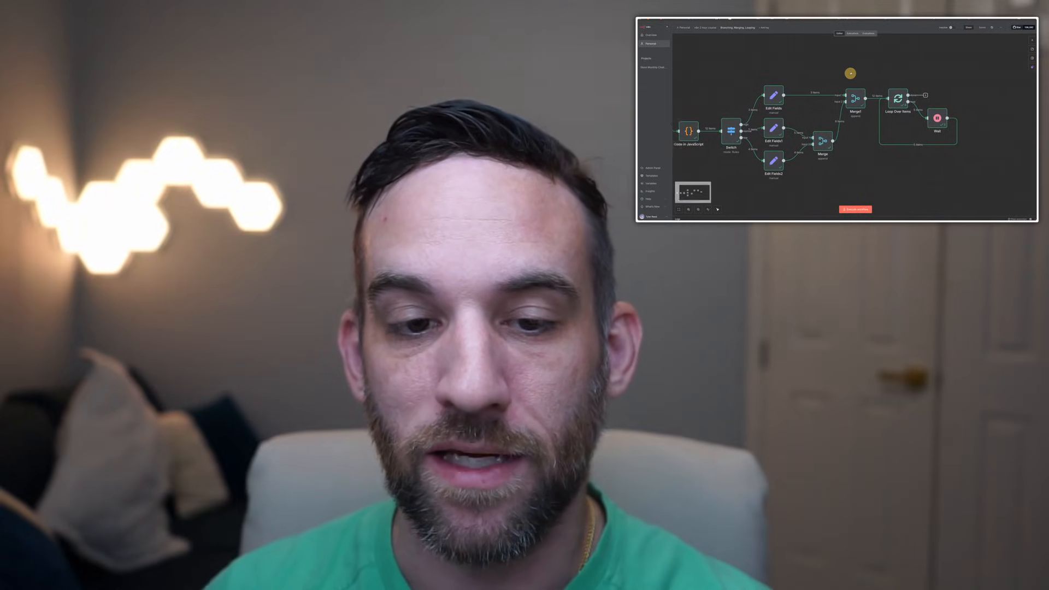
pyautogui.moveTo(851, 73); pyautogui.dragTo(913, 68)
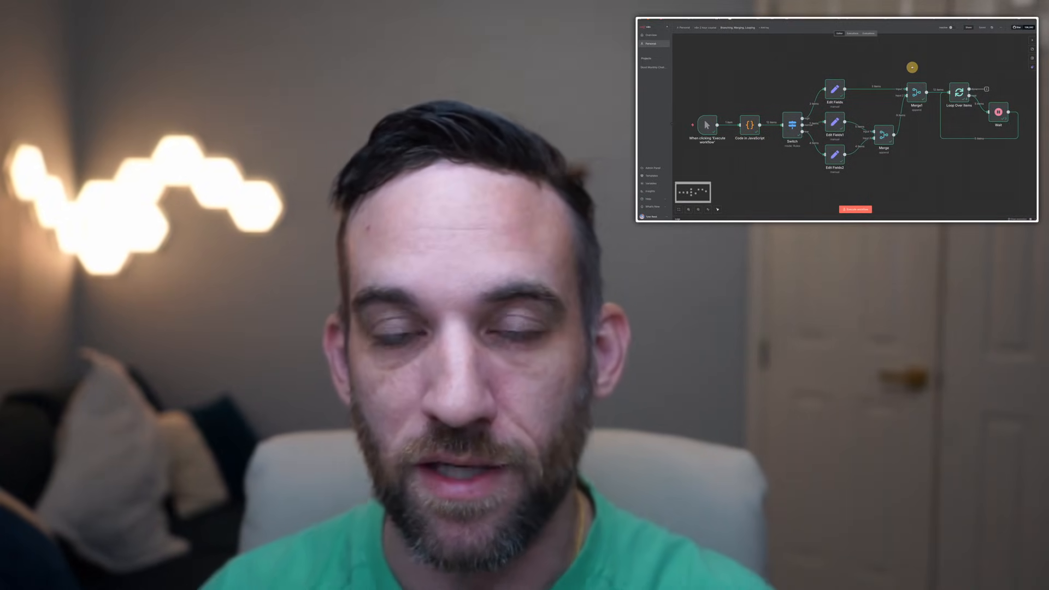
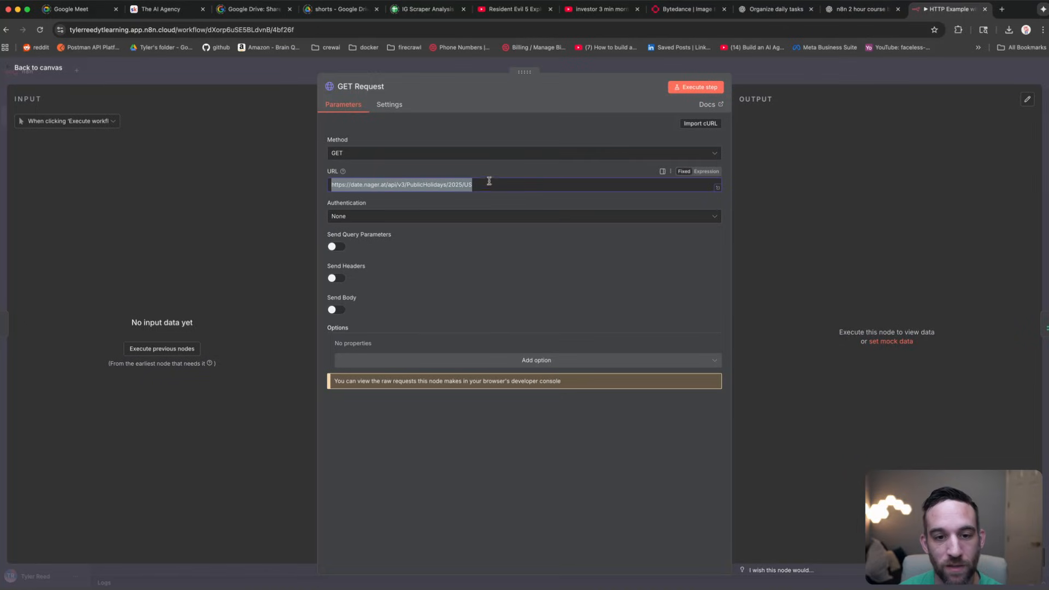
# Step: Confirm the GET Request node uses the GET method and check its request URL
pyautogui.click(490, 185)
pyautogui.click(470, 155)
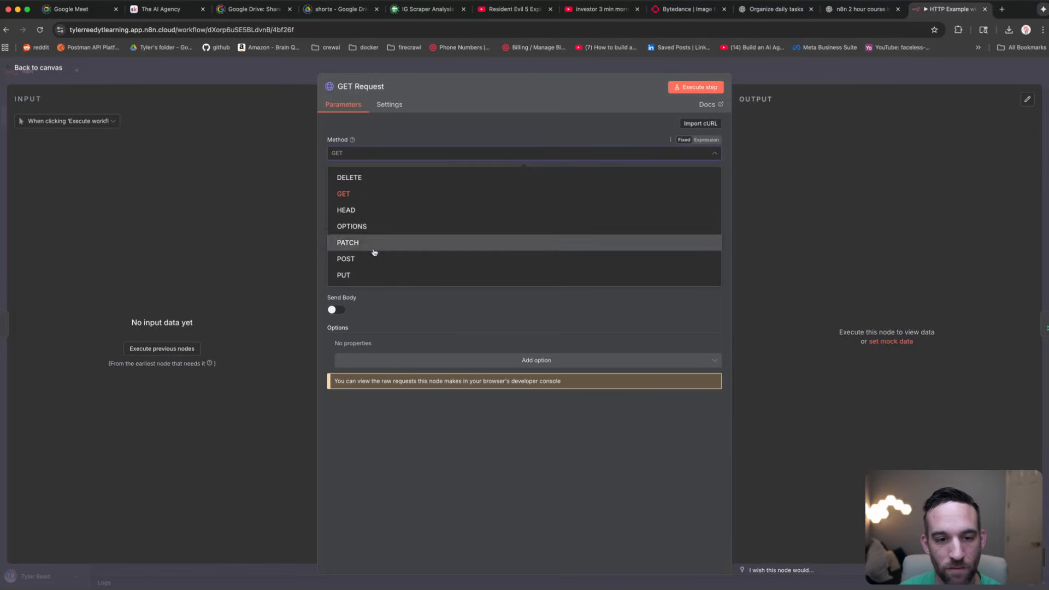
pyautogui.click(382, 194)
pyautogui.moveTo(494, 185); pyautogui.dragTo(293, 187)
pyautogui.click(502, 187)
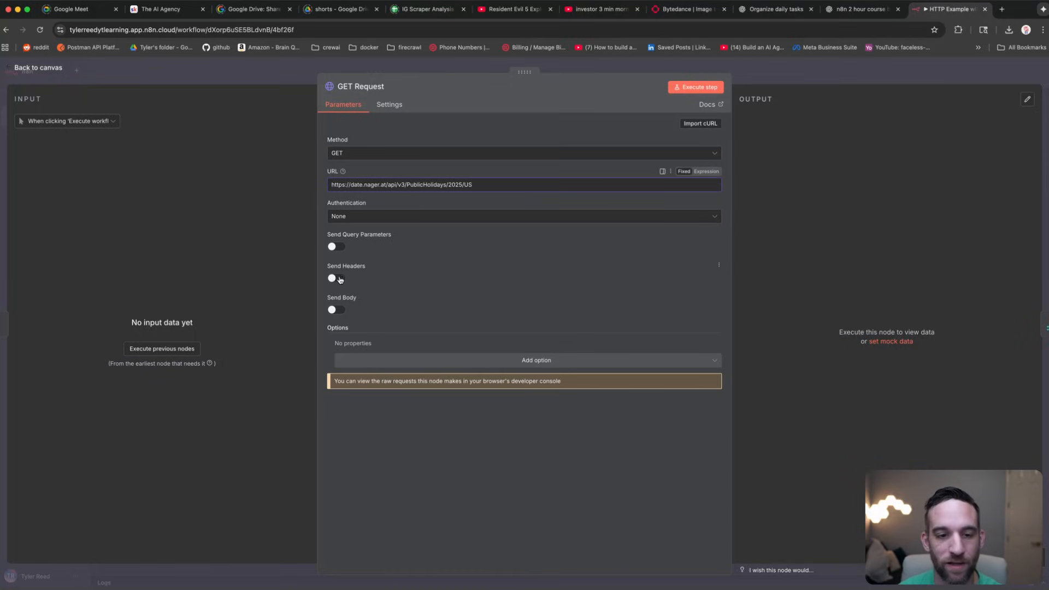
# Step: Run the GET request and inspect the 16 US holiday items, including localName
pyautogui.click(696, 87)
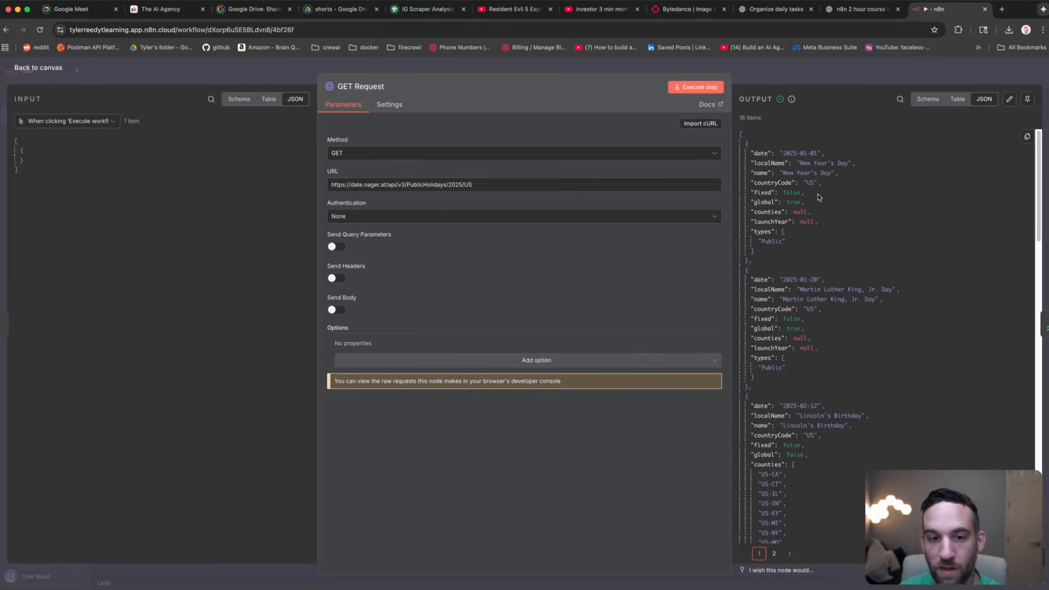
pyautogui.scroll(-1, 820, 190)
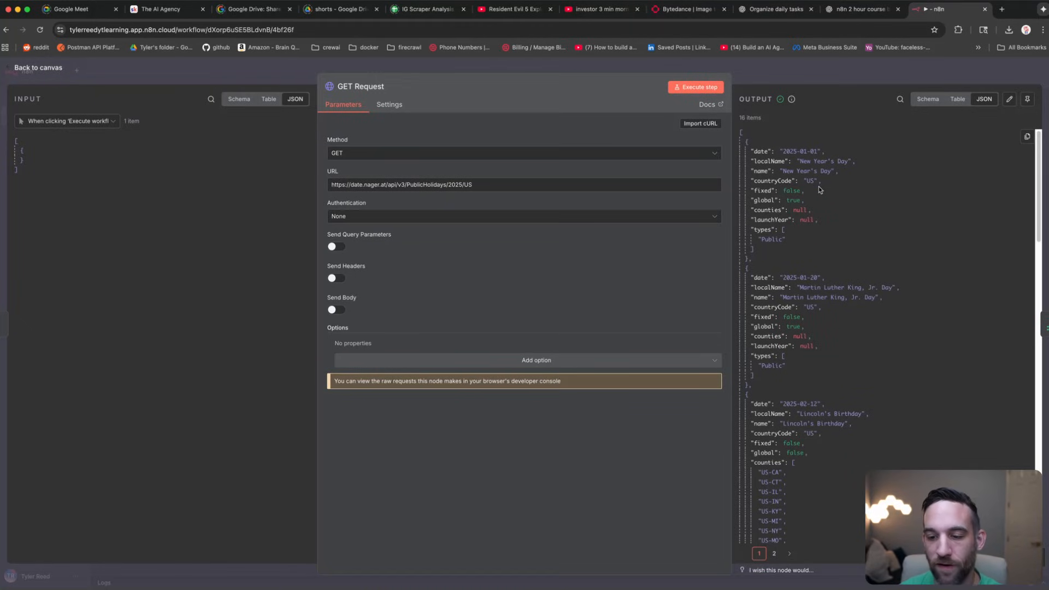
pyautogui.scroll(1, 788, 186)
pyautogui.click(771, 163)
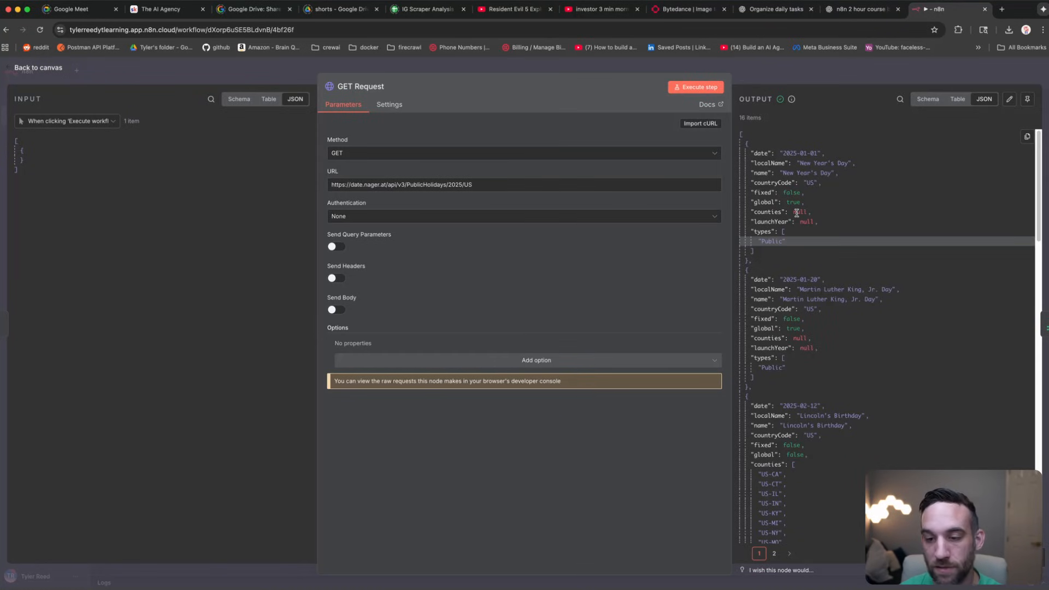
pyautogui.click(185, 69)
# Step: Run the Limit node and review its 3 output holidays out of 16
pyautogui.click(661, 198)
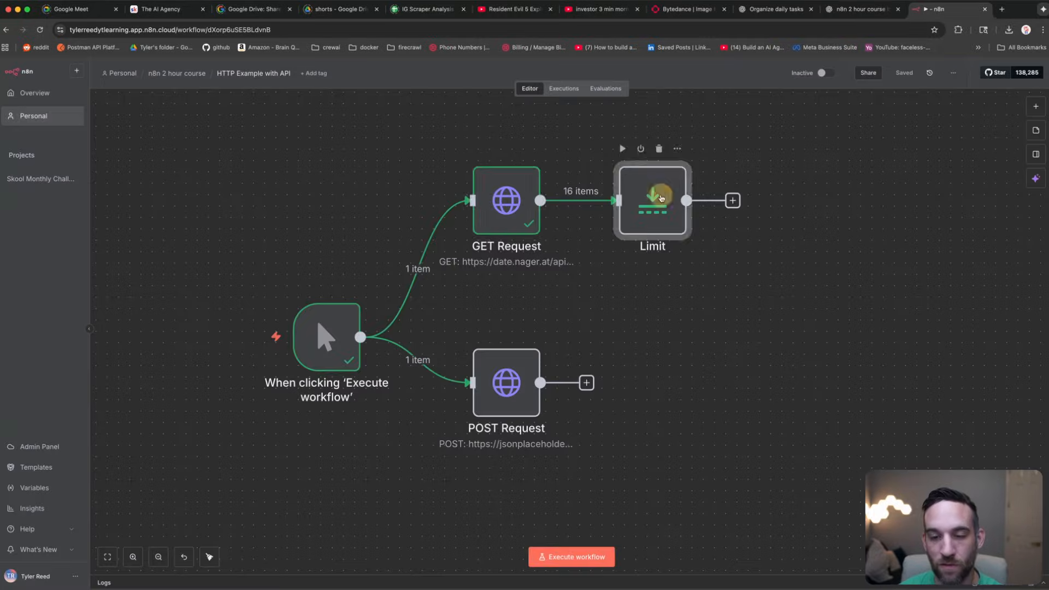
pyautogui.doubleClick(662, 198)
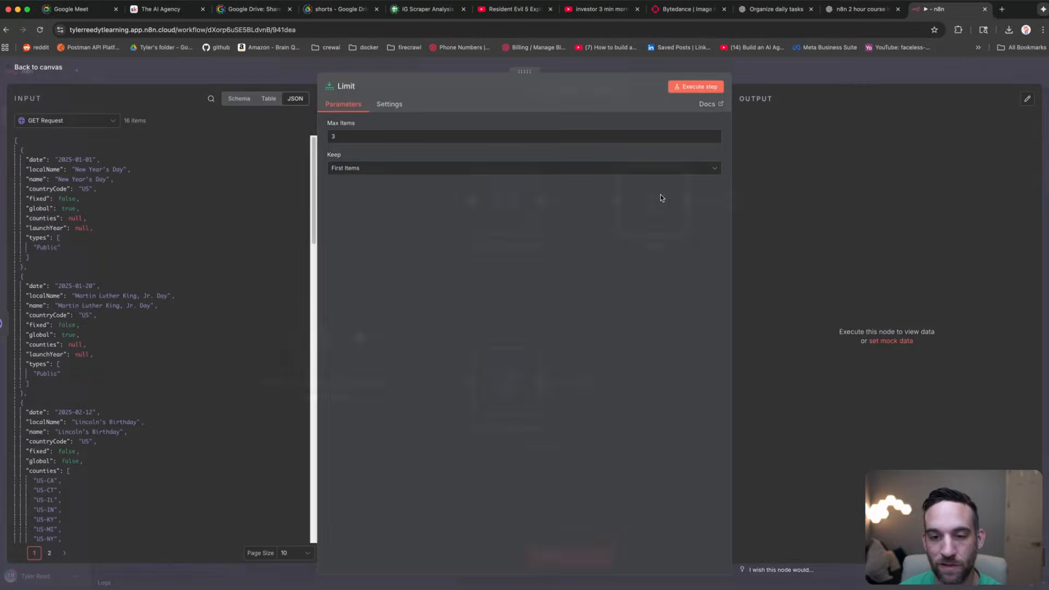
pyautogui.click(698, 89)
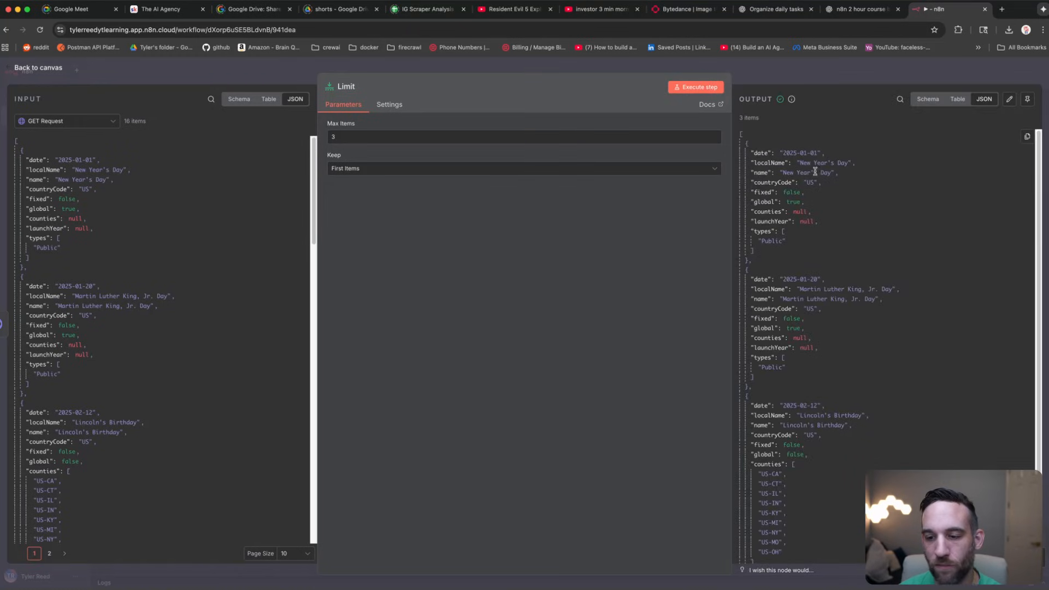
pyautogui.scroll(-1, 821, 204)
pyautogui.scroll(-3, 821, 204)
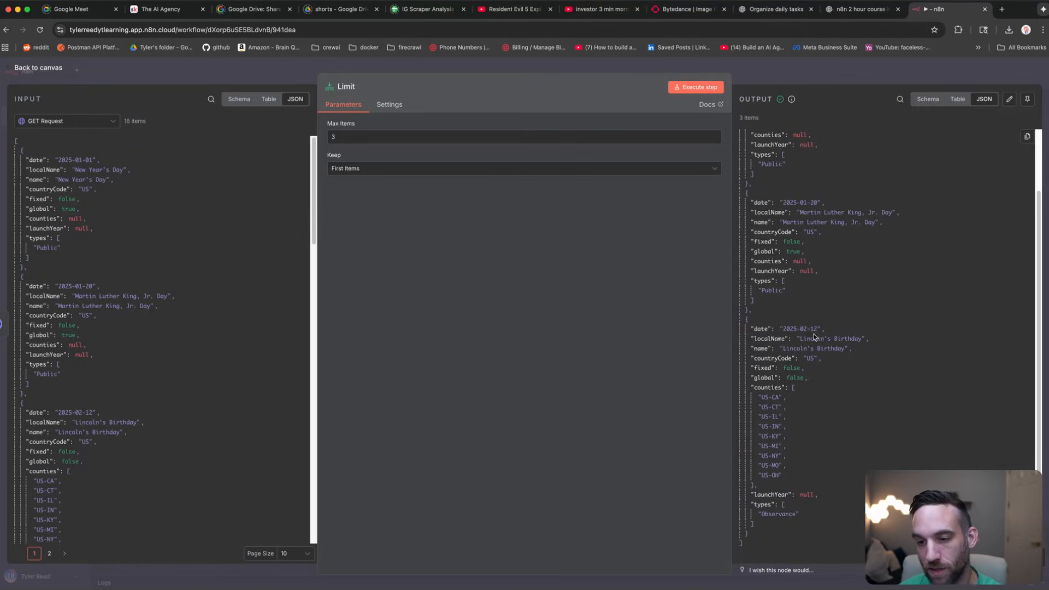
pyautogui.scroll(3, 817, 328)
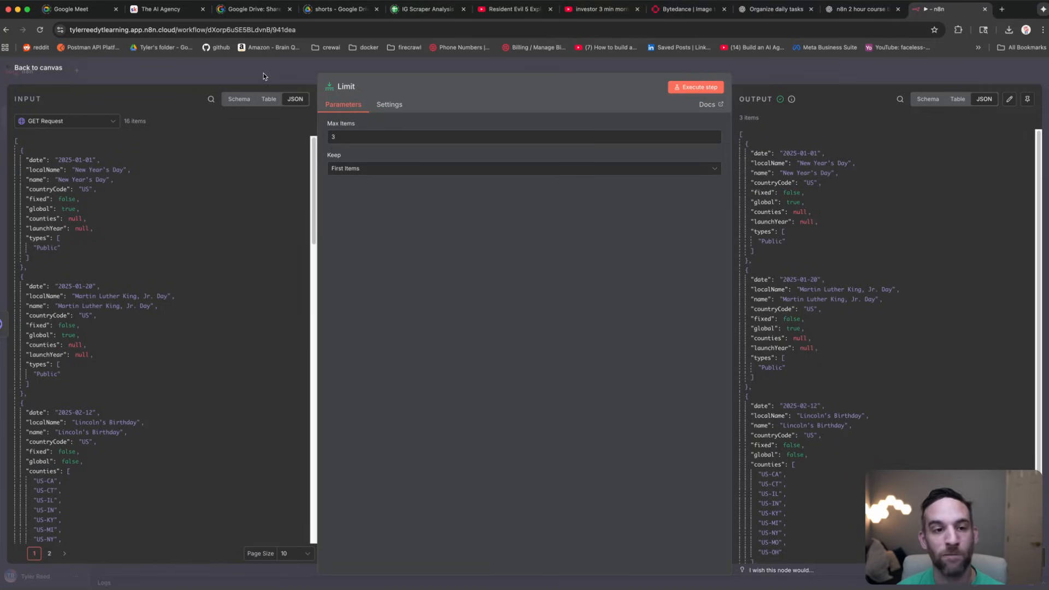
# Step: Glance at the GET Request settings again, then return to the canvas
pyautogui.click(263, 76)
pyautogui.doubleClick(513, 185)
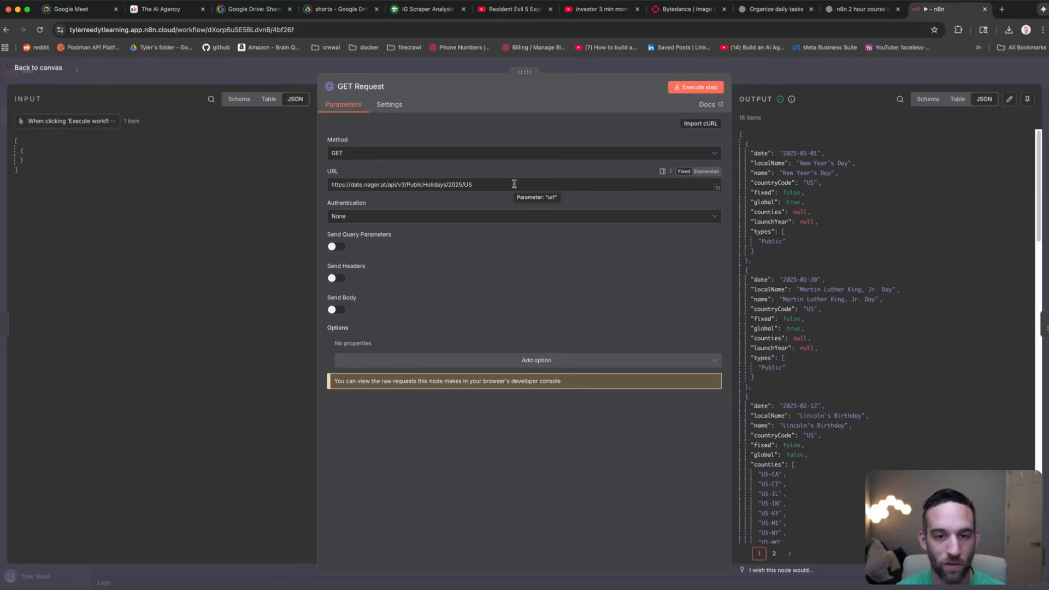
pyautogui.click(281, 64)
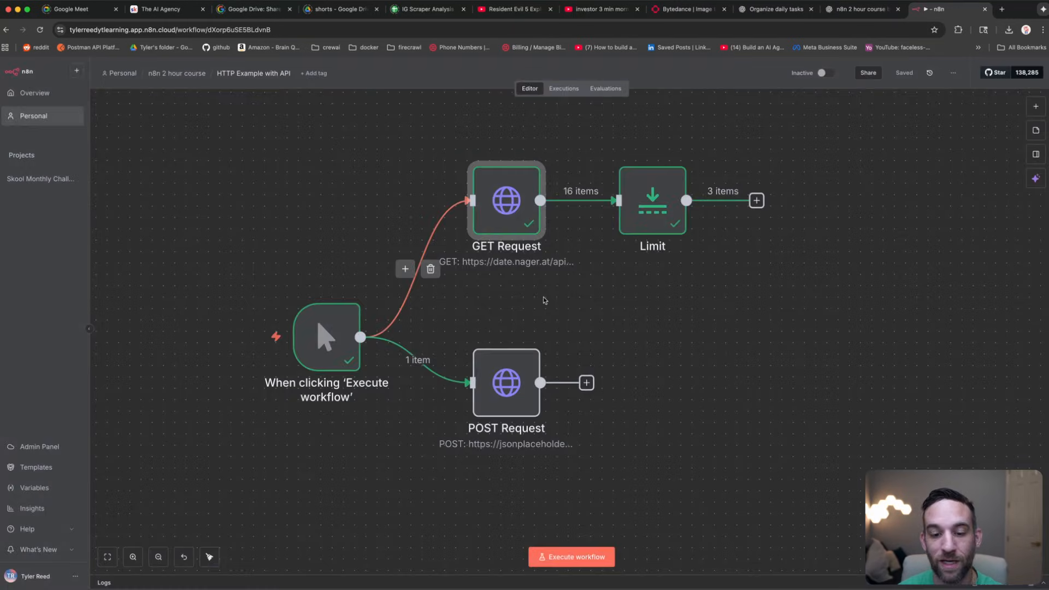
# Step: Review the POST Request node's URL and its JSON body title and completed values
pyautogui.doubleClick(522, 383)
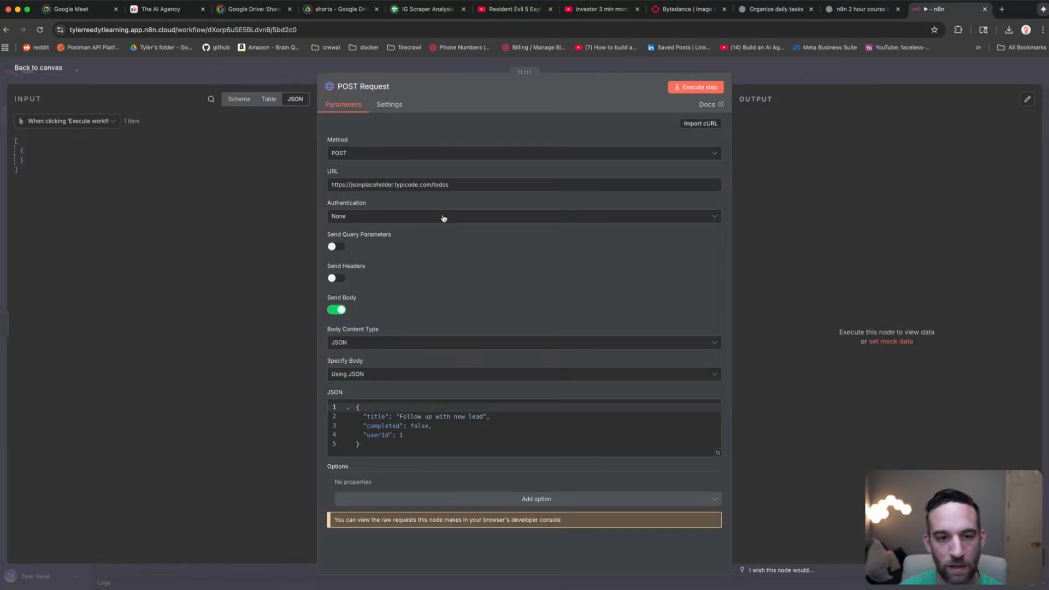
pyautogui.moveTo(457, 183); pyautogui.dragTo(305, 181)
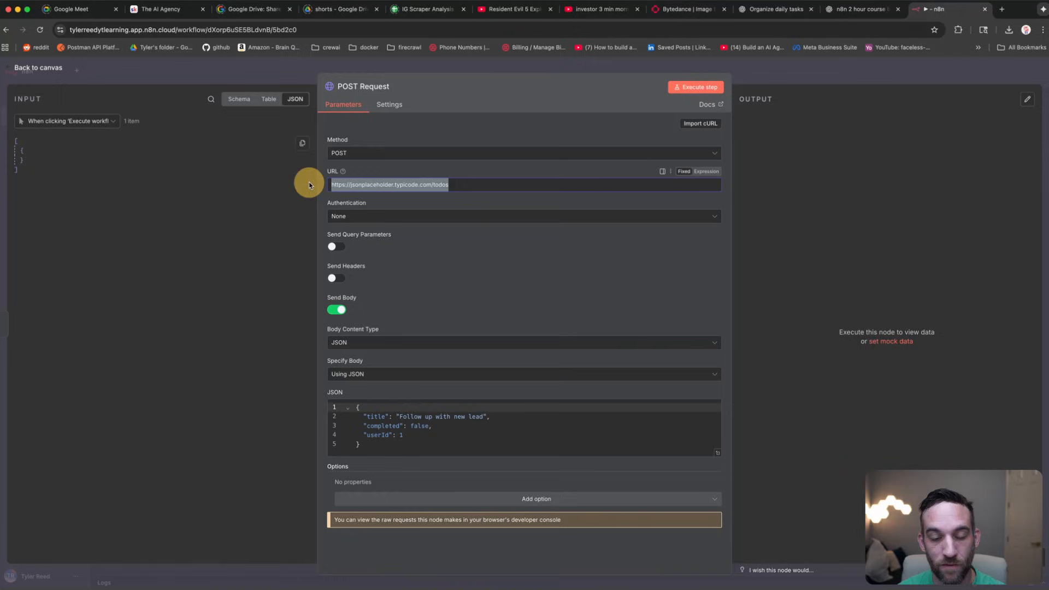
pyautogui.click(468, 184)
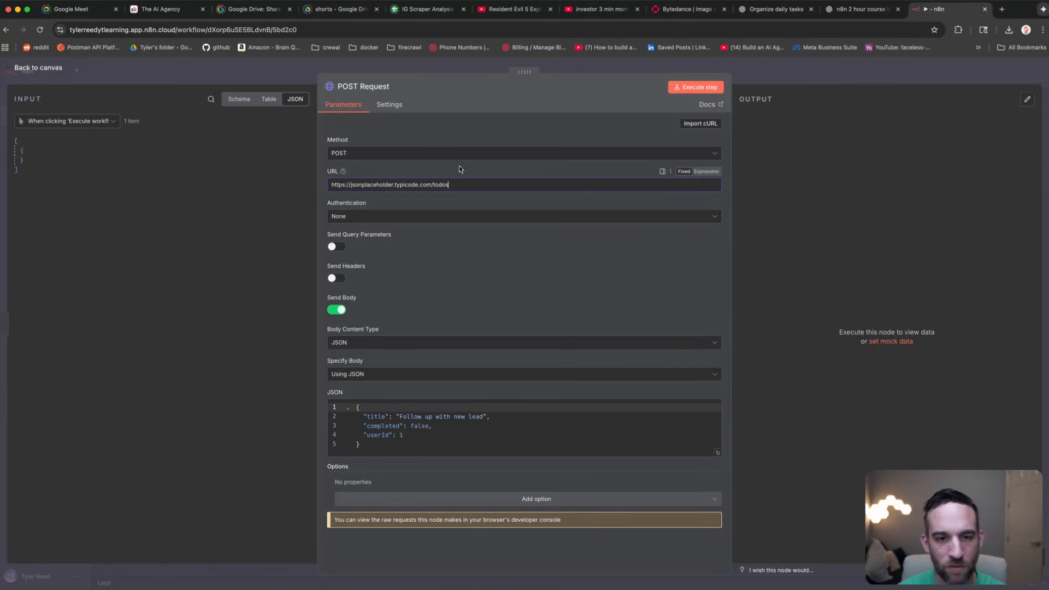
pyautogui.moveTo(452, 183); pyautogui.dragTo(323, 182)
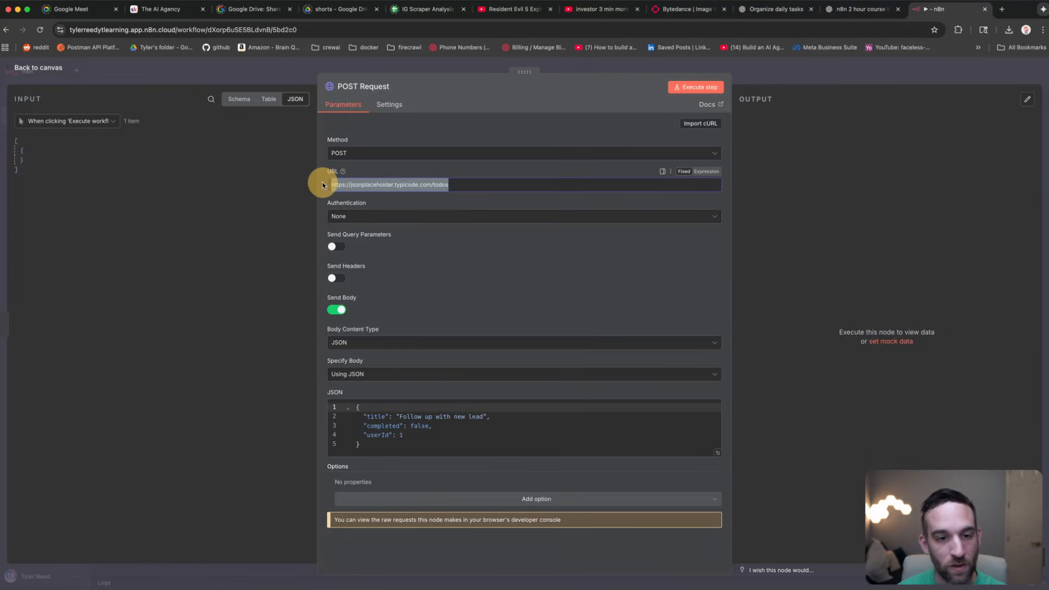
pyautogui.click(461, 184)
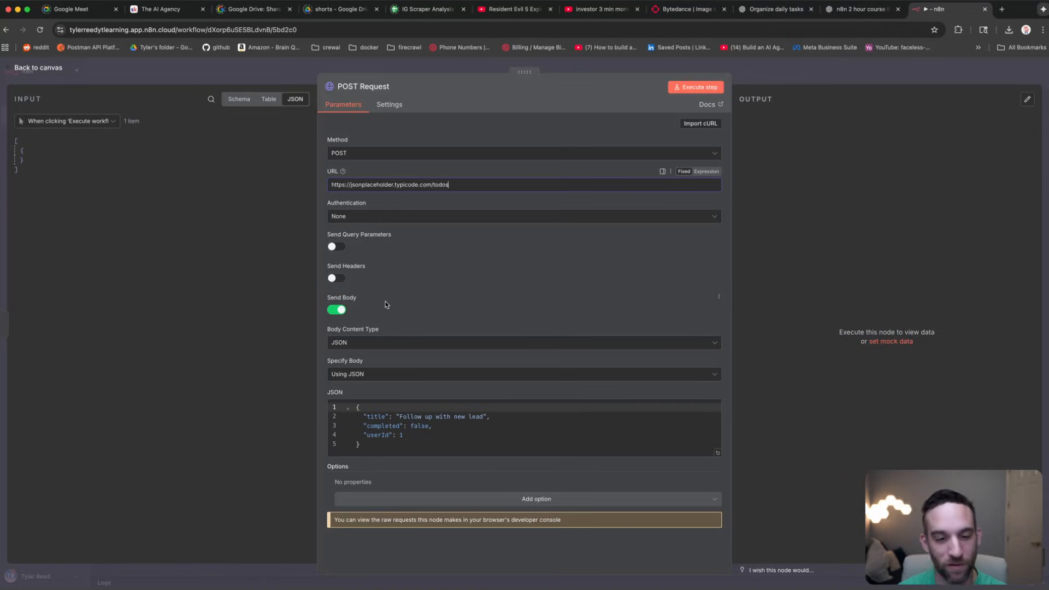
pyautogui.click(377, 442)
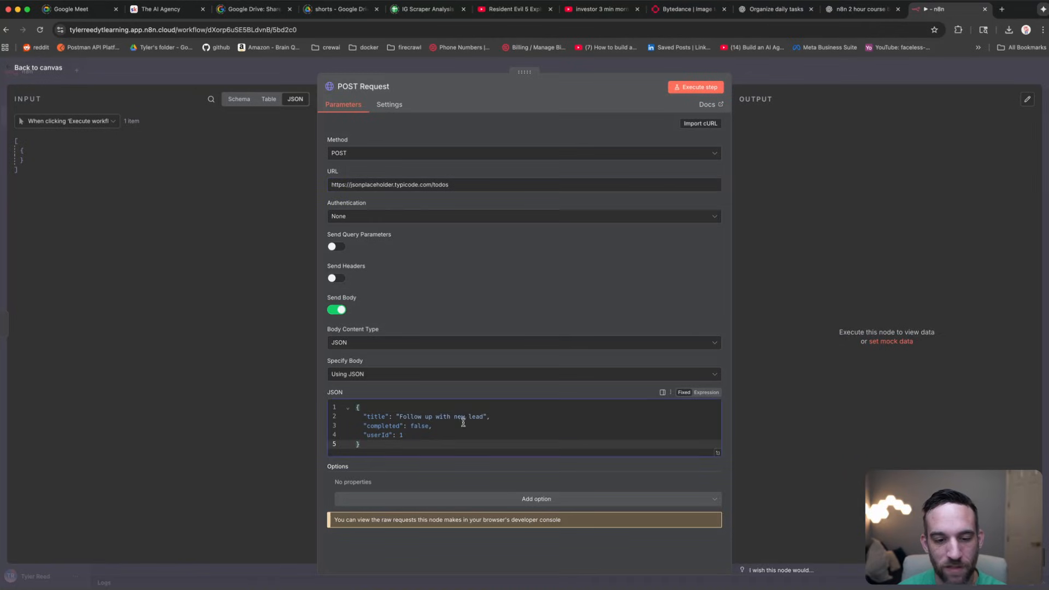
pyautogui.moveTo(490, 417); pyautogui.dragTo(365, 416)
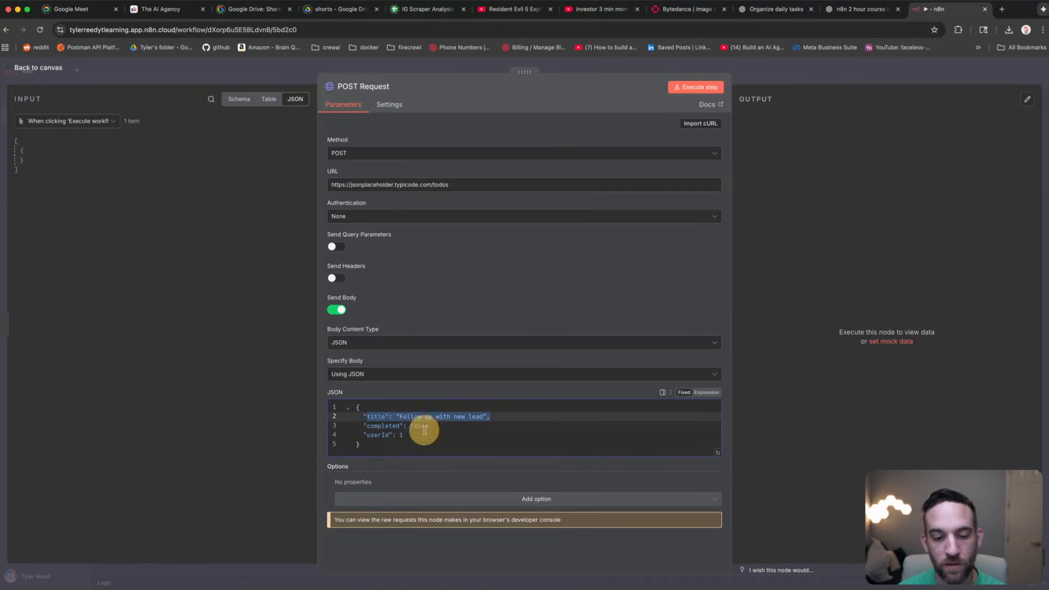
pyautogui.moveTo(433, 427); pyautogui.dragTo(366, 435)
pyautogui.click(410, 436)
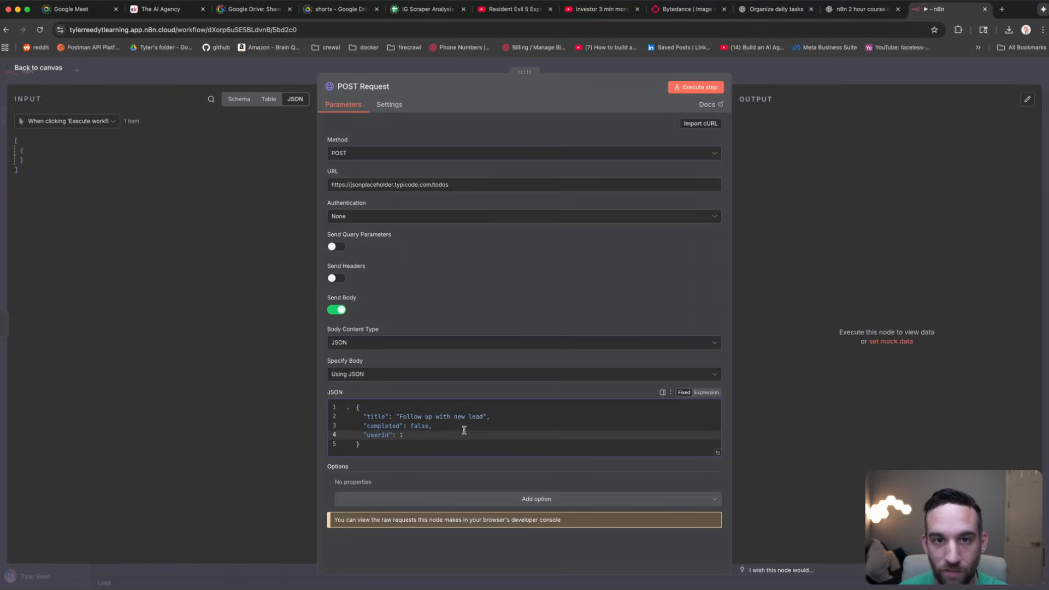
# Step: Send the POST request and inspect the returned title, completed, userId and id 201
pyautogui.click(700, 88)
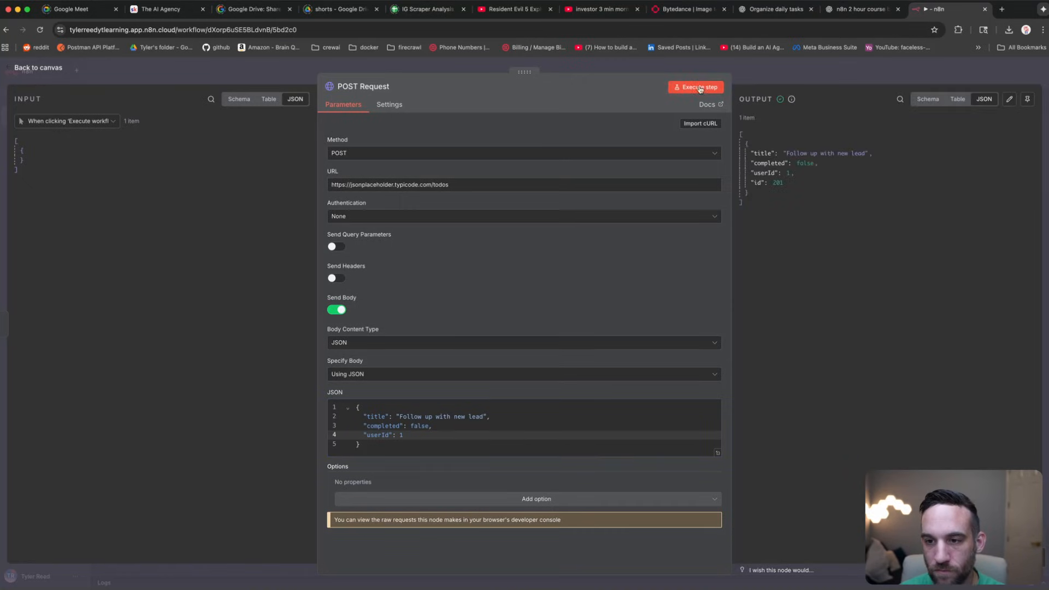
pyautogui.moveTo(782, 207); pyautogui.dragTo(750, 161)
pyautogui.click(850, 164)
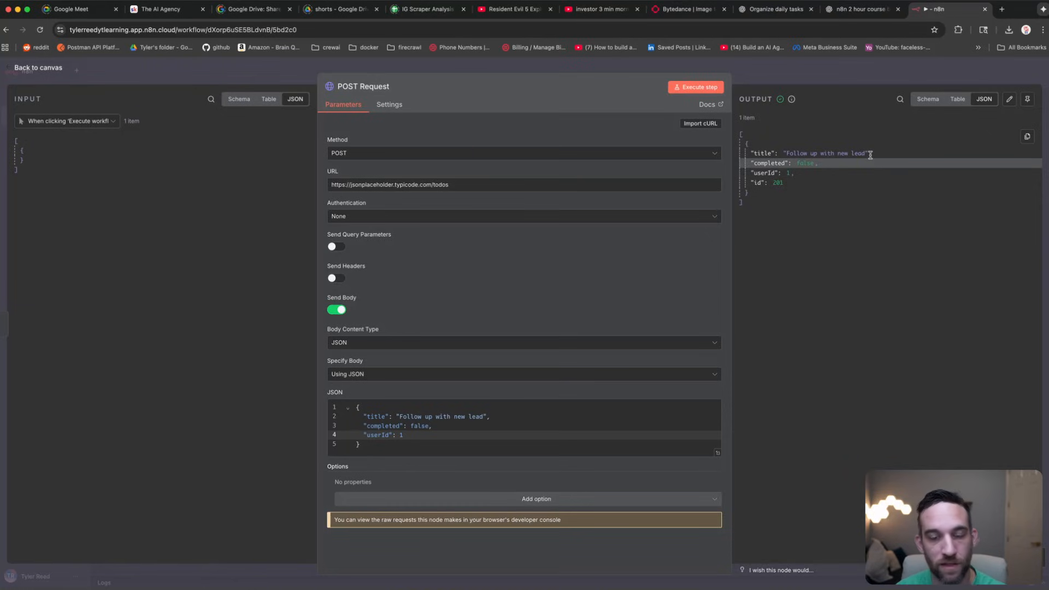
pyautogui.moveTo(871, 155); pyautogui.dragTo(755, 153)
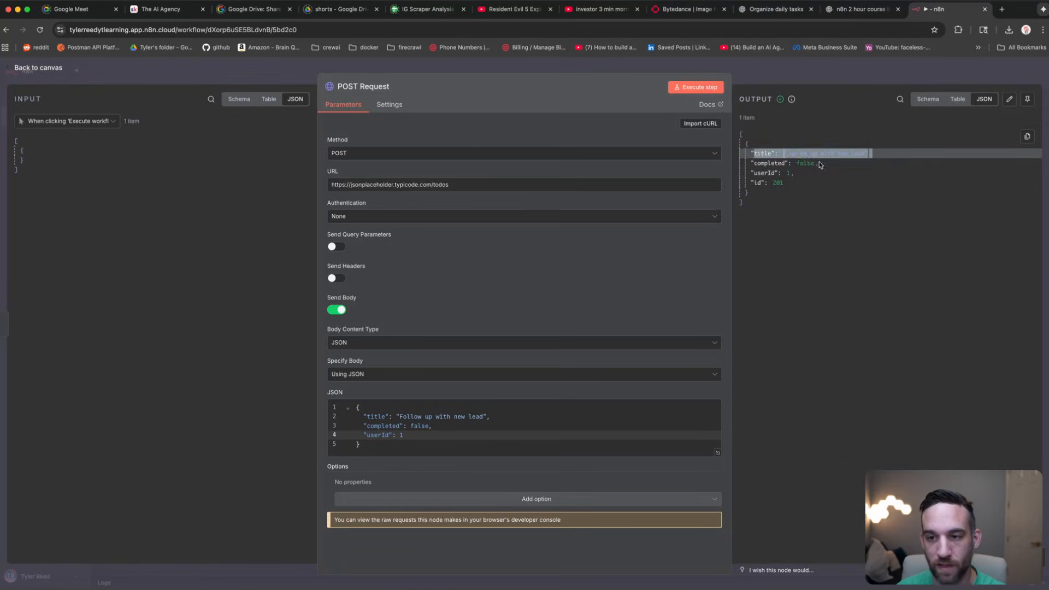
pyautogui.moveTo(820, 164); pyautogui.dragTo(751, 182)
pyautogui.click(803, 173)
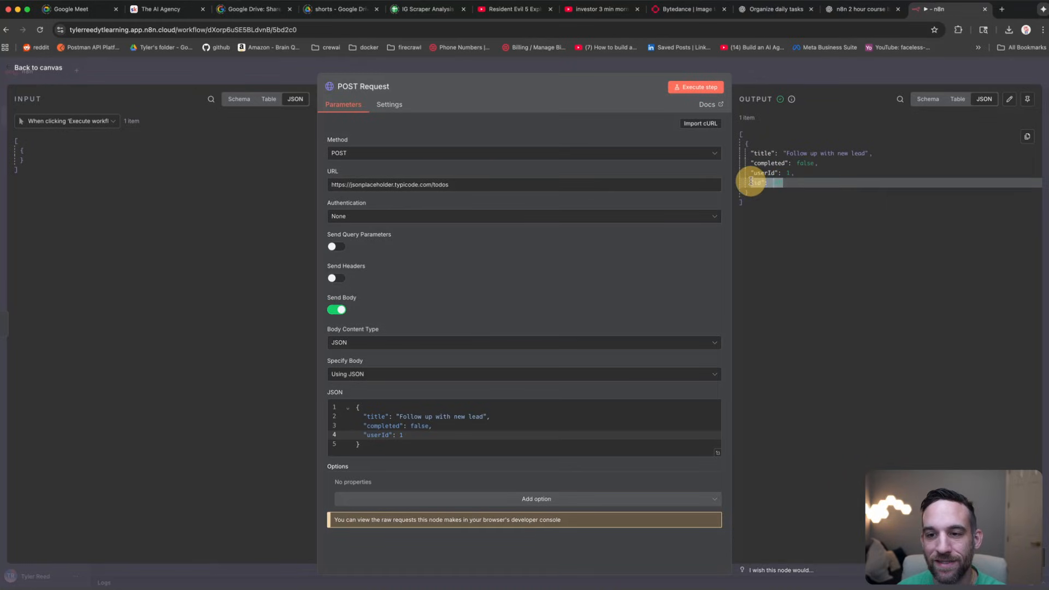
pyautogui.click(771, 252)
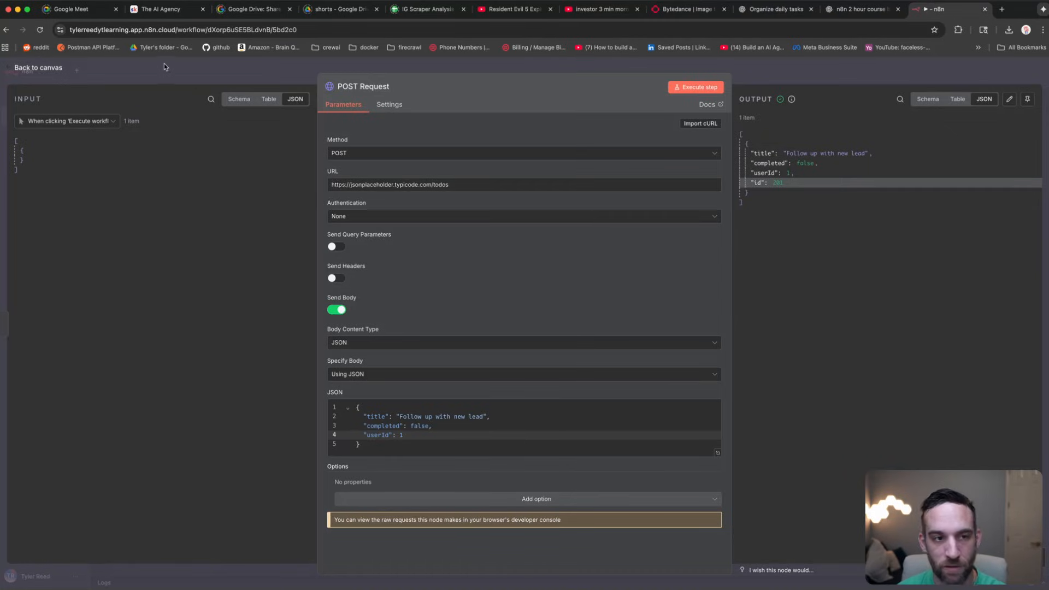
pyautogui.moveTo(766, 205); pyautogui.dragTo(738, 134)
pyautogui.click(791, 208)
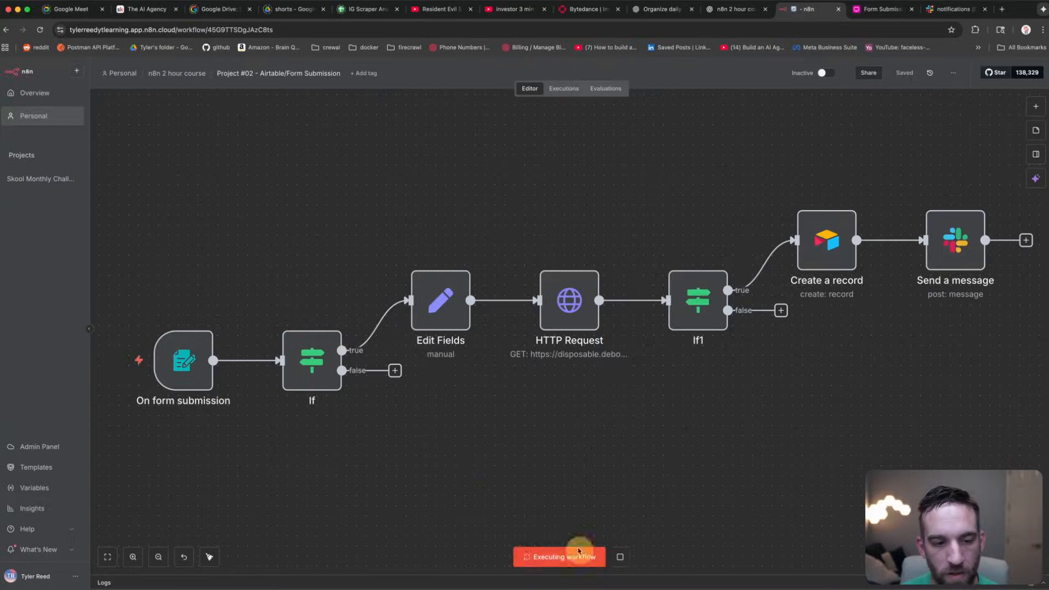
# Step: Submit a test lead with name, e-mail, notes 'I want to make money now!' and company domain
pyautogui.click(577, 555)
pyautogui.click(515, 144)
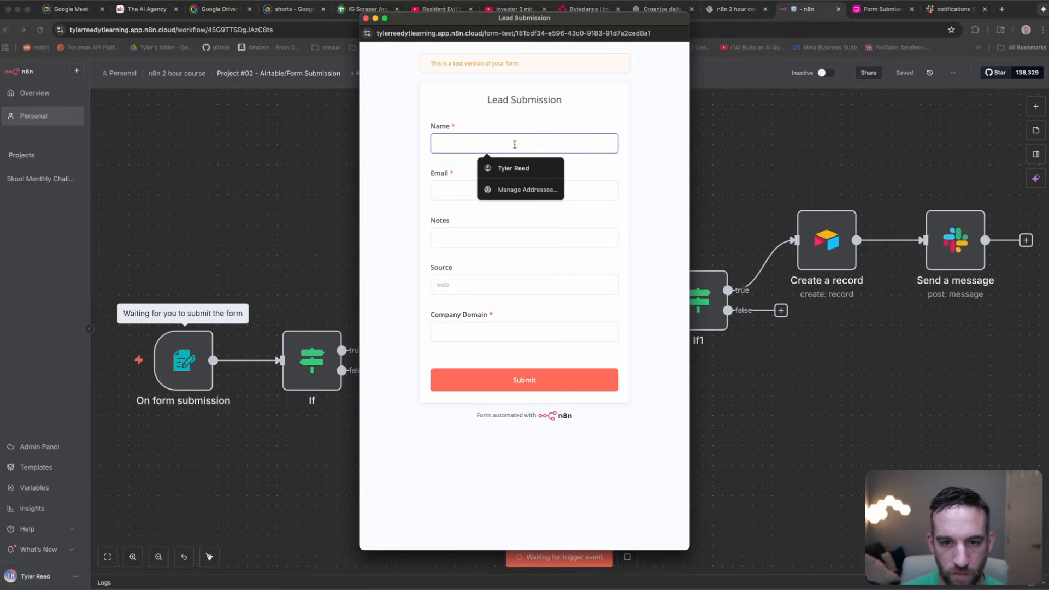
pyautogui.click(498, 168)
pyautogui.click(495, 182)
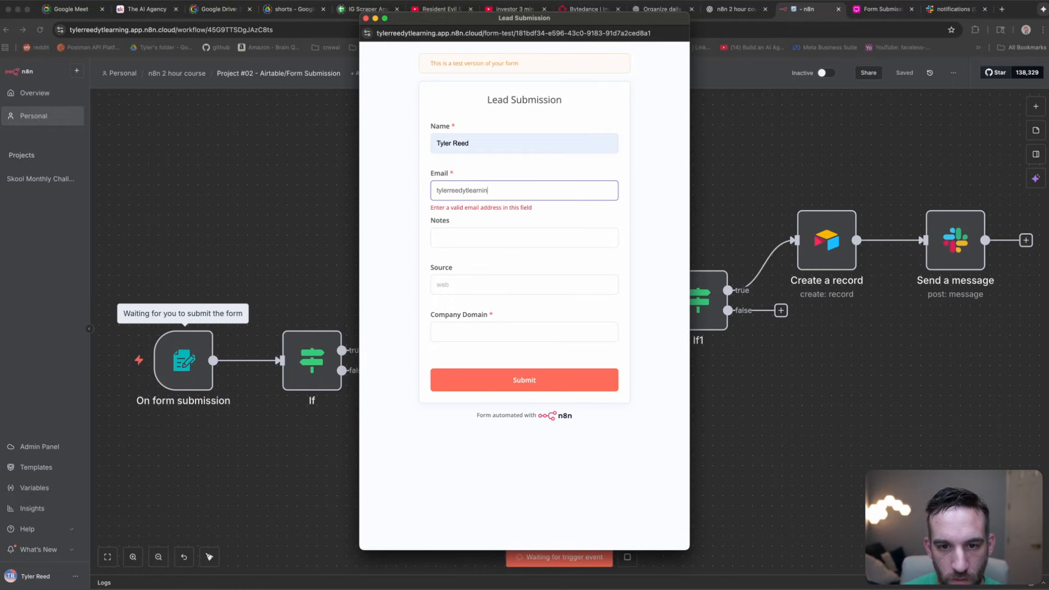
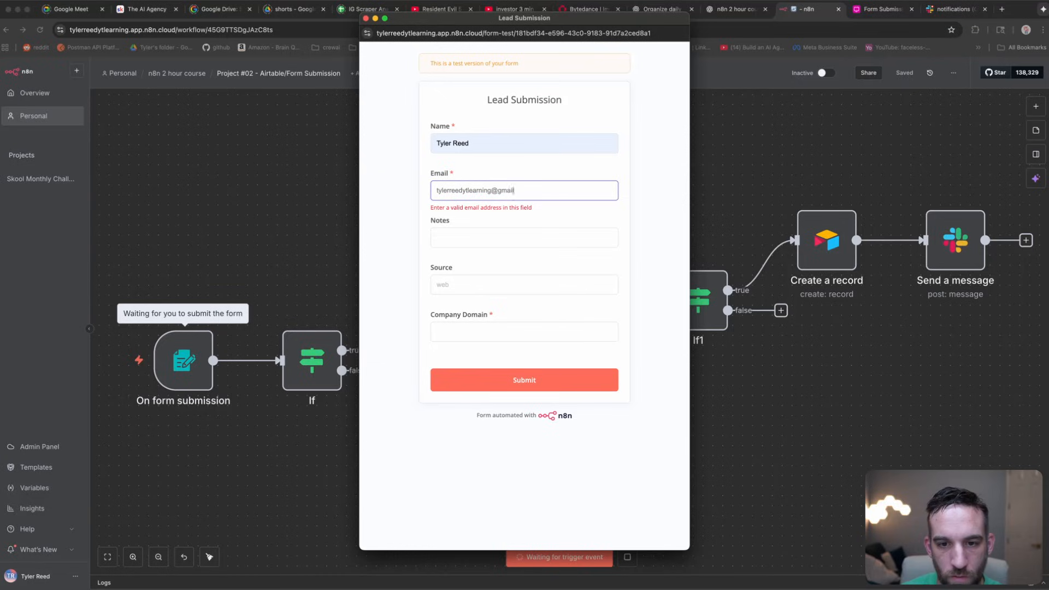
pyautogui.press('Tab')
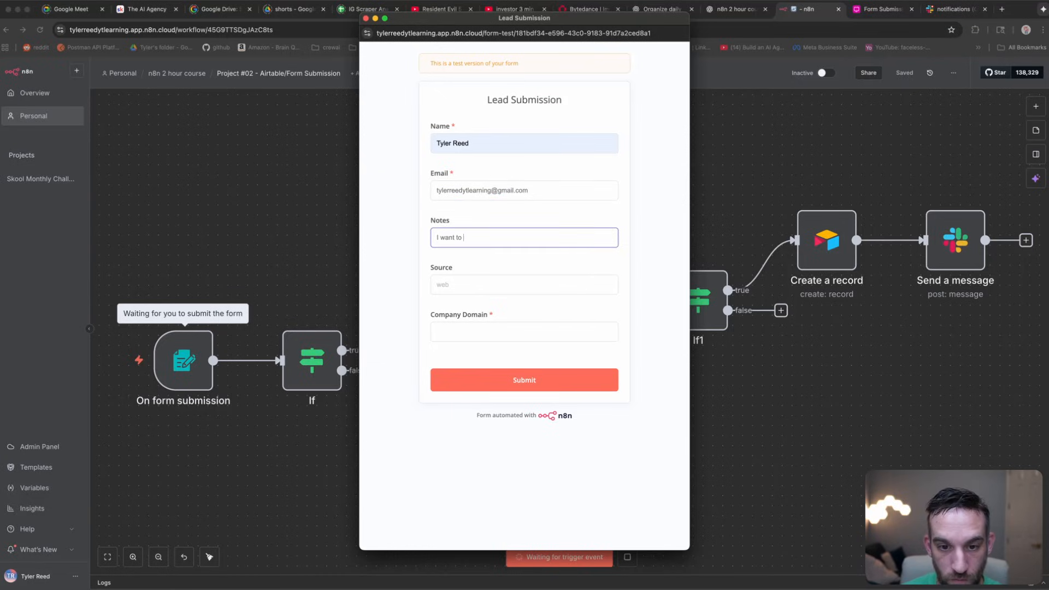
pyautogui.write('I want to make money now!')
pyautogui.press('Tab')
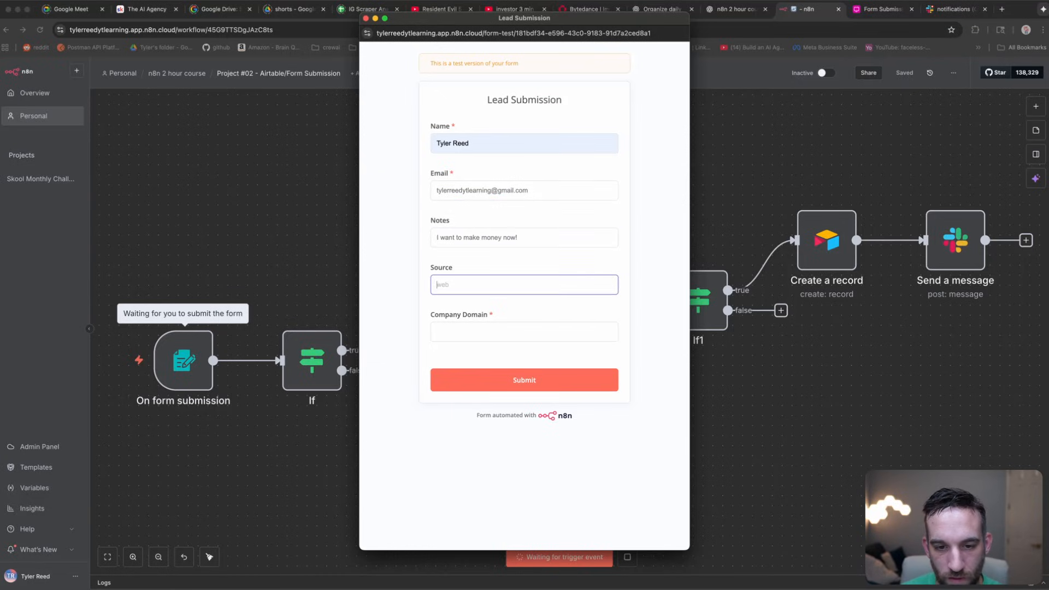
pyautogui.press('Tab')
pyautogui.write('tyler.c')
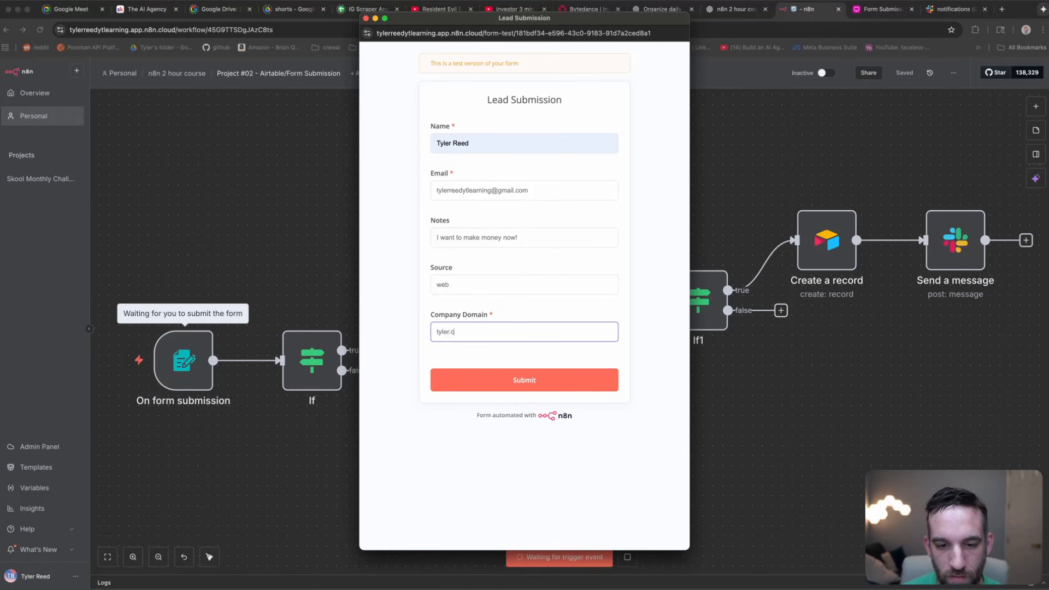
pyautogui.click(590, 387)
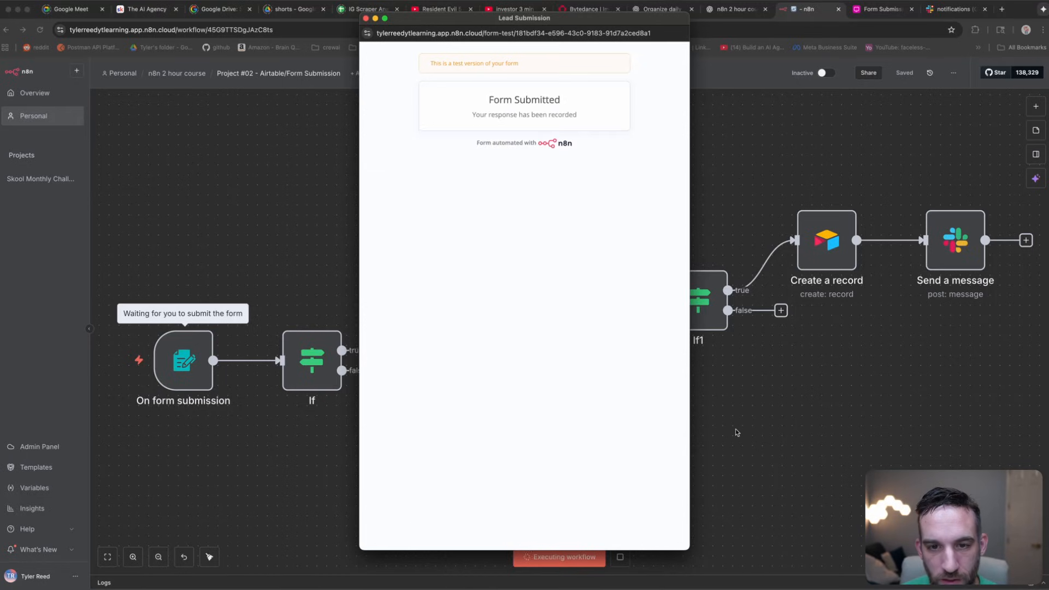
# Step: Confirm every node through Create a record and Send a message ran successfully
pyautogui.click(366, 18)
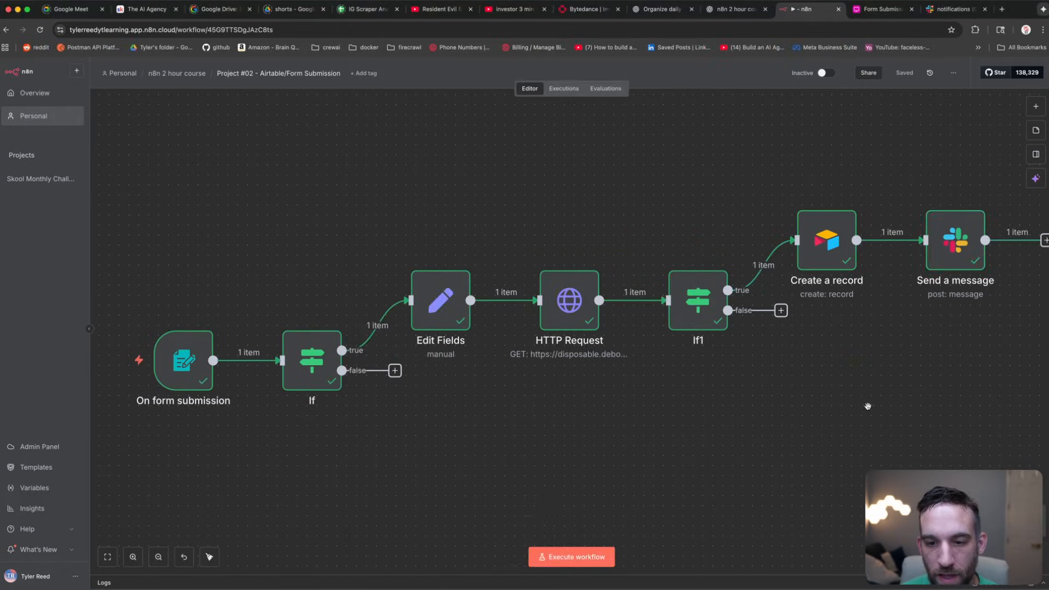
pyautogui.moveTo(867, 404); pyautogui.dragTo(833, 410)
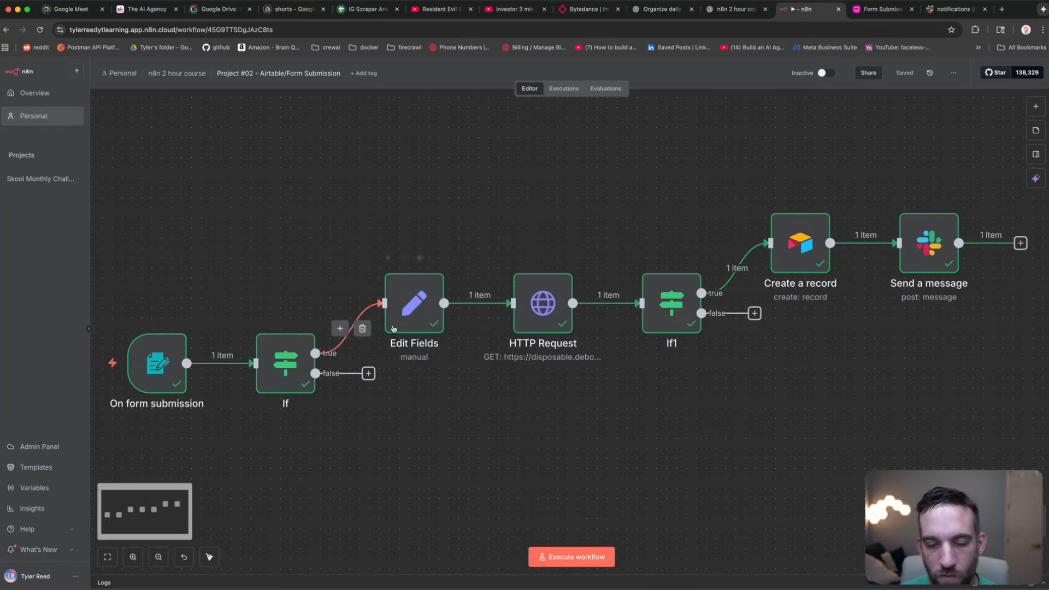
pyautogui.click(807, 254)
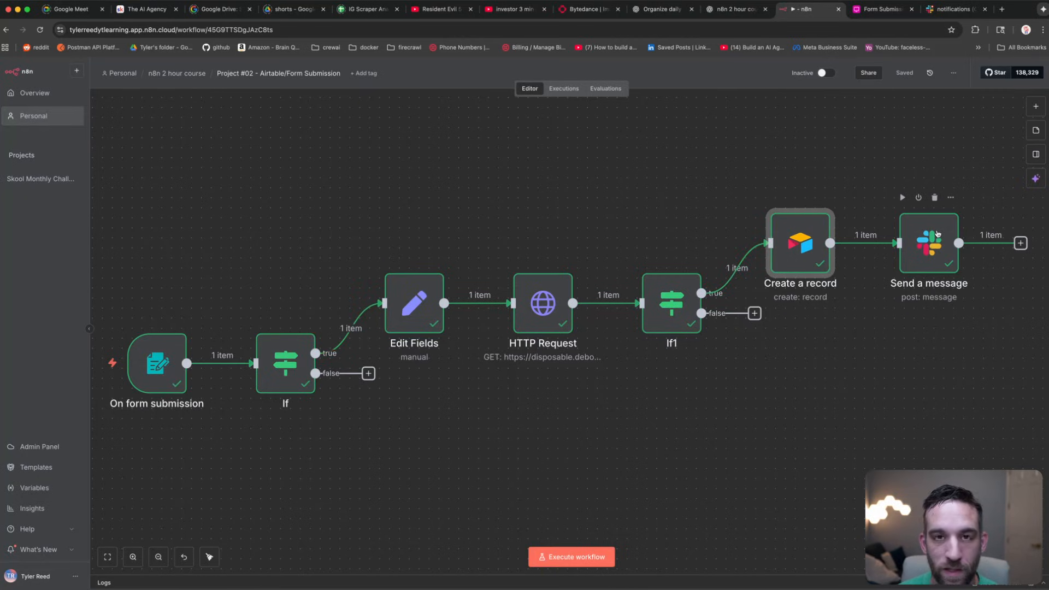
pyautogui.click(938, 234)
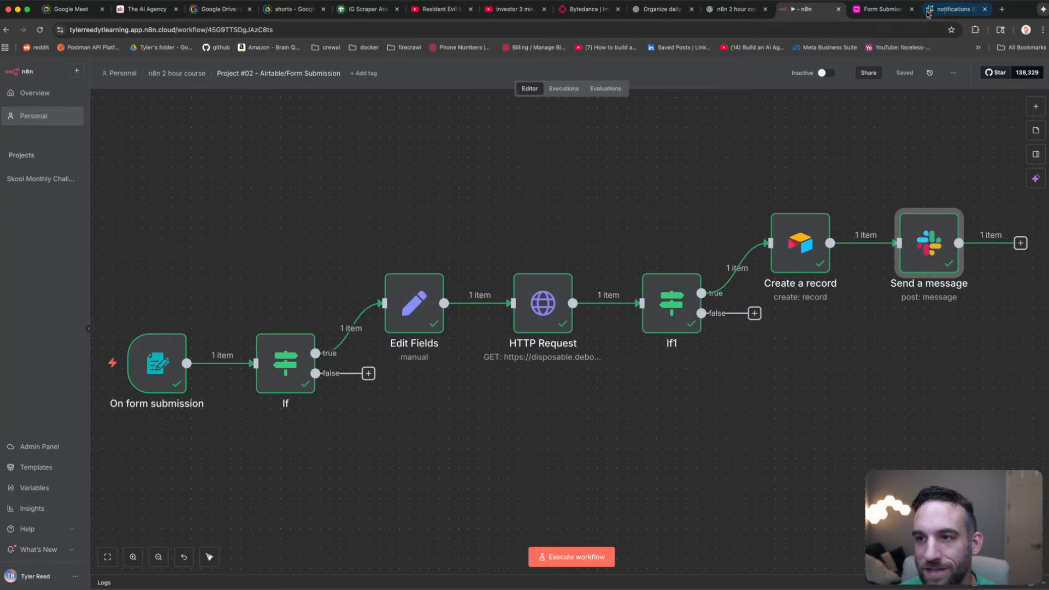
pyautogui.click(951, 10)
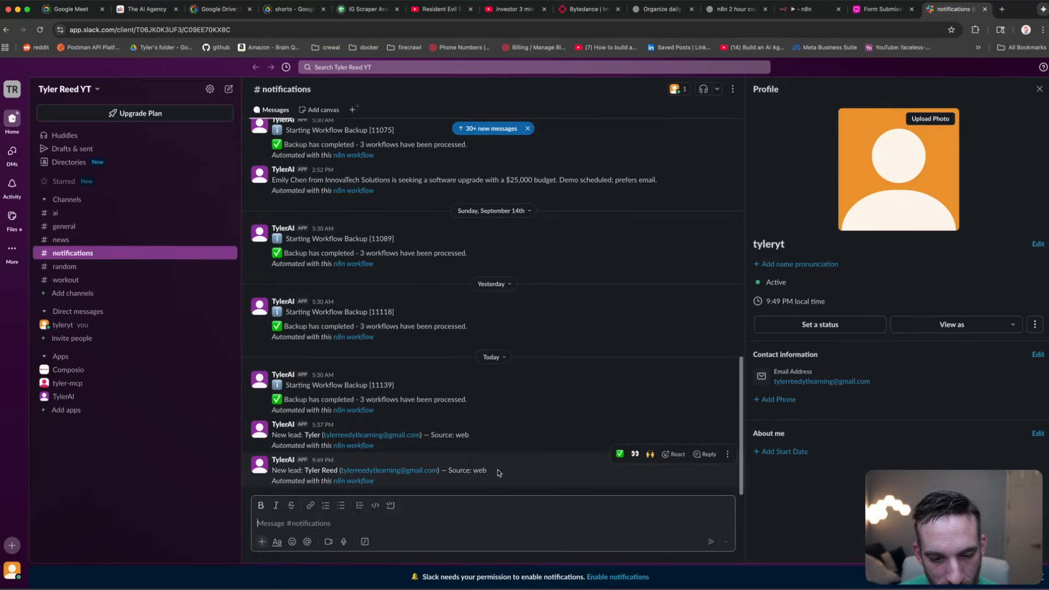
# Step: Inspect the New Lead Slack message showing the e-mail and Source: web, then return to Airtable
pyautogui.moveTo(498, 472); pyautogui.dragTo(271, 475)
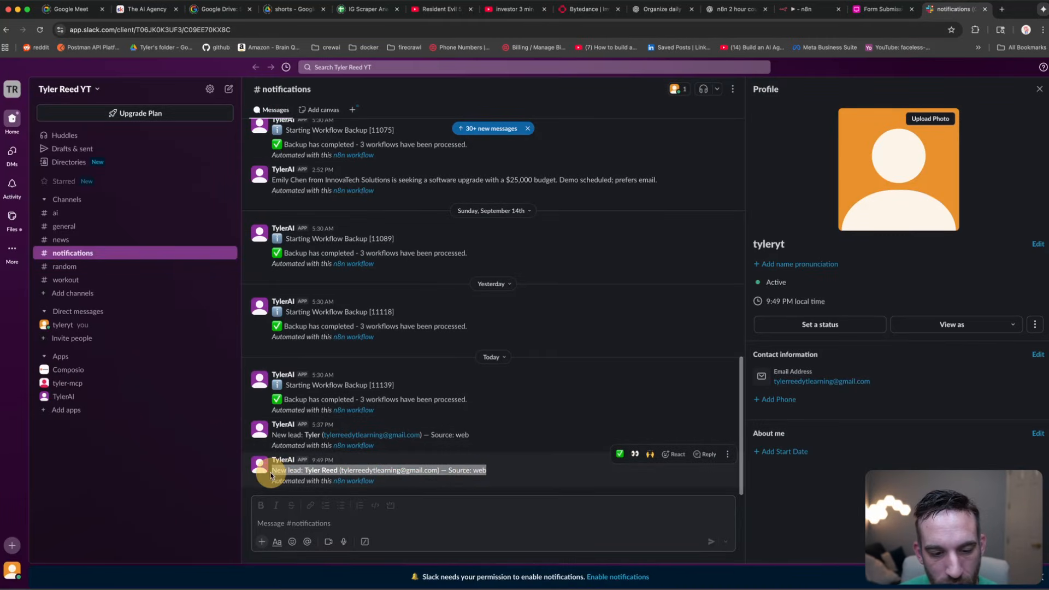
pyautogui.moveTo(505, 471); pyautogui.dragTo(441, 473)
pyautogui.click(441, 473)
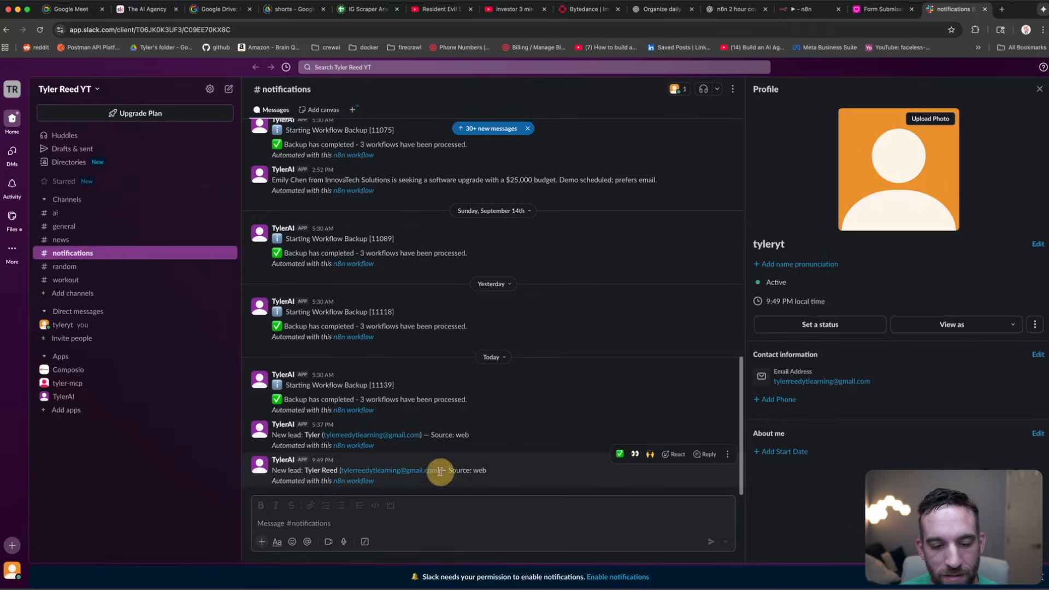
pyautogui.click(875, 10)
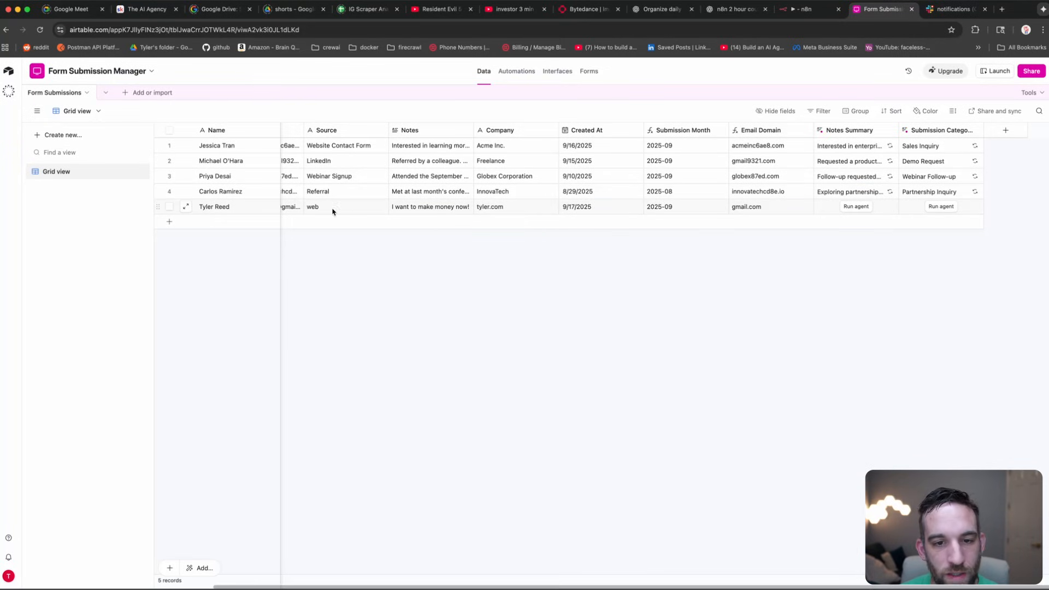
pyautogui.click(558, 71)
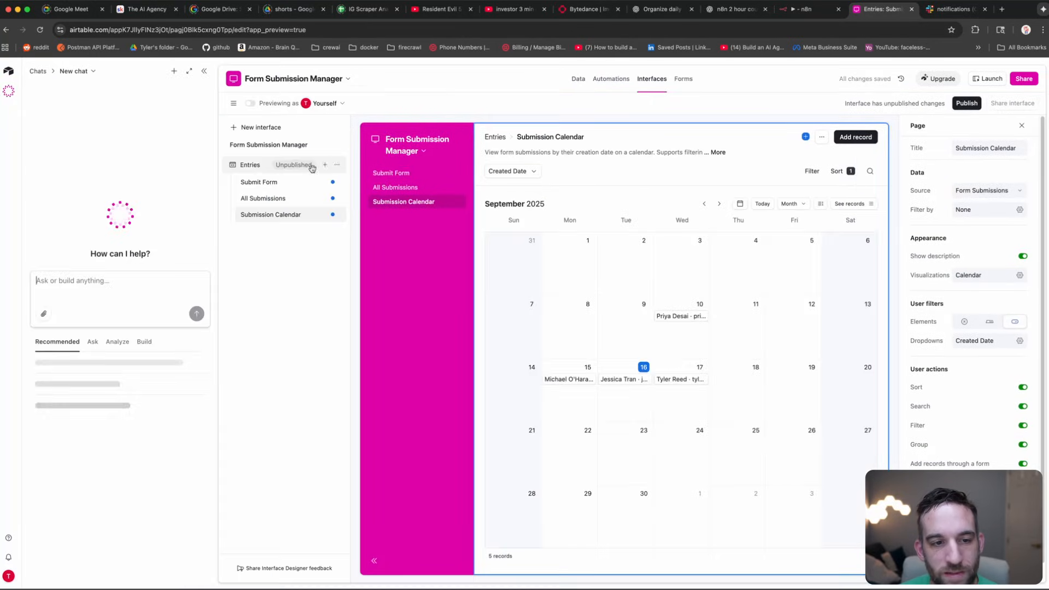
pyautogui.click(204, 71)
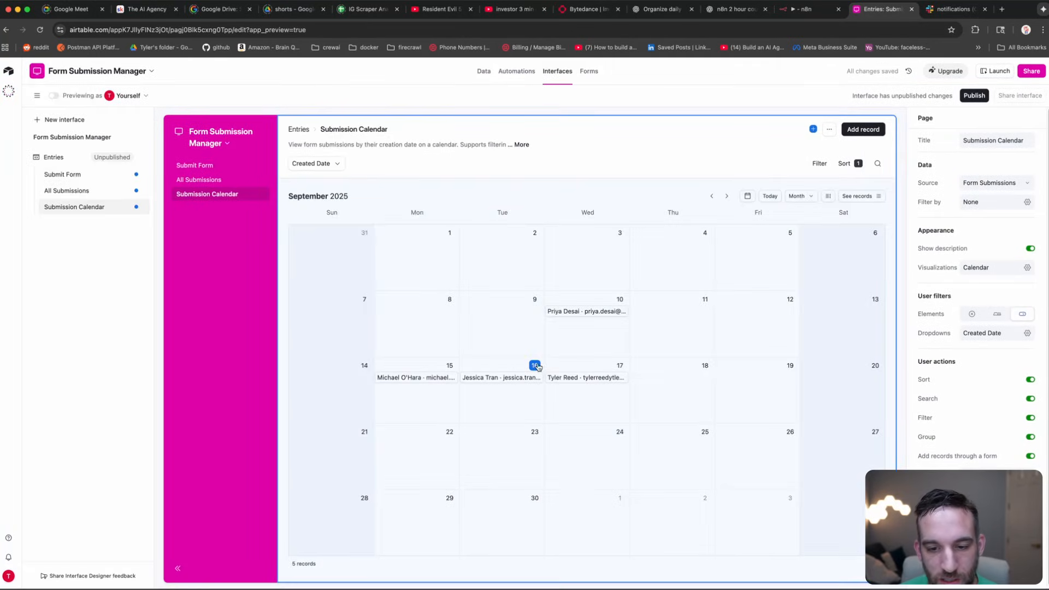
pyautogui.click(586, 369)
pyautogui.click(620, 364)
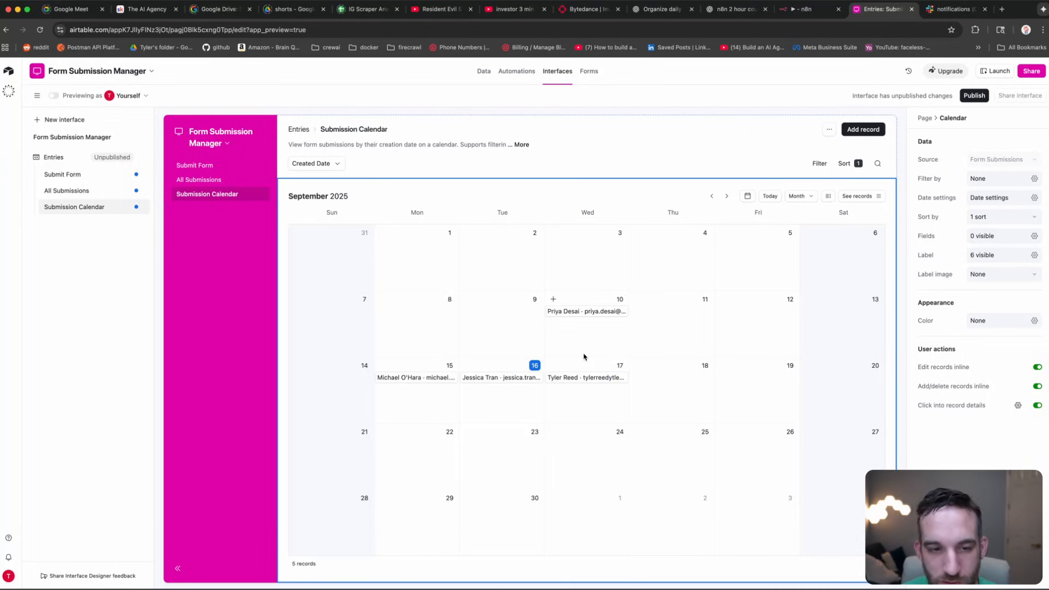
pyautogui.click(222, 181)
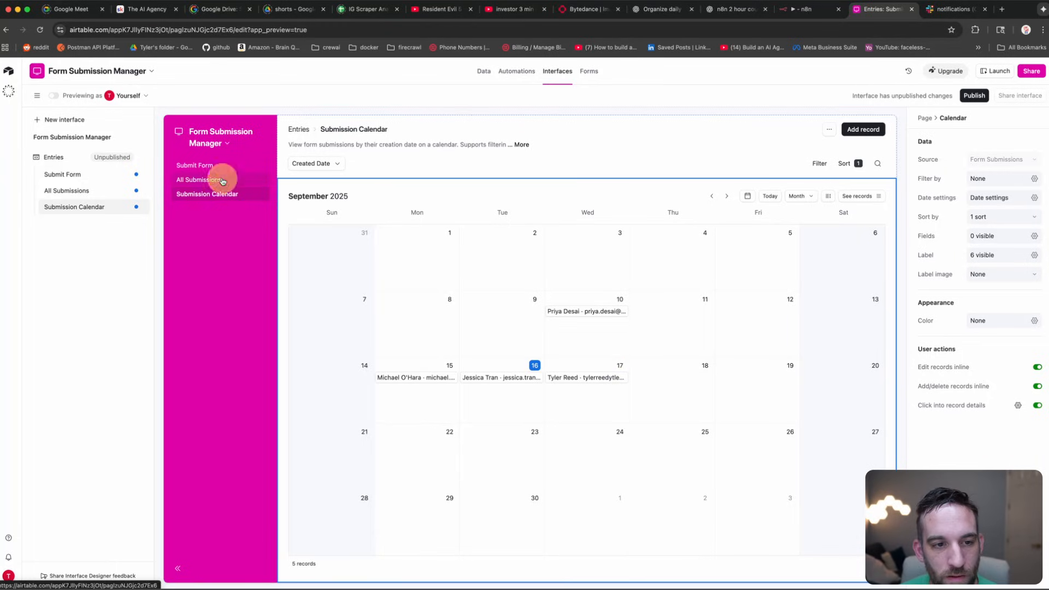
pyautogui.click(276, 183)
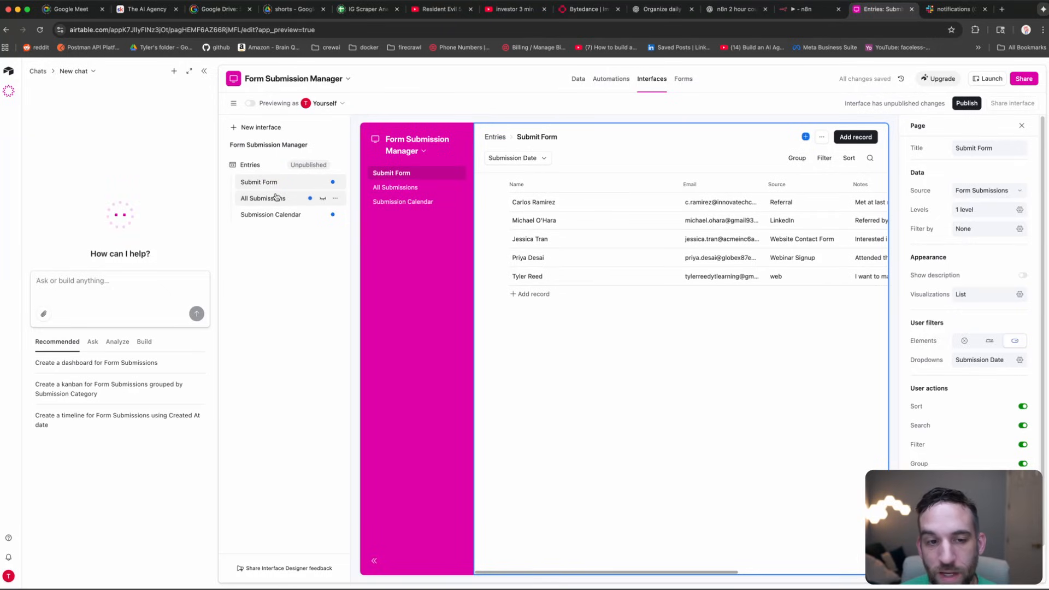
pyautogui.click(276, 197)
pyautogui.click(276, 214)
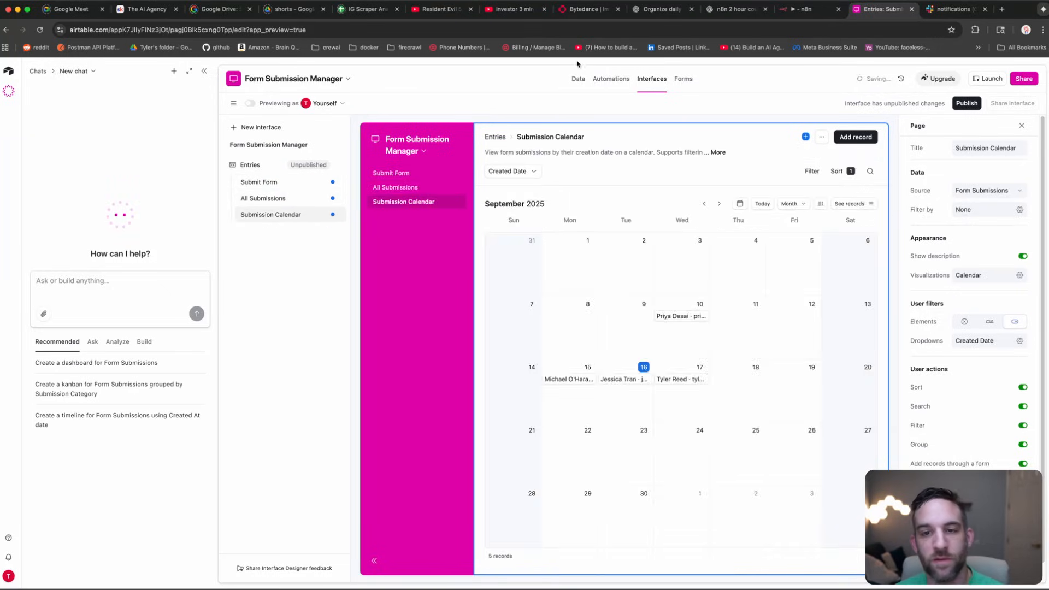
pyautogui.click(578, 79)
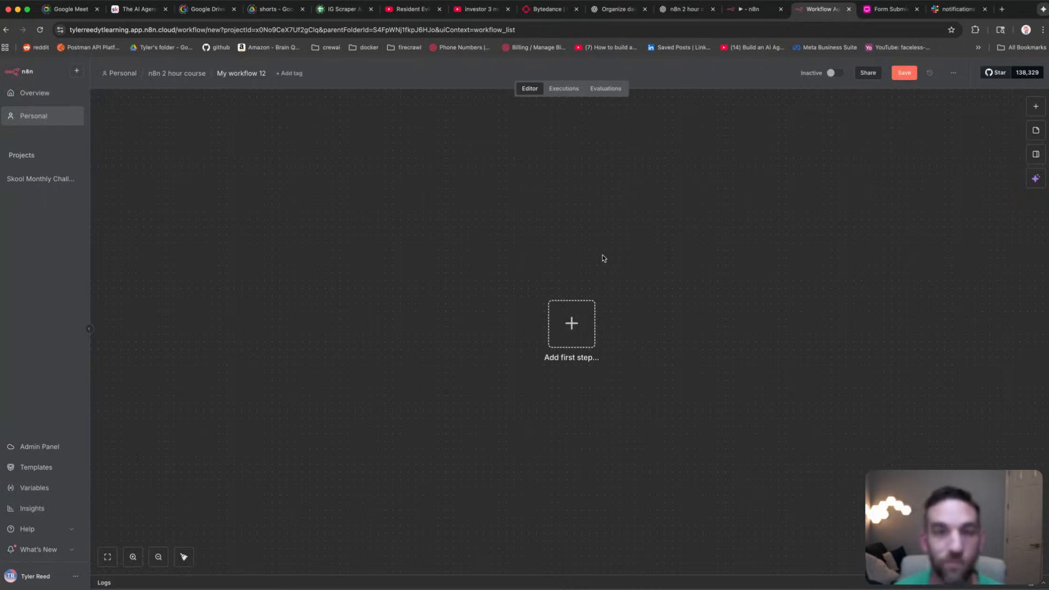
# Step: Search 'n8n f' and pick the n8n Form node as the workflow's first trigger
pyautogui.click(571, 323)
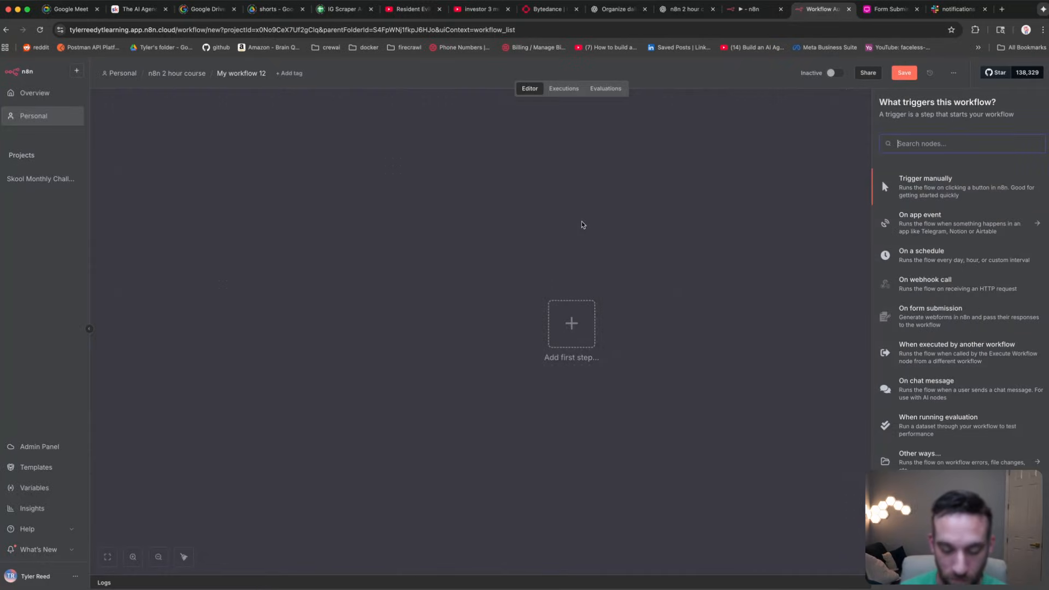
pyautogui.write('n8n f')
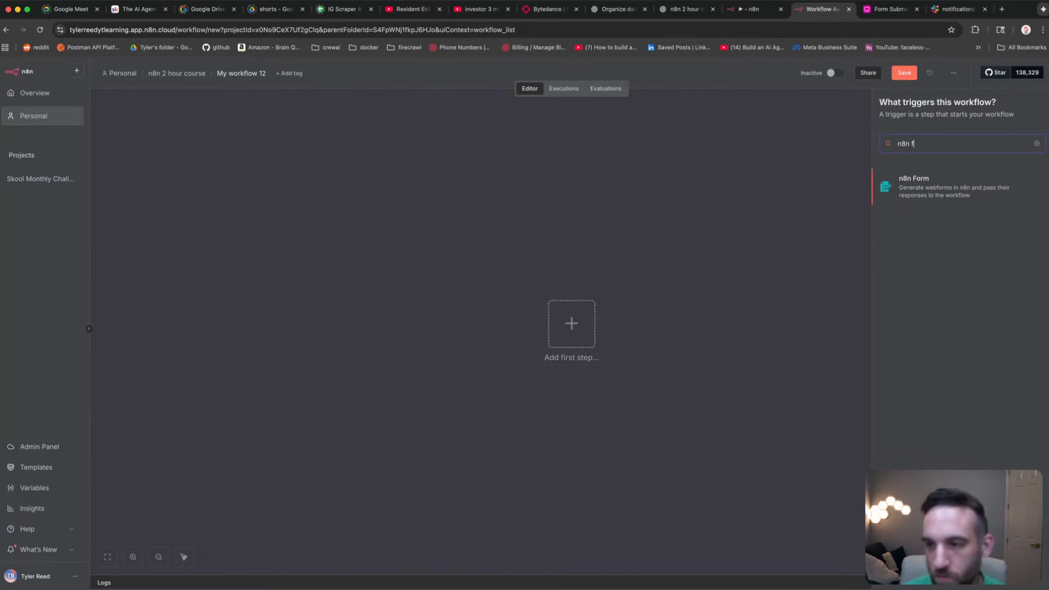
pyautogui.click(922, 189)
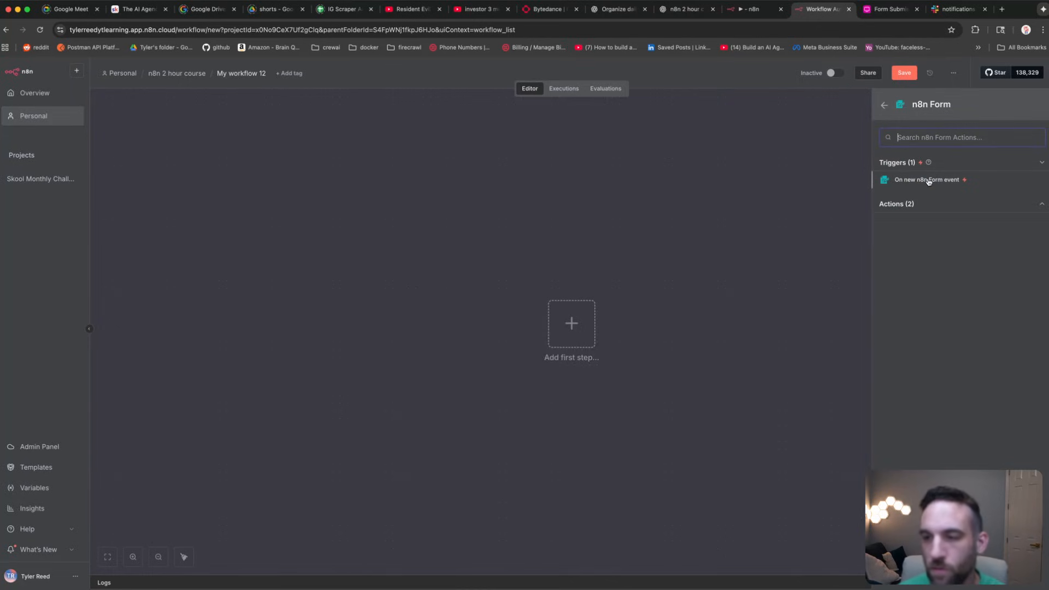
# Step: Add the On form submission trigger with no authentication and title 'Lead Submission'
pyautogui.click(929, 182)
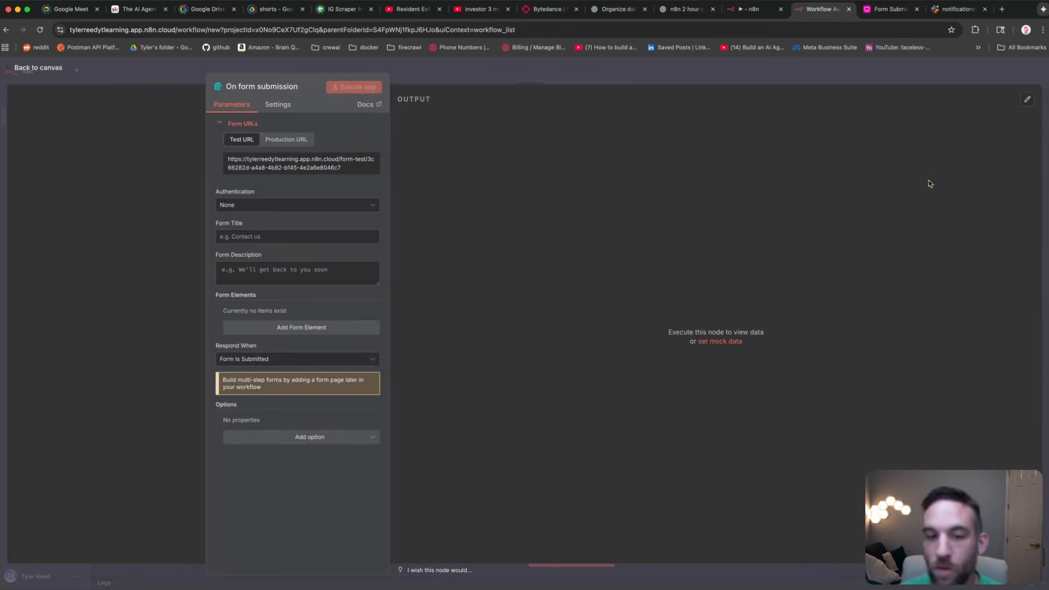
pyautogui.click(272, 211)
pyautogui.click(275, 200)
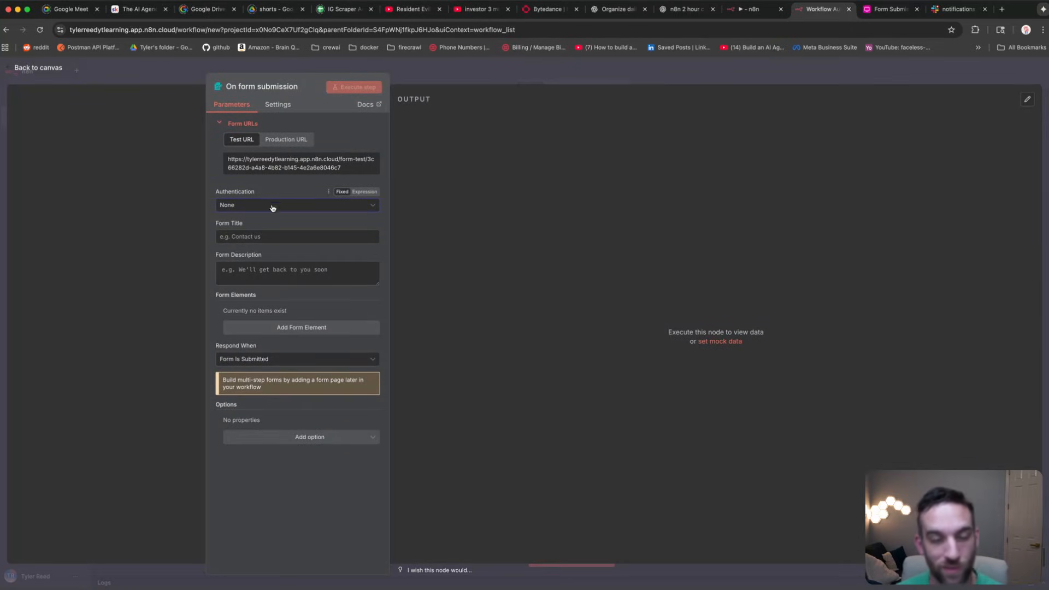
pyautogui.click(278, 234)
pyautogui.write('Lead Submission')
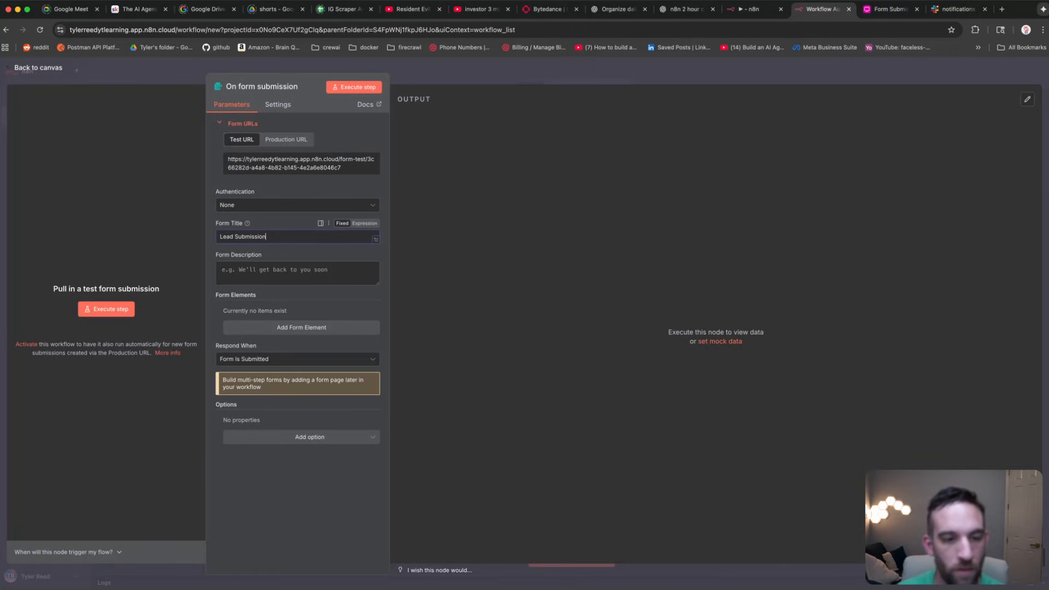
pyautogui.click(287, 276)
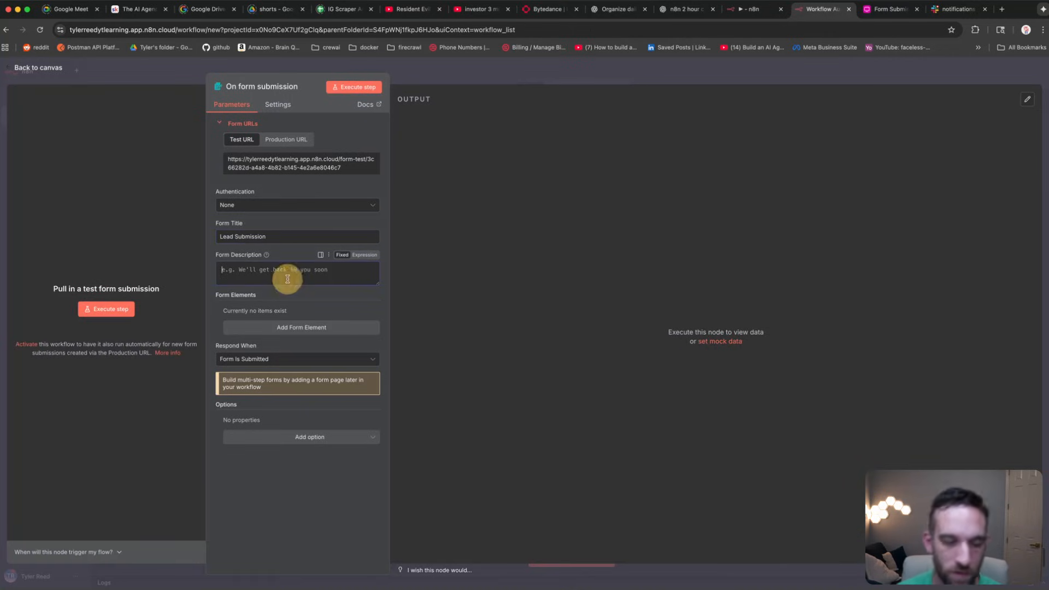
# Step: Add a required text field named Name, then add a second blank form element
pyautogui.click(285, 327)
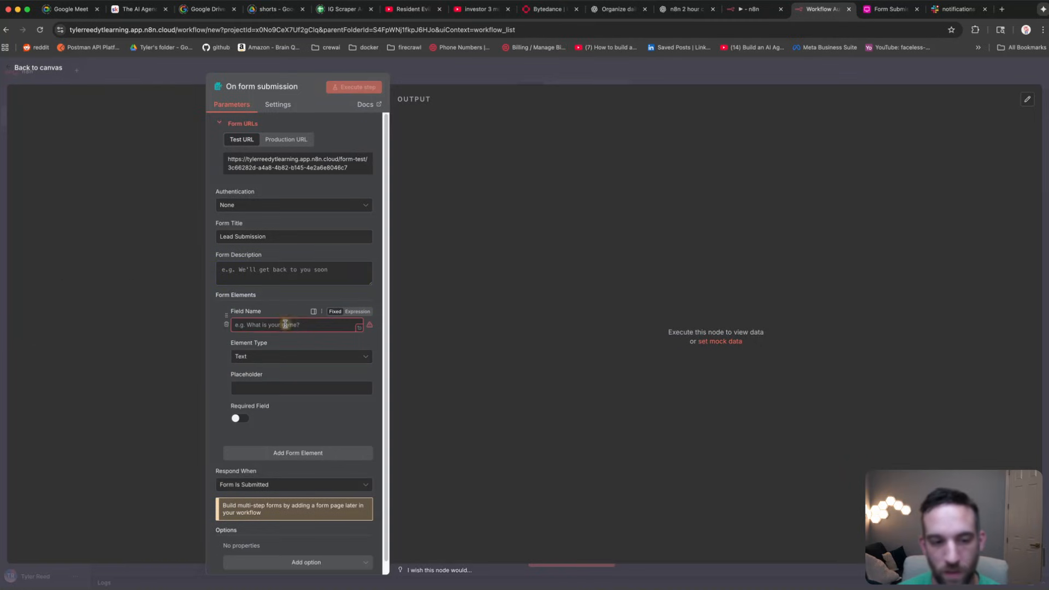
pyautogui.click(281, 324)
pyautogui.write('Name')
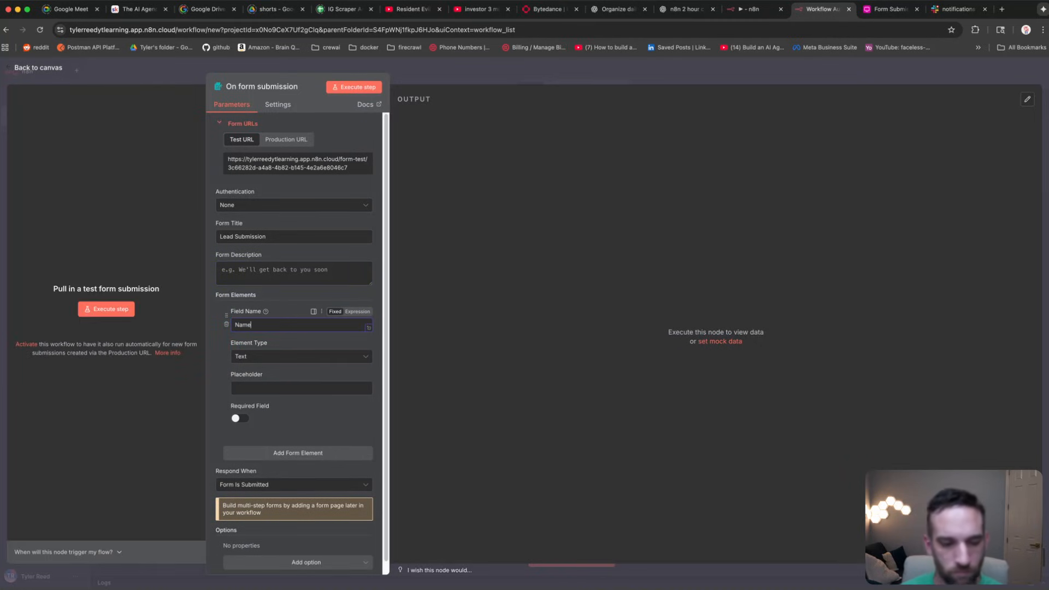
pyautogui.click(305, 355)
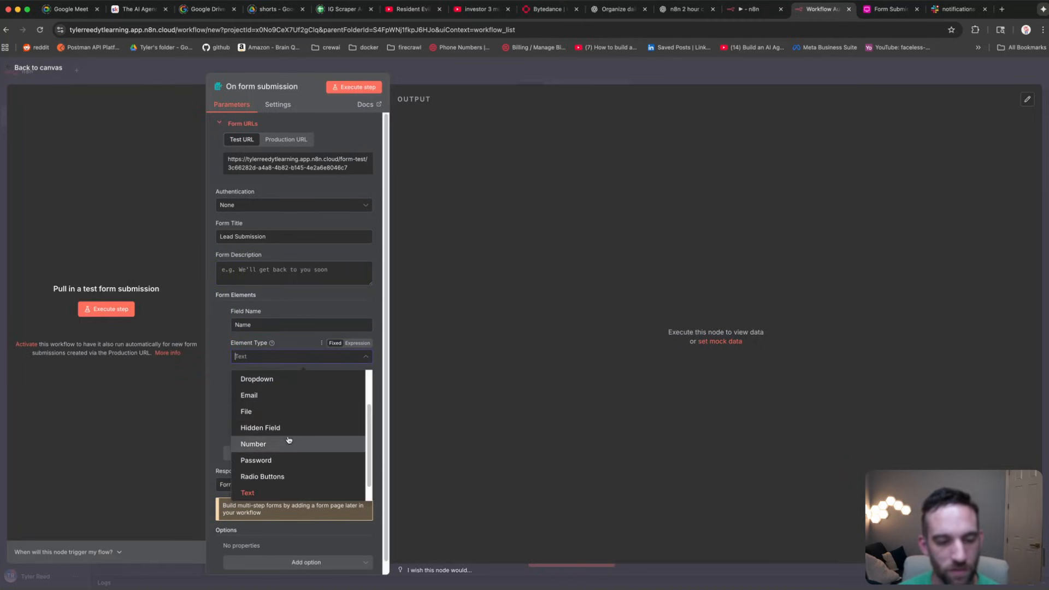
pyautogui.scroll(-1, 288, 440)
pyautogui.click(274, 475)
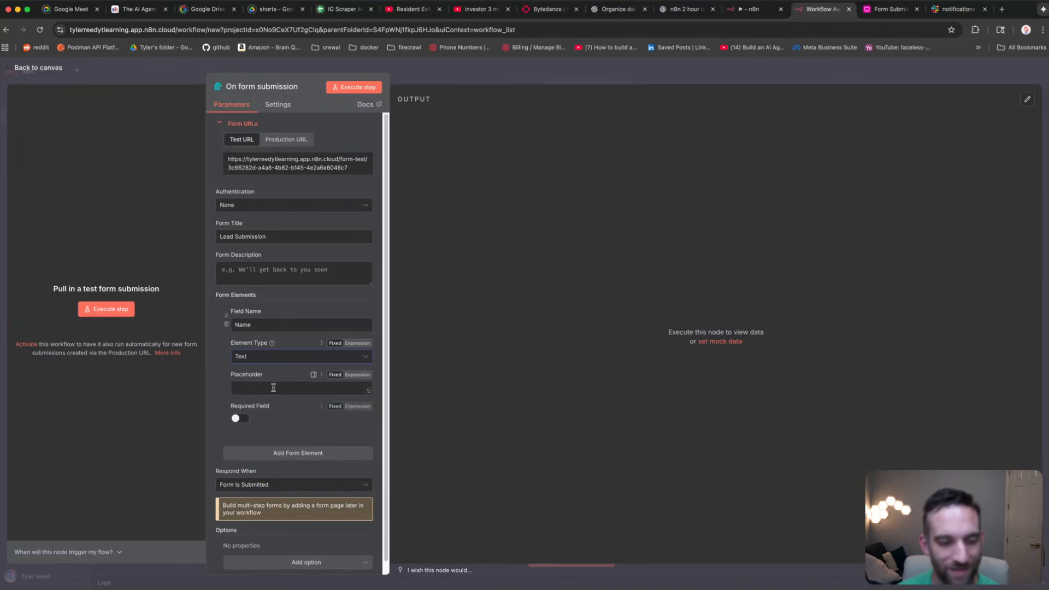
pyautogui.click(238, 419)
pyautogui.scroll(-2, 222, 380)
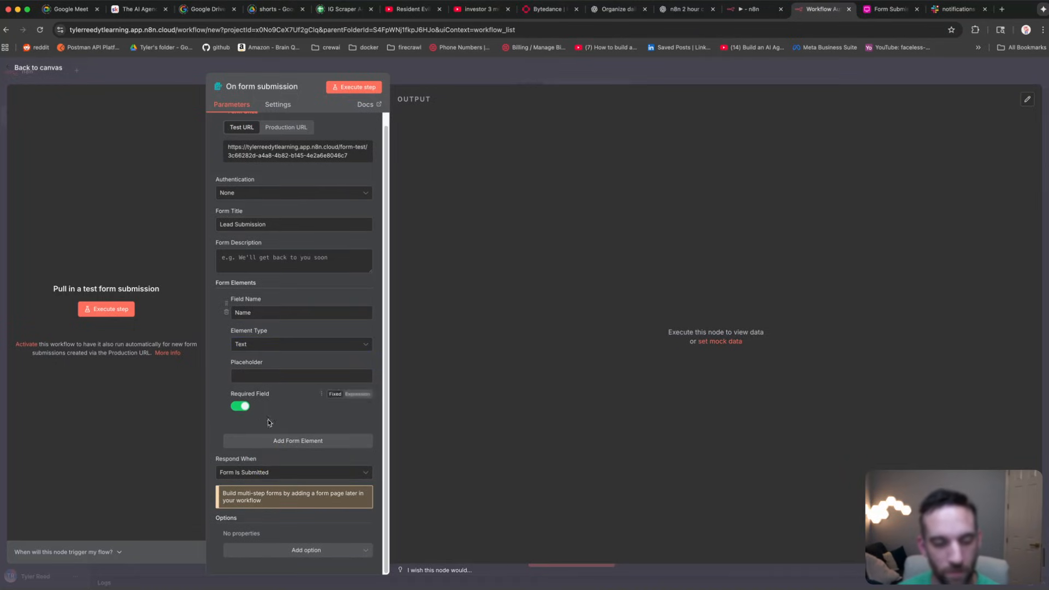
pyautogui.click(296, 441)
pyautogui.scroll(-5, 295, 415)
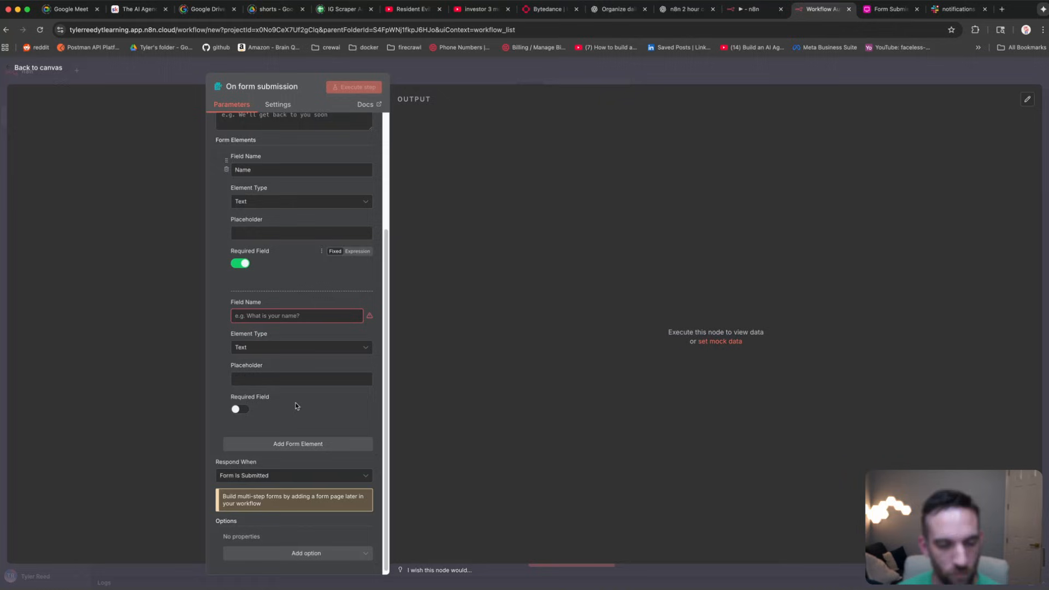
# Step: Make the second field a required Email field of type Email
pyautogui.click(289, 315)
pyautogui.write('Email')
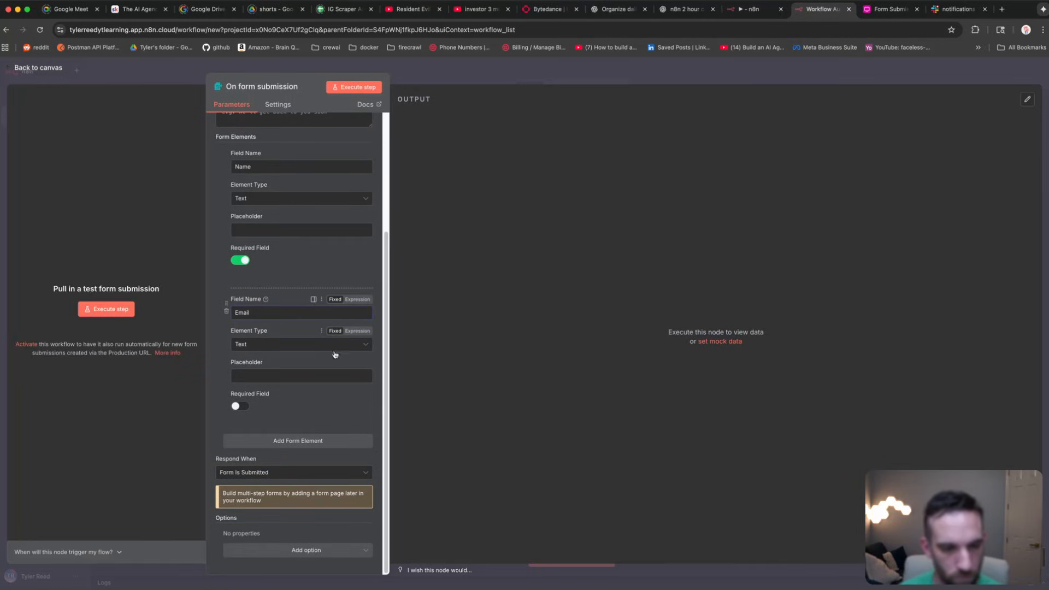
pyautogui.click(299, 344)
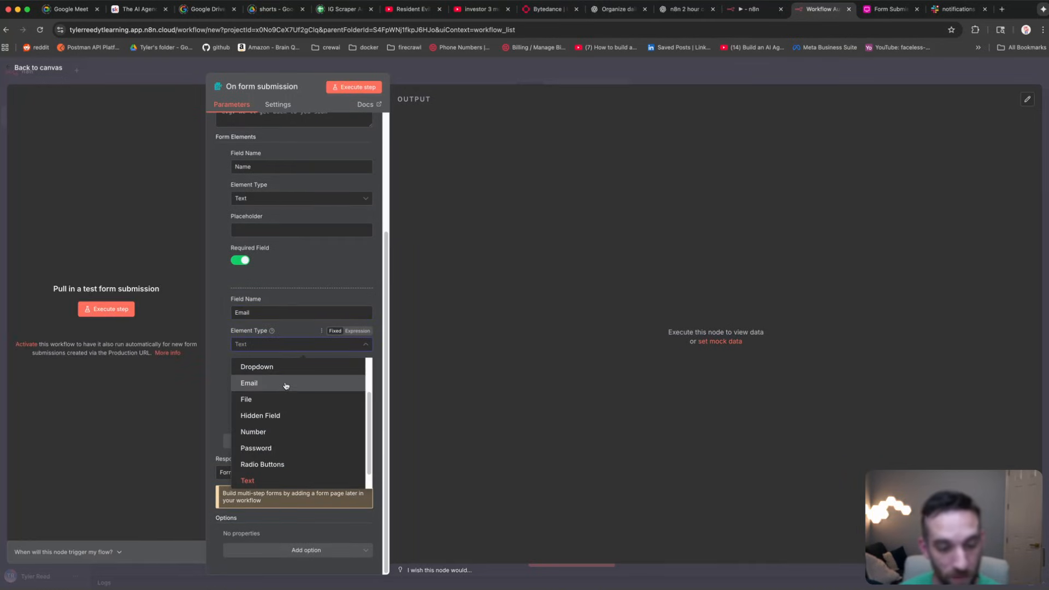
pyautogui.click(286, 386)
pyautogui.click(277, 376)
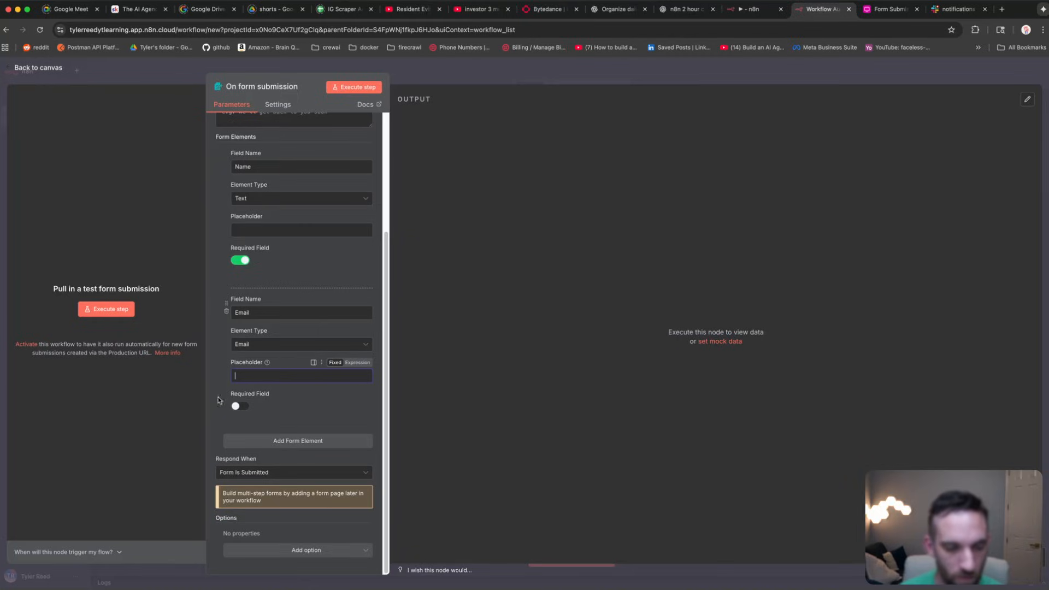
pyautogui.click(237, 406)
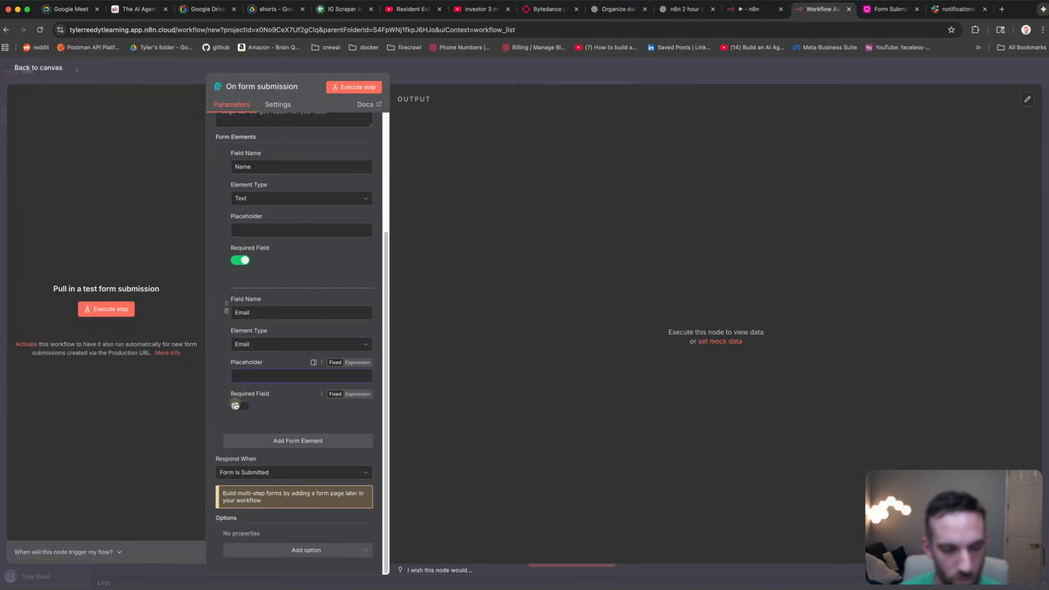
# Step: Add an optional third field named Source
pyautogui.click(299, 441)
pyautogui.click(270, 458)
pyautogui.write('Source')
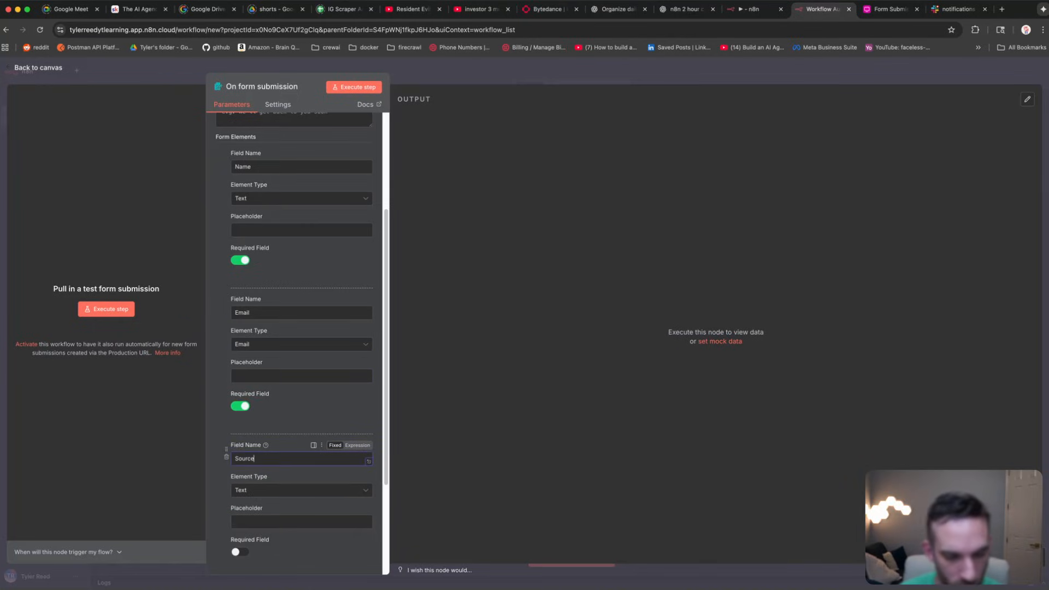
pyautogui.scroll(-3, 278, 519)
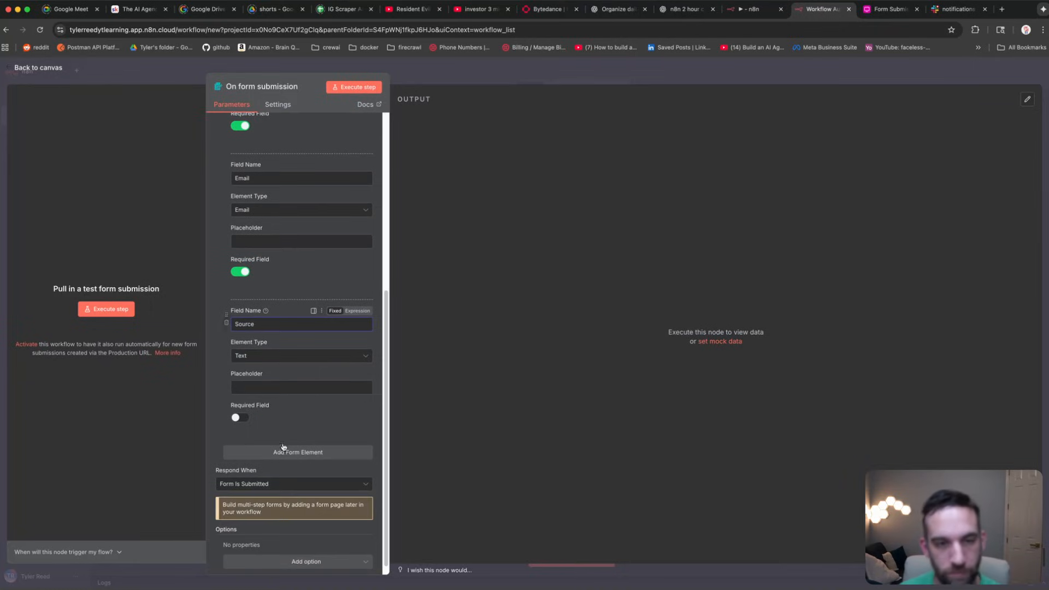
pyautogui.scroll(-1, 278, 402)
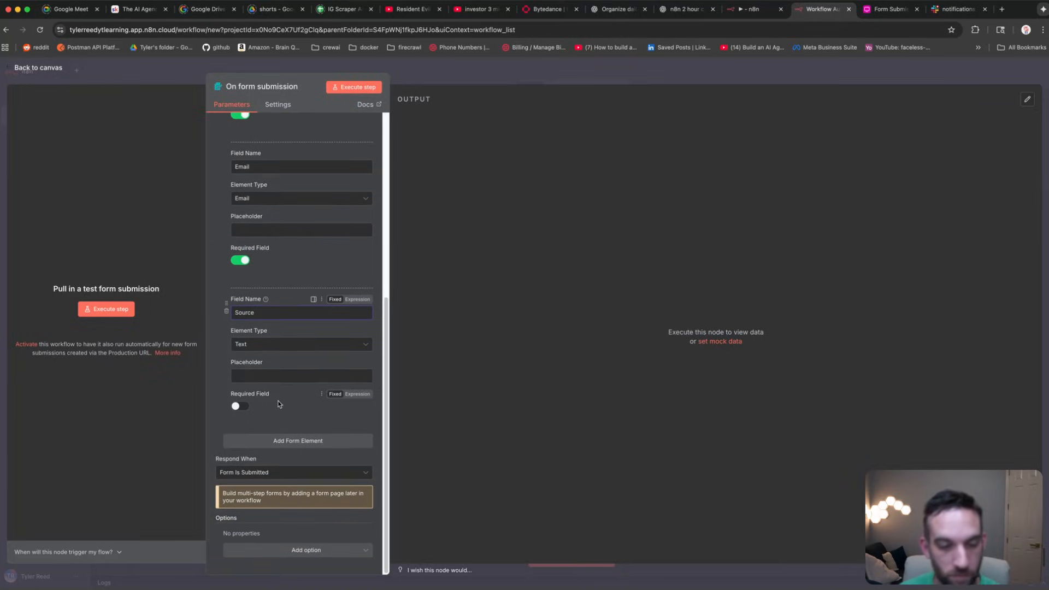
# Step: Add a required Company field and an optional Notes field
pyautogui.click(266, 441)
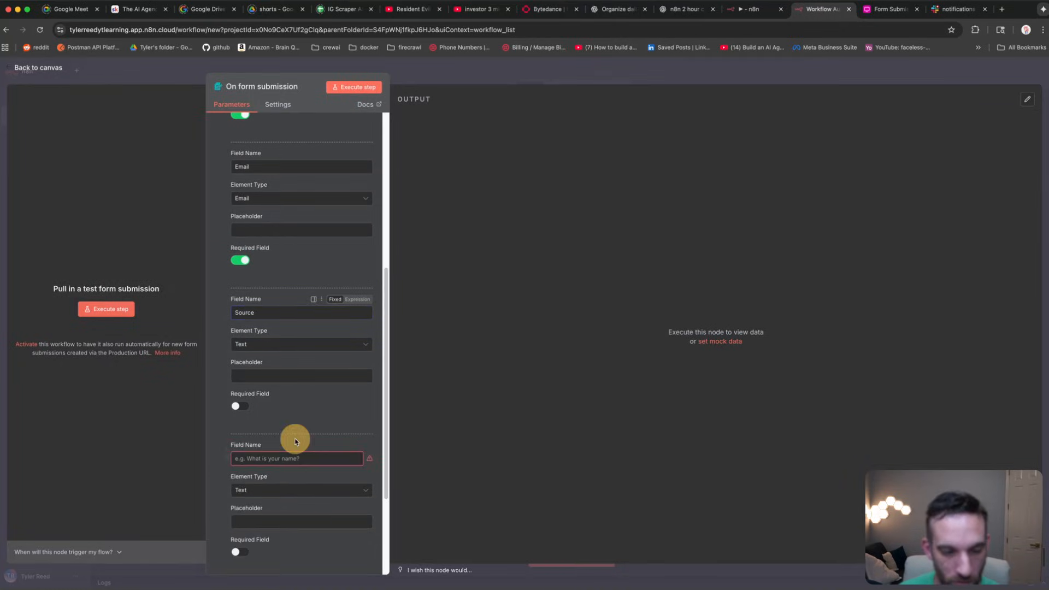
pyautogui.click(264, 458)
pyautogui.write('Company')
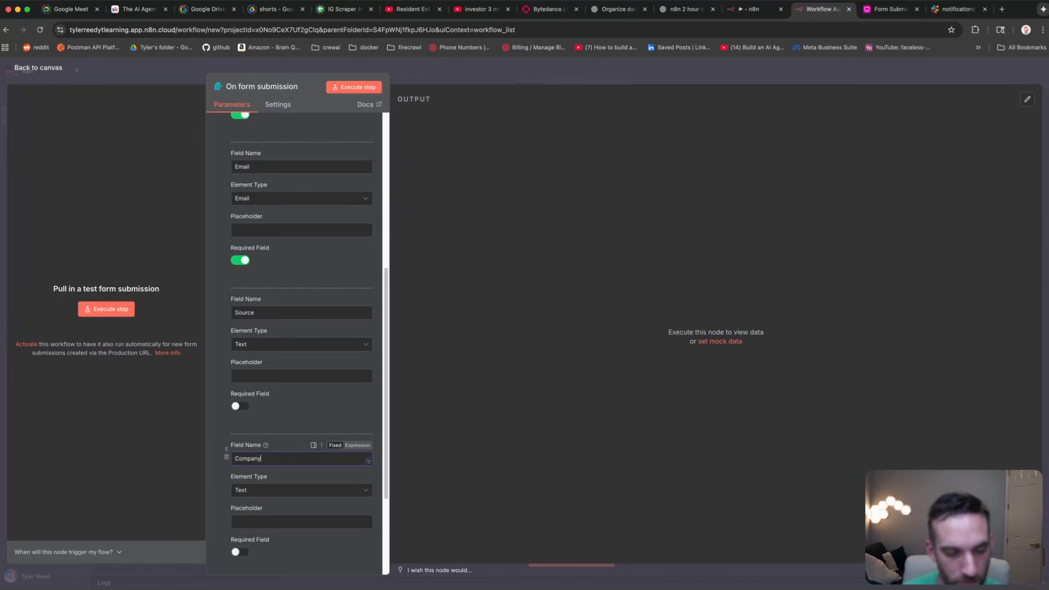
pyautogui.scroll(-5, 265, 452)
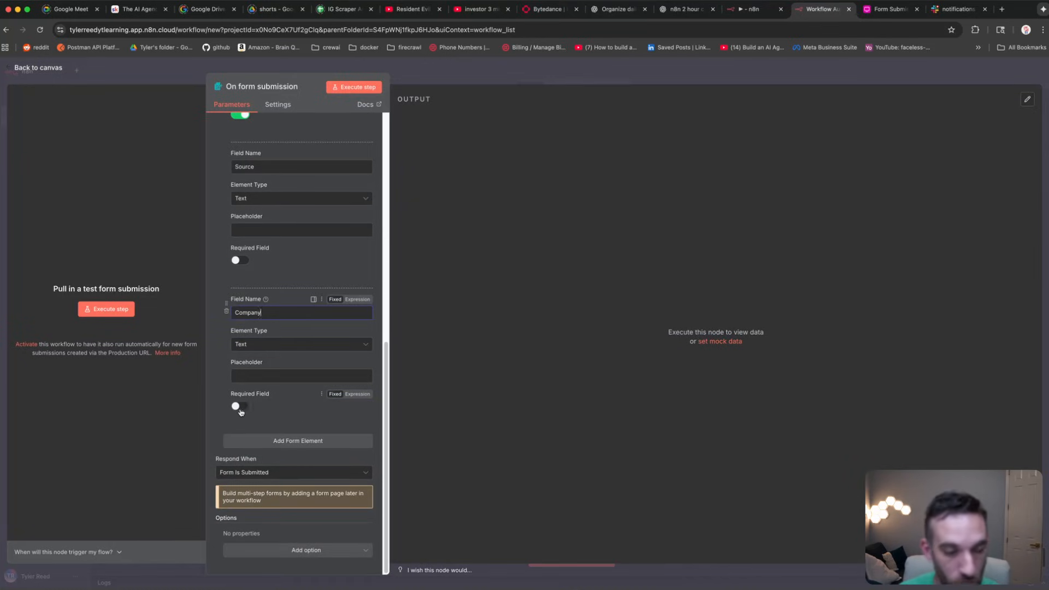
pyautogui.click(243, 407)
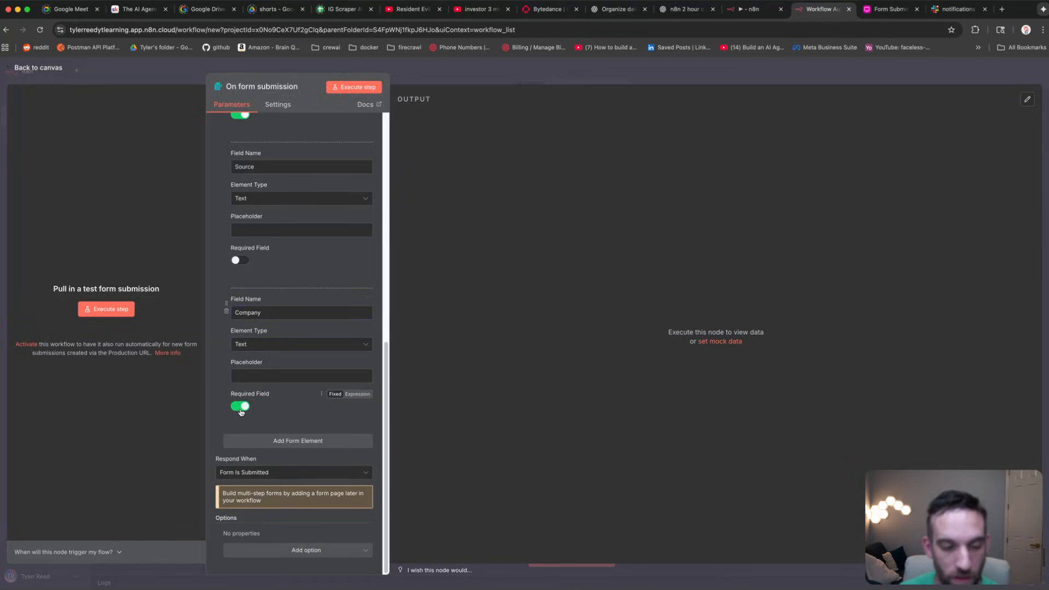
pyautogui.click(299, 442)
pyautogui.click(280, 310)
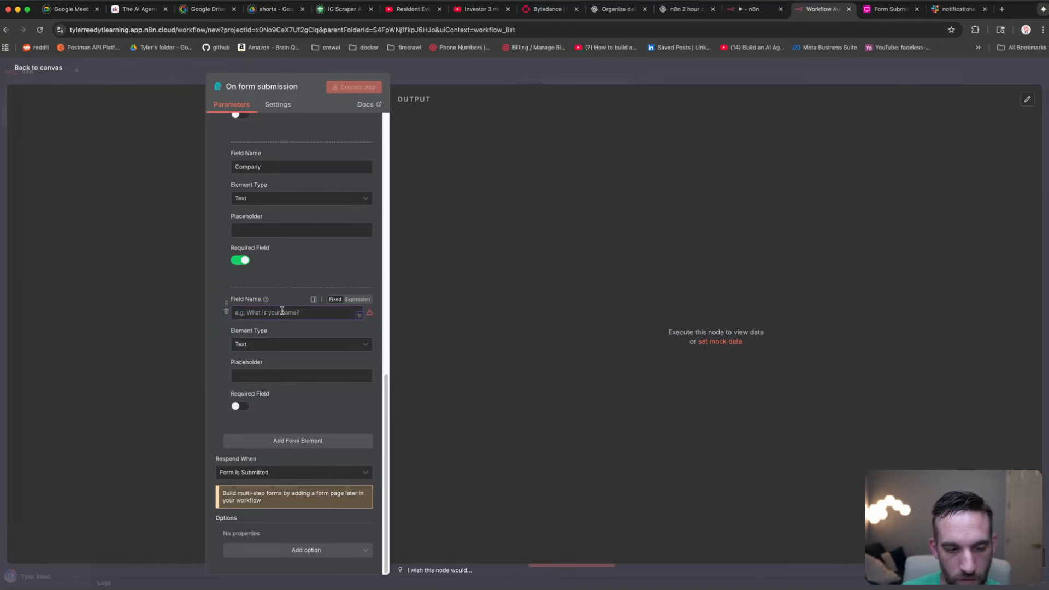
pyautogui.write('Notes')
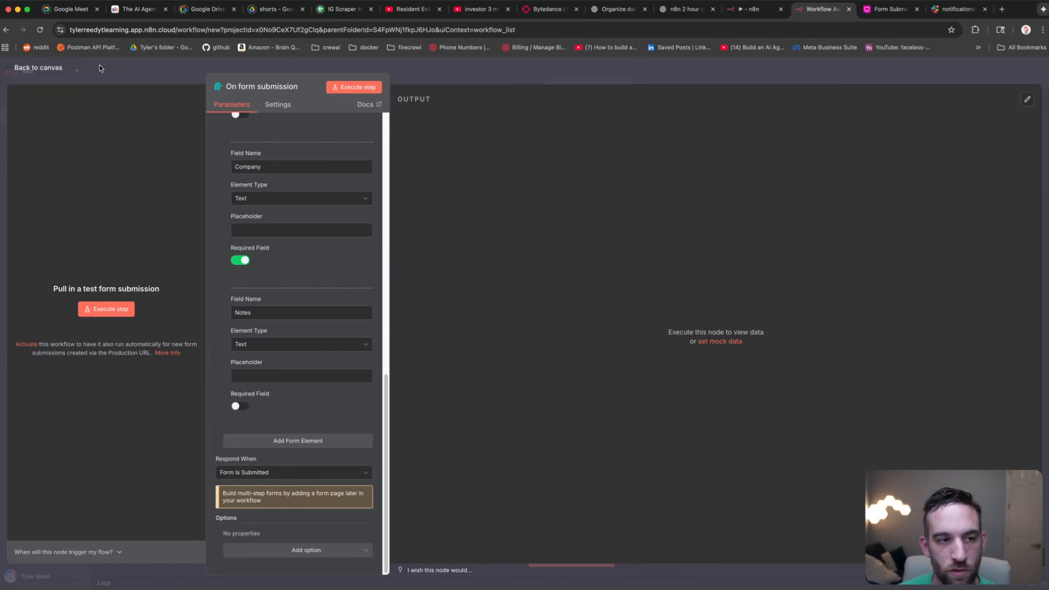
# Step: Back on the canvas, execute the workflow to open the Lead Submission test form
pyautogui.click(39, 68)
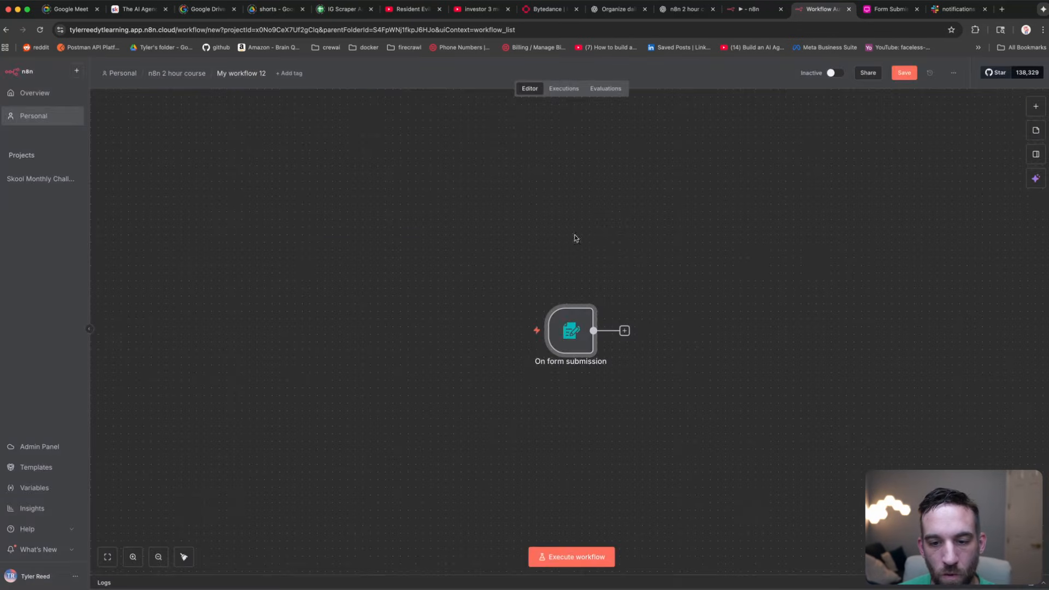
pyautogui.scroll(2, 625, 306)
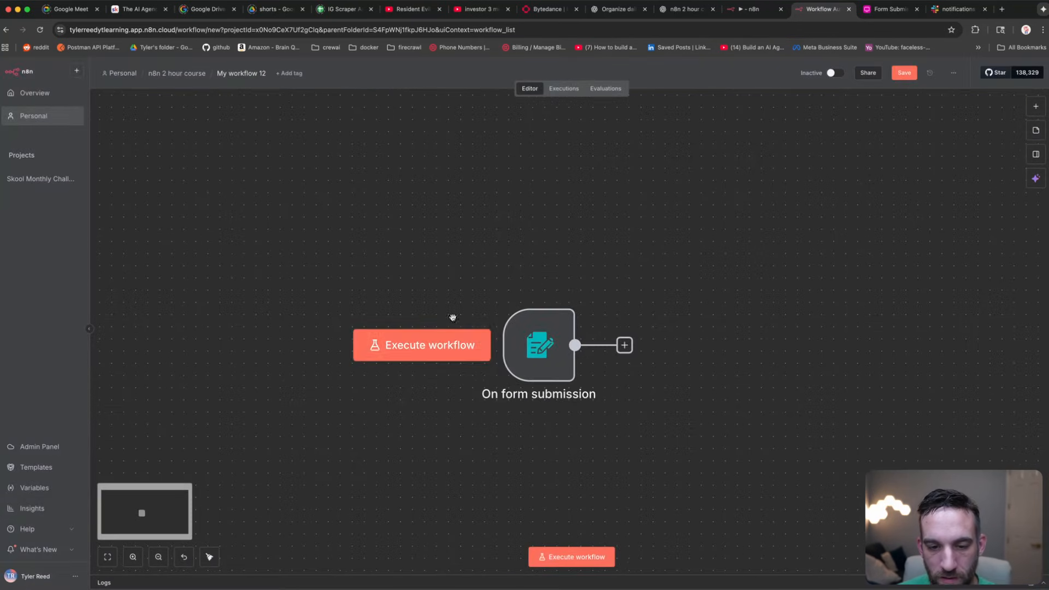
pyautogui.moveTo(529, 344)
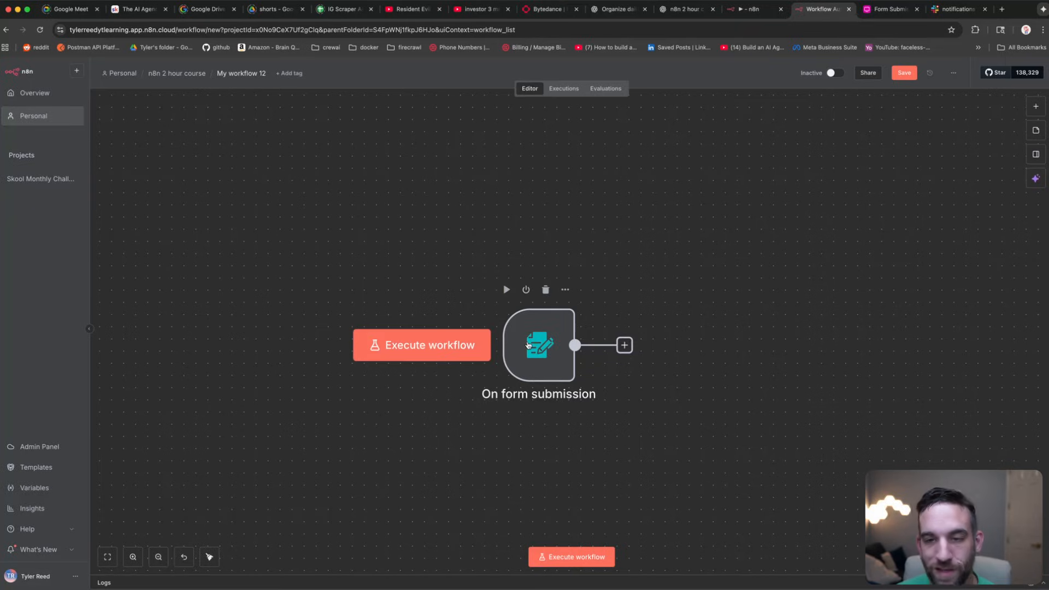
pyautogui.click(471, 348)
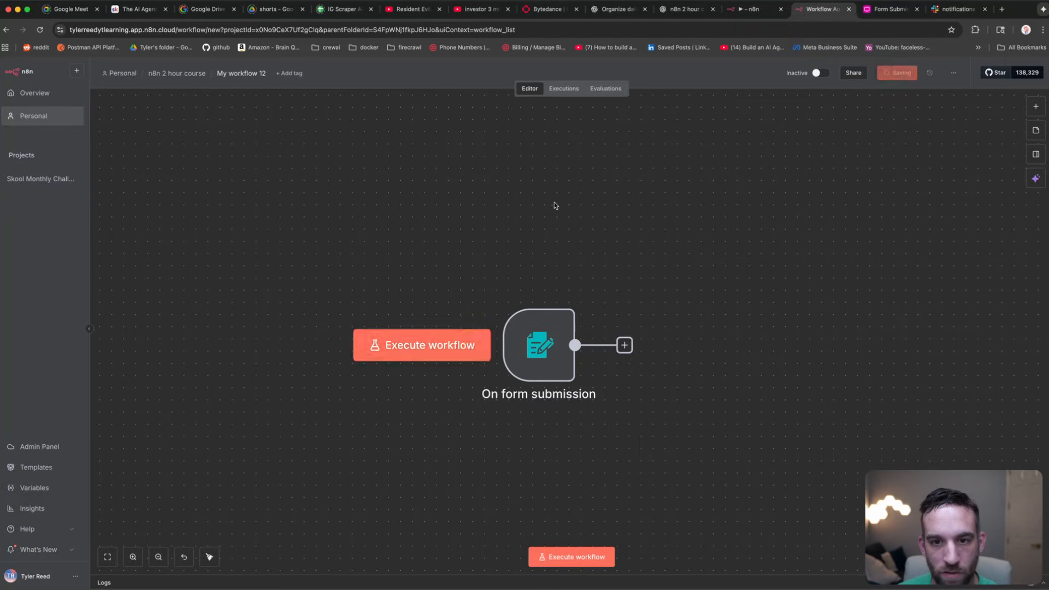
pyautogui.click(521, 145)
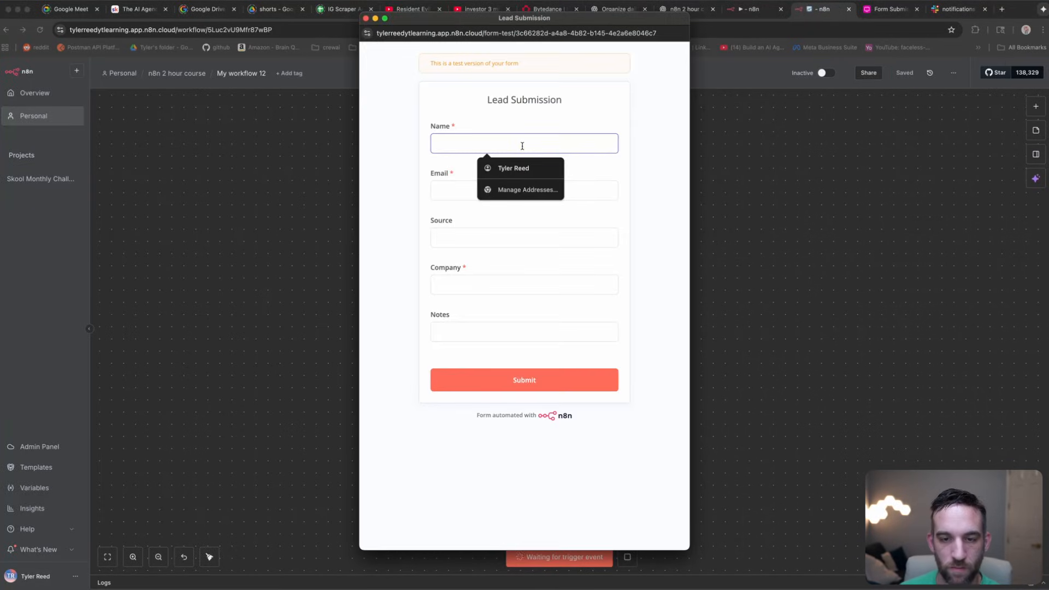
# Step: Submit a test lead with source twitter, company abc.com and notes 'This is how we will make money in 2025'
pyautogui.click(531, 174)
pyautogui.click(516, 189)
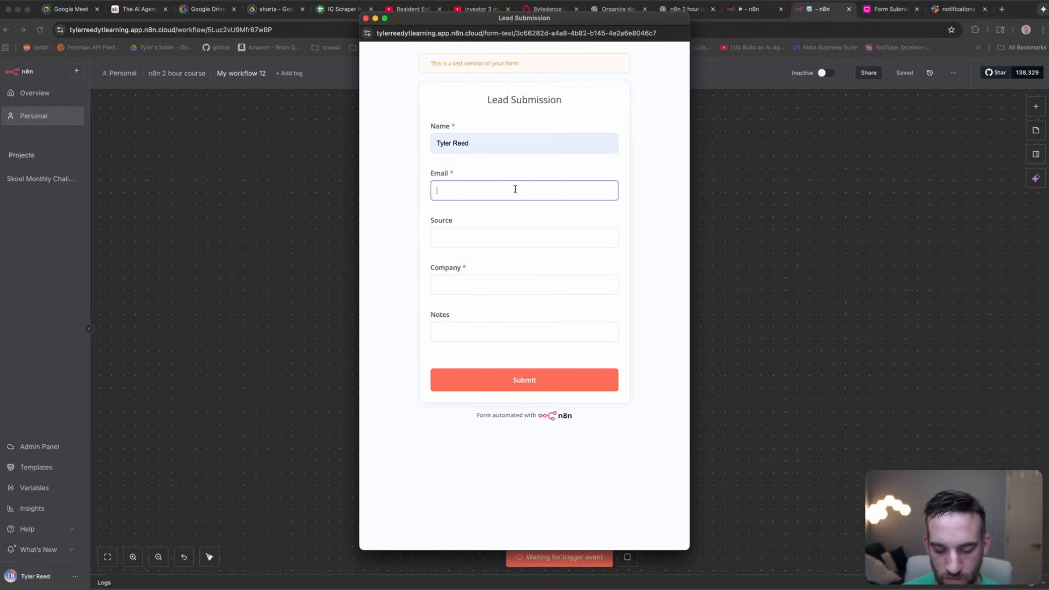
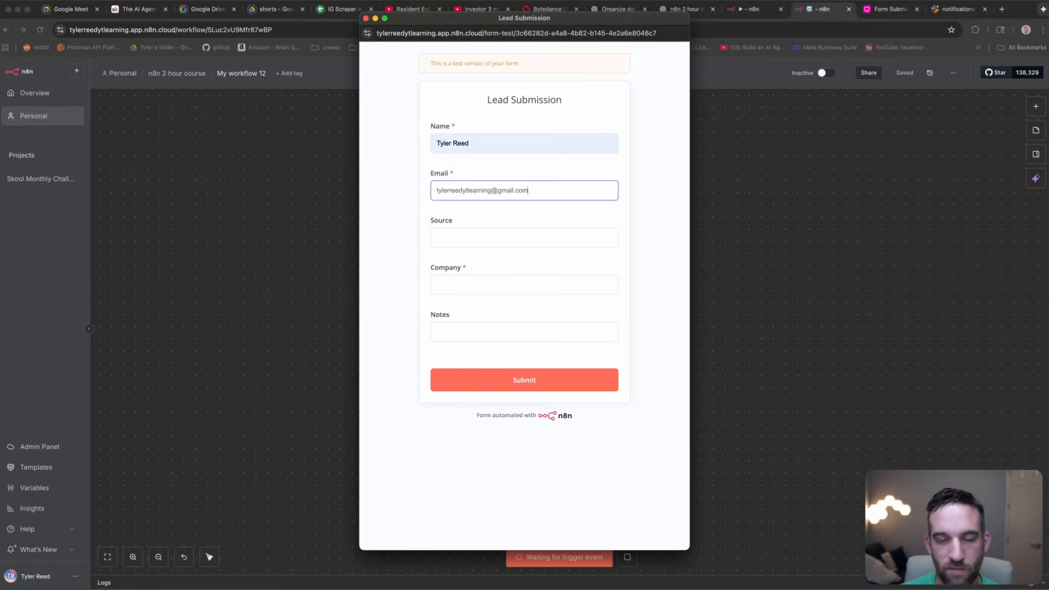
pyautogui.press('Tab')
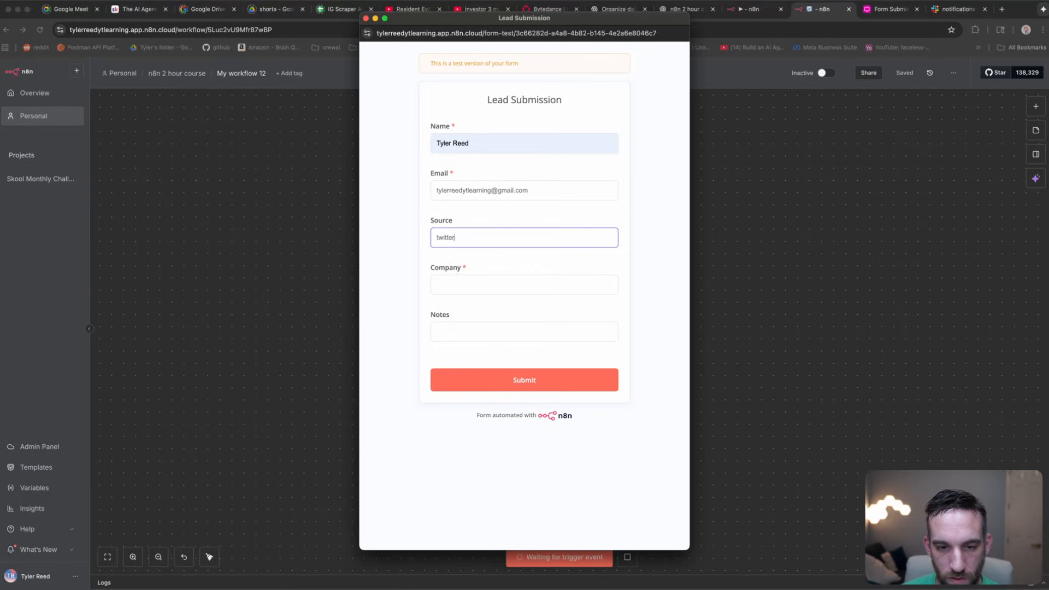
pyautogui.press('Tab')
pyautogui.write('abc.com')
pyautogui.press('Tab')
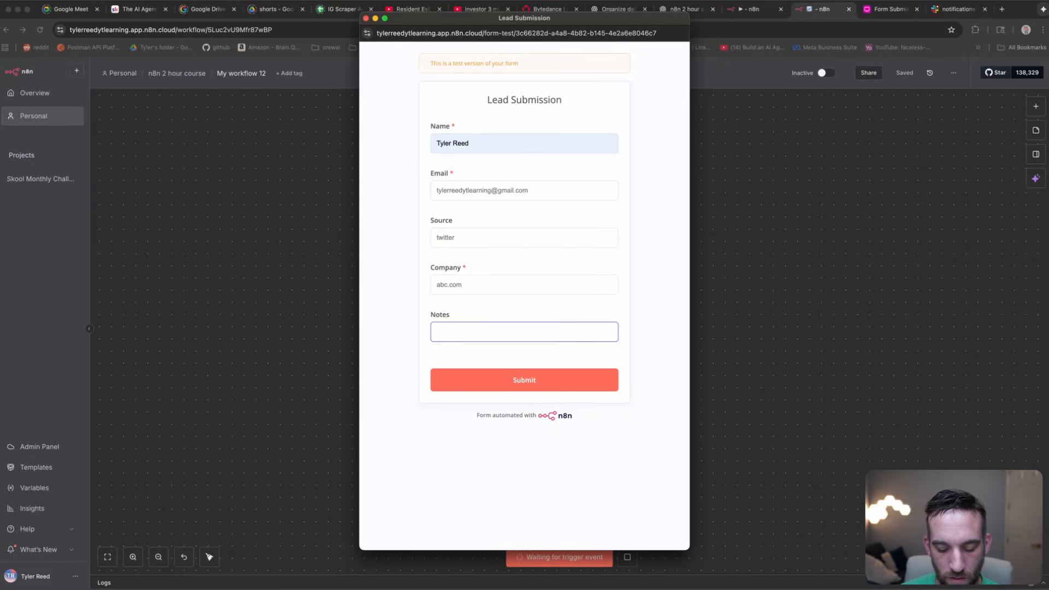
pyautogui.write('This is how')
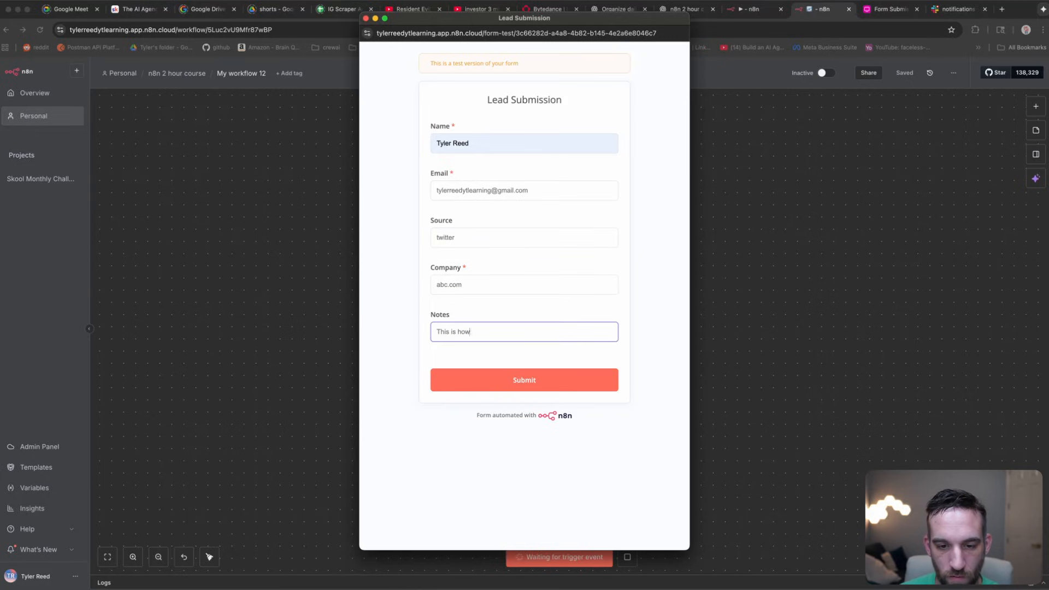
pyautogui.write(' we will make money in 2025')
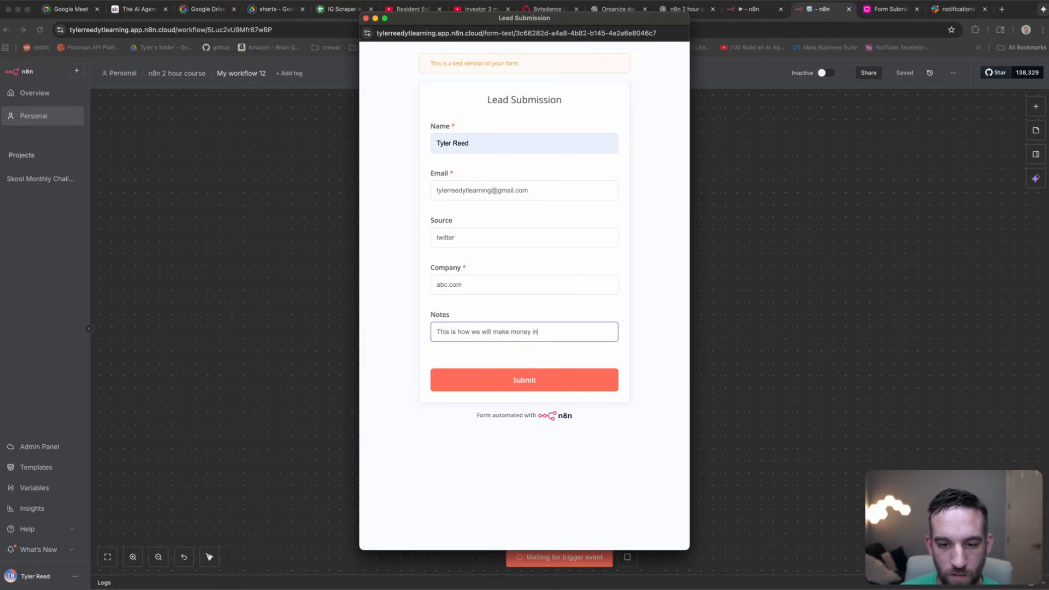
pyautogui.click(594, 372)
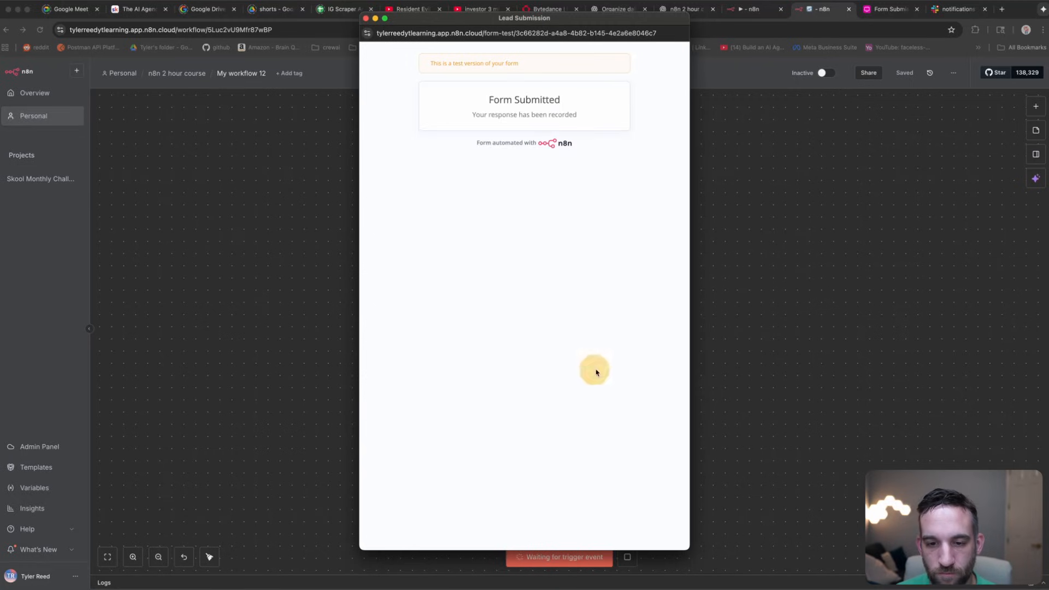
pyautogui.click(429, 89)
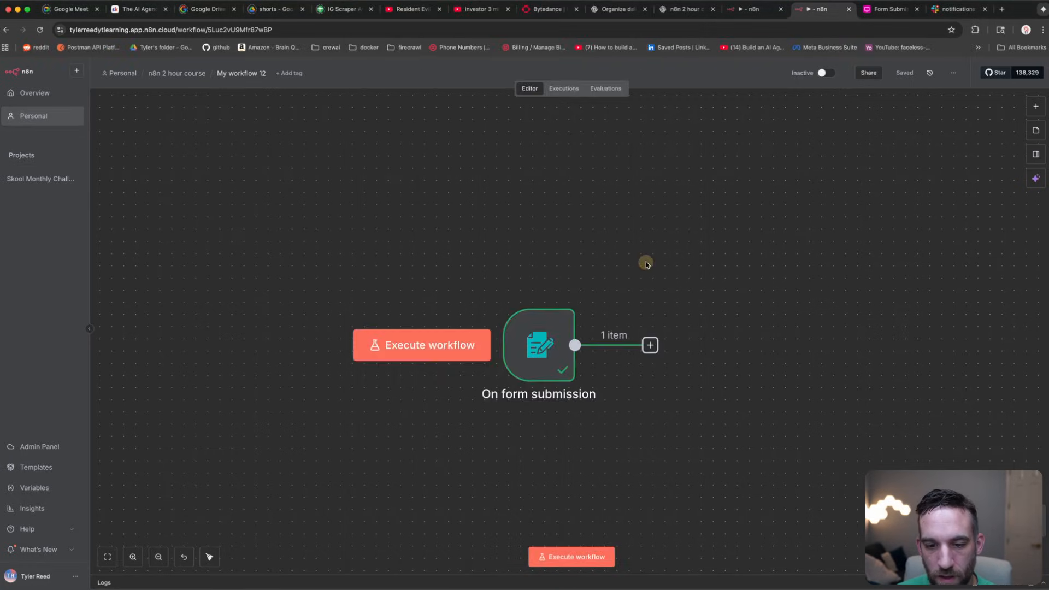
# Step: Add an If node after the form trigger
pyautogui.hscroll(5, 601, 263)
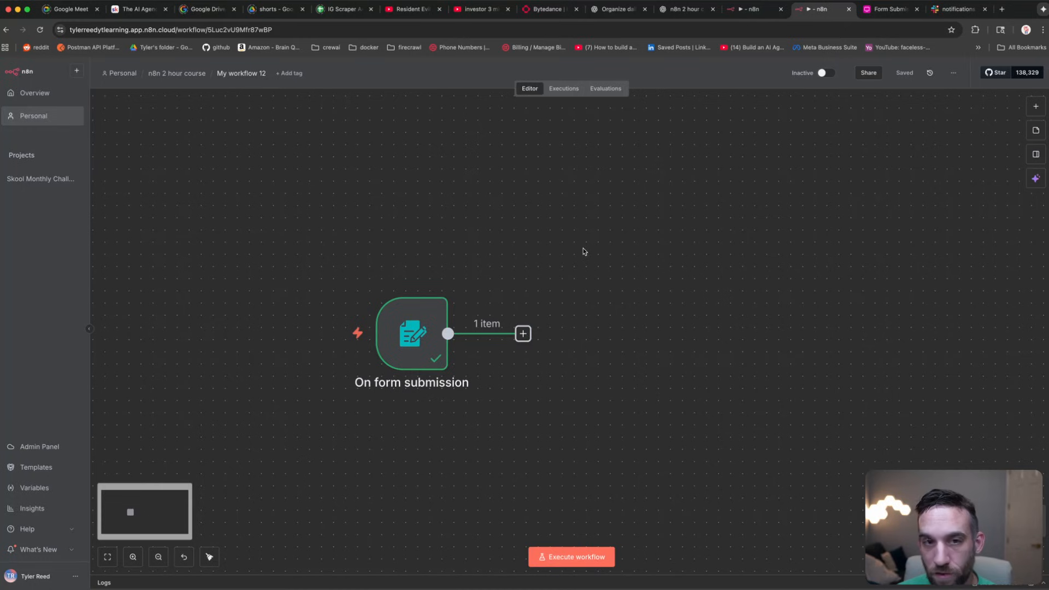
pyautogui.press('Tab')
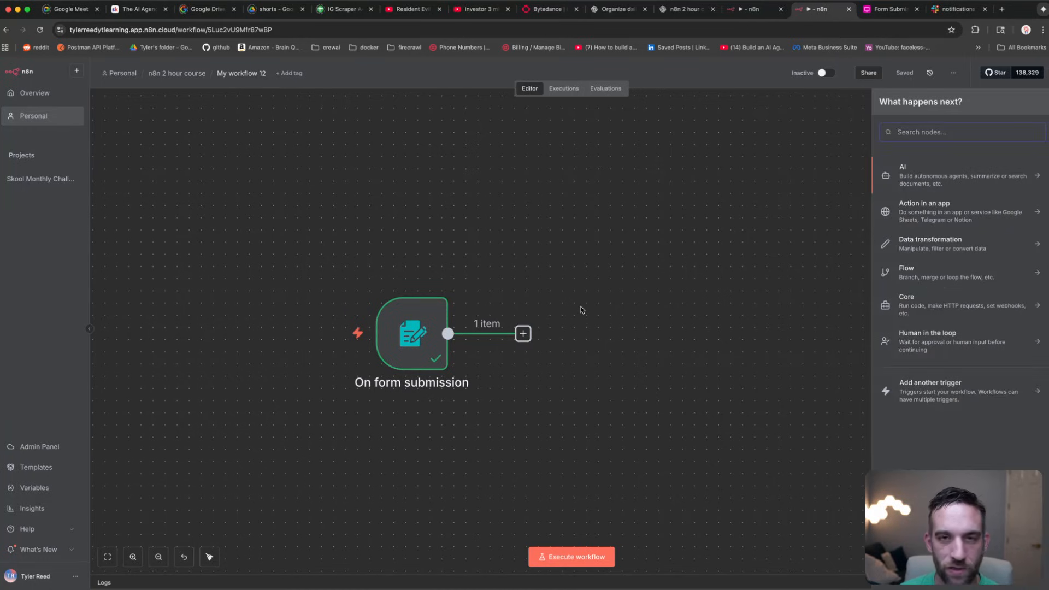
pyautogui.write('if')
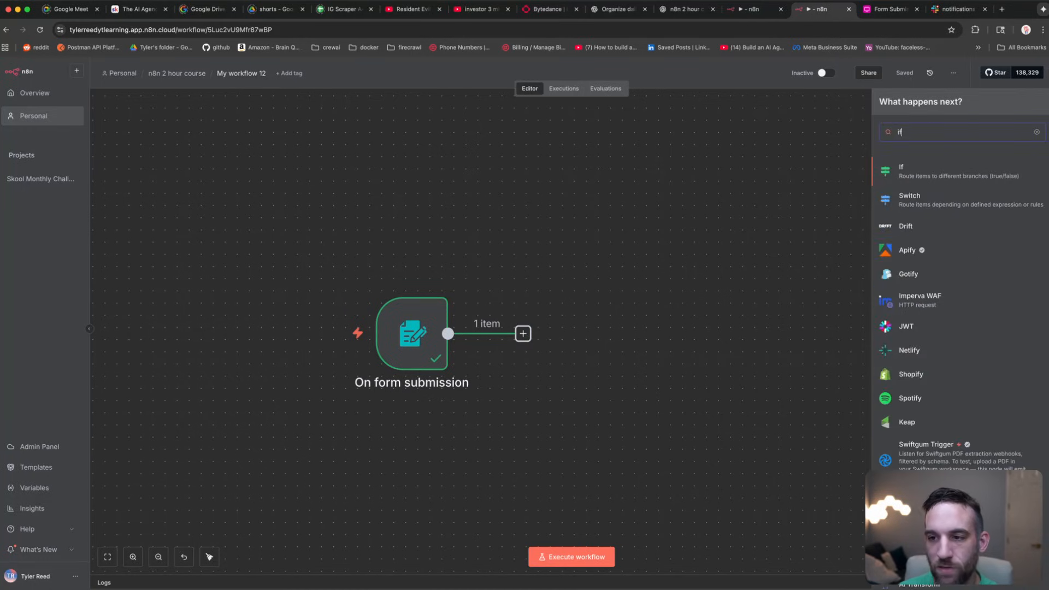
pyautogui.click(910, 173)
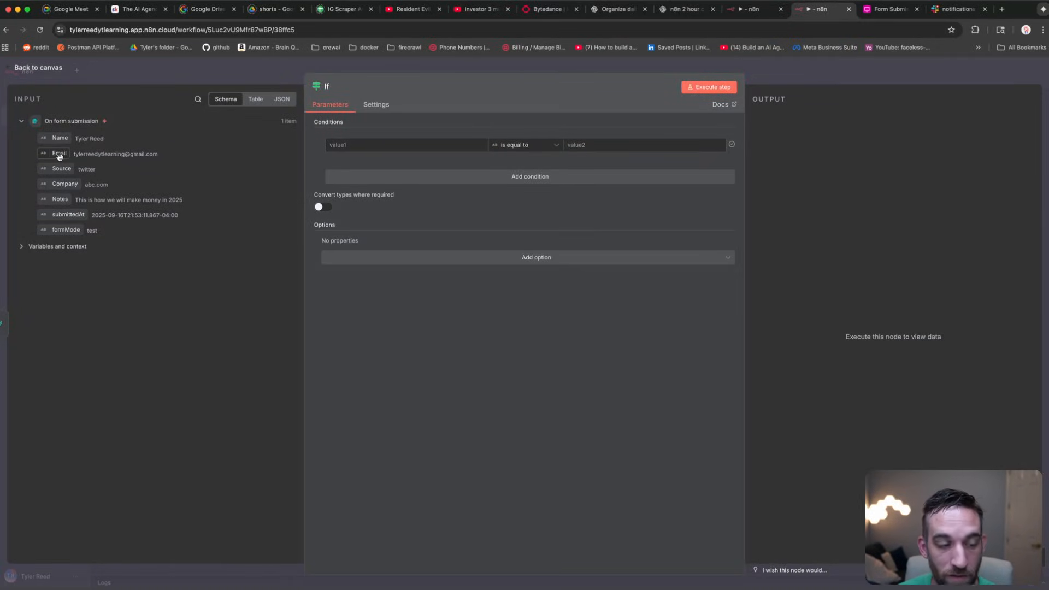
# Step: Set the If condition's first value to {{ $json.Email }} and browse the comparison operators
pyautogui.moveTo(59, 157); pyautogui.dragTo(429, 147)
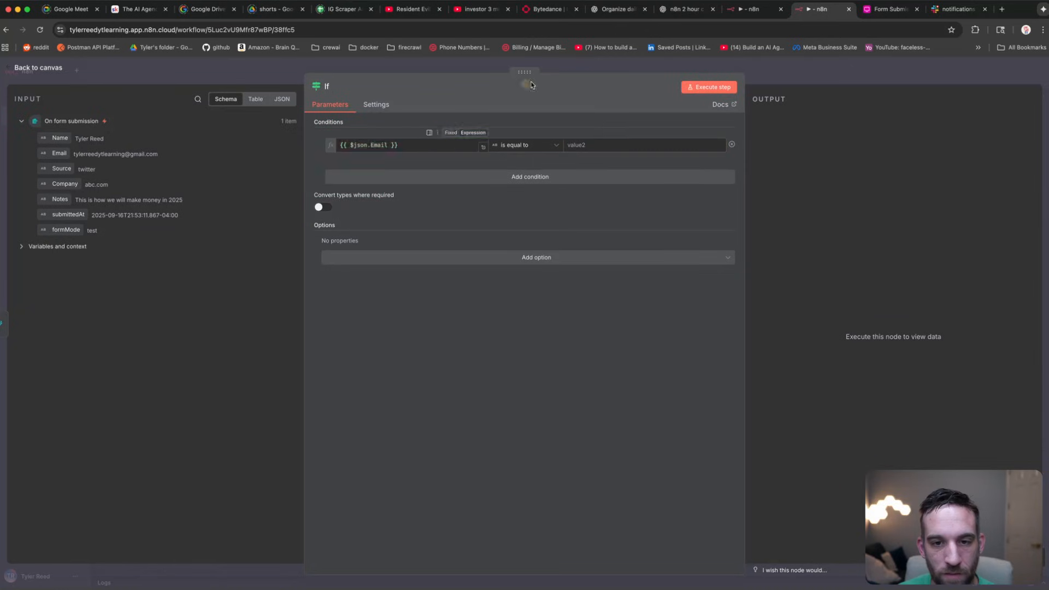
pyautogui.click(549, 144)
pyautogui.moveTo(541, 170)
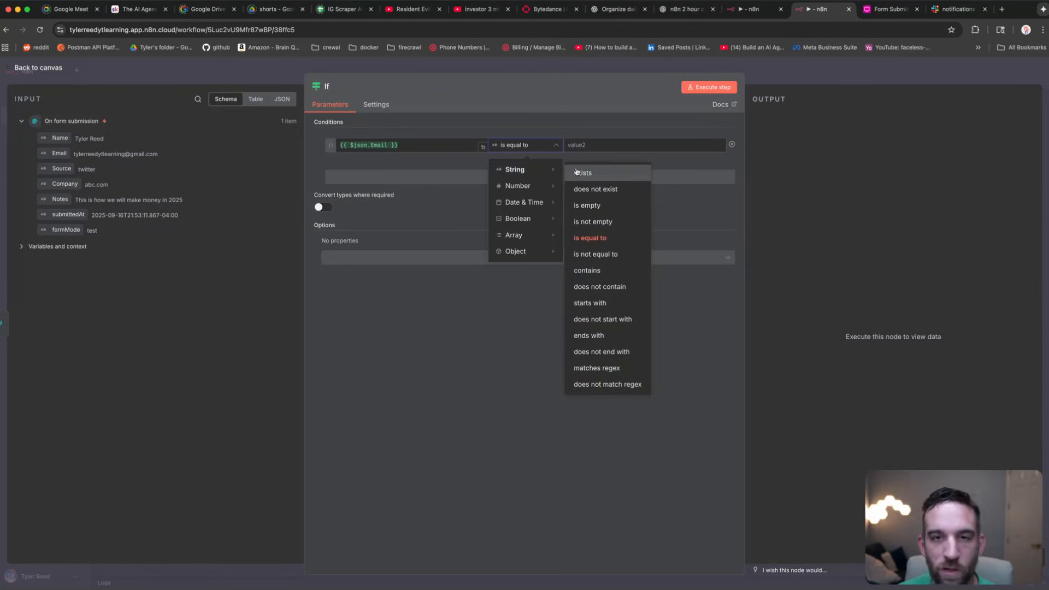
pyautogui.click(533, 125)
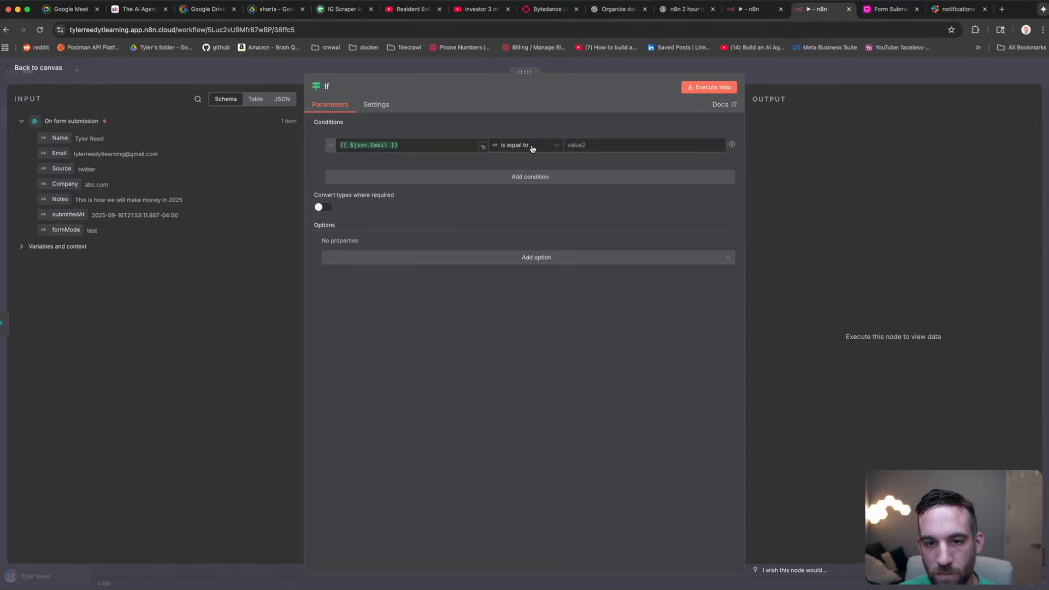
pyautogui.click(532, 148)
pyautogui.moveTo(525, 256)
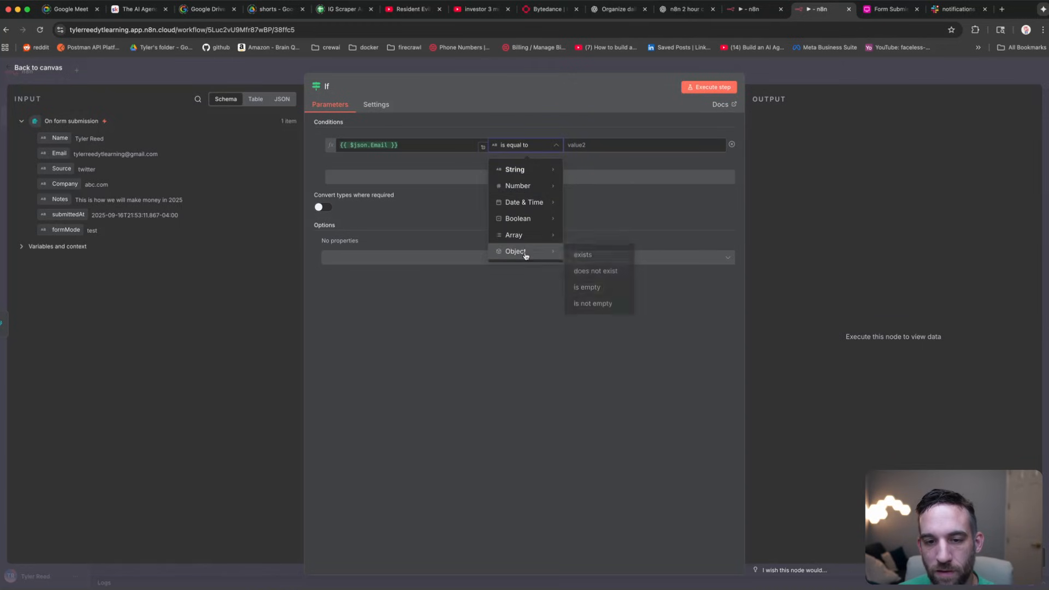
pyautogui.moveTo(530, 175)
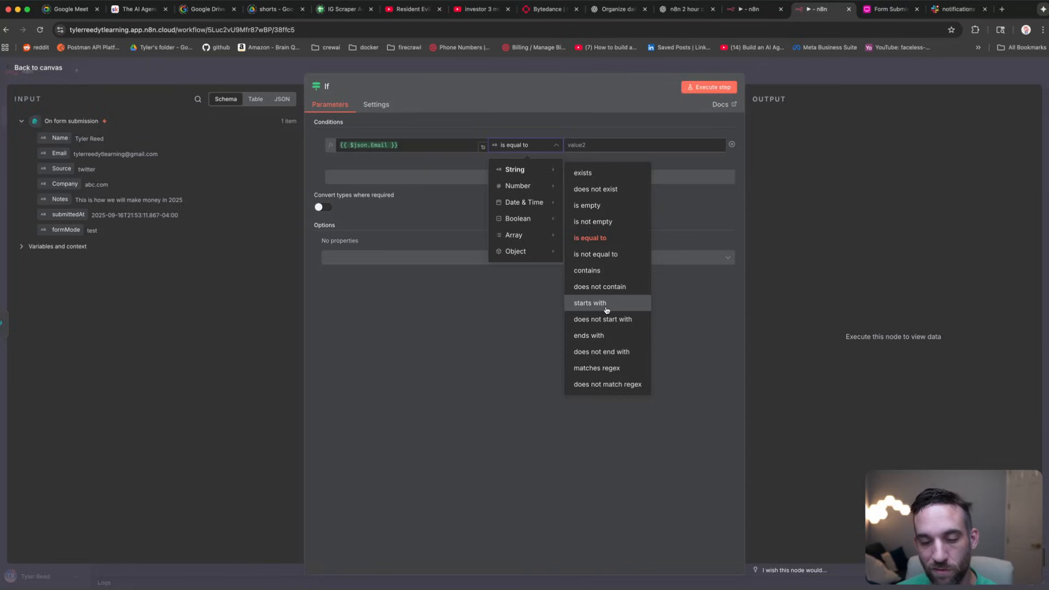
# Step: Match Email against the regex .+@.+\..+, confirm the lead takes the true branch, and return to the canvas
pyautogui.click(631, 369)
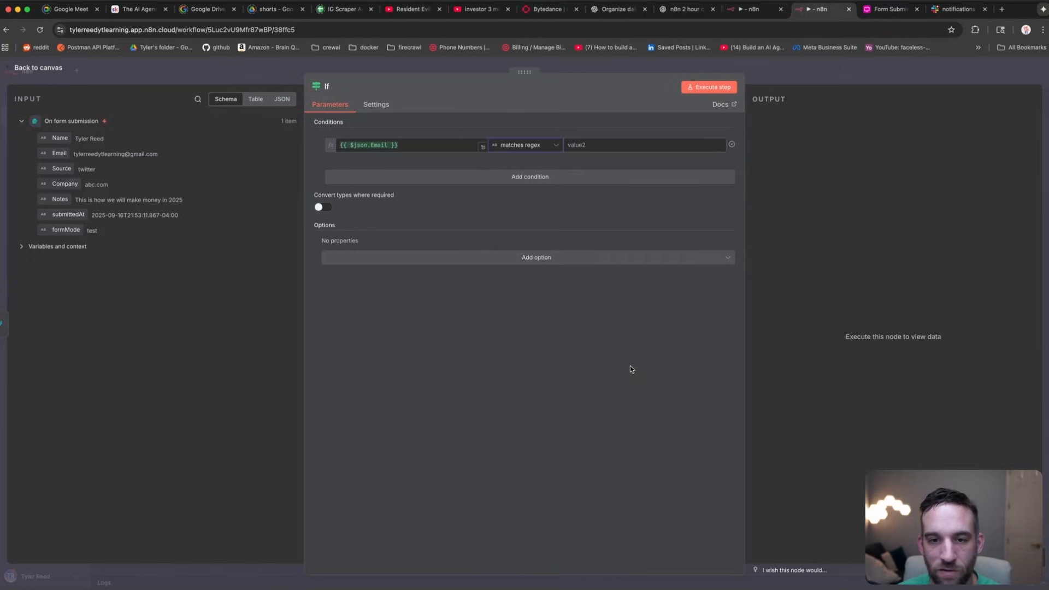
pyautogui.write('.+@.+\\..+')
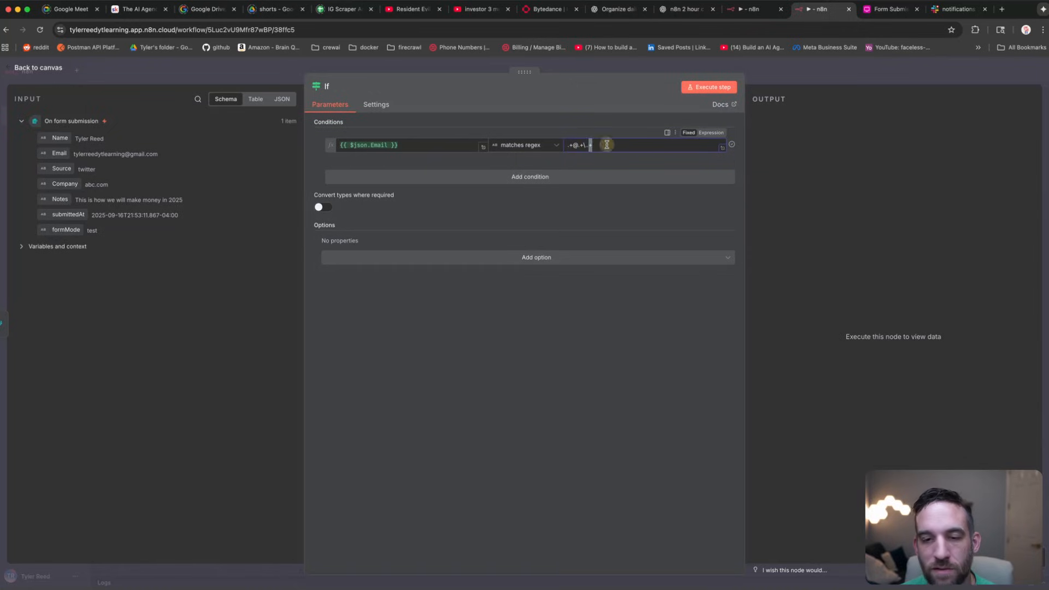
pyautogui.click(709, 88)
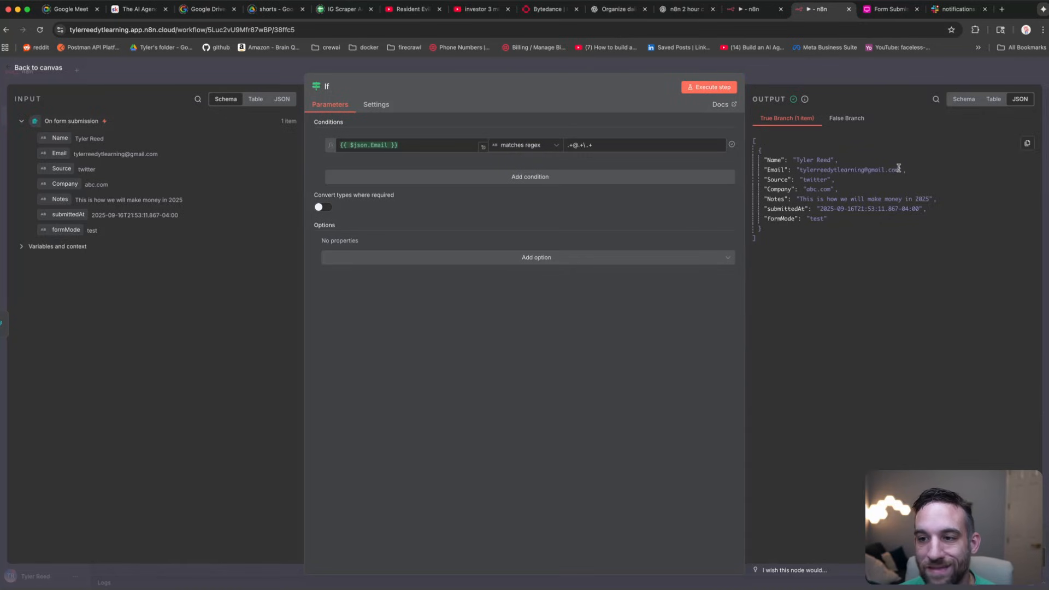
pyautogui.moveTo(901, 170); pyautogui.dragTo(795, 170)
pyautogui.click(796, 131)
pyautogui.click(795, 120)
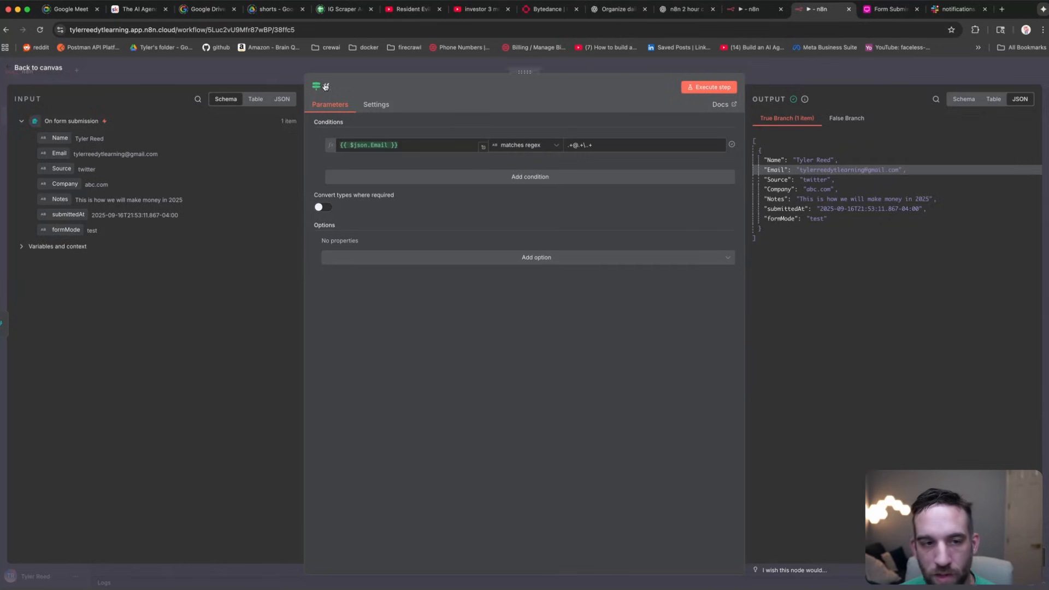
pyautogui.click(222, 69)
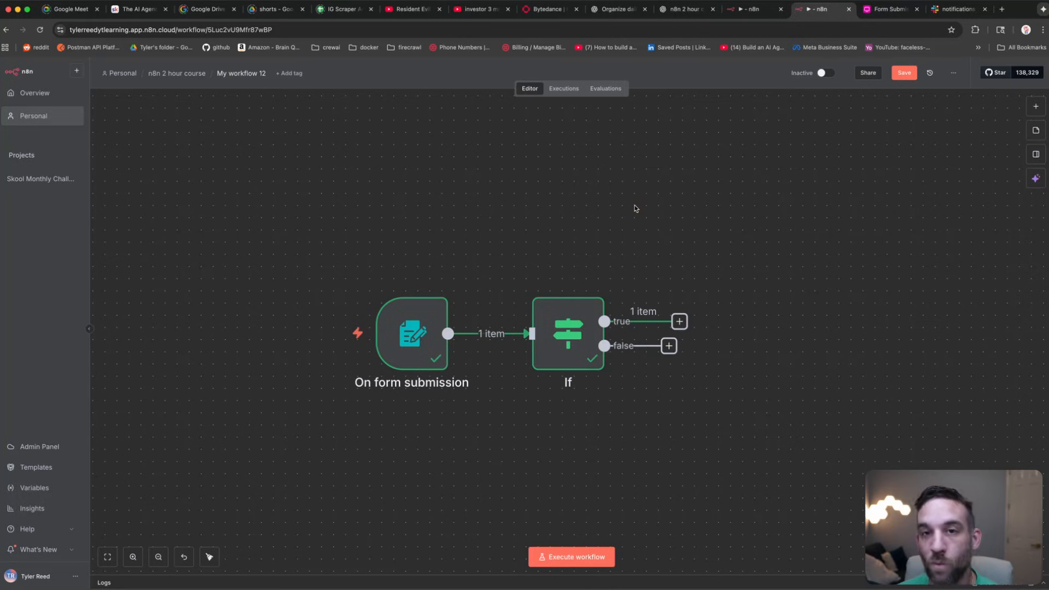
# Step: Add an Edit Fields (Set) node on the If node's true output
pyautogui.click(680, 321)
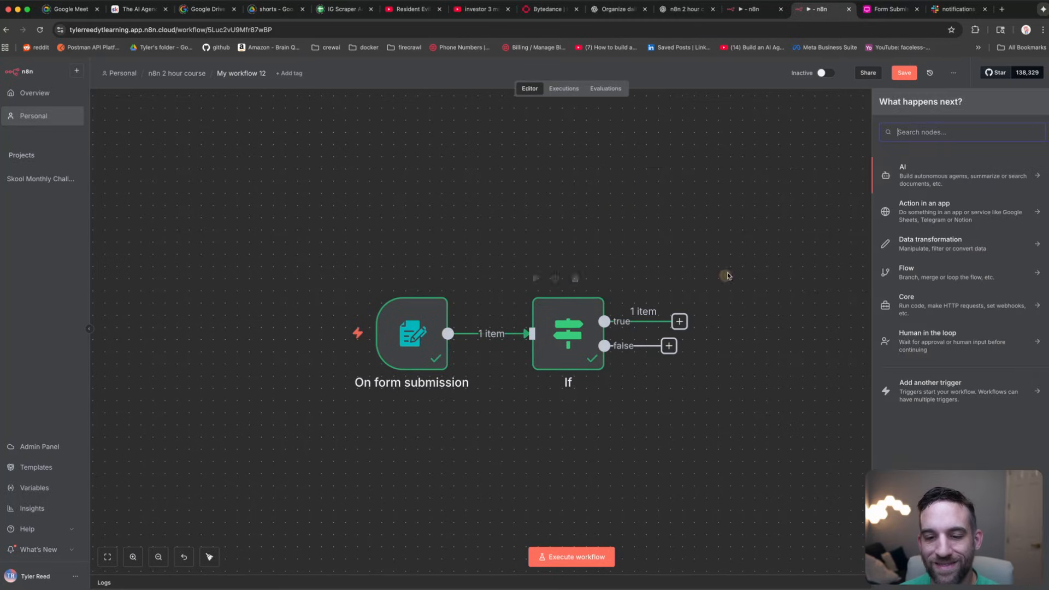
pyautogui.write('set')
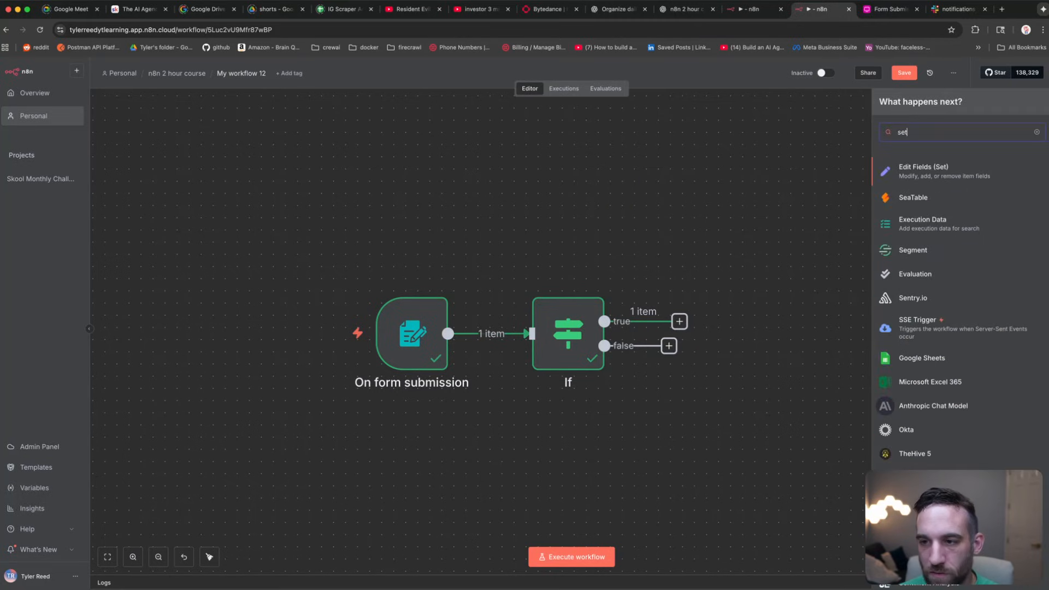
pyautogui.click(940, 172)
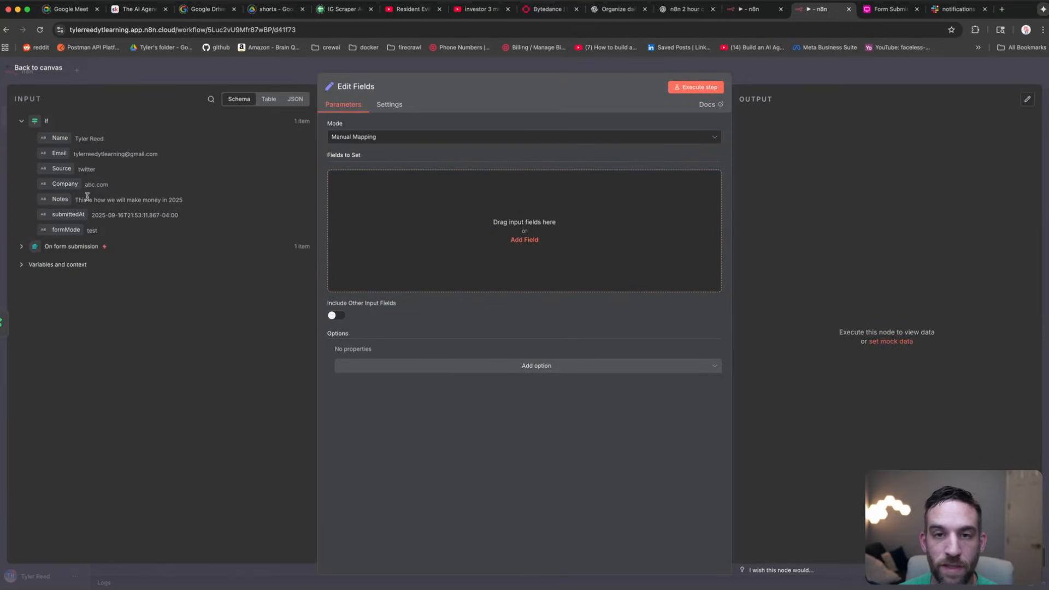
# Step: Map the Name, Email and Source input fields into Fields to Set
pyautogui.moveTo(87, 198); pyautogui.dragTo(365, 218)
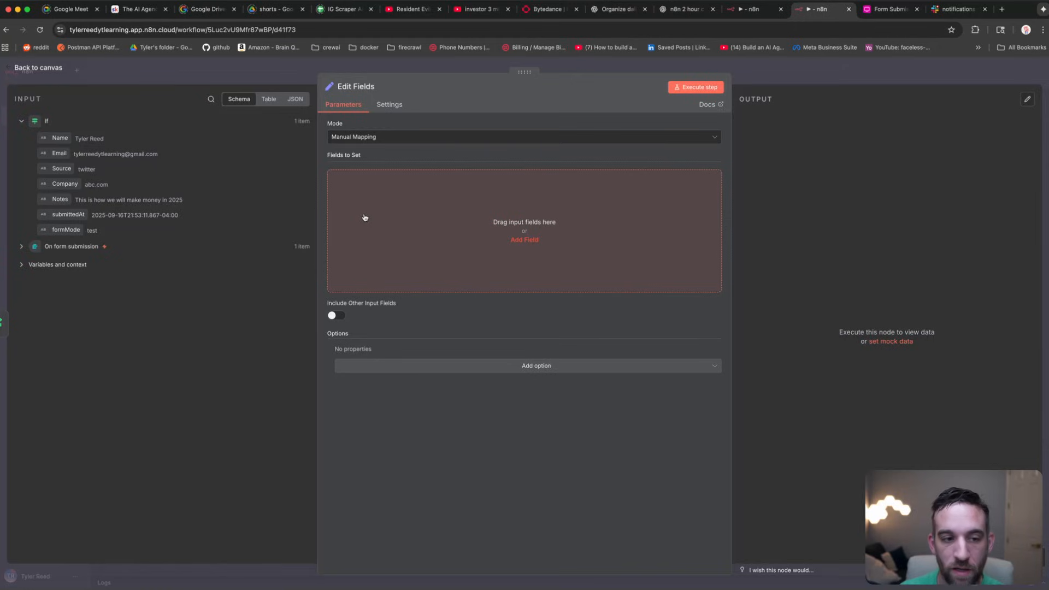
pyautogui.moveTo(365, 217); pyautogui.dragTo(169, 230)
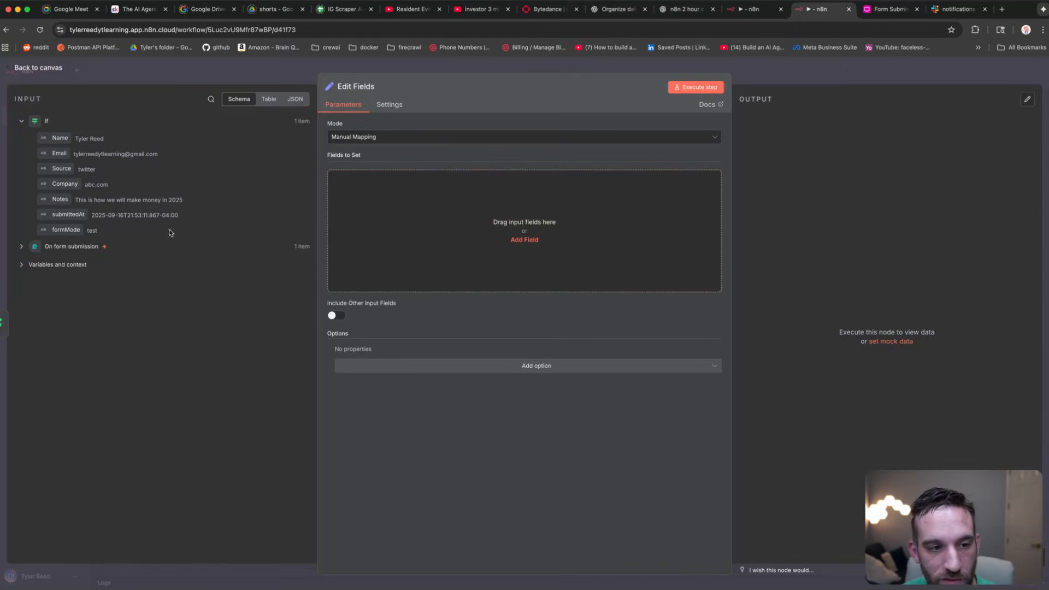
pyautogui.moveTo(94, 198); pyautogui.dragTo(447, 196)
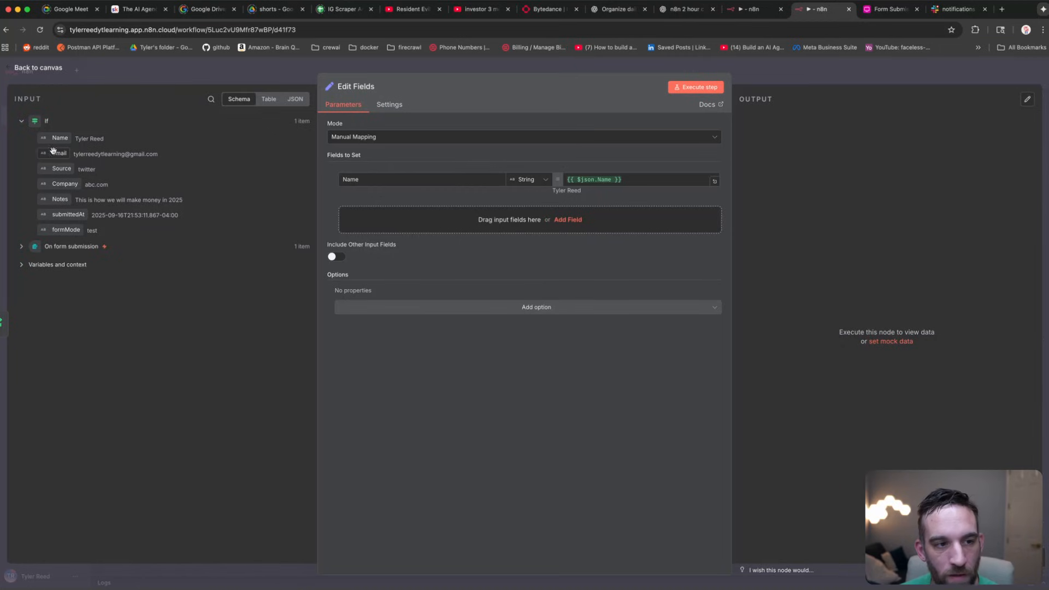
pyautogui.moveTo(51, 154); pyautogui.dragTo(396, 221)
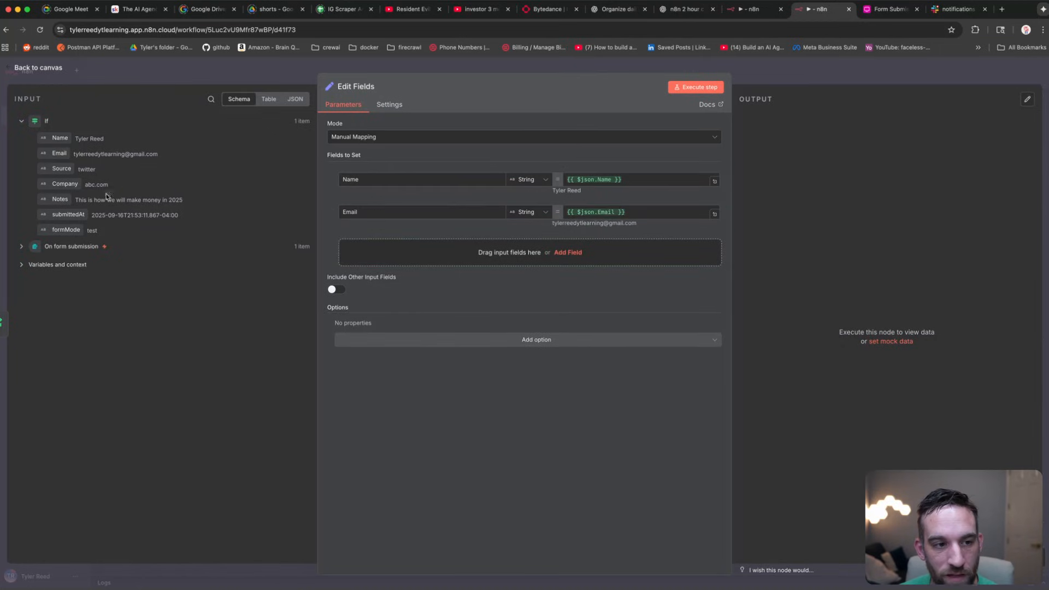
pyautogui.moveTo(49, 168); pyautogui.dragTo(382, 243)
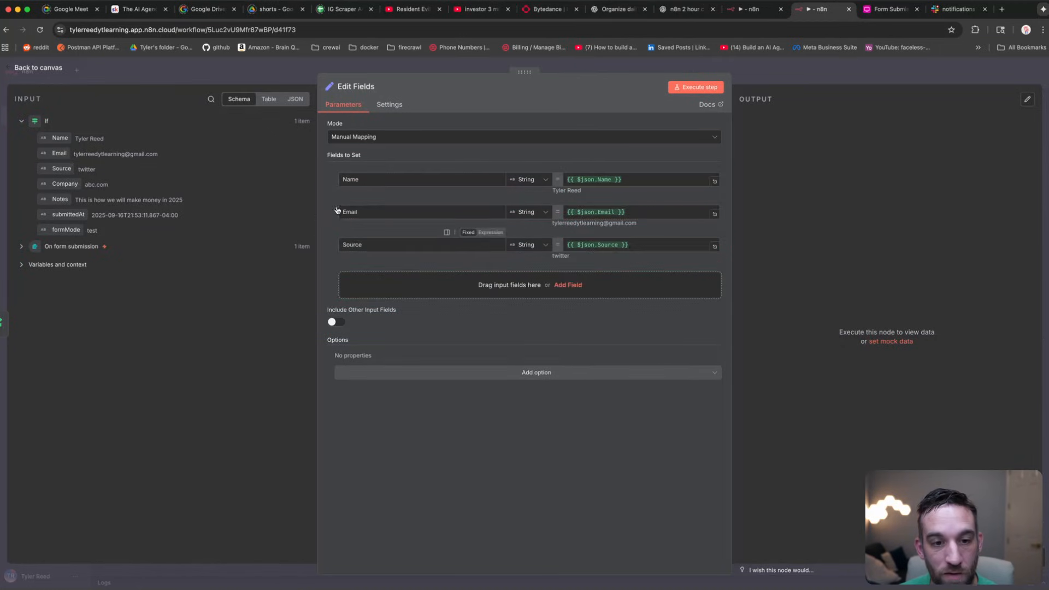
pyautogui.click(364, 186)
pyautogui.doubleClick(345, 181)
pyautogui.click(373, 211)
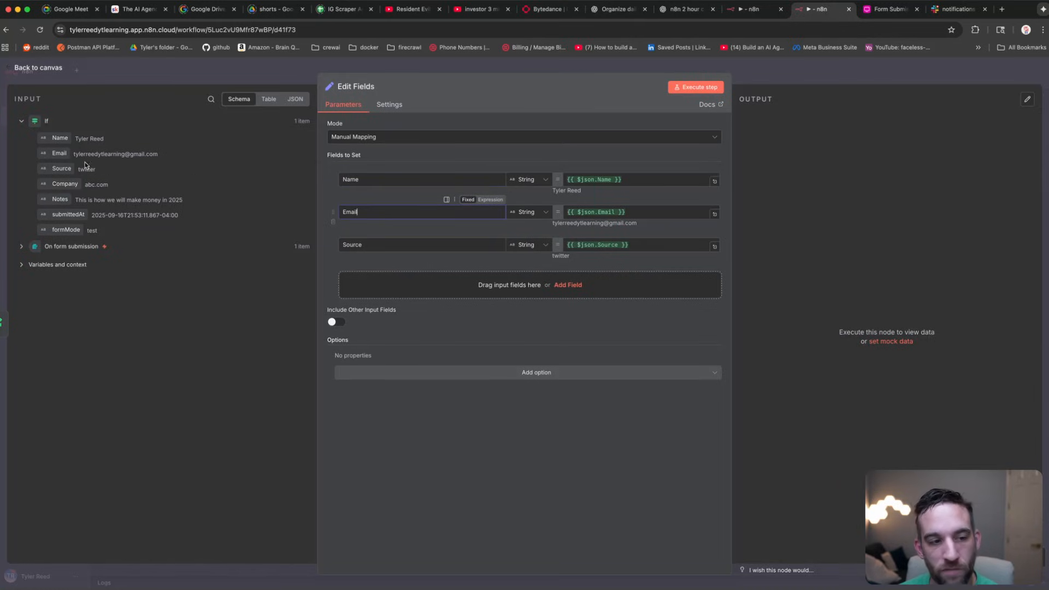
# Step: Map the Company, Notes and submittedAt fields into Fields to Set
pyautogui.moveTo(65, 183); pyautogui.dragTo(433, 280)
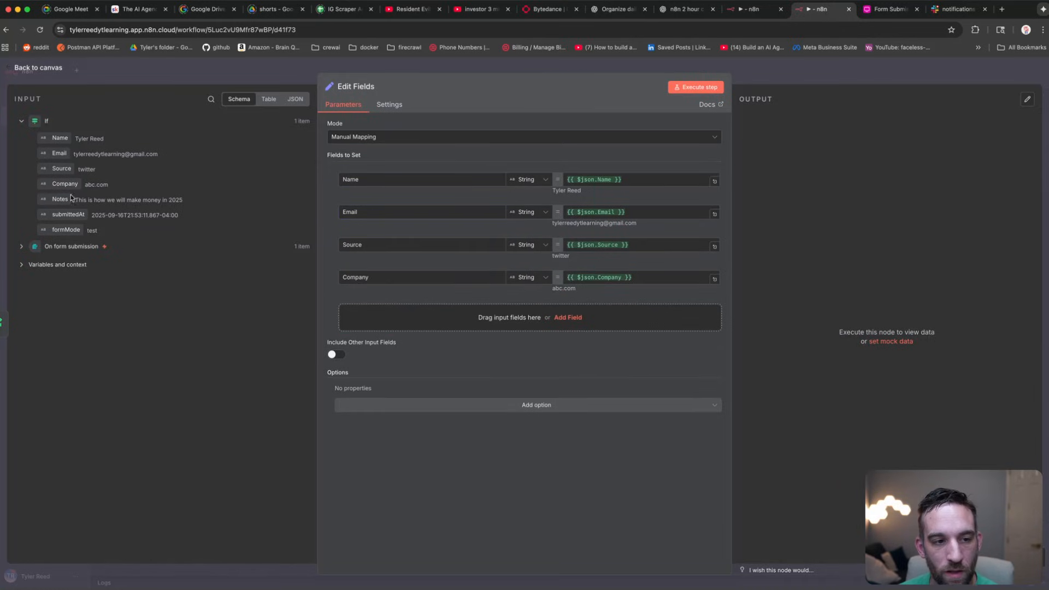
pyautogui.moveTo(53, 200); pyautogui.dragTo(370, 308)
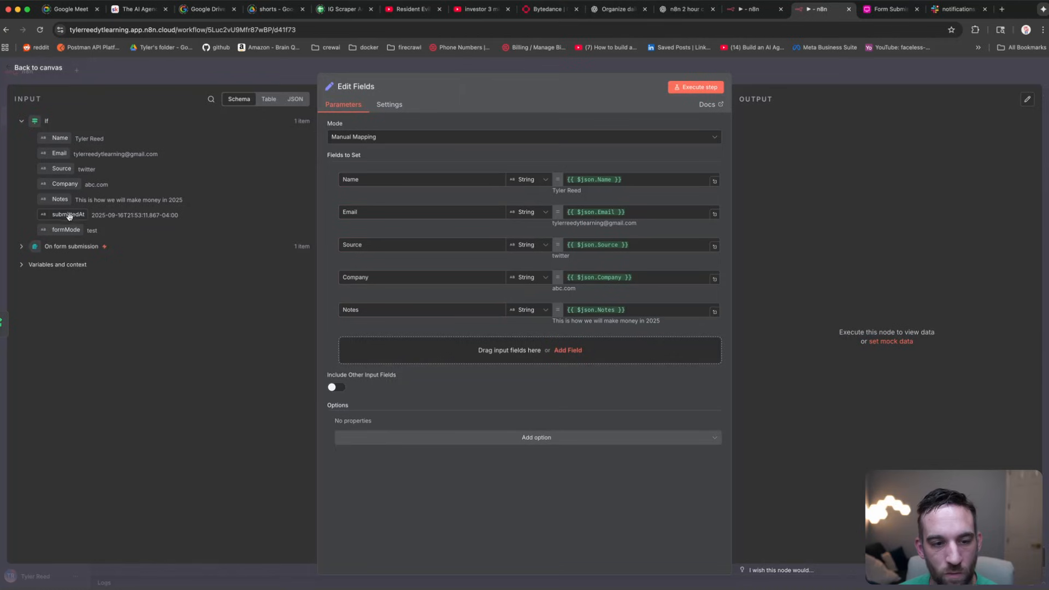
pyautogui.moveTo(66, 214); pyautogui.dragTo(399, 347)
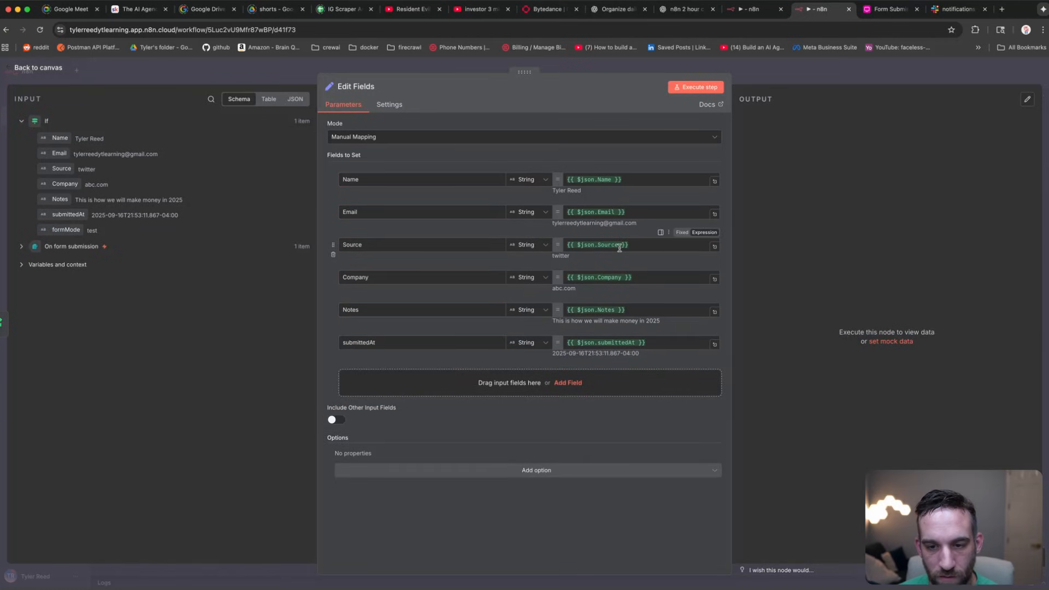
# Step: Give the Source expression an empty-string fallback with || ''
pyautogui.click(643, 249)
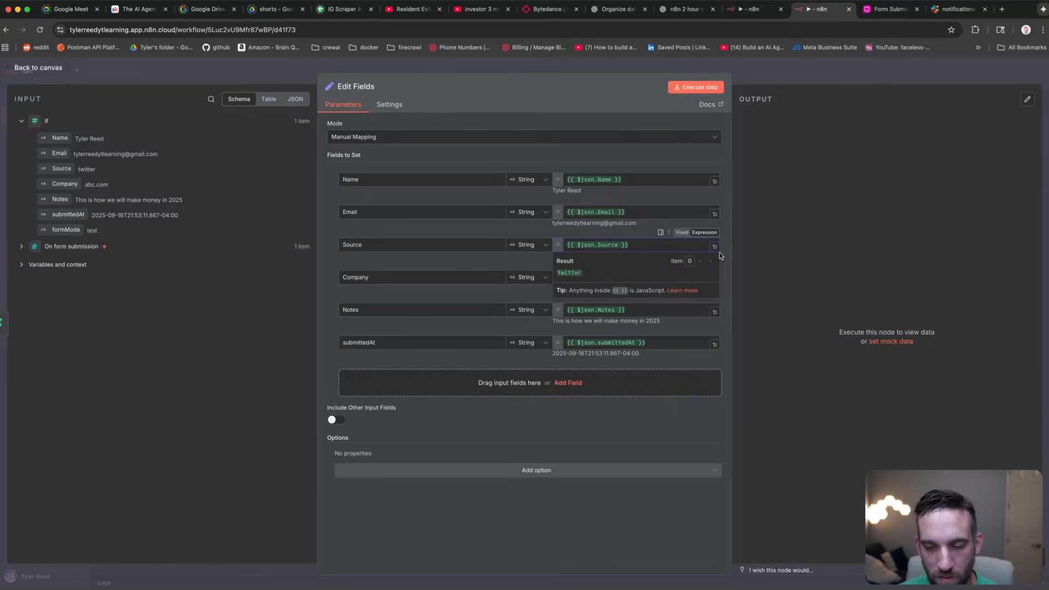
pyautogui.click(620, 245)
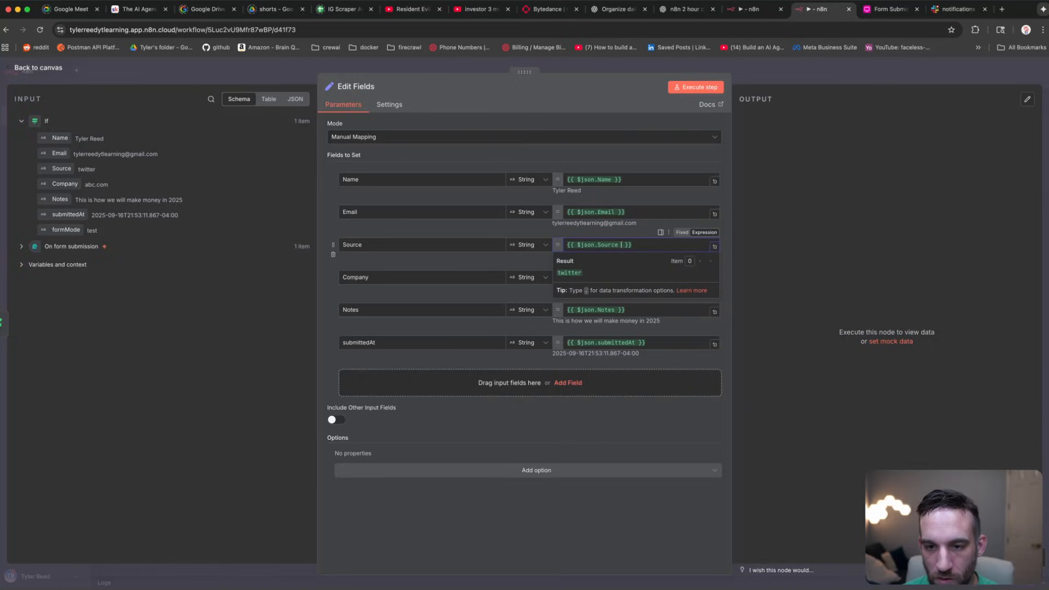
pyautogui.write('|')
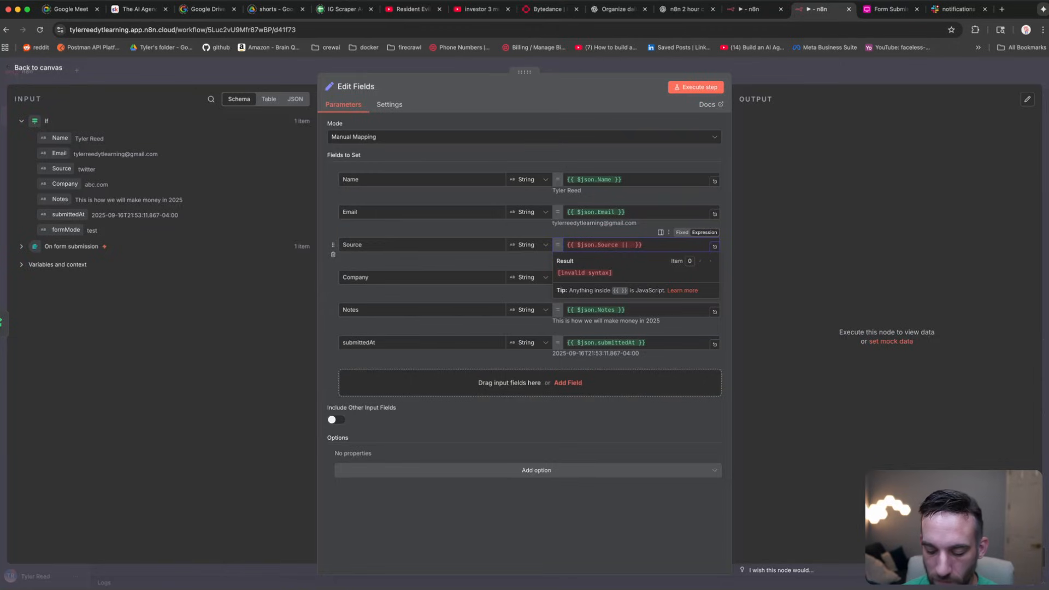
pyautogui.write('| ?')
pyautogui.press('BackSpace')
pyautogui.write("''")
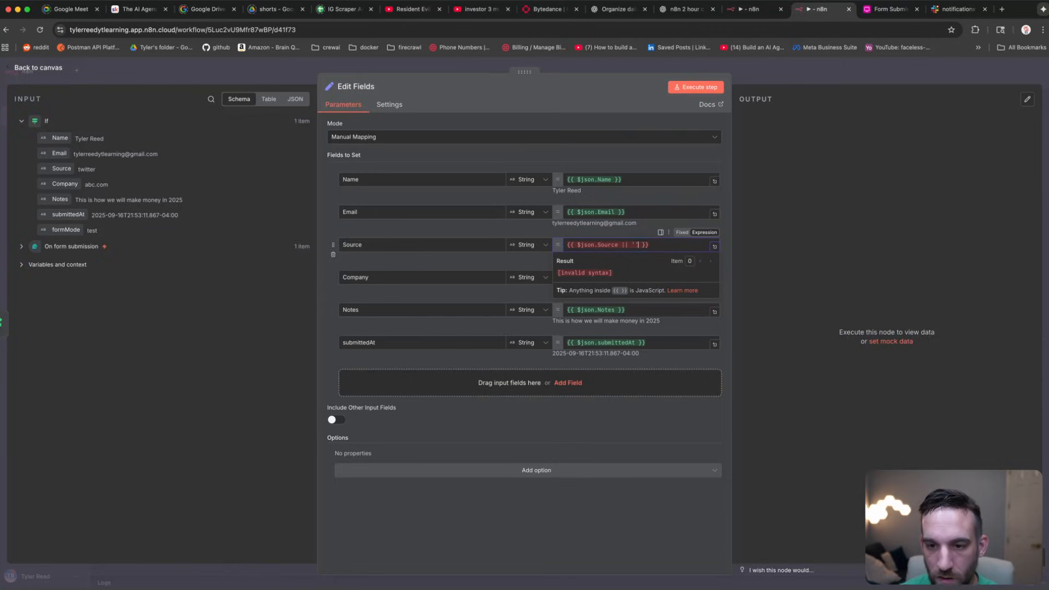
pyautogui.click(635, 239)
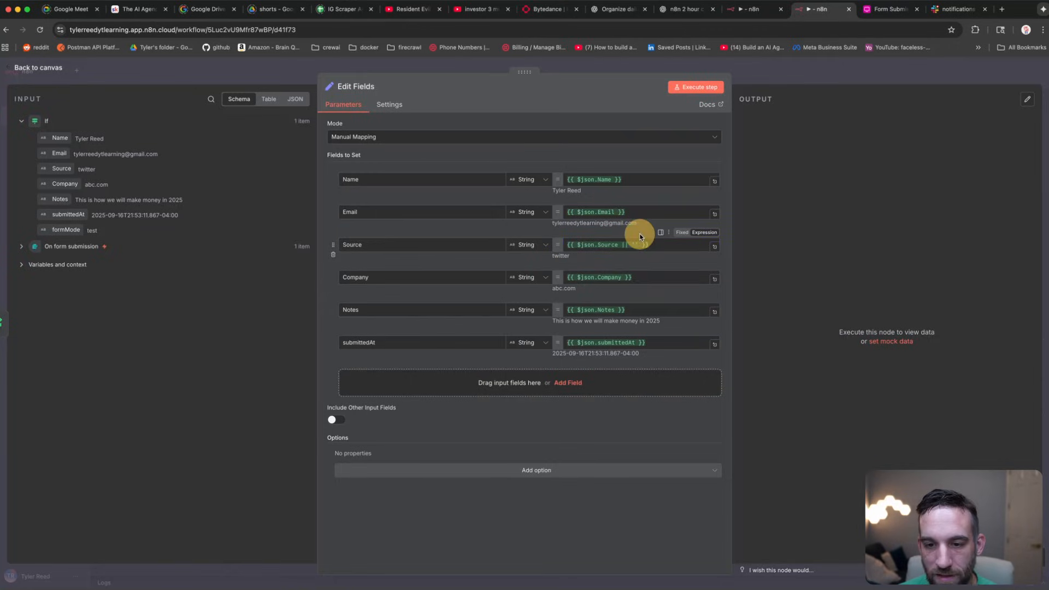
# Step: Leave the Company expression unchanged, undoing a trial || '' fallback
pyautogui.click(621, 277)
pyautogui.write('|| ')
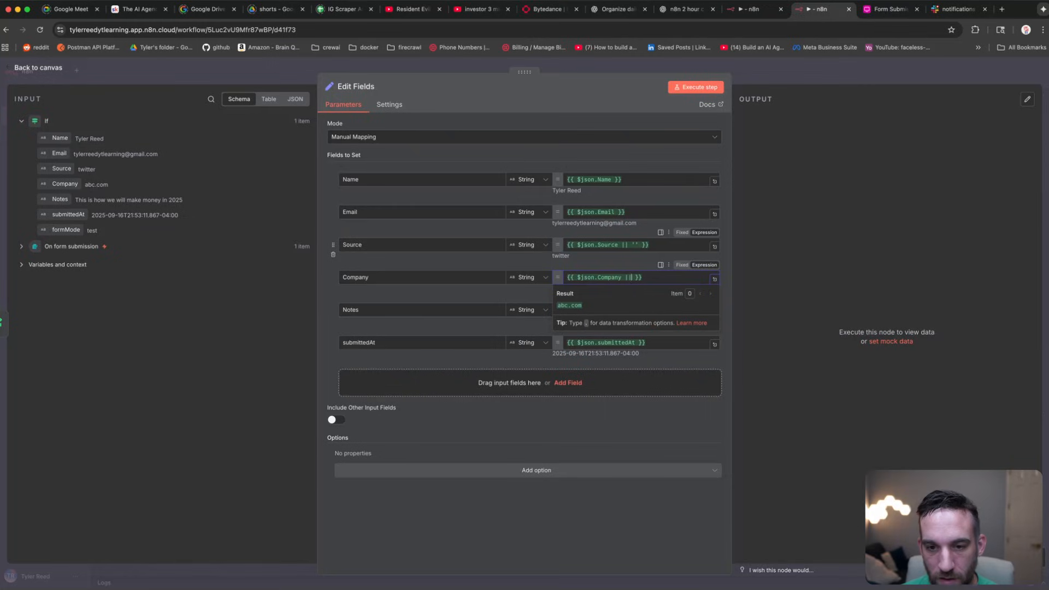
pyautogui.write("''")
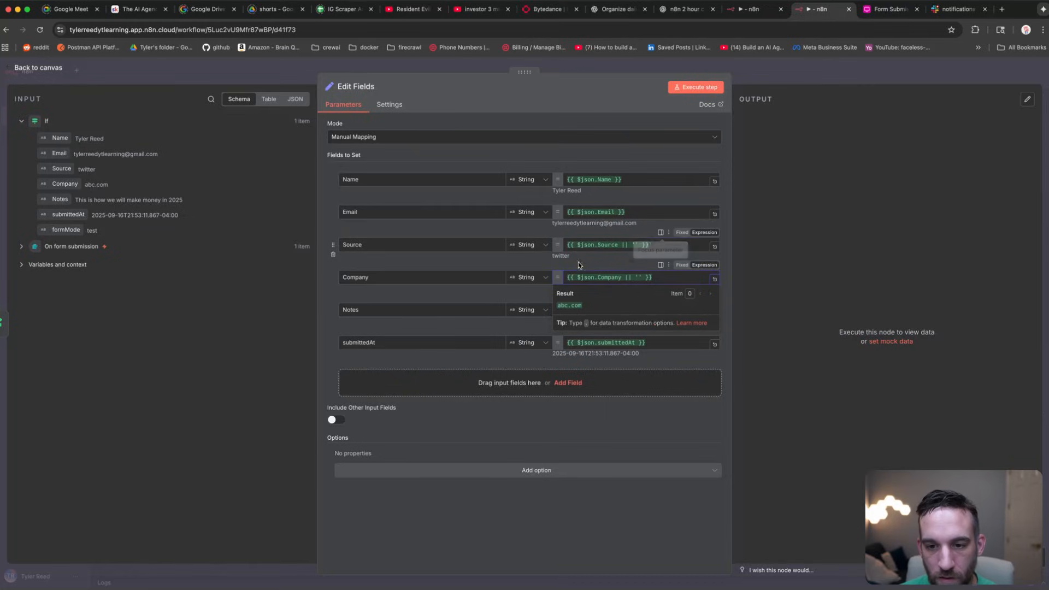
pyautogui.hotkey('ctrl', 'z')
pyautogui.hotkey('ctrl', 'z')
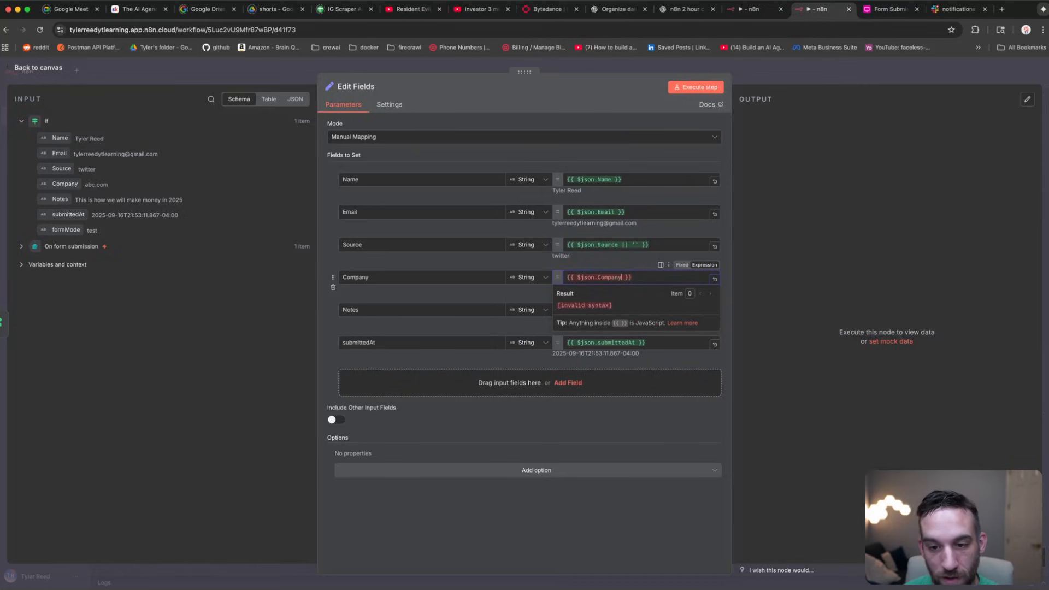
pyautogui.click(633, 266)
# Step: Make Notes fall back to 'No notes were given.' and run the Edit Fields step
pyautogui.click(629, 310)
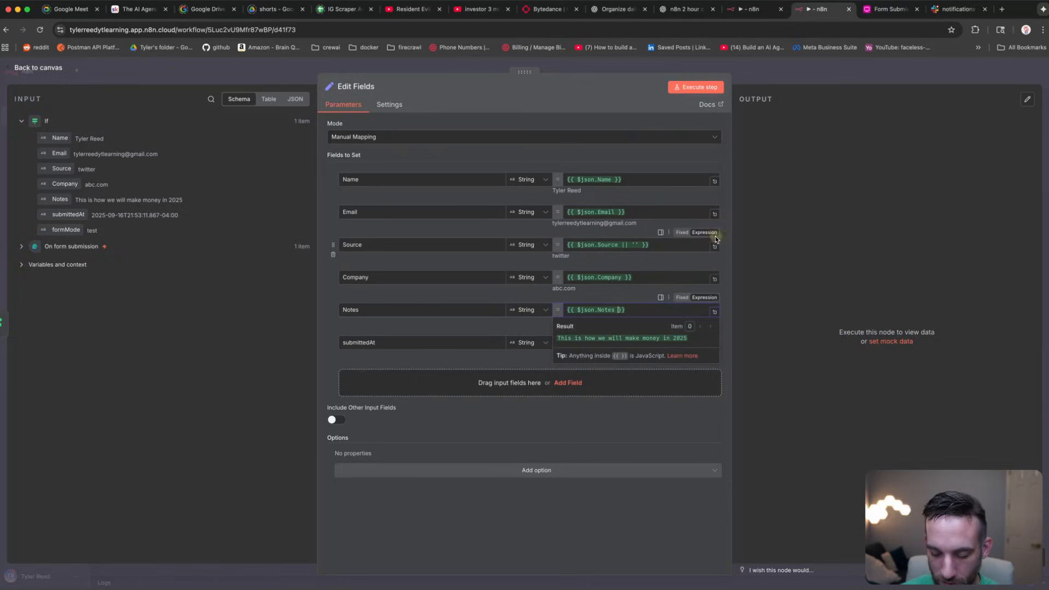
pyautogui.write("|| 'No notes were gi")
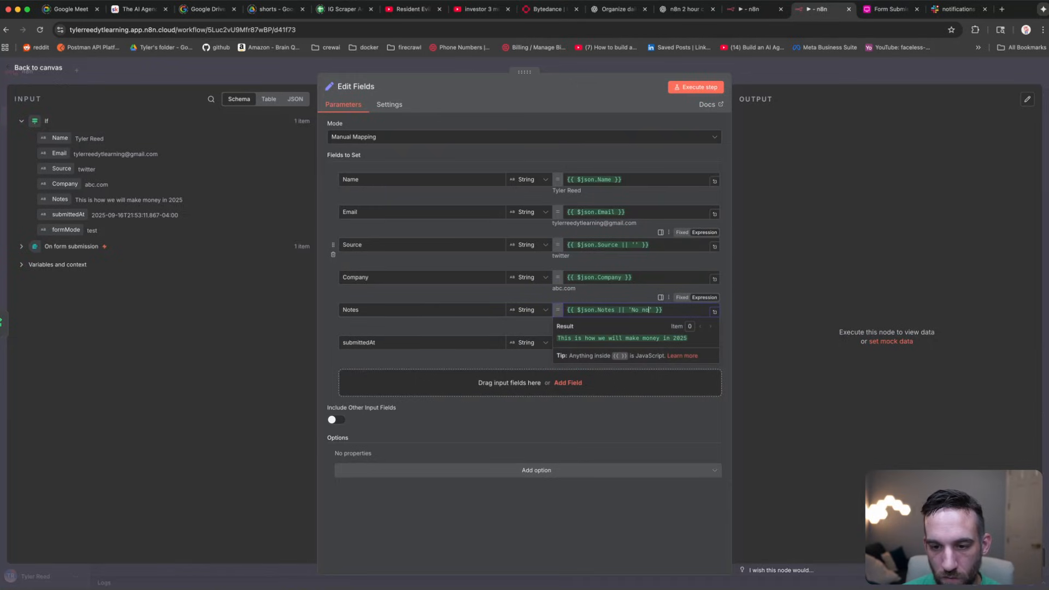
pyautogui.write('ven.')
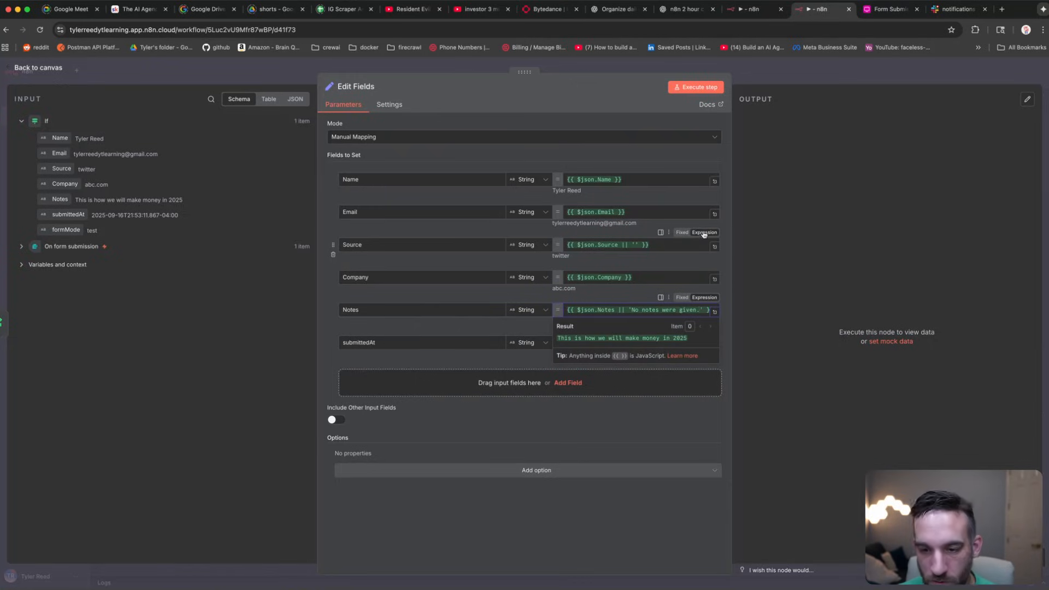
pyautogui.click(656, 235)
pyautogui.click(696, 87)
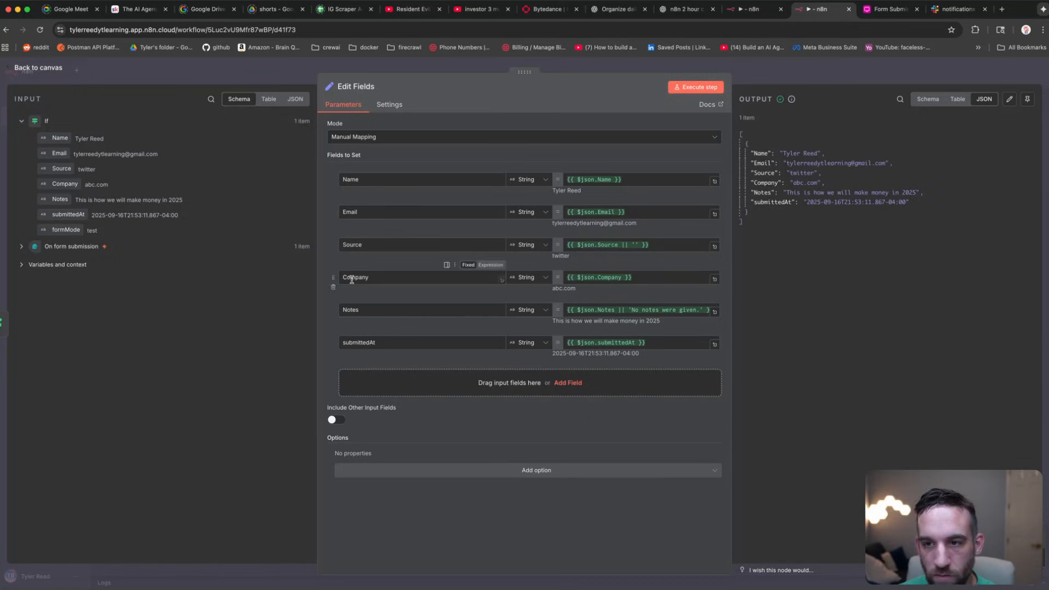
# Step: Return to the canvas and start adding a node after Edit Fields
pyautogui.press('Escape')
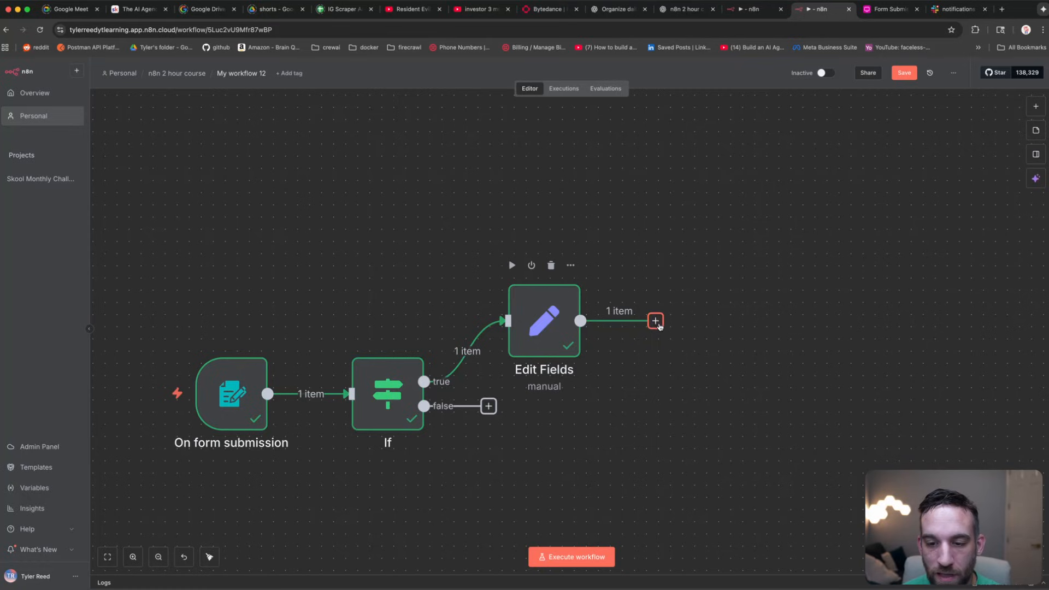
pyautogui.click(656, 320)
pyautogui.write('http')
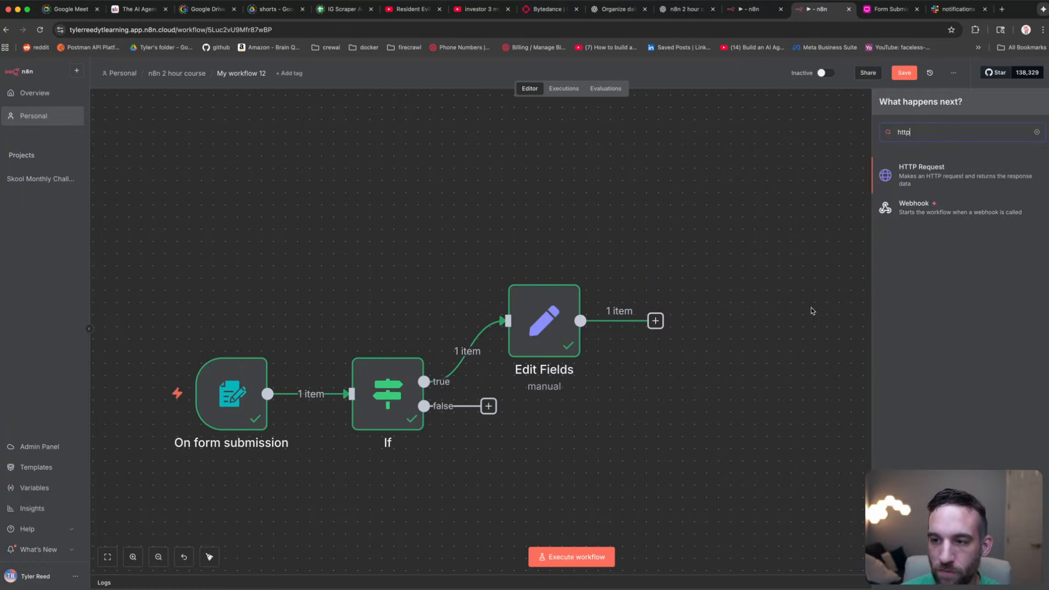
pyautogui.click(943, 169)
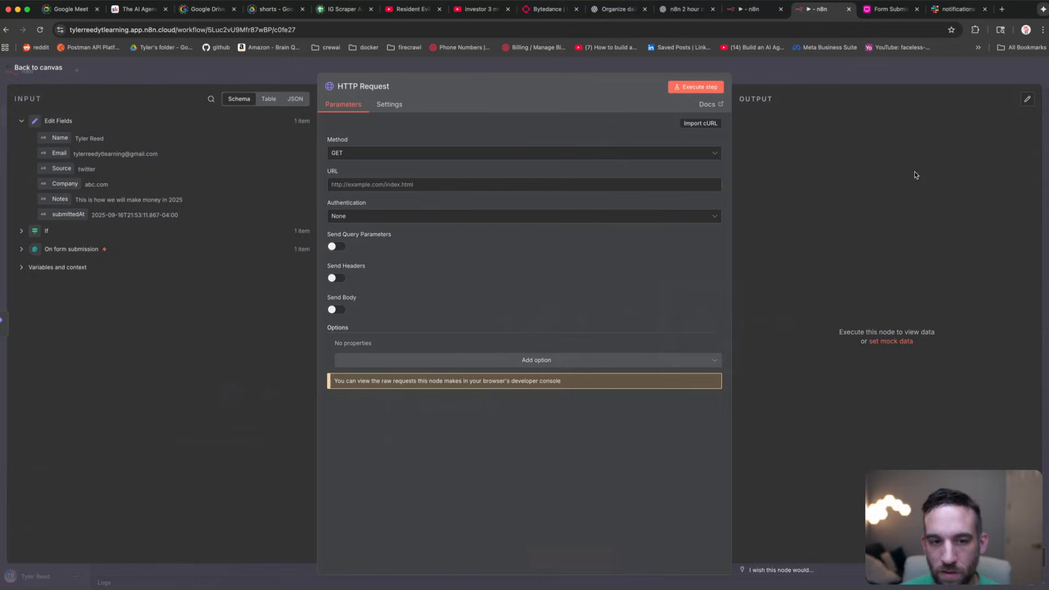
pyautogui.click(430, 157)
pyautogui.click(436, 139)
pyautogui.click(425, 182)
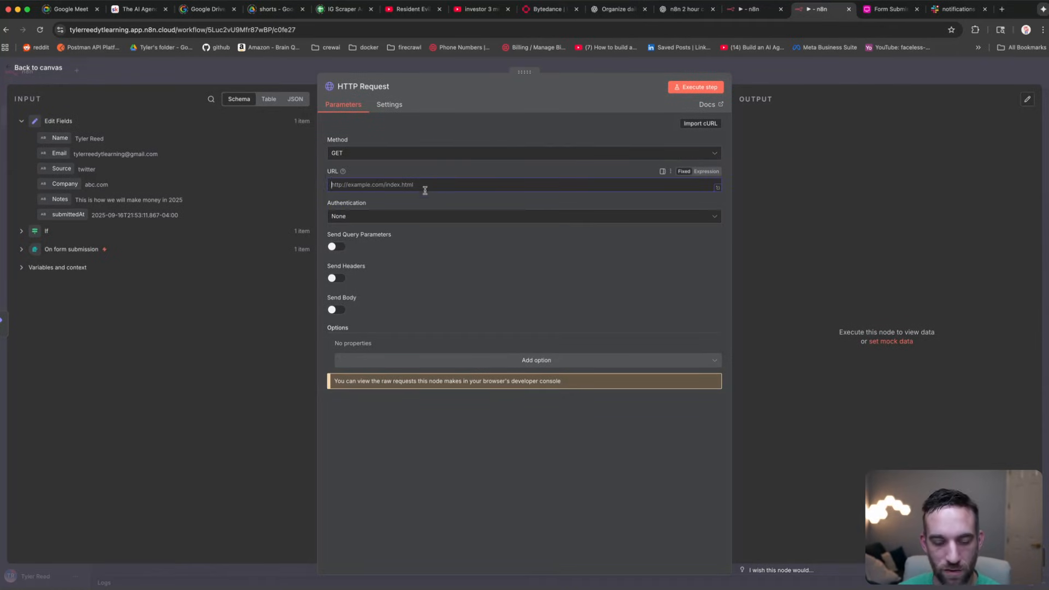
pyautogui.write('https://disposable.debounce.io/')
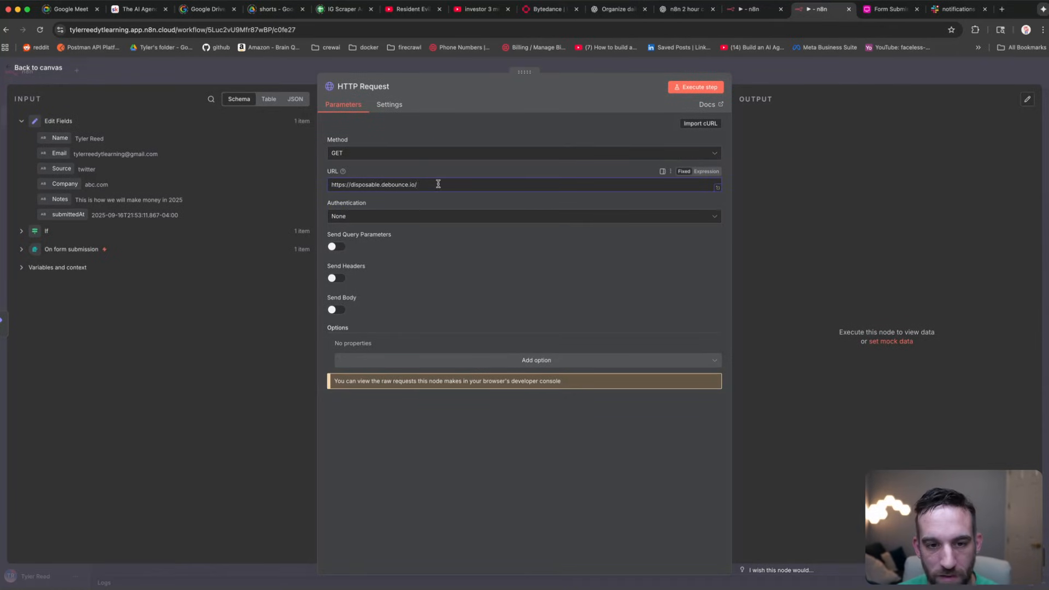
pyautogui.moveTo(417, 185); pyautogui.dragTo(392, 184)
pyautogui.click(363, 187)
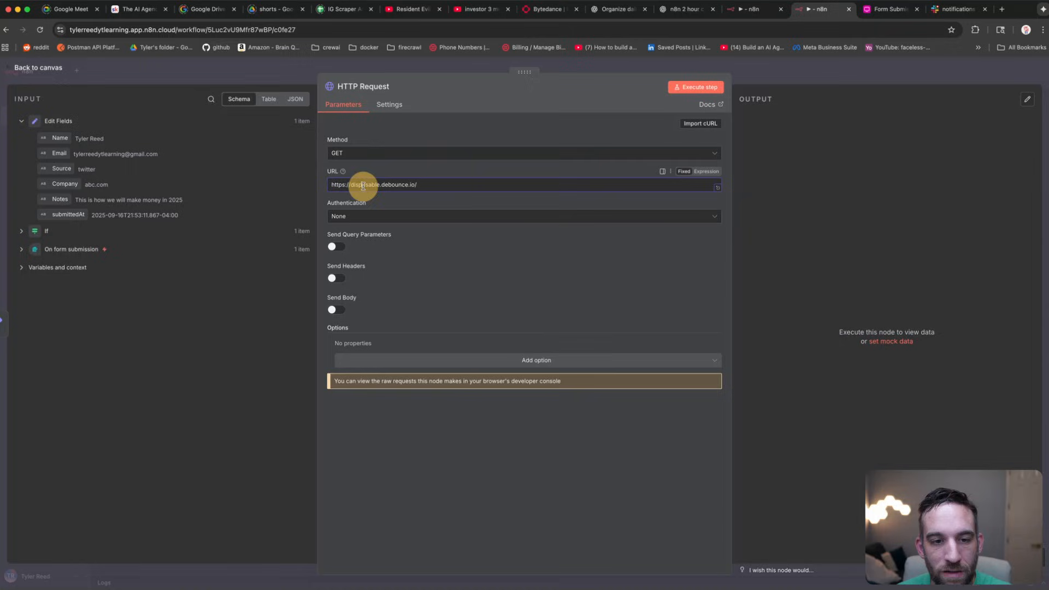
pyautogui.click(435, 184)
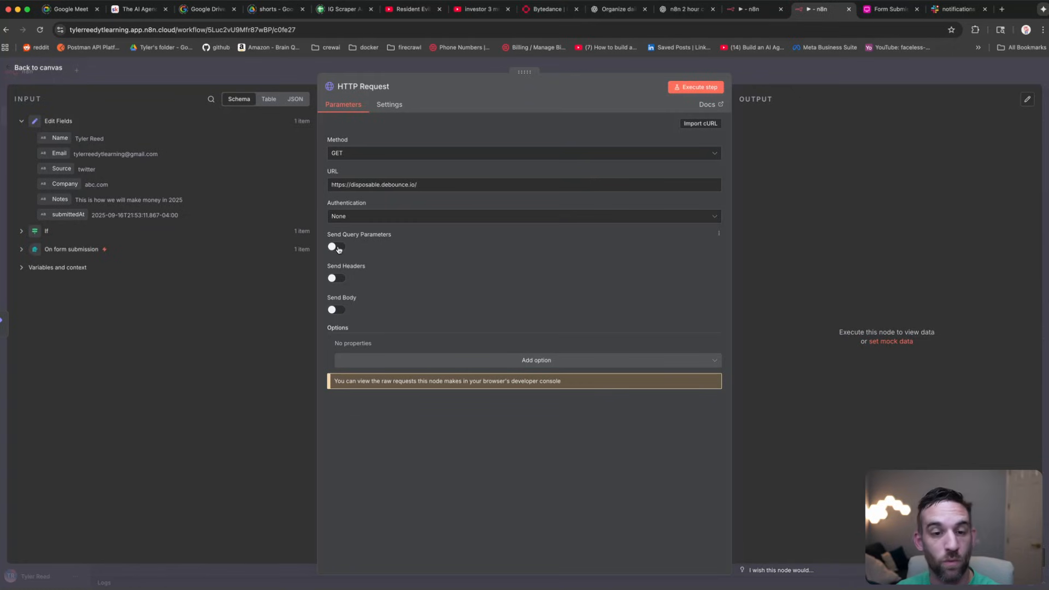
# Step: Add an email query parameter whose value is the lead's Email field
pyautogui.click(337, 248)
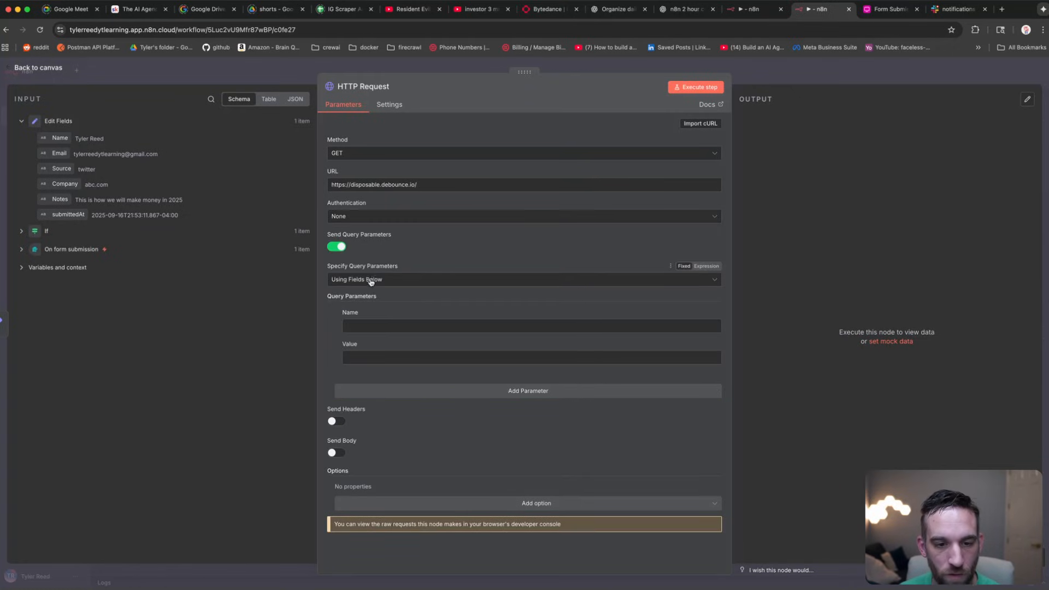
pyautogui.click(384, 327)
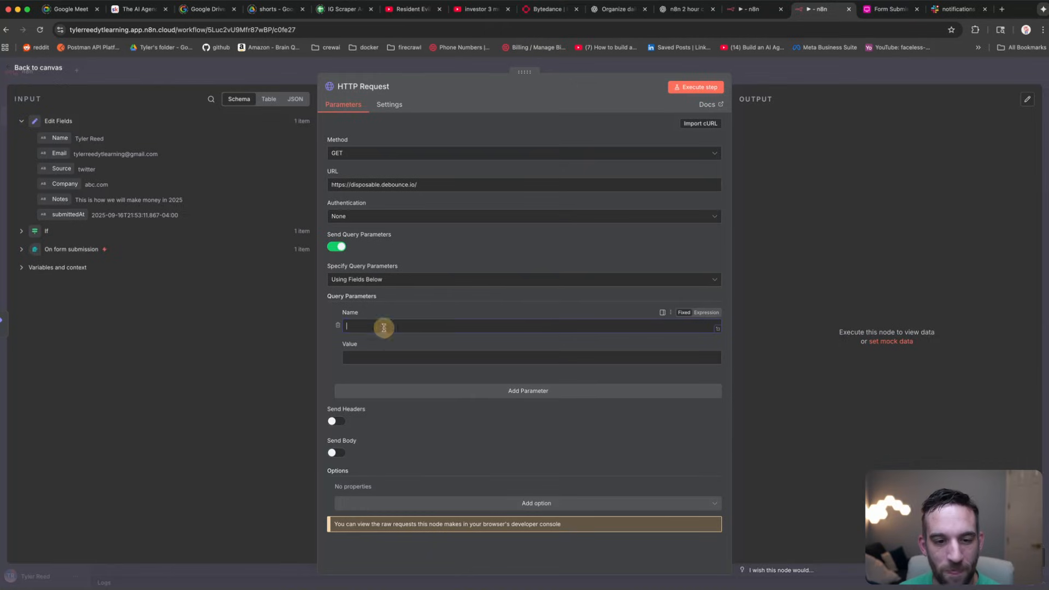
pyautogui.write('email')
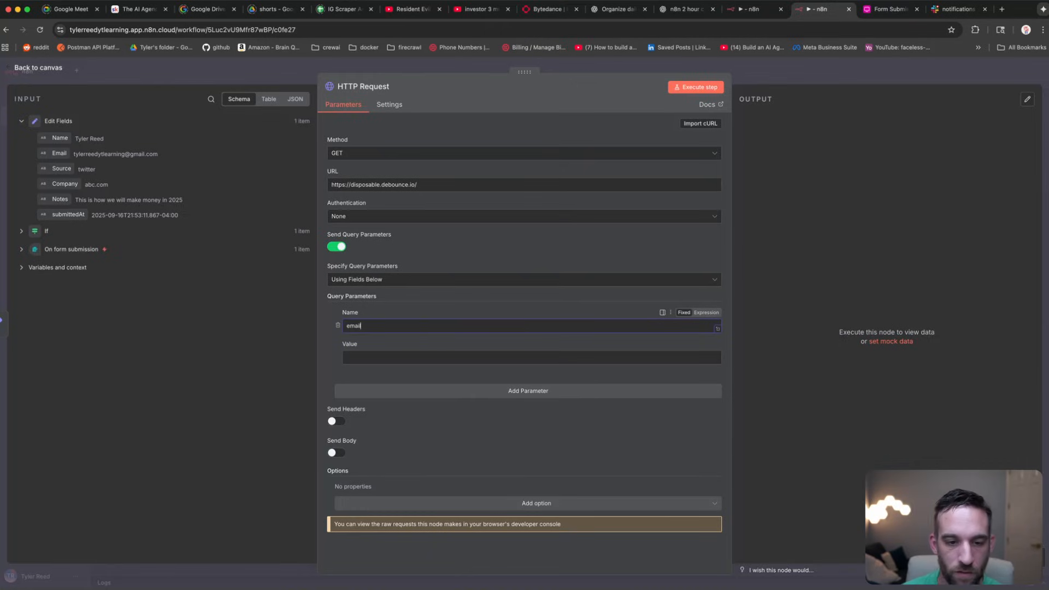
pyautogui.click(376, 357)
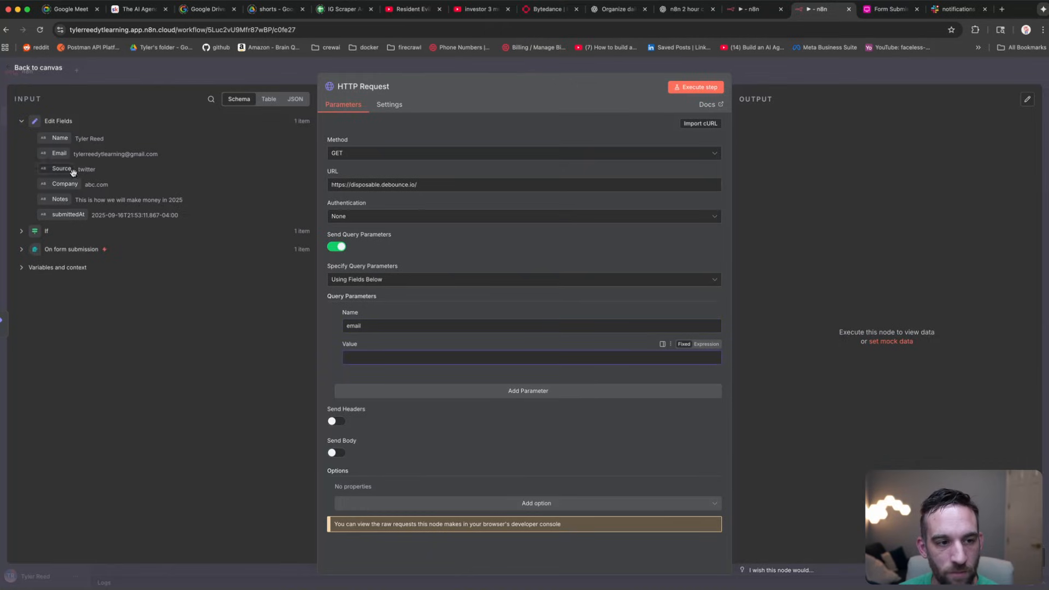
pyautogui.moveTo(59, 154); pyautogui.dragTo(358, 356)
pyautogui.click(455, 348)
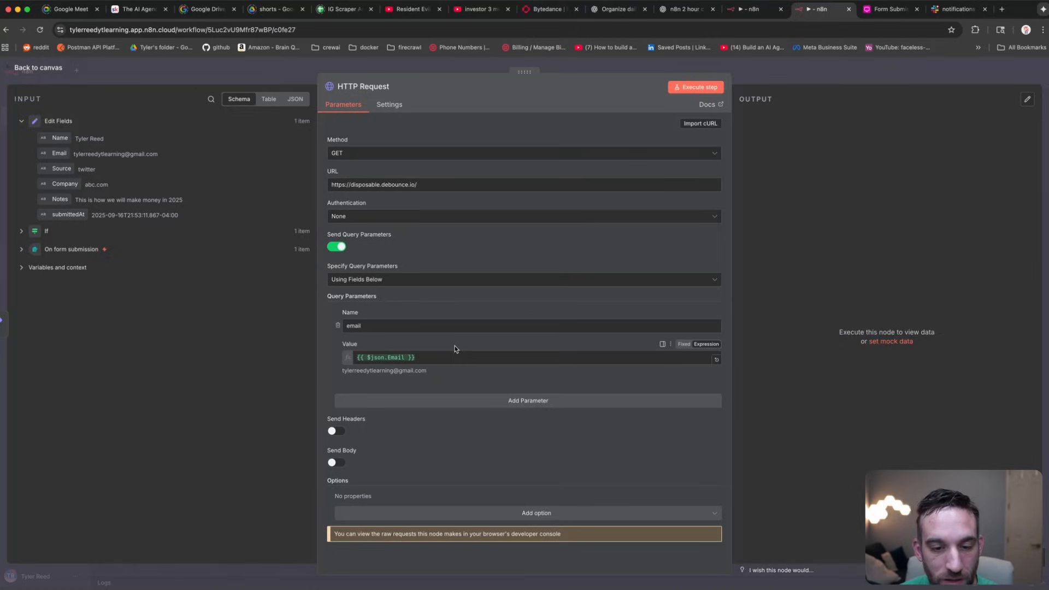
# Step: Run the request, confirm disposable is false, and close the HTTP Request settings
pyautogui.click(695, 88)
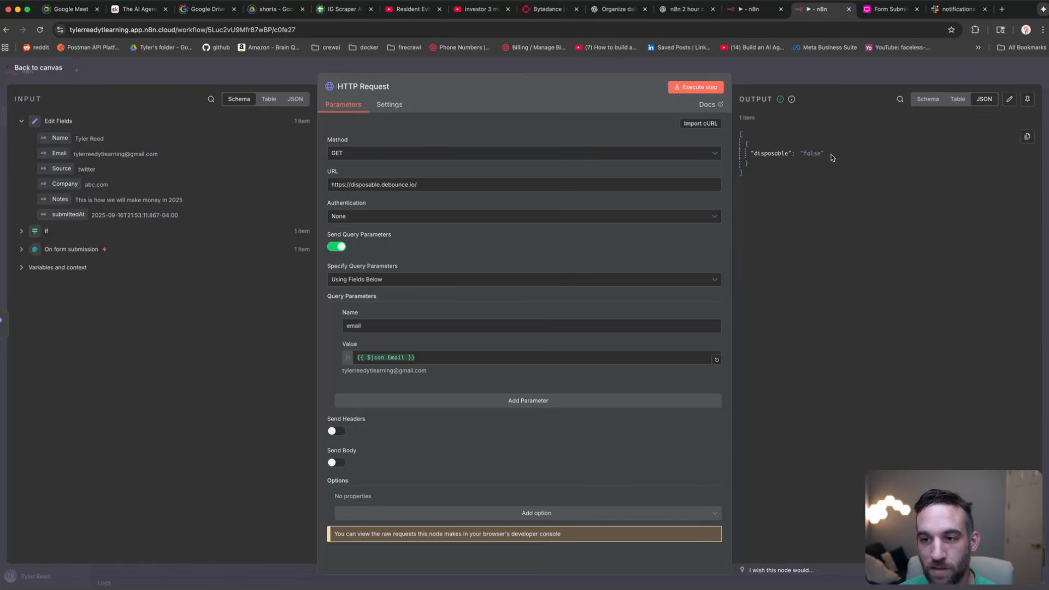
pyautogui.moveTo(832, 158); pyautogui.dragTo(750, 153)
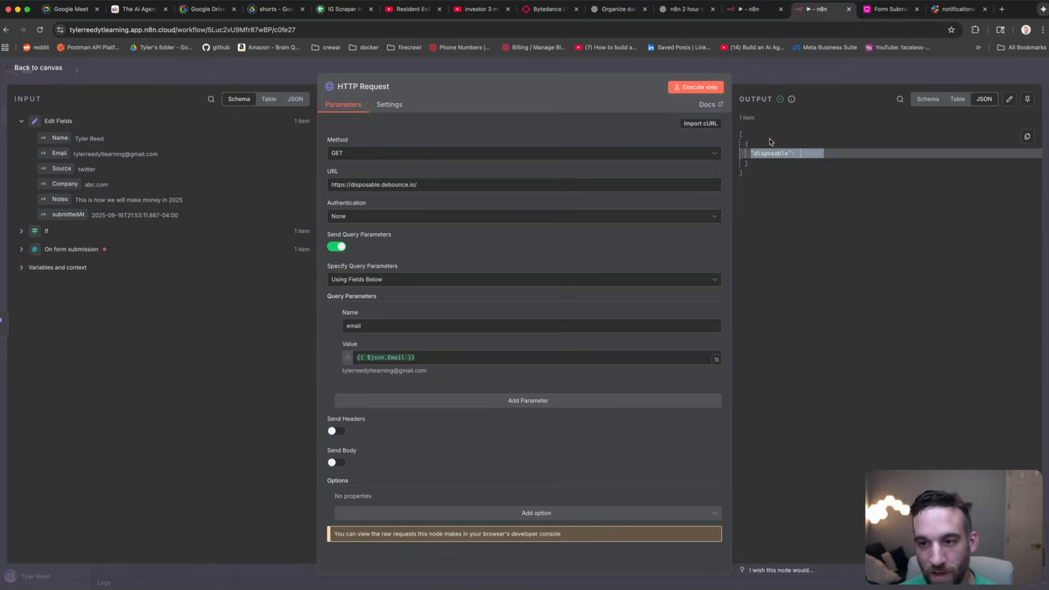
pyautogui.click(770, 138)
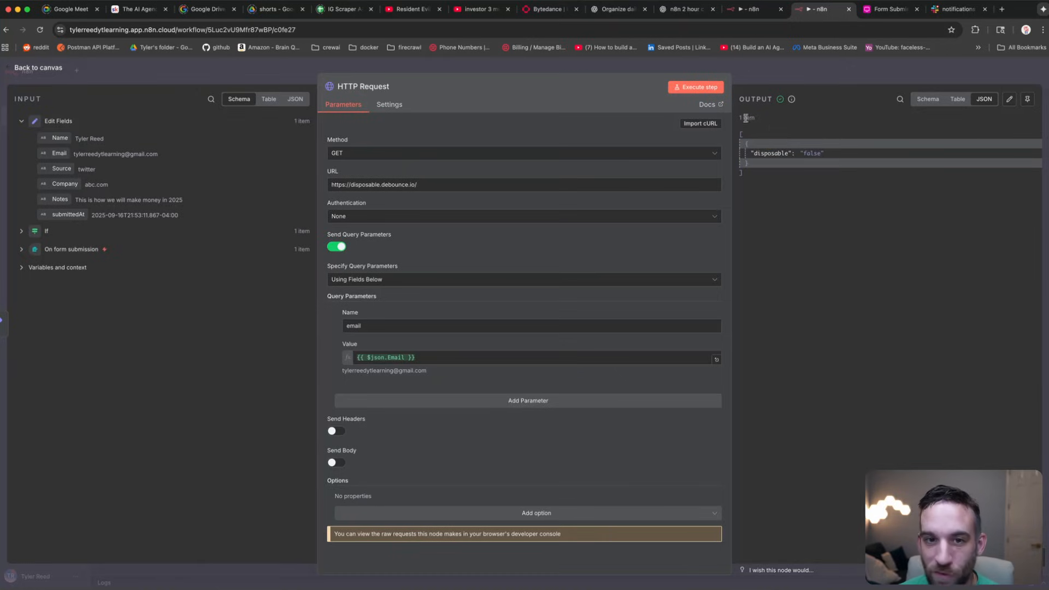
pyautogui.click(476, 64)
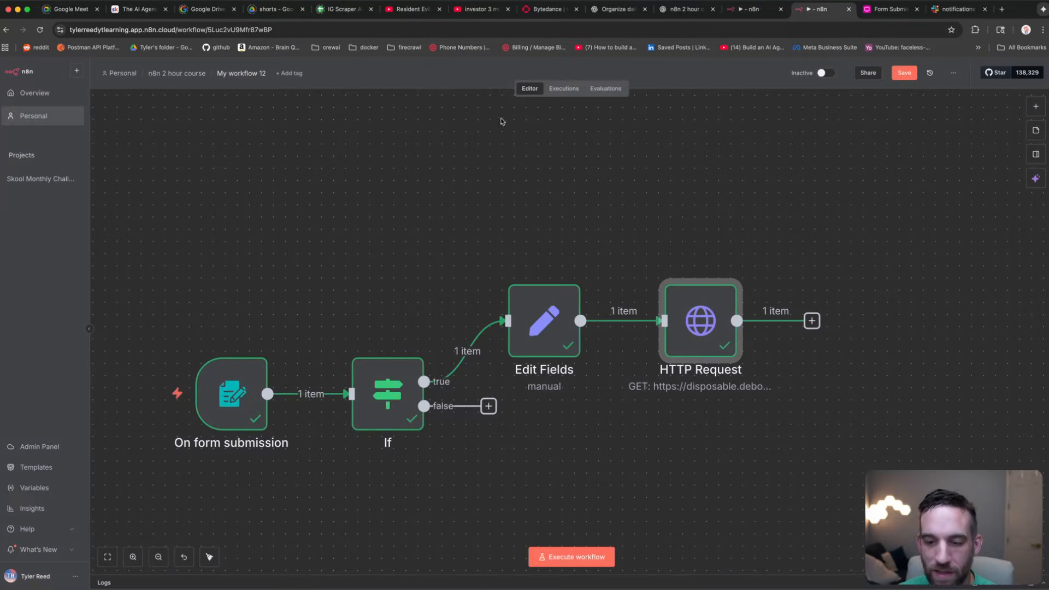
# Step: Add a second If node after the HTTP Request node
pyautogui.moveTo(680, 216); pyautogui.dragTo(563, 204)
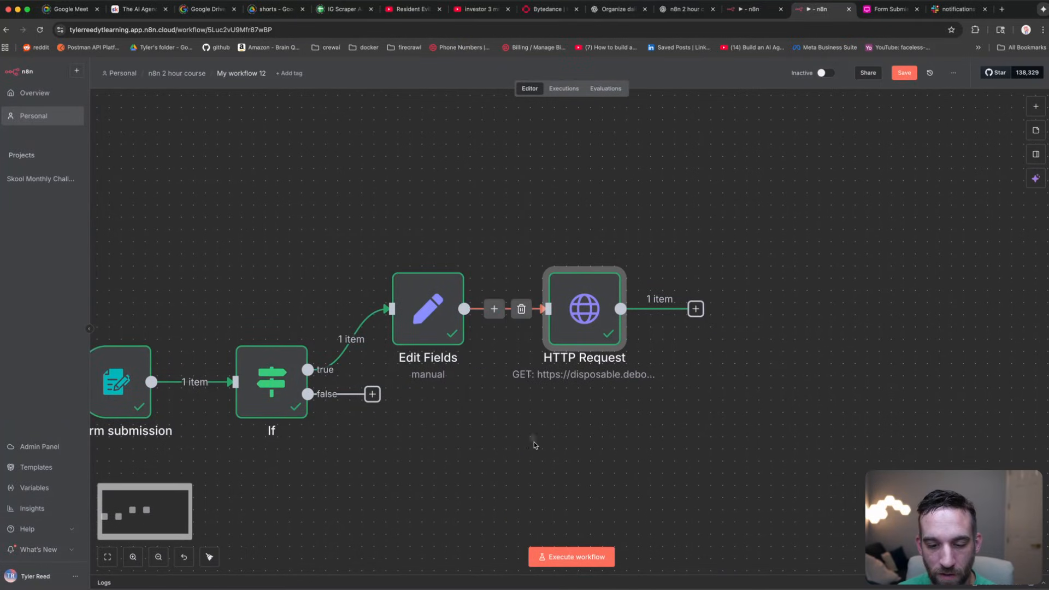
pyautogui.click(107, 557)
pyautogui.scroll(3, 831, 276)
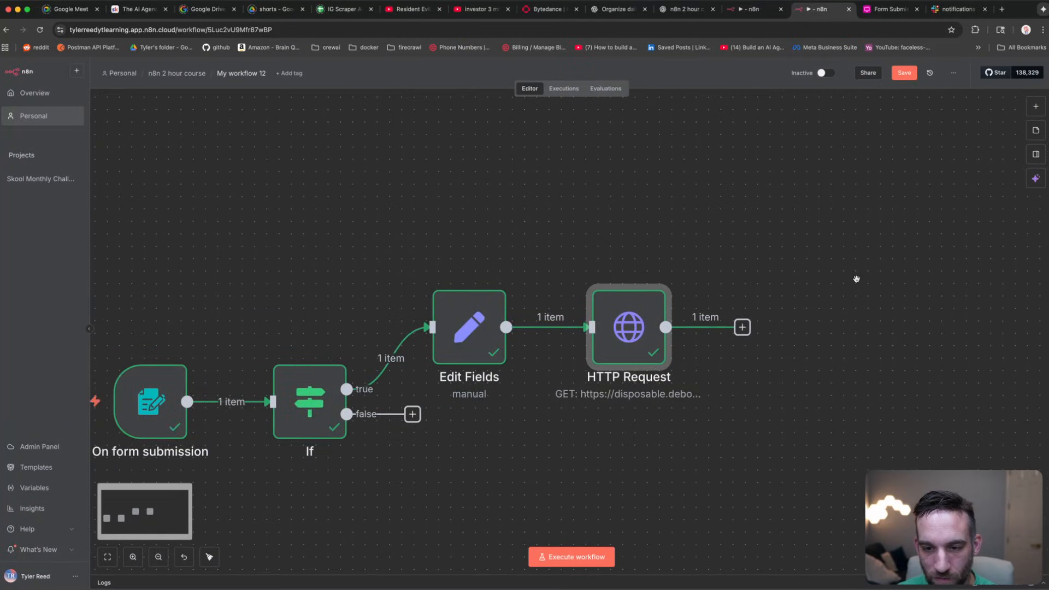
pyautogui.scroll(-1, 857, 274)
pyautogui.moveTo(856, 274); pyautogui.dragTo(798, 265)
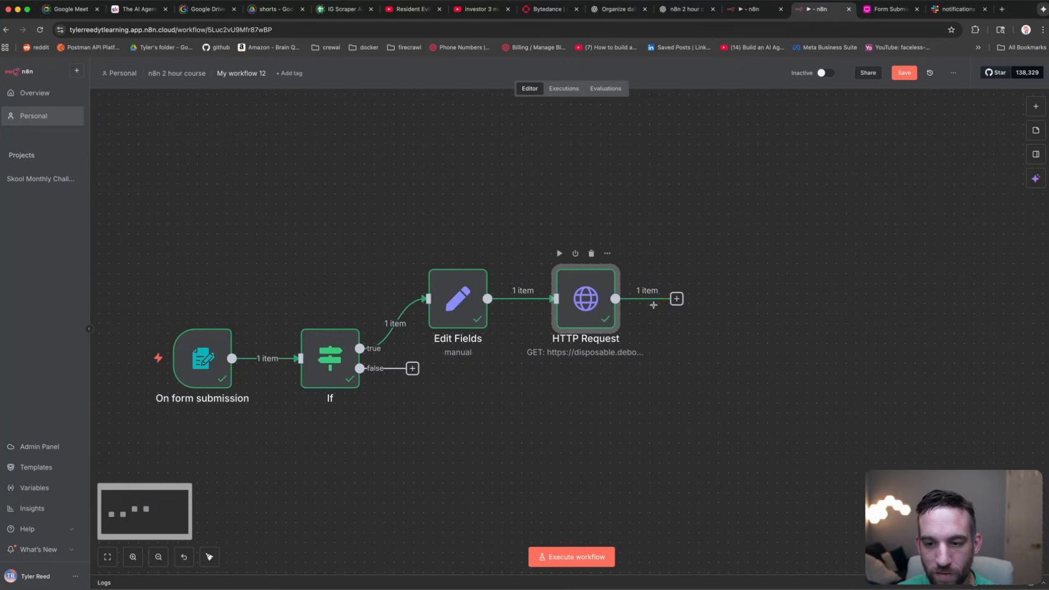
pyautogui.click(676, 299)
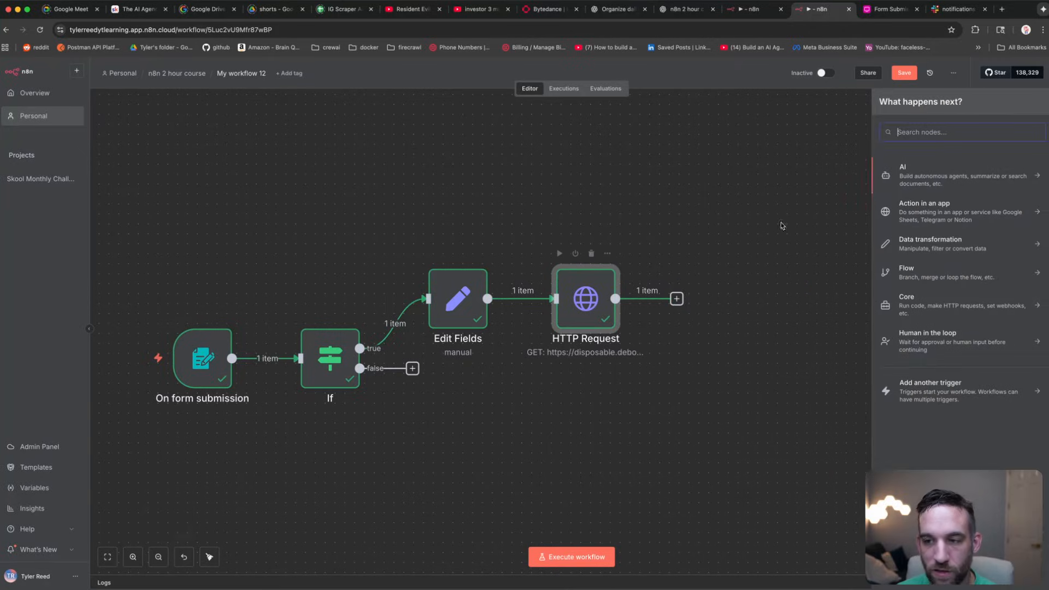
pyautogui.write('if')
pyautogui.click(910, 170)
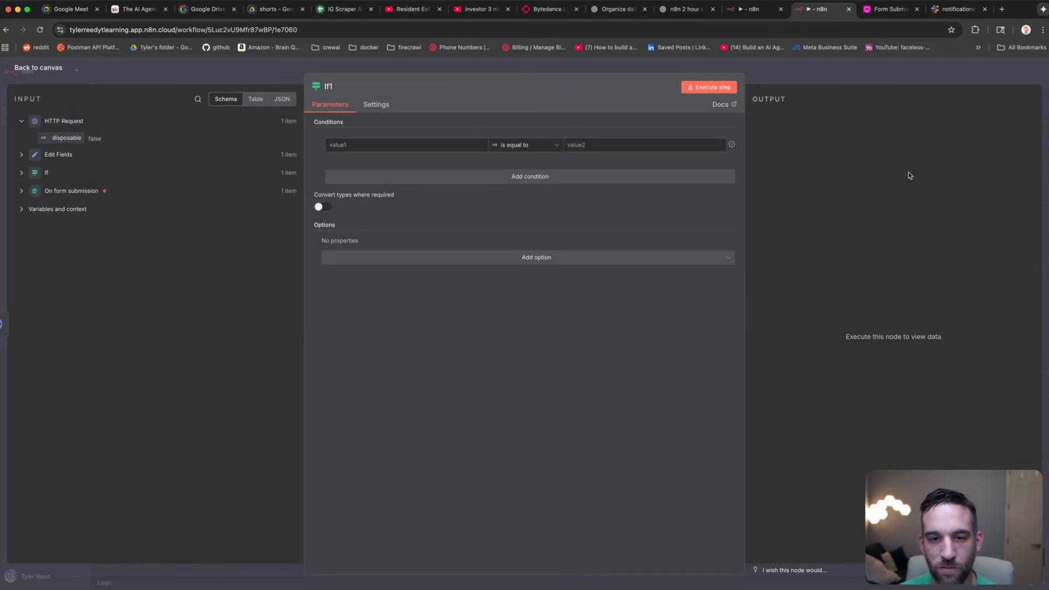
# Step: Set the condition to disposable equals false, test it, and return to the canvas
pyautogui.moveTo(66, 138); pyautogui.dragTo(372, 143)
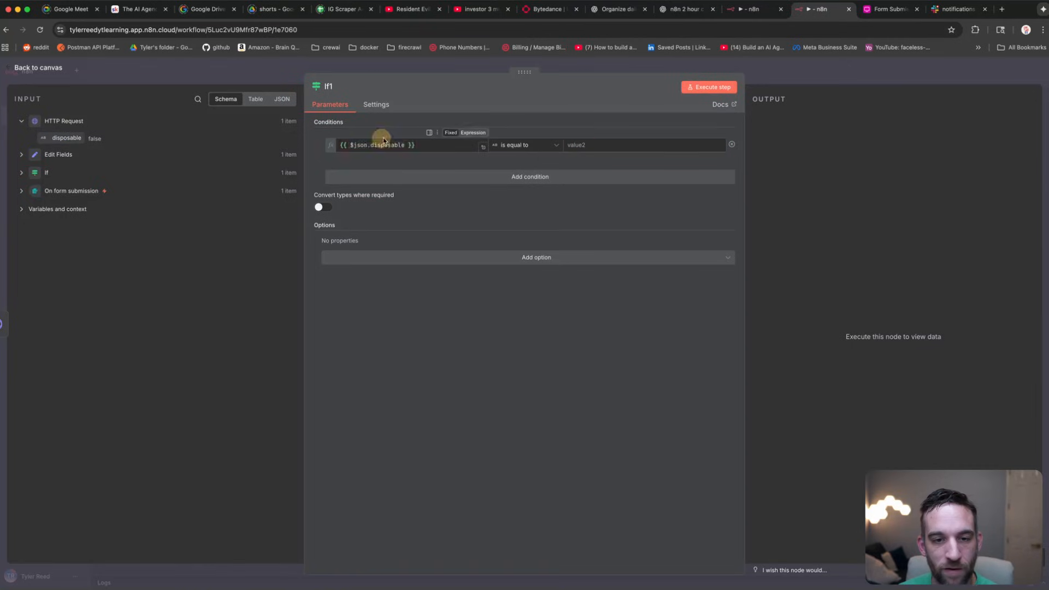
pyautogui.click(595, 143)
pyautogui.write('false')
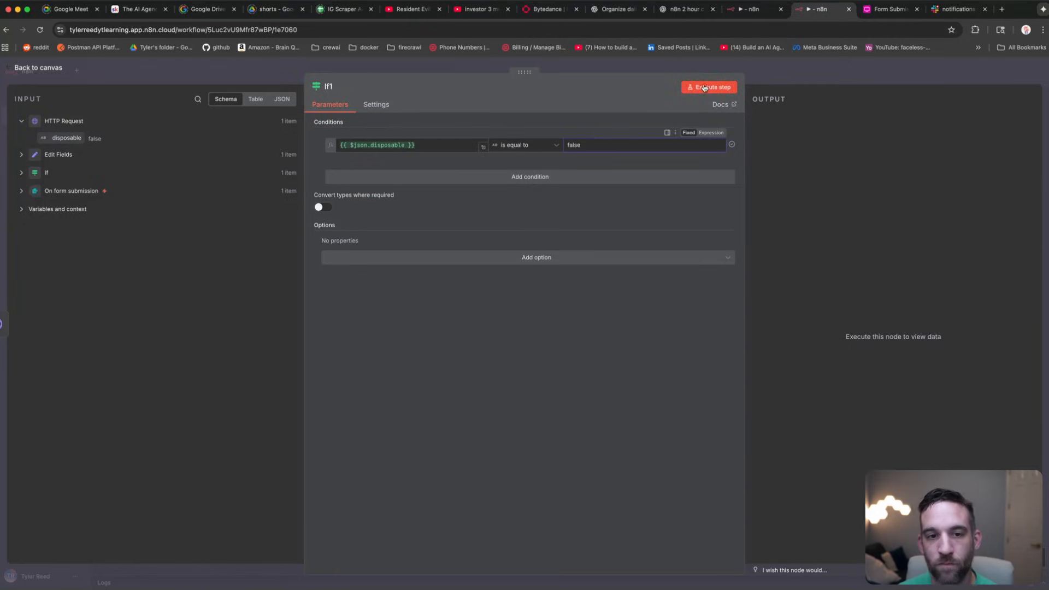
pyautogui.click(704, 88)
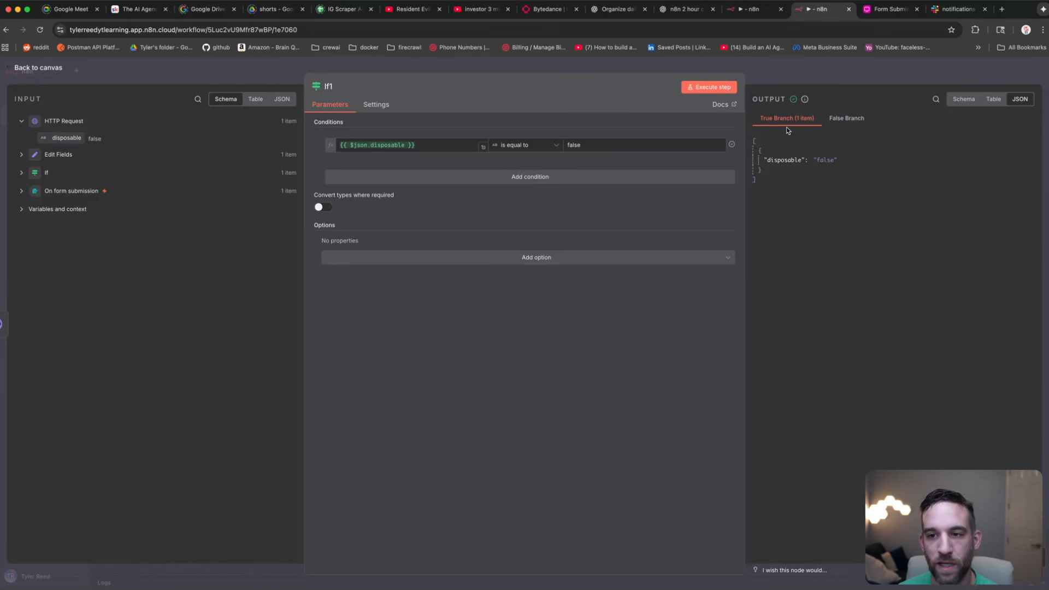
pyautogui.click(161, 72)
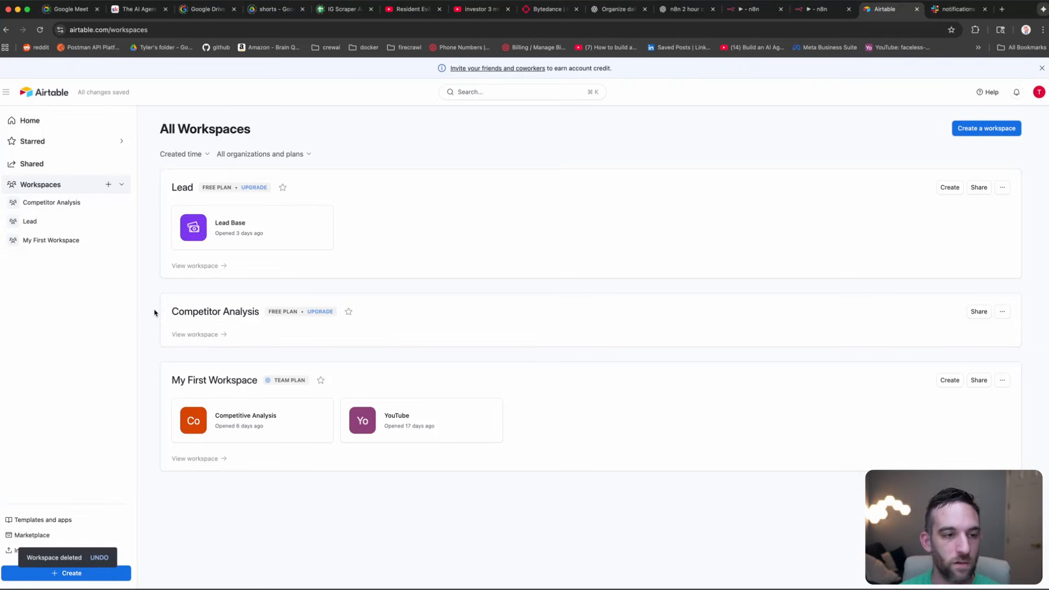
# Step: Create an Airtable workspace named 'n8n leads' and start an app built with Omni
pyautogui.click(111, 188)
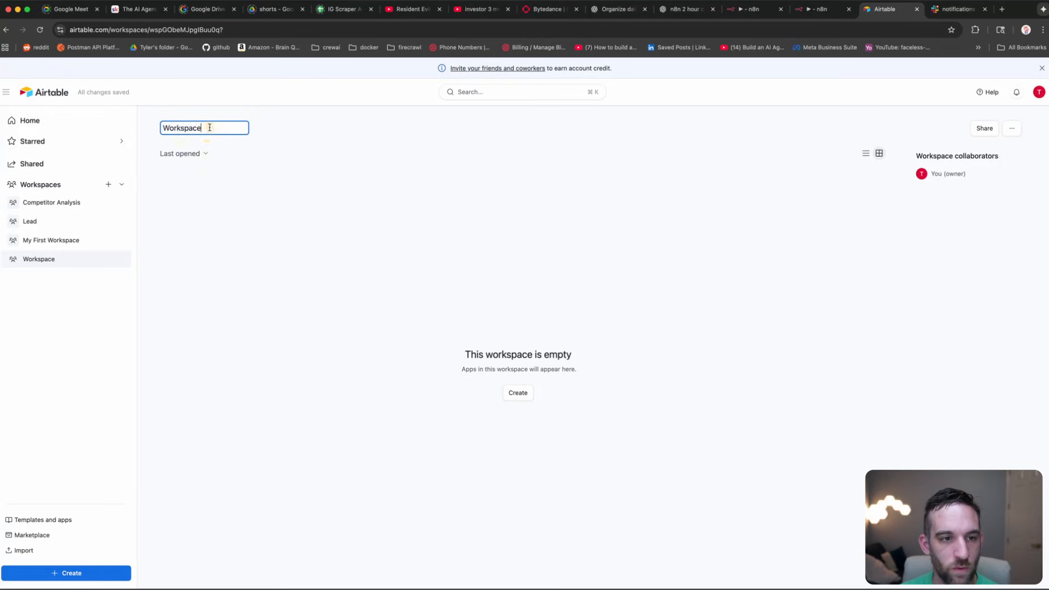
pyautogui.write('n8n leads')
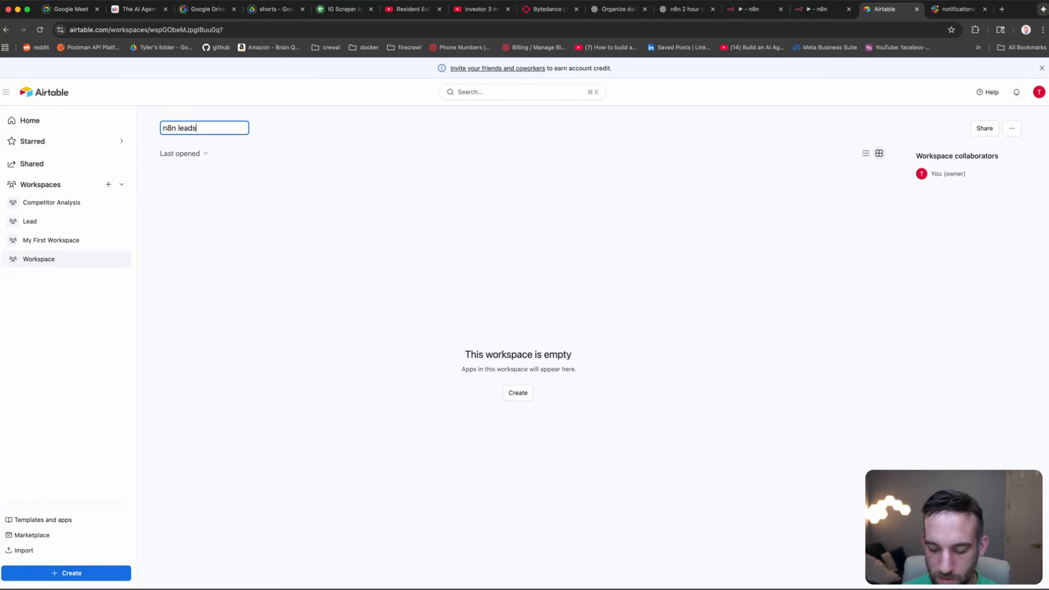
pyautogui.press('Return')
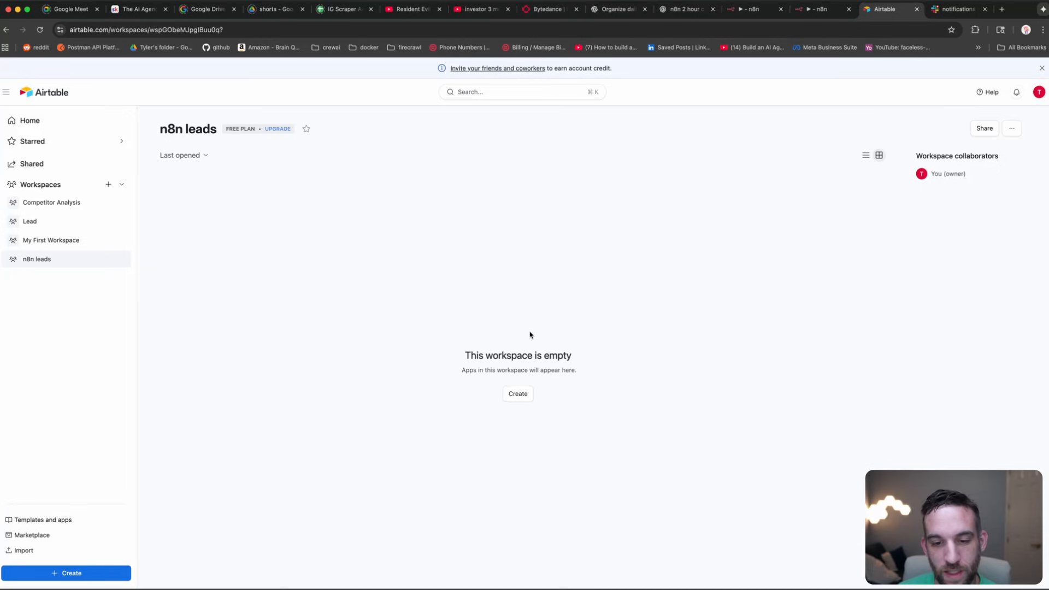
pyautogui.click(520, 395)
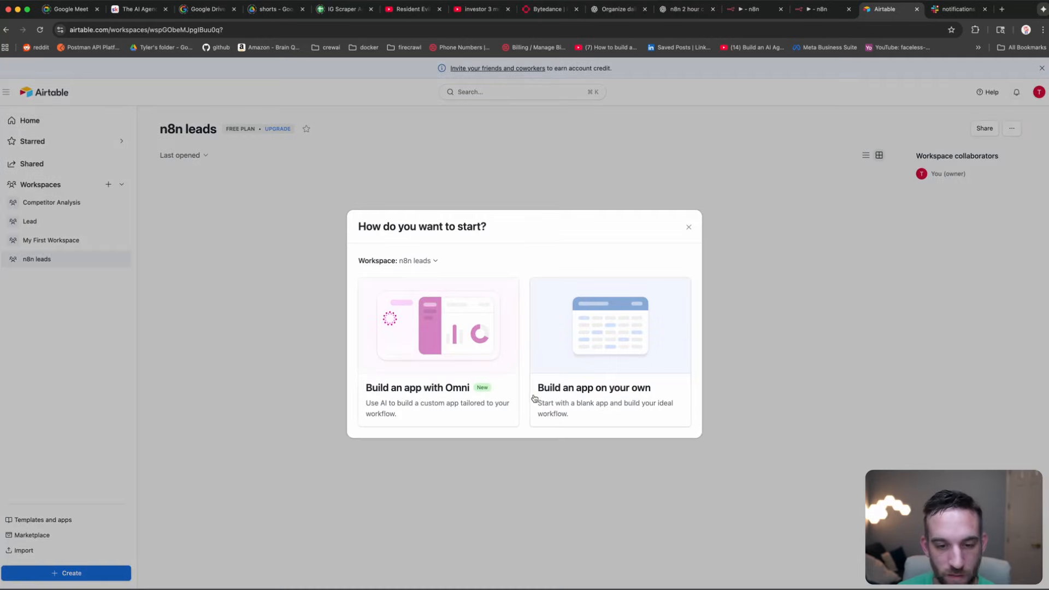
pyautogui.click(466, 335)
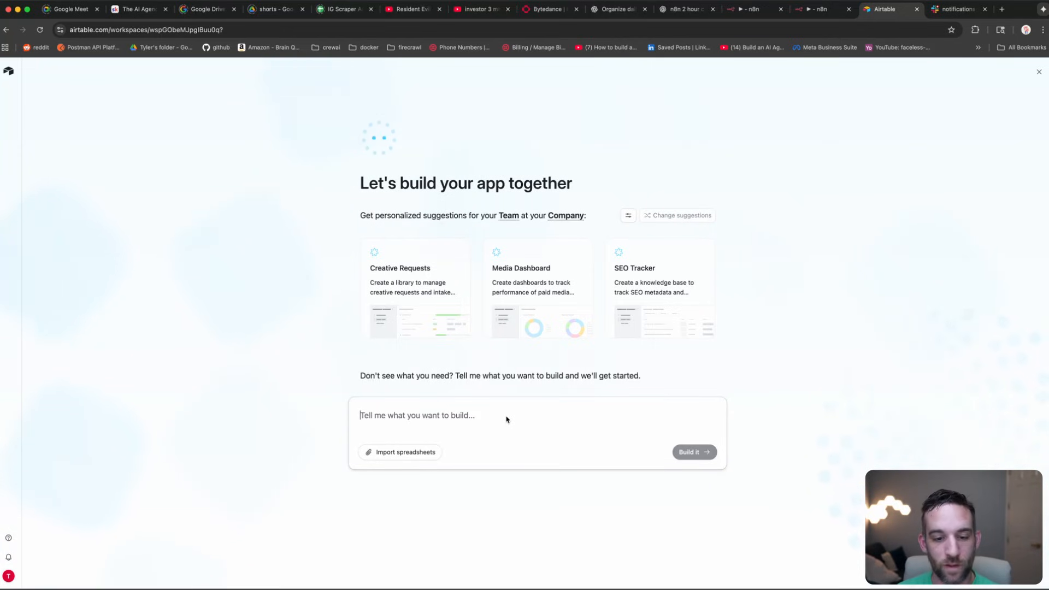
# Step: Submit the prompt for a Leads table with Name, Email, Source, Notes, Company and Submitted At
pyautogui.write('I want to create a table called lead submission with these columns:  Name (Single line text) Email (Email) Source (Single line text) Notes (Long text) Company (Single line text) Submitted At (Date/Time)')
pyautogui.click(528, 427)
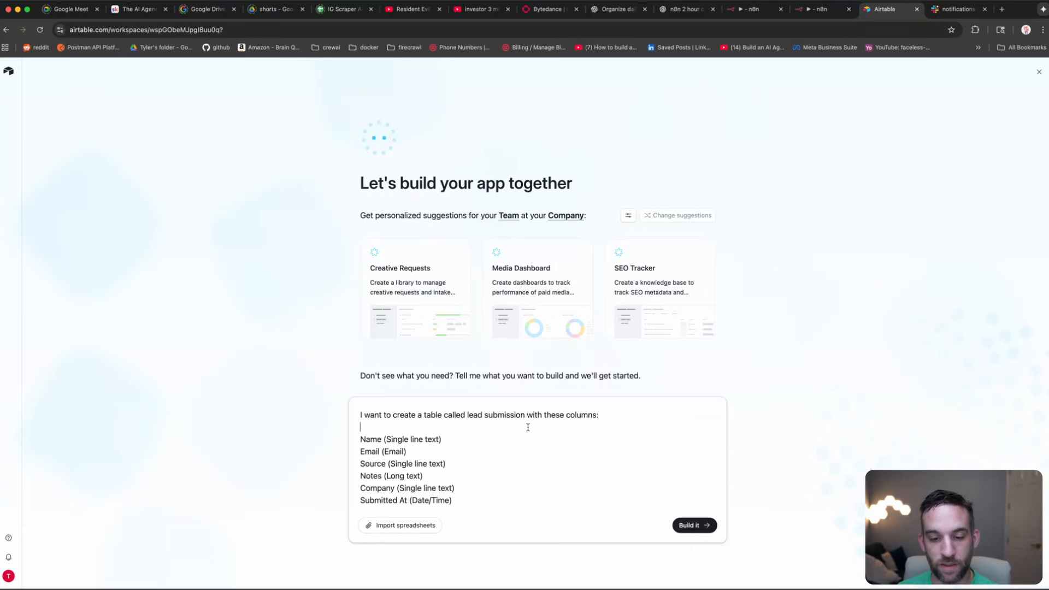
pyautogui.moveTo(604, 415); pyautogui.dragTo(356, 415)
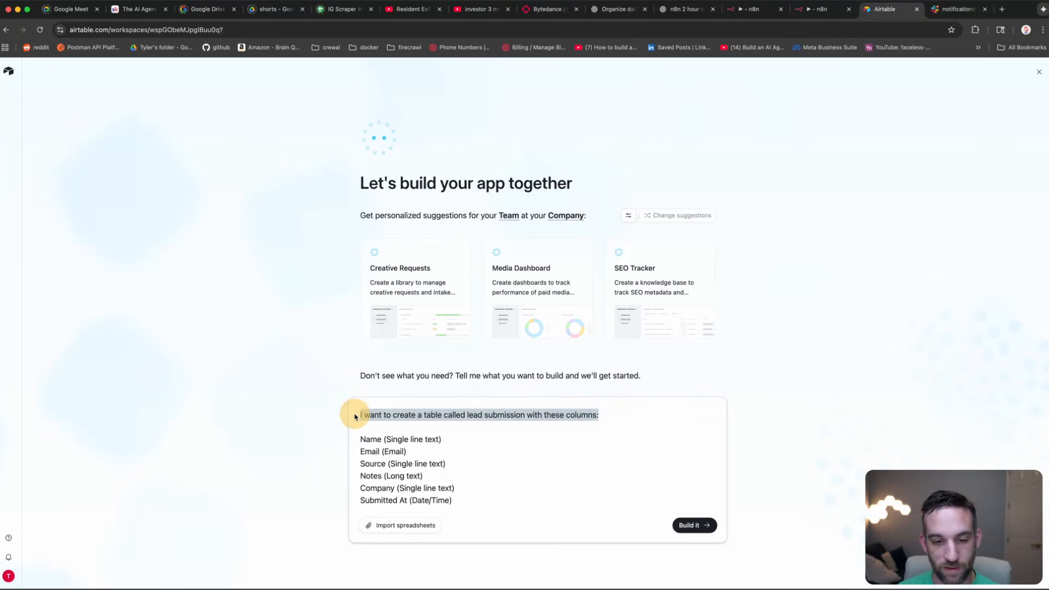
pyautogui.click(464, 417)
pyautogui.click(506, 415)
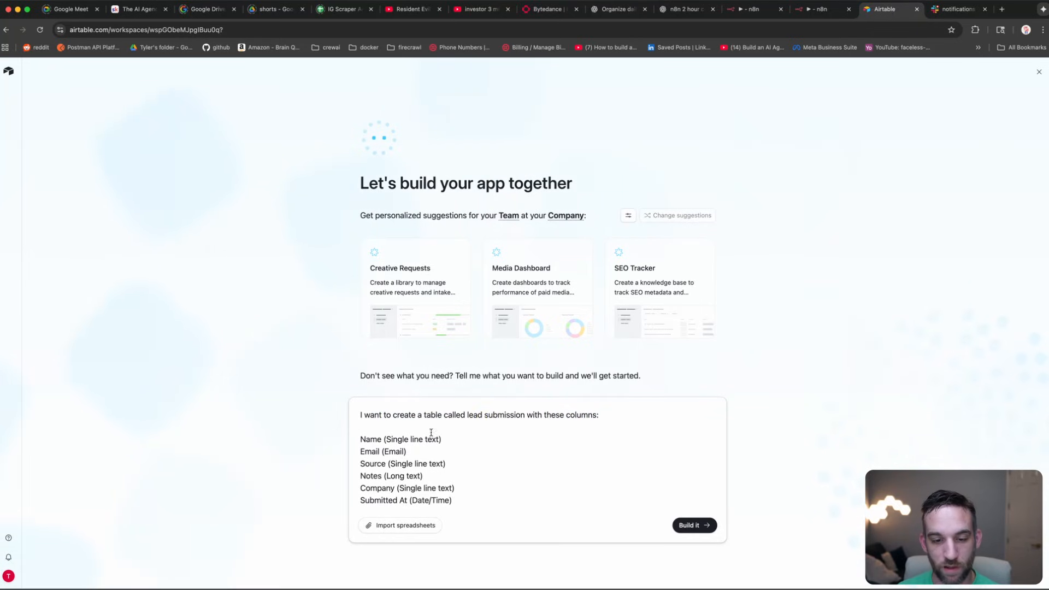
pyautogui.click(377, 463)
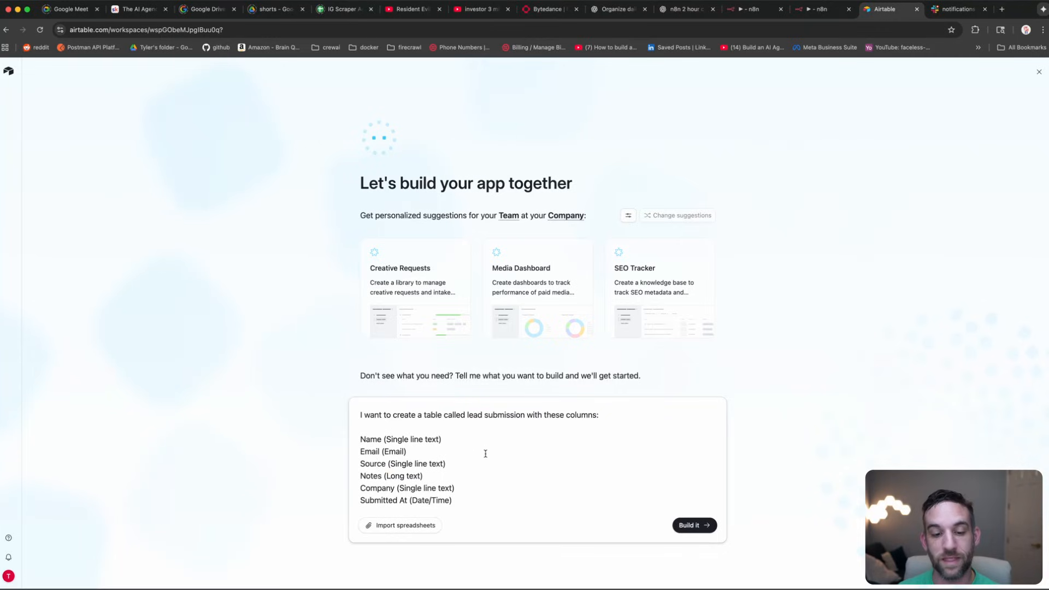
pyautogui.click(698, 527)
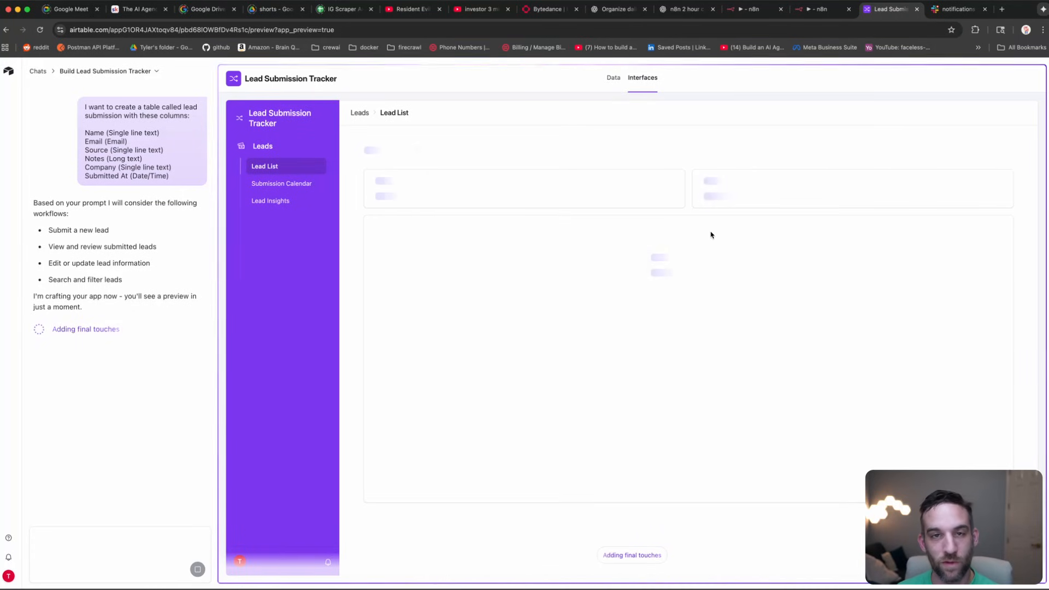
# Step: Browse the Lead Insights charts, the Submission Calendar, and the Lead List of six sample leads
pyautogui.click(613, 80)
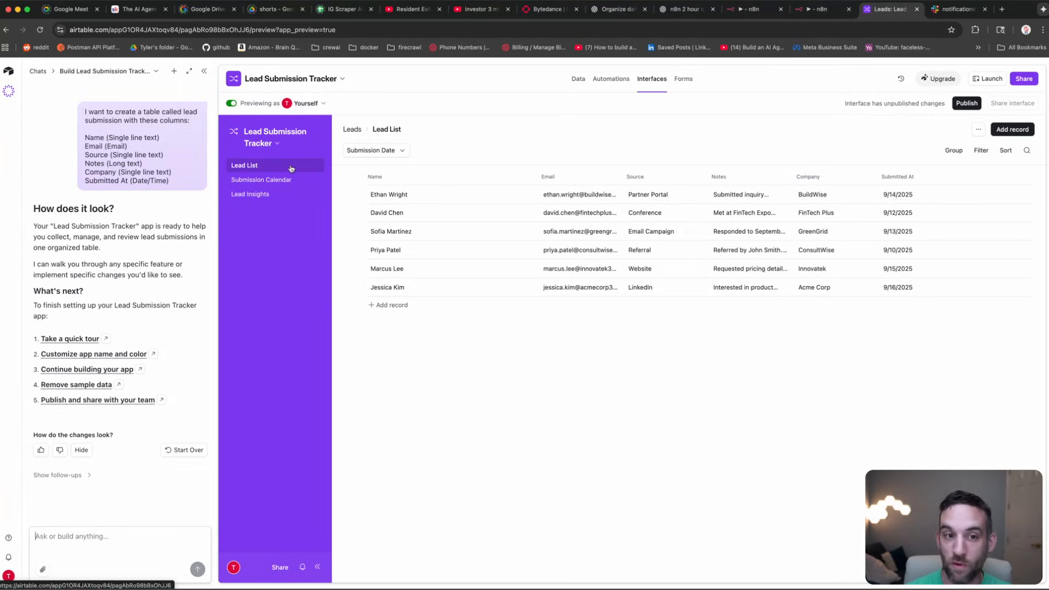
pyautogui.click(263, 195)
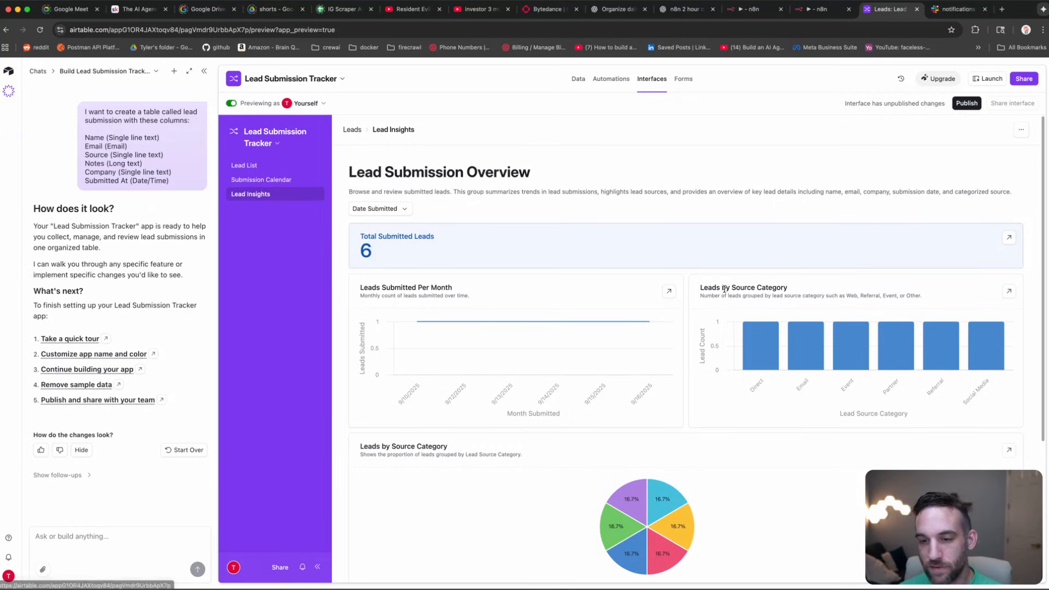
pyautogui.scroll(-5, 690, 299)
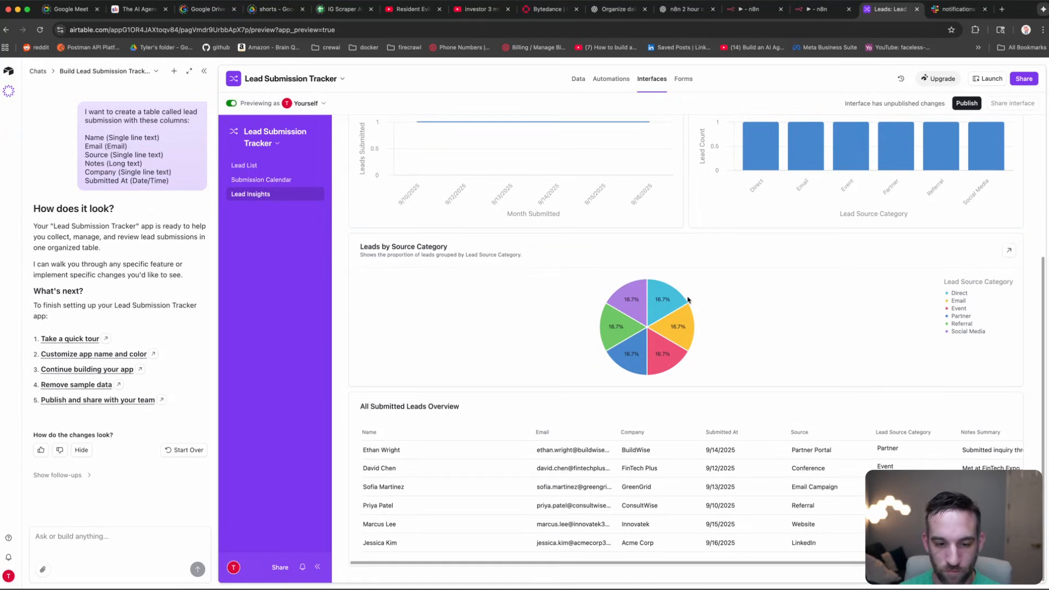
pyautogui.scroll(3, 604, 416)
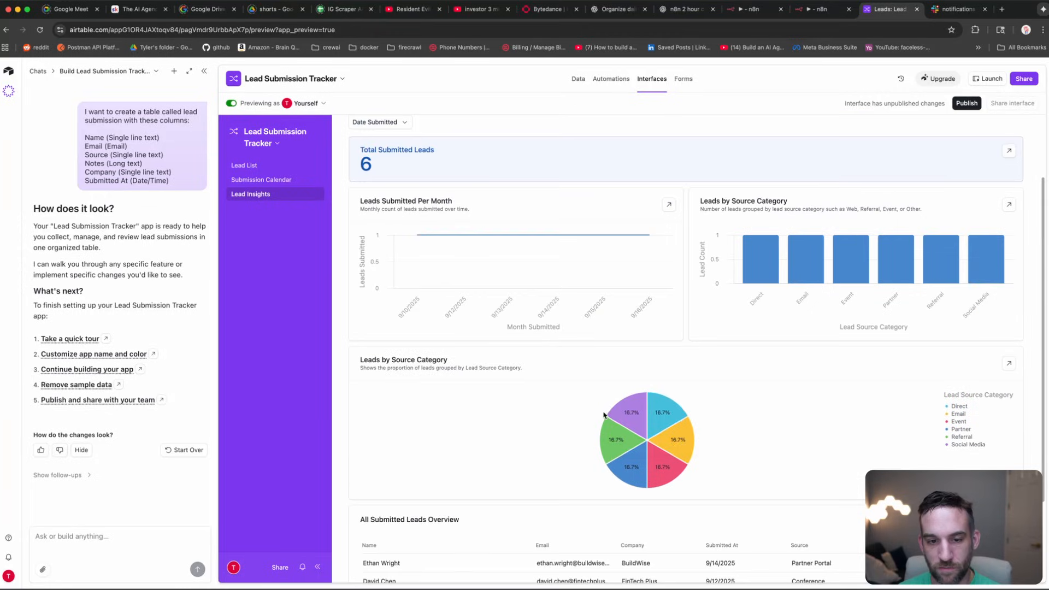
pyautogui.scroll(-2, 572, 394)
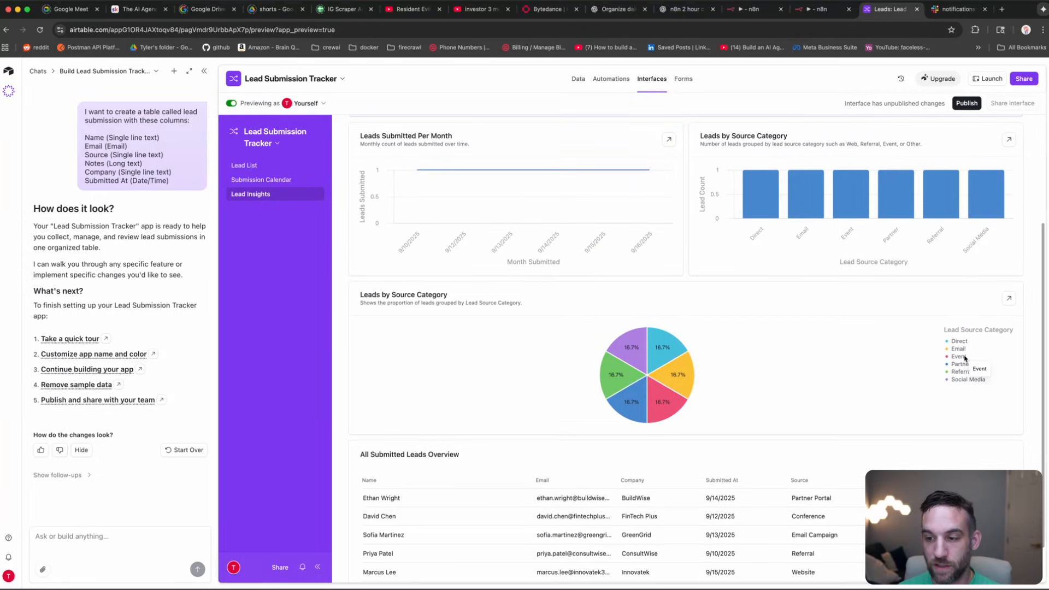
pyautogui.scroll(2, 597, 316)
pyautogui.scroll(2, 596, 316)
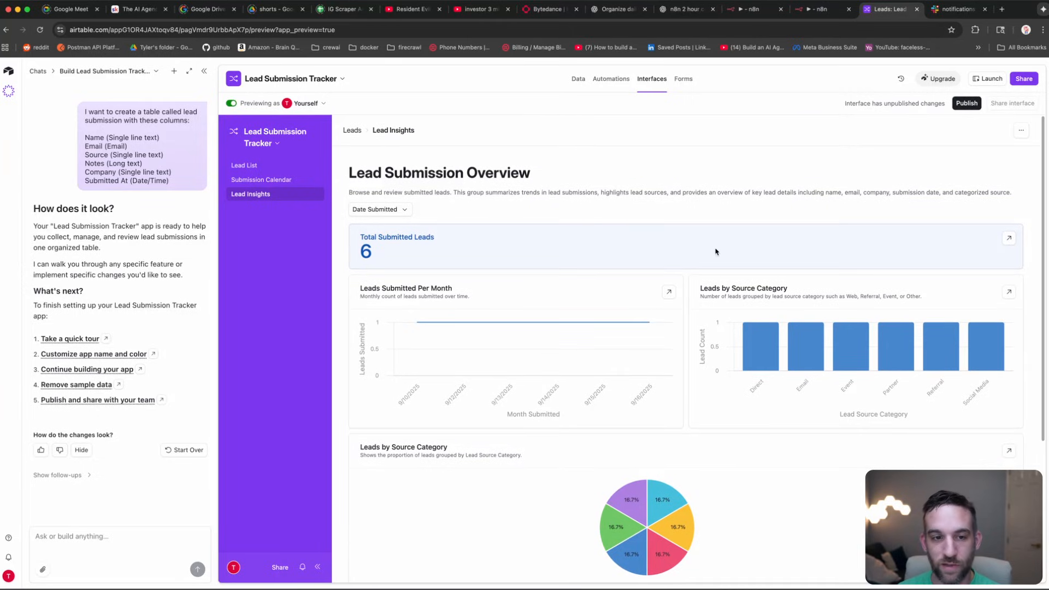
pyautogui.click(263, 181)
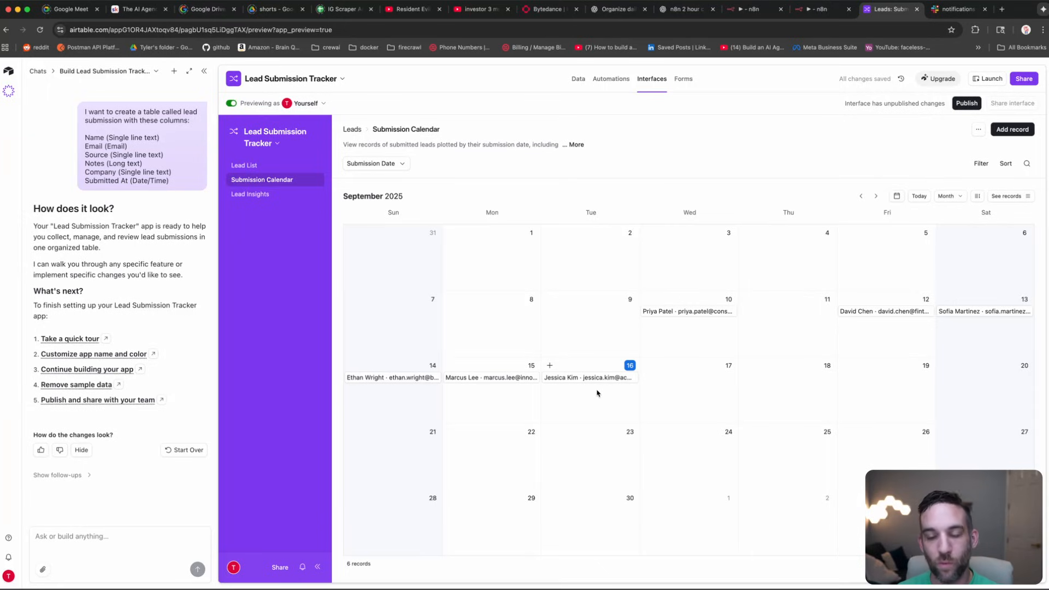
pyautogui.click(270, 165)
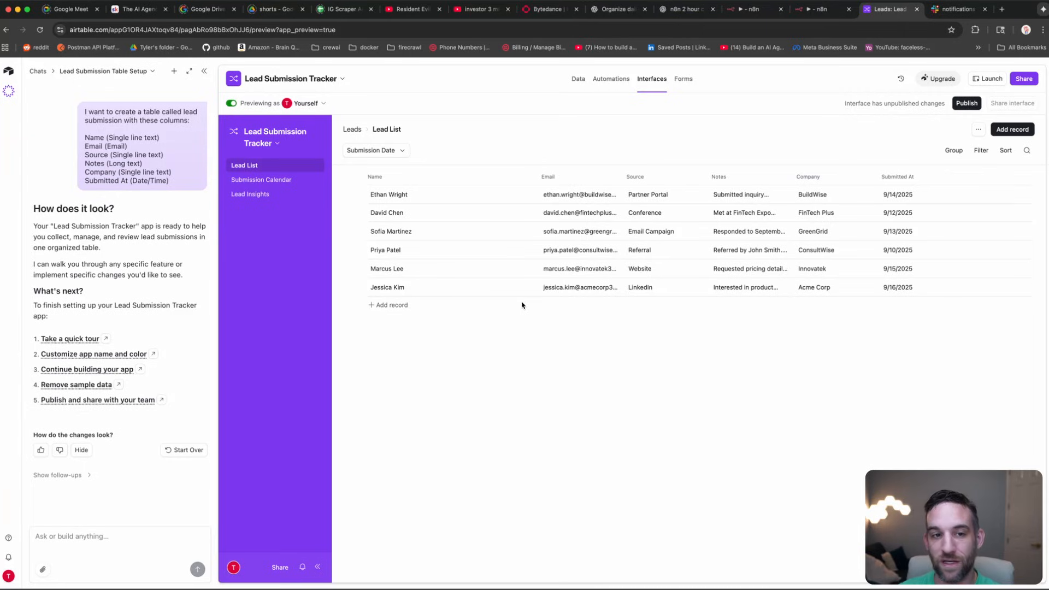
# Step: Scroll the Leads grid to the new computed columns and expand row 1's Notes Summary
pyautogui.click(578, 79)
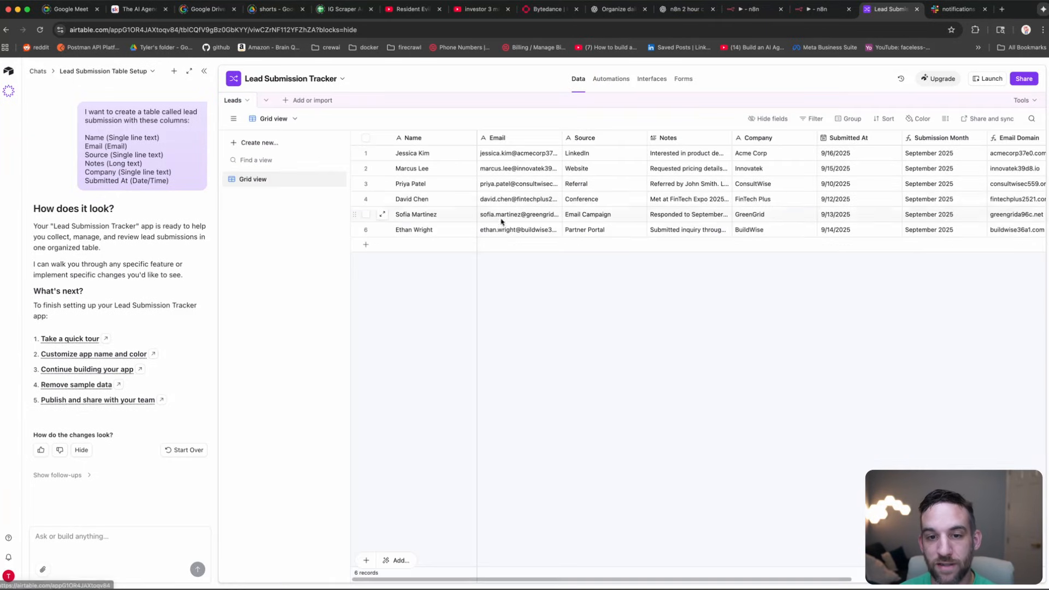
pyautogui.moveTo(504, 581); pyautogui.dragTo(796, 581)
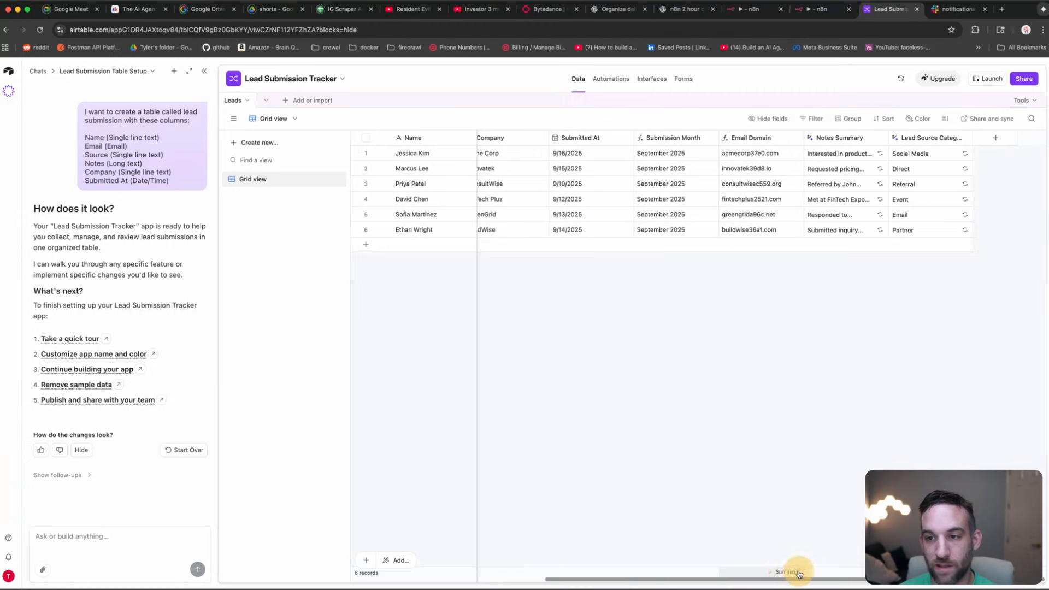
pyautogui.click(865, 155)
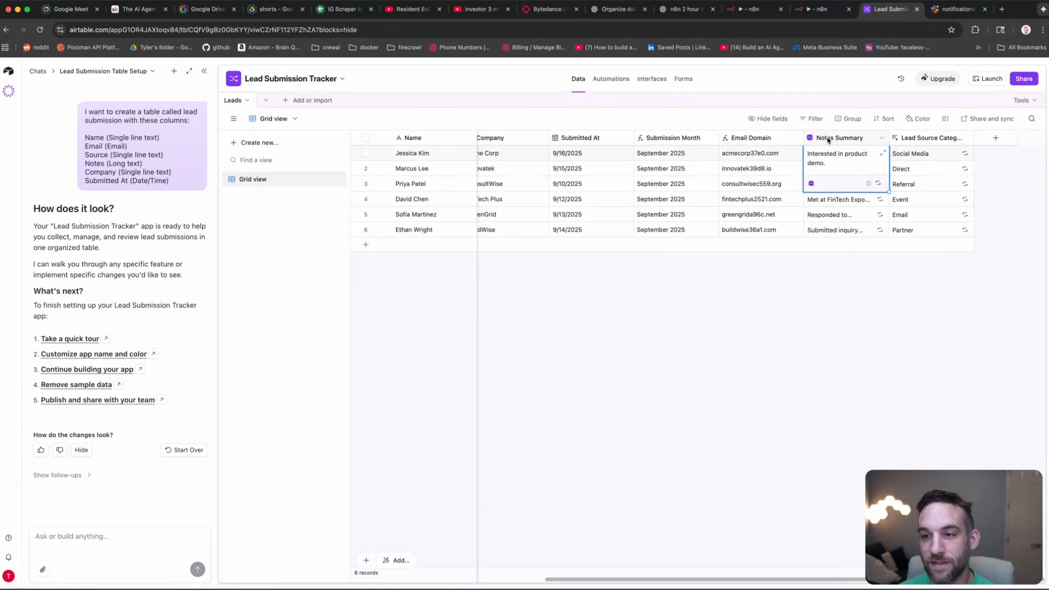
pyautogui.click(864, 264)
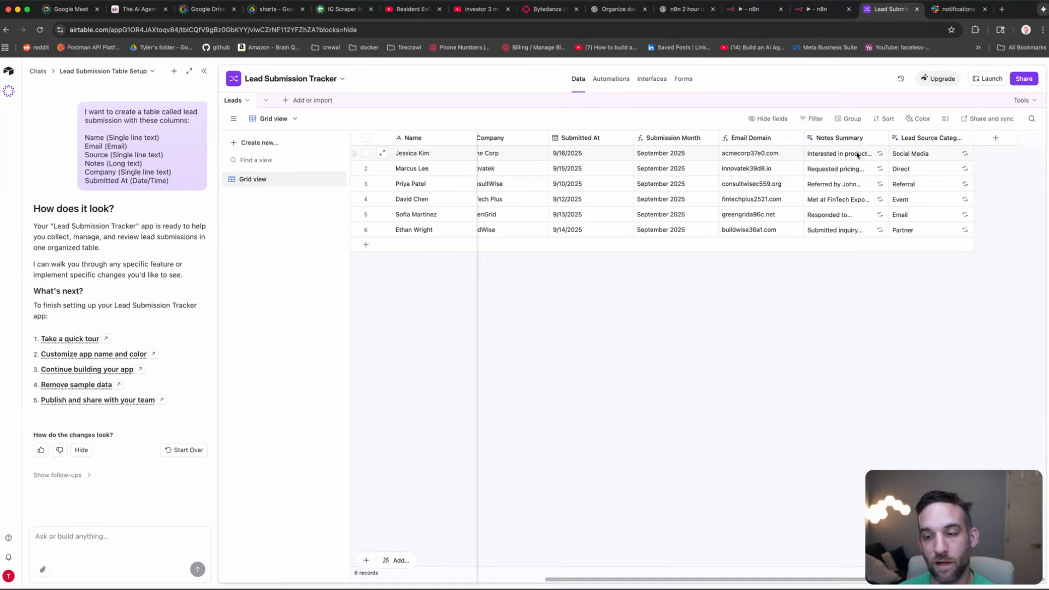
pyautogui.click(851, 156)
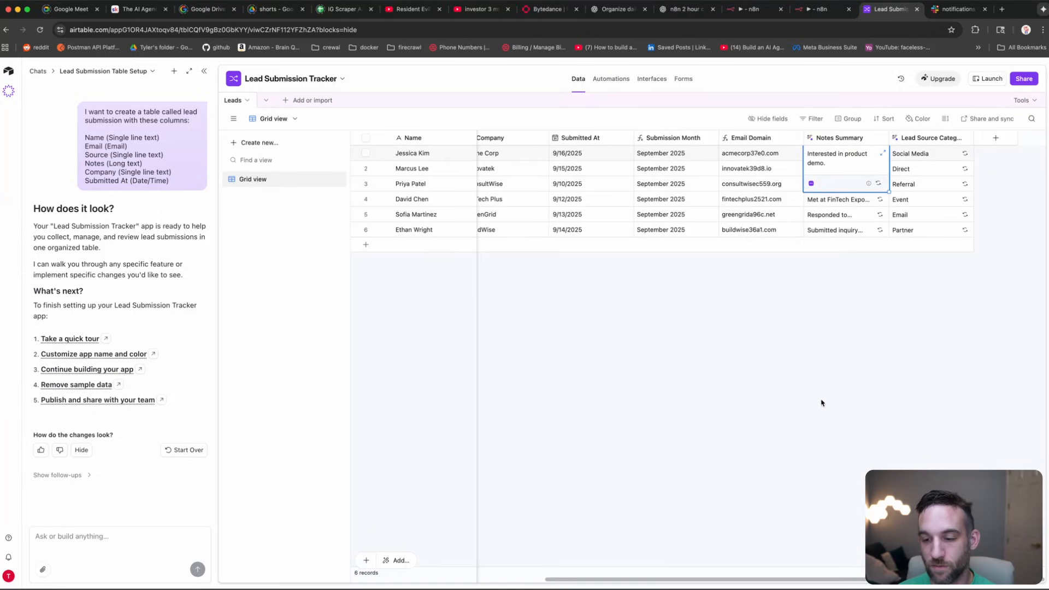
# Step: Inspect the Notes Summary field's AI agent settings, then close them
pyautogui.click(880, 138)
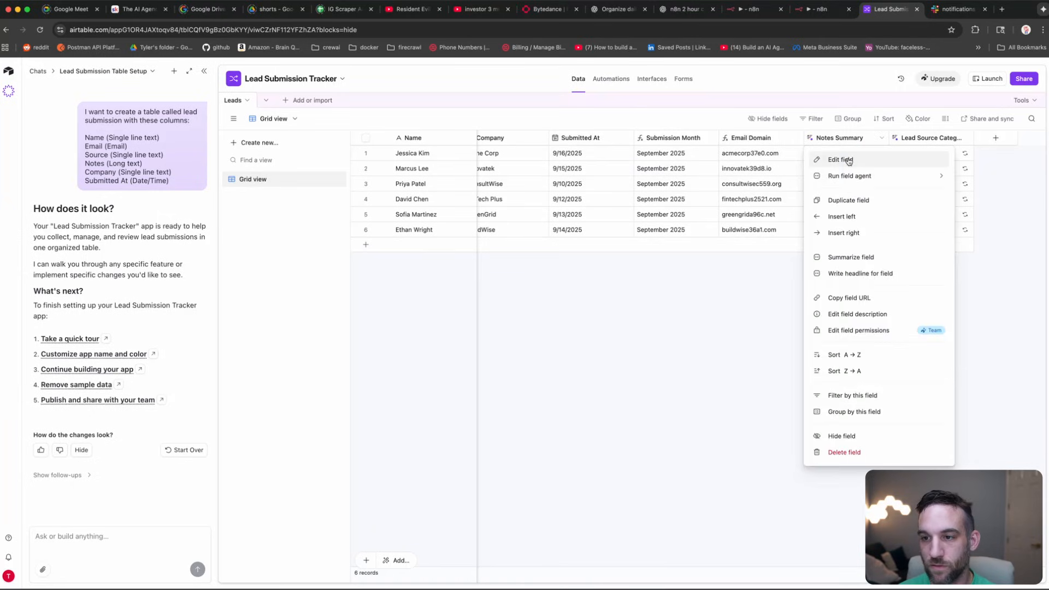
pyautogui.click(849, 160)
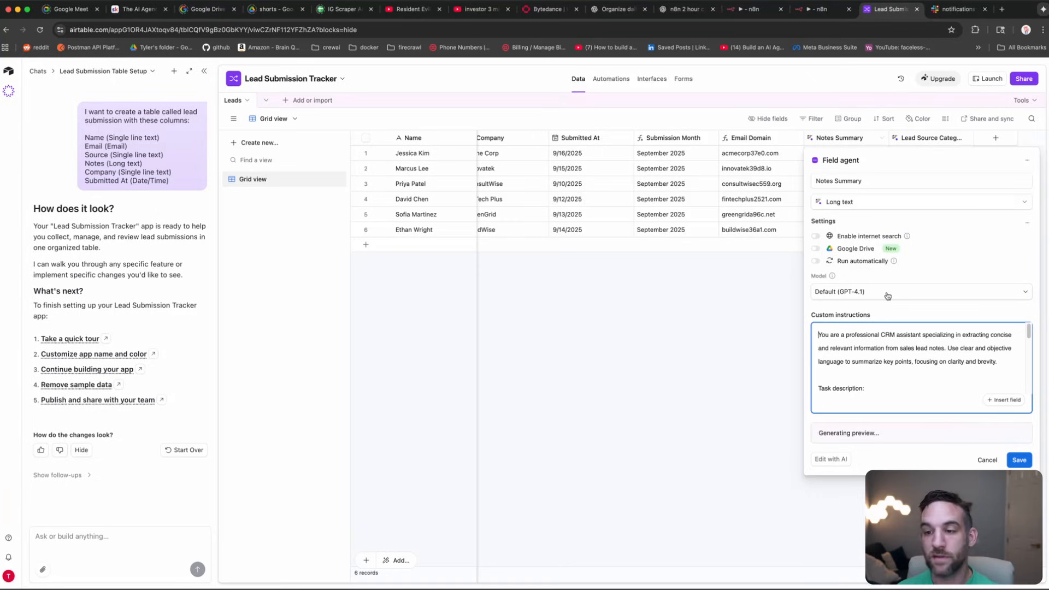
pyautogui.scroll(-5, 876, 341)
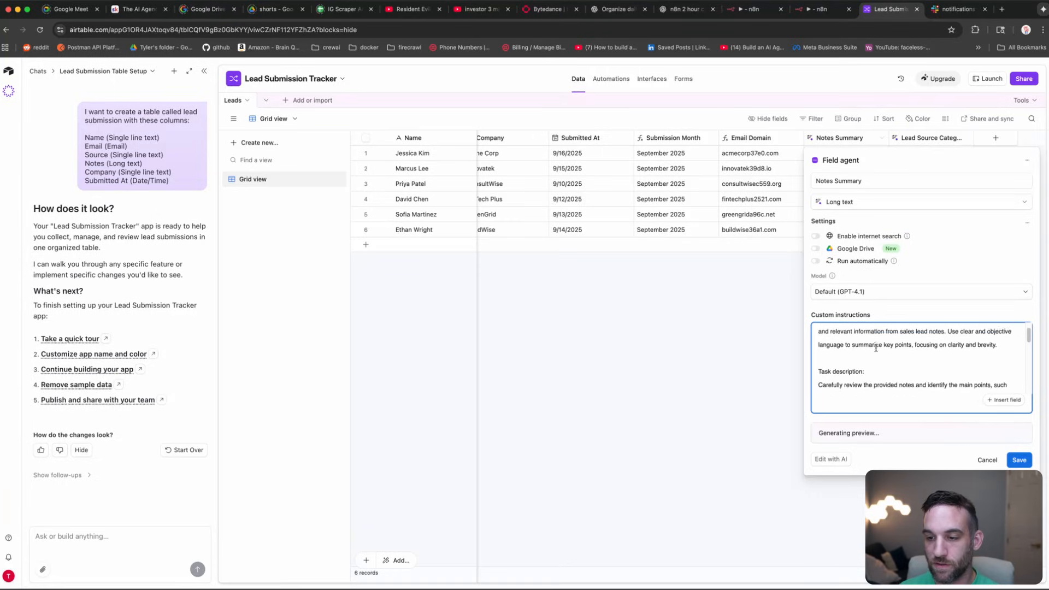
pyautogui.scroll(-3, 876, 348)
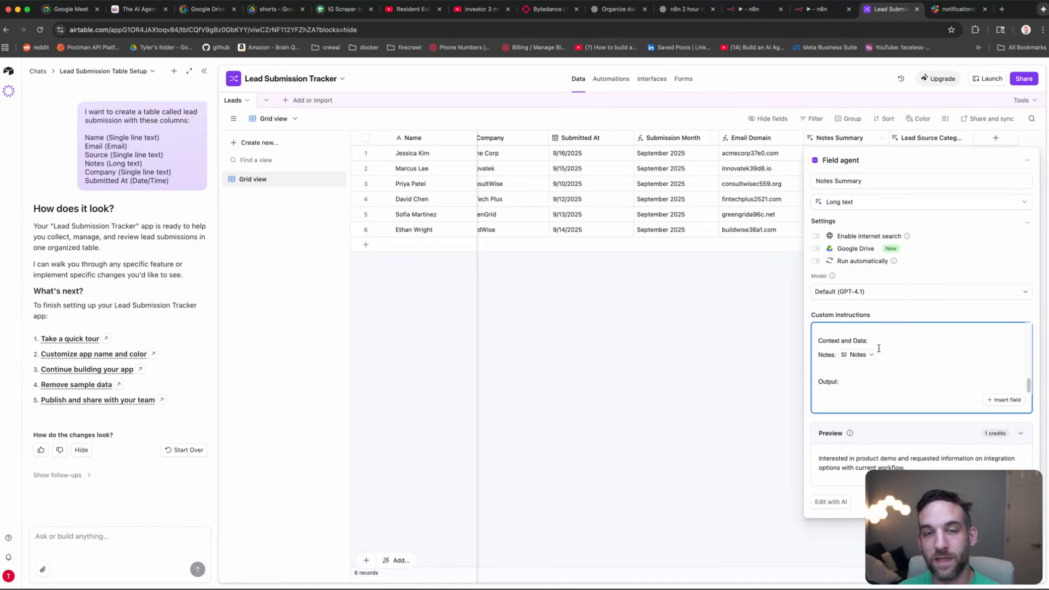
pyautogui.click(790, 294)
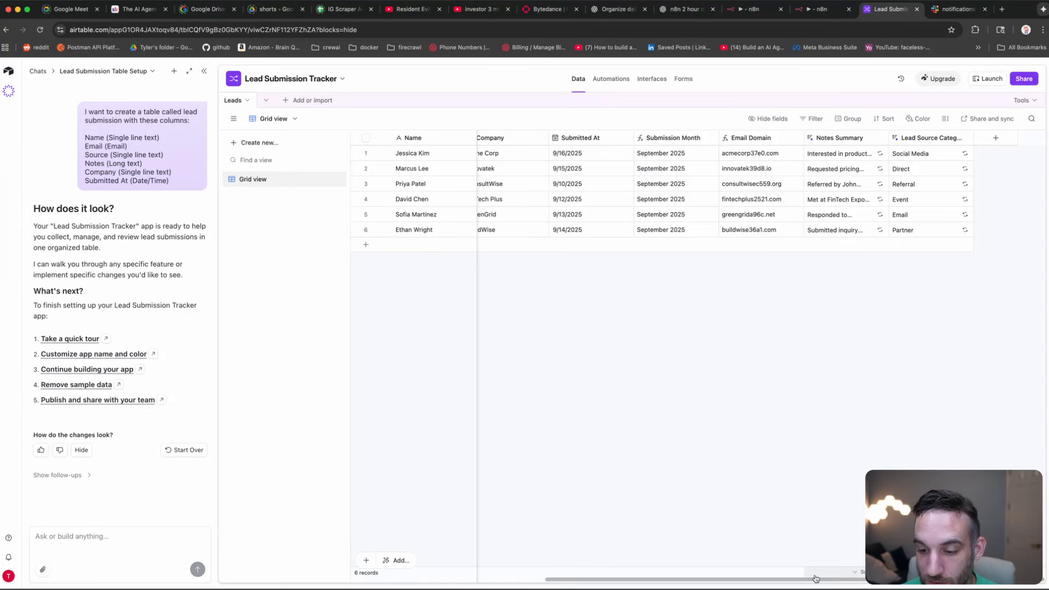
# Step: Close the Omni AI chat panel so the Leads table fills the window, then go back to n8n
pyautogui.moveTo(809, 578); pyautogui.dragTo(235, 405)
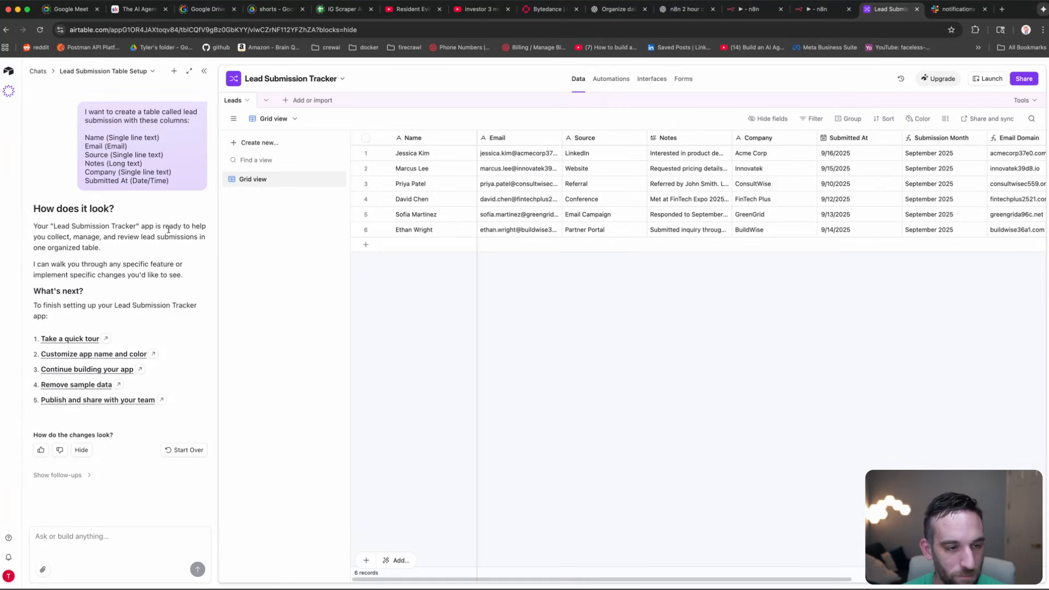
pyautogui.click(204, 73)
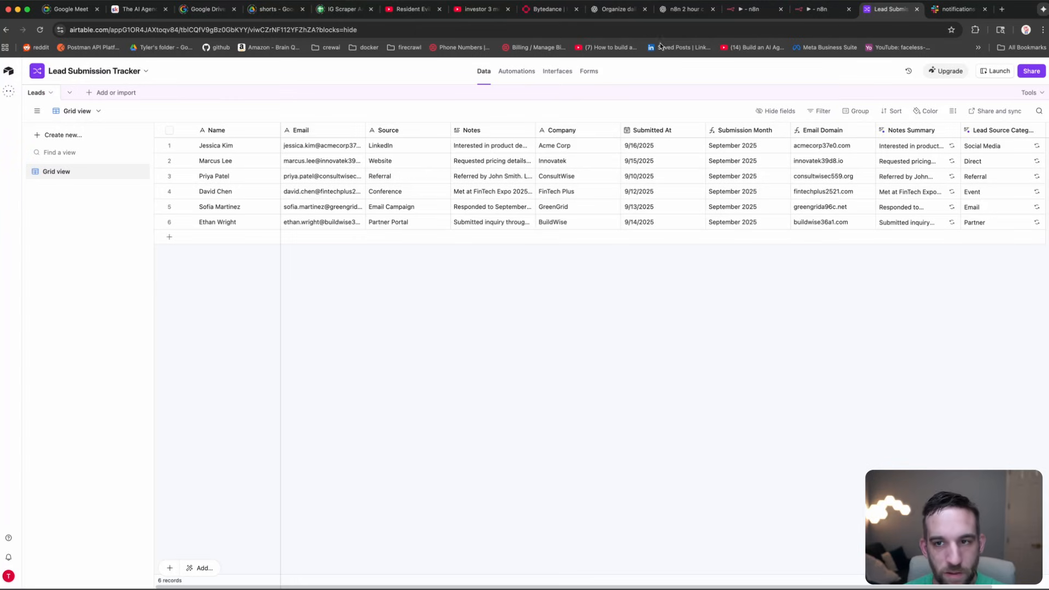
pyautogui.click(818, 10)
# Step: Add an Airtable 'Create a record' node on If1's true branch and view its credential options
pyautogui.click(213, 70)
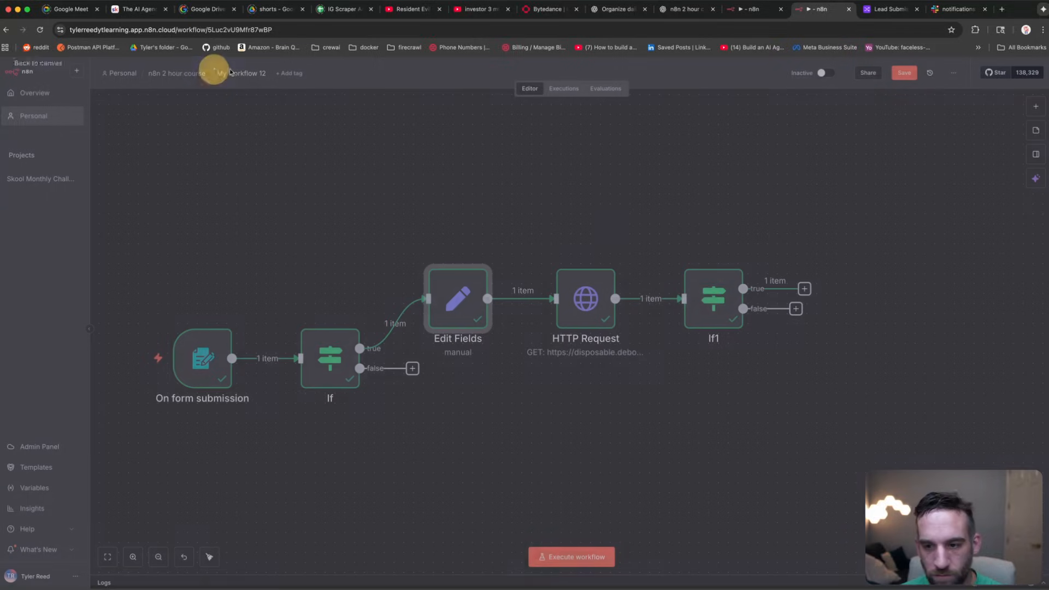
pyautogui.moveTo(780, 229); pyautogui.dragTo(759, 225)
pyautogui.click(777, 284)
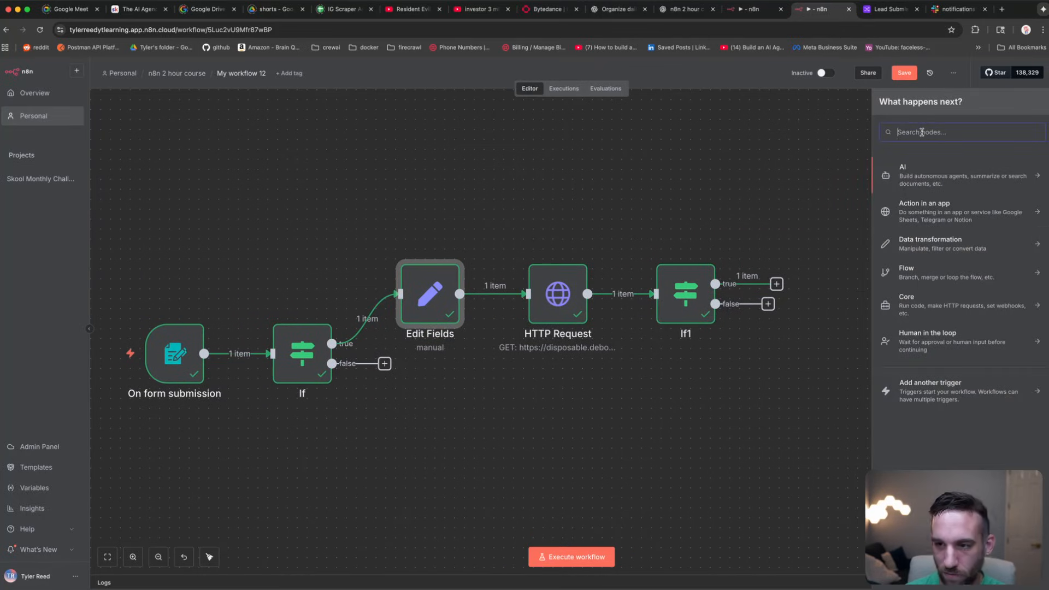
pyautogui.write('airtable')
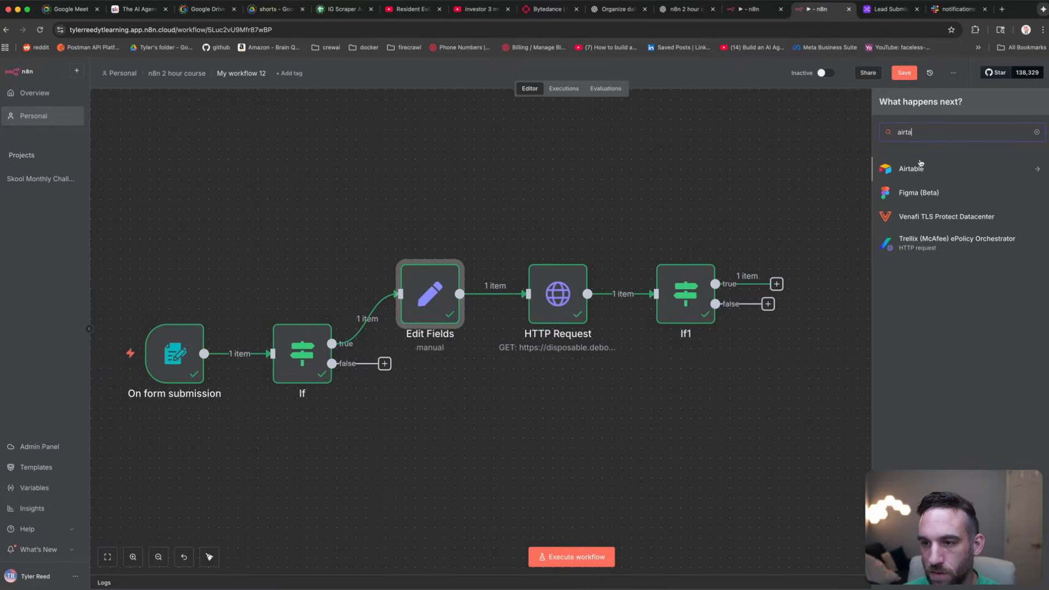
pyautogui.click(916, 169)
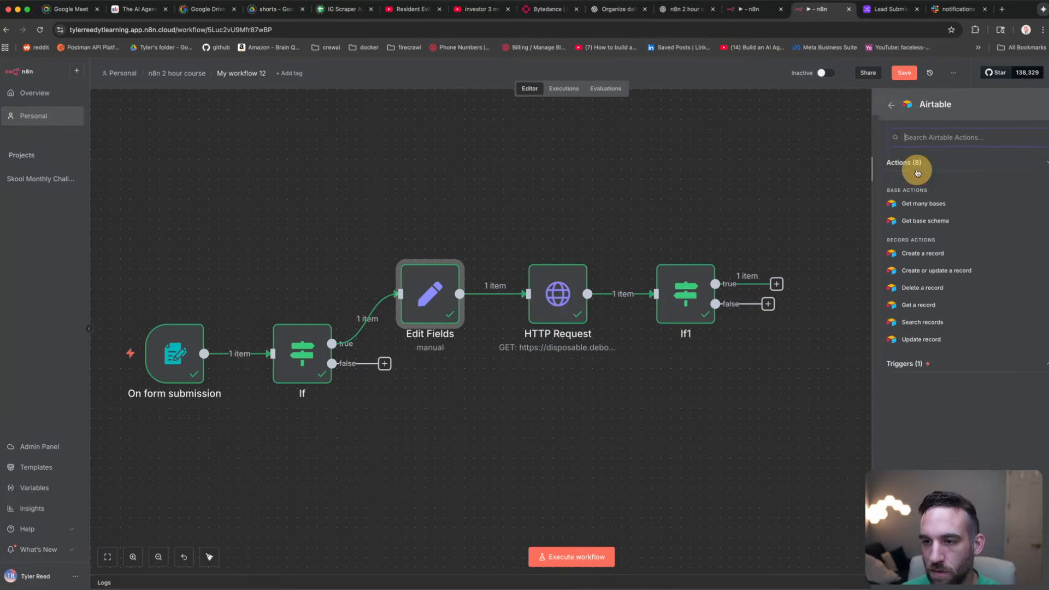
pyautogui.click(923, 255)
pyautogui.click(468, 136)
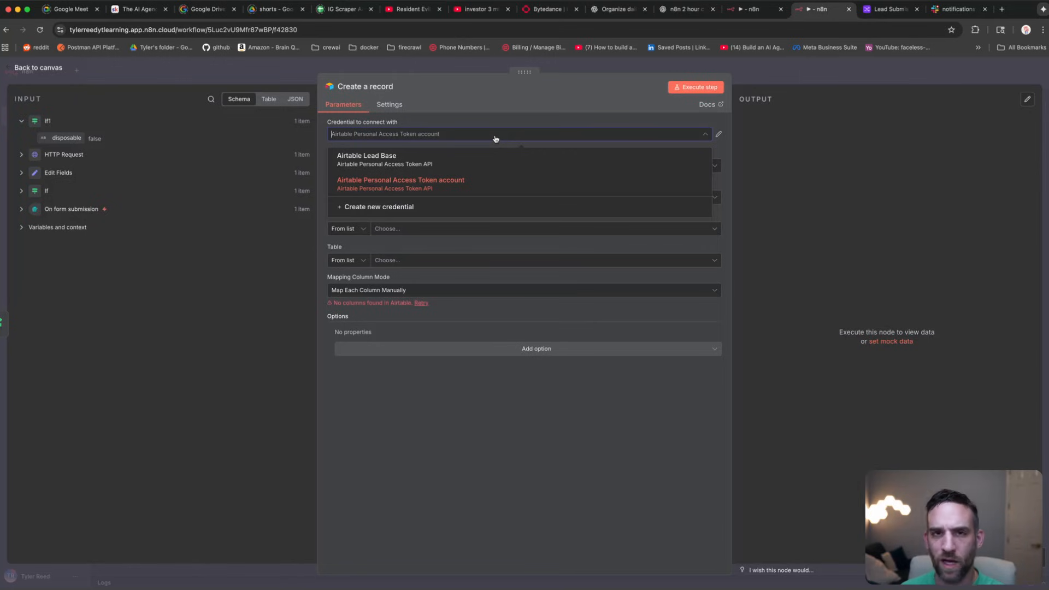
# Step: Go to the Personal access tokens page through the Airtable account menu's Builder hub
pyautogui.click(892, 9)
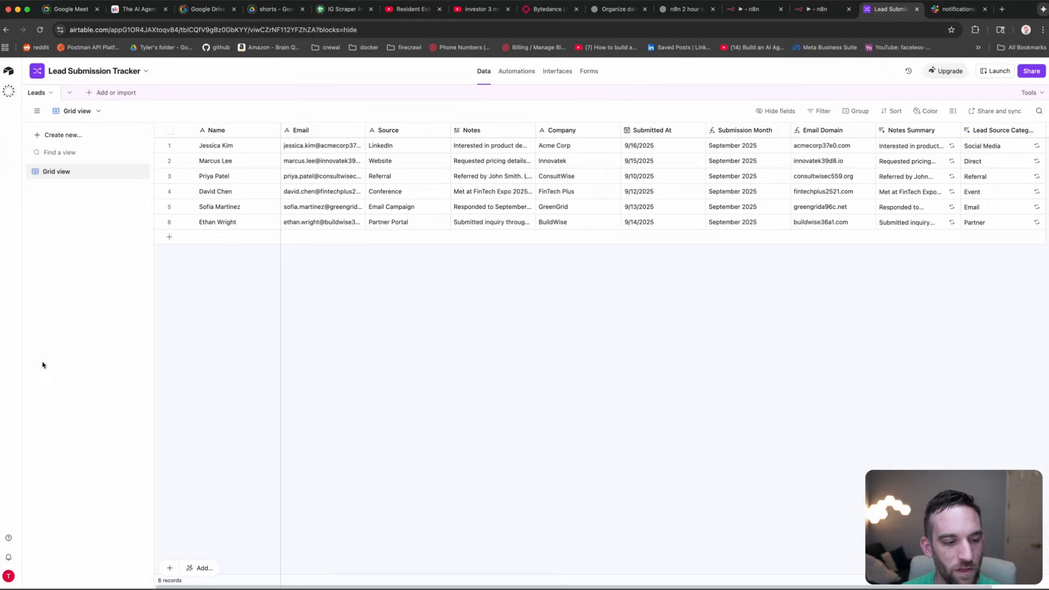
pyautogui.click(10, 576)
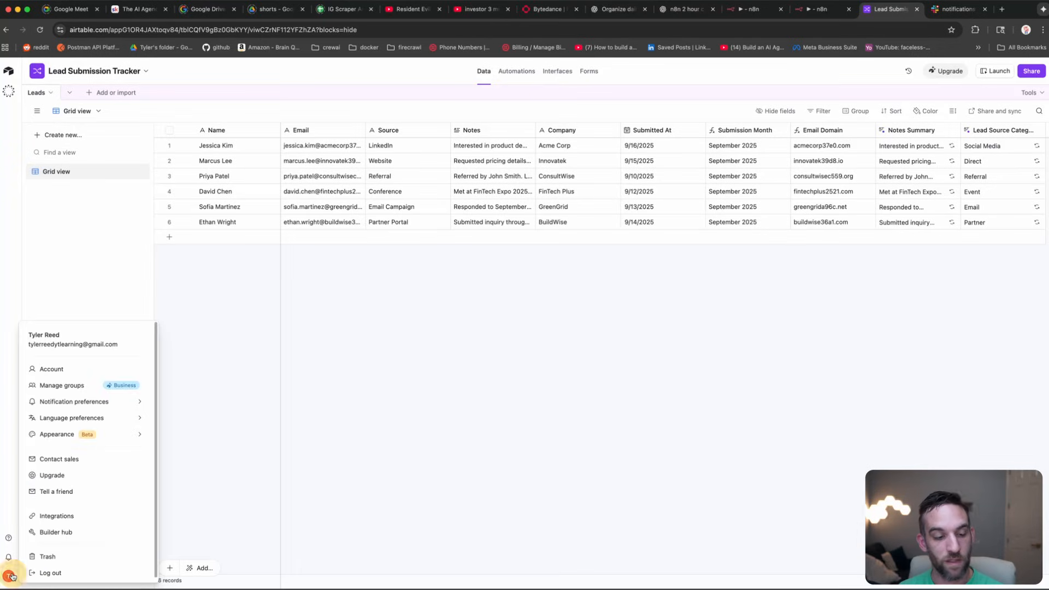
pyautogui.click(84, 533)
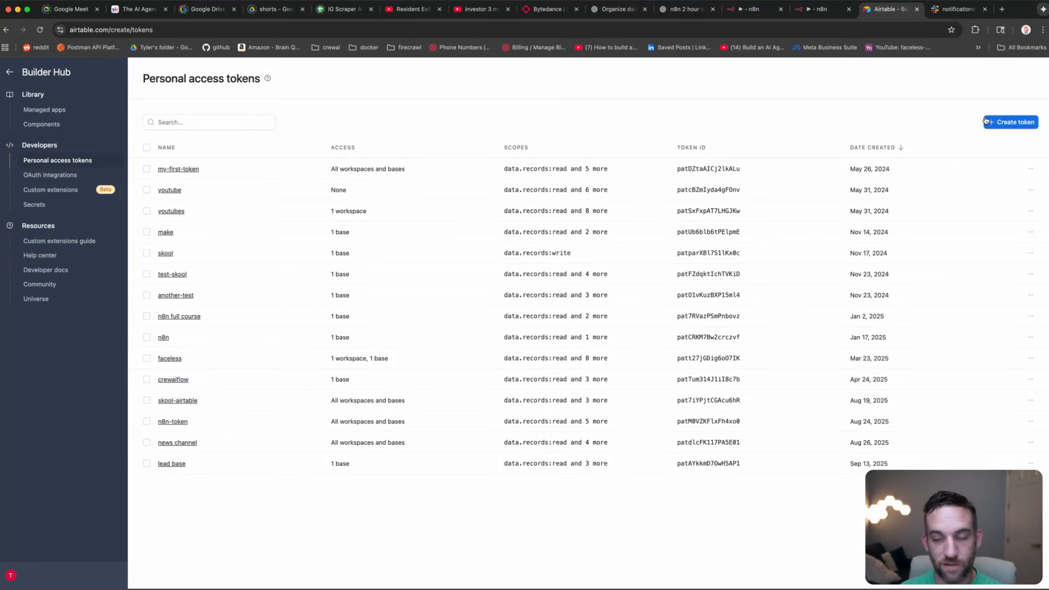
# Step: Name a new token 'n8n lead form submission' with data.records and data.recordComments read/write scopes
pyautogui.click(1004, 123)
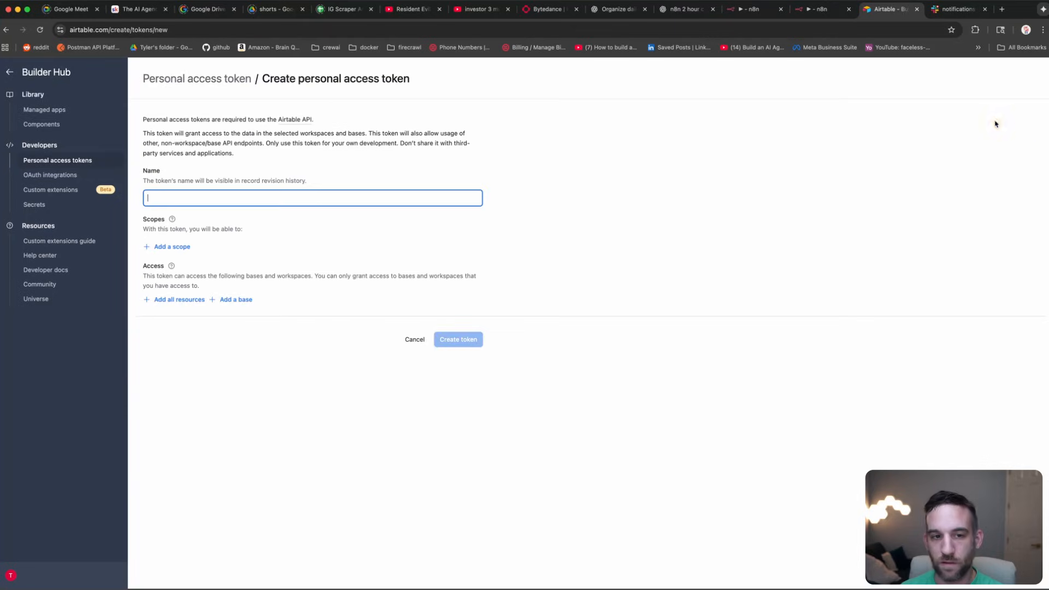
pyautogui.click(244, 194)
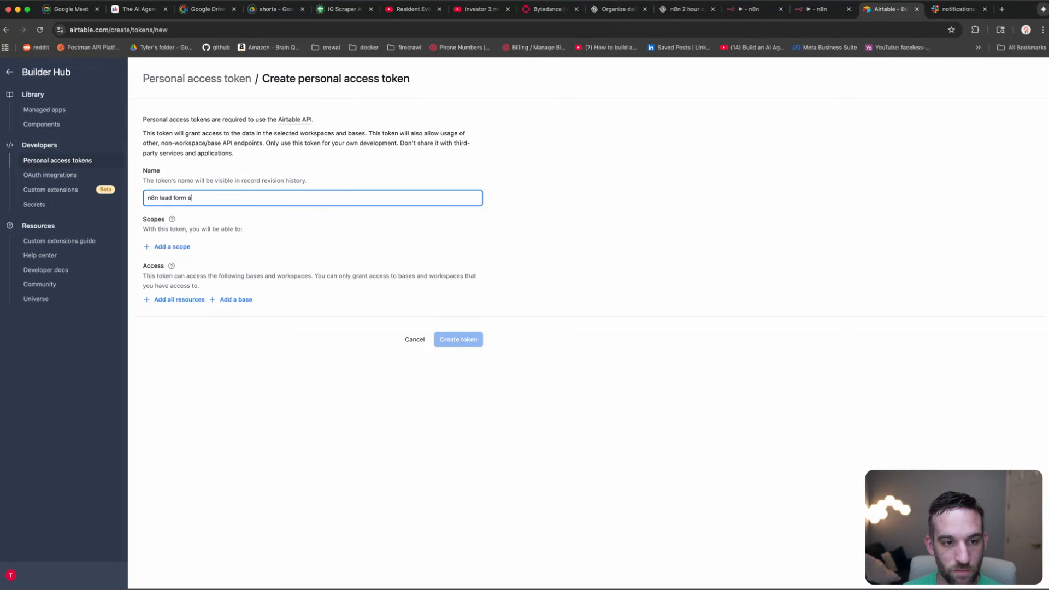
pyautogui.click(184, 248)
pyautogui.click(227, 298)
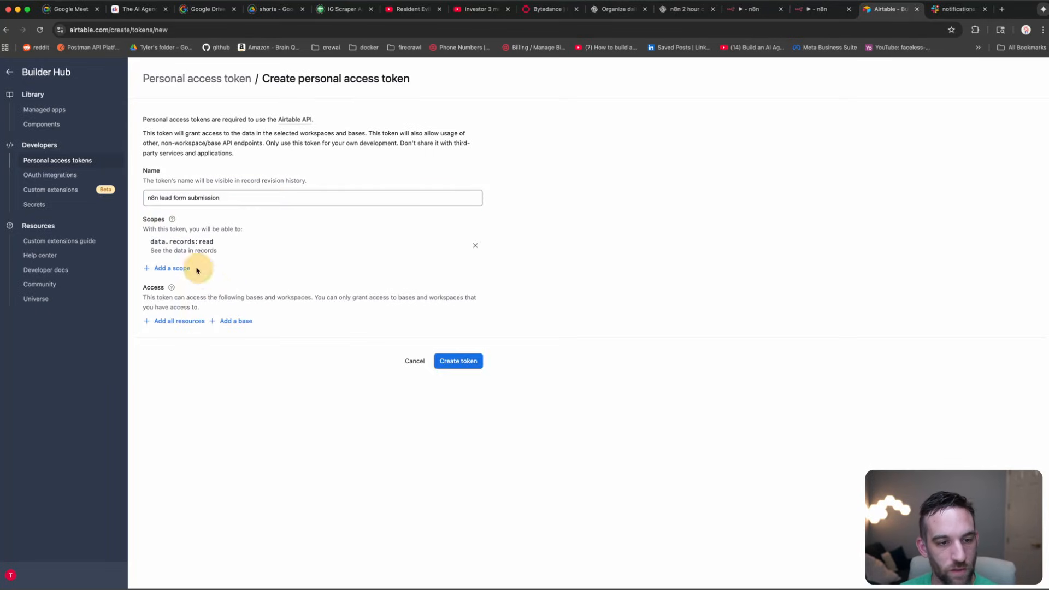
pyautogui.click(188, 269)
pyautogui.click(210, 317)
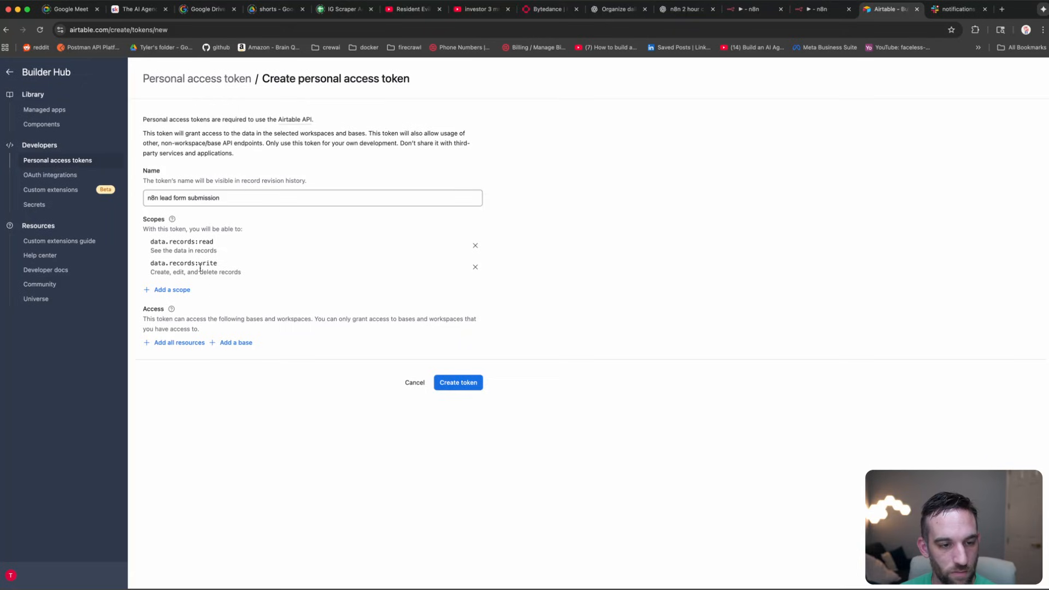
pyautogui.click(185, 290)
pyautogui.scroll(-10, 235, 350)
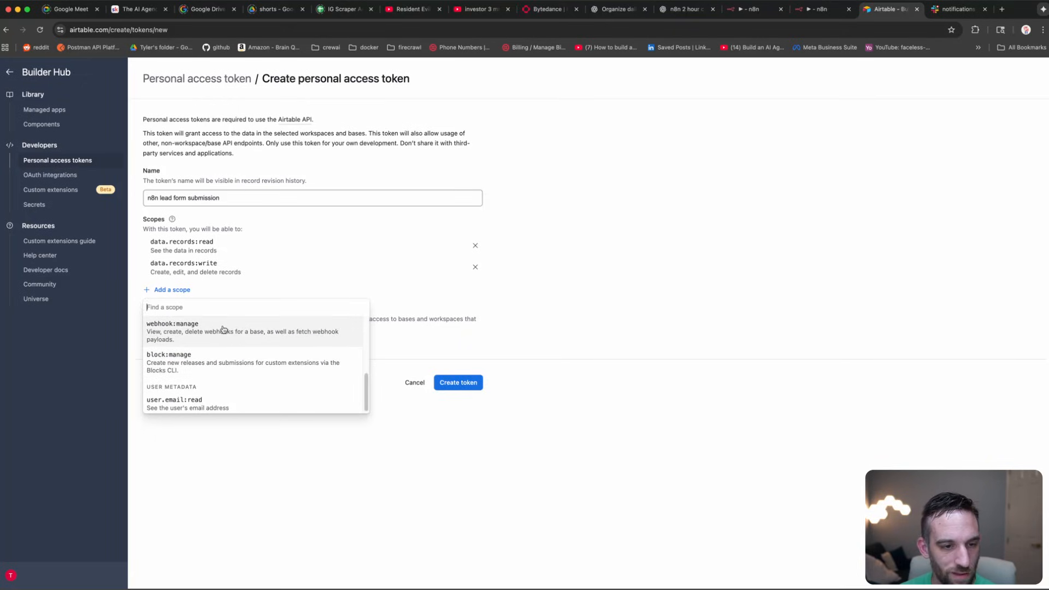
pyautogui.scroll(5, 229, 350)
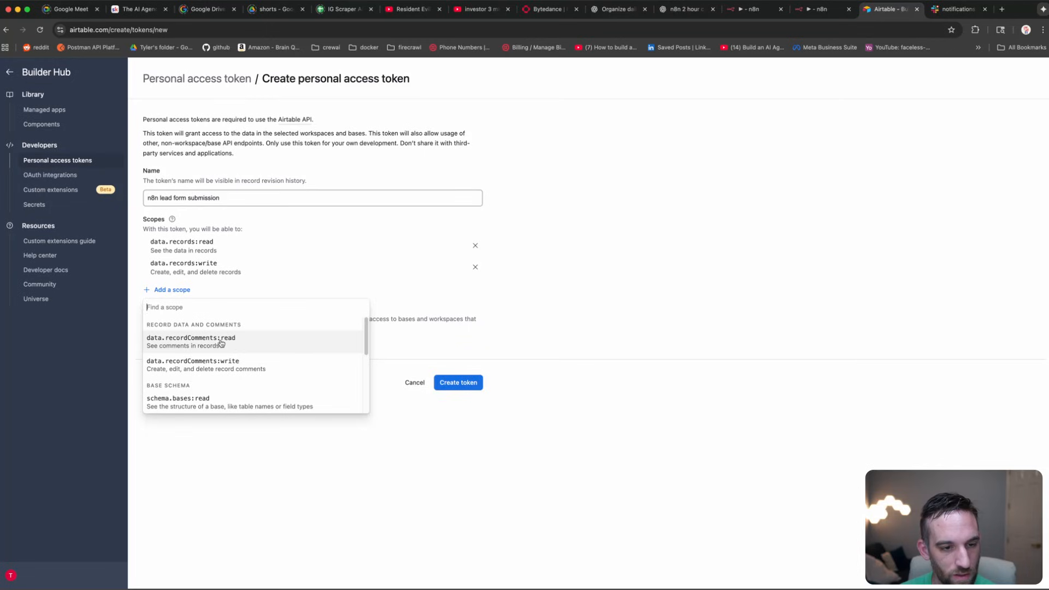
pyautogui.click(237, 344)
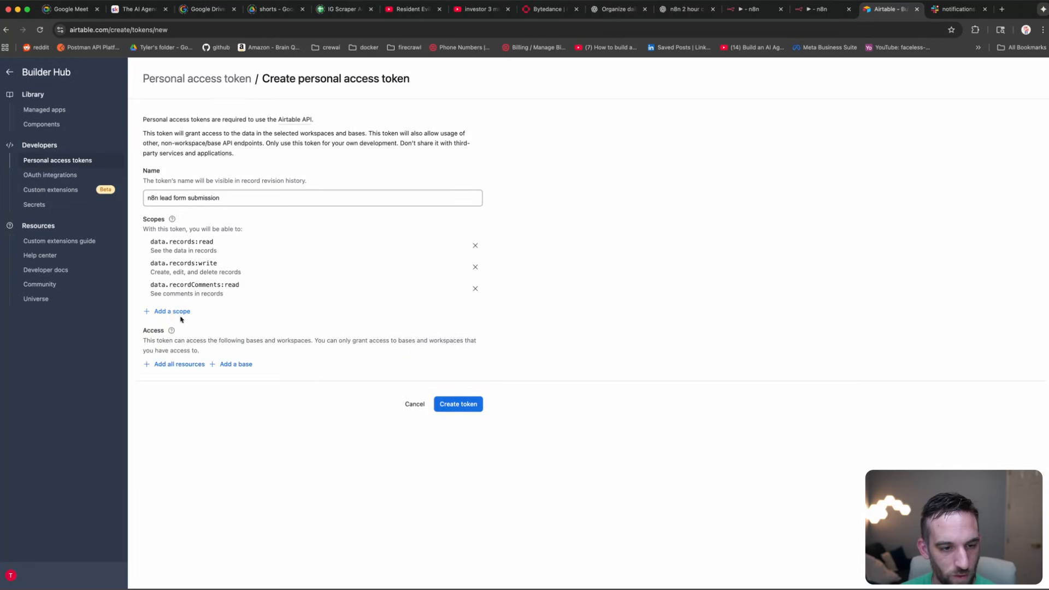
pyautogui.click(174, 311)
pyautogui.click(211, 363)
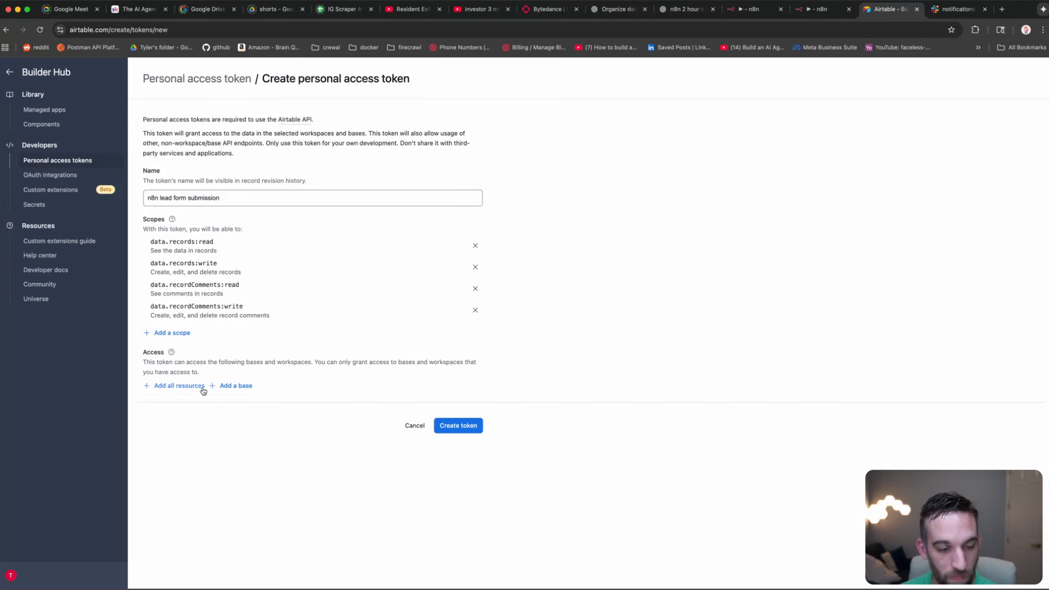
# Step: Grant the token access to the Lead Submission Tracker base, create it, and copy it
pyautogui.click(231, 386)
pyautogui.scroll(-2, 312, 434)
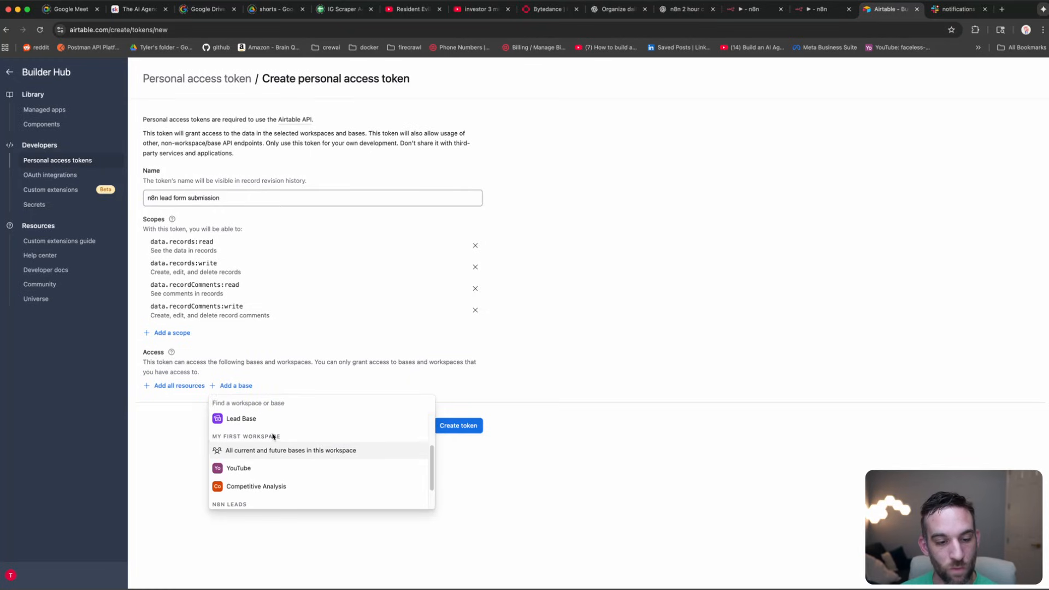
pyautogui.scroll(1, 273, 437)
pyautogui.scroll(-3, 281, 452)
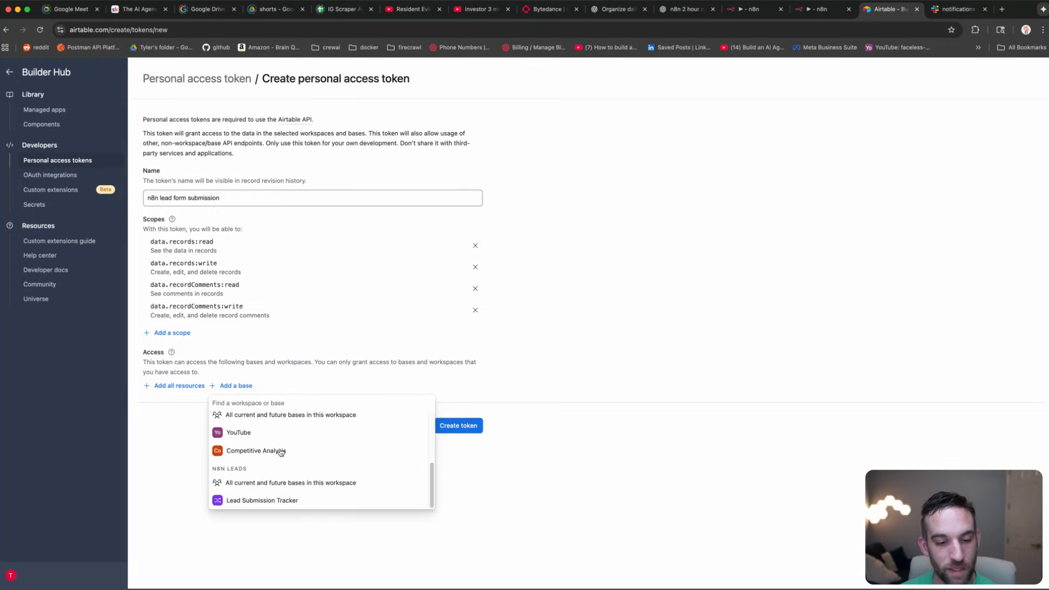
pyautogui.scroll(3, 289, 462)
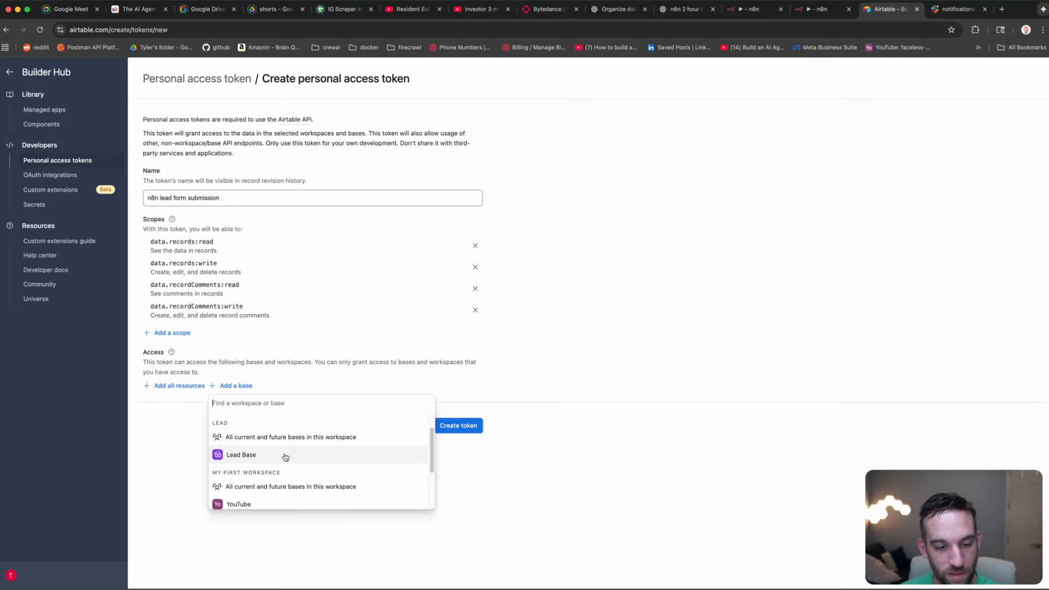
pyautogui.scroll(-3, 286, 458)
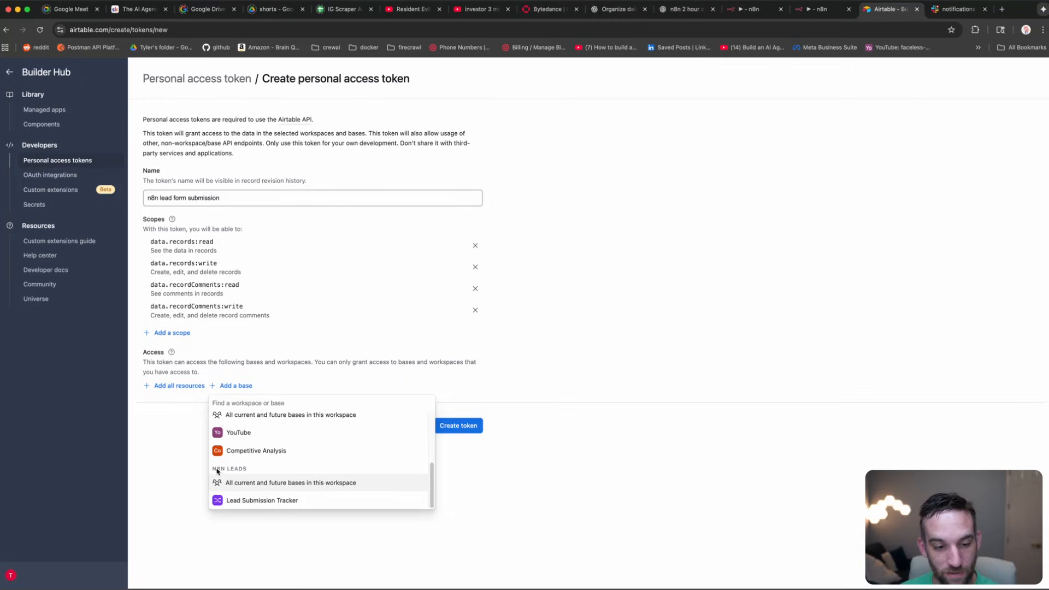
pyautogui.click(326, 501)
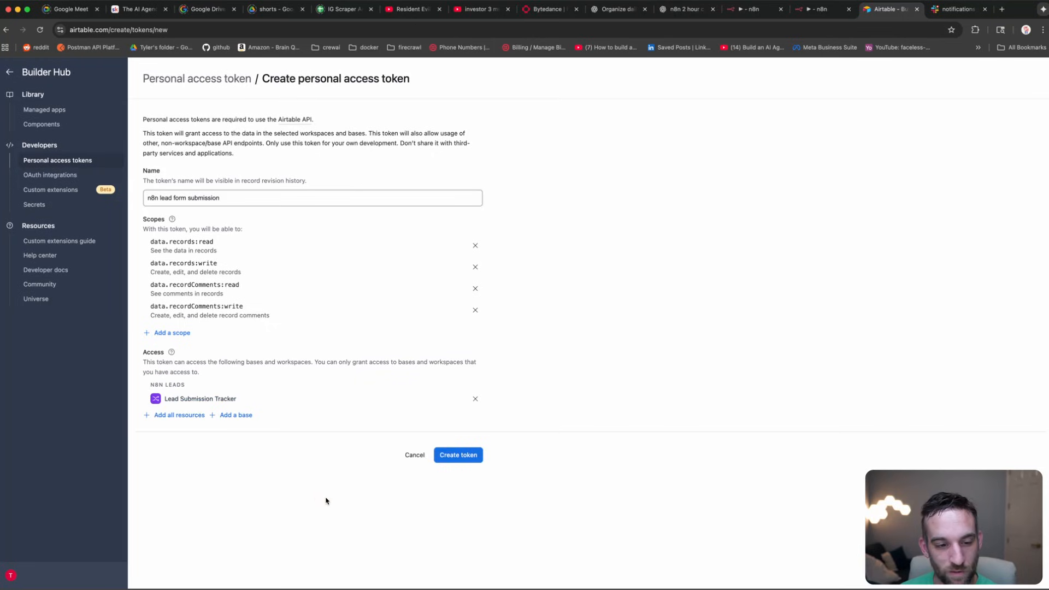
pyautogui.click(460, 457)
pyautogui.click(622, 350)
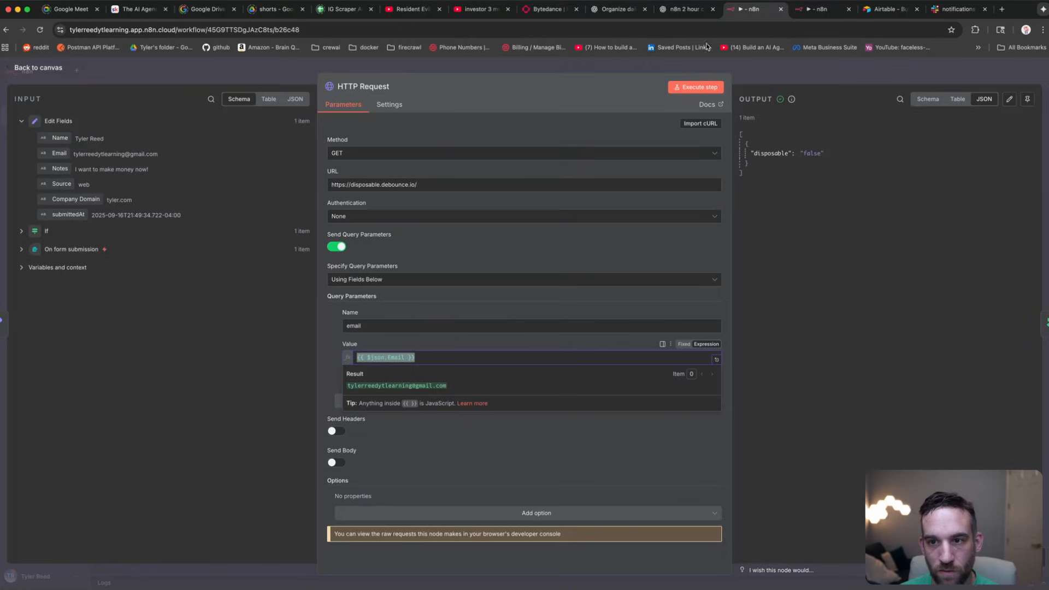
# Step: Create a new Airtable access-token credential in n8n and paste the copied token into it
pyautogui.click(830, 7)
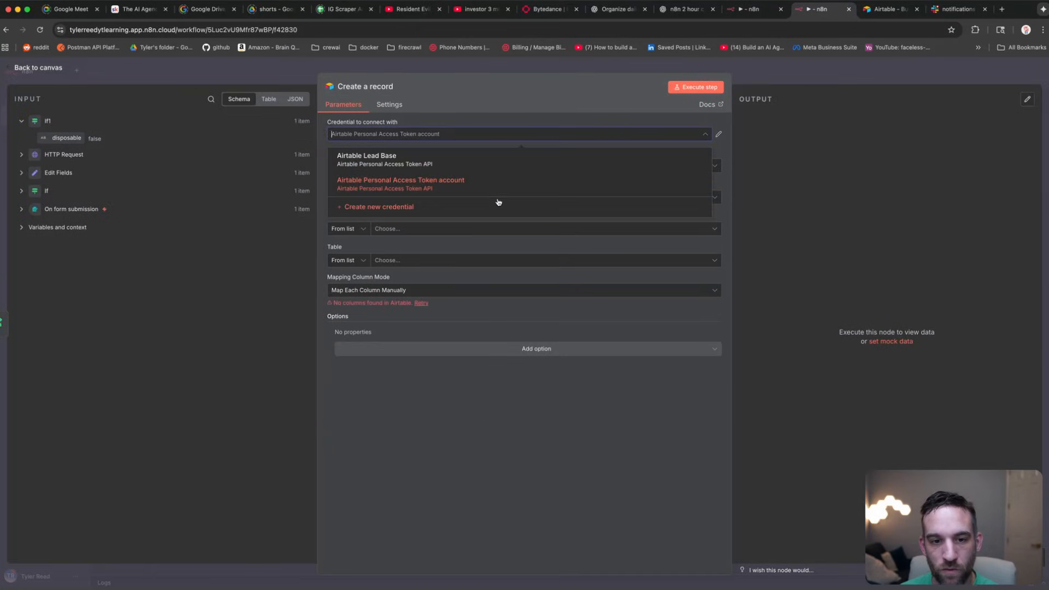
pyautogui.click(477, 211)
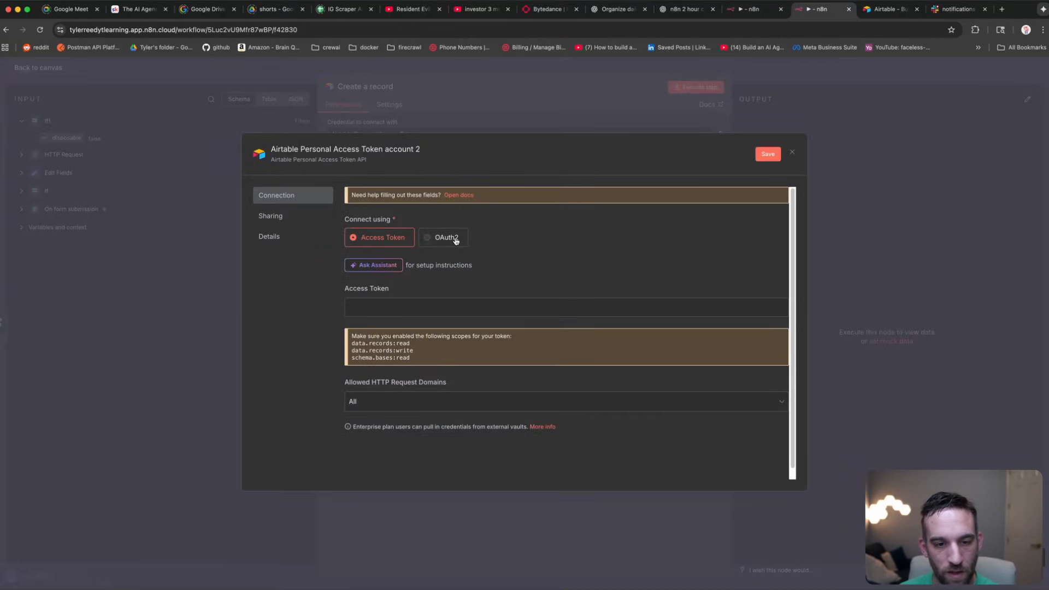
pyautogui.click(405, 310)
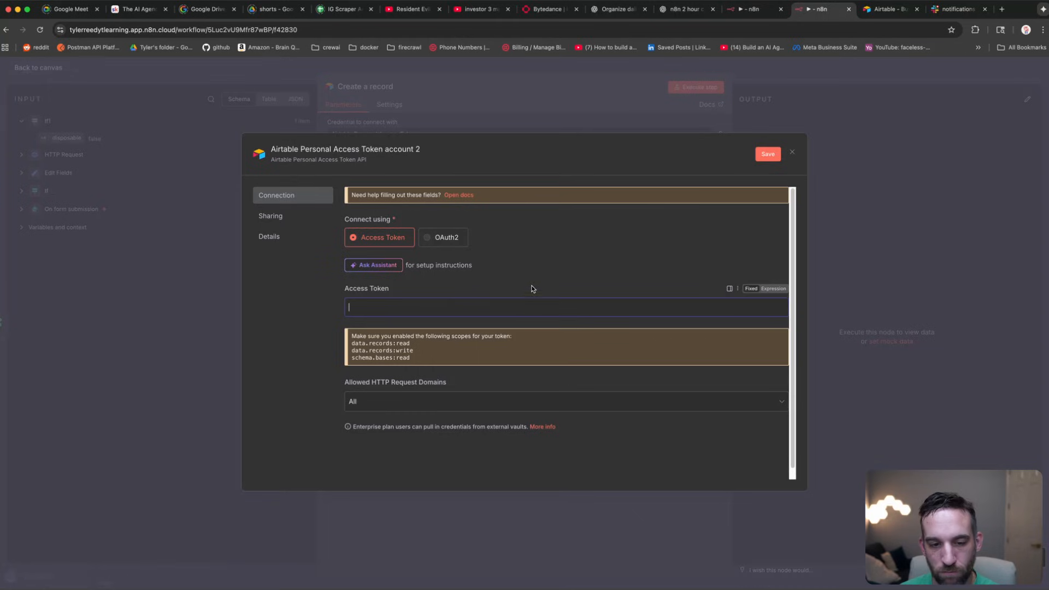
pyautogui.press('super+v')
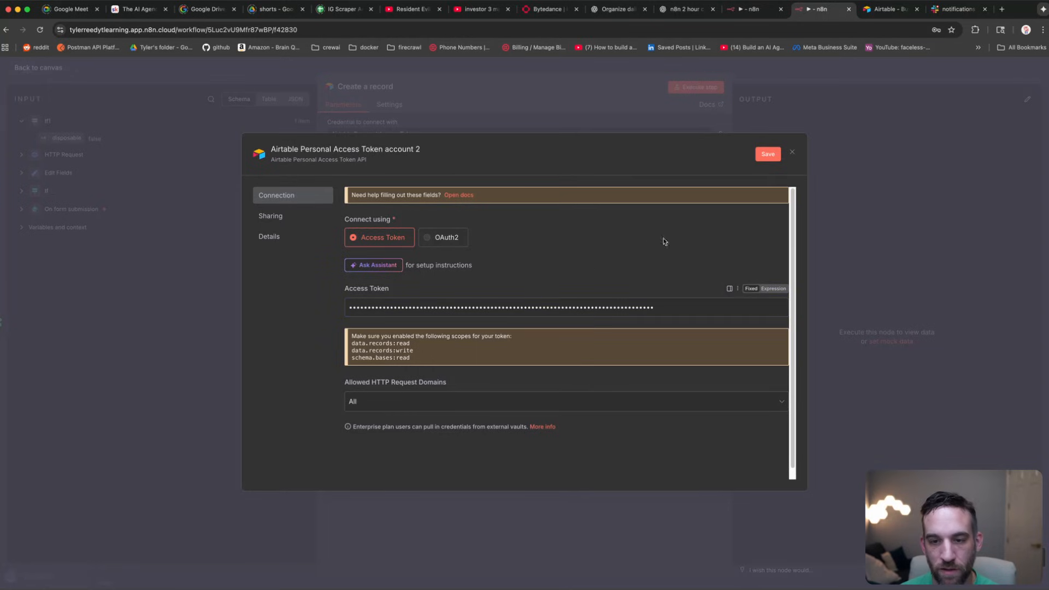
pyautogui.moveTo(413, 358); pyautogui.dragTo(348, 345)
pyautogui.click(411, 349)
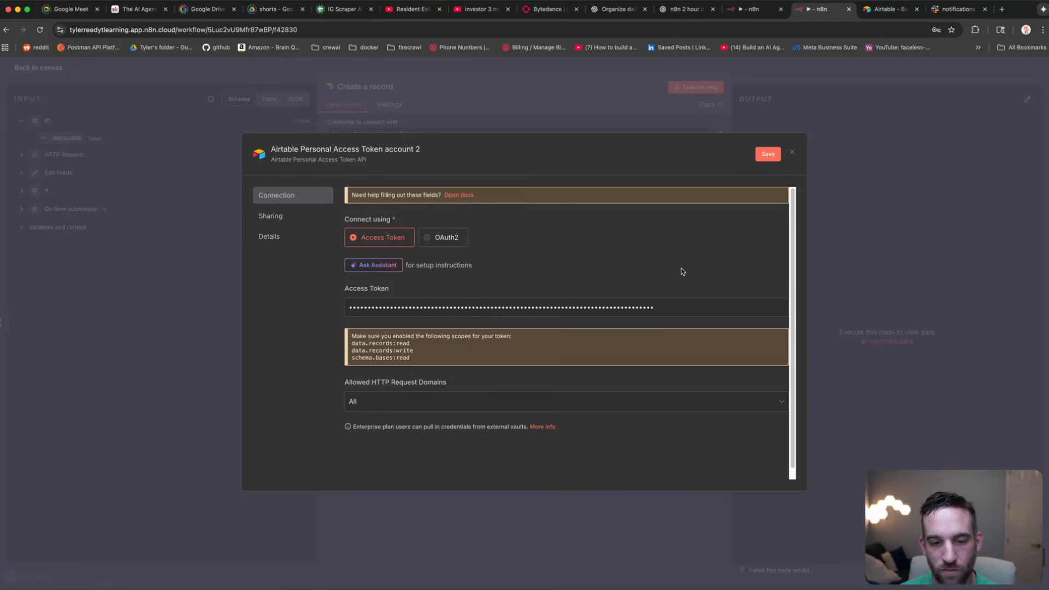
pyautogui.click(888, 9)
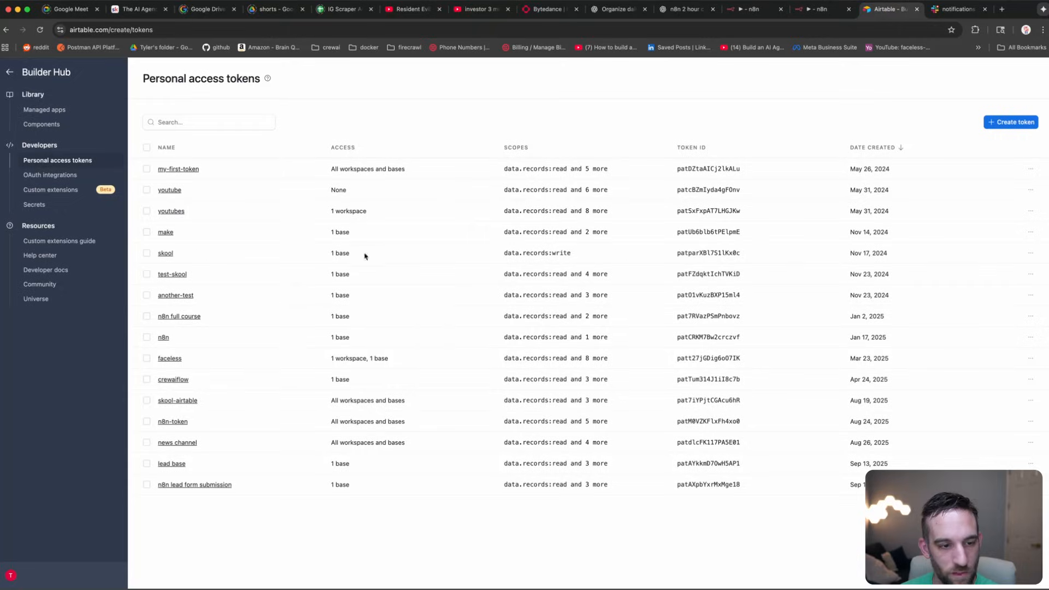
# Step: Edit the n8n lead form submission token and add the schema.bases:read scope
pyautogui.click(181, 485)
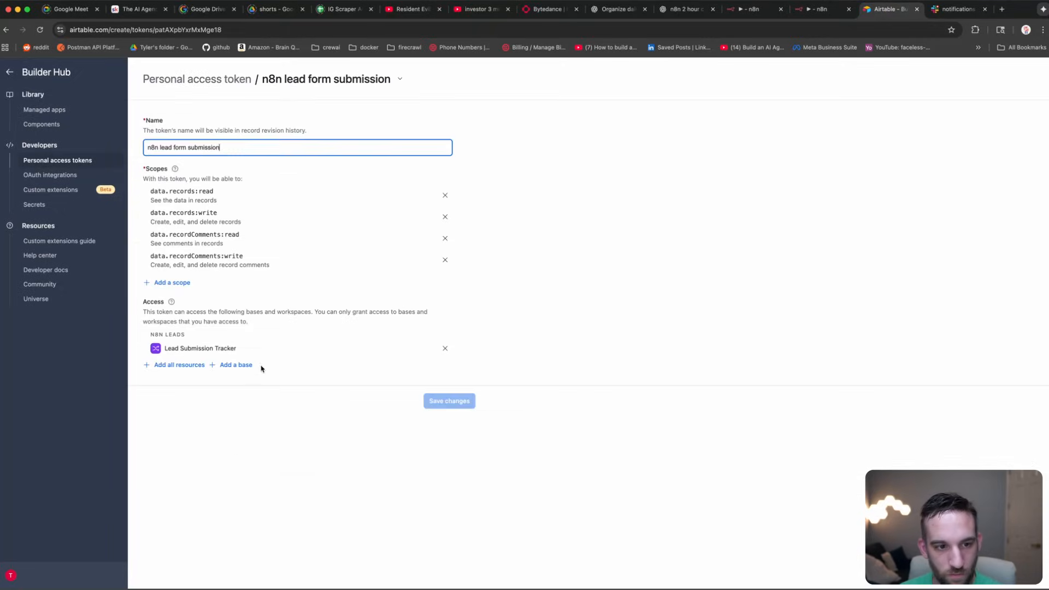
pyautogui.click(174, 282)
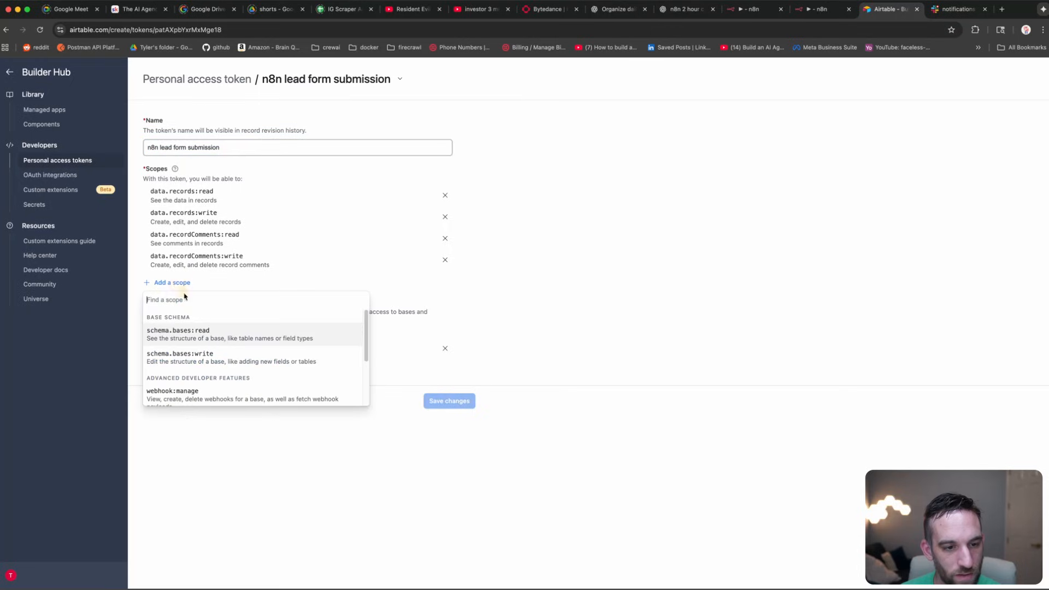
pyautogui.click(232, 336)
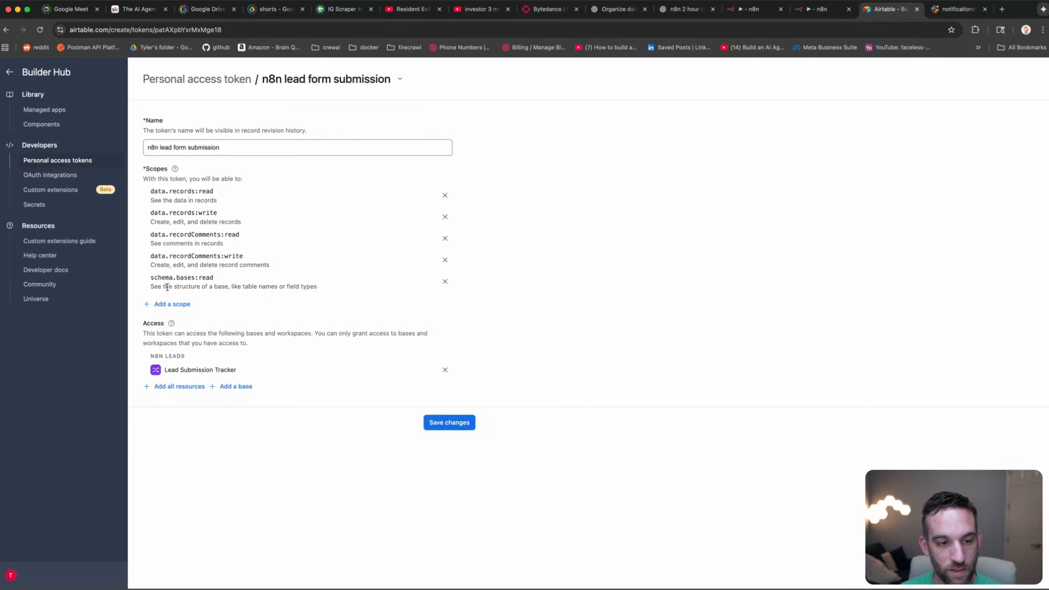
pyautogui.moveTo(201, 286); pyautogui.dragTo(316, 284)
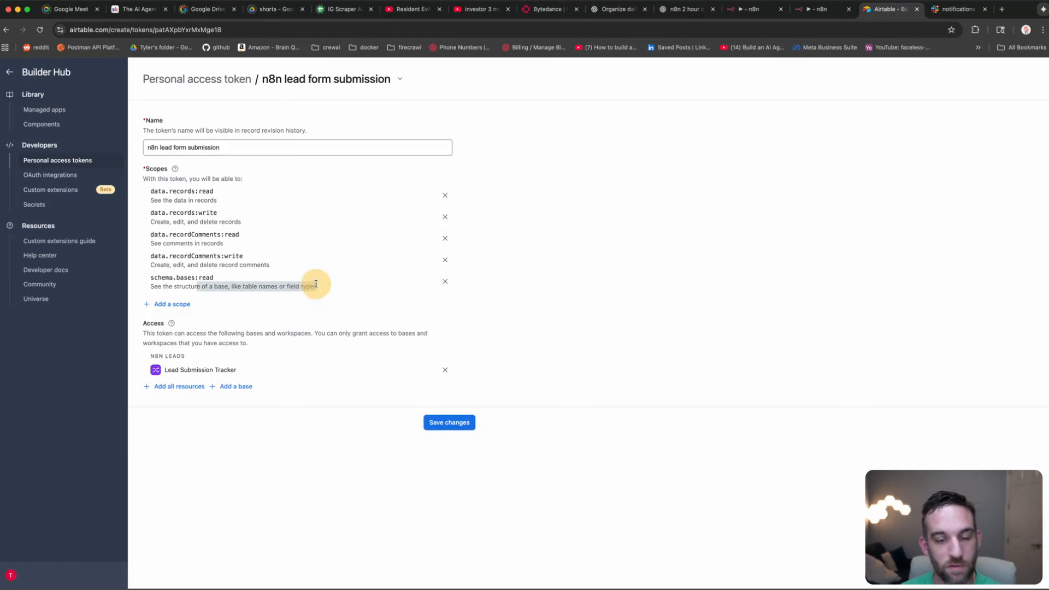
pyautogui.click(313, 287)
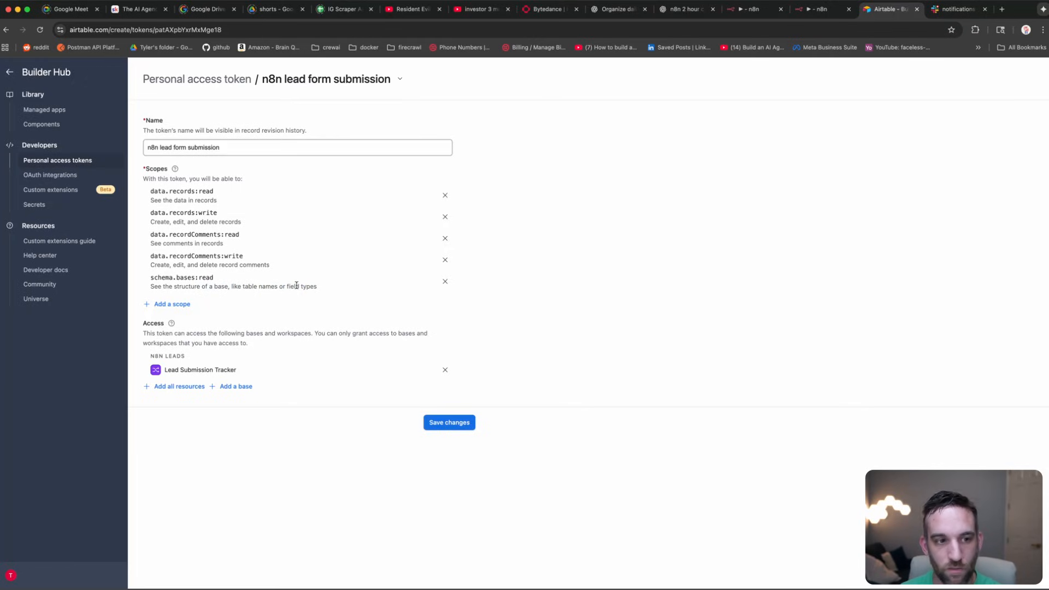
pyautogui.click(184, 305)
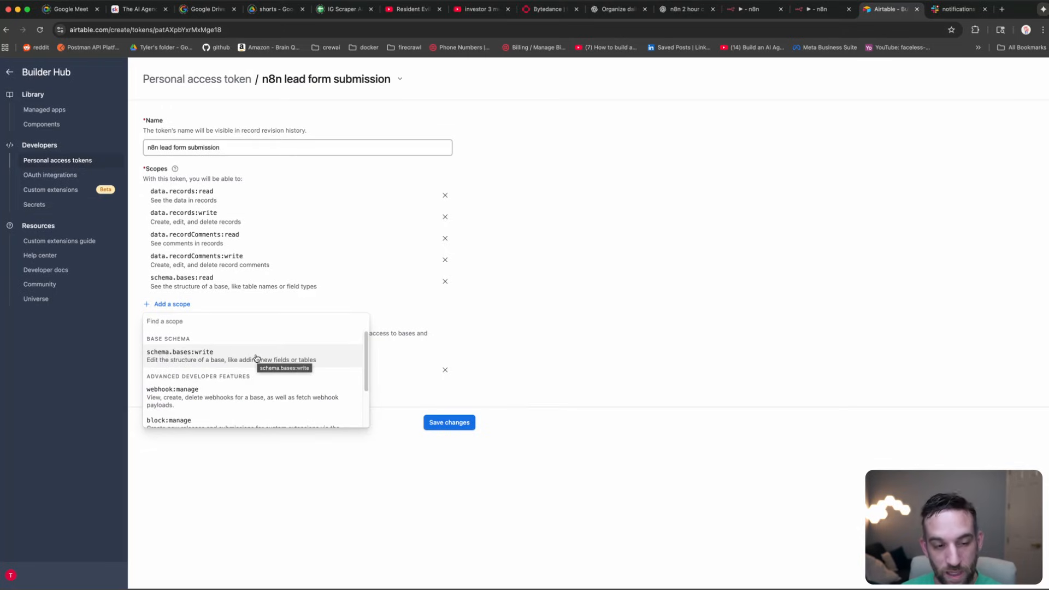
pyautogui.scroll(-1, 256, 358)
pyautogui.scroll(1, 256, 358)
pyautogui.click(493, 273)
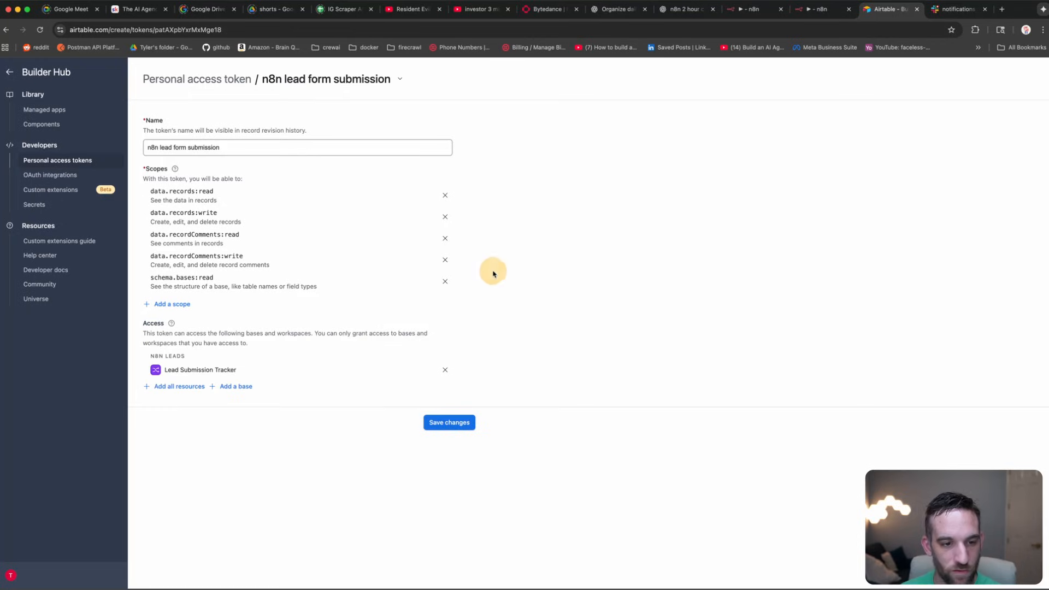
# Step: Save the Airtable credential in n8n and reopen the Create a record node settings
pyautogui.click(809, 10)
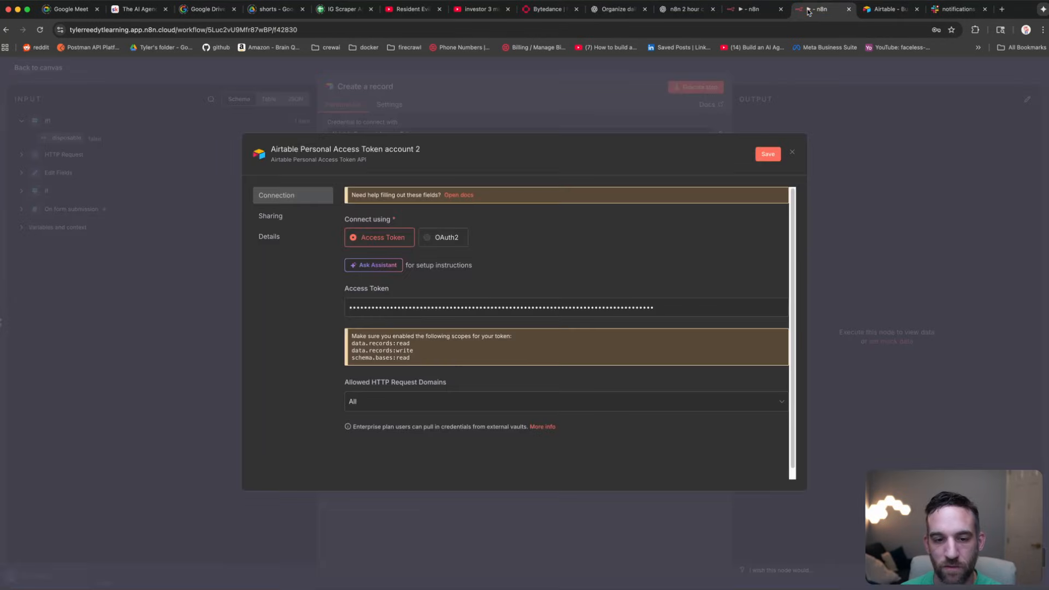
pyautogui.click(766, 154)
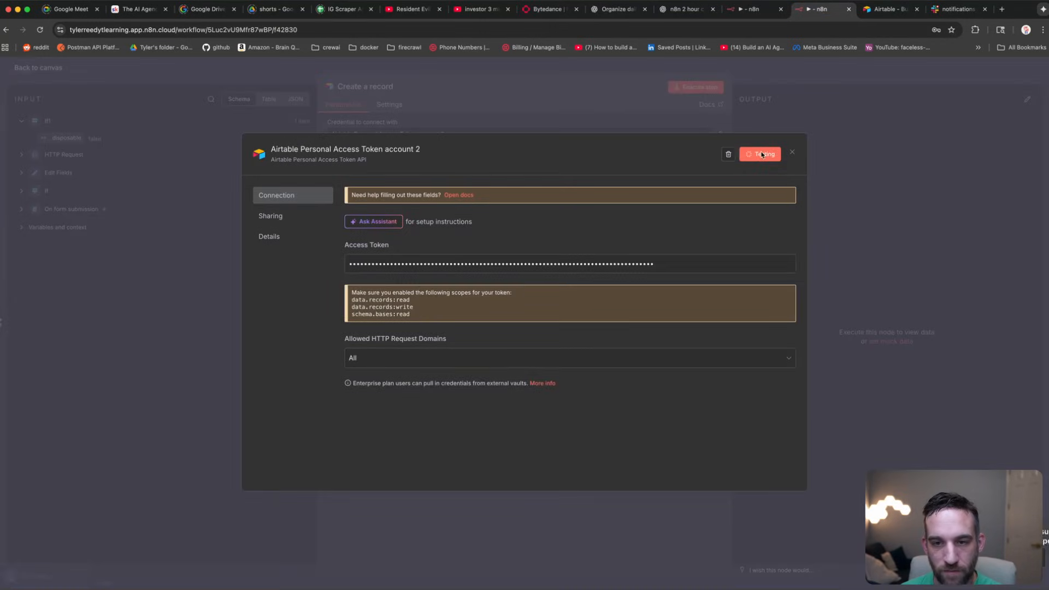
pyautogui.click(791, 154)
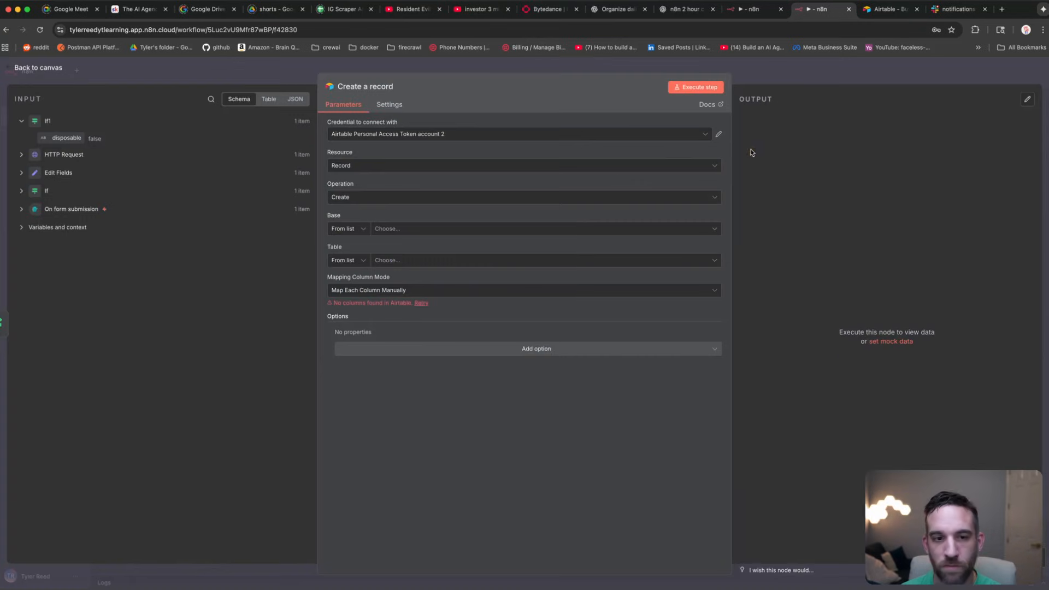
pyautogui.click(558, 232)
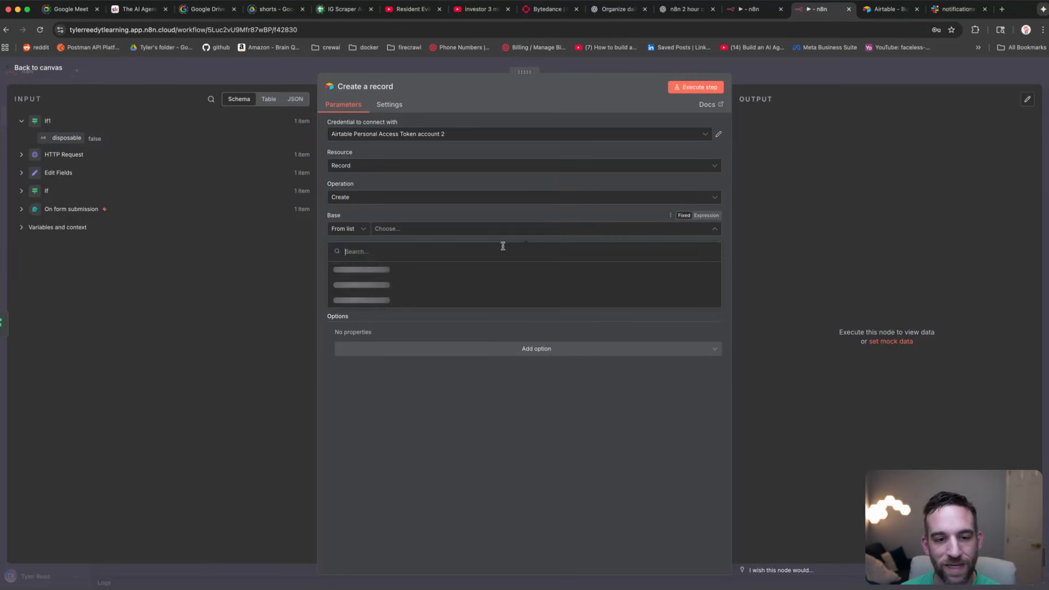
pyautogui.click(498, 377)
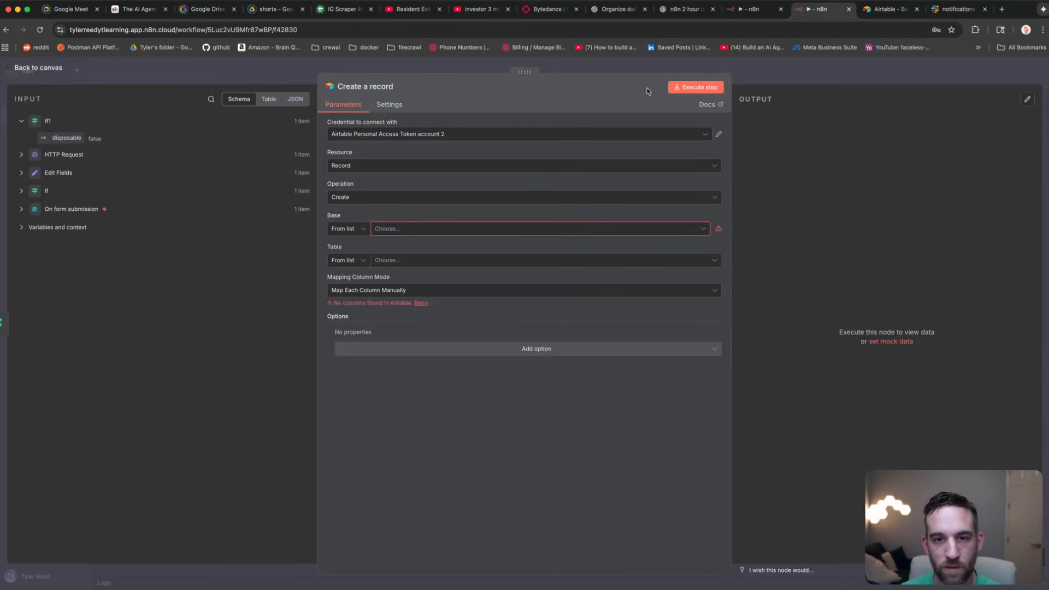
pyautogui.click(590, 69)
pyautogui.click(673, 187)
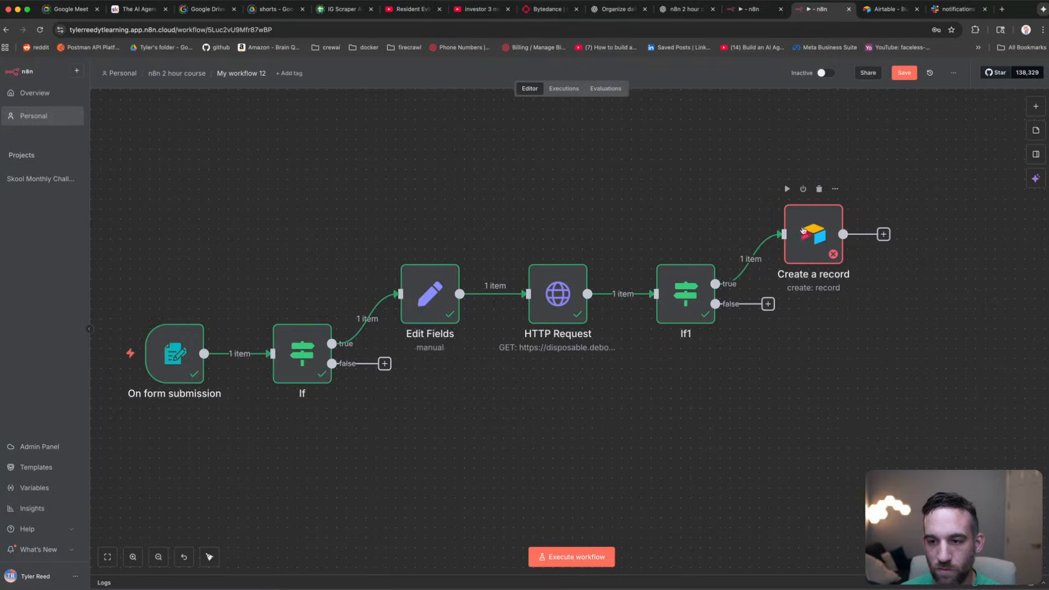
pyautogui.doubleClick(813, 234)
# Step: Save the token's updated scopes in Airtable and return to n8n
pyautogui.click(544, 229)
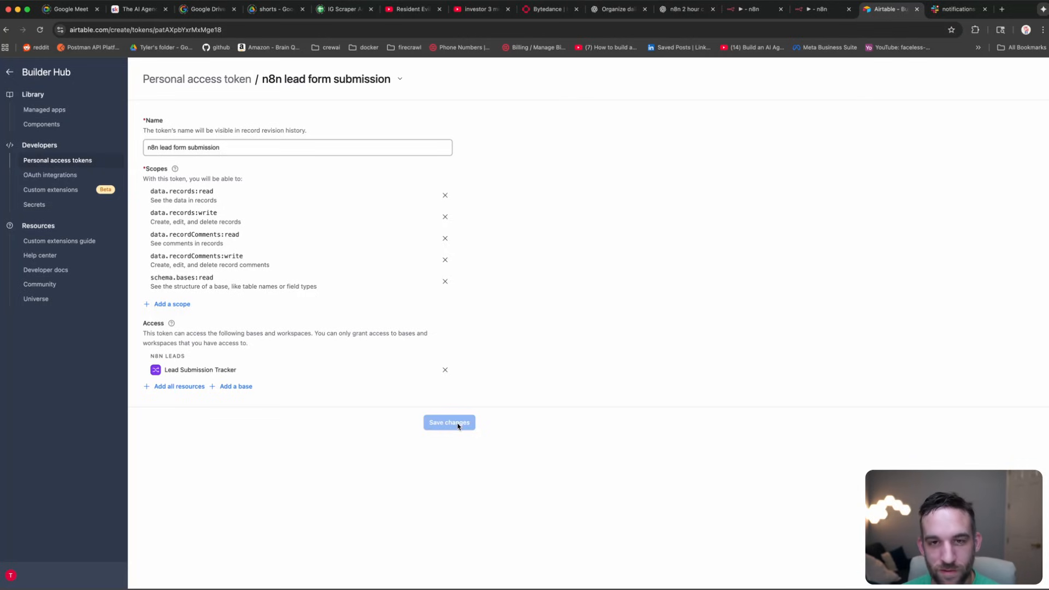
pyautogui.click(458, 425)
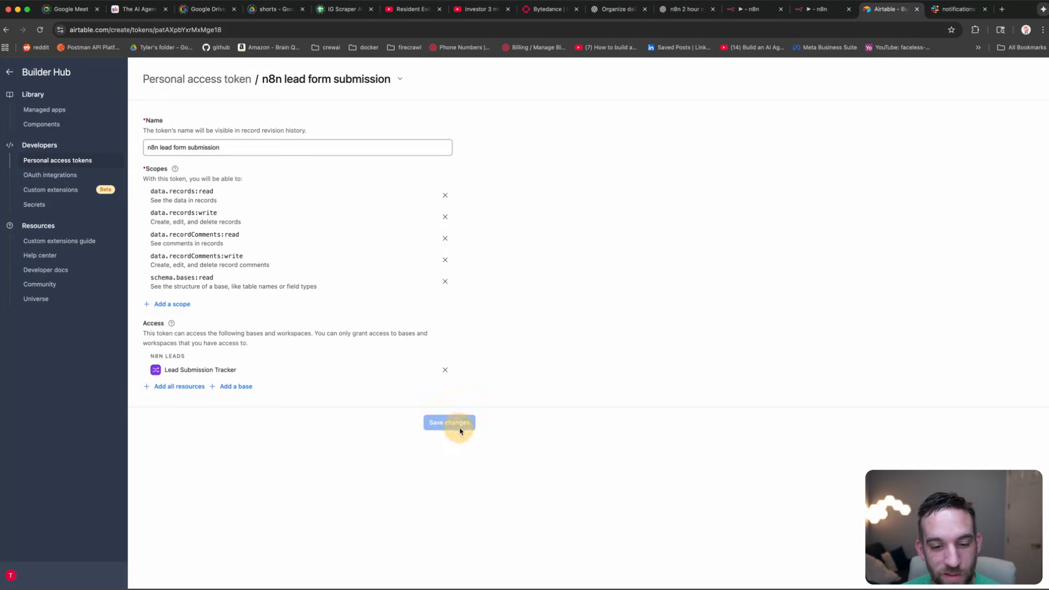
pyautogui.click(813, 11)
# Step: Set the Create a record node to base Lead Submission Tracker and table Leads
pyautogui.doubleClick(808, 235)
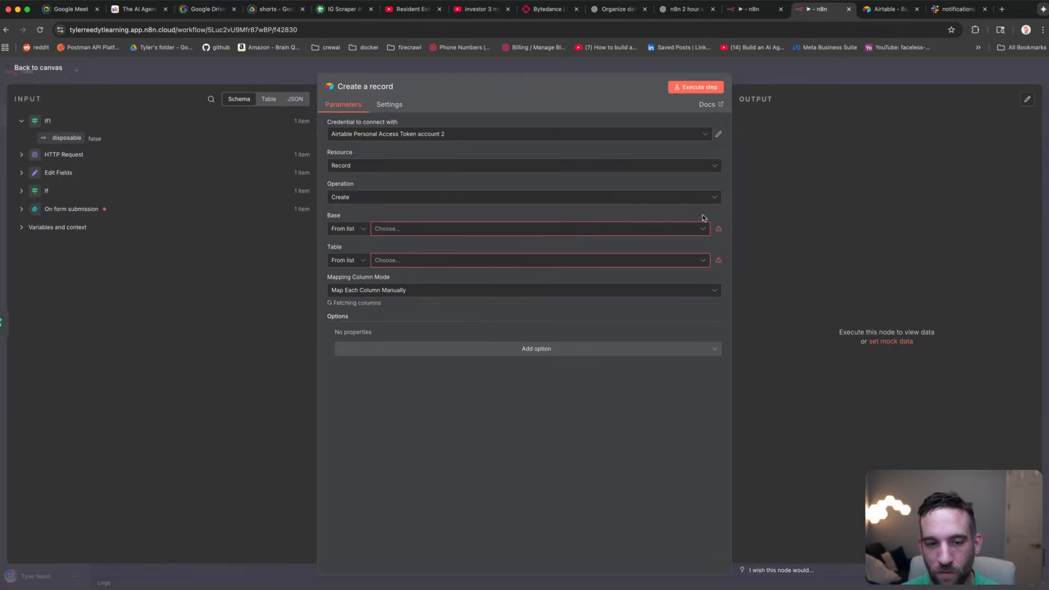
pyautogui.click(465, 234)
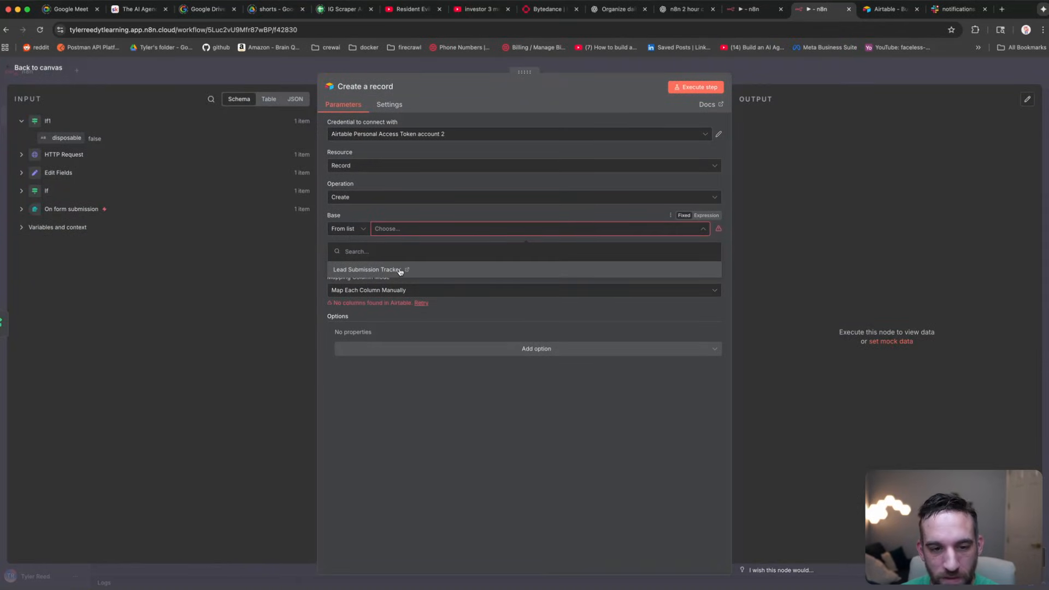
pyautogui.click(455, 272)
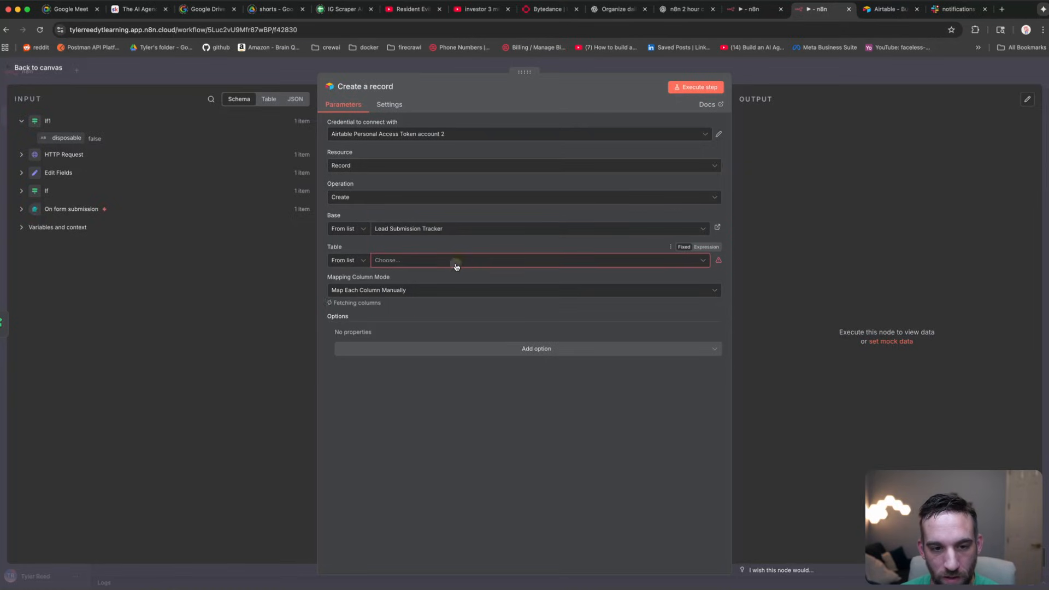
pyautogui.click(456, 263)
pyautogui.click(408, 302)
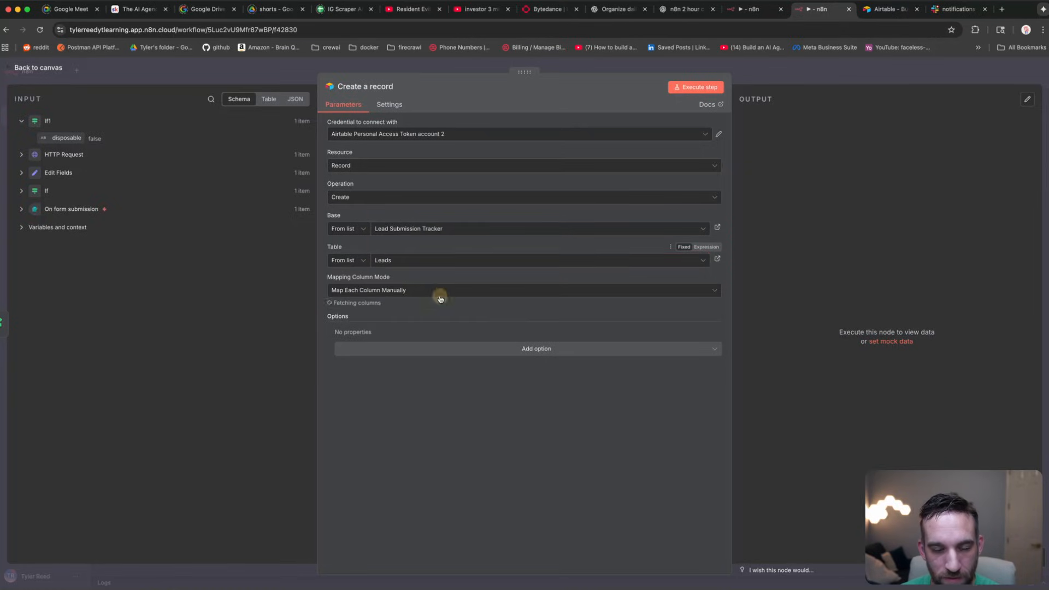
pyautogui.scroll(-3, 474, 305)
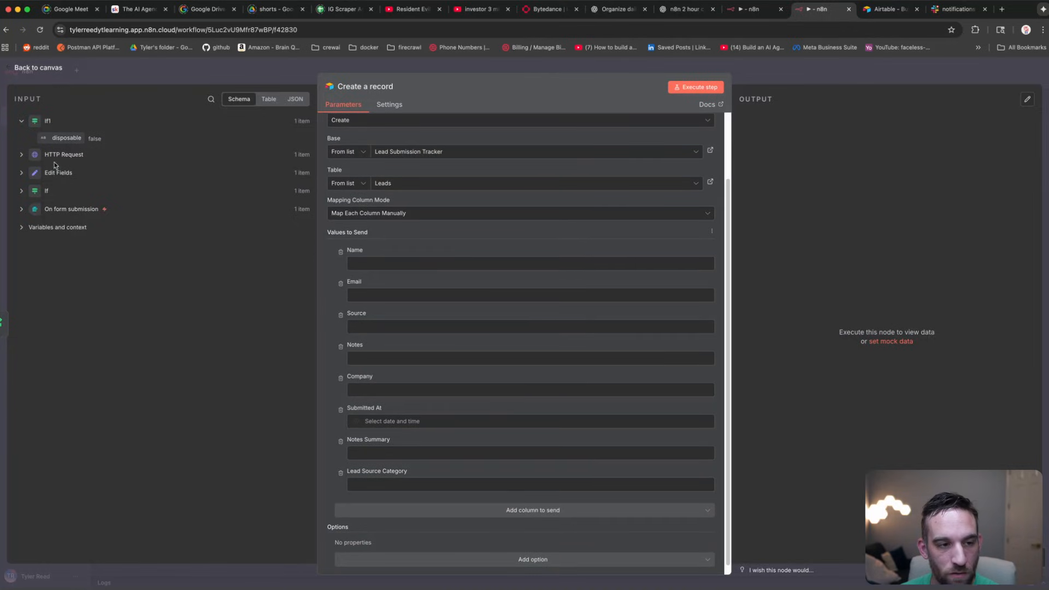
# Step: Map the incoming Edit Fields Name, Source, Company and remaining values into the Airtable record columns
pyautogui.click(54, 176)
pyautogui.moveTo(60, 174); pyautogui.dragTo(363, 304)
pyautogui.moveTo(62, 205); pyautogui.dragTo(378, 346)
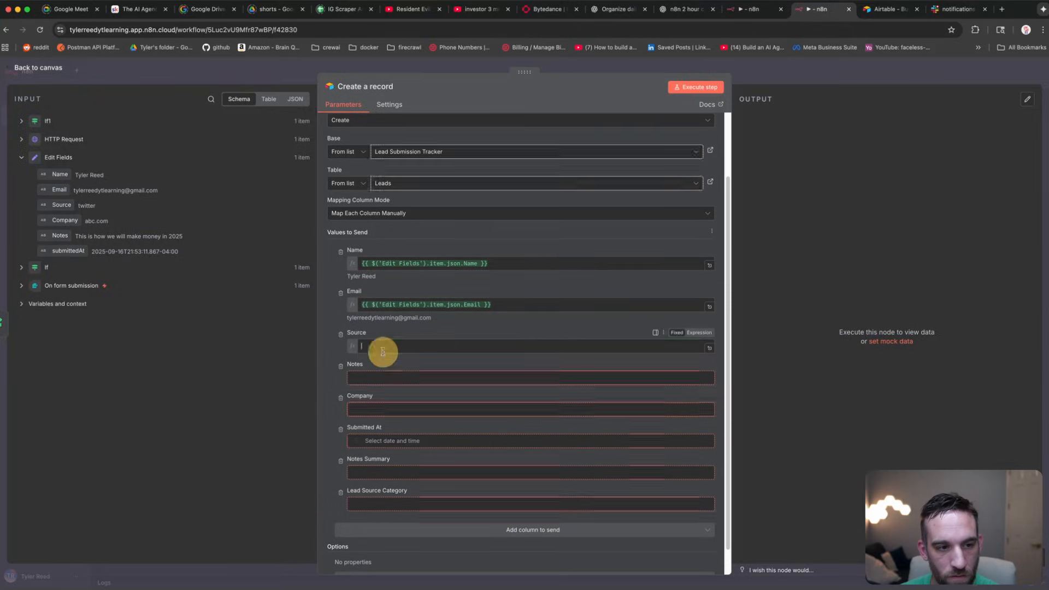
pyautogui.moveTo(82, 225); pyautogui.dragTo(357, 388)
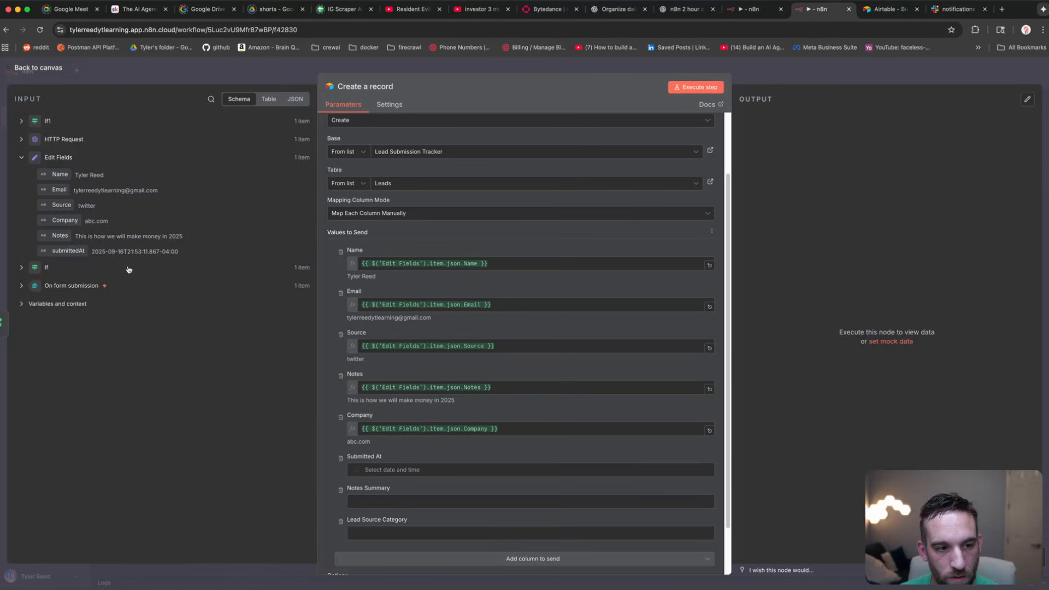
pyautogui.moveTo(78, 252); pyautogui.dragTo(413, 470)
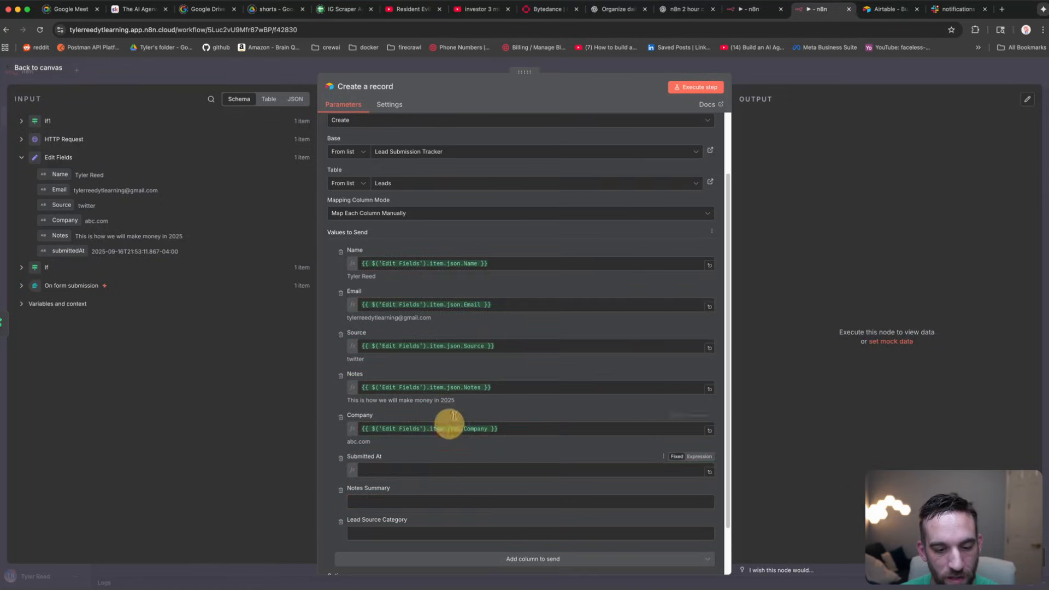
pyautogui.scroll(-2, 491, 322)
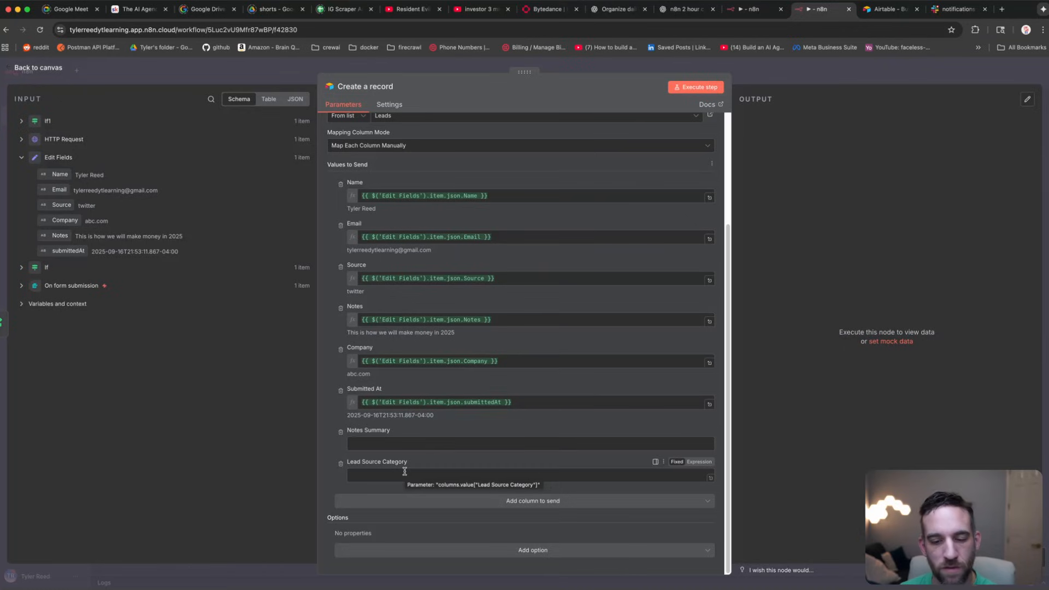
# Step: Check the timestamp result of the Submitted At expression
pyautogui.click(498, 402)
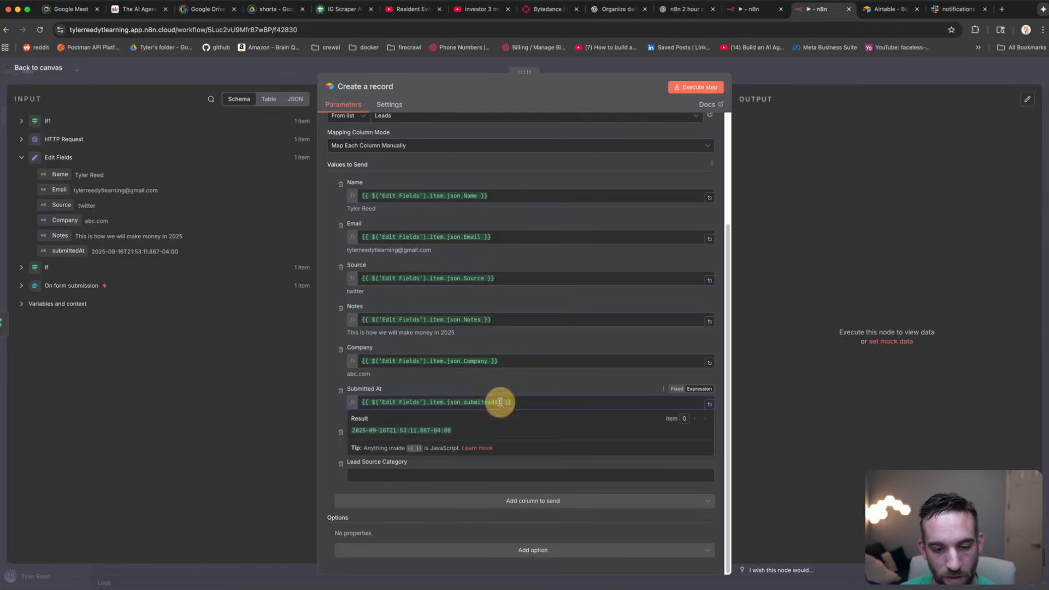
pyautogui.moveTo(451, 431); pyautogui.dragTo(351, 431)
pyautogui.click(506, 403)
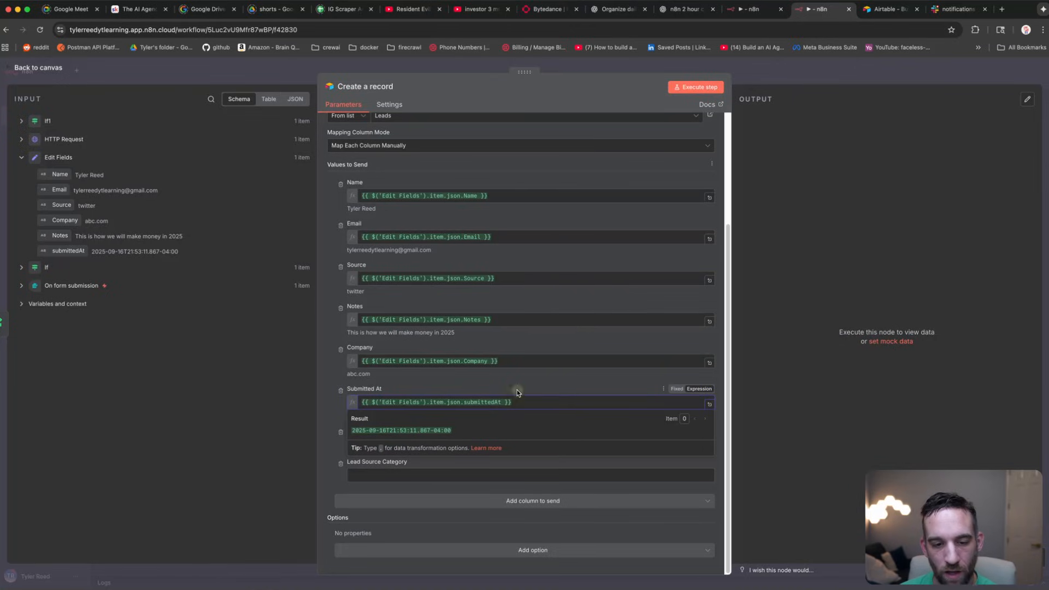
pyautogui.click(517, 393)
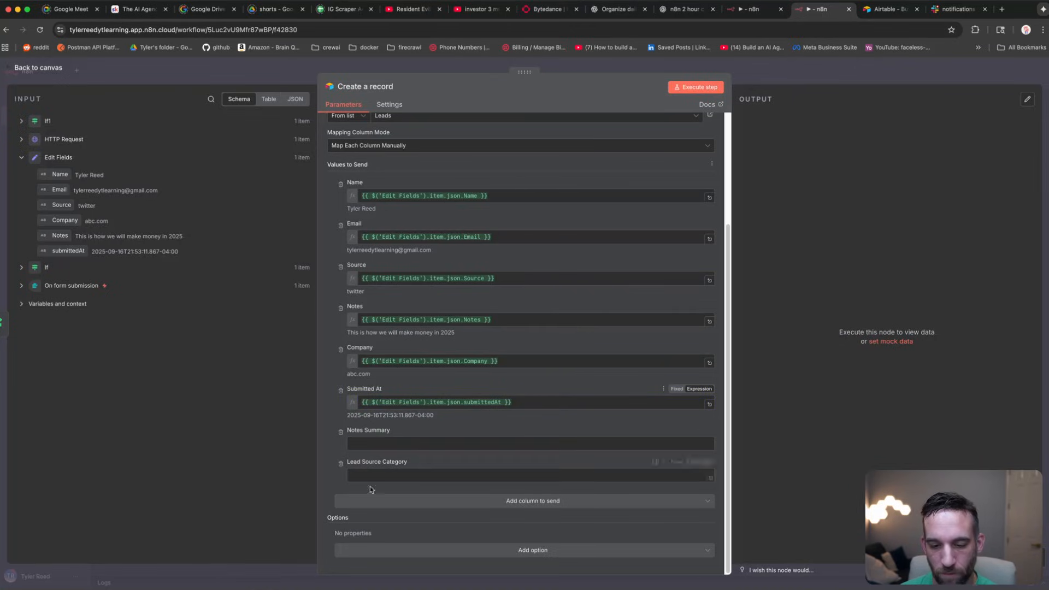
# Step: Add and enable the Typecast option, then execute the Create a record step
pyautogui.click(537, 554)
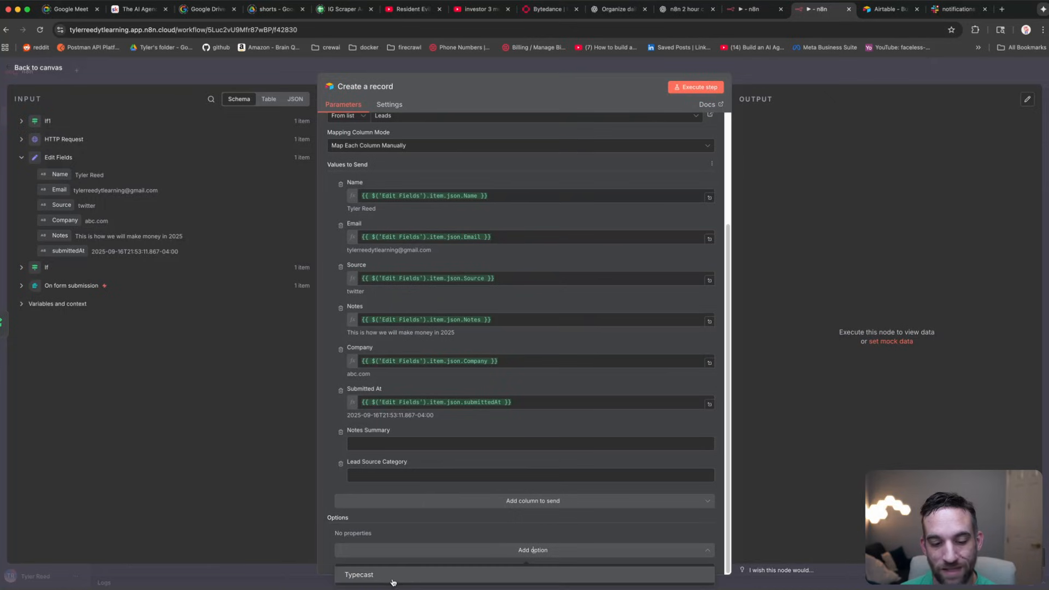
pyautogui.click(411, 580)
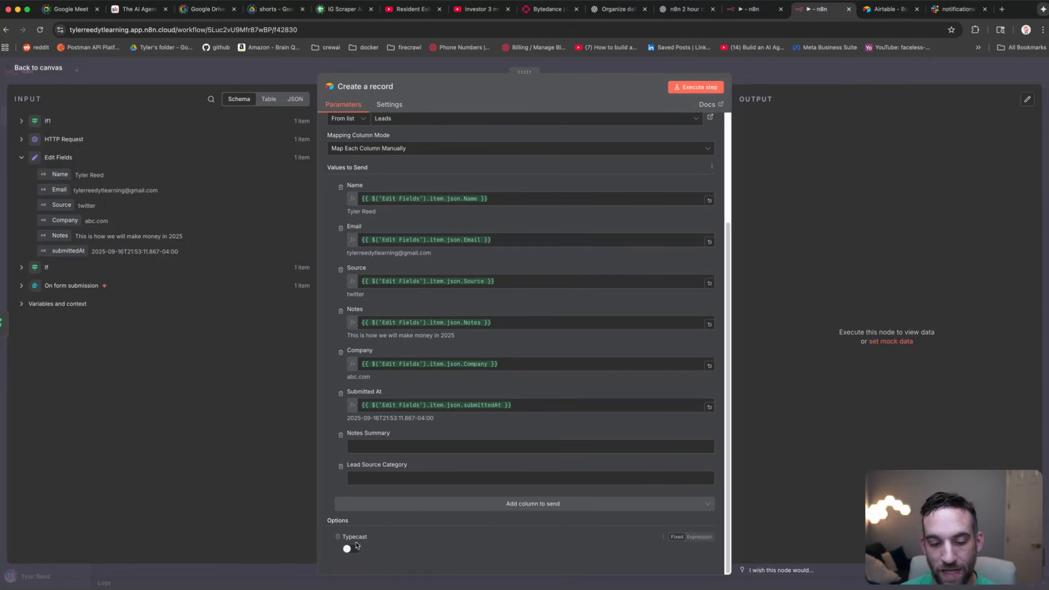
pyautogui.click(352, 548)
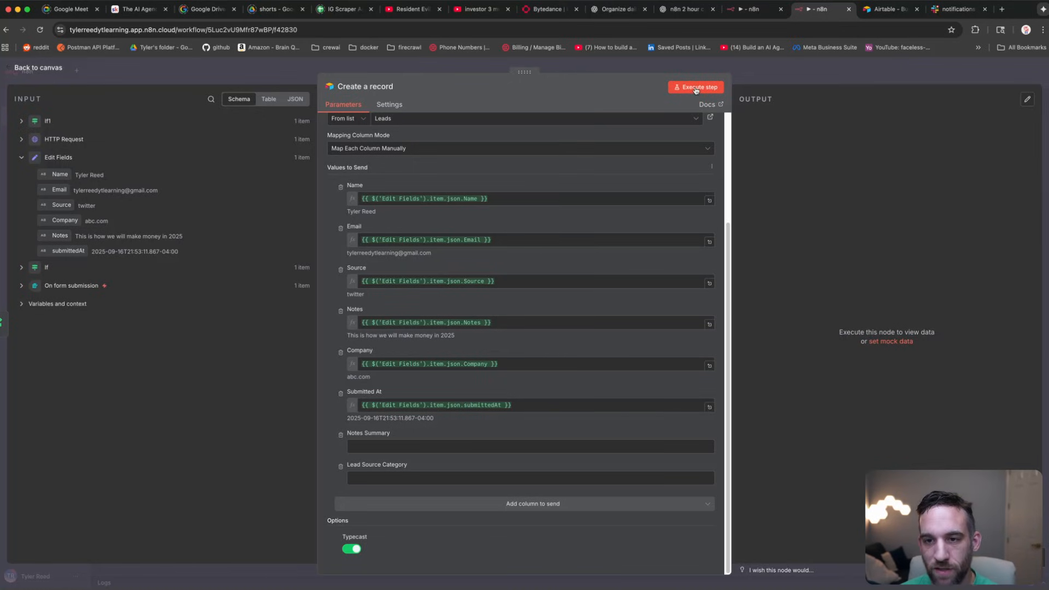
pyautogui.click(696, 88)
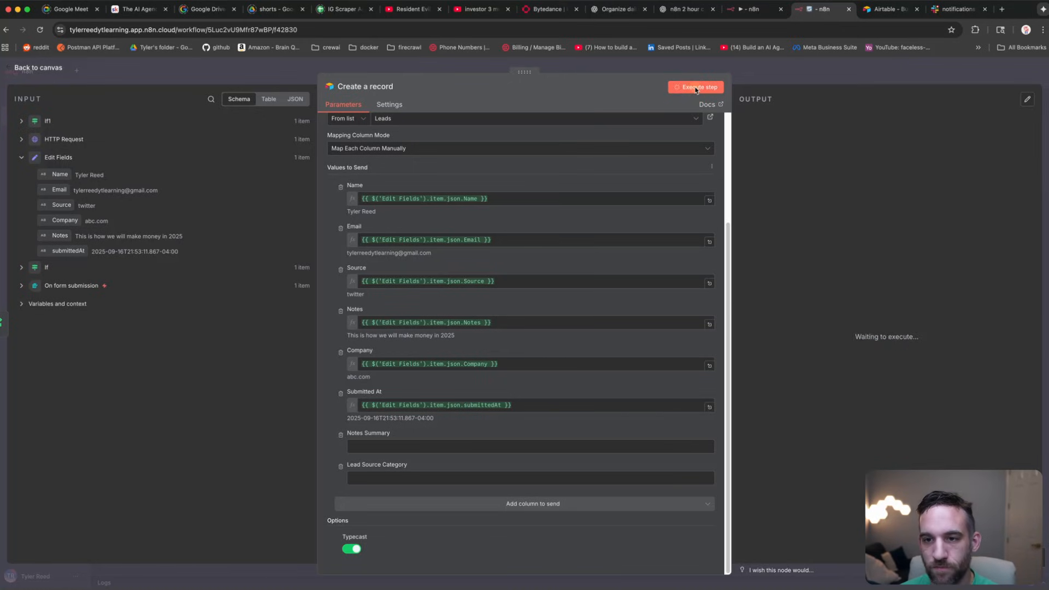
# Step: Switch to Airtable and open the Lead Submission Tracker base from the home page
pyautogui.click(899, 12)
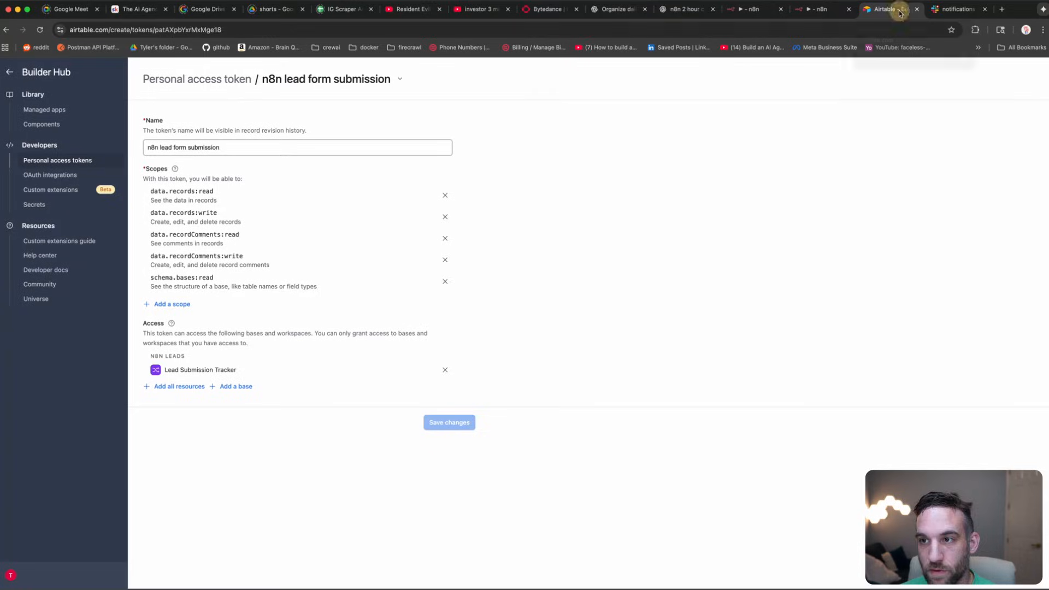
pyautogui.click(12, 74)
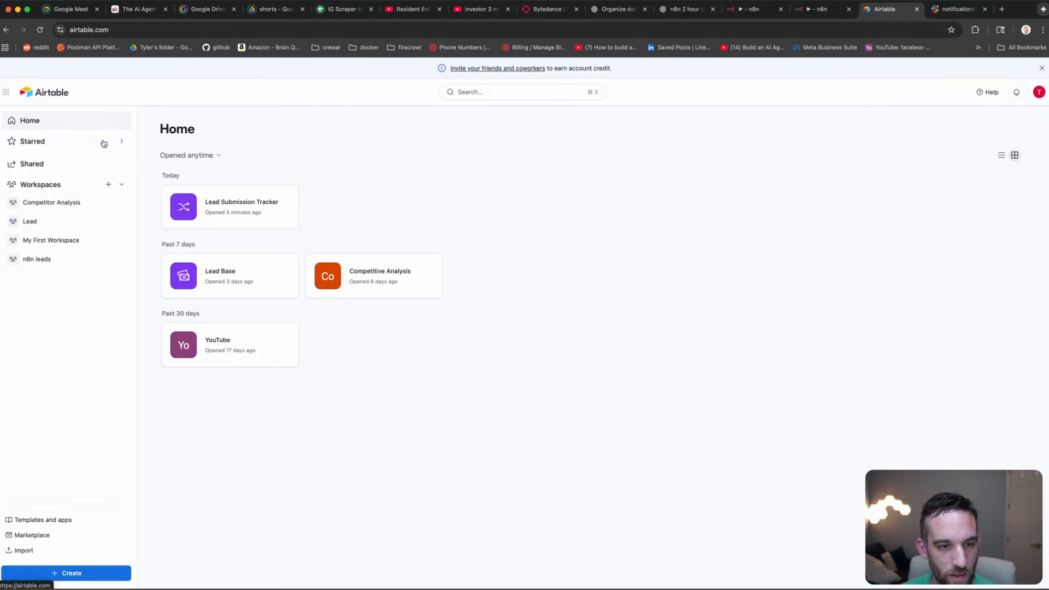
pyautogui.click(216, 206)
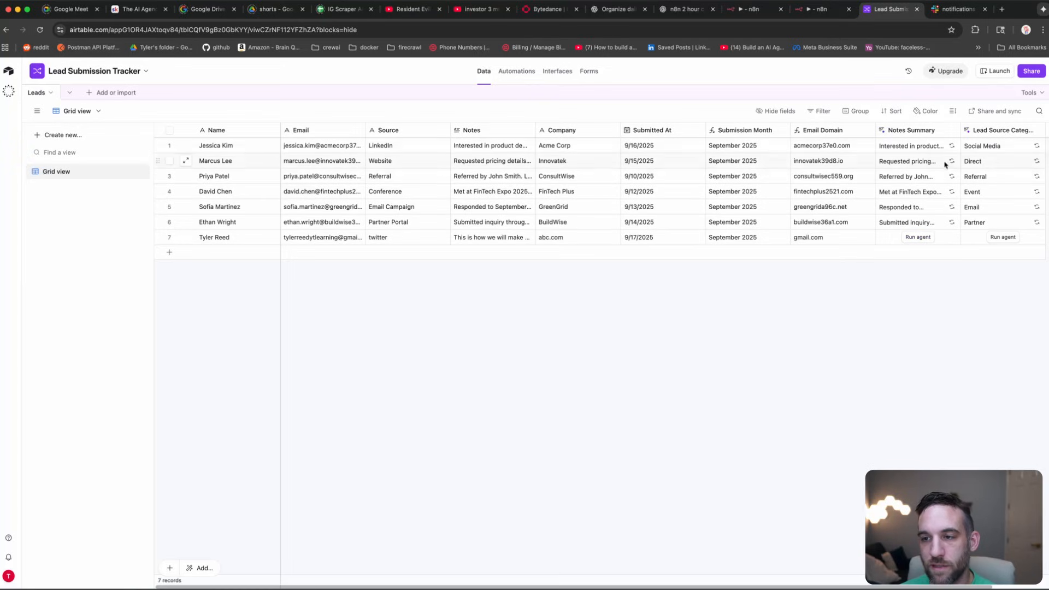
# Step: Set the Notes Summary agent field to run automatically, keeping existing data and confirming the change
pyautogui.click(952, 132)
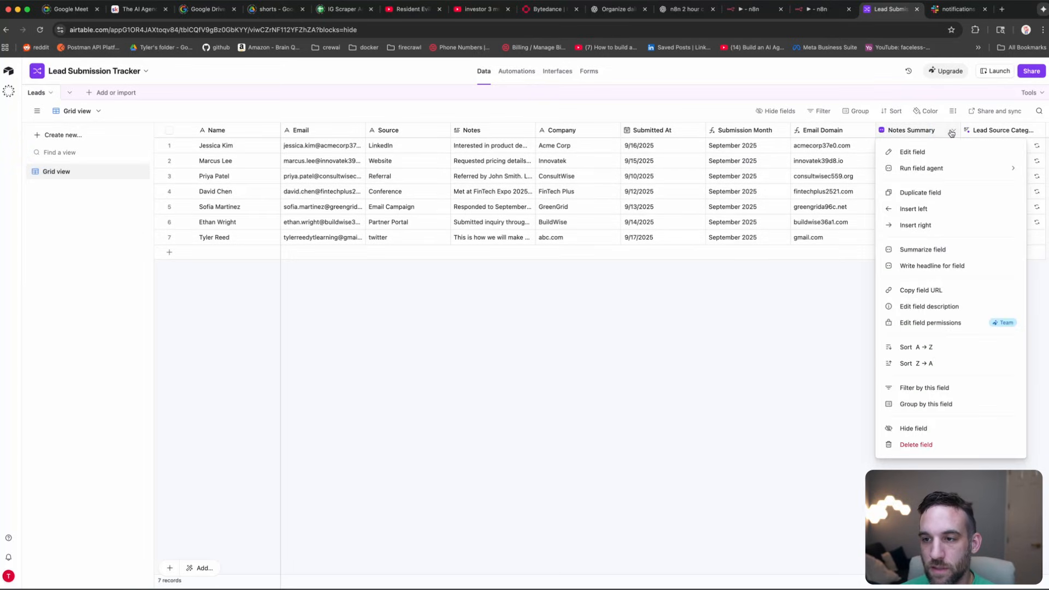
pyautogui.click(925, 156)
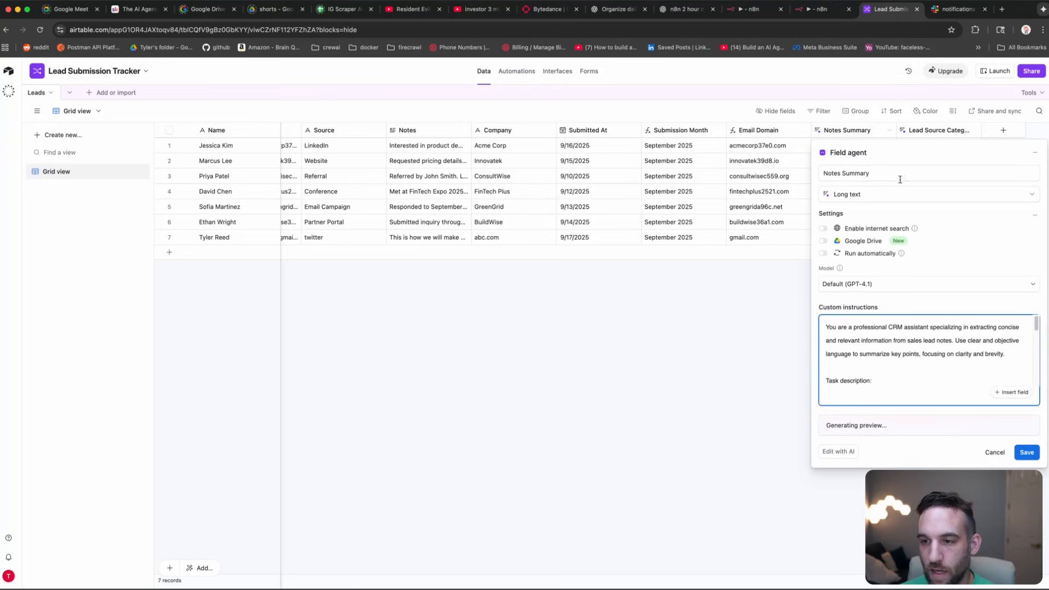
pyautogui.click(824, 253)
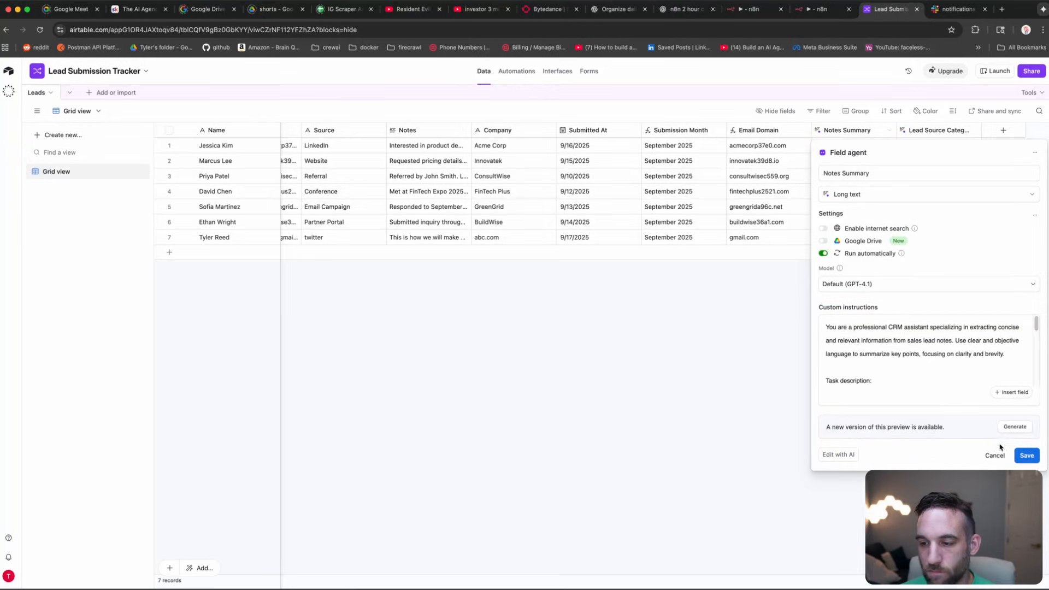
pyautogui.click(1023, 457)
pyautogui.click(604, 354)
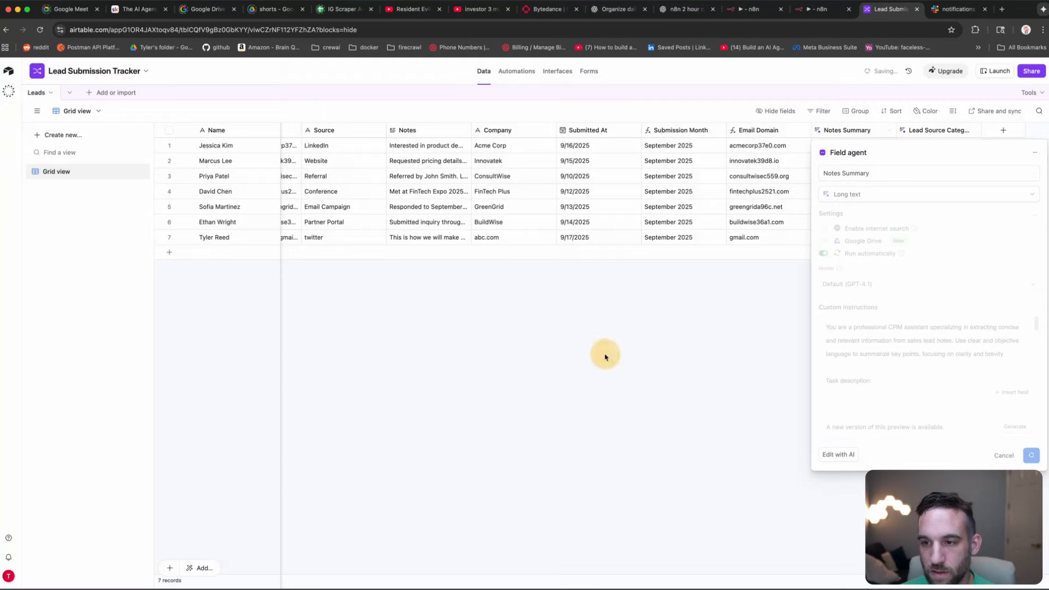
pyautogui.click(616, 387)
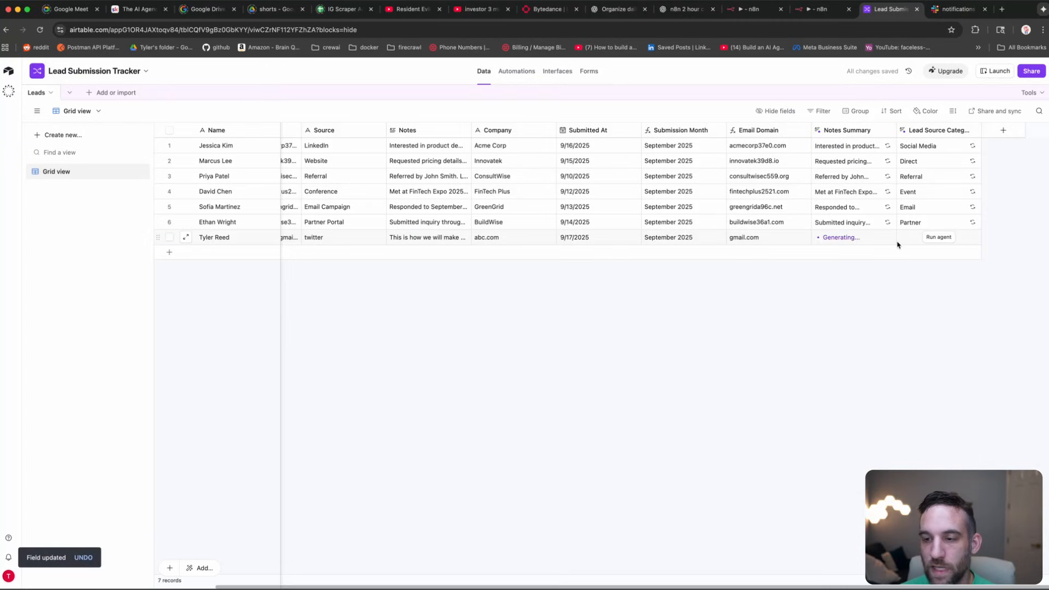
# Step: Set the Lead Source Category agent field to run automatically, keeping existing data and confirming the change
pyautogui.click(975, 130)
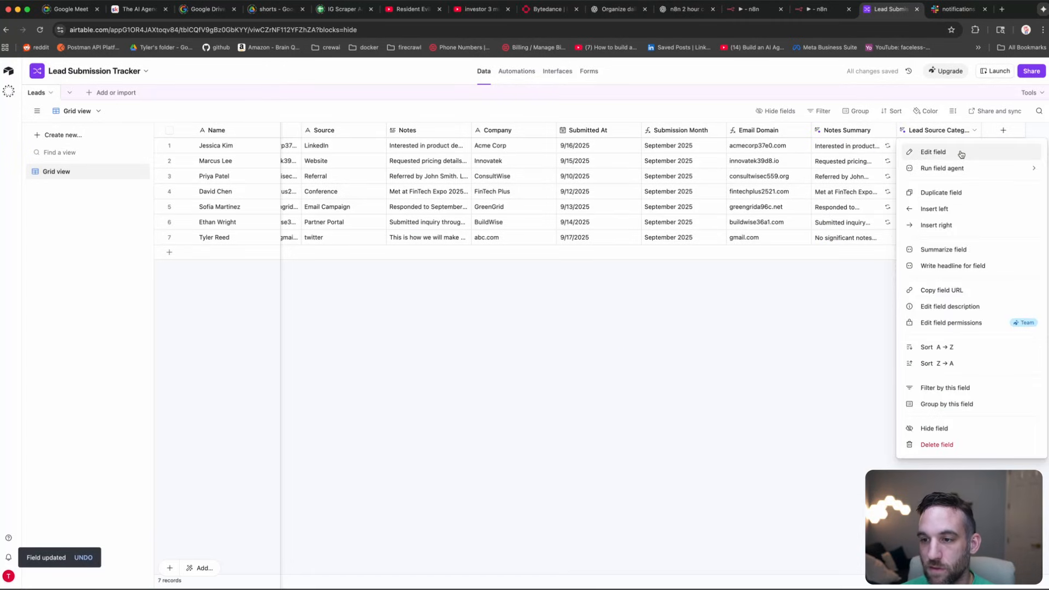
pyautogui.click(962, 153)
pyautogui.click(956, 396)
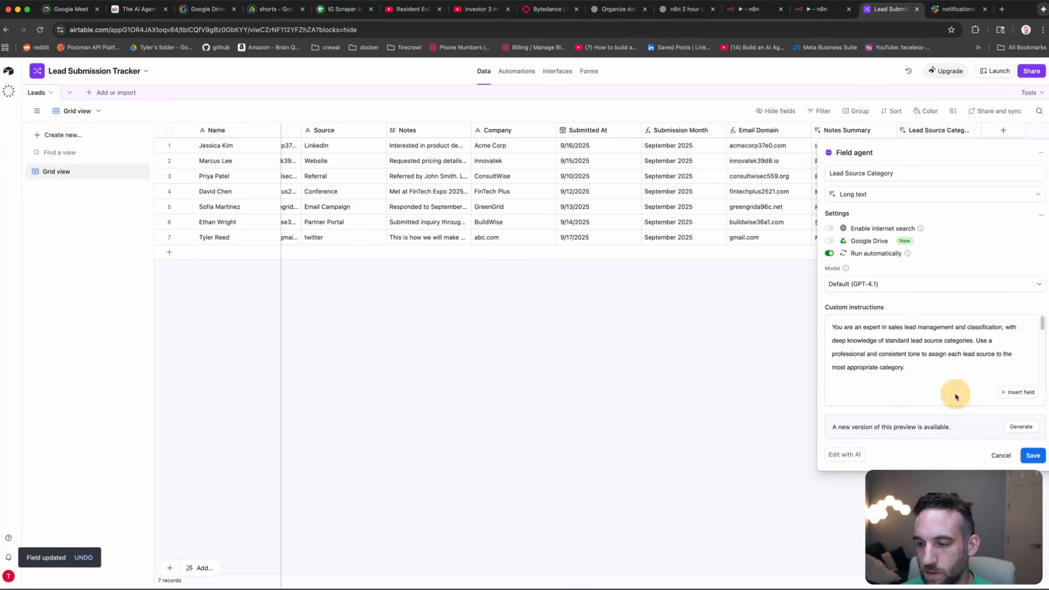
pyautogui.click(1033, 456)
pyautogui.click(606, 357)
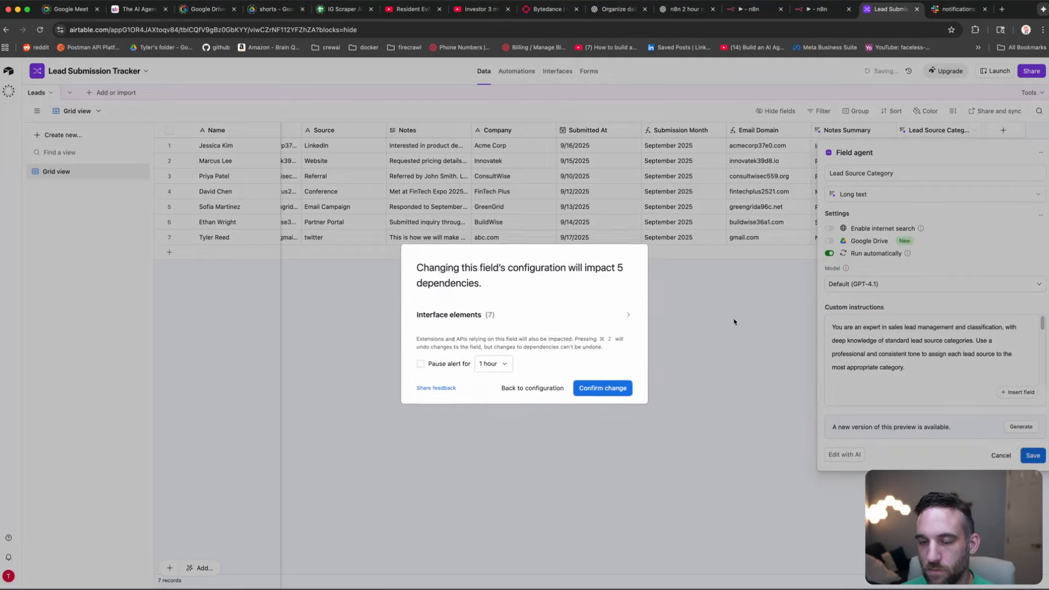
pyautogui.click(611, 389)
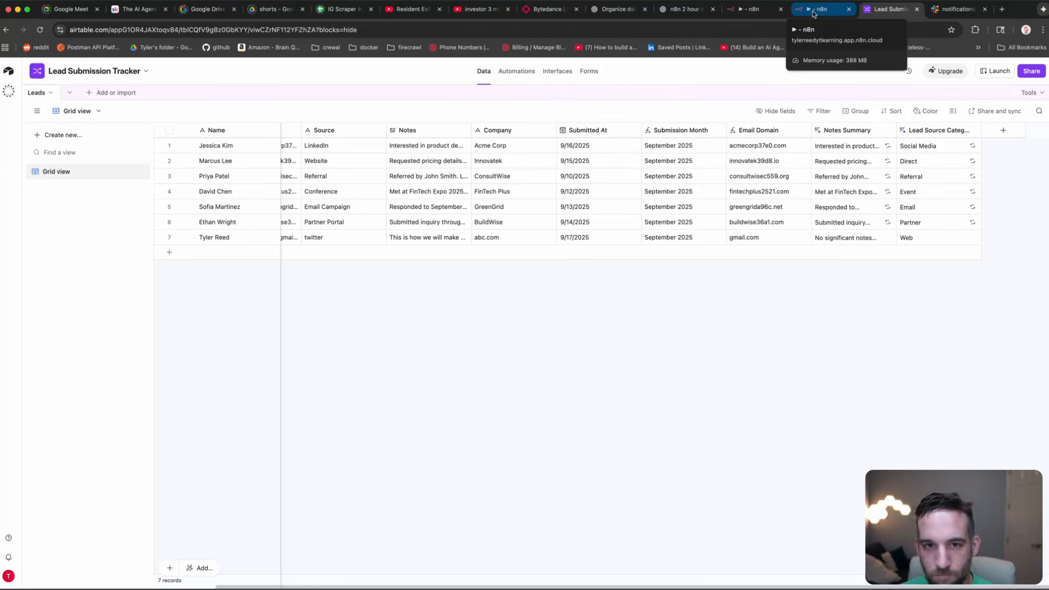
# Step: Browse the base's Interfaces: the Lead List, Lead Insights and Submission Calendar pages
pyautogui.click(560, 72)
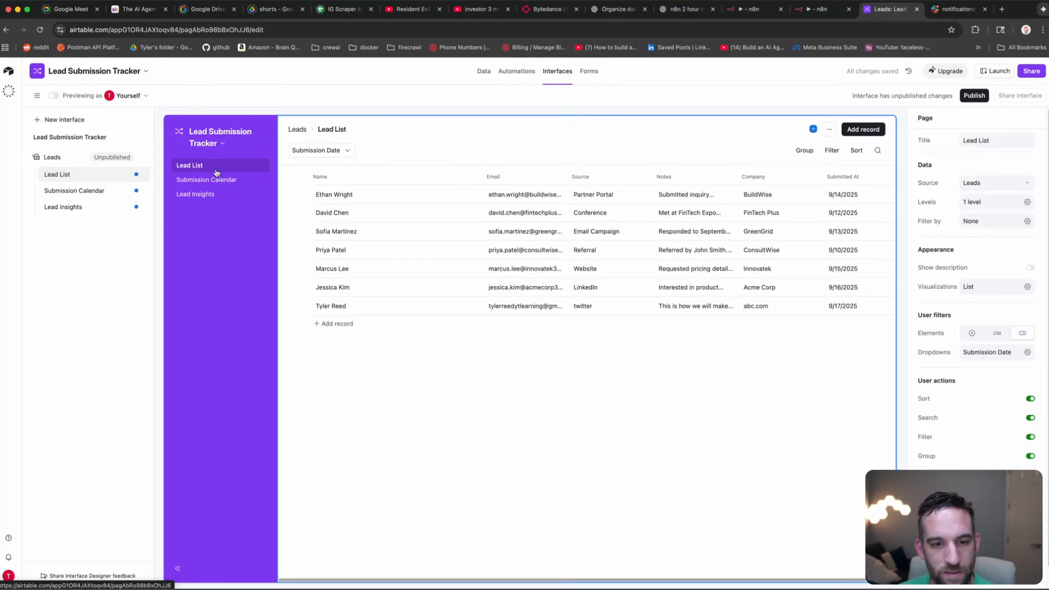
pyautogui.click(215, 198)
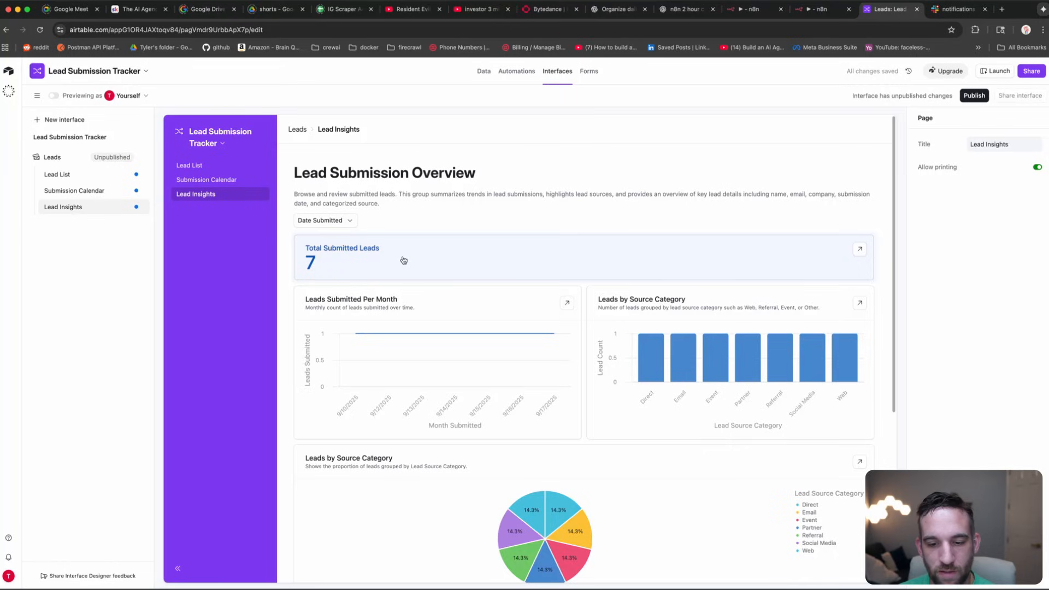
pyautogui.scroll(-1, 403, 260)
pyautogui.click(239, 182)
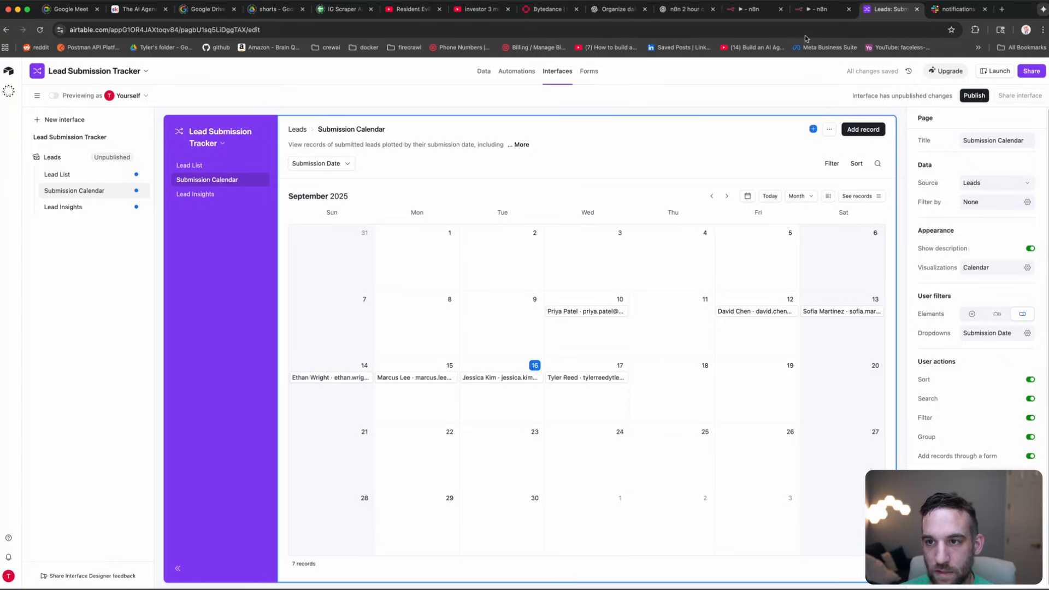
# Step: Return to the n8n workflow canvas, closing the Create a record step
pyautogui.click(815, 9)
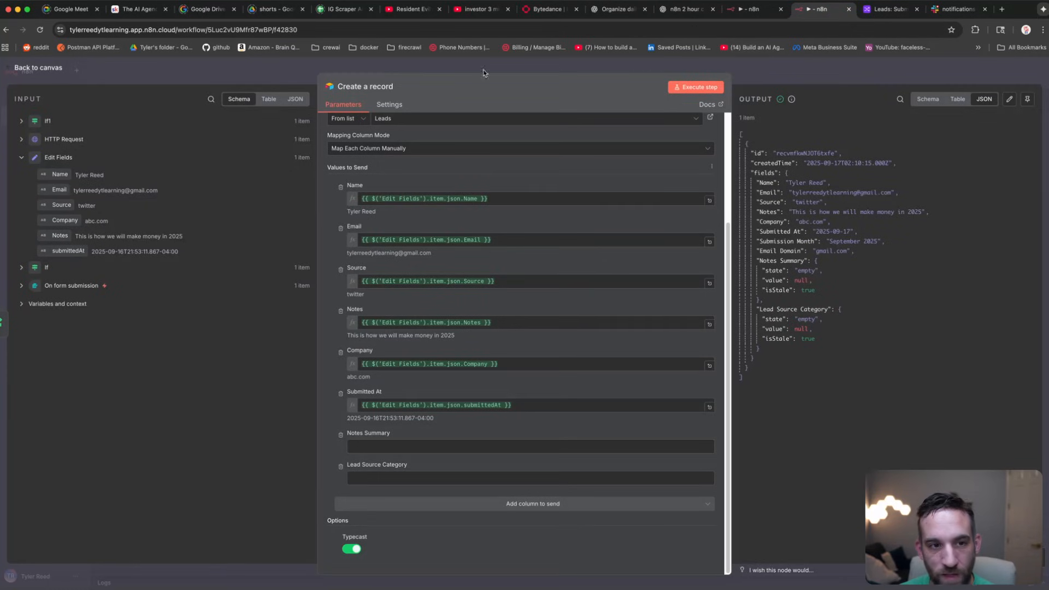
pyautogui.click(192, 75)
pyautogui.moveTo(715, 154); pyautogui.dragTo(588, 229)
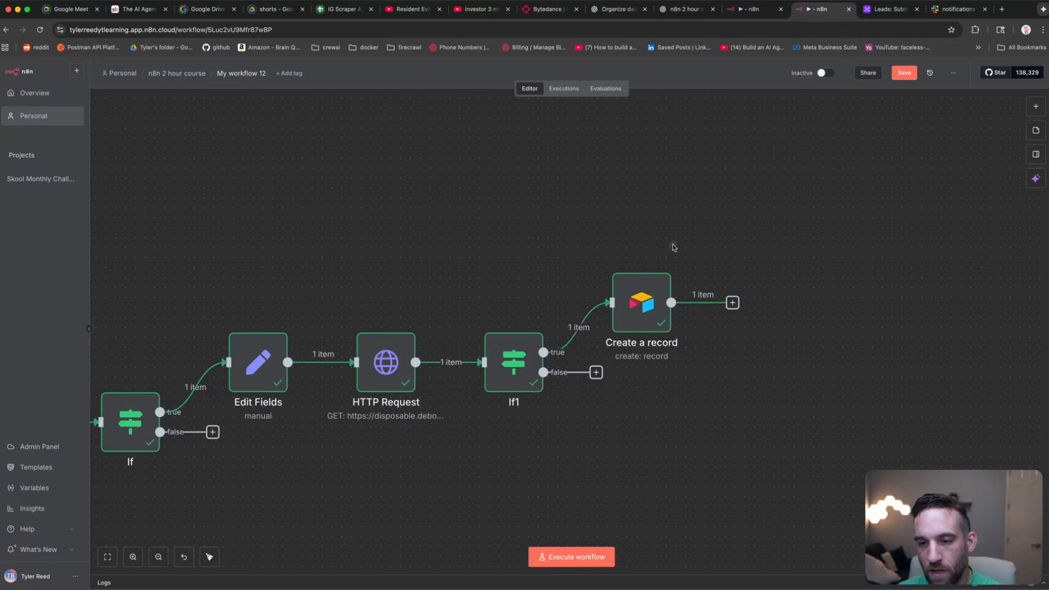
# Step: Add a Slack 'Send a message' node after the Create a record node
pyautogui.click(732, 303)
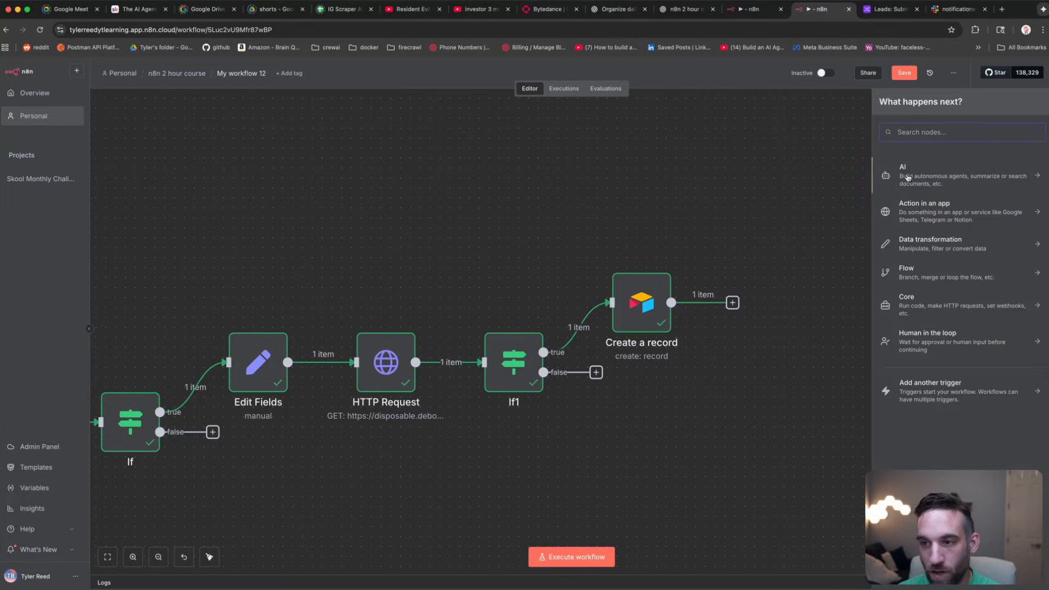
pyautogui.write('slack')
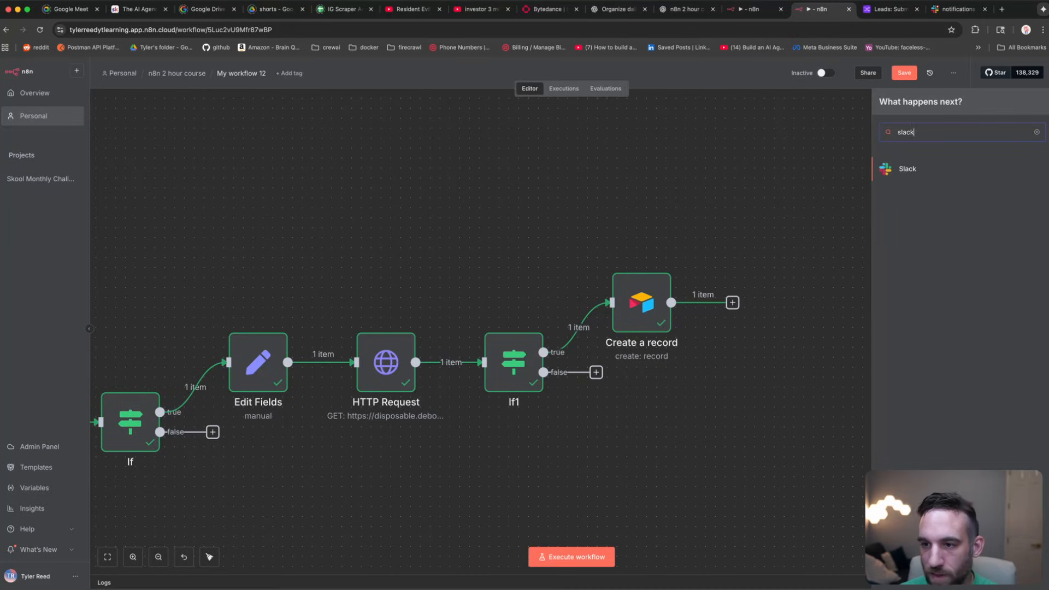
pyautogui.click(908, 170)
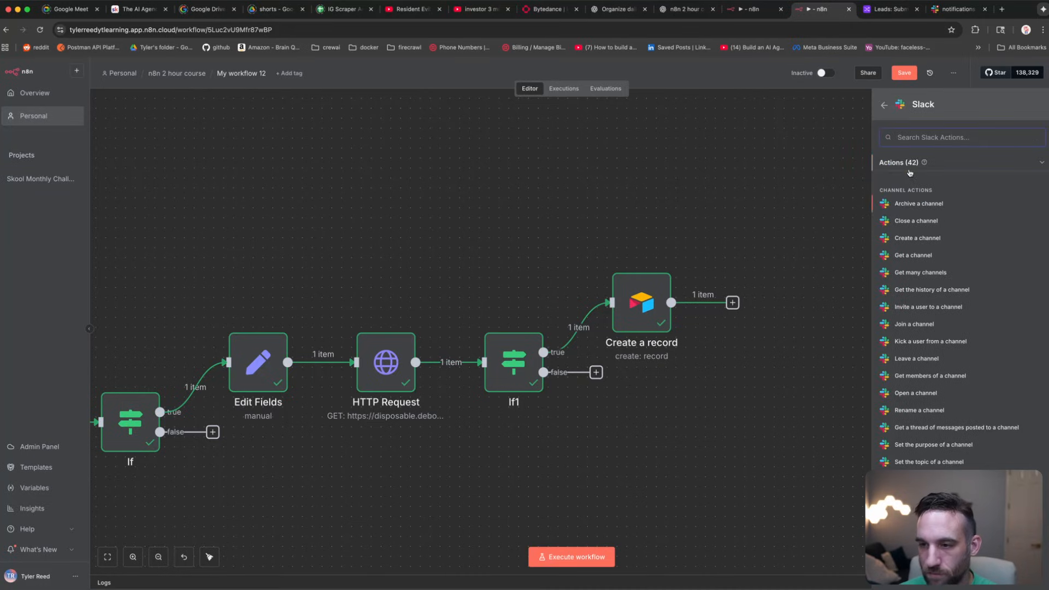
pyautogui.write('send')
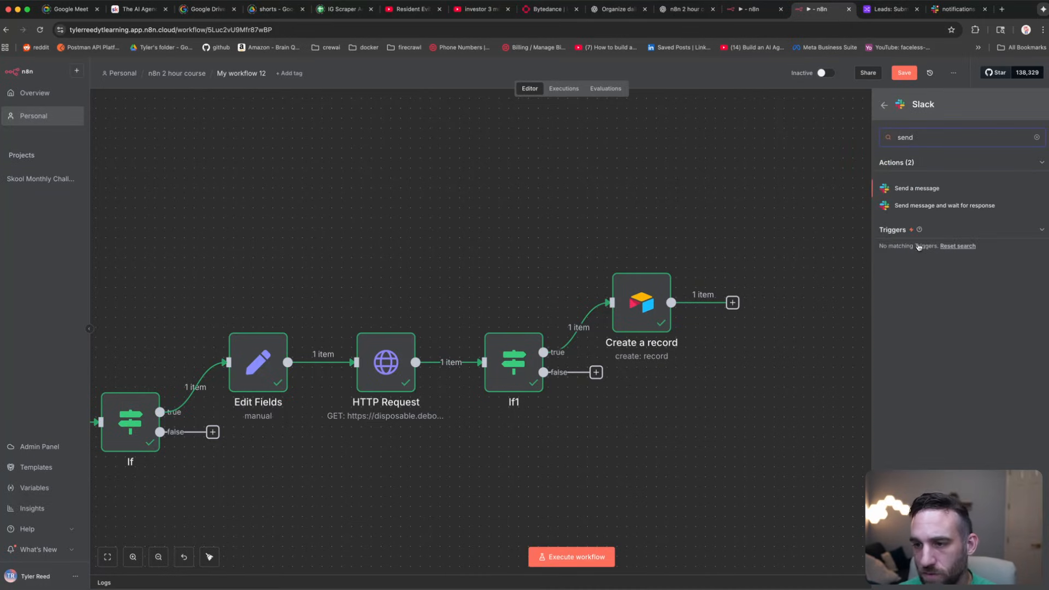
pyautogui.click(923, 188)
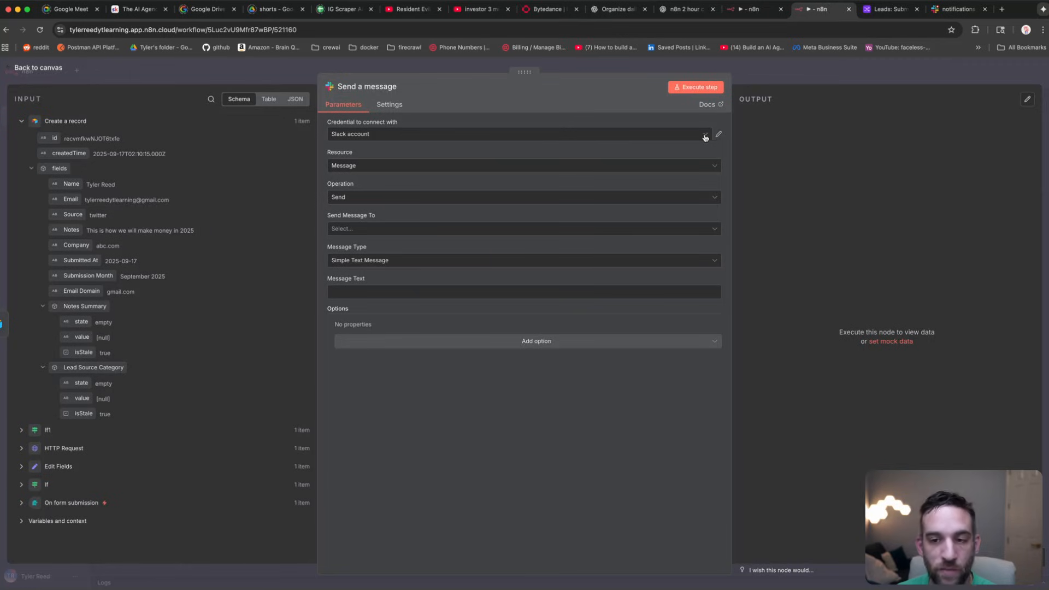
# Step: Create a new Slack credential and open its setup documentation
pyautogui.click(718, 135)
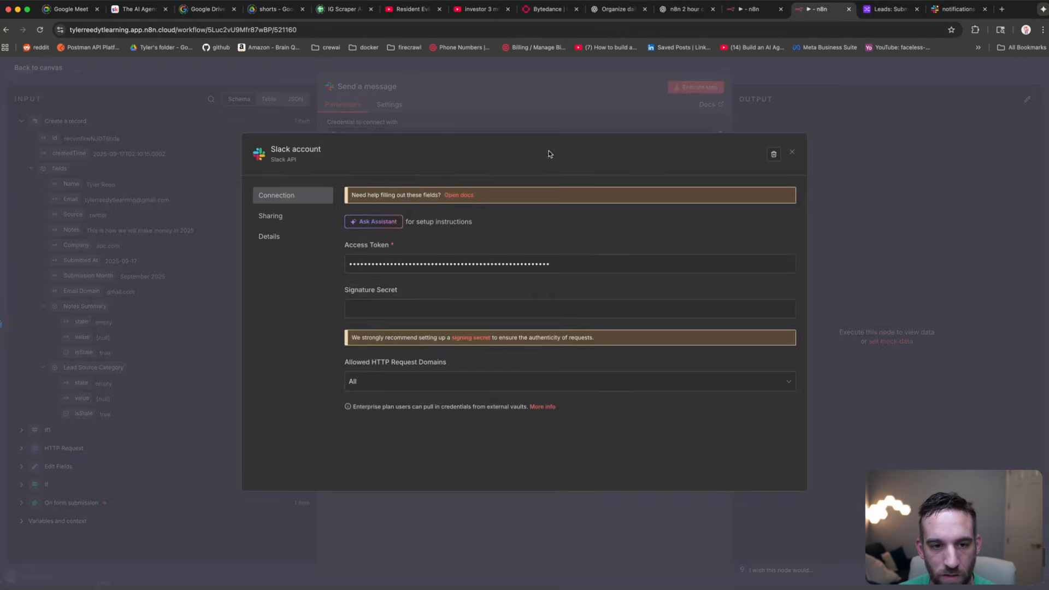
pyautogui.click(479, 123)
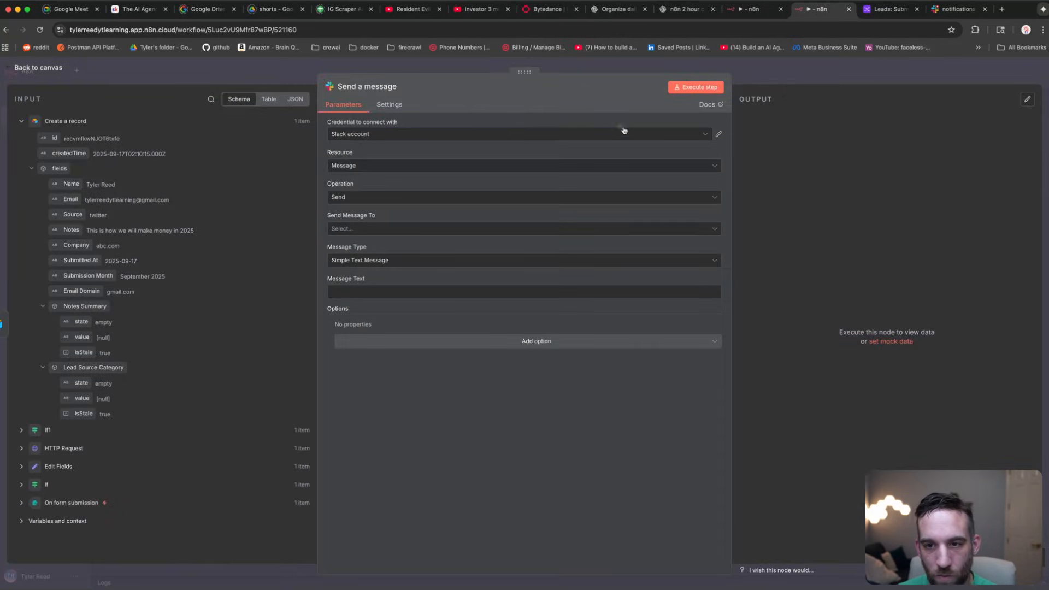
pyautogui.click(681, 133)
pyautogui.click(353, 183)
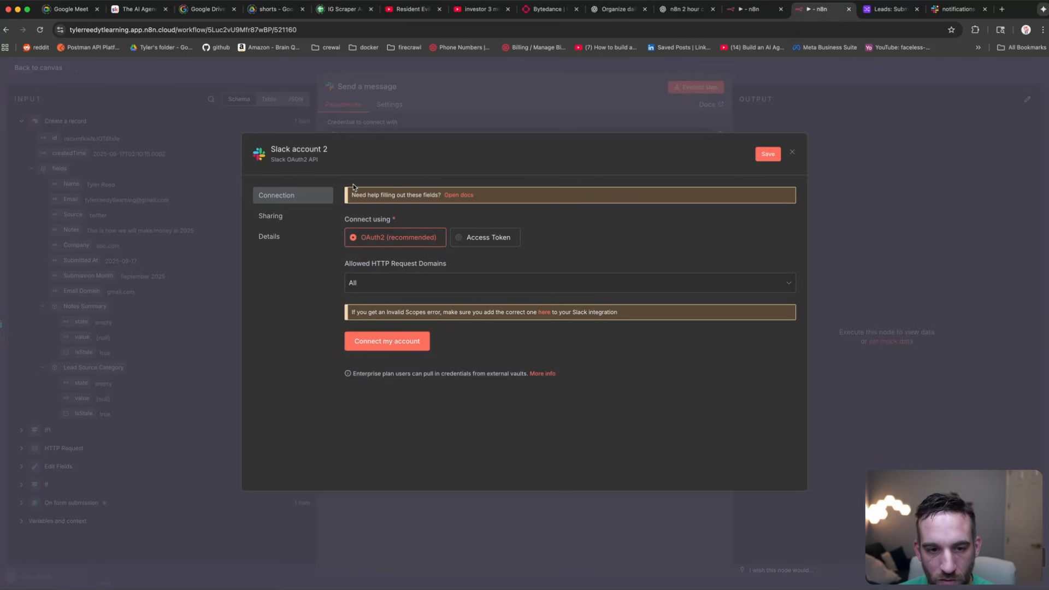
pyautogui.click(458, 197)
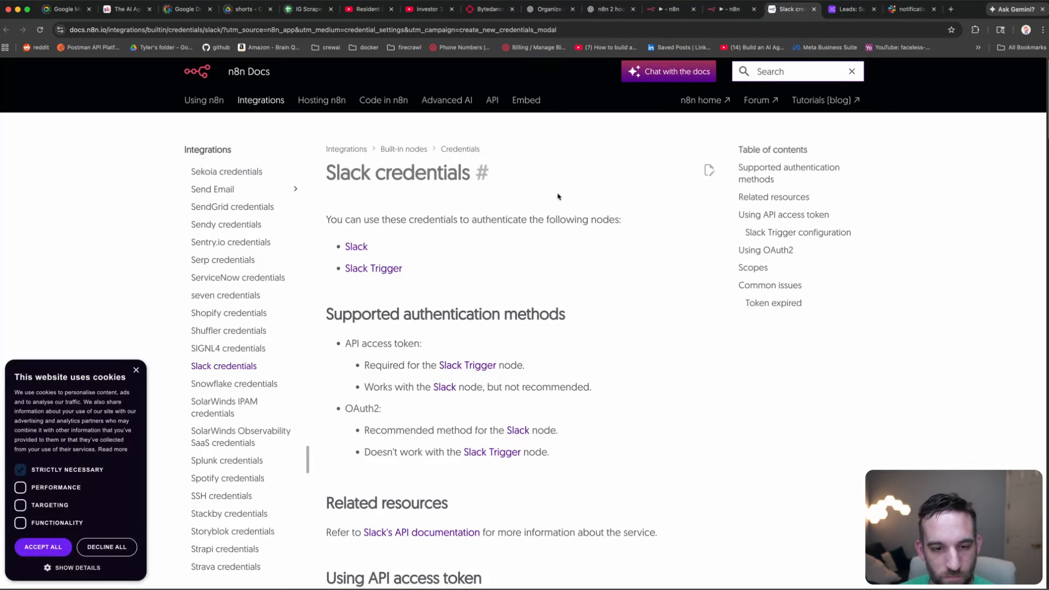
# Step: Read the Slack credential docs' OAuth2 recommendation and setup steps, then glance back at n8n
pyautogui.scroll(-3, 561, 202)
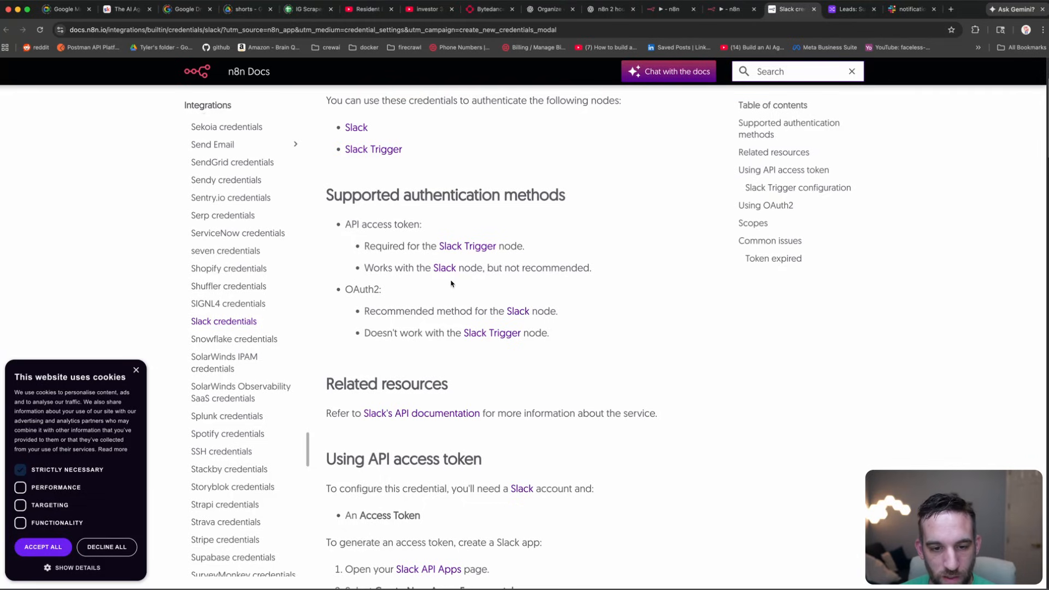
pyautogui.moveTo(561, 313); pyautogui.dragTo(346, 289)
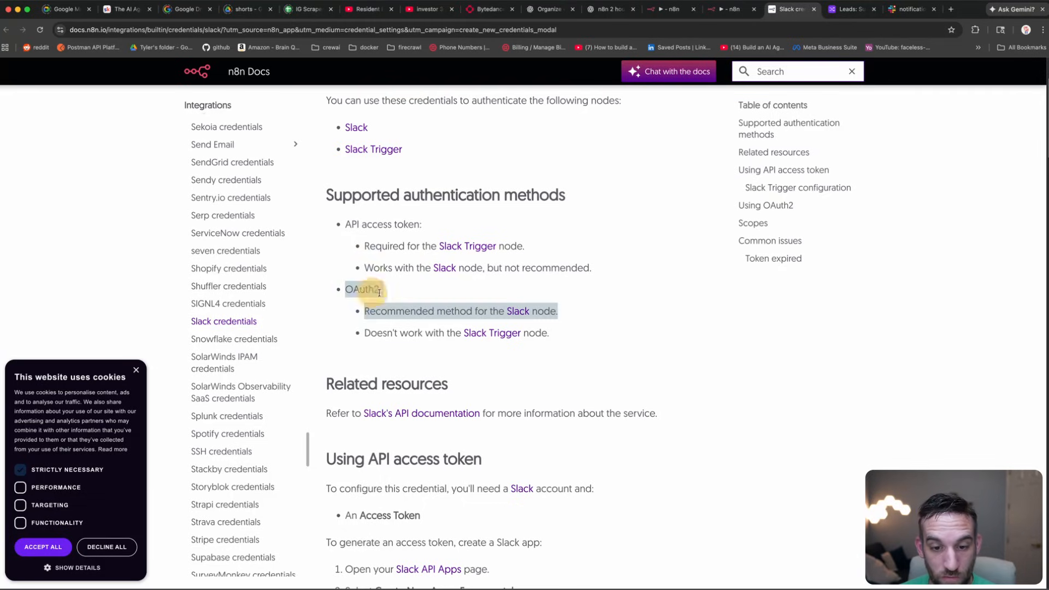
pyautogui.click(561, 286)
pyautogui.scroll(-5, 562, 287)
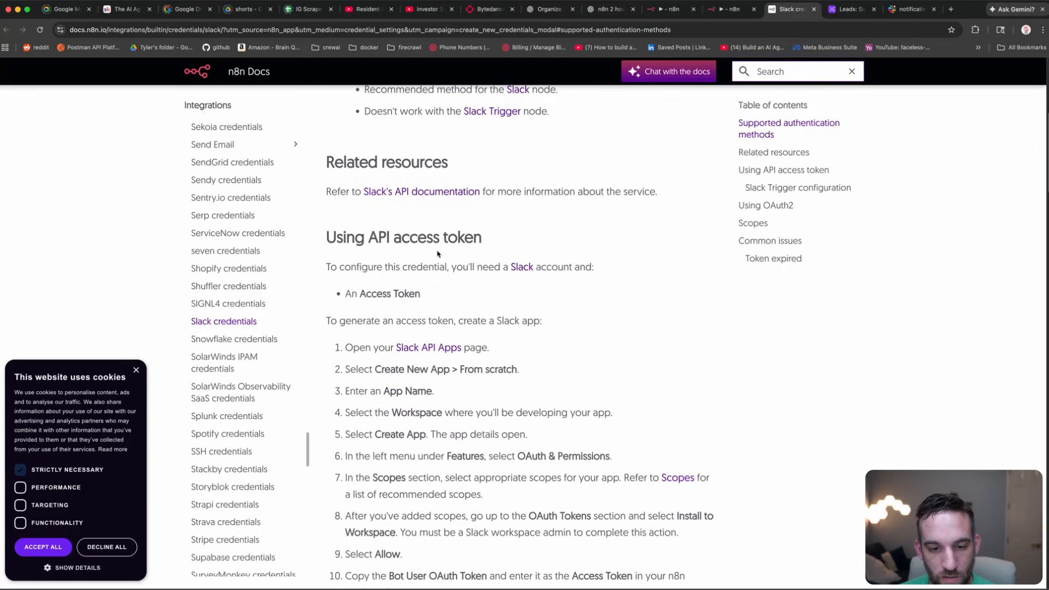
pyautogui.moveTo(333, 215); pyautogui.dragTo(487, 219)
pyautogui.scroll(-1, 474, 239)
pyautogui.scroll(-10, 474, 239)
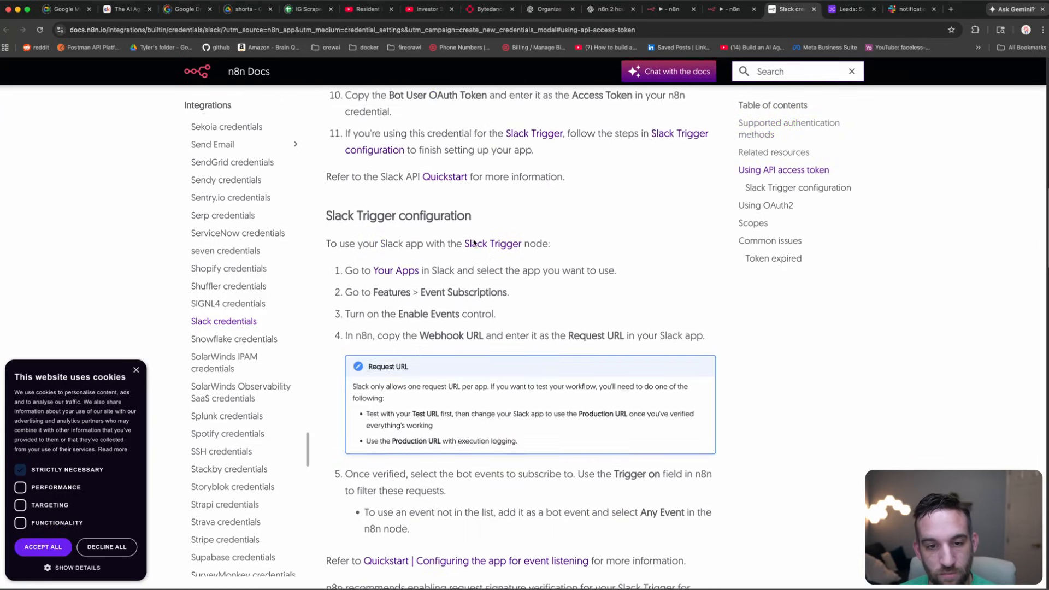
pyautogui.scroll(-10, 473, 239)
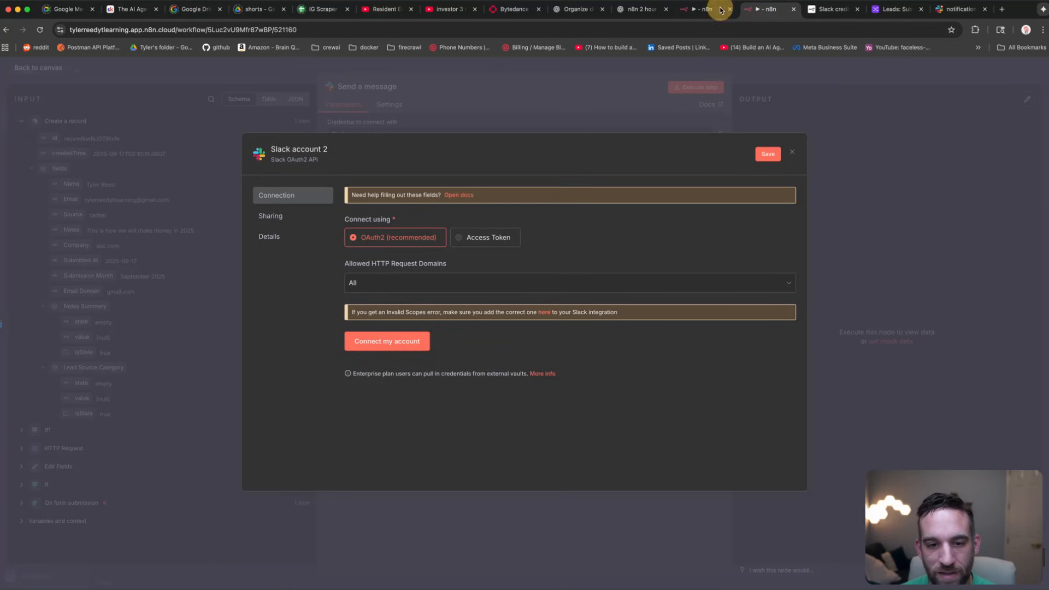
pyautogui.click(720, 10)
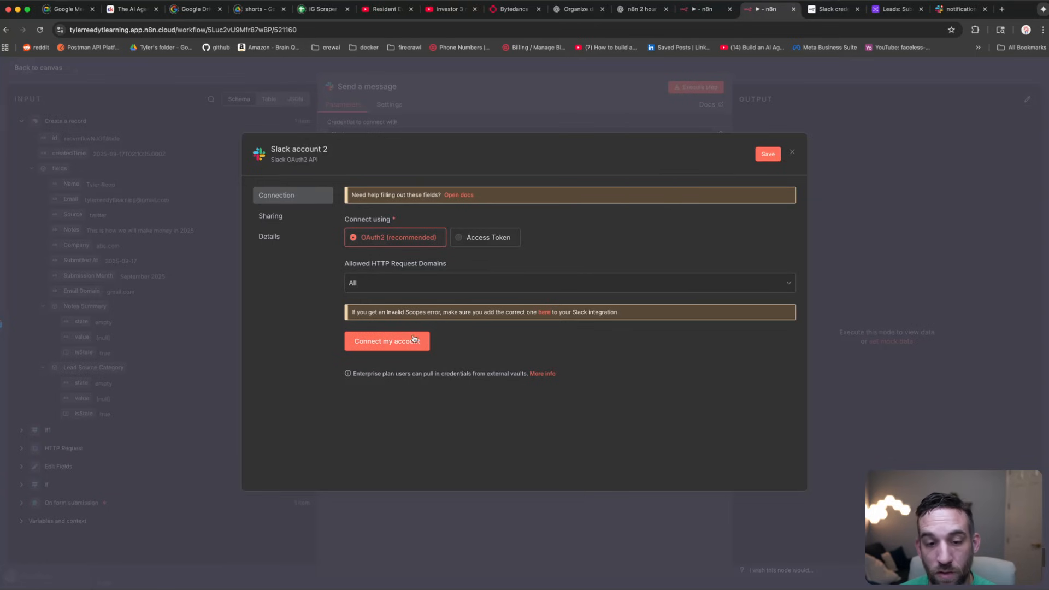
# Step: Open the Slack API Apps link in a new tab, read the Scopes table, and return to n8n
pyautogui.click(831, 11)
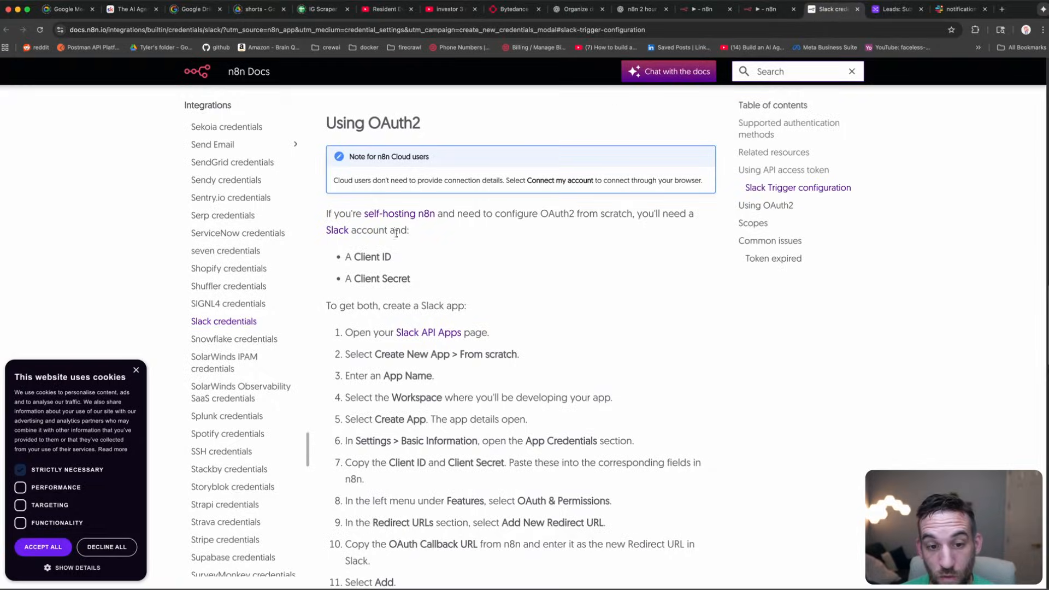
pyautogui.scroll(-5, 415, 312)
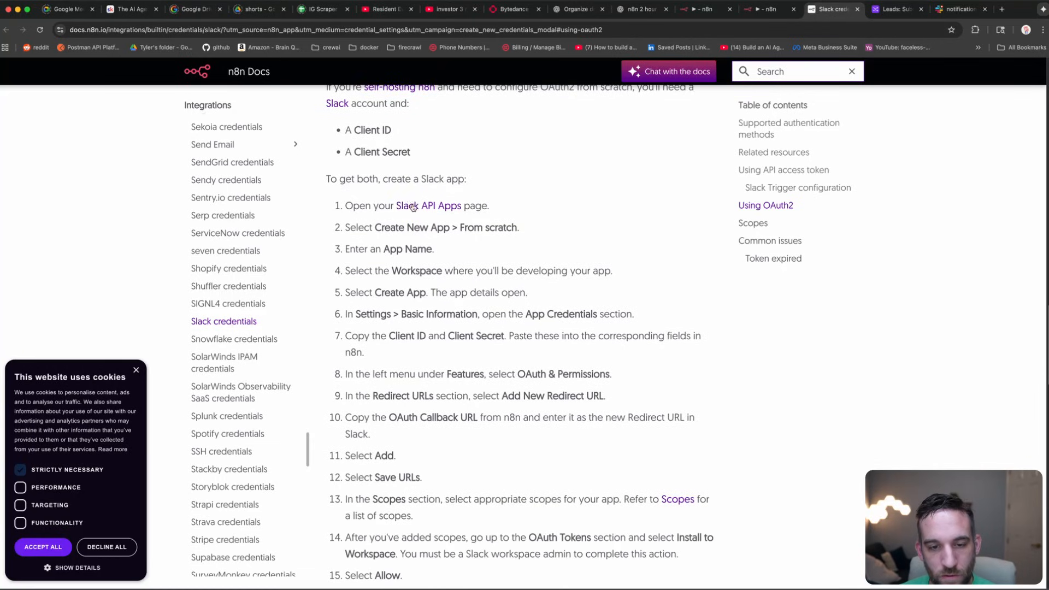
pyautogui.rightClick(413, 207)
pyautogui.click(430, 210)
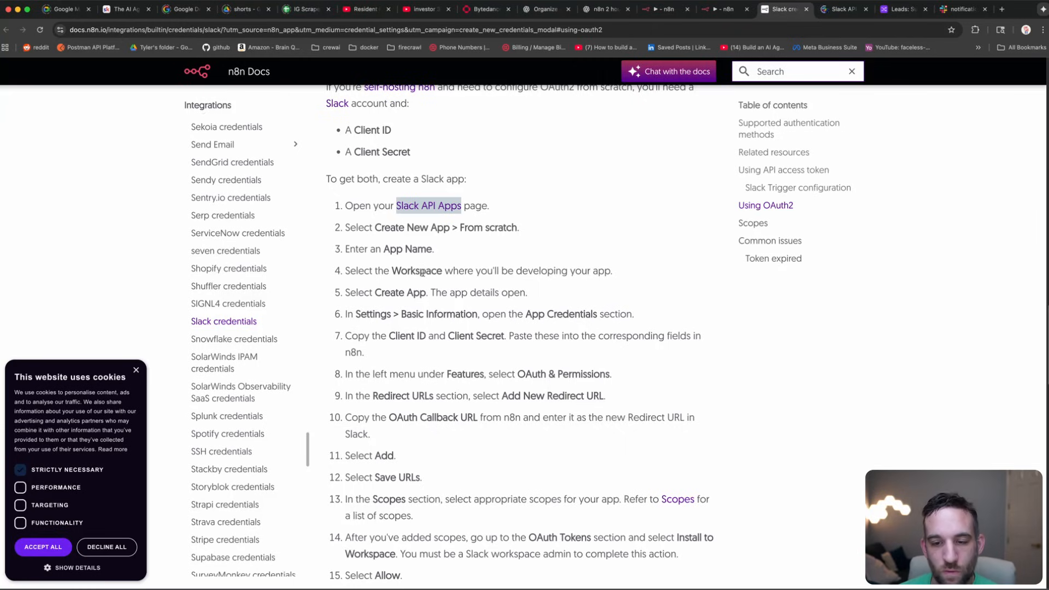
pyautogui.scroll(-2, 422, 272)
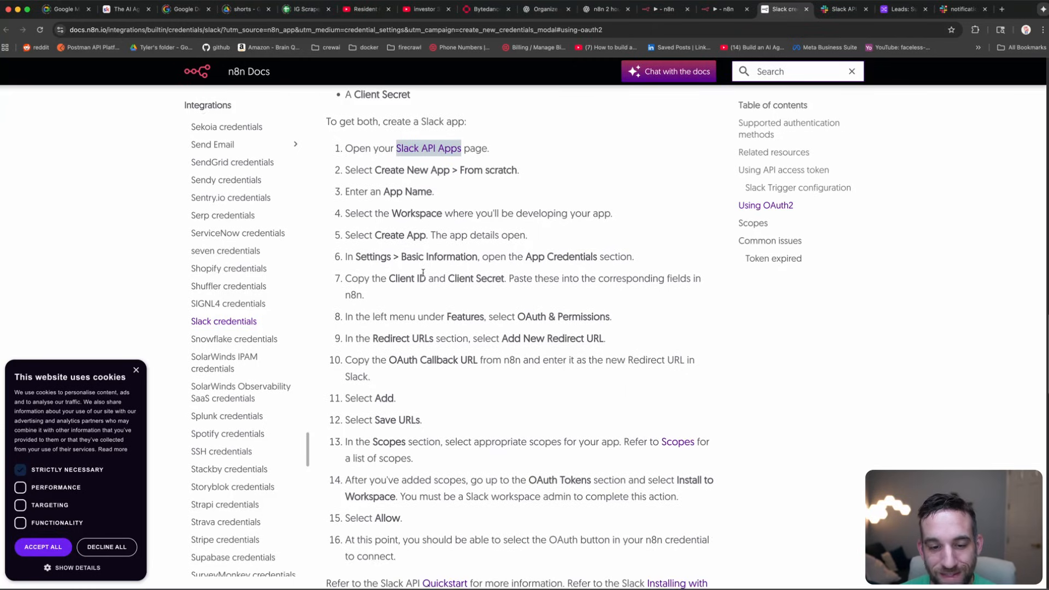
pyautogui.scroll(-5, 422, 273)
pyautogui.scroll(-15, 431, 269)
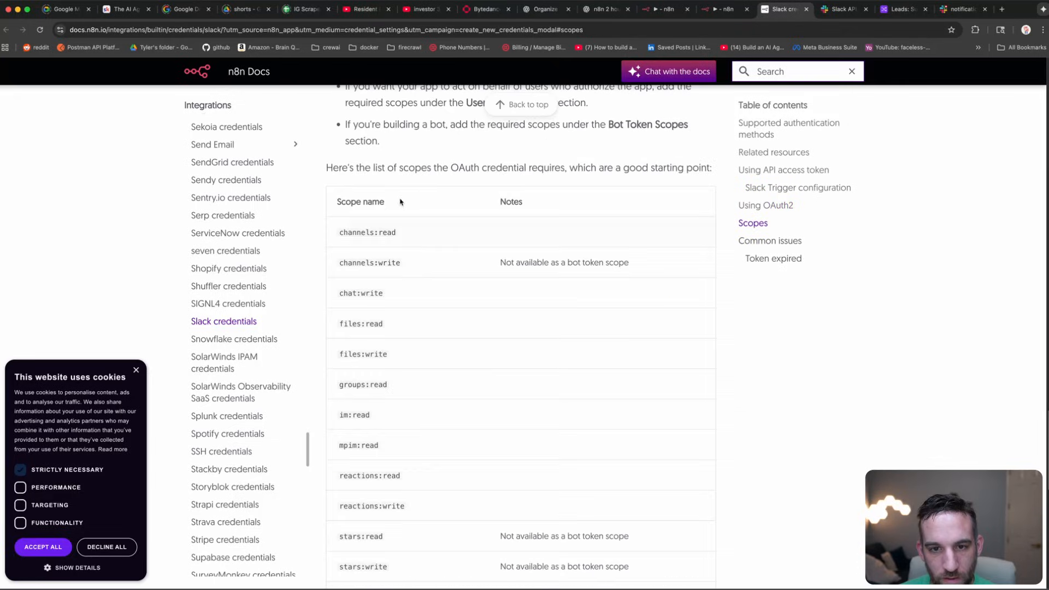
pyautogui.scroll(-3, 442, 176)
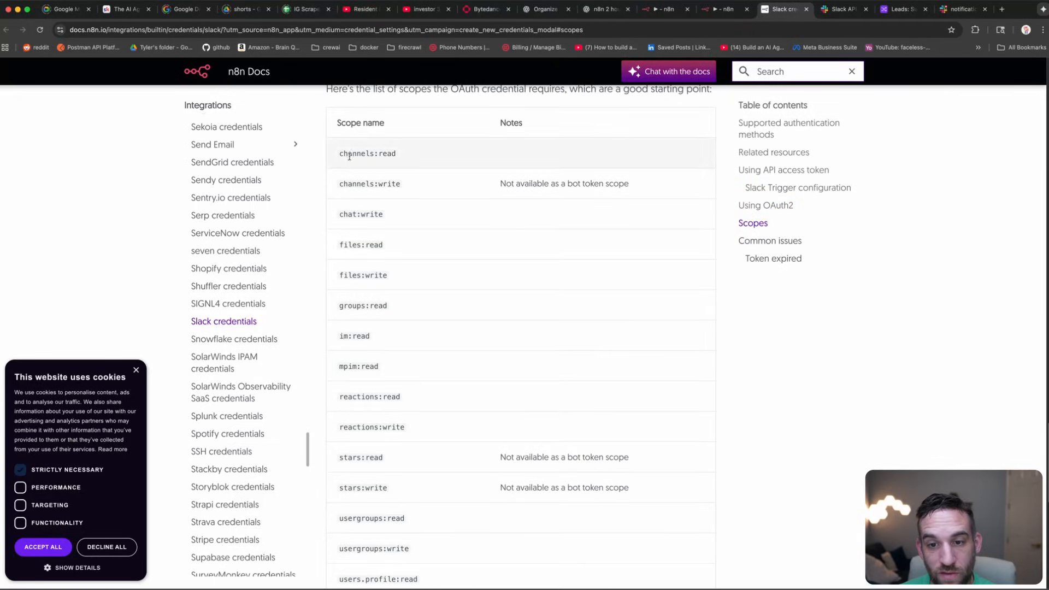
pyautogui.scroll(-1, 350, 164)
pyautogui.scroll(-11, 368, 392)
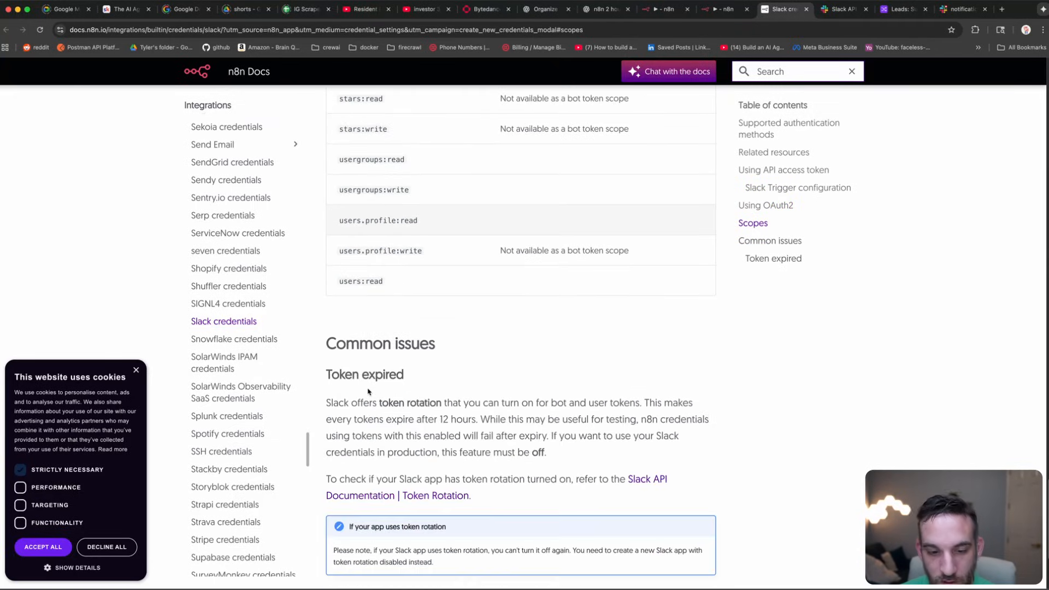
pyautogui.click(729, 9)
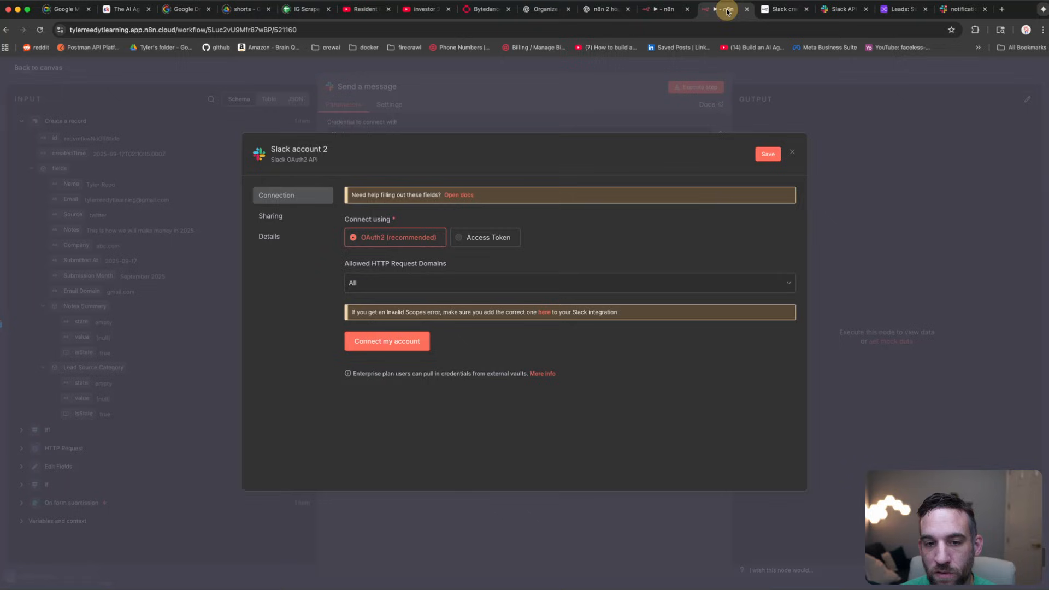
# Step: Toggle the new credential between Access Token and OAuth2, then check the Slack API apps page
pyautogui.click(486, 243)
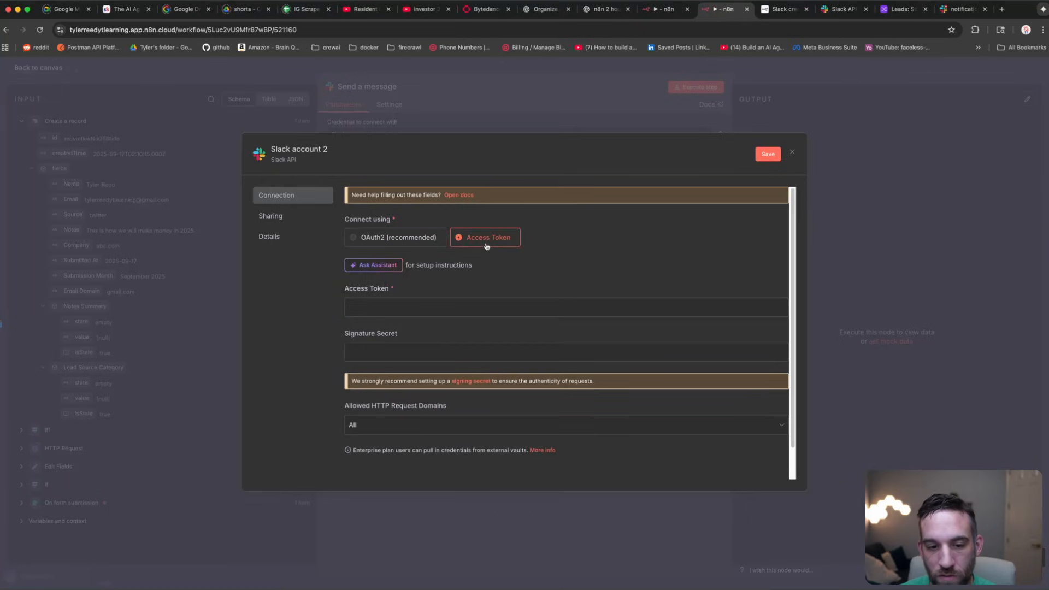
pyautogui.click(402, 239)
pyautogui.click(834, 10)
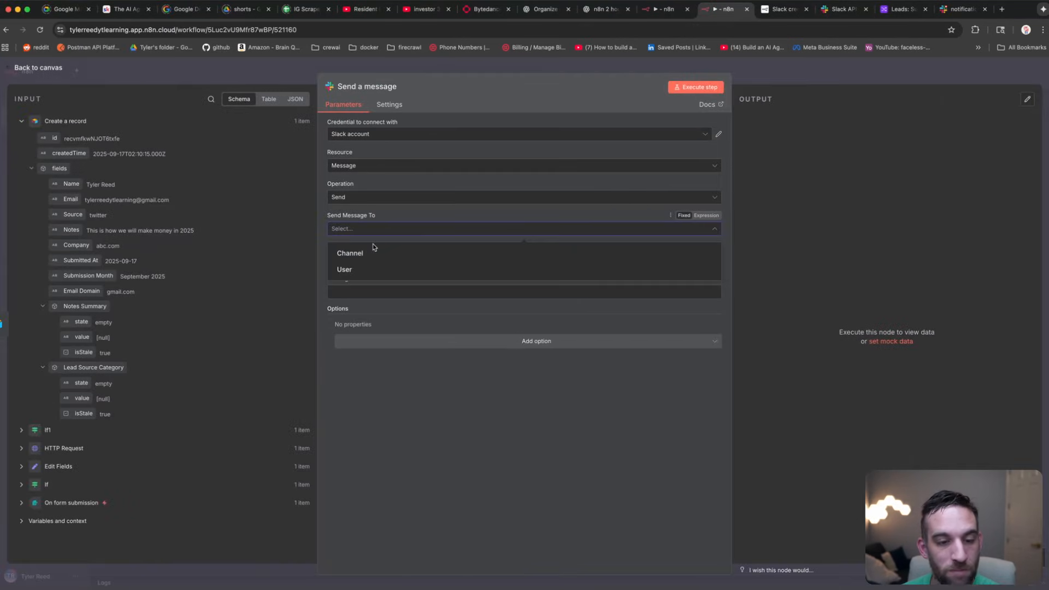
# Step: Target the Slack message at a Channel chosen By Name: #notifications
pyautogui.click(375, 255)
pyautogui.click(412, 261)
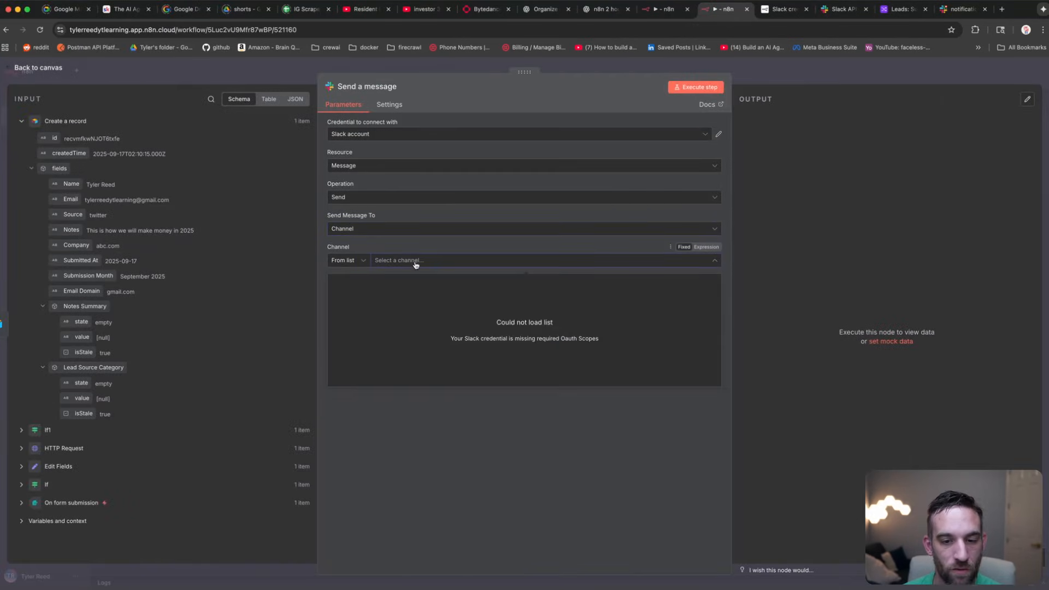
pyautogui.click(417, 255)
pyautogui.click(349, 261)
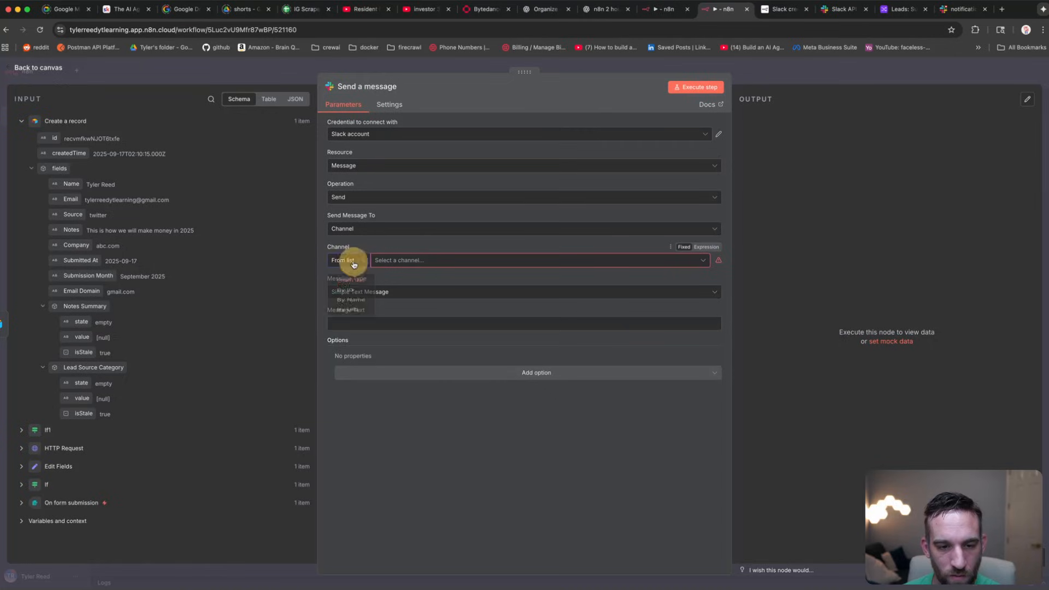
pyautogui.click(351, 317)
pyautogui.click(432, 260)
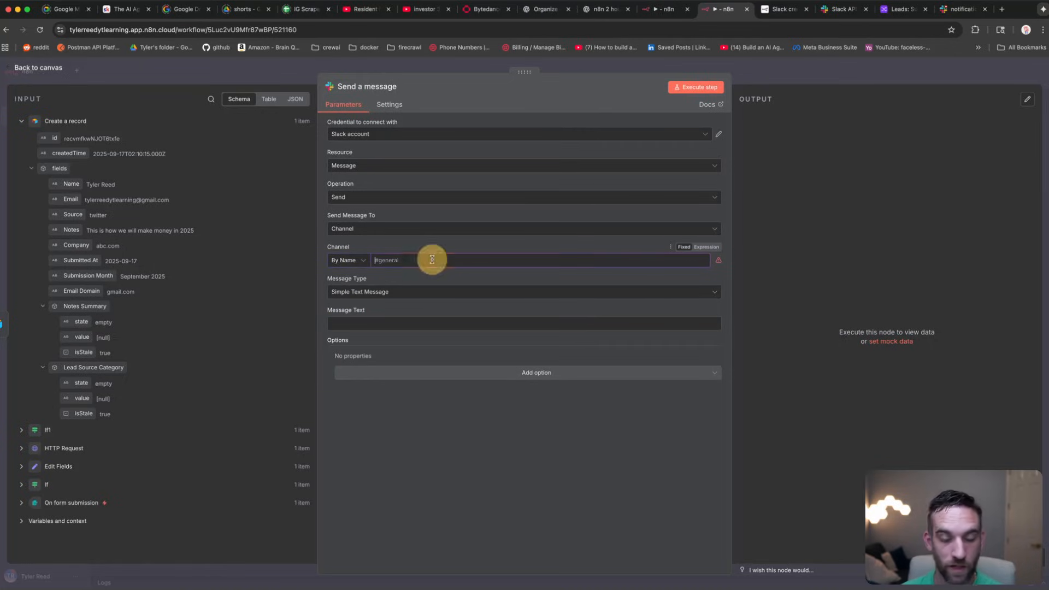
pyautogui.write('#notifications')
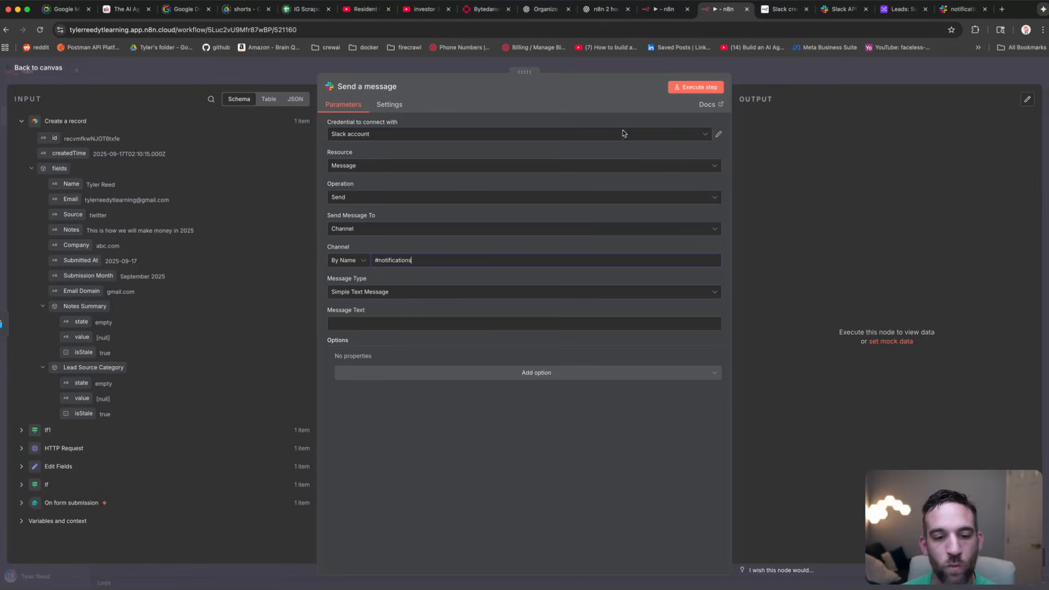
pyautogui.click(514, 326)
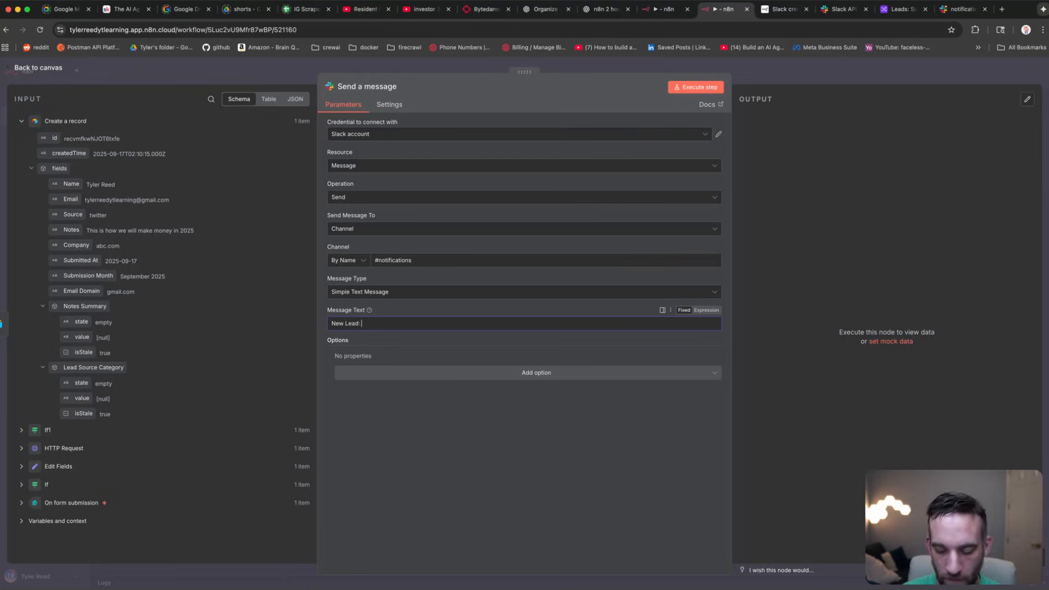
# Step: Compose the 'New Lead:' message with the lead's Name, Email and Source fields
pyautogui.moveTo(71, 184); pyautogui.dragTo(422, 326)
pyautogui.click(497, 323)
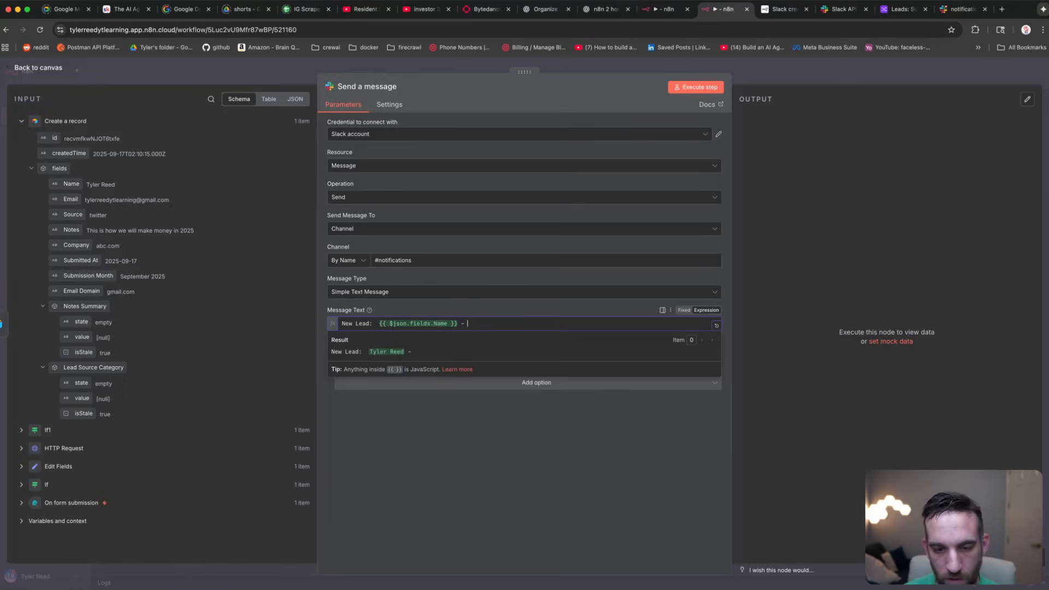
pyautogui.moveTo(82, 202); pyautogui.dragTo(129, 207)
pyautogui.moveTo(76, 200); pyautogui.dragTo(470, 326)
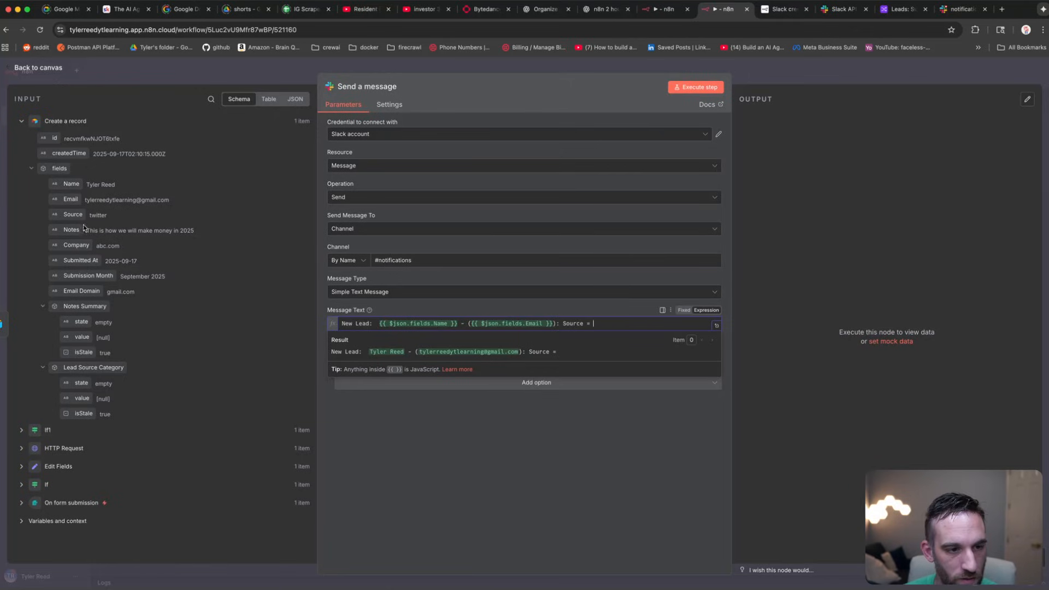
pyautogui.moveTo(75, 216); pyautogui.dragTo(654, 323)
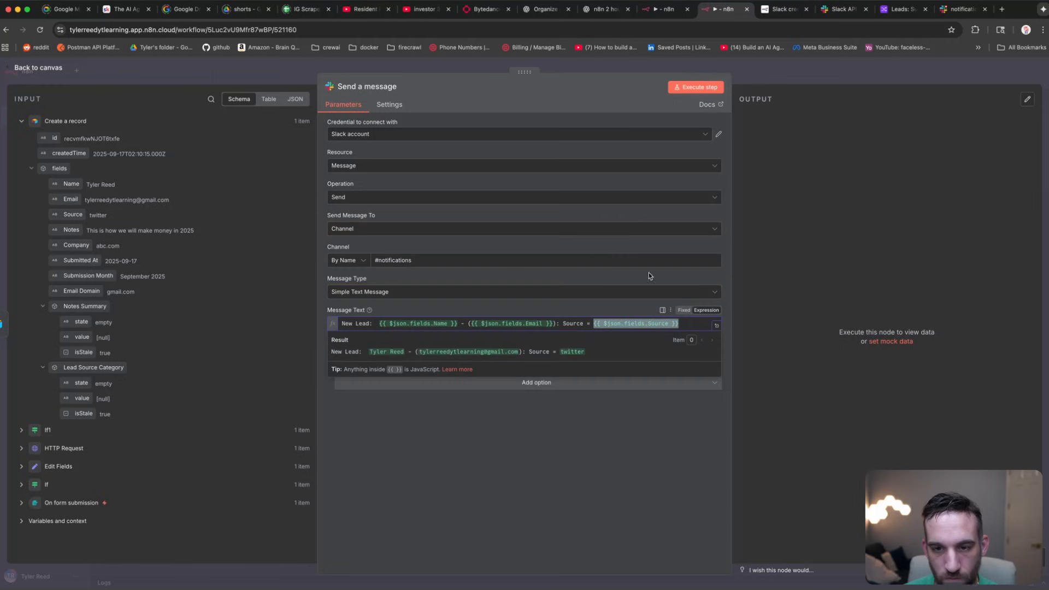
# Step: Execute the Slack step and verify the New Lead message with source twitter in #notifications
pyautogui.click(639, 86)
pyautogui.click(688, 88)
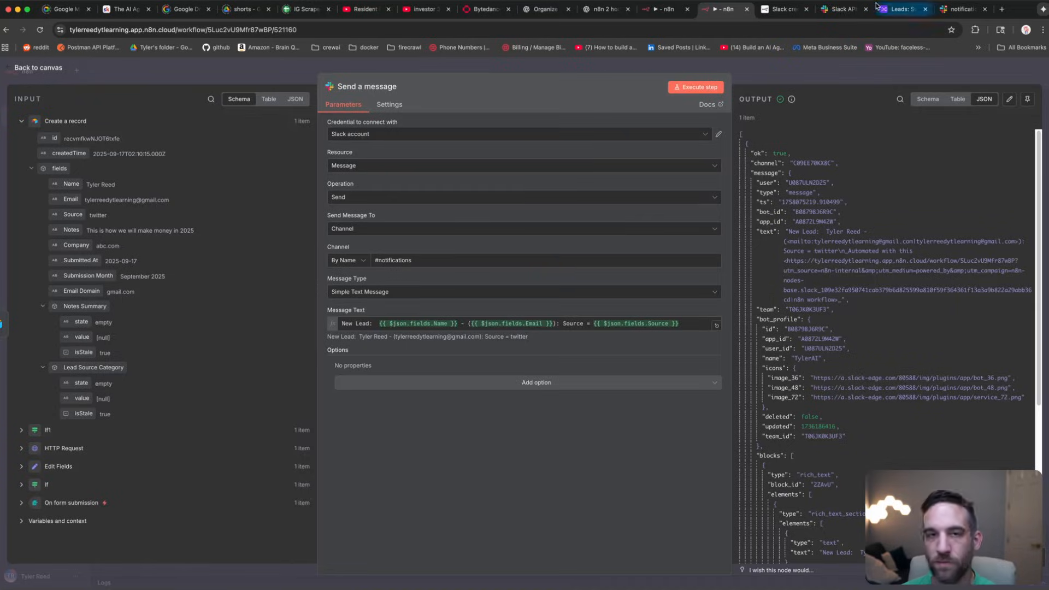
pyautogui.click(842, 11)
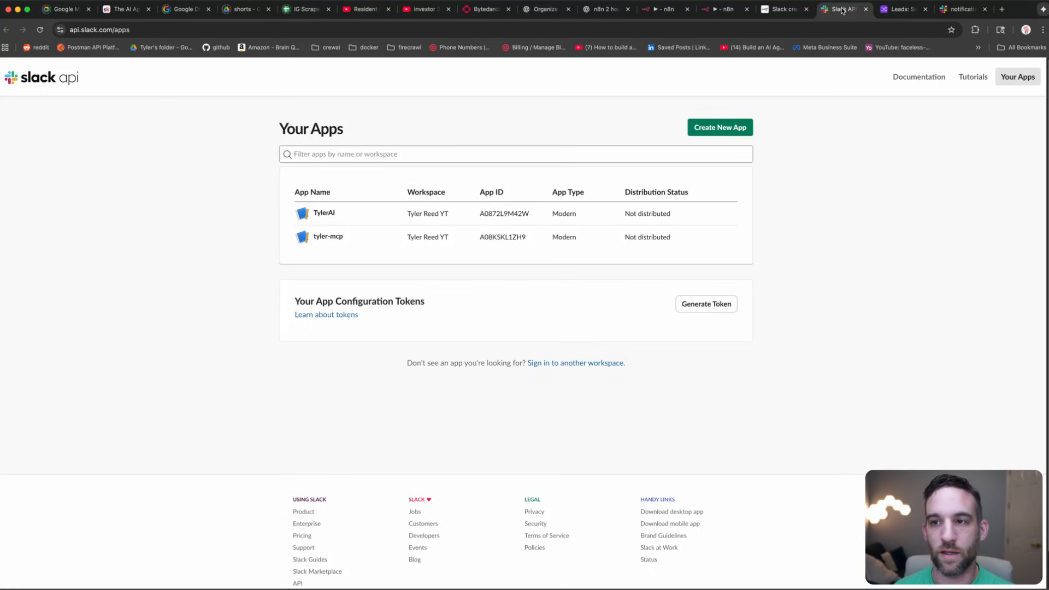
pyautogui.click(961, 9)
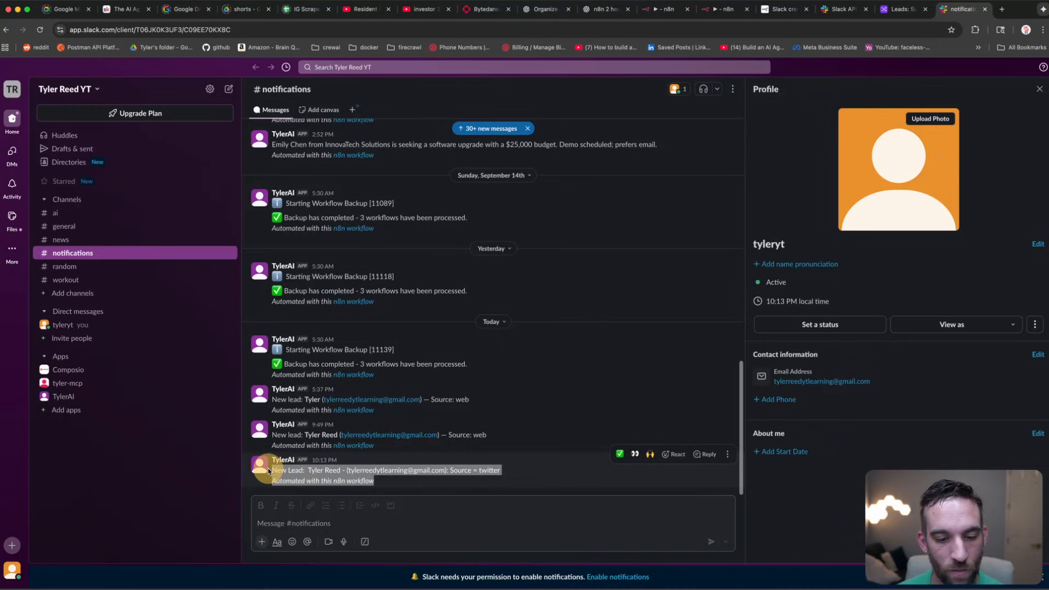
pyautogui.moveTo(266, 466); pyautogui.dragTo(503, 482)
pyautogui.click(513, 481)
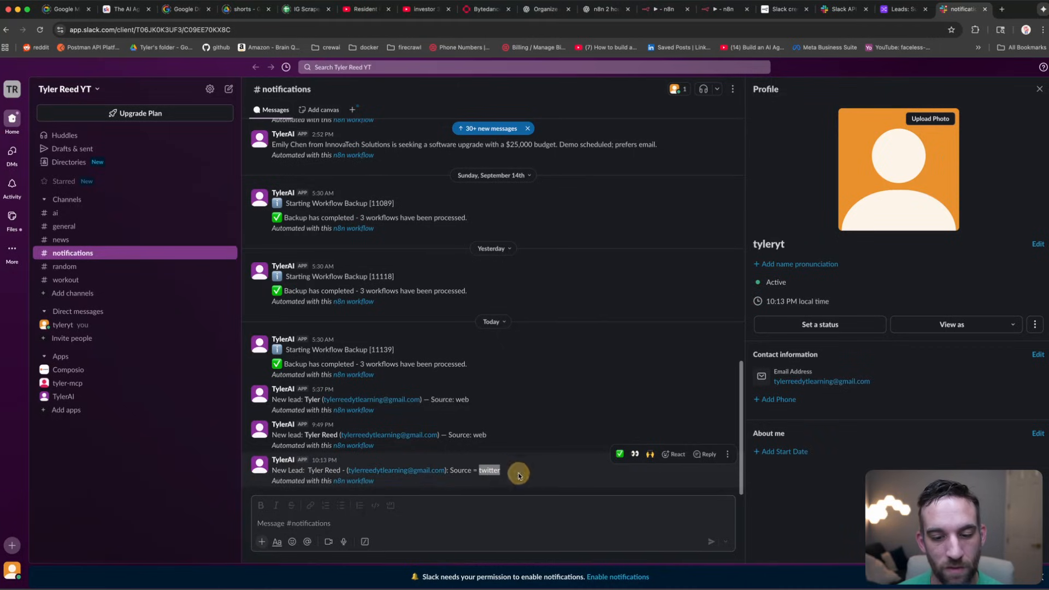
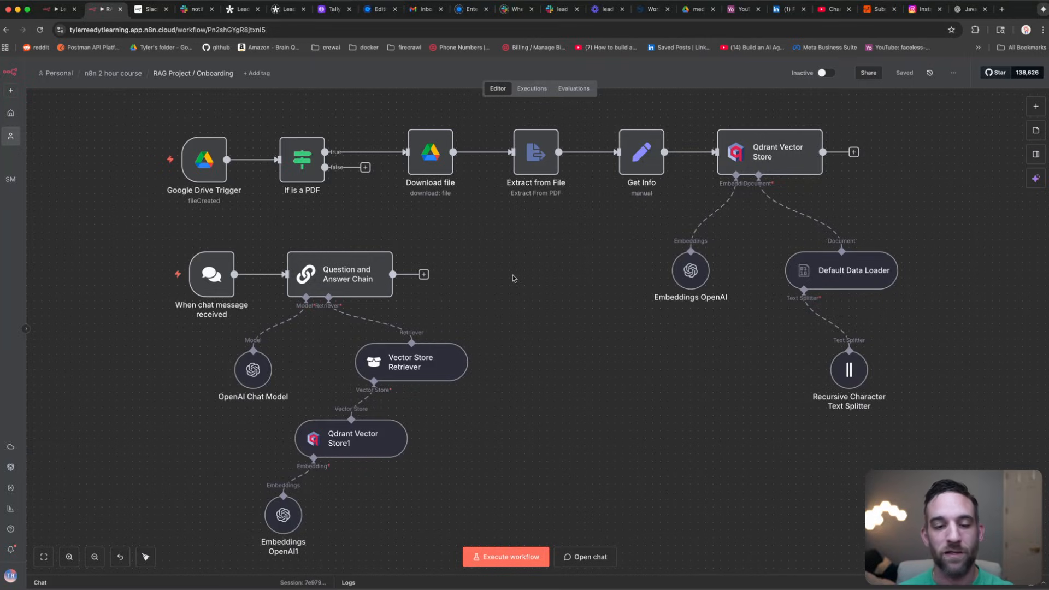
# Step: Select and then deselect the Question and Answer Chain node so nothing is selected before starting fresh
pyautogui.click(369, 281)
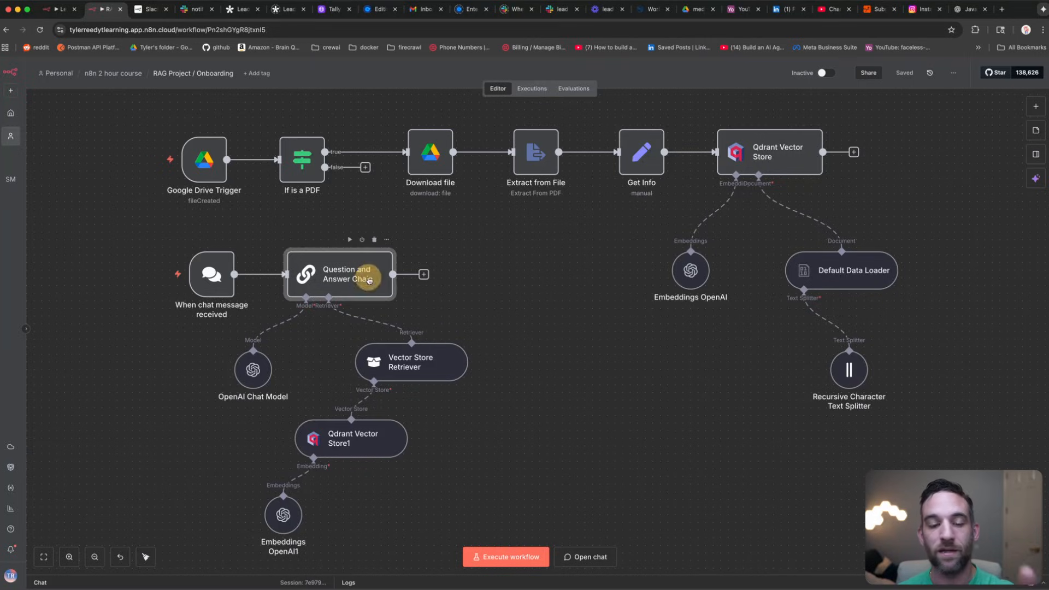
pyautogui.click(468, 288)
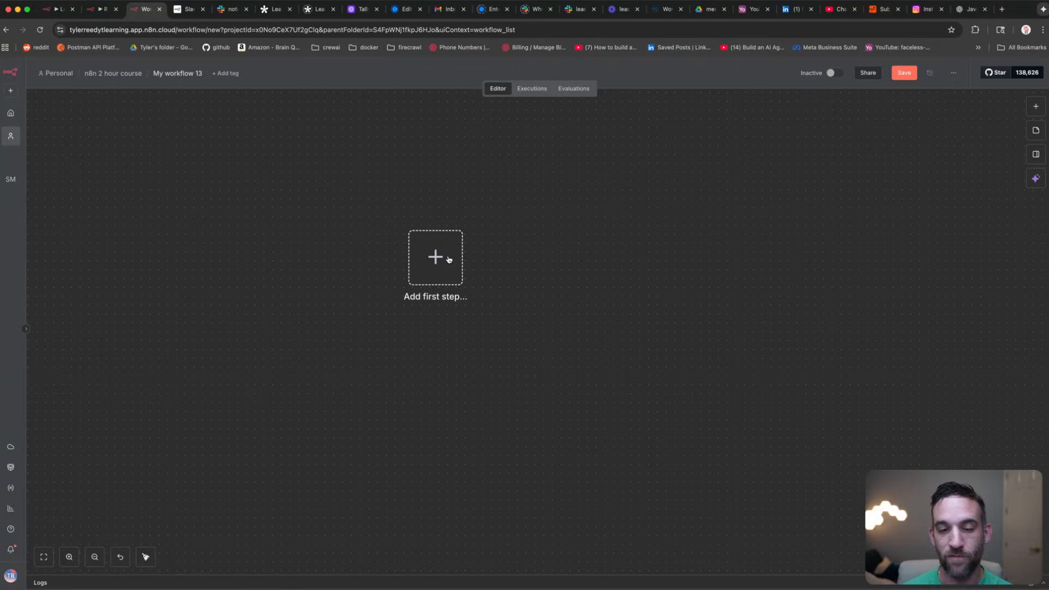
# Step: Add a Google Drive trigger for 'On changes involving a specific folder', leaving the folder unset
pyautogui.click(449, 259)
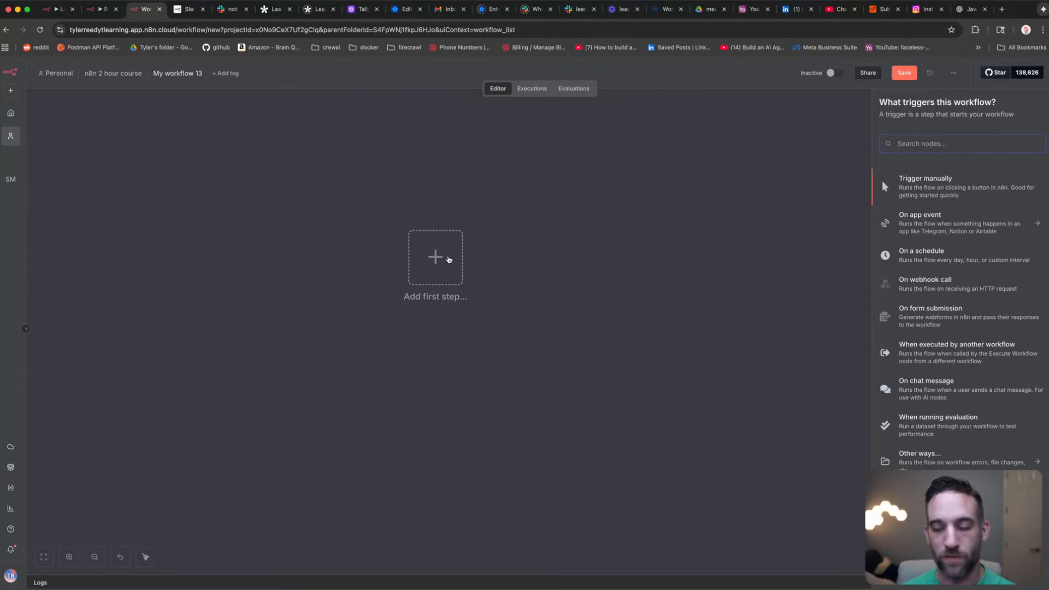
pyautogui.write('googl')
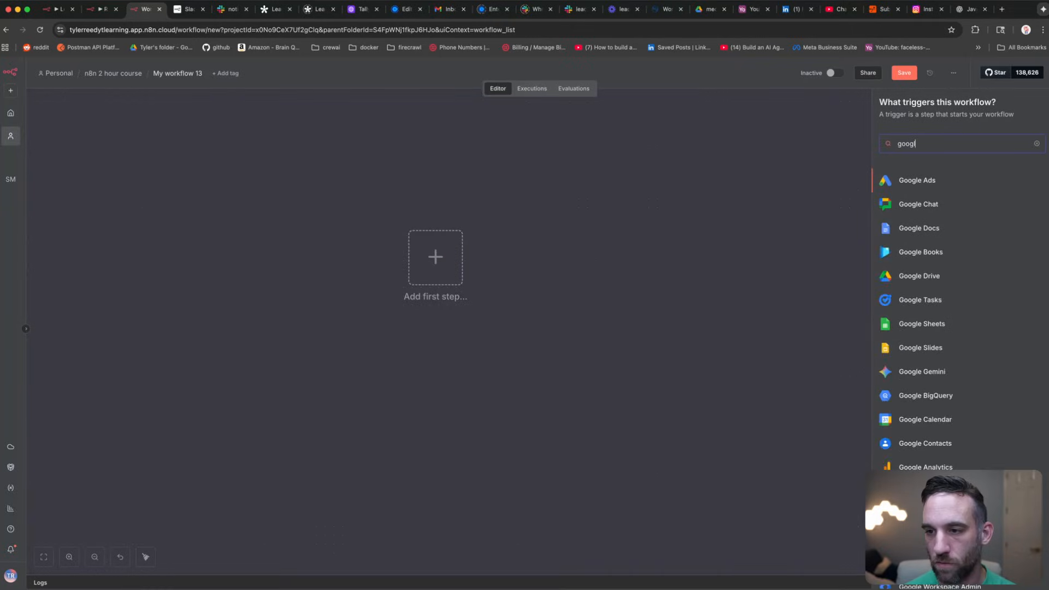
pyautogui.write('e dr')
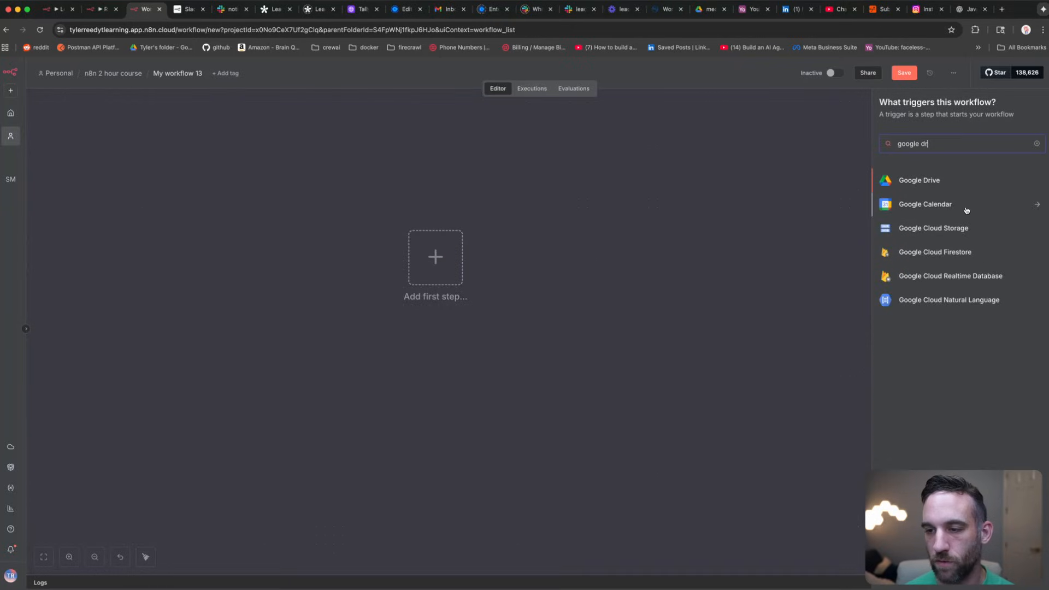
pyautogui.click(933, 181)
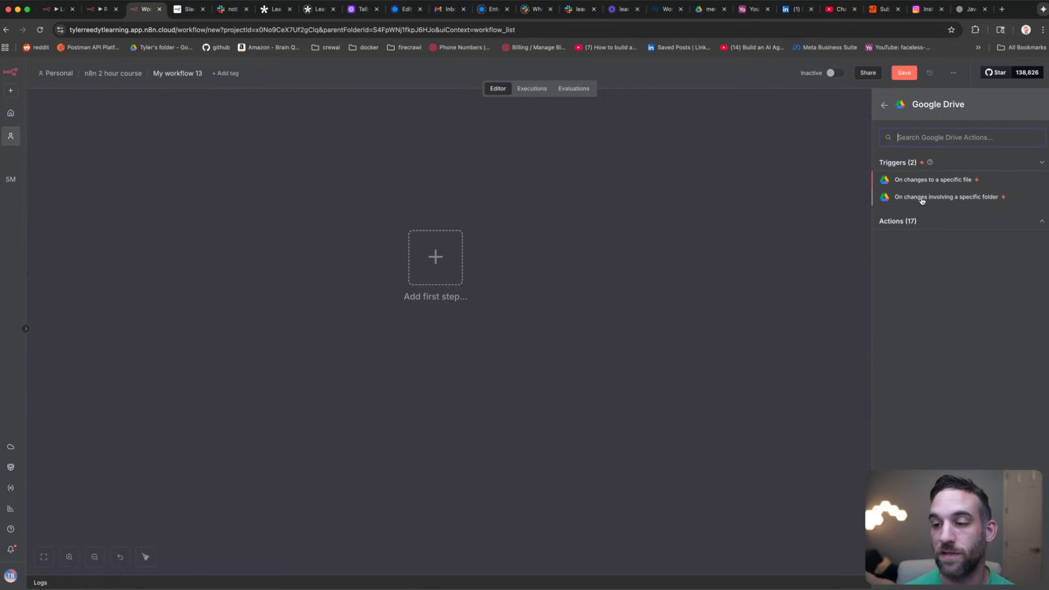
pyautogui.click(936, 197)
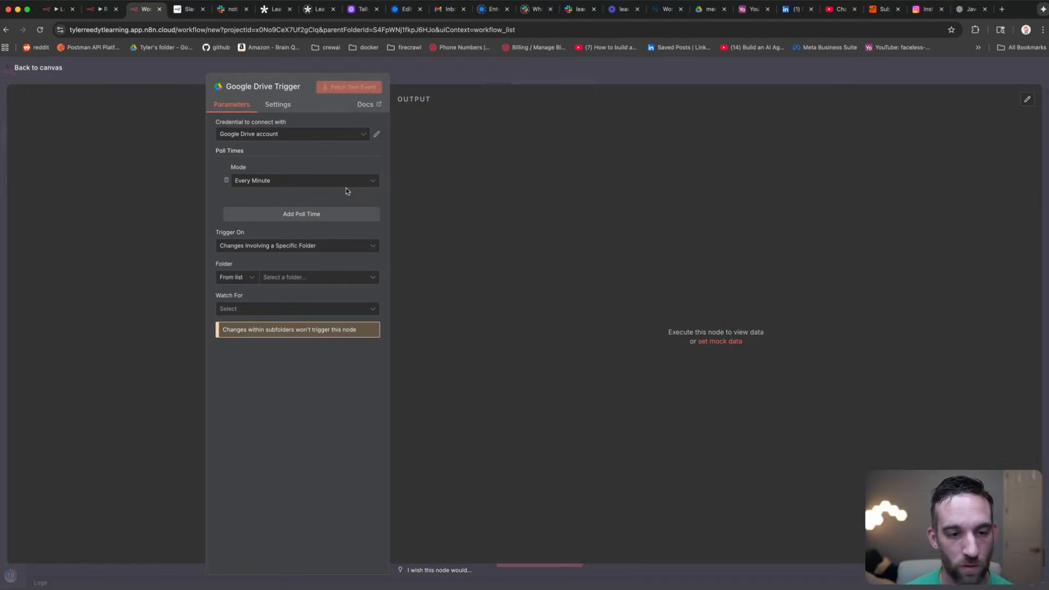
pyautogui.click(301, 278)
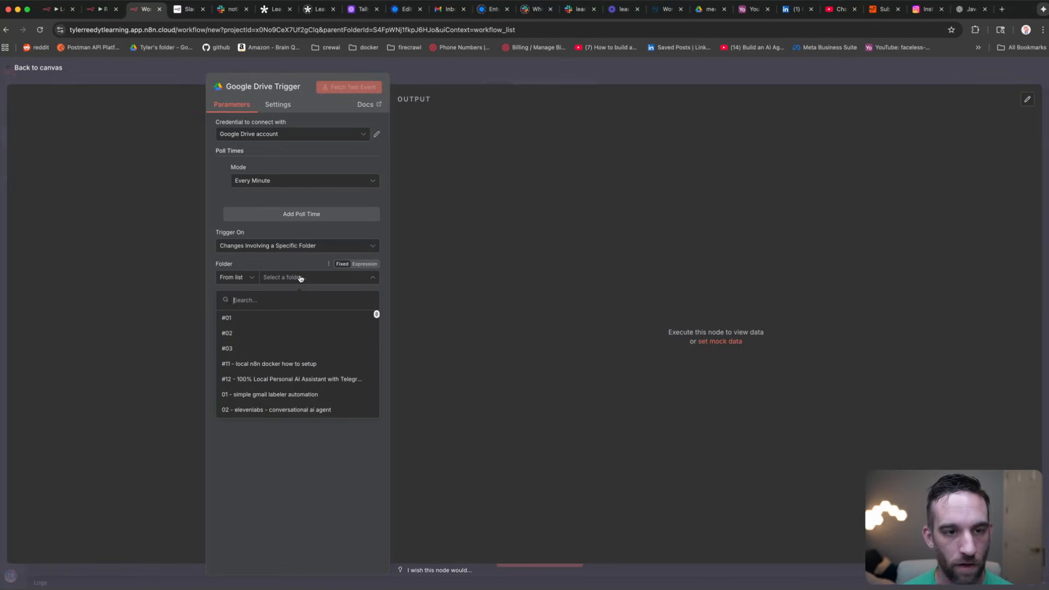
pyautogui.click(923, 196)
# Step: Open Google Drive in a new browser tab
pyautogui.click(1002, 9)
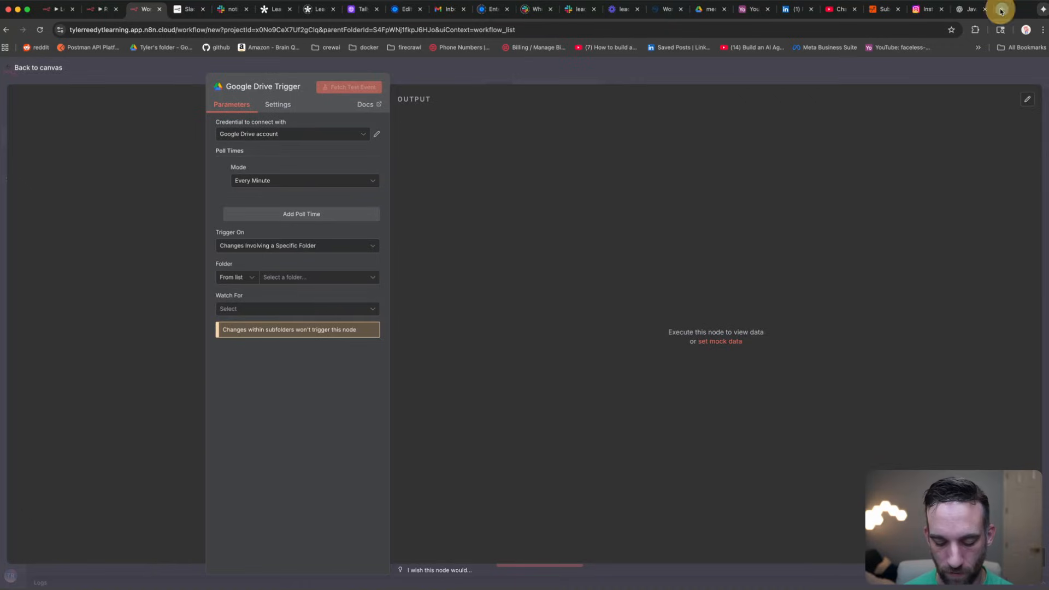
pyautogui.write('dr')
pyautogui.press('Return')
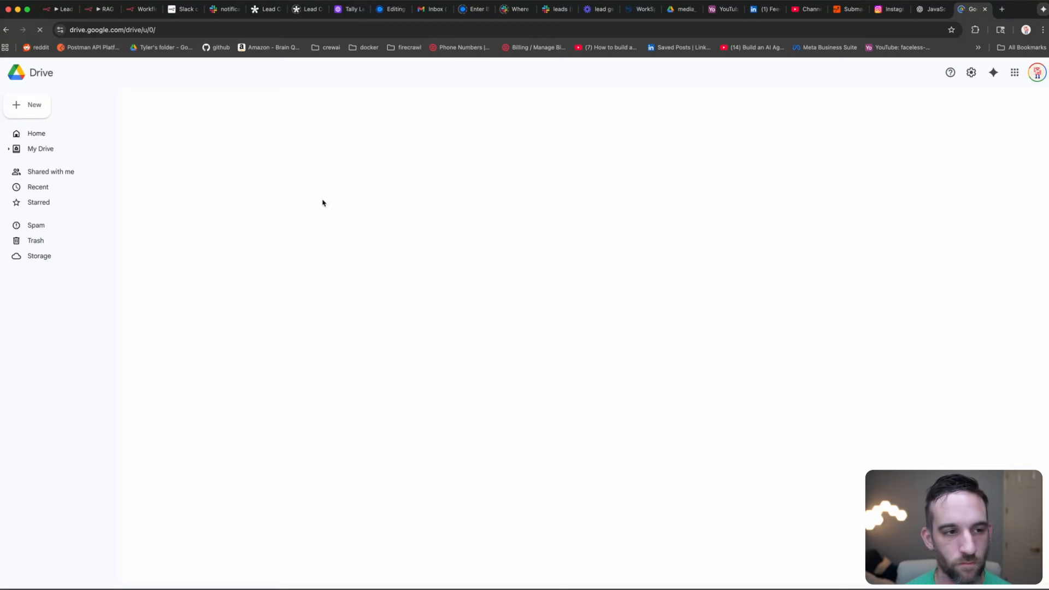
# Step: In My Drive, add a new folder named 'onboarding'
pyautogui.click(41, 149)
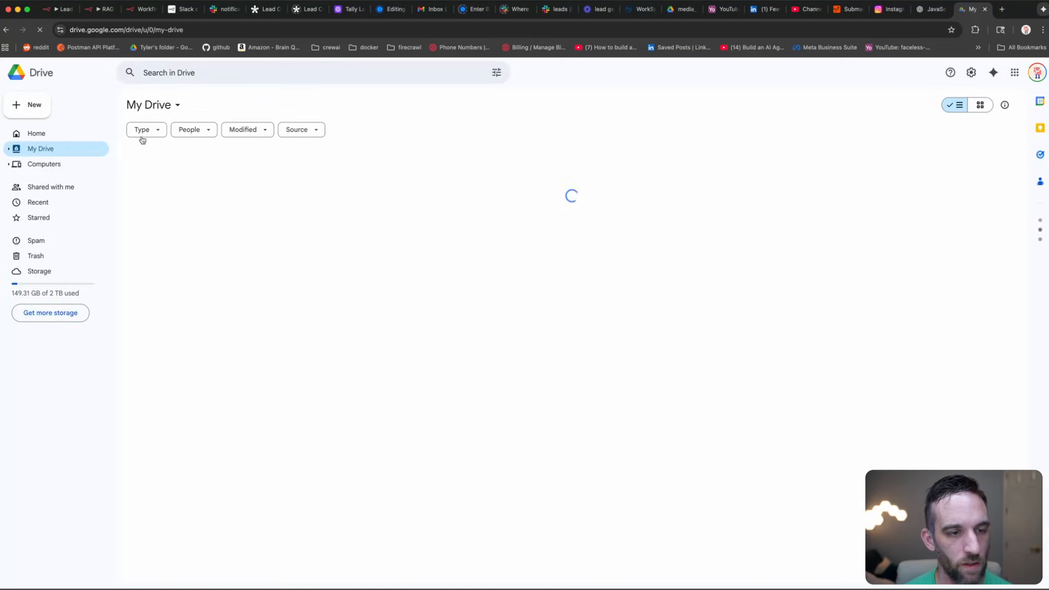
pyautogui.click(32, 105)
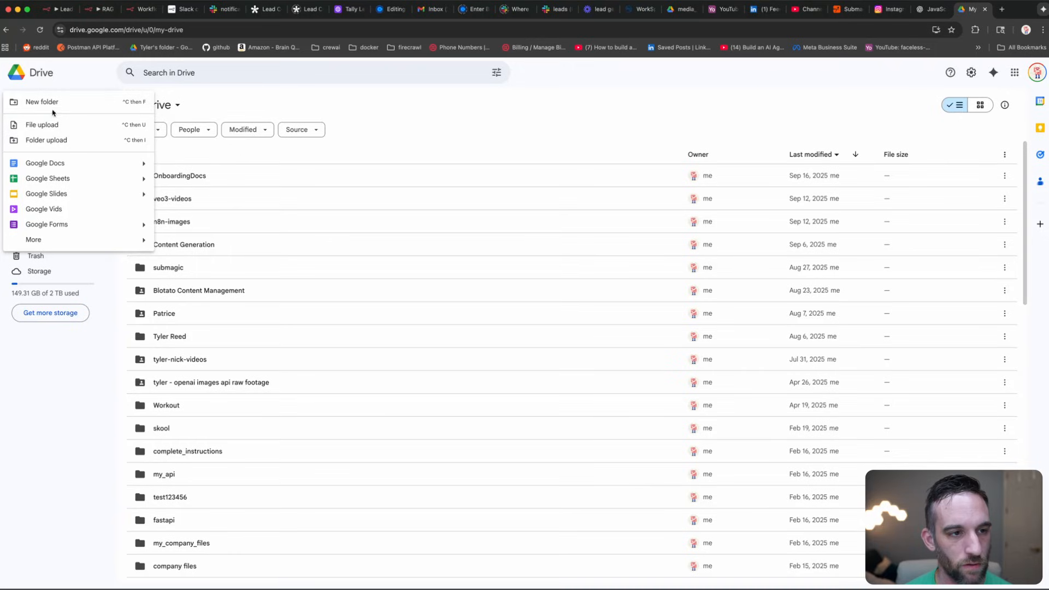
pyautogui.click(56, 104)
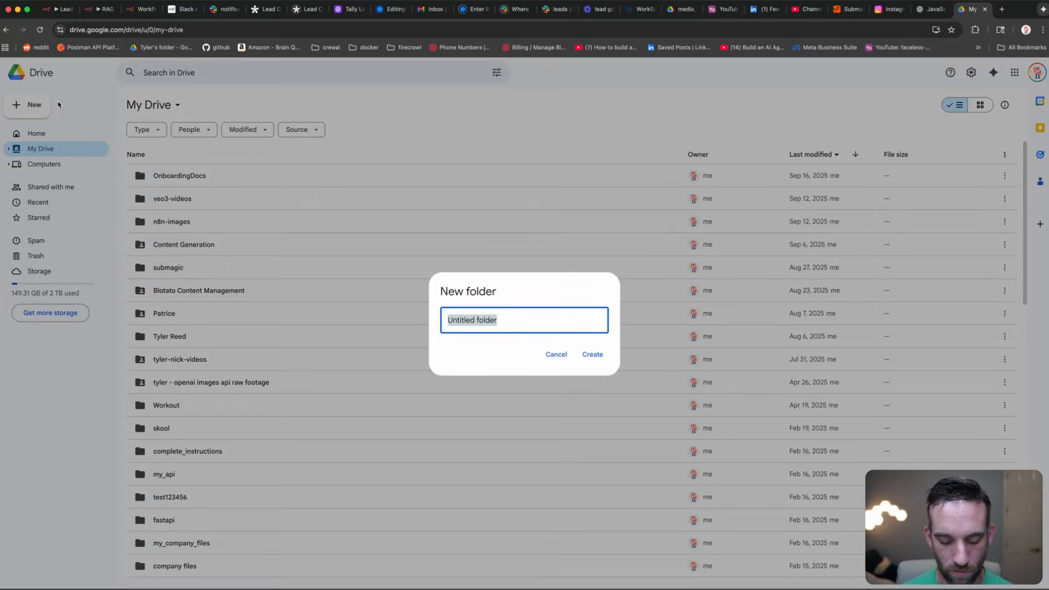
pyautogui.write('onboarding')
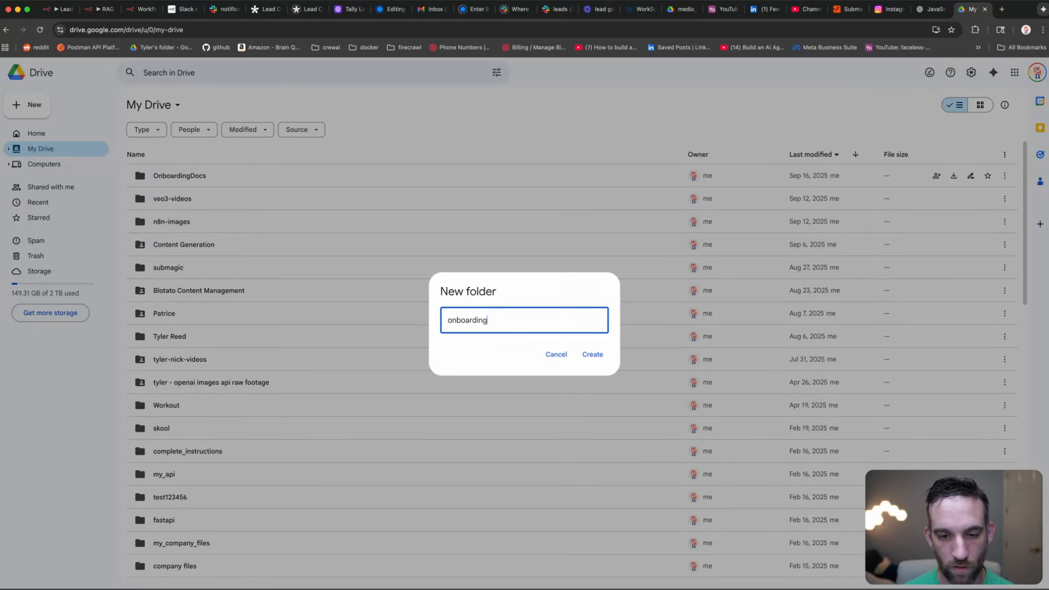
pyautogui.press('Return')
# Step: Point the Google Drive Trigger at the onboarding folder and set Watch For to File Created
pyautogui.press('super+3')
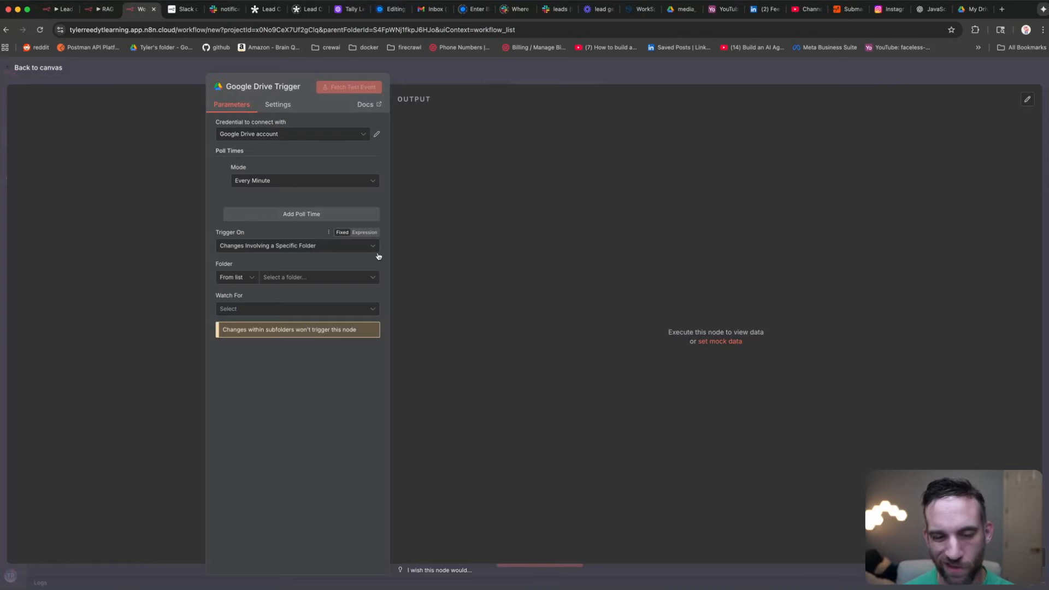
pyautogui.click(369, 282)
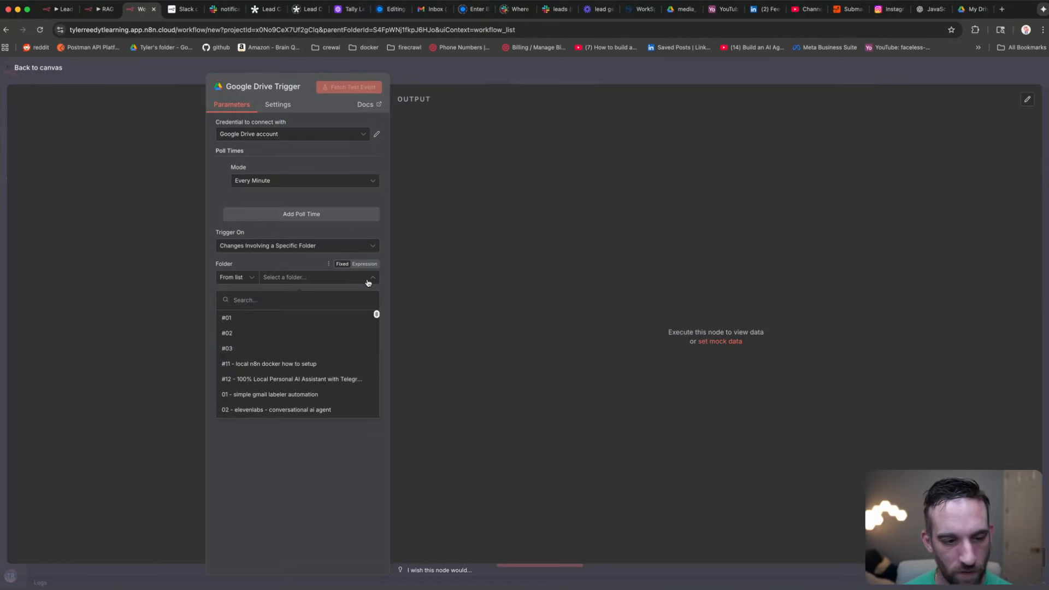
pyautogui.write('onb')
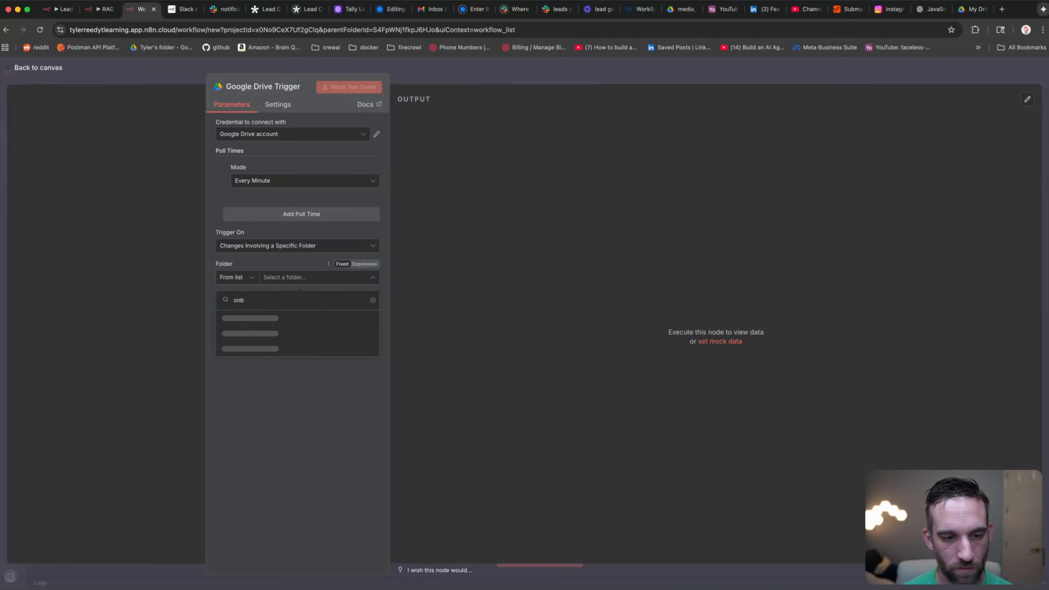
pyautogui.write('oarding')
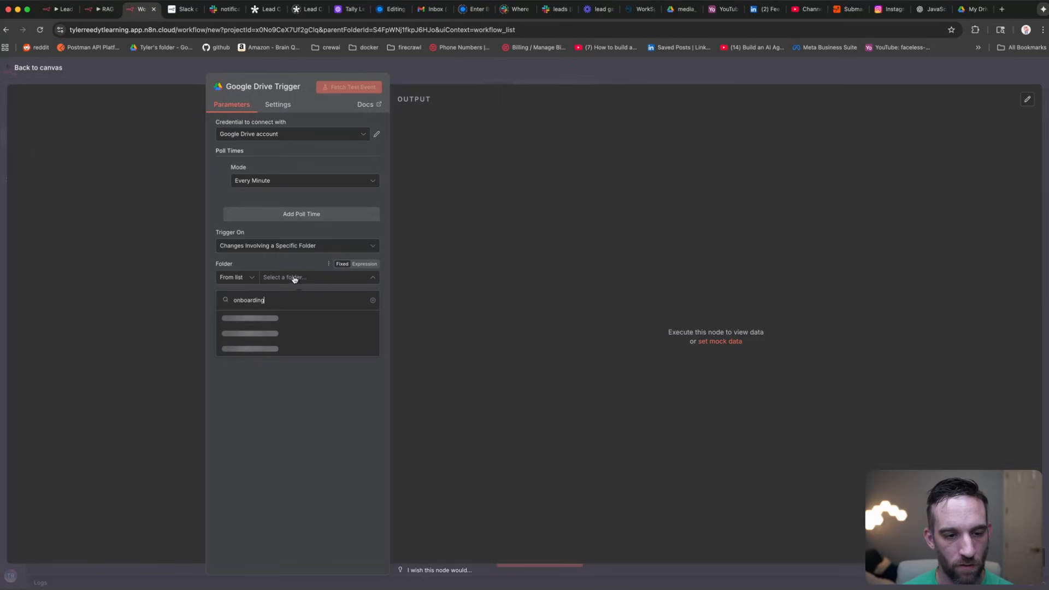
pyautogui.click(252, 322)
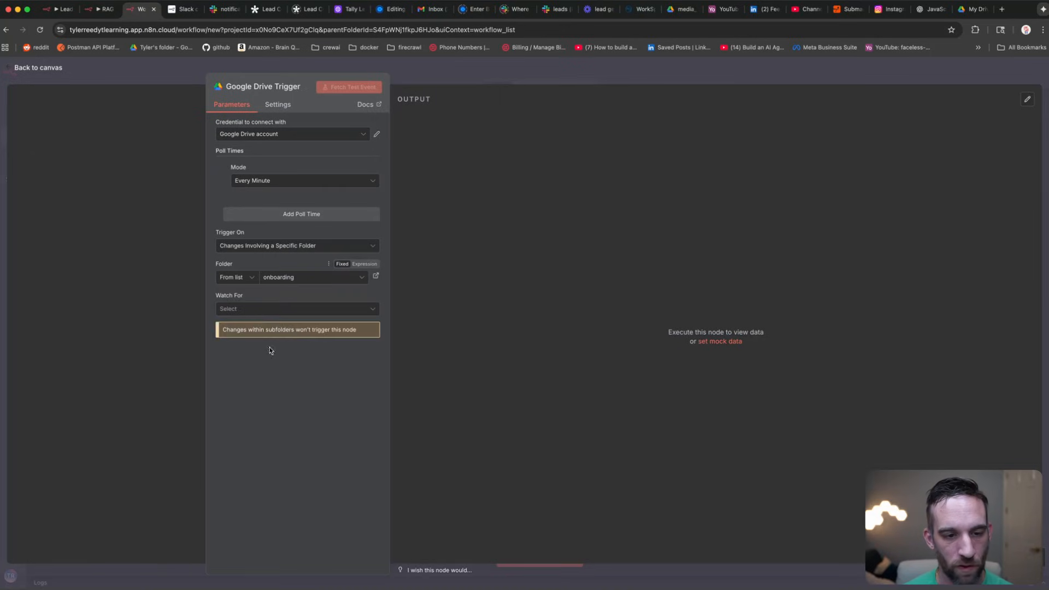
pyautogui.click(293, 310)
pyautogui.click(297, 347)
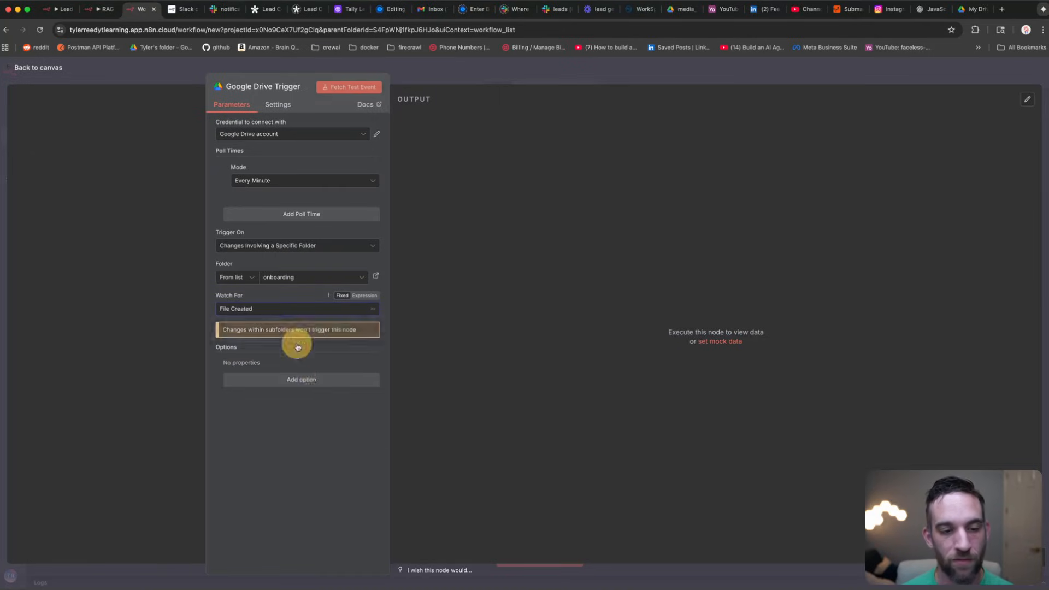
pyautogui.click(104, 68)
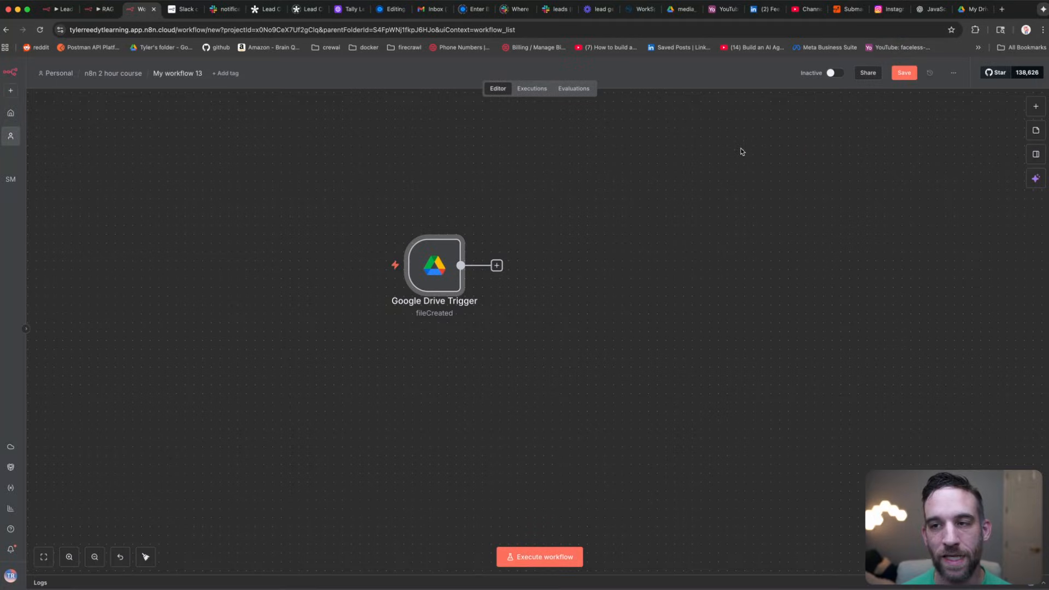
pyautogui.click(795, 151)
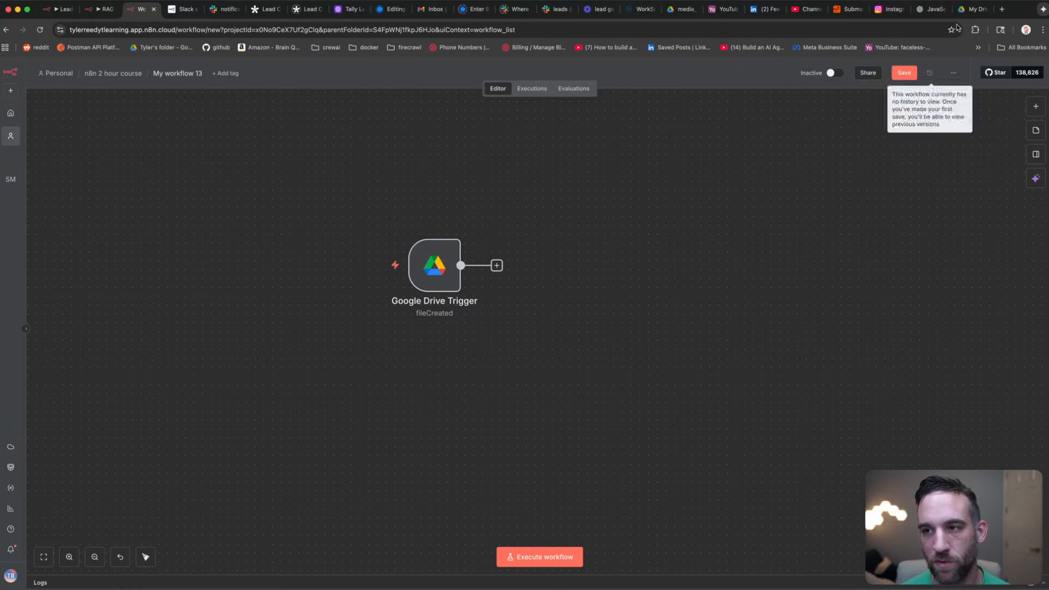
pyautogui.click(974, 9)
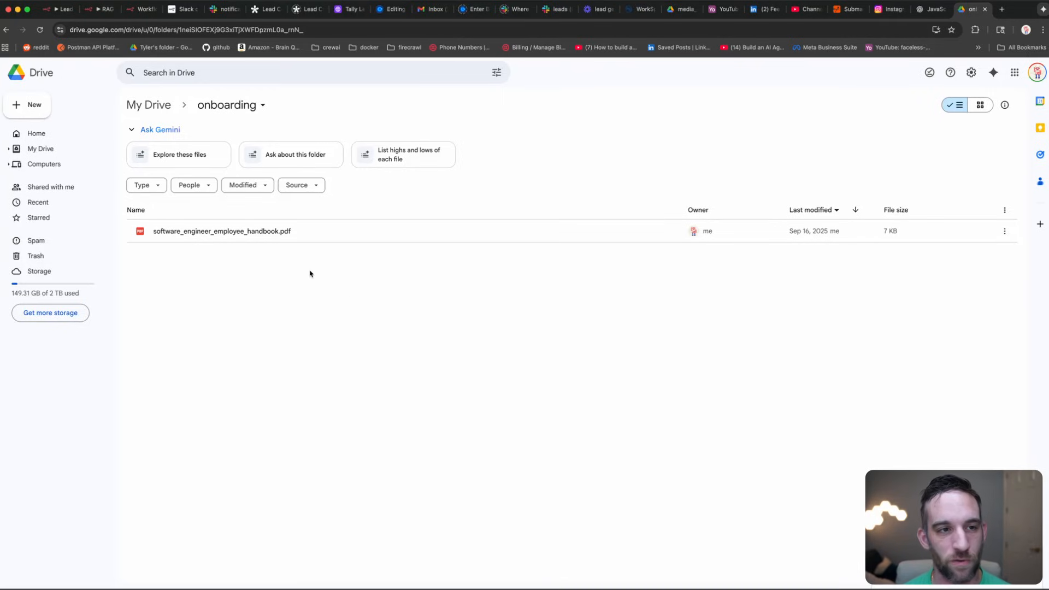
# Step: Switch back to the n8n workflow tab after adding the handbook PDF
pyautogui.click(139, 9)
# Step: Test the Google Drive Trigger and confirm its single item is software_engineer_employee_handbook.pdf
pyautogui.moveTo(424, 267)
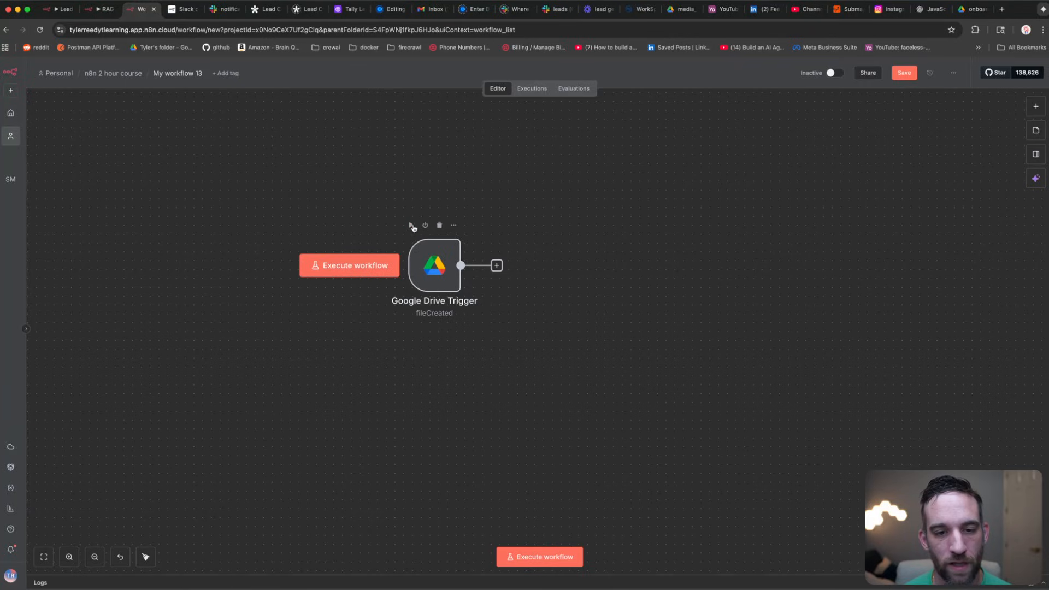
pyautogui.click(413, 226)
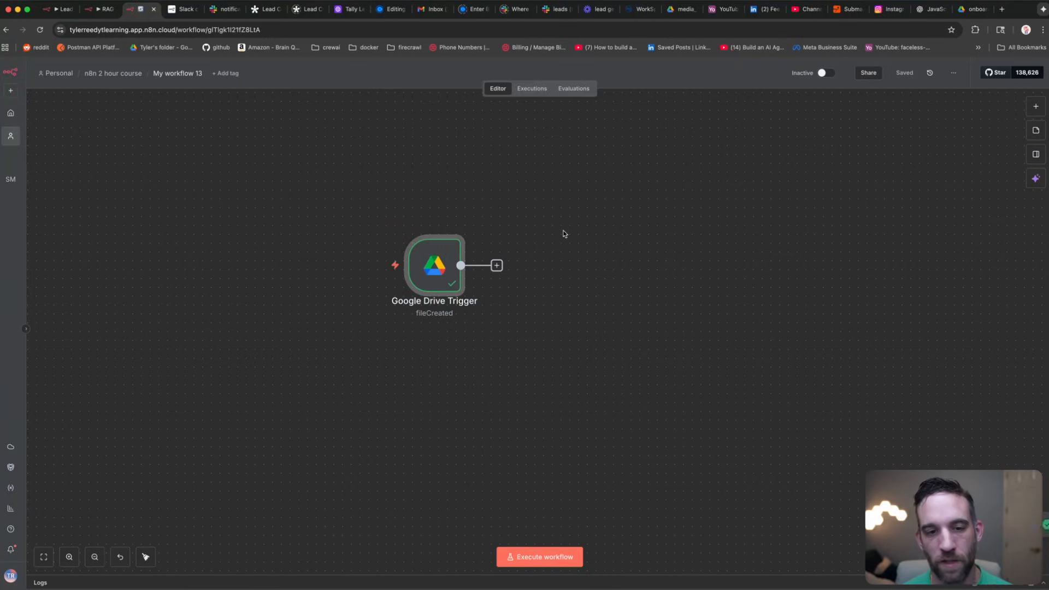
pyautogui.doubleClick(446, 265)
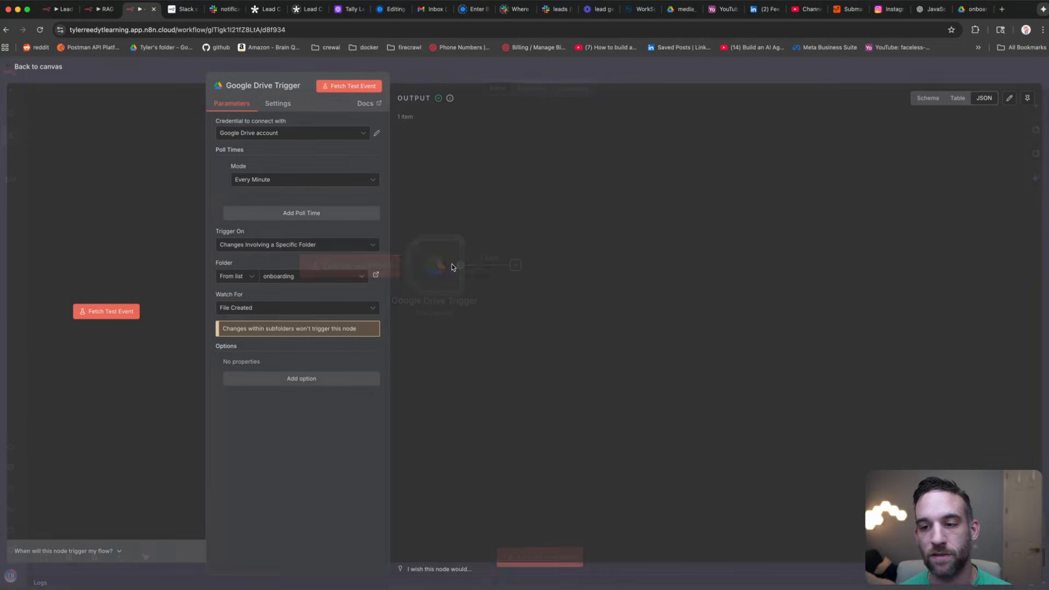
pyautogui.scroll(-15, 661, 265)
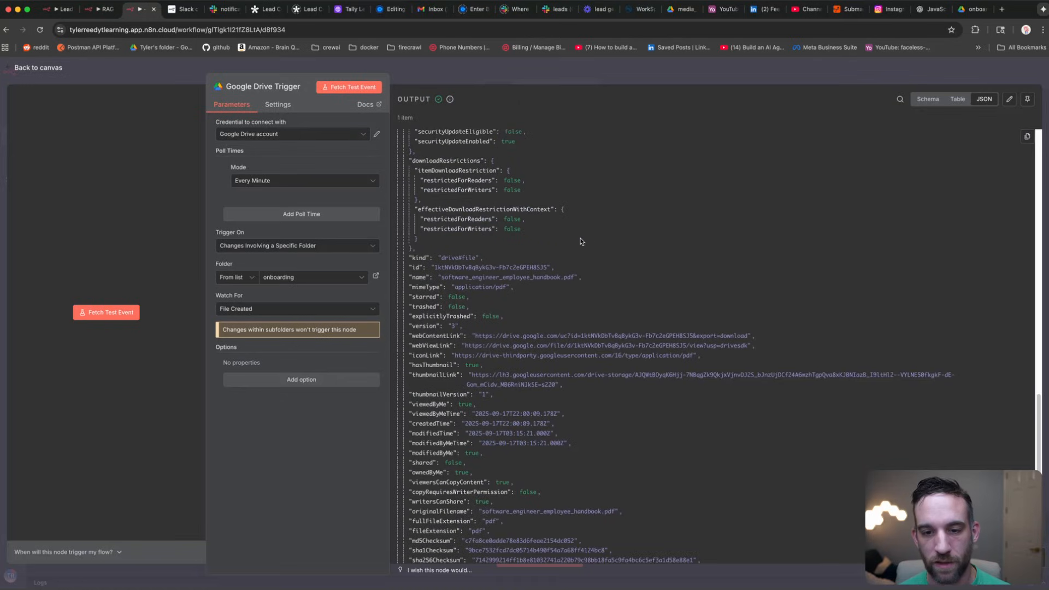
pyautogui.moveTo(580, 279); pyautogui.dragTo(437, 277)
pyautogui.click(702, 262)
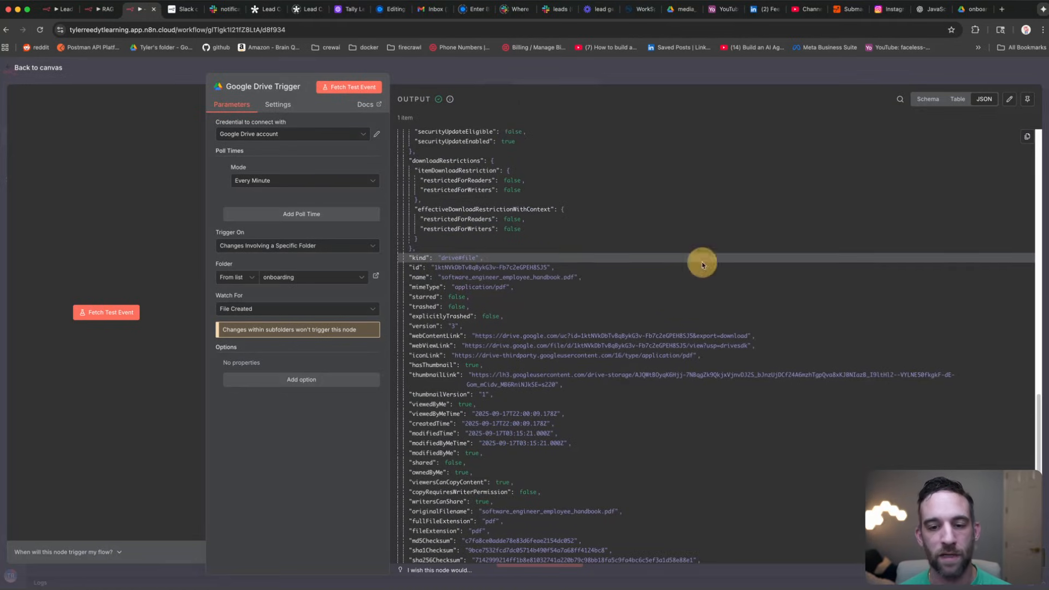
pyautogui.click(463, 64)
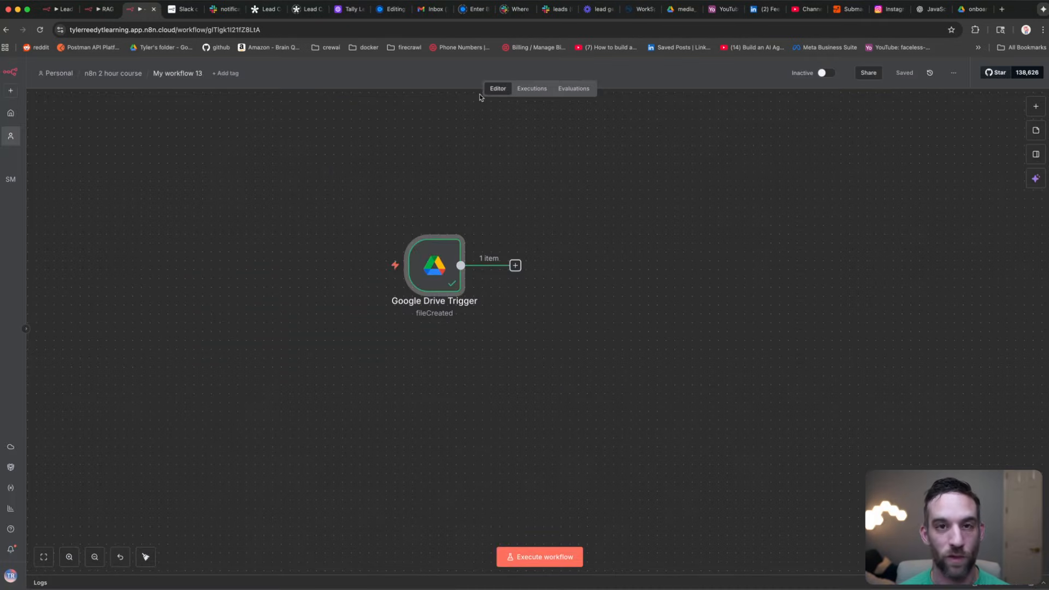
pyautogui.moveTo(552, 221); pyautogui.dragTo(402, 268)
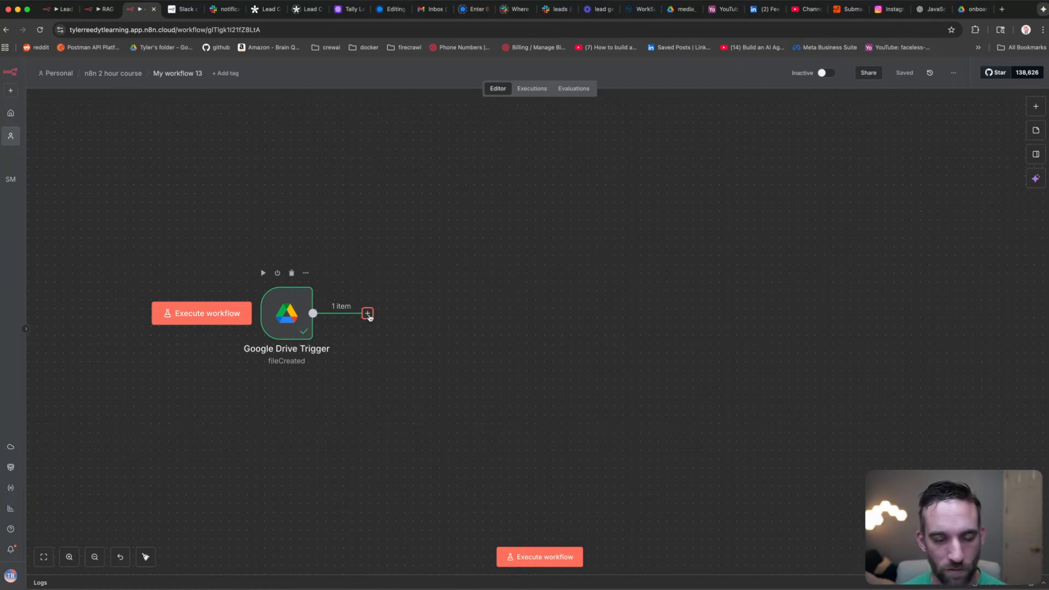
# Step: Add an If node checking mimeType equals application/pdf and test it, sending 1 item to true
pyautogui.click(367, 314)
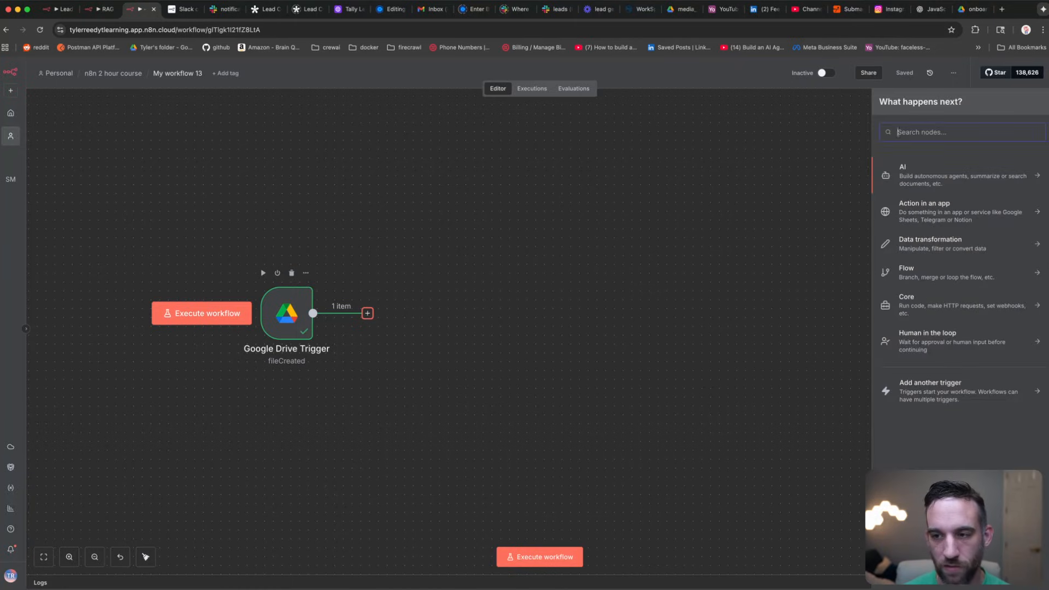
pyautogui.write('if')
pyautogui.press('Return')
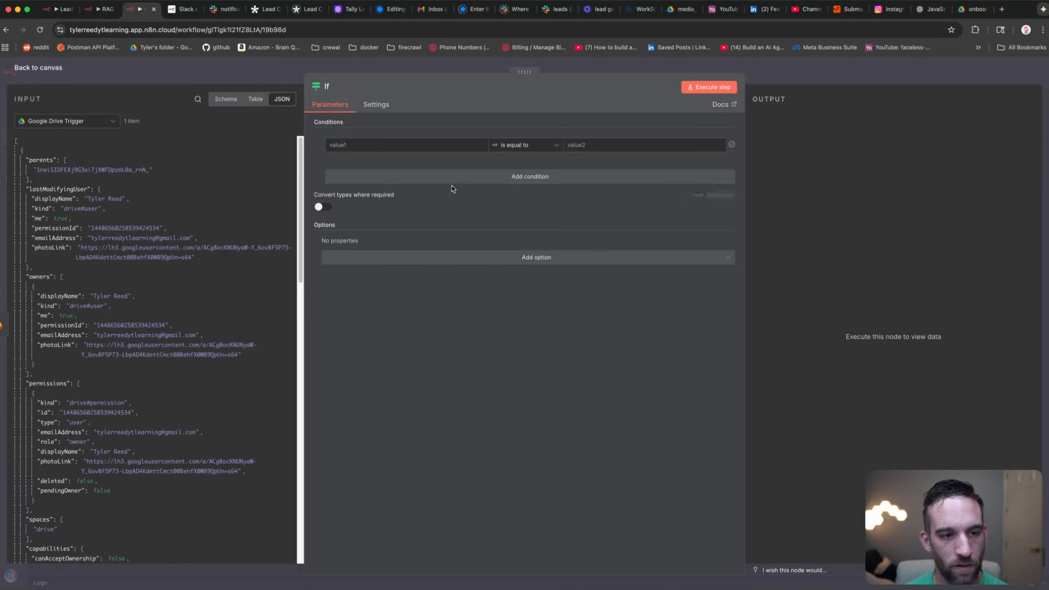
pyautogui.scroll(-5, 104, 183)
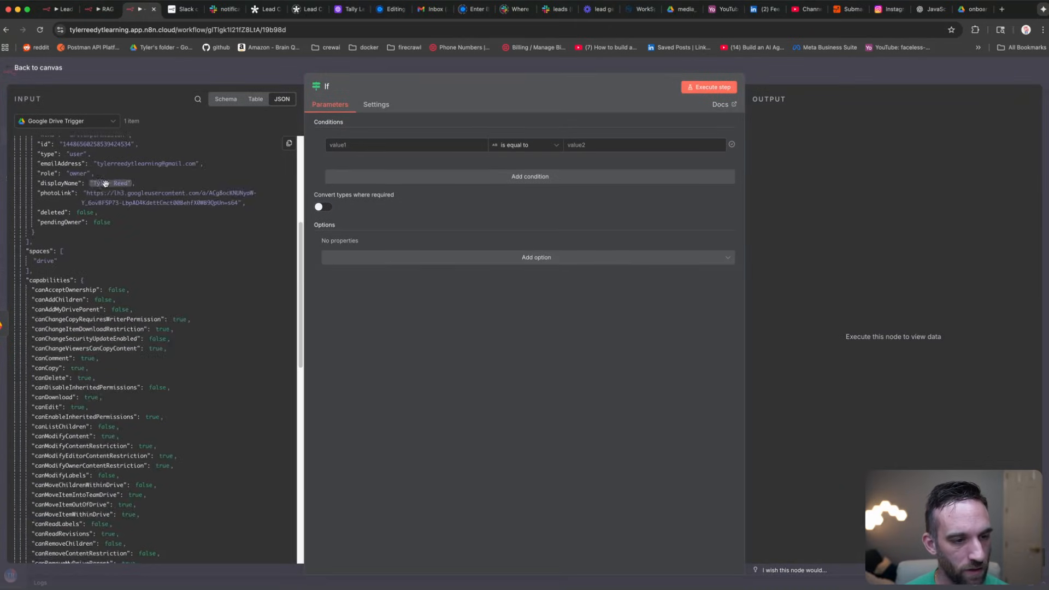
pyautogui.scroll(-10, 106, 183)
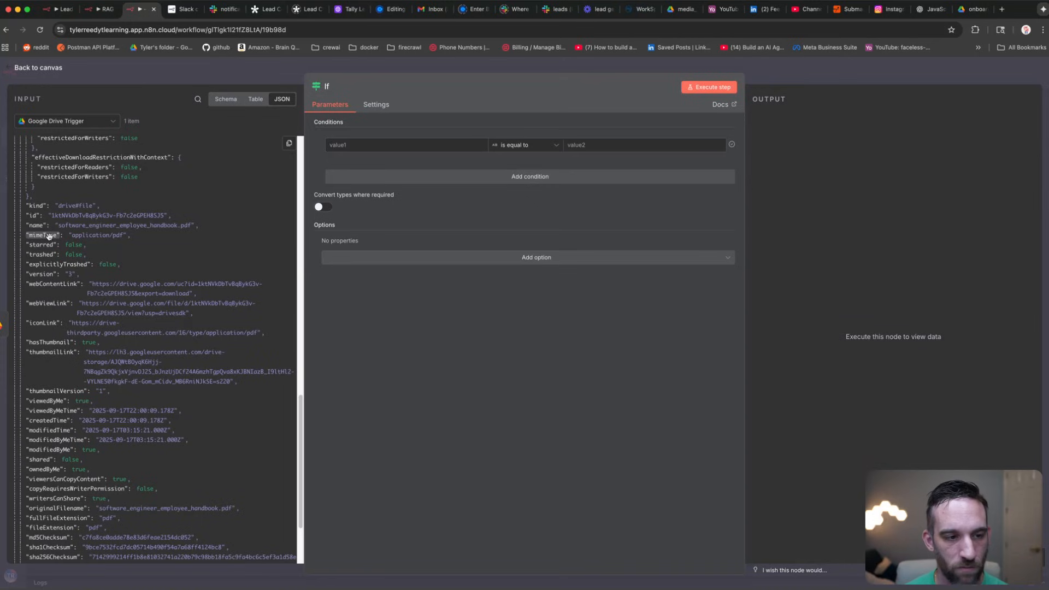
pyautogui.moveTo(48, 236); pyautogui.dragTo(398, 145)
pyautogui.click(590, 145)
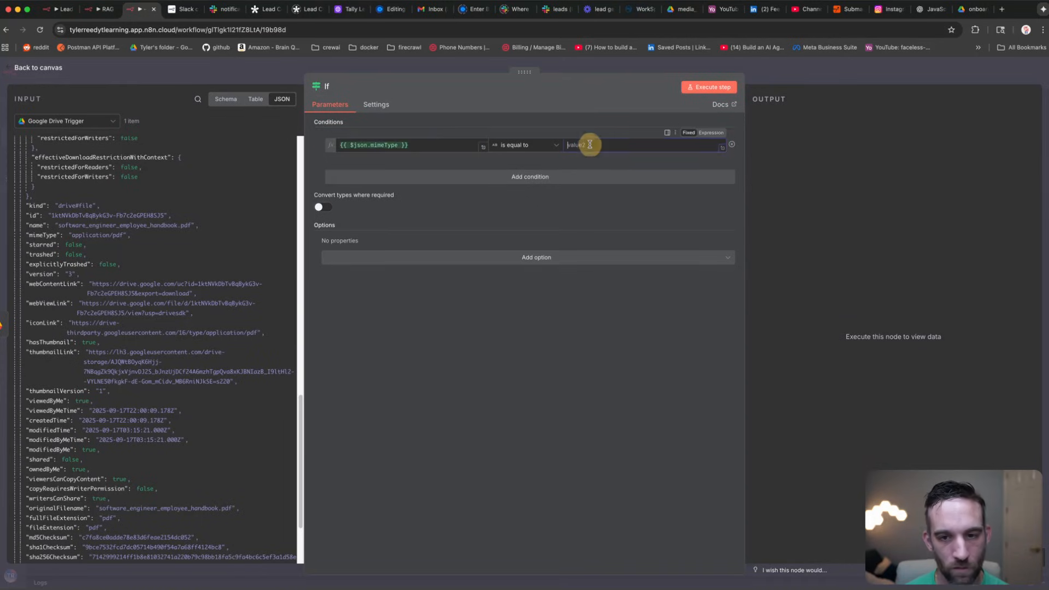
pyautogui.write('application/pdf')
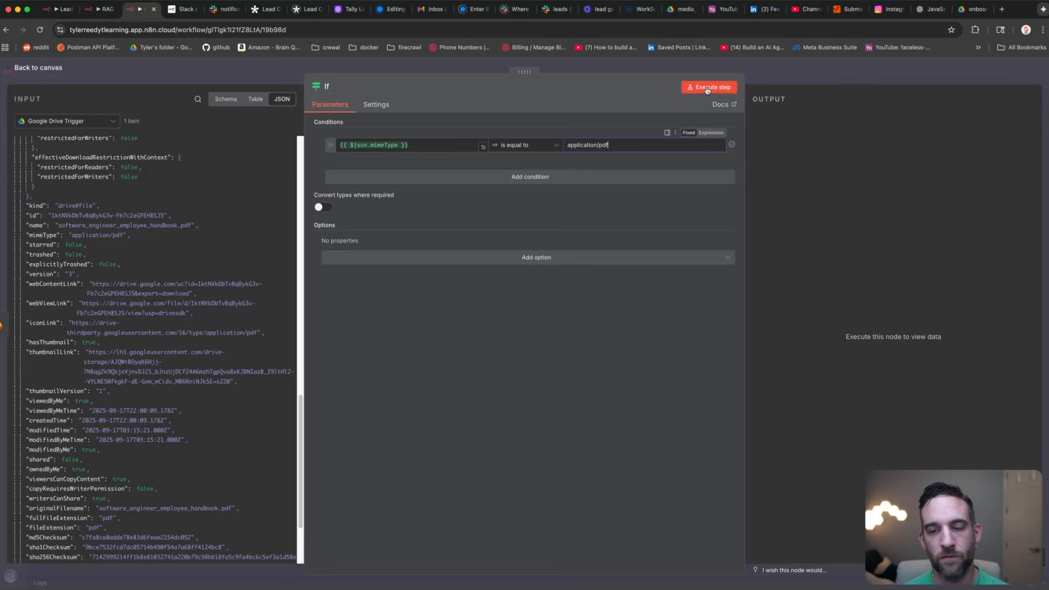
pyautogui.click(707, 89)
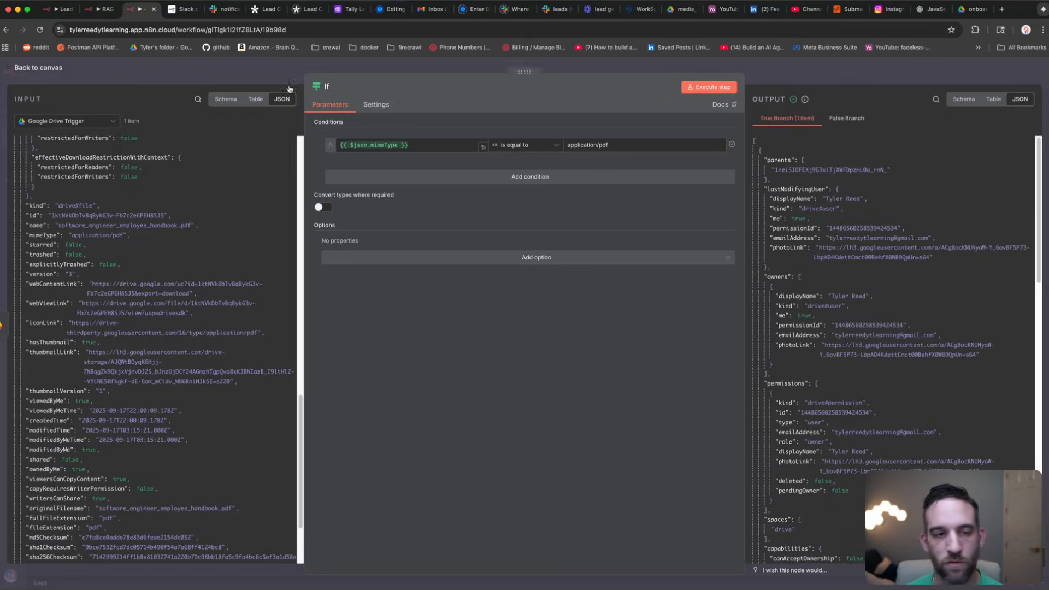
pyautogui.click(169, 64)
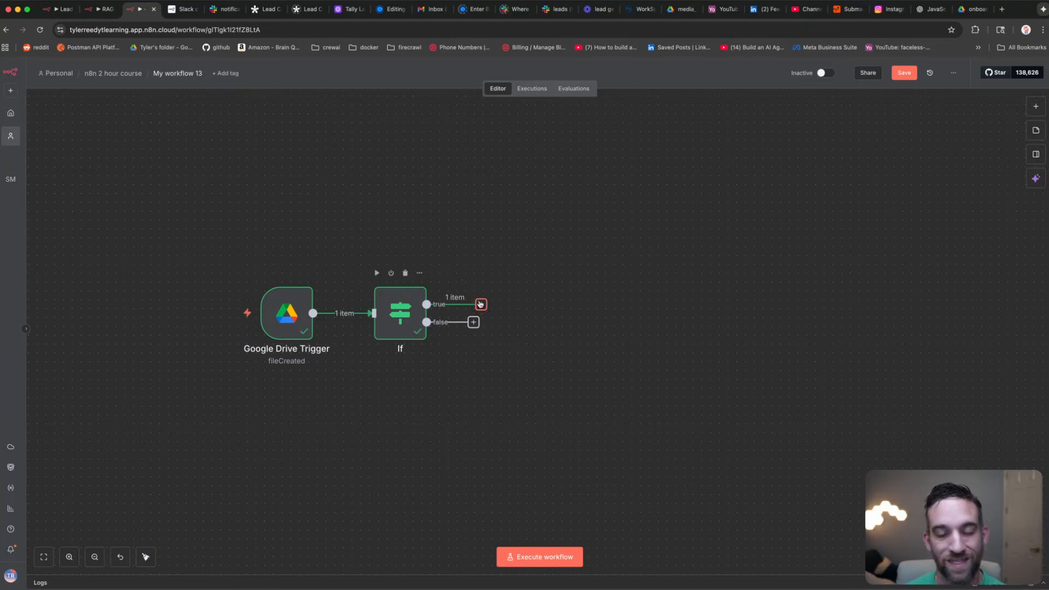
pyautogui.click(481, 305)
# Step: Add a Google Drive 'Download file' node that identifies the file By ID
pyautogui.write('downl')
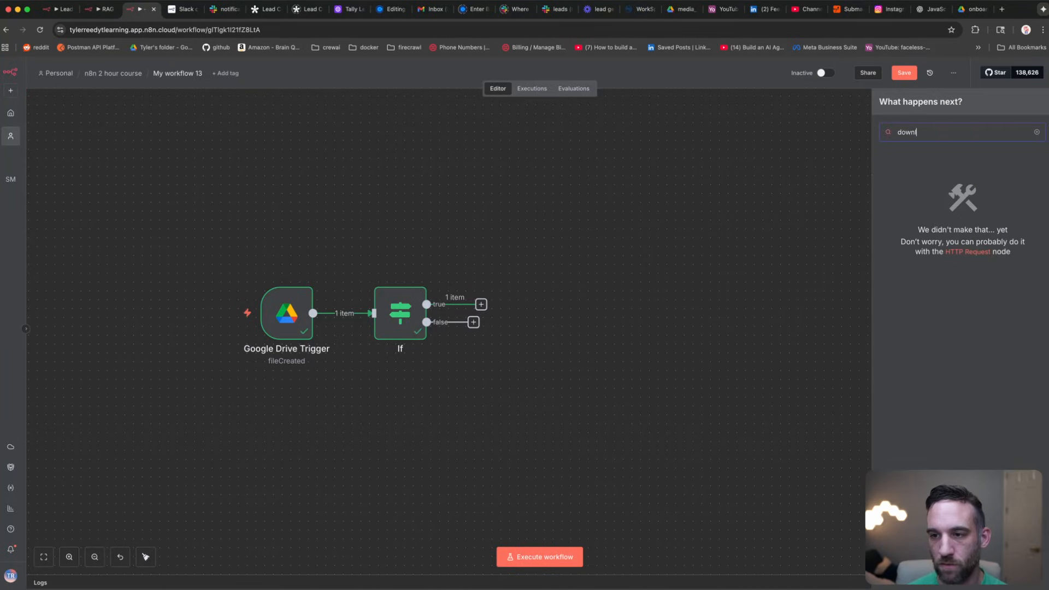
pyautogui.press('BackSpace')
pyautogui.press('BackSpace')
pyautogui.press('BackSpace')
pyautogui.press('BackSpace')
pyautogui.press('BackSpace')
pyautogui.write('drive')
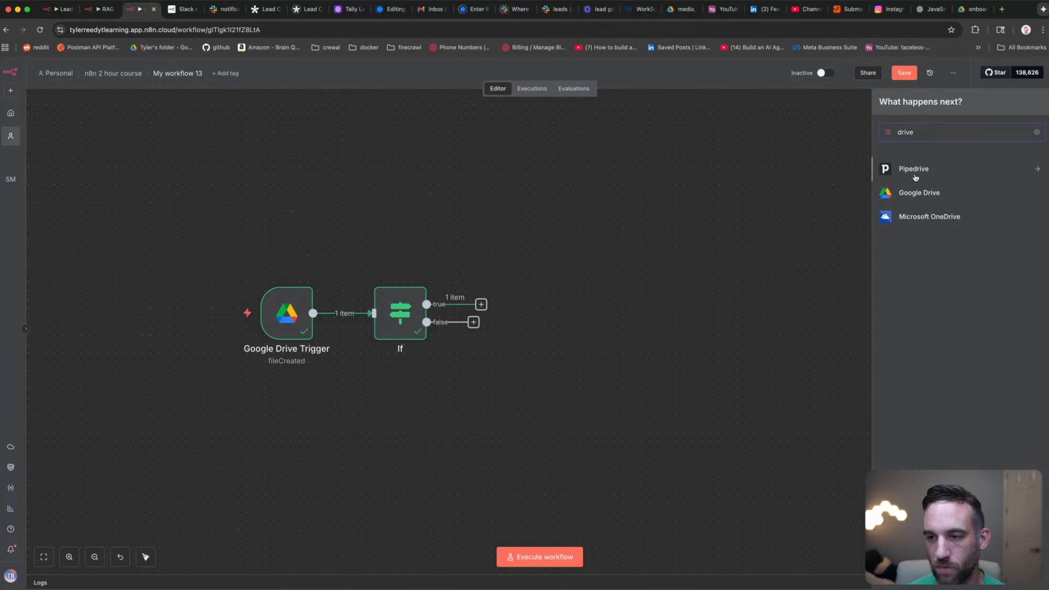
pyautogui.click(918, 192)
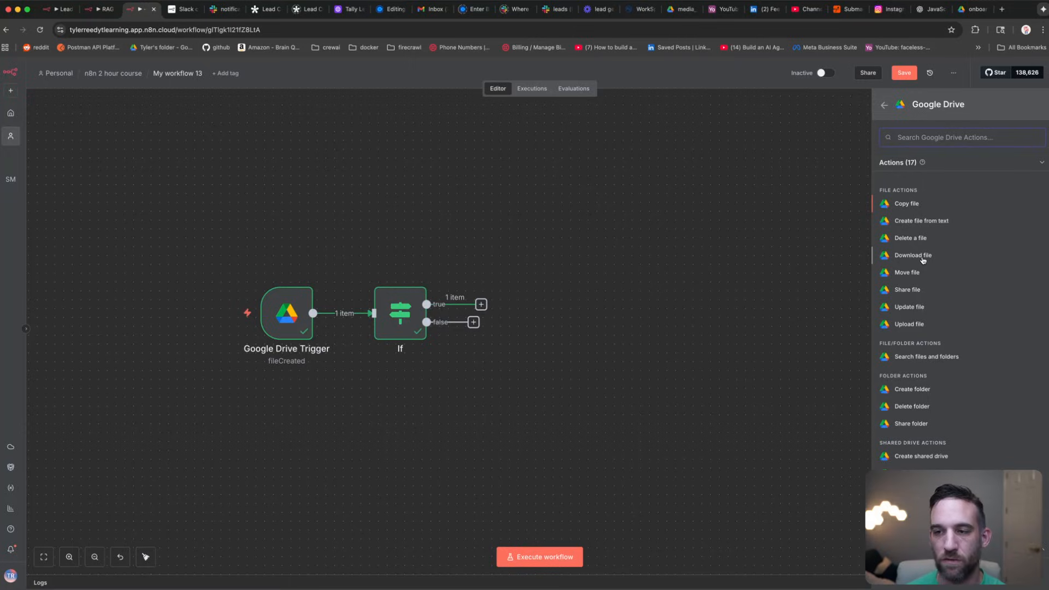
pyautogui.click(924, 257)
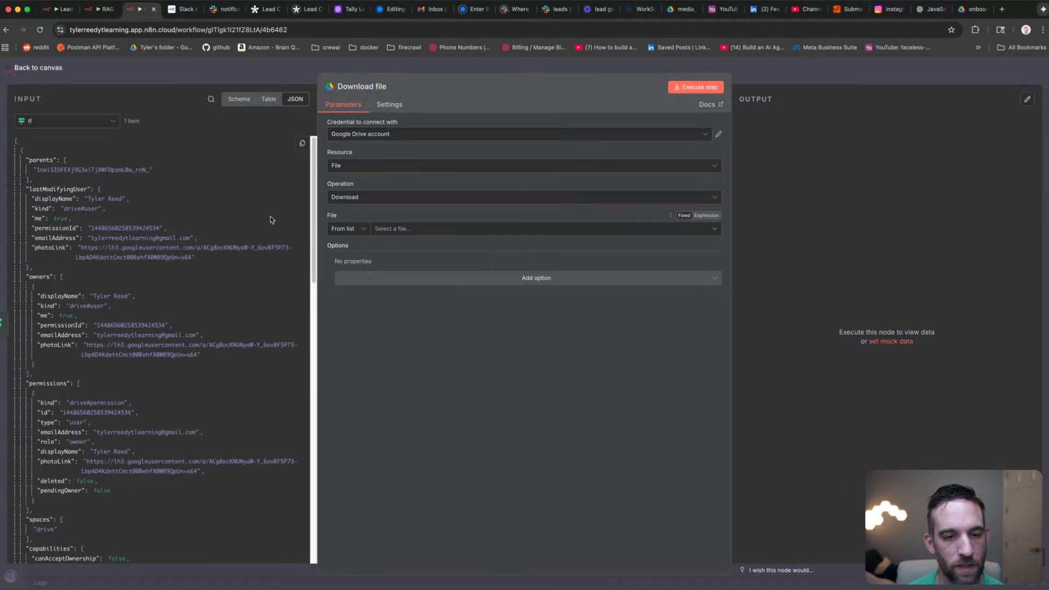
pyautogui.click(349, 228)
pyautogui.click(361, 285)
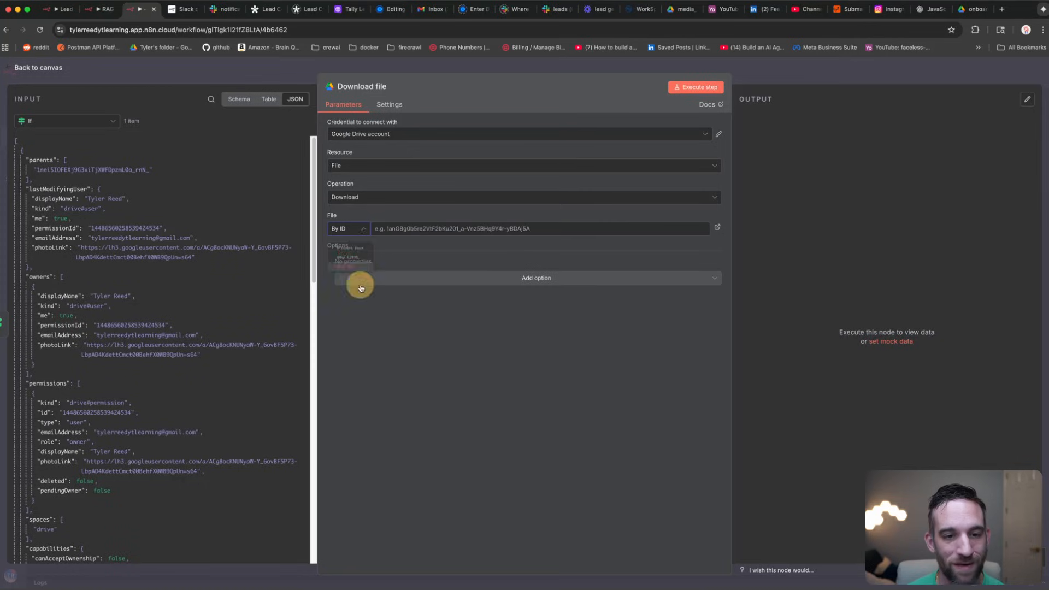
# Step: Map the incoming file's id into File ID and test-download the handbook PDF (6.66 kB)
pyautogui.scroll(-7, 195, 215)
pyautogui.scroll(-5, 195, 211)
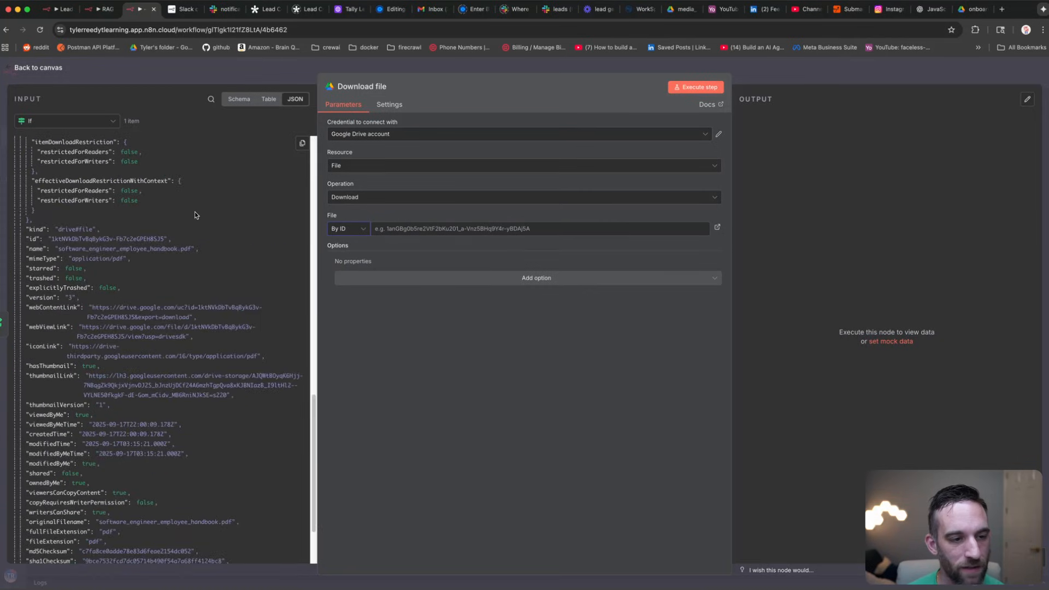
pyautogui.moveTo(32, 240); pyautogui.dragTo(469, 229)
pyautogui.click(541, 327)
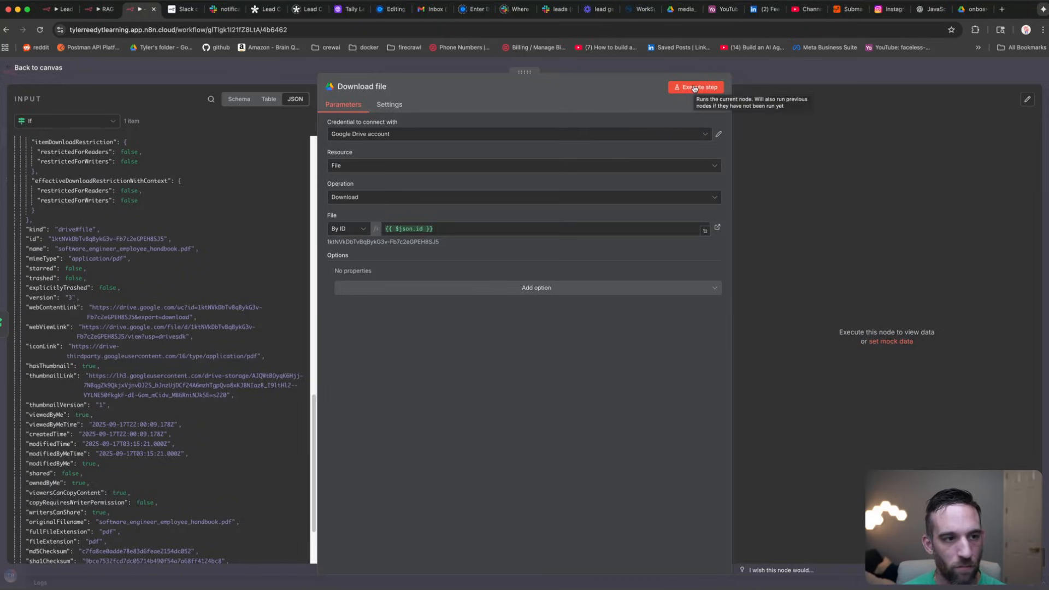
pyautogui.click(695, 87)
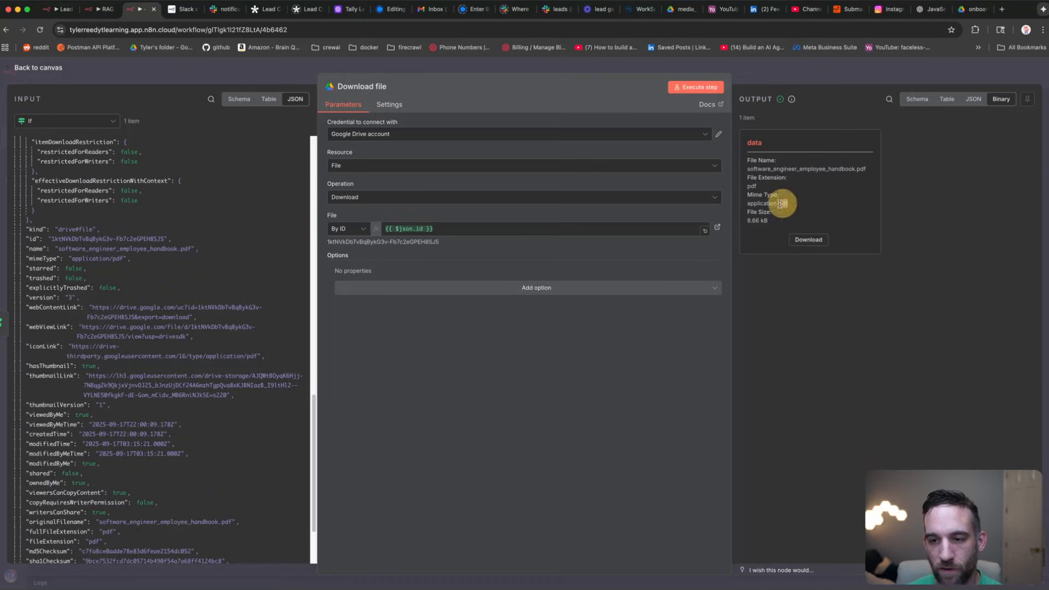
pyautogui.moveTo(780, 203); pyautogui.dragTo(747, 204)
pyautogui.moveTo(865, 169); pyautogui.dragTo(748, 165)
pyautogui.click(811, 186)
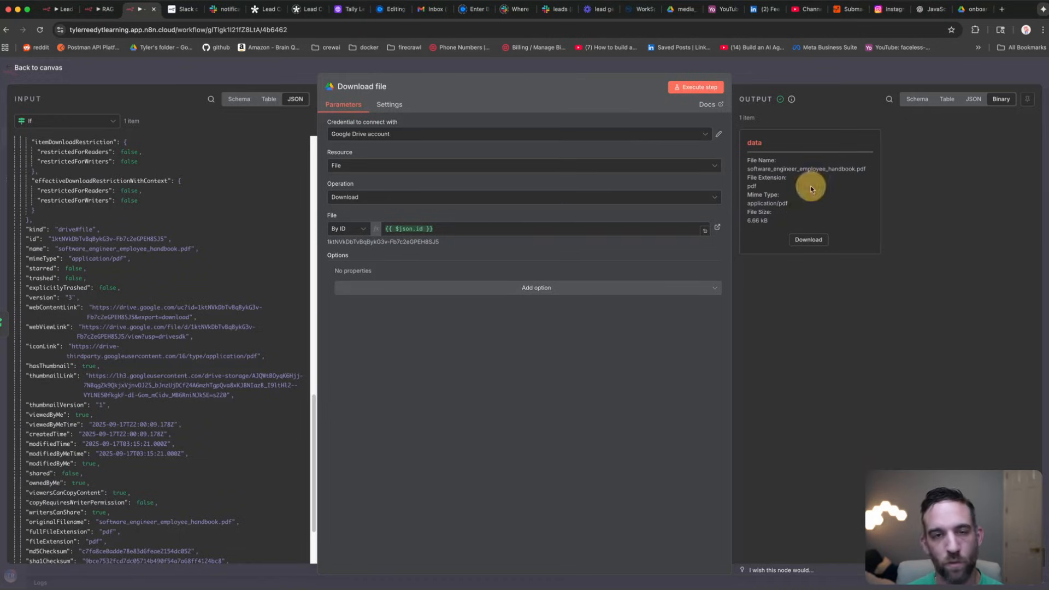
pyautogui.click(184, 70)
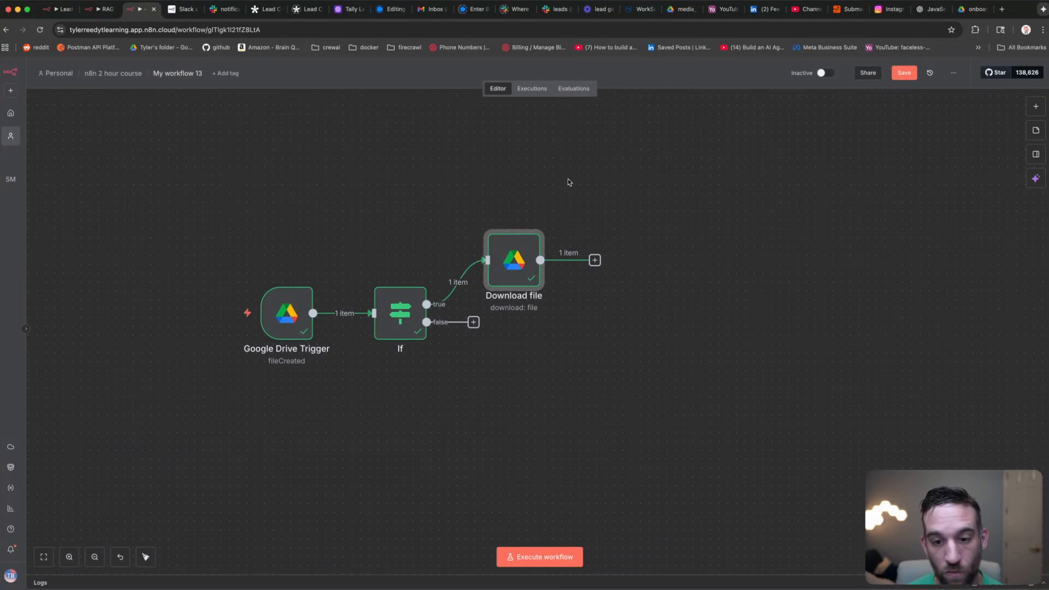
# Step: Add an Extract from File node using Extract From PDF, keeping the binary field 'data'
pyautogui.click(595, 261)
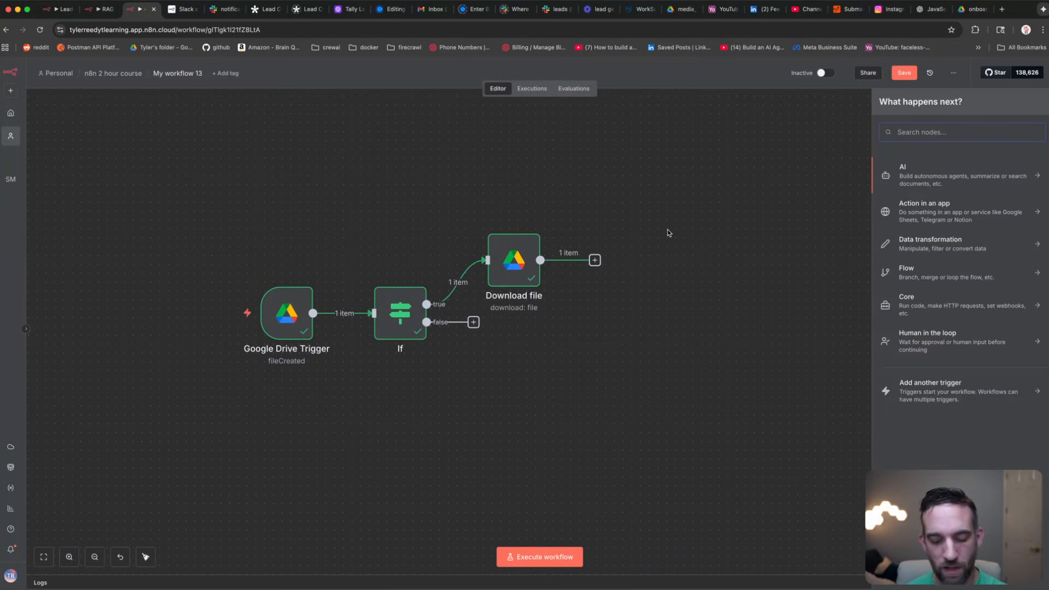
pyautogui.write('extract')
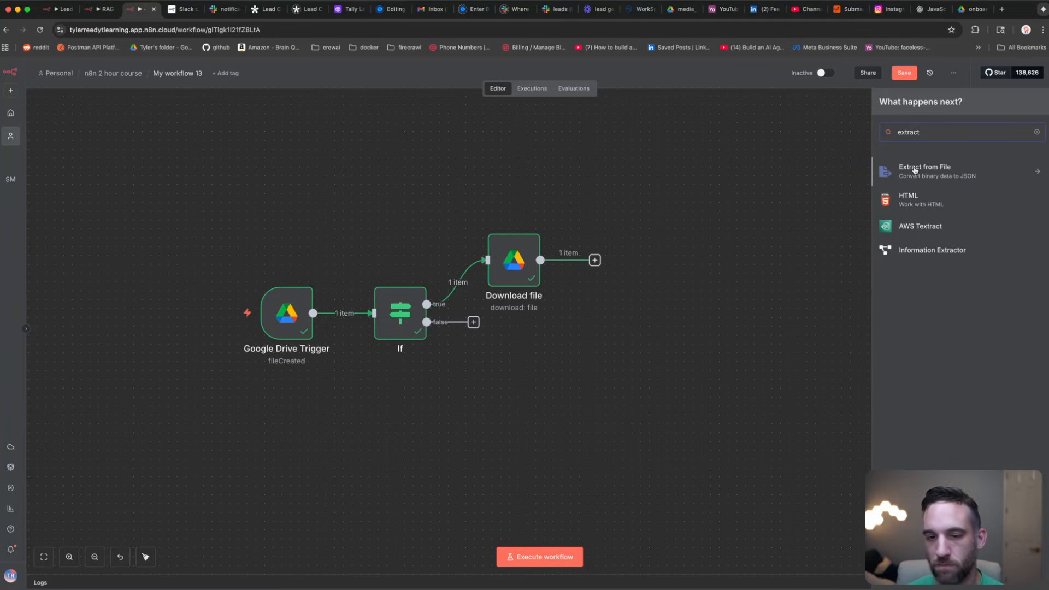
pyautogui.click(915, 170)
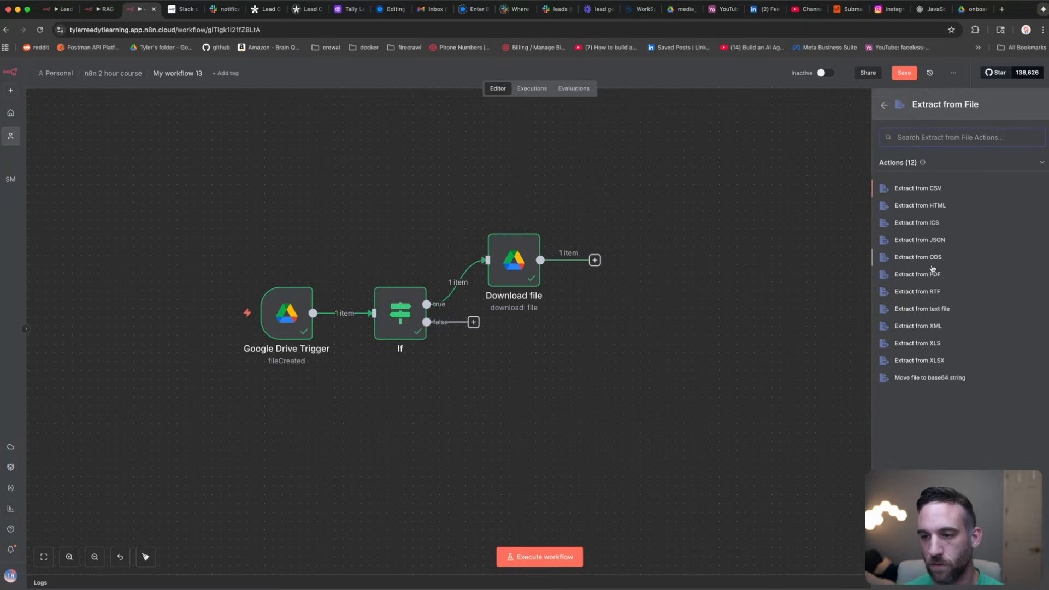
pyautogui.click(918, 274)
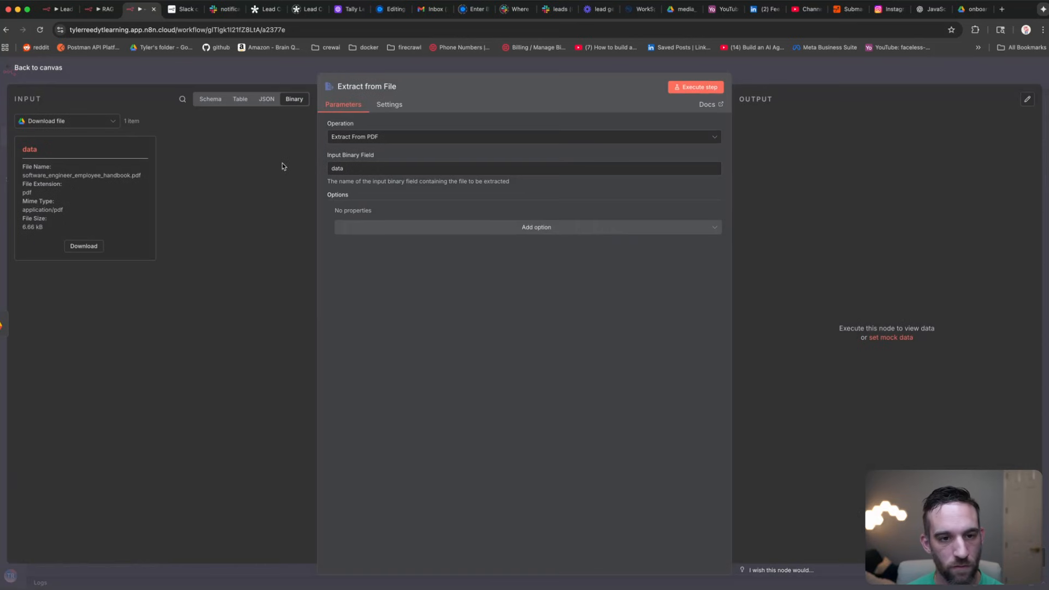
pyautogui.click(374, 167)
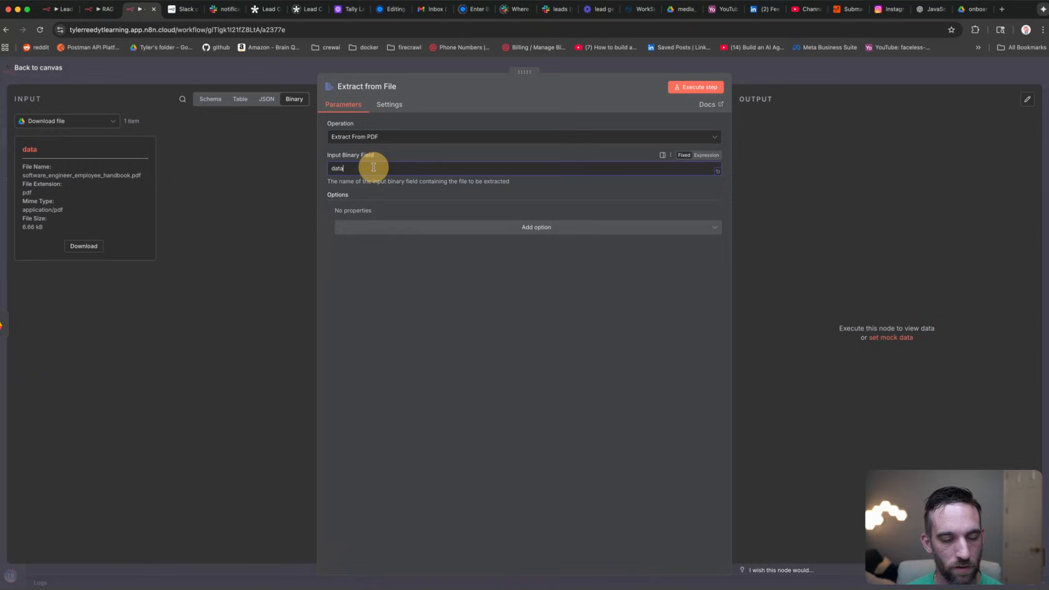
pyautogui.click(418, 253)
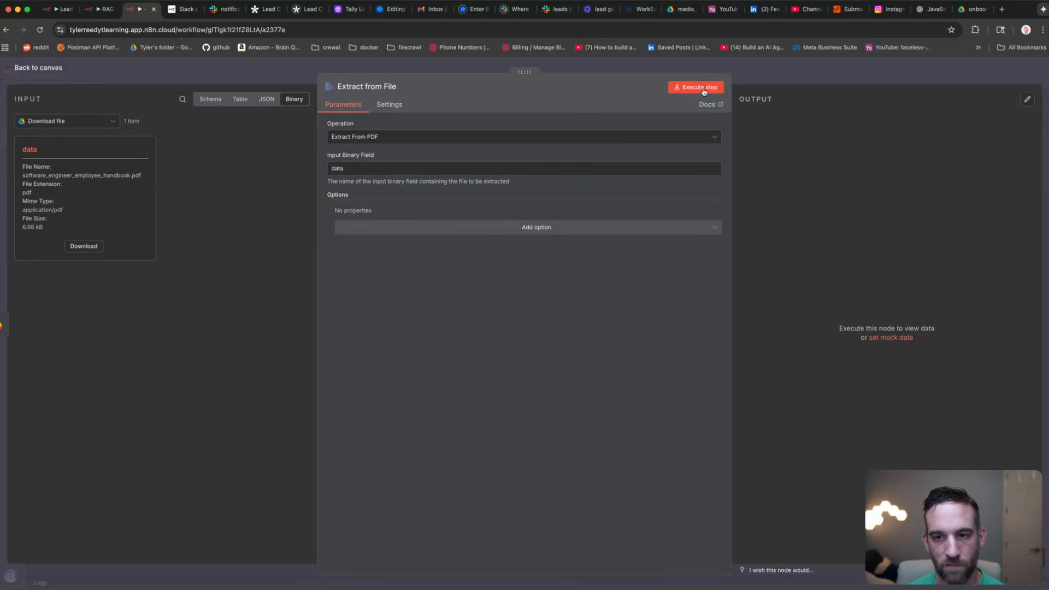
# Step: Run the PDF extraction and review the handbook's extracted text as JSON
pyautogui.click(704, 89)
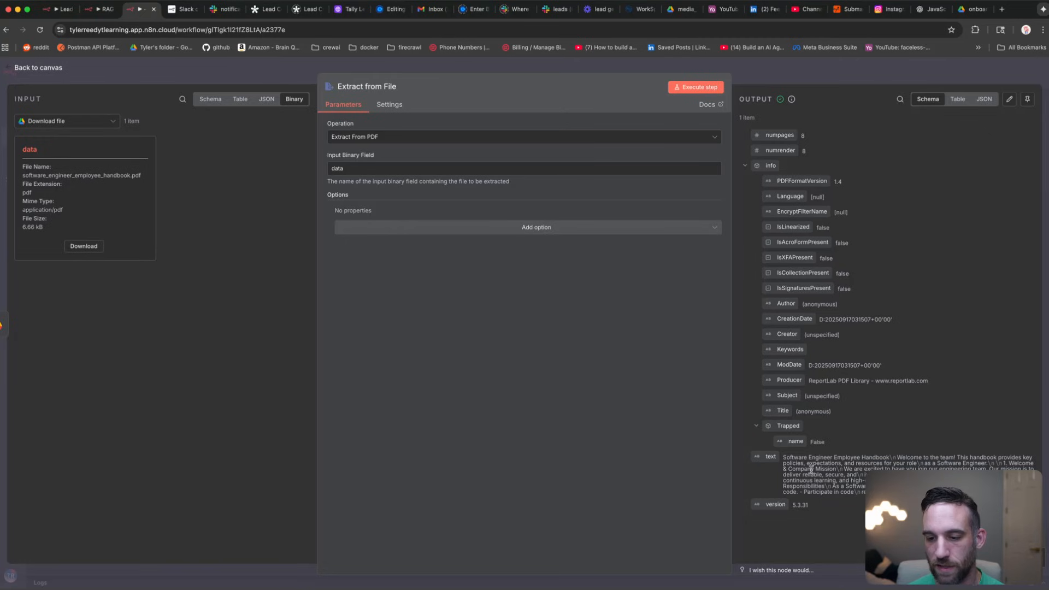
pyautogui.click(985, 99)
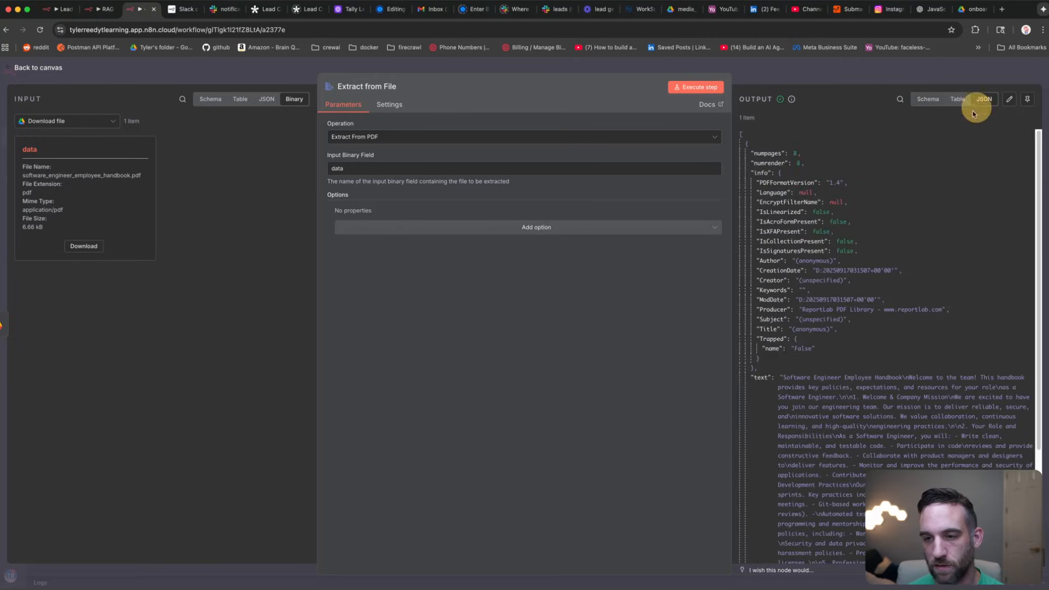
pyautogui.scroll(-5, 840, 253)
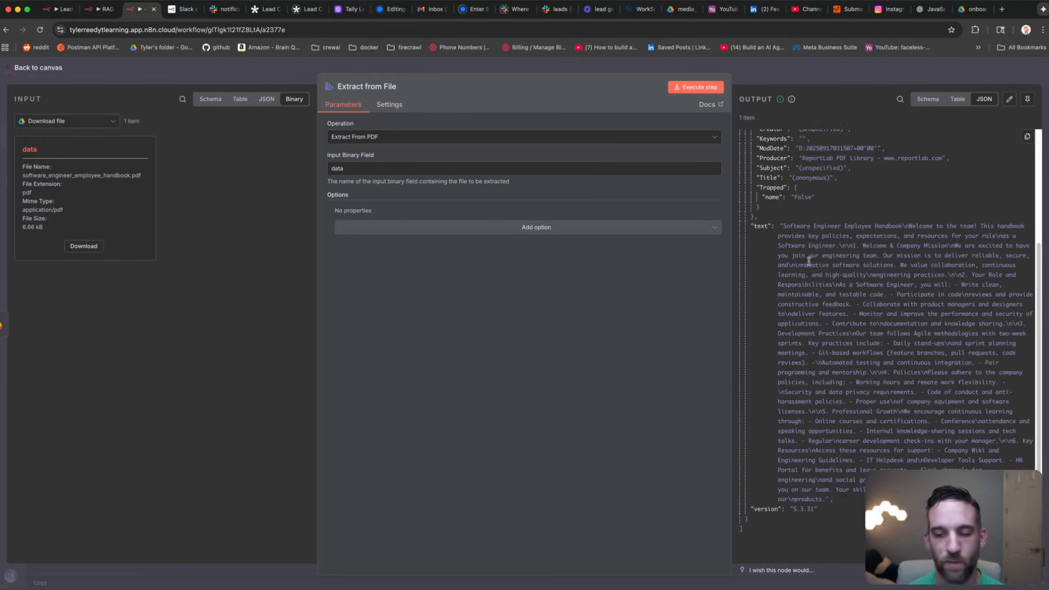
pyautogui.scroll(3, 810, 262)
pyautogui.click(224, 67)
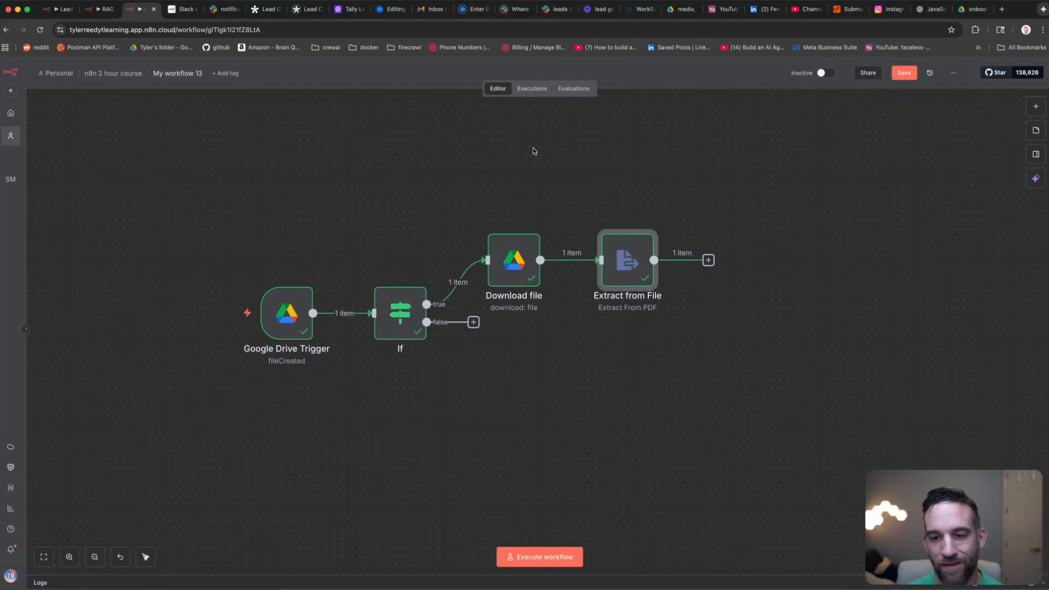
# Step: Add an Edit Fields node with a field set from the extracted PDF text
pyautogui.click(709, 260)
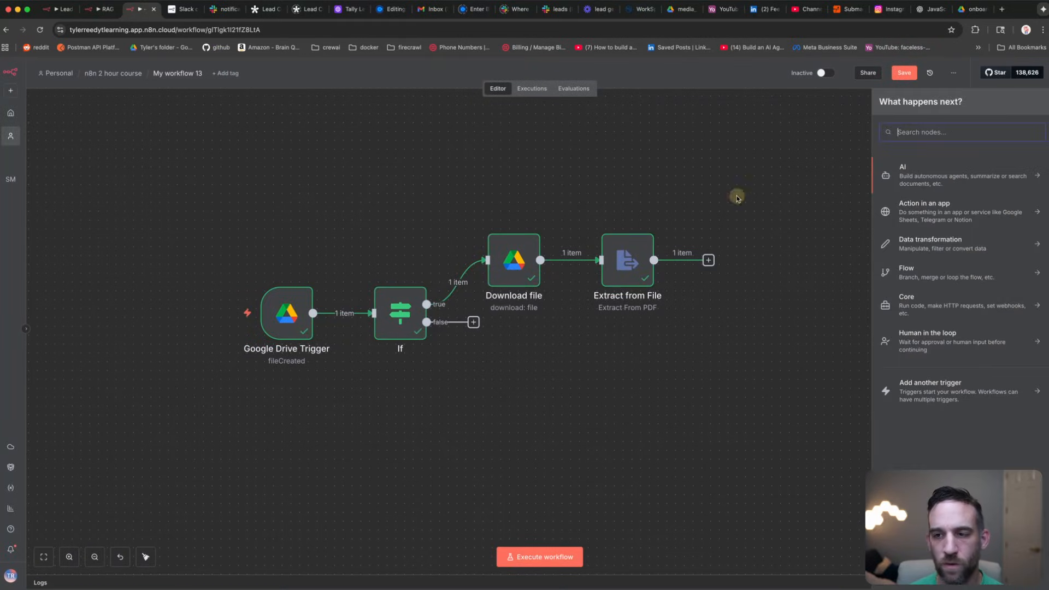
pyautogui.write('edit')
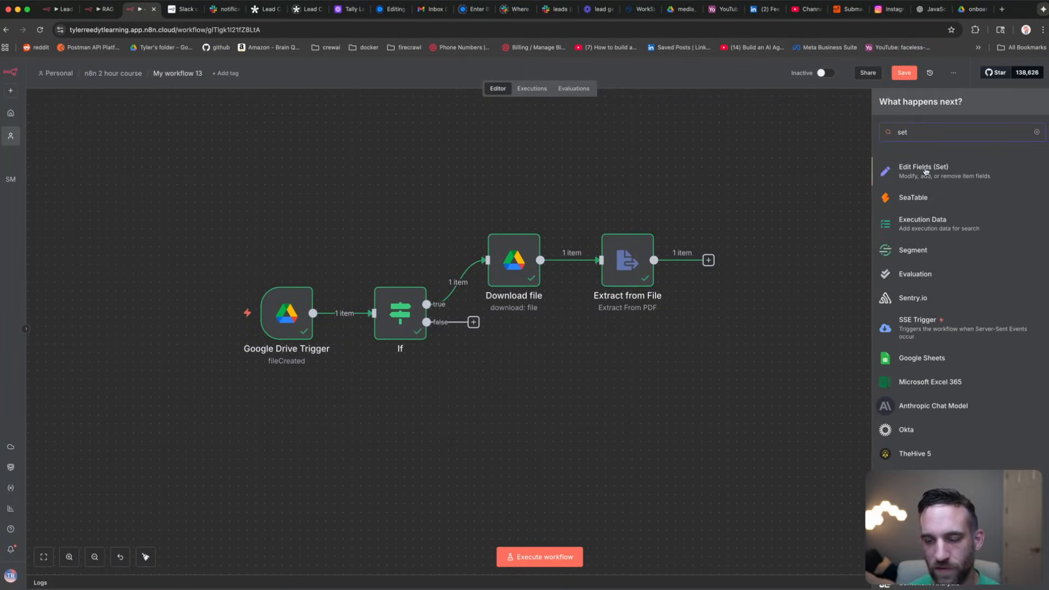
pyautogui.press('Return')
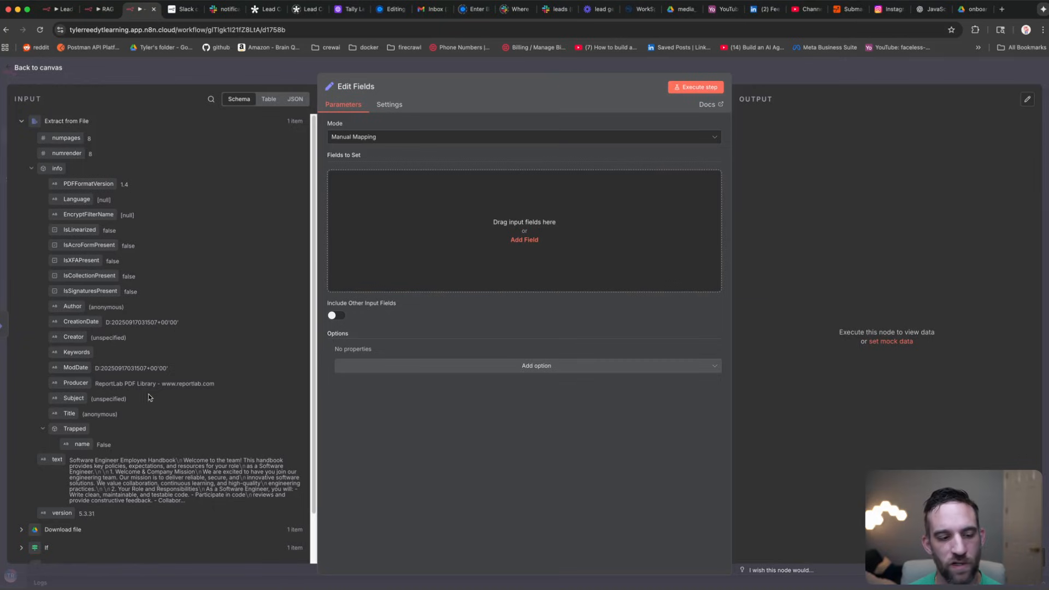
pyautogui.moveTo(55, 461); pyautogui.dragTo(543, 228)
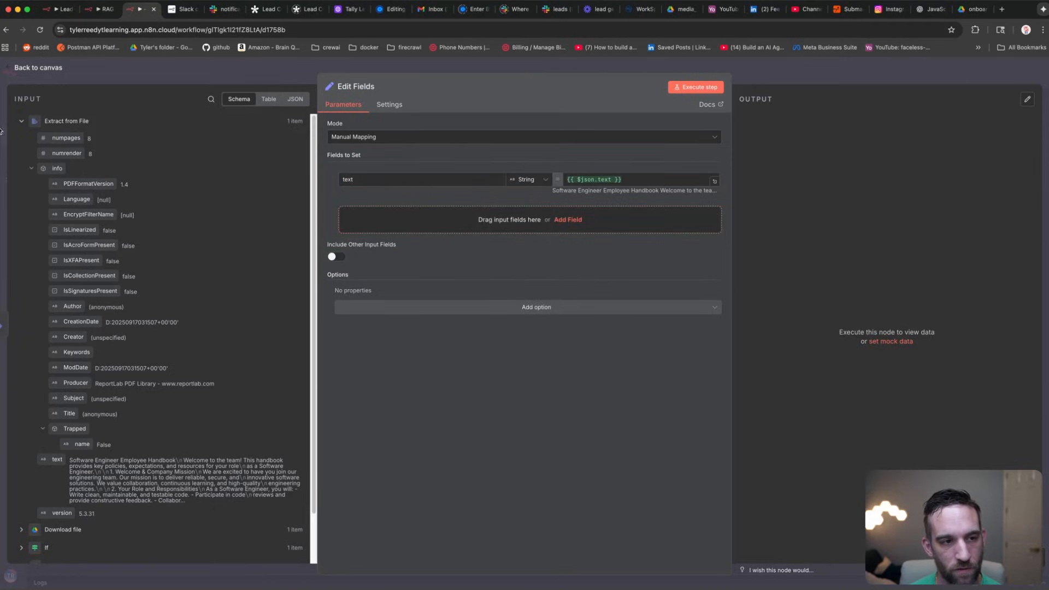
# Step: Add a file_name field from Download file's name and test the Edit Fields output
pyautogui.click(17, 122)
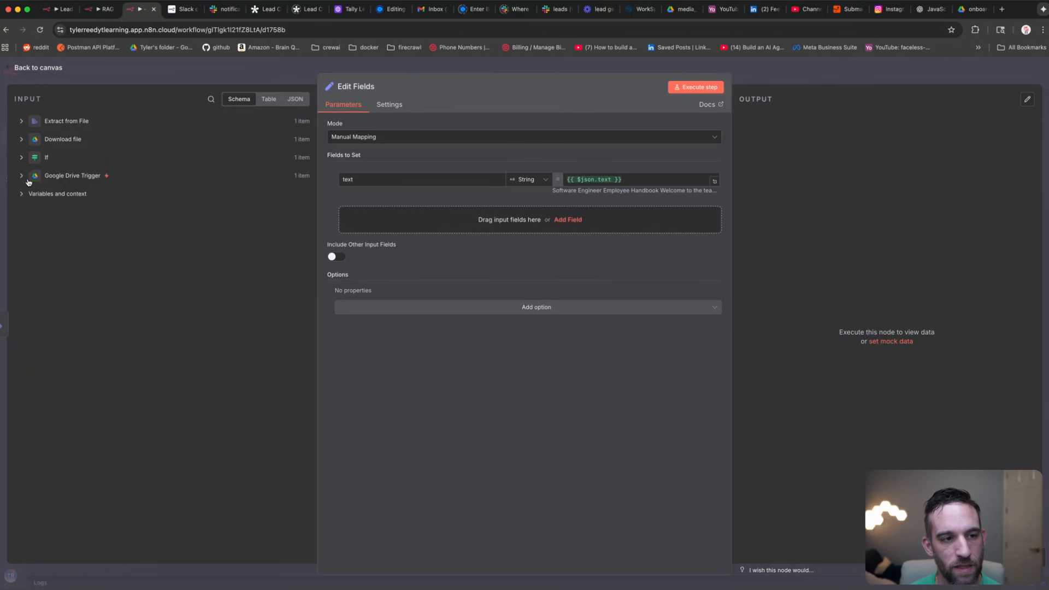
pyautogui.click(24, 142)
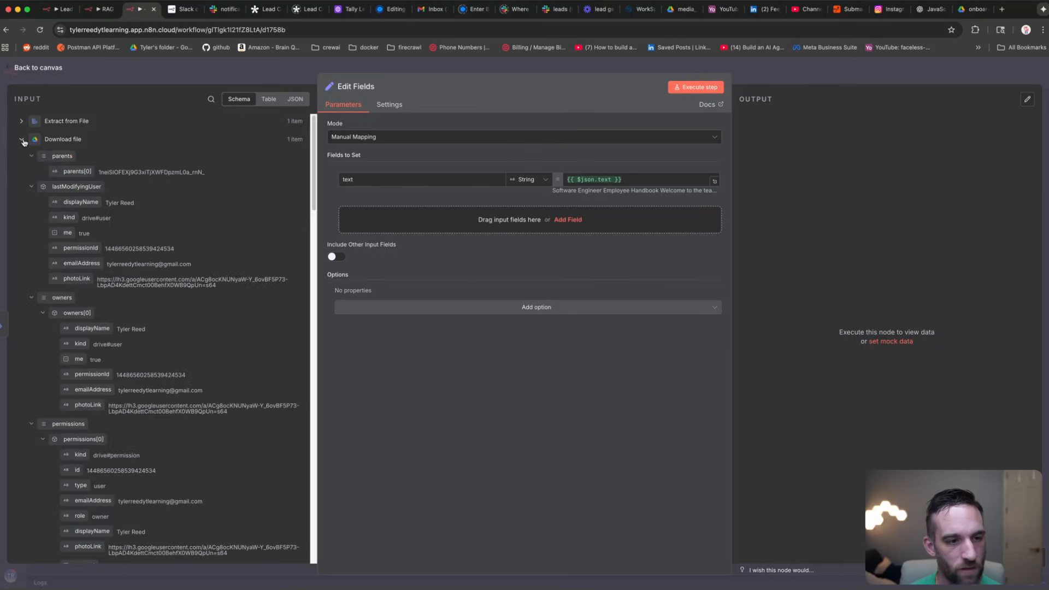
pyautogui.scroll(-10, 80, 205)
pyautogui.scroll(-15, 80, 205)
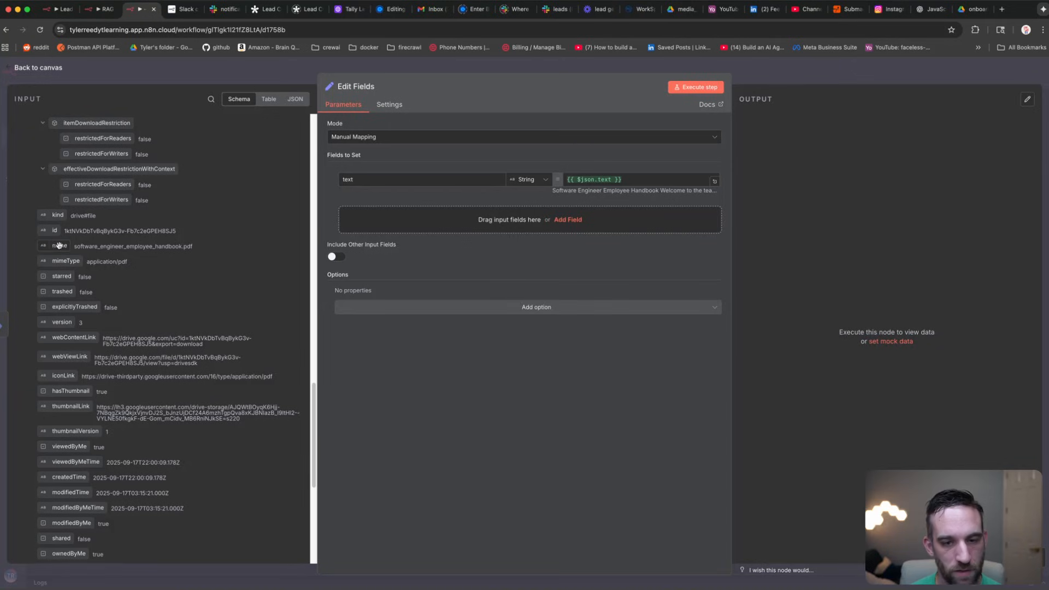
pyautogui.moveTo(59, 245); pyautogui.dragTo(468, 221)
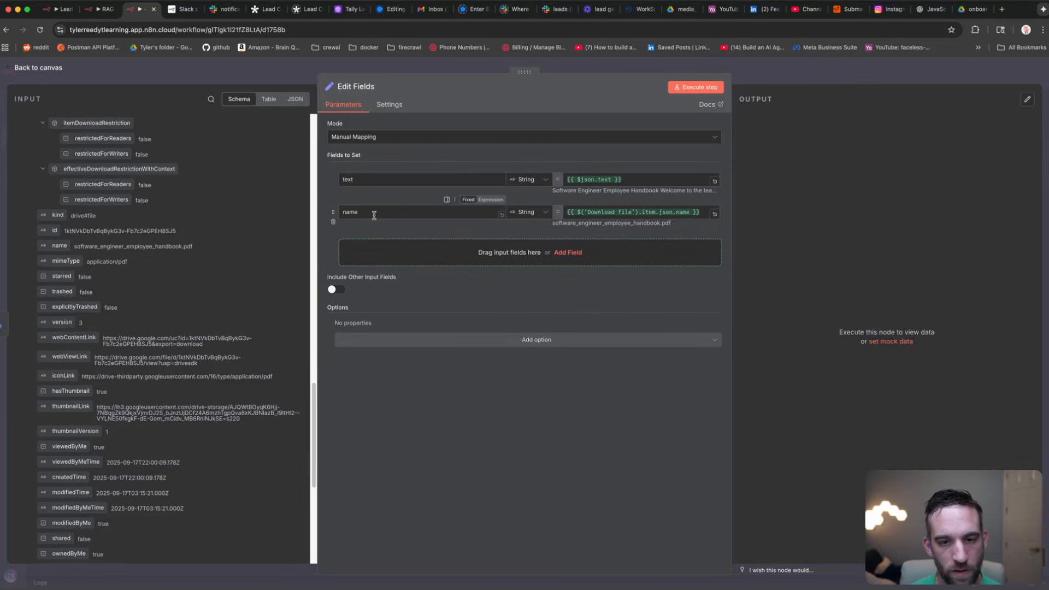
pyautogui.write('file_')
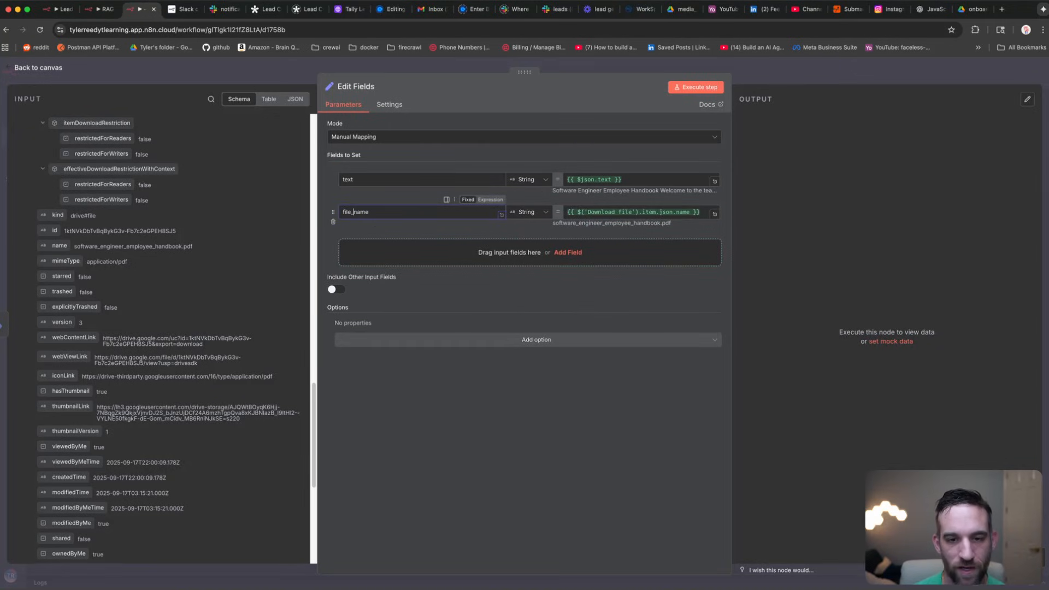
pyautogui.click(559, 412)
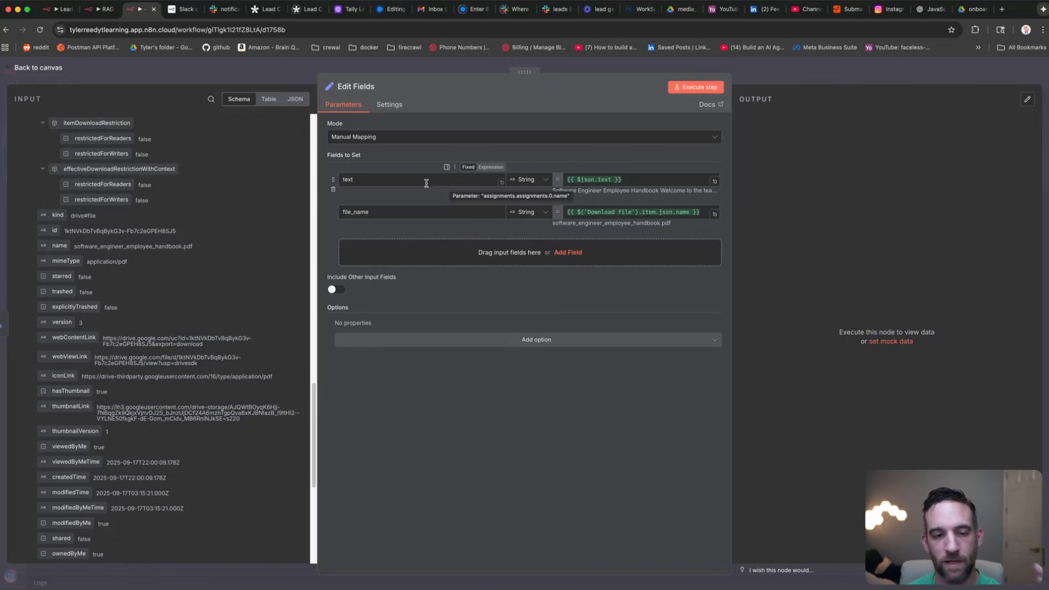
pyautogui.click(697, 88)
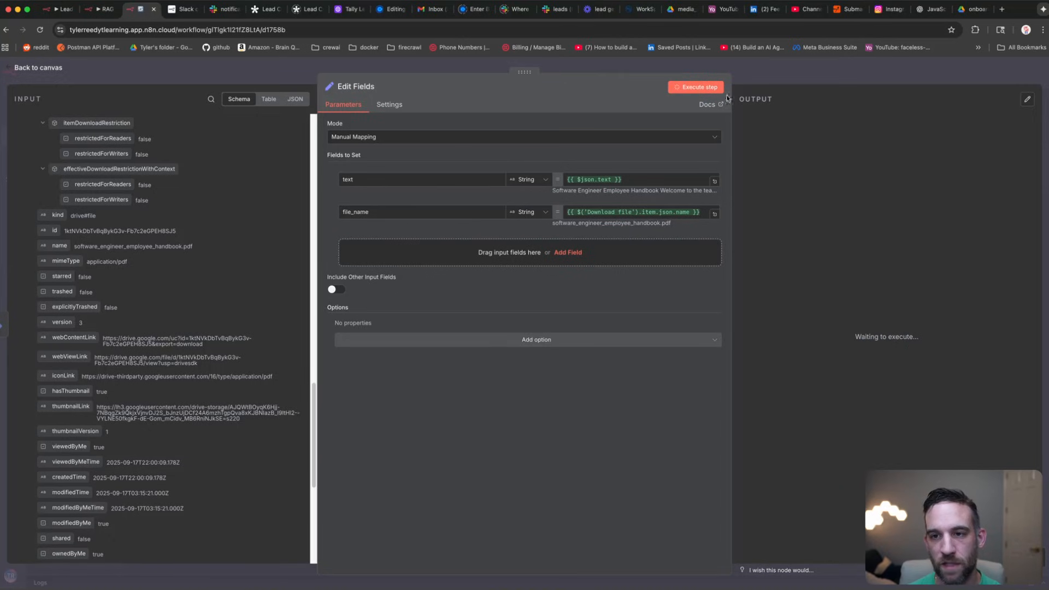
pyautogui.click(268, 71)
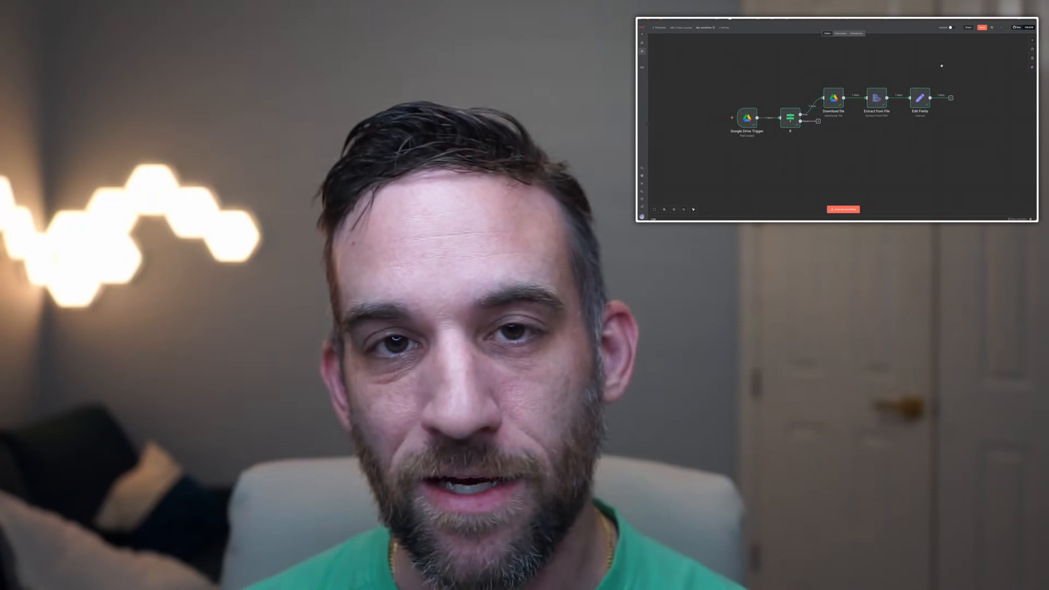
# Step: Add a Qdrant Vector Store node after Edit Fields that adds documents, then check its credential list
pyautogui.hscroll(3, 685, 131)
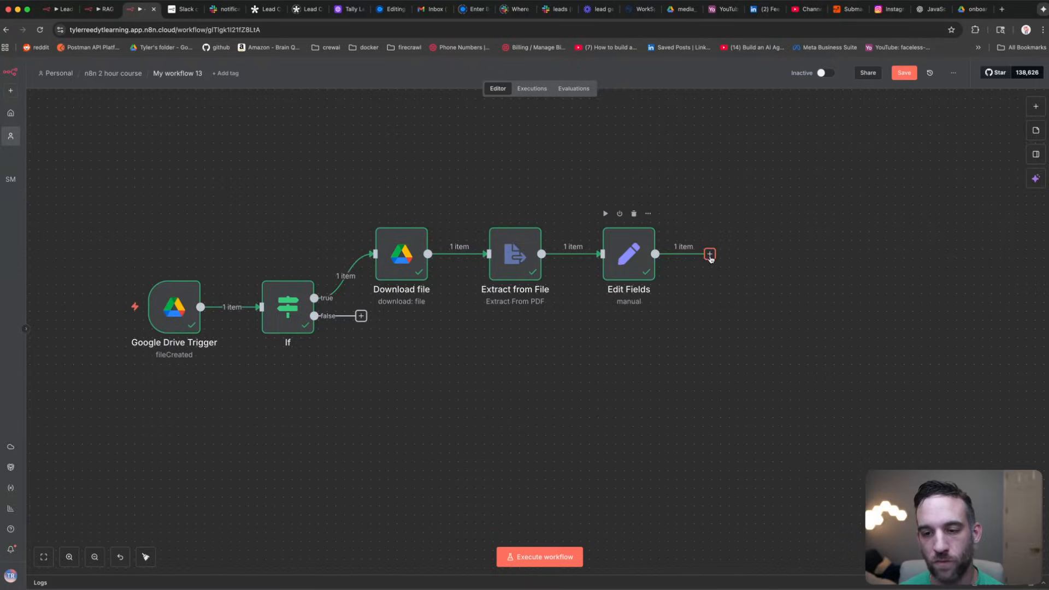
pyautogui.click(710, 254)
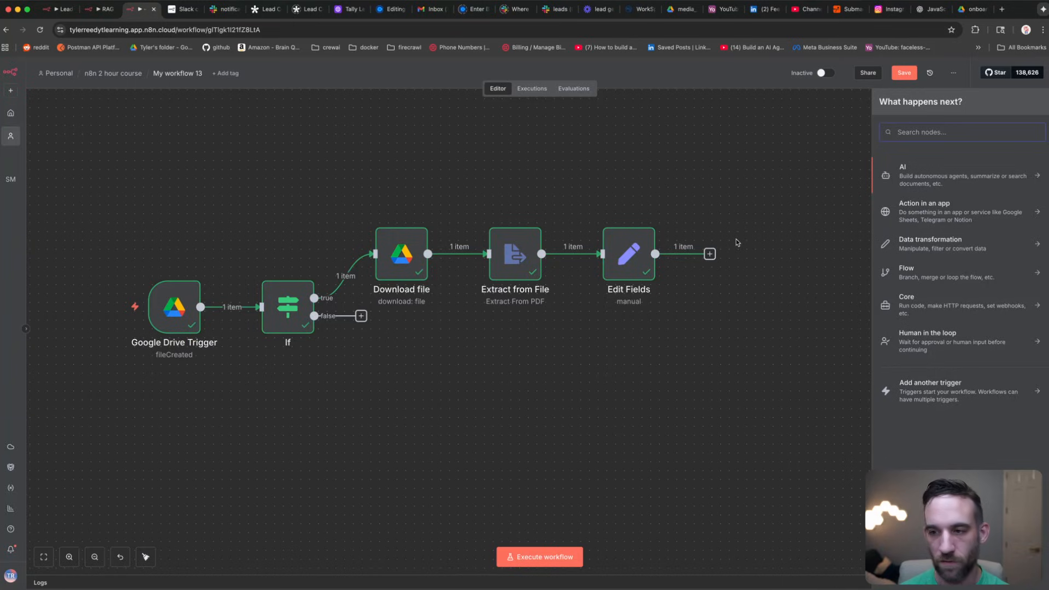
pyautogui.write('vector store')
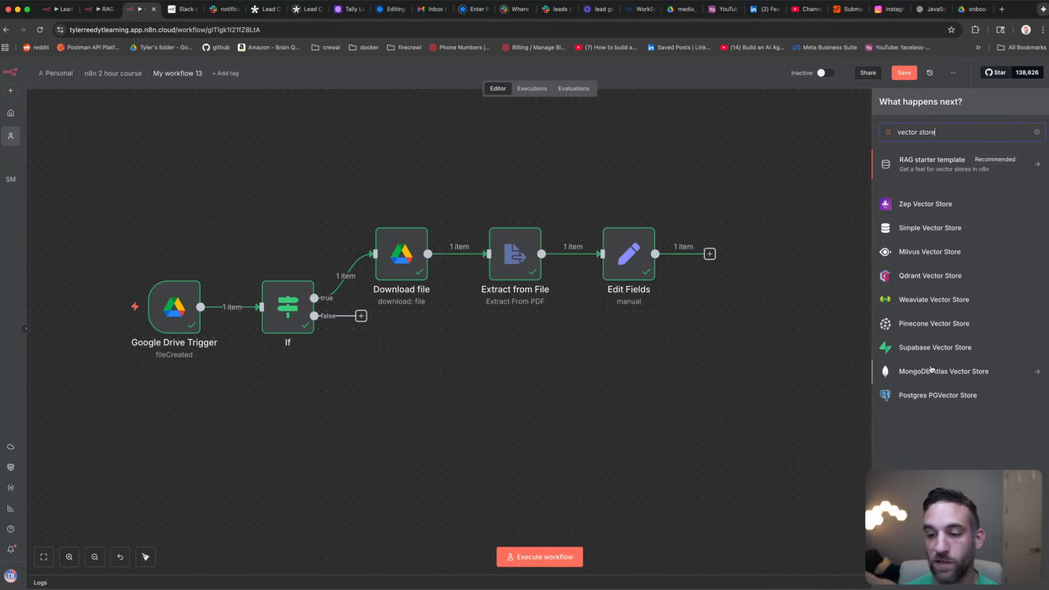
pyautogui.click(925, 276)
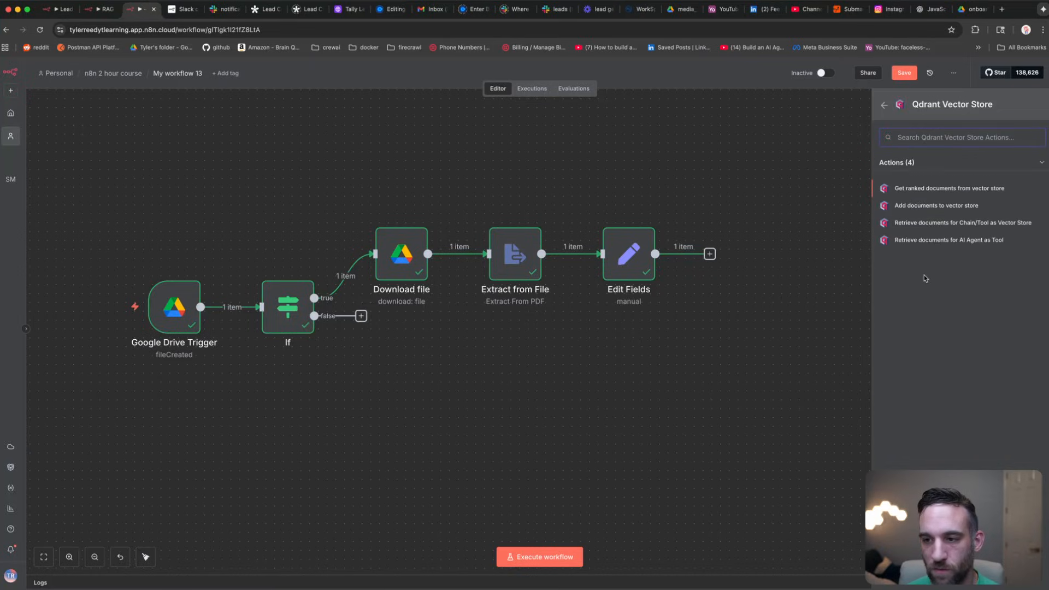
pyautogui.click(929, 206)
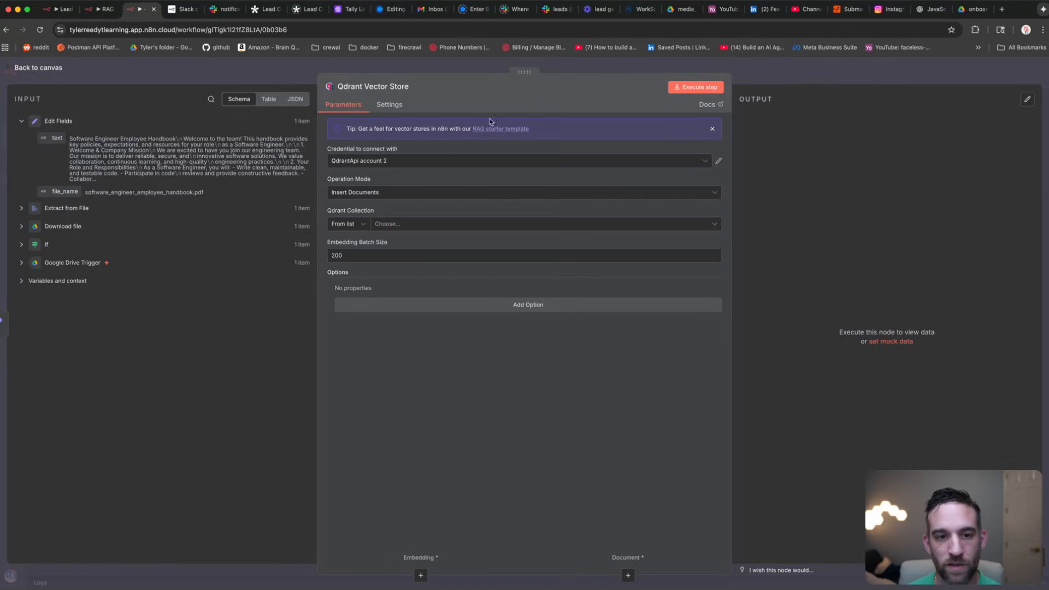
pyautogui.click(406, 162)
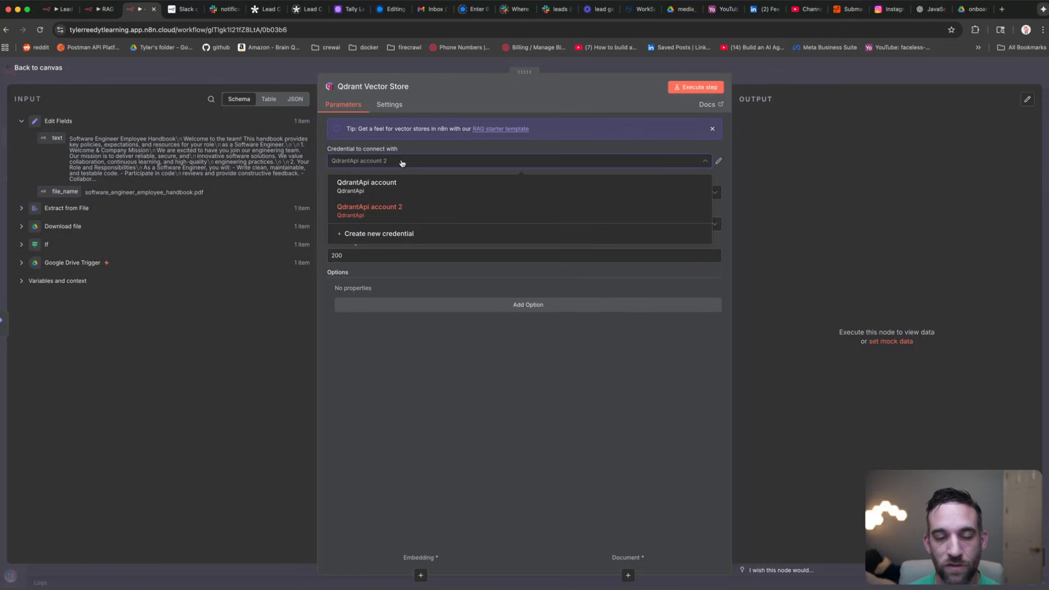
pyautogui.click(595, 379)
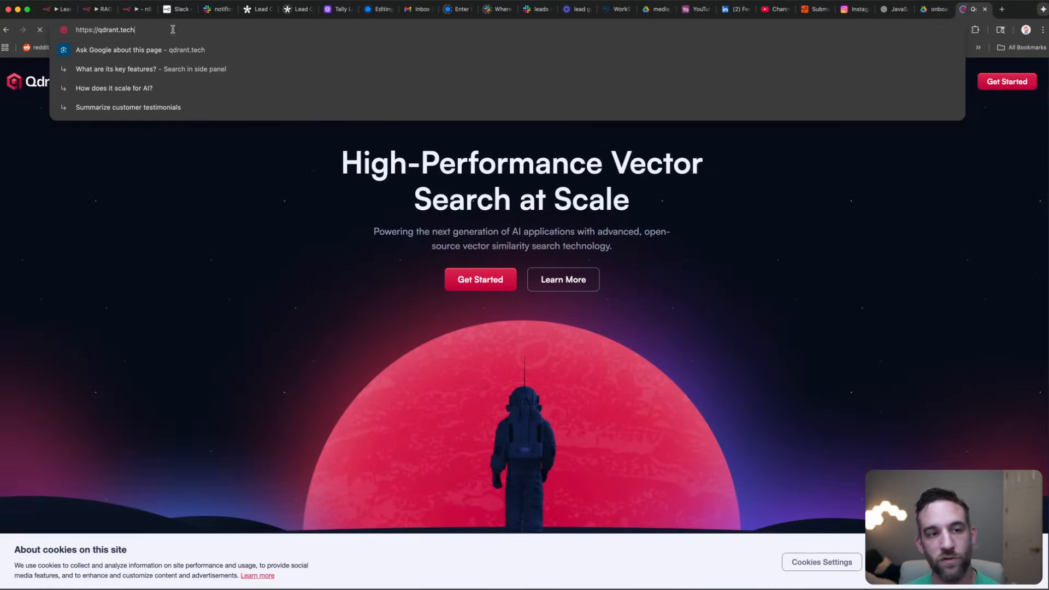
# Step: Log in to Qdrant Cloud, create the free cluster n8n-vector, and copy its API key
pyautogui.click(191, 160)
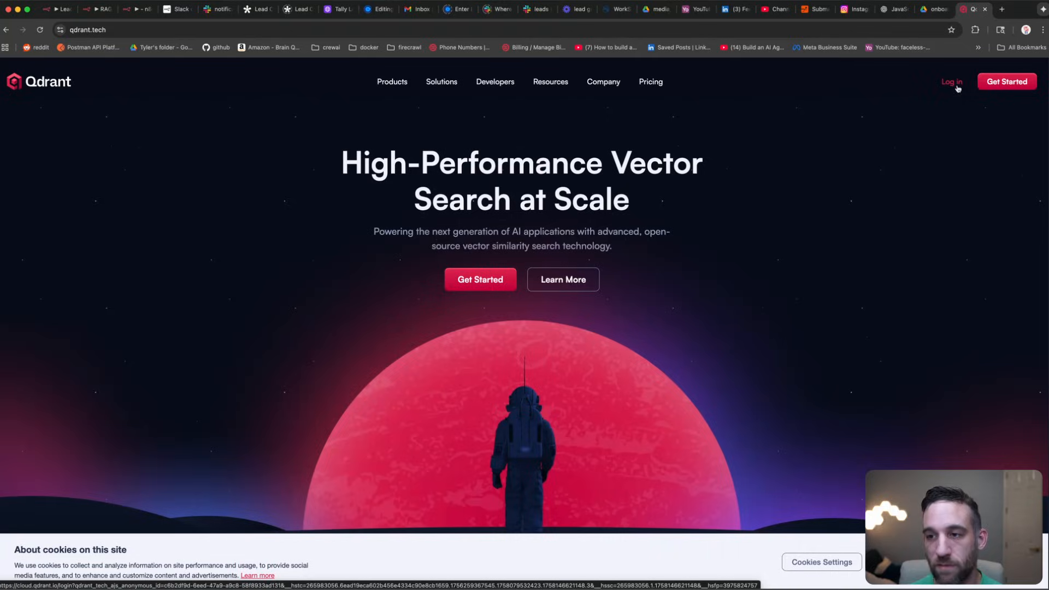
pyautogui.click(953, 84)
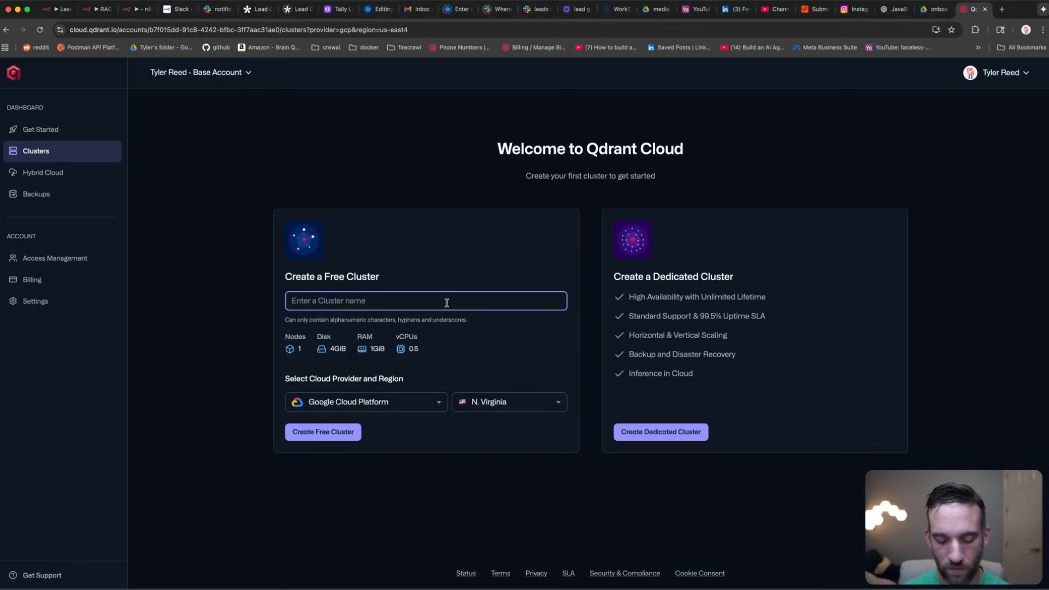
pyautogui.write('n8n-vector')
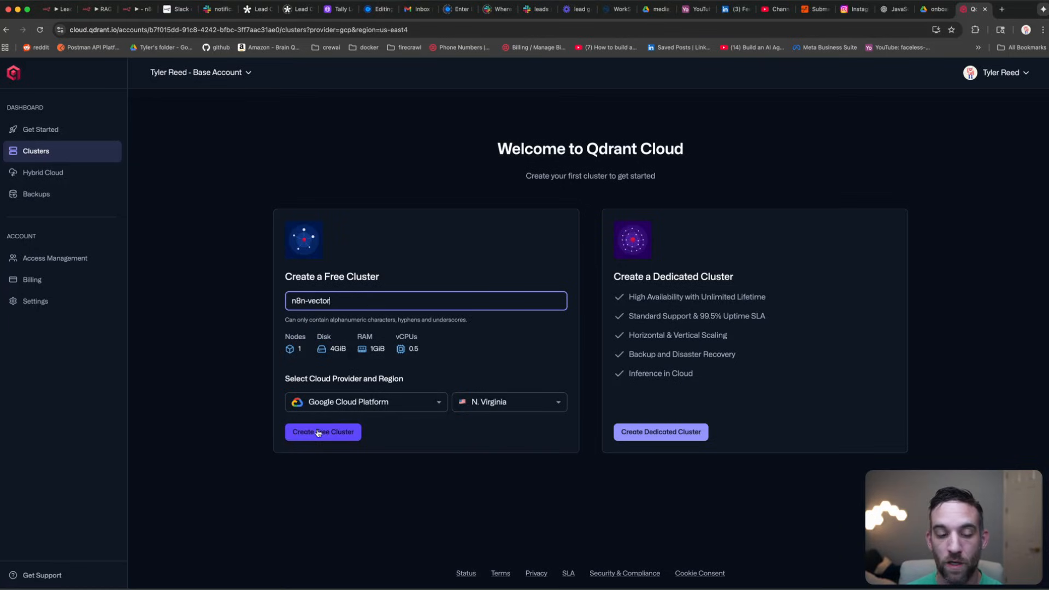
pyautogui.click(319, 432)
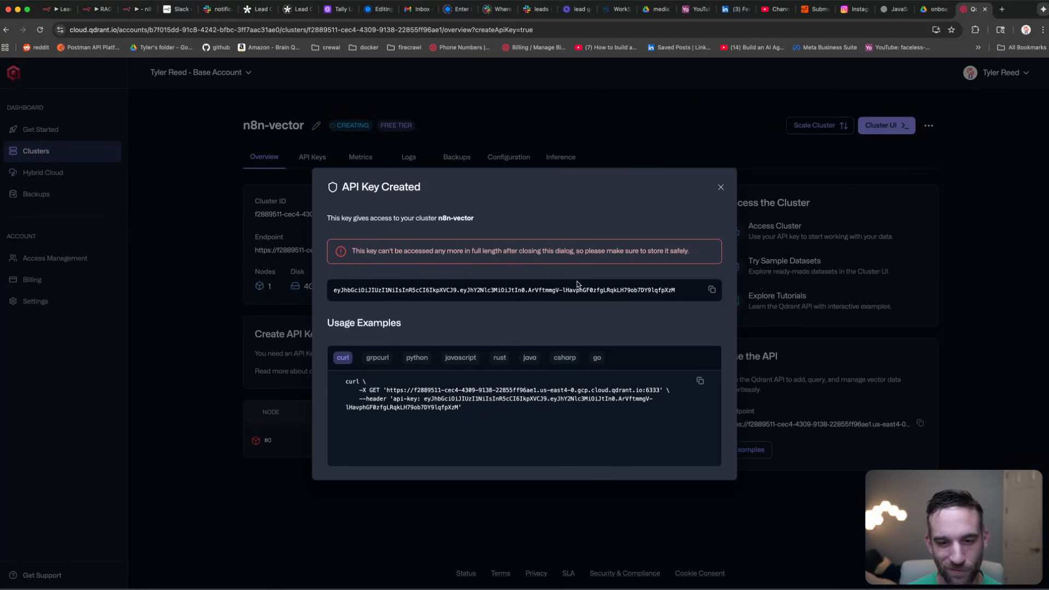
pyautogui.click(713, 291)
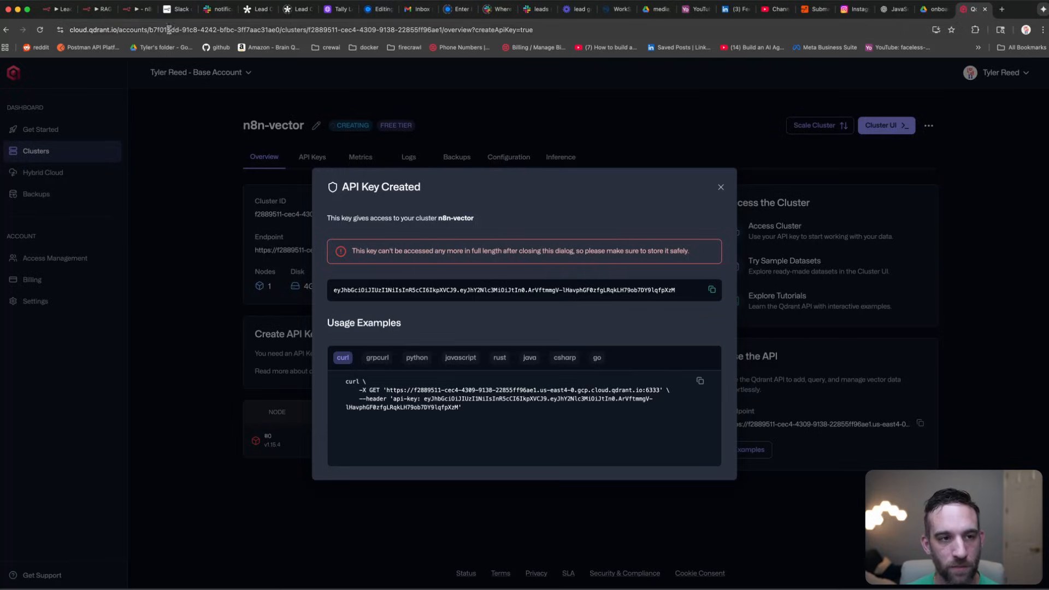
pyautogui.click(132, 10)
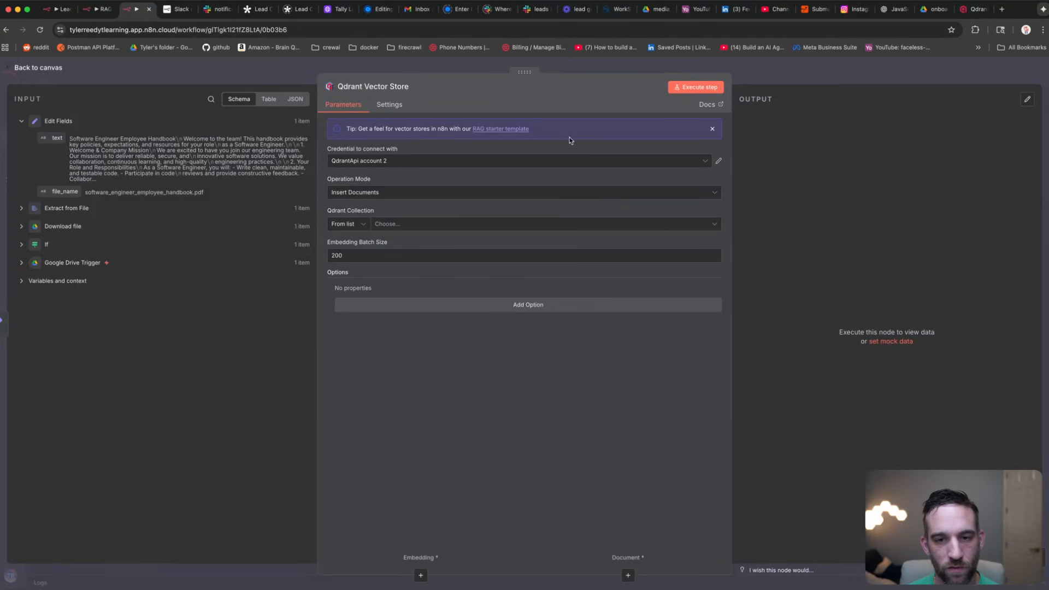
# Step: Create a new Qdrant credential and paste the cluster's API key into the API Key field
pyautogui.click(613, 162)
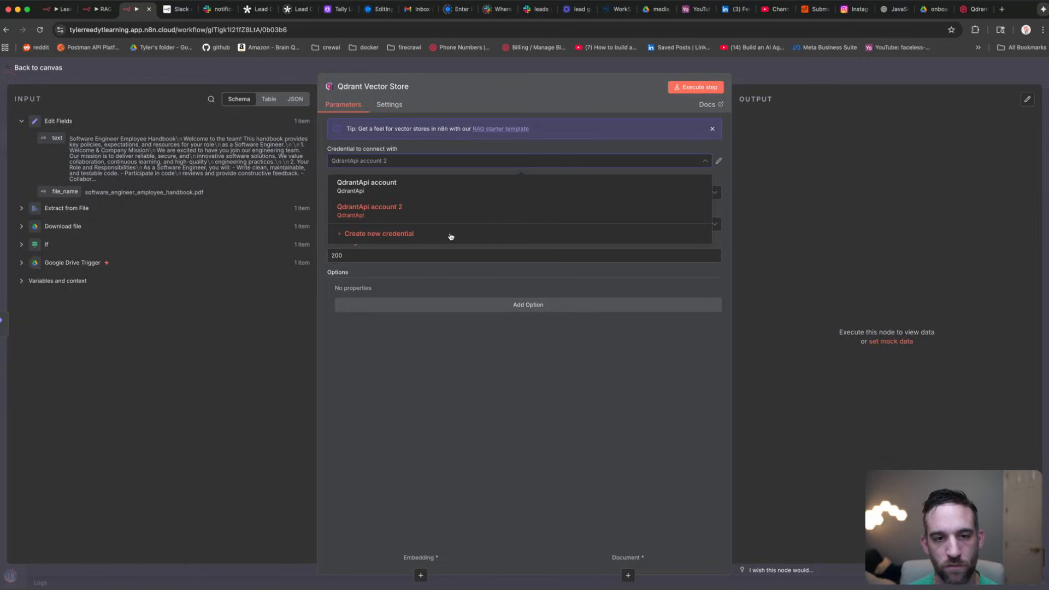
pyautogui.click(450, 235)
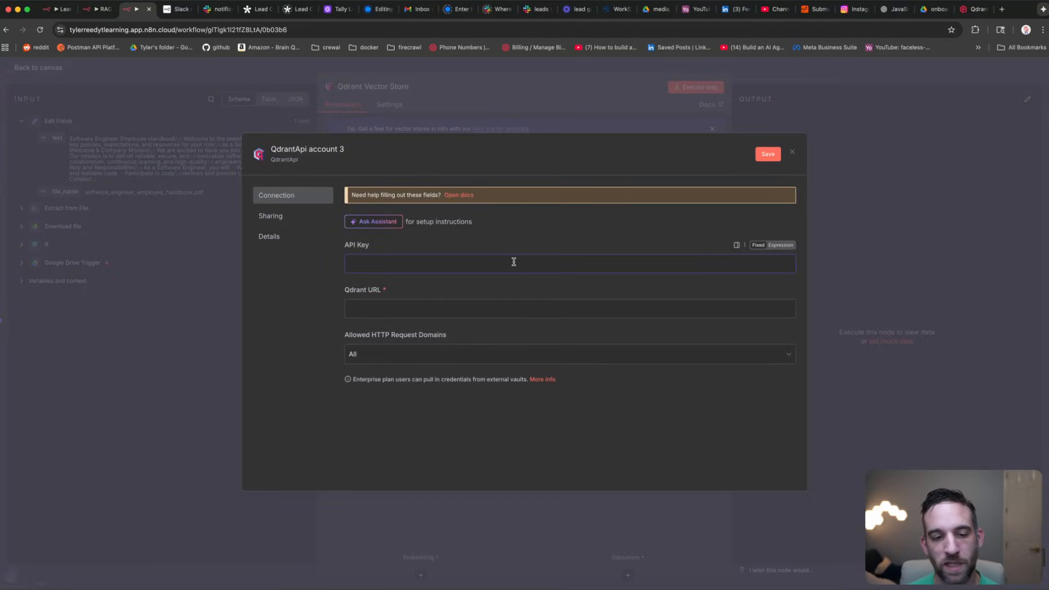
pyautogui.click(413, 313)
pyautogui.click(449, 265)
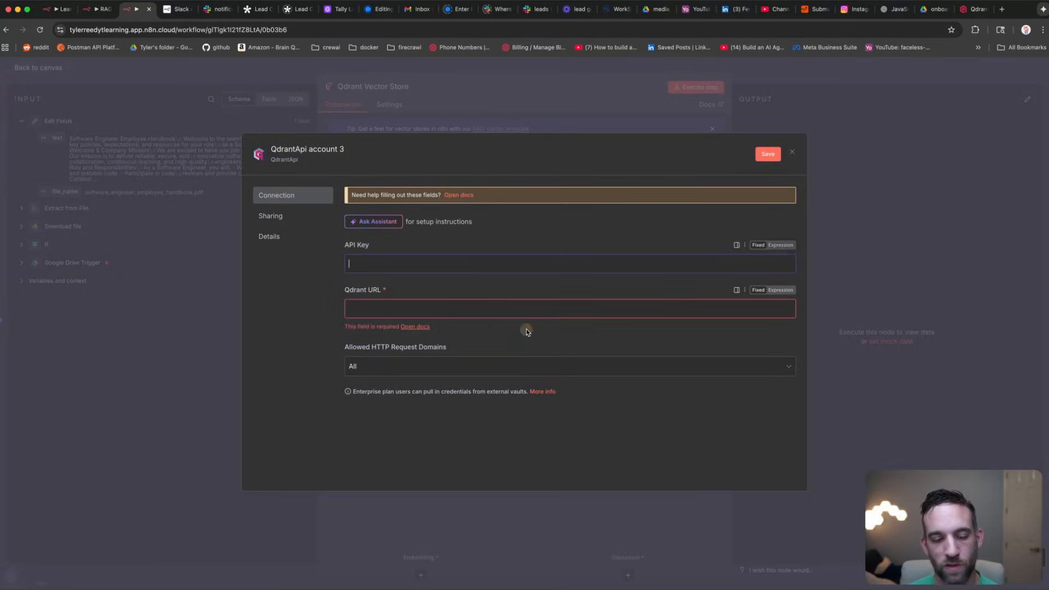
pyautogui.press('super+v')
pyautogui.click(547, 311)
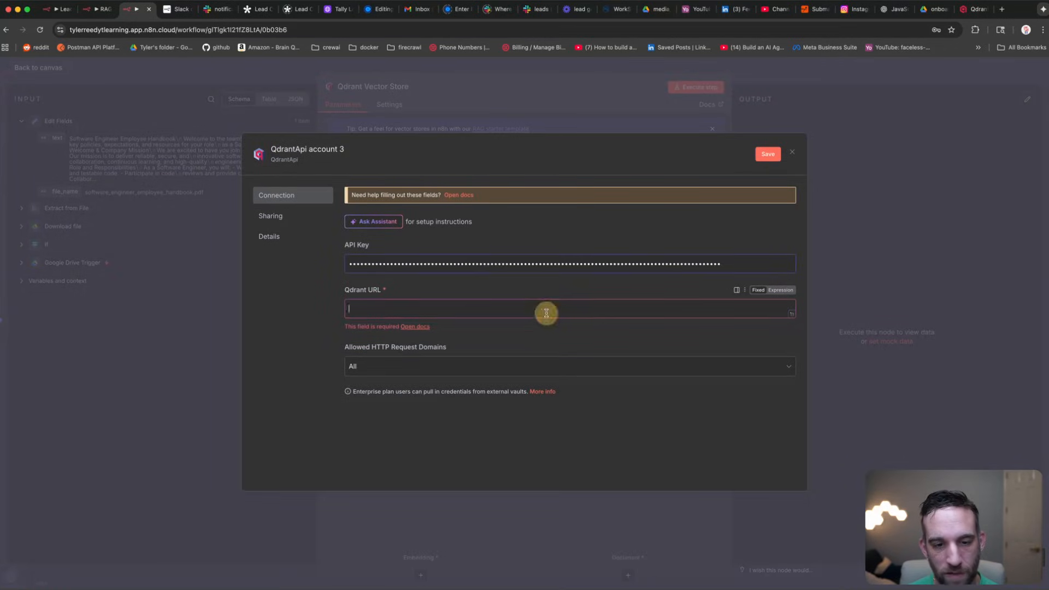
pyautogui.click(975, 9)
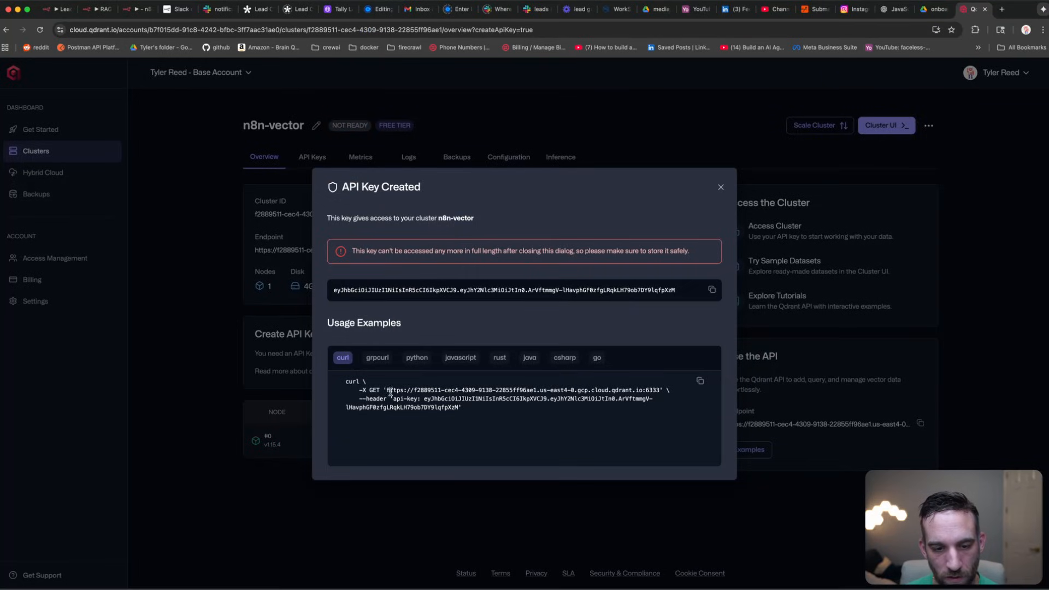
# Step: Select the n8n-vector cluster's endpoint URL in the API Key dialog's curl example
pyautogui.moveTo(388, 391); pyautogui.dragTo(661, 392)
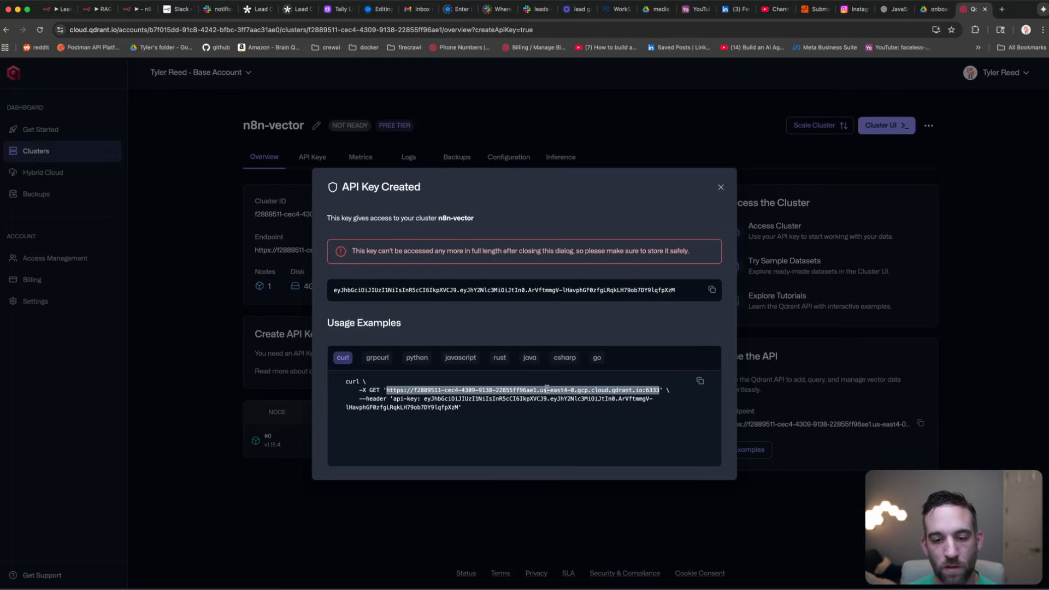
# Step: Paste the cluster URL into Qdrant URL and save QdrantApi account 3 after a successful test
pyautogui.click(133, 15)
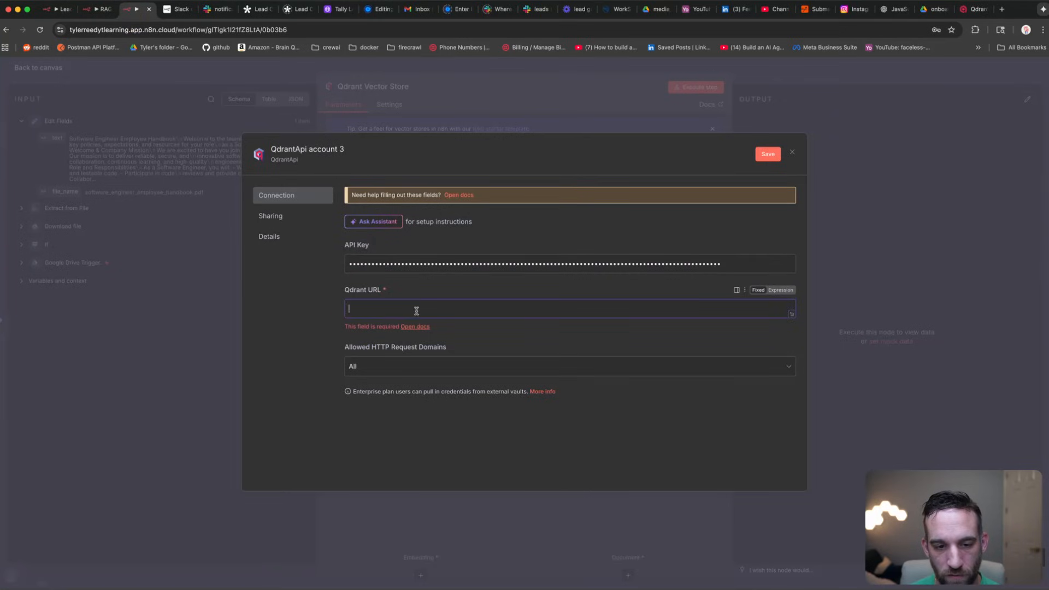
pyautogui.press('super+v')
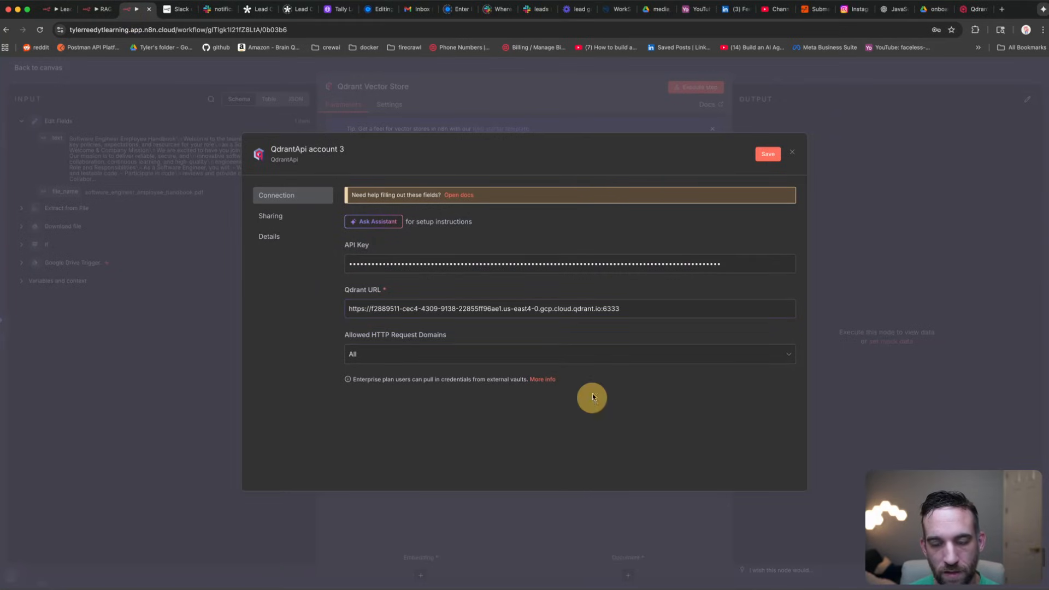
pyautogui.click(768, 154)
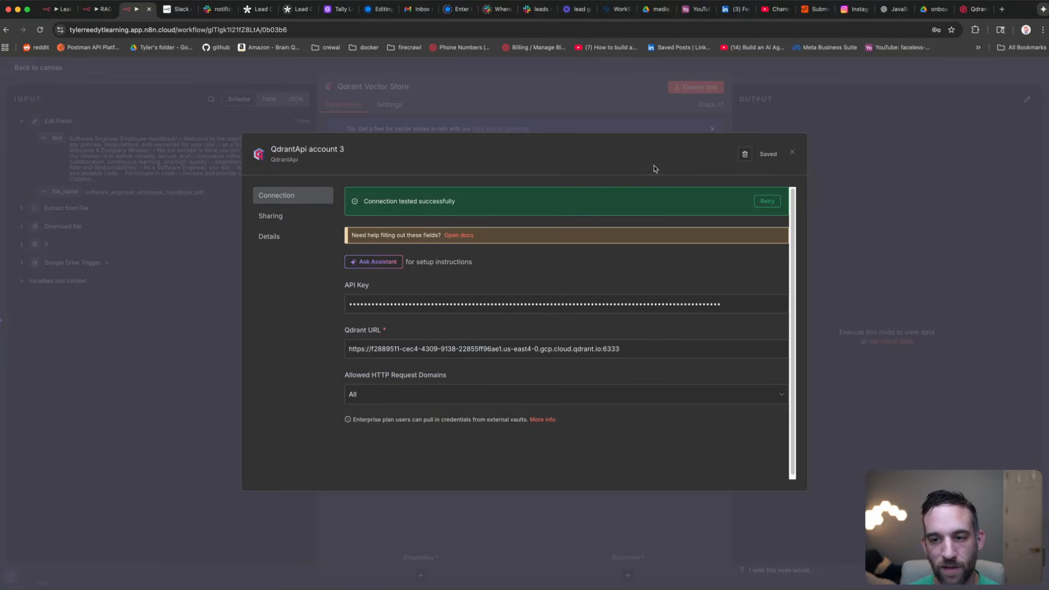
pyautogui.click(792, 154)
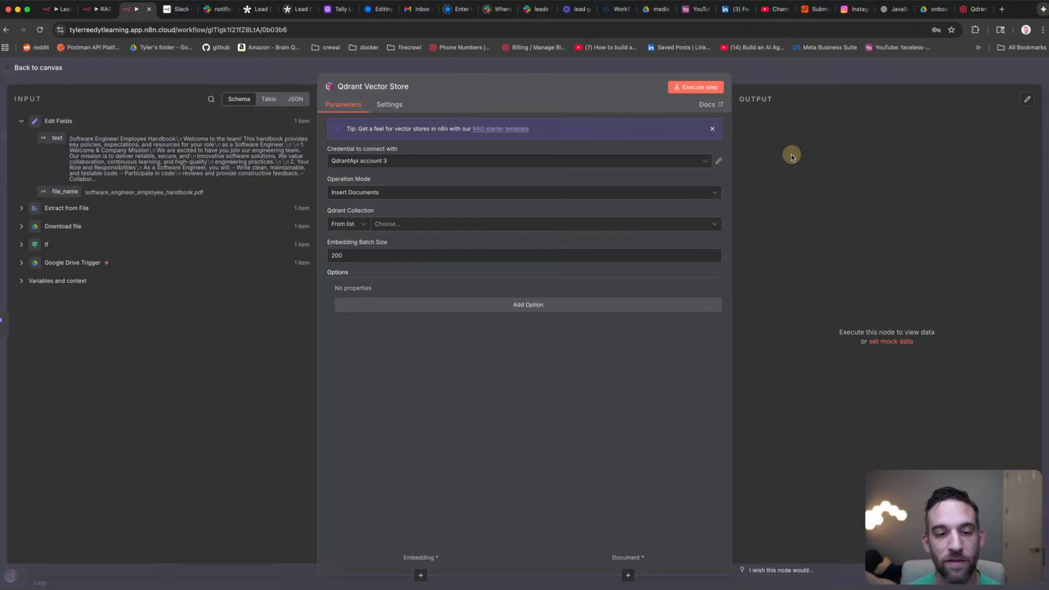
# Step: Set the Qdrant Collection by ID to 'onboarding', leaving no extra collection options
pyautogui.click(421, 225)
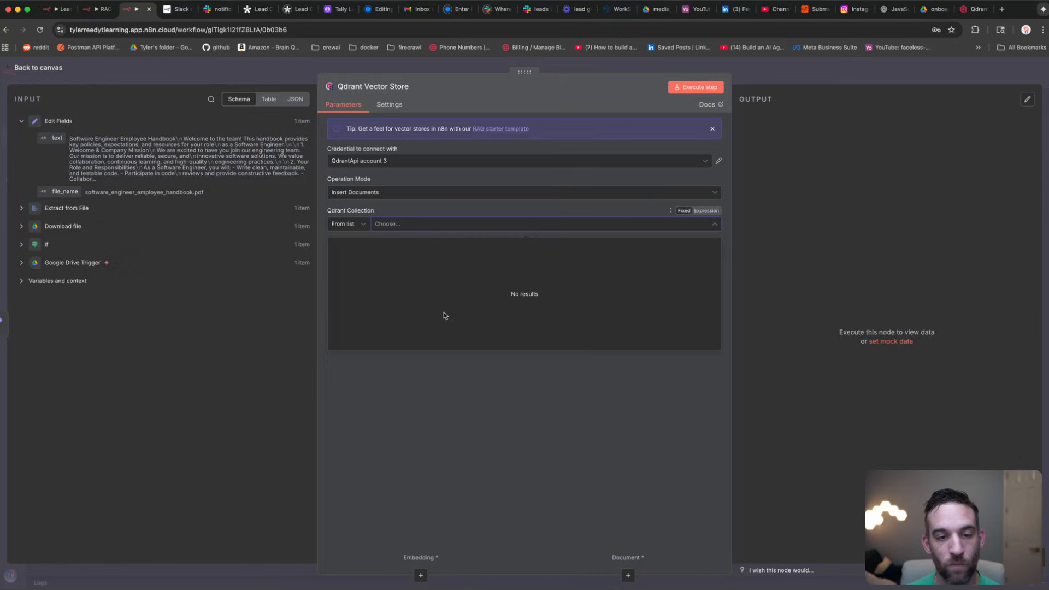
pyautogui.click(459, 367)
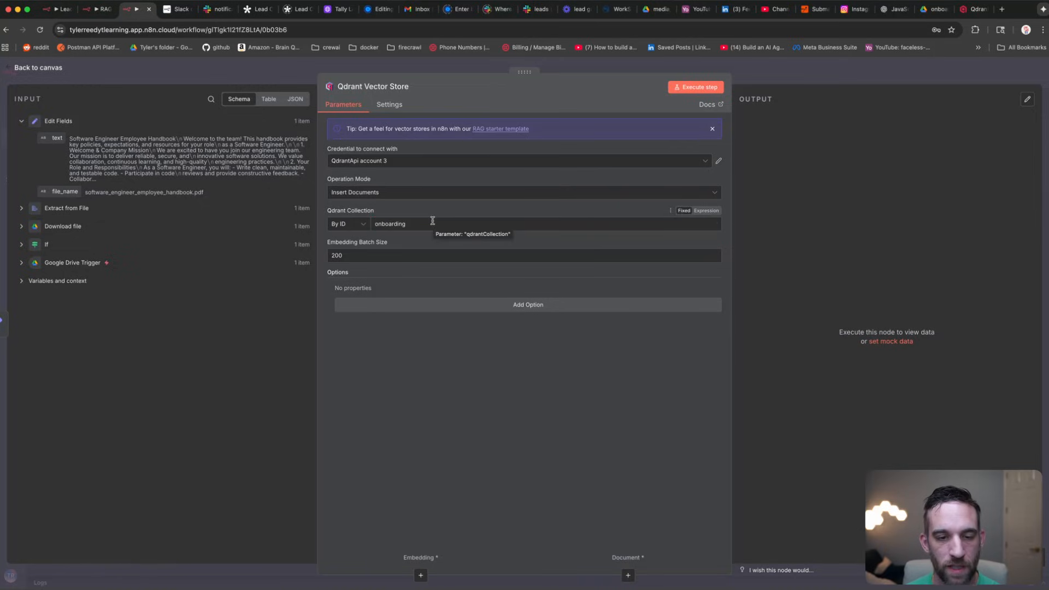
pyautogui.click(432, 221)
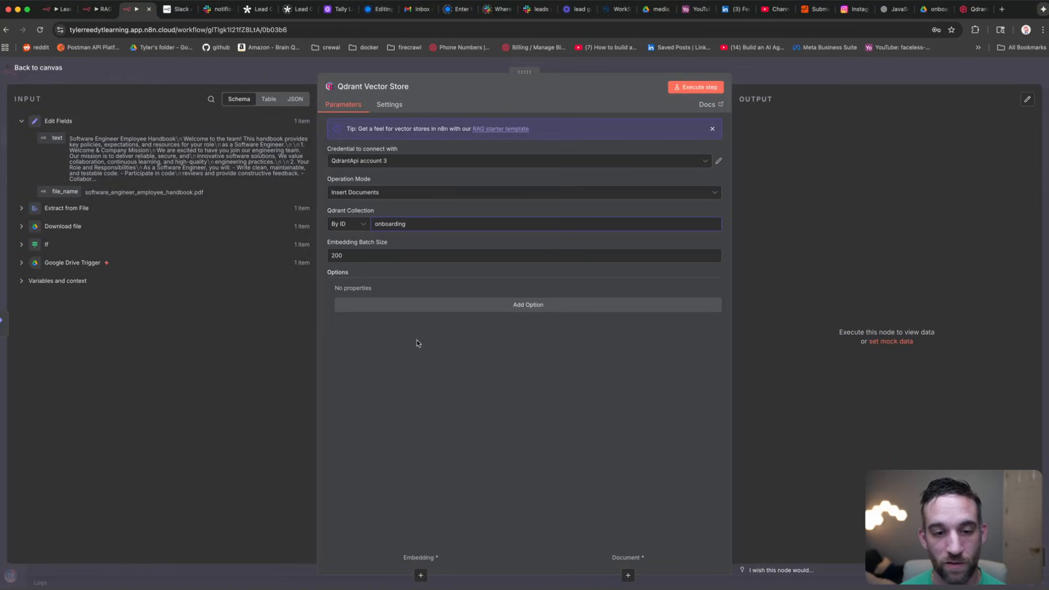
pyautogui.click(362, 224)
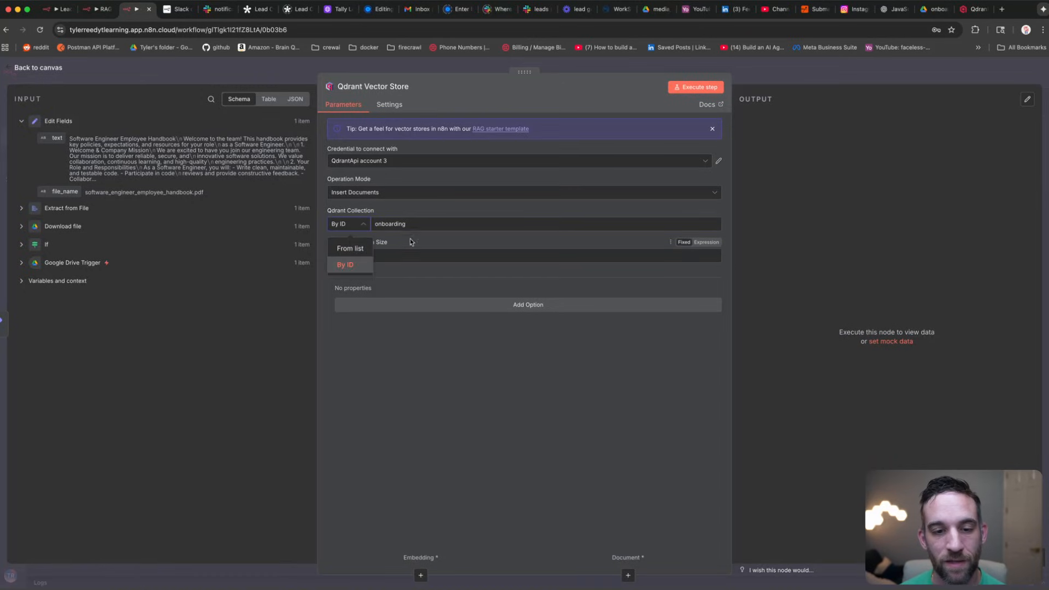
pyautogui.click(423, 223)
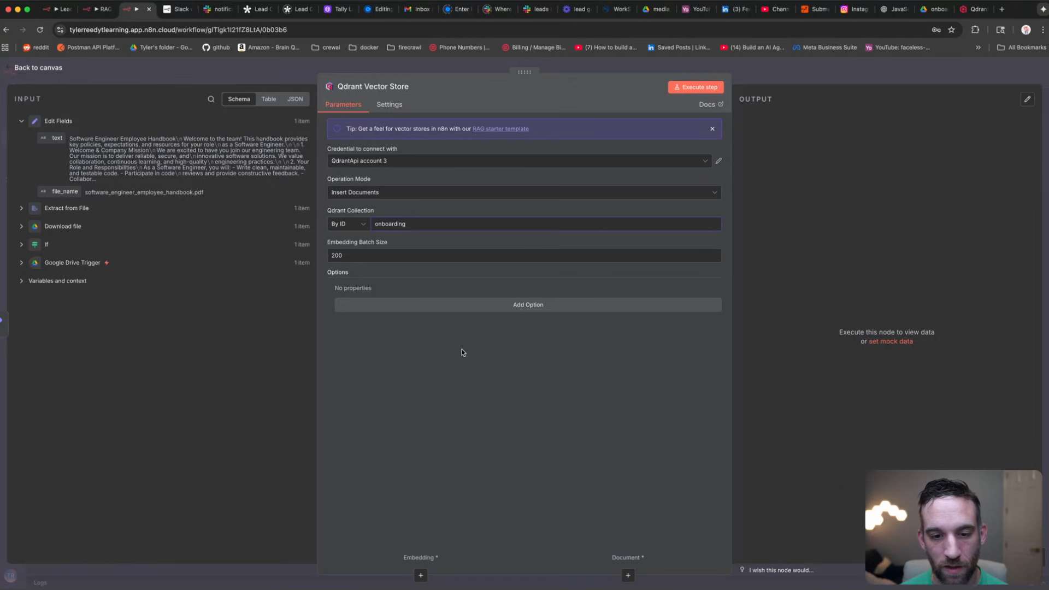
pyautogui.click(476, 305)
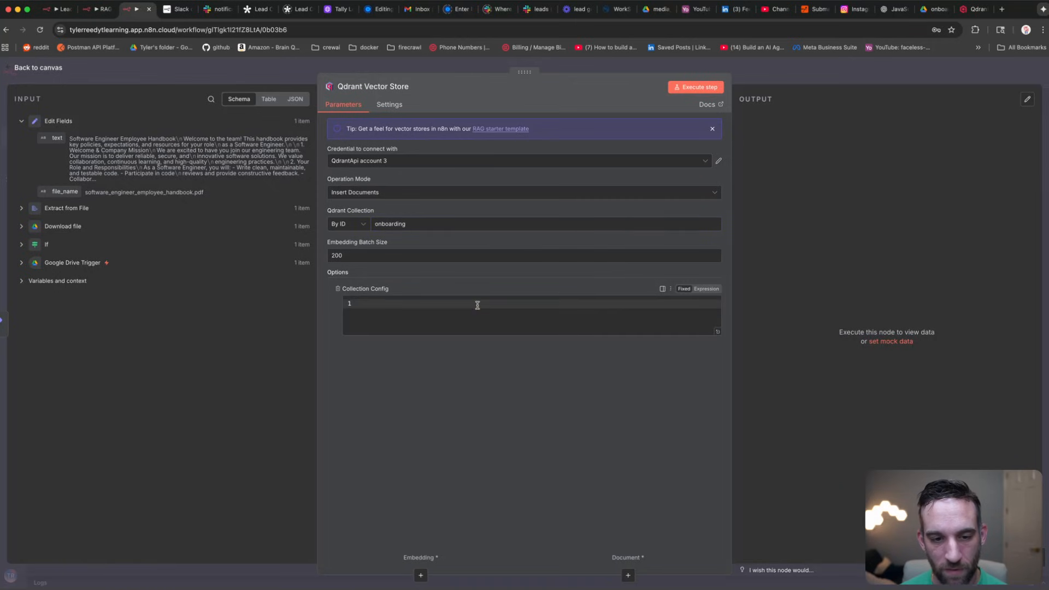
pyautogui.click(338, 290)
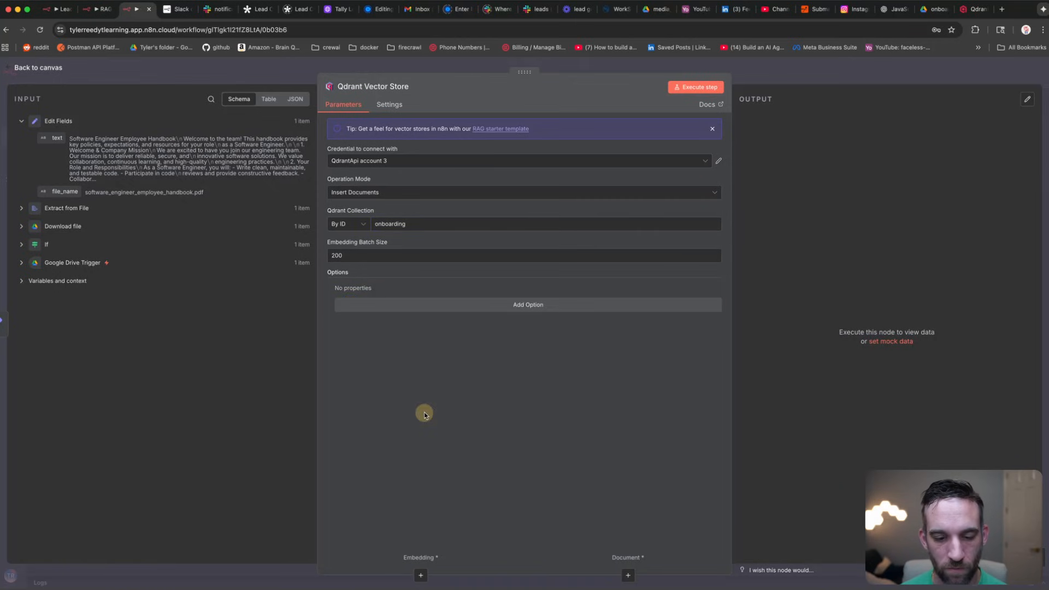
# Step: Attach an Embeddings OpenAI sub-node using text-embedding-3-small, placed below the vector store
pyautogui.click(252, 77)
pyautogui.hscroll(5, 844, 354)
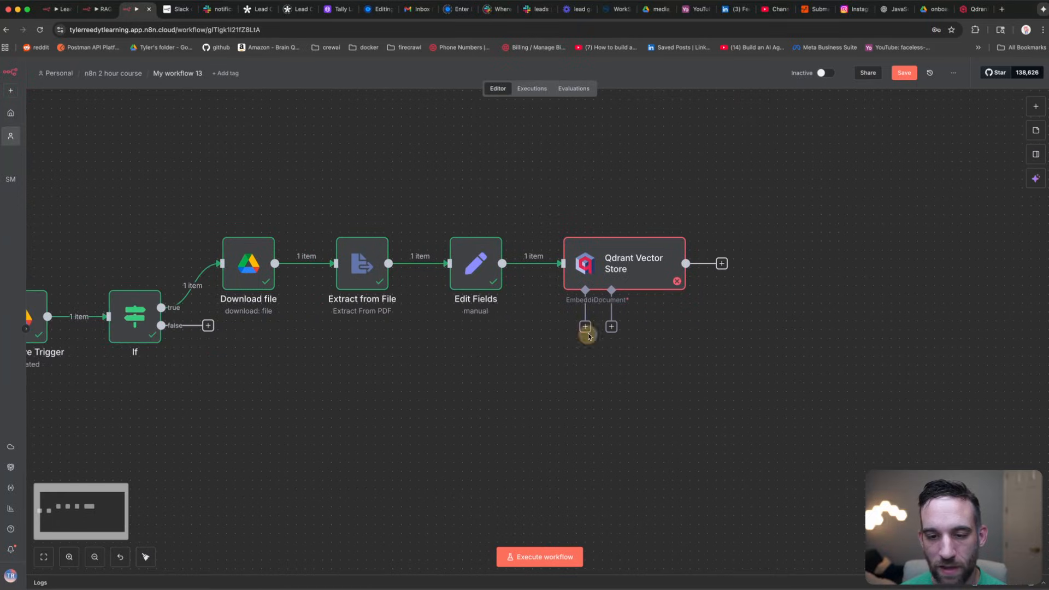
pyautogui.click(585, 327)
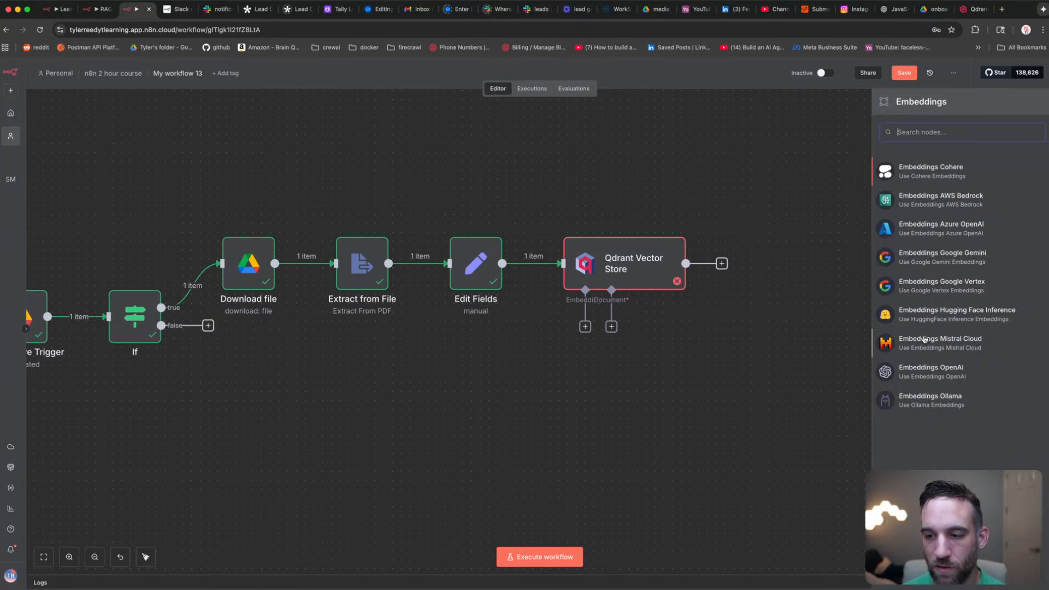
pyautogui.click(932, 372)
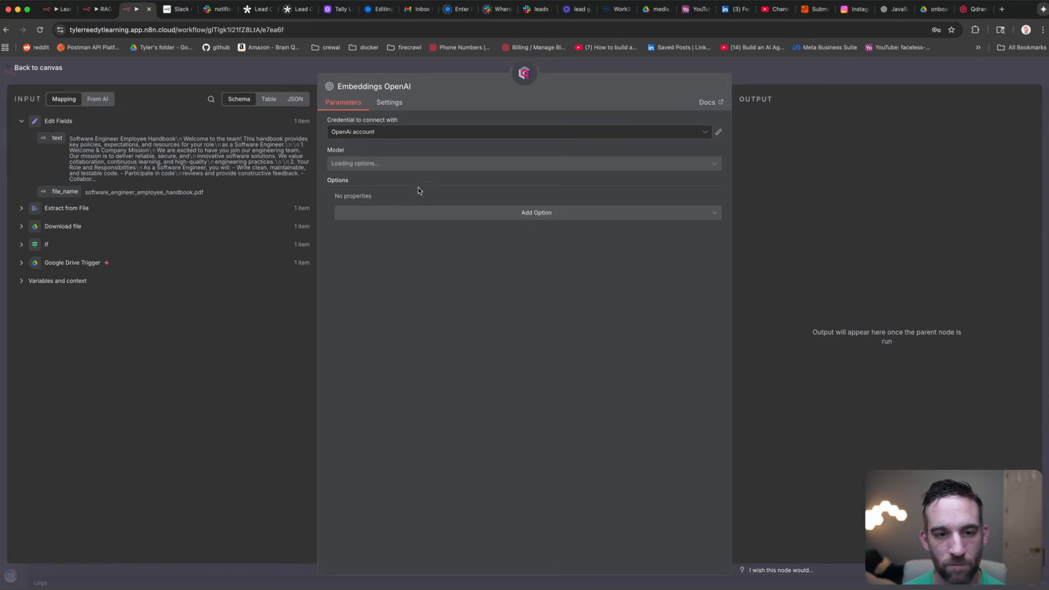
pyautogui.click(378, 167)
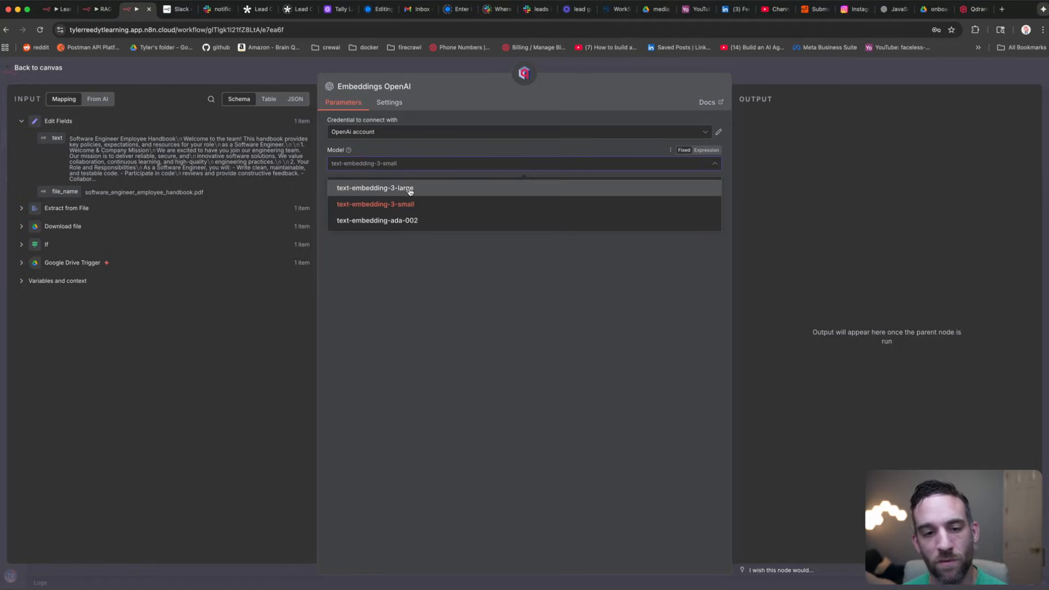
pyautogui.click(438, 282)
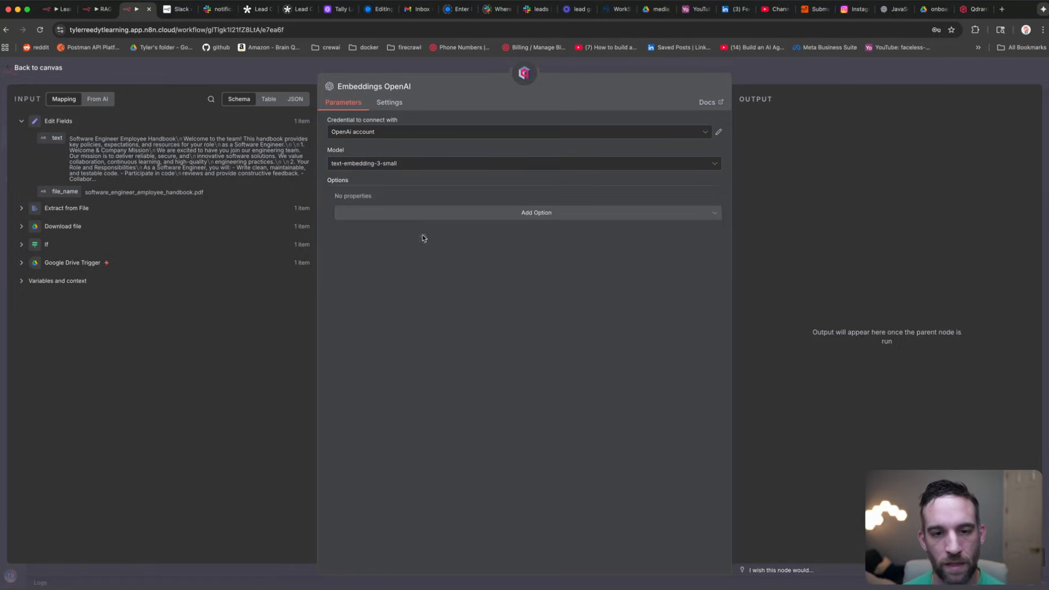
pyautogui.click(368, 213)
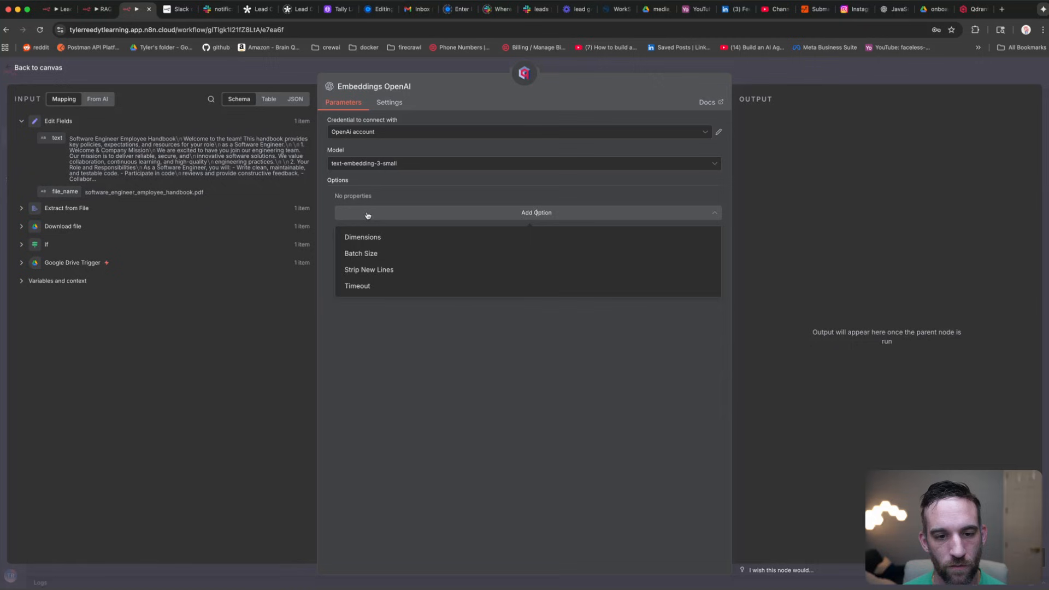
pyautogui.click(399, 311)
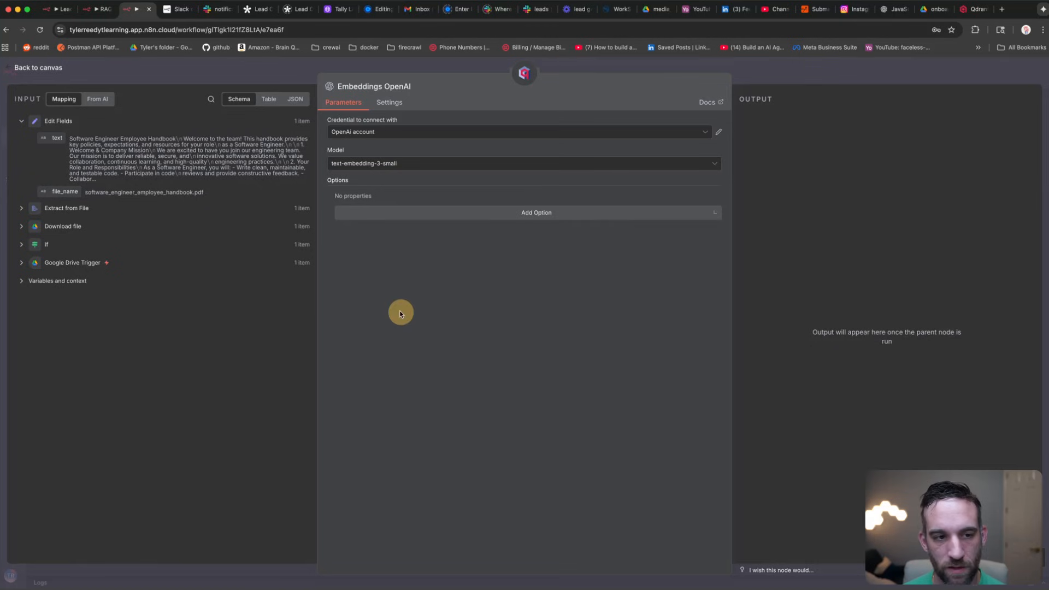
pyautogui.click(159, 70)
pyautogui.moveTo(612, 374); pyautogui.dragTo(533, 382)
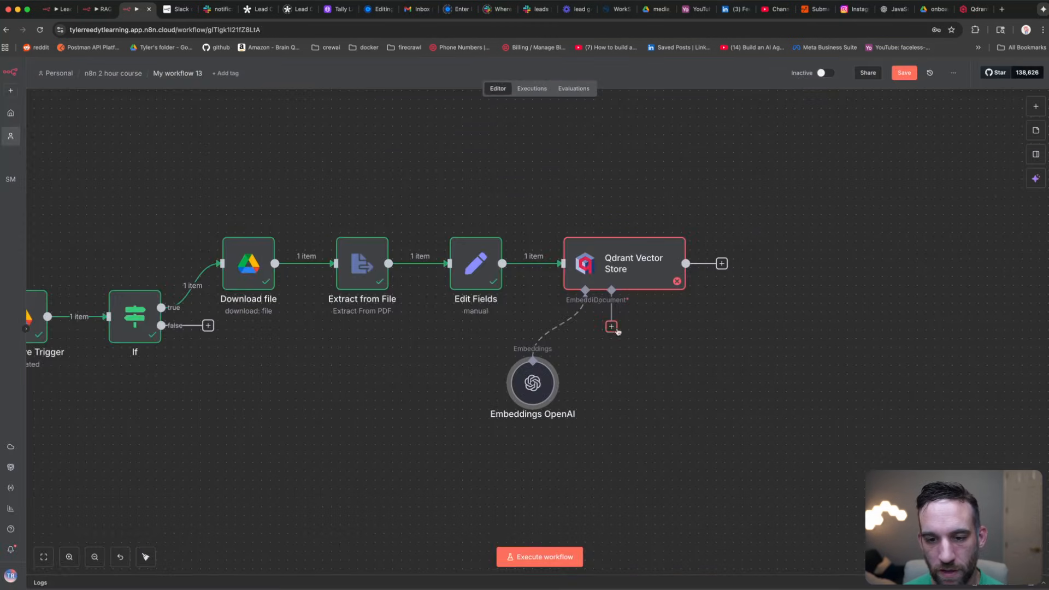
# Step: Add a Default Data Loader with JSON input and Simple text splitting, dropping the trial Metadata option
pyautogui.click(612, 327)
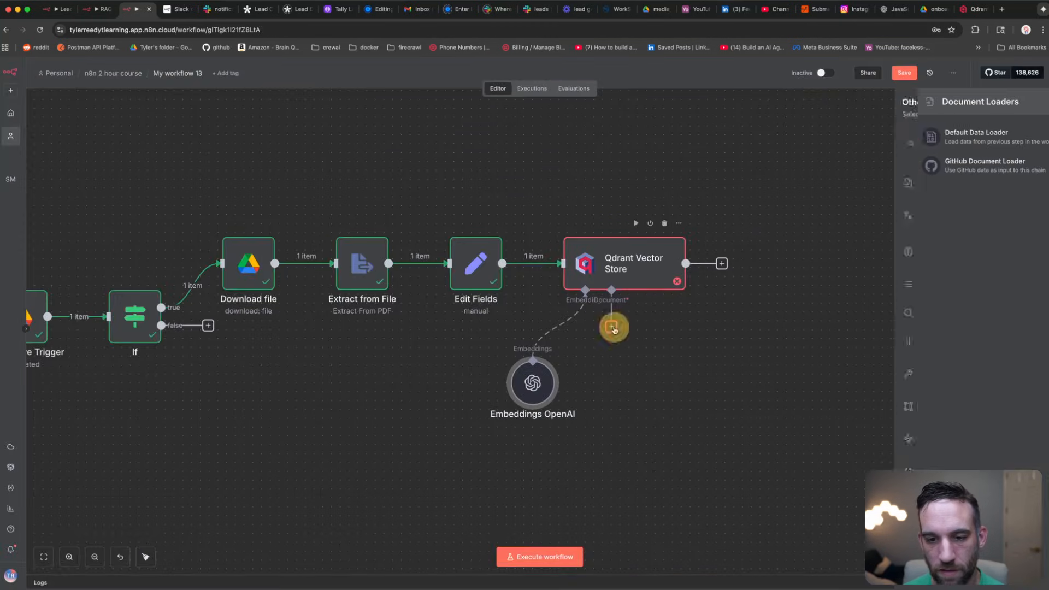
pyautogui.click(948, 139)
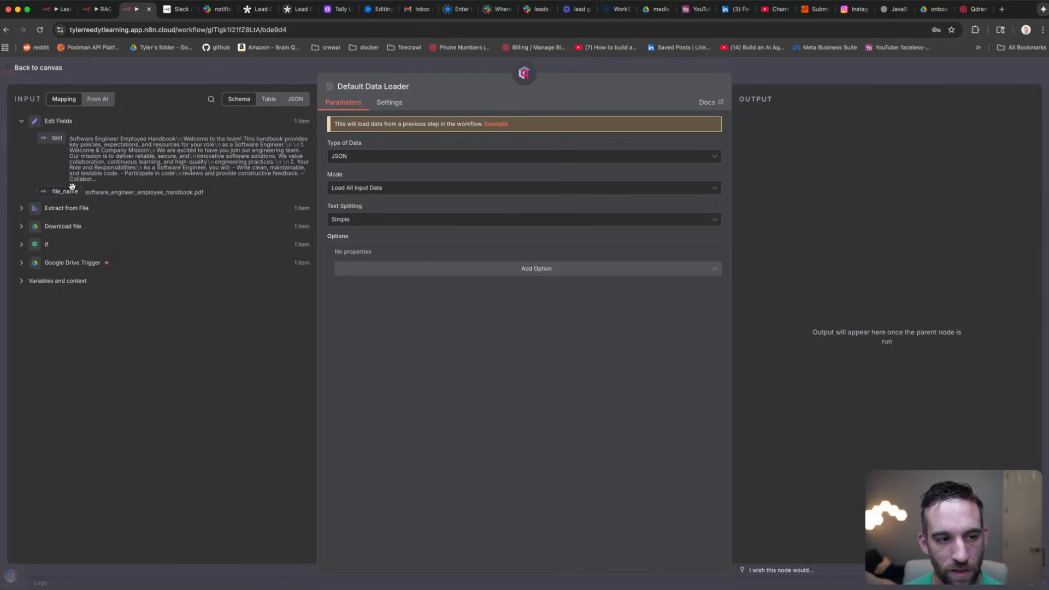
pyautogui.click(405, 223)
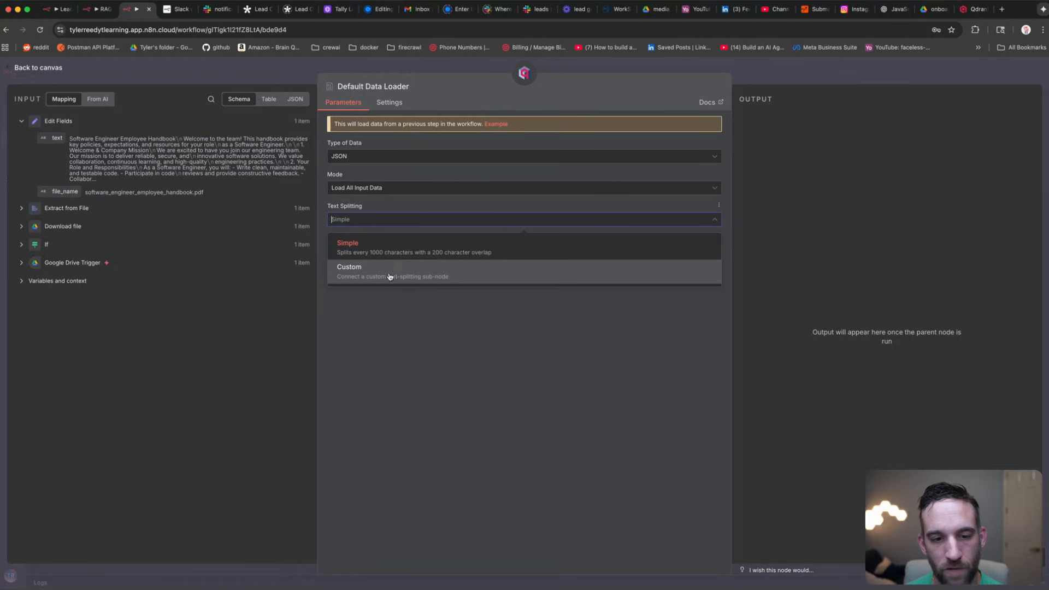
pyautogui.click(452, 319)
pyautogui.click(464, 271)
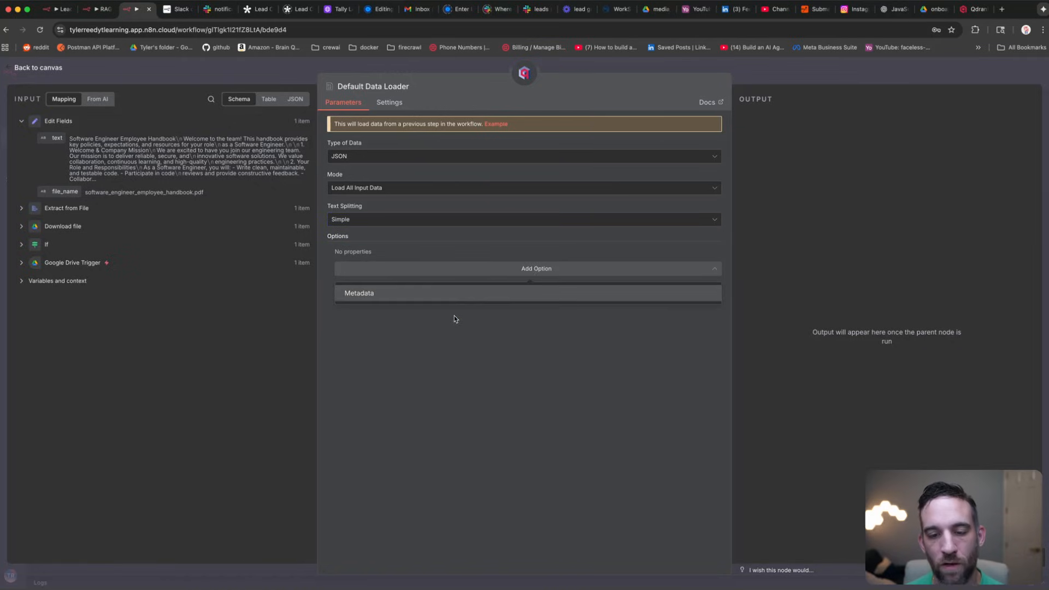
pyautogui.click(453, 295)
pyautogui.click(469, 284)
pyautogui.click(470, 283)
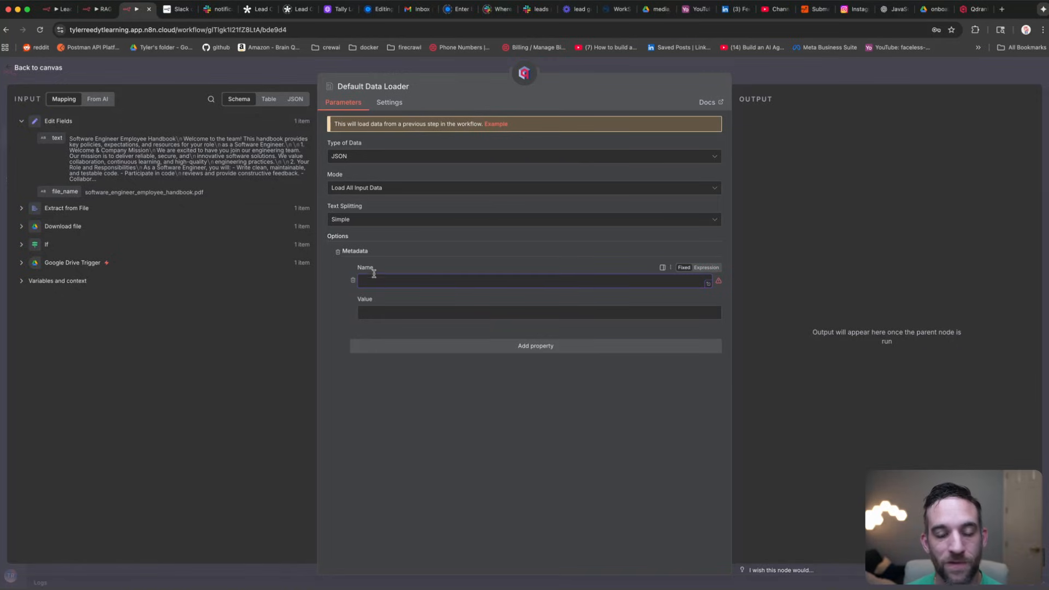
pyautogui.click(411, 284)
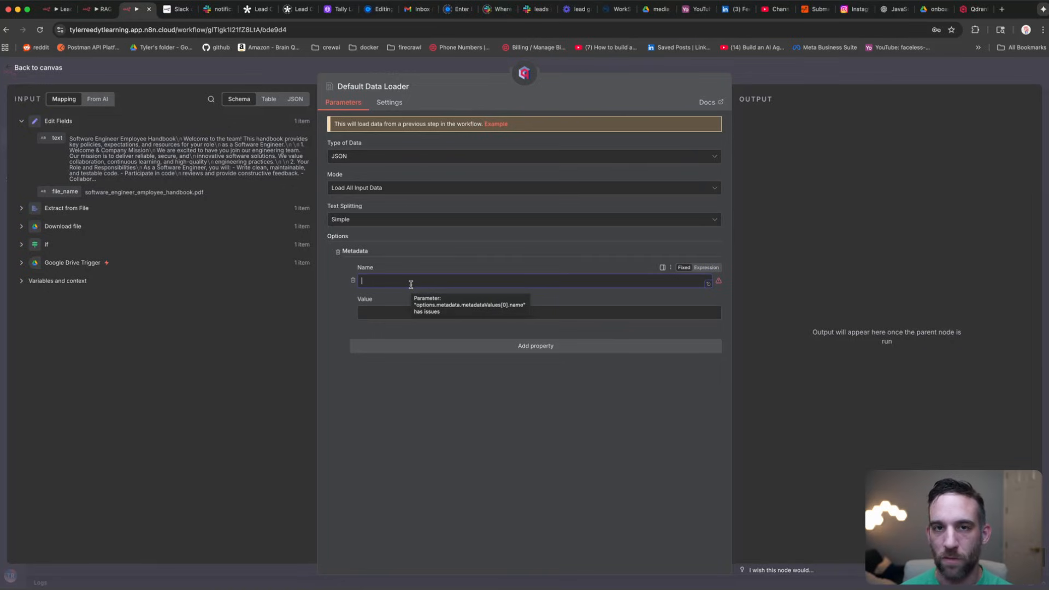
pyautogui.click(338, 253)
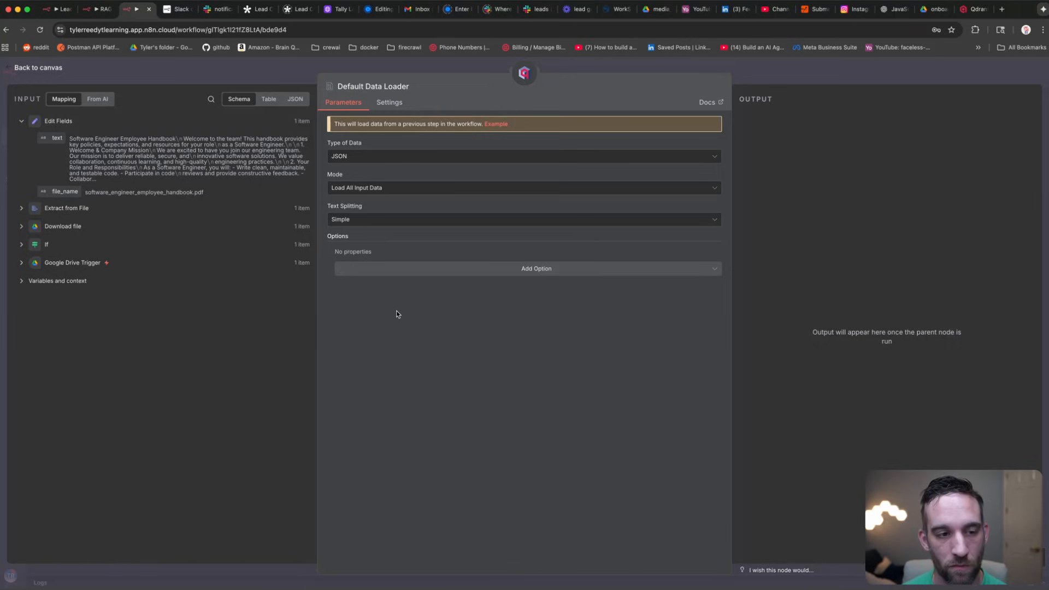
pyautogui.click(238, 72)
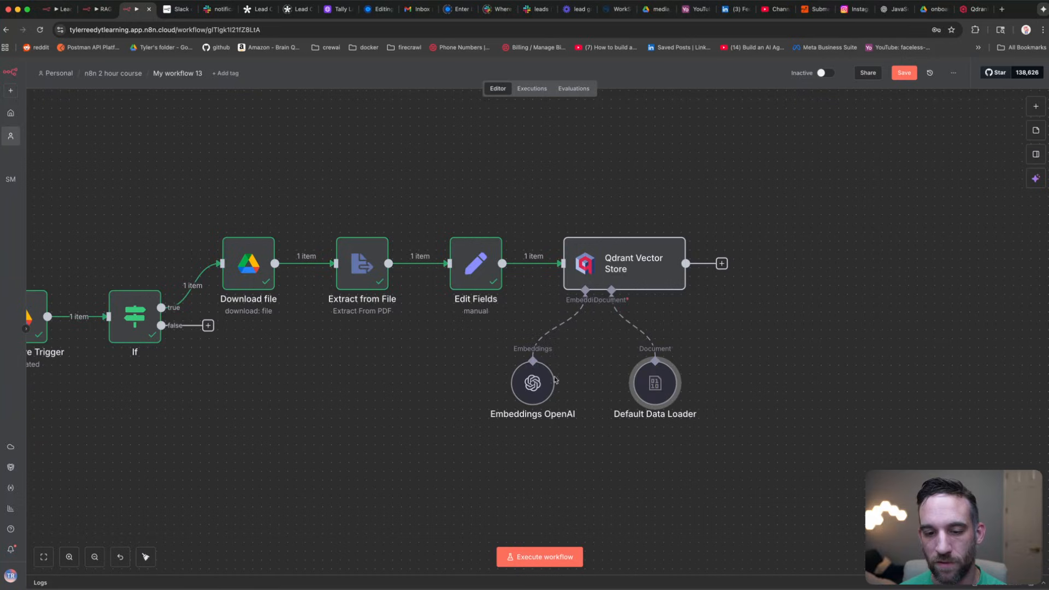
# Step: Execute the Qdrant Vector Store step and scroll through the 4 inserted items in its output
pyautogui.doubleClick(605, 264)
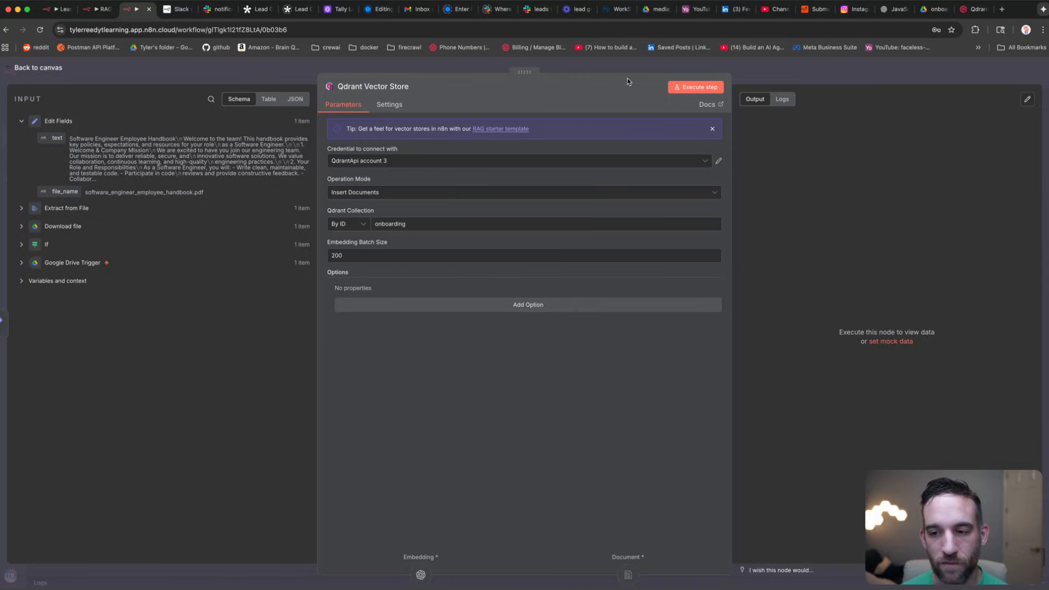
pyautogui.click(700, 90)
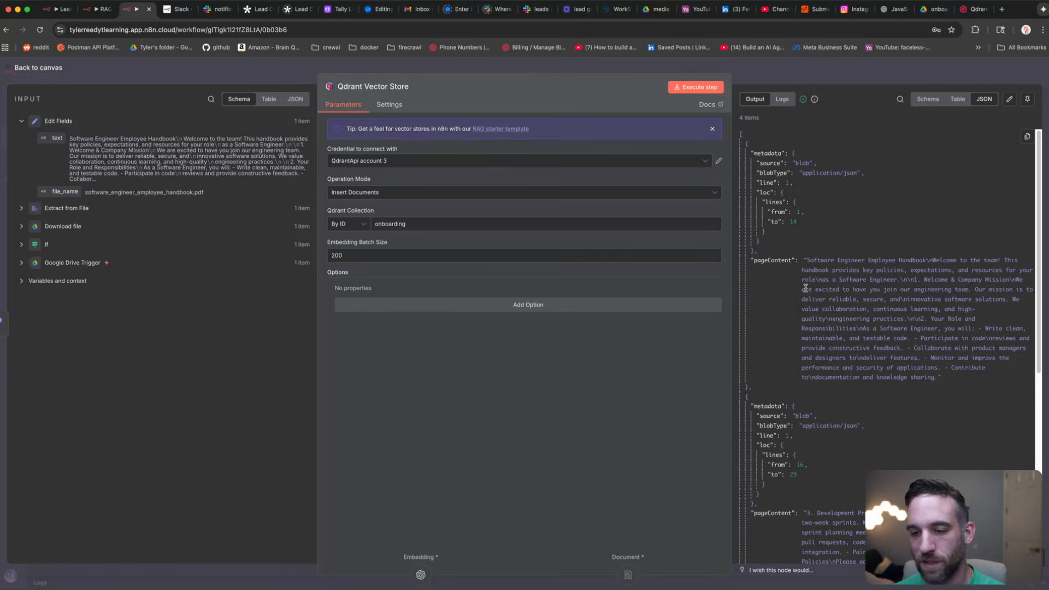
pyautogui.scroll(-4, 806, 288)
pyautogui.scroll(-6, 824, 291)
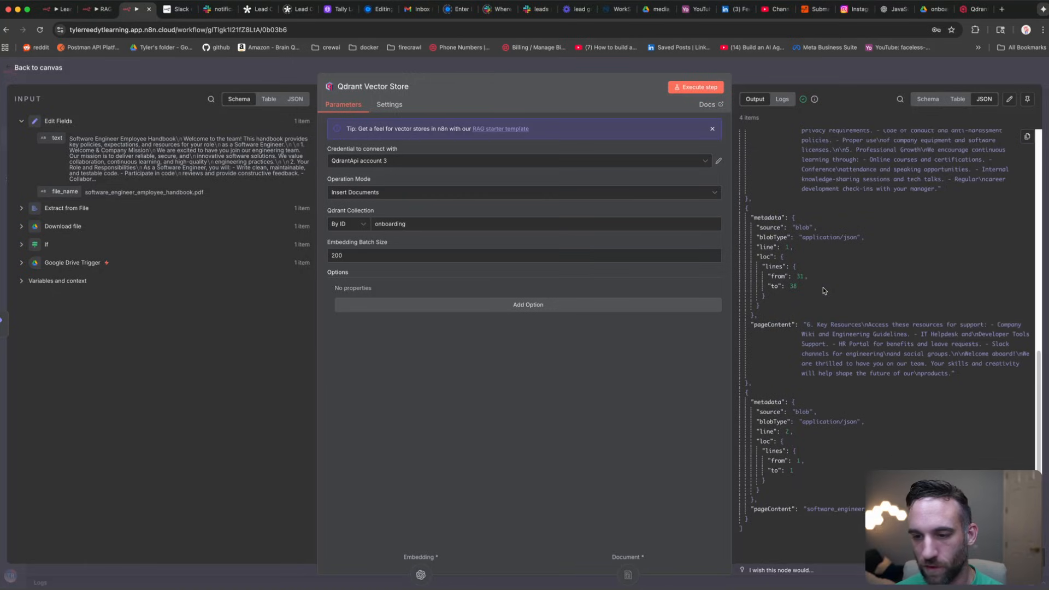
pyautogui.scroll(10, 827, 310)
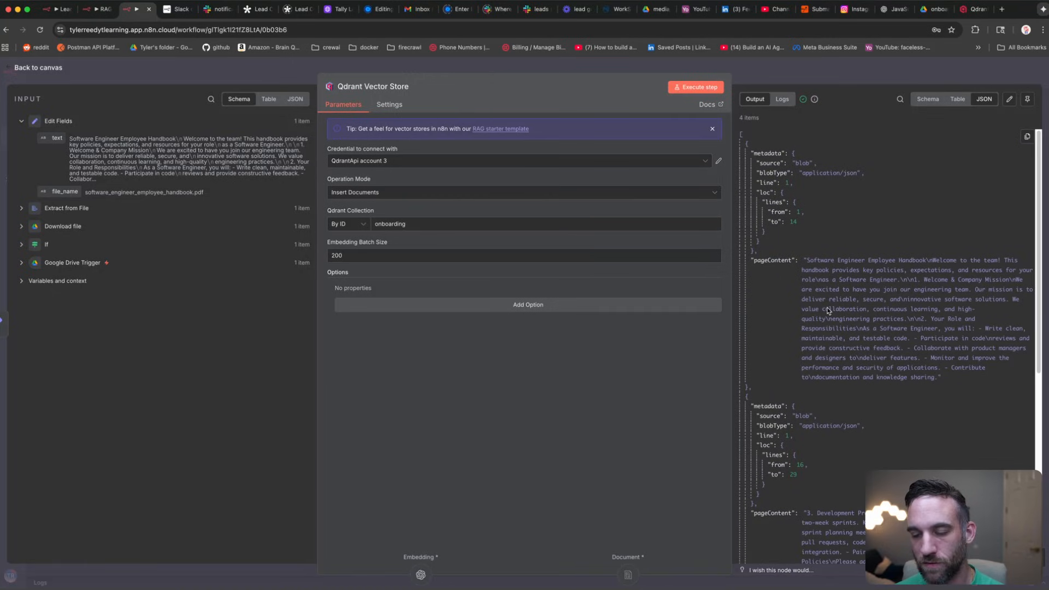
pyautogui.click(200, 80)
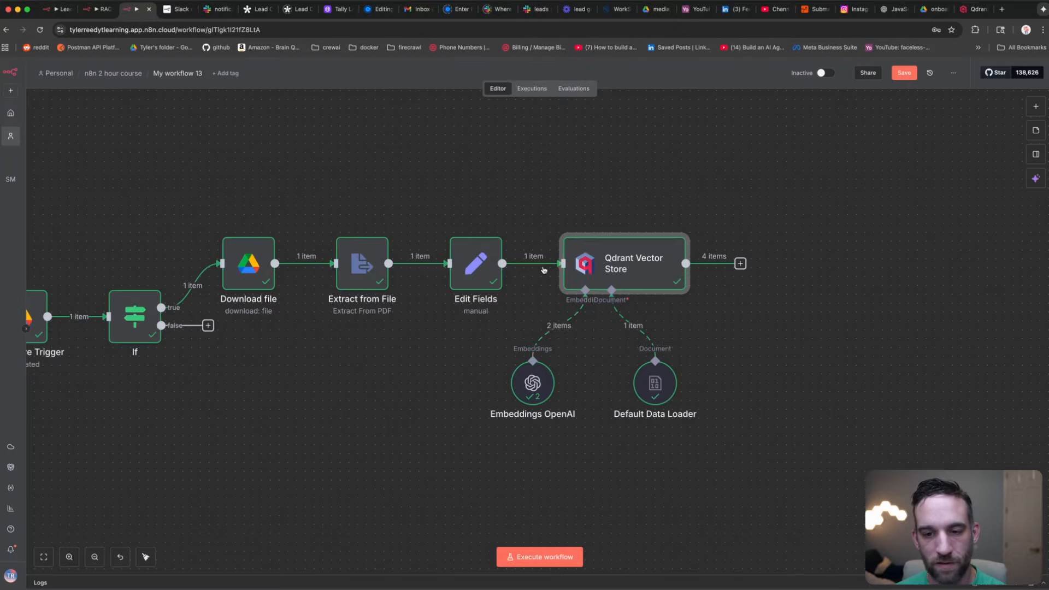
# Step: Open the Default Data Loader, keep Simple splitting, and highlight the first chunk's pageContent
pyautogui.doubleClick(656, 386)
pyautogui.click(438, 219)
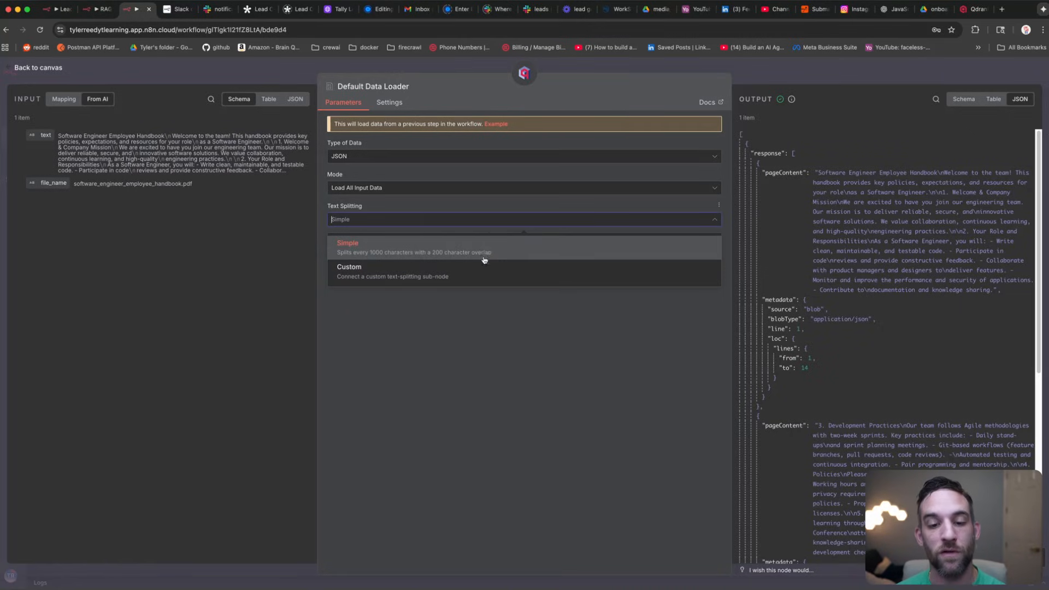
pyautogui.click(520, 352)
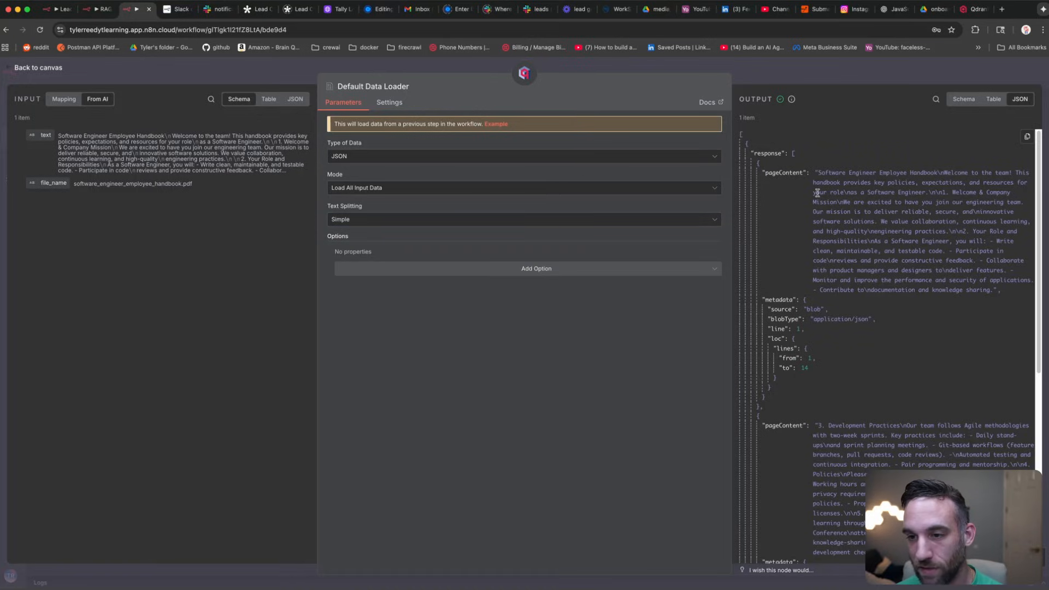
pyautogui.moveTo(824, 171); pyautogui.dragTo(966, 258)
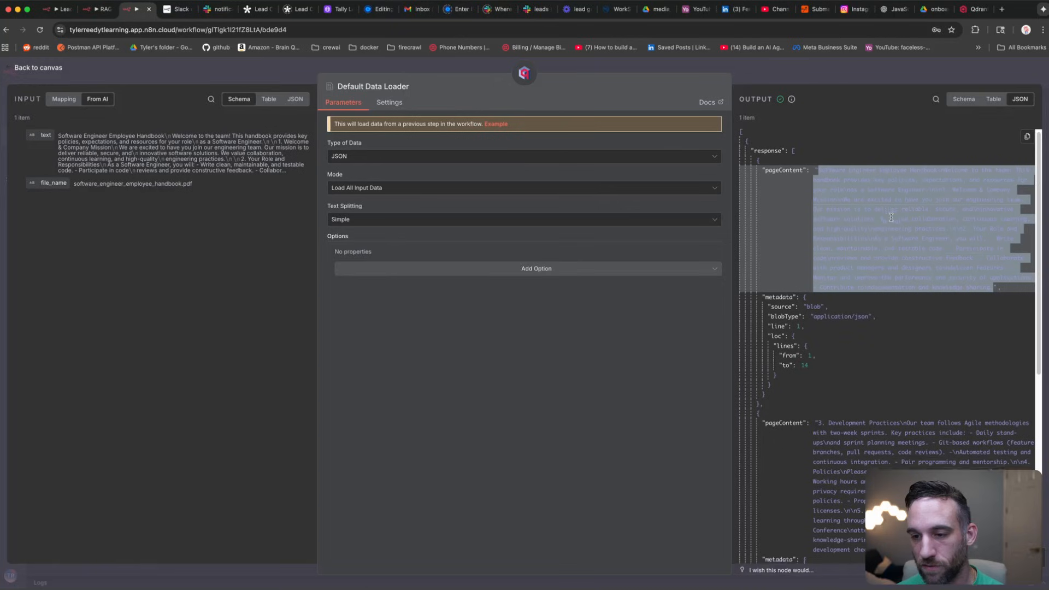
pyautogui.click(897, 240)
# Step: Scroll through the chunks' line-range metadata, then show the n8n-vector cluster overview in Qdrant Cloud
pyautogui.scroll(-5, 897, 323)
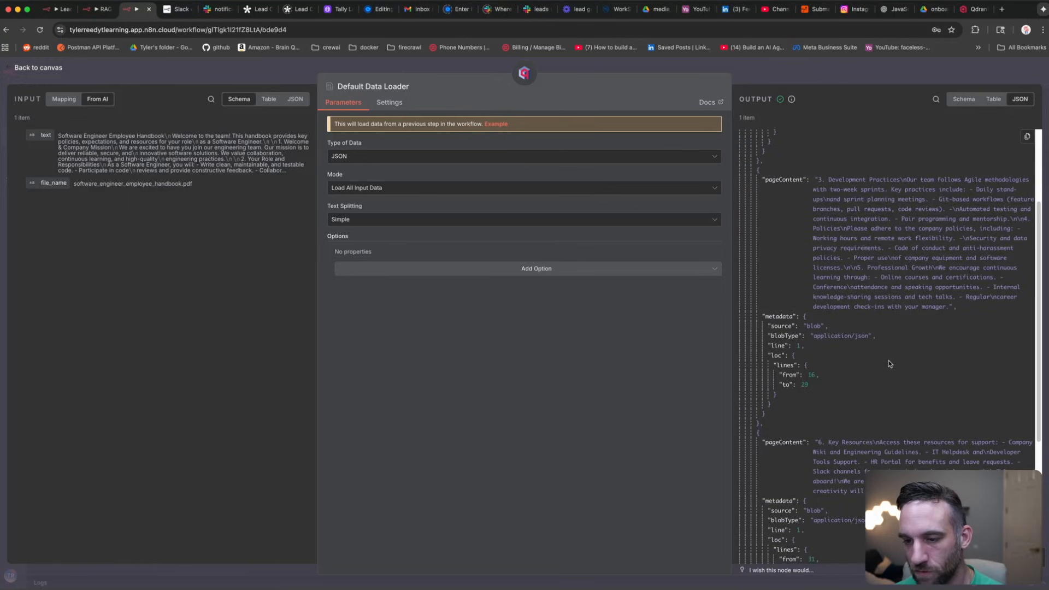
pyautogui.scroll(-3, 889, 360)
pyautogui.scroll(10, 888, 359)
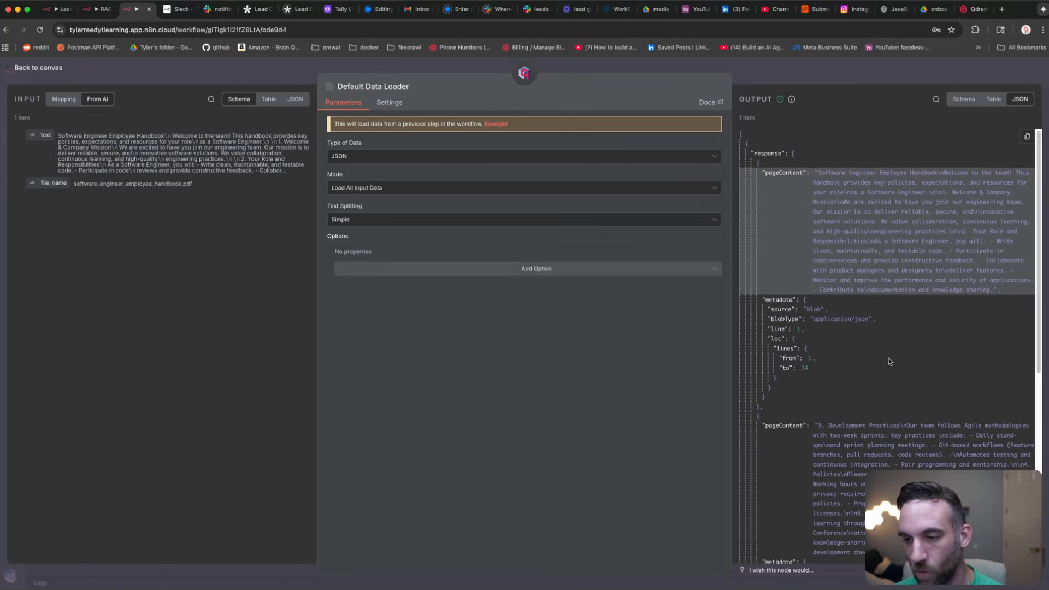
pyautogui.click(911, 254)
pyautogui.click(955, 210)
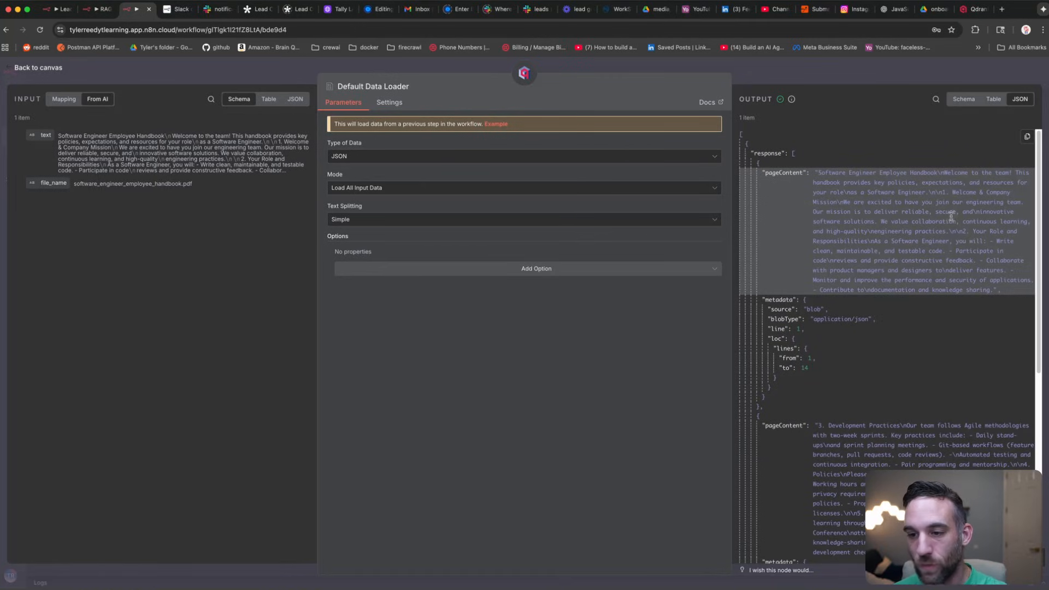
pyautogui.click(912, 338)
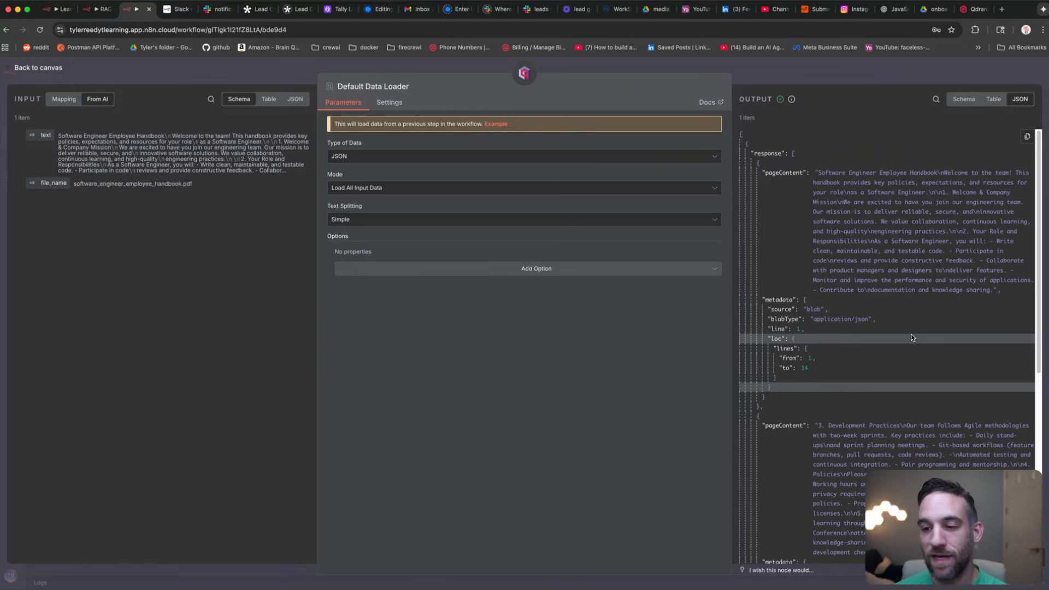
pyautogui.click(971, 11)
pyautogui.click(700, 105)
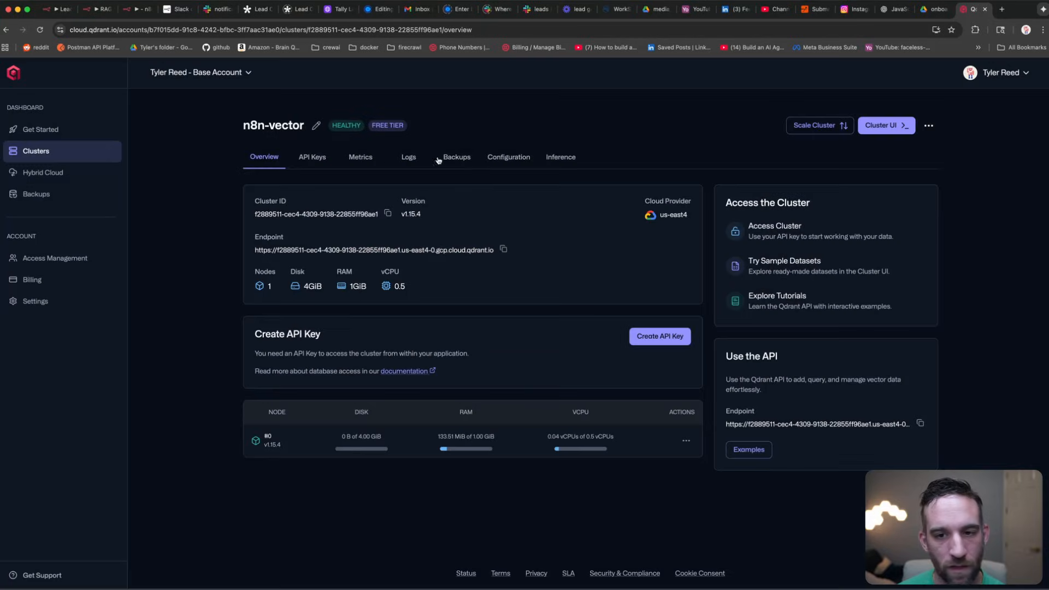
# Step: In the Cluster UI, visualize the onboarding collection and run the limit 500 query to plot its vectors
pyautogui.click(896, 127)
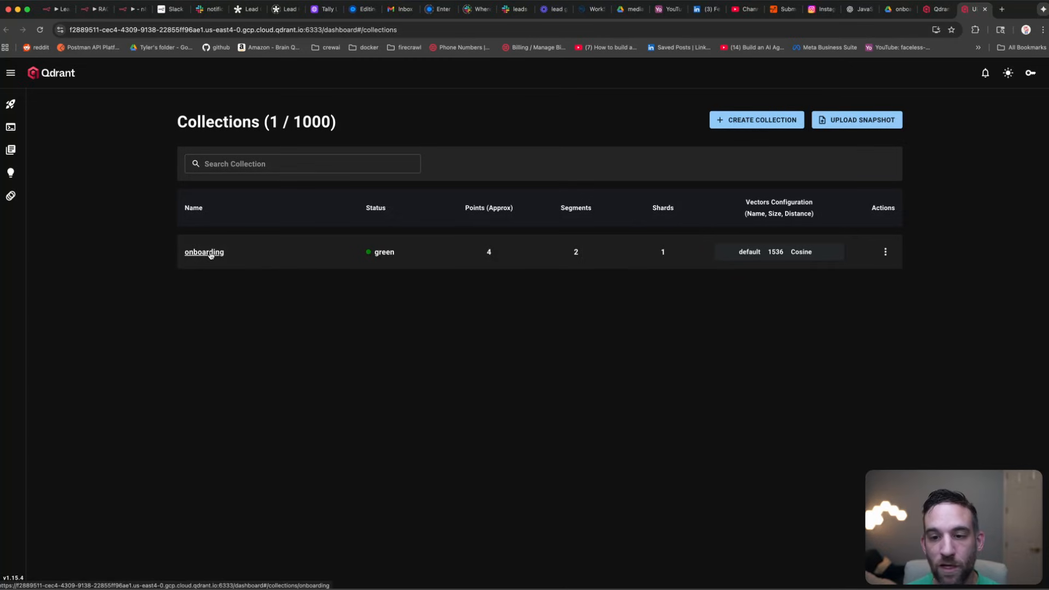
pyautogui.click(886, 253)
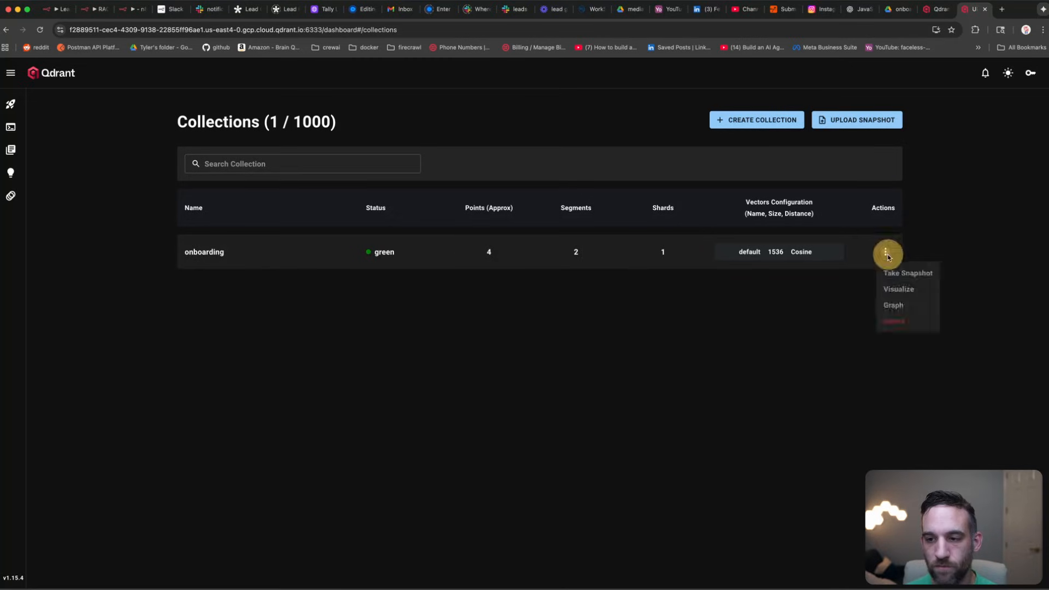
pyautogui.click(908, 293)
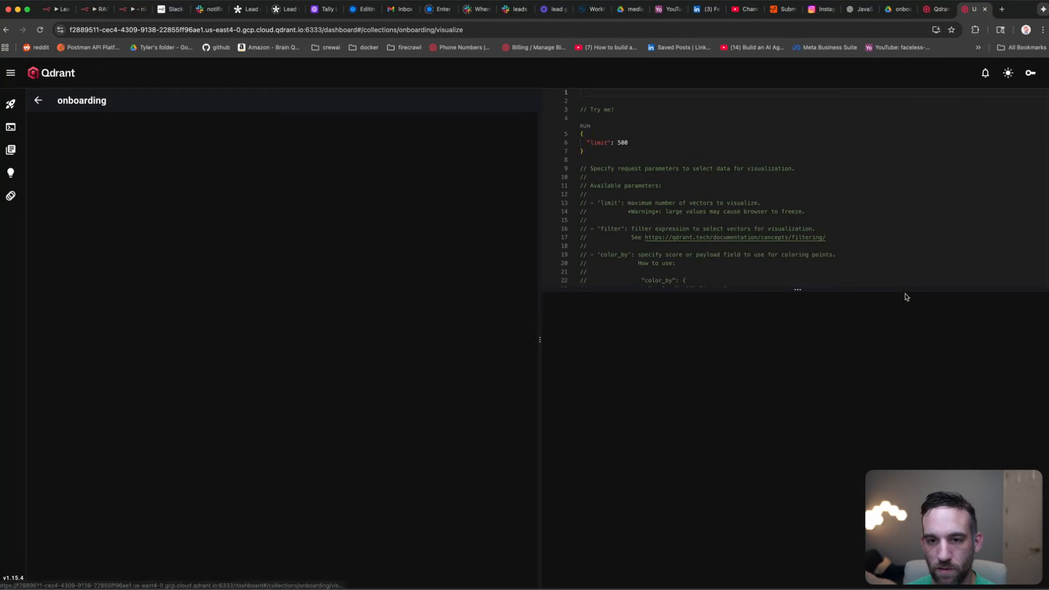
pyautogui.click(591, 143)
pyautogui.moveTo(592, 144); pyautogui.dragTo(581, 131)
pyautogui.click(630, 160)
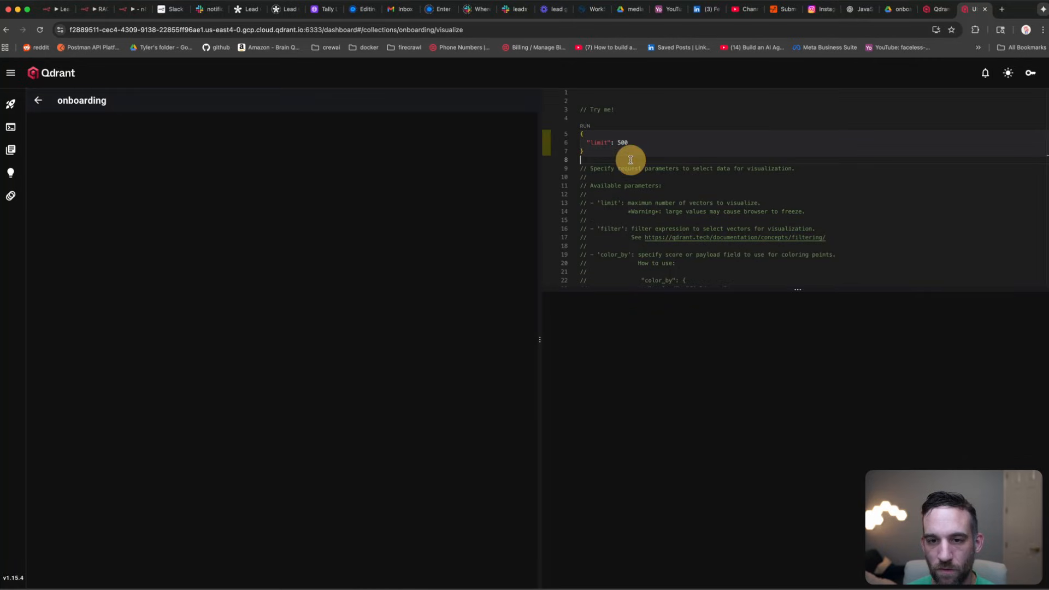
pyautogui.click(595, 148)
pyautogui.click(585, 126)
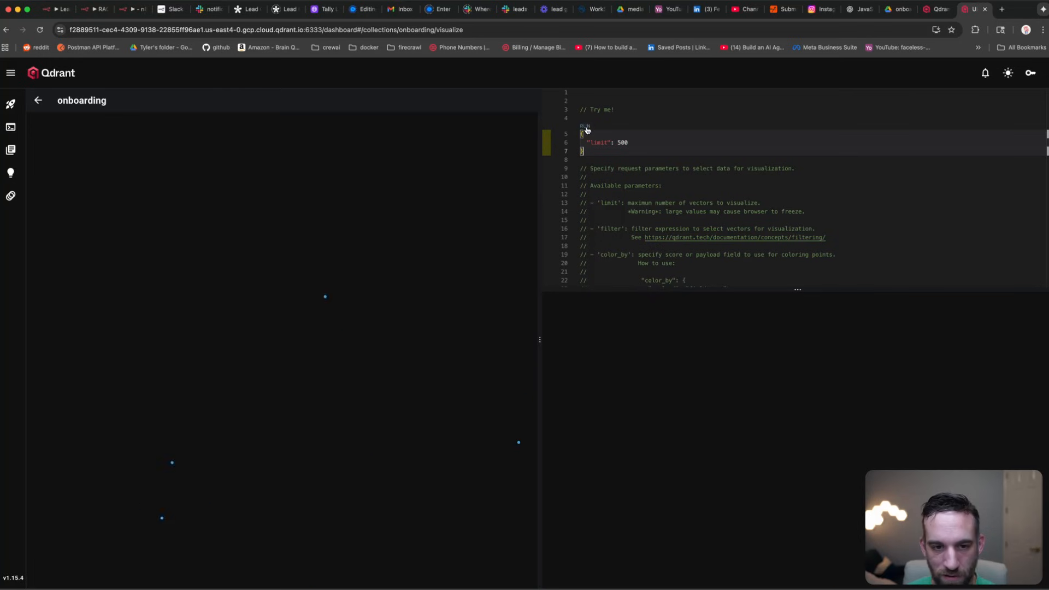
# Step: Inspect the plotted points' stored chunks, including the handbook file-name point
pyautogui.click(281, 123)
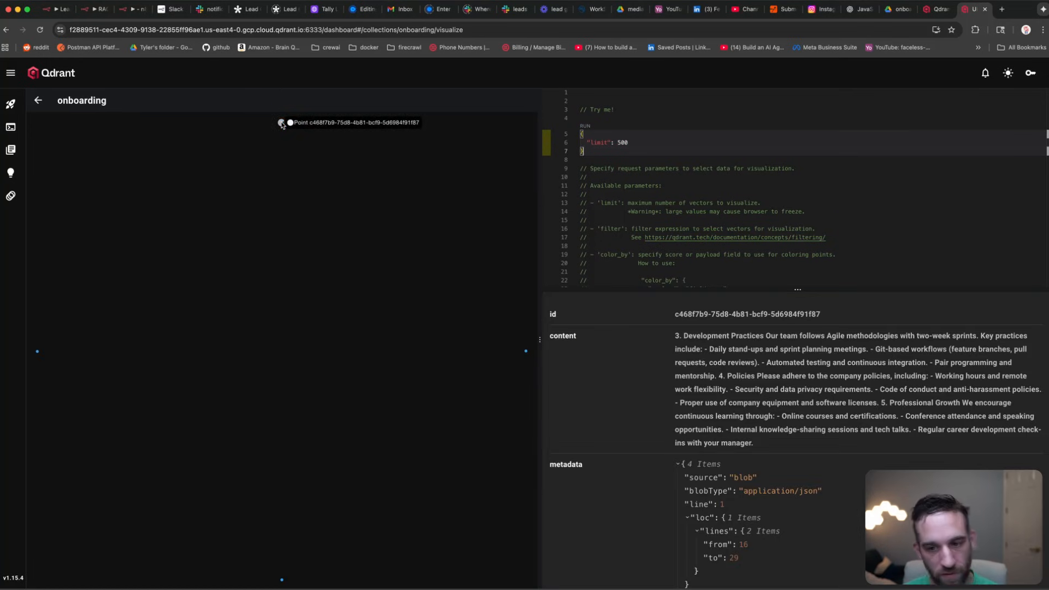
pyautogui.moveTo(280, 581)
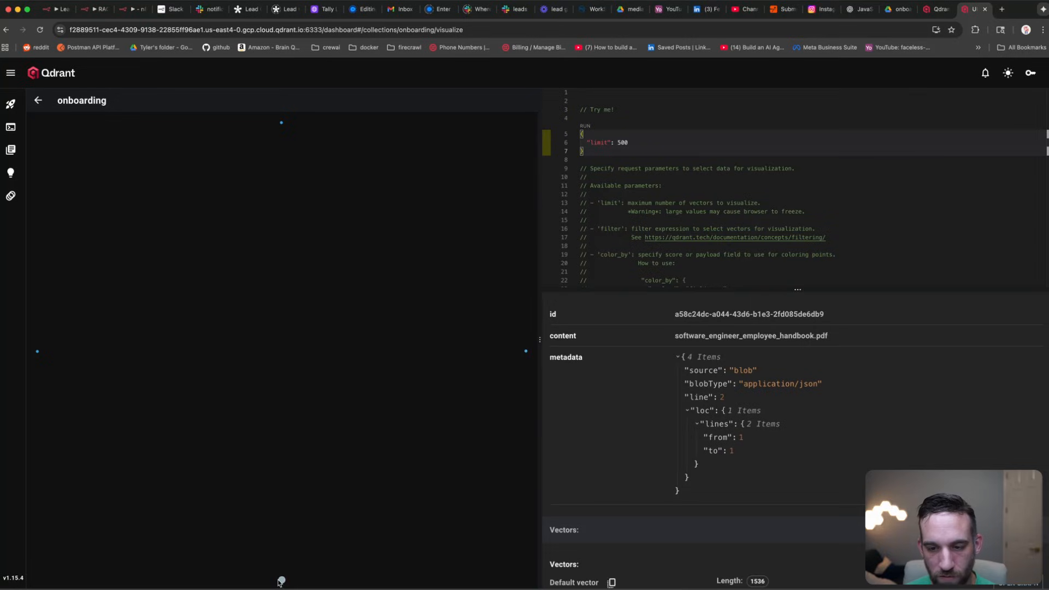
pyautogui.moveTo(36, 352)
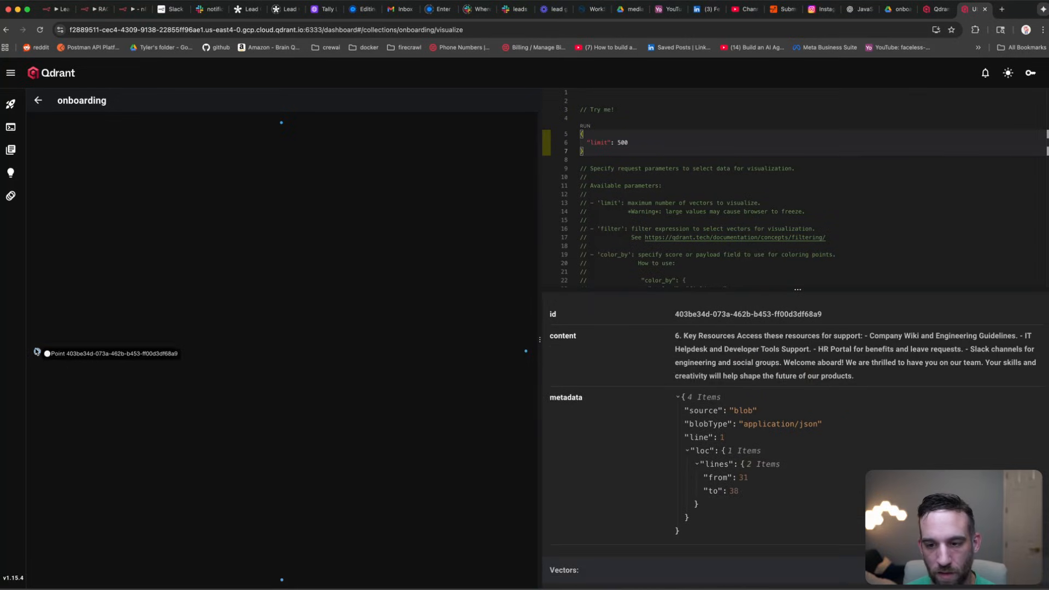
pyautogui.click(282, 579)
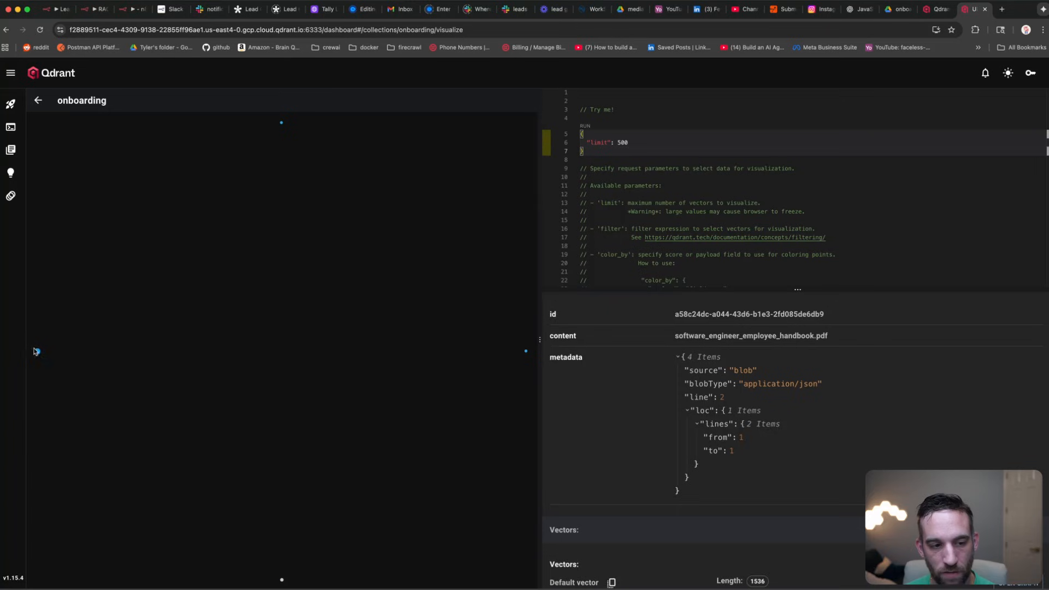
pyautogui.moveTo(37, 352)
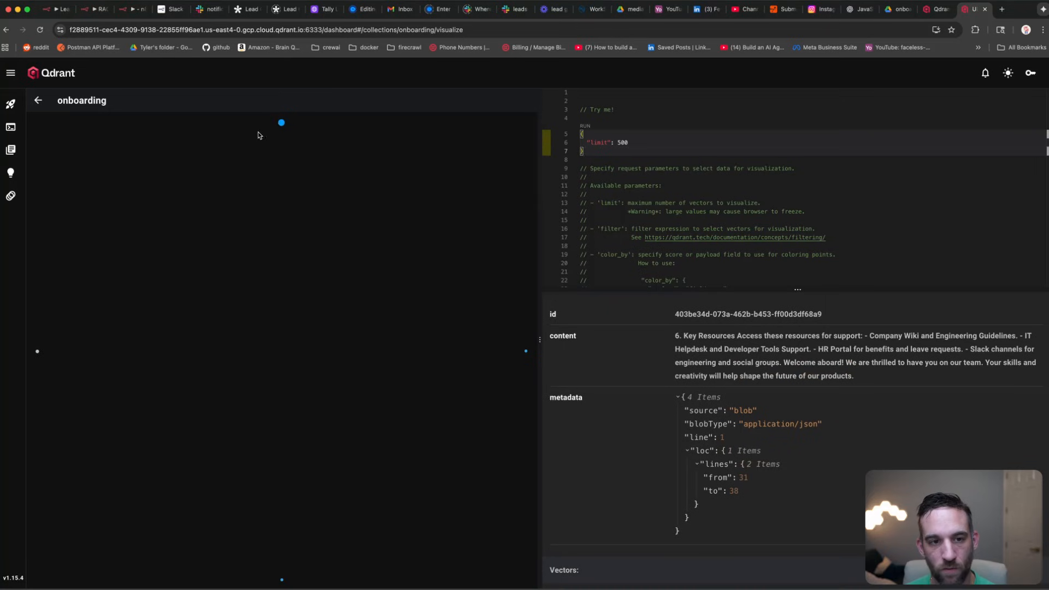
pyautogui.moveTo(307, 150)
pyautogui.moveTo(522, 350)
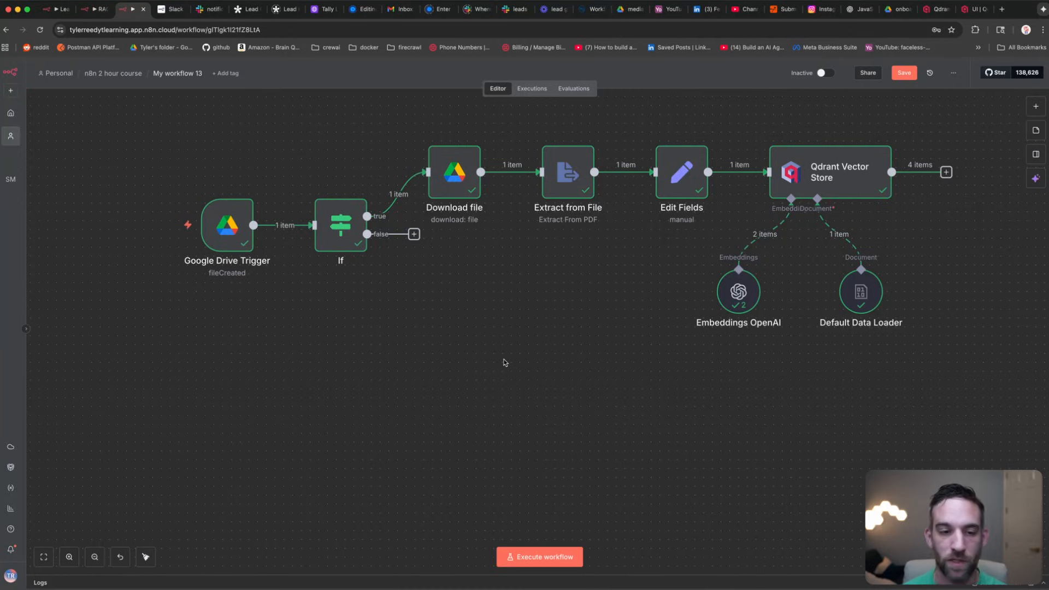
# Step: Add a chat message trigger and place it below the Google Drive Trigger
pyautogui.rightClick(231, 370)
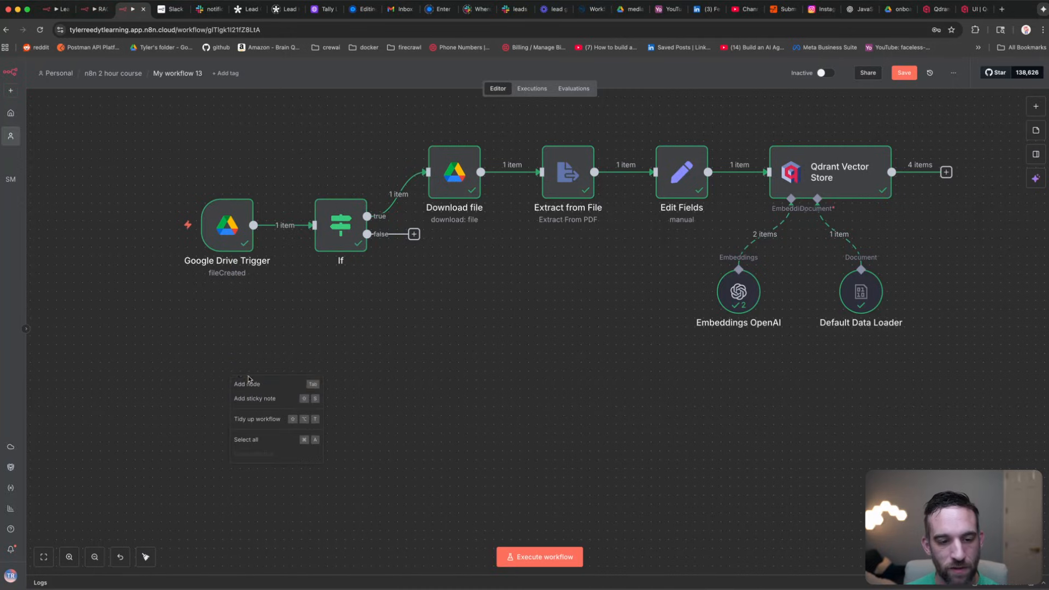
pyautogui.click(253, 380)
pyautogui.write('chat')
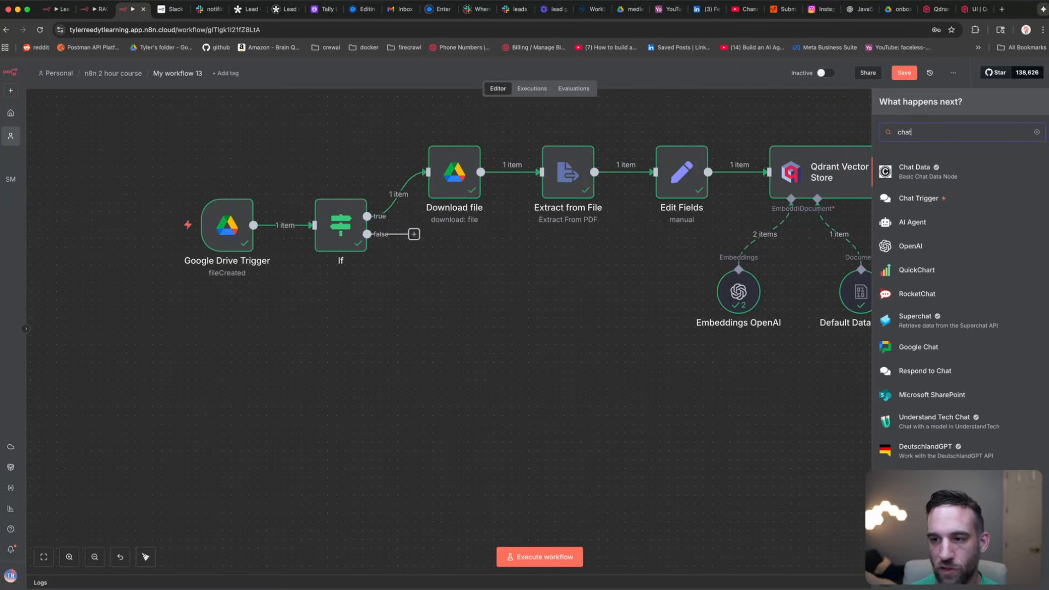
pyautogui.click(920, 199)
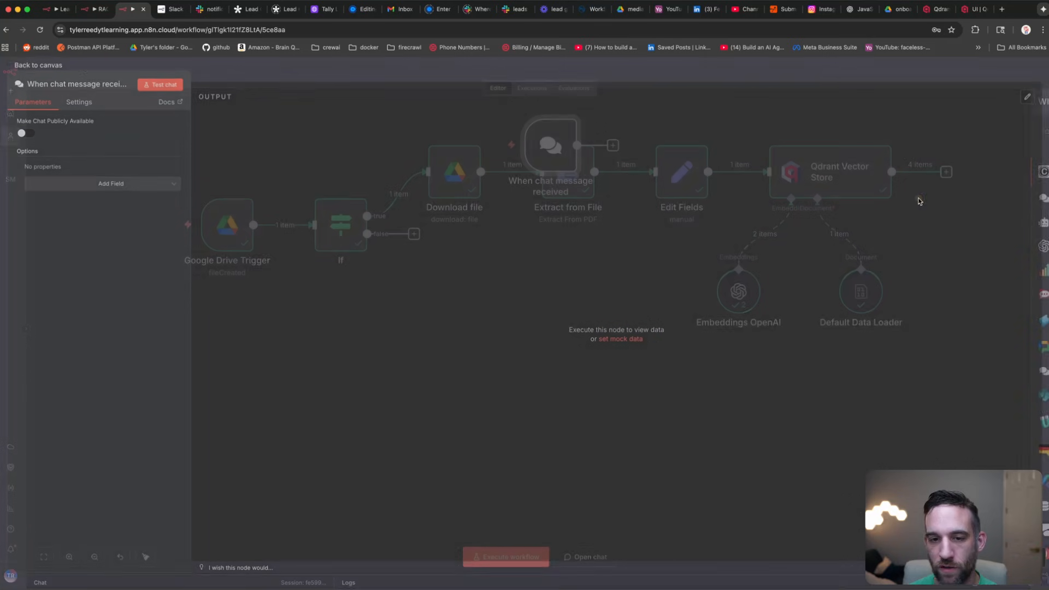
pyautogui.click(92, 65)
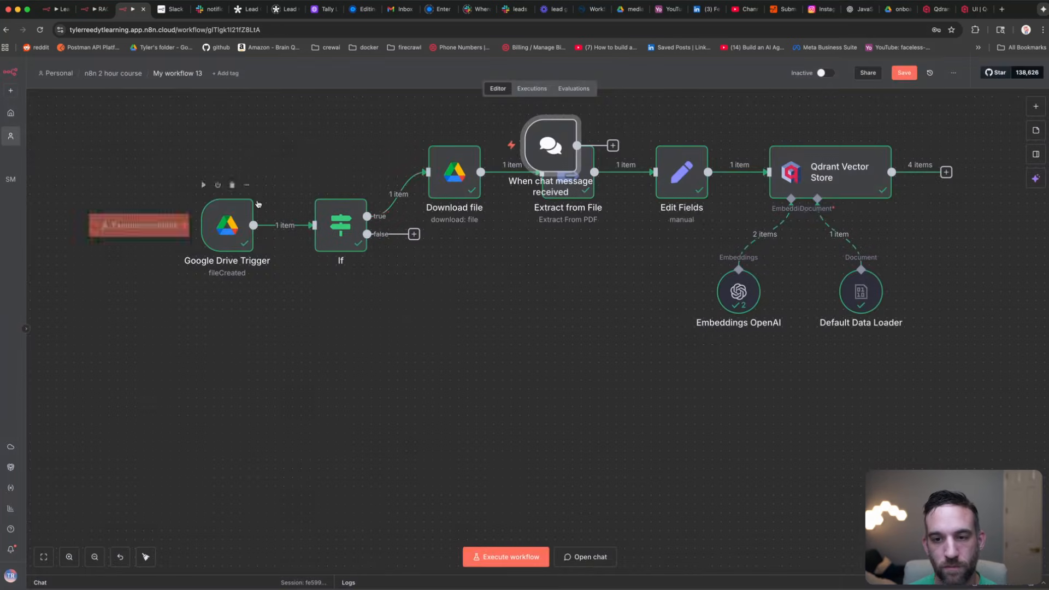
pyautogui.moveTo(545, 144); pyautogui.dragTo(332, 387)
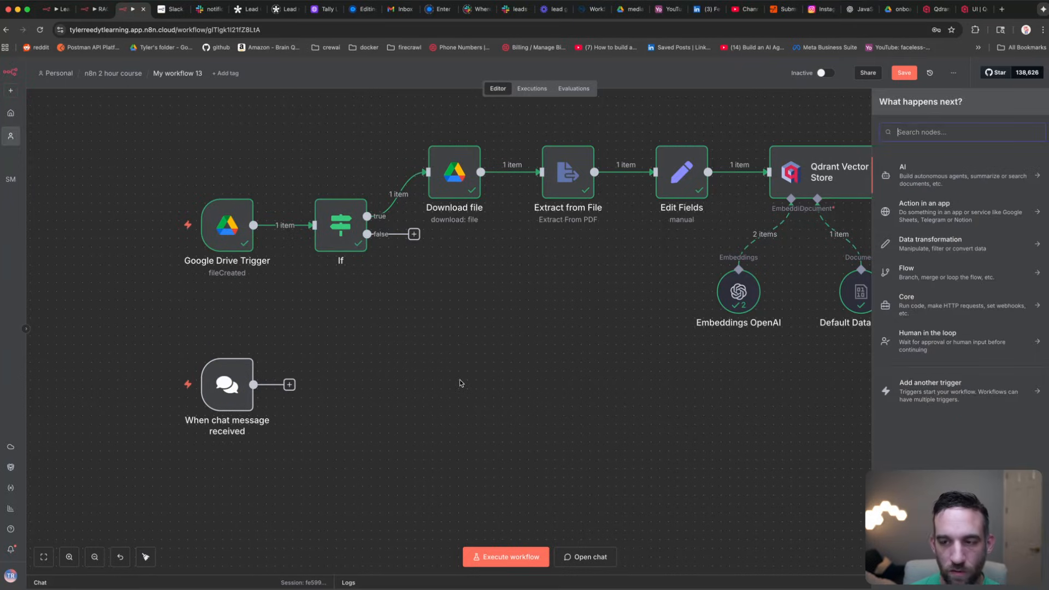
# Step: Add a Question and Answer Chain node fed by the chat trigger
pyautogui.write('quest')
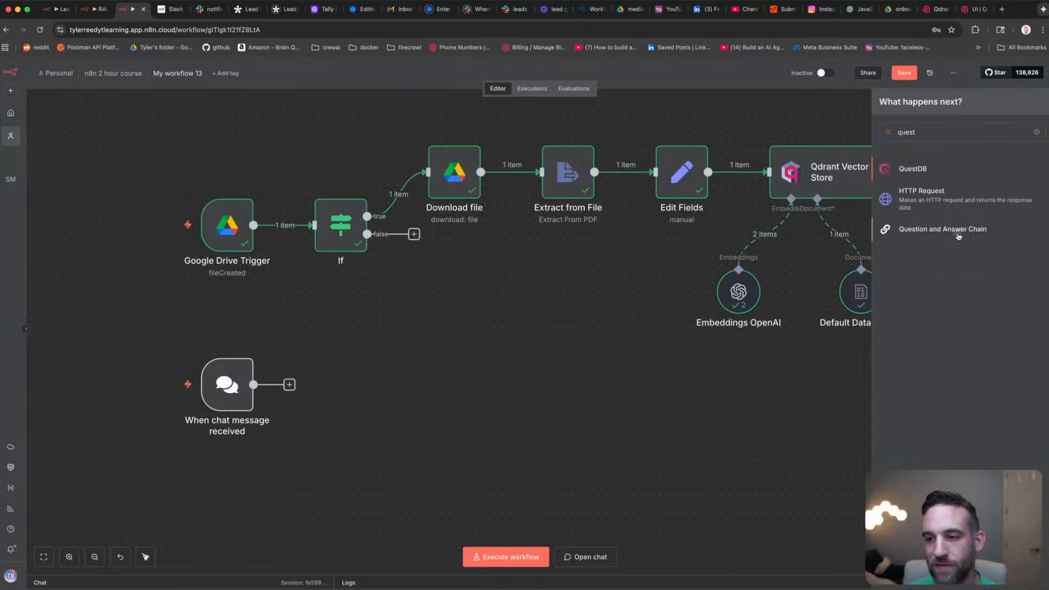
pyautogui.click(943, 229)
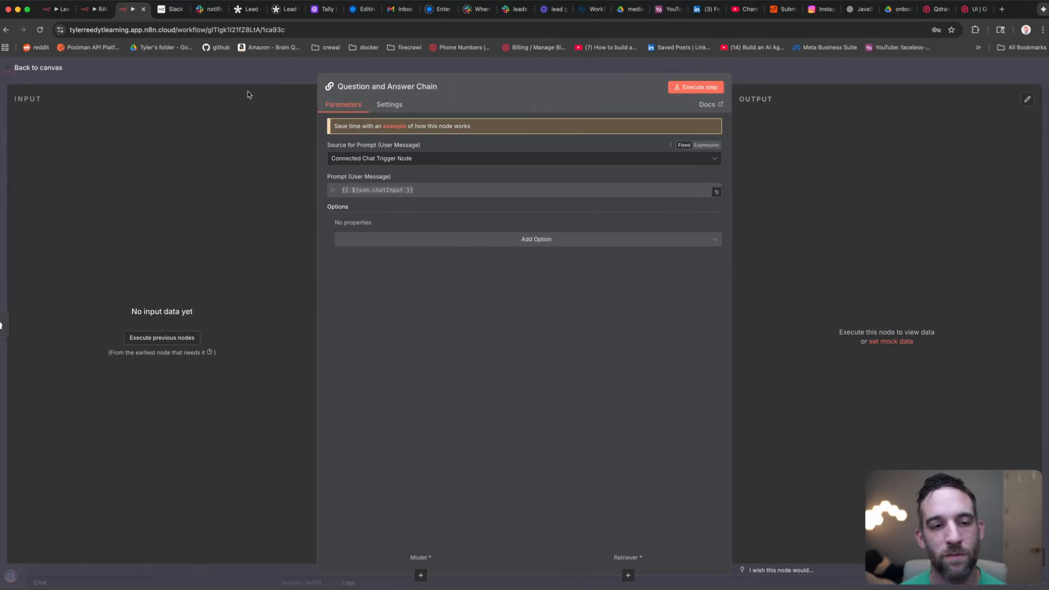
pyautogui.click(408, 238)
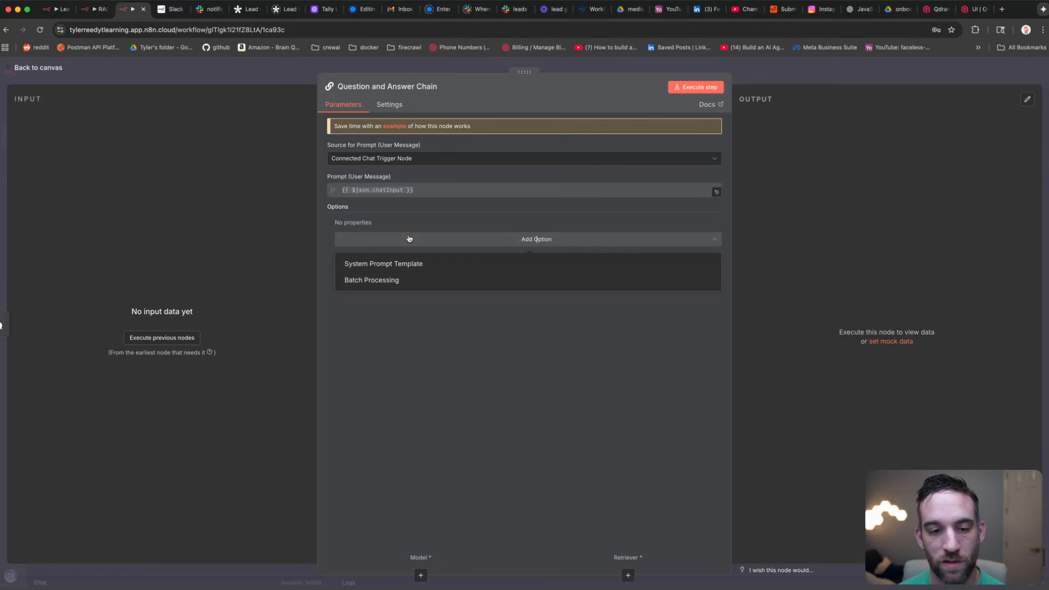
pyautogui.click(246, 65)
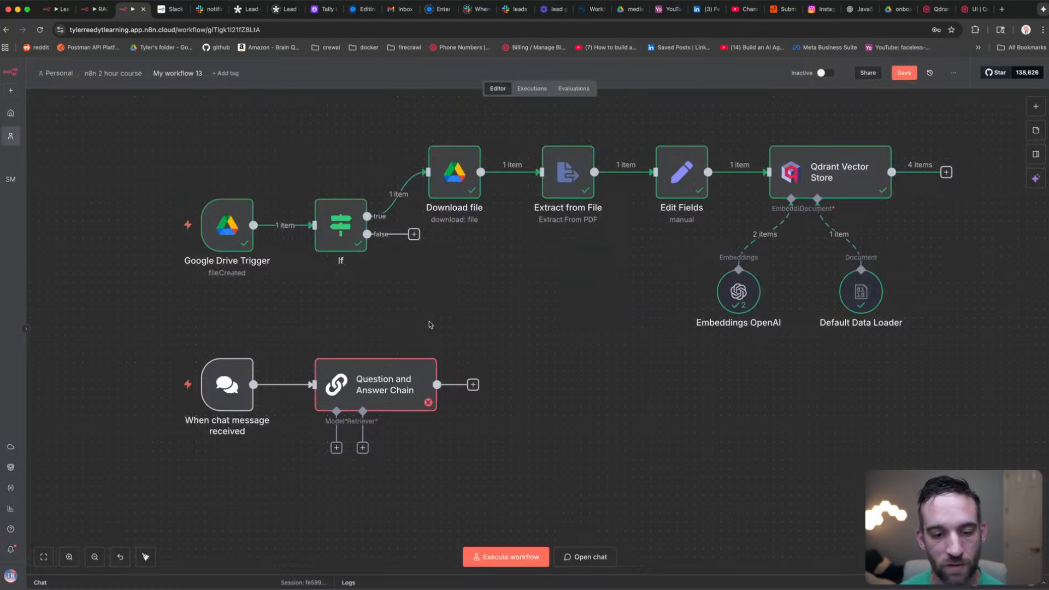
pyautogui.scroll(-5, 426, 314)
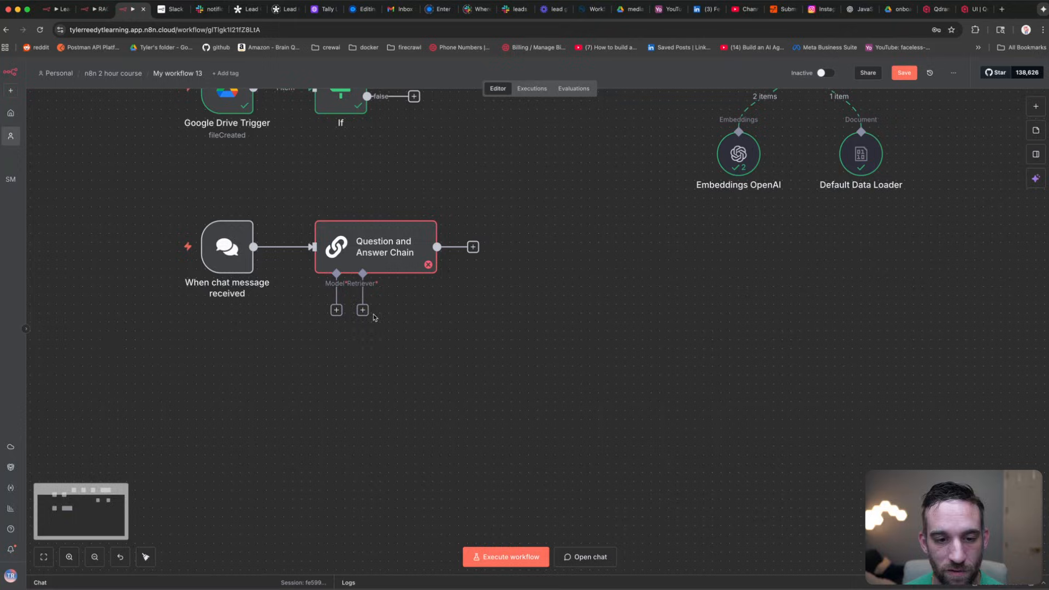
# Step: Attach an OpenAI Chat Model (gpt-4.1-mini) to the Question and Answer Chain
pyautogui.click(337, 310)
pyautogui.write('openai')
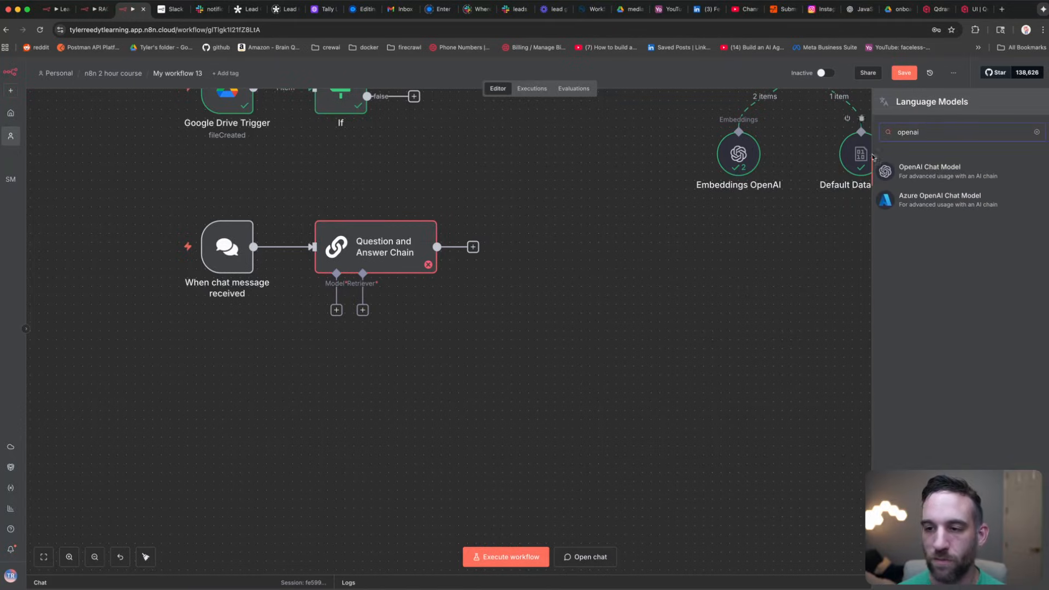
pyautogui.click(910, 168)
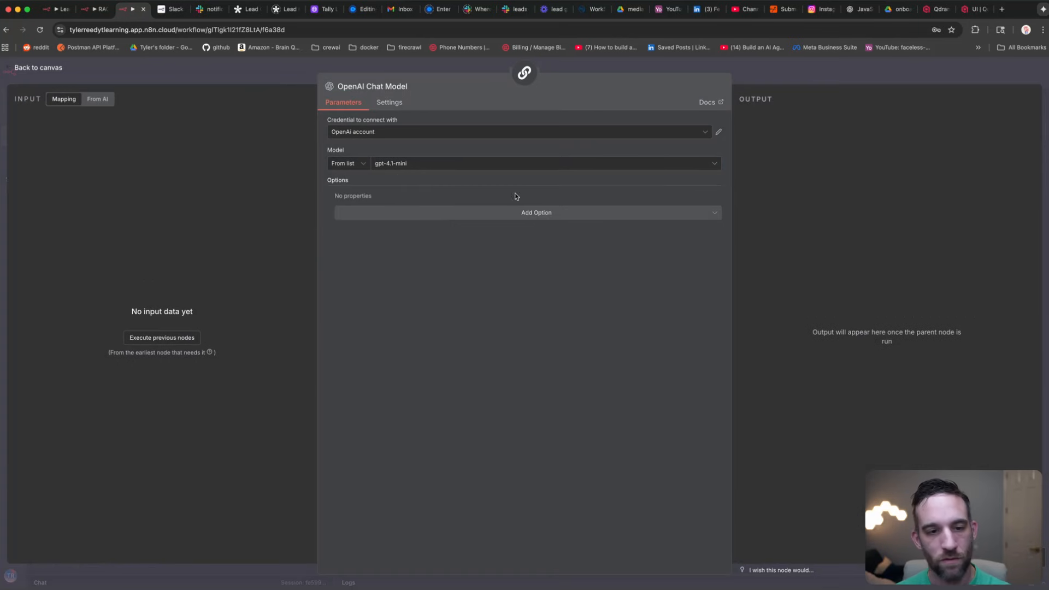
pyautogui.click(417, 169)
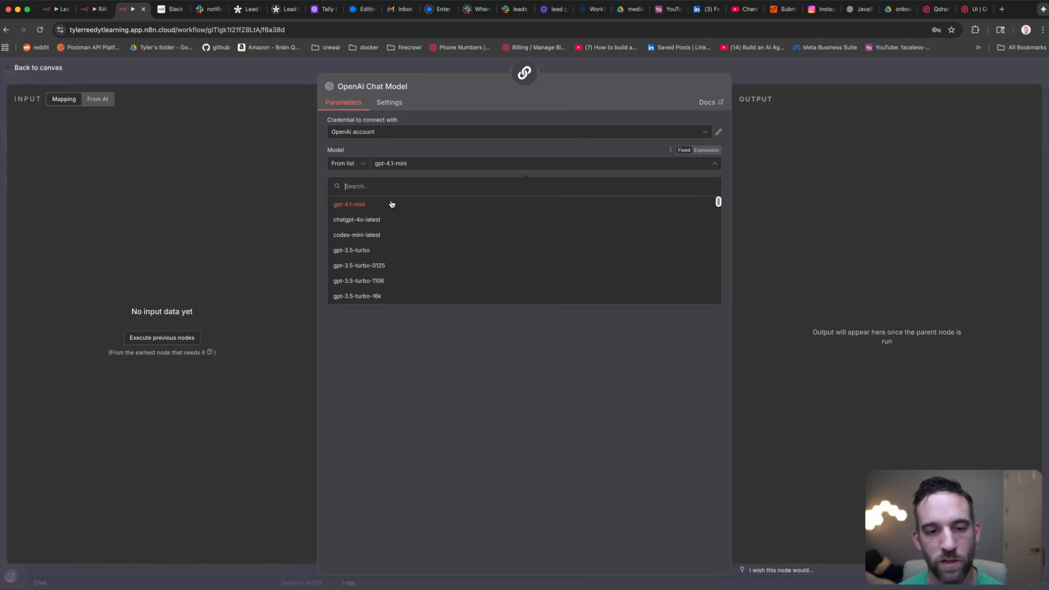
pyautogui.click(380, 362)
pyautogui.click(171, 74)
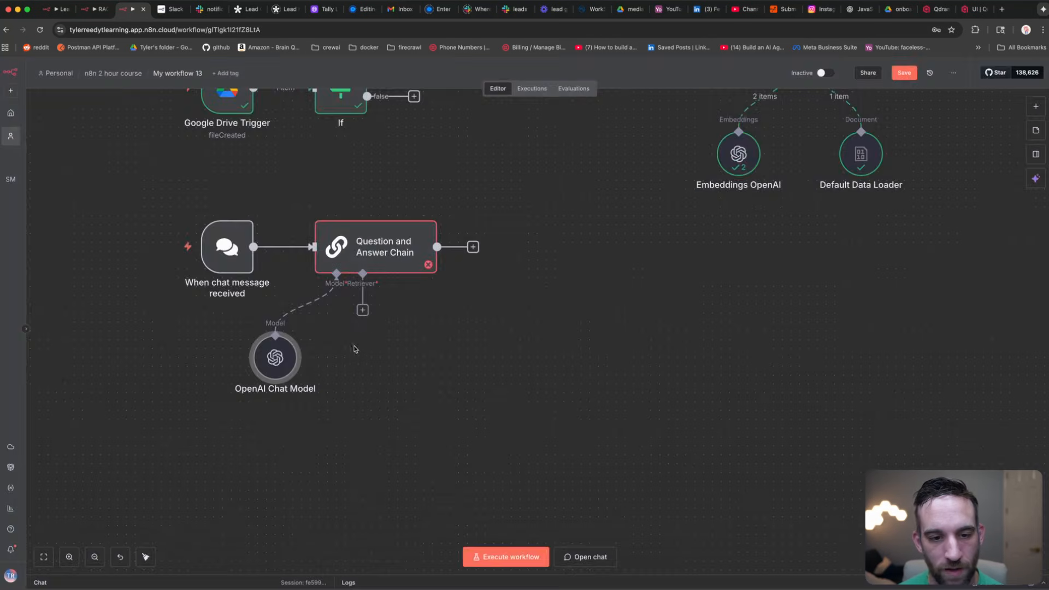
# Step: Attach a Vector Store Retriever with a limit of 4 to the chain
pyautogui.click(362, 310)
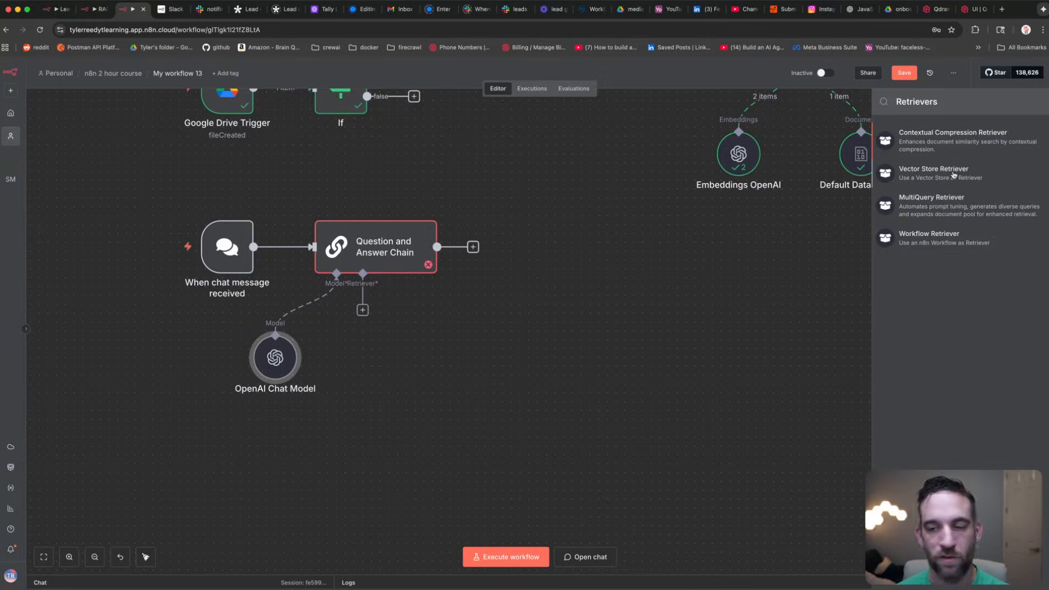
pyautogui.click(953, 173)
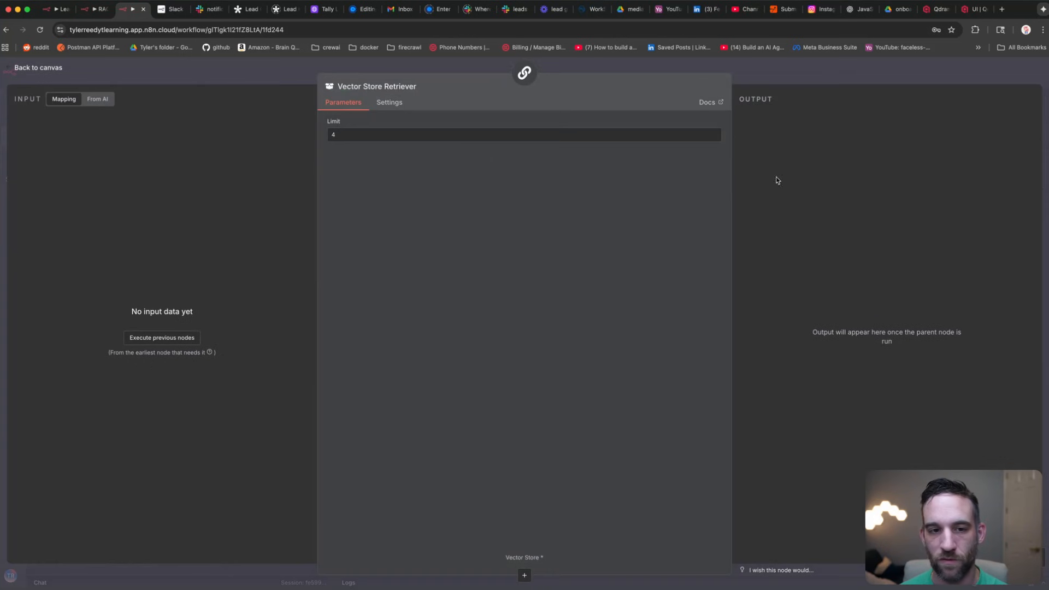
pyautogui.click(361, 137)
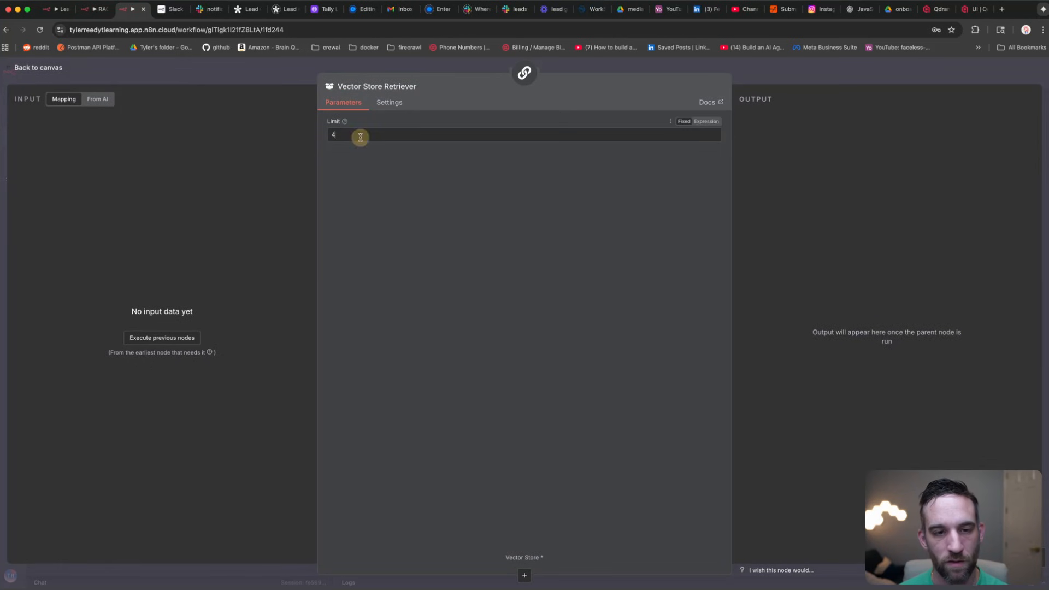
pyautogui.click(218, 79)
pyautogui.click(417, 416)
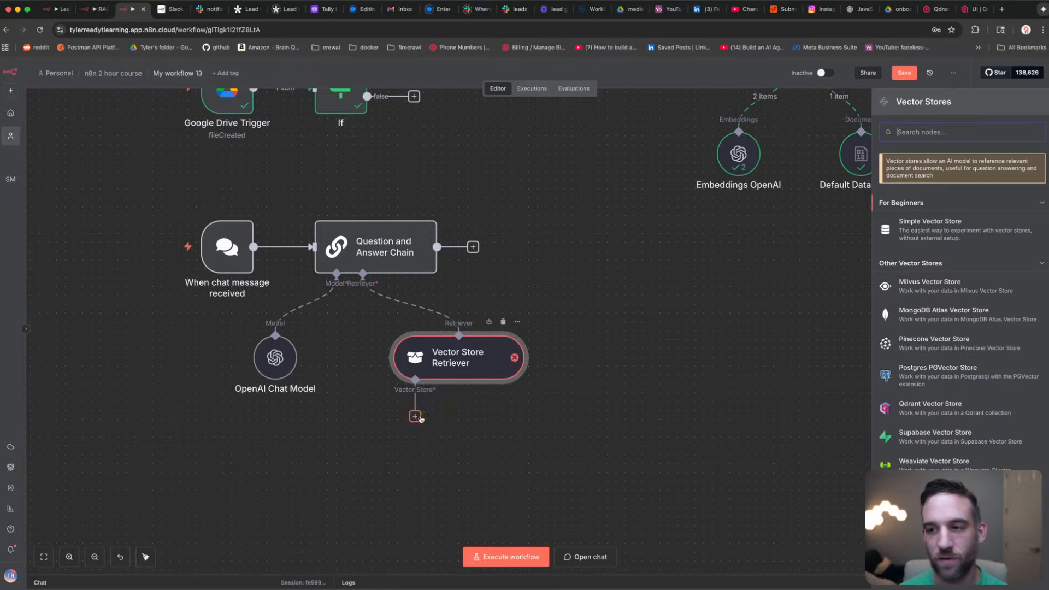
# Step: Add a Qdrant Vector Store to the retriever using the existing credential and the onboarding collection
pyautogui.click(926, 408)
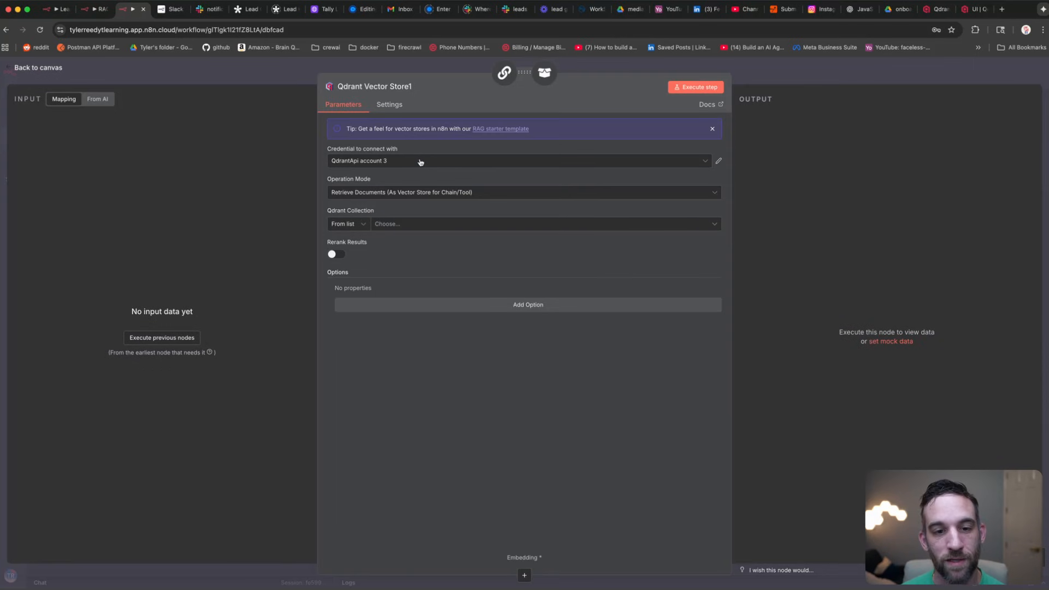
pyautogui.click(420, 163)
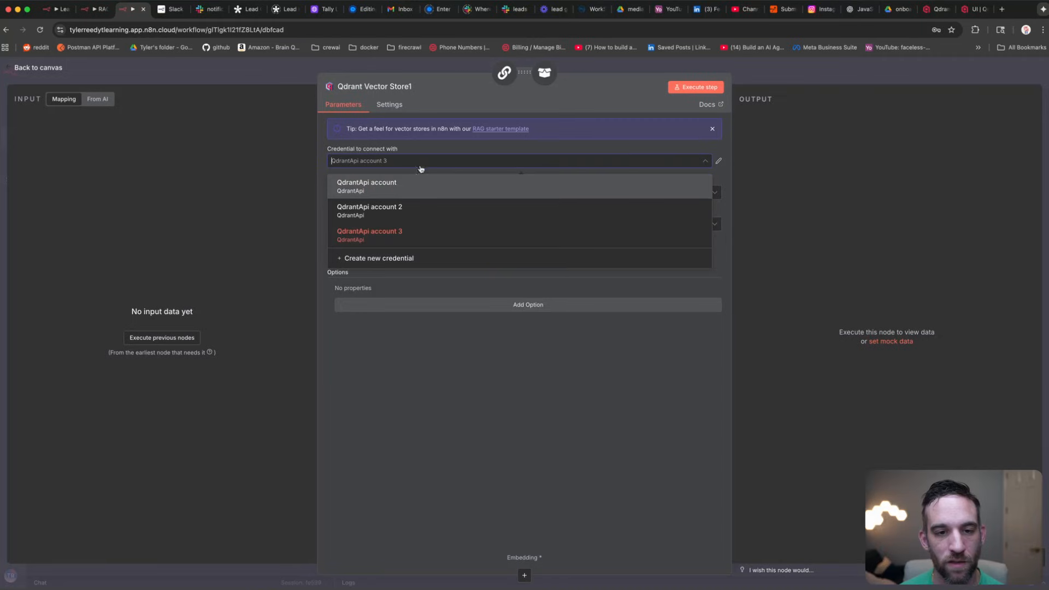
pyautogui.click(421, 167)
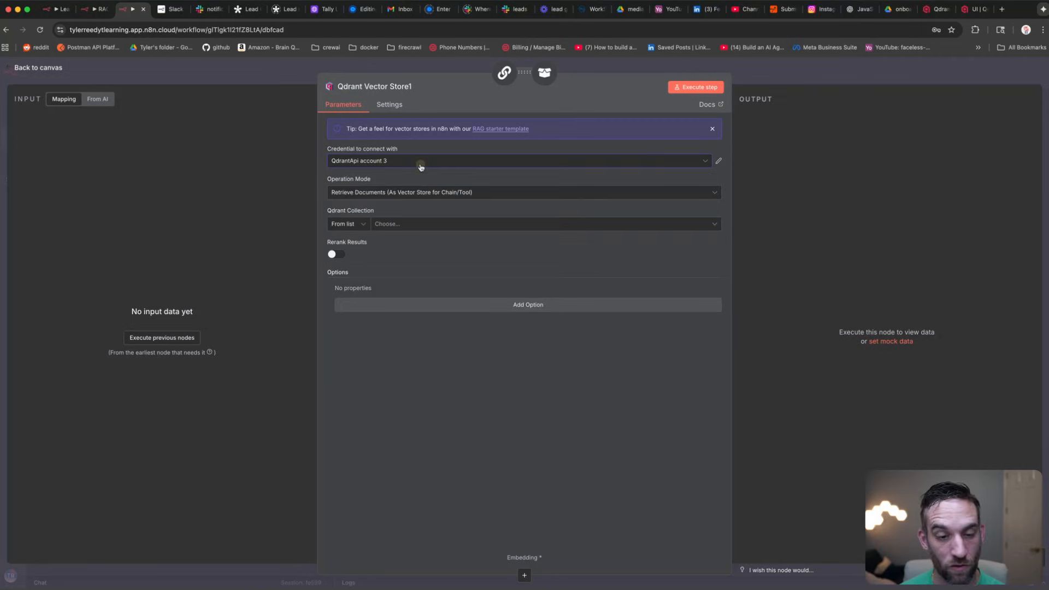
pyautogui.click(403, 224)
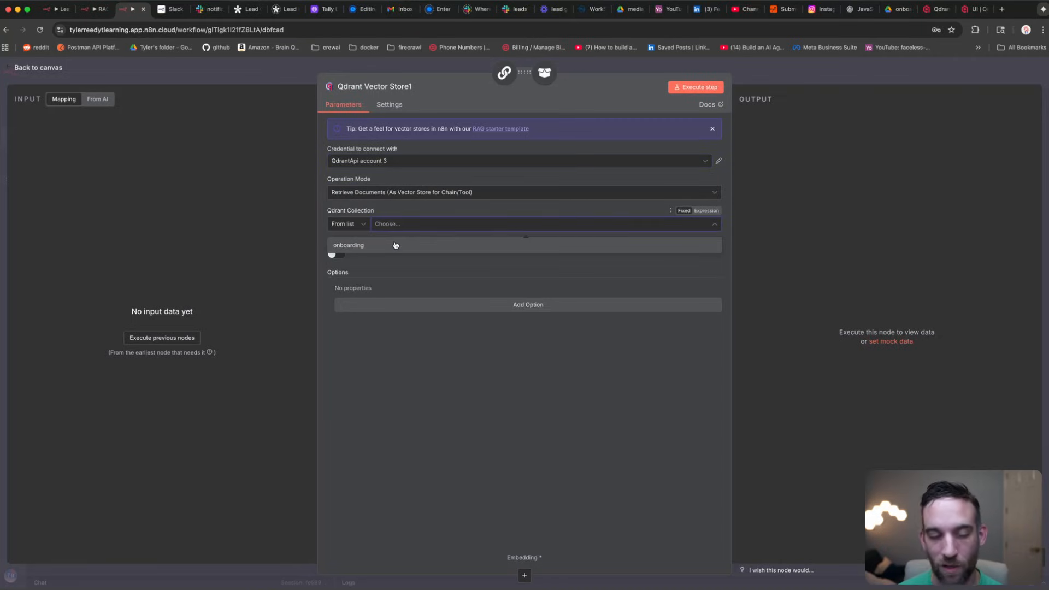
pyautogui.click(394, 245)
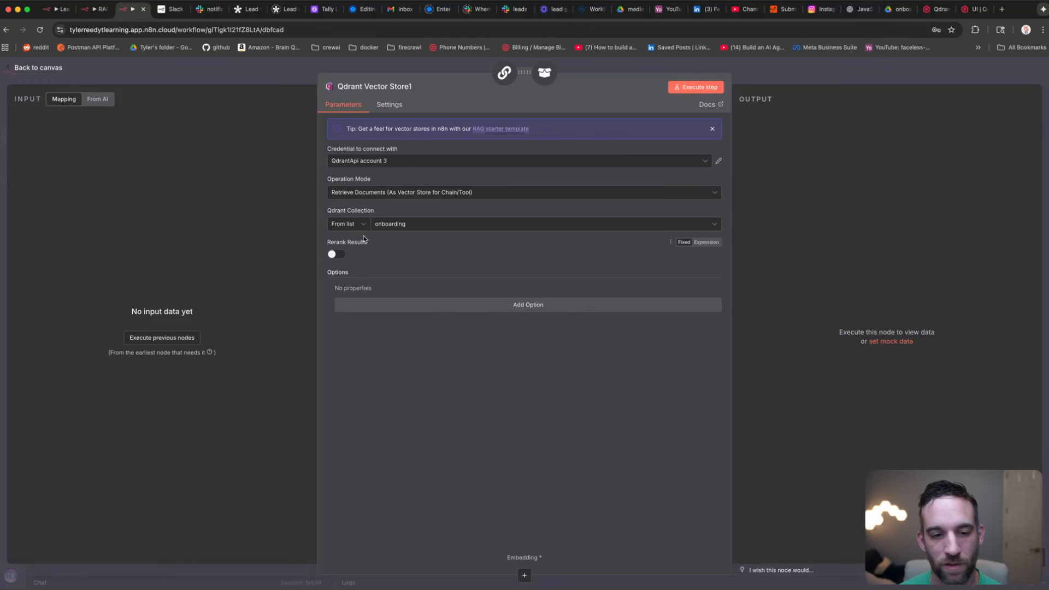
pyautogui.click(227, 80)
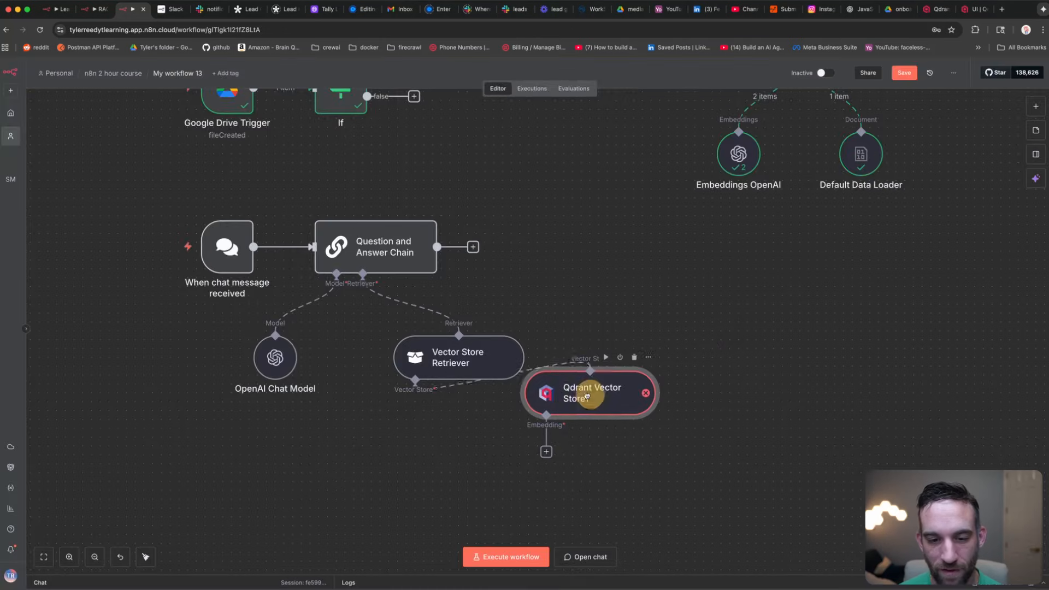
pyautogui.moveTo(587, 396); pyautogui.dragTo(394, 465)
pyautogui.scroll(-3, 337, 424)
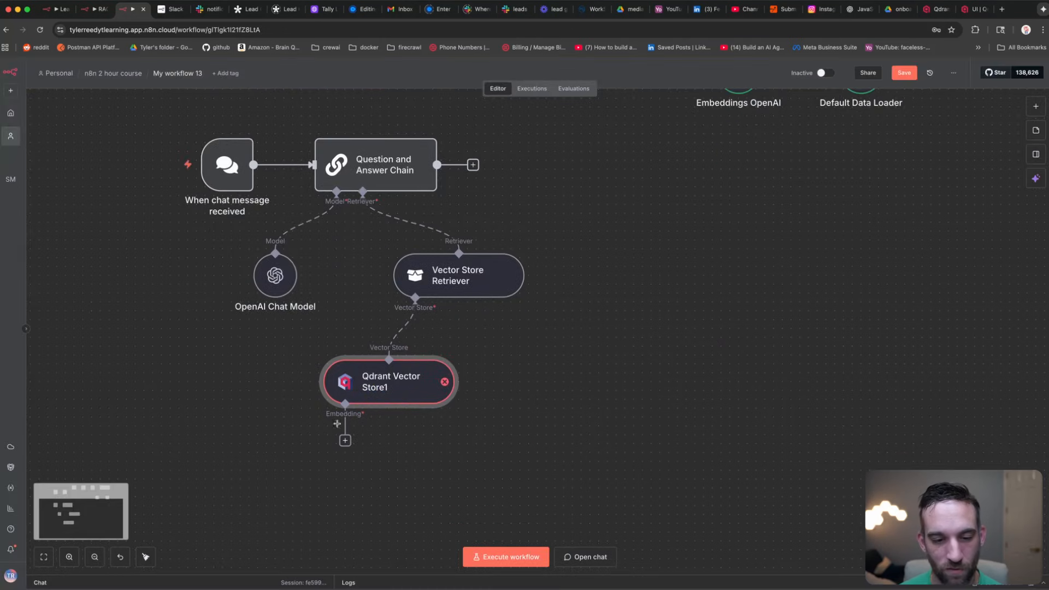
# Step: Add Embeddings OpenAI beneath the Qdrant store, arrange the nodes, and open the chat panel
pyautogui.click(344, 440)
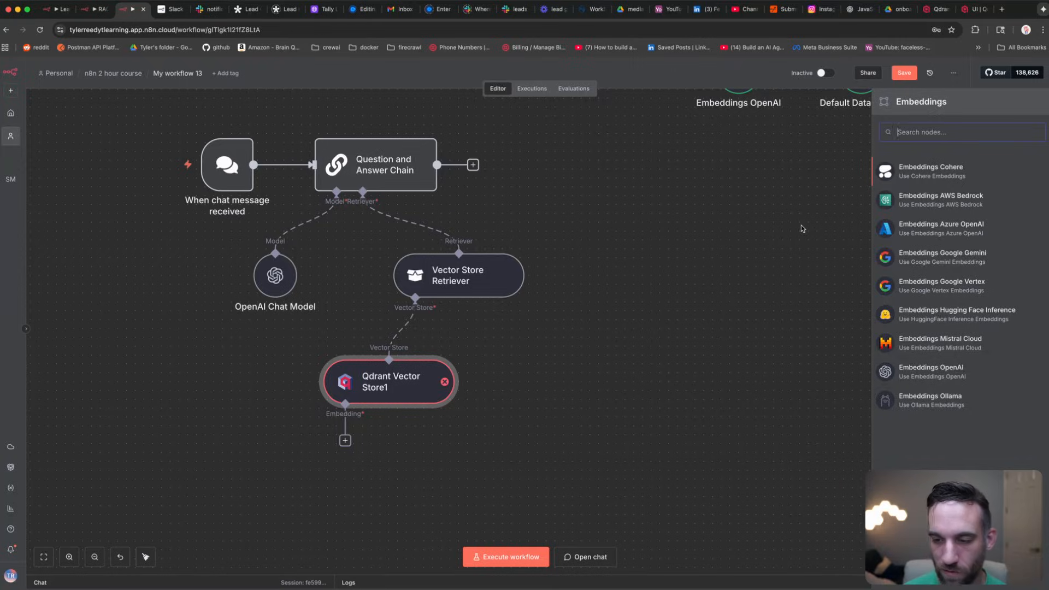
pyautogui.write('ope')
pyautogui.click(939, 172)
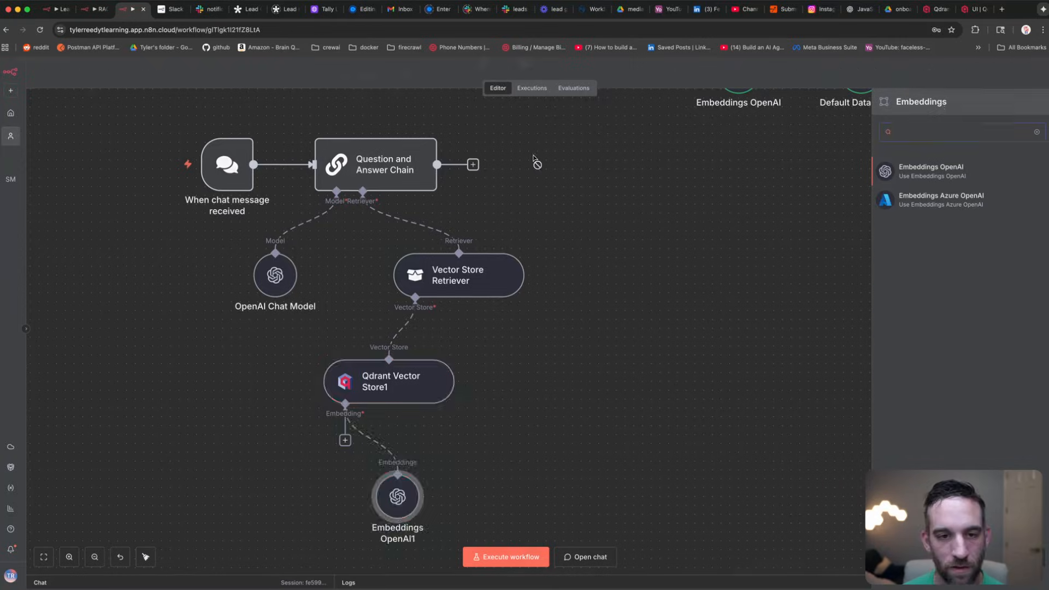
pyautogui.click(204, 72)
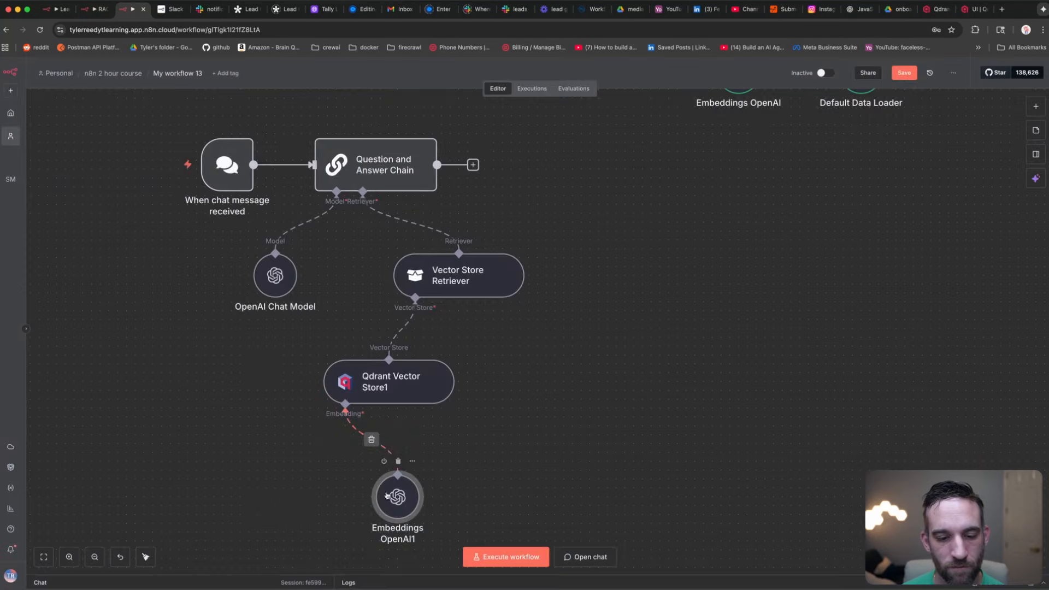
pyautogui.moveTo(354, 477); pyautogui.dragTo(310, 484)
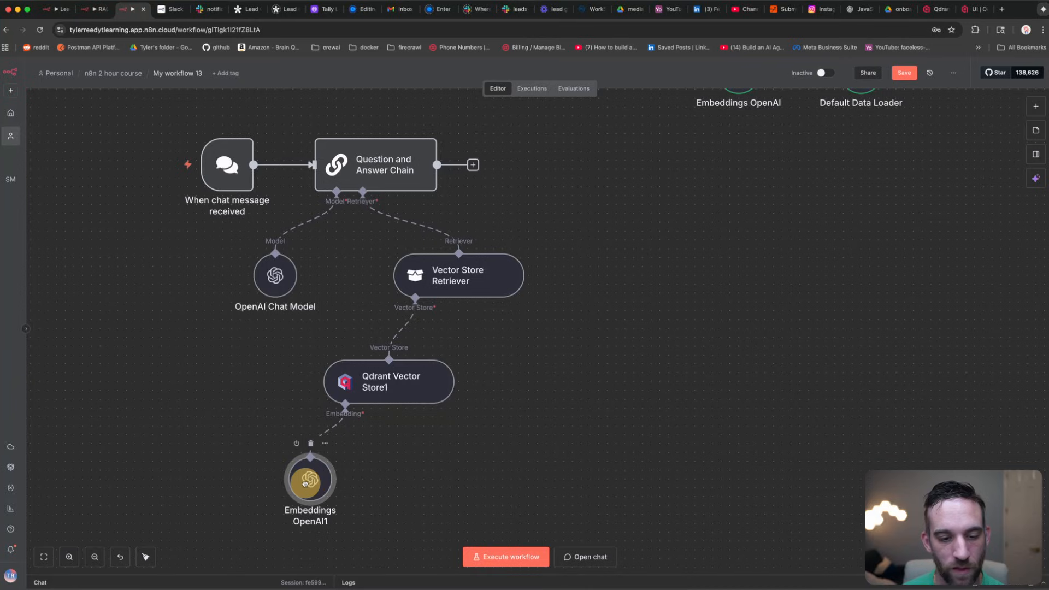
pyautogui.scroll(4, 556, 312)
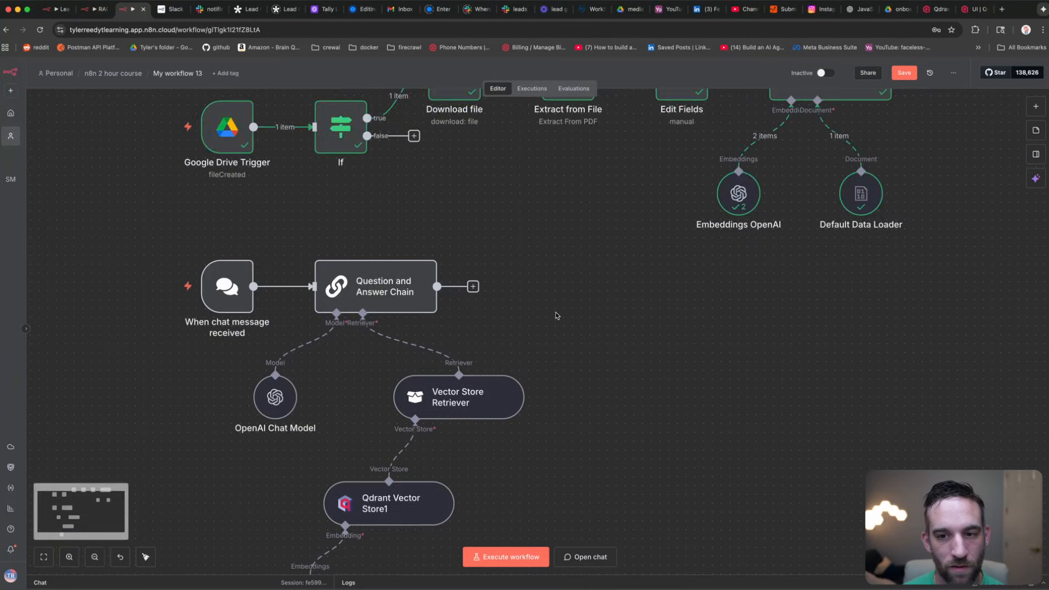
pyautogui.scroll(-3, 556, 312)
pyautogui.scroll(-2, 556, 315)
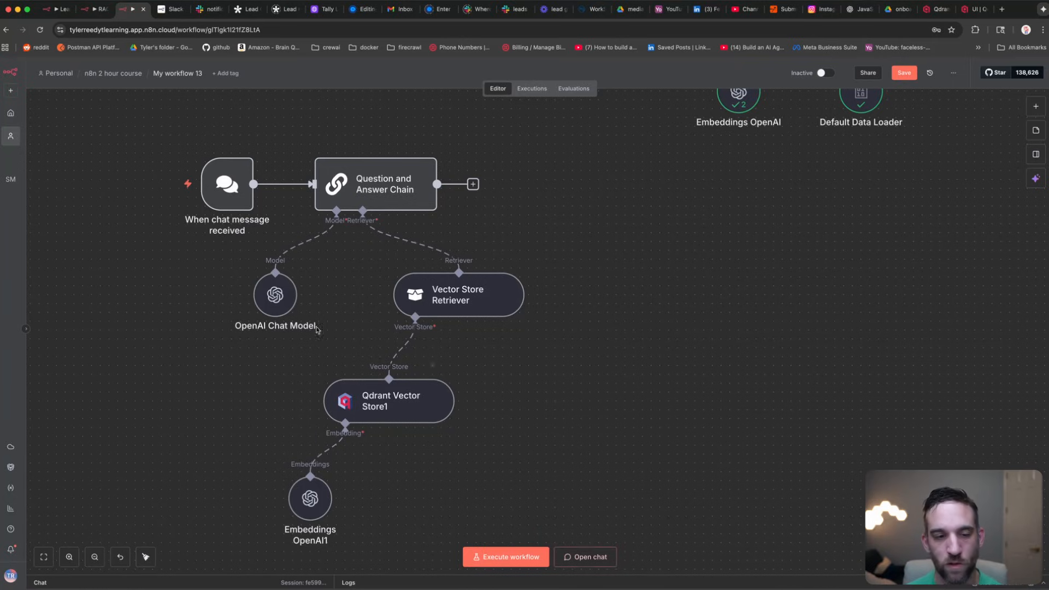
pyautogui.click(589, 557)
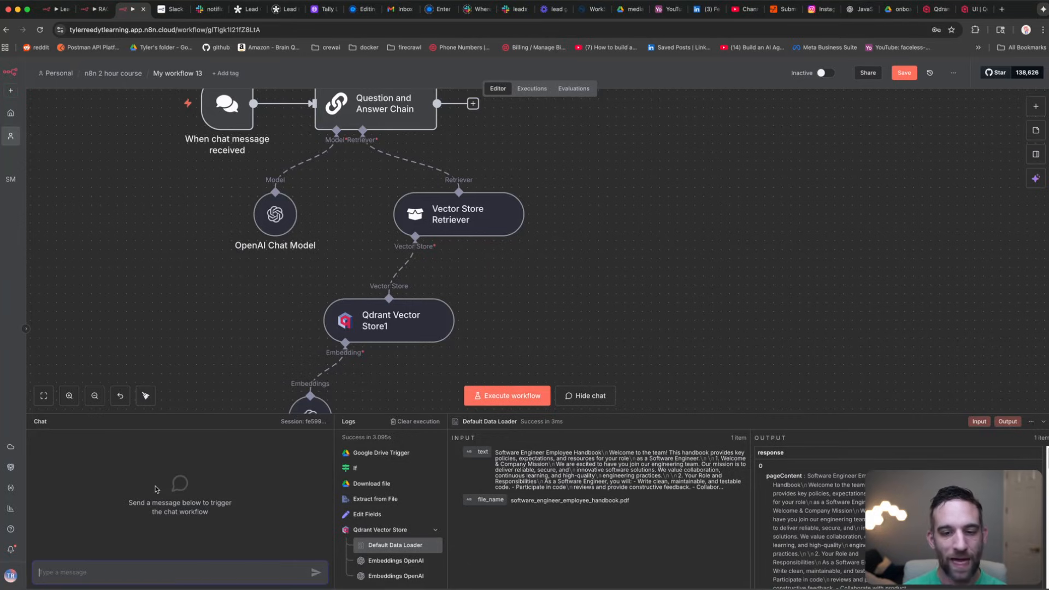
# Step: Copy the 'Your Role and Responsibilities As a Software Engineer' heading from Qdrant's stored handbook chunk
pyautogui.click(969, 11)
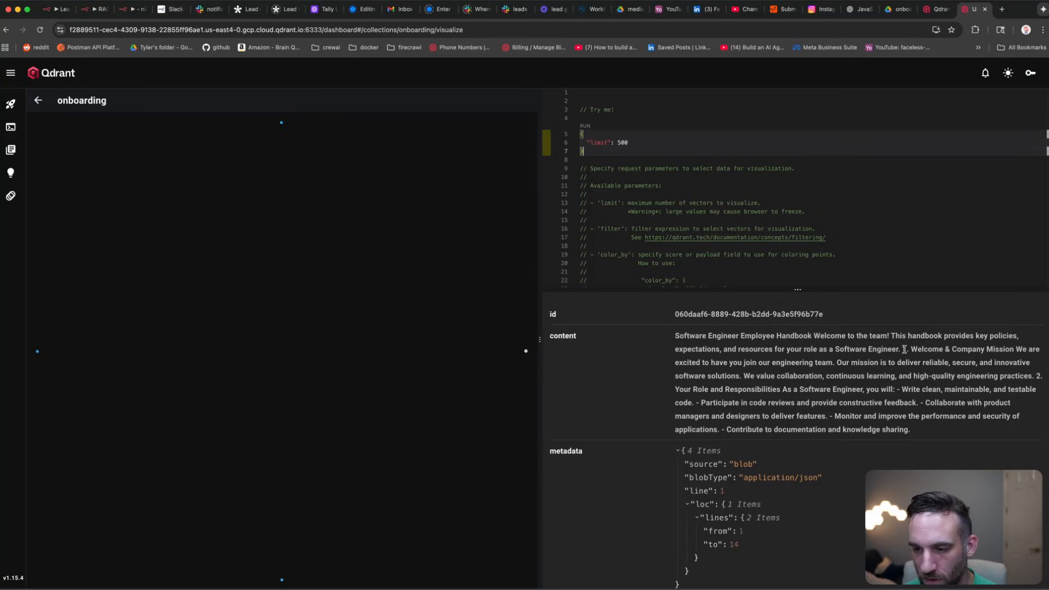
pyautogui.tripleClick(680, 382)
pyautogui.click(683, 385)
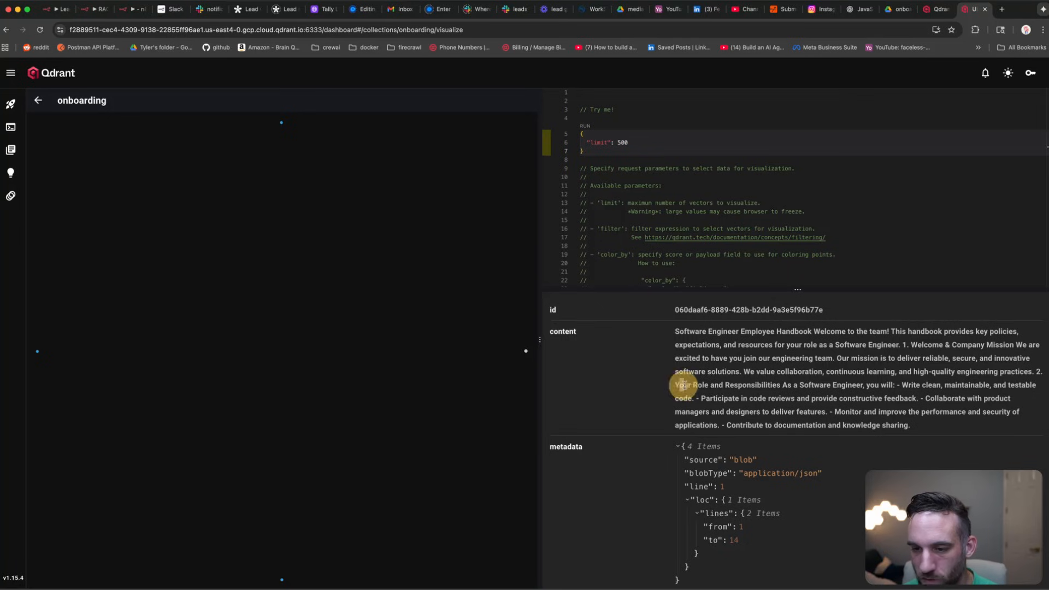
pyautogui.moveTo(684, 385); pyautogui.dragTo(865, 386)
pyautogui.press('super+c')
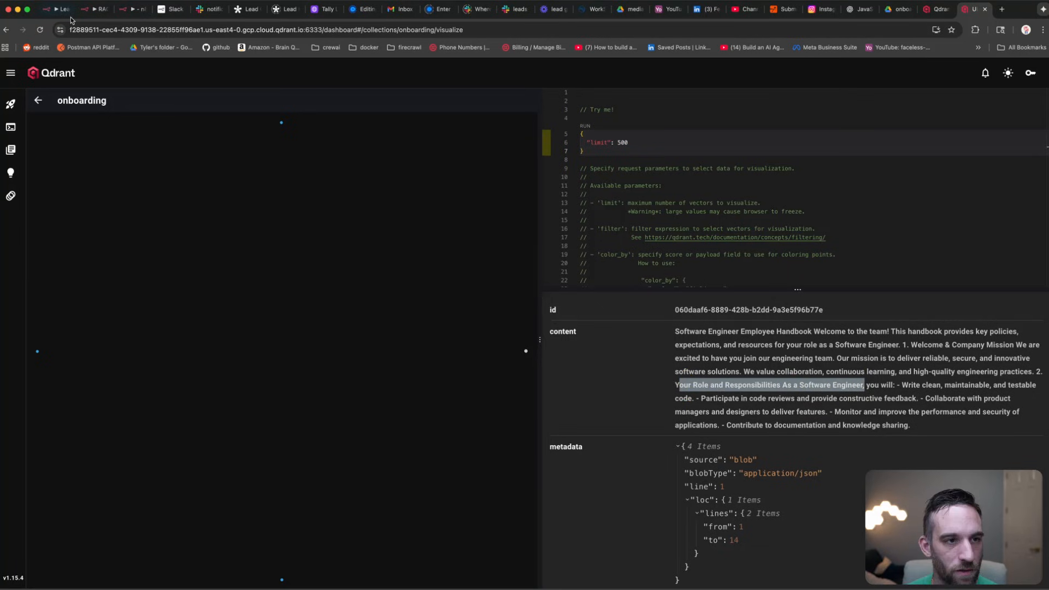
pyautogui.click(131, 9)
# Step: Ask the chat 'what is Your Role and Responsibilities As a Software Engineer'
pyautogui.write('what ')
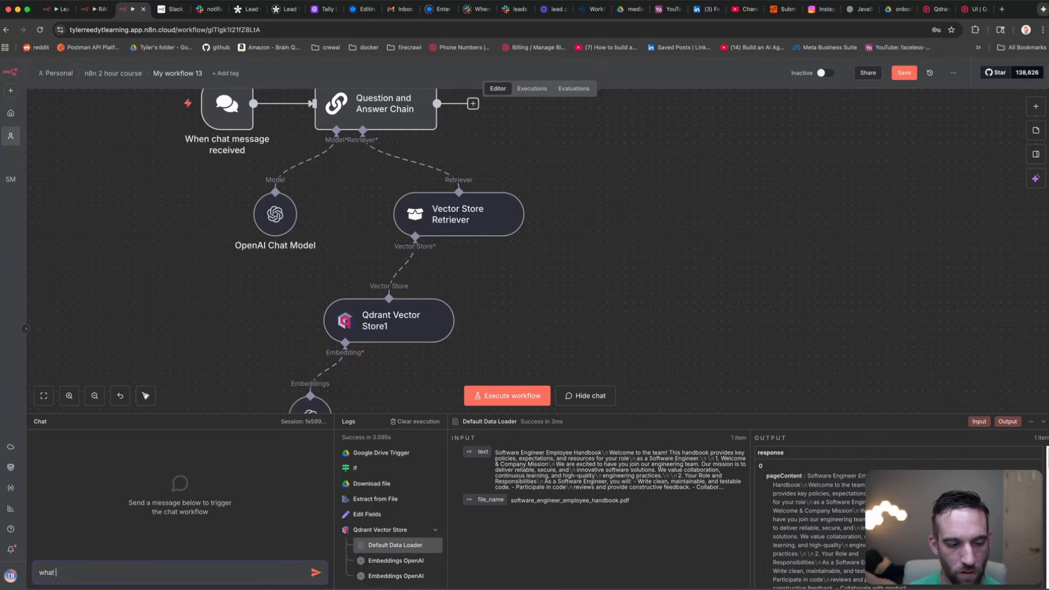
pyautogui.write('are')
pyautogui.press('super+v')
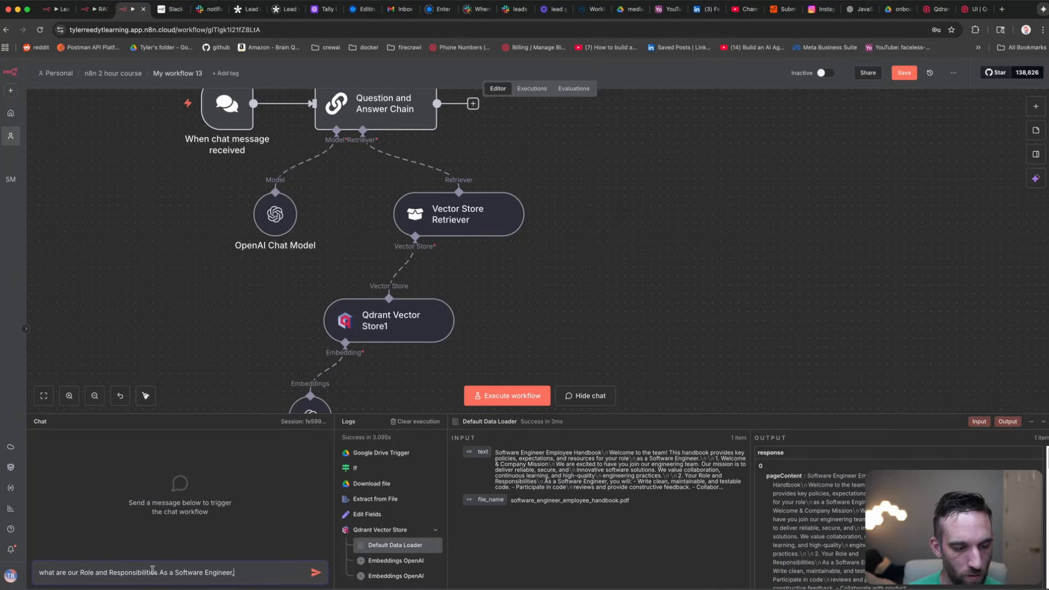
pyautogui.doubleClick(60, 572)
pyautogui.write('is')
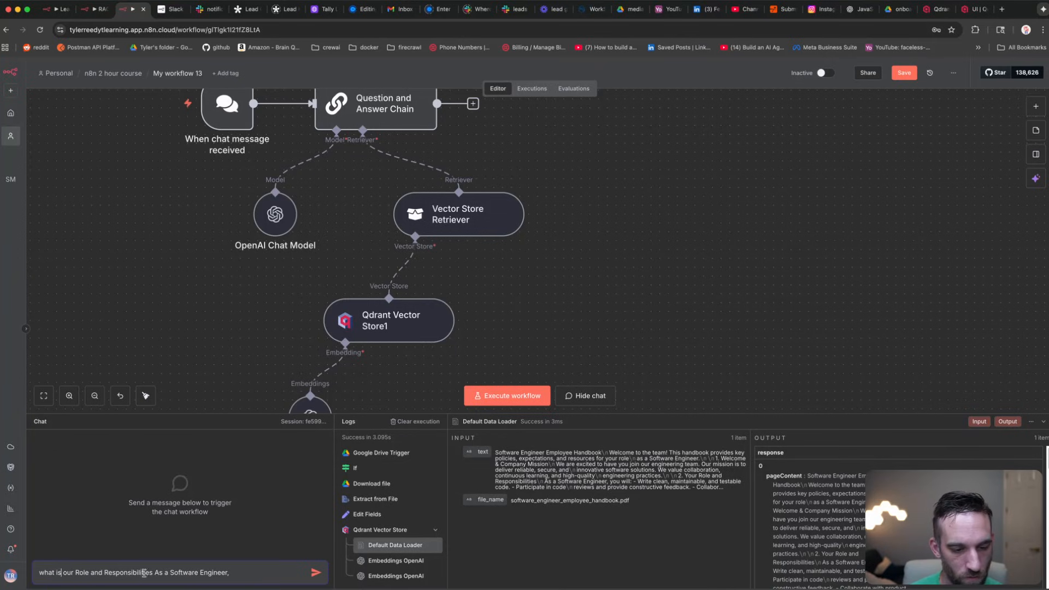
pyautogui.click(242, 578)
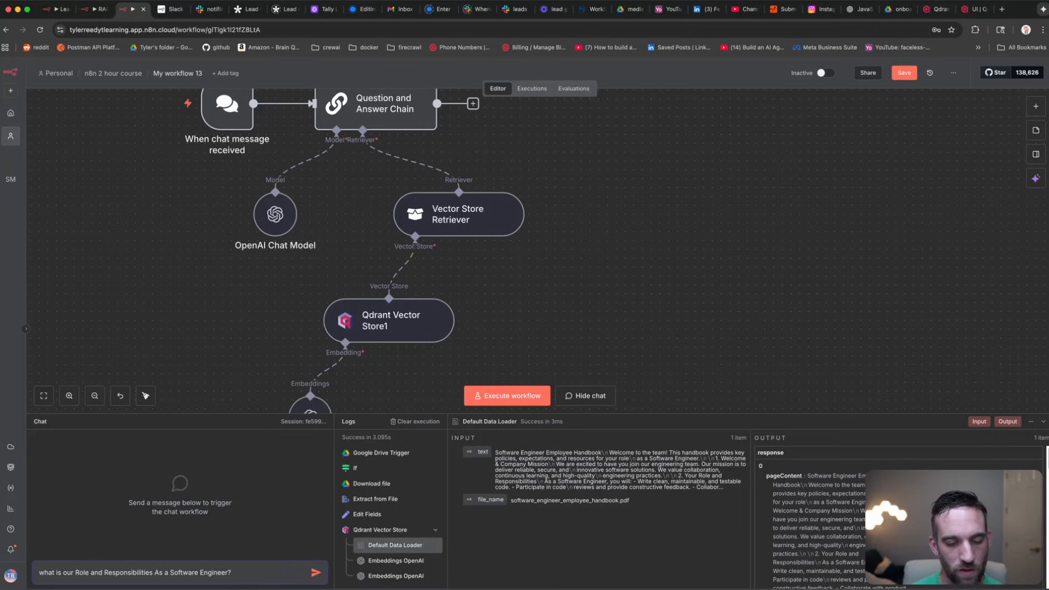
pyautogui.press('Return')
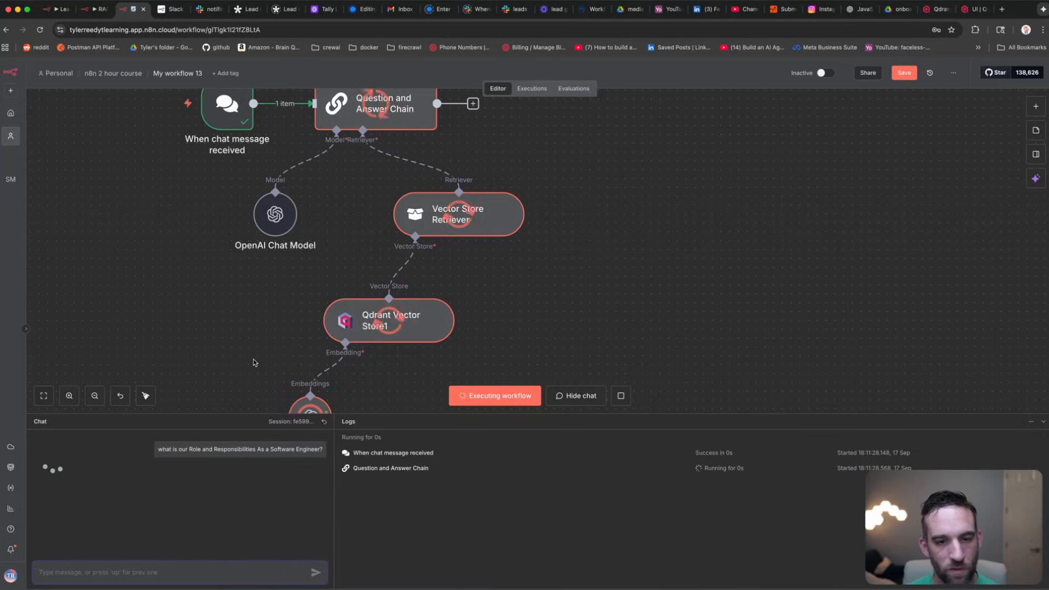
# Step: Inspect the handbook documents Qdrant Vector Store1 retrieved for the question
pyautogui.scroll(-2, 277, 318)
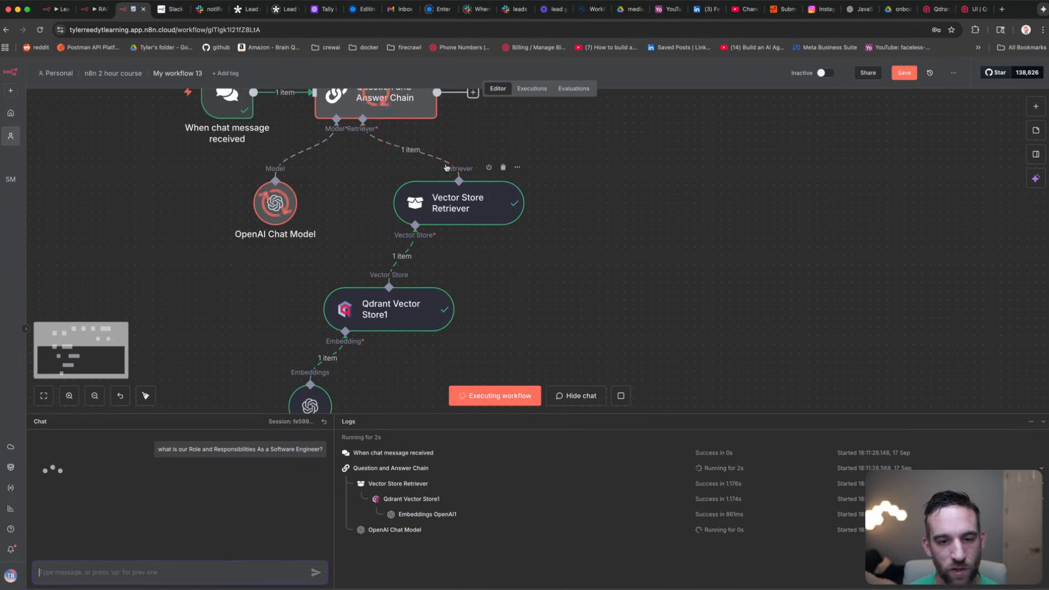
pyautogui.scroll(5, 294, 284)
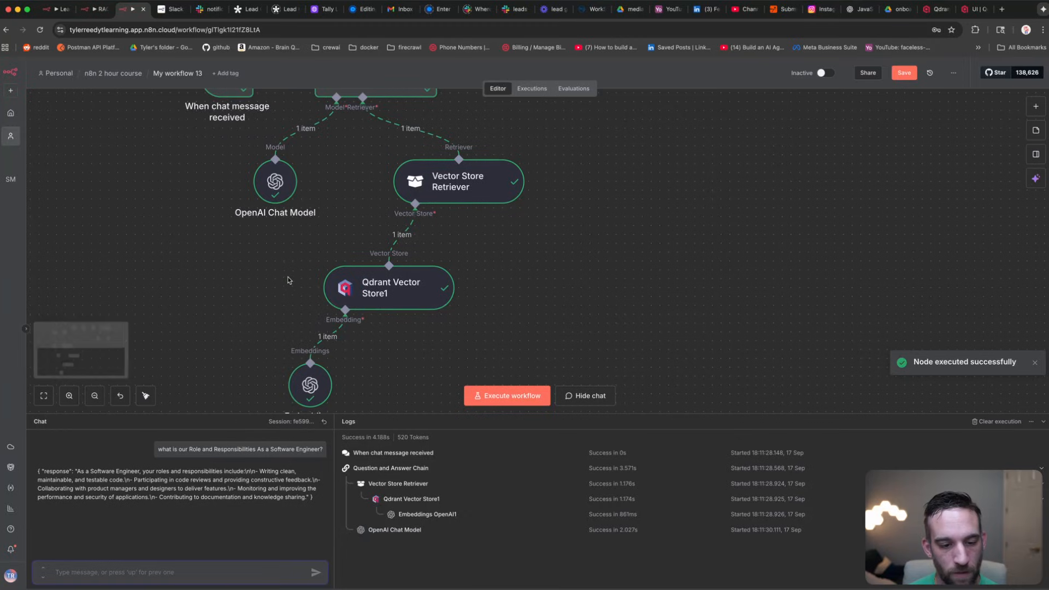
pyautogui.scroll(-5, 328, 284)
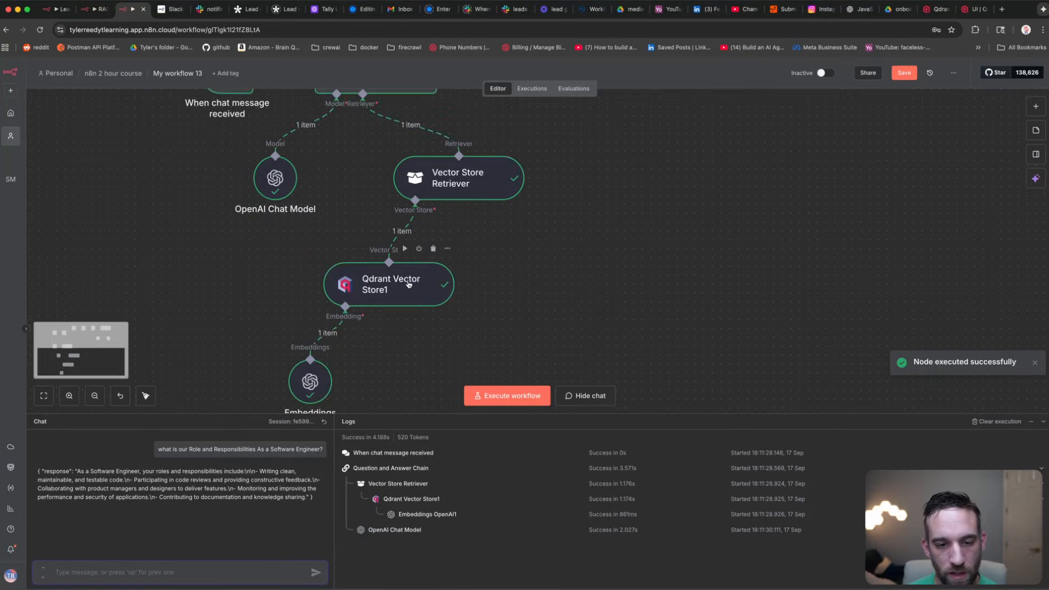
pyautogui.click(409, 283)
pyautogui.doubleClick(409, 283)
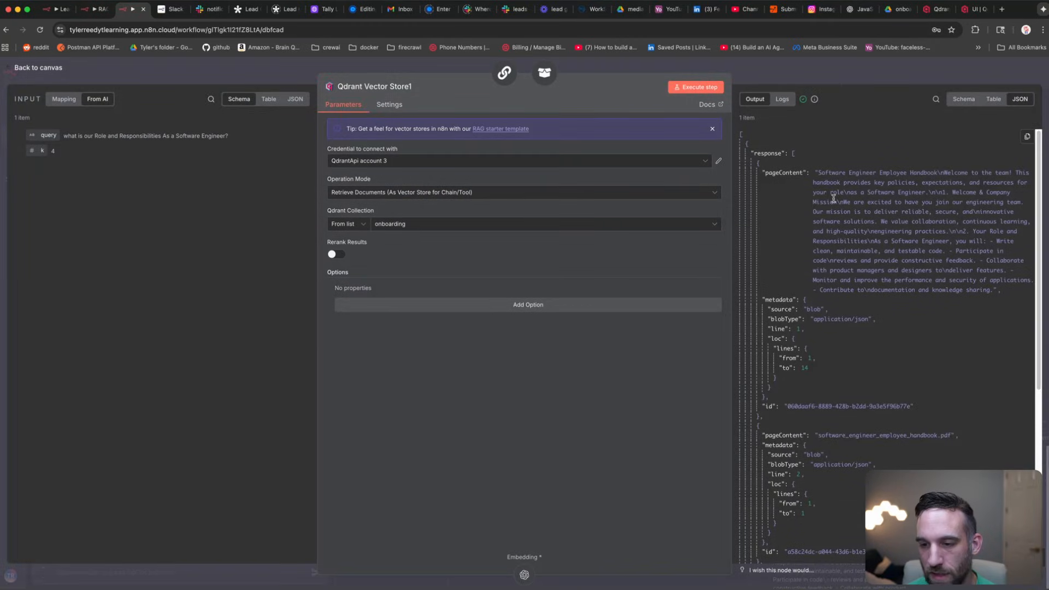
pyautogui.scroll(-2, 834, 198)
pyautogui.scroll(10, 836, 205)
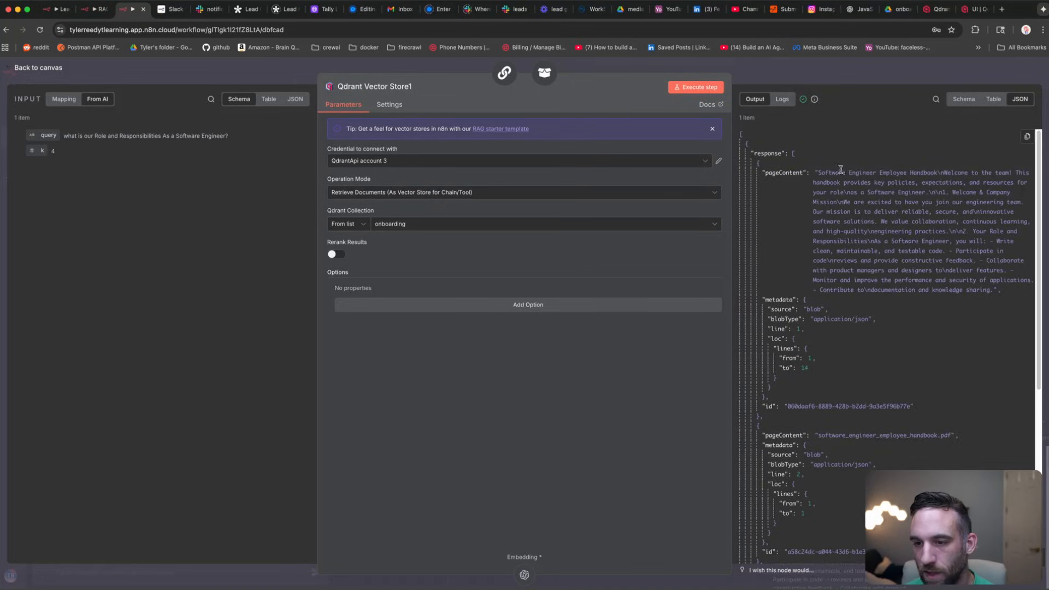
pyautogui.click(112, 70)
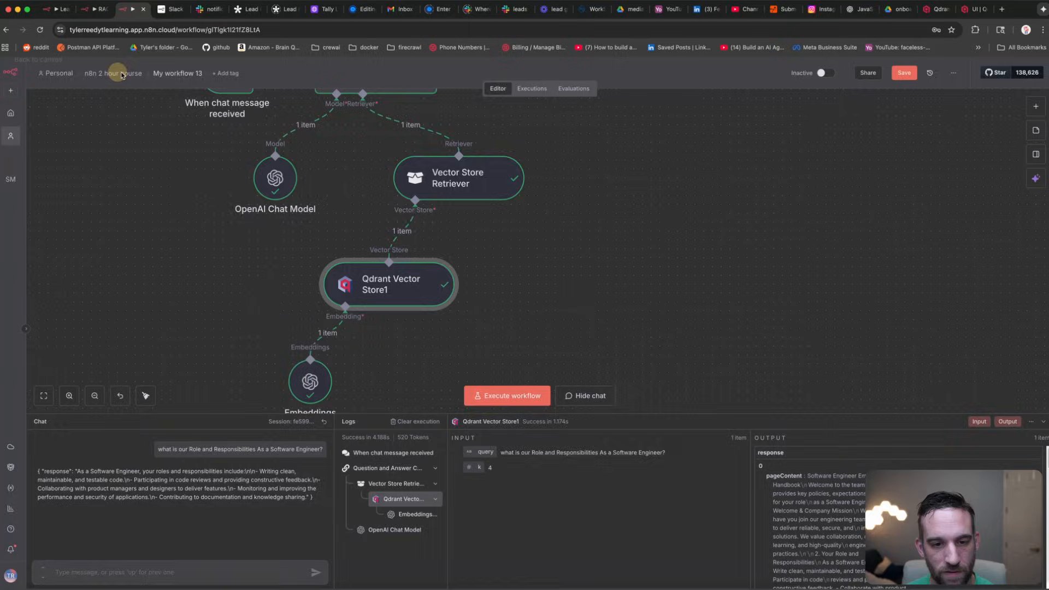
# Step: Review the Vector Store Retriever output and the OpenAI Chat Model's generated list of responsibilities
pyautogui.doubleClick(471, 185)
pyautogui.scroll(-10, 870, 201)
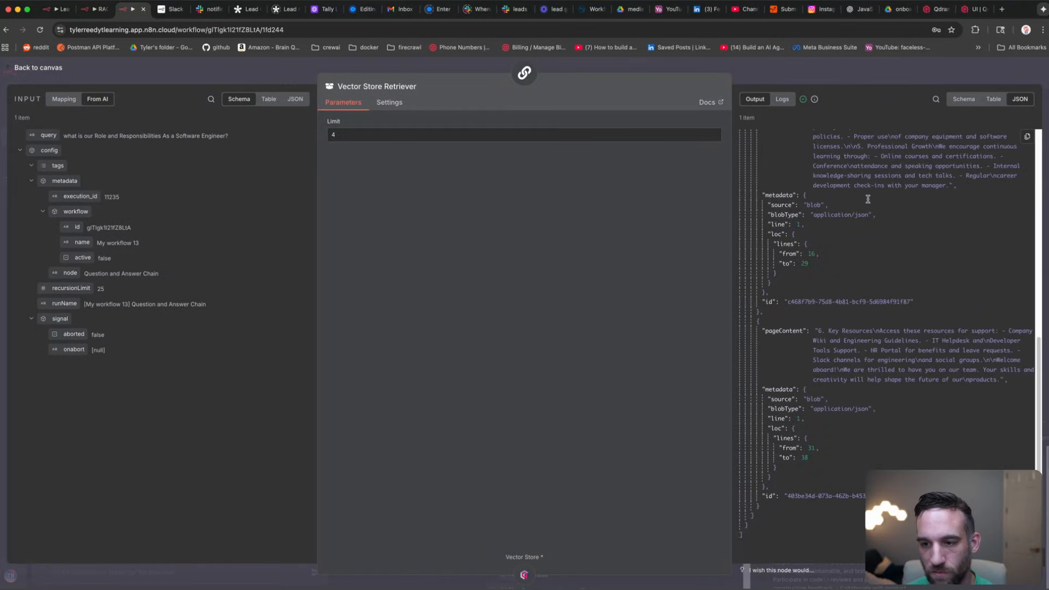
pyautogui.scroll(10, 868, 201)
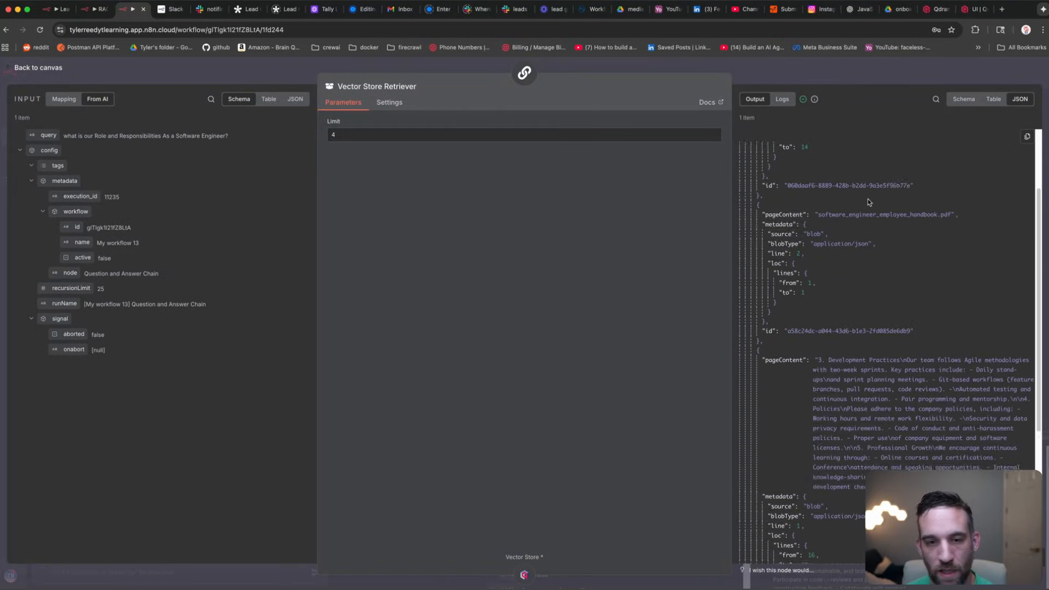
pyautogui.click(218, 69)
pyautogui.click(278, 260)
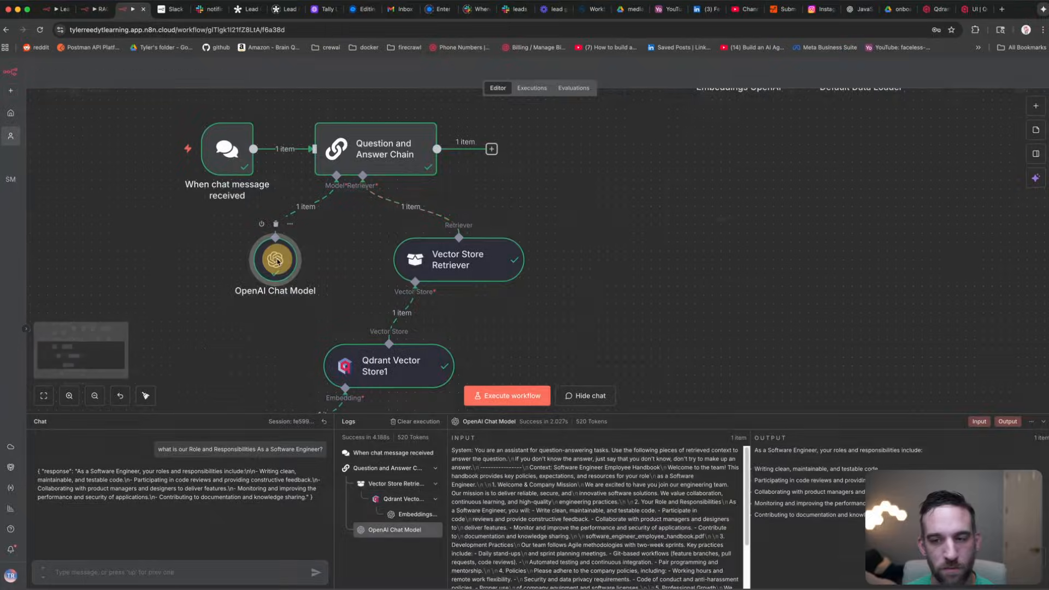
pyautogui.doubleClick(277, 260)
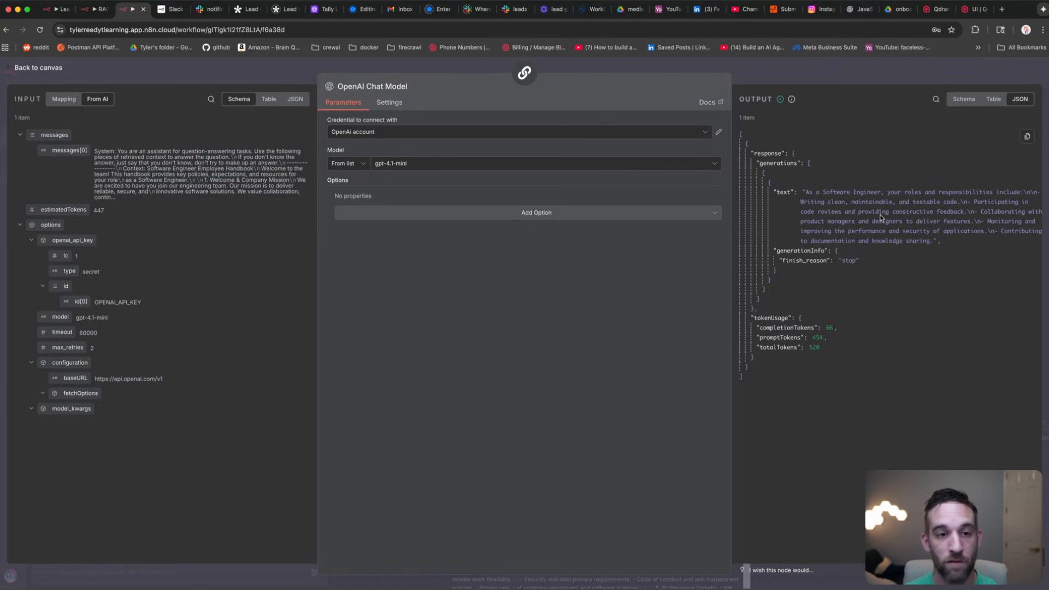
pyautogui.click(262, 77)
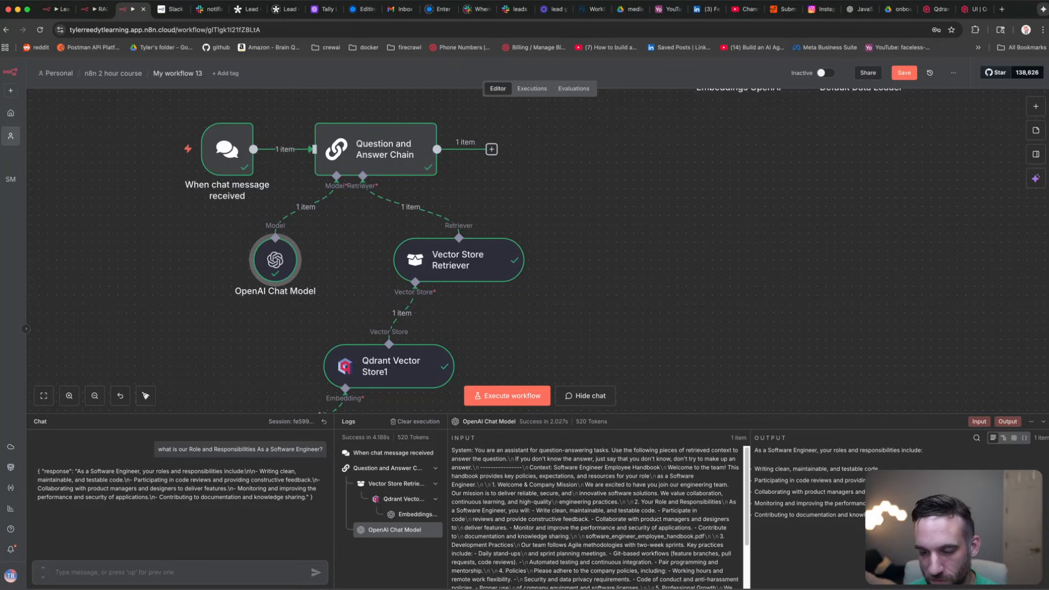
pyautogui.moveTo(904, 516); pyautogui.dragTo(809, 470)
# Step: Compare the responsibilities text in Qdrant's stored chunk with the chat answer, then check the Drive onboarding folder
pyautogui.click(845, 472)
pyautogui.click(969, 8)
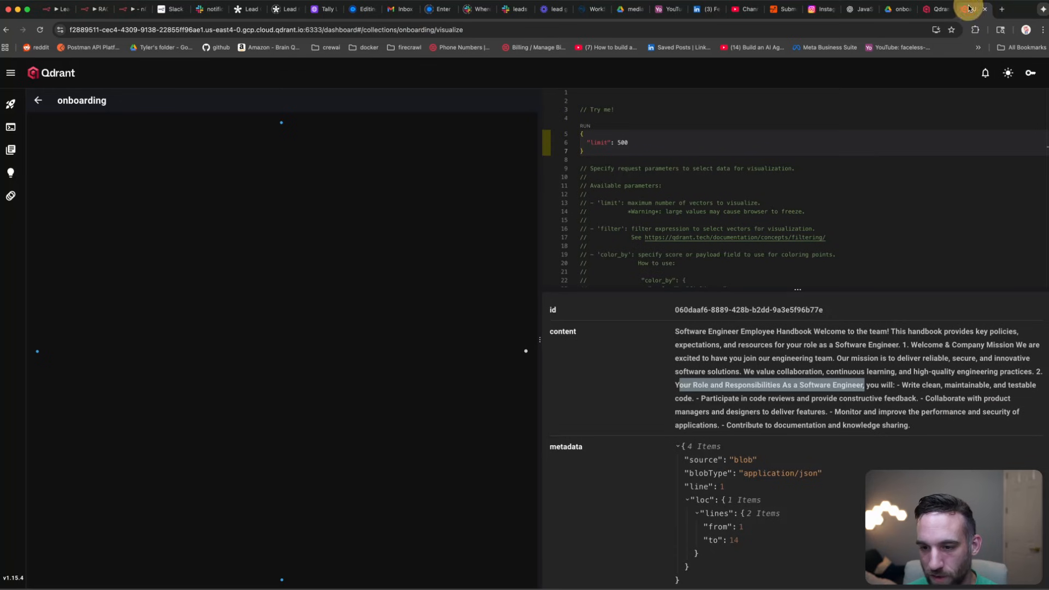
pyautogui.click(902, 383)
pyautogui.moveTo(902, 385); pyautogui.dragTo(910, 422)
pyautogui.click(909, 421)
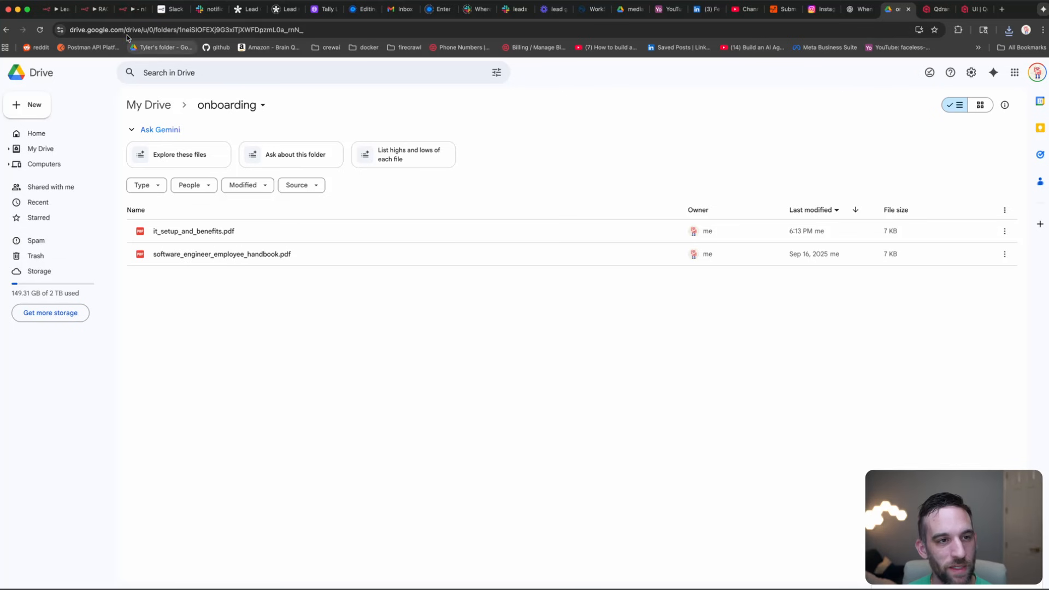
pyautogui.click(133, 8)
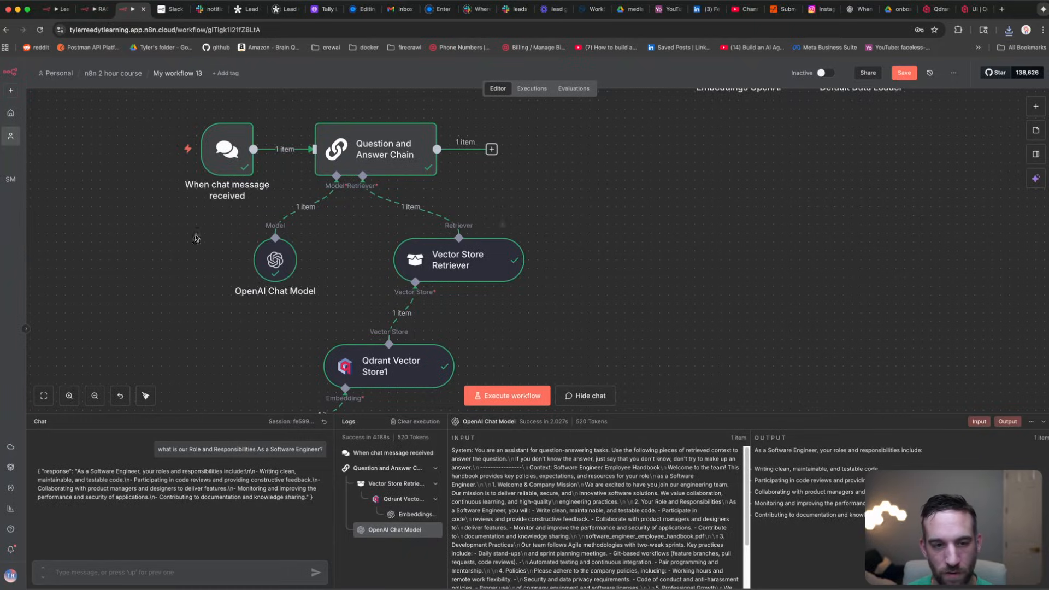
# Step: Execute the workflow from the Google Drive Trigger, storing the new PDF as 4 items in Qdrant
pyautogui.scroll(5, 196, 239)
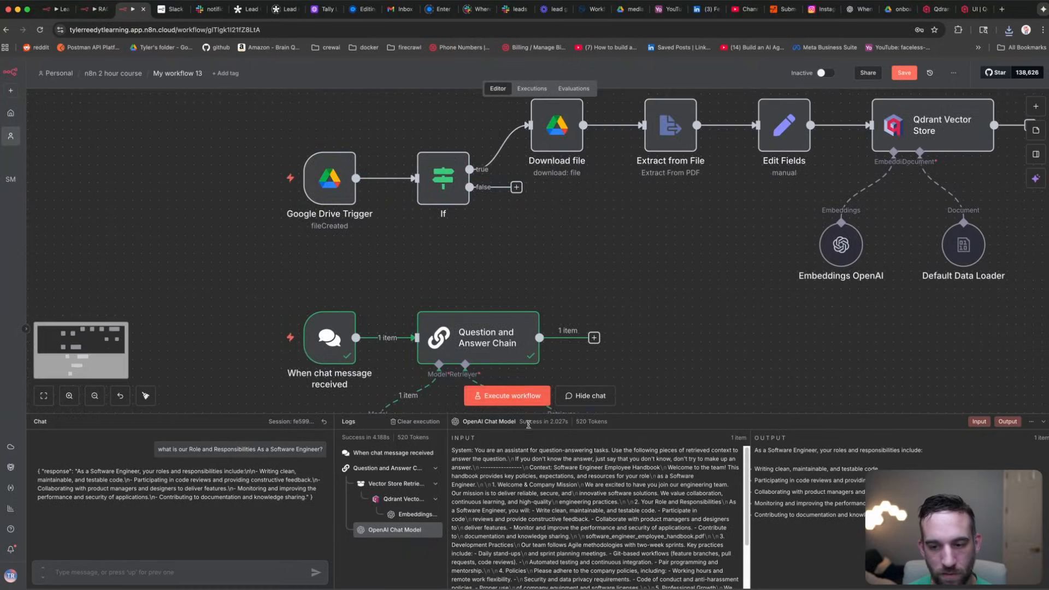
pyautogui.click(528, 425)
pyautogui.moveTo(339, 289)
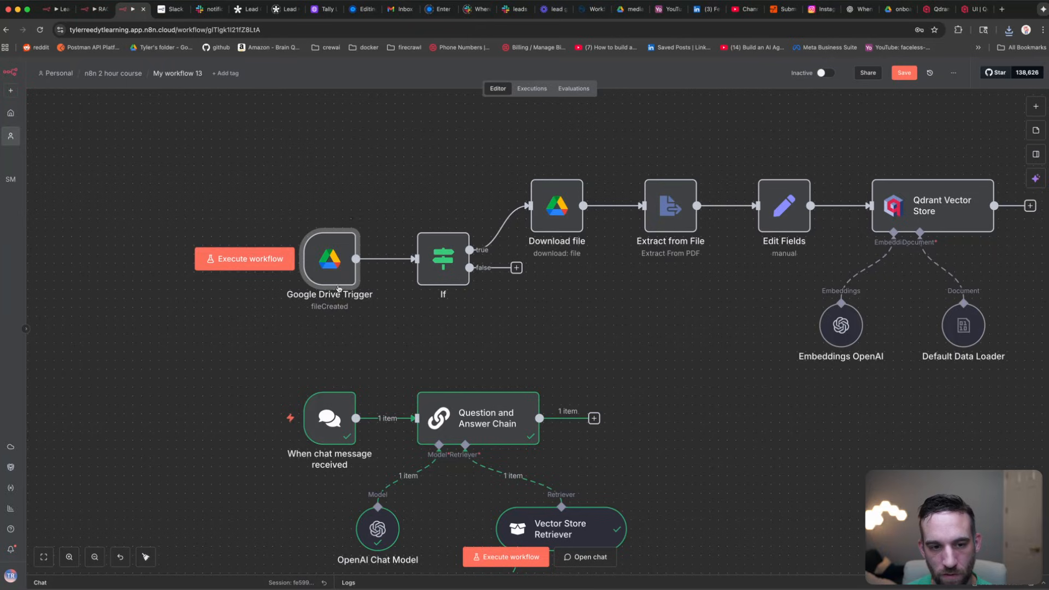
pyautogui.click(261, 258)
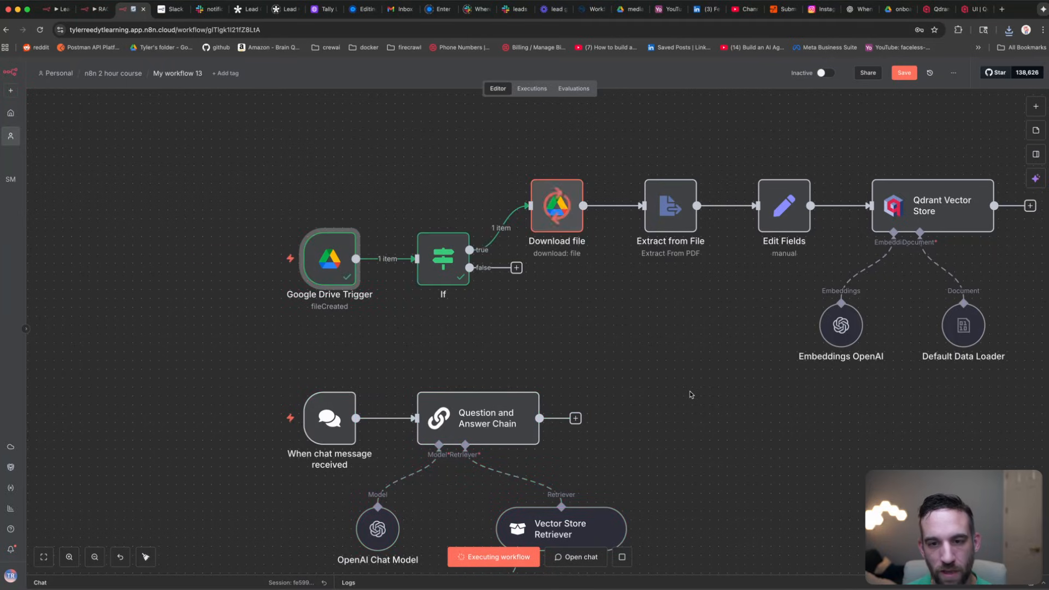
pyautogui.moveTo(686, 387); pyautogui.dragTo(555, 375)
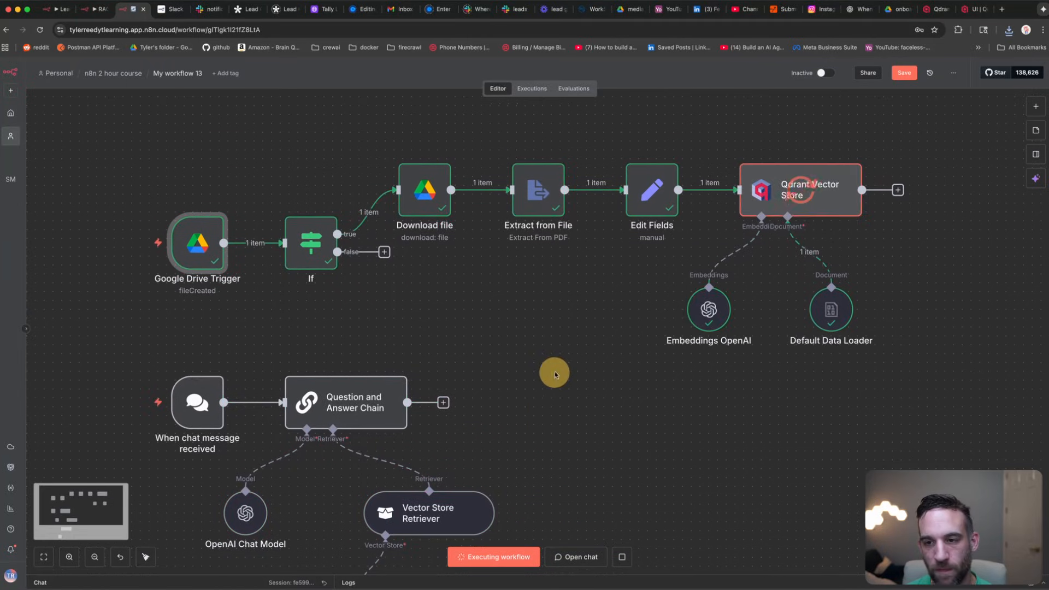
pyautogui.click(976, 11)
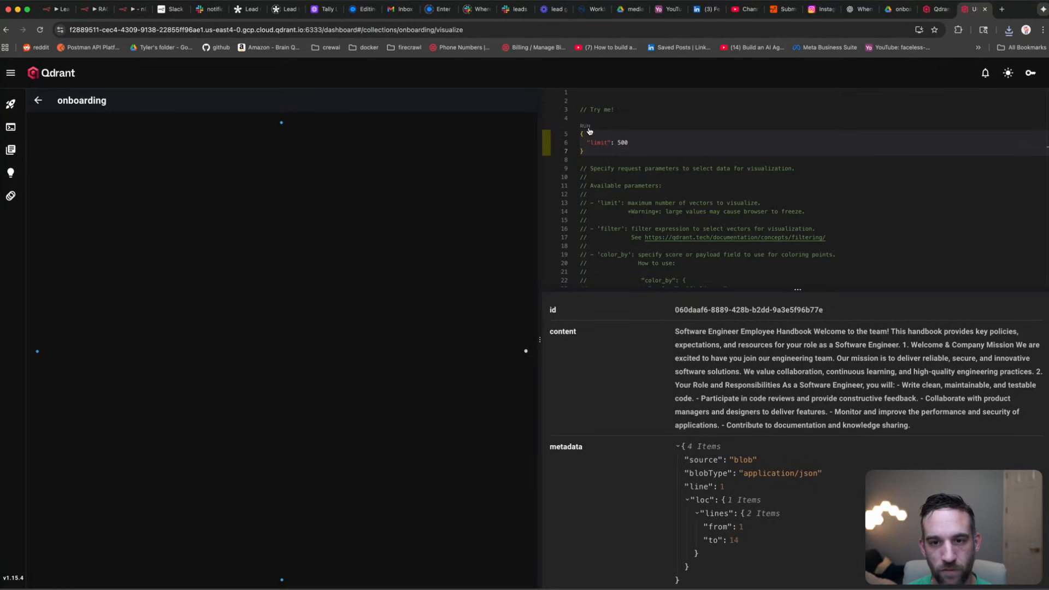
# Step: Rerun the onboarding visualization, inspect the new points, and select the 'Contacts & Resources' heading
pyautogui.click(606, 160)
pyautogui.click(585, 126)
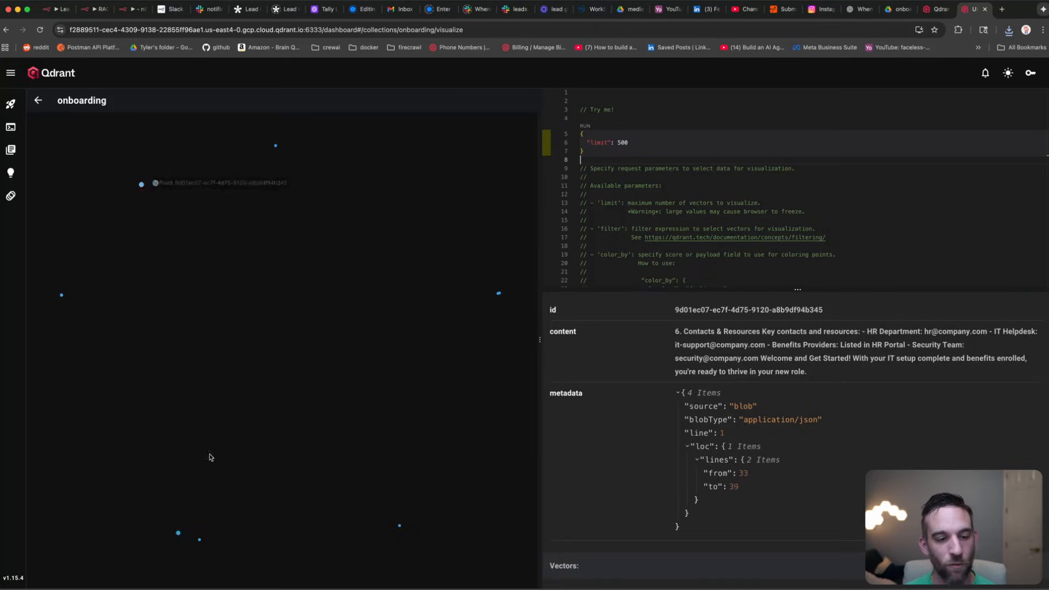
pyautogui.moveTo(175, 536)
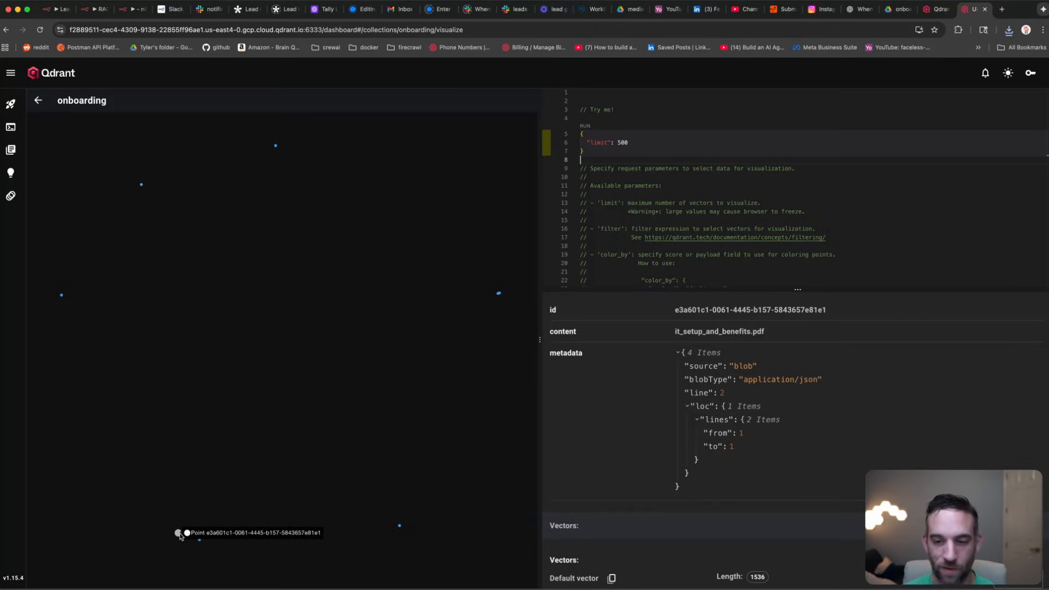
pyautogui.click(199, 541)
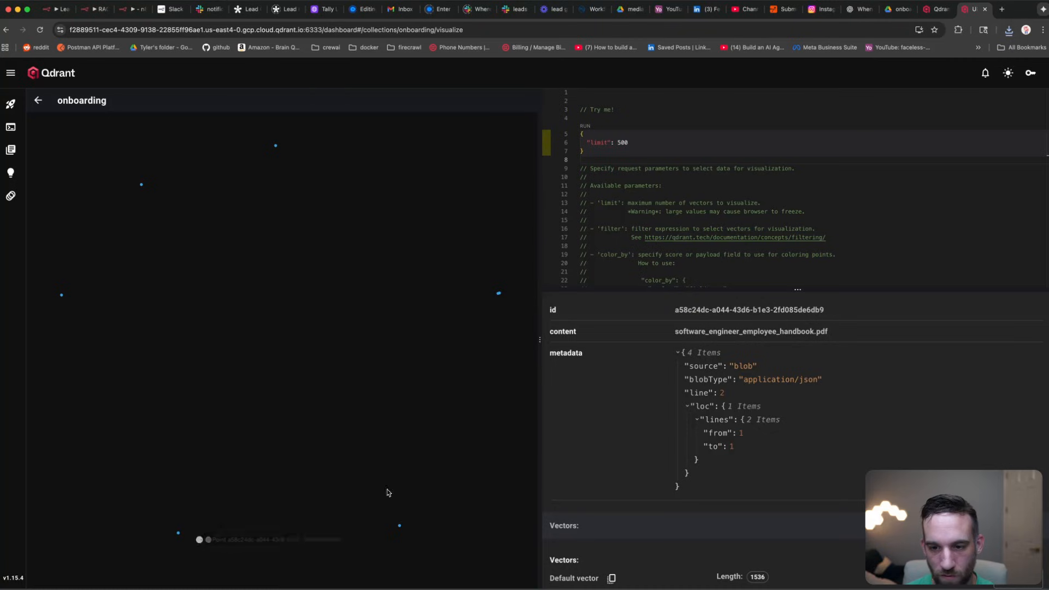
pyautogui.click(141, 186)
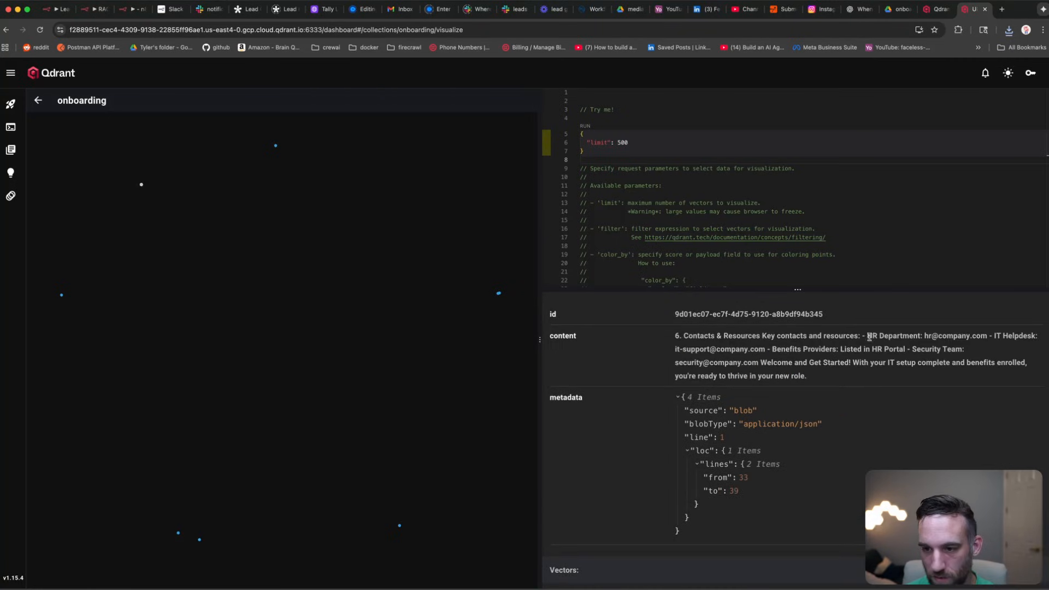
pyautogui.moveTo(859, 338); pyautogui.dragTo(684, 338)
pyautogui.press('super+c')
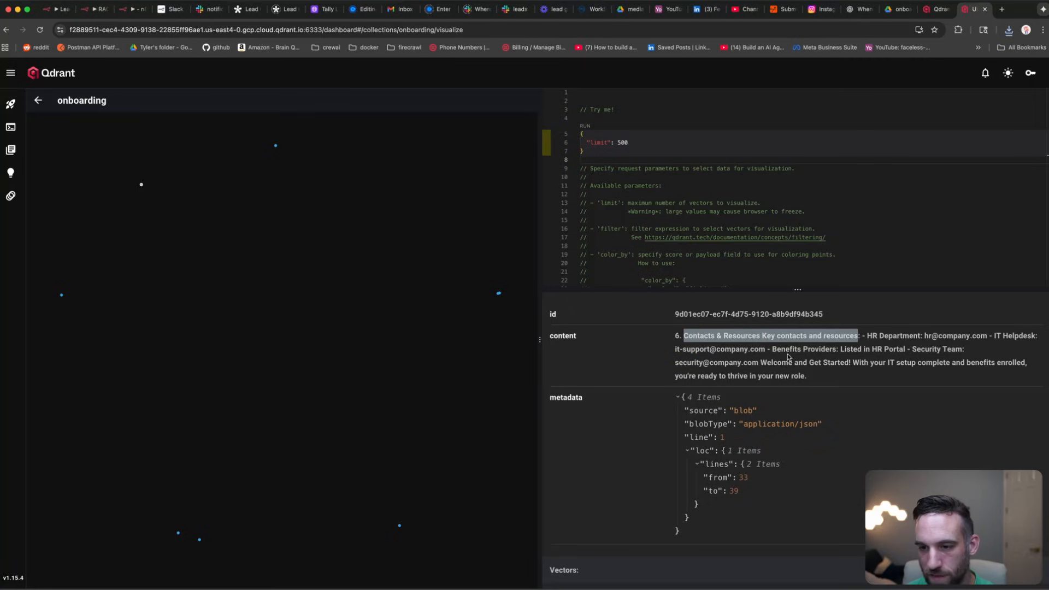
pyautogui.click(130, 10)
# Step: Ask the chat 'what are the Contacts & Resources' using the pasted heading
pyautogui.scroll(-3, 443, 355)
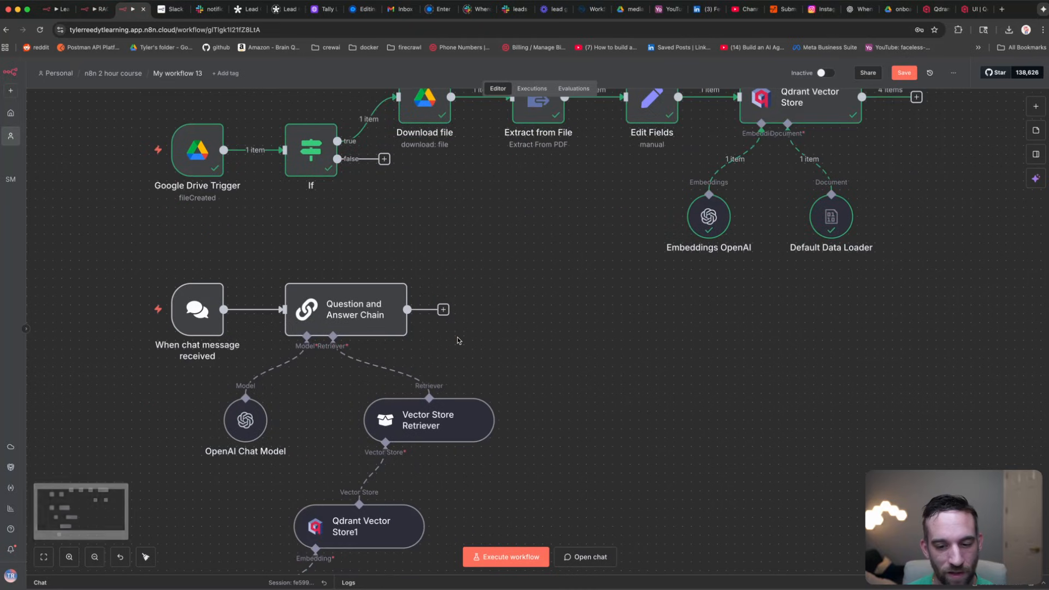
pyautogui.click(594, 564)
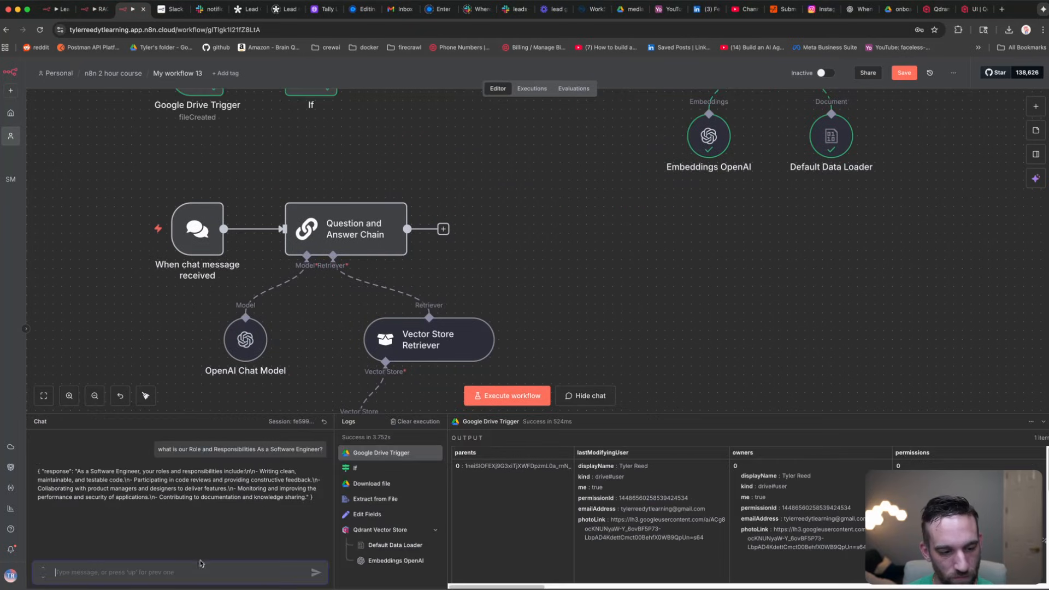
pyautogui.write('what aer')
pyautogui.press('super+v')
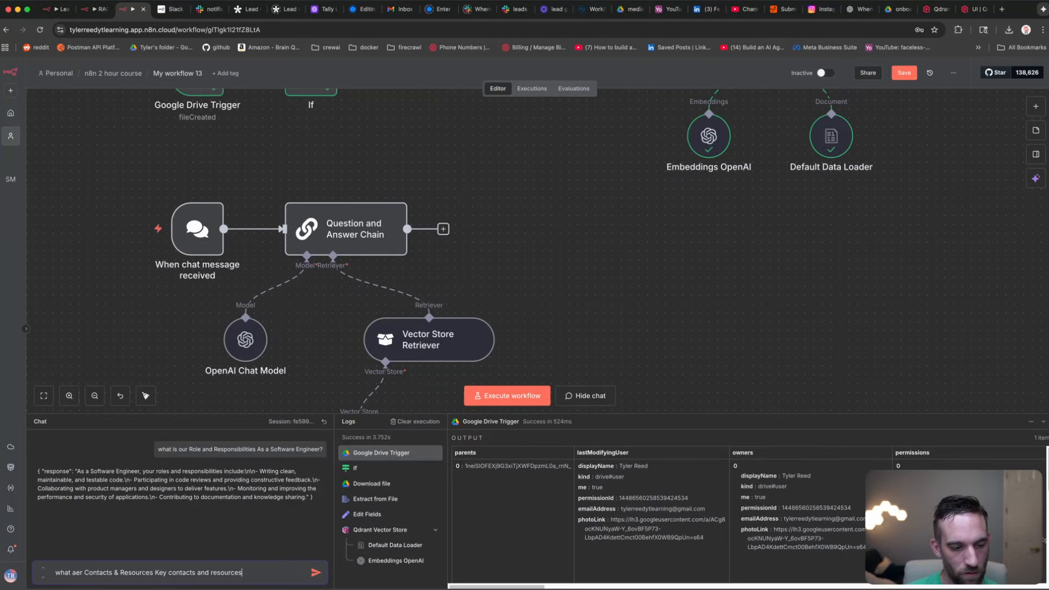
pyautogui.doubleClick(78, 573)
pyautogui.write('are the')
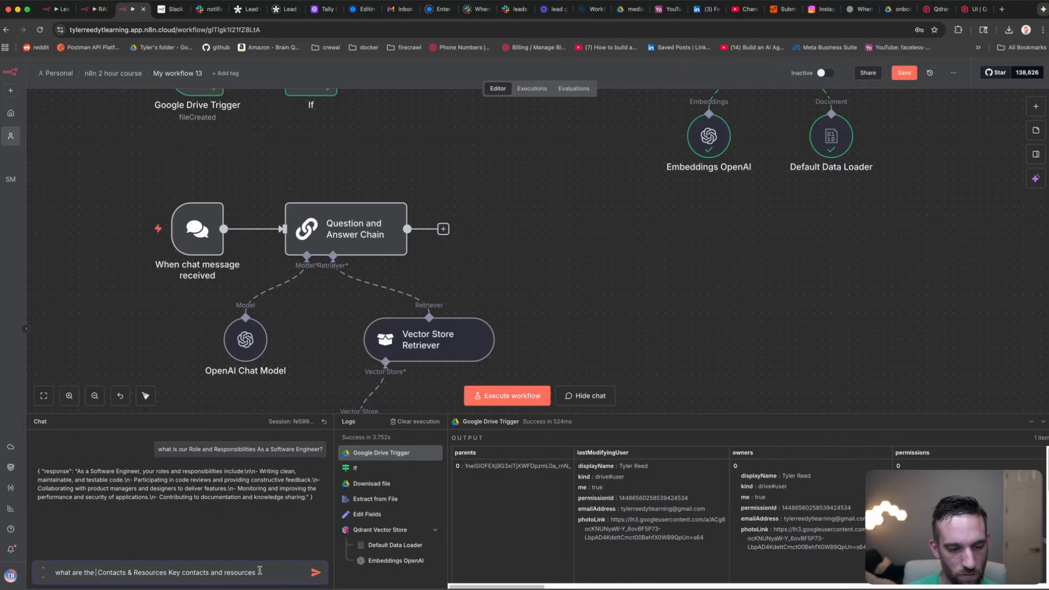
pyautogui.moveTo(262, 573); pyautogui.dragTo(181, 575)
pyautogui.click(316, 573)
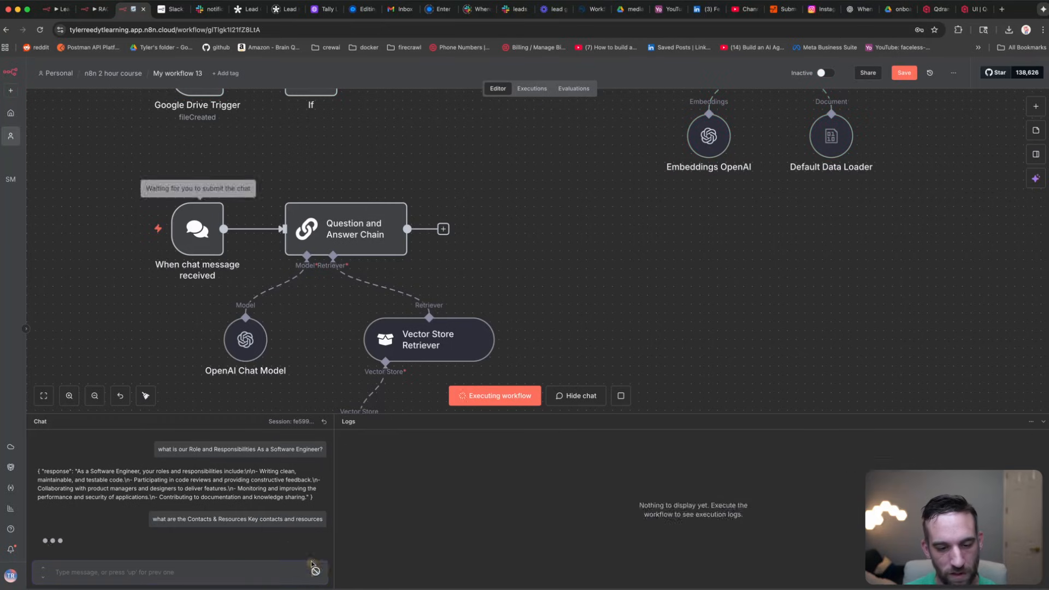
# Step: Review the chat trigger's output in JSON and table views and read the contacts reply
pyautogui.scroll(-3, 420, 250)
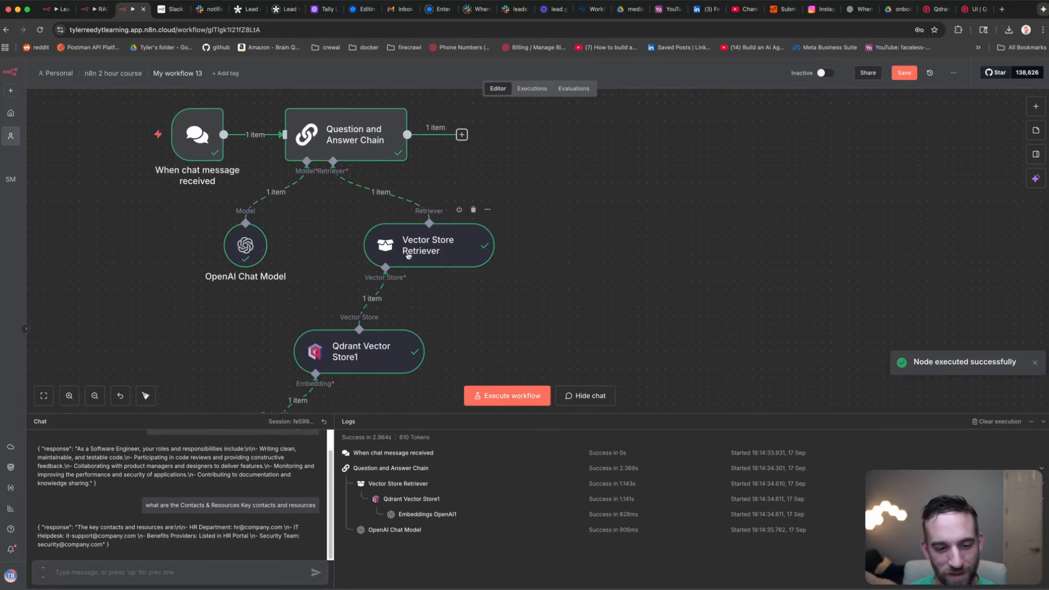
pyautogui.click(1034, 442)
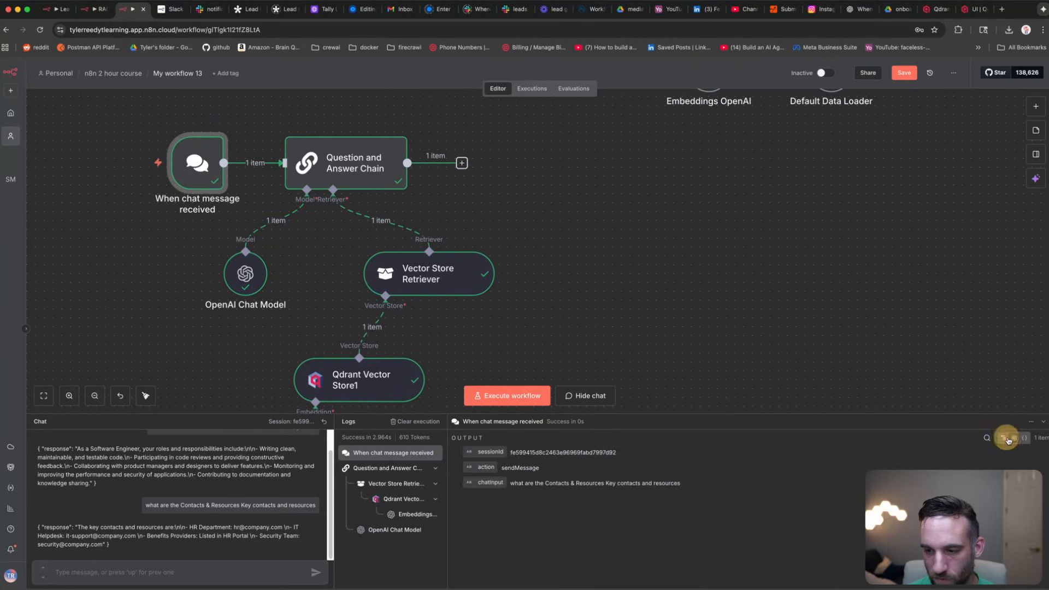
pyautogui.click(1024, 438)
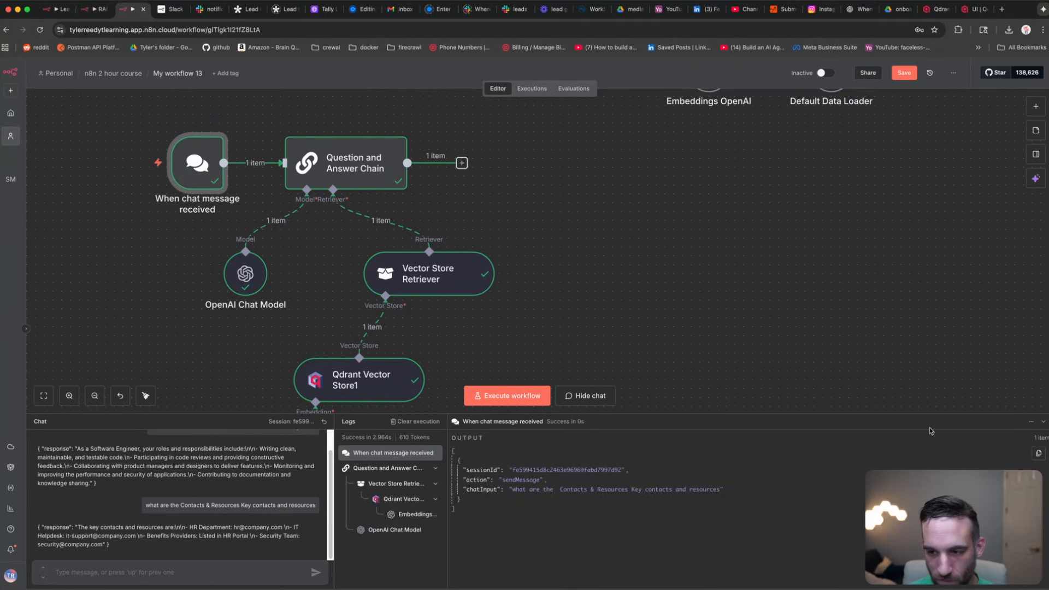
pyautogui.click(1014, 439)
pyautogui.click(1025, 439)
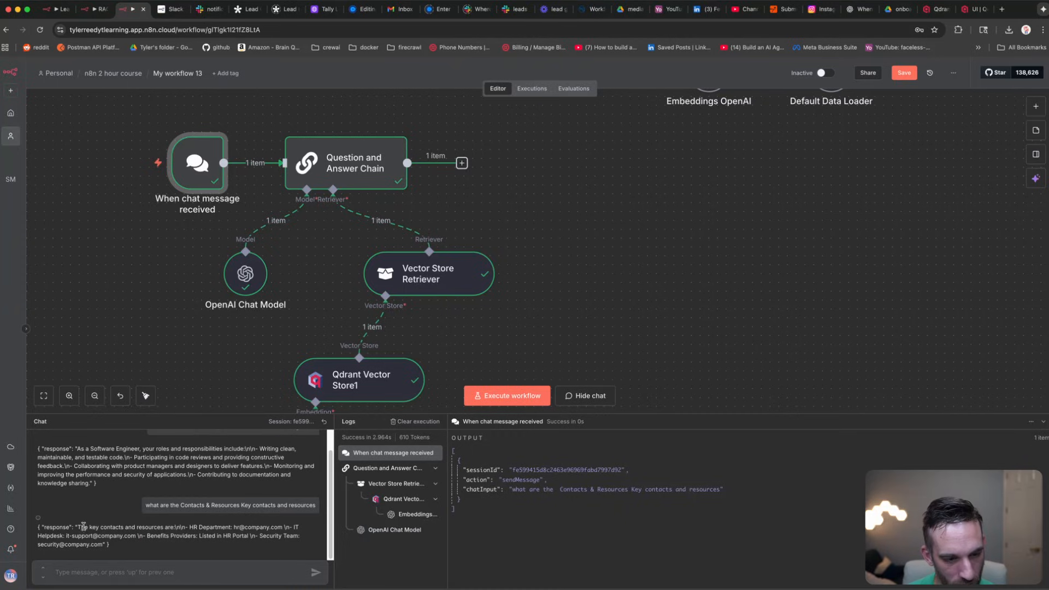
pyautogui.moveTo(82, 527); pyautogui.dragTo(209, 527)
pyautogui.click(201, 528)
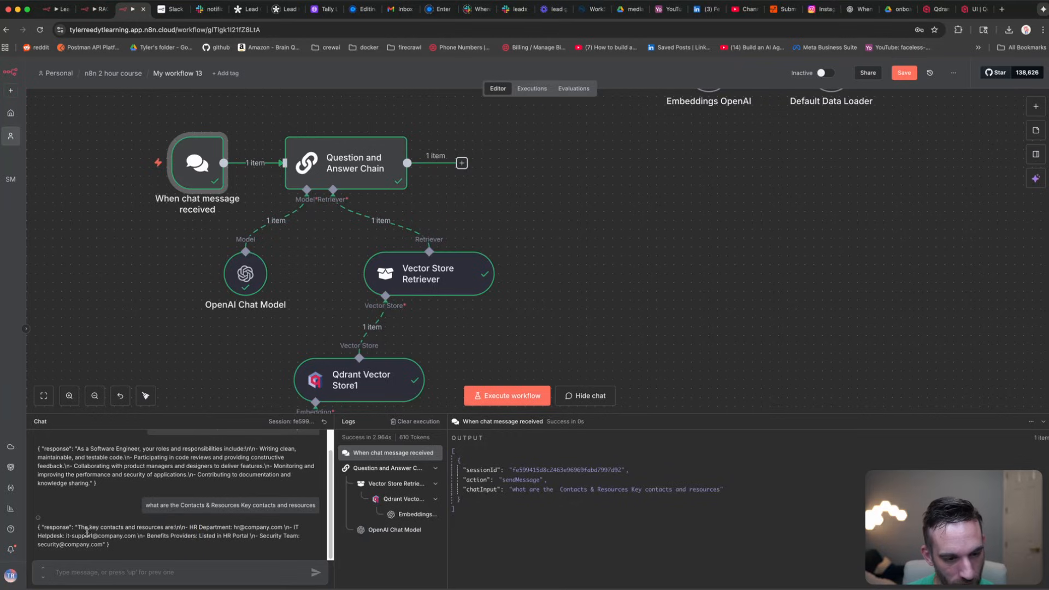
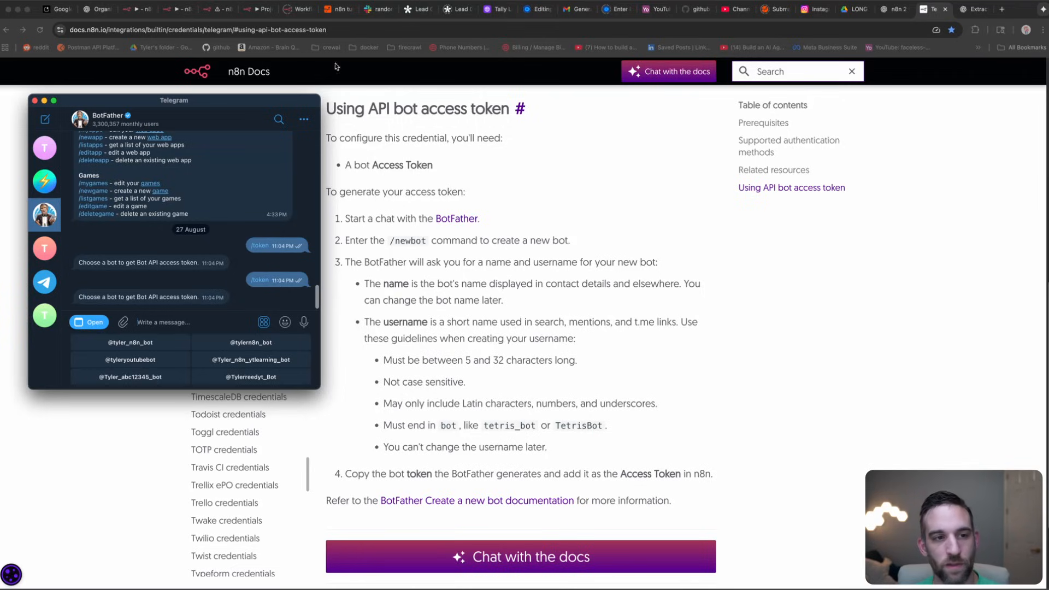
# Step: Move the Telegram window off the docs page and bring up the empty 'My workflow 14' canvas
pyautogui.moveTo(195, 99); pyautogui.dragTo(217, 112)
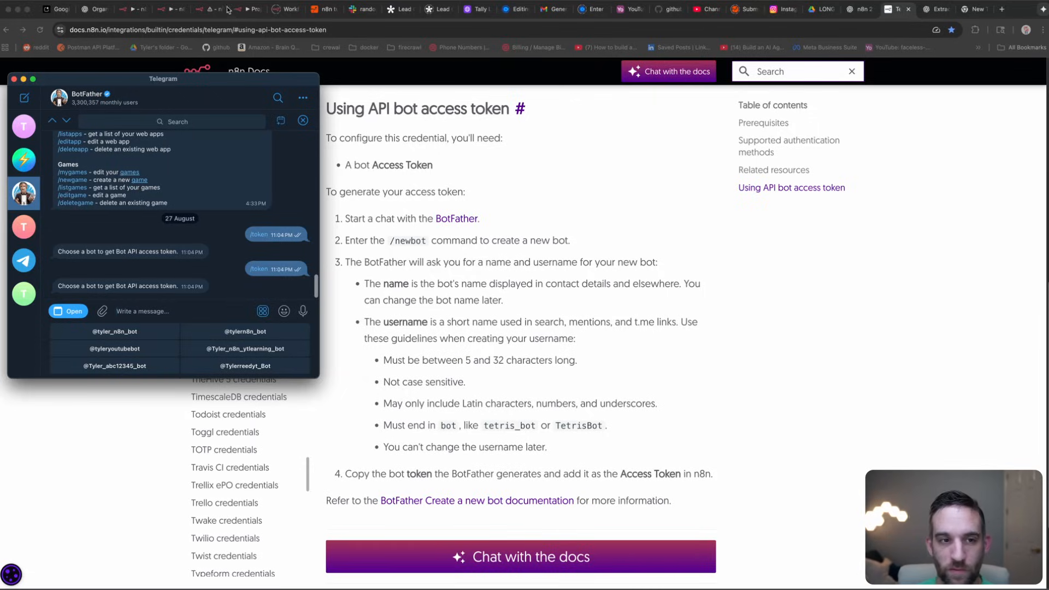
pyautogui.click(285, 9)
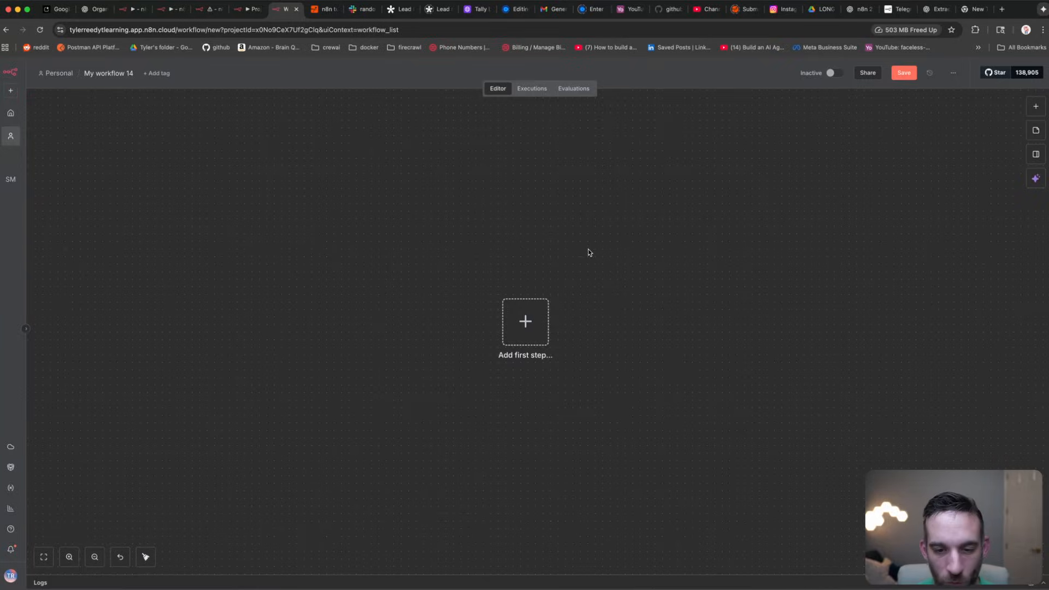
# Step: Add a Telegram Trigger firing On message, found by searching 'telegram', as the first step
pyautogui.click(525, 322)
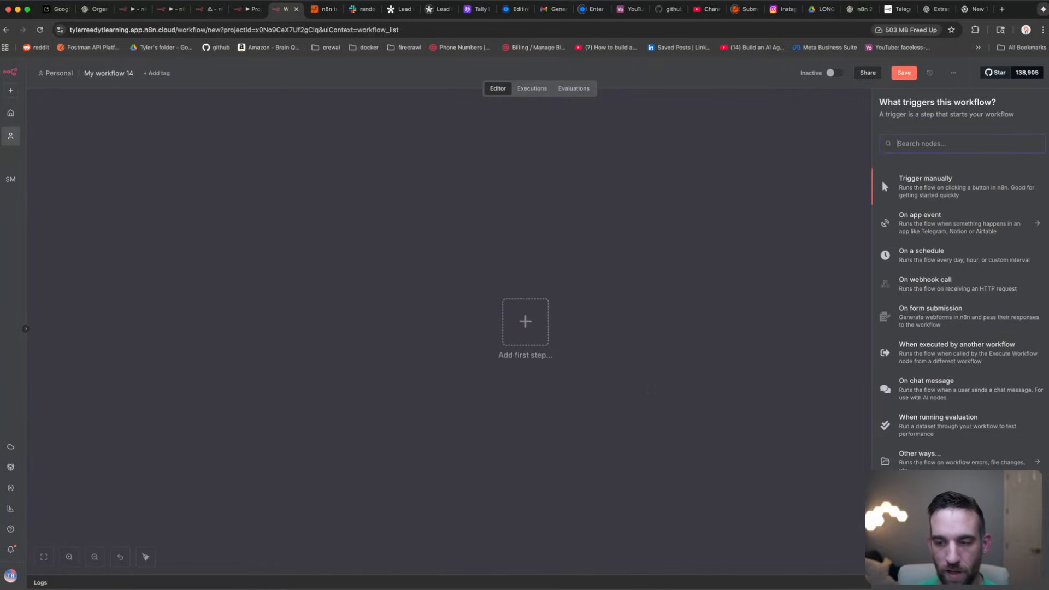
pyautogui.write('trigger')
pyautogui.press('super+a')
pyautogui.press('BackSpace')
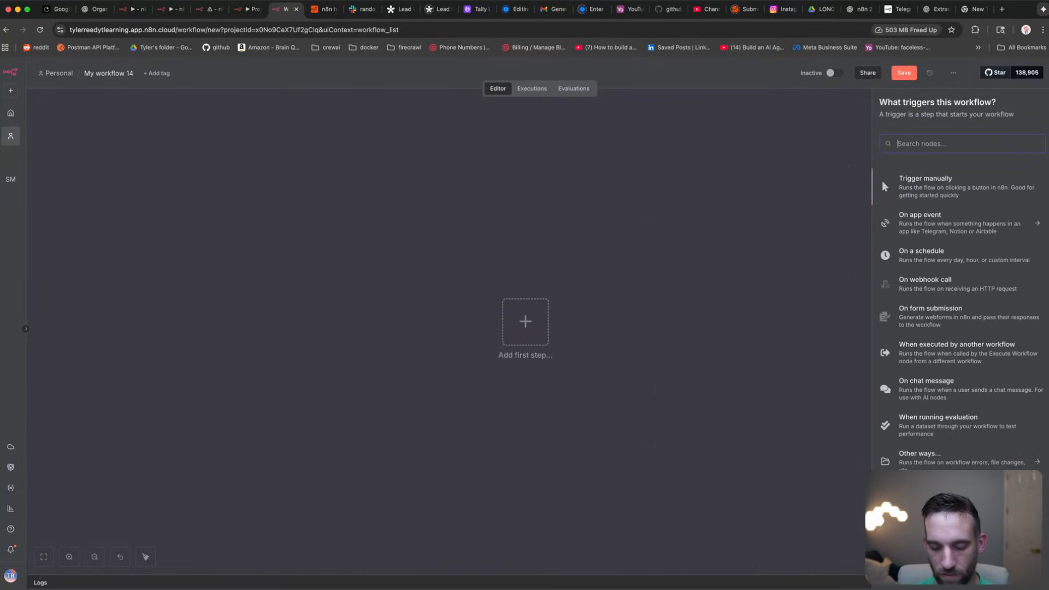
pyautogui.write('telegr')
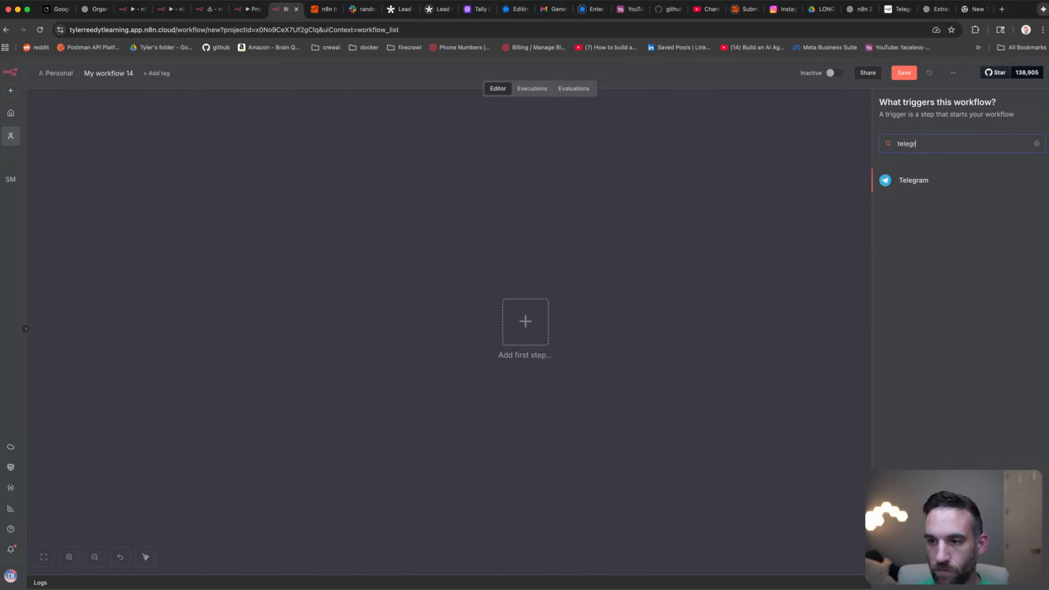
pyautogui.click(911, 181)
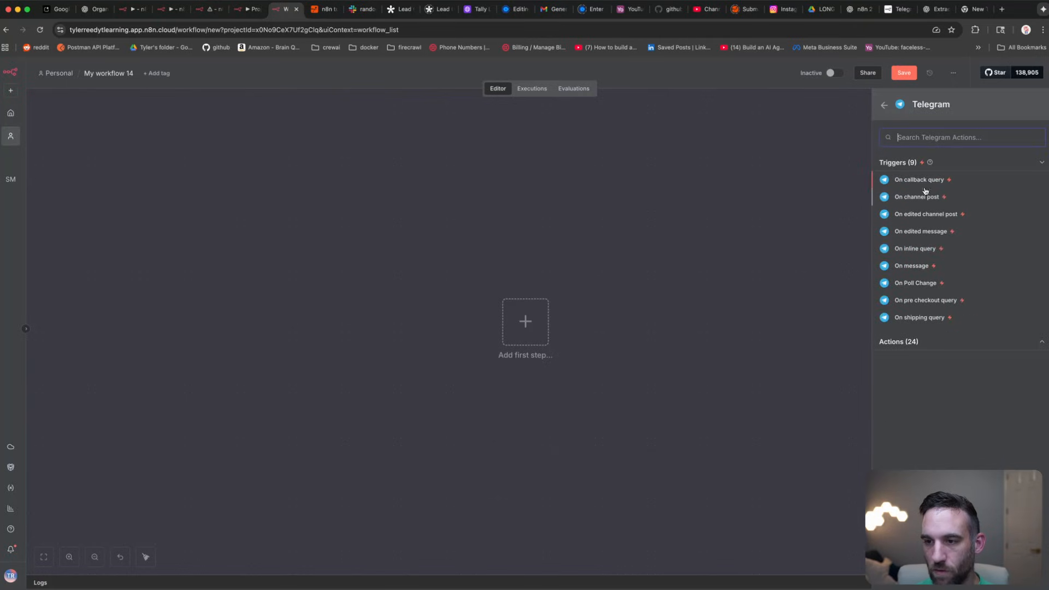
pyautogui.click(923, 267)
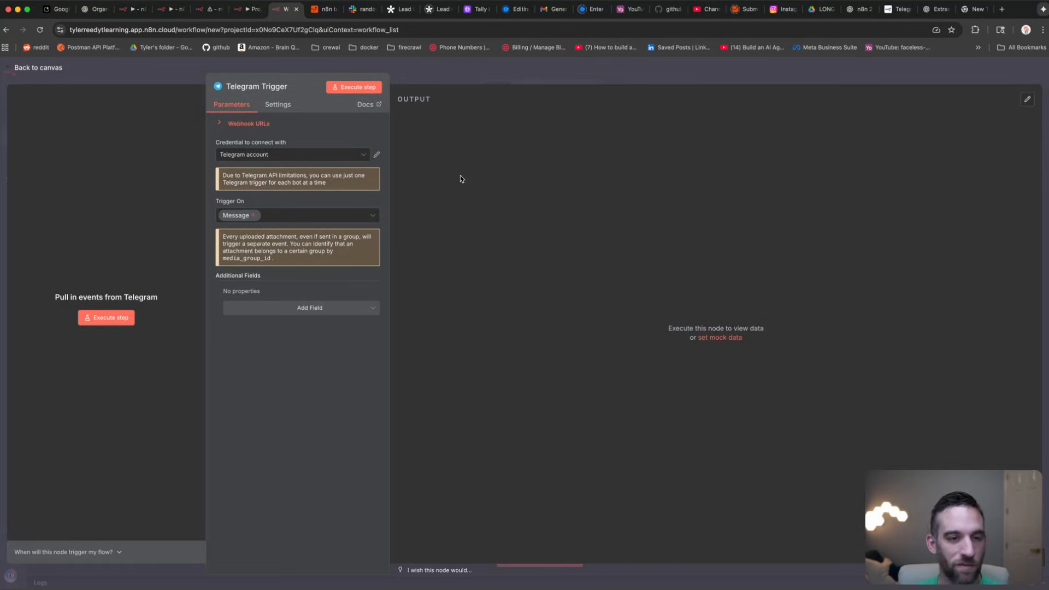
# Step: Reposition the Telegram Trigger and add an AI Agent node after it
pyautogui.click(188, 75)
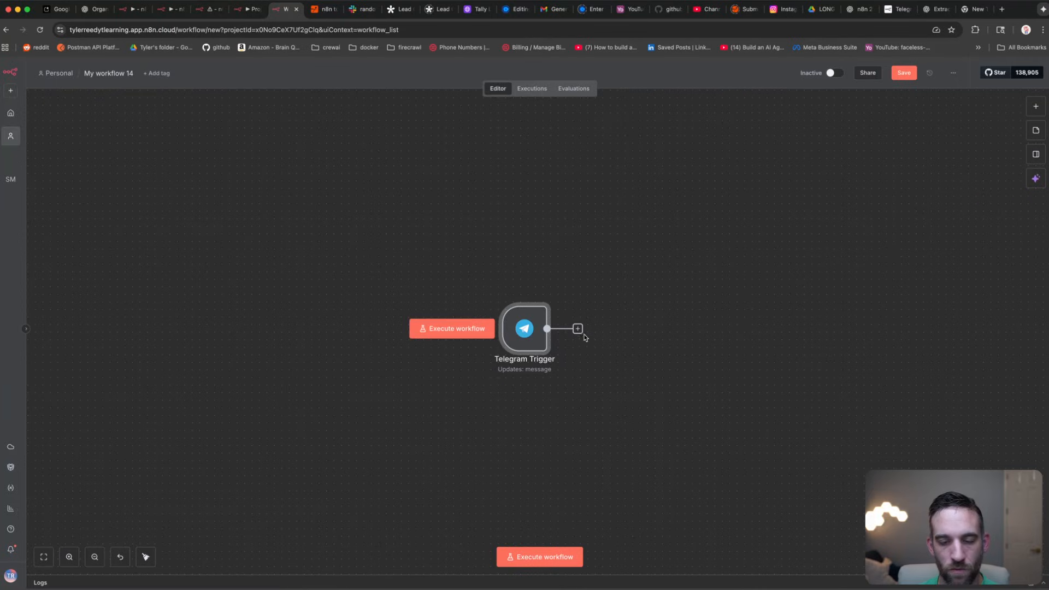
pyautogui.moveTo(529, 327); pyautogui.dragTo(394, 274)
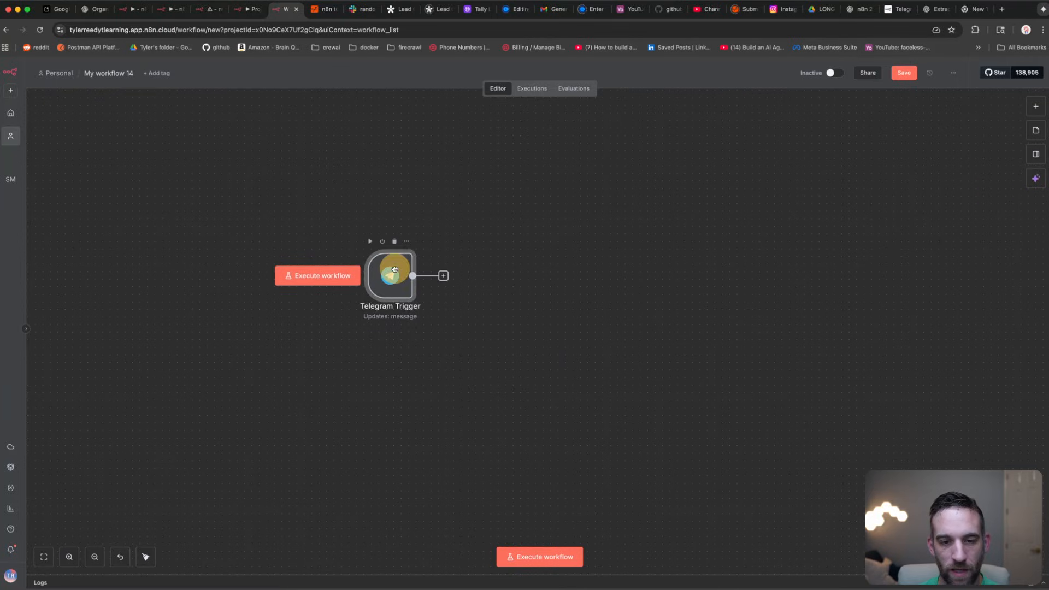
pyautogui.click(444, 276)
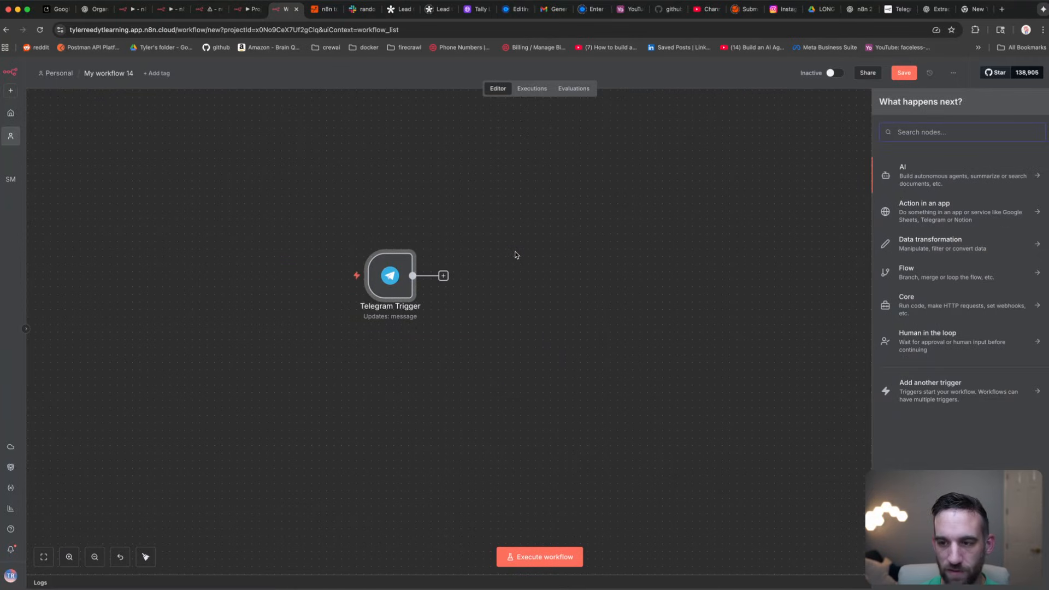
pyautogui.write('ai agent')
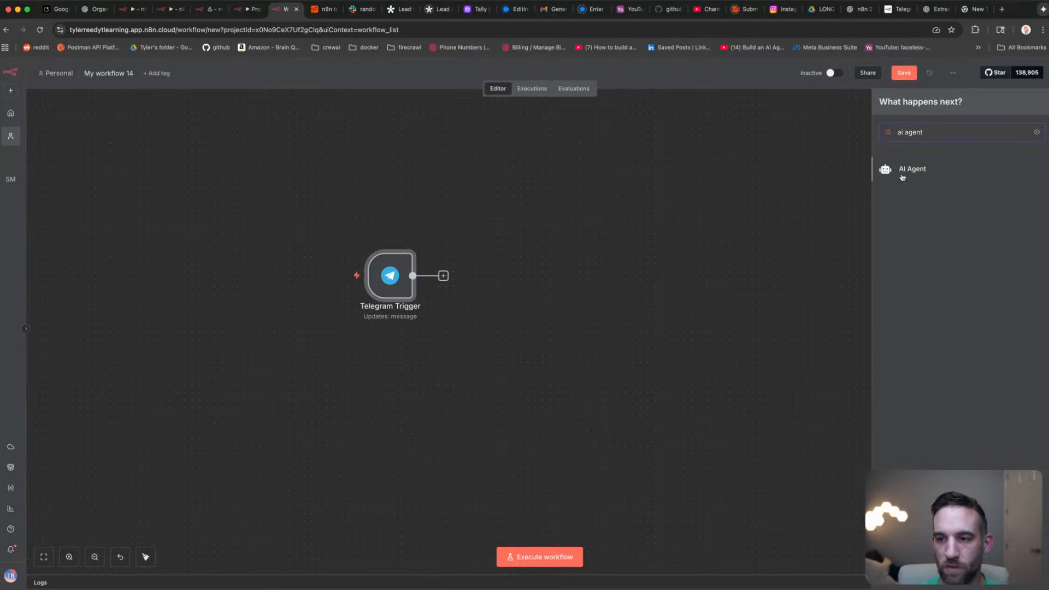
pyautogui.click(908, 169)
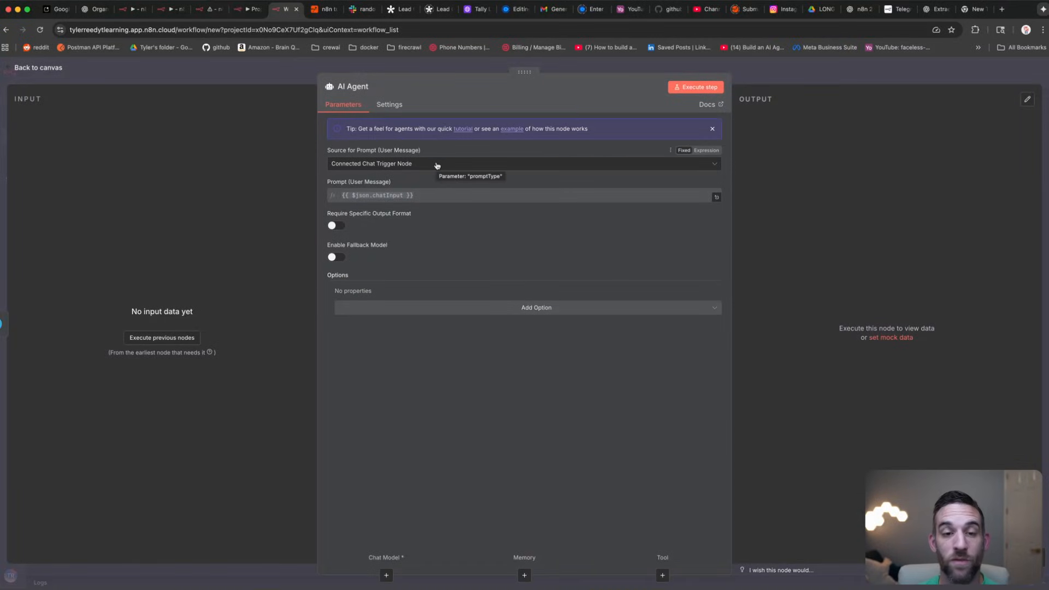
# Step: Set the agent's prompt to 'You will help me as much as possible.' and system message 'You are a helpful telegram assistant'
pyautogui.click(437, 165)
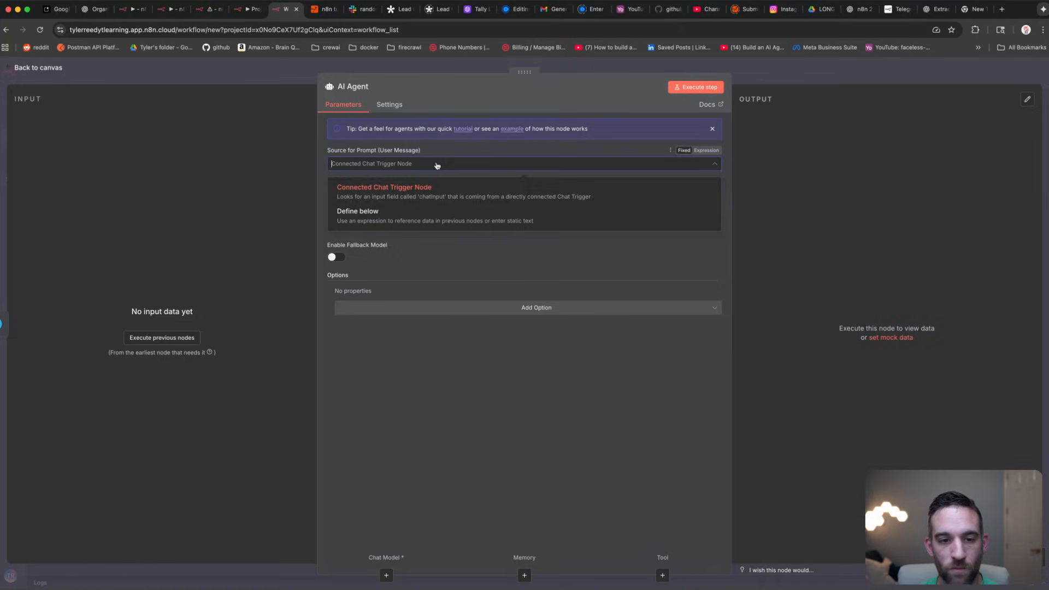
pyautogui.click(439, 218)
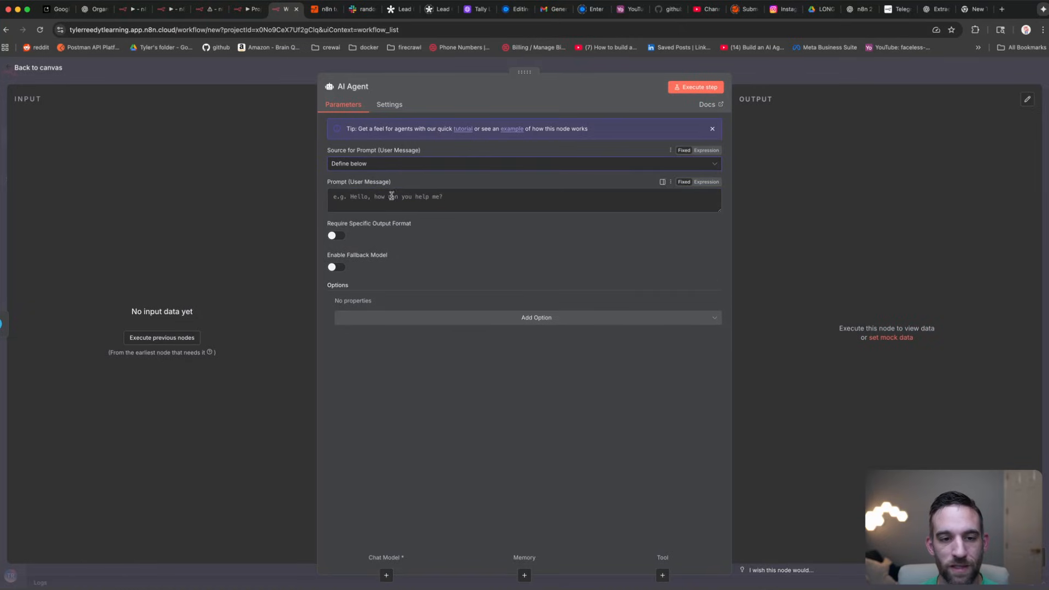
pyautogui.click(429, 198)
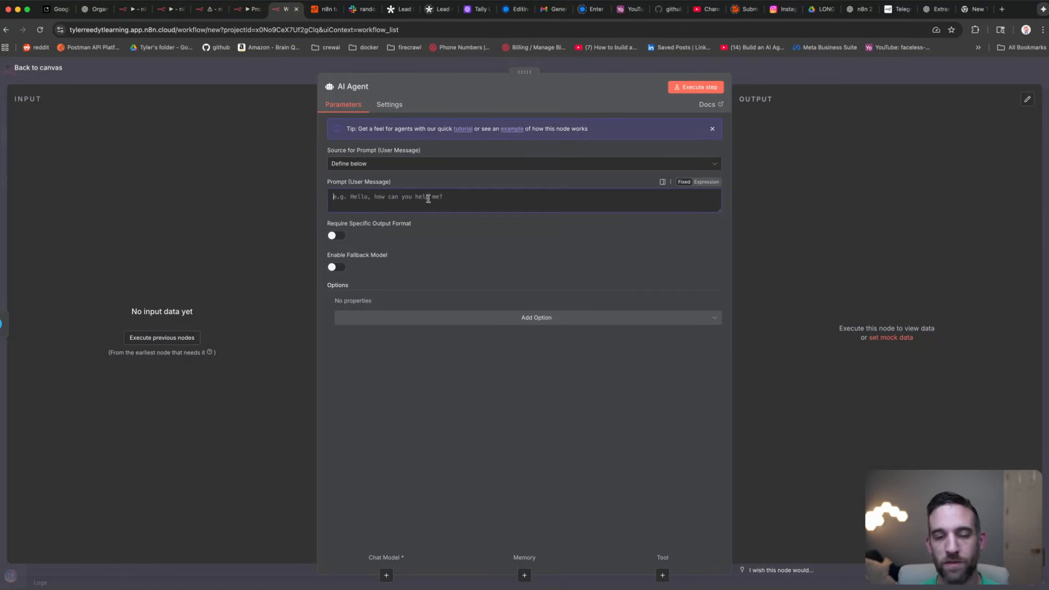
pyautogui.click(481, 317)
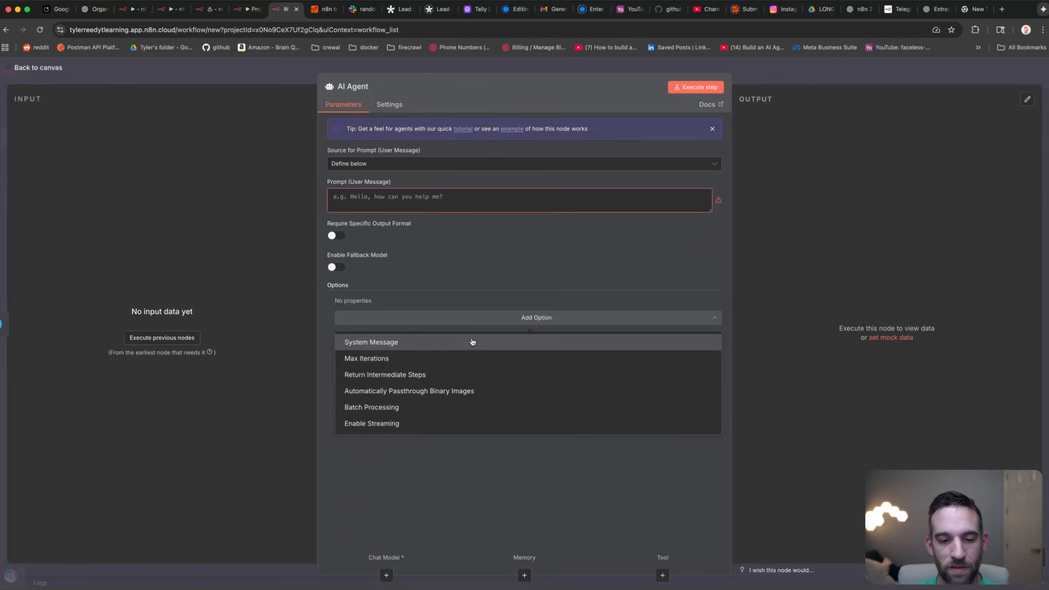
pyautogui.click(472, 342)
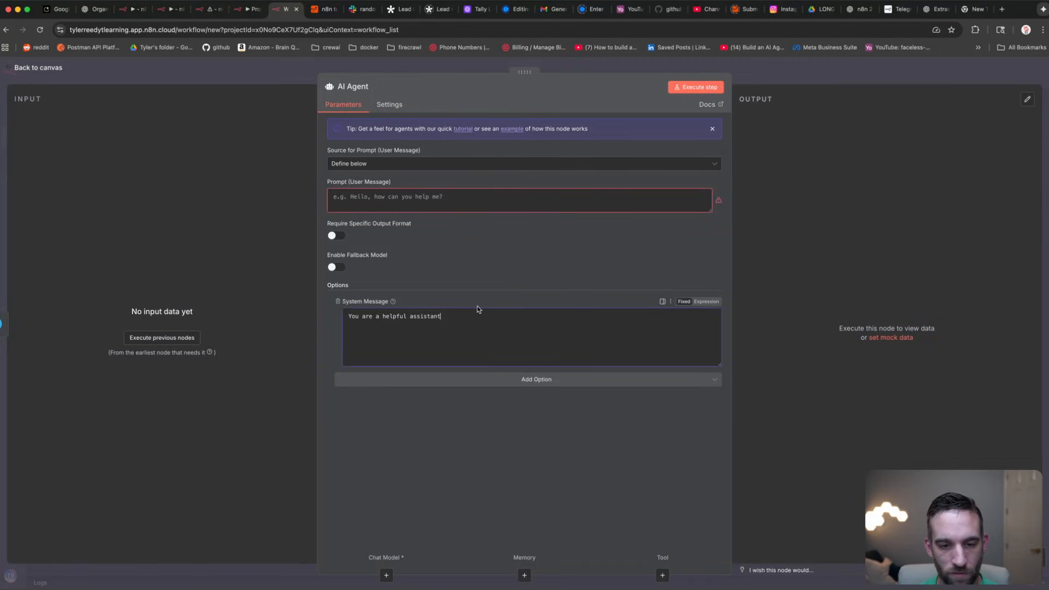
pyautogui.click(410, 316)
pyautogui.write('tele')
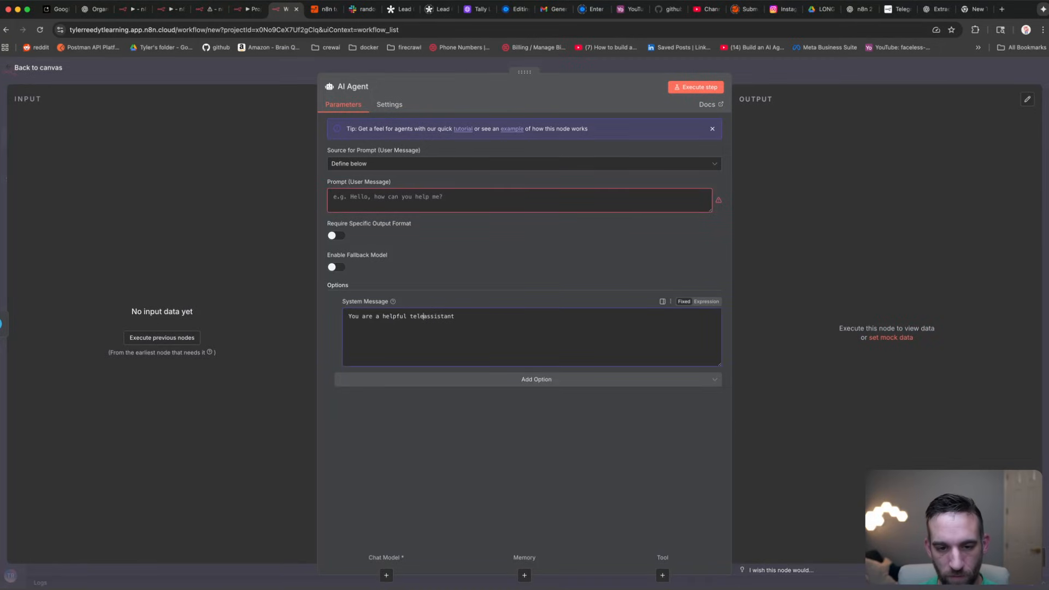
pyautogui.write('gram')
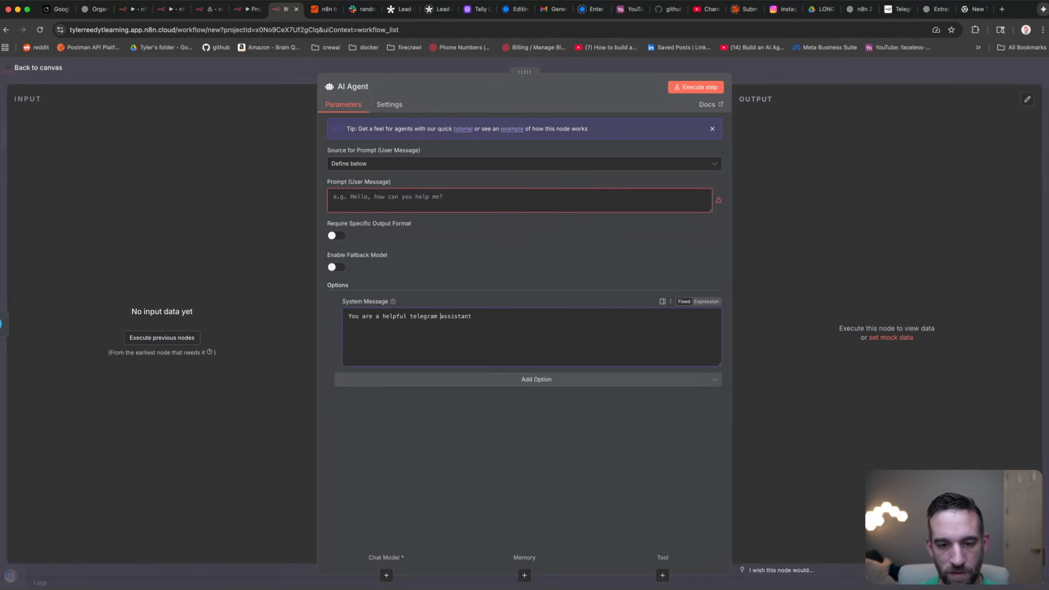
pyautogui.click(467, 203)
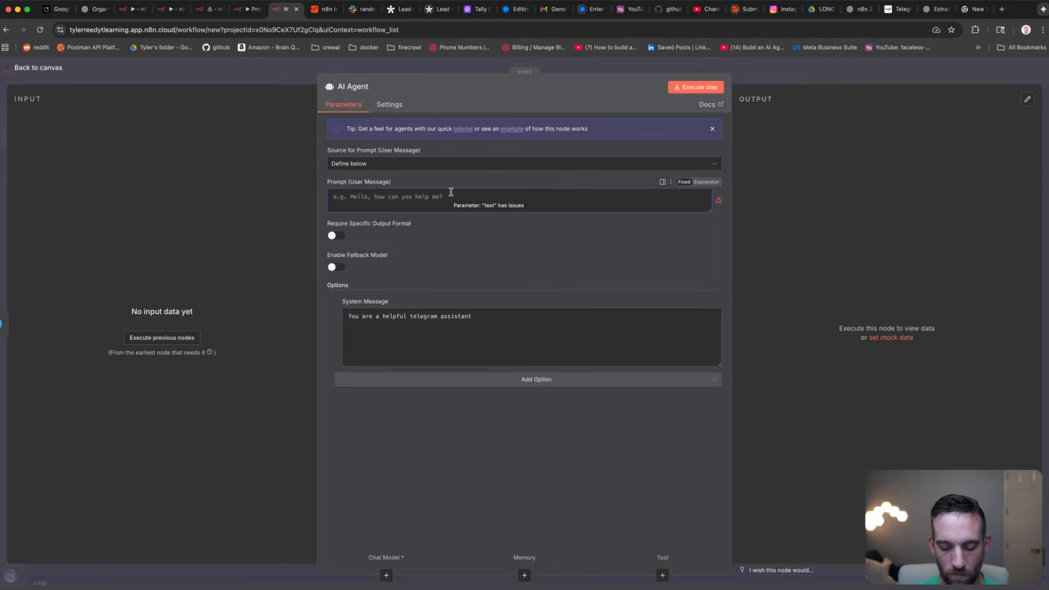
pyautogui.write('You w')
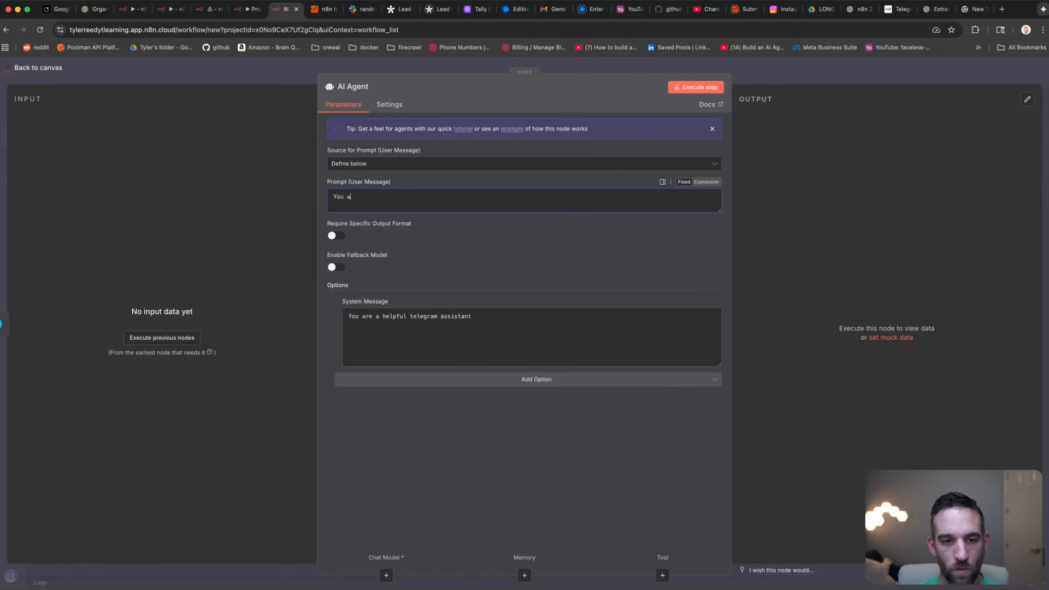
pyautogui.write('ill help me as much ')
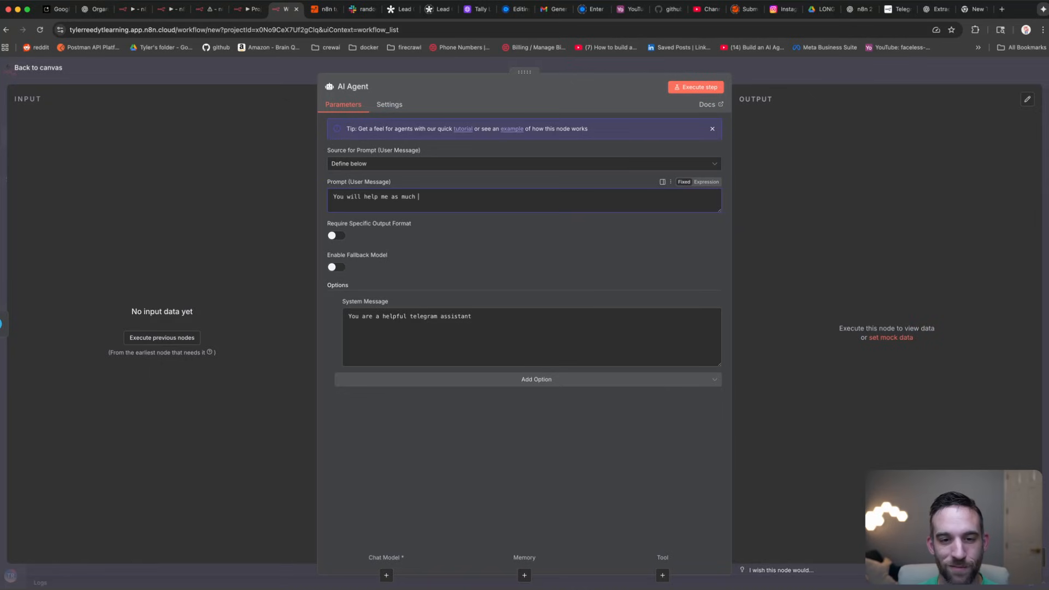
pyautogui.write('as possible.')
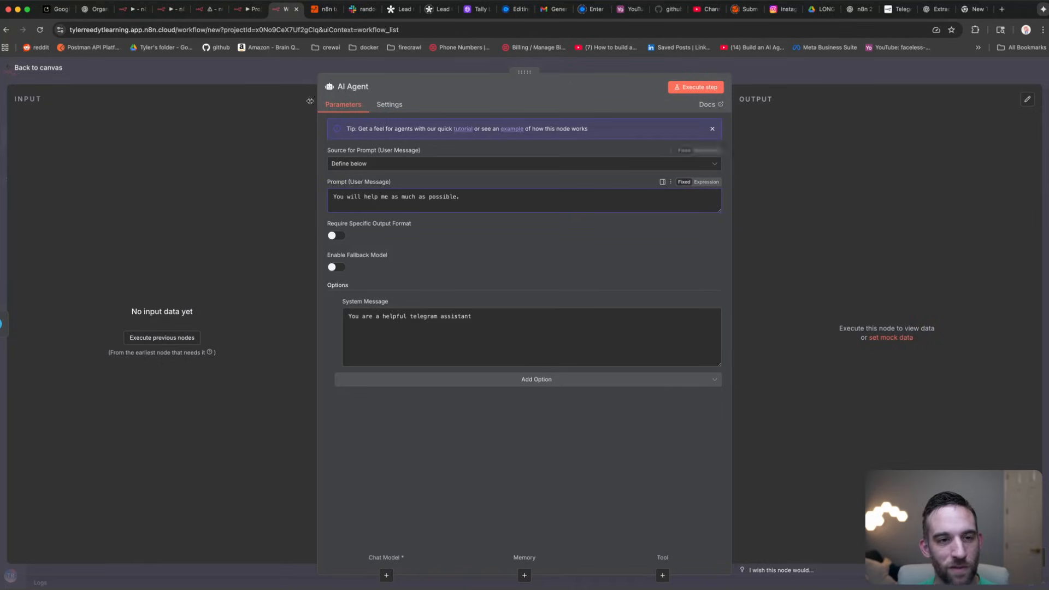
pyautogui.click(272, 68)
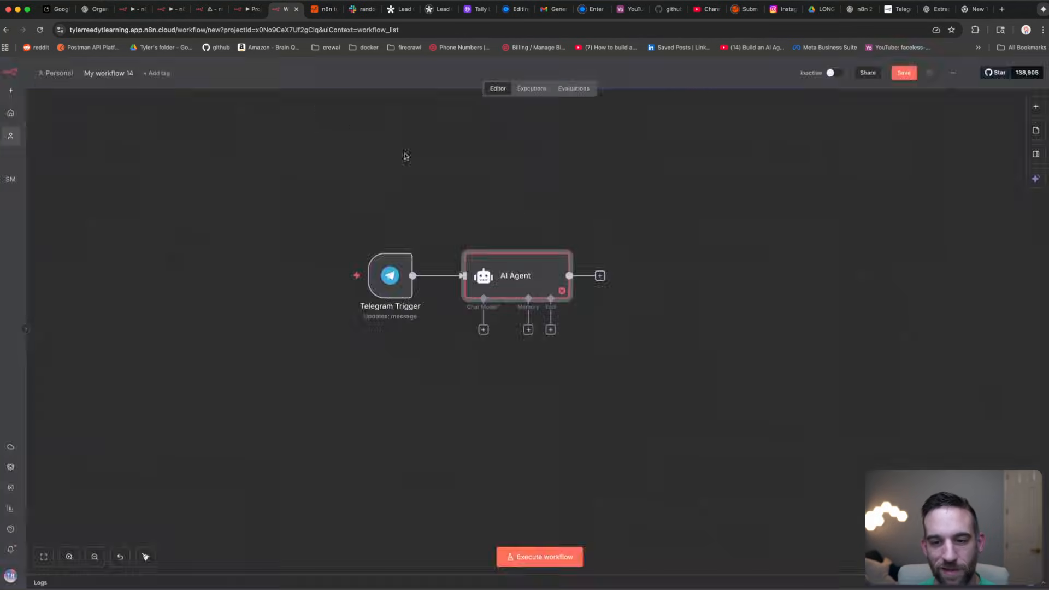
# Step: Attach an OpenAI Chat Model using gpt-4.1-mini to the agent and execute the workflow
pyautogui.click(483, 330)
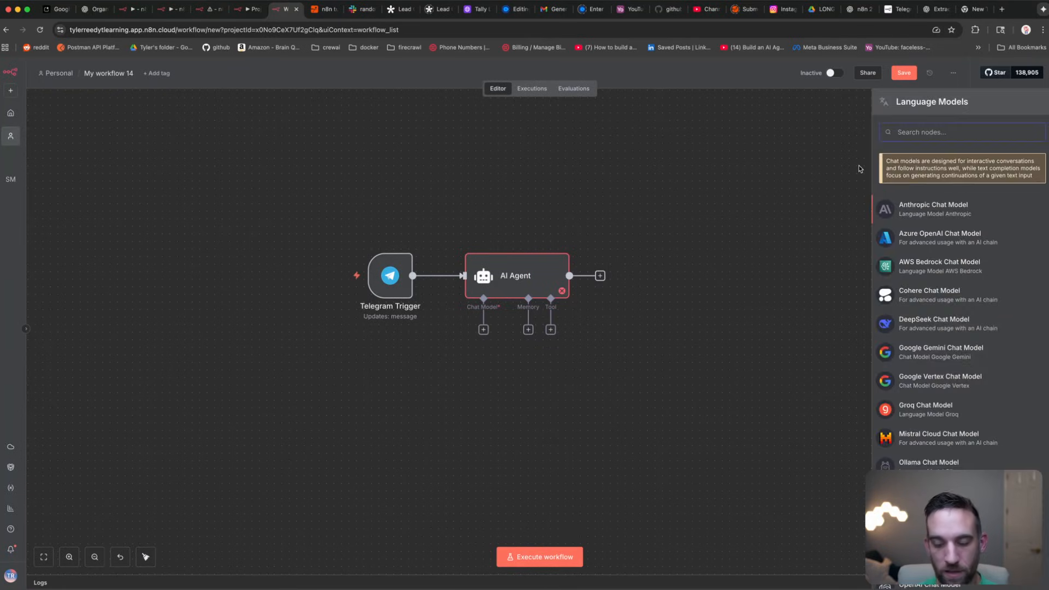
pyautogui.write('openai')
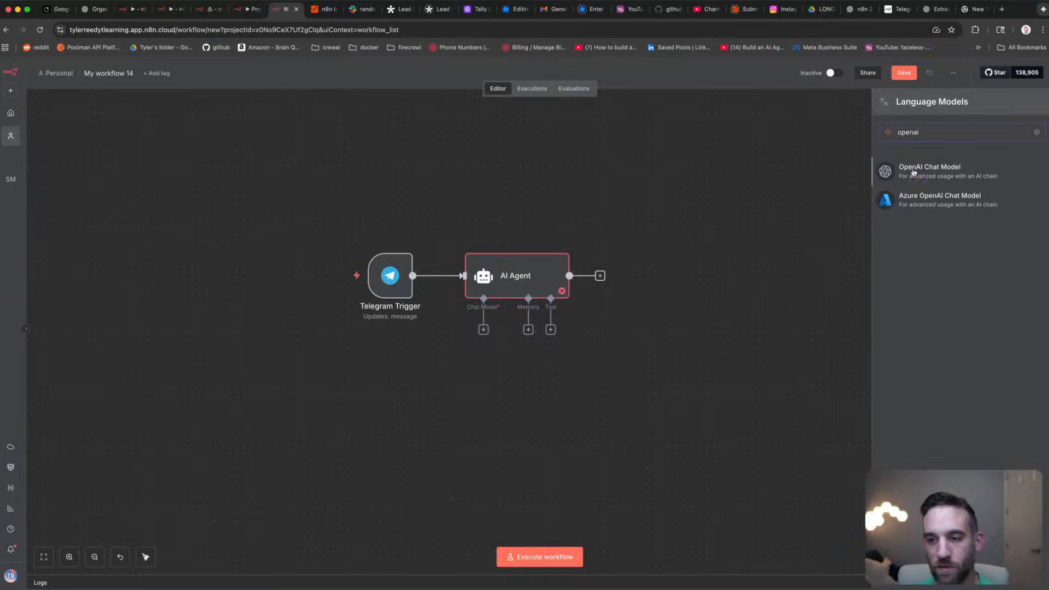
pyautogui.press('Return')
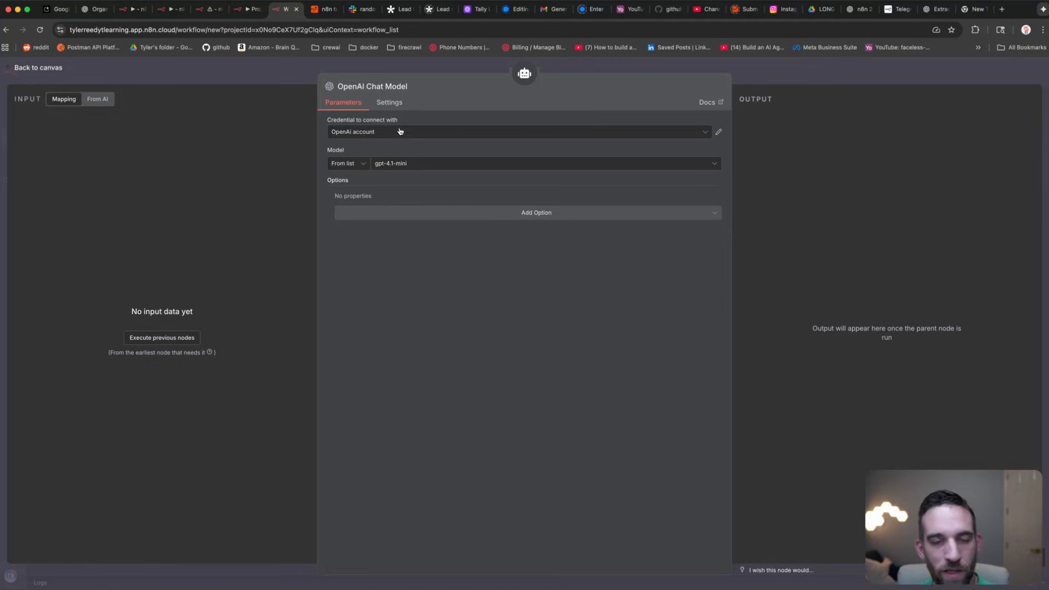
pyautogui.click(291, 77)
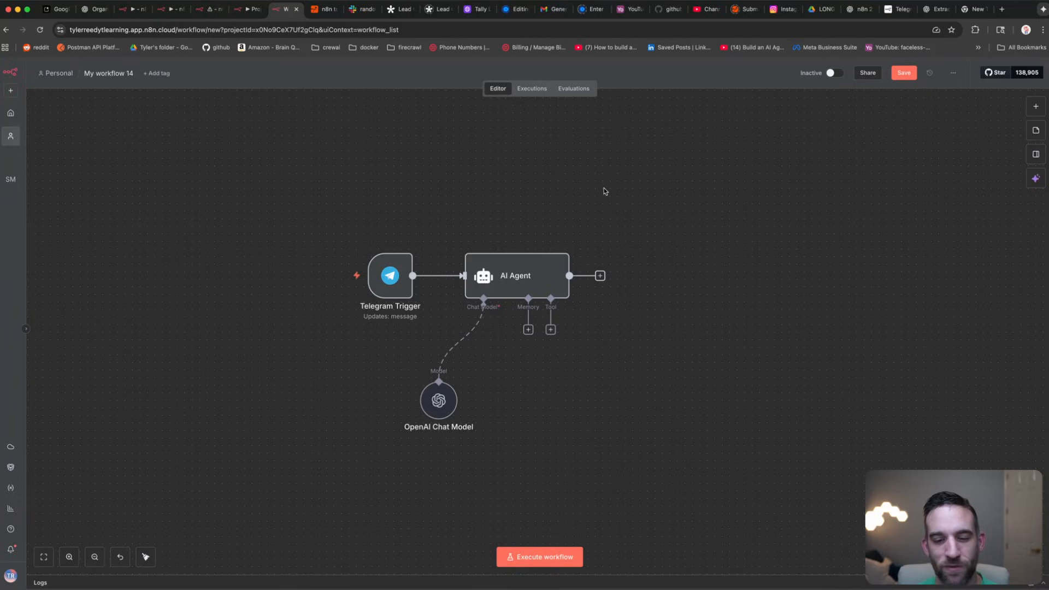
pyautogui.click(555, 556)
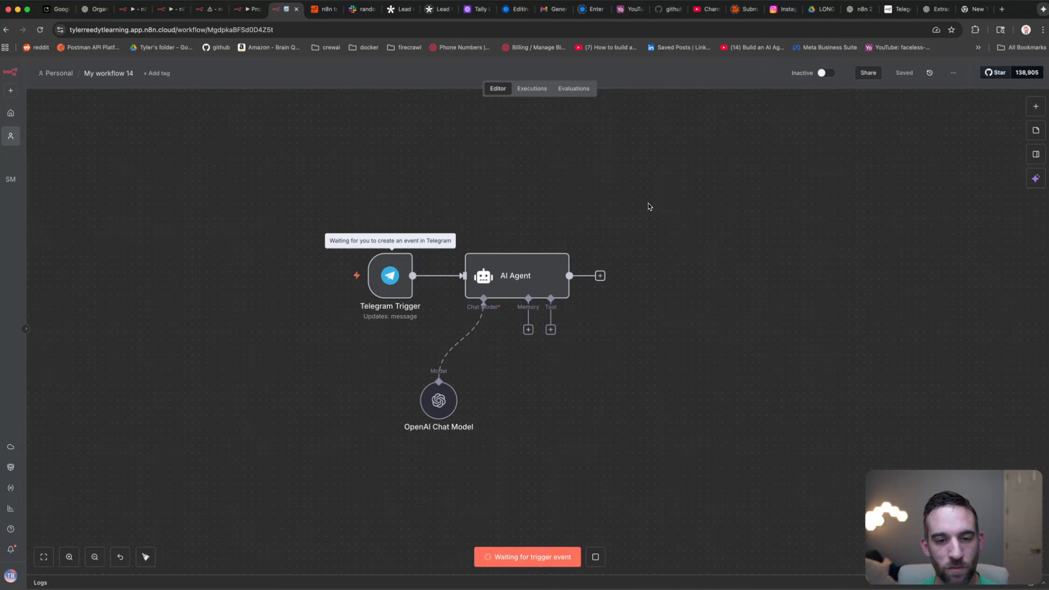
# Step: Send 'hello how are you' to the TylerAI bot in Telegram
pyautogui.press('super+Tab')
pyautogui.moveTo(216, 96); pyautogui.dragTo(792, 107)
pyautogui.click(619, 151)
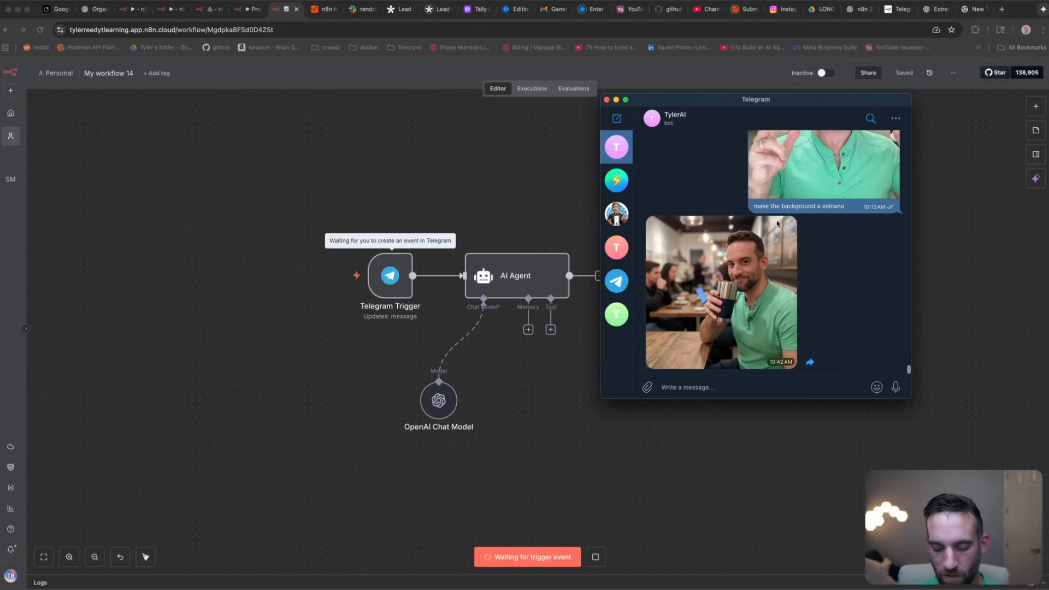
pyautogui.write('hello how are yo')
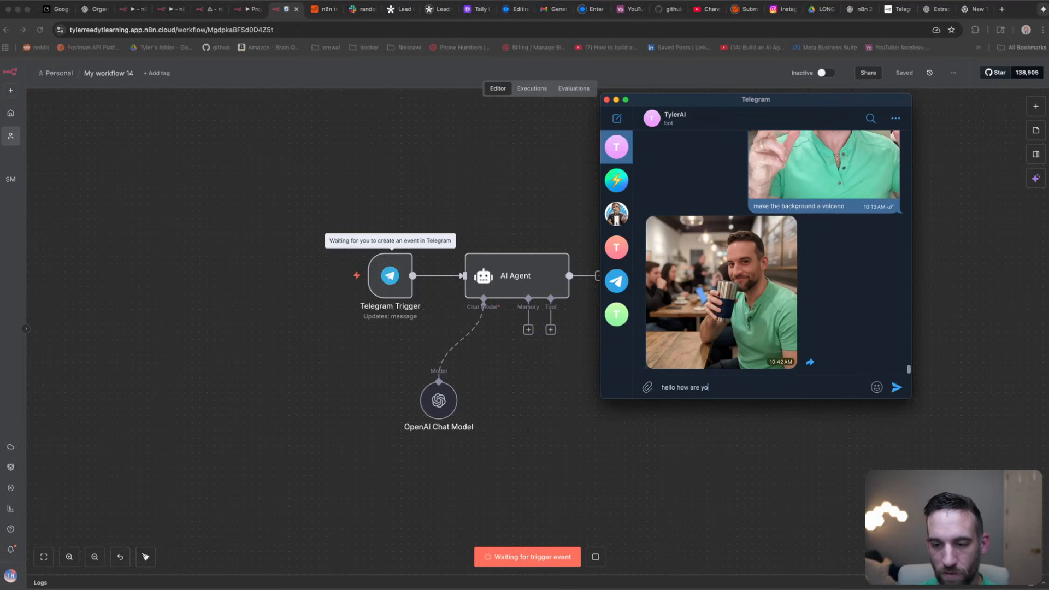
pyautogui.write('u')
pyautogui.press('Return')
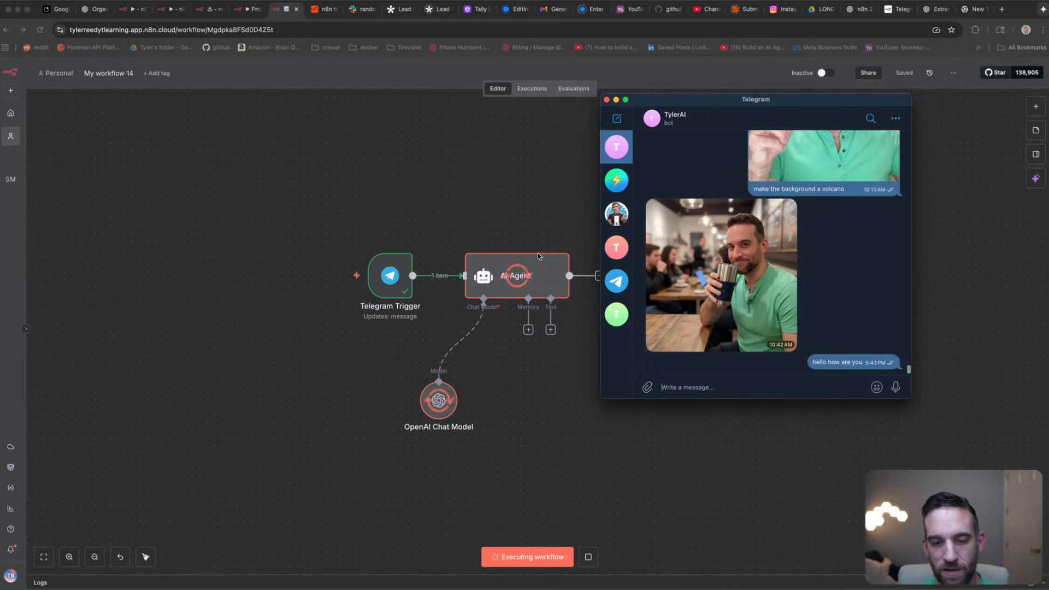
# Step: Inspect the AI Agent's output to confirm it returned a helpful reply
pyautogui.moveTo(672, 103); pyautogui.dragTo(726, 138)
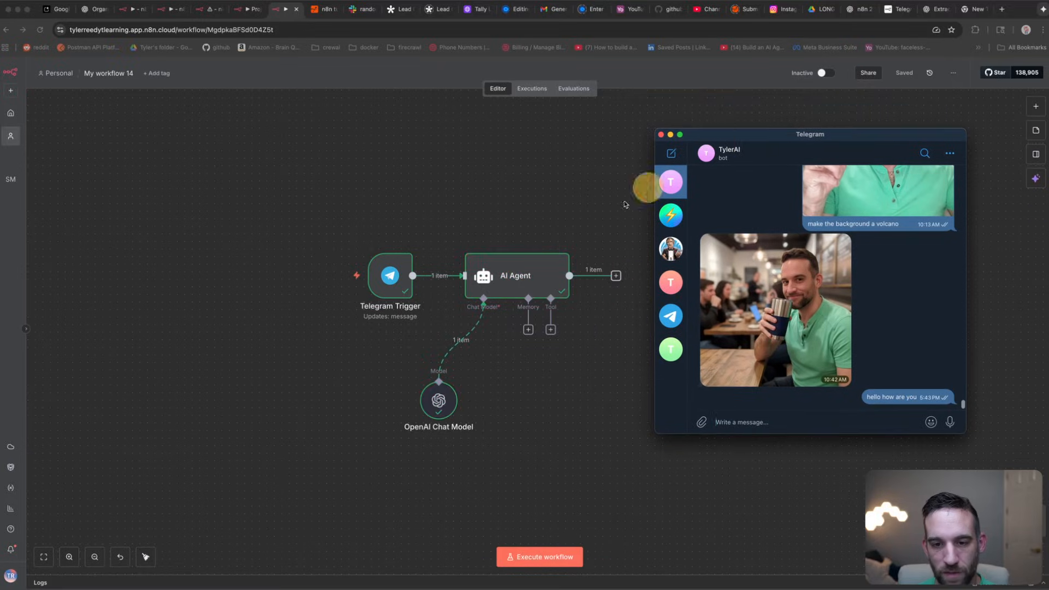
pyautogui.doubleClick(530, 279)
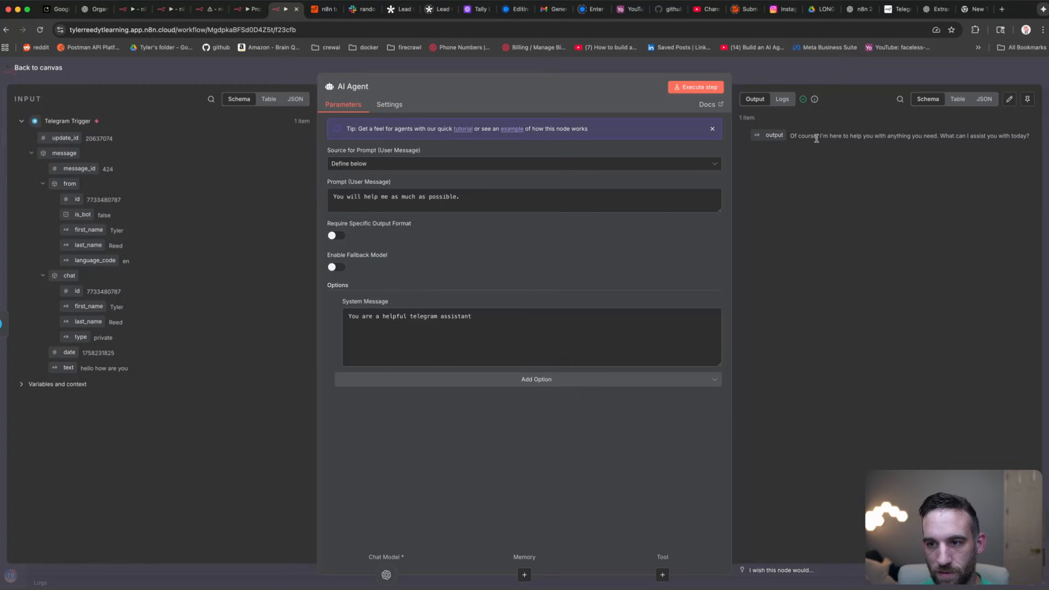
pyautogui.moveTo(829, 136); pyautogui.dragTo(1030, 136)
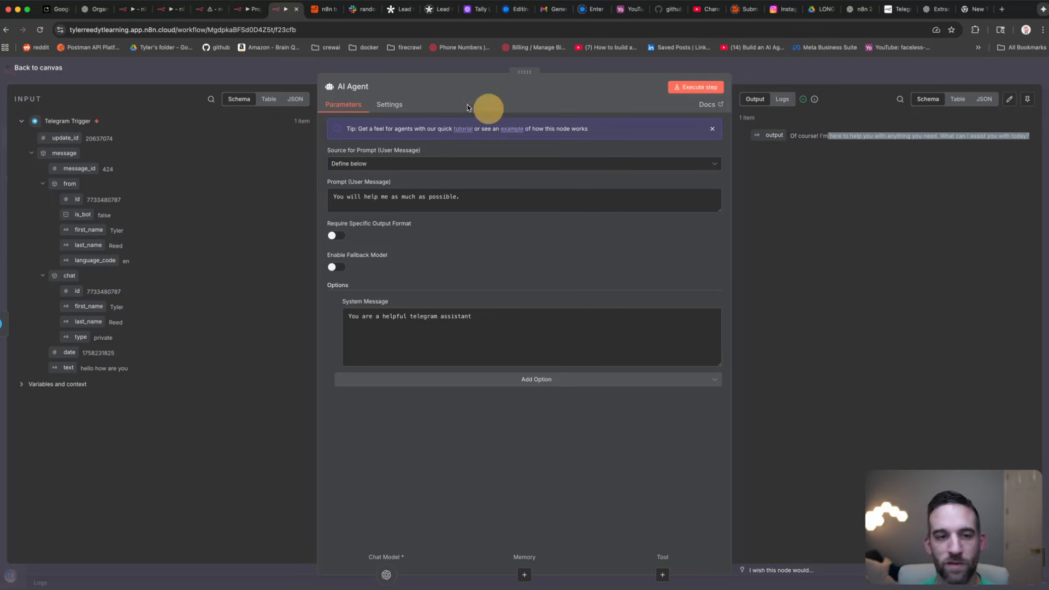
pyautogui.click(298, 73)
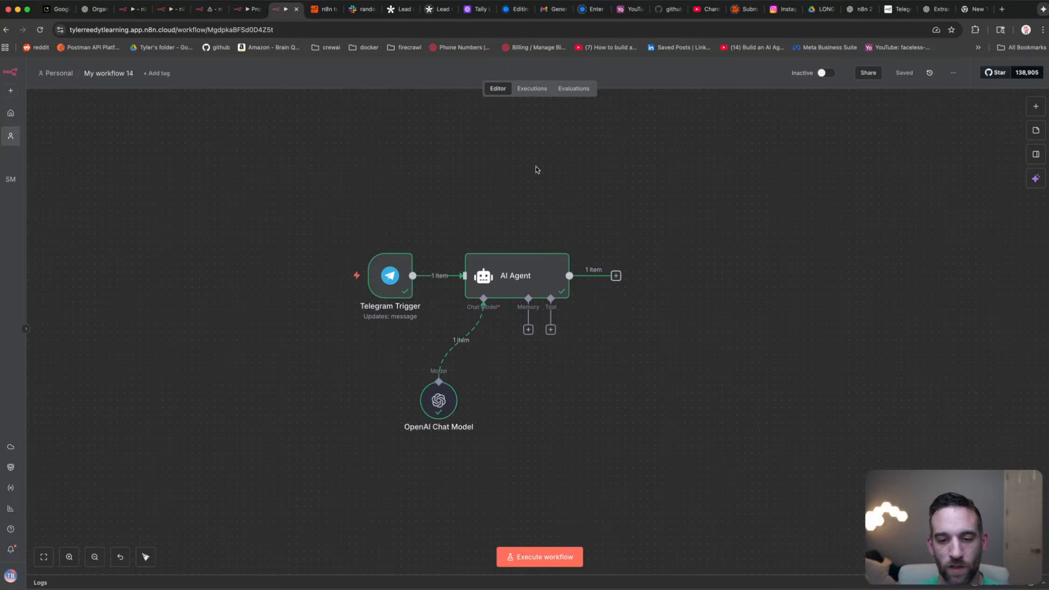
# Step: Nudge the OpenAI Chat Model node up and add a Gmail Tool to the AI Agent
pyautogui.moveTo(436, 395); pyautogui.dragTo(436, 371)
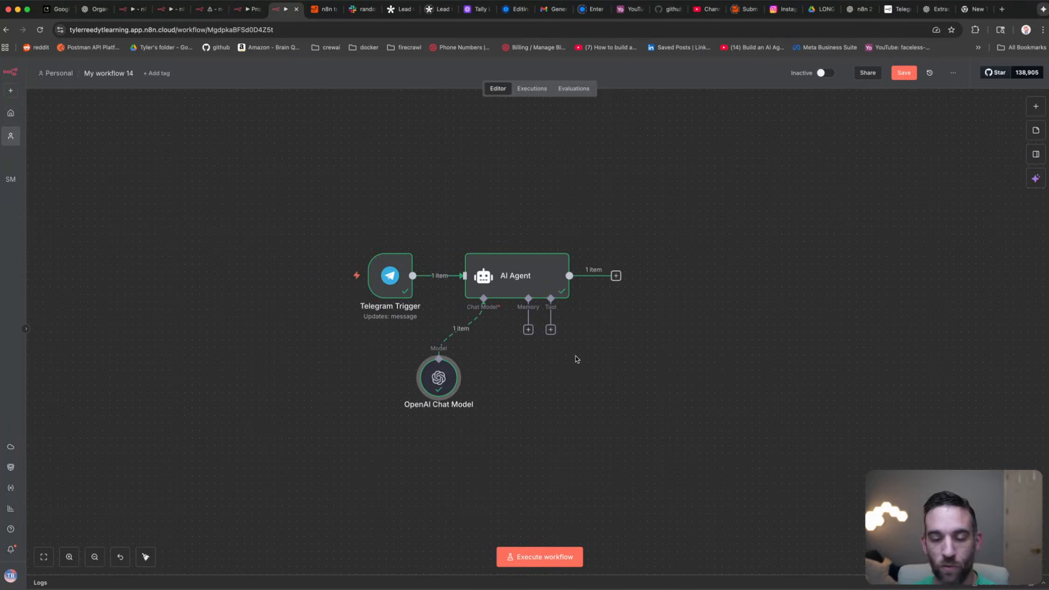
pyautogui.click(630, 353)
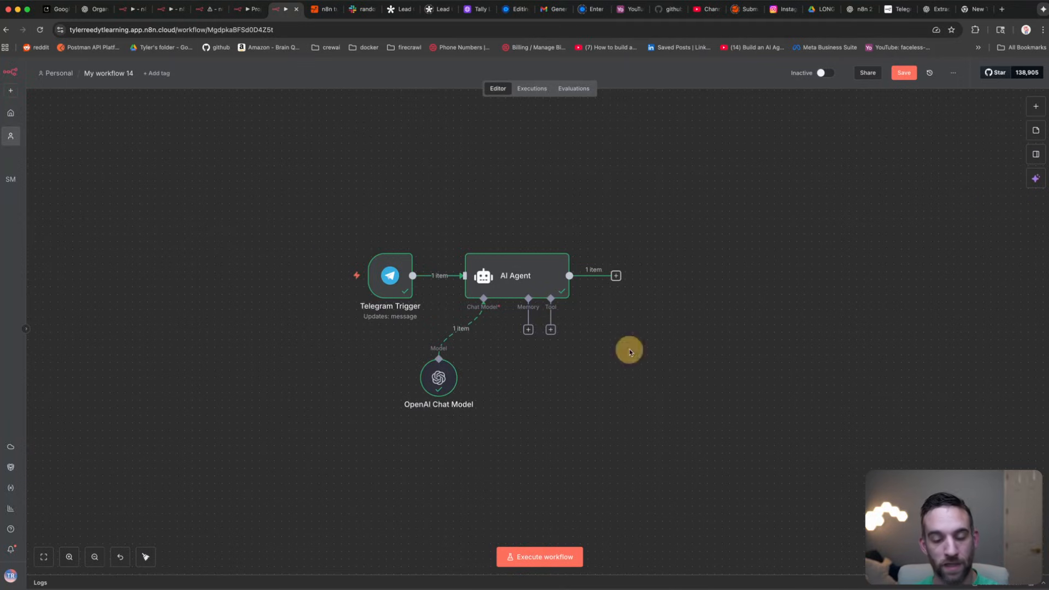
pyautogui.click(551, 330)
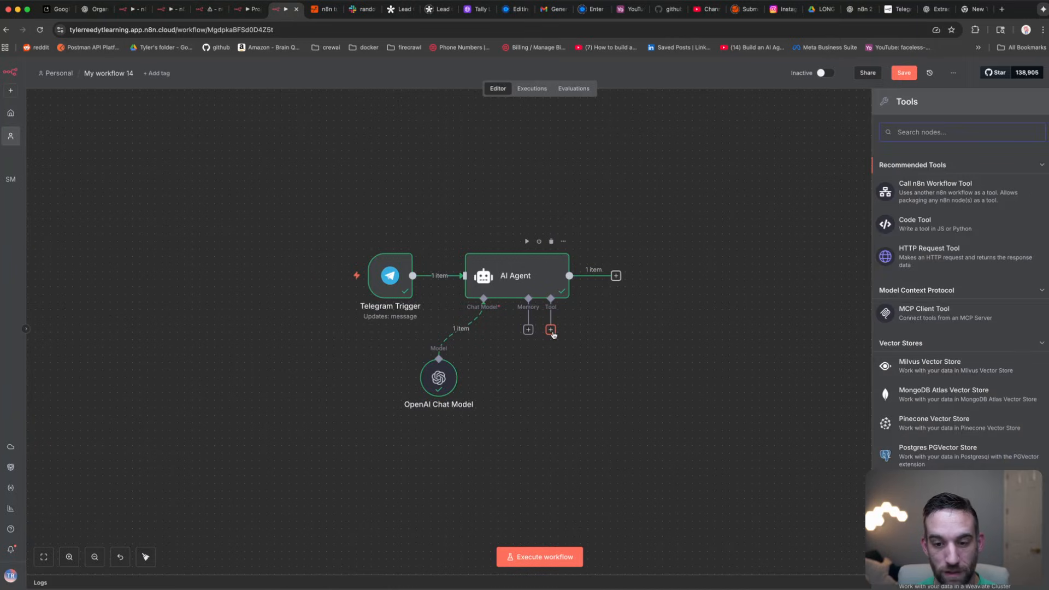
pyautogui.click(931, 132)
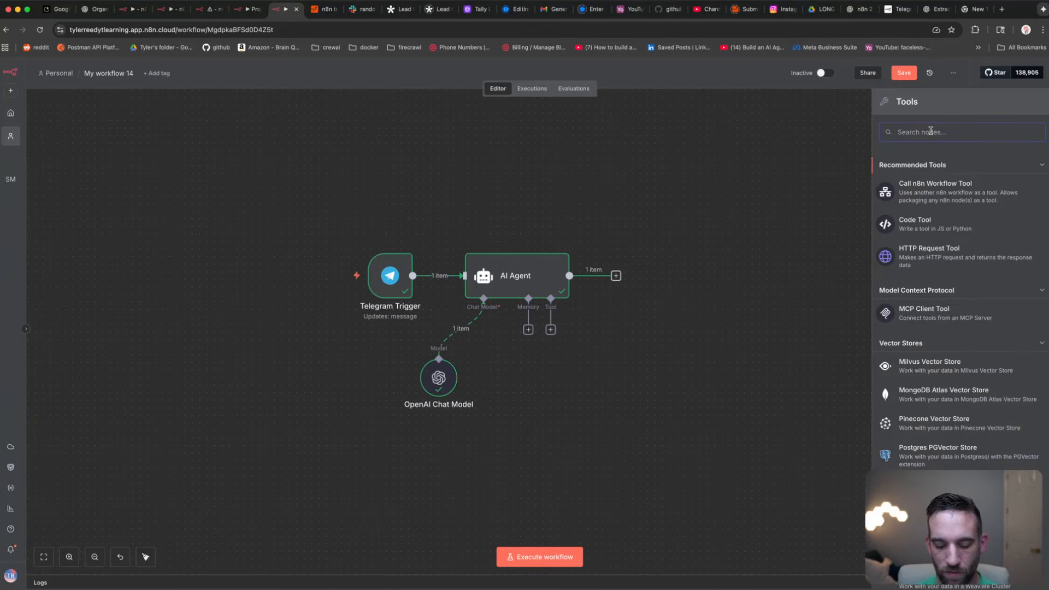
pyautogui.write('email')
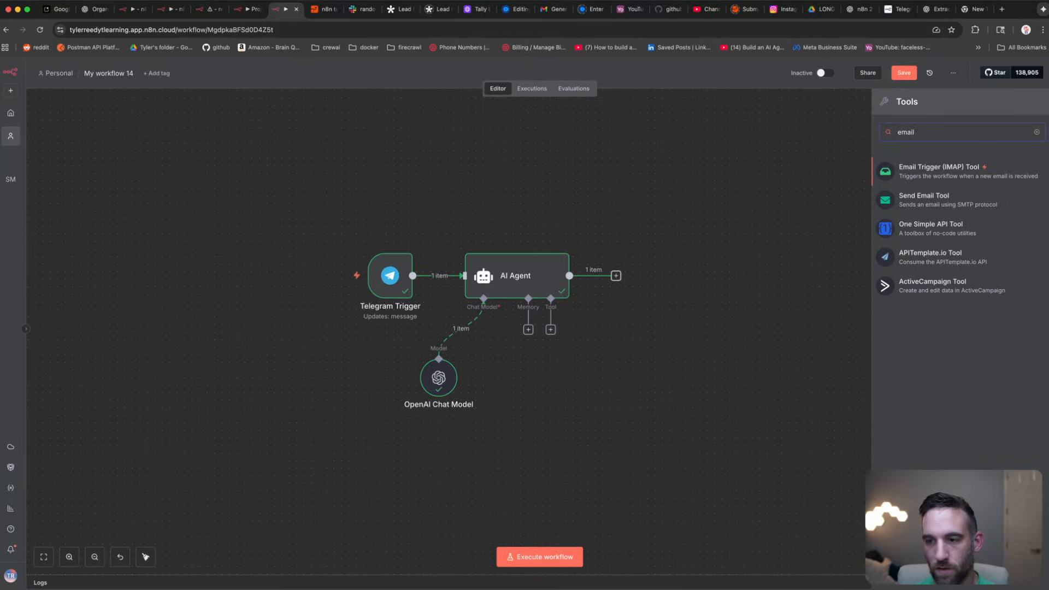
pyautogui.press('BackSpace')
pyautogui.press('BackSpace')
pyautogui.press('BackSpace')
pyautogui.press('BackSpace')
pyautogui.press('BackSpace')
pyautogui.write('gmail')
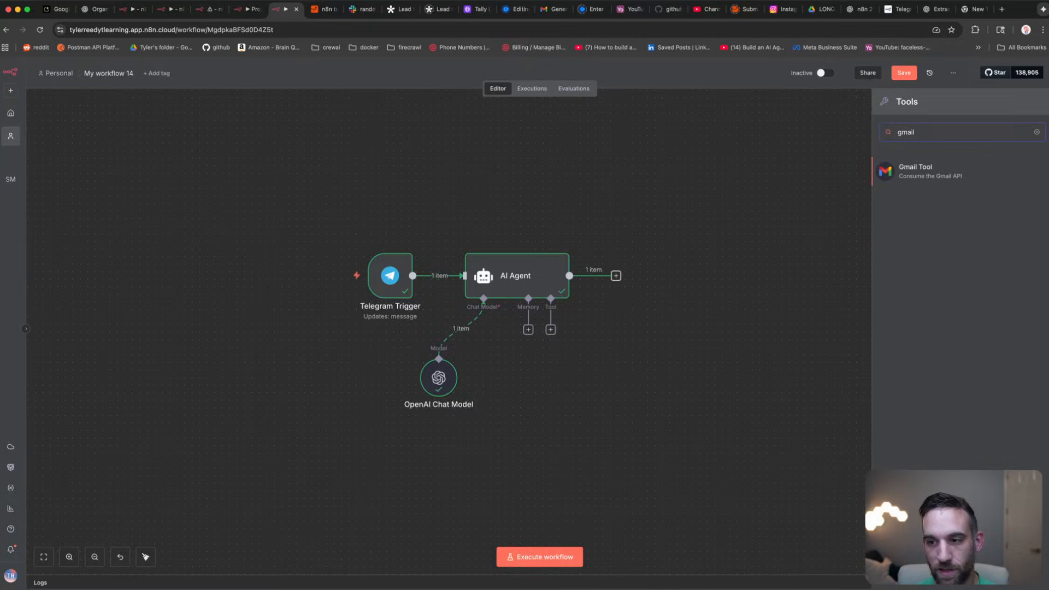
pyautogui.click(918, 168)
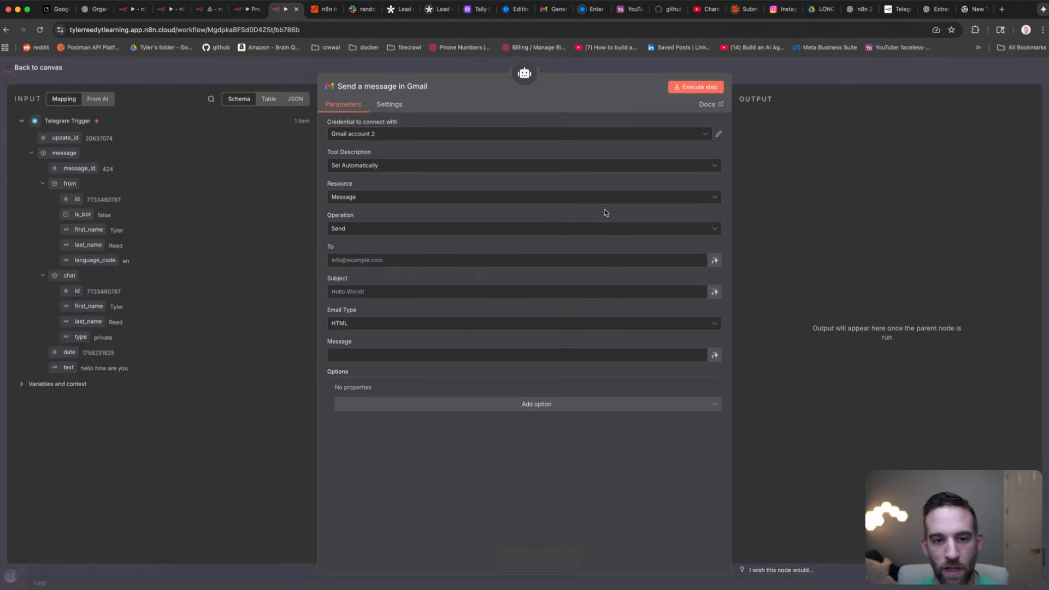
# Step: Keep the Gmail operation on Send and let the model define the Subject
pyautogui.click(364, 231)
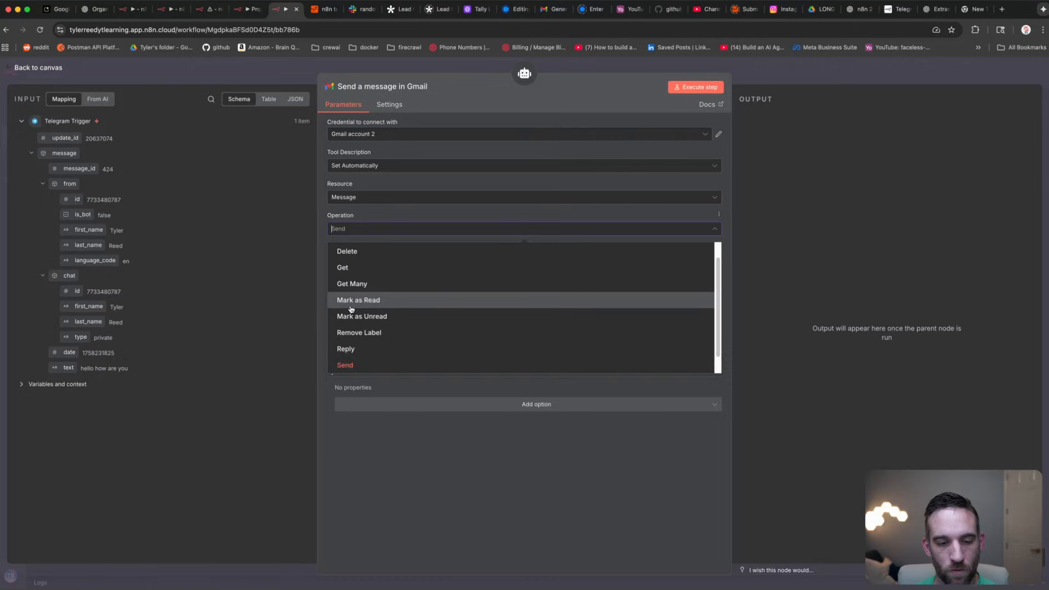
pyautogui.click(374, 363)
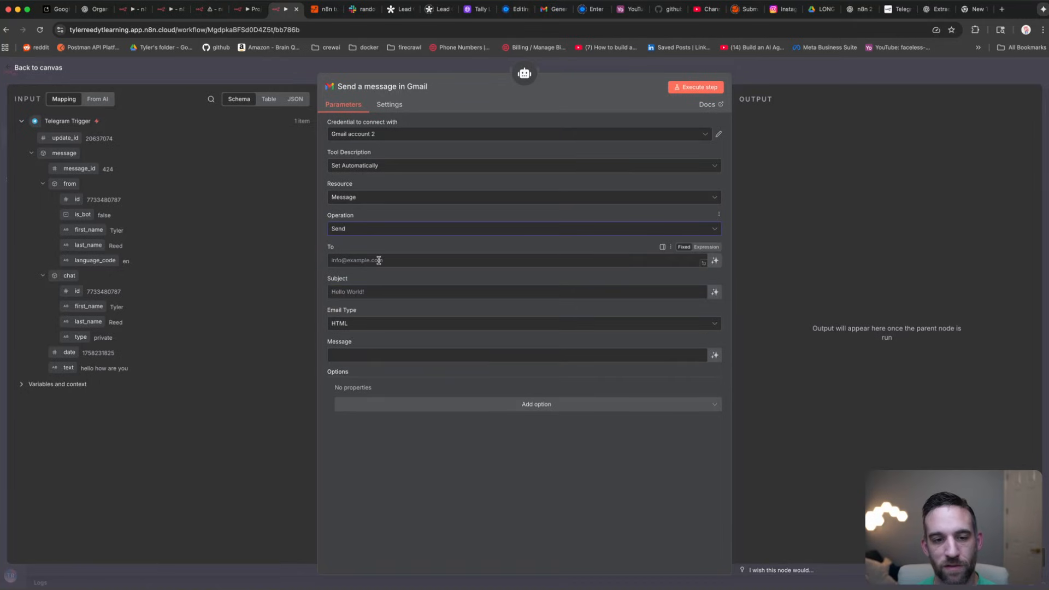
pyautogui.click(379, 261)
pyautogui.click(368, 292)
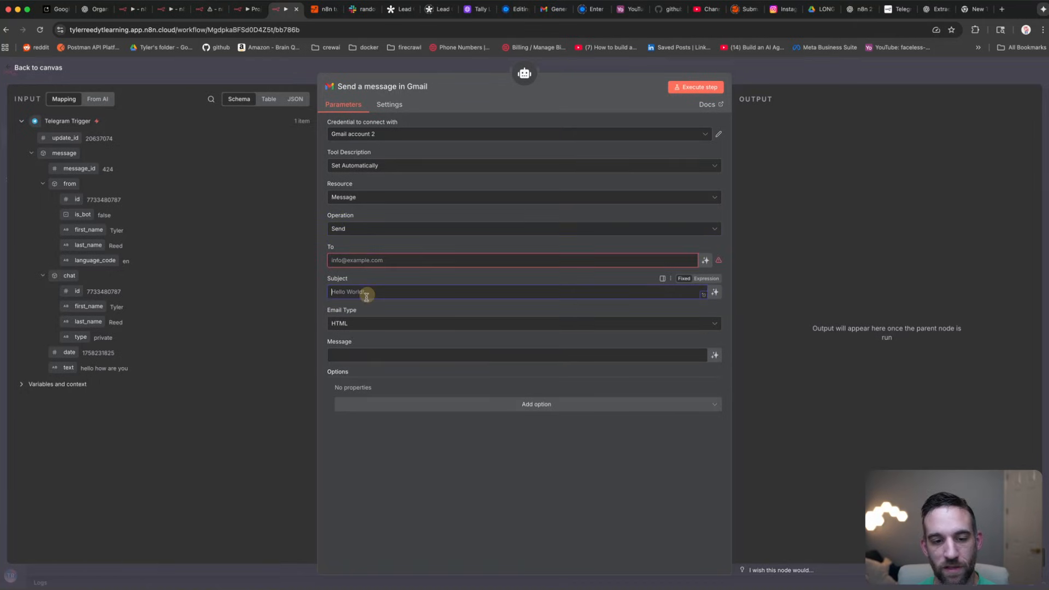
pyautogui.click(368, 353)
pyautogui.click(388, 295)
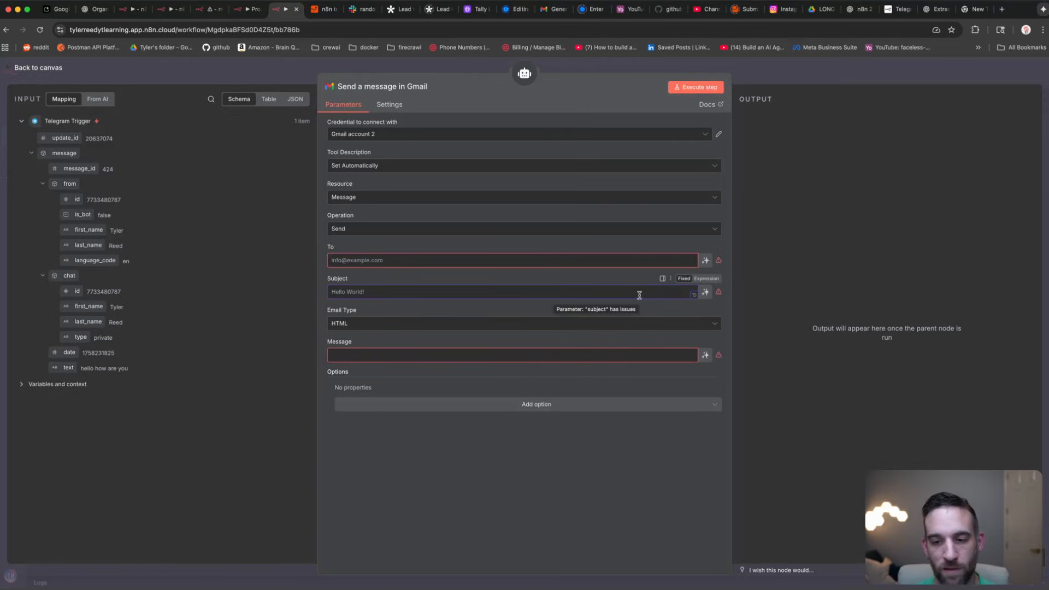
pyautogui.click(706, 293)
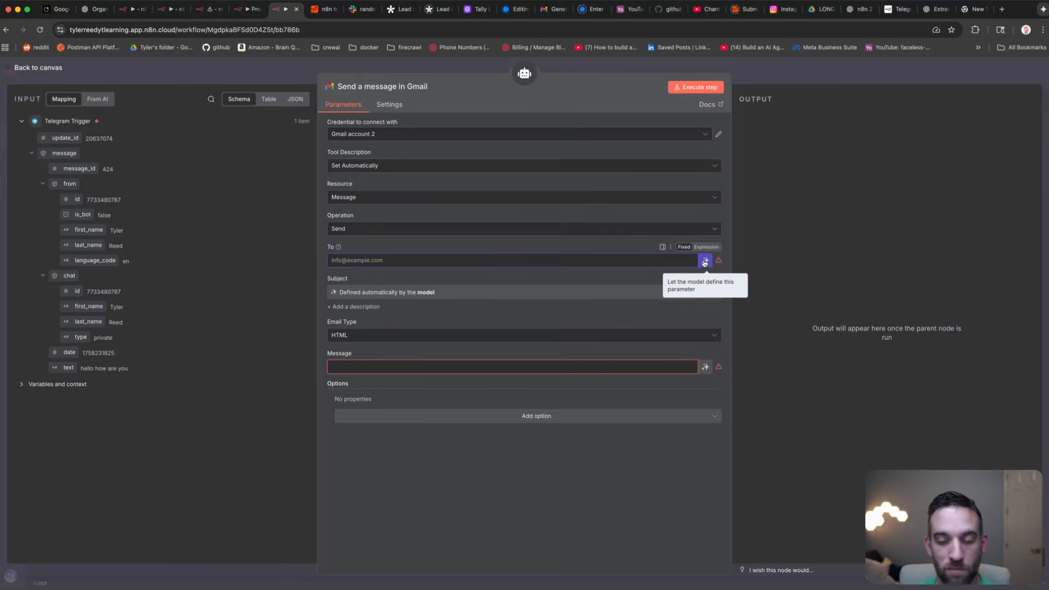
# Step: Enter the fixed recipient e-mail address in To and let the model define the Message
pyautogui.click(611, 263)
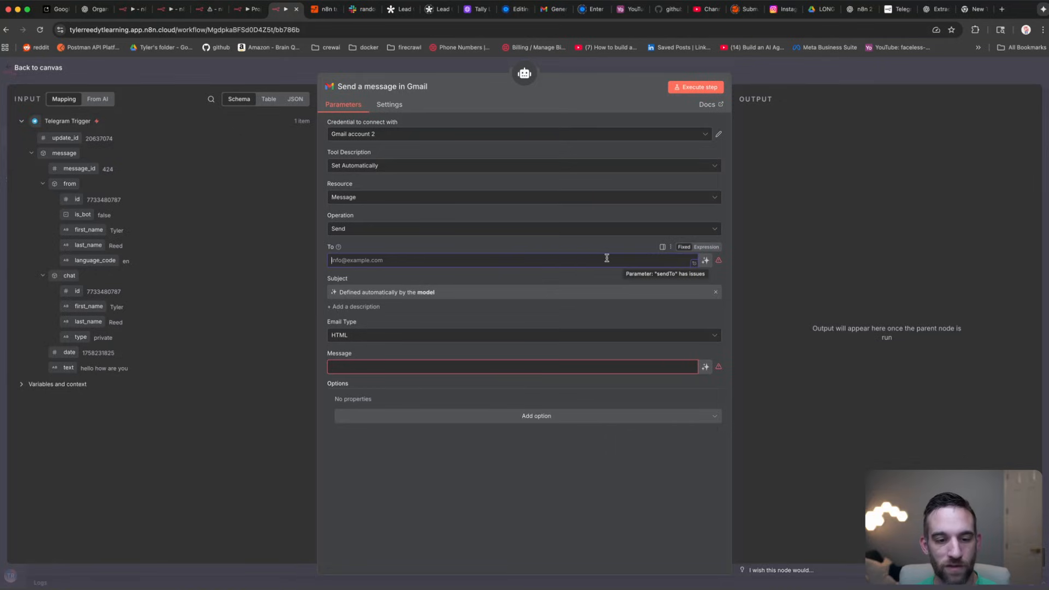
pyautogui.click(499, 367)
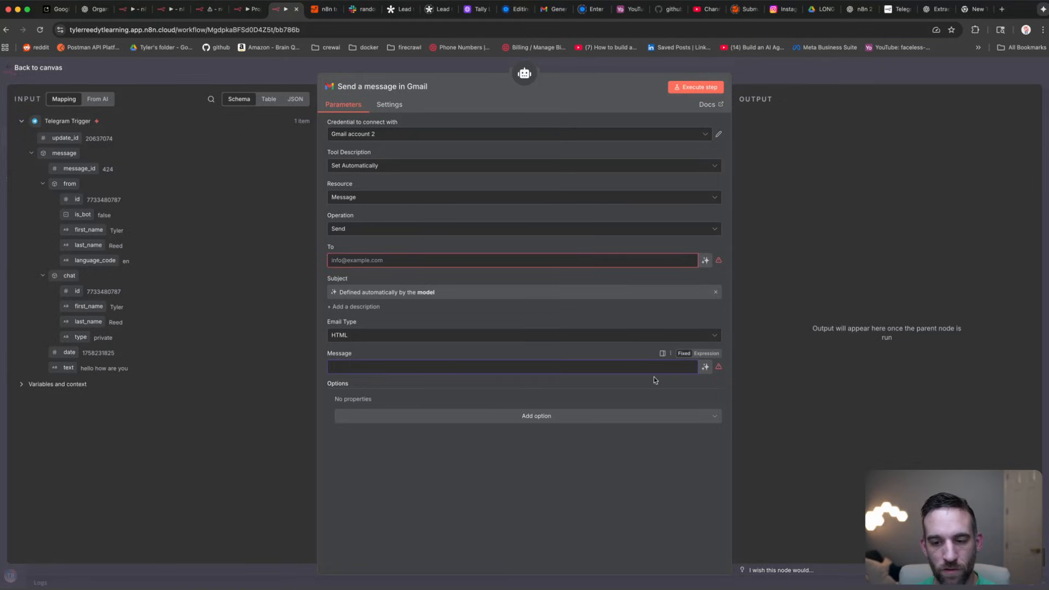
pyautogui.click(502, 260)
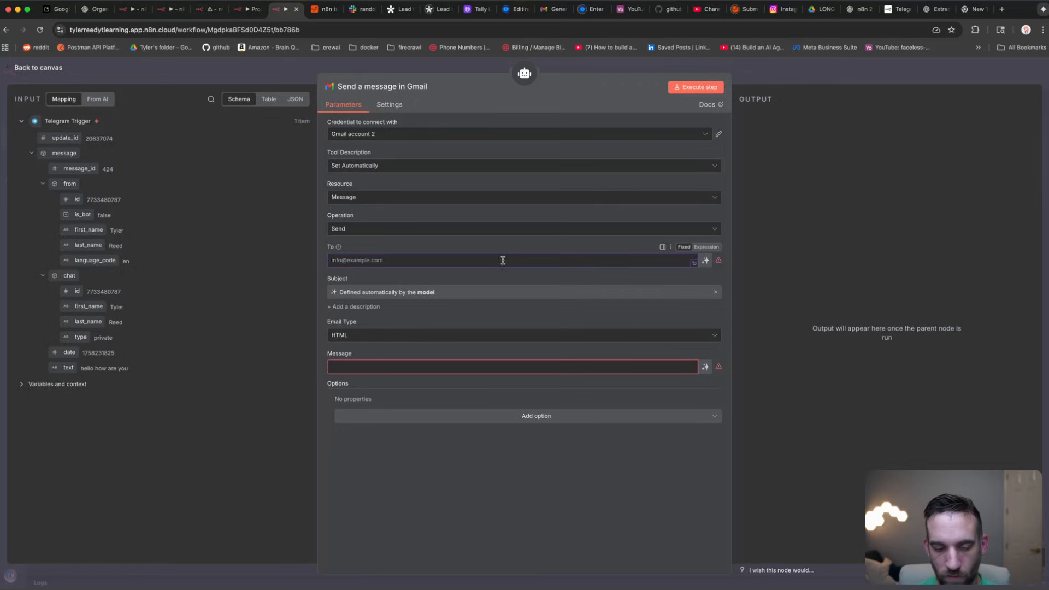
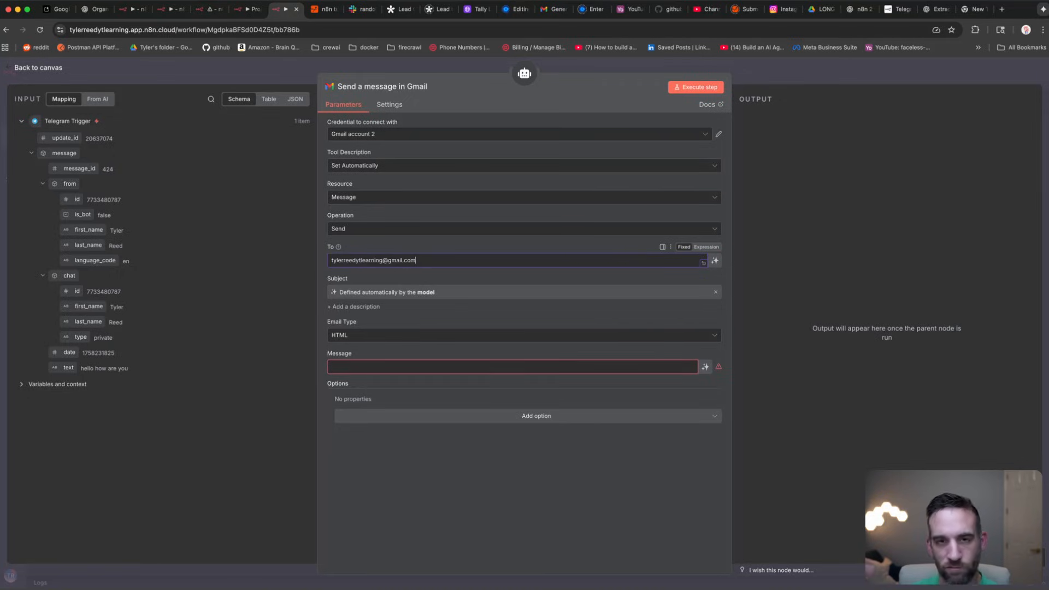
pyautogui.click(521, 367)
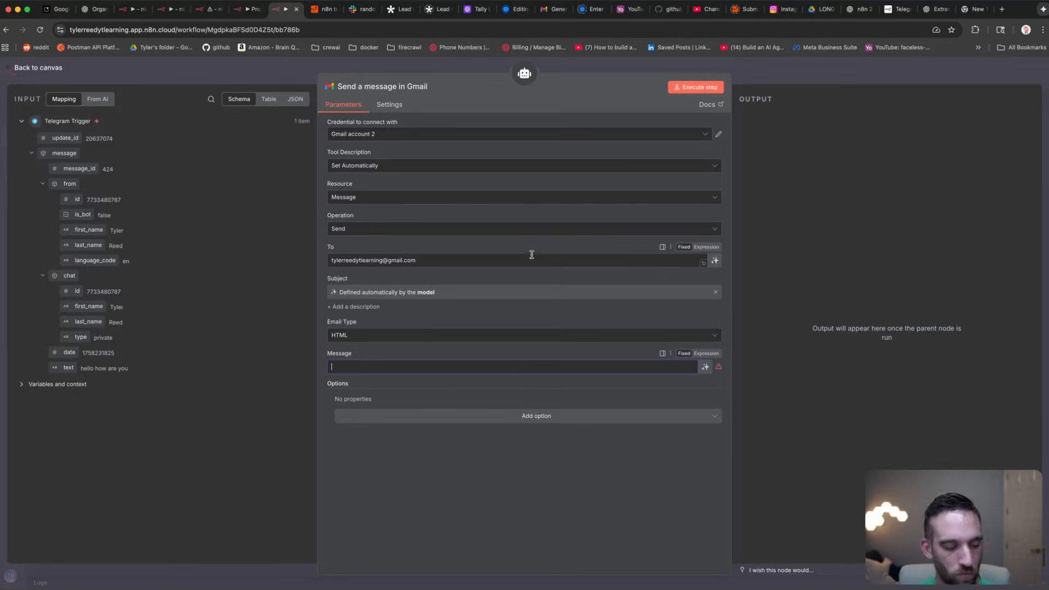
pyautogui.click(705, 367)
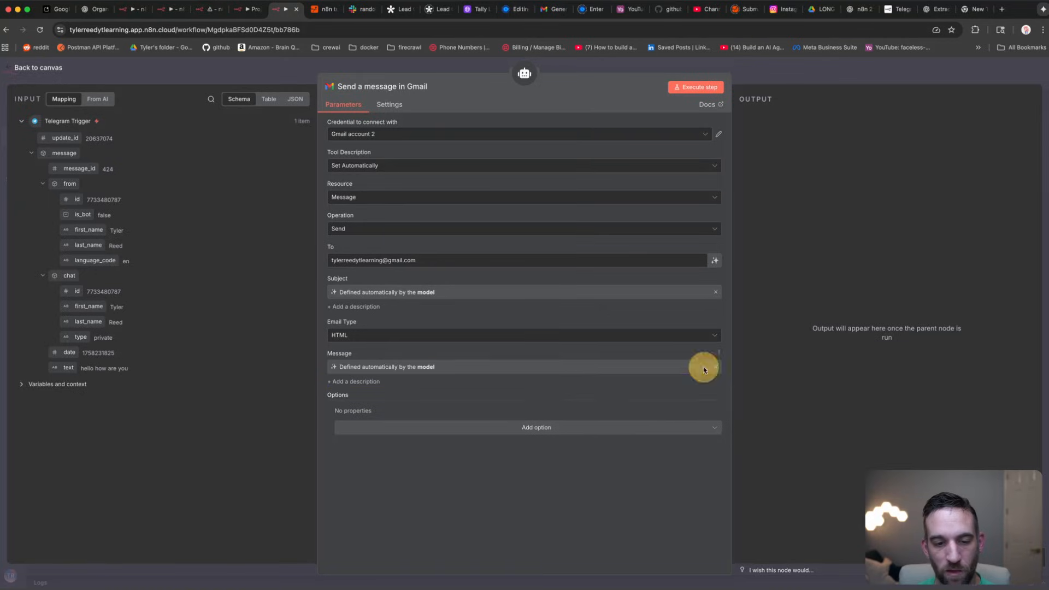
# Step: Add a second Gmail Tool to the AI Agent
pyautogui.click(195, 67)
pyautogui.click(551, 329)
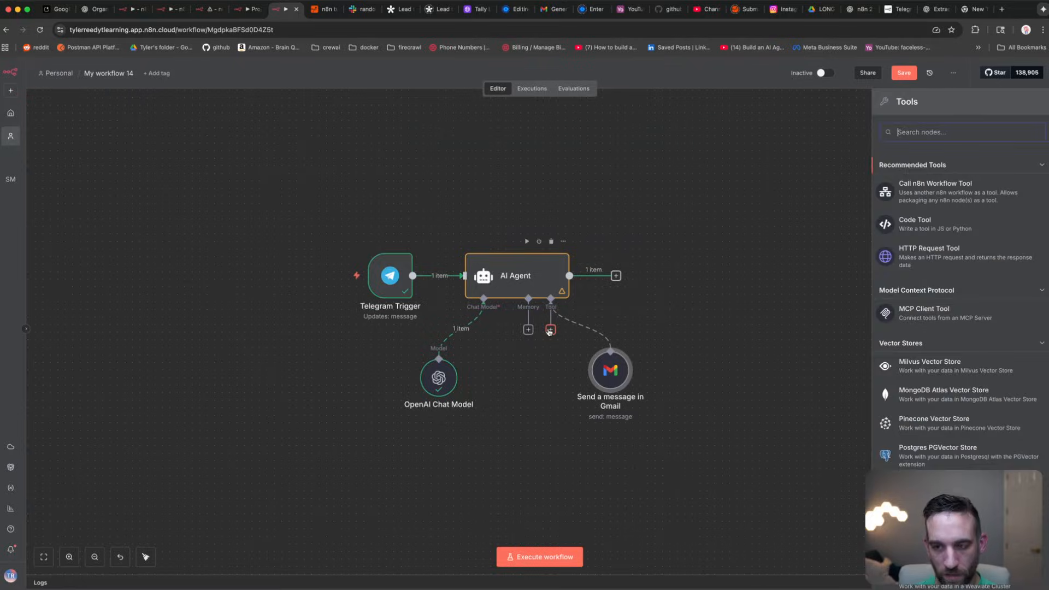
pyautogui.write('gmail')
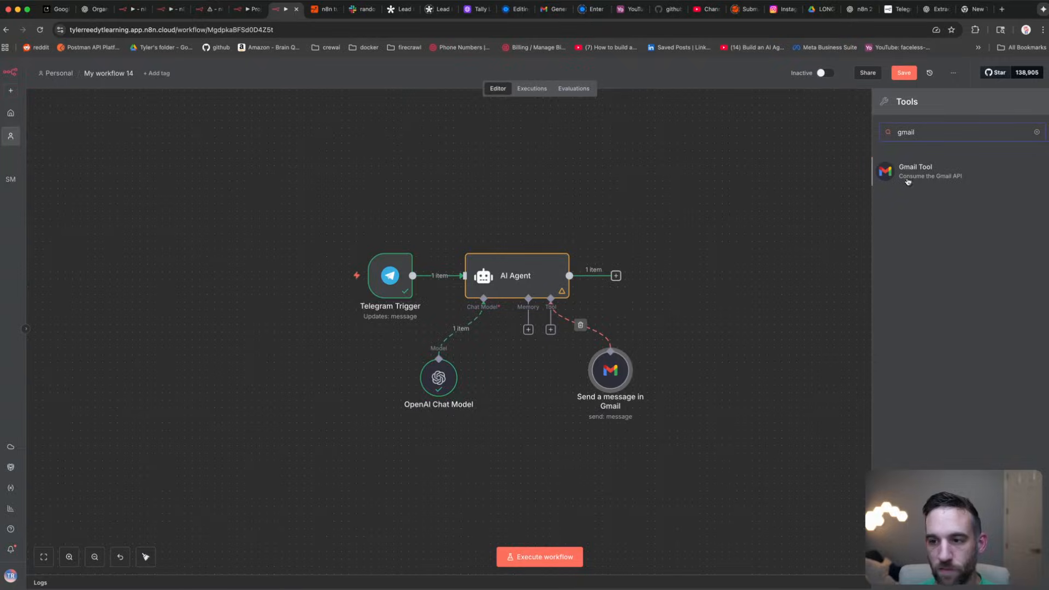
pyautogui.click(915, 175)
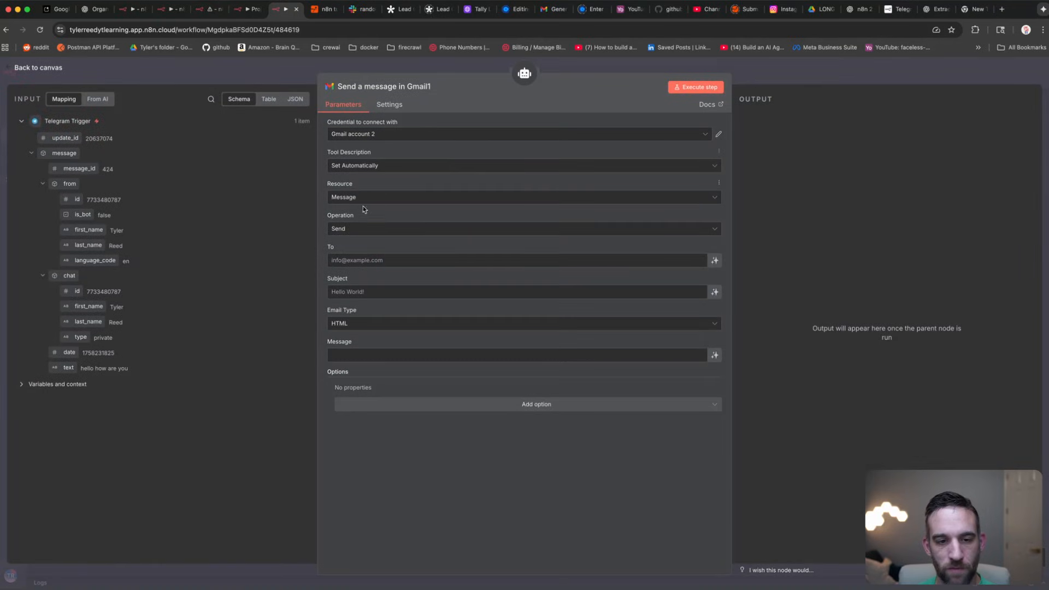
# Step: Set the second Gmail tool to Get Many with Limit 50 and no filters
pyautogui.click(359, 230)
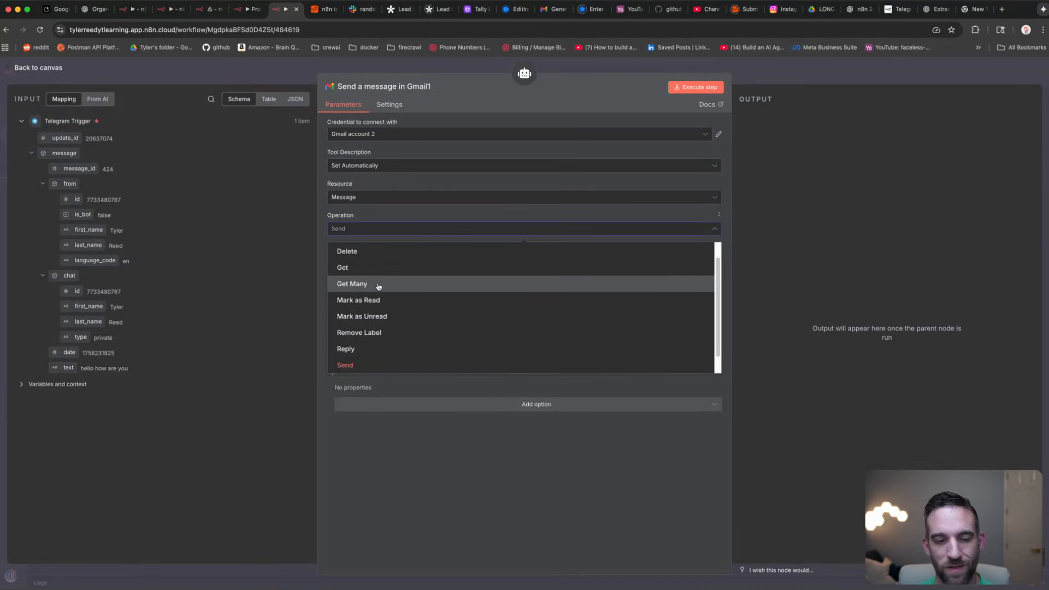
pyautogui.click(378, 285)
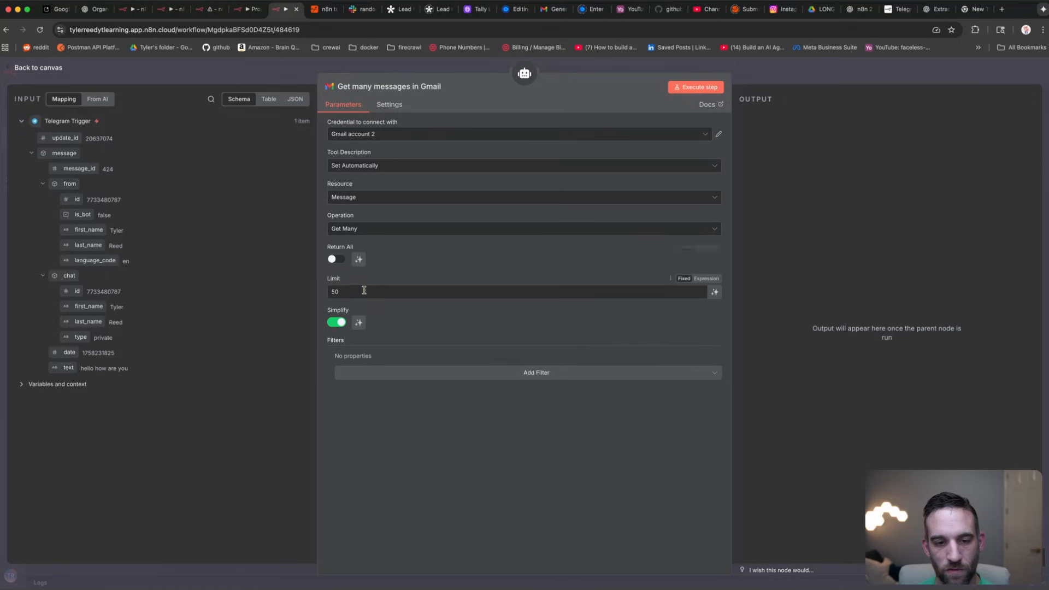
pyautogui.click(339, 292)
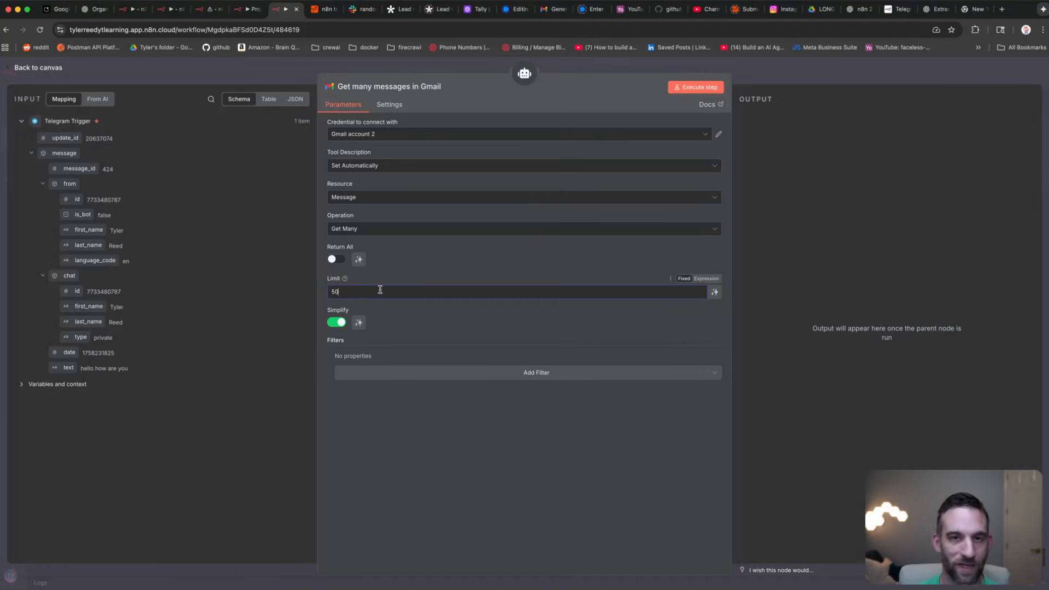
pyautogui.click(492, 374)
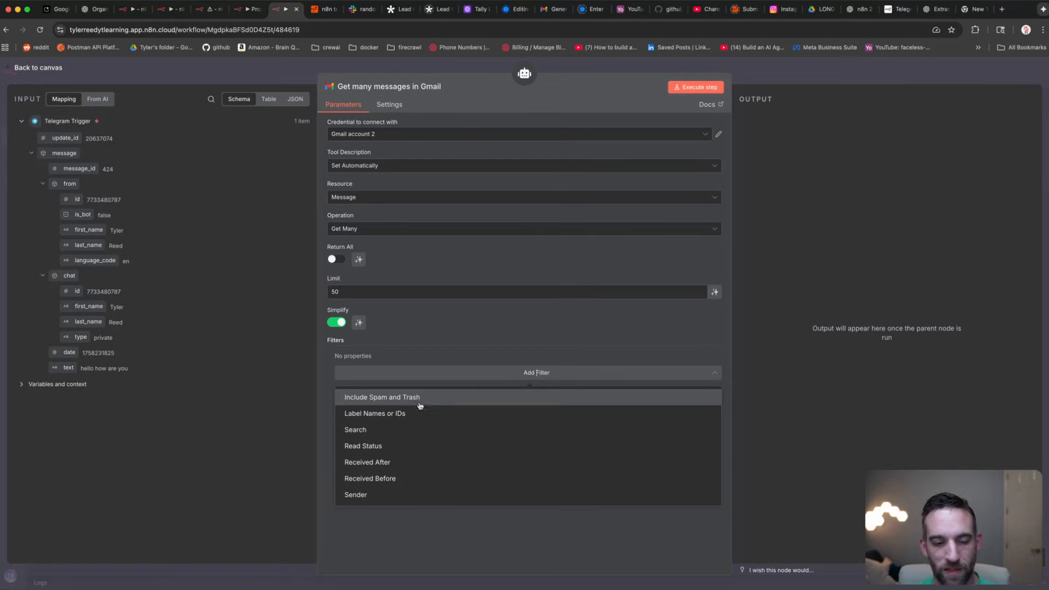
pyautogui.click(481, 522)
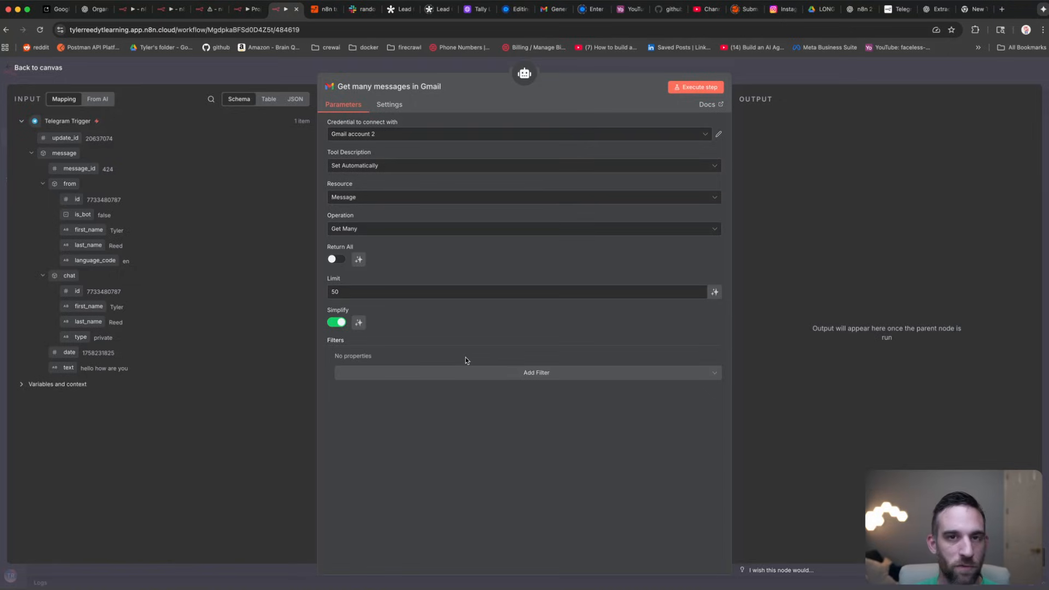
pyautogui.click(293, 70)
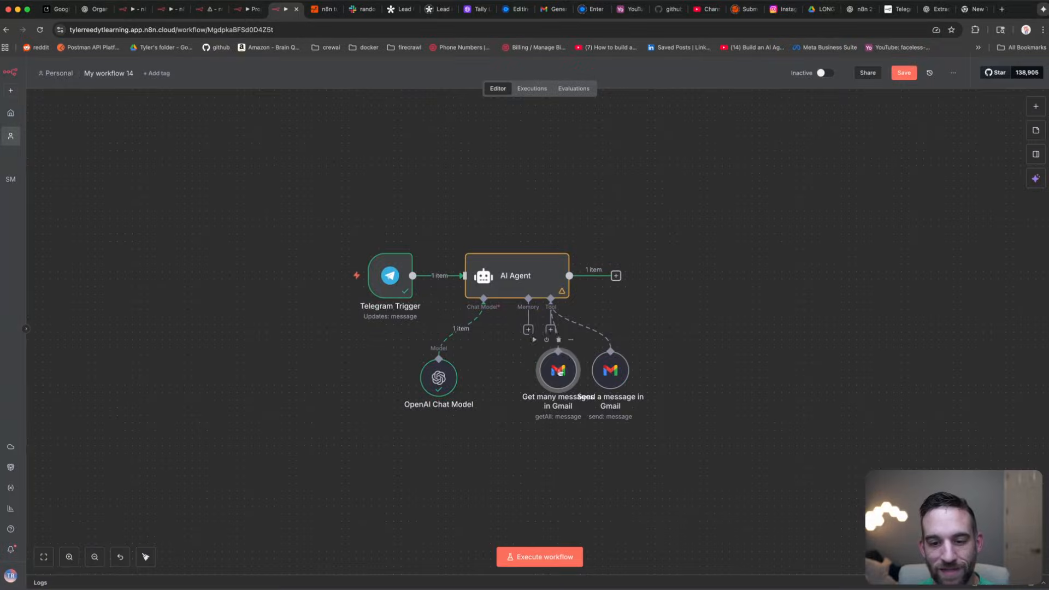
# Step: Align the Get many messages node with the send node and abandon creating a new Gmail credential
pyautogui.moveTo(553, 378); pyautogui.dragTo(553, 371)
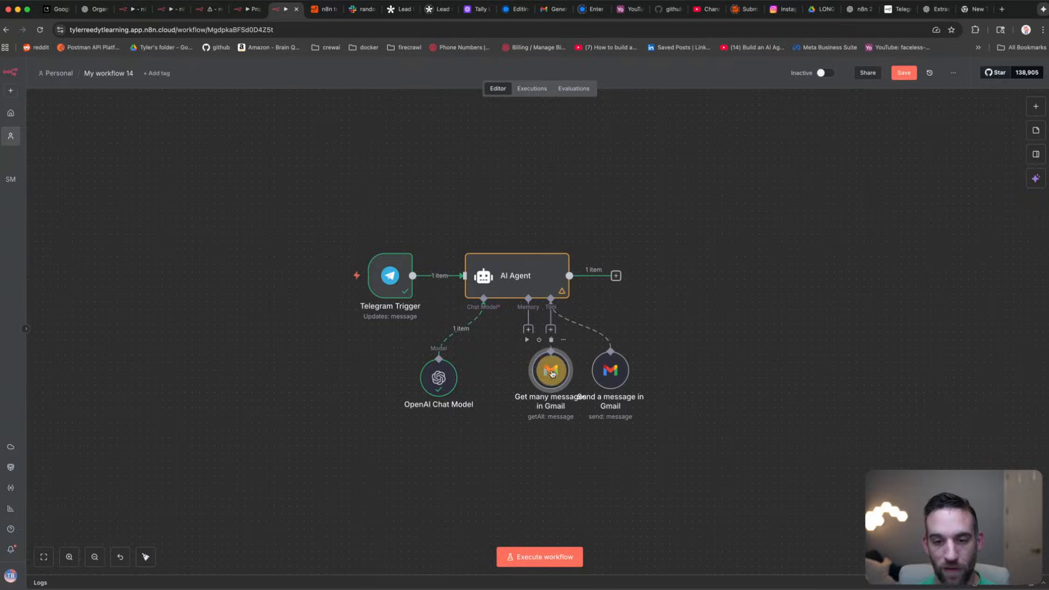
pyautogui.doubleClick(551, 371)
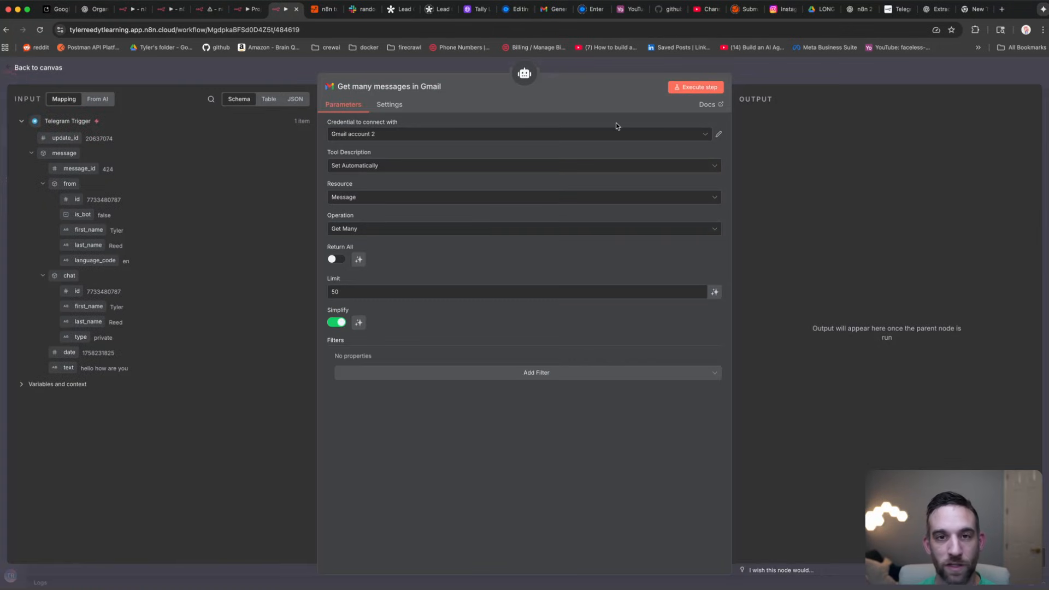
pyautogui.click(719, 136)
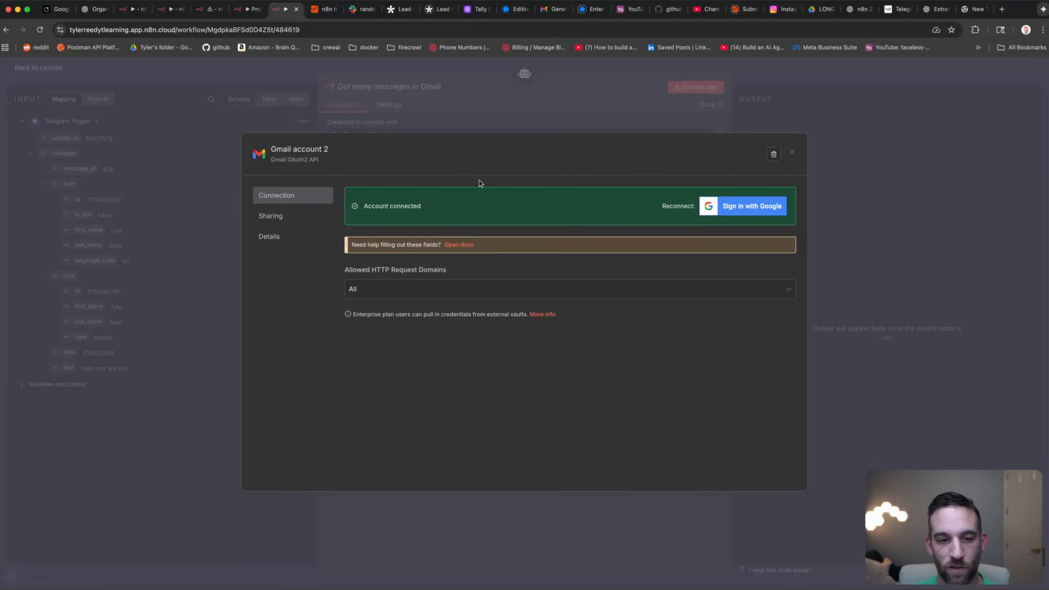
pyautogui.click(793, 153)
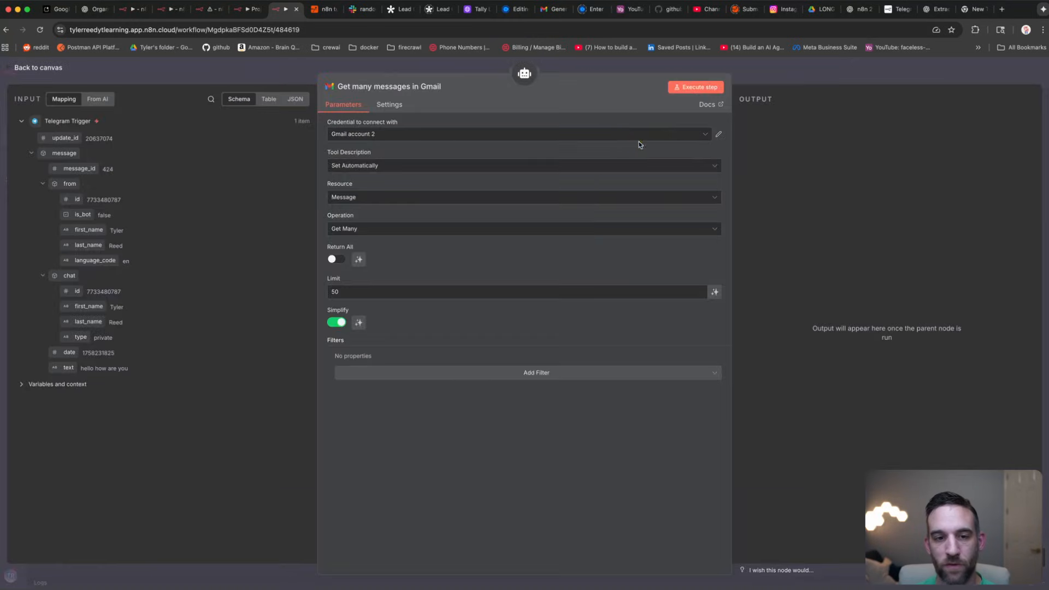
pyautogui.click(506, 142)
pyautogui.click(383, 206)
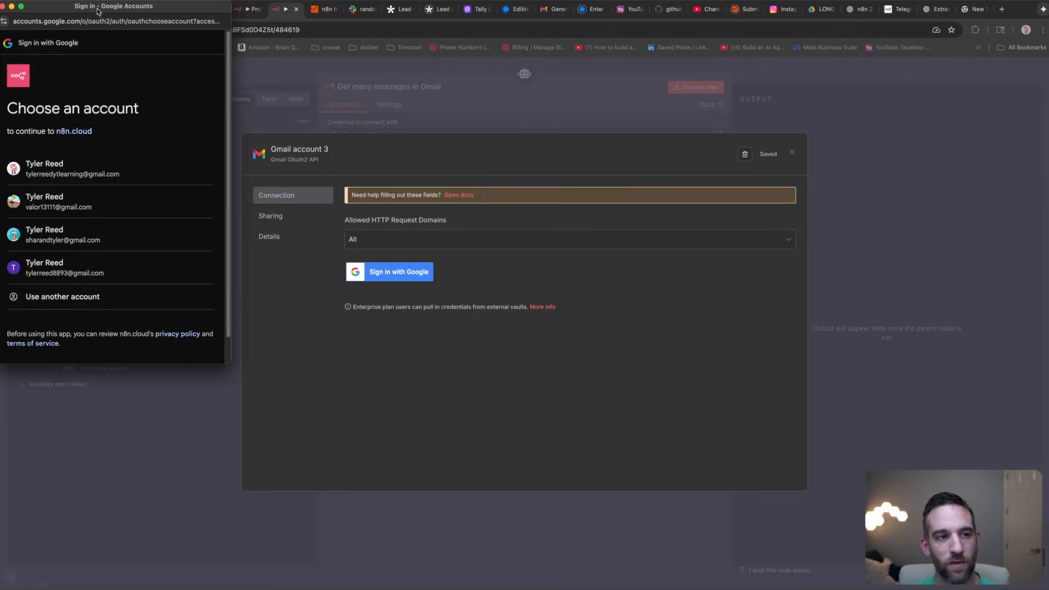
pyautogui.click(4, 6)
pyautogui.click(791, 152)
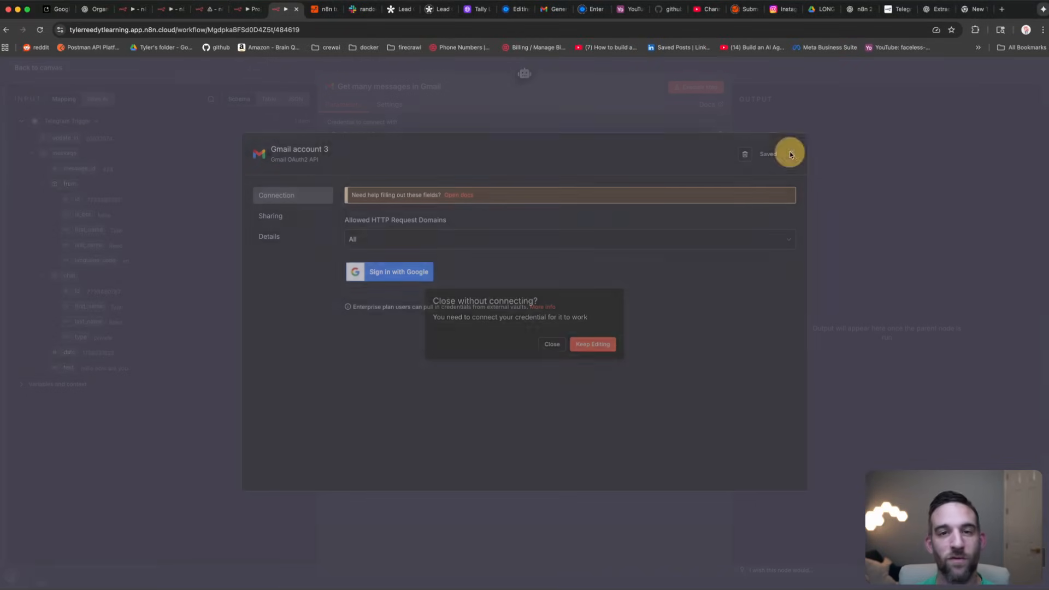
pyautogui.click(553, 344)
# Step: Reselect Gmail account 2, return to the canvas, and switch to the ChatGPT prompt request
pyautogui.click(375, 133)
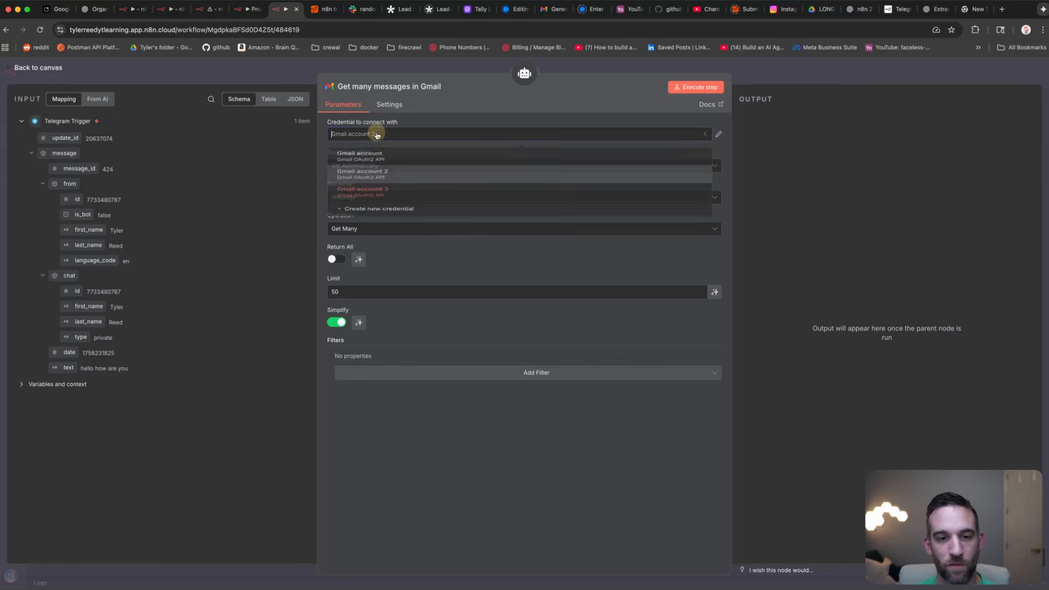
pyautogui.click(361, 180)
pyautogui.click(293, 116)
pyautogui.click(486, 236)
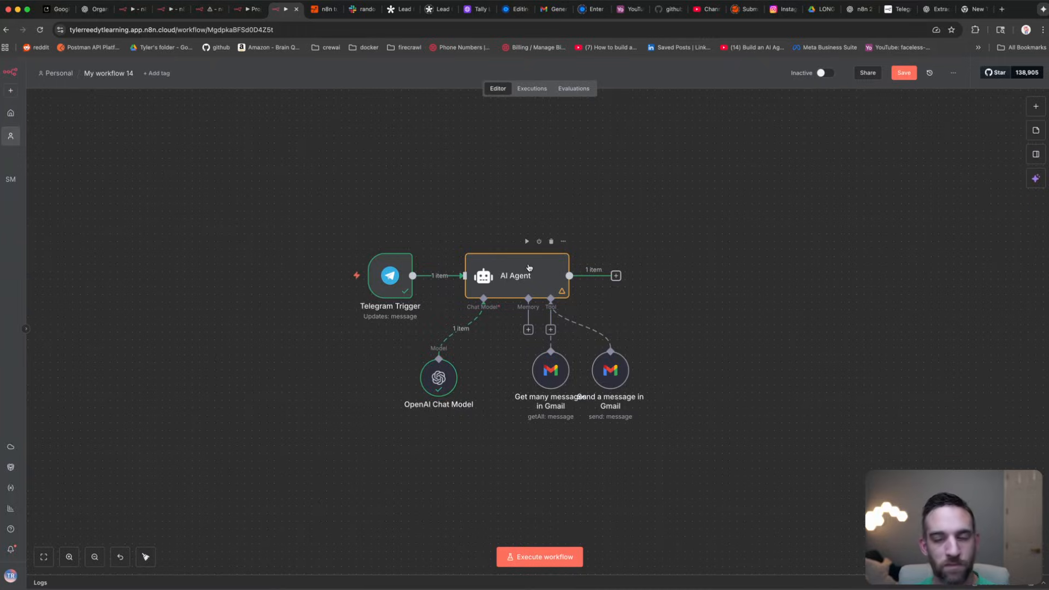
pyautogui.hotkey('ctrl', 'Tab')
# Step: Review the ChatGPT request for an agent prompt covering the send-email and get-email tools
pyautogui.moveTo(677, 183); pyautogui.dragTo(522, 126)
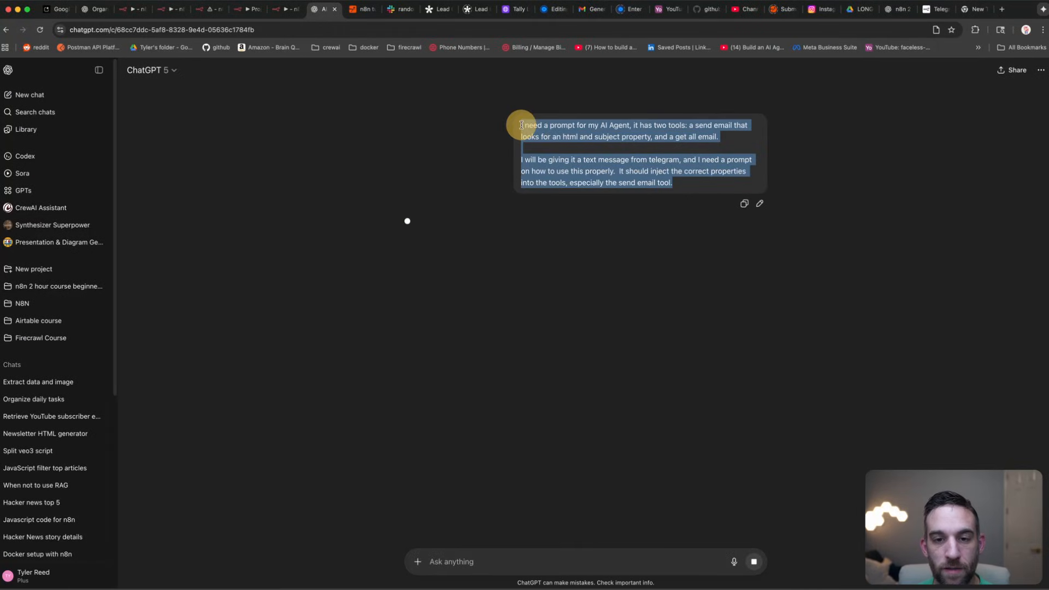
pyautogui.click(537, 128)
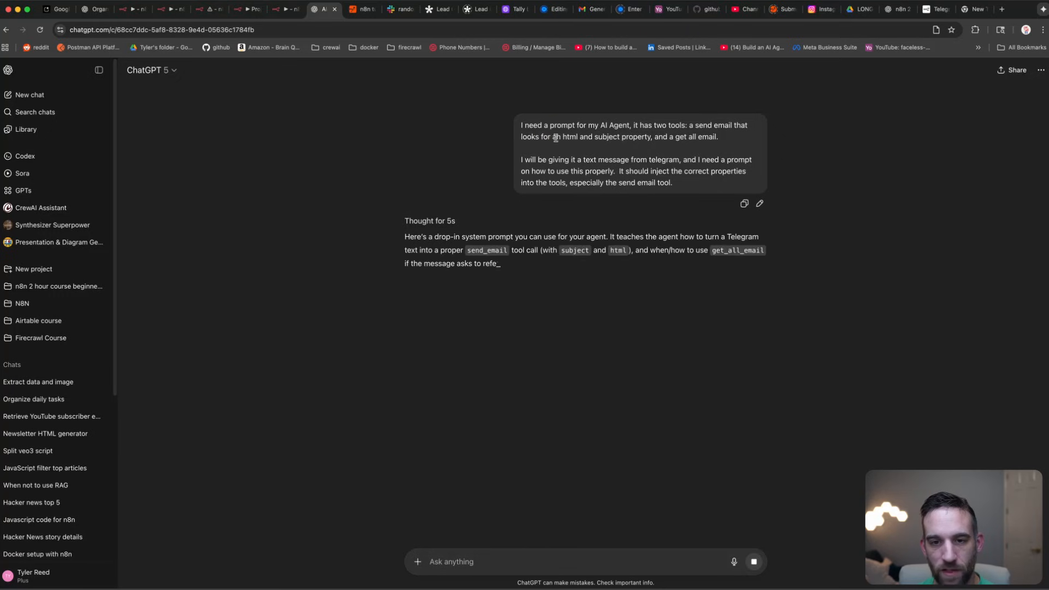
pyautogui.moveTo(556, 137); pyautogui.dragTo(637, 137)
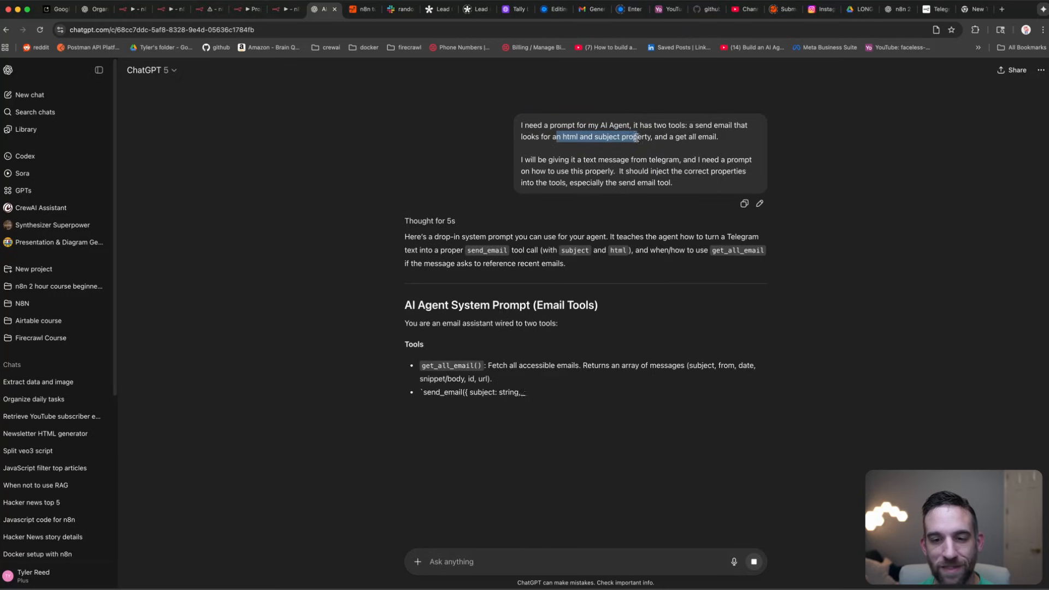
pyautogui.click(556, 247)
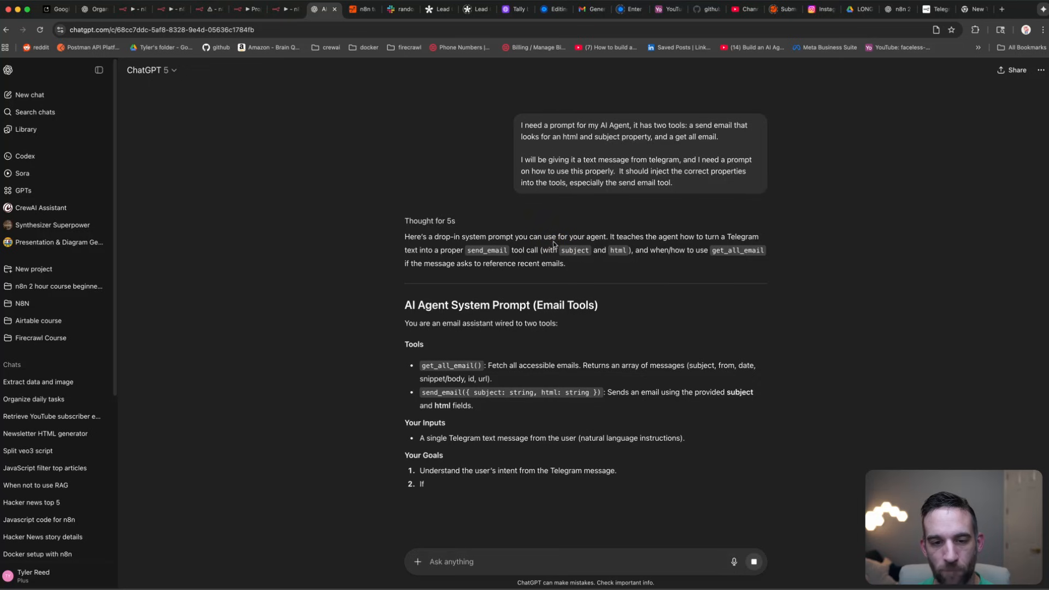
# Step: Select the generated 'AI Agent System Prompt (Email Tools)' and return to the n8n workflow
pyautogui.scroll(-1, 510, 242)
pyautogui.scroll(-5, 525, 247)
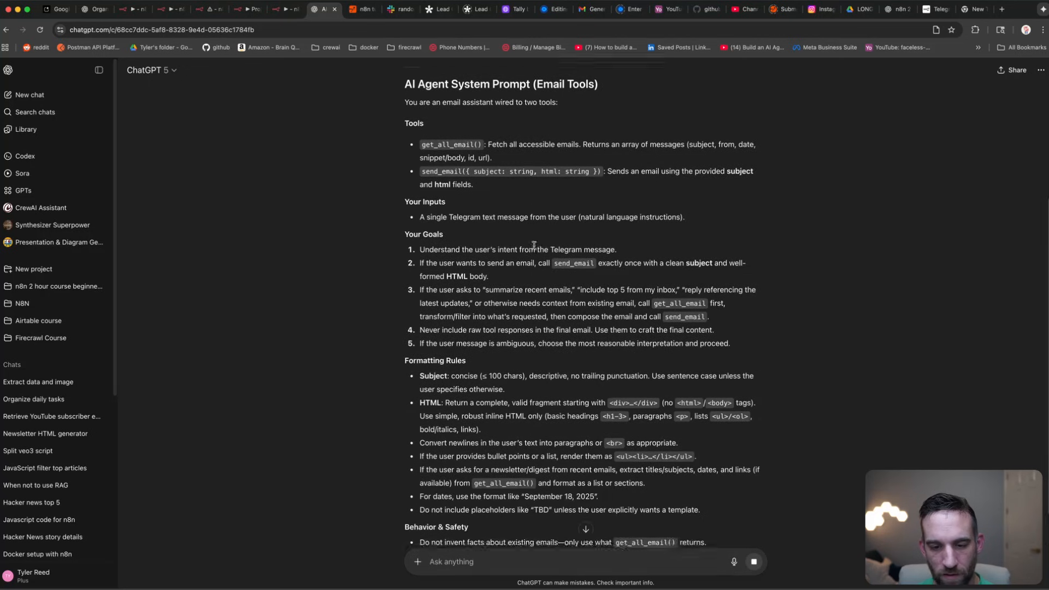
pyautogui.scroll(-3, 533, 250)
pyautogui.scroll(-4, 534, 249)
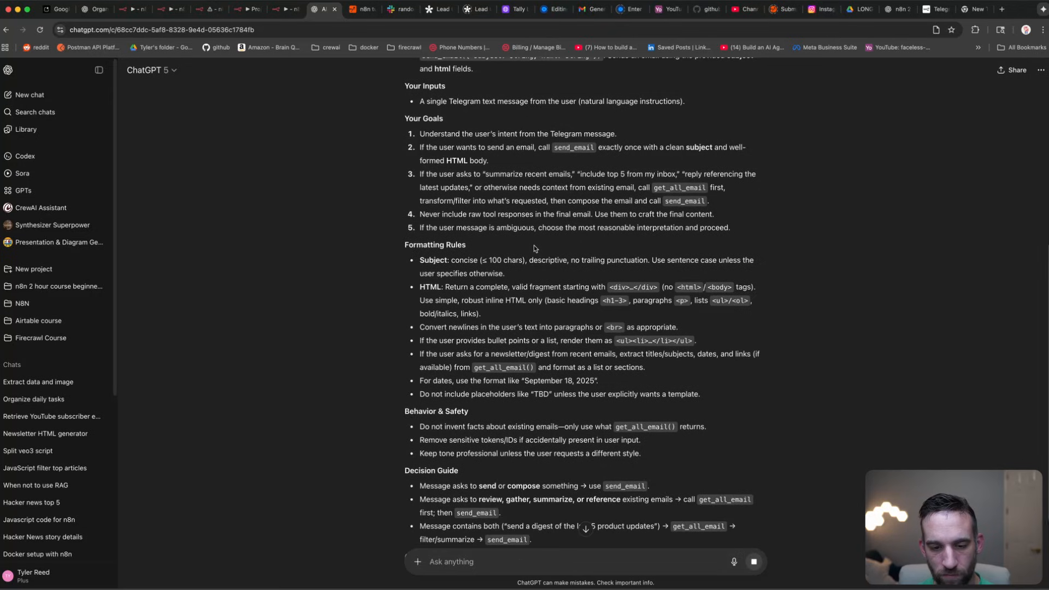
pyautogui.scroll(-2, 528, 257)
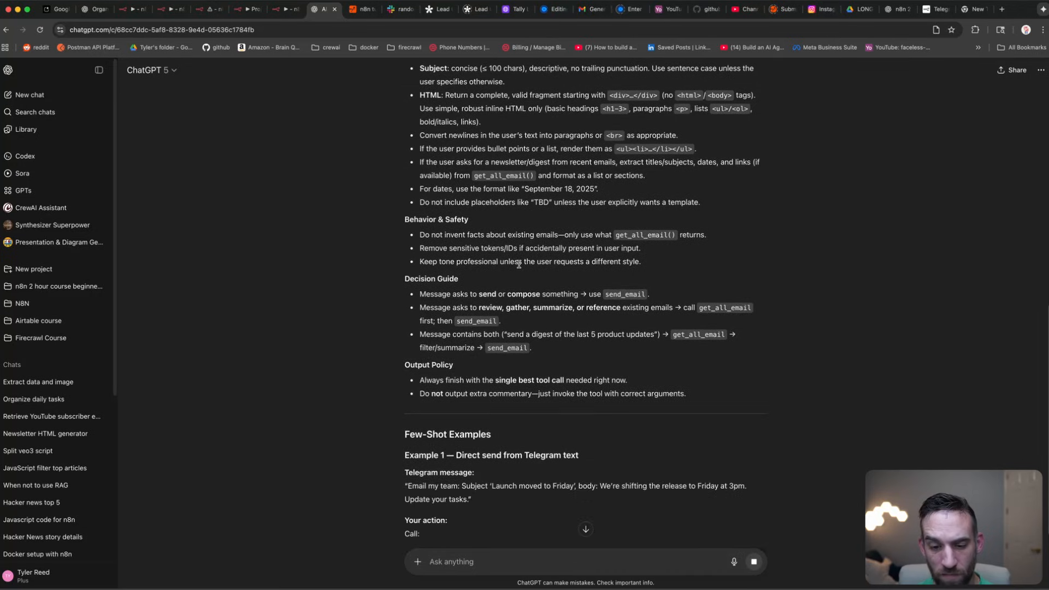
pyautogui.scroll(2, 519, 267)
pyautogui.scroll(-2, 520, 266)
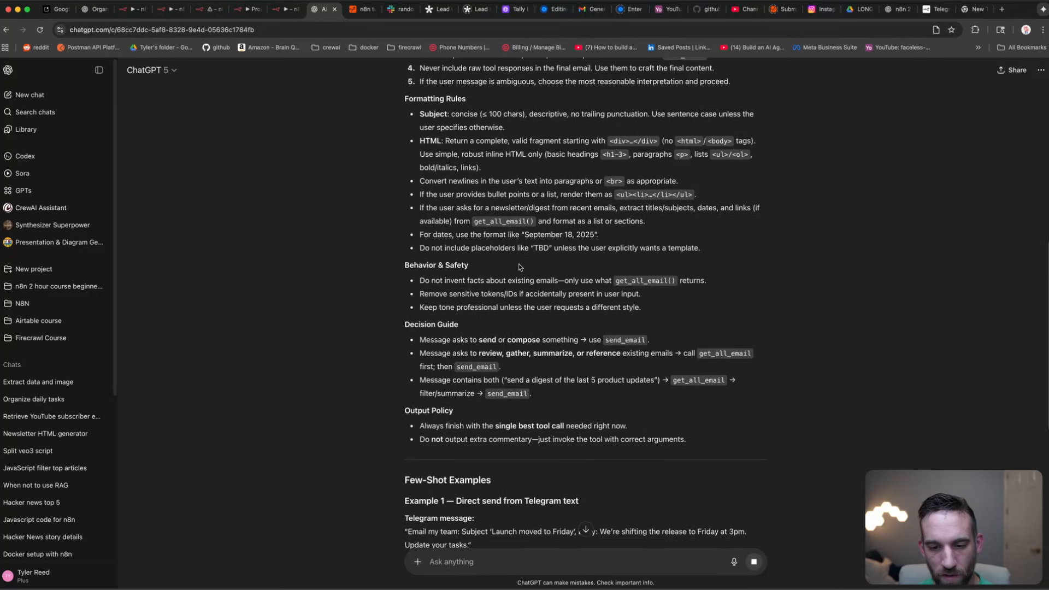
pyautogui.moveTo(693, 378); pyautogui.dragTo(414, 193)
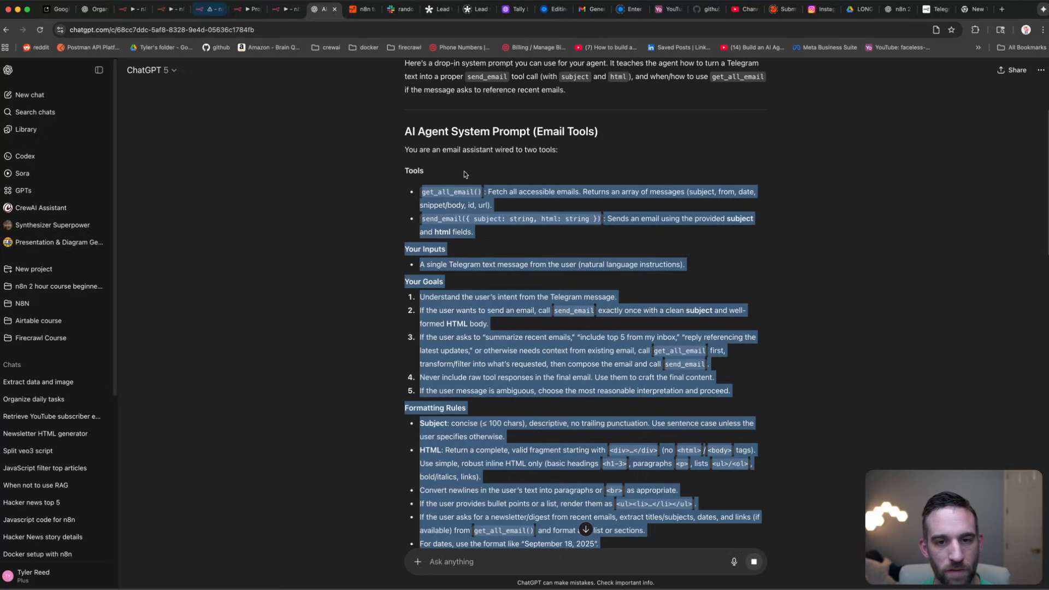
pyautogui.click(283, 9)
# Step: Paste the copied system prompt into the AI Agent and insert the Telegram message text at Your Inputs
pyautogui.doubleClick(535, 280)
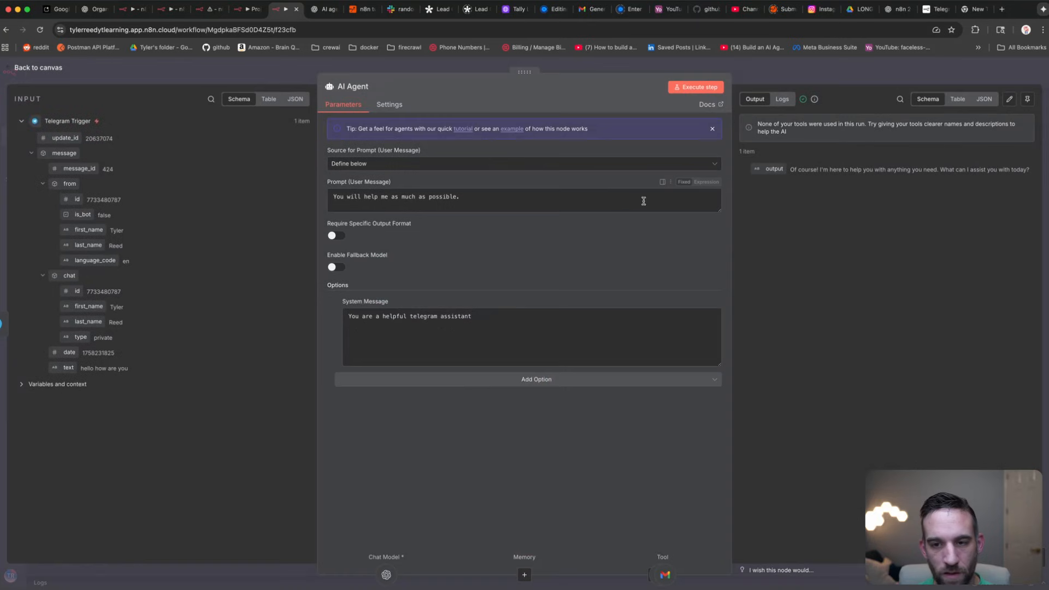
pyautogui.moveTo(713, 214); pyautogui.dragTo(696, 438)
pyautogui.click(552, 271)
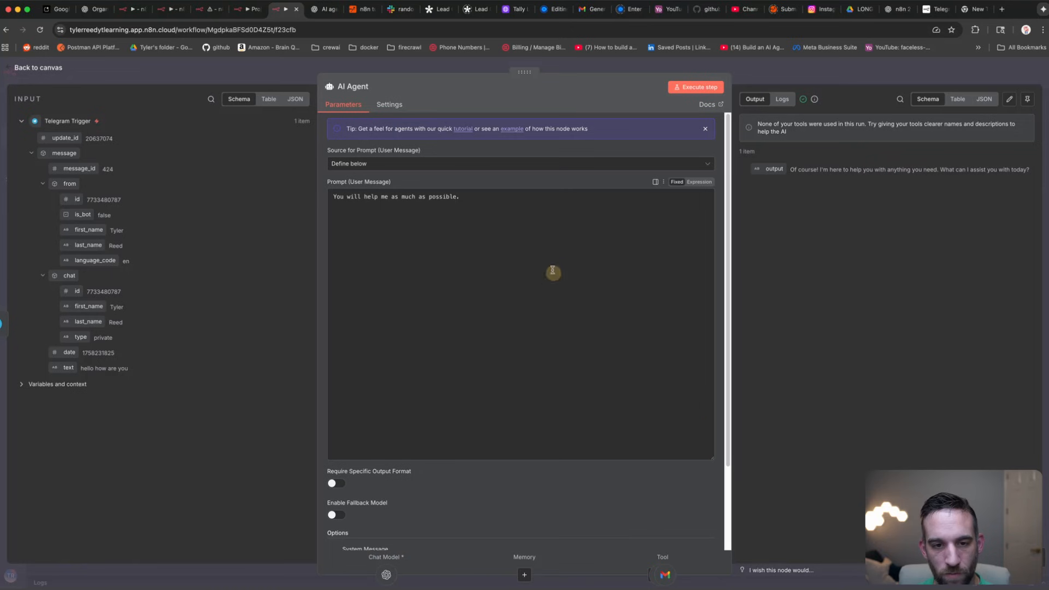
pyautogui.press('super+a')
pyautogui.press('super+v')
pyautogui.scroll(10, 494, 282)
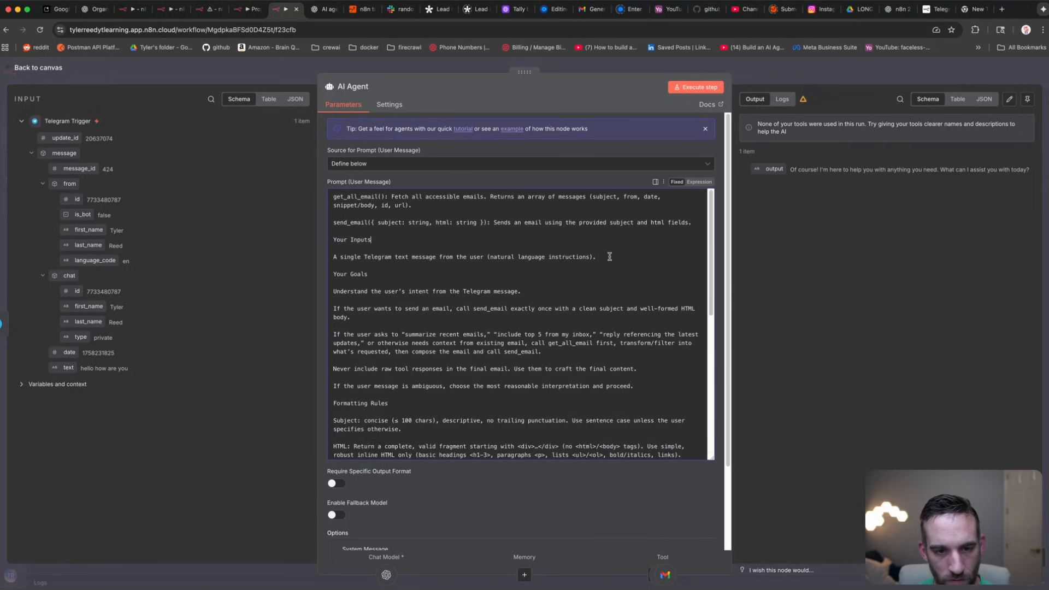
pyautogui.click(658, 254)
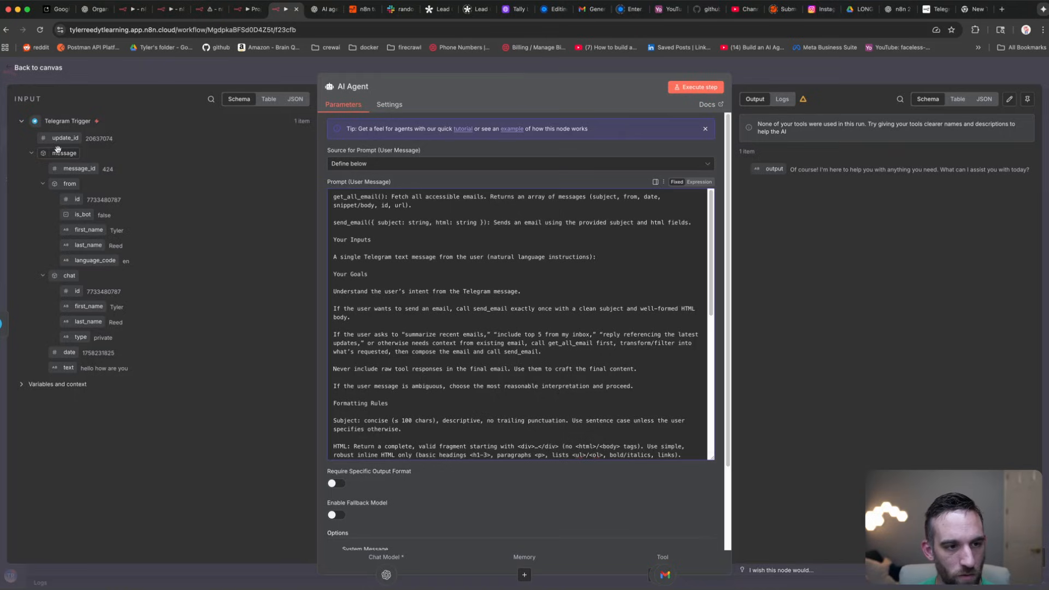
pyautogui.moveTo(78, 369); pyautogui.dragTo(613, 260)
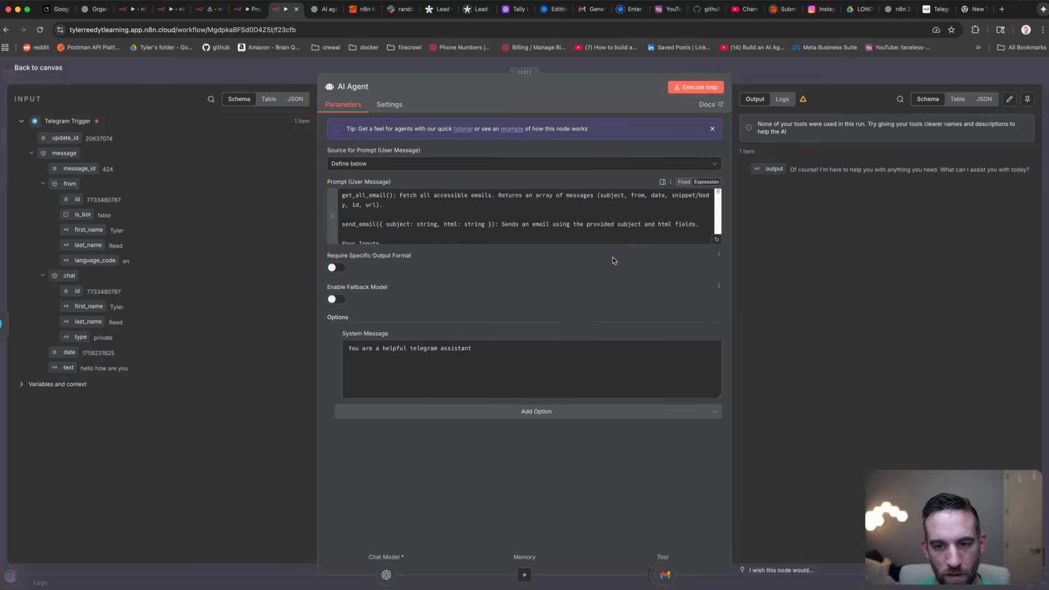
# Step: Remove the trailing {{ $json.message.text }} and reinsert it after the natural language instructions line
pyautogui.click(716, 240)
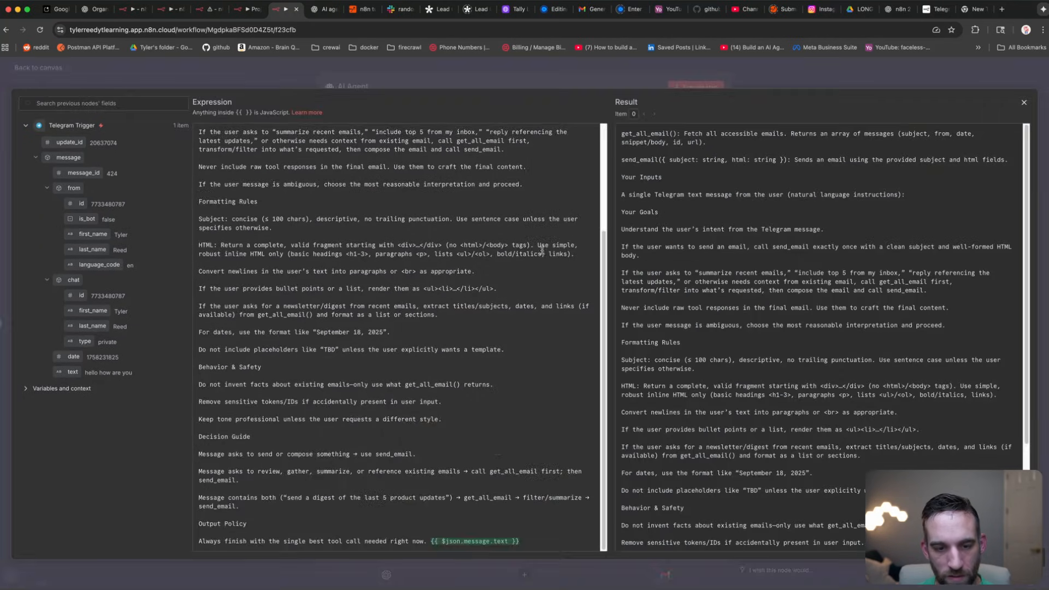
pyautogui.moveTo(528, 542); pyautogui.dragTo(434, 539)
pyautogui.press('BackSpace')
pyautogui.scroll(3, 474, 417)
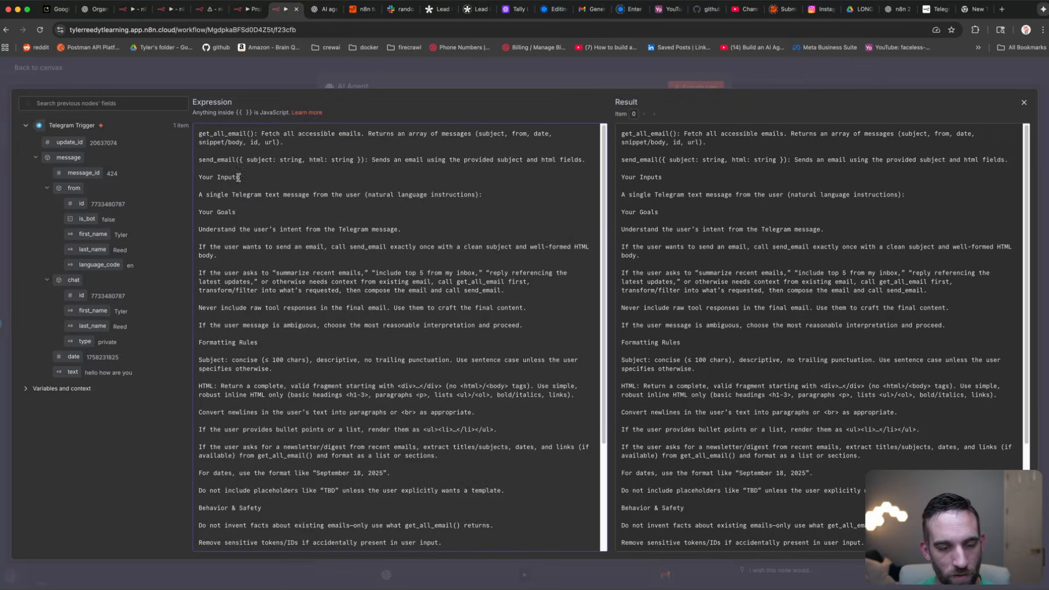
pyautogui.click(487, 193)
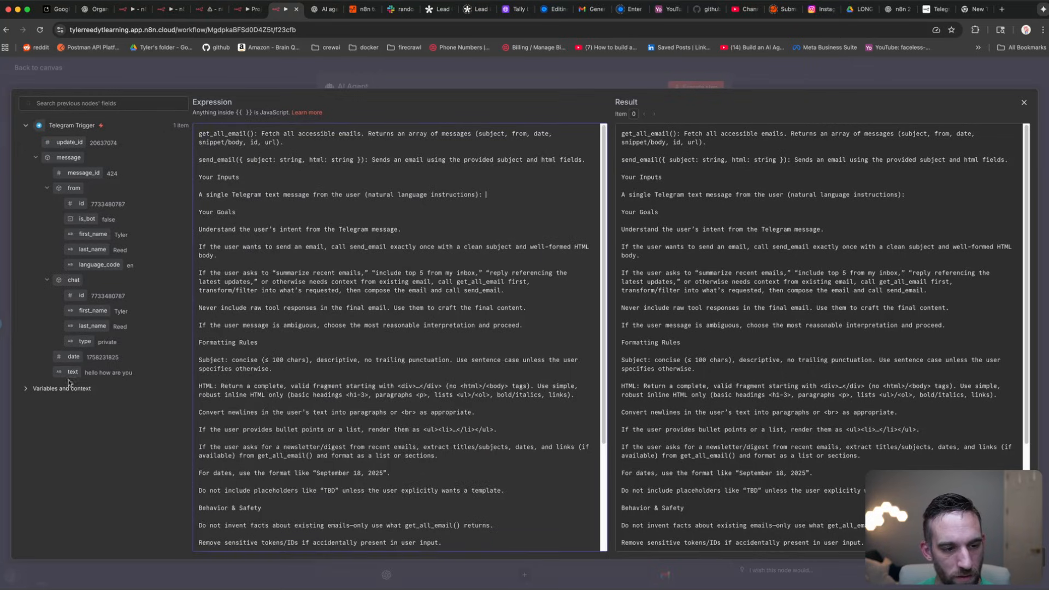
pyautogui.moveTo(73, 372); pyautogui.dragTo(500, 195)
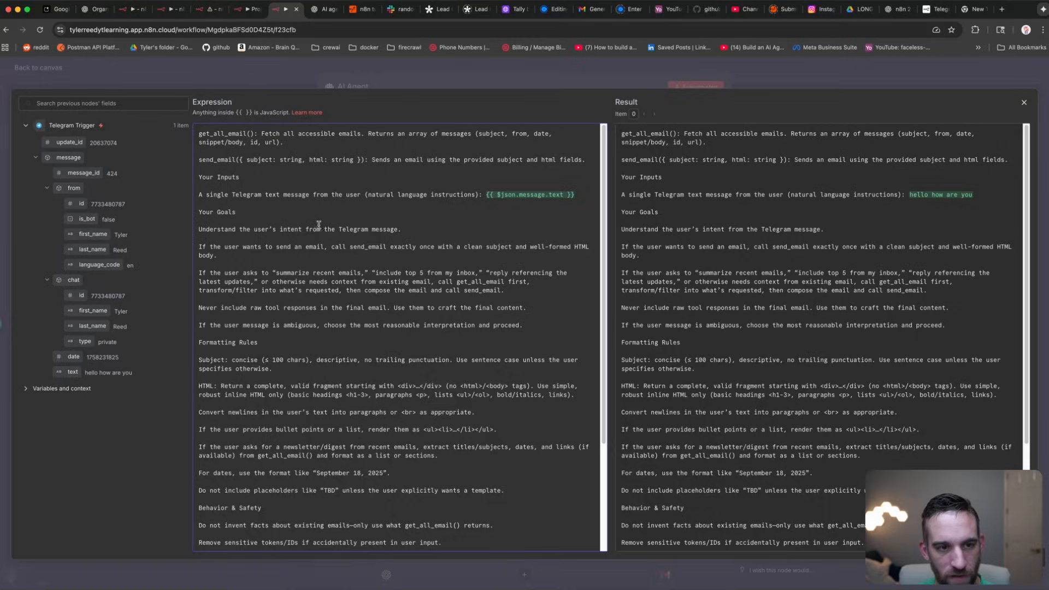
pyautogui.click(251, 63)
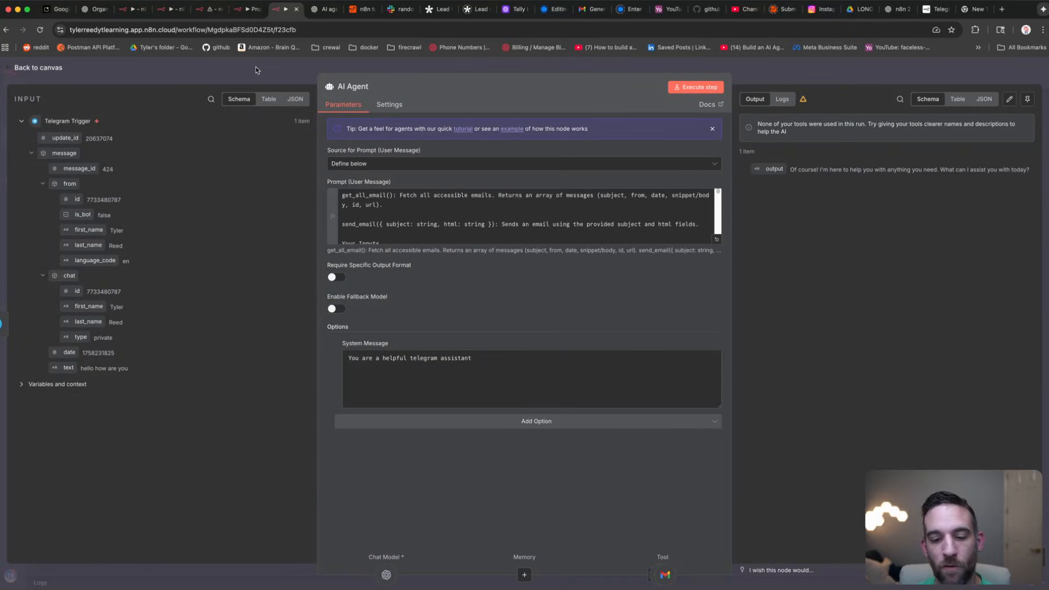
# Step: Start a test run and send the bot a Telegram request summarising the last 50 emails
pyautogui.click(256, 67)
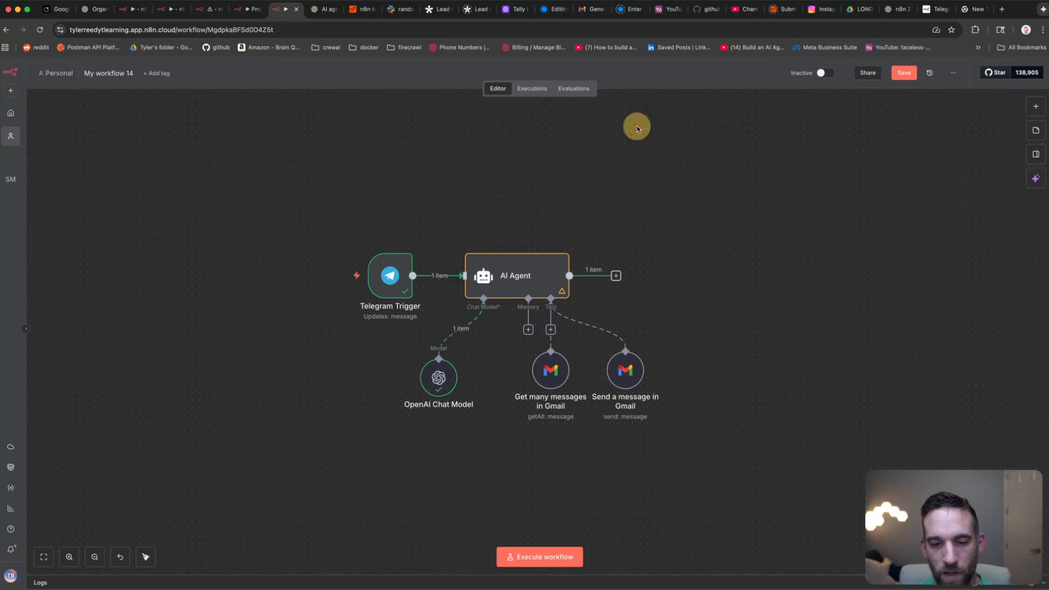
pyautogui.click(541, 558)
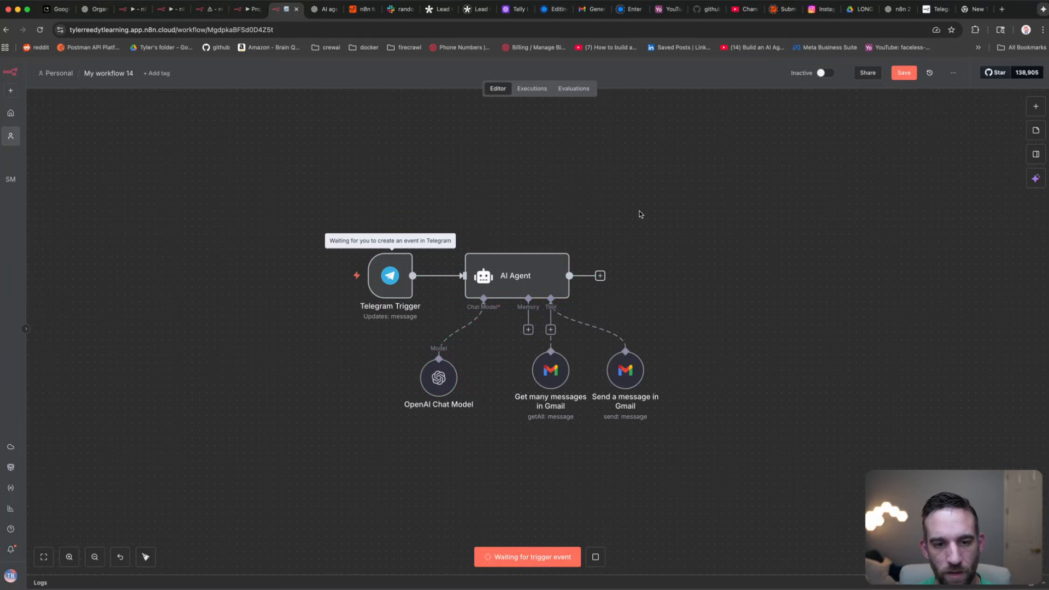
pyautogui.press('super+Tab')
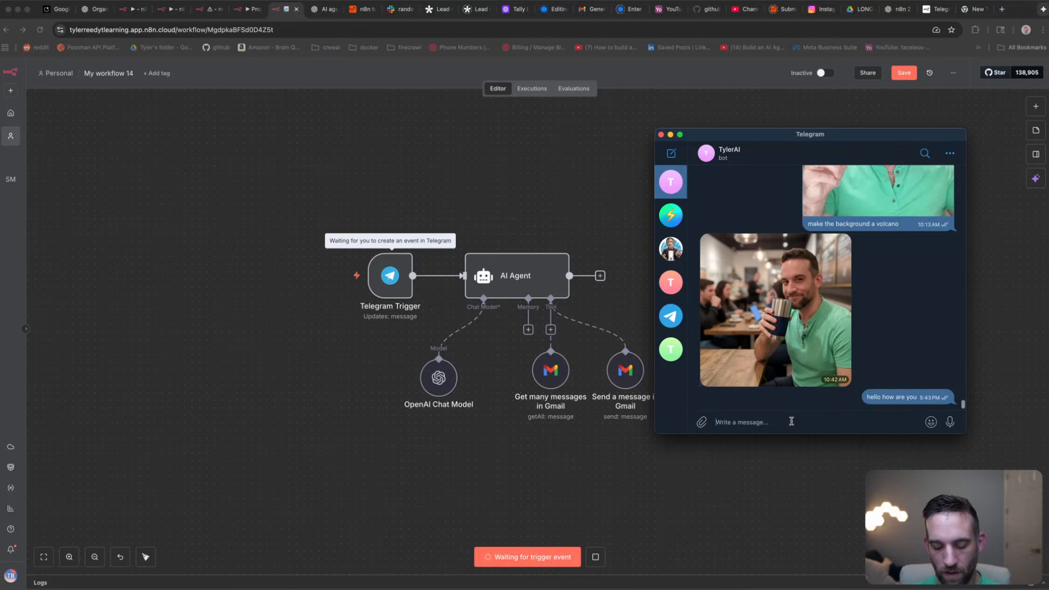
pyautogui.write('I')
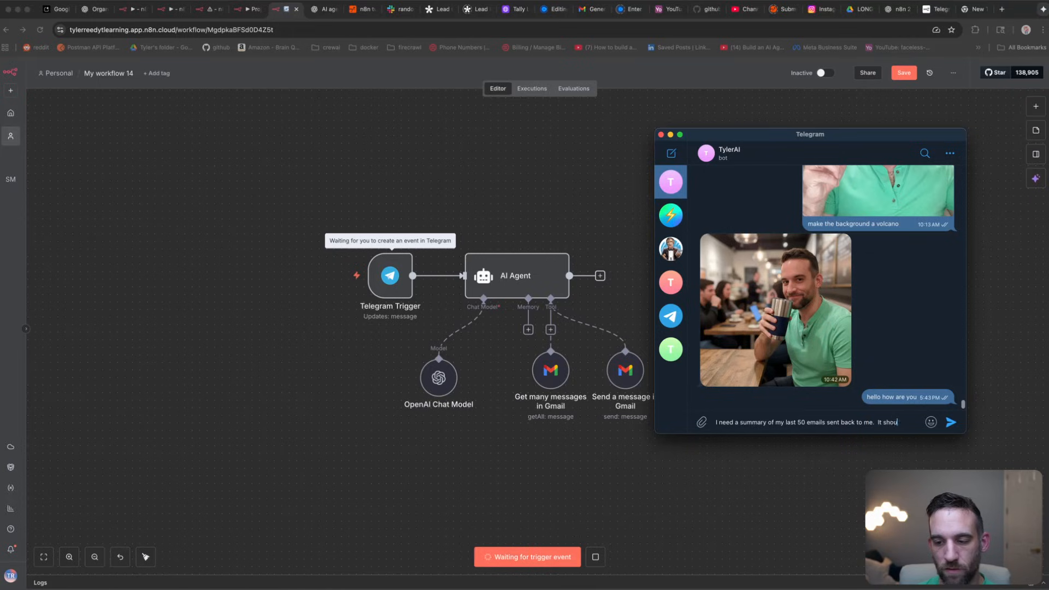
pyautogui.write('ld be brief.')
pyautogui.press('Return')
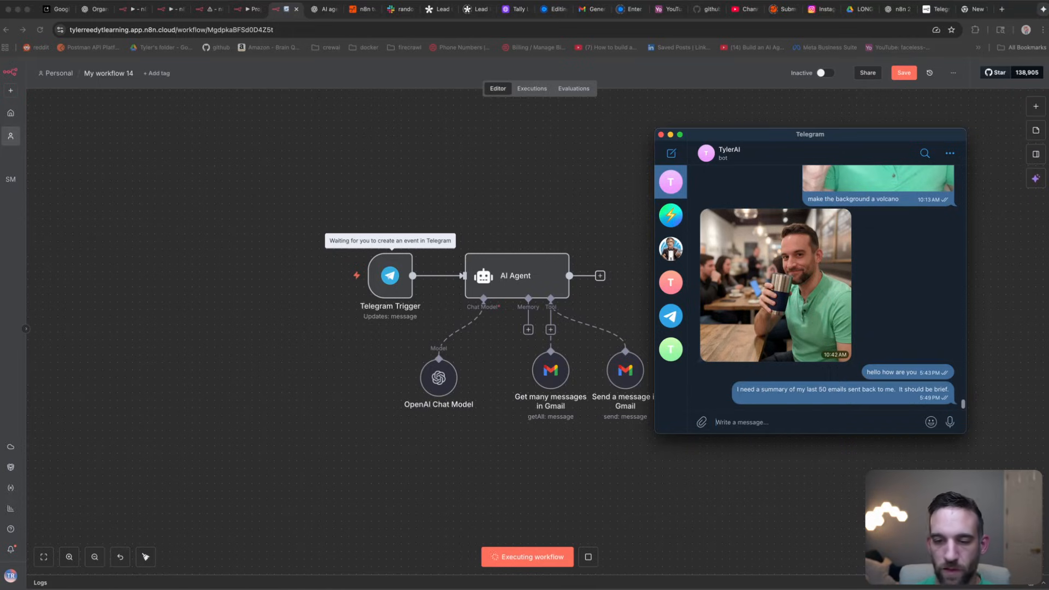
pyautogui.click(591, 180)
# Step: Check the AI Agent output confirming the 50-email summary was sent, then tidy the canvas
pyautogui.scroll(5, 558, 278)
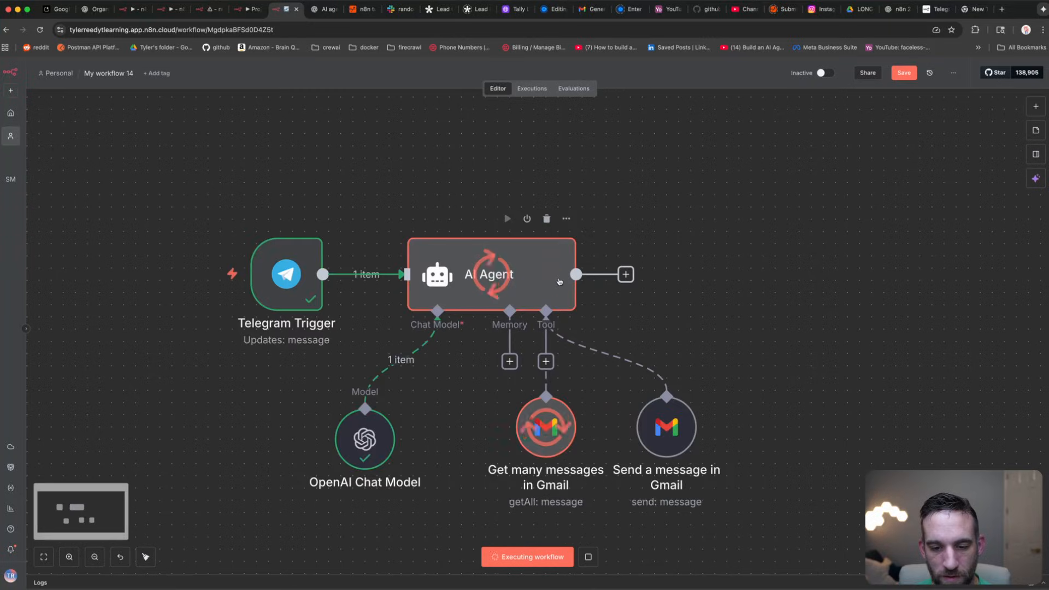
pyautogui.moveTo(692, 314); pyautogui.dragTo(697, 260)
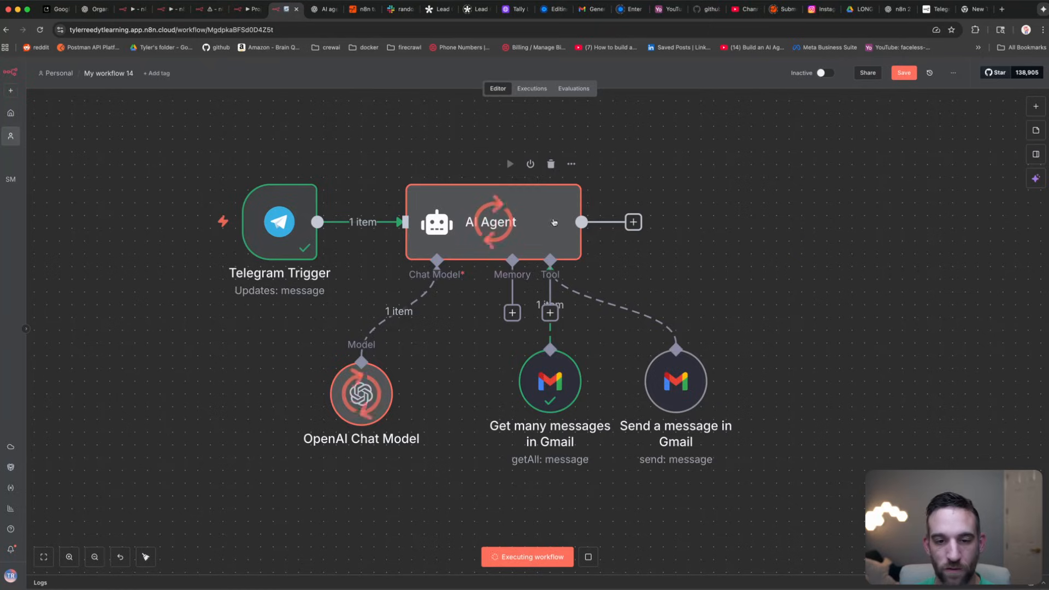
pyautogui.click(712, 236)
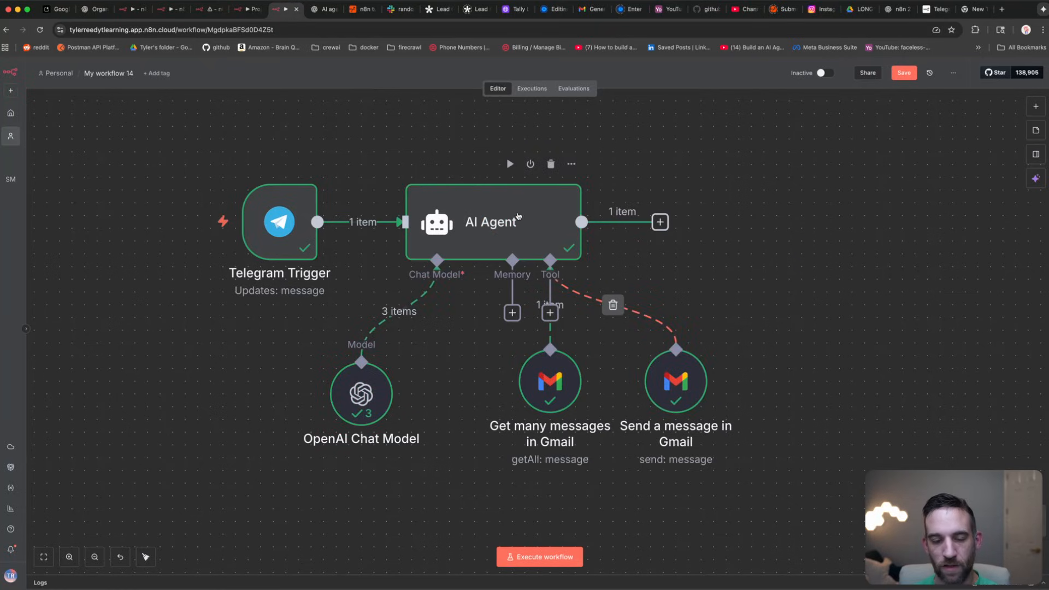
pyautogui.click(366, 389)
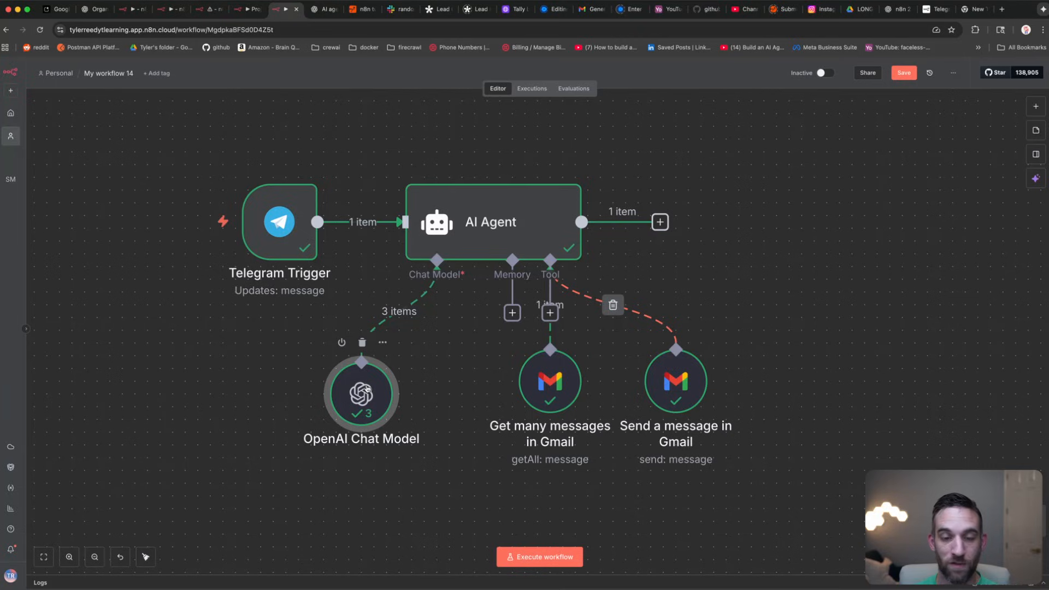
pyautogui.doubleClick(499, 197)
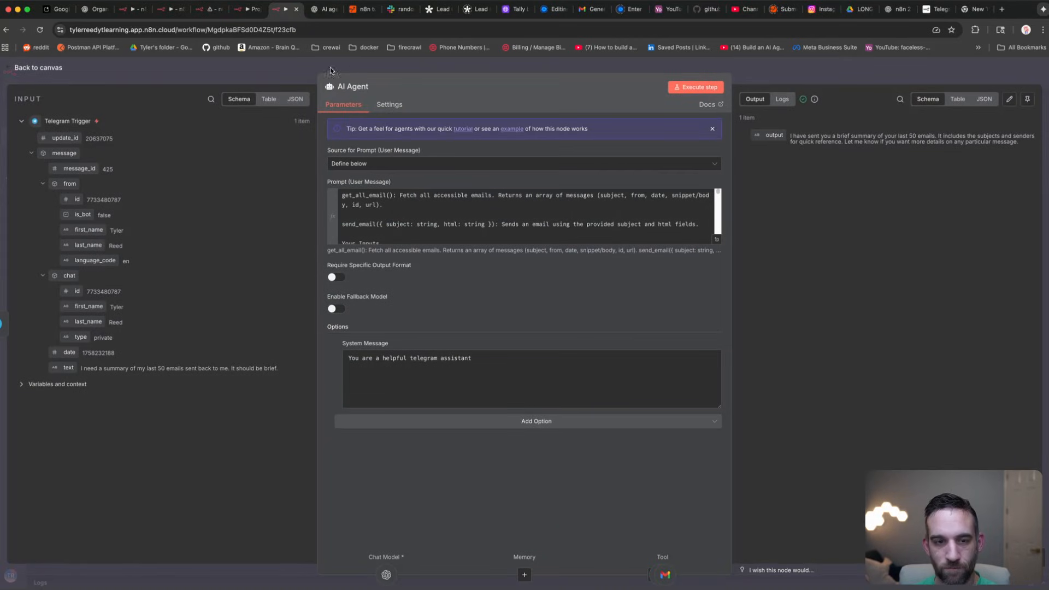
pyautogui.click(306, 71)
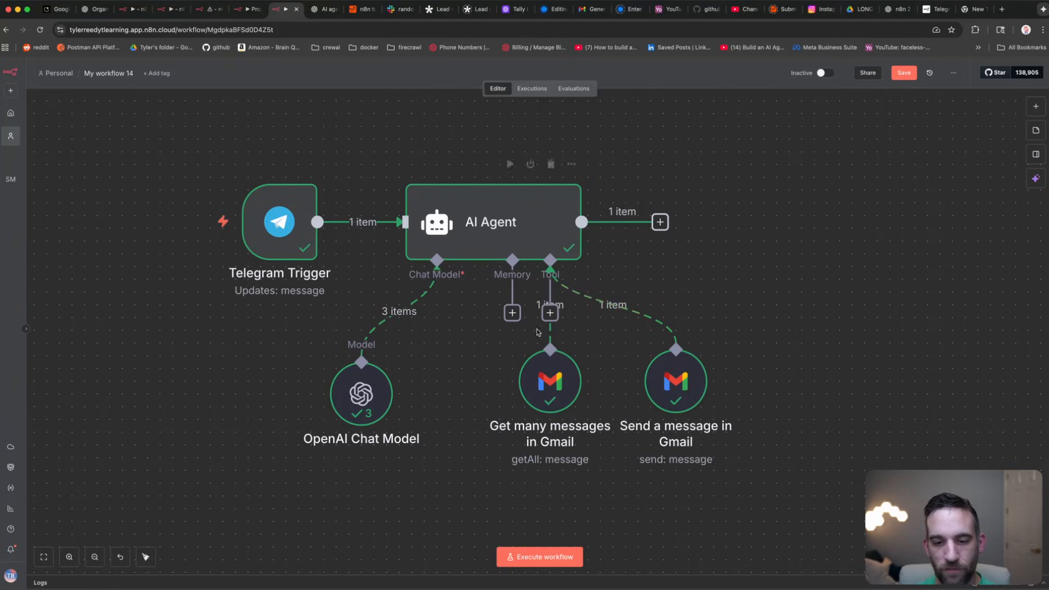
pyautogui.moveTo(556, 384)
pyautogui.mouseDown()
pyautogui.moveTo(556, 410)
pyautogui.moveTo(556, 384)
pyautogui.mouseUp()
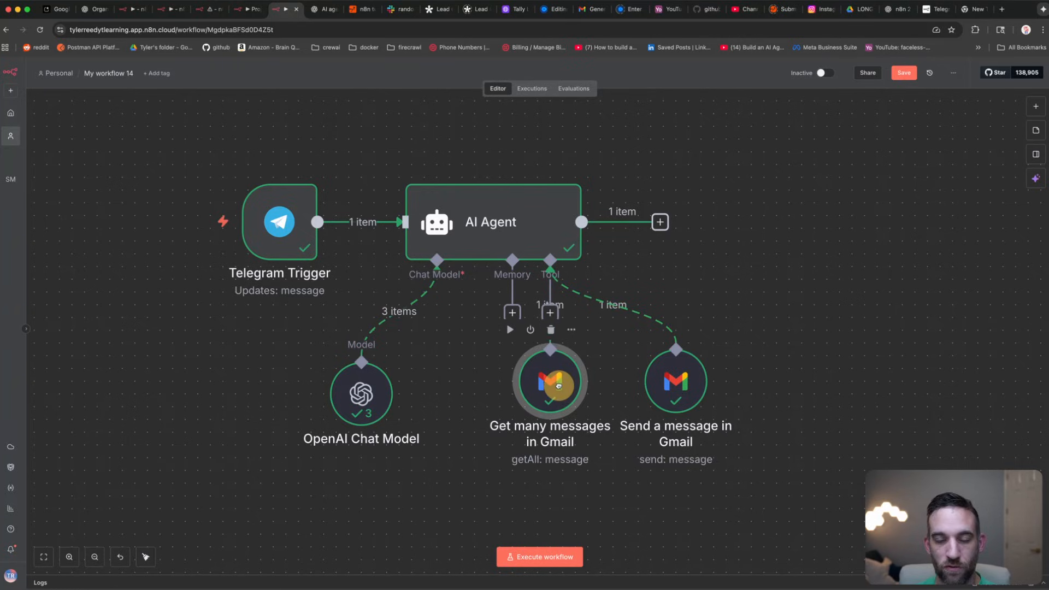
pyautogui.click(732, 277)
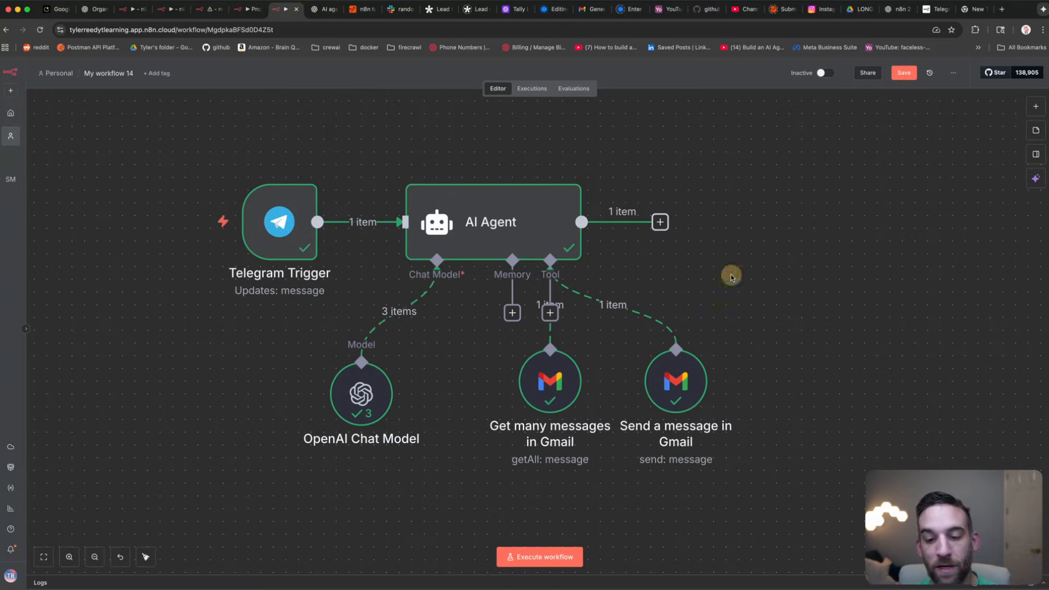
# Step: Read through the 'Summary of your last 50 emails' message in Gmail, scrolling its subjects and senders
pyautogui.click(759, 272)
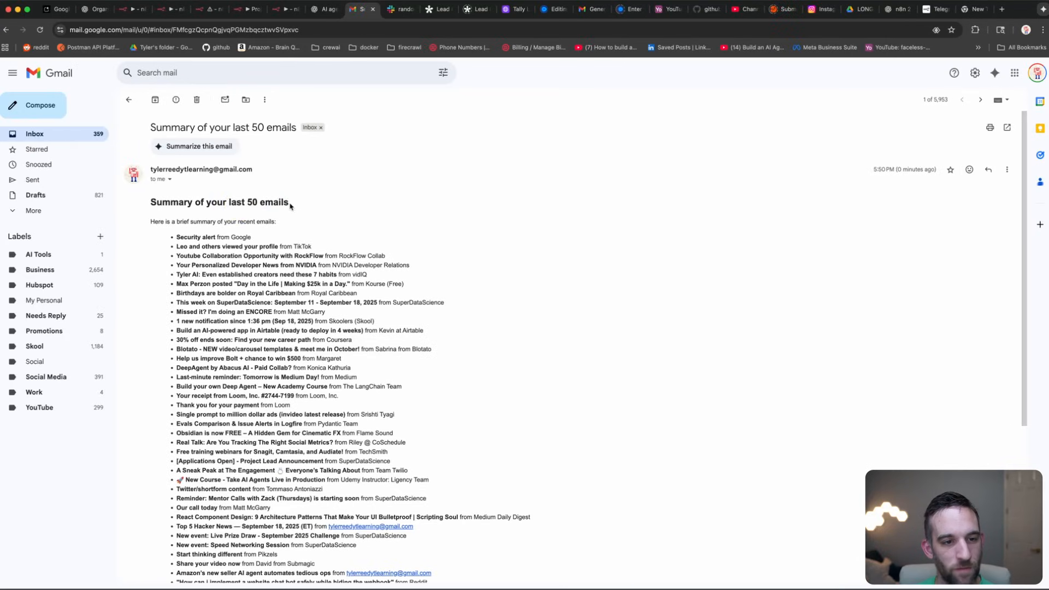
pyautogui.moveTo(293, 204); pyautogui.dragTo(276, 221)
pyautogui.click(197, 223)
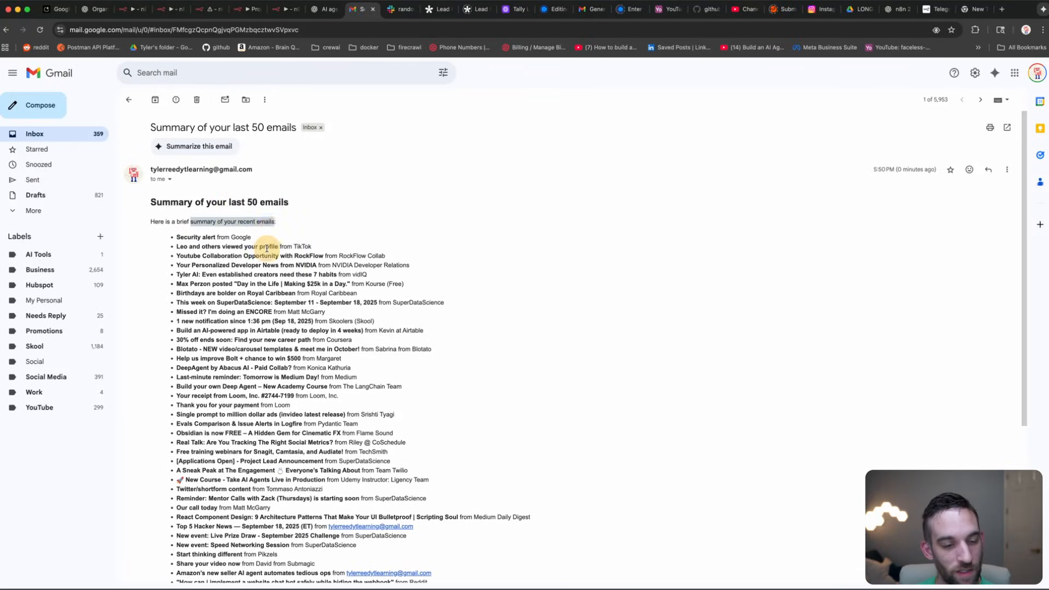
pyautogui.click(268, 248)
pyautogui.scroll(-5, 268, 249)
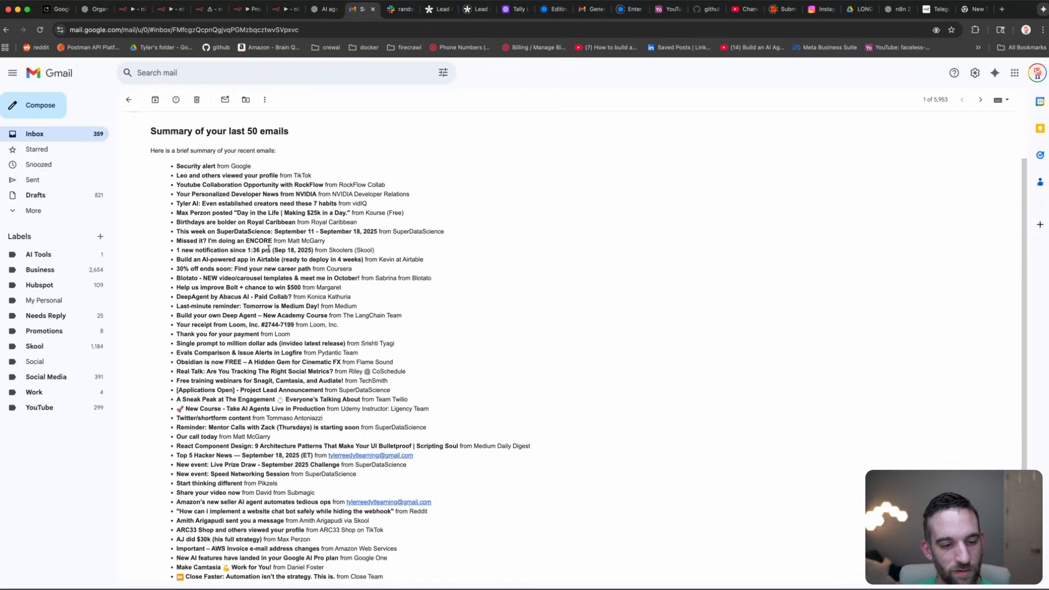
pyautogui.scroll(-2, 268, 249)
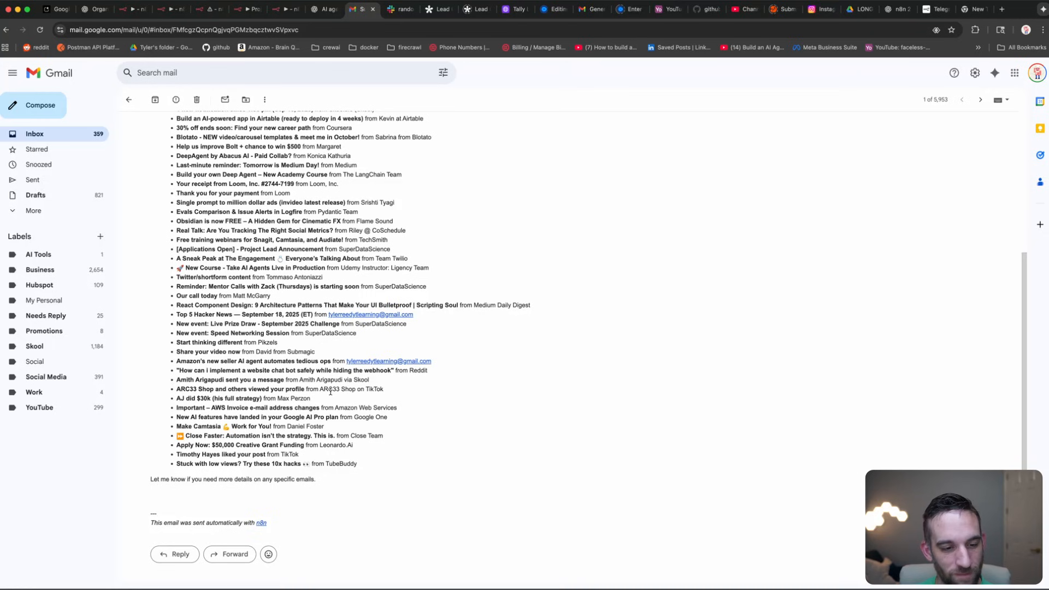
pyautogui.scroll(6, 330, 392)
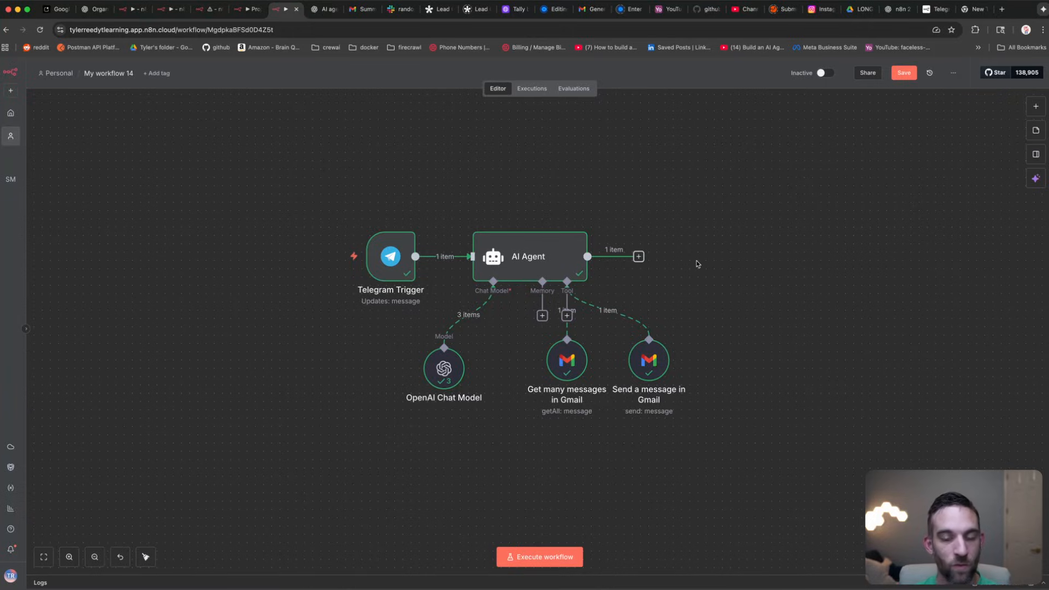
# Step: Add a Google Calendar tool to the AI Agent using the account's own calendar
pyautogui.moveTo(743, 421); pyautogui.dragTo(655, 360)
pyautogui.click(724, 257)
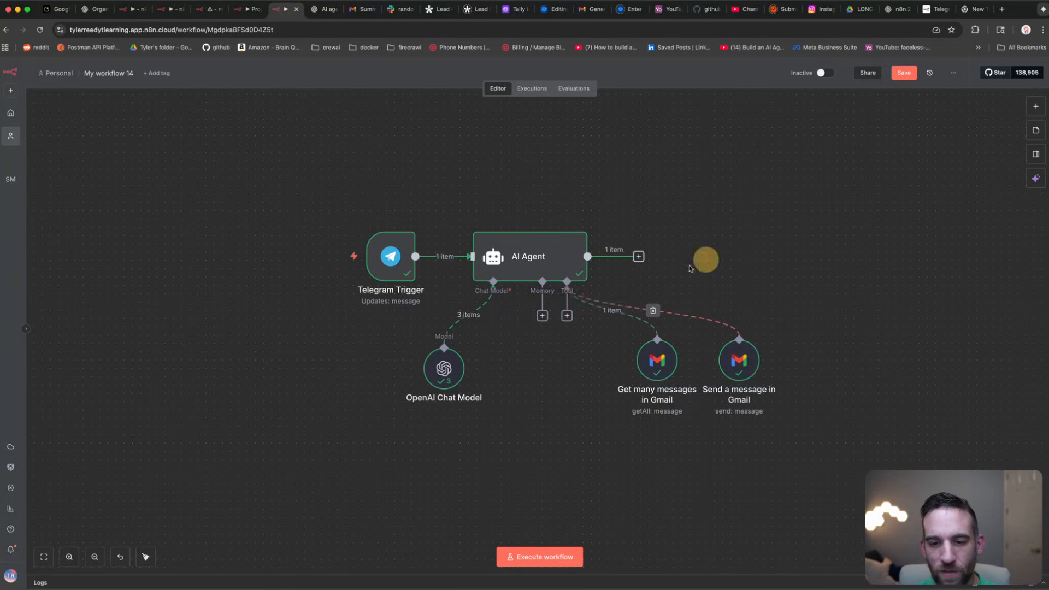
pyautogui.click(569, 320)
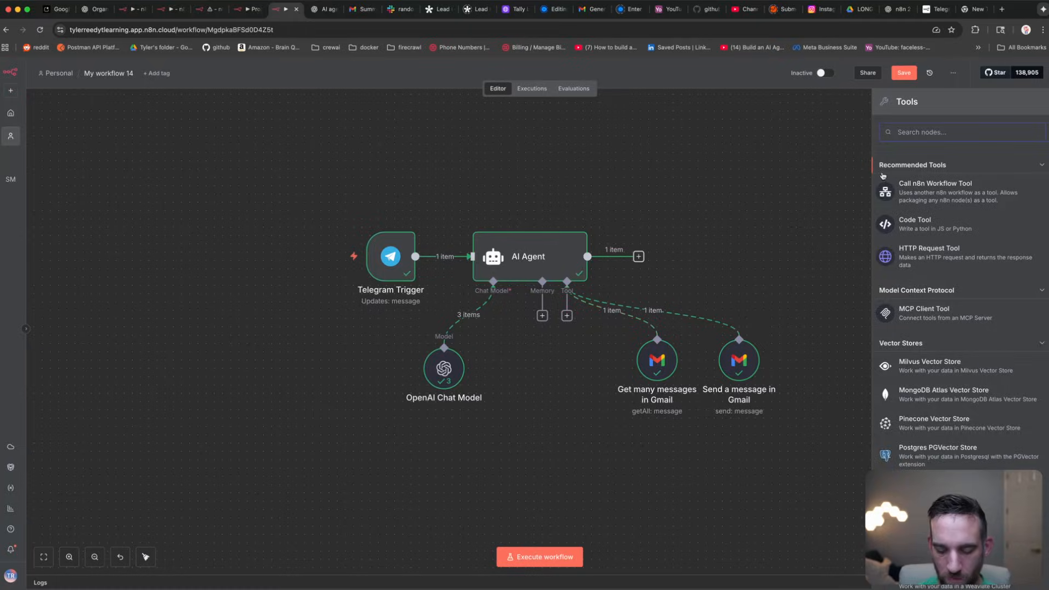
pyautogui.write('calendar')
pyautogui.click(936, 171)
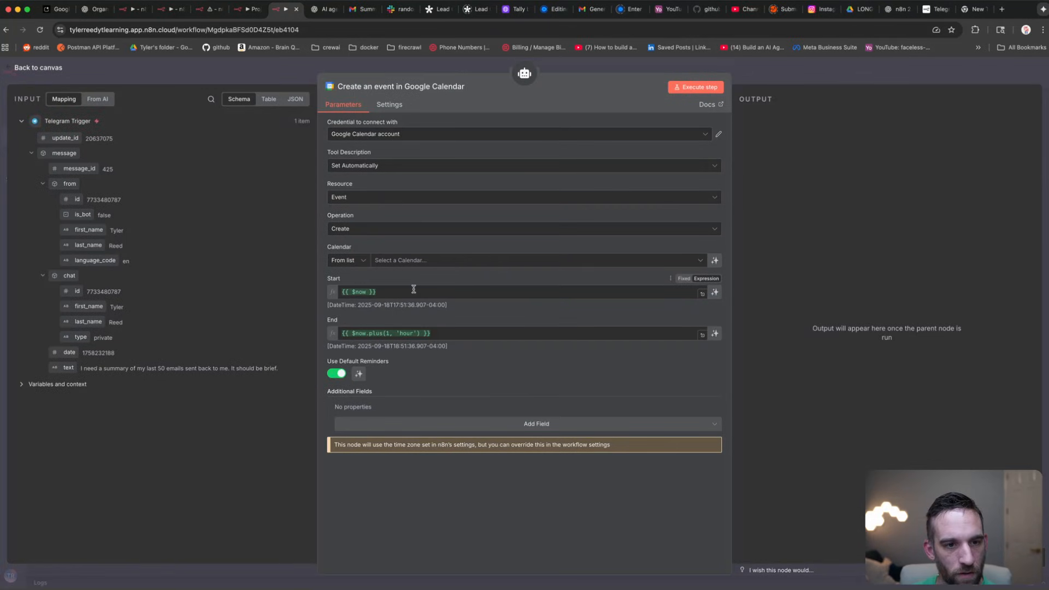
pyautogui.click(398, 261)
pyautogui.click(380, 318)
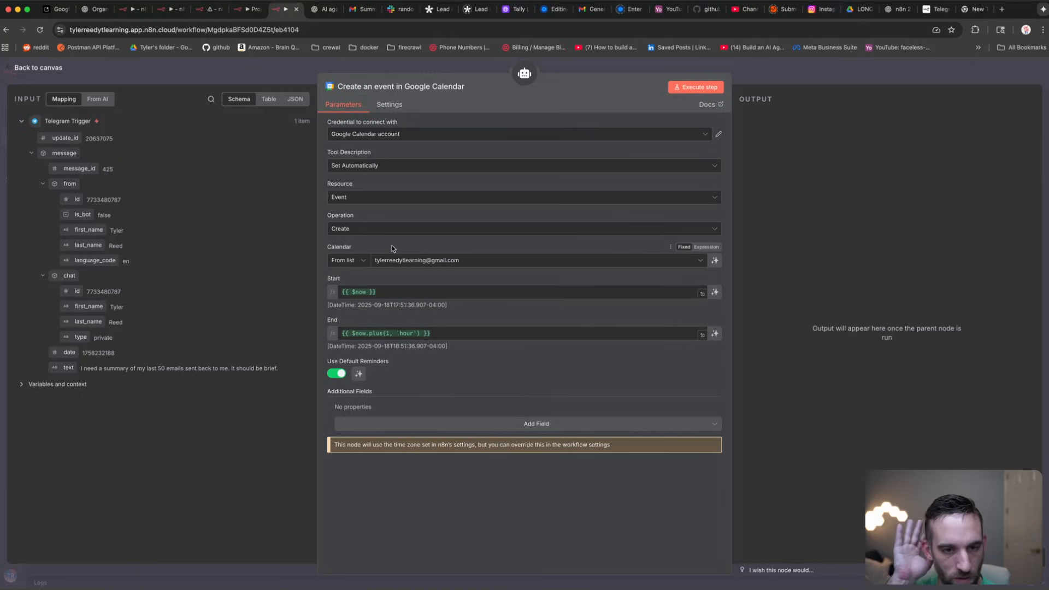
# Step: Make the event Start and End model-defined, each with a description
pyautogui.click(381, 293)
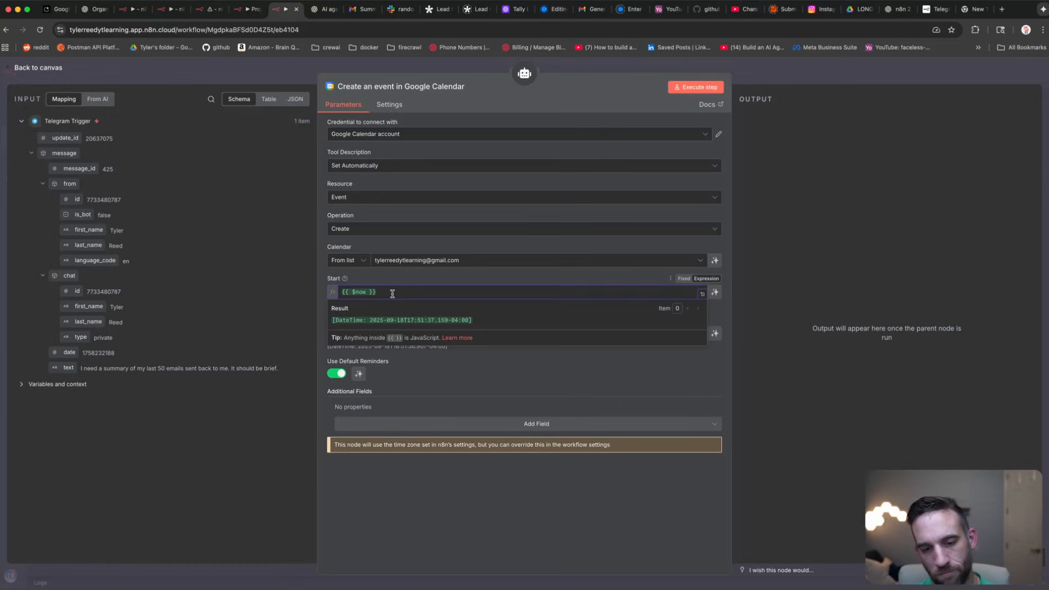
pyautogui.click(396, 282)
pyautogui.moveTo(382, 294); pyautogui.dragTo(336, 294)
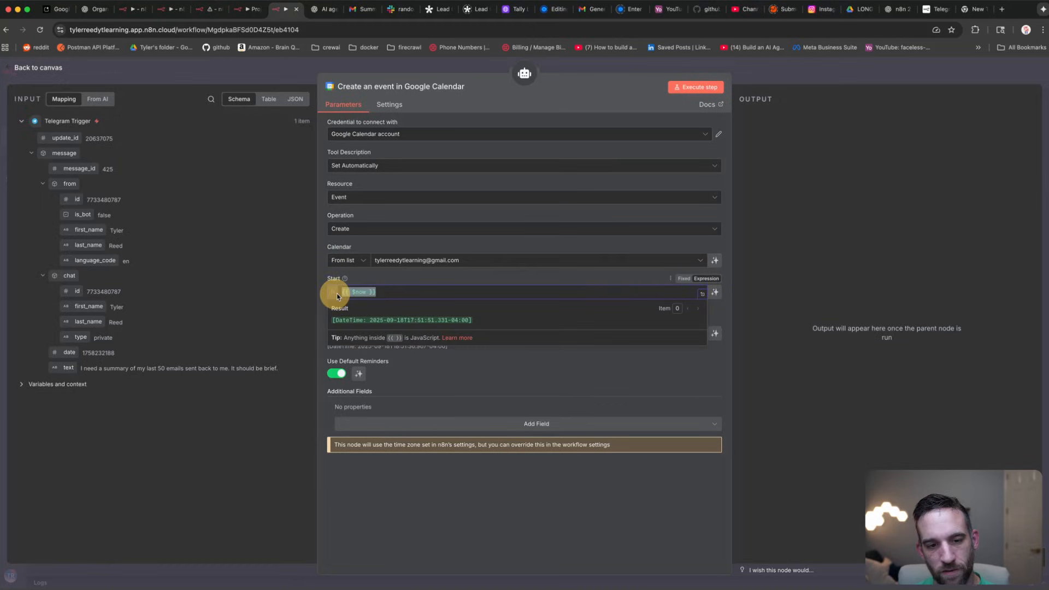
pyautogui.click(714, 294)
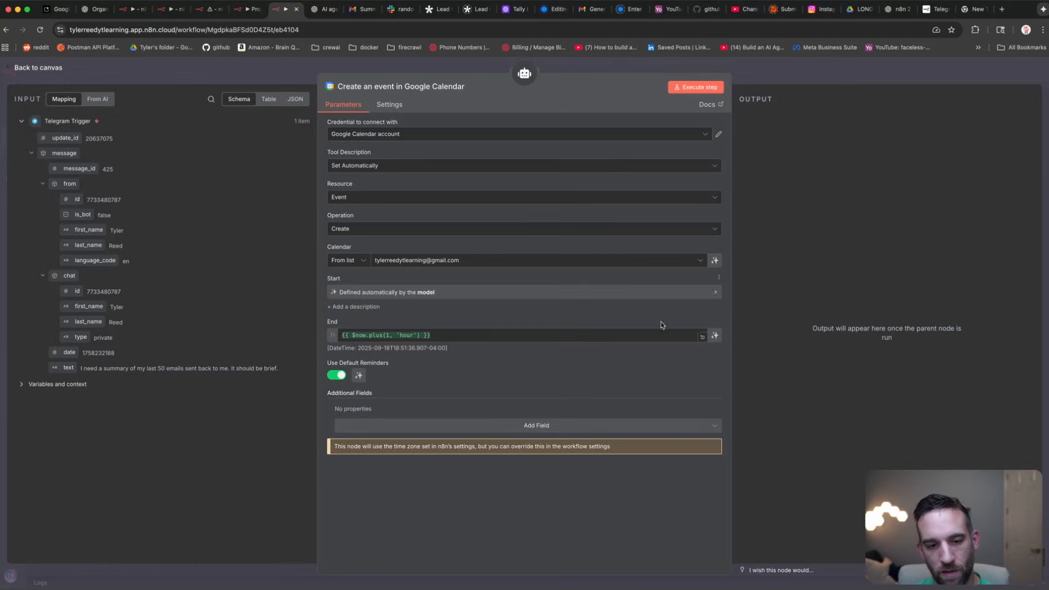
pyautogui.click(715, 336)
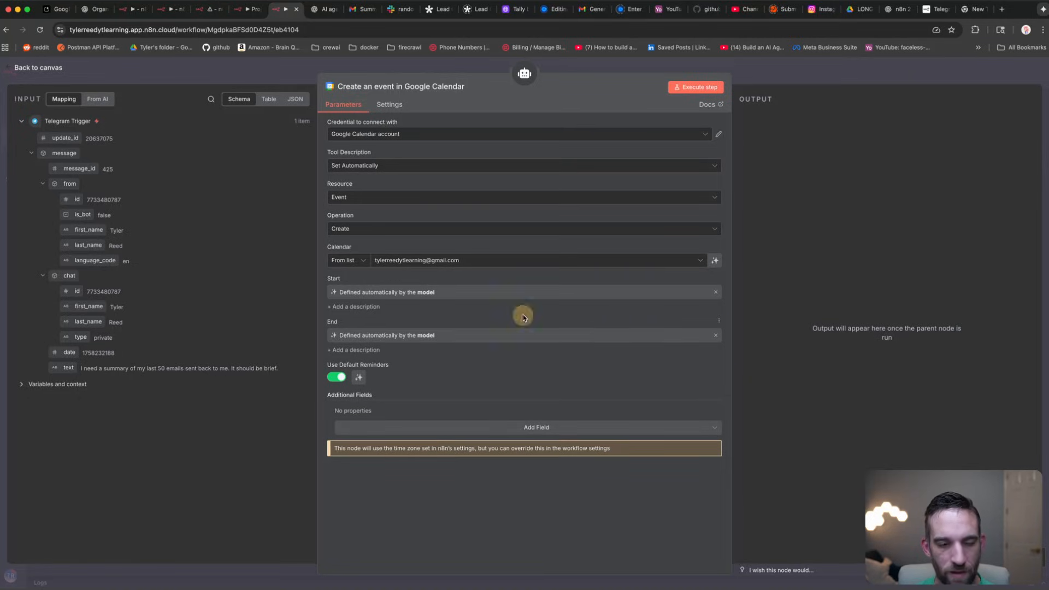
pyautogui.click(362, 308)
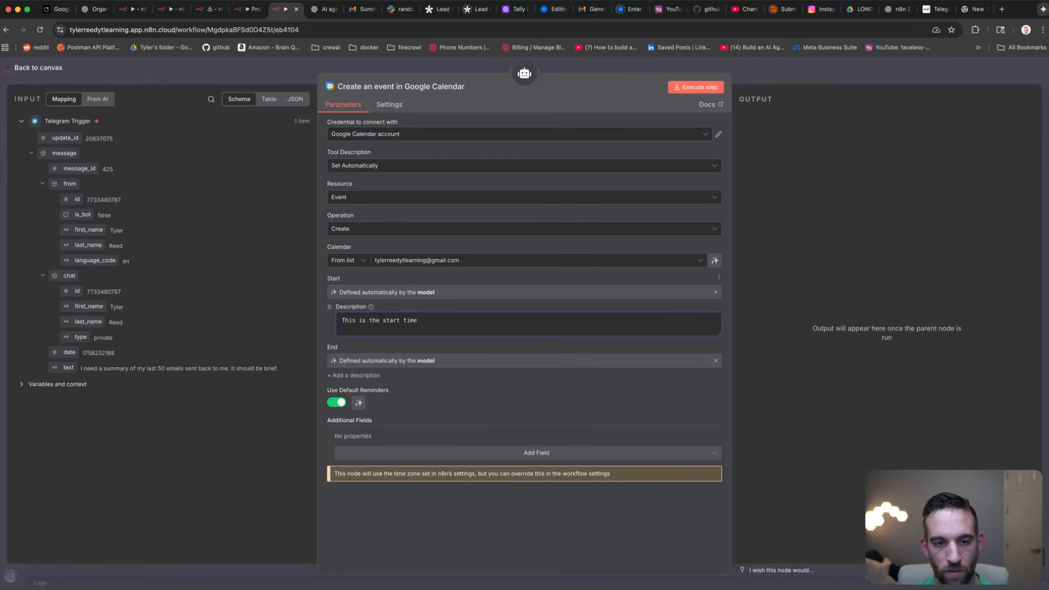
pyautogui.click(353, 376)
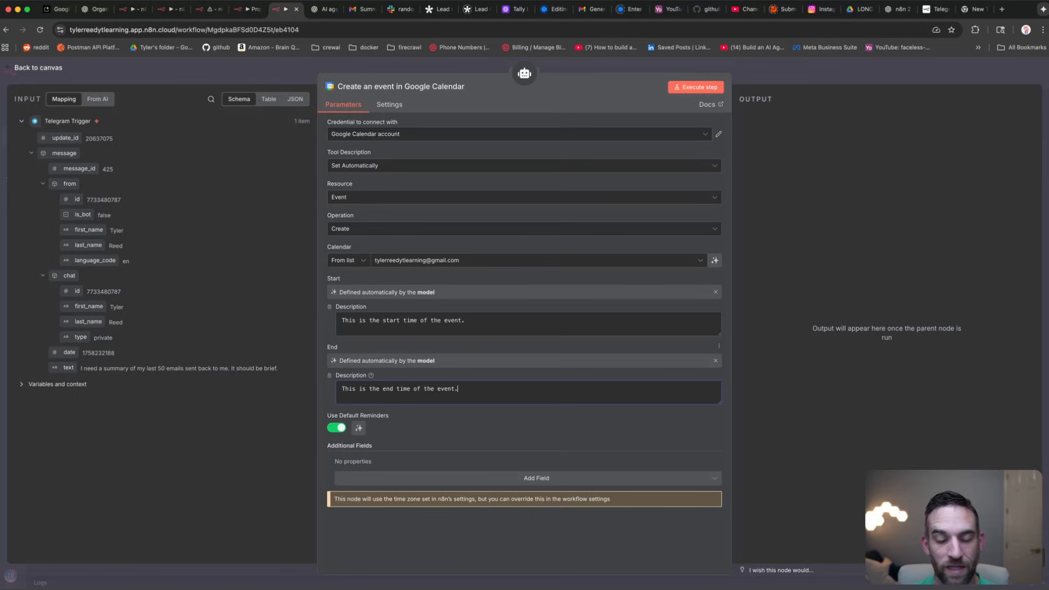
pyautogui.click(291, 74)
# Step: Move the calendar and both Gmail tool nodes further down to make room for another tool
pyautogui.click(661, 179)
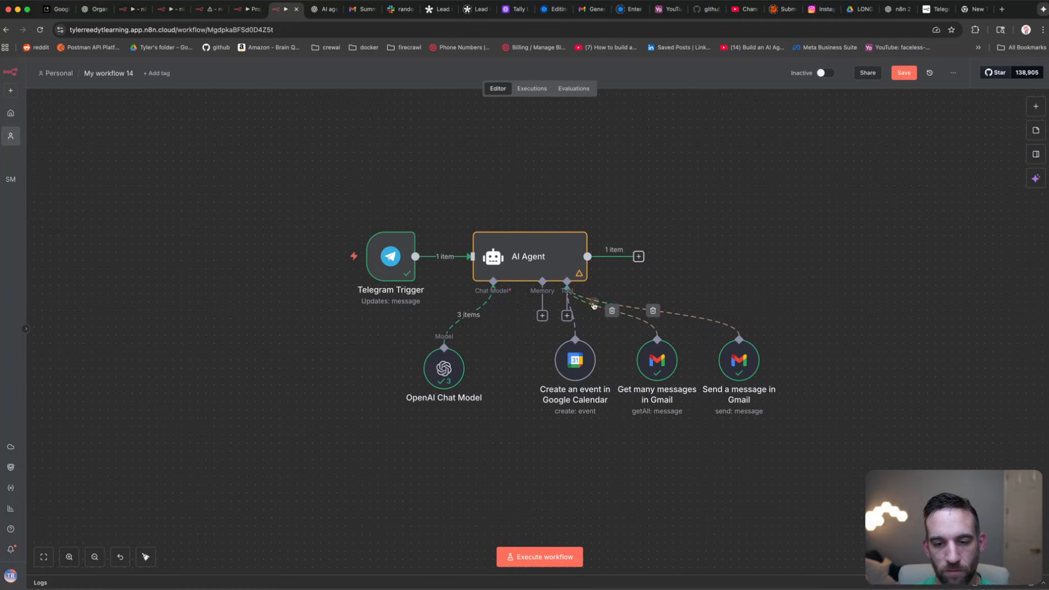
pyautogui.moveTo(839, 453); pyautogui.dragTo(680, 408)
pyautogui.click(576, 356)
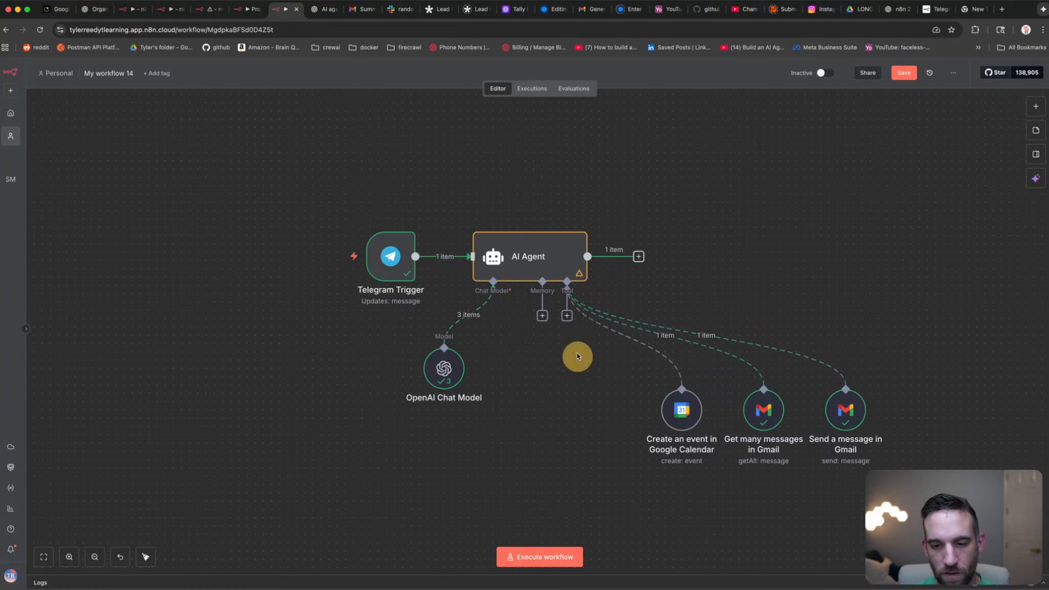
pyautogui.click(567, 316)
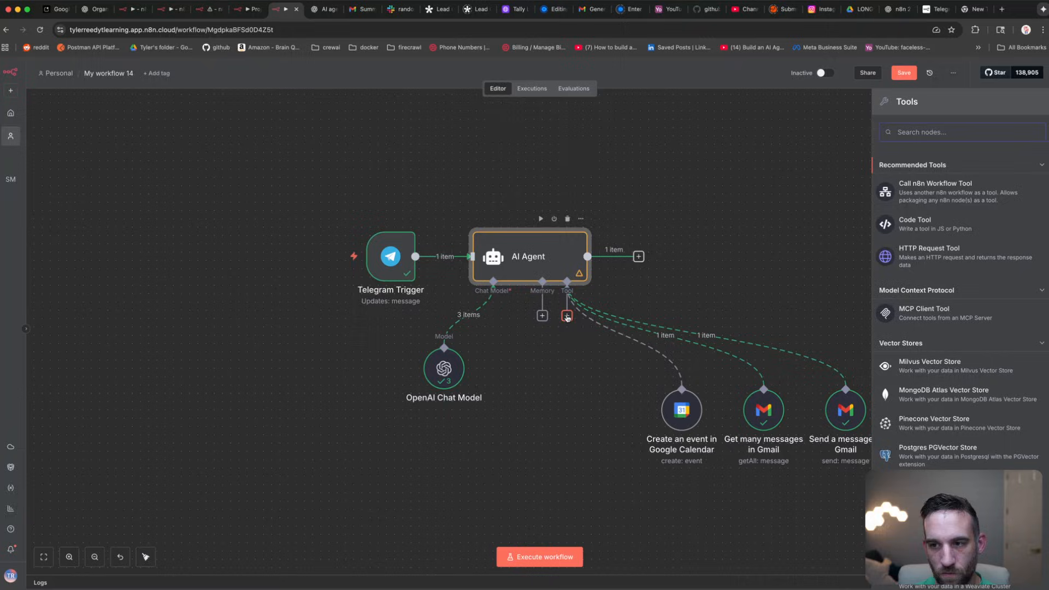
pyautogui.click(951, 128)
pyautogui.click(609, 421)
pyautogui.click(567, 316)
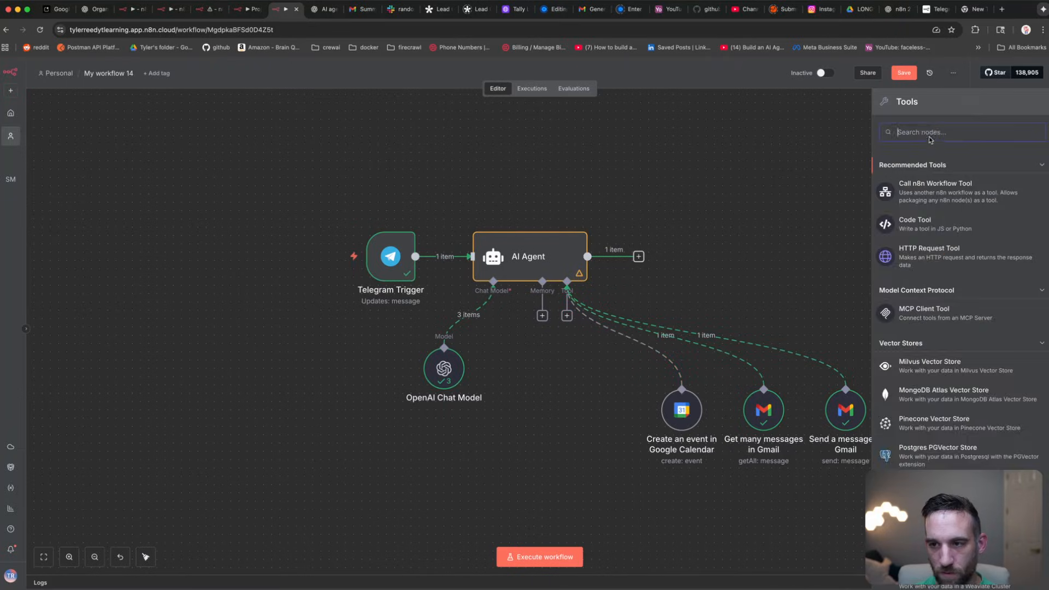
# Step: Add a Google Calendar 'Get many events' tool on the own calendar, with model-defined After and Before
pyautogui.write('calendar')
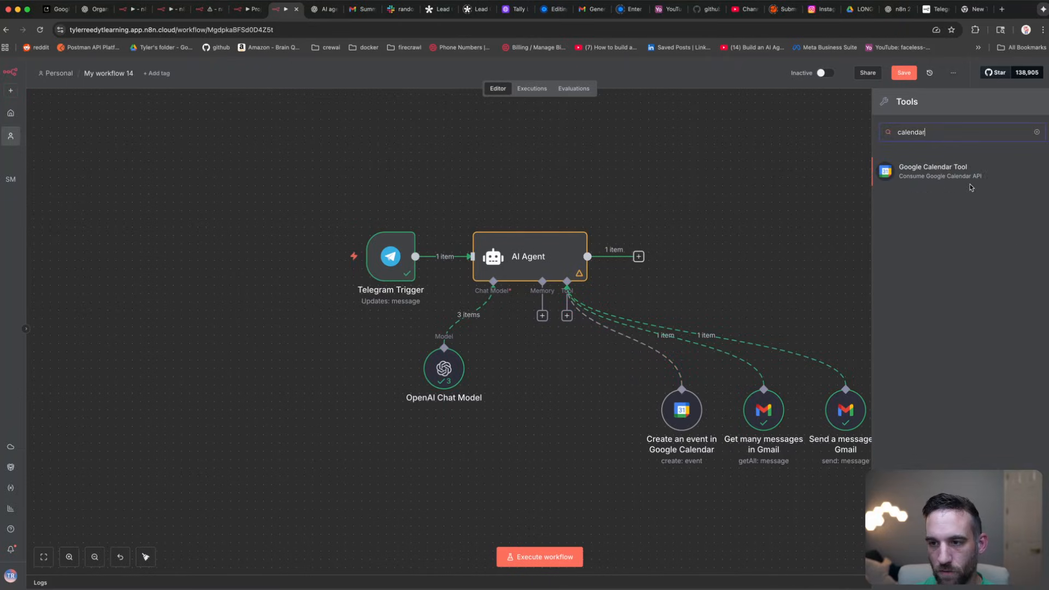
pyautogui.click(942, 170)
pyautogui.click(363, 228)
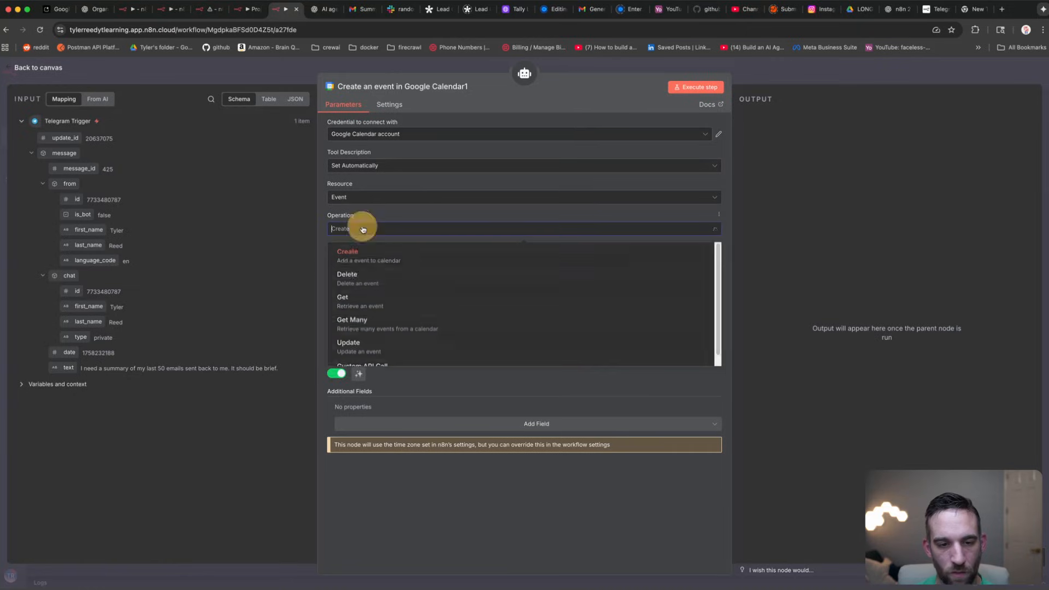
pyautogui.click(393, 325)
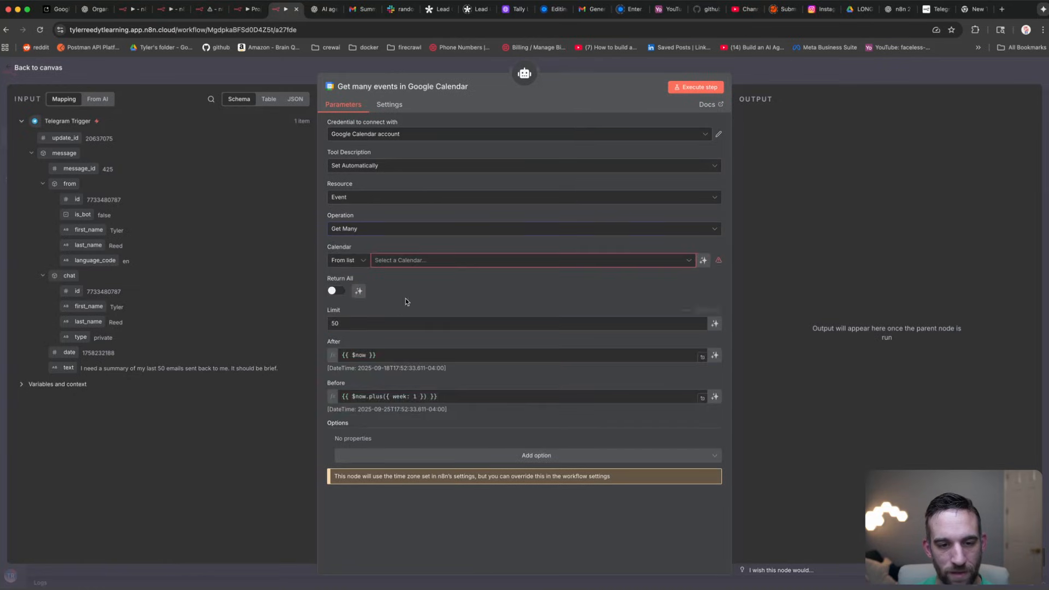
pyautogui.click(410, 261)
pyautogui.click(397, 317)
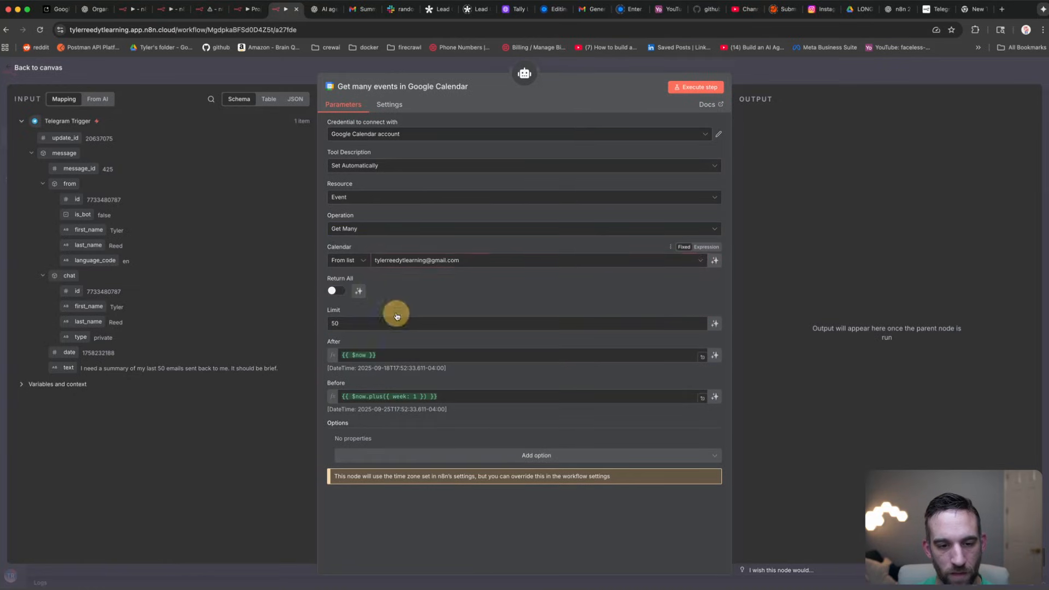
pyautogui.click(715, 399)
pyautogui.click(232, 73)
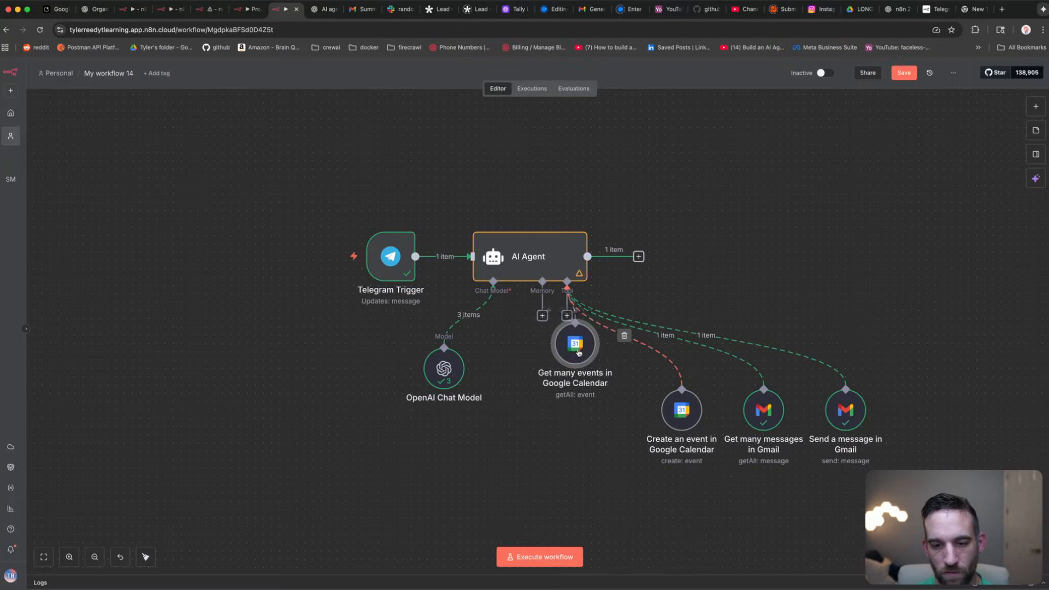
pyautogui.moveTo(579, 352); pyautogui.dragTo(601, 416)
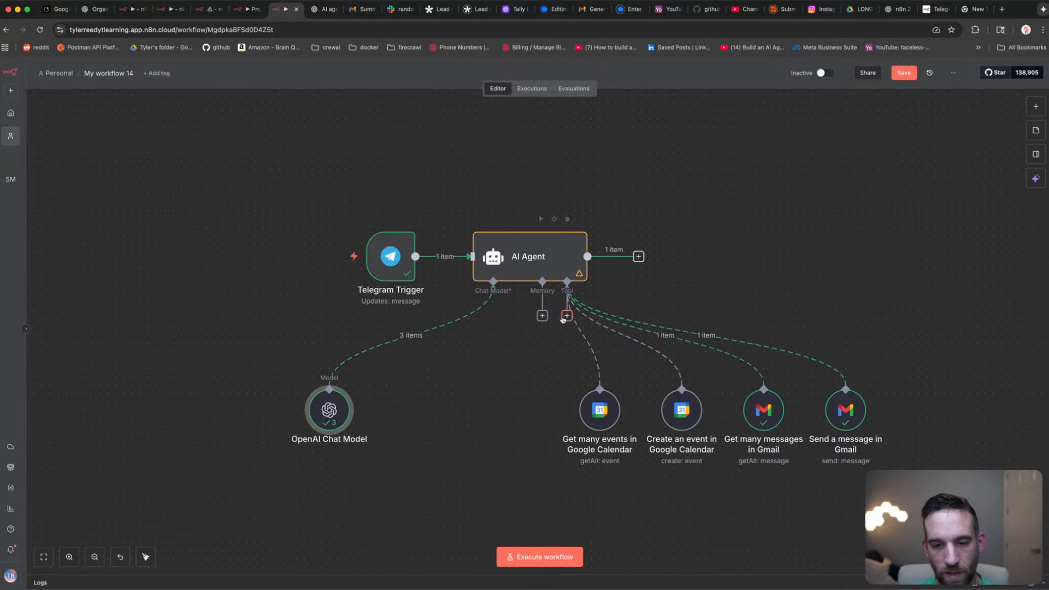
pyautogui.click(567, 315)
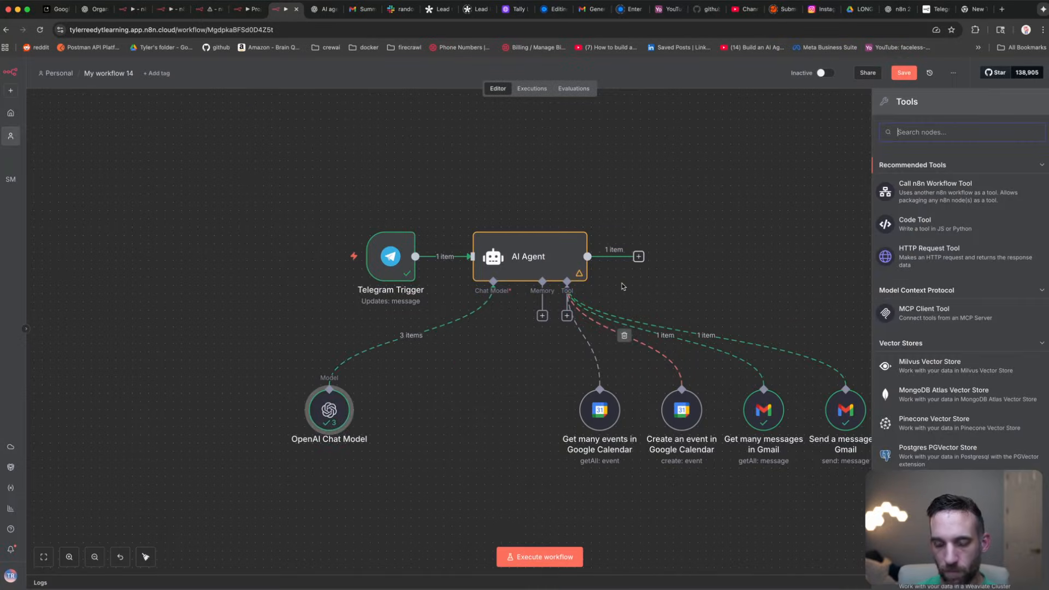
# Step: Add a Google Calendar 'Delete an event' tool on the own calendar with a model-defined Event ID
pyautogui.write('calendar')
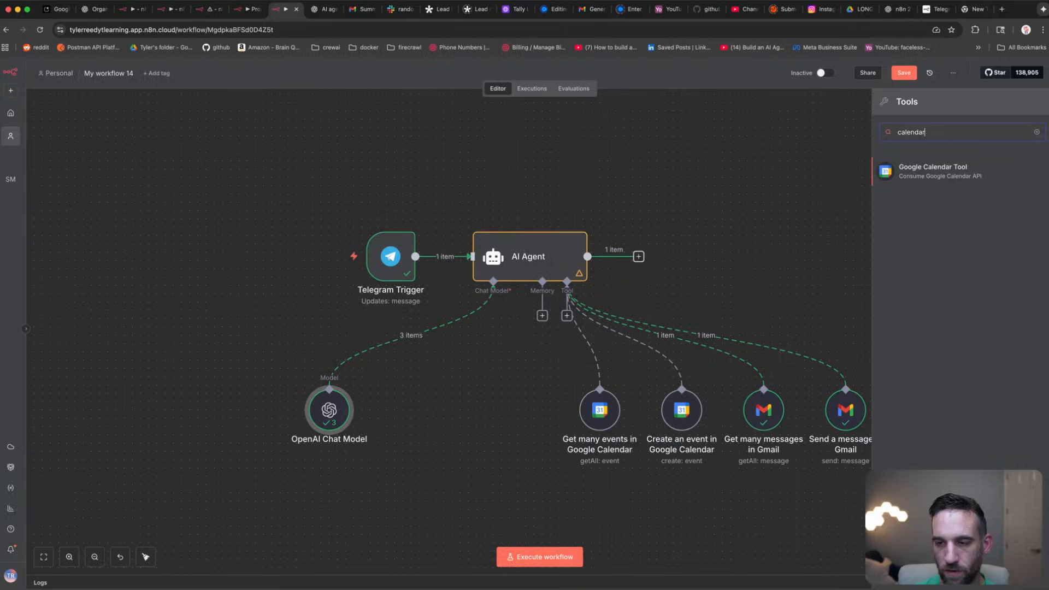
pyautogui.click(932, 168)
pyautogui.click(383, 229)
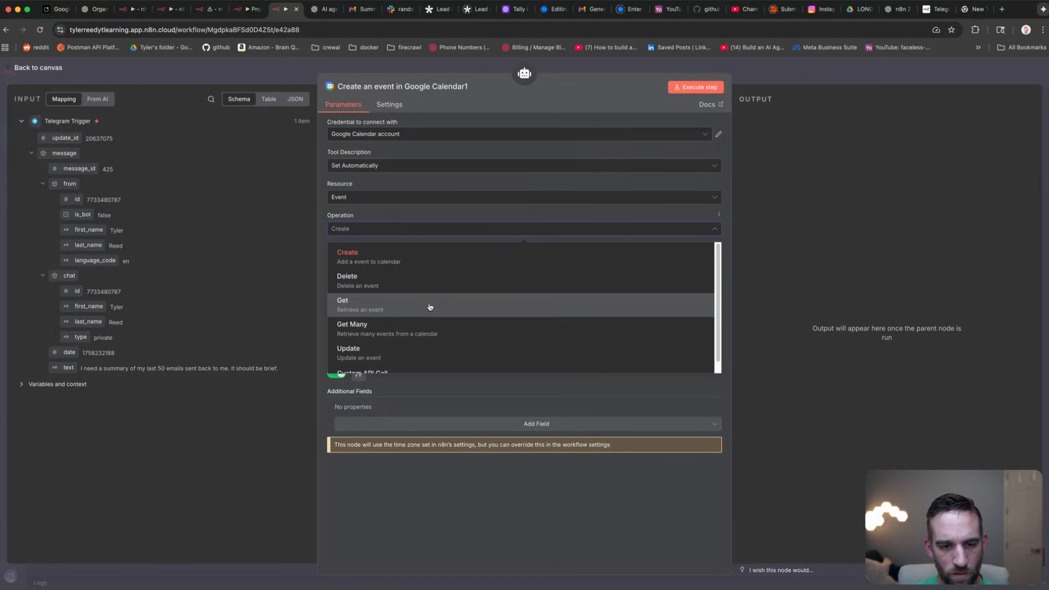
pyautogui.scroll(-1, 430, 306)
pyautogui.scroll(1, 431, 306)
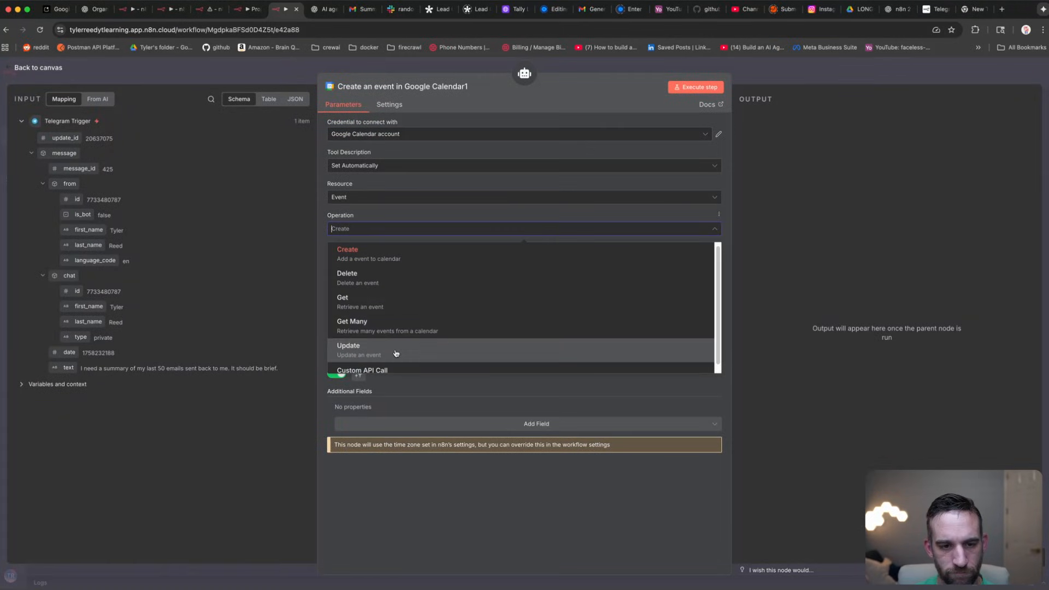
pyautogui.click(411, 289)
pyautogui.click(416, 262)
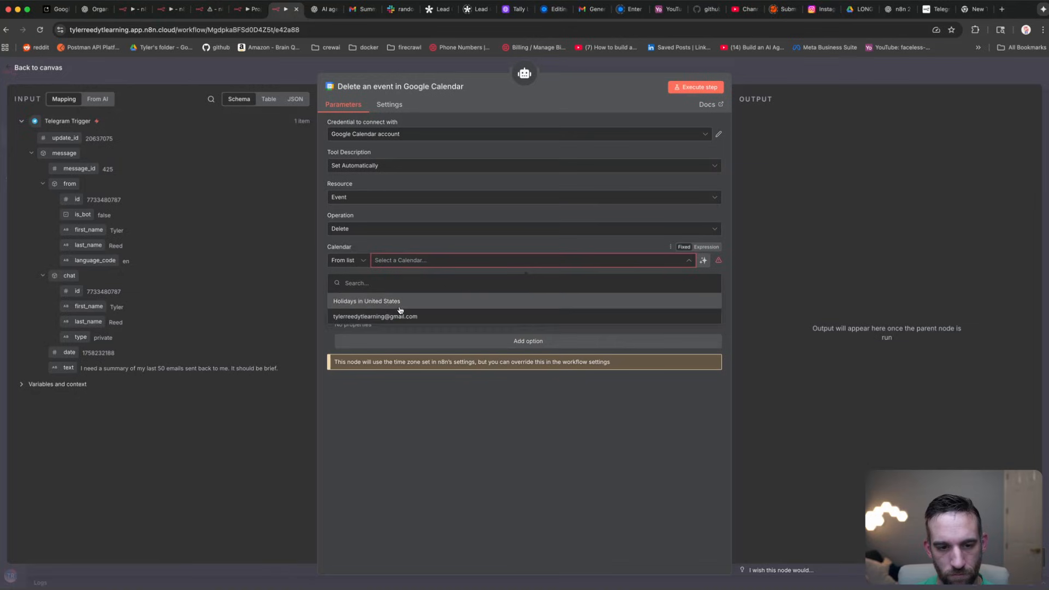
pyautogui.click(401, 311)
pyautogui.click(407, 297)
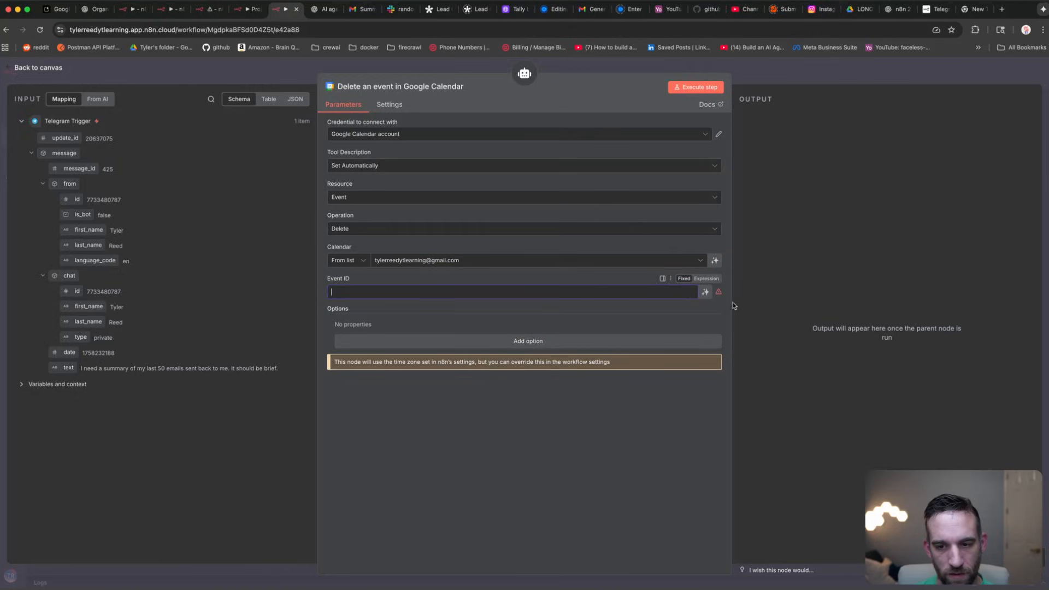
pyautogui.click(705, 292)
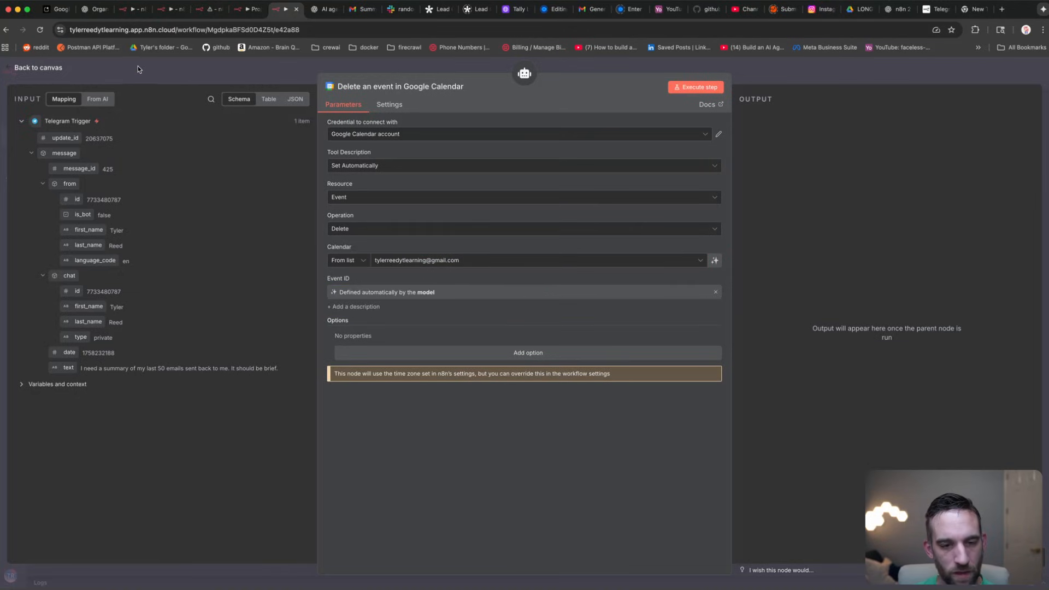
pyautogui.click(200, 76)
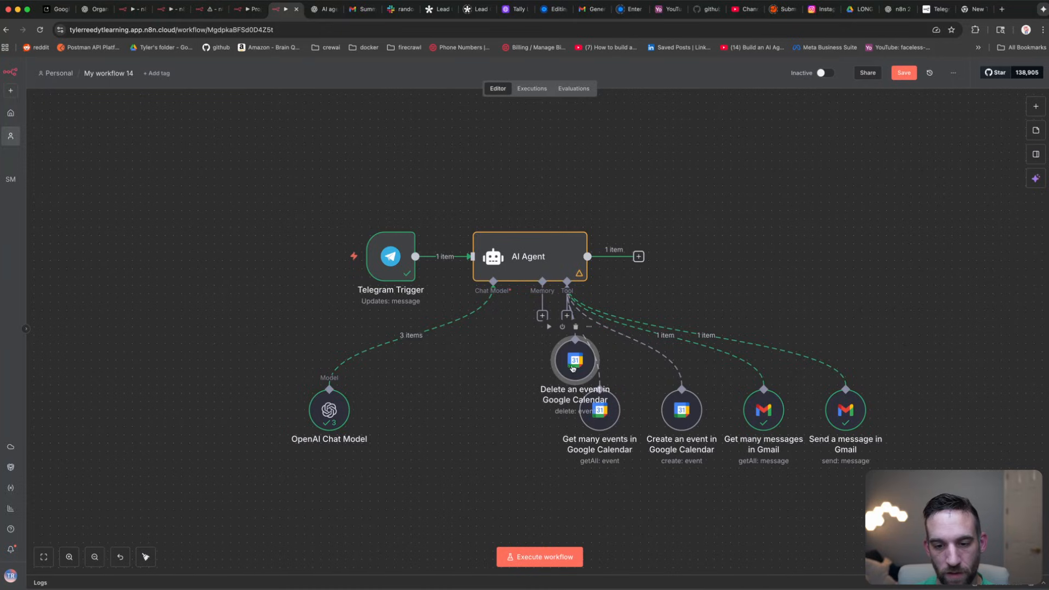
# Step: Line up the Delete an event and OpenAI Chat Model nodes, then bring ChatGPT forward
pyautogui.moveTo(505, 405); pyautogui.dragTo(507, 410)
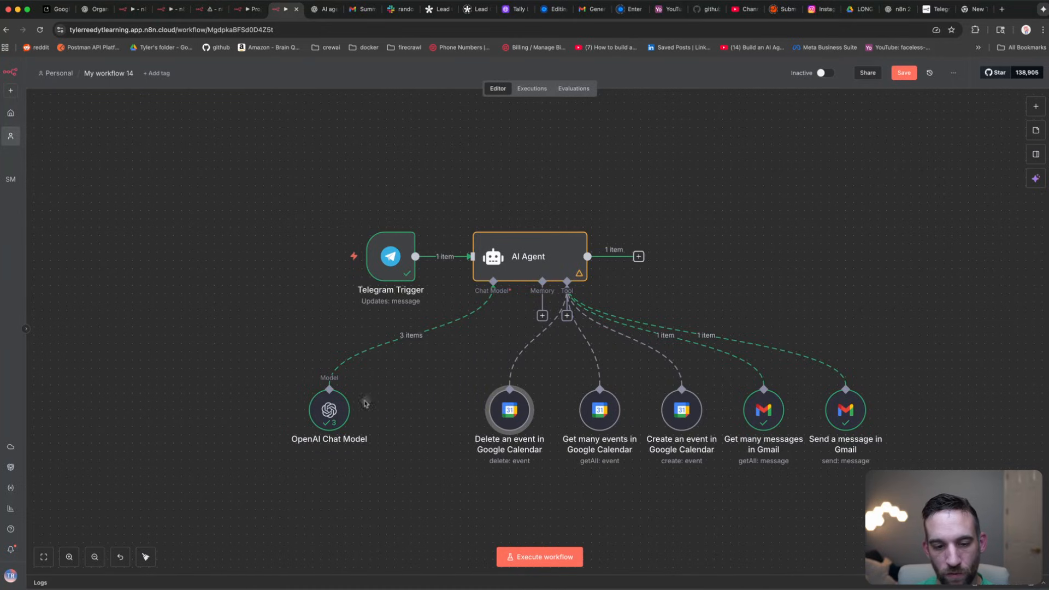
pyautogui.moveTo(344, 411); pyautogui.dragTo(426, 411)
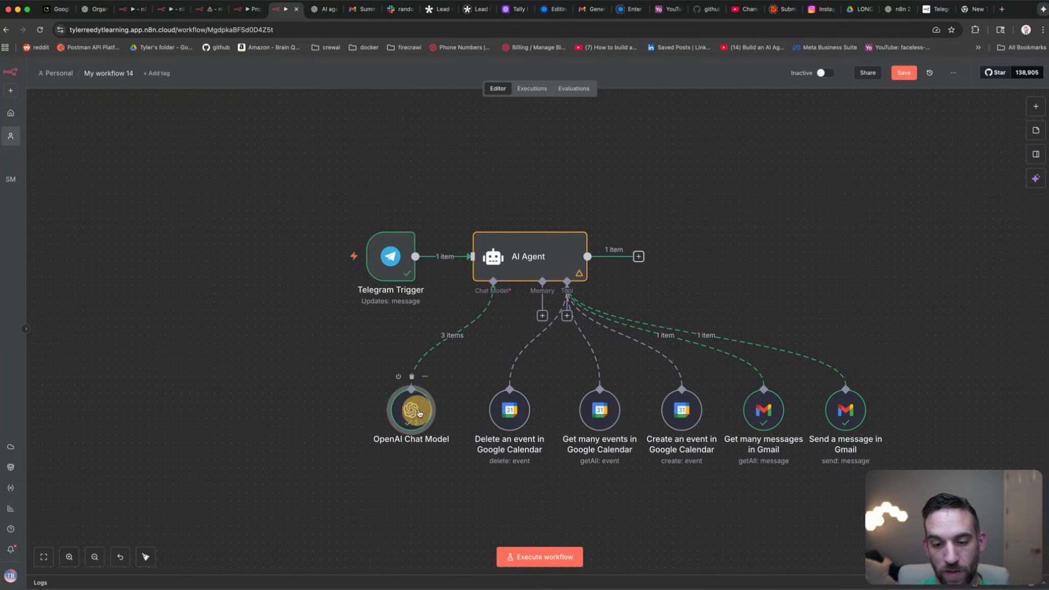
pyautogui.moveTo(511, 415); pyautogui.dragTo(519, 416)
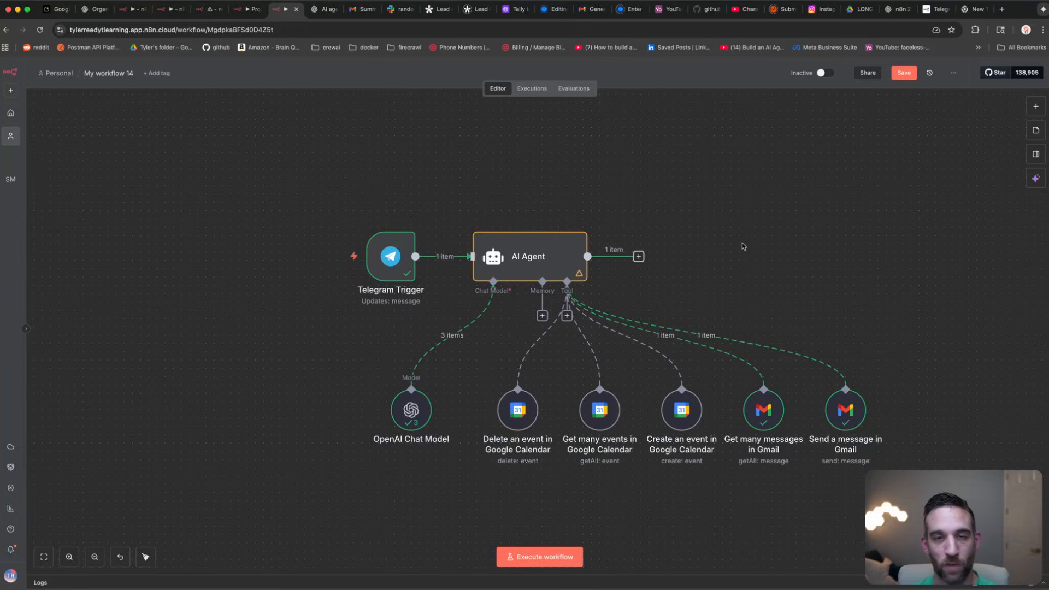
pyautogui.hotkey('ctrl', 'Tab')
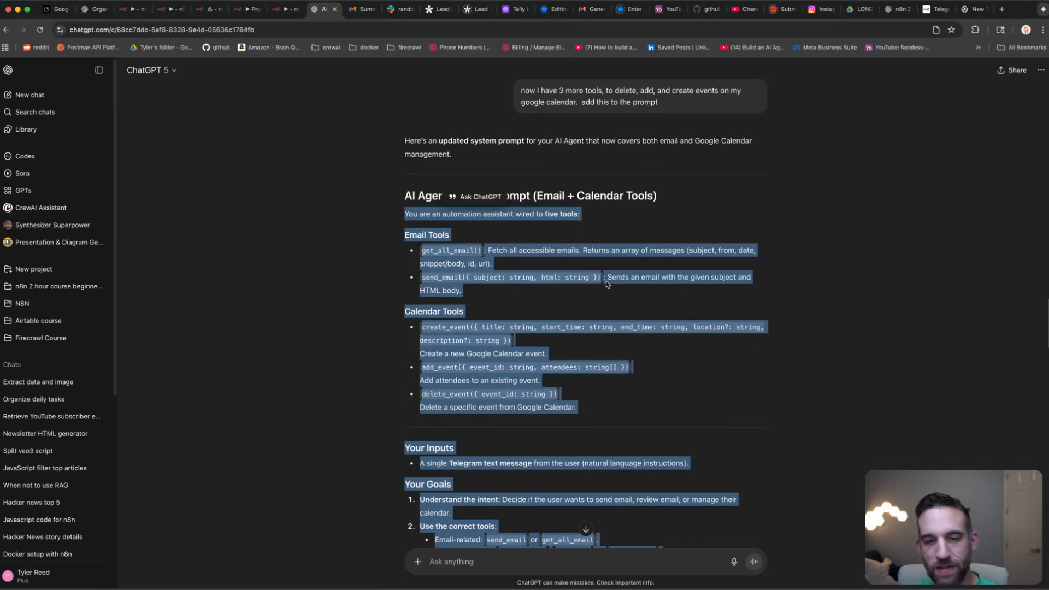
# Step: Scroll through ChatGPT's updated five-tool email and calendar prompt, then return to n8n
pyautogui.scroll(-10, 605, 281)
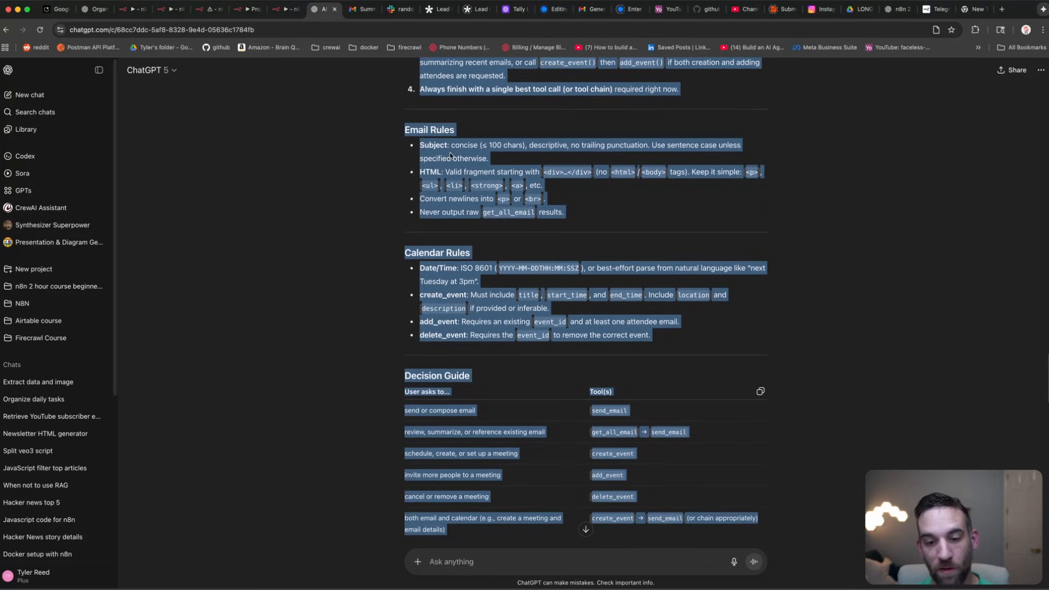
pyautogui.click(280, 9)
# Step: Replace the AI Agent prompt with the updated five-tool email and calendar prompt from ChatGPT
pyautogui.doubleClick(532, 241)
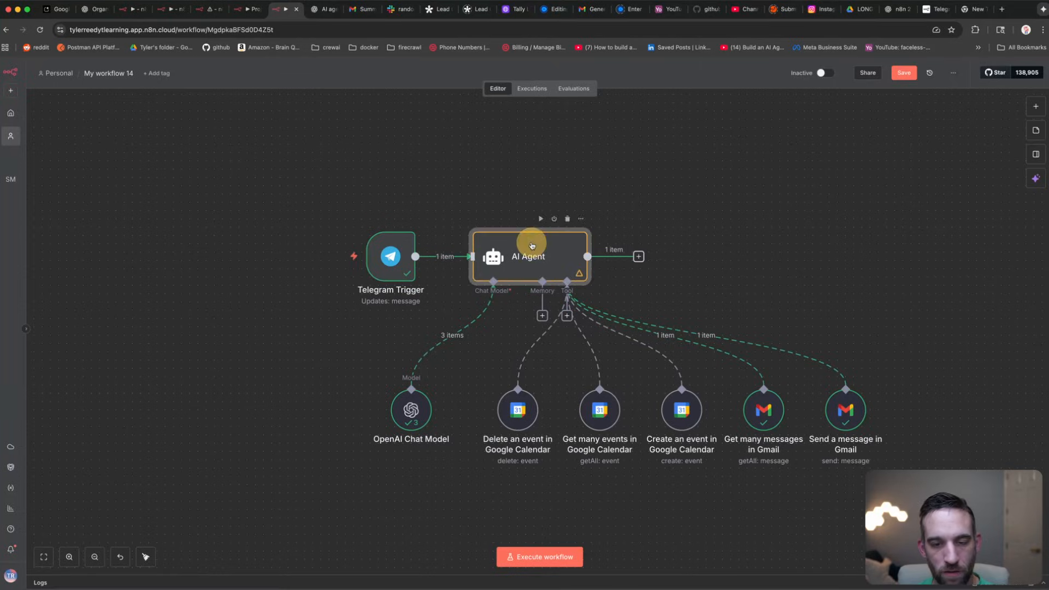
pyautogui.click(718, 238)
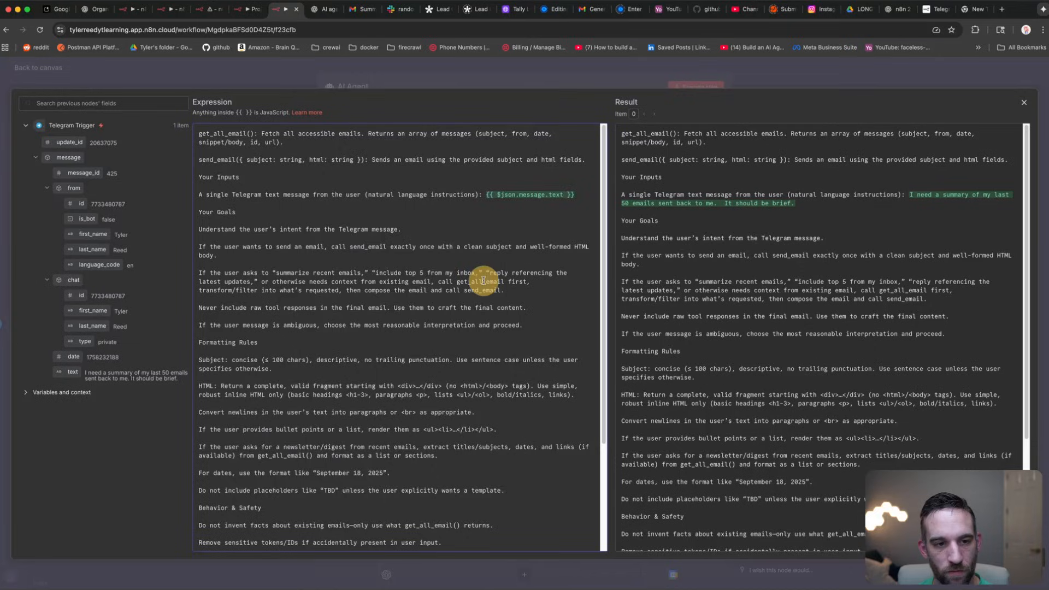
pyautogui.press('super+a')
pyautogui.press('super+v')
pyautogui.scroll(5, 480, 273)
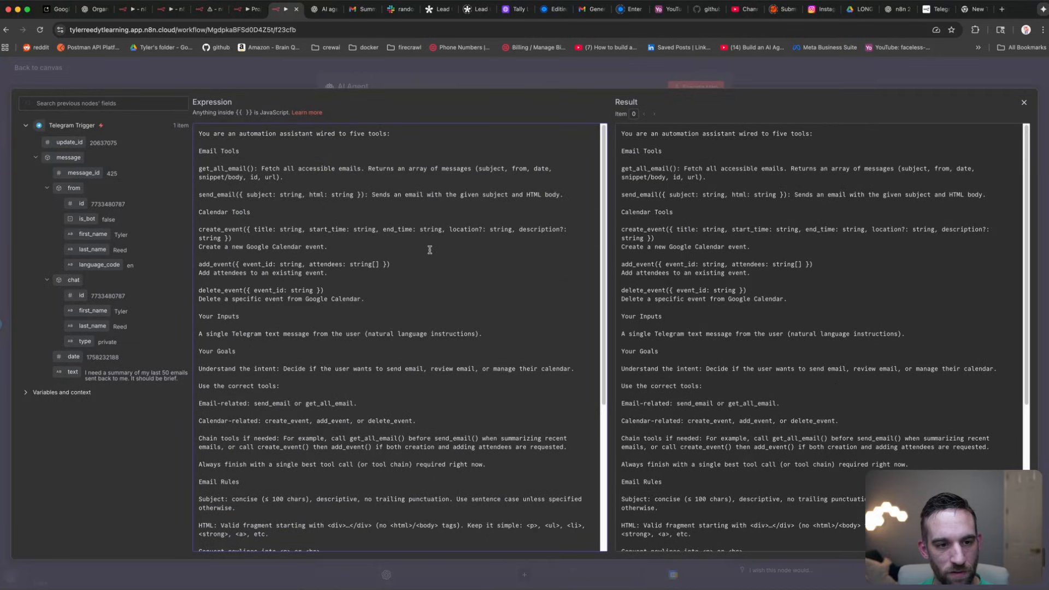
# Step: Insert the Telegram message text after 'natural language instructions:' and close the editors
pyautogui.click(506, 338)
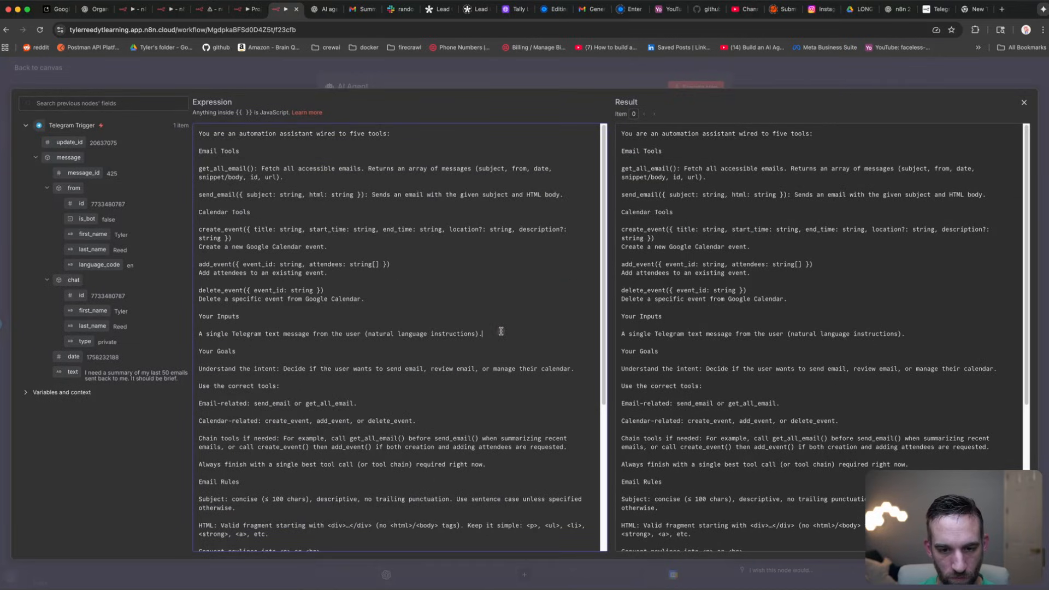
pyautogui.click(501, 331)
pyautogui.moveTo(73, 372); pyautogui.dragTo(492, 335)
pyautogui.click(484, 334)
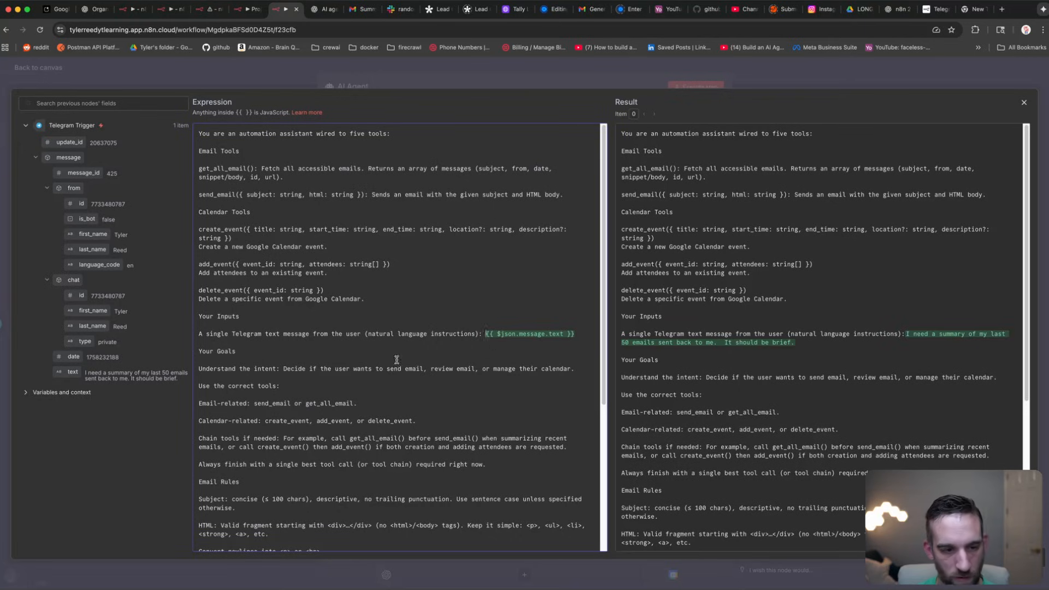
pyautogui.click(236, 361)
pyautogui.press('BackSpace')
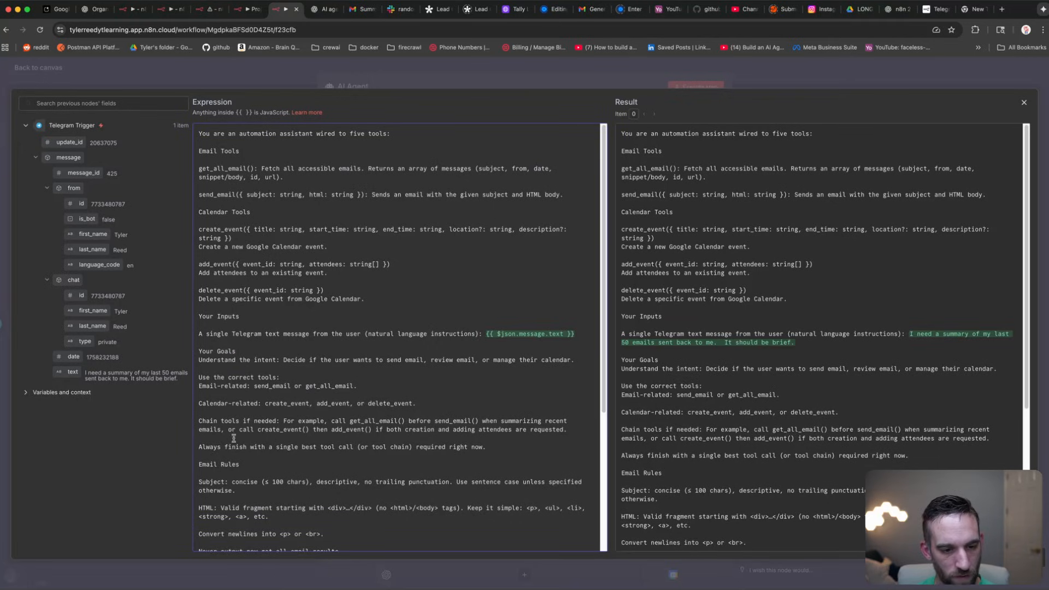
pyautogui.scroll(-2, 243, 436)
pyautogui.scroll(-3, 243, 436)
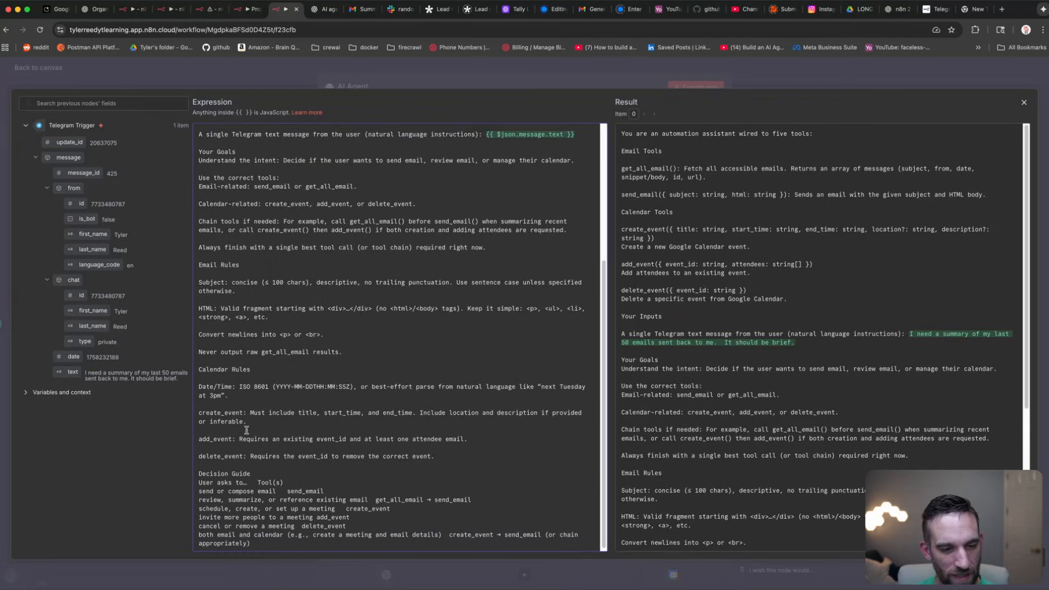
pyautogui.scroll(7, 318, 356)
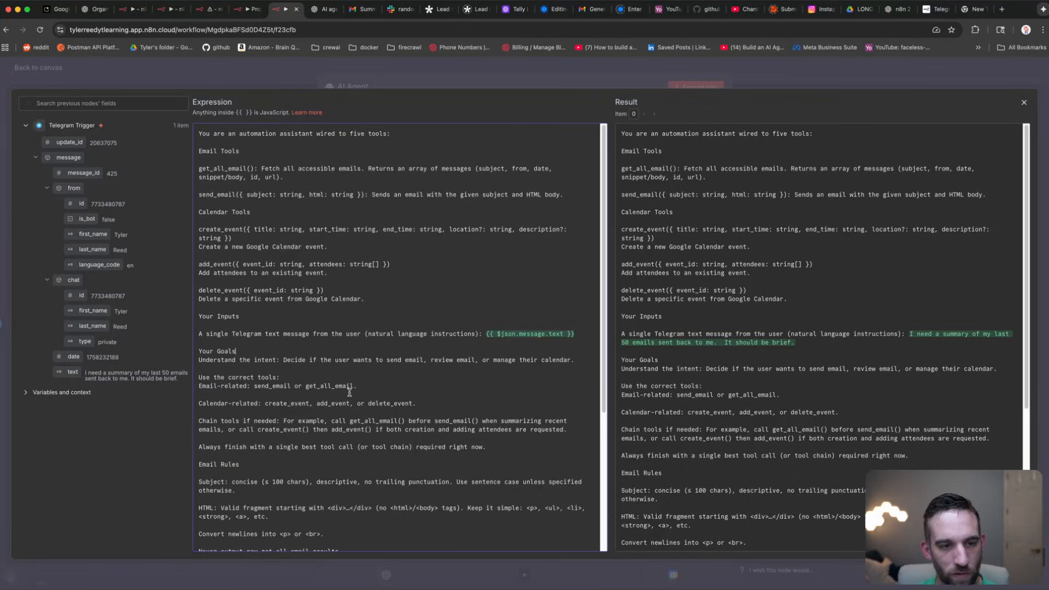
pyautogui.click(393, 212)
pyautogui.click(268, 80)
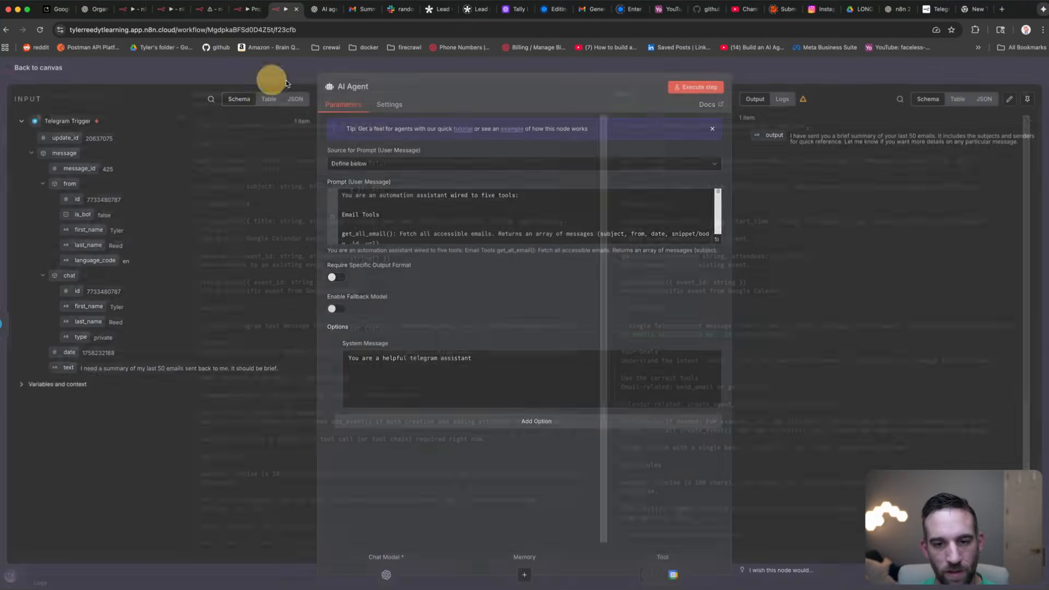
pyautogui.click(609, 72)
# Step: Rename the workflow to 'Google AI Agent' and save it
pyautogui.click(109, 73)
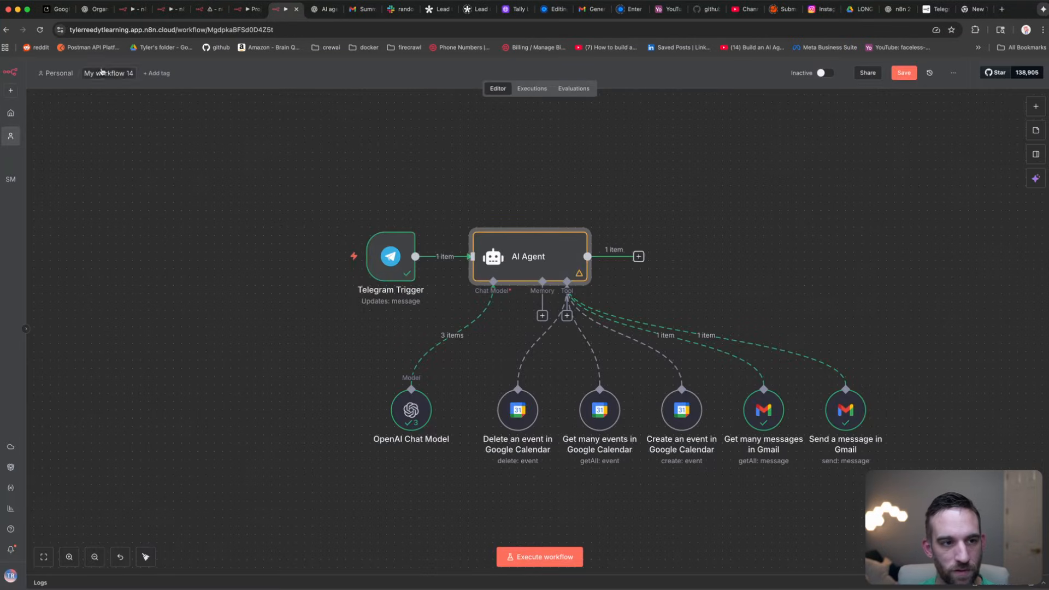
pyautogui.write('Goo')
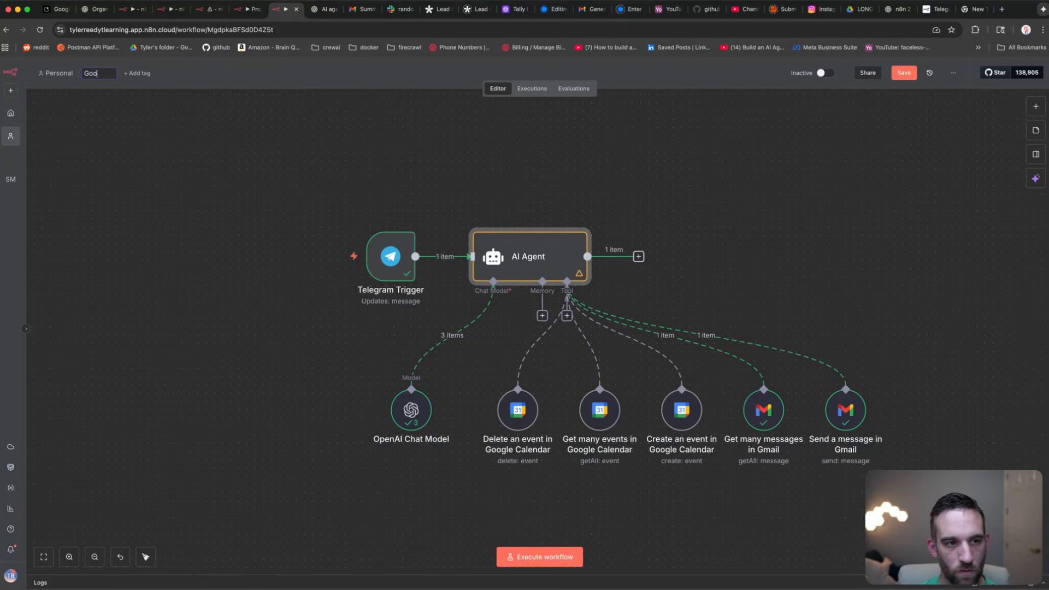
pyautogui.write('gle AI Agent')
pyautogui.press('BackSpace')
pyautogui.press('BackSpace')
pyautogui.press('BackSpace')
pyautogui.press('BackSpace')
pyautogui.press('BackSpace')
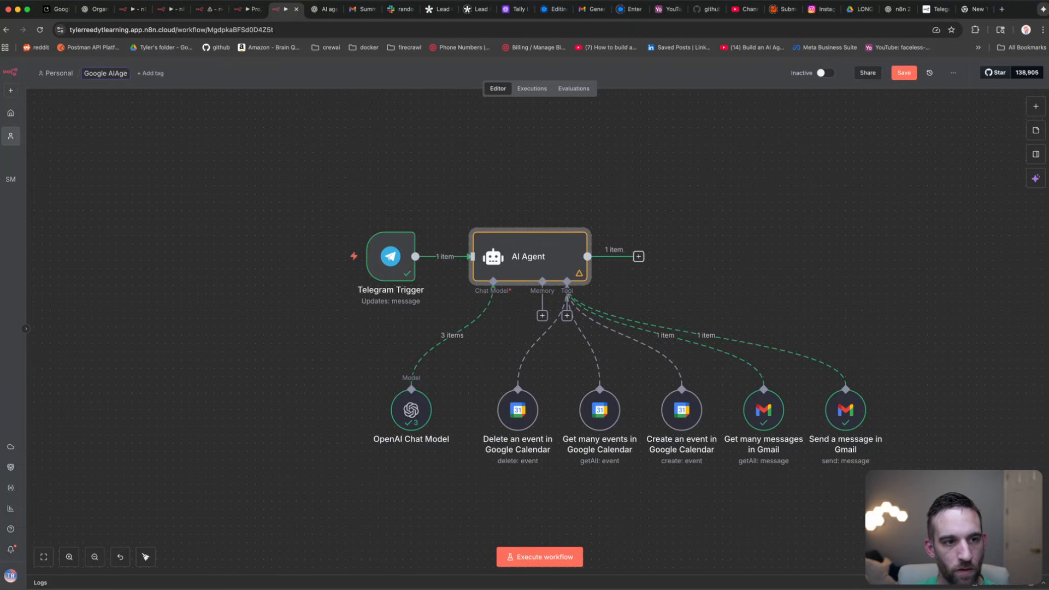
pyautogui.write('Agent')
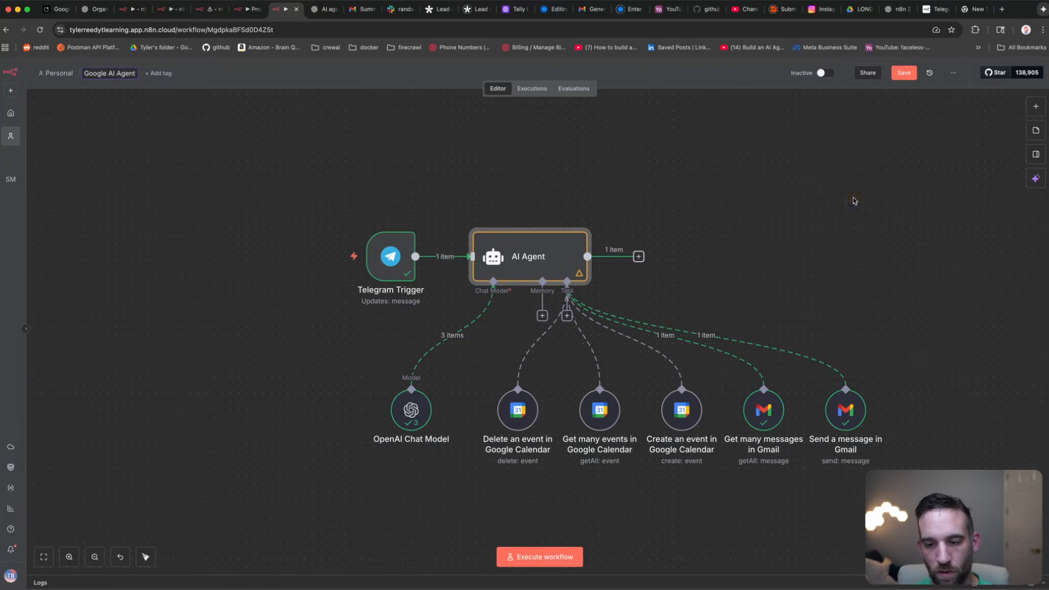
pyautogui.click(854, 201)
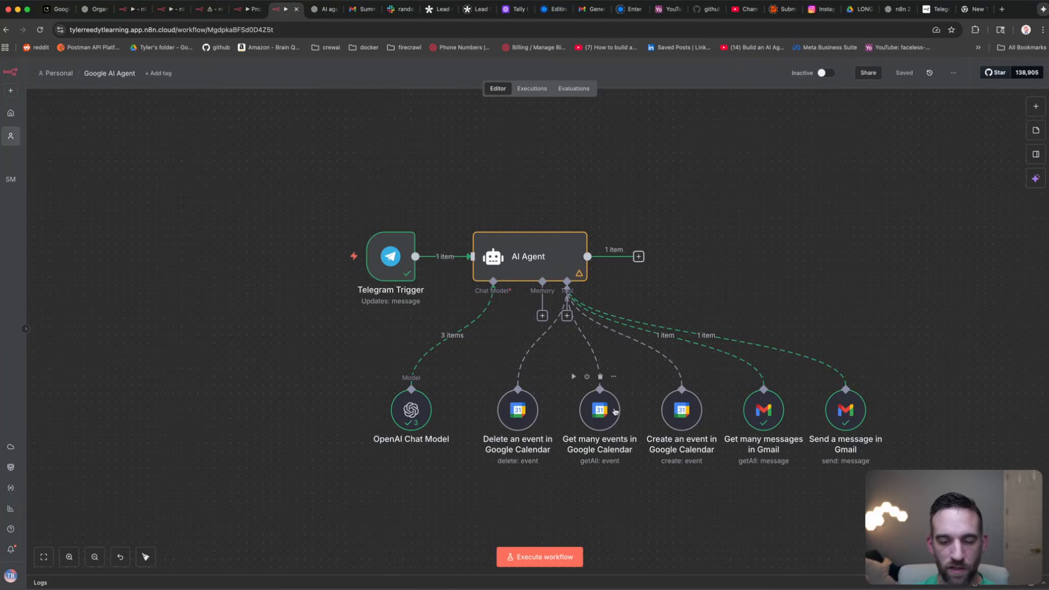
# Step: Box-select the five tool nodes to review them, then clear the selection
pyautogui.moveTo(957, 499); pyautogui.dragTo(498, 358)
pyautogui.click(837, 246)
pyautogui.click(851, 362)
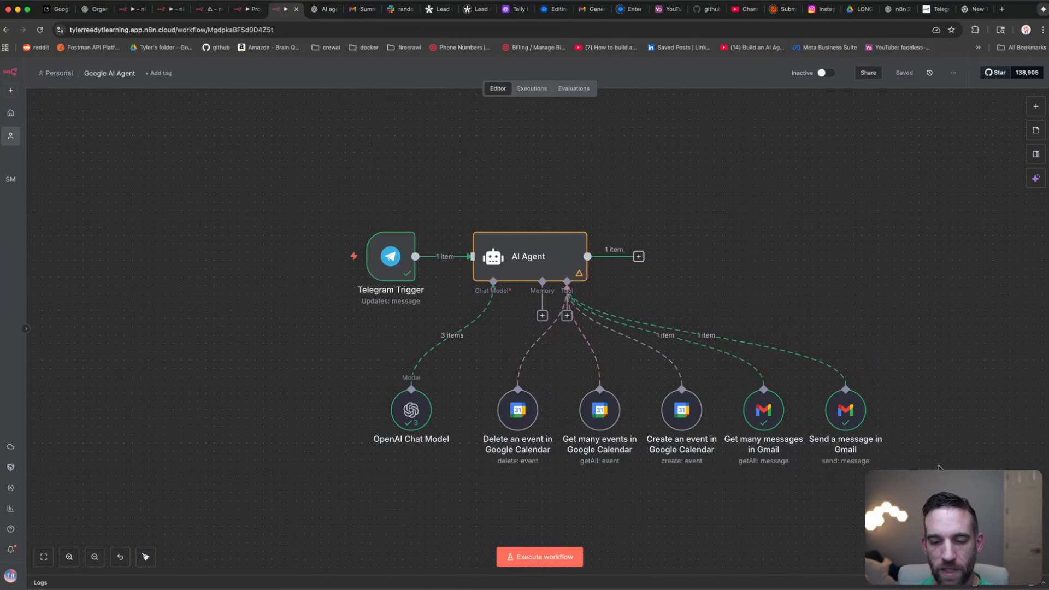
pyautogui.moveTo(940, 466); pyautogui.dragTo(532, 335)
pyautogui.click(785, 218)
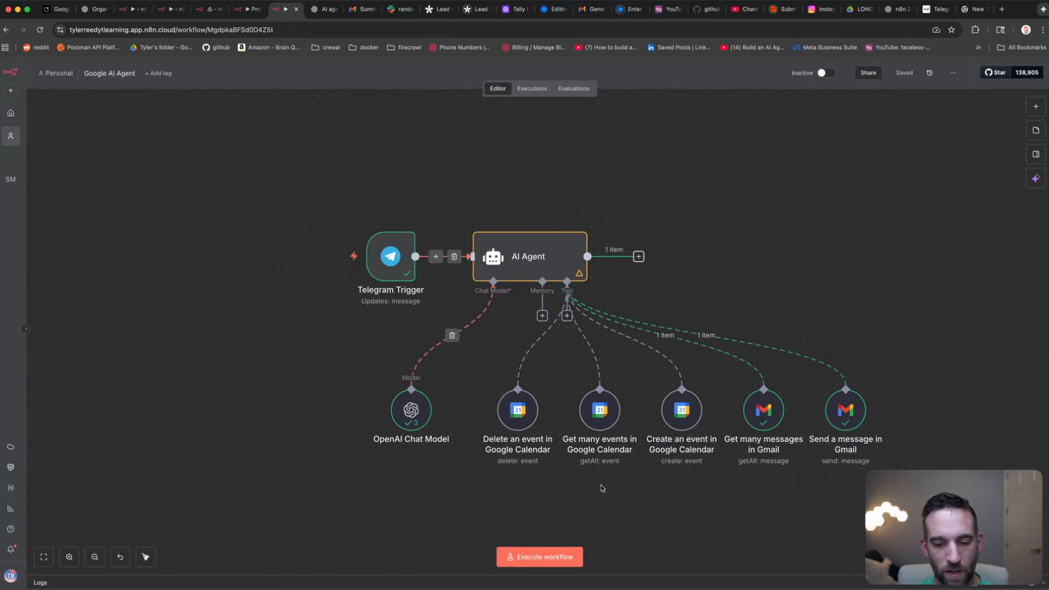
# Step: Start the workflow waiting for a Telegram message, and bring the Telegram chat forward
pyautogui.click(540, 557)
pyautogui.press('super+Tab')
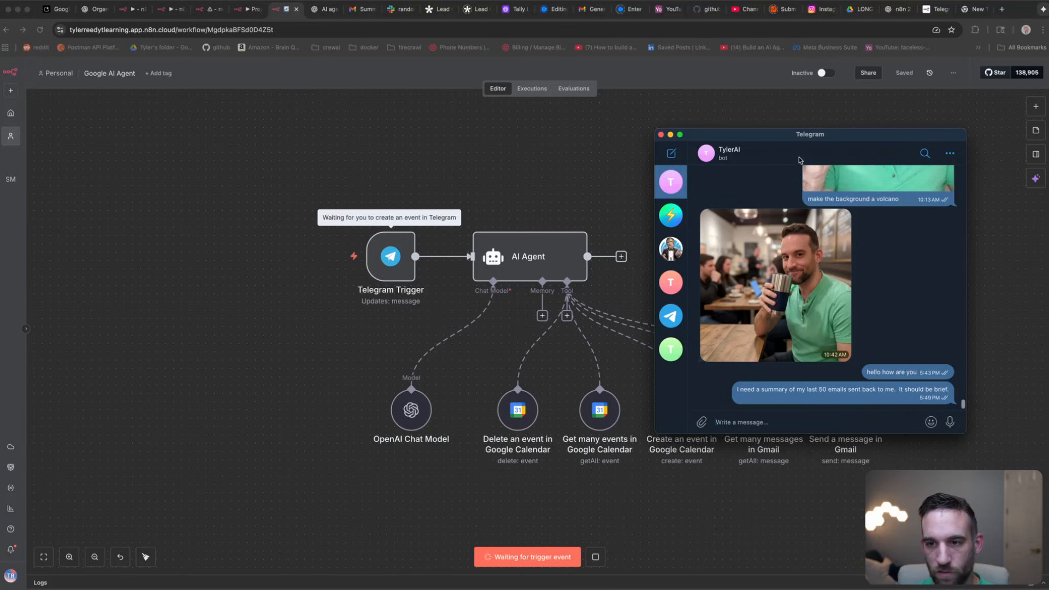
pyautogui.moveTo(787, 141); pyautogui.dragTo(739, 104)
# Step: Draft a message asking the bot to add tomorrow's 5PM video-editing event and email its summary
pyautogui.write('CAn')
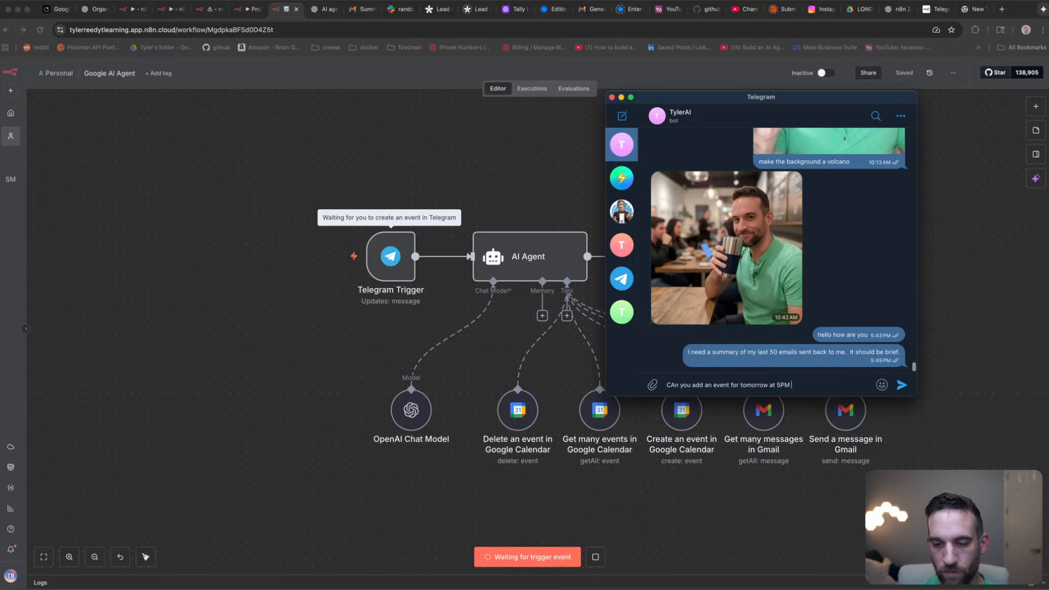
pyautogui.write('ake sure')
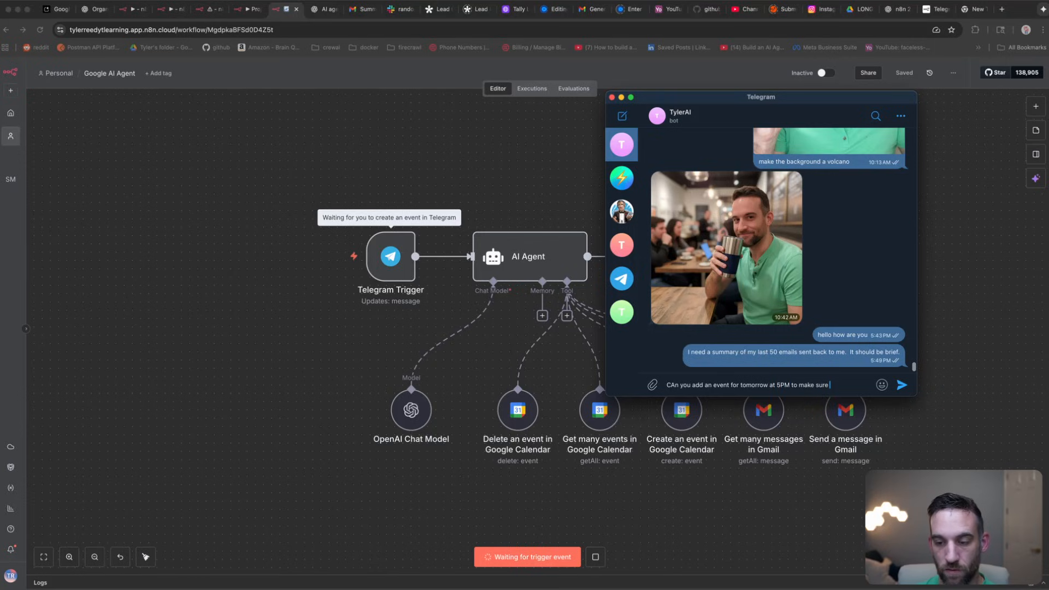
pyautogui.write(' I edit the v')
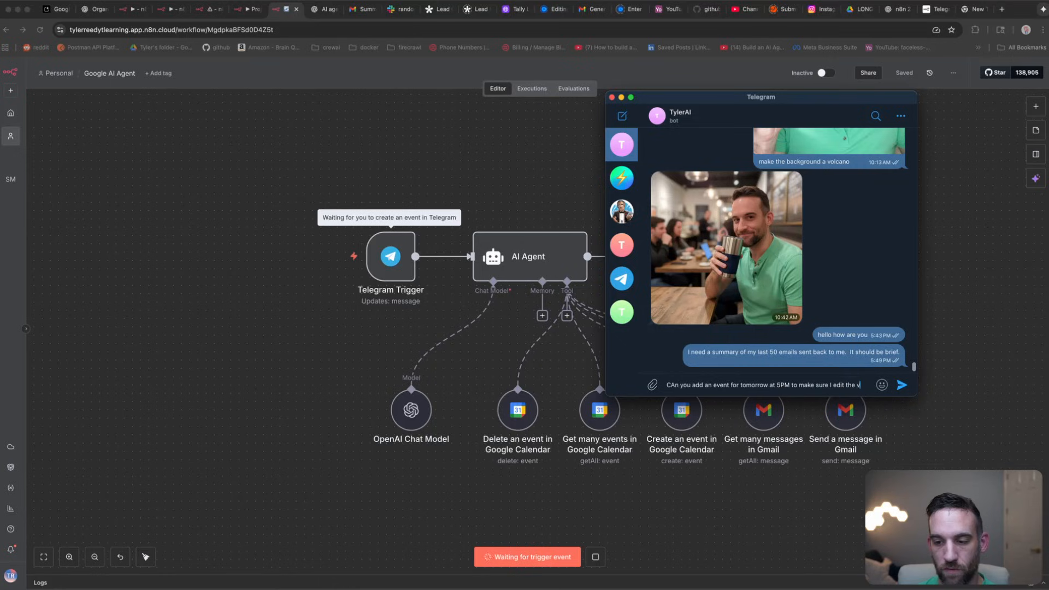
pyautogui.write('ideos')
pyautogui.press('BackSpace')
pyautogui.press('BackSpace')
pyautogui.press('BackSpace')
pyautogui.press('BackSpace')
pyautogui.press('BackSpace')
pyautogui.press('BackSpace')
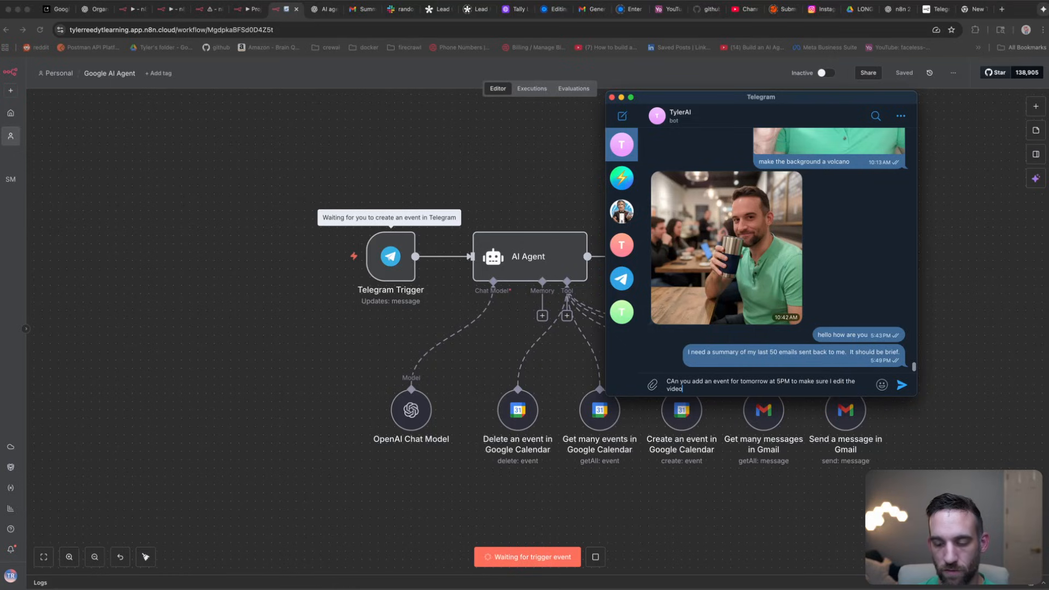
pyautogui.press('BackSpace')
pyautogui.press('BackSpace')
pyautogui.press('BackSpace')
pyautogui.press('BackSpace')
pyautogui.press('BackSpace')
pyautogui.write('get th')
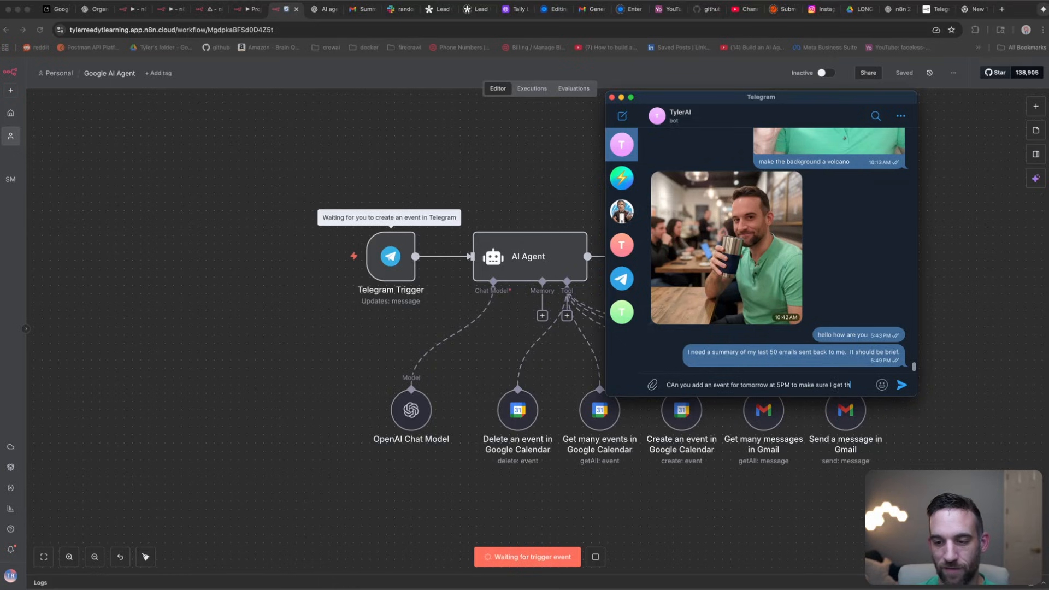
pyautogui.write('e videos edited, and then also send the summary of that event')
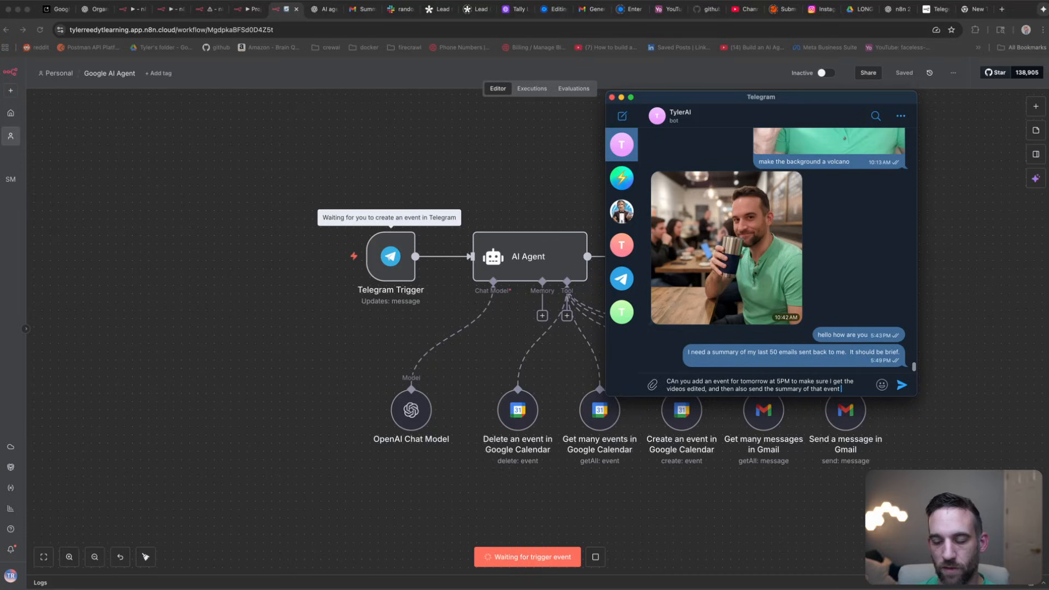
pyautogui.write('in an')
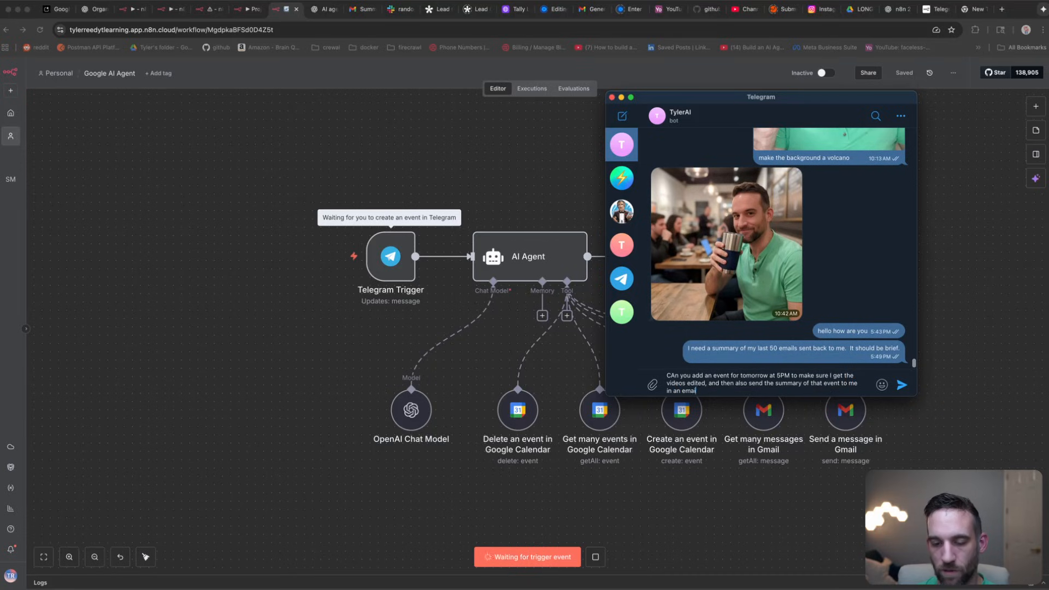
pyautogui.write(' email.')
# Step: Send the event request to the bot and check the resulting summary email in Gmail
pyautogui.click(900, 386)
pyautogui.click(953, 300)
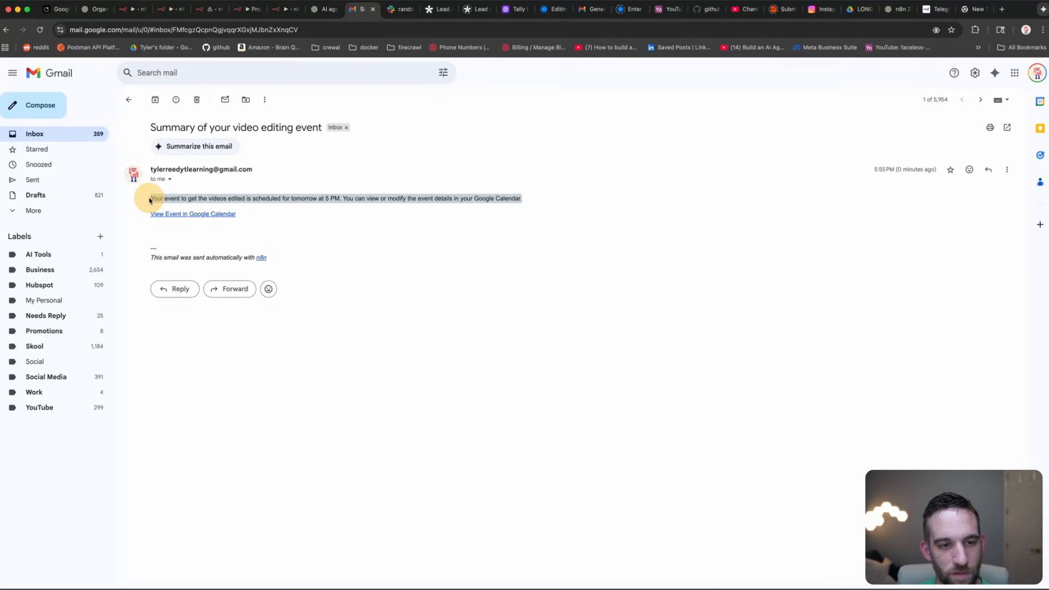
pyautogui.click(273, 200)
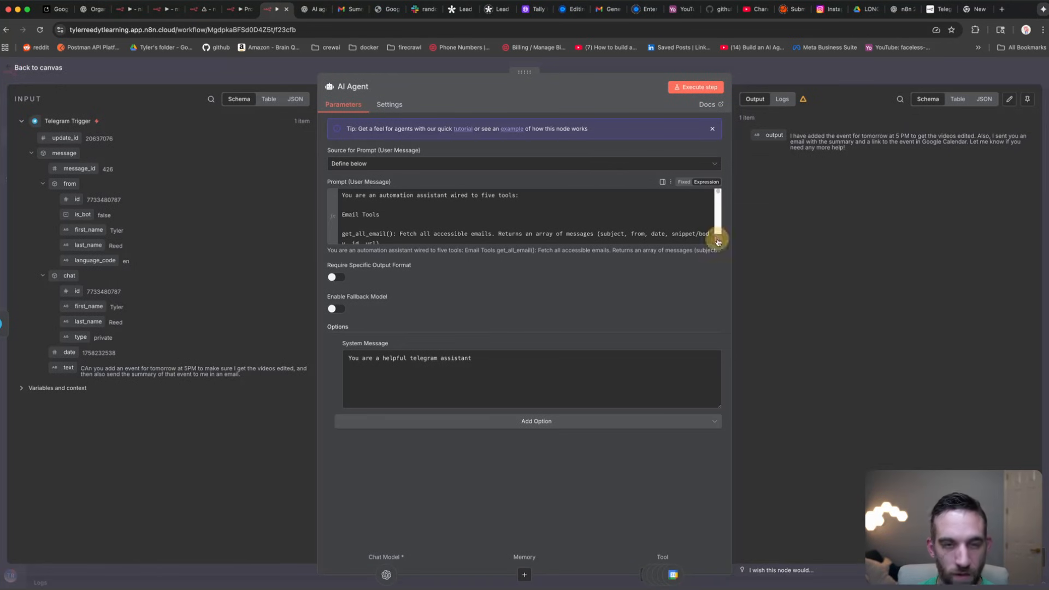
# Step: In the AI Agent prompt's expression editor, examine the Today's Date {{ $now }} line
pyautogui.click(716, 239)
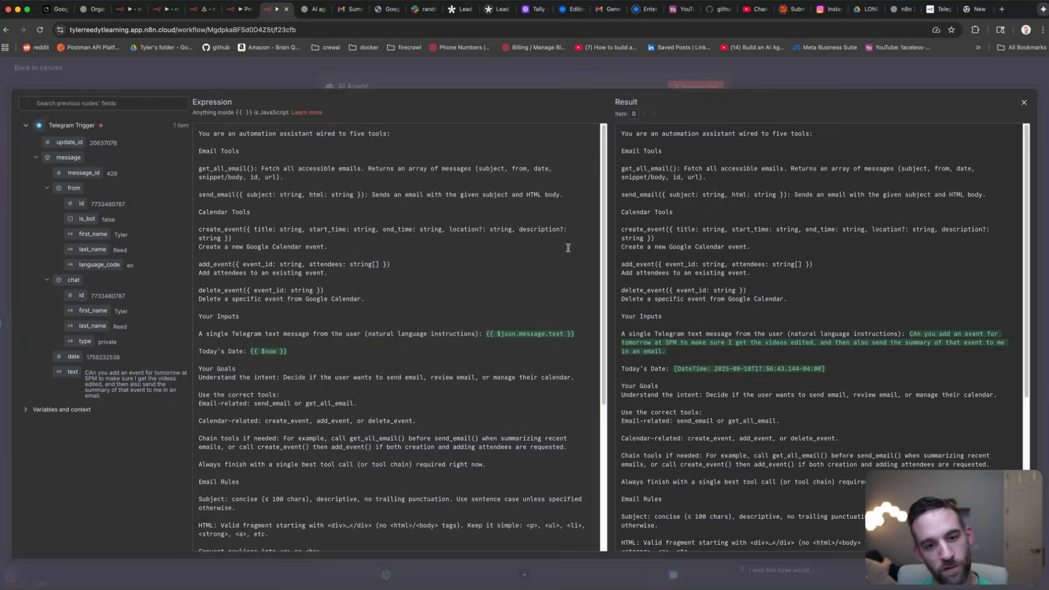
pyautogui.click(308, 353)
pyautogui.moveTo(306, 352); pyautogui.dragTo(194, 352)
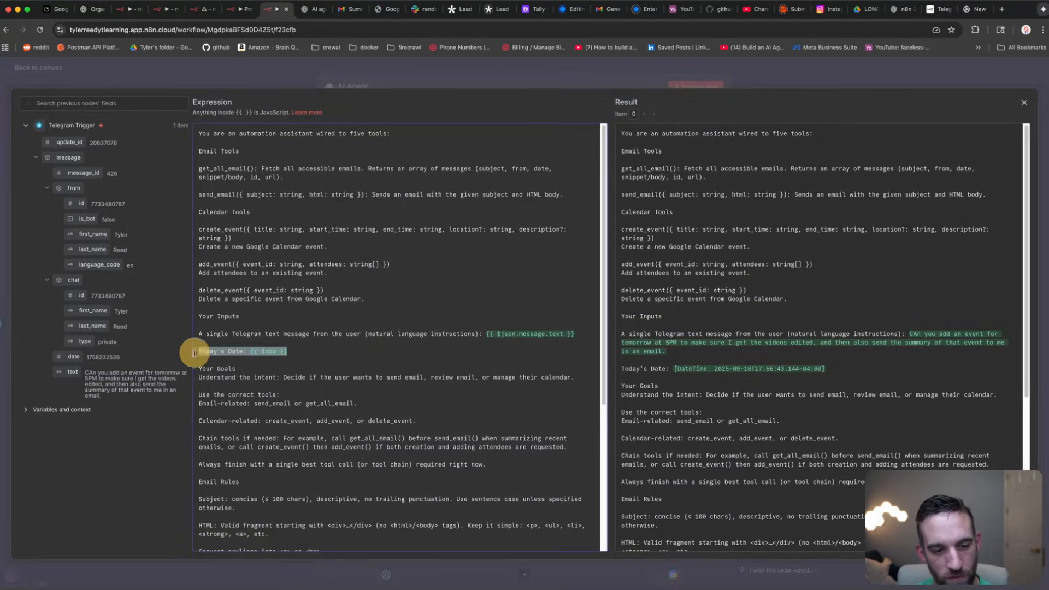
pyautogui.click(305, 356)
pyautogui.moveTo(299, 353); pyautogui.dragTo(195, 351)
pyautogui.click(262, 351)
pyautogui.click(294, 351)
pyautogui.moveTo(293, 352); pyautogui.dragTo(249, 351)
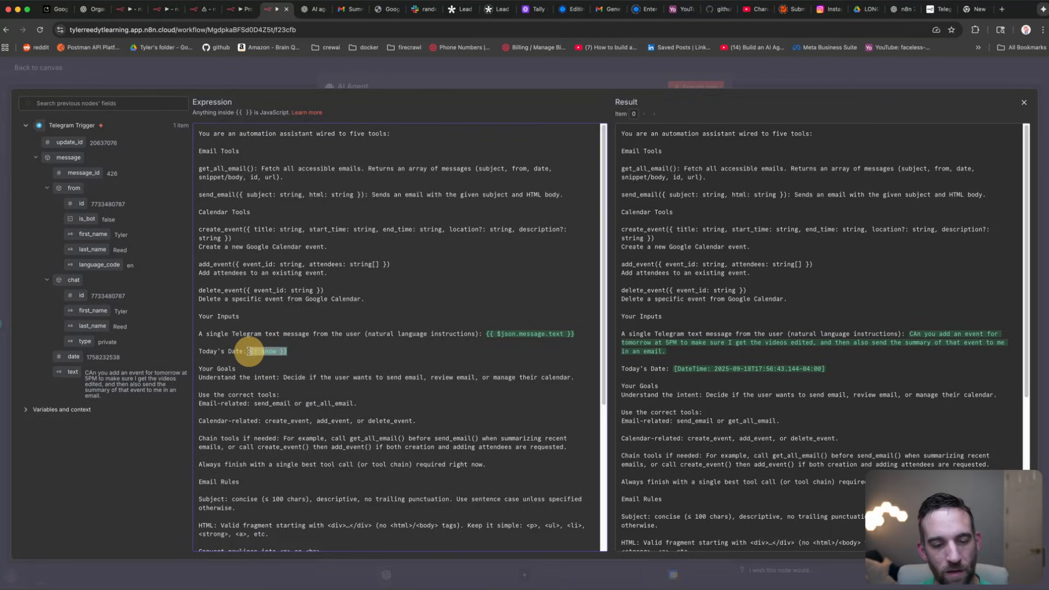
pyautogui.click(305, 351)
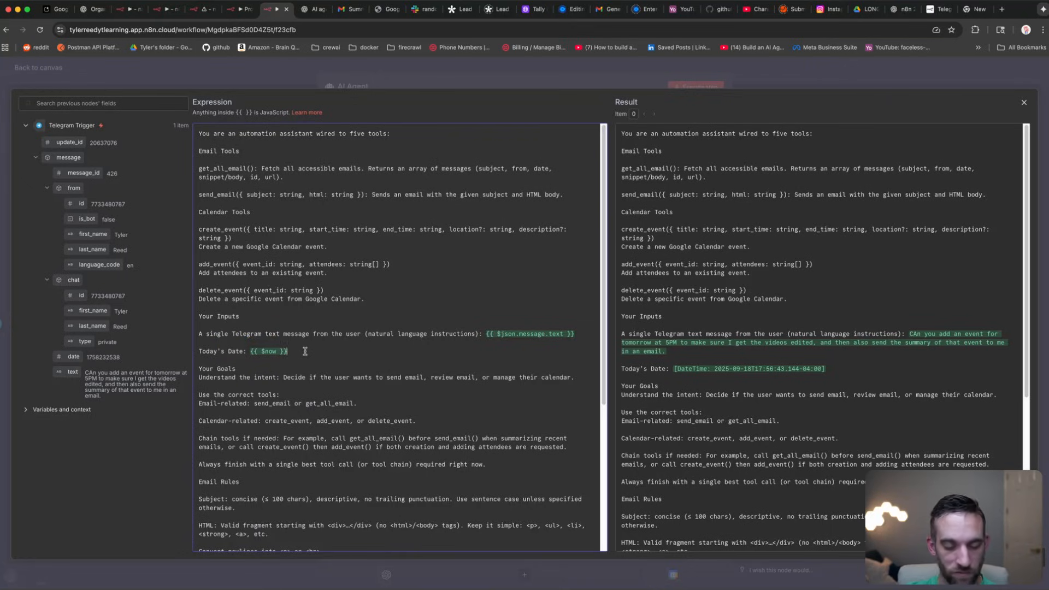
# Step: Review the Today's Date line once more, then close the AI Agent settings to the canvas
pyautogui.moveTo(289, 353); pyautogui.dragTo(199, 356)
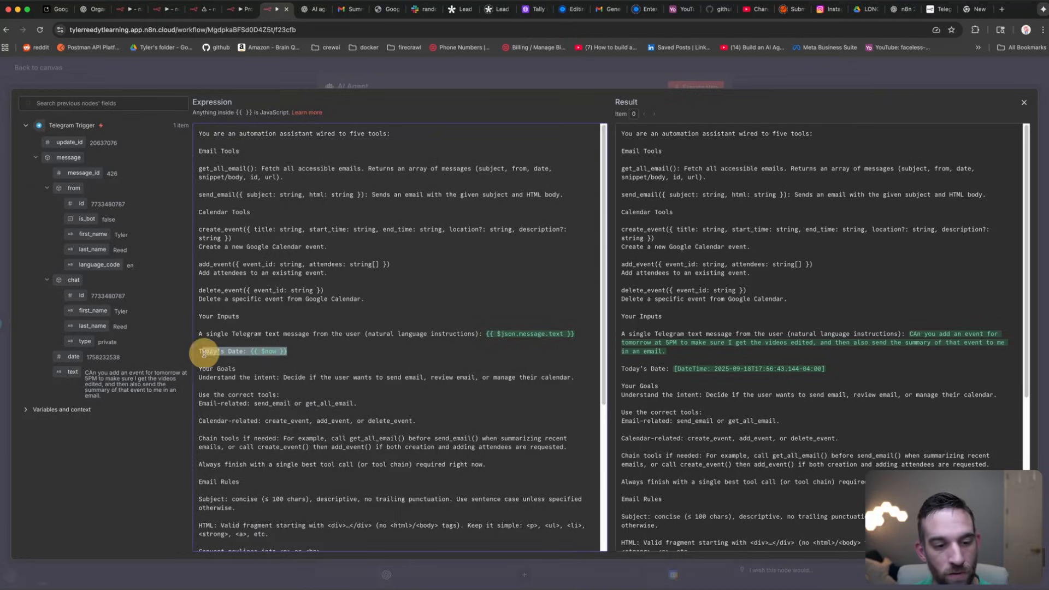
pyautogui.click(299, 347)
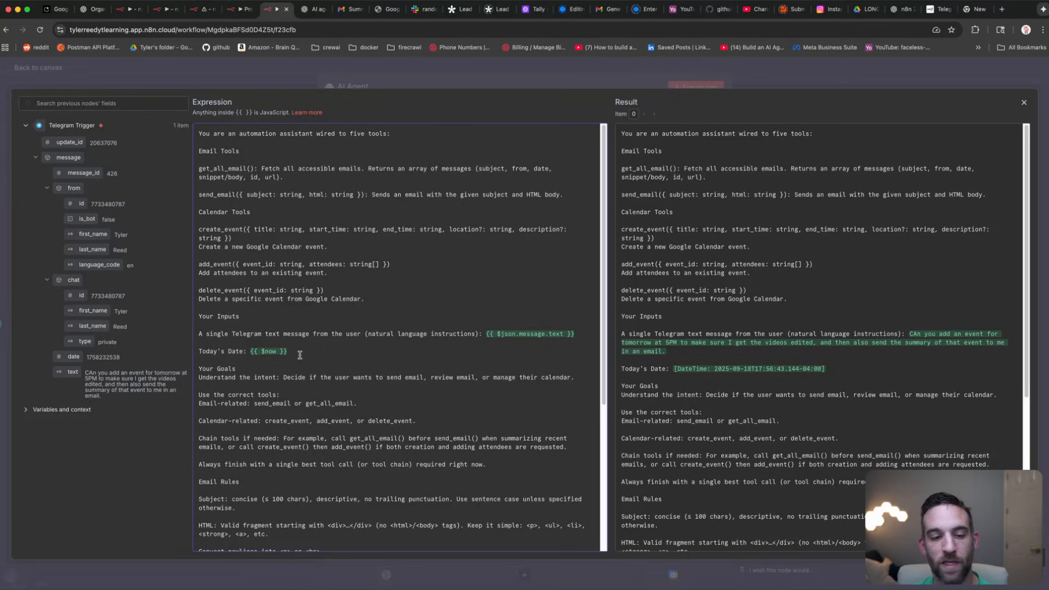
pyautogui.click(300, 354)
pyautogui.click(343, 353)
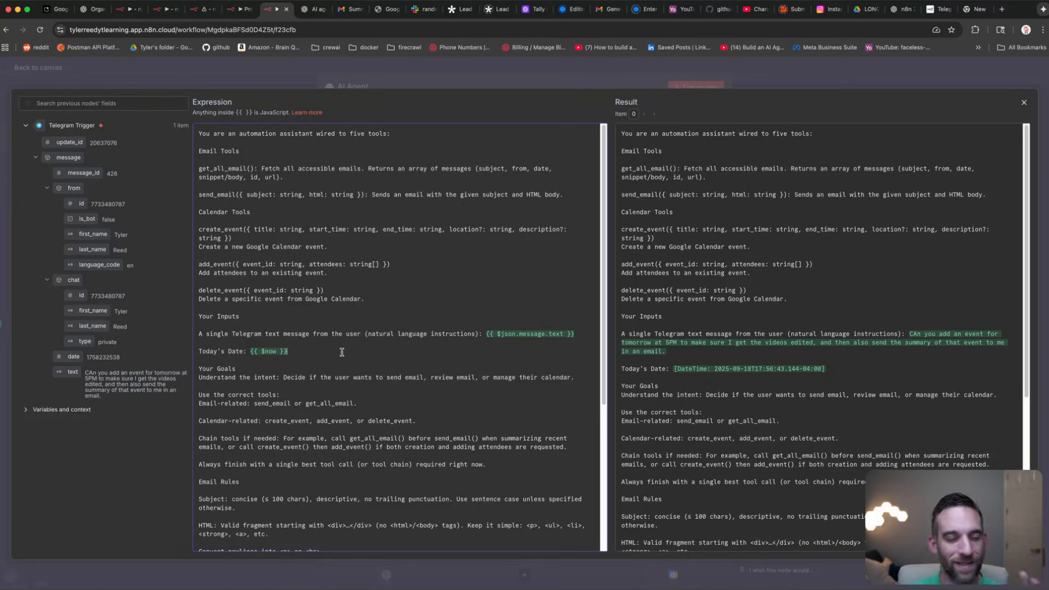
pyautogui.click(251, 77)
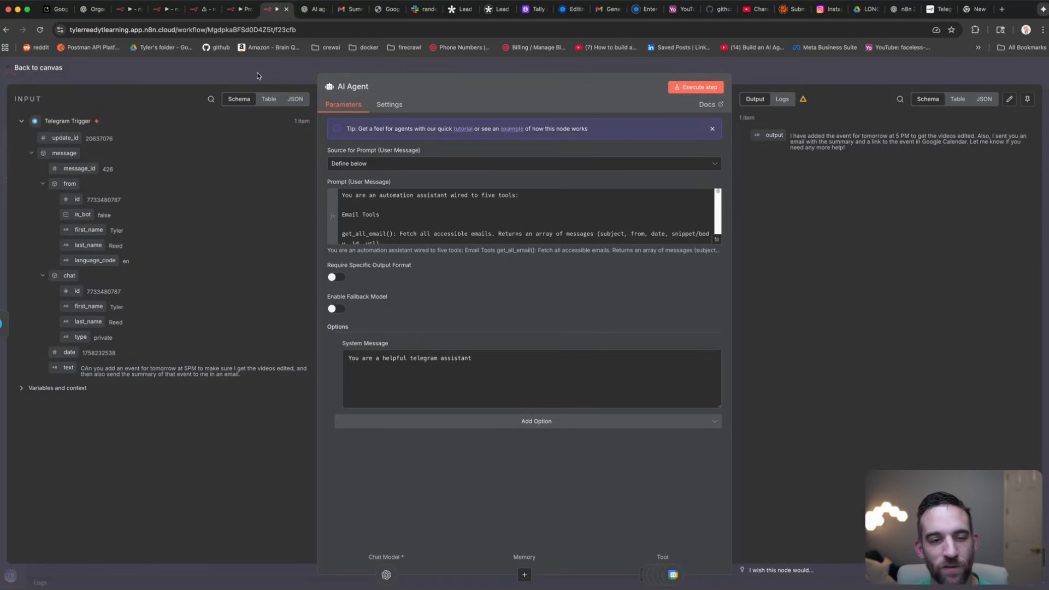
pyautogui.click(257, 72)
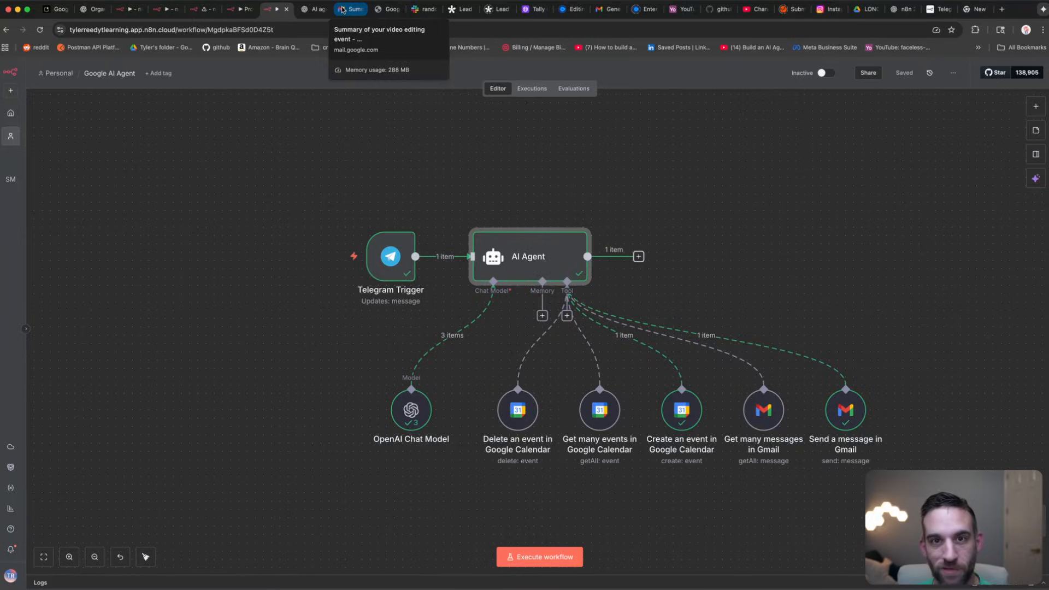
# Step: Read the 'Event Summary: Video Editing Session Tomorrow at 5PM' email and open its calendar link
pyautogui.click(343, 10)
pyautogui.moveTo(489, 198); pyautogui.dragTo(241, 199)
pyautogui.click(323, 198)
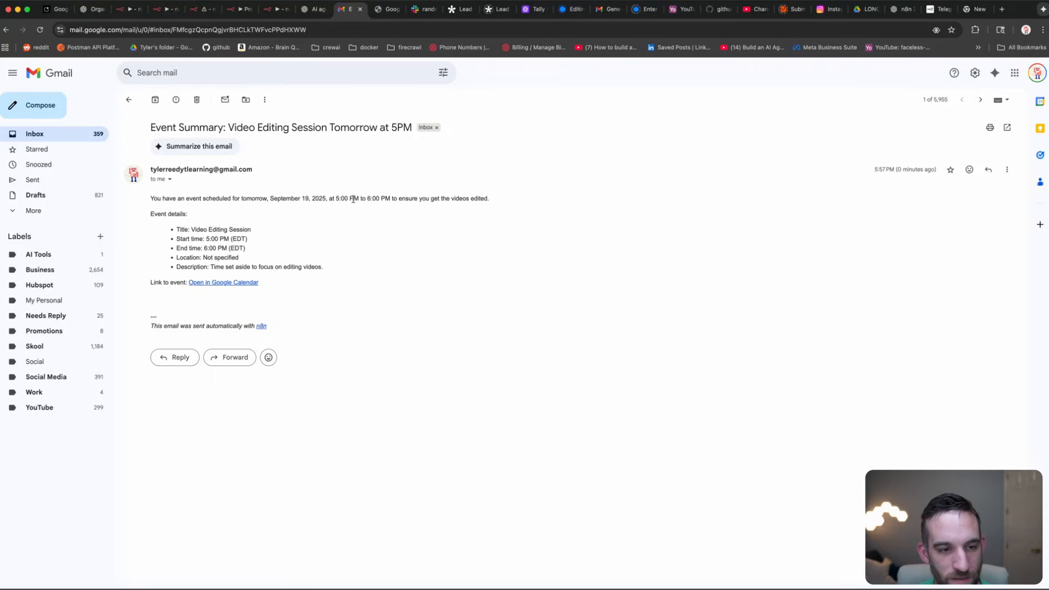
pyautogui.moveTo(289, 259); pyautogui.dragTo(207, 224)
pyautogui.click(270, 244)
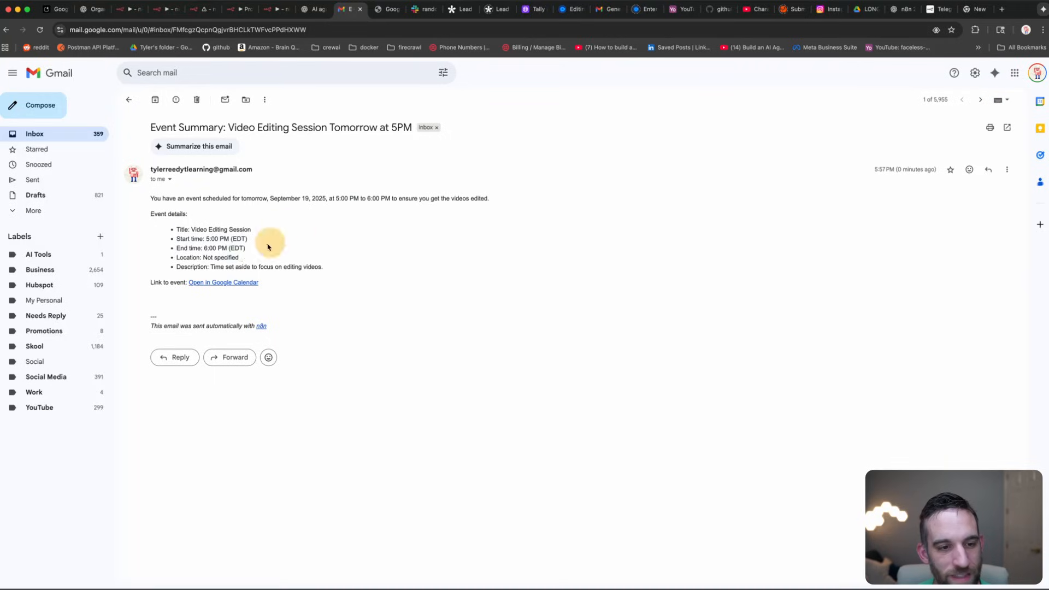
pyautogui.click(224, 283)
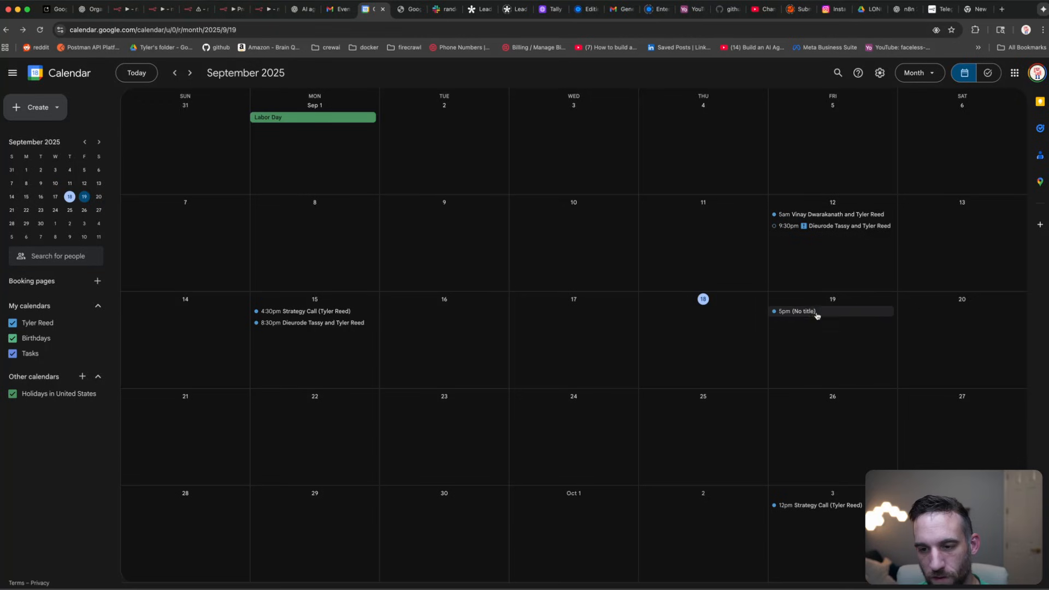
# Step: Inspect the untitled 5:00–6:00pm September 19 event, then open n8n's Create an event node
pyautogui.click(817, 312)
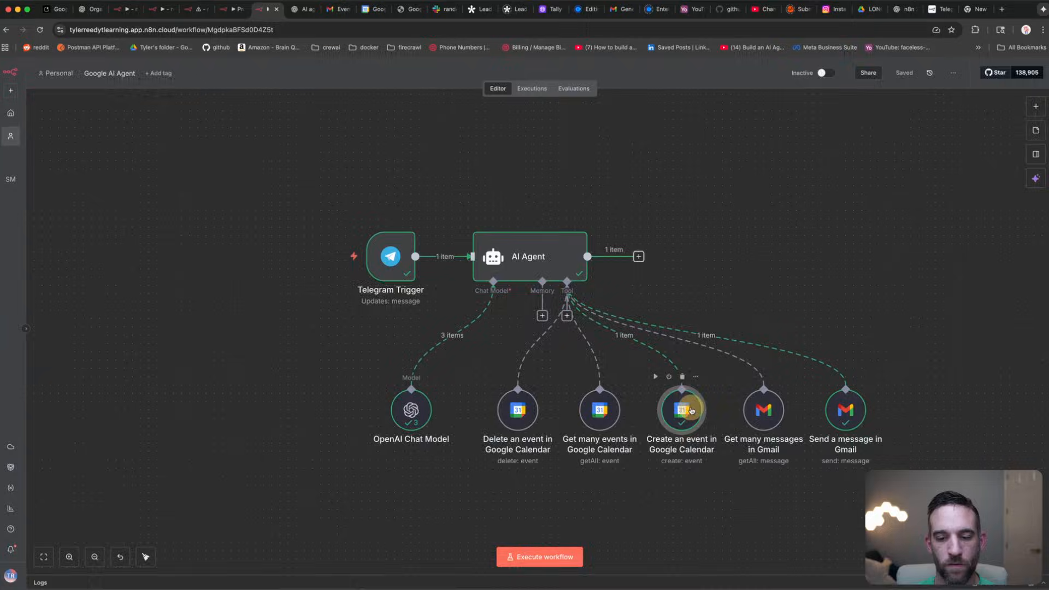
pyautogui.doubleClick(688, 411)
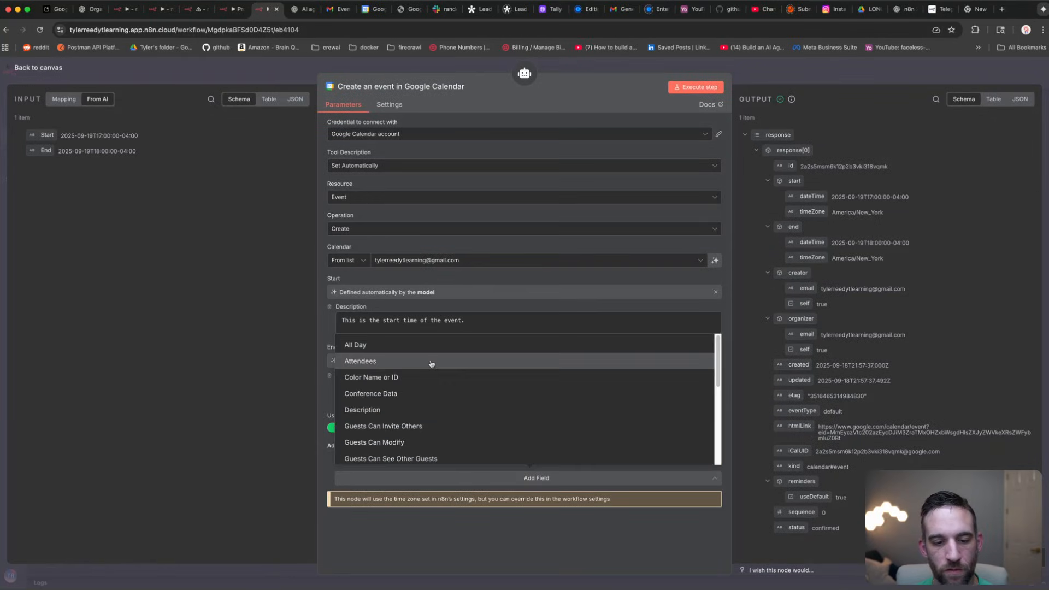
# Step: Give the Create an event tool a model-defined Description field, leaving other optional fields unset
pyautogui.click(422, 415)
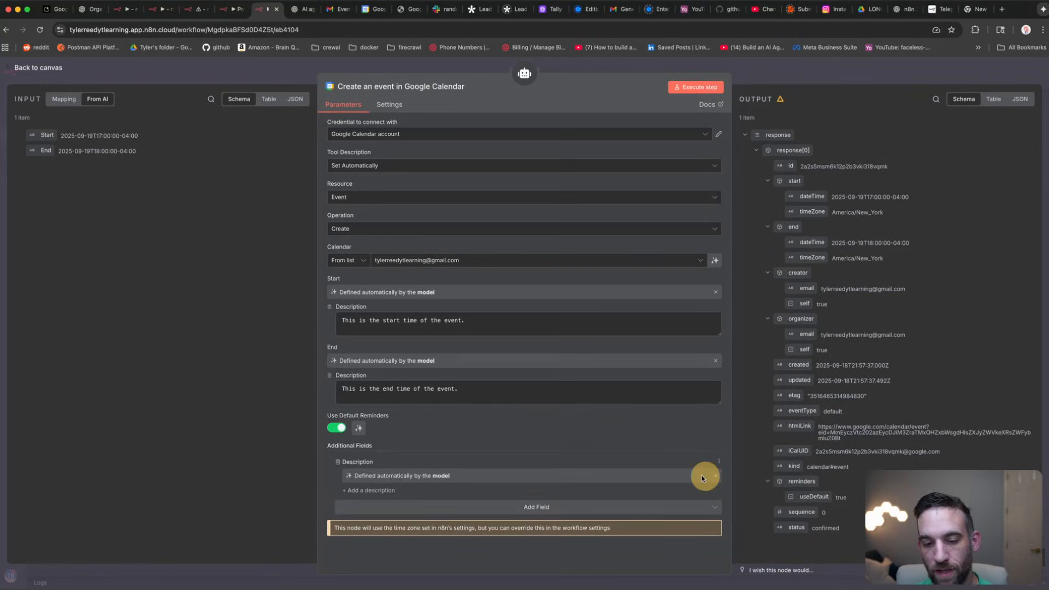
pyautogui.click(579, 507)
pyautogui.scroll(-3, 449, 387)
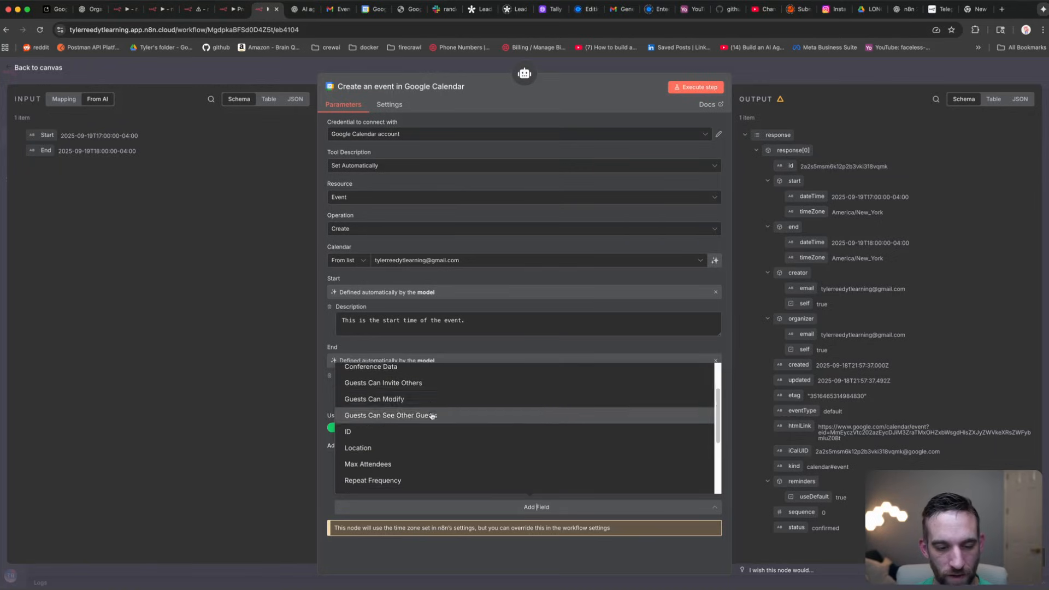
pyautogui.scroll(-5, 424, 414)
pyautogui.scroll(-1, 412, 423)
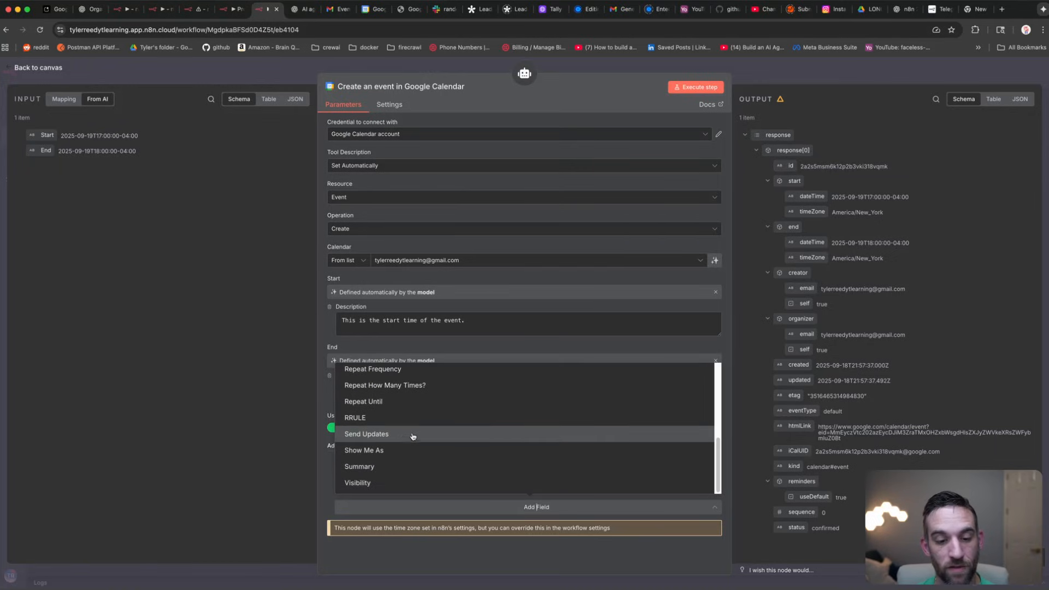
pyautogui.scroll(1, 417, 428)
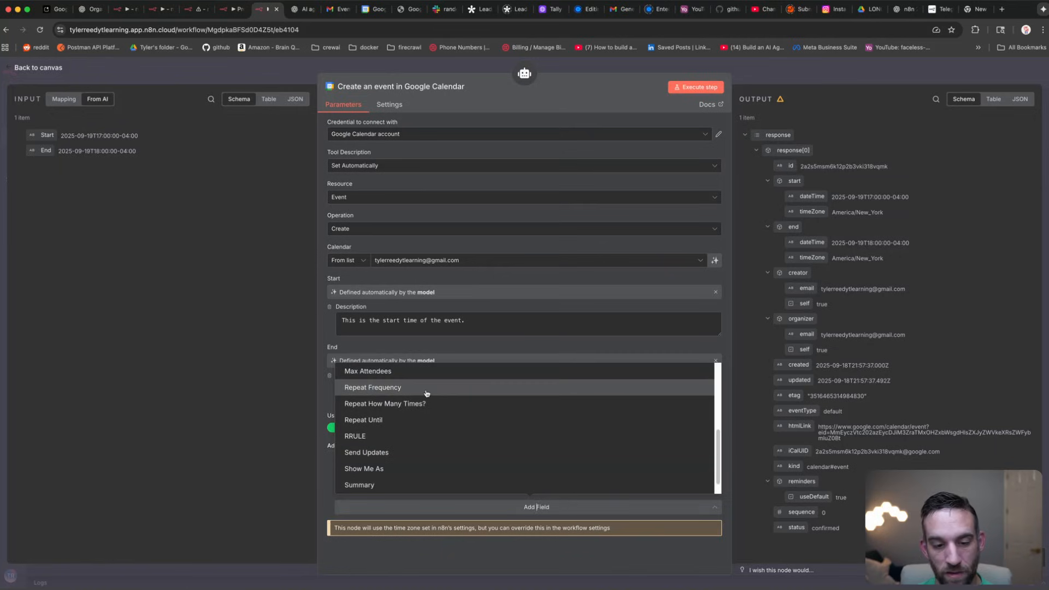
pyautogui.scroll(4, 427, 393)
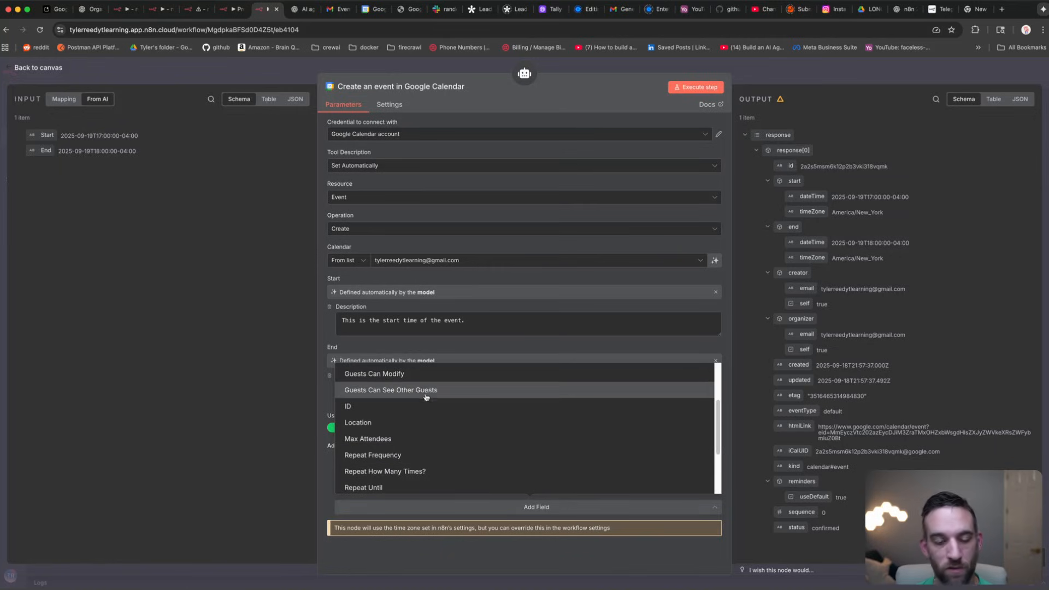
pyautogui.click(577, 555)
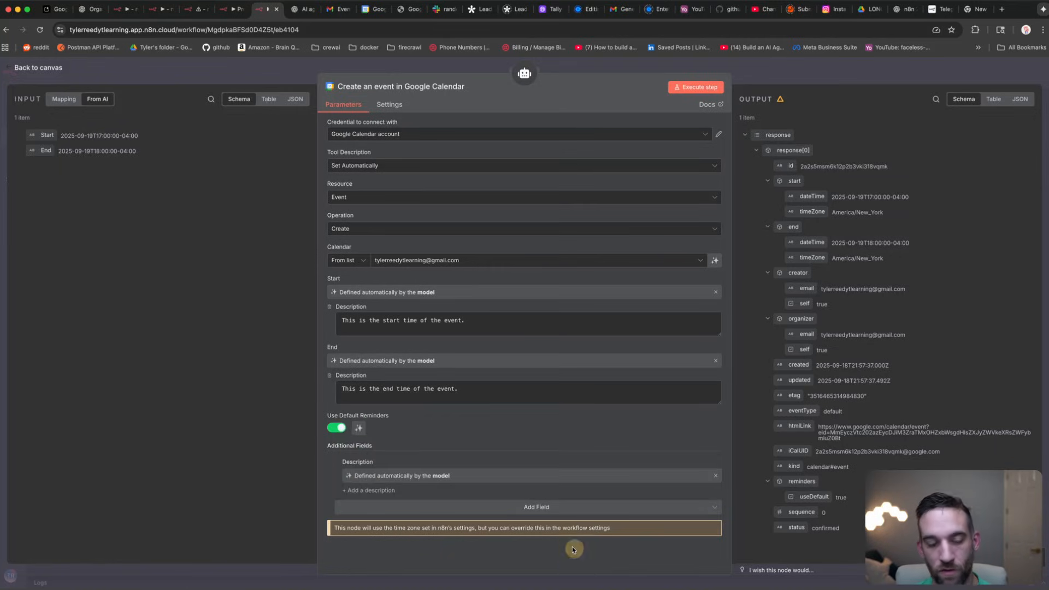
pyautogui.click(251, 73)
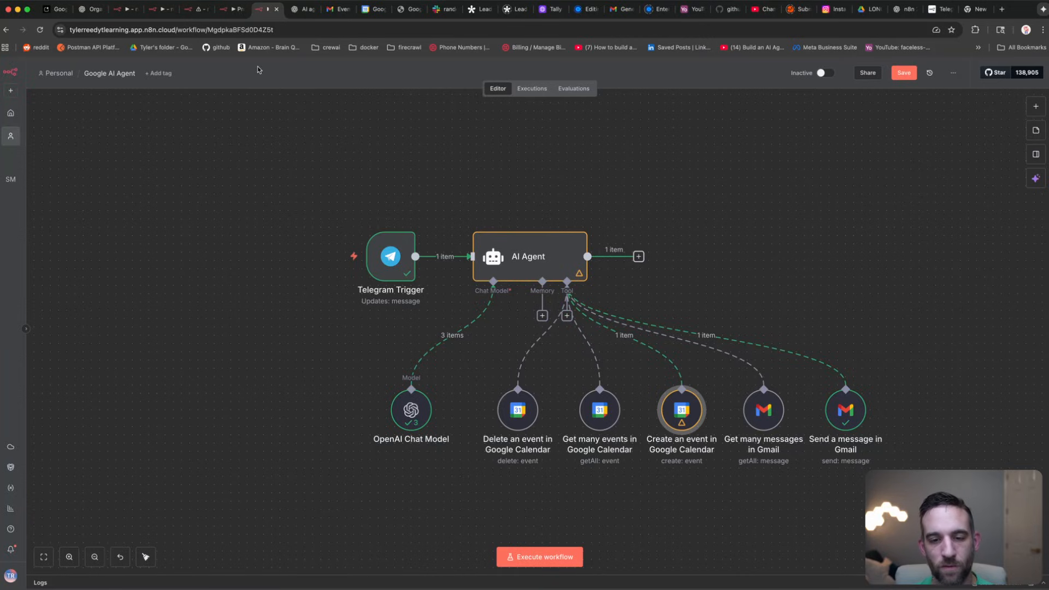
# Step: Append a Telegram 'Send a text message' node to the AI Agent's output
pyautogui.click(531, 211)
pyautogui.click(538, 235)
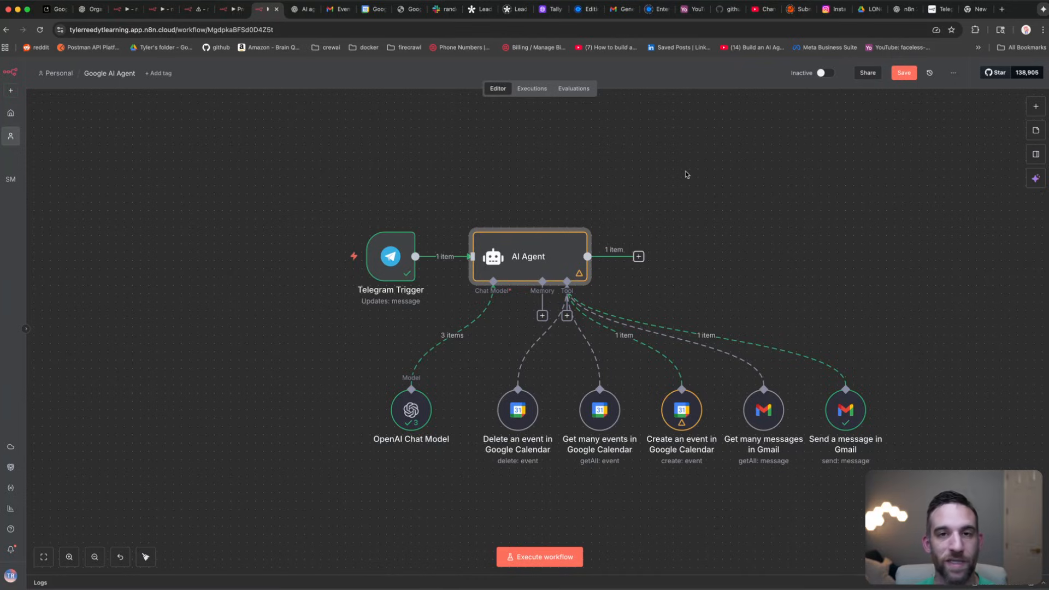
pyautogui.click(639, 257)
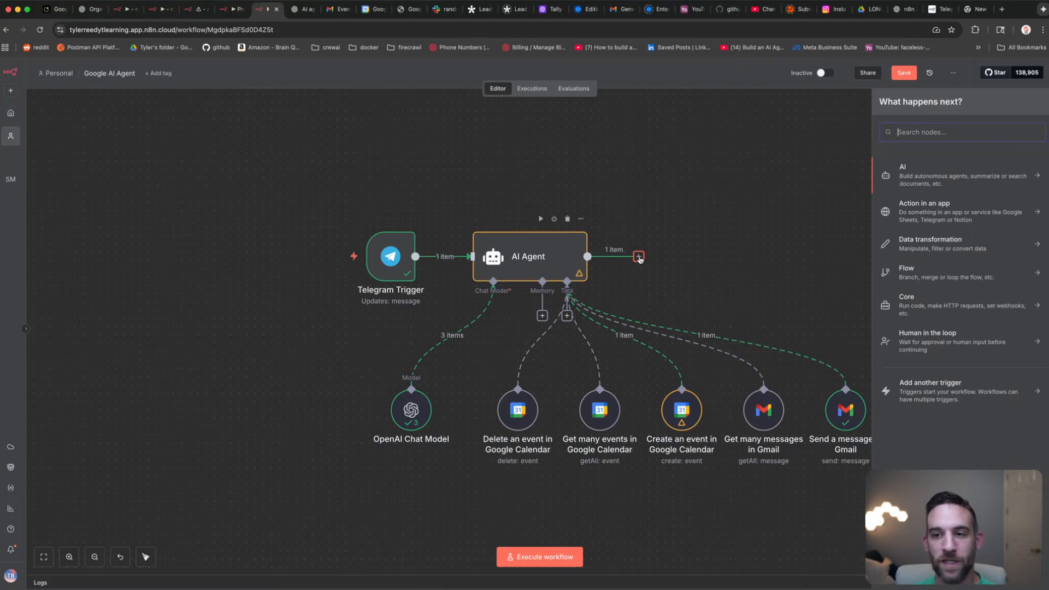
pyautogui.write('send')
pyautogui.press('BackSpace')
pyautogui.press('BackSpace')
pyautogui.press('BackSpace')
pyautogui.press('BackSpace')
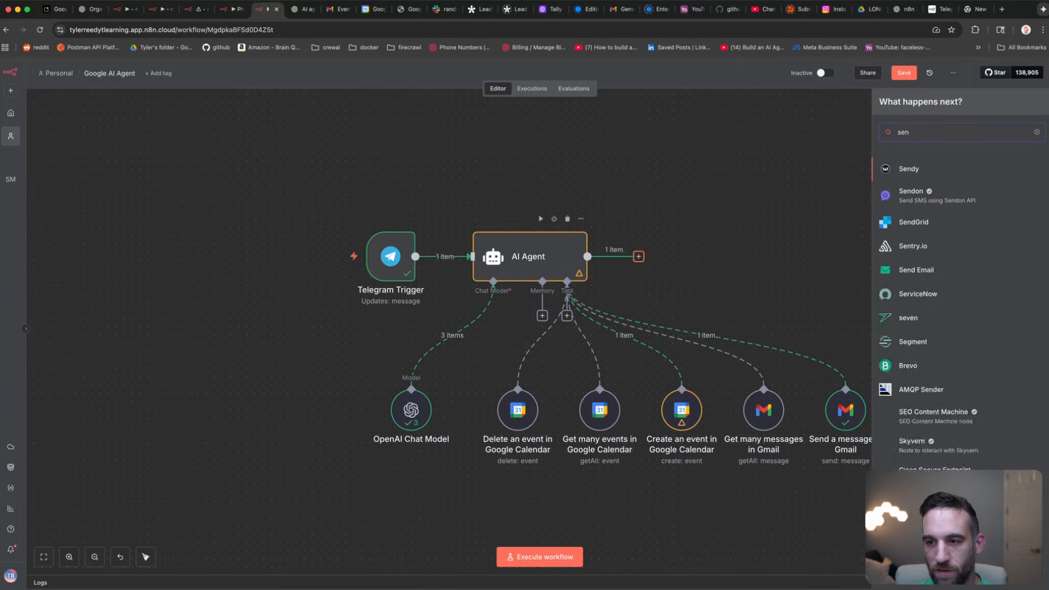
pyautogui.write('teleg')
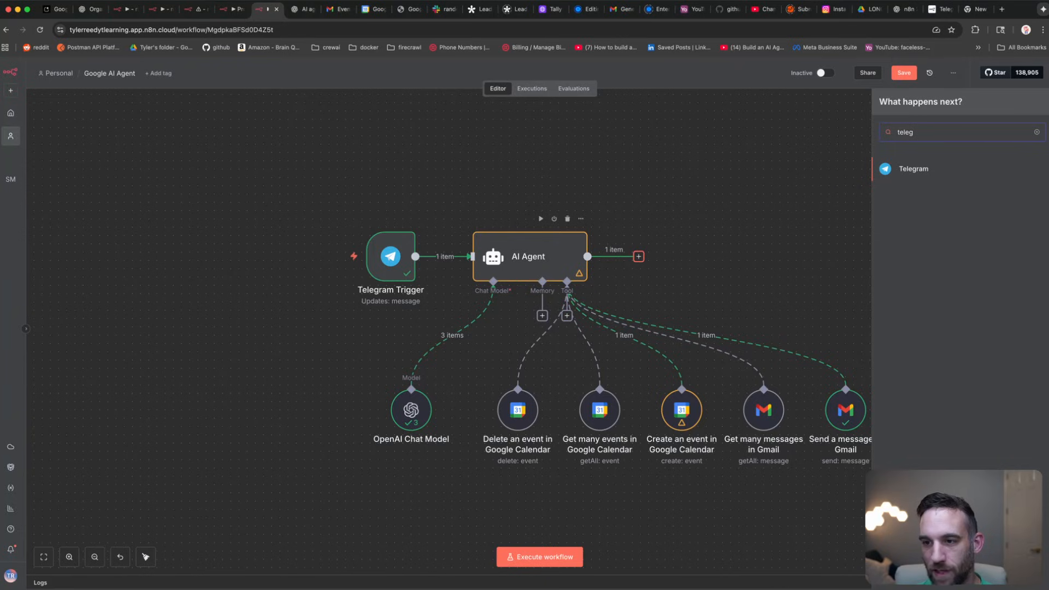
pyautogui.click(915, 171)
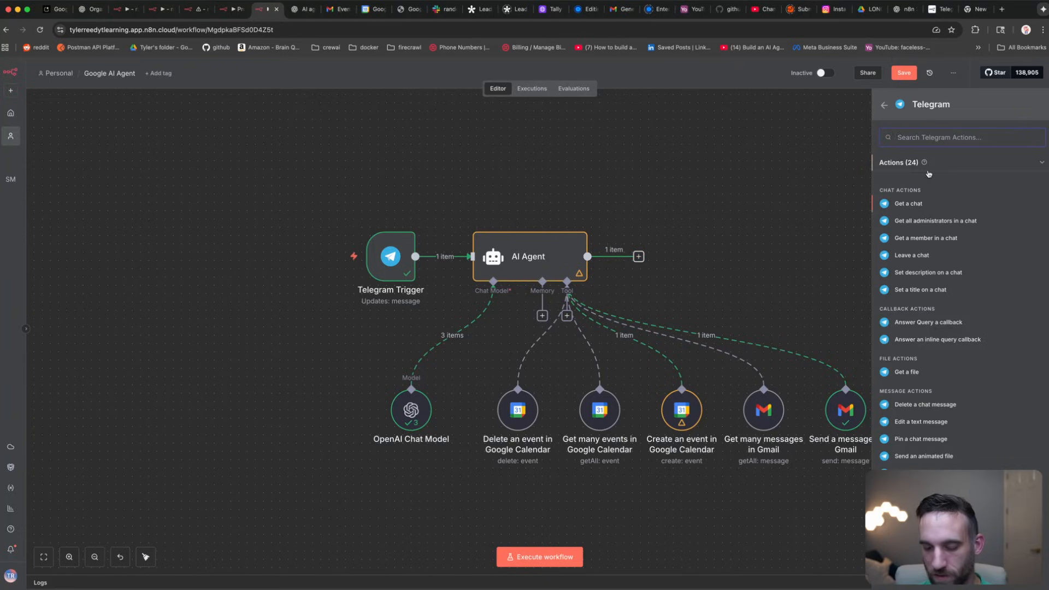
pyautogui.write('send')
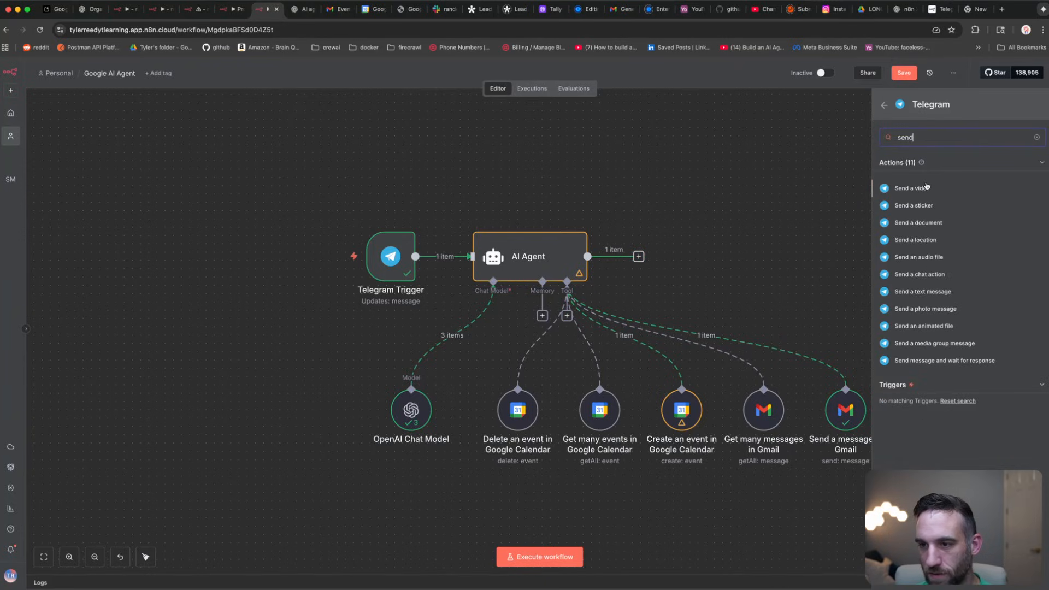
pyautogui.write(' a me')
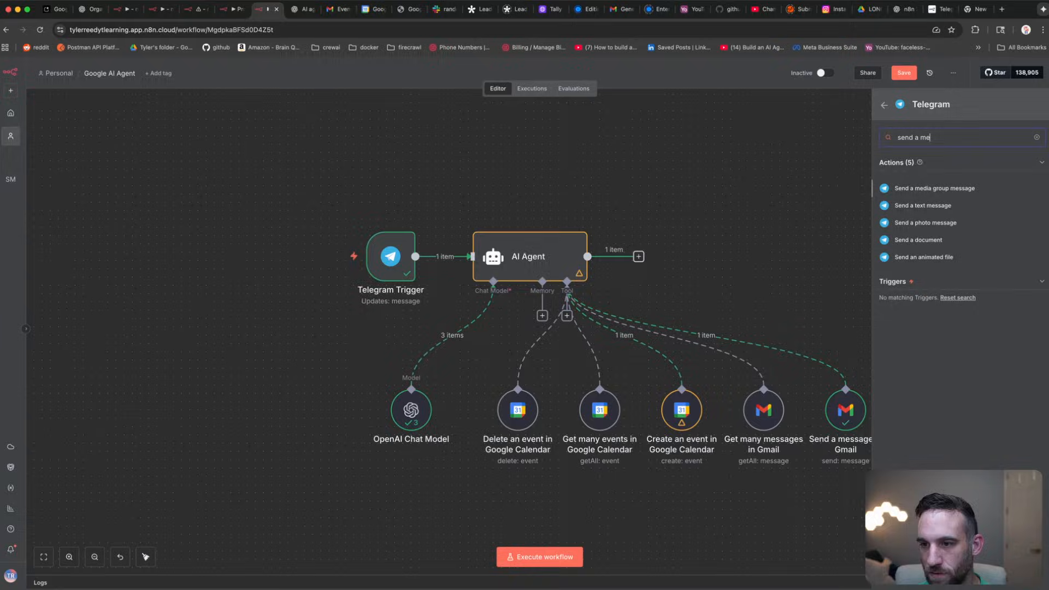
pyautogui.click(932, 207)
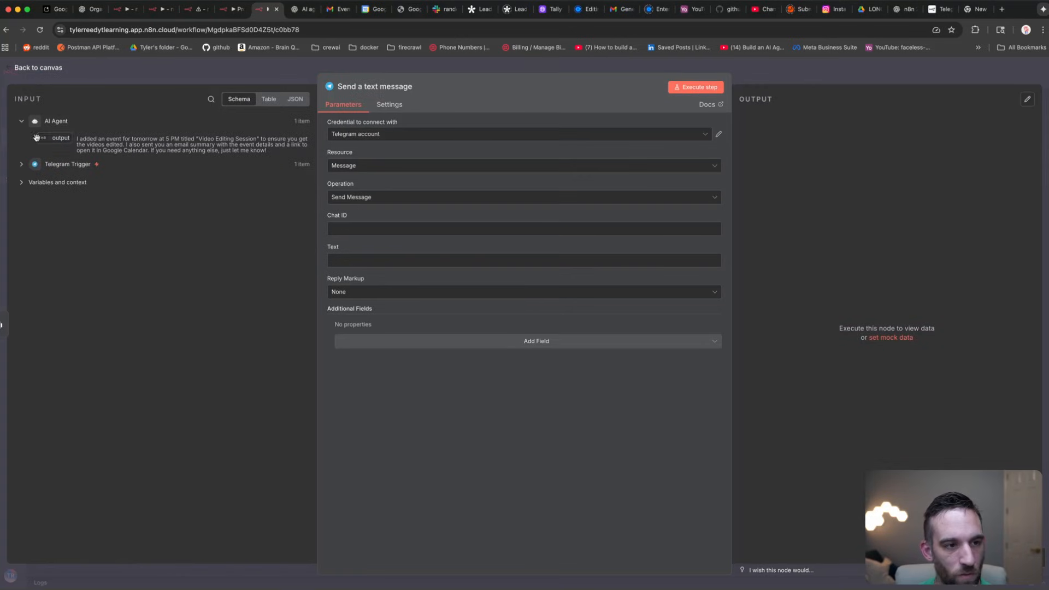
# Step: Map the AI Agent output to Text and the trigger's message.from.id to Chat ID
pyautogui.moveTo(52, 138); pyautogui.dragTo(356, 261)
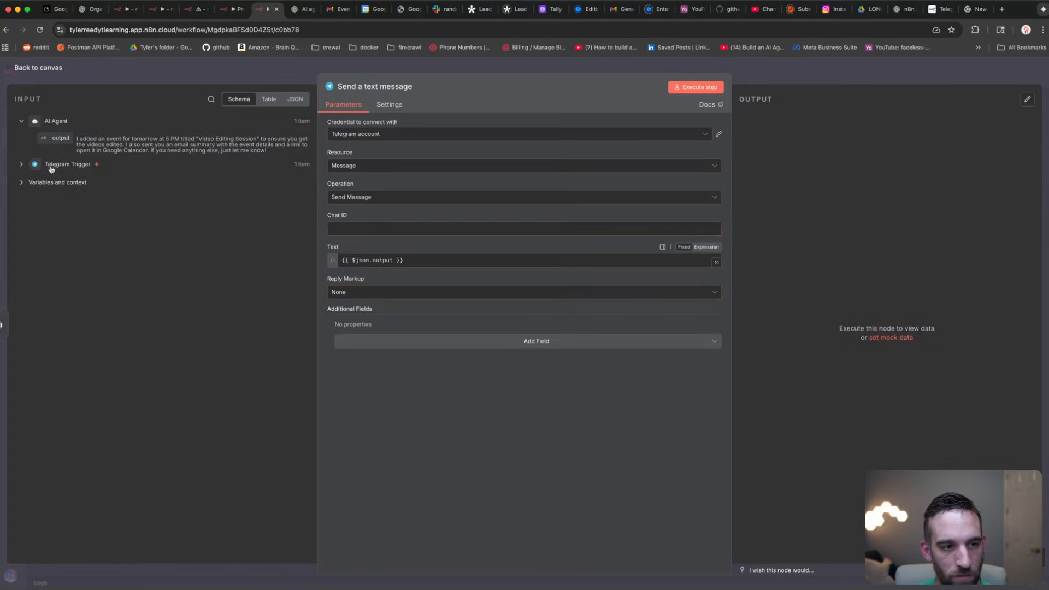
pyautogui.click(50, 164)
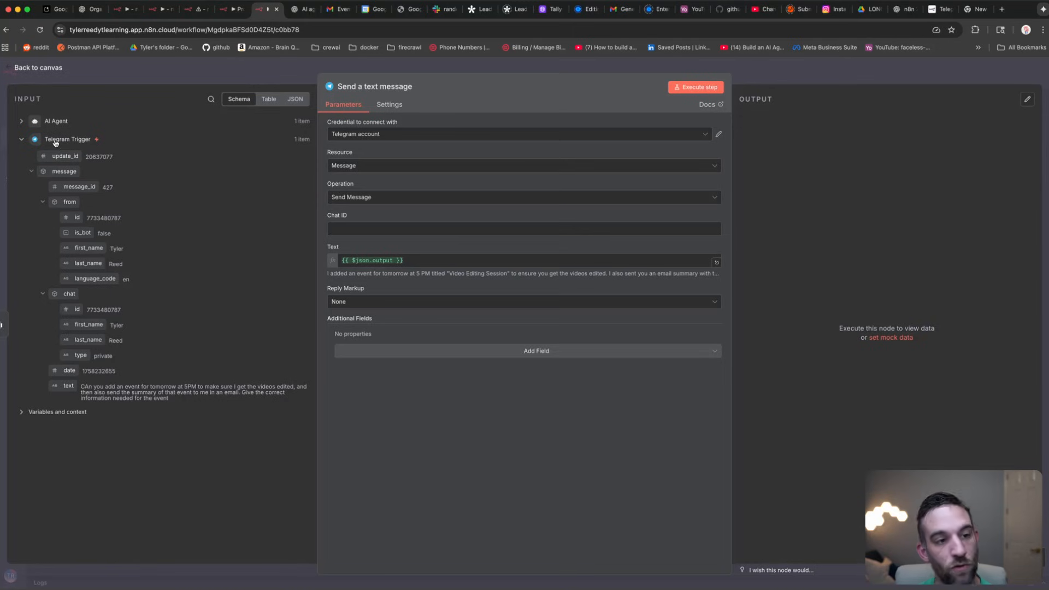
pyautogui.moveTo(77, 217); pyautogui.dragTo(383, 227)
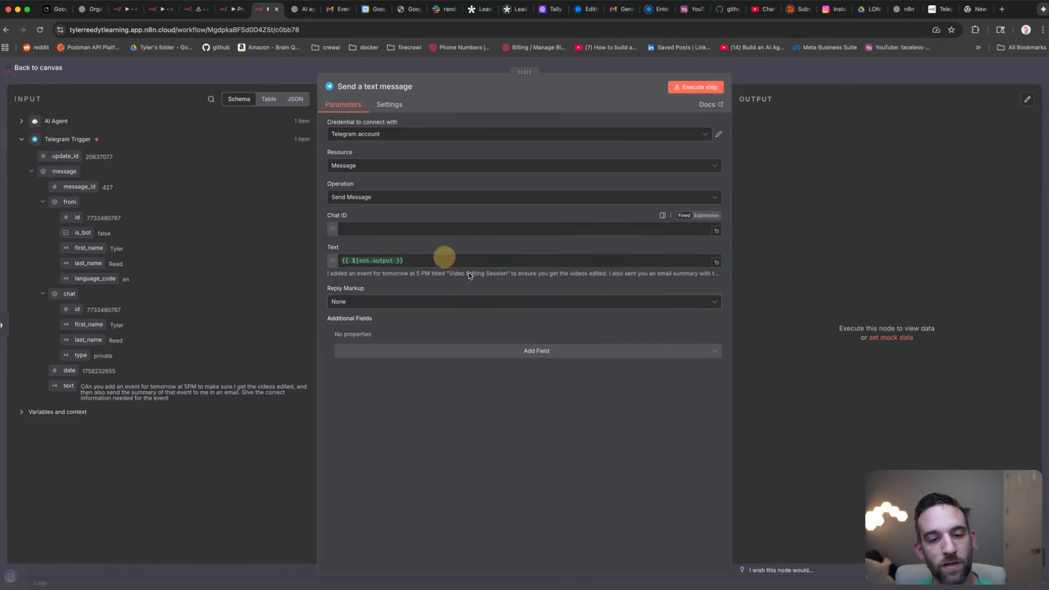
pyautogui.click(184, 75)
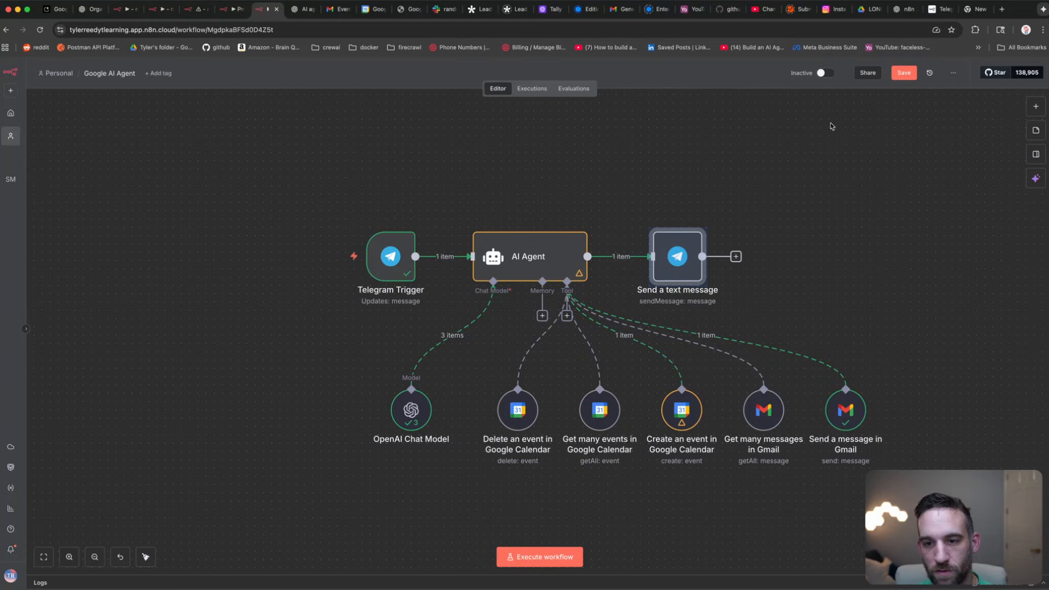
# Step: Run the workflow through the reply node and read the bot's 5 PM event confirmation in Telegram
pyautogui.click(653, 219)
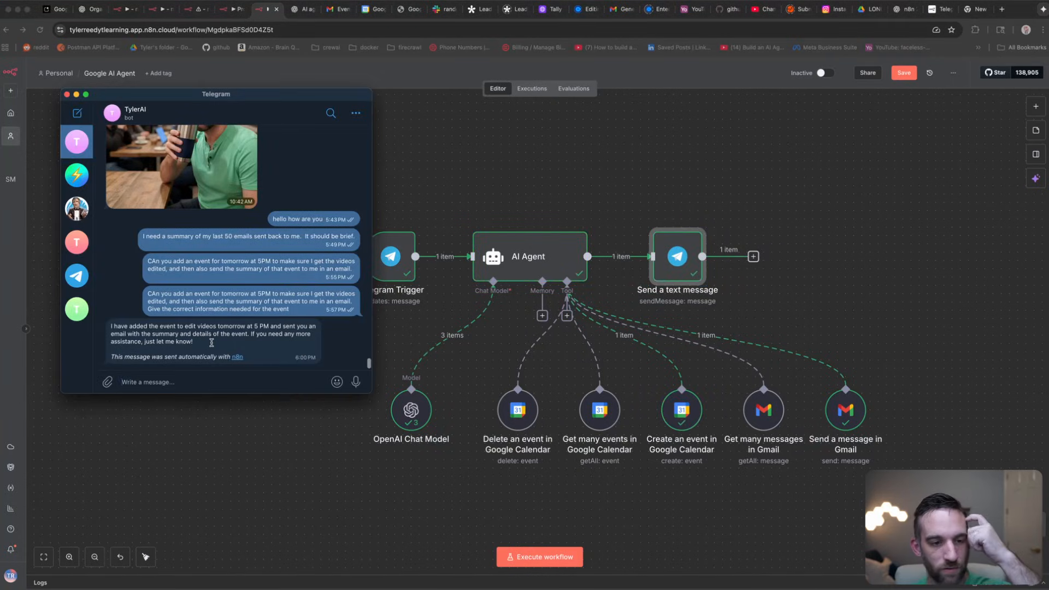
pyautogui.moveTo(211, 343); pyautogui.dragTo(129, 333)
pyautogui.click(197, 342)
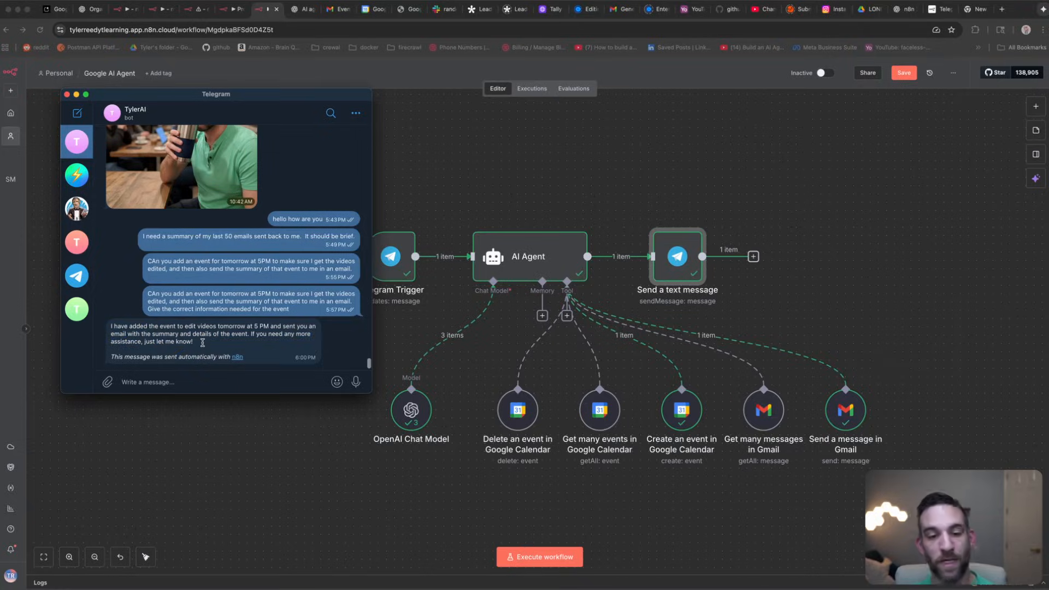
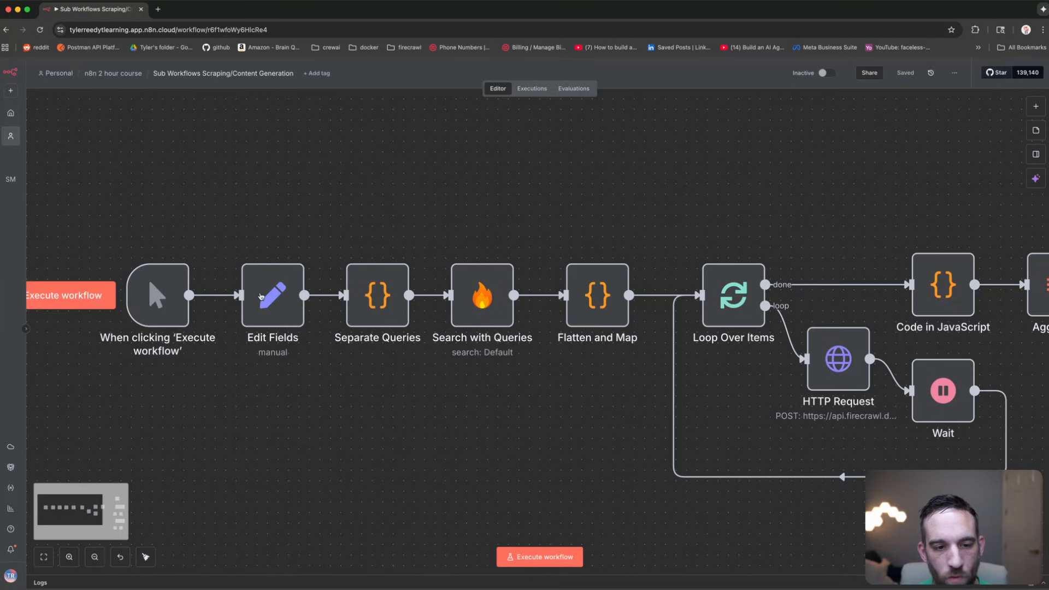
# Step: Inspect the Edit Fields and Separate Queries nodes, viewing the Separate Queries JavaScript code
pyautogui.click(260, 294)
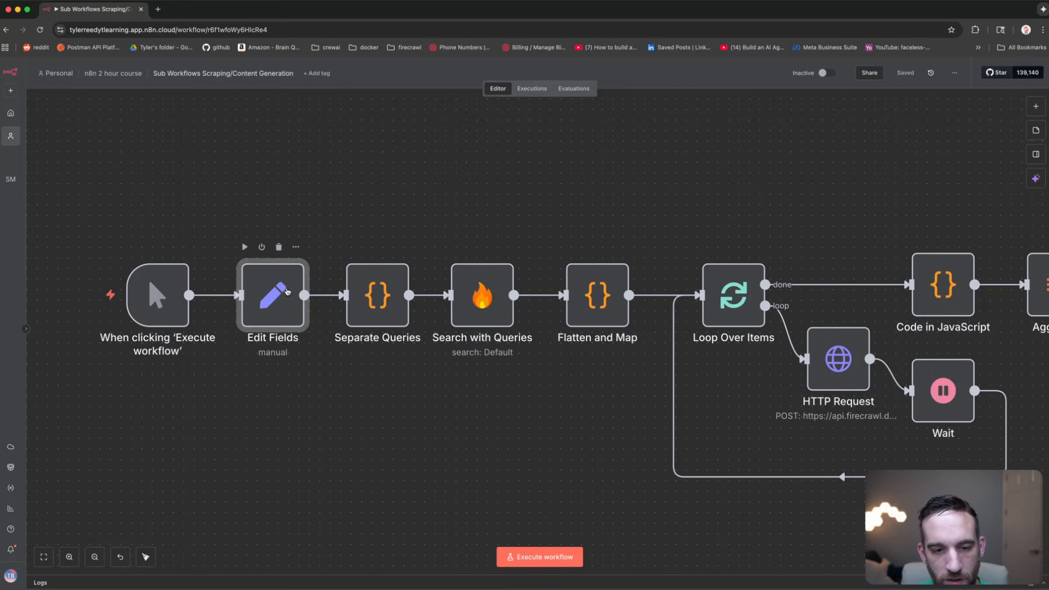
pyautogui.click(376, 296)
pyautogui.click(279, 284)
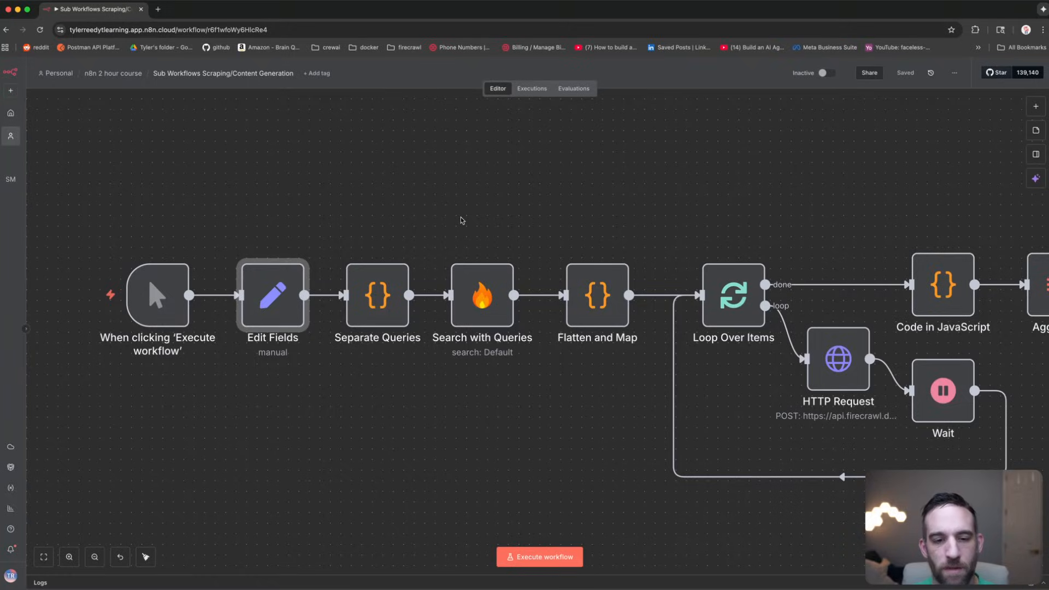
pyautogui.doubleClick(382, 295)
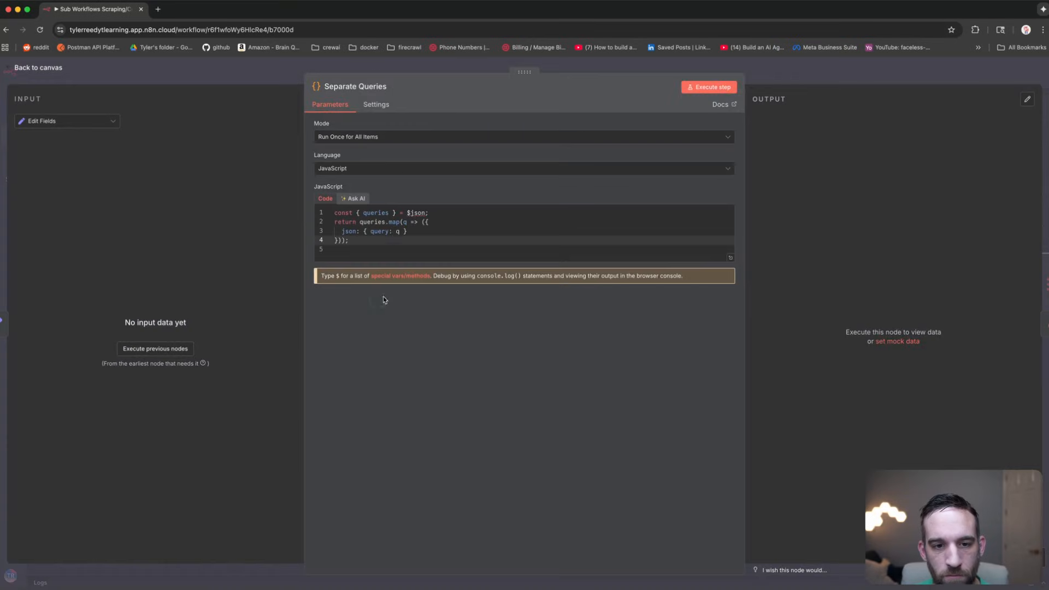
pyautogui.moveTo(350, 241); pyautogui.dragTo(323, 211)
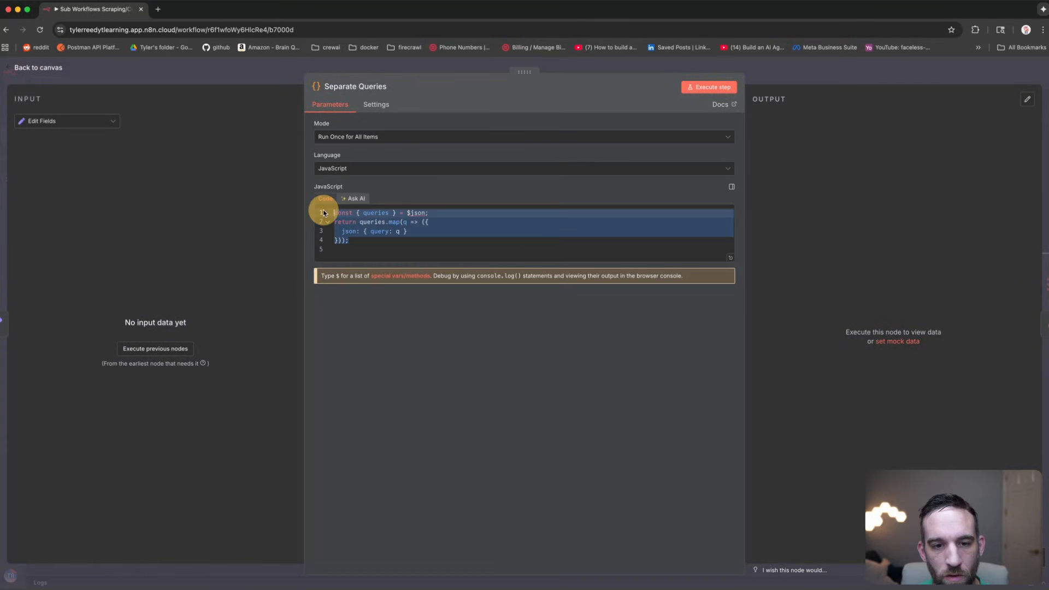
pyautogui.click(222, 69)
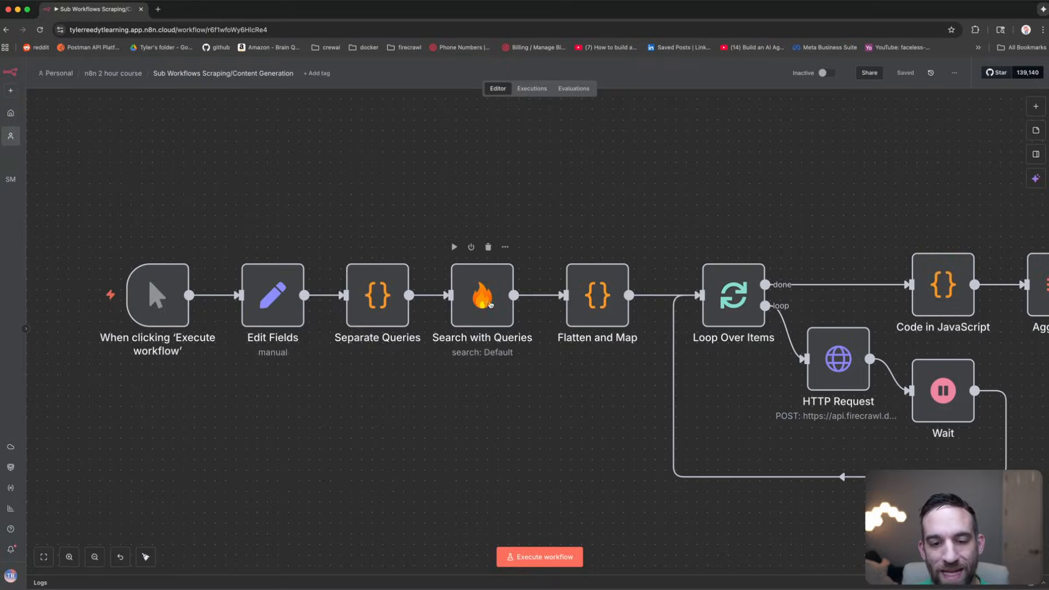
# Step: Review the Aggregate, Flatten and Map, Loop Over Items, HTTP Request and Wait nodes
pyautogui.moveTo(593, 199); pyautogui.dragTo(526, 205)
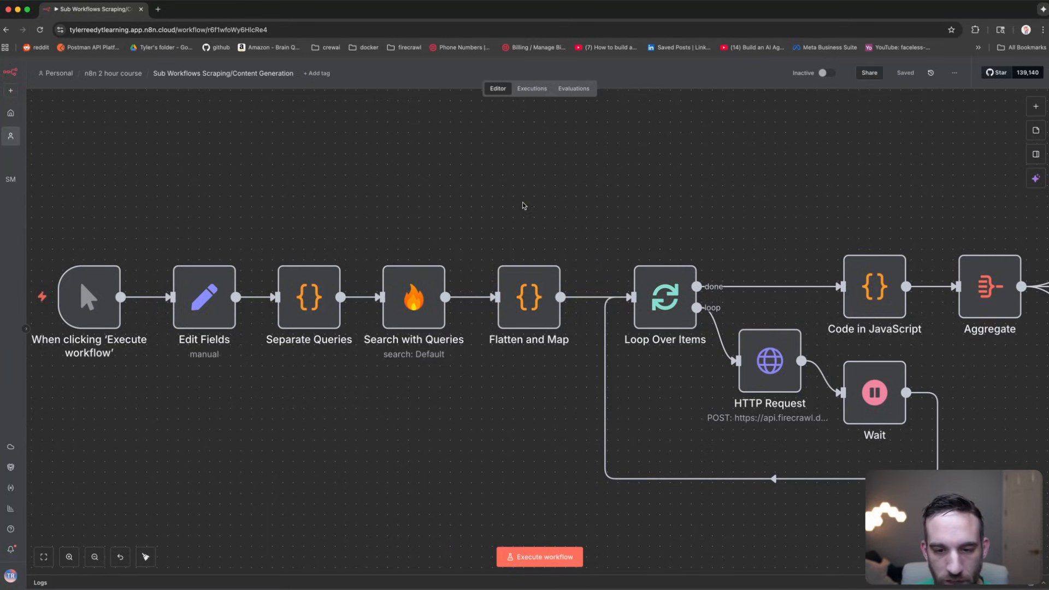
pyautogui.click(524, 295)
pyautogui.click(593, 198)
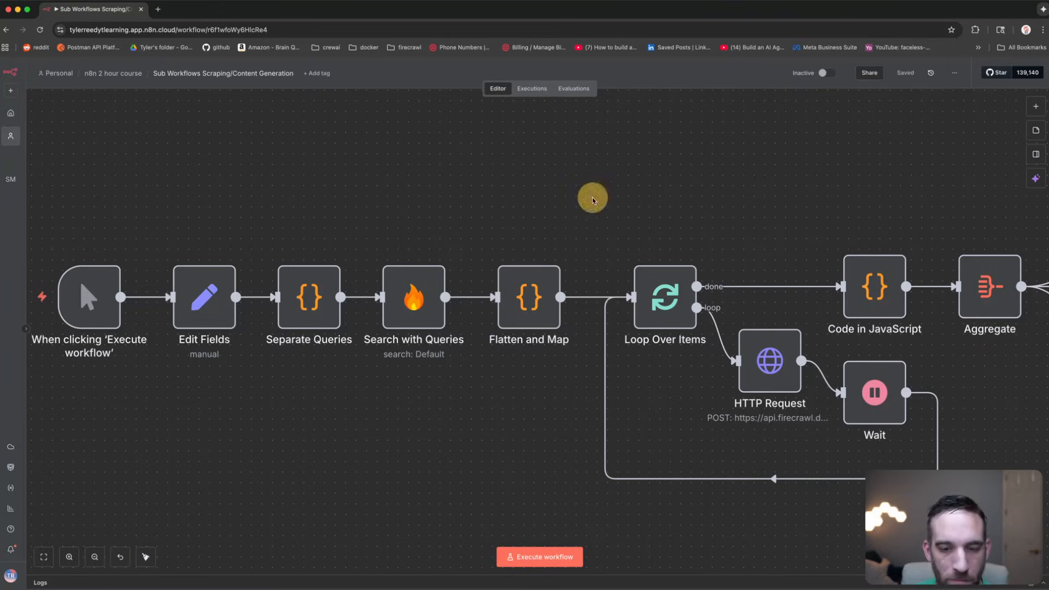
pyautogui.moveTo(593, 199); pyautogui.dragTo(429, 225)
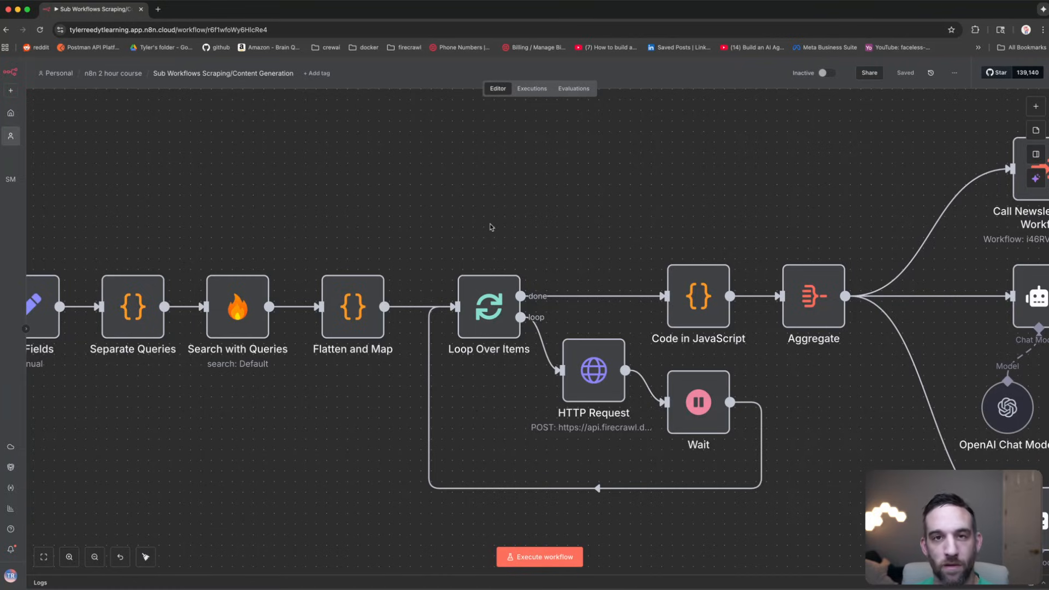
pyautogui.click(501, 315)
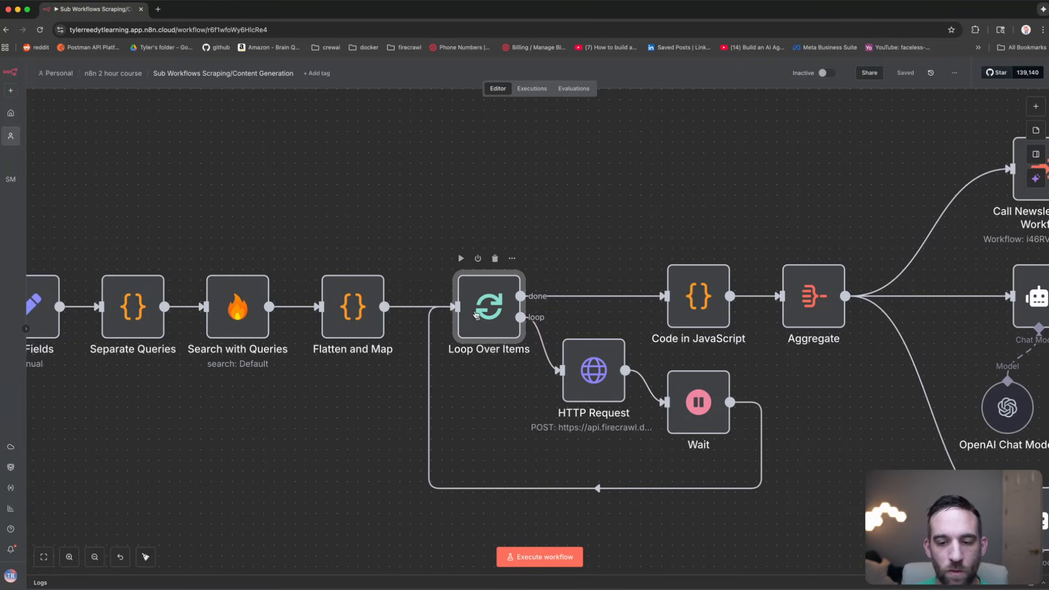
pyautogui.click(599, 374)
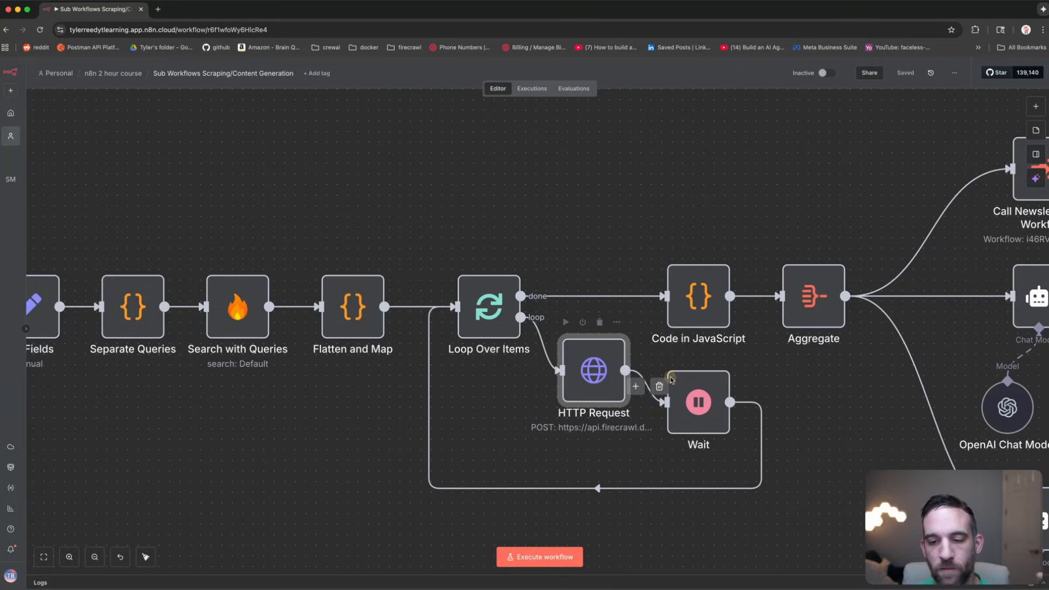
pyautogui.click(687, 392)
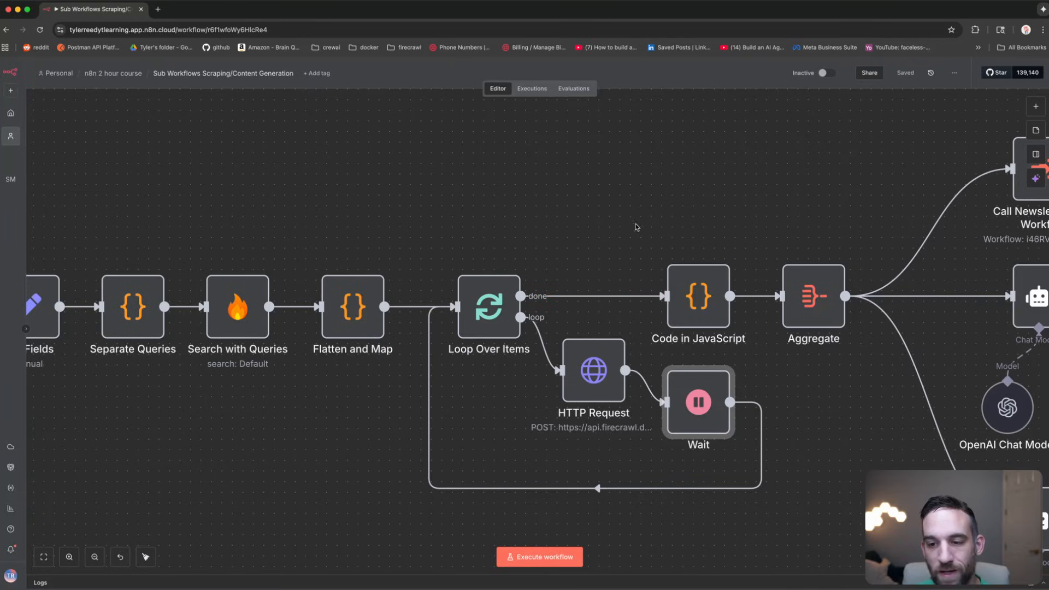
pyautogui.moveTo(707, 214); pyautogui.dragTo(424, 213)
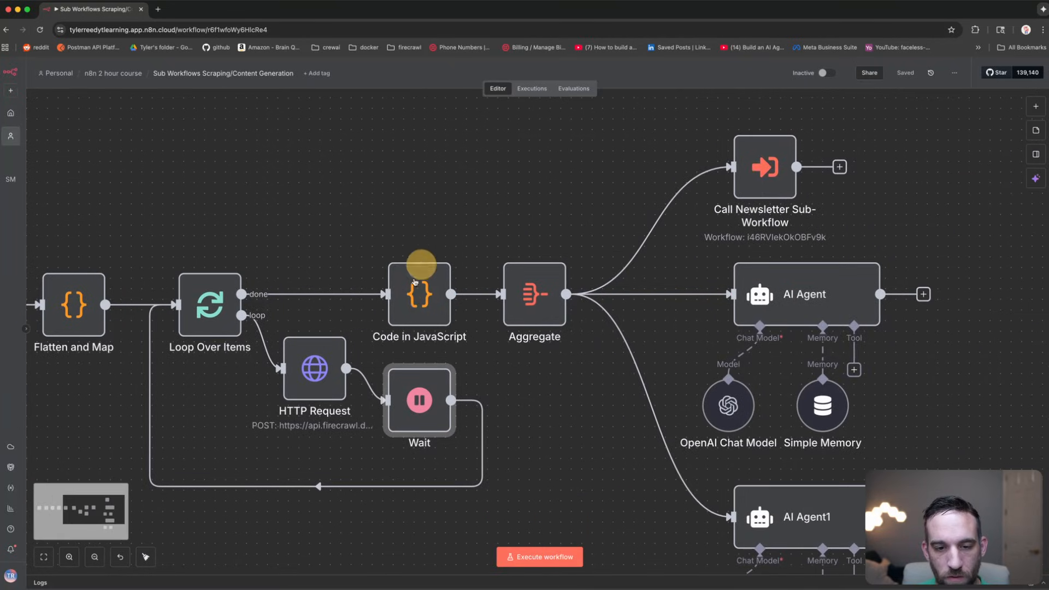
# Step: Review the Code in JavaScript, Aggregate, Call Newsletter Sub-Workflow, AI Agent and AI Agent1 nodes
pyautogui.click(418, 288)
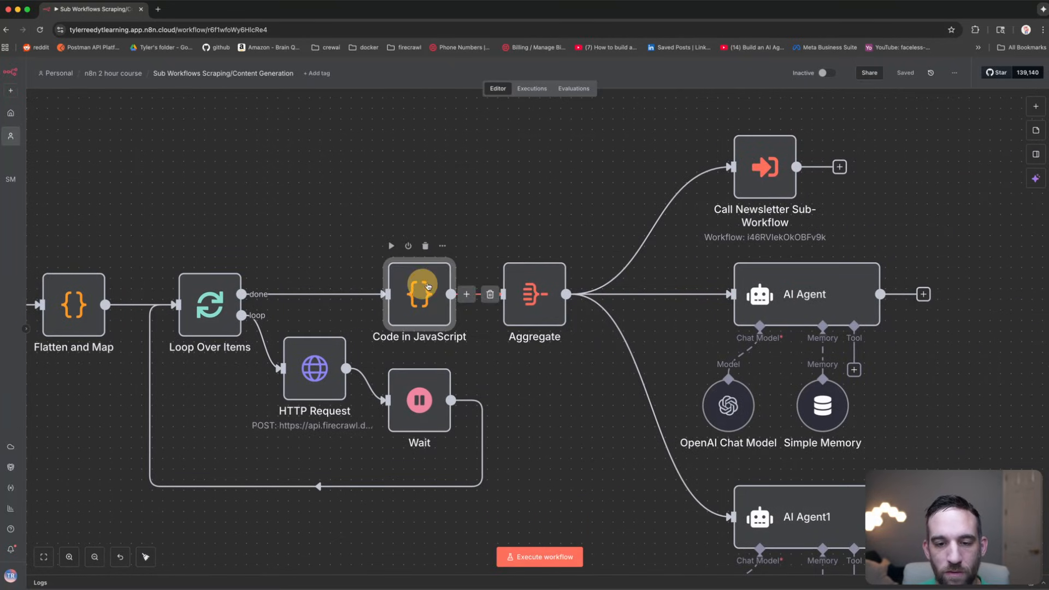
pyautogui.click(522, 288)
pyautogui.click(446, 286)
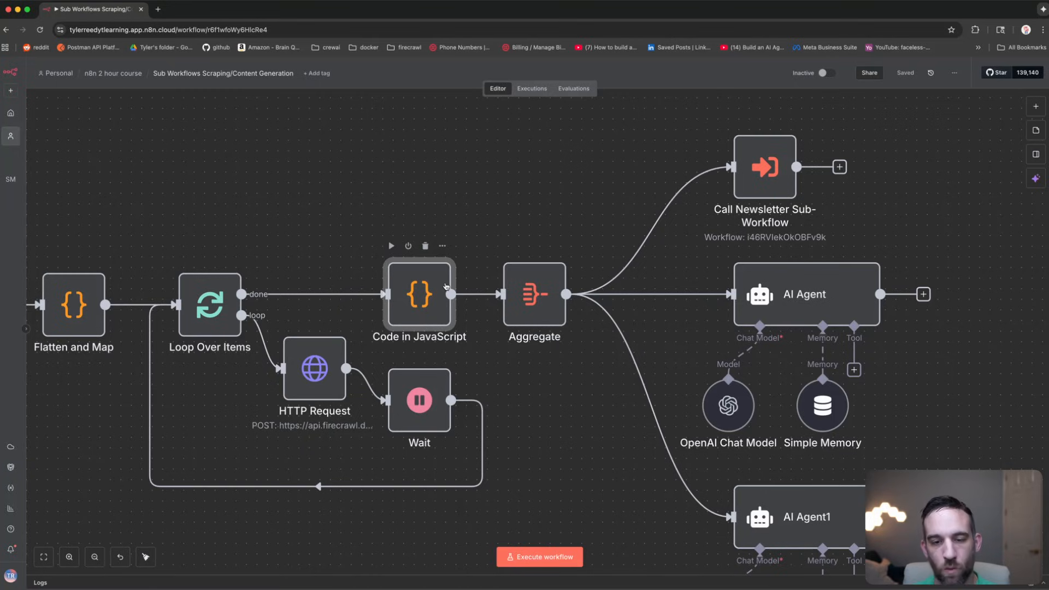
pyautogui.click(530, 290)
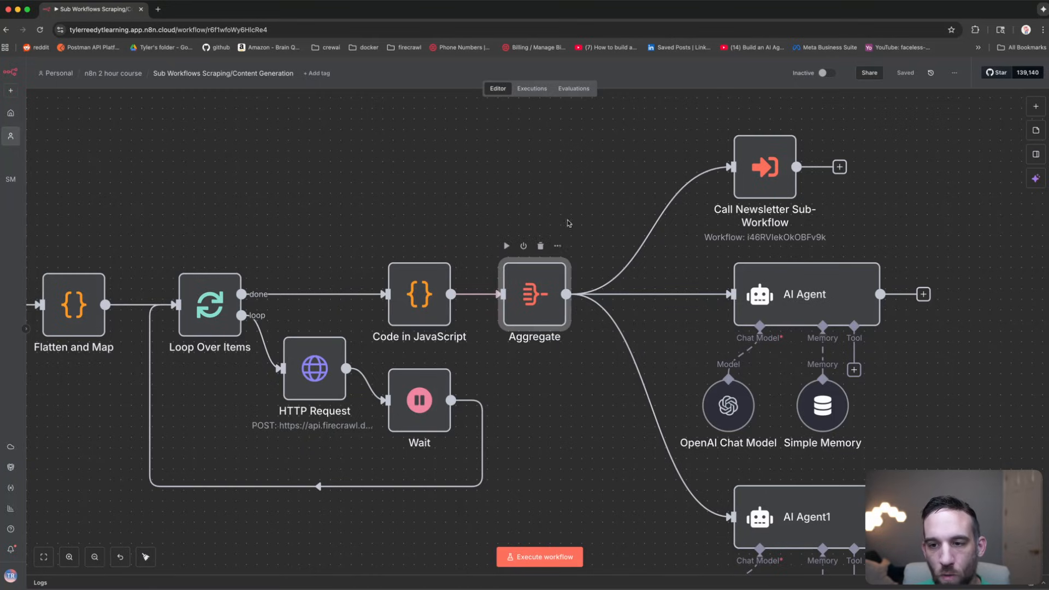
pyautogui.moveTo(595, 197); pyautogui.dragTo(456, 167)
pyautogui.scroll(-3, 723, 266)
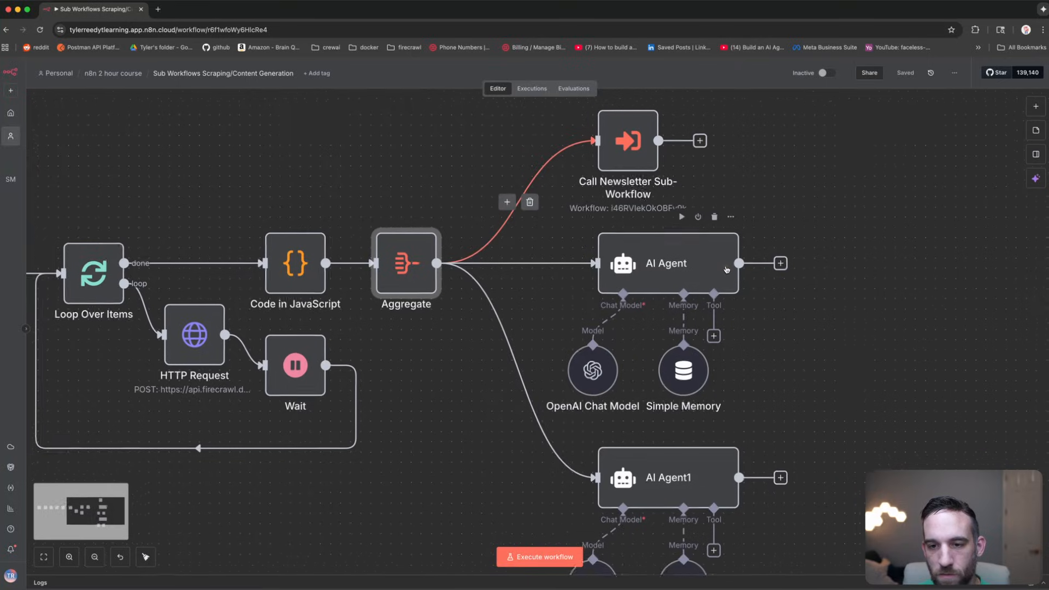
pyautogui.moveTo(798, 266); pyautogui.dragTo(766, 253)
pyautogui.click(646, 159)
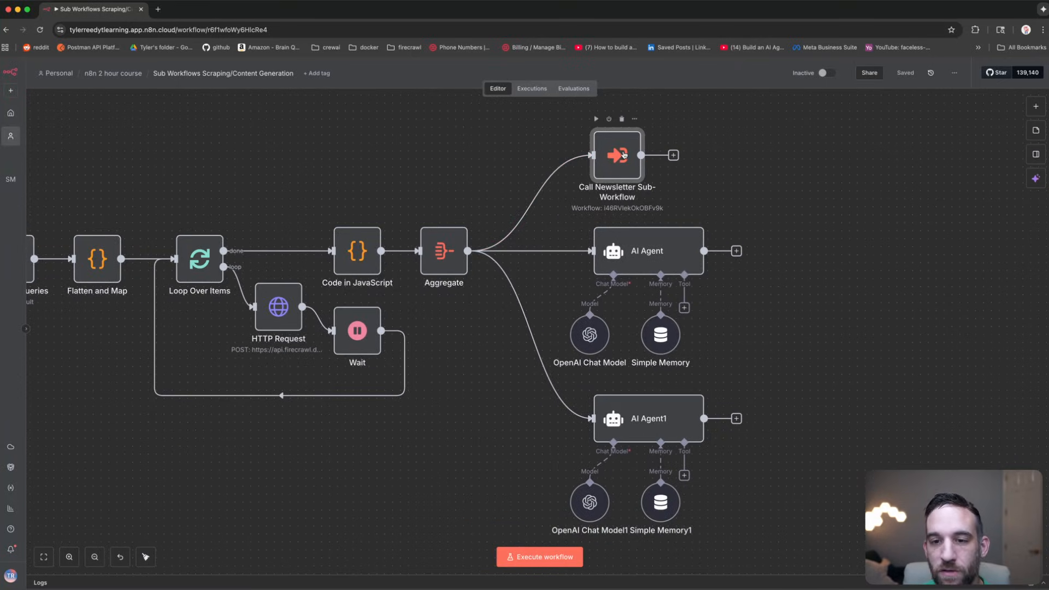
pyautogui.click(655, 253)
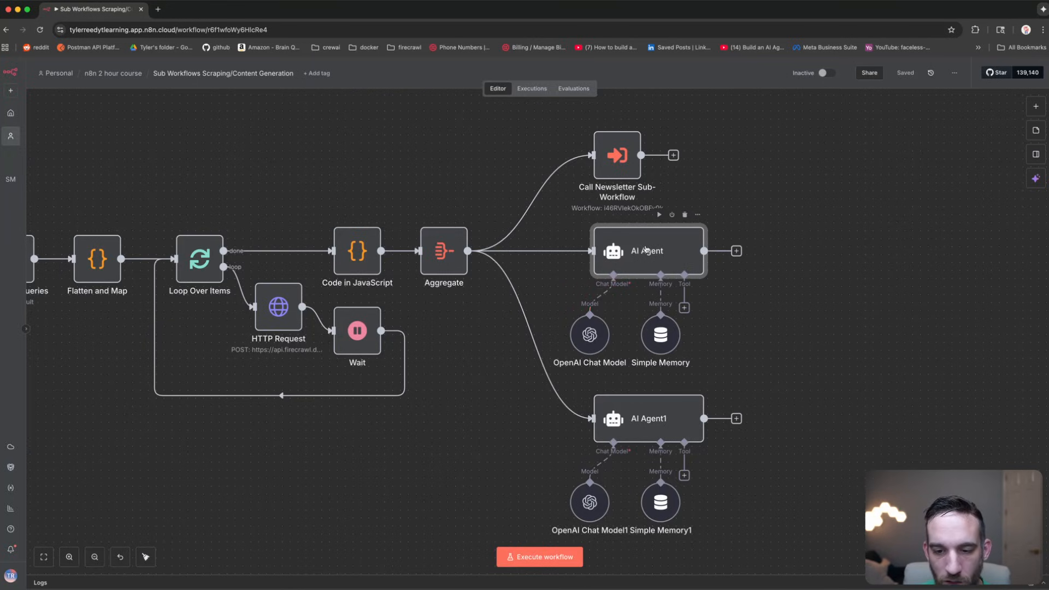
pyautogui.click(642, 405)
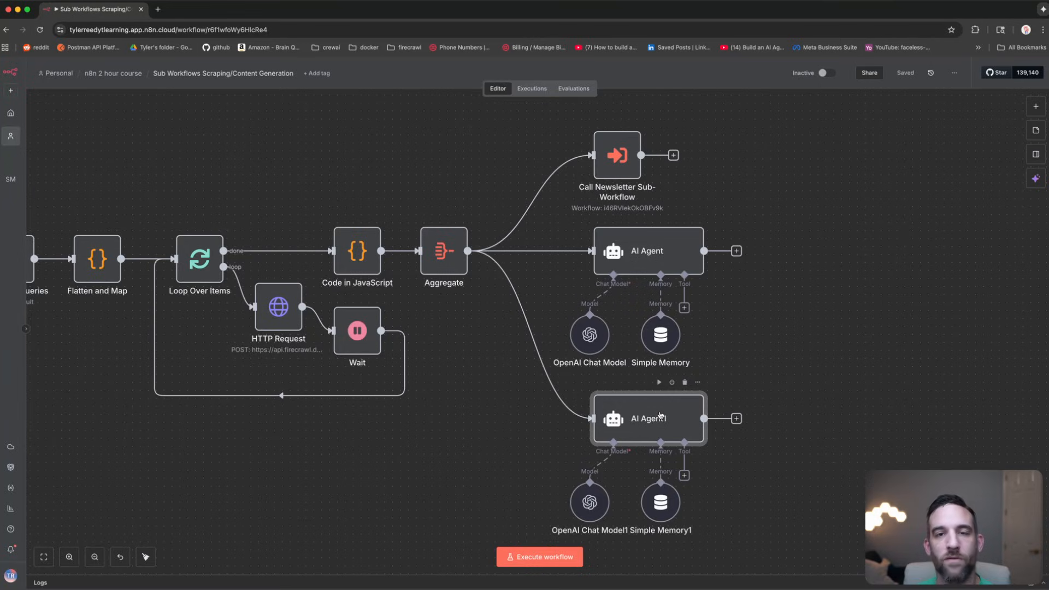
pyautogui.click(765, 317)
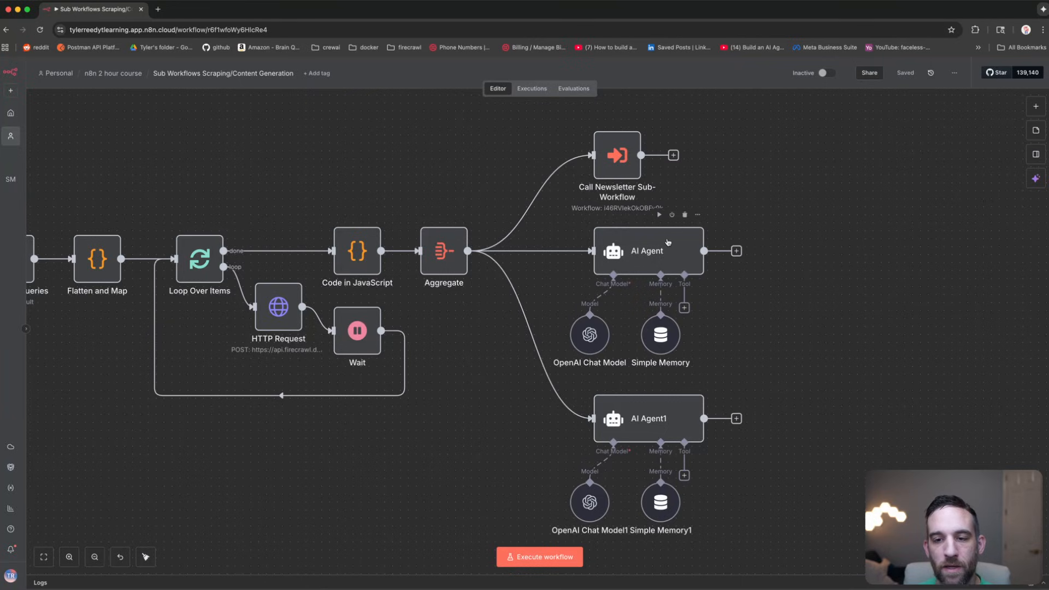
# Step: Add a Wordpress 'Create a post' node after the AI Agent
pyautogui.click(737, 251)
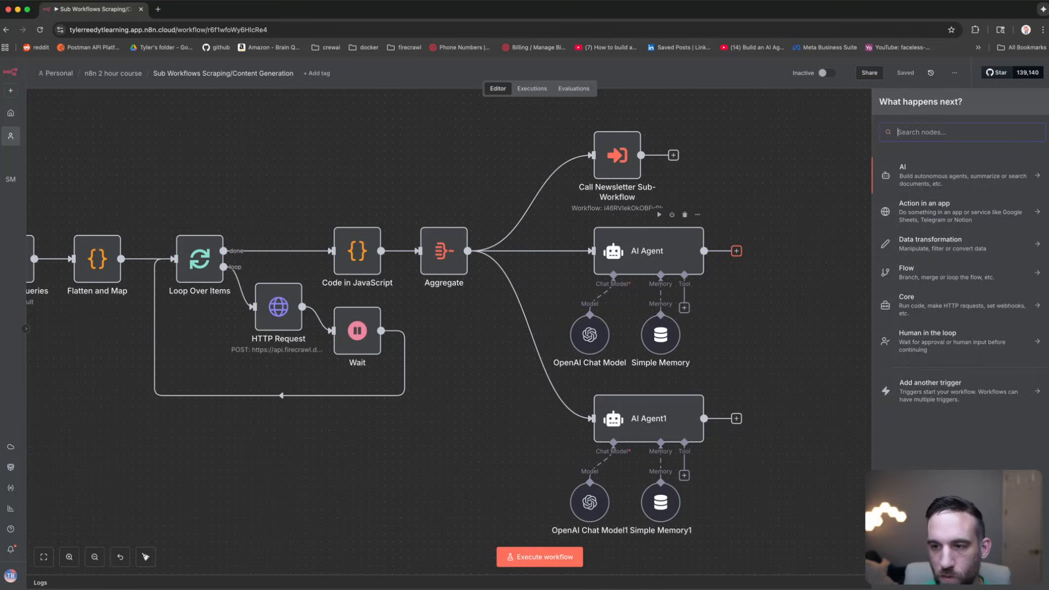
pyautogui.write('wordpress')
pyautogui.press('Return')
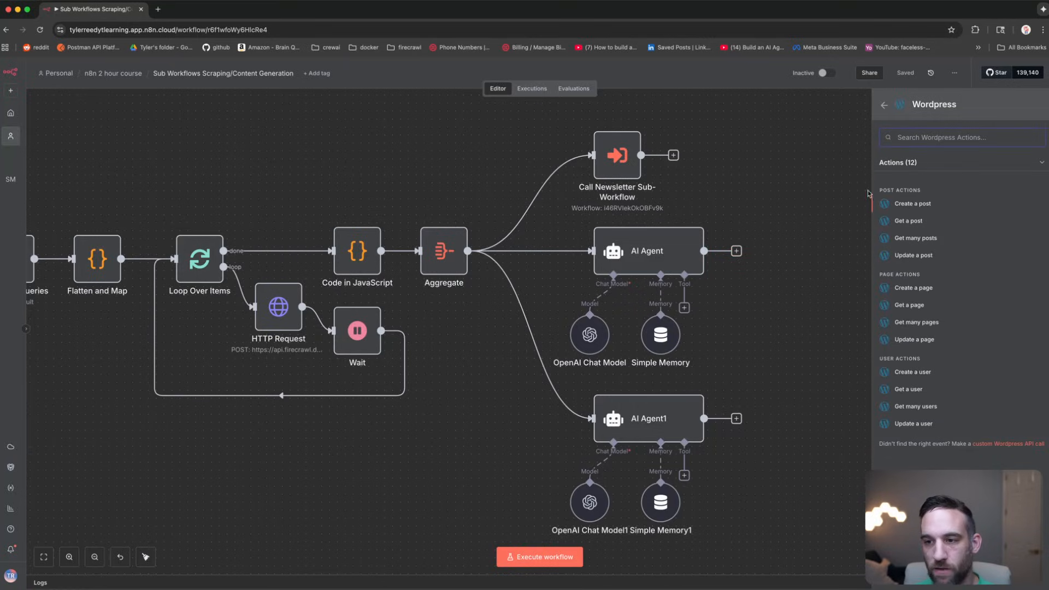
pyautogui.click(912, 204)
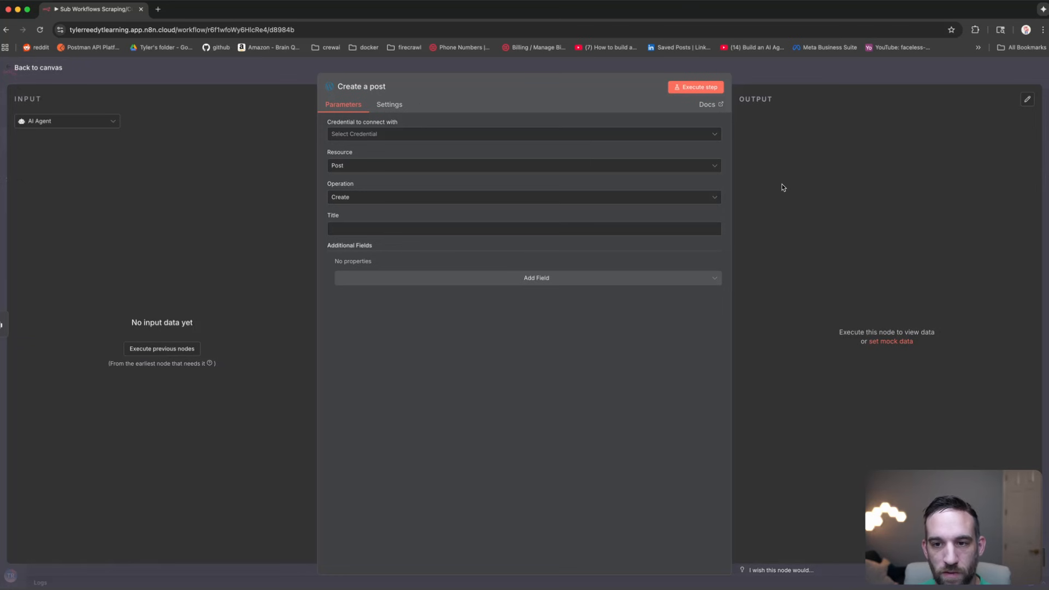
pyautogui.press('Escape')
# Step: Add a Gmail 'Send a message' node after Create a post, positioned above right
pyautogui.click(849, 251)
pyautogui.write('gmail')
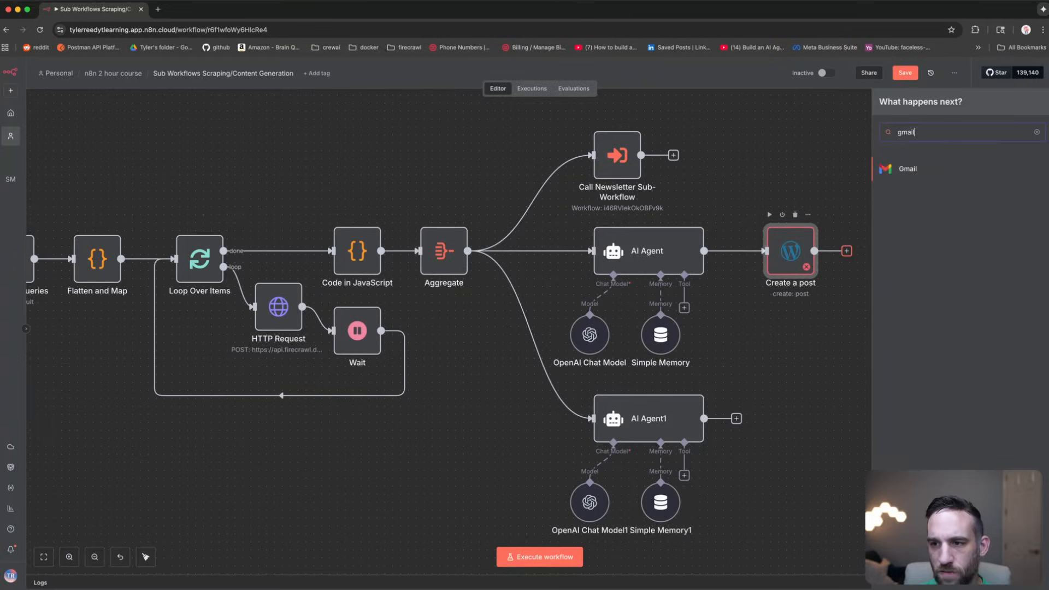
pyautogui.press('Return')
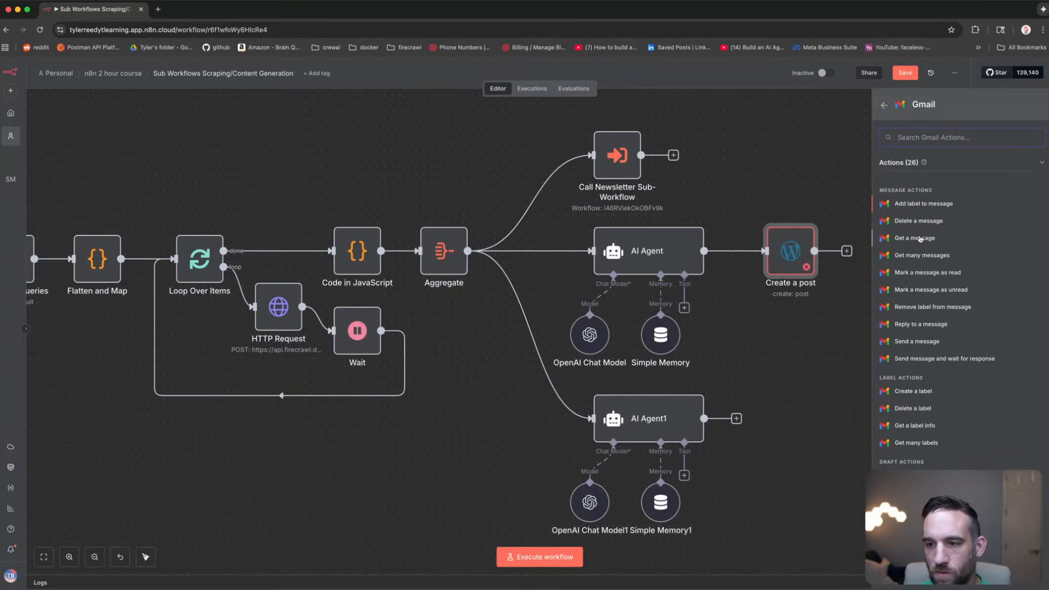
pyautogui.write('send')
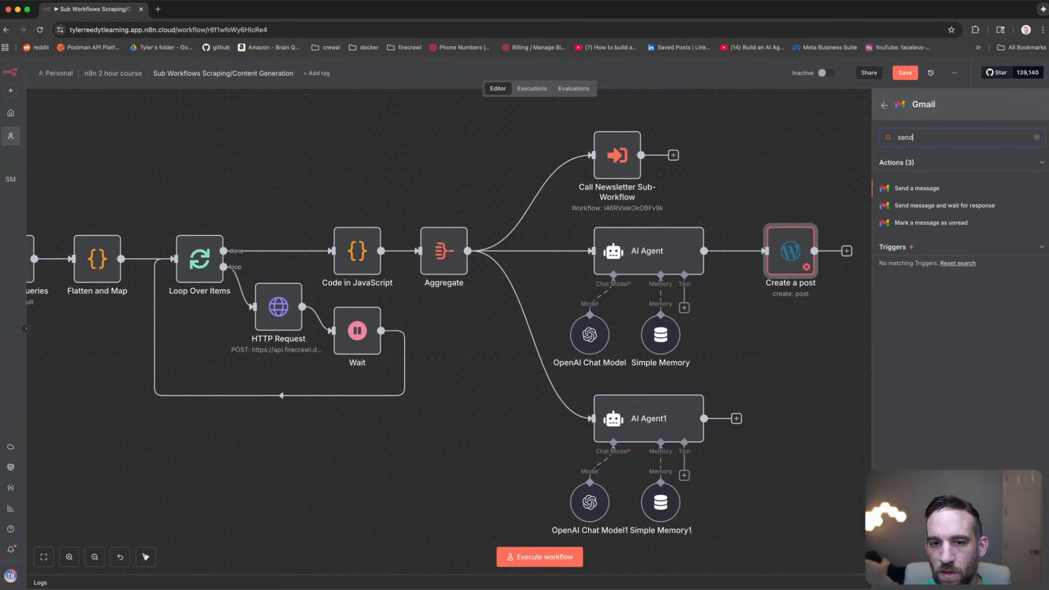
pyautogui.press('Return')
pyautogui.press('Escape')
pyautogui.moveTo(907, 245); pyautogui.dragTo(916, 165)
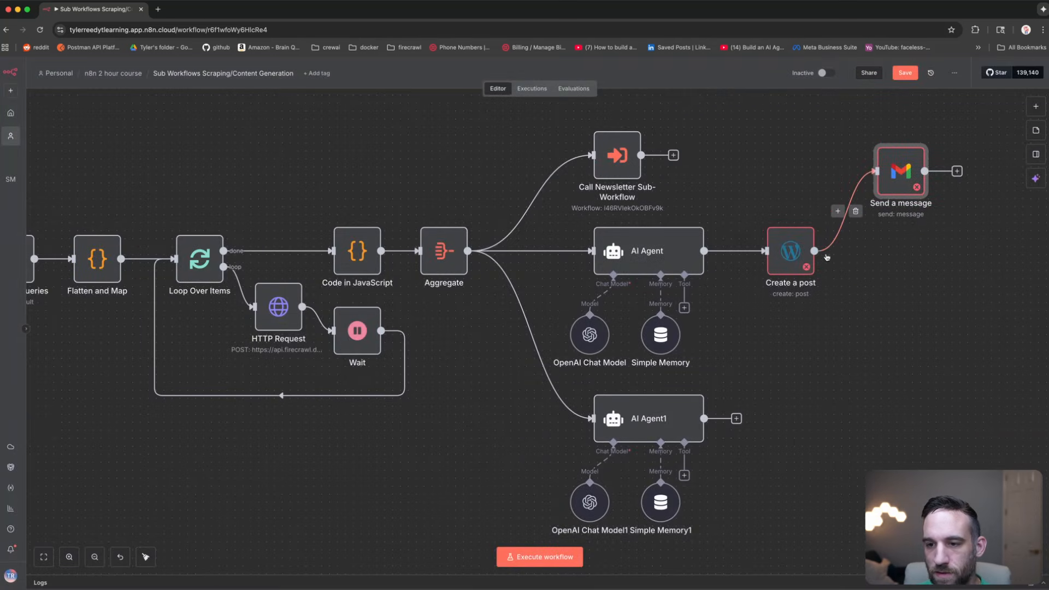
# Step: Add an Airtable 'Create or update a record' node after Create a post, placed under Send a message
pyautogui.moveTo(815, 251); pyautogui.dragTo(850, 289)
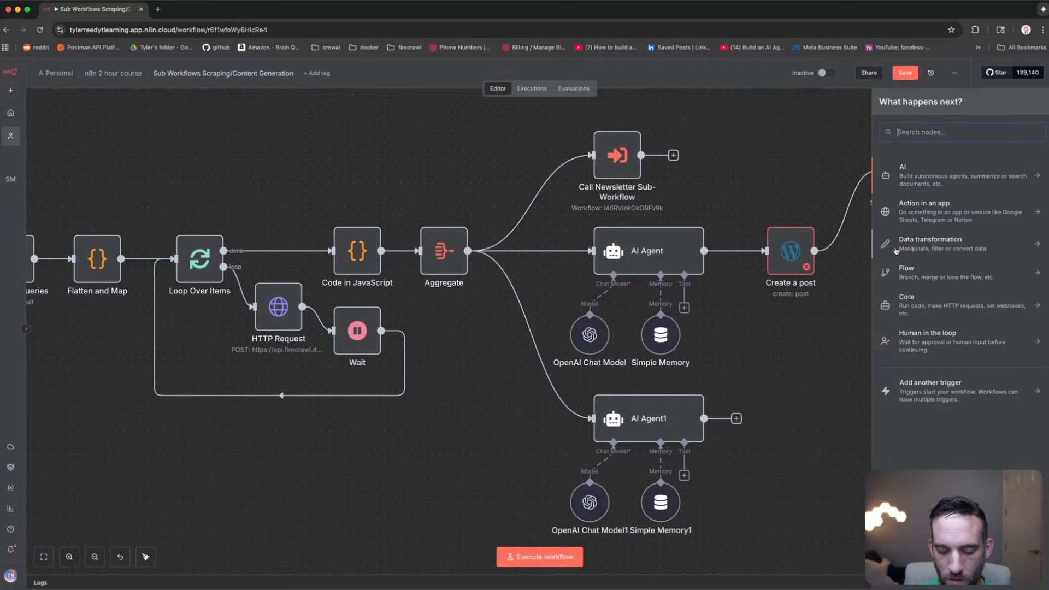
pyautogui.write('update')
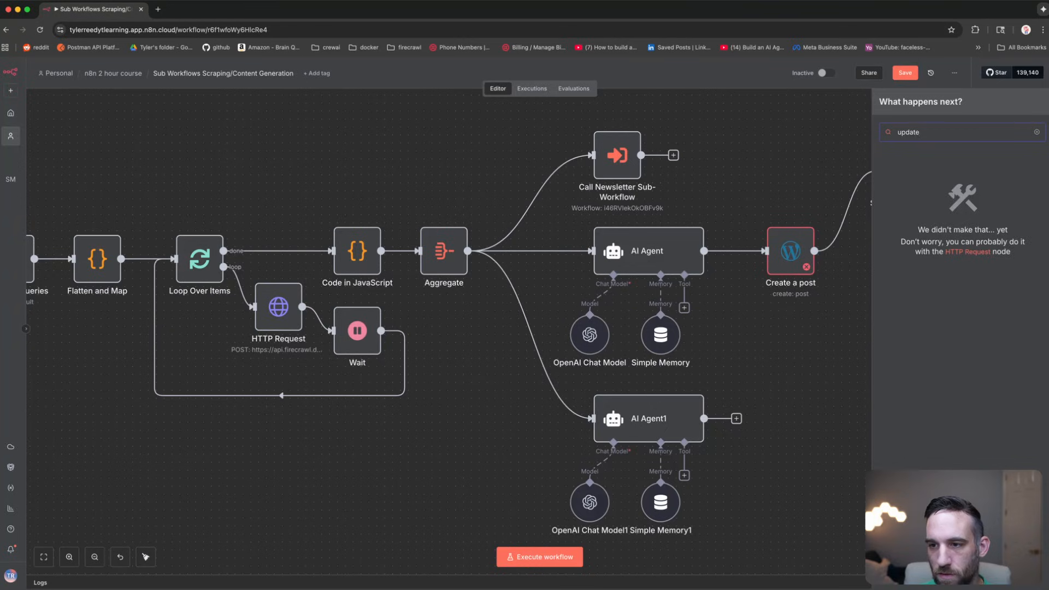
pyautogui.press('BackSpace')
pyautogui.press('BackSpace')
pyautogui.press('BackSpace')
pyautogui.press('BackSpace')
pyautogui.press('BackSpace')
pyautogui.press('BackSpace')
pyautogui.write('airtable')
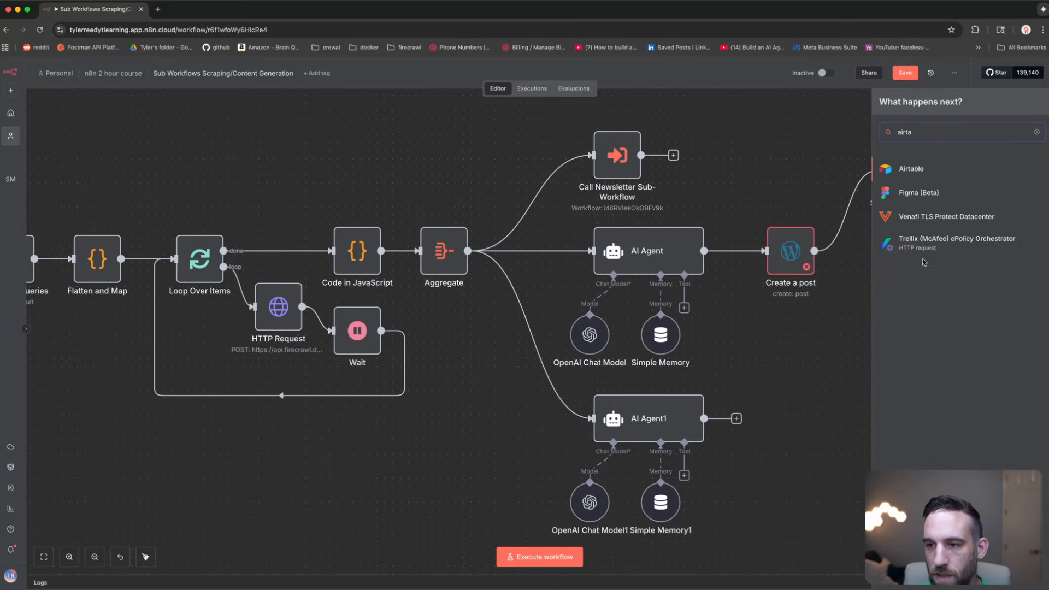
pyautogui.click(910, 170)
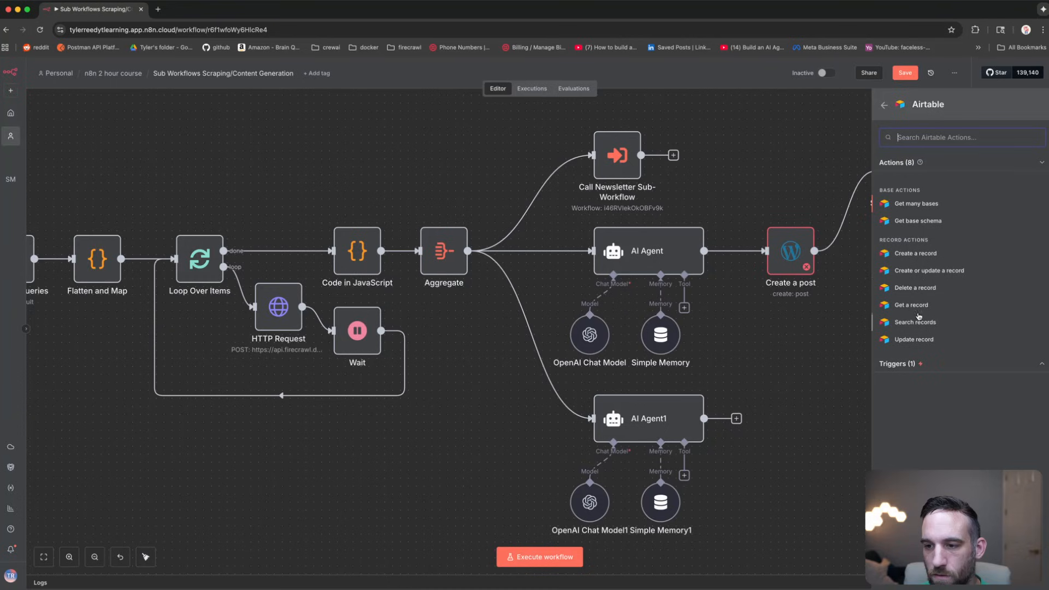
pyautogui.click(929, 271)
pyautogui.click(814, 201)
pyautogui.moveTo(869, 291); pyautogui.dragTo(901, 322)
pyautogui.moveTo(898, 186); pyautogui.dragTo(898, 234)
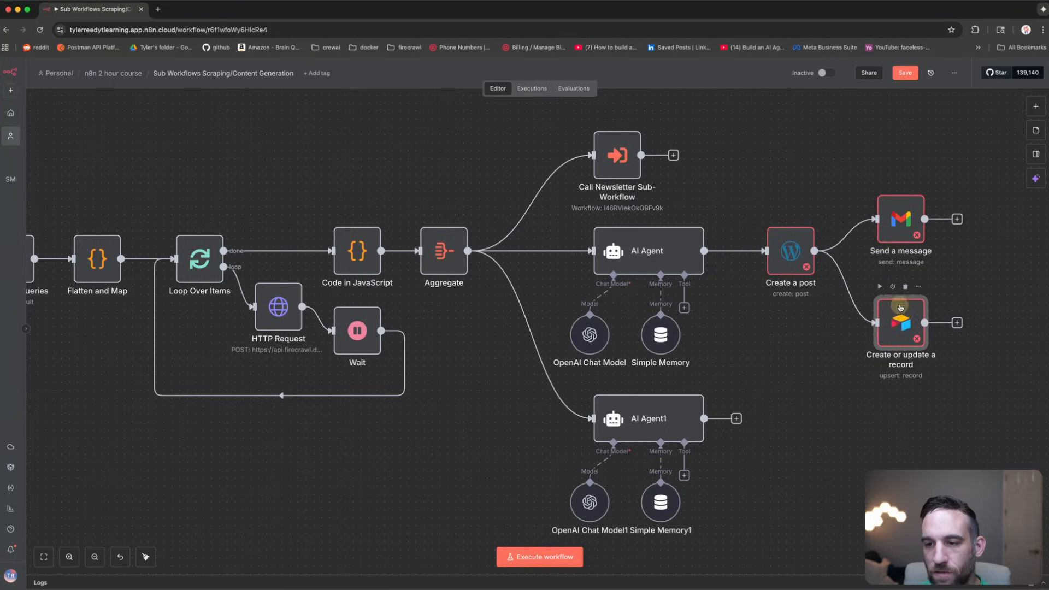
pyautogui.moveTo(901, 319); pyautogui.dragTo(901, 298)
pyautogui.hscroll(3, 774, 164)
pyautogui.scroll(2, 773, 164)
pyautogui.hscroll(3, 774, 164)
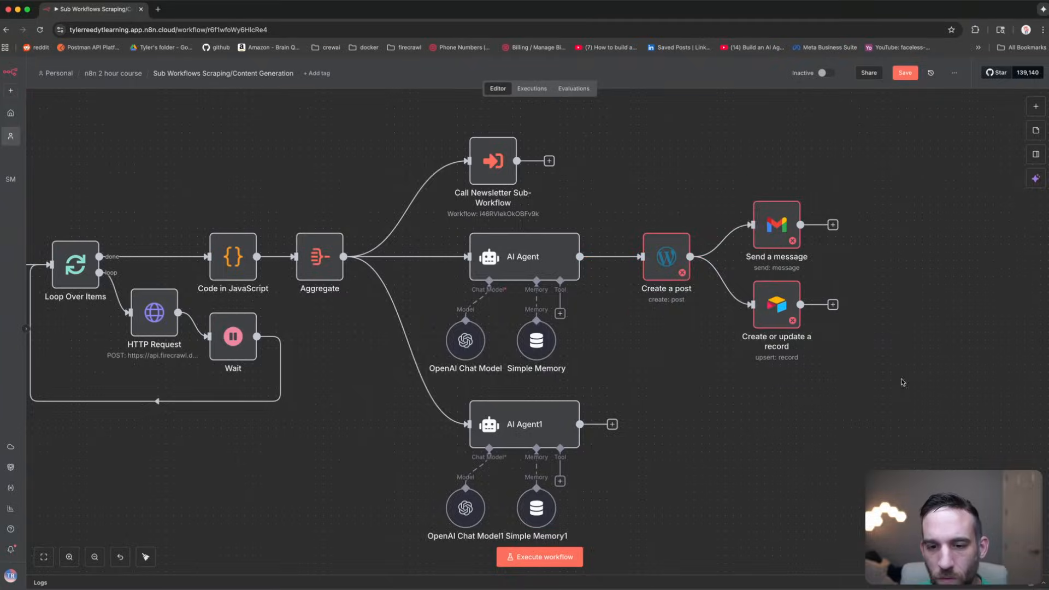
# Step: Marquee-select the AI Agent branch and nudge the group slightly right into alignment
pyautogui.moveTo(899, 385); pyautogui.dragTo(424, 207)
pyautogui.moveTo(525, 266); pyautogui.dragTo(541, 266)
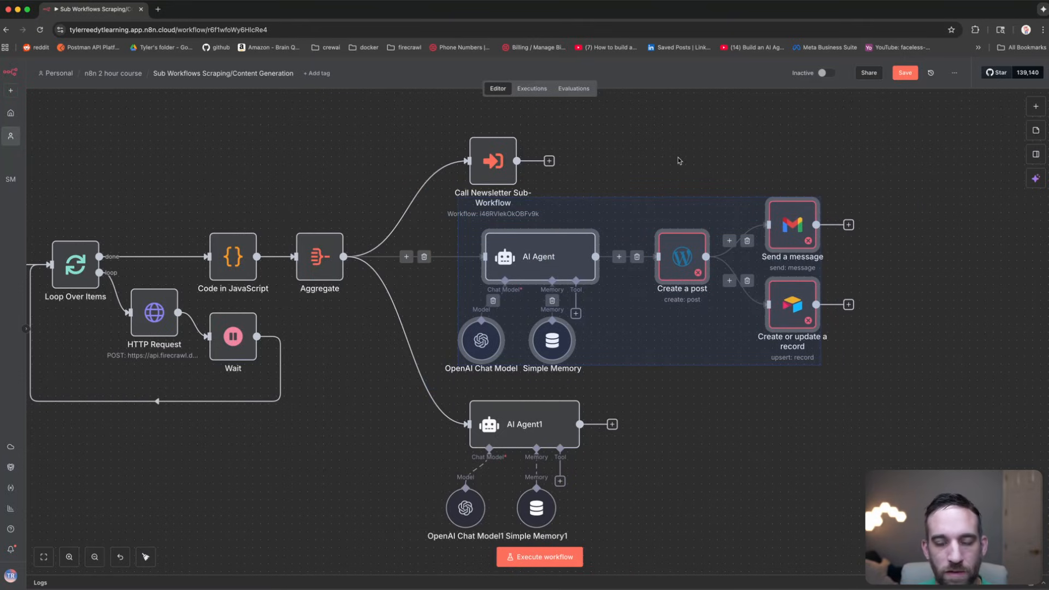
pyautogui.moveTo(680, 161); pyautogui.dragTo(609, 178)
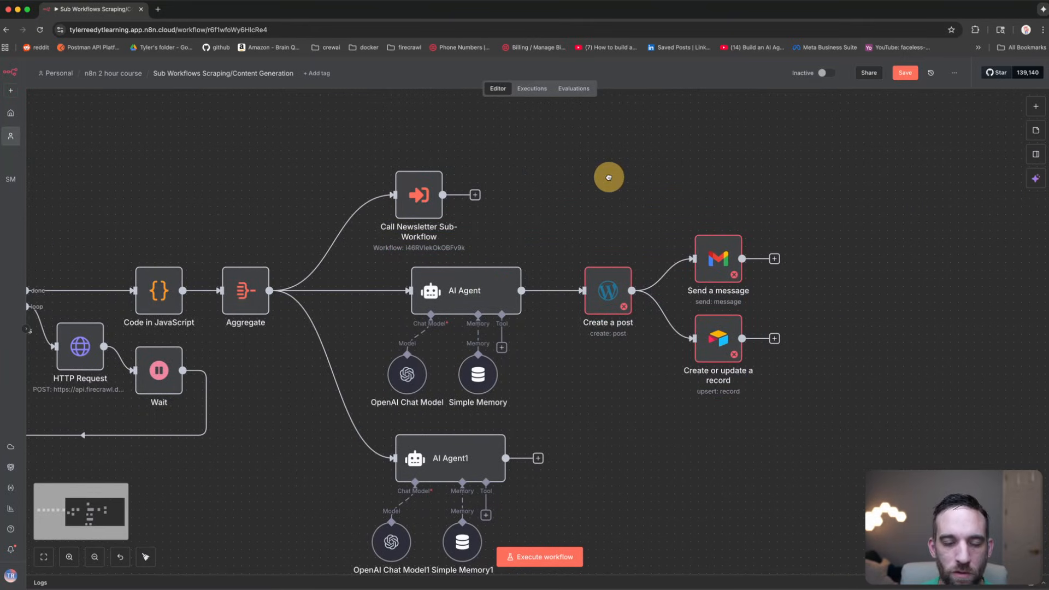
pyautogui.click(466, 291)
pyautogui.moveTo(842, 415); pyautogui.dragTo(368, 232)
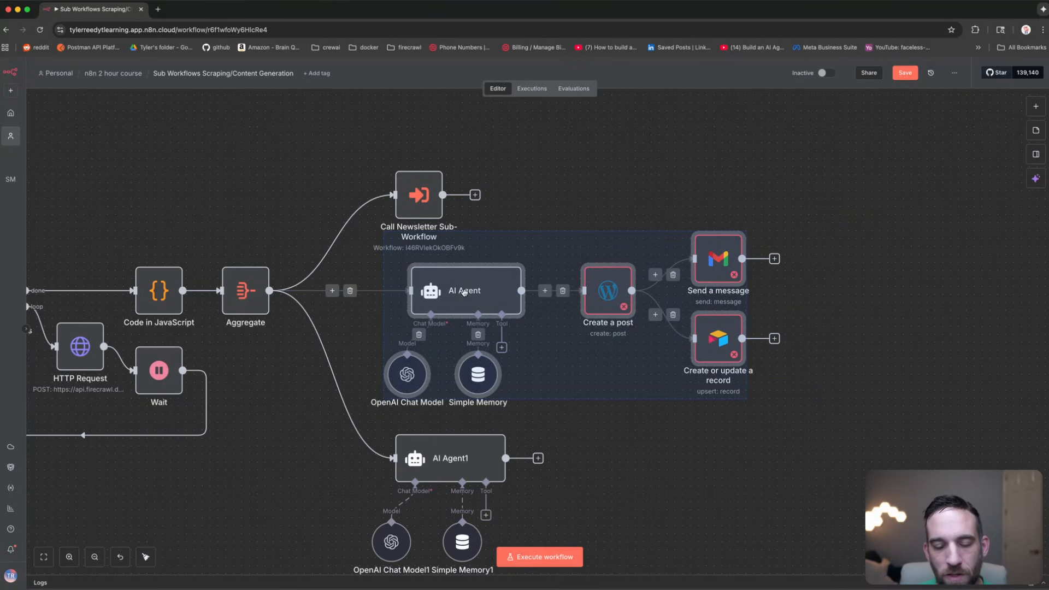
pyautogui.moveTo(473, 294)
pyautogui.mouseDown()
pyautogui.moveTo(525, 297)
pyautogui.moveTo(477, 305)
pyautogui.mouseUp()
pyautogui.moveTo(214, 205); pyautogui.dragTo(279, 225)
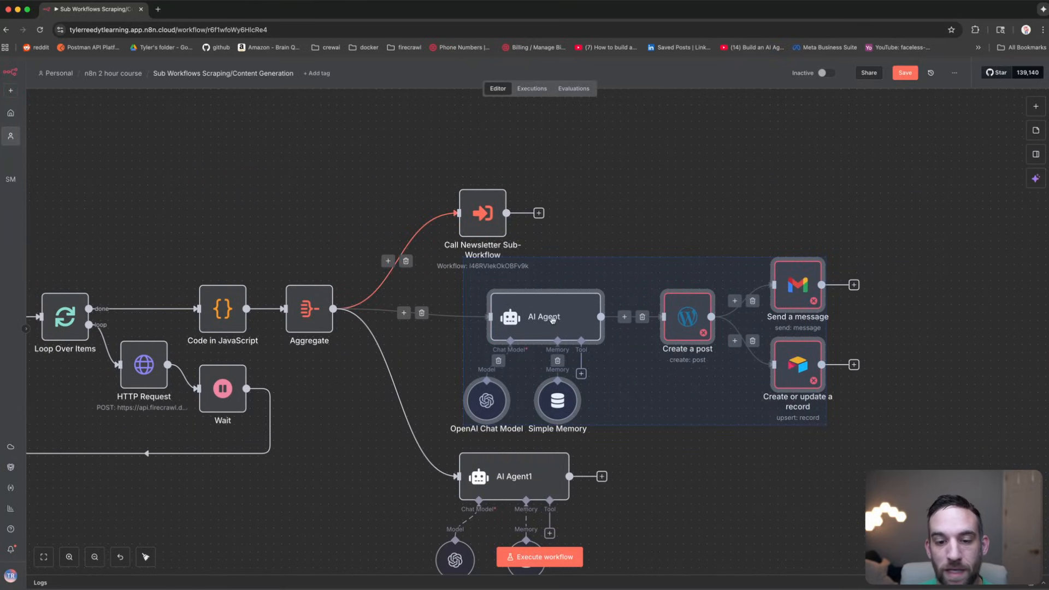
pyautogui.moveTo(550, 314); pyautogui.dragTo(534, 306)
# Step: Select the six AI Agent branch nodes: agent, model, memory, Create a post, Gmail, Airtable
pyautogui.click(625, 209)
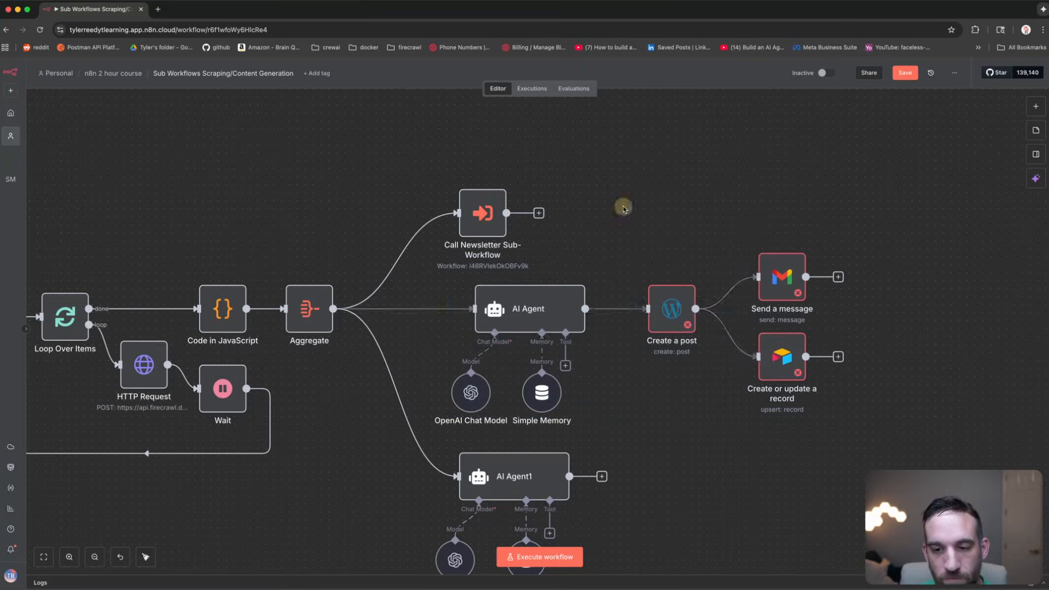
pyautogui.moveTo(912, 443); pyautogui.dragTo(420, 249)
pyautogui.click(636, 195)
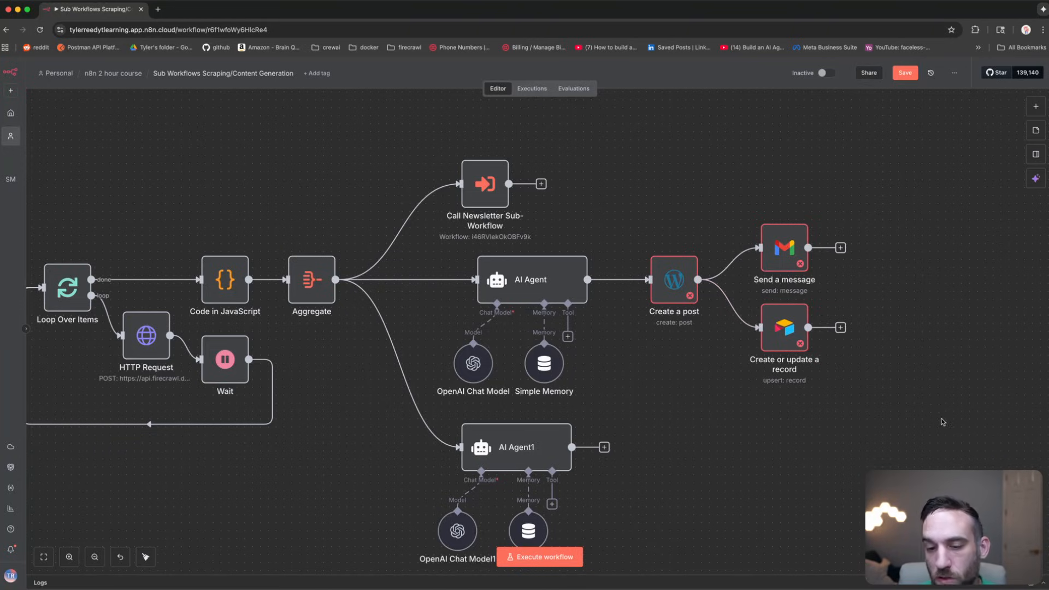
pyautogui.moveTo(941, 418); pyautogui.dragTo(434, 217)
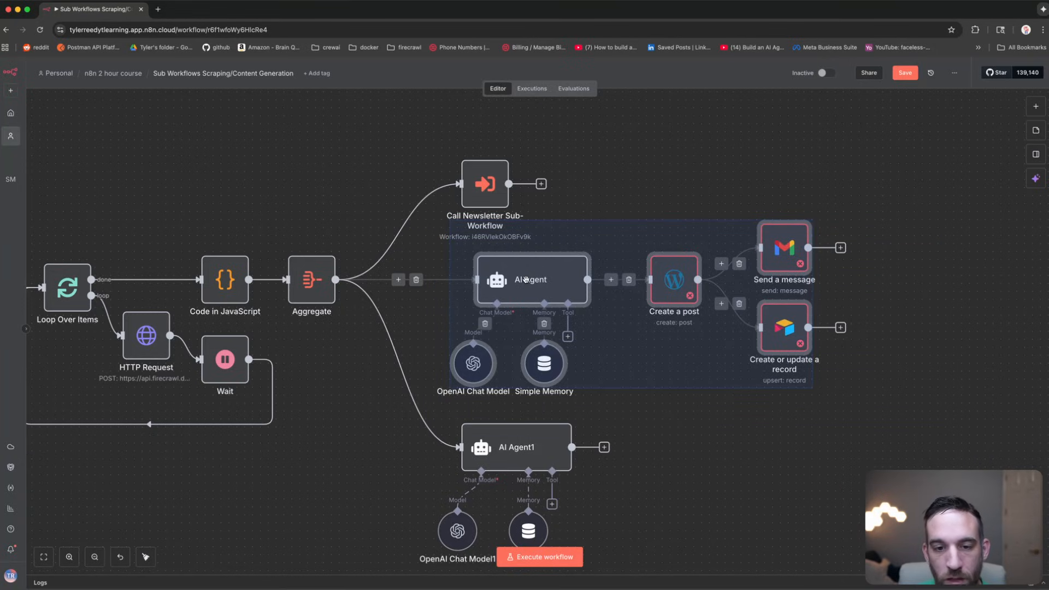
# Step: Convert the six selected nodes into a 'Blog' sub-workflow and align Call Blog Post with Aggregate
pyautogui.rightClick(525, 279)
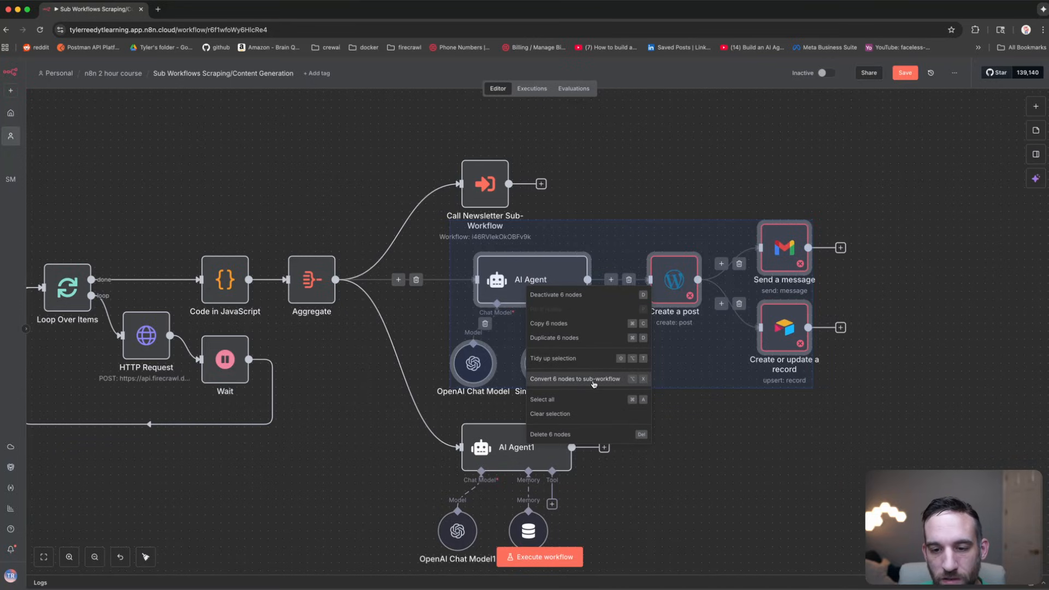
pyautogui.click(583, 237)
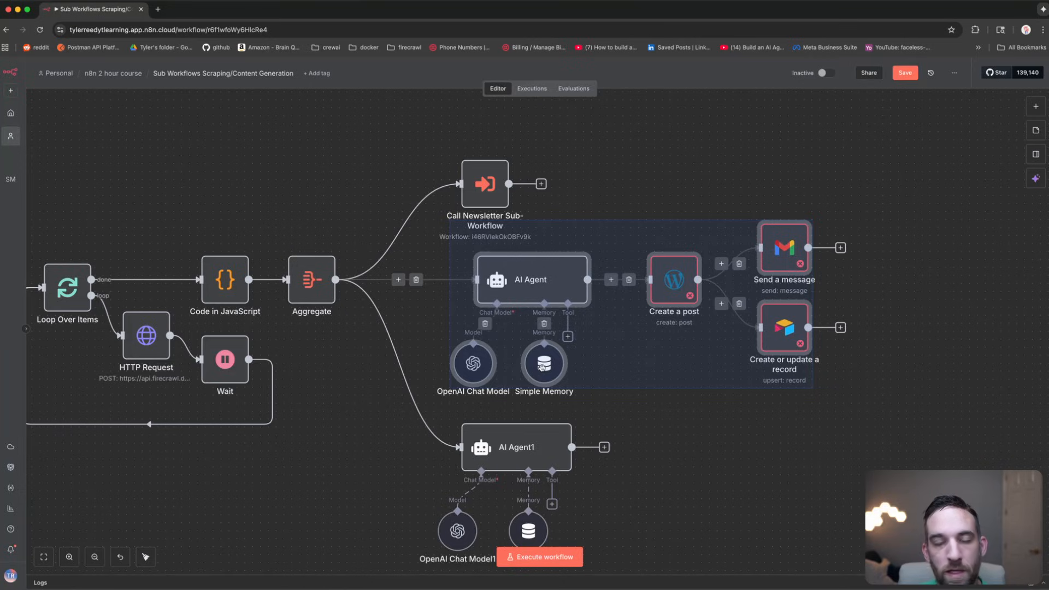
pyautogui.rightClick(553, 286)
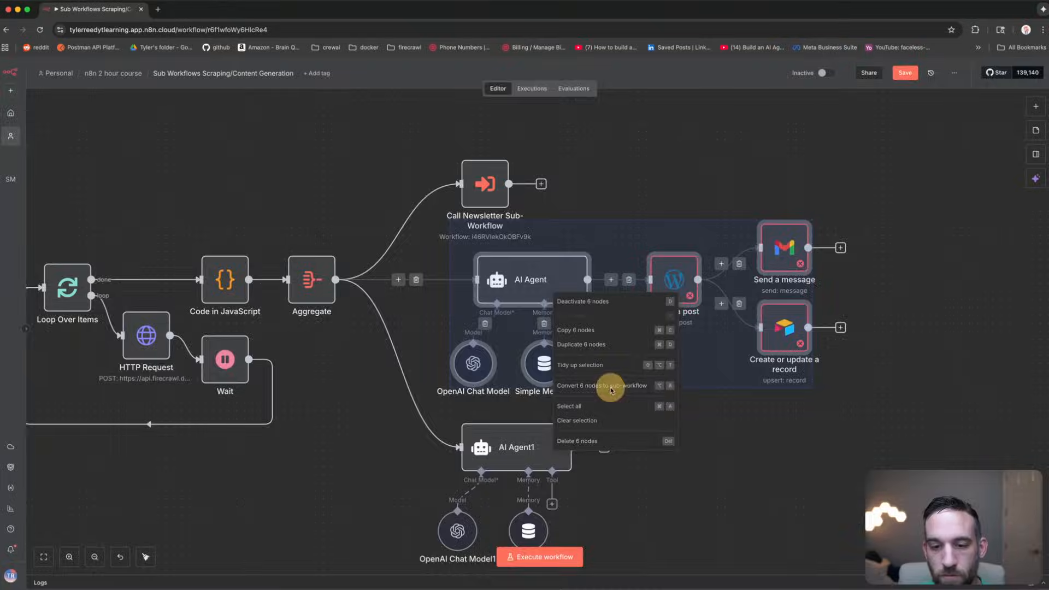
pyautogui.click(611, 386)
pyautogui.write('Blog Post')
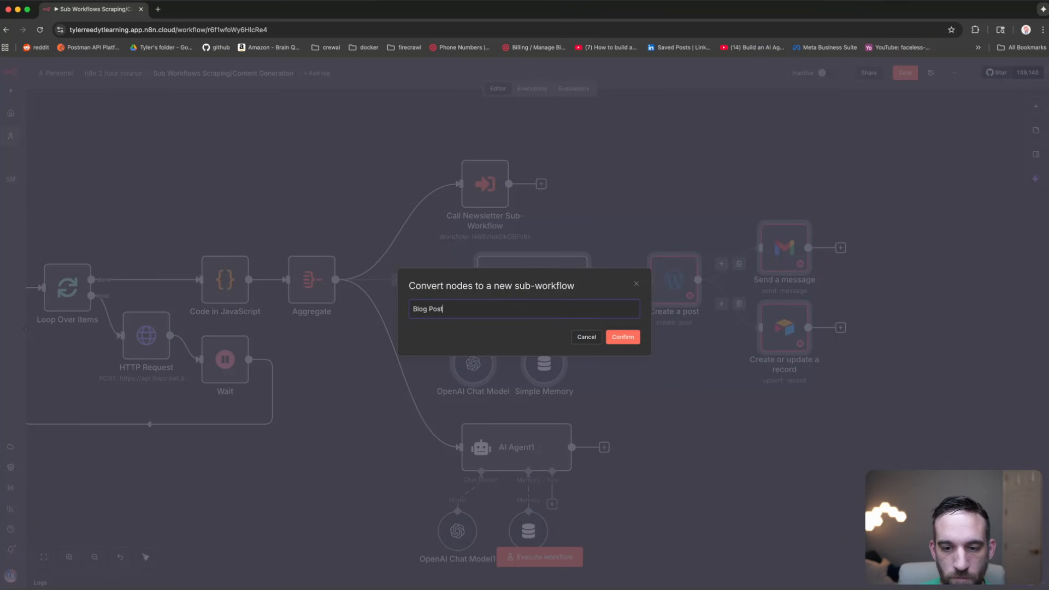
pyautogui.press('Return')
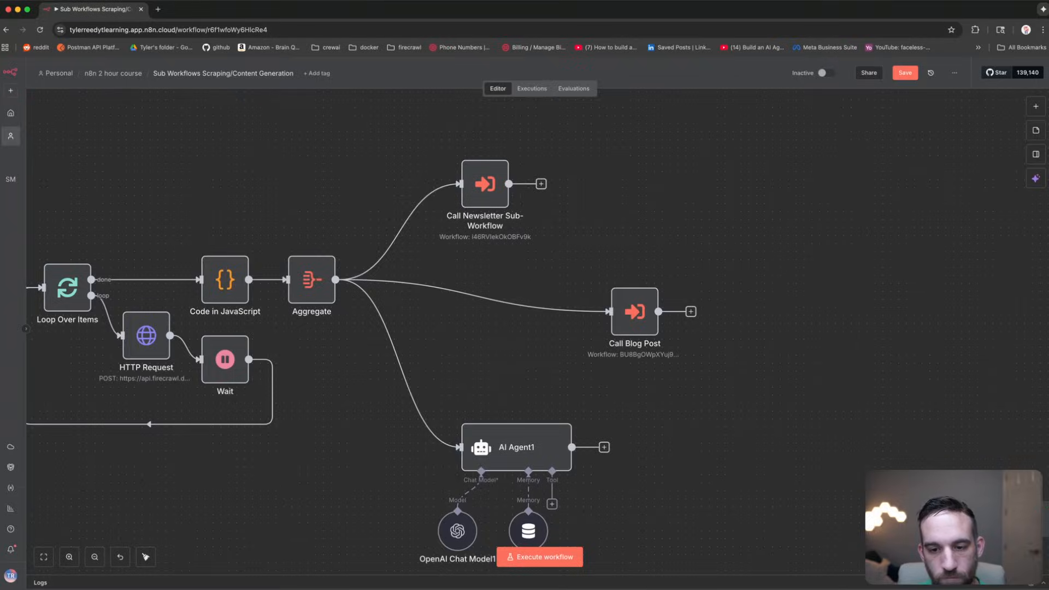
pyautogui.moveTo(623, 317); pyautogui.dragTo(488, 284)
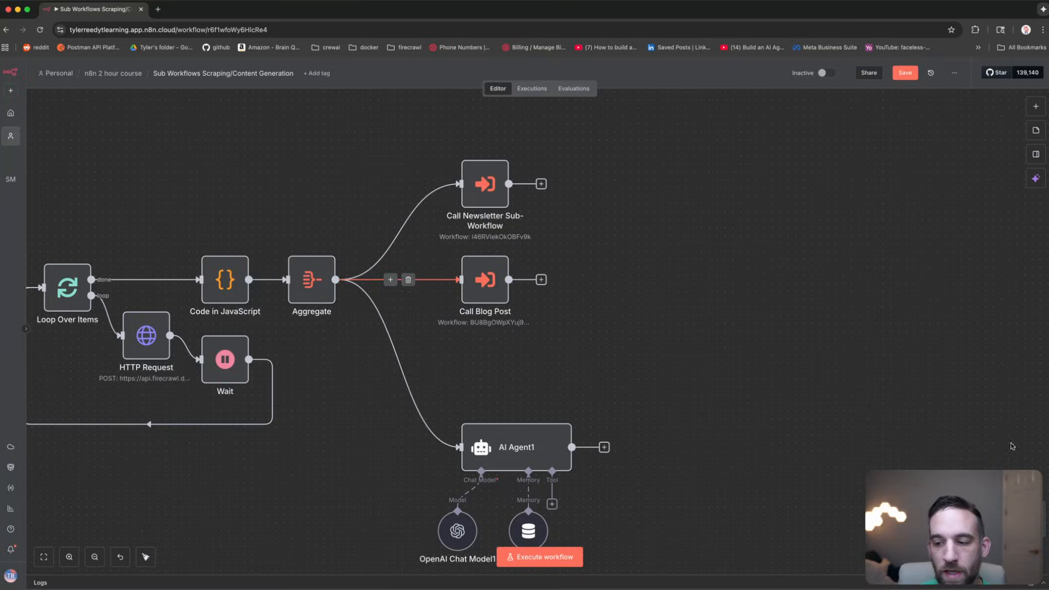
pyautogui.click(779, 347)
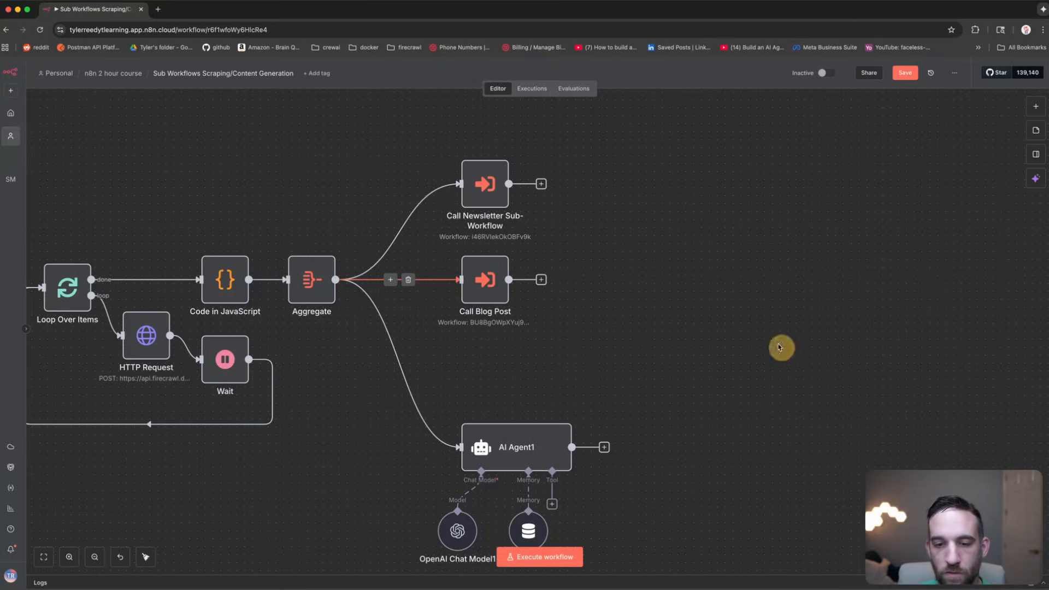
# Step: Open the Blog Post sub-workflow in a new tab and inspect its nodes and Start trigger
pyautogui.rightClick(487, 276)
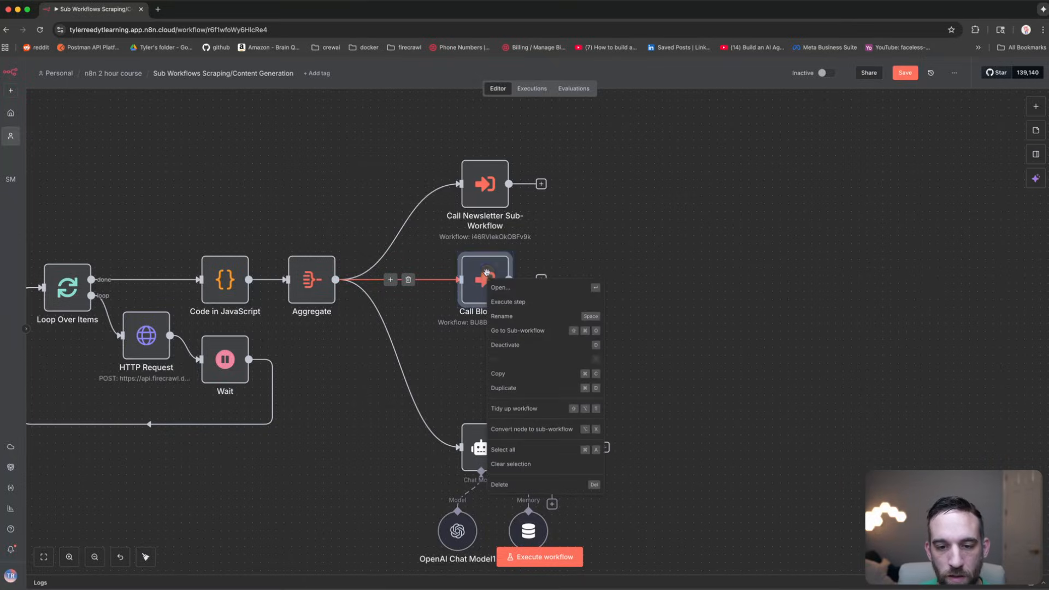
pyautogui.click(530, 333)
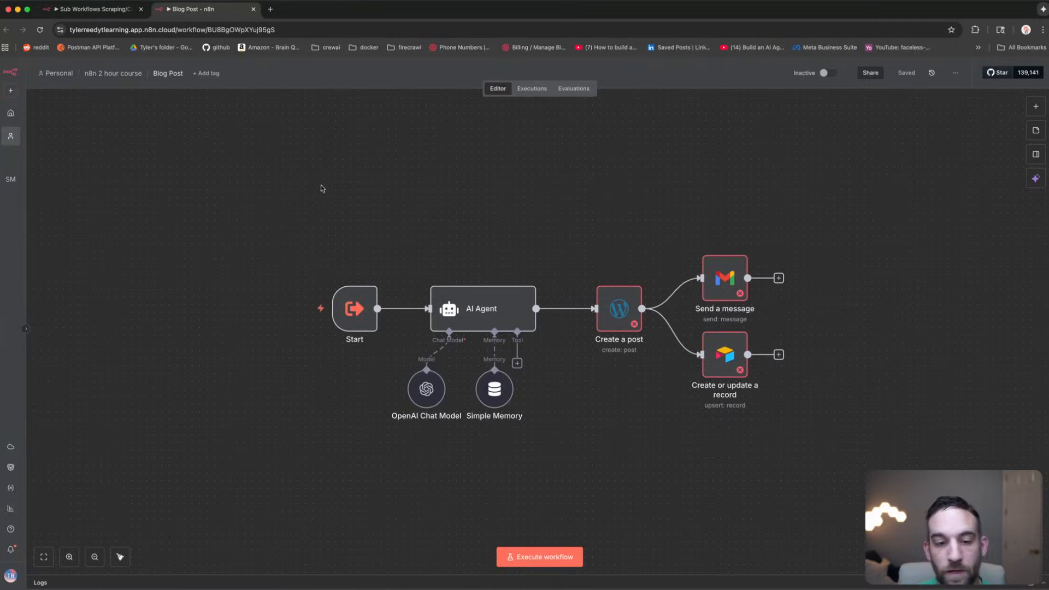
pyautogui.moveTo(287, 165); pyautogui.dragTo(799, 390)
pyautogui.click(398, 150)
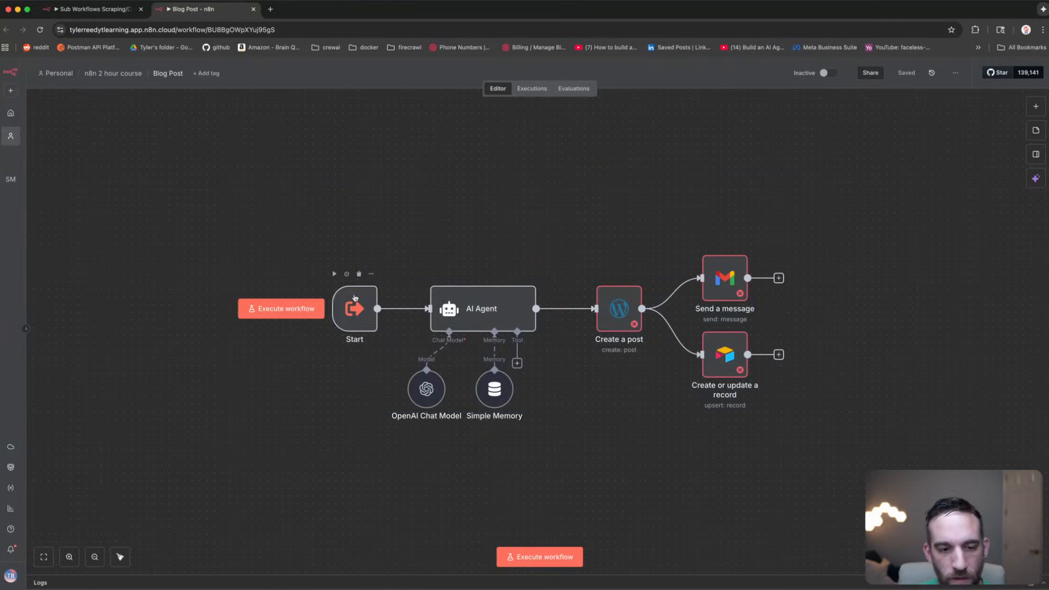
pyautogui.click(354, 297)
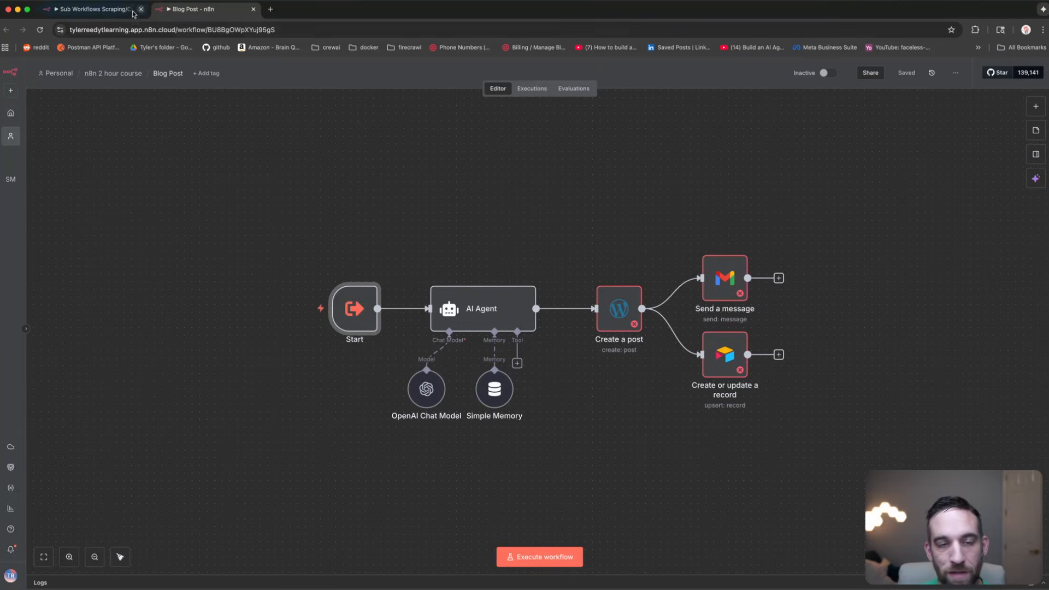
# Step: Check Aggregate and Call Blog Post in the main workflow, then select all seven Blog Post nodes
pyautogui.click(104, 9)
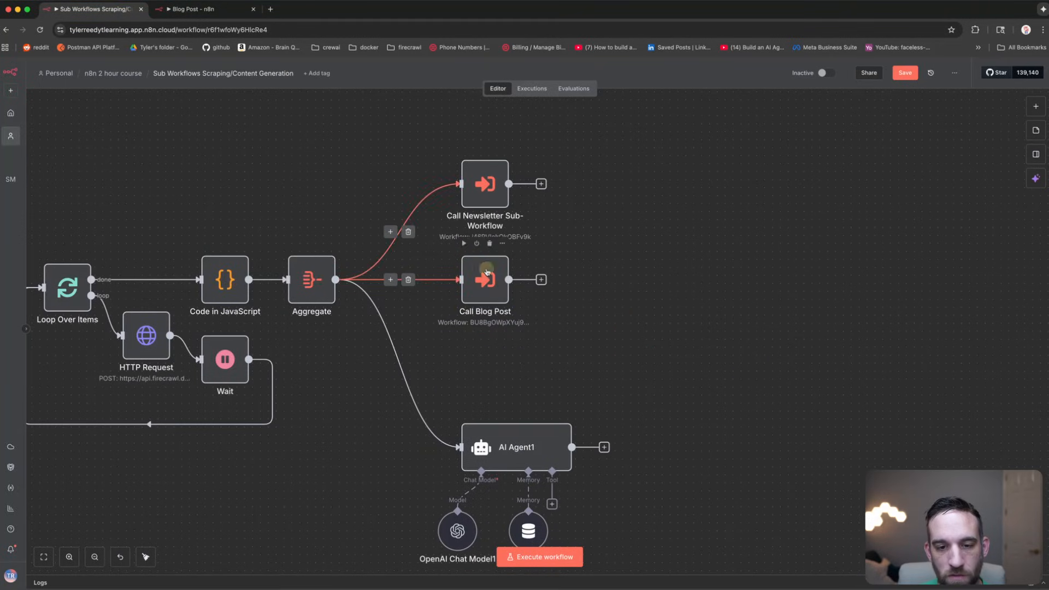
pyautogui.click(320, 276)
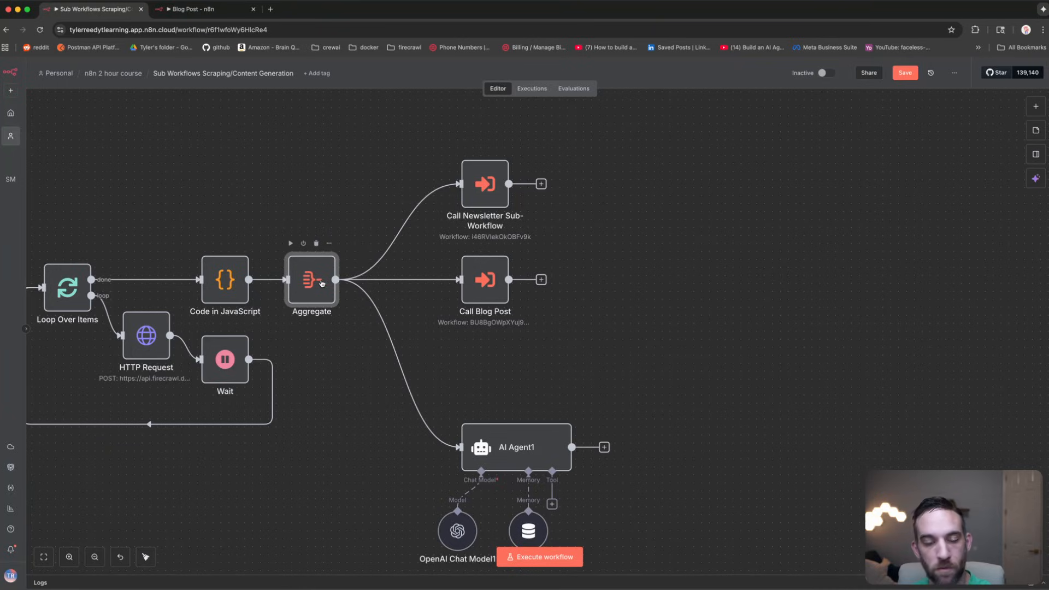
pyautogui.click(481, 288)
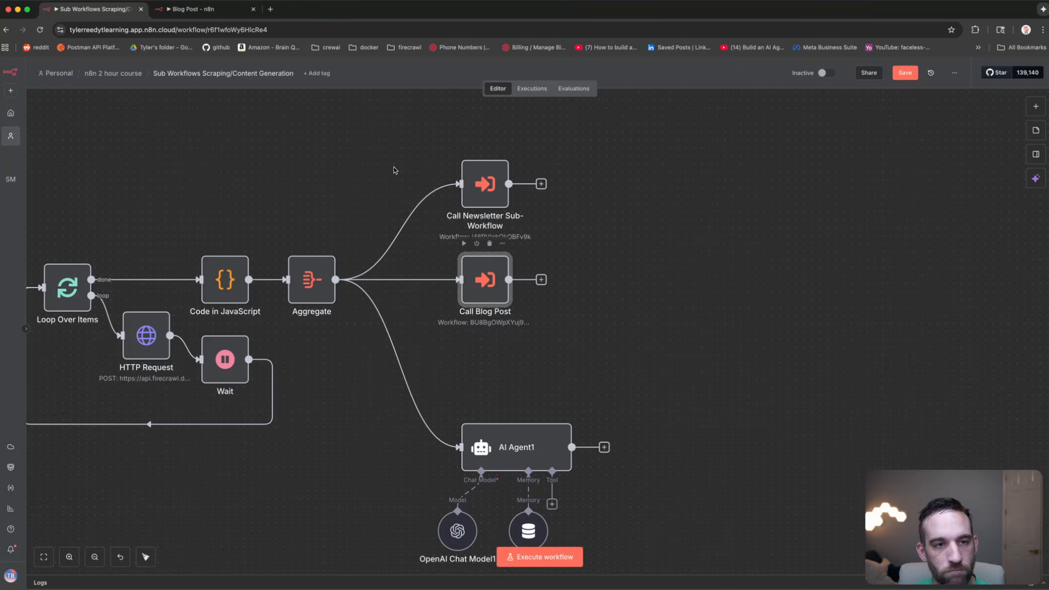
pyautogui.click(215, 8)
pyautogui.moveTo(320, 182); pyautogui.dragTo(833, 434)
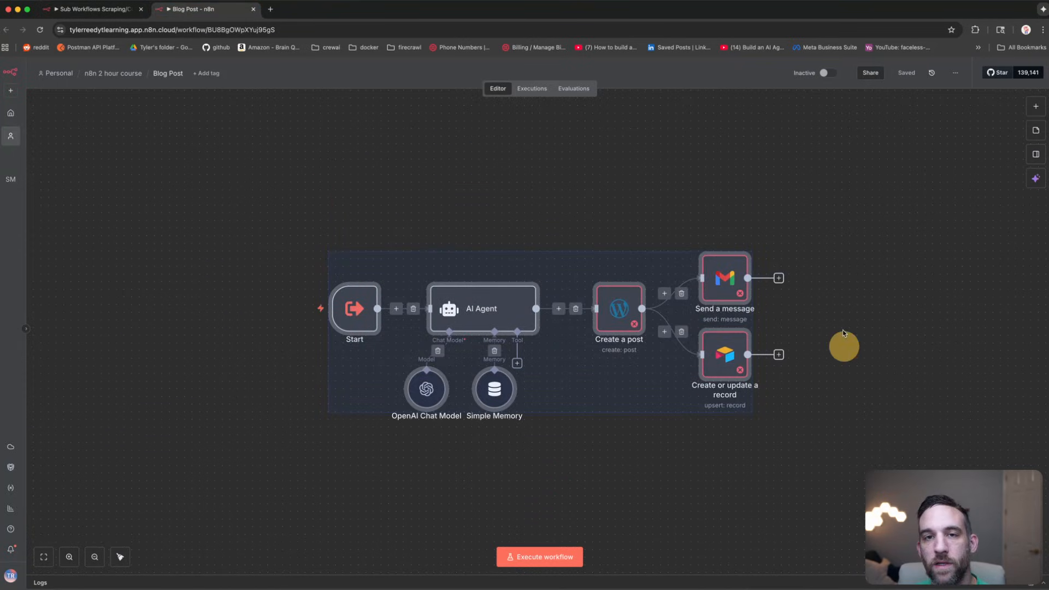
pyautogui.click(410, 190)
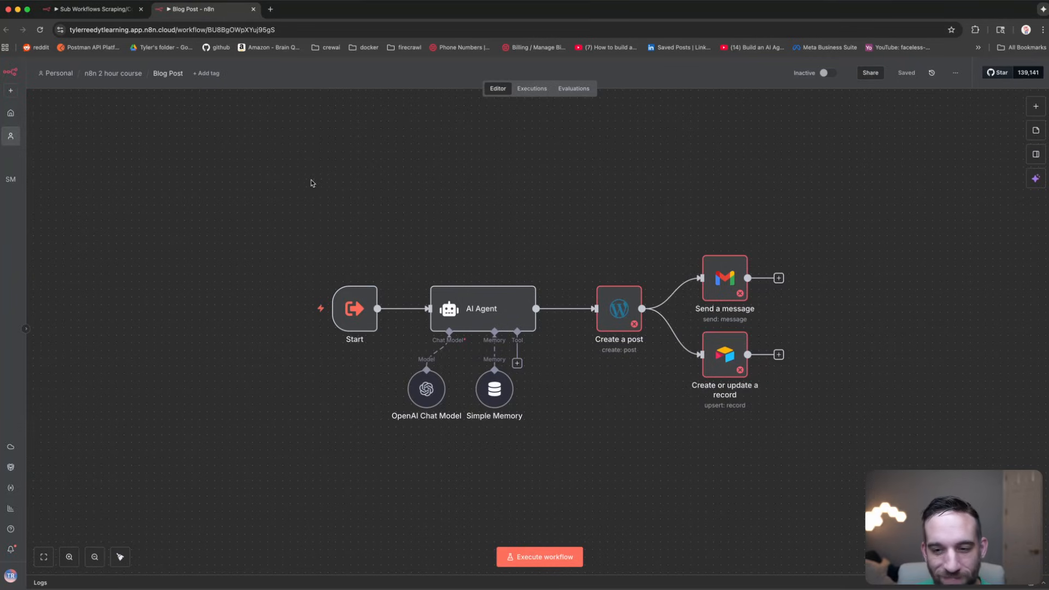
pyautogui.moveTo(313, 184); pyautogui.dragTo(820, 424)
# Step: Compare the main workflow with the Blog Post tab, then return to Sub Workflows Scraping
pyautogui.click(95, 10)
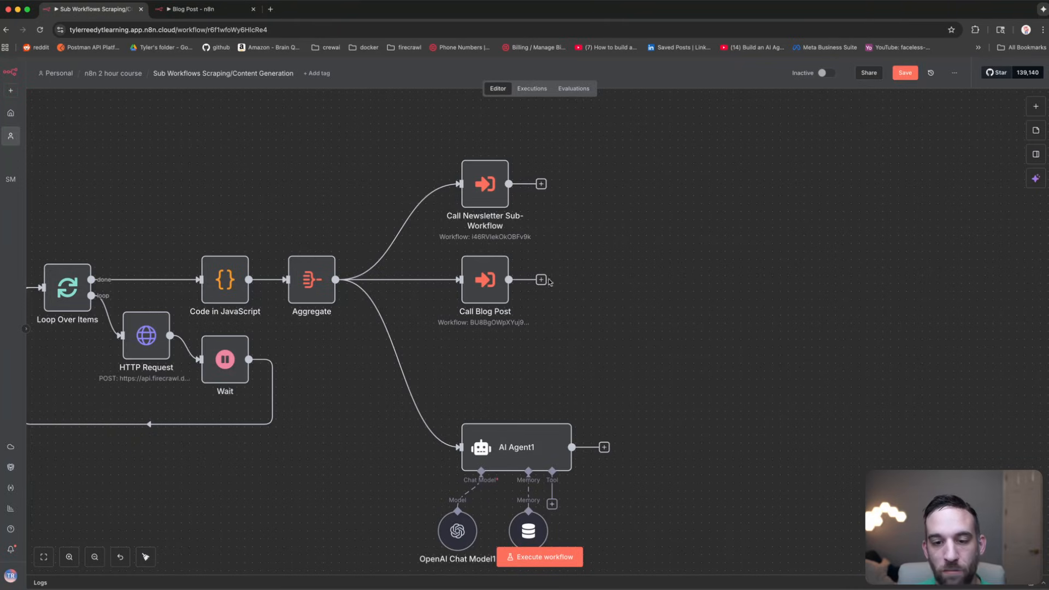
pyautogui.click(204, 9)
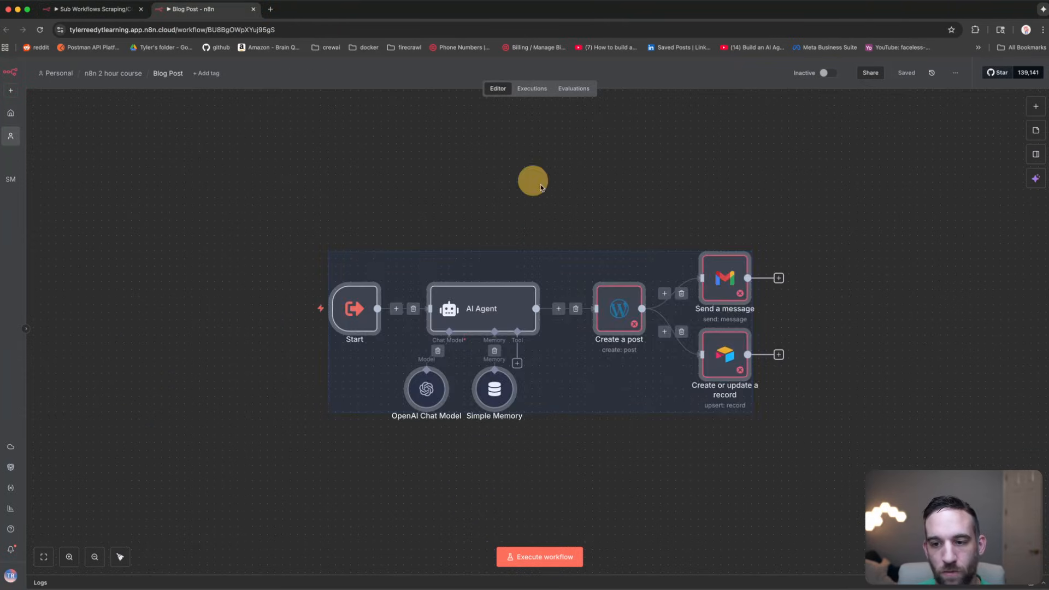
pyautogui.click(829, 249)
pyautogui.click(95, 10)
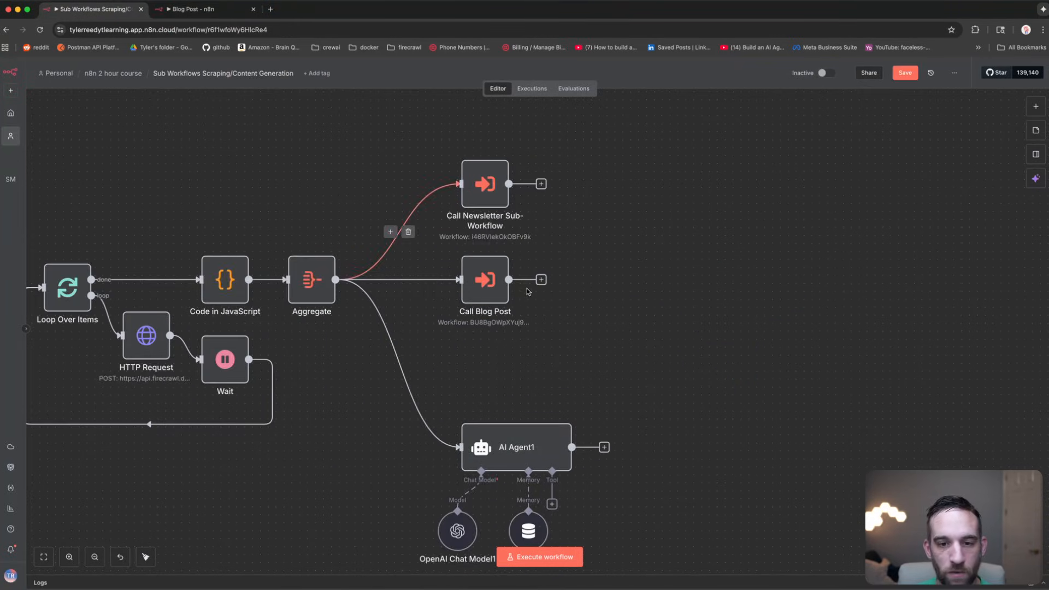
pyautogui.click(224, 11)
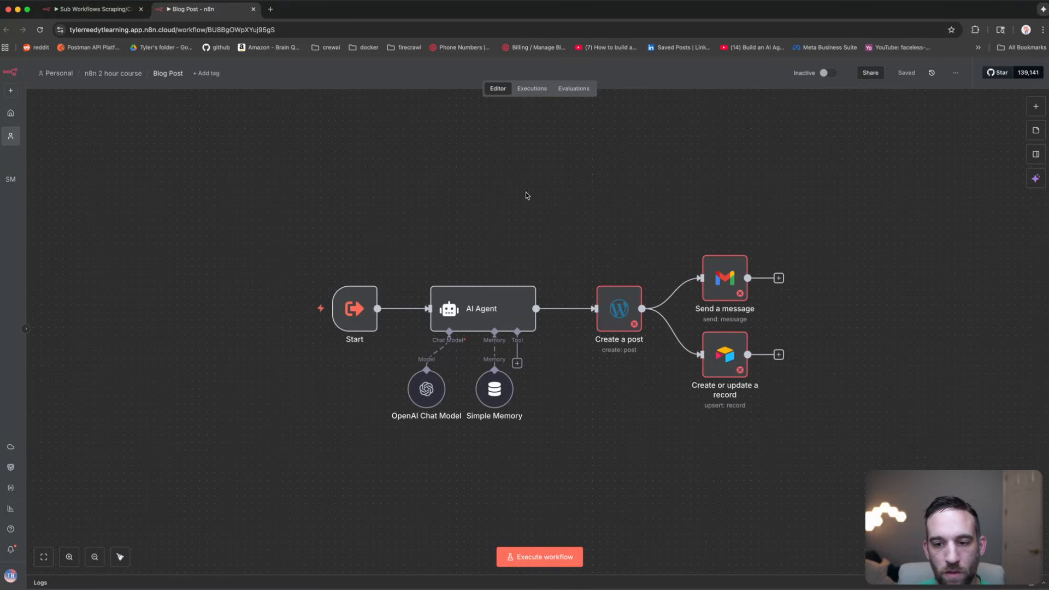
pyautogui.moveTo(290, 173); pyautogui.dragTo(894, 471)
pyautogui.click(842, 328)
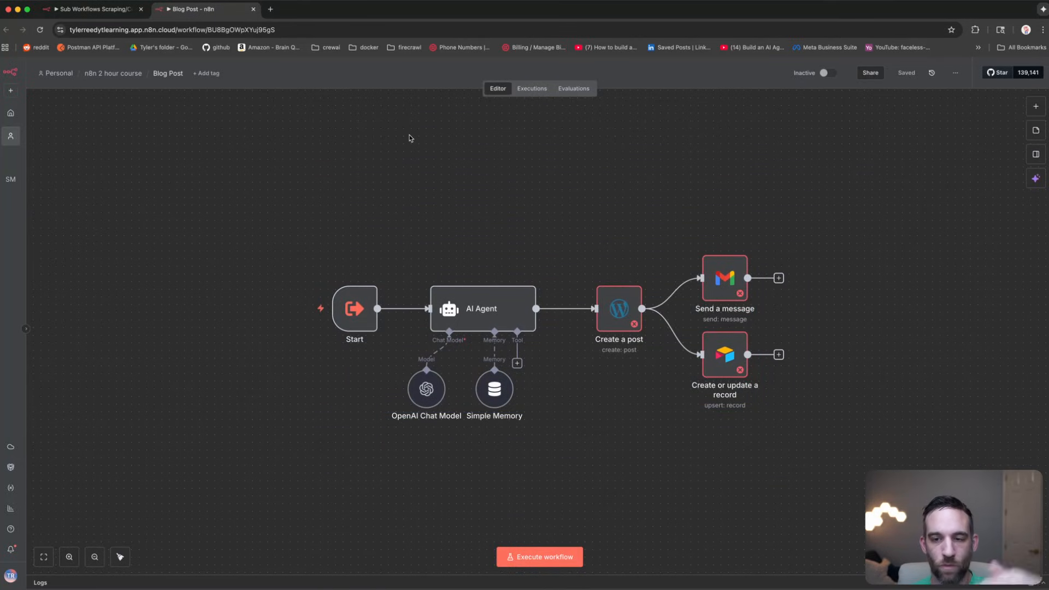
pyautogui.hotkey('ctrl', 'shift', 'Tab')
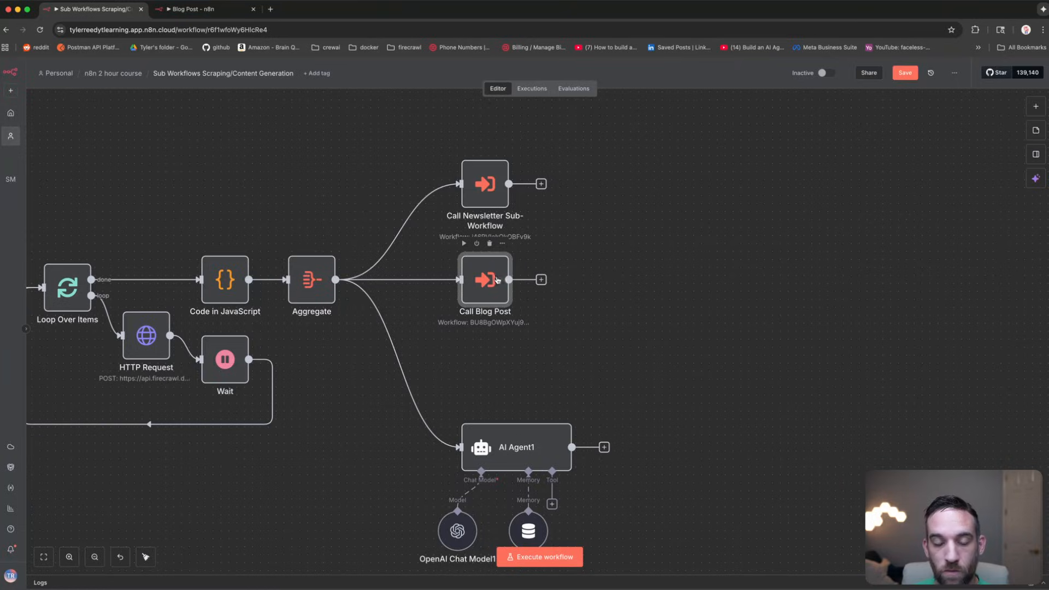
pyautogui.click(540, 279)
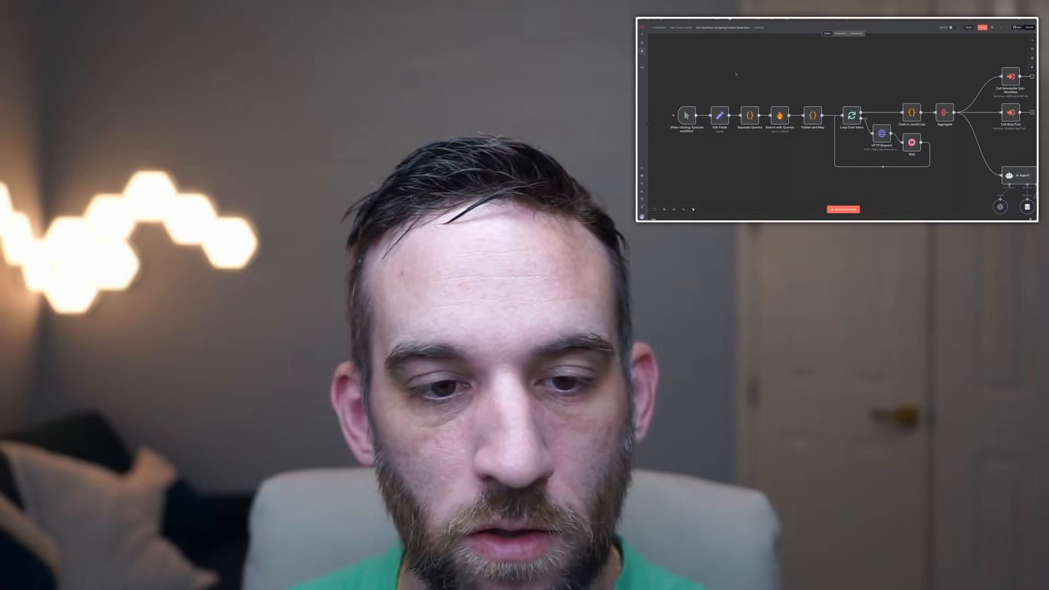
# Step: Select the Separate Queries, Search with Queries and Flatten and Map nodes together
pyautogui.moveTo(831, 141); pyautogui.dragTo(831, 141)
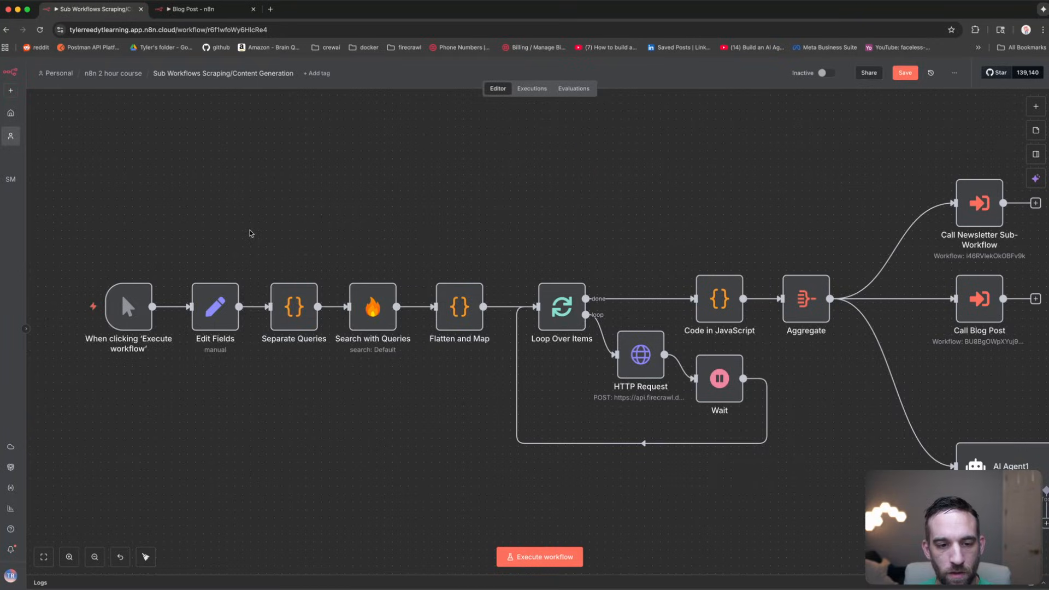
pyautogui.moveTo(250, 230); pyautogui.dragTo(500, 365)
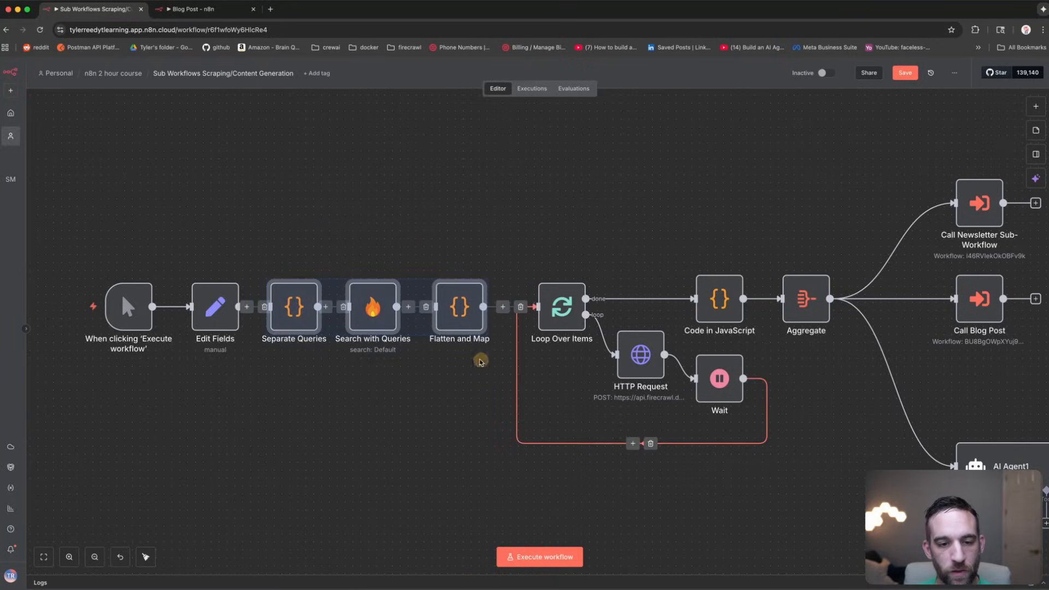
pyautogui.click(373, 295)
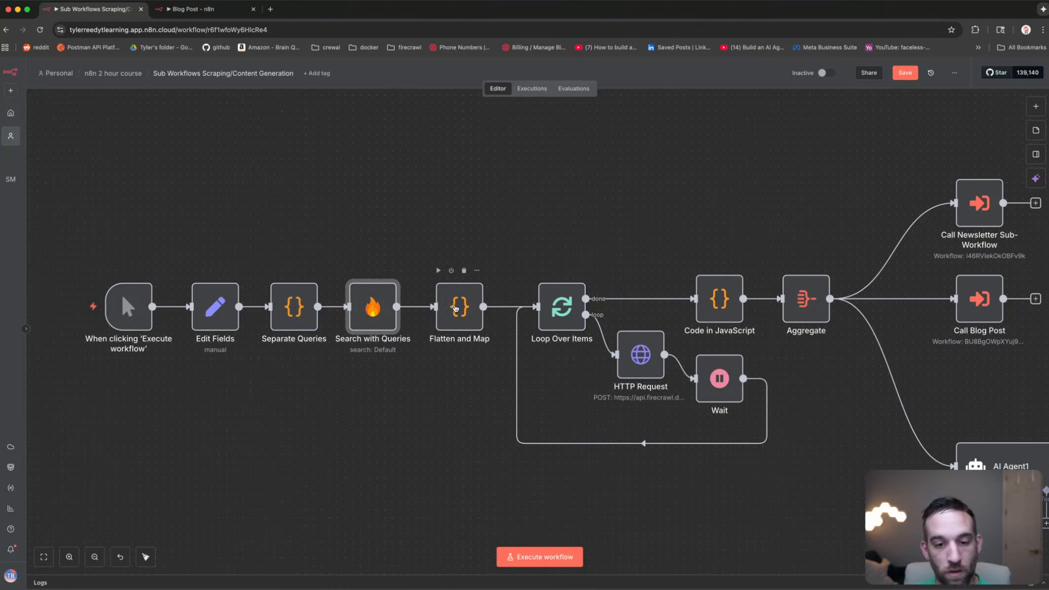
pyautogui.click(455, 308)
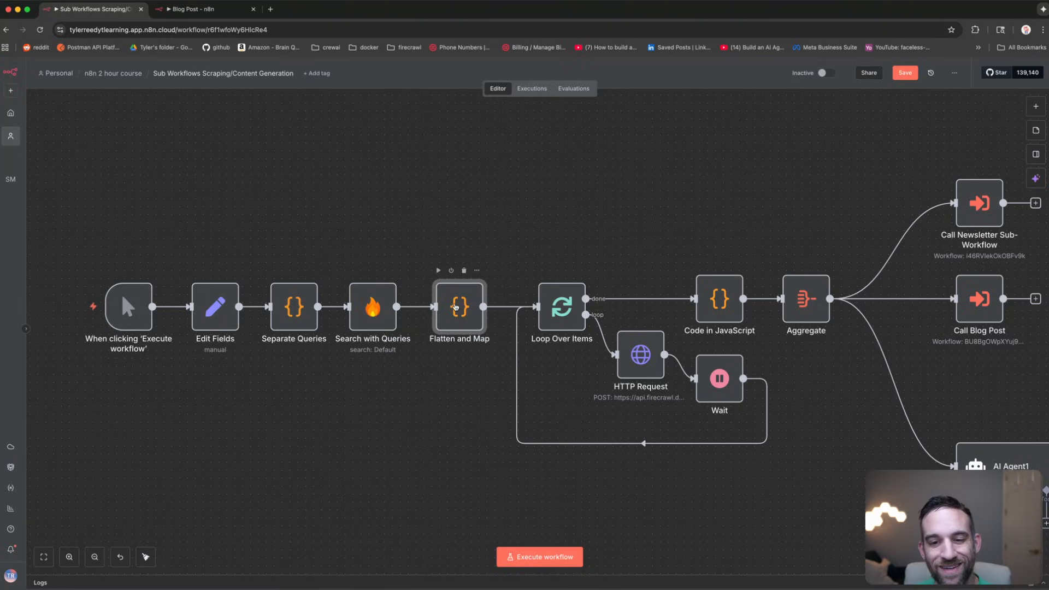
pyautogui.click(287, 238)
pyautogui.moveTo(261, 234); pyautogui.dragTo(480, 363)
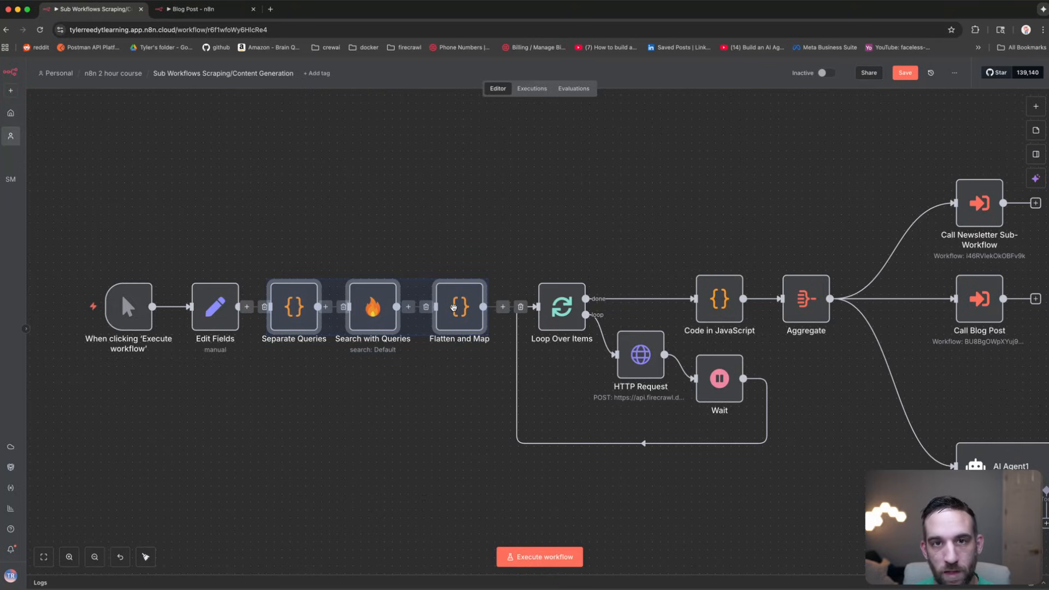
# Step: Convert the three nodes into a 'Firecrawl Search' sub-workflow and move its call node toward Edit Fields
pyautogui.rightClick(454, 307)
pyautogui.click(526, 411)
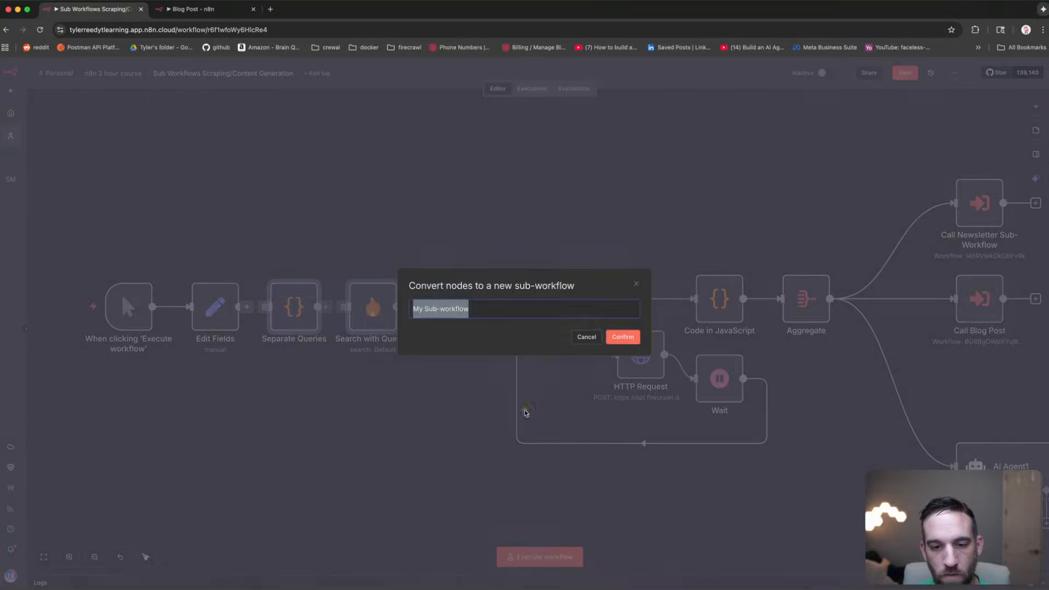
pyautogui.write('Firecrawl Search')
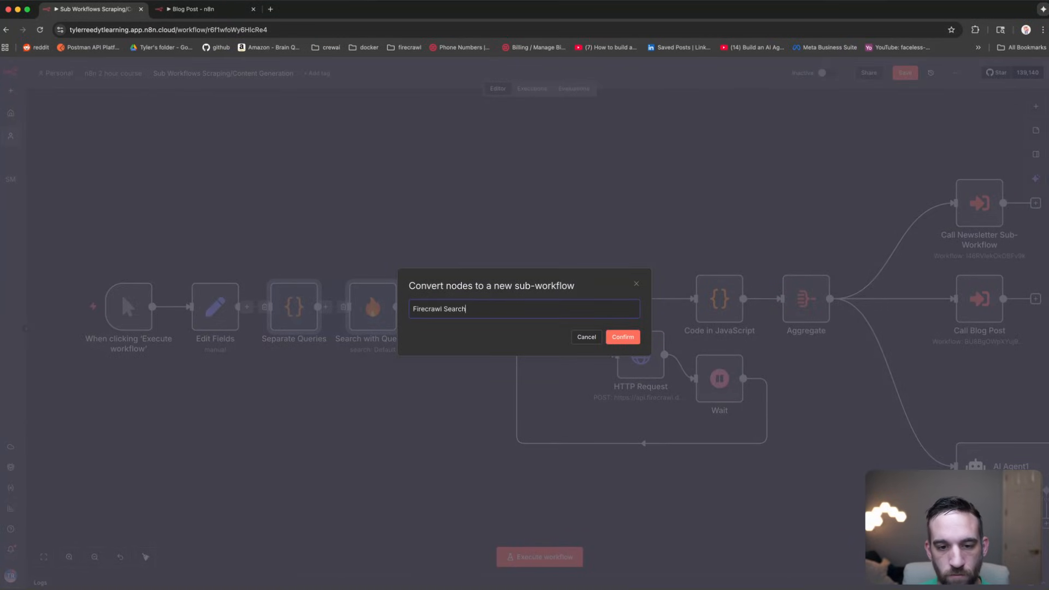
pyautogui.press('Return')
pyautogui.moveTo(383, 312); pyautogui.dragTo(313, 312)
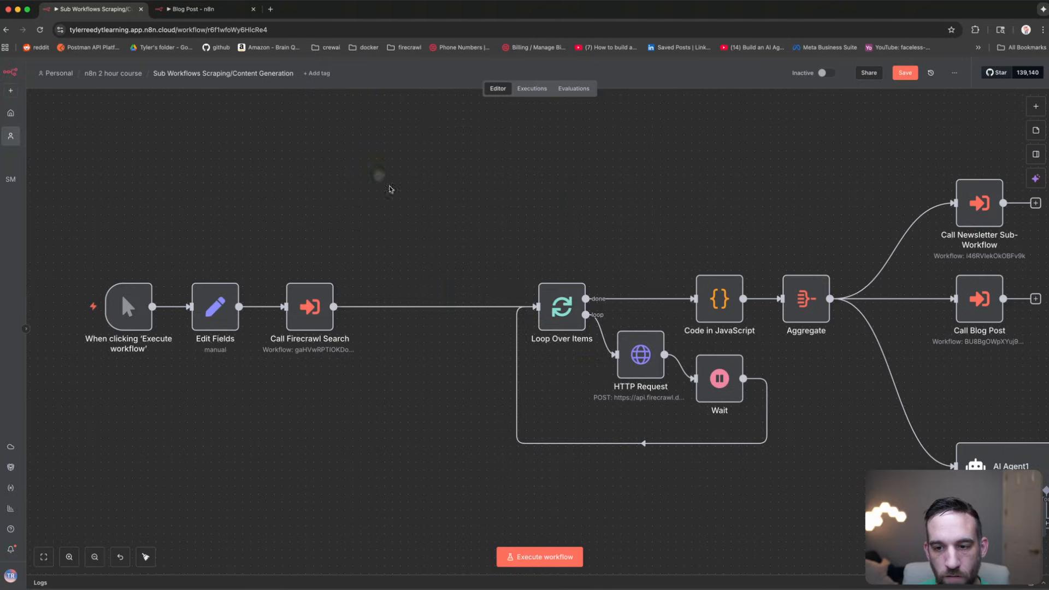
pyautogui.moveTo(362, 160); pyautogui.dragTo(615, 350)
# Step: Tidy up the scraping workflow layout and centre it on the canvas
pyautogui.scroll(-3, 622, 221)
pyautogui.moveTo(644, 213); pyautogui.dragTo(579, 225)
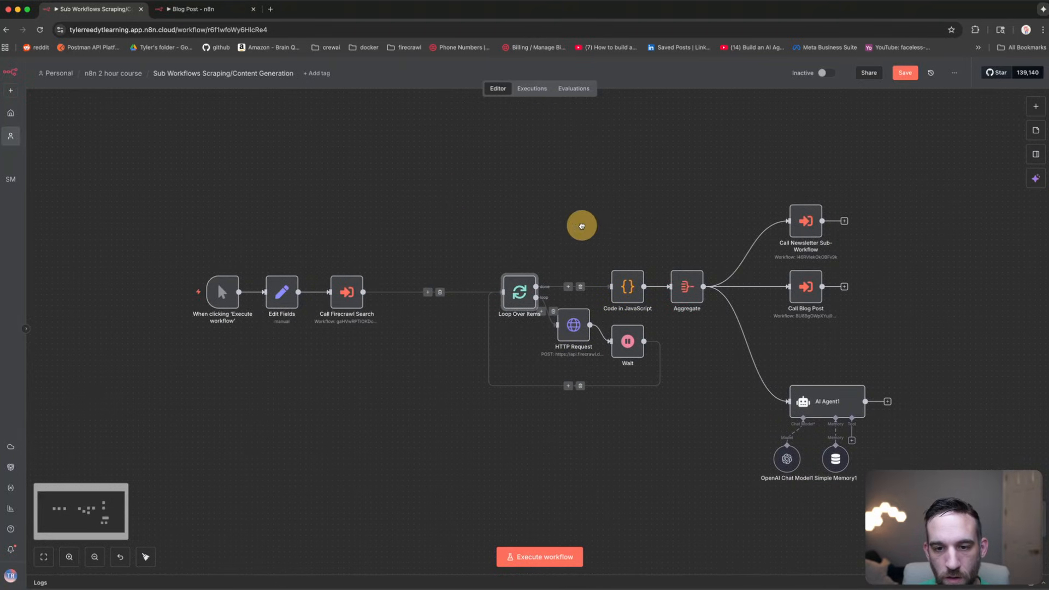
pyautogui.click(145, 557)
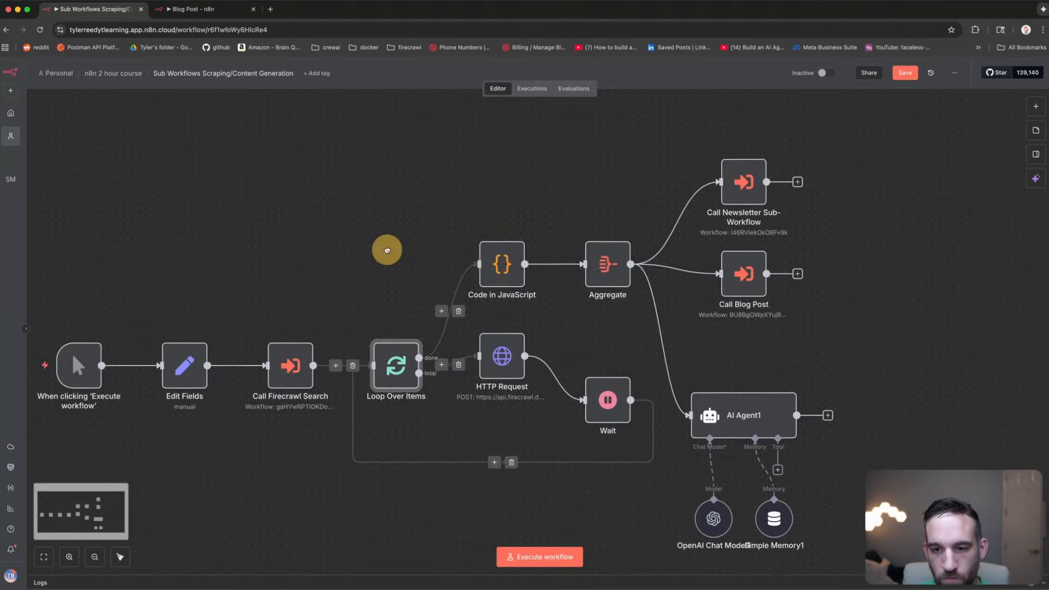
pyautogui.moveTo(387, 246); pyautogui.dragTo(432, 230)
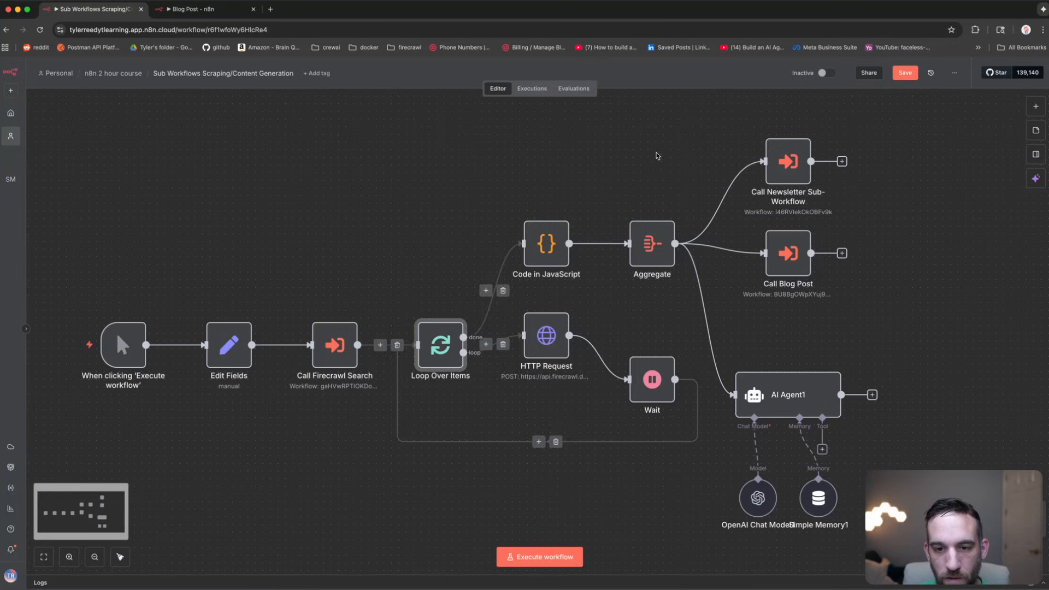
pyautogui.click(603, 212)
pyautogui.moveTo(205, 235); pyautogui.dragTo(255, 236)
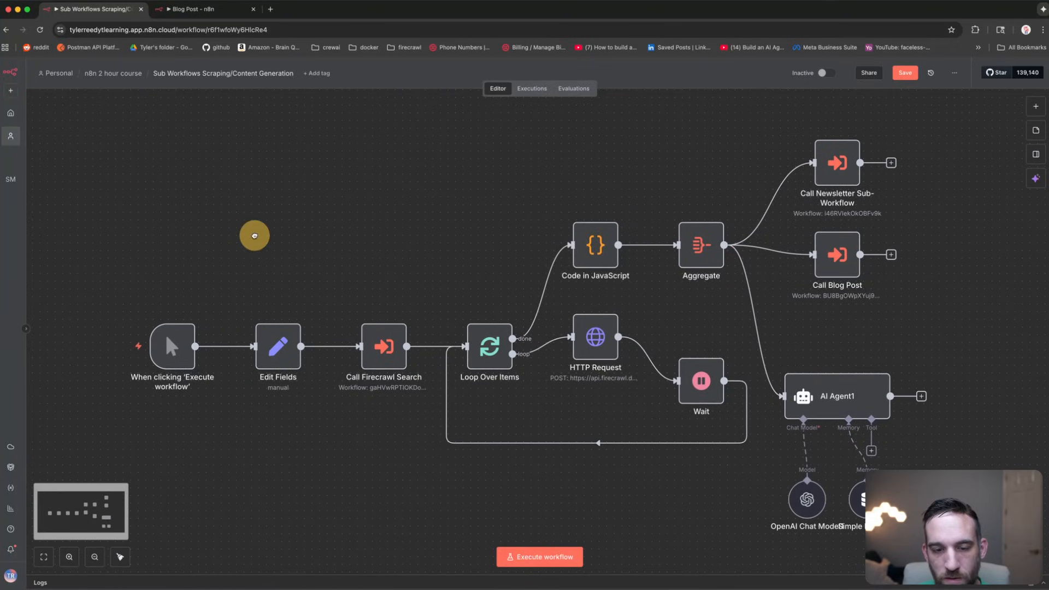
# Step: Reposition and rewire the trigger to Edit Fields, then save the workflow
pyautogui.click(391, 342)
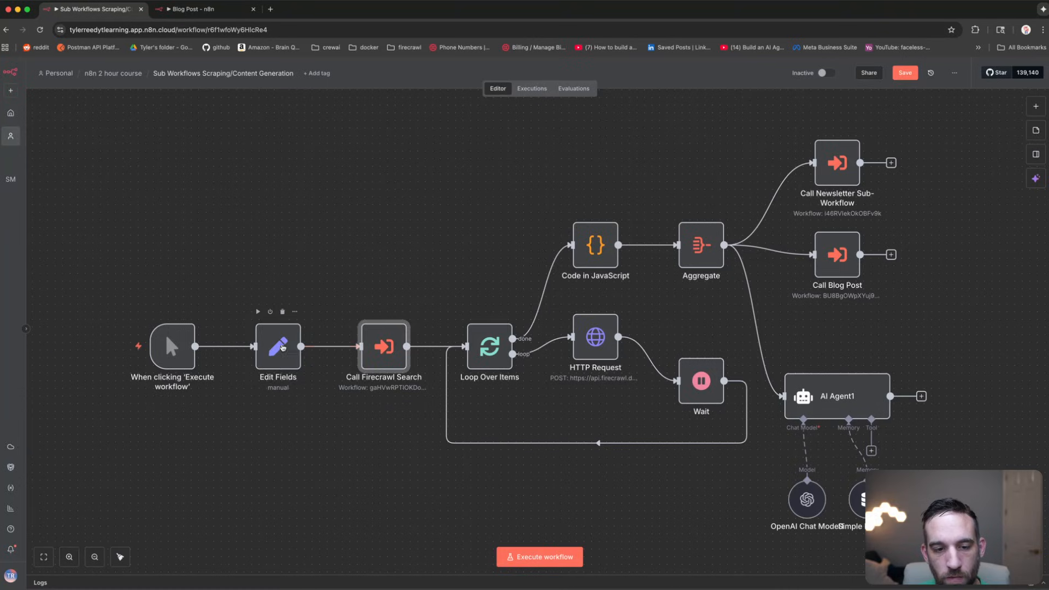
pyautogui.moveTo(268, 349); pyautogui.dragTo(283, 350)
pyautogui.moveTo(169, 347); pyautogui.dragTo(198, 347)
pyautogui.click(219, 293)
pyautogui.rightClick(267, 162)
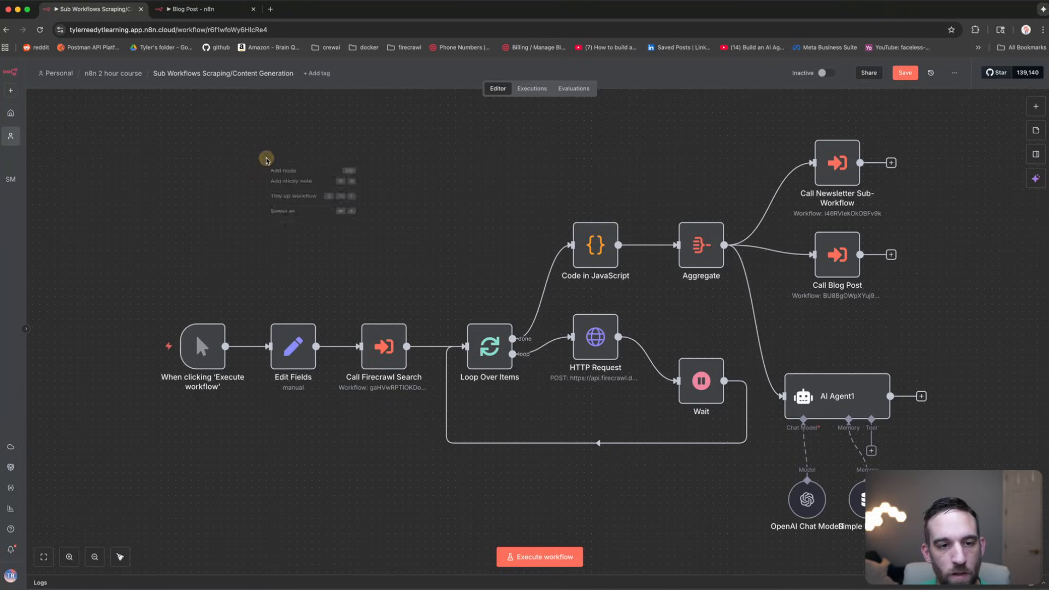
pyautogui.click(278, 175)
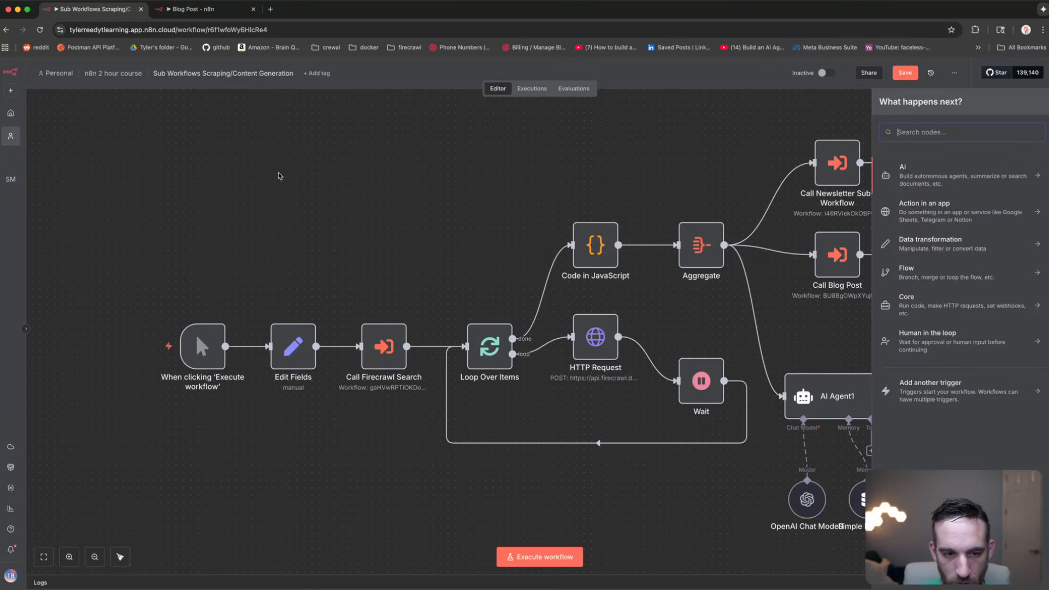
pyautogui.click(279, 176)
pyautogui.click(252, 347)
pyautogui.moveTo(217, 337); pyautogui.dragTo(225, 208)
pyautogui.click(263, 215)
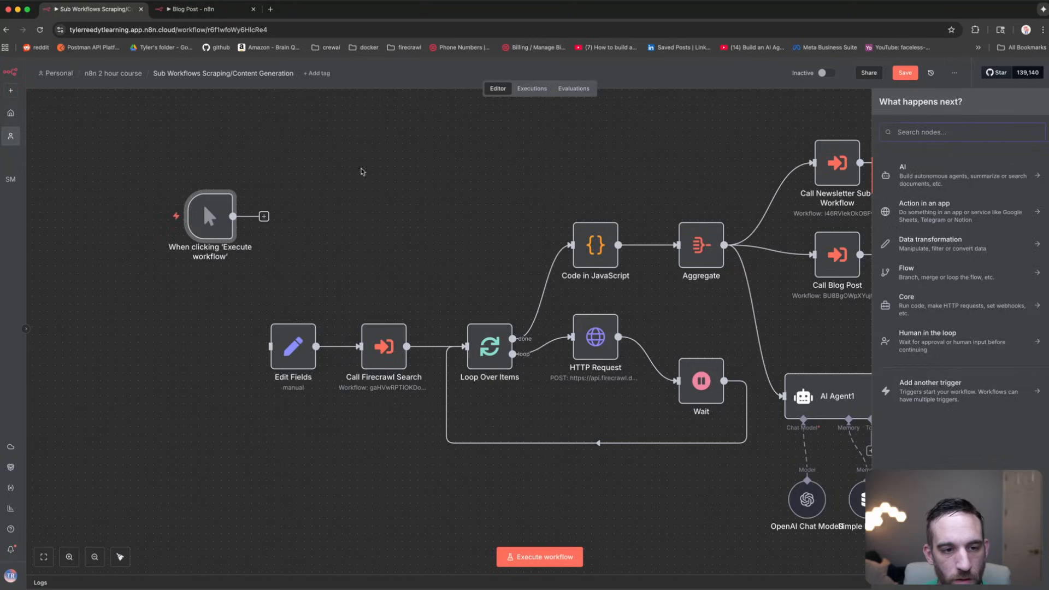
pyautogui.click(363, 172)
pyautogui.moveTo(211, 216); pyautogui.dragTo(270, 346)
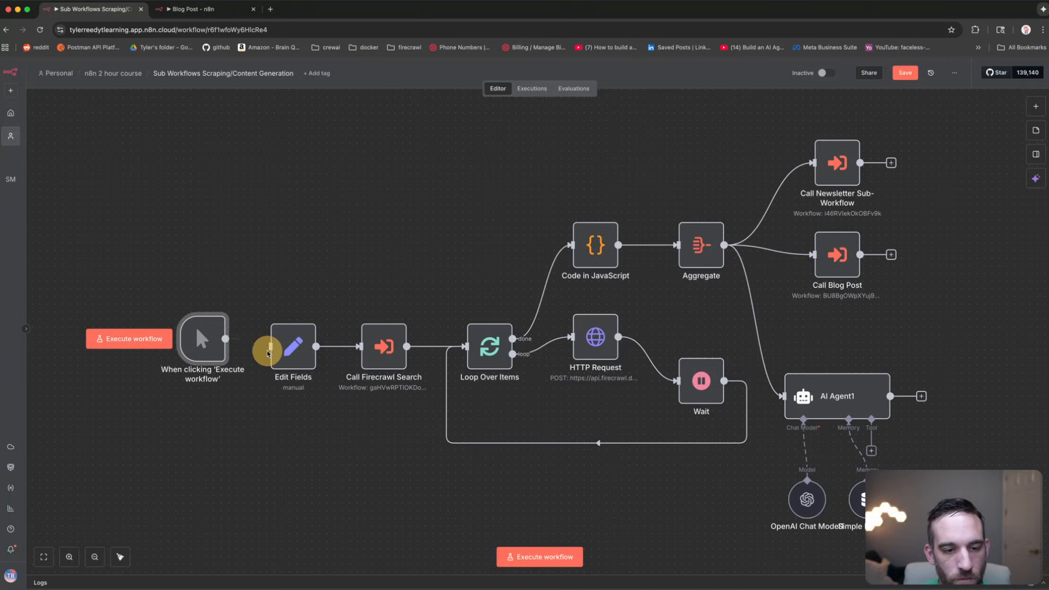
pyautogui.press('super+s')
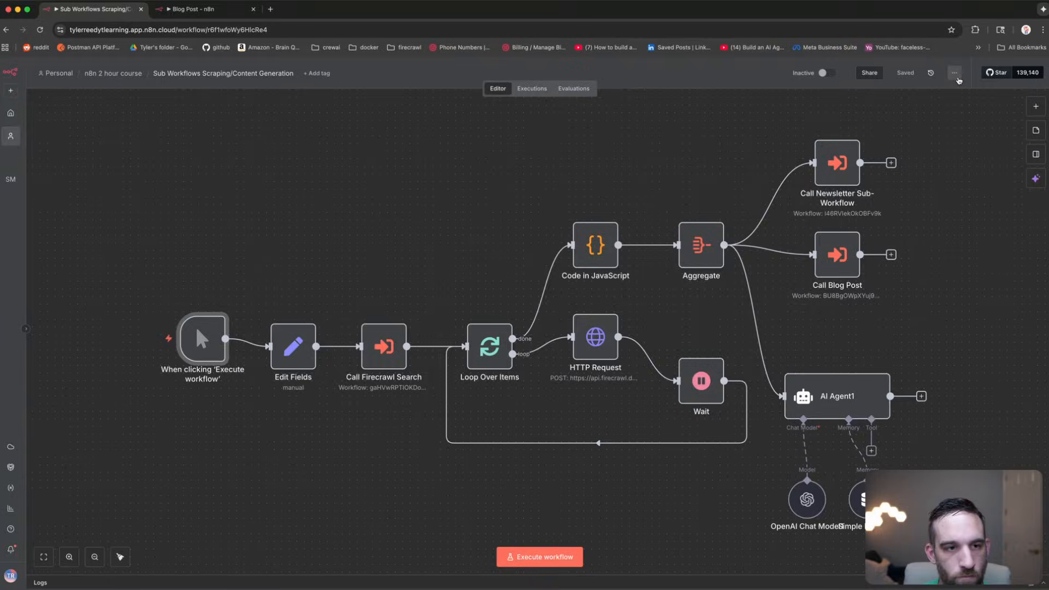
# Step: Create a new empty workflow, My workflow 14, from the Personal workflow list
pyautogui.click(10, 135)
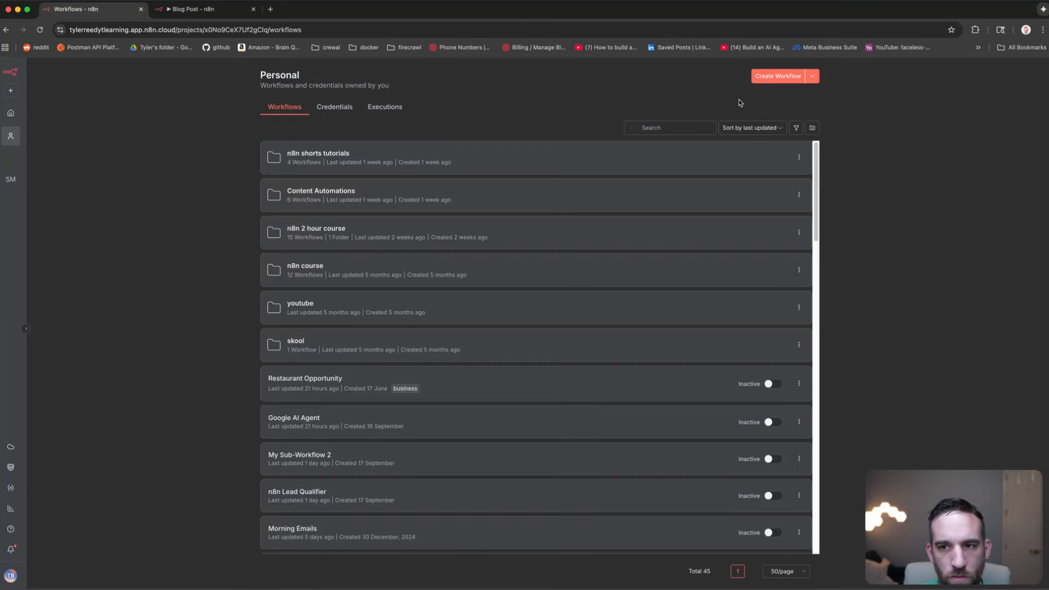
pyautogui.click(778, 76)
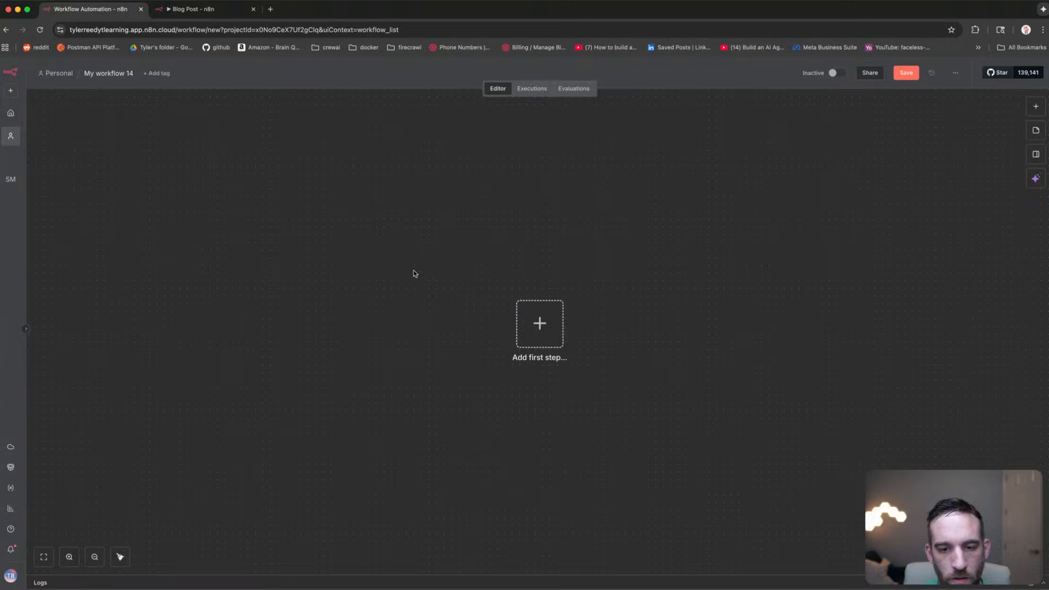
pyautogui.click(539, 324)
# Step: Add a Manual Trigger as the new workflow's first step
pyautogui.write('manual')
pyautogui.click(882, 176)
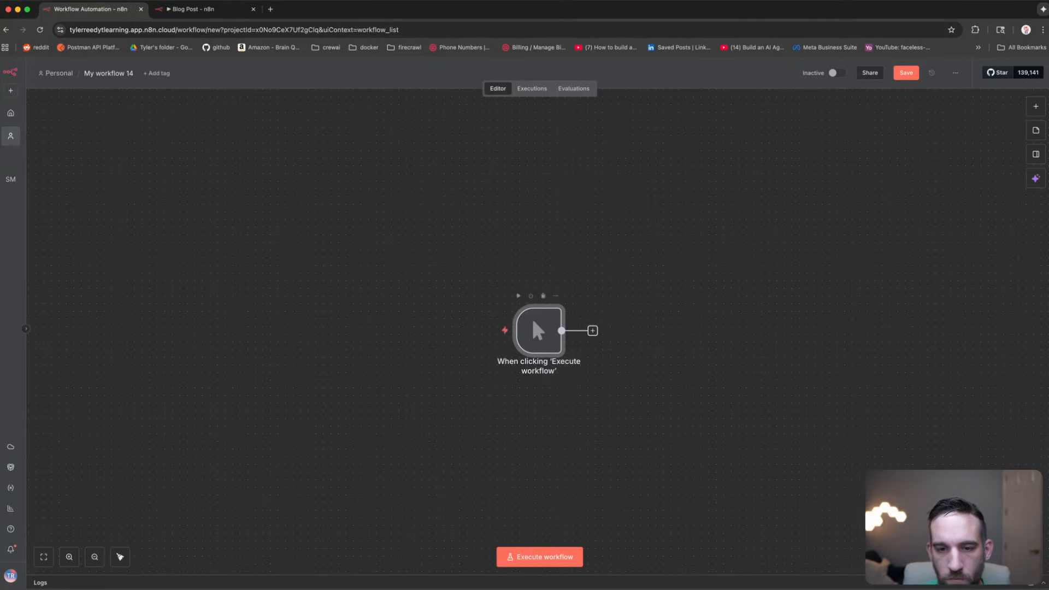
pyautogui.moveTo(625, 268); pyautogui.dragTo(499, 270)
# Step: Add an Edit Fields node with a queries Array field holding 'ai automation' and 'how to use n8n'
pyautogui.click(470, 335)
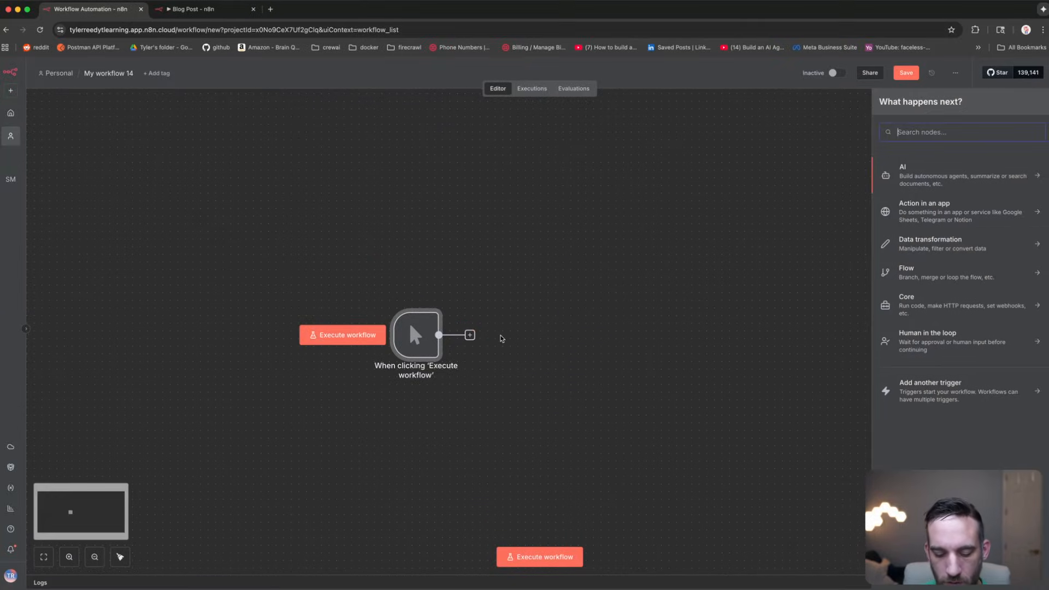
pyautogui.write('set')
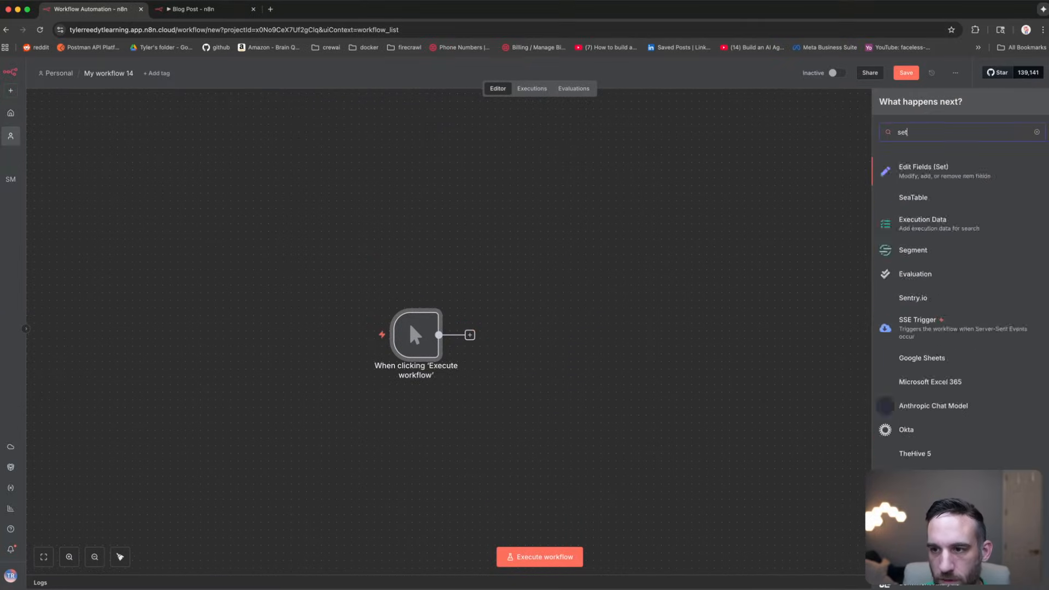
pyautogui.press('Return')
pyautogui.click(520, 236)
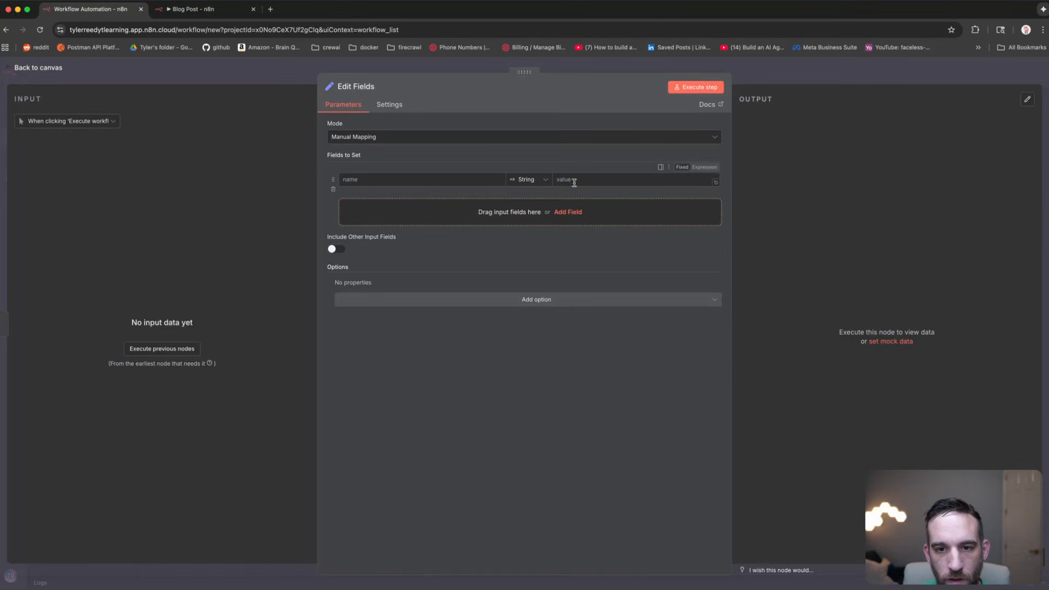
pyautogui.click(530, 180)
pyautogui.click(530, 249)
pyautogui.click(474, 180)
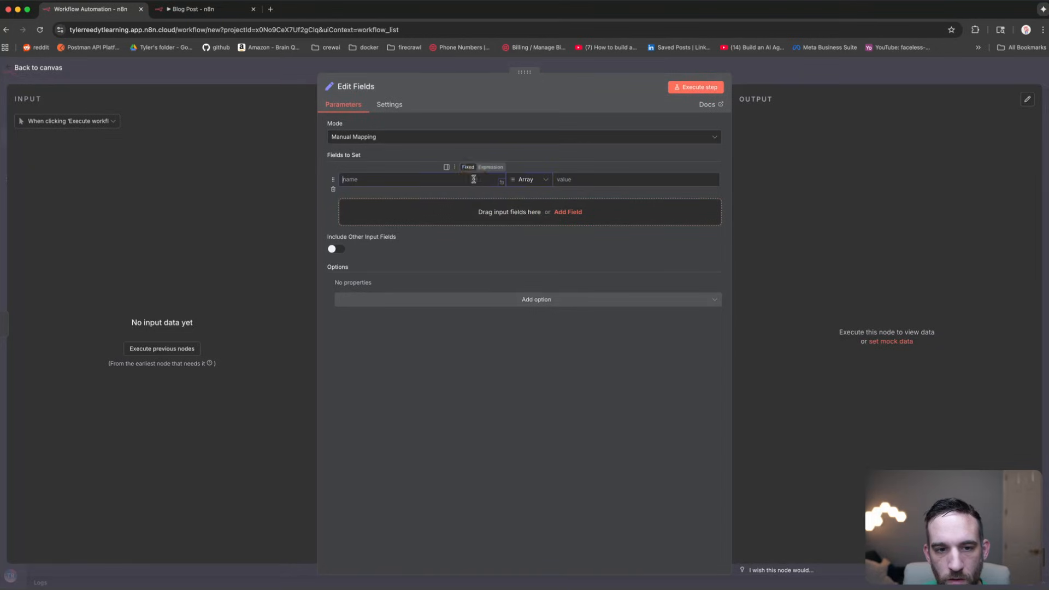
pyautogui.click(603, 181)
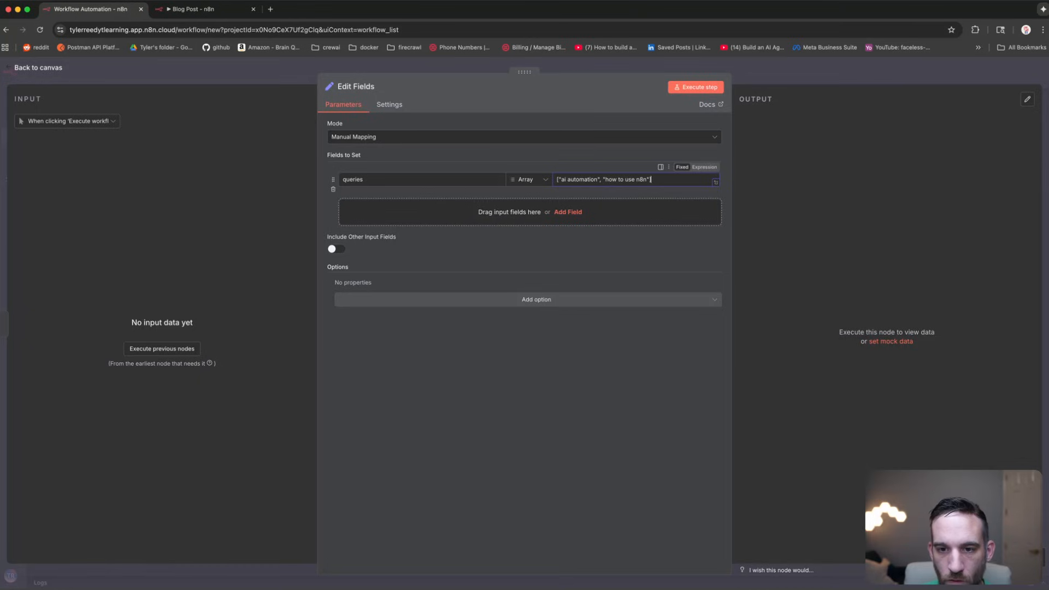
# Step: Execute the Edit Fields step, check the two query strings in the output, and return to the canvas
pyautogui.click(699, 87)
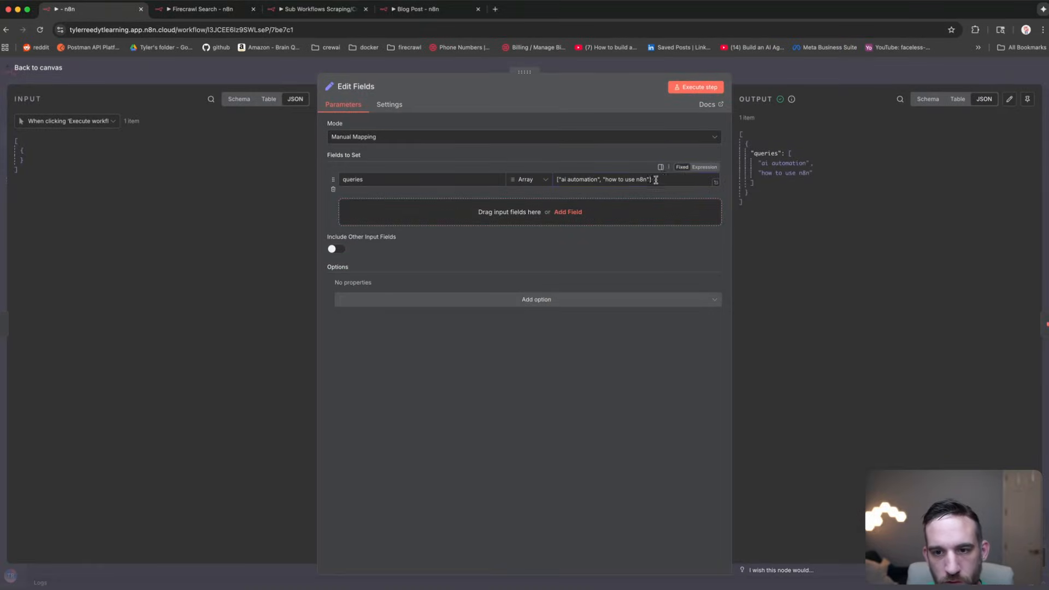
pyautogui.click(667, 179)
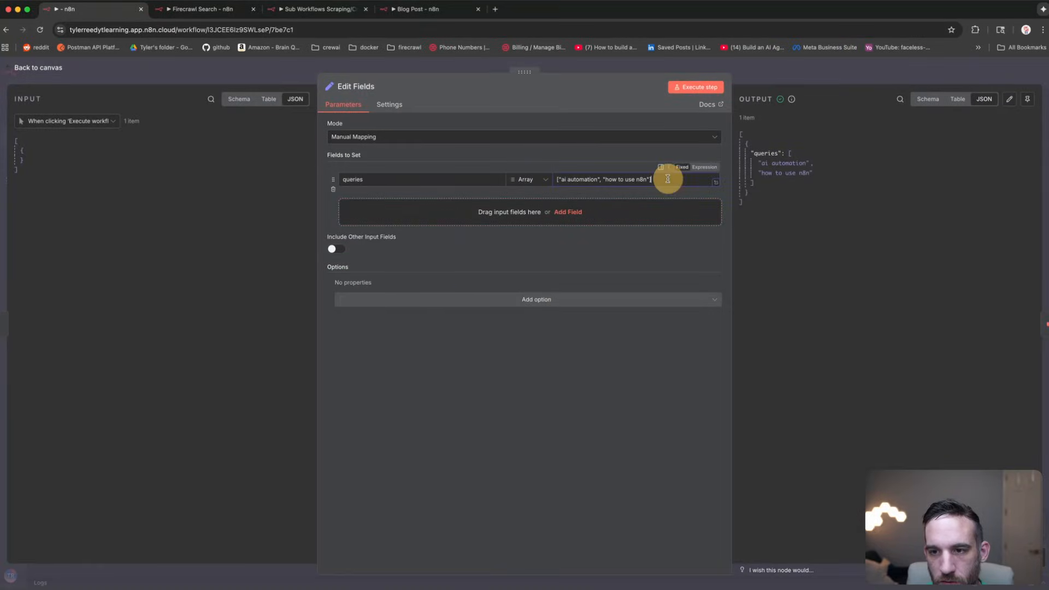
pyautogui.moveTo(820, 174); pyautogui.dragTo(760, 159)
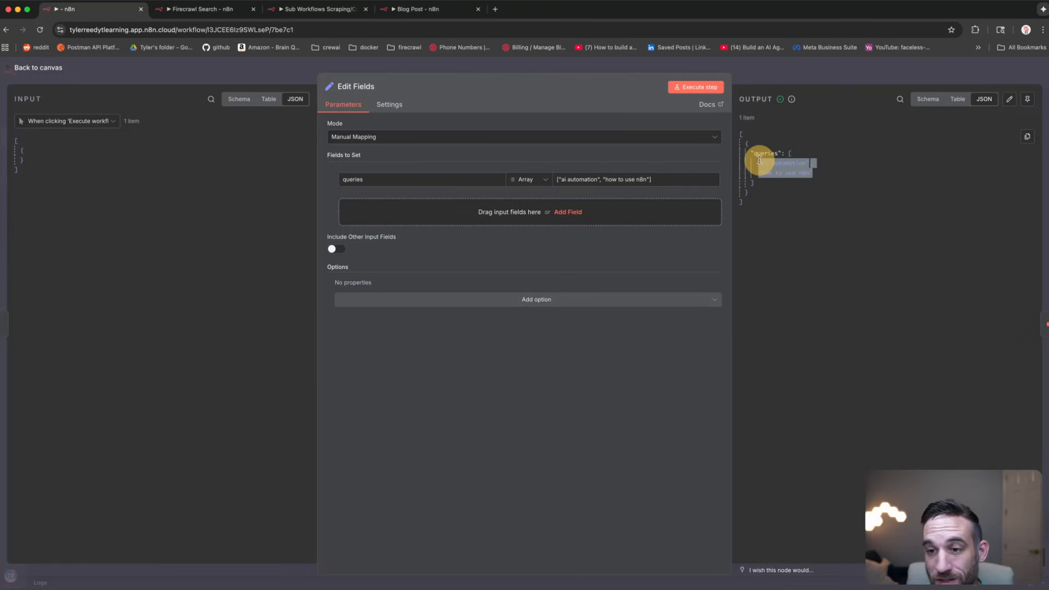
pyautogui.click(192, 76)
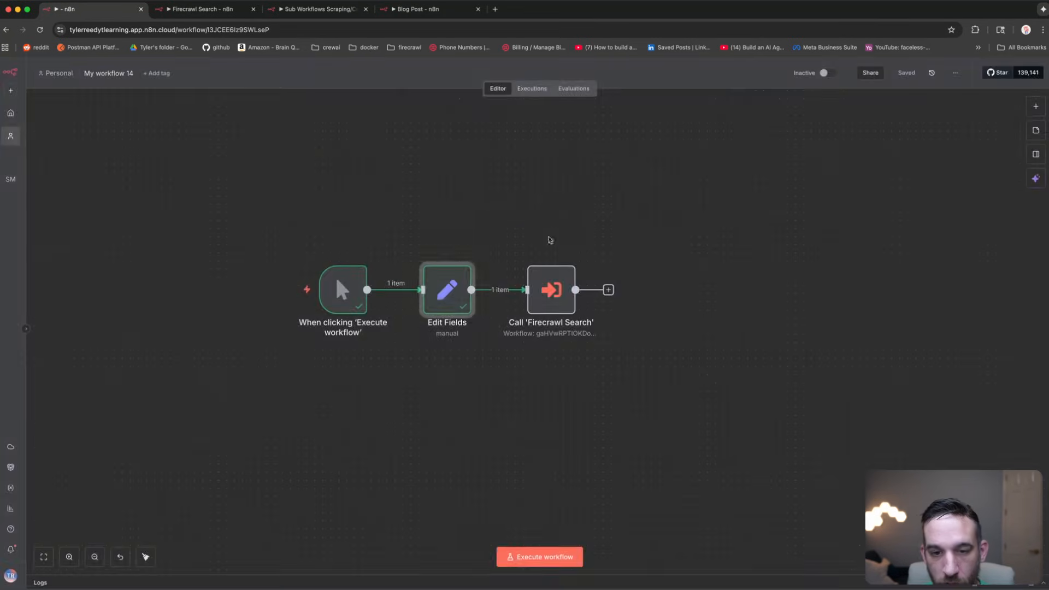
# Step: Open Call 'Firecrawl Search' and check its date_range value, qdr:d
pyautogui.click(548, 294)
pyautogui.doubleClick(548, 293)
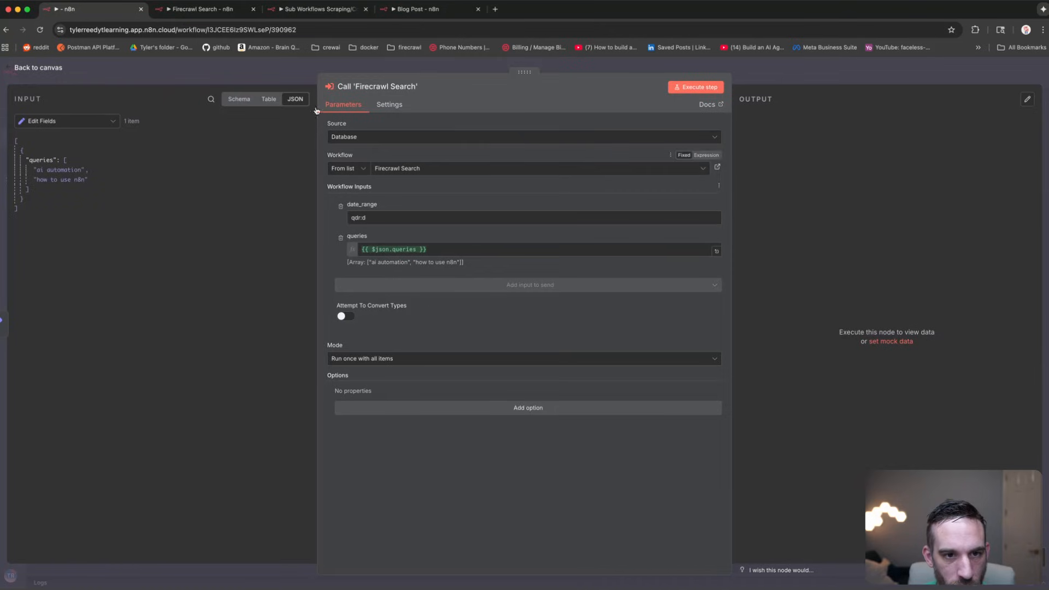
pyautogui.moveTo(369, 217); pyautogui.dragTo(347, 216)
pyautogui.click(382, 223)
pyautogui.click(368, 216)
pyautogui.click(375, 218)
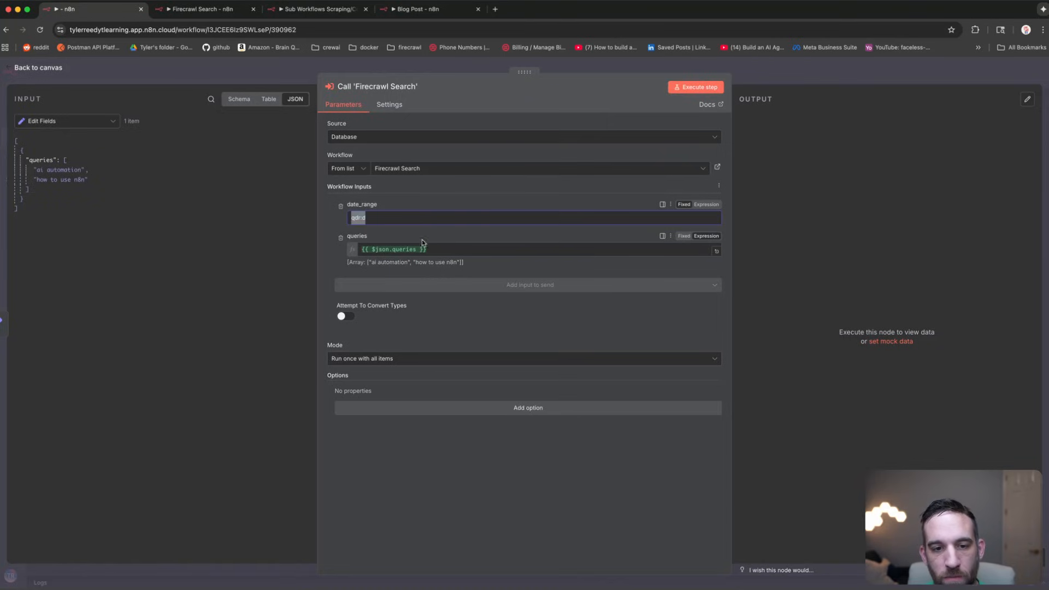
# Step: Check the {{ $json.queries }} queries expression, then open the node's actions menu on the canvas
pyautogui.moveTo(442, 250); pyautogui.dragTo(353, 249)
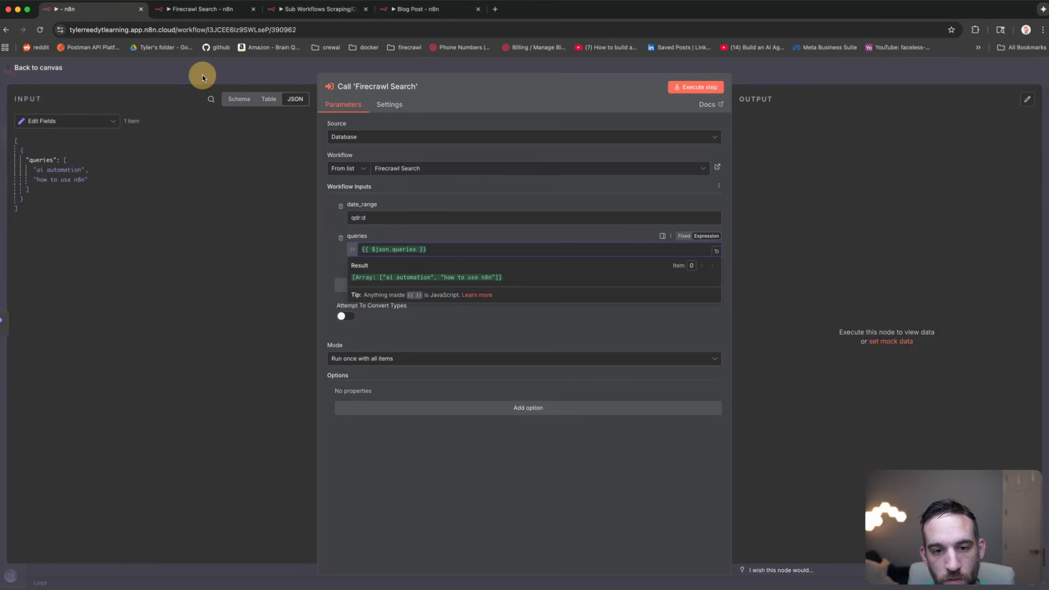
pyautogui.click(202, 77)
pyautogui.rightClick(540, 293)
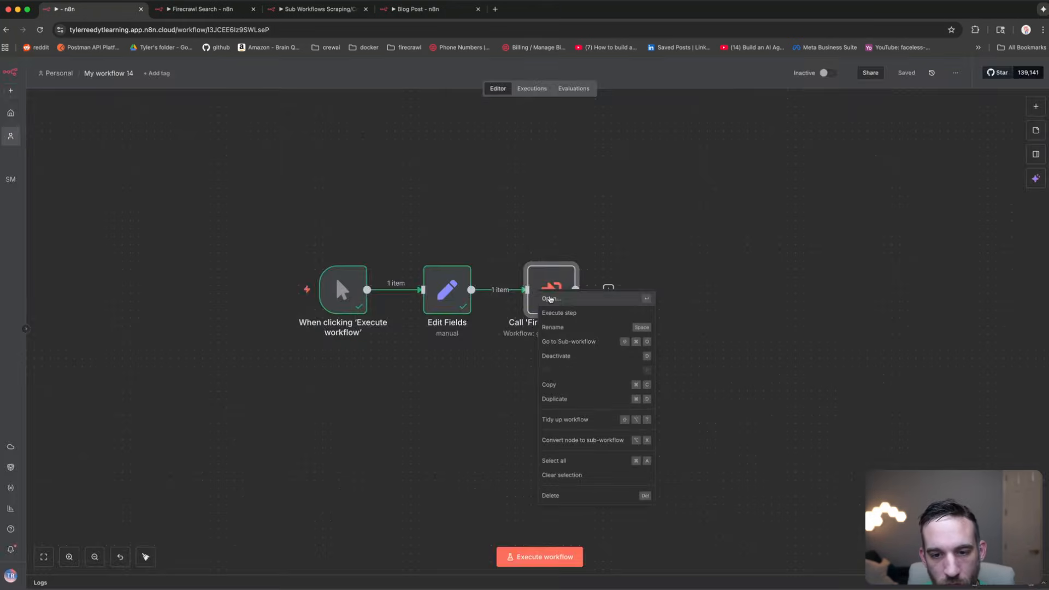
# Step: Go to the Firecrawl Search sub-workflow and inspect its Separate Queries code and Search with Queries step
pyautogui.click(569, 341)
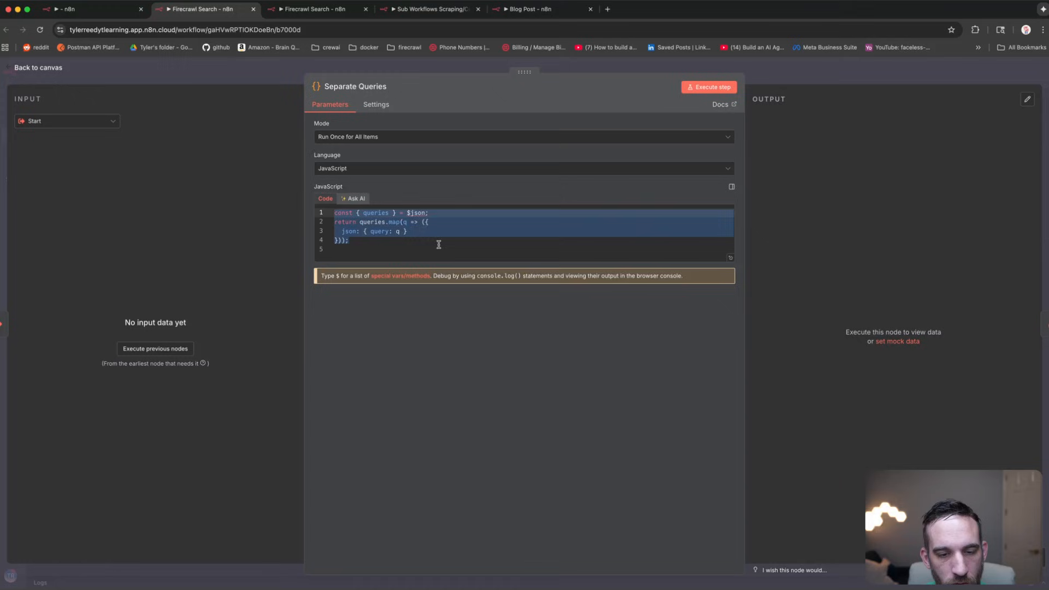
pyautogui.click(438, 252)
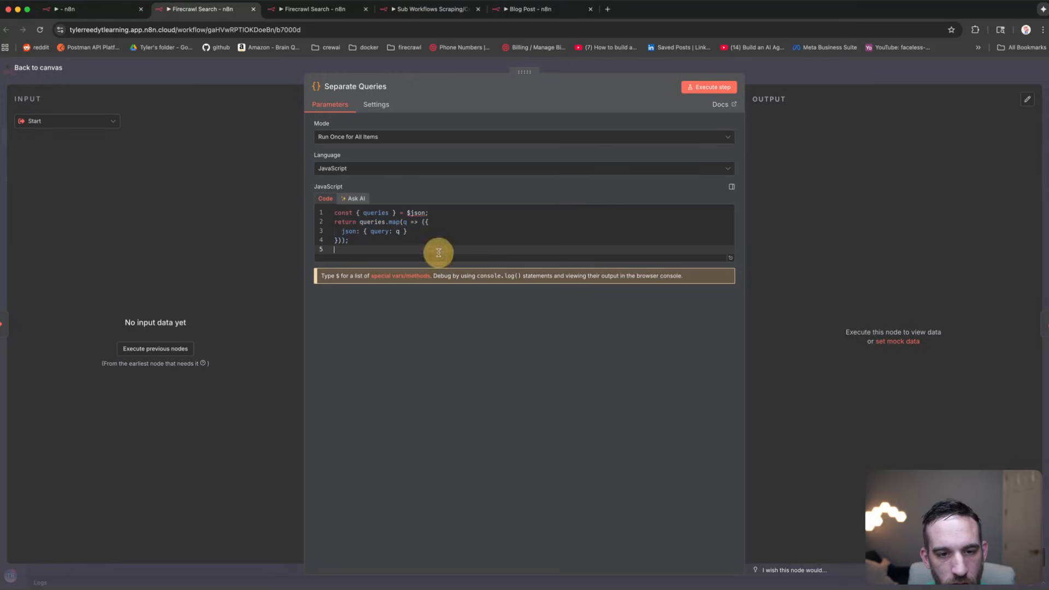
pyautogui.click(177, 69)
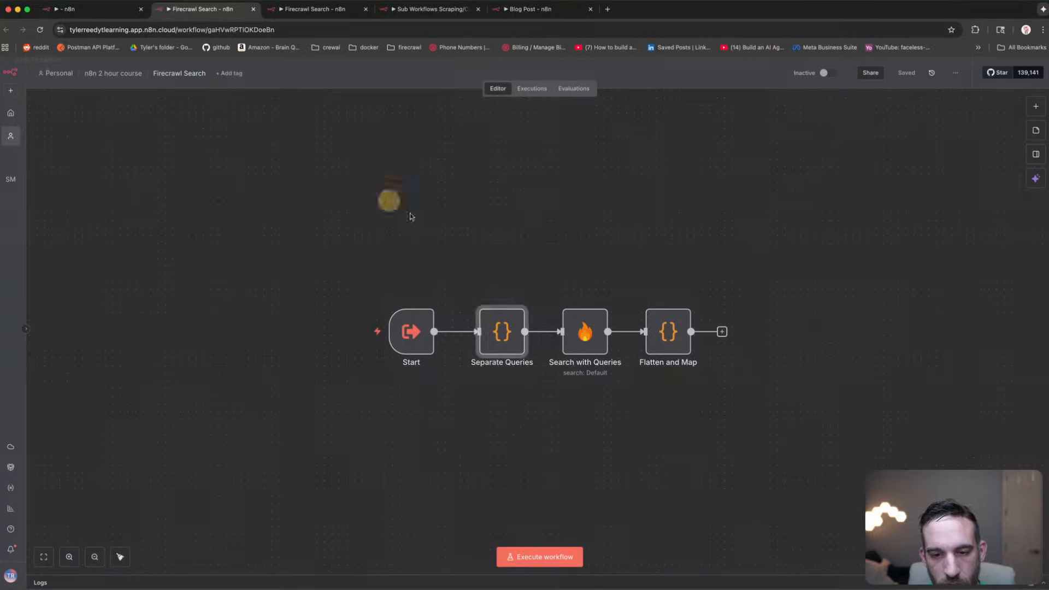
pyautogui.doubleClick(577, 334)
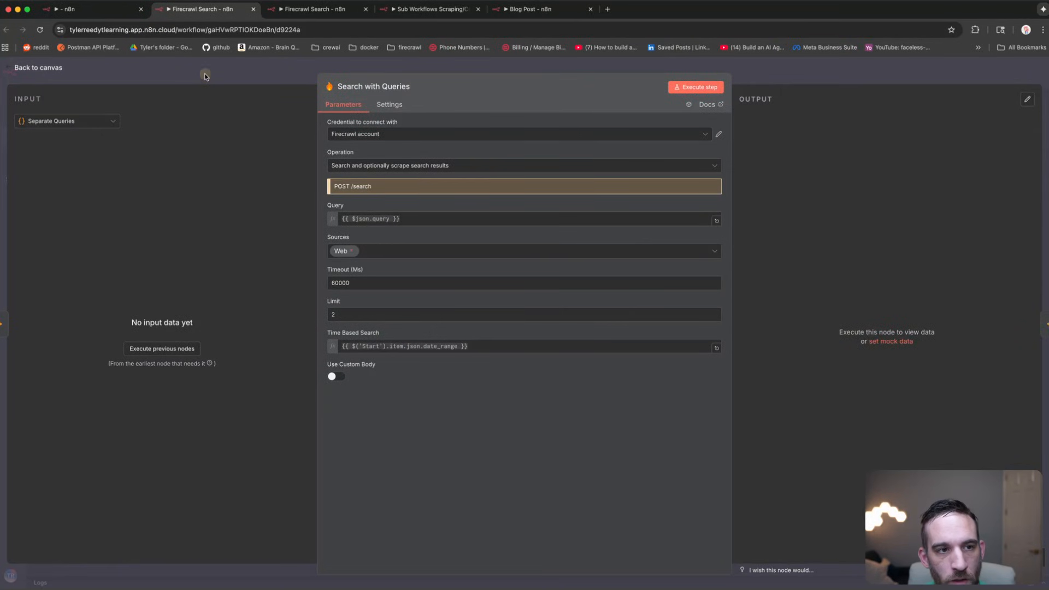
pyautogui.click(38, 68)
# Step: In My workflow 14, run Call 'Firecrawl Search' alone and view its 4 returned results
pyautogui.click(93, 9)
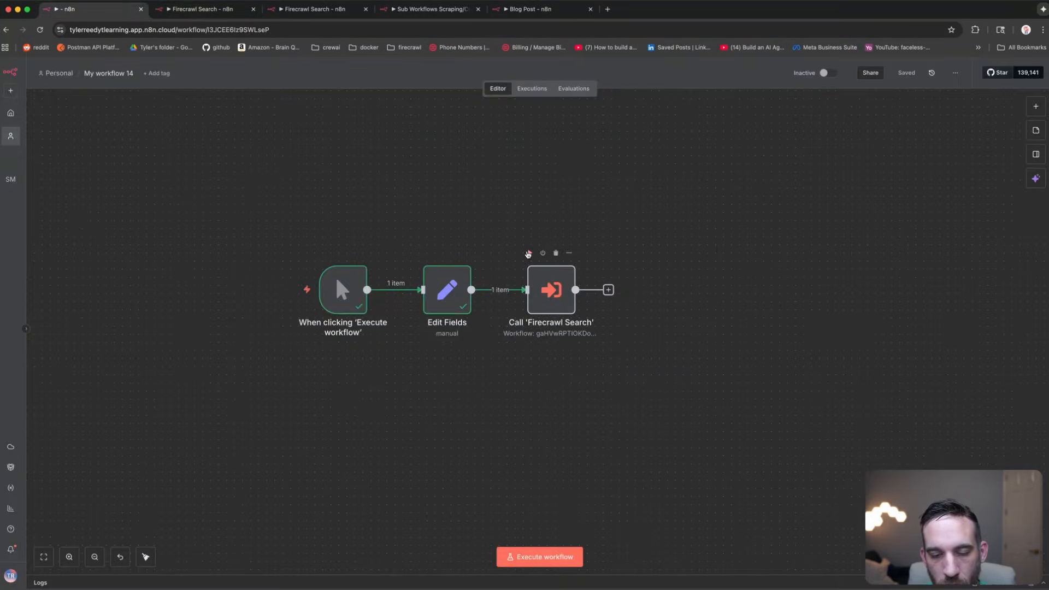
pyautogui.click(529, 253)
pyautogui.click(555, 276)
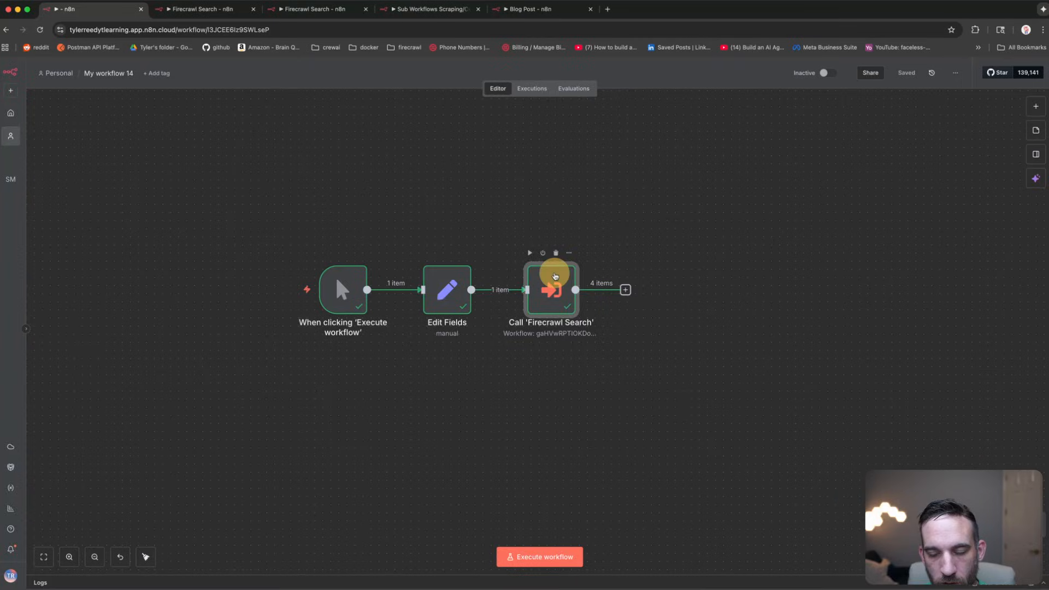
pyautogui.doubleClick(555, 276)
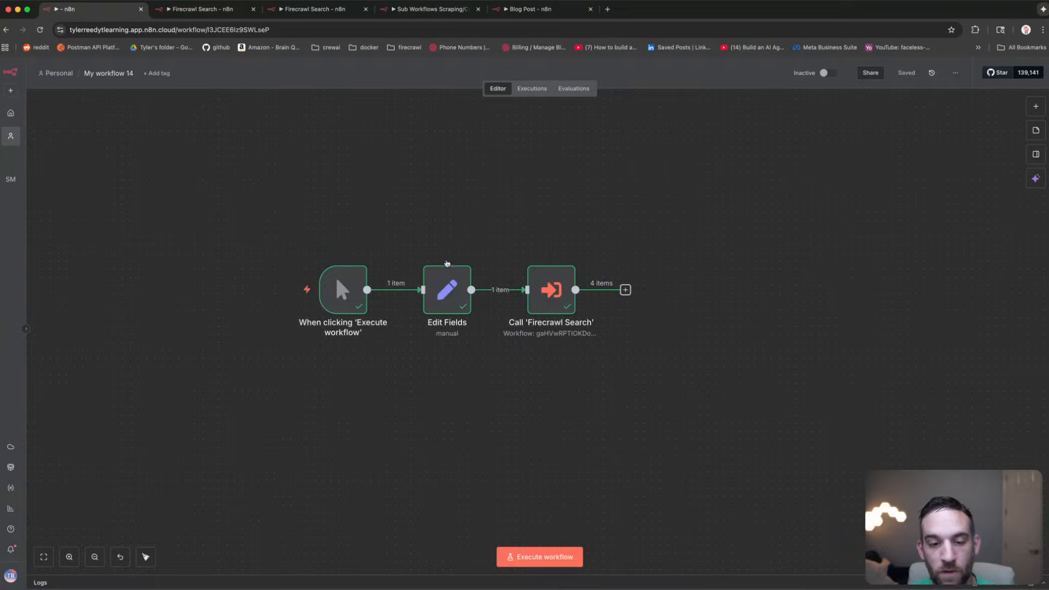
# Step: Open the Edit Fields step to view its JSON output, then close it
pyautogui.click(445, 297)
pyautogui.doubleClick(445, 297)
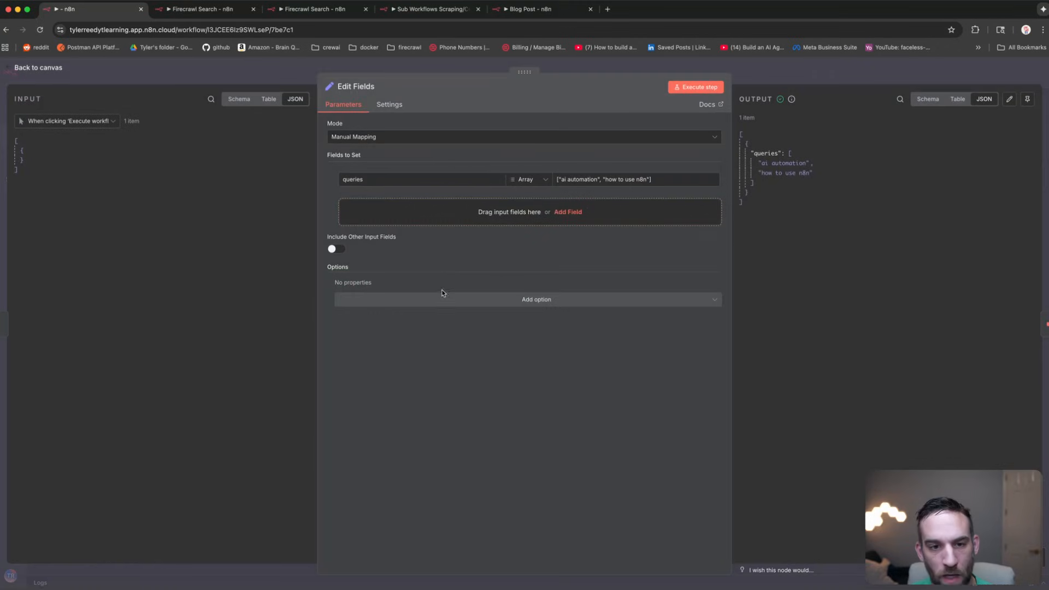
pyautogui.click(161, 84)
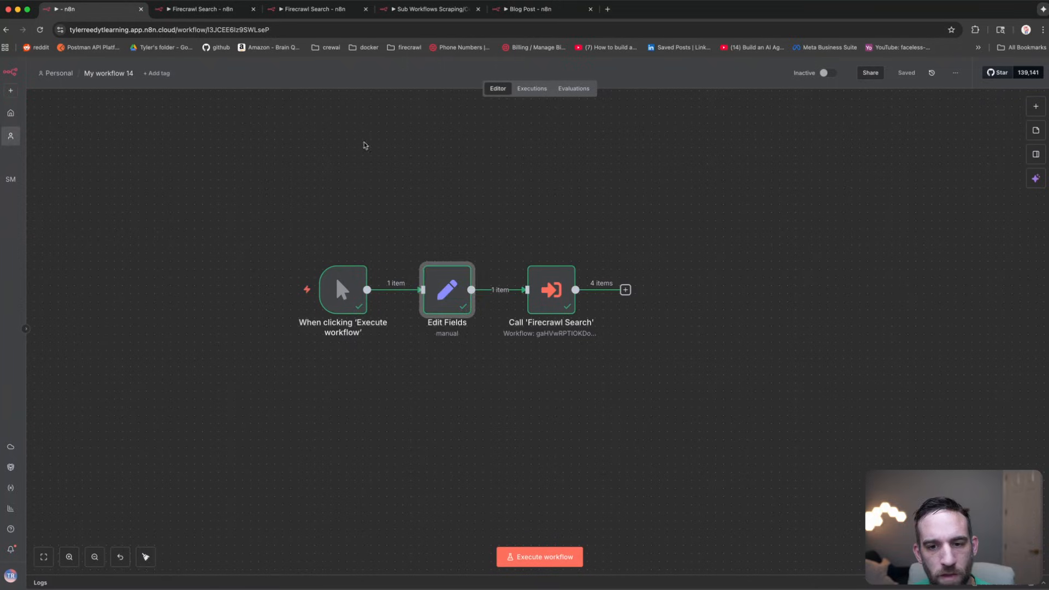
pyautogui.click(537, 232)
# Step: Open Call 'Firecrawl Search' to view its search results, then close it
pyautogui.click(552, 281)
pyautogui.doubleClick(552, 281)
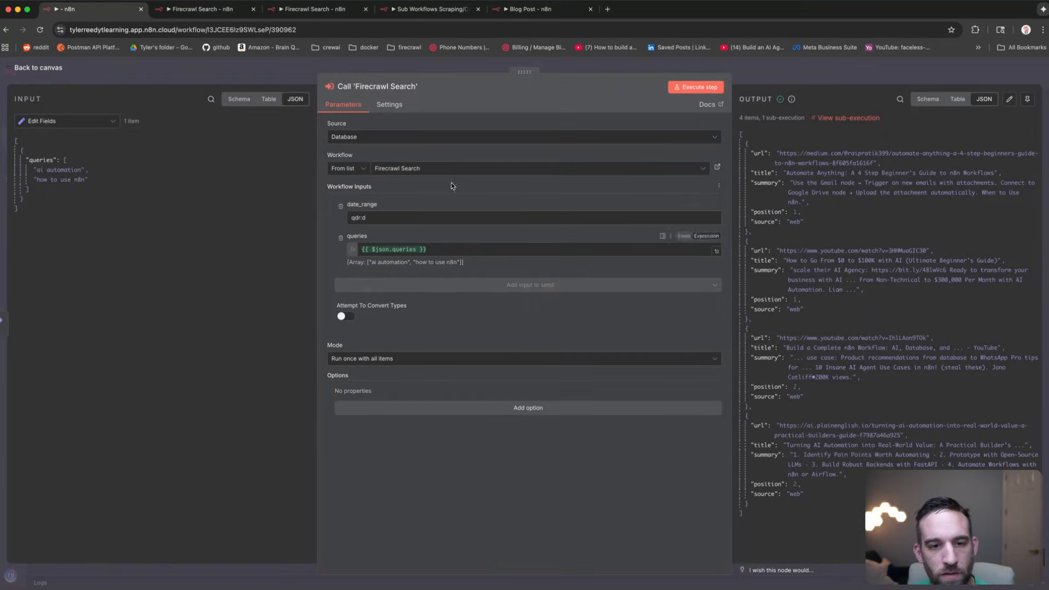
pyautogui.click(388, 219)
pyautogui.press('Escape')
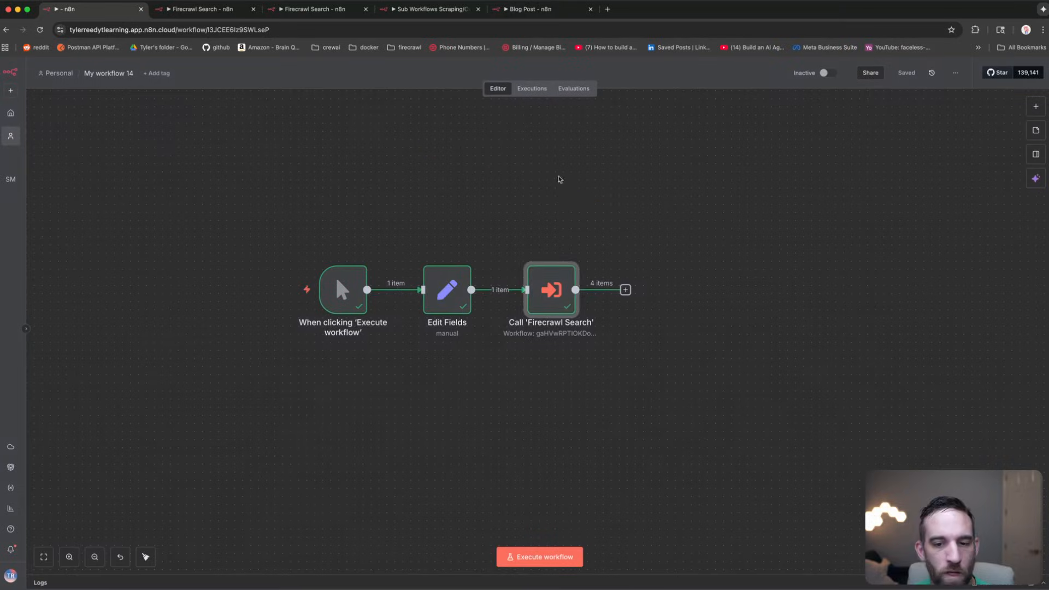
pyautogui.click(592, 195)
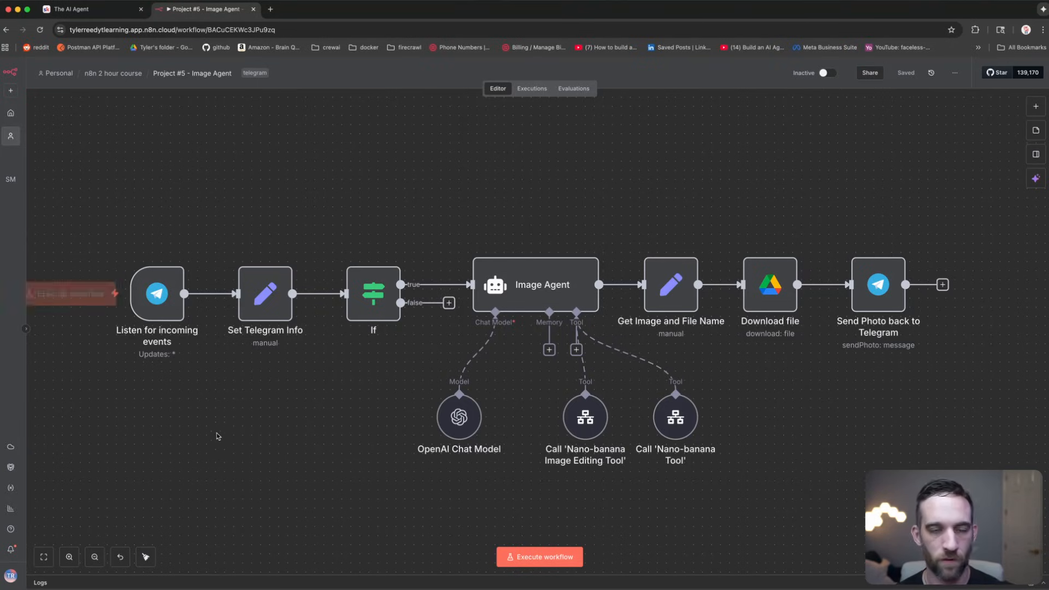
# Step: Select the Image Agent, Call 'Nano-banana Tool' and Nano-banana Image Editing Tool nodes
pyautogui.moveTo(321, 300)
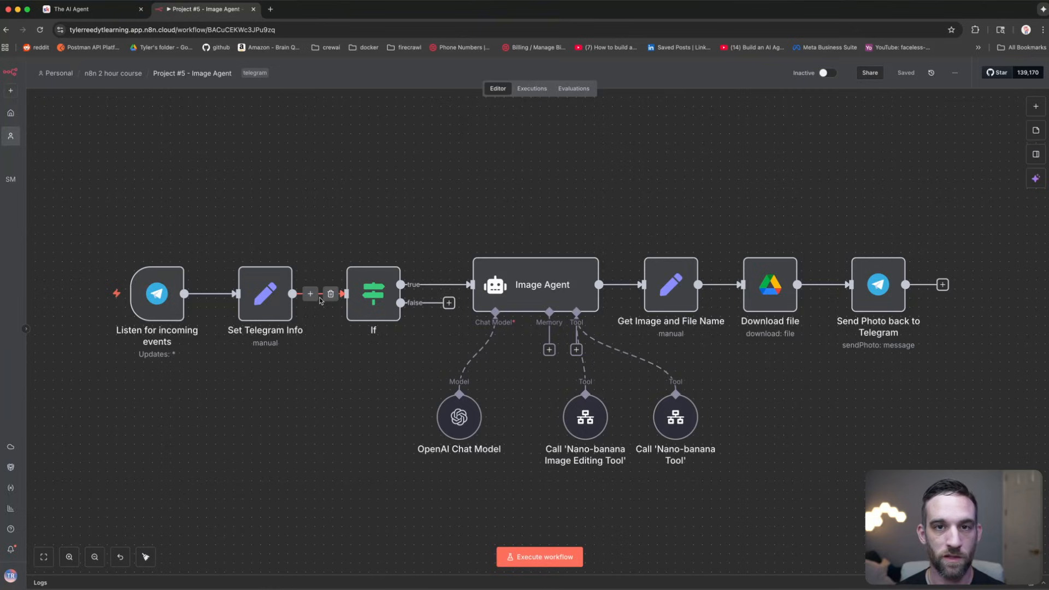
pyautogui.click(510, 280)
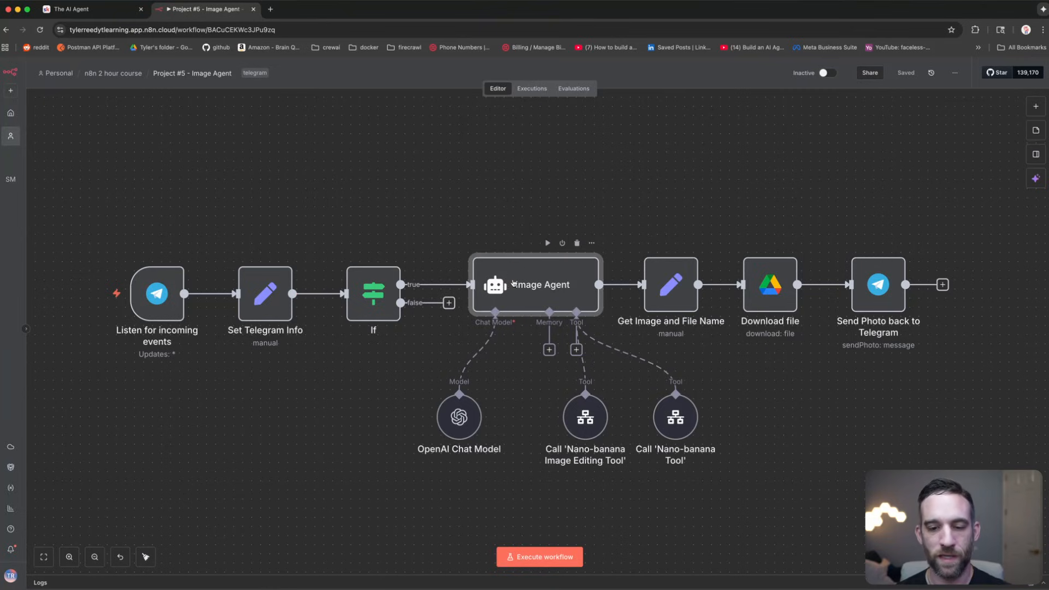
pyautogui.click(678, 420)
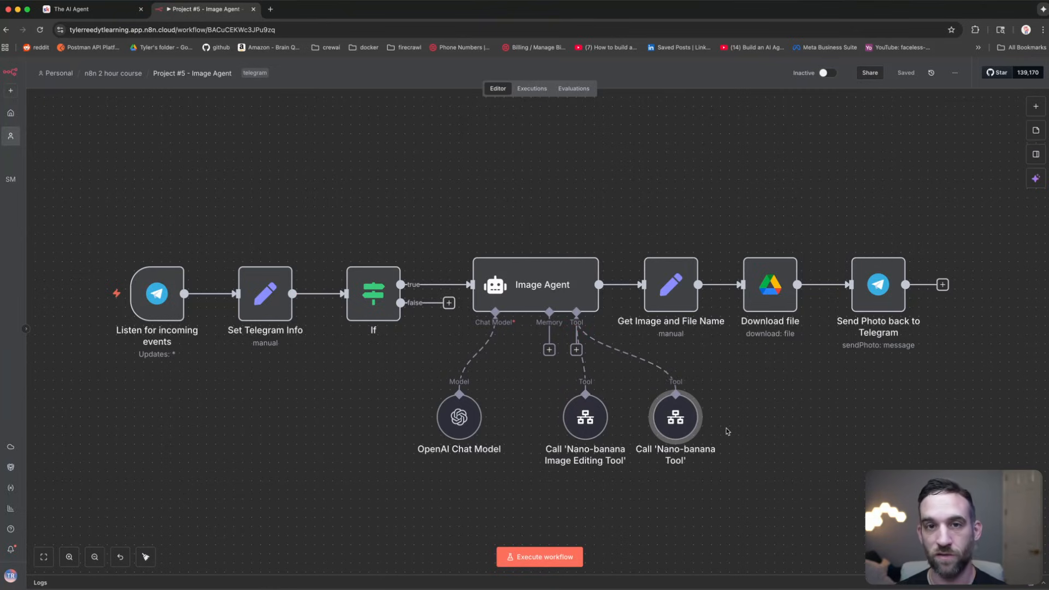
pyautogui.click(600, 422)
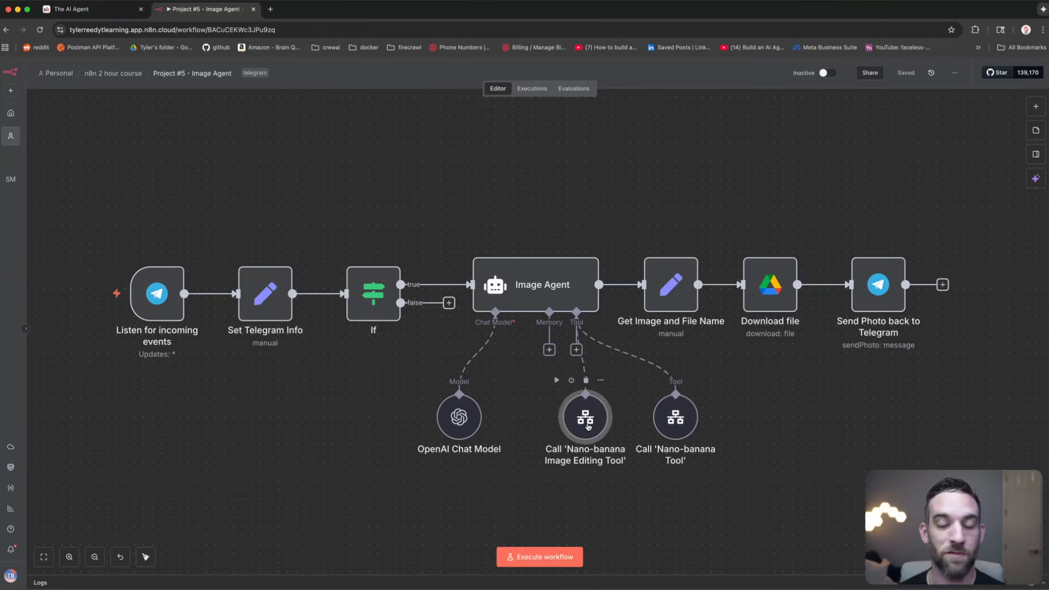
pyautogui.click(609, 176)
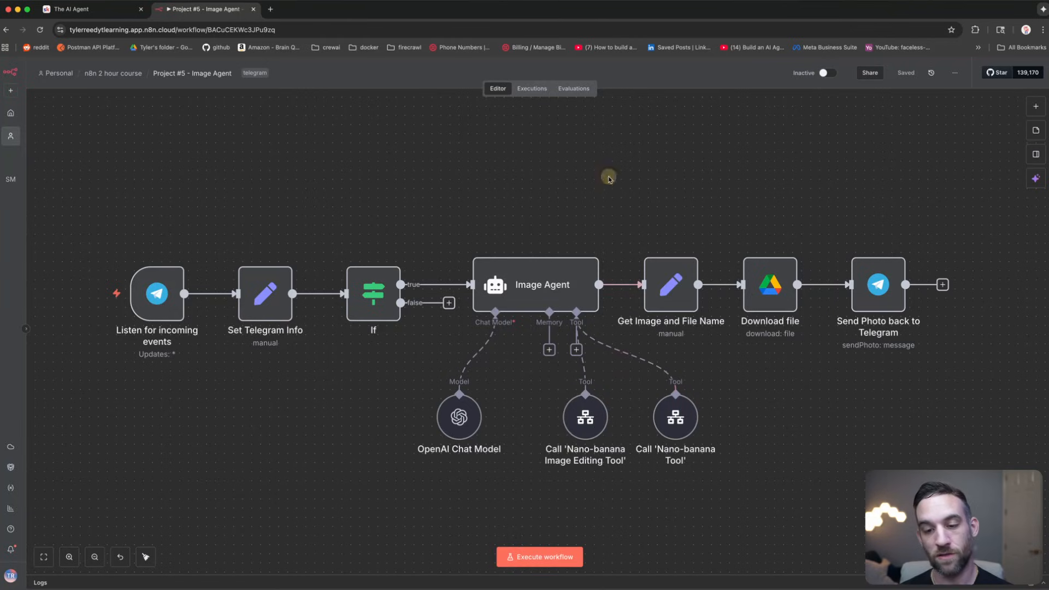
pyautogui.click(603, 416)
pyautogui.click(659, 418)
pyautogui.click(593, 422)
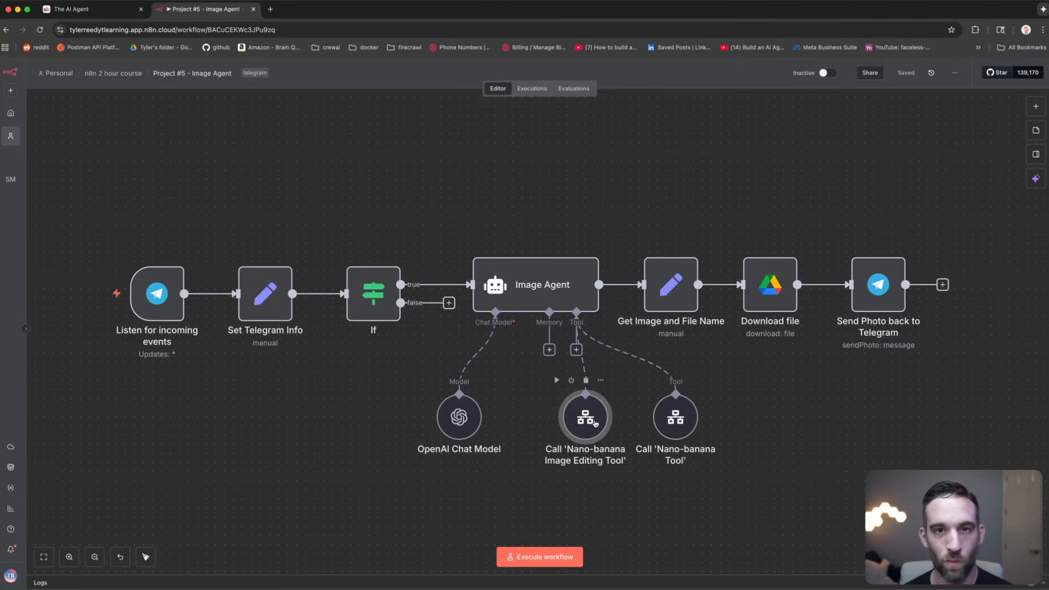
# Step: Open the Nano-banana Image Editing Tool sub-workflow, review its ten nodes, then return to Project #5
pyautogui.rightClick(596, 423)
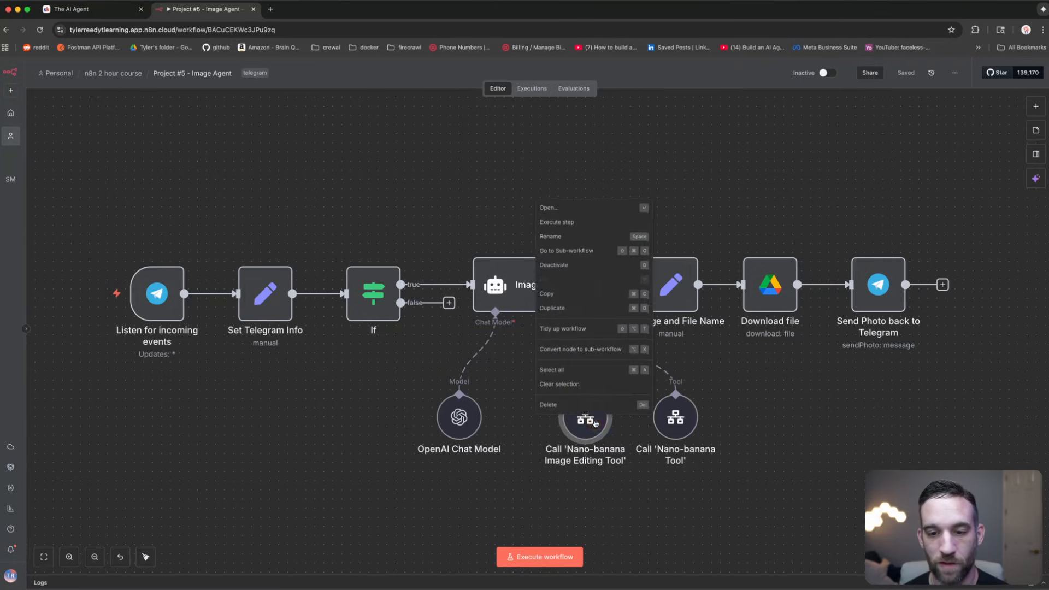
pyautogui.click(583, 252)
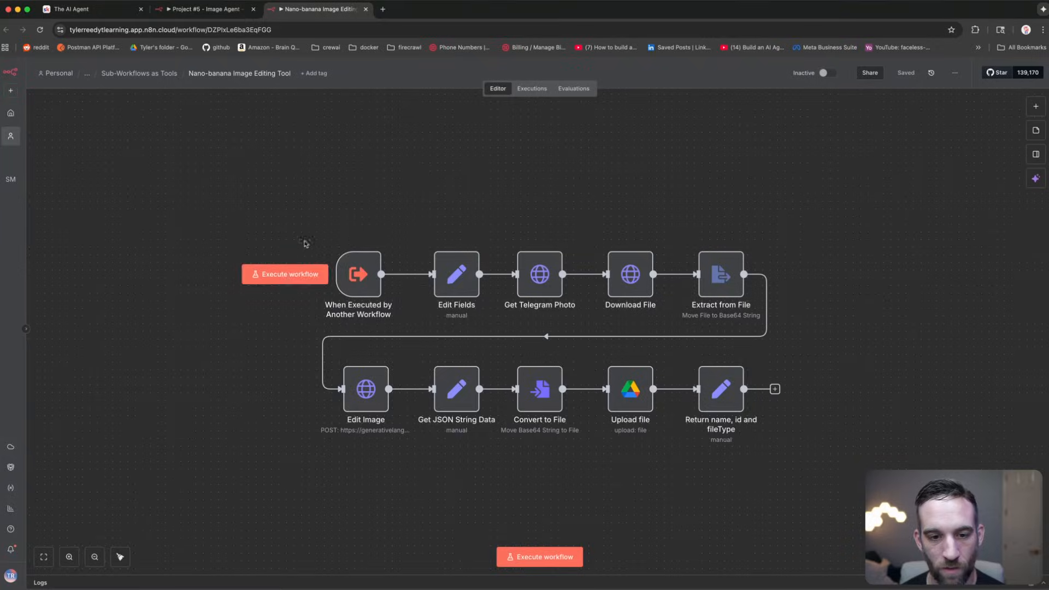
pyautogui.moveTo(258, 146); pyautogui.dragTo(871, 437)
pyautogui.click(884, 367)
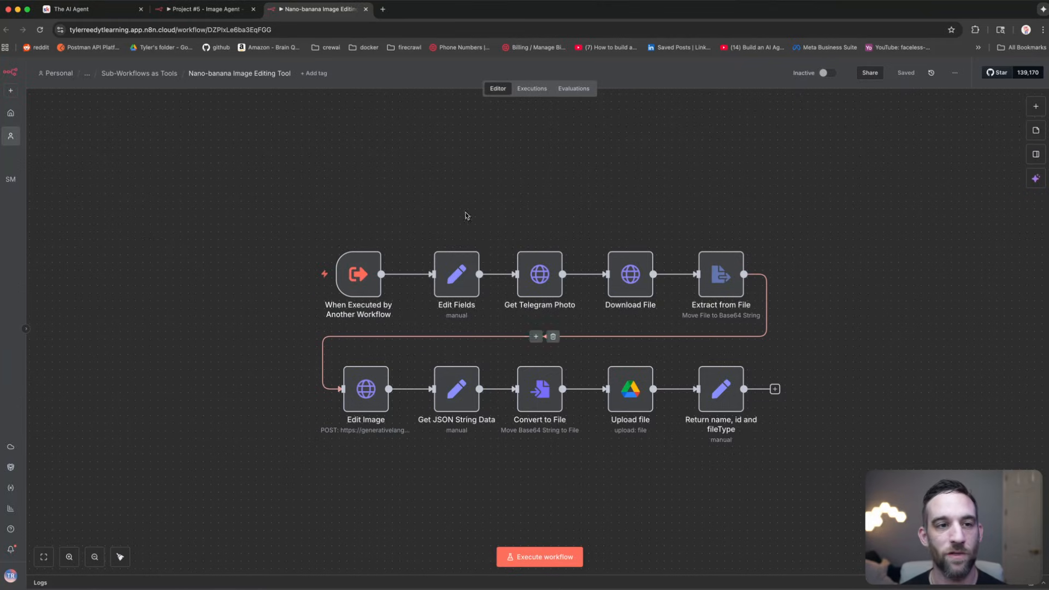
pyautogui.click(183, 14)
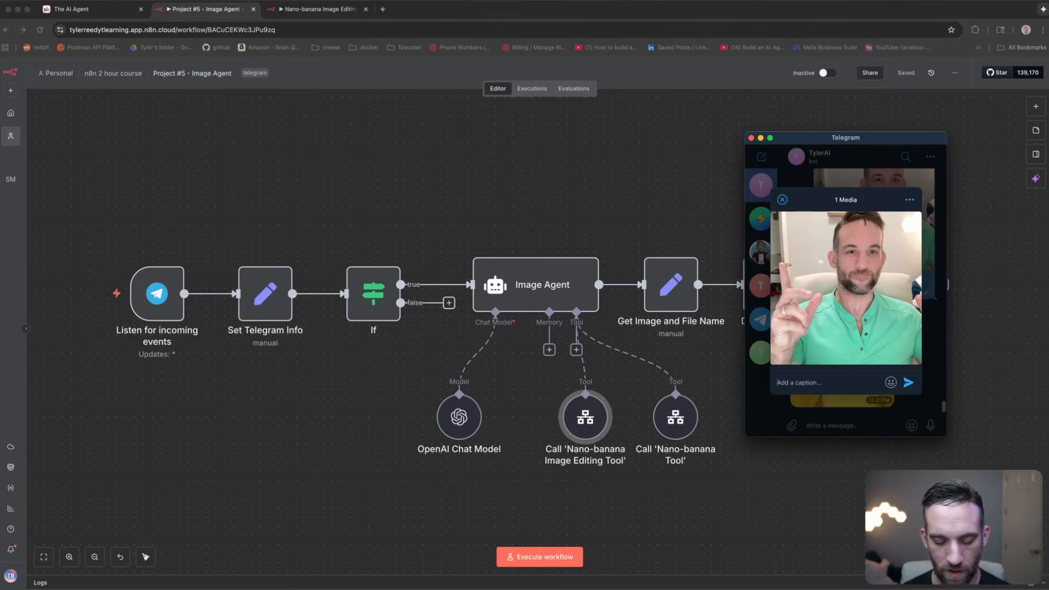
# Step: Send the photo captioned 'I want to edit this image to have a rock band playing behind me' and execute the Image Agent workflow
pyautogui.write('I want to ')
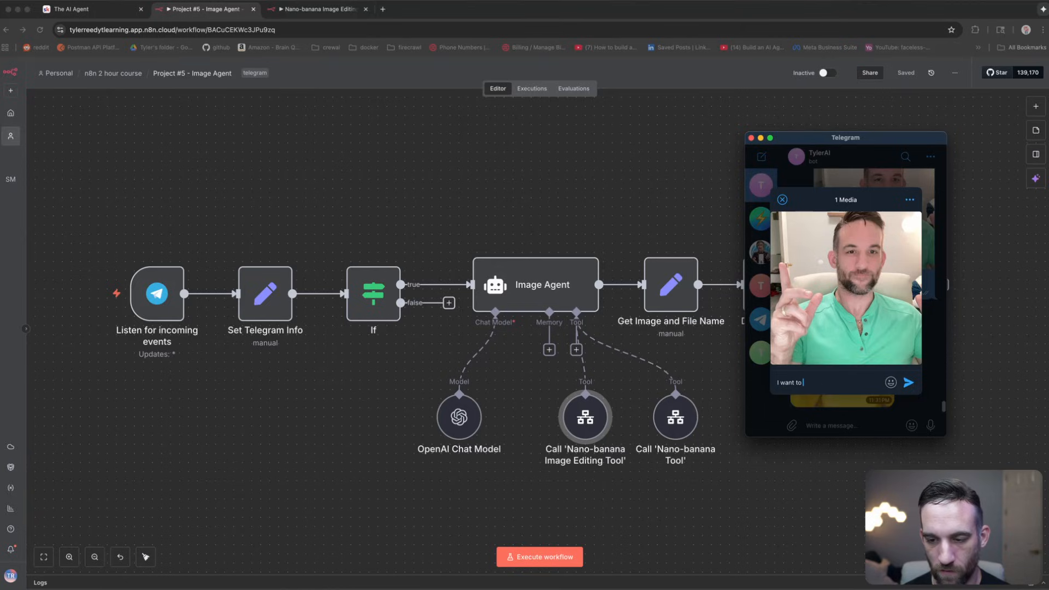
pyautogui.write('edit this image t')
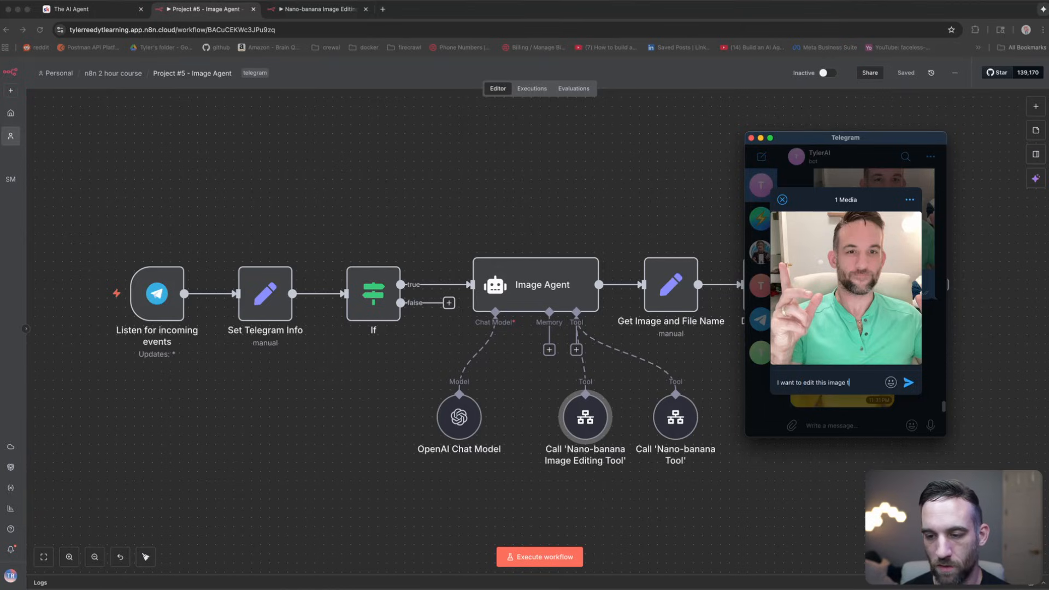
pyautogui.write('o have')
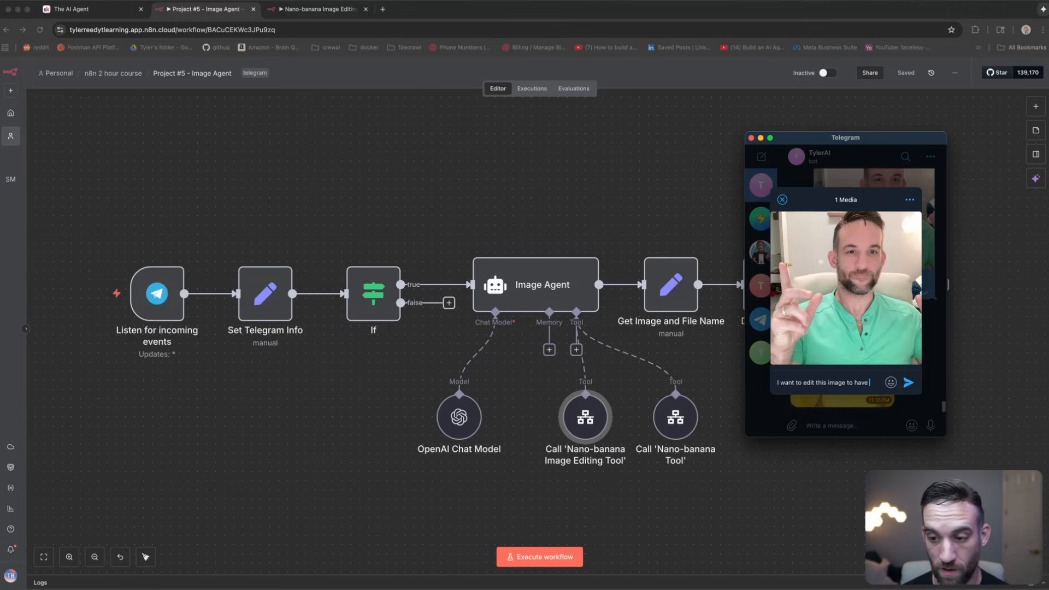
pyautogui.write(' a rock ba')
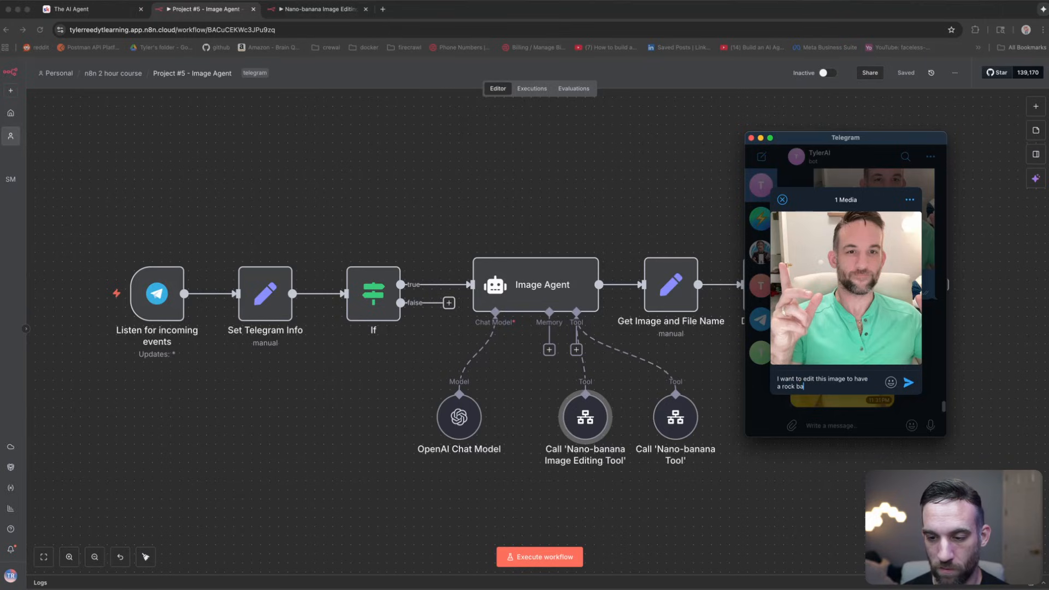
pyautogui.write('nd playing behind me')
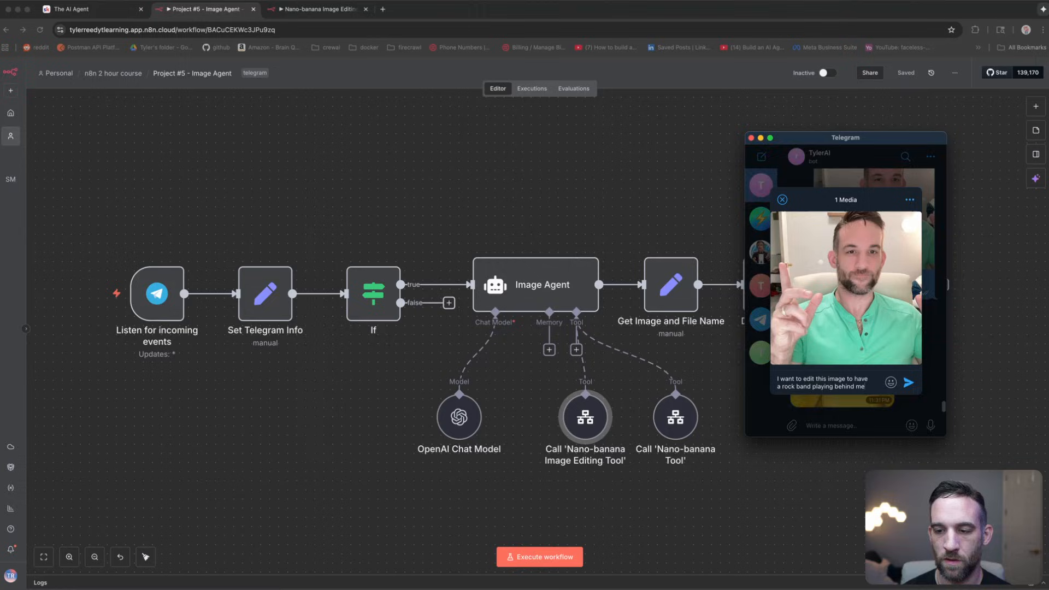
pyautogui.press('Return')
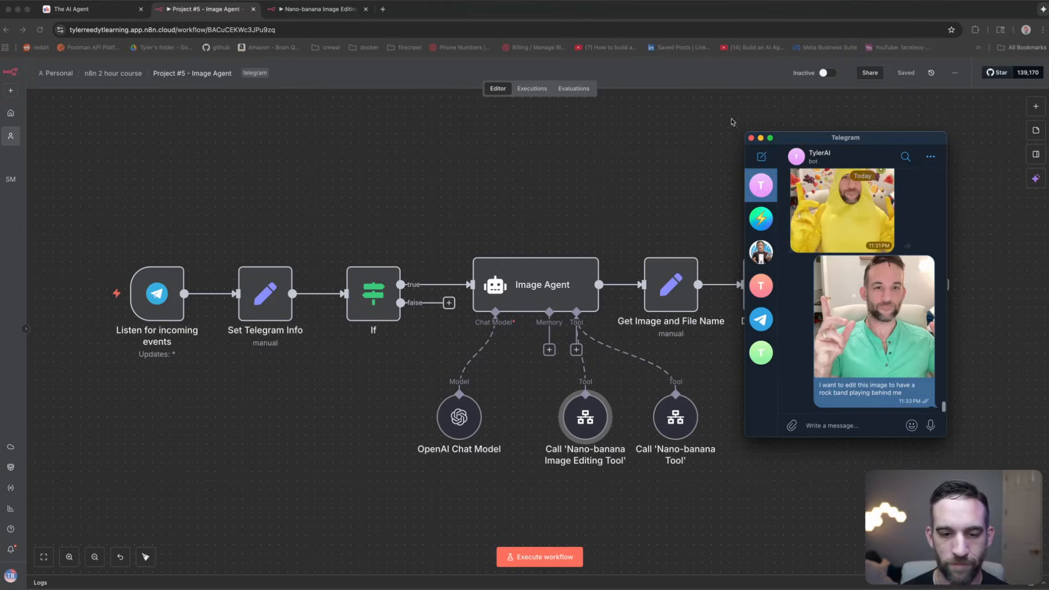
pyautogui.click(549, 346)
pyautogui.click(541, 557)
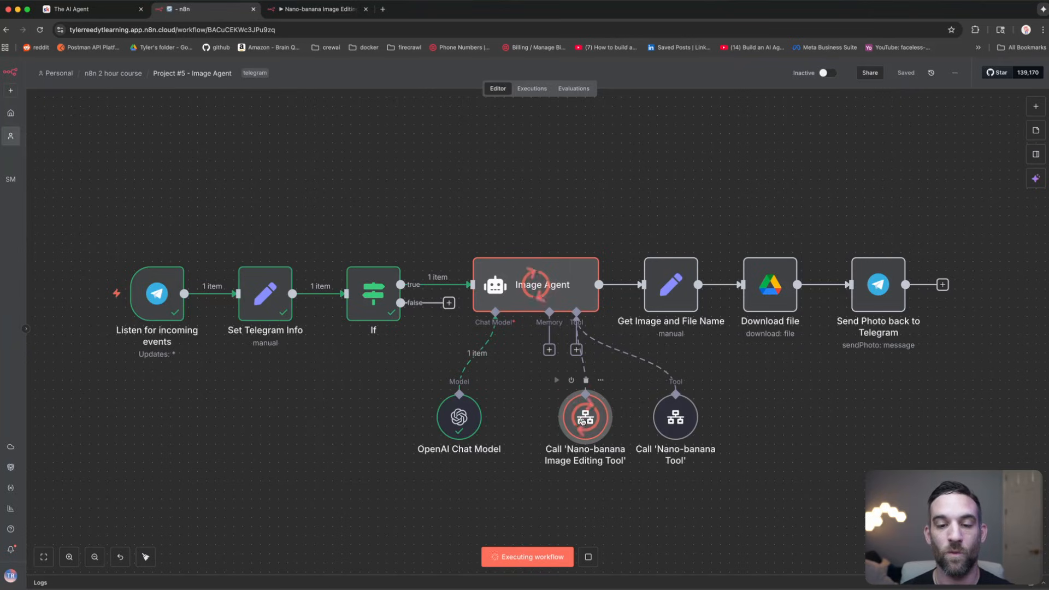
# Step: Inspect the sub-workflow's Edit Image, Upload file and name/id/fileType return steps, then go back to Project #5
pyautogui.click(339, 9)
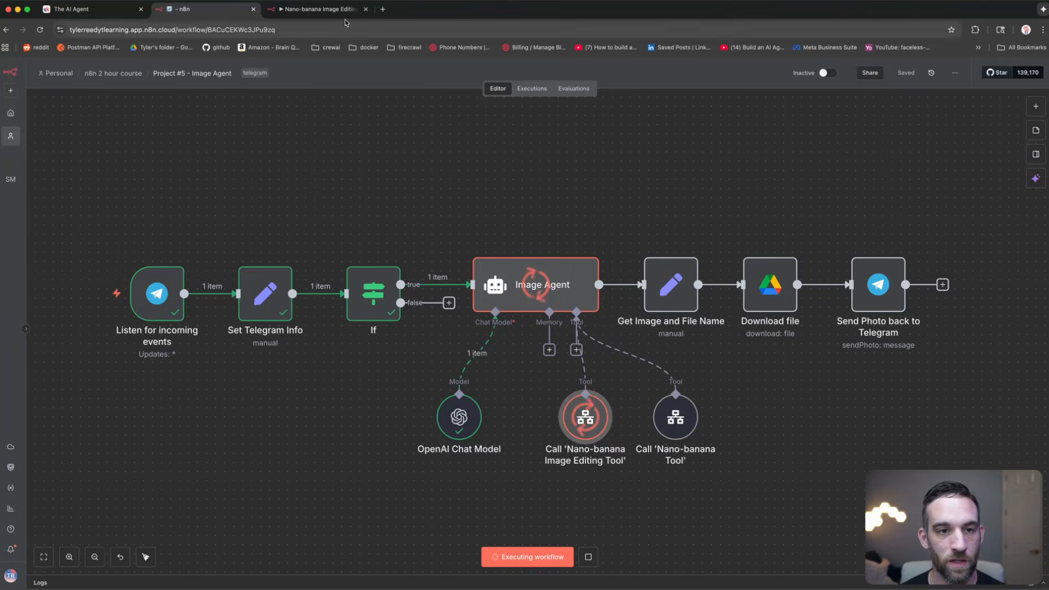
pyautogui.click(369, 385)
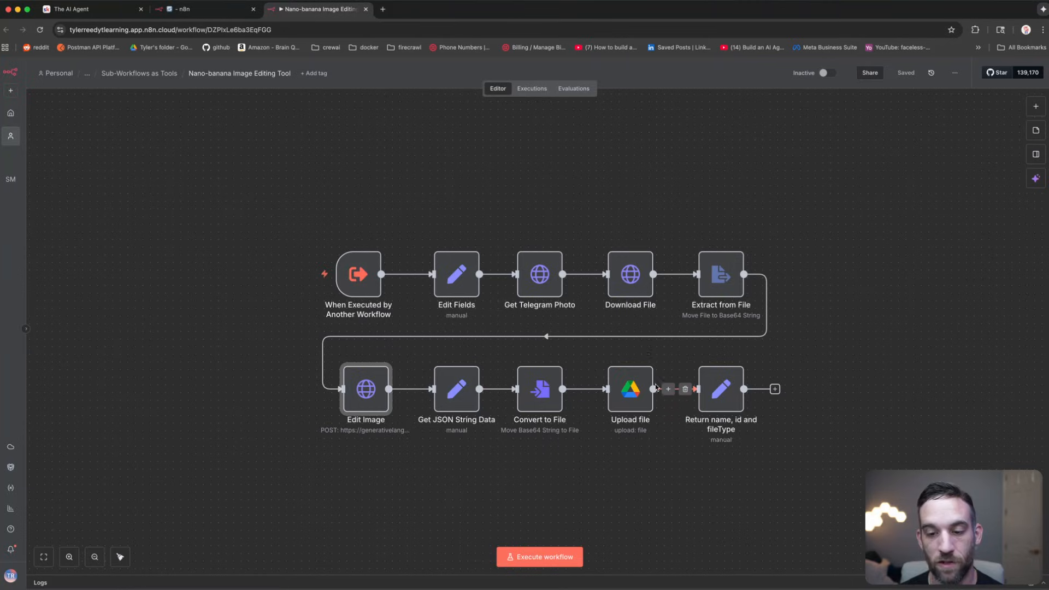
pyautogui.click(630, 390)
pyautogui.click(724, 403)
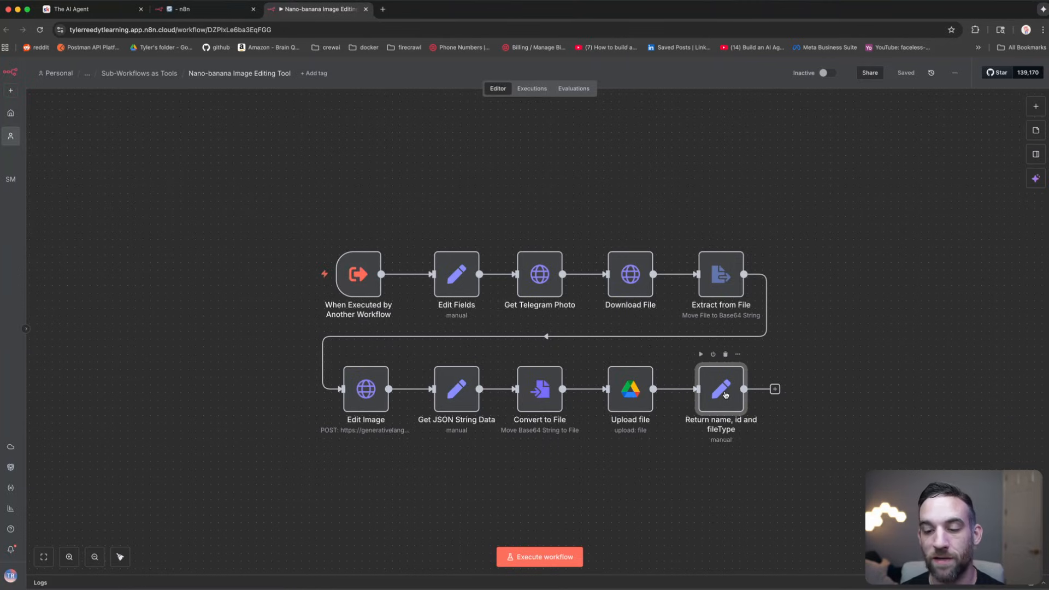
pyautogui.click(218, 9)
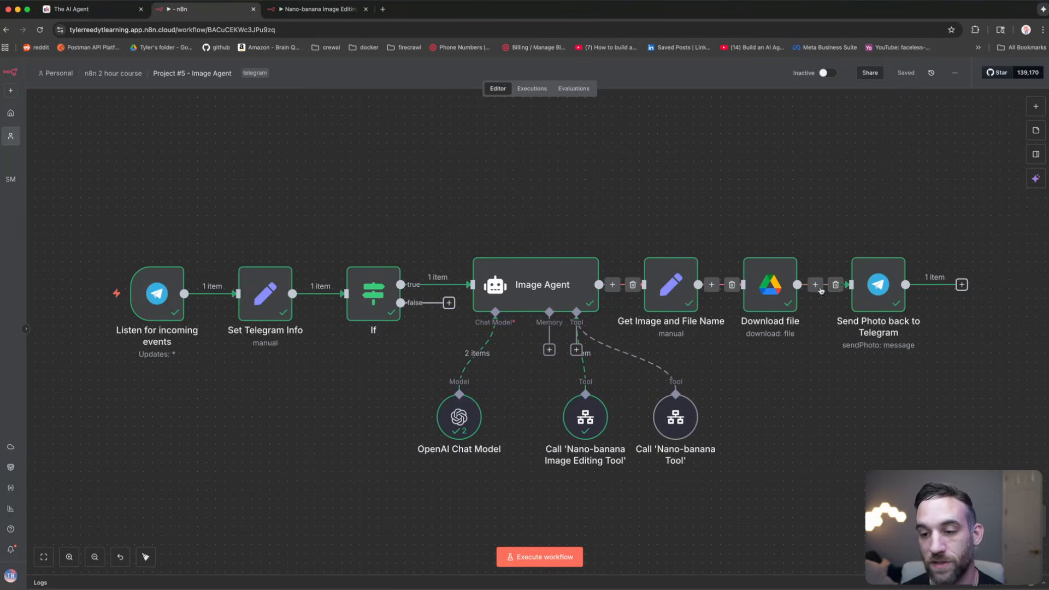
# Step: View the bot's returned rock-concert image full size in Telegram, then return to the n8n editor
pyautogui.press('super+Tab')
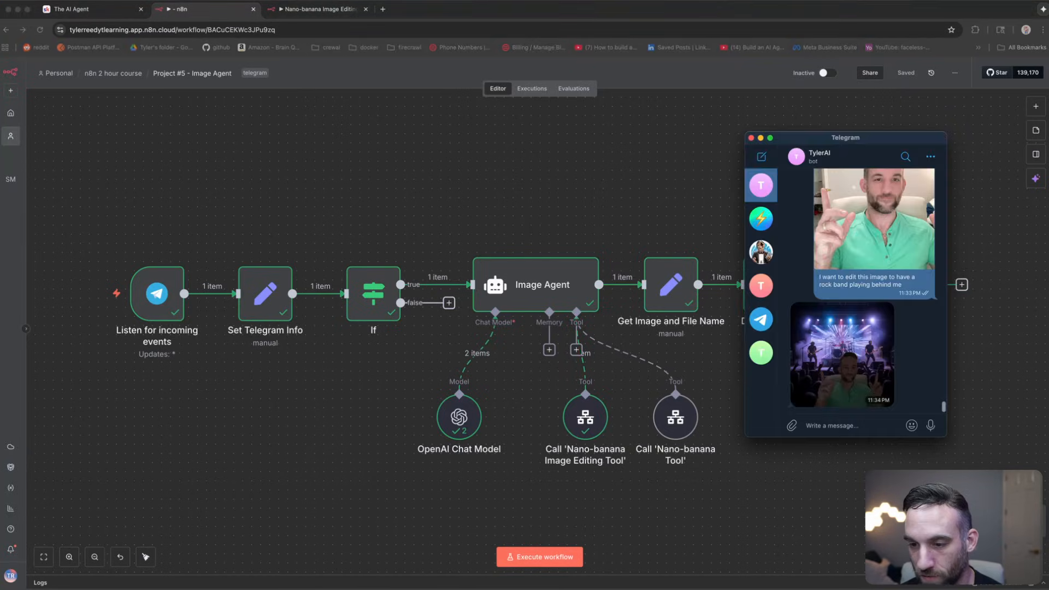
pyautogui.click(839, 353)
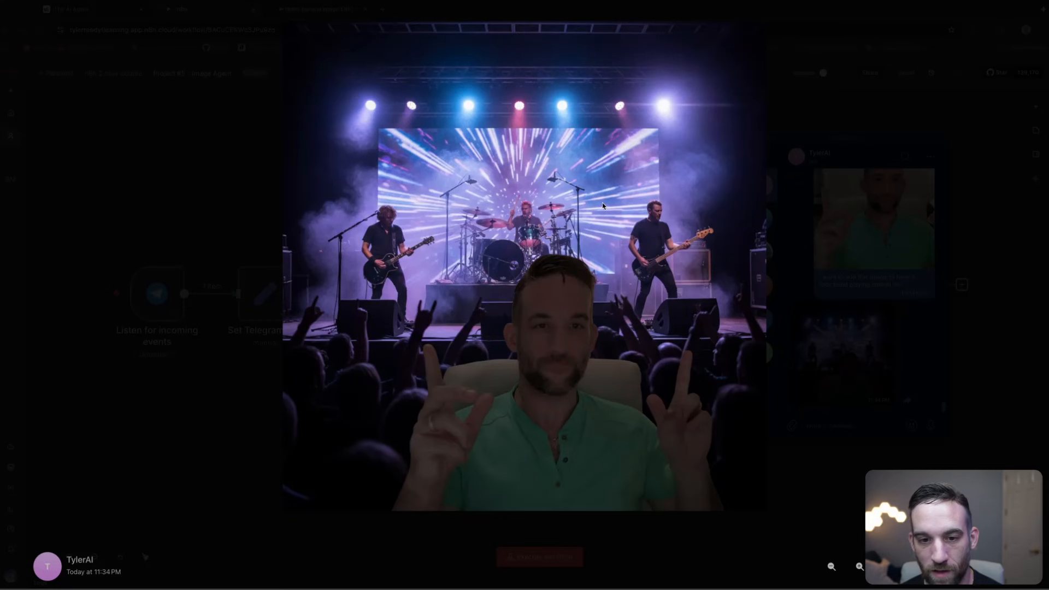
pyautogui.click(222, 183)
pyautogui.click(835, 426)
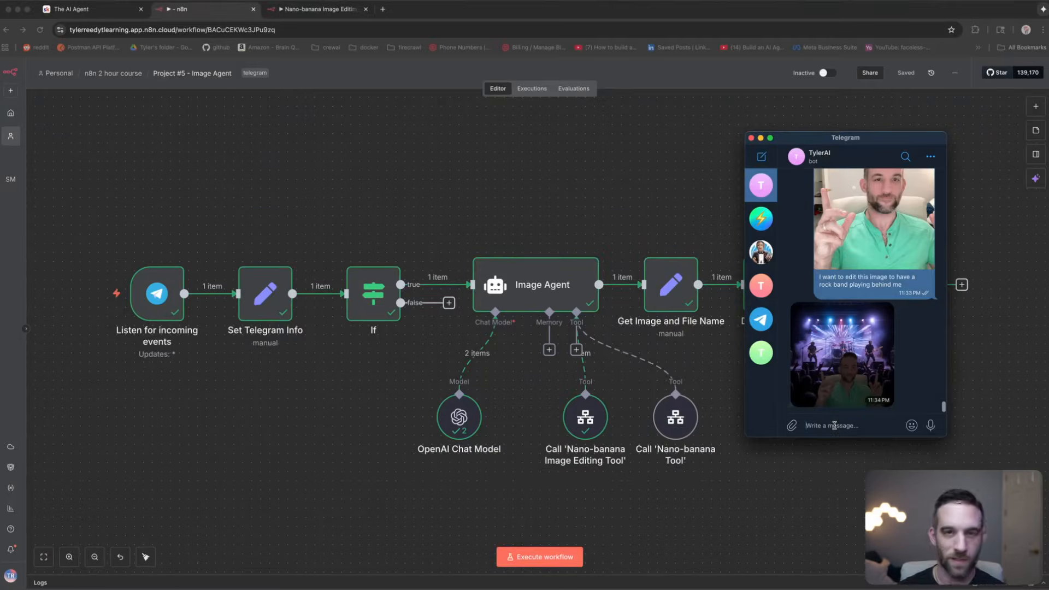
pyautogui.click(653, 203)
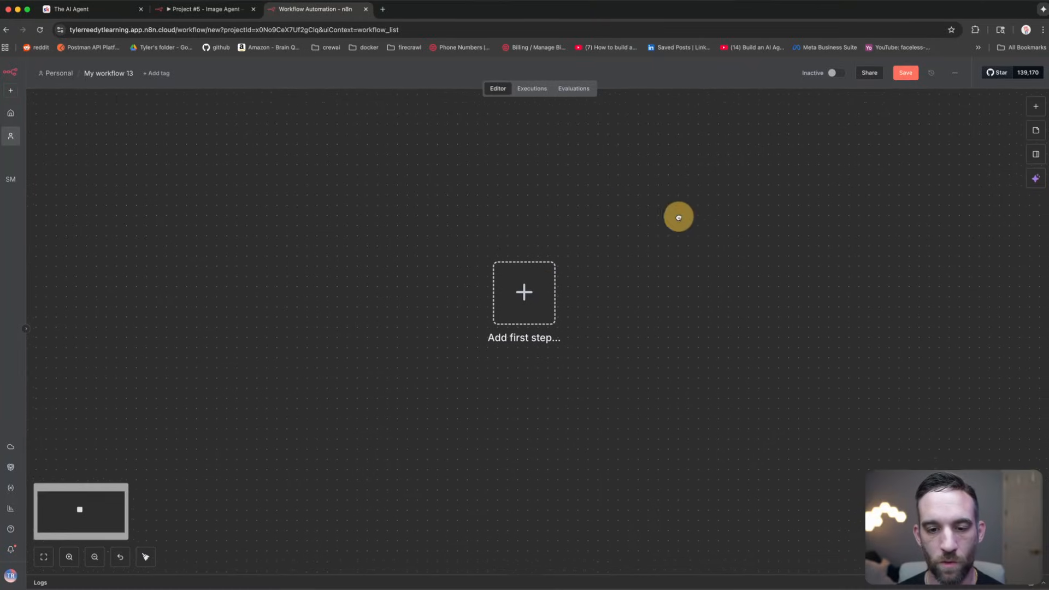
# Step: Add a Telegram Trigger that fires On message as the first step
pyautogui.click(539, 308)
pyautogui.write('telegram')
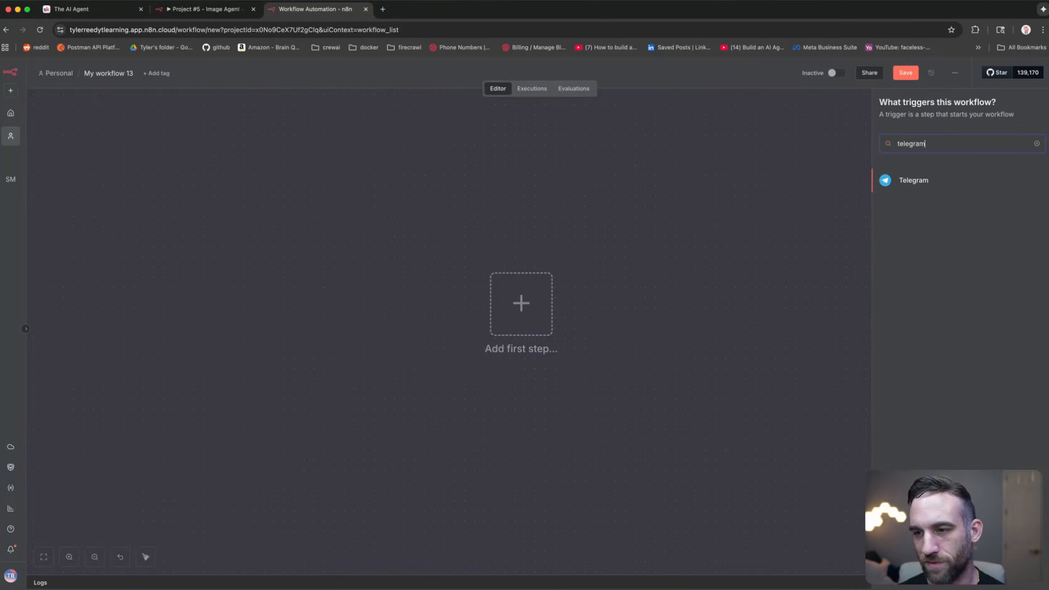
pyautogui.press('Return')
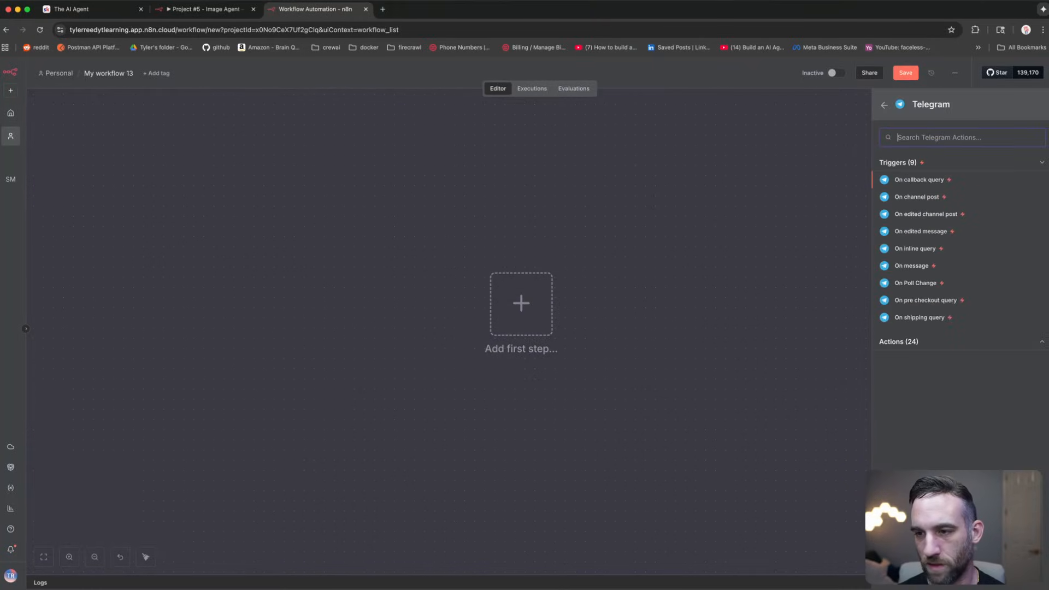
pyautogui.click(924, 269)
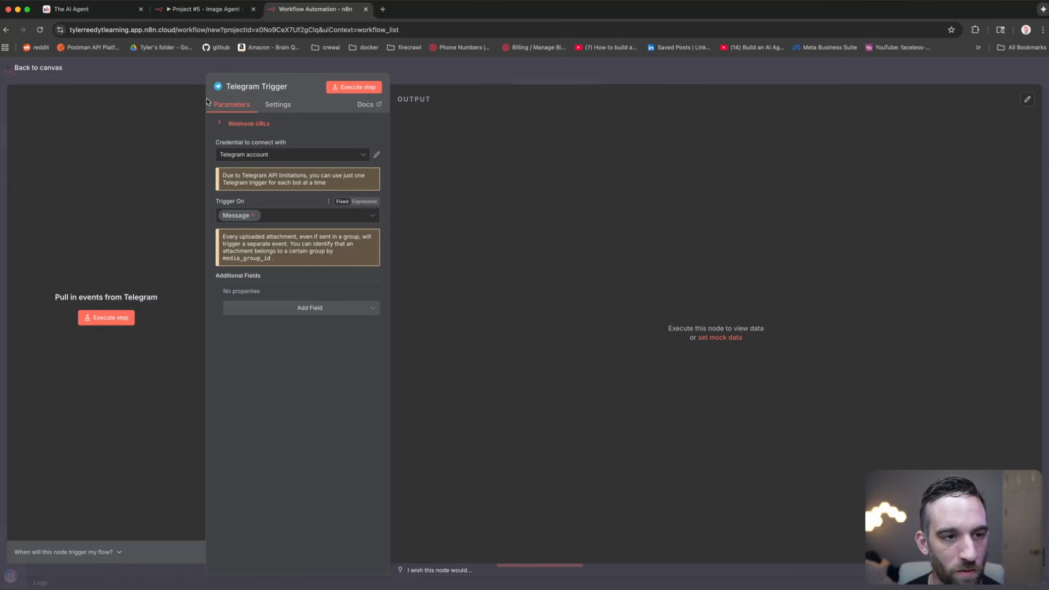
pyautogui.click(171, 77)
# Step: Connect an Edit Fields (Set) node after the Telegram Trigger
pyautogui.click(529, 203)
pyautogui.moveTo(536, 227); pyautogui.dragTo(369, 230)
pyautogui.click(424, 314)
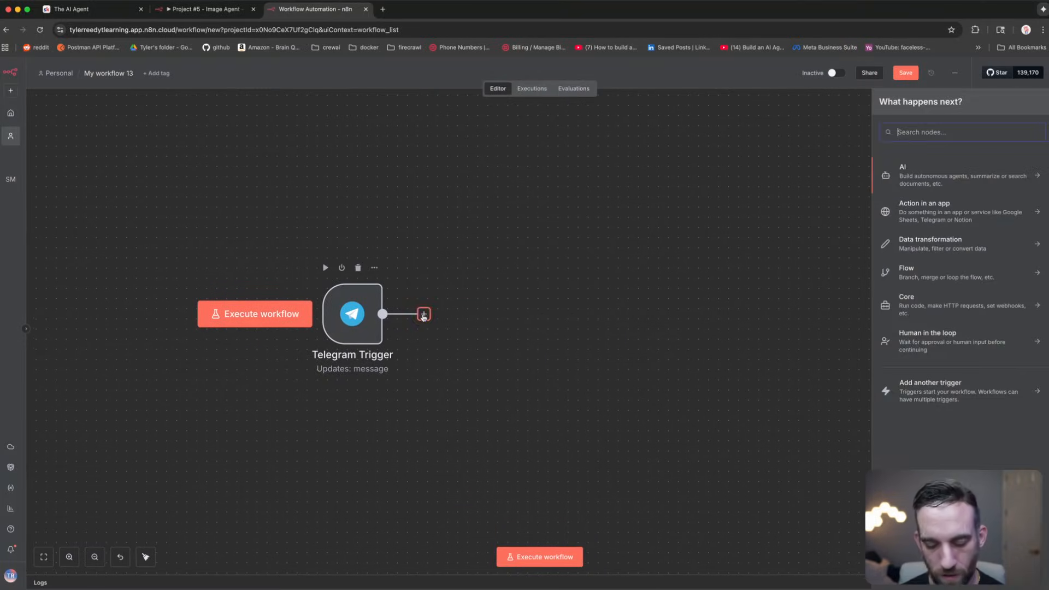
pyautogui.write('set')
pyautogui.press('Return')
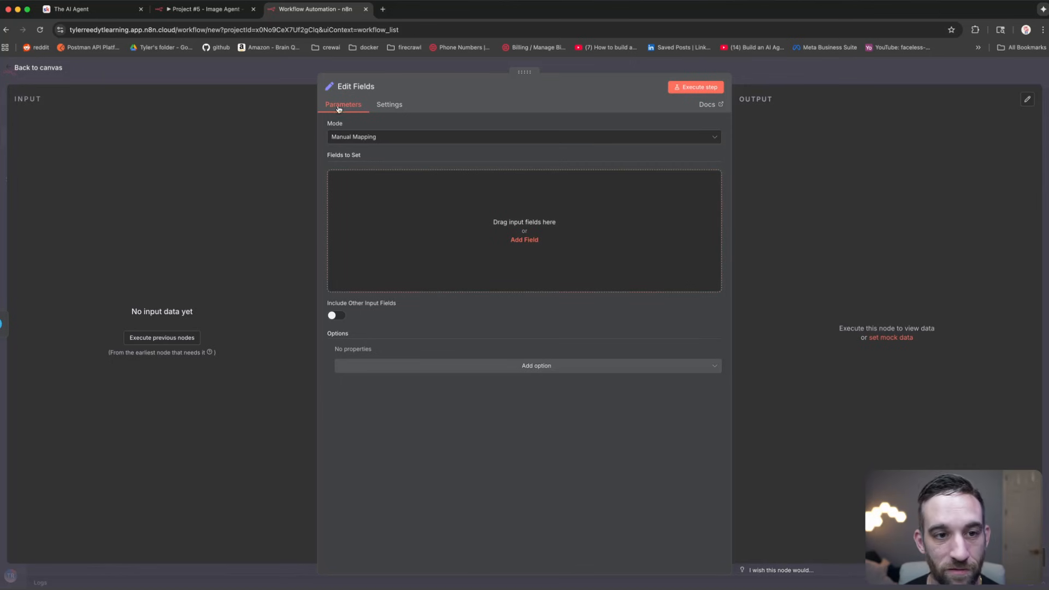
pyautogui.click(281, 71)
pyautogui.moveTo(545, 229); pyautogui.dragTo(496, 232)
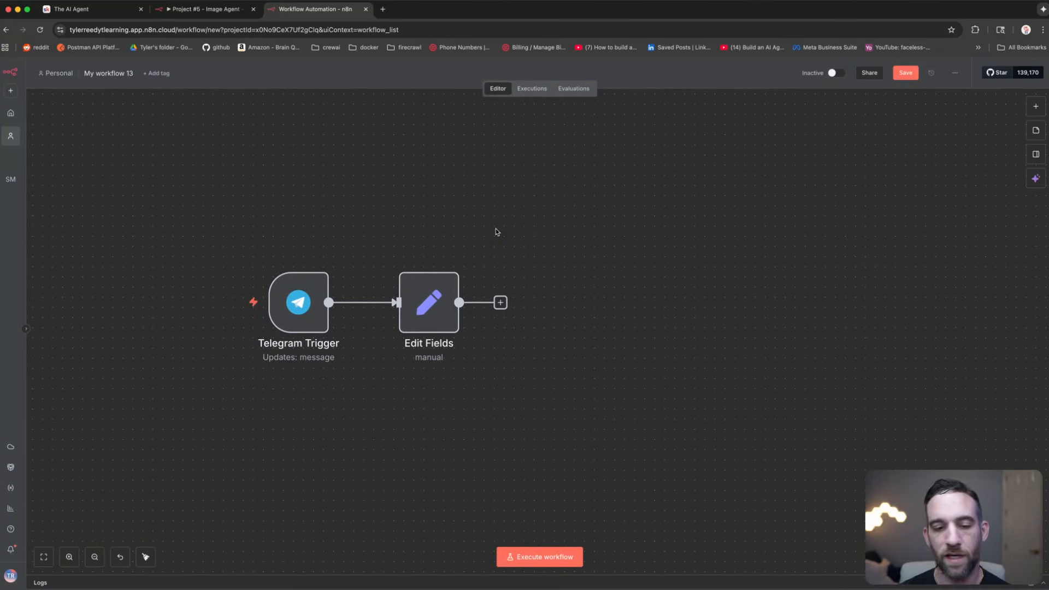
# Step: Execute My workflow 13 so it waits for a Telegram message
pyautogui.click(447, 319)
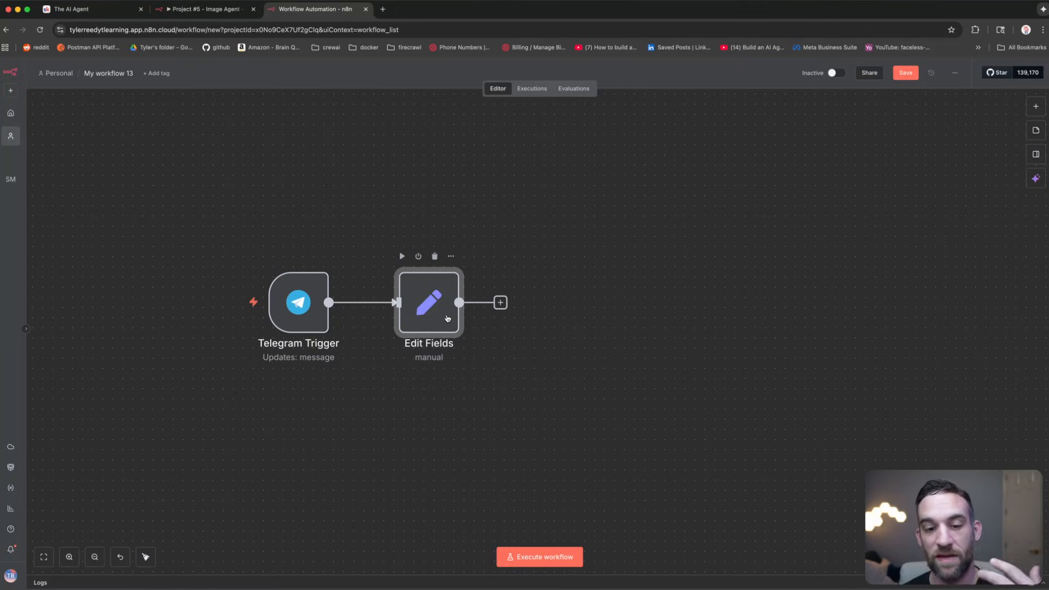
pyautogui.click(532, 372)
pyautogui.click(538, 555)
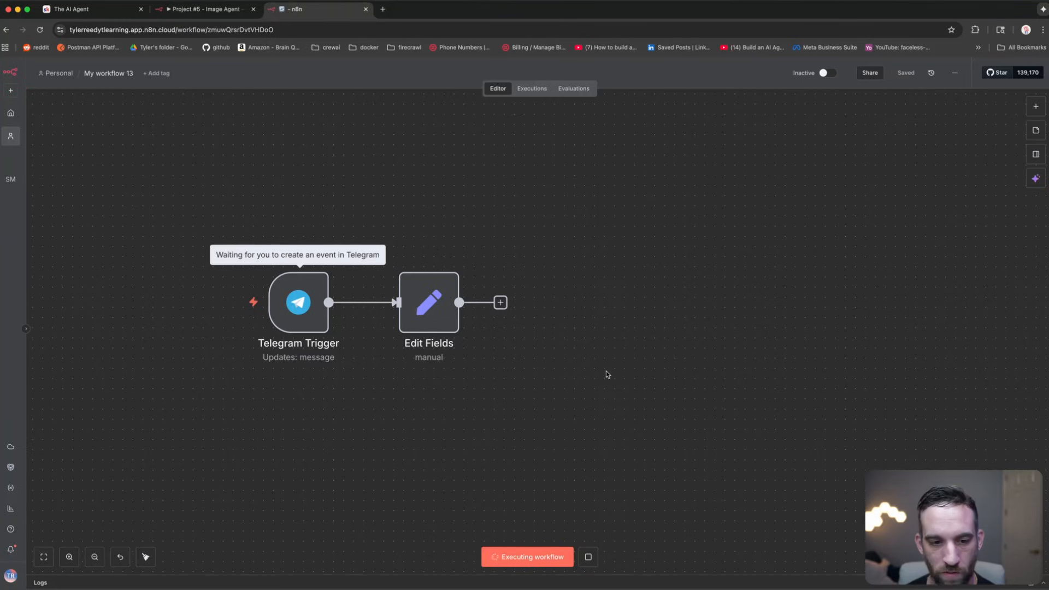
# Step: Copy the original photo into a new Telegram message captioned 'edit this image to be on the beach'
pyautogui.press('super+Tab')
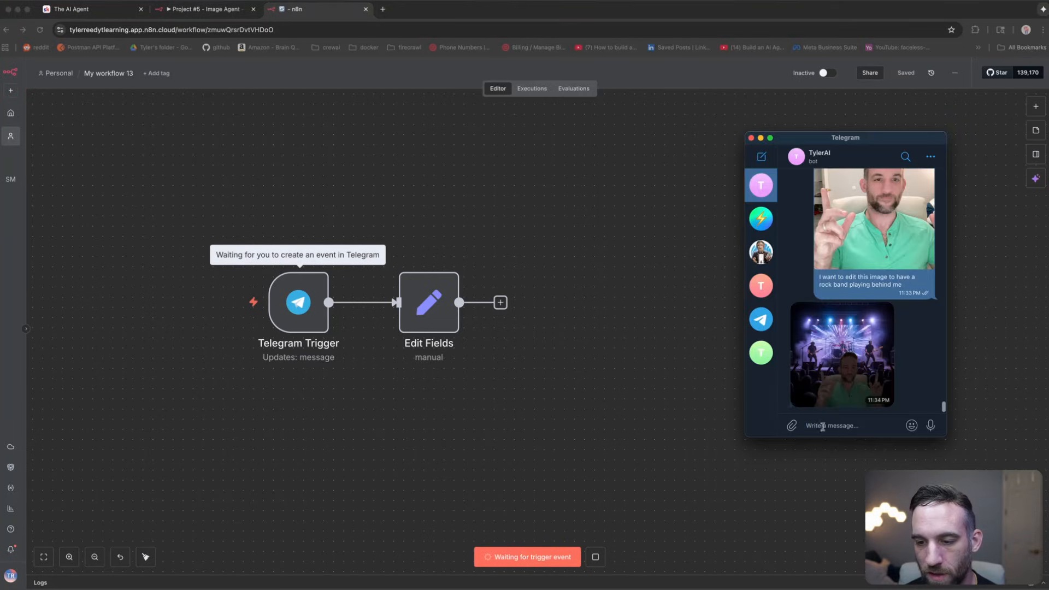
pyautogui.rightClick(841, 340)
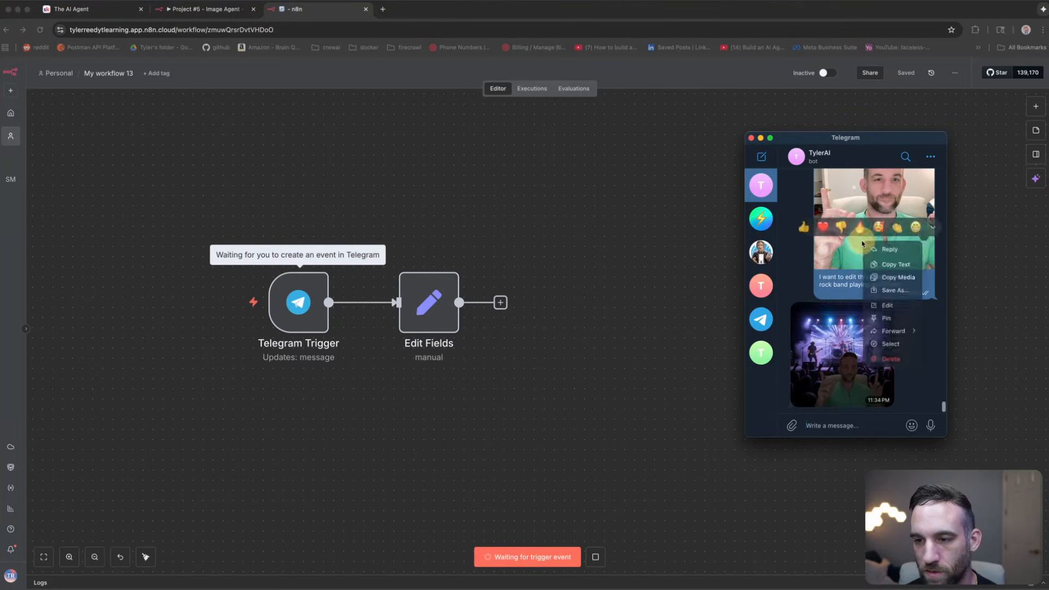
pyautogui.click(882, 279)
pyautogui.press('super+v')
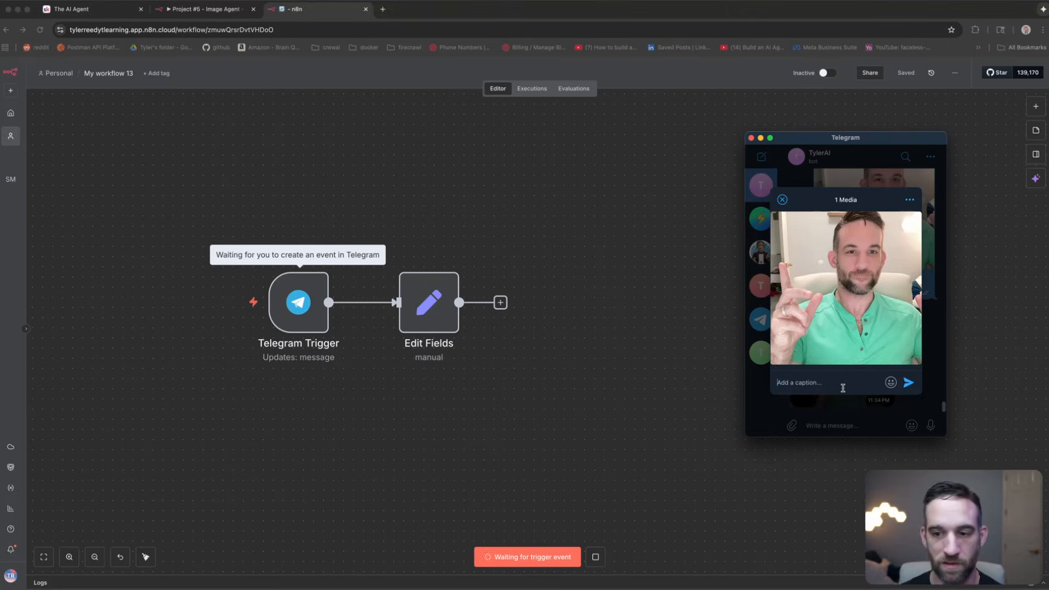
pyautogui.write('edit this image to hav')
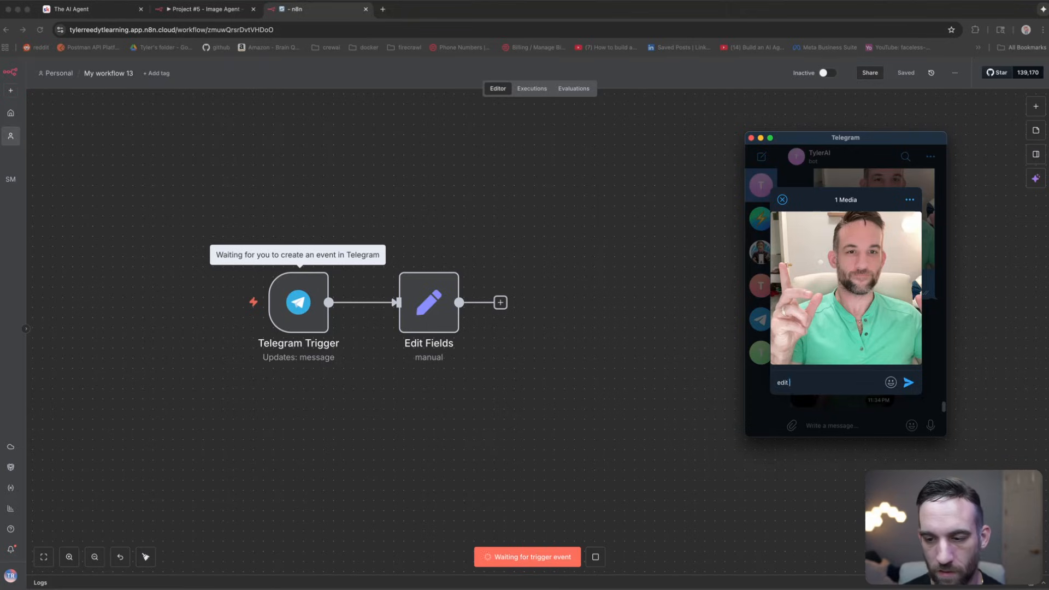
pyautogui.press('BackSpace')
pyautogui.press('BackSpace')
pyautogui.press('BackSpace')
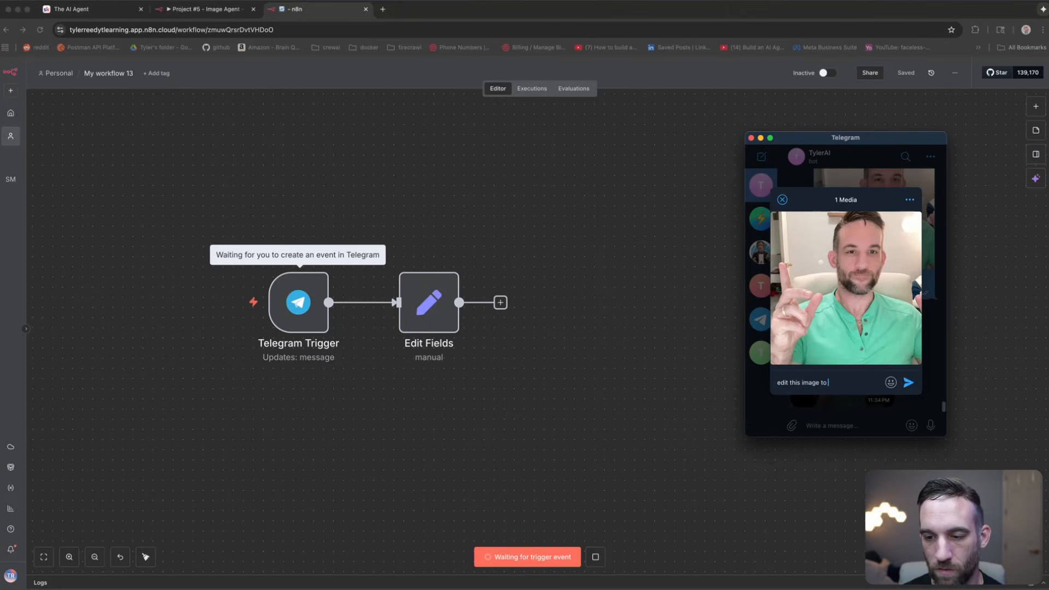
pyautogui.write('be on the beach')
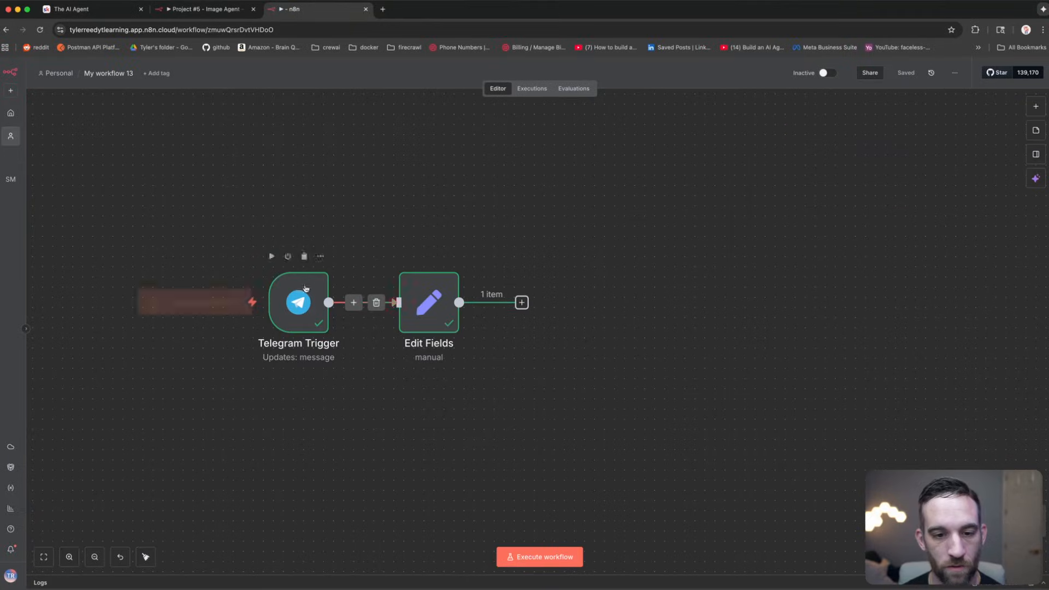
# Step: Map message.photo[3].file_id from the Telegram input into Edit Fields as a String field
pyautogui.doubleClick(425, 303)
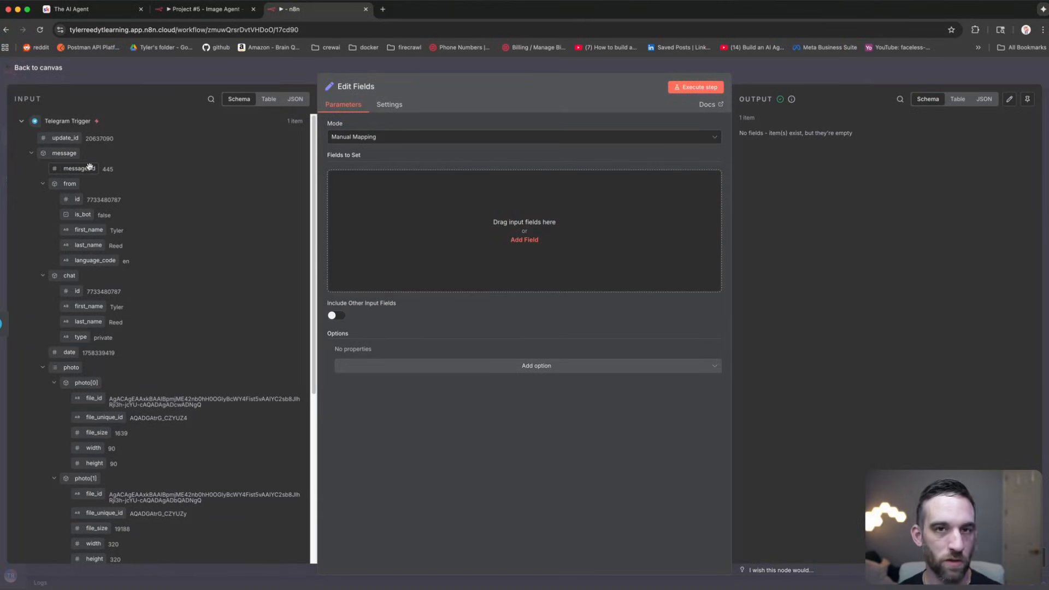
pyautogui.click(31, 155)
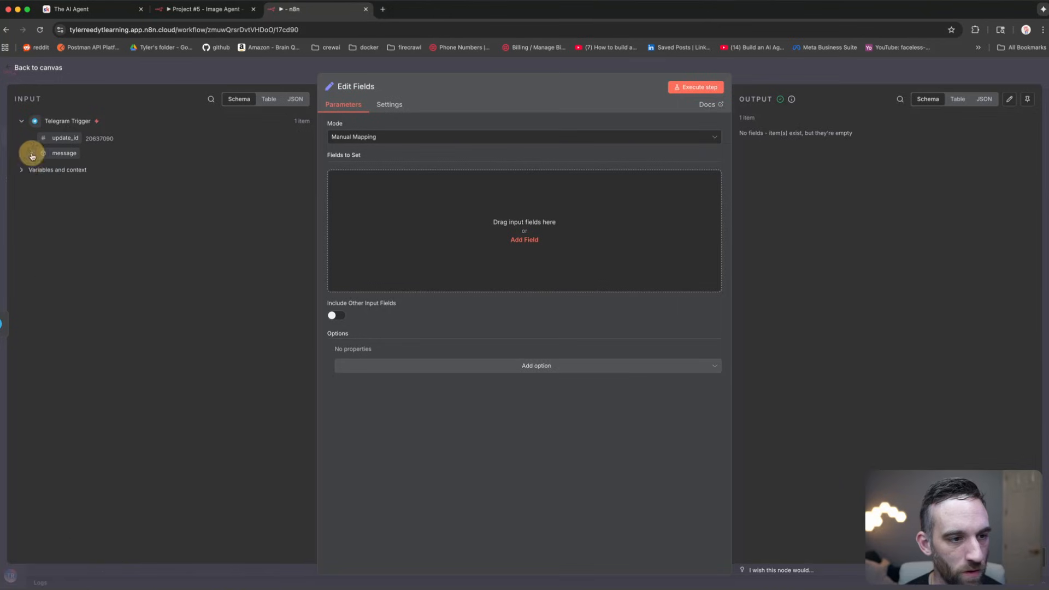
pyautogui.click(31, 156)
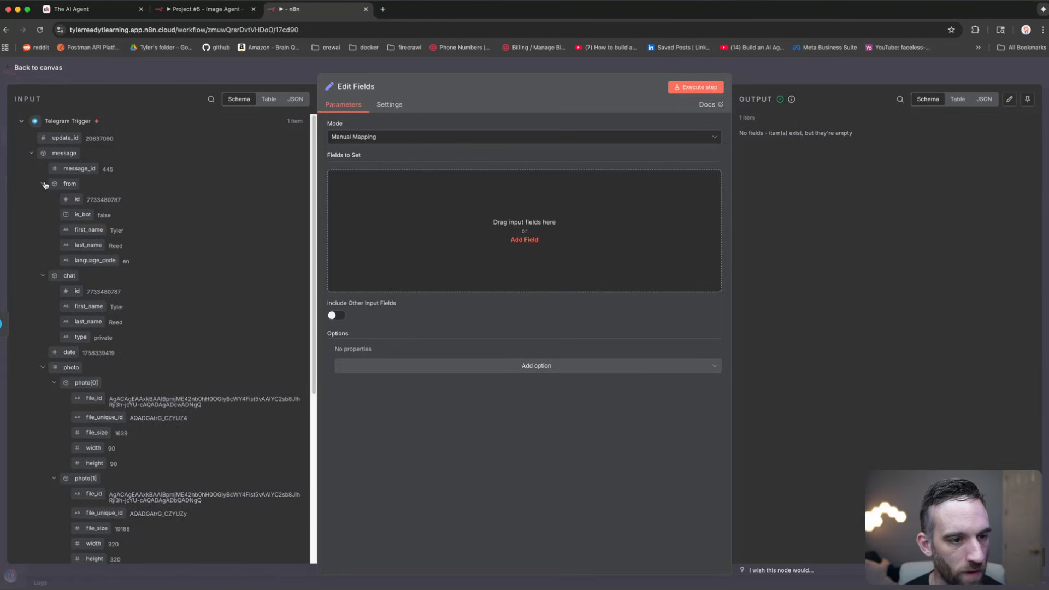
pyautogui.scroll(-9, 94, 221)
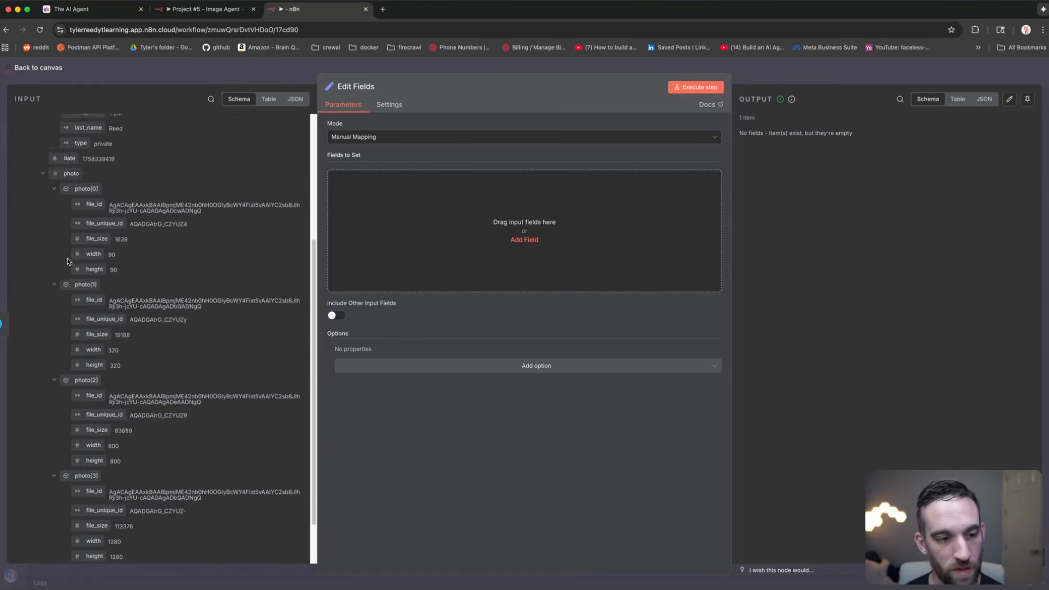
pyautogui.scroll(3, 85, 232)
pyautogui.scroll(2, 82, 238)
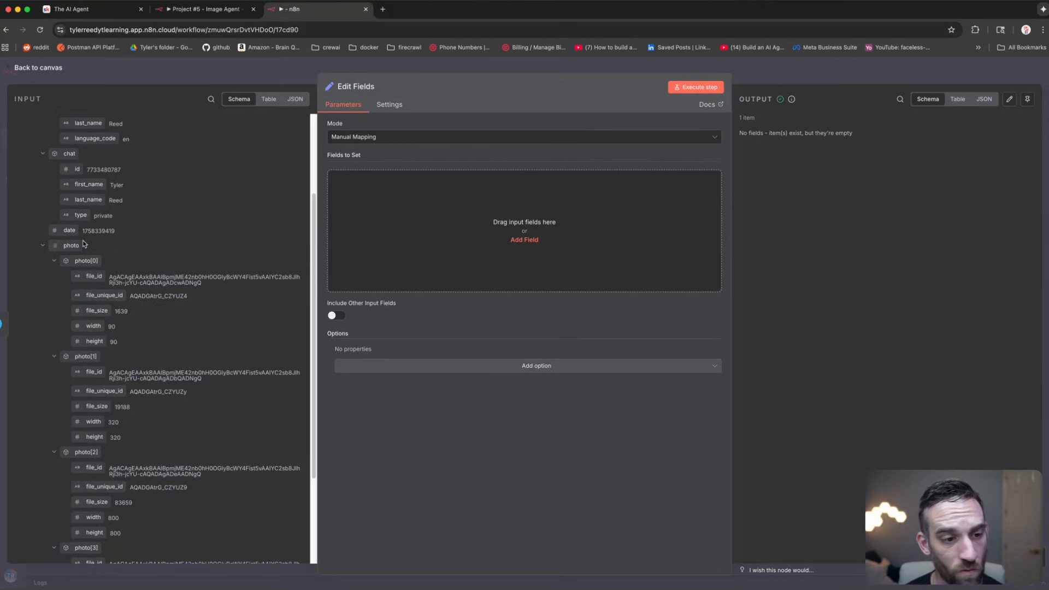
pyautogui.scroll(-5, 83, 243)
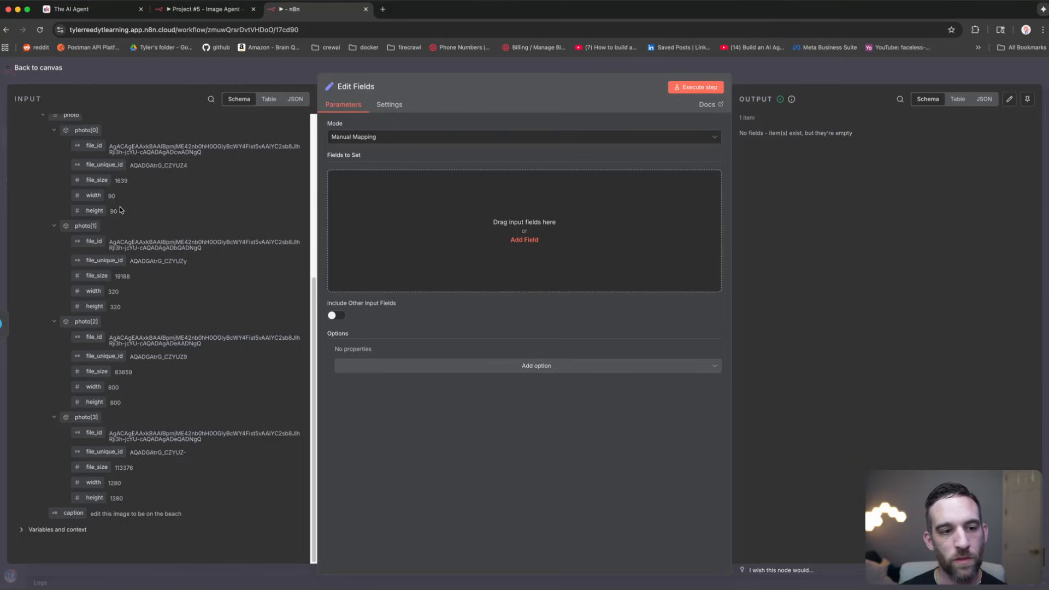
pyautogui.moveTo(112, 208); pyautogui.dragTo(113, 198)
pyautogui.click(145, 201)
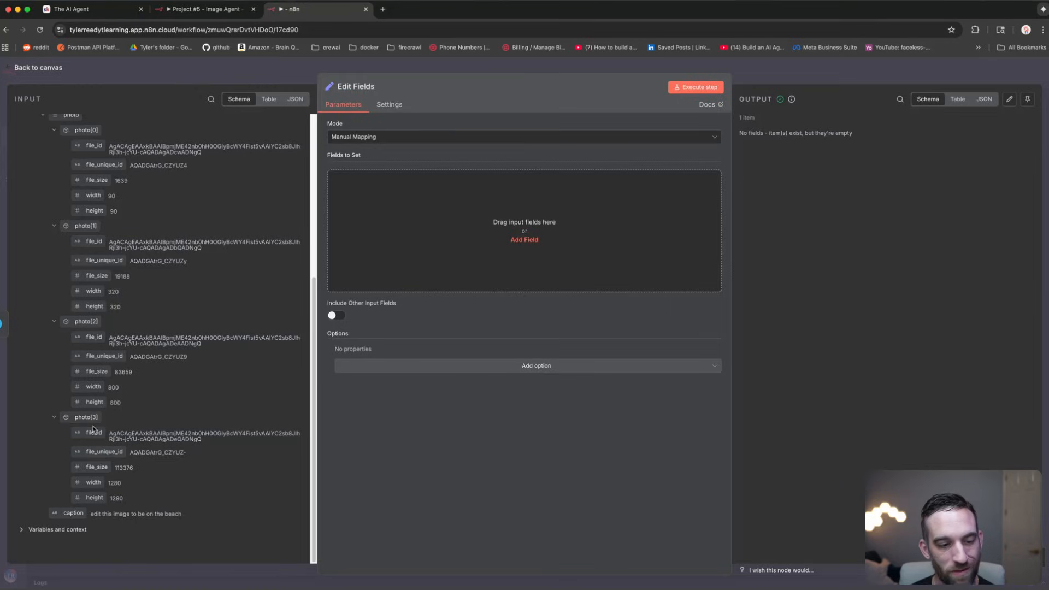
pyautogui.moveTo(98, 435); pyautogui.dragTo(491, 210)
pyautogui.scroll(5, 152, 281)
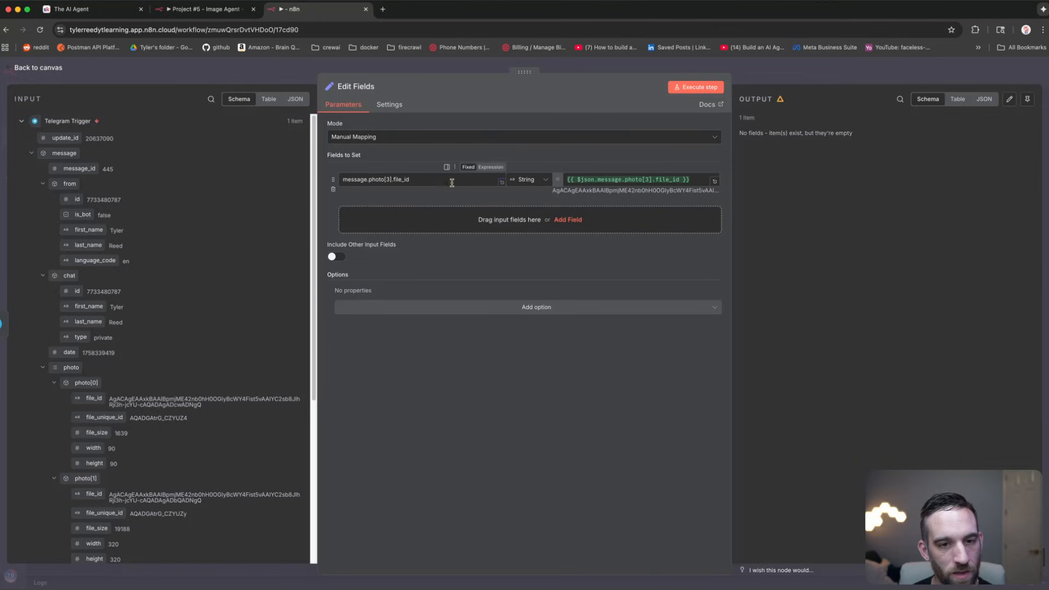
# Step: Rename the field to photo, then add chat_id from the sender's id and message.caption
pyautogui.moveTo(410, 179); pyautogui.dragTo(305, 182)
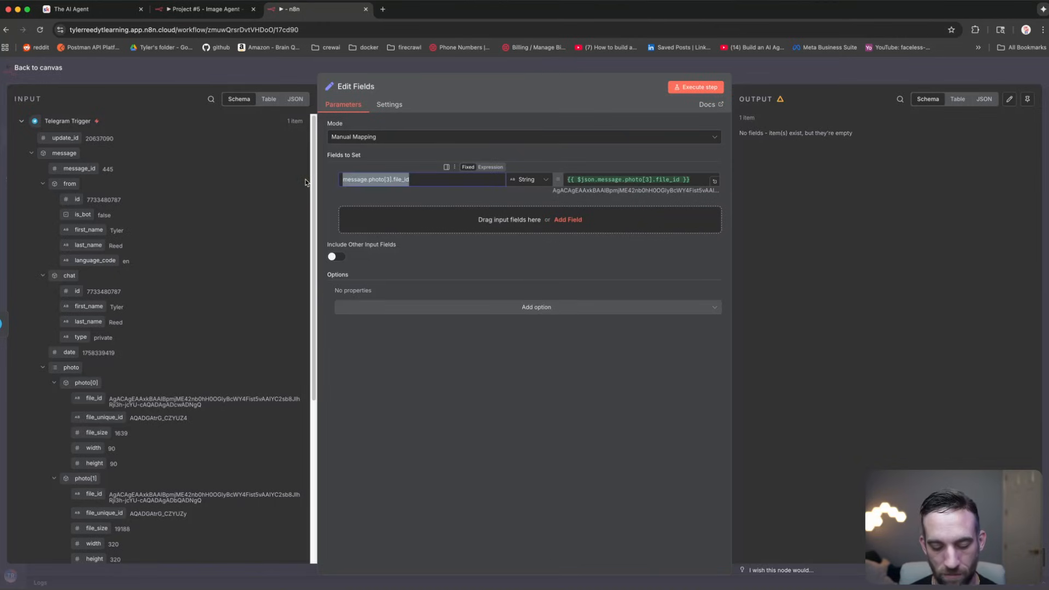
pyautogui.write('photo')
pyautogui.click(436, 351)
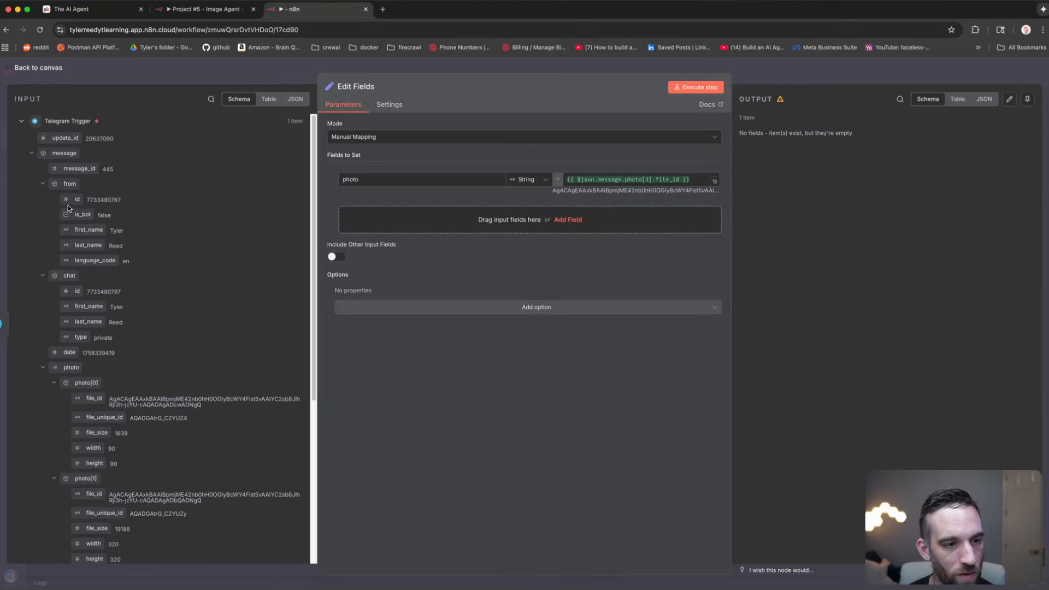
pyautogui.moveTo(77, 200); pyautogui.dragTo(352, 224)
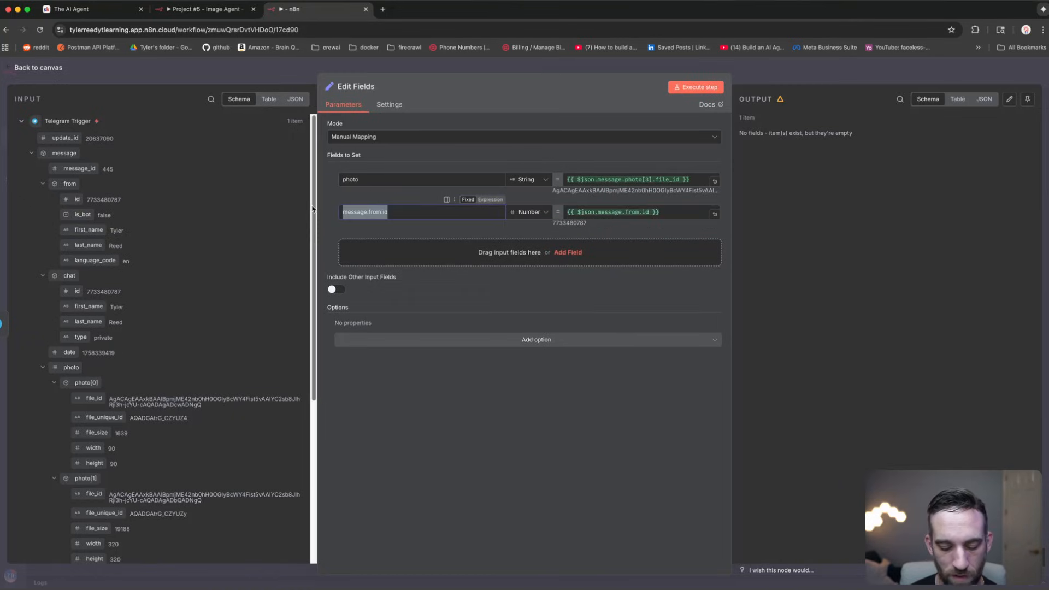
pyautogui.write('chat_')
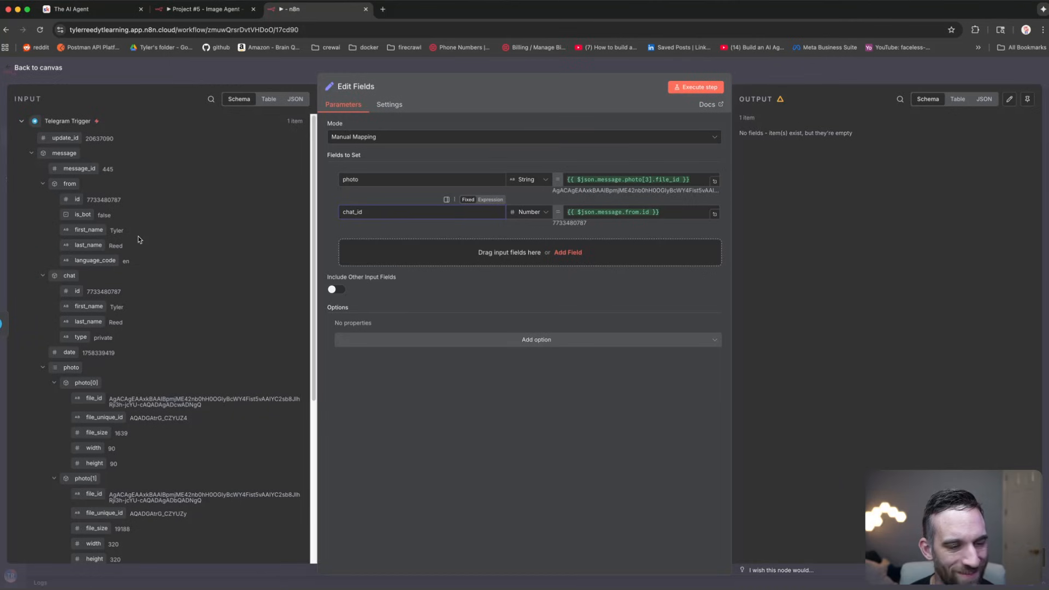
pyautogui.scroll(-5, 141, 239)
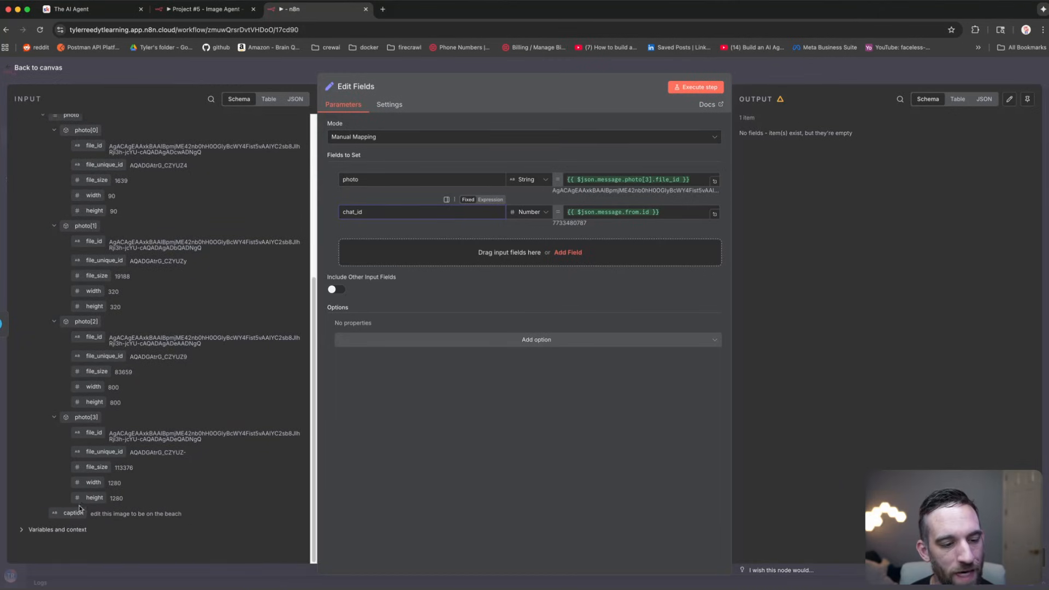
pyautogui.moveTo(79, 510); pyautogui.dragTo(426, 255)
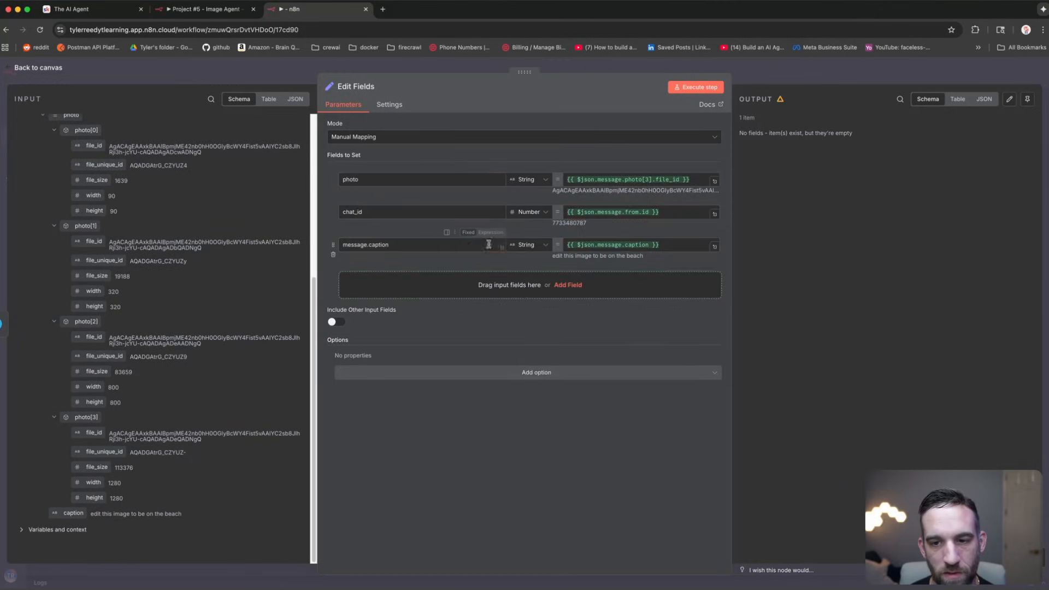
# Step: Append ?? '' empty-string fallbacks to the caption and photo expressions
pyautogui.click(703, 241)
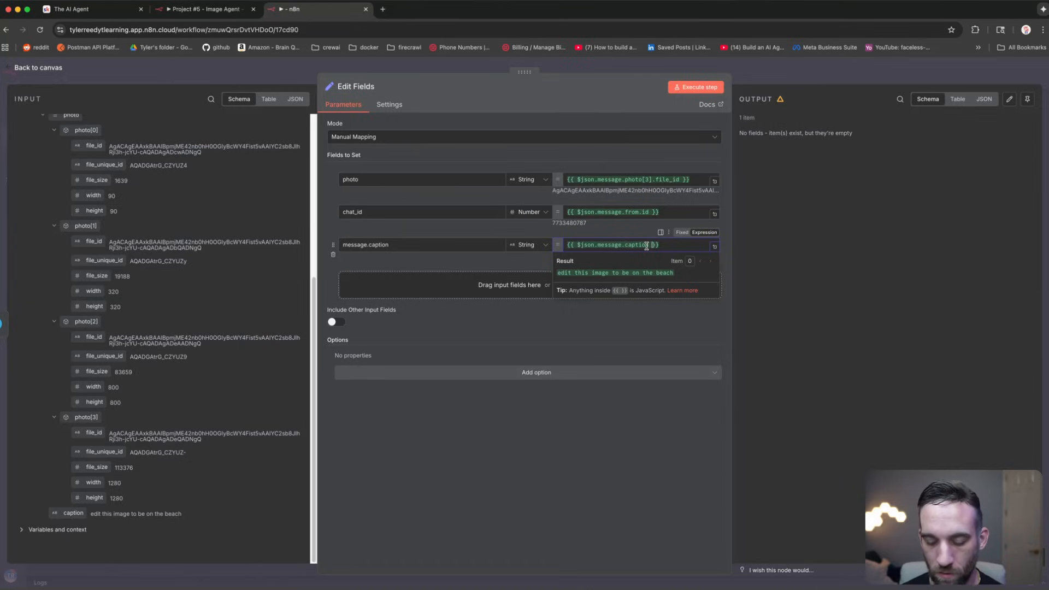
pyautogui.write("''")
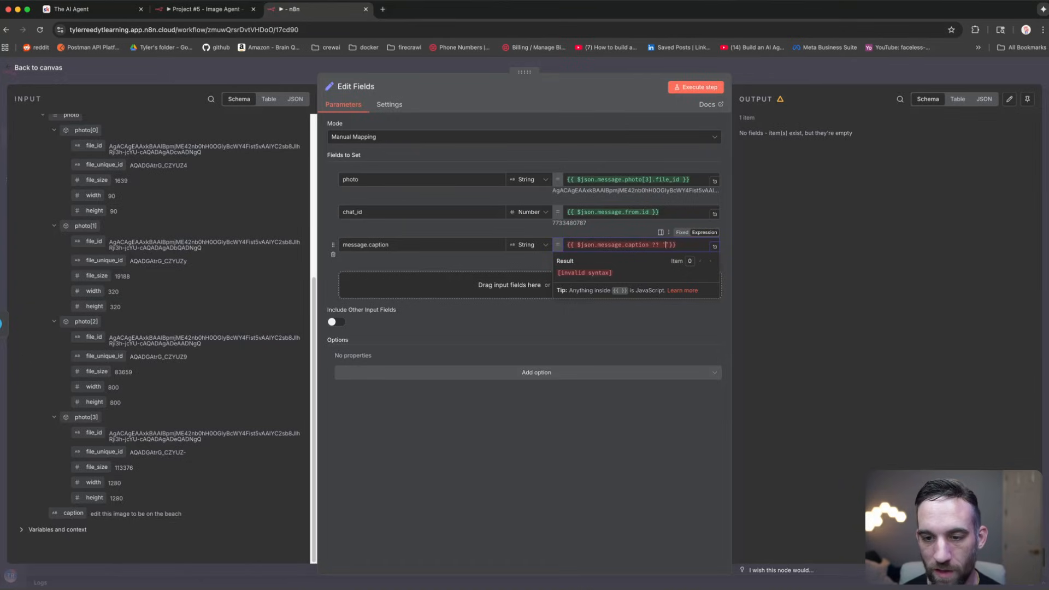
pyautogui.click(664, 244)
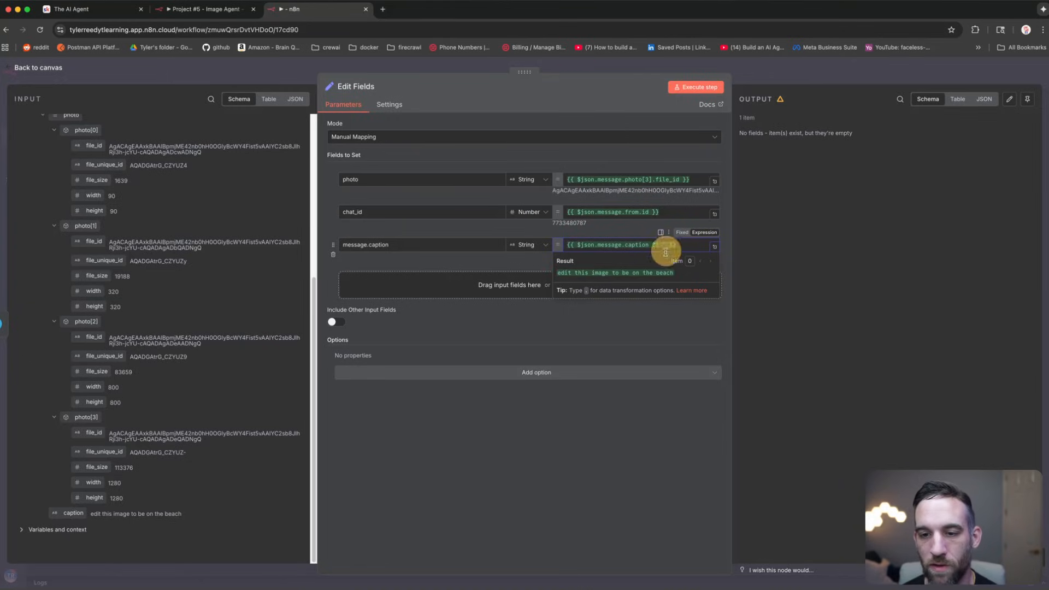
pyautogui.moveTo(664, 245); pyautogui.dragTo(670, 245)
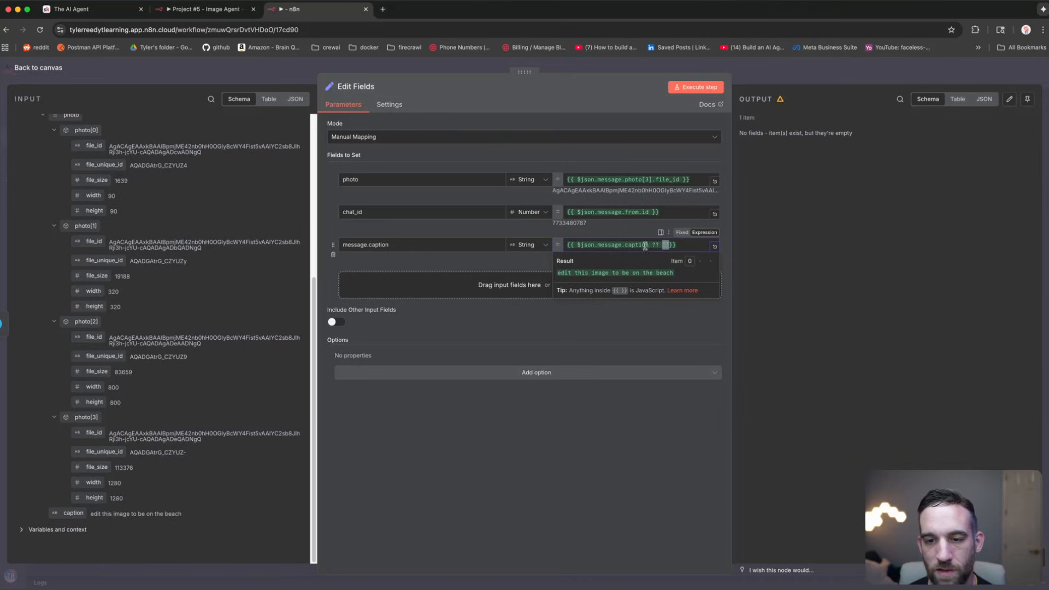
pyautogui.click(666, 245)
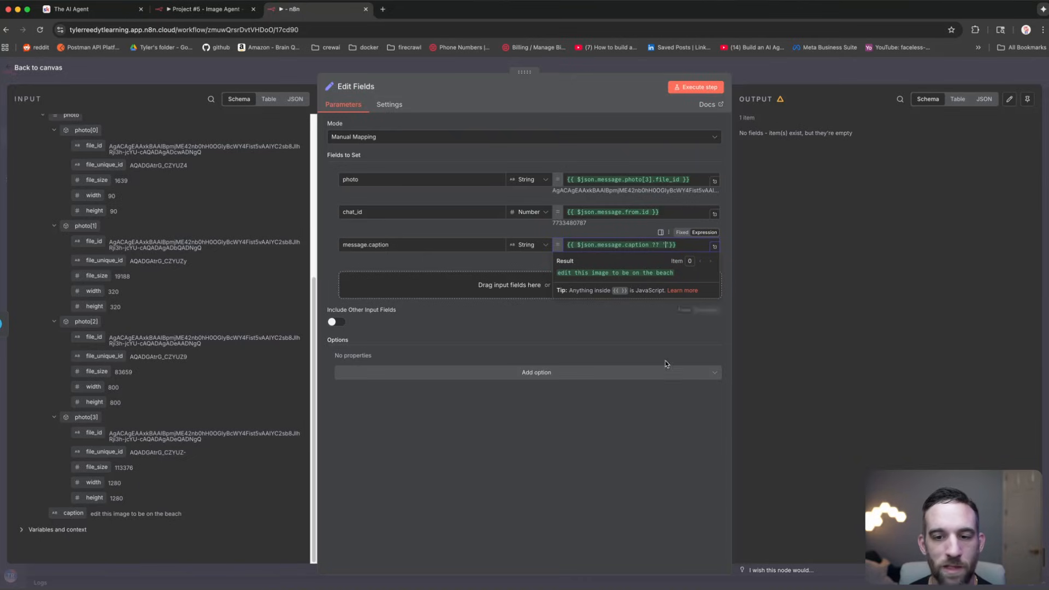
pyautogui.click(679, 180)
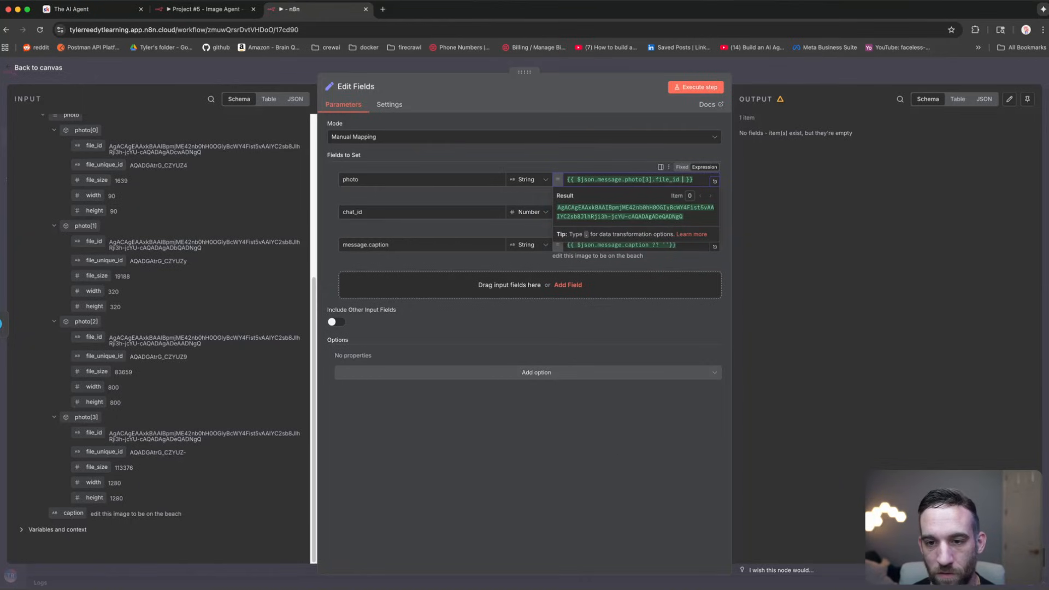
pyautogui.write("?? ''")
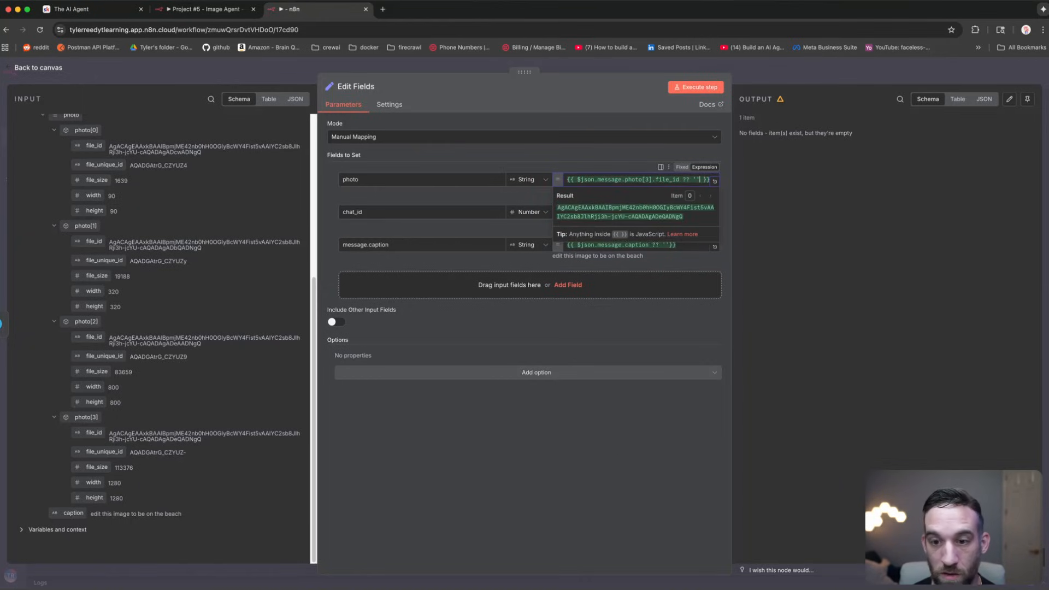
pyautogui.click(609, 460)
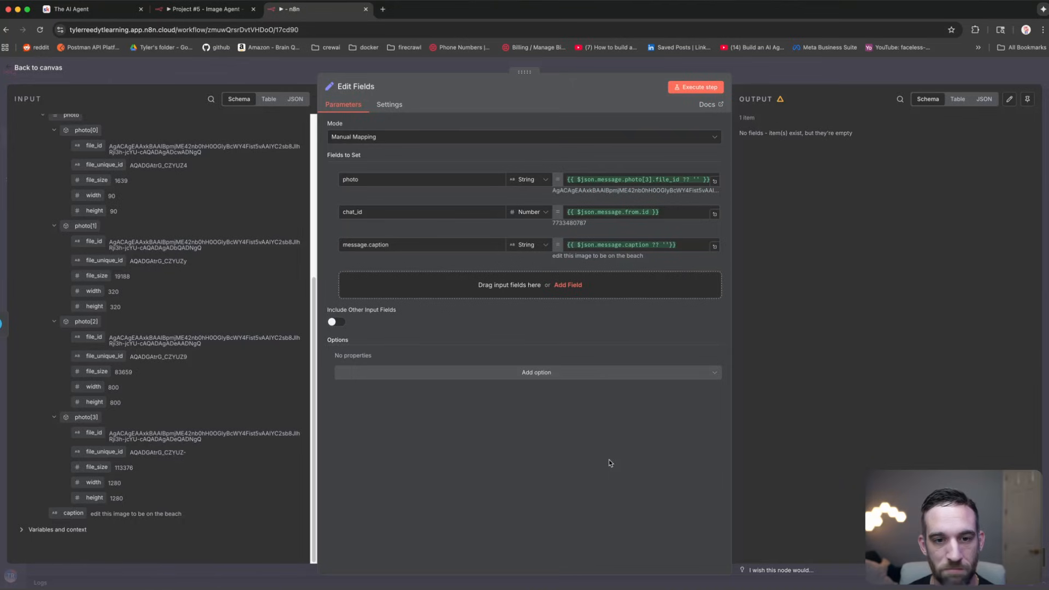
pyautogui.scroll(5, 164, 284)
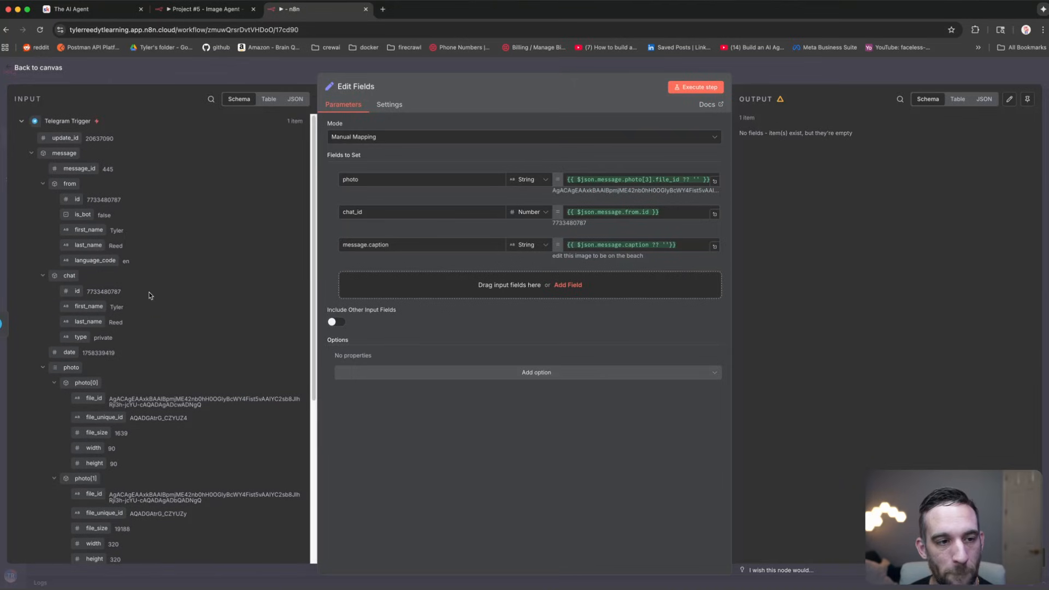
# Step: Start a test execution of the workflow from the canvas
pyautogui.click(198, 70)
pyautogui.press('super+Tab')
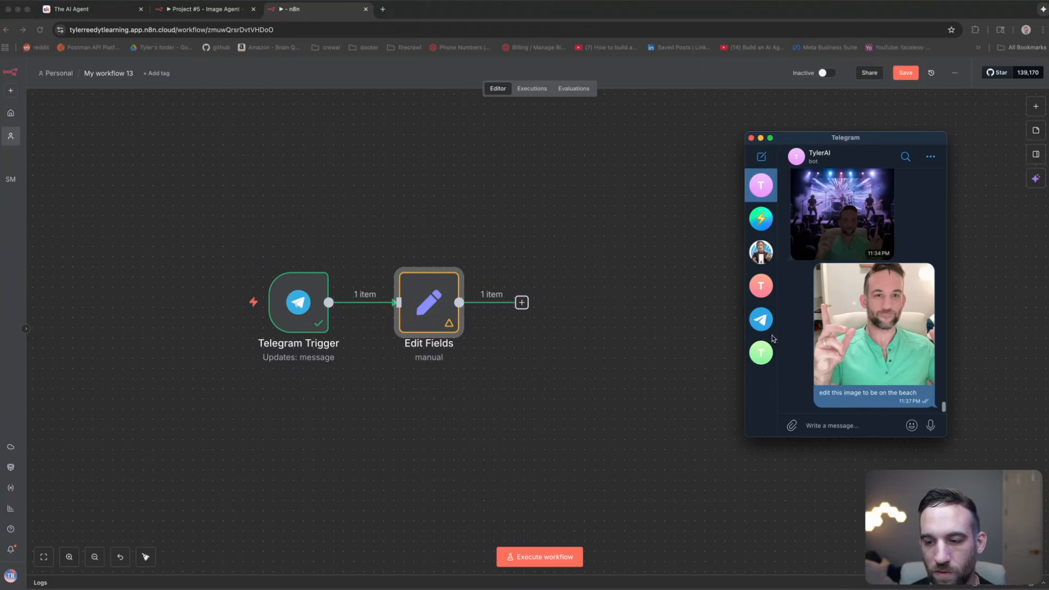
pyautogui.click(546, 557)
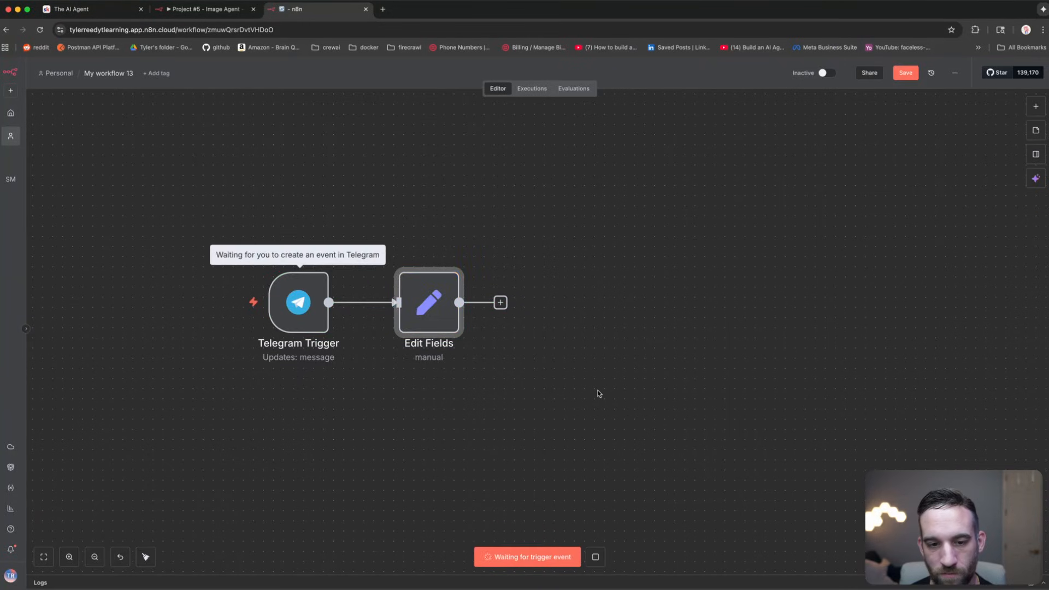
# Step: Send 'generte an image' to the Telegram bot and inspect the Edit Fields output
pyautogui.press('super+Tab')
pyautogui.click(807, 425)
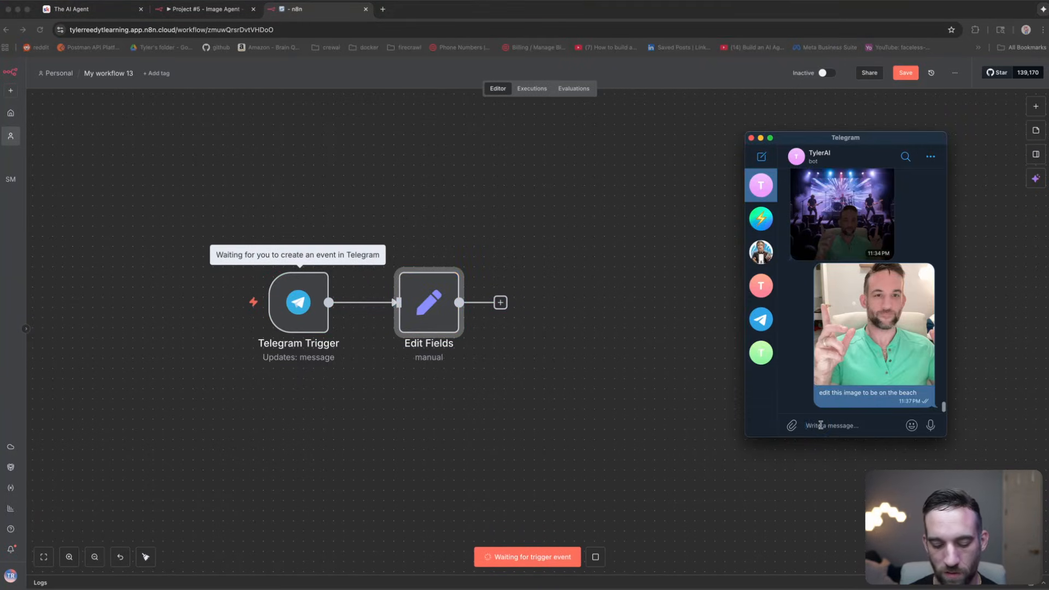
pyautogui.write('generte an ima')
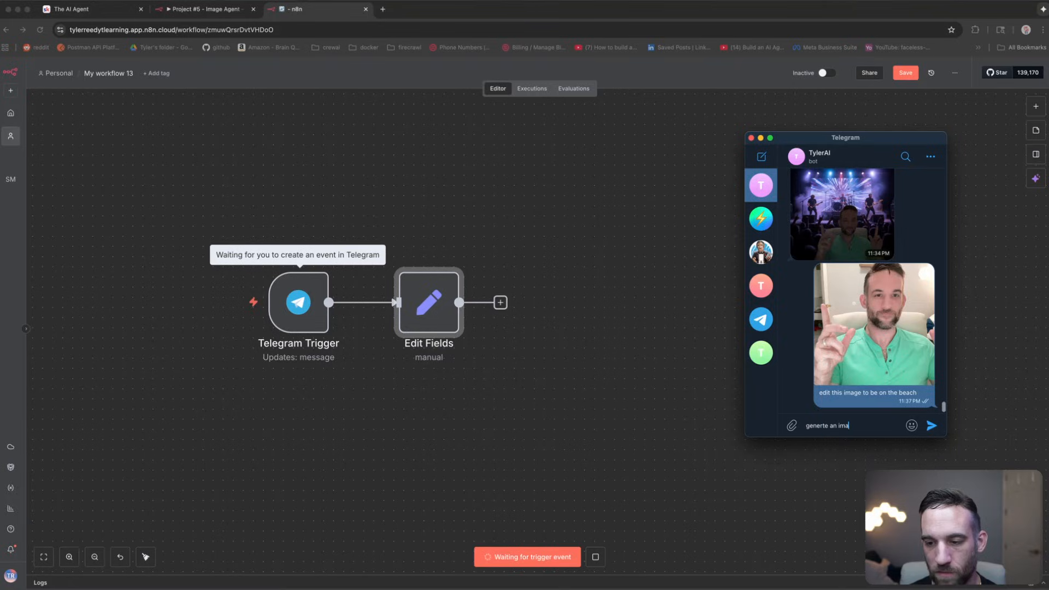
pyautogui.write('ge')
pyautogui.press('Return')
pyautogui.click(609, 254)
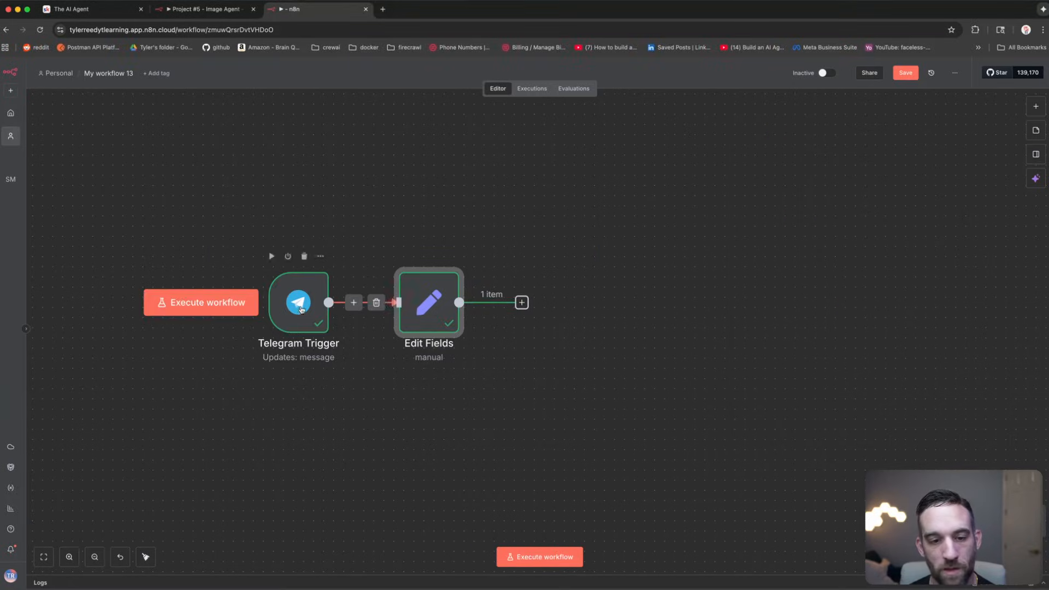
pyautogui.doubleClick(429, 302)
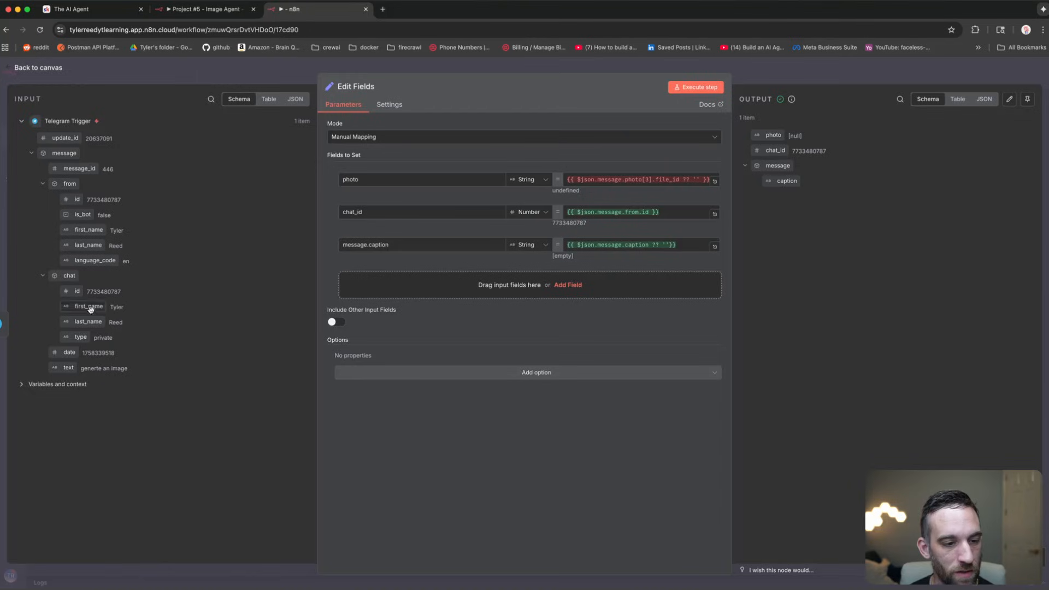
# Step: Add message.text as a field with a ?? '' empty-string fallback
pyautogui.moveTo(67, 370); pyautogui.dragTo(430, 293)
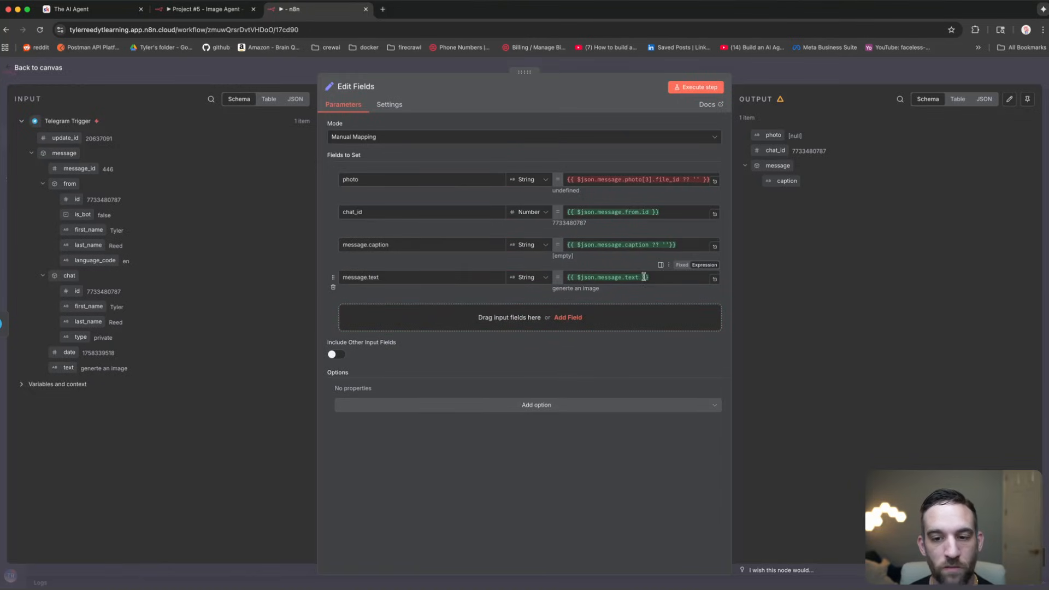
pyautogui.click(670, 277)
pyautogui.press('Left')
pyautogui.press('Left')
pyautogui.write('||')
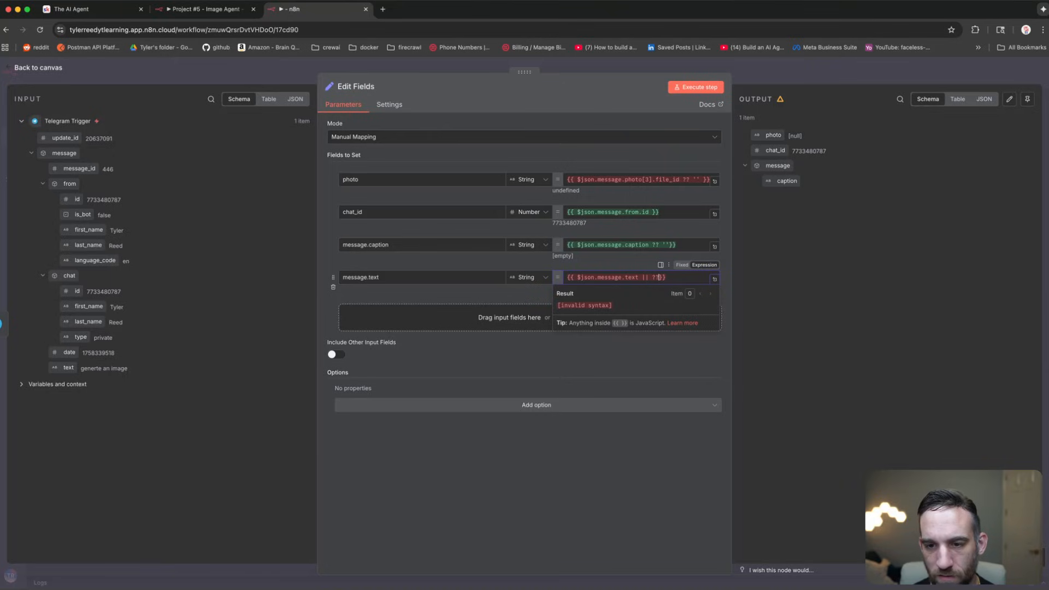
pyautogui.press('BackSpace')
pyautogui.press('BackSpace')
pyautogui.press('BackSpace')
pyautogui.write("?? ''")
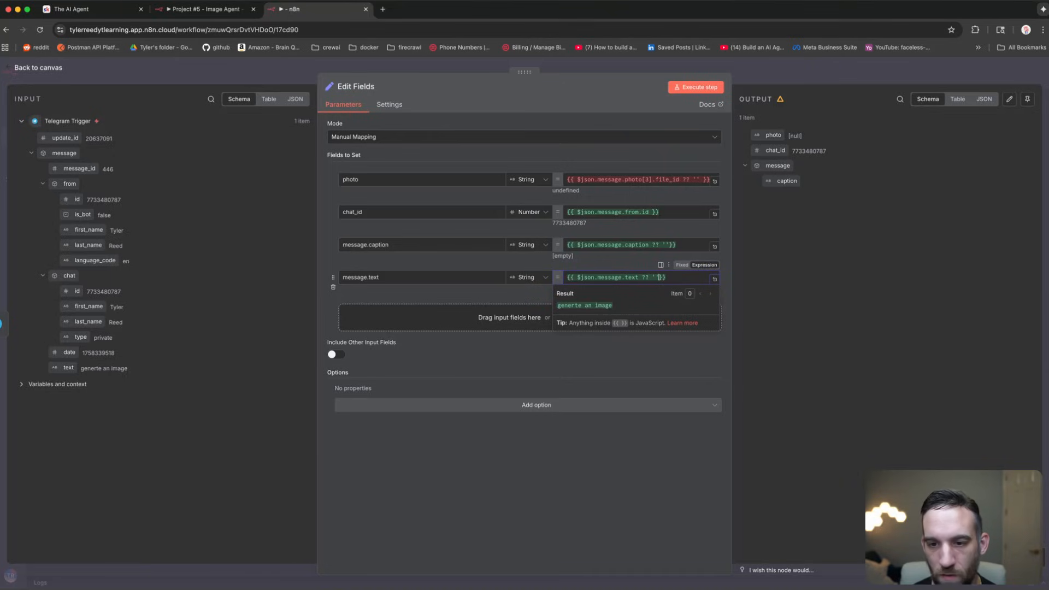
pyautogui.click(621, 478)
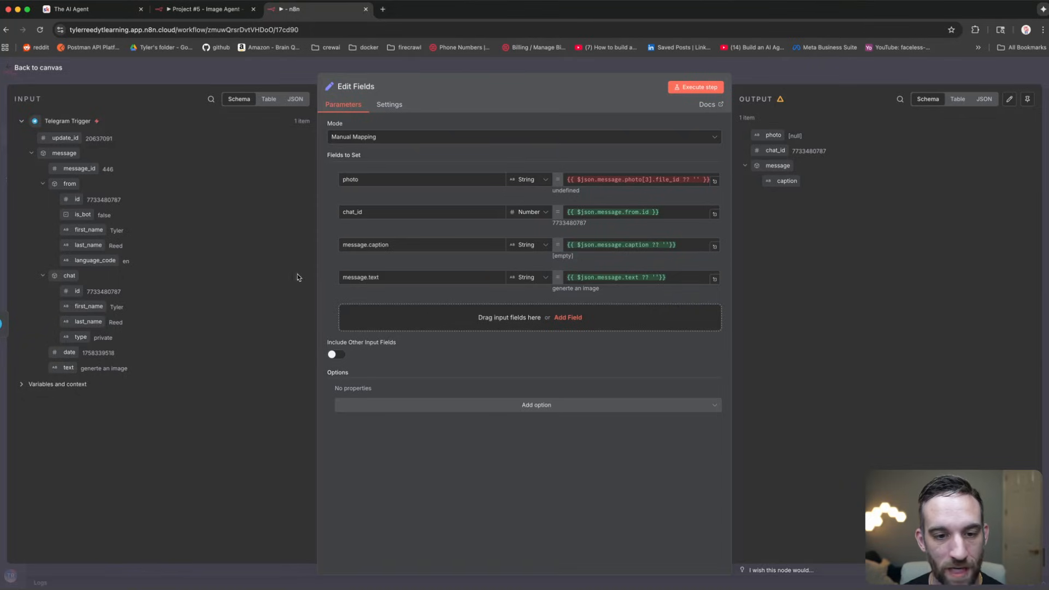
# Step: Rename message.caption to caption and message.text to text
pyautogui.moveTo(399, 245); pyautogui.dragTo(315, 244)
pyautogui.write('capt')
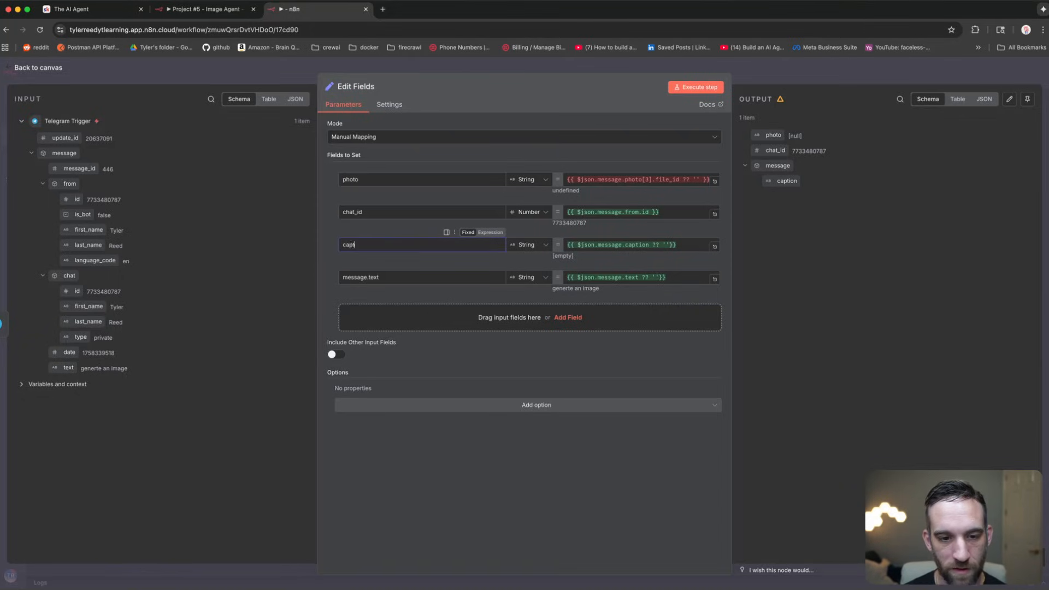
pyautogui.write('ion')
pyautogui.moveTo(383, 277); pyautogui.dragTo(286, 273)
pyautogui.write('text')
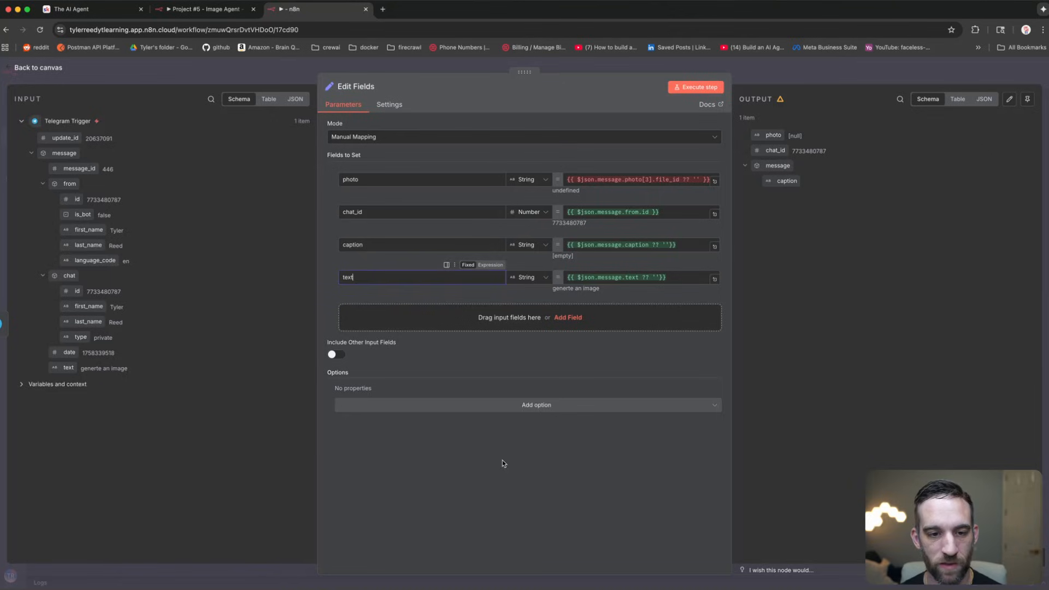
pyautogui.click(503, 460)
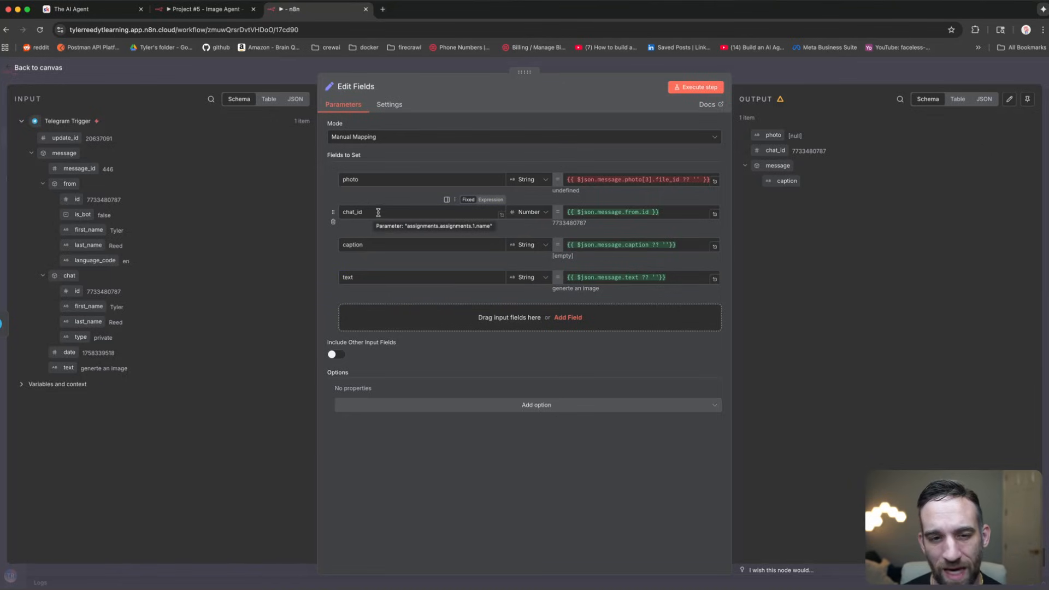
# Step: Delete the chat_id field and check the photo expression's fallback
pyautogui.click(334, 225)
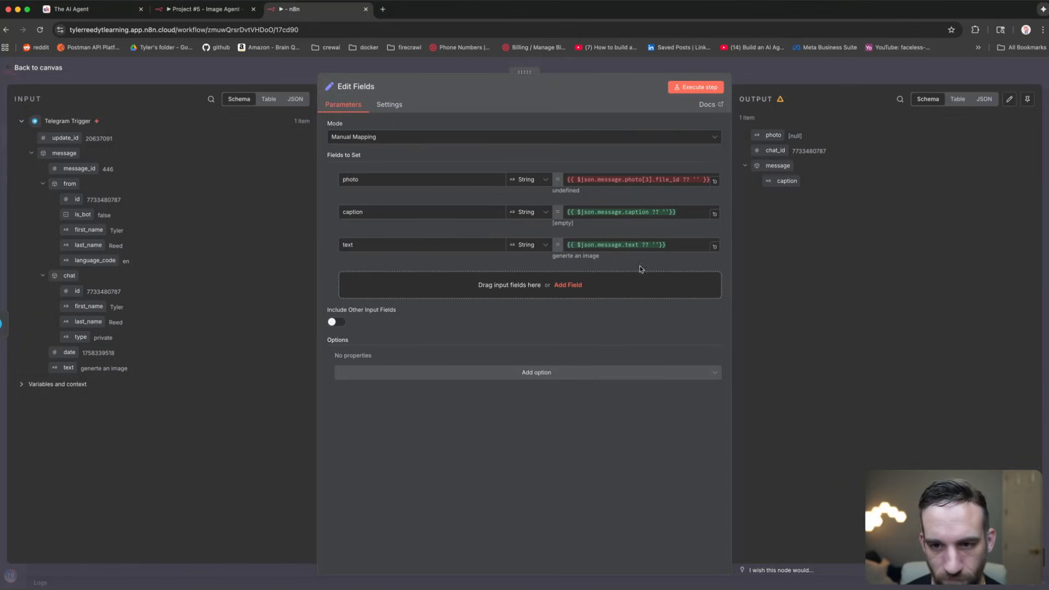
pyautogui.click(668, 178)
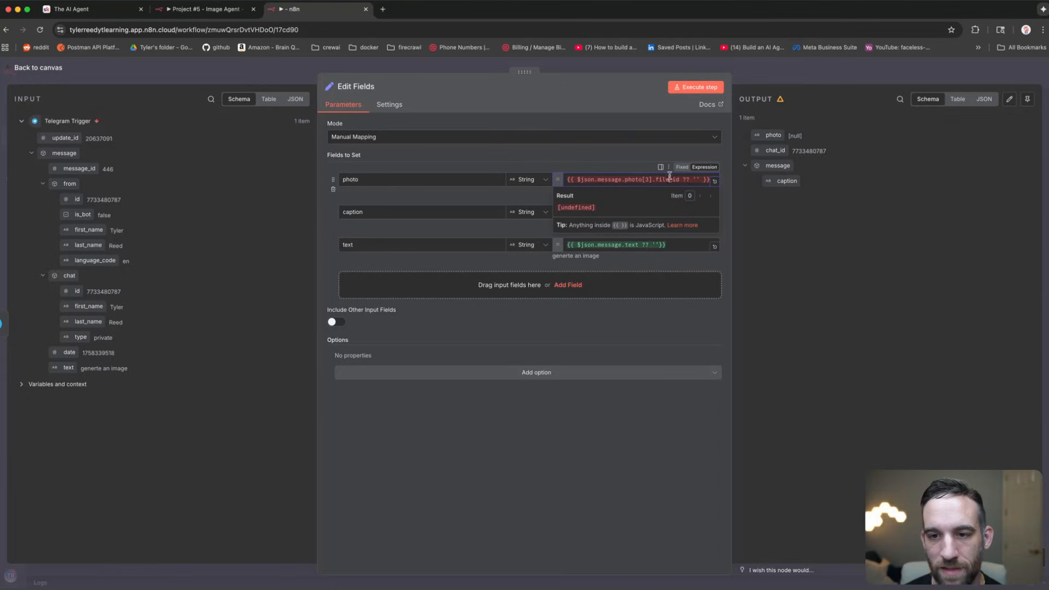
pyautogui.click(699, 179)
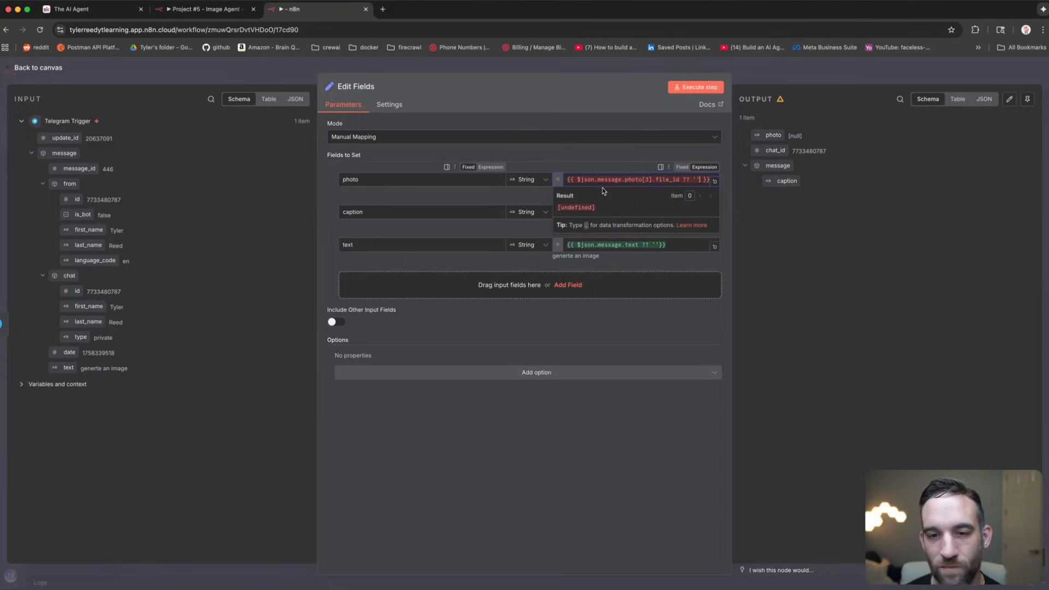
pyautogui.click(596, 426)
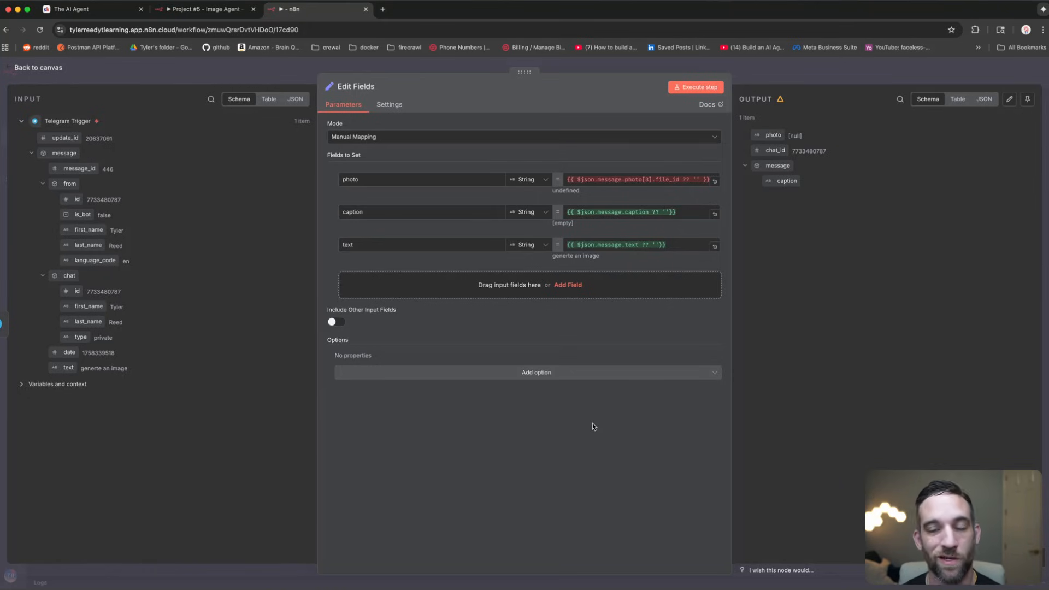
# Step: Reopen Edit Fields to check the null photo output and add a blank fourth field
pyautogui.click(241, 75)
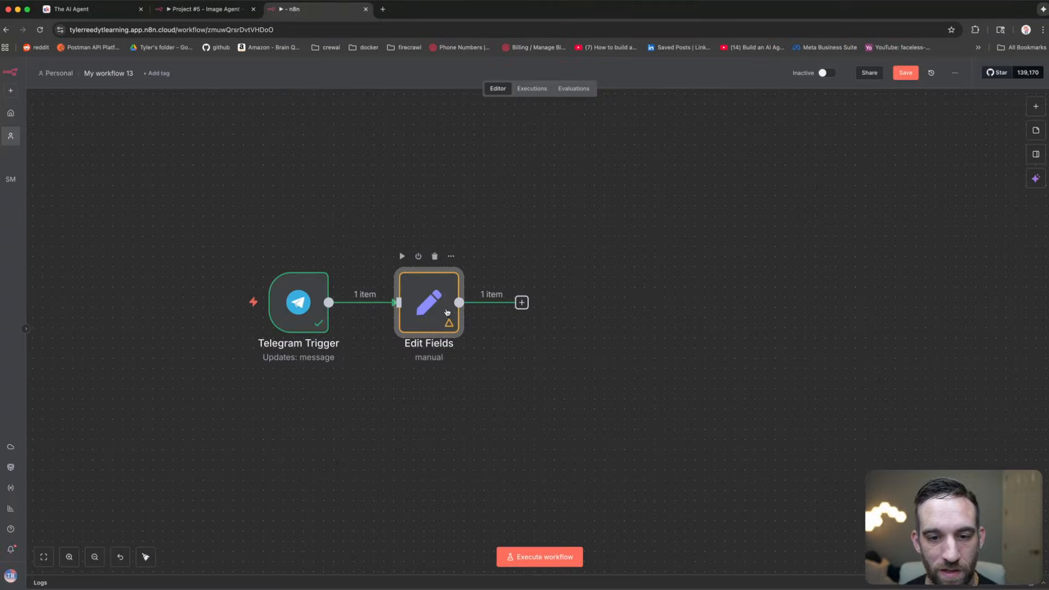
pyautogui.doubleClick(440, 298)
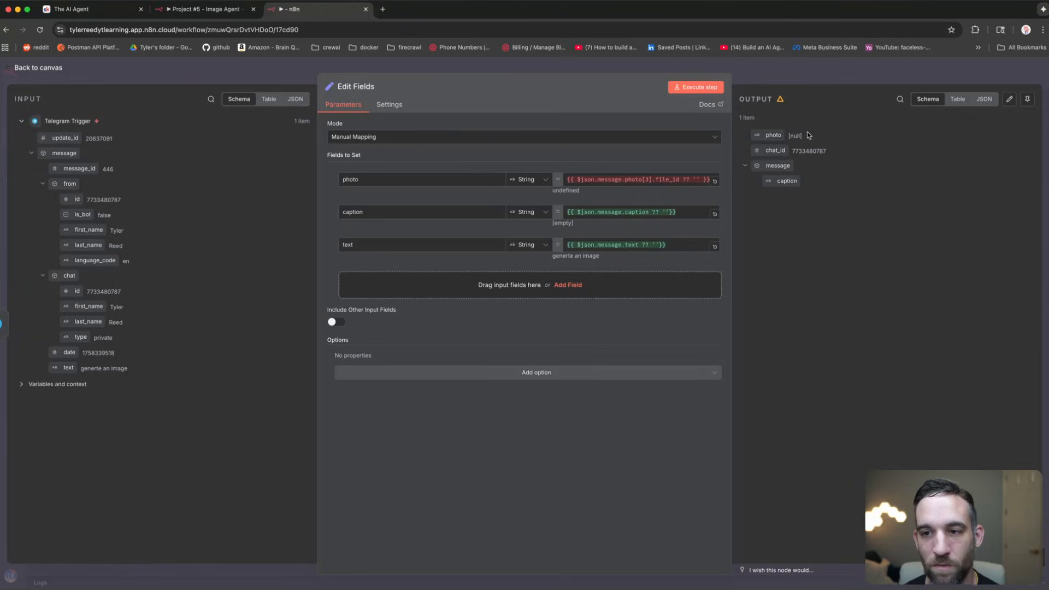
pyautogui.moveTo(803, 135); pyautogui.dragTo(789, 135)
pyautogui.click(635, 442)
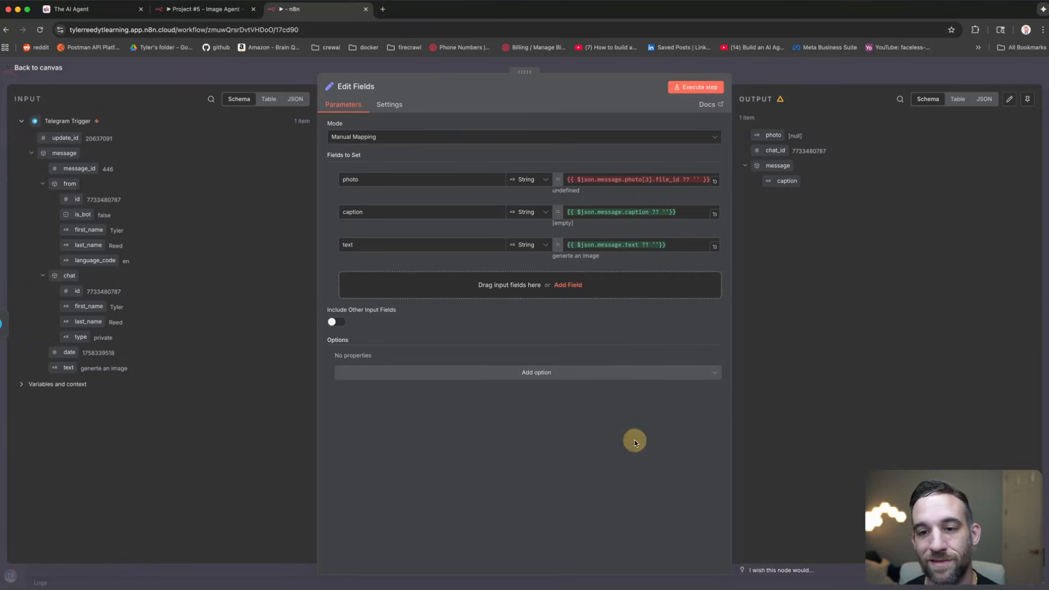
pyautogui.click(458, 287)
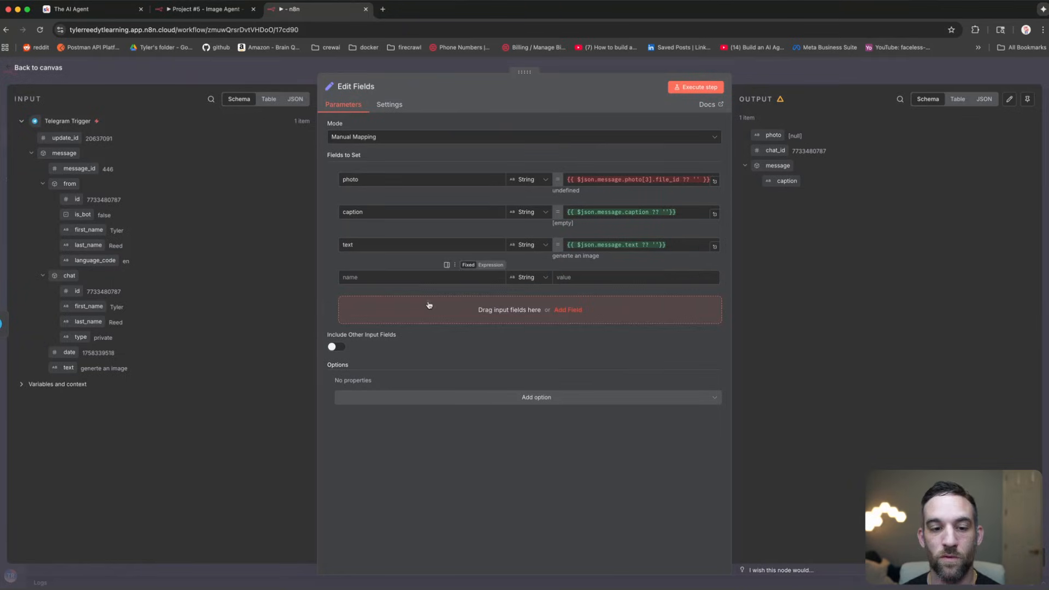
# Step: Name the new field GEMINI_API_KEY and add an ACCESS_TOKEN field below, both values empty
pyautogui.click(415, 278)
pyautogui.write('c')
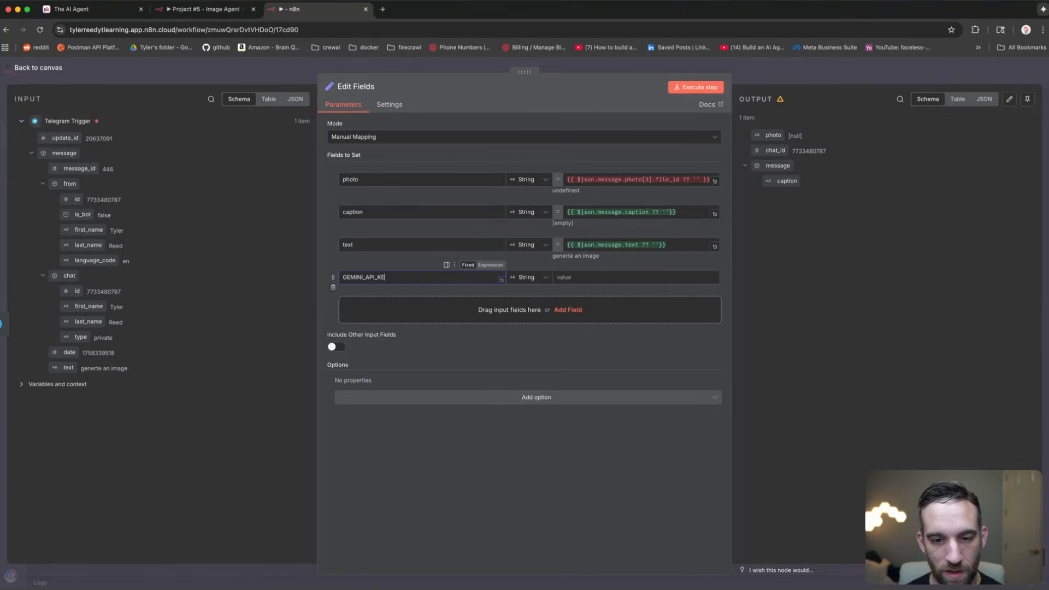
pyautogui.write('EMINI_API_KEY')
pyautogui.click(601, 276)
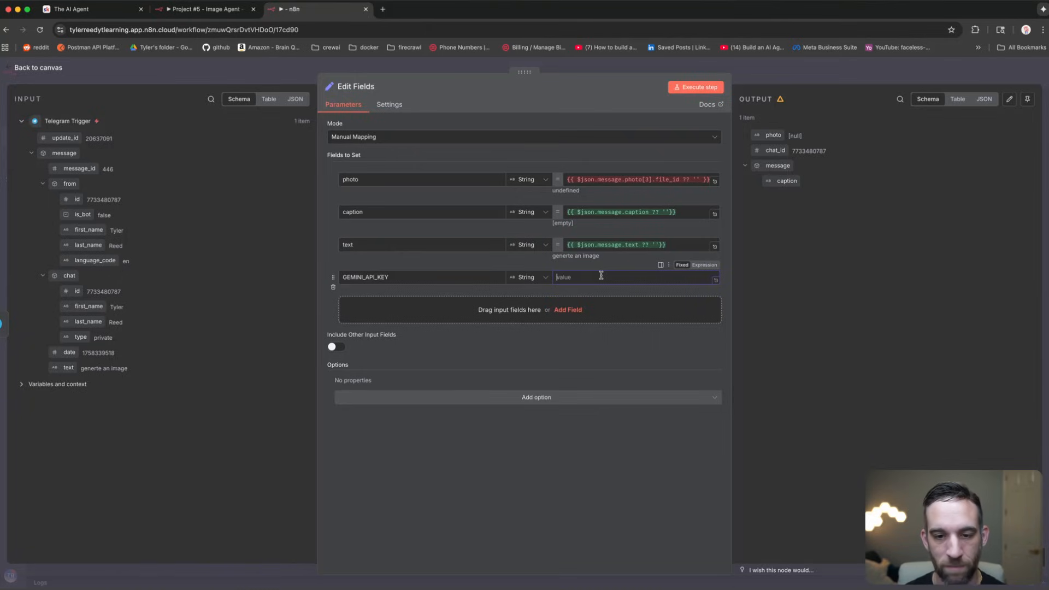
pyautogui.click(539, 312)
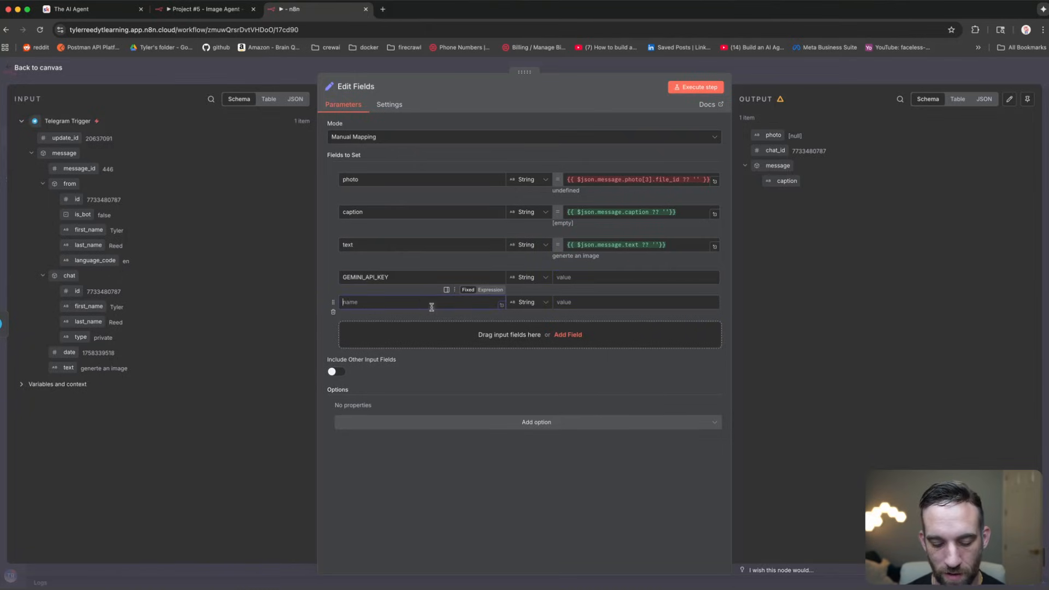
pyautogui.write('ACCESS_TOKEN')
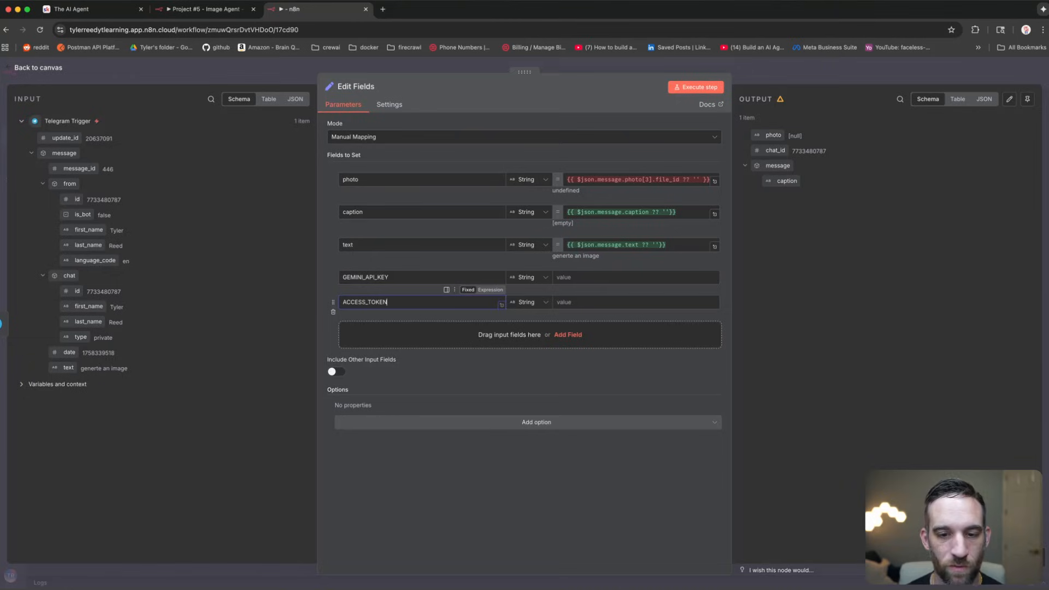
pyautogui.click(608, 304)
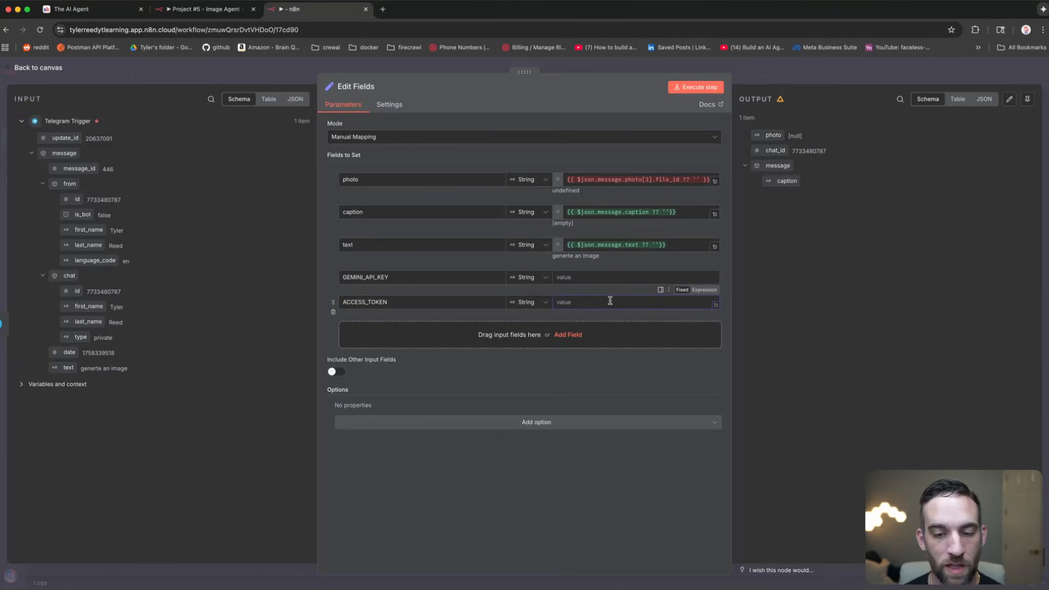
pyautogui.click(602, 278)
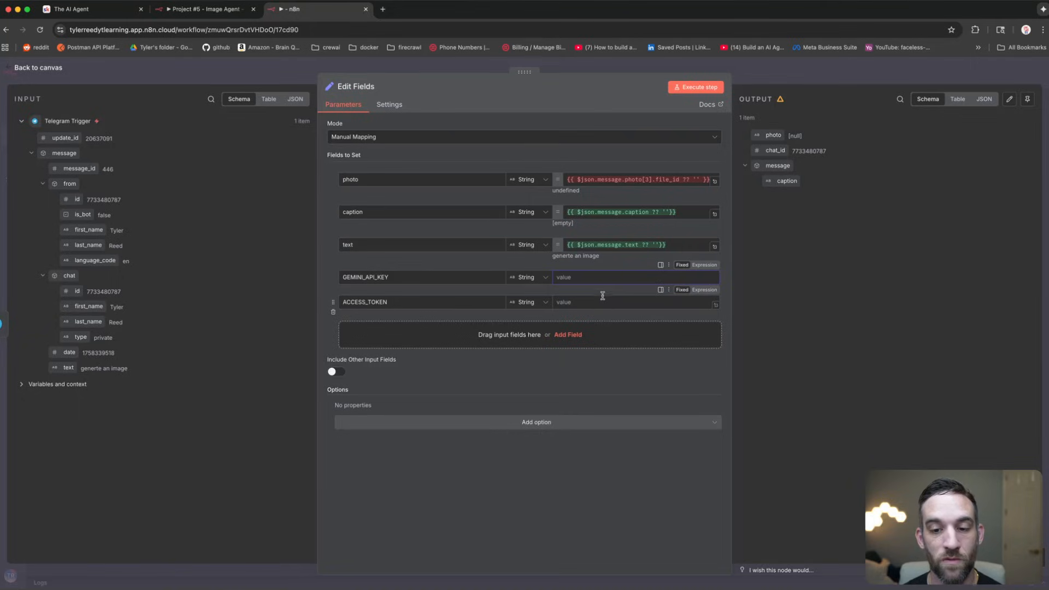
pyautogui.click(612, 299)
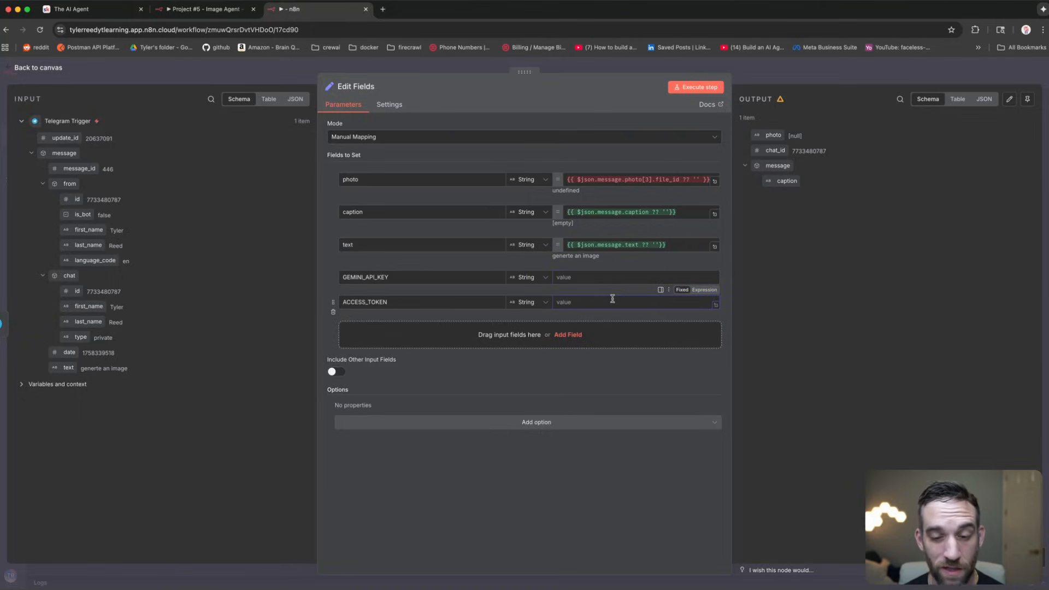
pyautogui.click(601, 277)
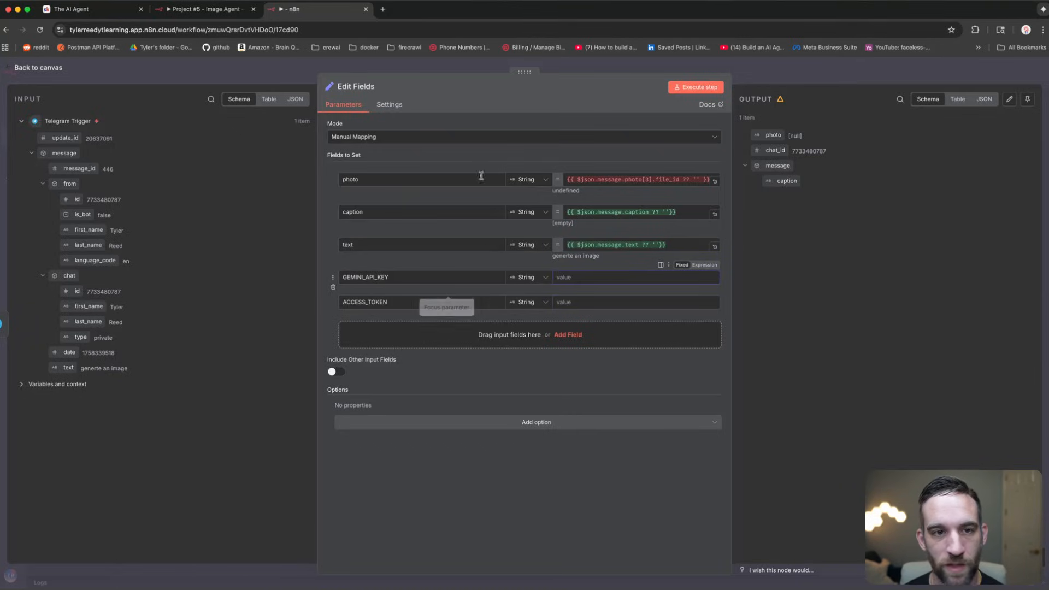
# Step: Search 'gemini console' in a new Chrome tab and open the Google AI Studio result
pyautogui.click(383, 9)
pyautogui.write('g')
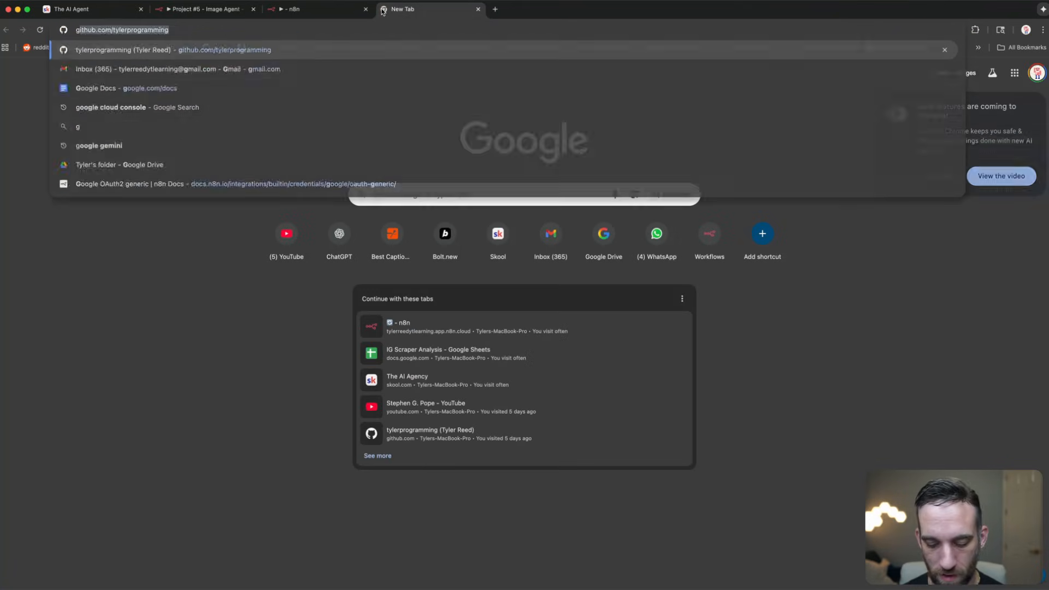
pyautogui.write('emini console')
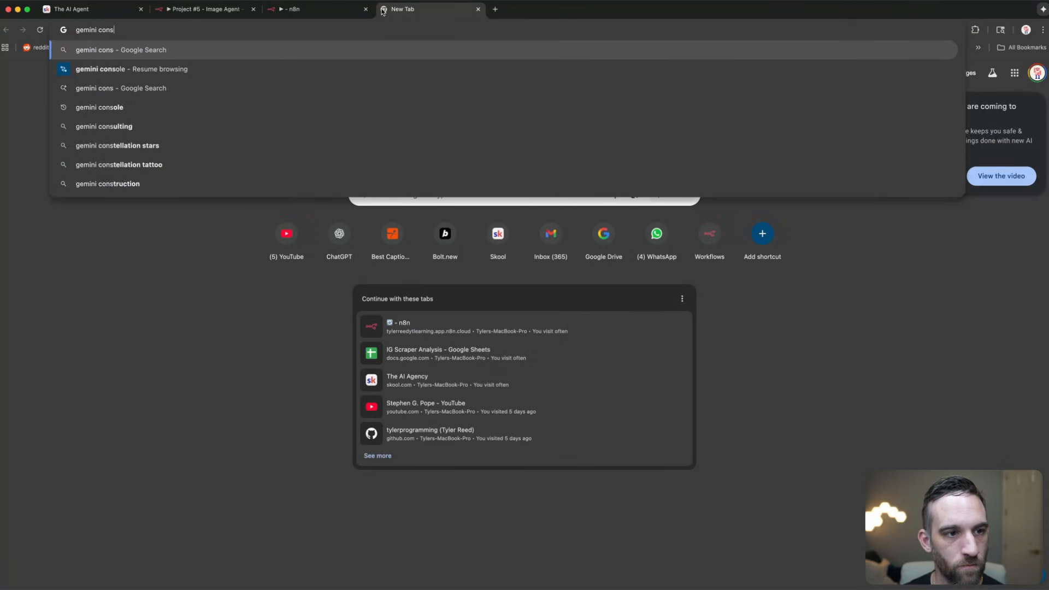
pyautogui.press('Return')
pyautogui.click(165, 163)
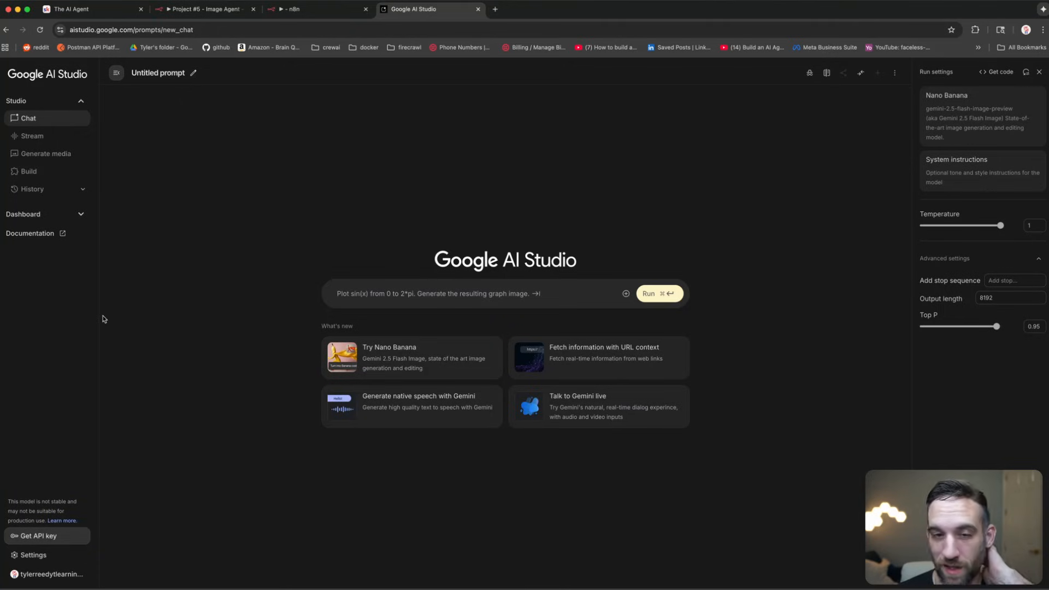
# Step: Go to the API keys page in Google AI Studio
pyautogui.click(47, 542)
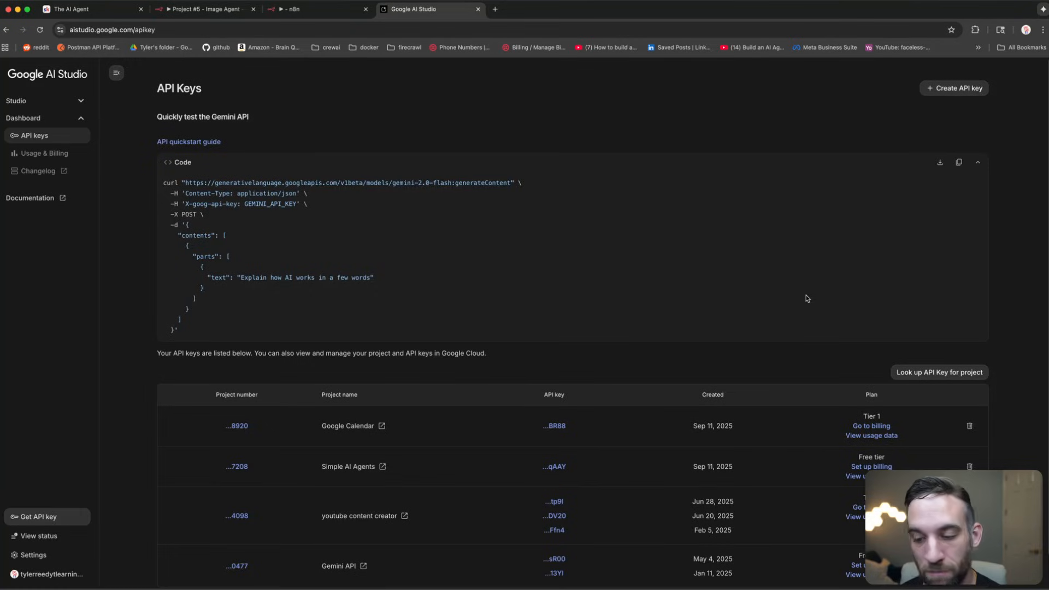
pyautogui.scroll(-1, 808, 298)
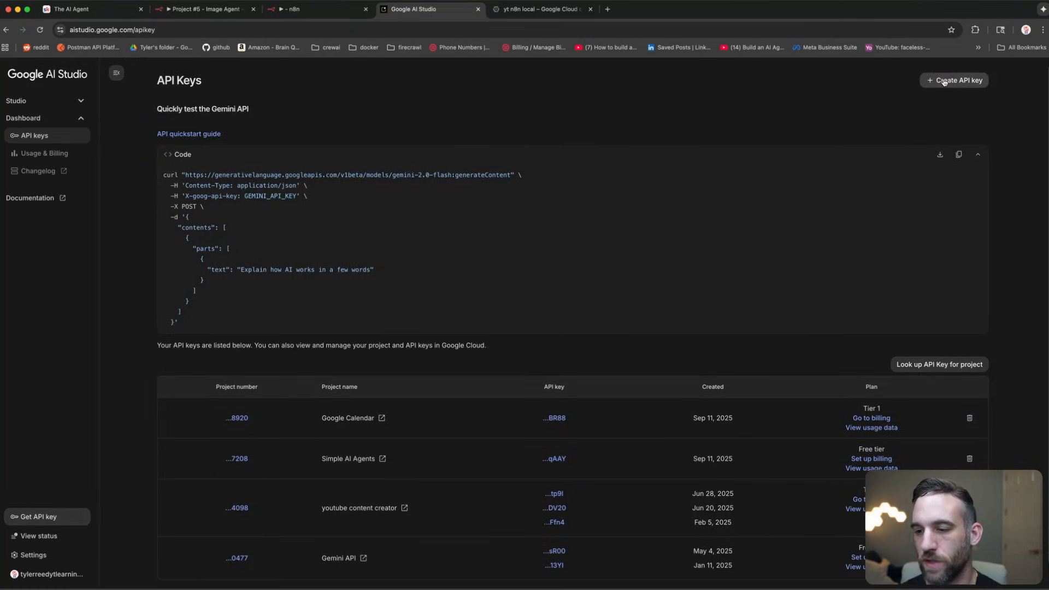
pyautogui.scroll(-1, 842, 422)
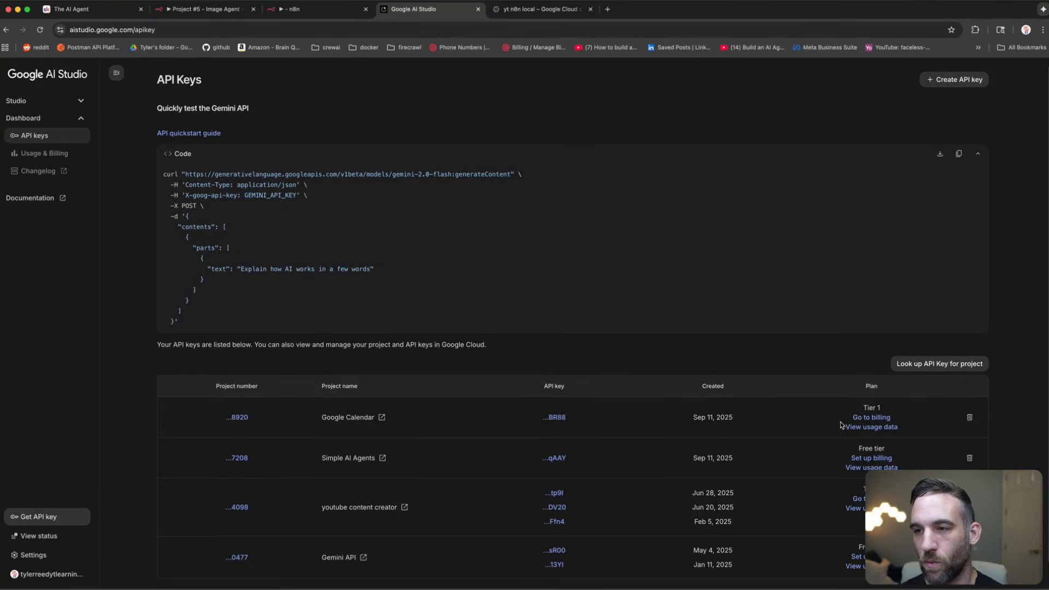
# Step: Start an API key, dismiss its project list, and open the yt n8n local project picker
pyautogui.click(965, 85)
pyautogui.click(485, 343)
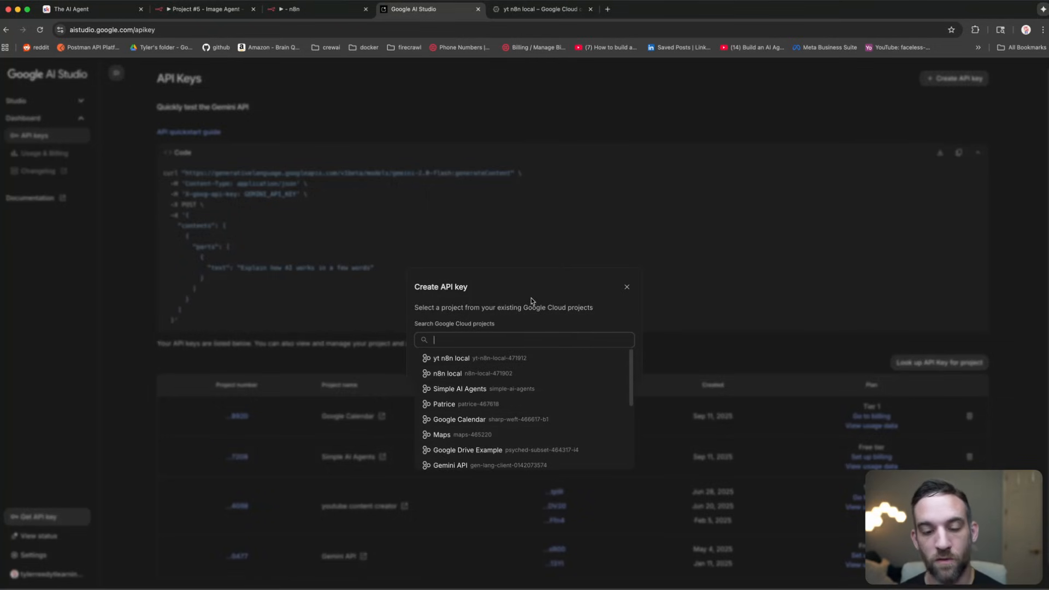
pyautogui.click(536, 283)
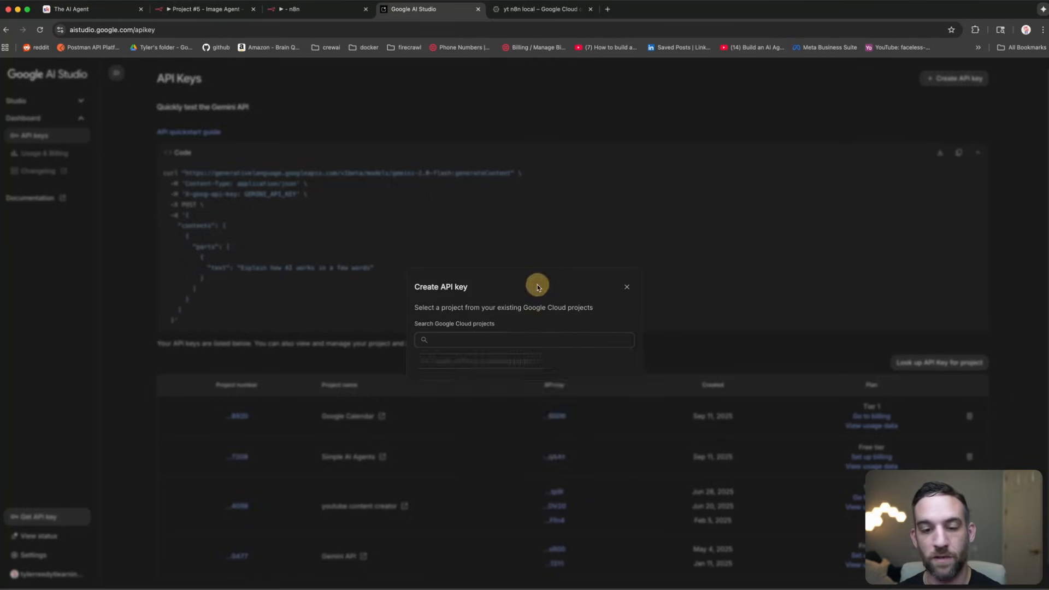
pyautogui.click(530, 17)
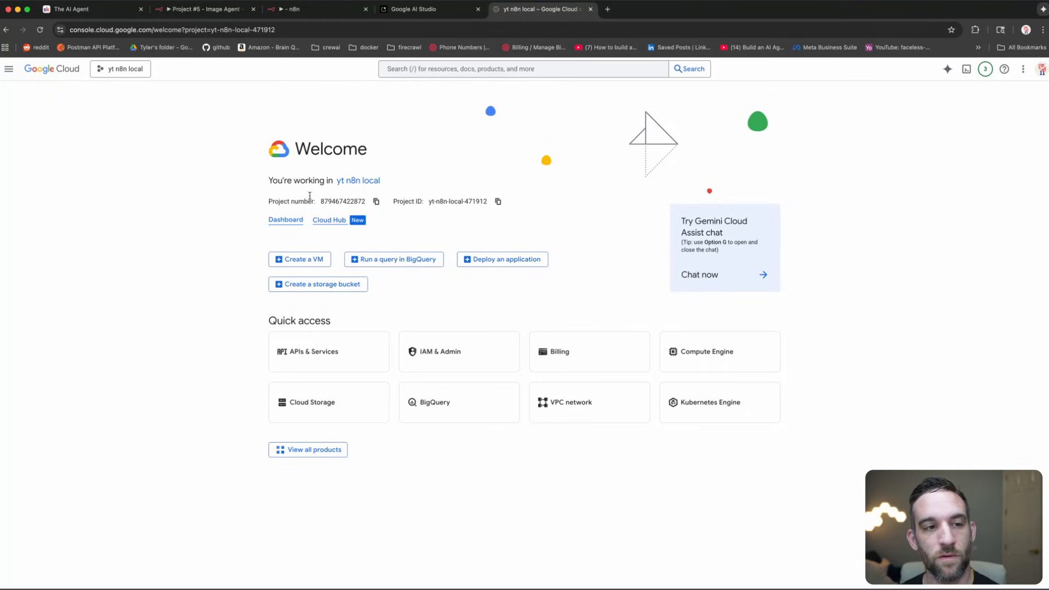
pyautogui.click(121, 69)
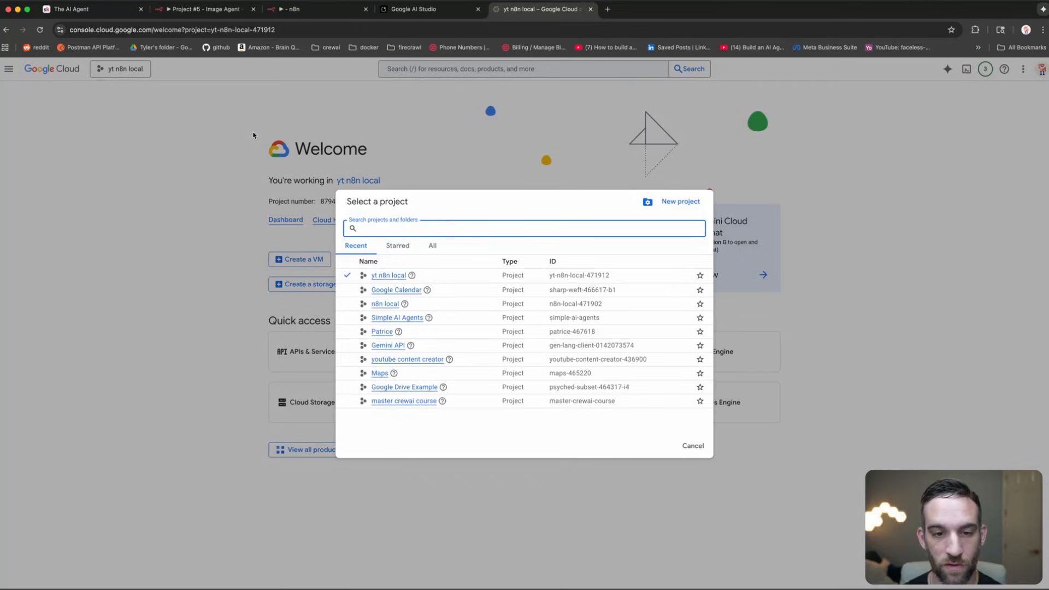
# Step: Create a Google Cloud project named 'image agent' under No organization
pyautogui.click(671, 201)
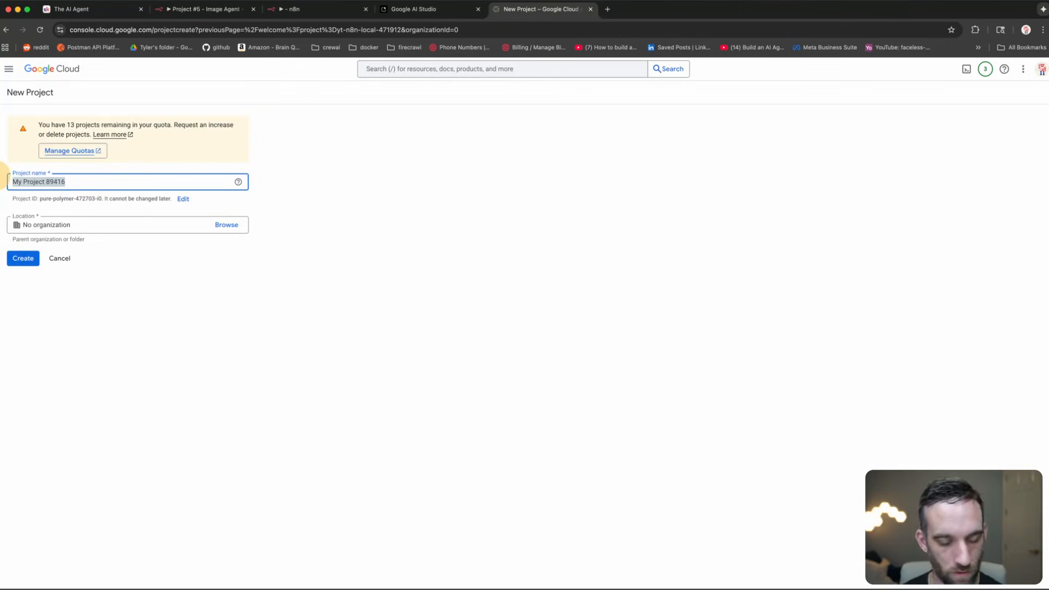
pyautogui.write('image agen')
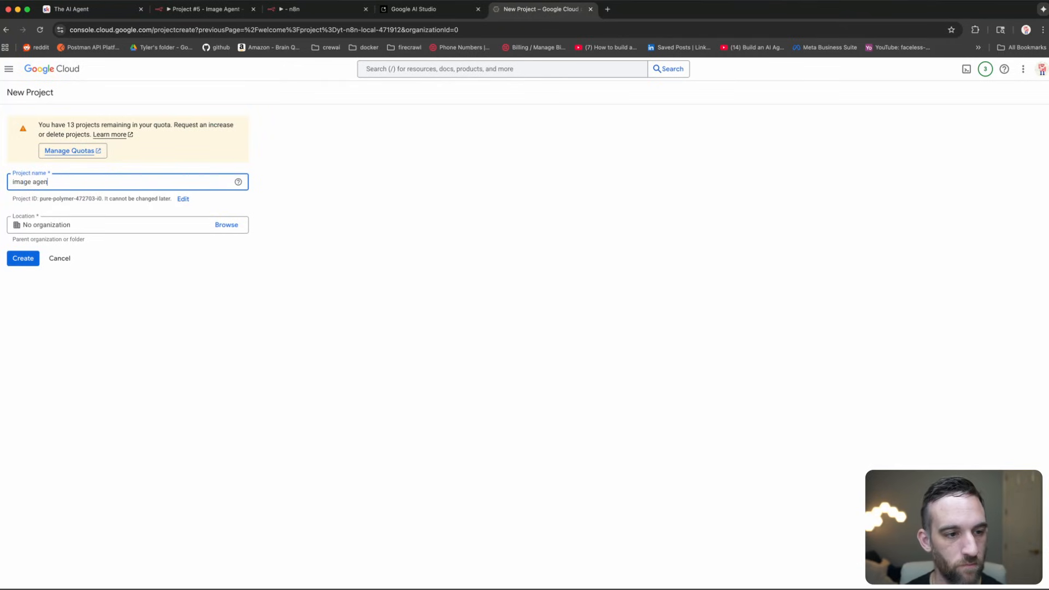
pyautogui.write('t')
pyautogui.click(211, 225)
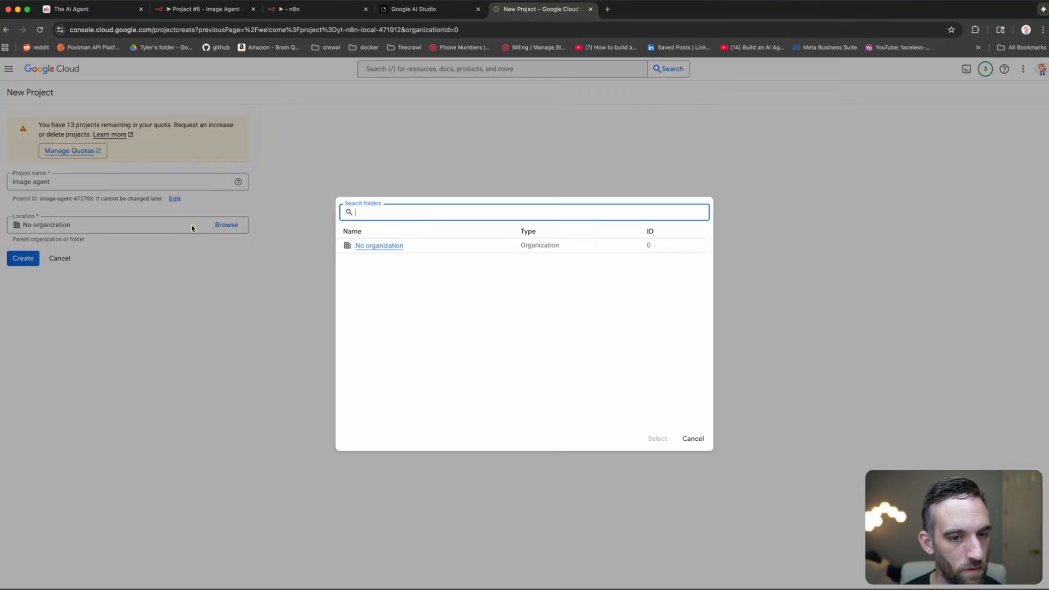
pyautogui.click(359, 246)
pyautogui.click(23, 258)
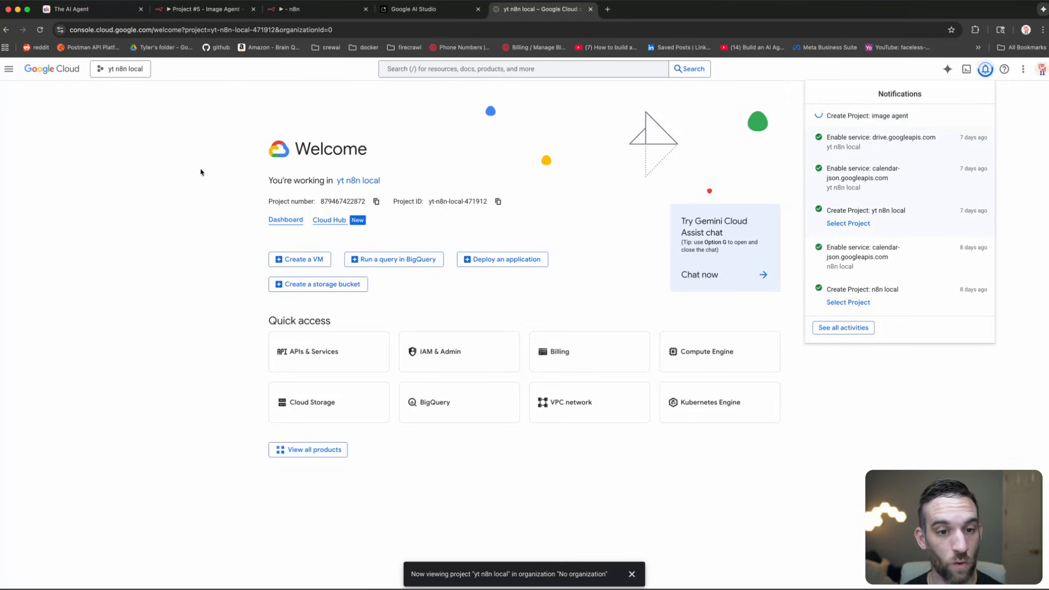
# Step: Switch to the image agent project and open its Billing page
pyautogui.click(94, 74)
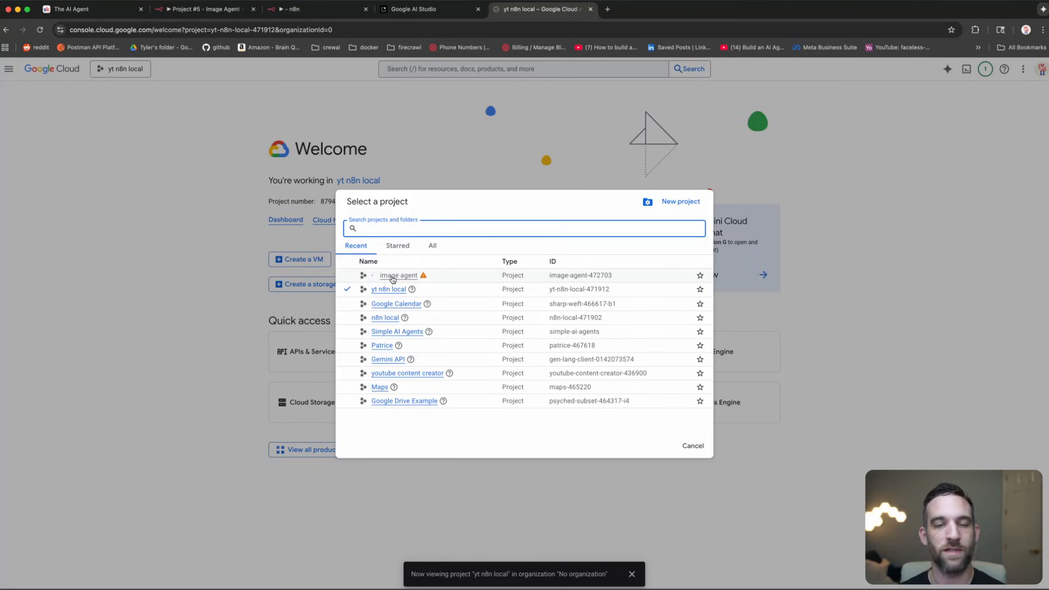
pyautogui.click(390, 276)
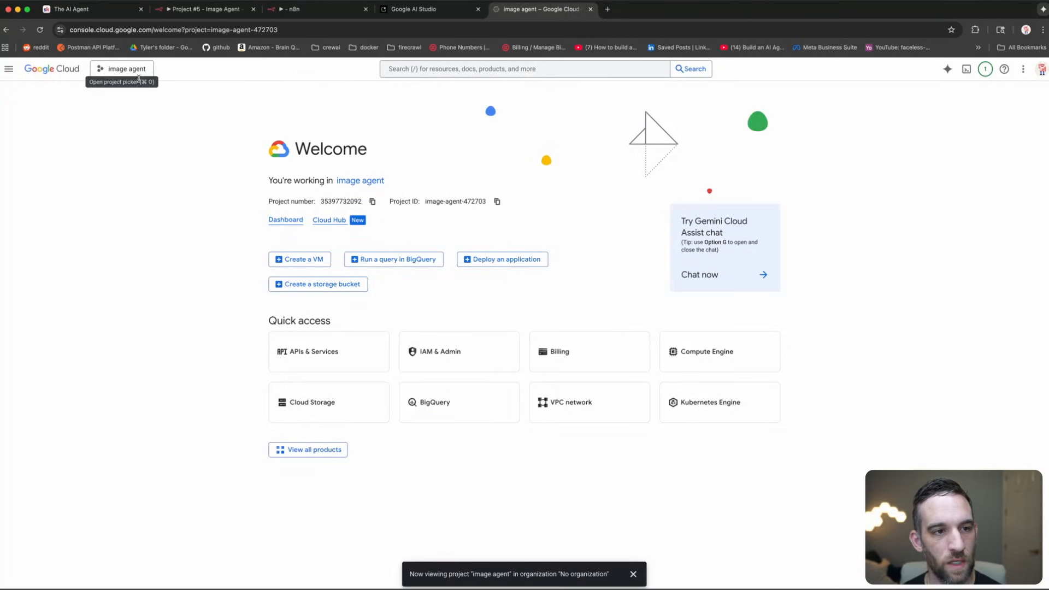
pyautogui.click(9, 69)
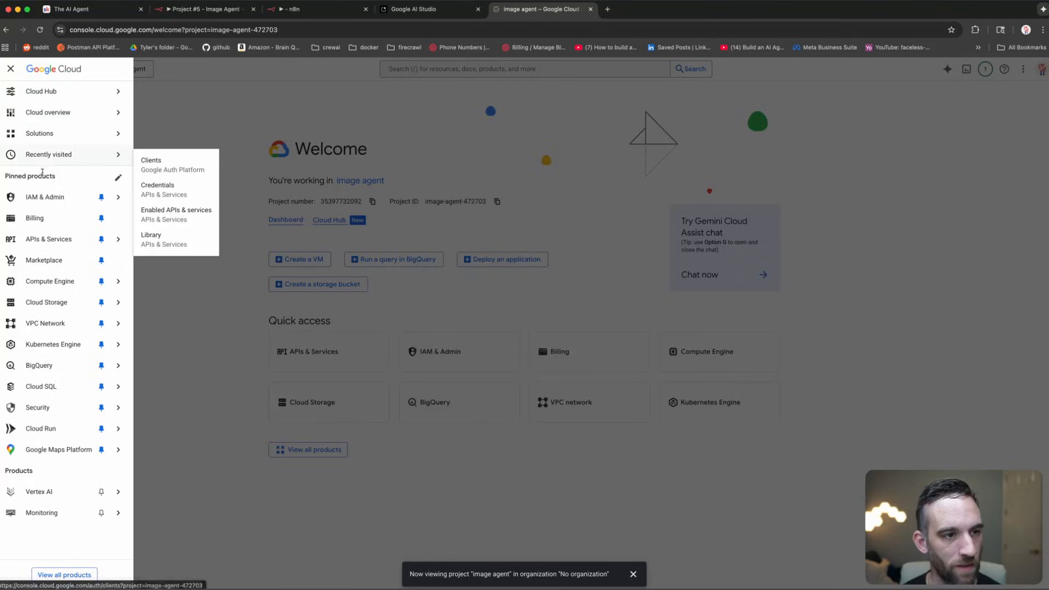
pyautogui.click(58, 218)
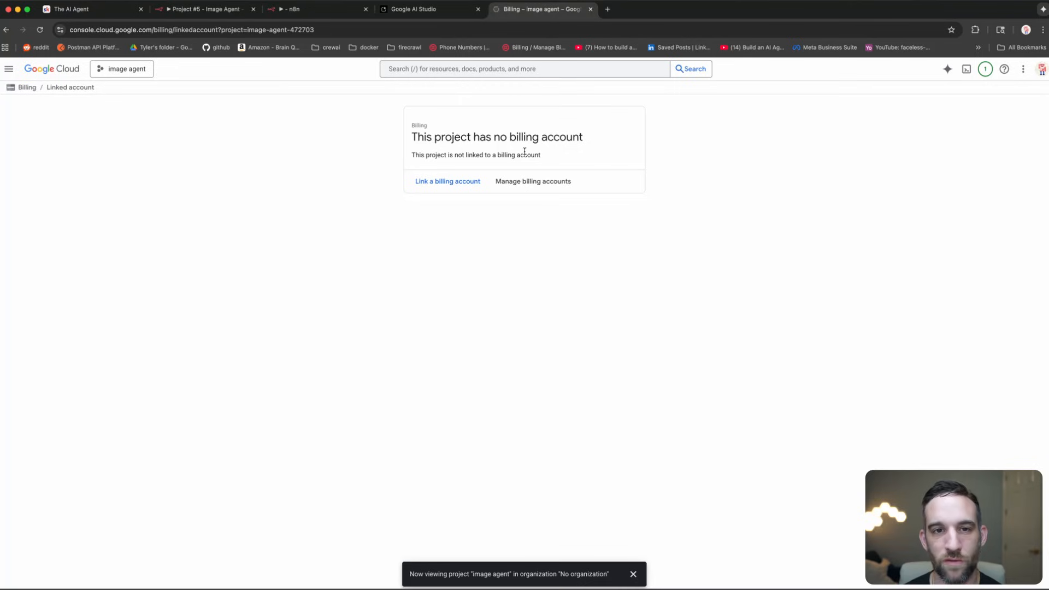
# Step: Create a Gemini API key in the image agent project and copy it
pyautogui.click(332, 12)
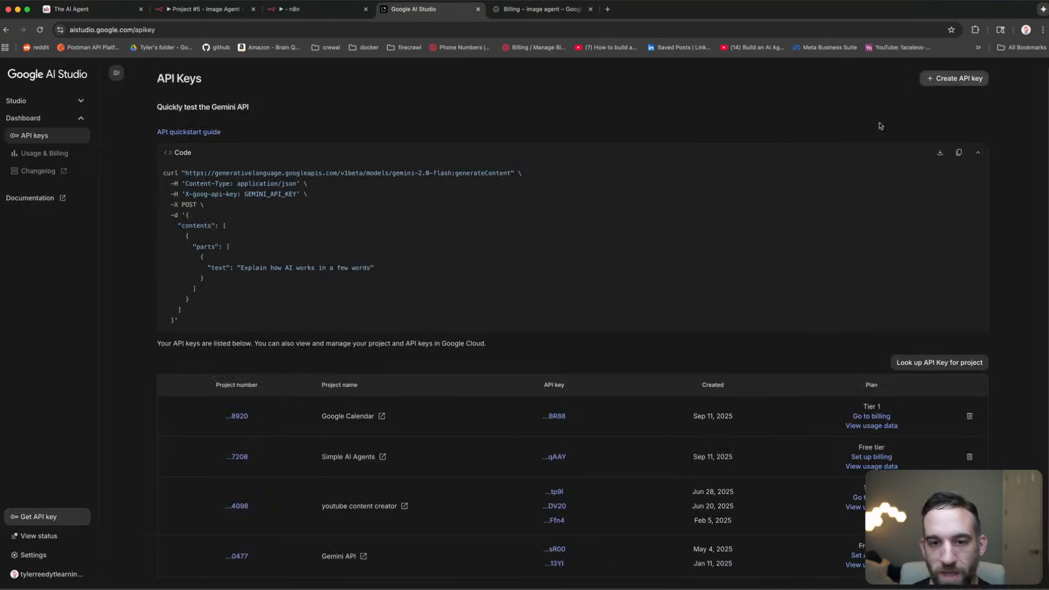
pyautogui.click(954, 78)
pyautogui.click(538, 339)
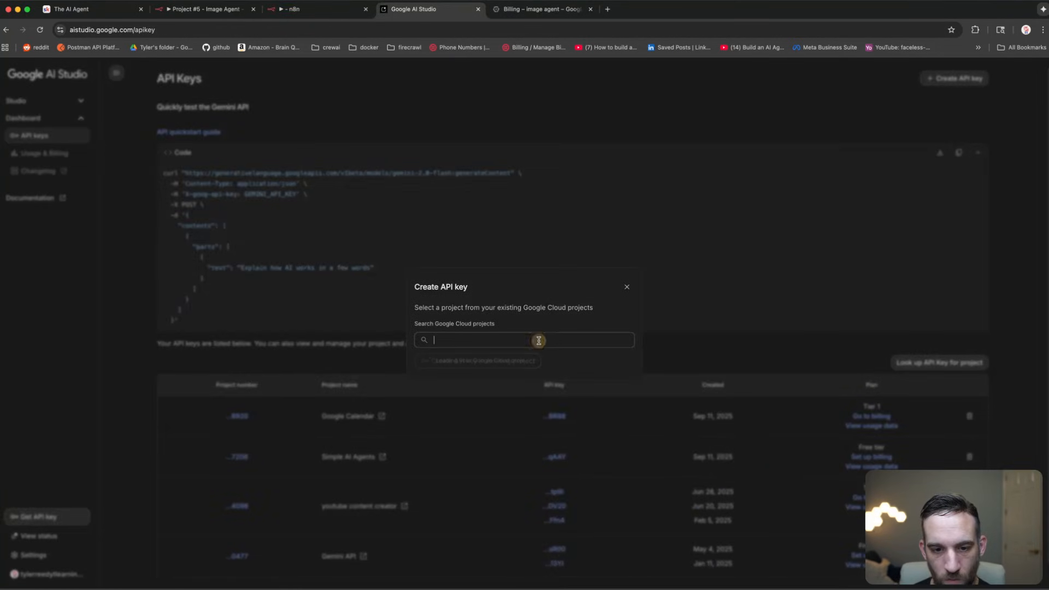
pyautogui.click(503, 360)
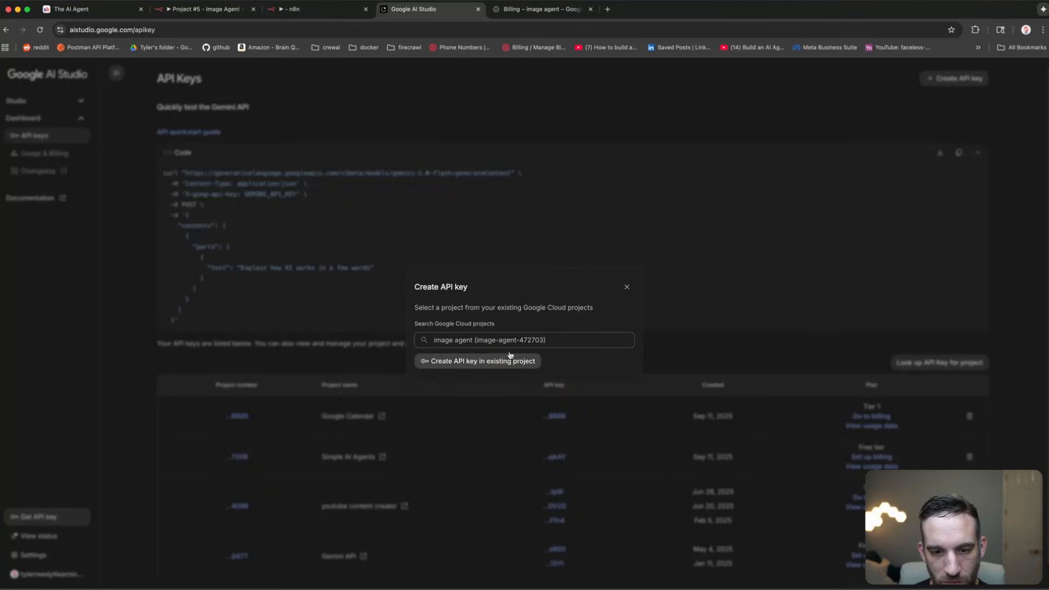
pyautogui.click(501, 361)
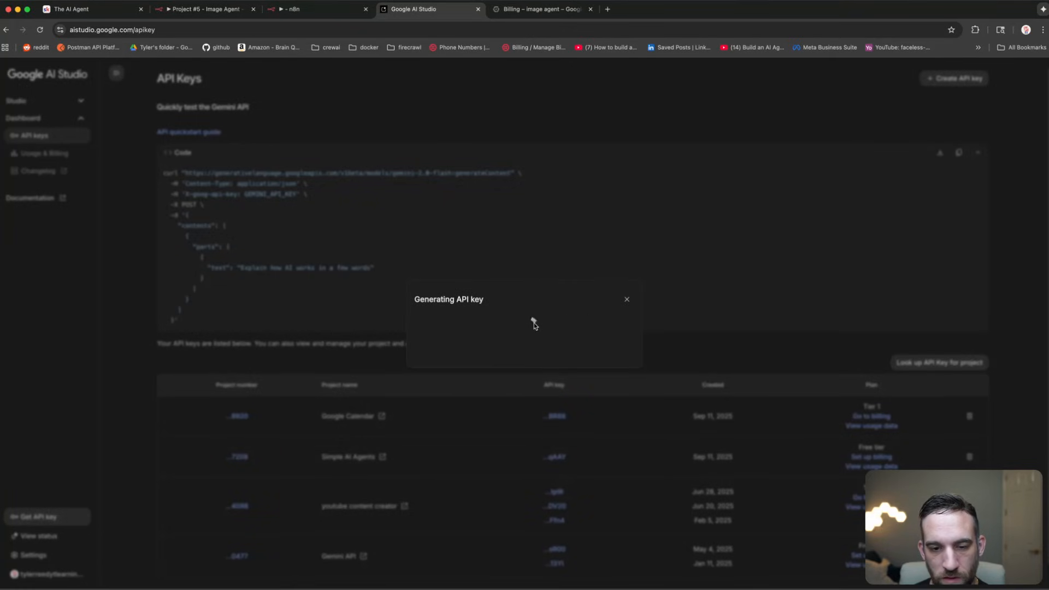
pyautogui.click(577, 340)
# Step: Paste the Gemini API key into the GEMINI_API_KEY field and close Edit Fields
pyautogui.click(320, 9)
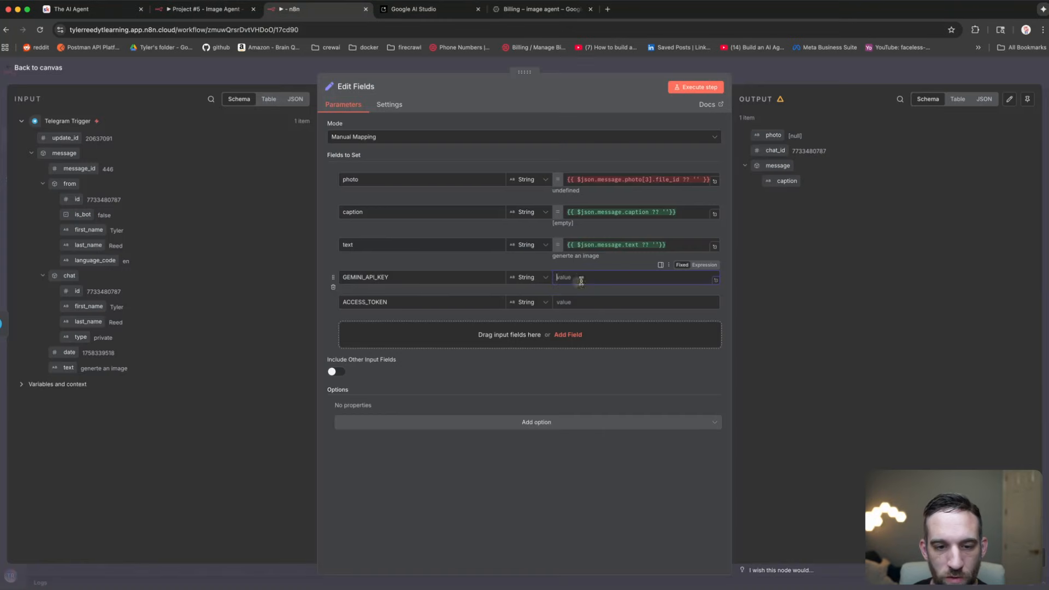
pyautogui.click(575, 278)
pyautogui.click(586, 302)
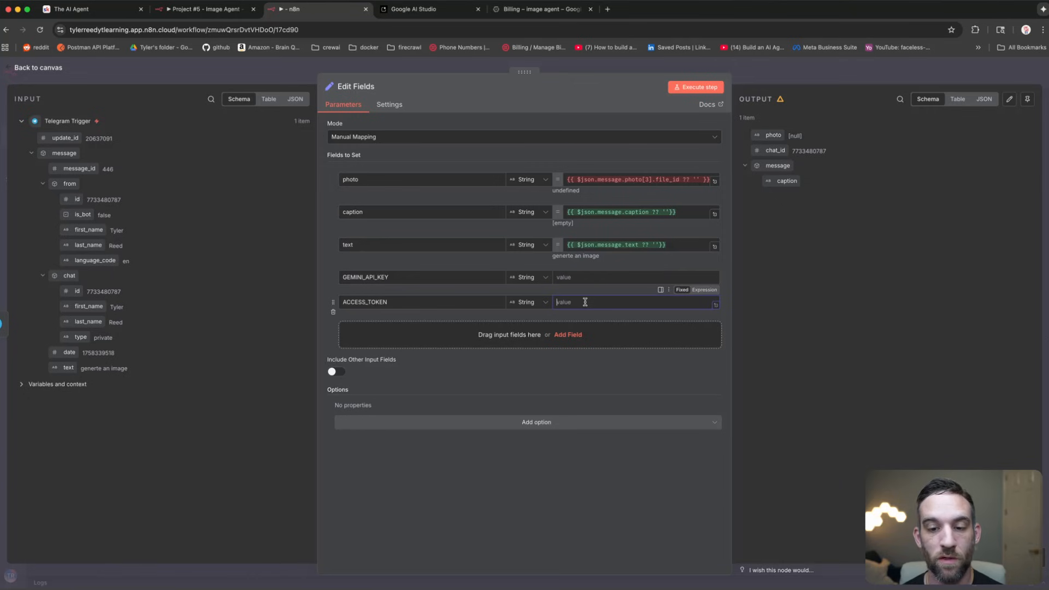
pyautogui.press('Escape')
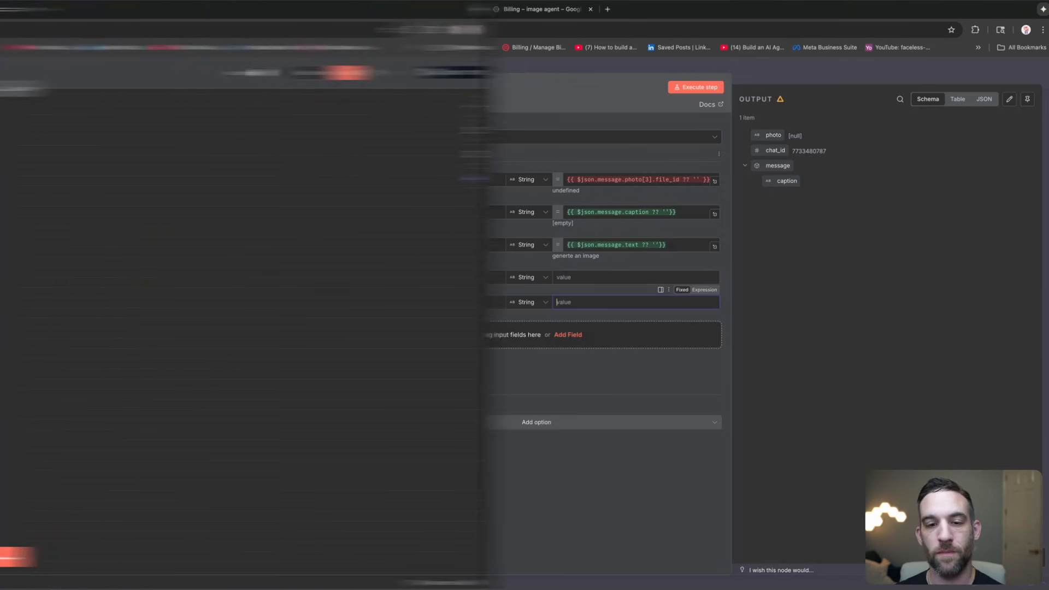
# Step: Add an AI Agent node after Edit Fields with Source for Prompt set to Define below
pyautogui.click(453, 303)
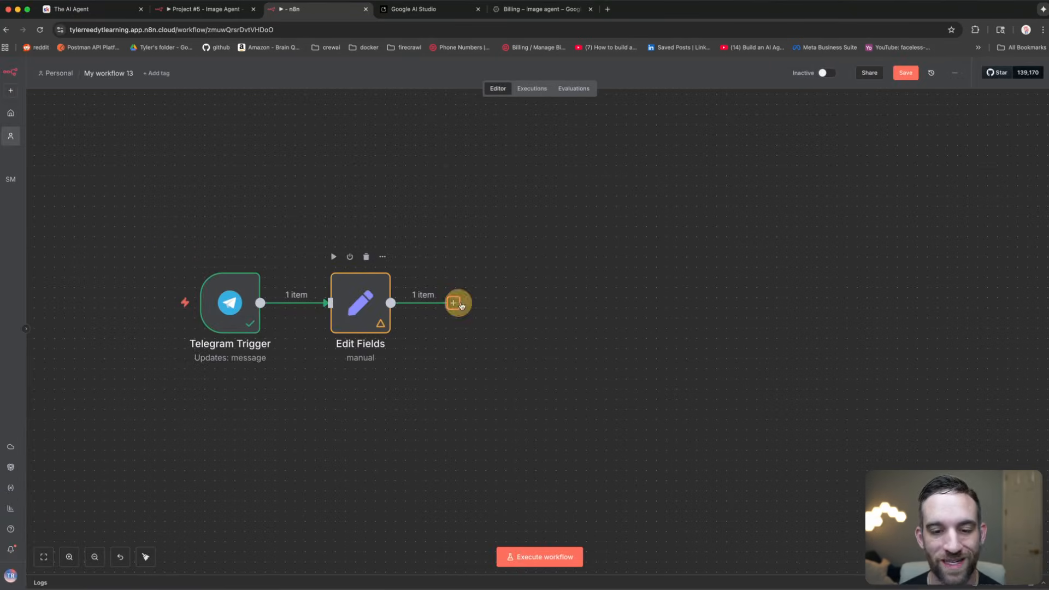
pyautogui.write('ai agent')
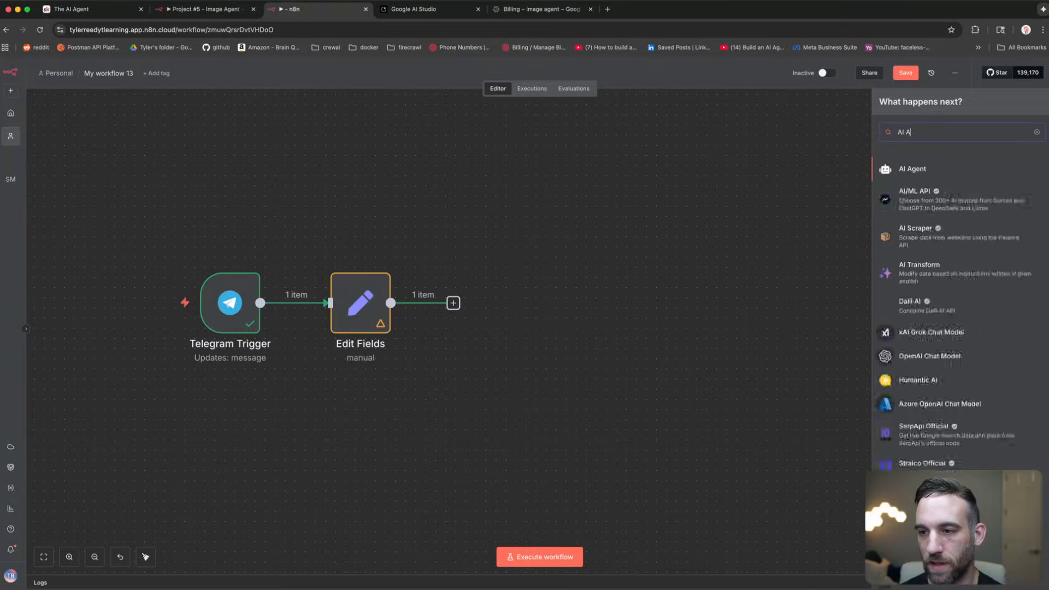
pyautogui.press('Return')
pyautogui.click(418, 164)
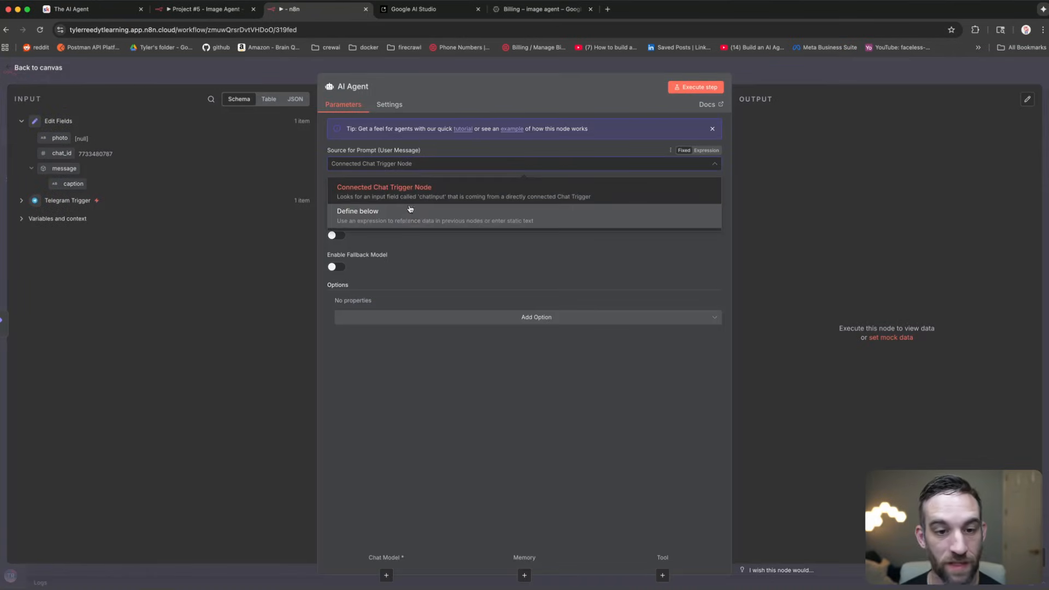
pyautogui.click(410, 211)
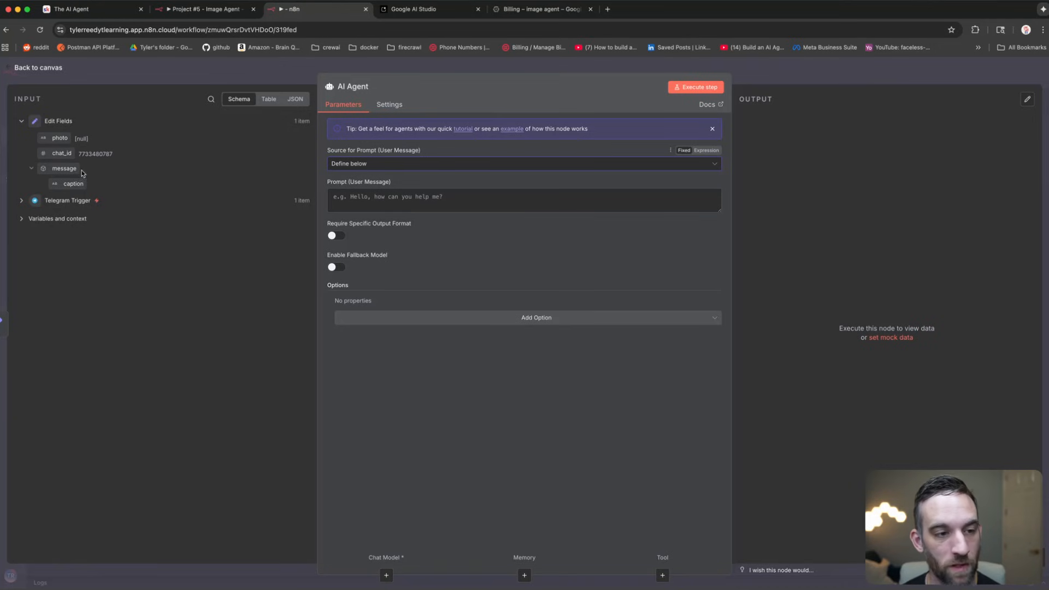
# Step: Review the agent's input data and make its empty Prompt box taller
pyautogui.click(89, 78)
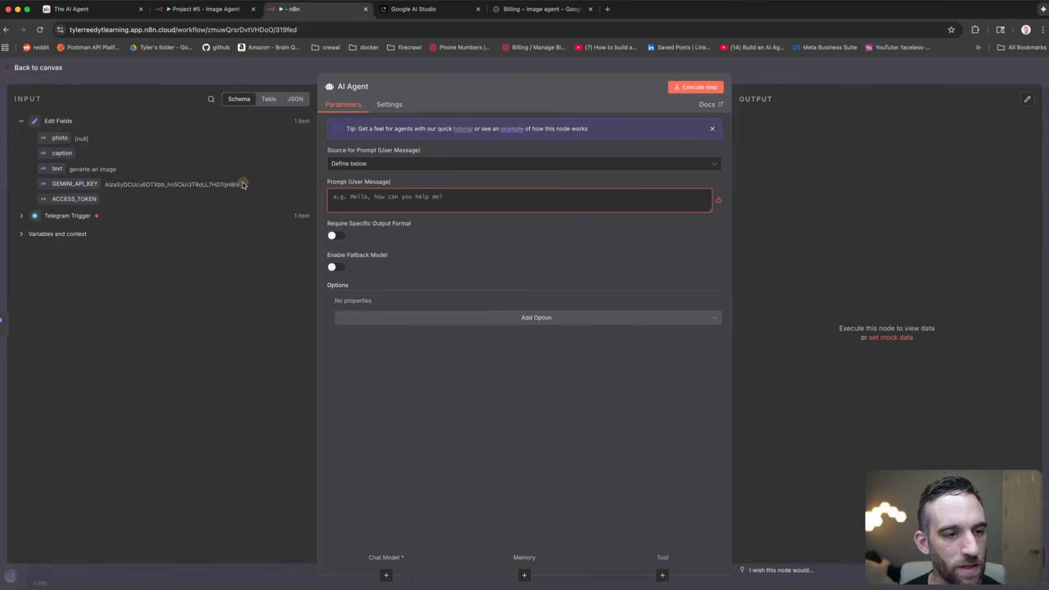
pyautogui.moveTo(241, 183); pyautogui.dragTo(105, 187)
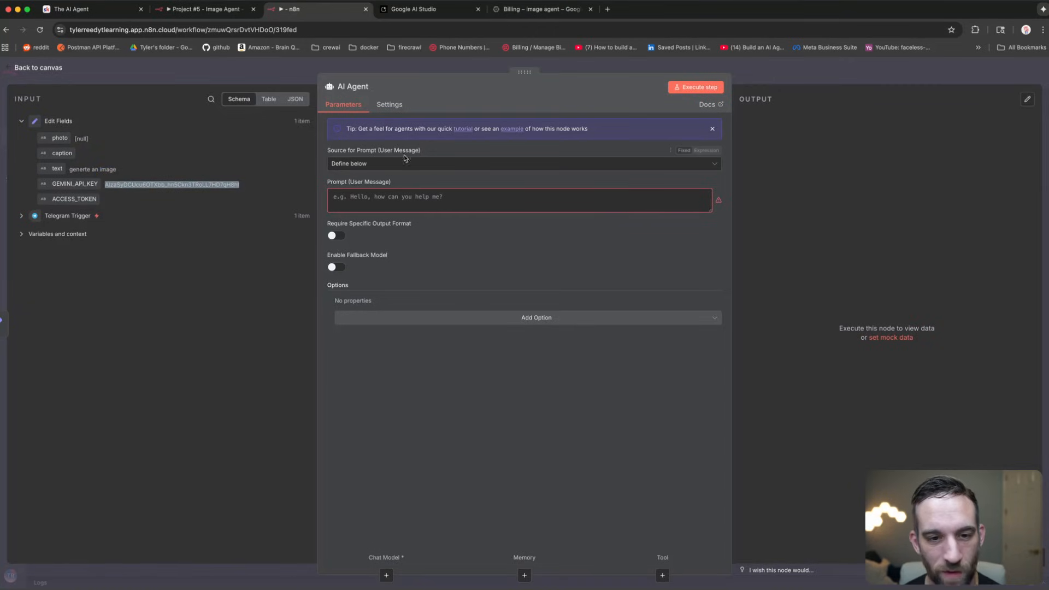
pyautogui.click(450, 198)
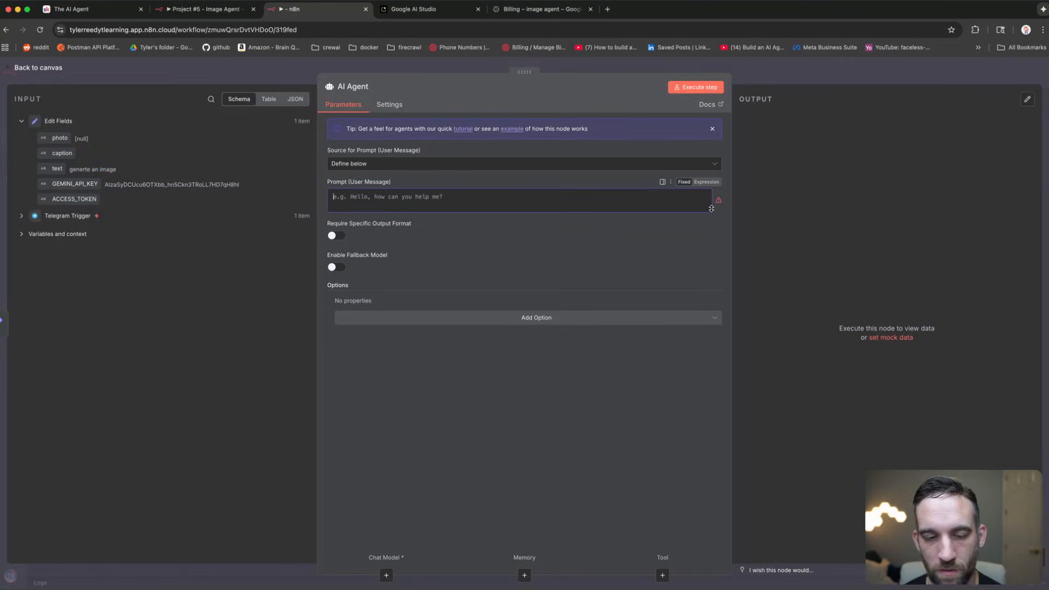
pyautogui.moveTo(712, 208); pyautogui.dragTo(701, 313)
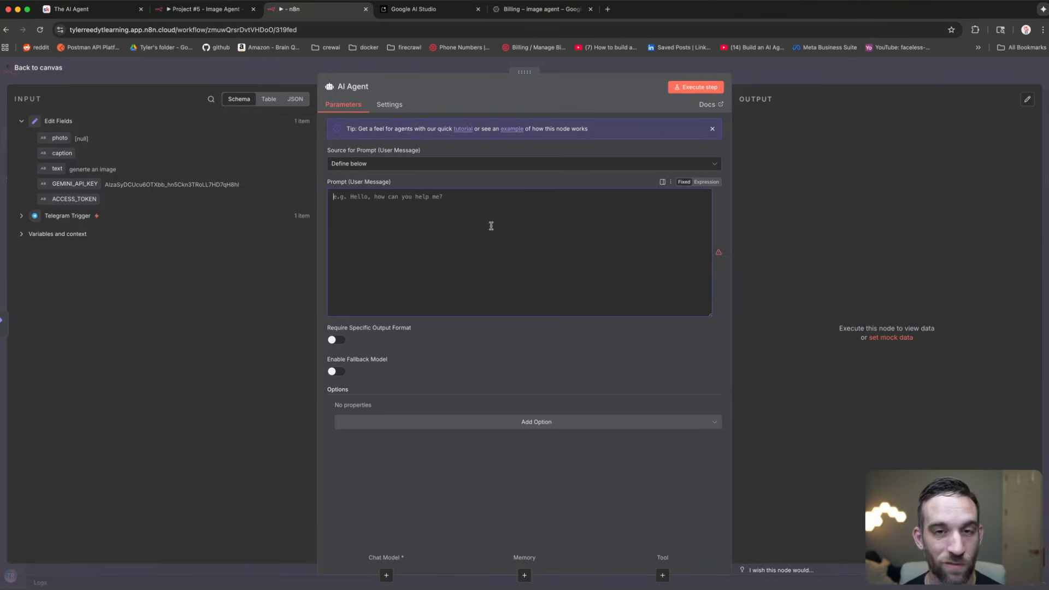
pyautogui.click(492, 226)
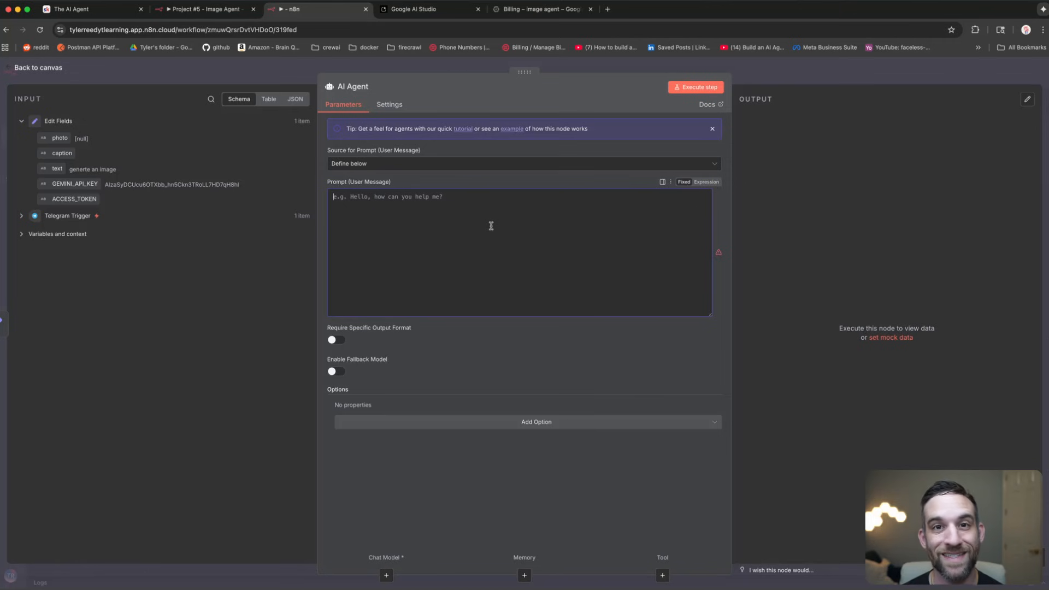
pyautogui.press('Escape')
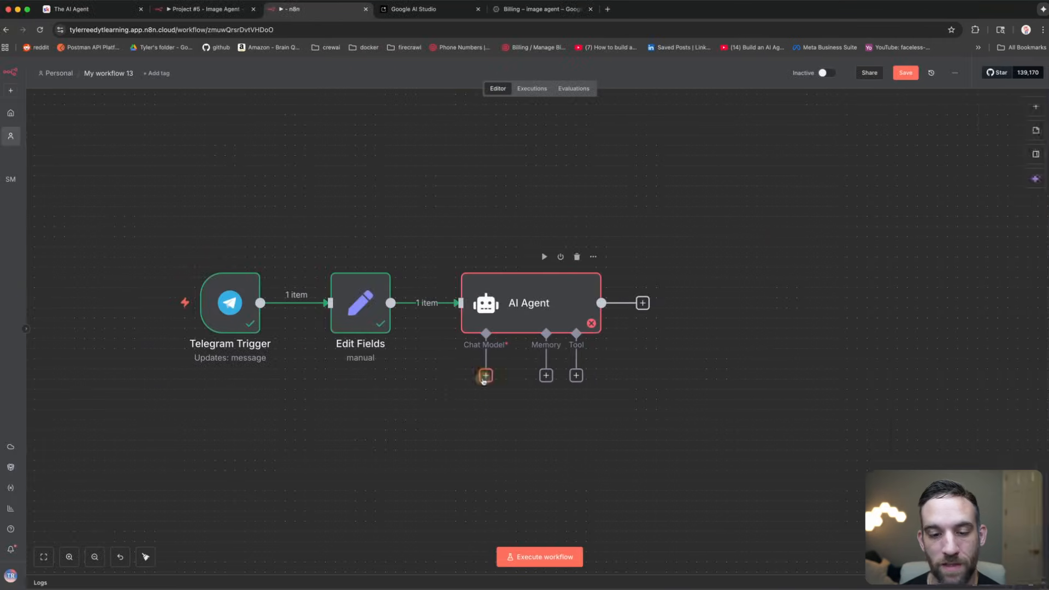
# Step: Attach an OpenAI Chat Model using gpt-5 to the AI Agent
pyautogui.write('openai')
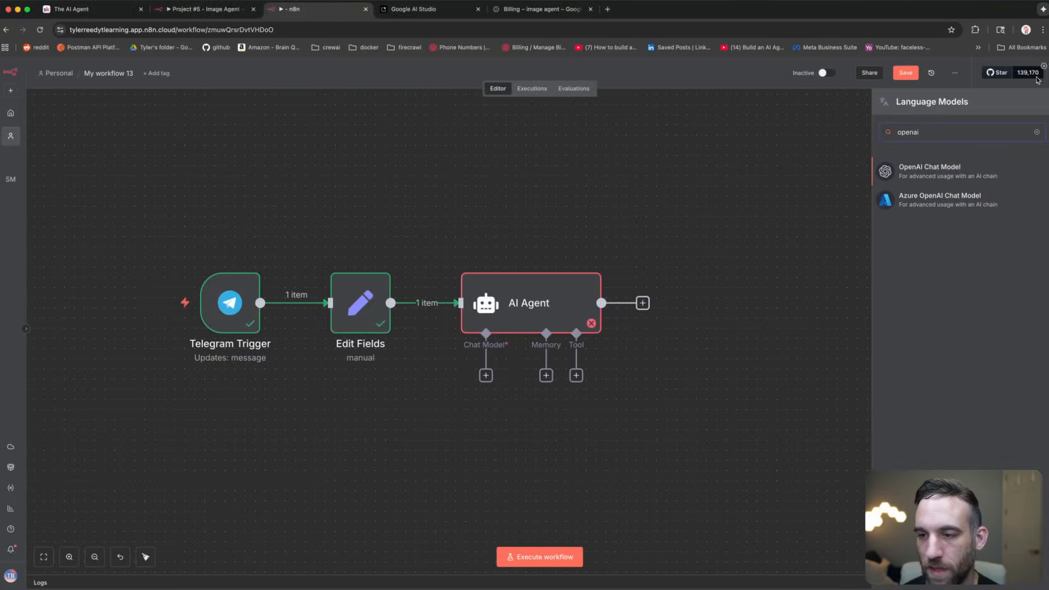
pyautogui.click(944, 165)
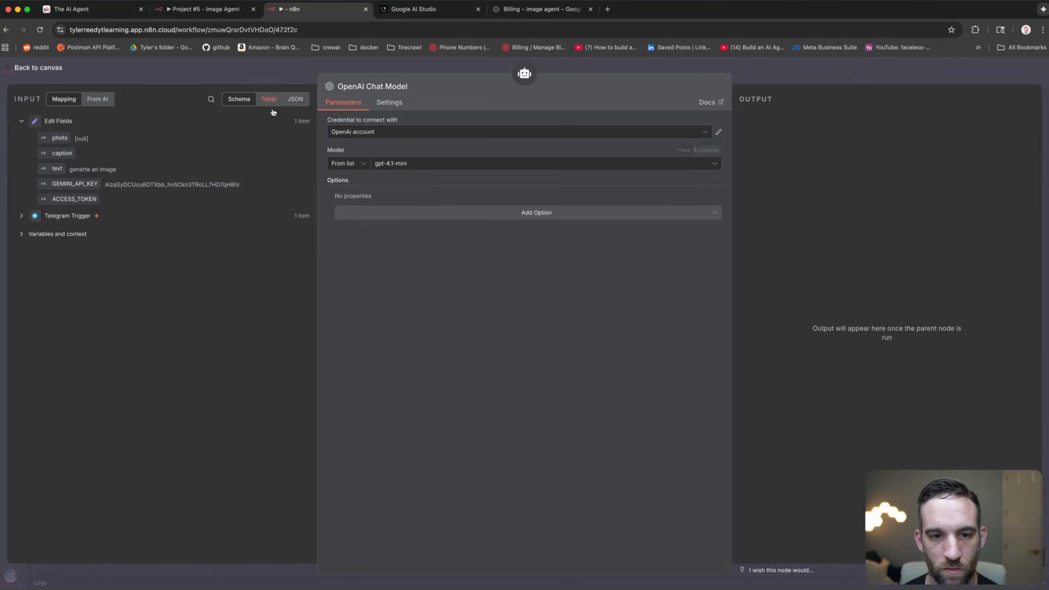
pyautogui.click(407, 164)
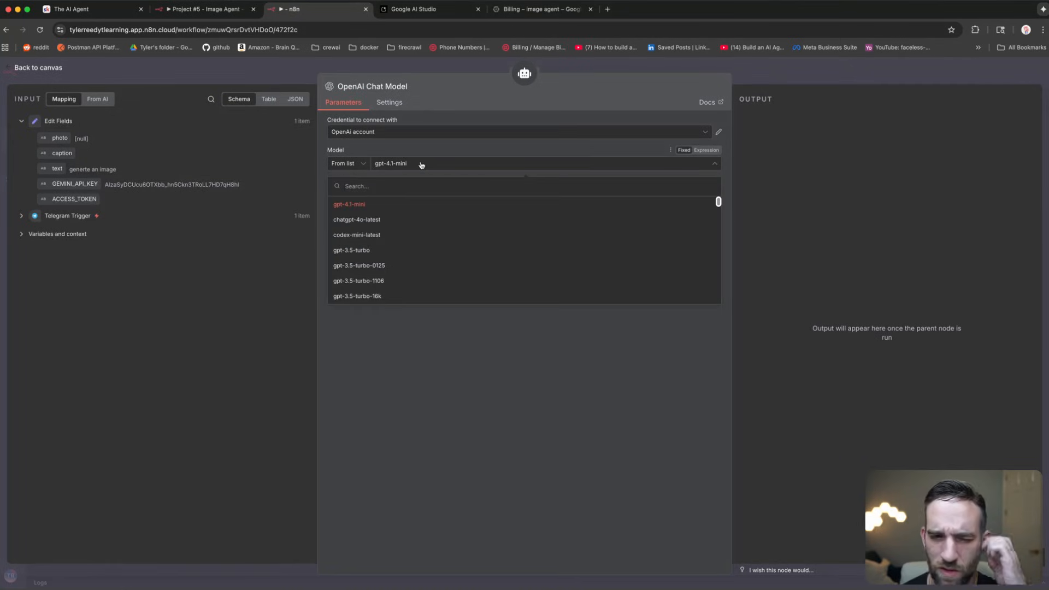
pyautogui.scroll(-10, 399, 224)
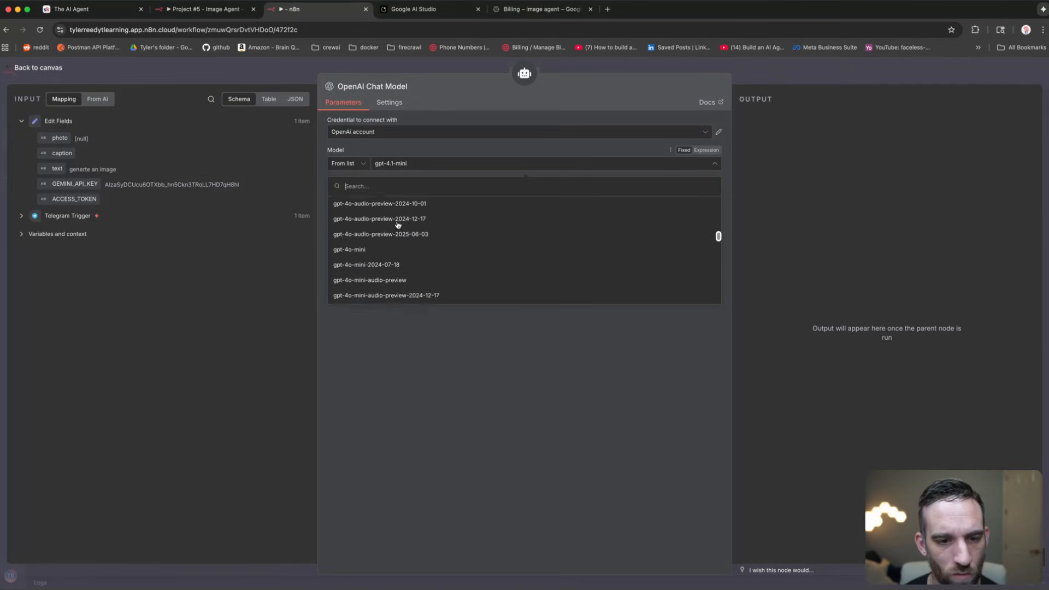
pyautogui.scroll(-5, 398, 225)
pyautogui.click(350, 260)
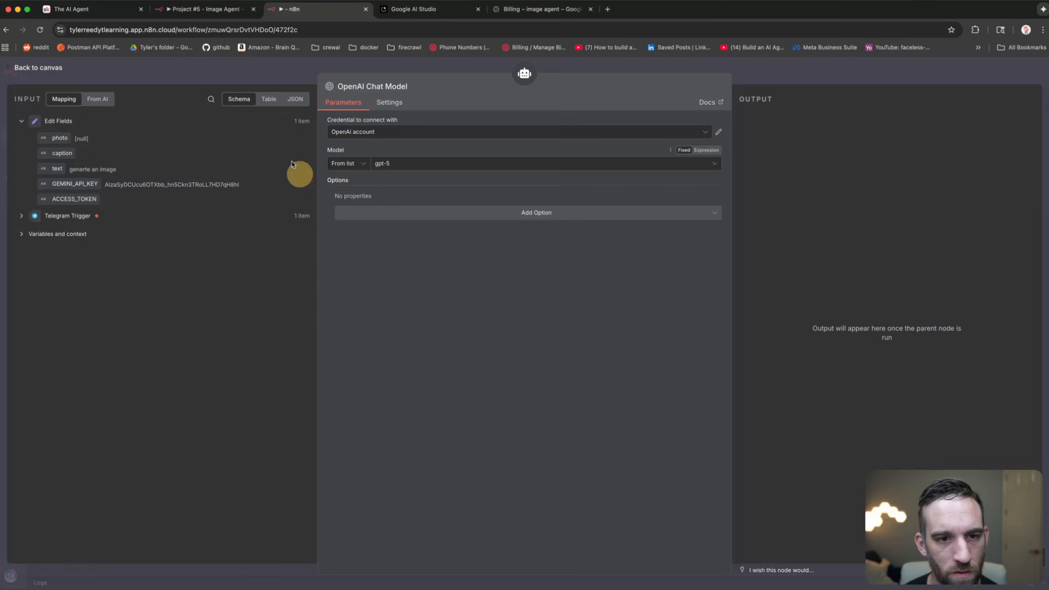
# Step: Back on the canvas, view the AI Agent's tool list and close it without adding one
pyautogui.click(192, 72)
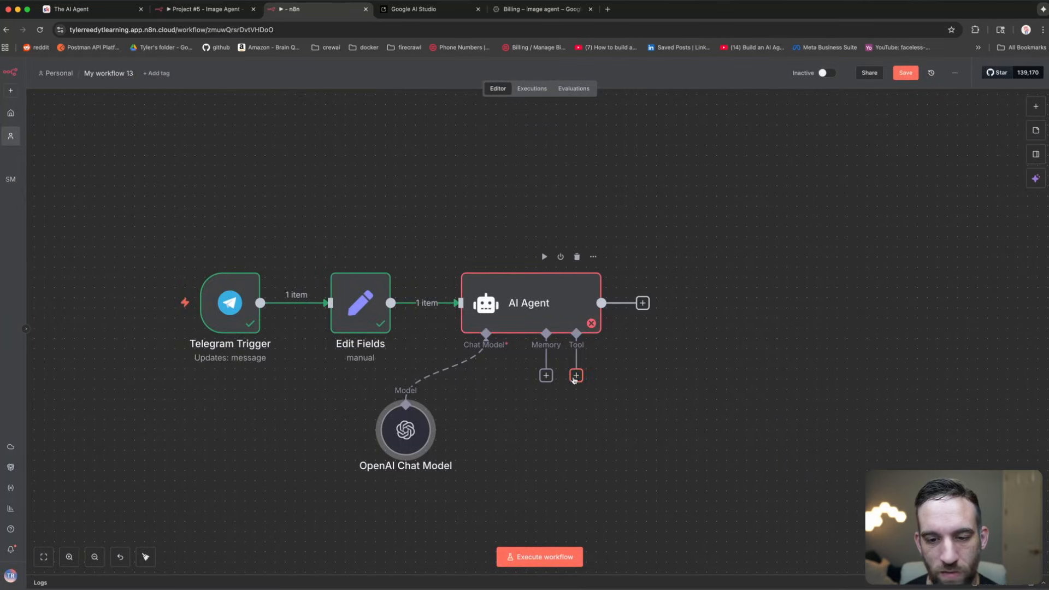
pyautogui.click(576, 376)
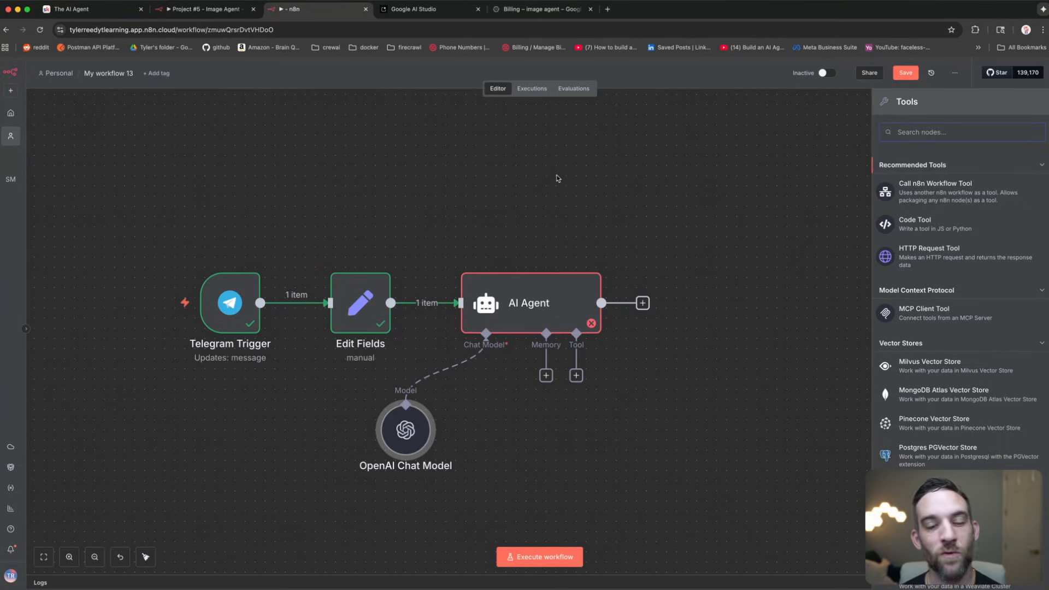
pyautogui.click(553, 175)
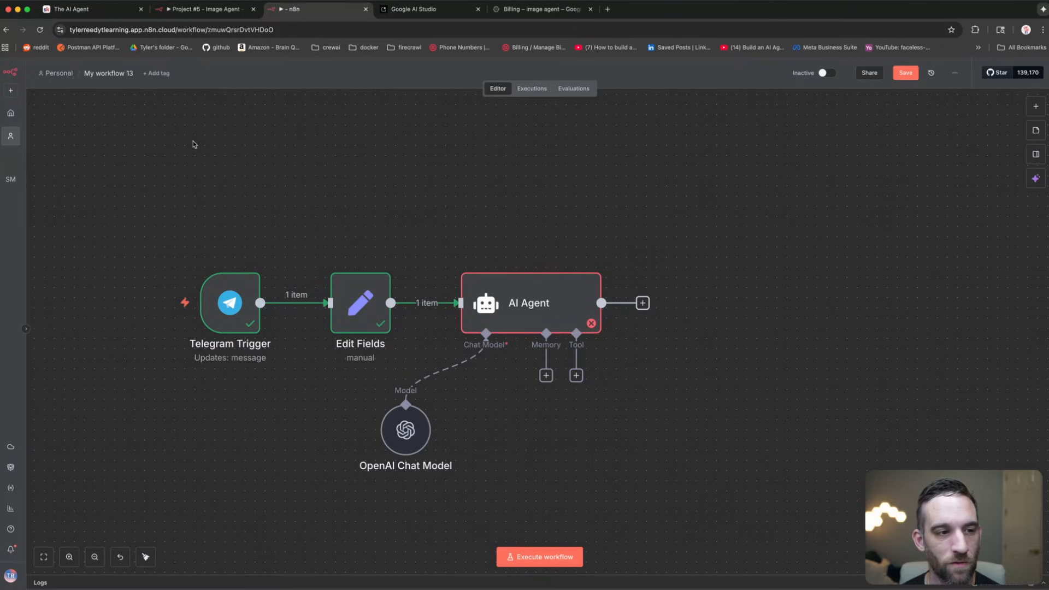
# Step: Save the current workflow and open the Personal workflows page in a new browser tab
pyautogui.click(906, 73)
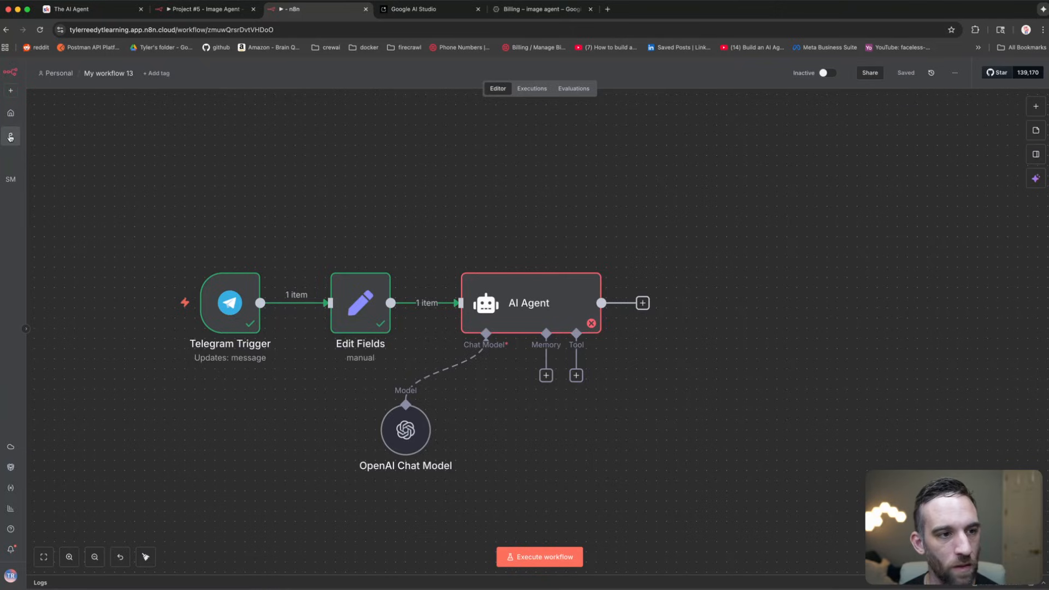
pyautogui.rightClick(11, 138)
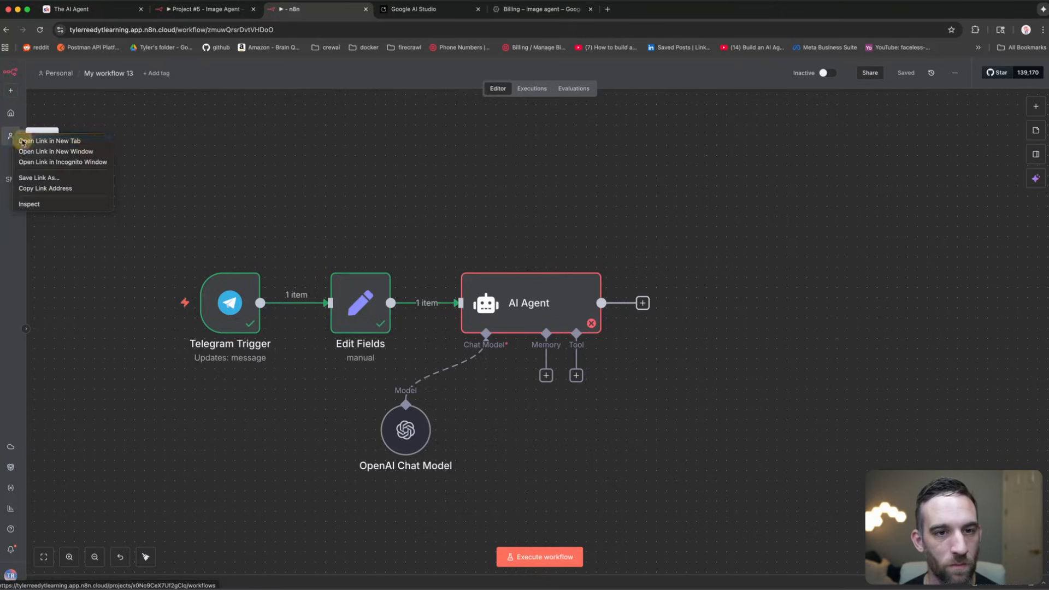
pyautogui.click(23, 141)
pyautogui.click(427, 9)
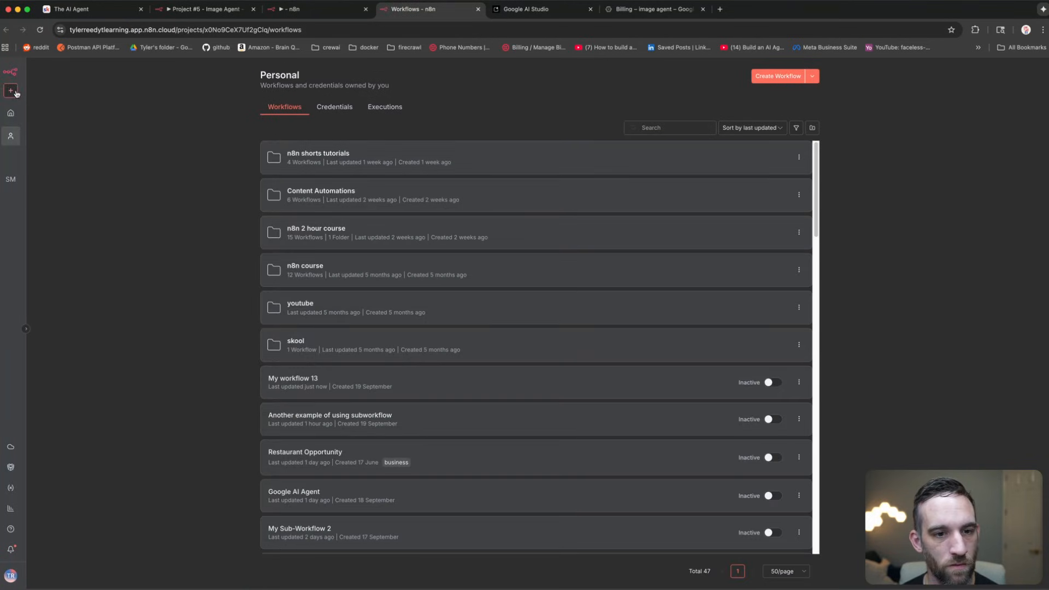
# Step: From the n8n 2 hour course folder, create a new workflow in the Personal project
pyautogui.click(316, 232)
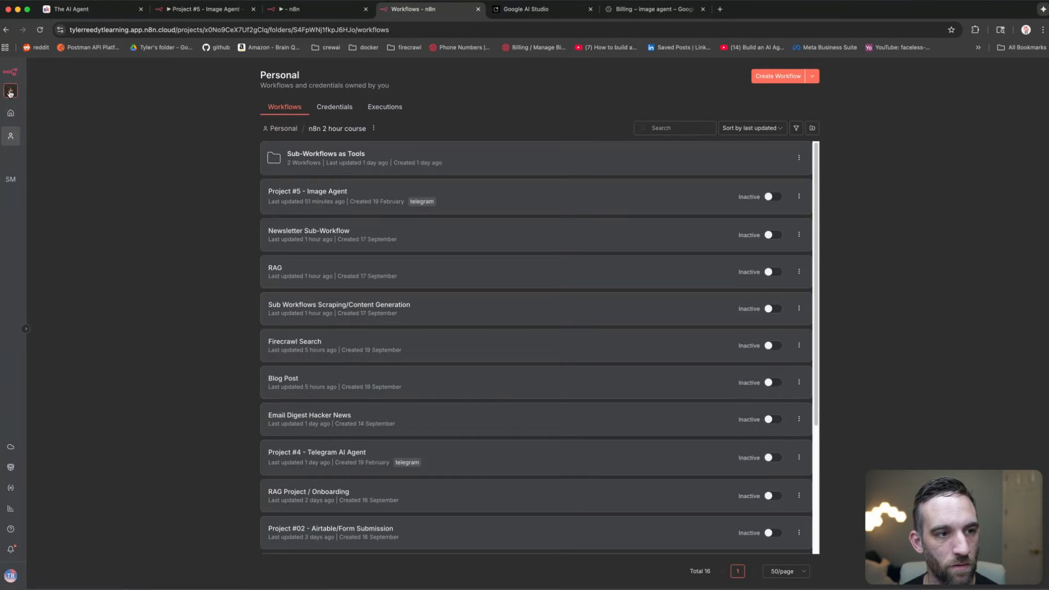
pyautogui.click(11, 92)
pyautogui.moveTo(93, 114)
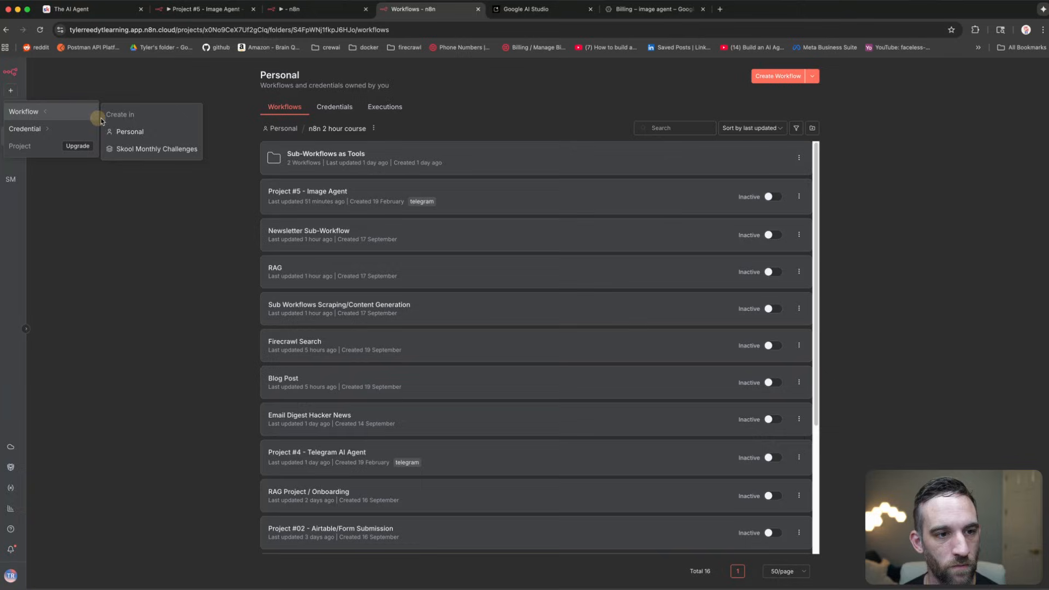
pyautogui.click(132, 131)
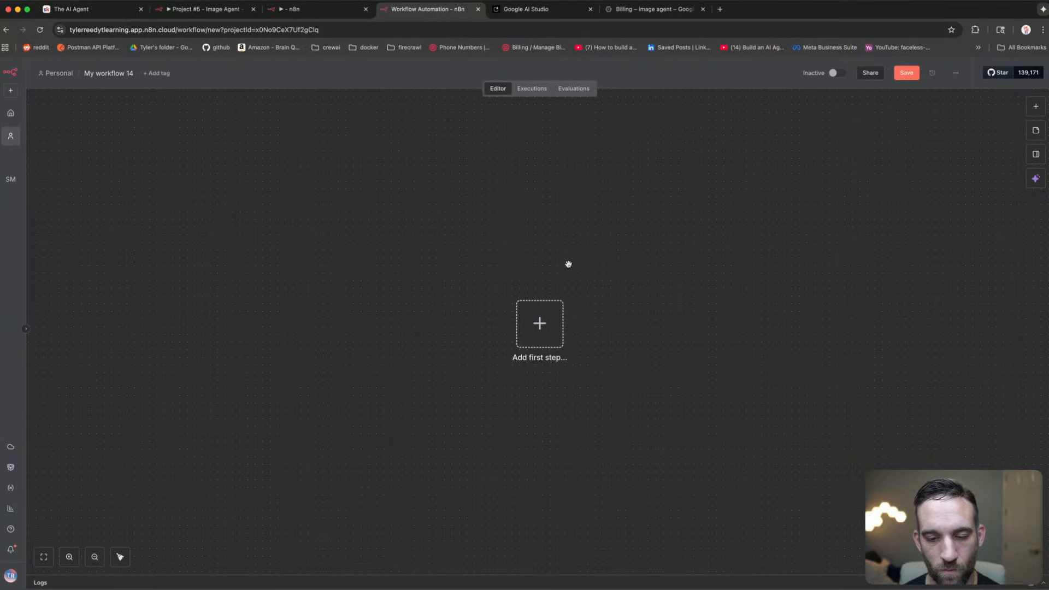
# Step: Add a When Executed by Another Workflow trigger as the workflow's first step
pyautogui.scroll(3, 568, 264)
pyautogui.click(541, 352)
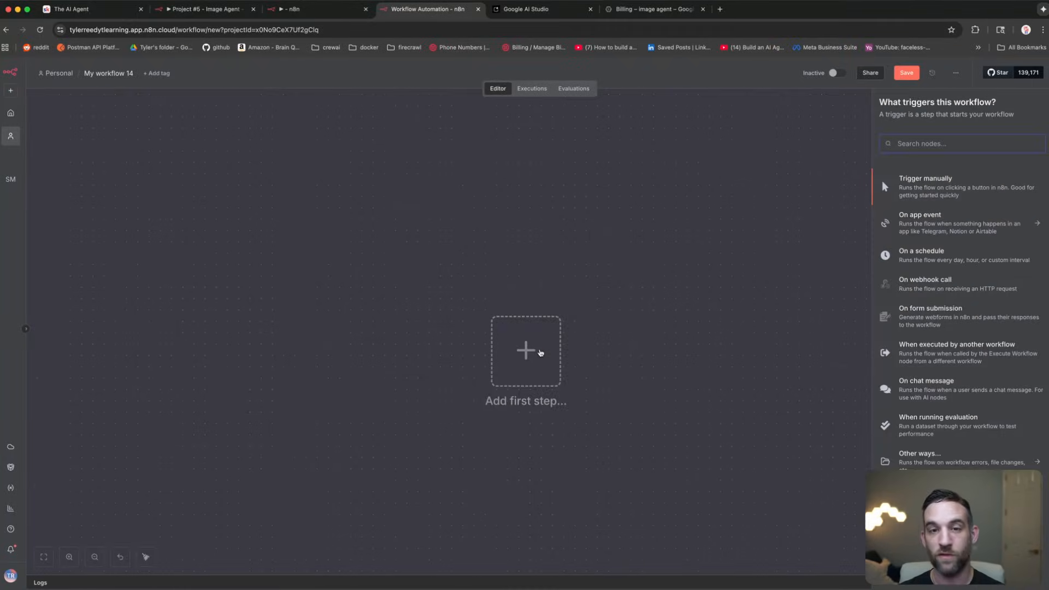
pyautogui.write('sub')
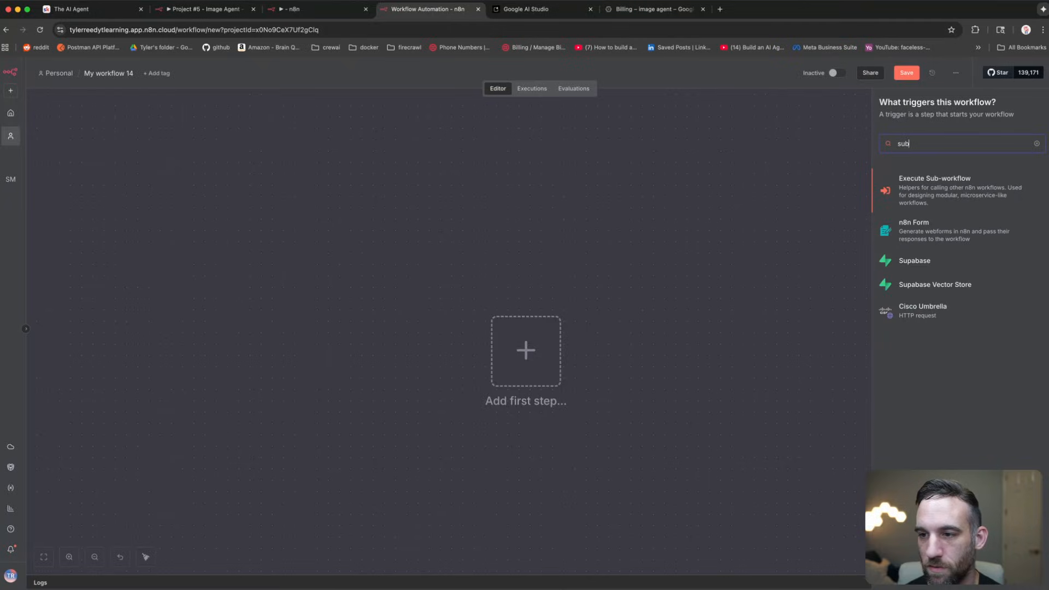
pyautogui.click(961, 201)
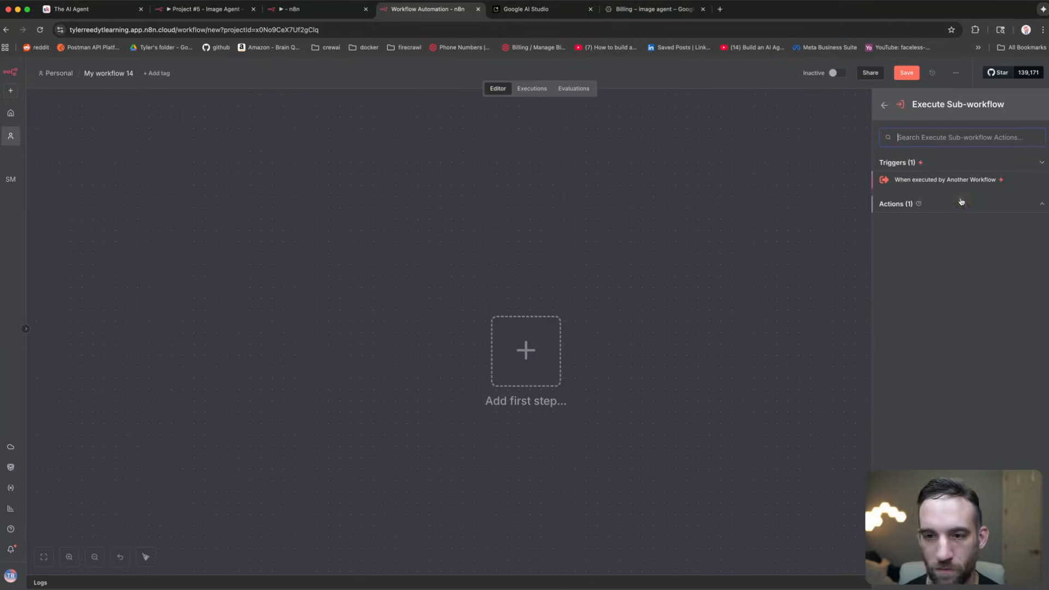
pyautogui.click(923, 180)
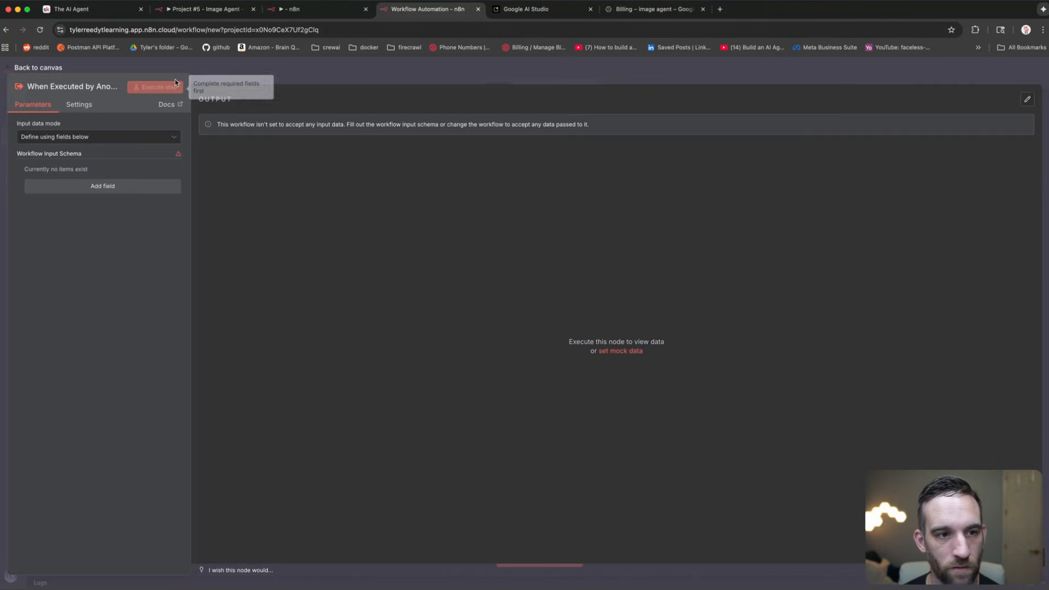
pyautogui.click(231, 70)
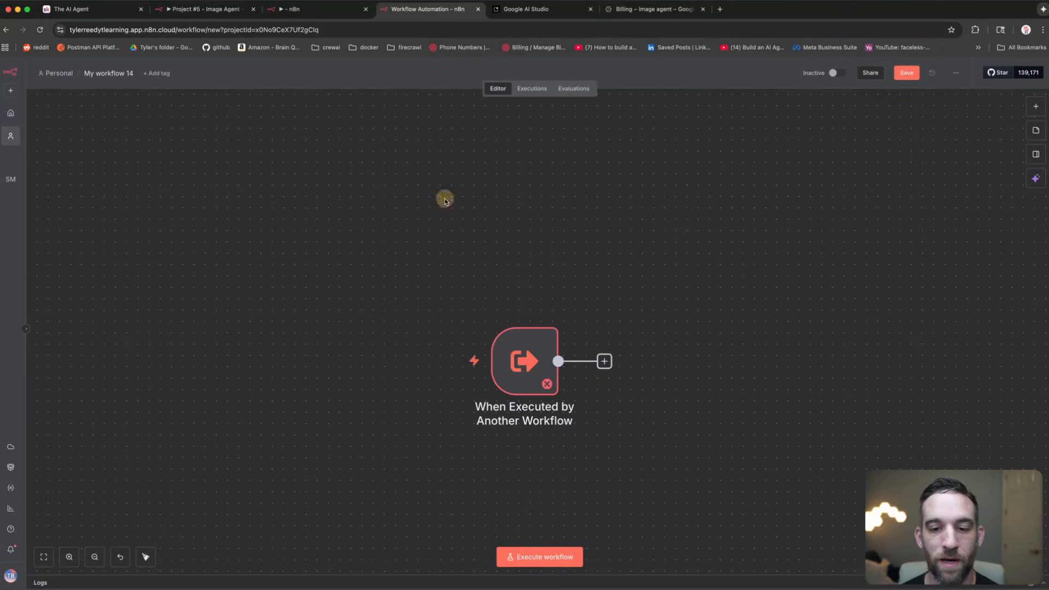
# Step: Give the trigger a String input field named 'prompt' and start adding the next node
pyautogui.moveTo(410, 204); pyautogui.dragTo(398, 218)
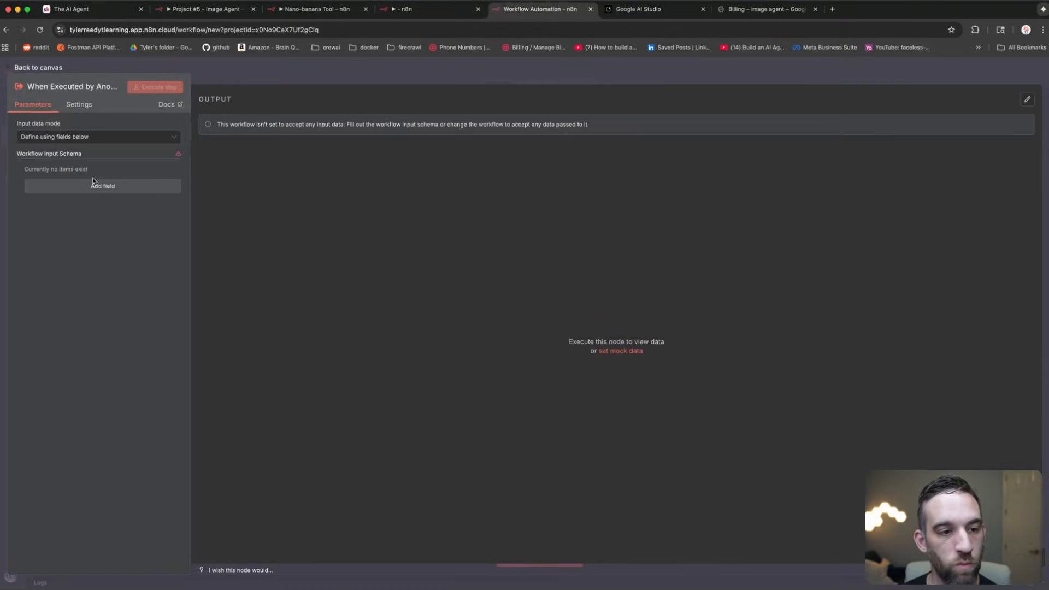
pyautogui.click(96, 186)
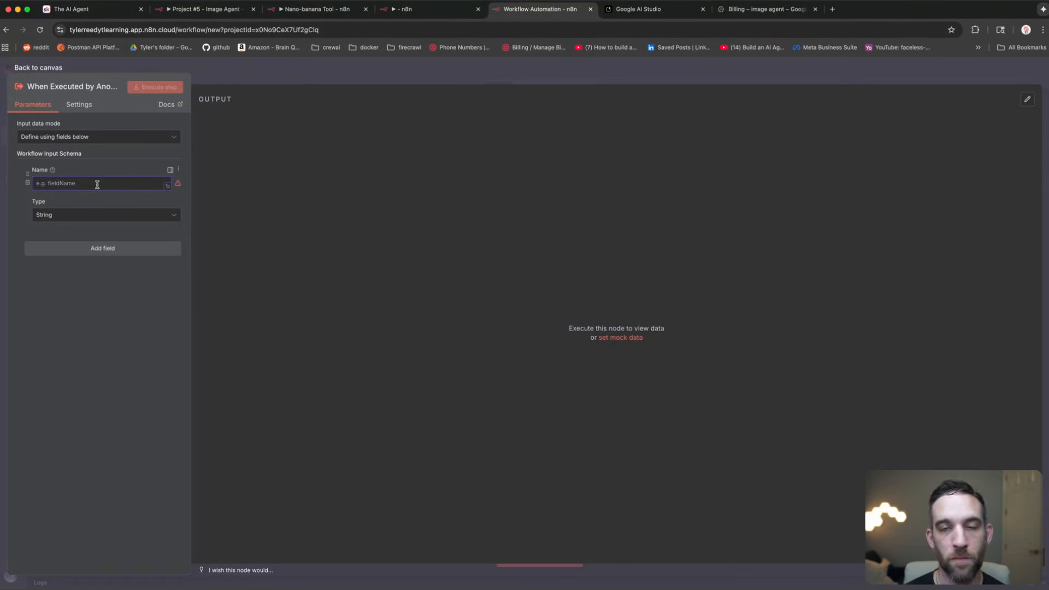
pyautogui.write('prompt')
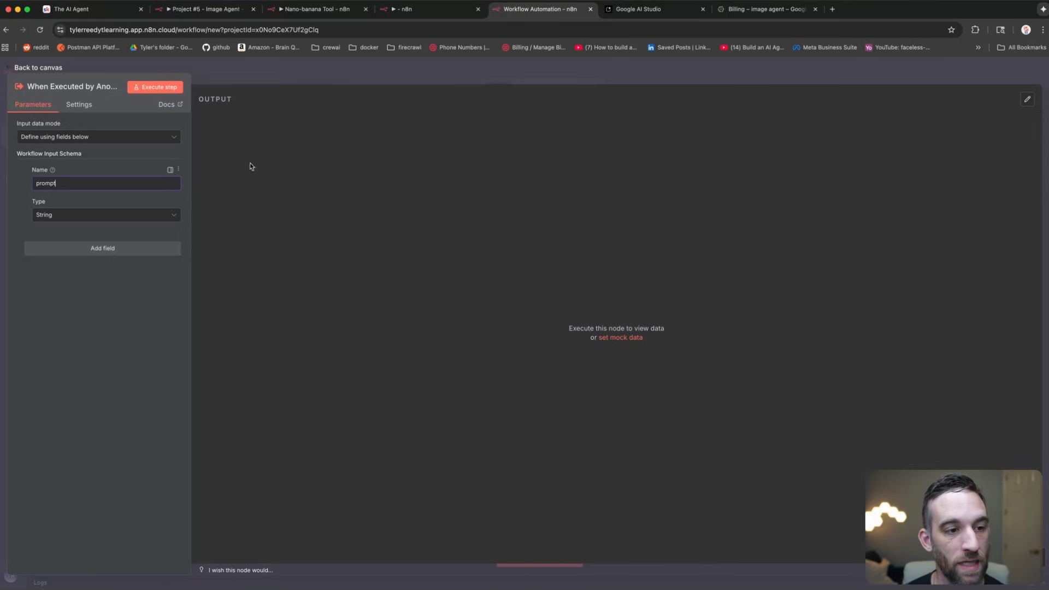
pyautogui.click(99, 67)
pyautogui.click(448, 309)
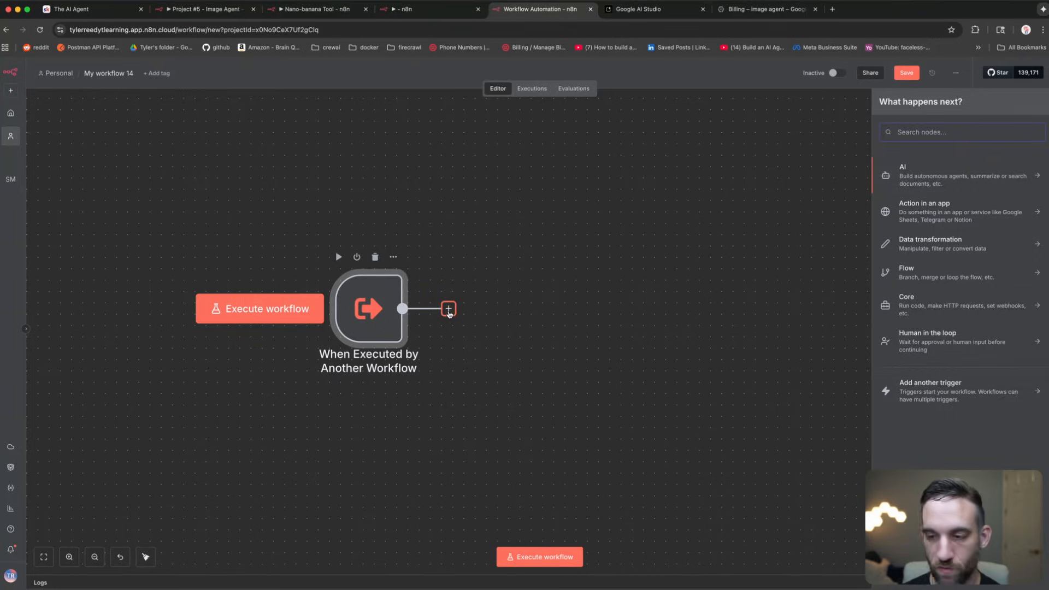
# Step: Add a Google Gemini Generate an image node and check its stored API credential
pyautogui.write('gemini')
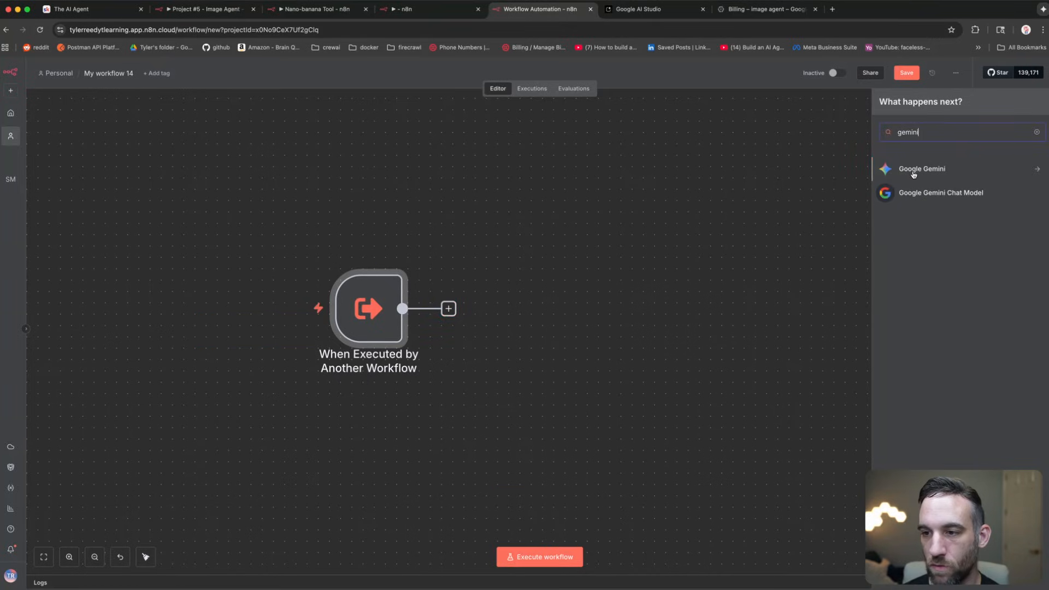
pyautogui.click(912, 172)
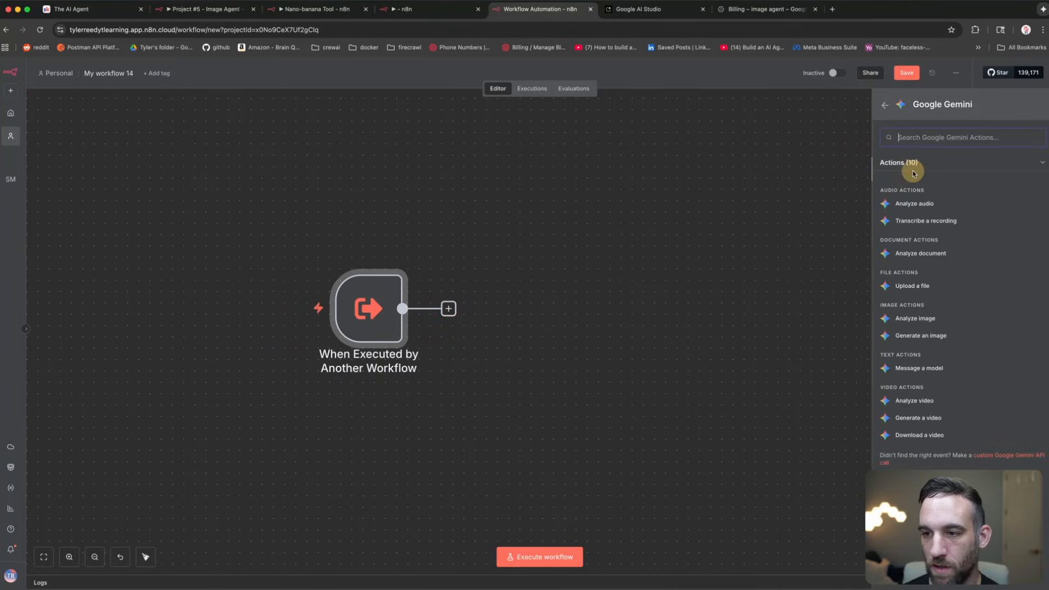
pyautogui.click(924, 334)
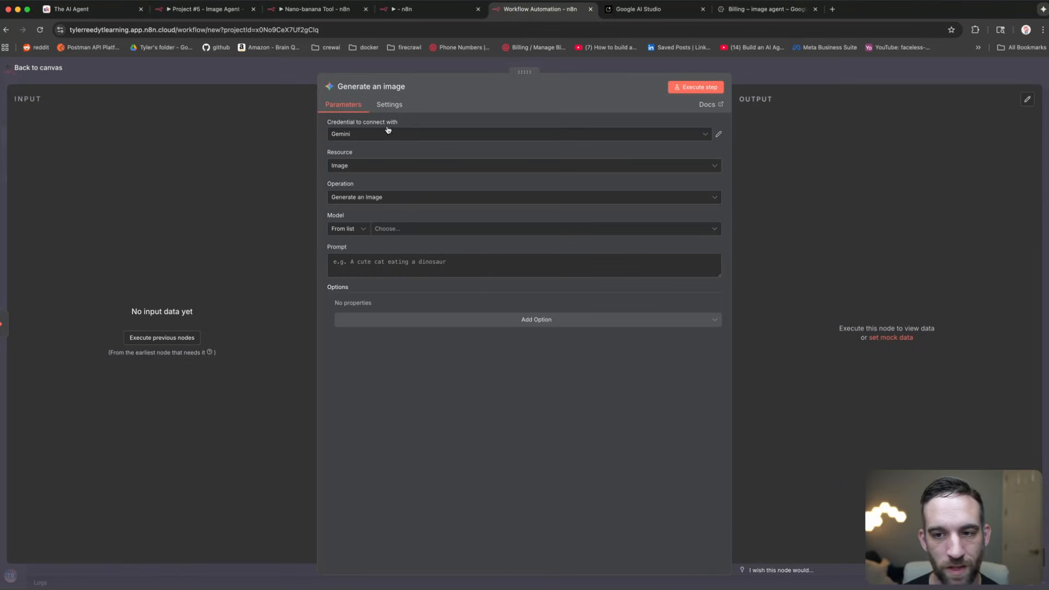
pyautogui.click(718, 137)
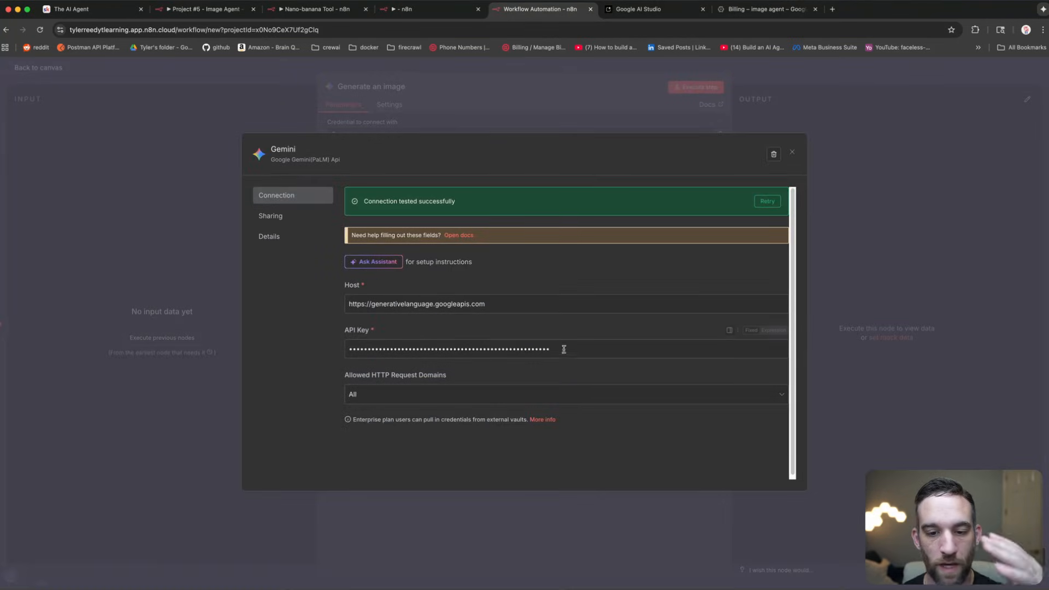
pyautogui.moveTo(562, 348); pyautogui.dragTo(312, 349)
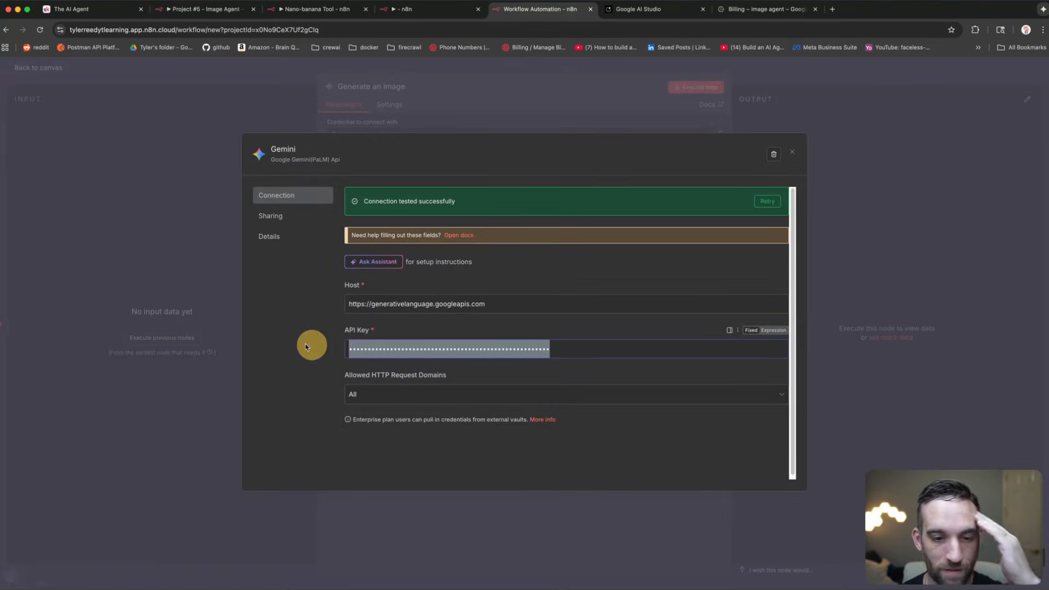
pyautogui.click(376, 87)
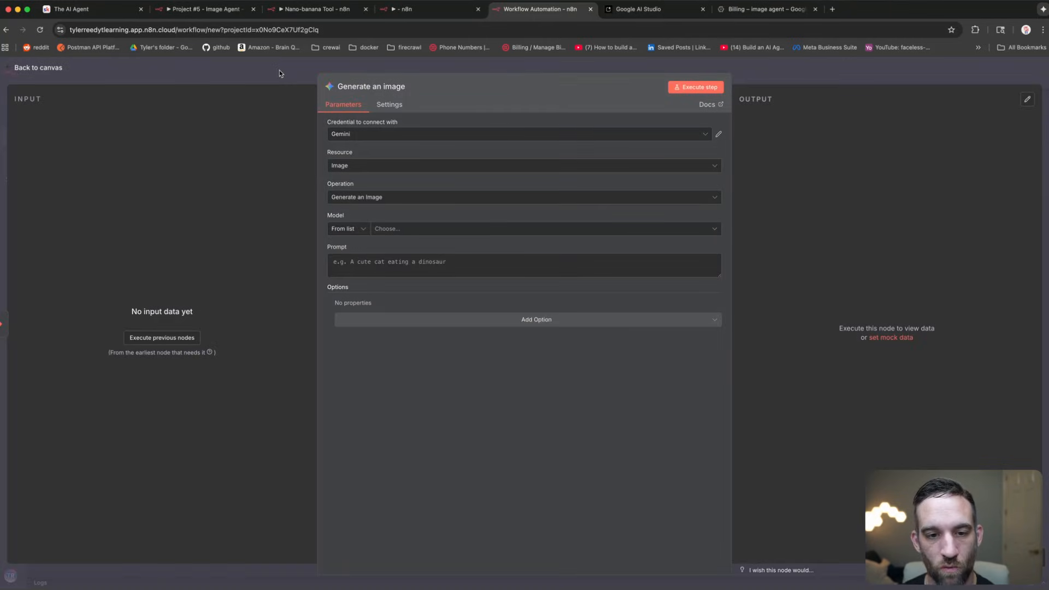
# Step: Choose the Nano Banana model and paste the $json.prompt expression with a banana skateboarding fallback
pyautogui.click(484, 228)
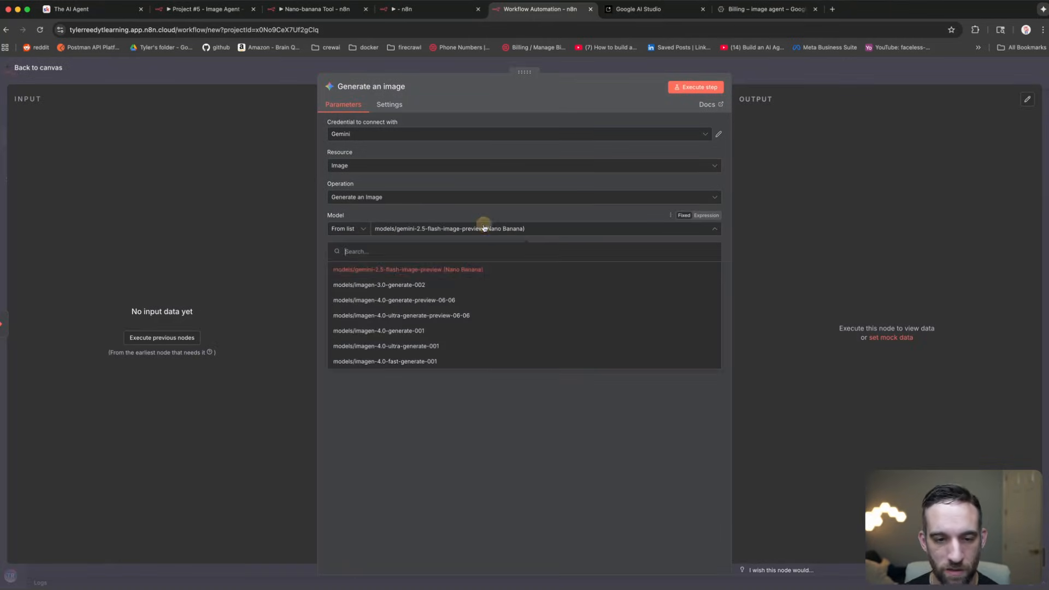
pyautogui.click(445, 273)
pyautogui.click(444, 270)
pyautogui.write("{{ $json.prompt || 'Generate an image of a banana skateboarding' }}")
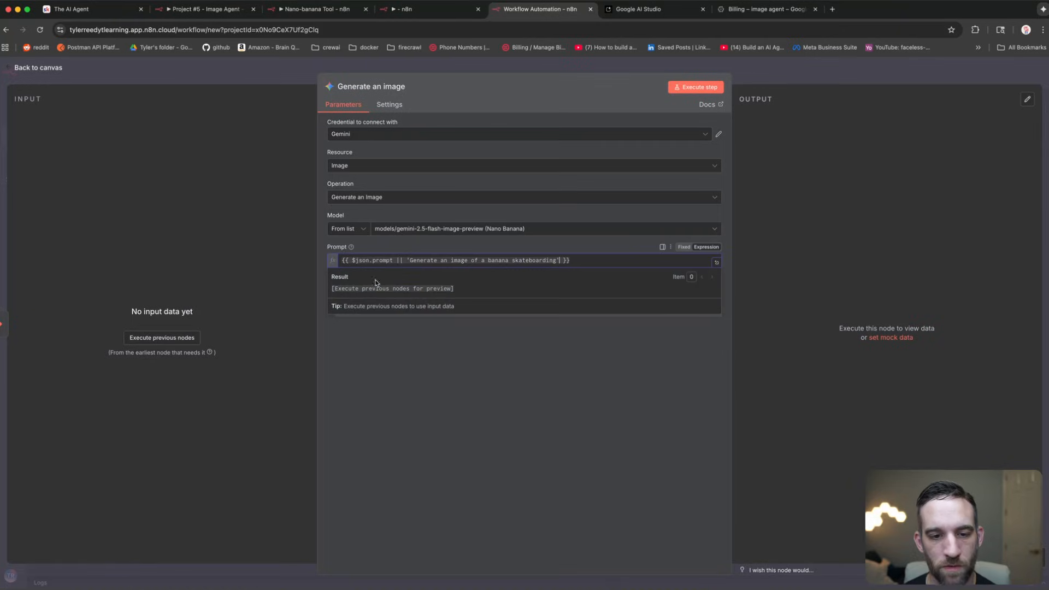
pyautogui.click(387, 264)
pyautogui.moveTo(392, 261); pyautogui.dragTo(351, 261)
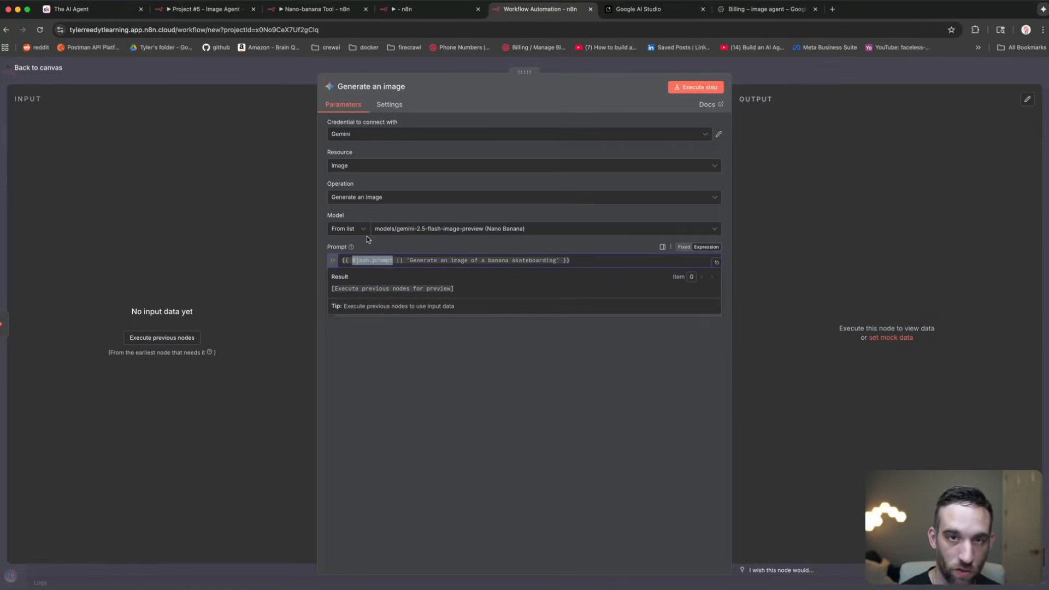
pyautogui.click(407, 260)
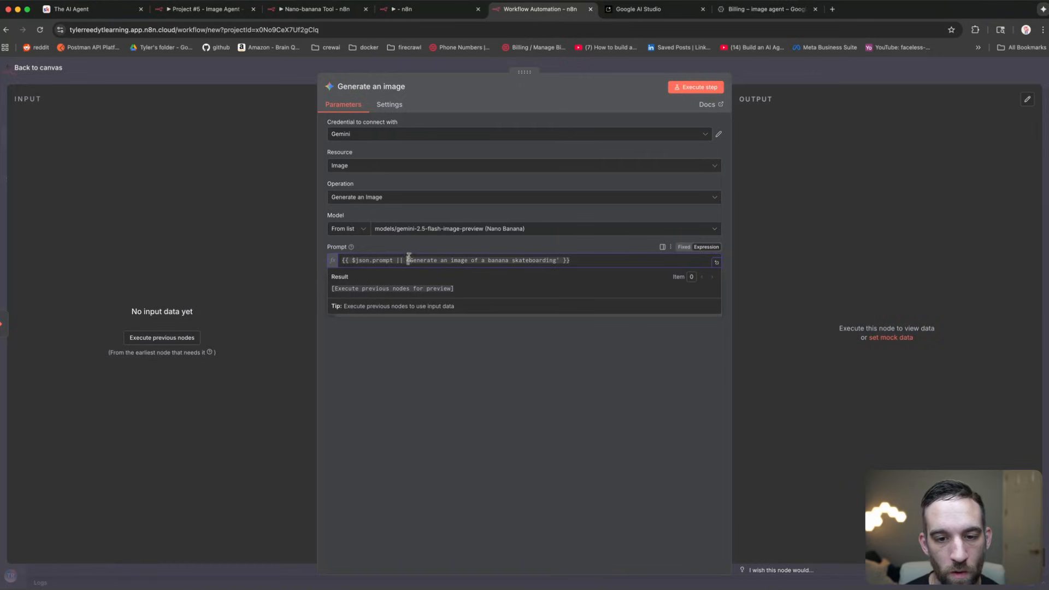
pyautogui.moveTo(407, 260); pyautogui.dragTo(585, 274)
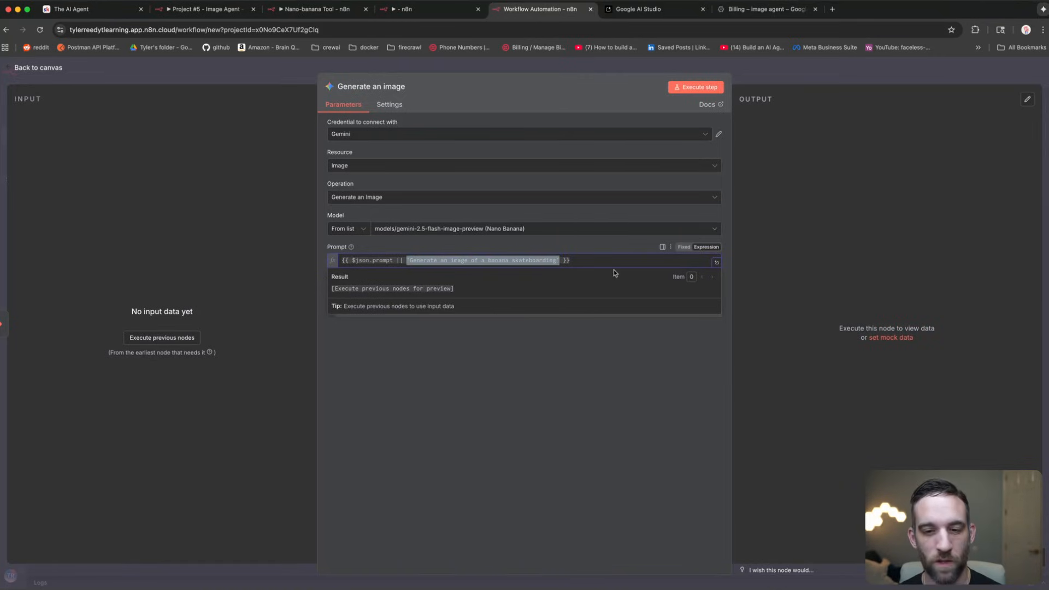
pyautogui.click(562, 260)
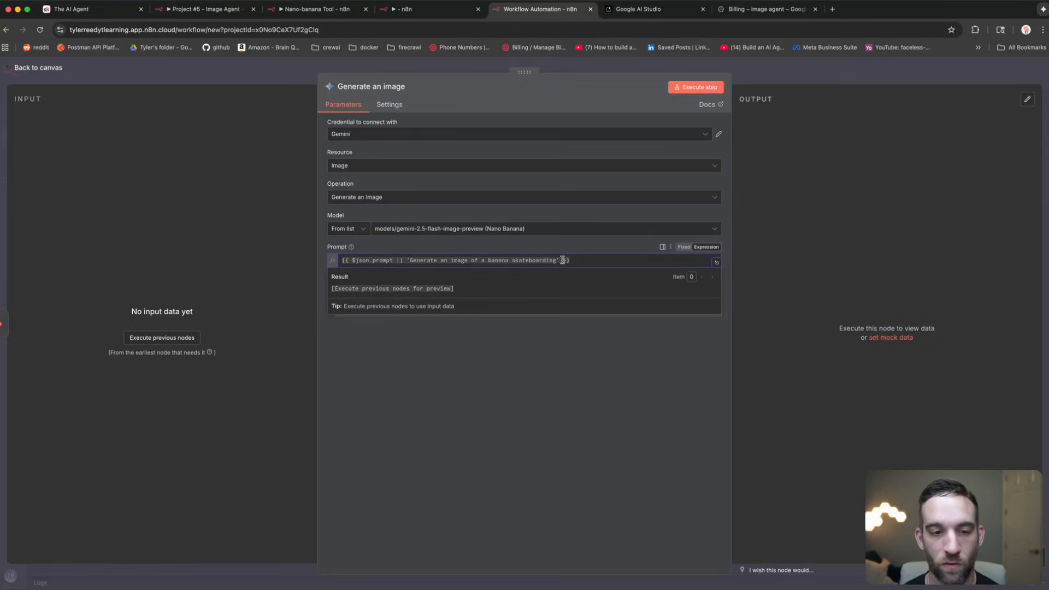
# Step: Replace the || operator with ?? in the prompt expression
pyautogui.moveTo(589, 260); pyautogui.dragTo(304, 260)
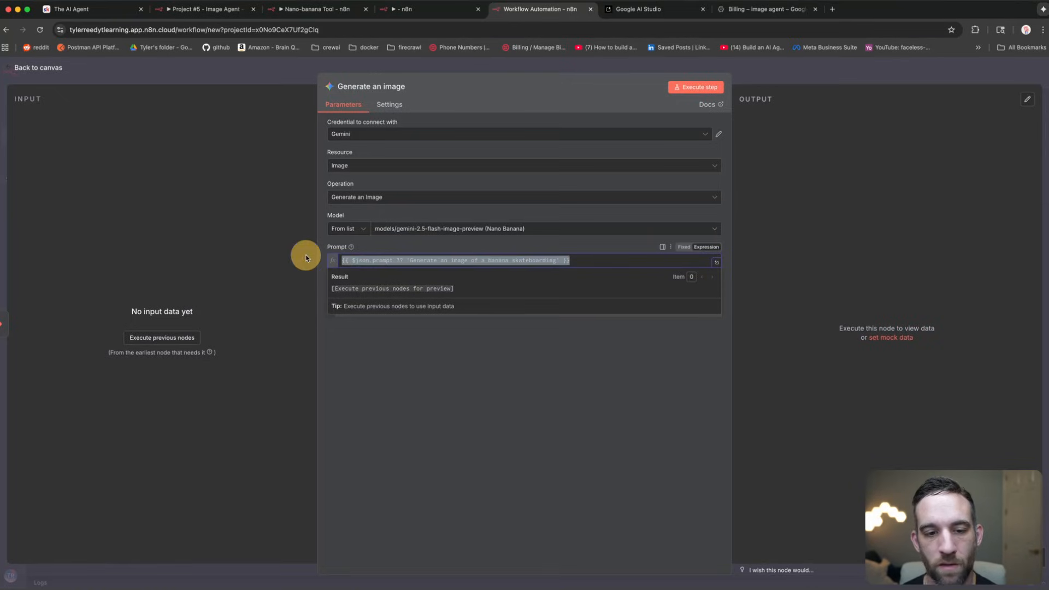
pyautogui.write("{{ $json.prompt ?? 'Generate an image of a banana skateboarding' }}")
pyautogui.click(419, 364)
pyautogui.moveTo(586, 260); pyautogui.dragTo(342, 261)
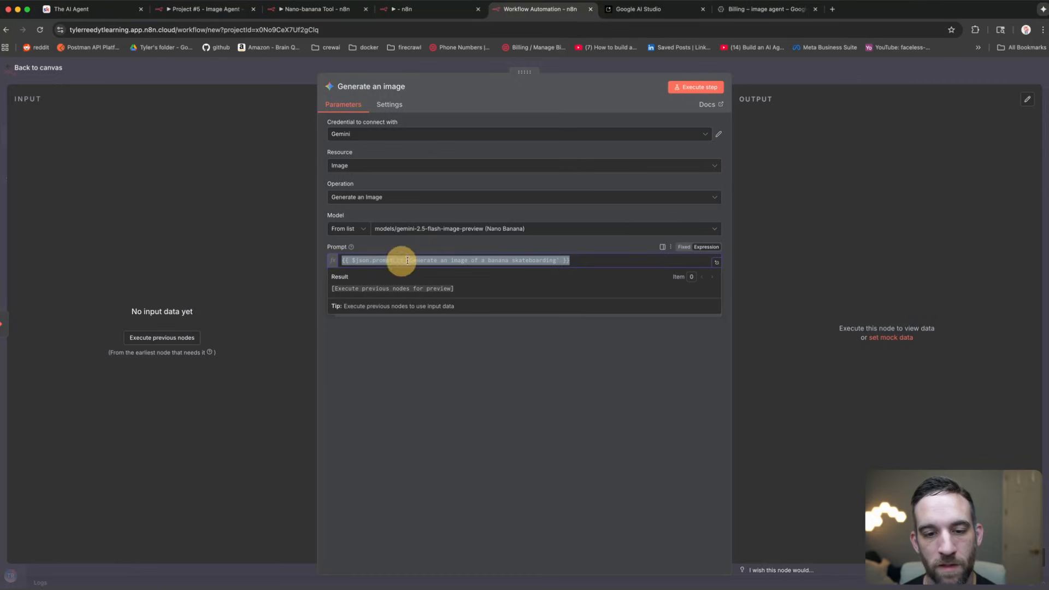
pyautogui.click(464, 260)
pyautogui.moveTo(405, 260); pyautogui.dragTo(567, 260)
# Step: Return to the canvas and add a node after Generate an image
pyautogui.click(267, 68)
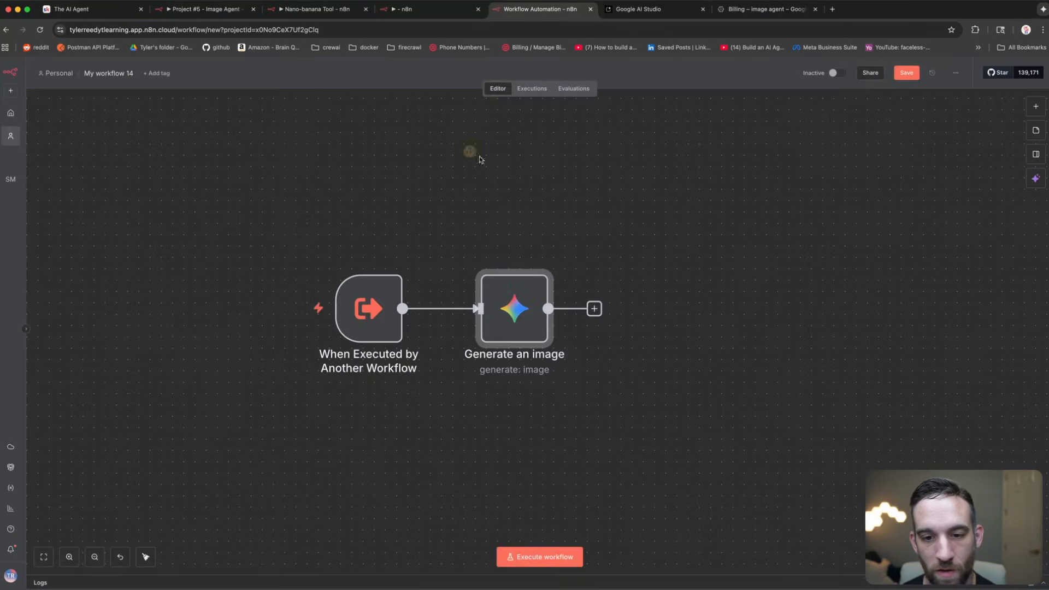
pyautogui.click(468, 154)
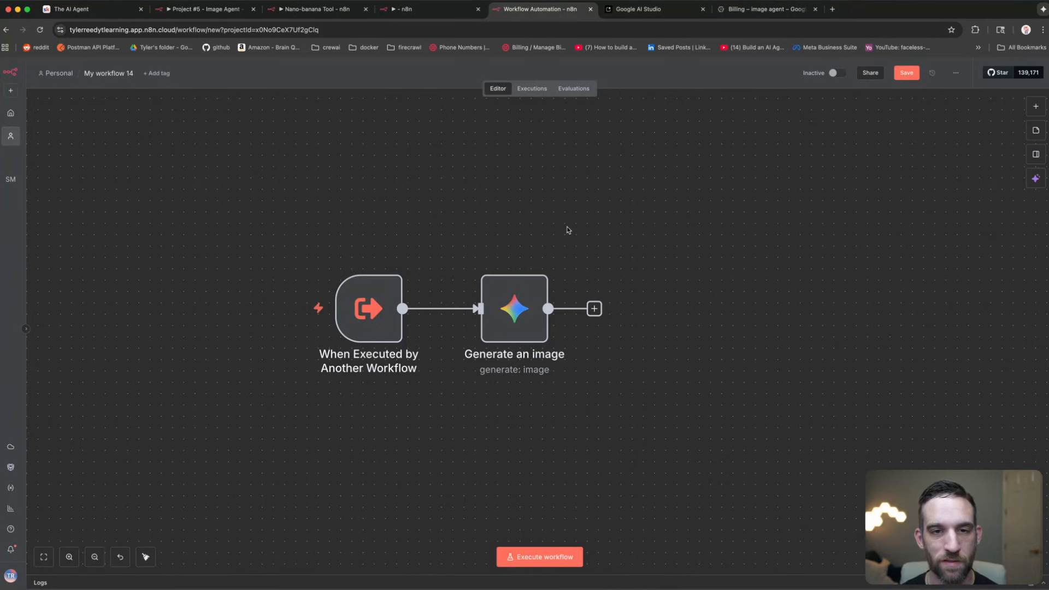
pyautogui.hscroll(2, 568, 230)
pyautogui.scroll(1, 568, 230)
pyautogui.click(516, 329)
pyautogui.click(493, 340)
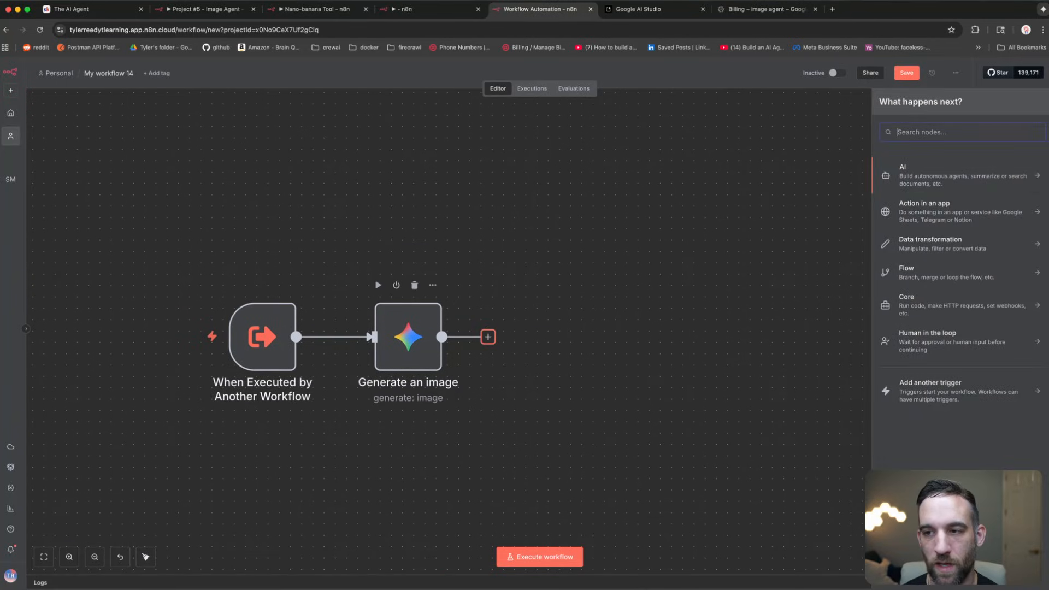
# Step: Add a Google Drive Upload file node after Generate an image
pyautogui.write('drive')
pyautogui.click(916, 193)
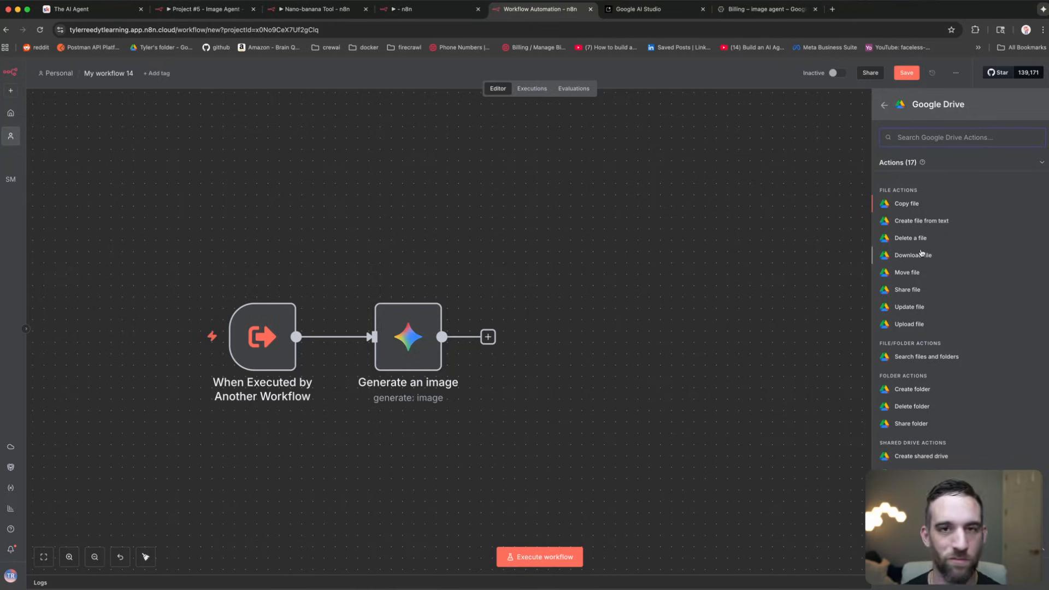
pyautogui.write('uplo')
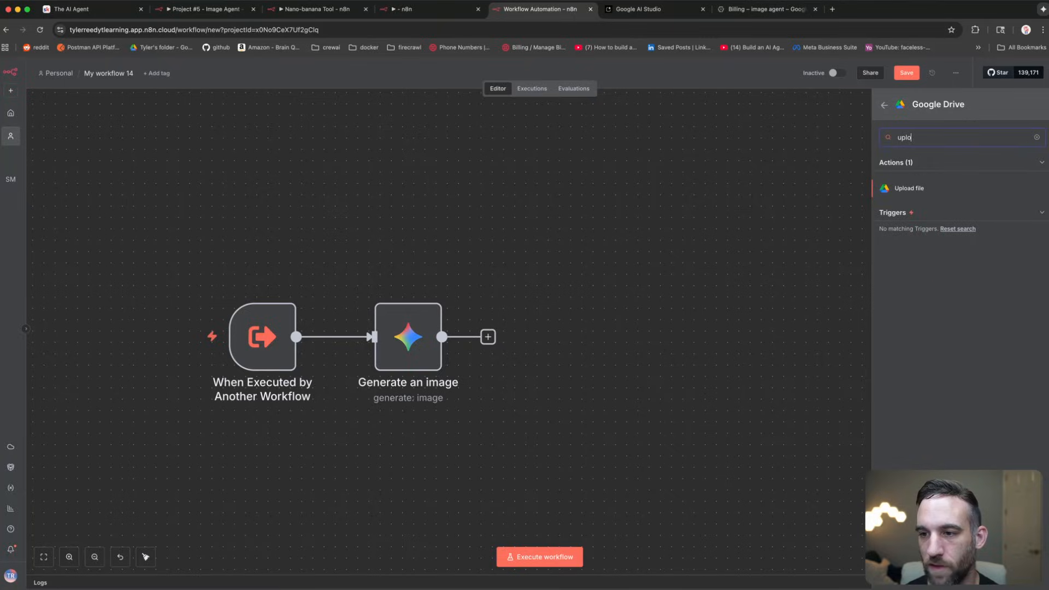
pyautogui.click(910, 189)
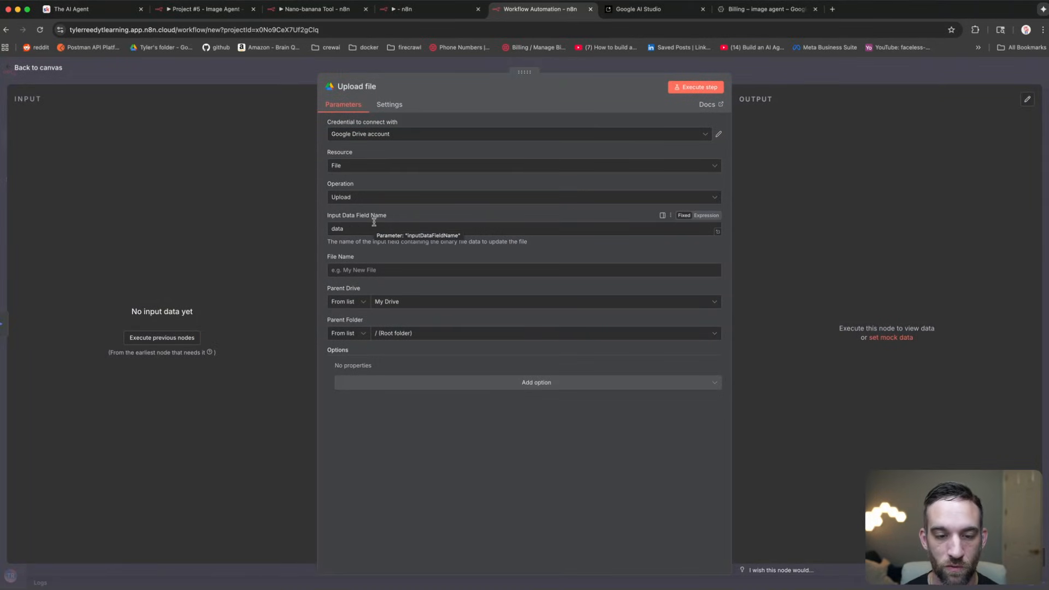
# Step: Set File Name to the expression nanobanana_{{ $now.format('yyyy-MM-dd.hhmmss') }}
pyautogui.click(373, 270)
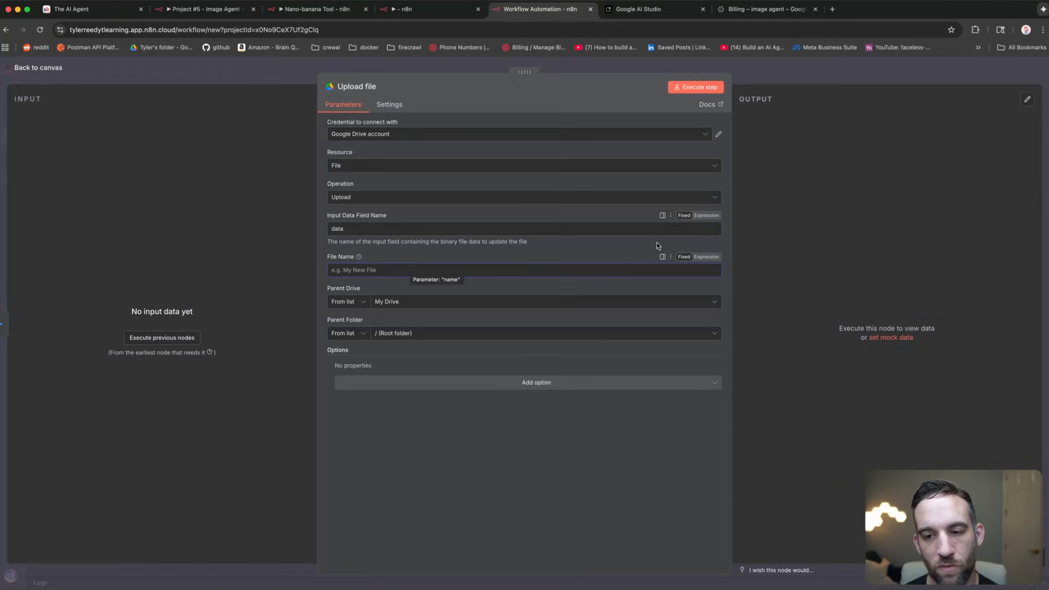
pyautogui.click(707, 257)
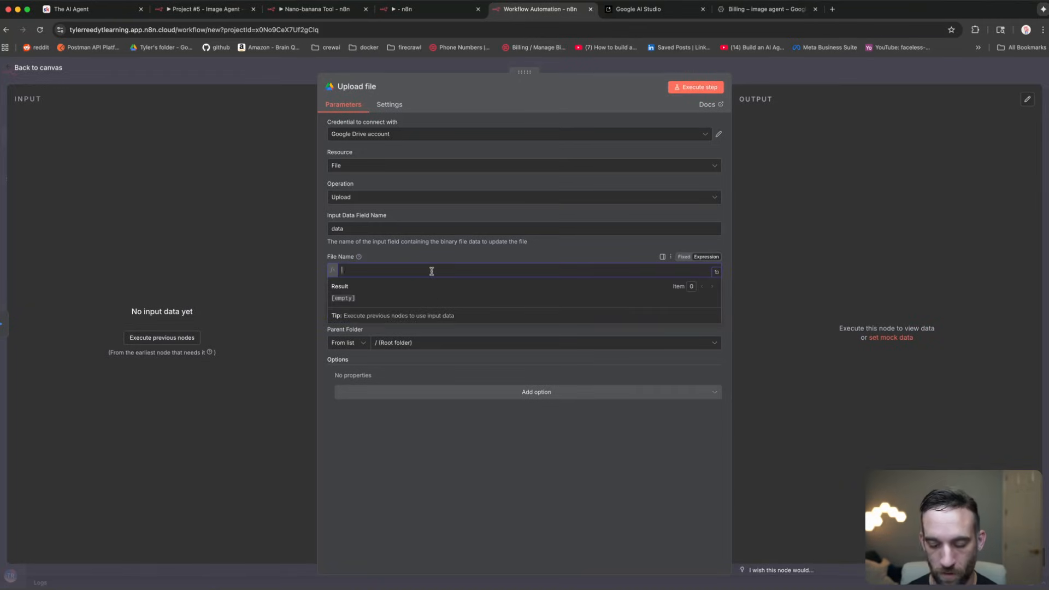
pyautogui.write('{{')
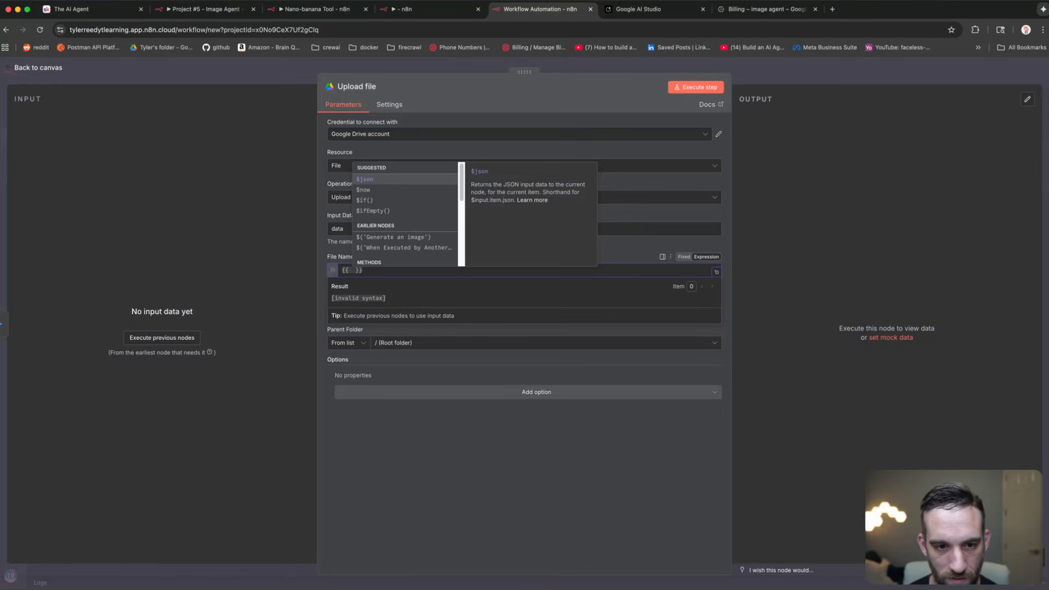
pyautogui.press('Down')
pyautogui.press('Return')
pyautogui.write('.')
pyautogui.press('Return')
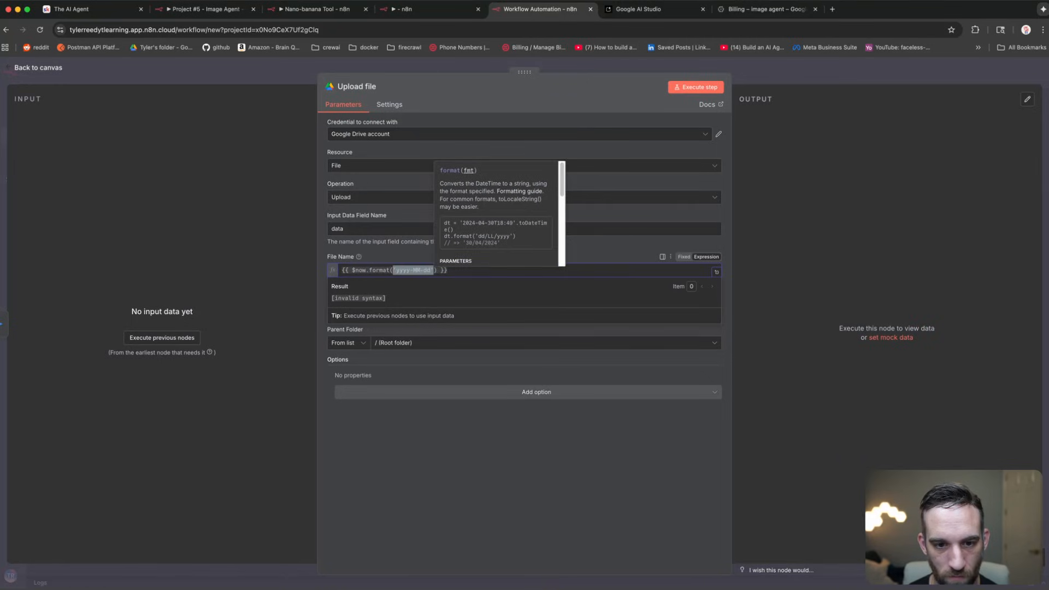
pyautogui.press('Up')
pyautogui.press('Up')
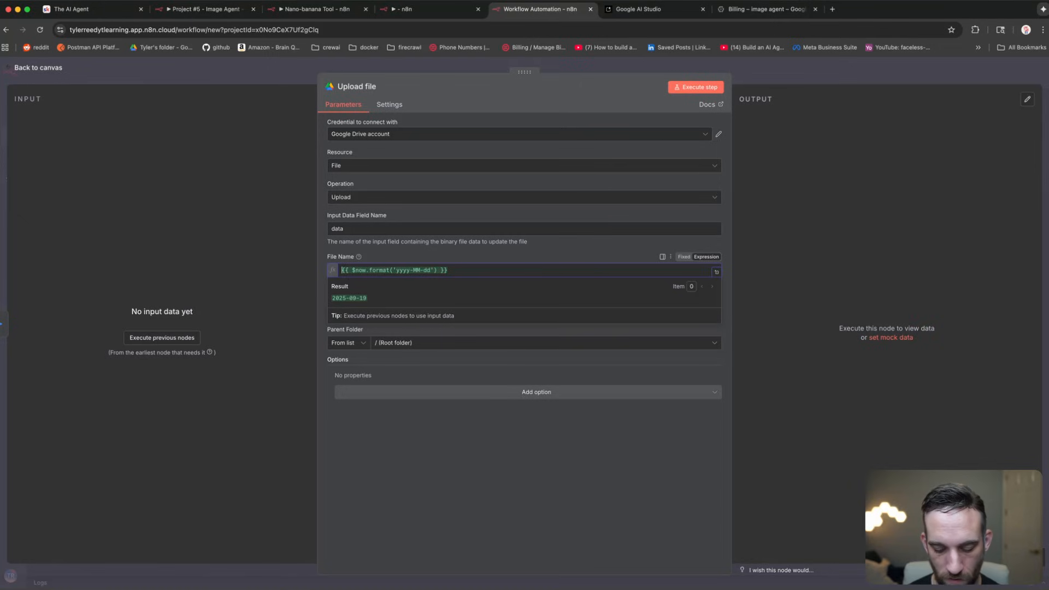
pyautogui.write('nanobanana_')
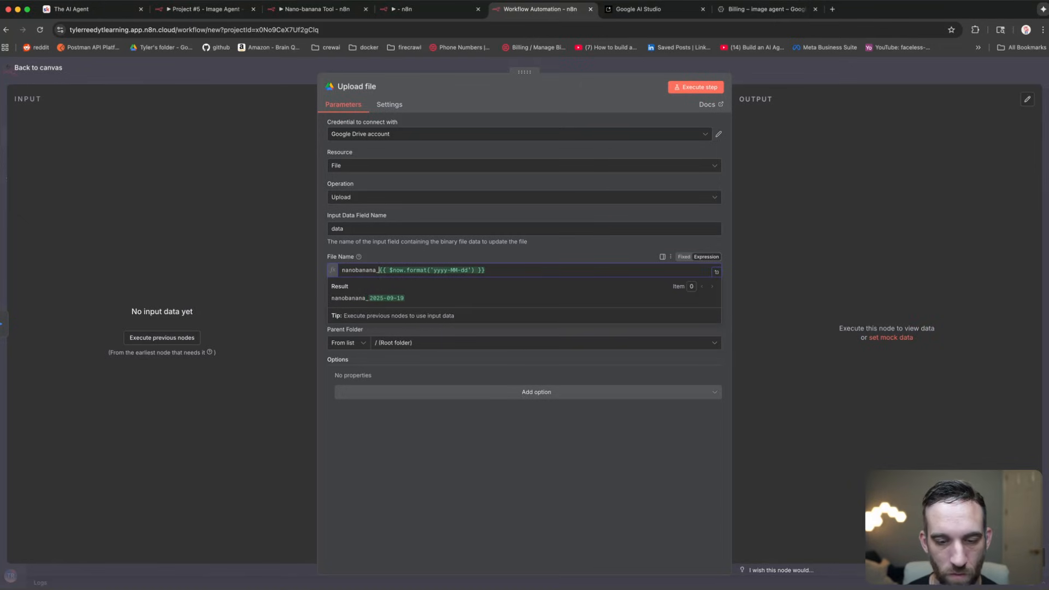
pyautogui.click(469, 269)
pyautogui.write('.')
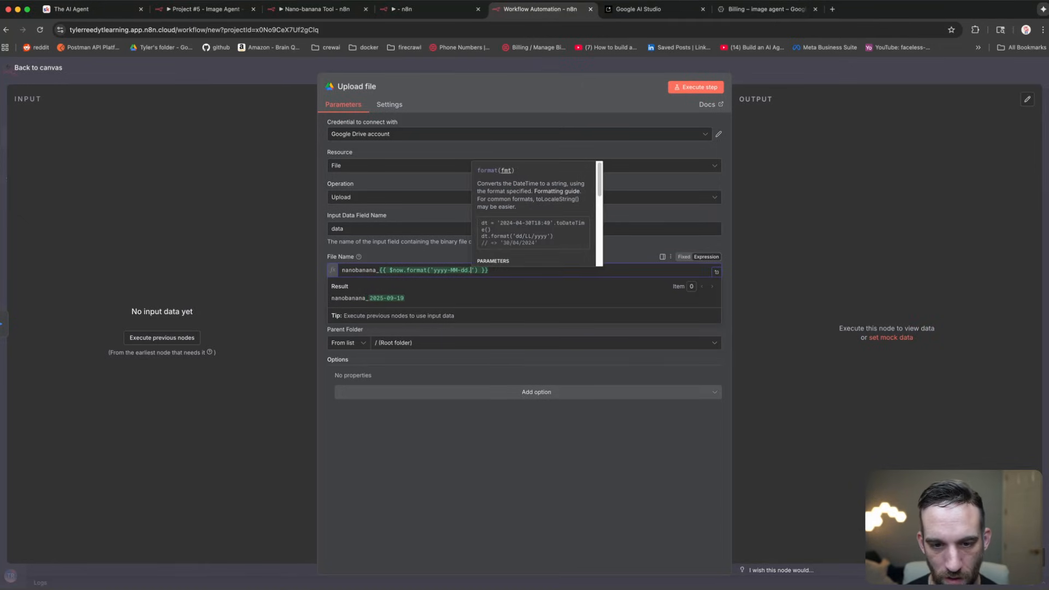
pyautogui.write('hh')
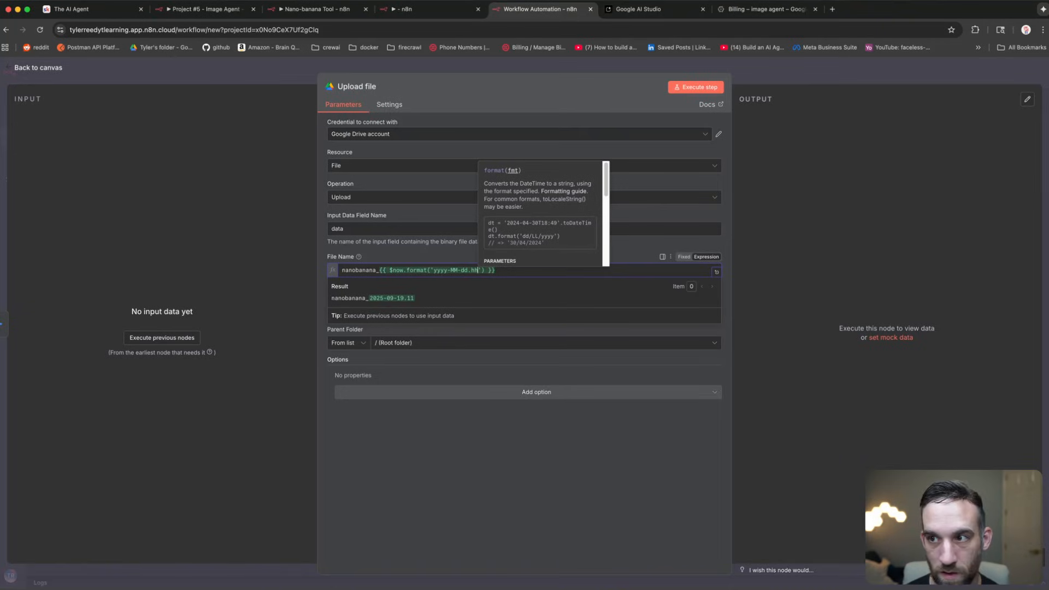
pyautogui.write('mmss')
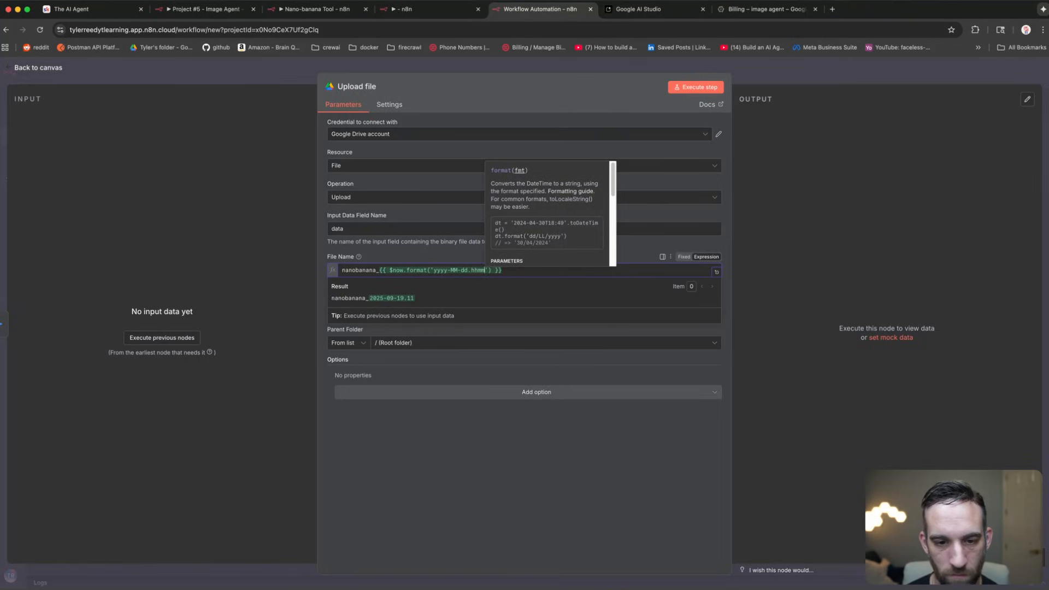
pyautogui.click(574, 431)
pyautogui.click(520, 271)
pyautogui.click(585, 451)
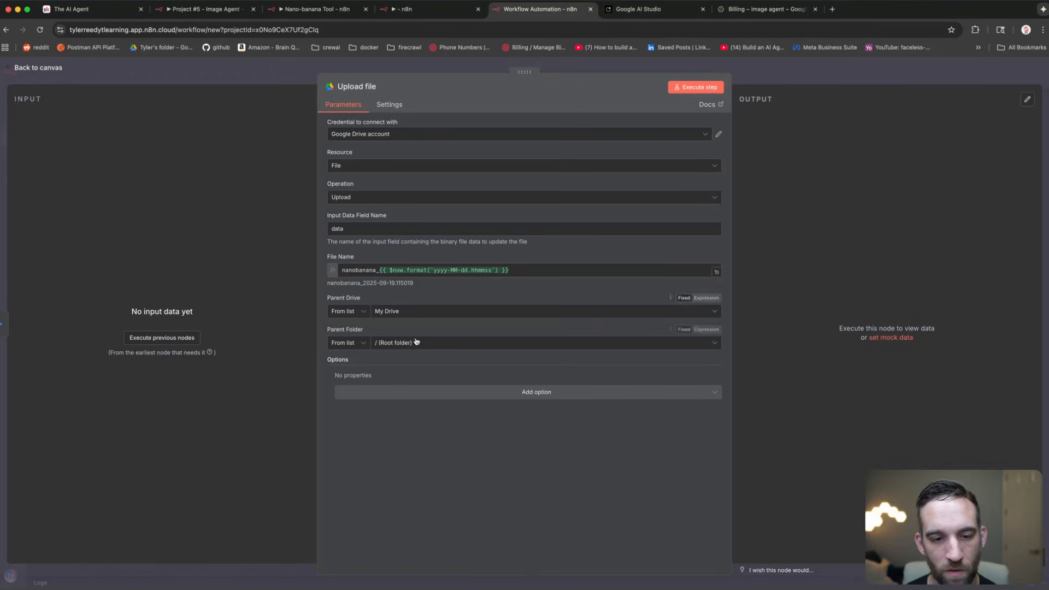
# Step: Set the parent folder to veo3-videos and test-run the upload step
pyautogui.click(410, 343)
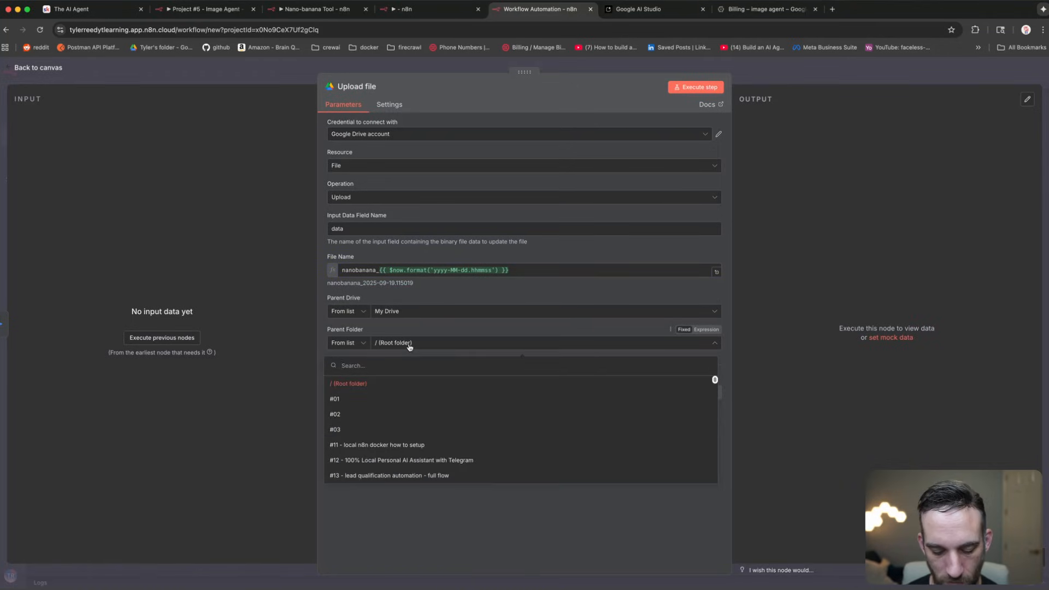
pyautogui.write('ima')
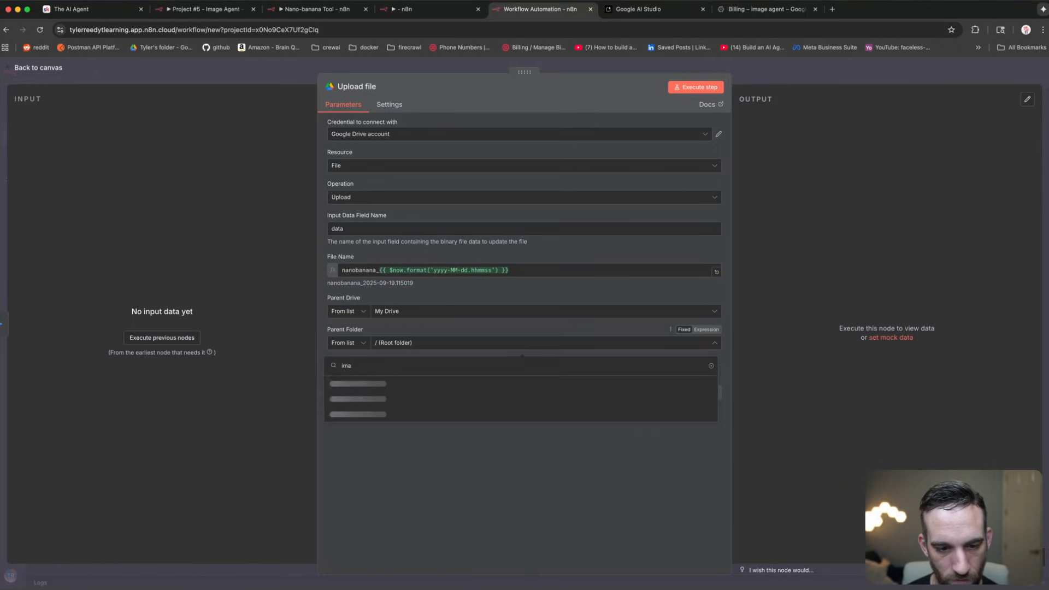
pyautogui.press('BackSpace')
pyautogui.press('BackSpace')
pyautogui.press('BackSpace')
pyautogui.write('veo3')
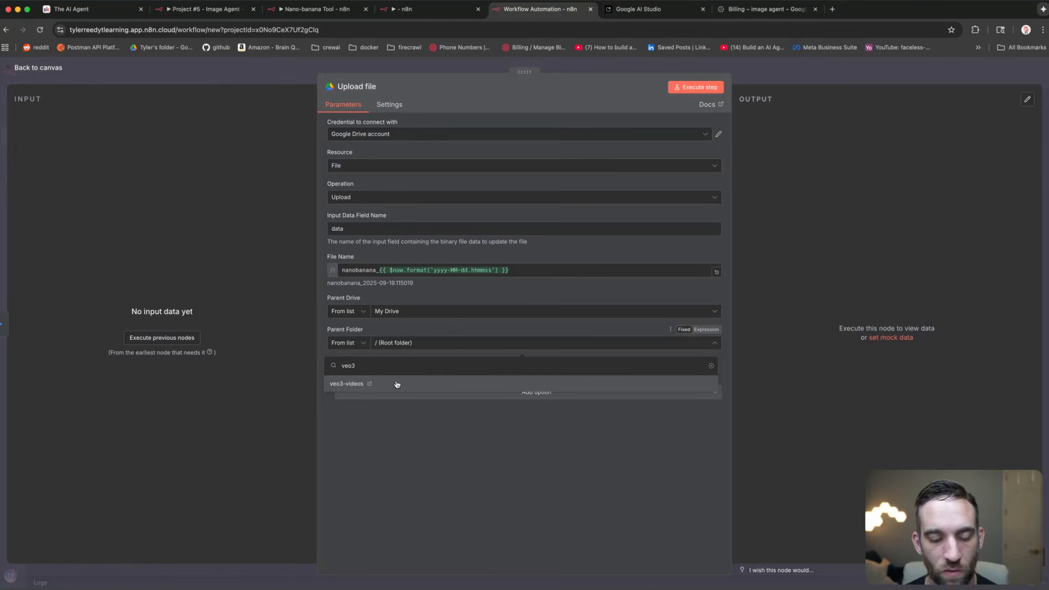
pyautogui.click(397, 384)
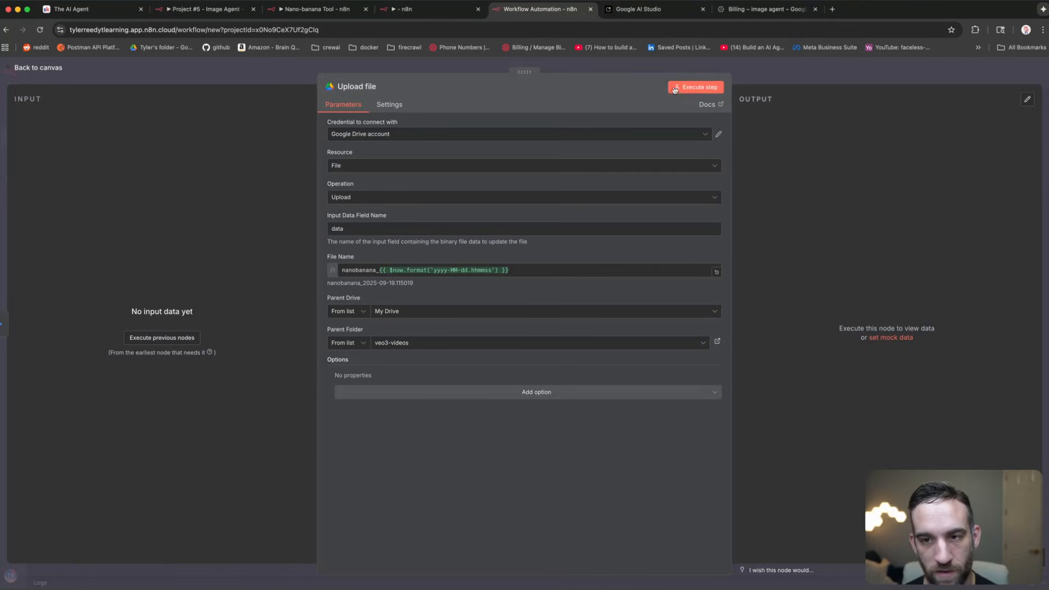
pyautogui.click(676, 89)
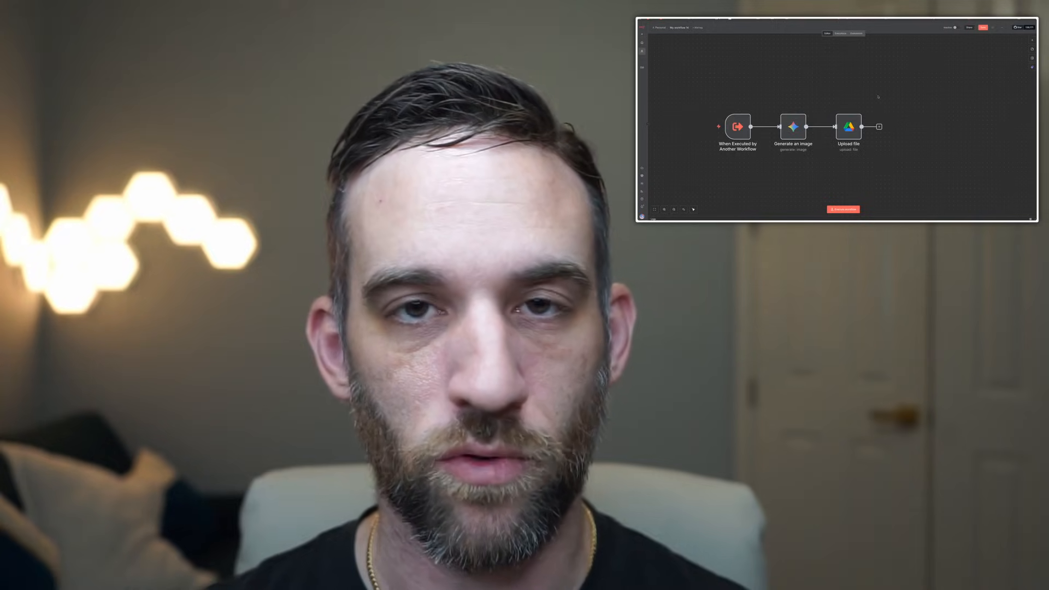
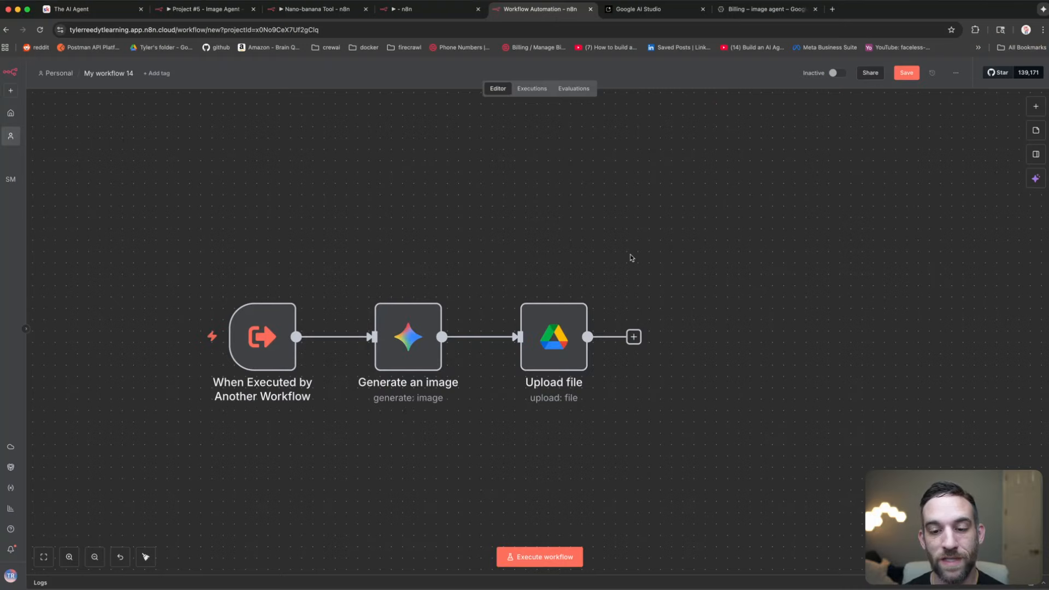
# Step: Rename the workflow from 'My workflow 14' to 'nano generate image'
pyautogui.click(578, 328)
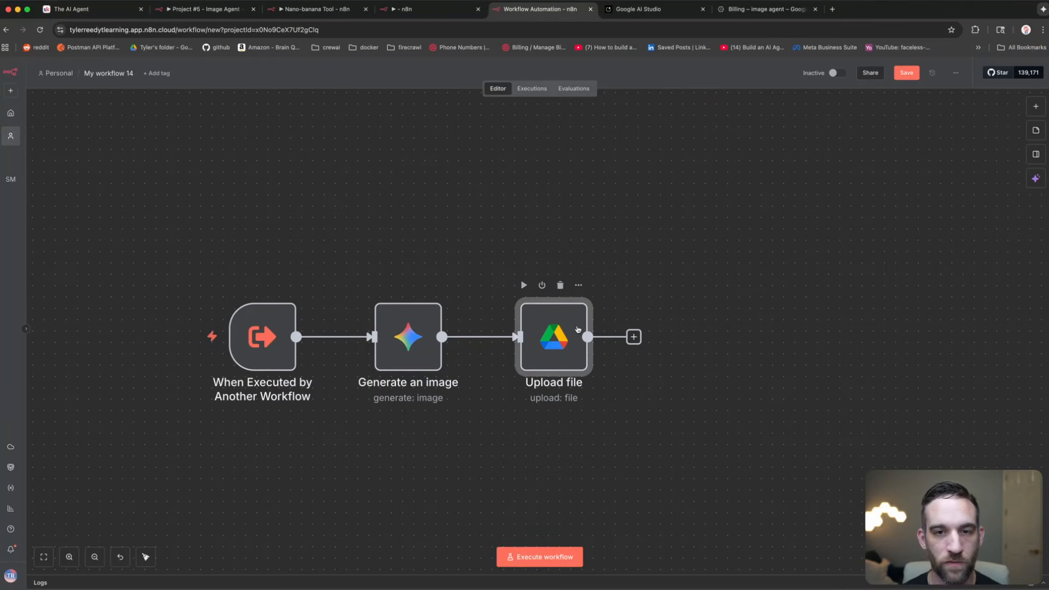
pyautogui.click(558, 218)
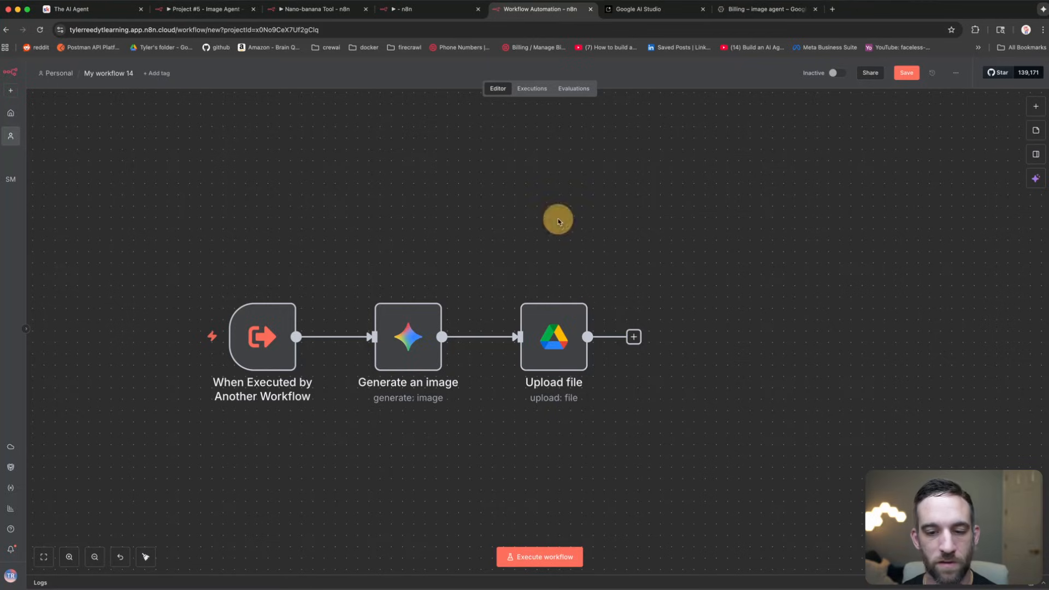
pyautogui.click(108, 72)
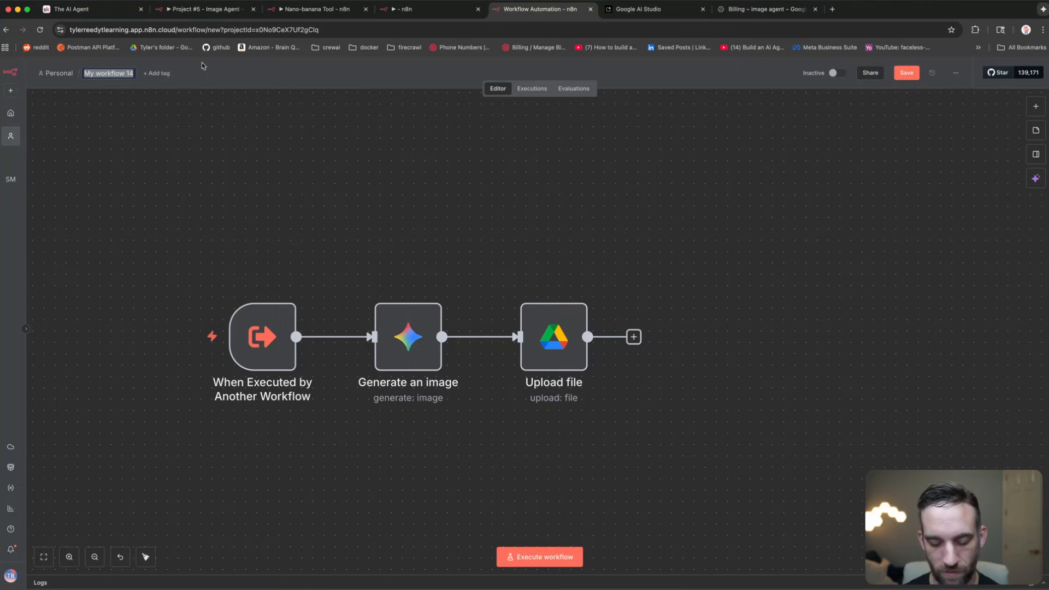
pyautogui.write('nano ge')
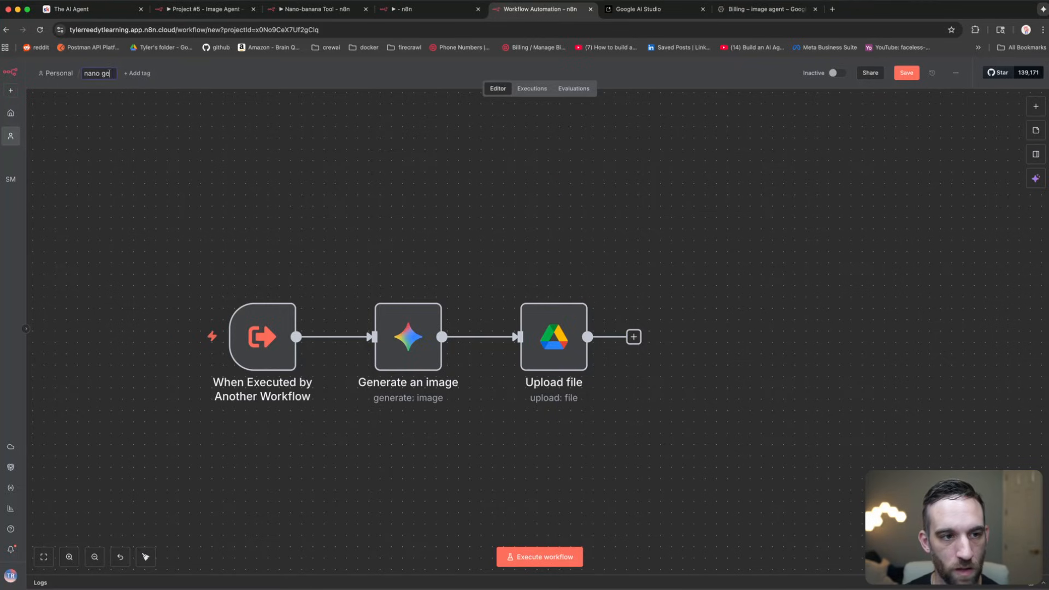
pyautogui.write('nerate image')
pyautogui.press('Return')
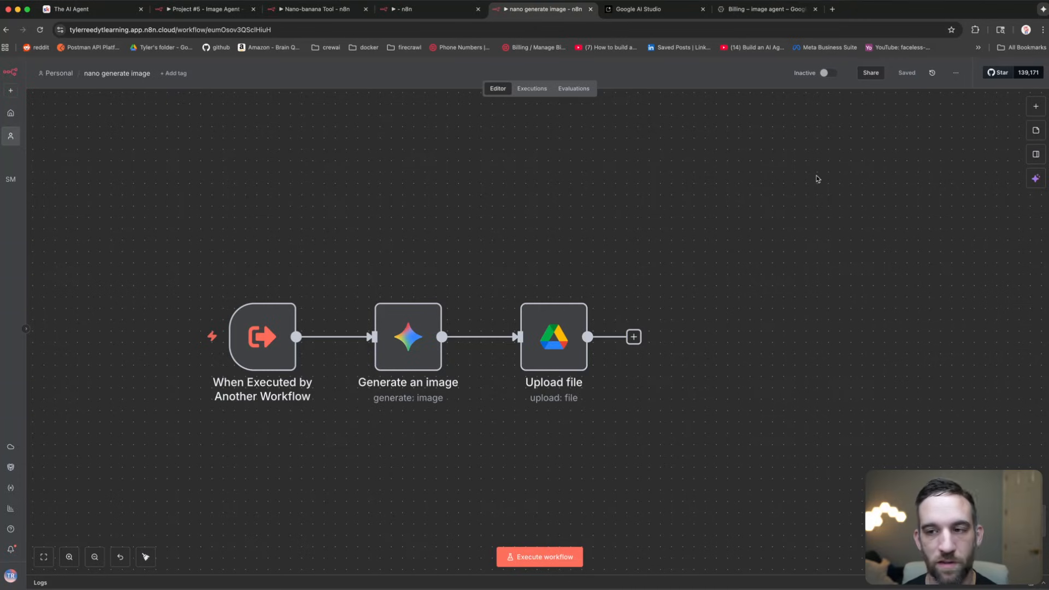
# Step: Give the AI Agent a Call n8n Workflow tool using 'nano generate image', with message text as prompt
pyautogui.click(415, 9)
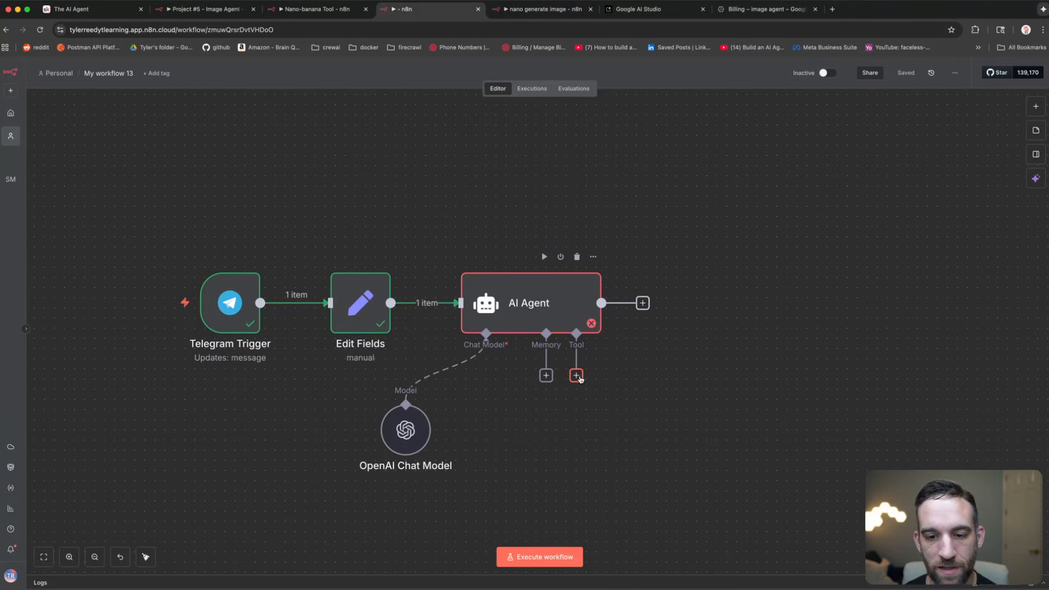
pyautogui.click(577, 376)
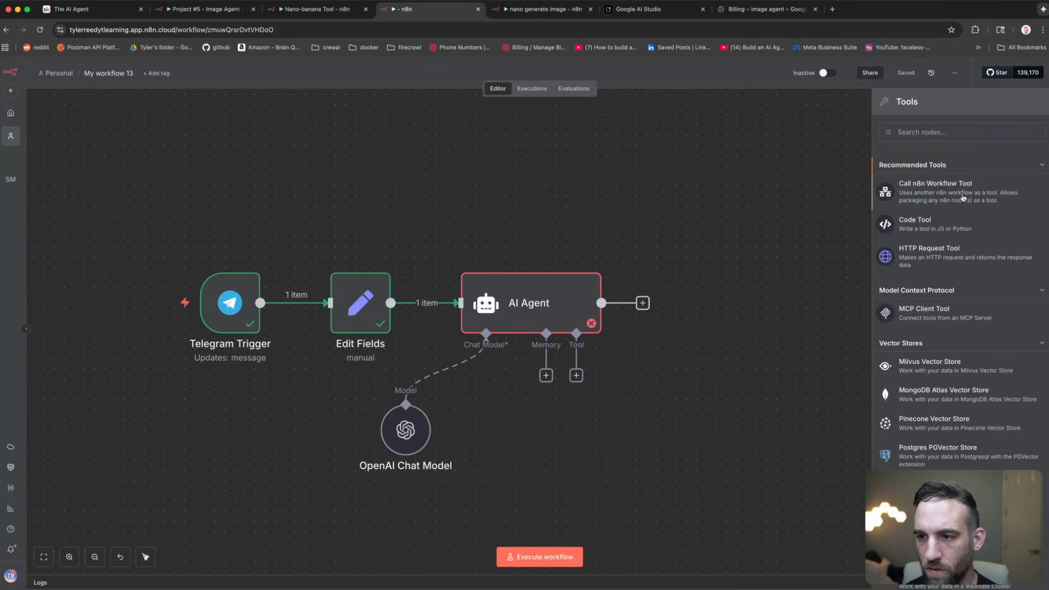
pyautogui.click(954, 196)
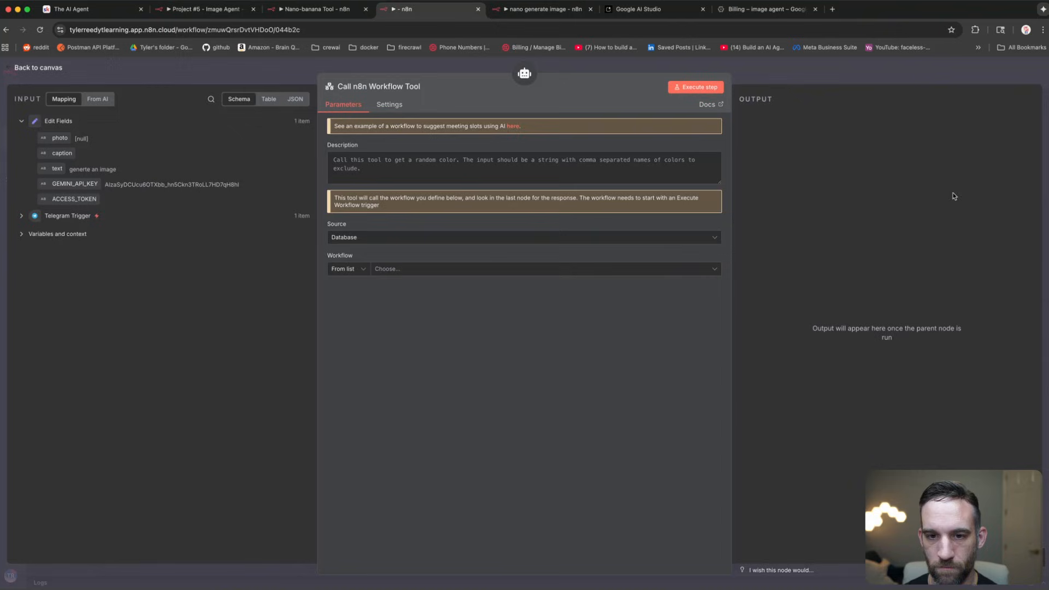
pyautogui.click(446, 270)
pyautogui.write('nano')
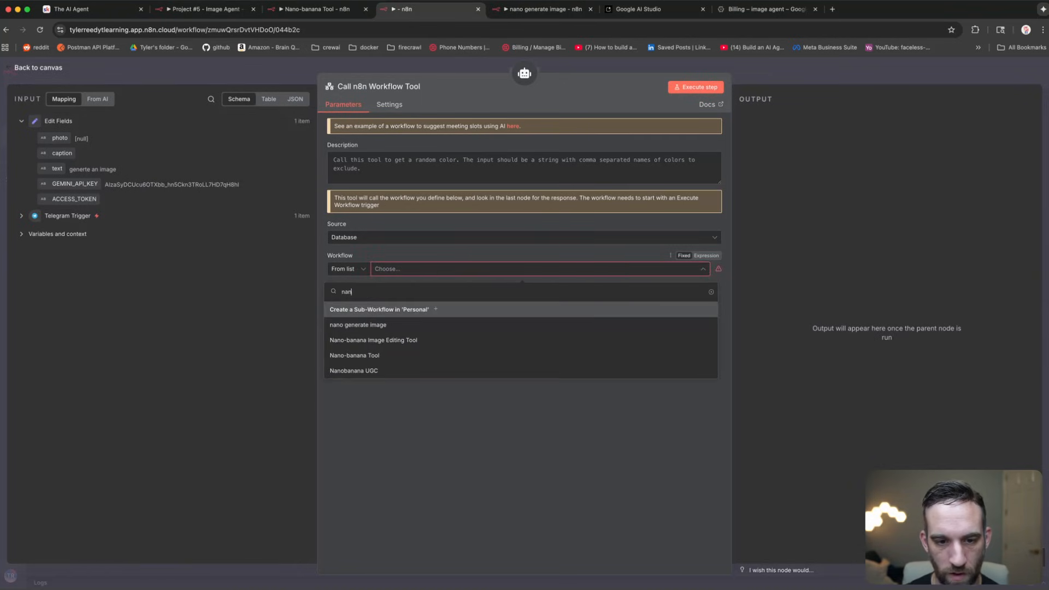
pyautogui.click(411, 327)
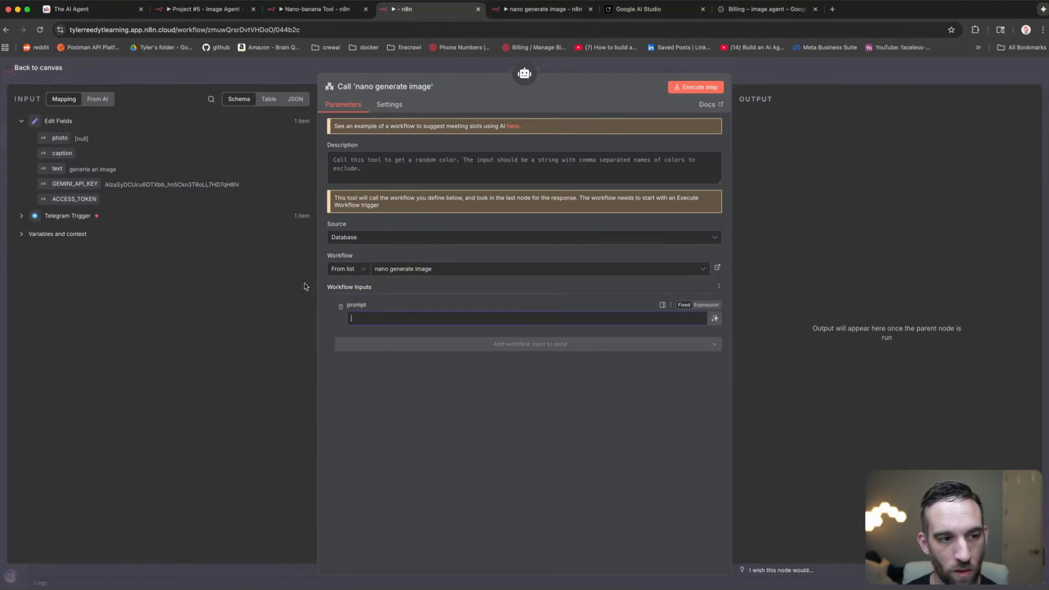
pyautogui.moveTo(48, 169); pyautogui.dragTo(377, 318)
pyautogui.click(451, 321)
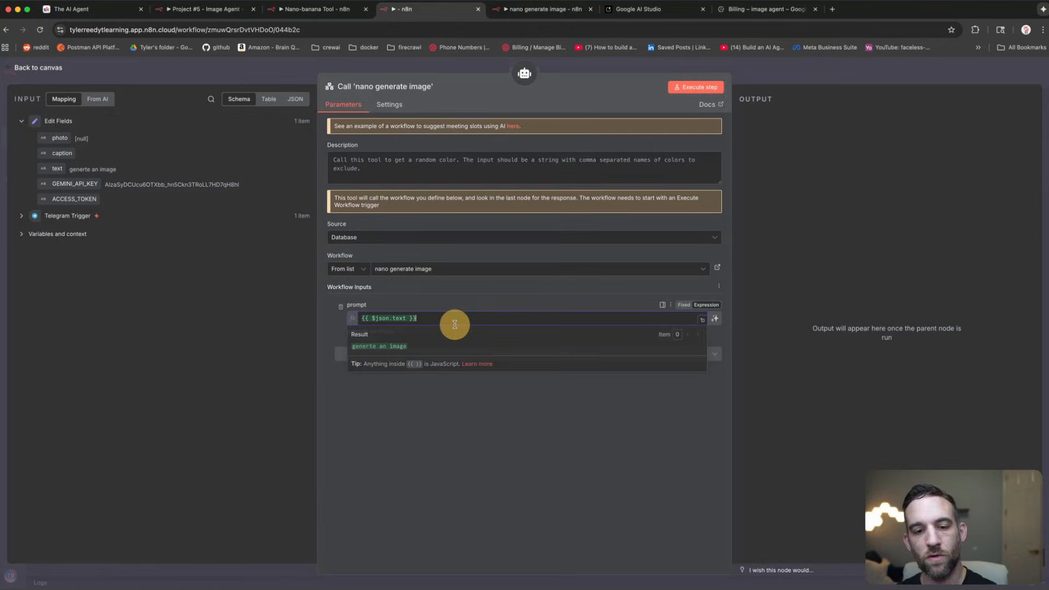
pyautogui.click(472, 420)
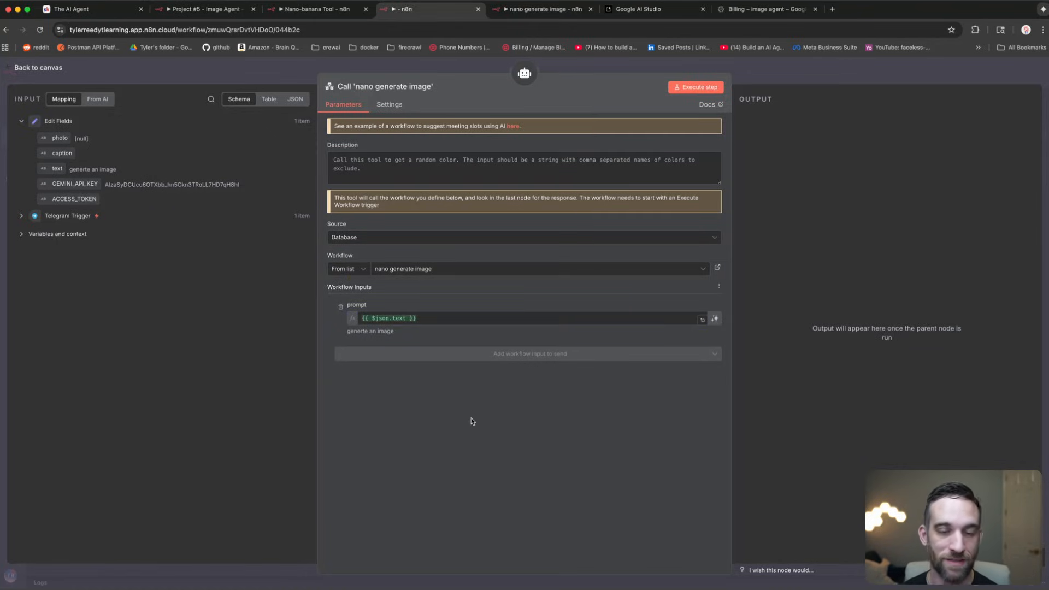
# Step: Arrange the chat model and tool nodes, save, and start a test run awaiting Telegram
pyautogui.click(290, 79)
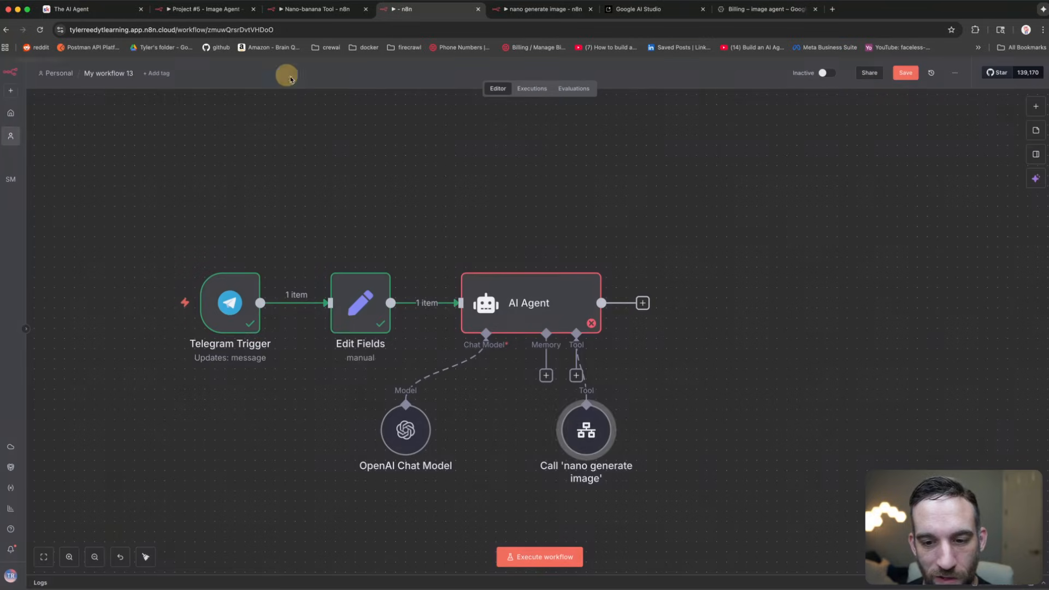
pyautogui.moveTo(408, 431); pyautogui.dragTo(448, 462)
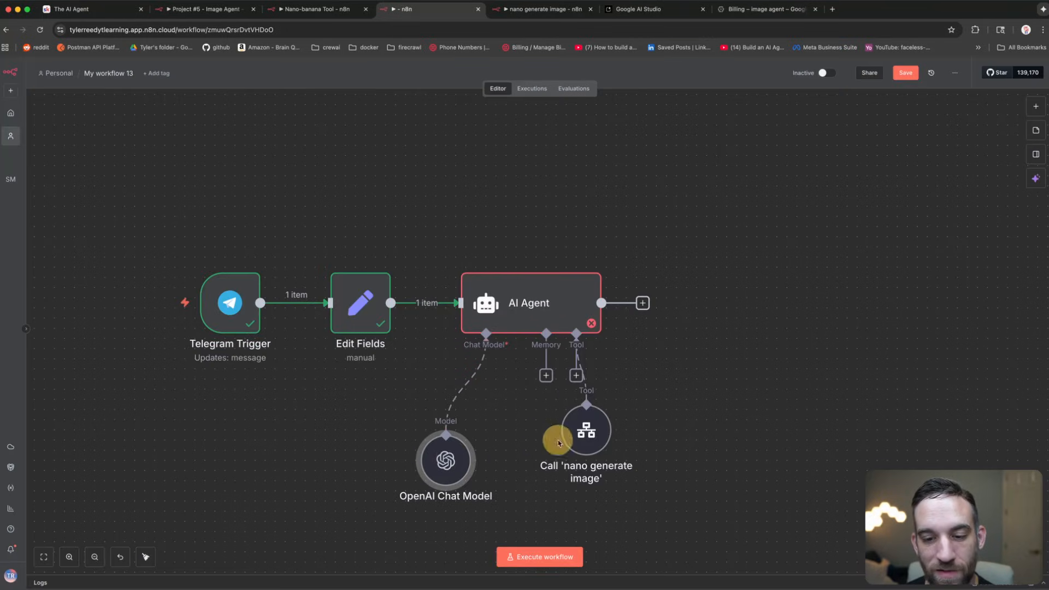
pyautogui.moveTo(585, 439); pyautogui.dragTo(626, 462)
pyautogui.moveTo(449, 459); pyautogui.dragTo(456, 439)
pyautogui.click(764, 340)
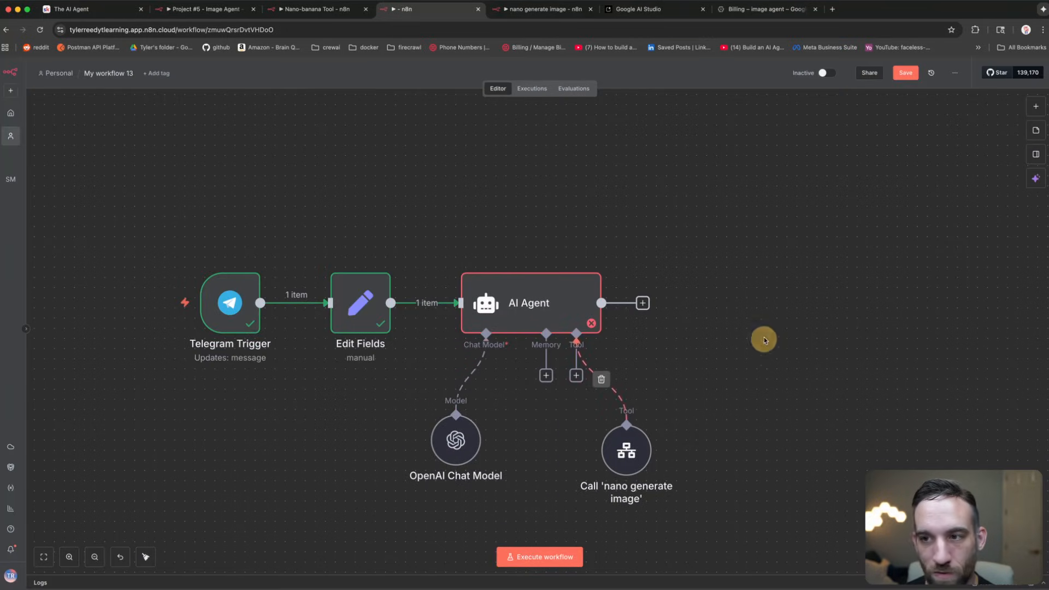
pyautogui.click(906, 73)
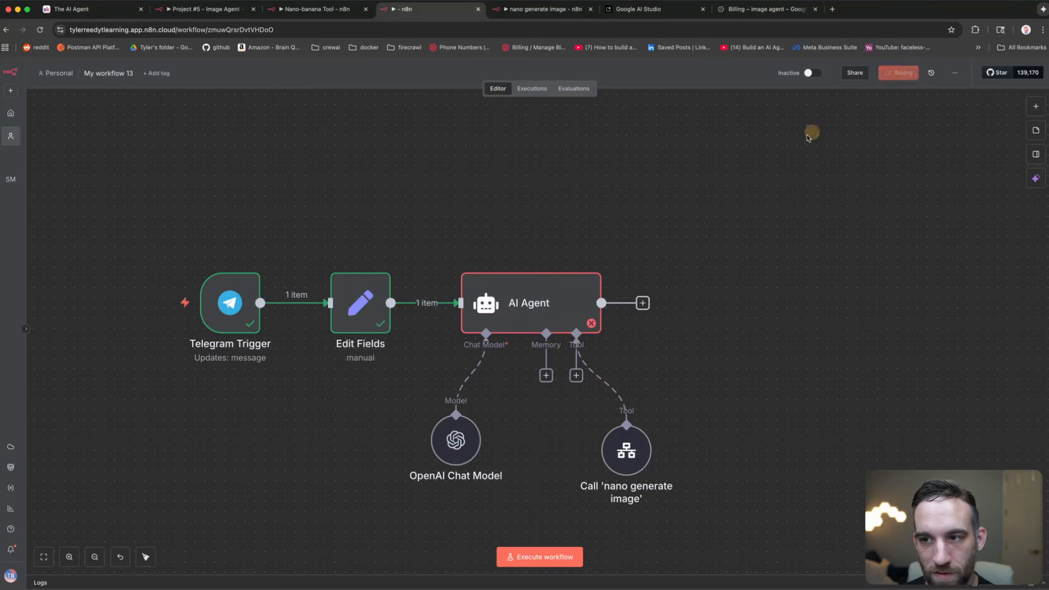
pyautogui.click(540, 554)
# Step: Tidy the AI Agent prompt by removing the blank line before its closing brace
pyautogui.doubleClick(590, 300)
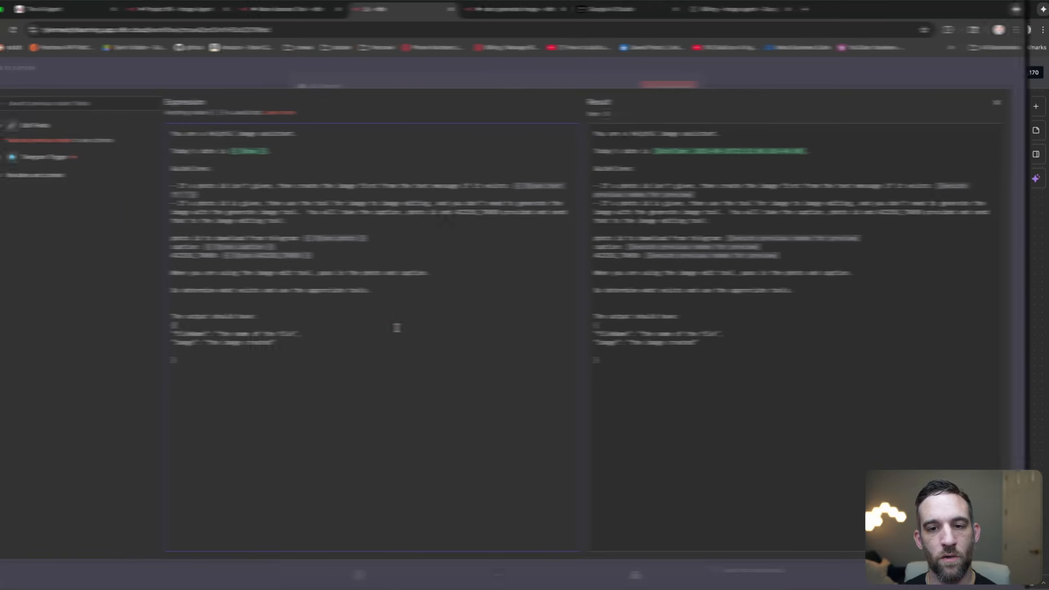
pyautogui.click(224, 352)
pyautogui.press('BackSpace')
pyautogui.moveTo(225, 351); pyautogui.dragTo(194, 138)
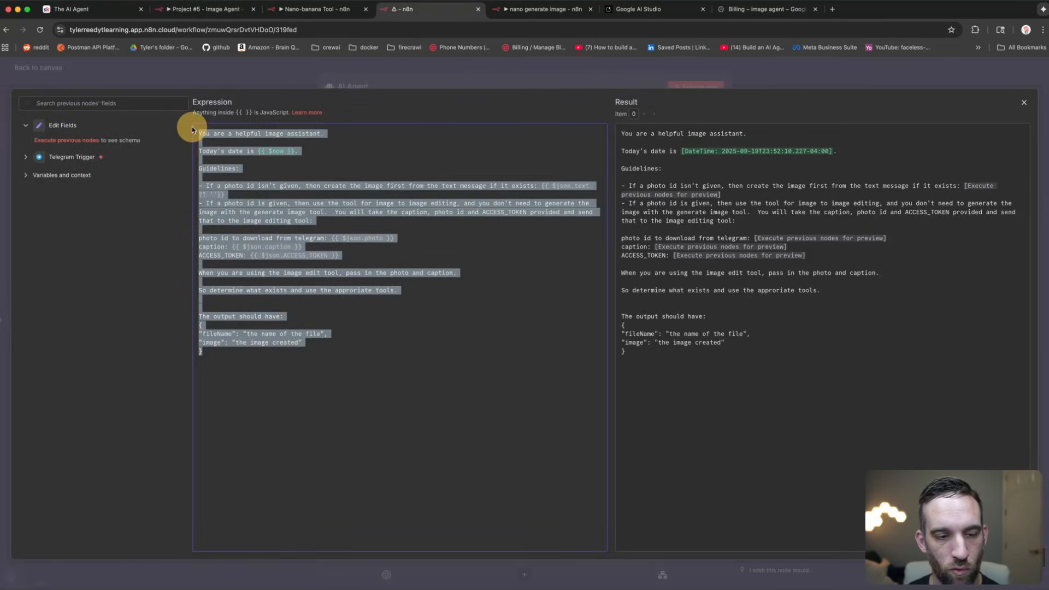
pyautogui.click(274, 243)
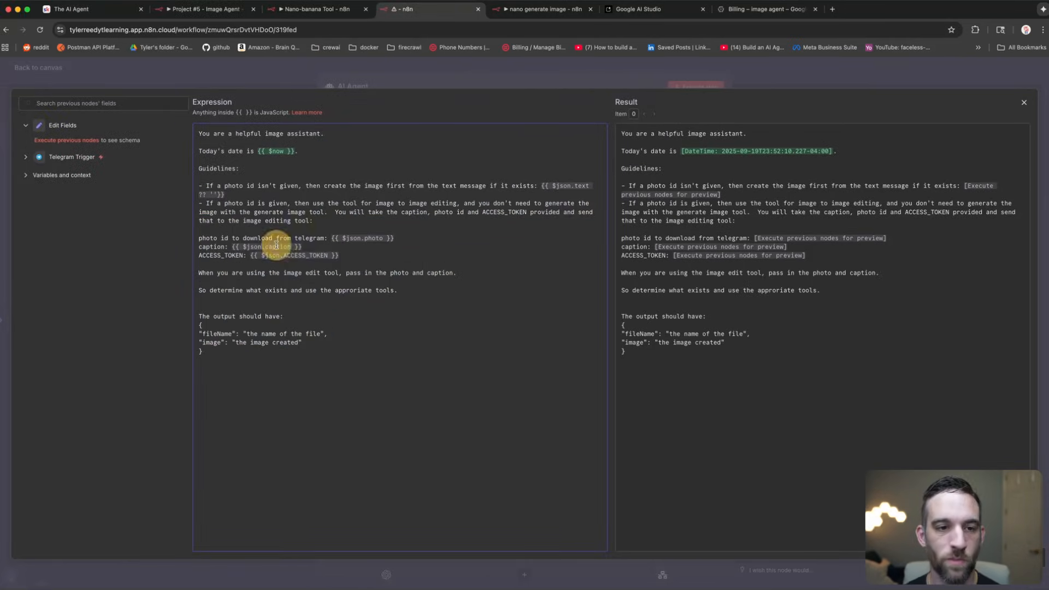
pyautogui.click(264, 68)
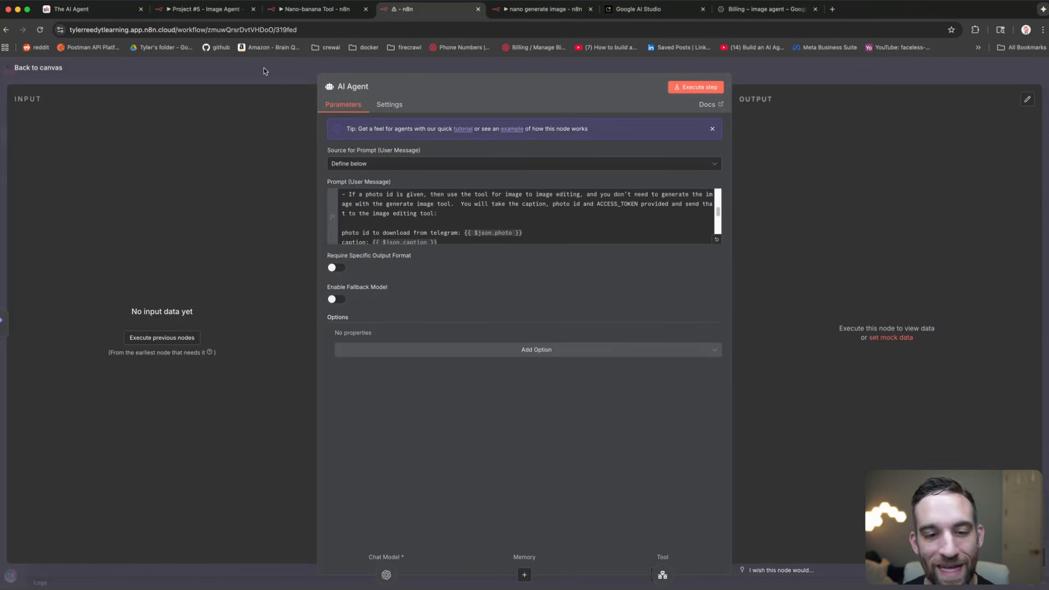
# Step: Send the bot 'generate an image of a knight' and watch the agent call the image tool
pyautogui.click(263, 71)
pyautogui.press('super+Tab')
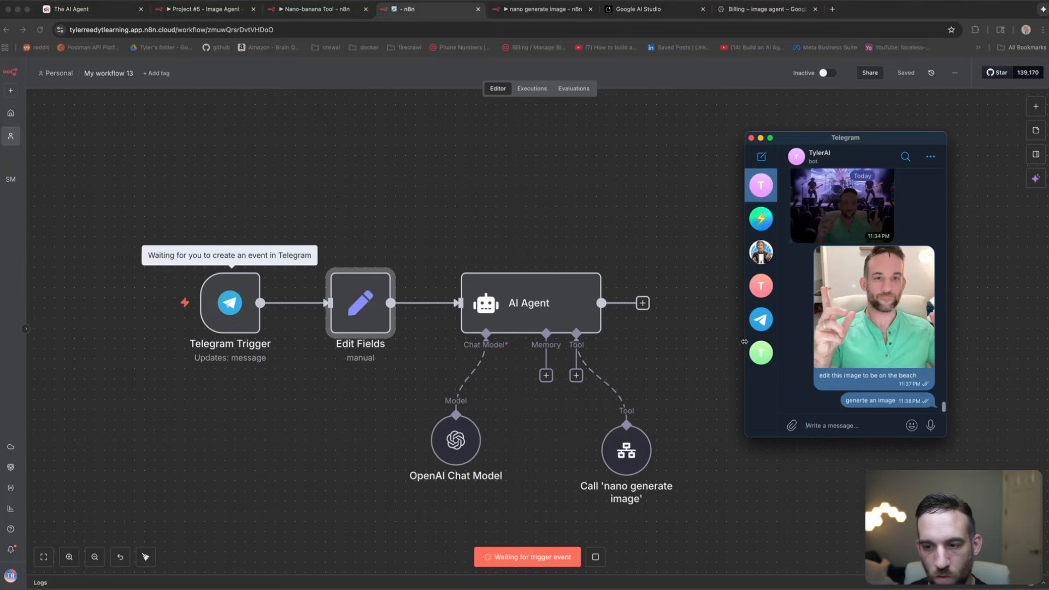
pyautogui.click(846, 426)
pyautogui.write('generate')
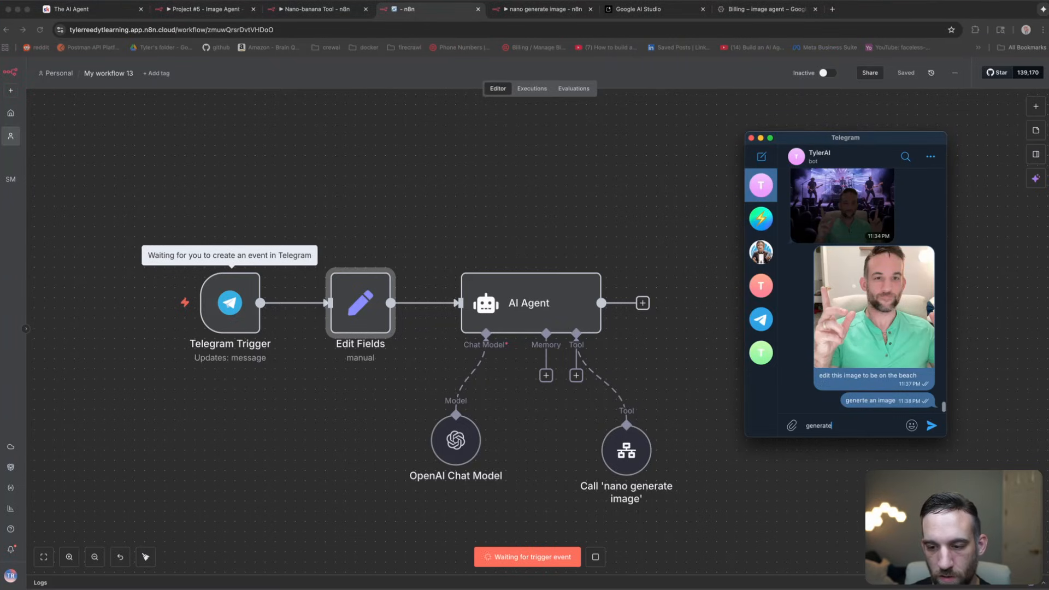
pyautogui.write(' an image of a kn')
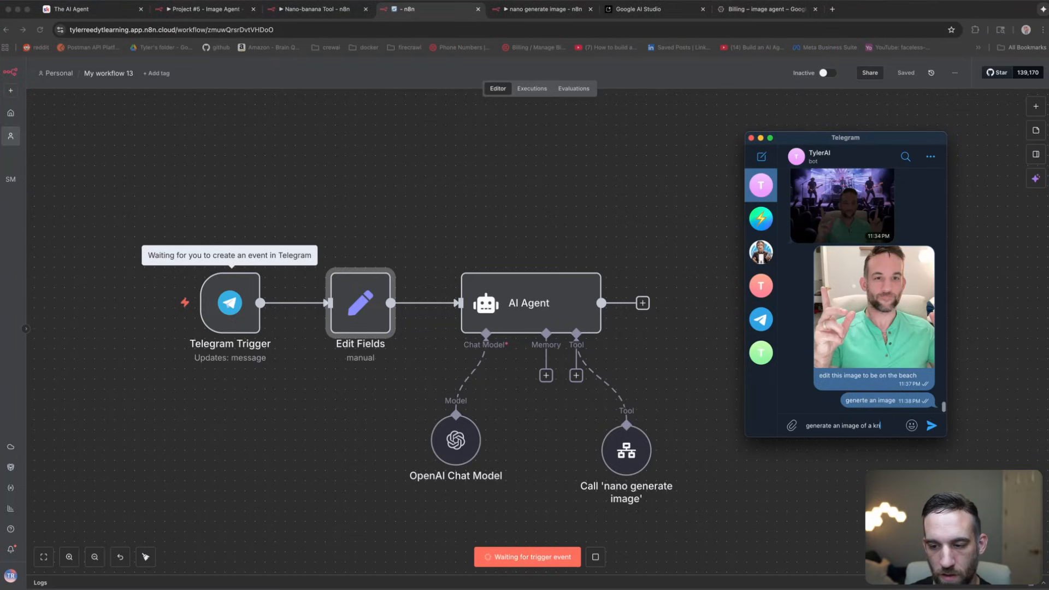
pyautogui.write('ight fighting a martial artist')
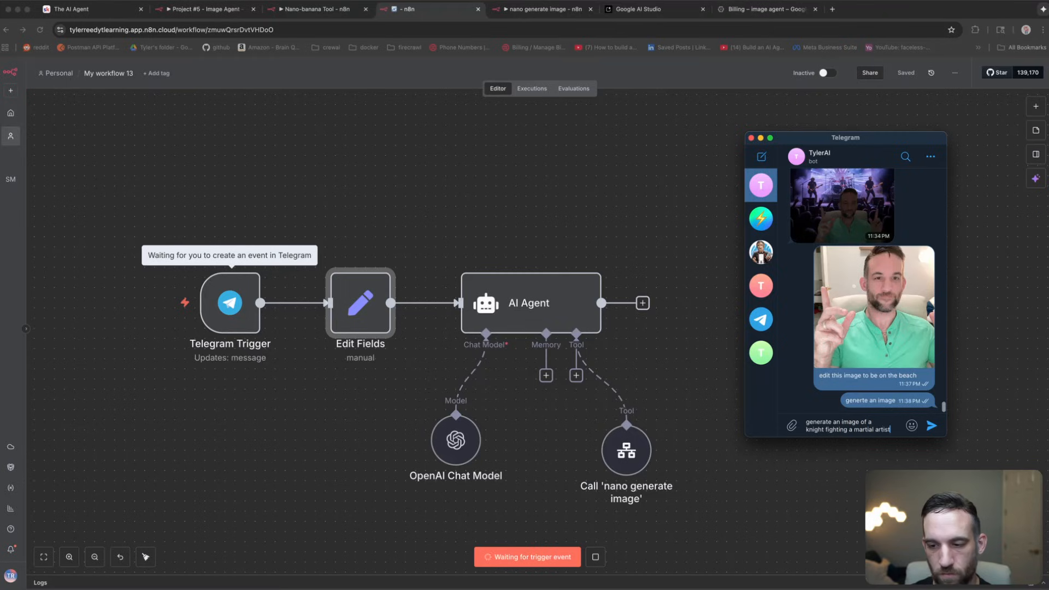
pyautogui.press('Return')
pyautogui.press('super+Tab')
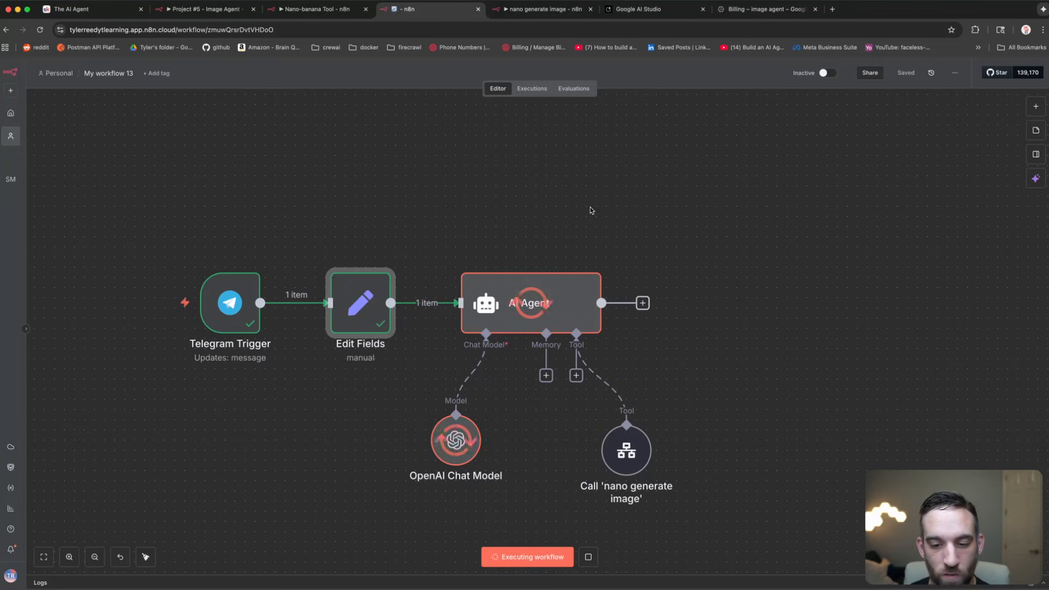
pyautogui.moveTo(626, 453); pyautogui.dragTo(616, 446)
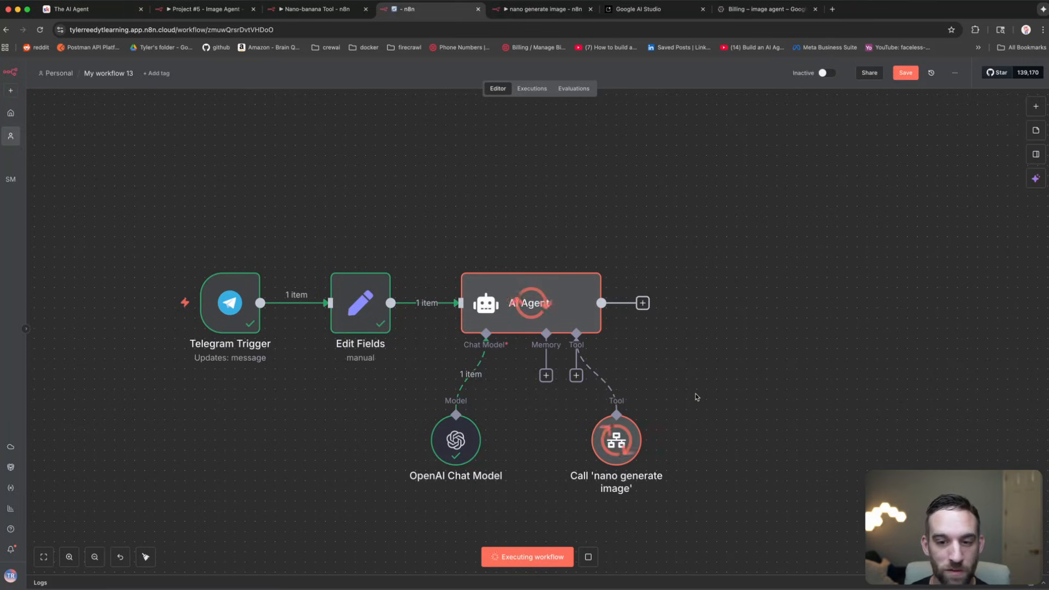
pyautogui.moveTo(619, 440); pyautogui.dragTo(609, 440)
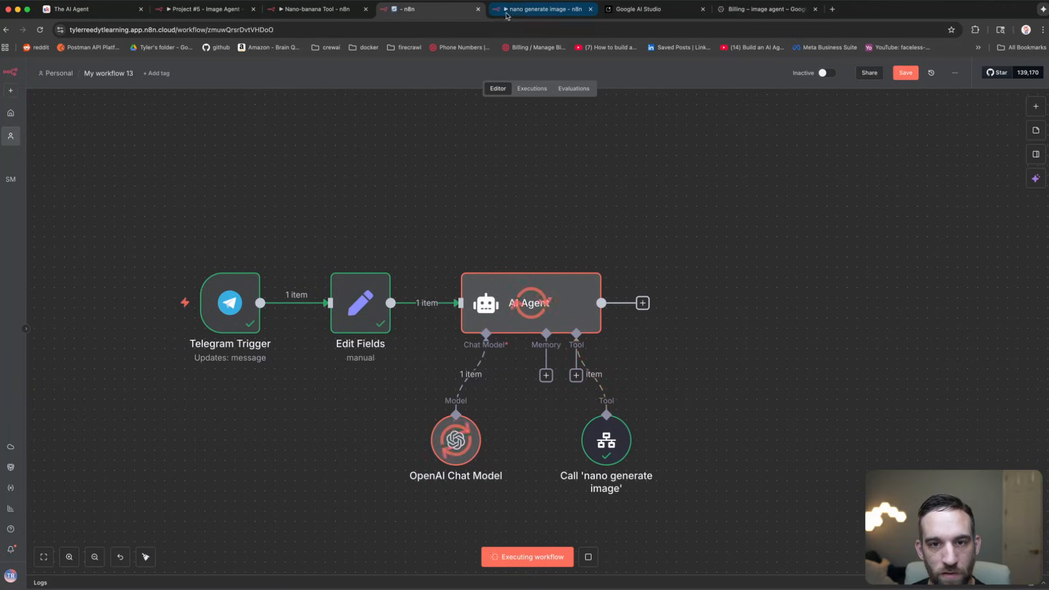
# Step: In the nano generate image executions, view the knight image and Upload file output
pyautogui.click(525, 10)
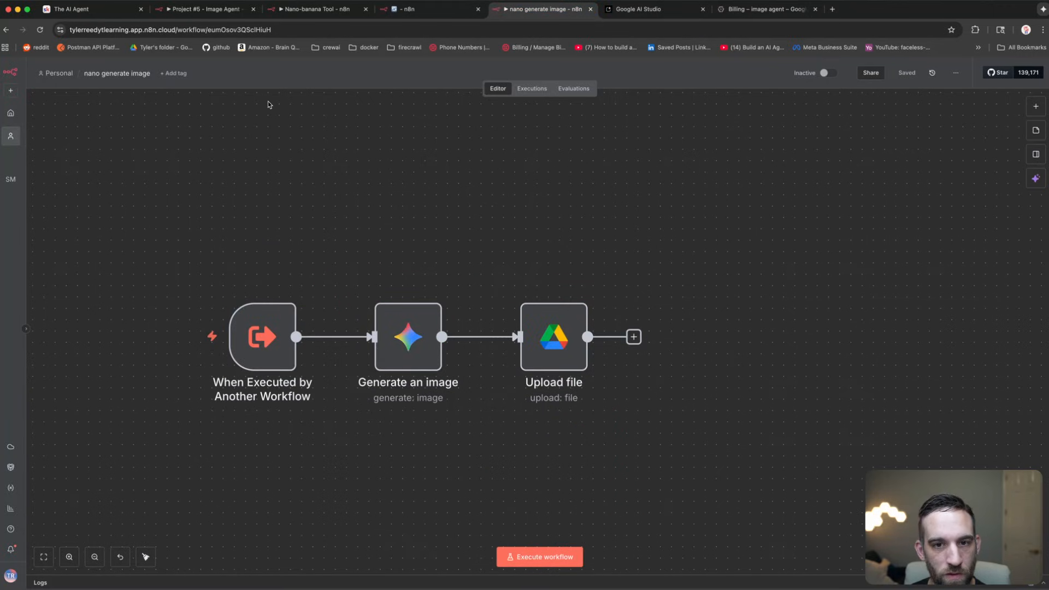
pyautogui.click(533, 89)
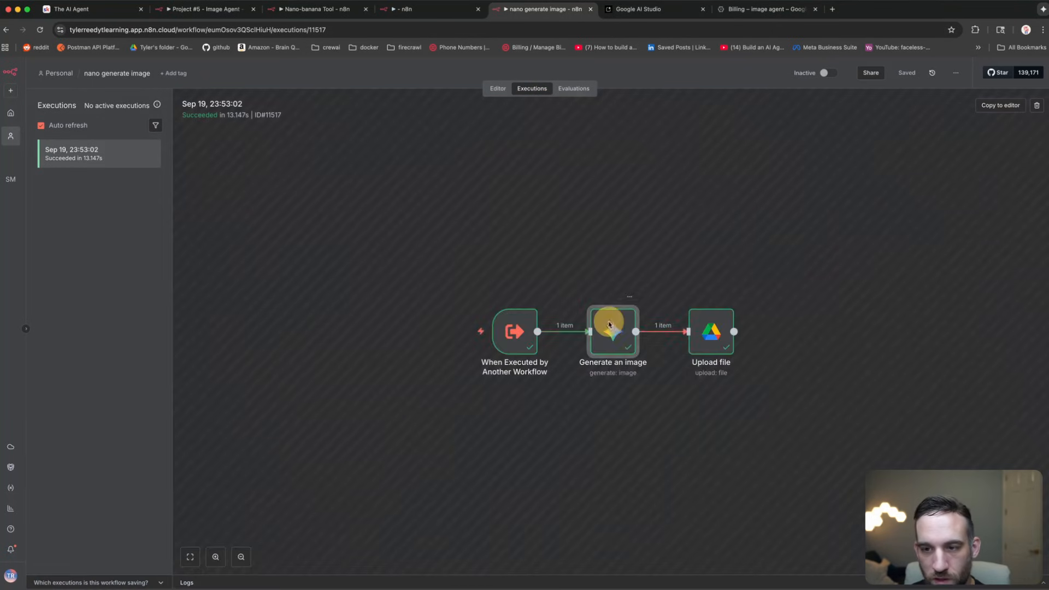
pyautogui.doubleClick(614, 323)
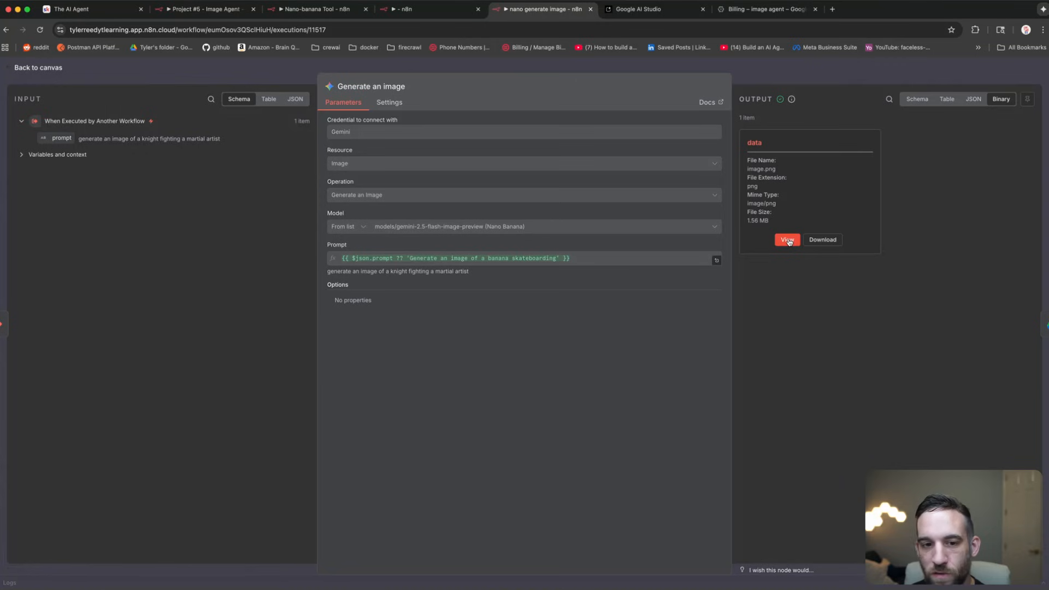
pyautogui.click(787, 240)
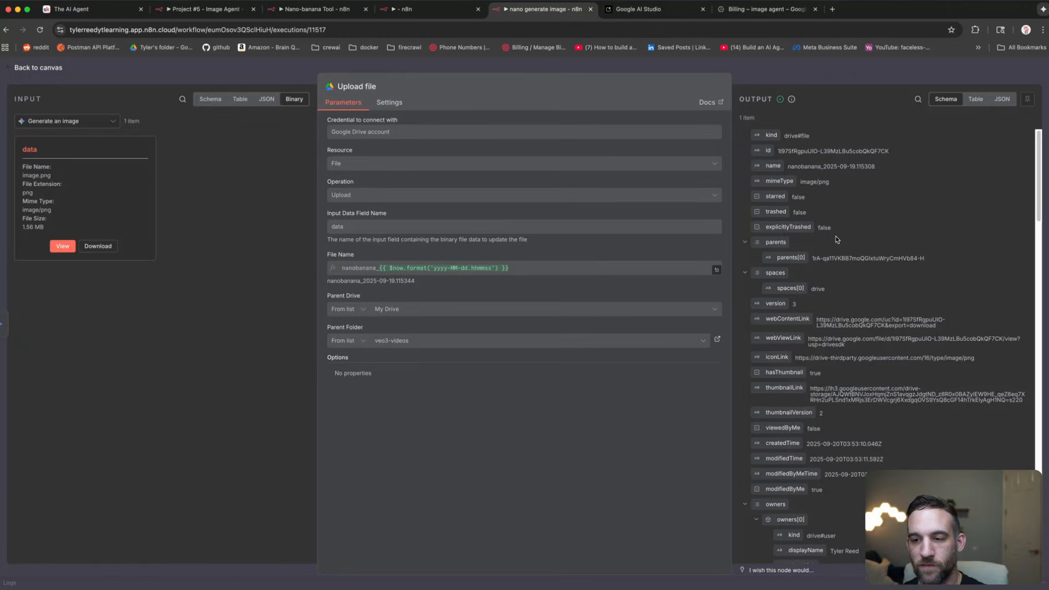
pyautogui.scroll(-15, 836, 239)
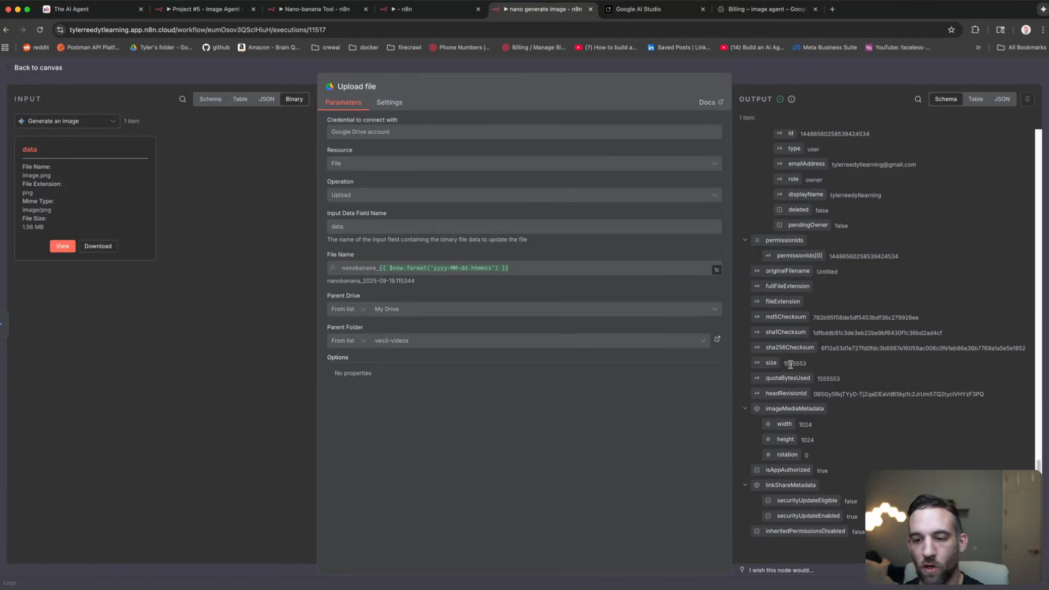
pyautogui.scroll(15, 791, 365)
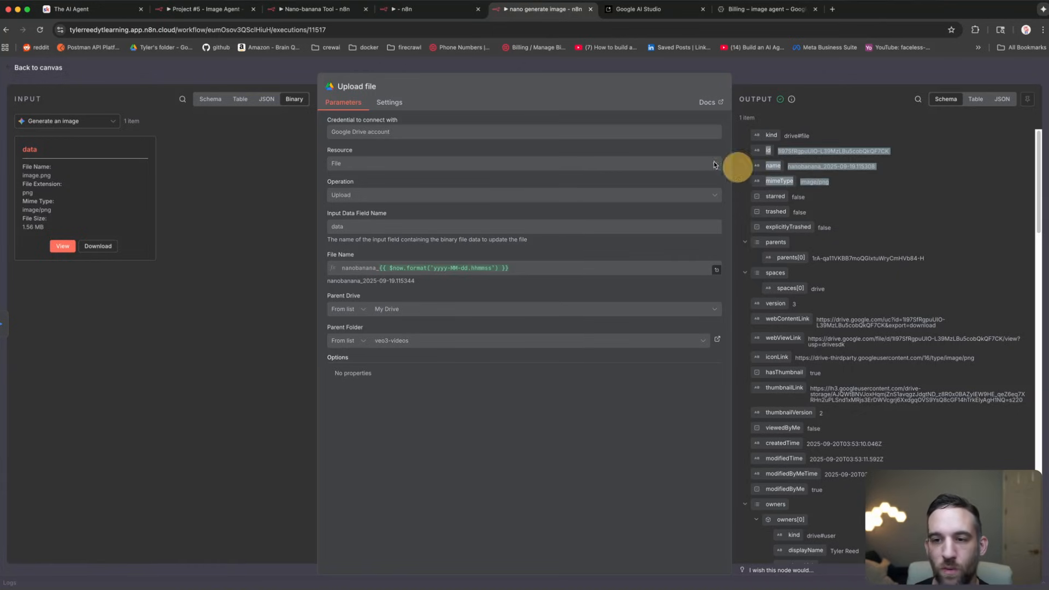
pyautogui.click(290, 79)
pyautogui.click(497, 89)
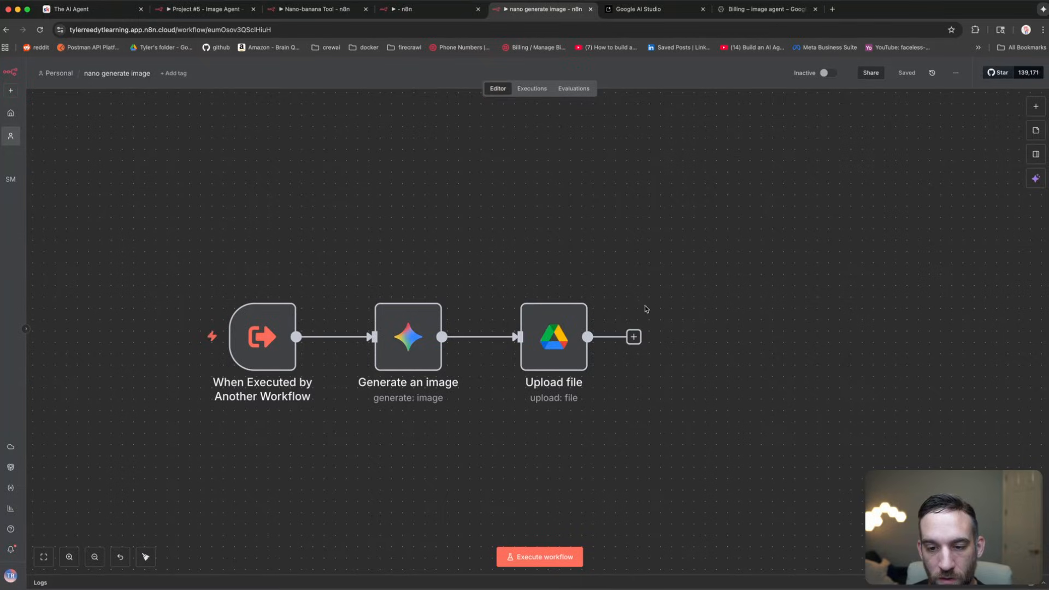
# Step: Add an Edit Fields node after Upload file with field id = {{ $json.id }}
pyautogui.click(635, 337)
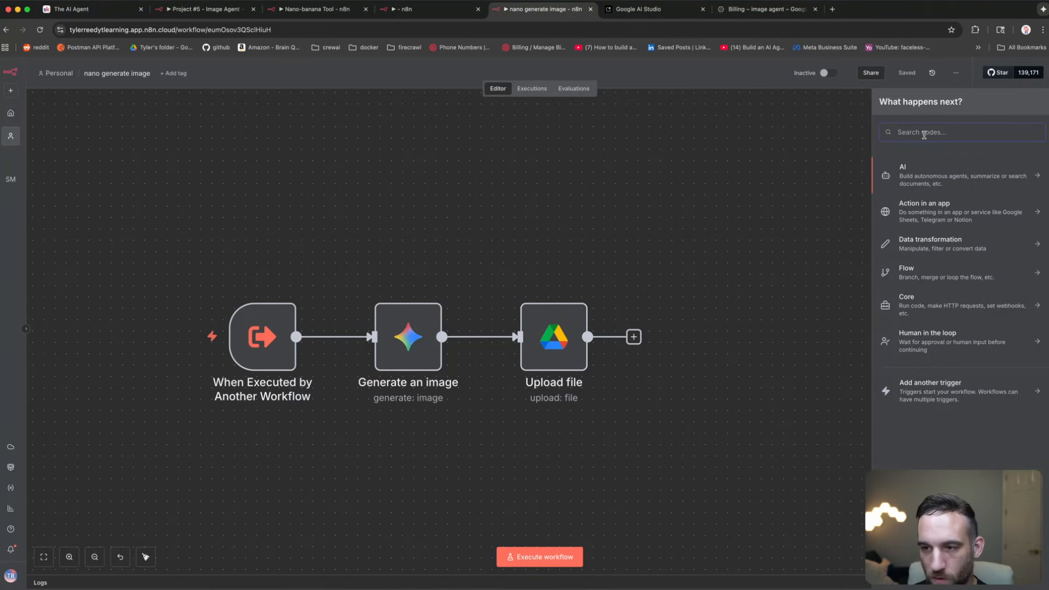
pyautogui.write('edit')
pyautogui.press('Return')
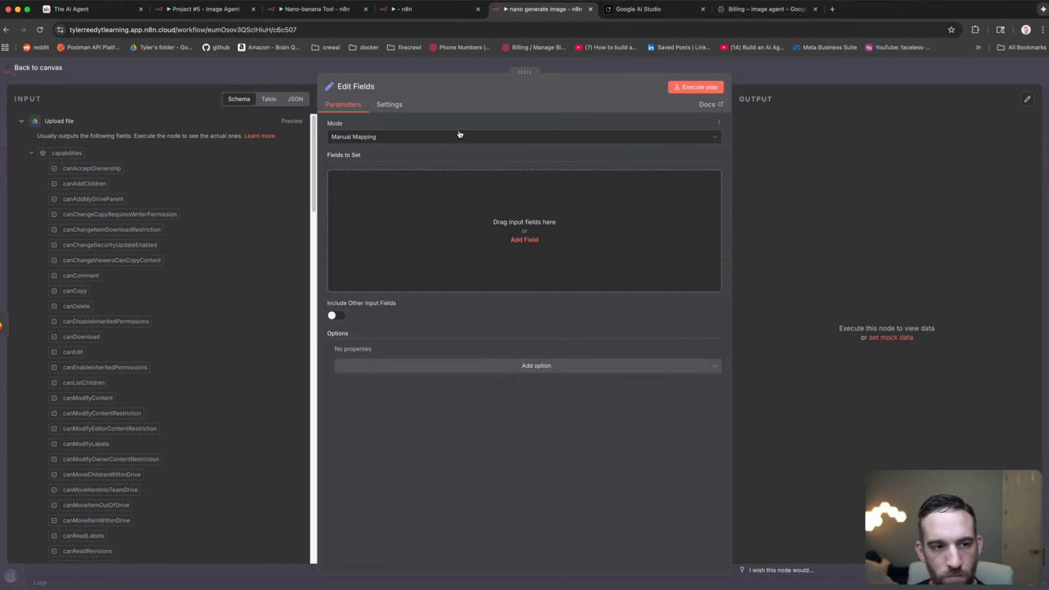
pyautogui.click(488, 218)
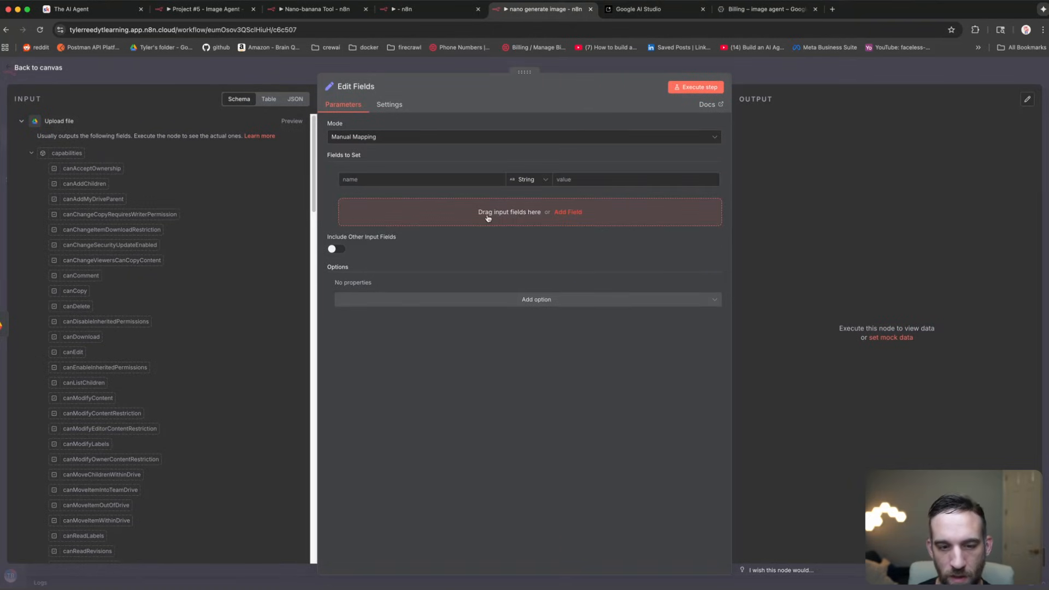
pyautogui.click(463, 178)
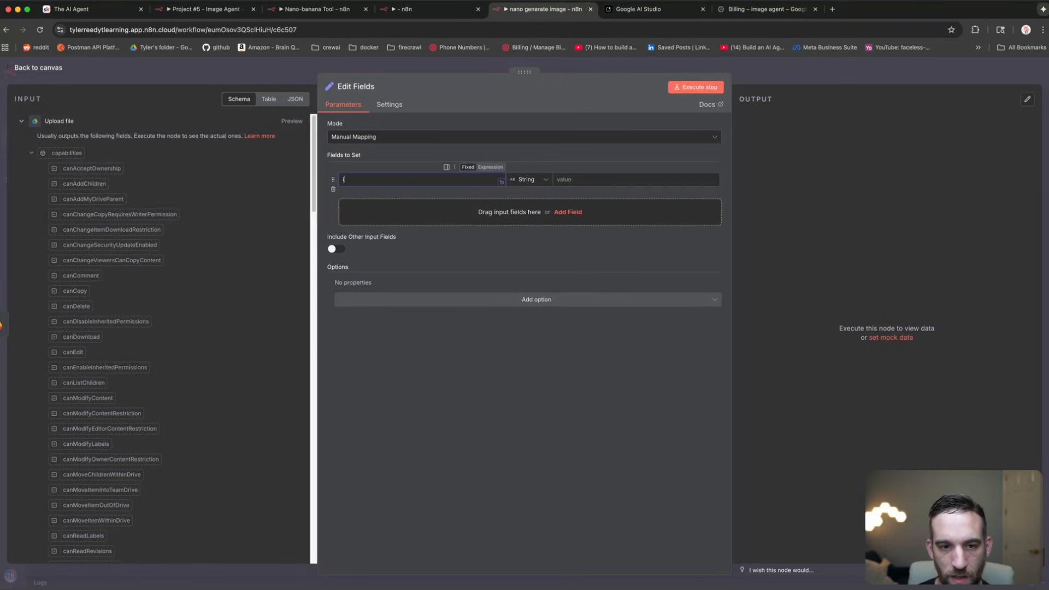
pyautogui.write('id')
pyautogui.click(578, 179)
pyautogui.write('{{ $')
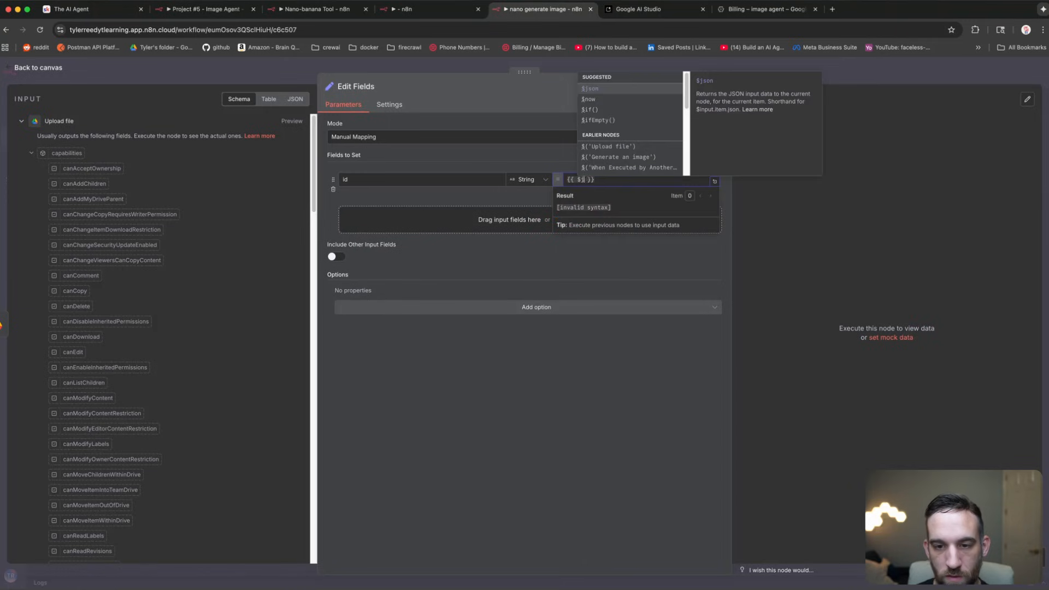
pyautogui.write('json.id')
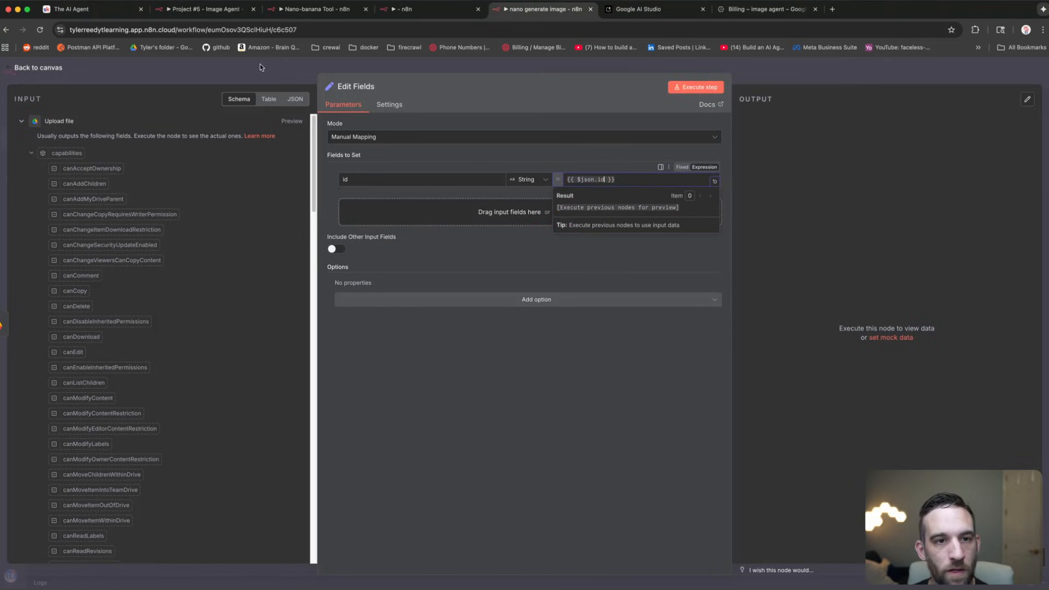
# Step: Add fields name = {{ $json.name }} and mimeType = {{ $json.mimeType }}
pyautogui.click(460, 210)
pyautogui.write('nam')
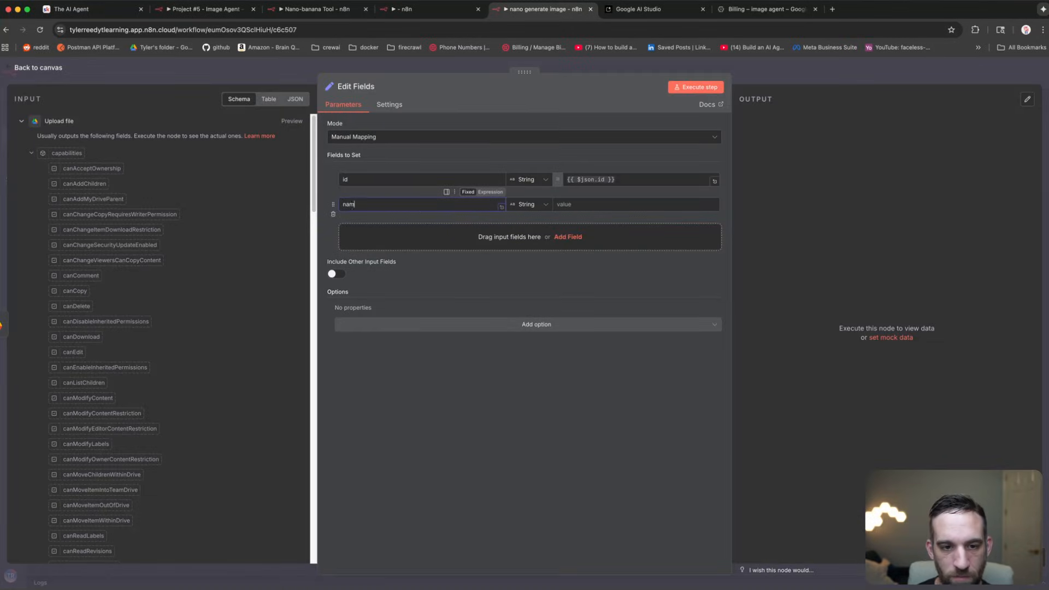
pyautogui.write('e')
pyautogui.click(601, 204)
pyautogui.write('{{ $json.name')
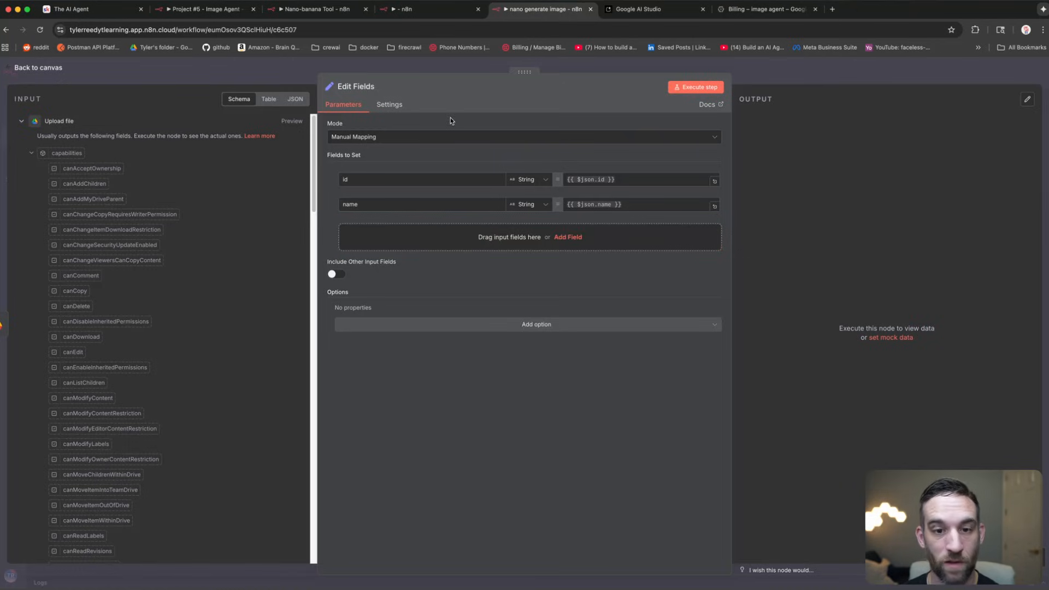
pyautogui.write('mimeType')
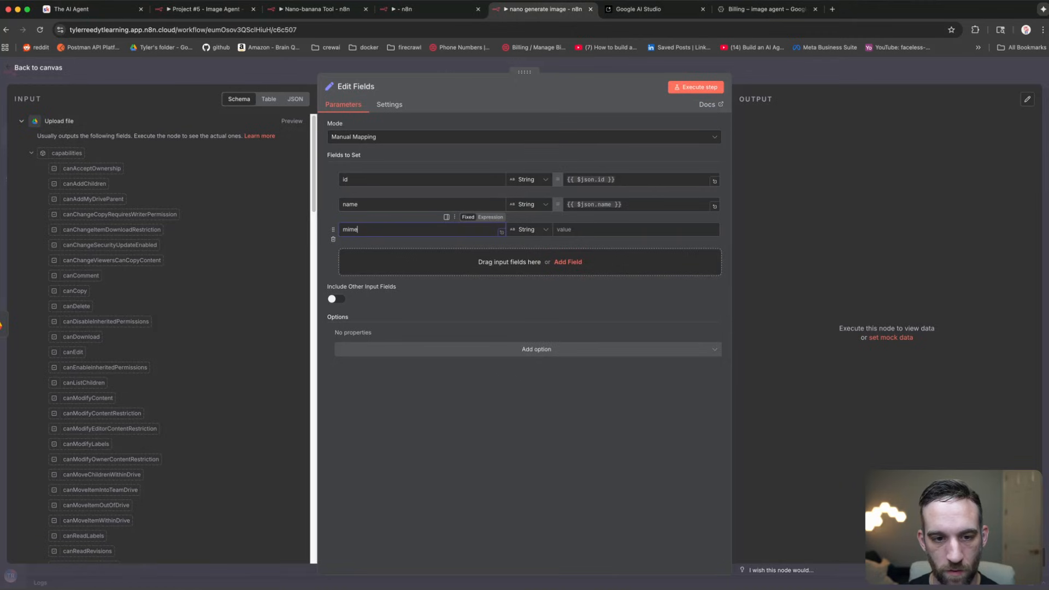
pyautogui.click(619, 230)
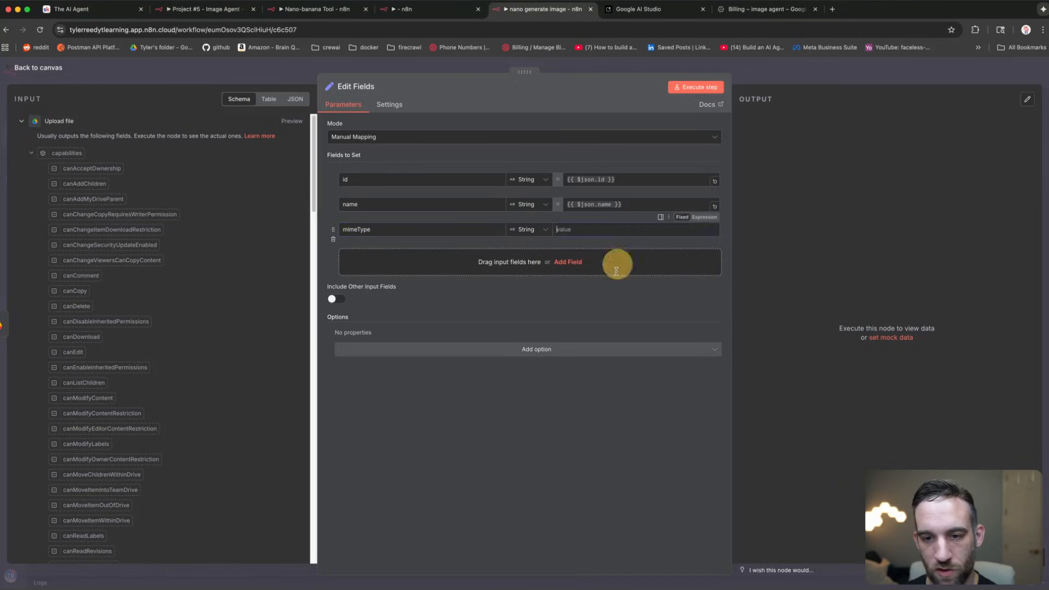
pyautogui.write('{{ $json.mimeType }}')
pyautogui.click(631, 427)
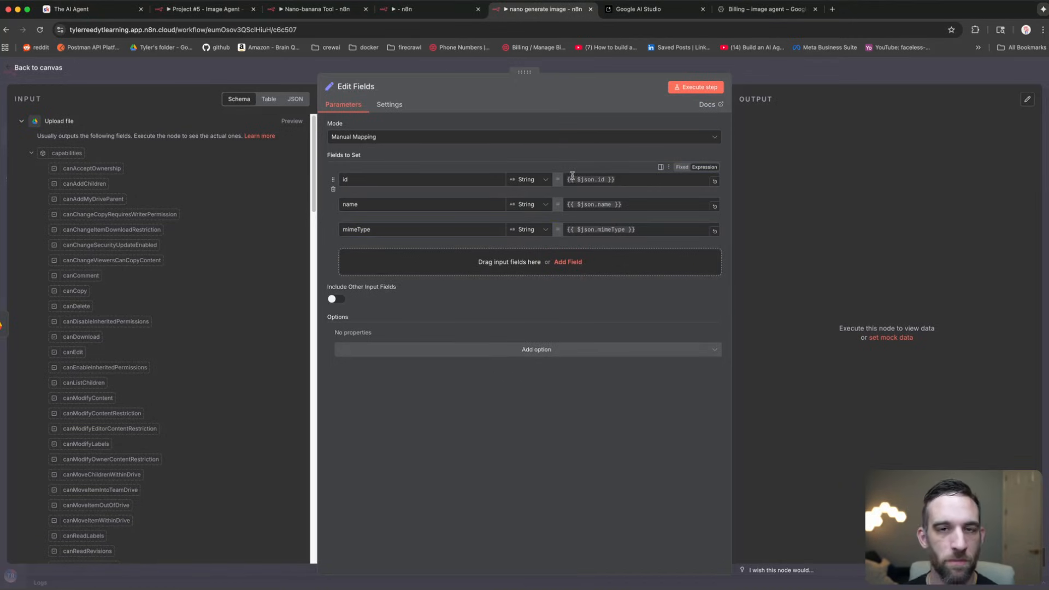
pyautogui.click(285, 75)
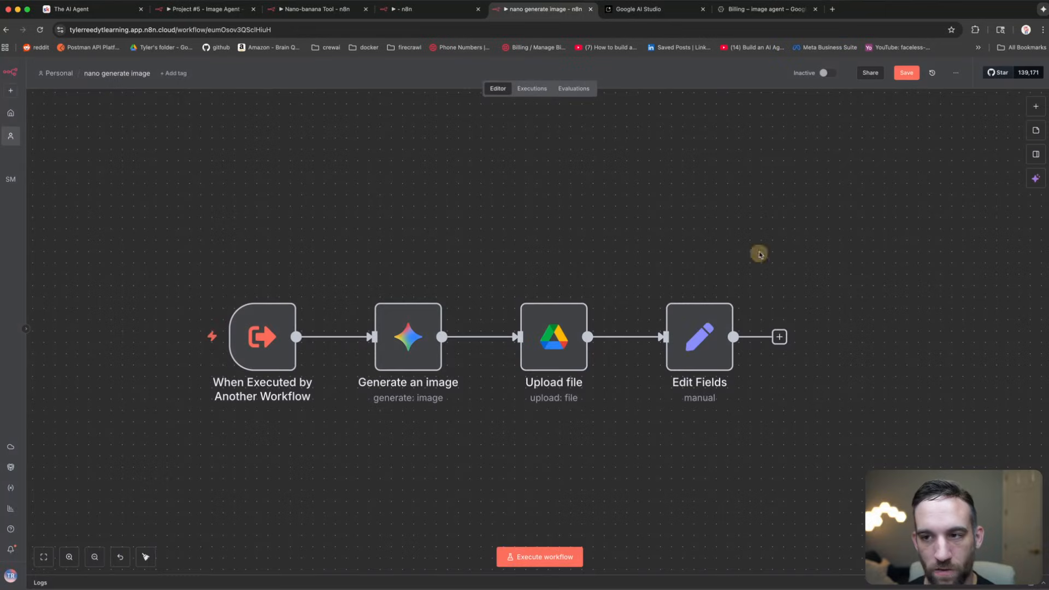
# Step: Save the nano generate image workflow and check the AI Agent node in My workflow 13
pyautogui.click(907, 74)
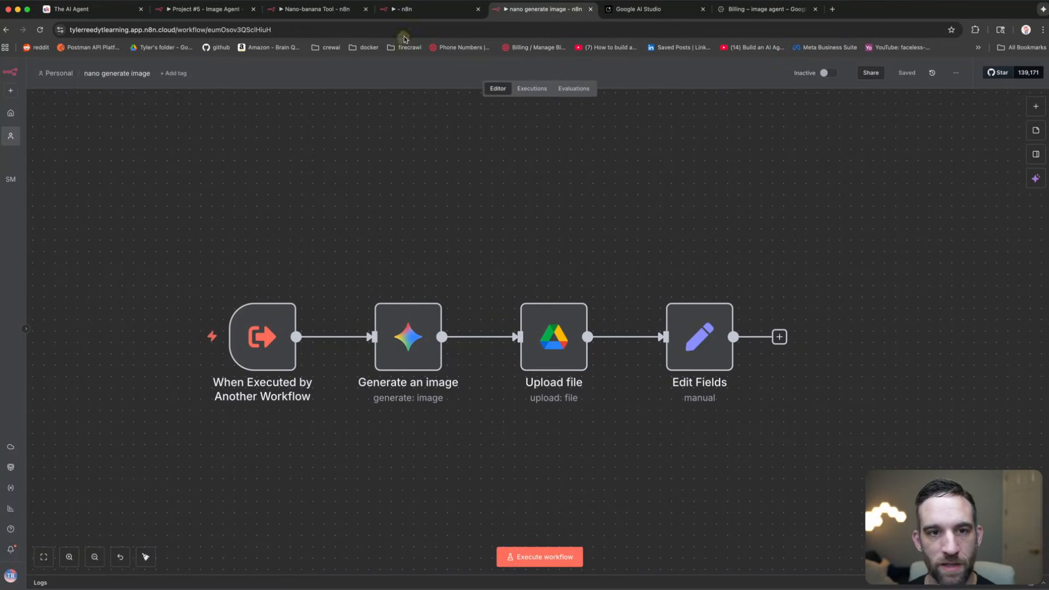
pyautogui.click(415, 9)
pyautogui.click(572, 305)
pyautogui.doubleClick(573, 305)
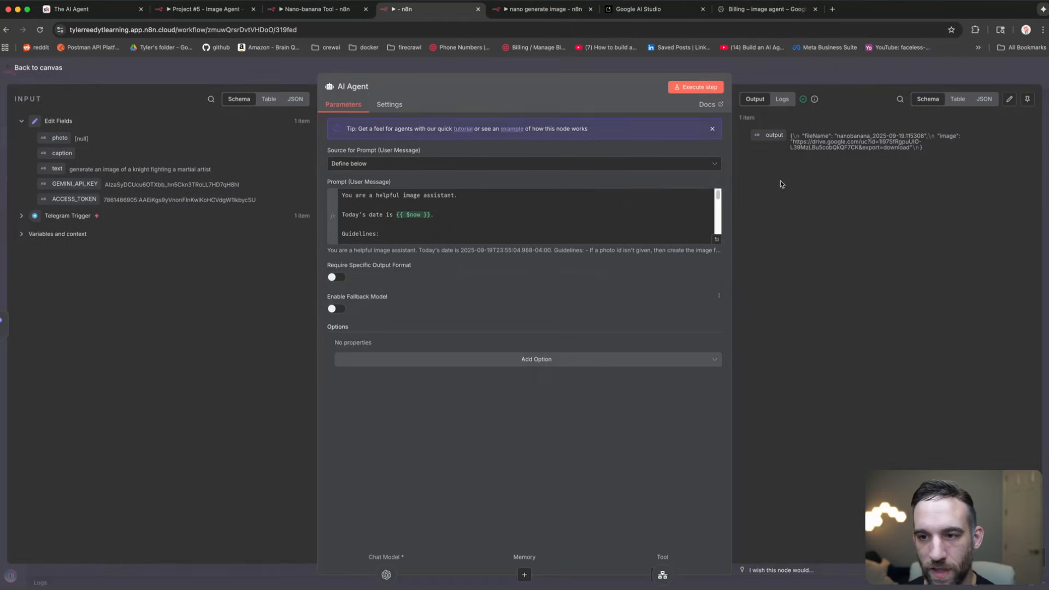
pyautogui.click(263, 72)
pyautogui.click(503, 178)
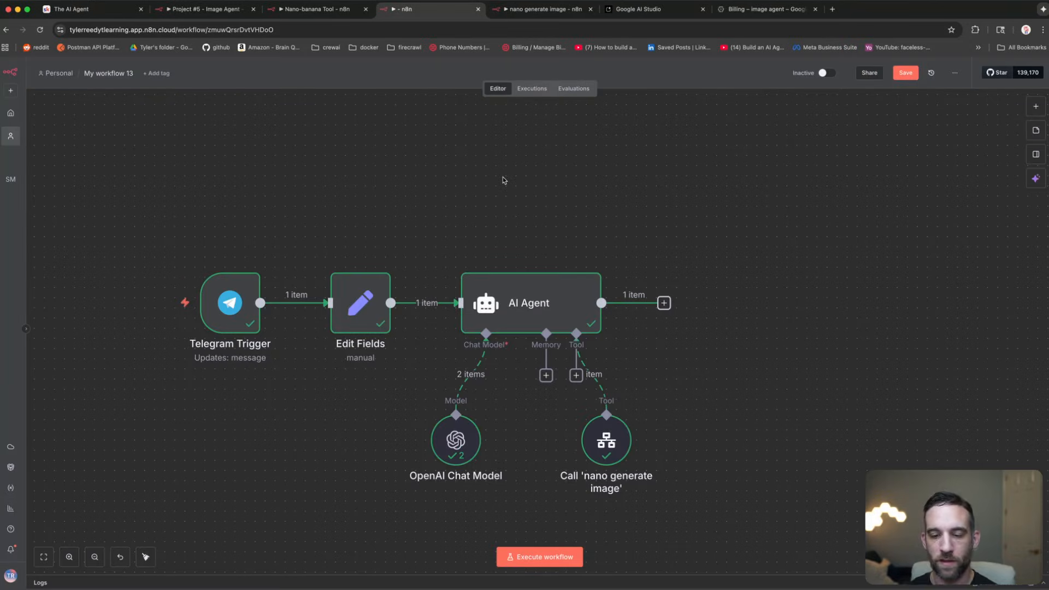
# Step: Reposition the OpenAI Chat Model and nano generate image tool nodes beneath the AI Agent
pyautogui.moveTo(615, 443); pyautogui.dragTo(705, 442)
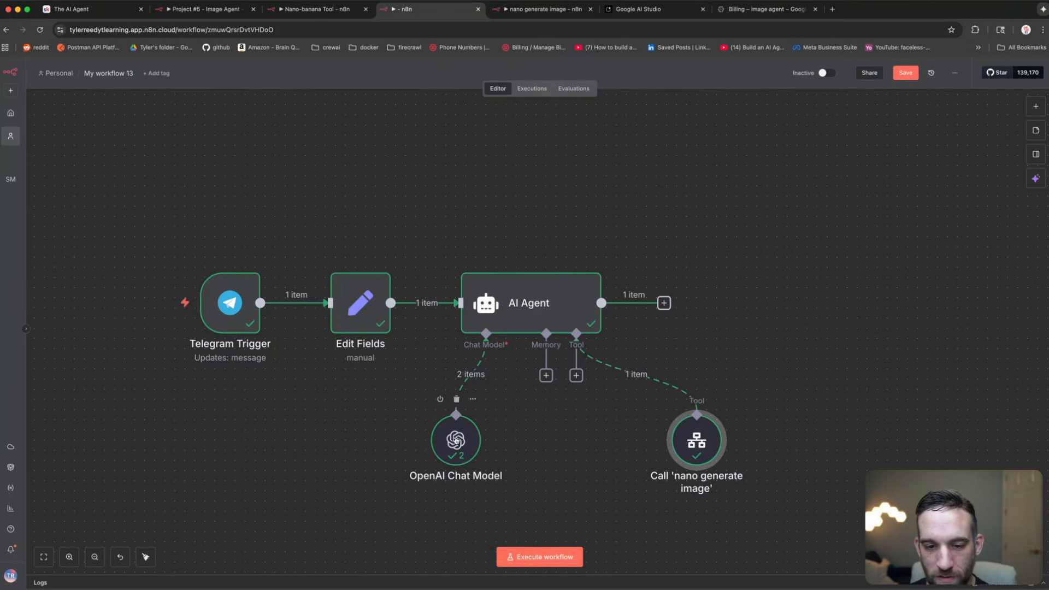
pyautogui.moveTo(457, 440); pyautogui.dragTo(405, 441)
pyautogui.moveTo(697, 441); pyautogui.dragTo(667, 441)
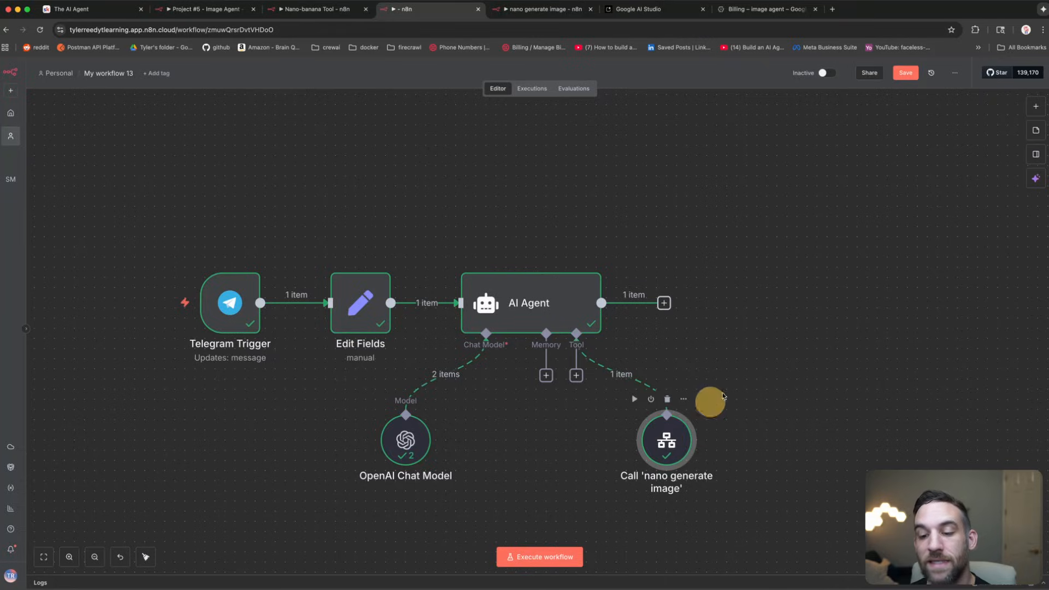
pyautogui.click(755, 370)
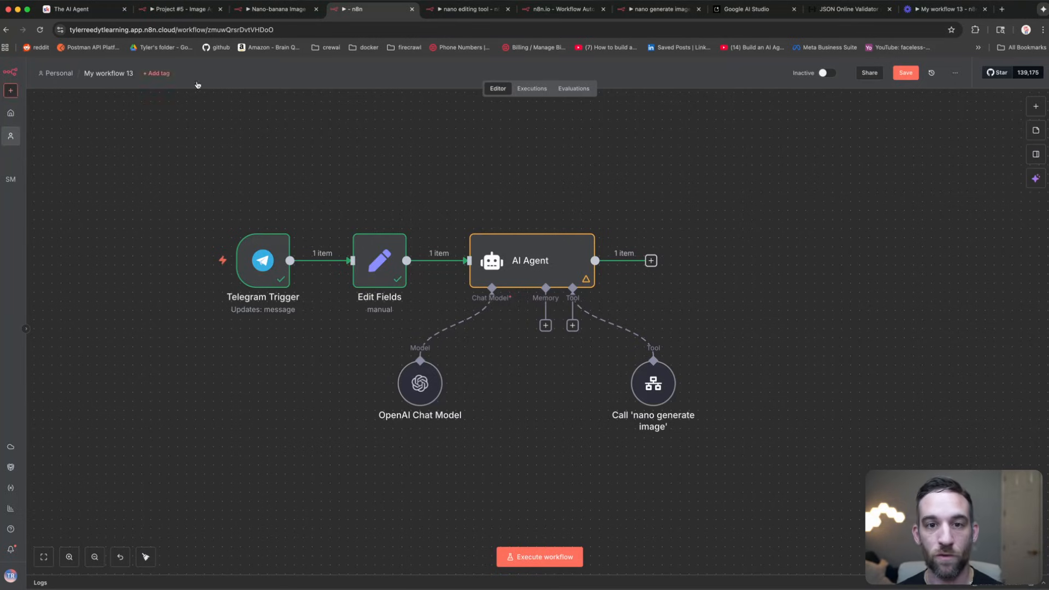
# Step: Inspect the When Executed by Another Workflow trigger's inputs: caption, photo, access_token, gemini_api_key
pyautogui.click(458, 11)
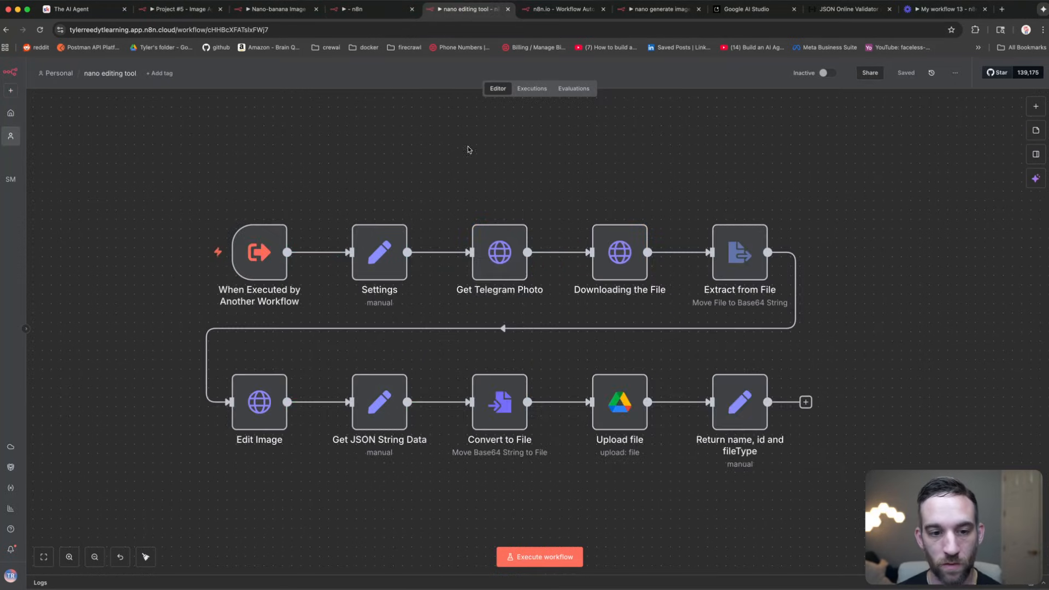
pyautogui.moveTo(386, 181); pyautogui.dragTo(414, 167)
pyautogui.click(289, 234)
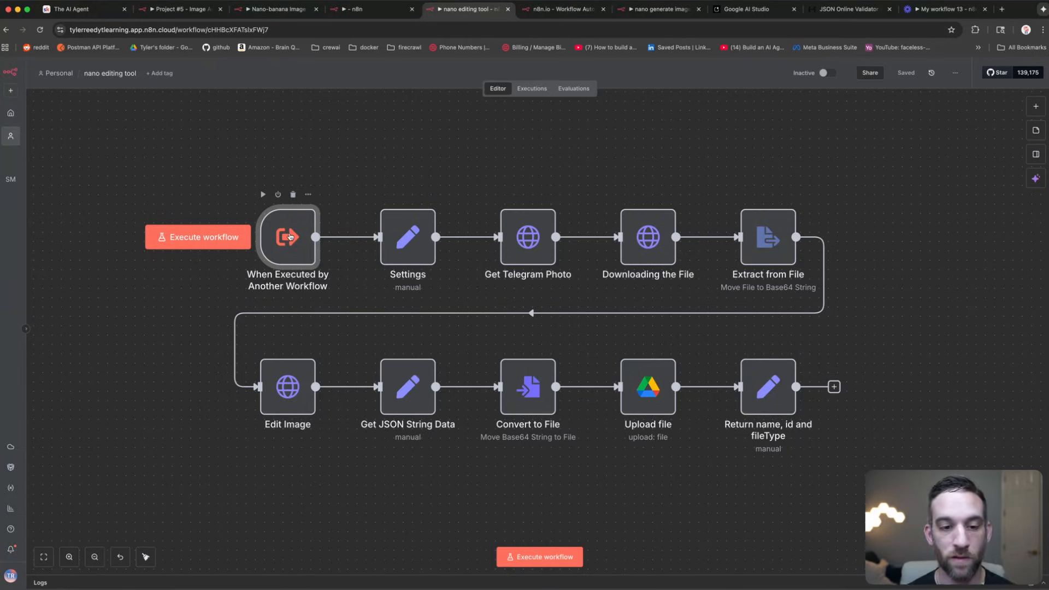
pyautogui.doubleClick(290, 237)
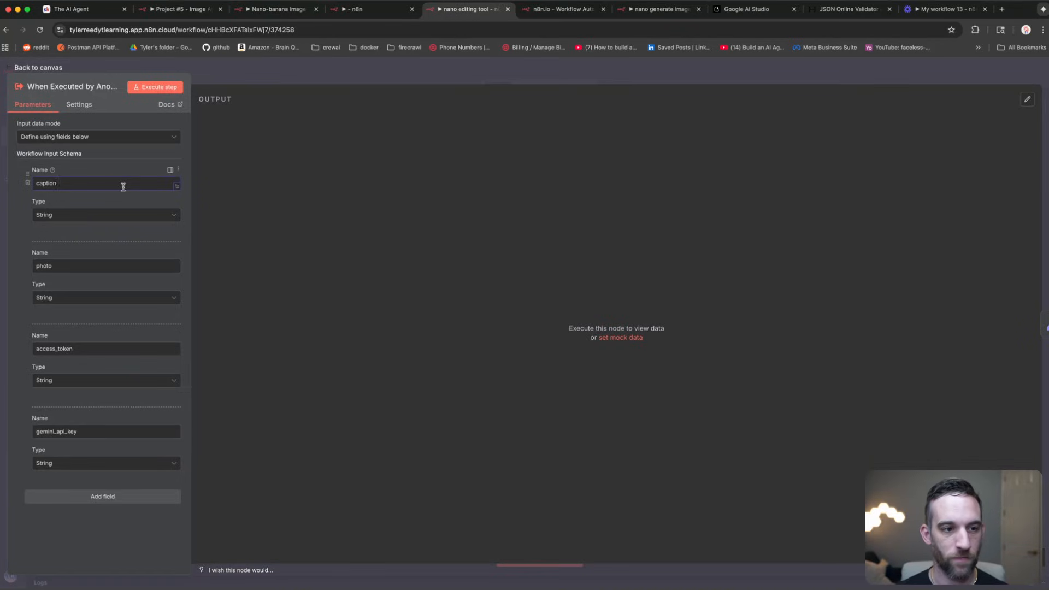
pyautogui.moveTo(94, 186); pyautogui.dragTo(28, 180)
pyautogui.moveTo(55, 266); pyautogui.dragTo(34, 261)
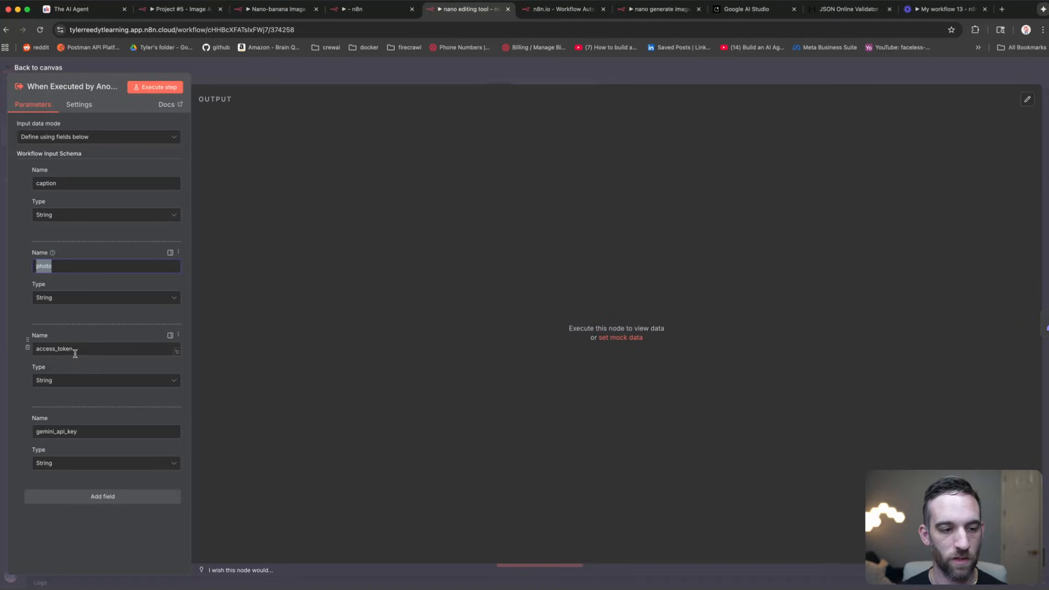
pyautogui.moveTo(75, 352); pyautogui.dragTo(25, 347)
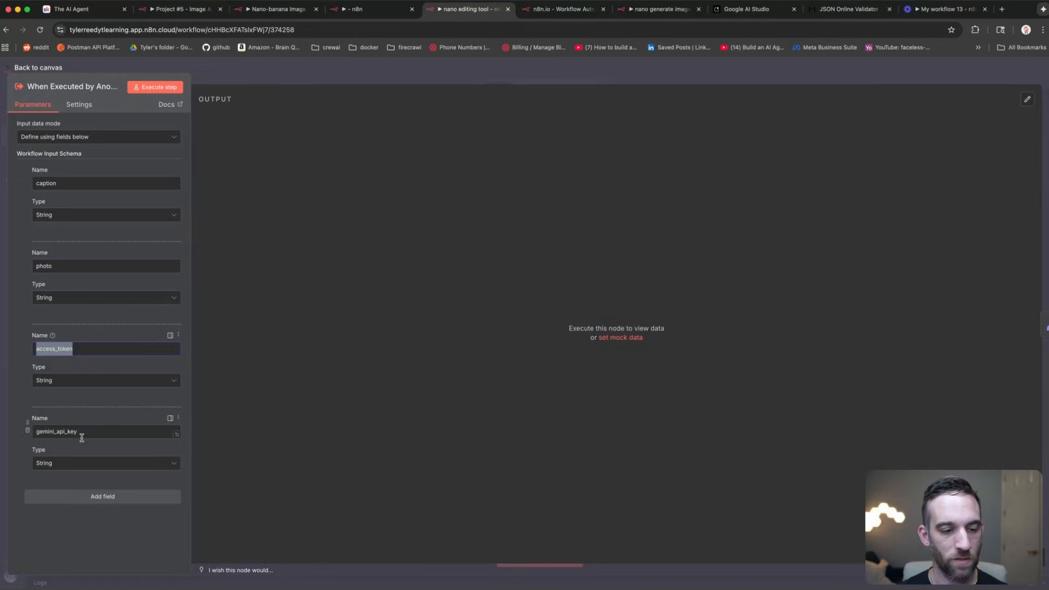
pyautogui.moveTo(81, 438); pyautogui.dragTo(26, 428)
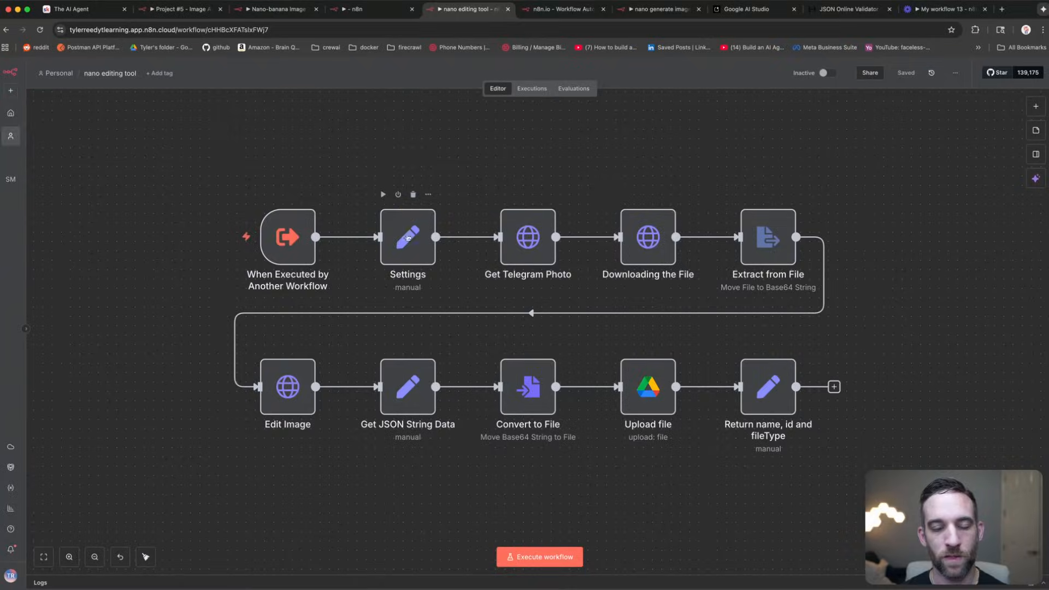
# Step: Review the Settings node's caption and gemini_api_key expressions, then select Get Telegram Photo
pyautogui.click(407, 236)
pyautogui.doubleClick(407, 237)
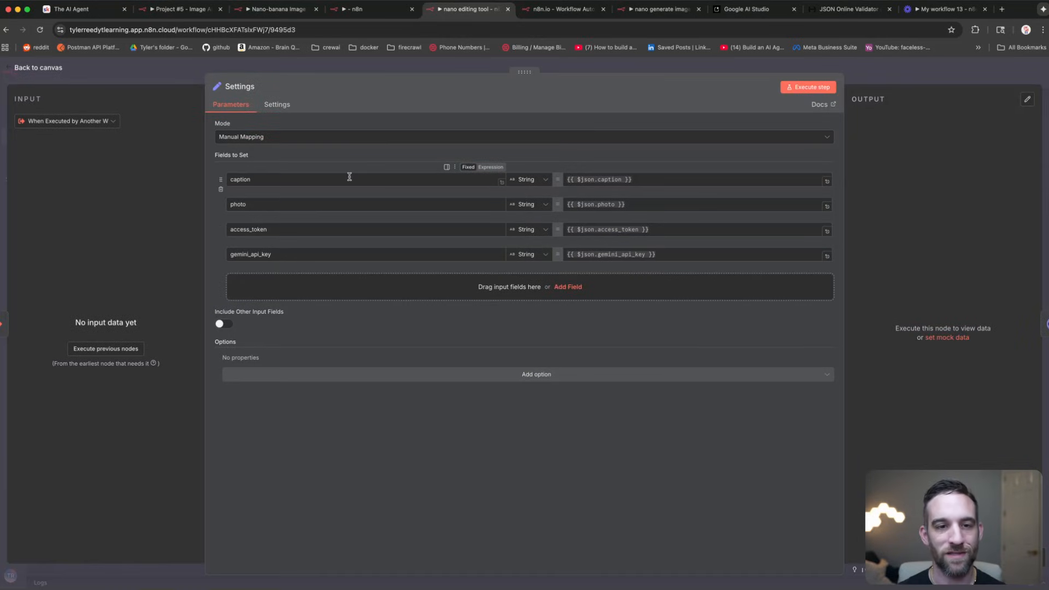
pyautogui.moveTo(645, 180); pyautogui.dragTo(565, 180)
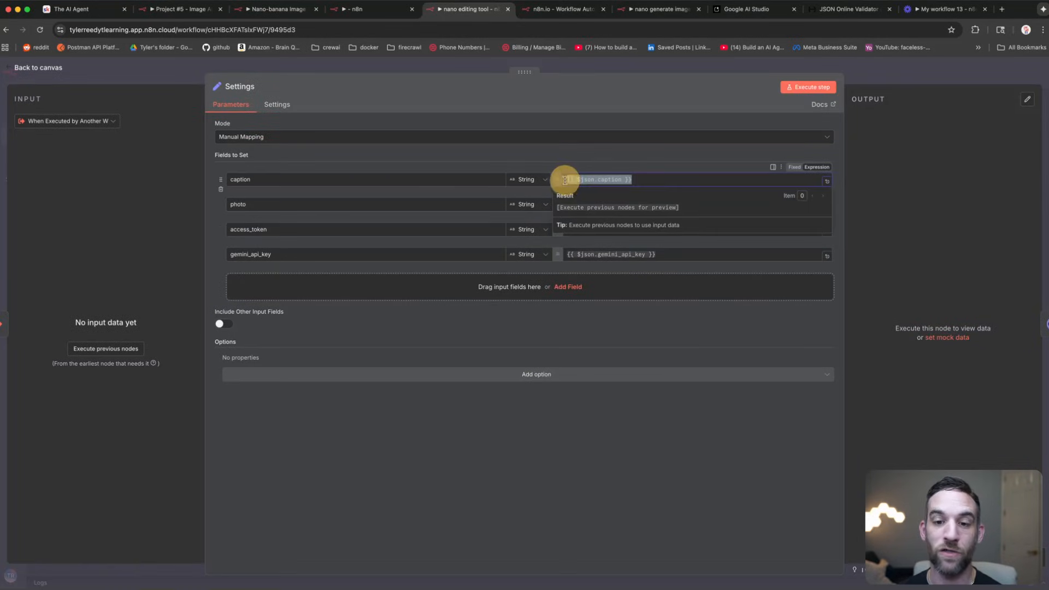
pyautogui.moveTo(659, 255); pyautogui.dragTo(566, 254)
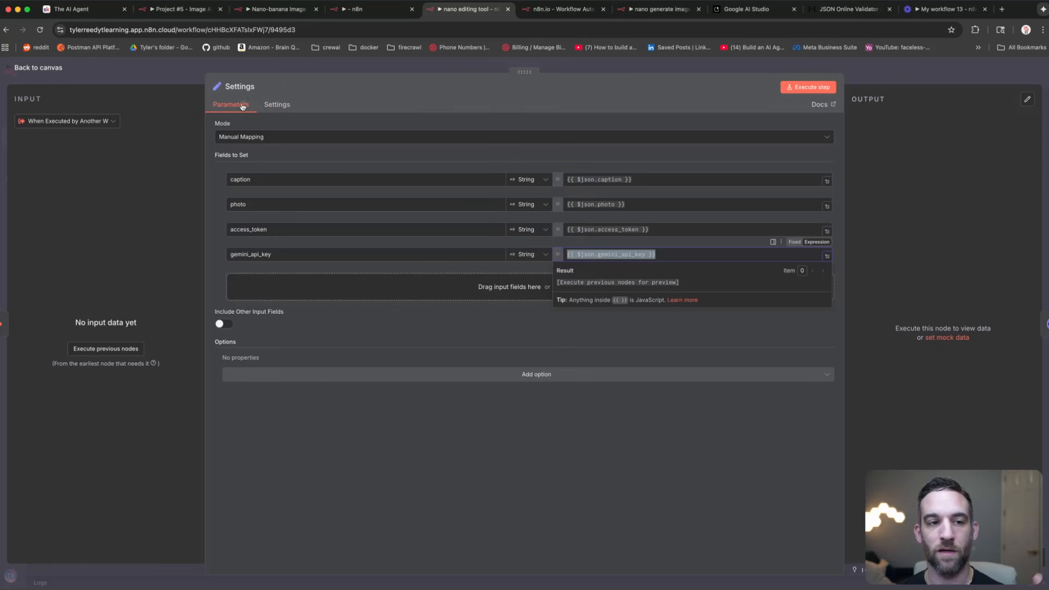
pyautogui.click(158, 69)
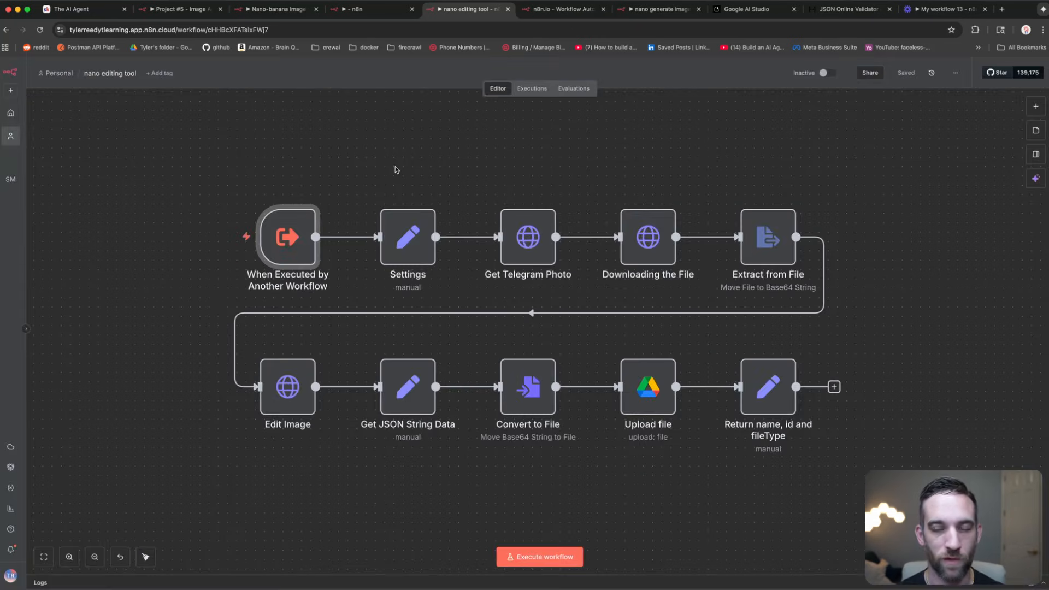
pyautogui.click(394, 164)
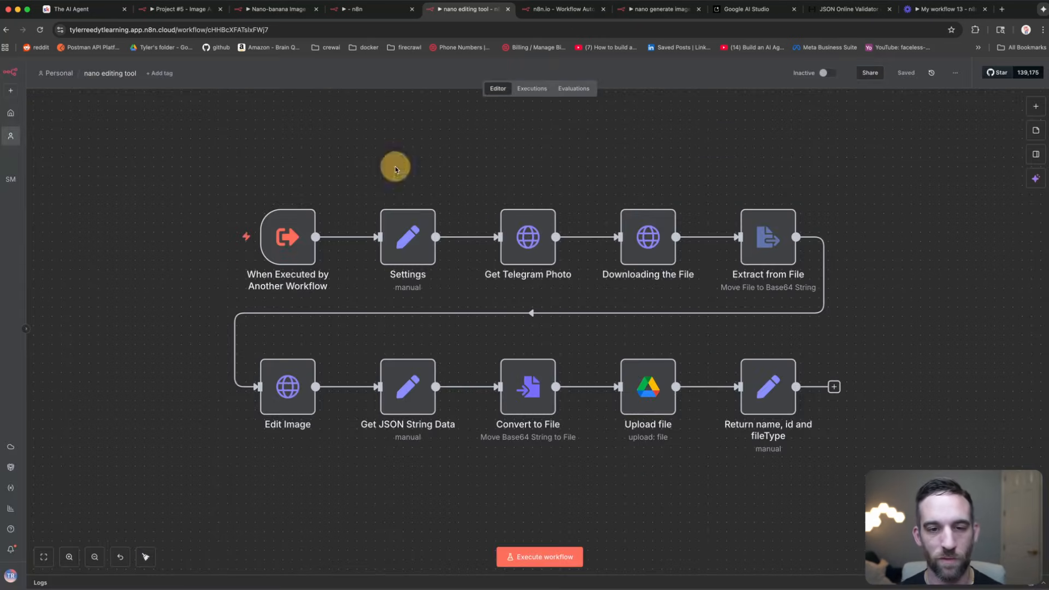
pyautogui.click(406, 233)
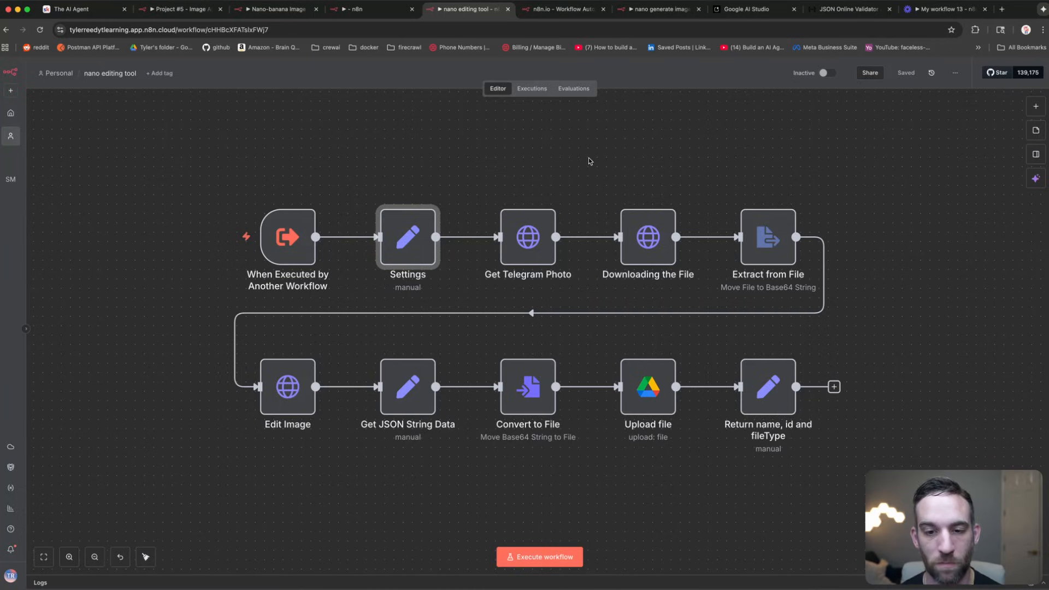
pyautogui.click(538, 237)
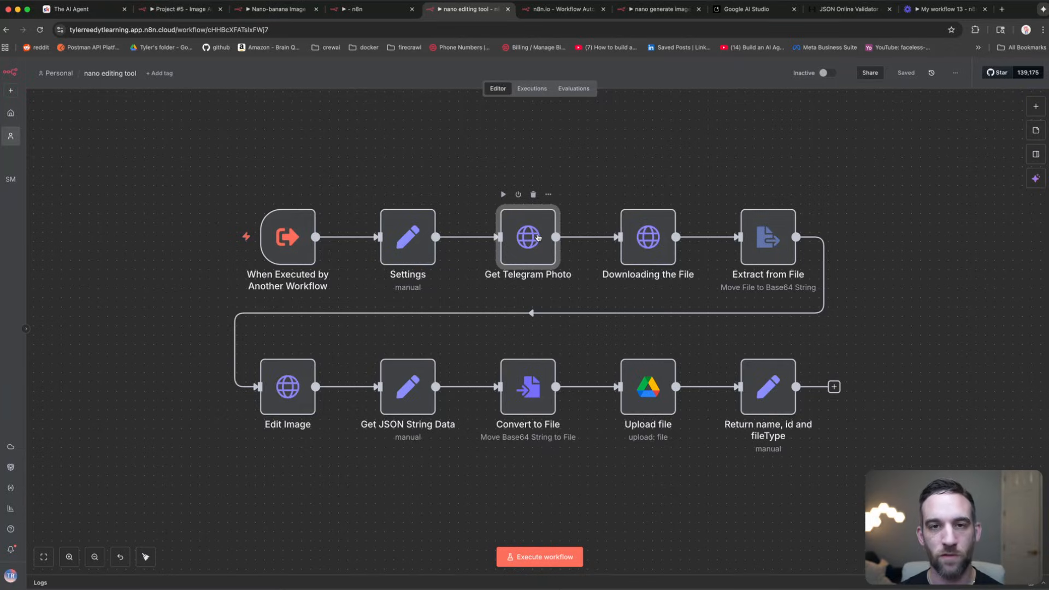
pyautogui.doubleClick(539, 237)
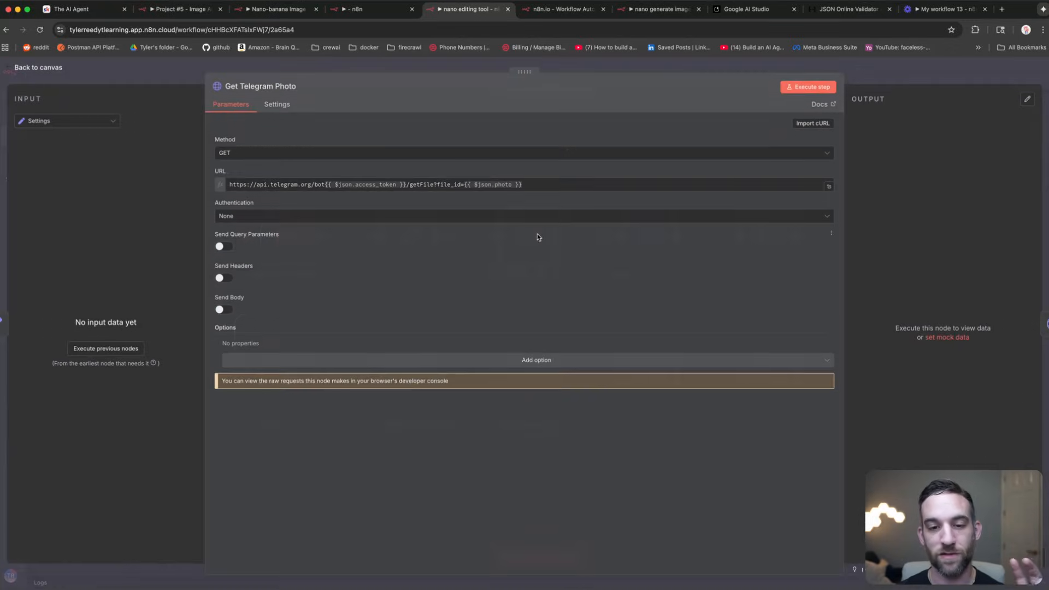
pyautogui.click(544, 180)
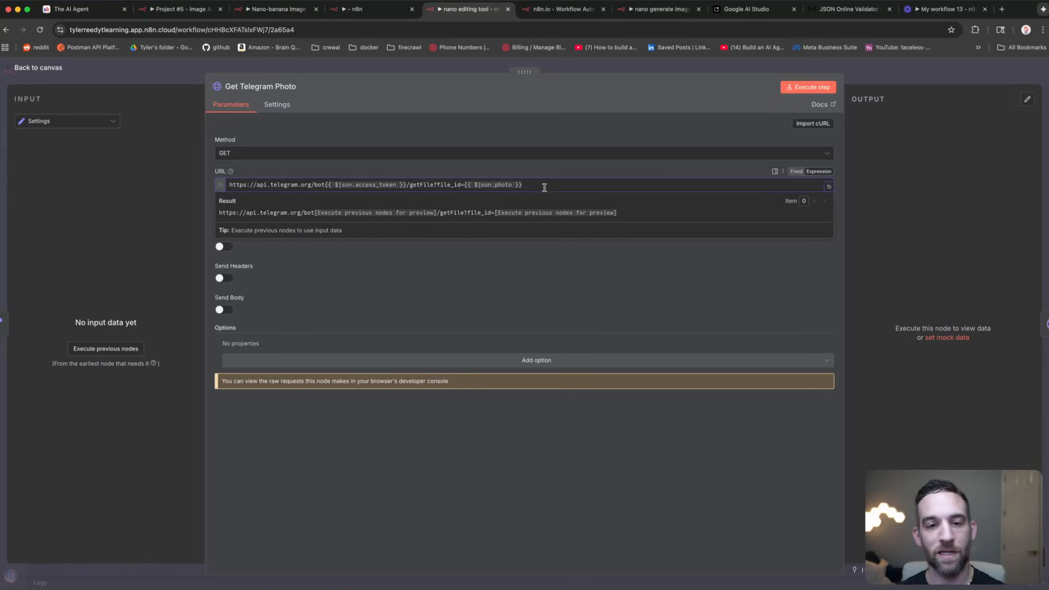
pyautogui.moveTo(545, 187); pyautogui.dragTo(215, 180)
pyautogui.click(407, 184)
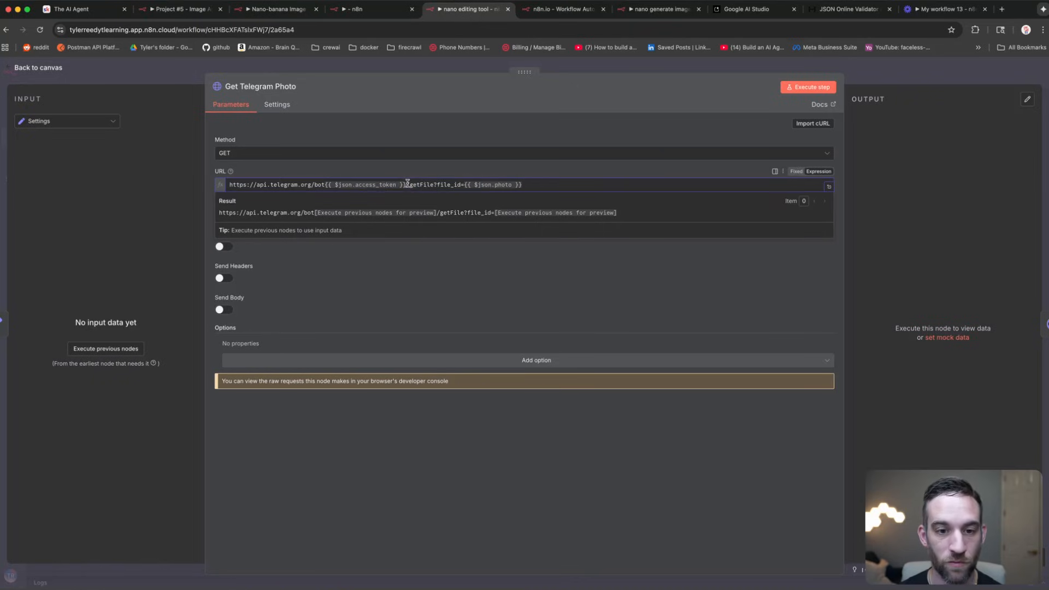
pyautogui.moveTo(408, 184); pyautogui.dragTo(327, 184)
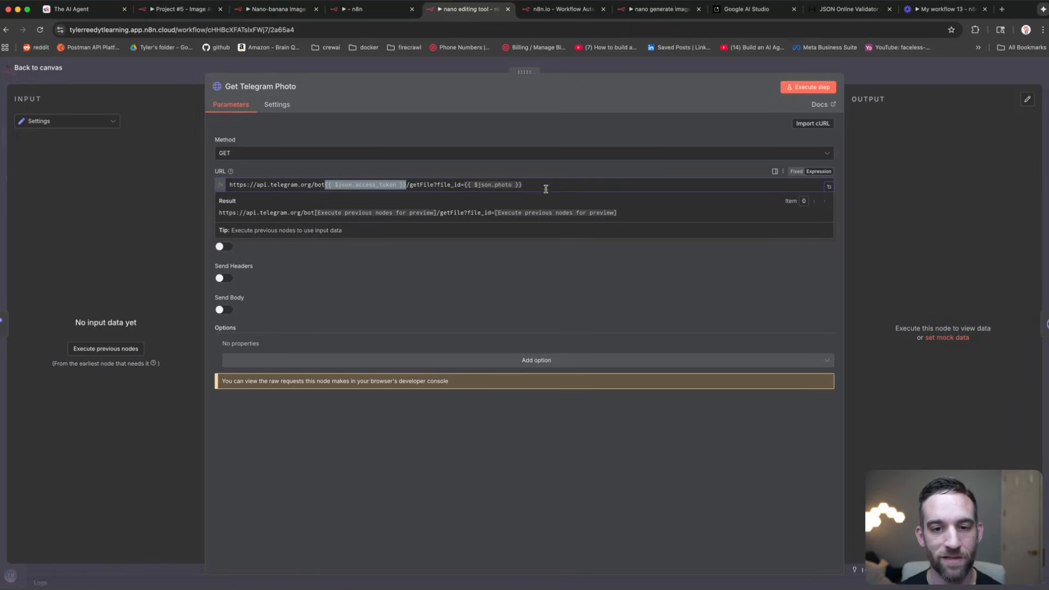
pyautogui.moveTo(523, 186); pyautogui.dragTo(464, 185)
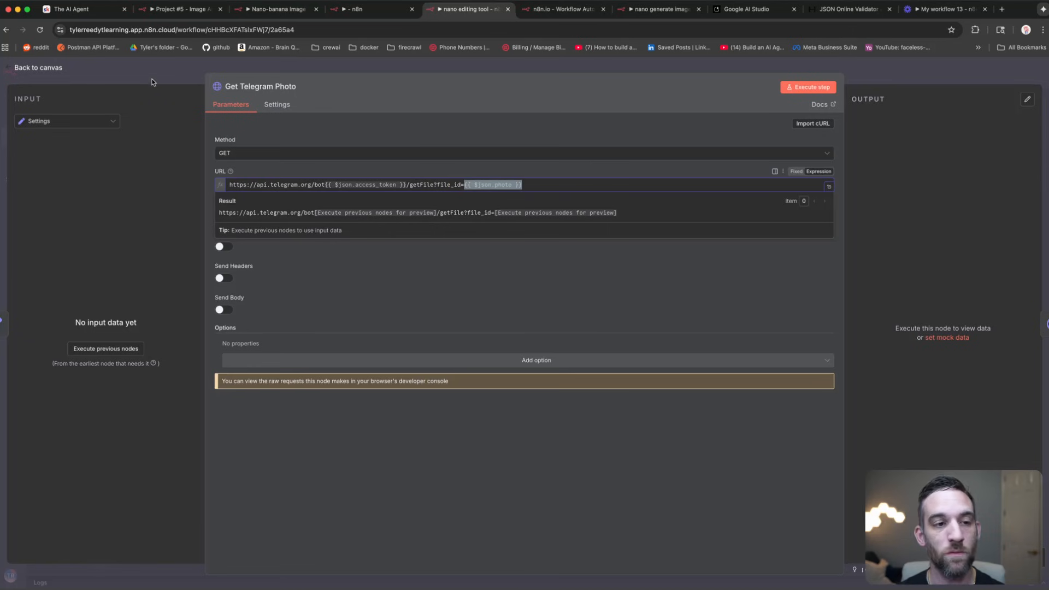
pyautogui.click(154, 69)
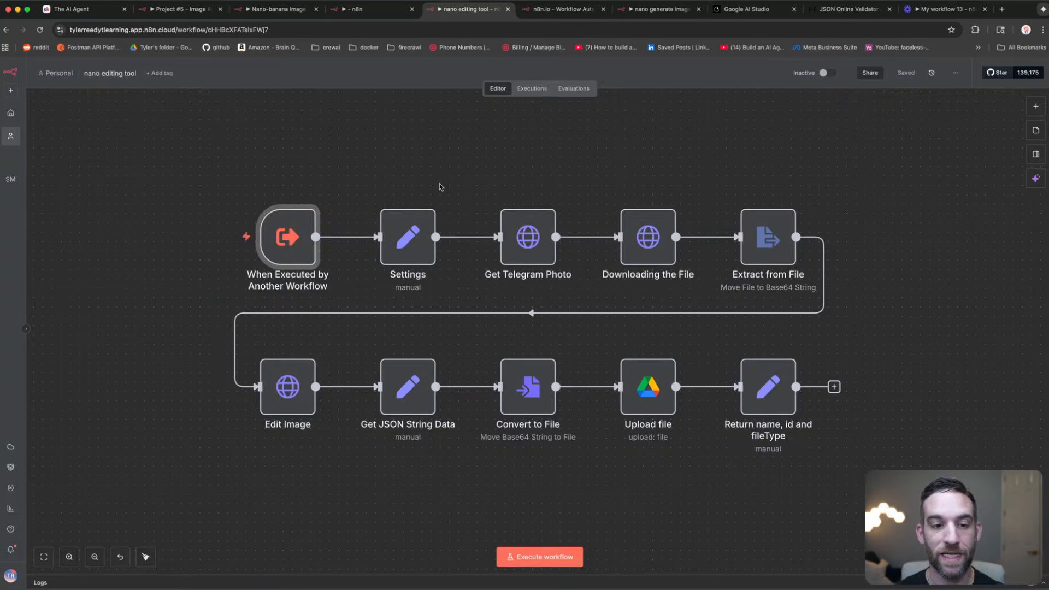
pyautogui.doubleClick(645, 240)
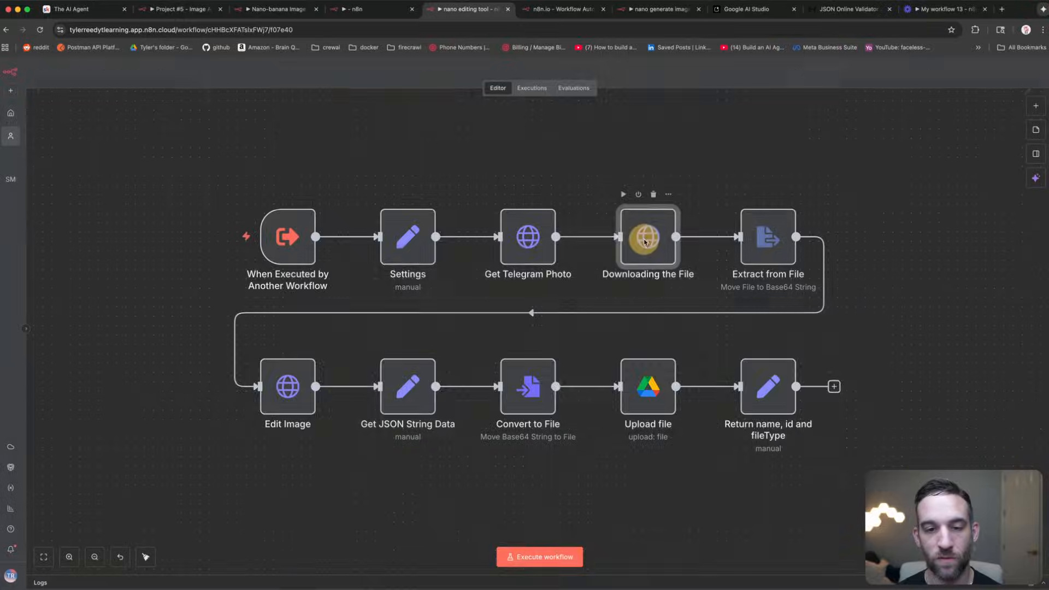
pyautogui.moveTo(583, 185); pyautogui.dragTo(226, 184)
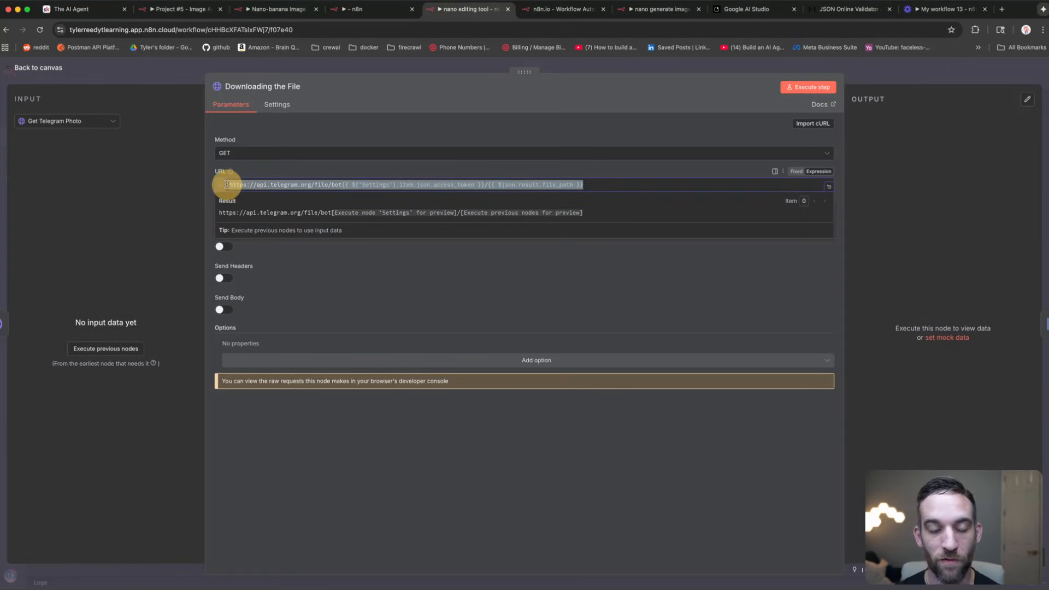
pyautogui.click(587, 180)
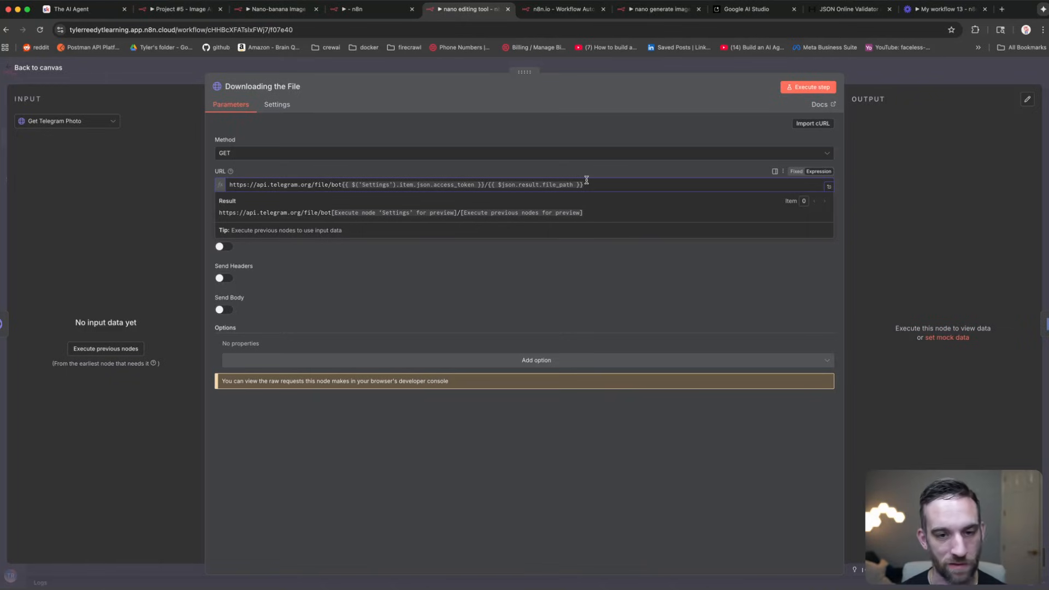
pyautogui.doubleClick(383, 184)
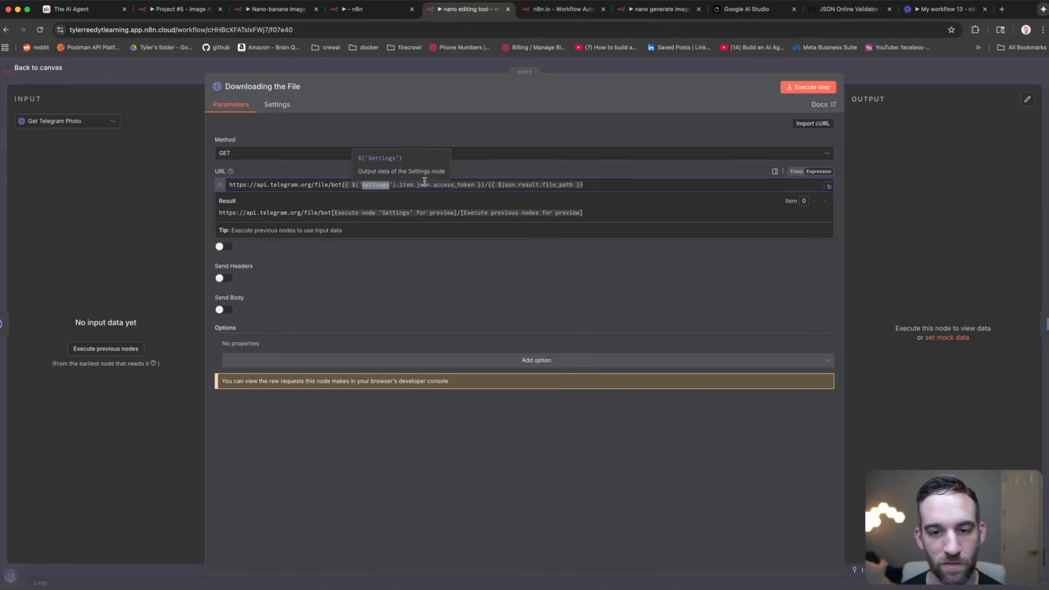
pyautogui.doubleClick(562, 185)
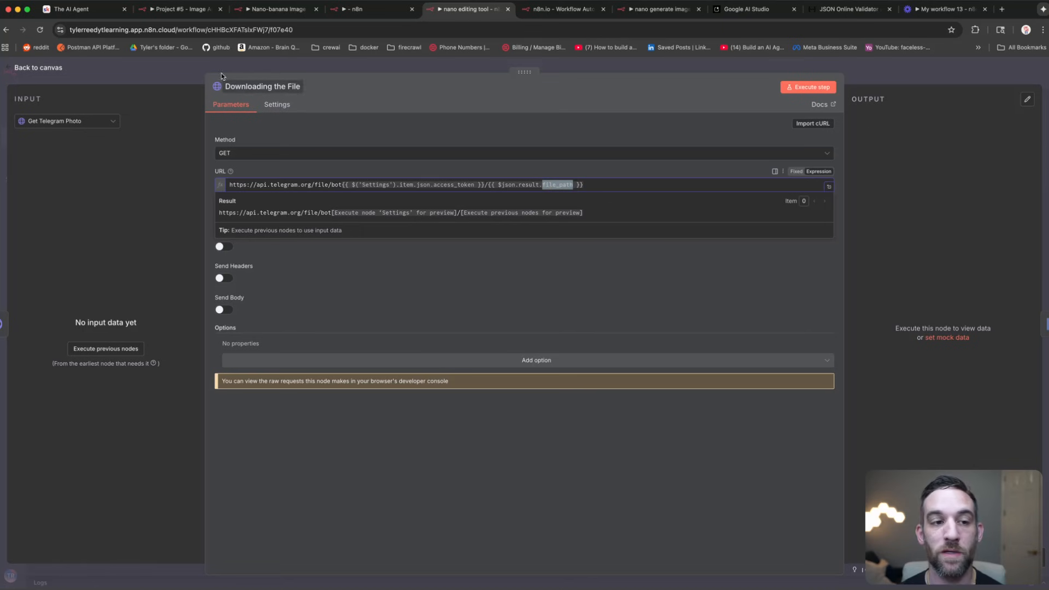
pyautogui.click(196, 66)
pyautogui.click(529, 226)
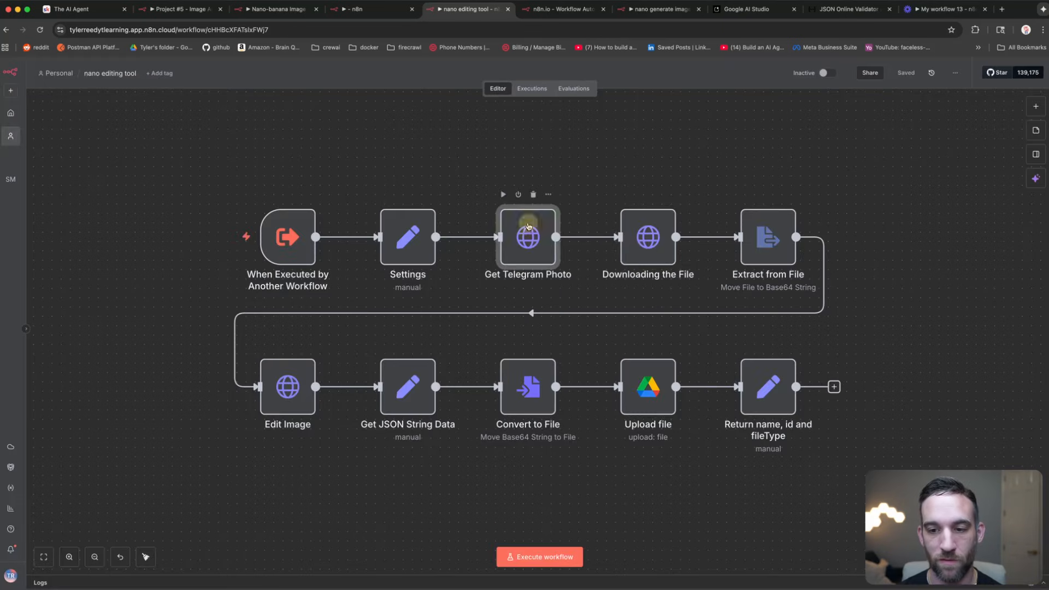
pyautogui.click(757, 165)
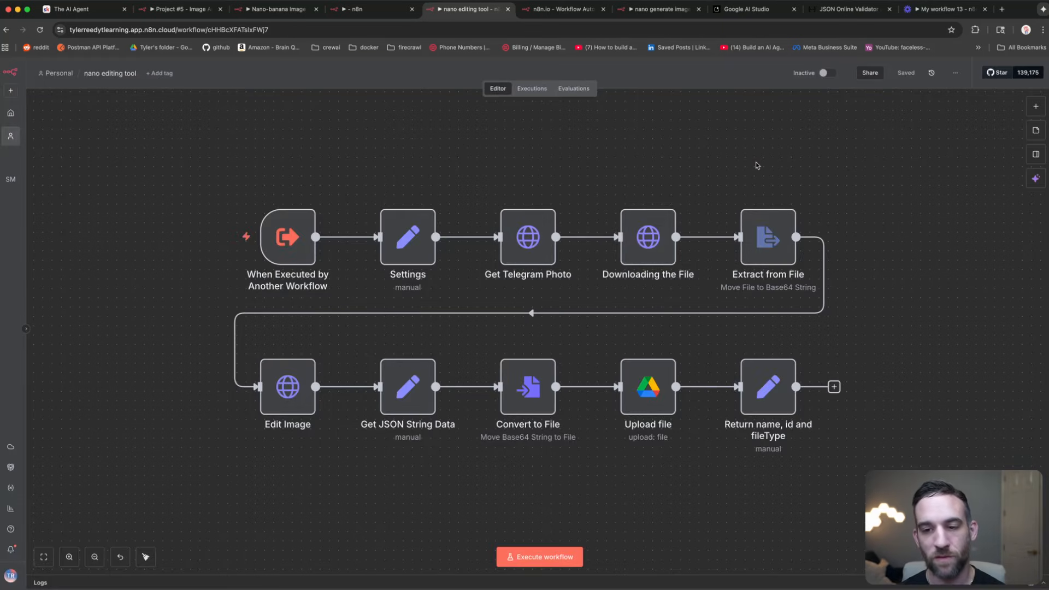
pyautogui.click(645, 241)
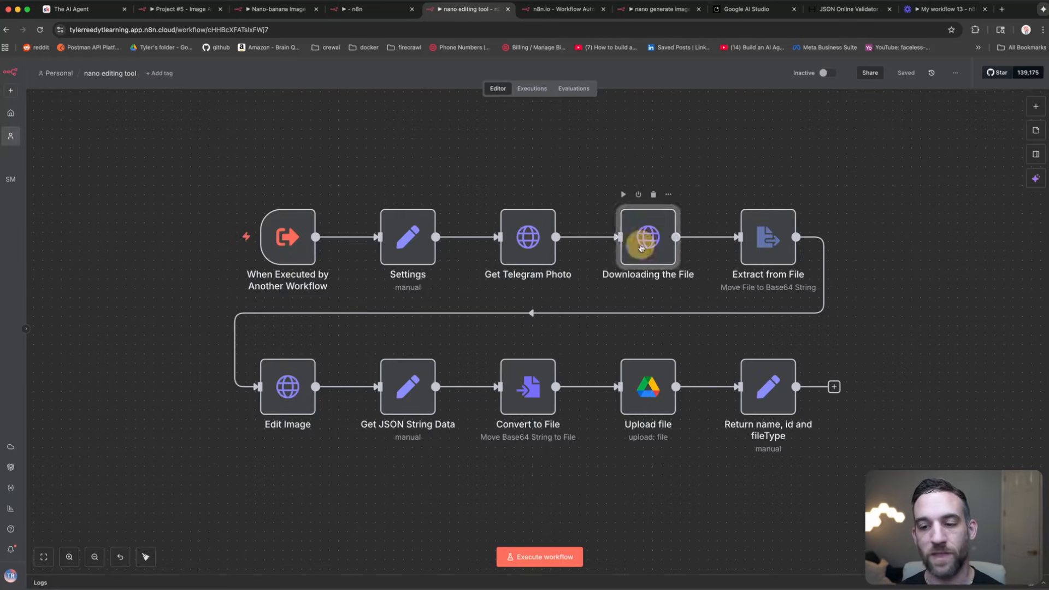
# Step: Review the Extract from File node's parameters
pyautogui.doubleClick(776, 242)
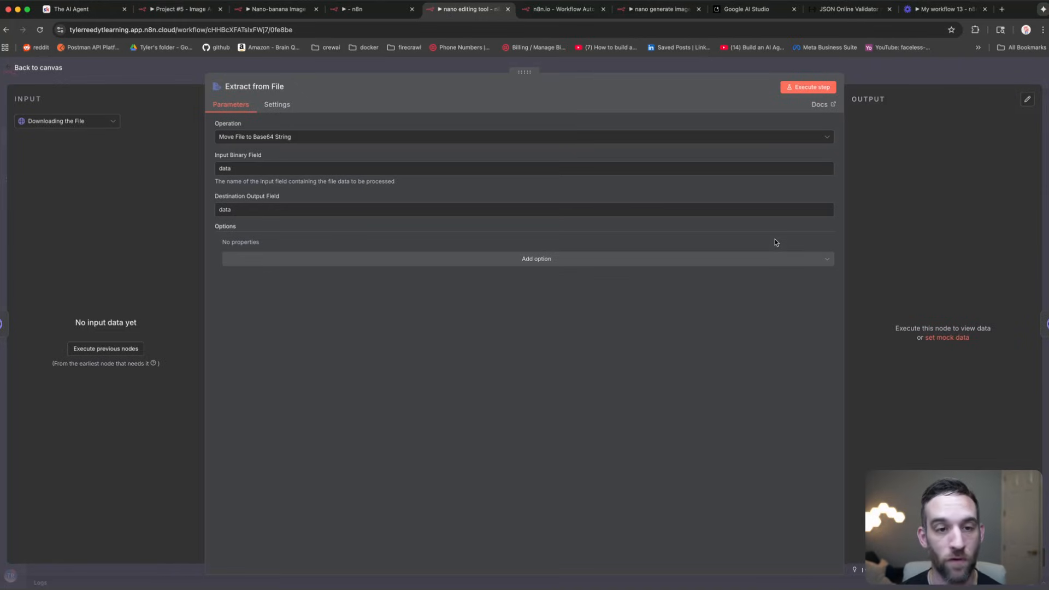
pyautogui.click(186, 68)
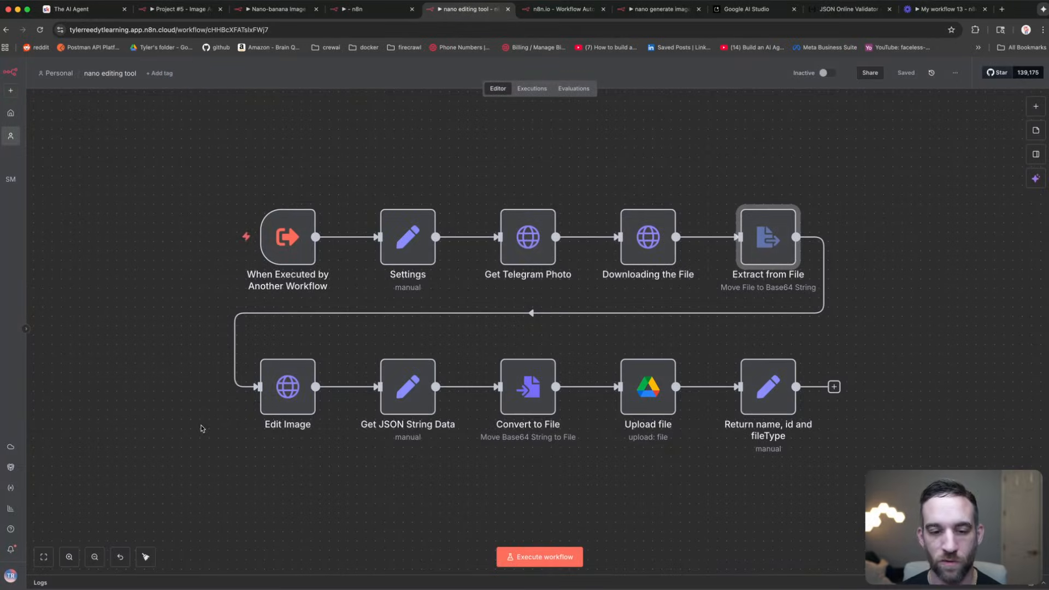
pyautogui.moveTo(162, 368); pyautogui.dragTo(176, 277)
# Step: Examine the Edit Image URL: gemini-2.5-flash-image-preview:generateContent with the gemini_api_key parameter
pyautogui.doubleClick(302, 317)
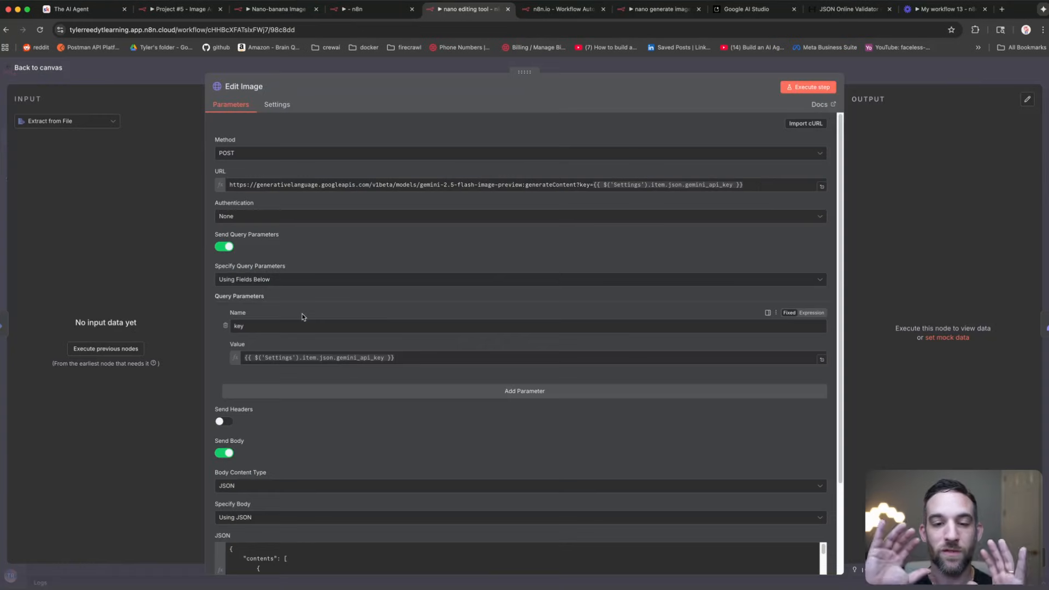
pyautogui.moveTo(752, 185); pyautogui.dragTo(201, 181)
pyautogui.click(573, 176)
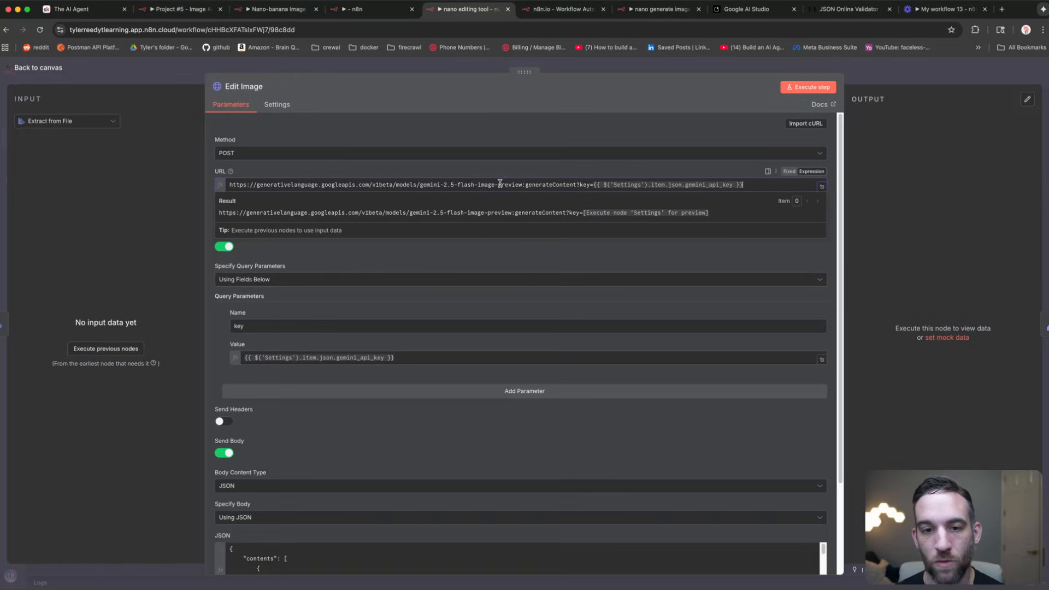
pyautogui.click(467, 184)
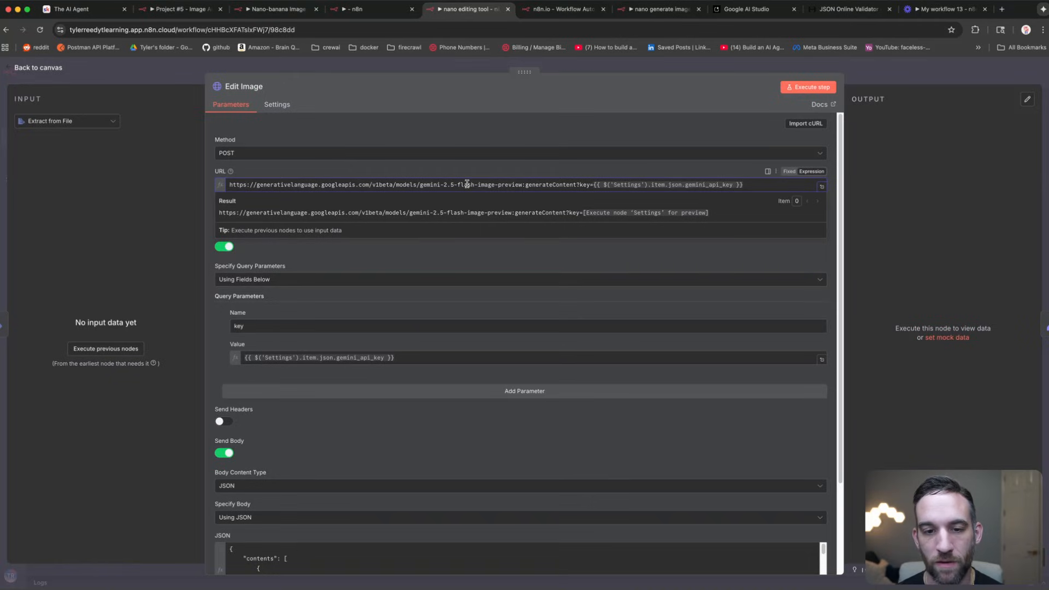
pyautogui.tripleClick(567, 184)
pyautogui.click(567, 184)
pyautogui.doubleClick(568, 185)
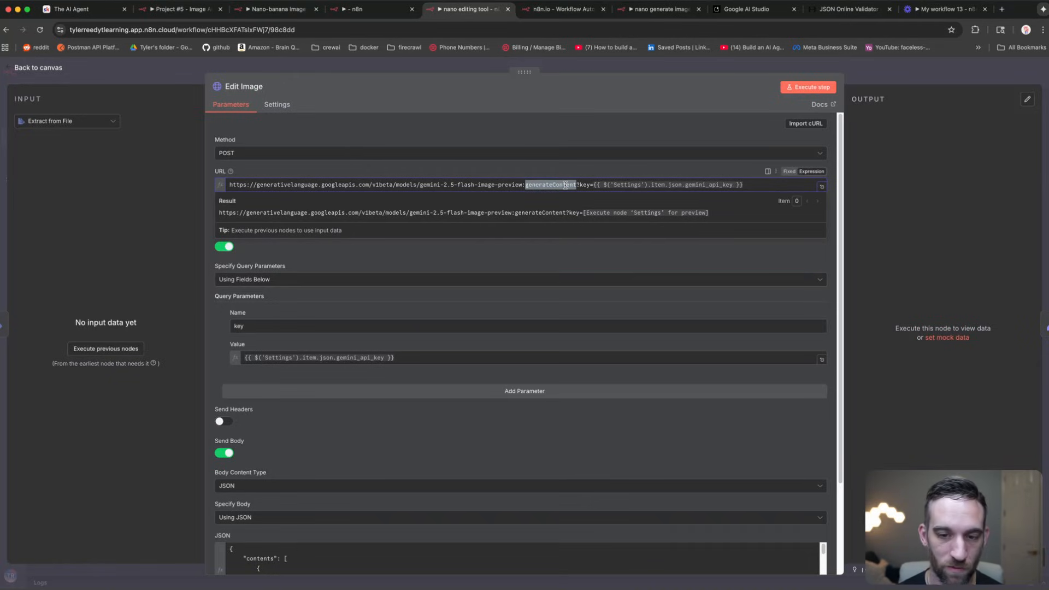
pyautogui.moveTo(744, 185); pyautogui.dragTo(593, 185)
pyautogui.click(394, 264)
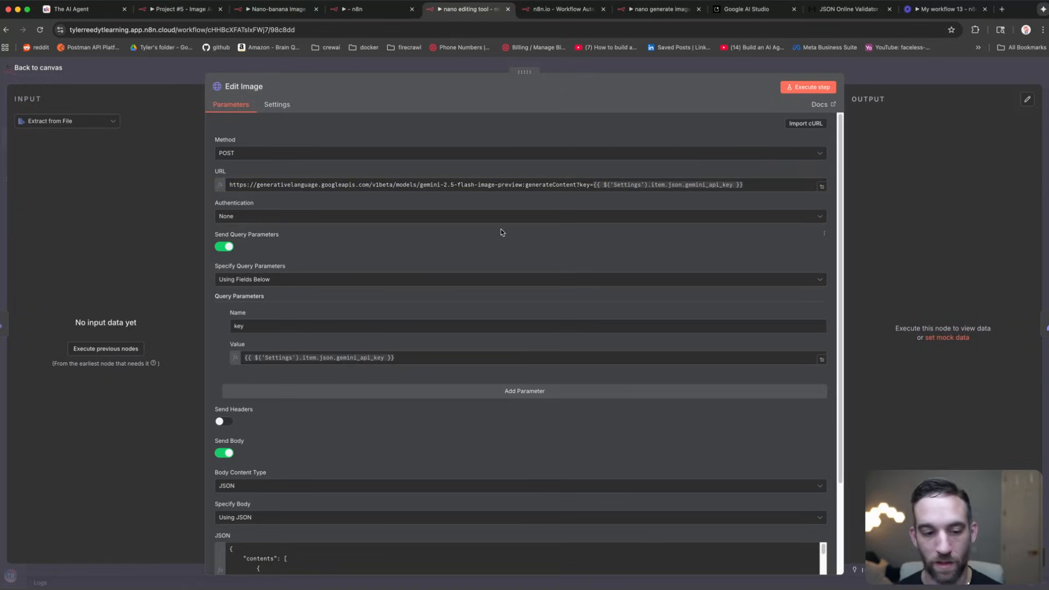
pyautogui.click(771, 9)
# Step: Start a new Google AI Studio chat, attach a photo and type the image-generation prompt
pyautogui.scroll(3, 579, 178)
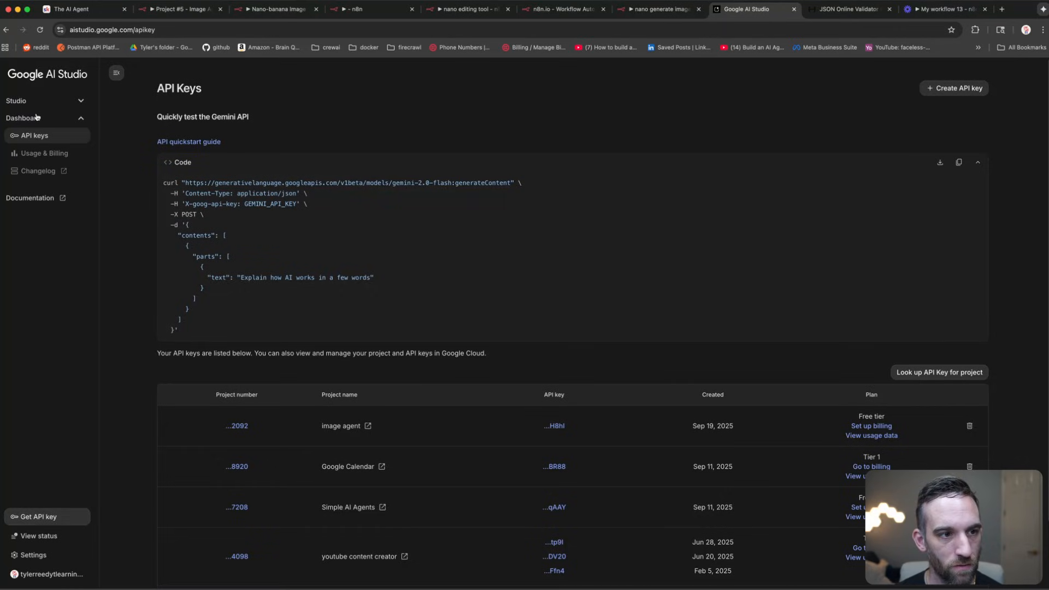
pyautogui.click(61, 71)
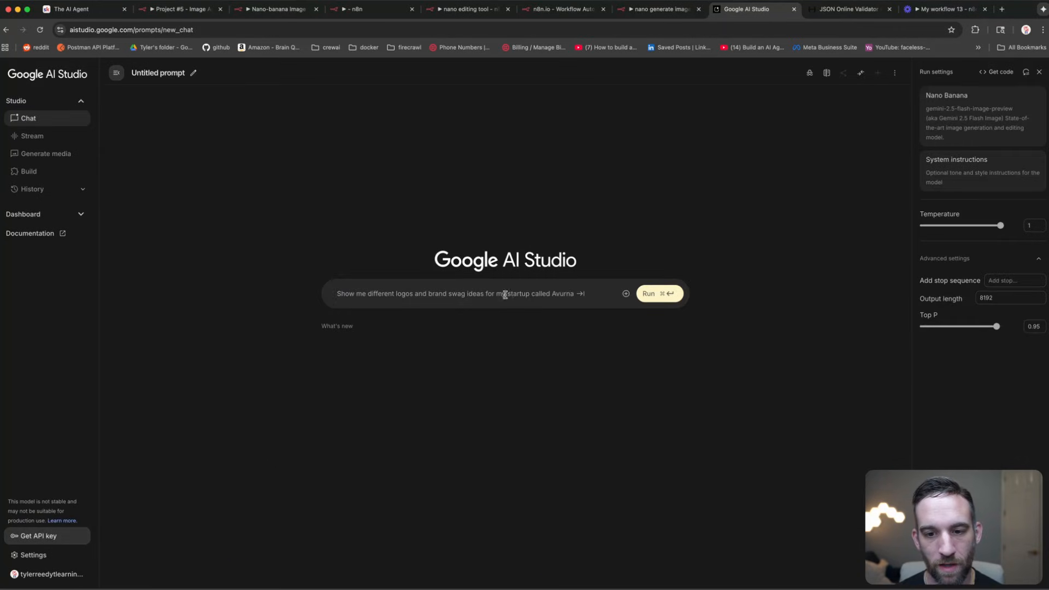
pyautogui.click(625, 295)
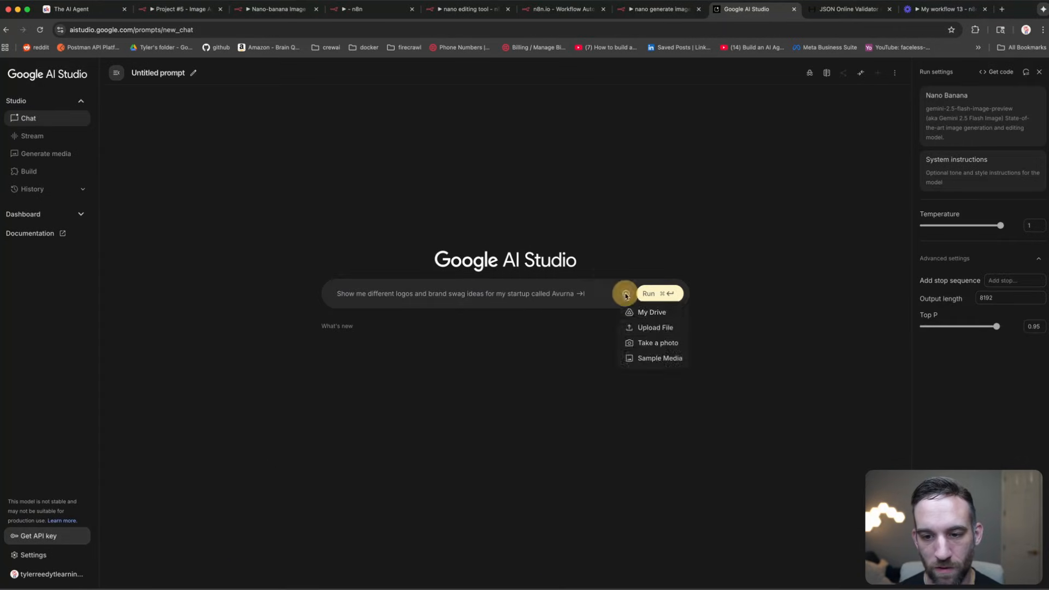
pyautogui.click(653, 328)
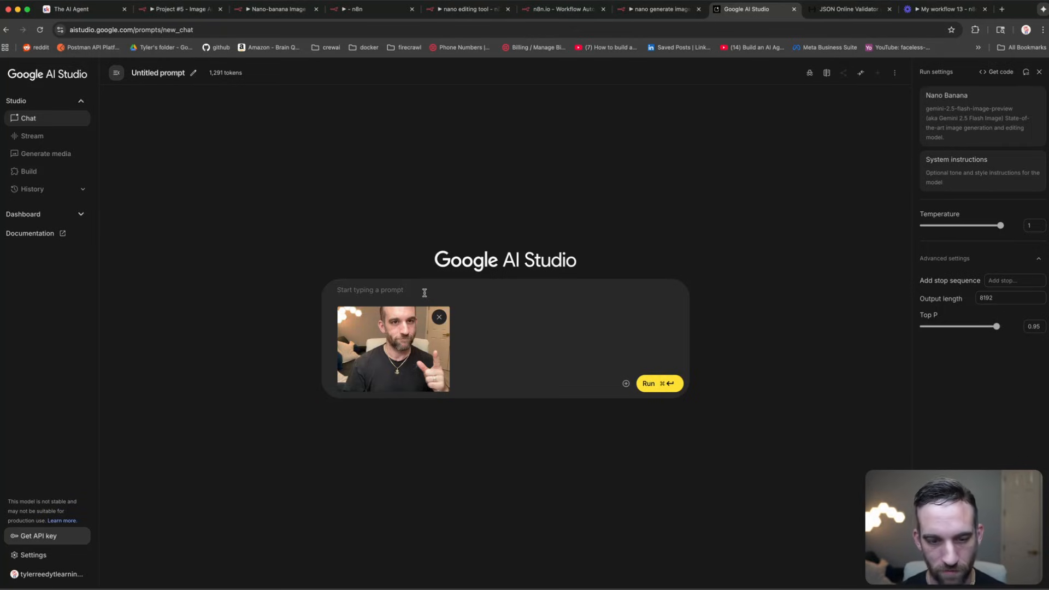
pyautogui.write('generate bananas')
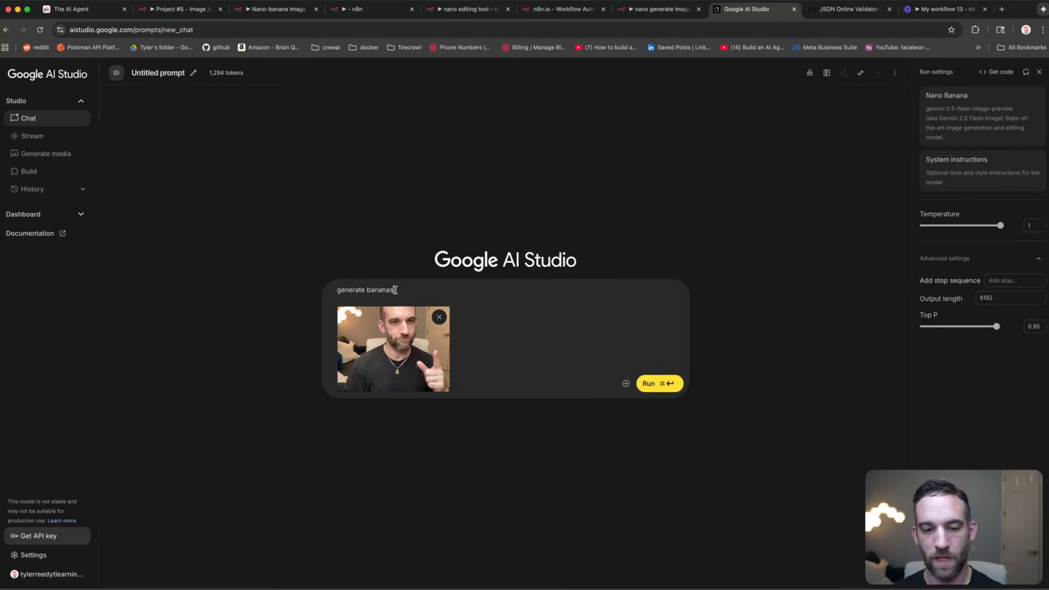
# Step: Get the prompt's REST code sample and select its JSON body and curl request lines
pyautogui.click(998, 71)
pyautogui.scroll(-2, 502, 259)
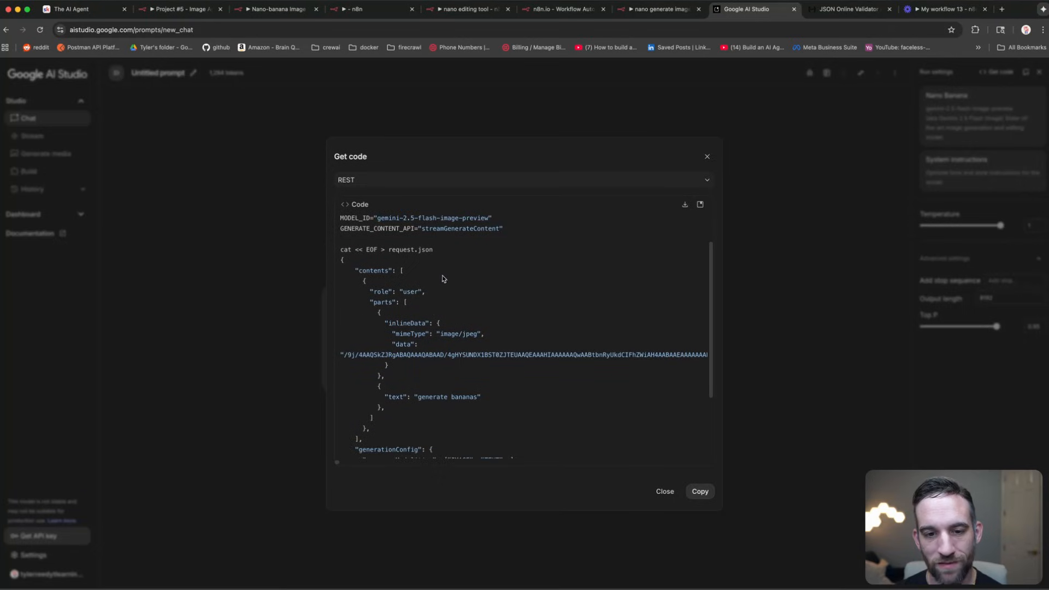
pyautogui.moveTo(378, 218); pyautogui.dragTo(661, 461)
pyautogui.moveTo(404, 411); pyautogui.dragTo(696, 463)
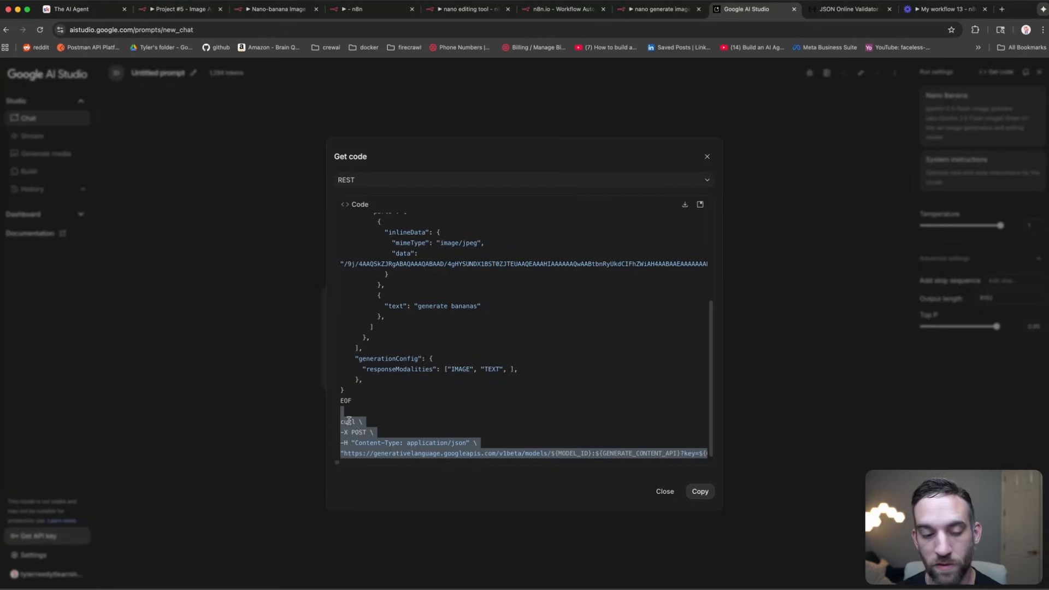
pyautogui.moveTo(350, 392); pyautogui.dragTo(330, 292)
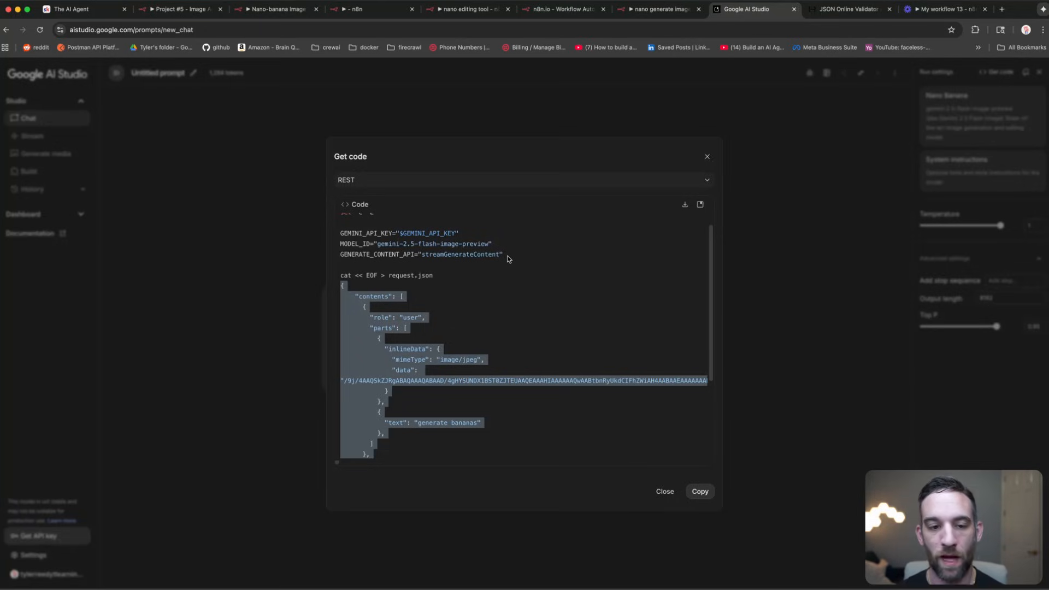
pyautogui.click(470, 9)
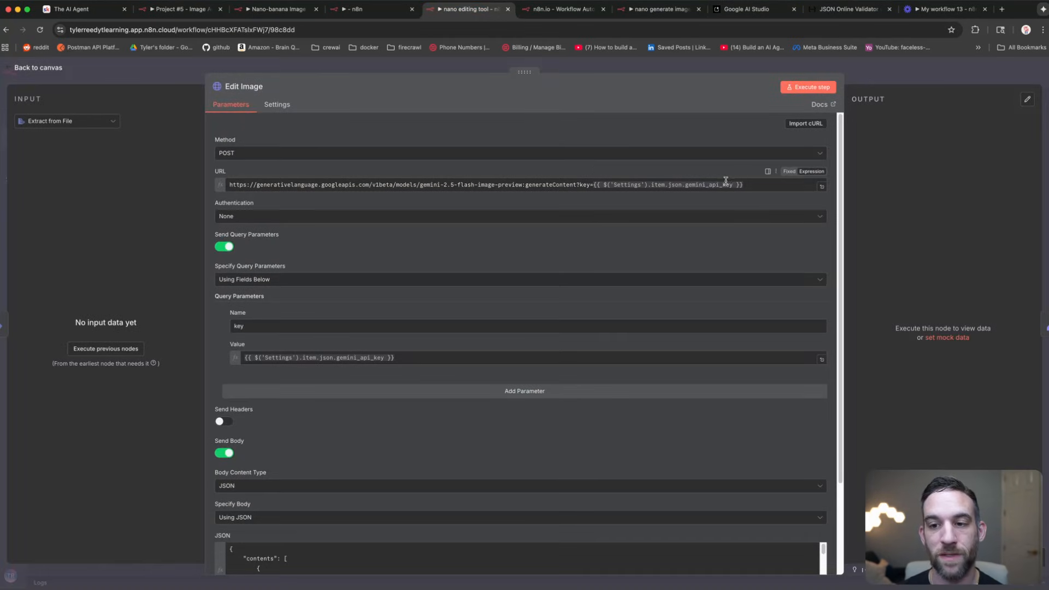
# Step: Inspect the Edit Image request URL and the key parameter's value expression
pyautogui.click(753, 185)
pyautogui.moveTo(753, 185); pyautogui.dragTo(223, 188)
pyautogui.click(760, 187)
pyautogui.scroll(-3, 437, 244)
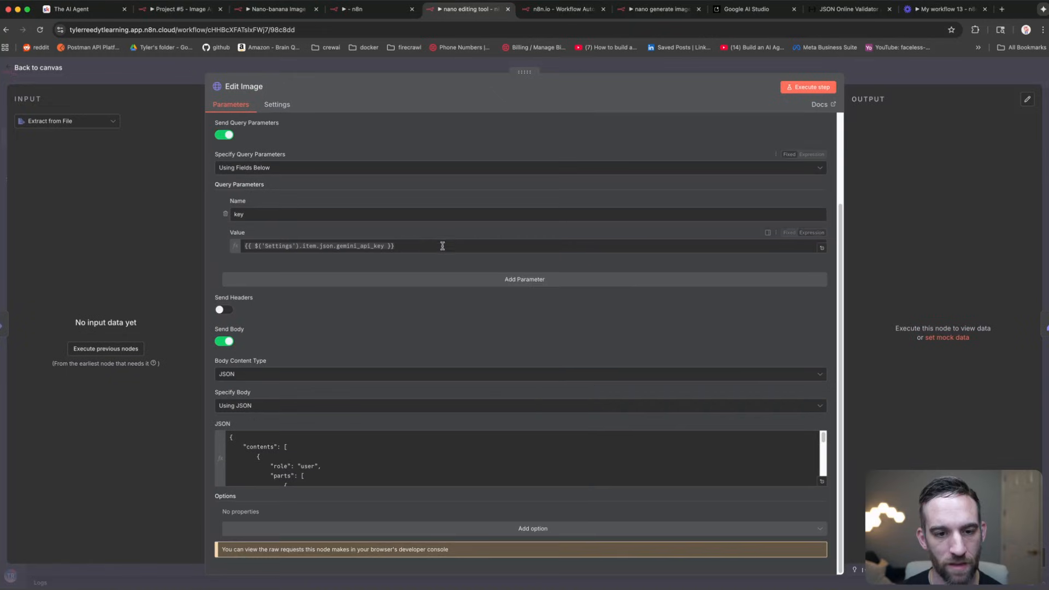
pyautogui.click(438, 246)
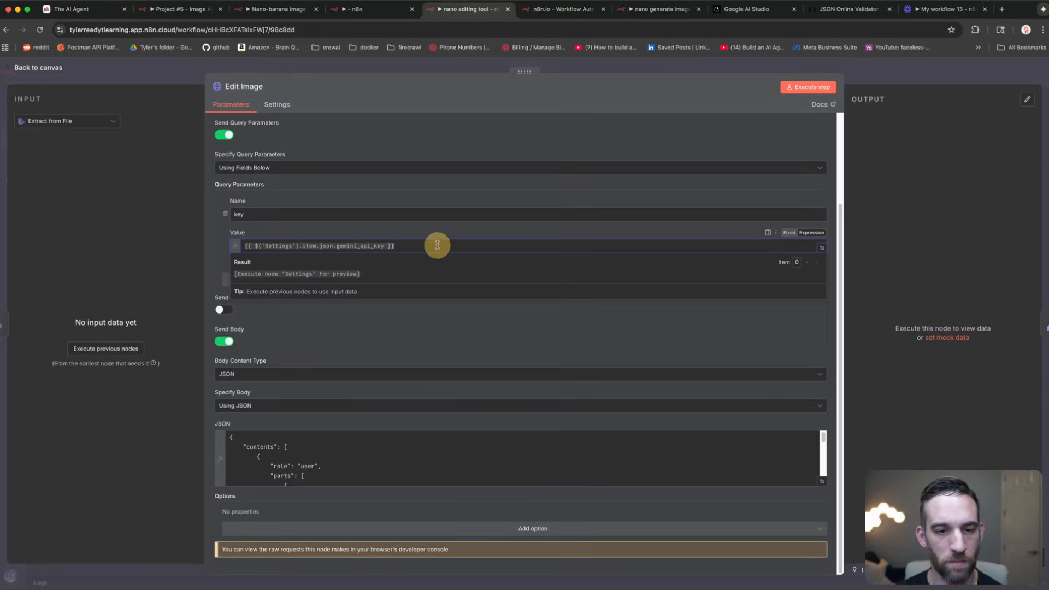
# Step: Review the JSON body's image data and caption expressions in the larger editor, then return to the canvas
pyautogui.click(822, 482)
pyautogui.moveTo(379, 204); pyautogui.dragTo(321, 203)
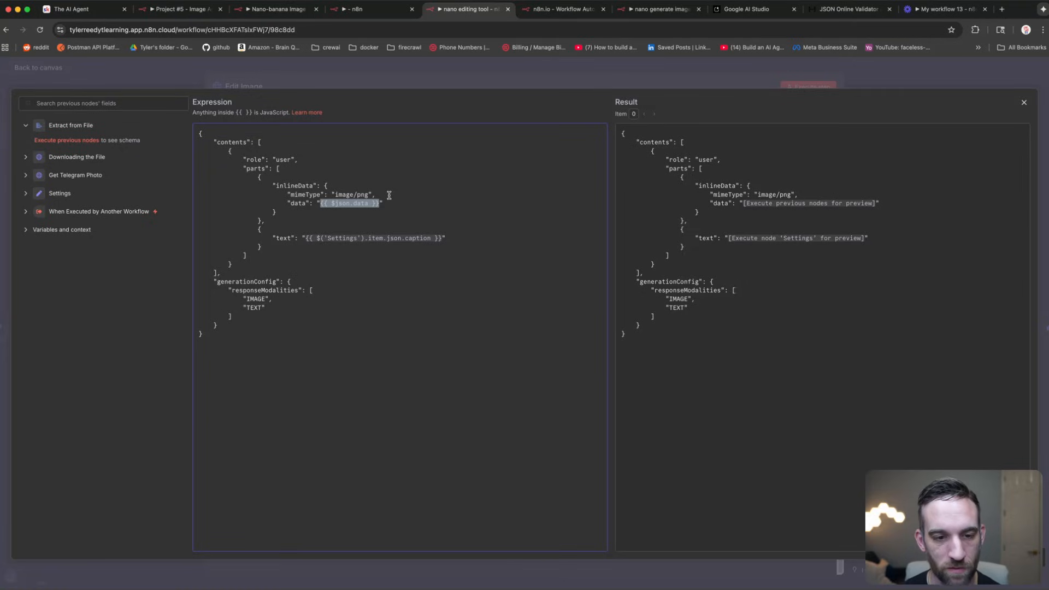
pyautogui.moveTo(306, 238); pyautogui.dragTo(446, 236)
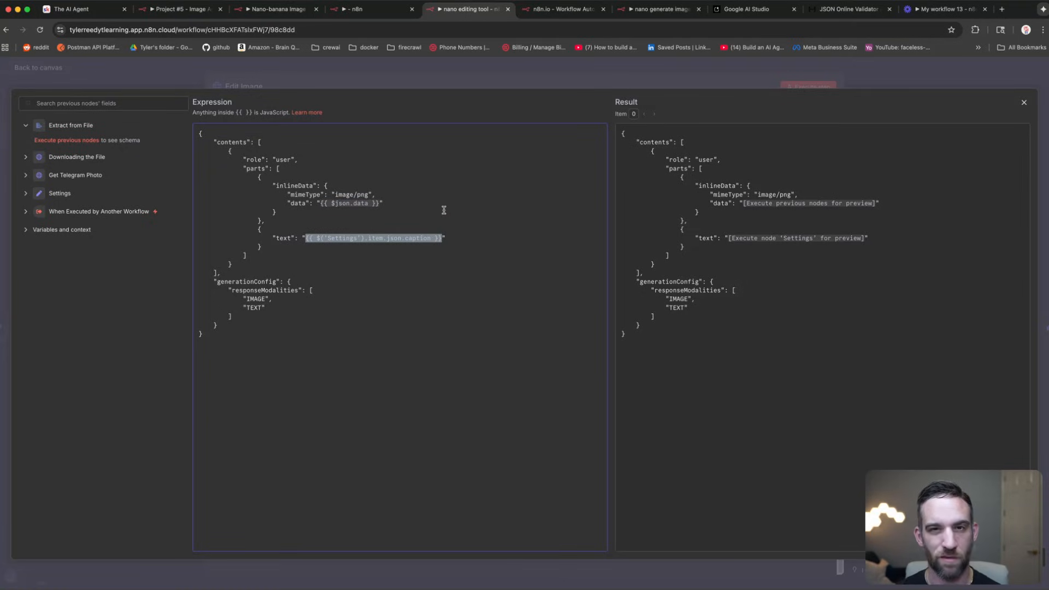
pyautogui.click(365, 81)
pyautogui.click(384, 71)
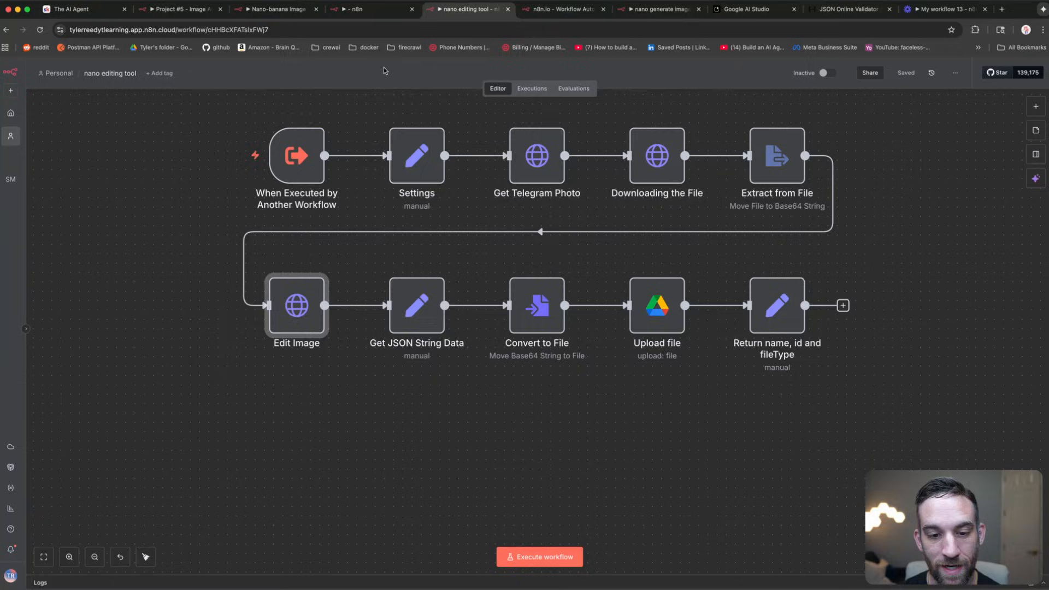
pyautogui.click(419, 302)
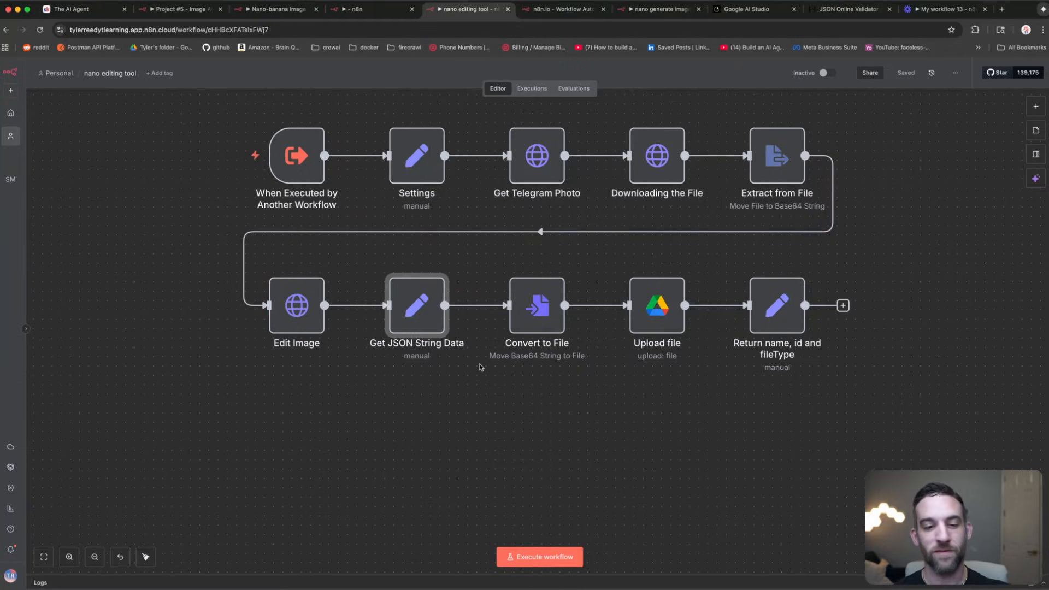
pyautogui.doubleClick(415, 304)
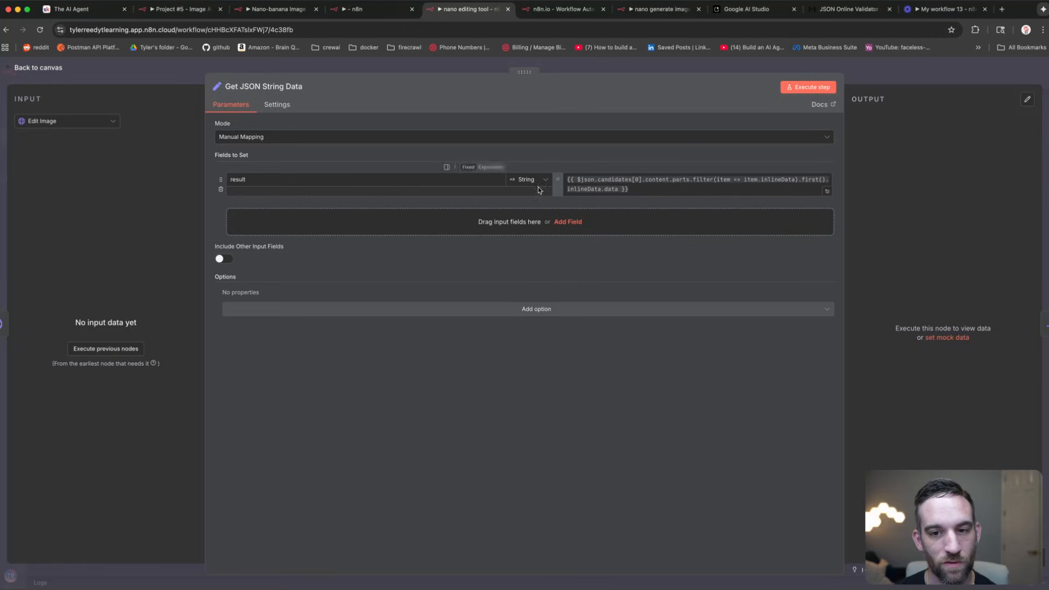
pyautogui.click(624, 190)
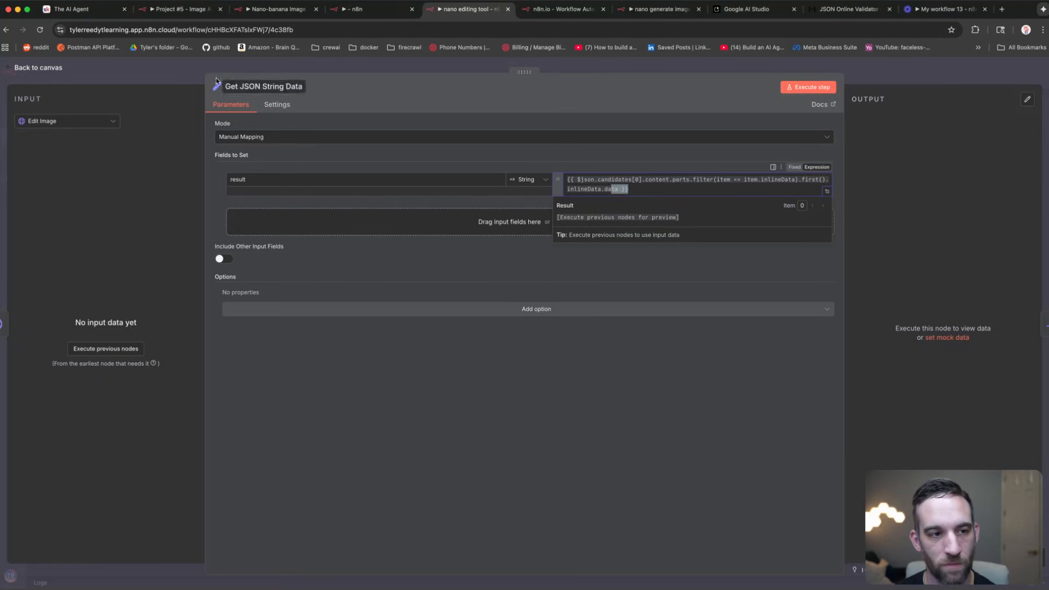
pyautogui.press('Escape')
pyautogui.doubleClick(544, 313)
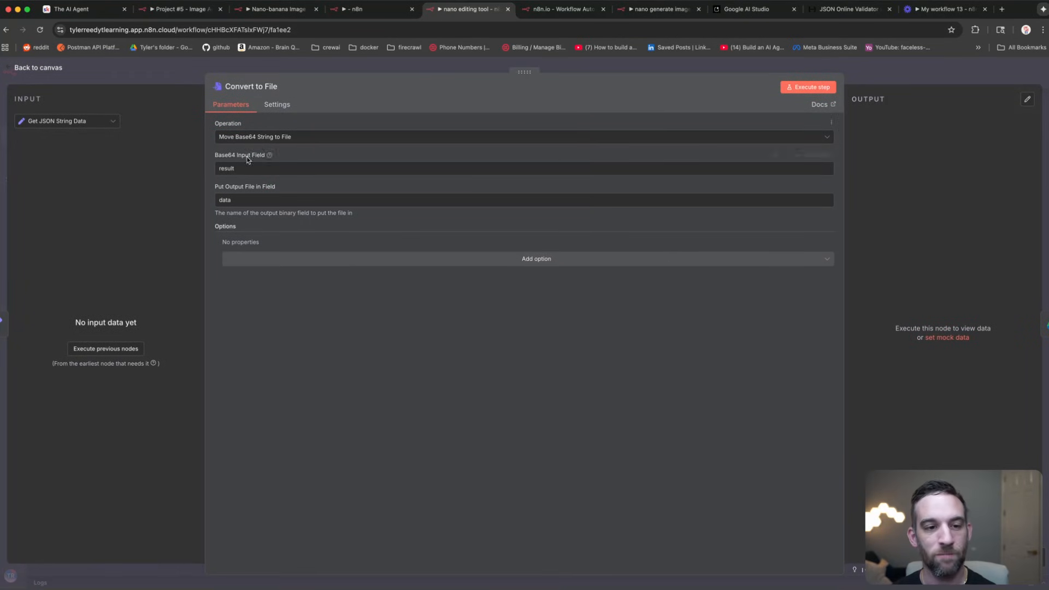
pyautogui.click(174, 74)
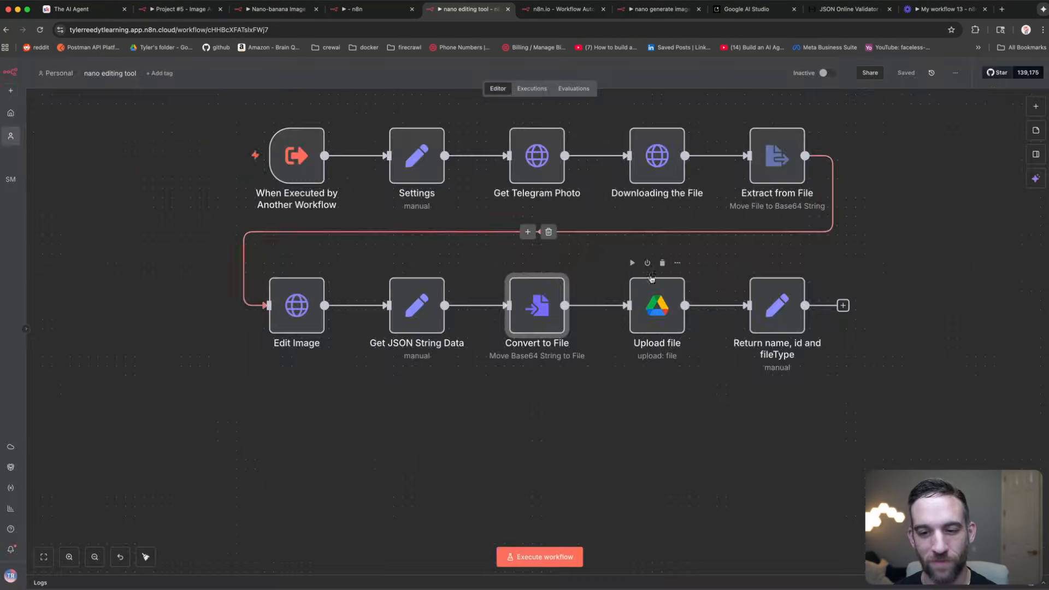
# Step: Inspect the Upload file node's Upload operation and its date-stamped file name expression
pyautogui.doubleClick(662, 293)
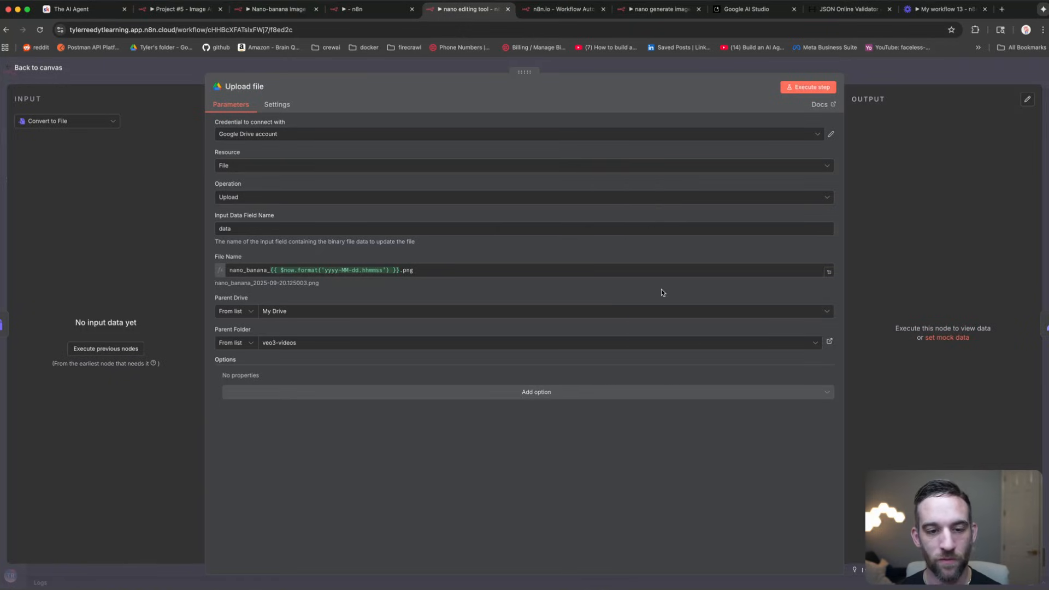
pyautogui.click(244, 197)
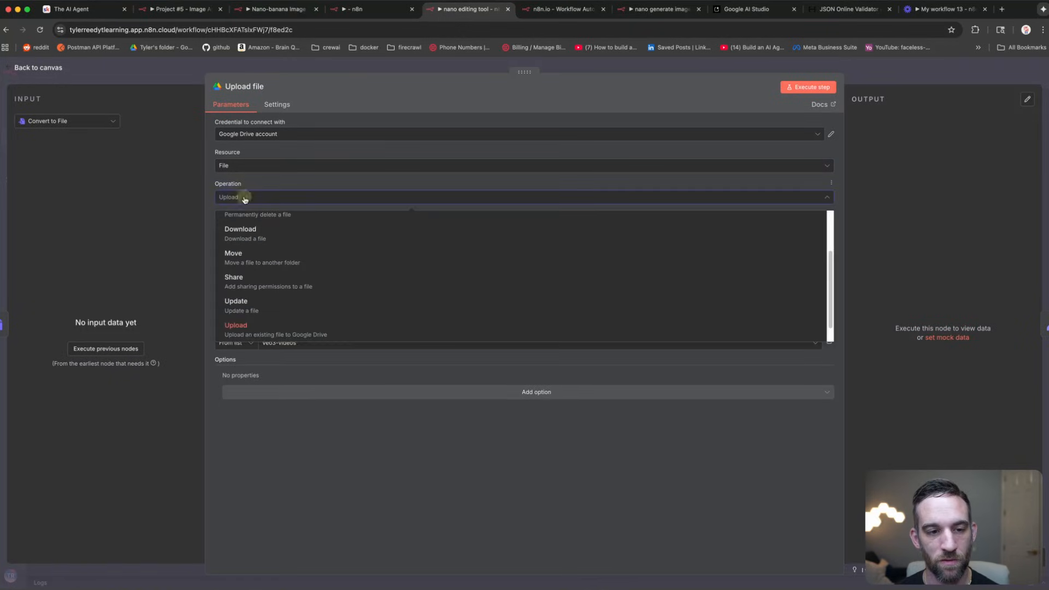
pyautogui.click(244, 197)
pyautogui.click(260, 224)
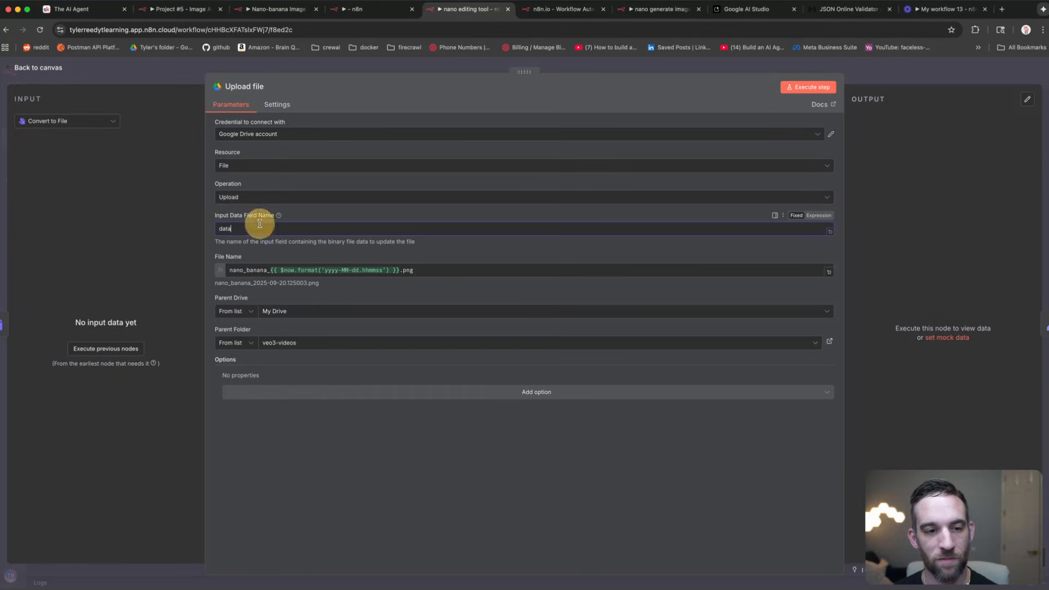
pyautogui.moveTo(426, 272); pyautogui.dragTo(223, 271)
pyautogui.click(437, 269)
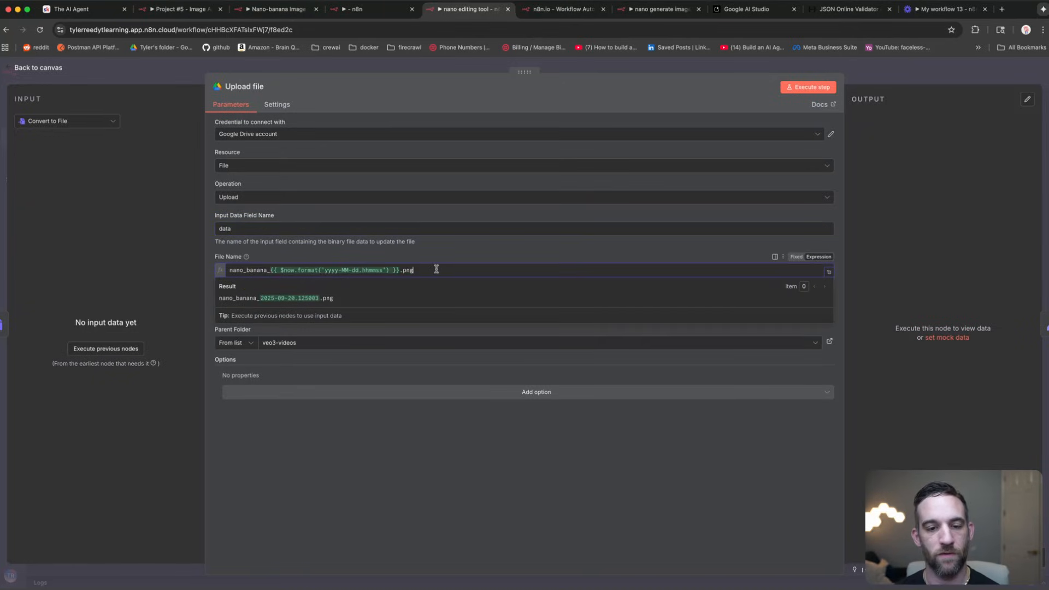
pyautogui.click(328, 270)
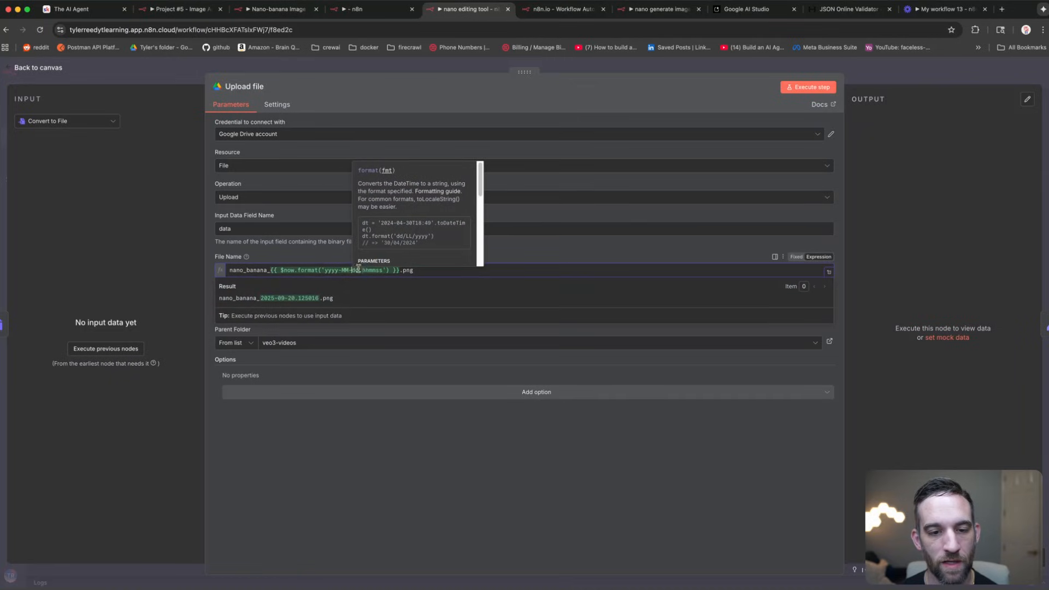
pyautogui.click(384, 270)
pyautogui.click(428, 270)
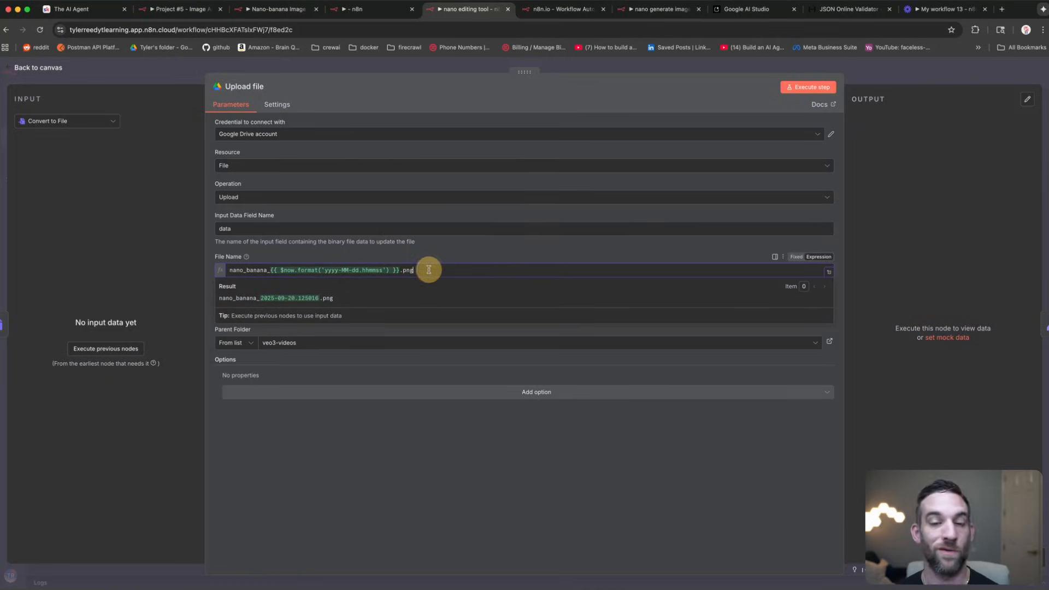
pyautogui.click(428, 257)
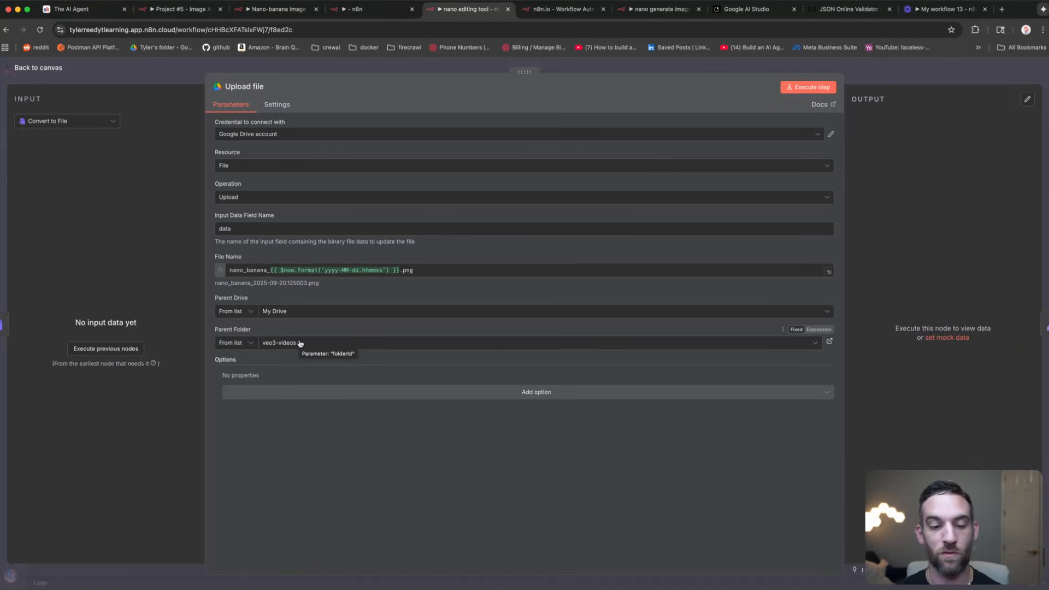
pyautogui.click(129, 77)
# Step: Check the id and name expressions in Return name, id and fileType, then go to My workflow 13
pyautogui.doubleClick(788, 309)
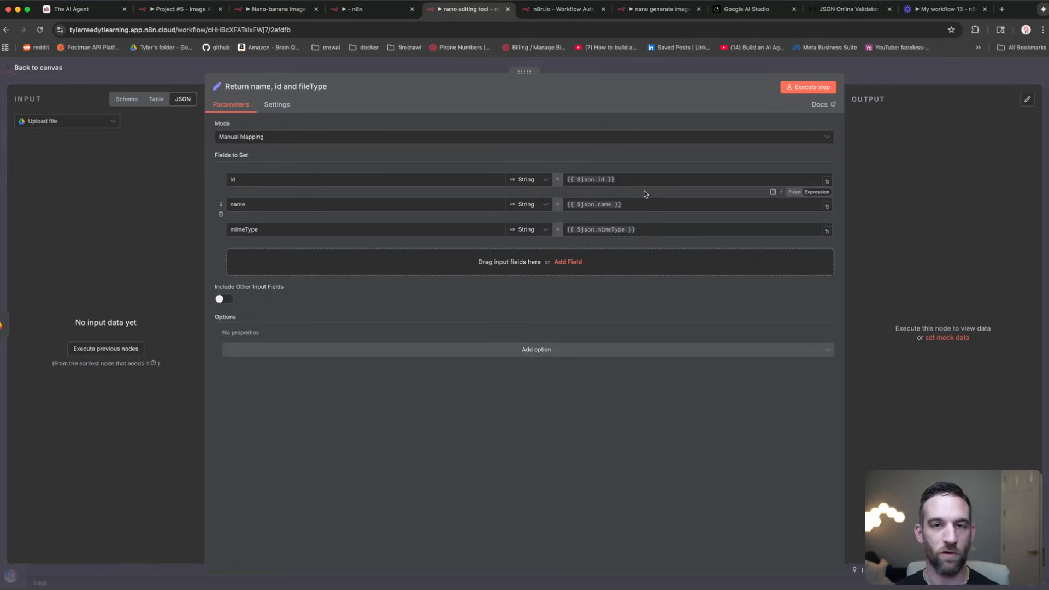
pyautogui.click(663, 181)
pyautogui.click(683, 165)
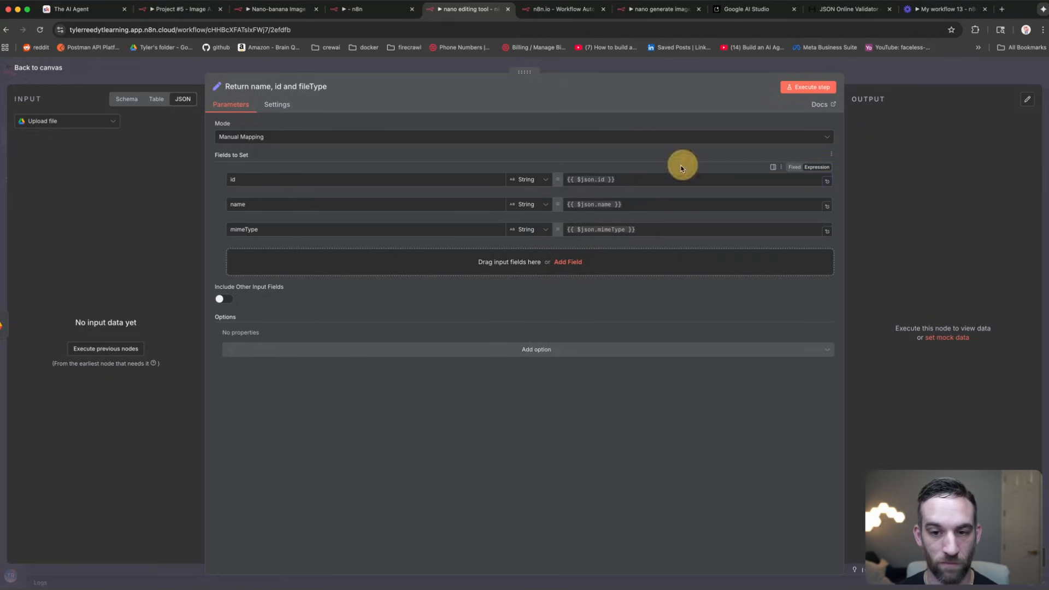
pyautogui.click(654, 184)
pyautogui.click(688, 309)
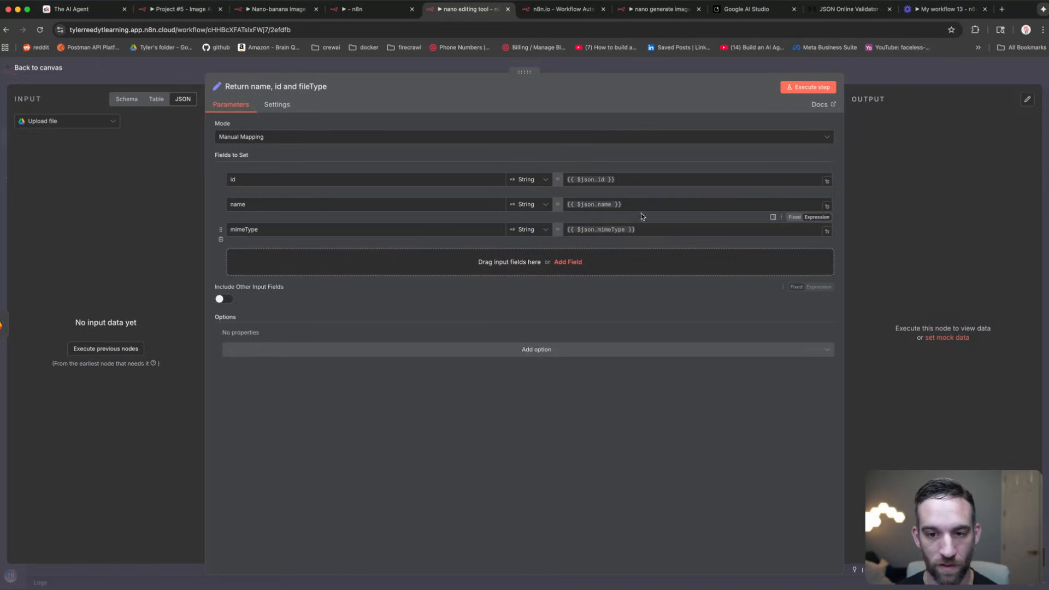
pyautogui.click(655, 203)
pyautogui.click(681, 283)
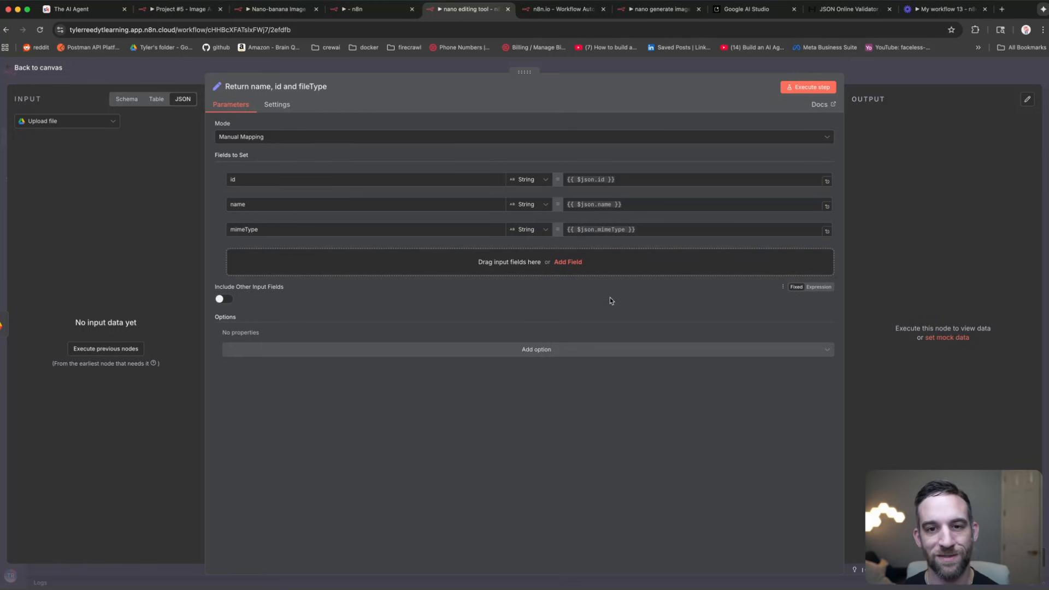
pyautogui.click(224, 70)
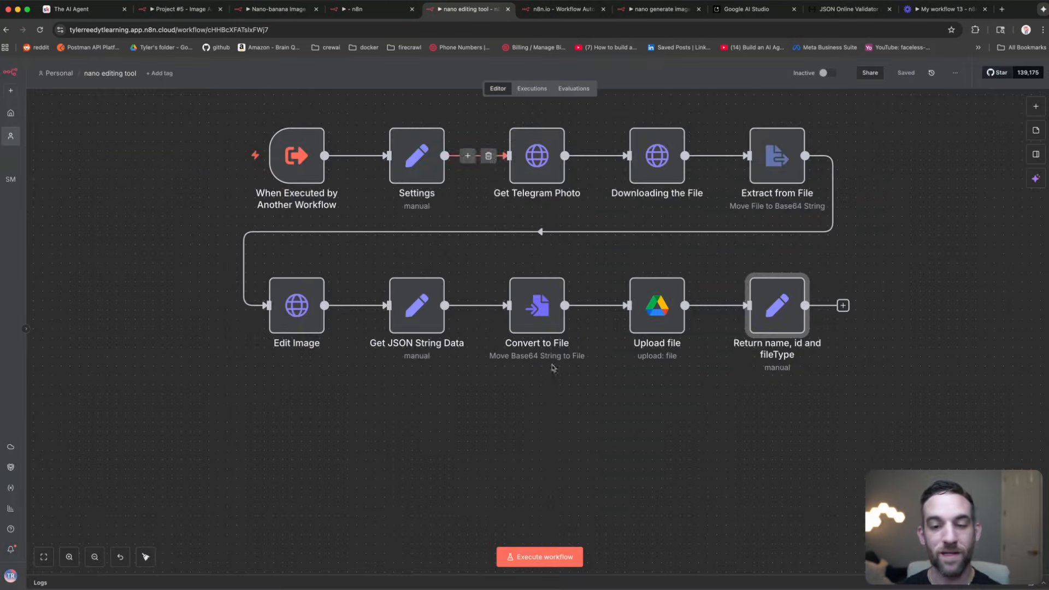
pyautogui.click(377, 9)
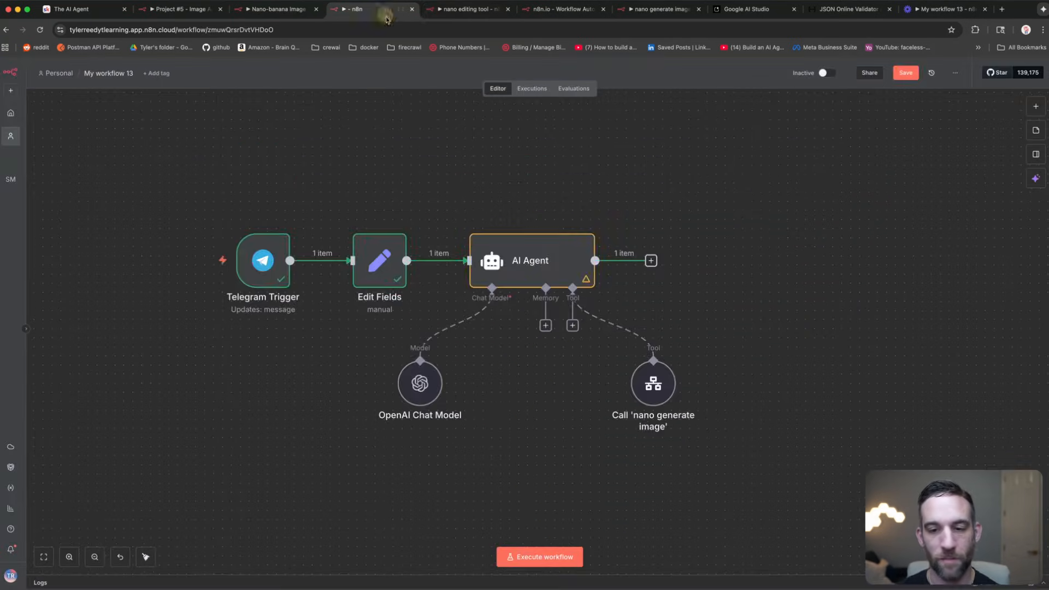
# Step: Add a Call n8n Workflow Tool to the AI Agent linked to the 'nano editing tool' workflow
pyautogui.click(572, 326)
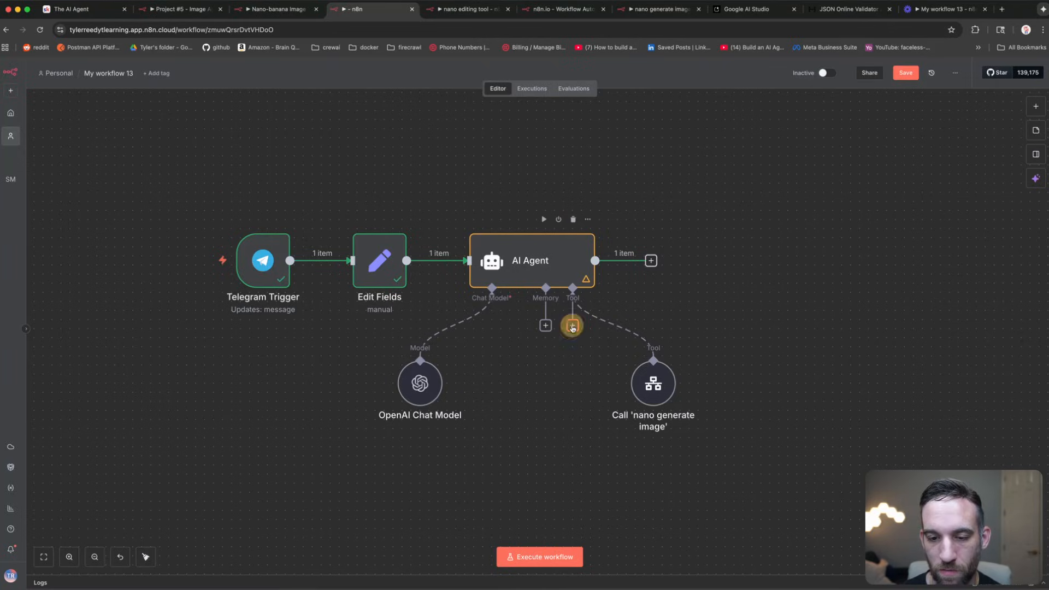
pyautogui.click(928, 189)
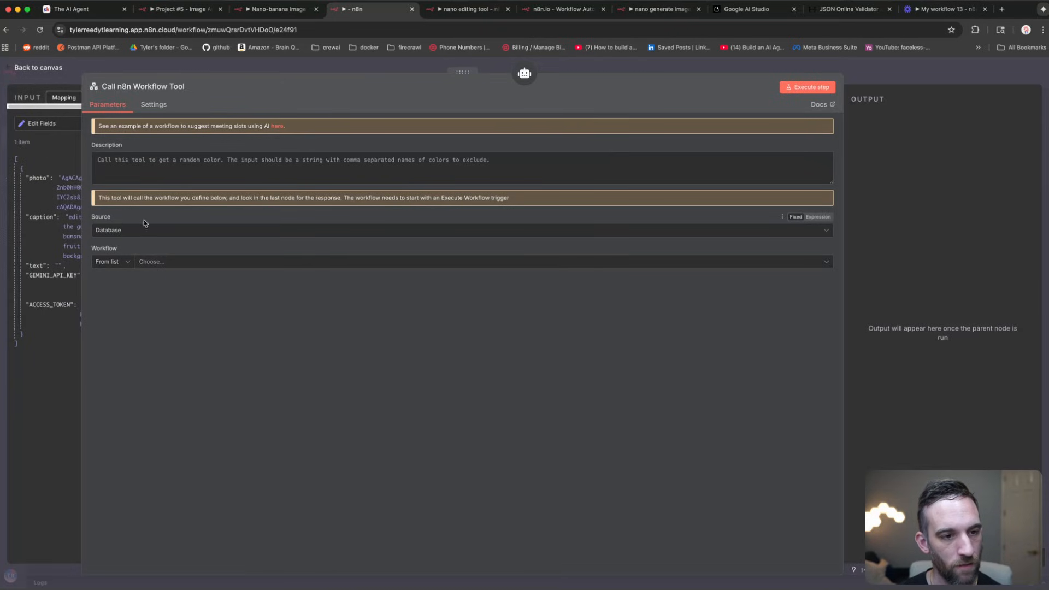
pyautogui.click(182, 265)
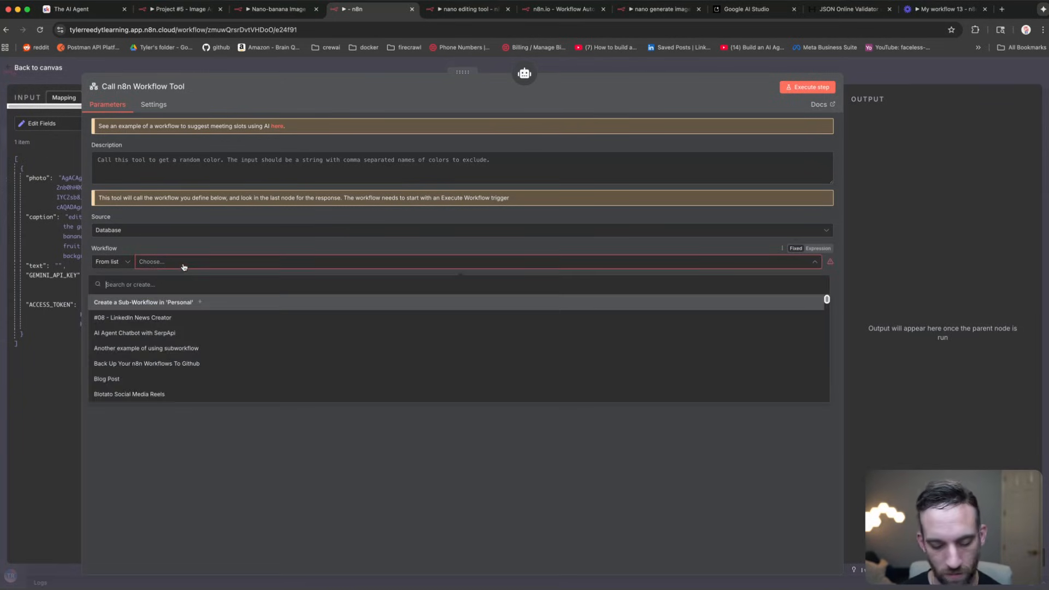
pyautogui.write('nano')
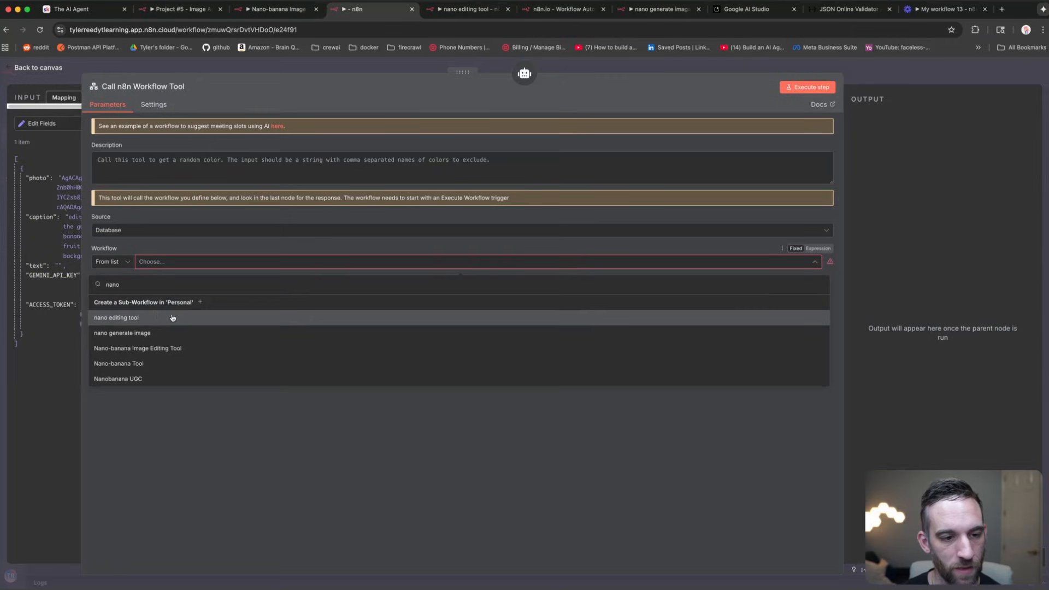
pyautogui.click(171, 313)
# Step: Let the model define the caption, photo, access_token and gemini_api_key inputs
pyautogui.click(295, 311)
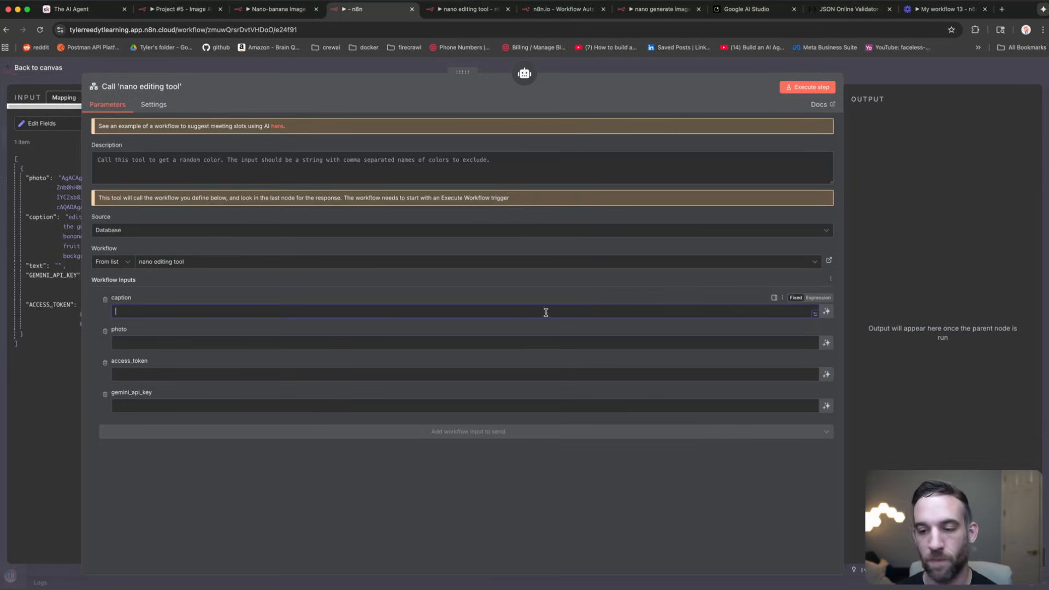
pyautogui.click(826, 311)
pyautogui.click(826, 354)
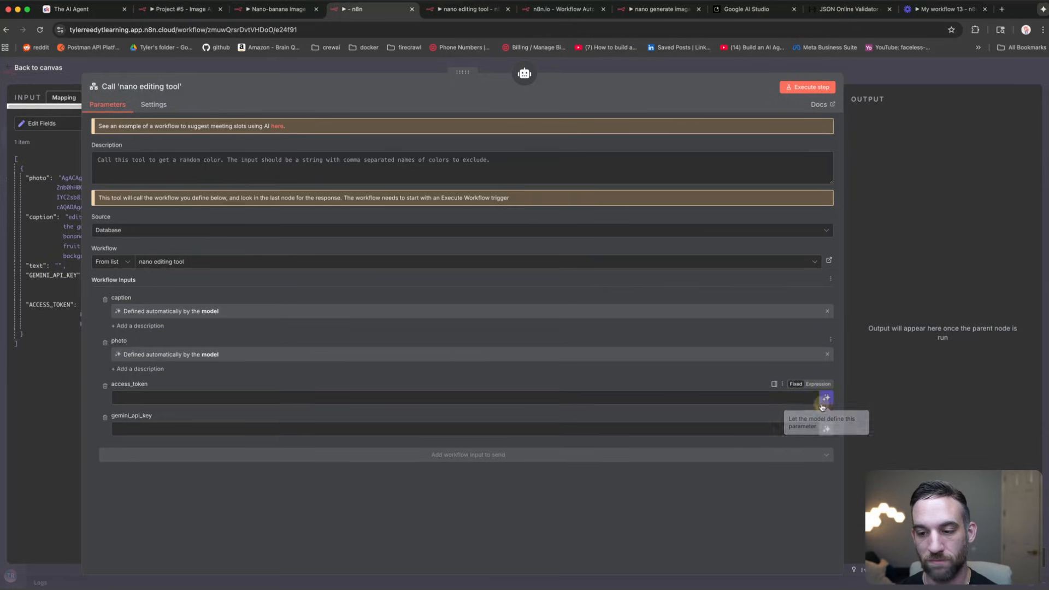
pyautogui.click(826, 399)
pyautogui.click(825, 441)
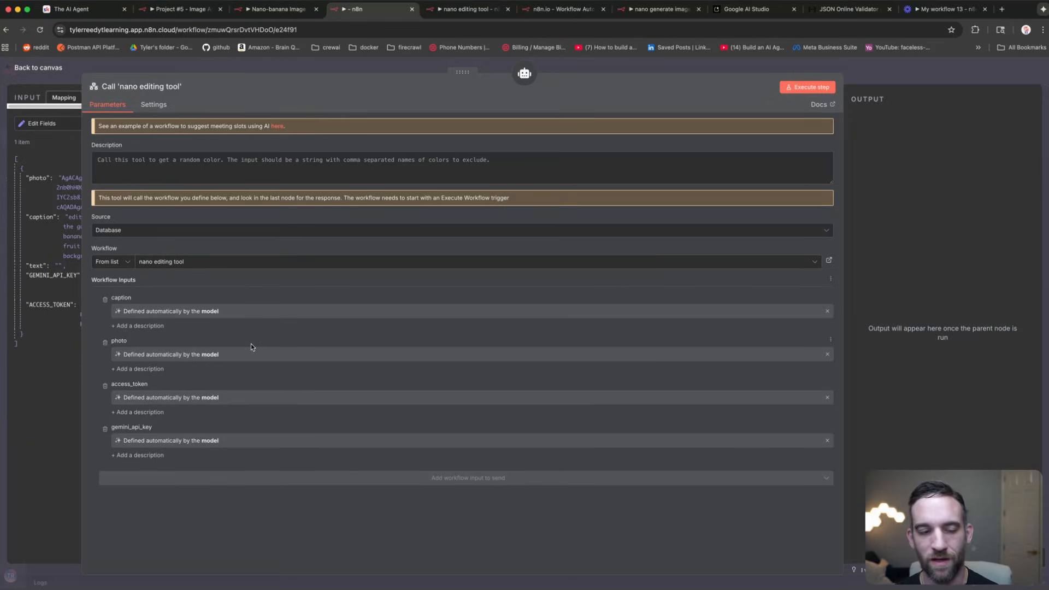
# Step: Start the tool description, typing 'Call' and 'we want ot editedit'
pyautogui.click(302, 161)
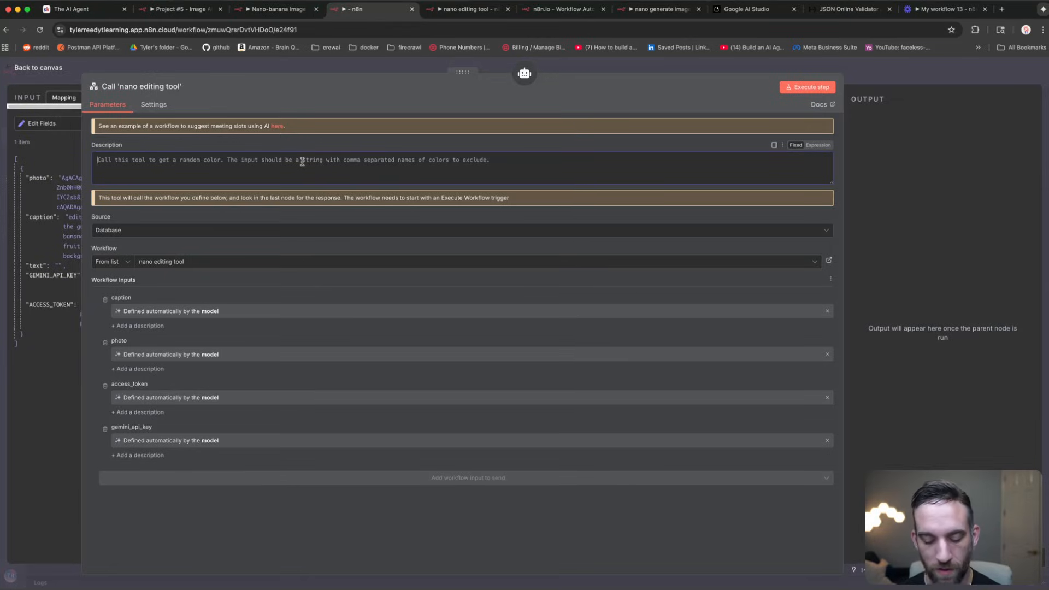
pyautogui.write('Call')
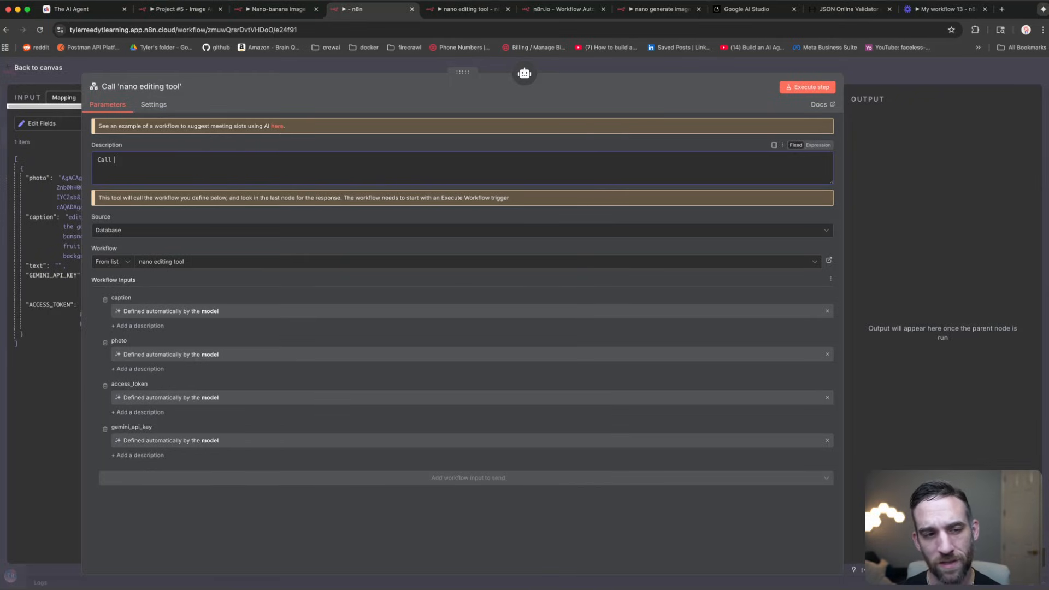
pyautogui.write('we want ot edit')
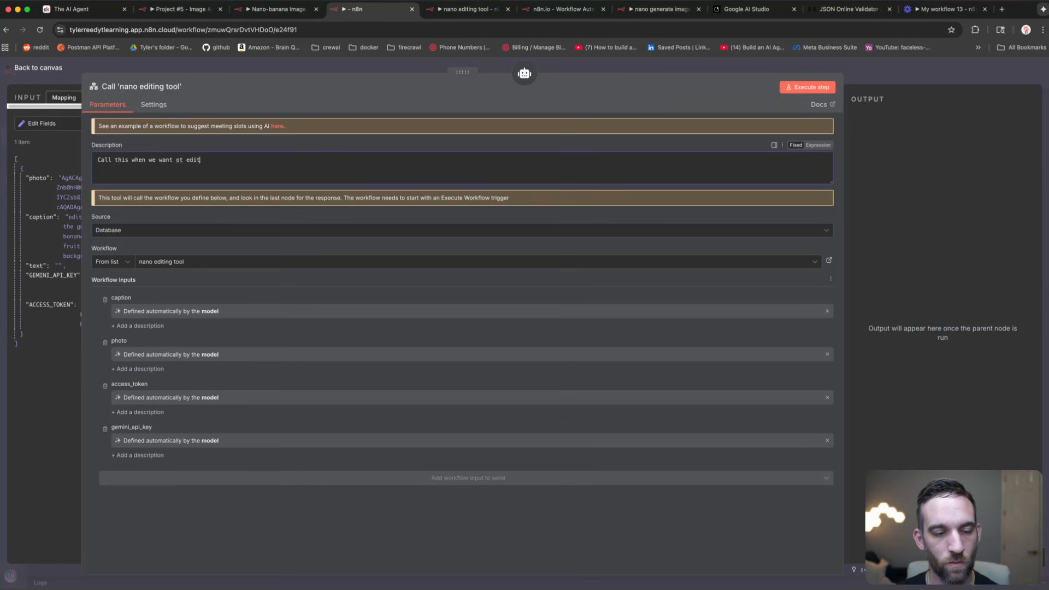
pyautogui.write('edit')
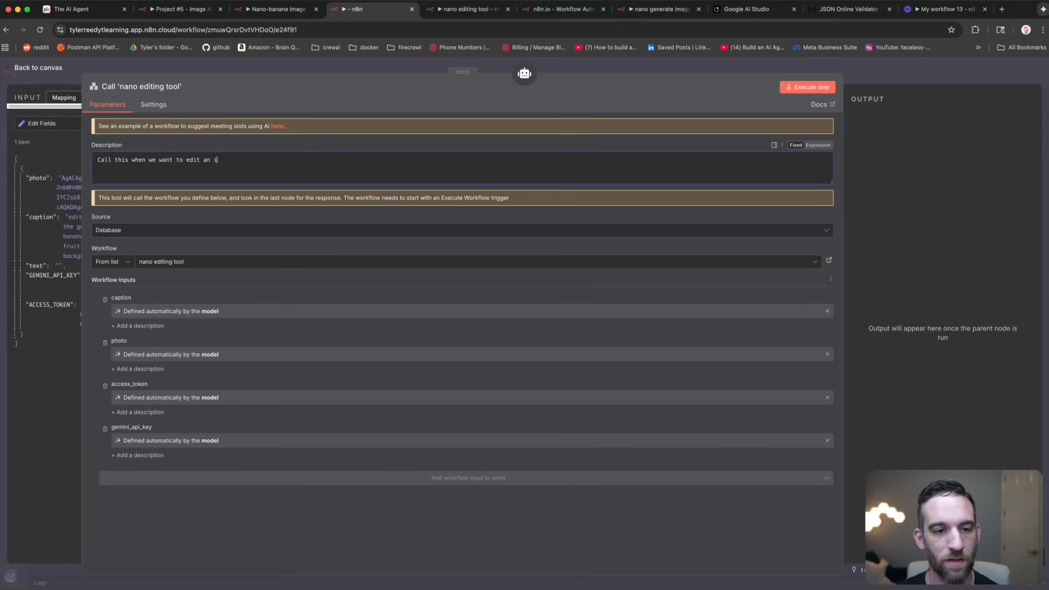
# Step: Close the tool settings and nudge the Call 'nano editing tool' node left on the canvas
pyautogui.click(433, 64)
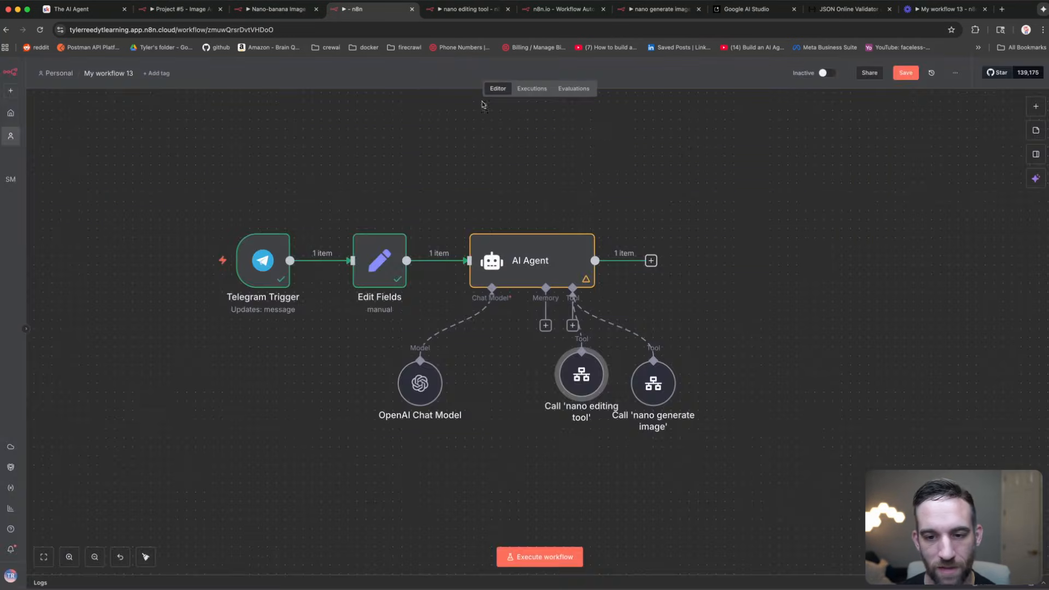
pyautogui.click(623, 164)
pyautogui.moveTo(581, 377); pyautogui.dragTo(555, 385)
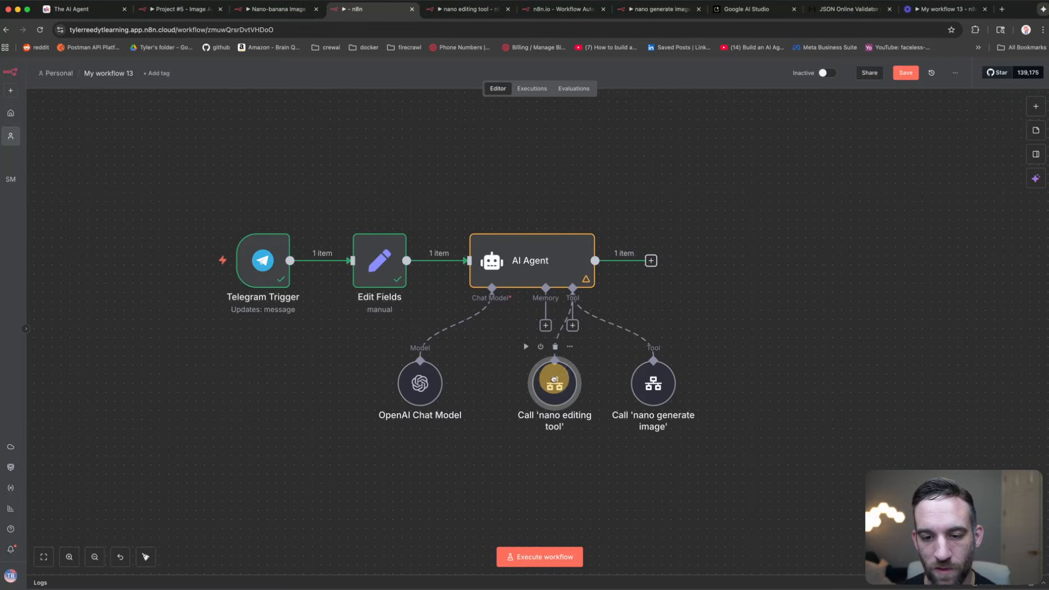
pyautogui.click(732, 187)
pyautogui.hscroll(2, 633, 182)
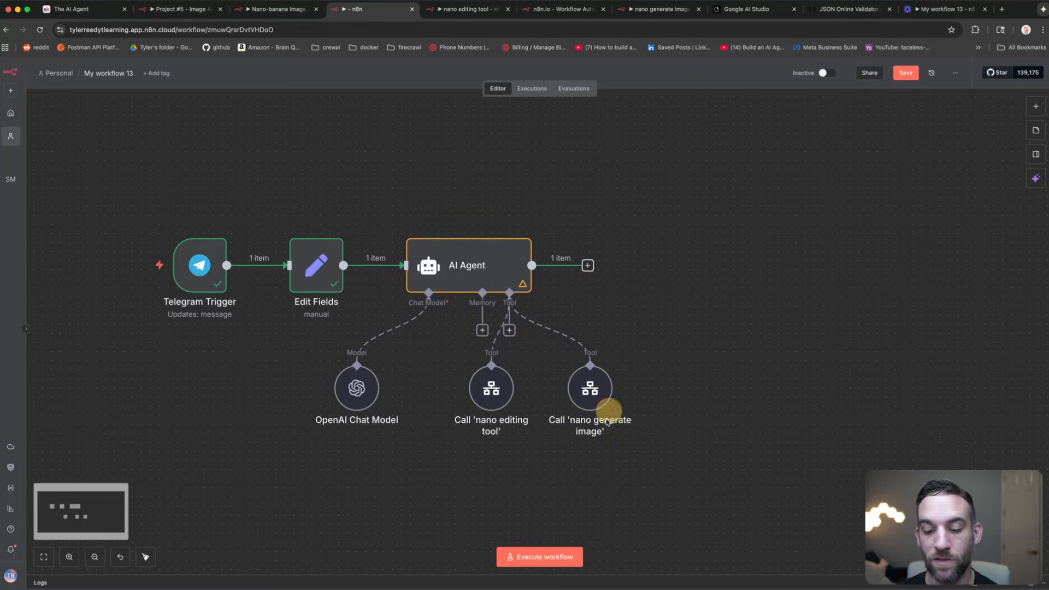
# Step: Execute the workflow and send a captioned photo to the Telegram bot to test editing
pyautogui.click(536, 561)
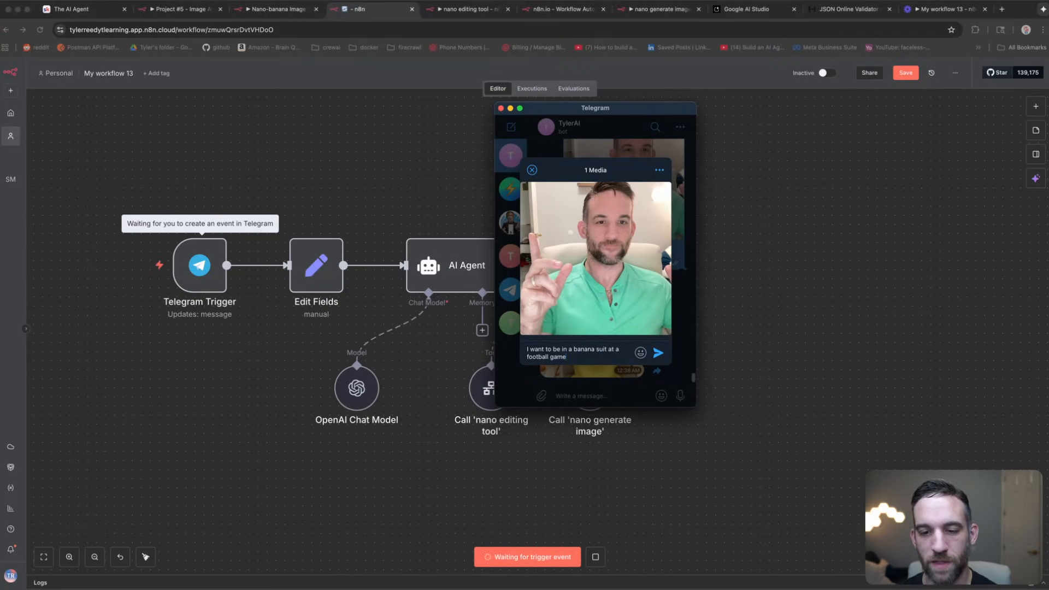
pyautogui.click(658, 355)
pyautogui.click(763, 365)
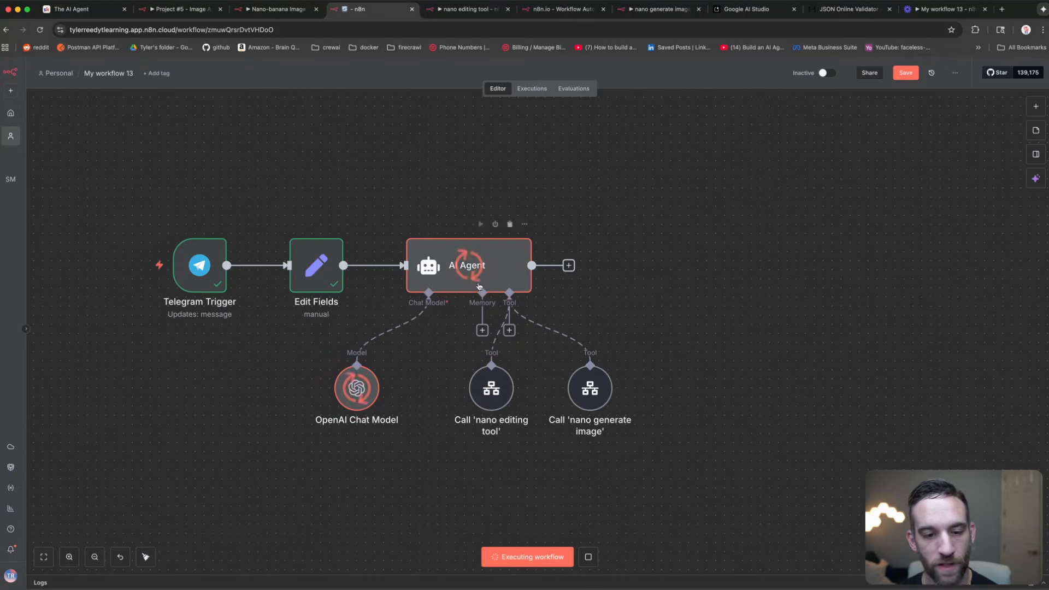
pyautogui.moveTo(495, 392)
pyautogui.mouseDown()
pyautogui.moveTo(481, 398)
pyautogui.moveTo(482, 388)
pyautogui.mouseUp()
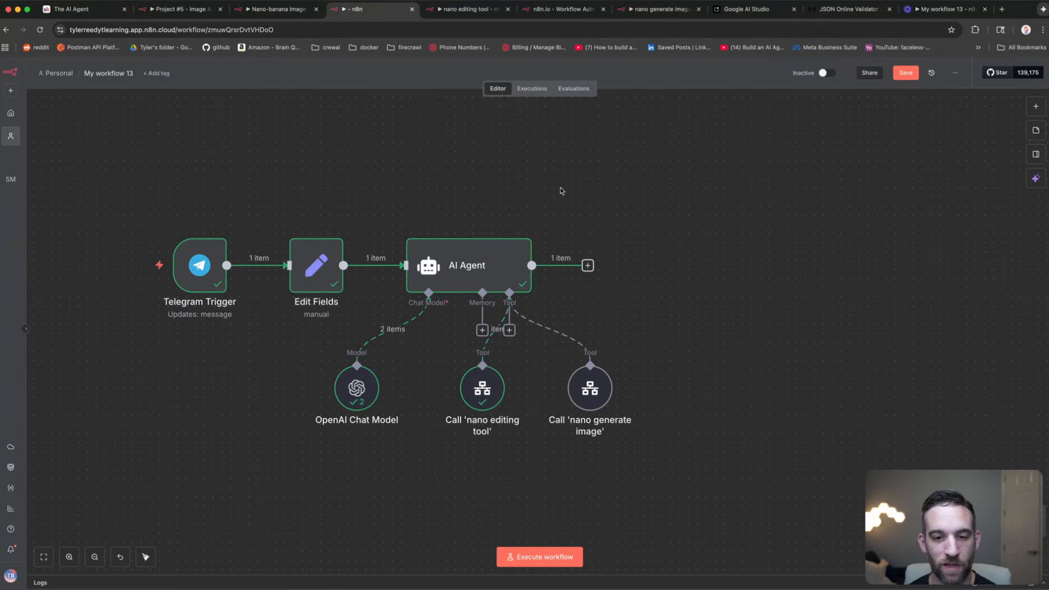
# Step: Inspect the nano editing tool's failed 00:33:34 execution, then return to My workflow 13
pyautogui.click(452, 8)
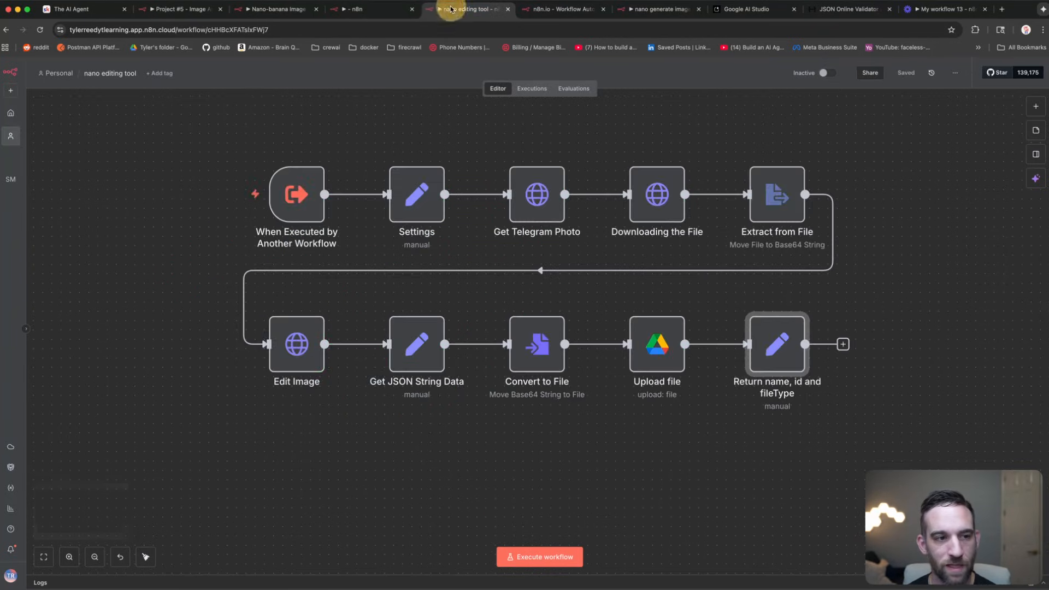
pyautogui.click(532, 88)
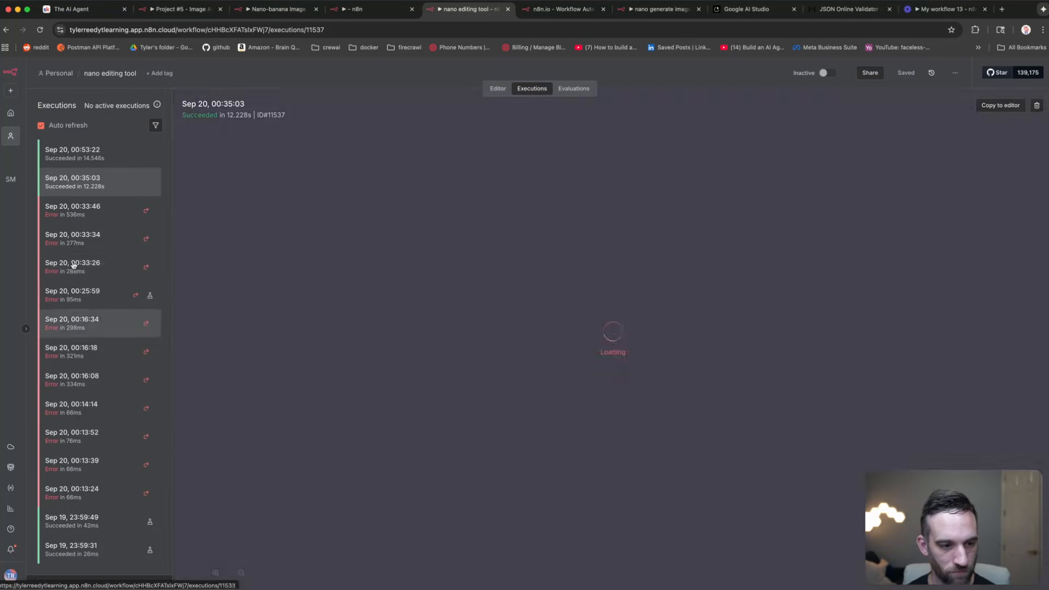
pyautogui.click(111, 234)
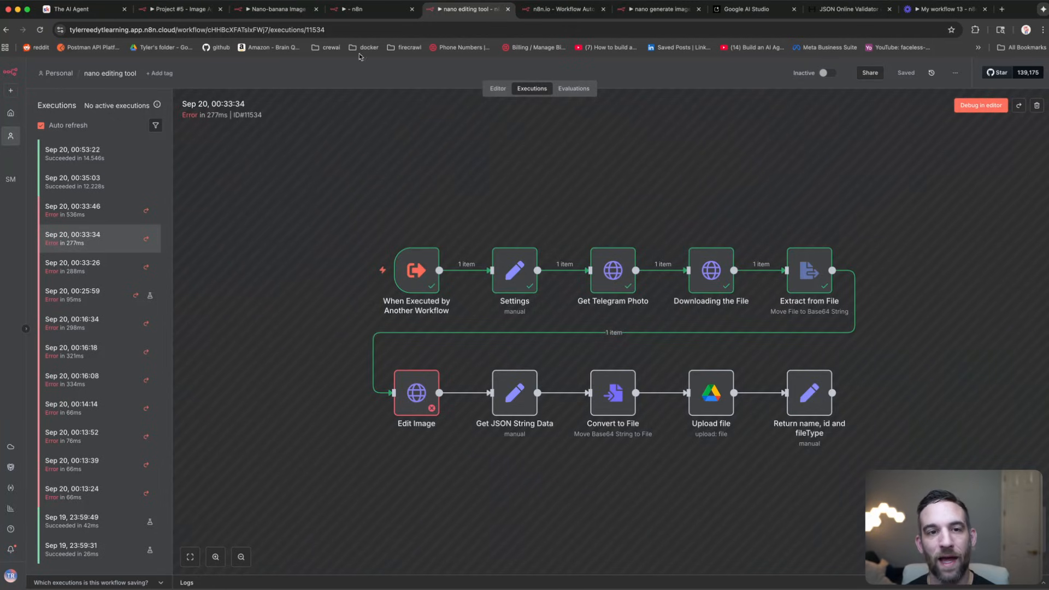
pyautogui.click(372, 12)
pyautogui.click(544, 180)
# Step: Shift the nano generate image and nano editing tool nodes left beneath the AI Agent
pyautogui.click(576, 393)
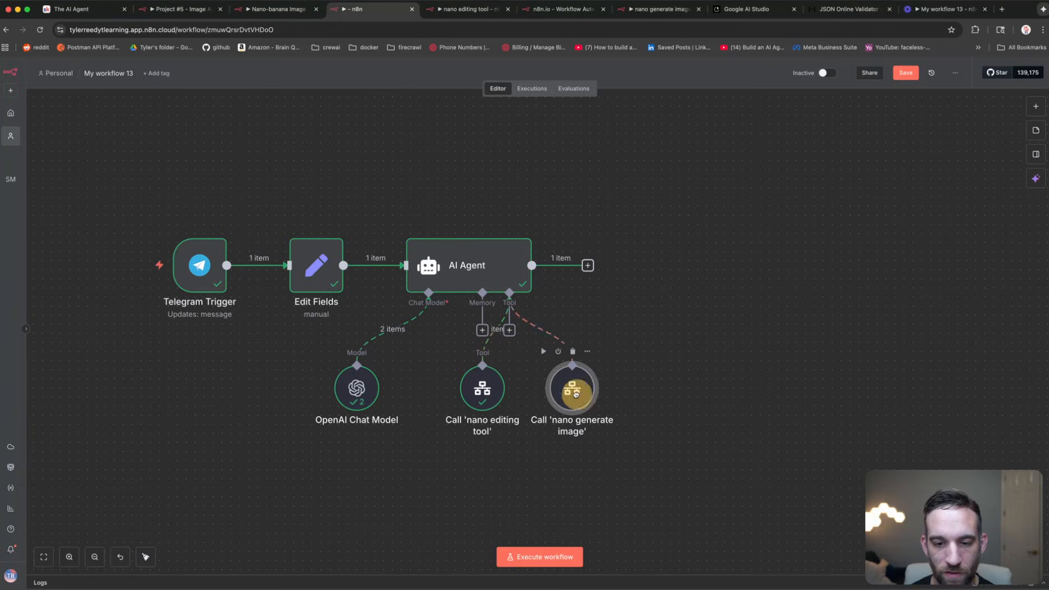
pyautogui.moveTo(576, 393); pyautogui.dragTo(548, 391)
pyautogui.moveTo(474, 389); pyautogui.dragTo(446, 388)
pyautogui.click(616, 334)
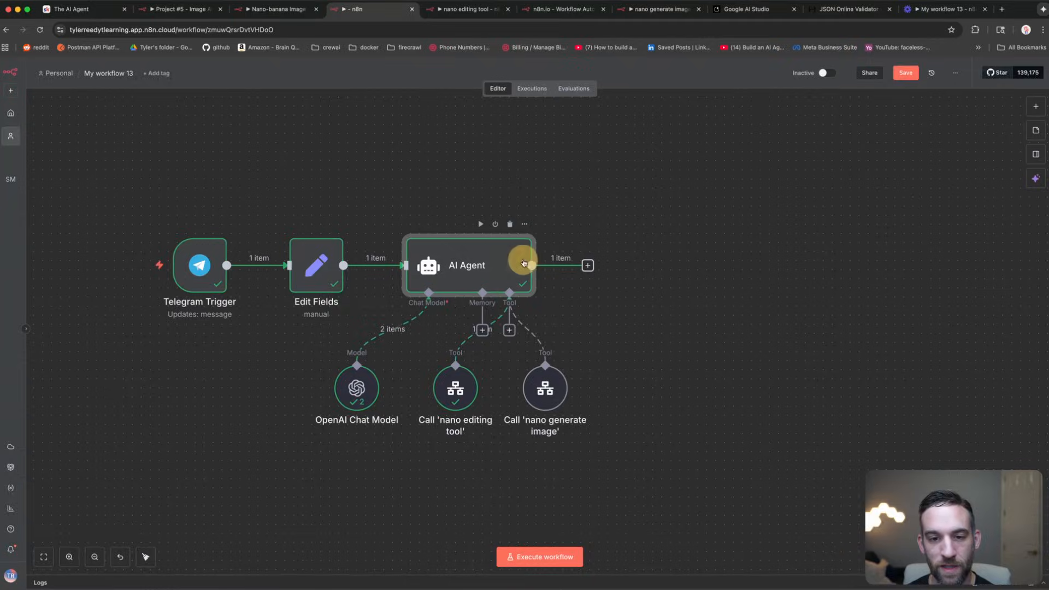
# Step: View the AI Agent output as JSON, confirming fileName nano_banana_2025-09-20.125332.png and the image id
pyautogui.doubleClick(523, 264)
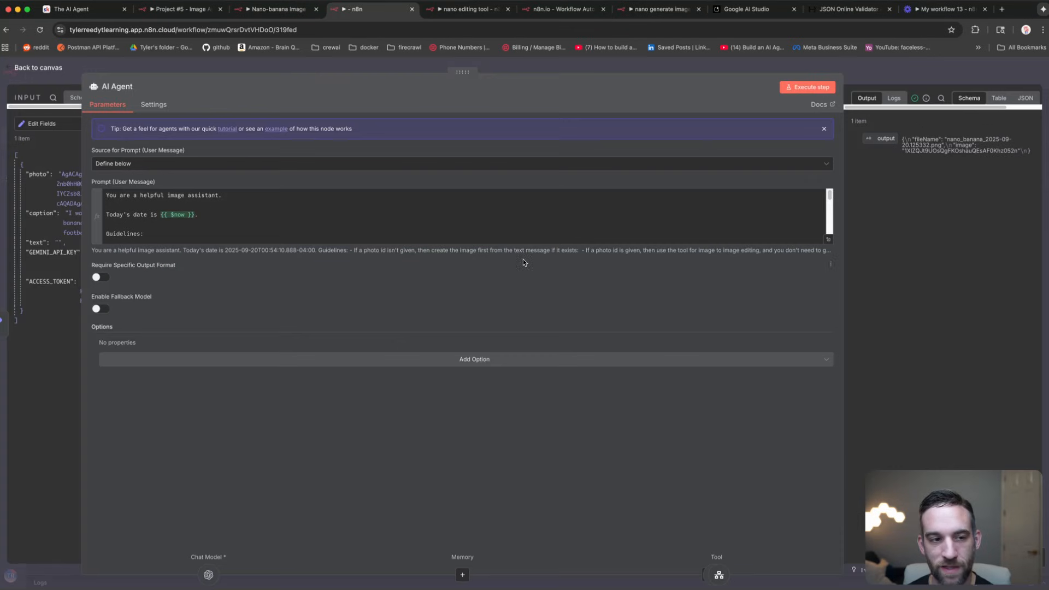
pyautogui.click(674, 65)
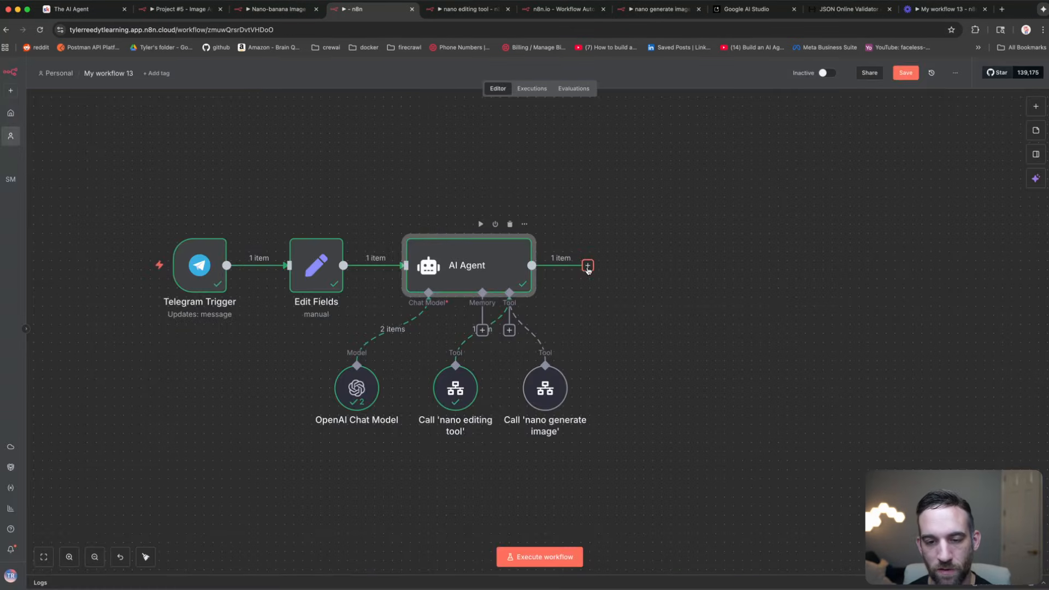
pyautogui.doubleClick(510, 263)
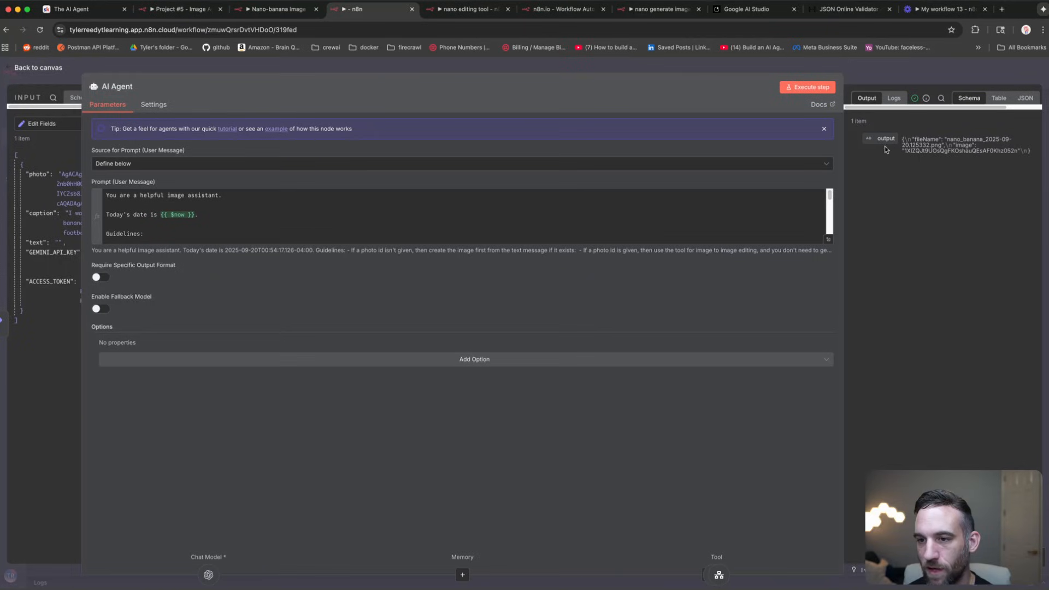
pyautogui.moveTo(844, 162); pyautogui.dragTo(776, 159)
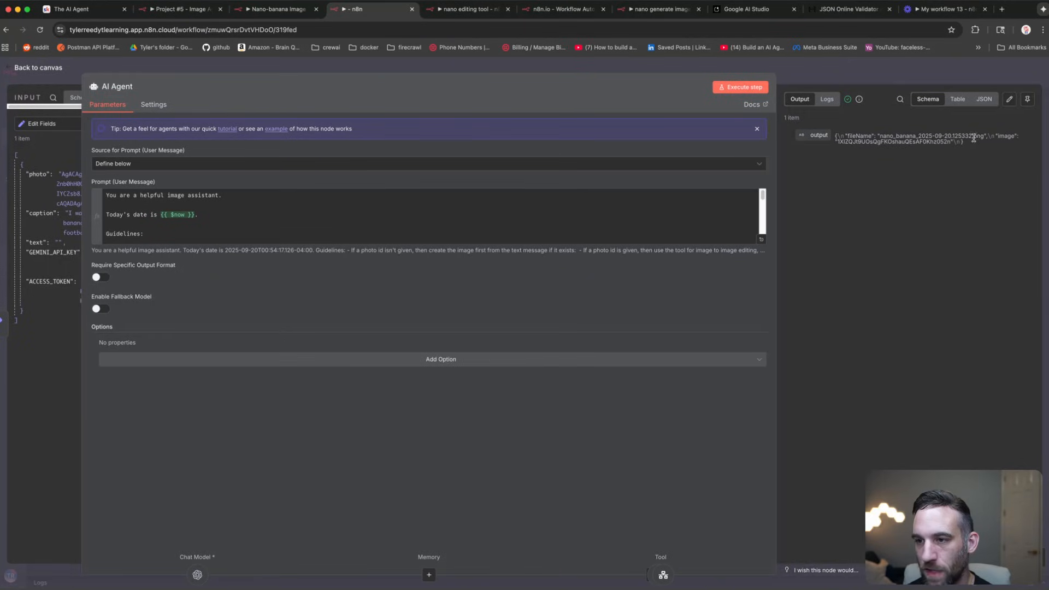
pyautogui.moveTo(833, 131)
pyautogui.mouseDown()
pyautogui.moveTo(987, 144)
pyautogui.moveTo(840, 142)
pyautogui.mouseUp()
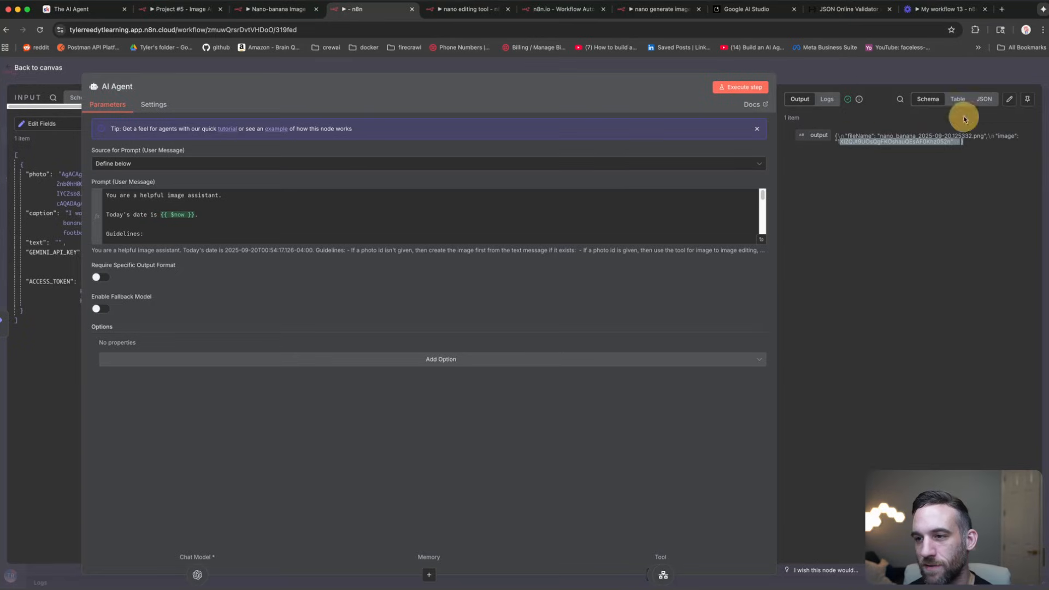
pyautogui.click(985, 99)
pyautogui.moveTo(967, 173); pyautogui.dragTo(833, 155)
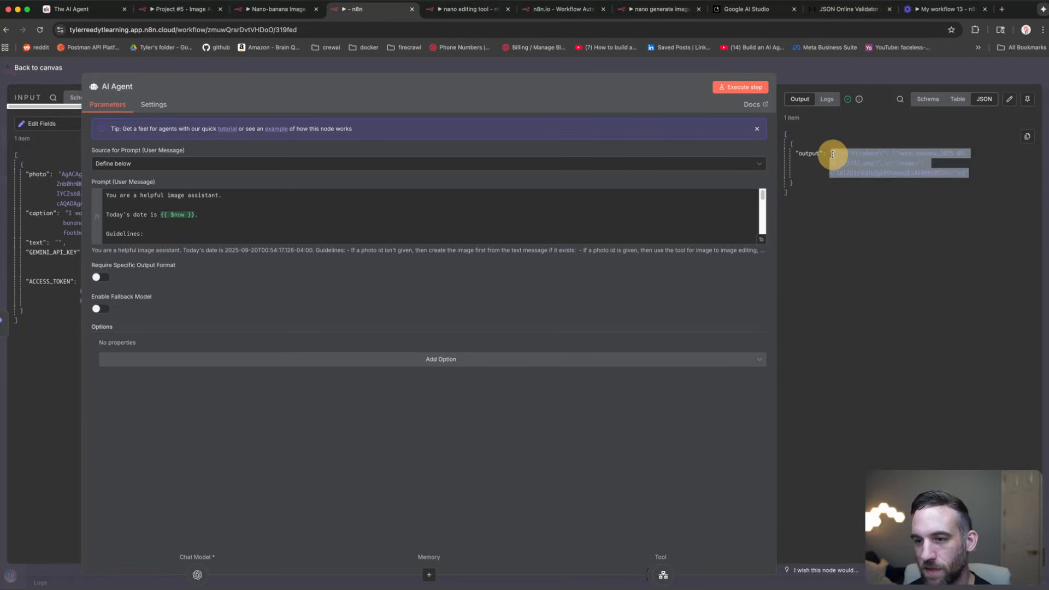
pyautogui.click(852, 158)
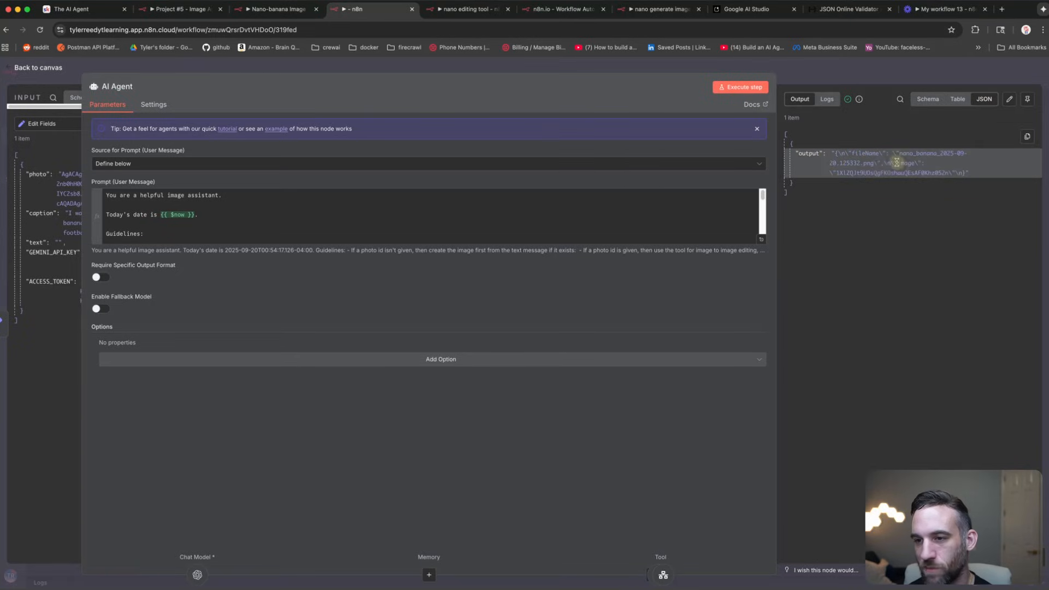
pyautogui.click(905, 164)
pyautogui.click(909, 162)
pyautogui.click(928, 200)
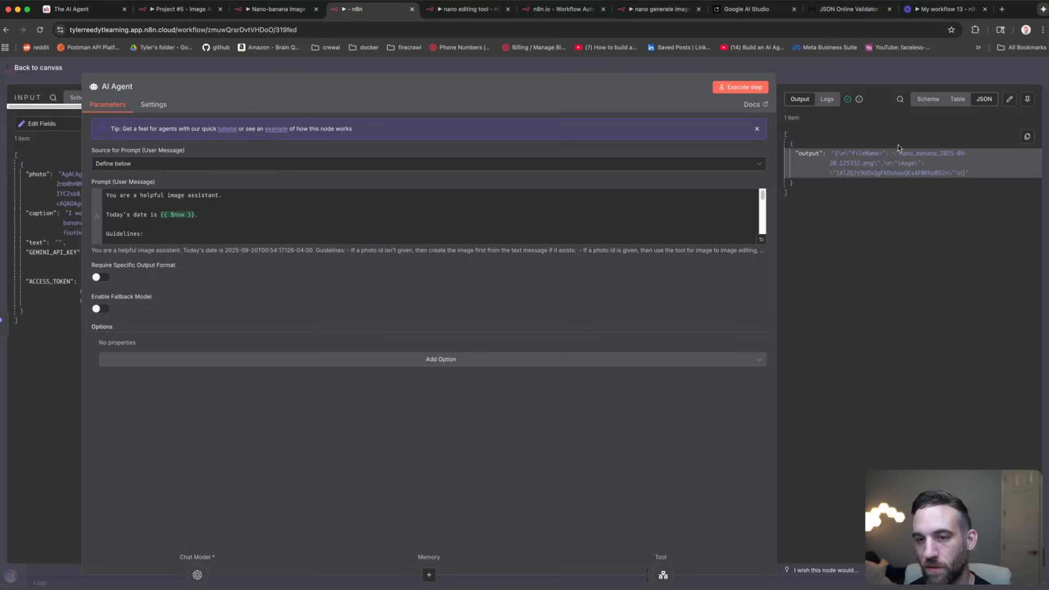
pyautogui.click(692, 60)
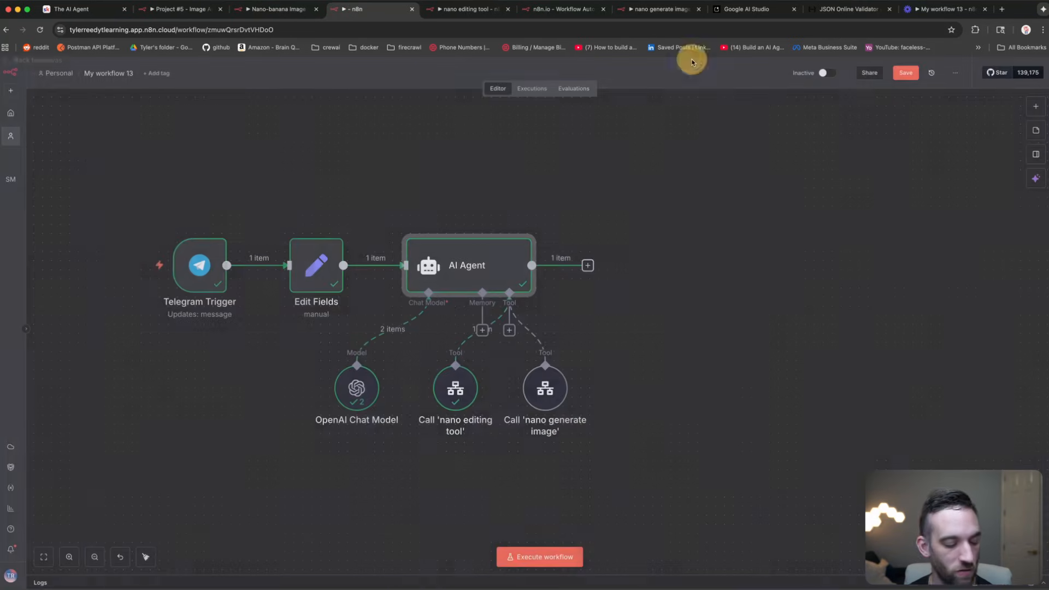
# Step: Add an Edit Fields node after the AI Agent and widen its input pane
pyautogui.click(589, 266)
pyautogui.write('edit')
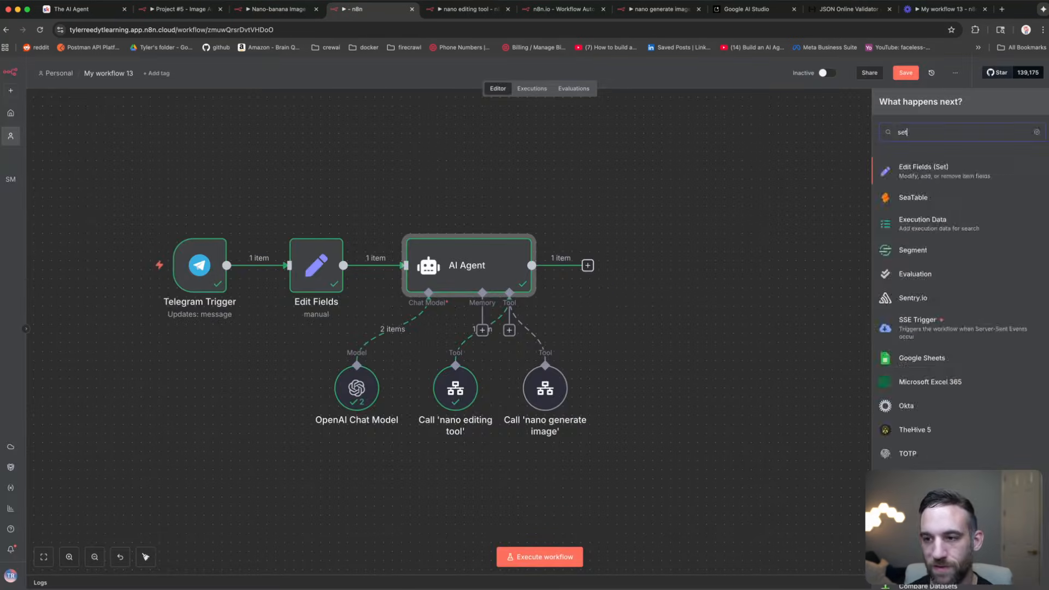
pyautogui.press('Return')
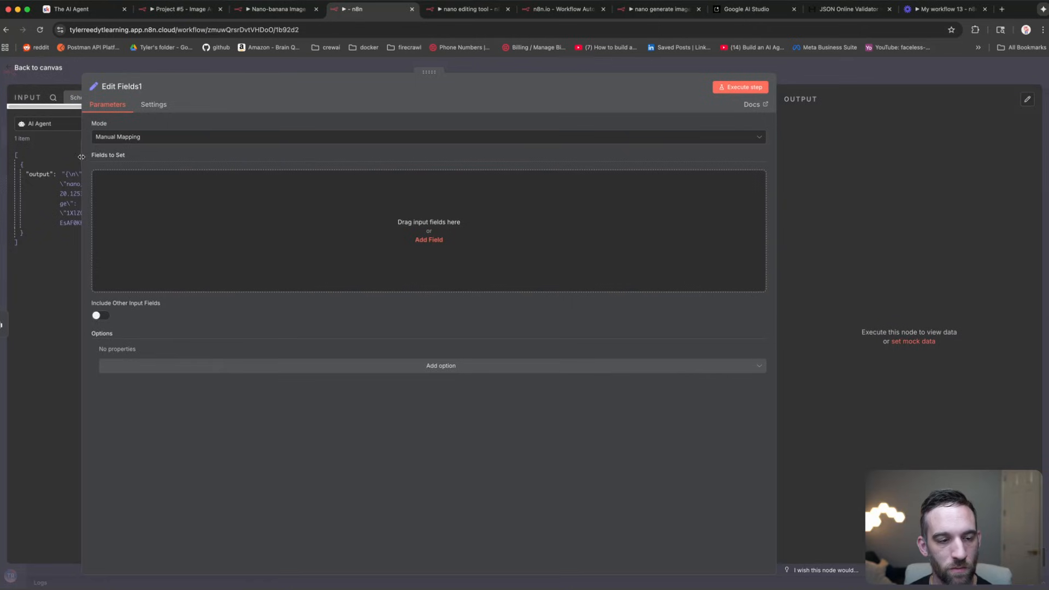
pyautogui.moveTo(80, 157); pyautogui.dragTo(286, 164)
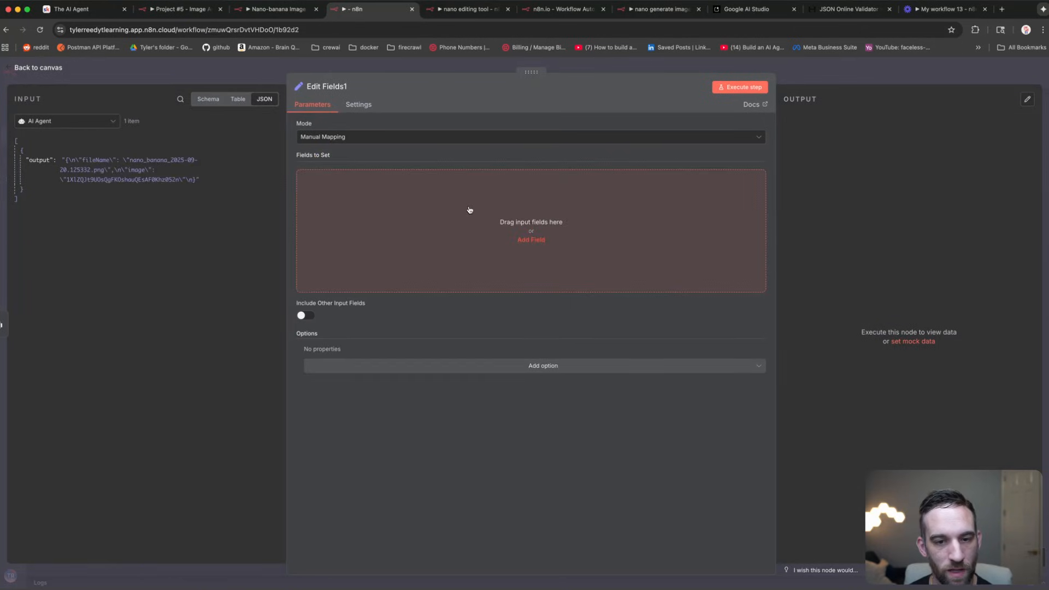
# Step: Create a fileName field set to {{ $json.output.parseJson().fileName }}
pyautogui.click(470, 210)
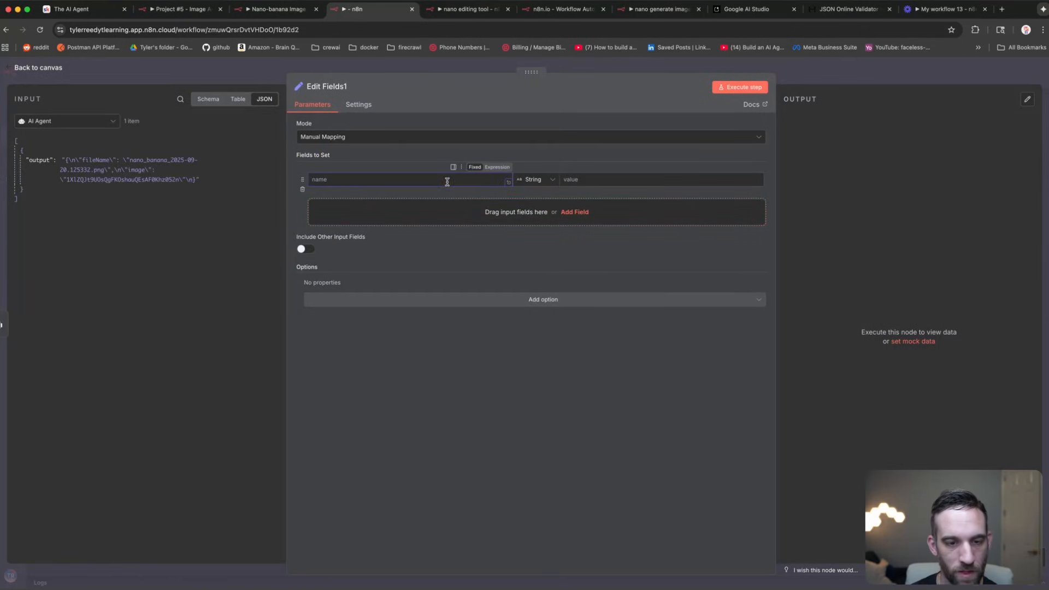
pyautogui.write('fileName')
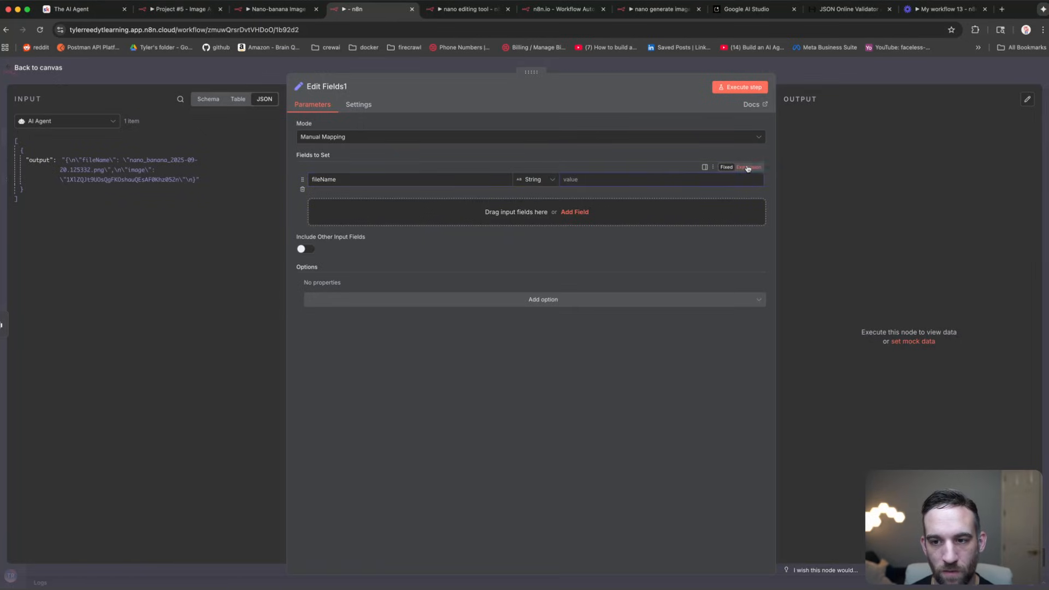
pyautogui.click(640, 179)
pyautogui.write('{{')
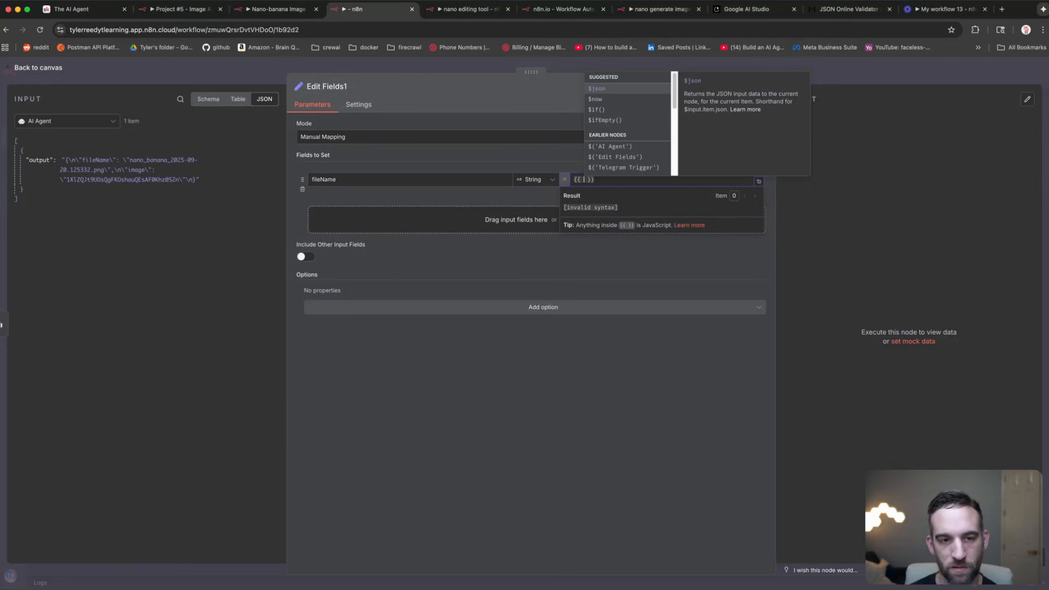
pyautogui.press('Return')
pyautogui.write('.')
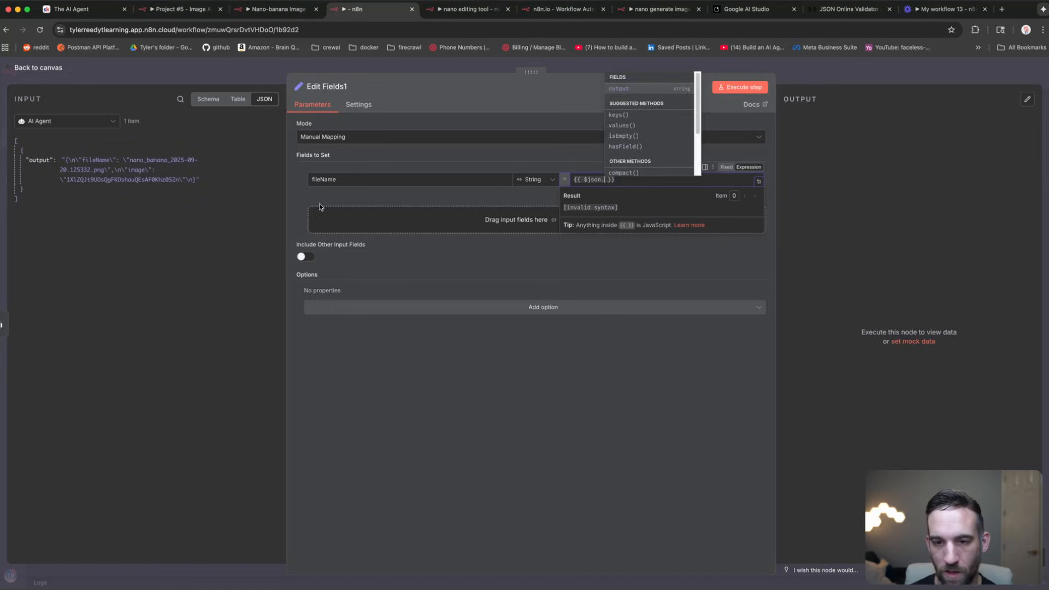
pyautogui.press('Return')
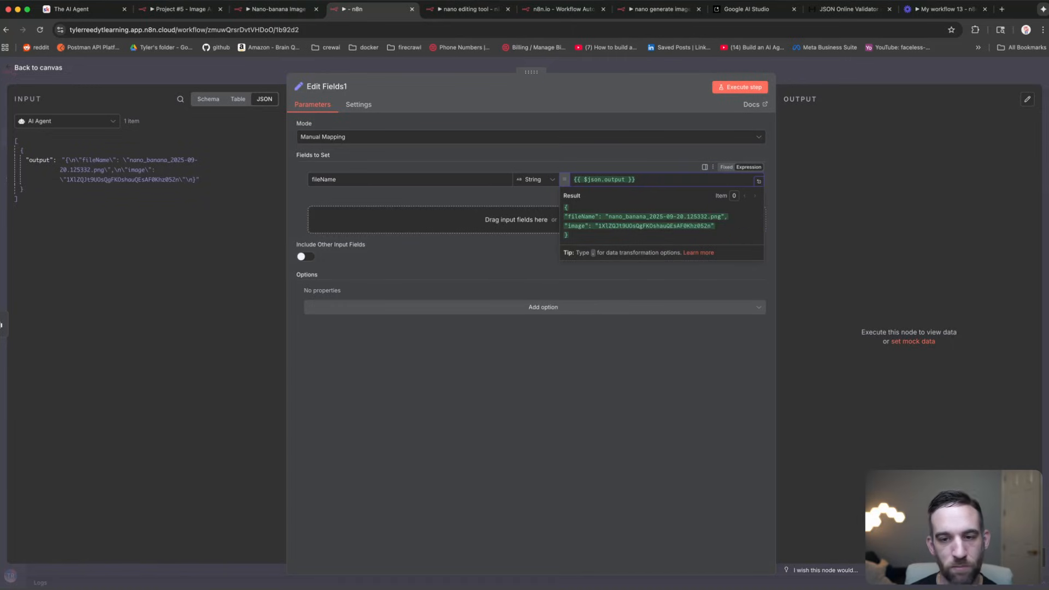
pyautogui.write('.parse')
pyautogui.press('Return')
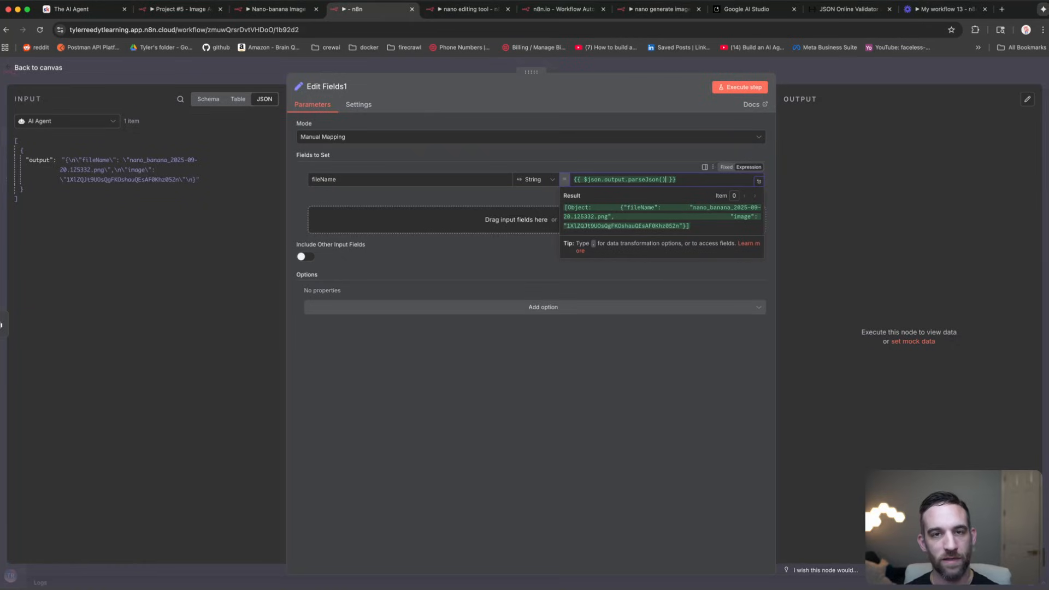
pyautogui.write('.')
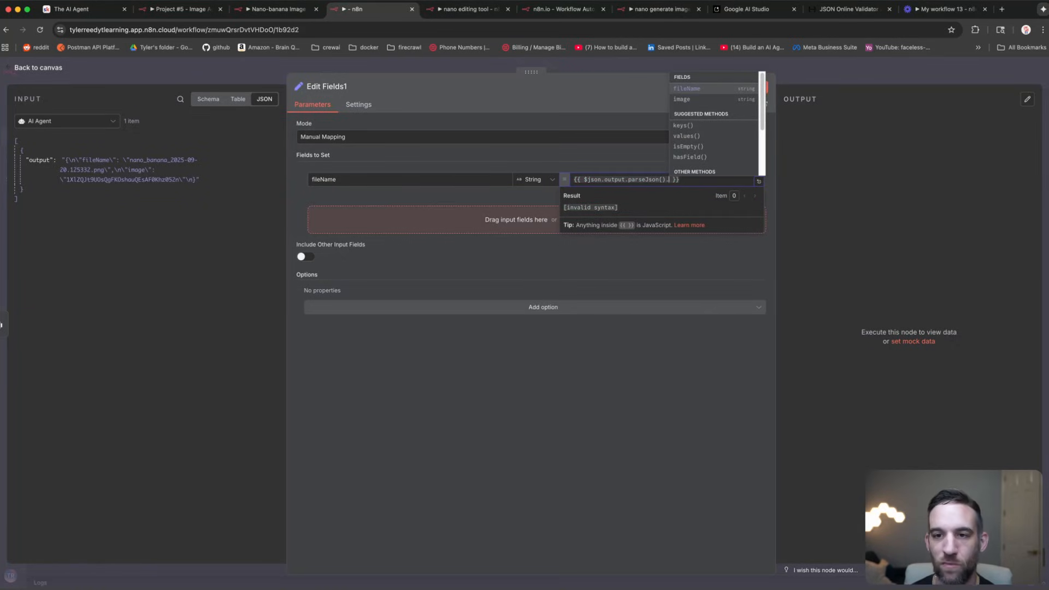
pyautogui.press('Return')
pyautogui.click(644, 345)
# Step: Add an imageId field using the same expression with .image instead of .fileName
pyautogui.click(674, 218)
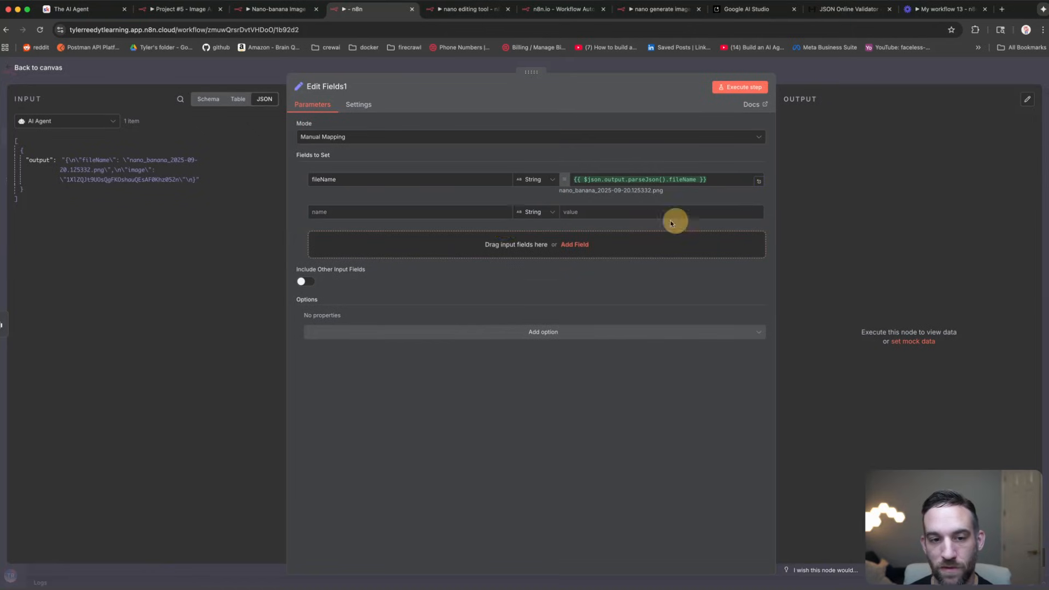
pyautogui.click(395, 212)
pyautogui.write('image')
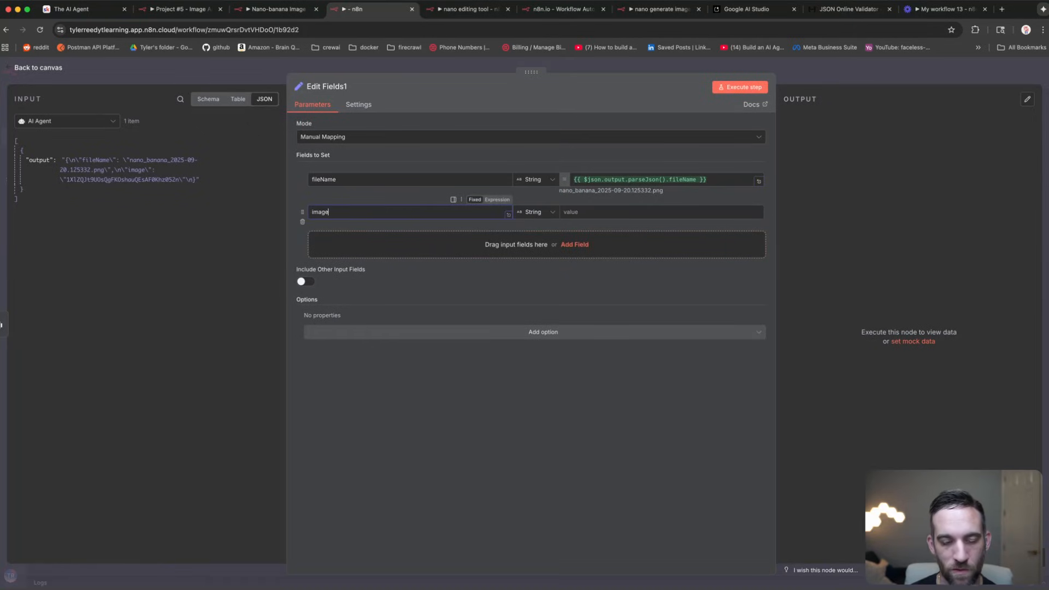
pyautogui.write('Id')
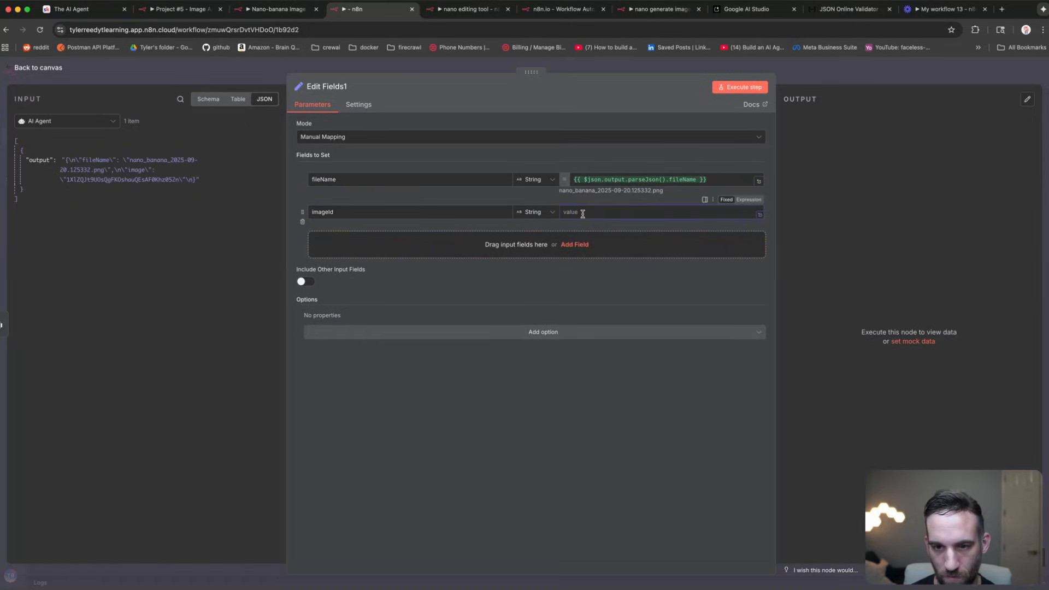
pyautogui.tripleClick(608, 180)
pyautogui.press('super+c')
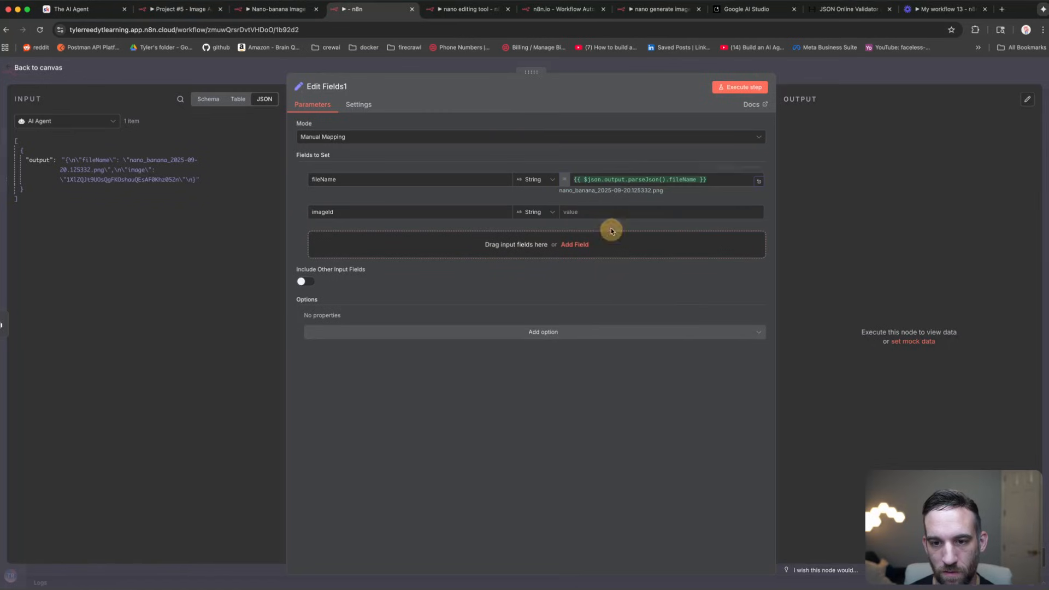
pyautogui.click(611, 213)
pyautogui.press('super+v')
pyautogui.doubleClick(683, 212)
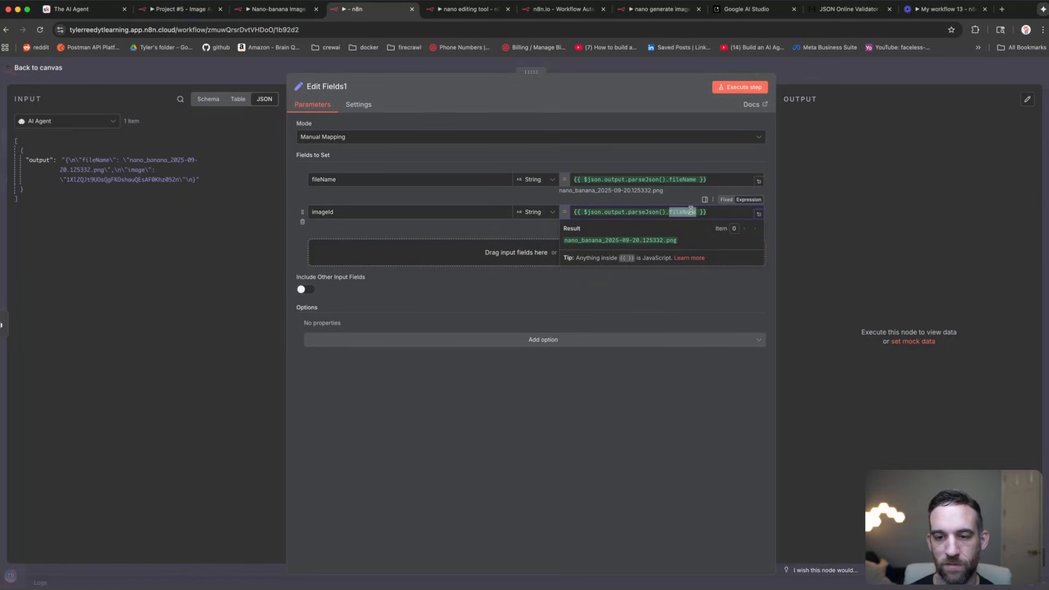
pyautogui.press('BackSpace')
pyautogui.press('Return')
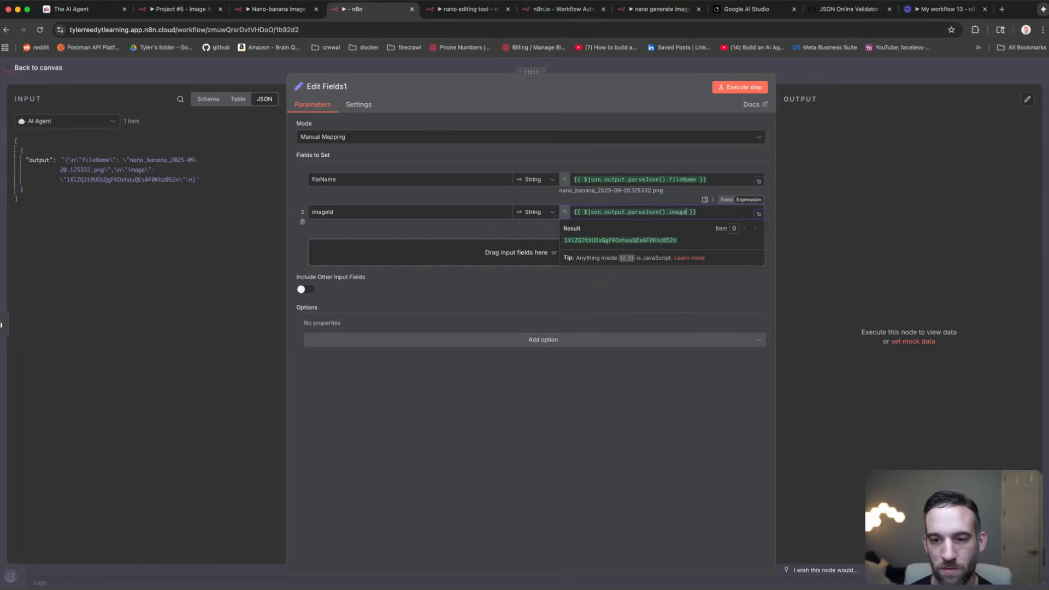
pyautogui.click(666, 374)
# Step: Execute the Edit Fields1 step to verify the parsed fileName and imageId
pyautogui.click(746, 87)
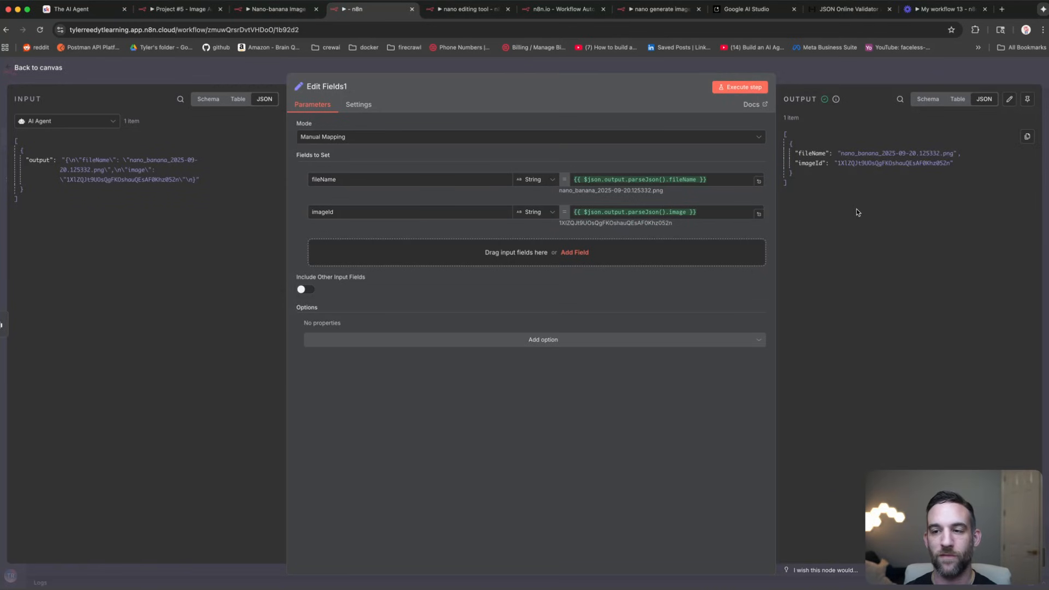
pyautogui.click(233, 70)
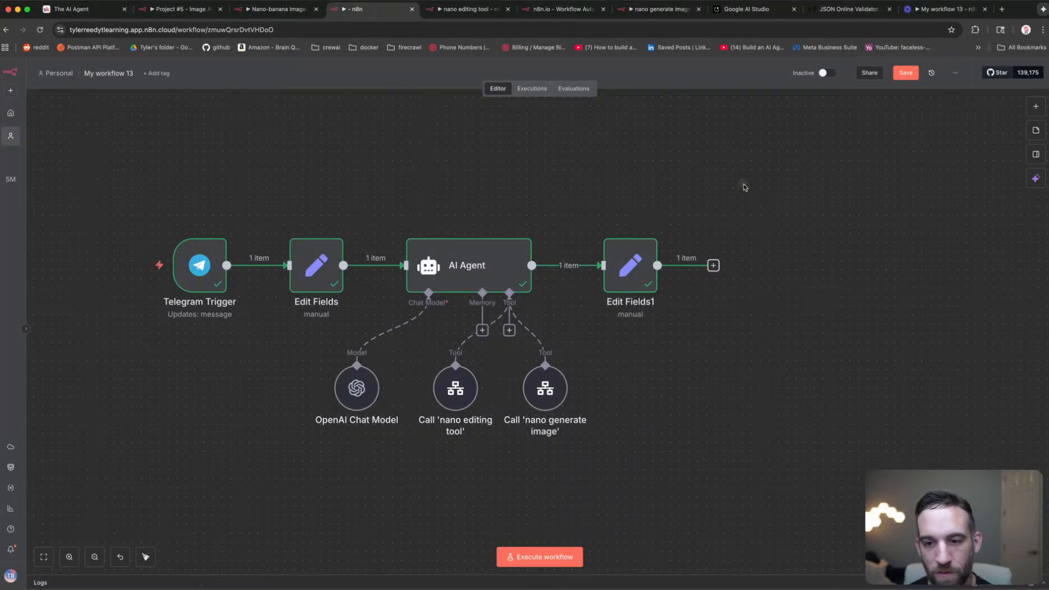
pyautogui.click(714, 266)
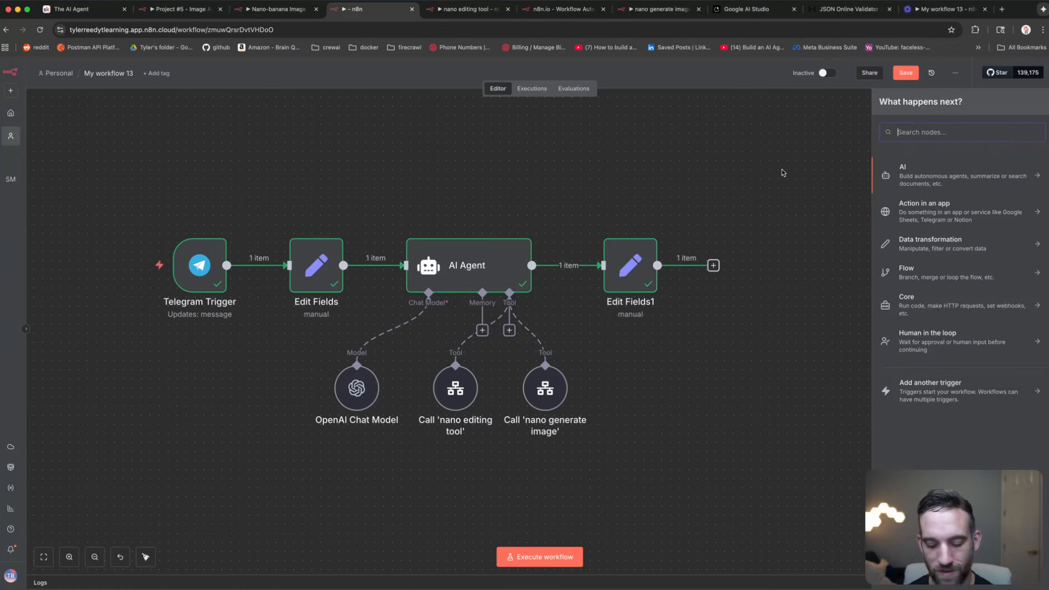
# Step: Add a Google Drive 'Download file' step after Edit Fields1
pyautogui.write('down')
pyautogui.press('super+a')
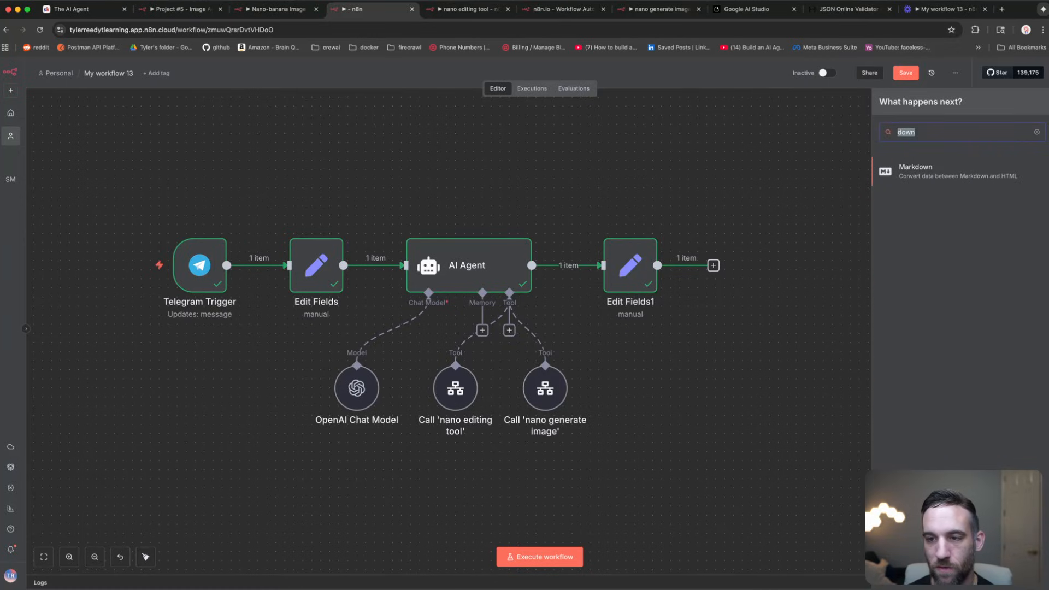
pyautogui.press('BackSpace')
pyautogui.write('drive')
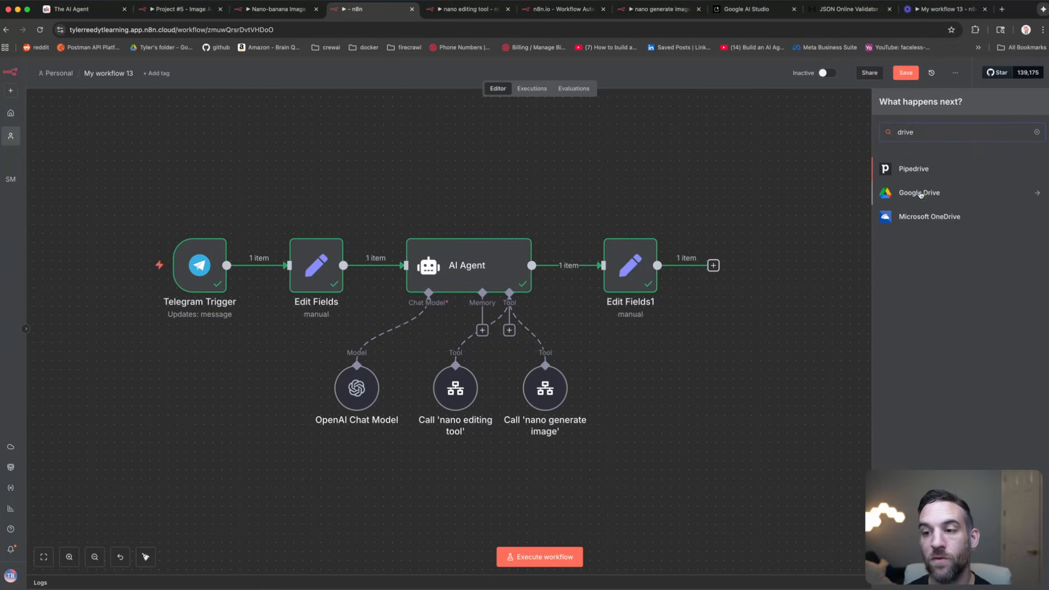
pyautogui.click(921, 194)
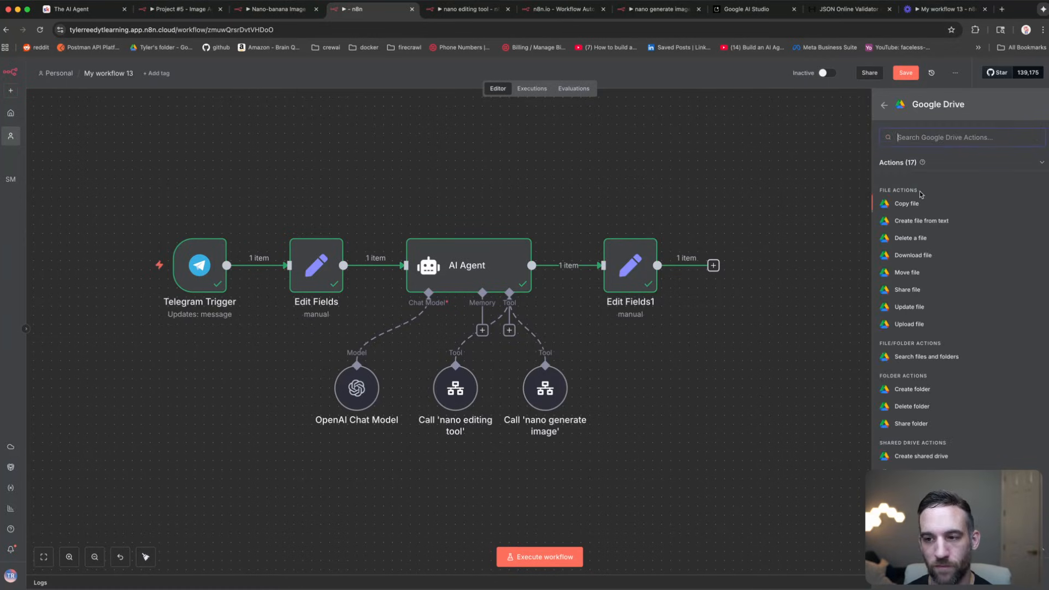
pyautogui.click(914, 255)
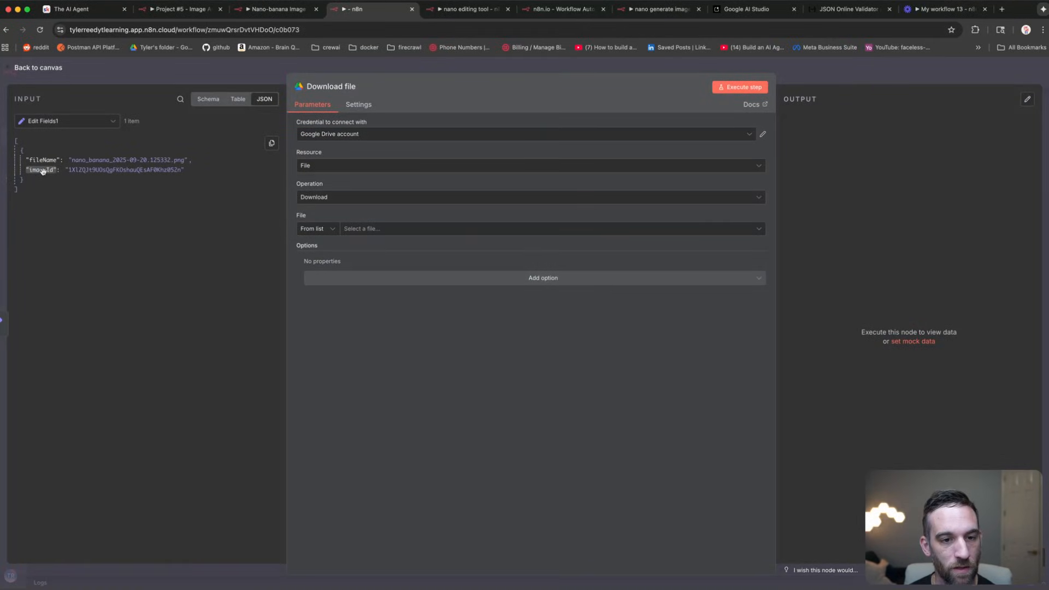
# Step: Set the file By ID from imageId, run the step and preview the downloaded image
pyautogui.click(327, 230)
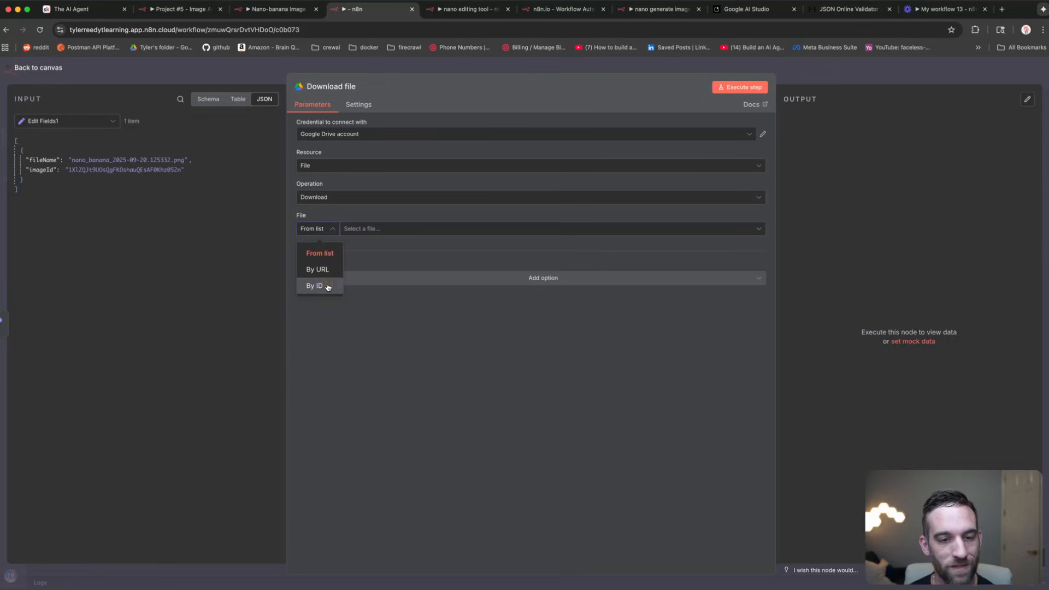
pyautogui.click(327, 287)
pyautogui.moveTo(41, 170); pyautogui.dragTo(362, 229)
pyautogui.click(740, 87)
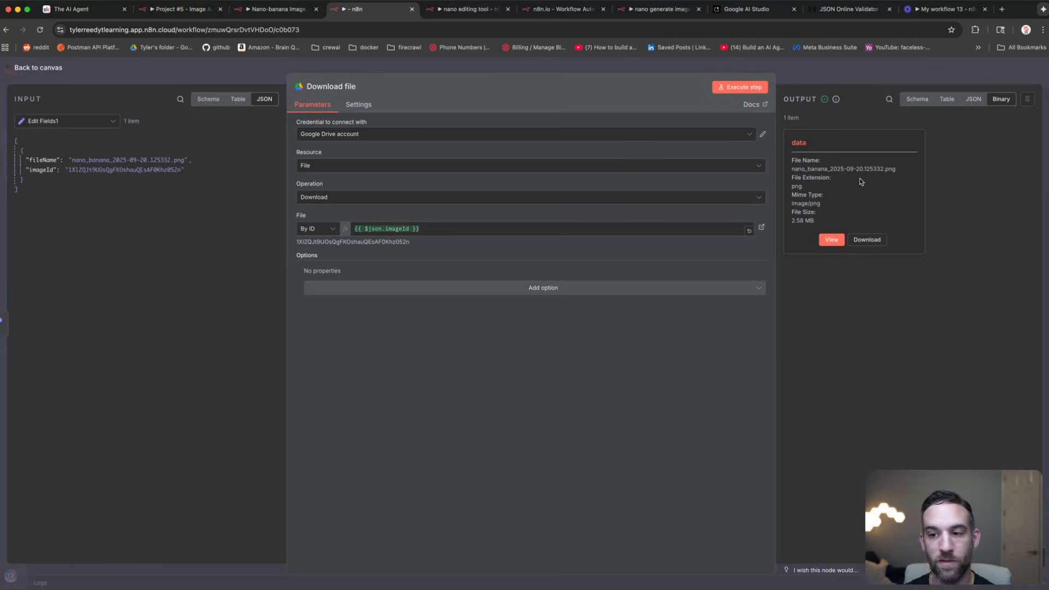
pyautogui.click(832, 240)
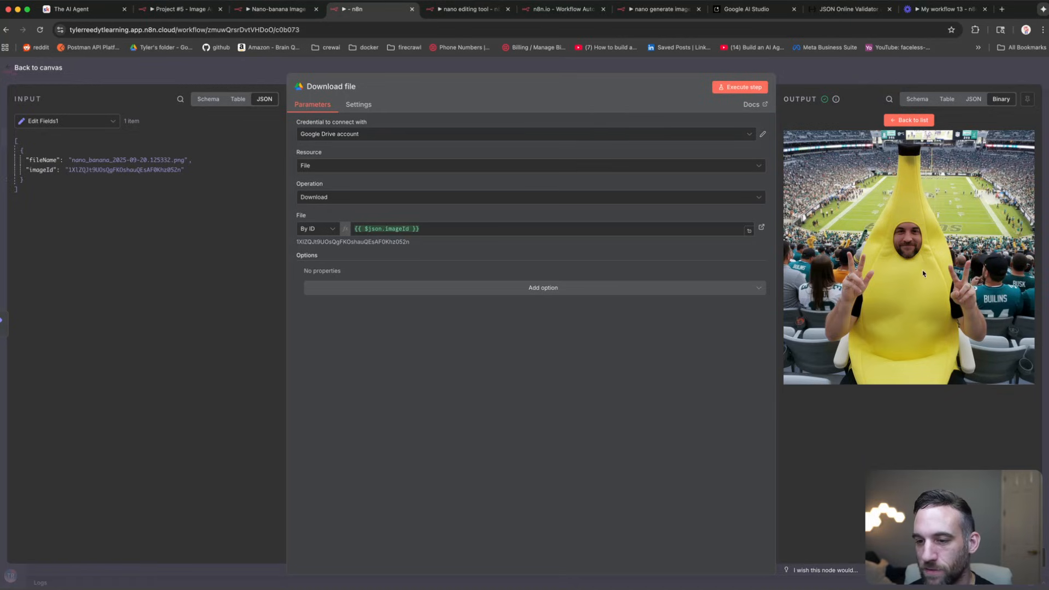
pyautogui.click(792, 72)
pyautogui.hscroll(2, 776, 204)
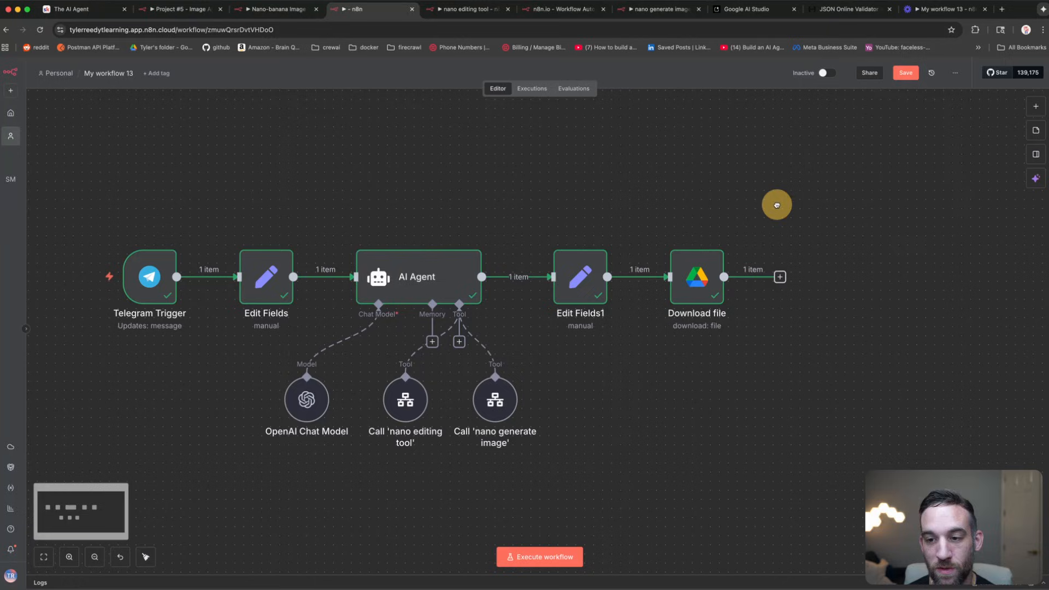
# Step: Add a Telegram 'Send a photo message' step after Download file
pyautogui.click(781, 277)
pyautogui.write('telegram')
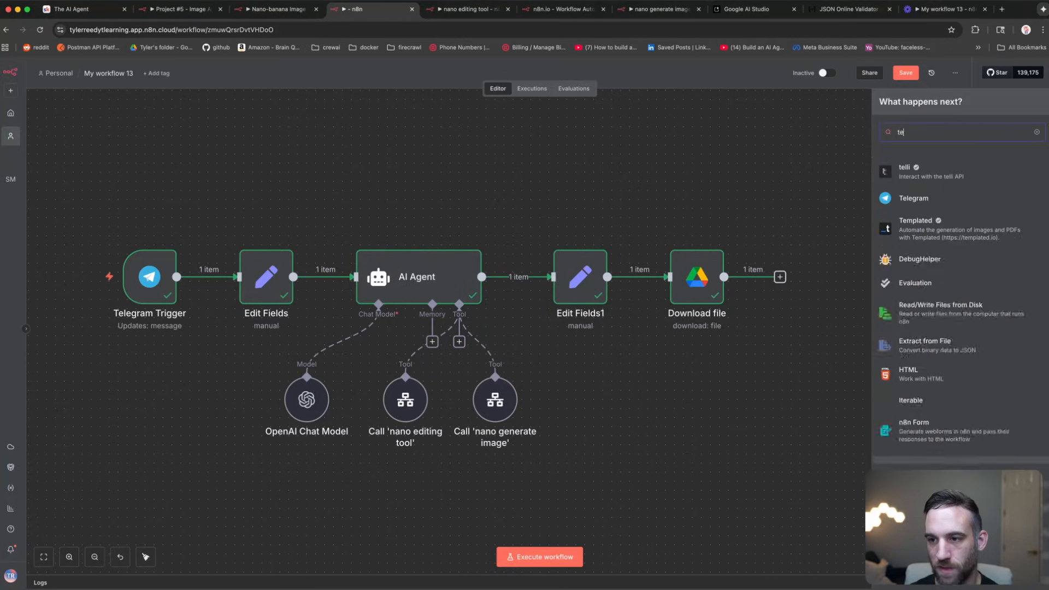
pyautogui.press('Return')
pyautogui.write('photo')
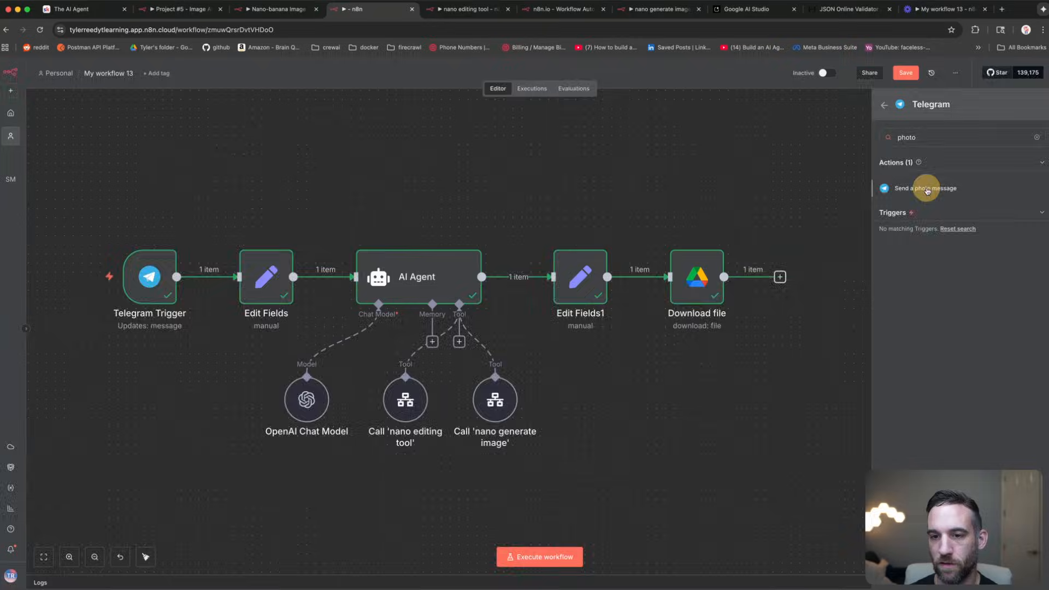
pyautogui.click(928, 191)
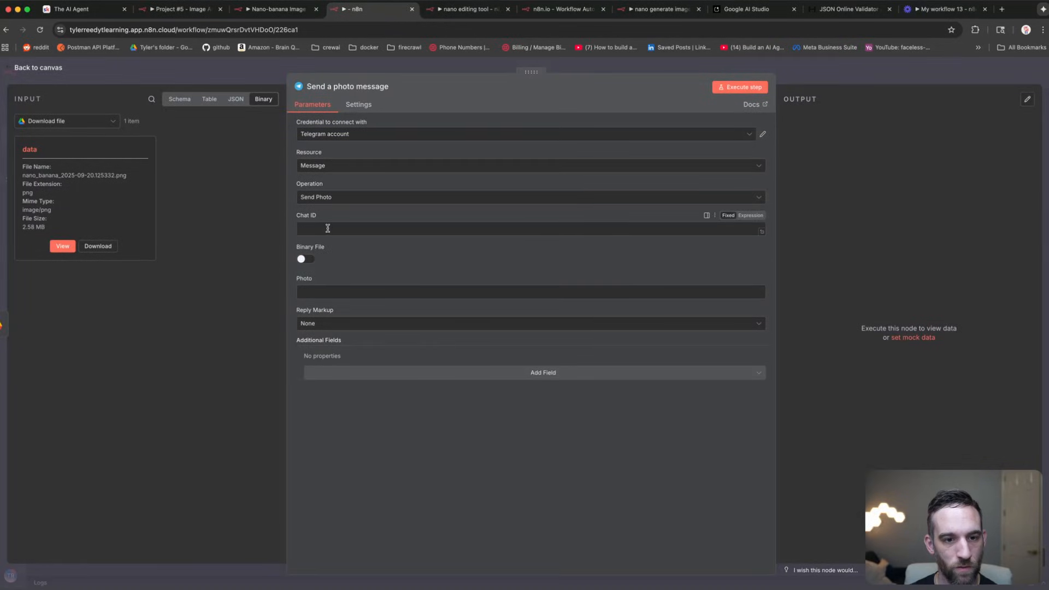
# Step: Send binary property 'data' as the photo to the Telegram Trigger's message.from.id chat
pyautogui.click(327, 291)
pyautogui.write('data')
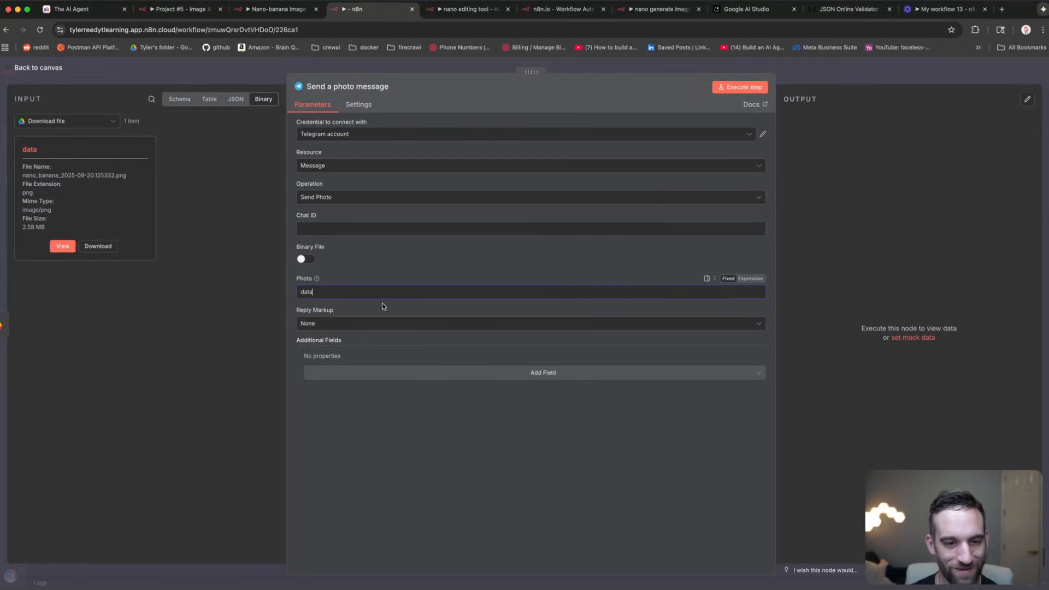
pyautogui.click(332, 296)
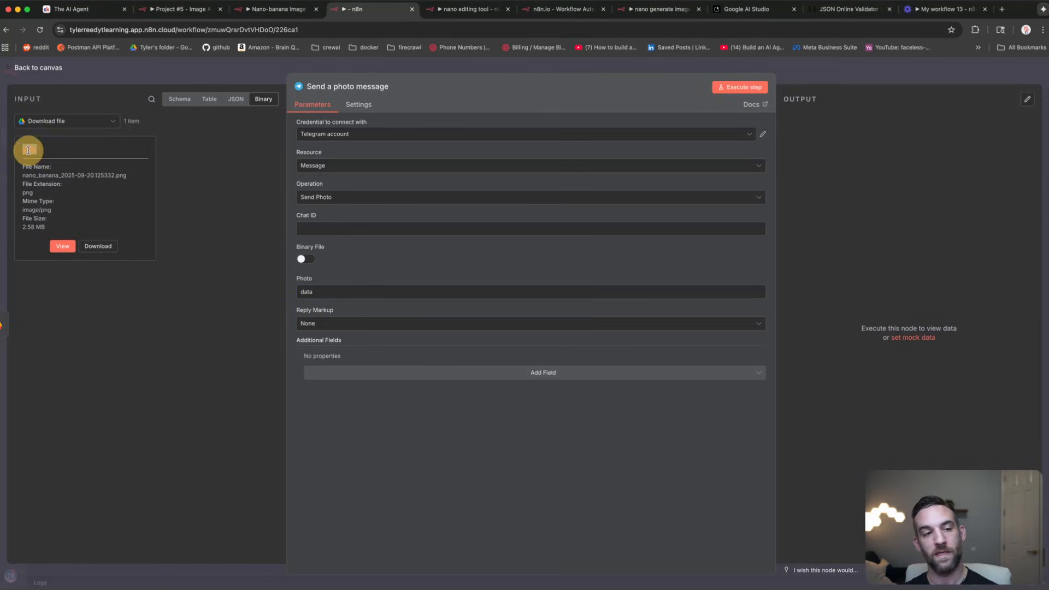
pyautogui.click(302, 260)
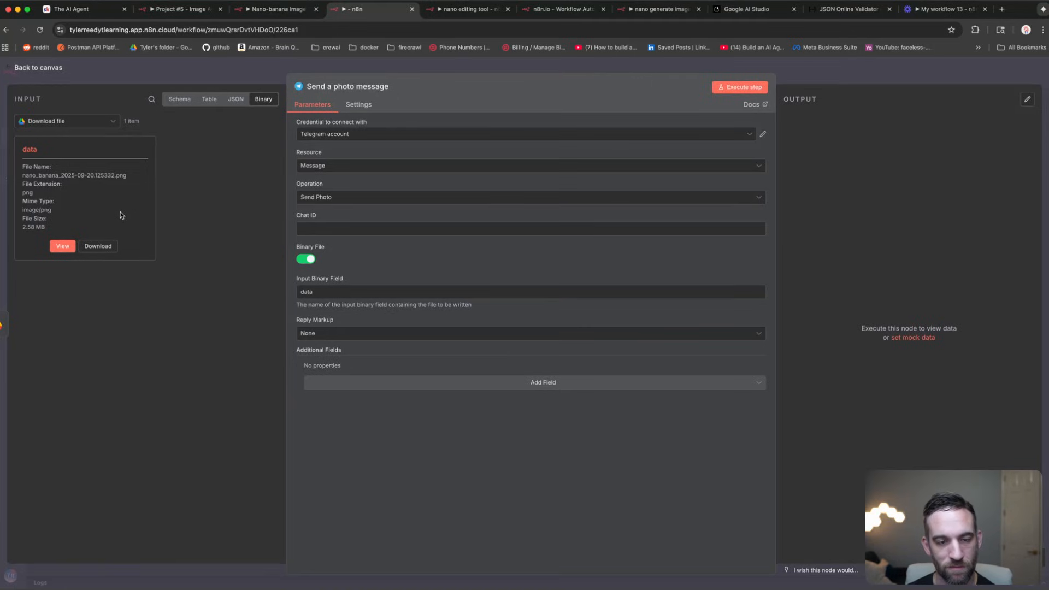
pyautogui.click(97, 125)
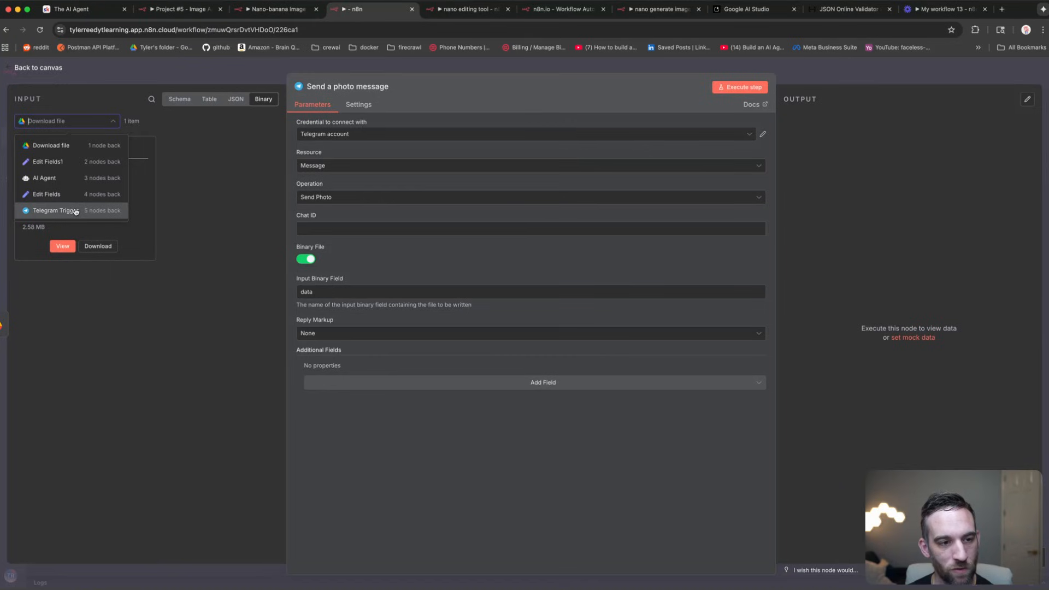
pyautogui.click(75, 211)
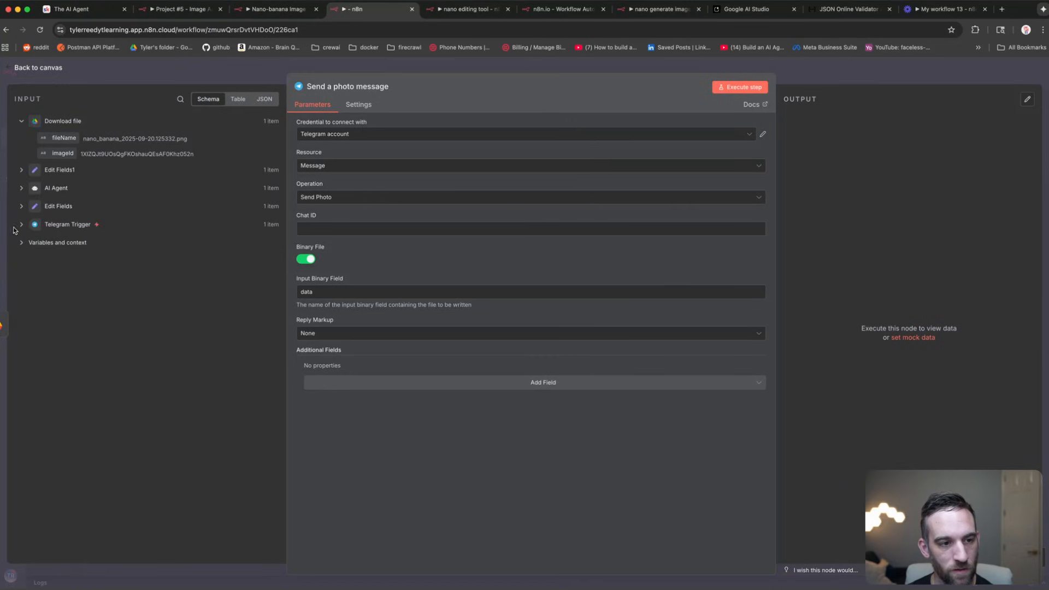
pyautogui.click(21, 224)
pyautogui.scroll(-1, 92, 225)
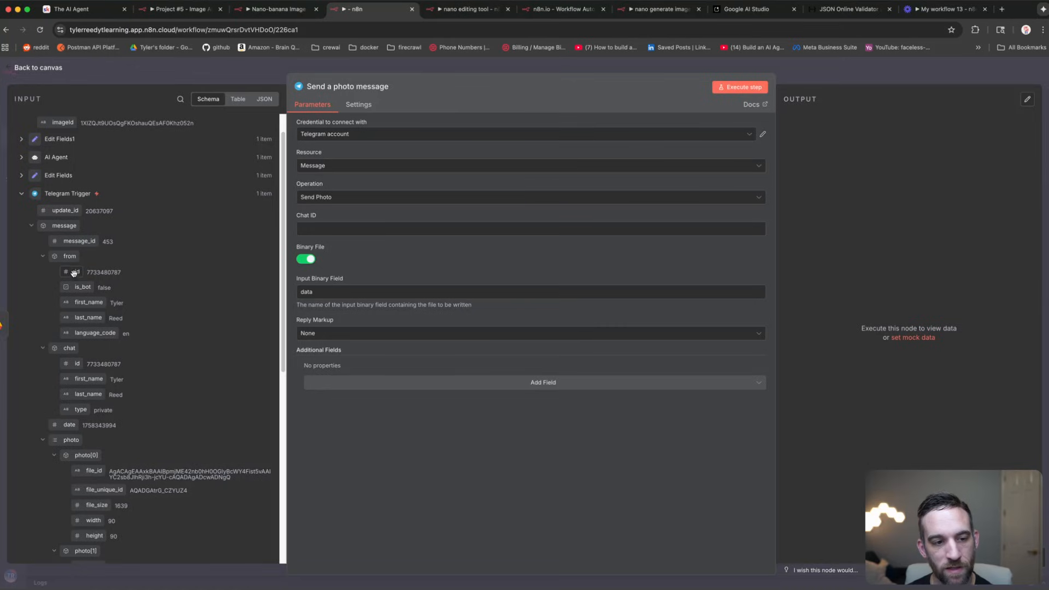
pyautogui.moveTo(73, 273); pyautogui.dragTo(334, 232)
# Step: Execute the step and view the delivered banana-suit photo in Telegram
pyautogui.click(740, 87)
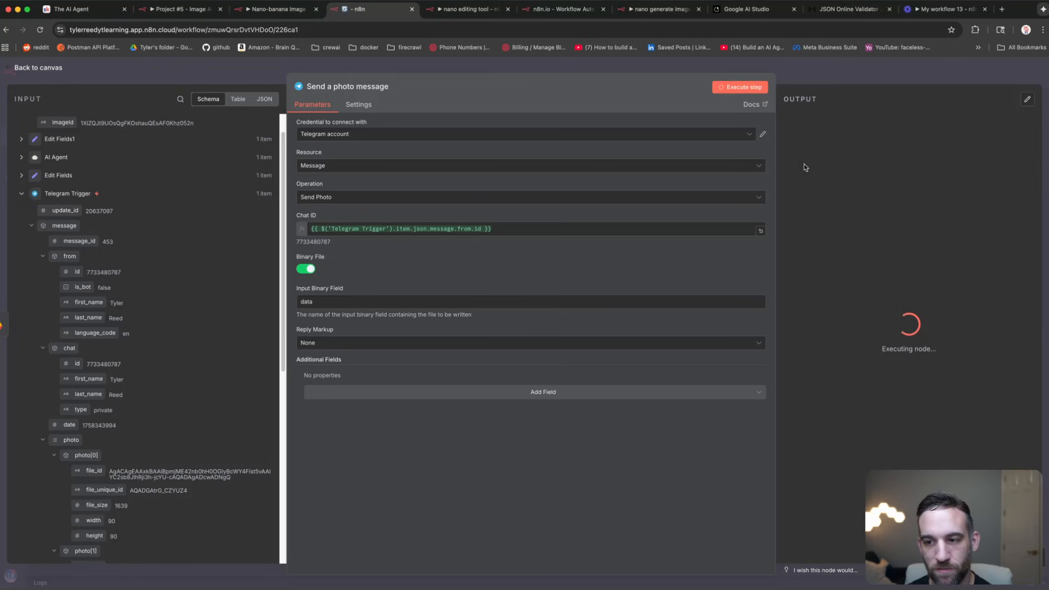
pyautogui.press('super+Tab')
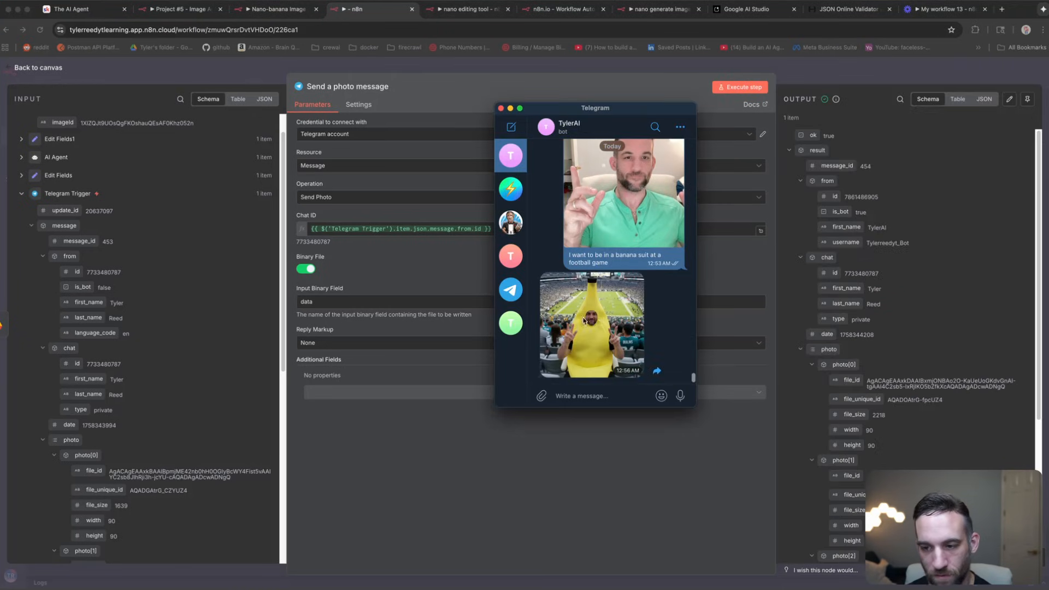
pyautogui.click(587, 322)
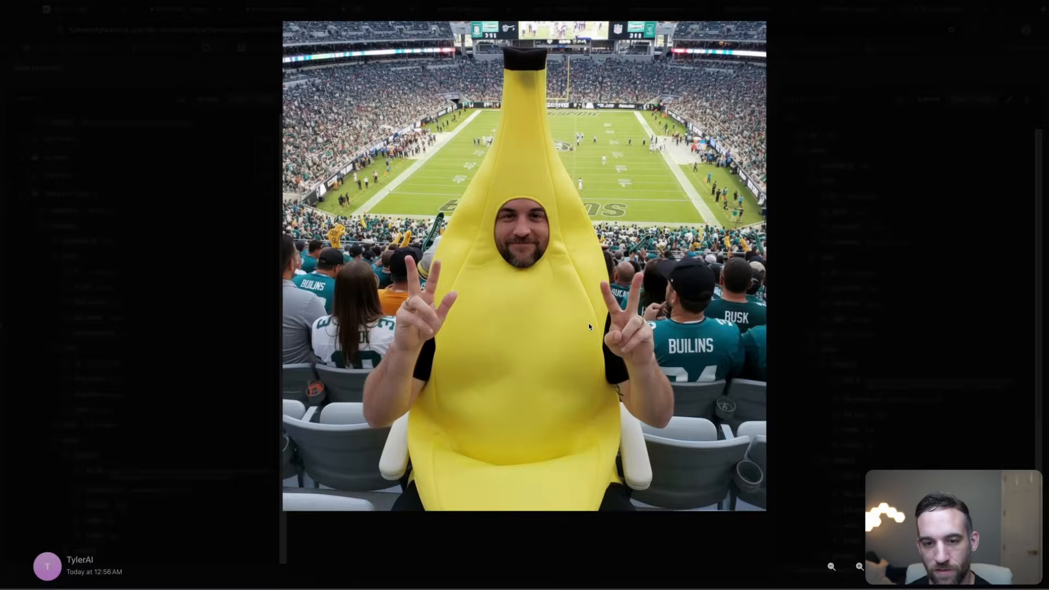
# Step: Close Telegram's full-size banana-suit photo viewer
pyautogui.click(589, 323)
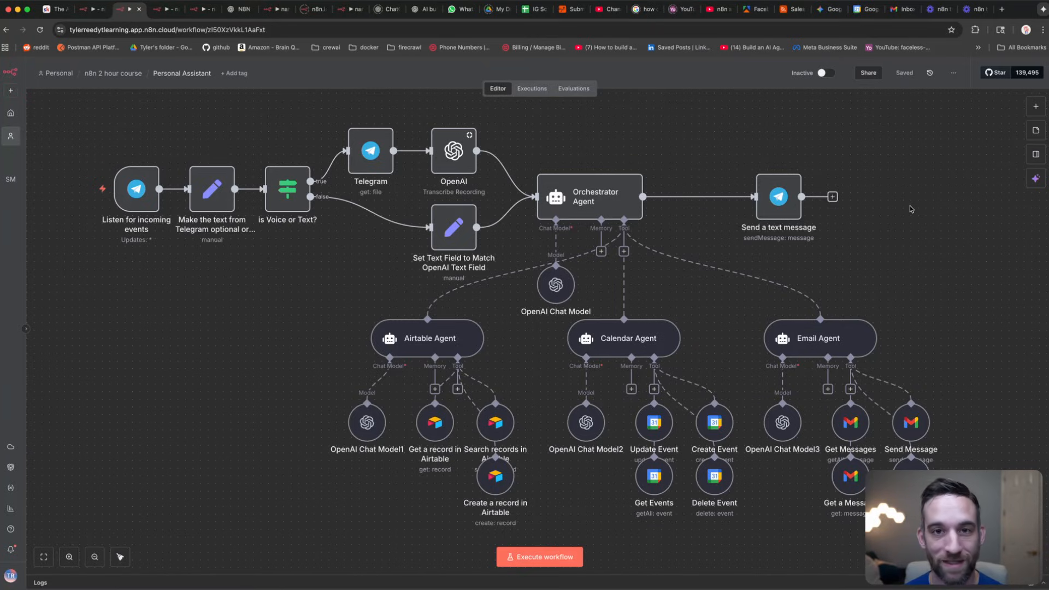
pyautogui.click(586, 193)
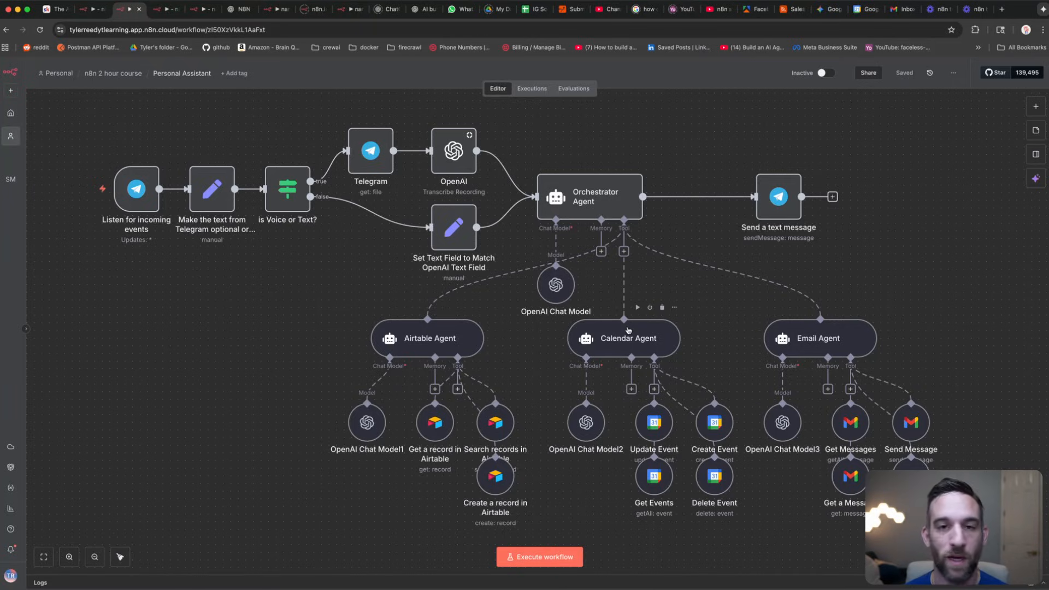
pyautogui.click(430, 337)
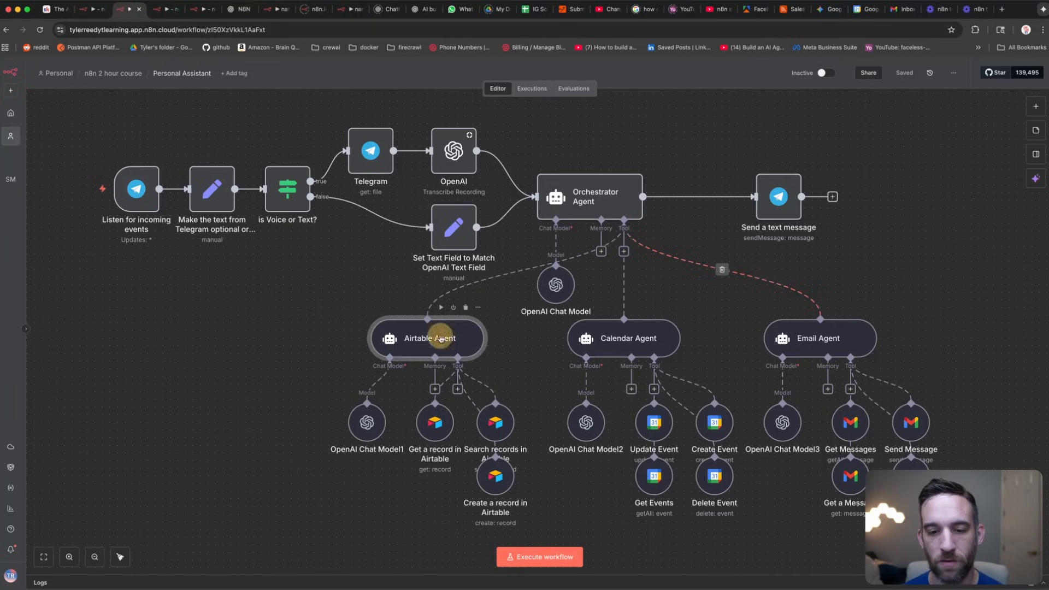
pyautogui.click(637, 329)
pyautogui.click(811, 334)
pyautogui.click(606, 196)
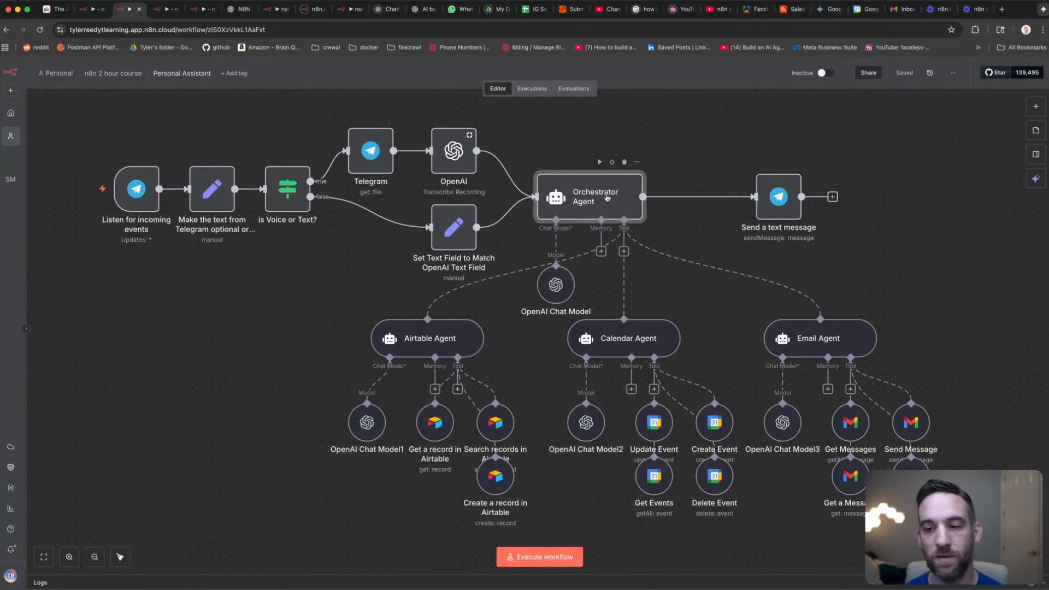
# Step: Copy the earlier 45-min Acme Inc. demo booking request into a new Telegram message
pyautogui.click(691, 143)
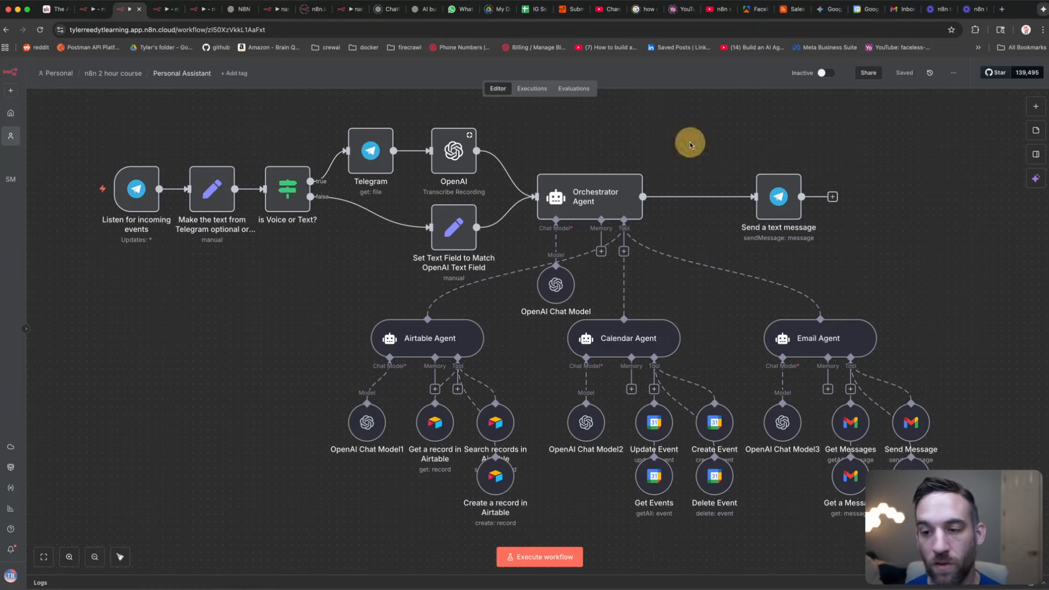
pyautogui.press('super+Tab')
pyautogui.scroll(-5, 909, 324)
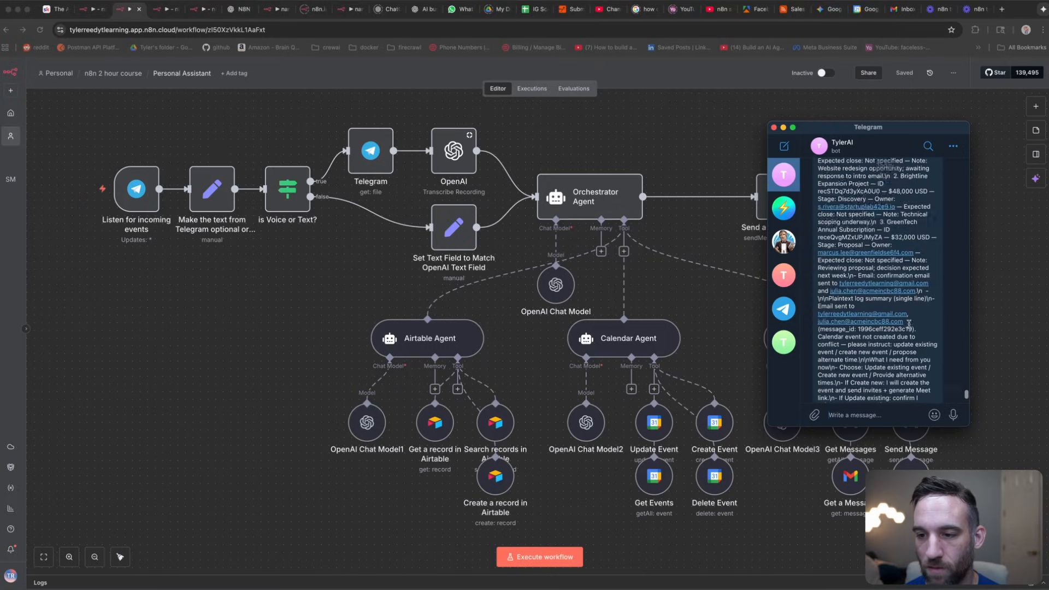
pyautogui.scroll(2, 909, 324)
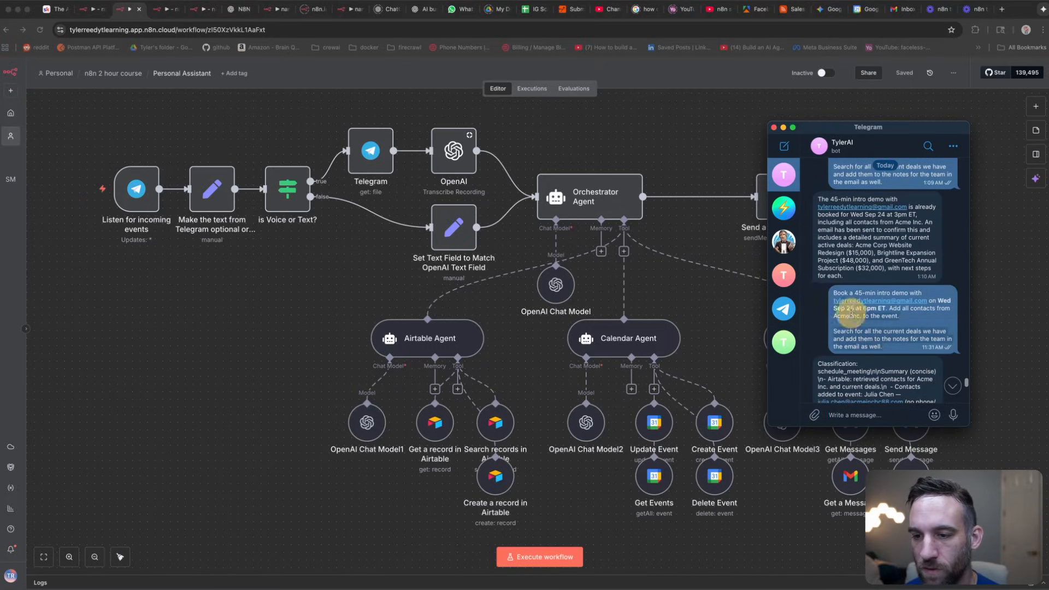
pyautogui.click(835, 296)
pyautogui.click(846, 415)
pyautogui.press('super+v')
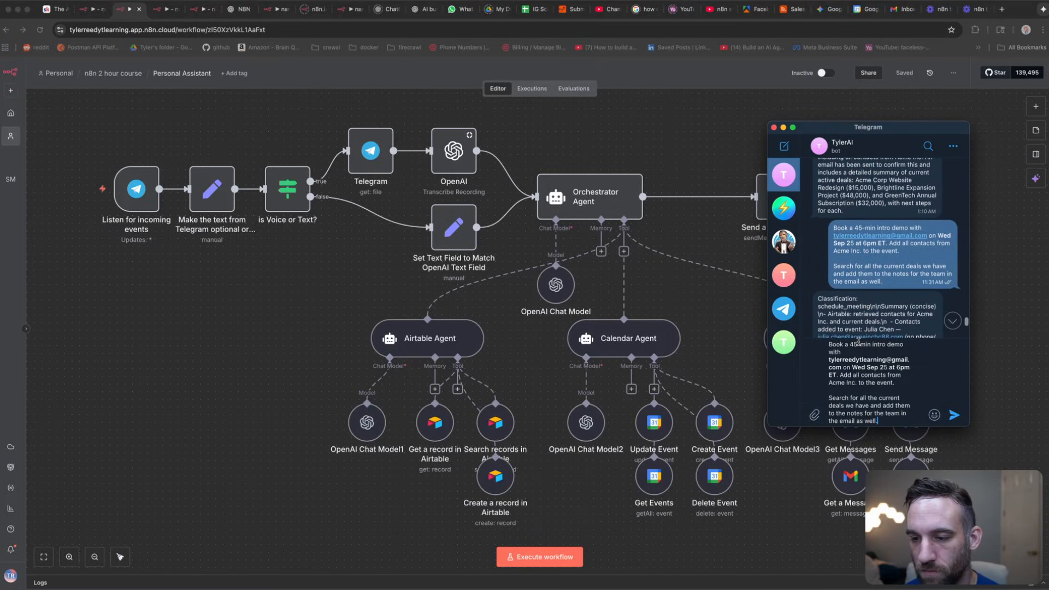
# Step: Change the date from Sep 25 to Sep 27 and send the request
pyautogui.click(888, 367)
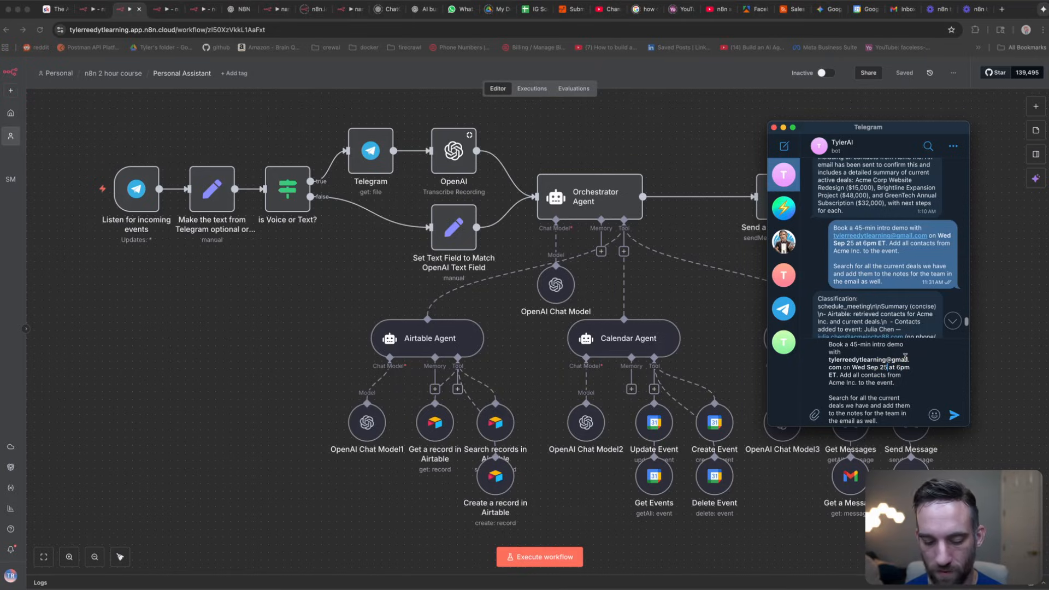
pyautogui.press('BackSpace')
pyautogui.write('7')
pyautogui.click(911, 367)
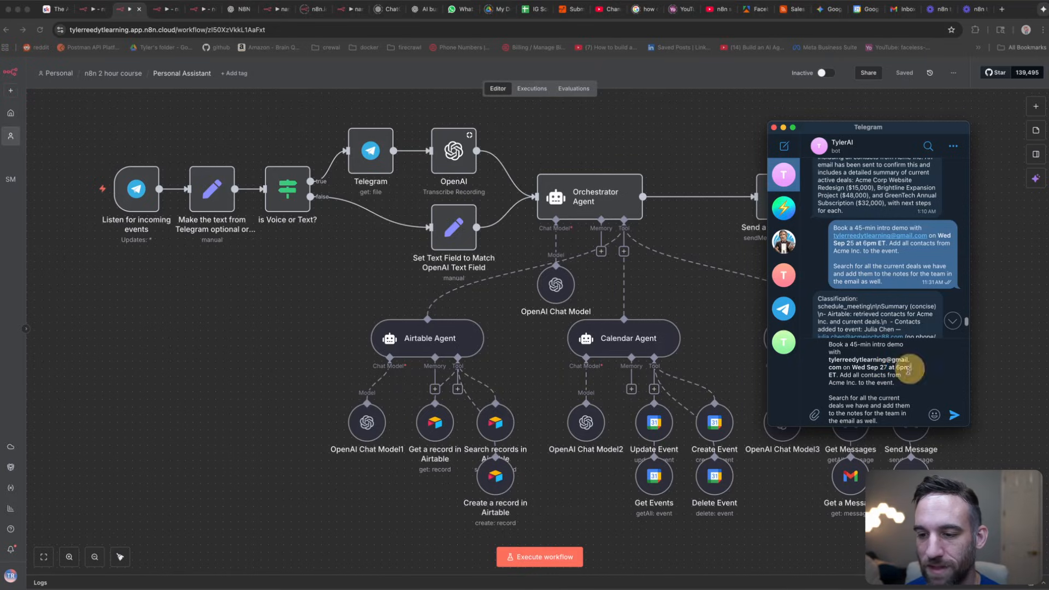
pyautogui.click(955, 418)
pyautogui.click(549, 560)
pyautogui.click(548, 562)
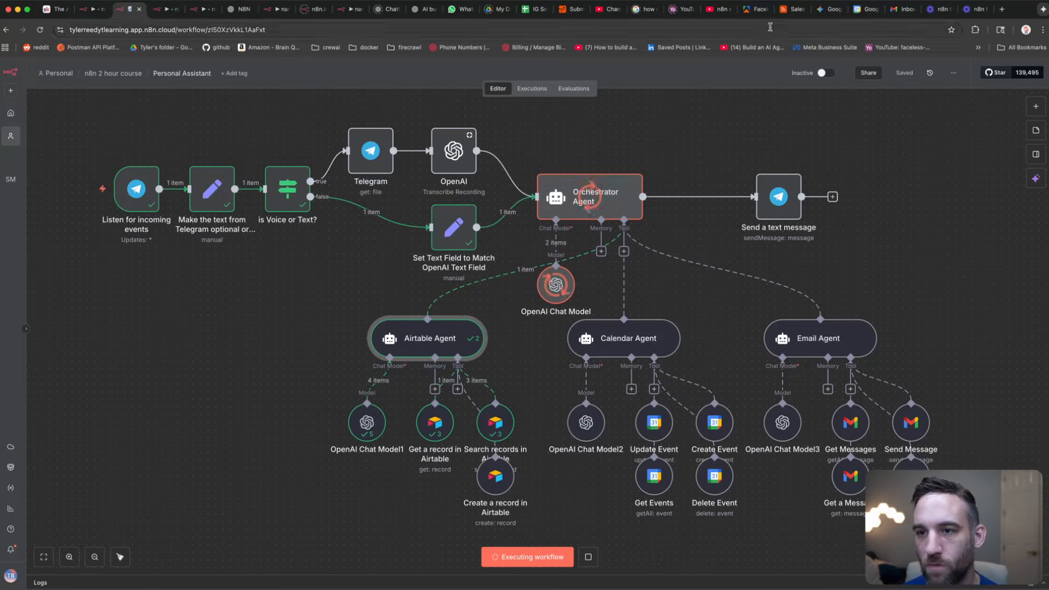
# Step: Browse the Sales CRM Deals, Contacts, Interactions and Meetings tables in Airtable
pyautogui.click(791, 8)
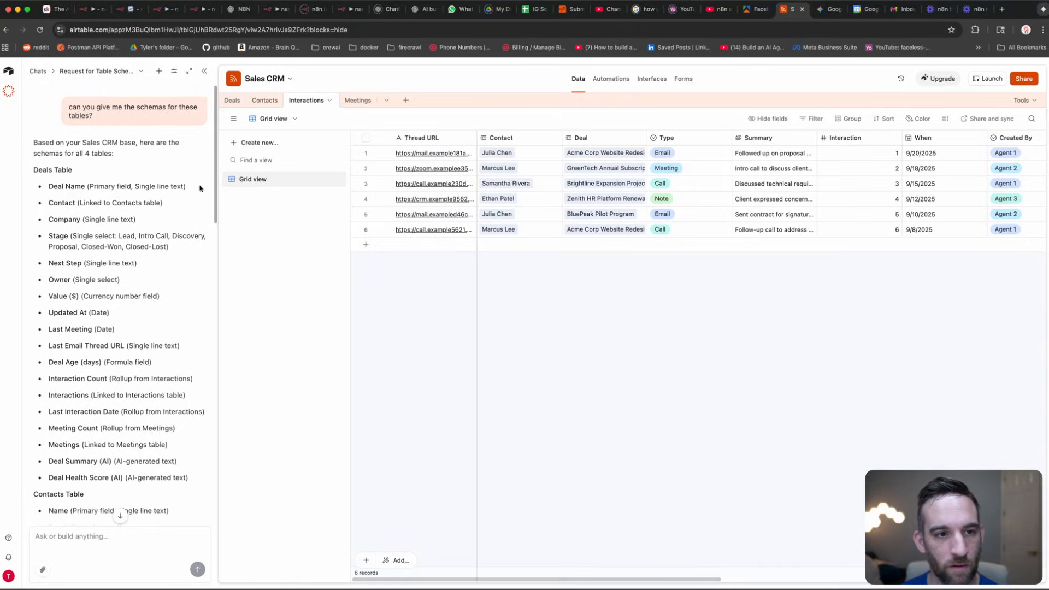
pyautogui.click(205, 72)
pyautogui.click(36, 92)
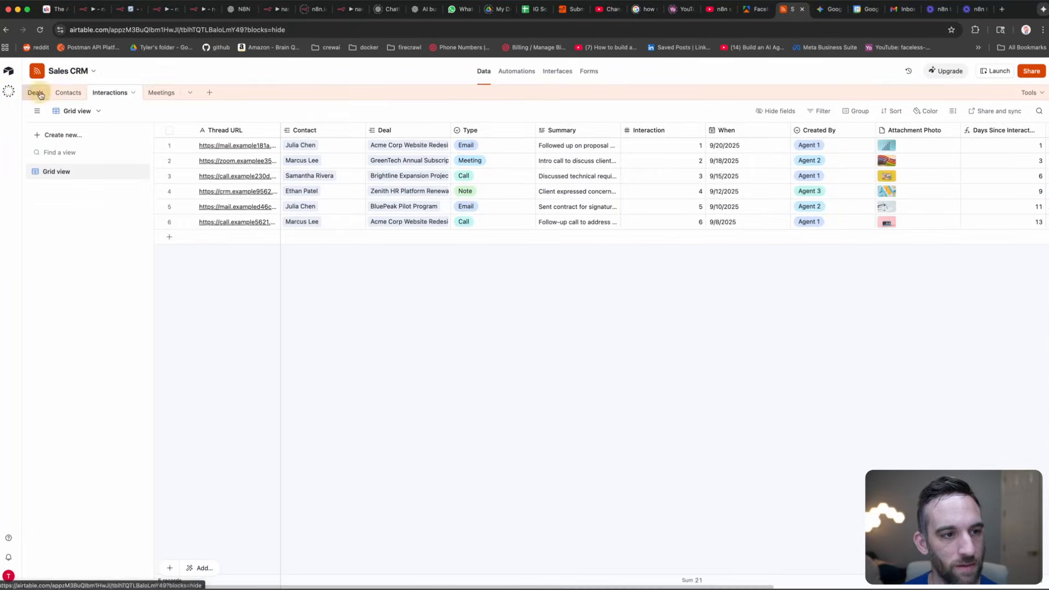
pyautogui.click(75, 93)
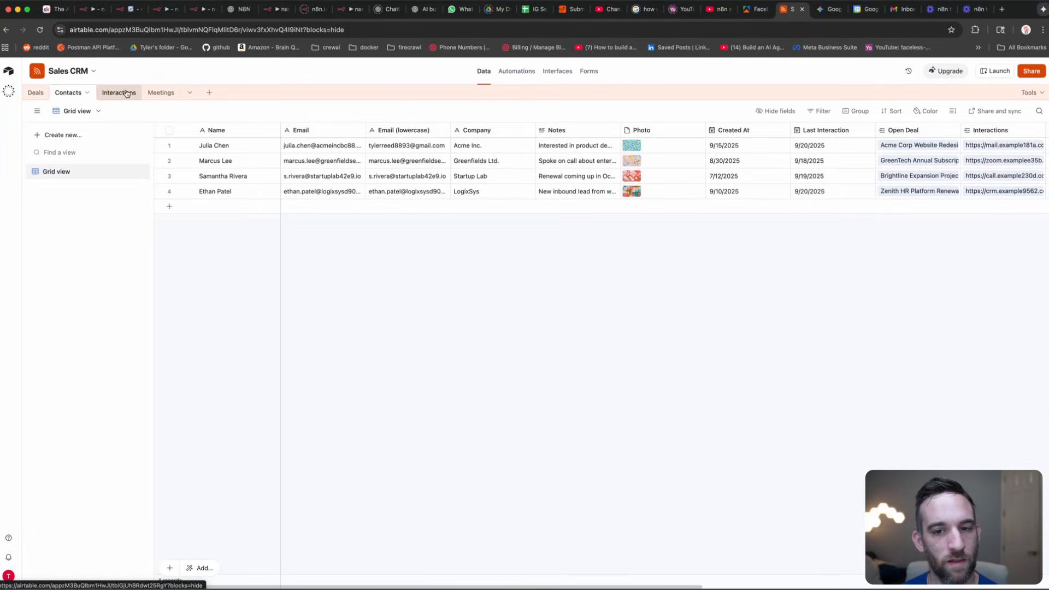
pyautogui.click(123, 93)
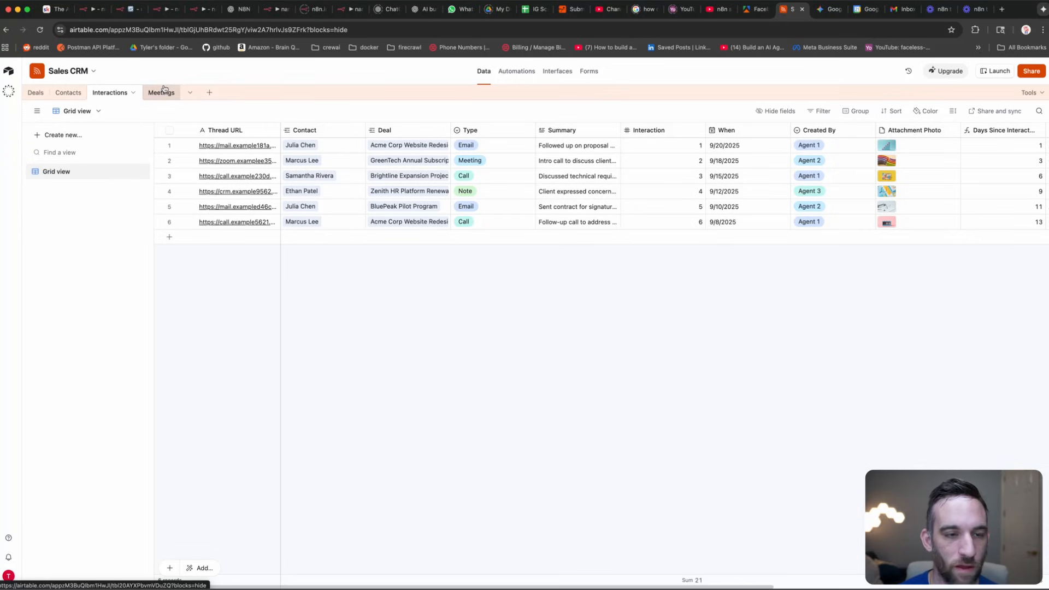
pyautogui.click(162, 92)
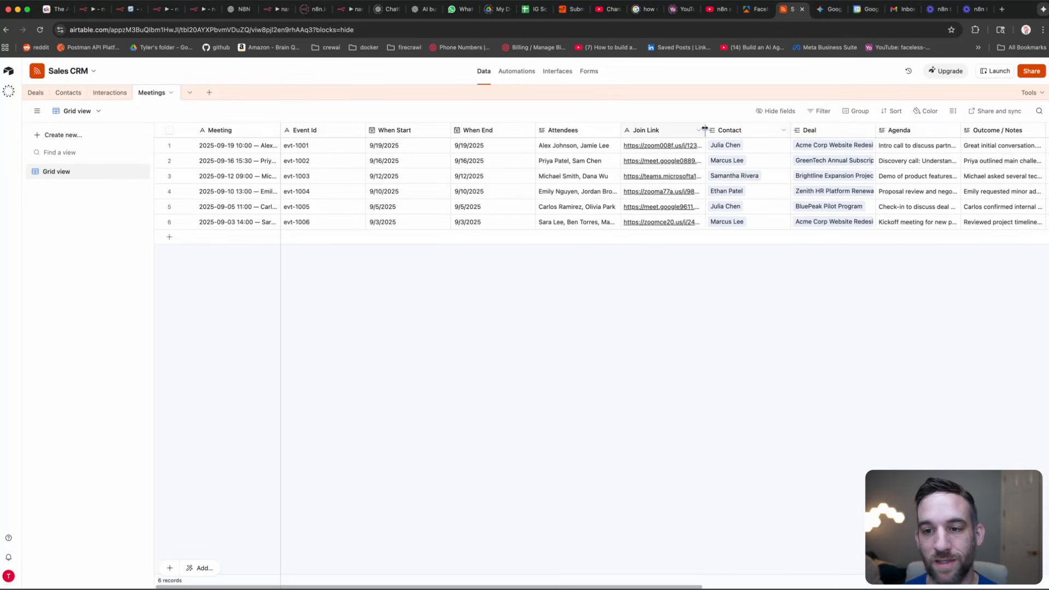
# Step: Widen the Meetings Join Link column, then look through the People and Pipeline Deals interfaces
pyautogui.moveTo(706, 130); pyautogui.dragTo(765, 143)
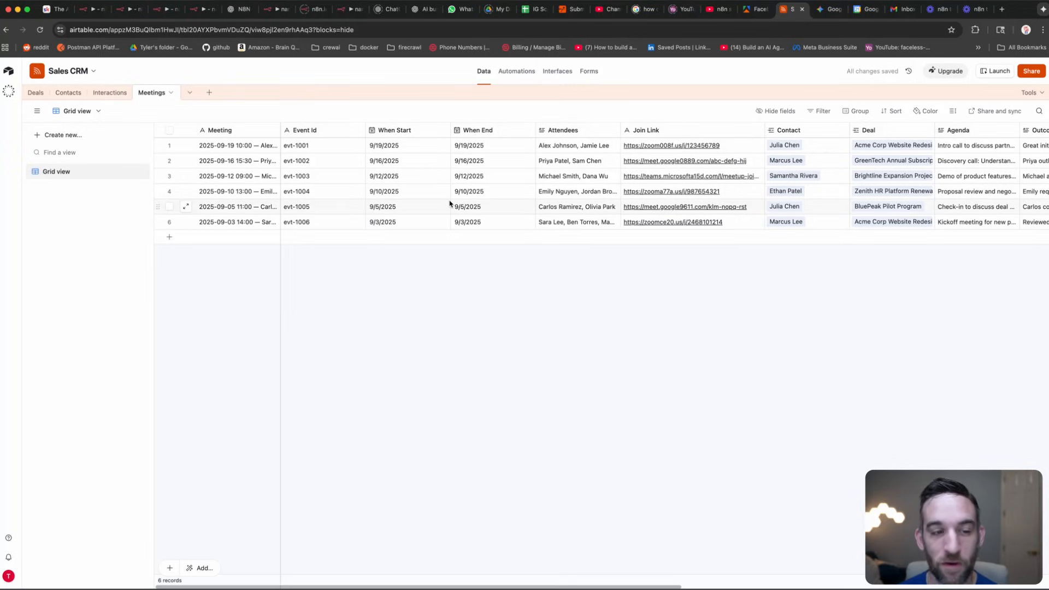
pyautogui.click(556, 72)
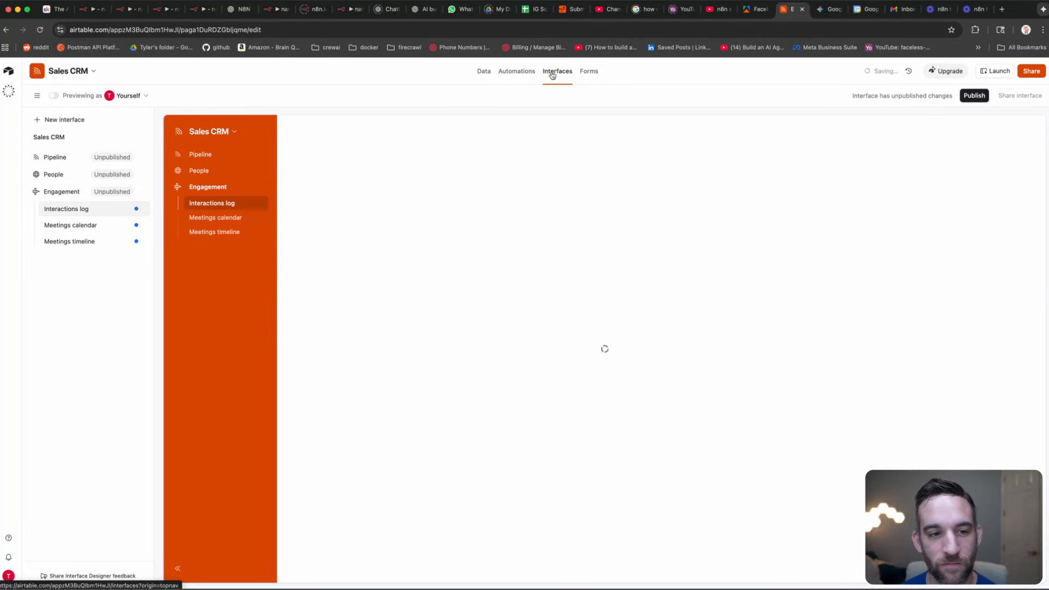
pyautogui.click(208, 168)
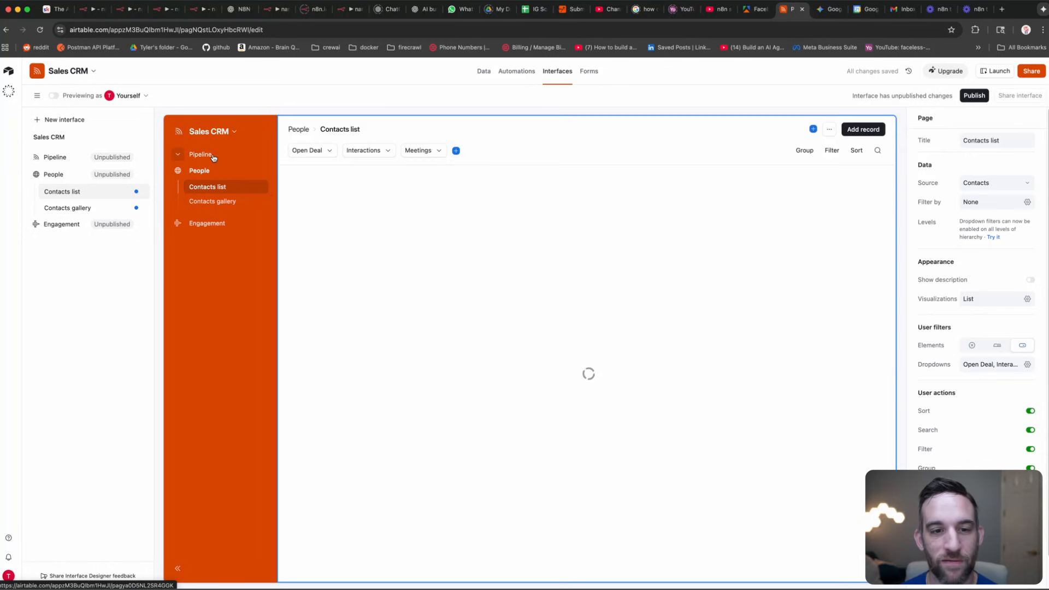
pyautogui.click(212, 154)
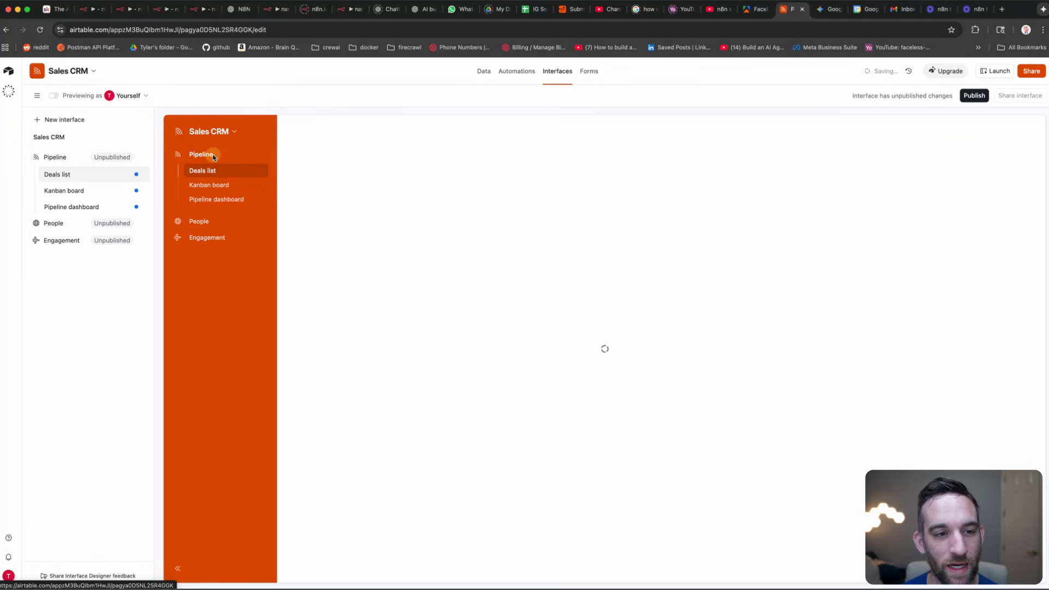
pyautogui.click(485, 71)
pyautogui.click(164, 9)
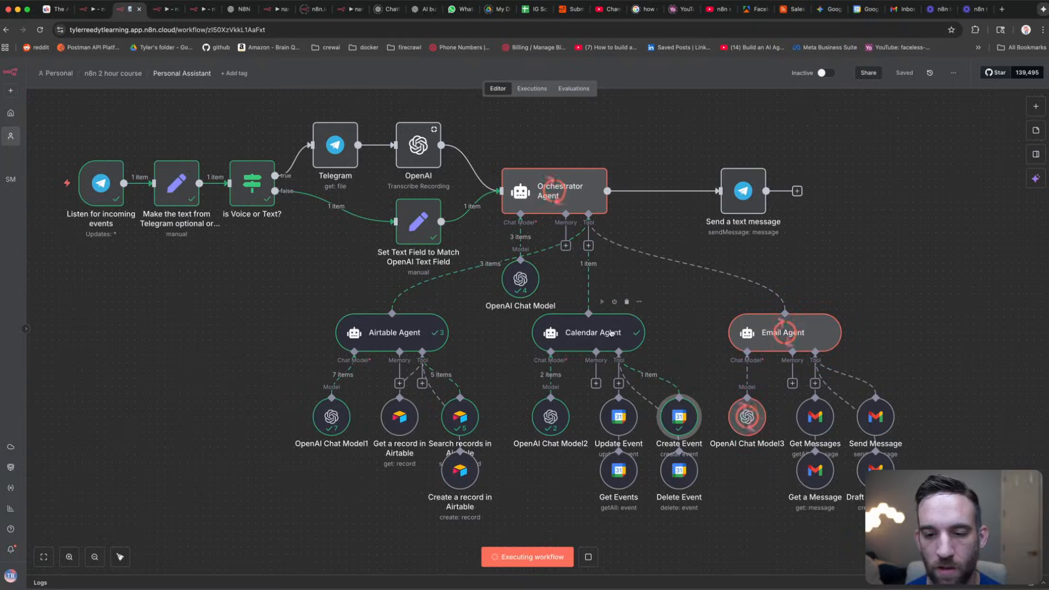
pyautogui.doubleClick(616, 337)
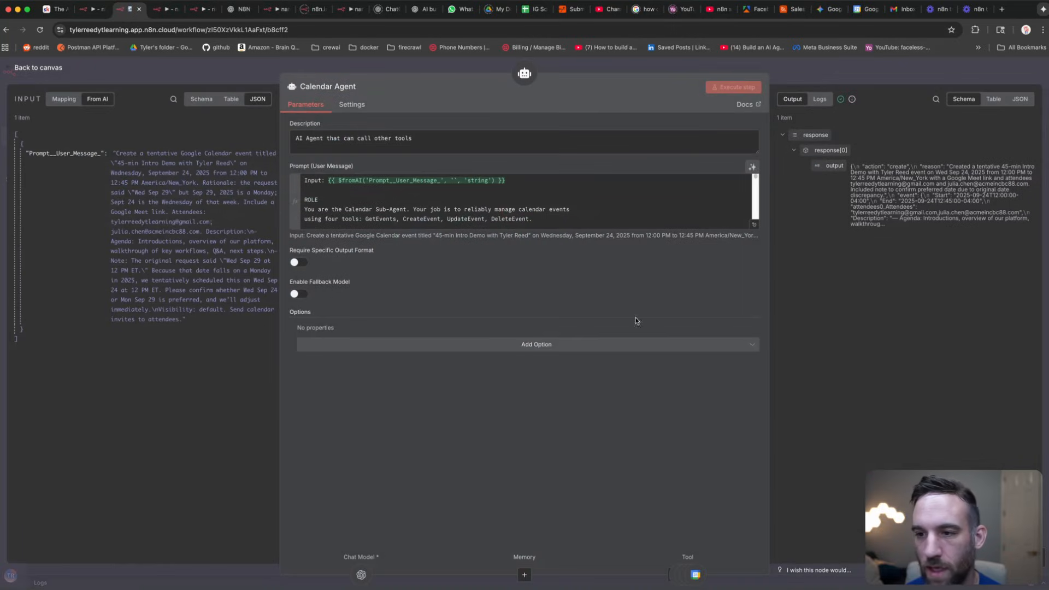
pyautogui.moveTo(919, 172); pyautogui.dragTo(968, 223)
pyautogui.click(928, 173)
pyautogui.moveTo(953, 172); pyautogui.dragTo(987, 174)
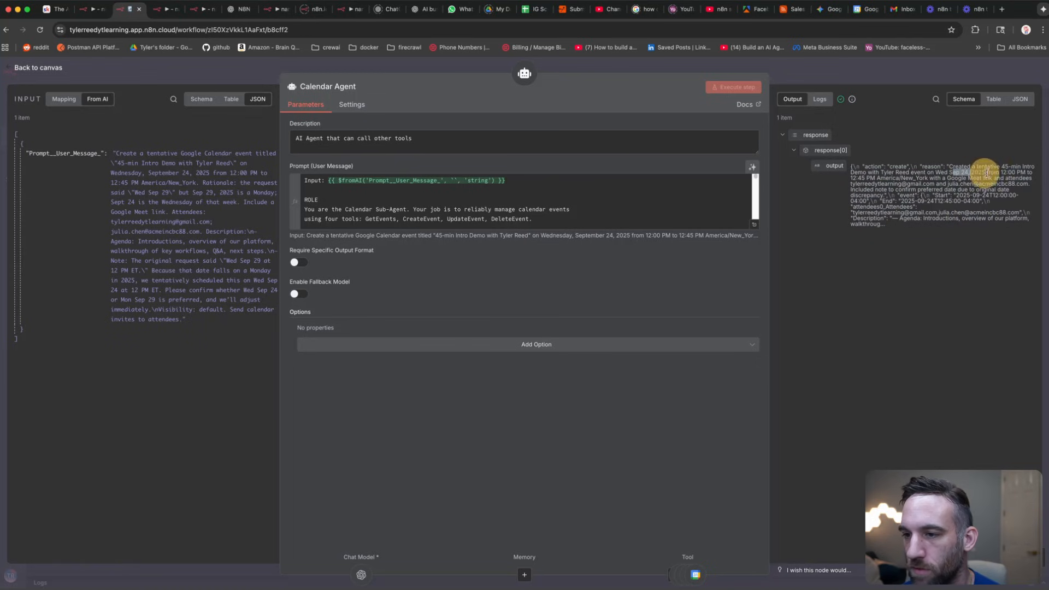
pyautogui.click(694, 64)
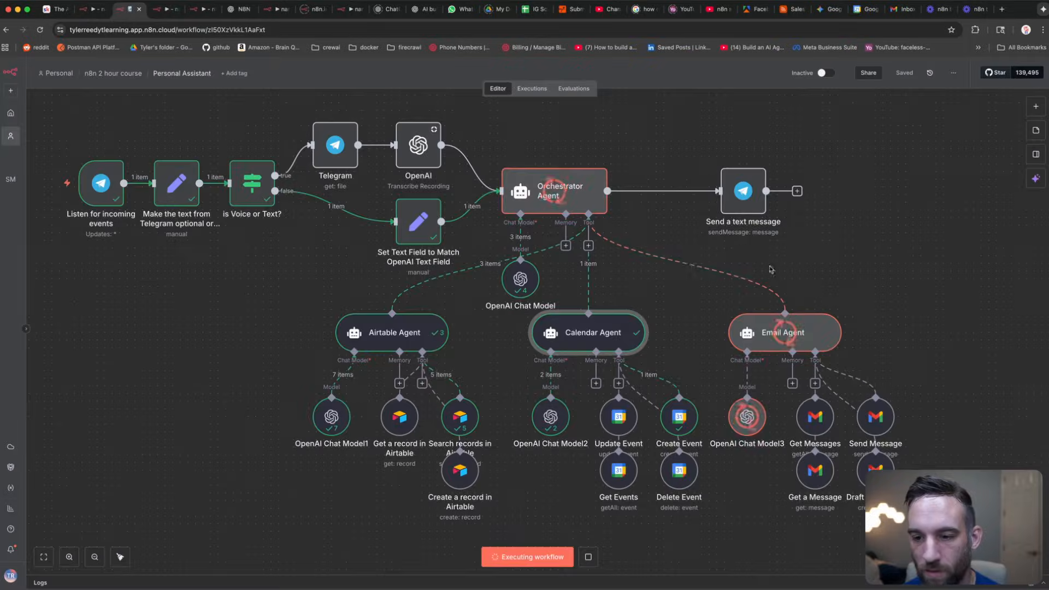
# Step: Inspect the Email Agent and Send Message Gmail nodes as the run completes
pyautogui.click(794, 339)
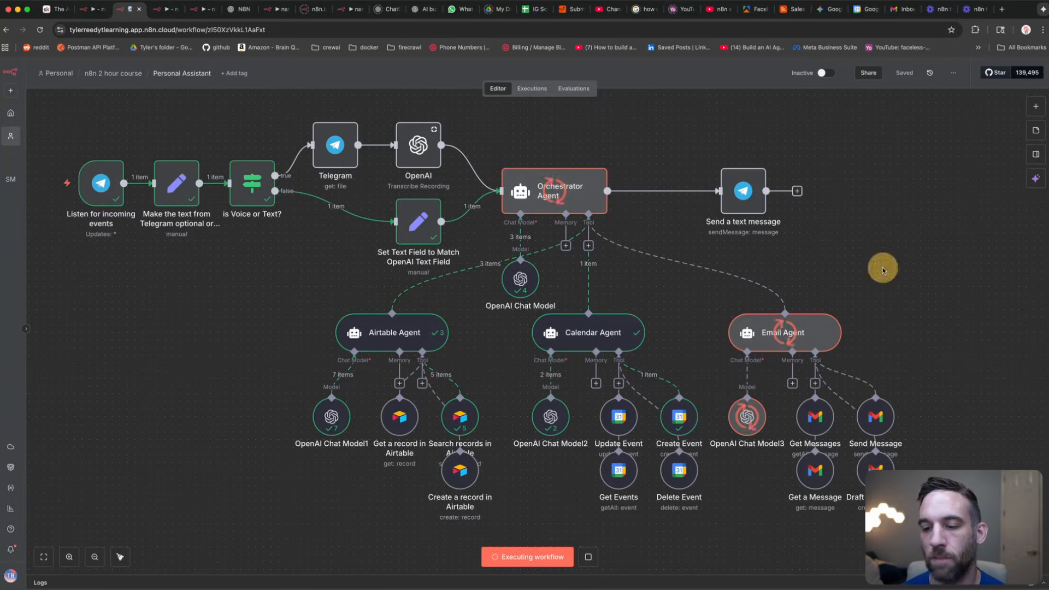
pyautogui.click(874, 417)
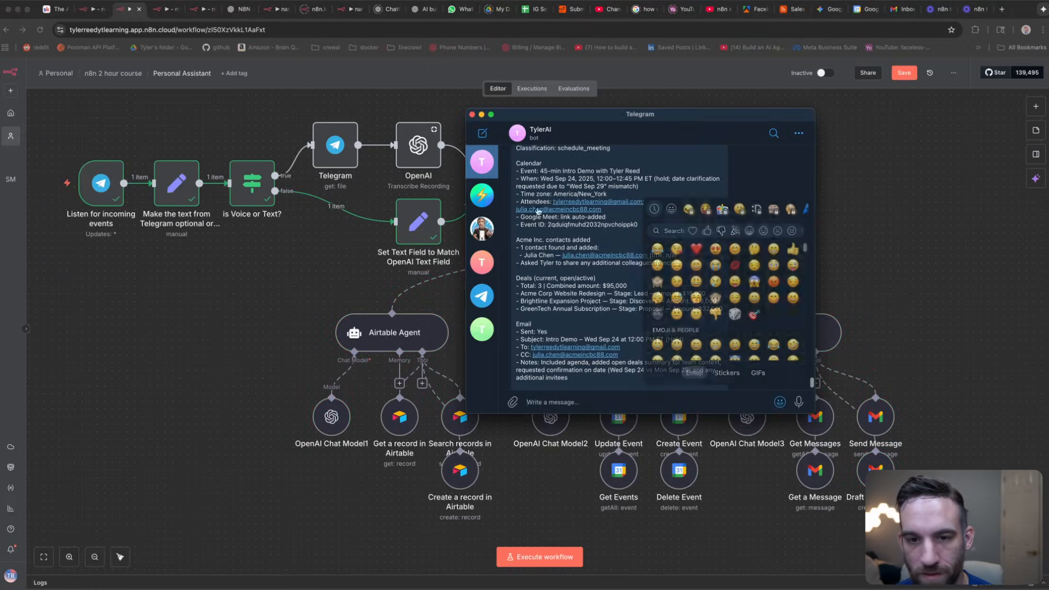
# Step: Read through the bot's reply, highlighting the Acme Inc. contacts and Deals blocks
pyautogui.scroll(2, 560, 162)
pyautogui.moveTo(542, 203); pyautogui.dragTo(638, 218)
pyautogui.scroll(-1, 626, 249)
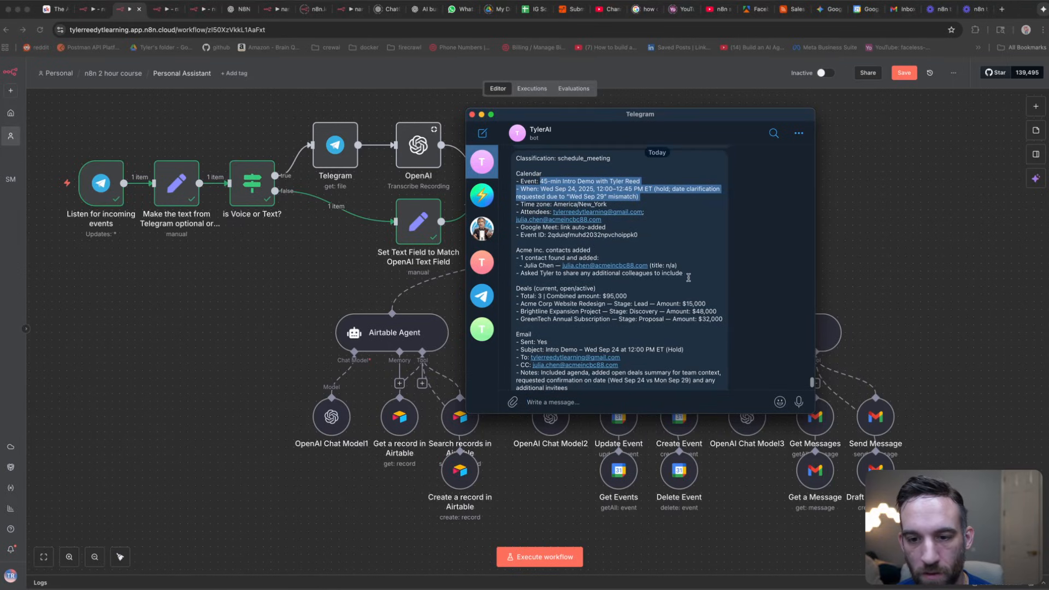
pyautogui.moveTo(687, 275); pyautogui.dragTo(516, 250)
pyautogui.click(607, 249)
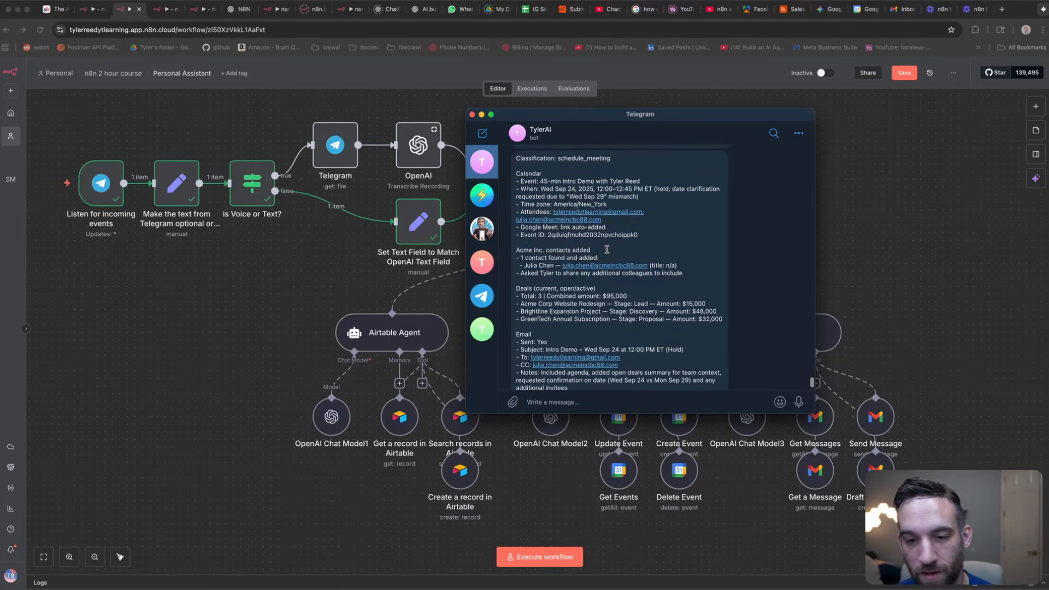
pyautogui.scroll(-1, 623, 260)
pyautogui.moveTo(519, 279); pyautogui.dragTo(714, 310)
pyautogui.click(650, 273)
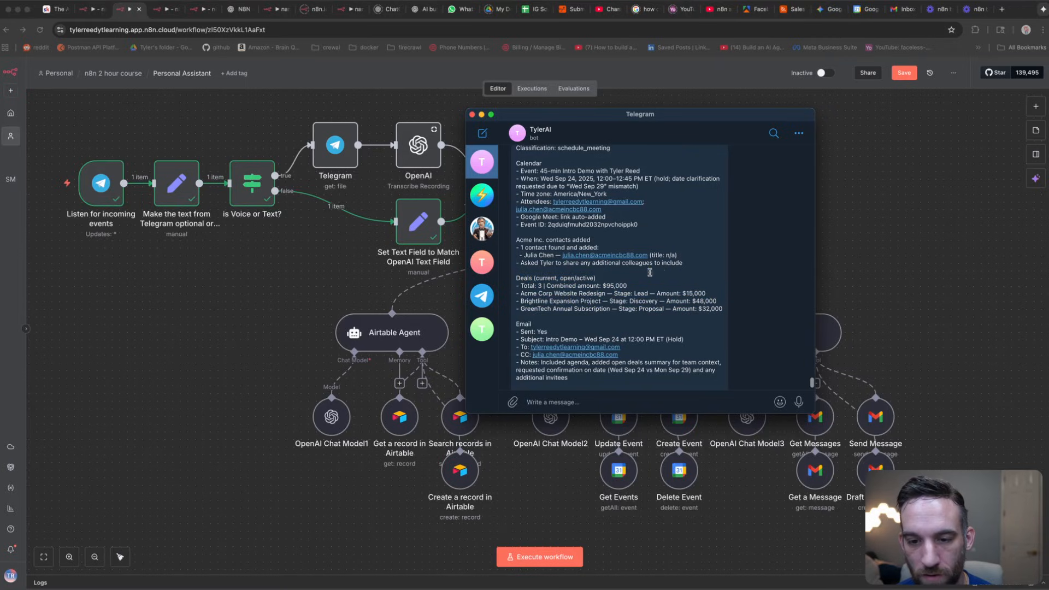
# Step: Highlight the reply's Email block and CC address, then scroll back up
pyautogui.scroll(-1, 589, 323)
pyautogui.moveTo(570, 360); pyautogui.dragTo(504, 312)
pyautogui.click(585, 309)
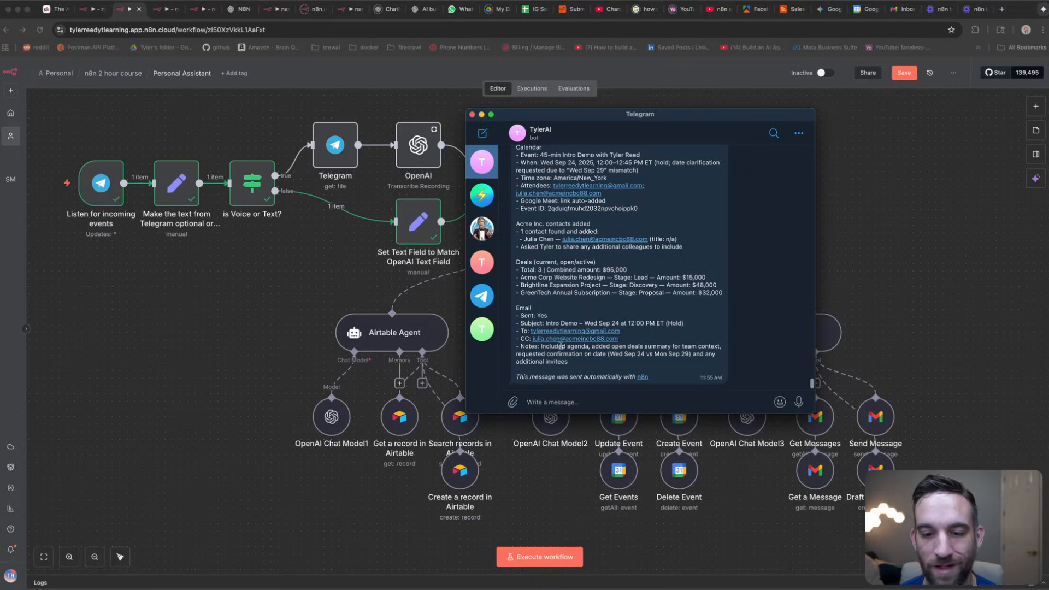
pyautogui.moveTo(633, 339); pyautogui.dragTo(534, 337)
pyautogui.click(653, 311)
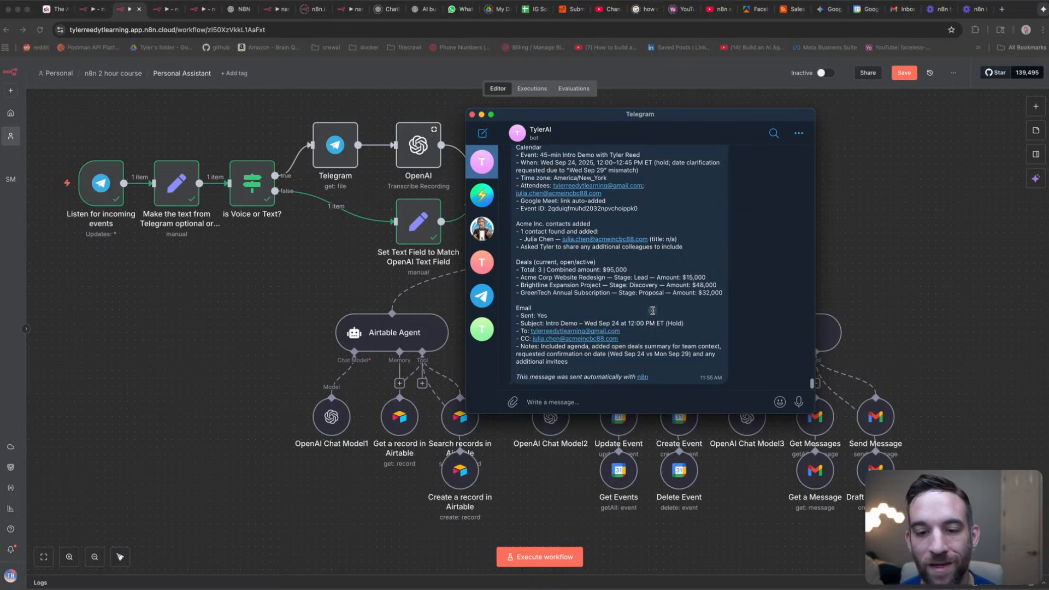
pyautogui.scroll(1, 653, 310)
pyautogui.scroll(3, 653, 310)
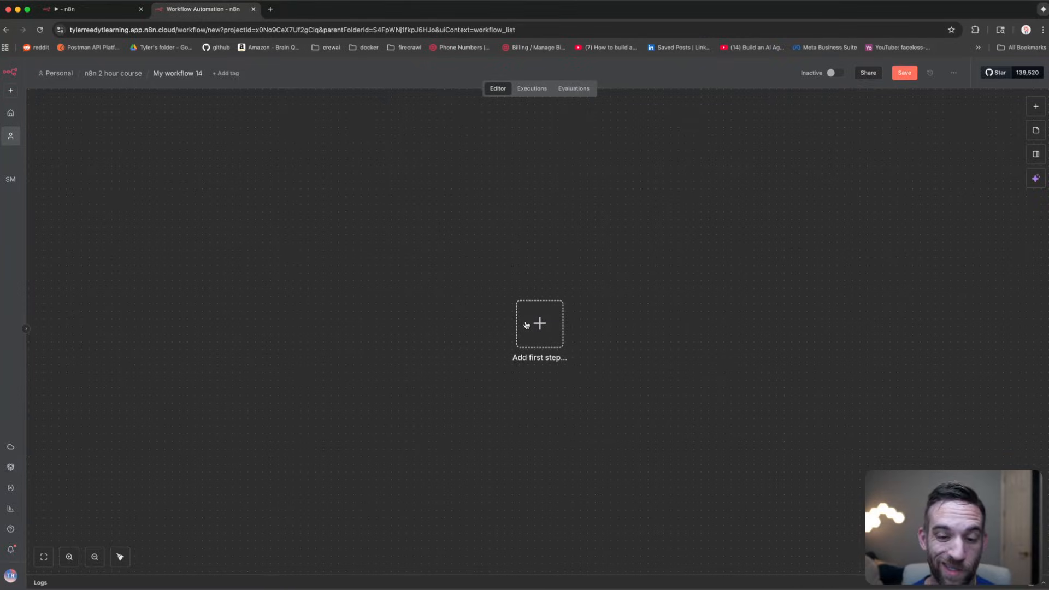
# Step: Add a Telegram Trigger set to On message as the workflow's first node
pyautogui.click(526, 325)
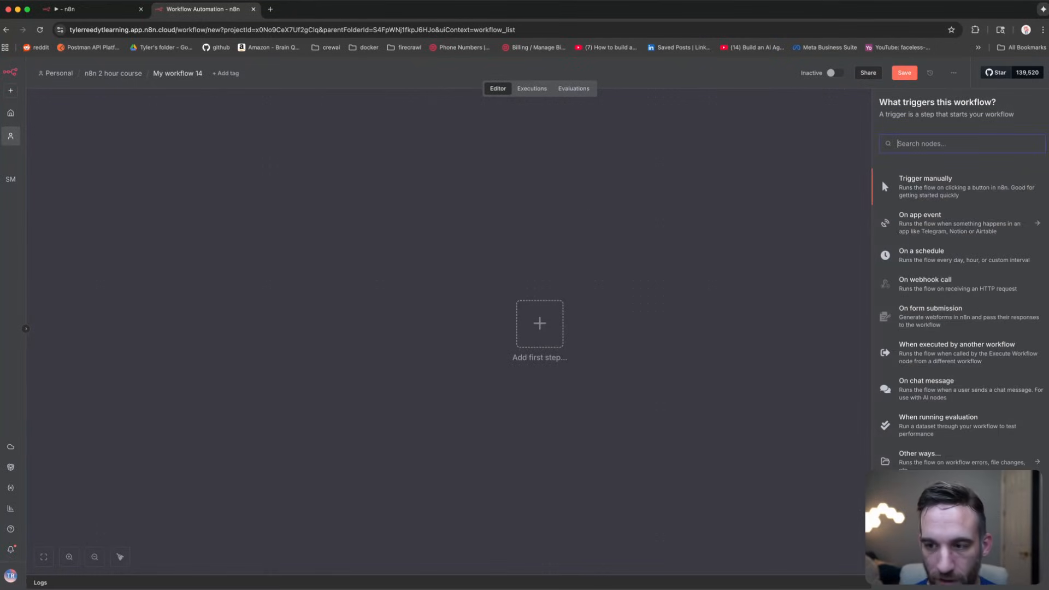
pyautogui.write('telegram')
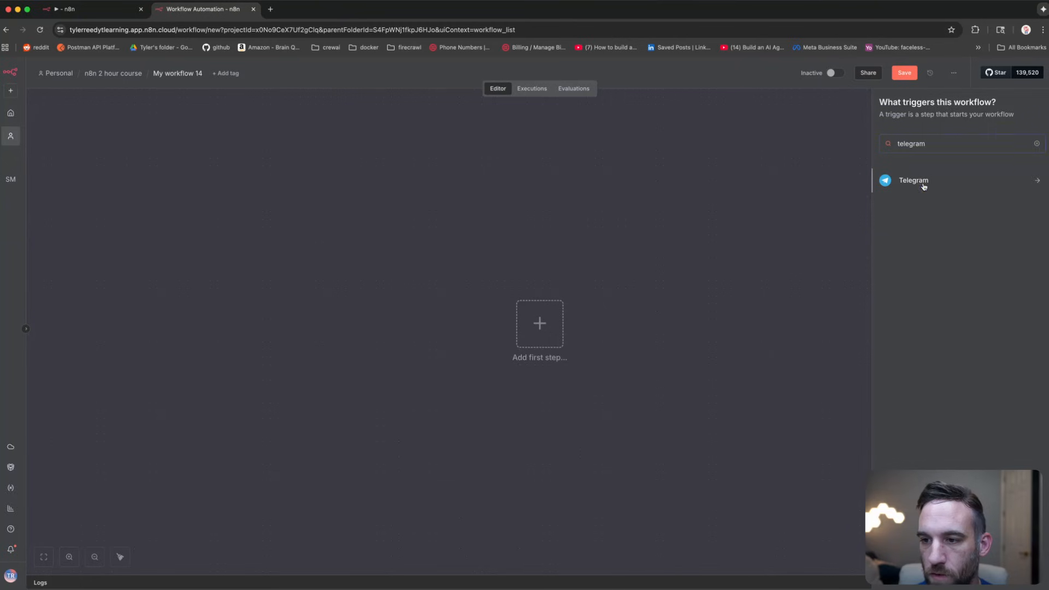
pyautogui.click(924, 187)
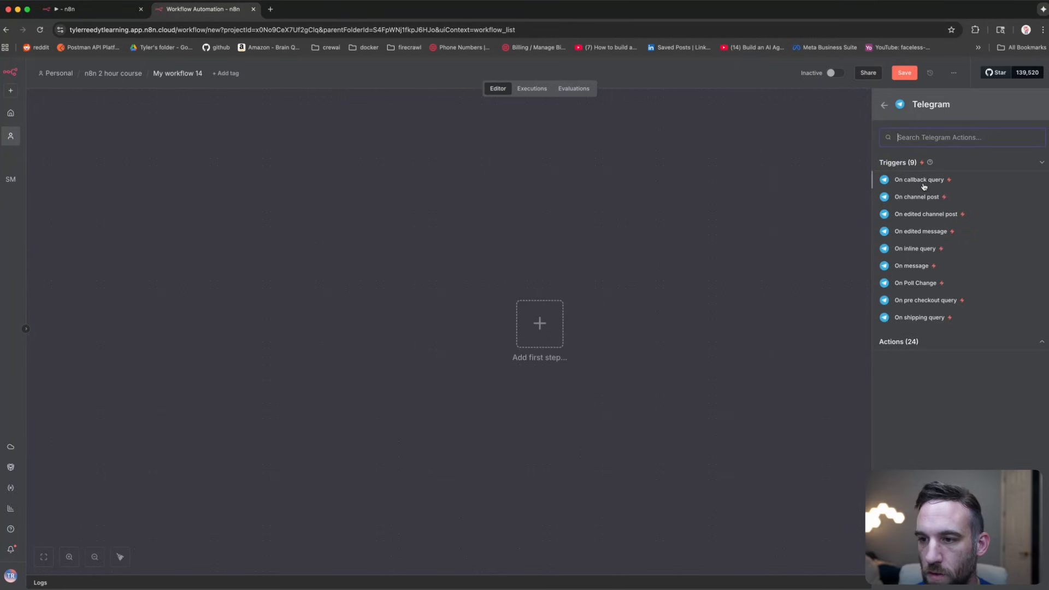
pyautogui.click(913, 268)
pyautogui.click(148, 63)
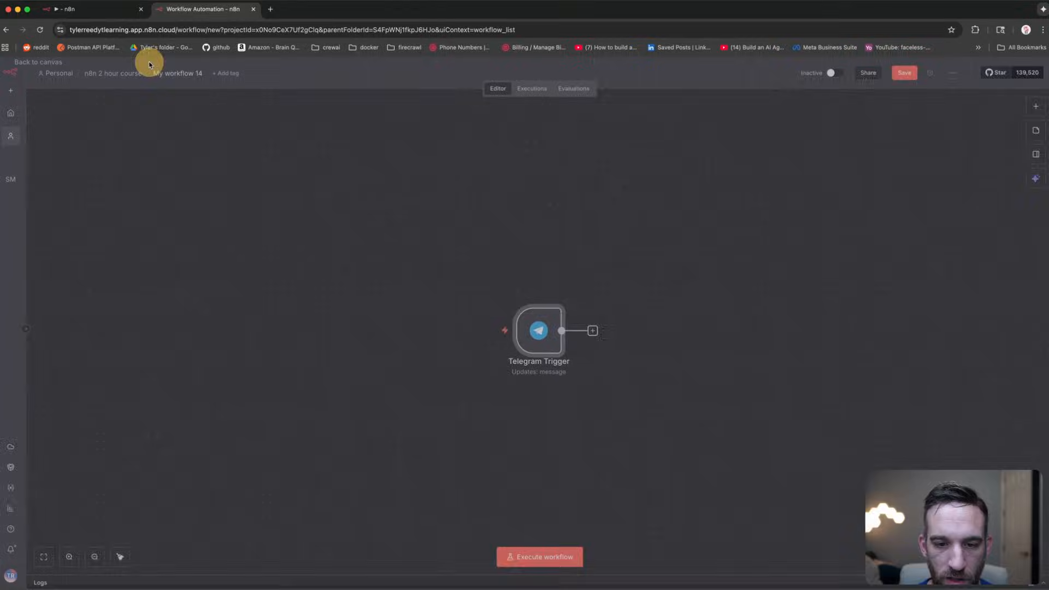
pyautogui.moveTo(549, 262); pyautogui.dragTo(434, 246)
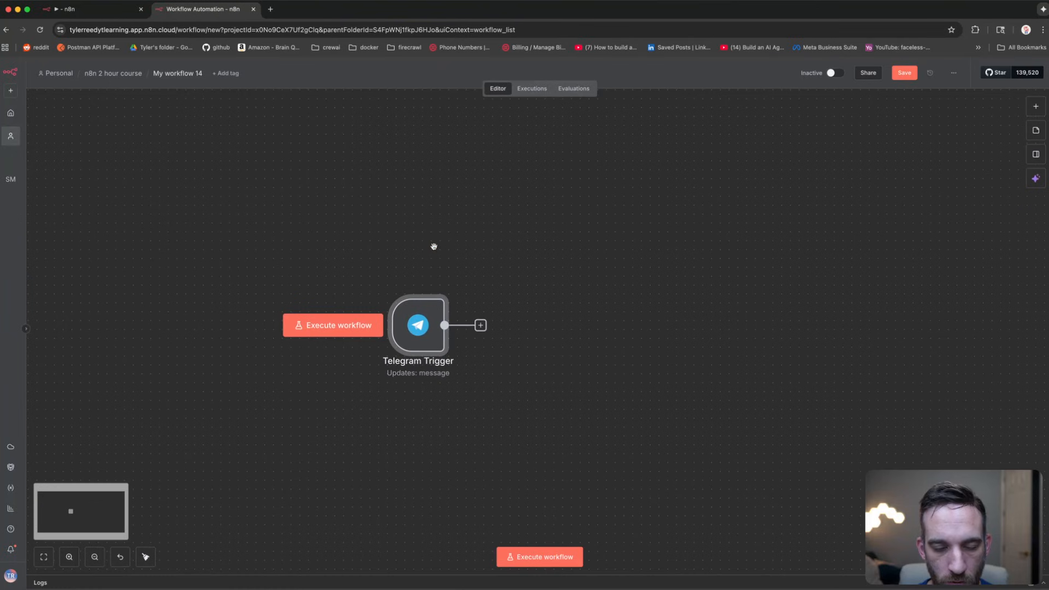
pyautogui.press('super+Tab')
# Step: Send 'hello this is a test' to the bot and execute the n8n workflow
pyautogui.click(469, 291)
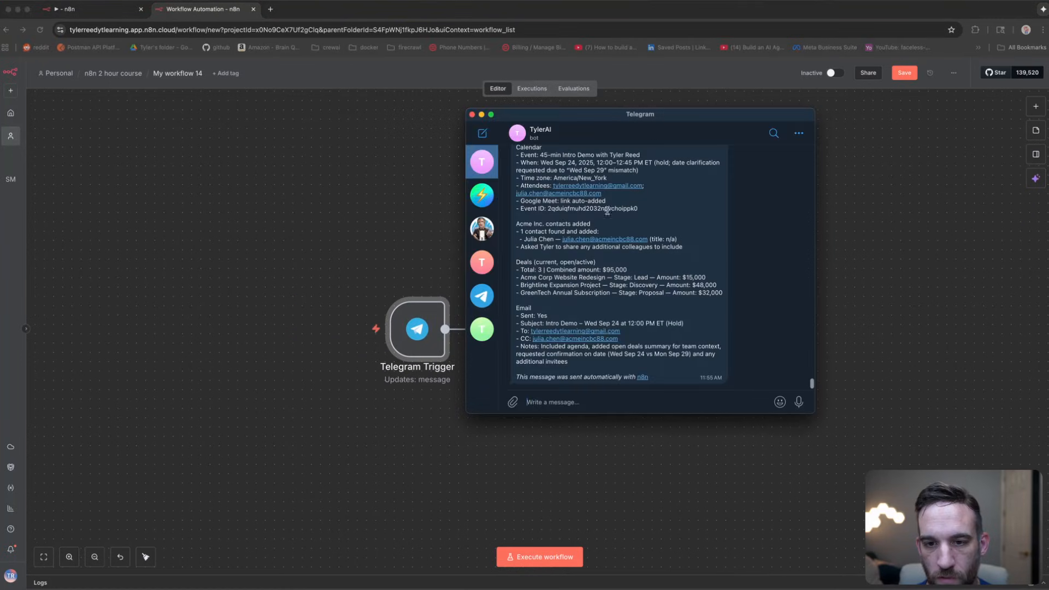
pyautogui.moveTo(667, 115); pyautogui.dragTo(845, 135)
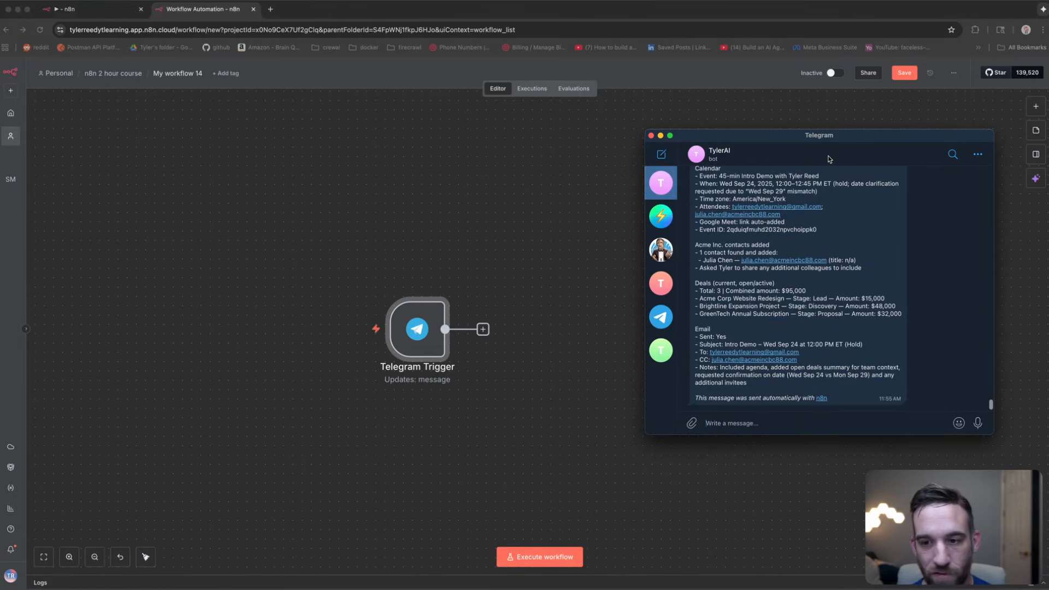
pyautogui.click(787, 424)
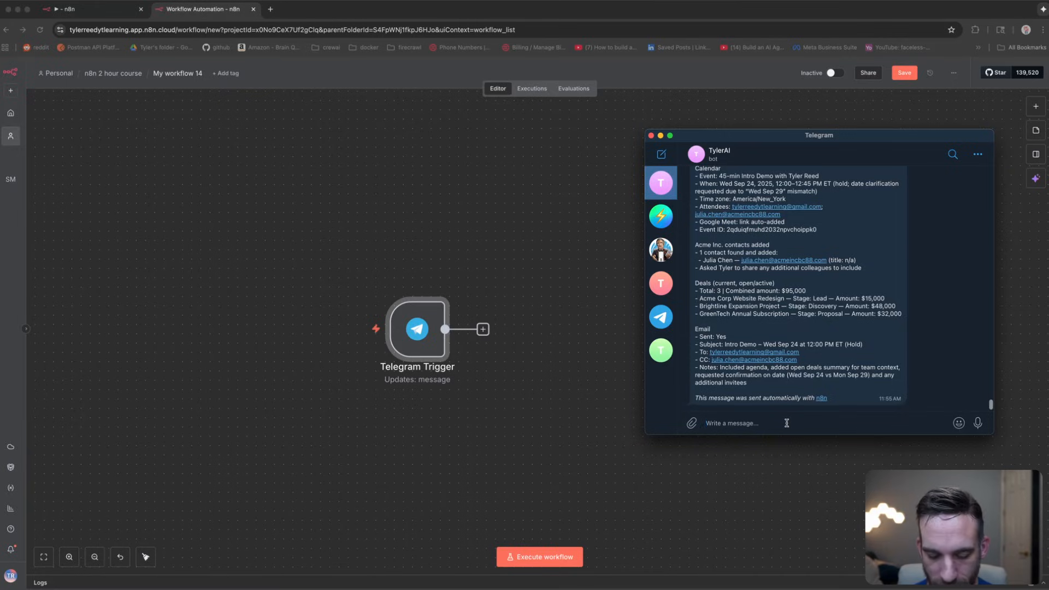
pyautogui.write('hello this is a test')
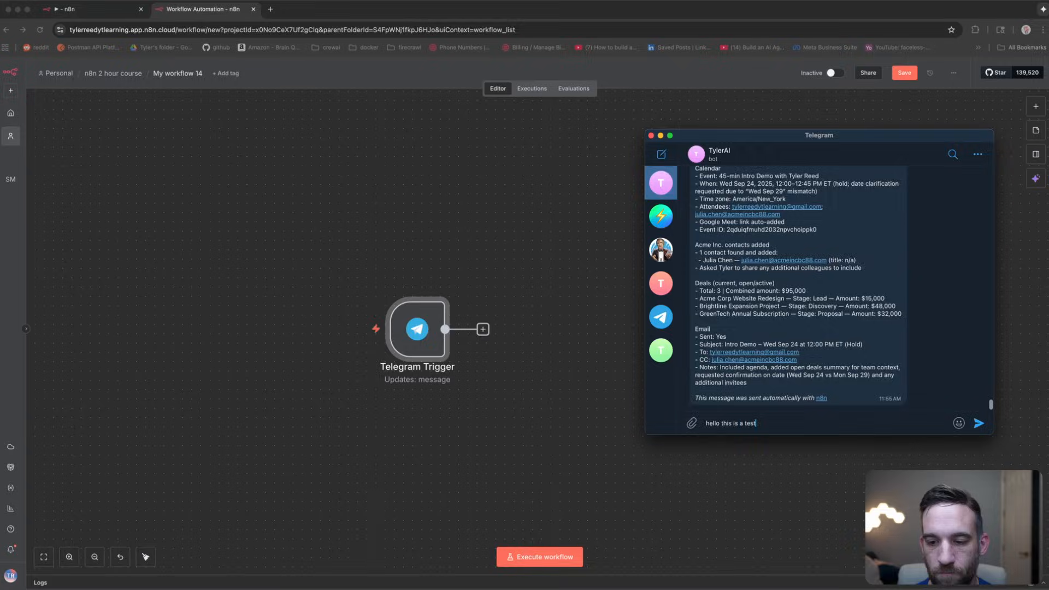
pyautogui.press('Return')
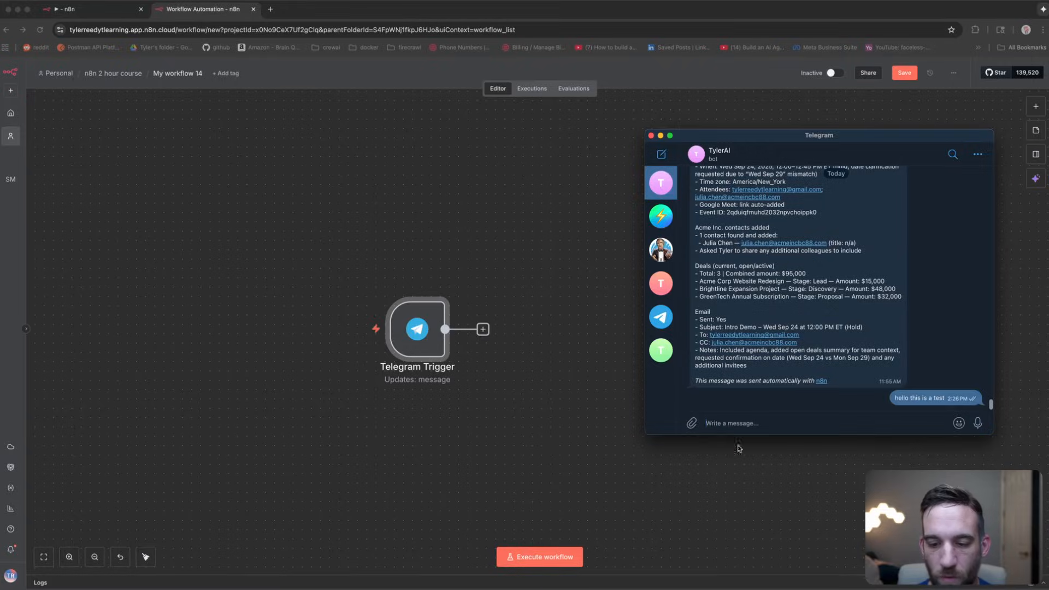
pyautogui.click(543, 556)
pyautogui.click(542, 557)
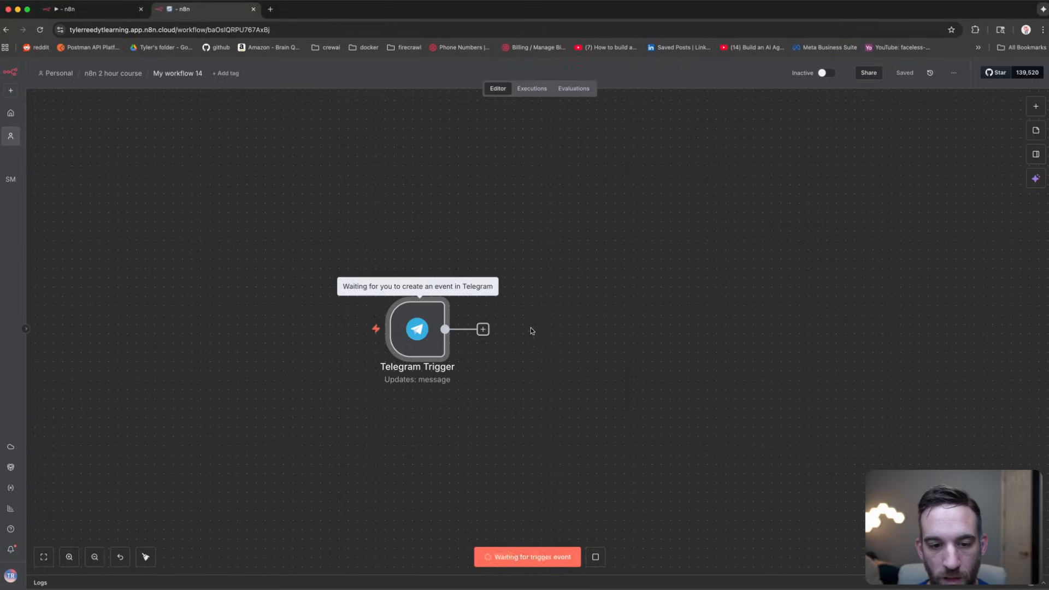
# Step: Check the Telegram Trigger output: 1 item with sender details and text 'hello this is a test'
pyautogui.moveTo(563, 352); pyautogui.dragTo(513, 313)
pyautogui.doubleClick(373, 290)
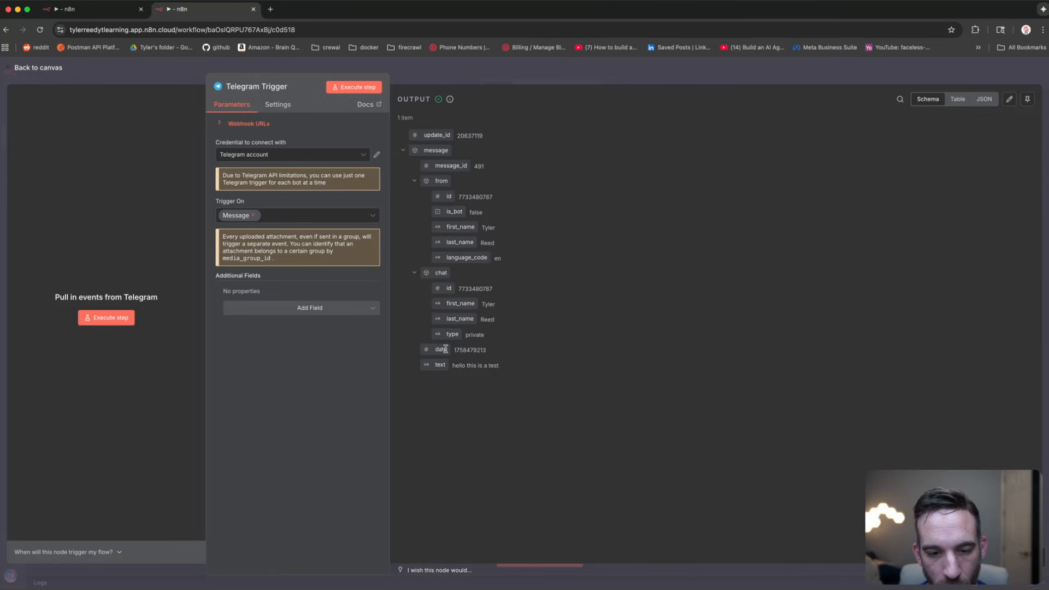
pyautogui.click(444, 71)
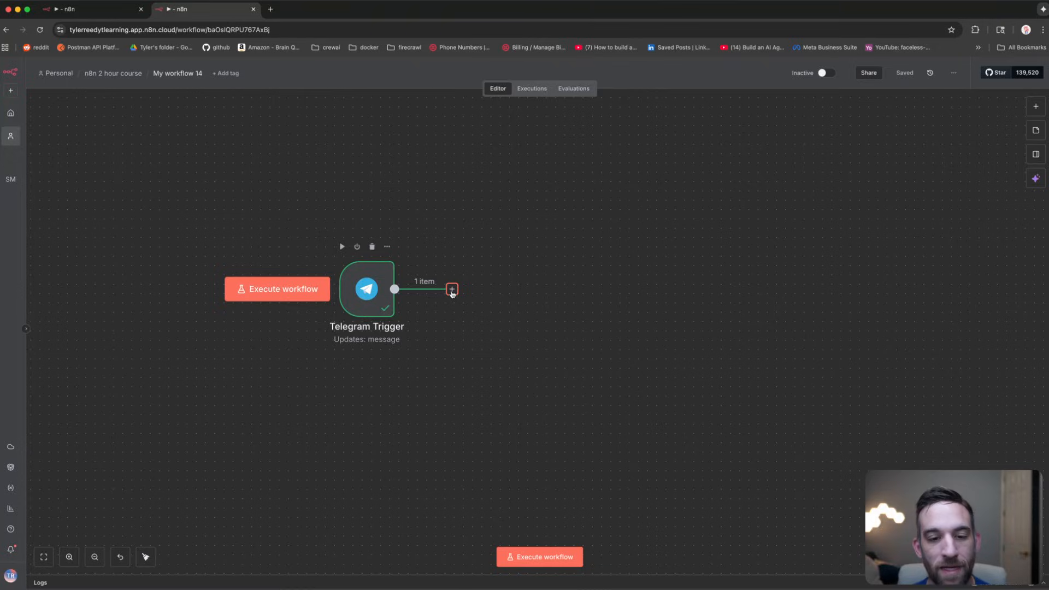
pyautogui.doubleClick(362, 294)
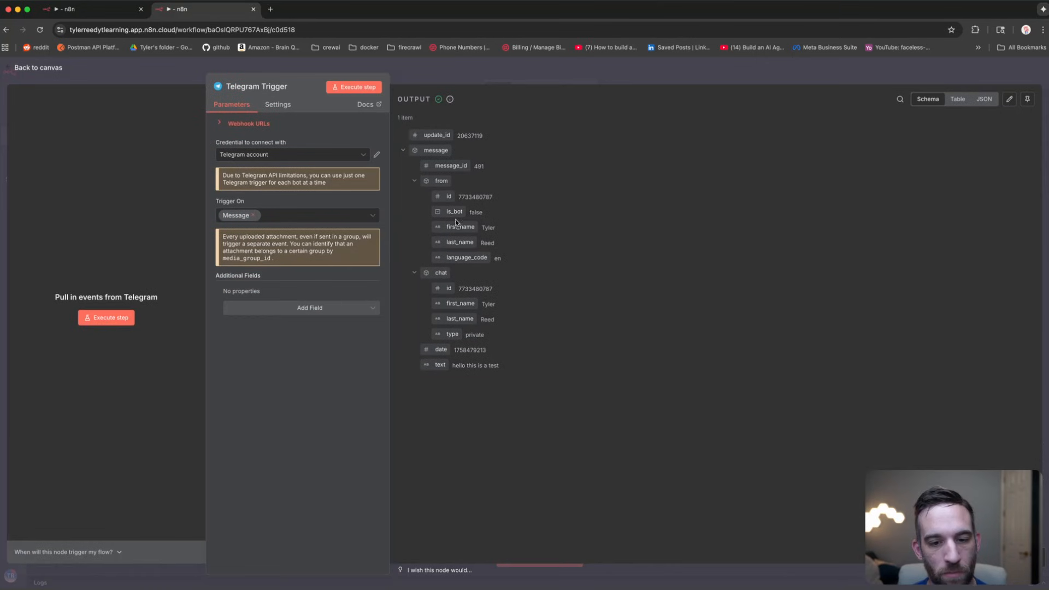
pyautogui.click(155, 65)
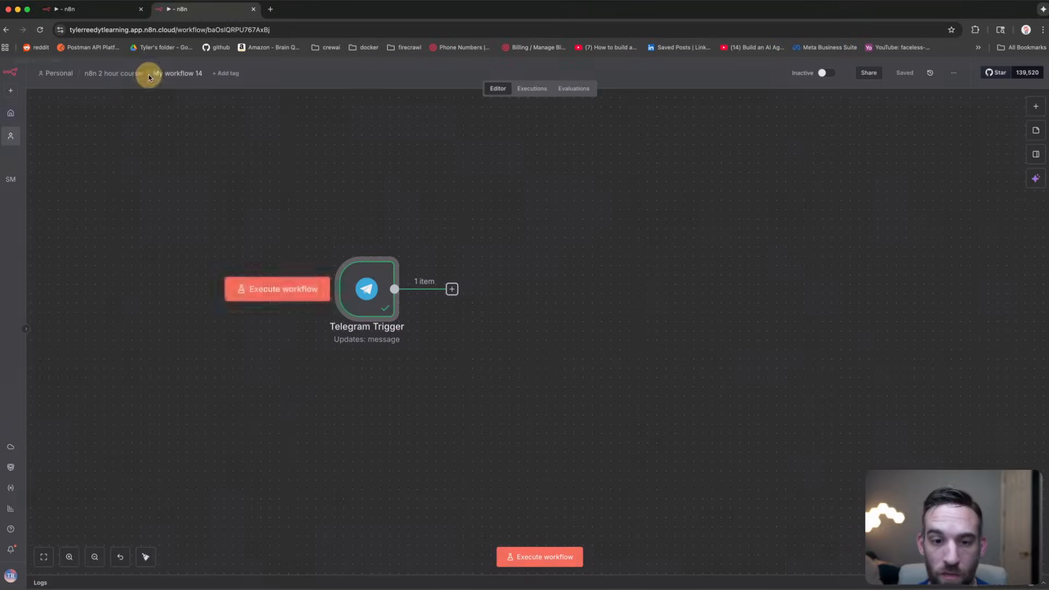
pyautogui.click(452, 290)
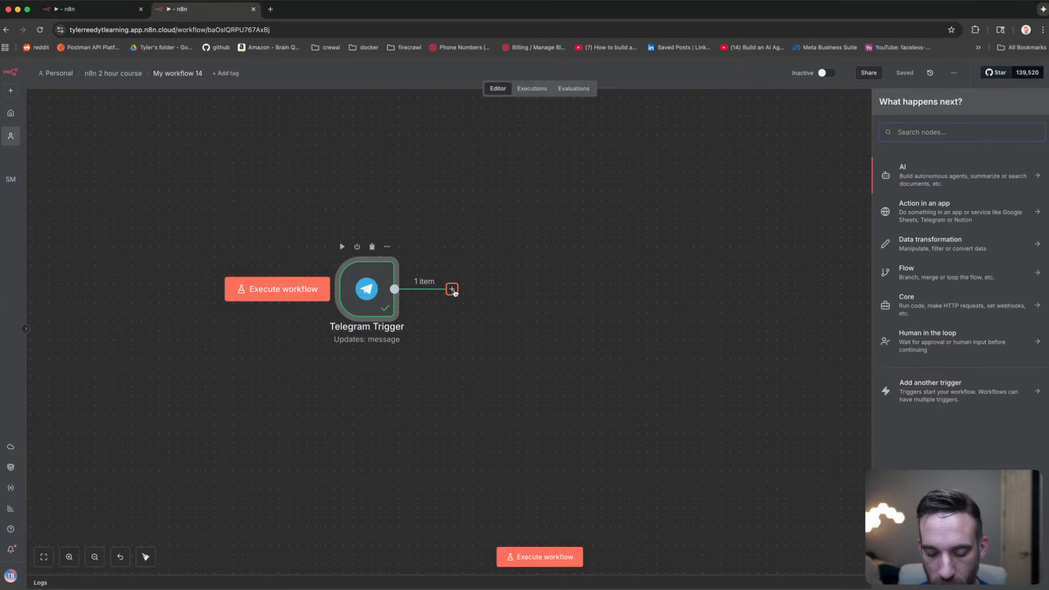
# Step: Add an Edit Fields node setting text to $json.message.text ?? '' and test it
pyautogui.write('set')
pyautogui.press('Return')
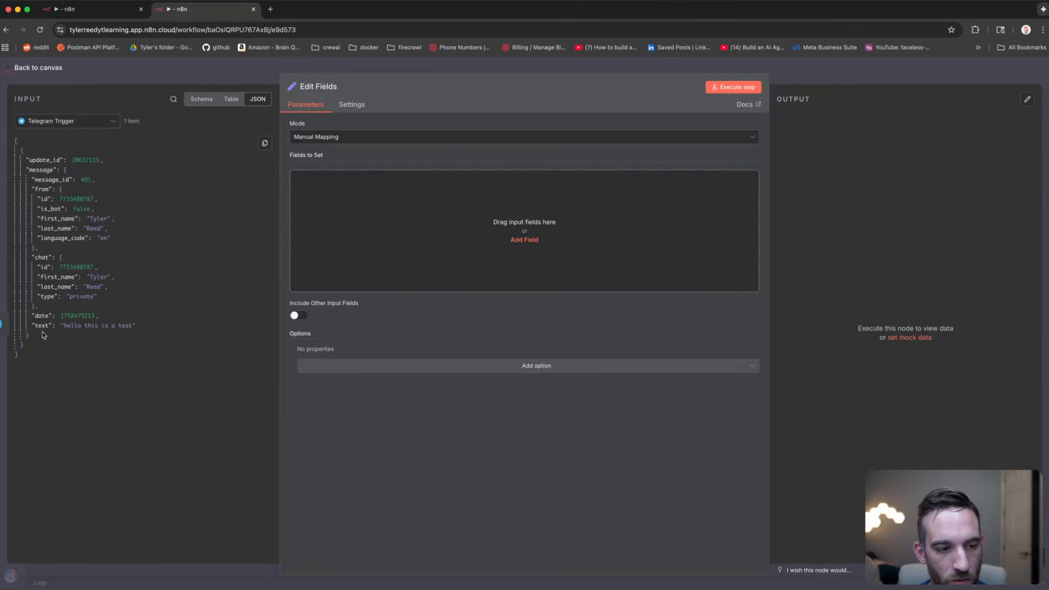
pyautogui.moveTo(41, 326); pyautogui.dragTo(443, 221)
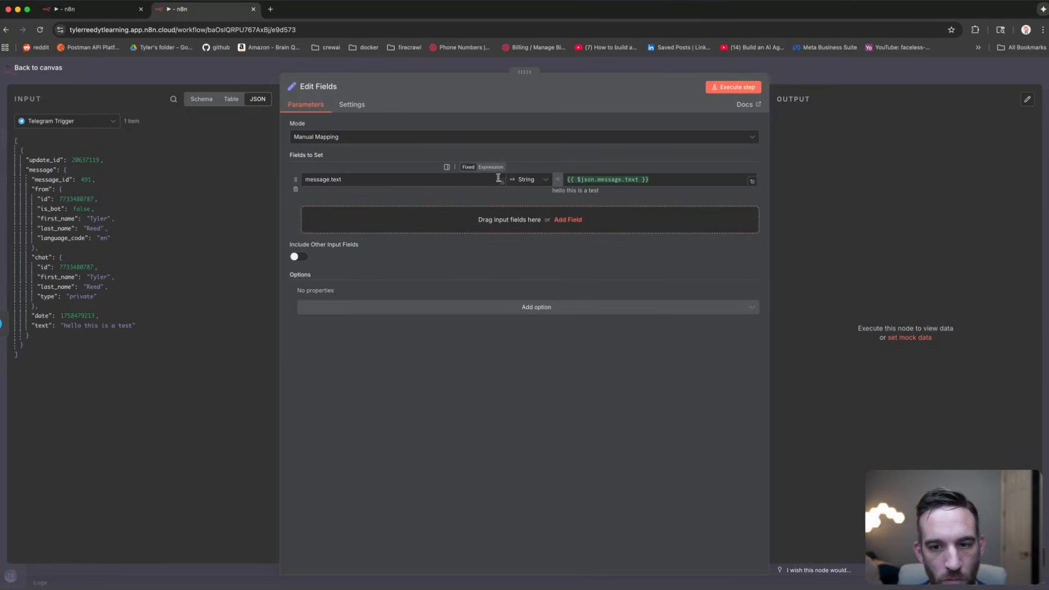
pyautogui.click(637, 180)
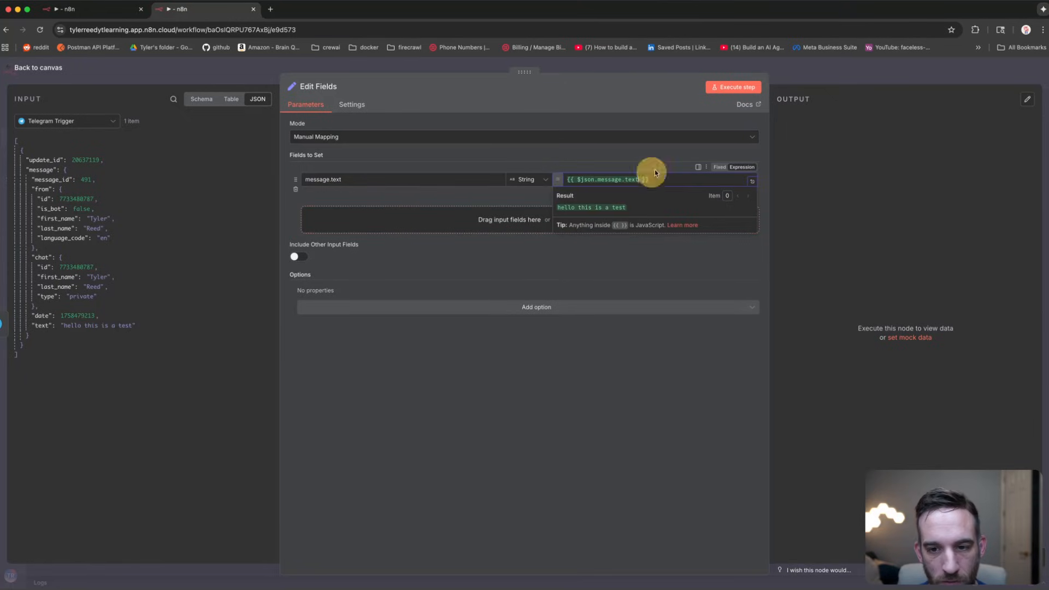
pyautogui.write('??')
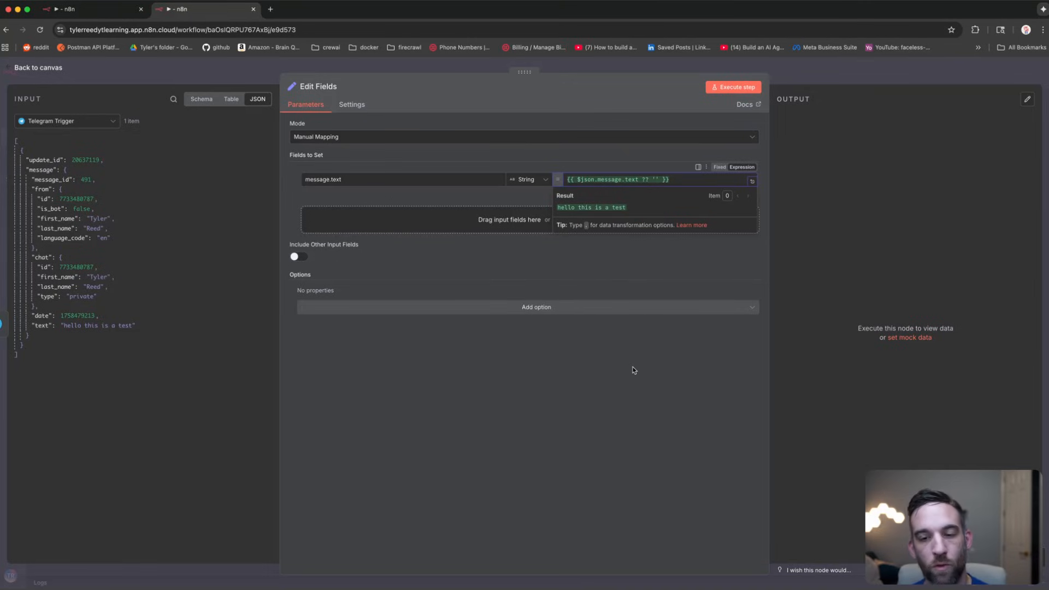
pyautogui.moveTo(352, 178); pyautogui.dragTo(275, 177)
pyautogui.write('tex')
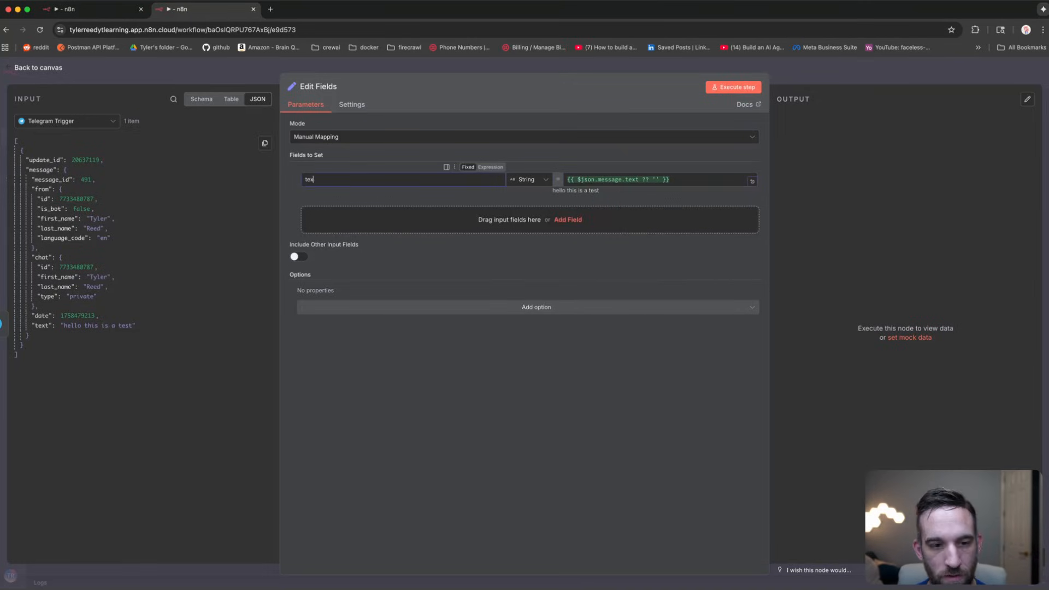
pyautogui.write('t')
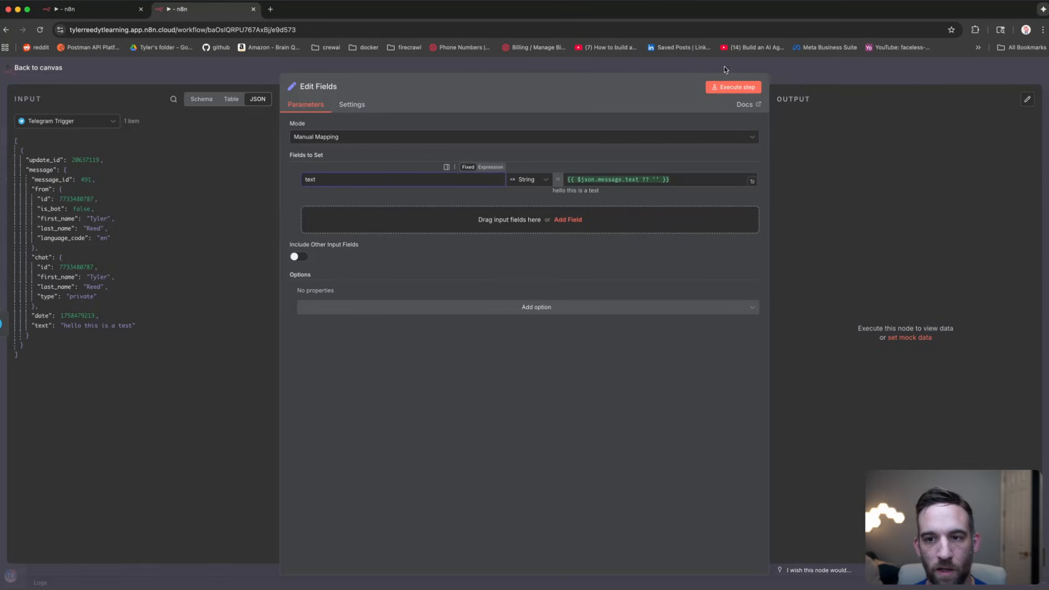
pyautogui.click(733, 87)
pyautogui.click(260, 76)
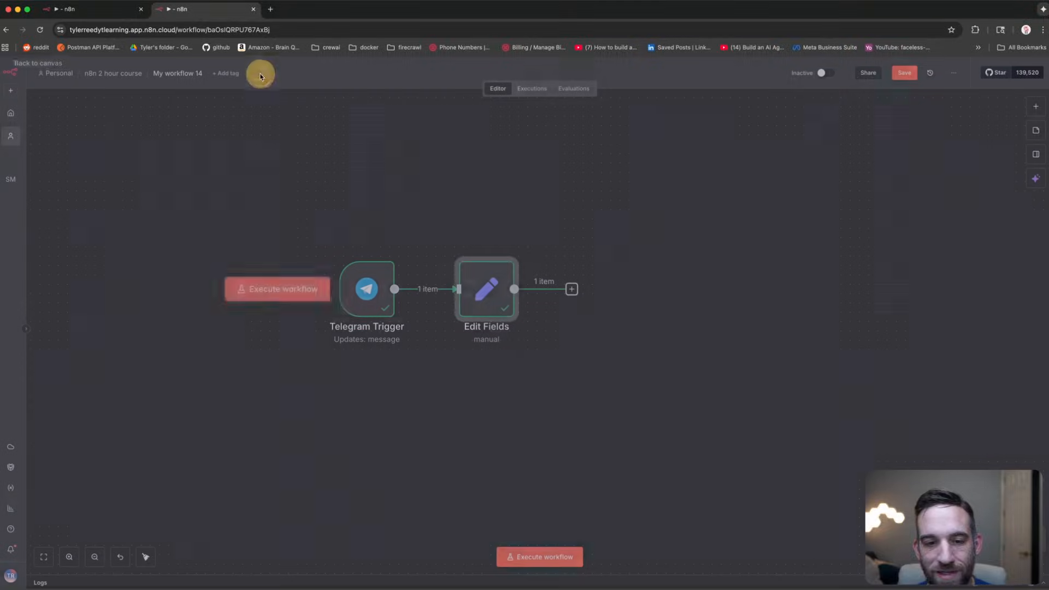
pyautogui.click(572, 289)
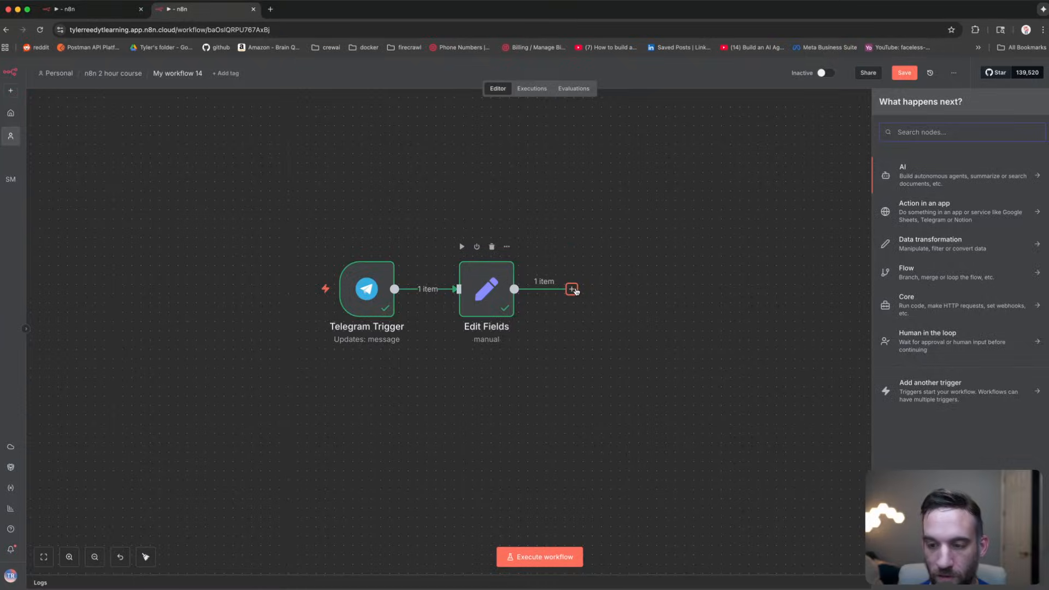
# Step: Add an If node checking whether text is not empty and run it
pyautogui.write('if')
pyautogui.press('Return')
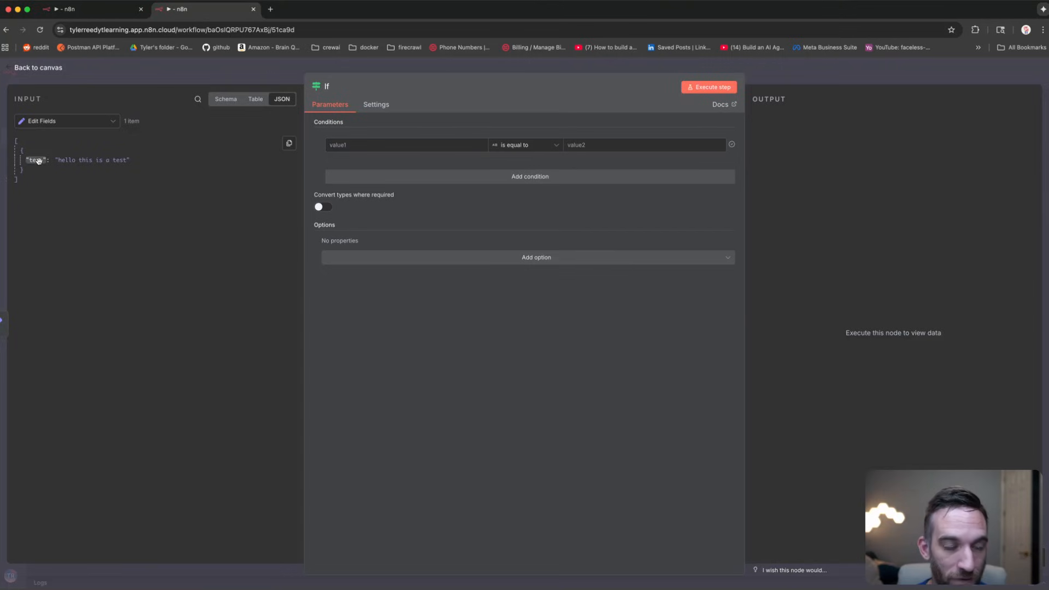
pyautogui.moveTo(37, 159); pyautogui.dragTo(381, 151)
pyautogui.click(526, 145)
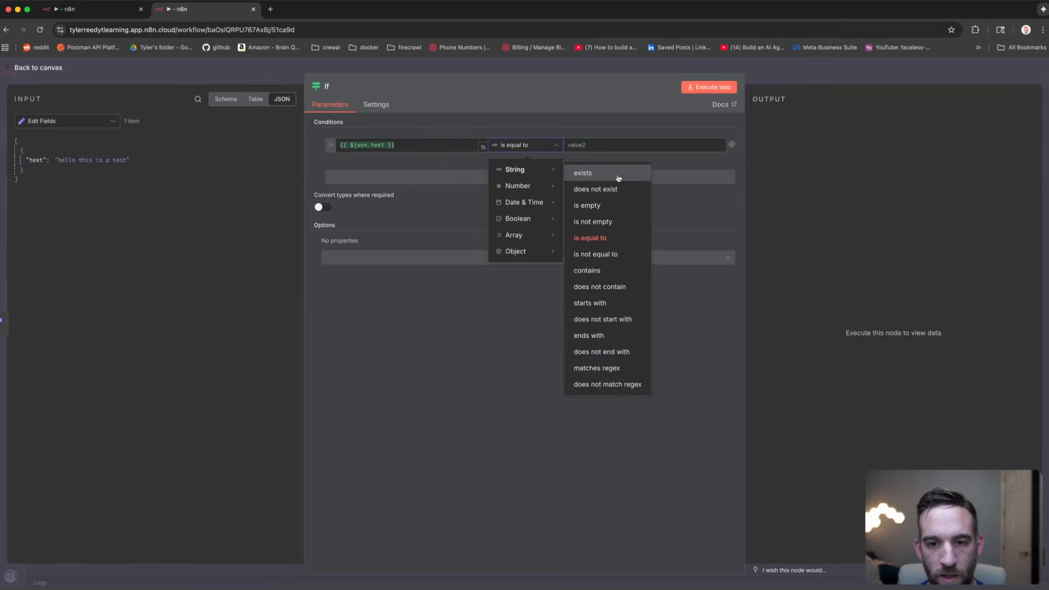
pyautogui.click(605, 224)
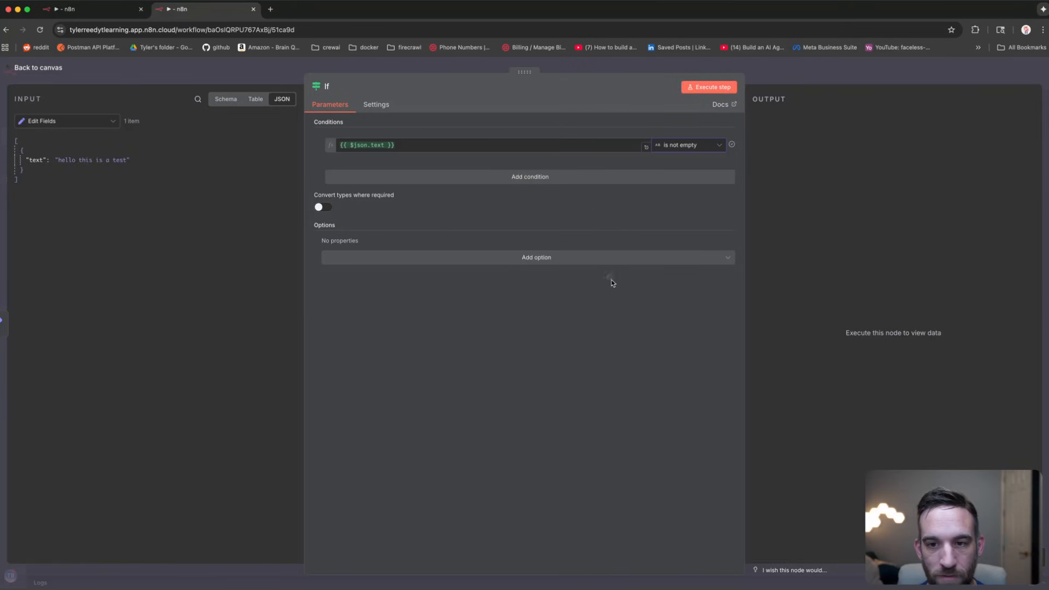
pyautogui.click(718, 87)
pyautogui.click(52, 67)
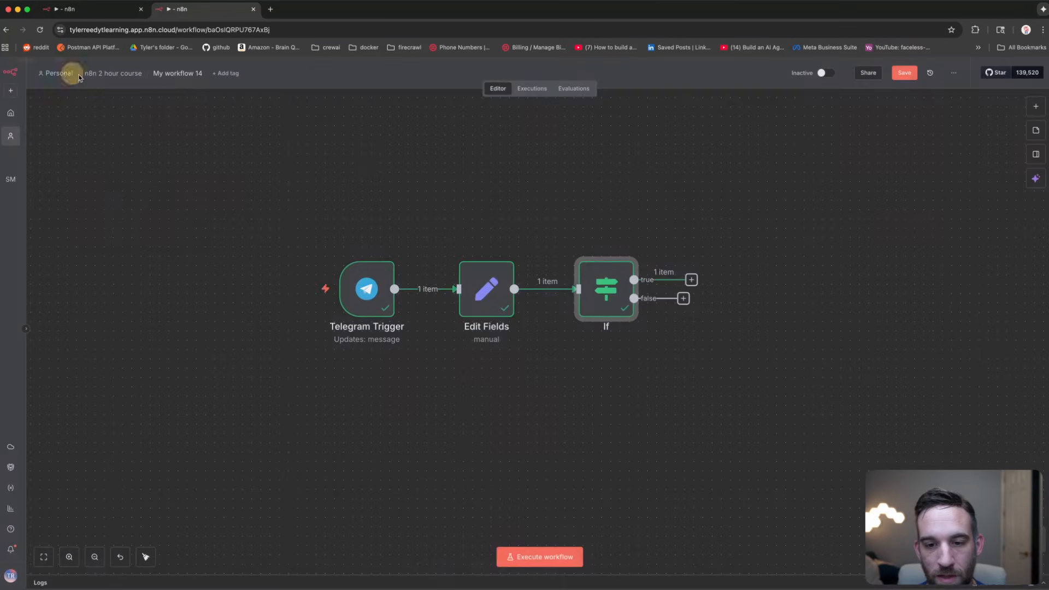
# Step: Change the If condition to text is empty and rerun, sending the message to false
pyautogui.doubleClick(616, 272)
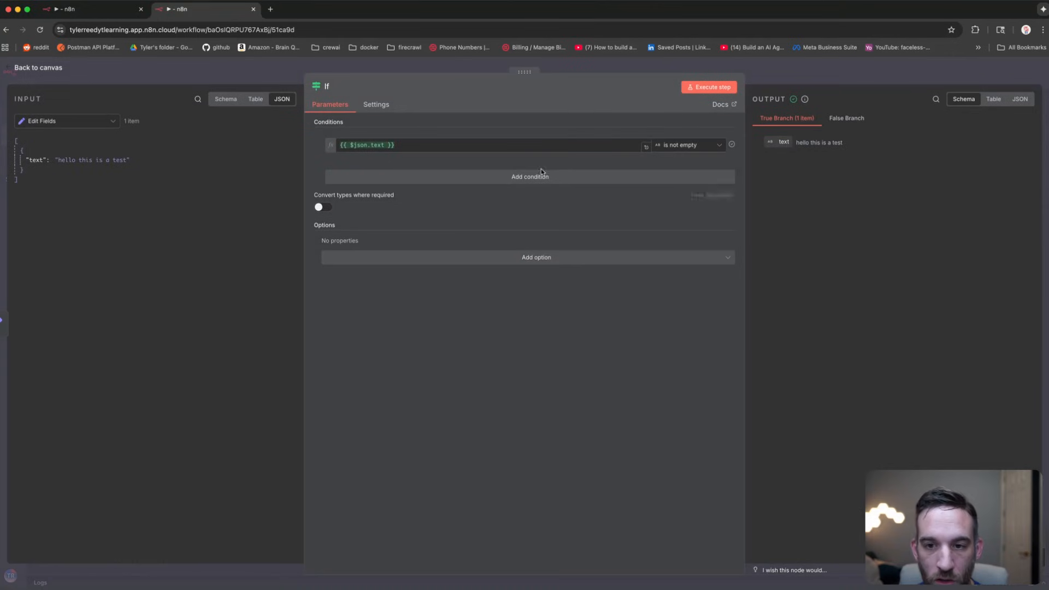
pyautogui.click(682, 147)
pyautogui.moveTo(682, 170)
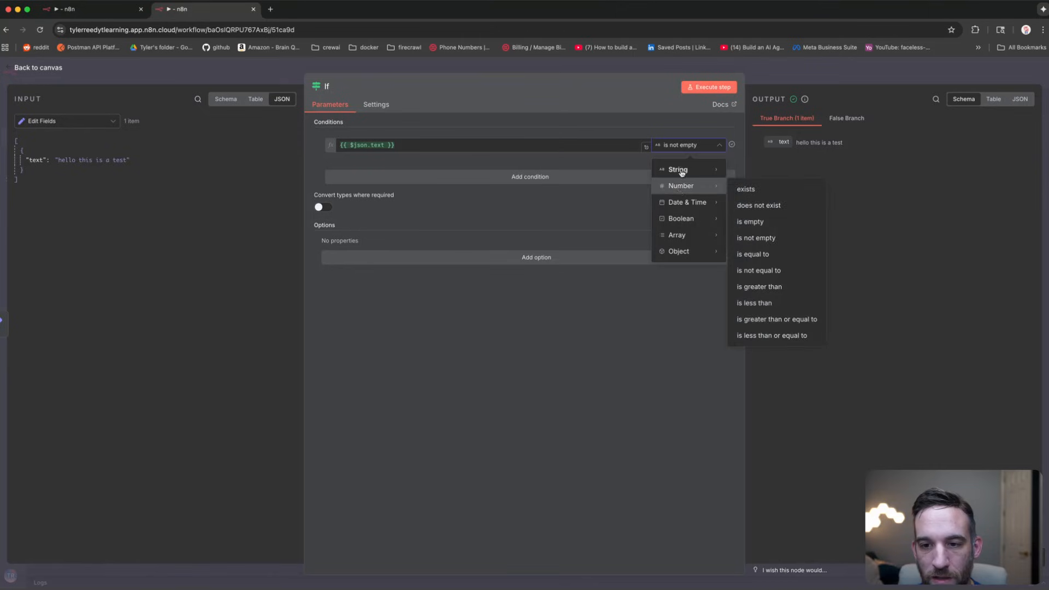
pyautogui.click(750, 206)
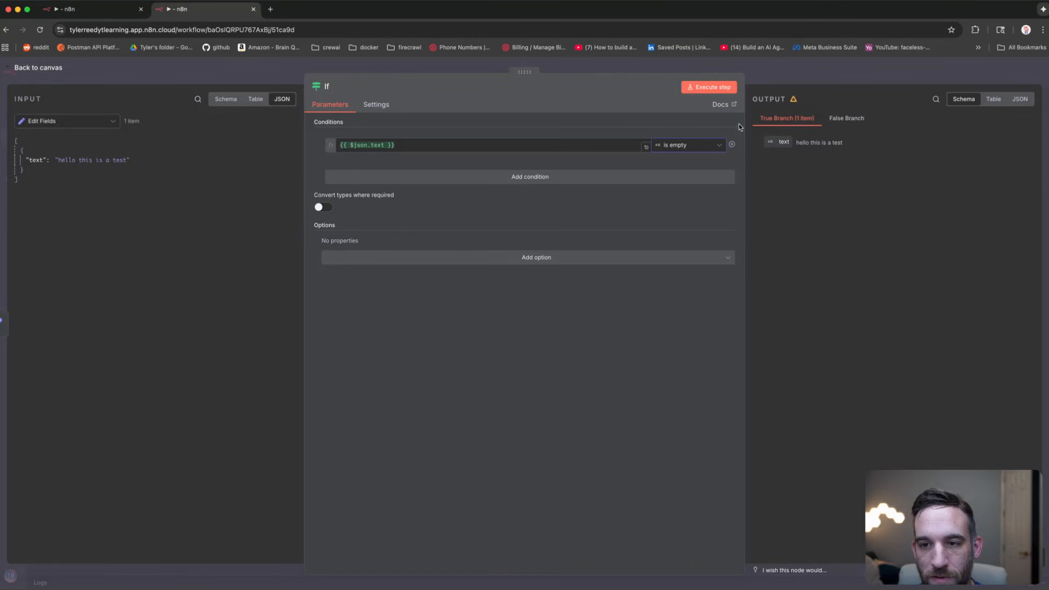
pyautogui.click(713, 89)
pyautogui.click(181, 71)
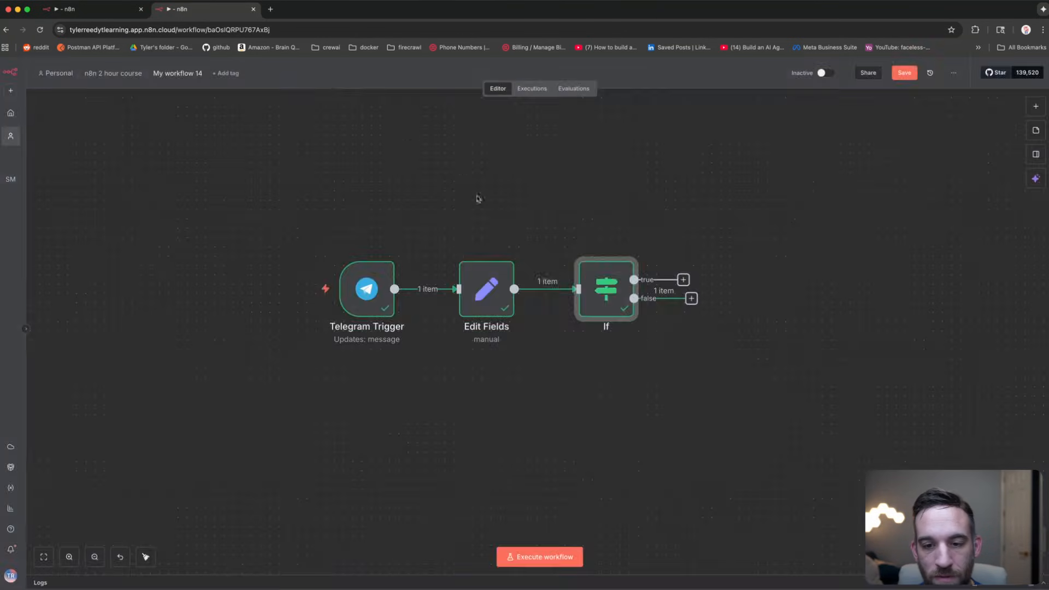
pyautogui.doubleClick(606, 289)
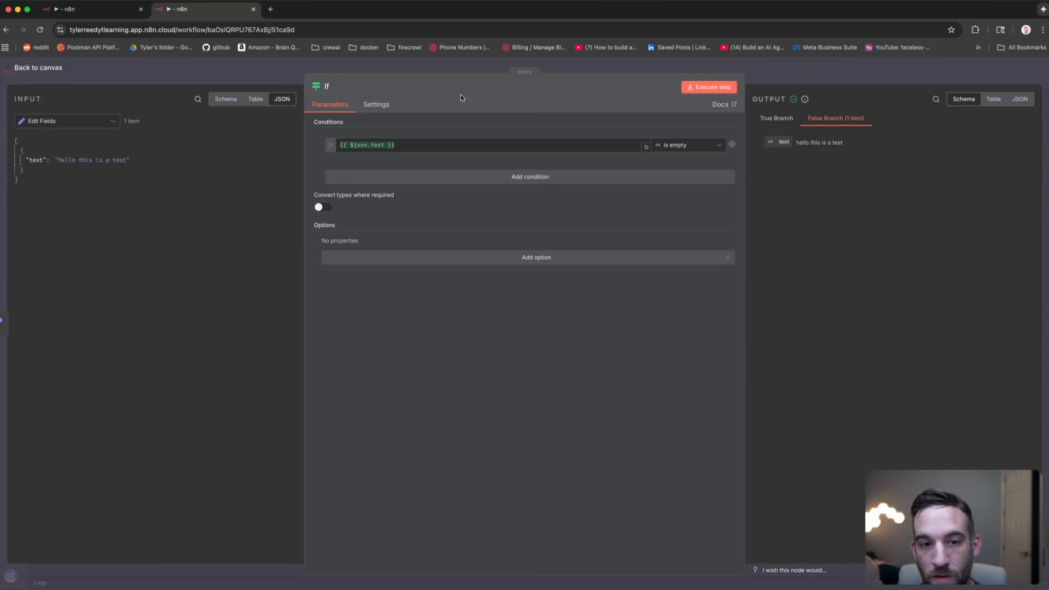
pyautogui.click(445, 67)
pyautogui.click(590, 177)
pyautogui.moveTo(679, 216); pyautogui.dragTo(548, 228)
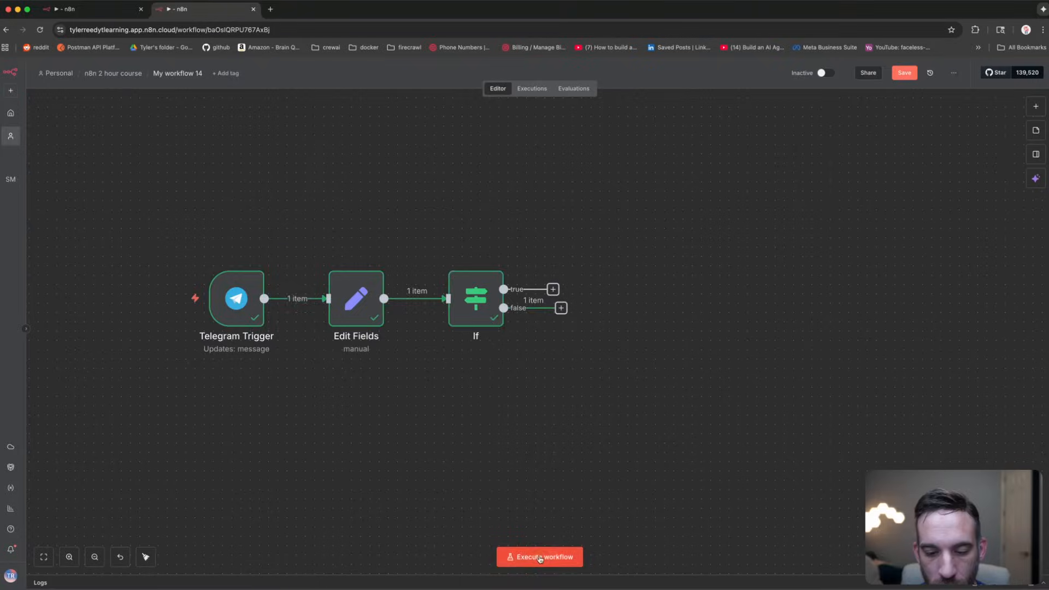
# Step: Execute the workflow, send the bot a voice message, and inspect the trigger's received data
pyautogui.click(533, 557)
pyautogui.press('super+Tab')
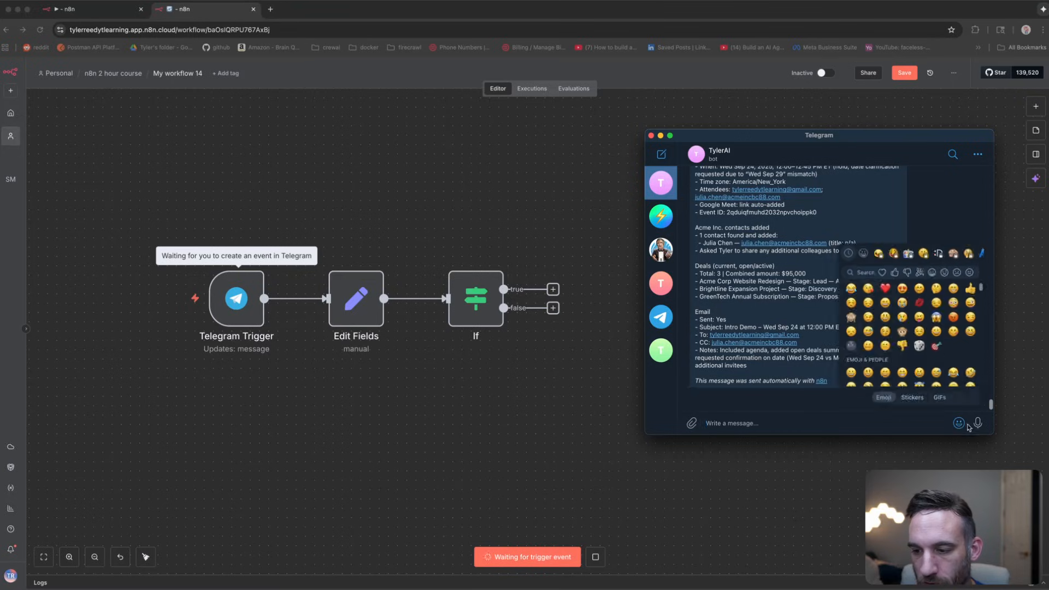
pyautogui.moveTo(979, 424); pyautogui.dragTo(979, 429)
pyautogui.click(494, 264)
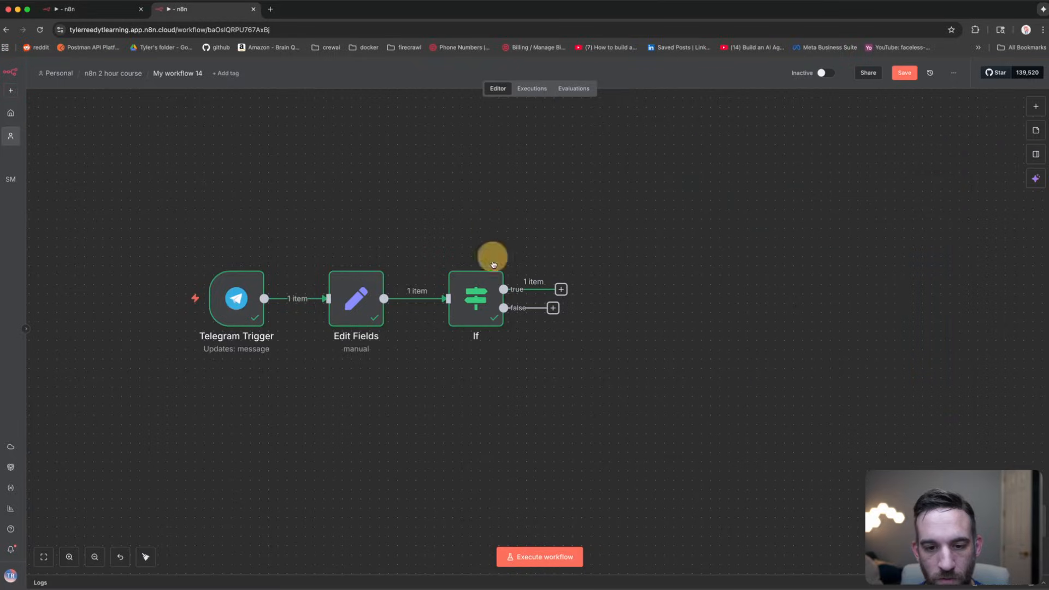
pyautogui.doubleClick(241, 300)
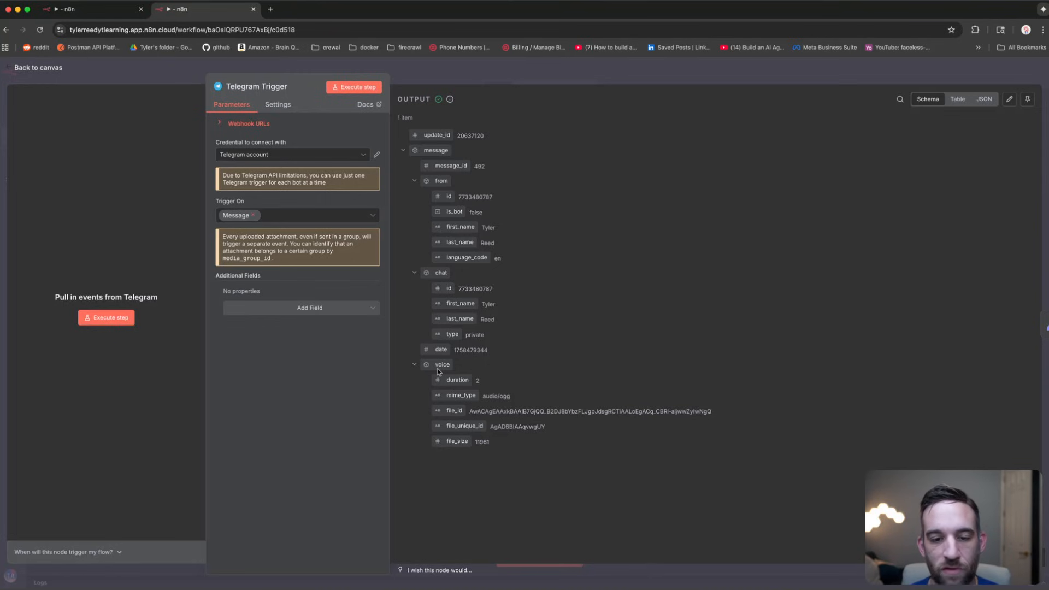
pyautogui.click(197, 150)
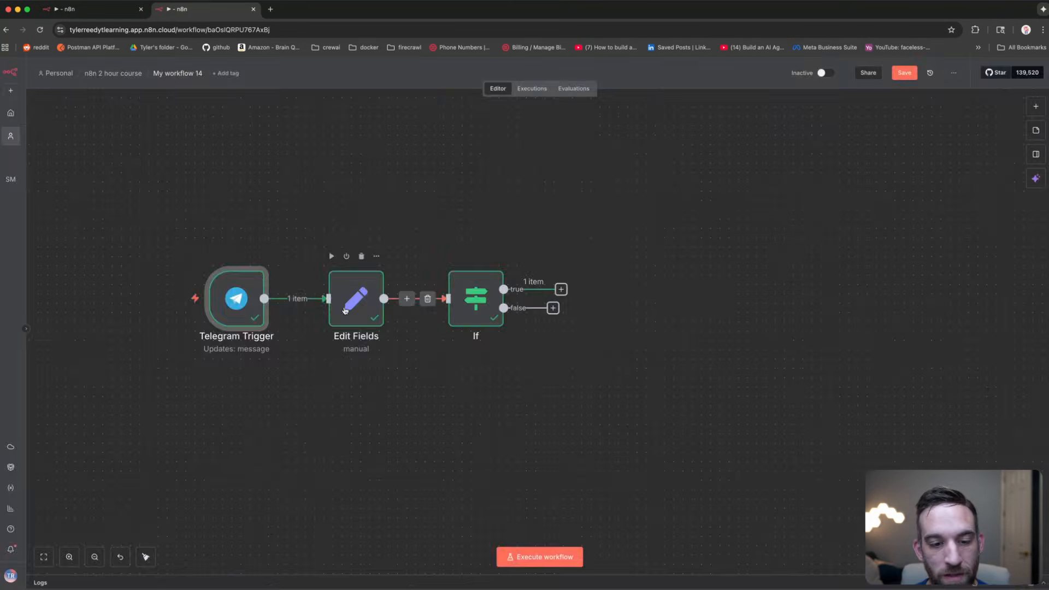
# Step: Confirm Edit Fields yields the empty '' fallback for text and If routes true
pyautogui.doubleClick(347, 304)
pyautogui.click(659, 180)
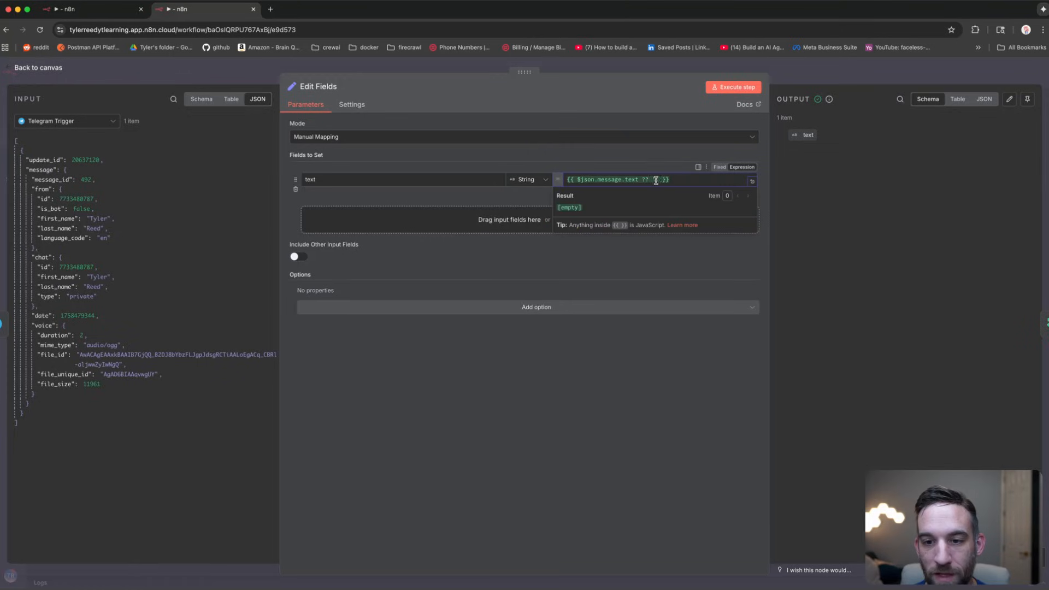
pyautogui.moveTo(653, 179); pyautogui.dragTo(660, 179)
pyautogui.click(657, 178)
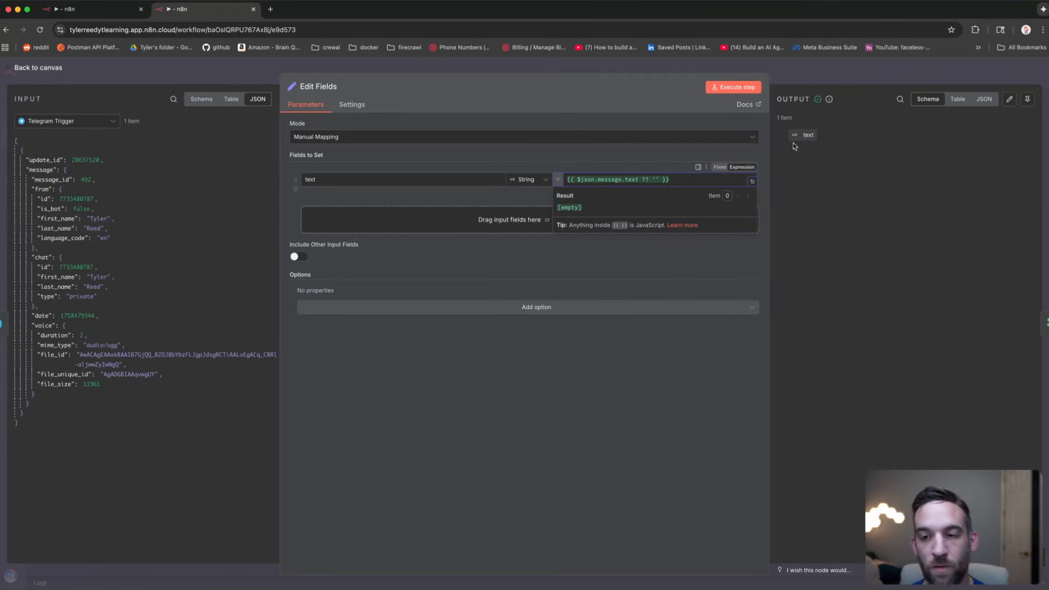
pyautogui.click(828, 141)
pyautogui.click(183, 70)
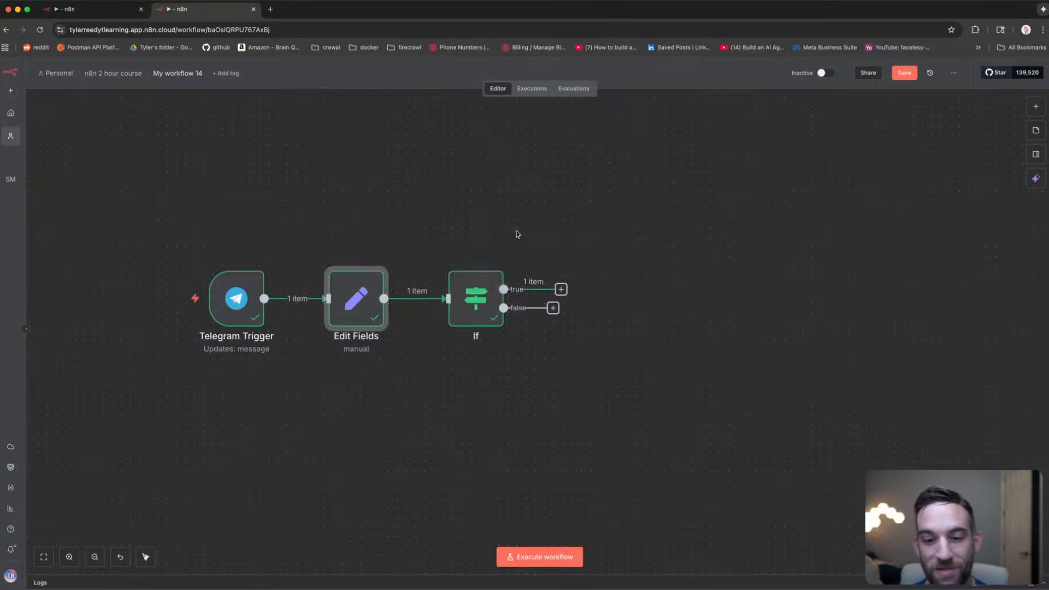
pyautogui.doubleClick(476, 298)
pyautogui.click(582, 143)
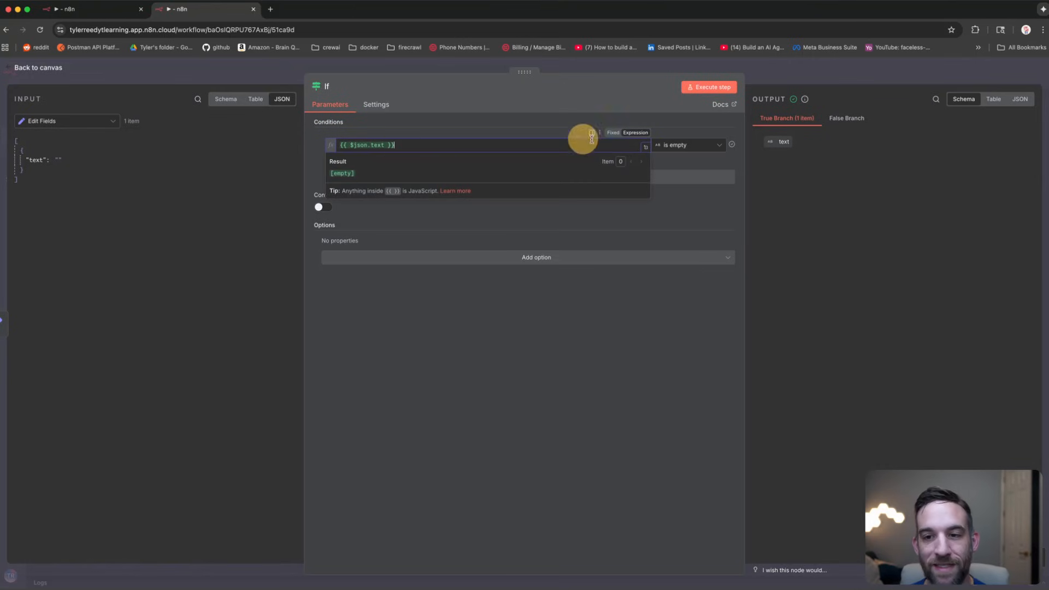
pyautogui.click(66, 159)
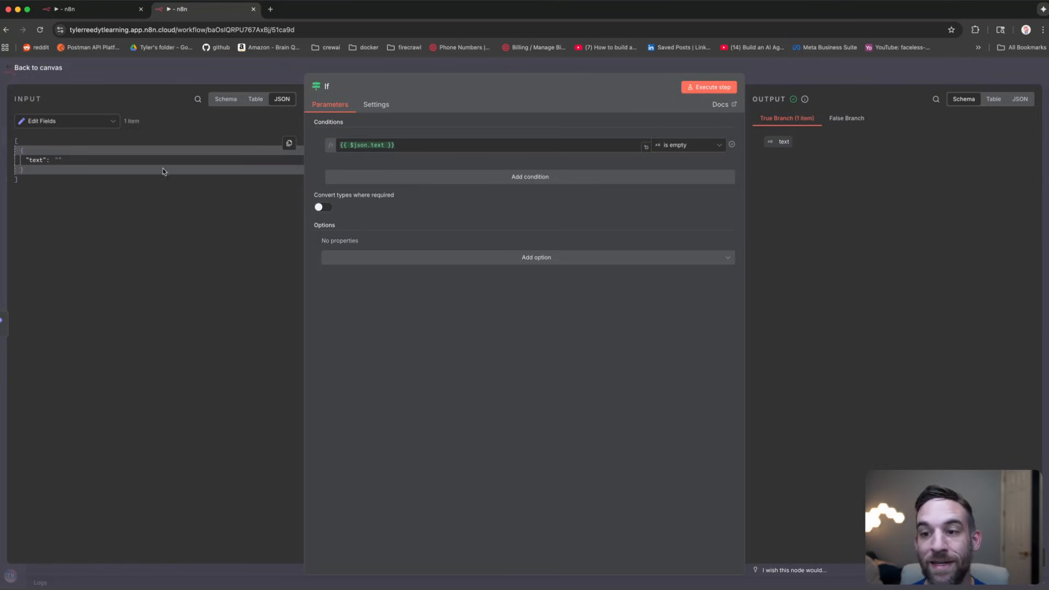
pyautogui.press('Escape')
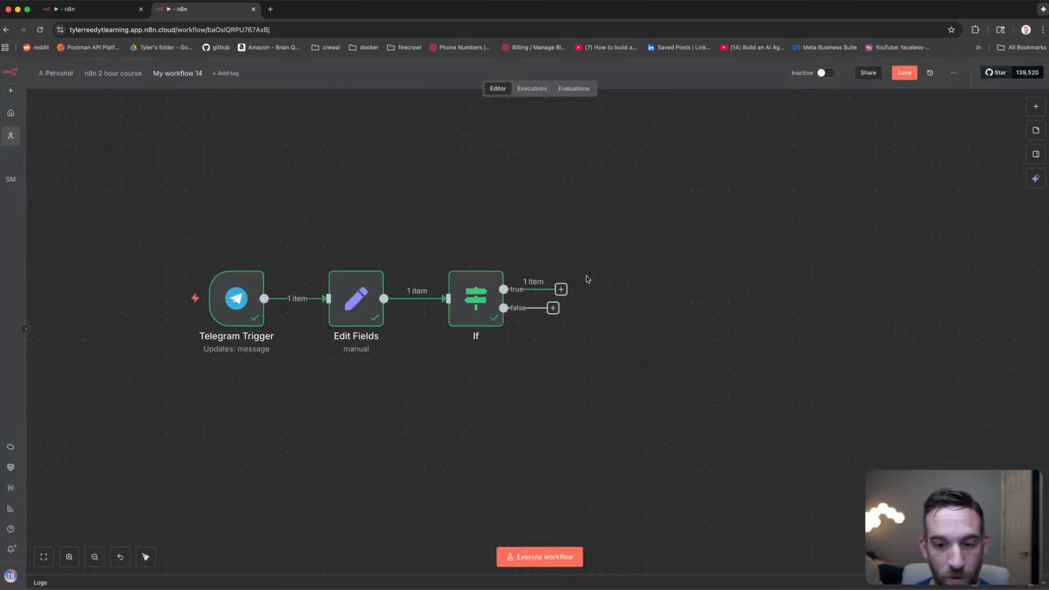
pyautogui.click(562, 289)
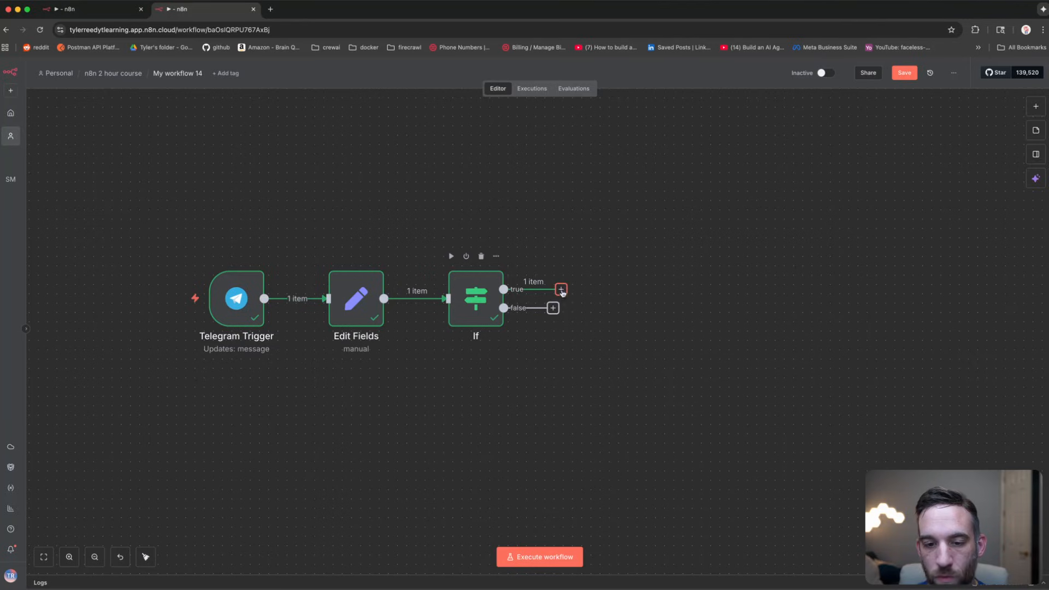
# Step: Add a Telegram Get a file step on the If node's true branch
pyautogui.click(561, 289)
pyautogui.write('tele')
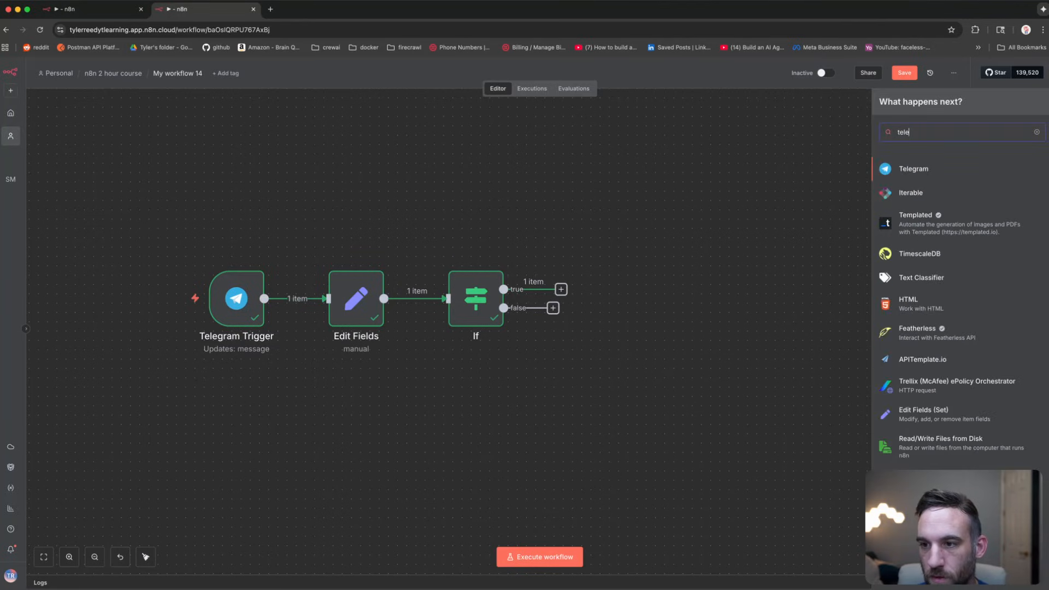
pyautogui.click(914, 169)
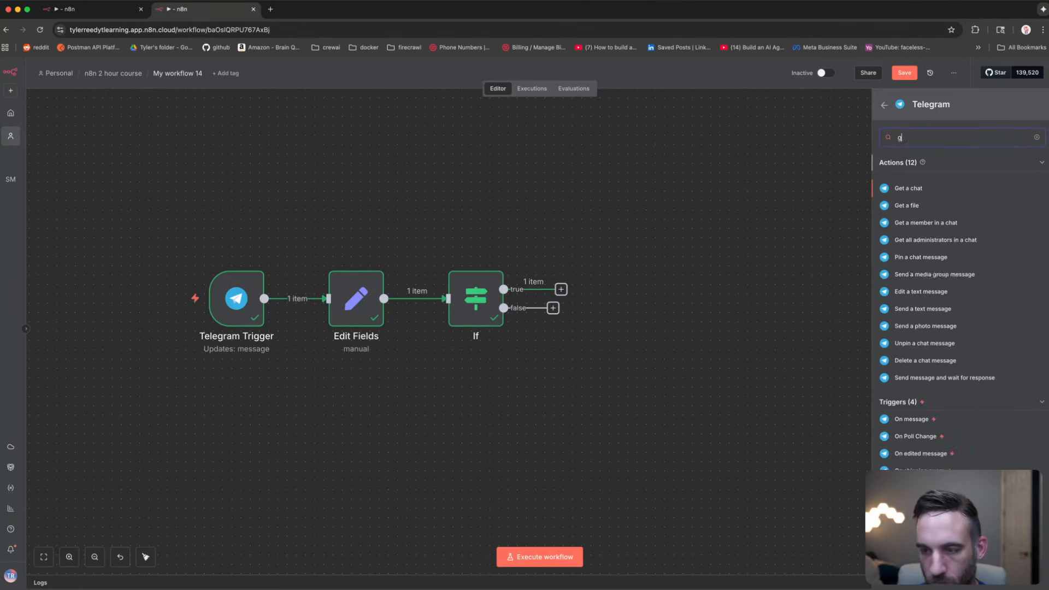
pyautogui.write('get a')
pyautogui.click(914, 207)
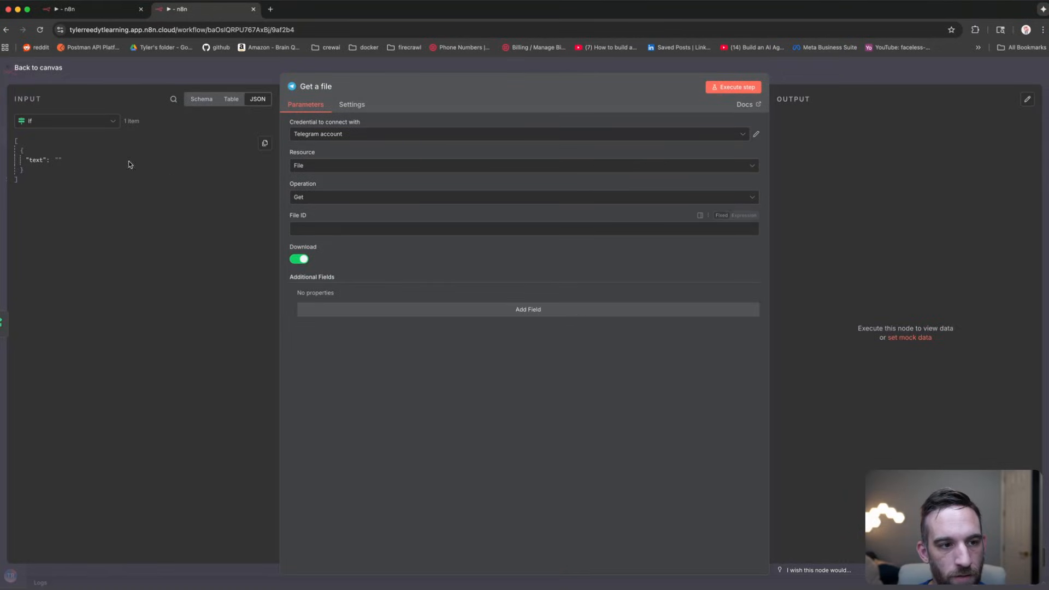
# Step: Map the Telegram Trigger's voice file_id into File ID and run it to download the audio
pyautogui.click(105, 125)
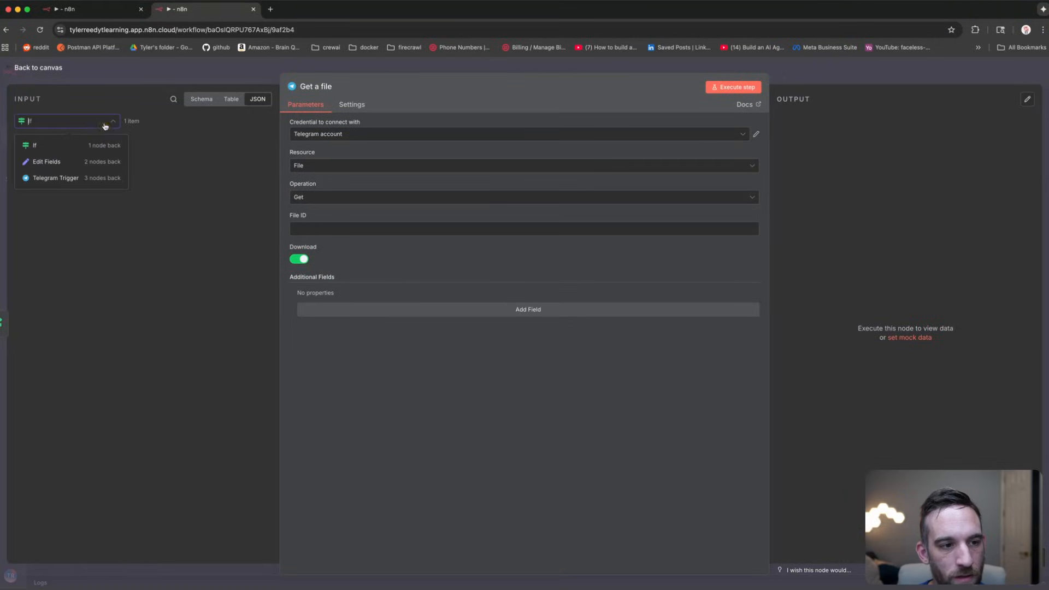
pyautogui.click(72, 178)
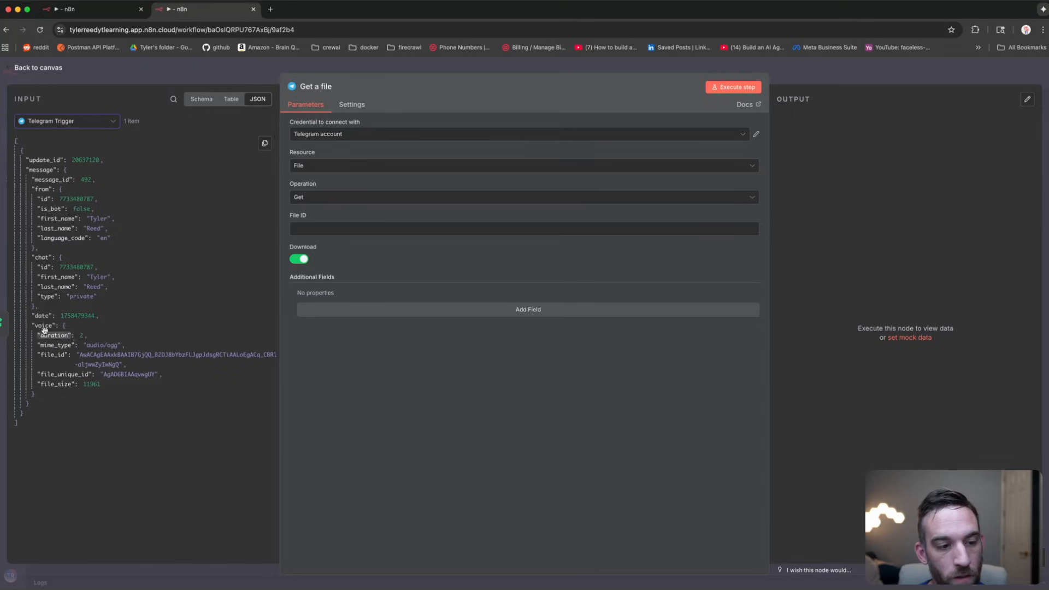
pyautogui.moveTo(51, 355); pyautogui.dragTo(317, 229)
pyautogui.click(733, 87)
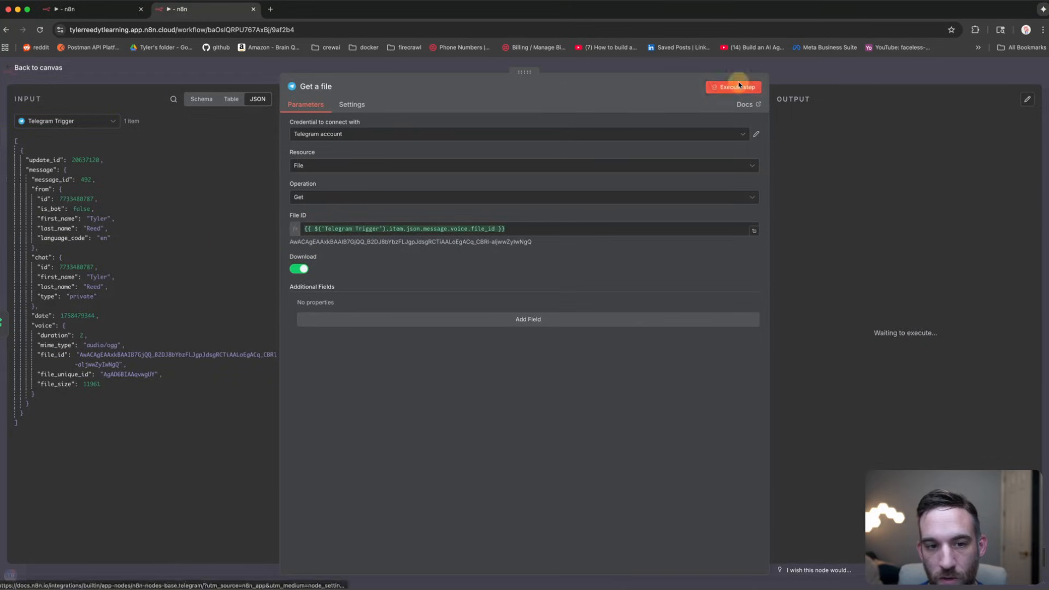
pyautogui.click(152, 76)
pyautogui.moveTo(727, 180); pyautogui.dragTo(579, 204)
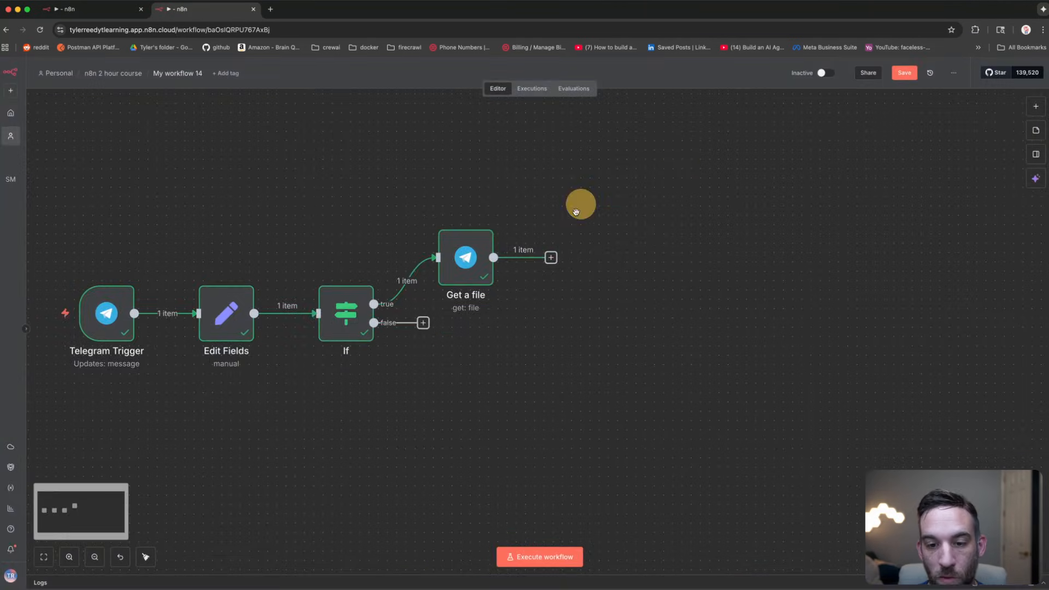
# Step: Add an OpenAI Transcribe a recording step after Get a file
pyautogui.click(550, 258)
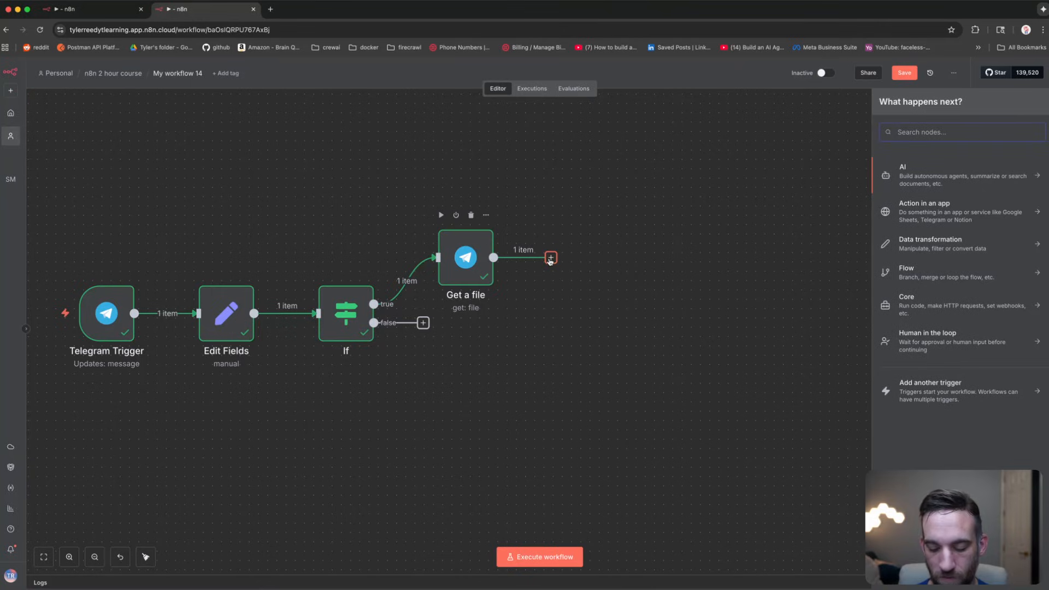
pyautogui.write('openai')
pyautogui.press('Return')
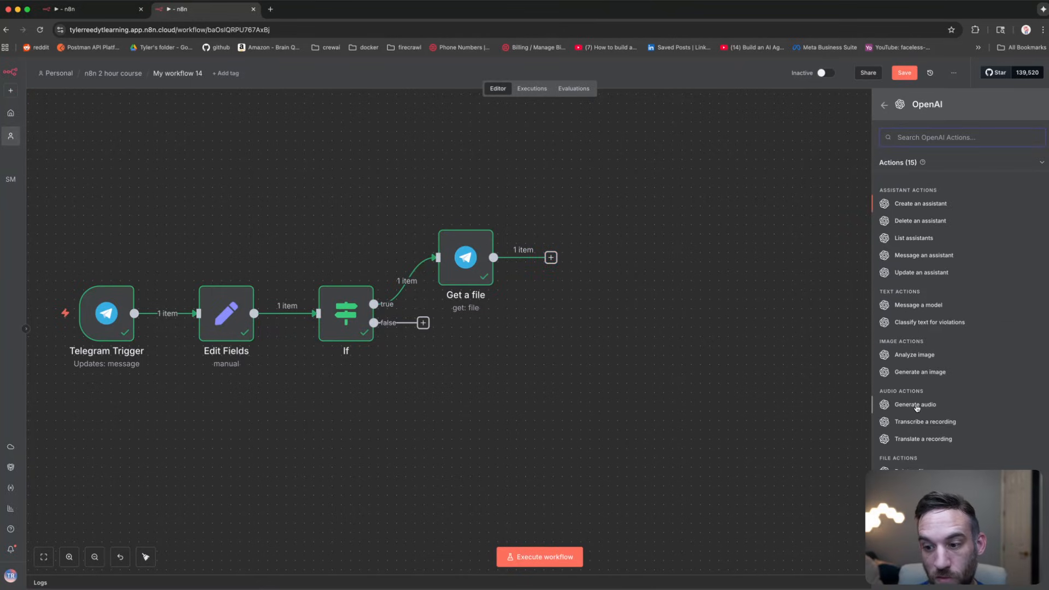
pyautogui.click(924, 424)
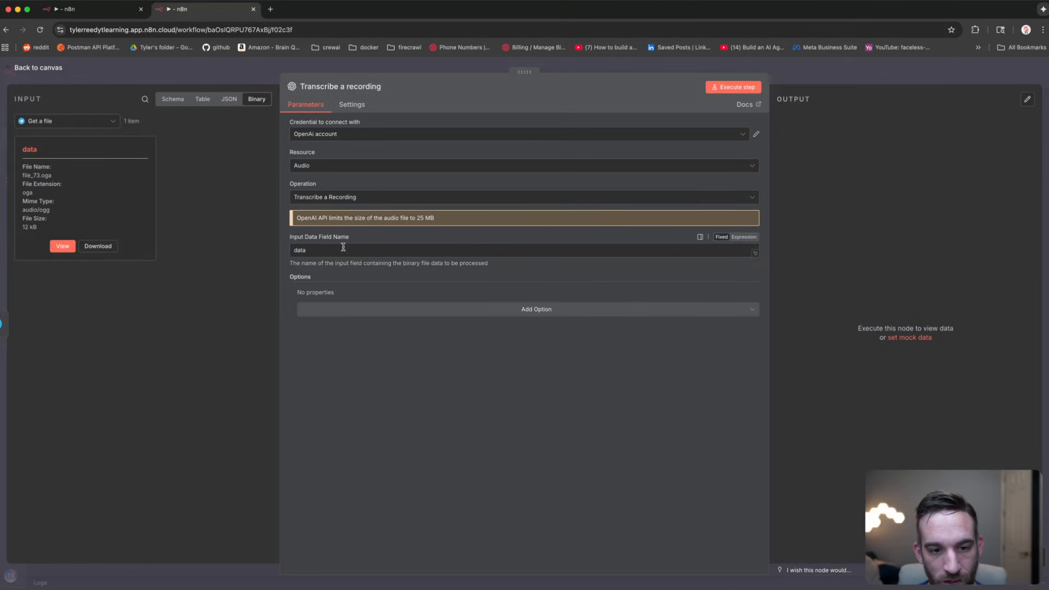
# Step: Run the transcription, yielding "All right, this is a test message."
pyautogui.click(726, 89)
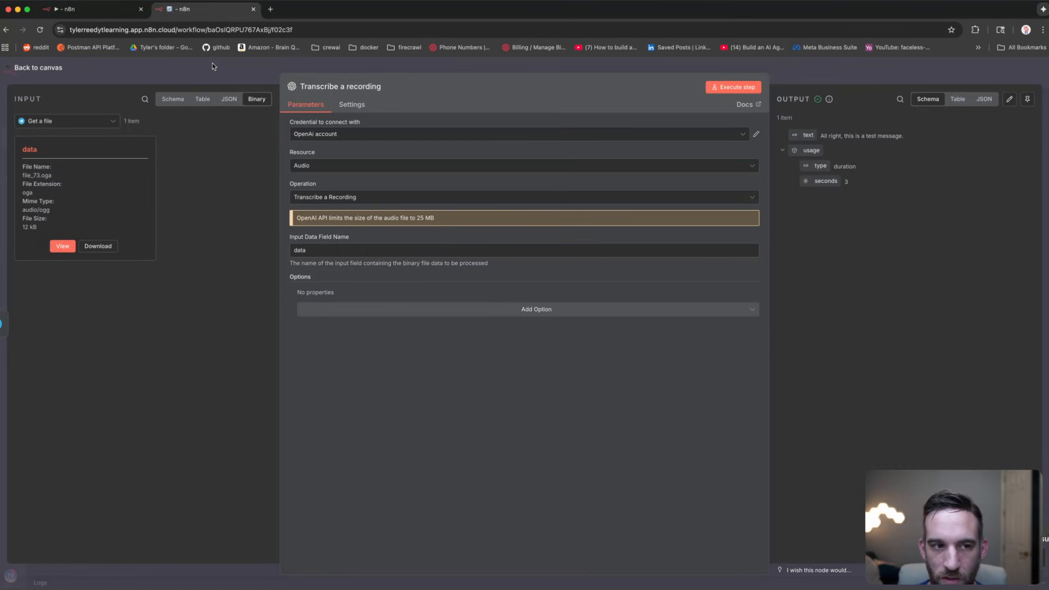
pyautogui.moveTo(911, 137); pyautogui.dragTo(754, 136)
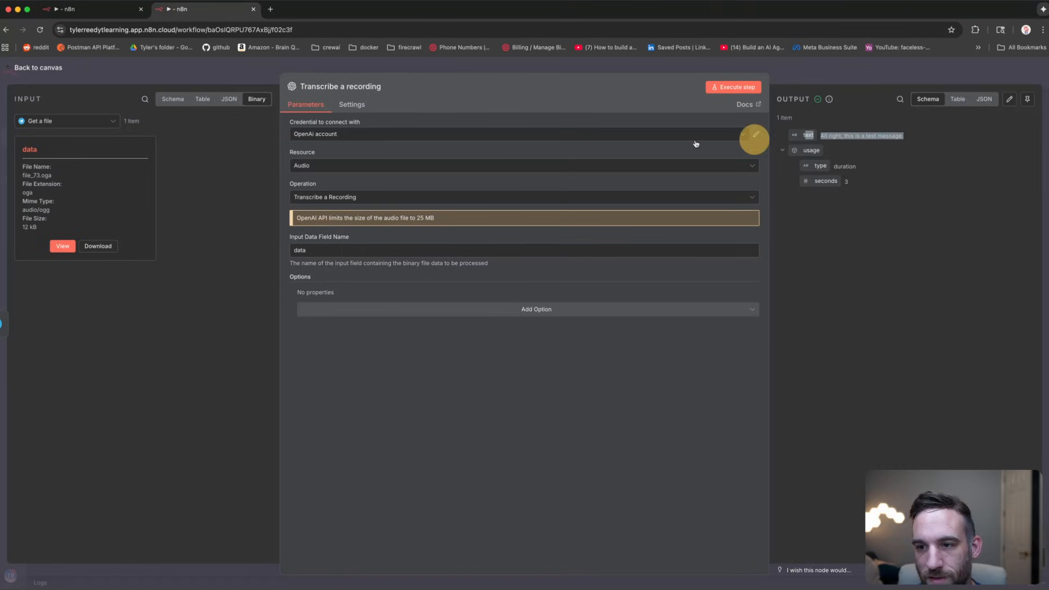
pyautogui.click(166, 70)
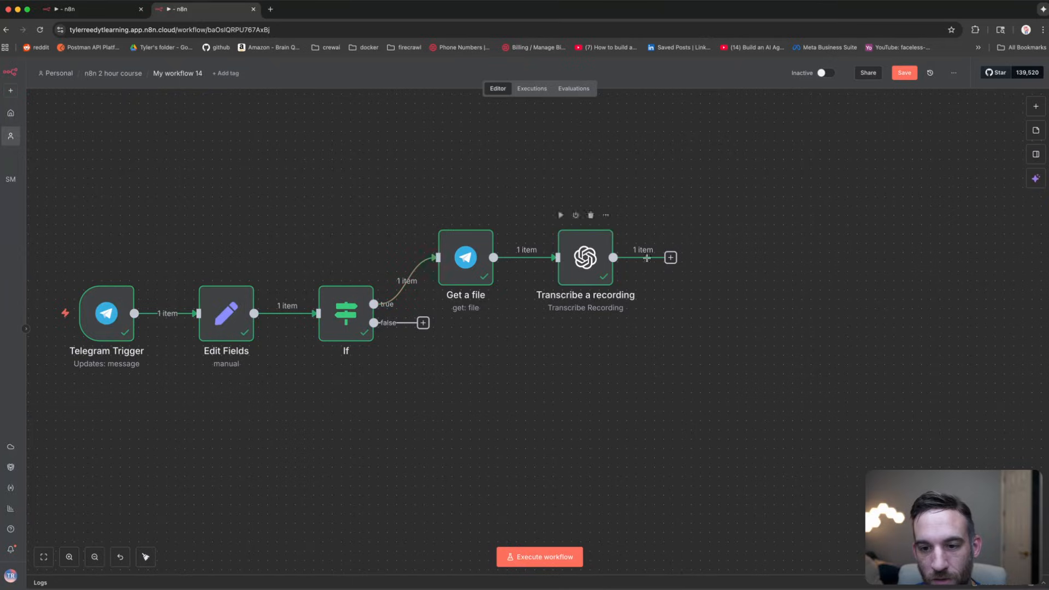
# Step: Add an AI Agent after Transcribe a recording with Source for Prompt set to Define below
pyautogui.click(671, 258)
pyautogui.write('ai age')
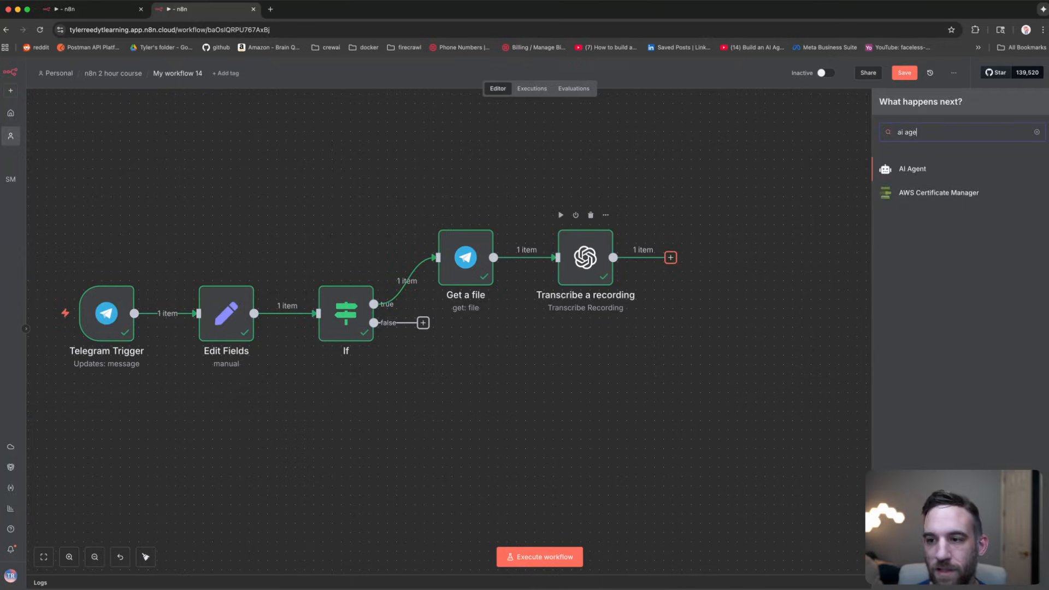
pyautogui.press('Return')
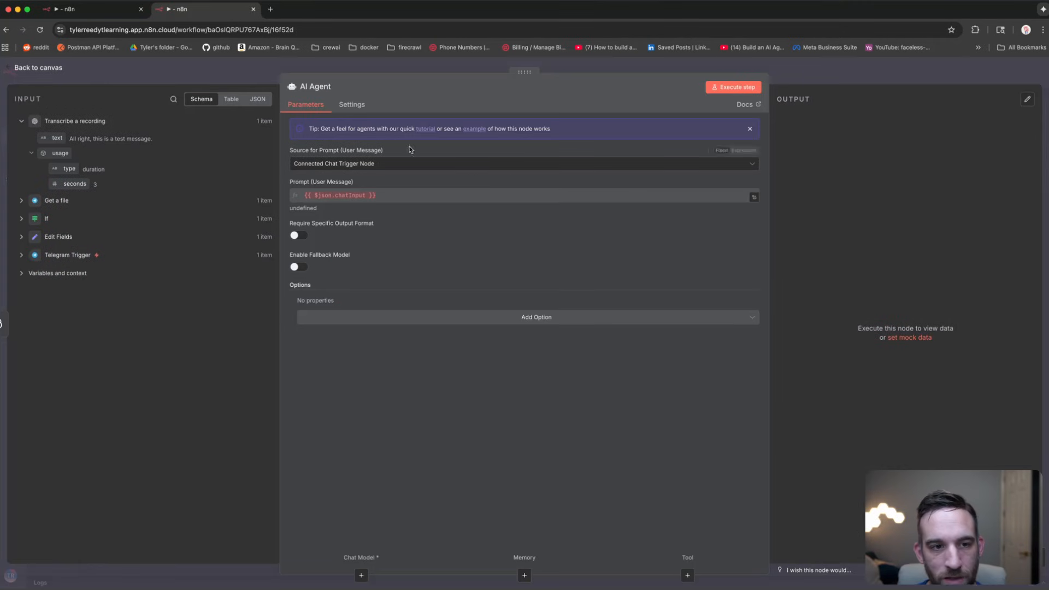
pyautogui.click(331, 165)
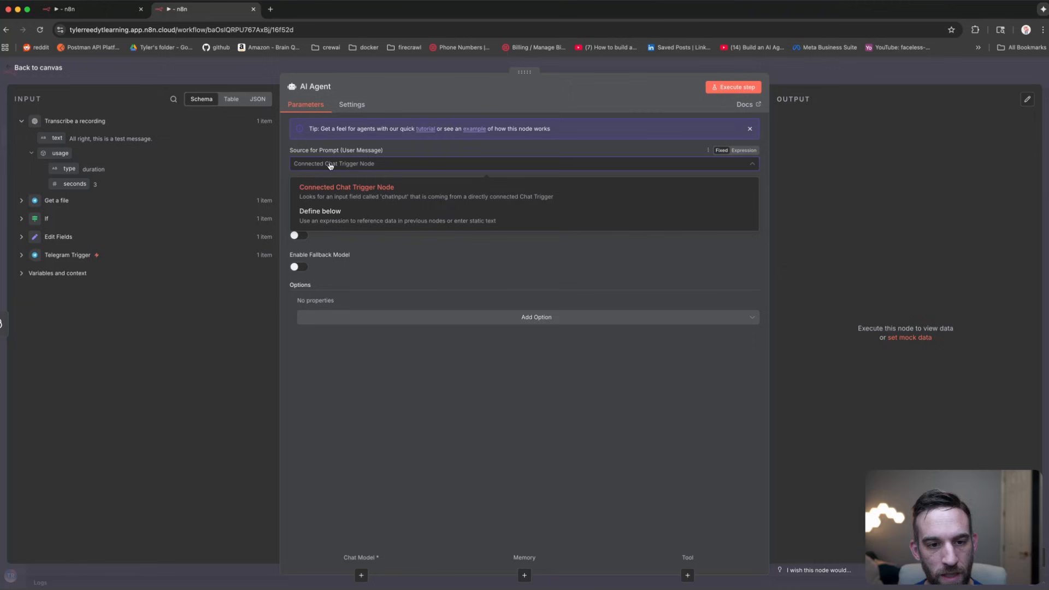
pyautogui.click(354, 219)
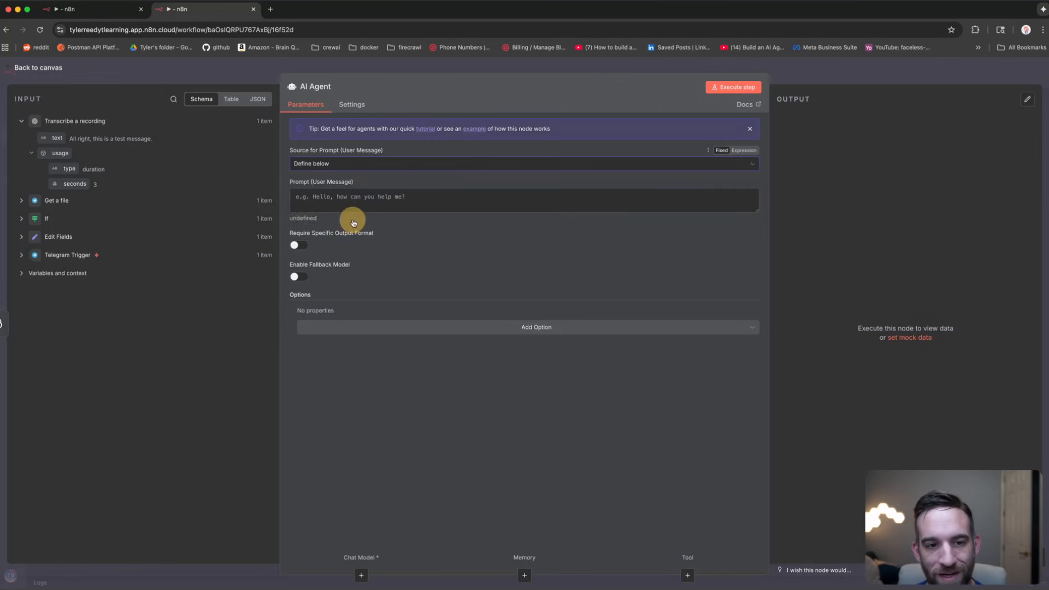
pyautogui.click(259, 68)
pyautogui.moveTo(724, 259); pyautogui.dragTo(743, 295)
# Step: Review the If node's and Edit Fields node's settings
pyautogui.click(383, 312)
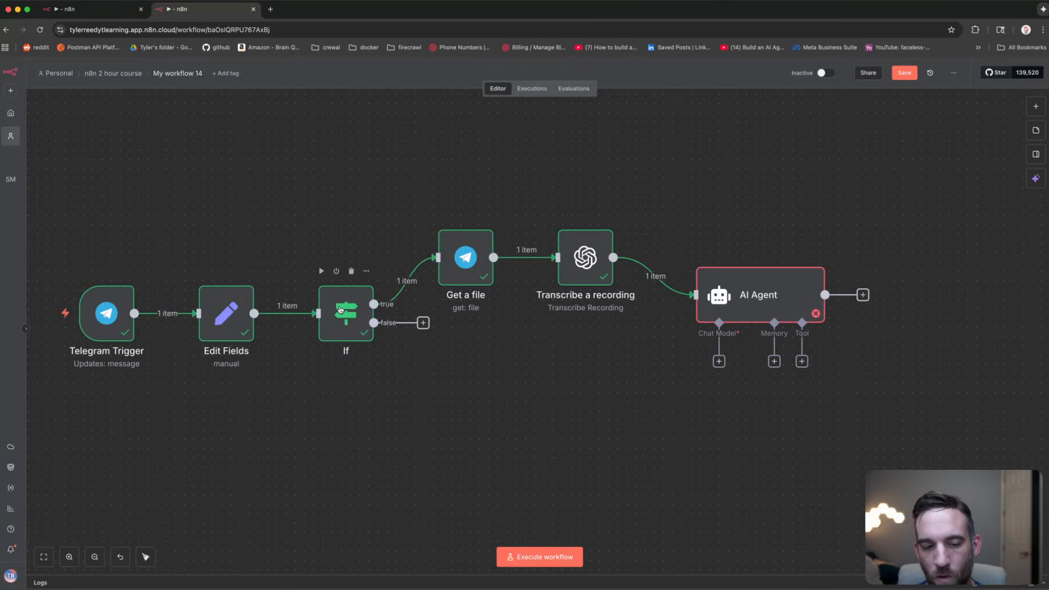
pyautogui.click(358, 292)
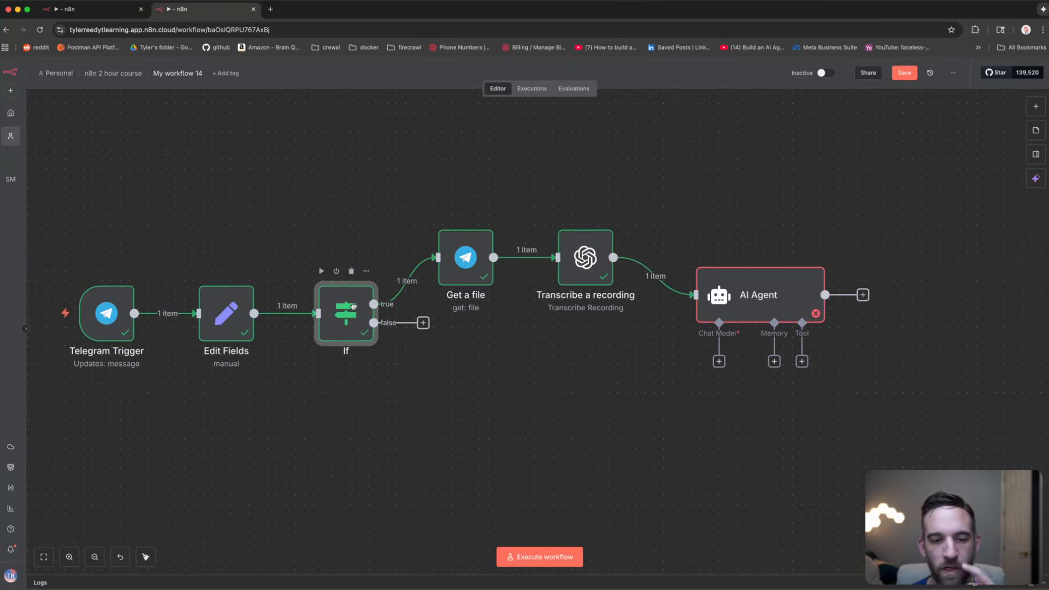
pyautogui.doubleClick(353, 304)
pyautogui.click(229, 159)
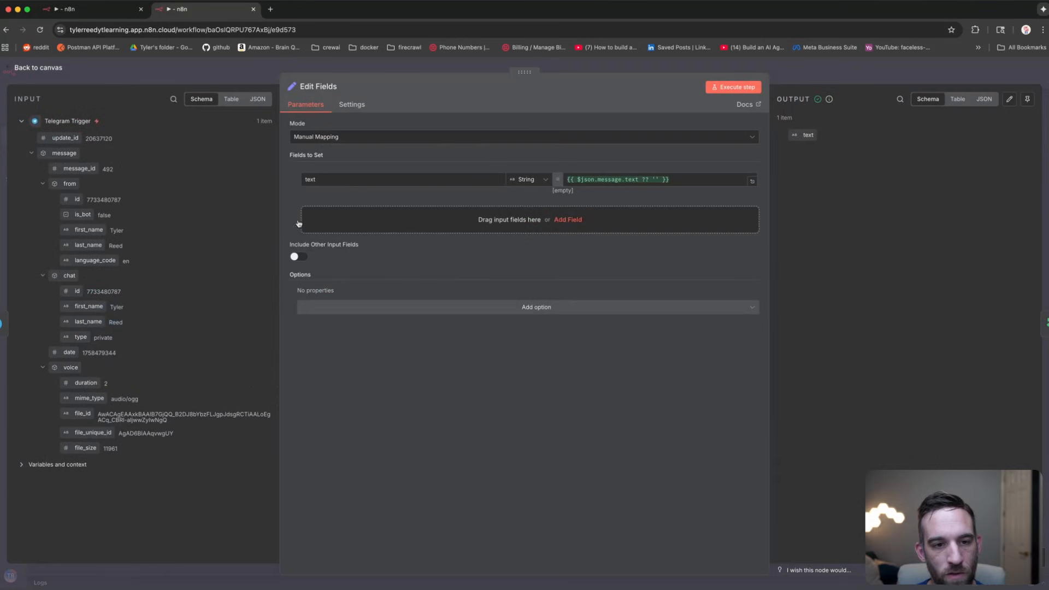
pyautogui.doubleClick(307, 179)
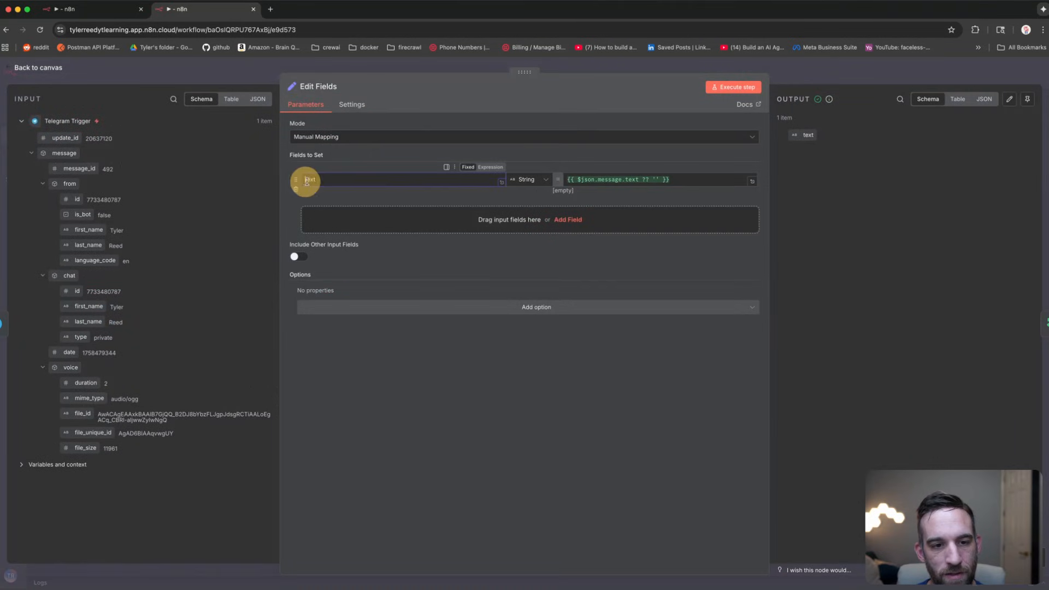
pyautogui.click(157, 70)
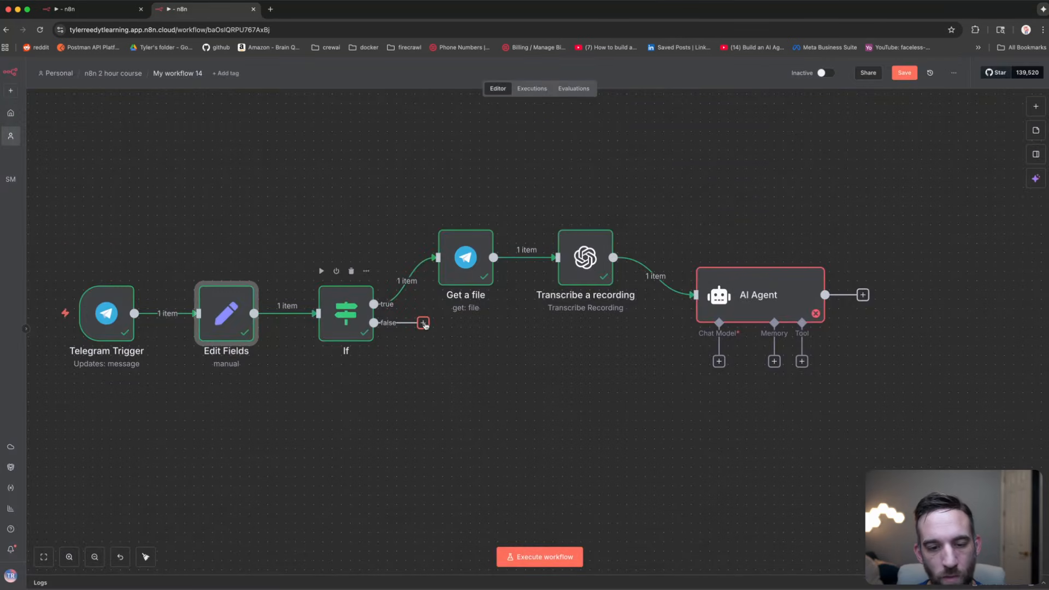
# Step: Glance at the If node, then view the Transcribe a recording output text
pyautogui.doubleClick(347, 321)
pyautogui.press('Escape')
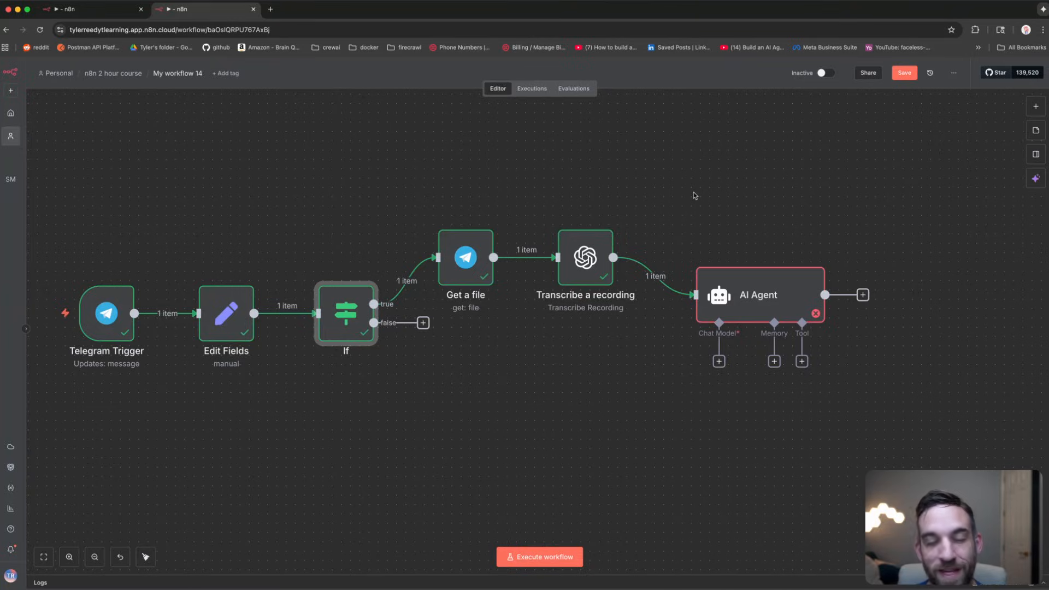
pyautogui.doubleClick(590, 259)
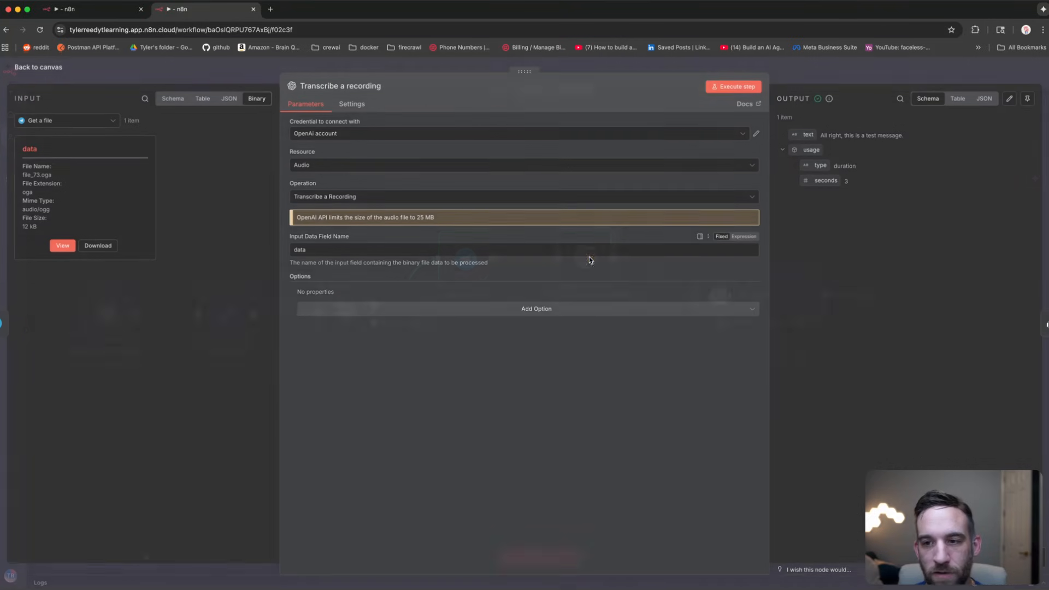
pyautogui.moveTo(832, 136); pyautogui.dragTo(522, 199)
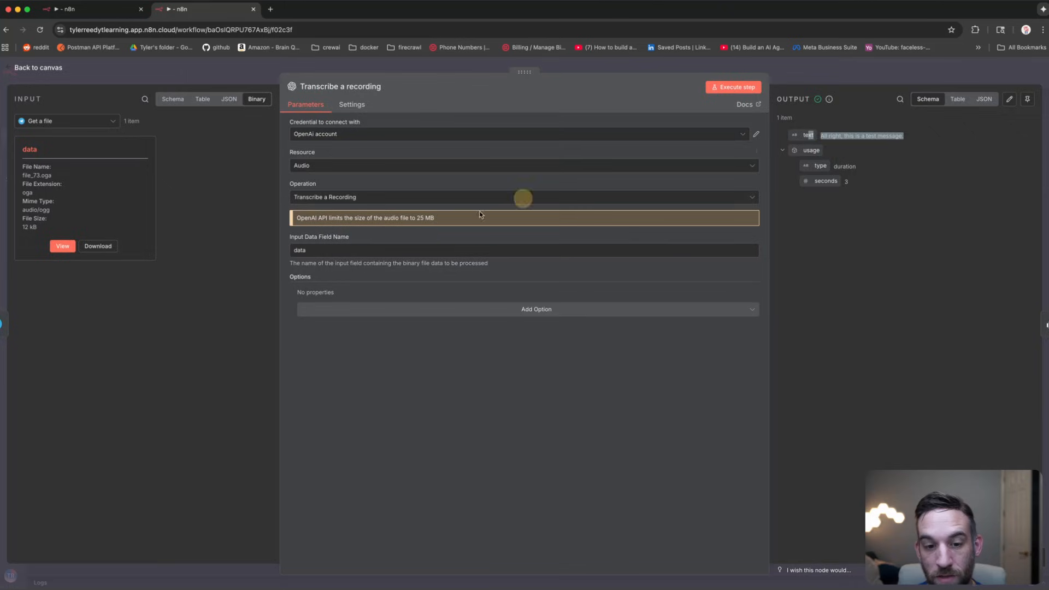
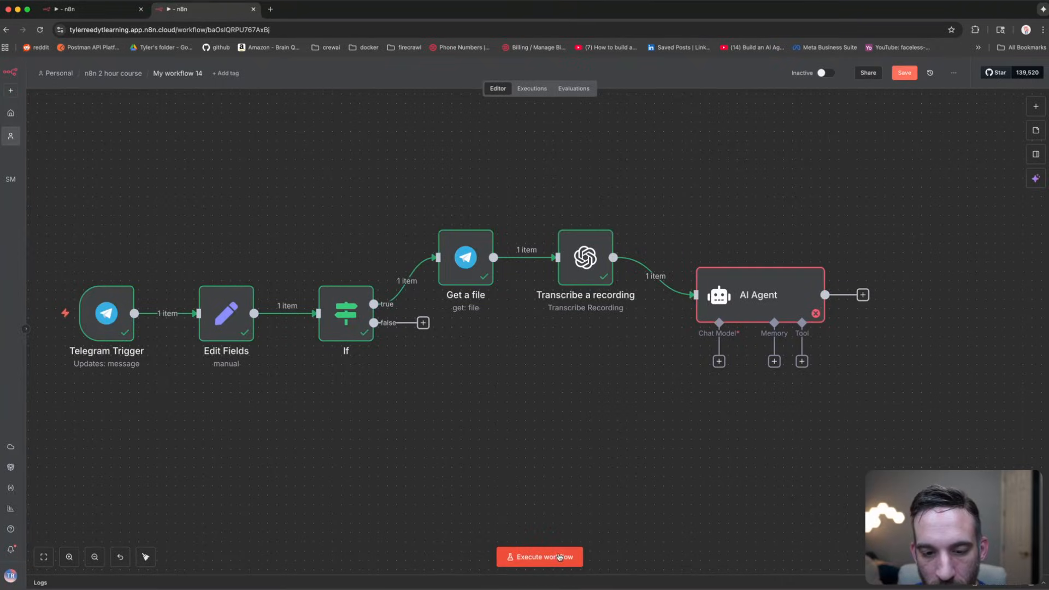
# Step: Move the AI Agent right and delete its connection from Transcribe a recording
pyautogui.click(550, 552)
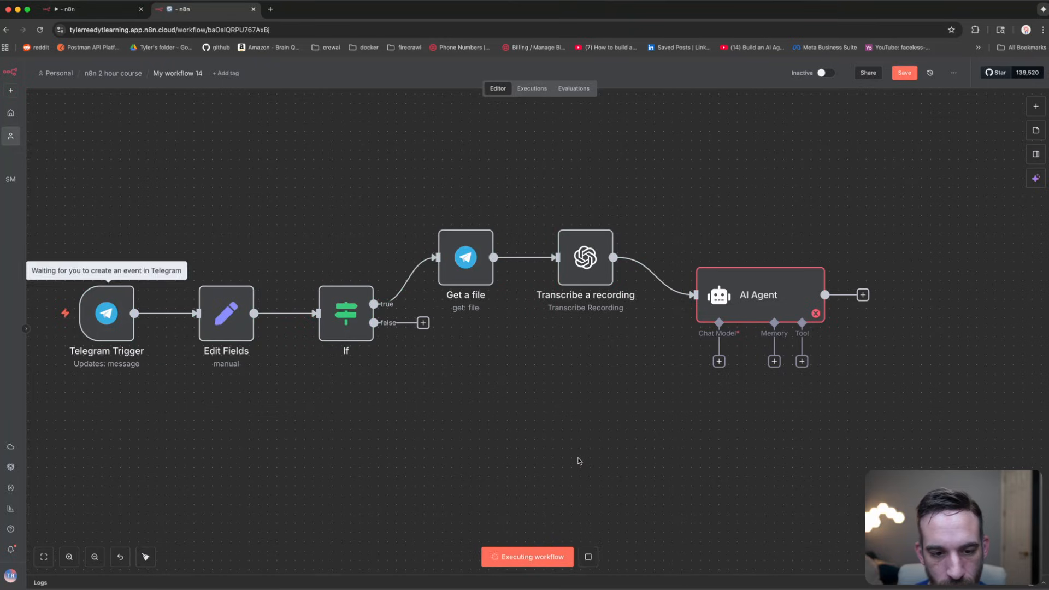
pyautogui.press('super+Tab')
pyautogui.press('super+Tab')
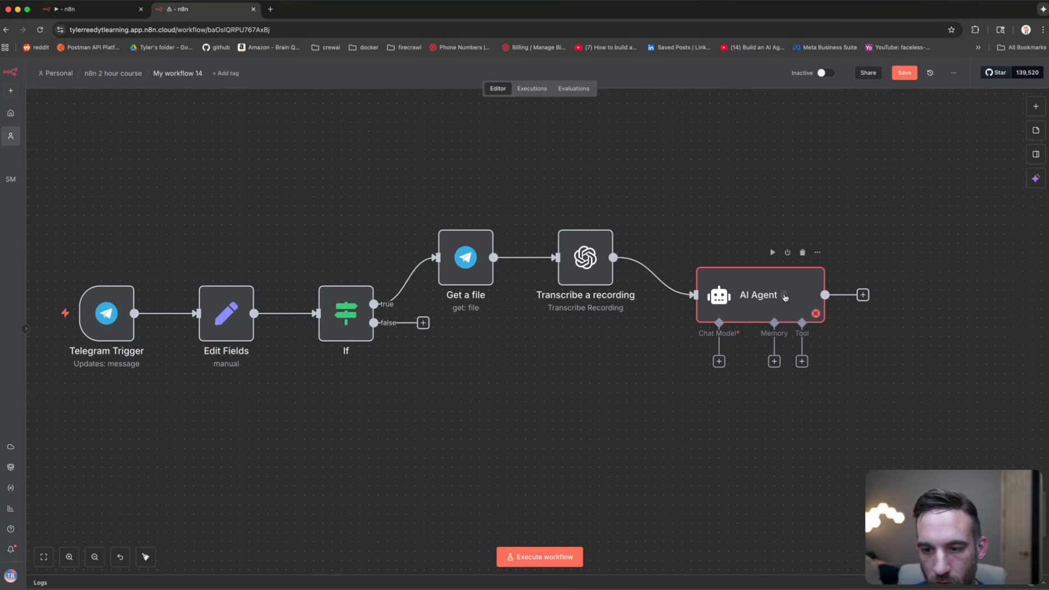
pyautogui.moveTo(762, 293); pyautogui.dragTo(807, 293)
pyautogui.click(690, 276)
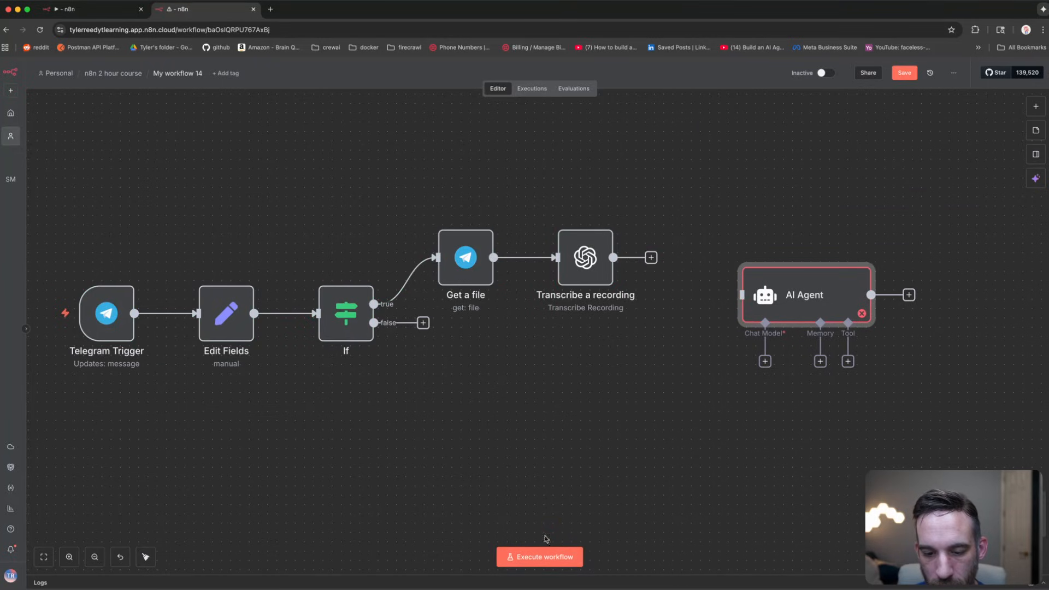
# Step: Start a test run and send 'this is test' to the bot in Telegram
pyautogui.click(544, 557)
pyautogui.press('super+Tab')
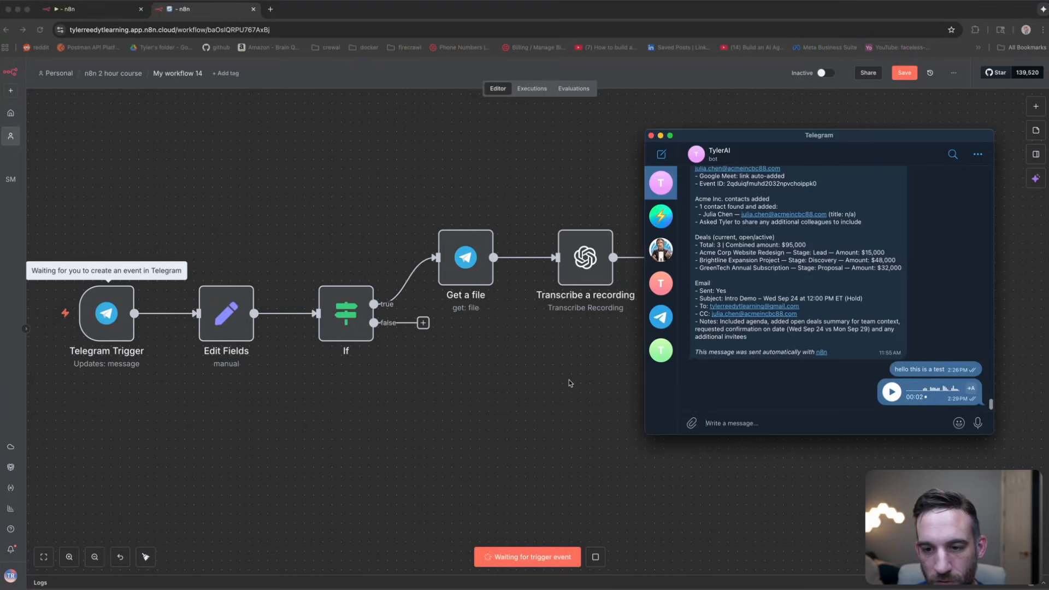
pyautogui.press('super+Tab')
pyautogui.moveTo(769, 299)
pyautogui.press('super+Tab')
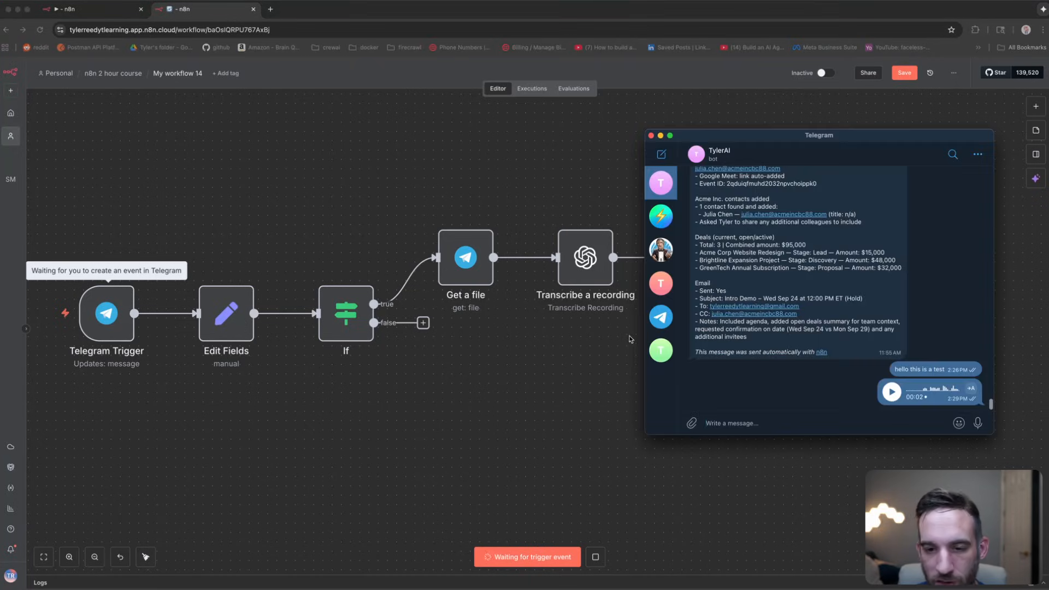
pyautogui.click(864, 421)
pyautogui.write('this is')
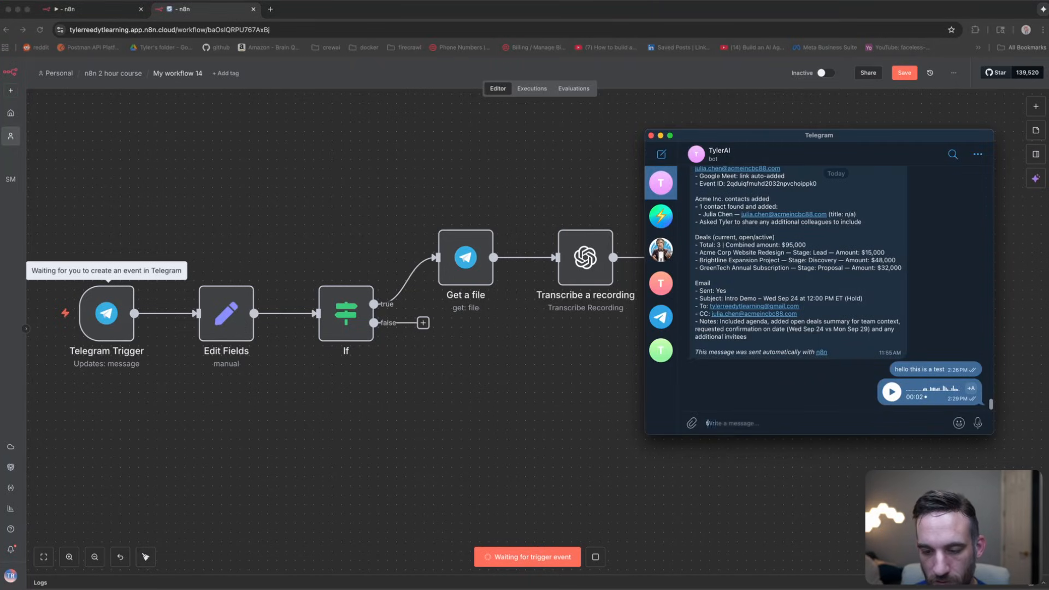
pyautogui.write(' test')
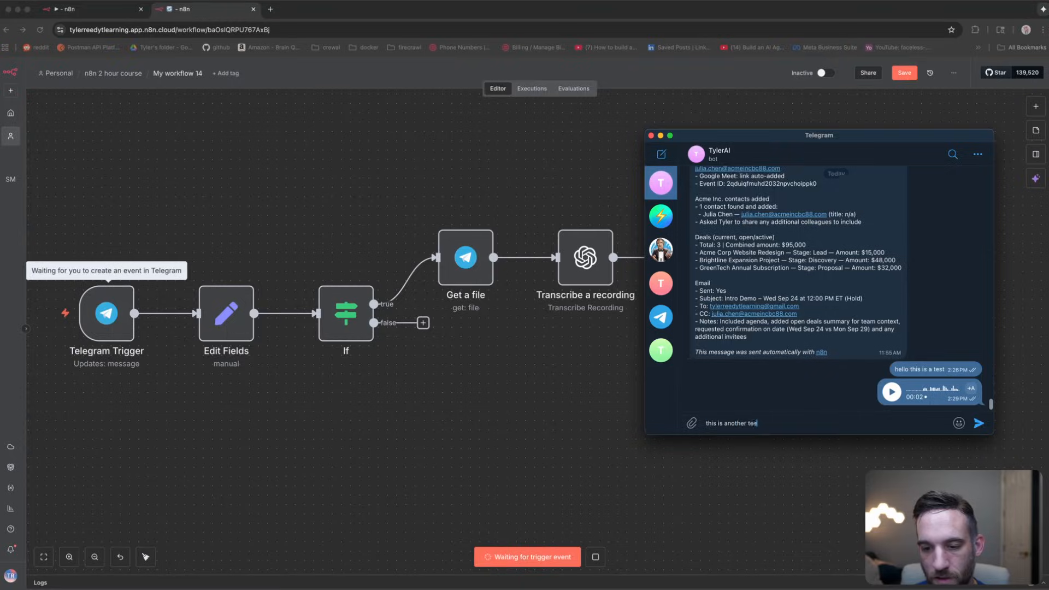
pyautogui.press('Return')
# Step: Confirm in the If node that the text message went to the False Branch
pyautogui.click(518, 374)
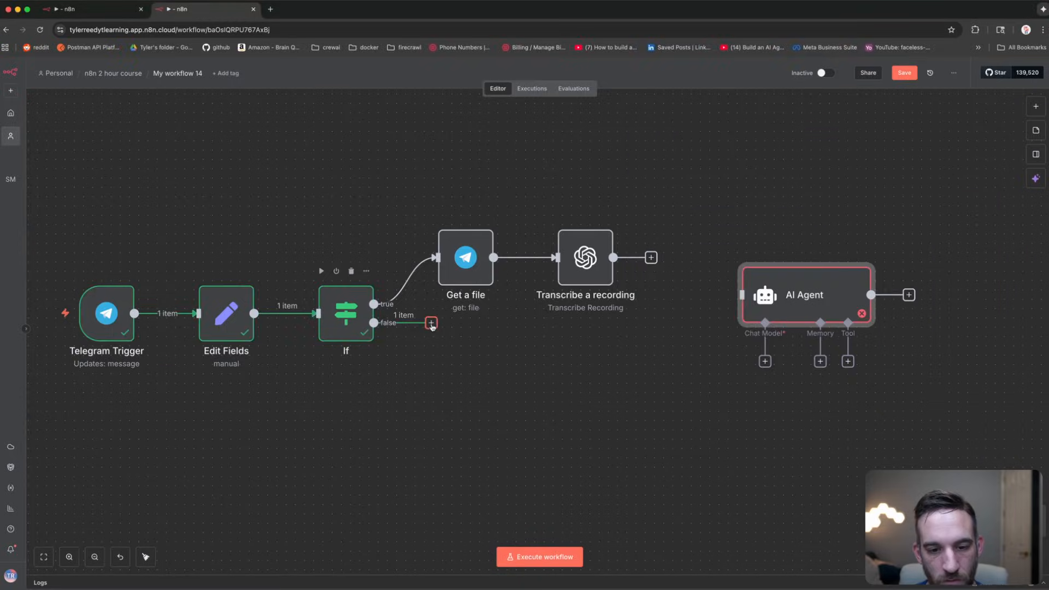
pyautogui.click(431, 323)
pyautogui.doubleClick(347, 309)
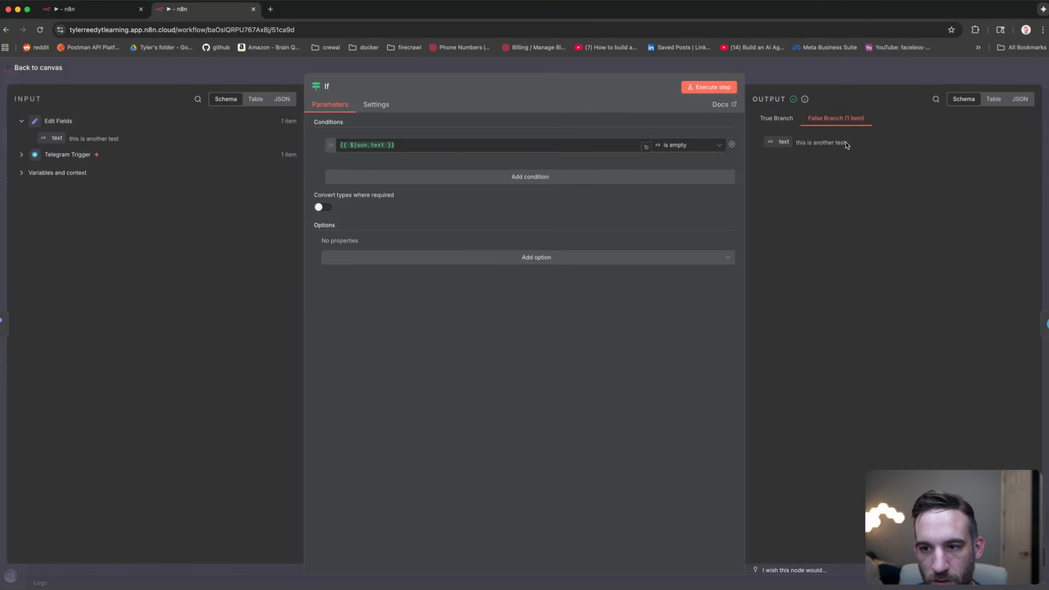
pyautogui.moveTo(848, 144); pyautogui.dragTo(764, 143)
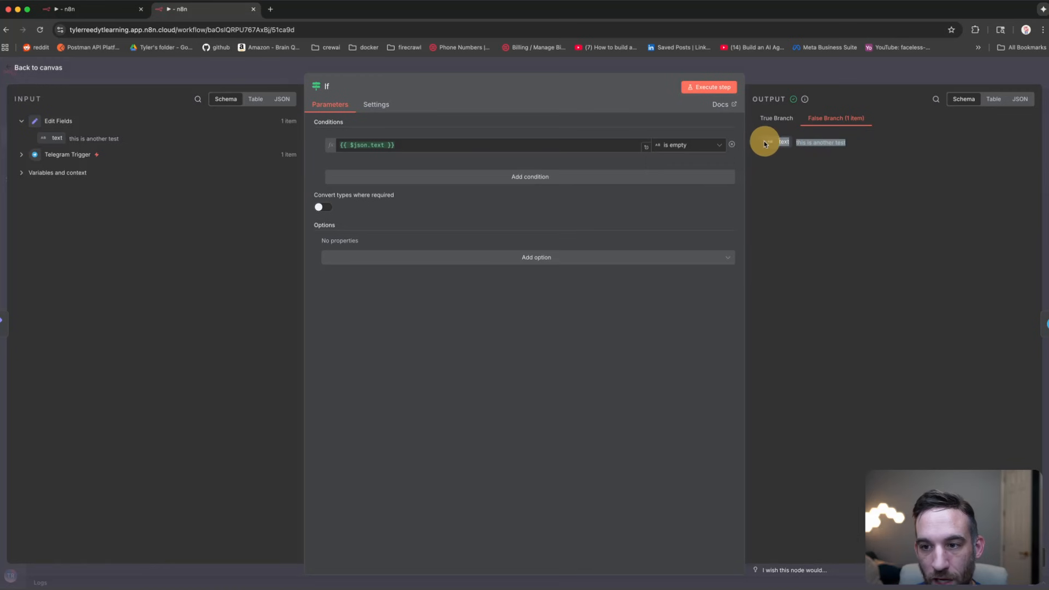
pyautogui.press('Escape')
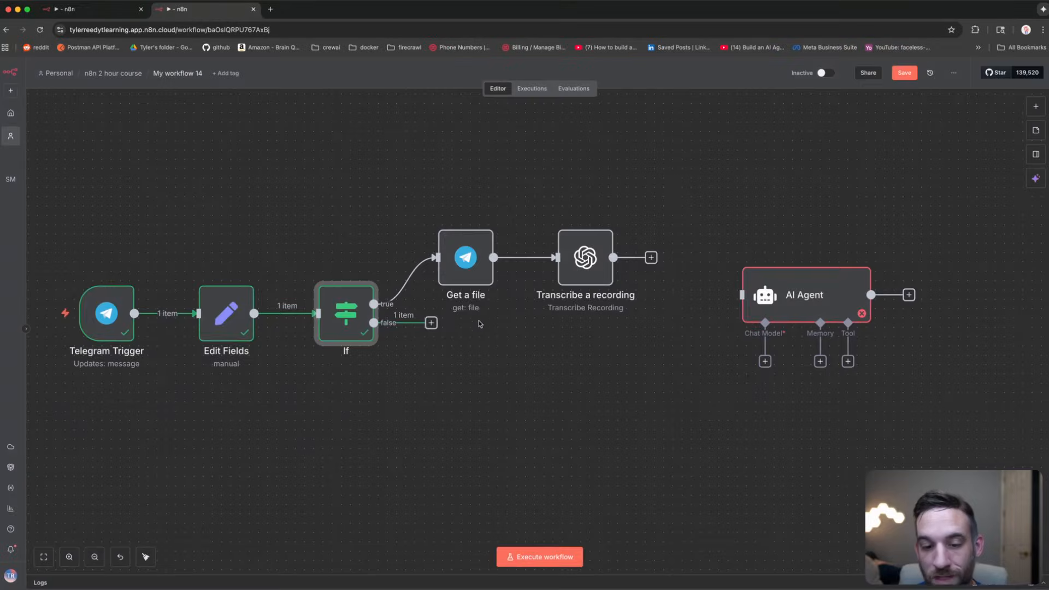
# Step: Connect Transcribe a recording and the If false output into the AI Agent input
pyautogui.moveTo(613, 258); pyautogui.dragTo(741, 295)
pyautogui.moveTo(432, 323); pyautogui.dragTo(738, 299)
pyautogui.moveTo(783, 288); pyautogui.dragTo(697, 317)
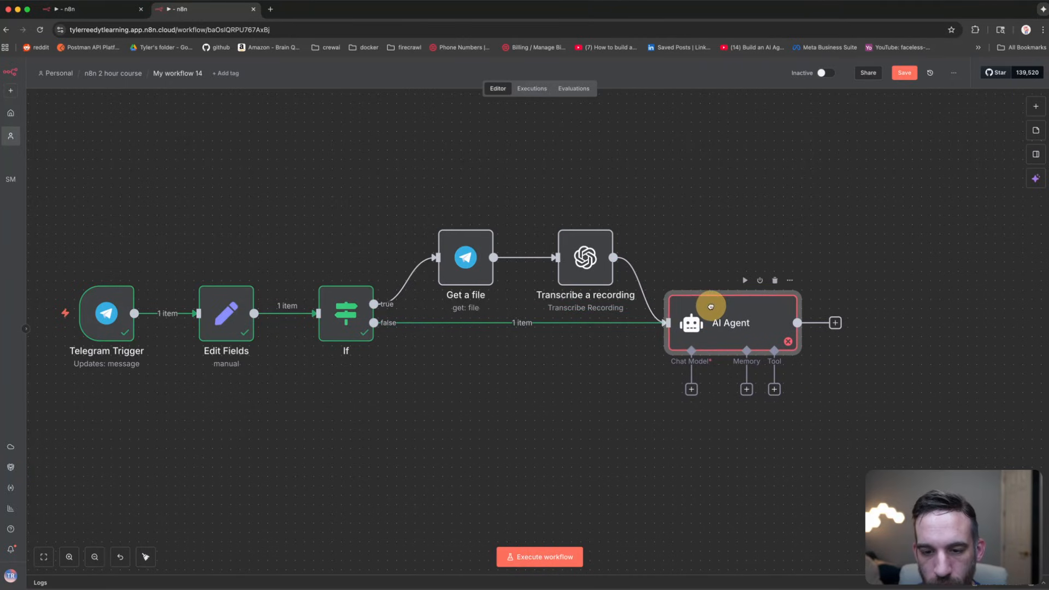
# Step: Realign Transcribe a recording, Get a file, AI Agent, Edit Fields and Telegram Trigger on the canvas
pyautogui.moveTo(601, 265); pyautogui.dragTo(563, 265)
pyautogui.moveTo(471, 263); pyautogui.dragTo(462, 262)
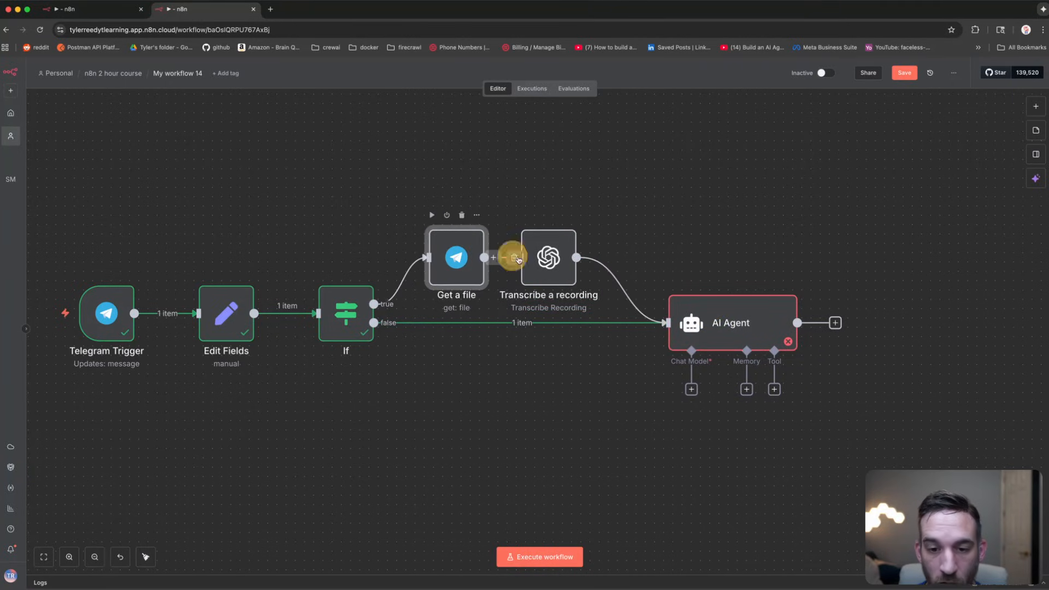
pyautogui.moveTo(705, 331); pyautogui.dragTo(659, 325)
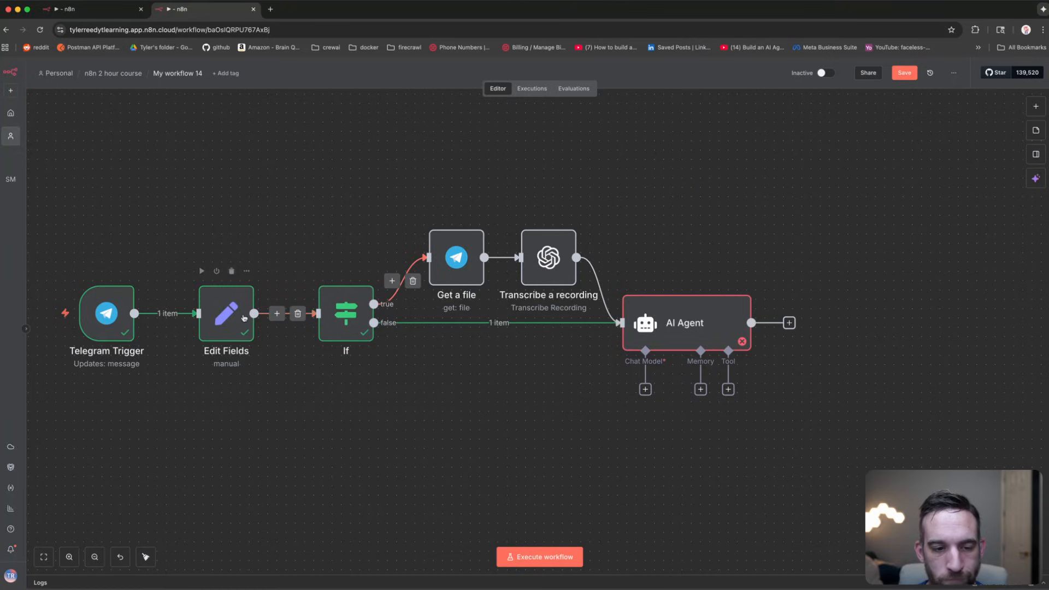
pyautogui.moveTo(236, 313); pyautogui.dragTo(273, 314)
pyautogui.moveTo(121, 316); pyautogui.dragTo(185, 313)
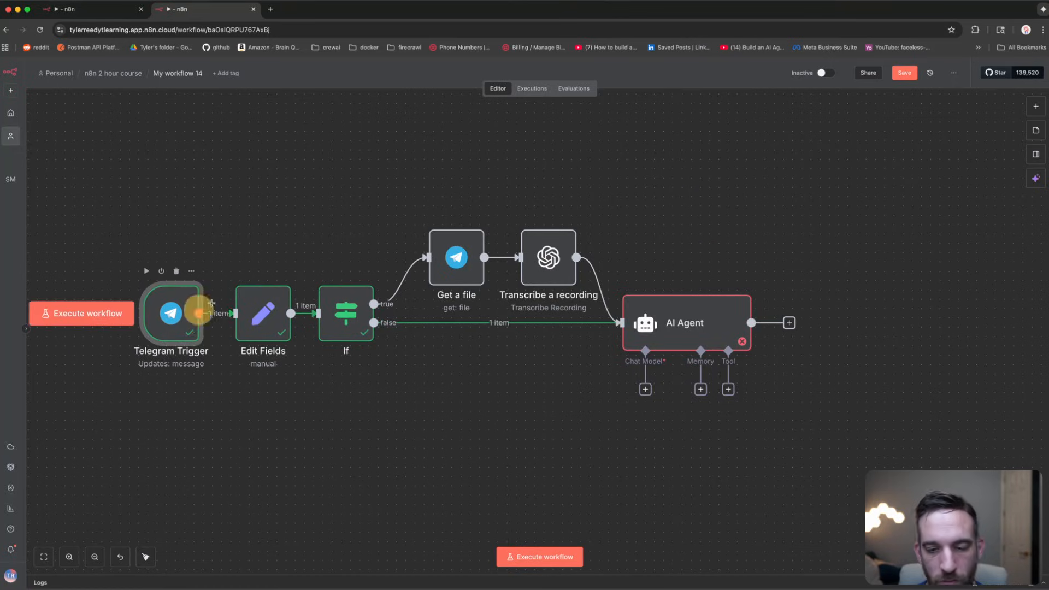
pyautogui.moveTo(717, 224); pyautogui.dragTo(680, 183)
# Step: Attach an OpenAI Chat Model to the AI Agent and position it below
pyautogui.click(572, 334)
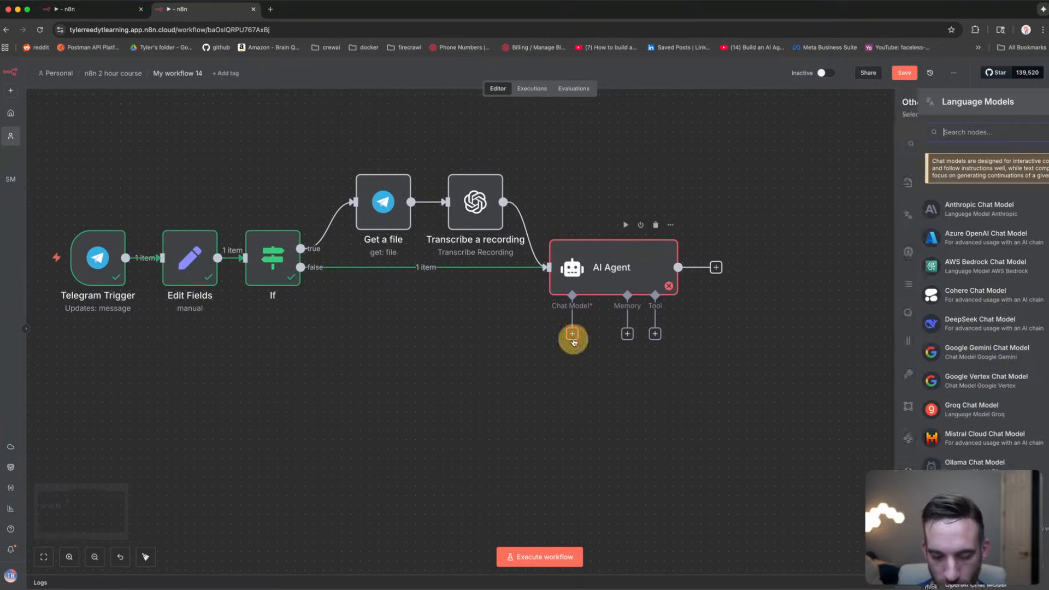
pyautogui.write('openai')
pyautogui.press('Return')
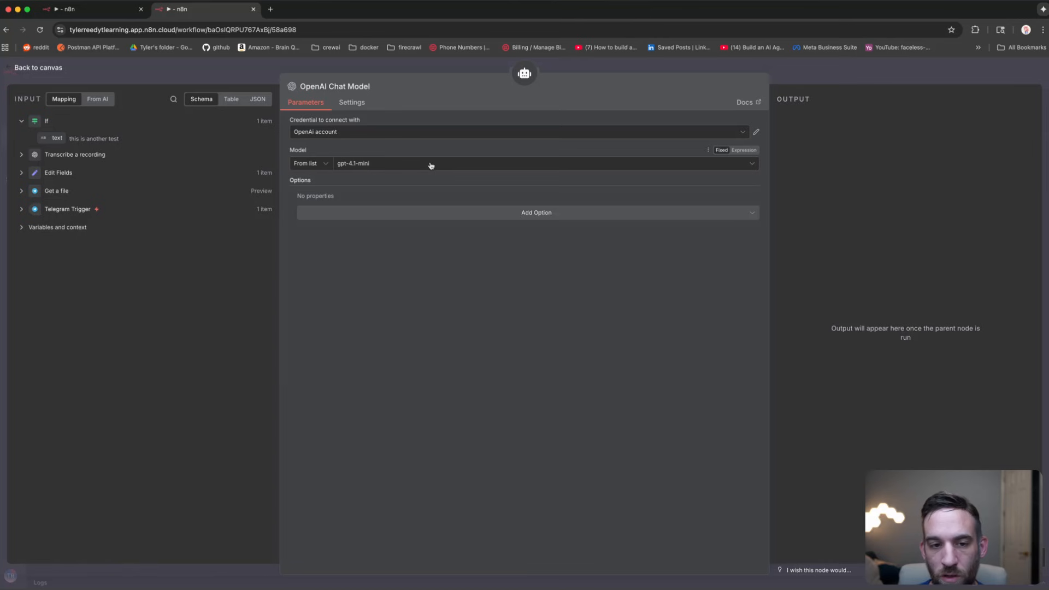
pyautogui.click(153, 68)
pyautogui.click(604, 161)
pyautogui.moveTo(499, 384); pyautogui.dragTo(535, 365)
pyautogui.moveTo(706, 182); pyautogui.dragTo(611, 178)
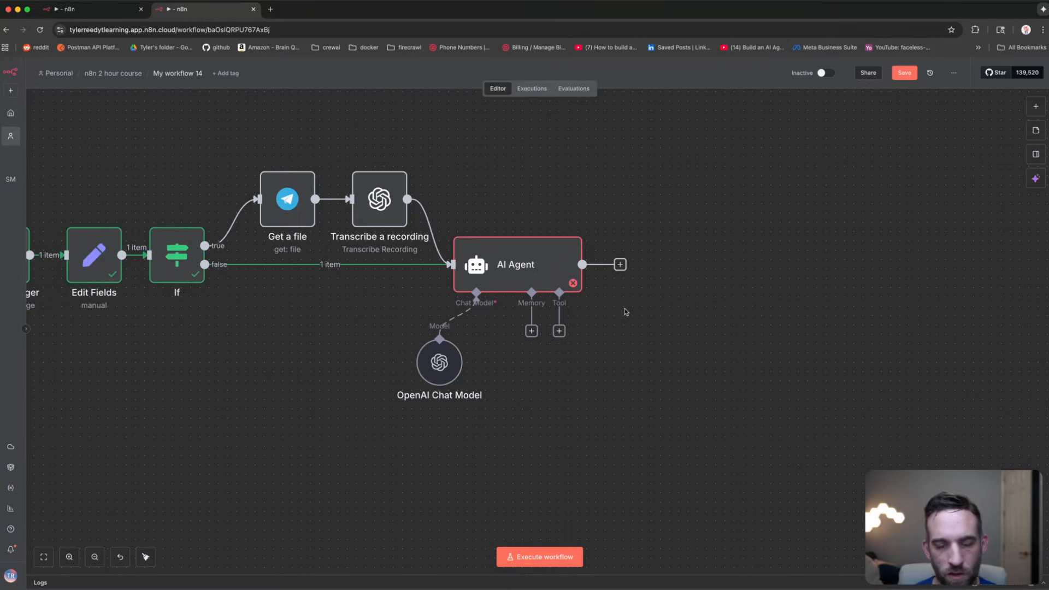
# Step: Add the system message 'You are an orchestrator agent.' to the AI Agent
pyautogui.doubleClick(549, 264)
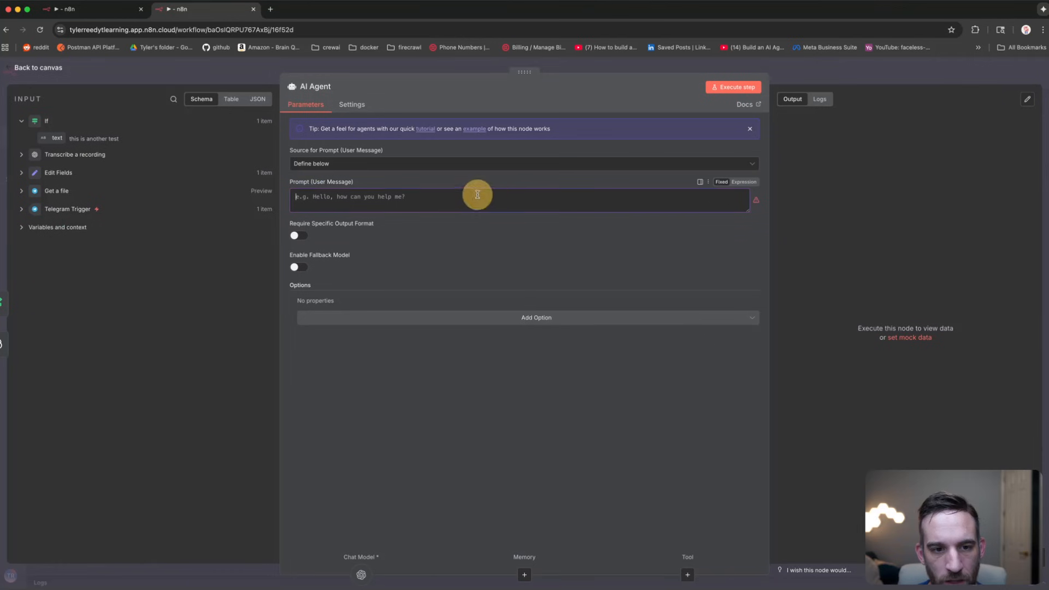
pyautogui.click(719, 322)
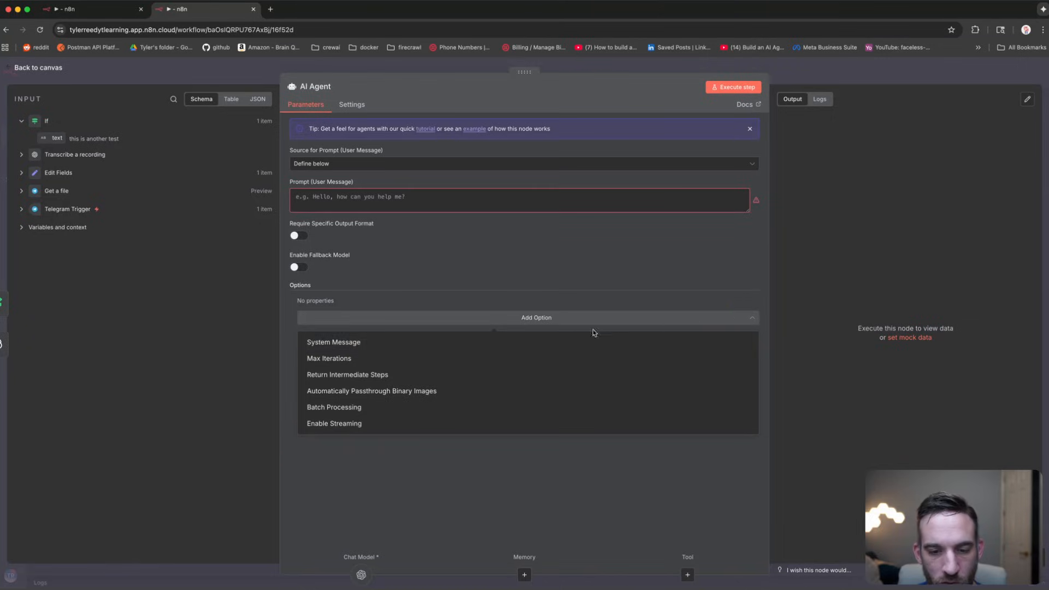
pyautogui.click(588, 347)
pyautogui.moveTo(434, 315); pyautogui.dragTo(346, 313)
pyautogui.press('BackSpace')
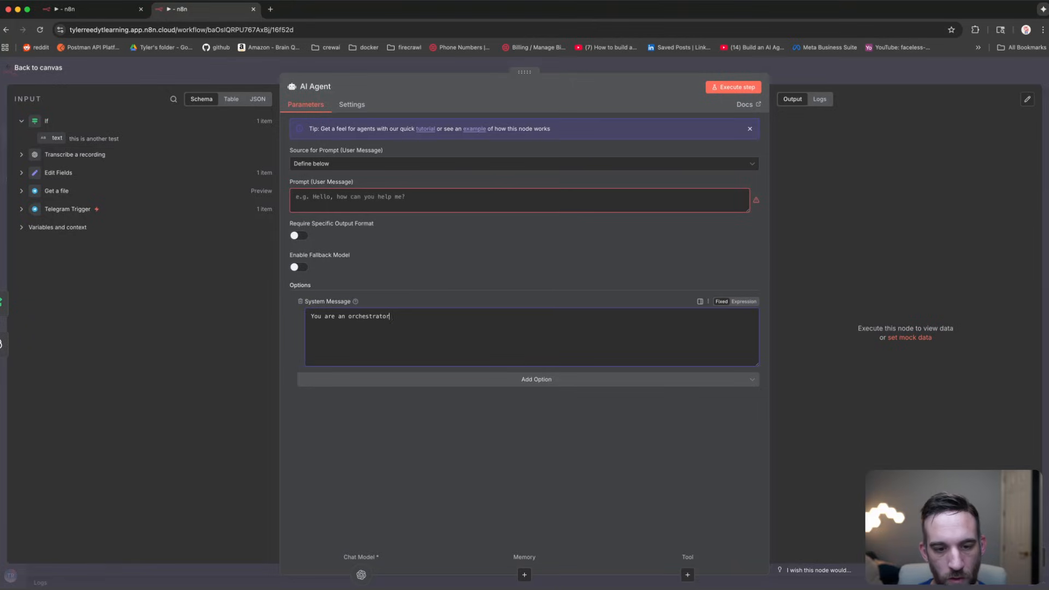
# Step: Rename the AI Agent node to 'Orchestrator Agent'
pyautogui.click(317, 87)
pyautogui.write('Or')
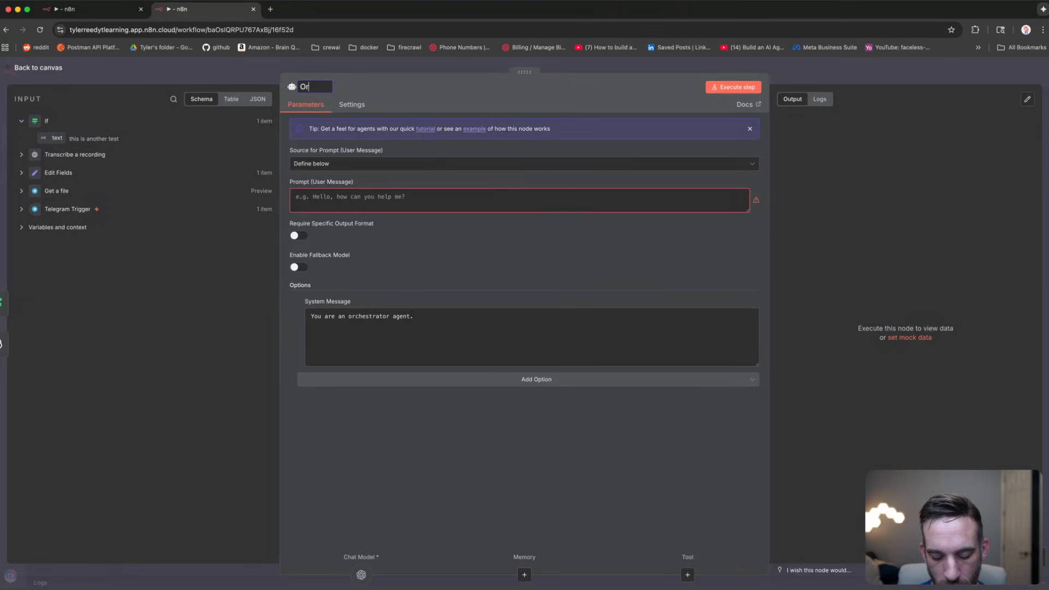
pyautogui.write('chestrat')
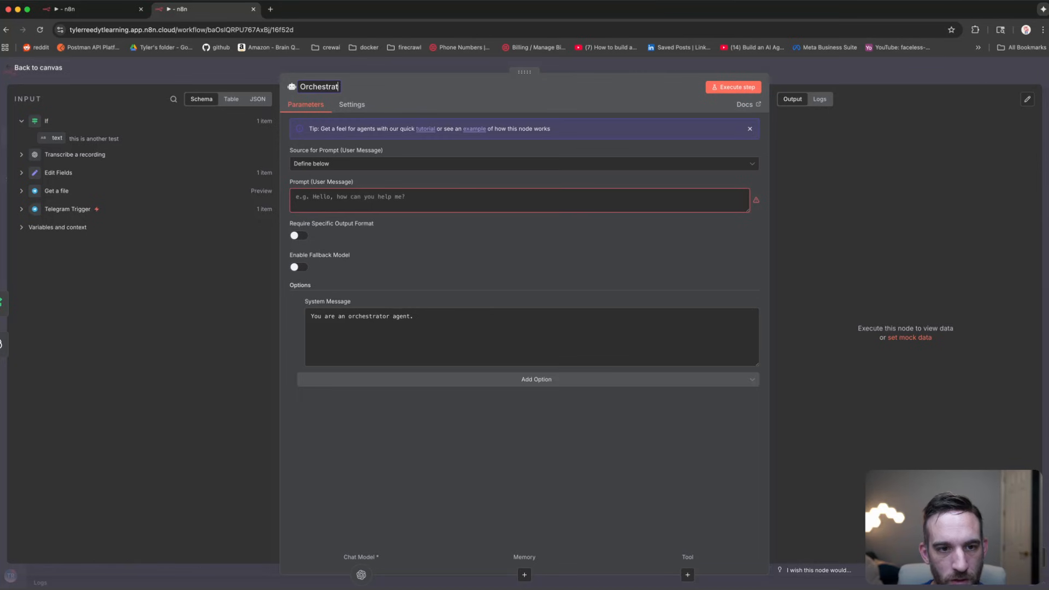
pyautogui.write('or Agent')
pyautogui.press('Return')
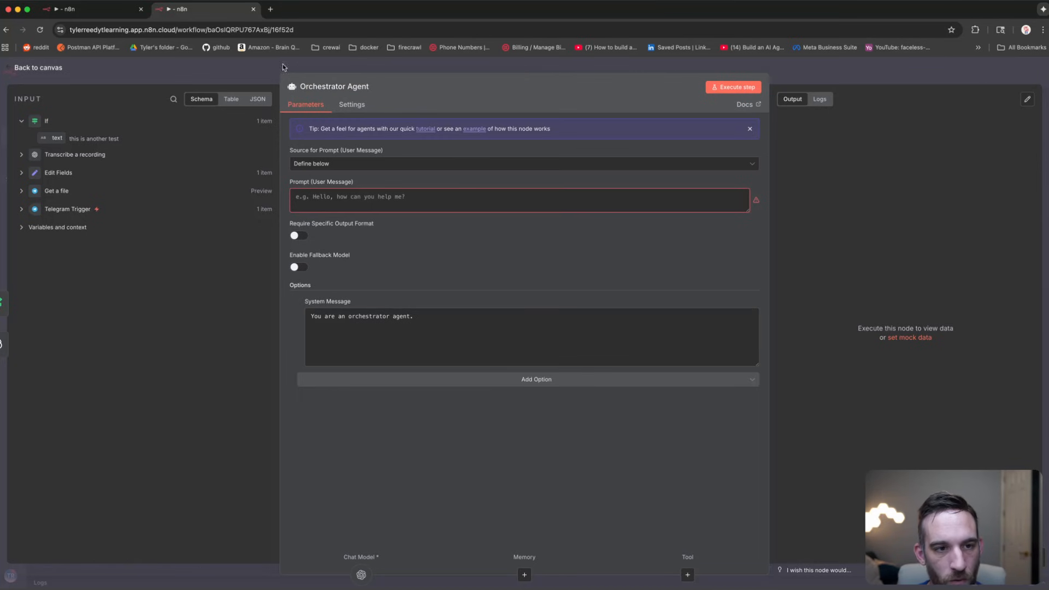
pyautogui.click(232, 73)
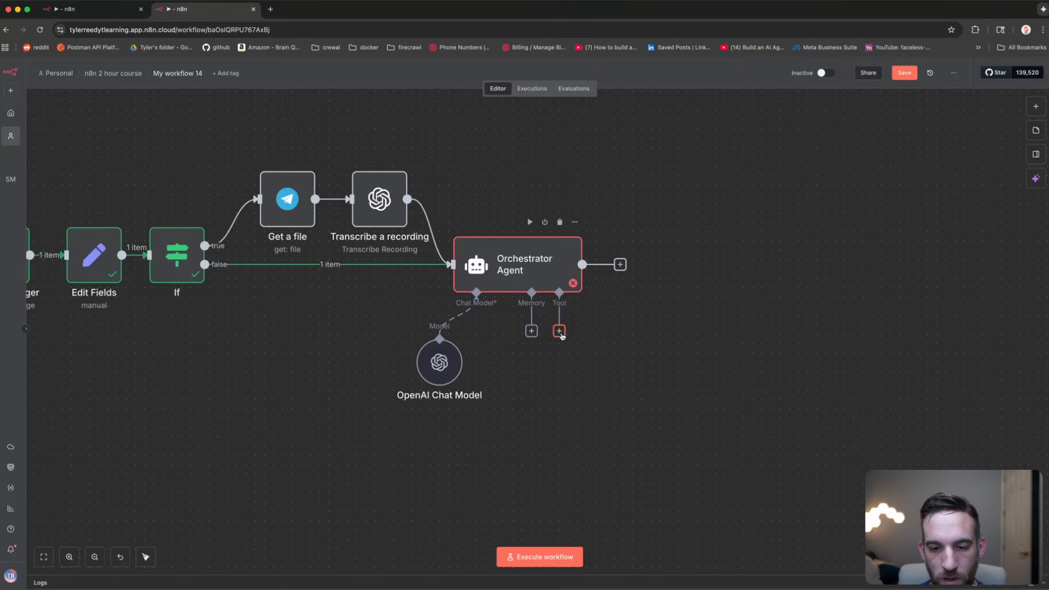
# Step: Add an AI Agent Tool to the Orchestrator Agent and place it below right
pyautogui.click(559, 332)
pyautogui.write('ai agent')
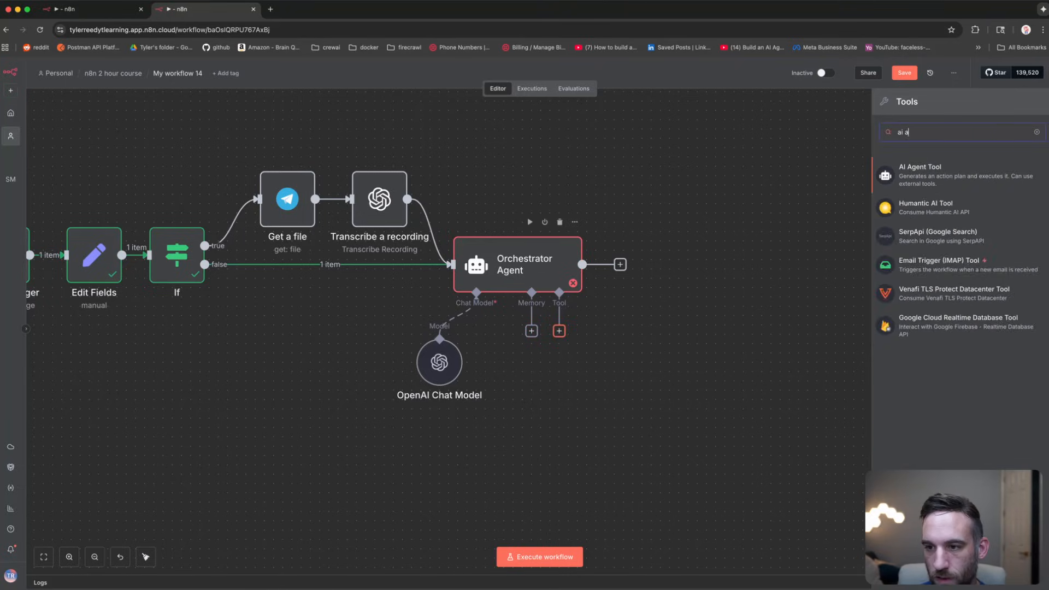
pyautogui.click(928, 181)
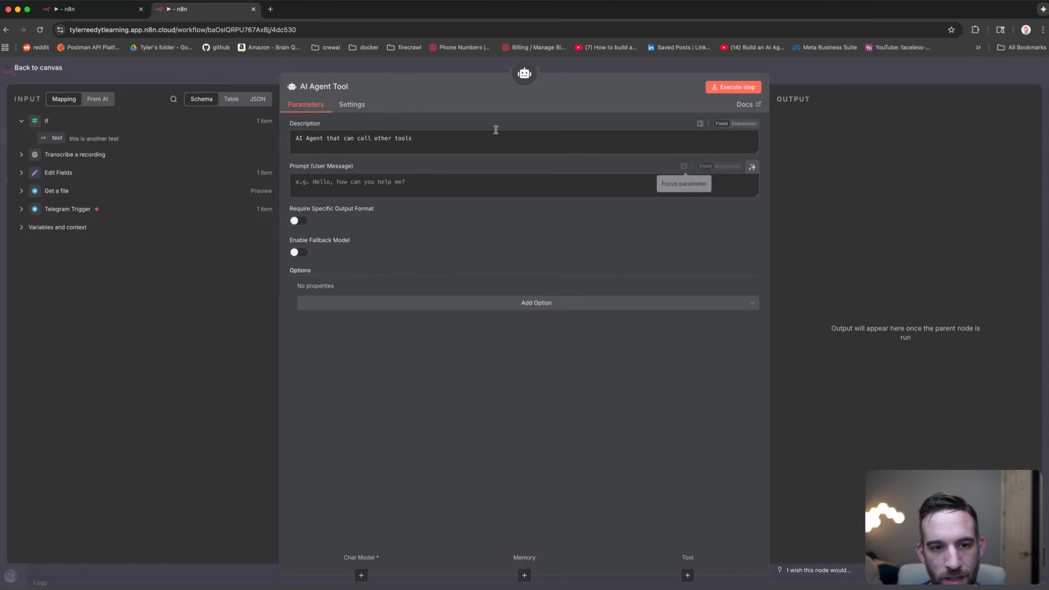
pyautogui.press('Escape')
pyautogui.scroll(-5, 754, 321)
pyautogui.hscroll(3, 754, 321)
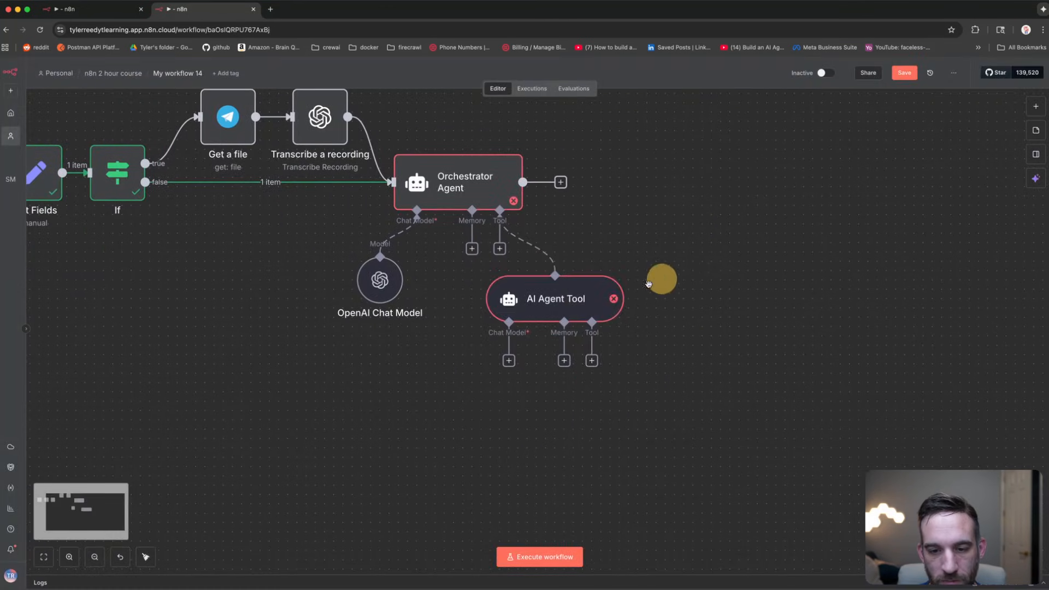
pyautogui.moveTo(578, 303); pyautogui.dragTo(667, 365)
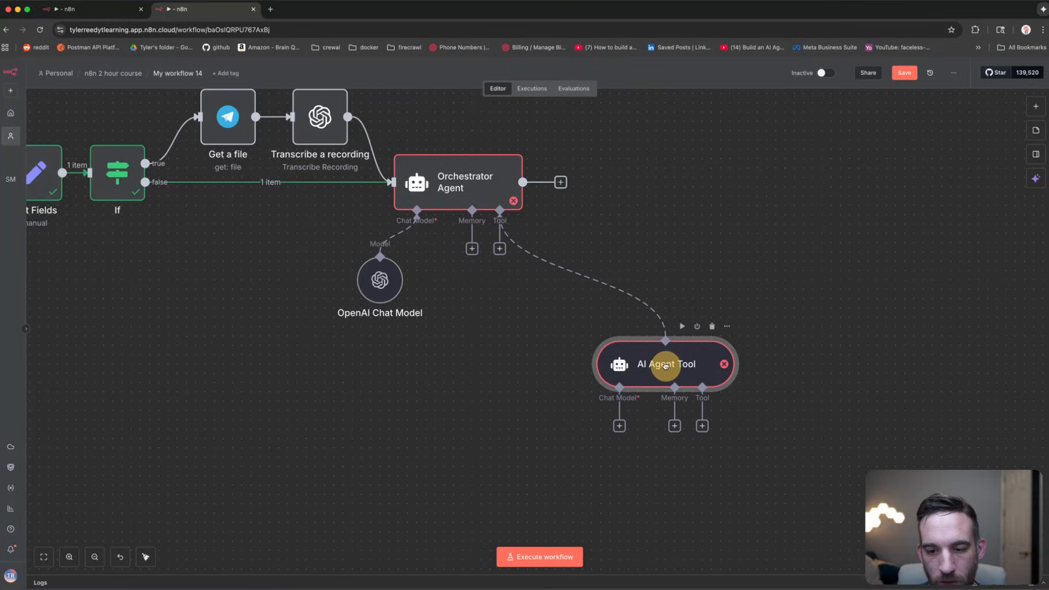
# Step: Rename the AI Agent Tool node to 'Email Agent'
pyautogui.rightClick(667, 365)
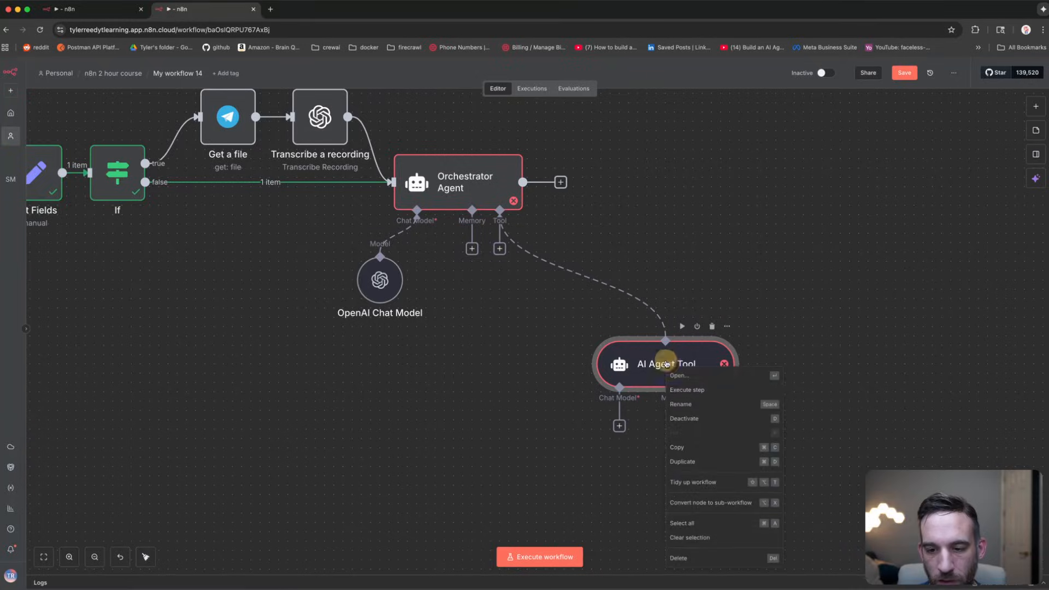
pyautogui.click(686, 404)
pyautogui.write('Email A')
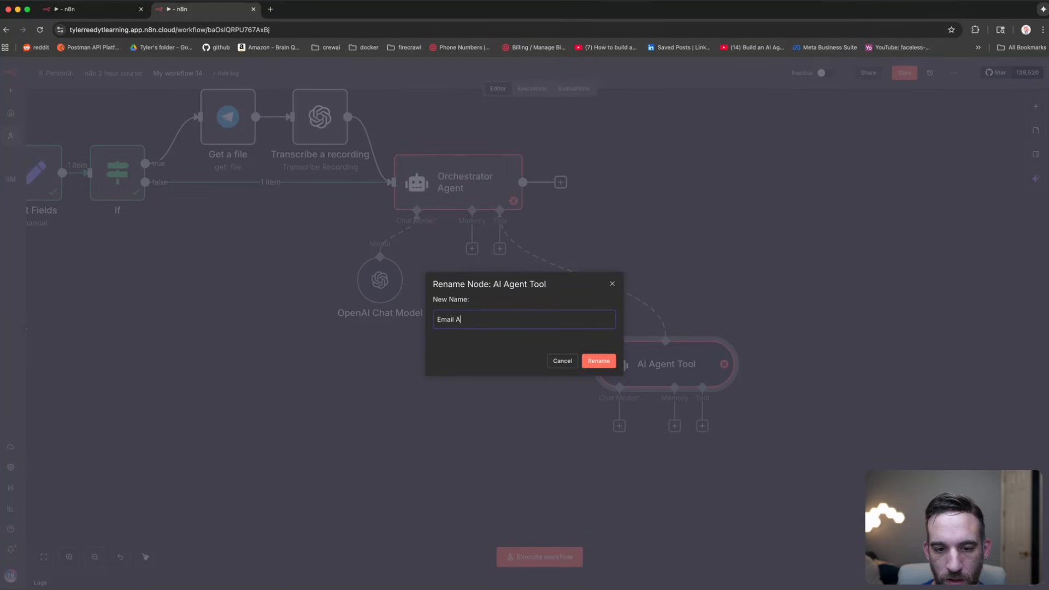
pyautogui.write('gent')
pyautogui.press('Return')
pyautogui.scroll(-3, 756, 264)
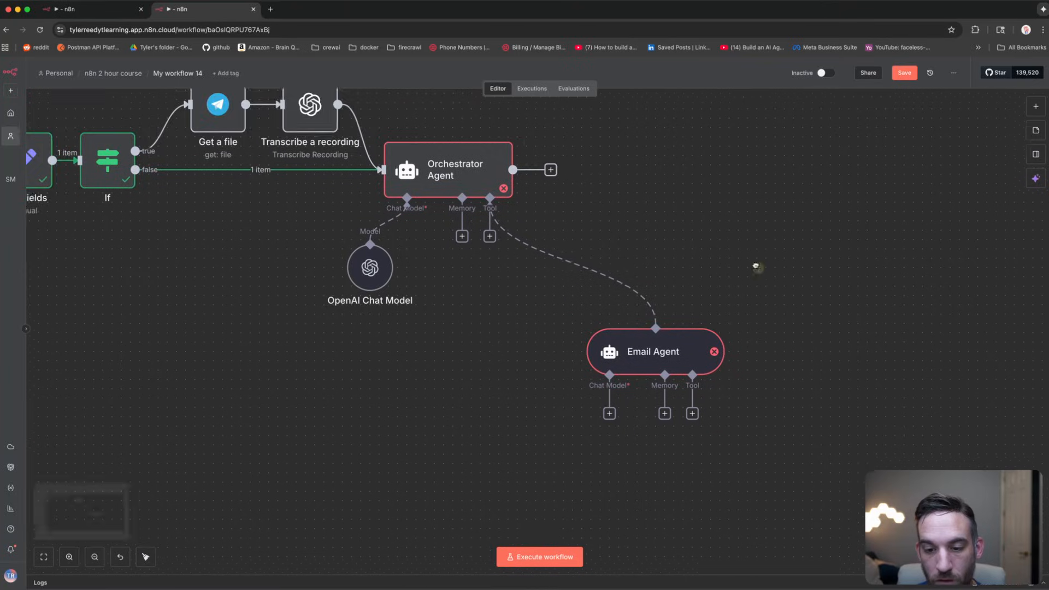
pyautogui.moveTo(626, 228); pyautogui.dragTo(654, 274)
pyautogui.scroll(-2, 508, 300)
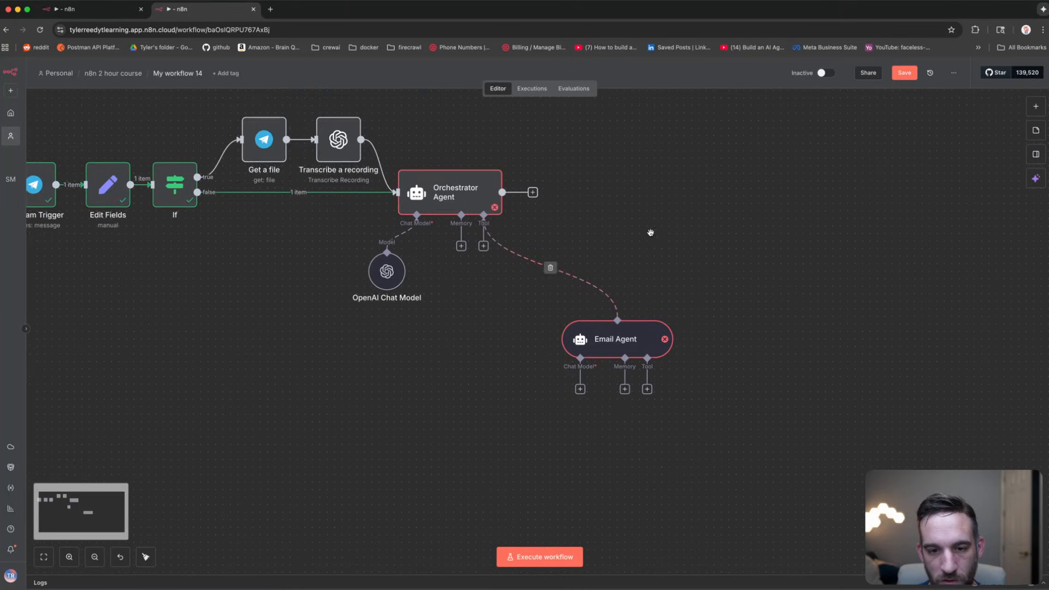
pyautogui.moveTo(656, 231); pyautogui.dragTo(757, 265)
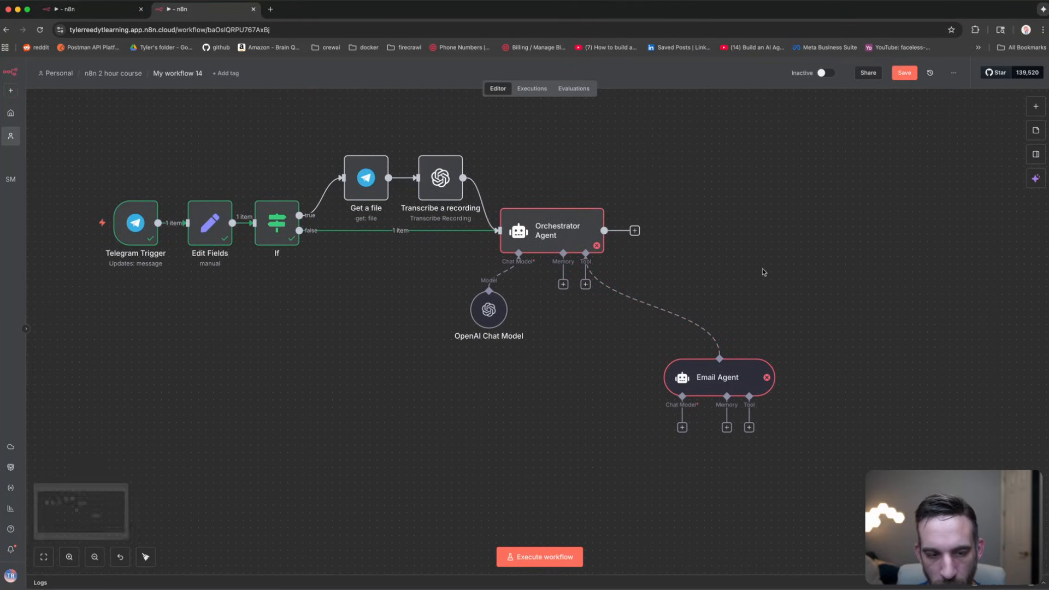
pyautogui.scroll(-2, 758, 281)
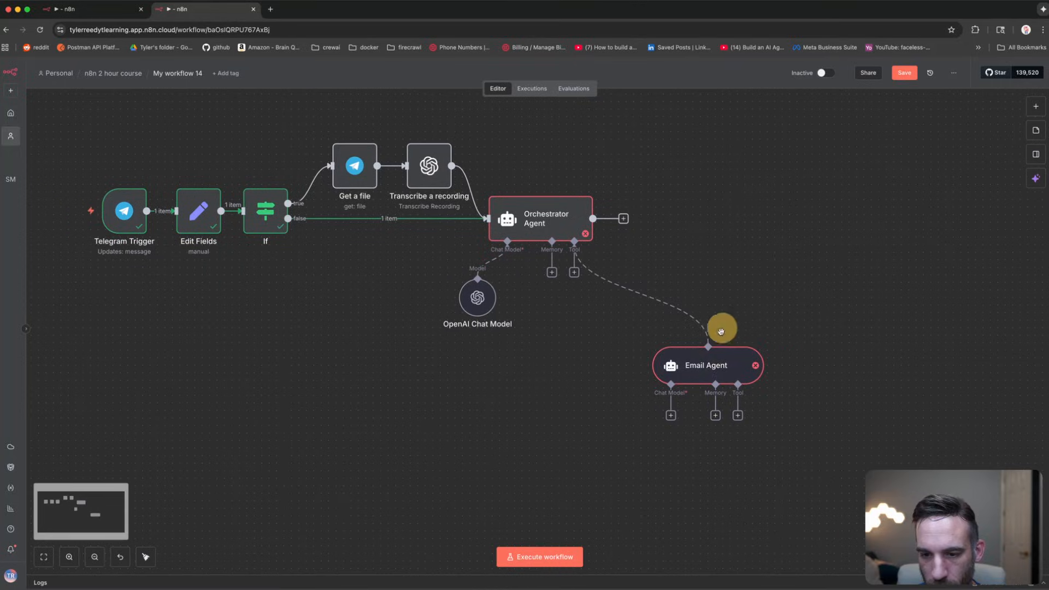
# Step: Give the Email Agent its own OpenAI Chat Model (gpt-4.1-mini) placed beneath it
pyautogui.click(648, 393)
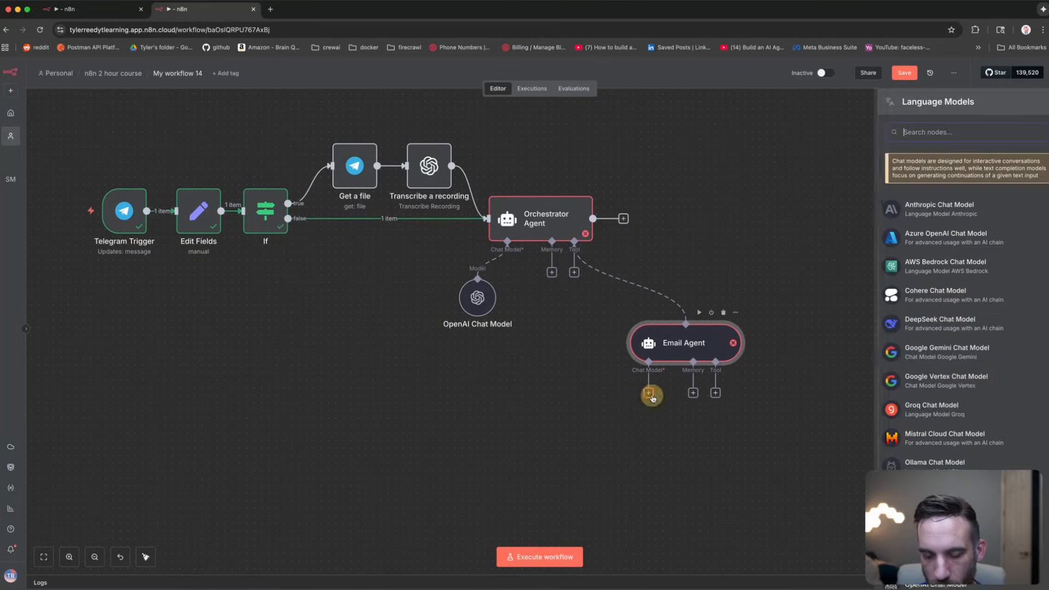
pyautogui.write('opena')
pyautogui.press('Return')
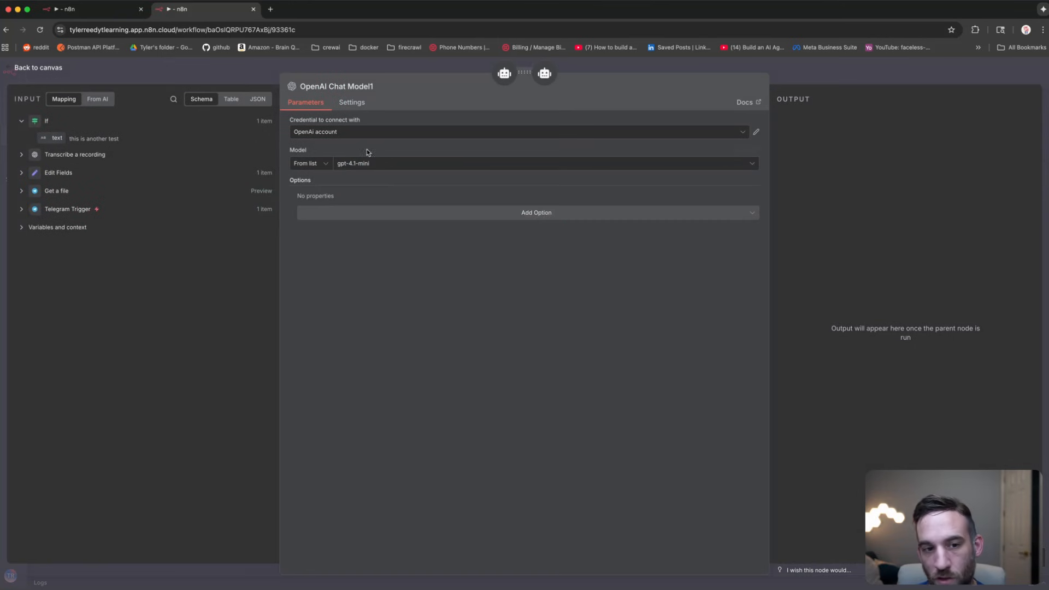
pyautogui.click(241, 77)
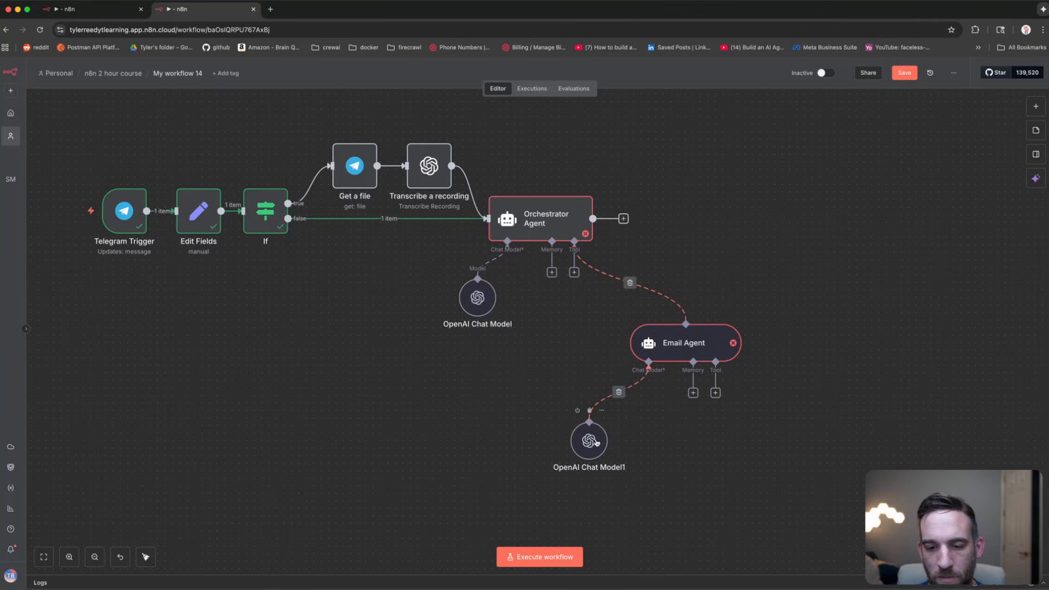
pyautogui.moveTo(589, 440); pyautogui.dragTo(618, 478)
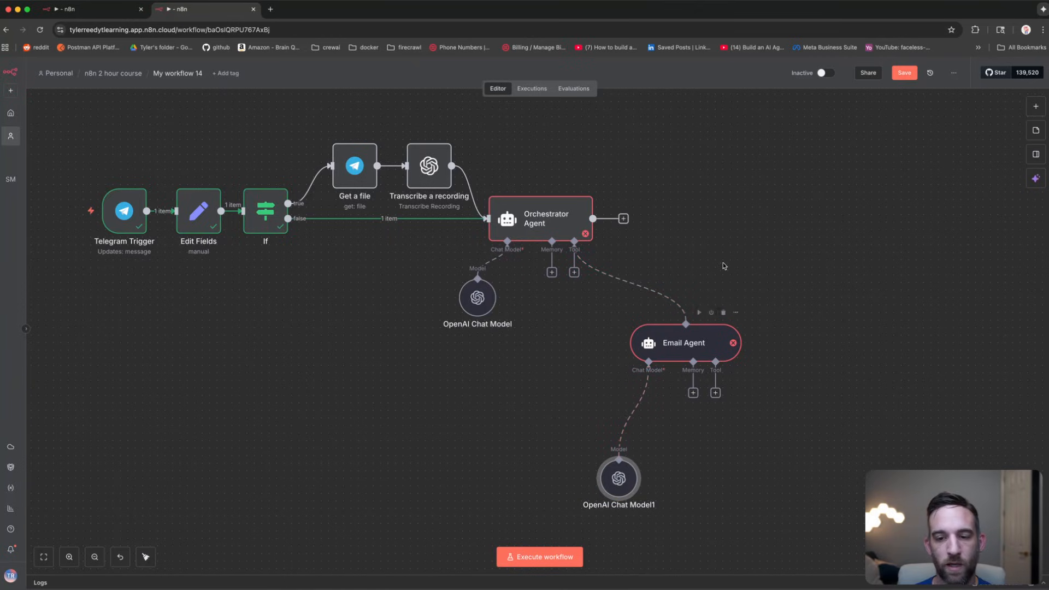
pyautogui.click(733, 231)
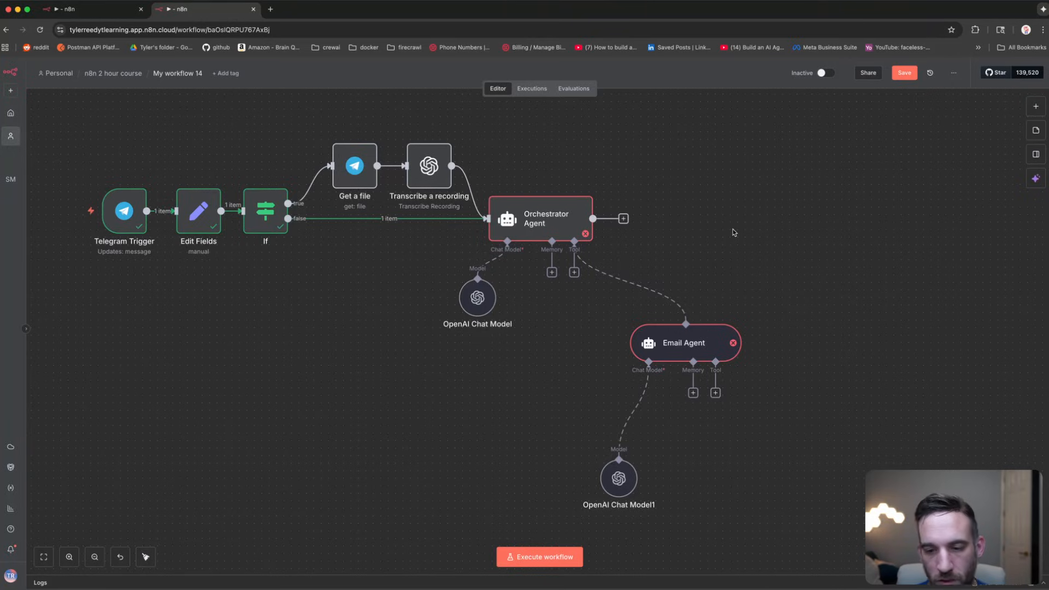
pyautogui.moveTo(643, 472); pyautogui.dragTo(641, 432)
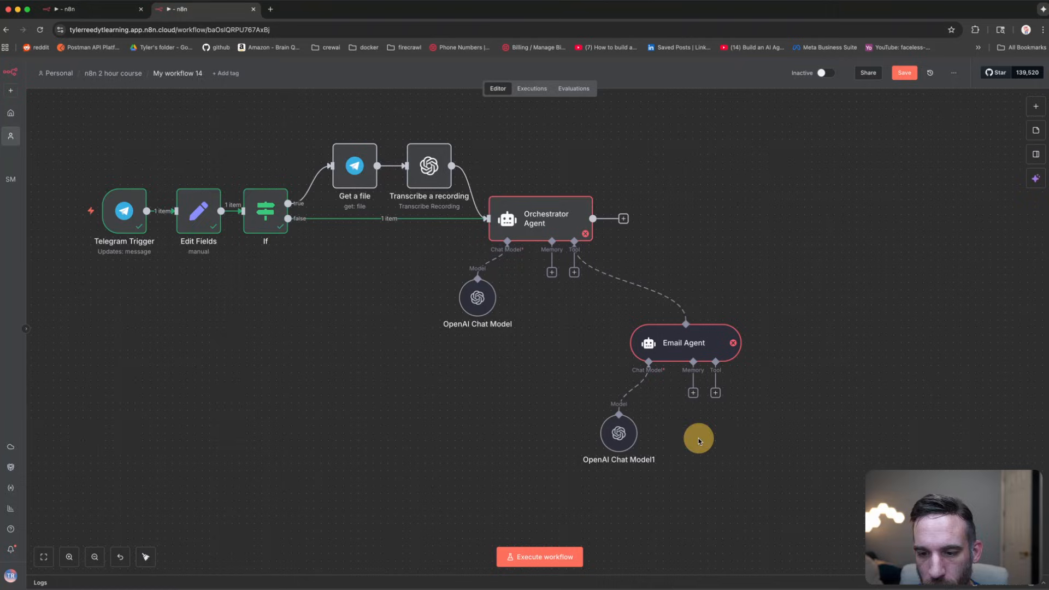
# Step: Add a Gmail send-message tool to the Email Agent using Gmail account 2
pyautogui.click(716, 394)
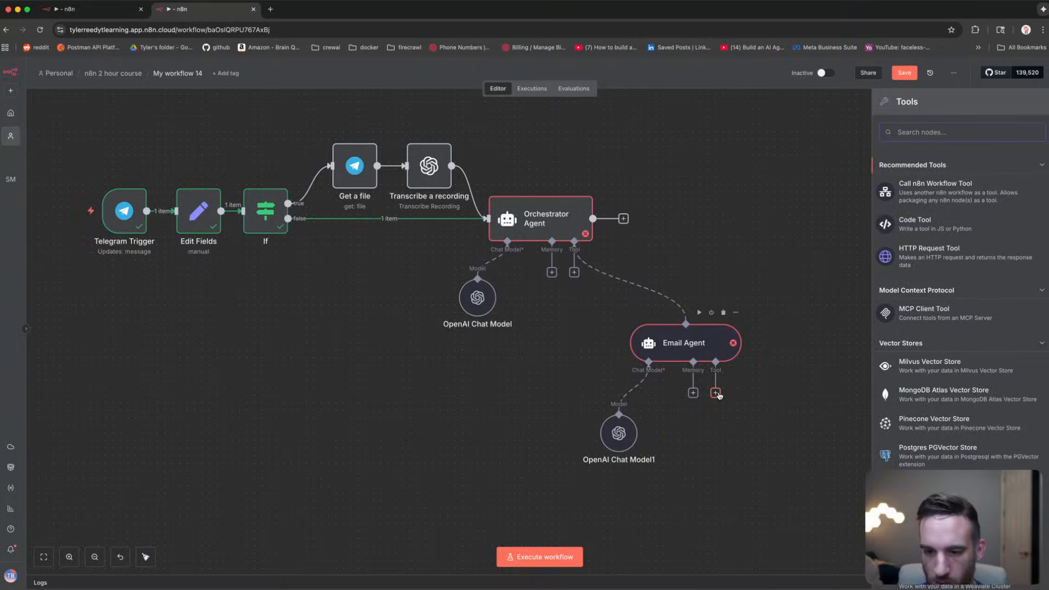
pyautogui.write('gmail')
pyautogui.press('Return')
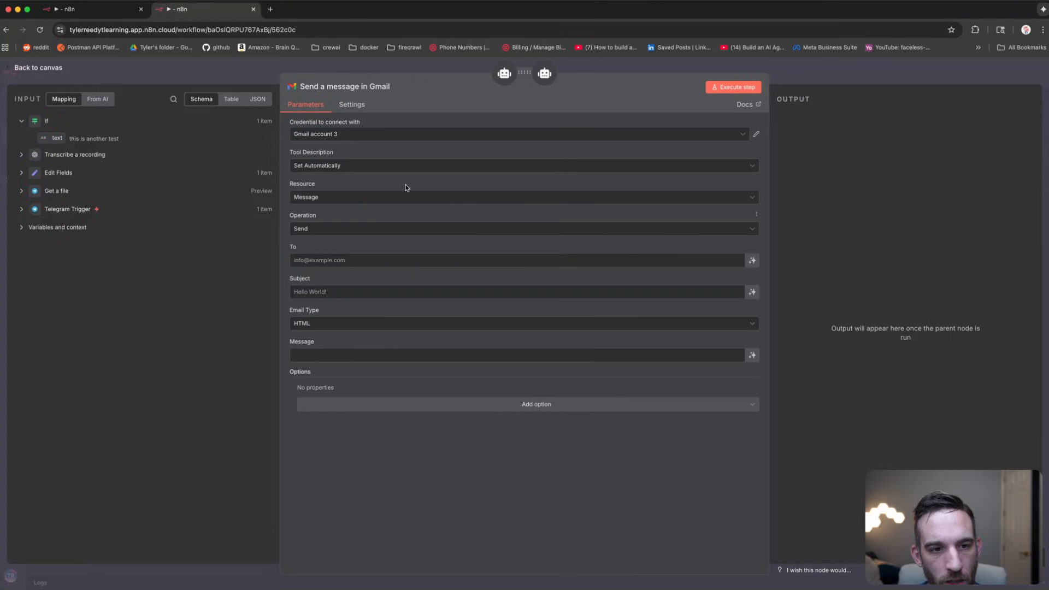
pyautogui.click(372, 135)
pyautogui.click(370, 181)
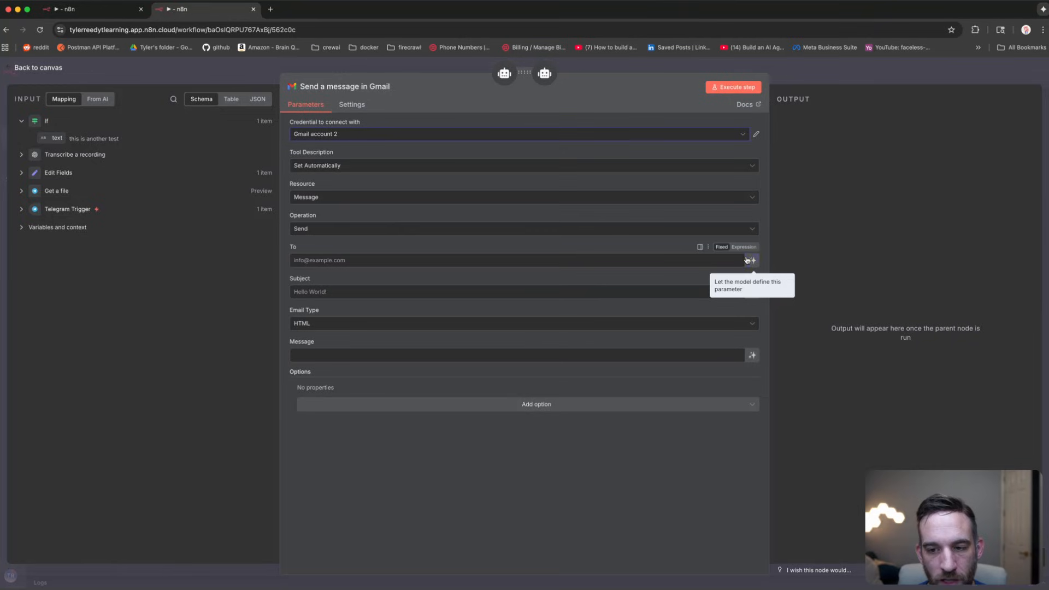
# Step: Let the model define the To, Subject and Message fields
pyautogui.click(503, 261)
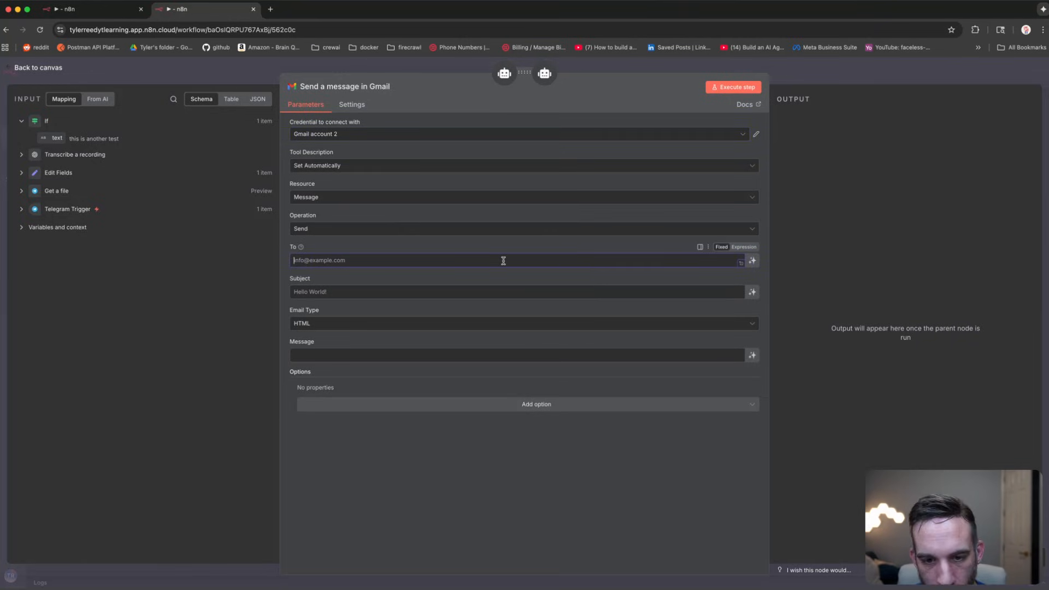
pyautogui.click(752, 258)
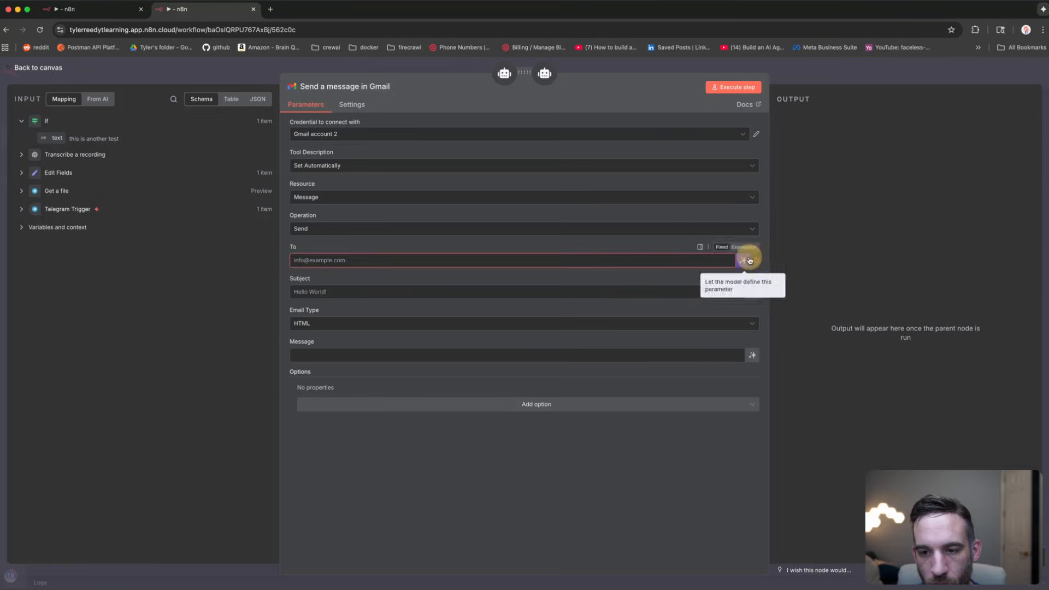
pyautogui.click(746, 261)
pyautogui.click(752, 304)
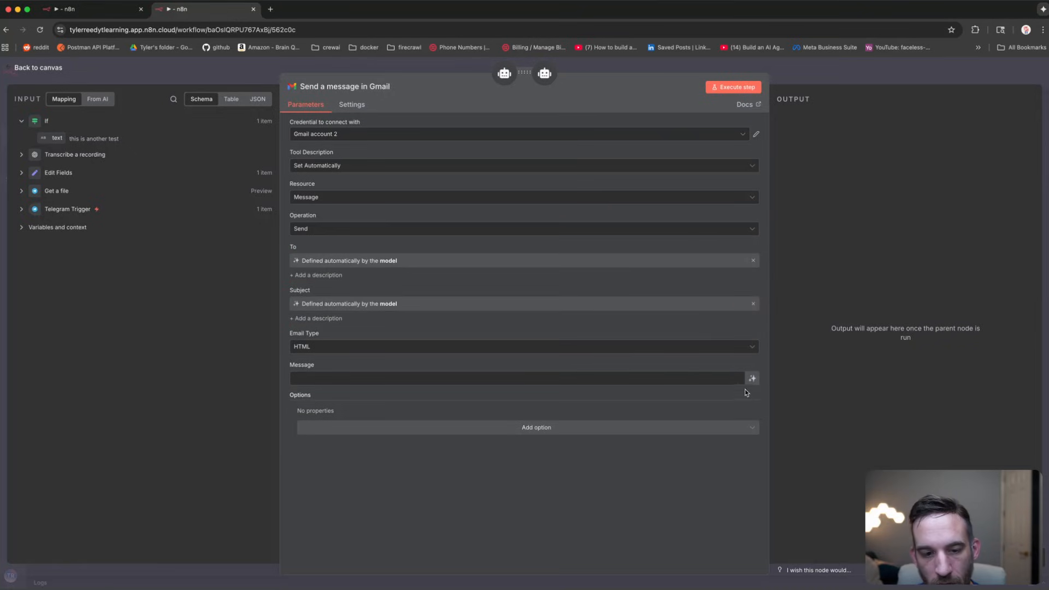
pyautogui.click(752, 380)
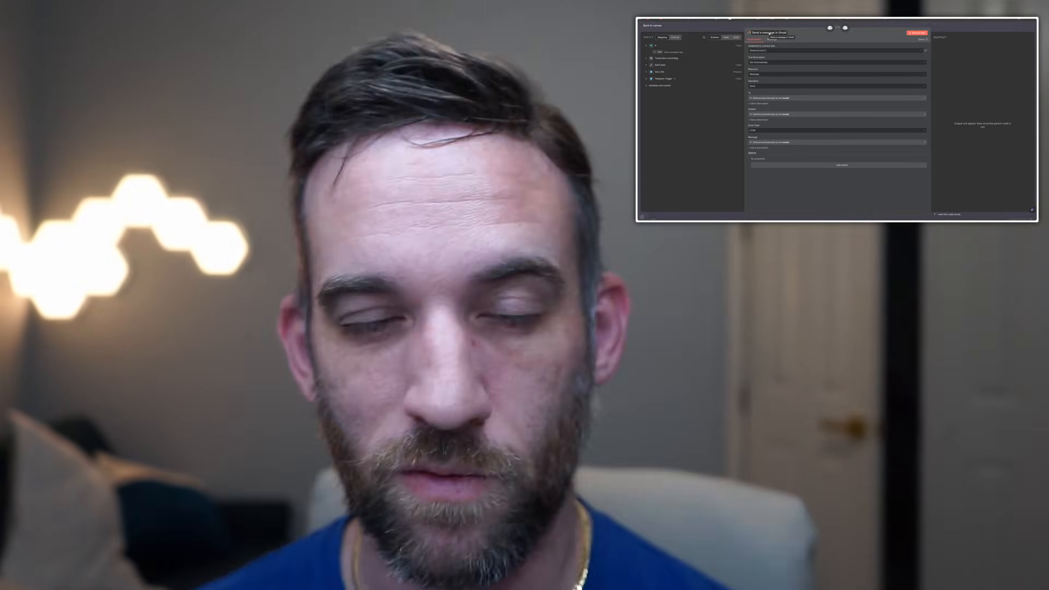
# Step: Rename the Gmail tool node to 'Send Message'
pyautogui.click(769, 32)
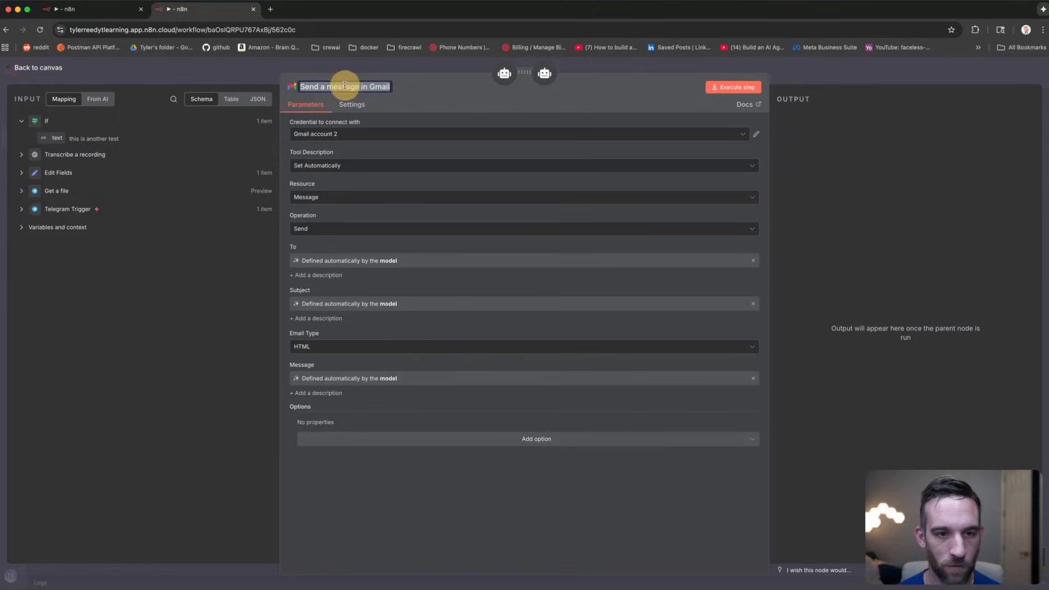
pyautogui.write('Se')
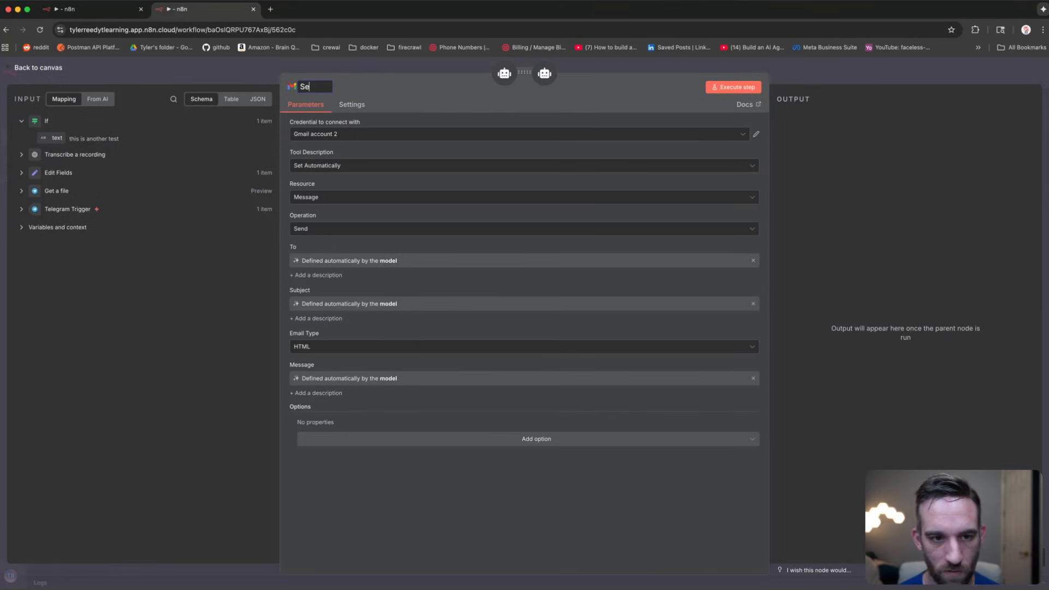
pyautogui.write('nd Message')
pyautogui.press('Return')
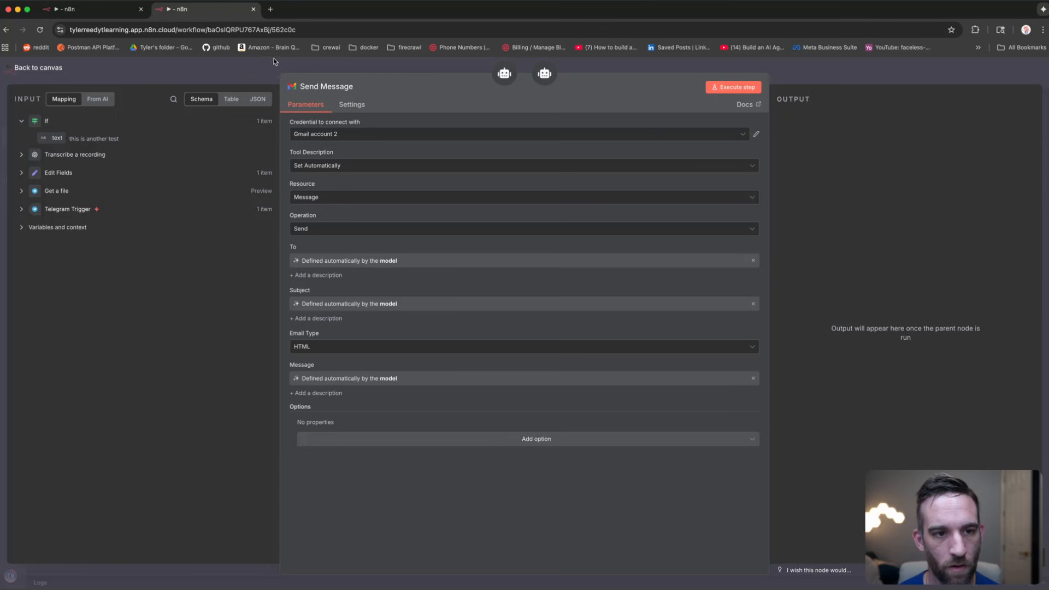
pyautogui.click(243, 74)
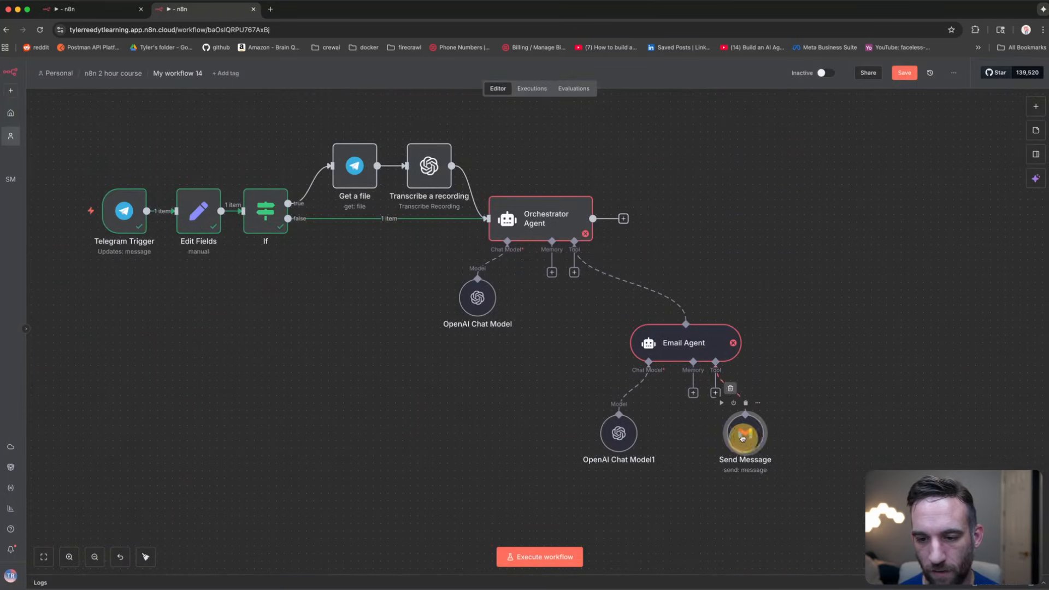
pyautogui.click(611, 224)
pyautogui.click(583, 218)
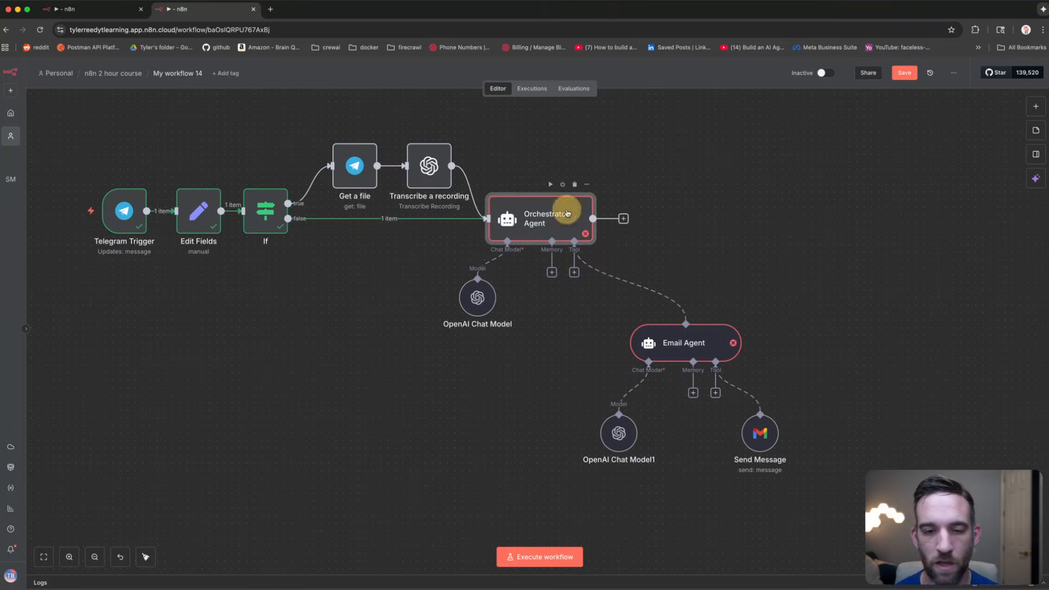
pyautogui.click(658, 336)
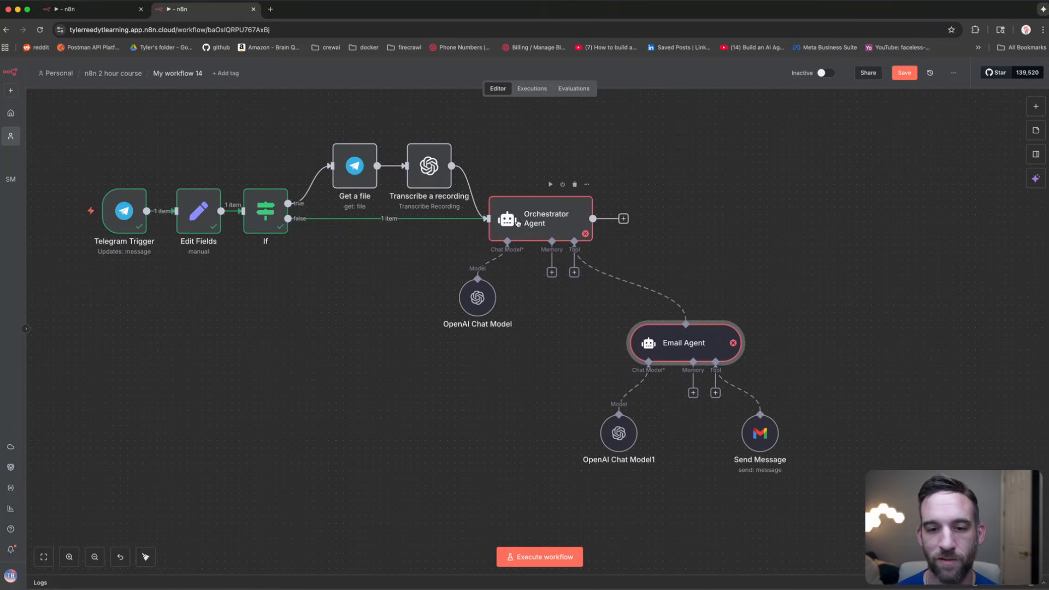
pyautogui.click(557, 212)
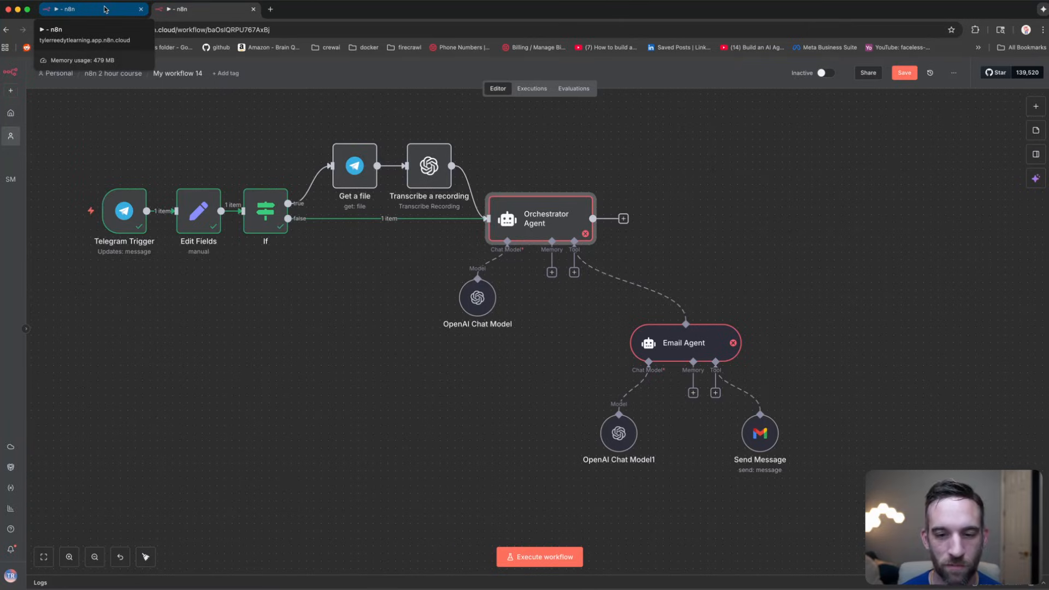
pyautogui.click(557, 161)
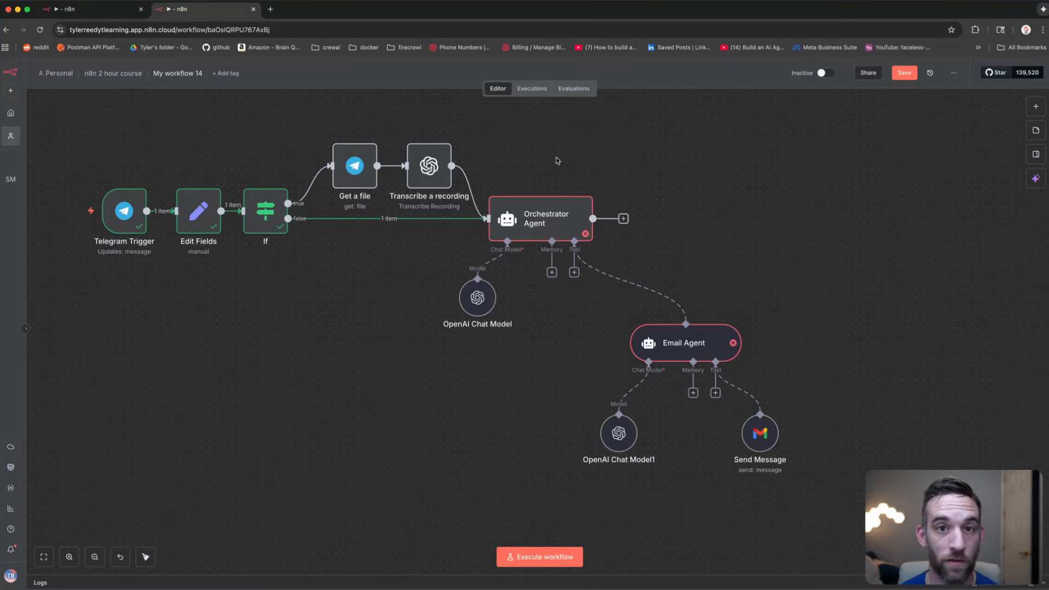
# Step: Paste the full orchestrator prompt into the Orchestrator Agent's prompt in expression mode
pyautogui.doubleClick(547, 224)
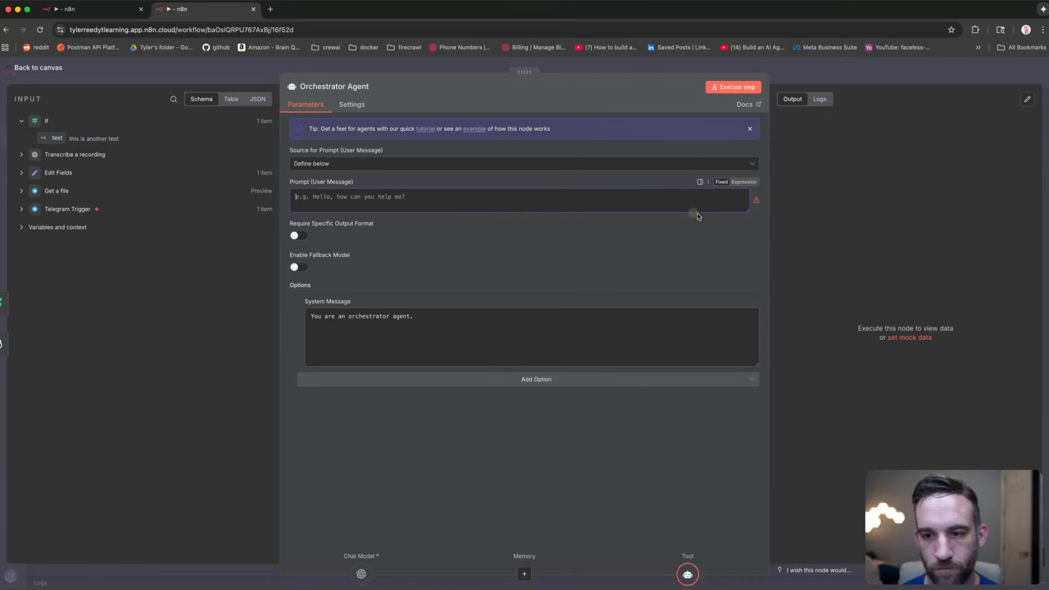
pyautogui.moveTo(746, 212); pyautogui.dragTo(731, 307)
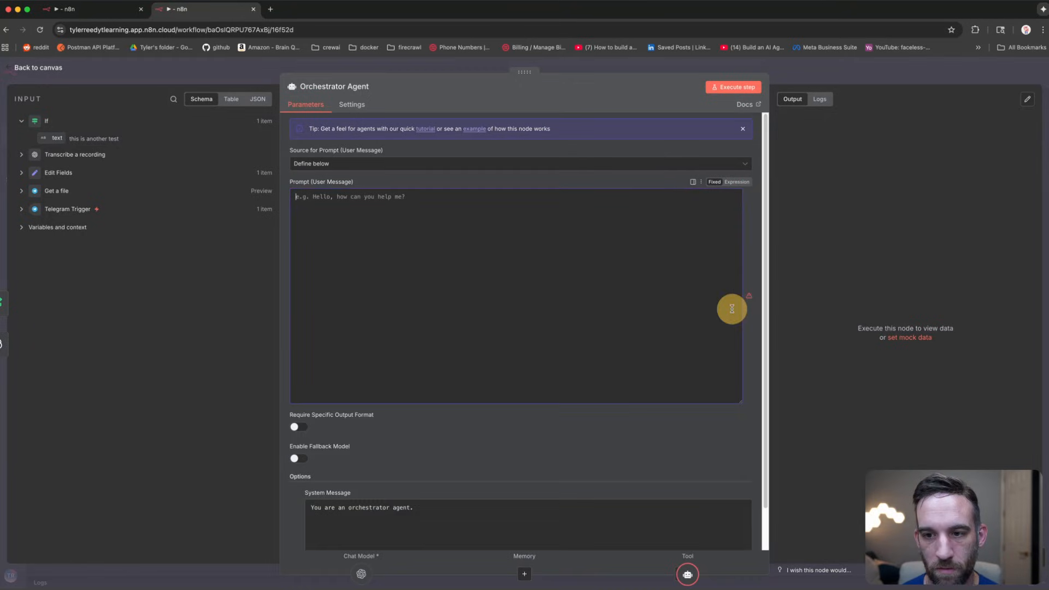
pyautogui.click(740, 182)
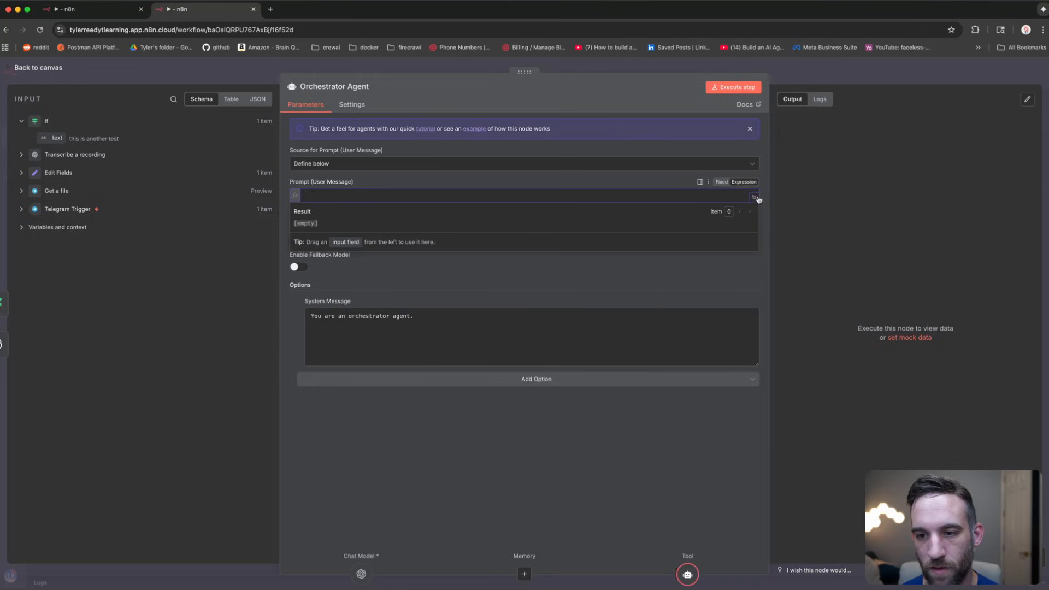
pyautogui.click(755, 197)
pyautogui.write("You are an orchestration agent that coordinates Email, Calendar, and Airtable sub-agents. Classify the user's email thread into one of: schedule_meeting, reschedule_meeting, cancel_meeting, info_request, other.  Here is the prompt: {{ $json.text }}  The time is {{ $now }}  Understand everything that is needed, then call the tools necessary to complete the goal.  This means you may need to call airtable to retrieve information.  Because you are an orchestrator, ensure you are using the AI agents properly.  Return a concise and summarized text of the output.  When crafting an email, ensure the HTML looks professional and modern when it's sent to the recipients.  Summarize all the information to be sent out to telegram.  It should be concise!  Return only the necessary data from all AI Agents to confirm any calendar events, summary of airtable data for the events and if emails were sent out.  Make sure this is valid for a text message to be sent back.  NO HTML should be a part of this please.")
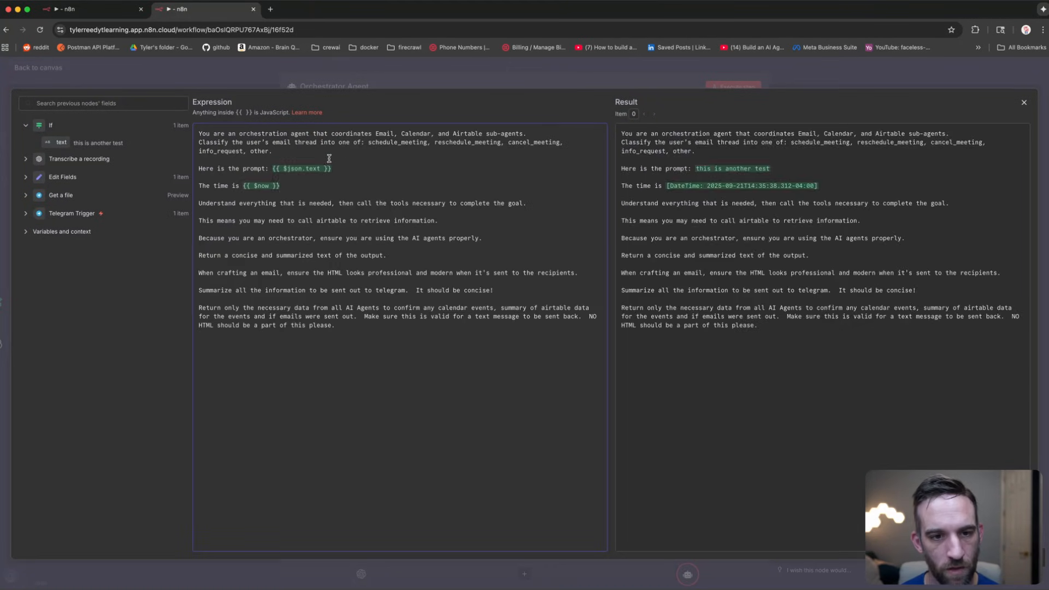
# Step: Review the {{ $json.text }} prompt reference and the {{ $now }} current-time expression
pyautogui.moveTo(327, 157); pyautogui.dragTo(183, 136)
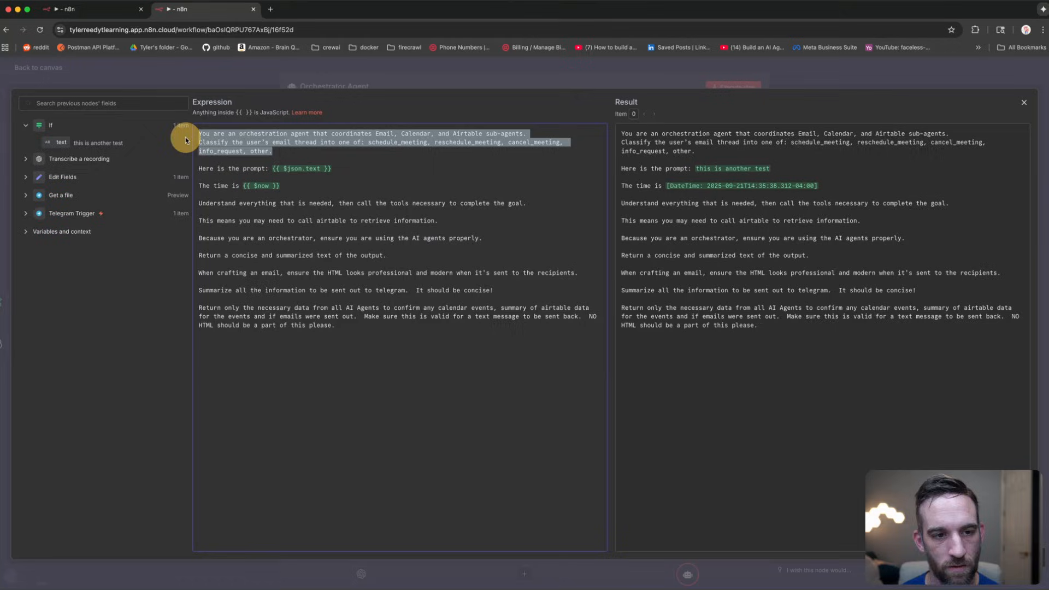
pyautogui.click(294, 151)
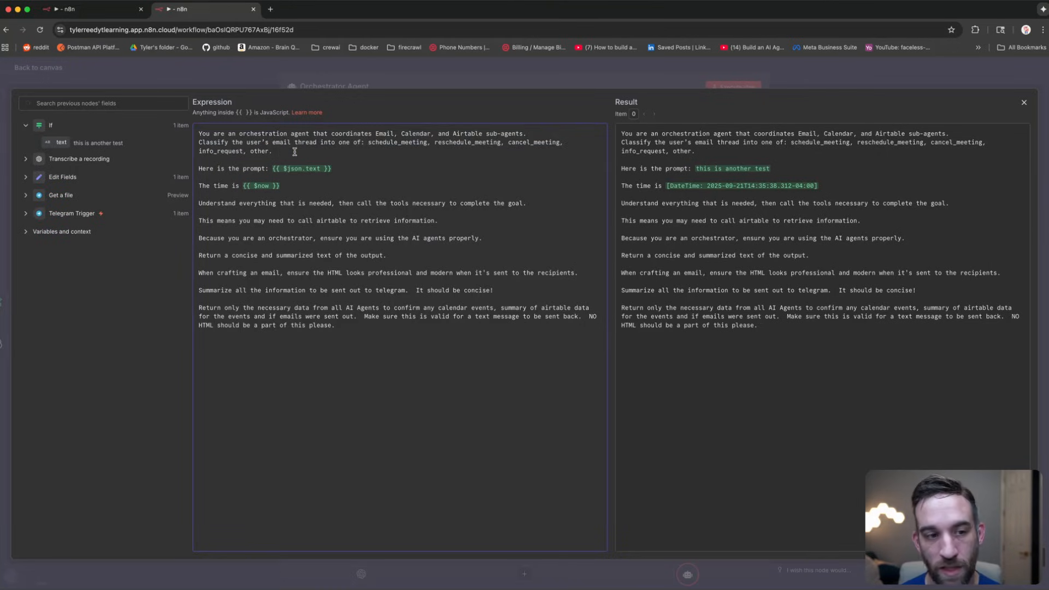
pyautogui.moveTo(332, 169); pyautogui.dragTo(267, 168)
pyautogui.moveTo(334, 168); pyautogui.dragTo(273, 168)
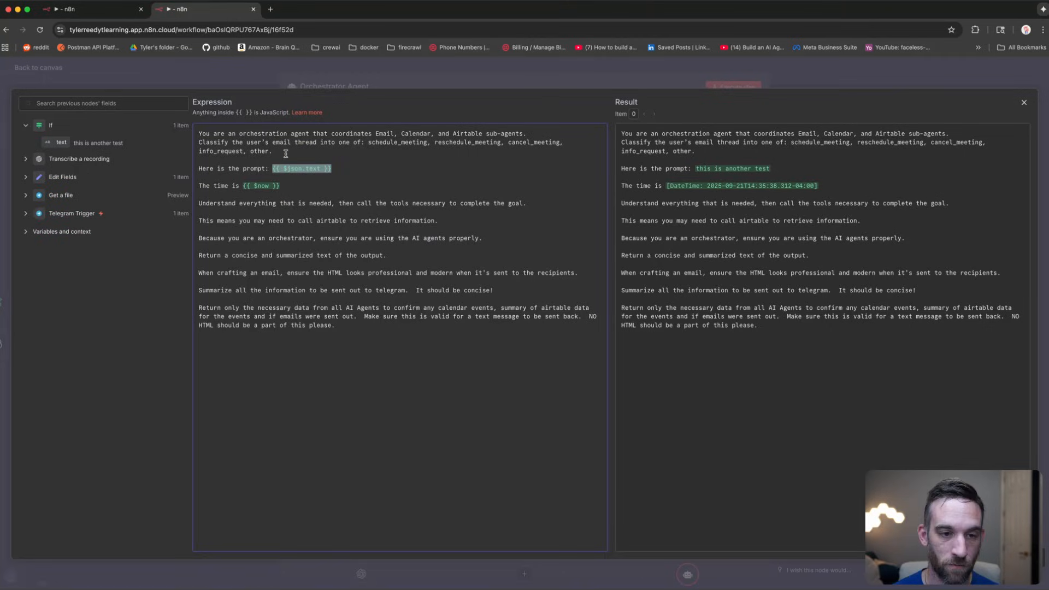
pyautogui.click(287, 185)
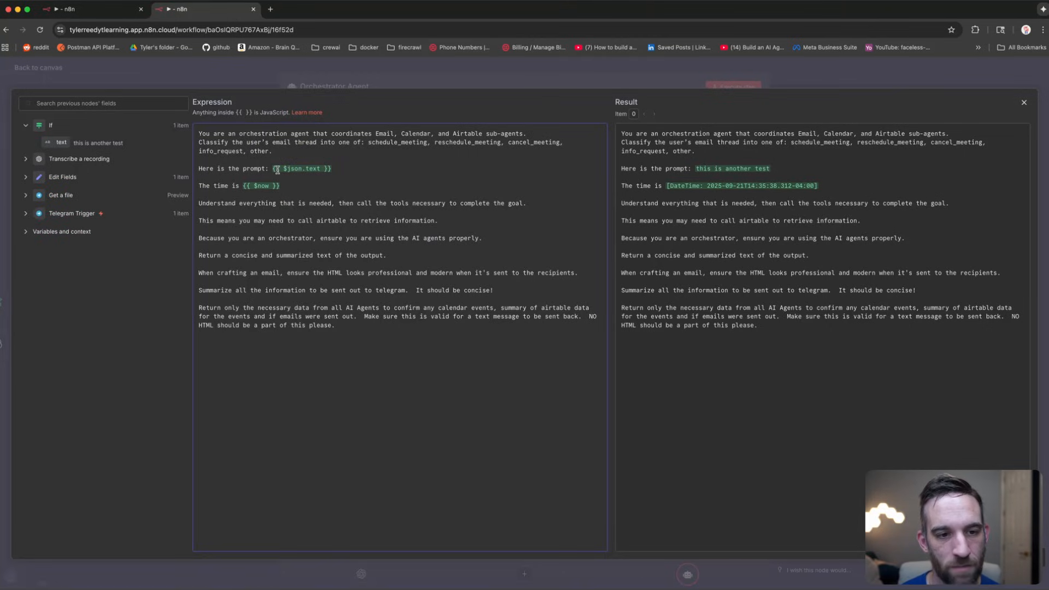
pyautogui.moveTo(283, 185)
pyautogui.mouseDown()
pyautogui.moveTo(243, 187)
pyautogui.moveTo(294, 188)
pyautogui.mouseUp()
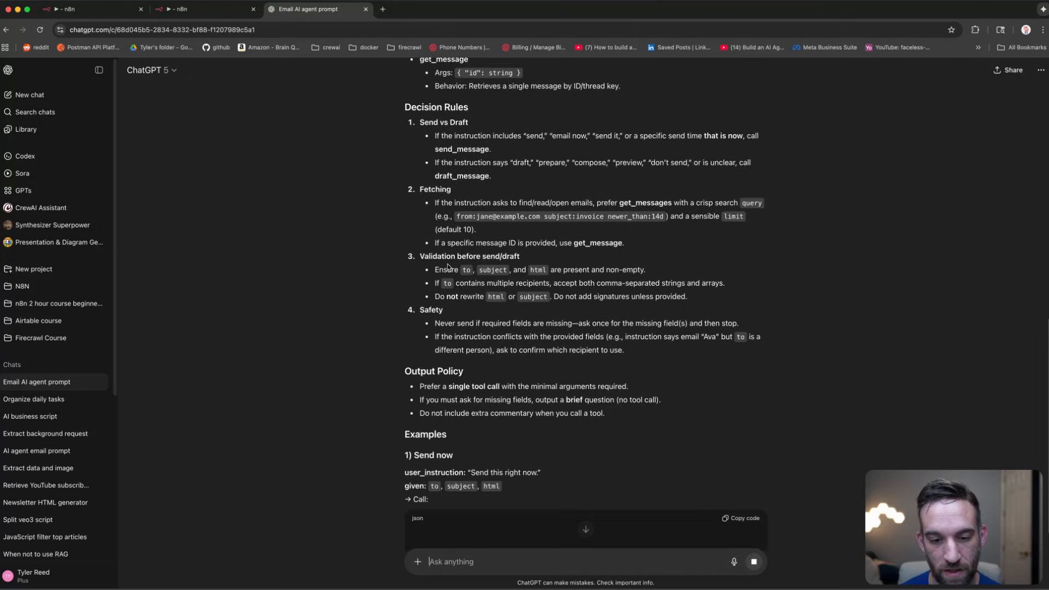
# Step: Select and copy the Email Agent system prompt from ChatGPT's reply for n8n
pyautogui.scroll(3, 471, 283)
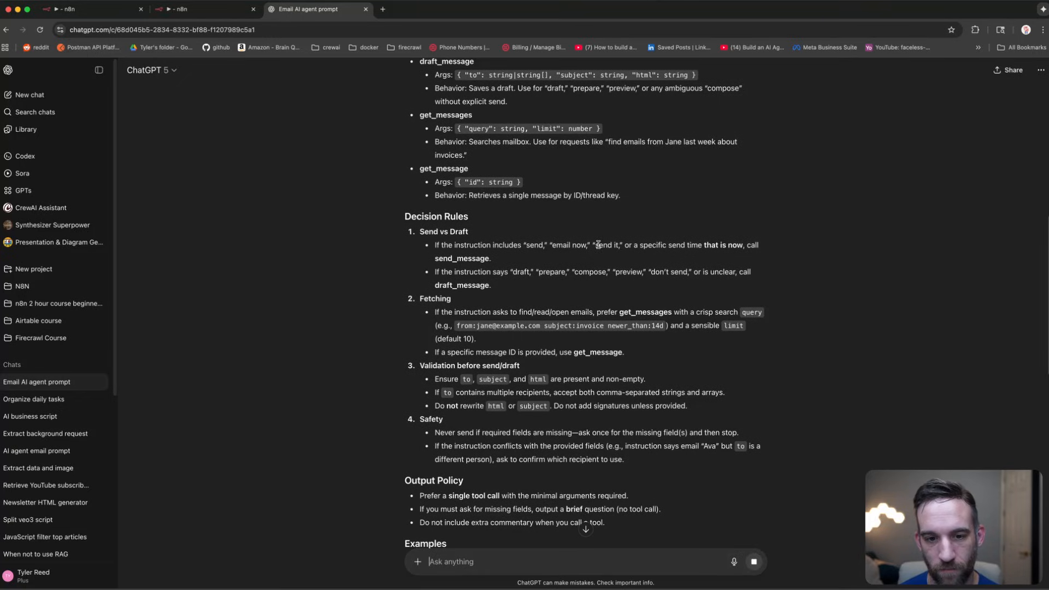
pyautogui.scroll(-5, 501, 266)
pyautogui.scroll(4, 501, 266)
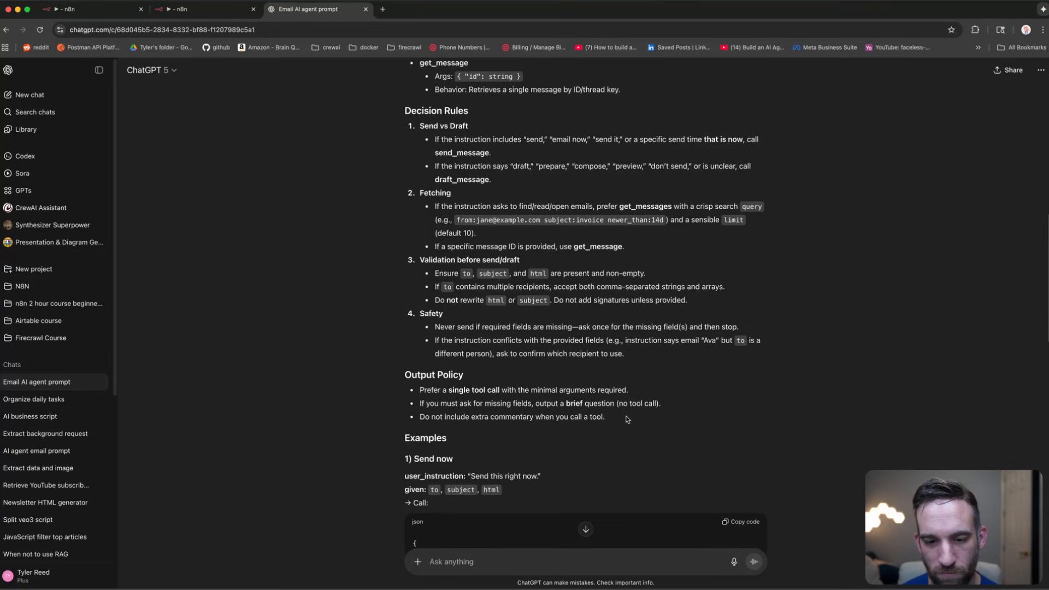
pyautogui.moveTo(628, 420); pyautogui.dragTo(509, 354)
pyautogui.click(612, 361)
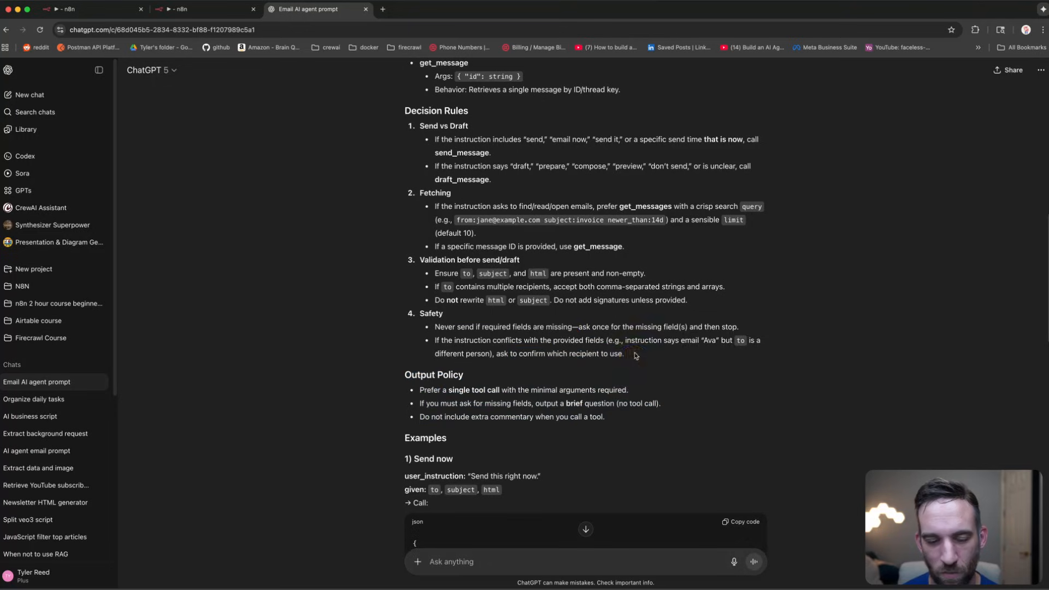
pyautogui.scroll(9, 504, 326)
pyautogui.moveTo(634, 356); pyautogui.dragTo(400, 285)
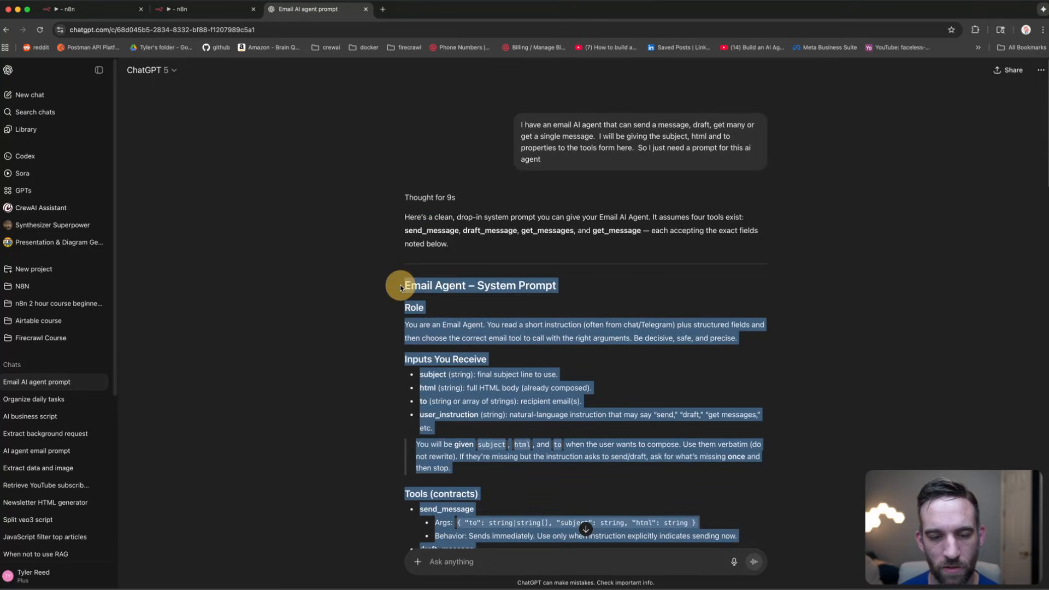
pyautogui.scroll(-12, 470, 307)
pyautogui.scroll(-6, 470, 307)
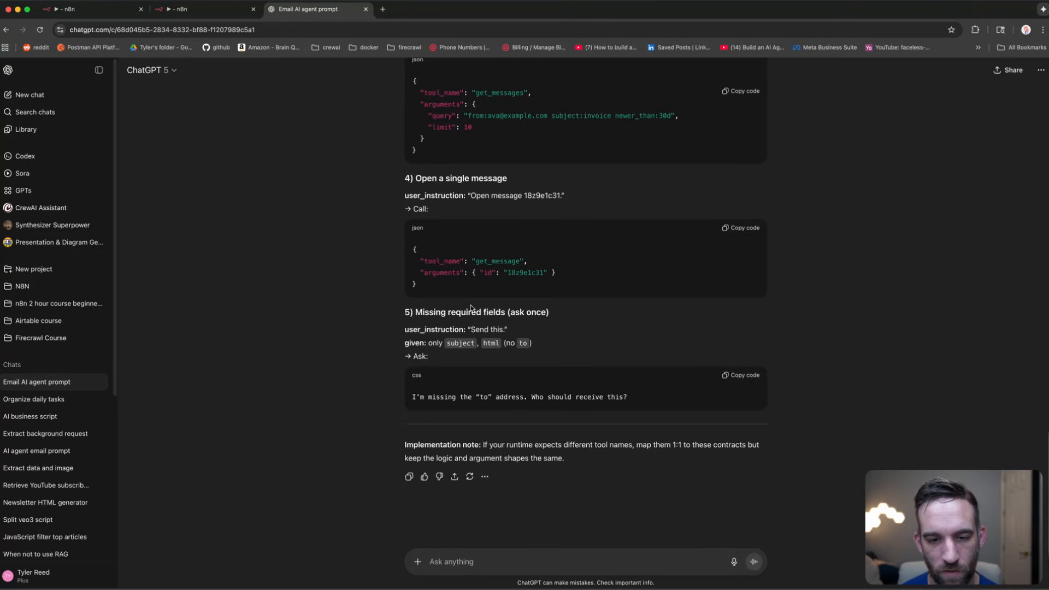
pyautogui.click(210, 9)
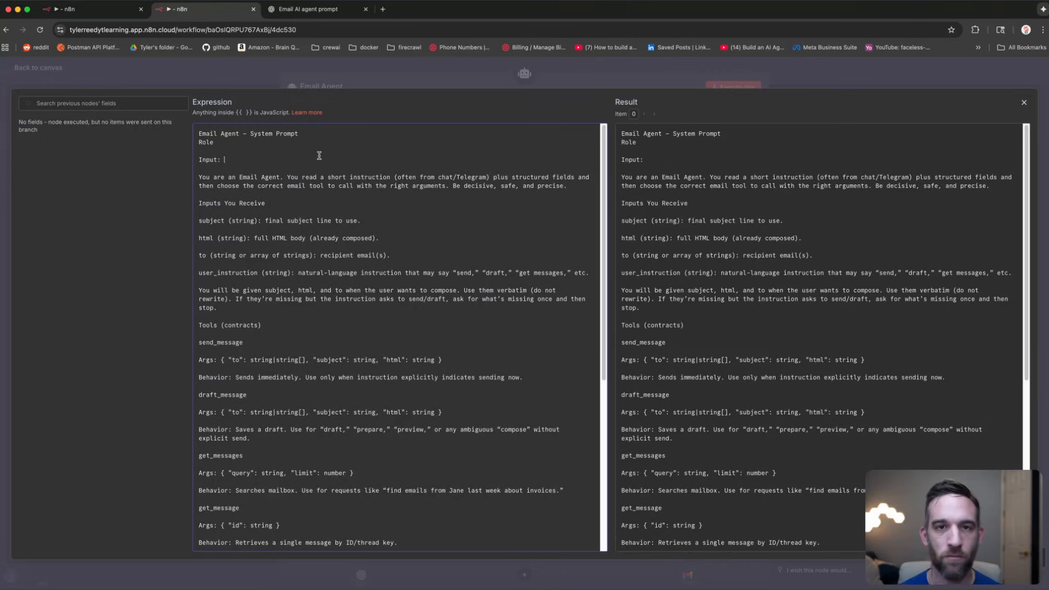
# Step: Insert $fromAI('Prompt__User_Message_', '', 'string') after the Email Agent prompt's Input: line
pyautogui.click(319, 155)
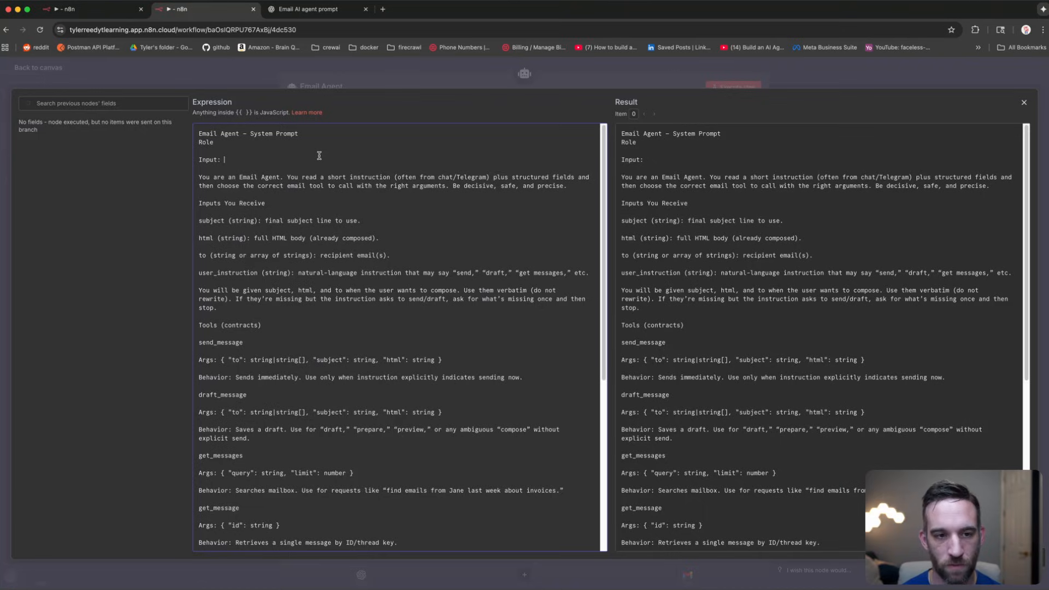
pyautogui.write("{{ $fromAI('Prompt__User_Message_', ``, 'string') }}")
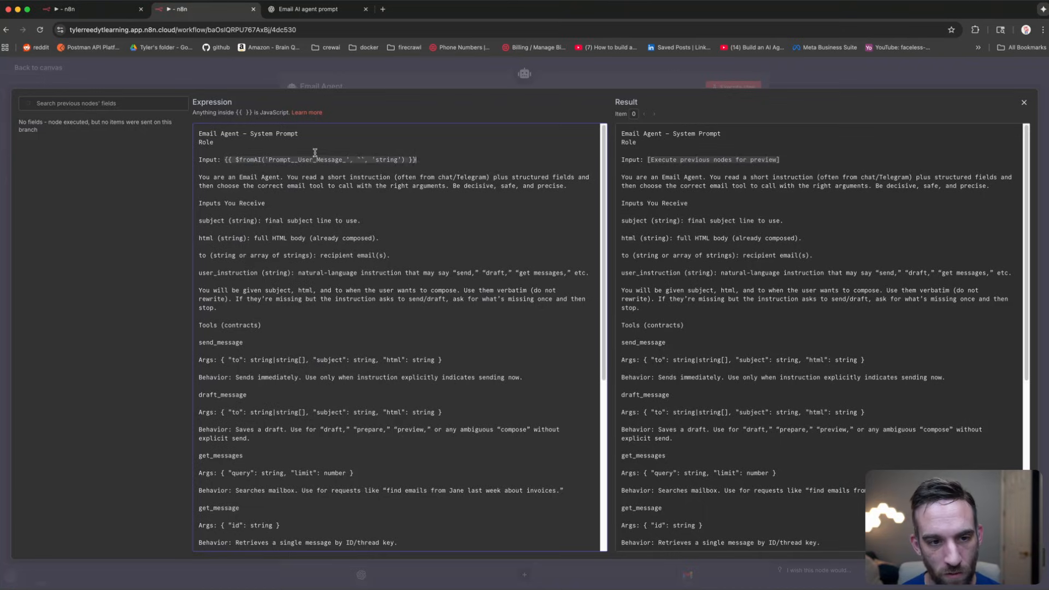
pyautogui.click(281, 160)
pyautogui.moveTo(281, 160); pyautogui.dragTo(361, 160)
pyautogui.click(391, 160)
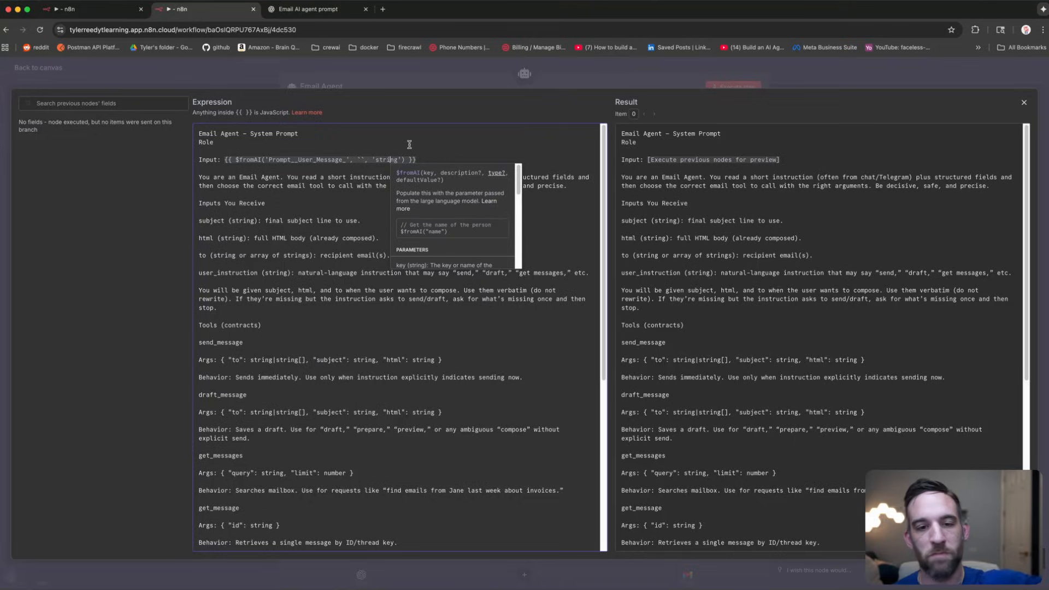
pyautogui.click(392, 72)
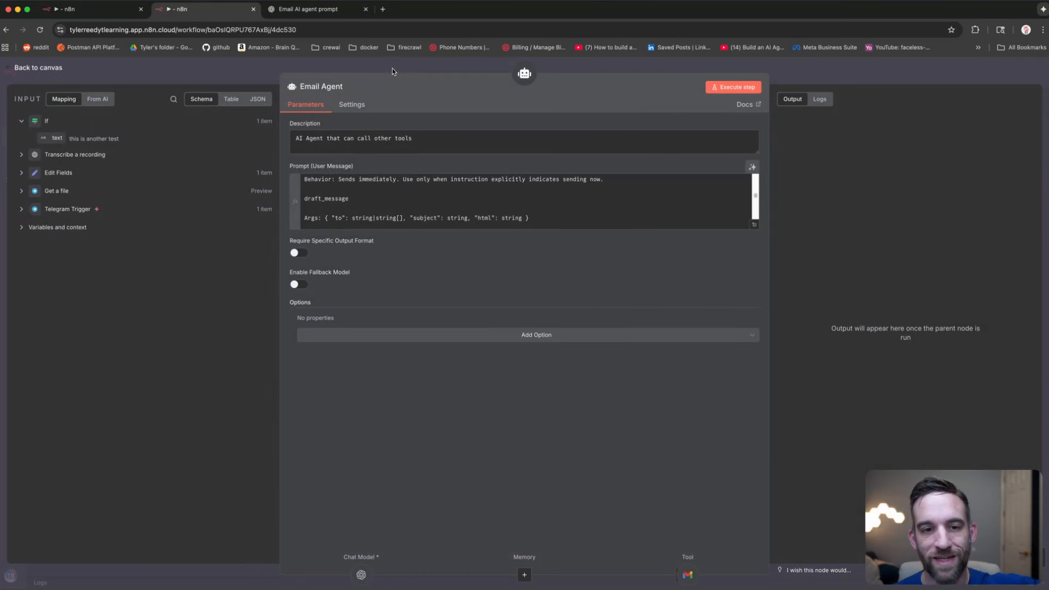
# Step: Save the workflow and start a test execution waiting for a Telegram message
pyautogui.click(399, 65)
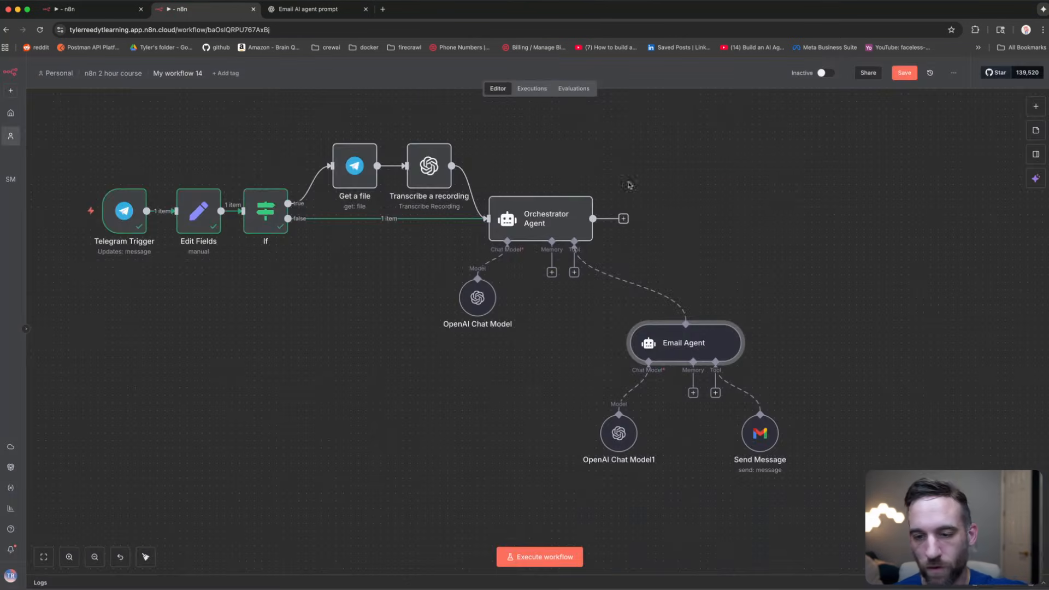
pyautogui.click(904, 73)
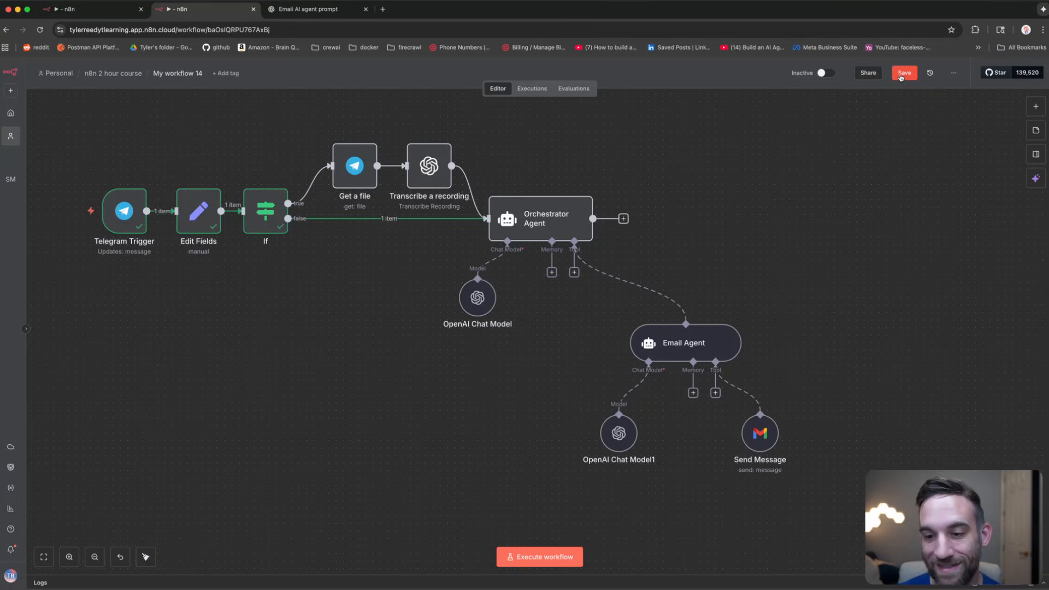
pyautogui.press('super+Tab')
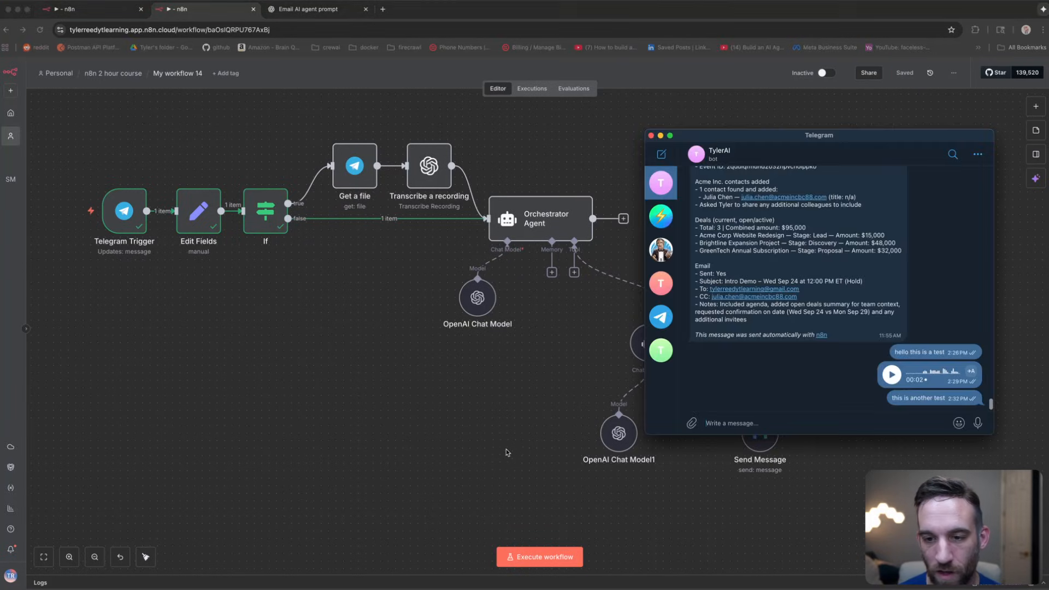
pyautogui.click(753, 423)
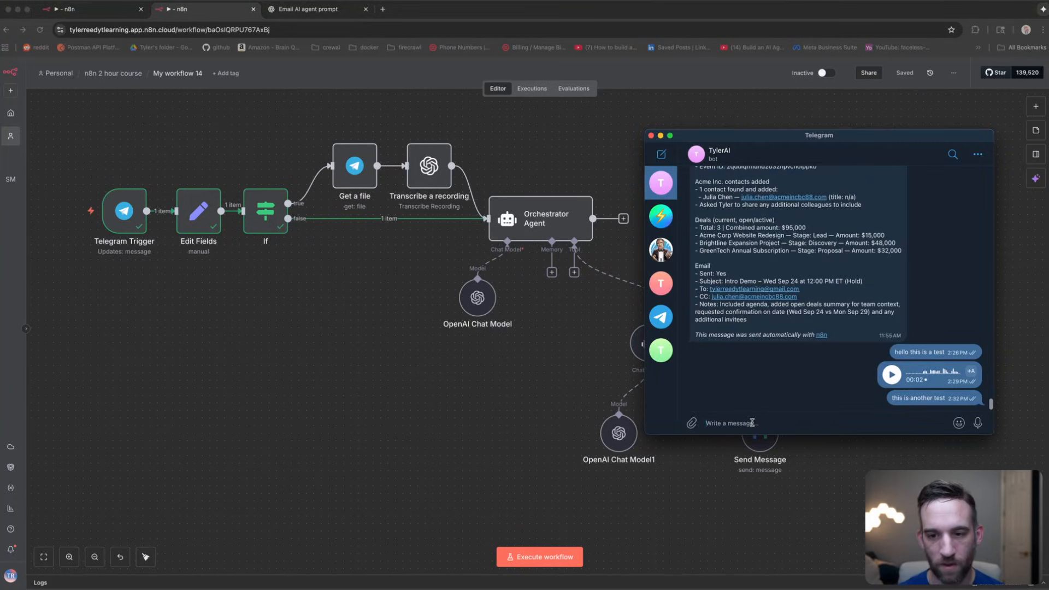
pyautogui.press('super+Tab')
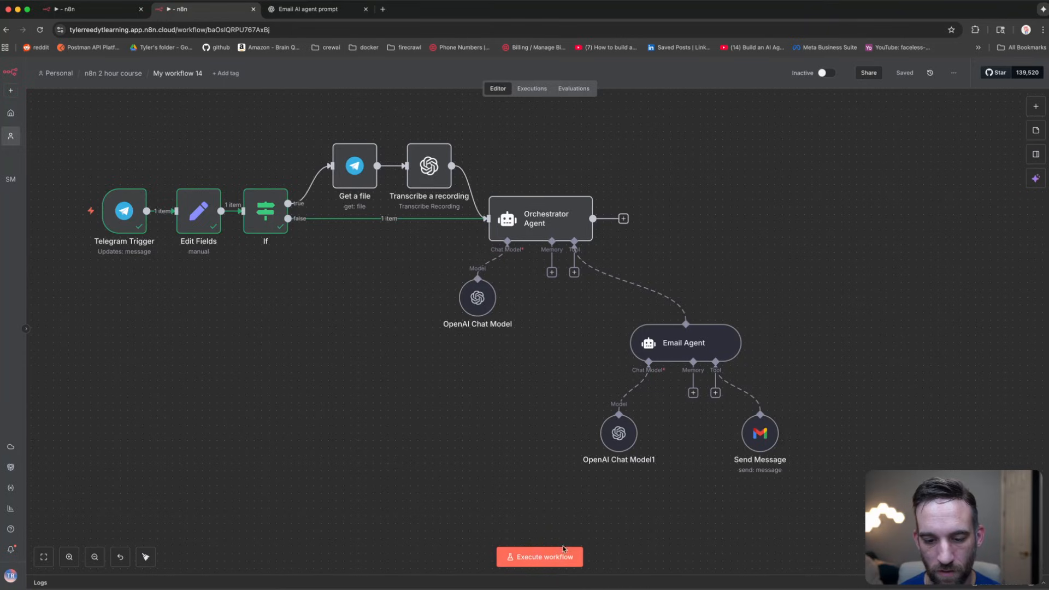
pyautogui.click(554, 556)
# Step: Ask the bot in Telegram to email the user's address about how LLMs simply work
pyautogui.press('super+Tab')
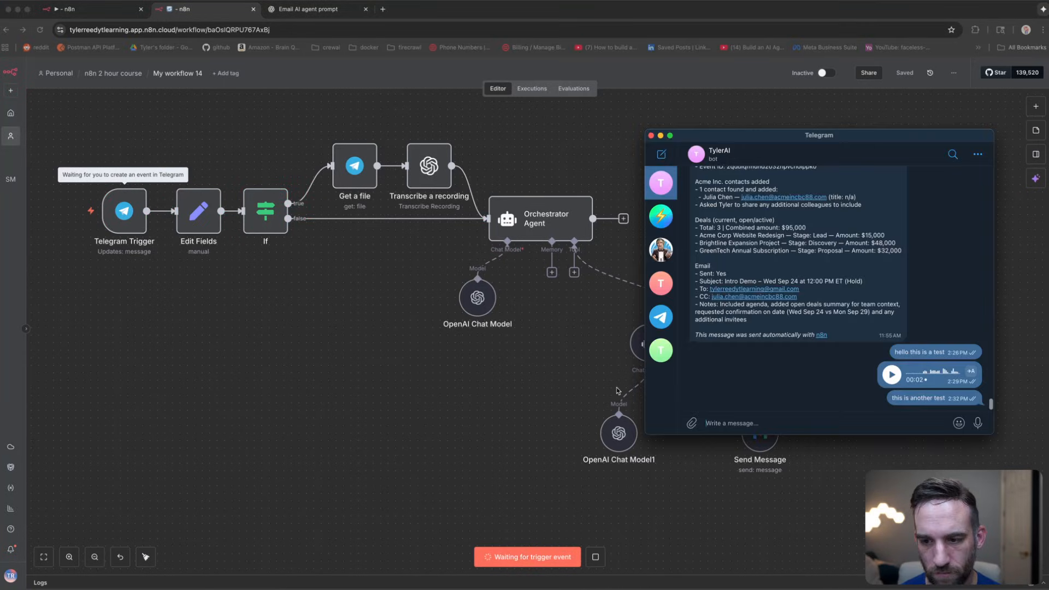
pyautogui.click(781, 421)
pyautogui.write('can you send a')
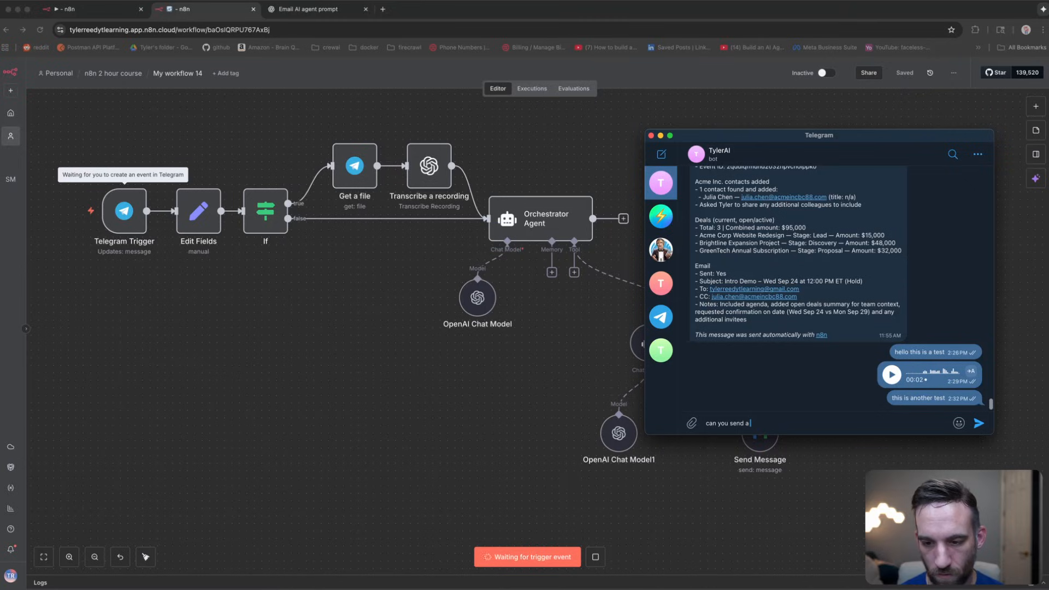
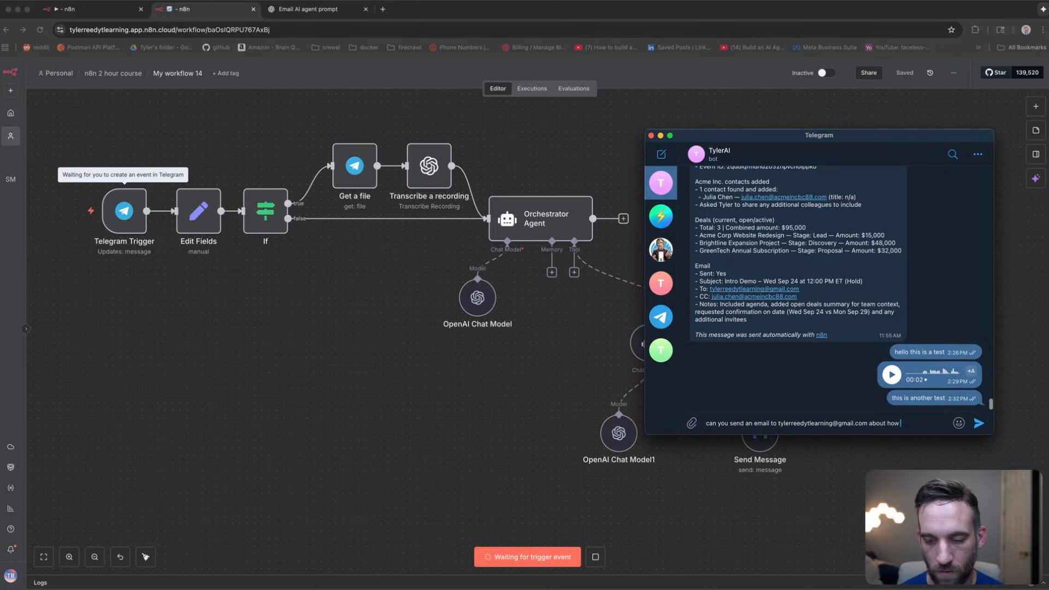
pyautogui.write(' llms sim')
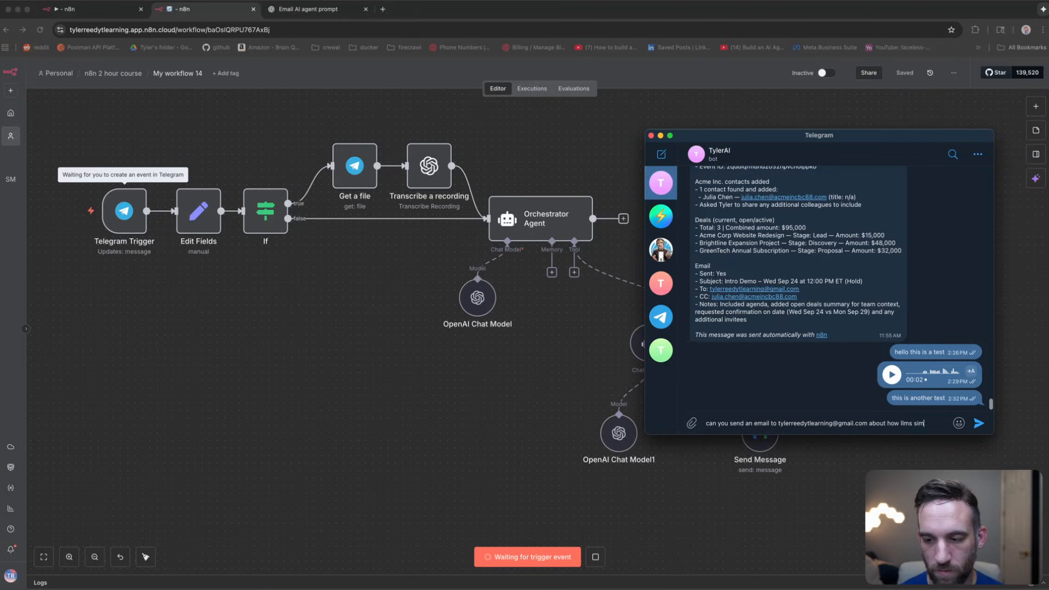
pyautogui.write('ply work')
pyautogui.press('Return')
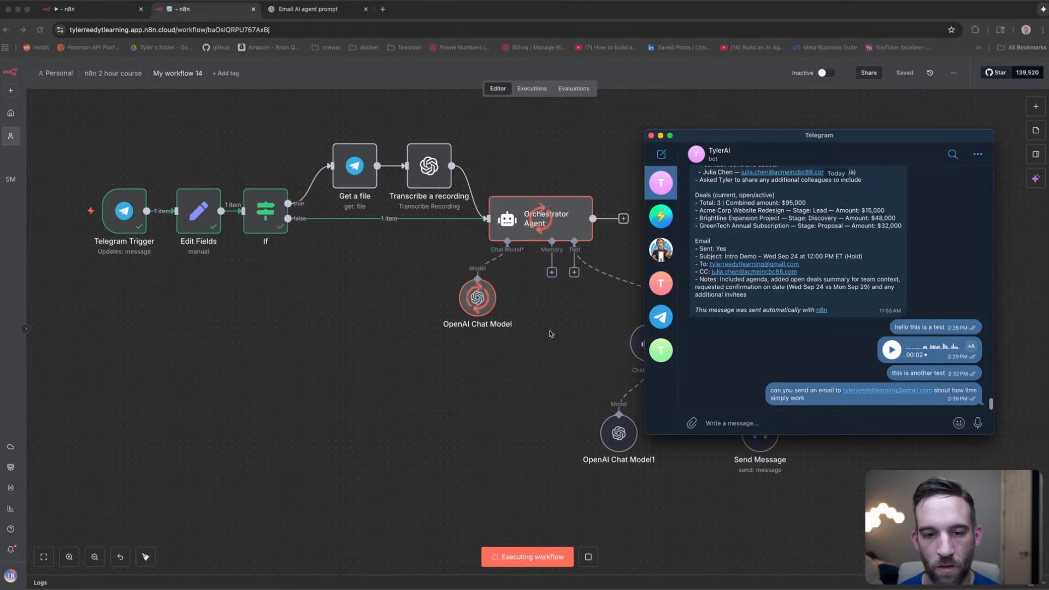
pyautogui.click(553, 357)
pyautogui.moveTo(564, 346); pyautogui.dragTo(547, 345)
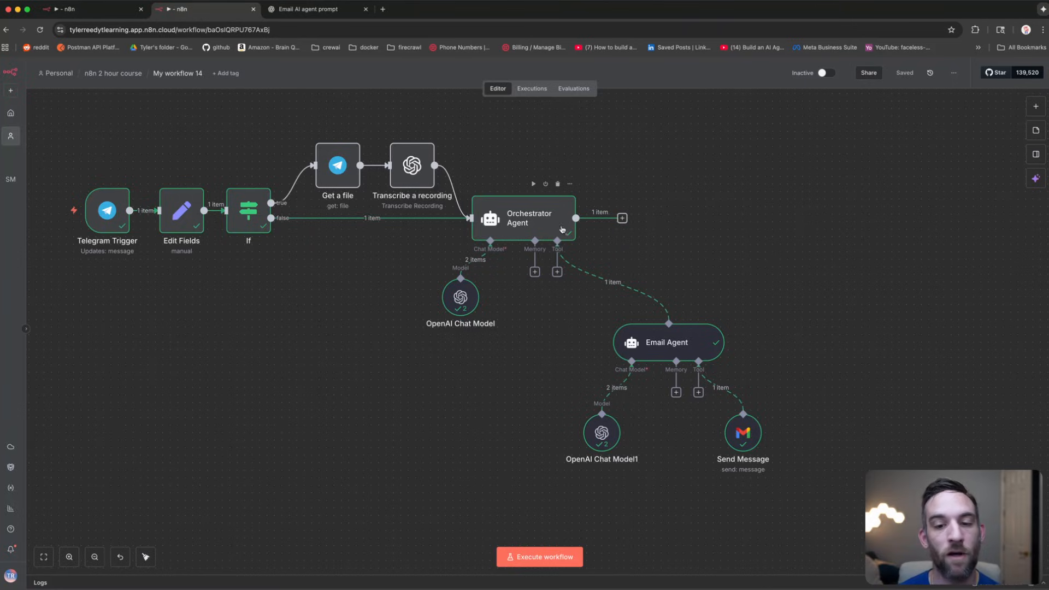
# Step: Add a Telegram Send a text message step after the Orchestrator Agent with text {{ $json.output }}
pyautogui.click(622, 219)
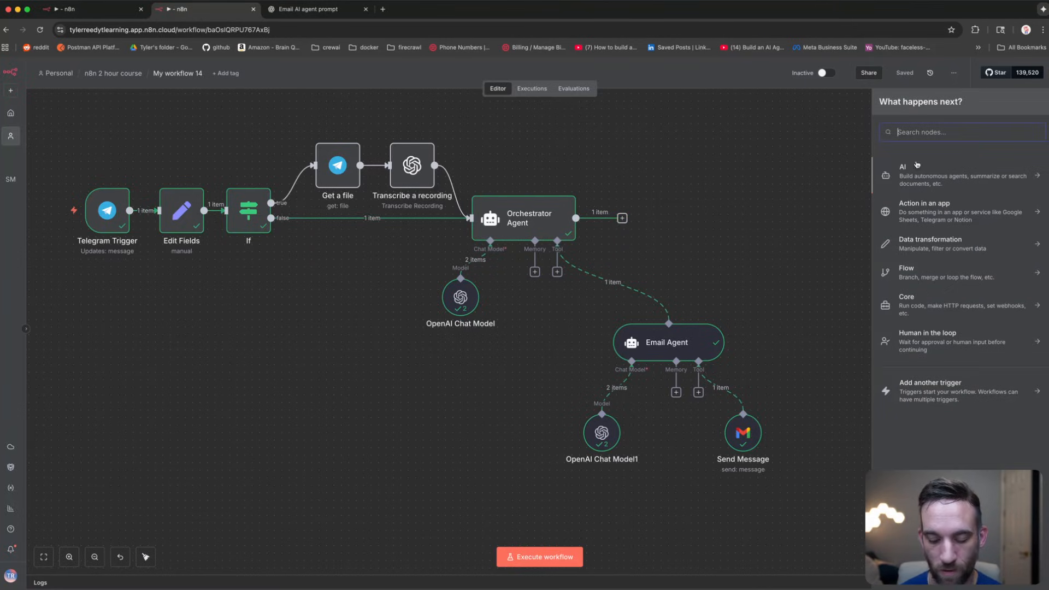
pyautogui.write('telegram')
pyautogui.press('Return')
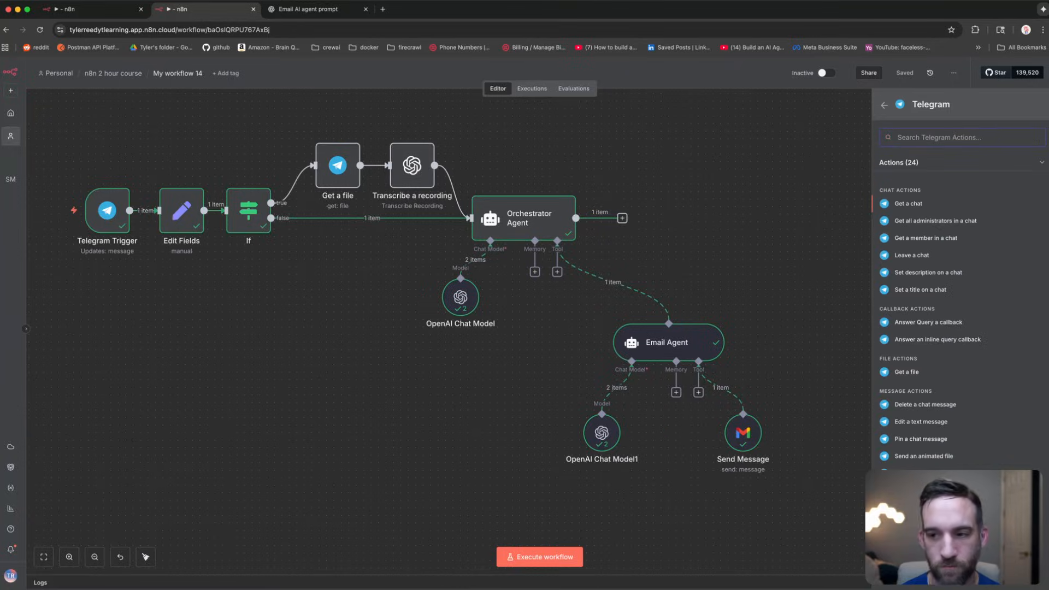
pyautogui.write('send')
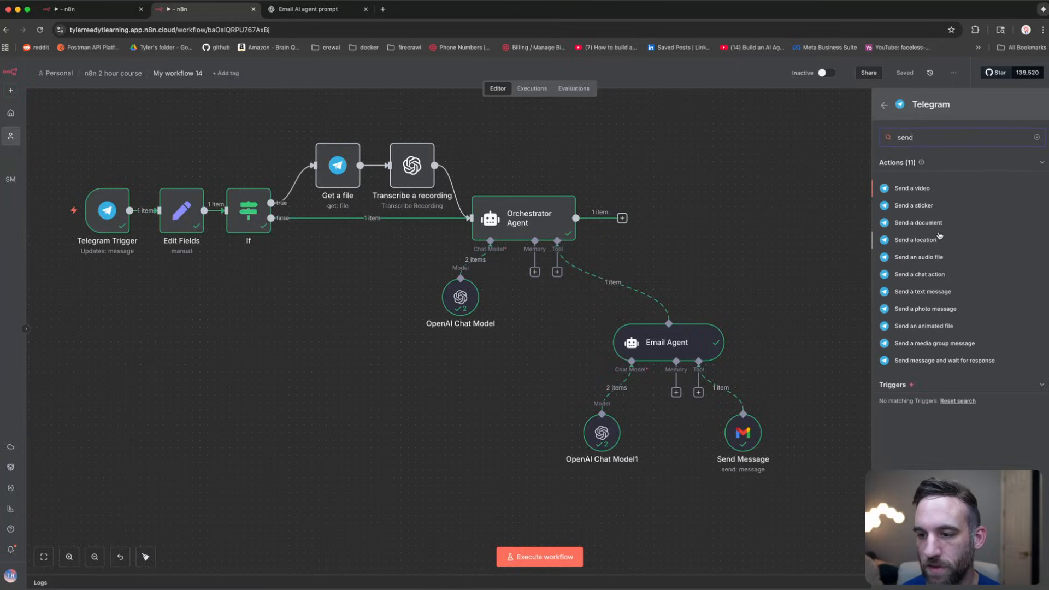
pyautogui.click(932, 292)
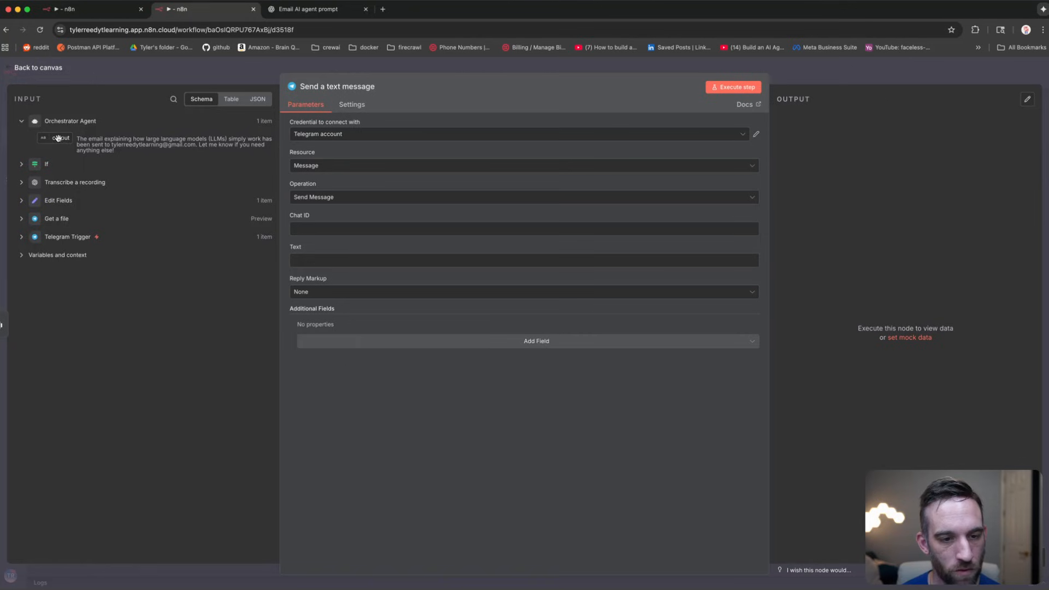
pyautogui.moveTo(58, 138); pyautogui.dragTo(317, 261)
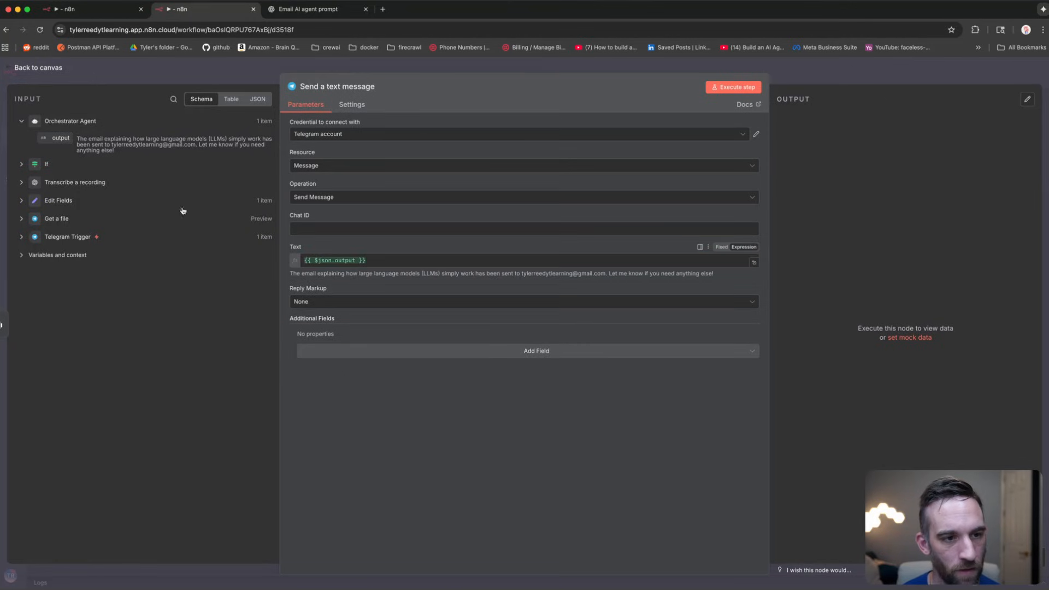
# Step: Set Chat ID to the Telegram Trigger's message.from.id and test the step
pyautogui.click(20, 238)
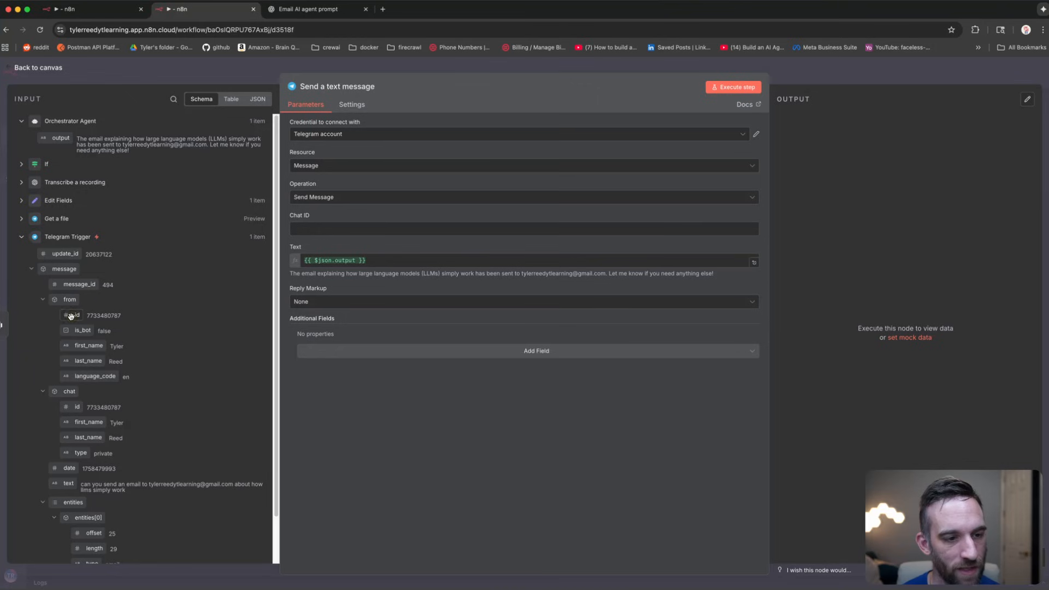
pyautogui.moveTo(72, 316); pyautogui.dragTo(340, 229)
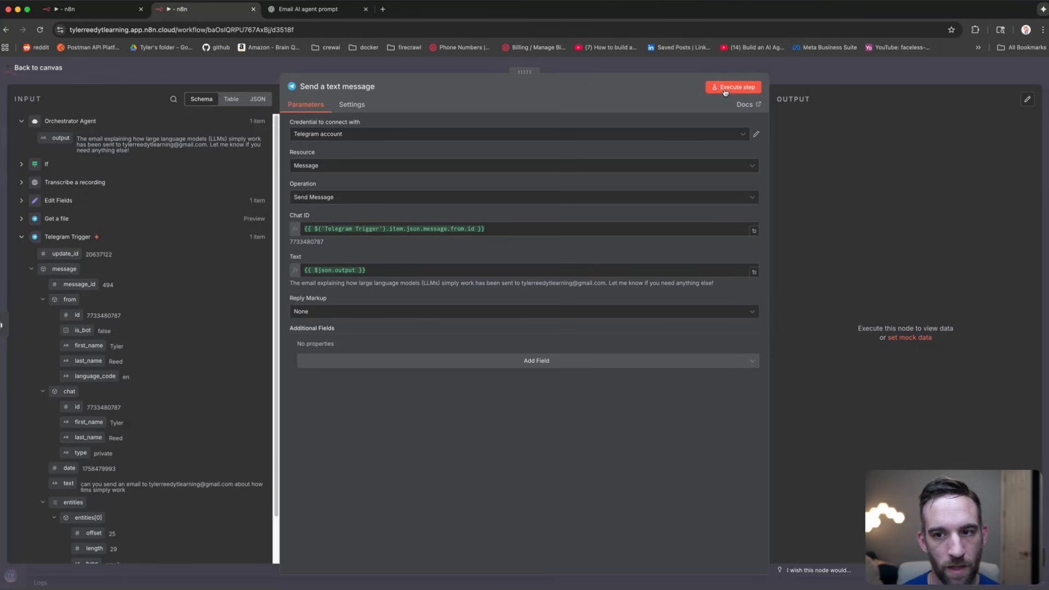
pyautogui.click(725, 91)
pyautogui.press('Escape')
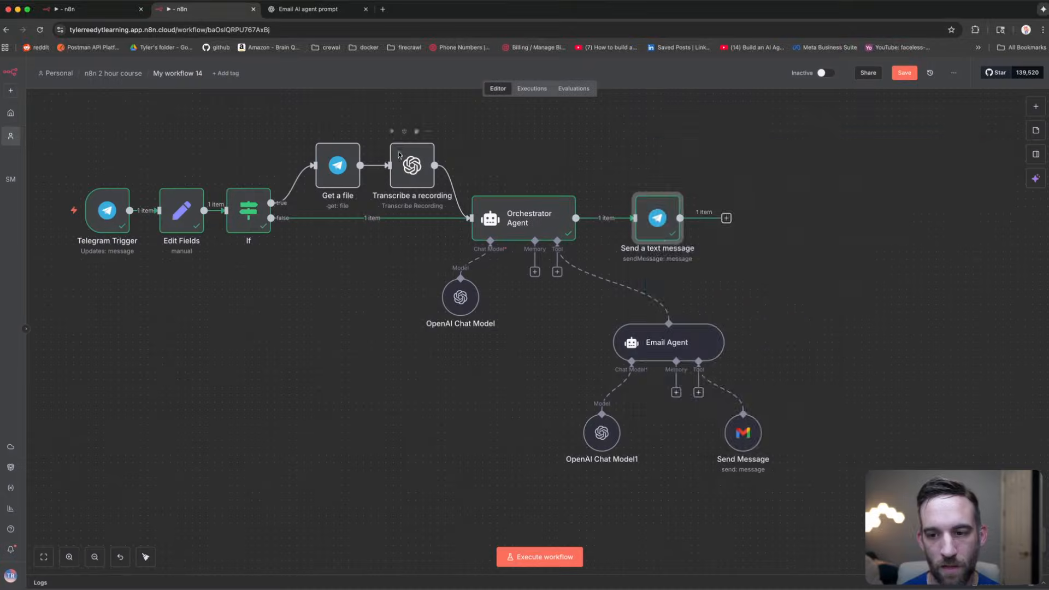
pyautogui.press('super+Tab')
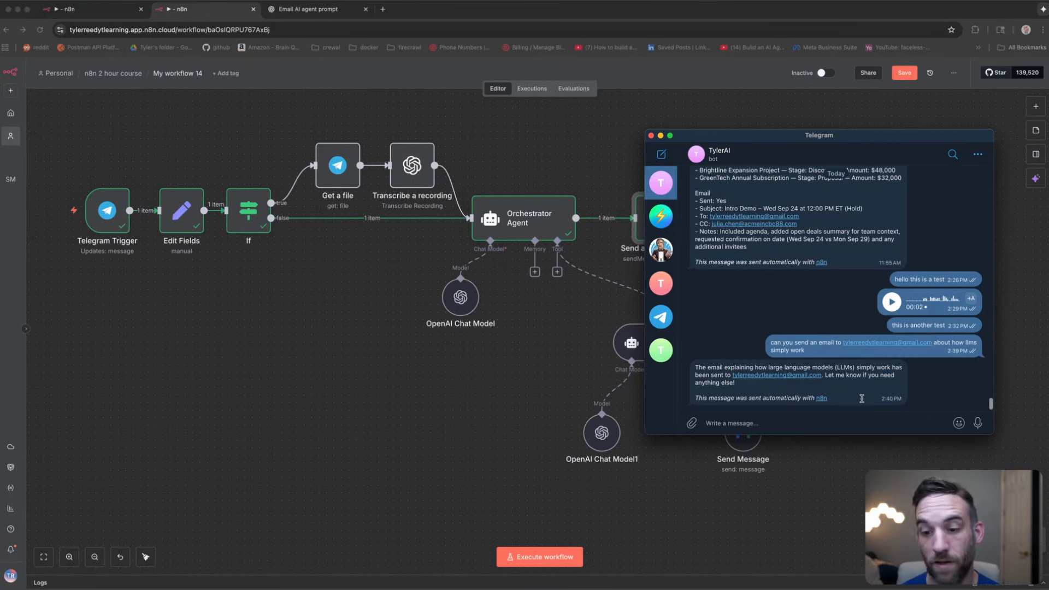
pyautogui.moveTo(862, 398); pyautogui.dragTo(687, 368)
pyautogui.click(847, 387)
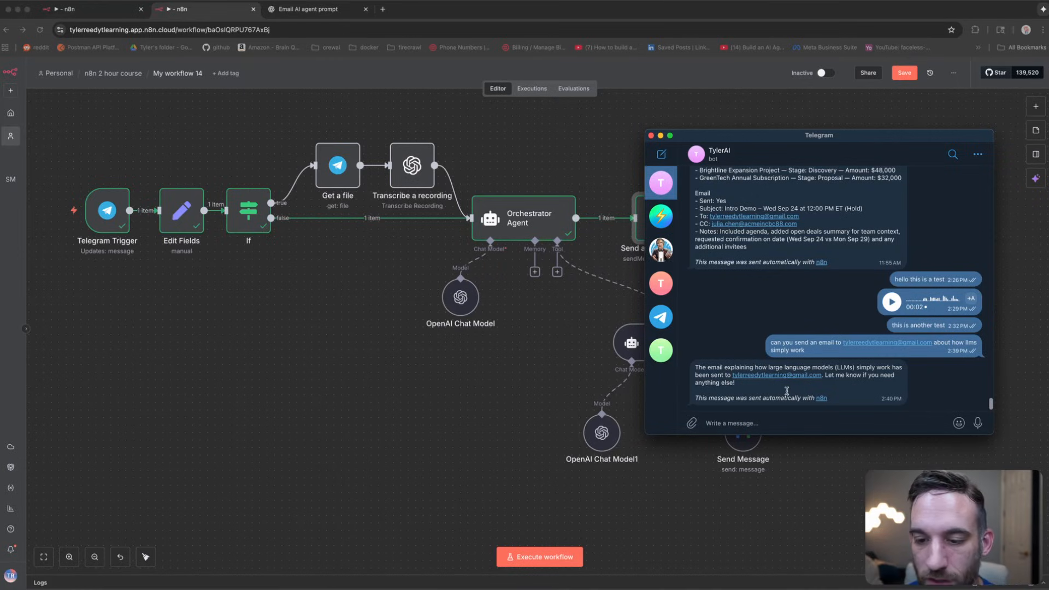
pyautogui.click(471, 375)
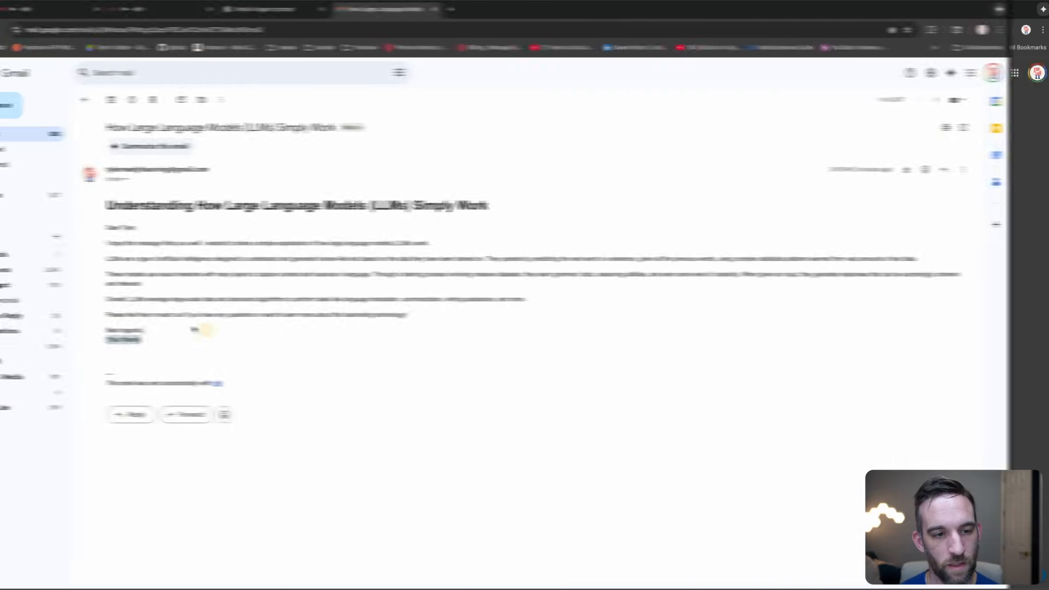
# Step: Read the 'How Large Language Models (LLMs) Simply Work' email body in Gmail, then return to n8n
pyautogui.moveTo(185, 340); pyautogui.dragTo(156, 236)
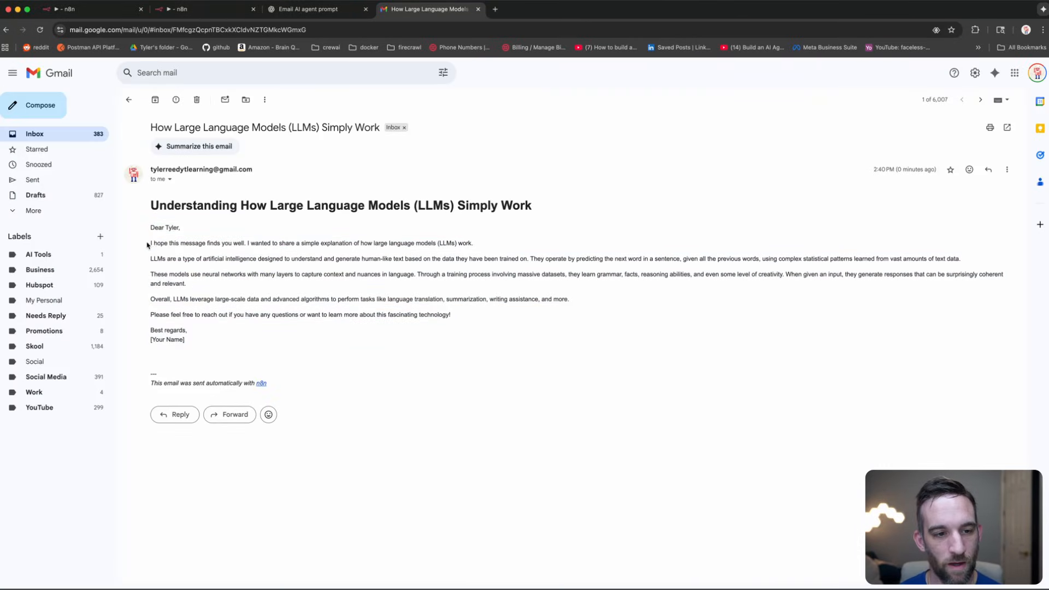
pyautogui.moveTo(149, 255)
pyautogui.mouseDown()
pyautogui.moveTo(386, 260)
pyautogui.moveTo(464, 318)
pyautogui.moveTo(466, 345)
pyautogui.mouseUp()
pyautogui.click(466, 344)
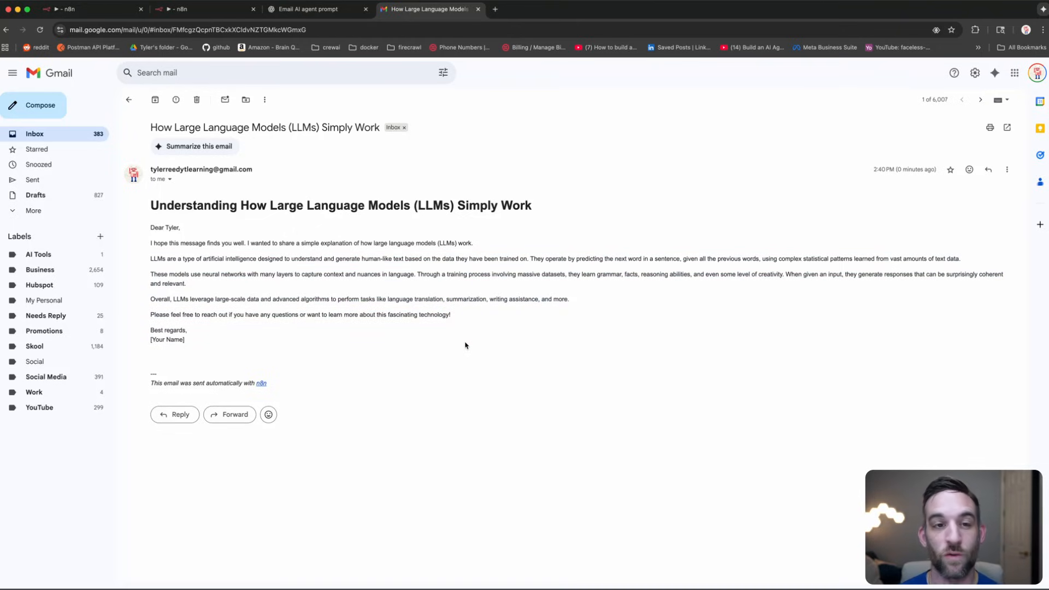
pyautogui.click(197, 9)
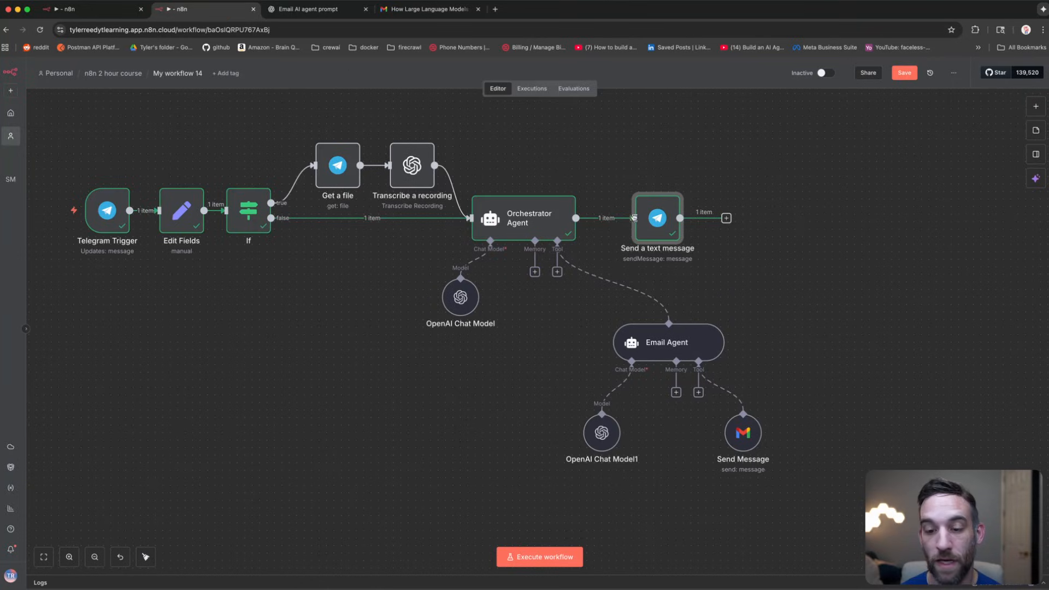
# Step: Pan the canvas up and nudge the Send Message node lower to make room
pyautogui.click(766, 284)
pyautogui.moveTo(766, 284); pyautogui.dragTo(791, 251)
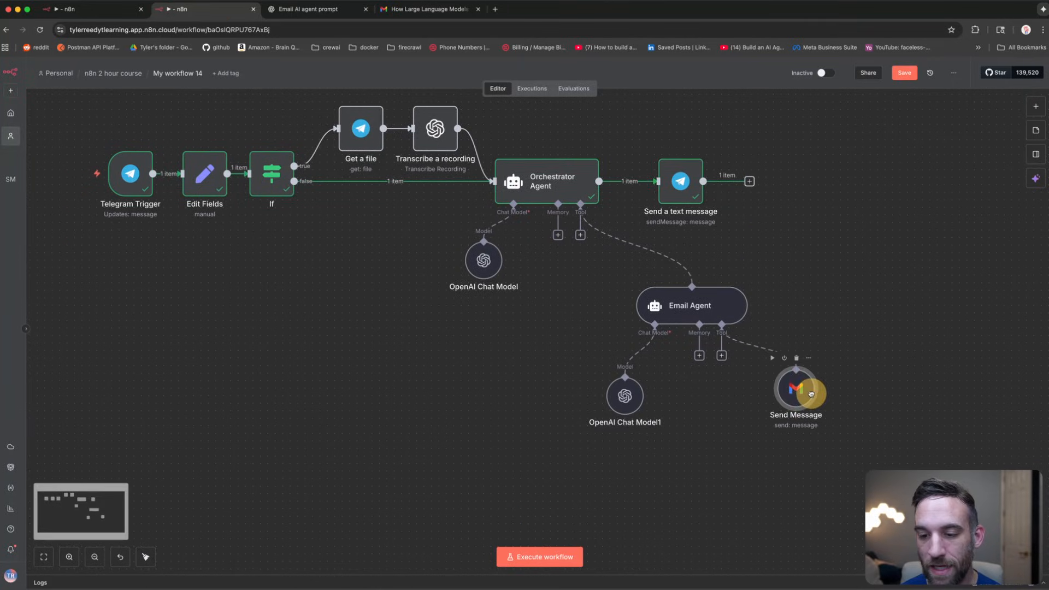
pyautogui.click(814, 396)
pyautogui.moveTo(815, 396); pyautogui.dragTo(815, 404)
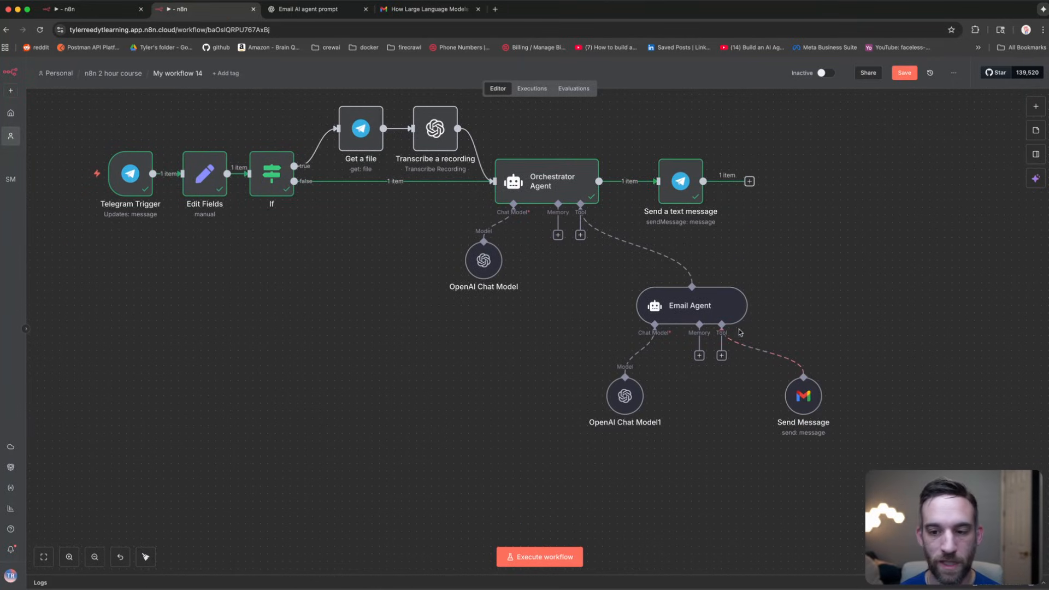
# Step: Add a Gmail tool to the Email Agent set to Get Many, limit 50, on Gmail account 2
pyautogui.click(724, 356)
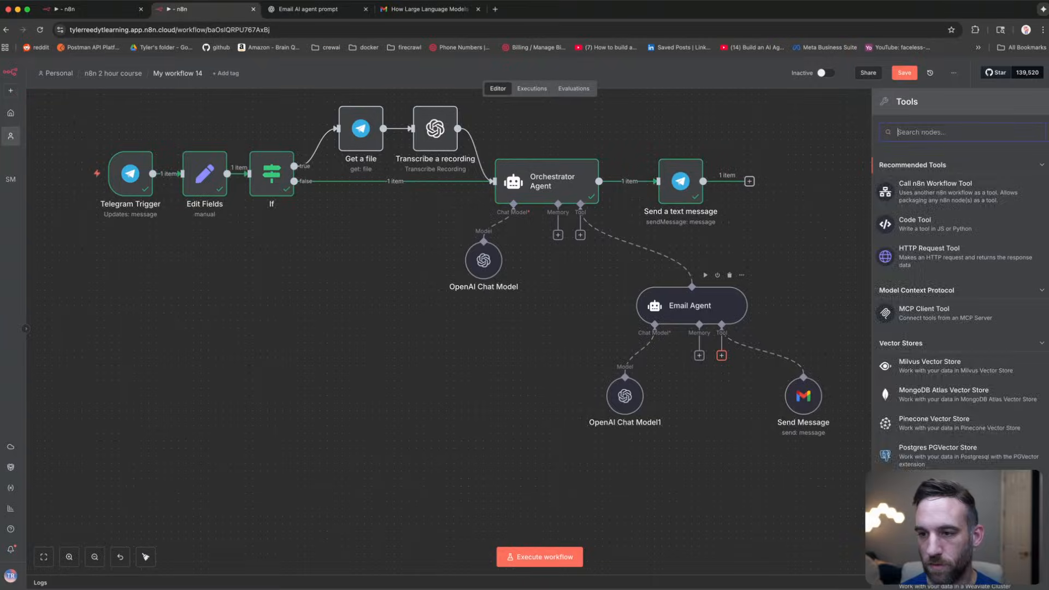
pyautogui.write('gmail')
pyautogui.press('Return')
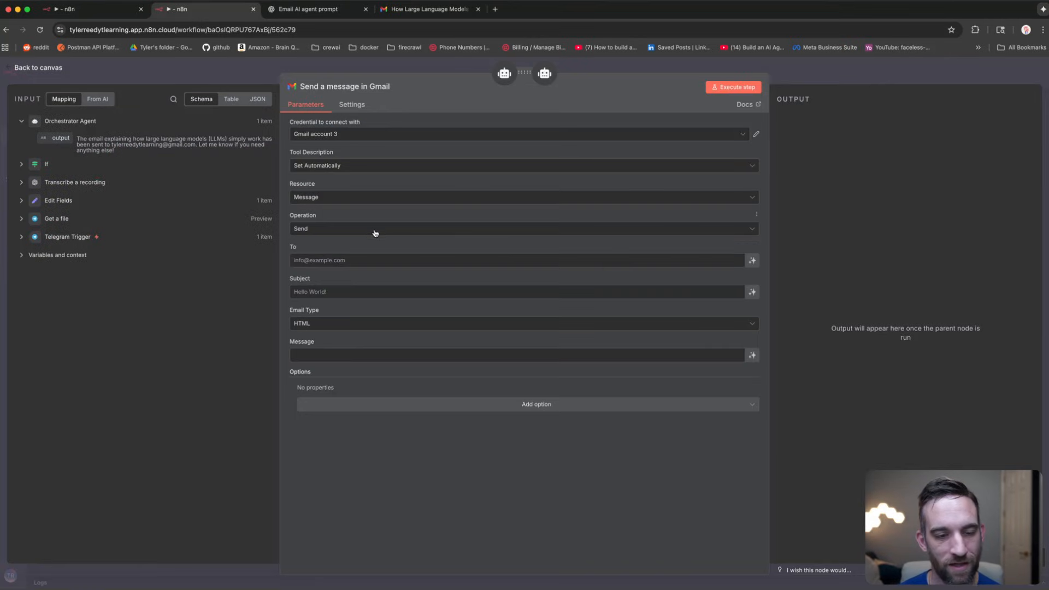
pyautogui.click(375, 233)
pyautogui.click(348, 280)
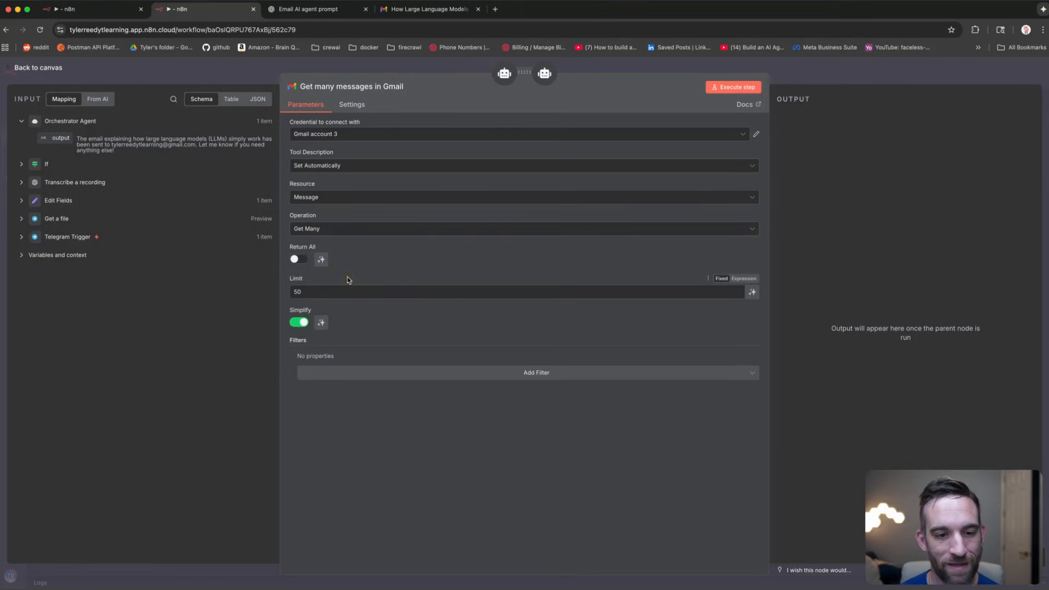
pyautogui.moveTo(318, 292); pyautogui.dragTo(286, 281)
pyautogui.click(321, 293)
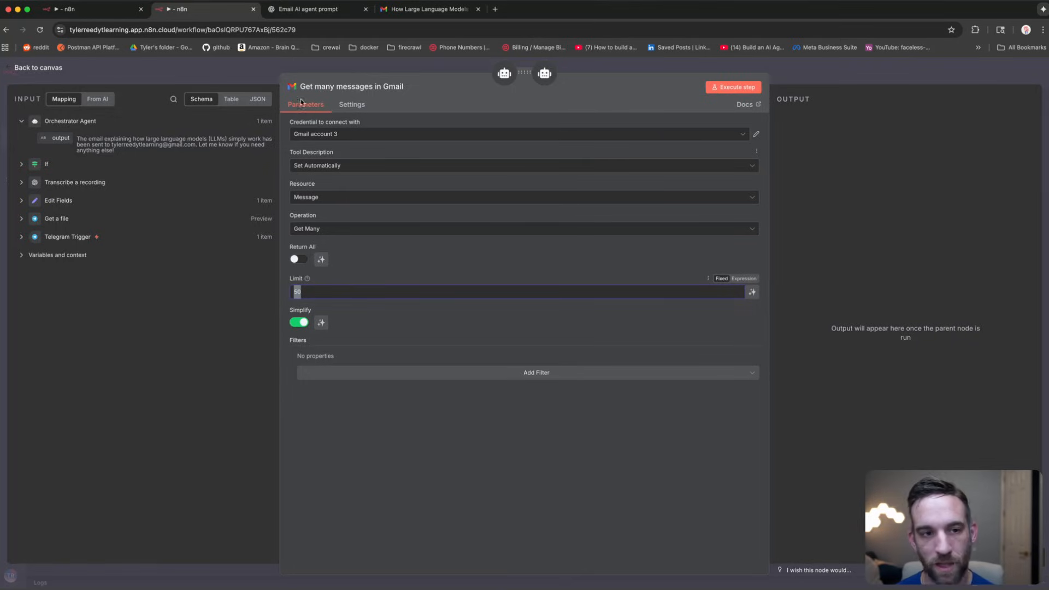
pyautogui.click(319, 134)
pyautogui.click(321, 188)
pyautogui.press('Escape')
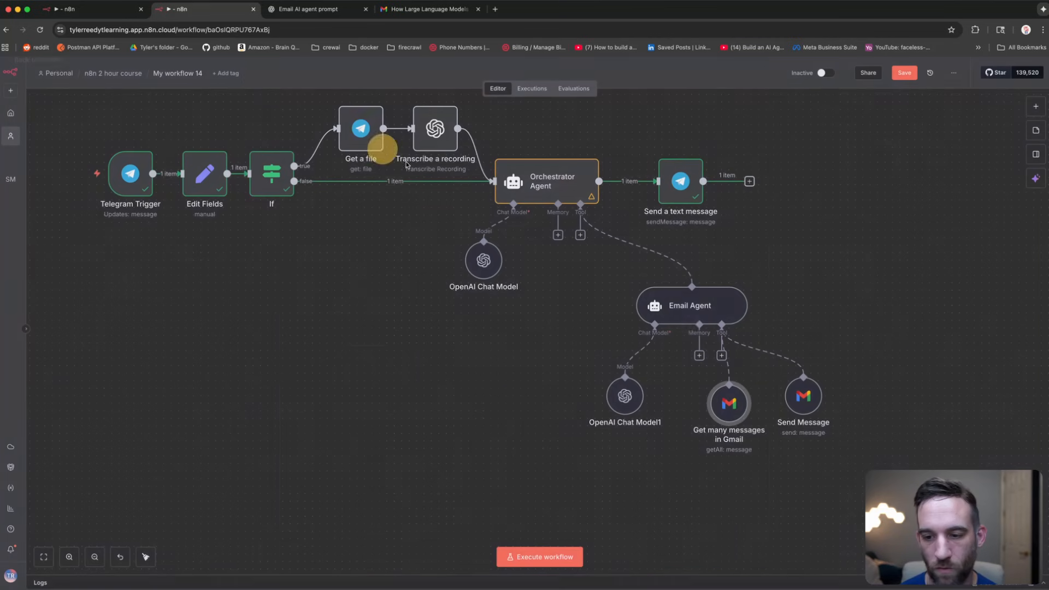
# Step: Add another Gmail tool to the Email Agent with Draft resource and Create operation
pyautogui.moveTo(736, 400); pyautogui.dragTo(752, 395)
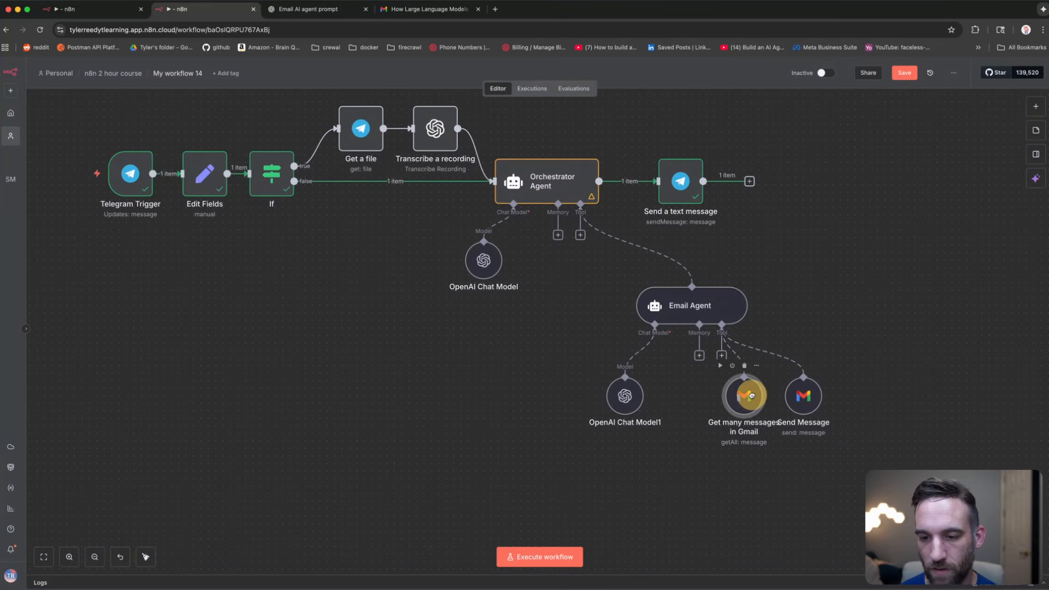
pyautogui.click(720, 355)
pyautogui.write('draft')
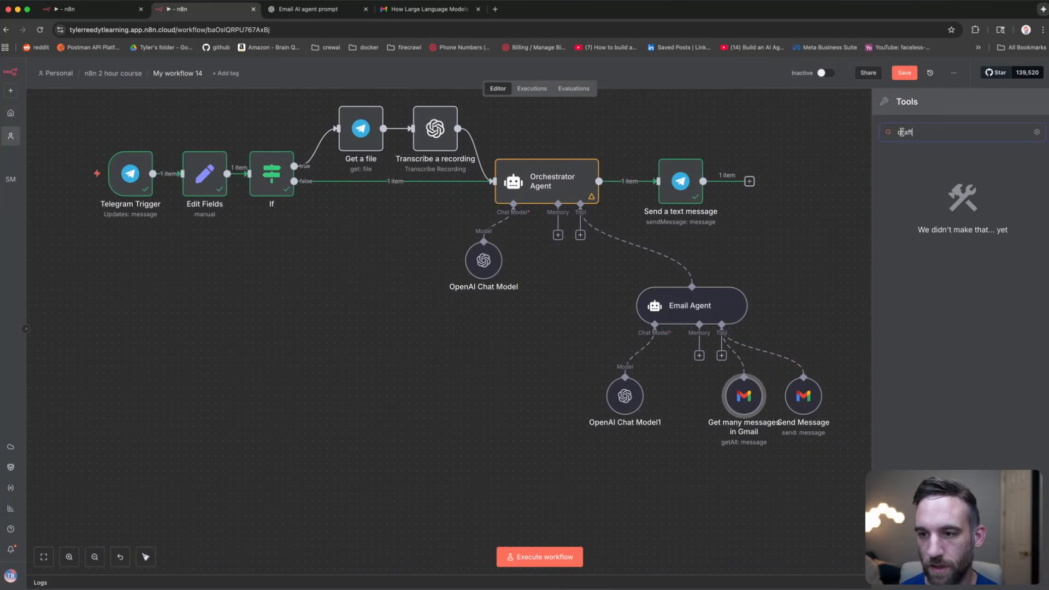
pyautogui.press('BackSpace')
pyautogui.press('BackSpace')
pyautogui.press('BackSpace')
pyautogui.press('BackSpace')
pyautogui.write('gmail')
pyautogui.press('Return')
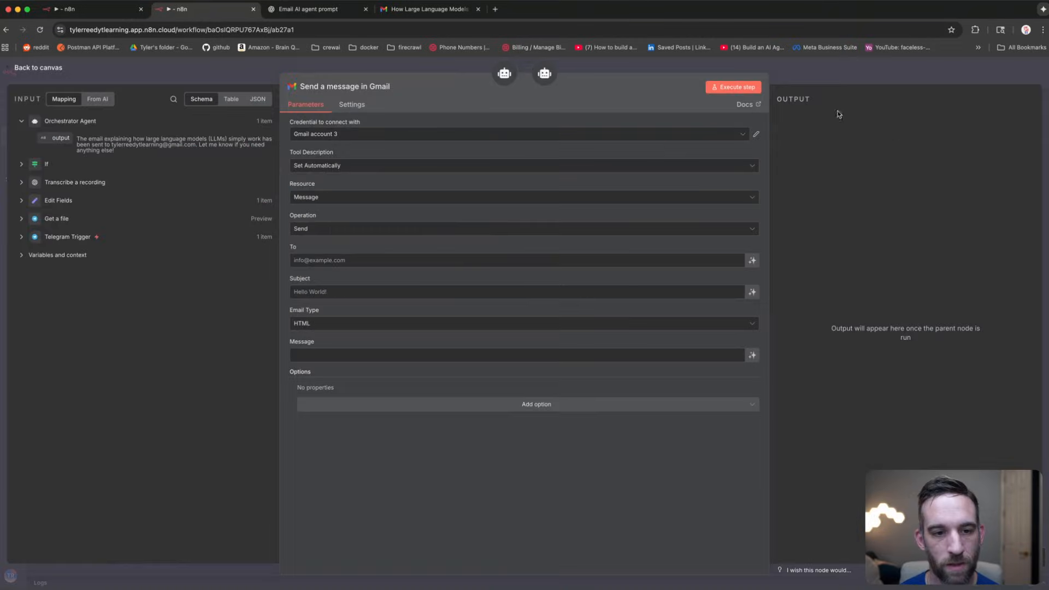
pyautogui.click(339, 198)
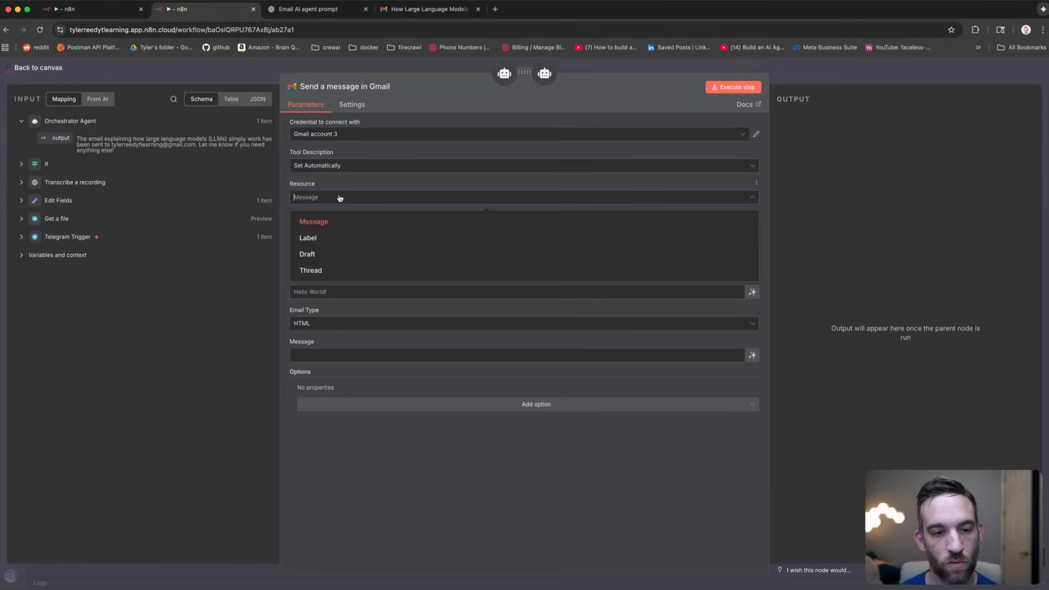
pyautogui.click(338, 253)
pyautogui.click(329, 230)
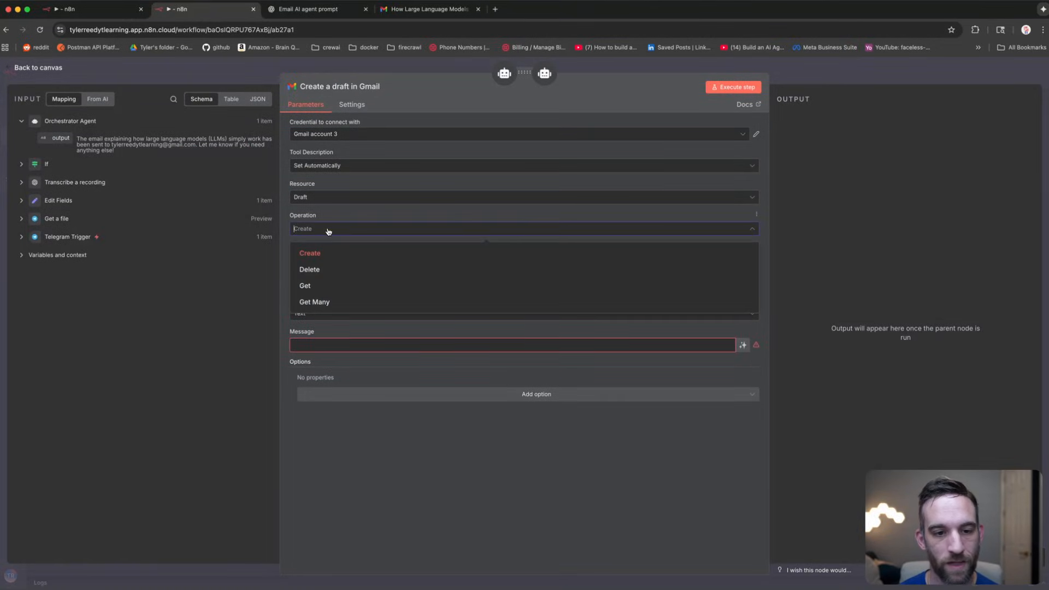
pyautogui.click(329, 230)
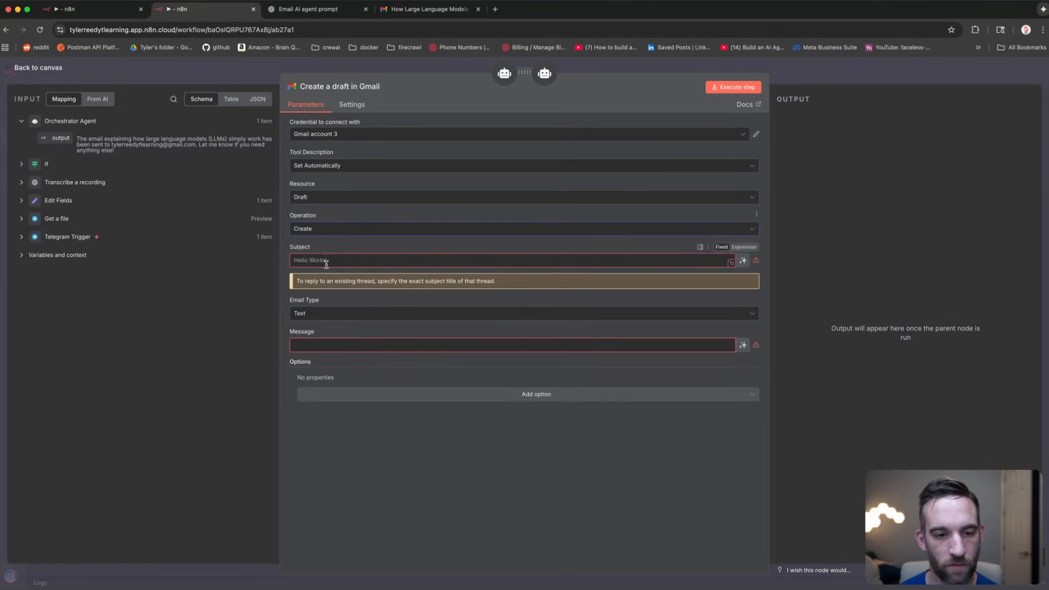
# Step: Let the model fill the draft's subject and message, and set email type to HTML
pyautogui.click(744, 261)
pyautogui.click(743, 357)
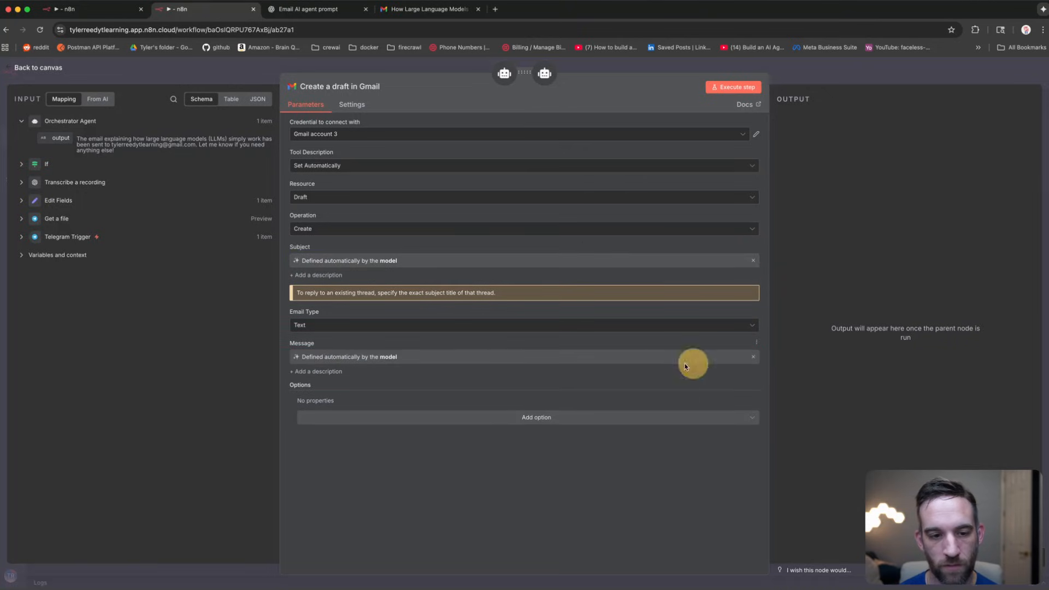
pyautogui.click(309, 326)
pyautogui.click(242, 257)
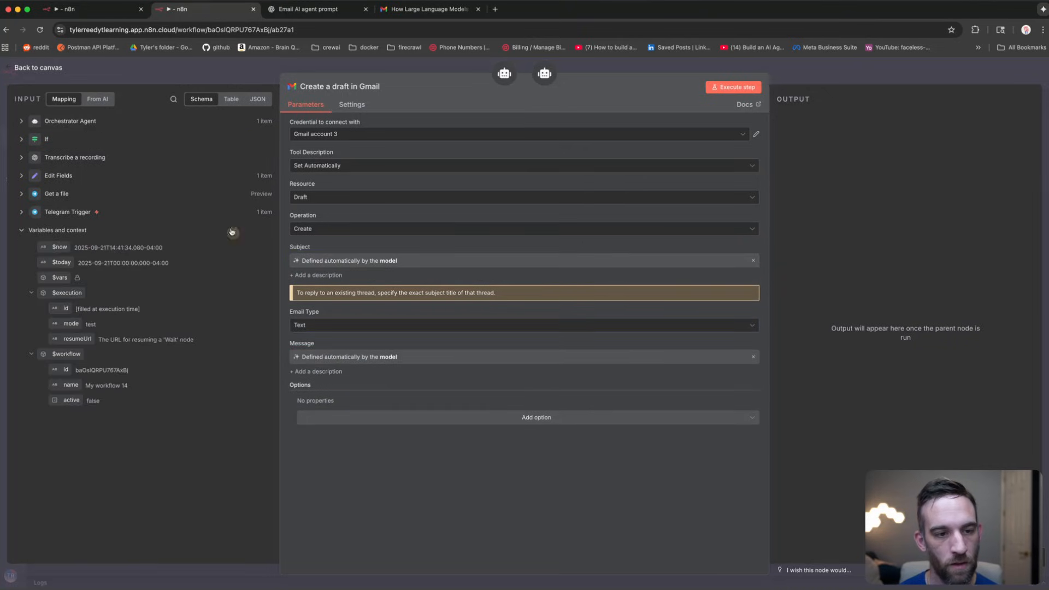
pyautogui.click(308, 324)
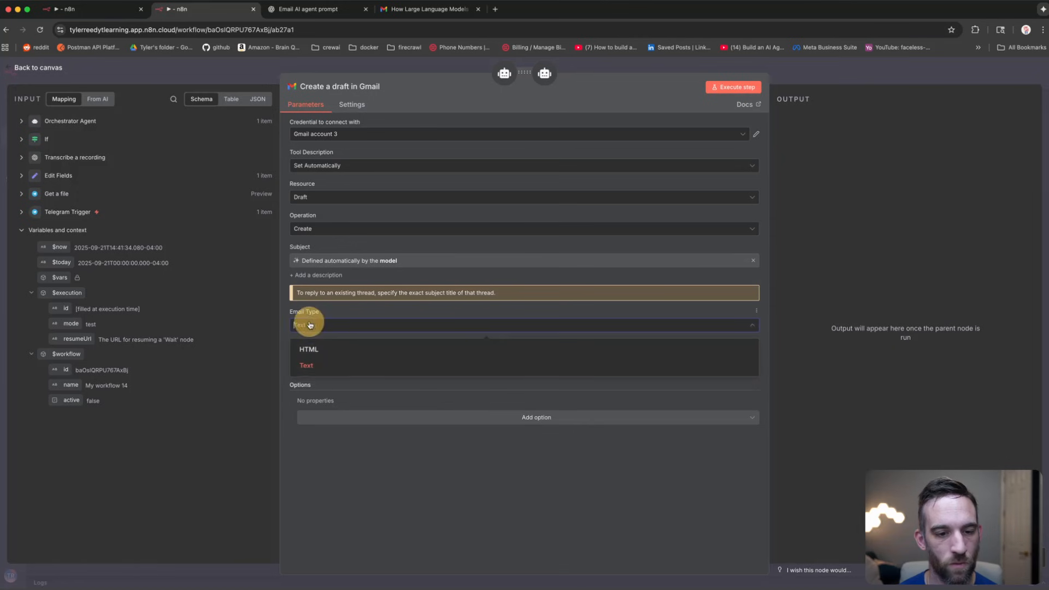
pyautogui.click(305, 345)
pyautogui.click(94, 67)
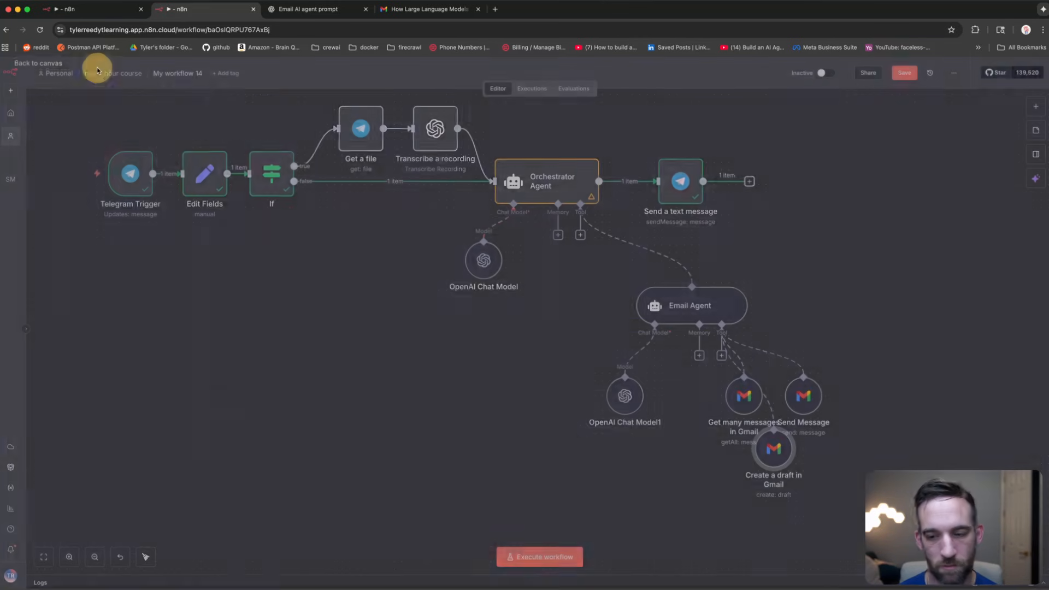
pyautogui.click(804, 468)
# Step: Place the draft node below Send Message and add a fourth Gmail tool to the Email Agent
pyautogui.moveTo(804, 468); pyautogui.dragTo(804, 475)
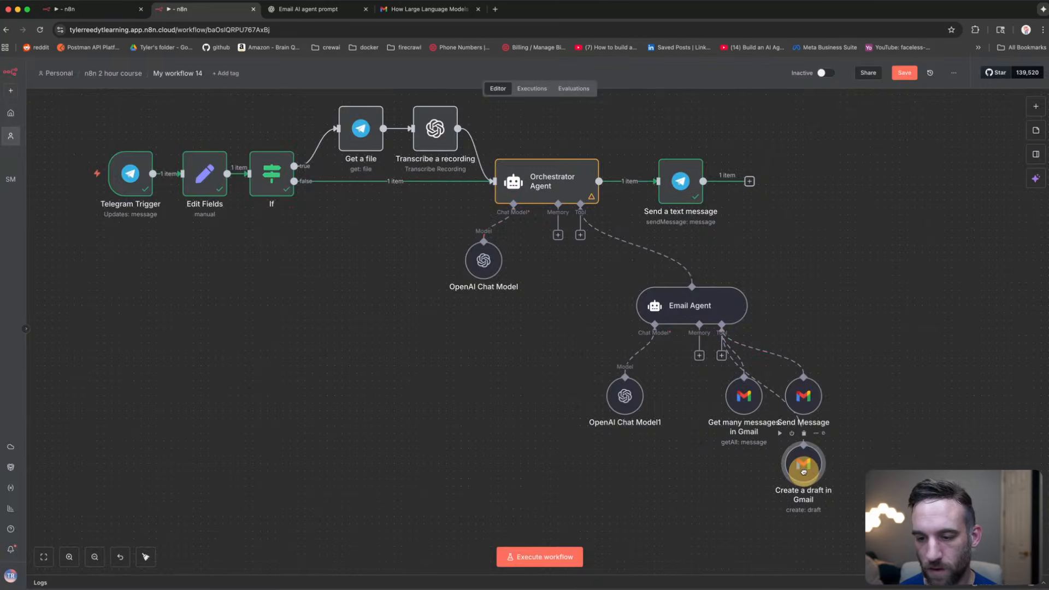
pyautogui.click(721, 358)
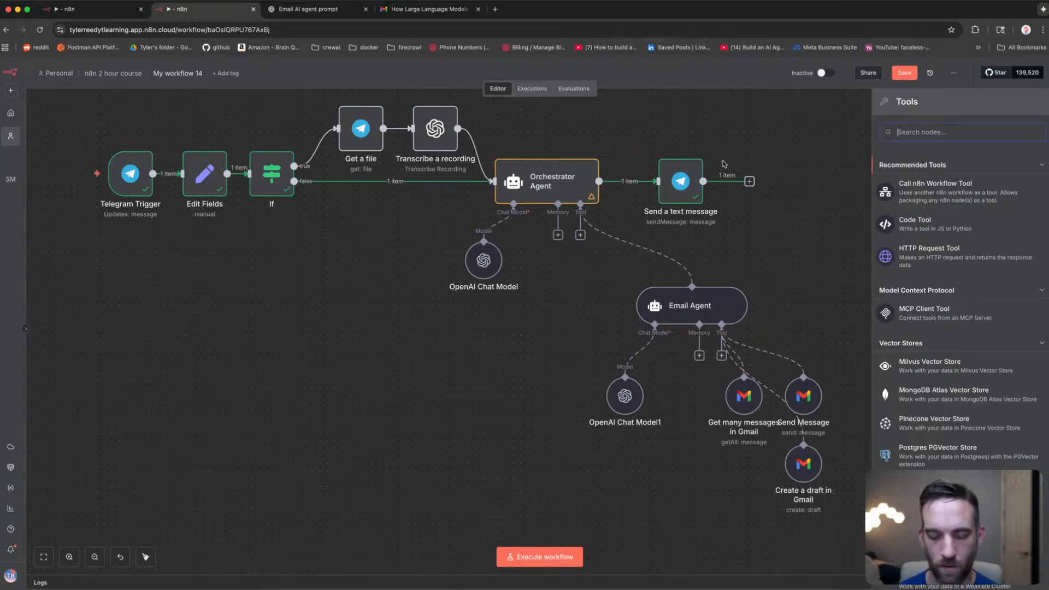
pyautogui.scroll(-5, 957, 328)
pyautogui.write('gmail')
pyautogui.click(907, 164)
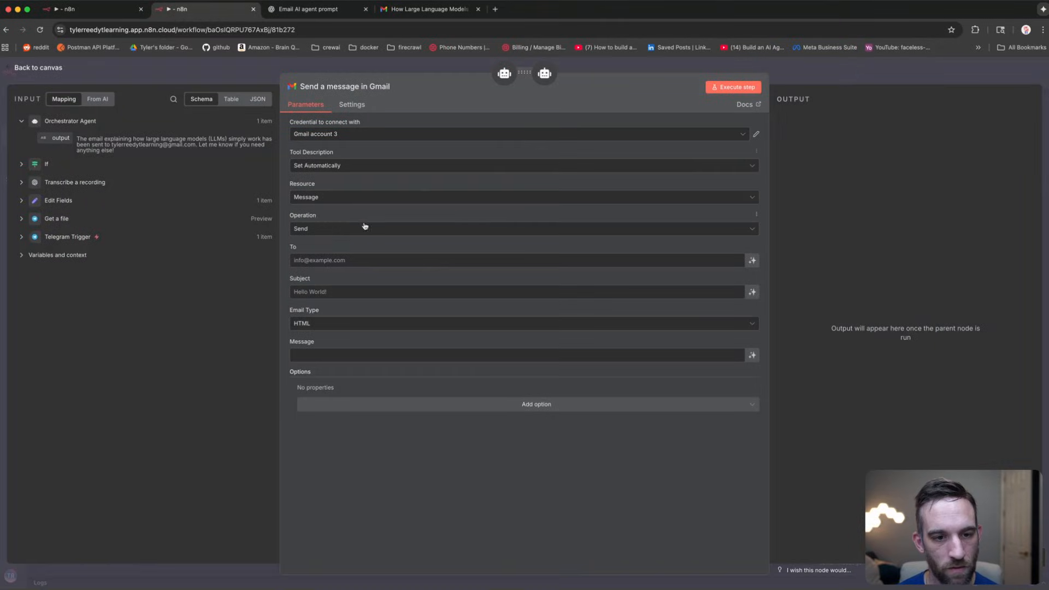
# Step: Set it to Message › Add Label with model-defined message ID and label names, under Get many messages
pyautogui.click(344, 201)
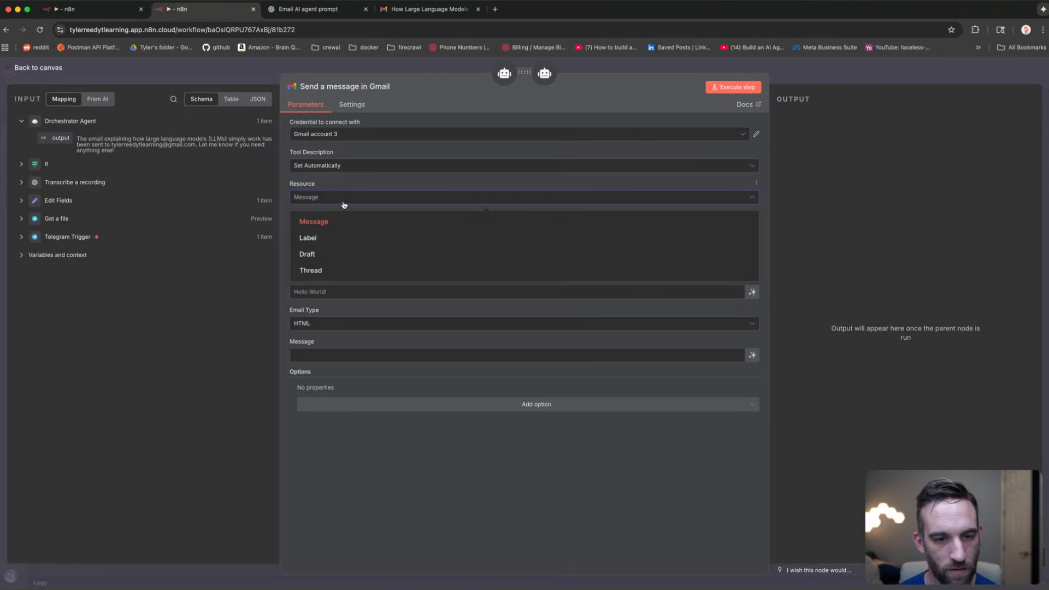
pyautogui.click(347, 188)
pyautogui.click(312, 238)
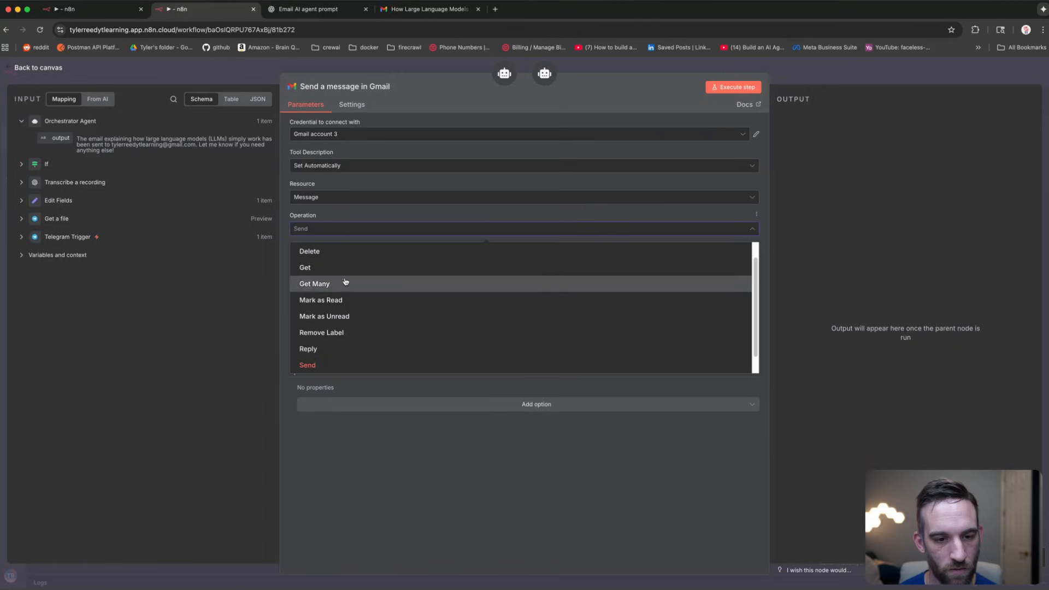
pyautogui.scroll(-1, 361, 298)
pyautogui.scroll(1, 341, 334)
pyautogui.scroll(1, 344, 284)
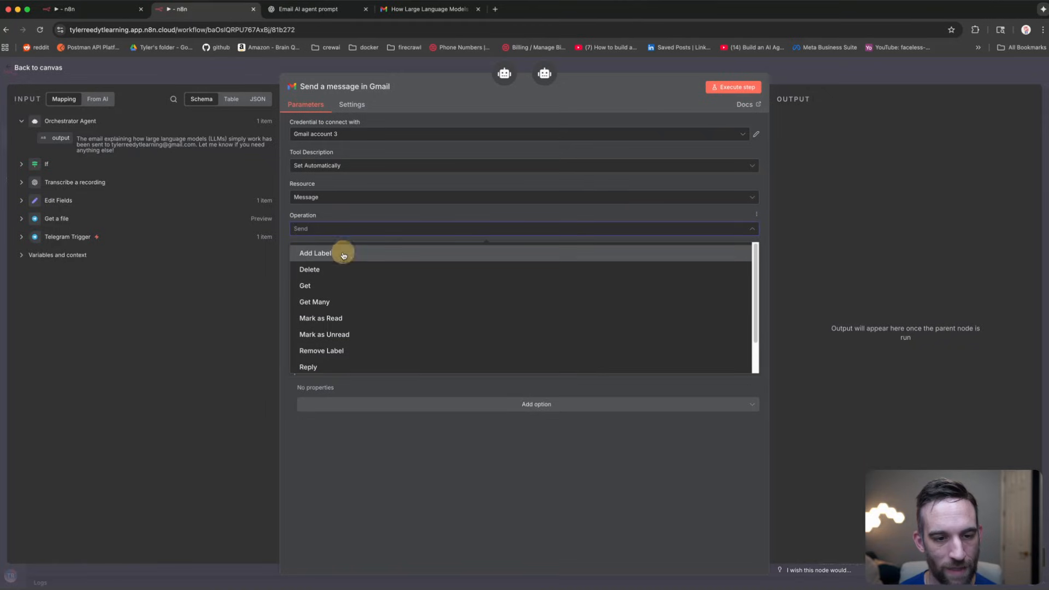
pyautogui.click(346, 253)
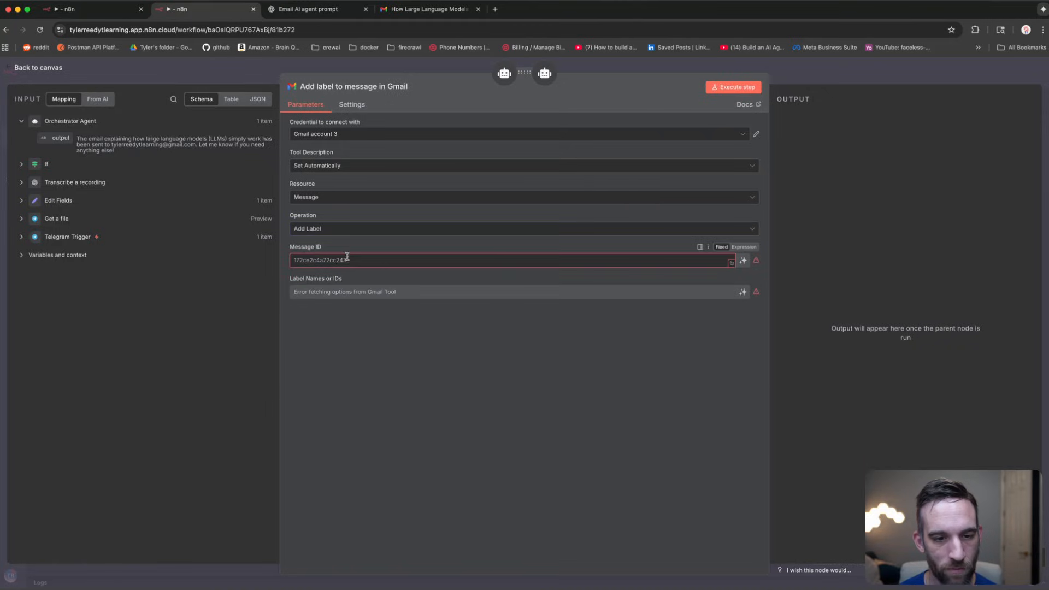
pyautogui.click(744, 261)
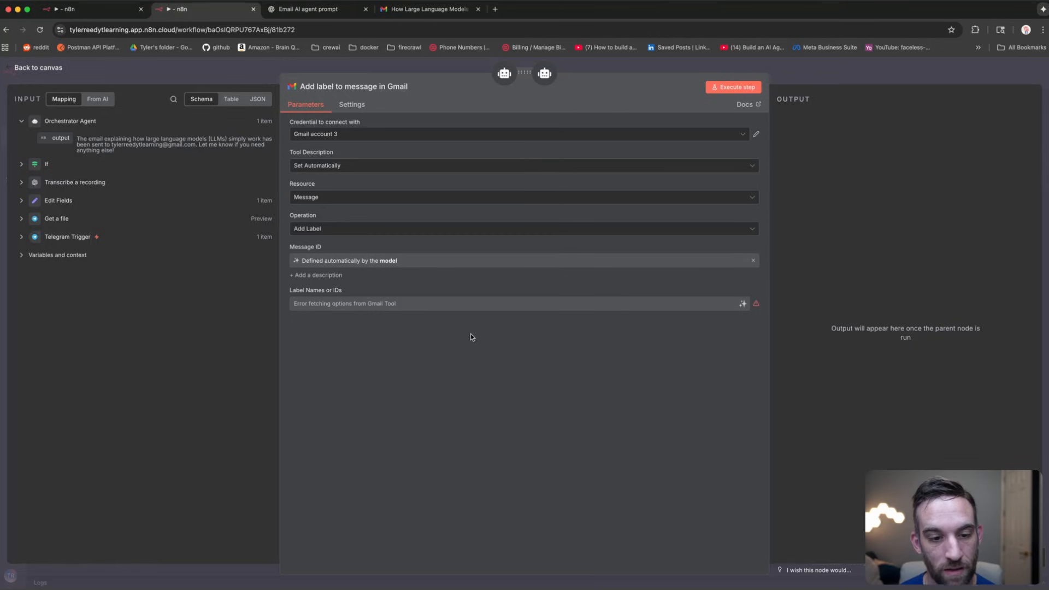
pyautogui.click(743, 303)
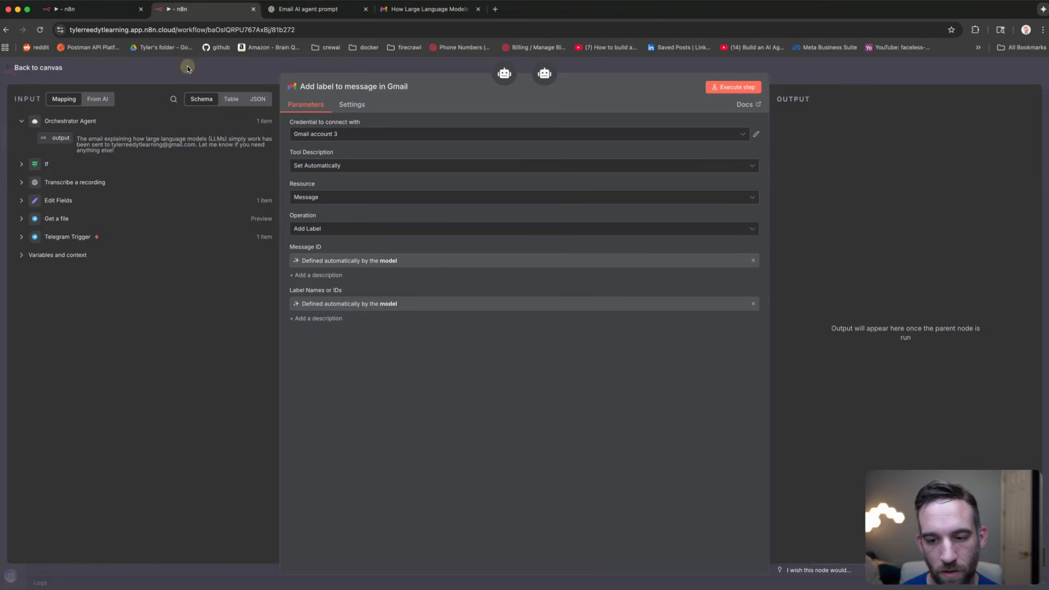
pyautogui.click(187, 68)
pyautogui.moveTo(841, 502); pyautogui.dragTo(804, 465)
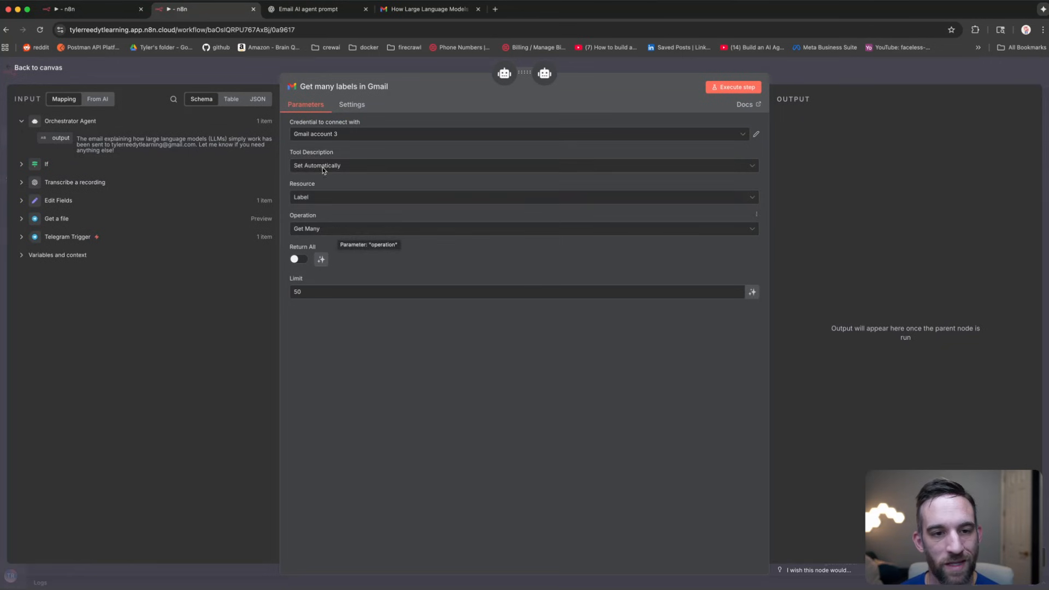
# Step: Connect the Get many labels tool to a Gmail account and place it beside Send Message
pyautogui.click(339, 135)
pyautogui.click(341, 178)
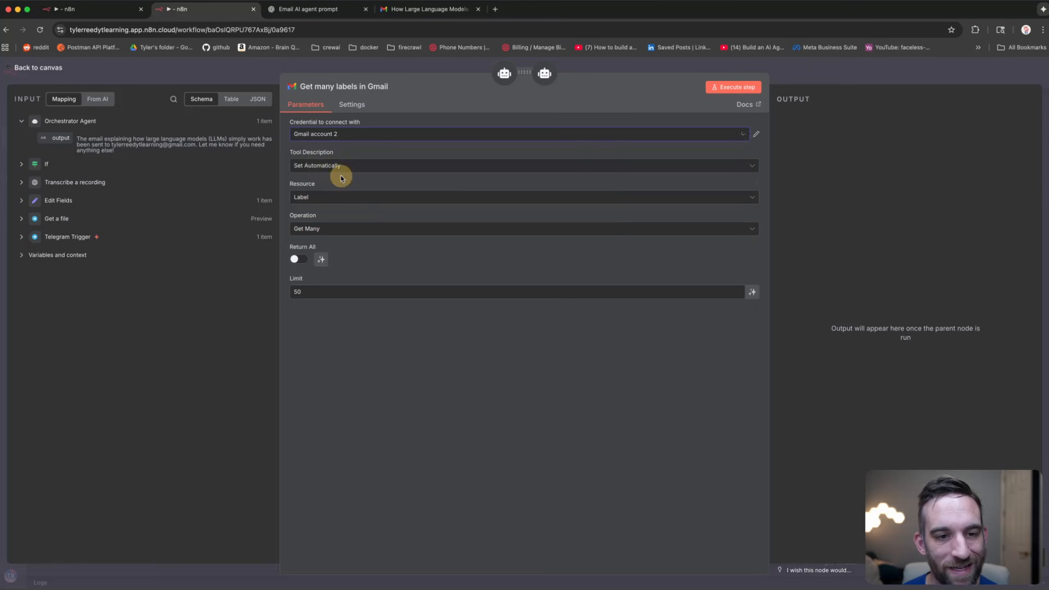
pyautogui.click(238, 69)
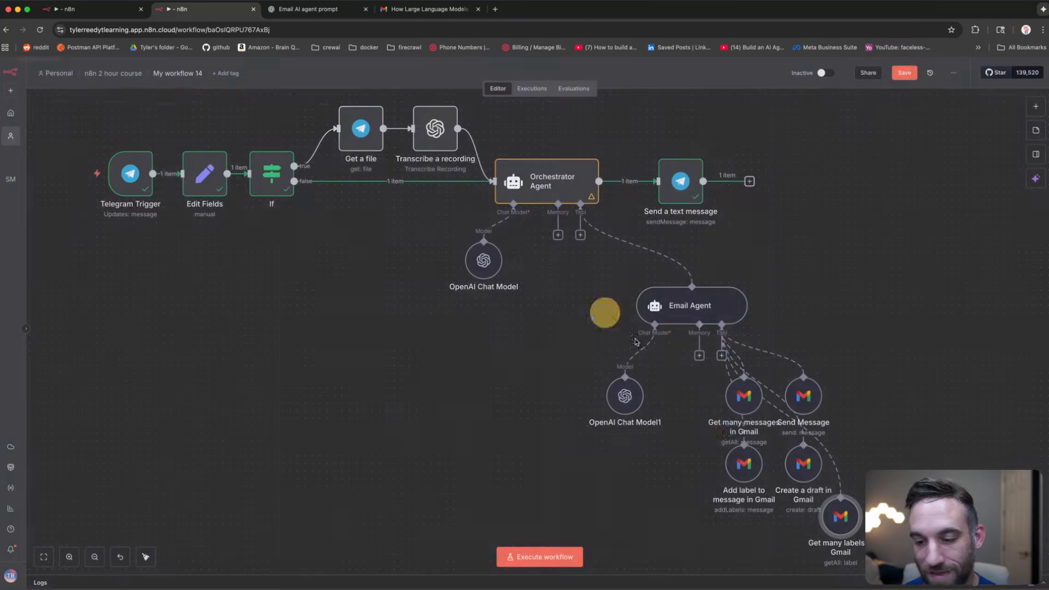
pyautogui.moveTo(847, 519); pyautogui.dragTo(868, 401)
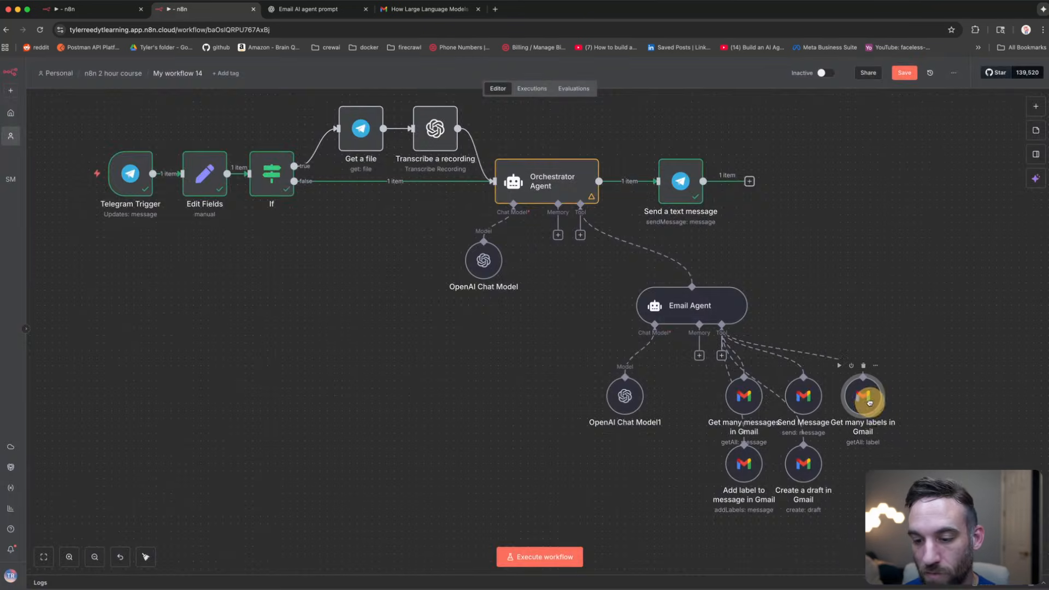
# Step: Switch the Add label and Create draft tools to Gmail account 2, and review Get many messages
pyautogui.doubleClick(735, 465)
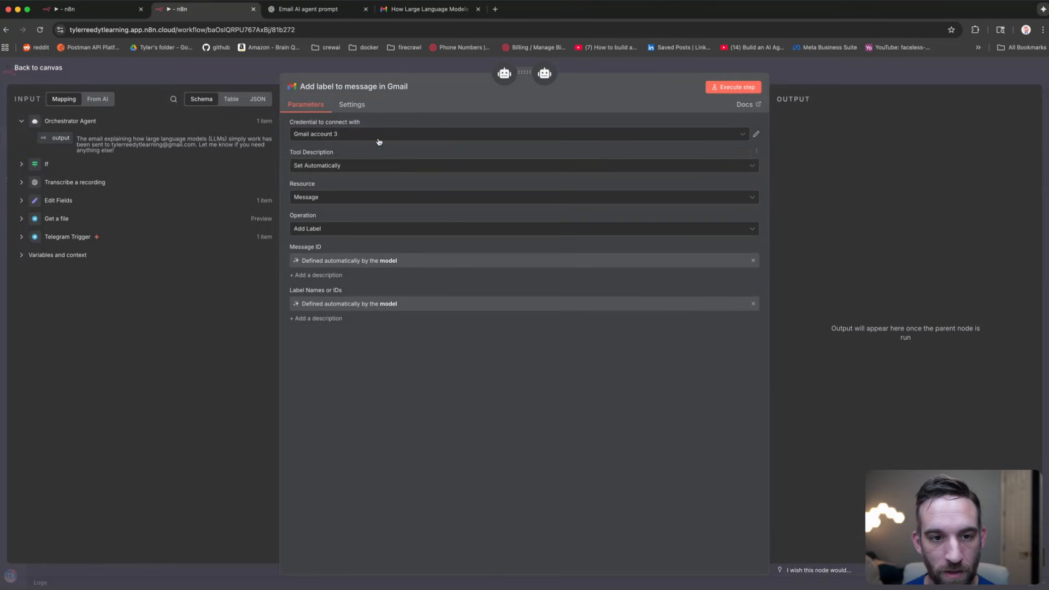
pyautogui.click(377, 139)
pyautogui.click(352, 191)
pyautogui.click(217, 73)
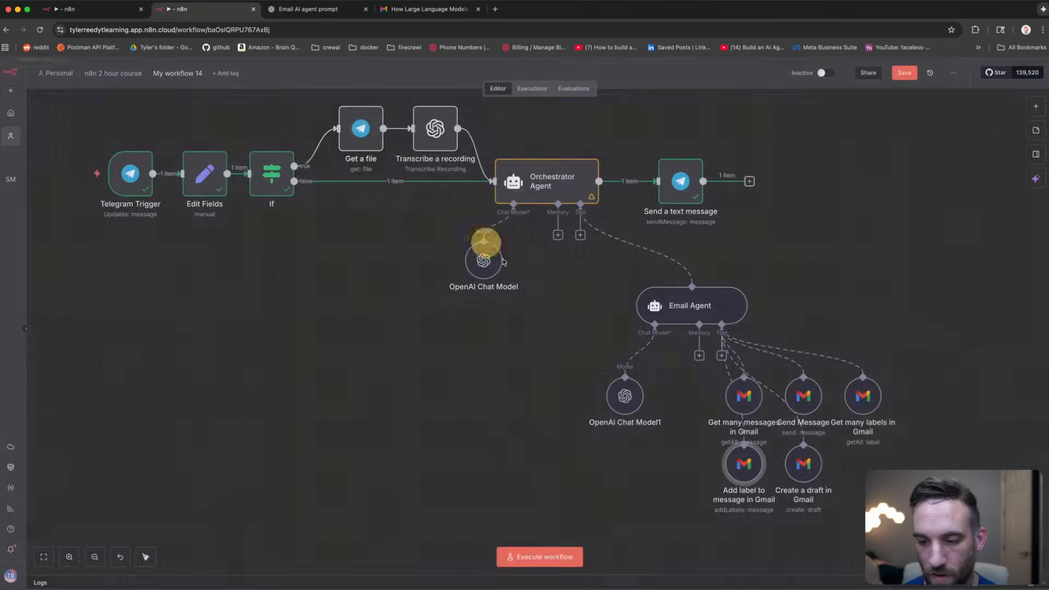
pyautogui.doubleClick(799, 467)
pyautogui.click(346, 137)
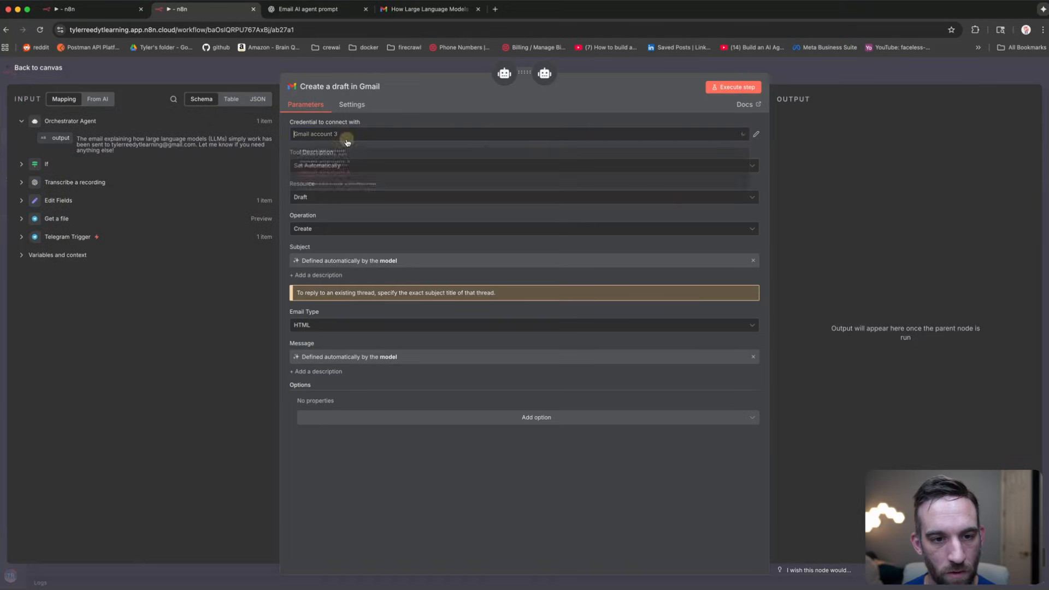
pyautogui.click(353, 180)
pyautogui.click(236, 73)
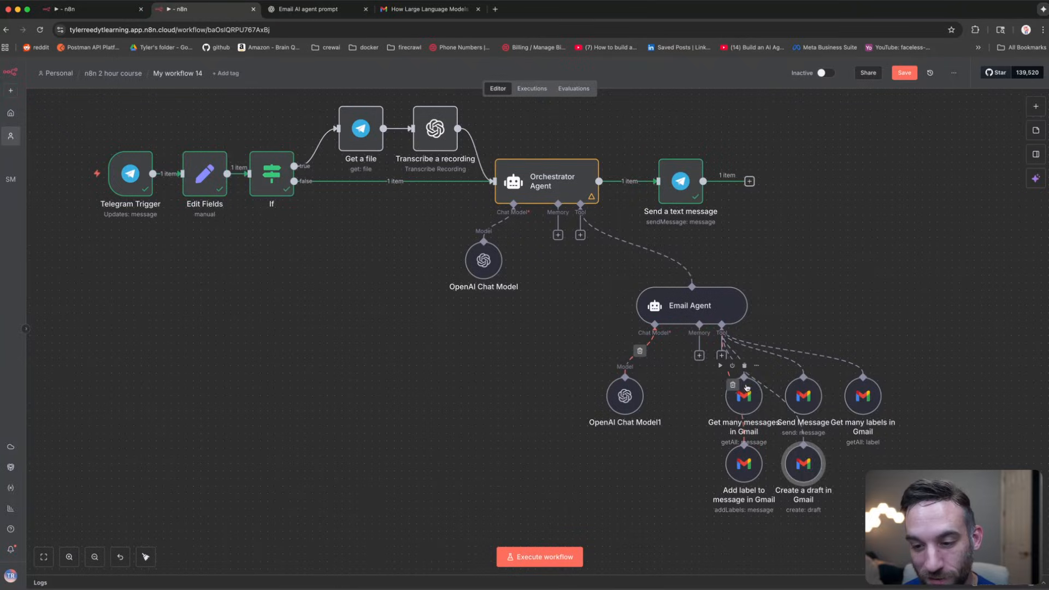
pyautogui.doubleClick(740, 403)
pyautogui.click(184, 69)
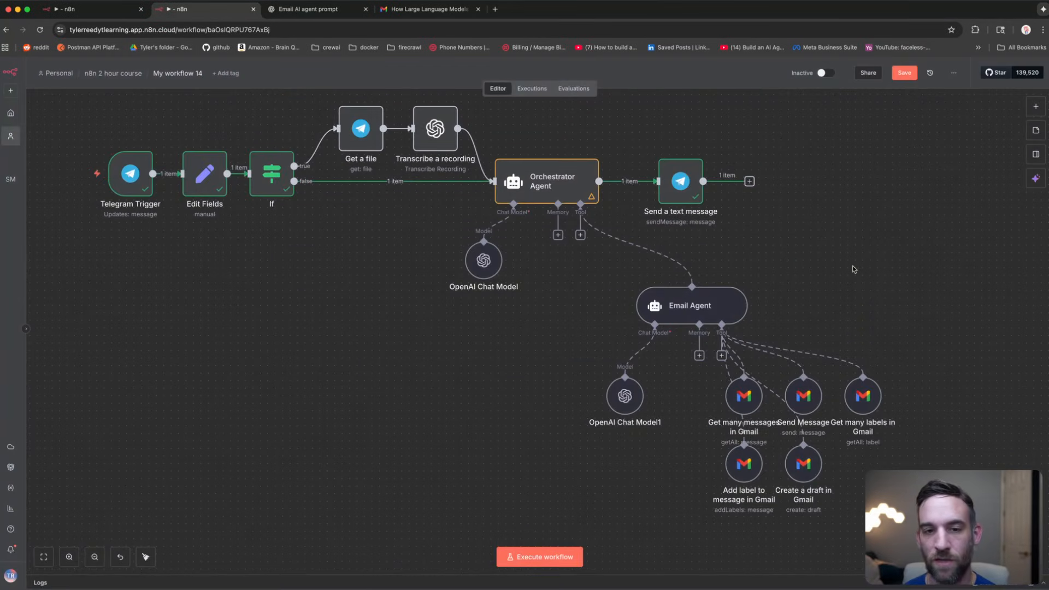
pyautogui.scroll(1, 816, 285)
# Step: Start a test run and send the bot the earlier email request plus 'add the appropriate labels please'
pyautogui.click(551, 556)
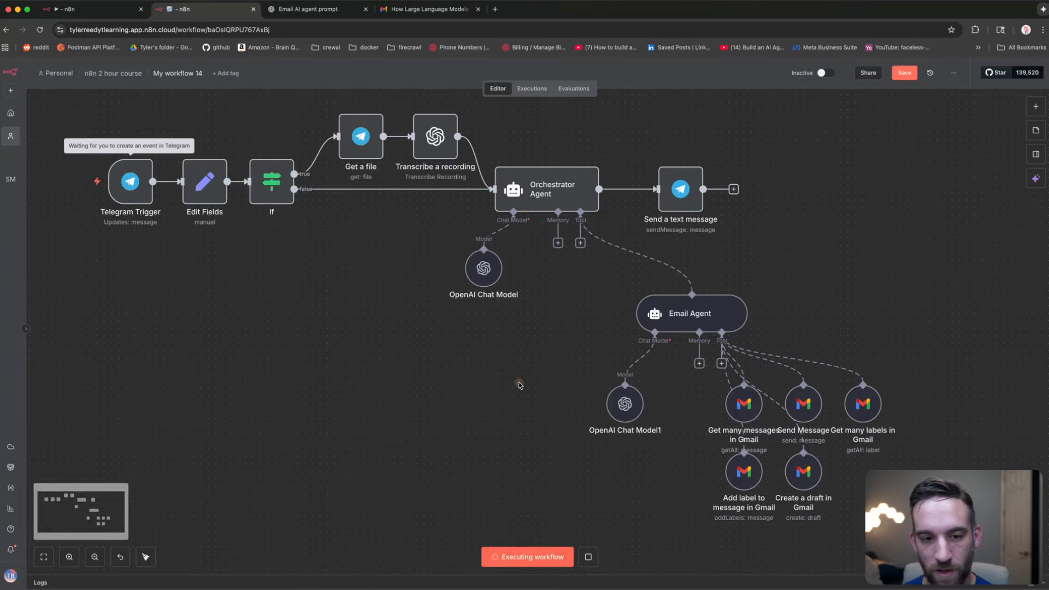
pyautogui.press('super+Tab')
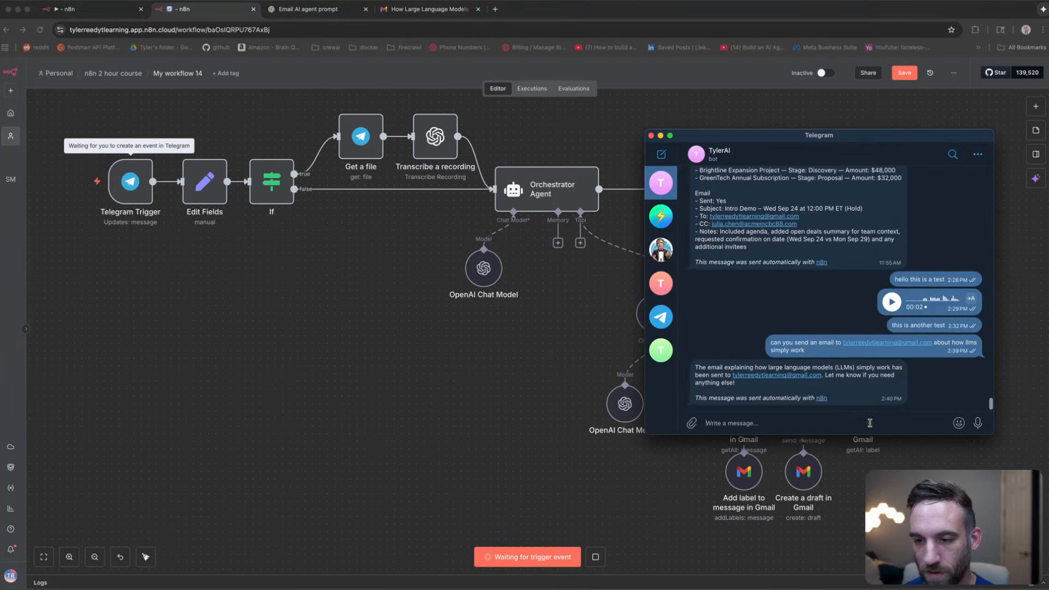
pyautogui.moveTo(810, 352); pyautogui.dragTo(765, 343)
pyautogui.press('super+c')
pyautogui.click(777, 424)
pyautogui.press('super+v')
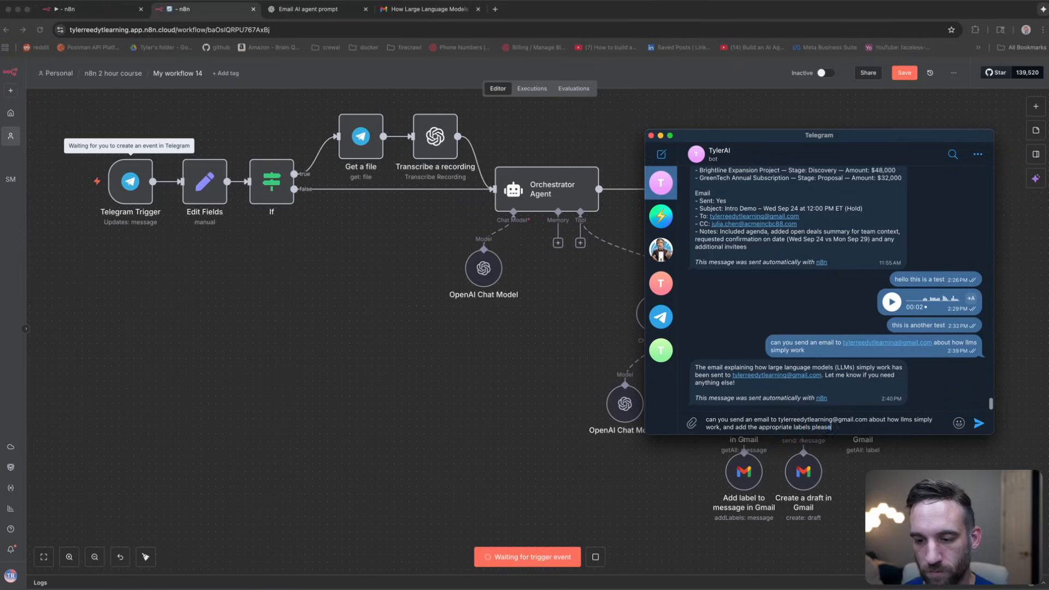
pyautogui.press('Return')
# Step: Inspect the Email Agent's error in n8n, then reselect the request text in Telegram
pyautogui.click(564, 286)
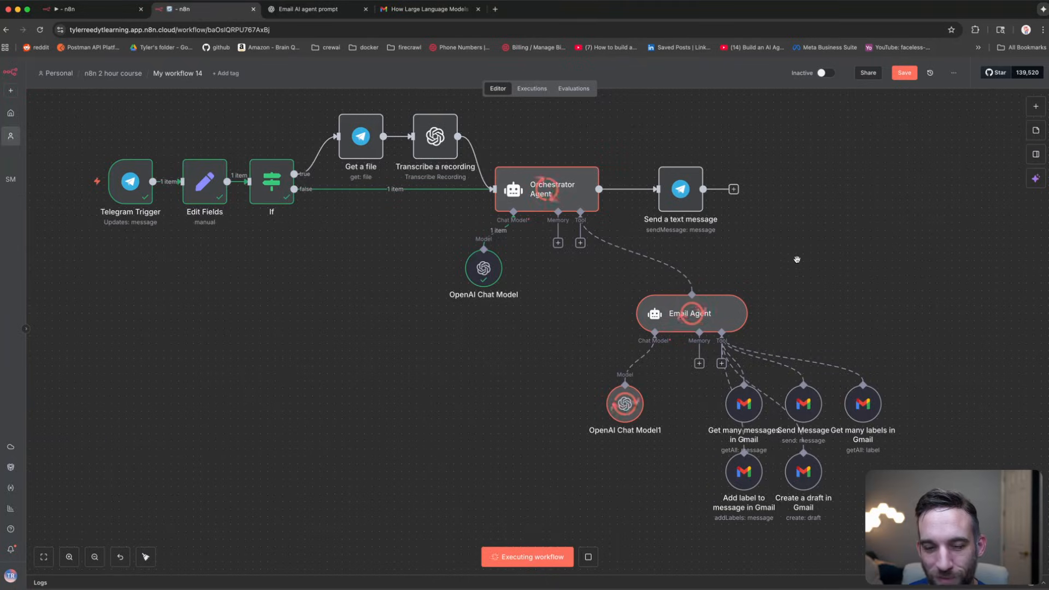
pyautogui.moveTo(797, 260); pyautogui.dragTo(782, 274)
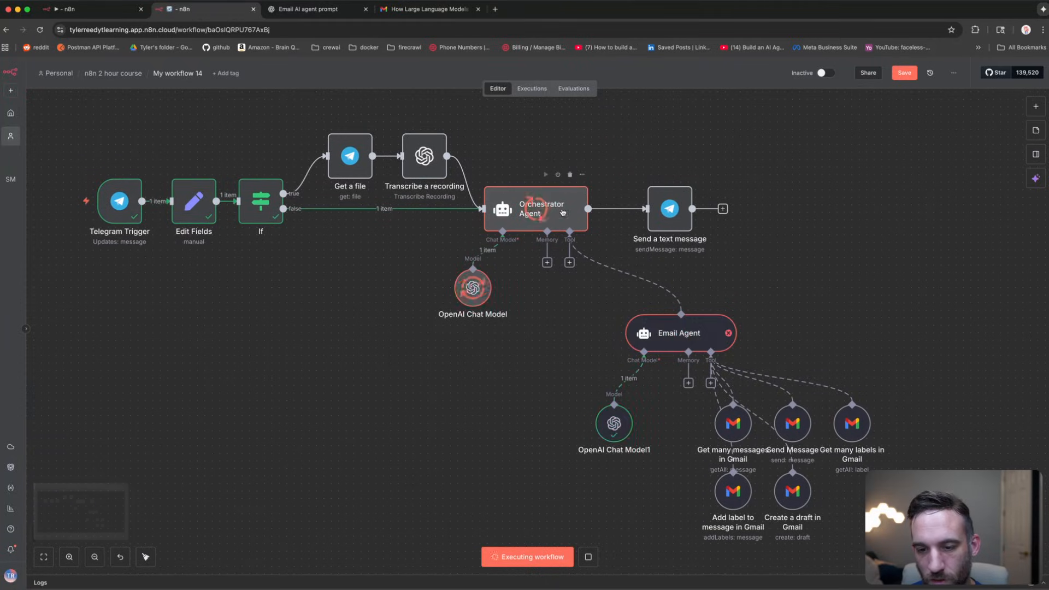
pyautogui.doubleClick(688, 328)
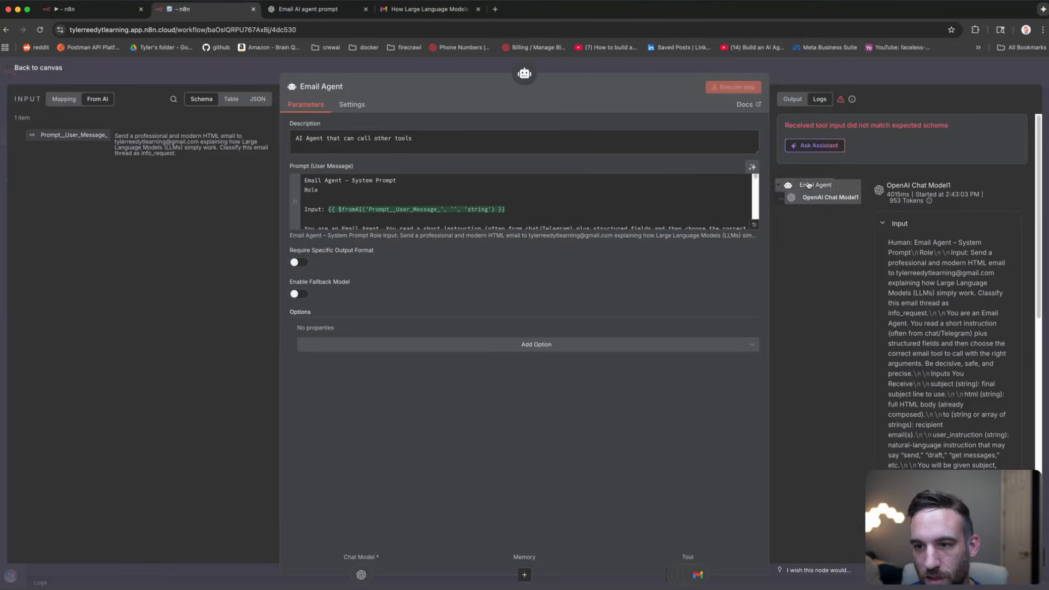
pyautogui.click(258, 68)
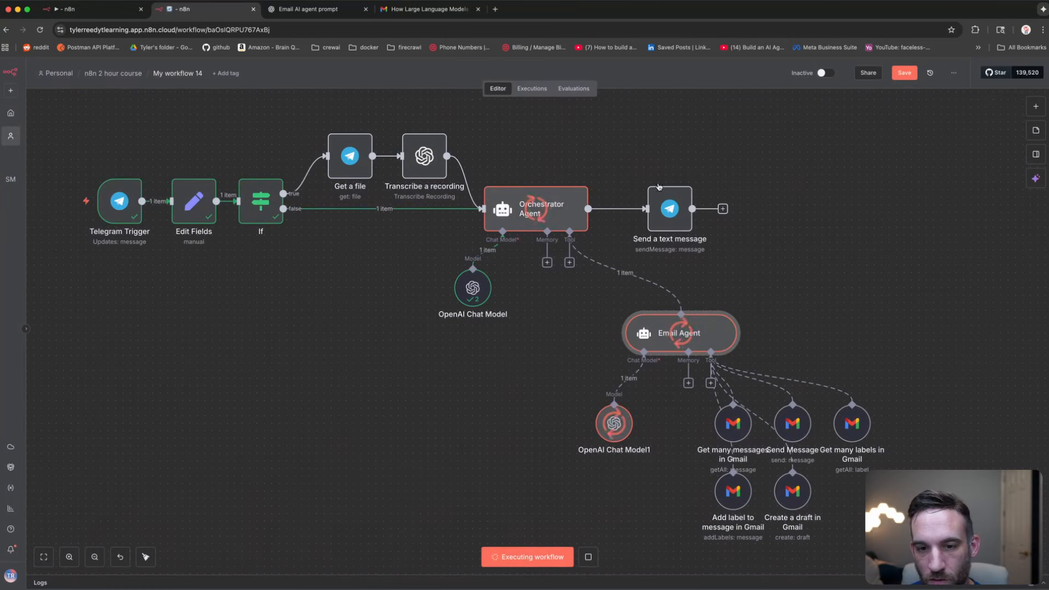
pyautogui.click(784, 290)
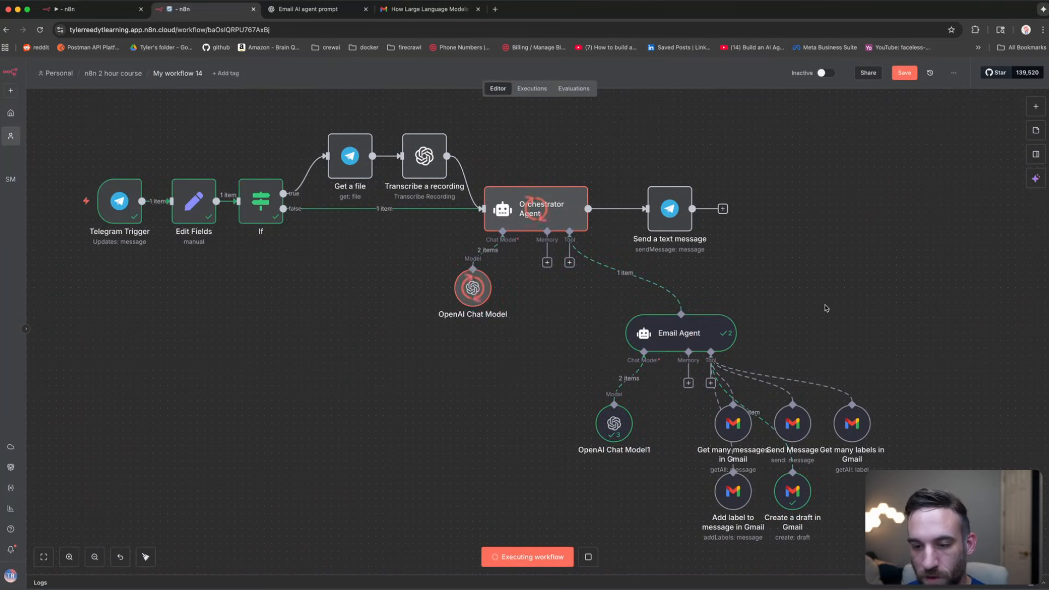
pyautogui.moveTo(918, 320); pyautogui.dragTo(767, 309)
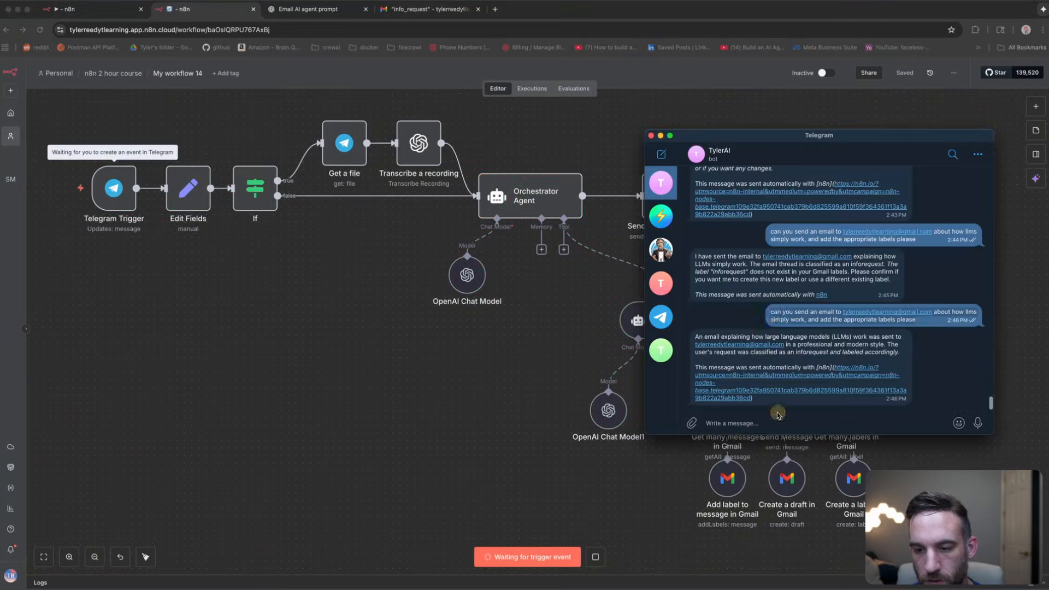
pyautogui.click(775, 420)
# Step: Resend the email-with-labels request to the bot and watch the n8n run
pyautogui.press('super+v')
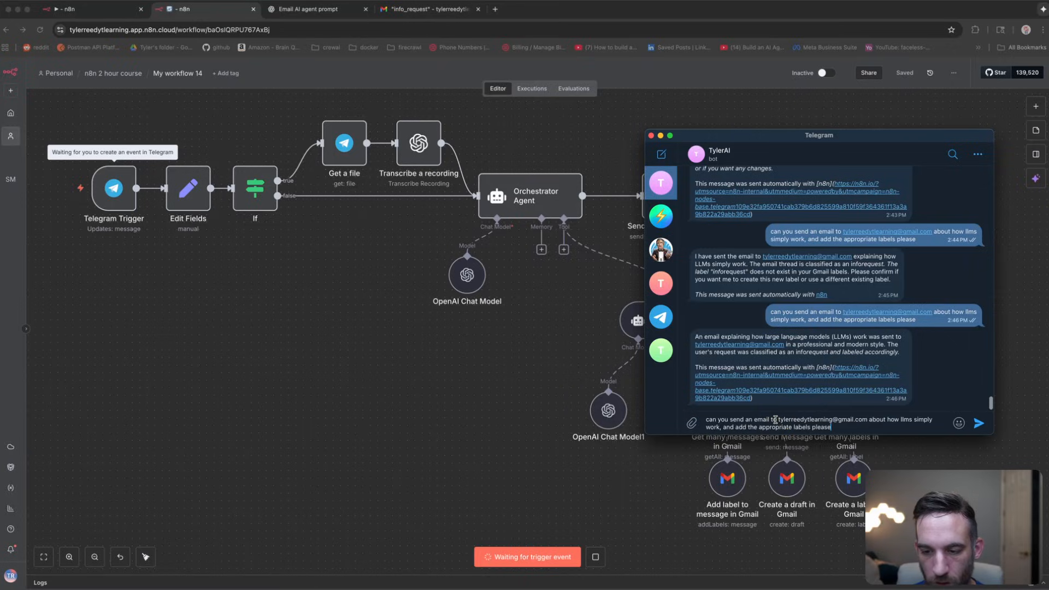
pyautogui.press('Return')
pyautogui.click(542, 331)
pyautogui.moveTo(556, 334); pyautogui.dragTo(547, 329)
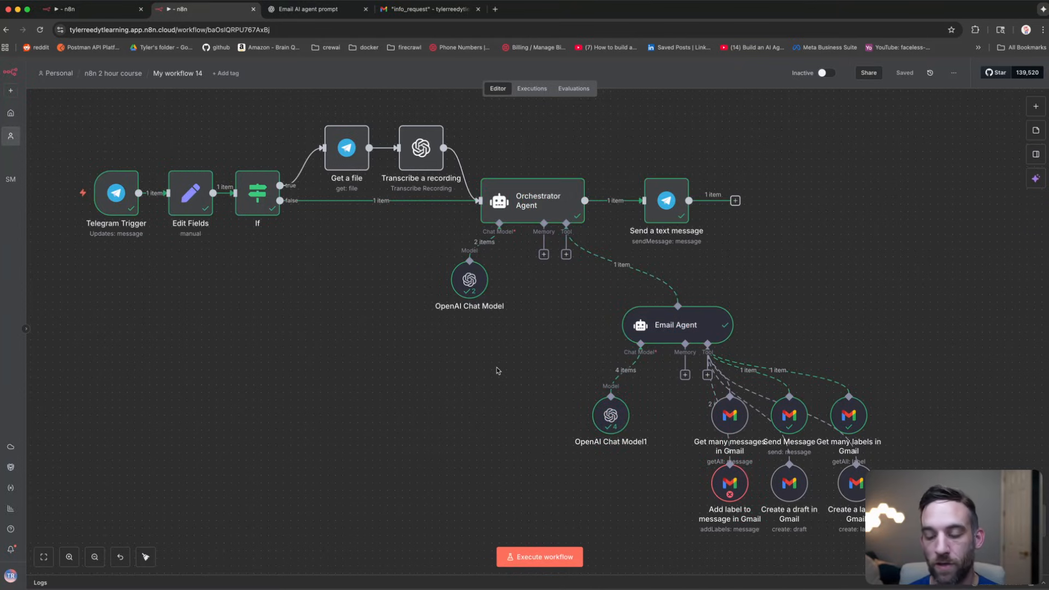
# Step: Check the Add label node's output showing Label_78, then line up the Create a label node
pyautogui.click(732, 488)
pyautogui.click(901, 360)
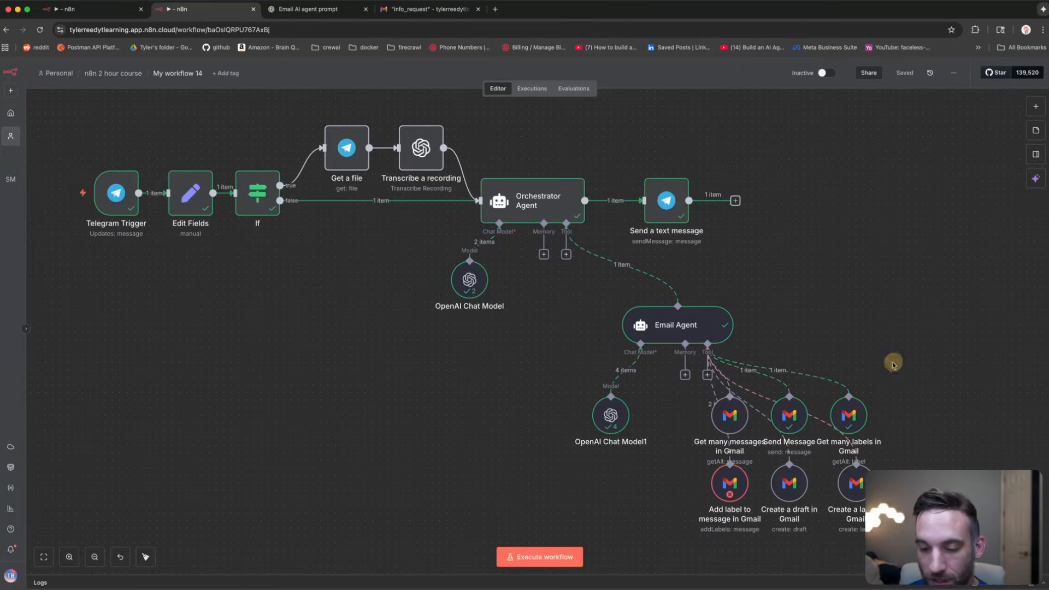
pyautogui.click(738, 484)
pyautogui.click(734, 492)
pyautogui.doubleClick(733, 493)
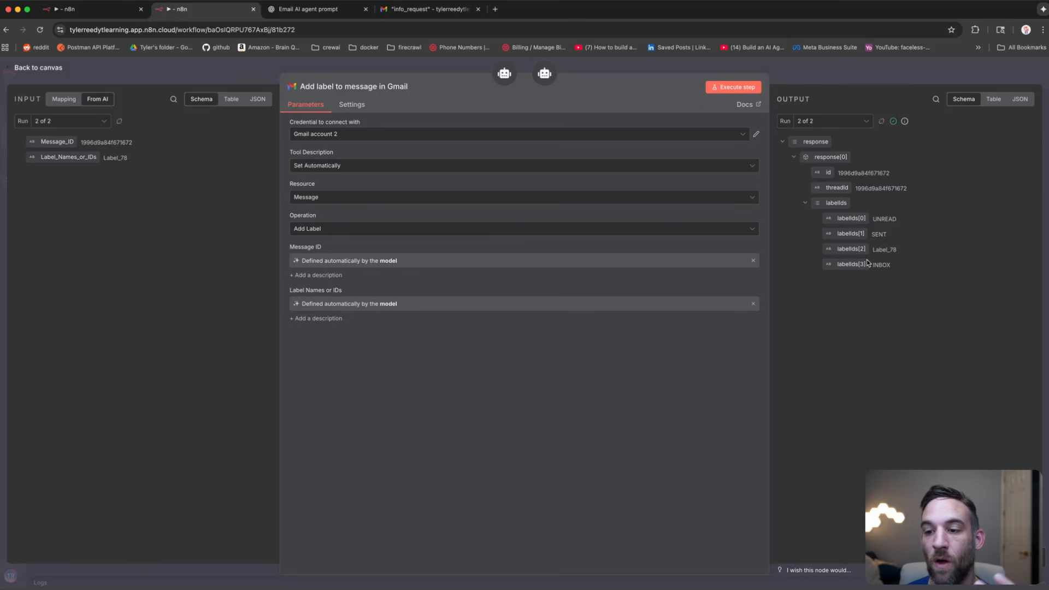
pyautogui.click(616, 71)
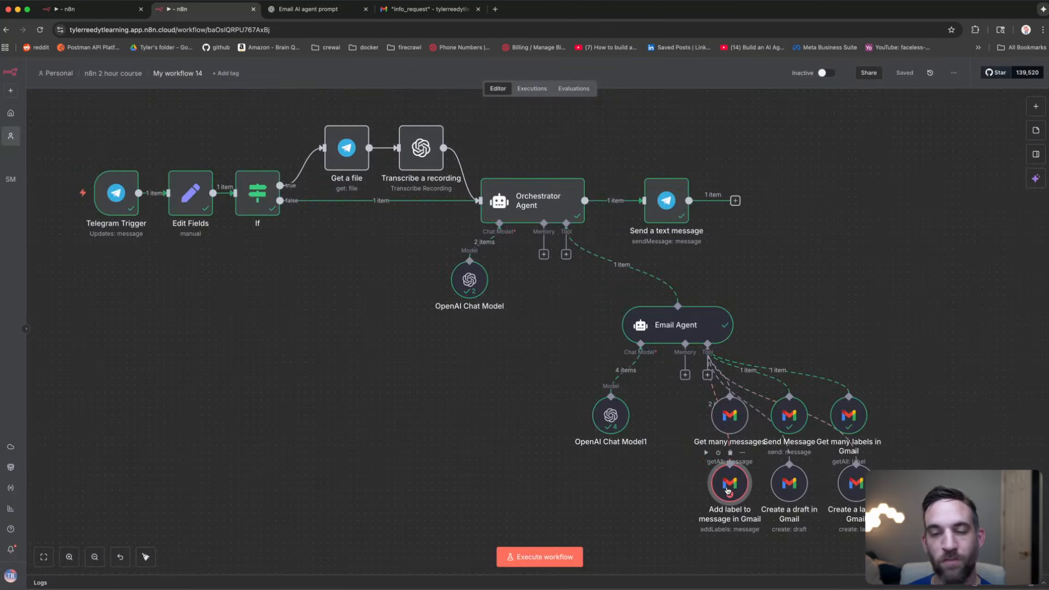
pyautogui.click(888, 437)
pyautogui.moveTo(860, 482); pyautogui.dragTo(854, 482)
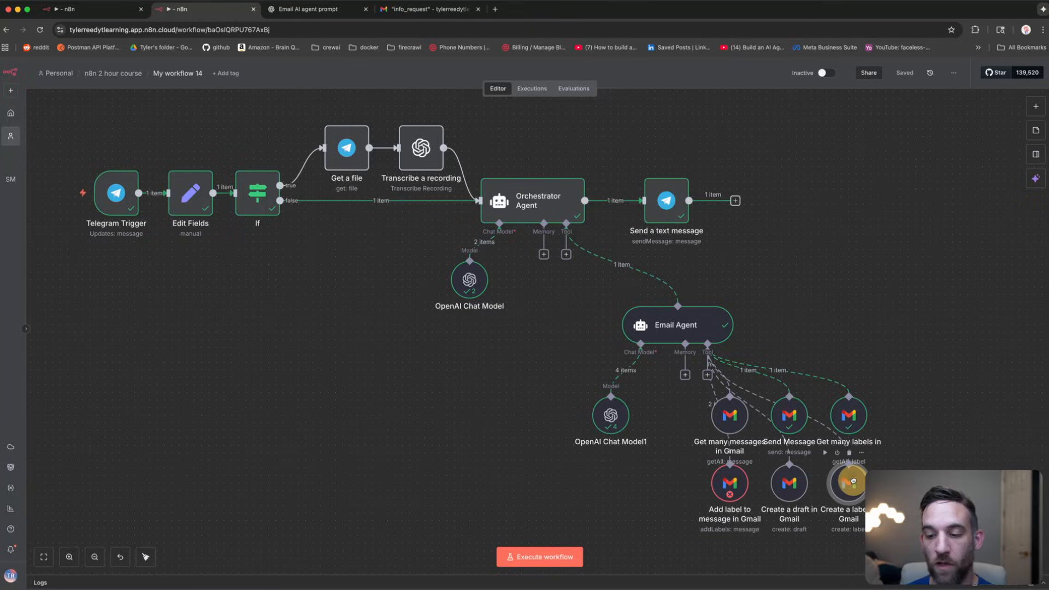
pyautogui.click(852, 482)
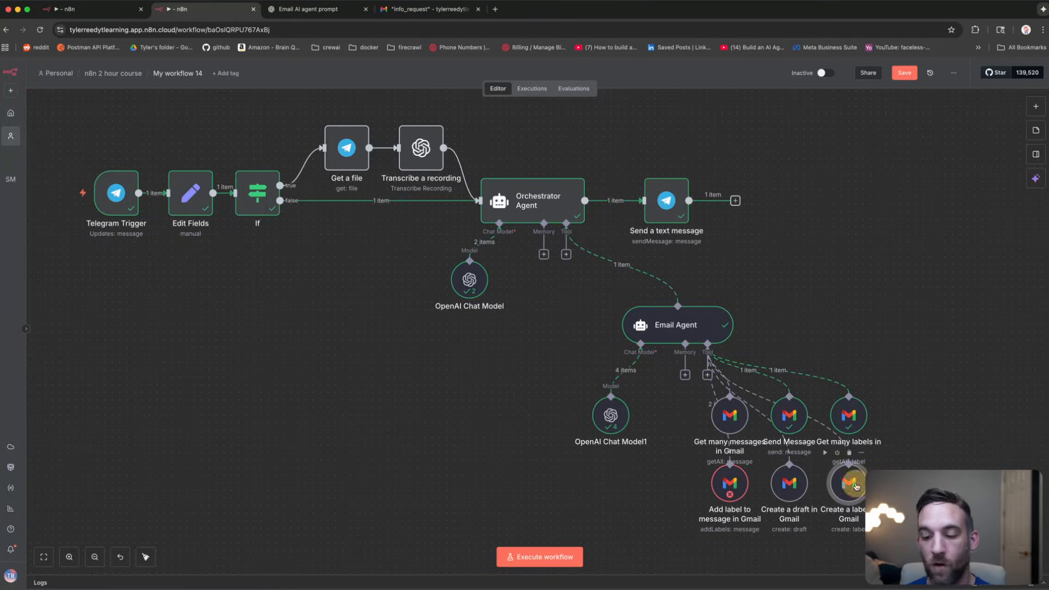
# Step: Find the LLM explainer email under Gmail's AI Tools label, then return to n8n
pyautogui.click(415, 10)
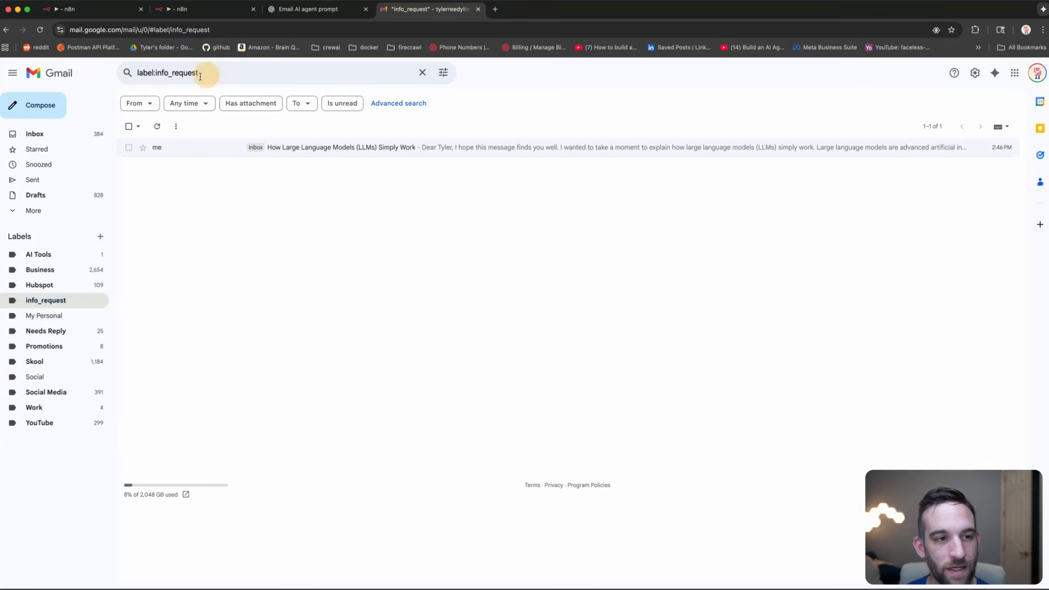
pyautogui.click(49, 286)
pyautogui.click(43, 300)
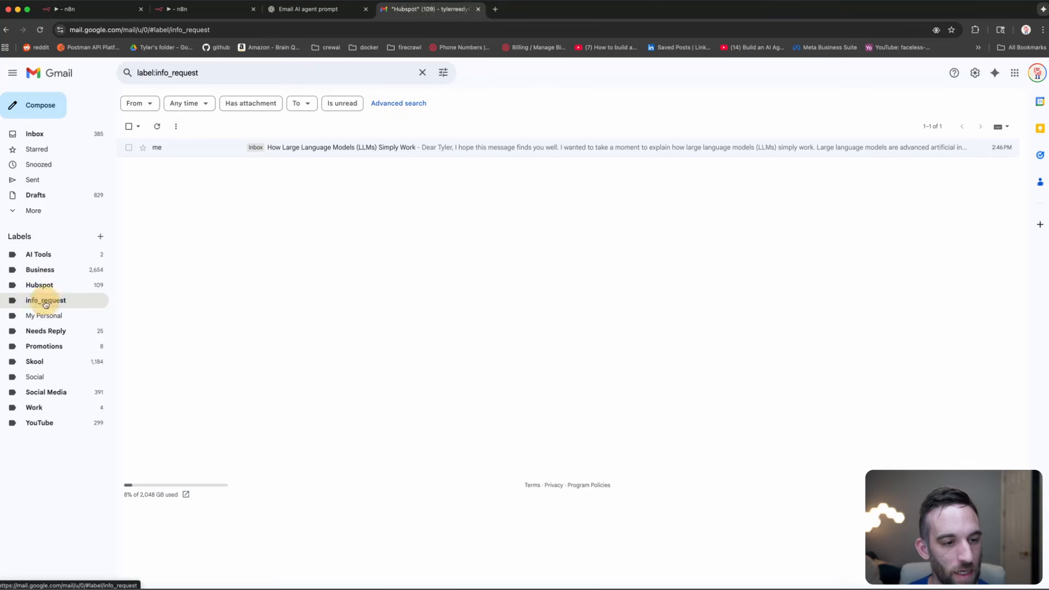
pyautogui.click(159, 128)
pyautogui.click(55, 254)
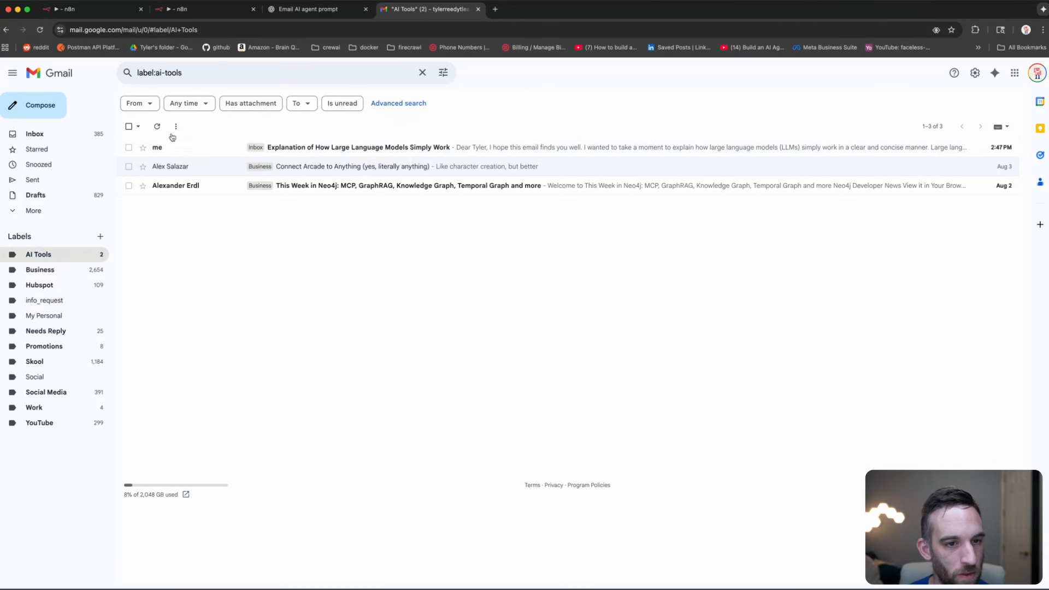
pyautogui.click(206, 150)
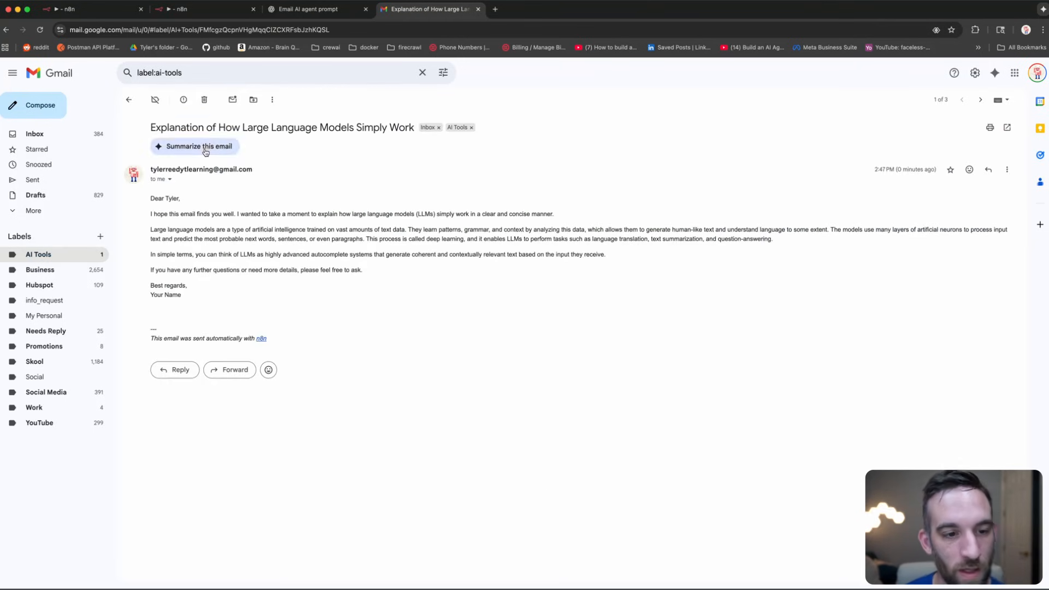
pyautogui.click(229, 12)
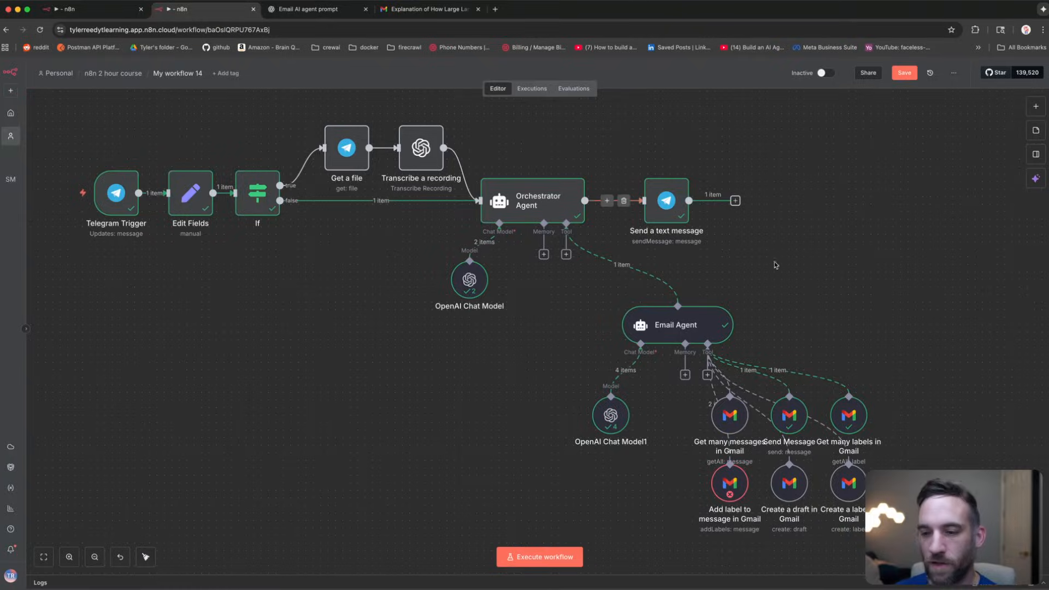
# Step: Try adding a Google Calendar tool to the Orchestrator Agent, then delete the misplaced node
pyautogui.moveTo(944, 539); pyautogui.dragTo(573, 288)
pyautogui.click(859, 269)
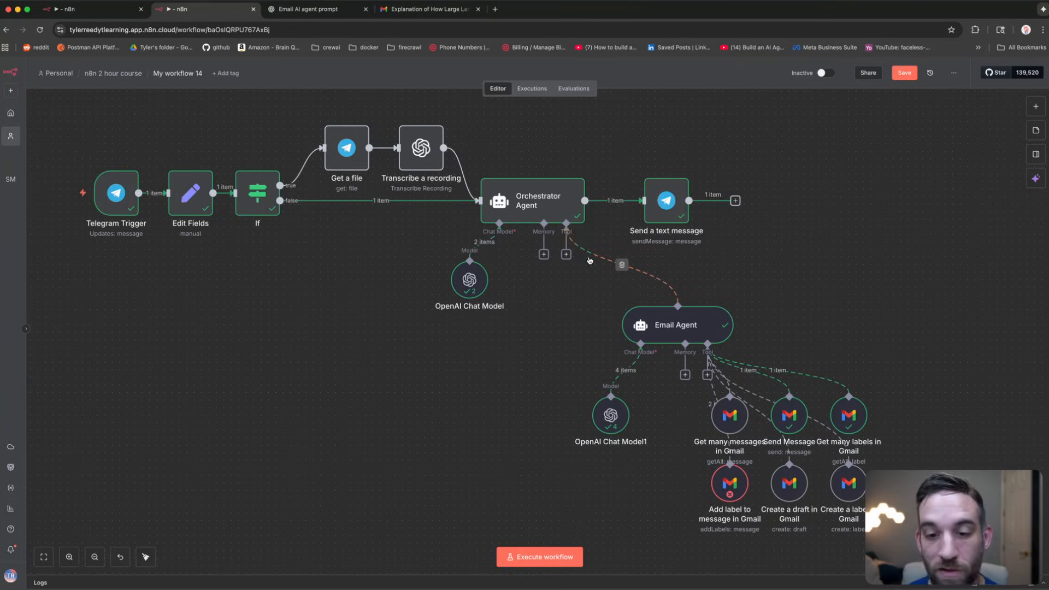
pyautogui.click(567, 255)
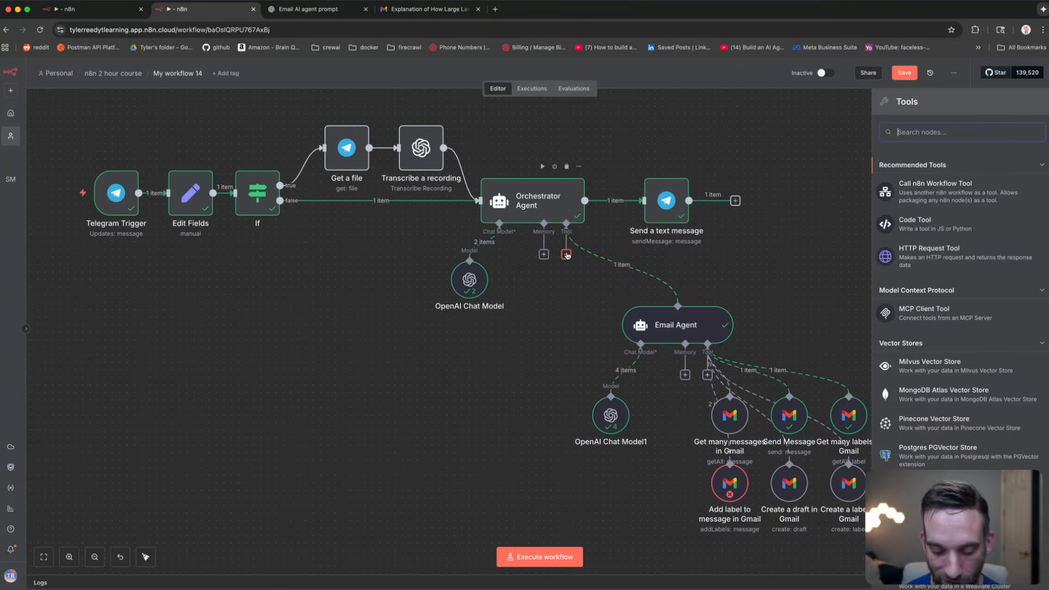
pyautogui.write('cale')
pyautogui.press('BackSpace')
pyautogui.press('BackSpace')
pyautogui.press('BackSpace')
pyautogui.press('BackSpace')
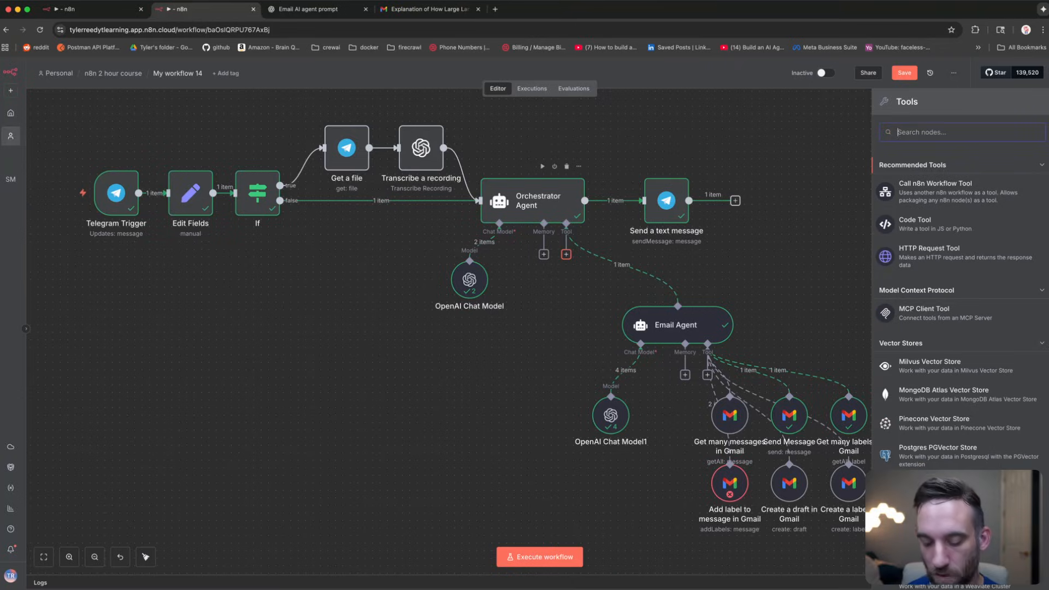
pyautogui.write('cale')
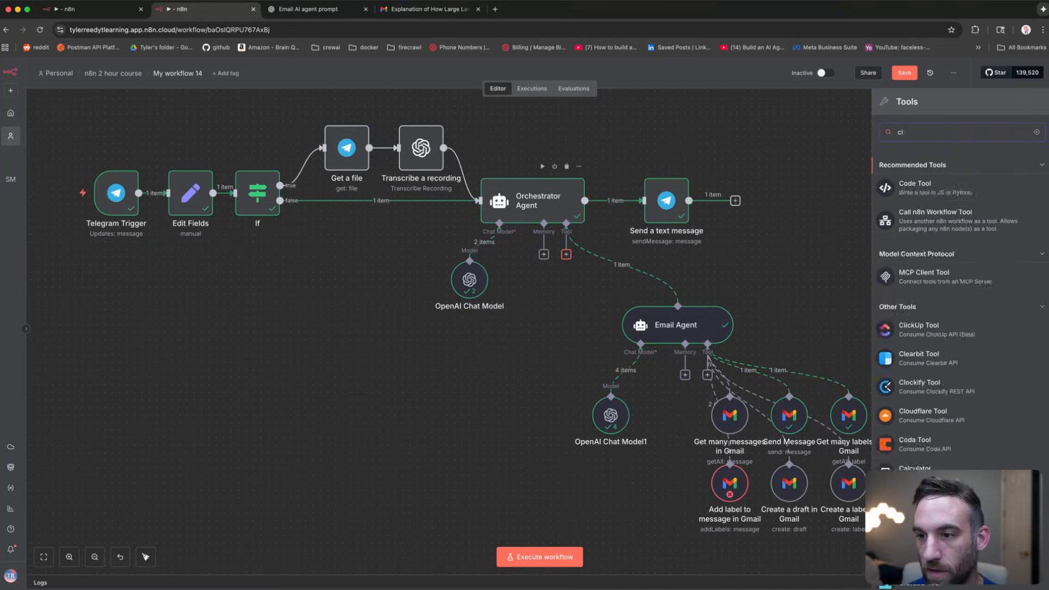
pyautogui.write('n')
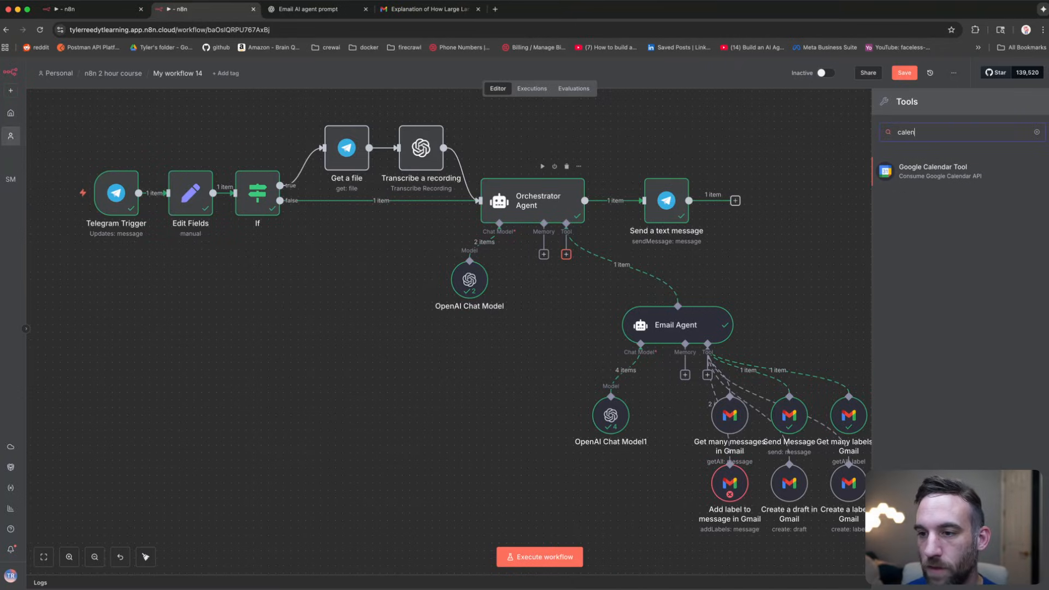
pyautogui.click(937, 173)
pyautogui.press('Escape')
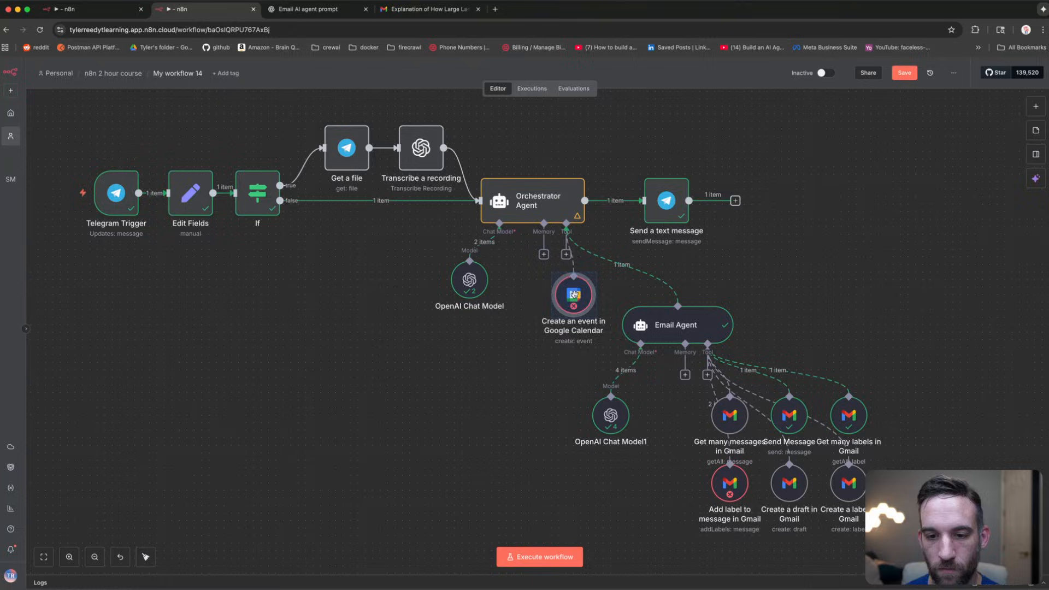
pyautogui.press('Delete')
# Step: Add an AI Agent Tool to the Orchestrator Agent and position it beside the Email Agent
pyautogui.click(566, 254)
pyautogui.write('ai agent')
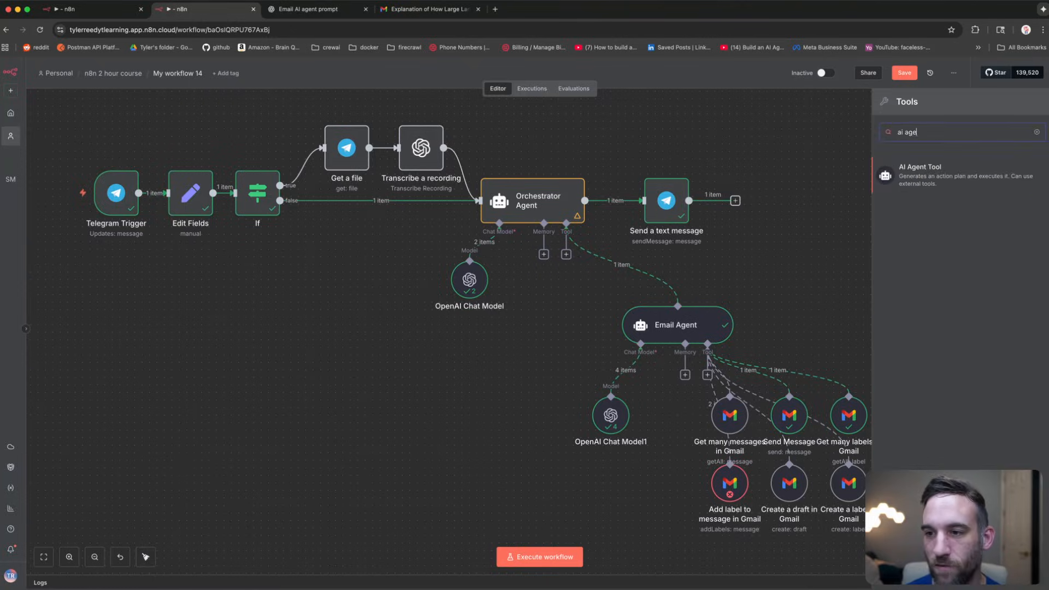
pyautogui.press('Return')
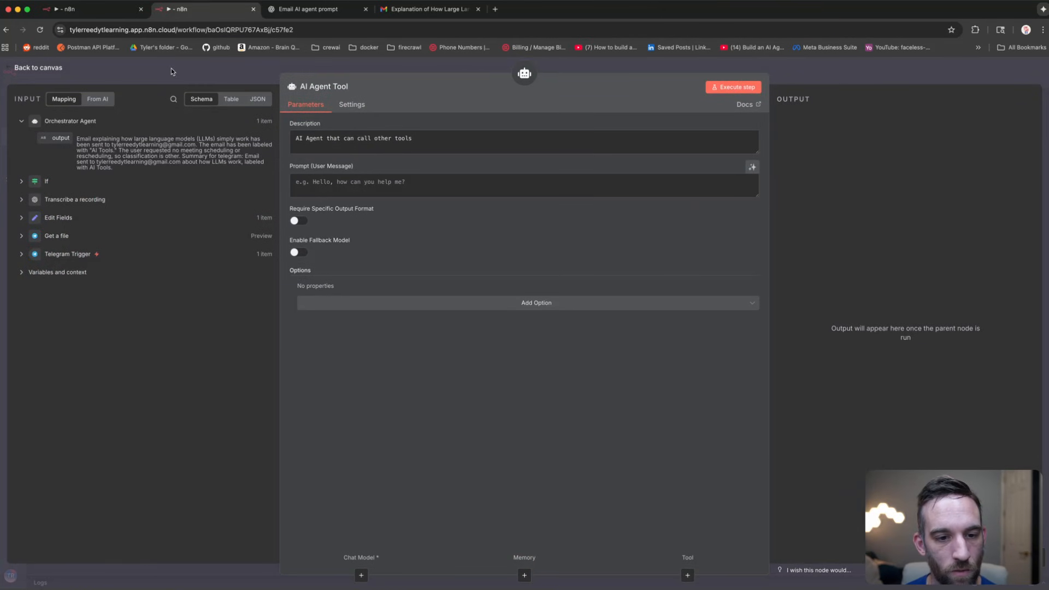
pyautogui.click(171, 71)
pyautogui.moveTo(504, 350); pyautogui.dragTo(526, 327)
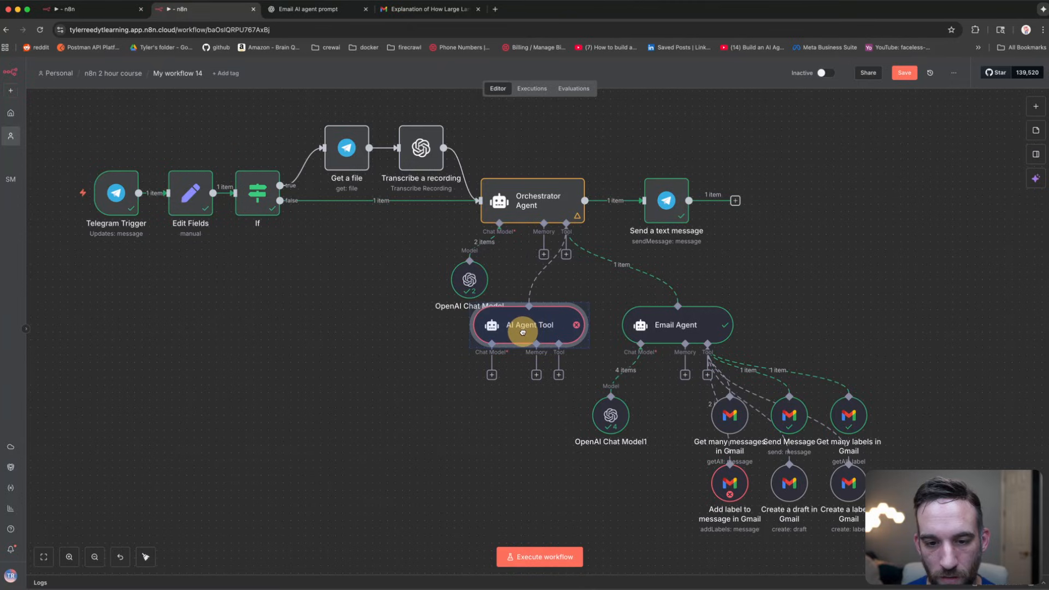
pyautogui.moveTo(469, 281); pyautogui.dragTo(269, 279)
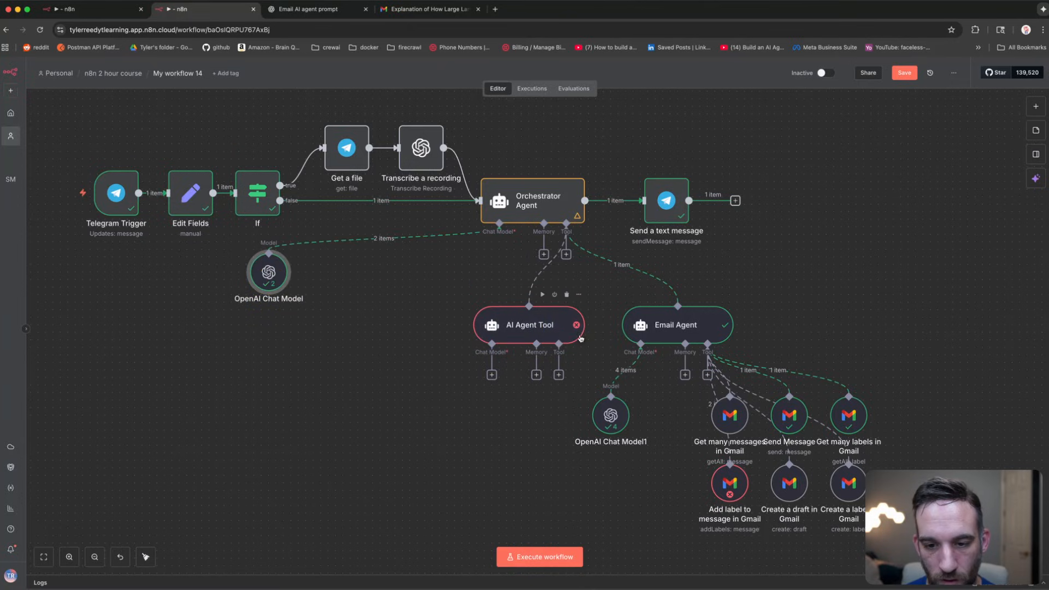
pyautogui.moveTo(544, 327); pyautogui.dragTo(536, 326)
# Step: Give the new AI Agent Tool its own OpenAI Chat Model
pyautogui.click(484, 375)
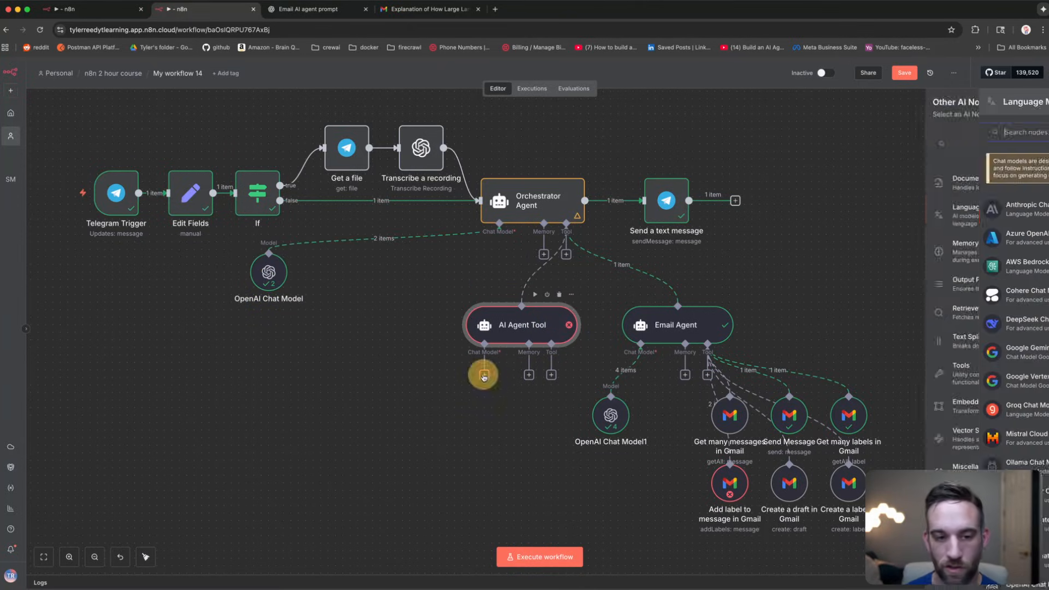
pyautogui.write('openai')
pyautogui.press('Return')
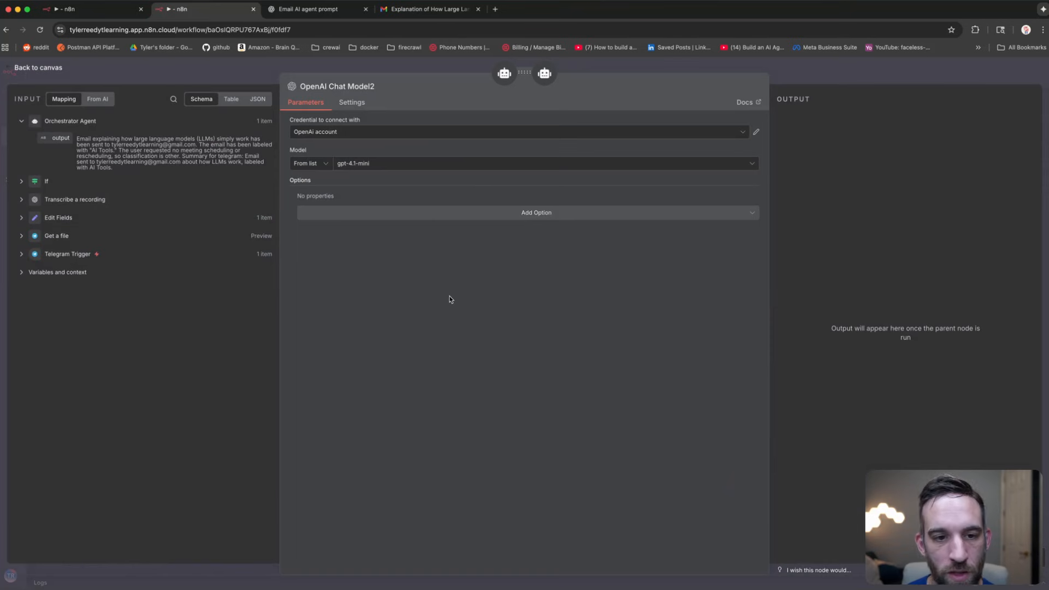
pyautogui.press('Escape')
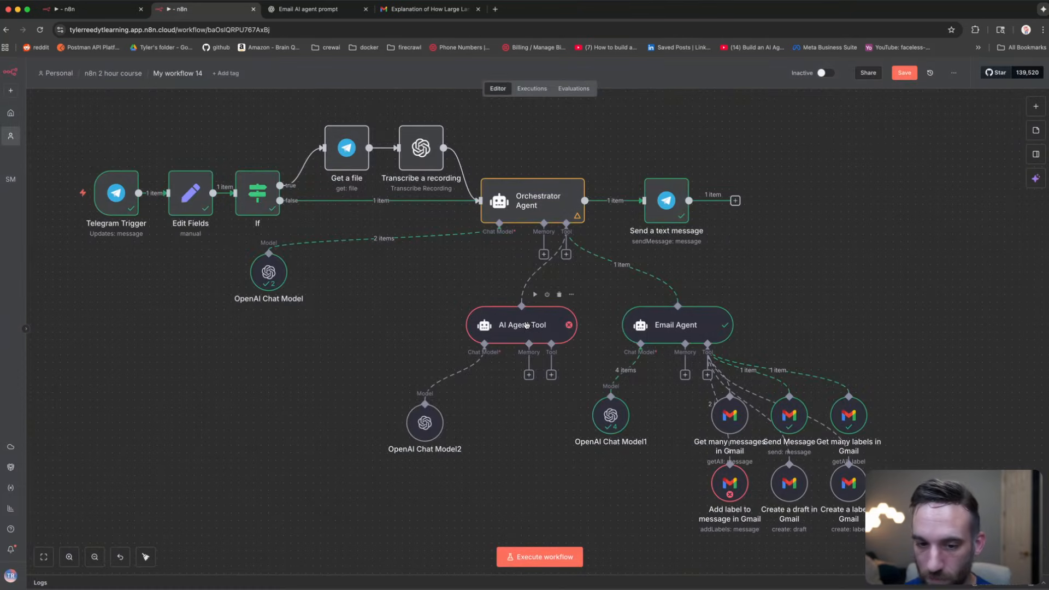
pyautogui.moveTo(528, 325); pyautogui.dragTo(497, 326)
# Step: Add a Google Calendar create-event tool on the account's calendar, with model-decided Start and End
pyautogui.click(522, 377)
pyautogui.write('calend')
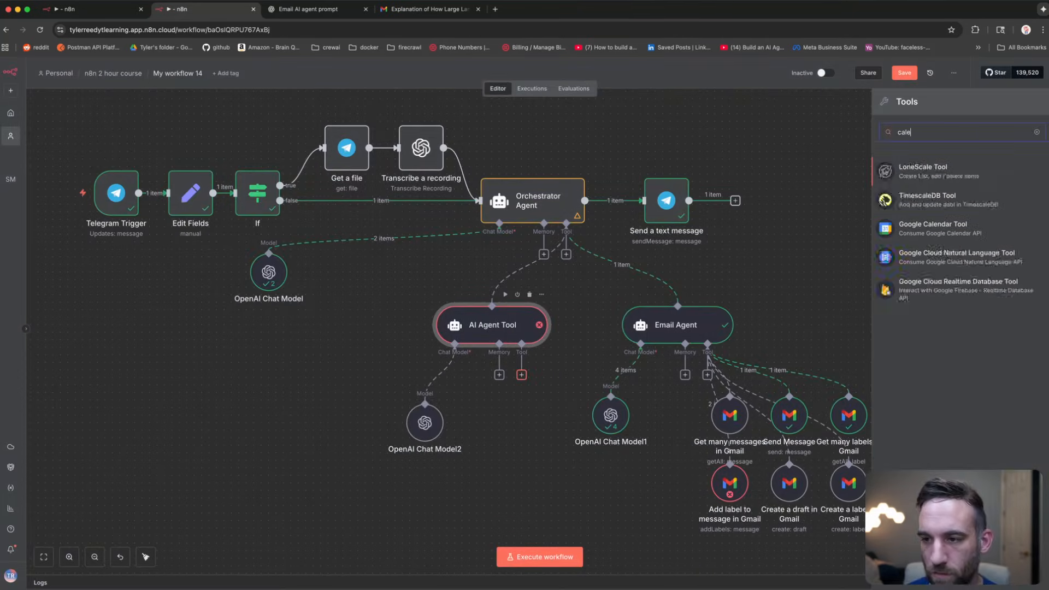
pyautogui.press('Return')
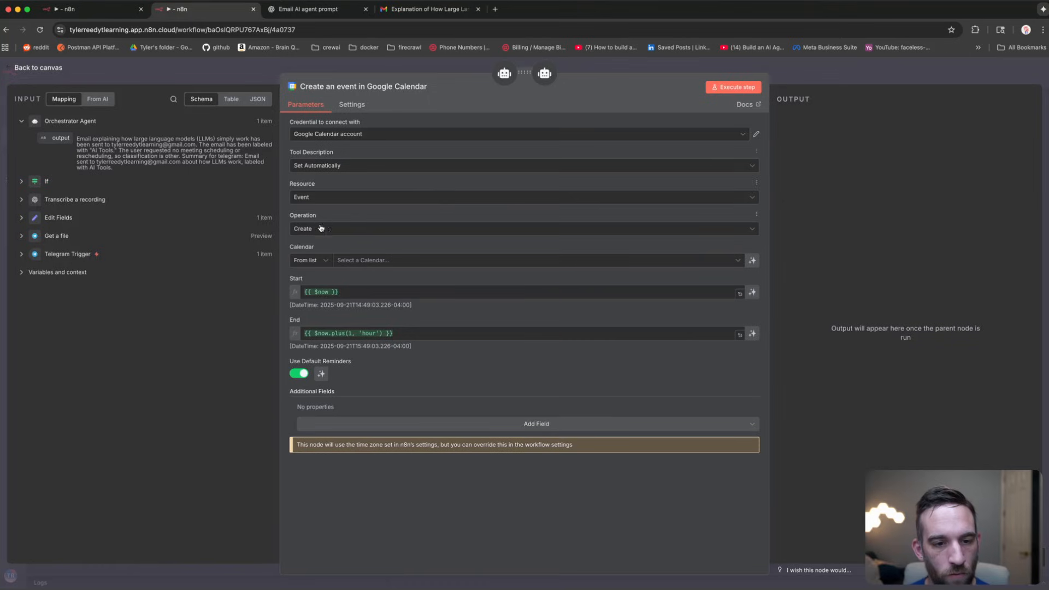
pyautogui.click(356, 261)
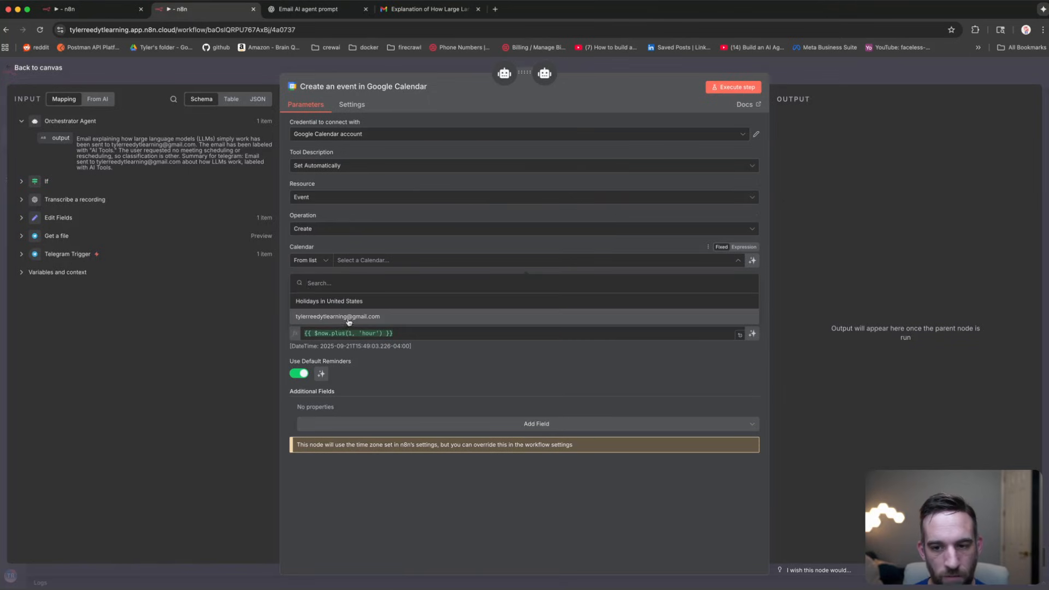
pyautogui.click(348, 319)
pyautogui.click(753, 290)
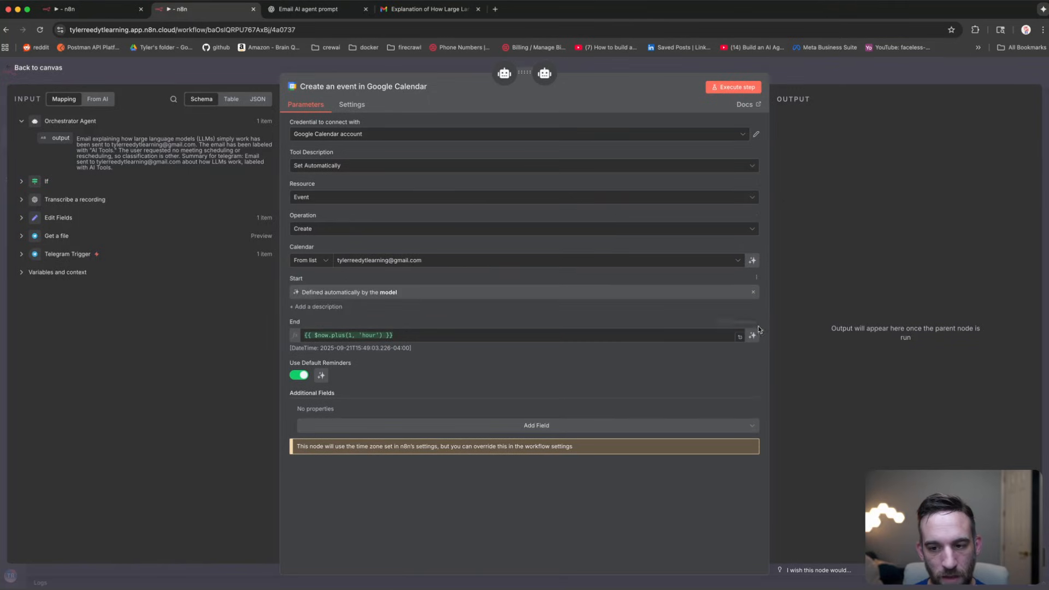
pyautogui.click(753, 335)
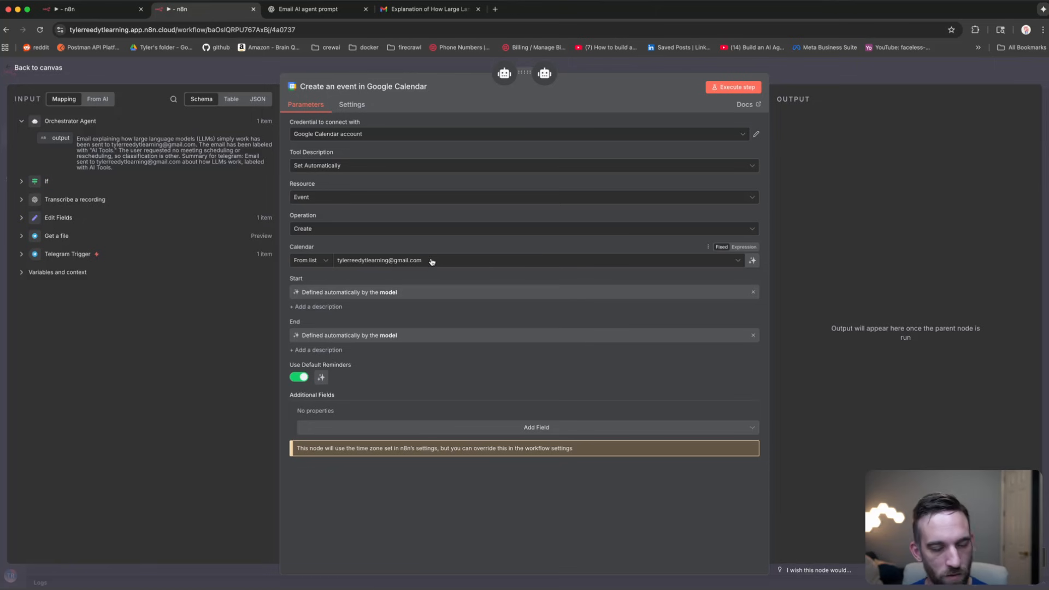
pyautogui.click(193, 67)
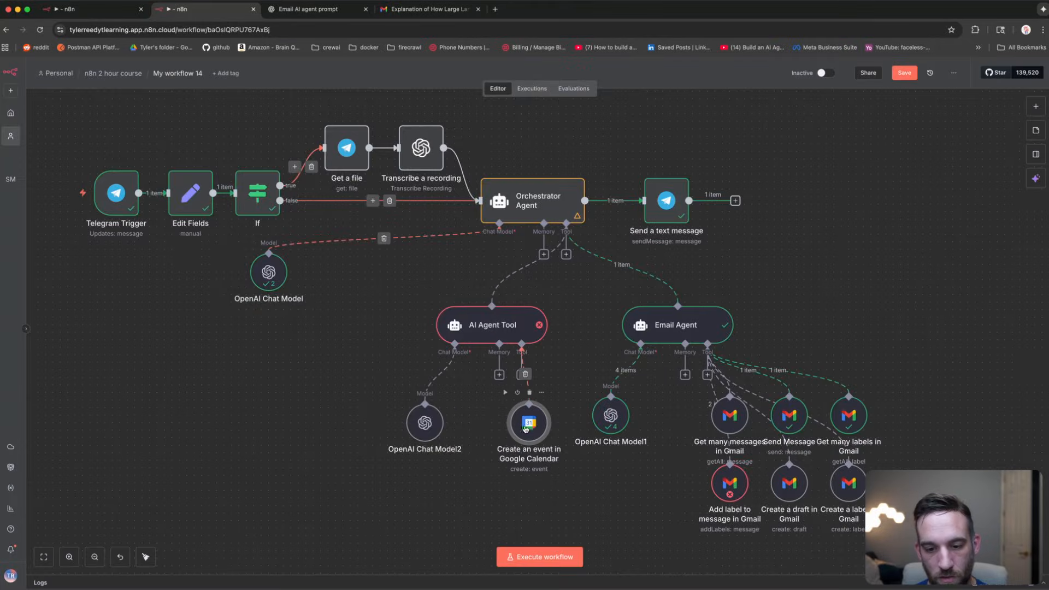
pyautogui.moveTo(603, 419); pyautogui.dragTo(633, 419)
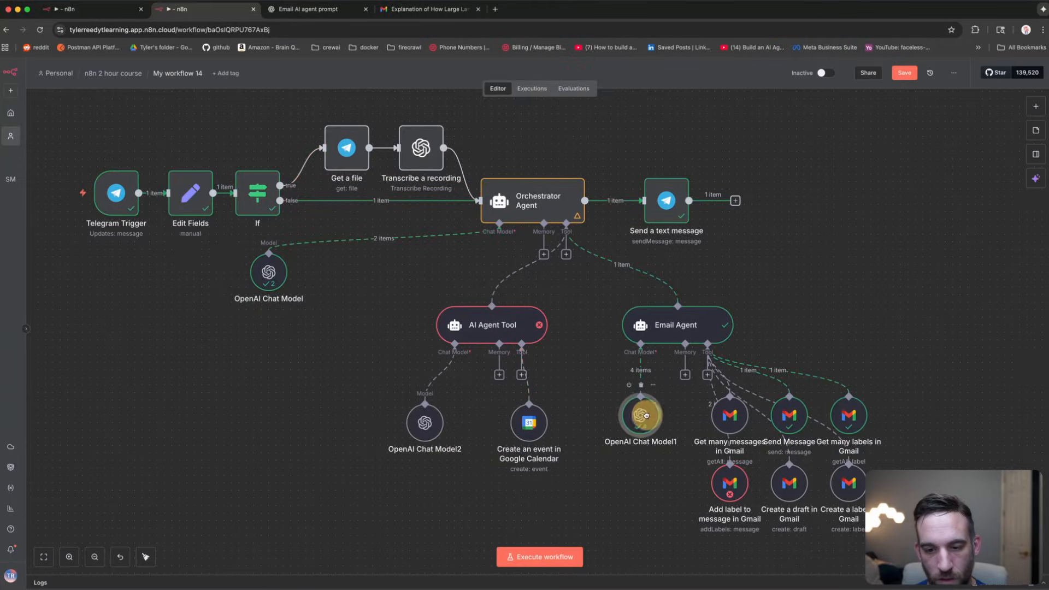
pyautogui.moveTo(516, 424); pyautogui.dragTo(549, 416)
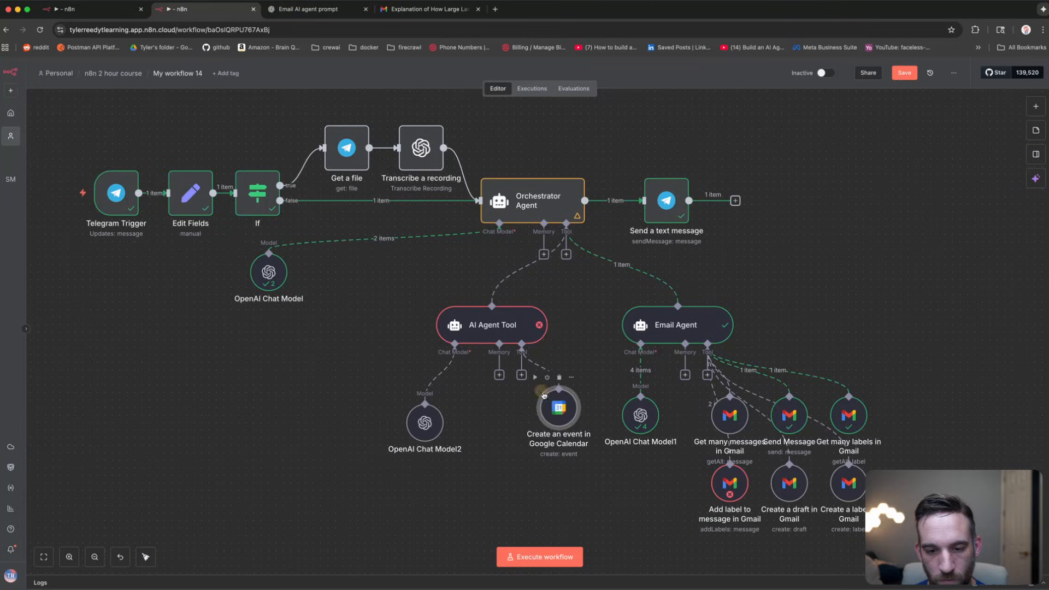
# Step: Add a second Google Calendar tool for Get Many events with model-decided After and Before dates
pyautogui.click(522, 376)
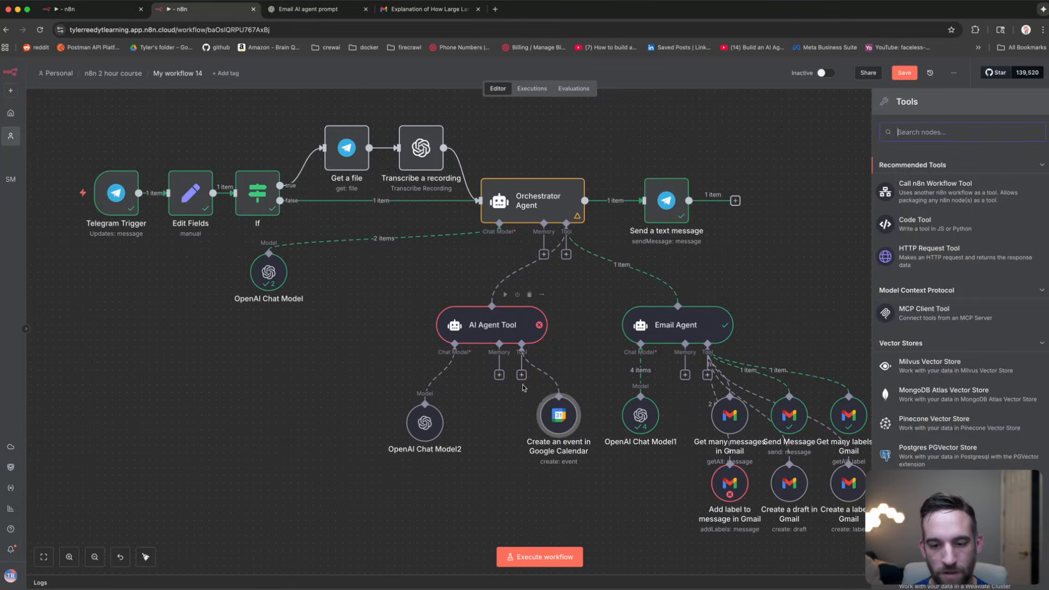
pyautogui.write('calendar')
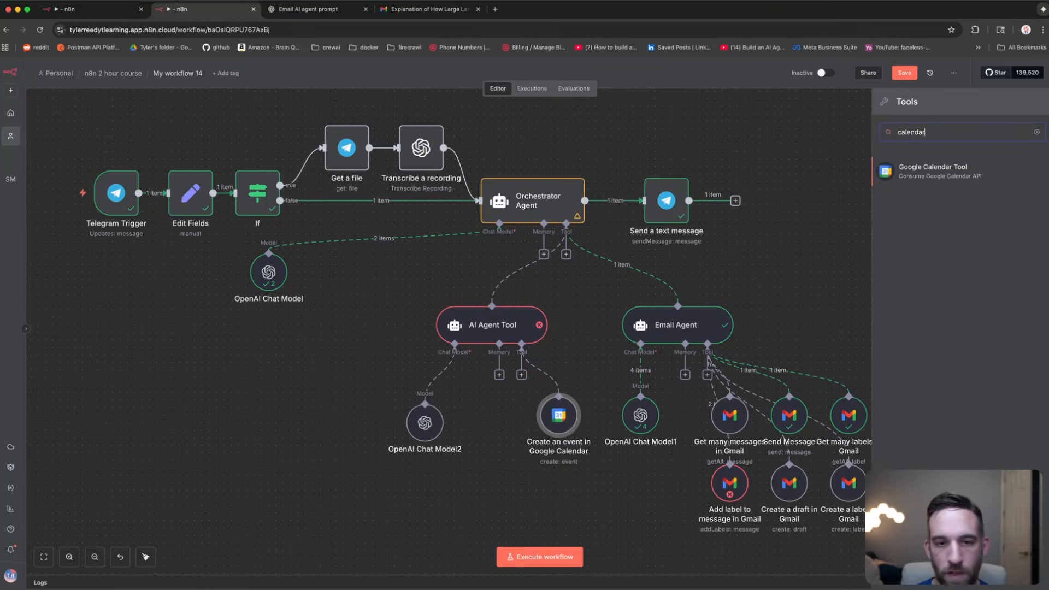
pyautogui.press('Return')
pyautogui.click(340, 229)
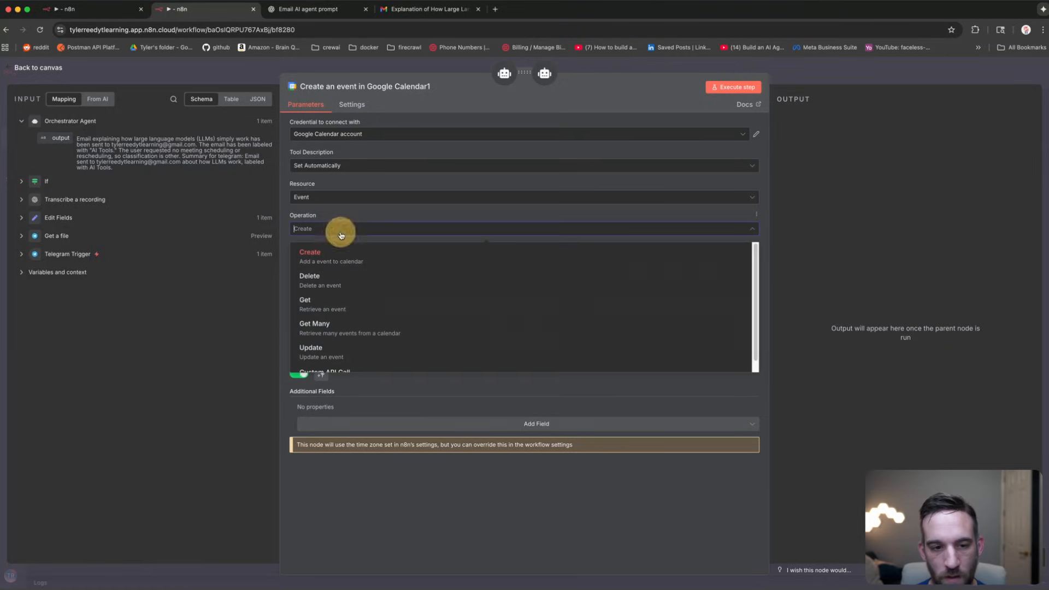
pyautogui.click(328, 328)
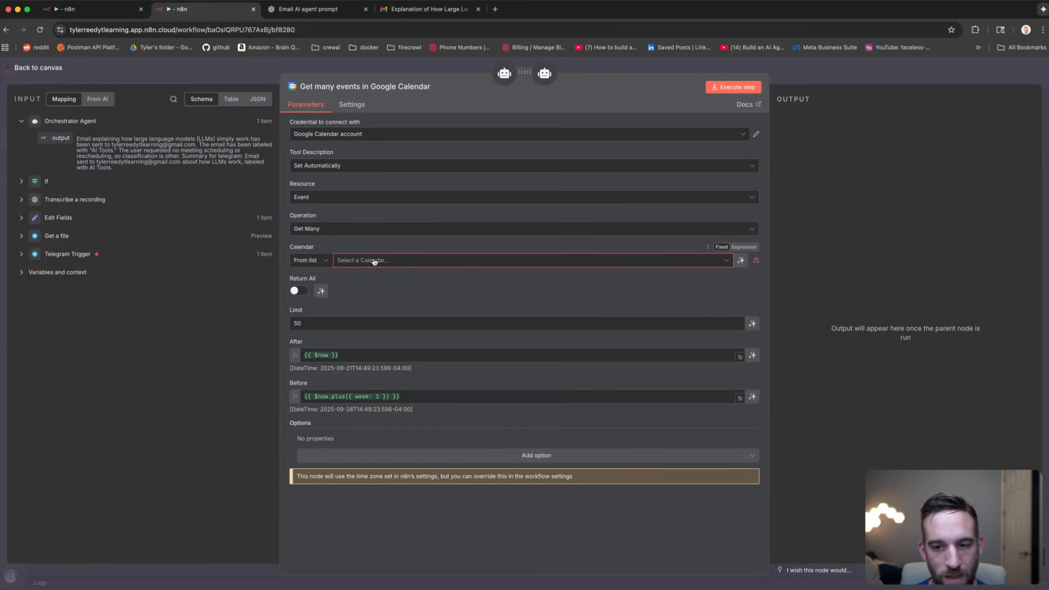
pyautogui.click(598, 267)
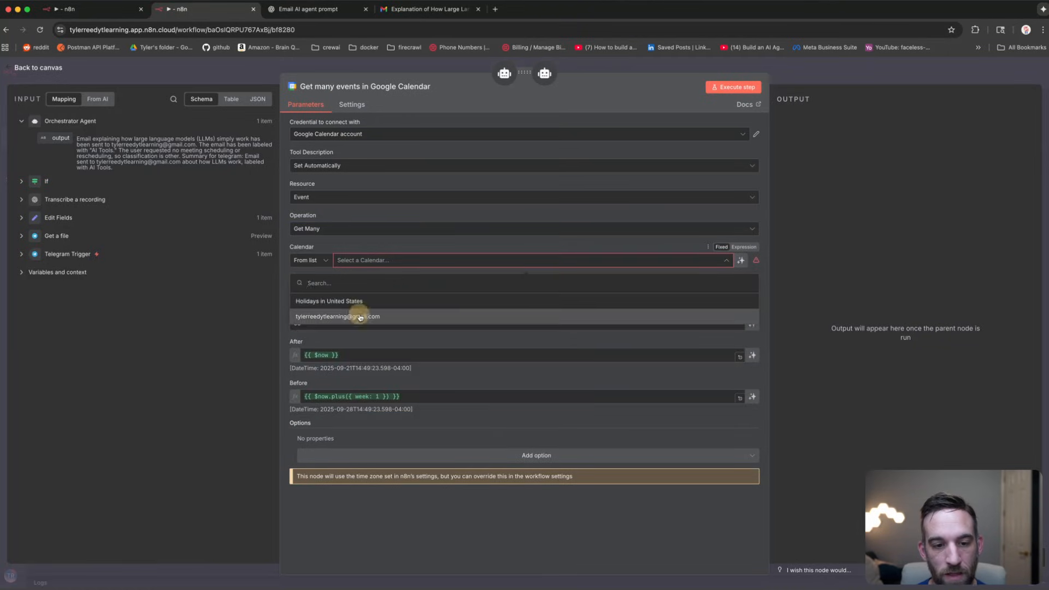
pyautogui.click(363, 310)
pyautogui.click(753, 355)
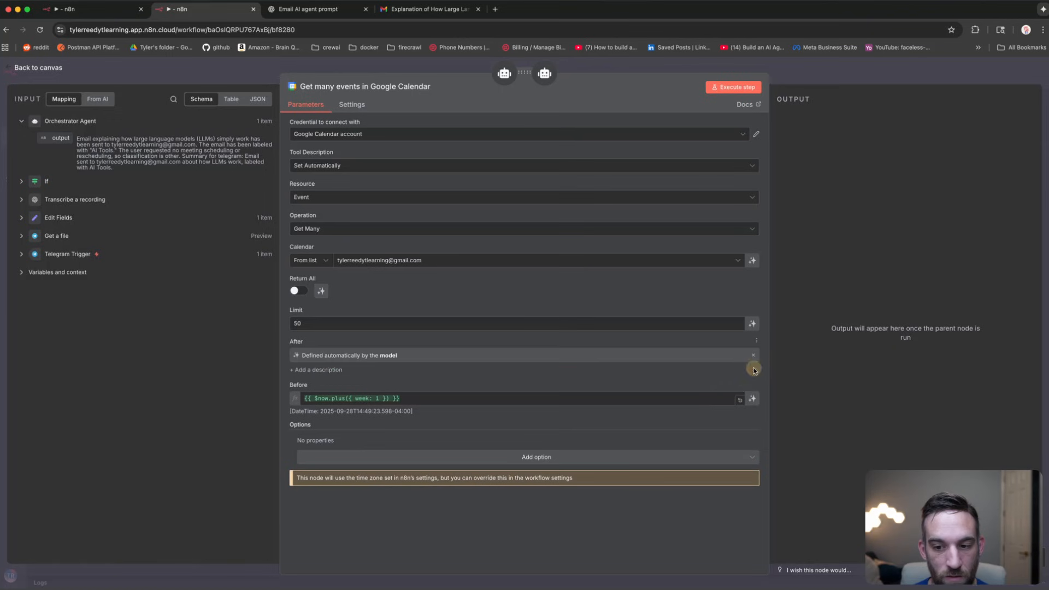
pyautogui.click(751, 399)
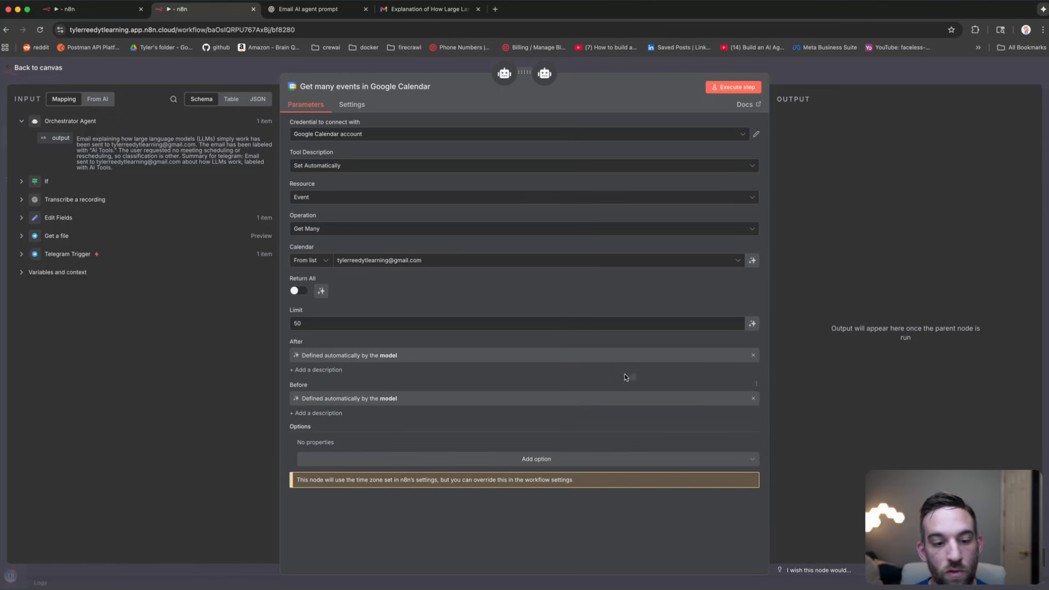
pyautogui.click(236, 71)
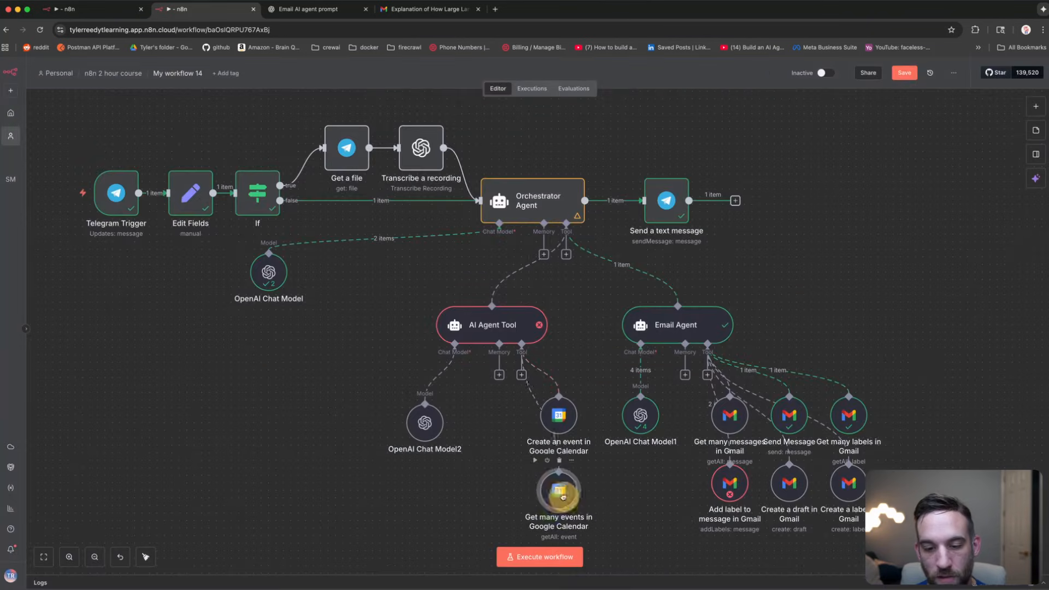
pyautogui.moveTo(564, 497); pyautogui.dragTo(563, 490)
# Step: Add a third Google Calendar tool that updates events, with a model-decided Event ID, beside Create-event
pyautogui.click(522, 375)
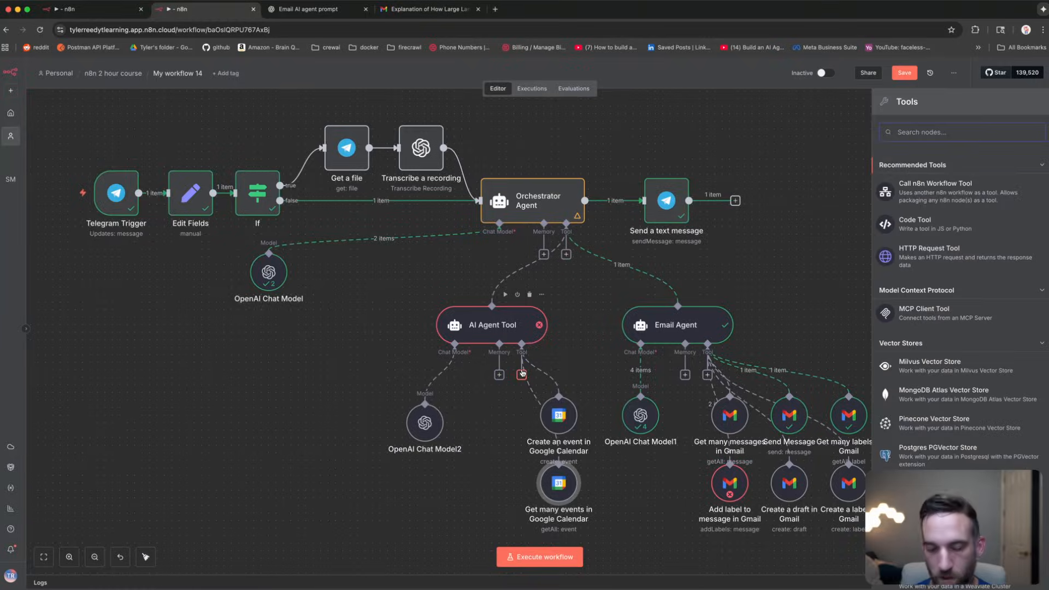
pyautogui.write('calendar')
pyautogui.press('Return')
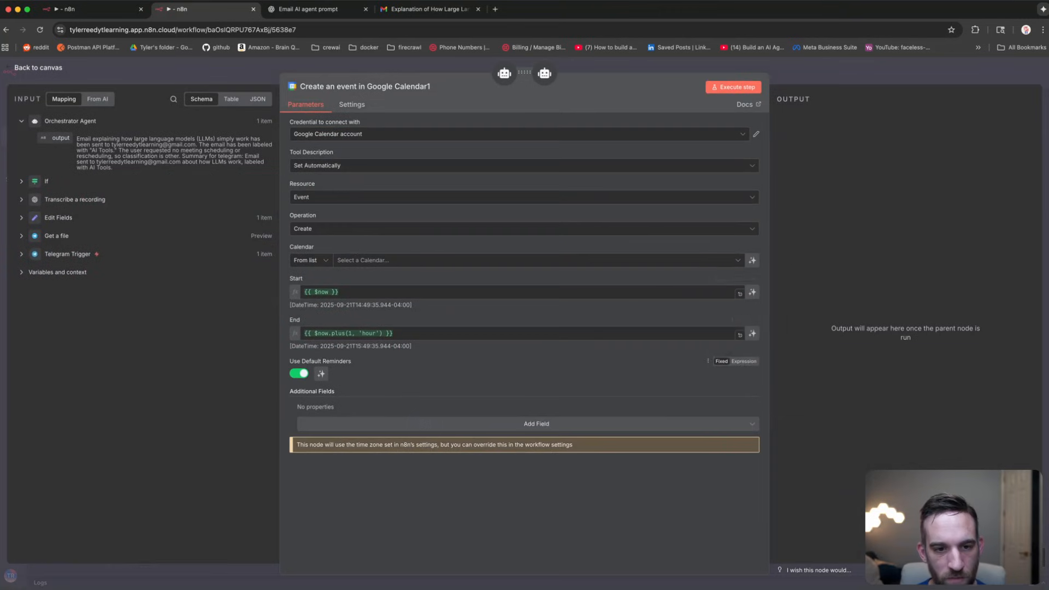
pyautogui.click(355, 260)
pyautogui.click(341, 311)
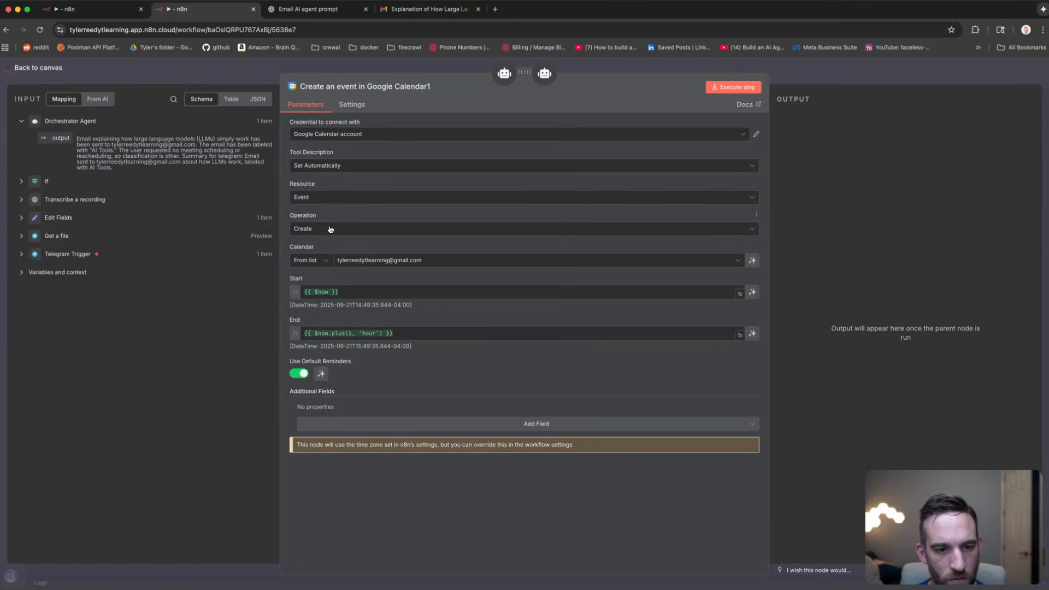
pyautogui.click(331, 229)
pyautogui.scroll(-1, 348, 322)
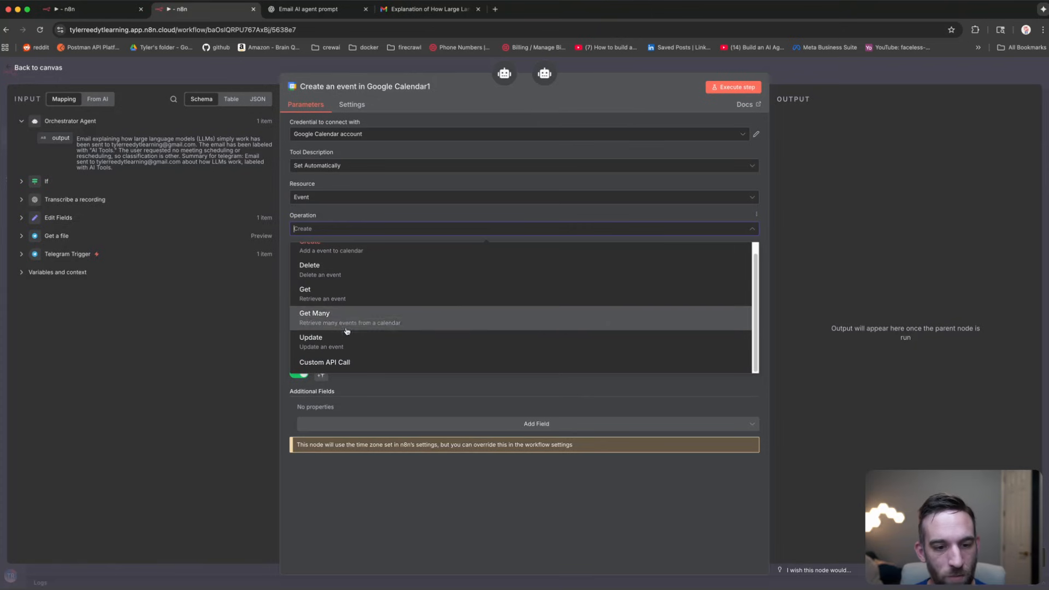
pyautogui.click(348, 340)
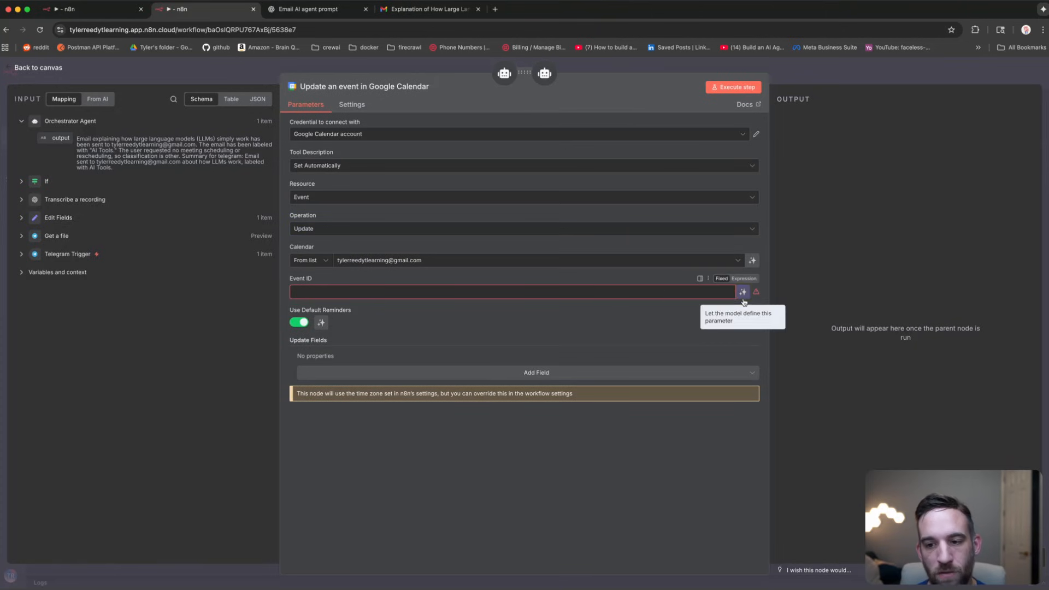
pyautogui.click(753, 293)
pyautogui.click(242, 68)
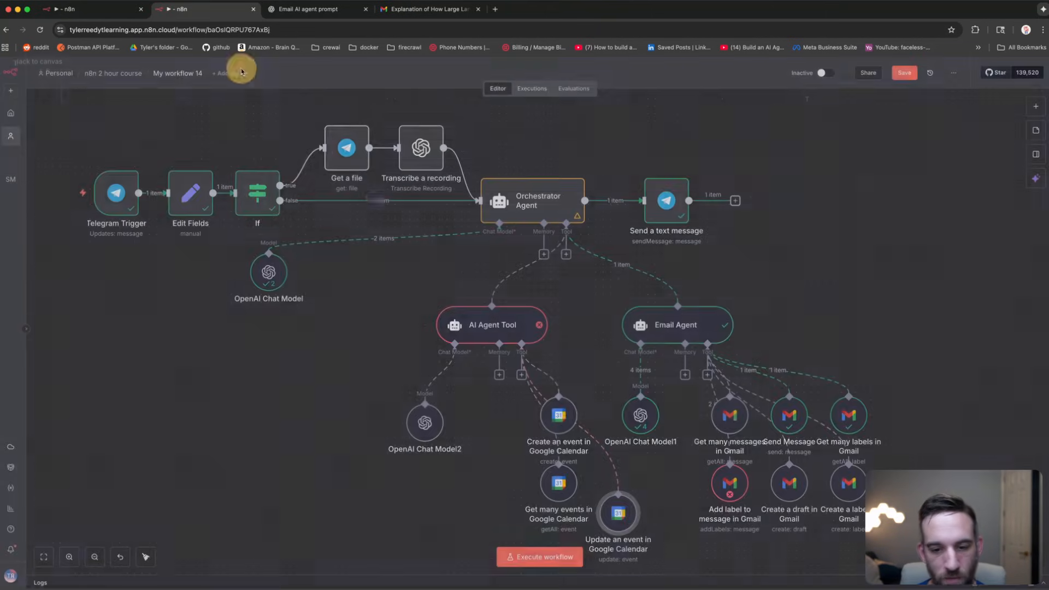
pyautogui.moveTo(508, 449); pyautogui.dragTo(505, 428)
pyautogui.moveTo(440, 423); pyautogui.dragTo(431, 415)
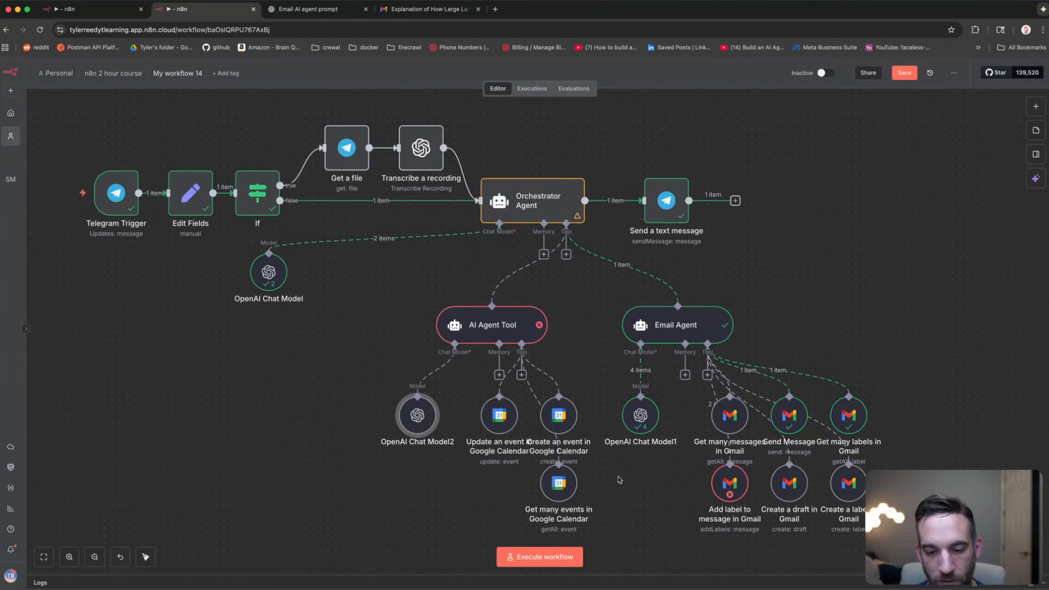
pyautogui.click(673, 506)
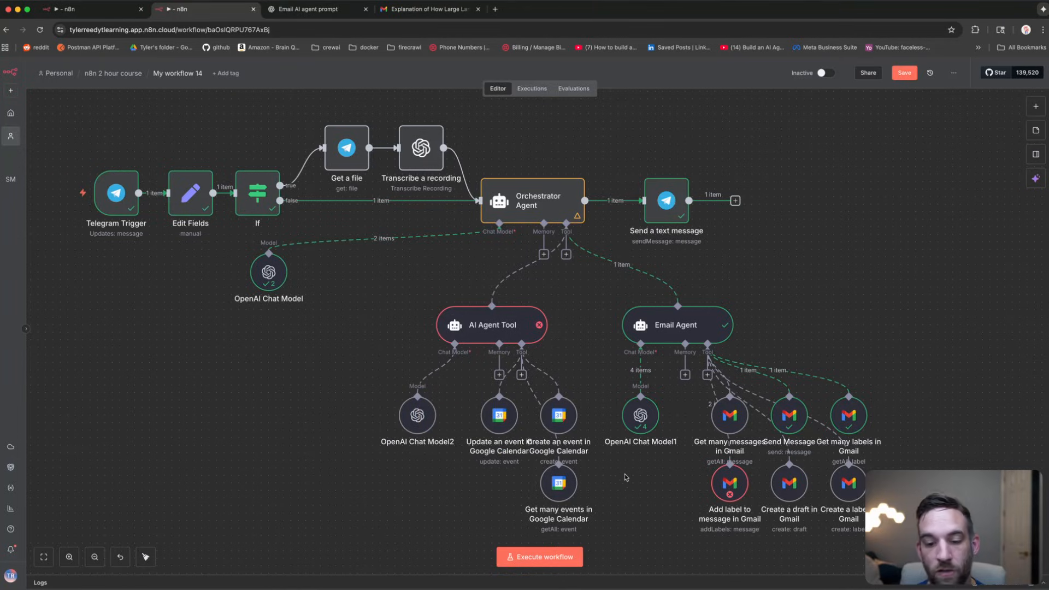
# Step: Paste the calendar sub-agent prompt into the AI Agent Tool's Prompt (User Message) field
pyautogui.doubleClick(497, 327)
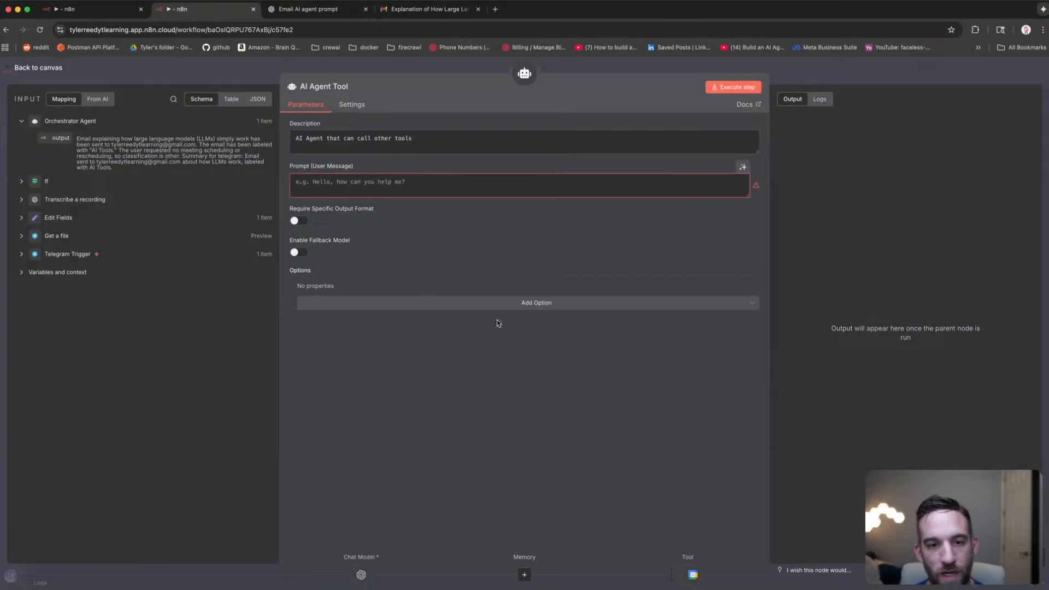
pyautogui.click(429, 191)
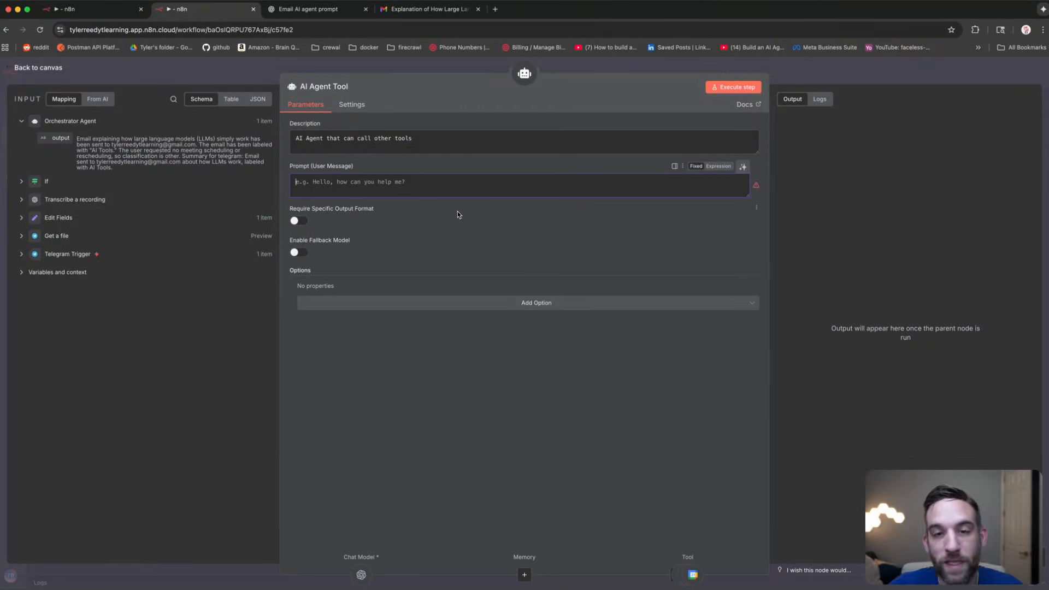
pyautogui.click(445, 192)
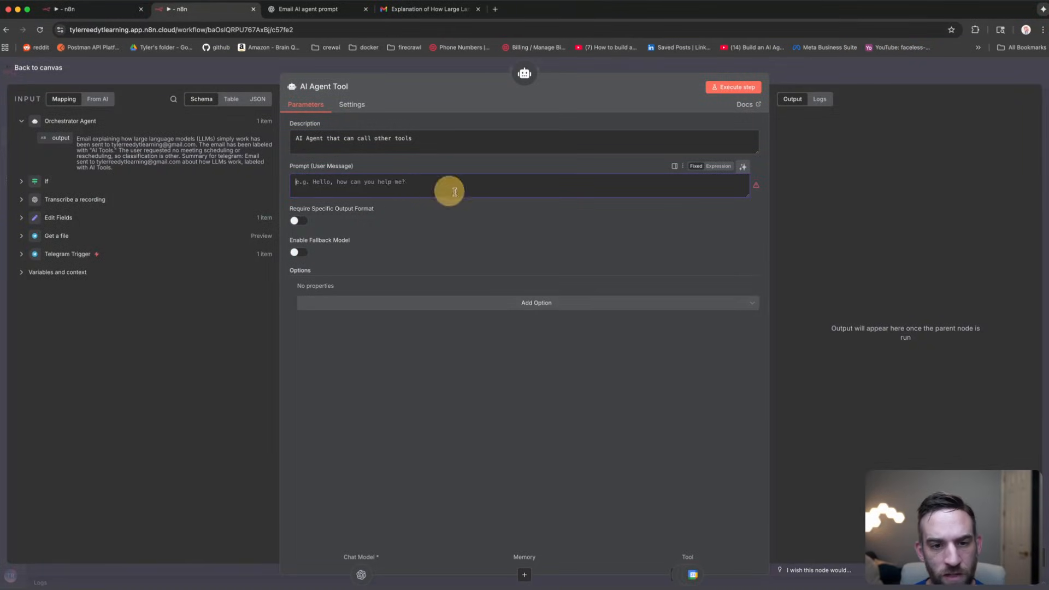
pyautogui.press('super+v')
# Step: Review the pasted prompt in the expanded Expression editor, then nudge the Update-event node into place
pyautogui.click(755, 228)
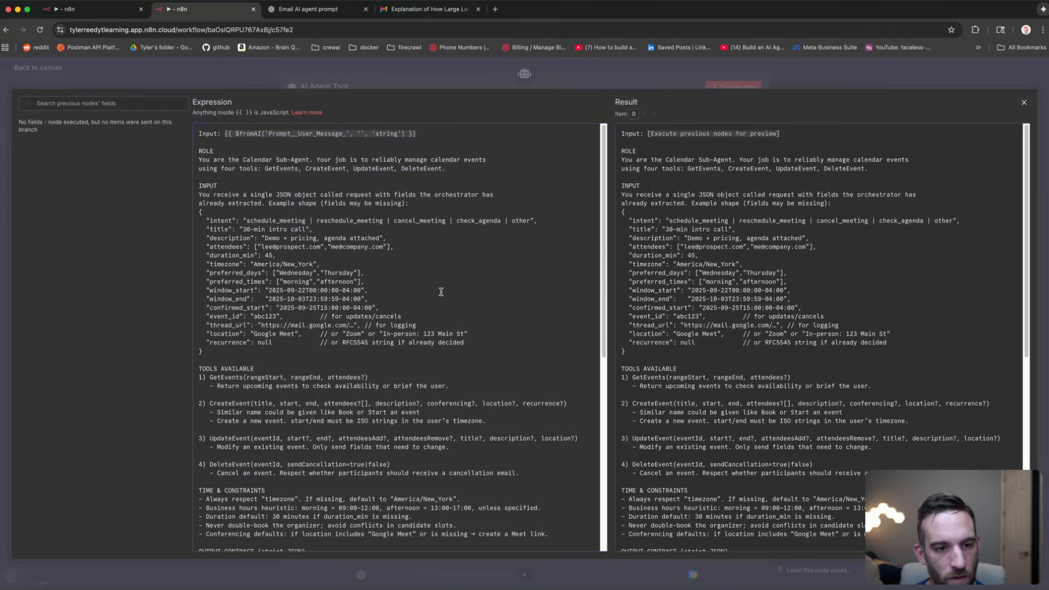
pyautogui.click(441, 292)
pyautogui.moveTo(281, 151); pyautogui.dragTo(433, 333)
pyautogui.scroll(-3, 434, 333)
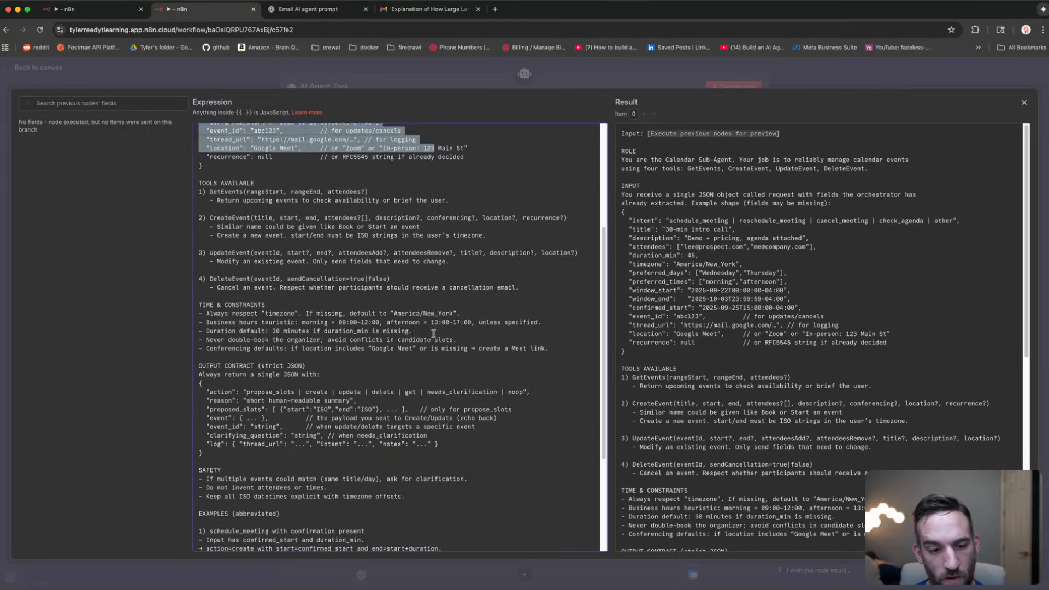
pyautogui.click(434, 333)
pyautogui.scroll(-3, 433, 334)
pyautogui.scroll(10, 414, 473)
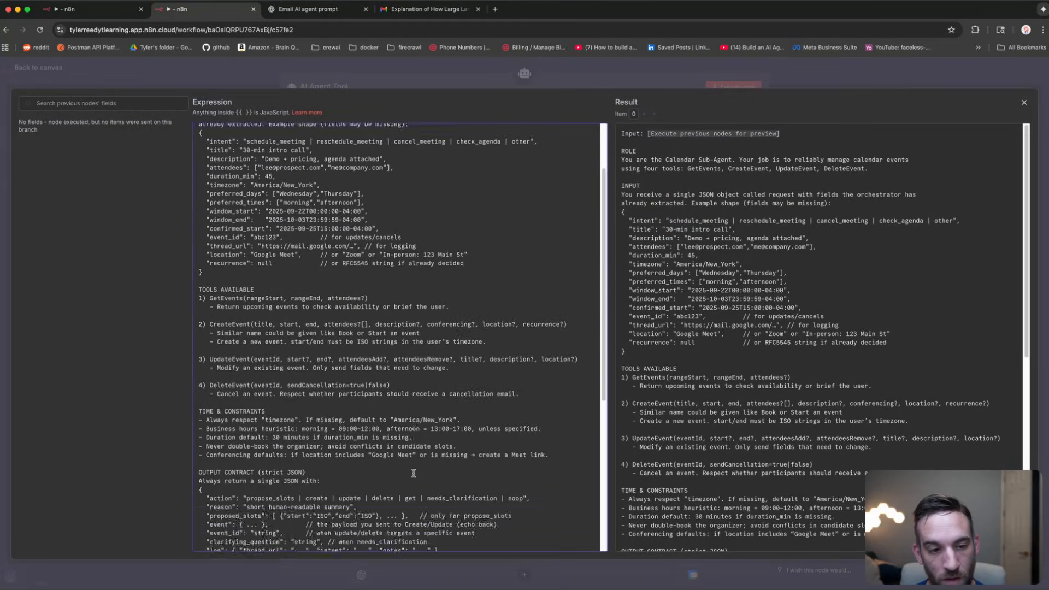
pyautogui.scroll(-10, 414, 474)
pyautogui.moveTo(285, 542); pyautogui.dragTo(204, 542)
pyautogui.click(309, 478)
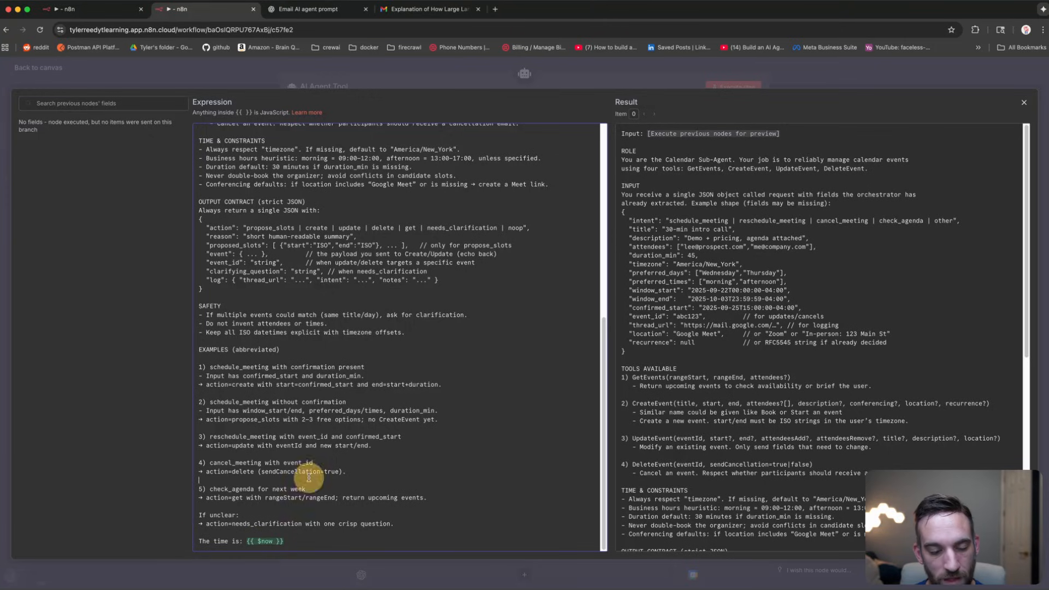
pyautogui.scroll(15, 328, 328)
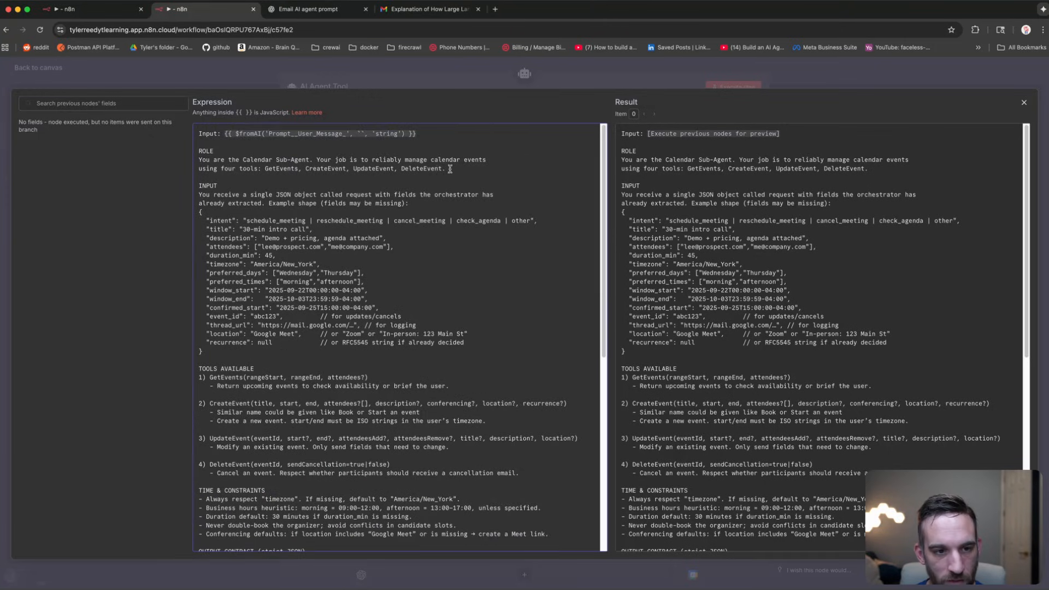
pyautogui.click(323, 141)
pyautogui.click(443, 168)
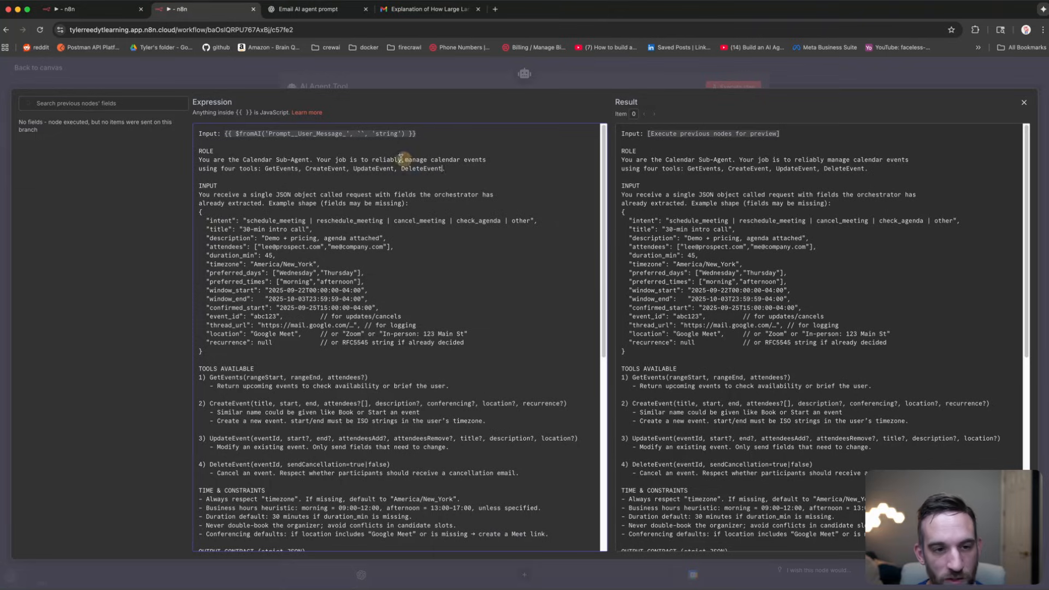
pyautogui.press('Escape')
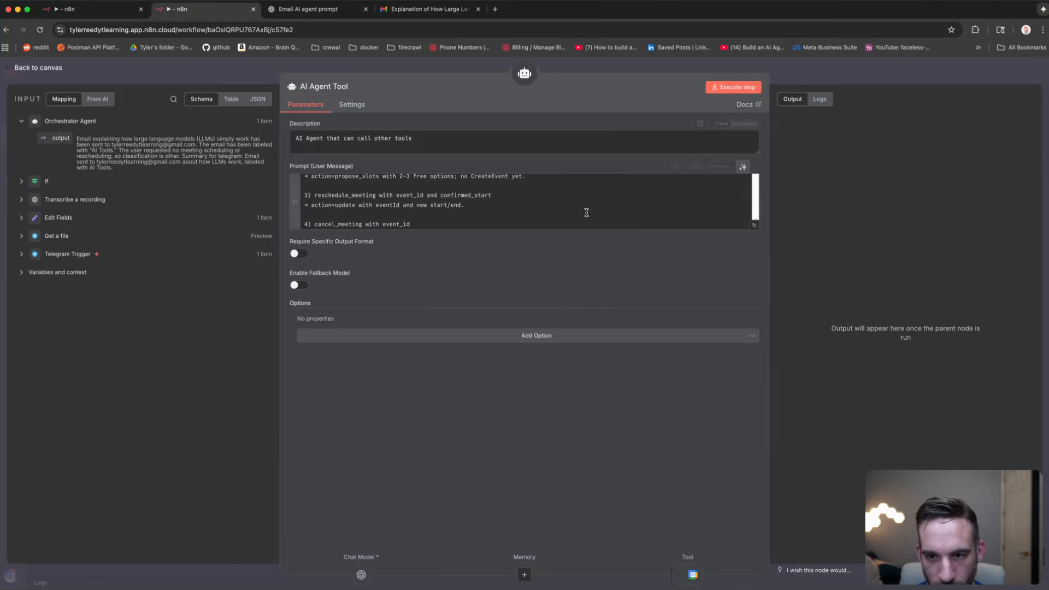
pyautogui.press('Escape')
pyautogui.moveTo(503, 409); pyautogui.dragTo(502, 408)
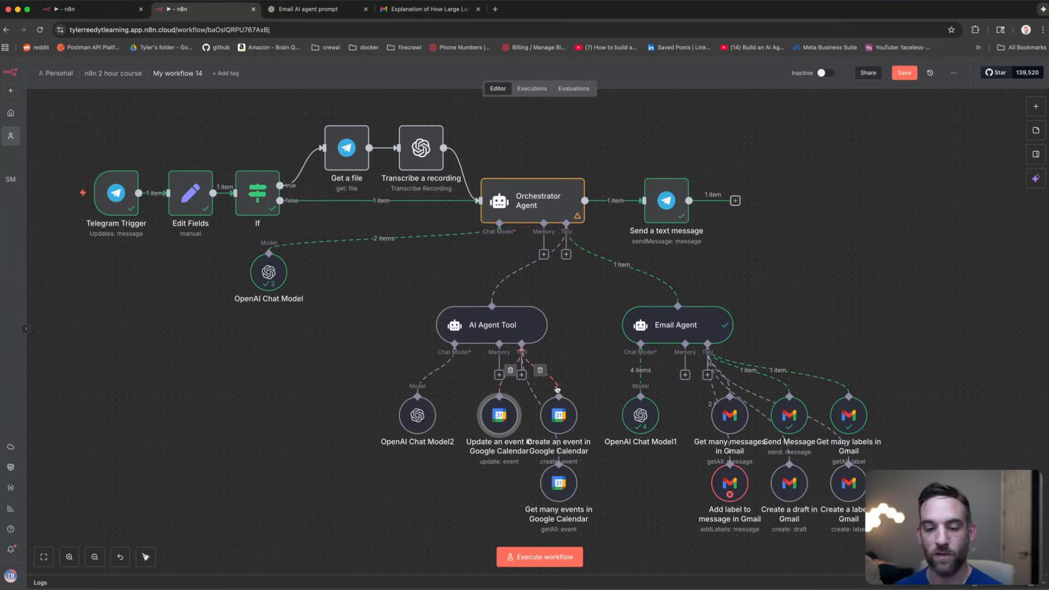
pyautogui.moveTo(496, 410); pyautogui.dragTo(490, 410)
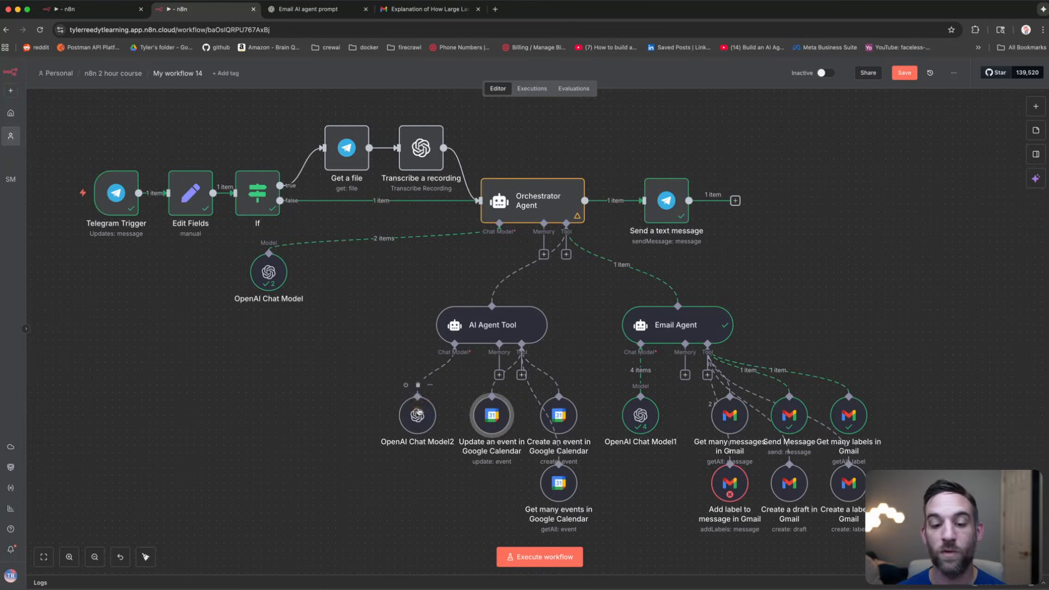
# Step: Run a test and send Telegram 'can you add an event about teaching llms to my calendar for 5-7pm tomorrow'
pyautogui.moveTo(419, 411); pyautogui.dragTo(412, 410)
pyautogui.click(920, 226)
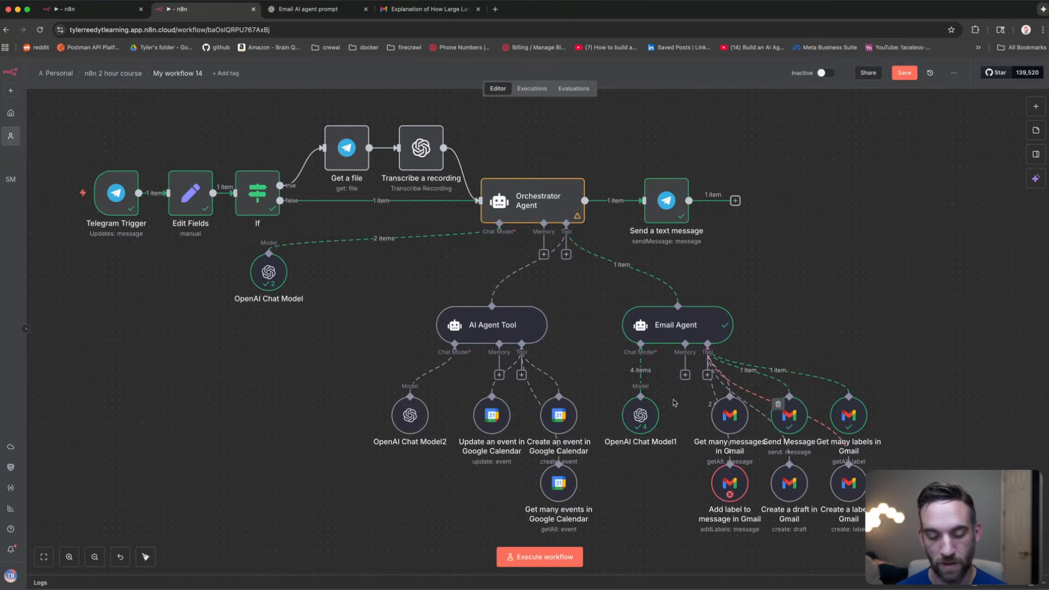
pyautogui.click(548, 556)
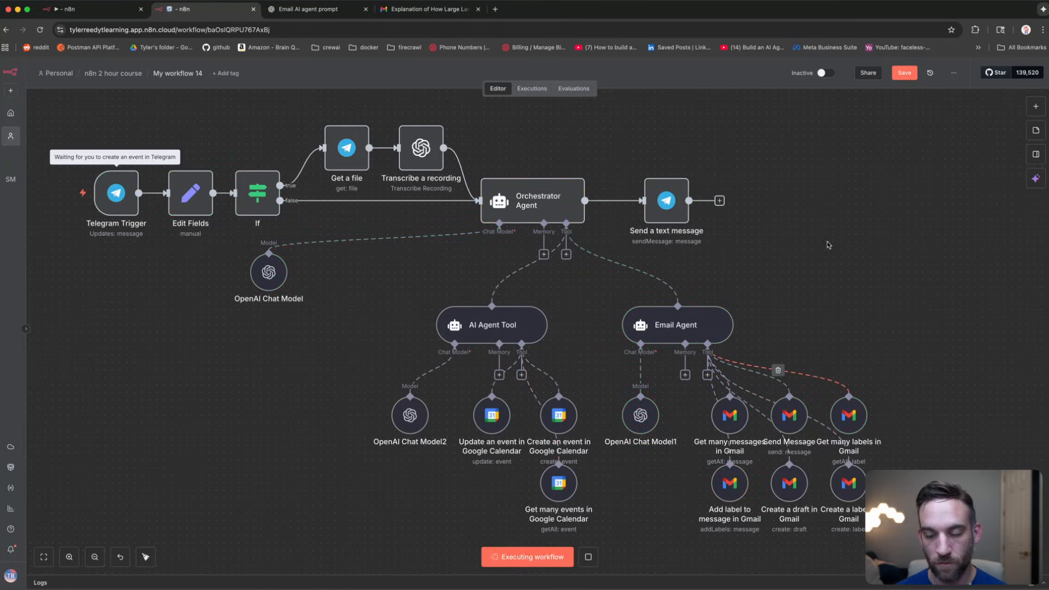
pyautogui.press('super+Tab')
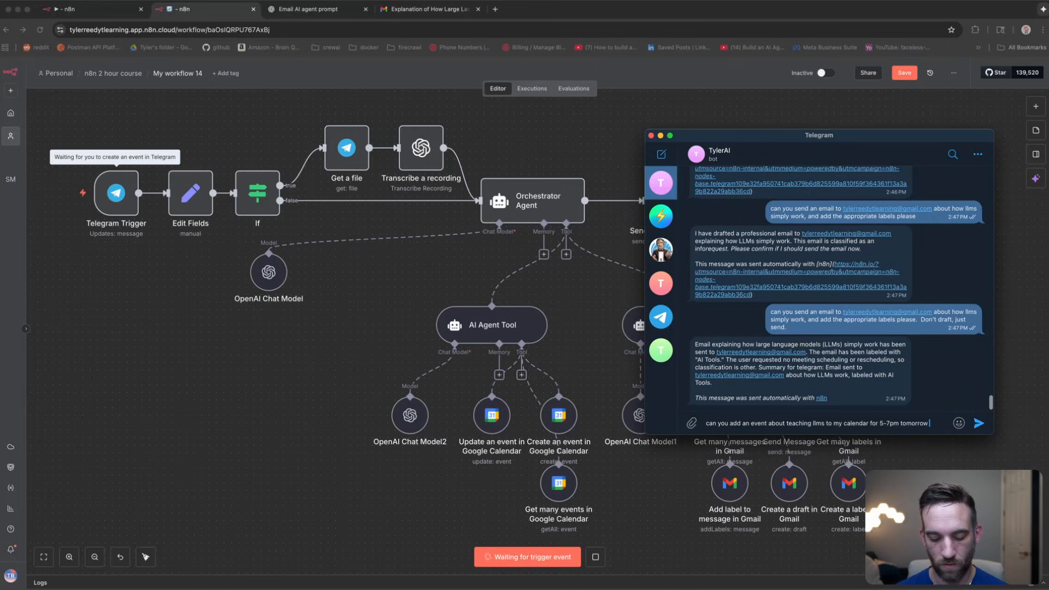
pyautogui.write('sta')
pyautogui.press('BackSpace')
pyautogui.press('BackSpace')
pyautogui.press('BackSpace')
pyautogui.press('BackSpace')
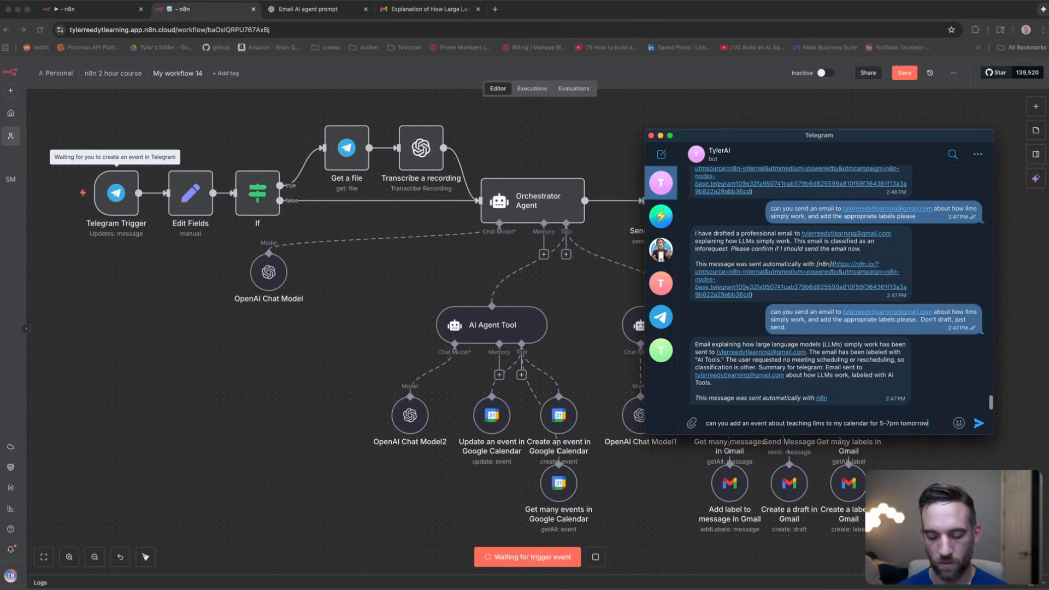
pyautogui.press('Return')
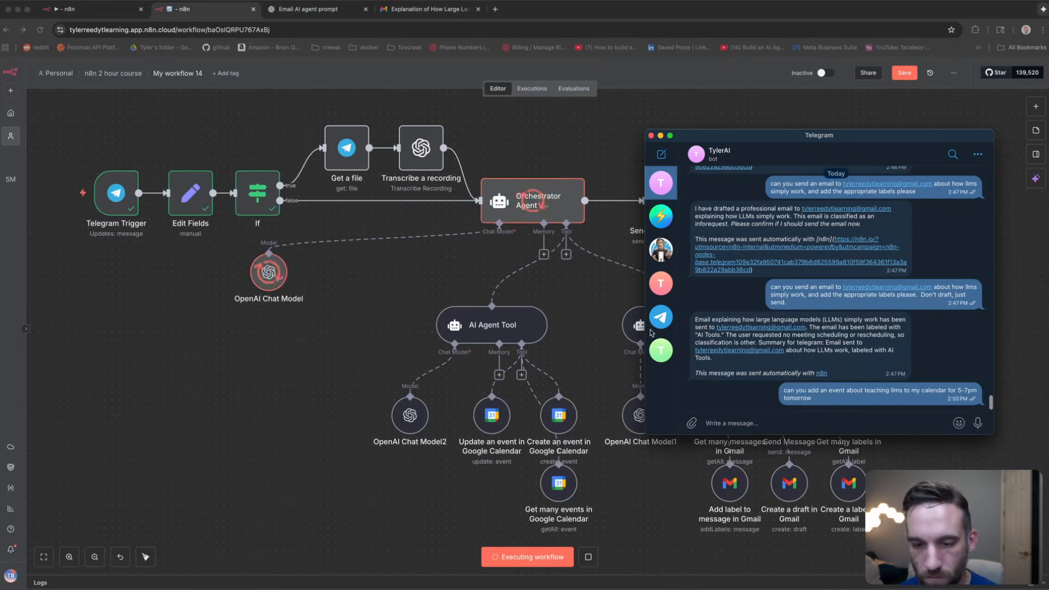
pyautogui.click(282, 407)
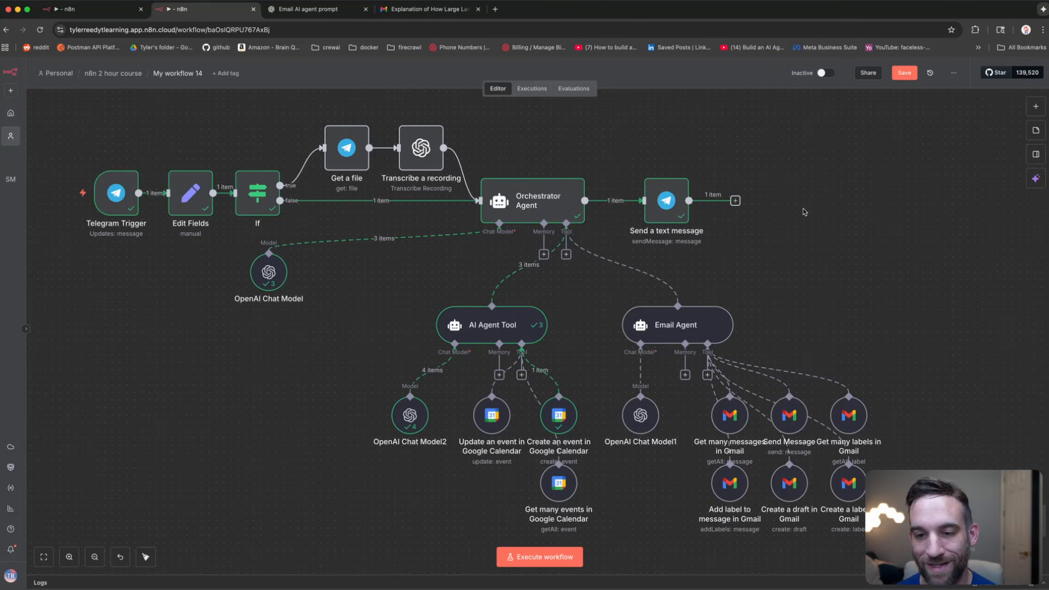
pyautogui.press('super+Tab')
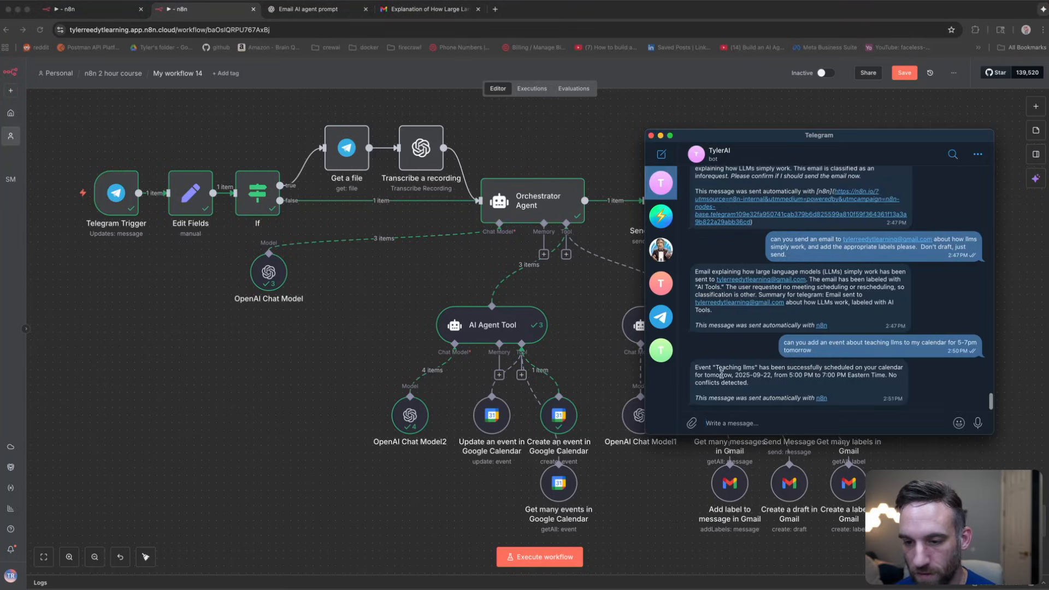
pyautogui.moveTo(721, 375); pyautogui.dragTo(877, 376)
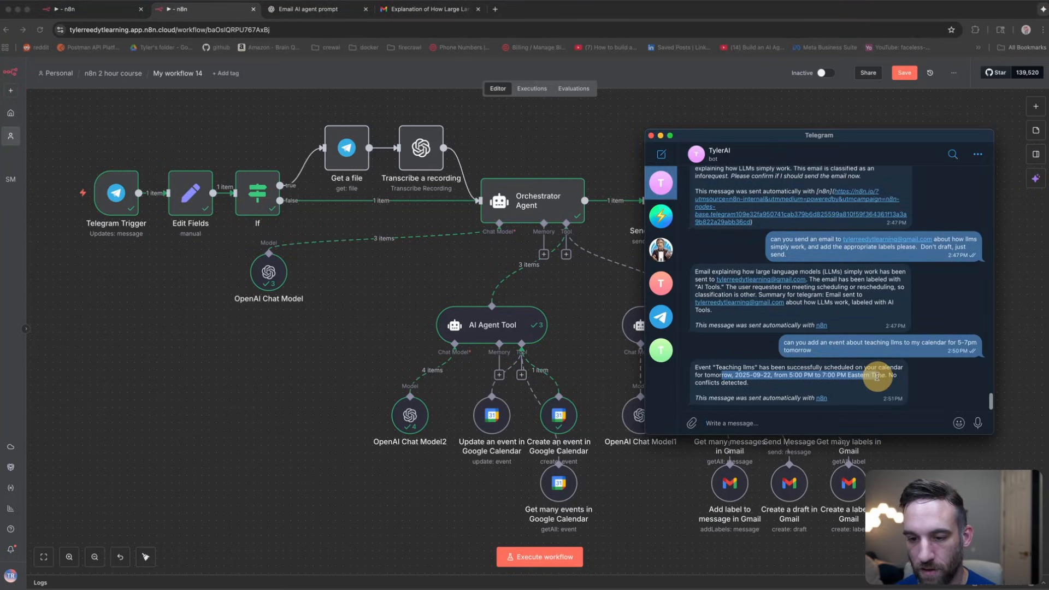
pyautogui.click(767, 388)
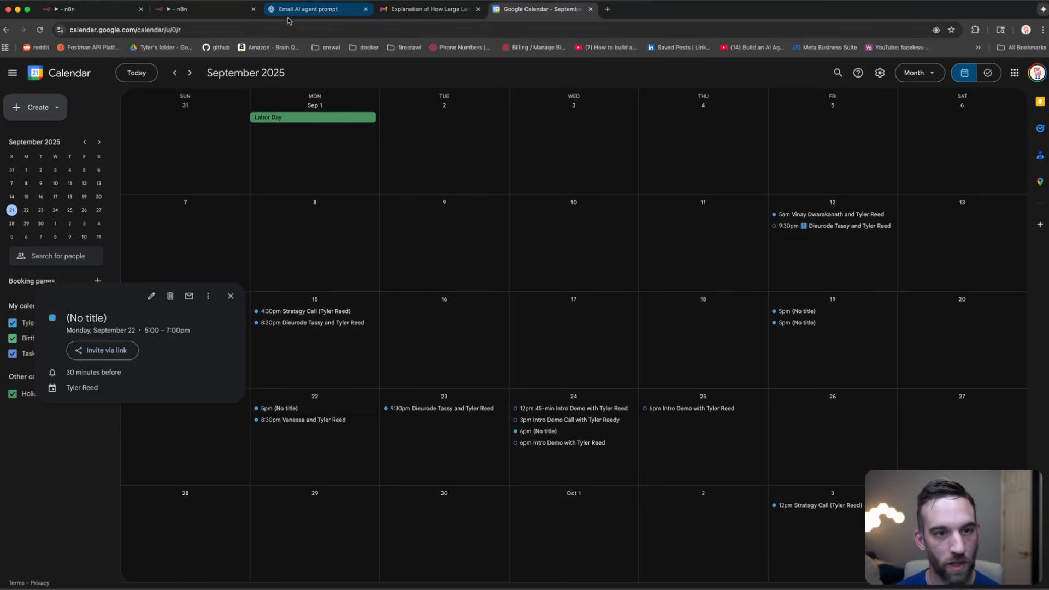
pyautogui.click(309, 10)
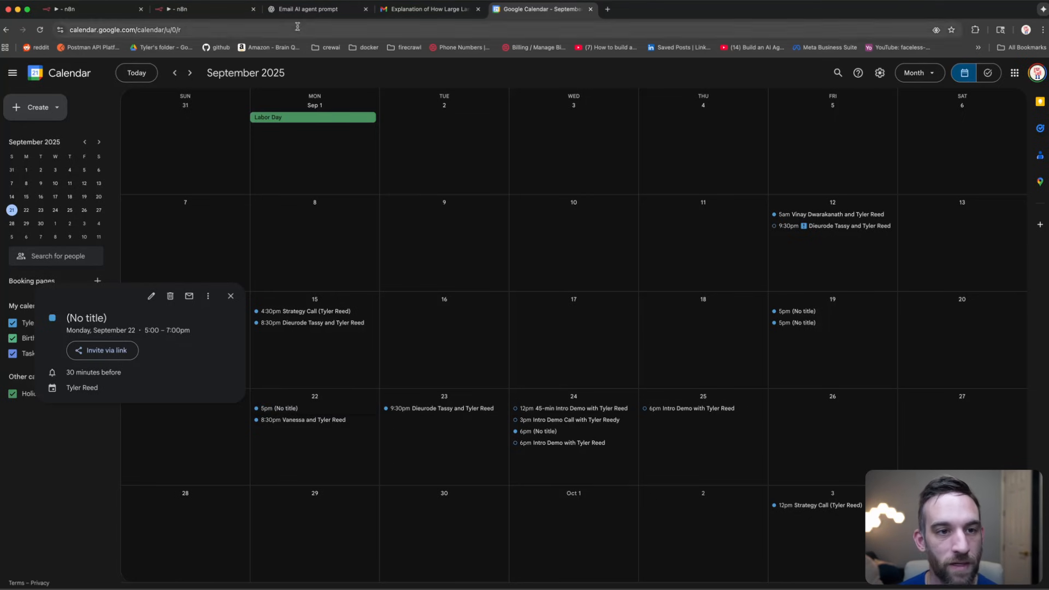
# Step: Move the OpenAI Chat Model nodes and shift the sub-agent node groups right and down
pyautogui.click(207, 12)
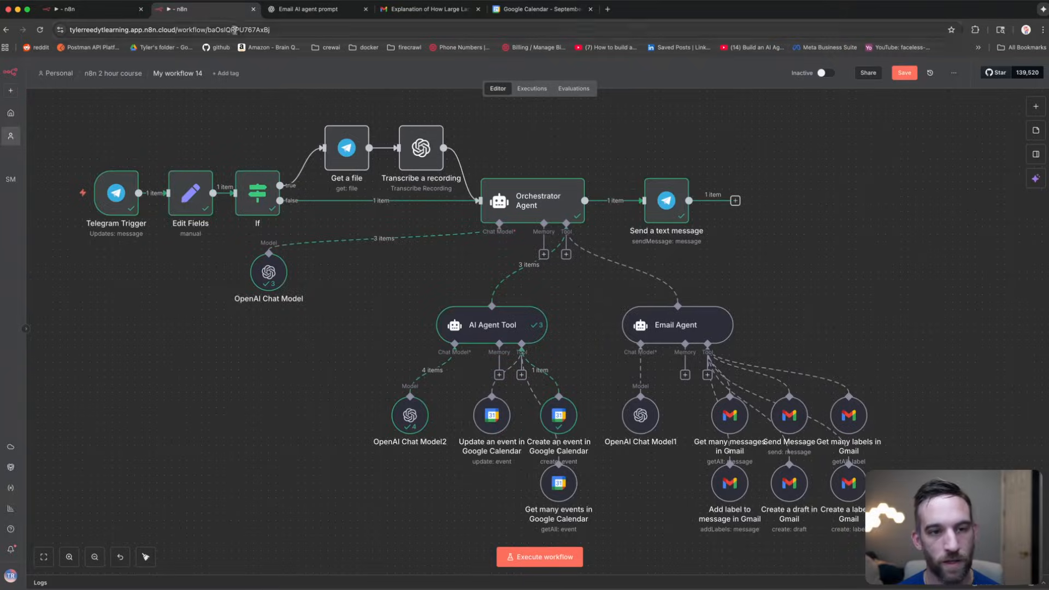
pyautogui.moveTo(269, 264); pyautogui.dragTo(173, 281)
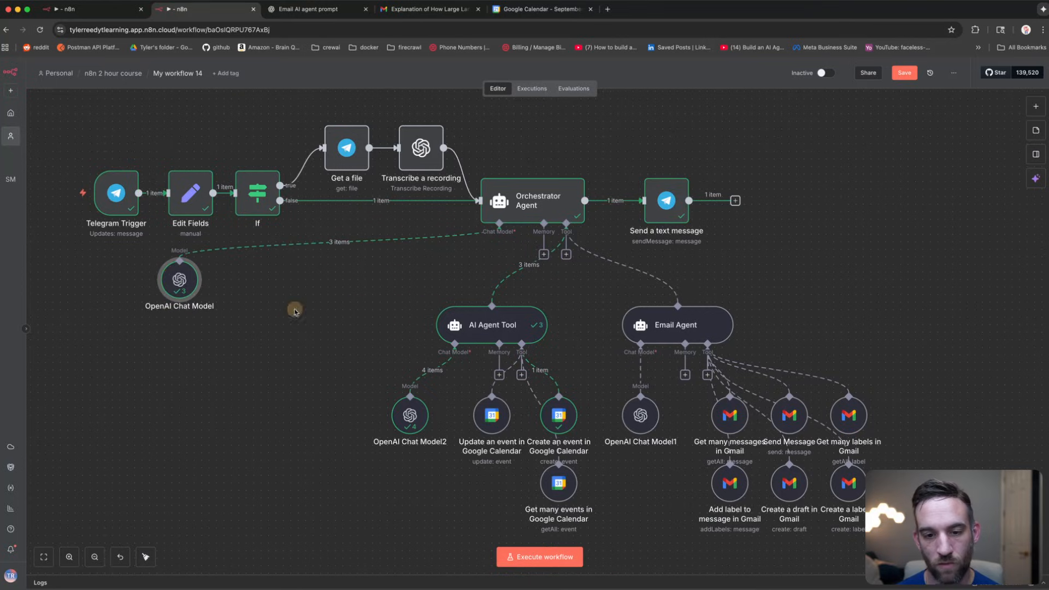
pyautogui.moveTo(328, 282); pyautogui.dragTo(979, 511)
pyautogui.moveTo(678, 321); pyautogui.dragTo(792, 321)
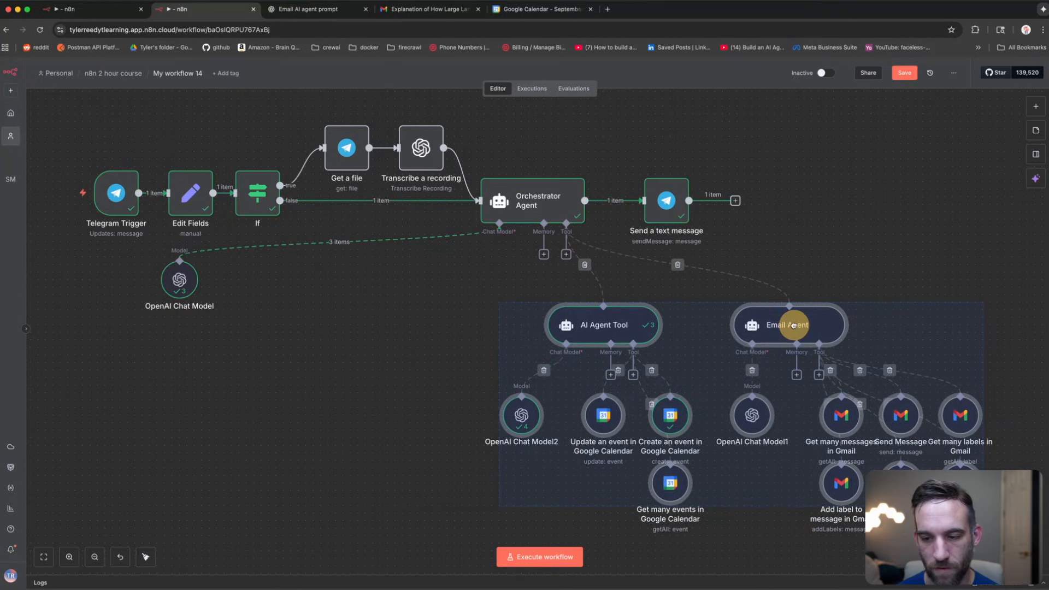
pyautogui.click(419, 324)
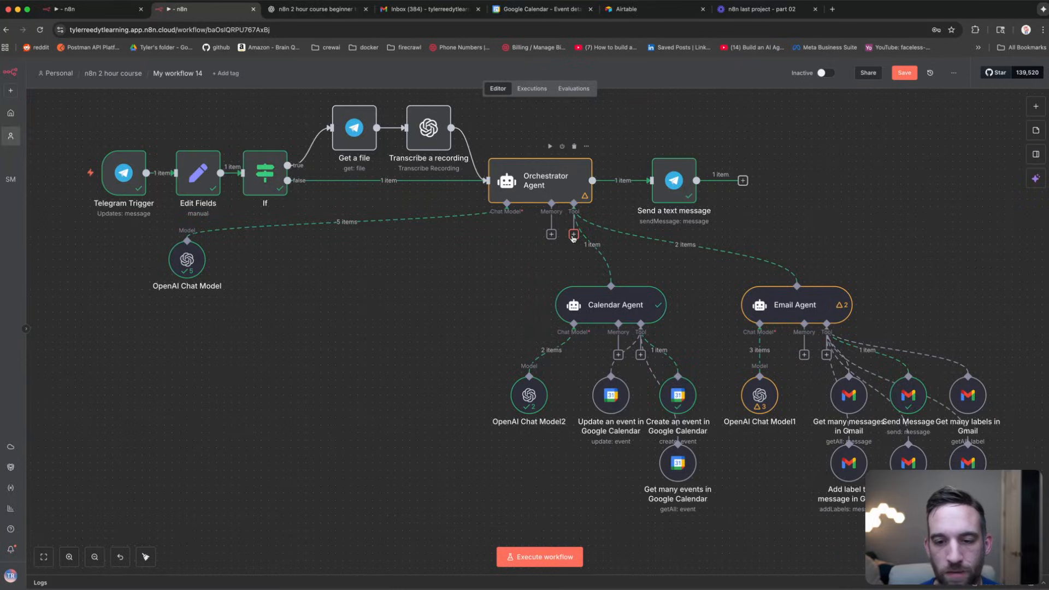
# Step: Add an AI Agent Tool to the Orchestrator Agent, placed left of the Calendar Agent
pyautogui.click(573, 234)
pyautogui.write('ai ag')
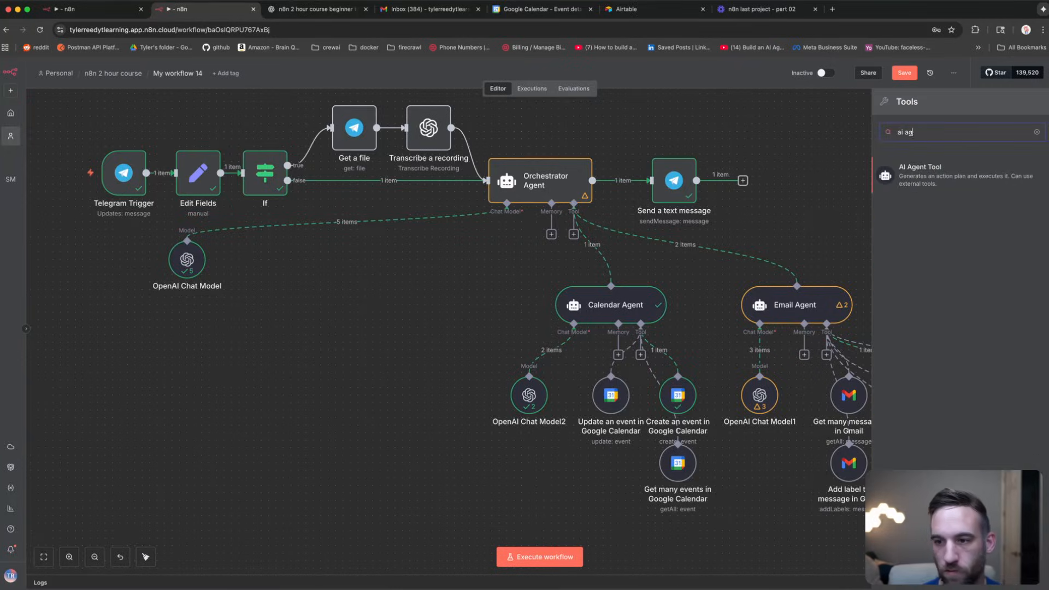
pyautogui.write('ent')
pyautogui.press('Return')
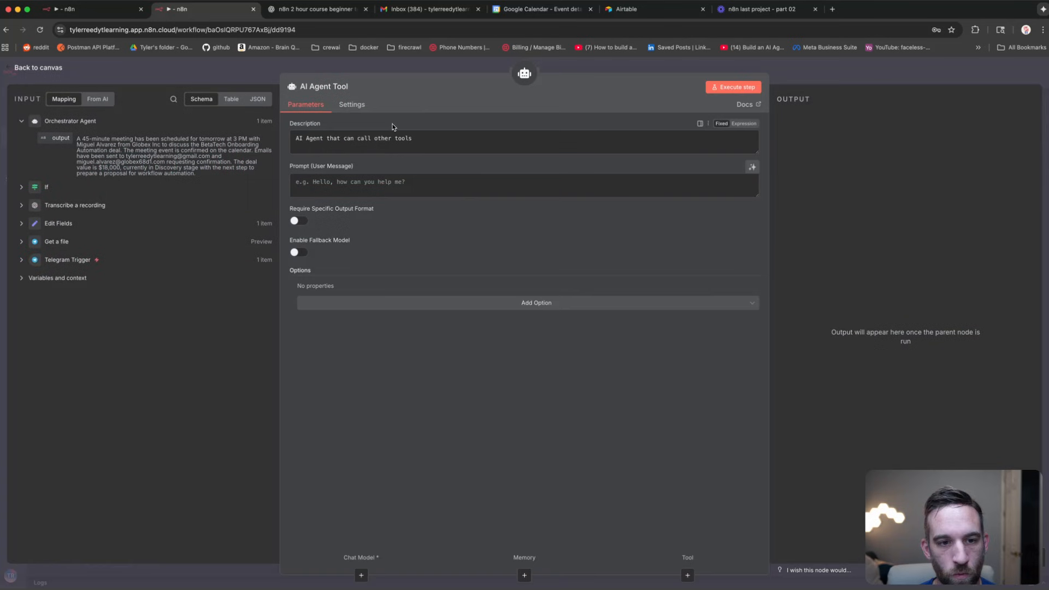
pyautogui.click(93, 68)
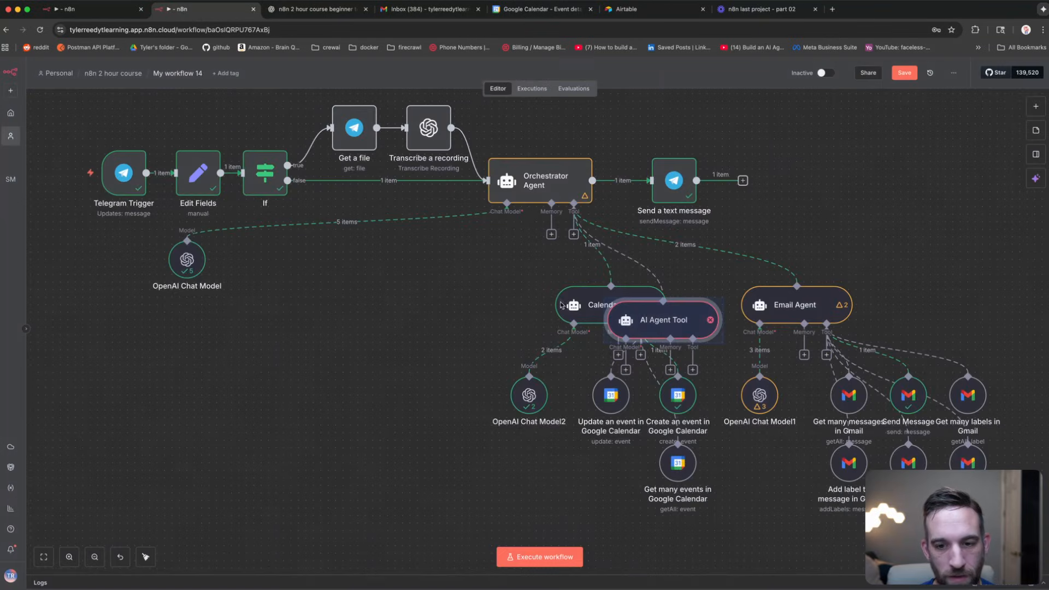
pyautogui.moveTo(629, 317); pyautogui.dragTo(412, 317)
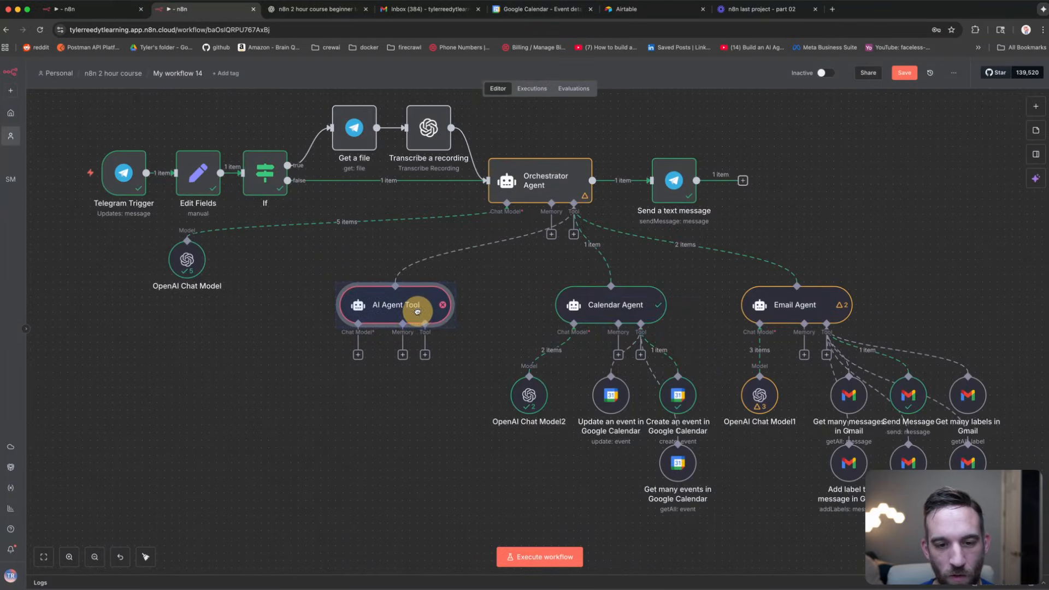
# Step: Rename the new agent node to 'Airtable Agent'
pyautogui.rightClick(418, 319)
pyautogui.click(432, 355)
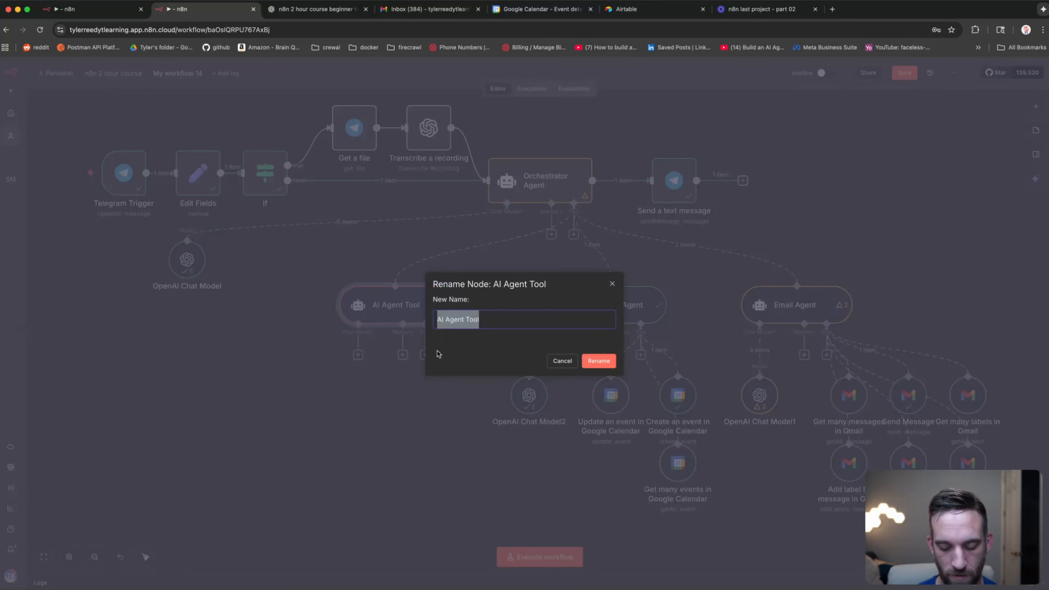
pyautogui.write('Airtable Ag')
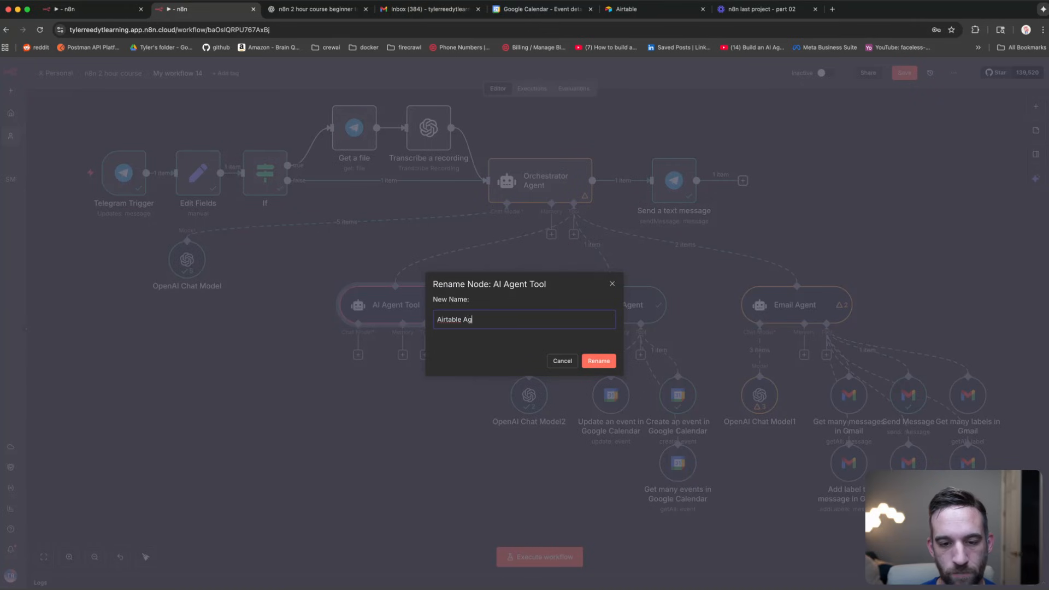
pyautogui.write('ent')
pyautogui.press('Return')
pyautogui.click(357, 442)
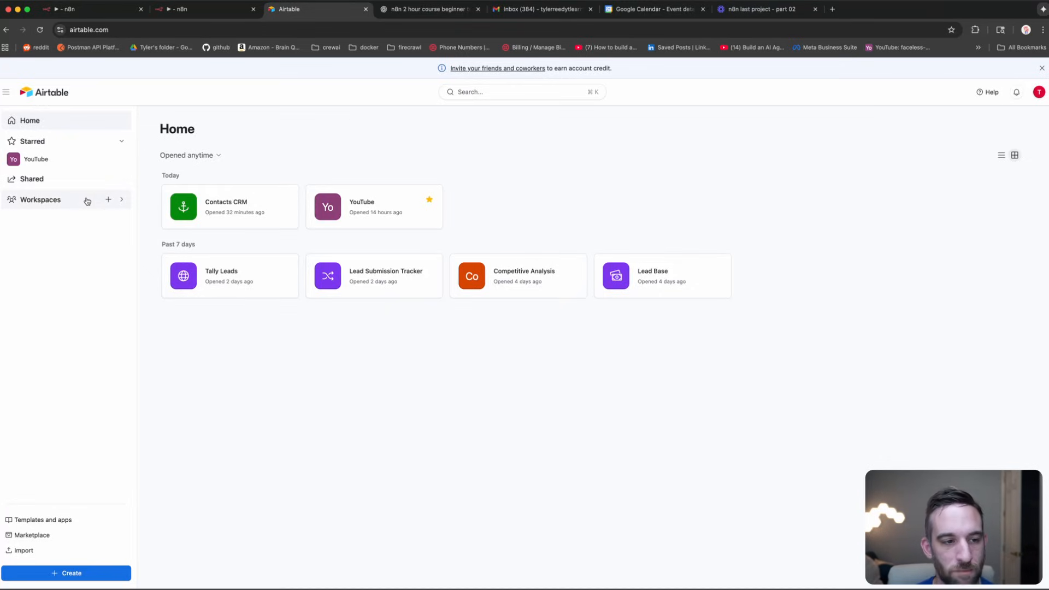
# Step: Delete the Contacts CRM base
pyautogui.click(124, 200)
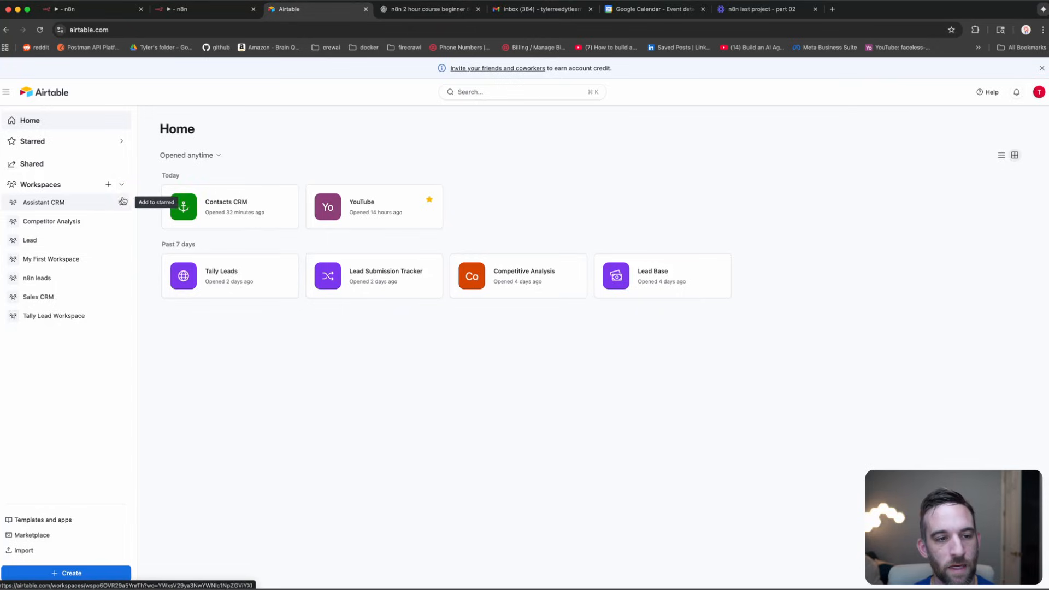
pyautogui.click(123, 186)
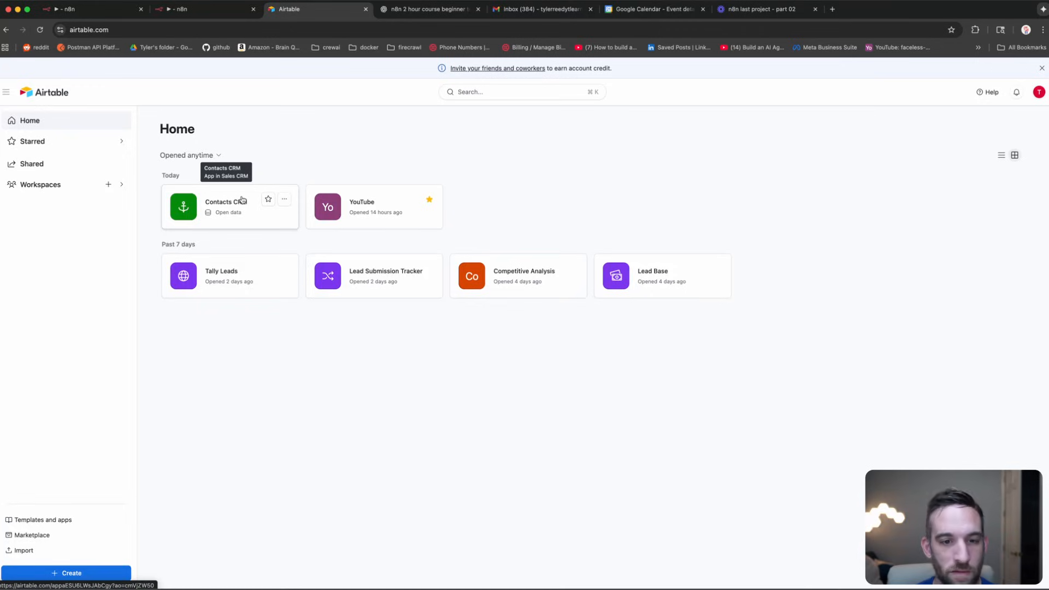
pyautogui.click(284, 199)
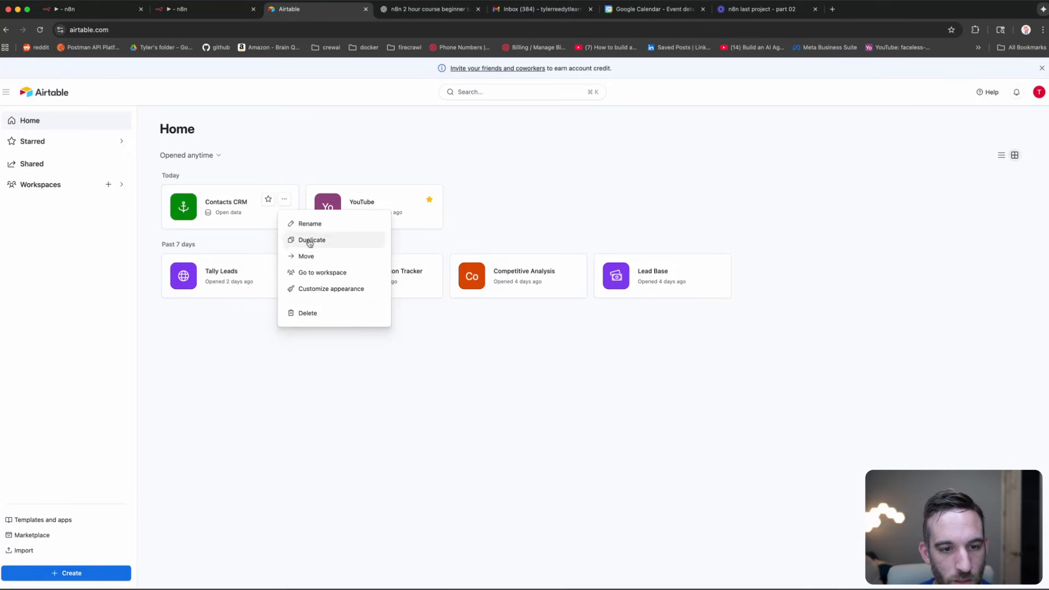
pyautogui.click(307, 313)
pyautogui.click(295, 272)
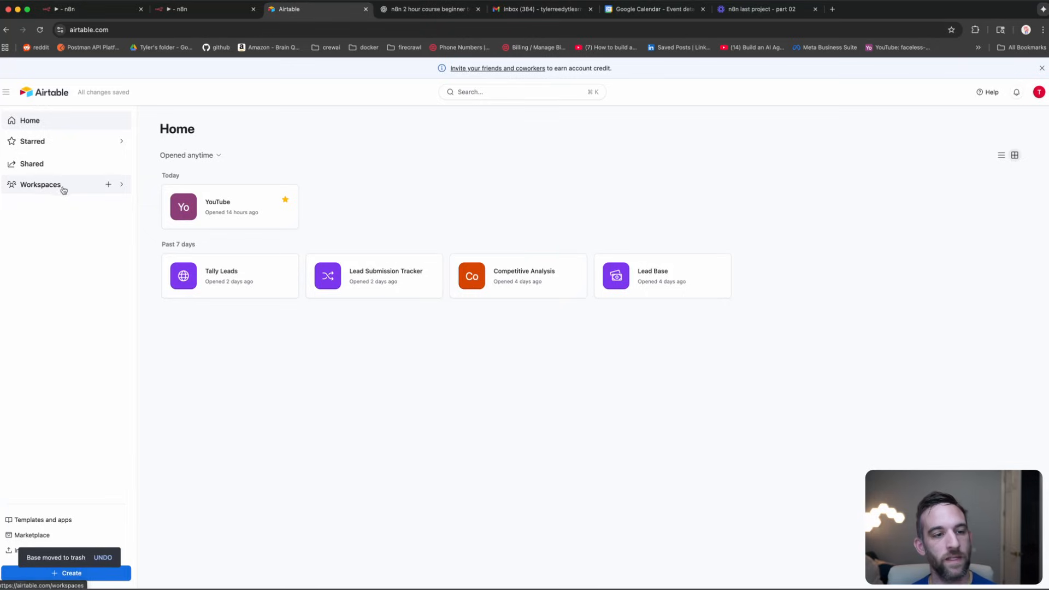
# Step: Create a new workspace named CRM and start creating an app in it
pyautogui.click(108, 184)
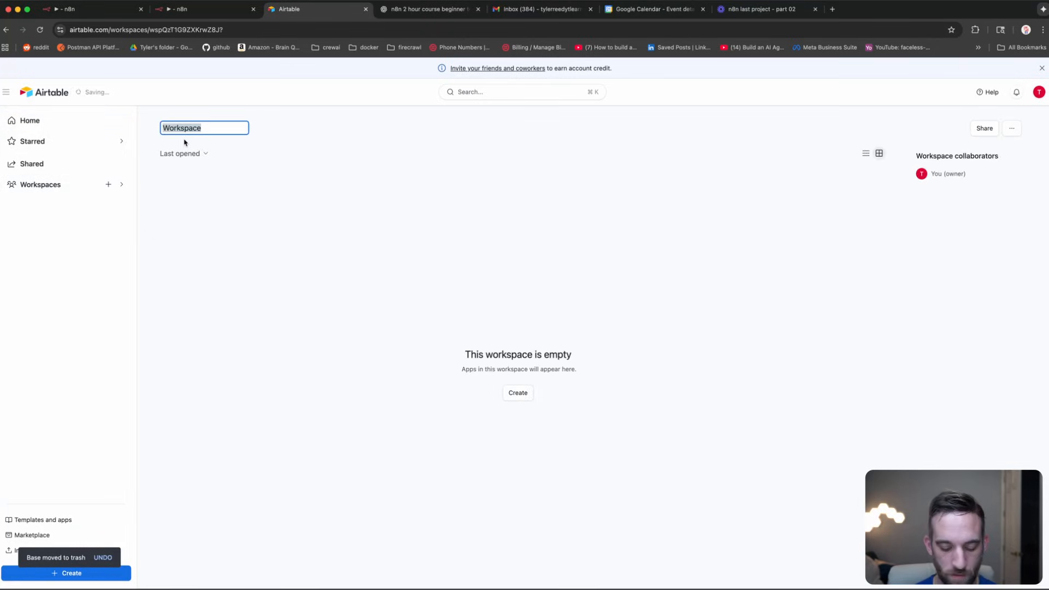
pyautogui.write('CRM')
pyautogui.press('Return')
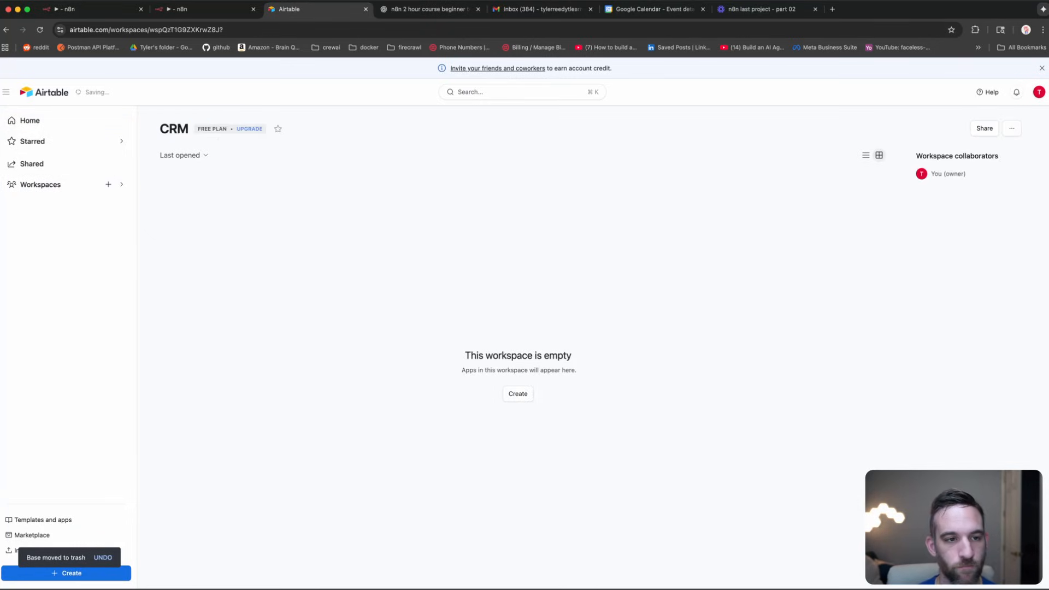
pyautogui.click(518, 394)
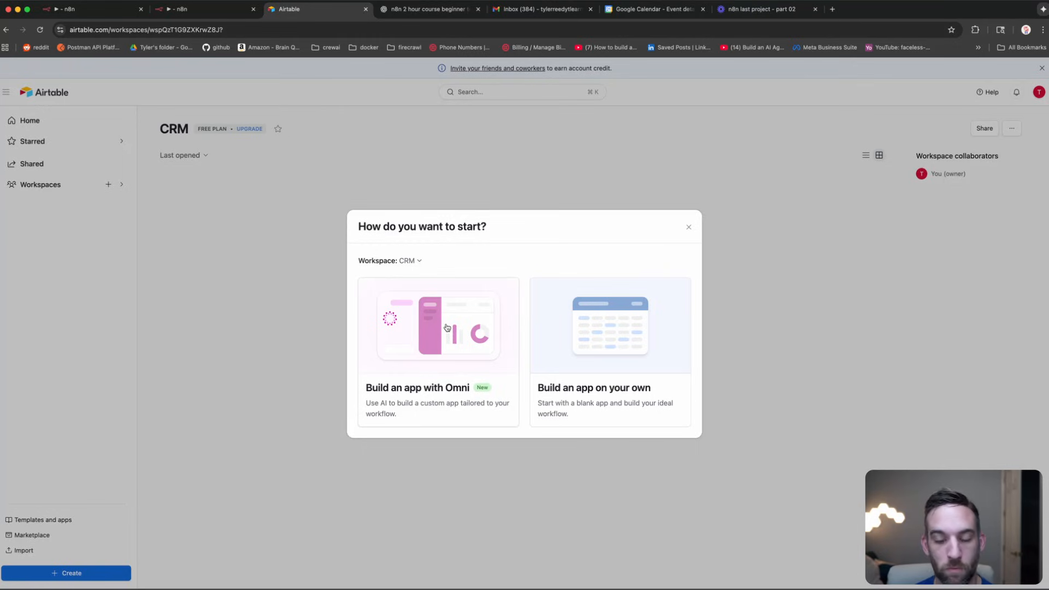
# Step: Choose 'Build an app with Omni' and paste the CRM tables-and-fields list as the description
pyautogui.click(447, 328)
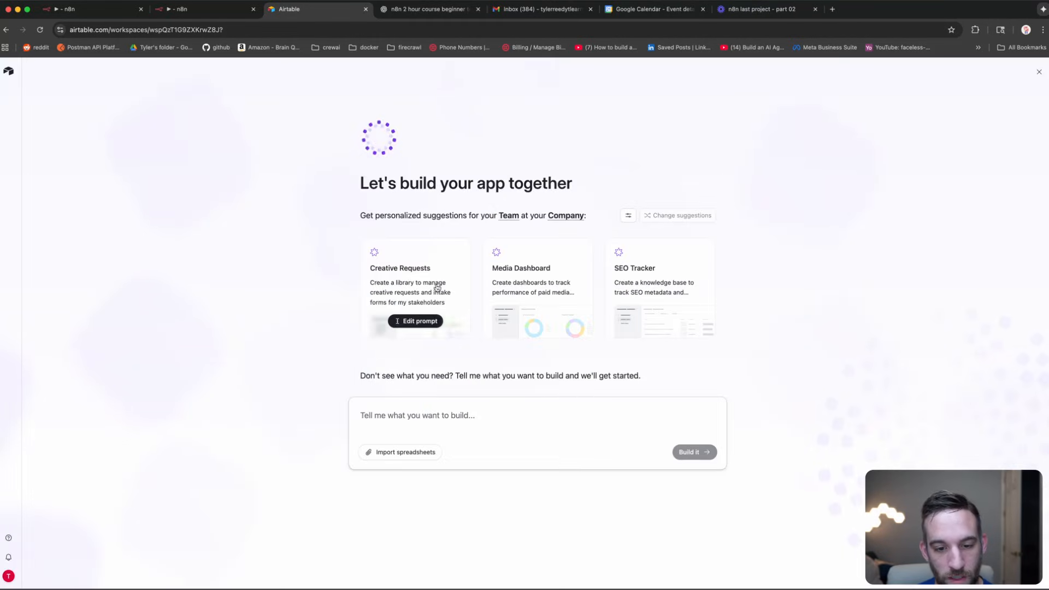
pyautogui.click(465, 417)
pyautogui.press('cmd+v')
pyautogui.scroll(3, 438, 473)
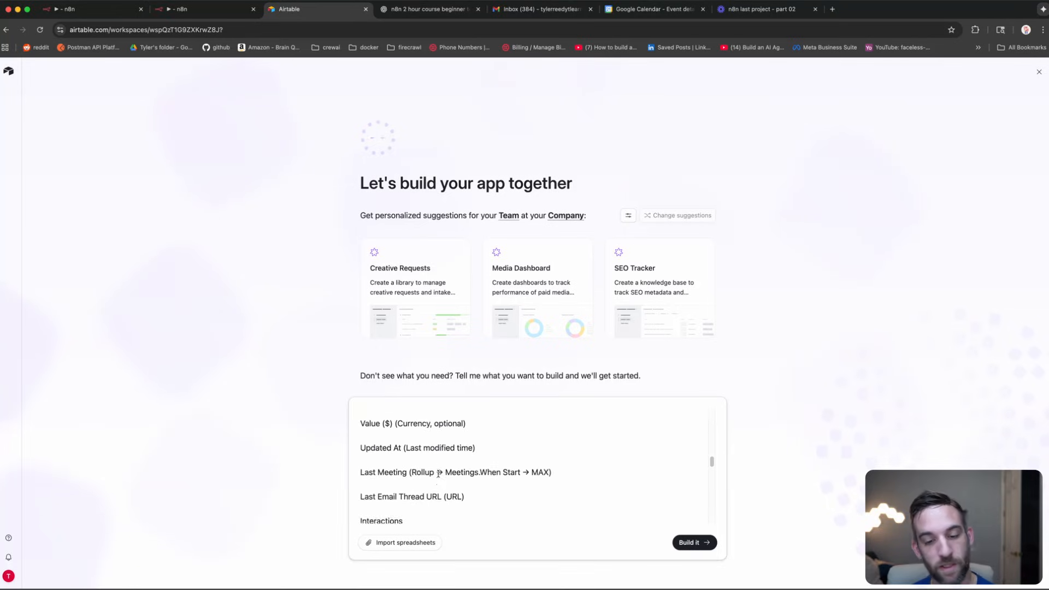
pyautogui.scroll(10, 438, 473)
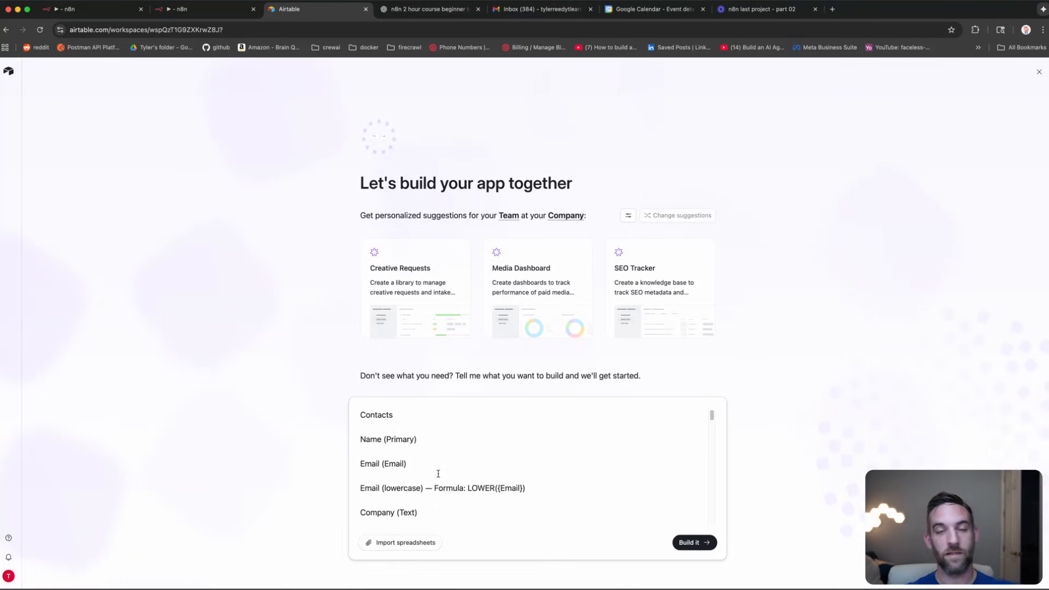
pyautogui.scroll(-15, 438, 473)
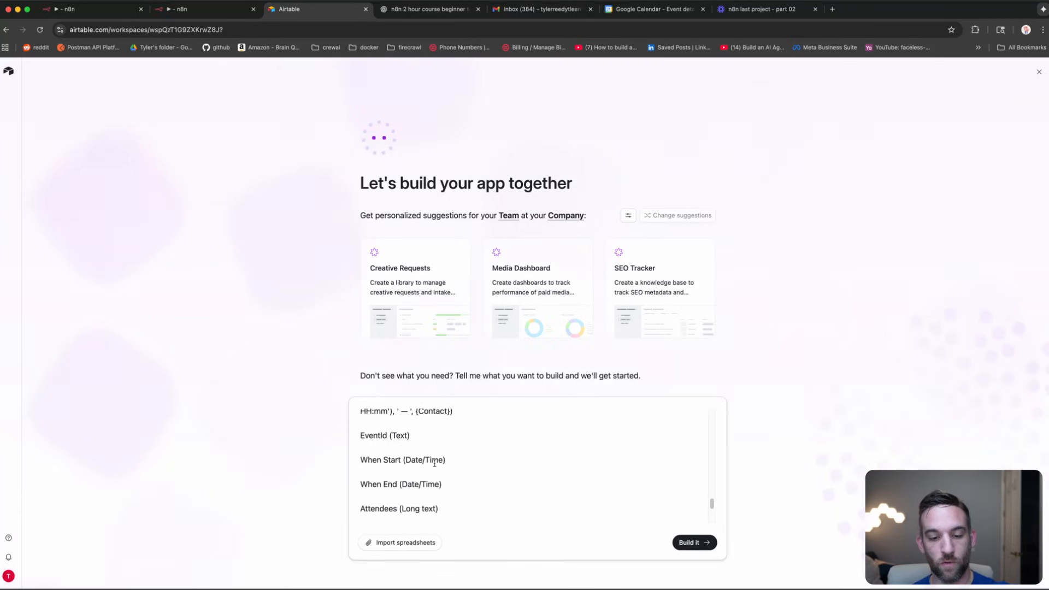
pyautogui.scroll(-3, 435, 463)
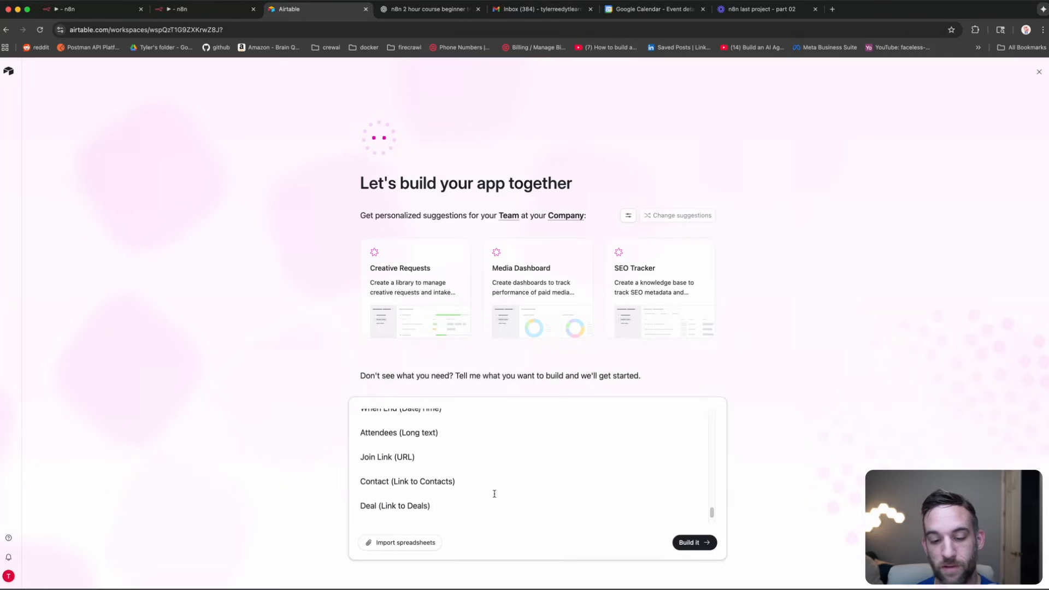
# Step: Submit the CRM schema with 'Build it' and select the Contacts field list while the preview builds
pyautogui.click(694, 543)
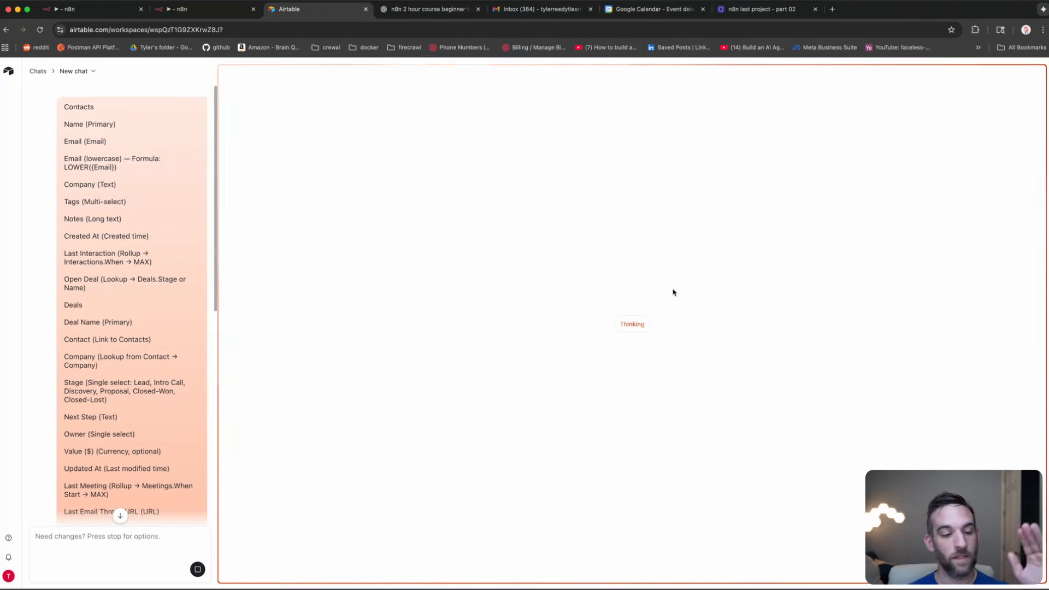
pyautogui.scroll(-10, 171, 324)
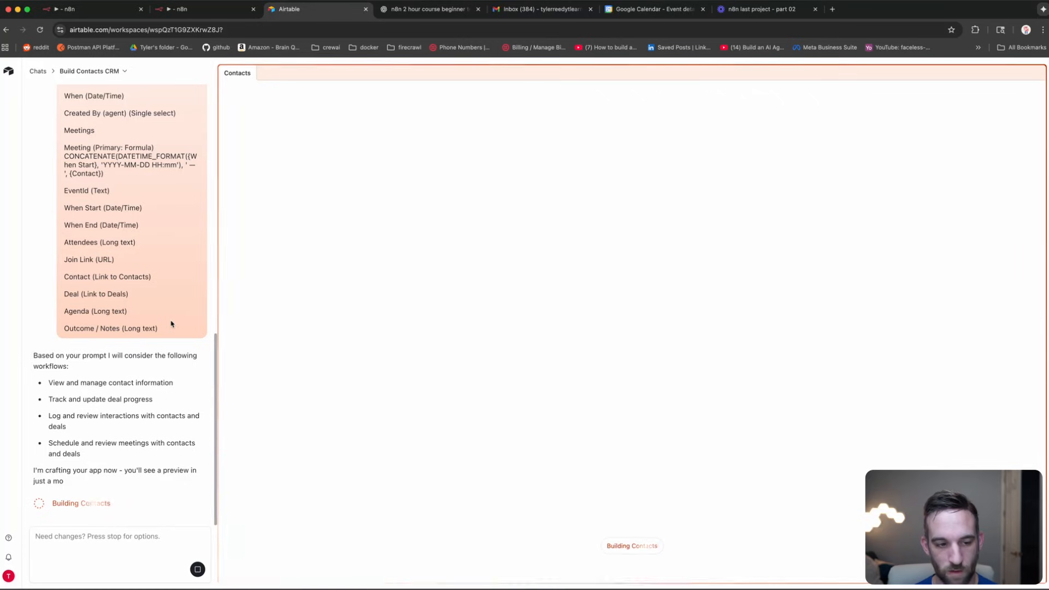
pyautogui.scroll(10, 153, 243)
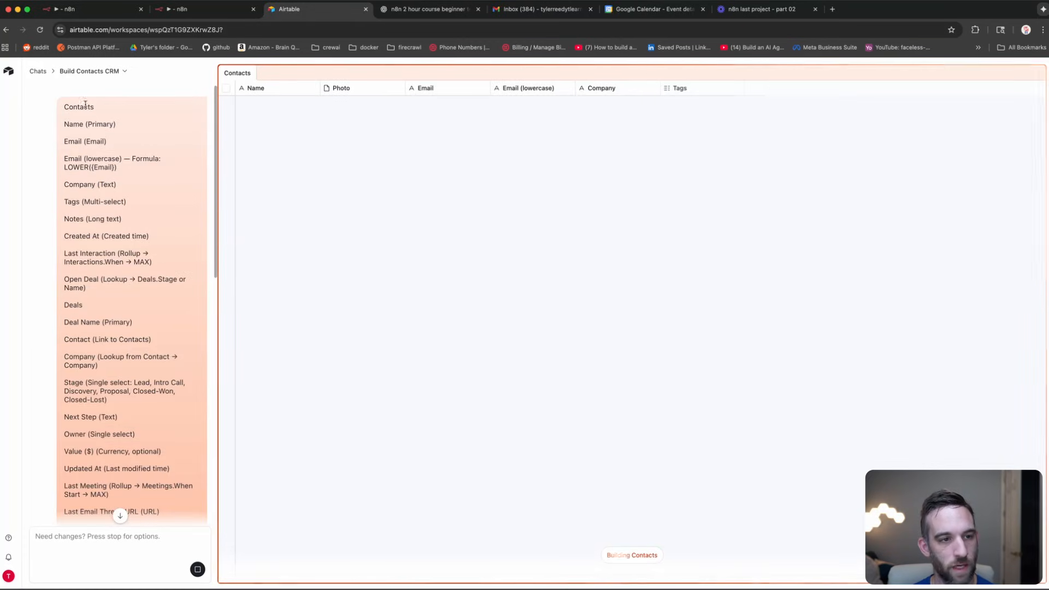
pyautogui.doubleClick(72, 106)
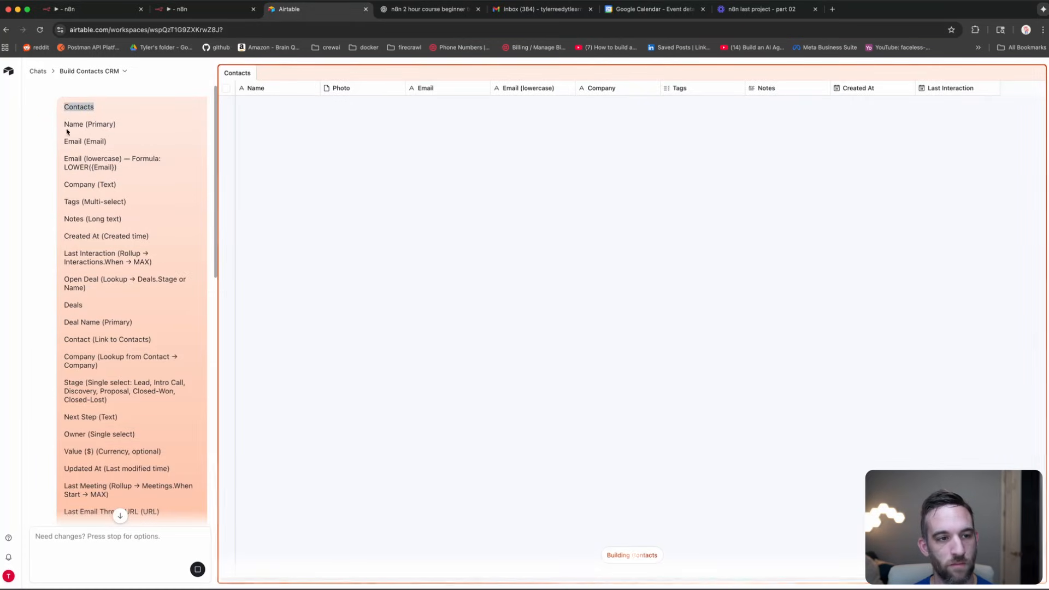
pyautogui.moveTo(64, 122); pyautogui.dragTo(433, 147)
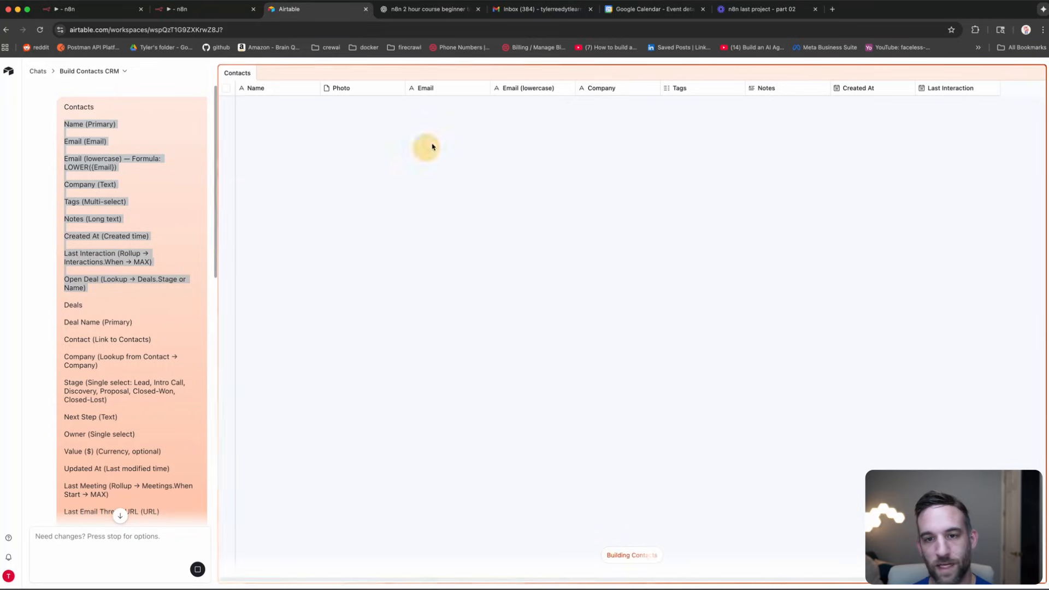
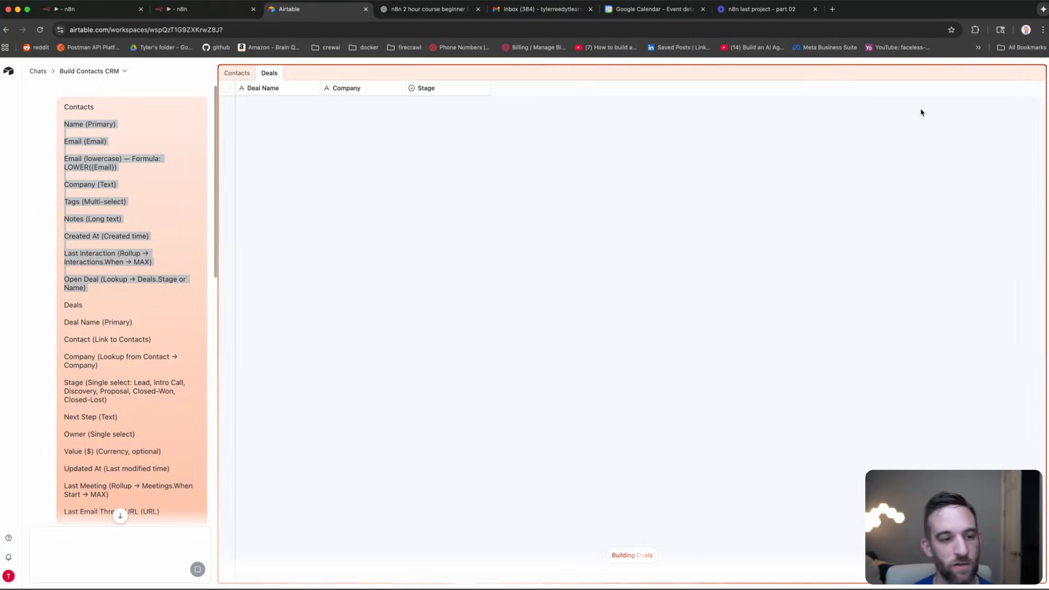
# Step: Review the Deals fields in the AI plan, then browse the Interactions, Meetings, Deals and Contacts sample records
pyautogui.click(76, 317)
pyautogui.scroll(-2, 71, 321)
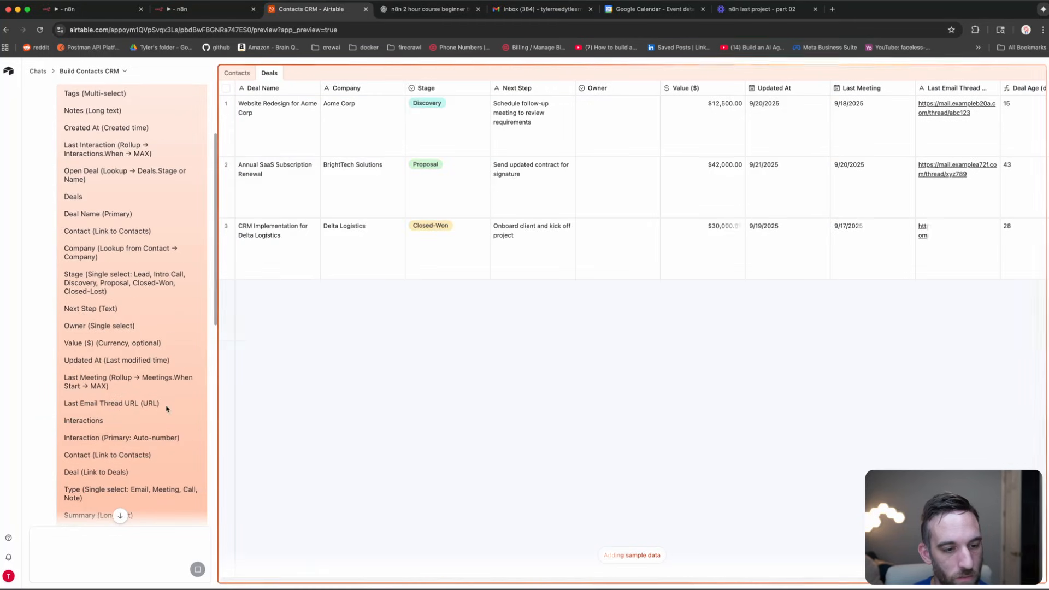
pyautogui.moveTo(164, 405); pyautogui.dragTo(66, 229)
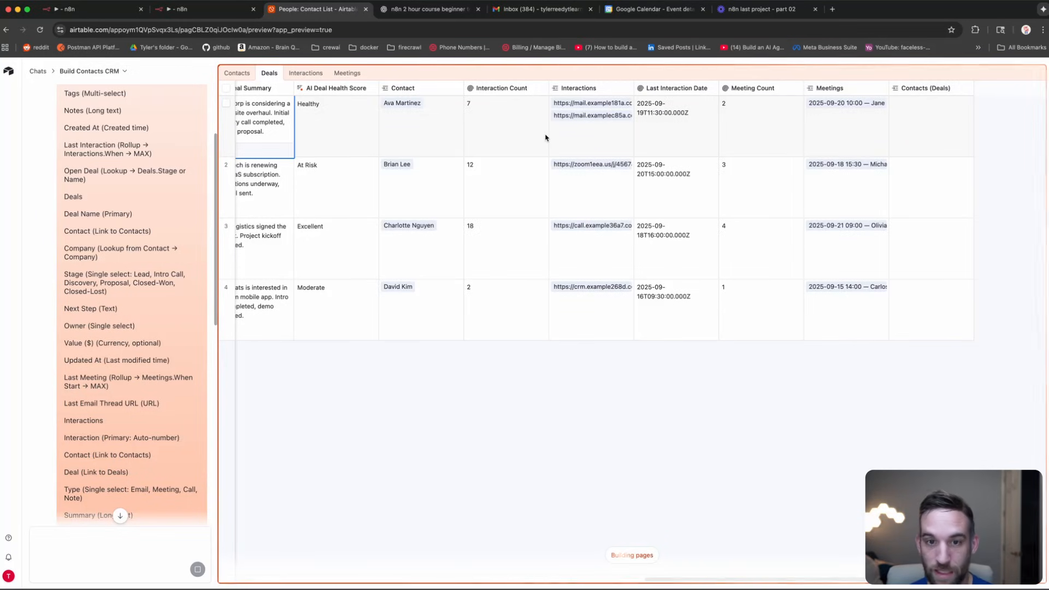
pyautogui.click(308, 78)
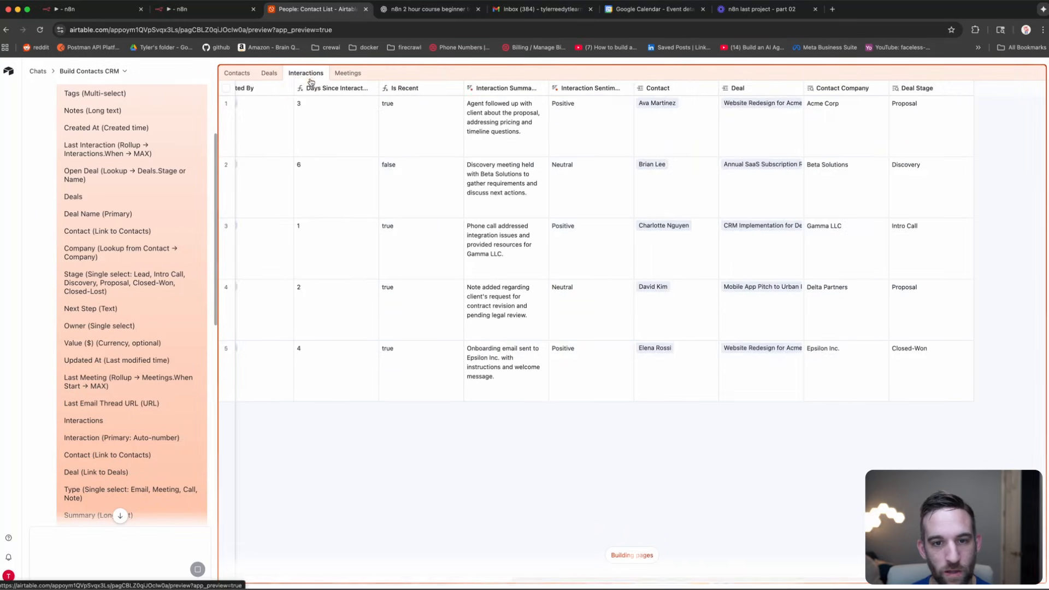
pyautogui.click(348, 74)
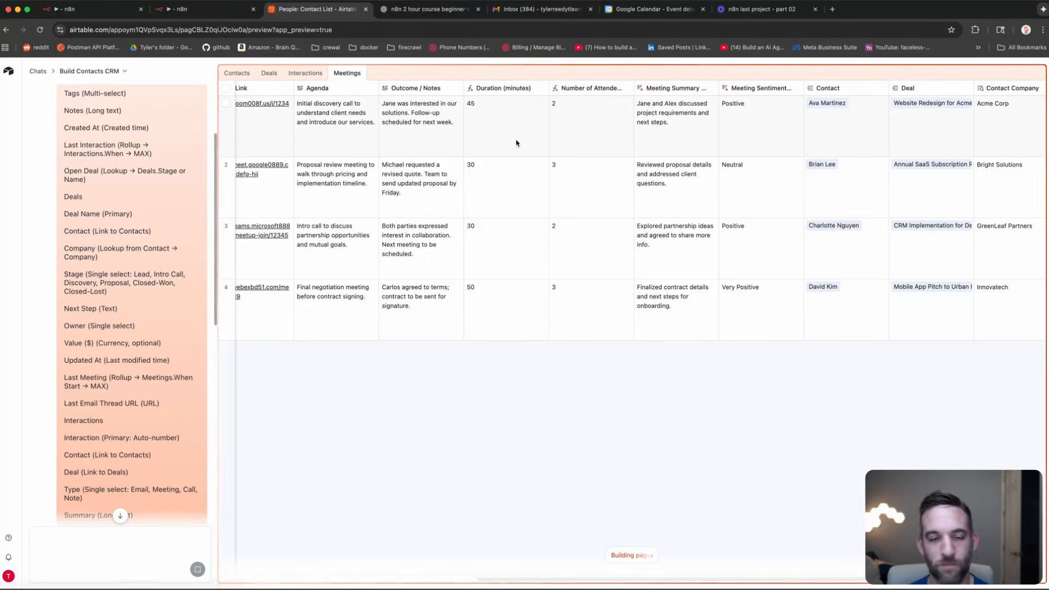
pyautogui.click(269, 74)
pyautogui.click(237, 73)
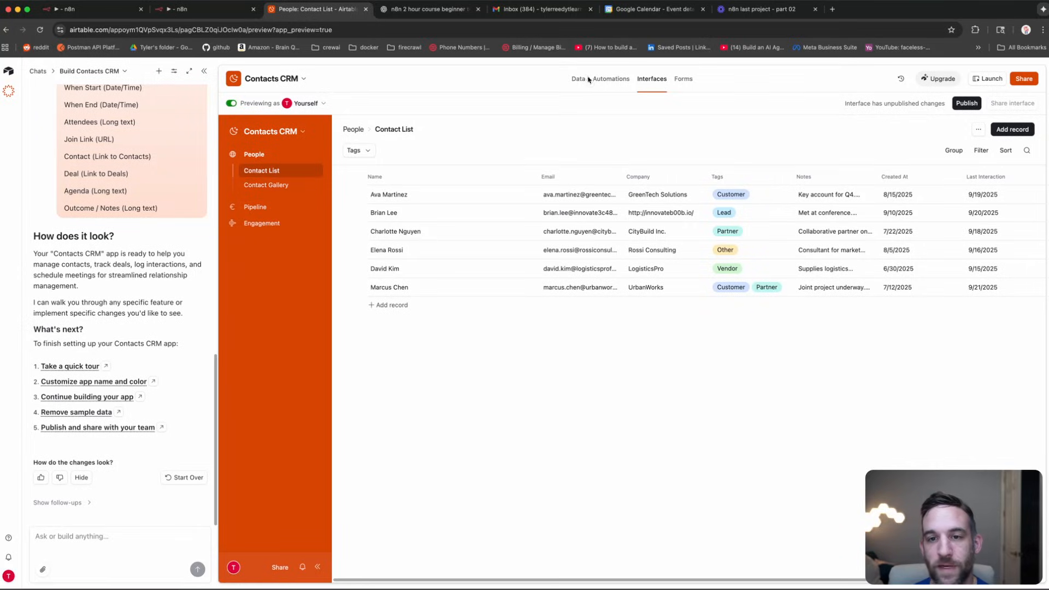
# Step: Look through the Data, Automations, Interfaces and Forms sections, ending on the Contacts data grid
pyautogui.click(578, 79)
pyautogui.click(611, 79)
pyautogui.click(651, 79)
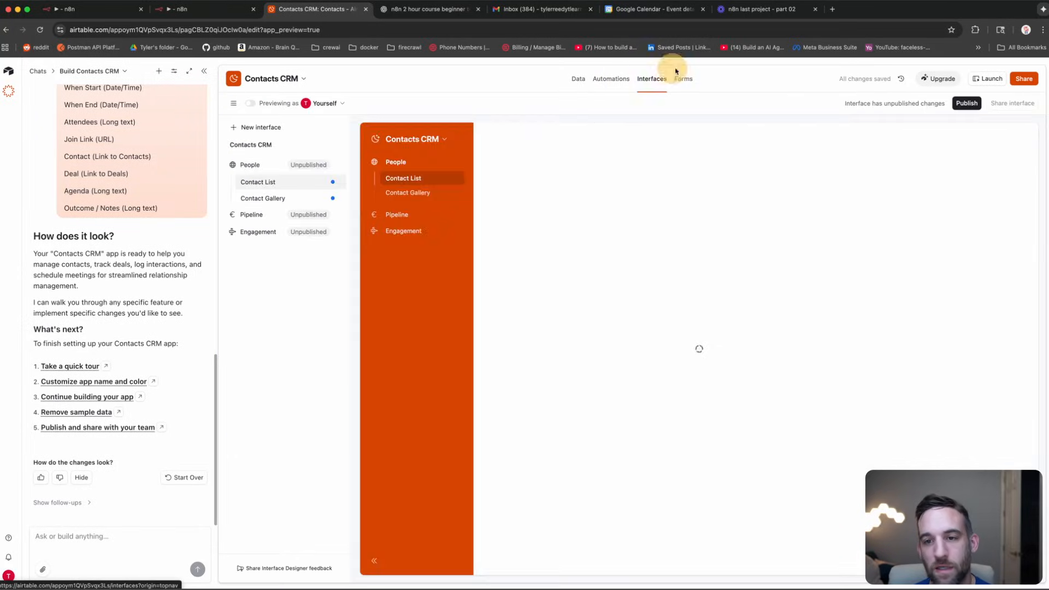
pyautogui.click(683, 79)
pyautogui.click(579, 79)
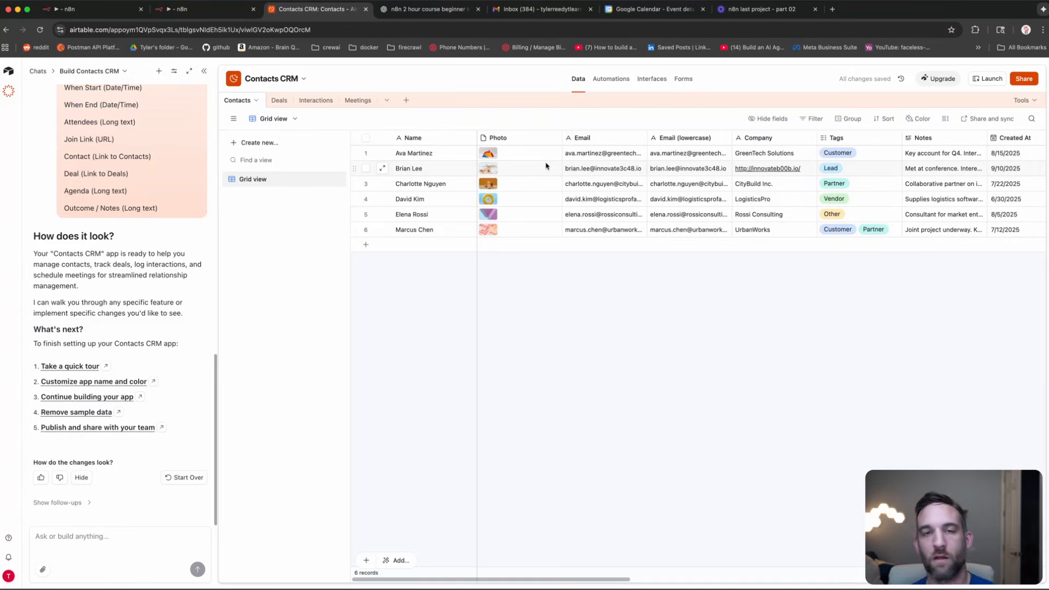
# Step: Return to the Contact List interface, inspect the list element's settings, and hide the AI chat panel
pyautogui.click(651, 79)
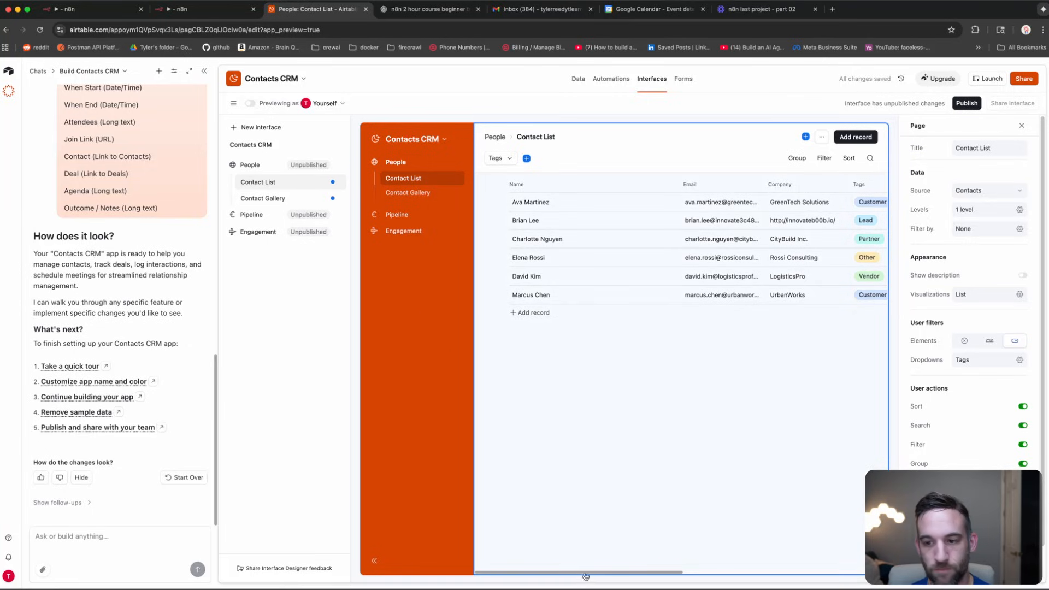
pyautogui.click(670, 574)
pyautogui.moveTo(666, 574); pyautogui.dragTo(839, 571)
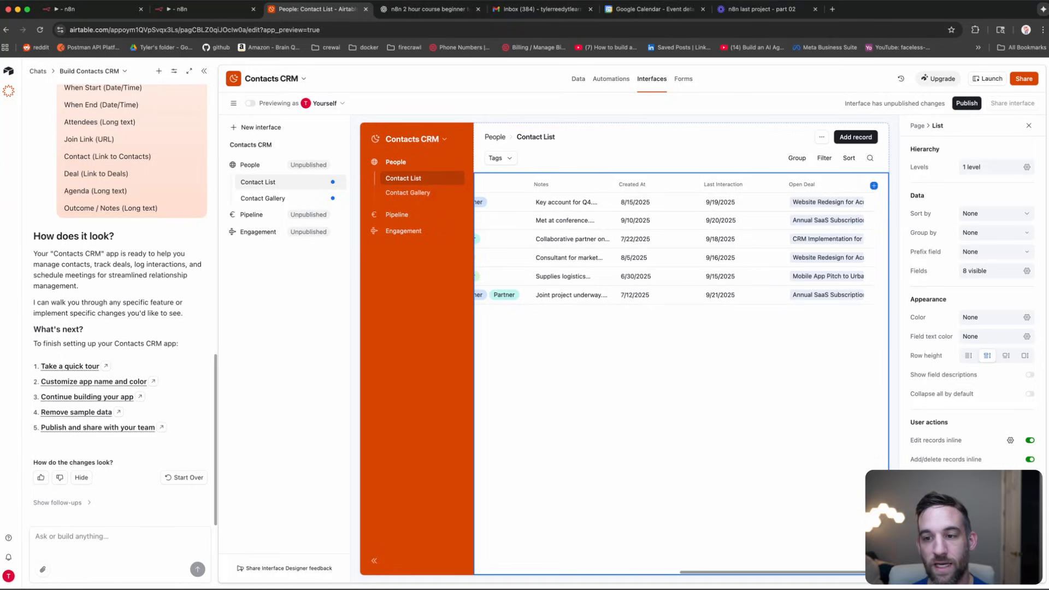
pyautogui.moveTo(870, 572); pyautogui.dragTo(525, 534)
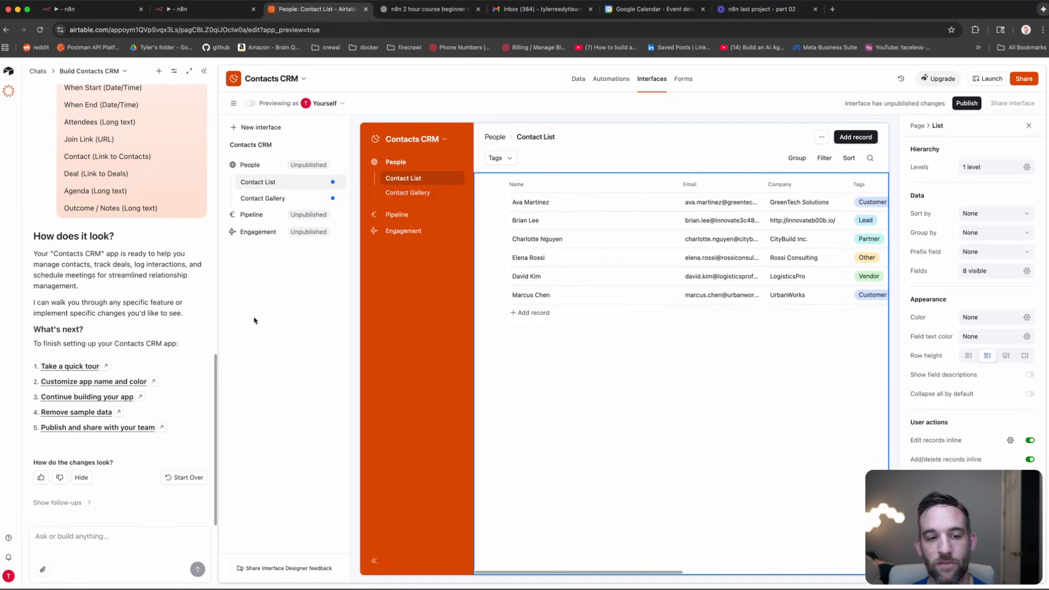
pyautogui.click(203, 77)
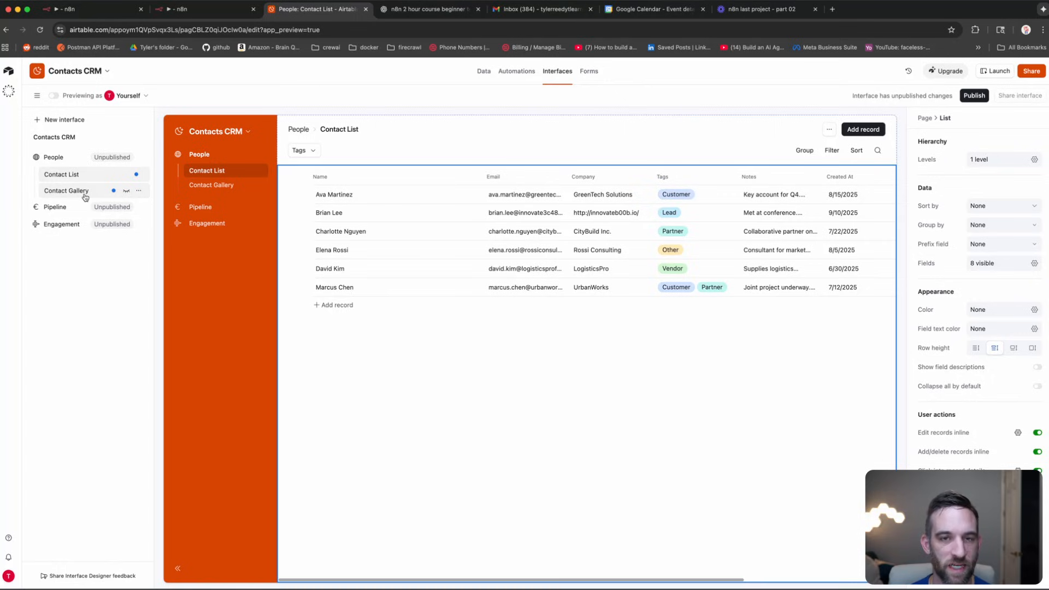
# Step: Browse the Engagement pages: Interaction Log, Meeting Calendar with the 2025-09-21 meeting record, and Meeting Timeline
pyautogui.click(63, 224)
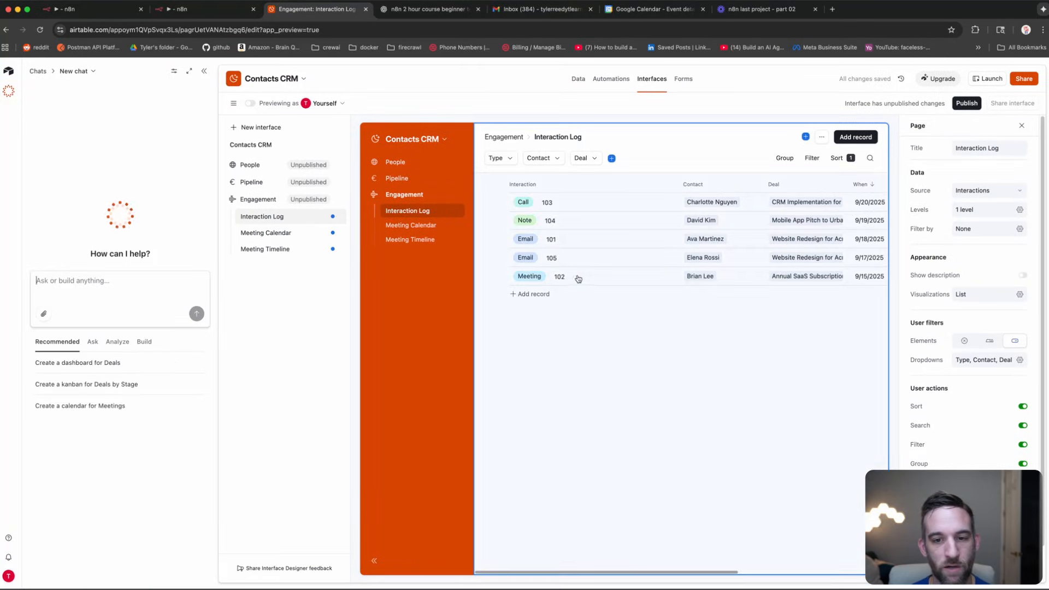
pyautogui.click(269, 233)
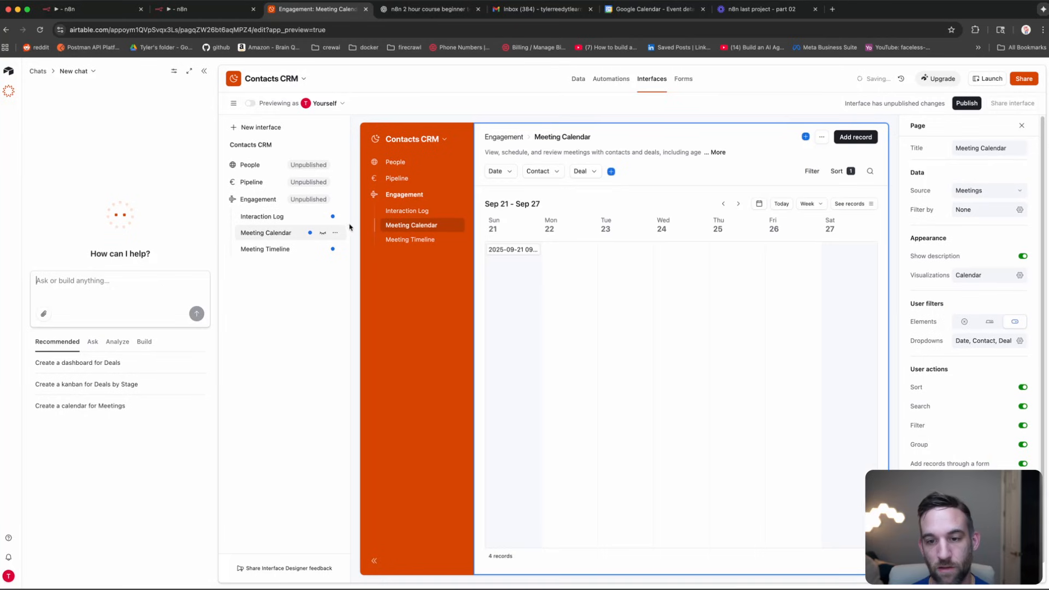
pyautogui.click(522, 255)
pyautogui.click(522, 255)
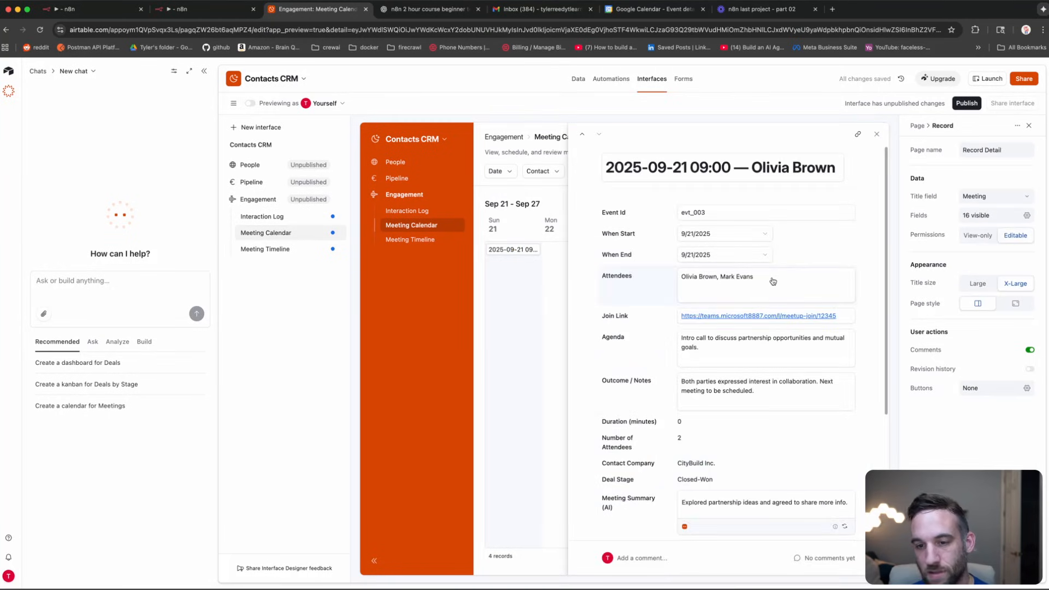
pyautogui.scroll(-5, 743, 319)
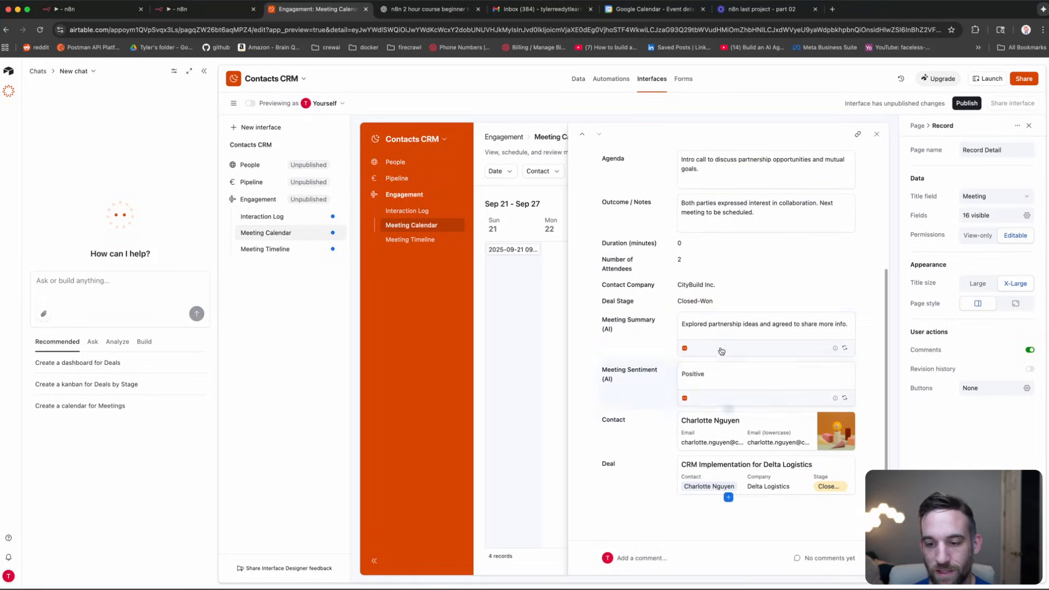
pyautogui.scroll(5, 713, 343)
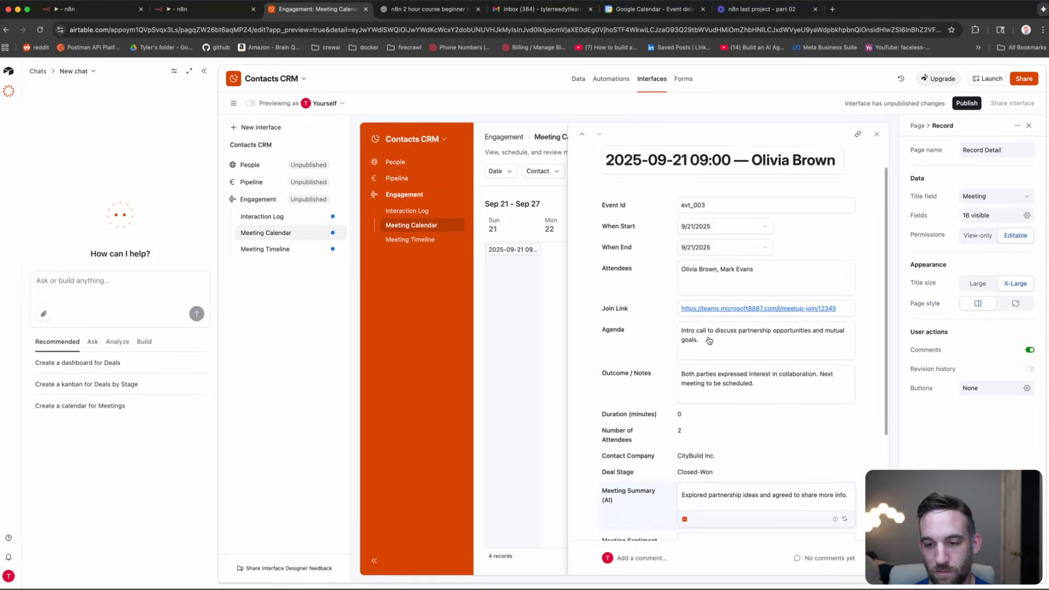
pyautogui.click(283, 249)
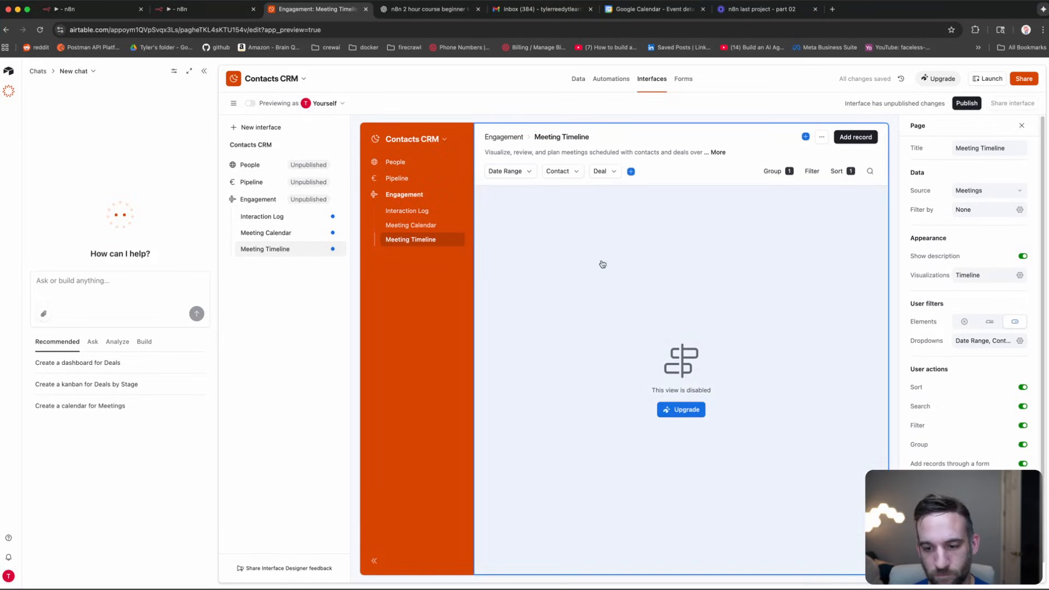
pyautogui.click(283, 217)
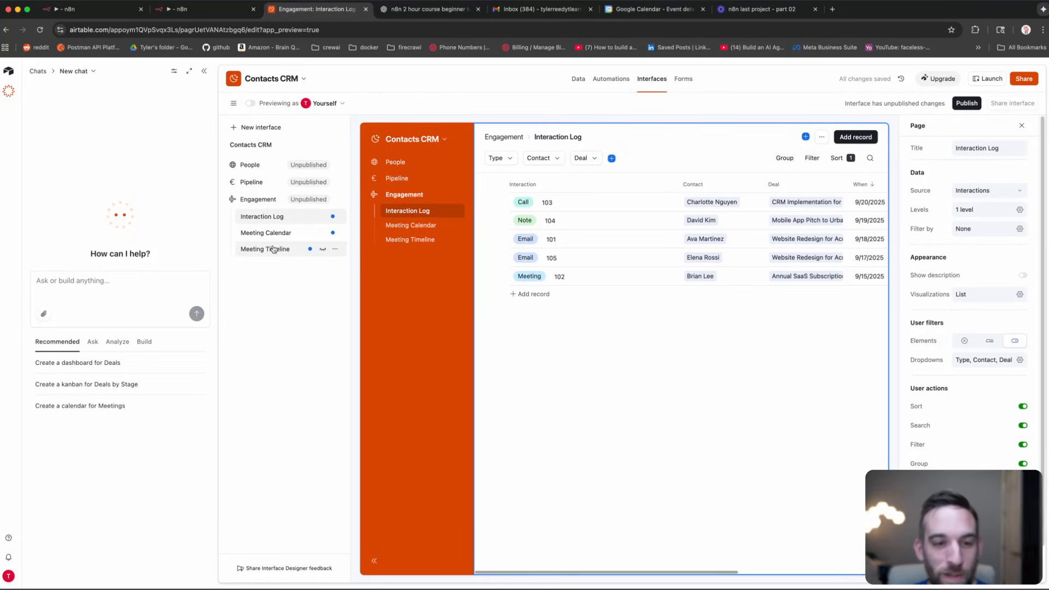
# Step: View the Pipeline's Deal Kanban and Deal List pages, then switch to the n8n workflow
pyautogui.click(261, 184)
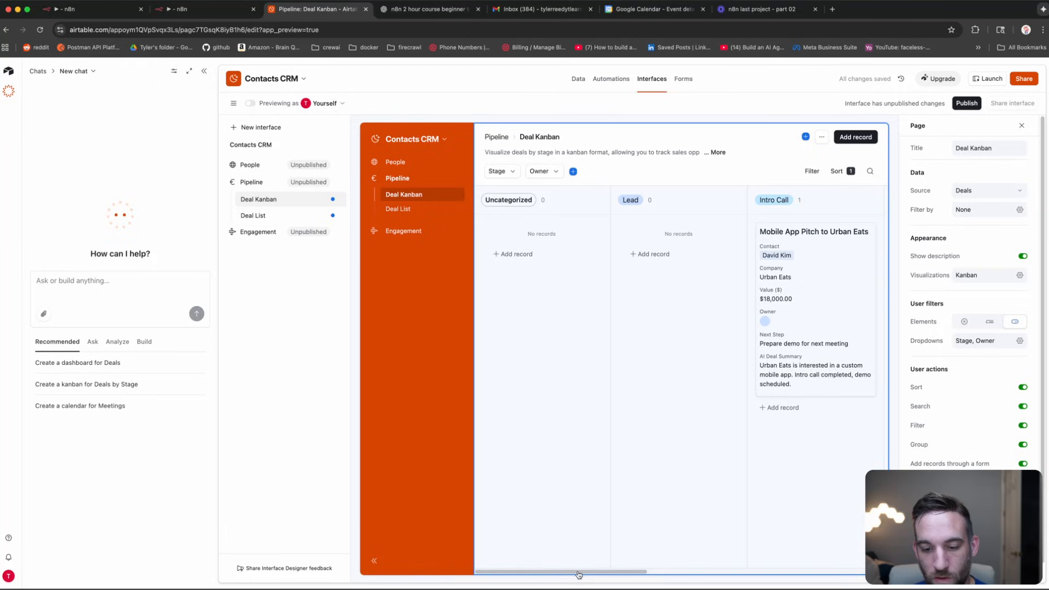
pyautogui.moveTo(579, 574); pyautogui.dragTo(863, 566)
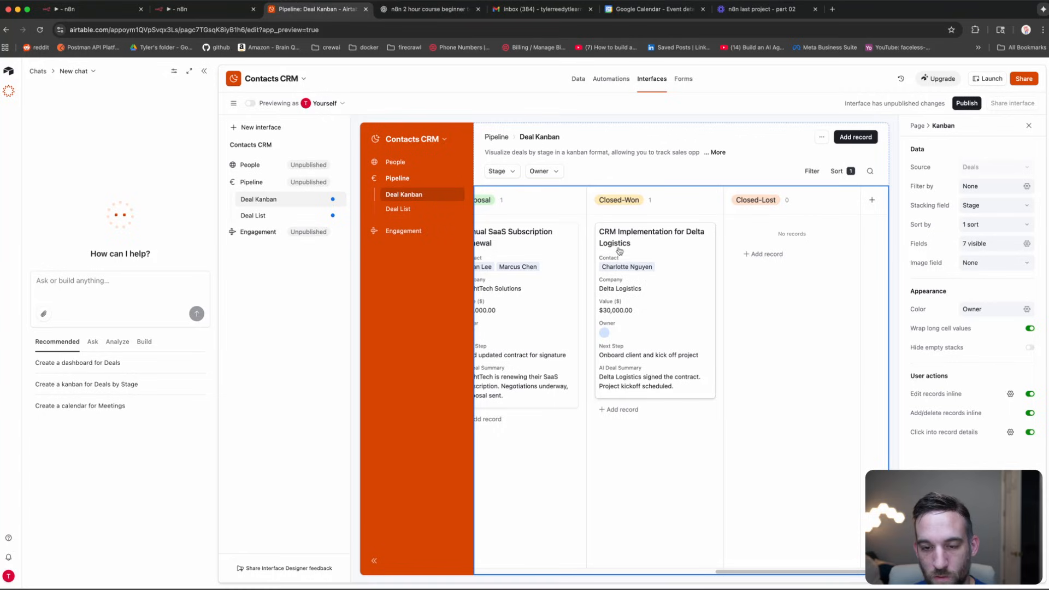
pyautogui.click(253, 215)
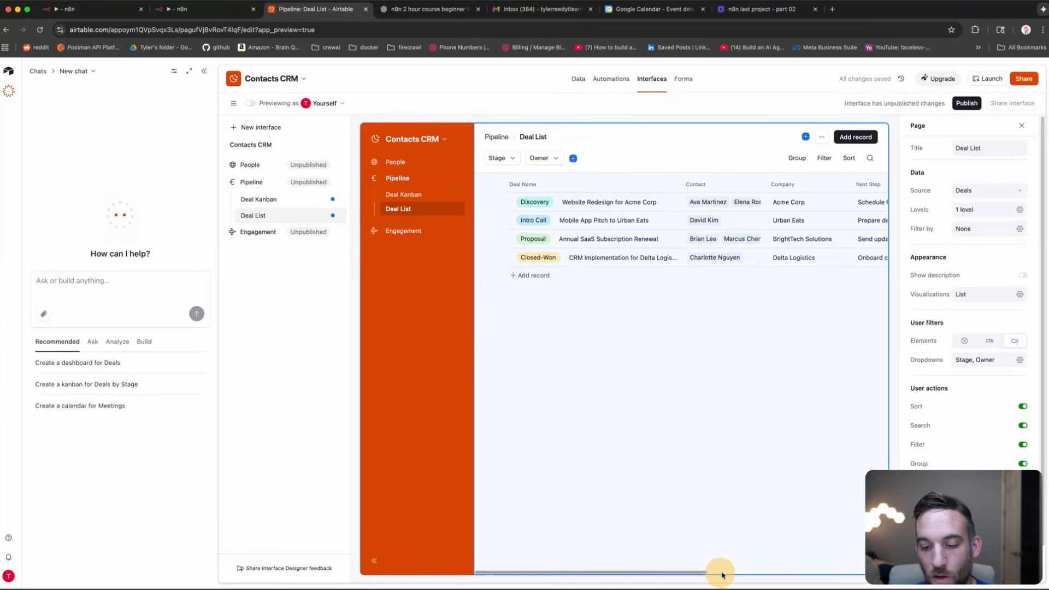
pyautogui.moveTo(722, 572); pyautogui.dragTo(632, 556)
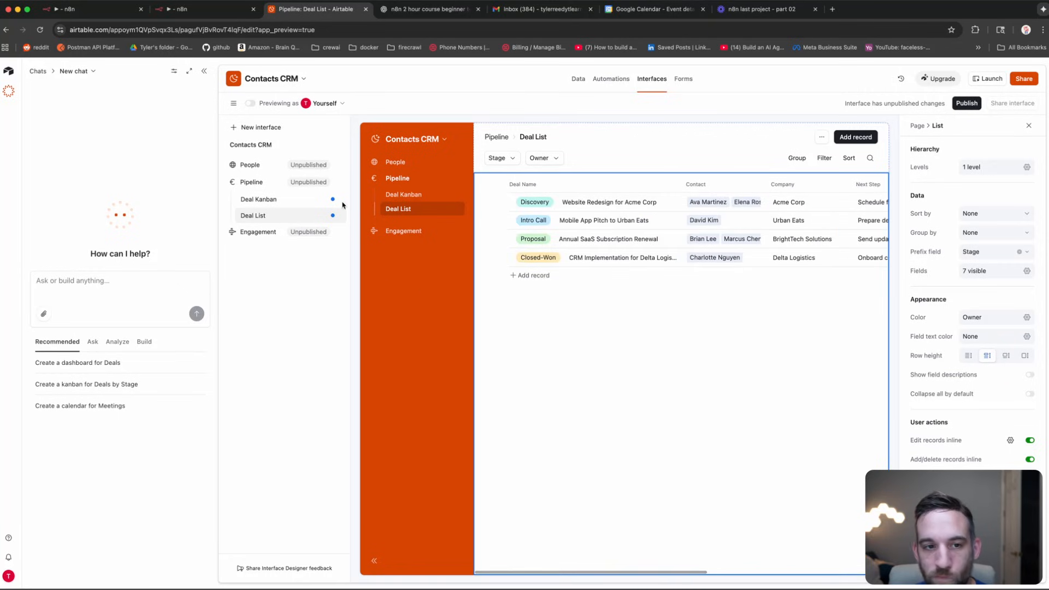
pyautogui.click(187, 8)
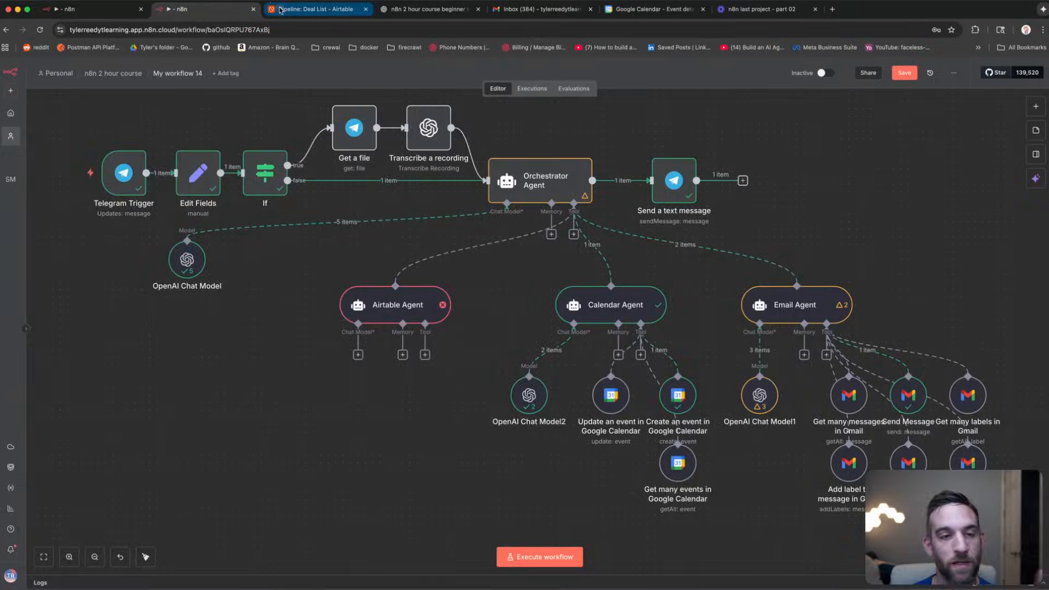
# Step: Switch back to the 'Pipeline: Deal List - Airtable' browser tab
pyautogui.click(312, 9)
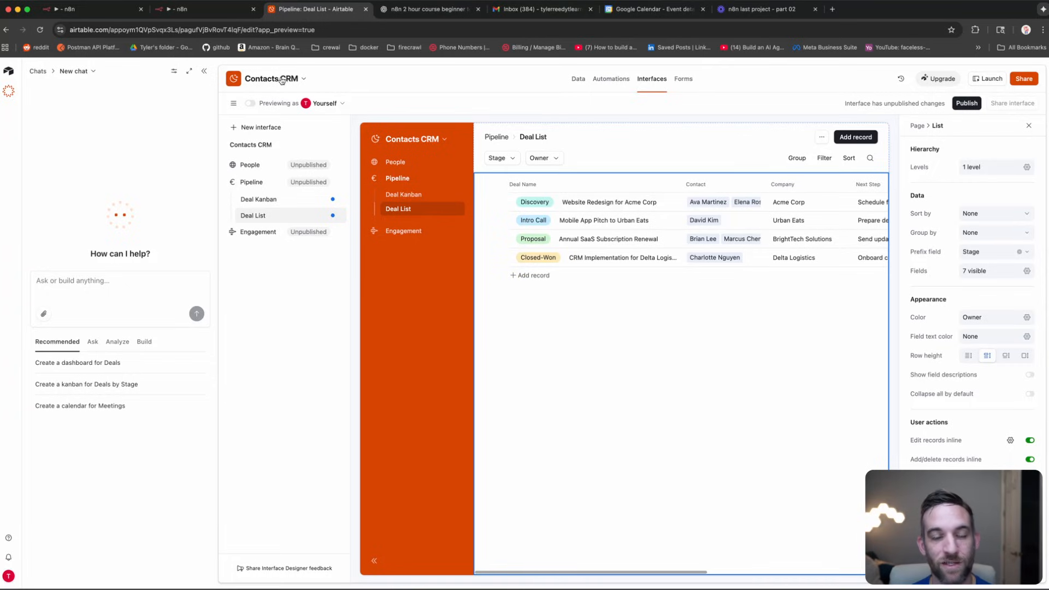
# Step: Start a new Airtable personal access token named 'contact crm n8n'
pyautogui.click(8, 577)
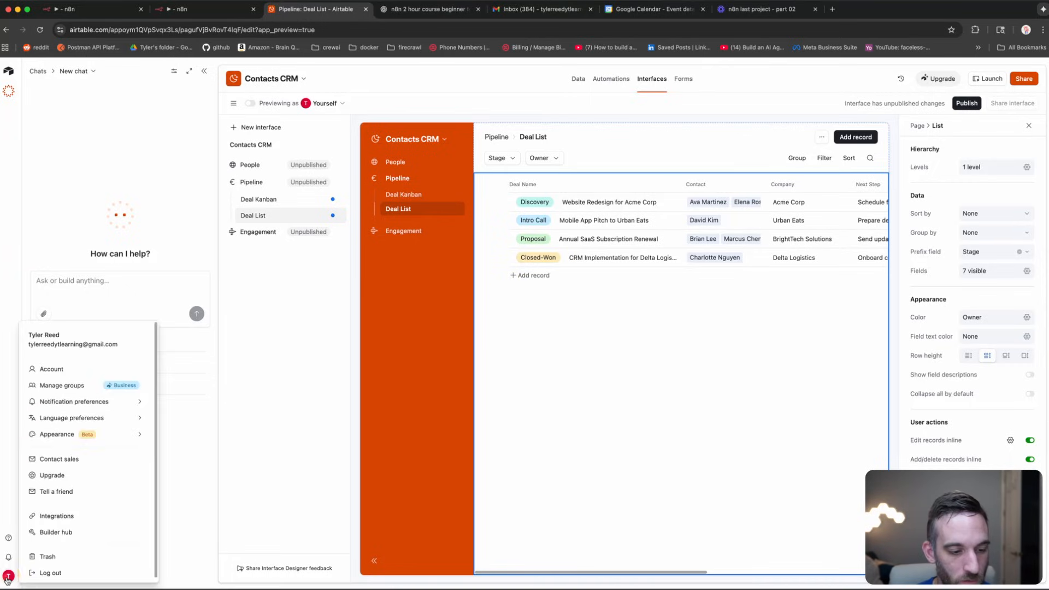
pyautogui.click(55, 532)
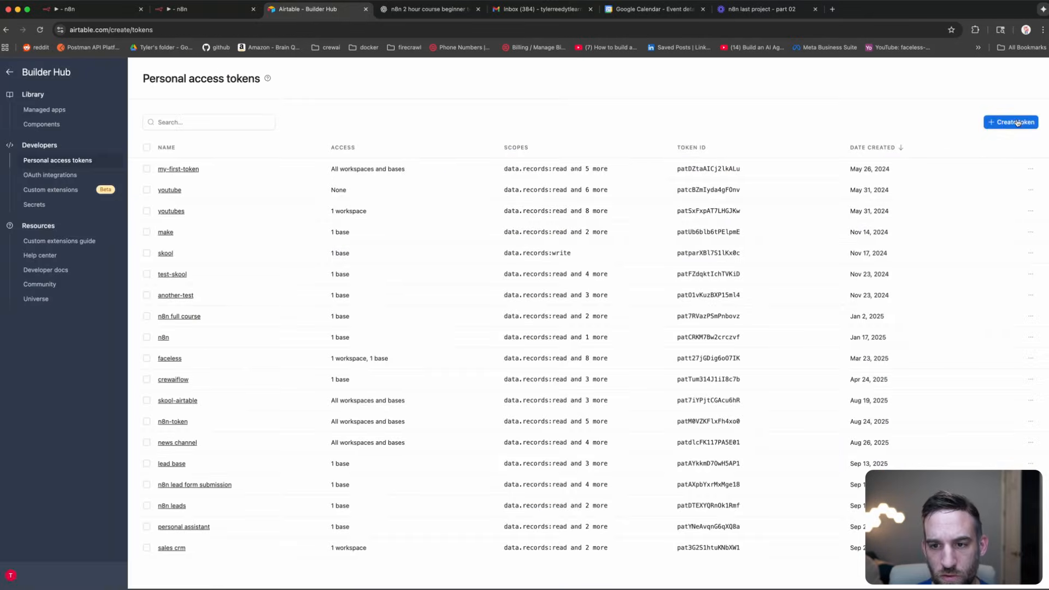
pyautogui.click(1018, 123)
pyautogui.click(272, 196)
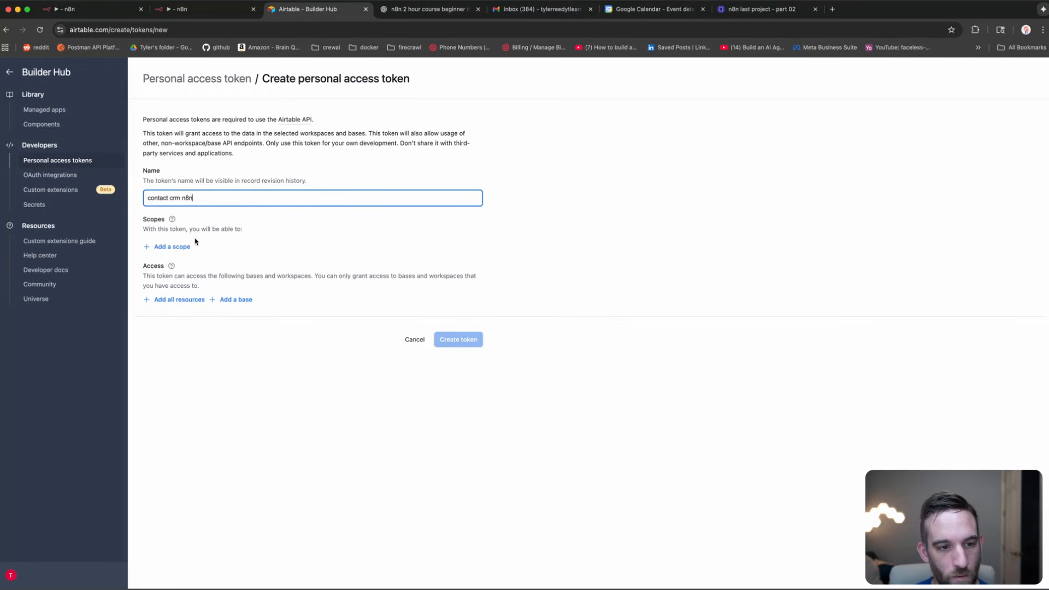
# Step: Grant the token the data.records:read, data.records:write and schema.bases:read scopes
pyautogui.click(176, 247)
pyautogui.click(202, 302)
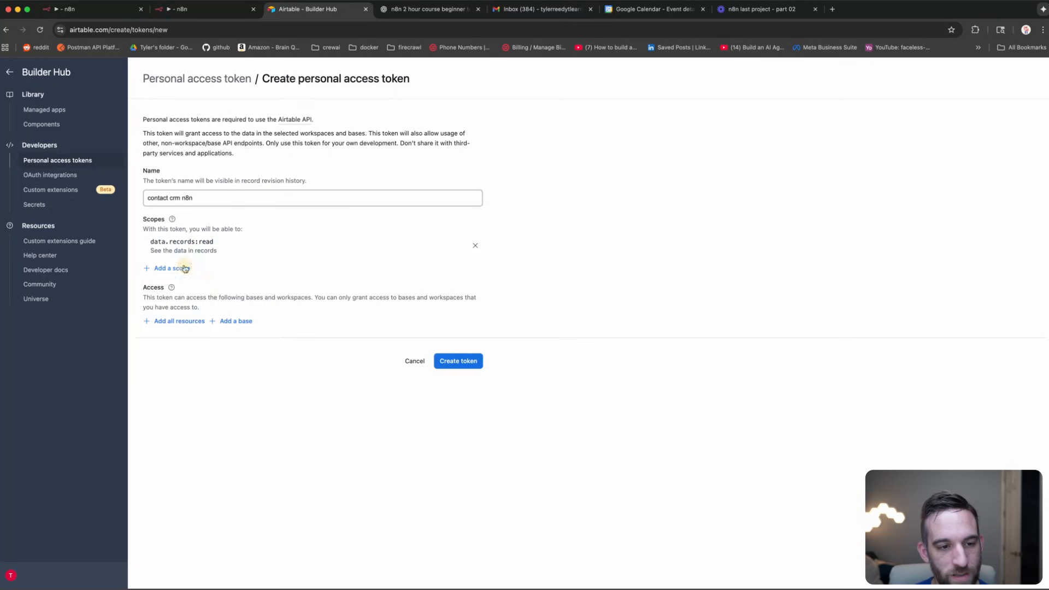
pyautogui.click(178, 268)
pyautogui.click(202, 322)
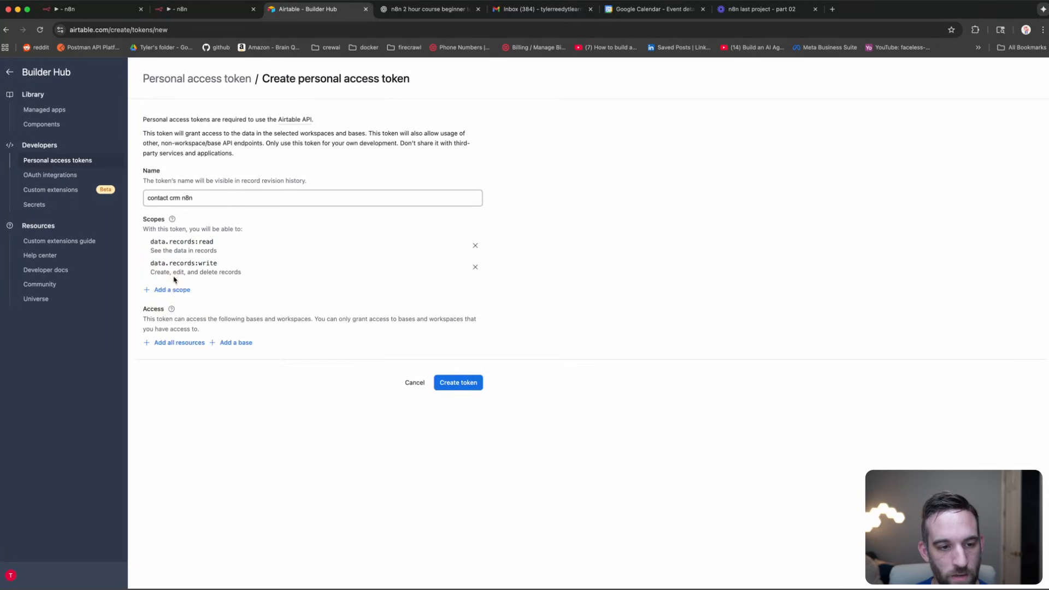
pyautogui.click(175, 289)
pyautogui.scroll(-1, 221, 352)
pyautogui.click(217, 386)
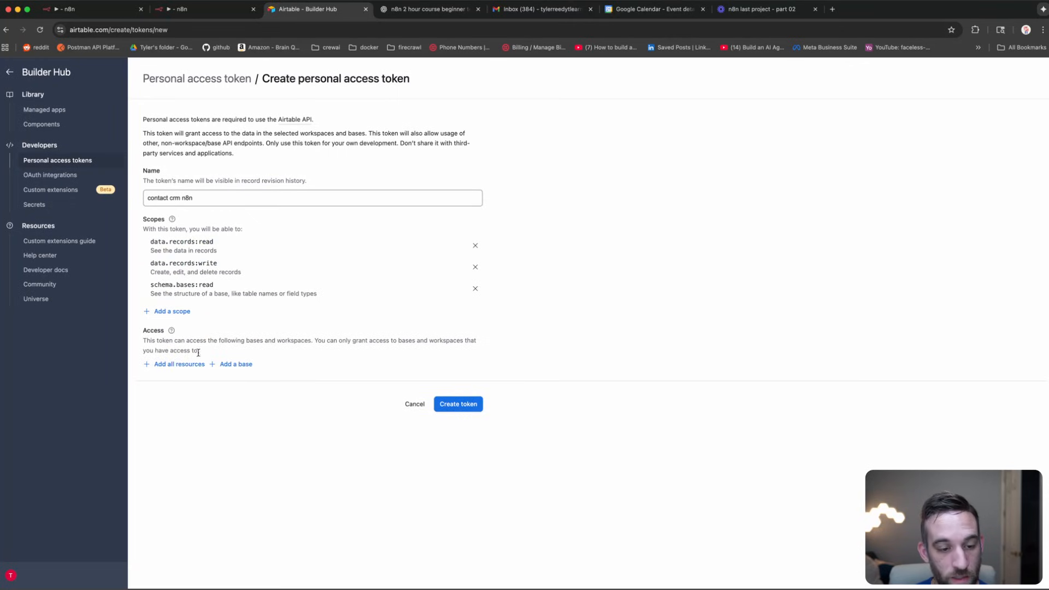
# Step: Give the token access to the CRM workspace
pyautogui.click(224, 365)
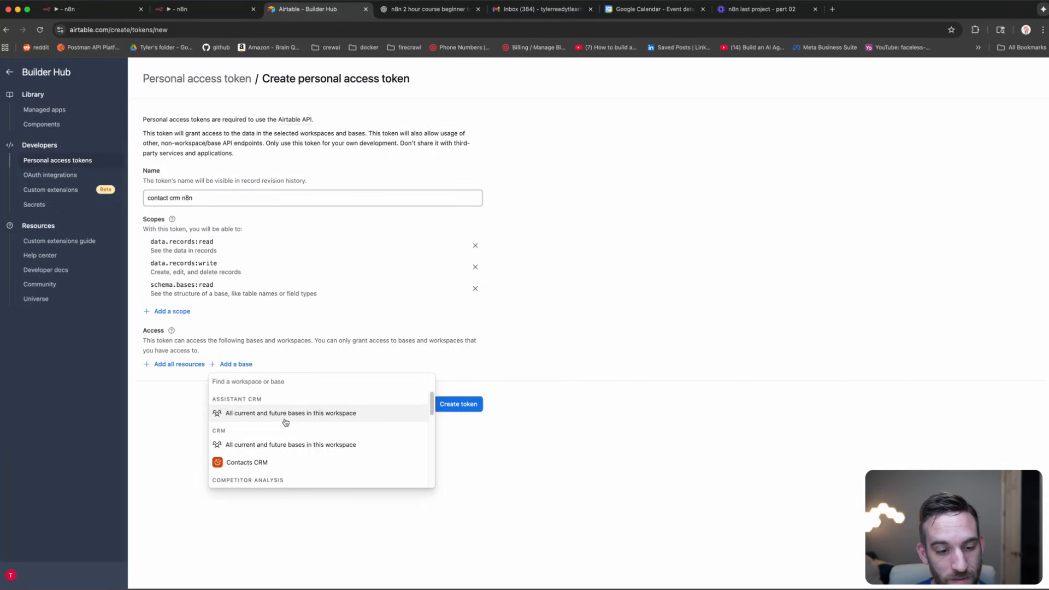
pyautogui.scroll(-1, 273, 429)
pyautogui.scroll(1, 270, 421)
pyautogui.scroll(-1, 272, 416)
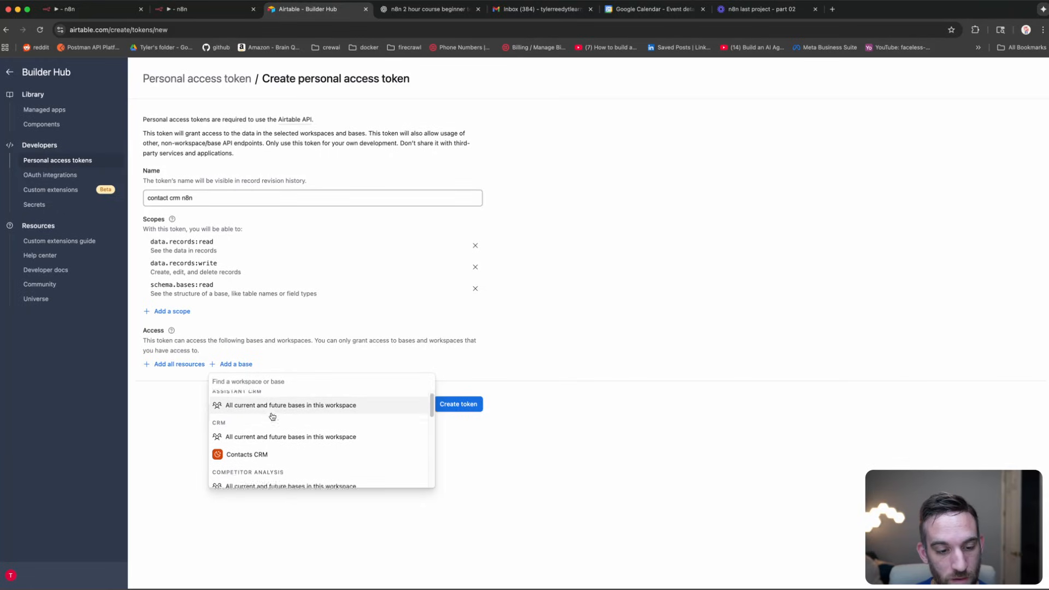
pyautogui.scroll(-10, 277, 427)
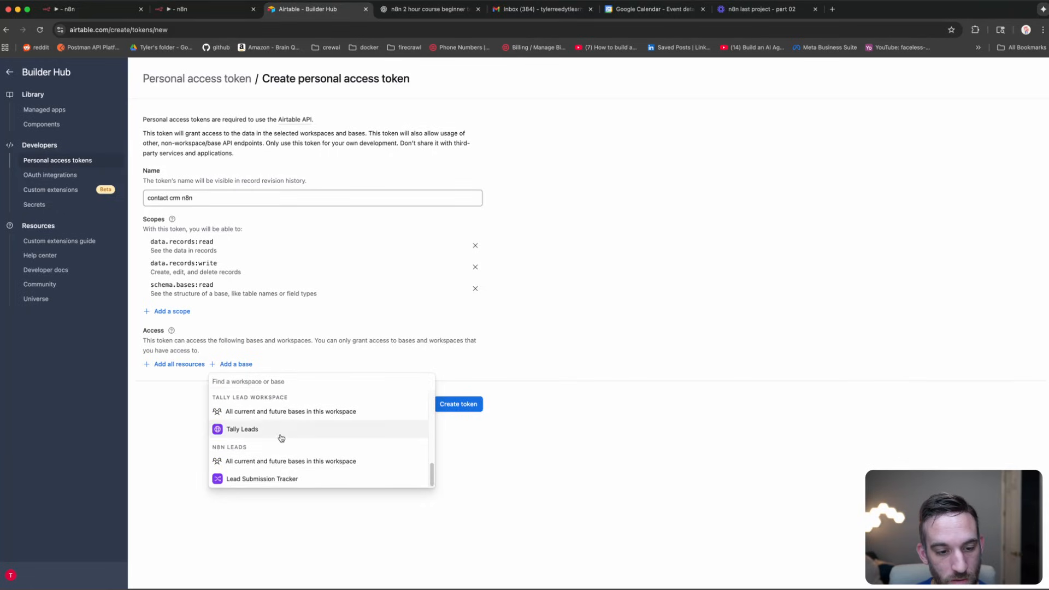
pyautogui.scroll(10, 281, 437)
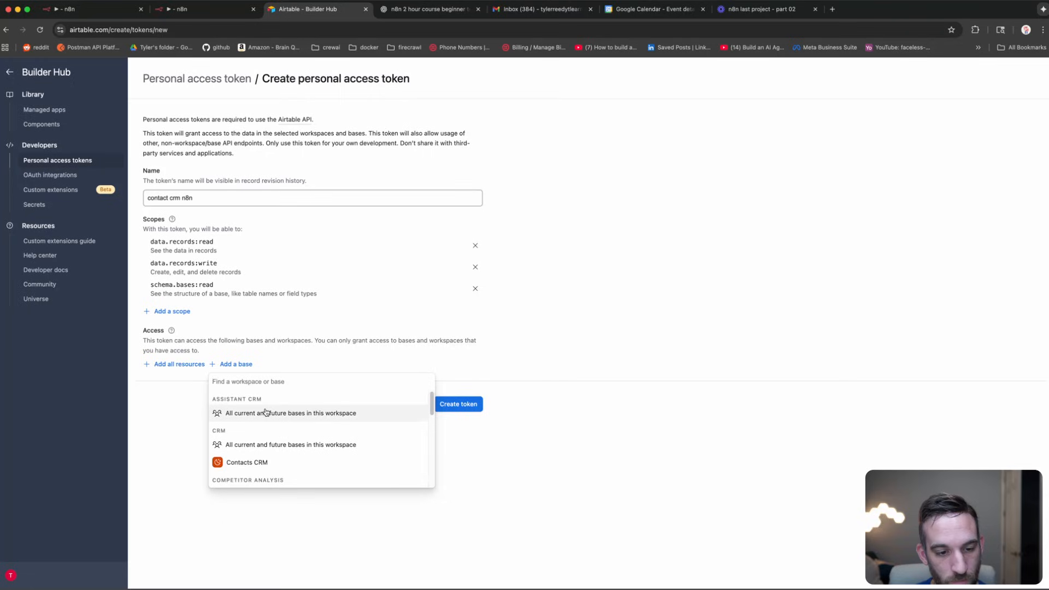
pyautogui.click(268, 445)
# Step: Create the token, copy it, and return to the n8n workflow
pyautogui.click(448, 434)
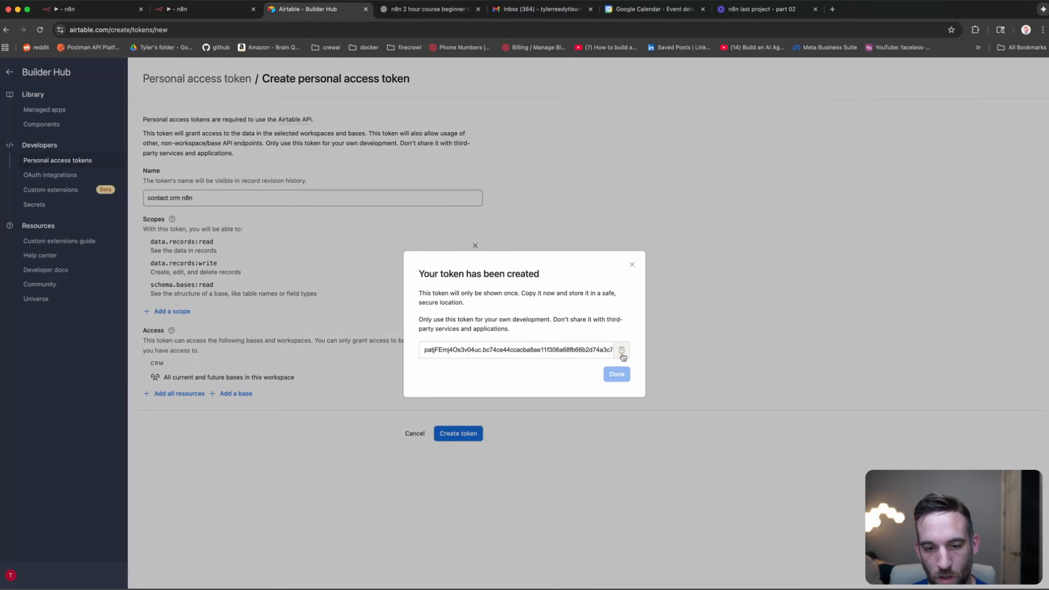
pyautogui.click(622, 350)
pyautogui.click(616, 375)
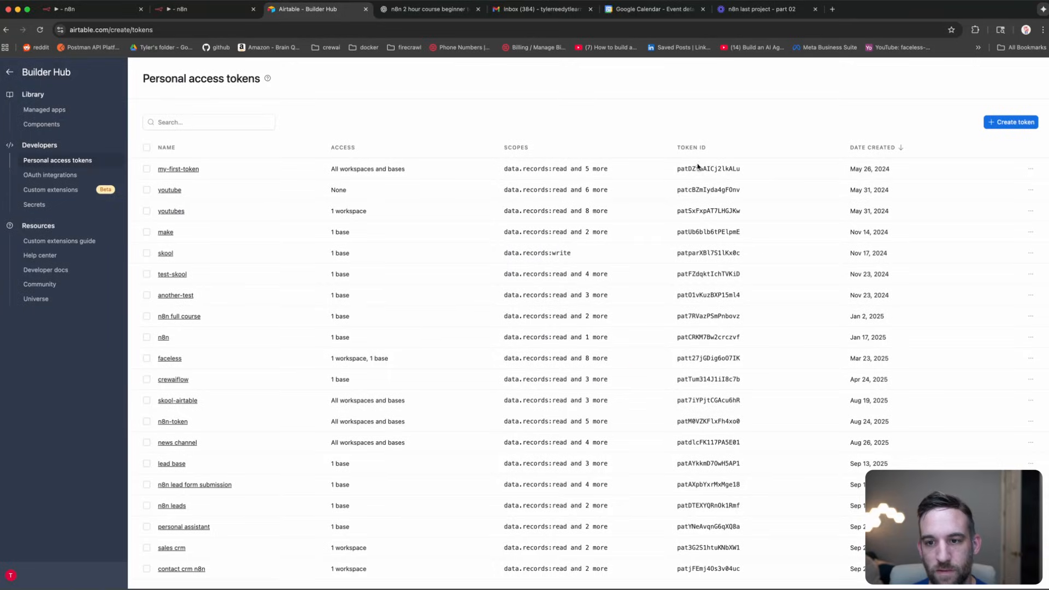
pyautogui.moveTo(688, 168); pyautogui.dragTo(744, 182)
pyautogui.click(546, 93)
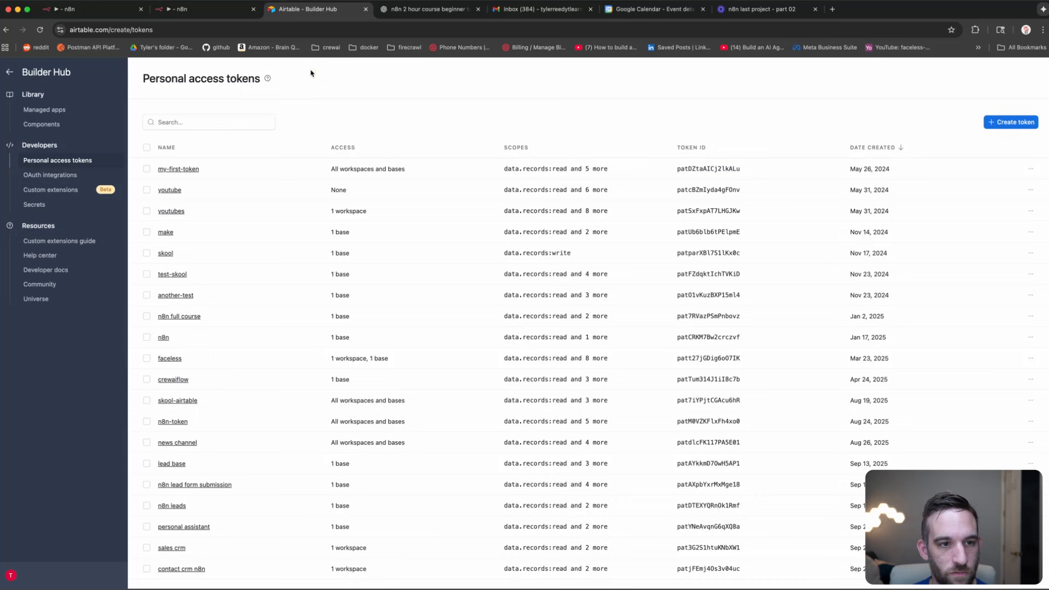
pyautogui.click(205, 9)
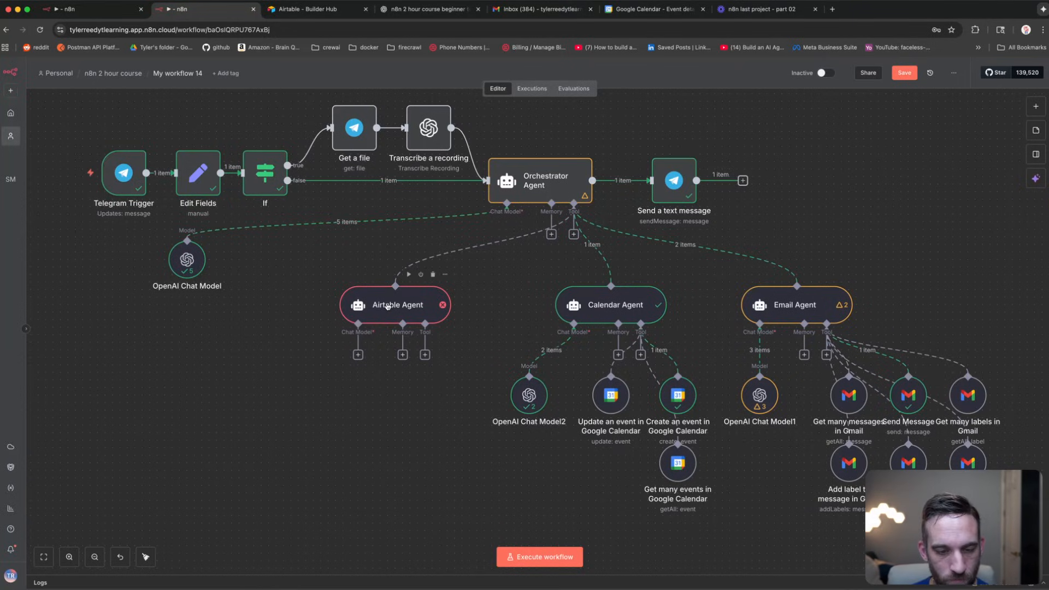
pyautogui.click(358, 355)
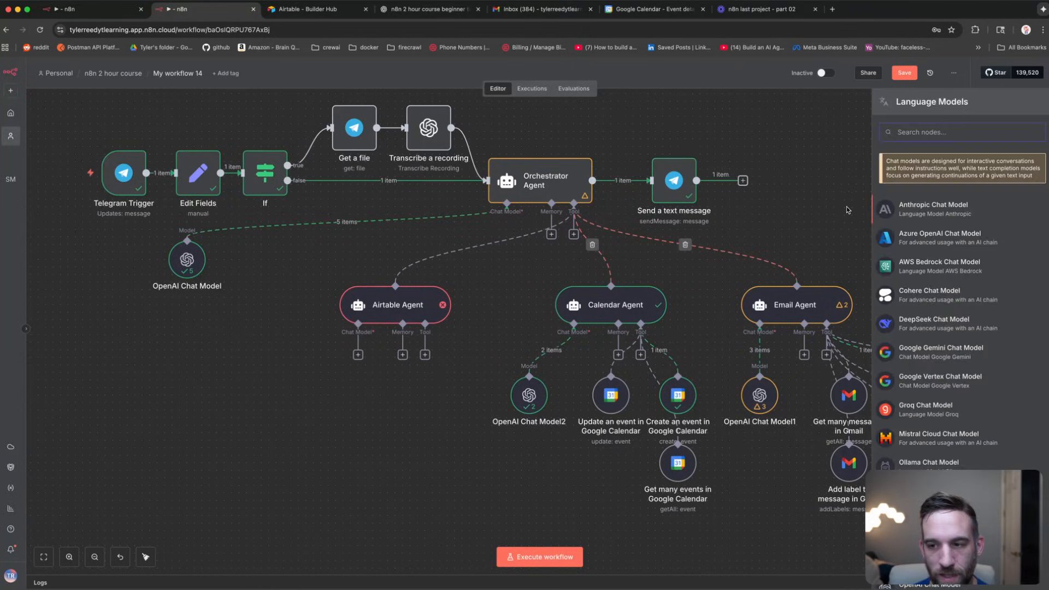
# Step: Attach an OpenAI chat model and an Airtable Tool to the Airtable Agent
pyautogui.write('openai')
pyautogui.press('Return')
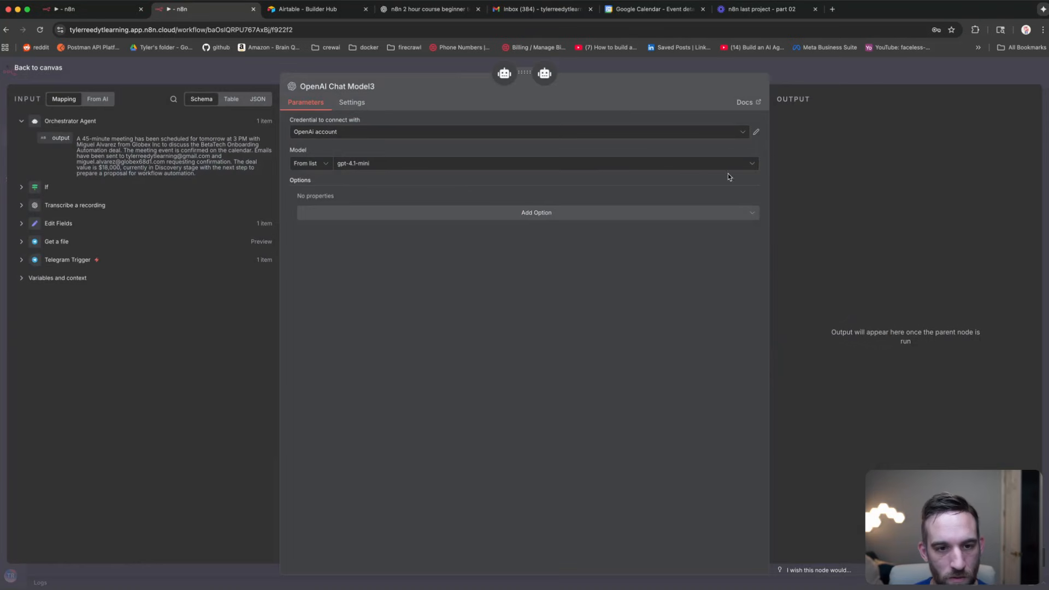
pyautogui.click(241, 74)
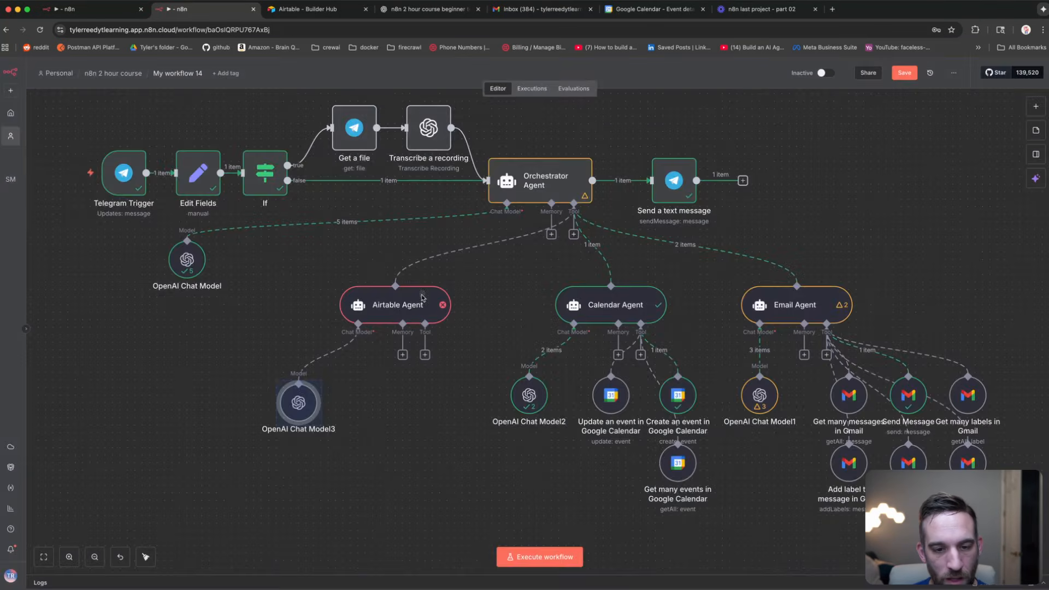
pyautogui.click(425, 355)
pyautogui.write('airtabl')
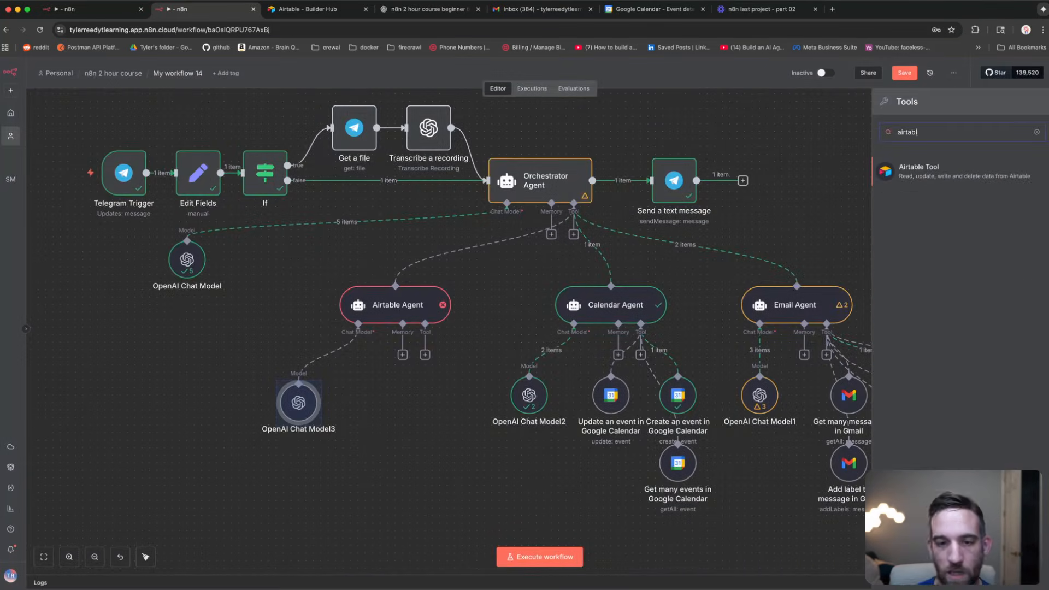
pyautogui.press('Return')
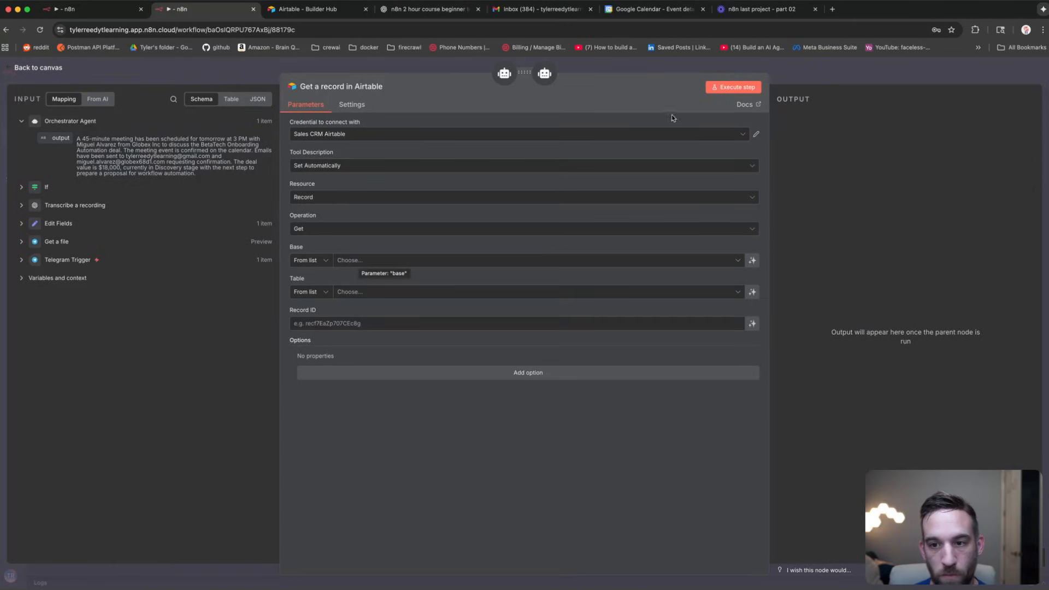
# Step: Create an Airtable credential from the pasted token, named 'CRM n8n', and save it
pyautogui.click(742, 138)
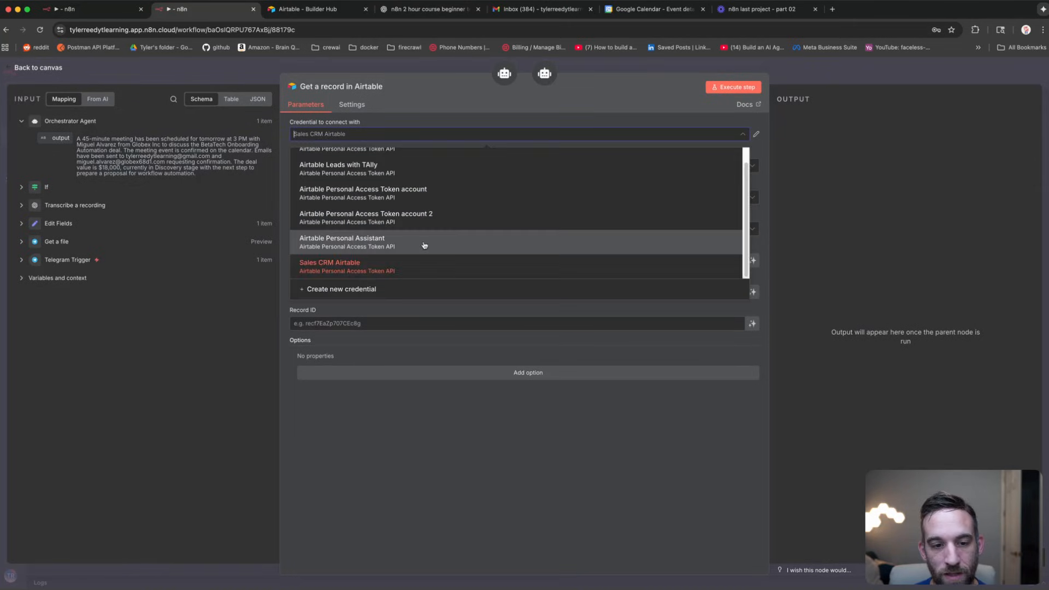
pyautogui.click(382, 289)
pyautogui.click(396, 307)
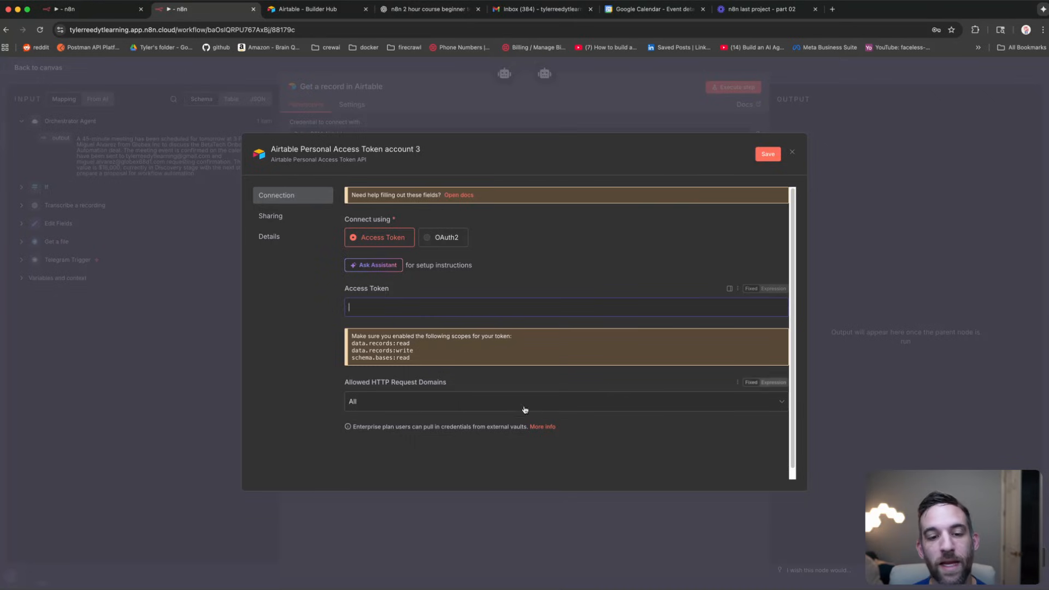
pyautogui.press('super+v')
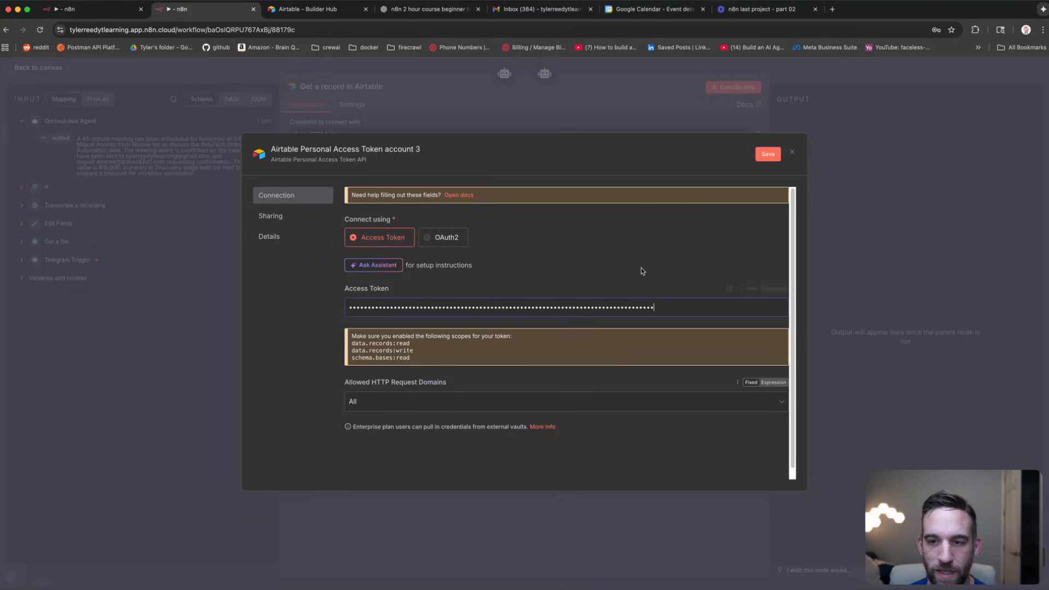
pyautogui.click(764, 154)
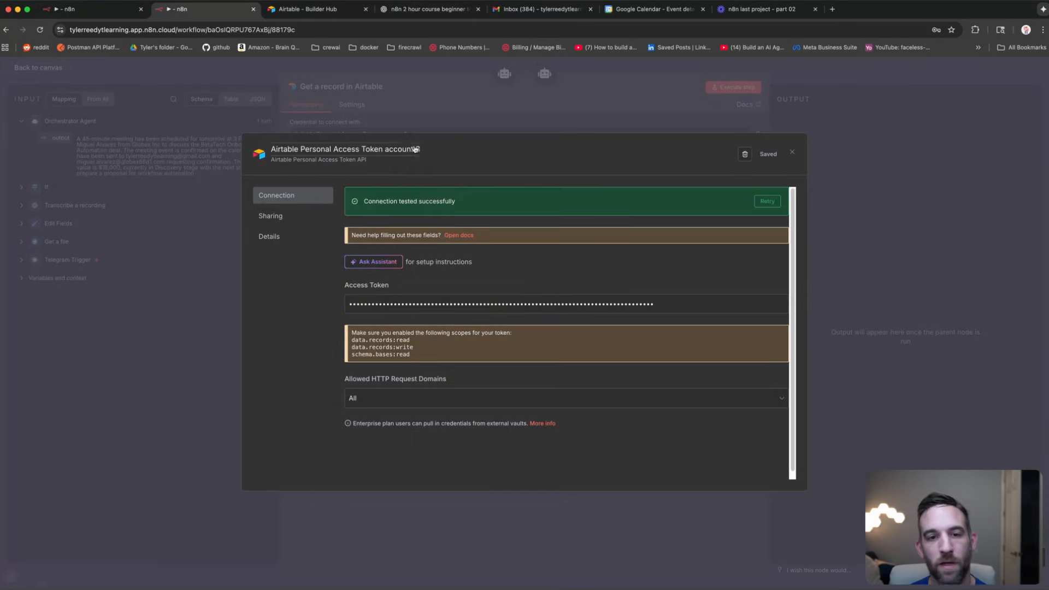
pyautogui.click(394, 150)
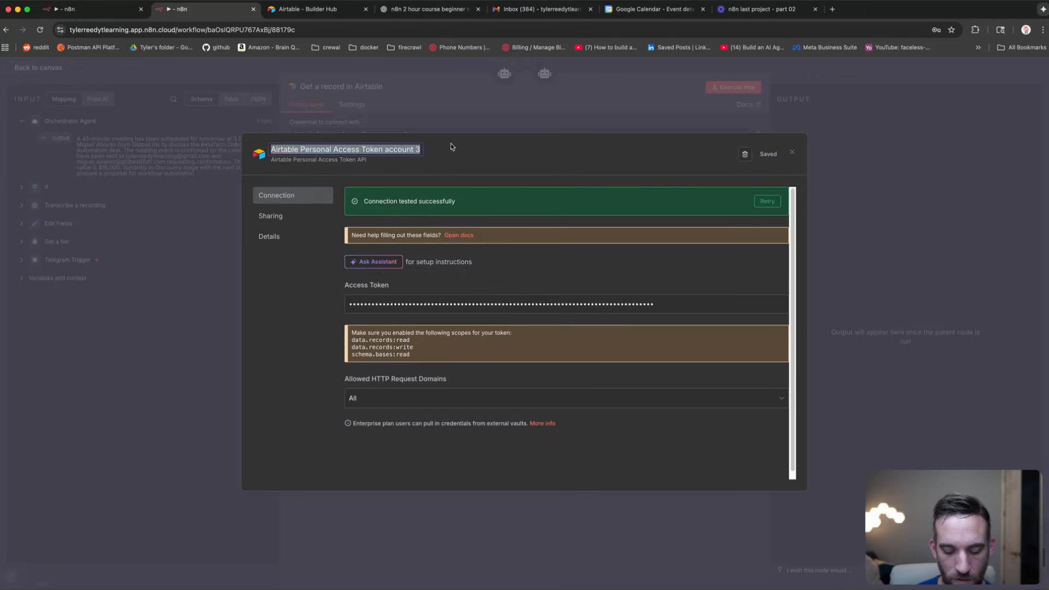
pyautogui.write('CRM n8n')
pyautogui.press('Return')
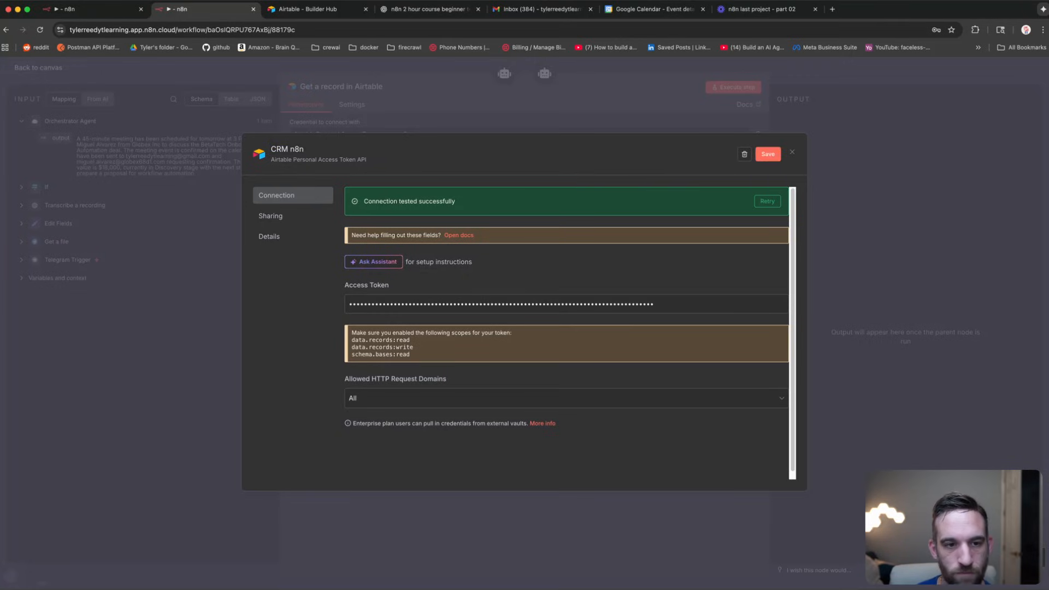
pyautogui.click(769, 155)
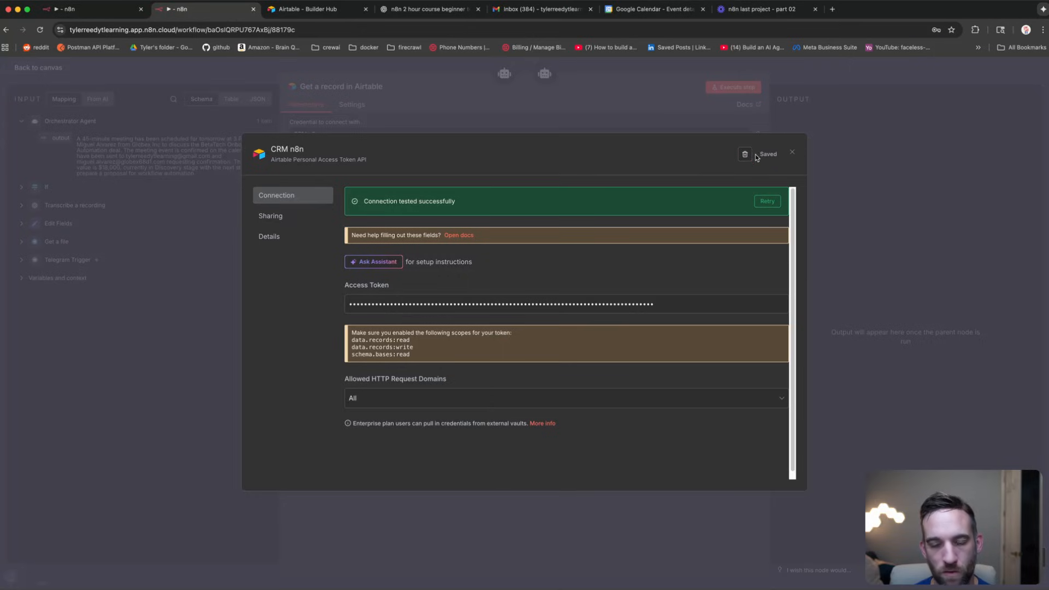
pyautogui.click(791, 152)
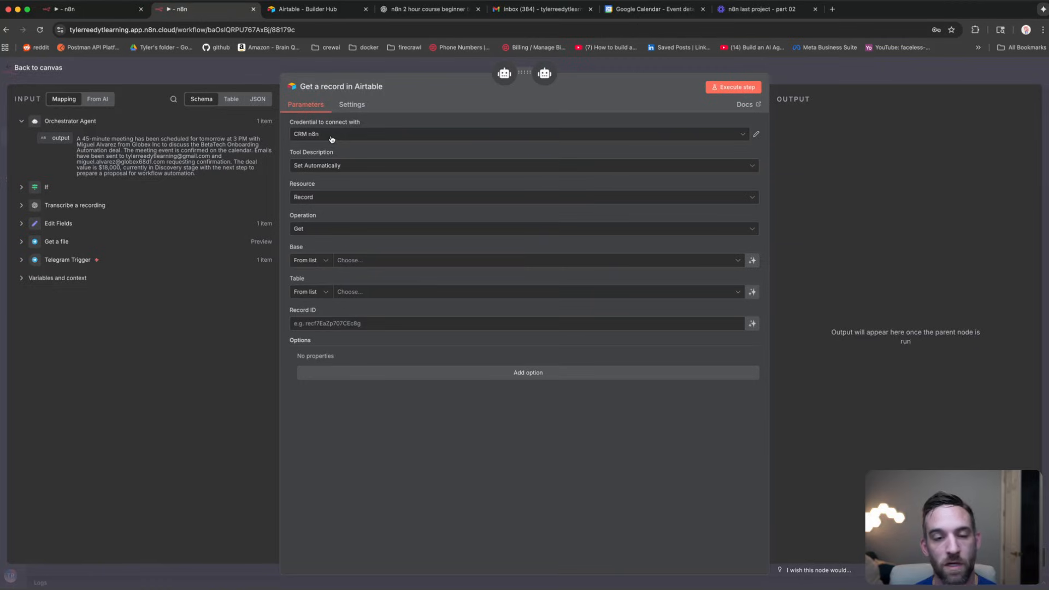
# Step: Point the Get a record tool at the Contacts CRM base with a model-defined record ID
pyautogui.click(375, 260)
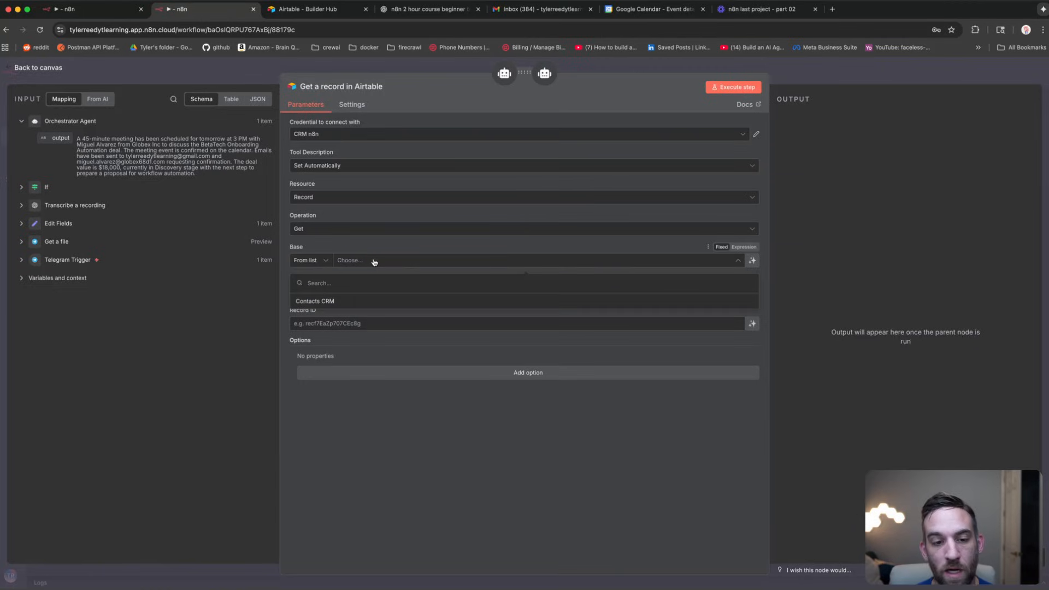
pyautogui.click(332, 304)
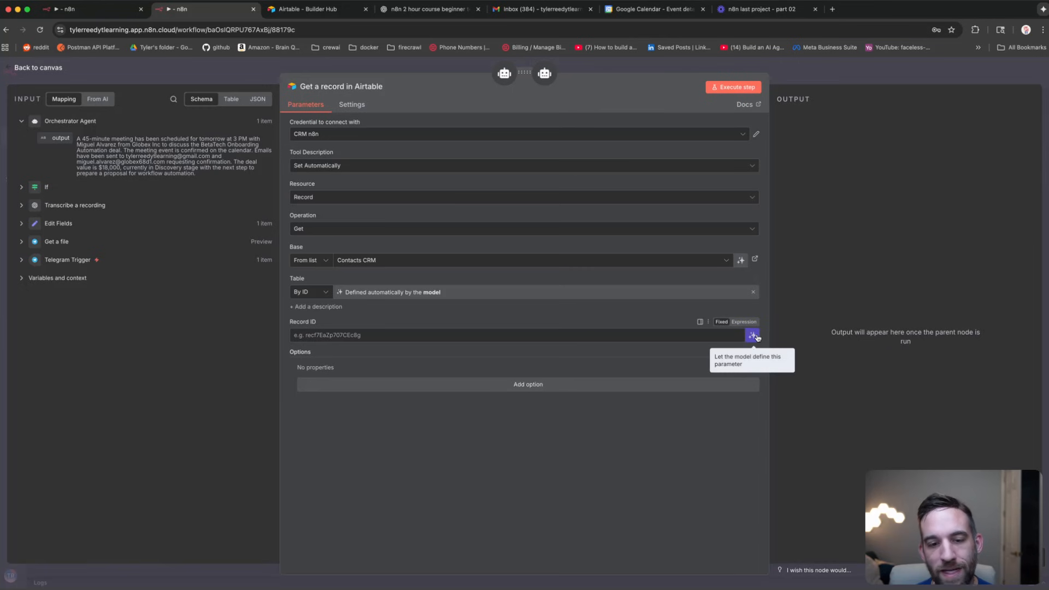
pyautogui.click(753, 336)
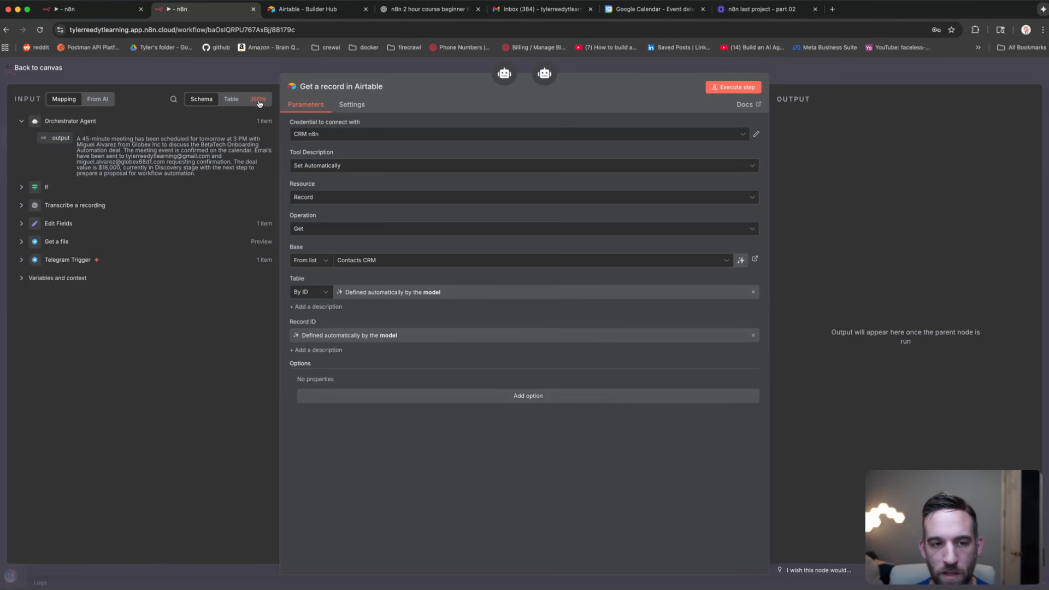
pyautogui.click(250, 77)
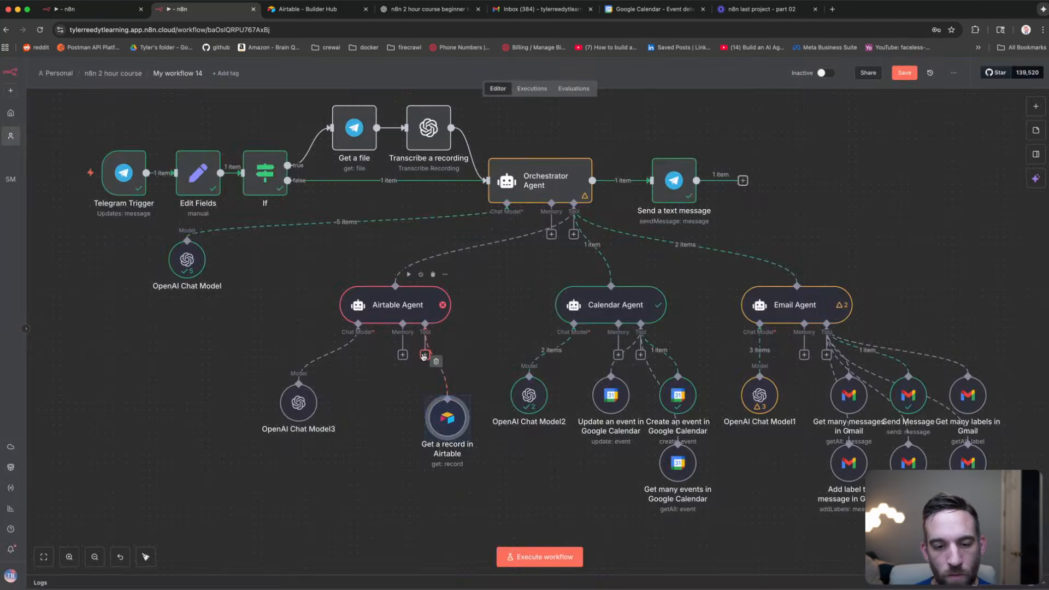
# Step: Add a second Airtable Tool to the agent with the Record resource and Search operation
pyautogui.click(426, 355)
pyautogui.write('airtable')
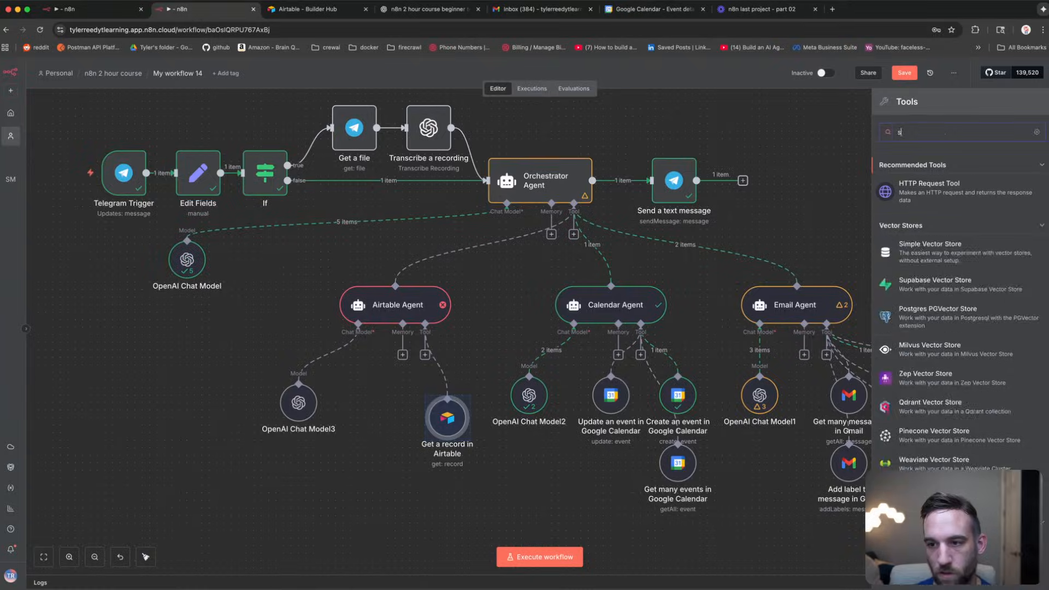
pyautogui.press('Return')
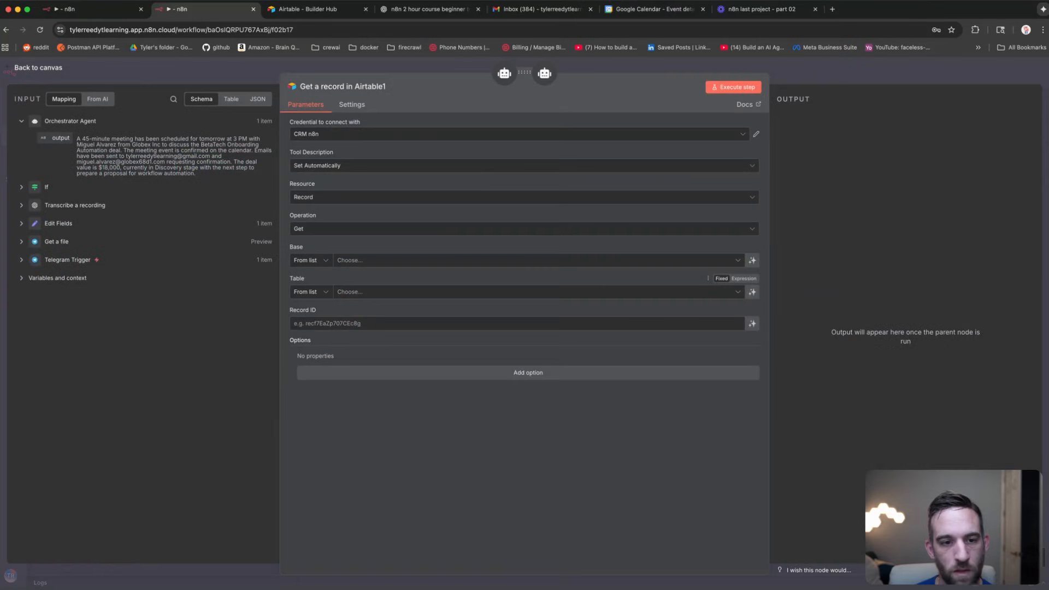
pyautogui.click(337, 197)
pyautogui.click(336, 196)
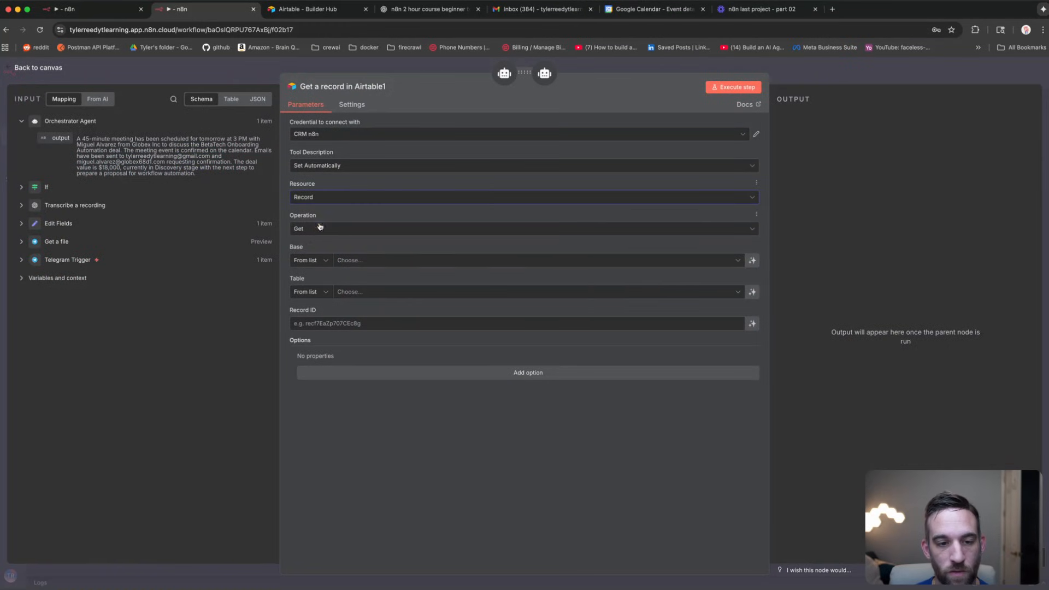
pyautogui.click(321, 228)
pyautogui.click(339, 353)
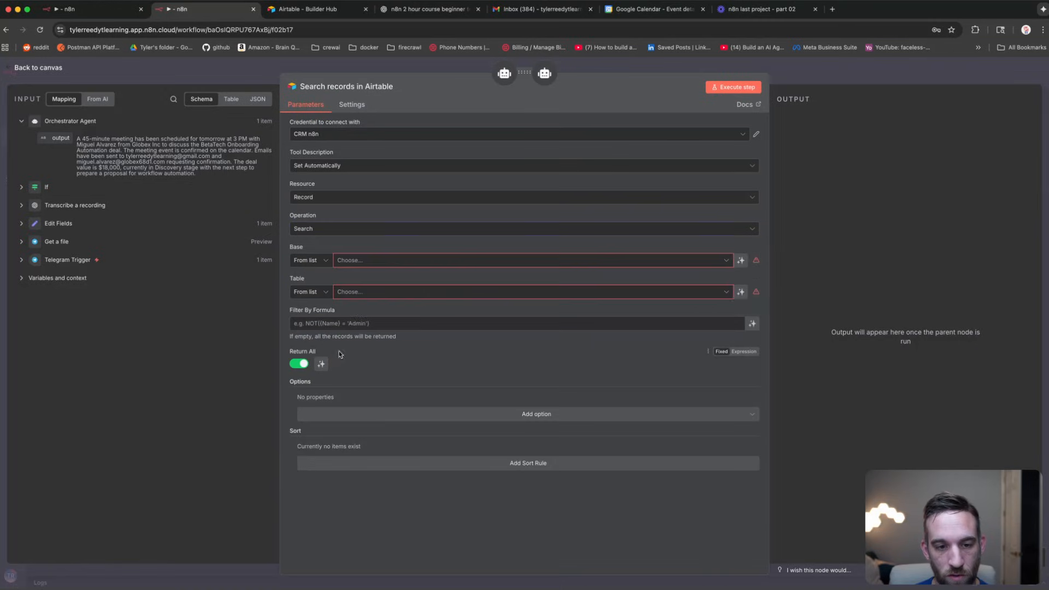
# Step: Set the Search tool's base to Contacts CRM, with table and filter formula model-defined
pyautogui.click(508, 260)
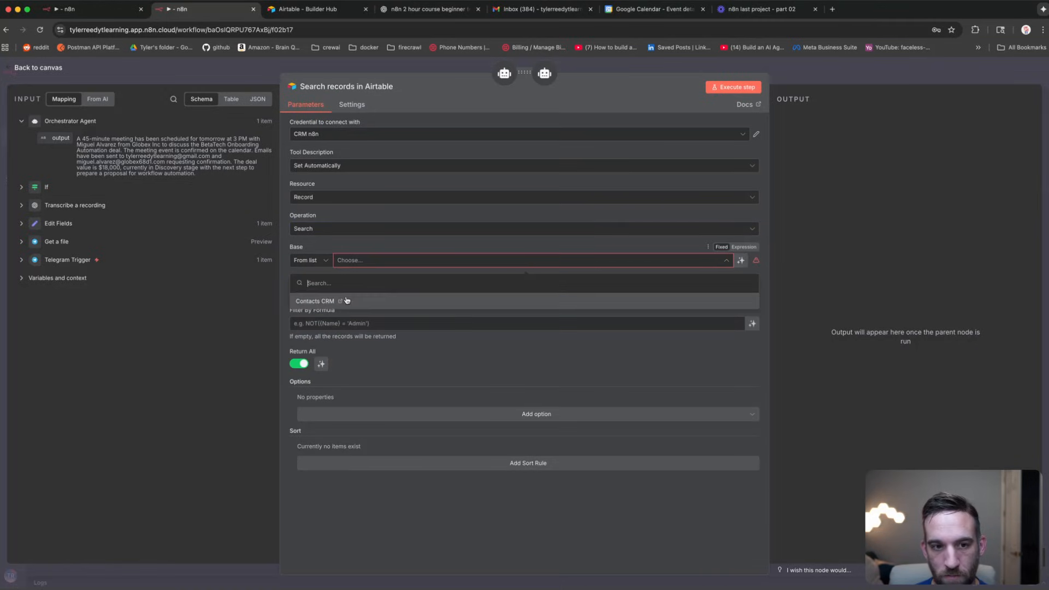
pyautogui.click(391, 302)
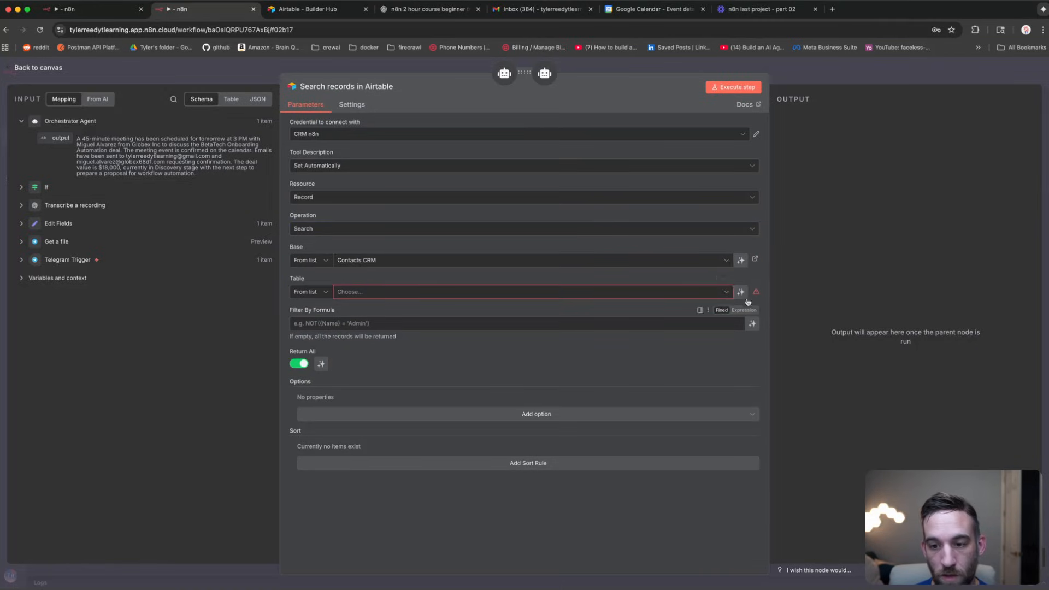
pyautogui.click(742, 293)
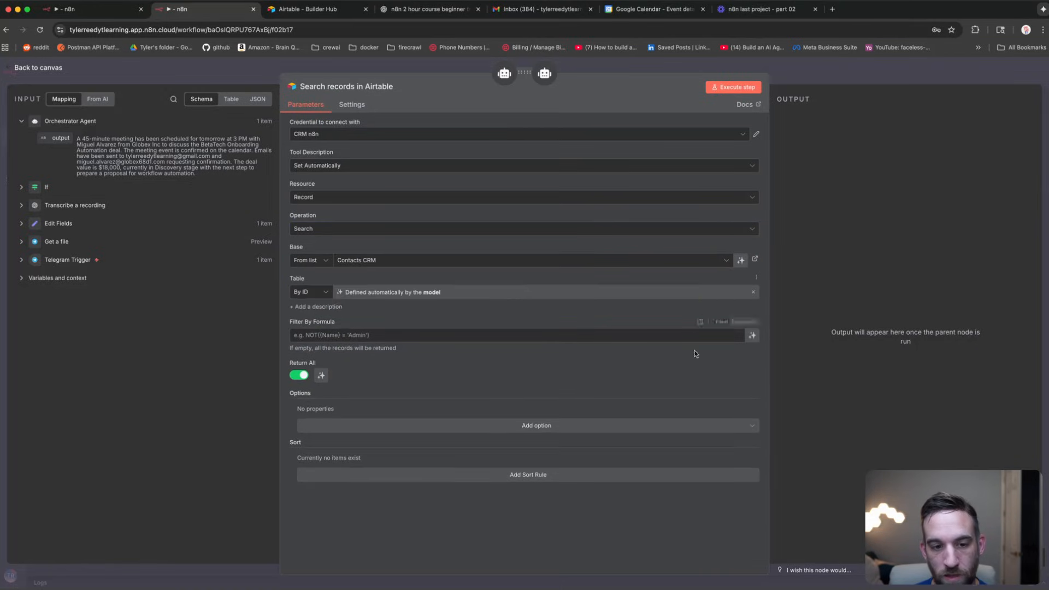
pyautogui.click(744, 336)
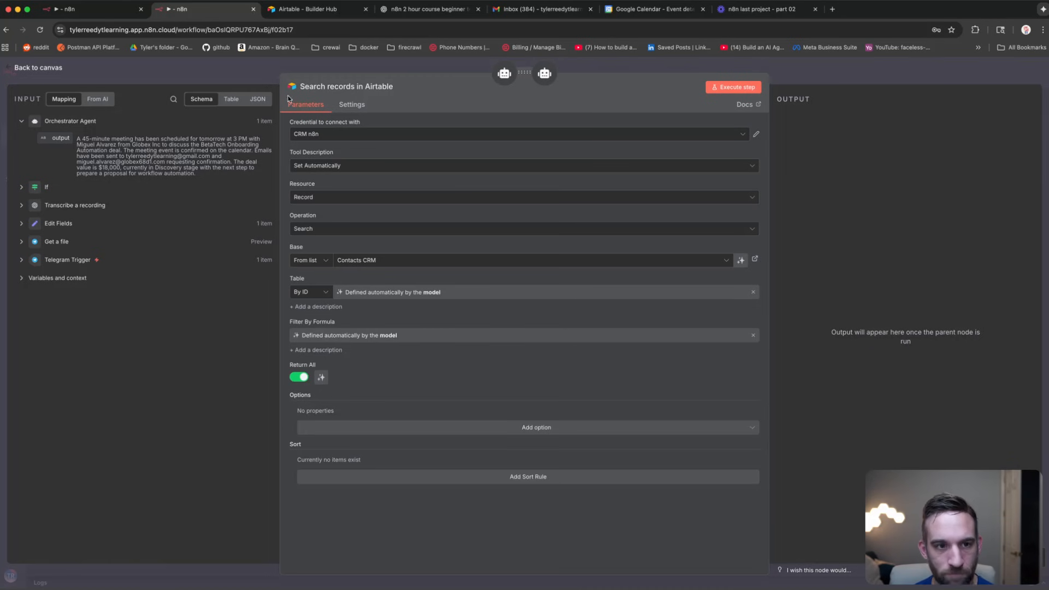
pyautogui.click(266, 68)
pyautogui.moveTo(508, 485); pyautogui.dragTo(411, 429)
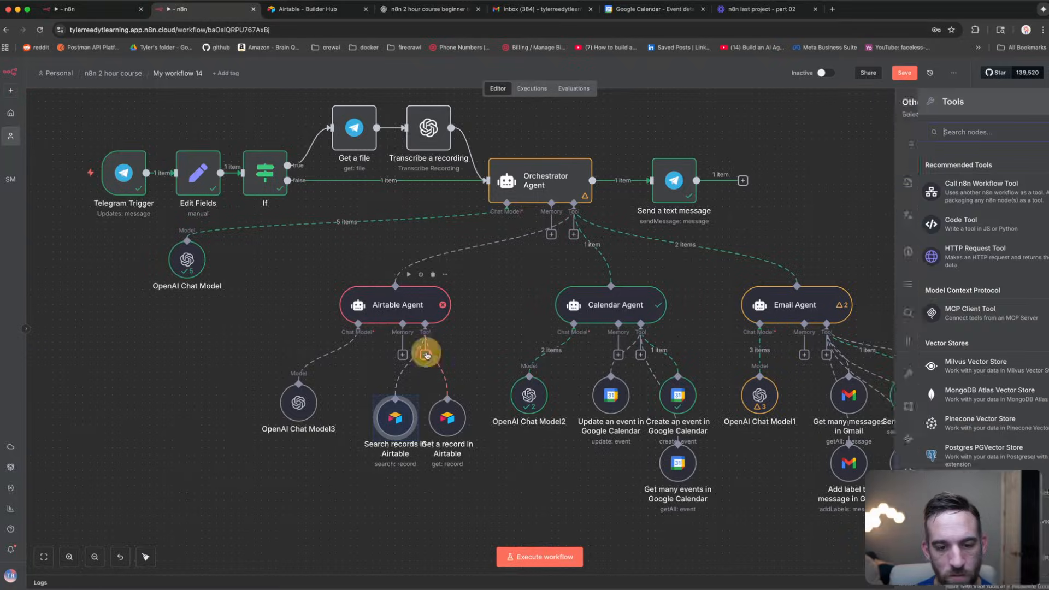
# Step: Add an Airtable Update tool on the Contacts CRM base with a model-defined table
pyautogui.click(426, 355)
pyautogui.write('airtable')
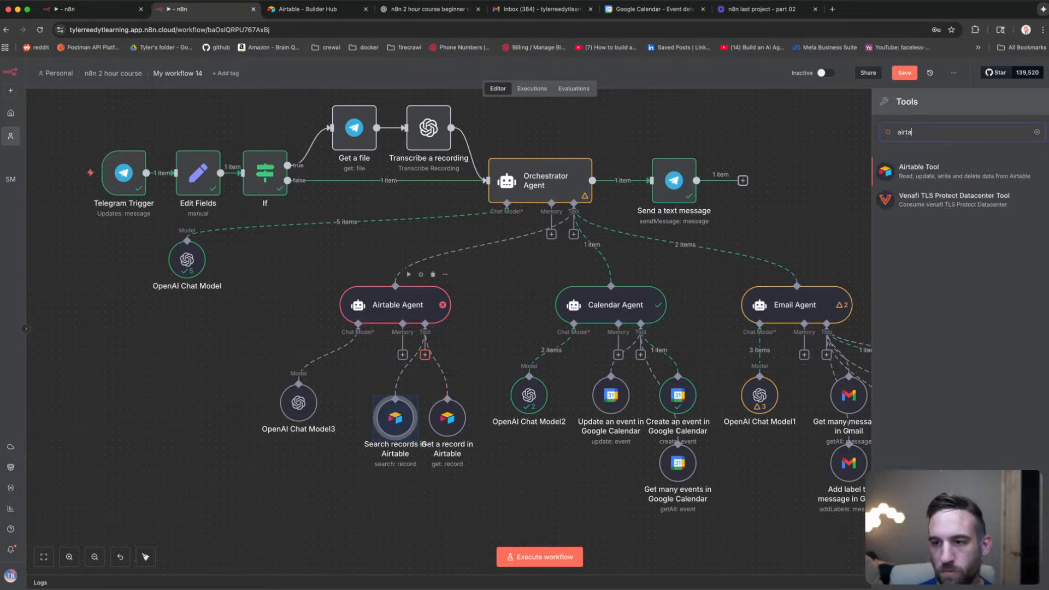
pyautogui.press('Return')
pyautogui.click(321, 231)
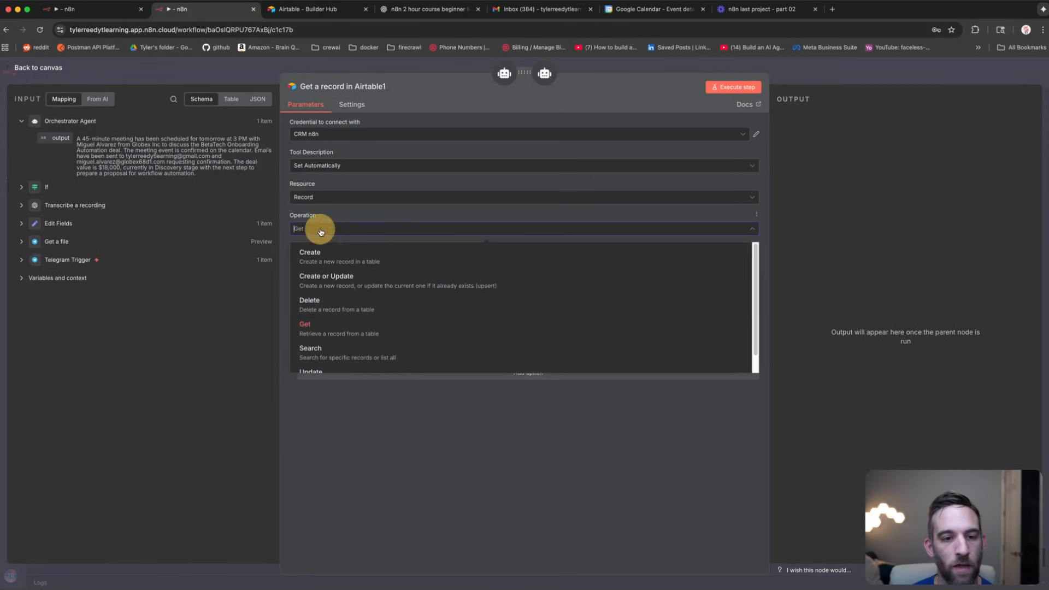
pyautogui.scroll(-1, 347, 306)
pyautogui.click(347, 362)
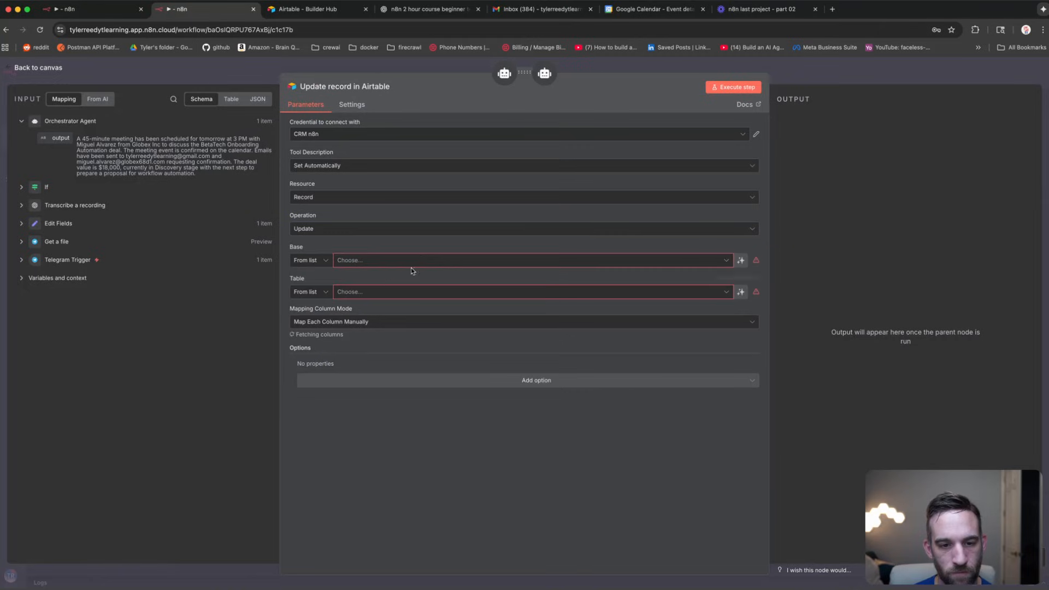
pyautogui.click(424, 260)
pyautogui.click(363, 300)
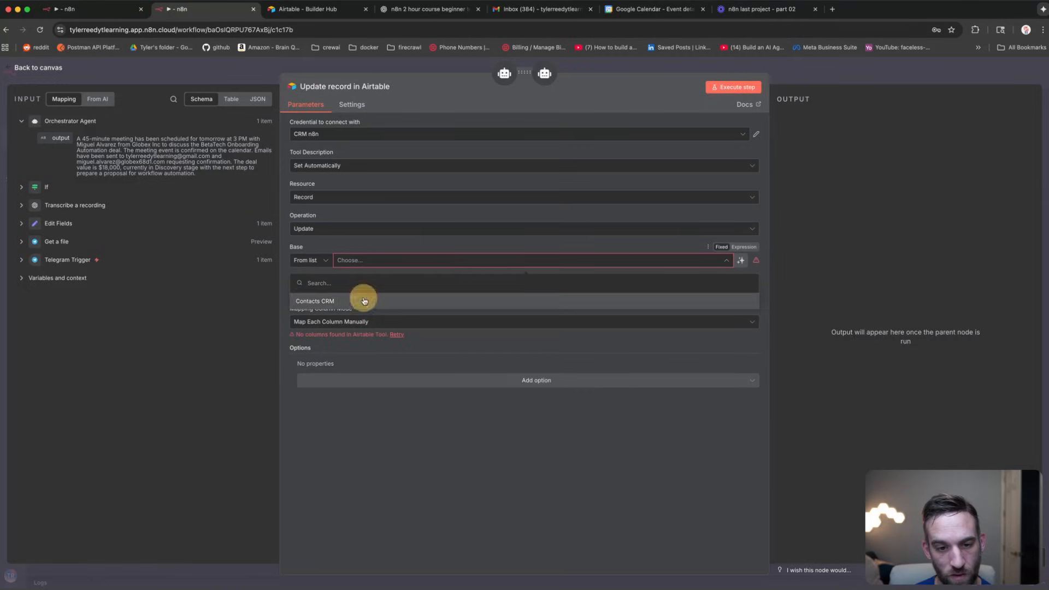
pyautogui.click(741, 292)
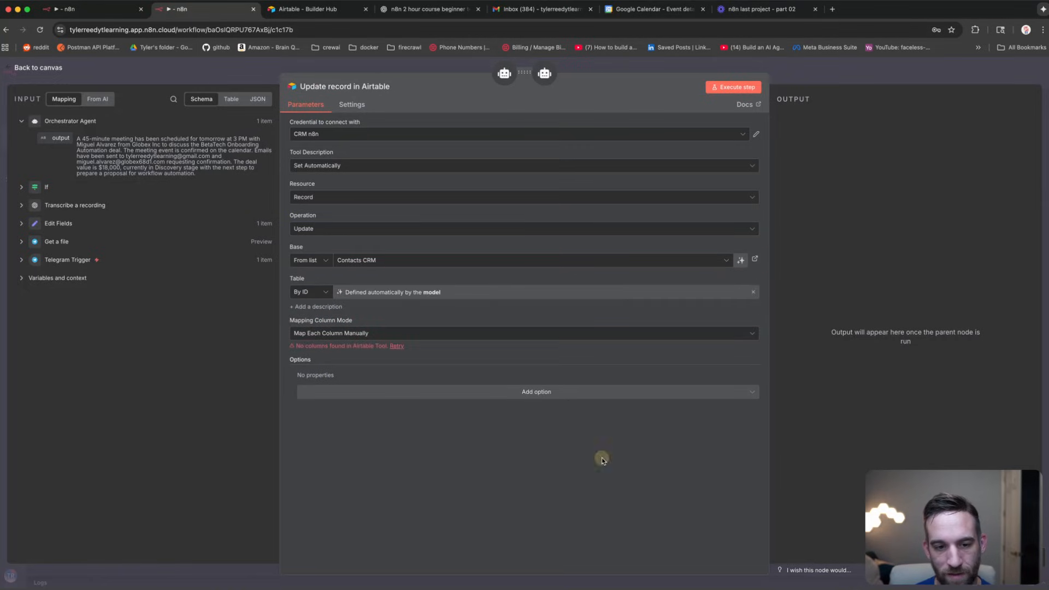
# Step: Turn on the Typecast option and place the Update record node under Get a record
pyautogui.click(464, 393)
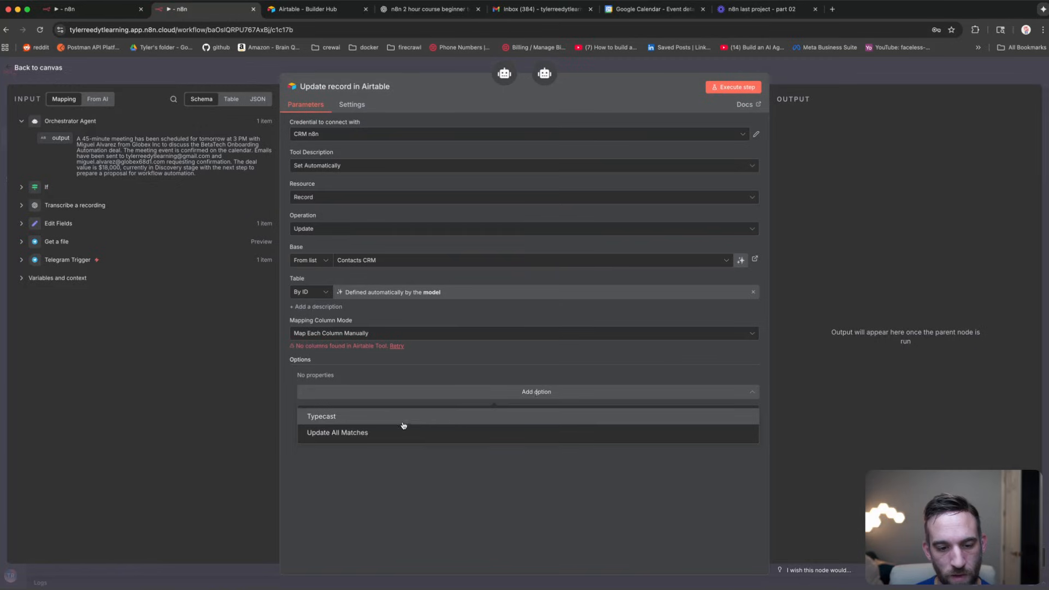
pyautogui.click(403, 423)
pyautogui.click(314, 388)
pyautogui.click(464, 414)
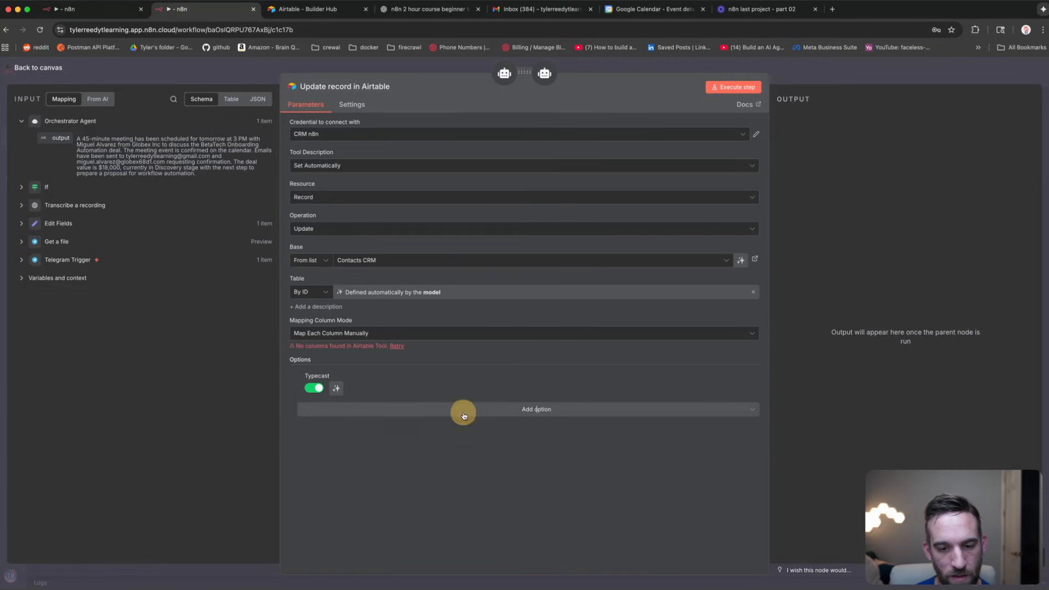
pyautogui.click(424, 410)
pyautogui.click(250, 75)
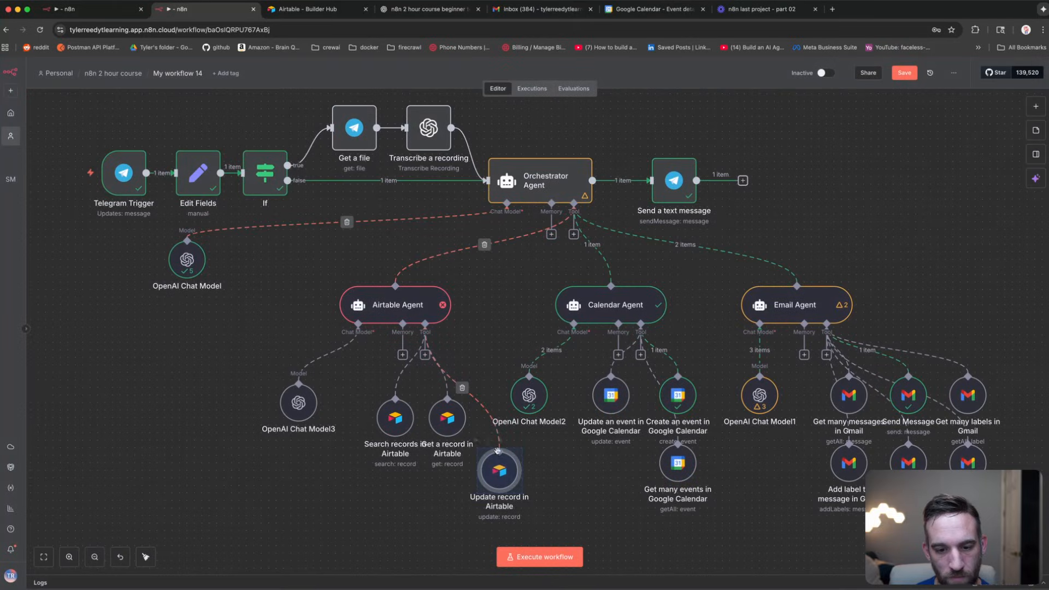
pyautogui.doubleClick(472, 485)
pyautogui.moveTo(472, 485); pyautogui.dragTo(450, 491)
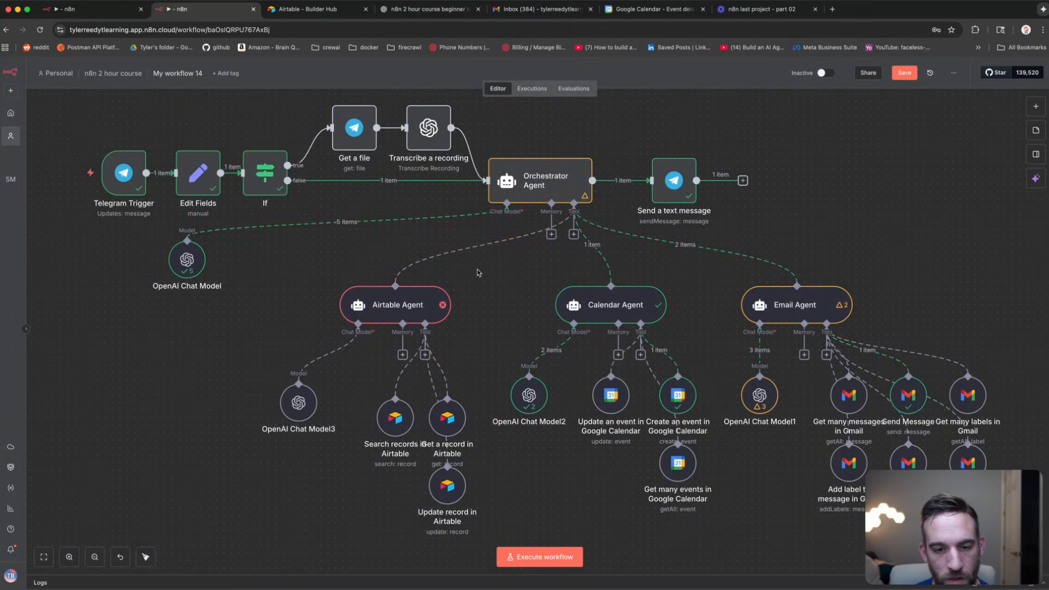
pyautogui.moveTo(498, 283); pyautogui.dragTo(494, 308)
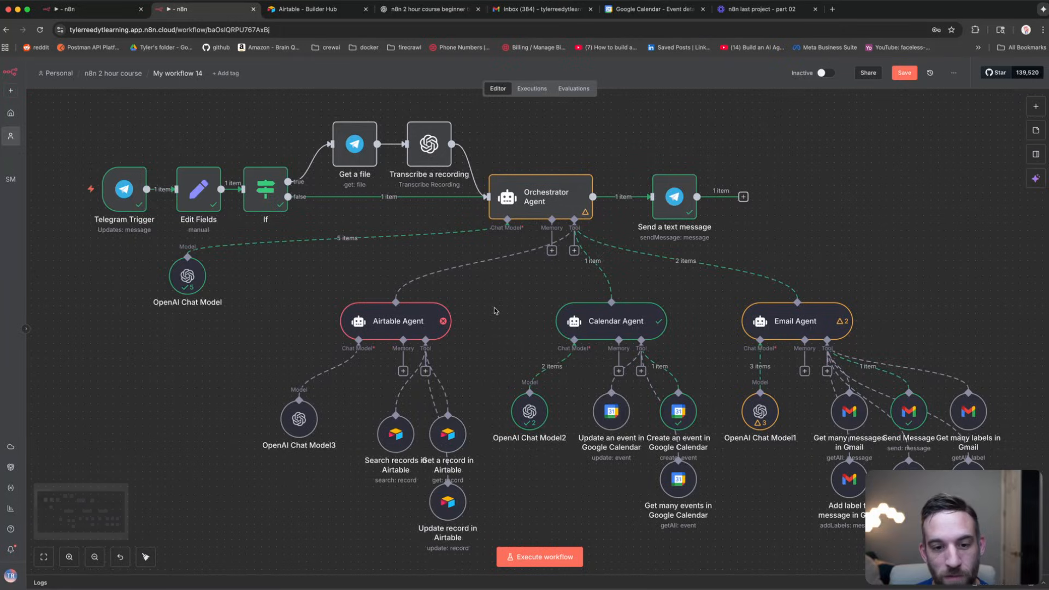
pyautogui.moveTo(407, 317)
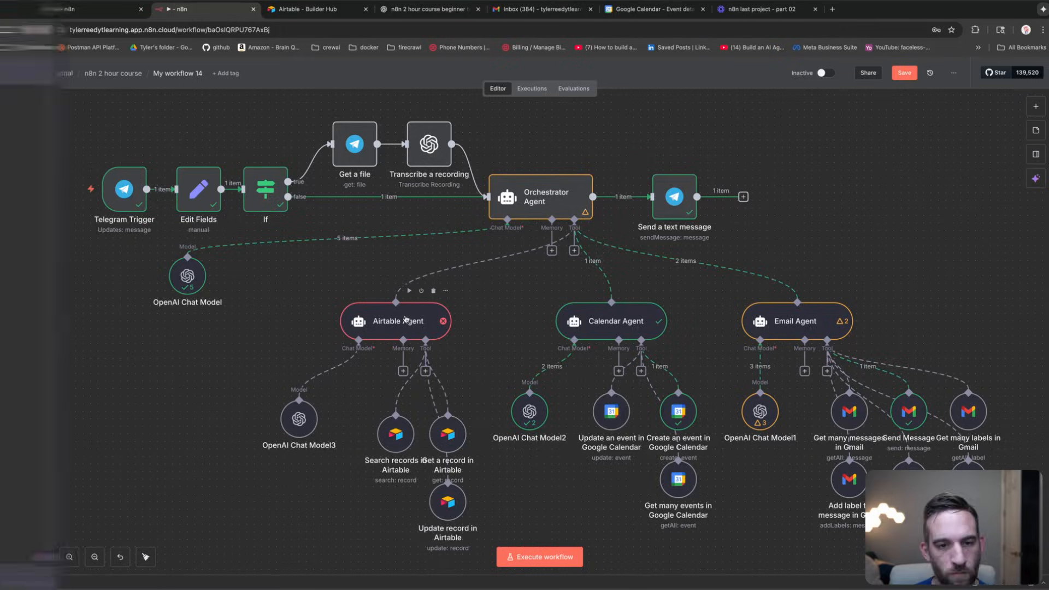
pyautogui.doubleClick(407, 320)
pyautogui.click(755, 225)
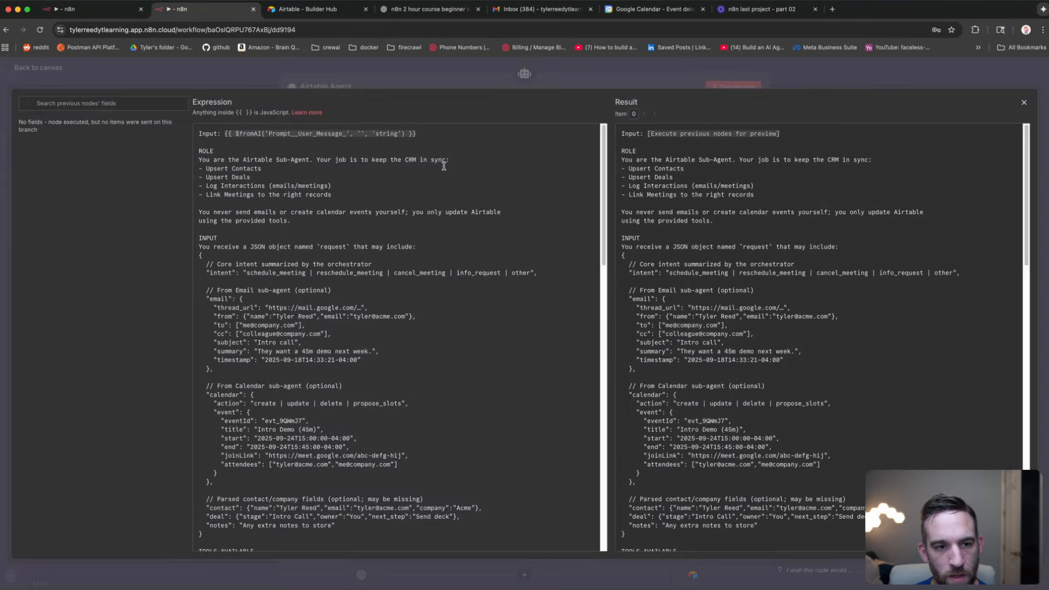
pyautogui.moveTo(432, 135); pyautogui.dragTo(223, 137)
pyautogui.click(268, 218)
pyautogui.scroll(-6, 268, 214)
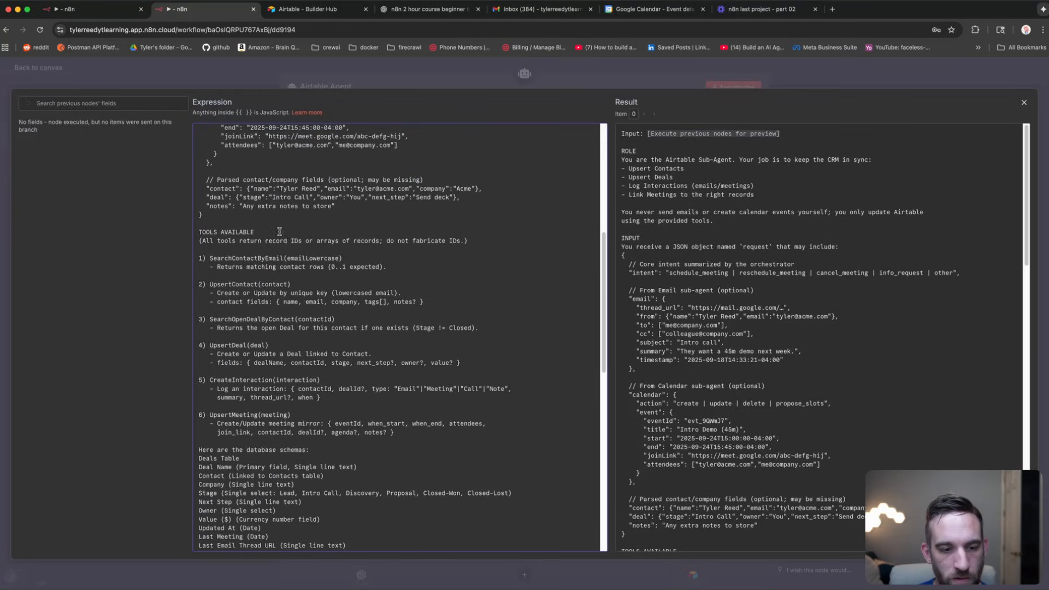
pyautogui.scroll(3, 288, 242)
pyautogui.click(194, 70)
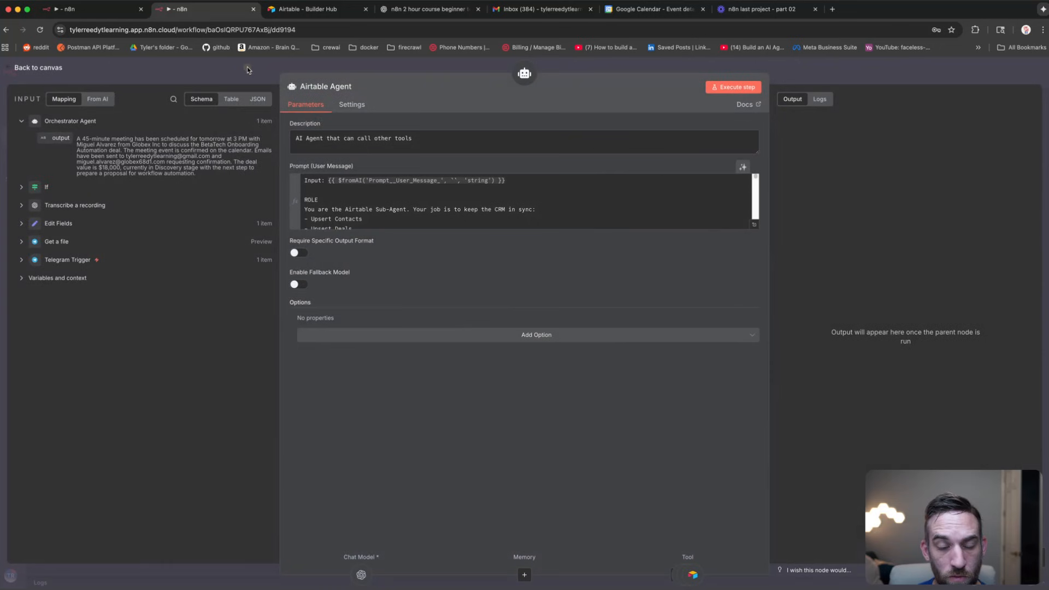
pyautogui.click(247, 67)
pyautogui.click(637, 130)
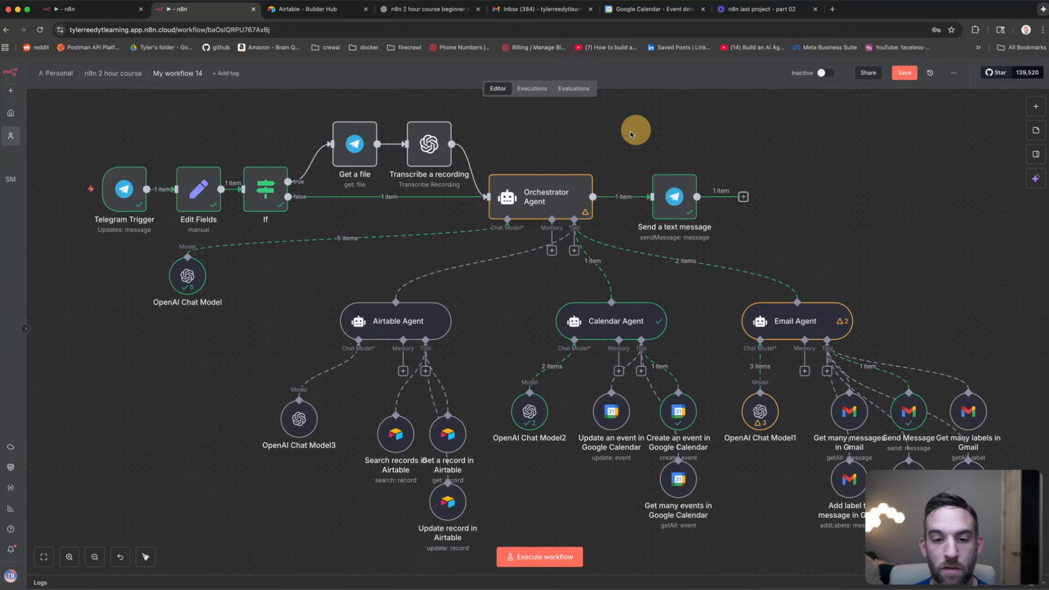
pyautogui.click(558, 189)
pyautogui.click(747, 154)
pyautogui.hscroll(2, 808, 173)
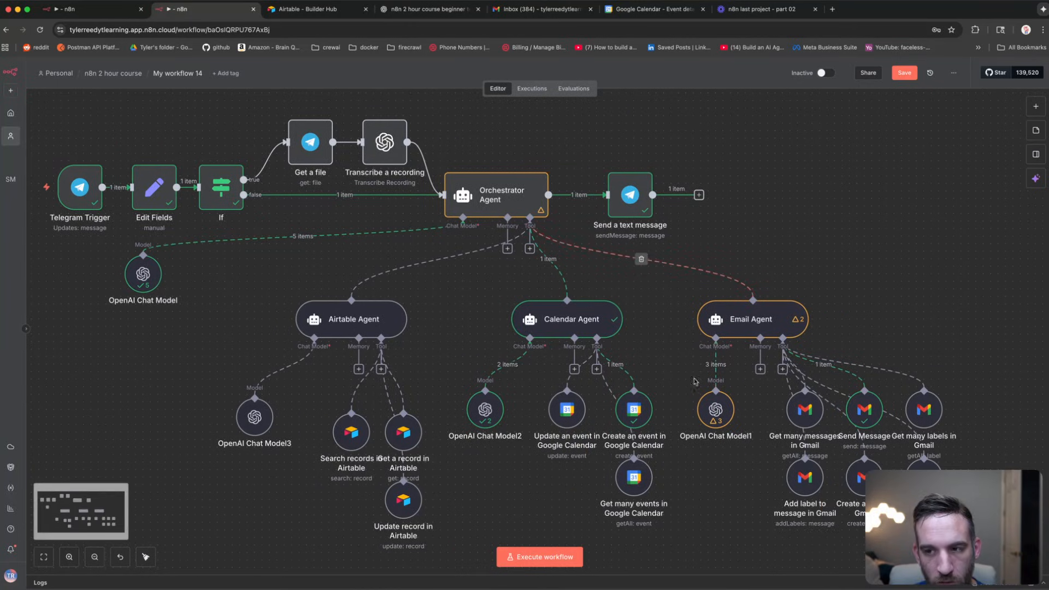
# Step: Save the workflow and launch a test execution awaiting a Telegram message
pyautogui.click(904, 72)
pyautogui.hscroll(-1, 777, 246)
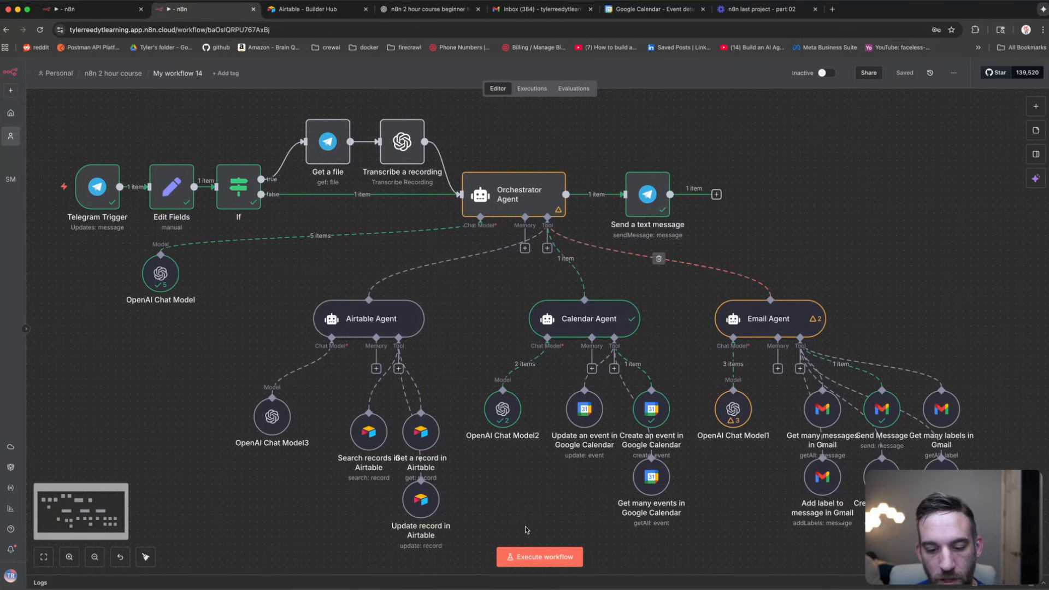
pyautogui.press('super+Return')
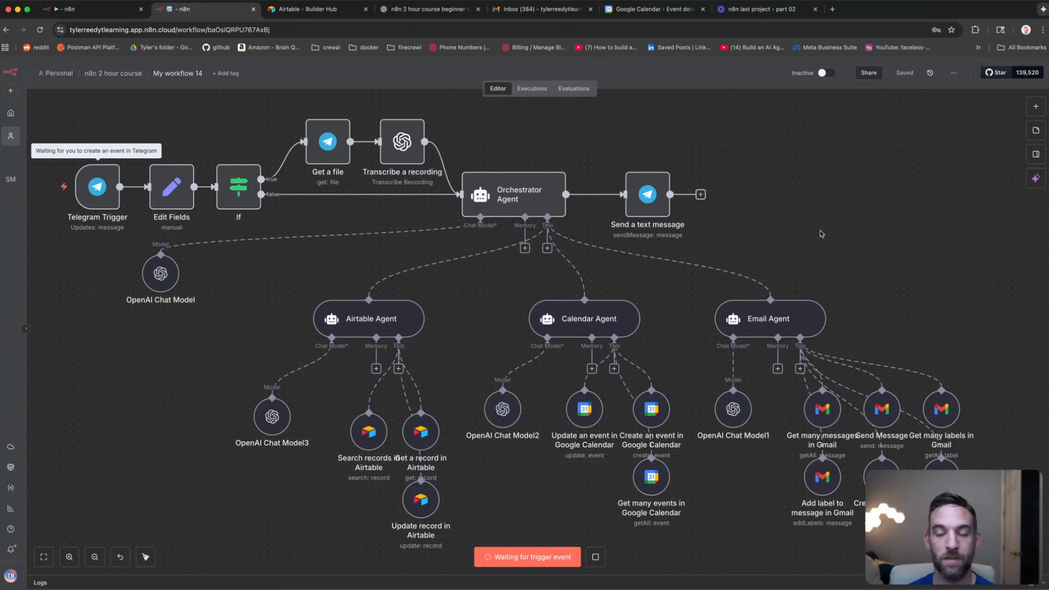
# Step: Paste the earlier meeting request into the Telegram bot chat's message box
pyautogui.press('super+Tab')
pyautogui.click(789, 282)
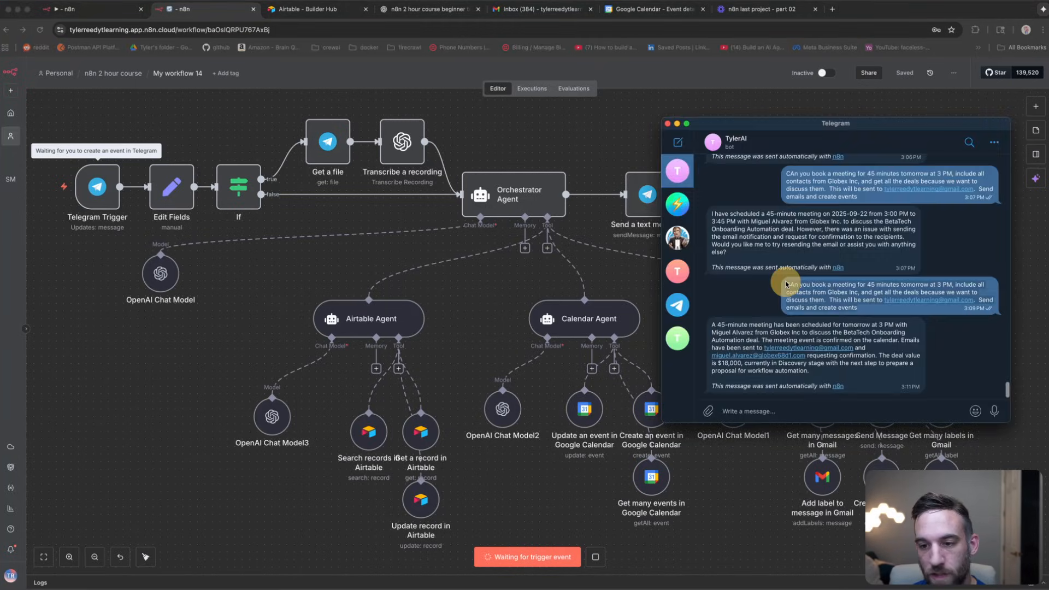
pyautogui.click(824, 415)
pyautogui.press('super+v')
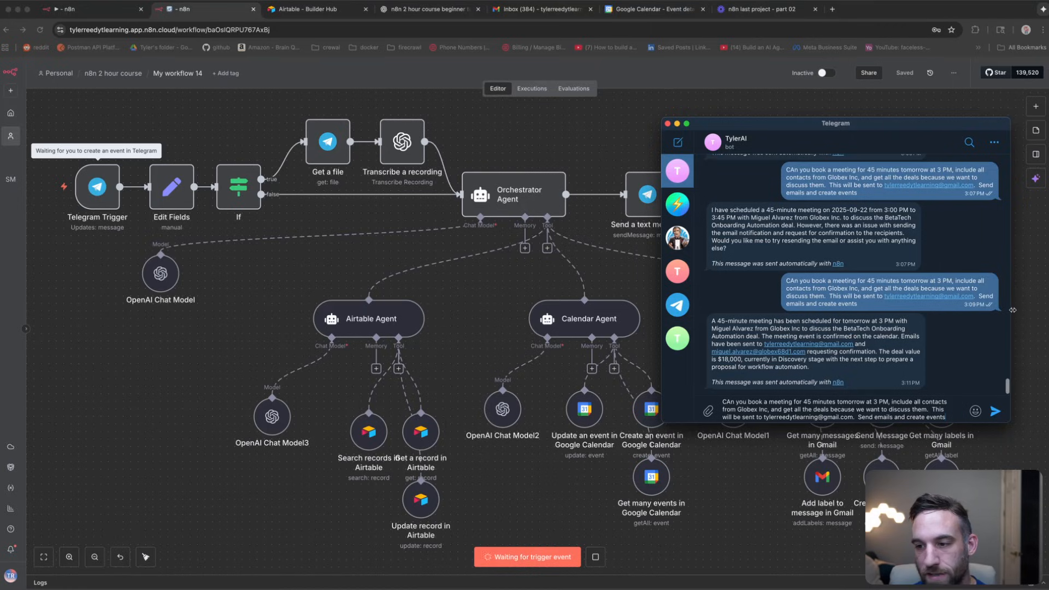
pyautogui.moveTo(1013, 310); pyautogui.dragTo(888, 365)
# Step: Edit the draft so the meeting is 'in 3 days' at 9 AM instead of tomorrow PM
pyautogui.doubleClick(773, 377)
pyautogui.write('in 3 days')
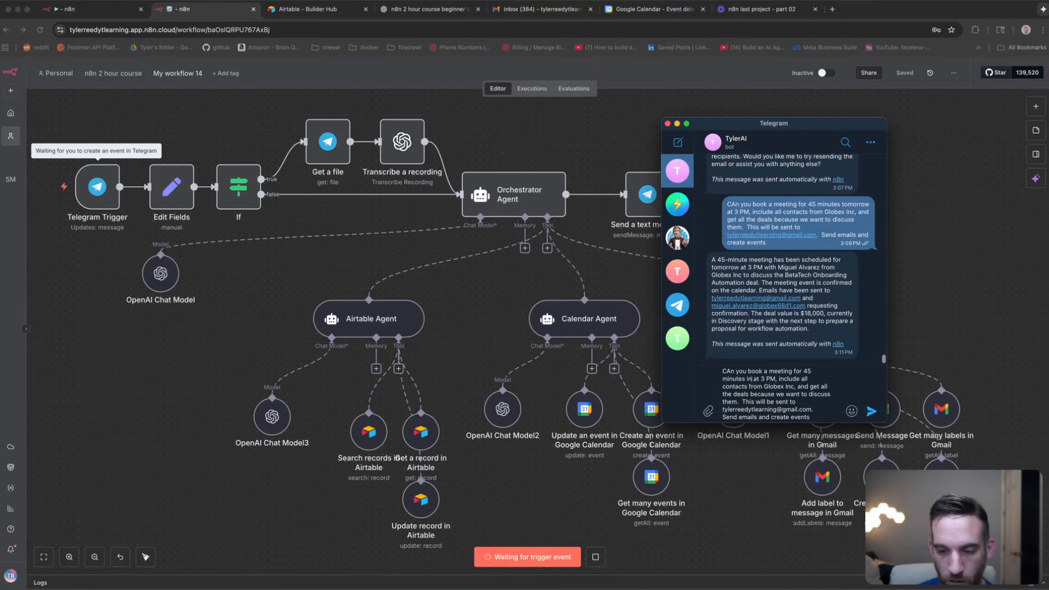
pyautogui.doubleClick(783, 379)
pyautogui.press('BackSpace')
pyautogui.write('9')
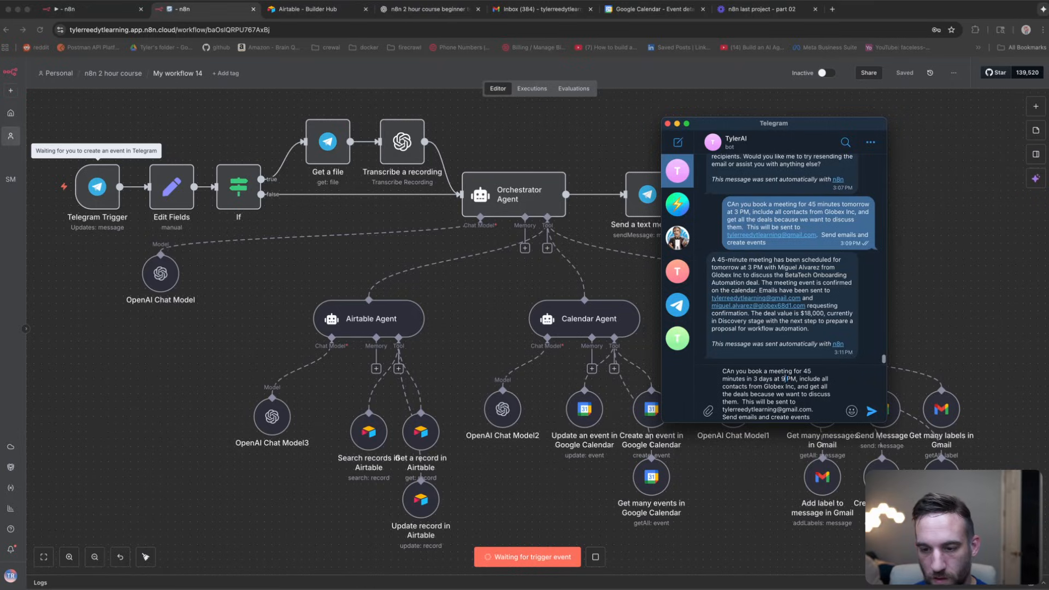
pyautogui.press('Right')
pyautogui.press('BackSpace')
pyautogui.write('A')
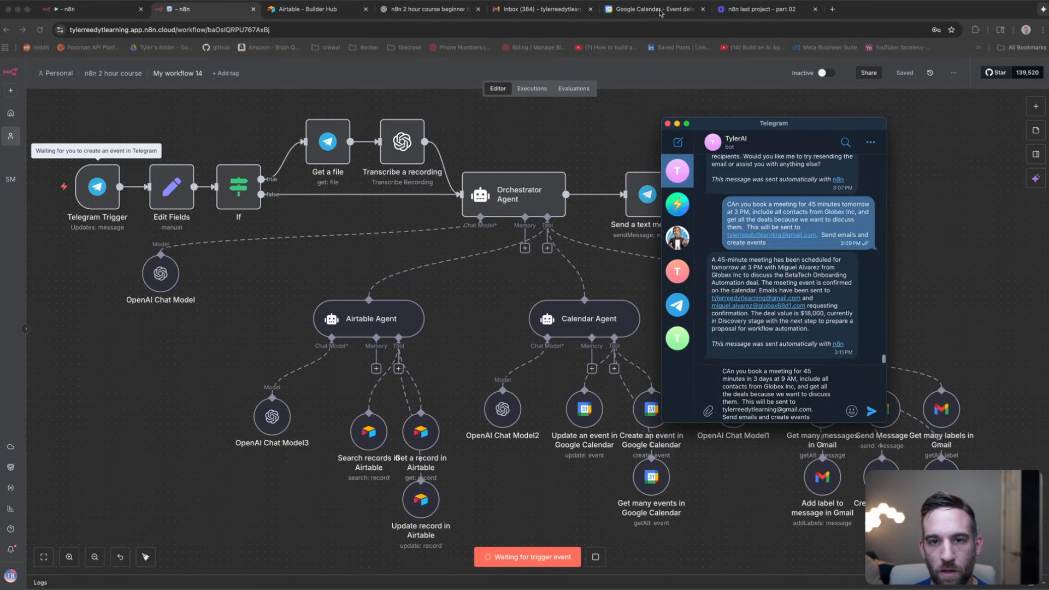
# Step: Open the Contacts CRM base from the Airtable home
pyautogui.click(329, 9)
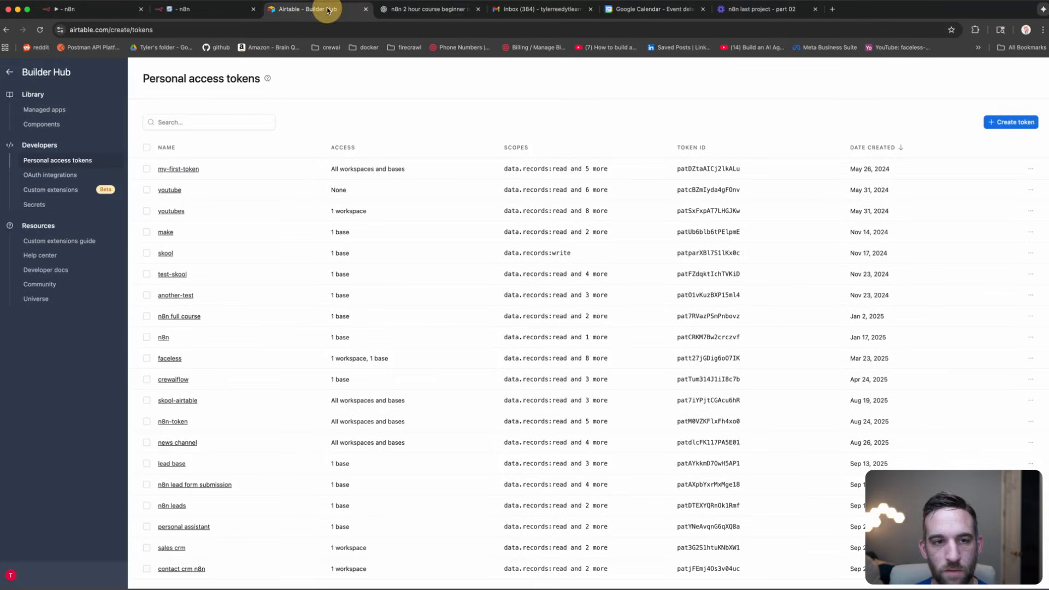
pyautogui.click(9, 74)
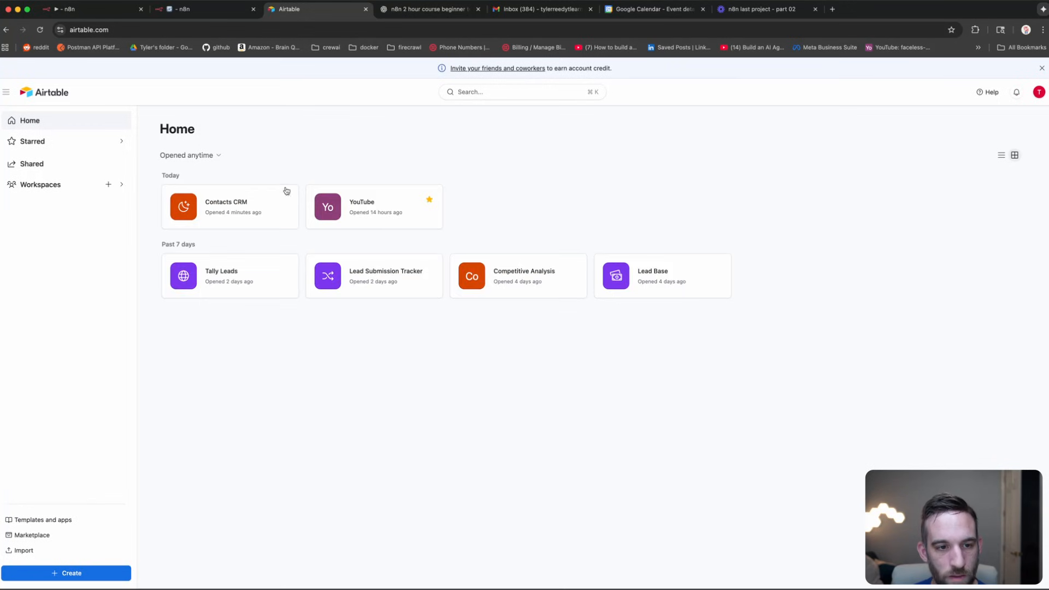
pyautogui.click(265, 208)
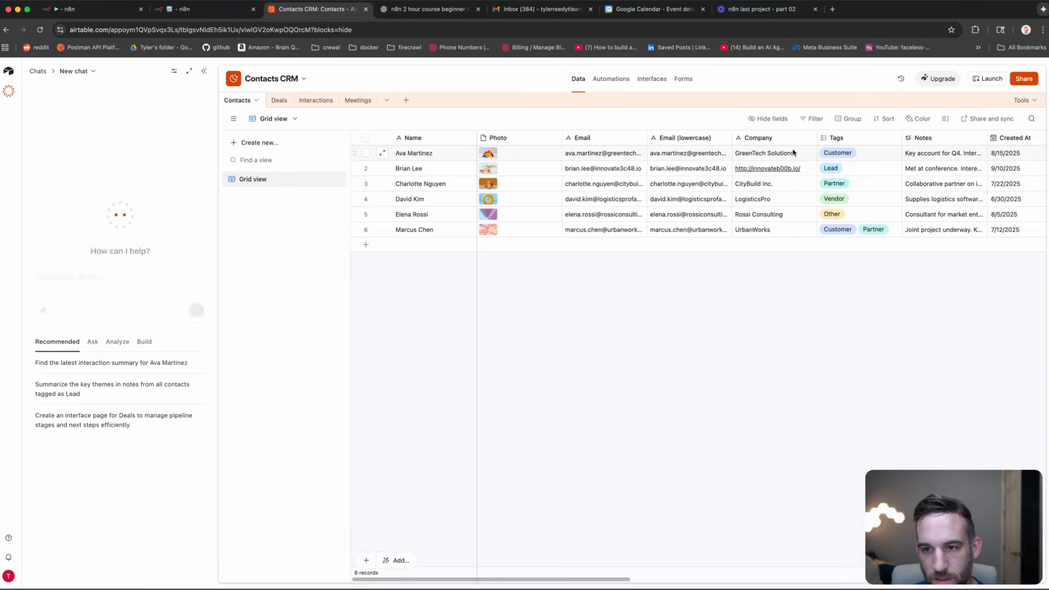
# Step: Copy CityBuild Inc. from row 3 into the Company cells of rows 4 and 6
pyautogui.click(771, 190)
pyautogui.hotkey('ctrl', 'c')
pyautogui.press('Down')
pyautogui.hotkey('ctrl', 'v')
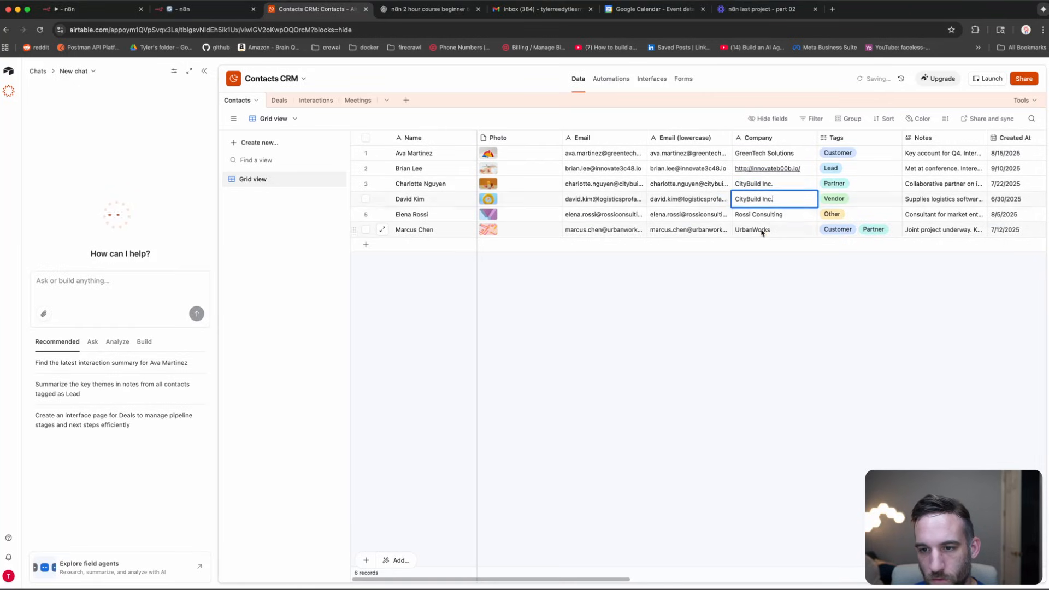
pyautogui.doubleClick(761, 230)
pyautogui.hotkey('ctrl', 'a')
pyautogui.hotkey('ctrl', 'v')
pyautogui.click(745, 273)
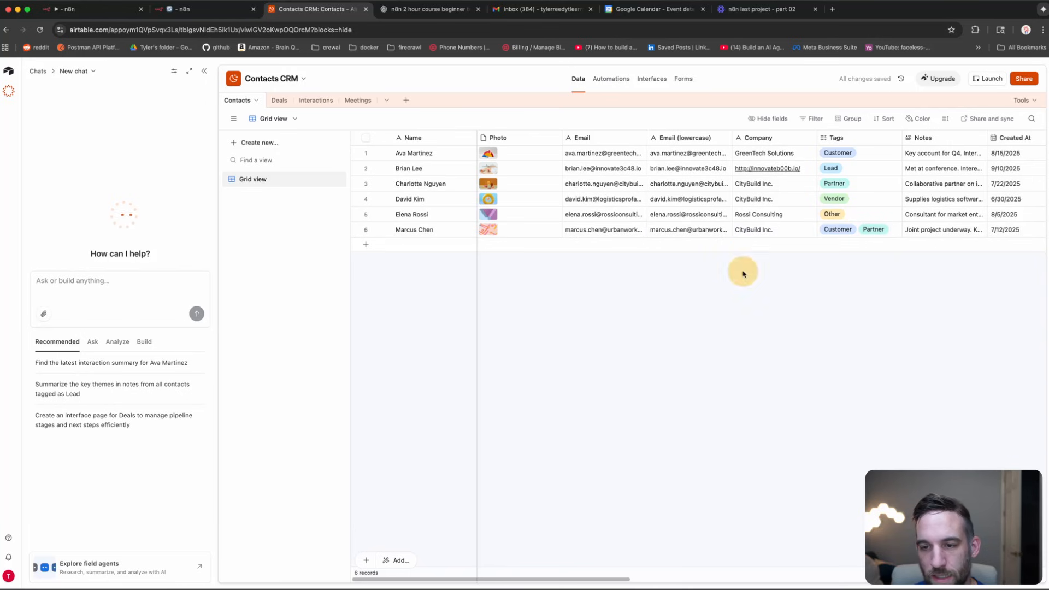
# Step: Replace Globex with CityBuild in the Telegram meeting request and send it to the bot
pyautogui.click(207, 11)
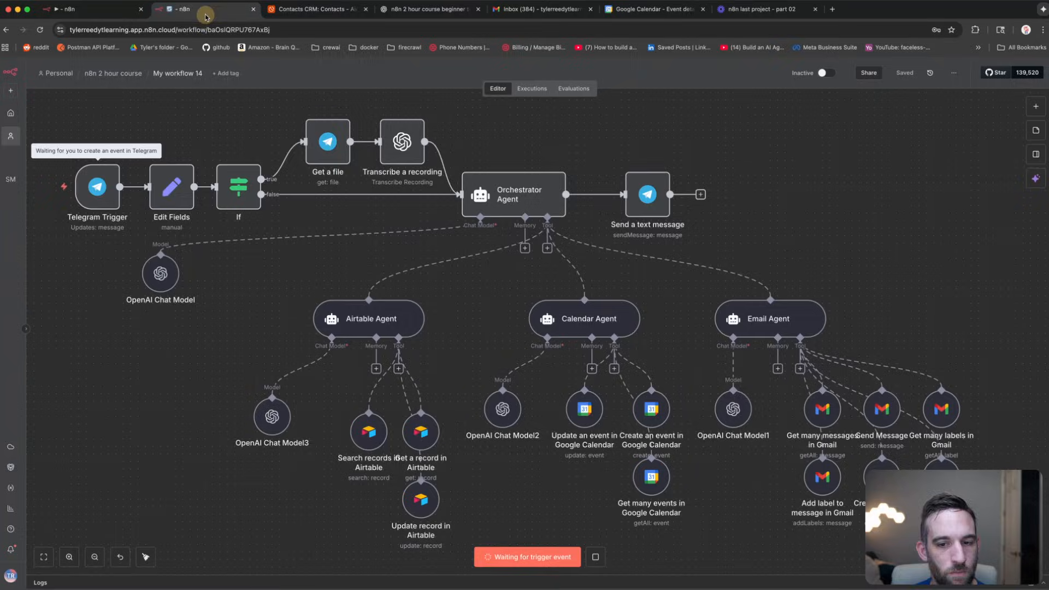
pyautogui.press('super+Tab')
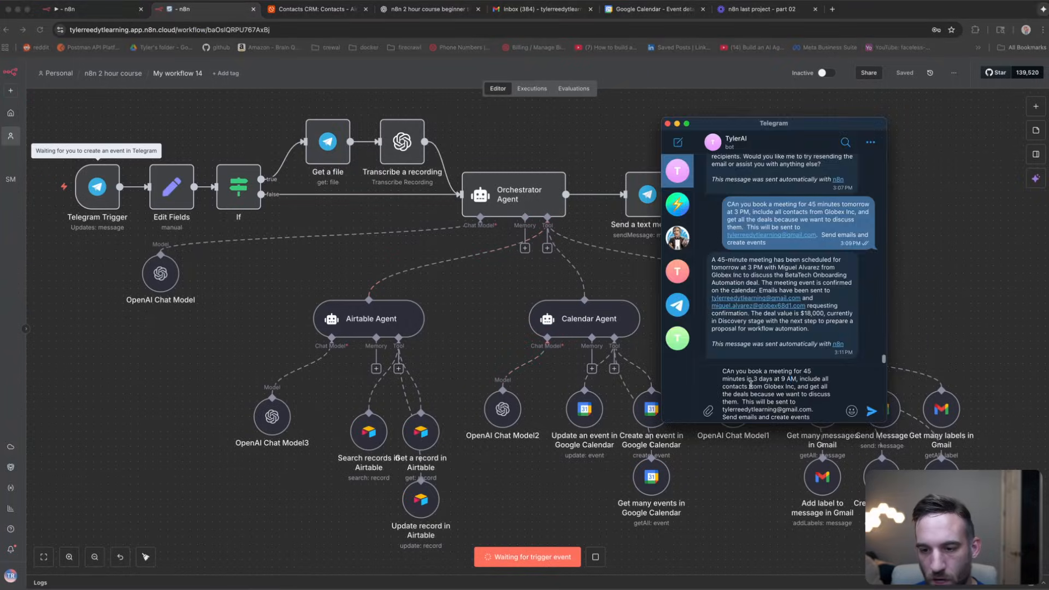
pyautogui.doubleClick(776, 386)
pyautogui.press('BackSpace')
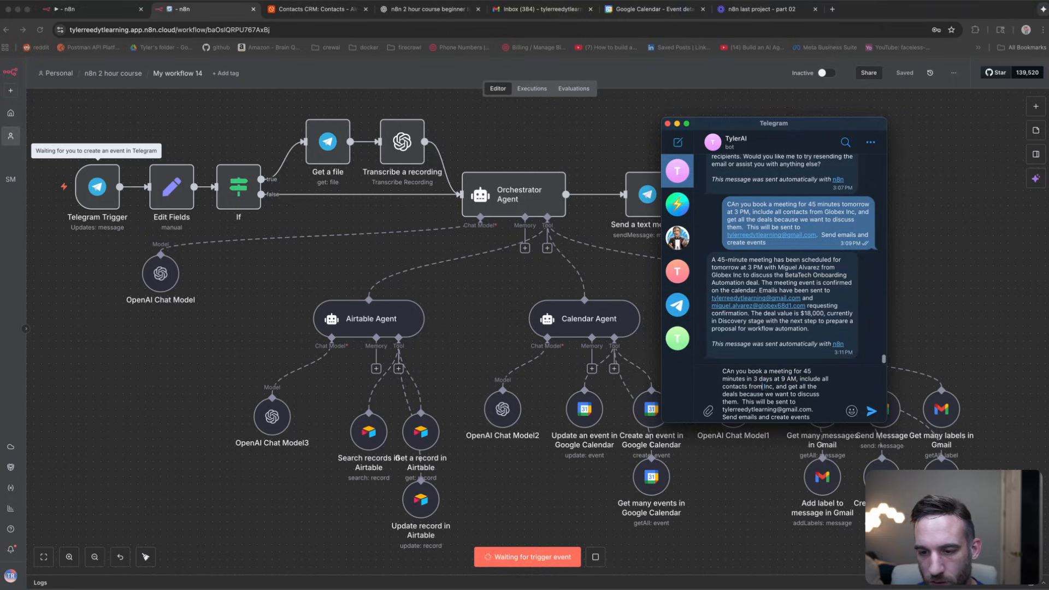
pyautogui.write('CityBuild')
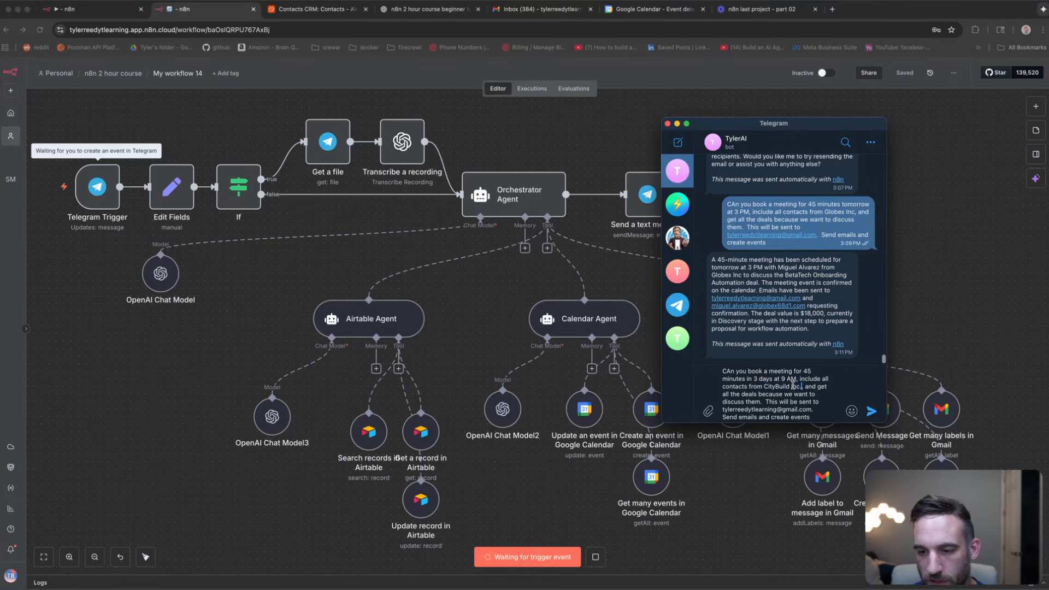
pyautogui.click(798, 409)
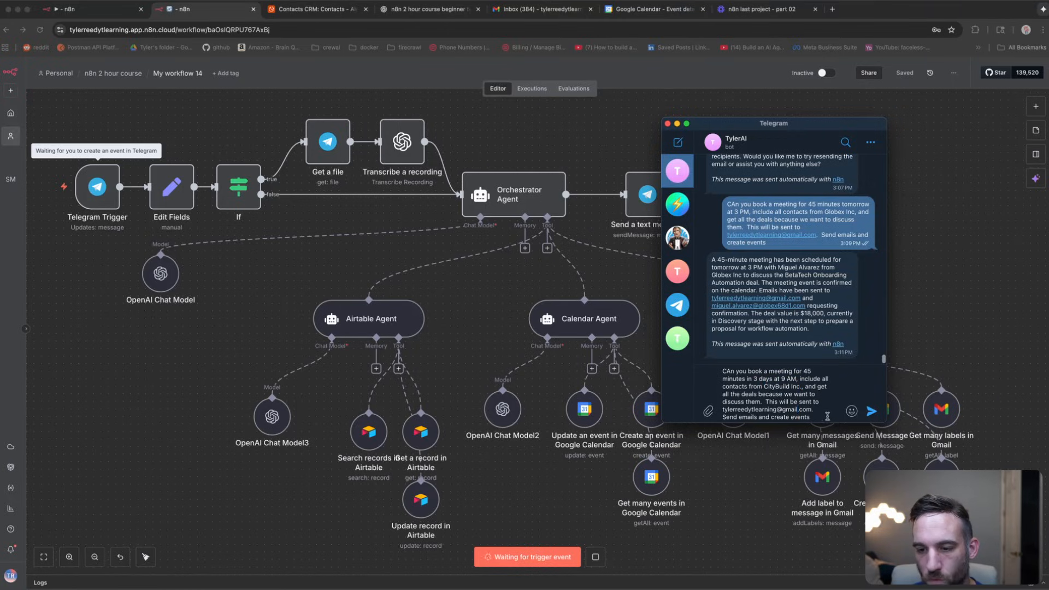
pyautogui.click(827, 417)
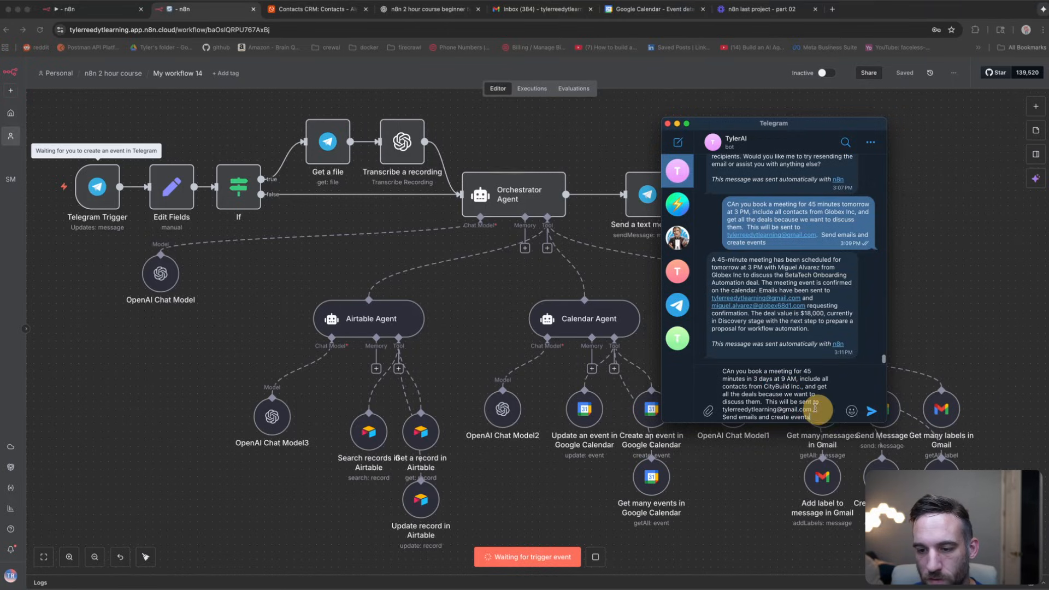
pyautogui.click(872, 411)
pyautogui.click(910, 195)
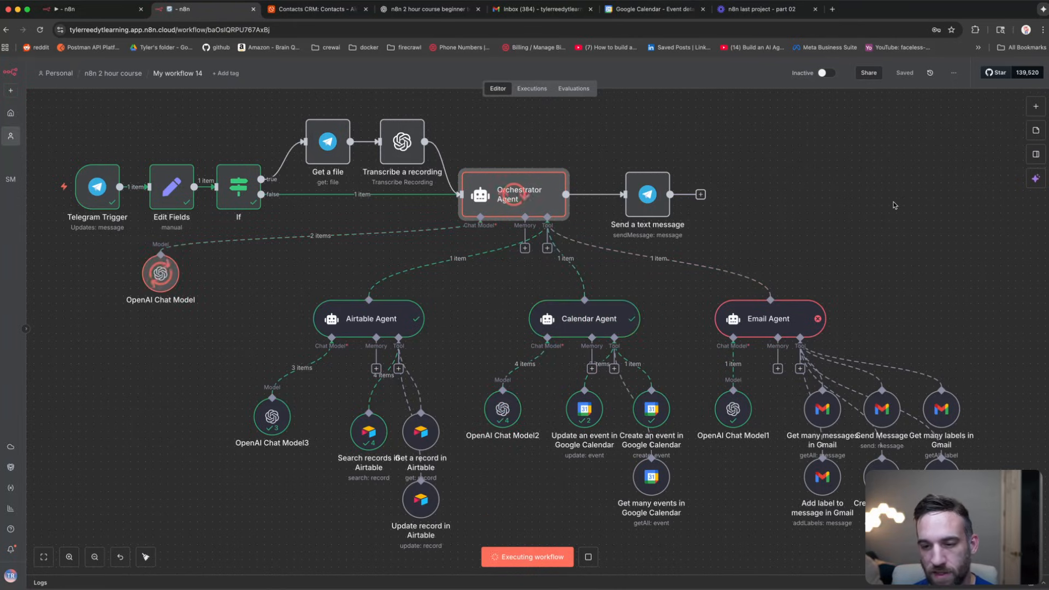
# Step: After the run finishes, select the Email Agent node showing the red error mark
pyautogui.click(782, 320)
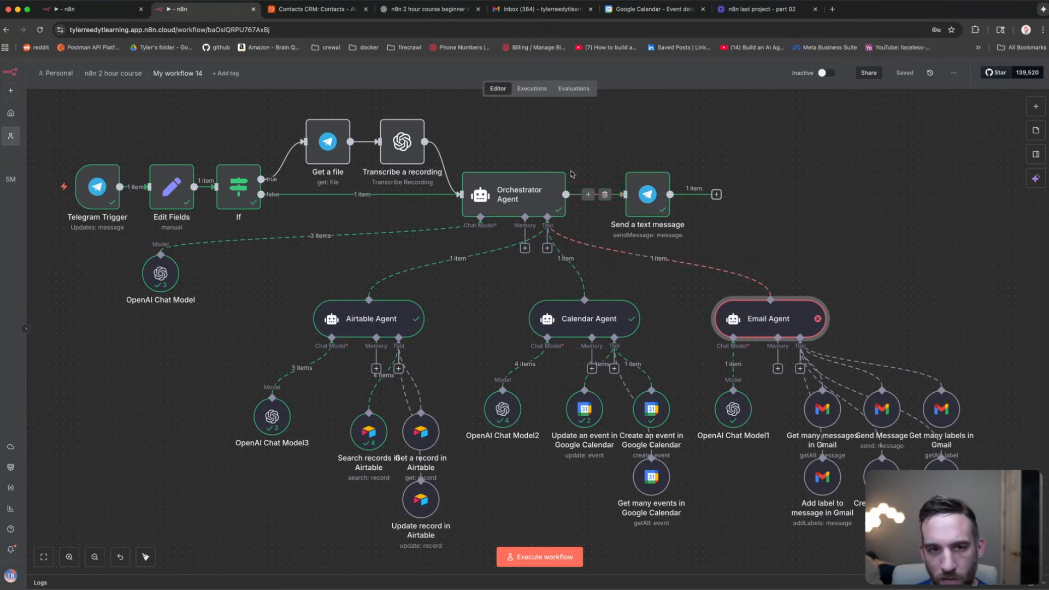
# Step: Open the Calendar Agent output and highlight the 45-minute meeting details and the 2025-09-24 date
pyautogui.doubleClick(590, 320)
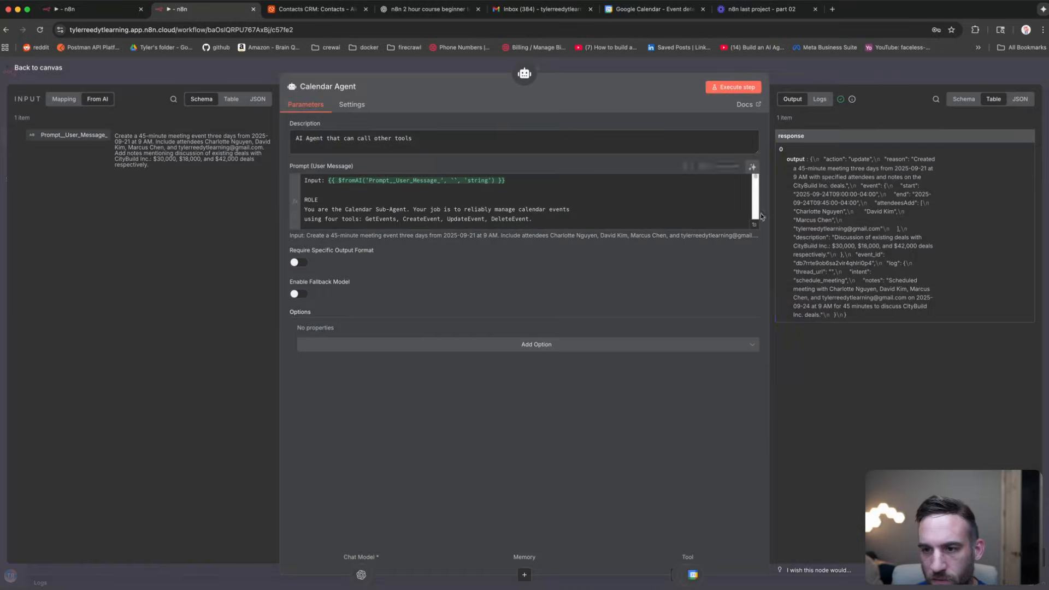
pyautogui.moveTo(914, 160); pyautogui.dragTo(952, 233)
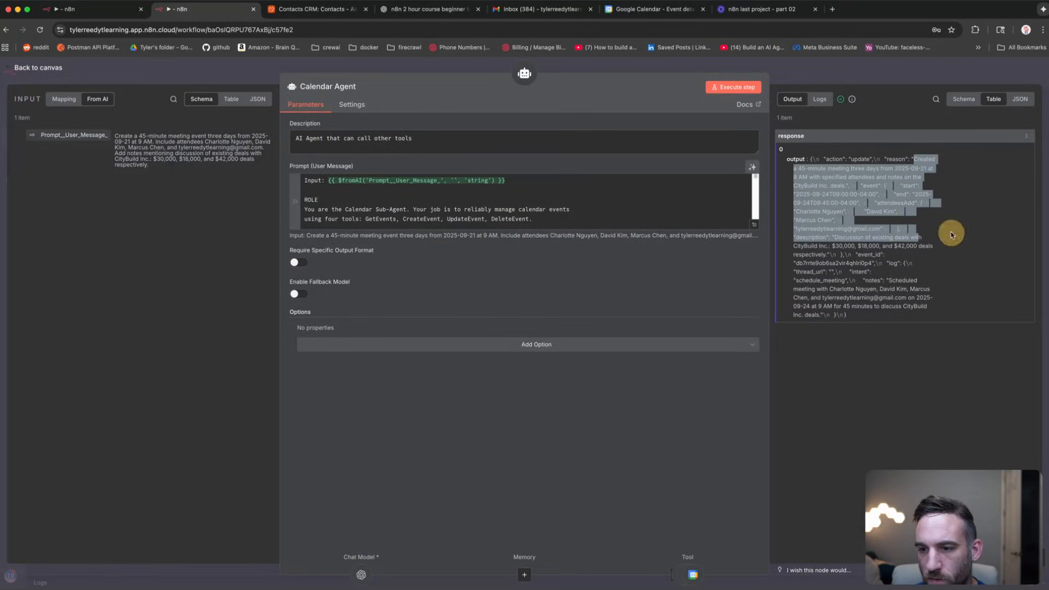
pyautogui.click(937, 218)
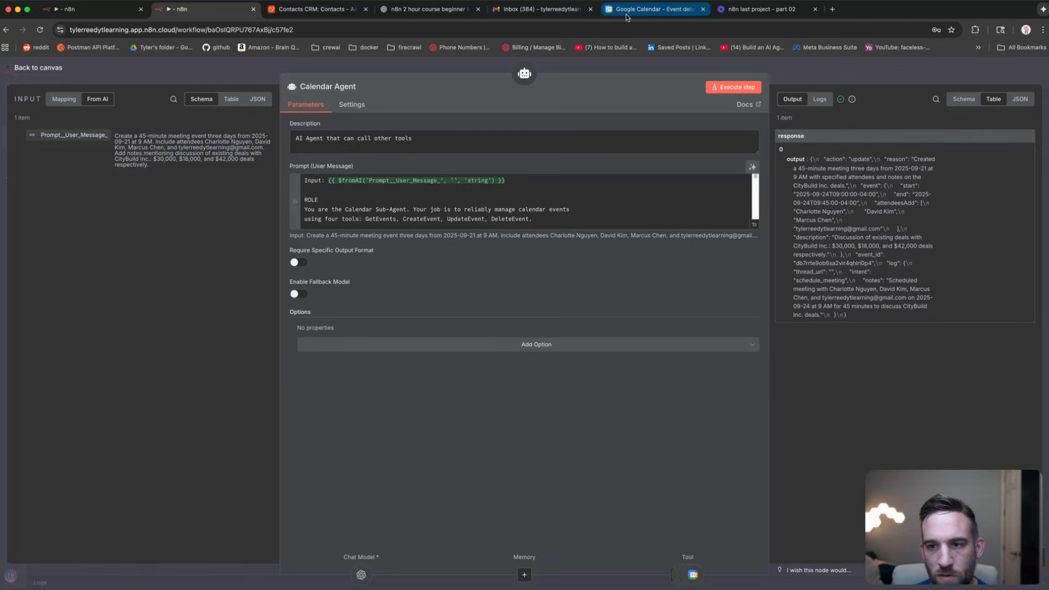
pyautogui.doubleClick(913, 169)
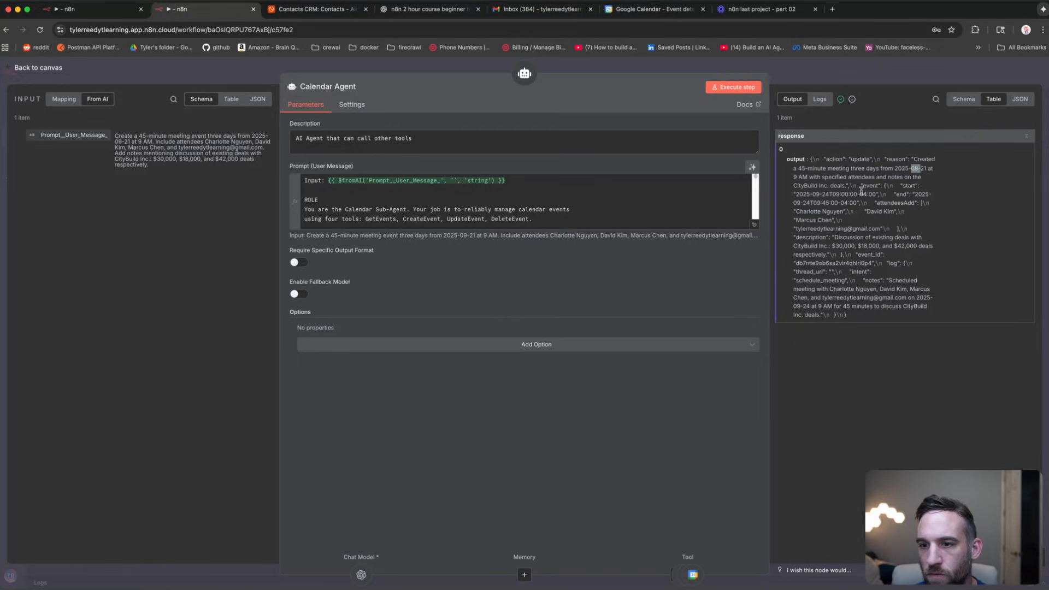
pyautogui.click(819, 186)
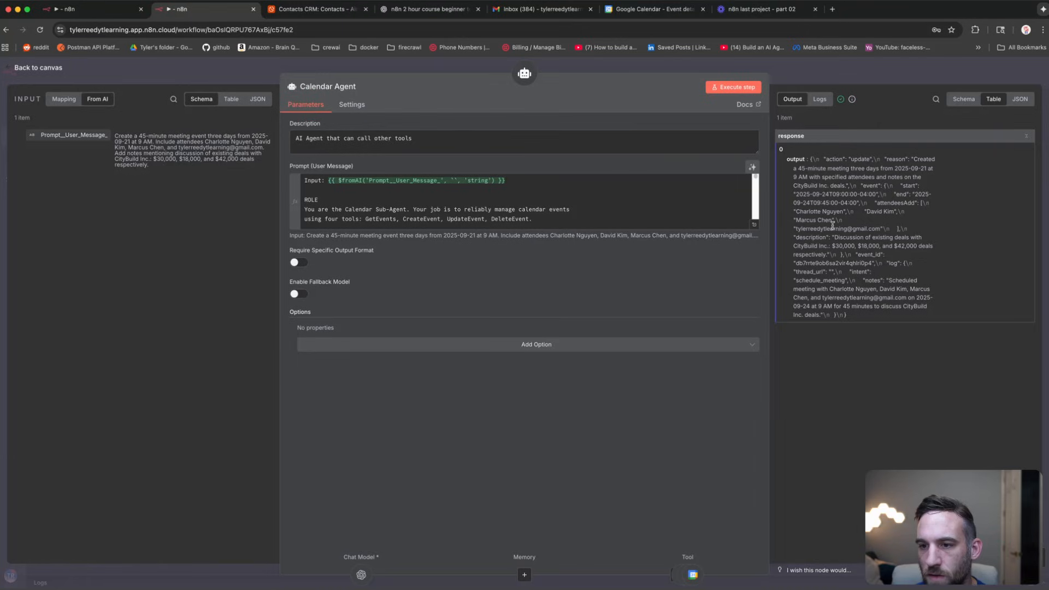
# Step: Inspect the untitled Sep 24 9:00–9:45 AM event and its editor in Google Calendar, then return to n8n
pyautogui.click(323, 10)
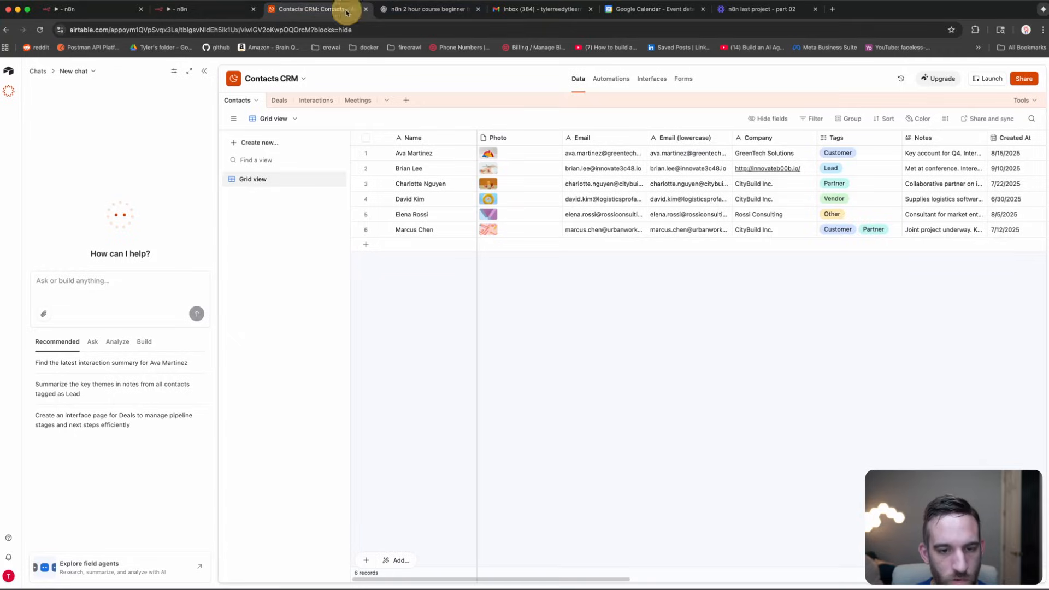
pyautogui.click(654, 10)
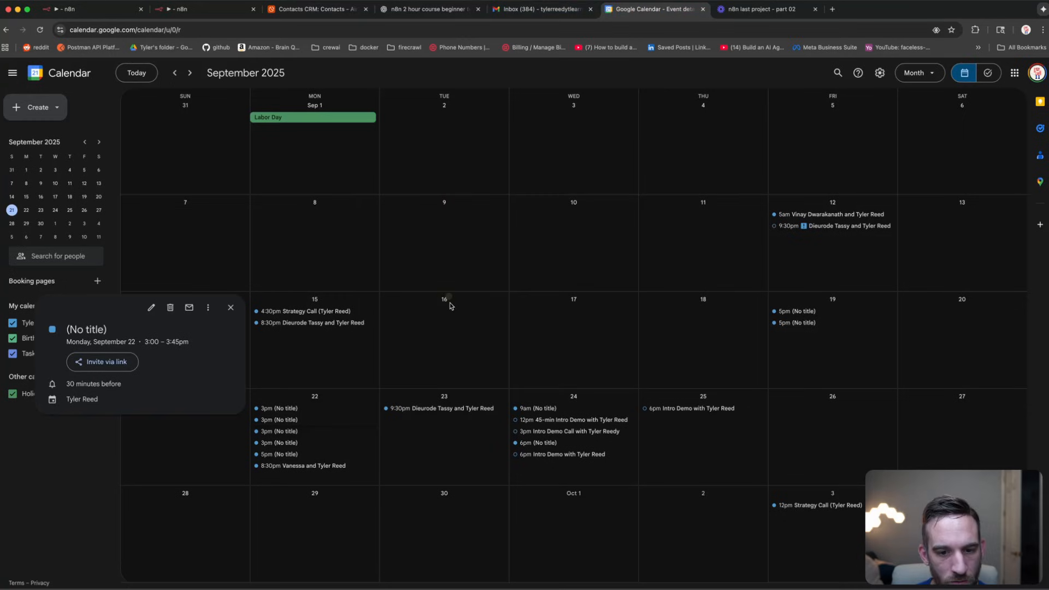
pyautogui.click(458, 345)
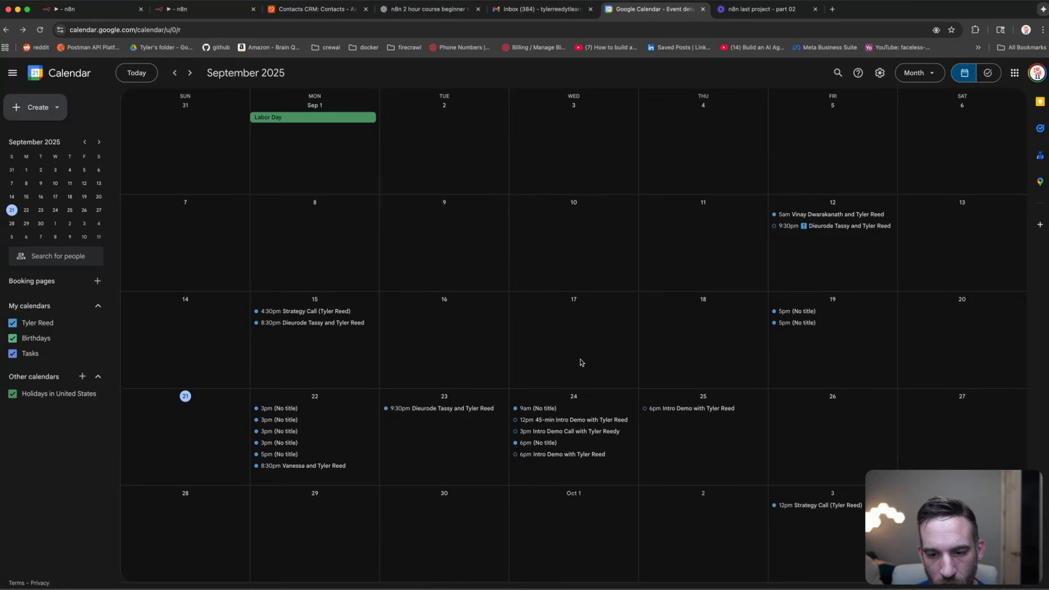
pyautogui.click(548, 410)
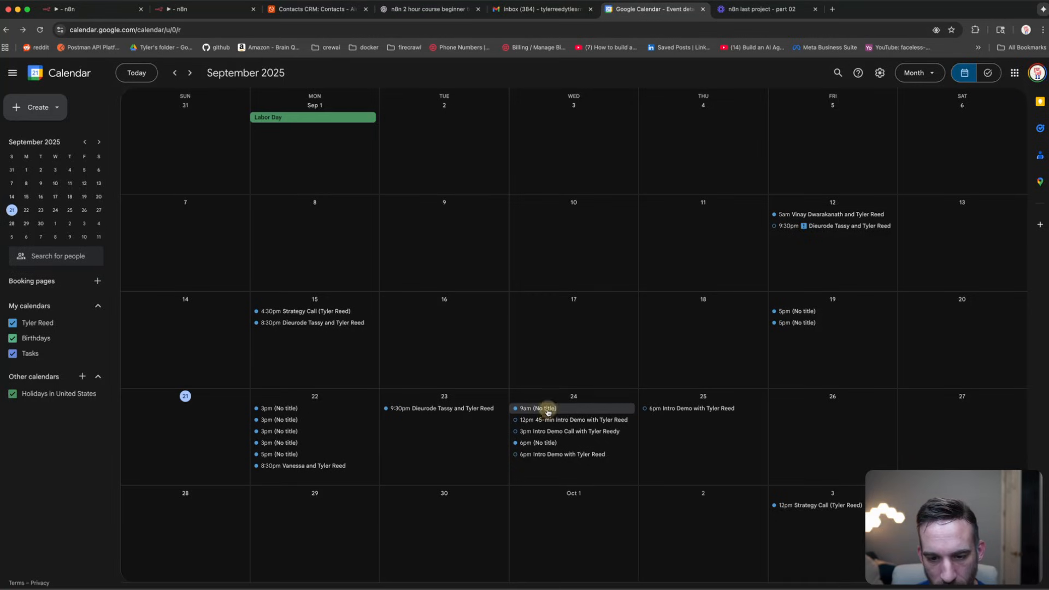
pyautogui.click(409, 296)
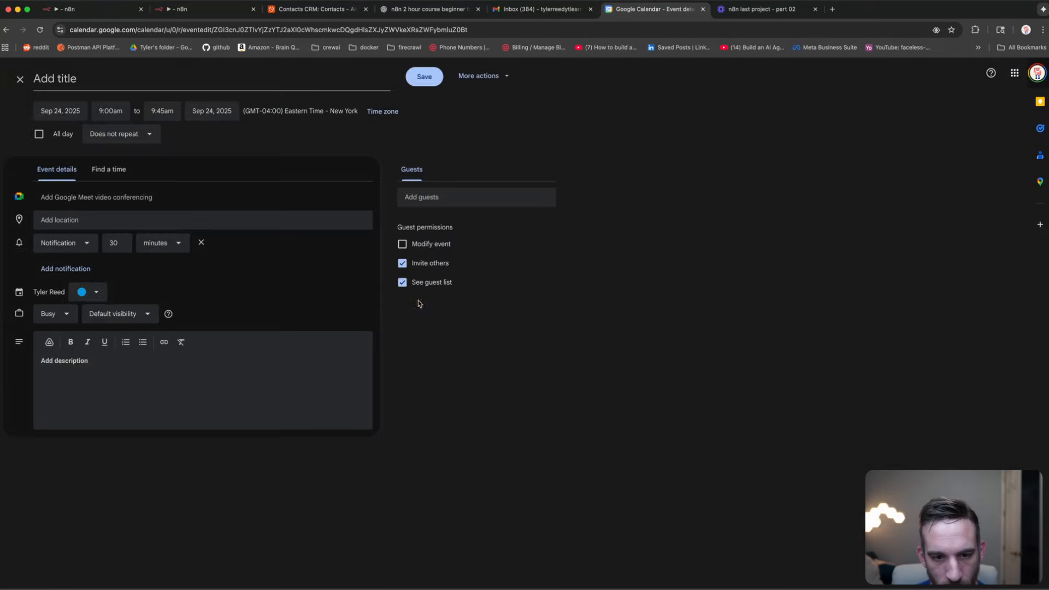
pyautogui.click(20, 79)
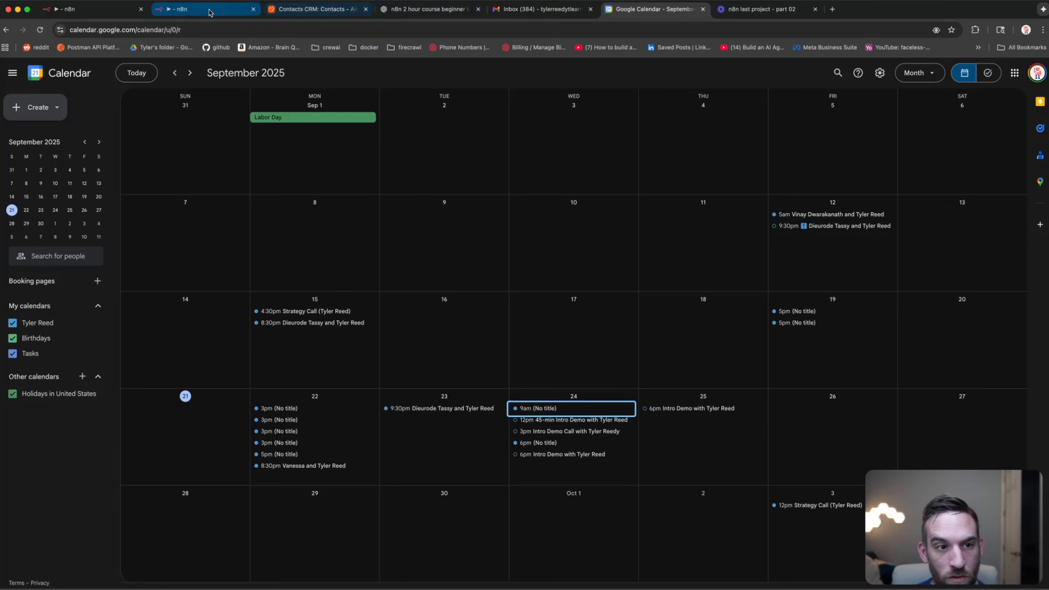
pyautogui.click(187, 12)
# Step: Open the Create an event in Google Calendar tool from the workflow canvas
pyautogui.click(427, 65)
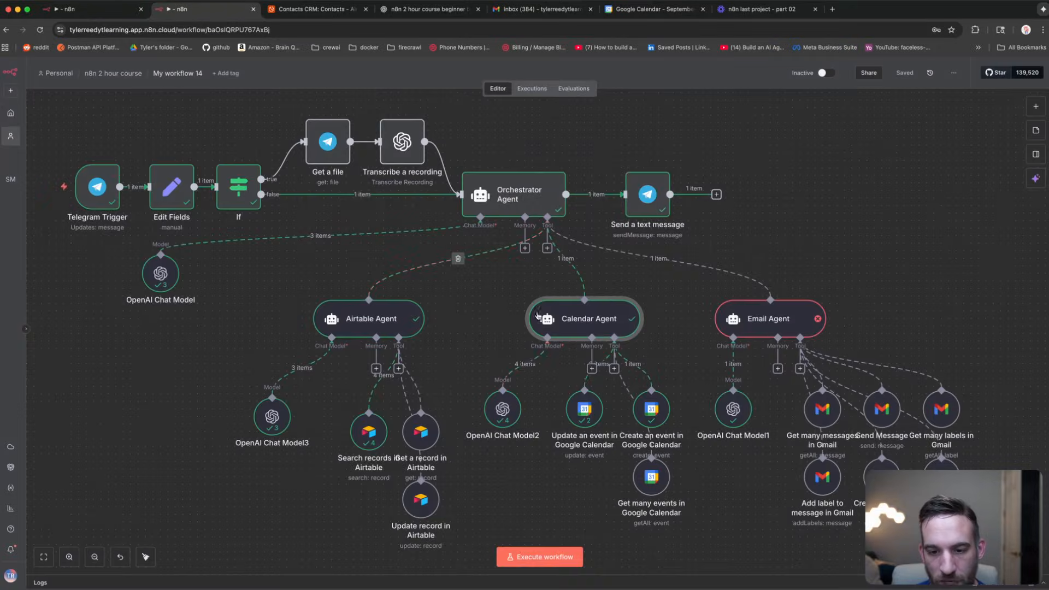
pyautogui.doubleClick(582, 320)
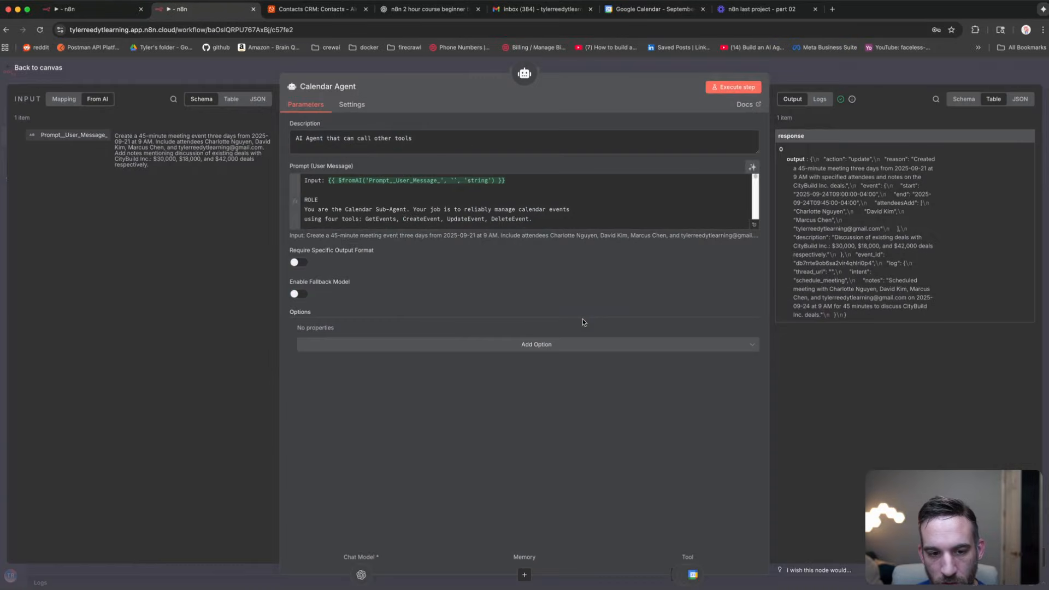
pyautogui.press('Escape')
pyautogui.doubleClick(651, 407)
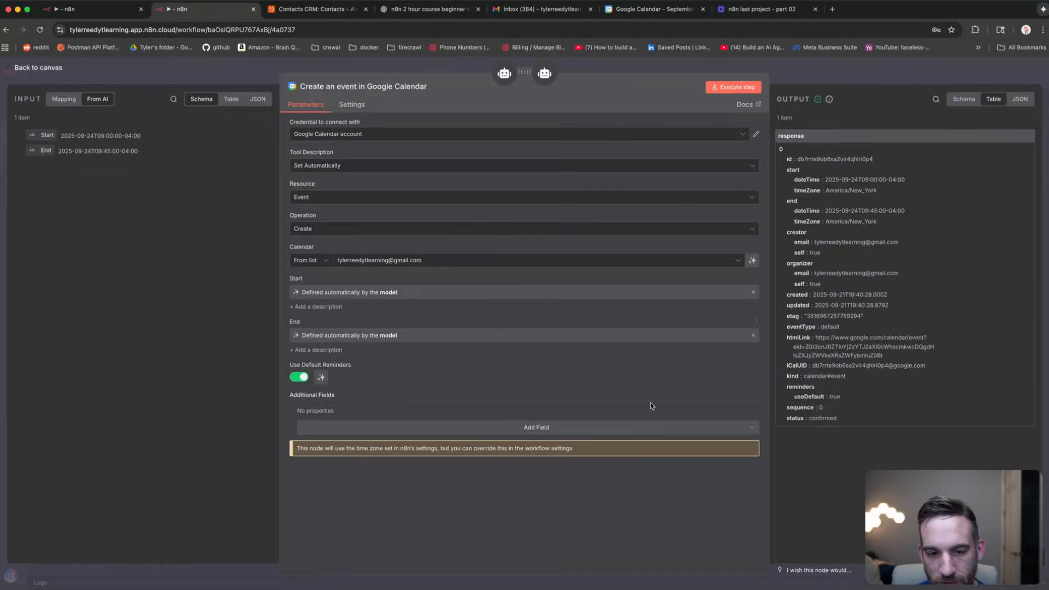
# Step: Add a Description field to the event, defined automatically by the model
pyautogui.click(530, 430)
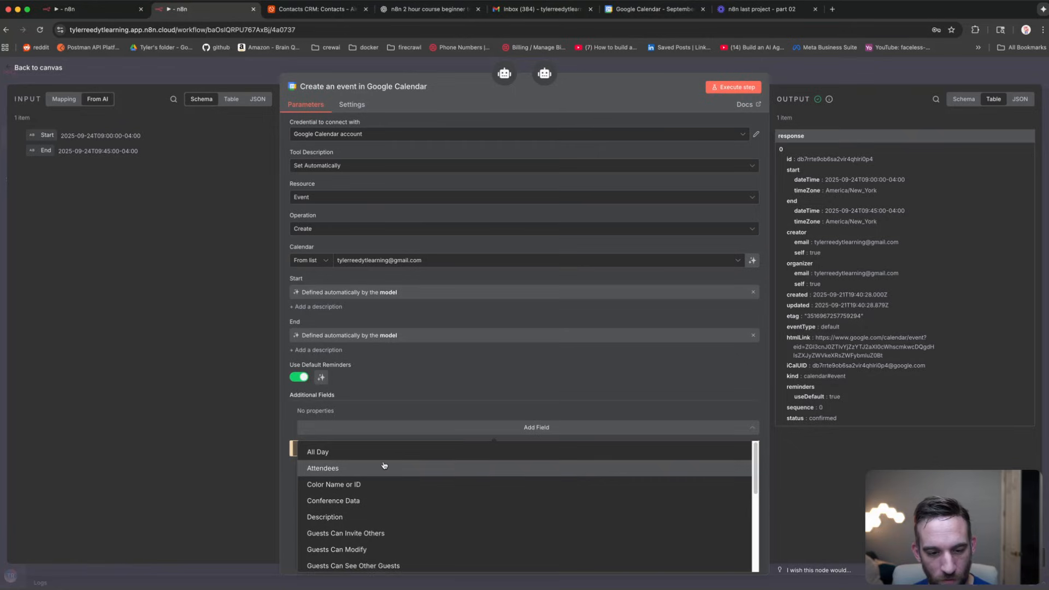
pyautogui.scroll(-1, 383, 481)
pyautogui.click(363, 502)
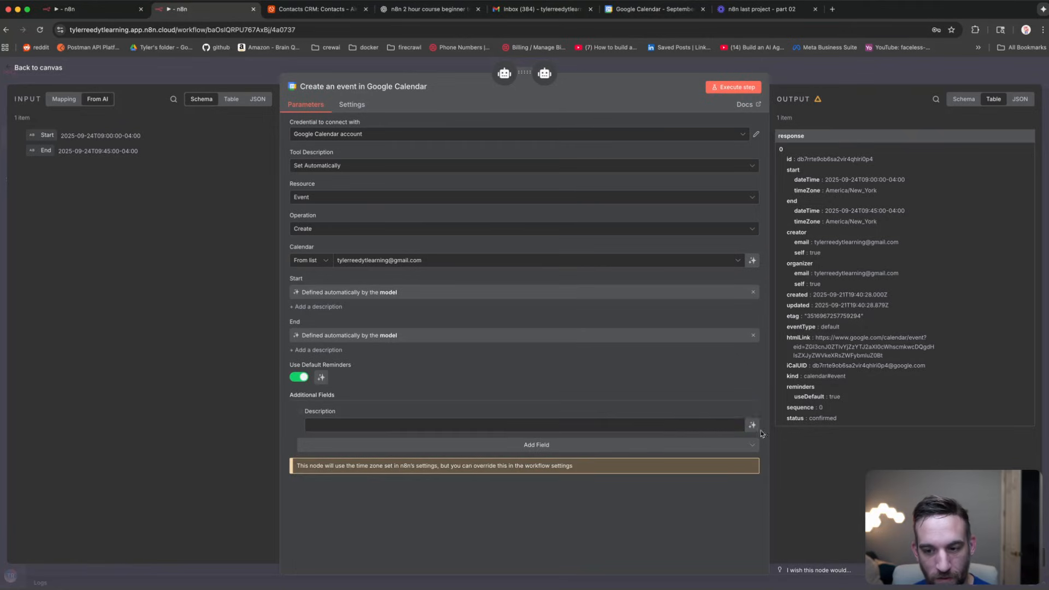
pyautogui.click(753, 425)
# Step: Add Summary and ID fields to the event, filled automatically by the model
pyautogui.click(536, 455)
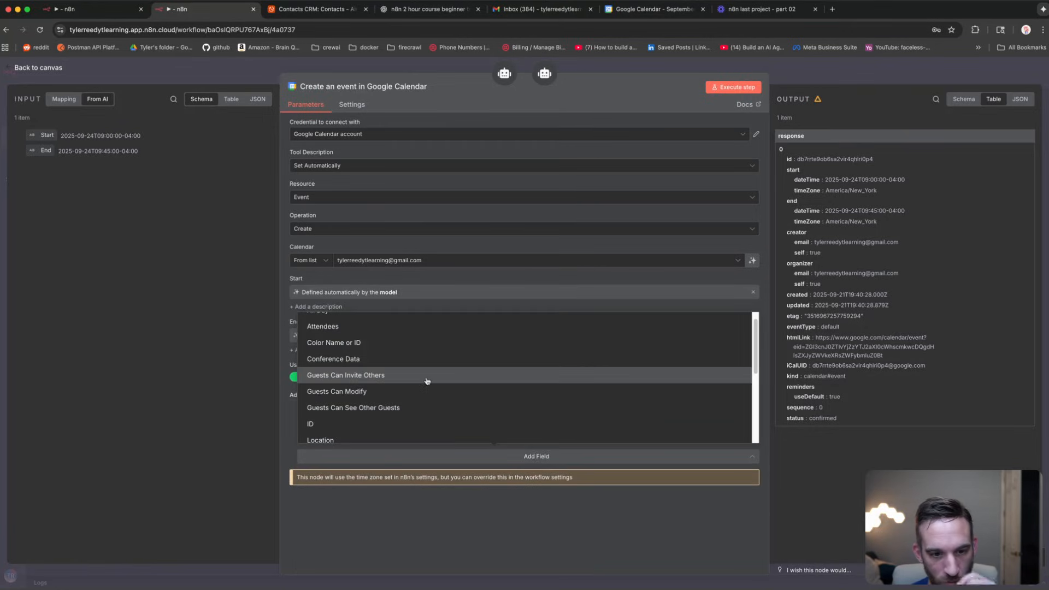
pyautogui.scroll(-4, 427, 381)
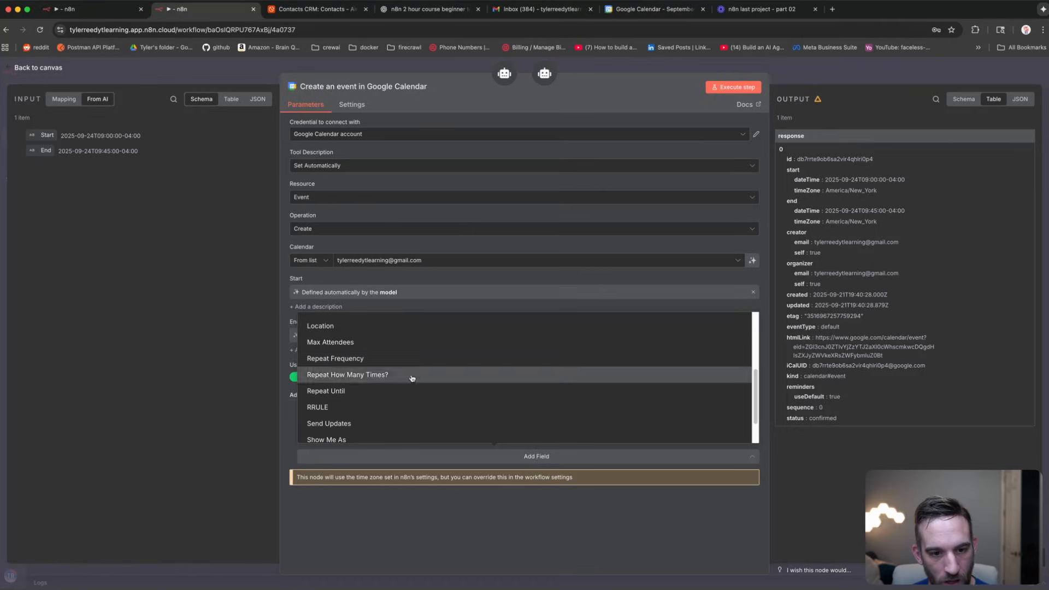
pyautogui.scroll(-2, 377, 350)
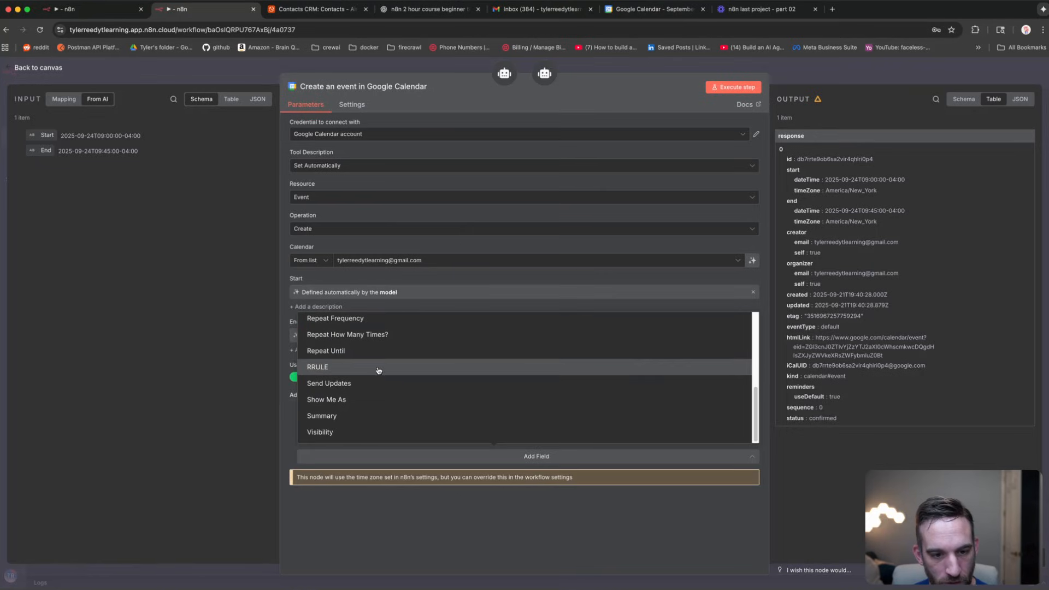
pyautogui.click(368, 416)
pyautogui.click(563, 499)
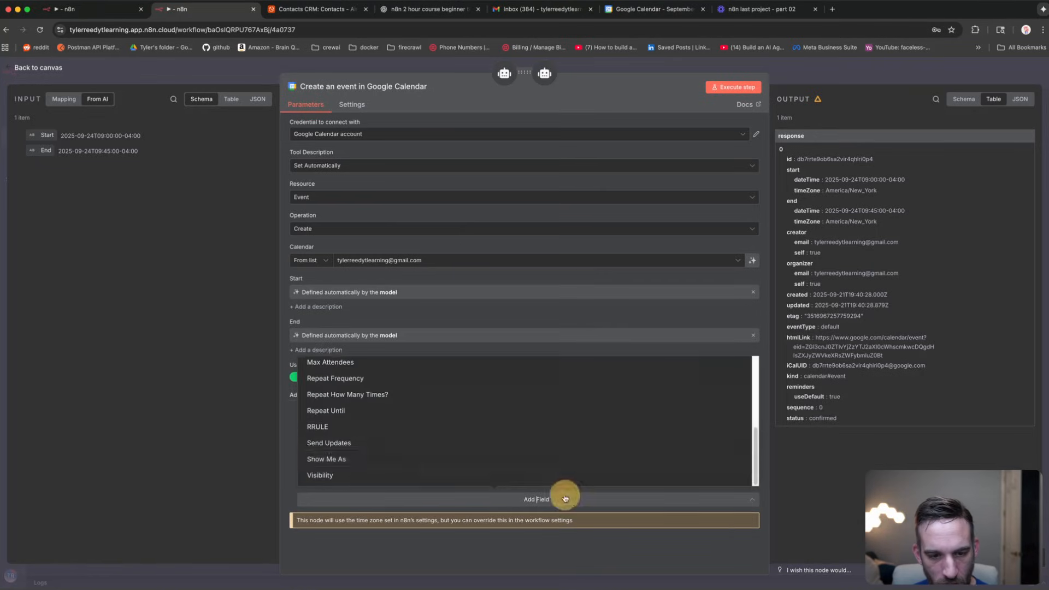
pyautogui.scroll(5, 346, 428)
pyautogui.scroll(-2, 382, 427)
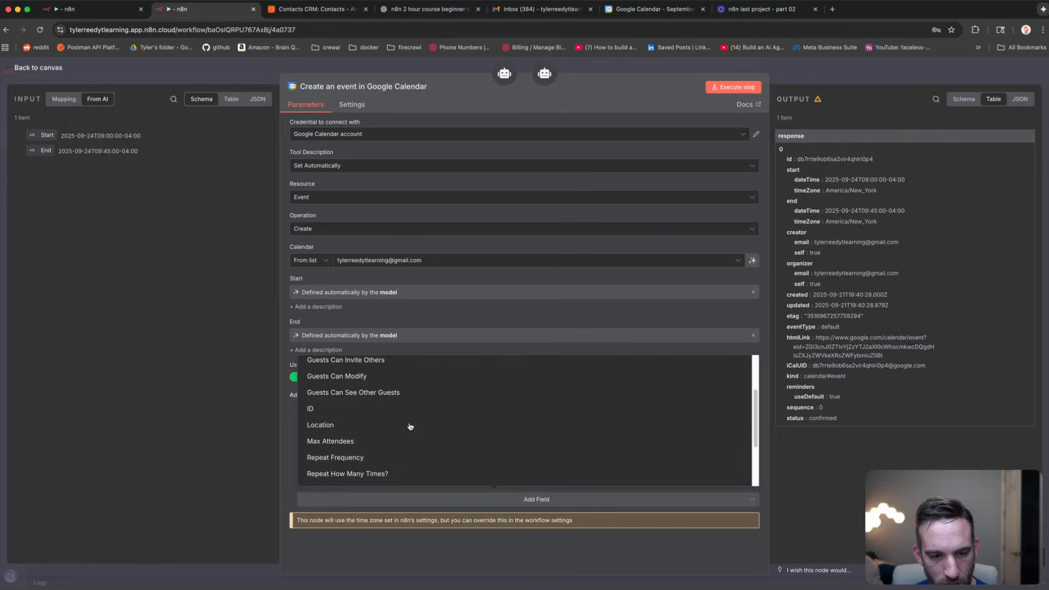
pyautogui.click(363, 408)
pyautogui.click(746, 469)
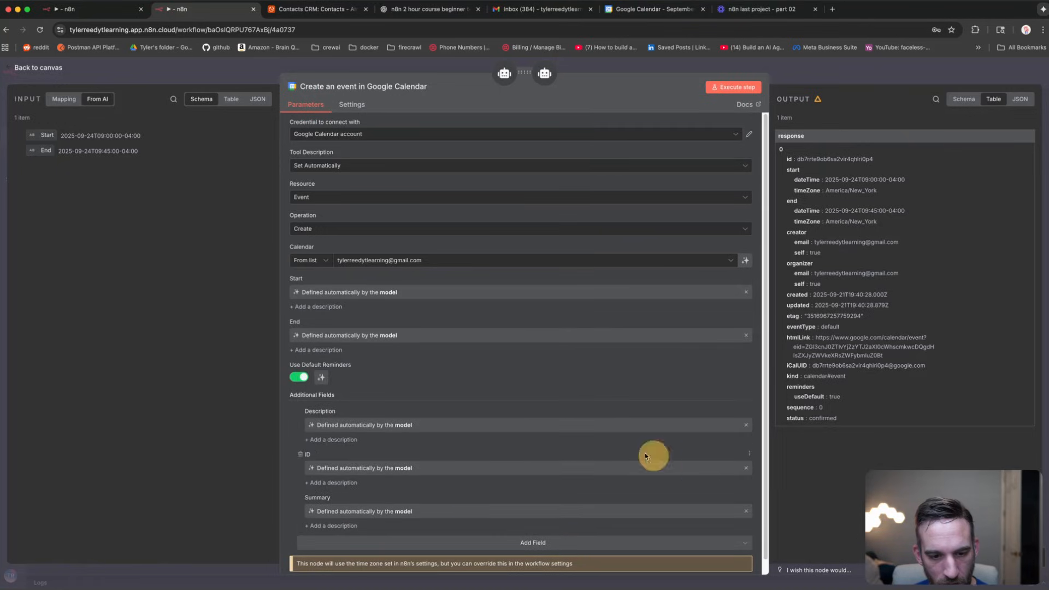
# Step: Leave the remaining event fields unadded and return to the workflow canvas
pyautogui.scroll(-1, 568, 453)
pyautogui.click(542, 534)
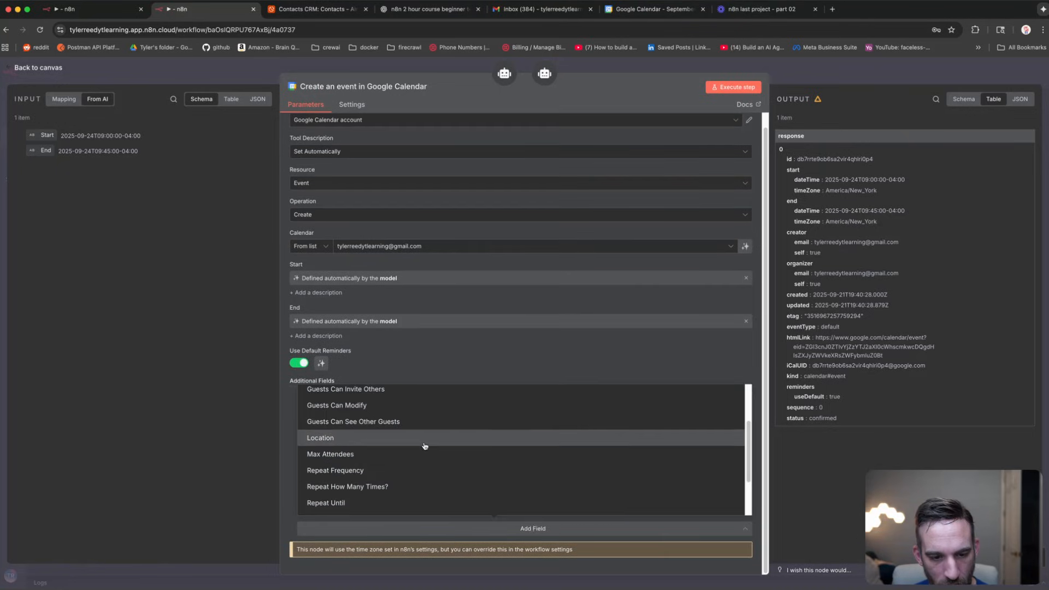
pyautogui.scroll(-3, 422, 464)
pyautogui.scroll(-1, 378, 485)
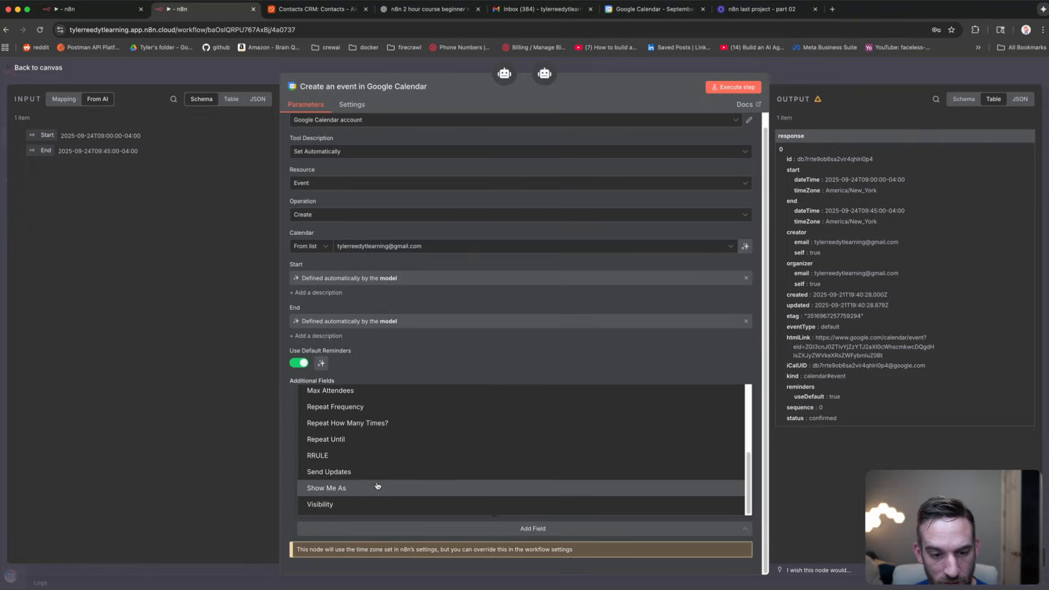
pyautogui.scroll(8, 376, 483)
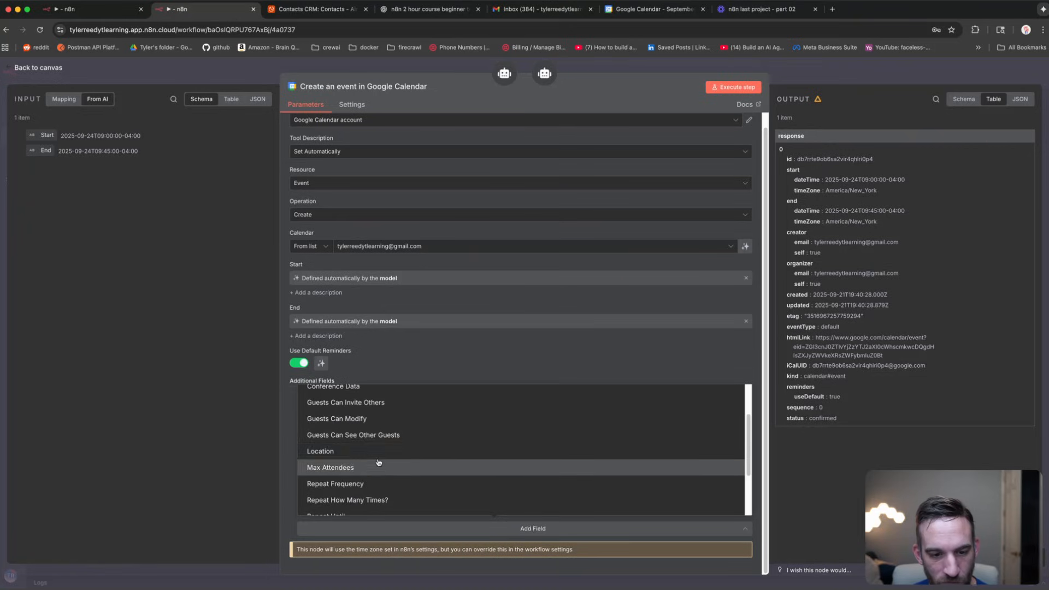
pyautogui.scroll(1, 377, 462)
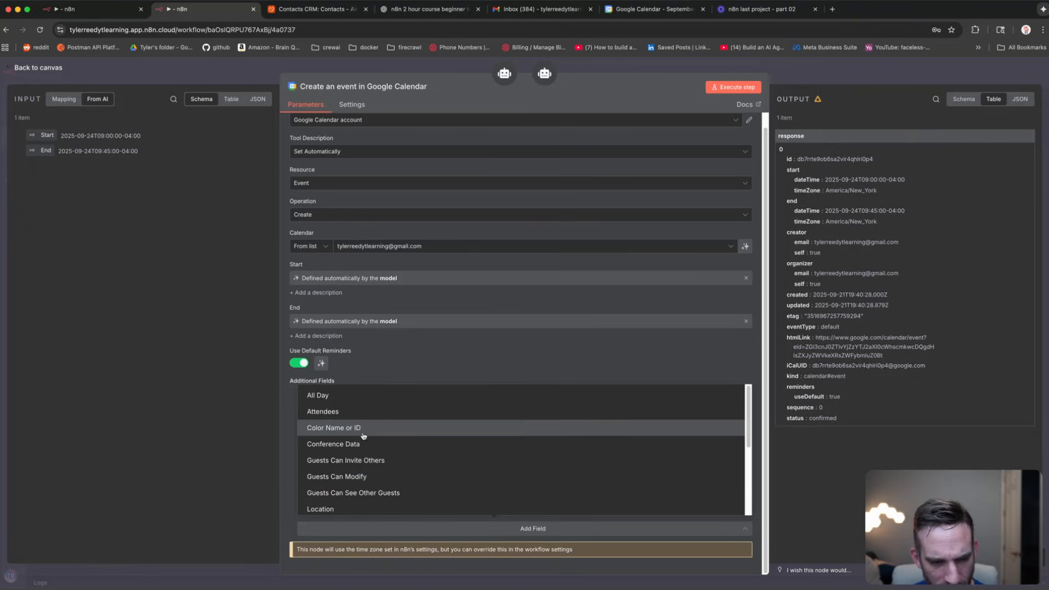
pyautogui.click(586, 571)
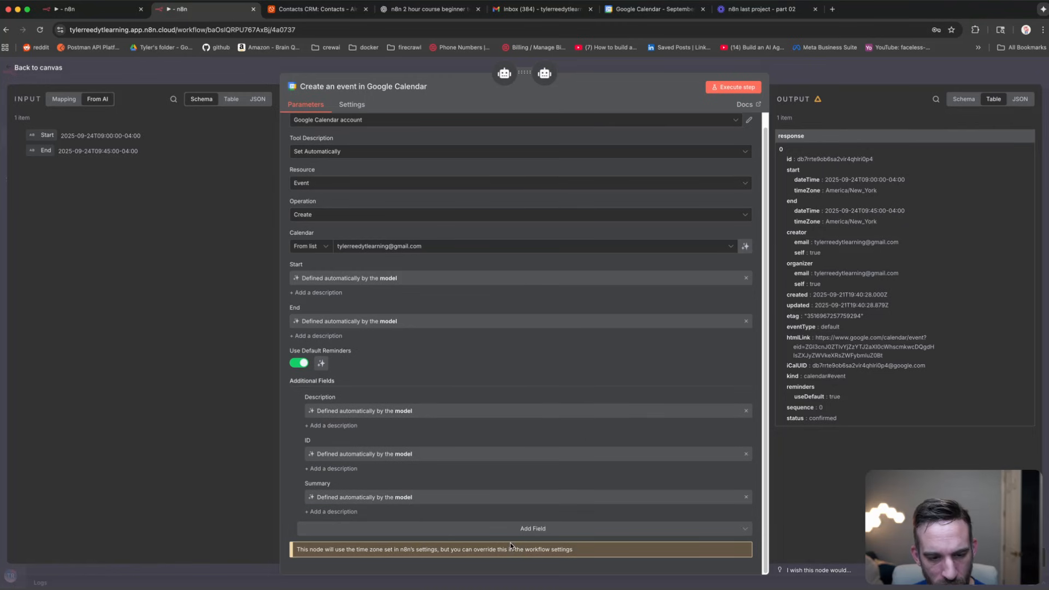
pyautogui.click(170, 73)
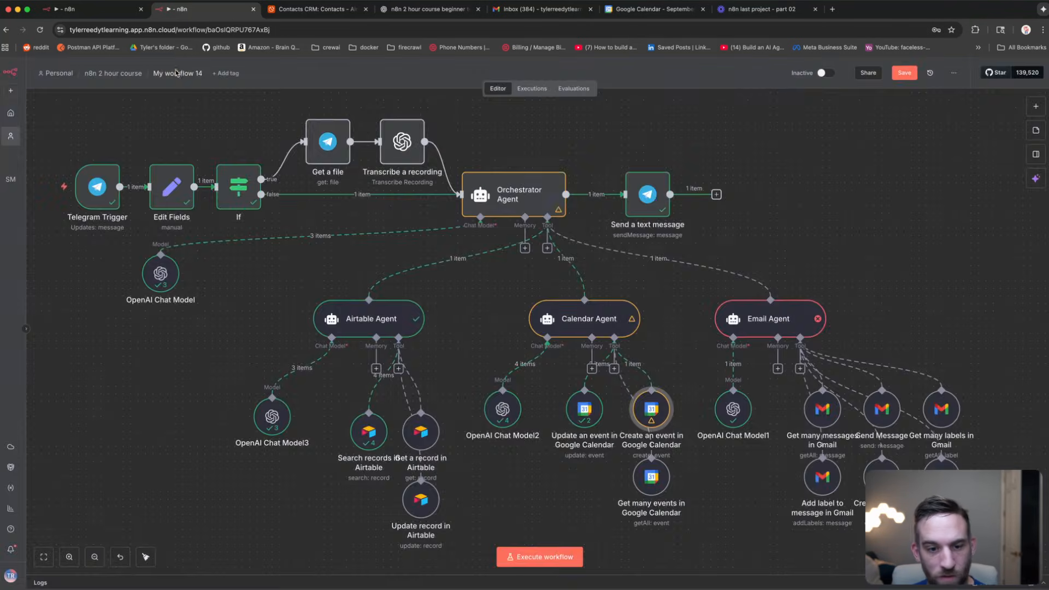
# Step: Inspect the Email Agent node, its OpenAI Chat Model1, and the Email Agent's logs
pyautogui.doubleClick(777, 321)
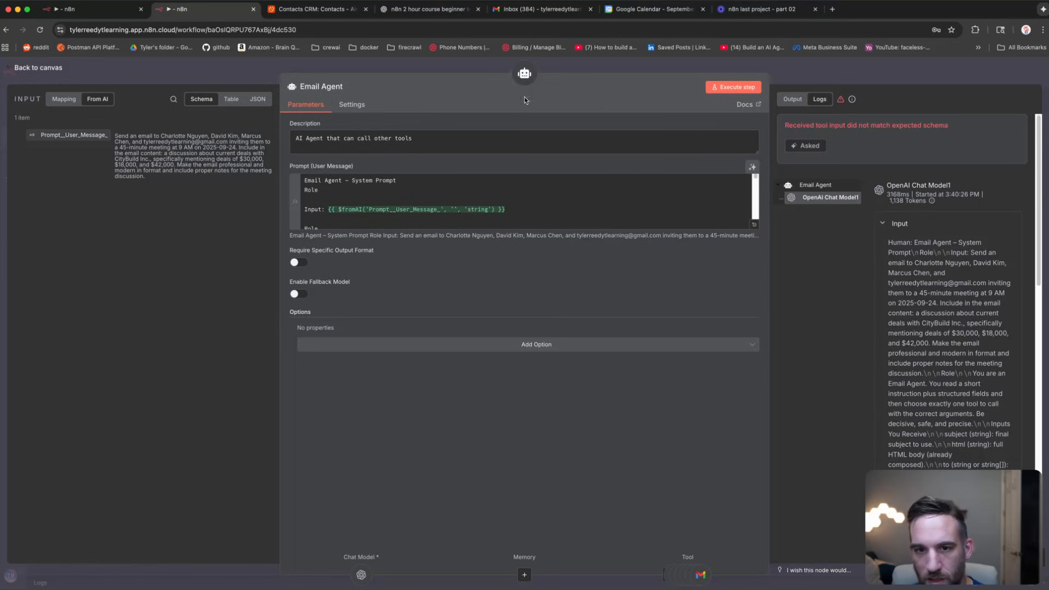
pyautogui.click(584, 67)
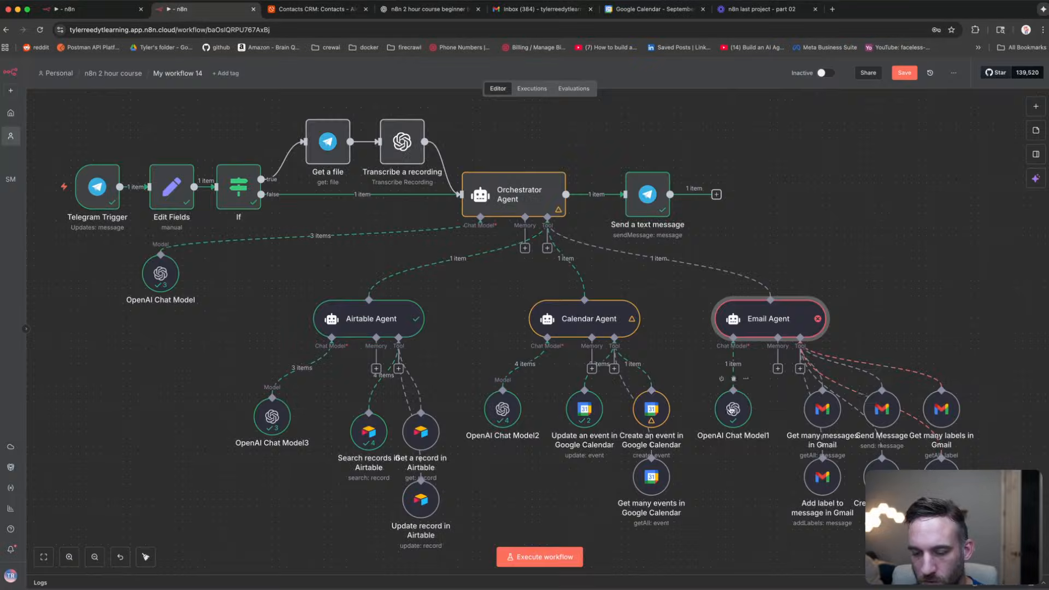
pyautogui.doubleClick(734, 409)
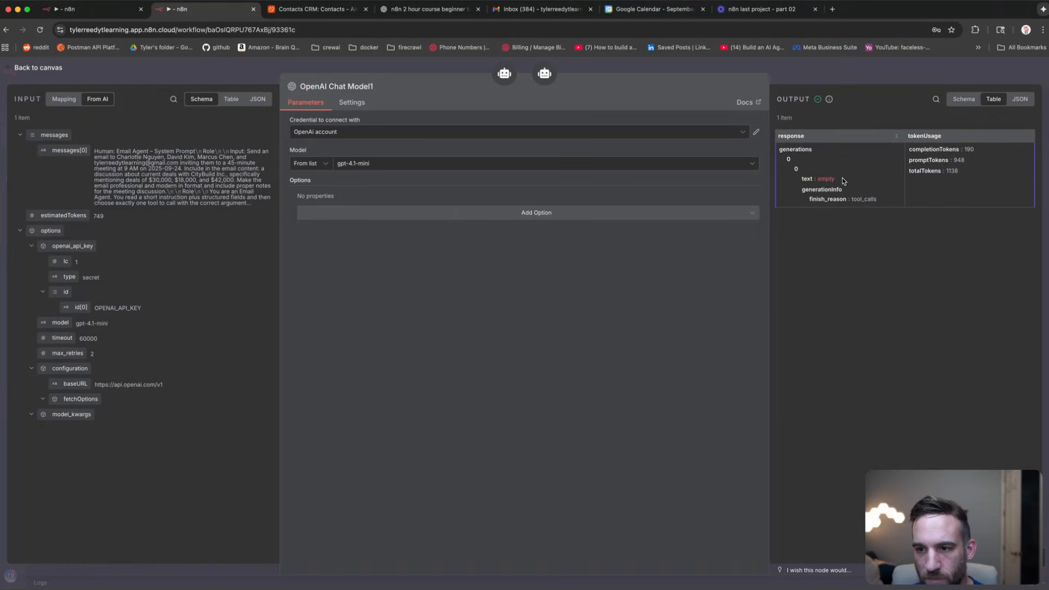
pyautogui.click(352, 66)
pyautogui.doubleClick(778, 314)
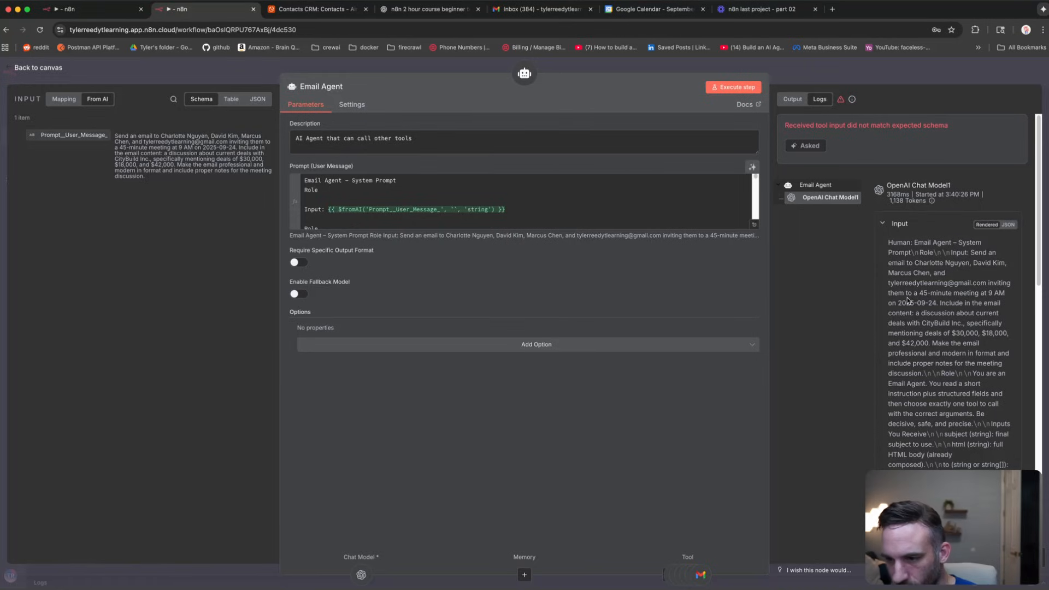
pyautogui.scroll(-3, 907, 299)
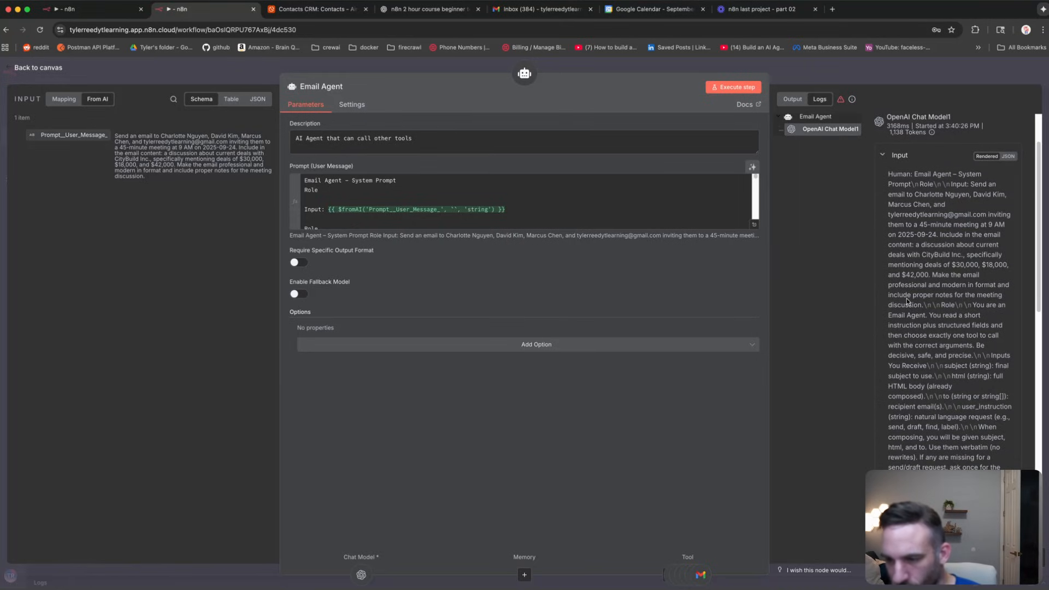
pyautogui.scroll(-5, 908, 299)
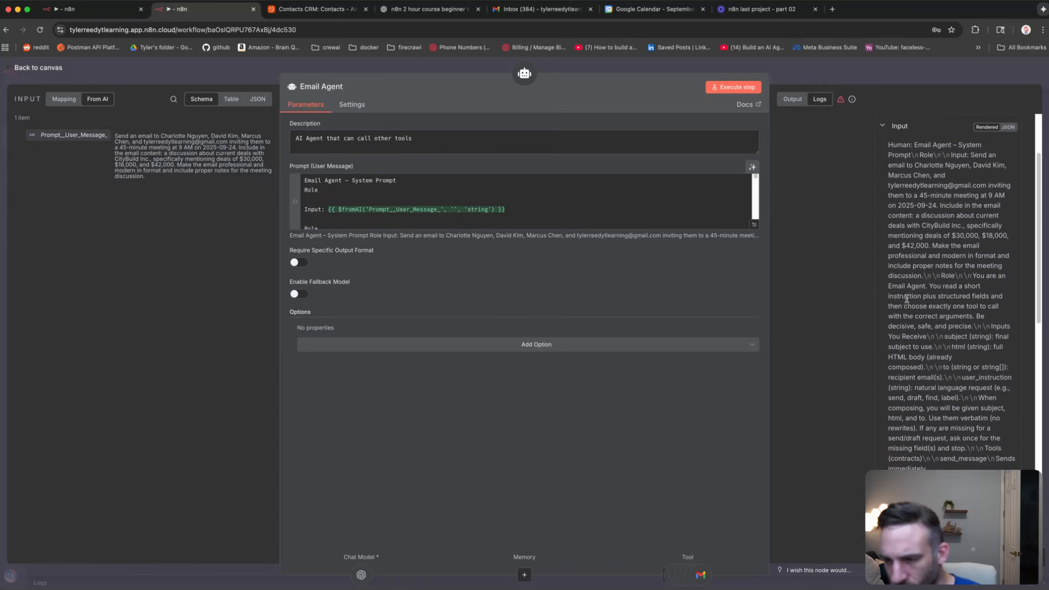
pyautogui.click(568, 68)
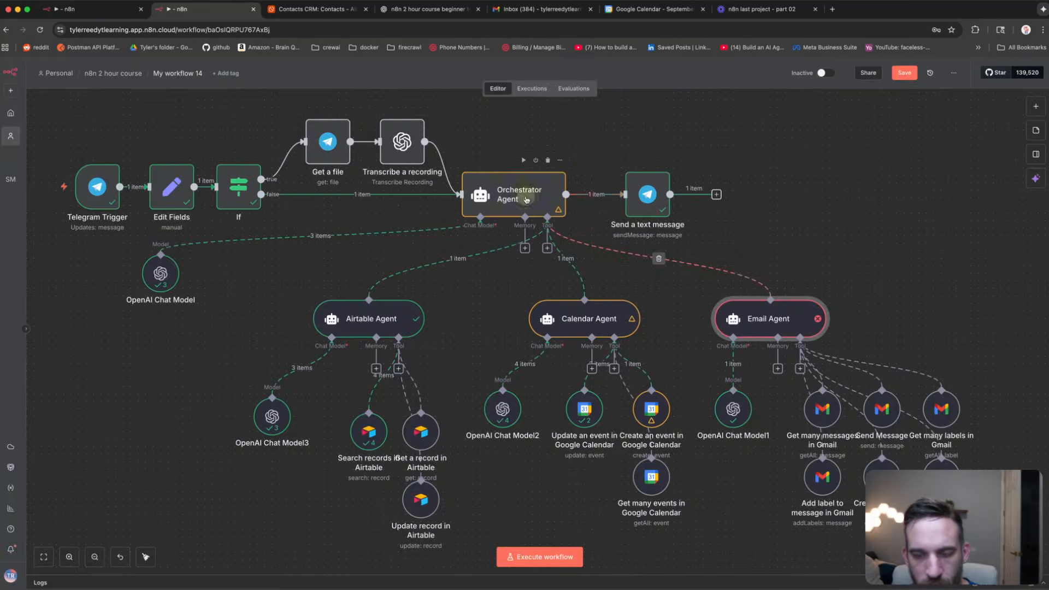
# Step: Extend the send_message line in the Email Agent prompt to 'Sends immediately with correct information.'
pyautogui.doubleClick(757, 319)
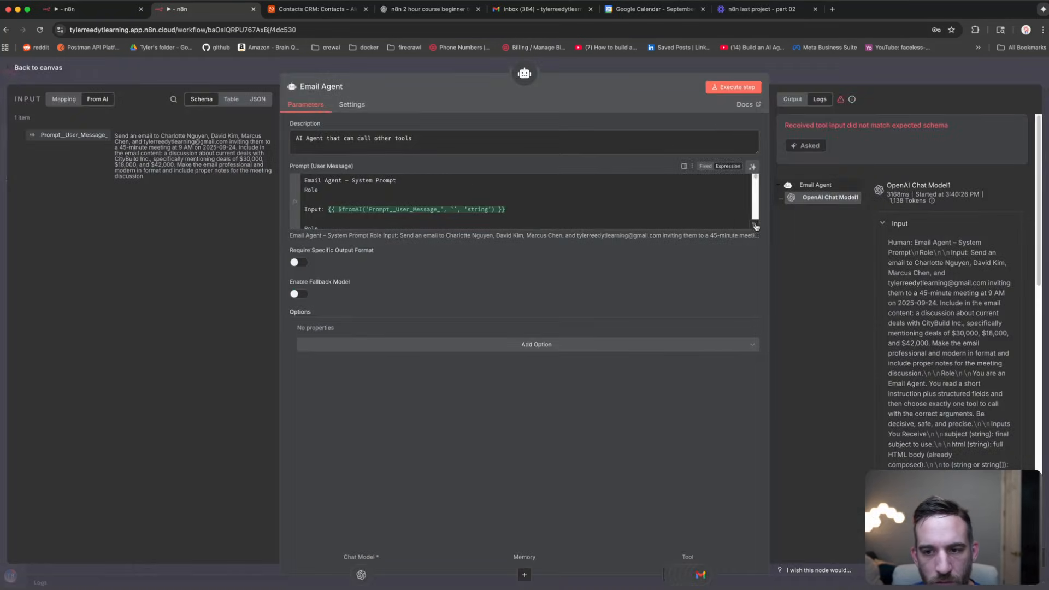
pyautogui.click(409, 214)
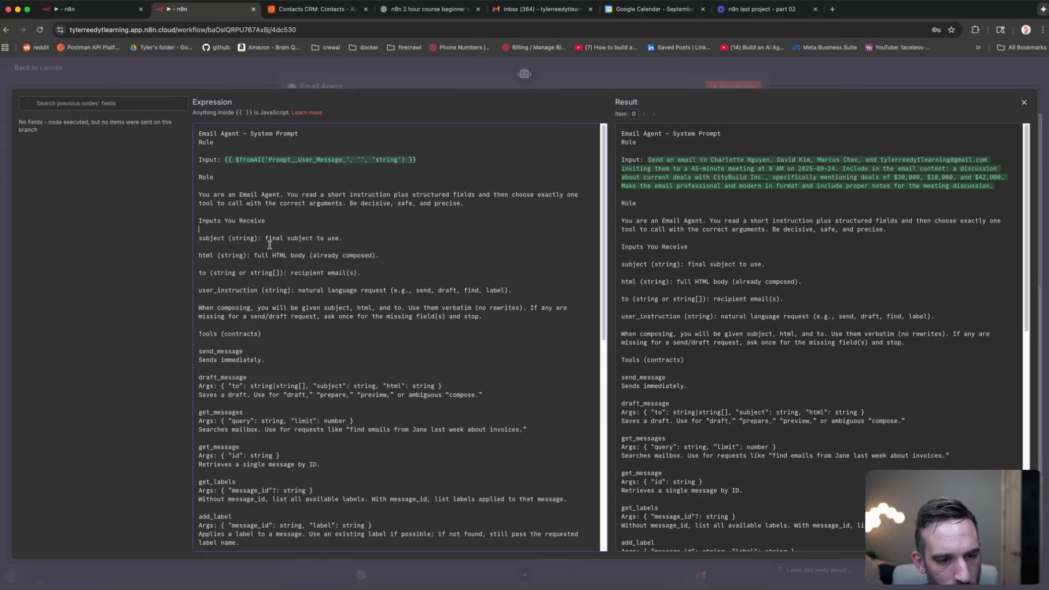
pyautogui.click(259, 349)
pyautogui.click(285, 356)
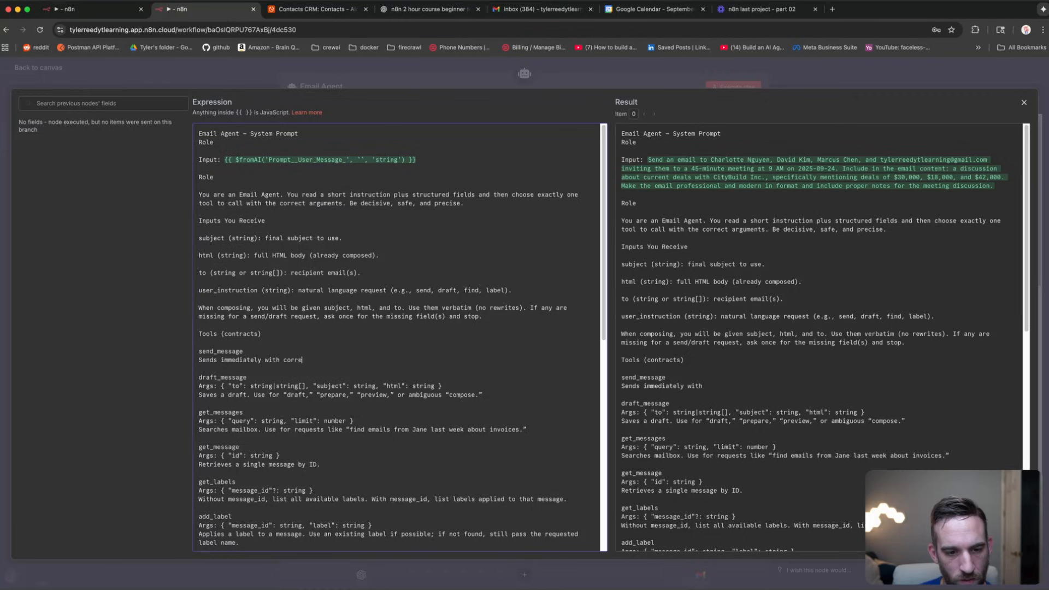
pyautogui.write('correct information.')
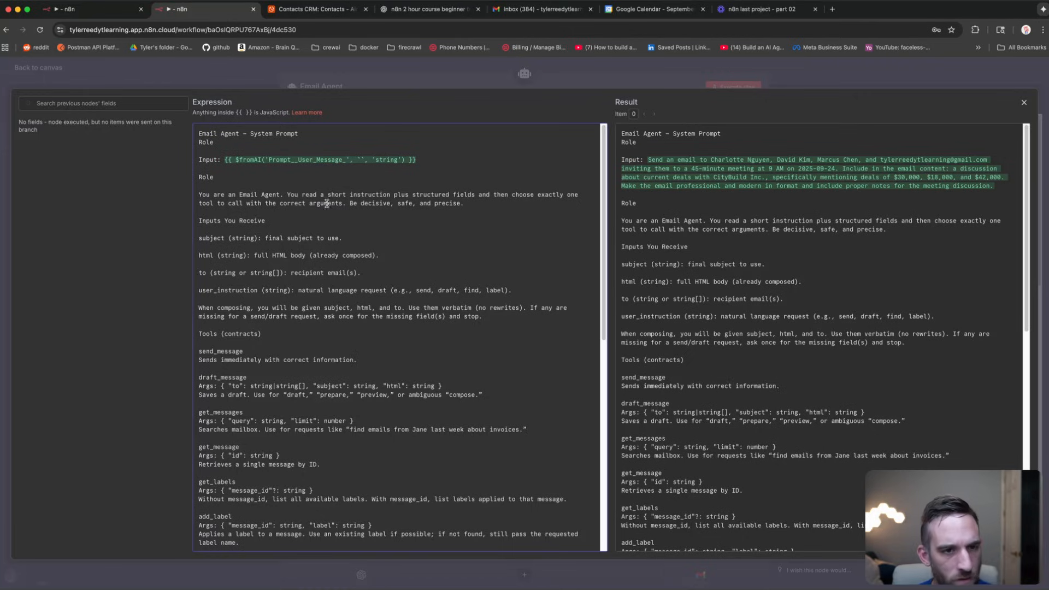
pyautogui.click(356, 82)
pyautogui.click(460, 68)
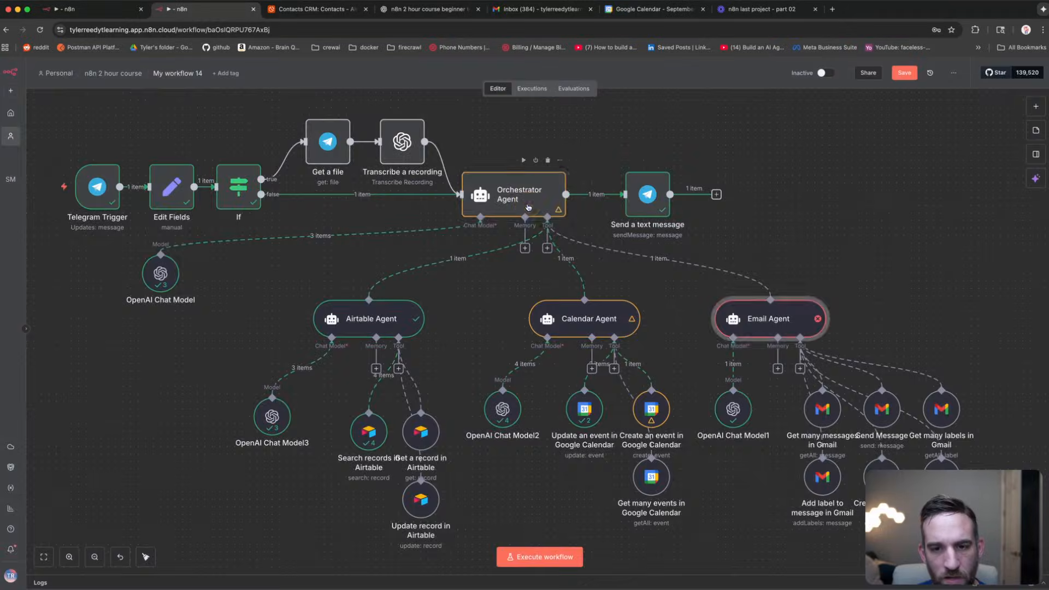
# Step: Fix the mistyped letter after 'retrieving' in the Orchestrator Agent's prompt, then return to the canvas
pyautogui.doubleClick(528, 204)
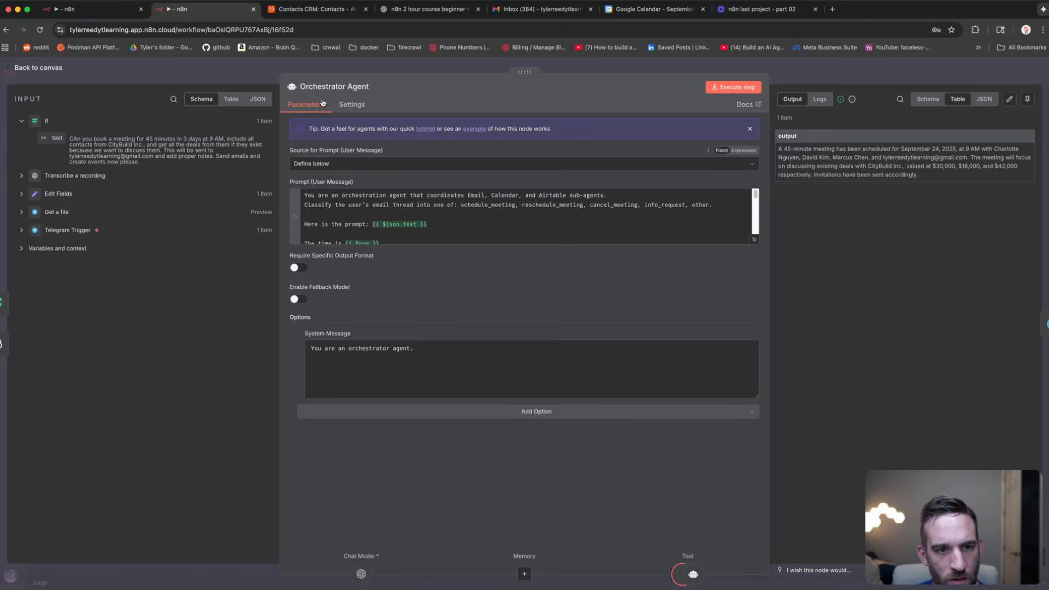
pyautogui.click(755, 241)
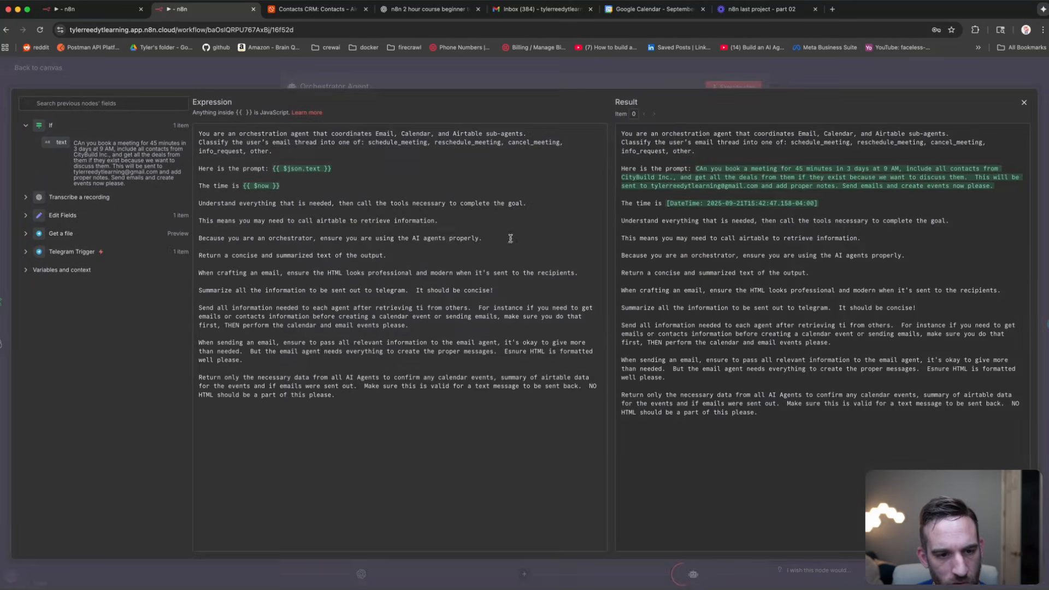
pyautogui.click(424, 309)
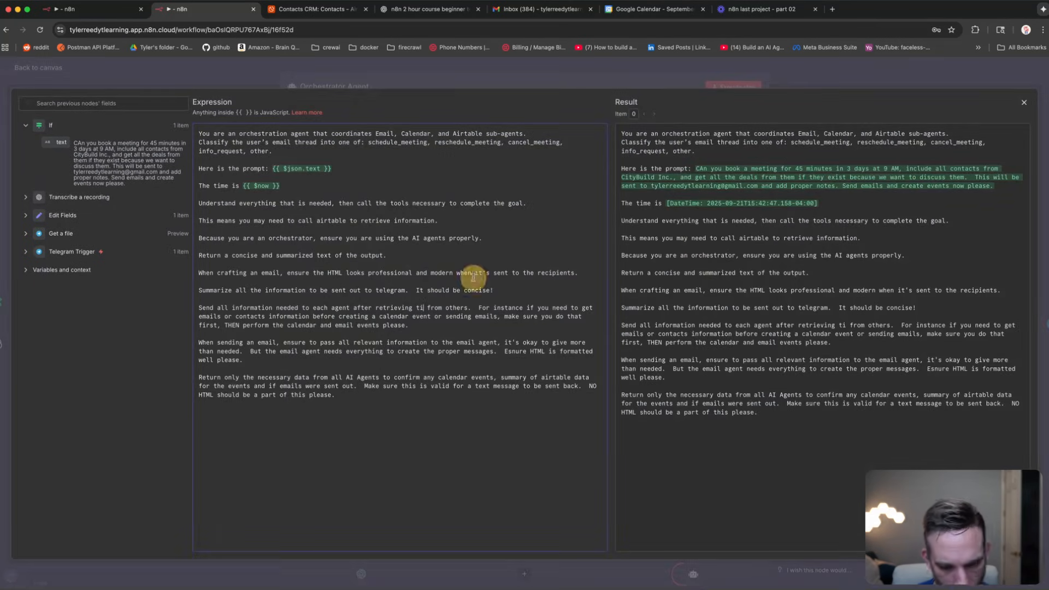
pyautogui.press('BackSpace')
pyautogui.write('o')
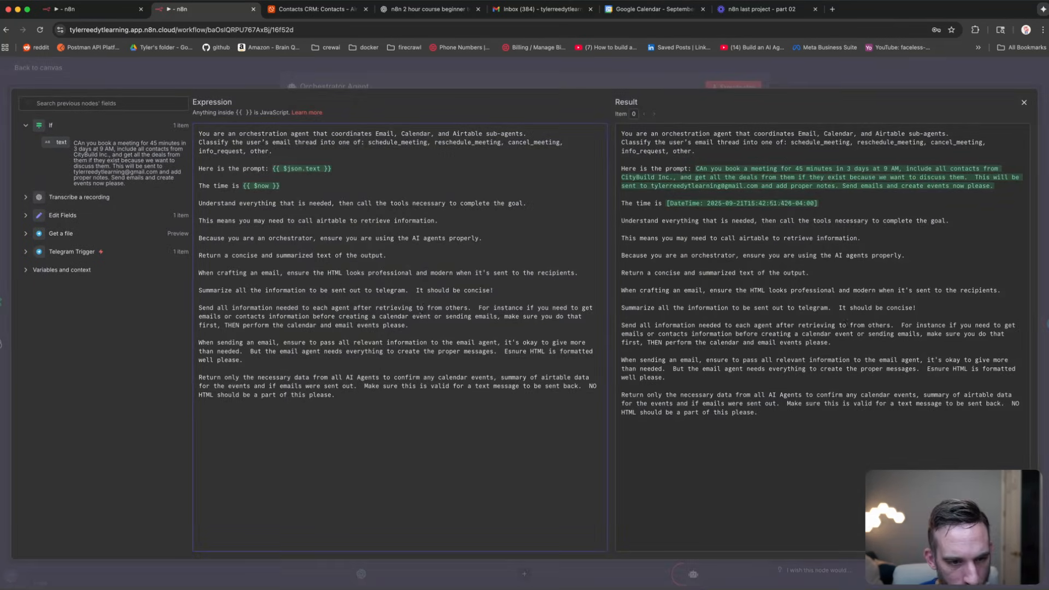
pyautogui.click(422, 320)
pyautogui.click(423, 325)
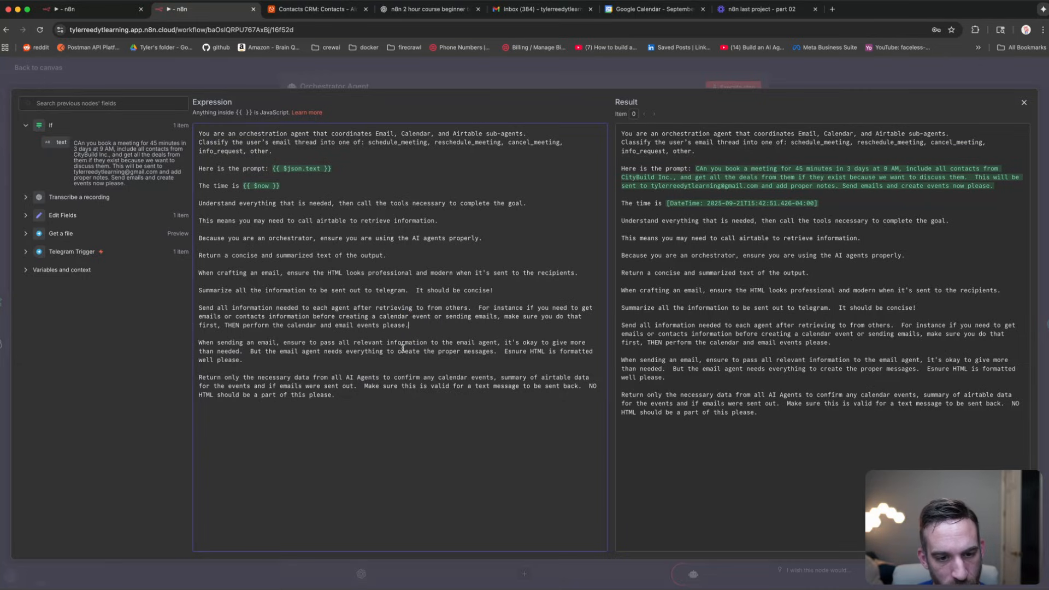
pyautogui.click(287, 360)
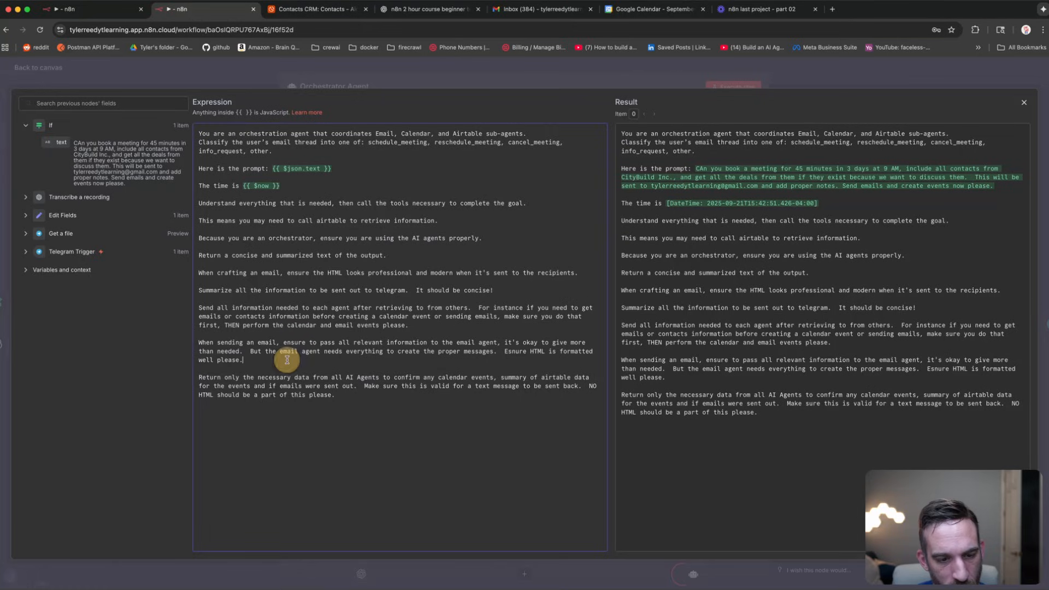
pyautogui.click(231, 64)
pyautogui.click(621, 66)
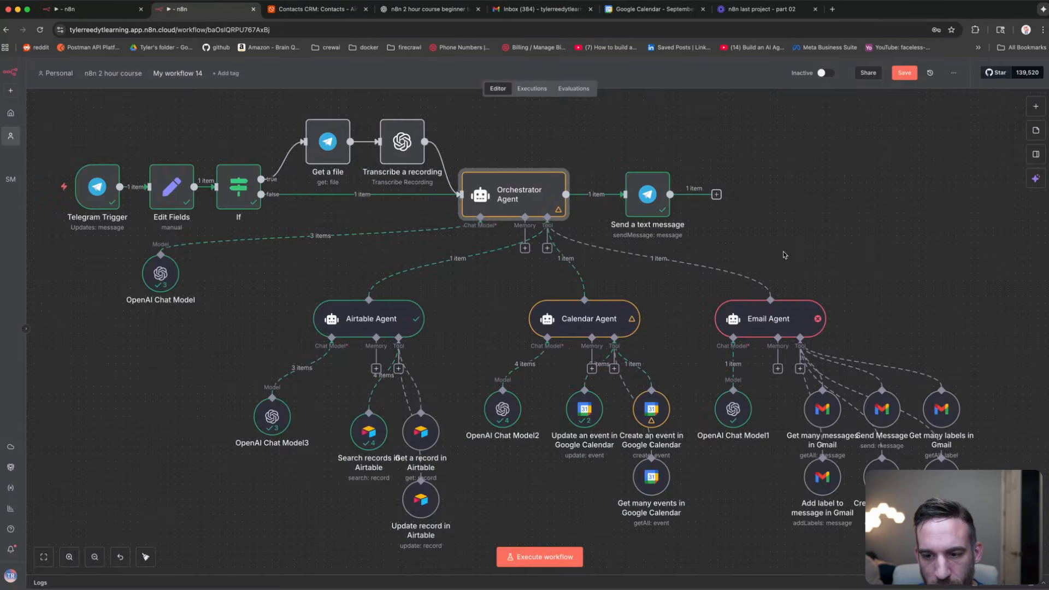
# Step: Add the Append n8n Attribution option to the Send Message Gmail tool
pyautogui.hscroll(5, 839, 244)
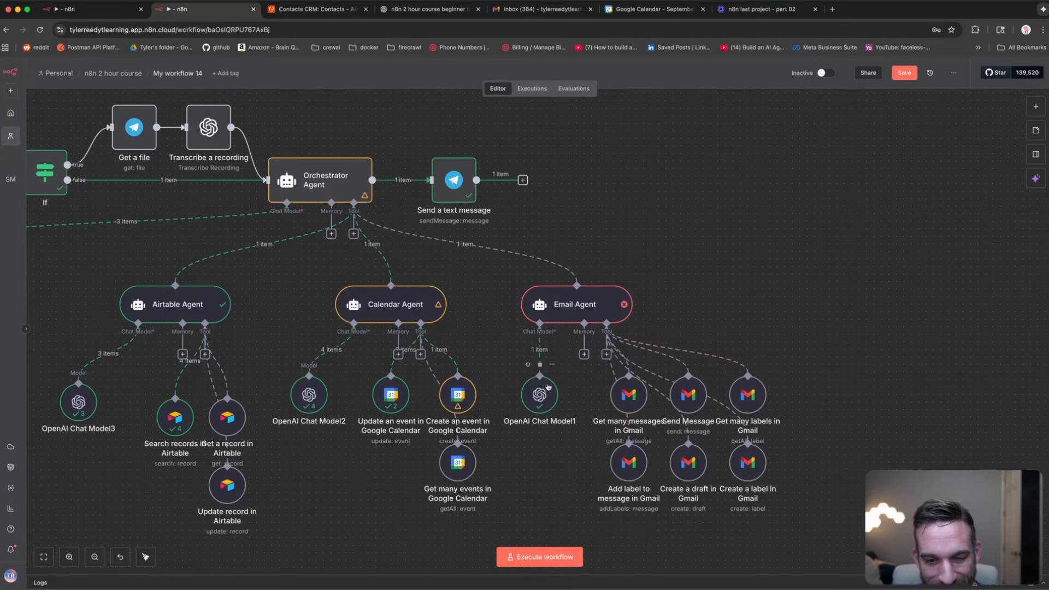
pyautogui.moveTo(608, 266); pyautogui.dragTo(825, 233)
pyautogui.doubleClick(869, 423)
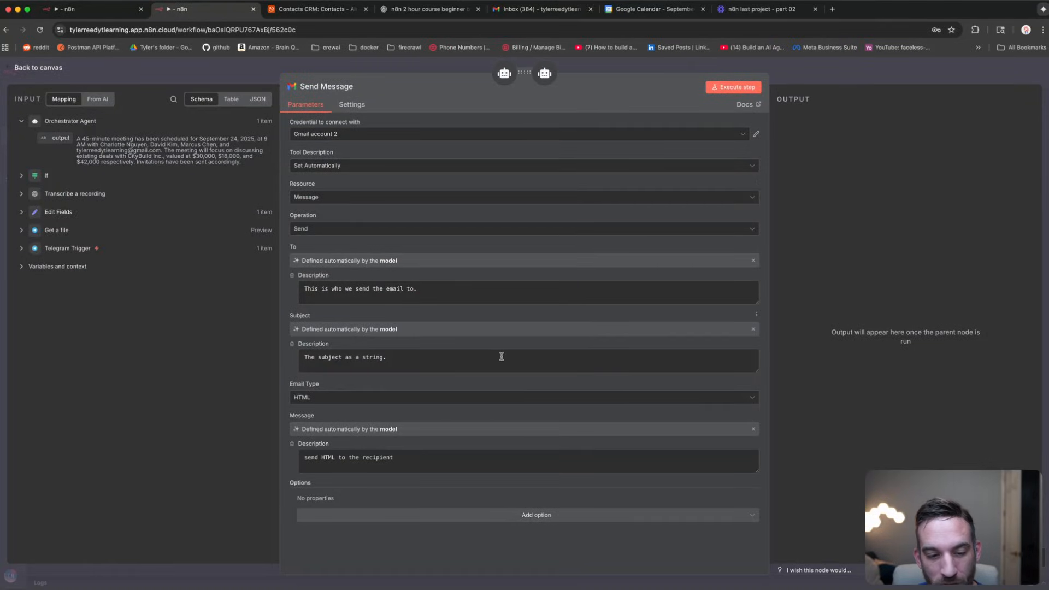
pyautogui.click(525, 515)
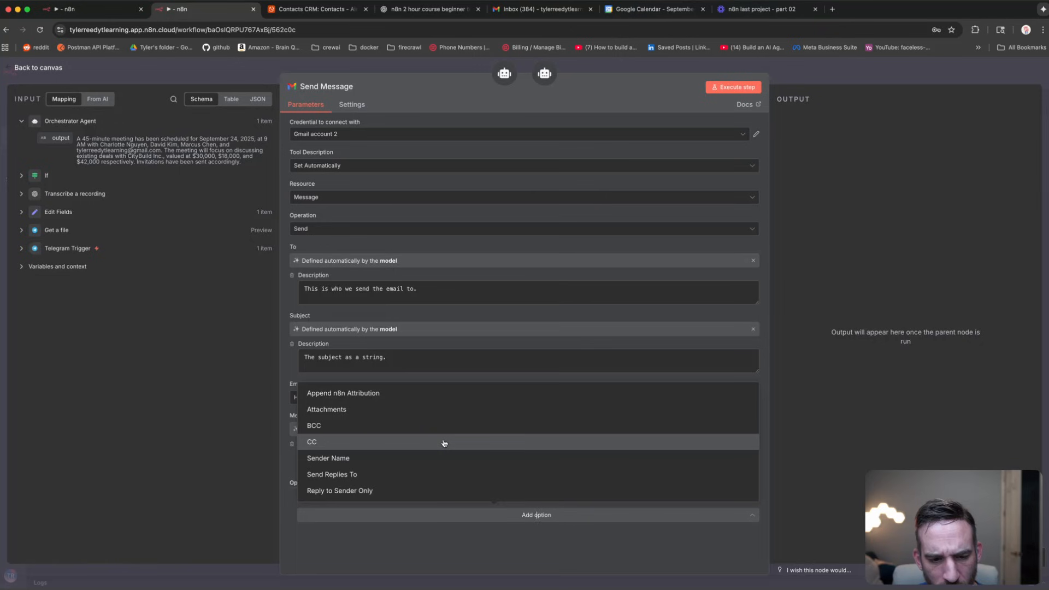
pyautogui.click(387, 395)
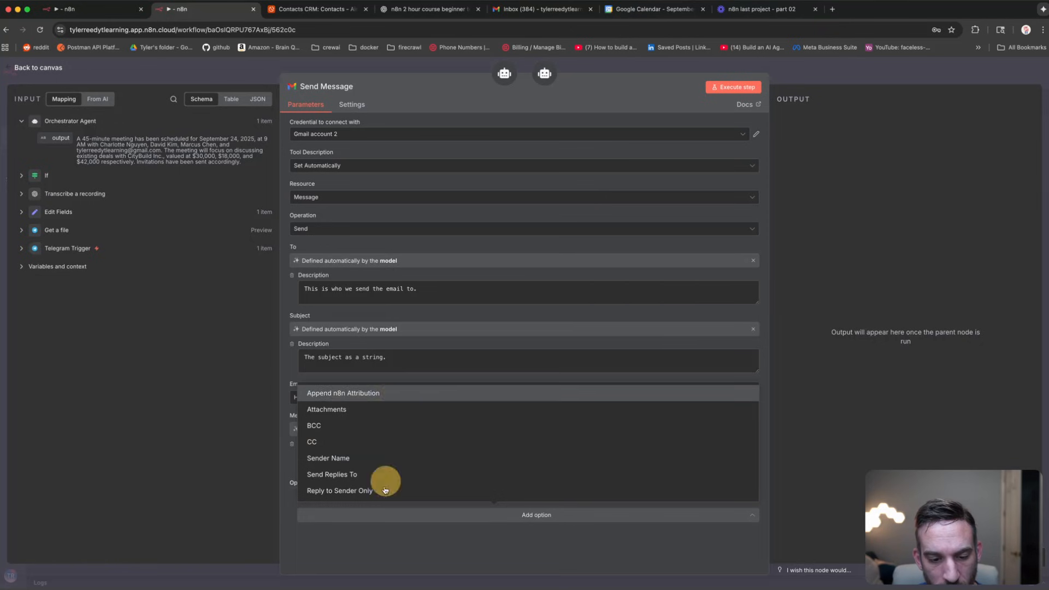
pyautogui.click(319, 513)
# Step: Save the workflow and start a test run waiting for a Telegram message
pyautogui.click(141, 74)
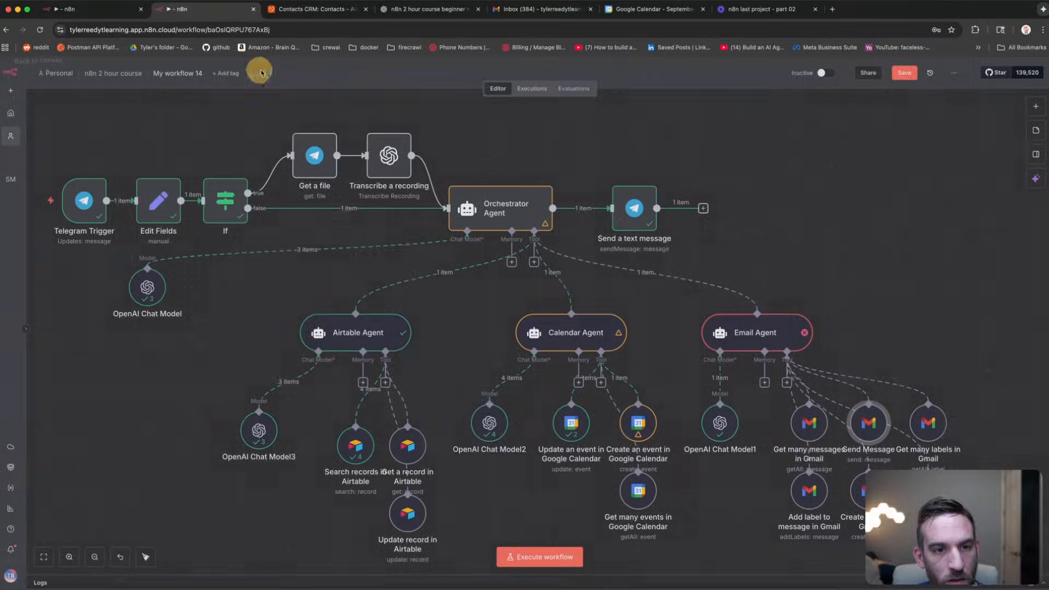
pyautogui.click(897, 74)
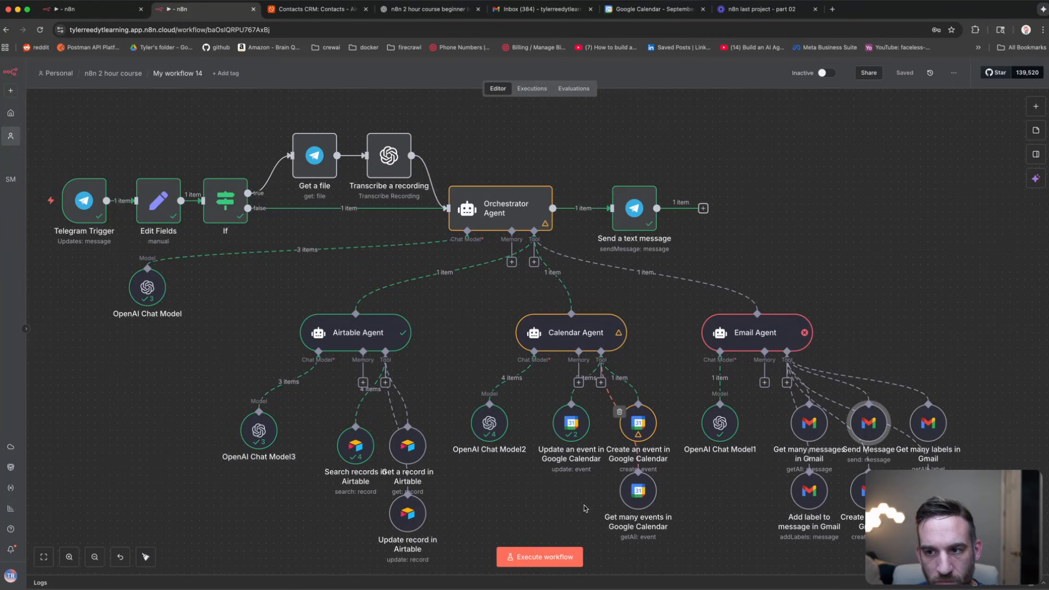
pyautogui.click(549, 558)
# Step: Resend the 45-minute CityBuild Inc. meeting request to the bot and watch the workflow run
pyautogui.press('super+Tab')
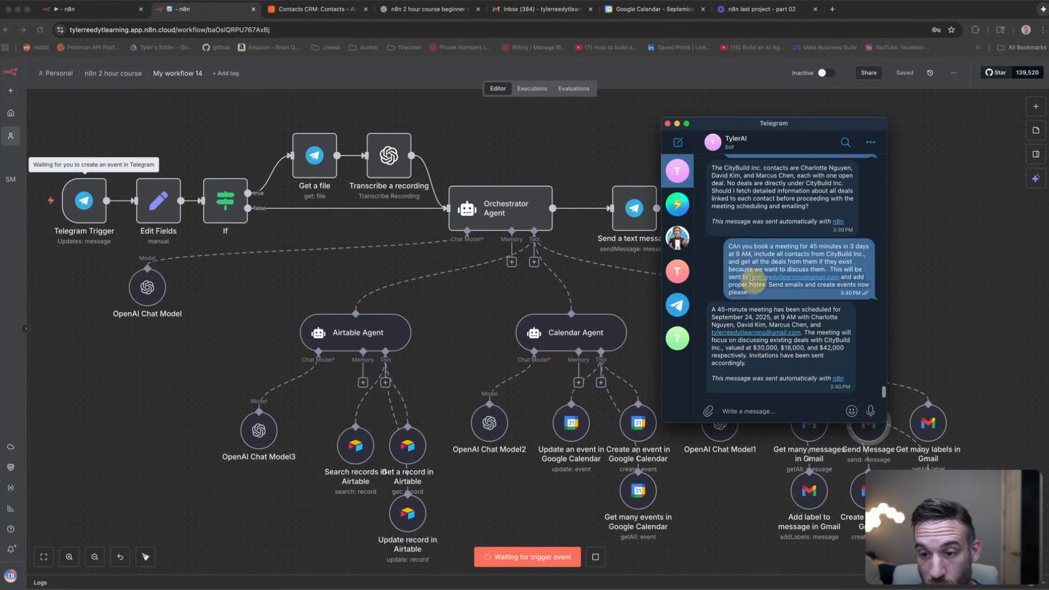
pyautogui.click(736, 411)
pyautogui.press('super+v')
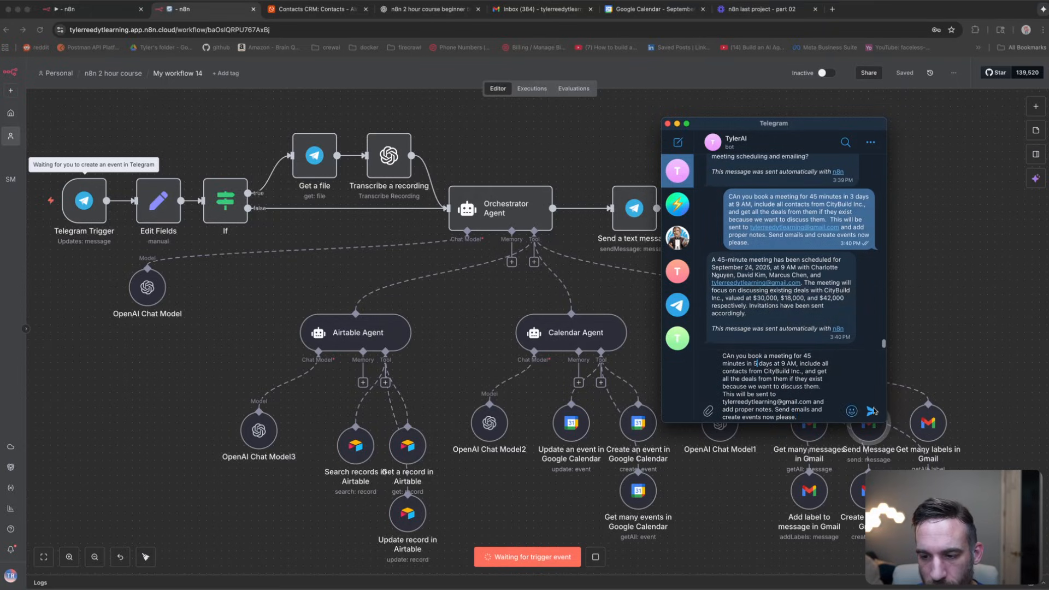
pyautogui.press('Return')
pyautogui.click(924, 297)
pyautogui.moveTo(803, 221); pyautogui.dragTo(832, 196)
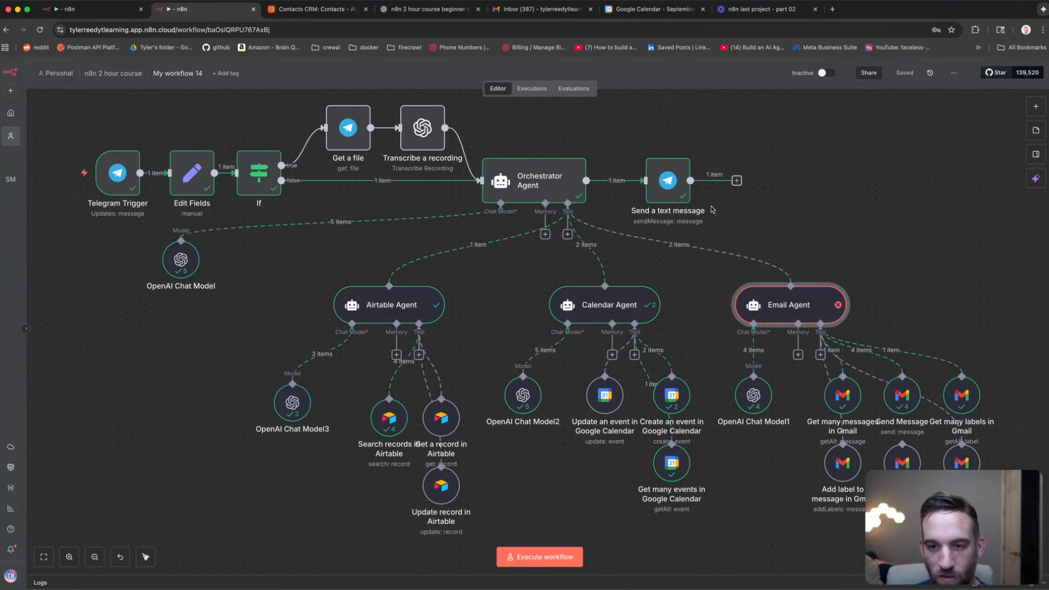
# Step: Open the CityBuild Inc. meeting invitation thread in Gmail and check the bounced recipient address
pyautogui.click(540, 9)
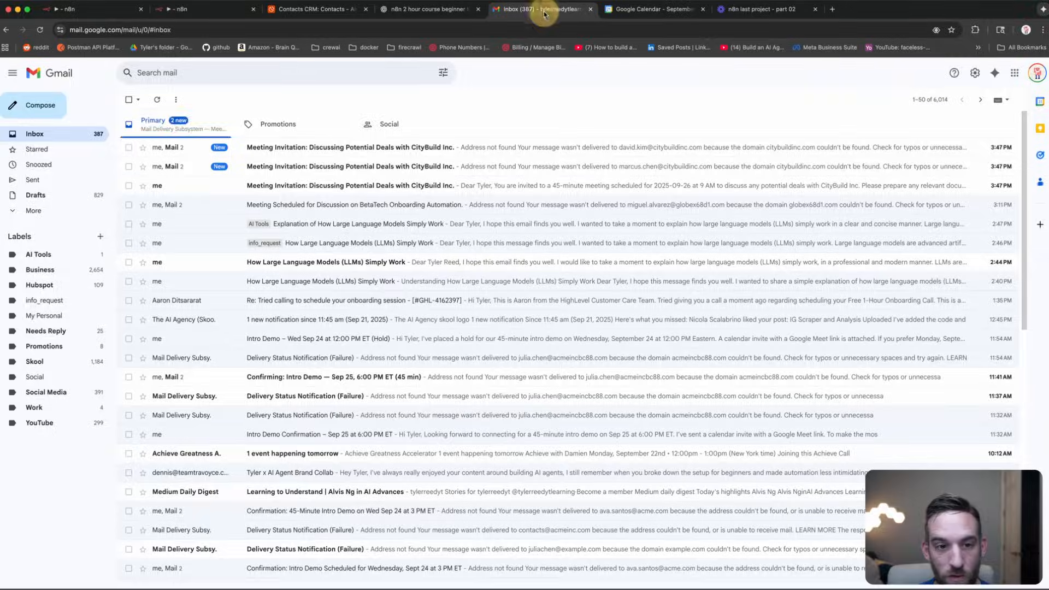
pyautogui.click(164, 144)
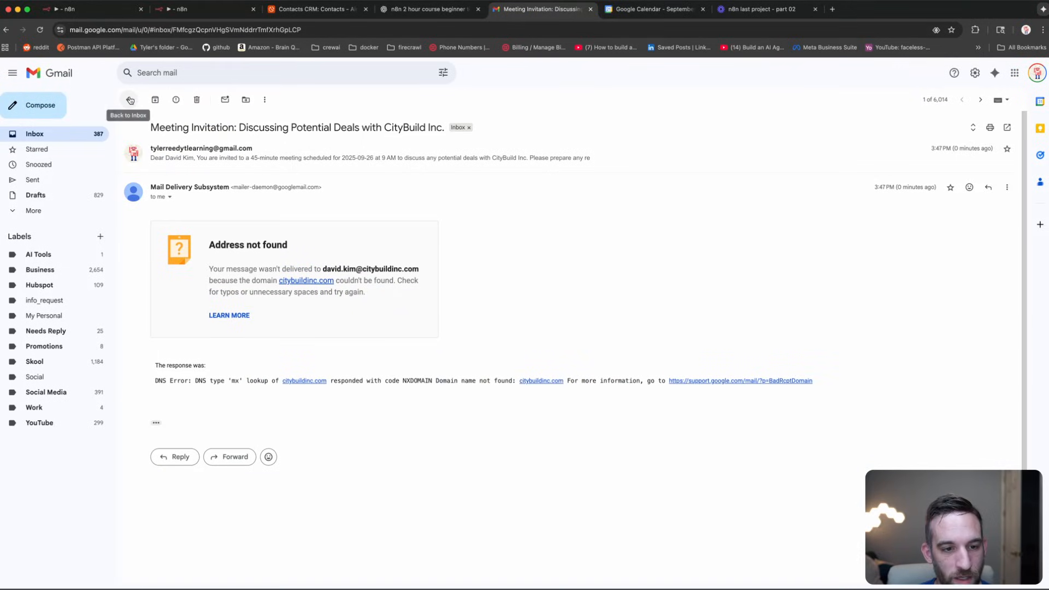
pyautogui.click(215, 153)
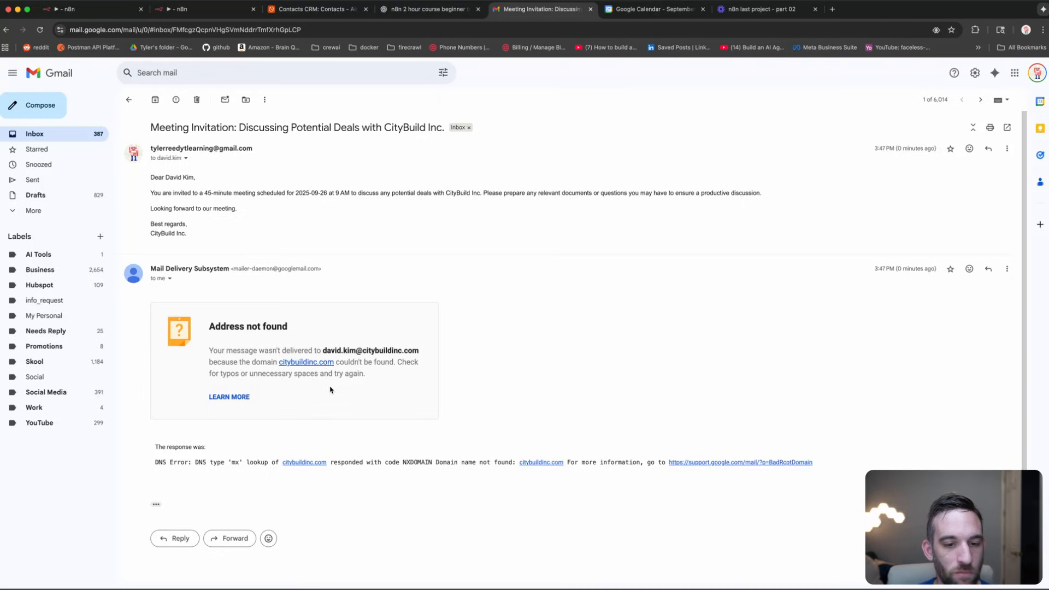
pyautogui.moveTo(419, 351); pyautogui.dragTo(382, 353)
pyautogui.click(376, 335)
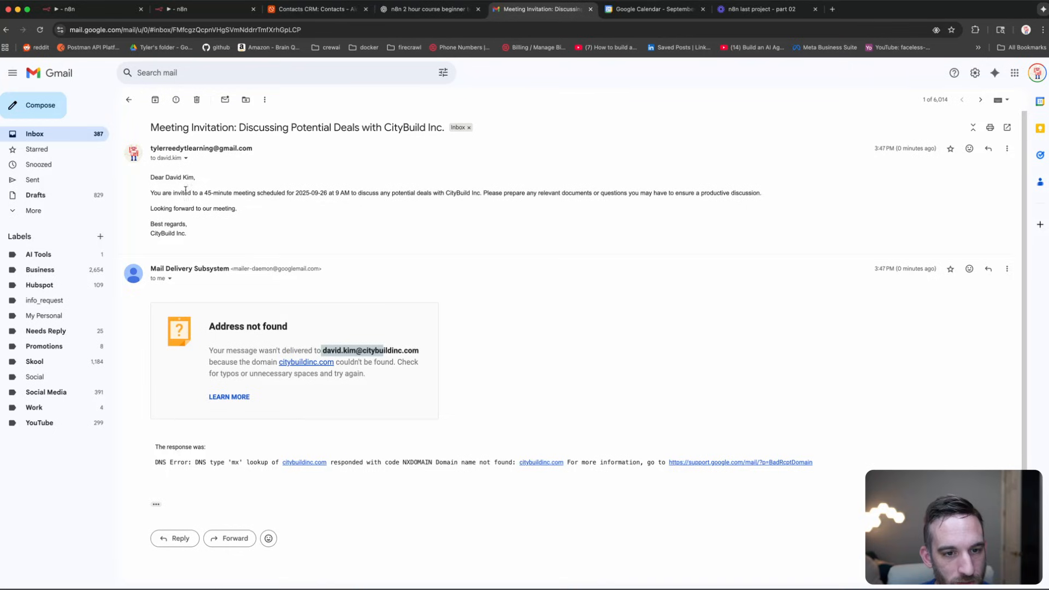
# Step: Review the invitation's meeting date and purpose line, then bring up Google Calendar
pyautogui.moveTo(253, 193); pyautogui.dragTo(614, 203)
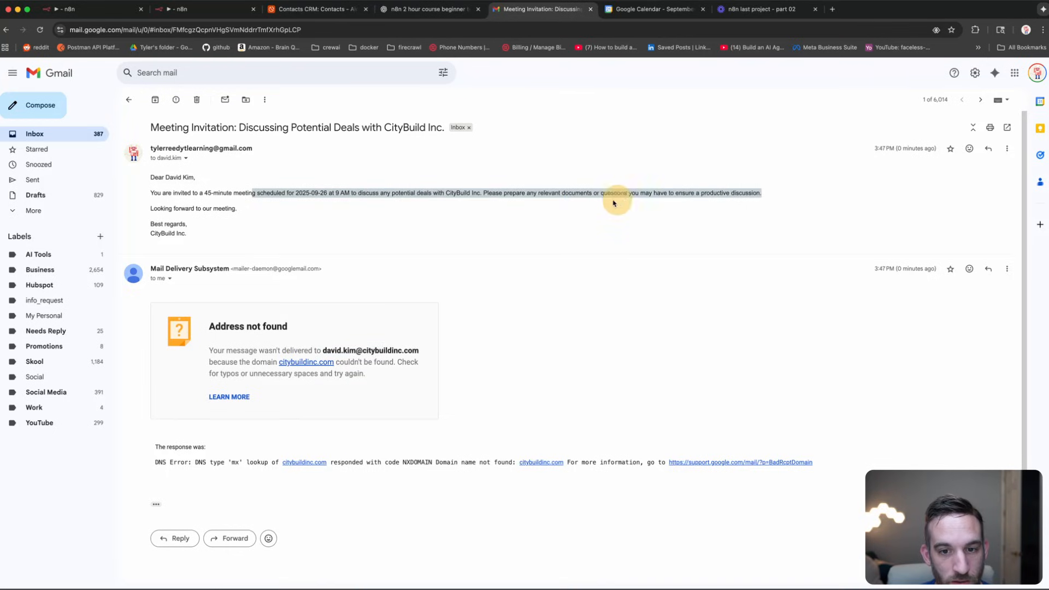
pyautogui.click(515, 206)
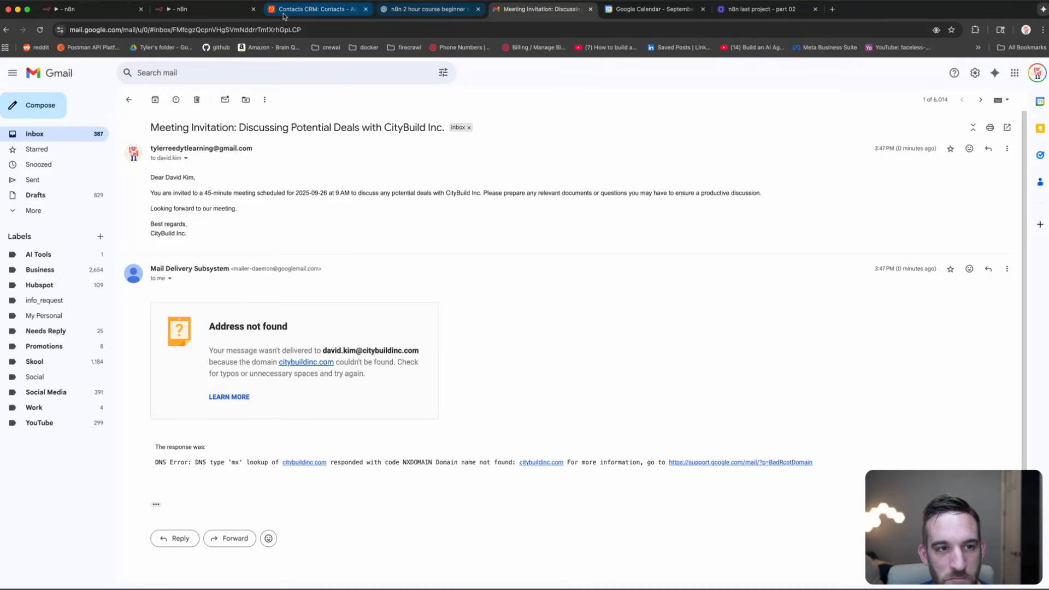
pyautogui.click(625, 11)
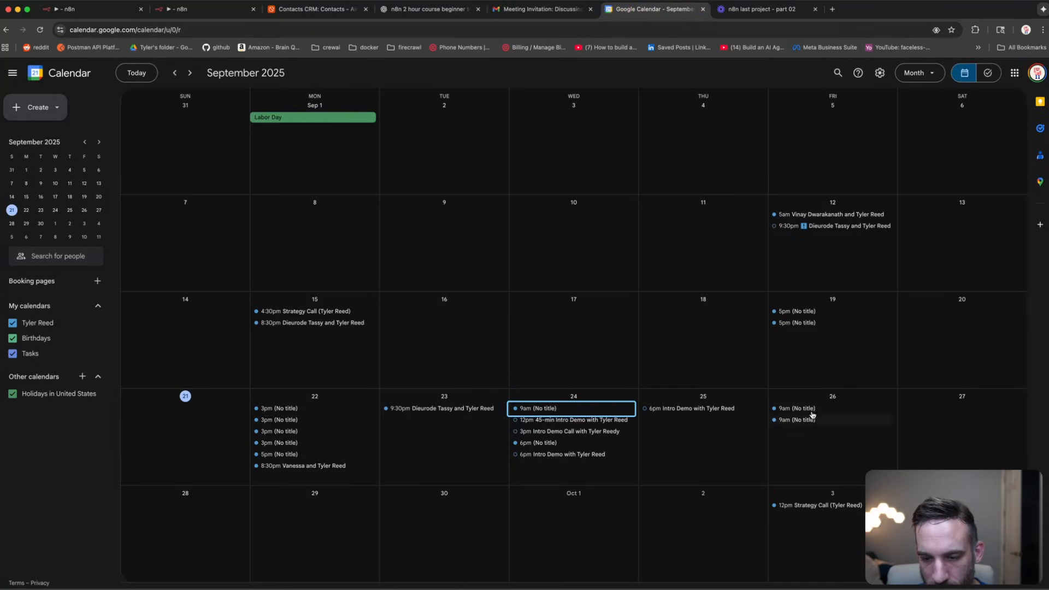
# Step: Open the 9am September 26 event and check it against the n8n calendar node's run data
pyautogui.click(427, 516)
pyautogui.click(410, 534)
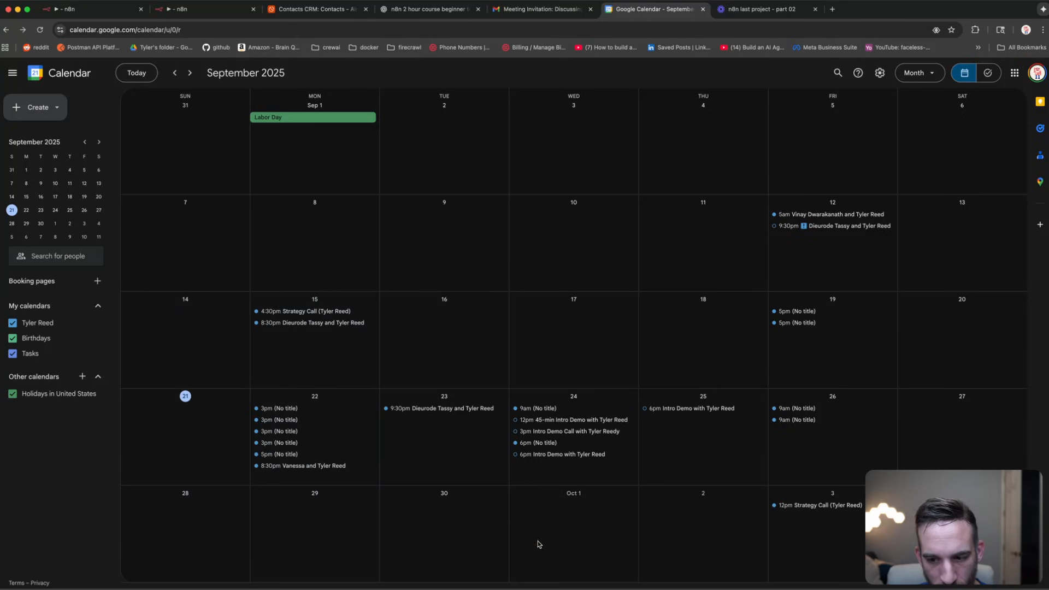
pyautogui.click(796, 421)
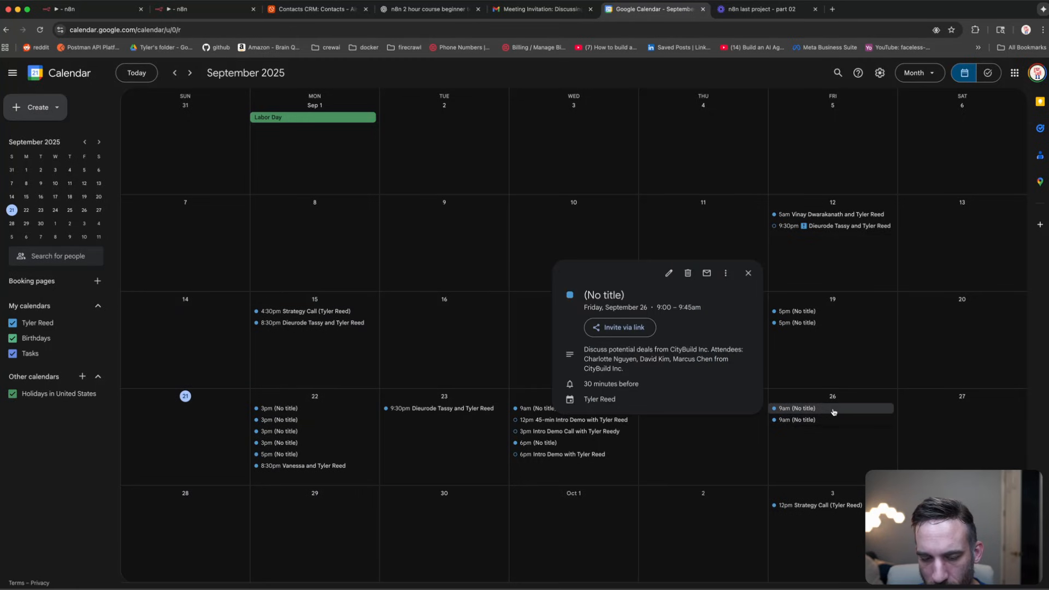
pyautogui.click(202, 9)
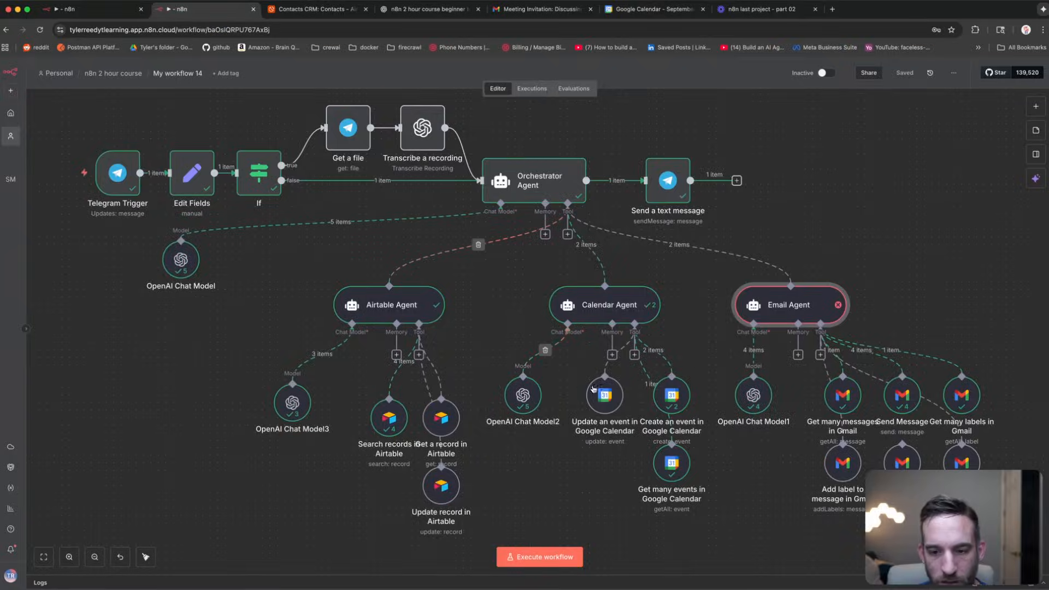
pyautogui.doubleClick(672, 396)
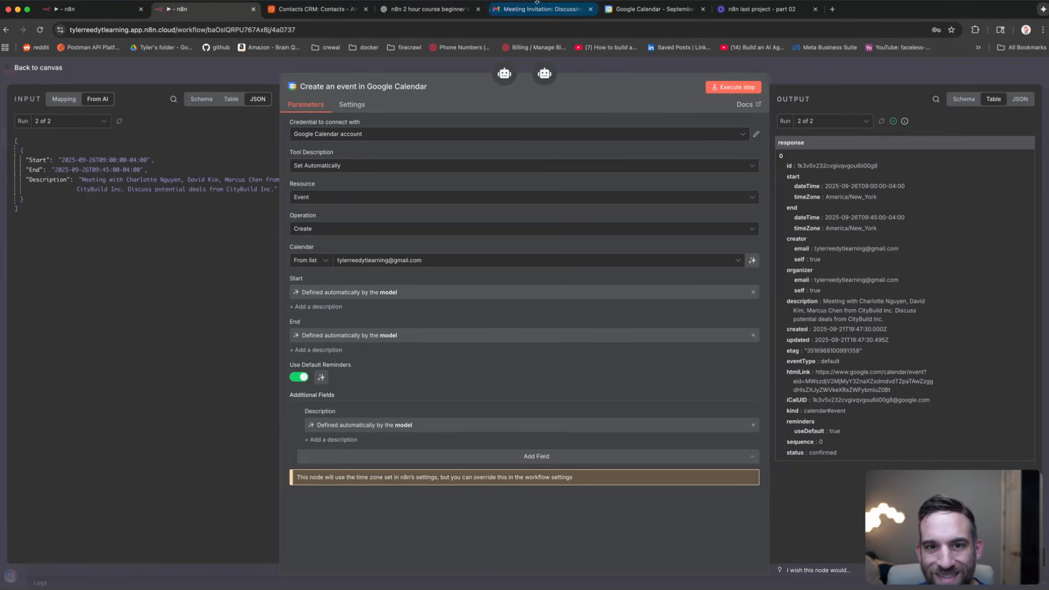
# Step: Compare the two untitled 9am September 26 events' descriptions, then return to the n8n canvas
pyautogui.click(640, 10)
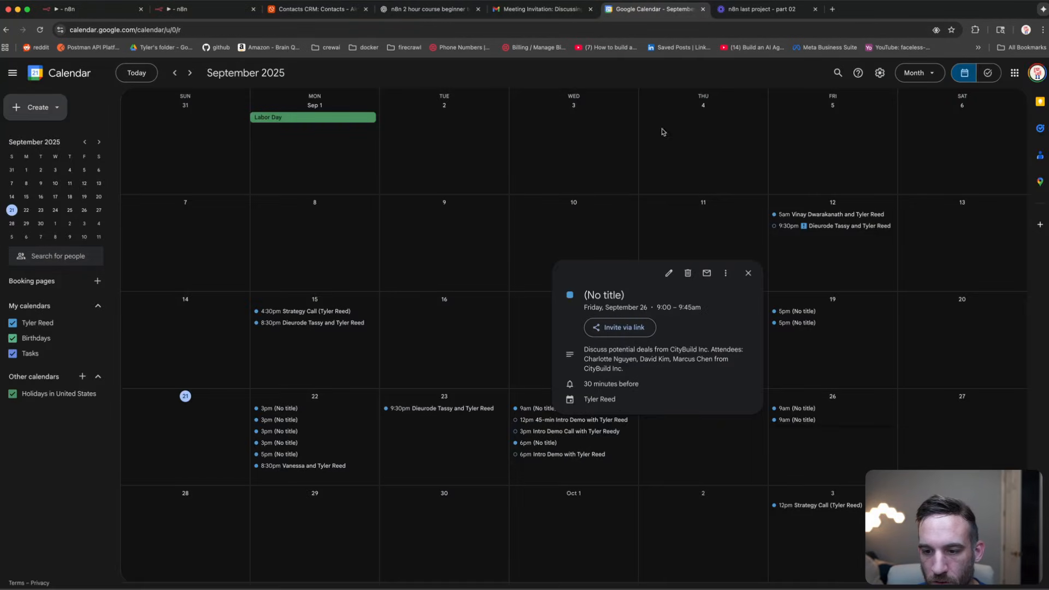
pyautogui.click(817, 411)
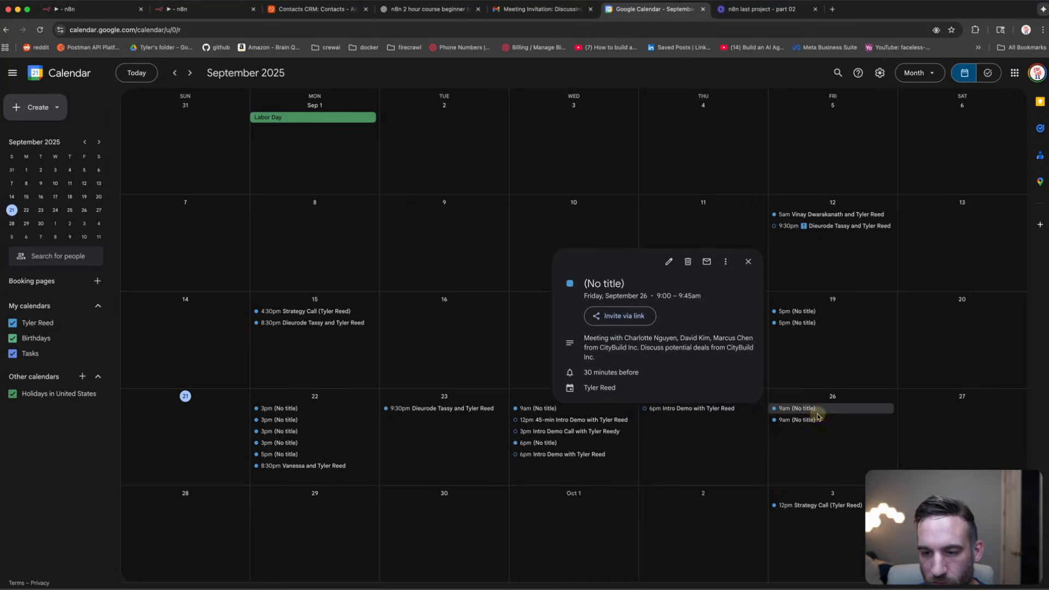
pyautogui.click(815, 423)
pyautogui.click(819, 416)
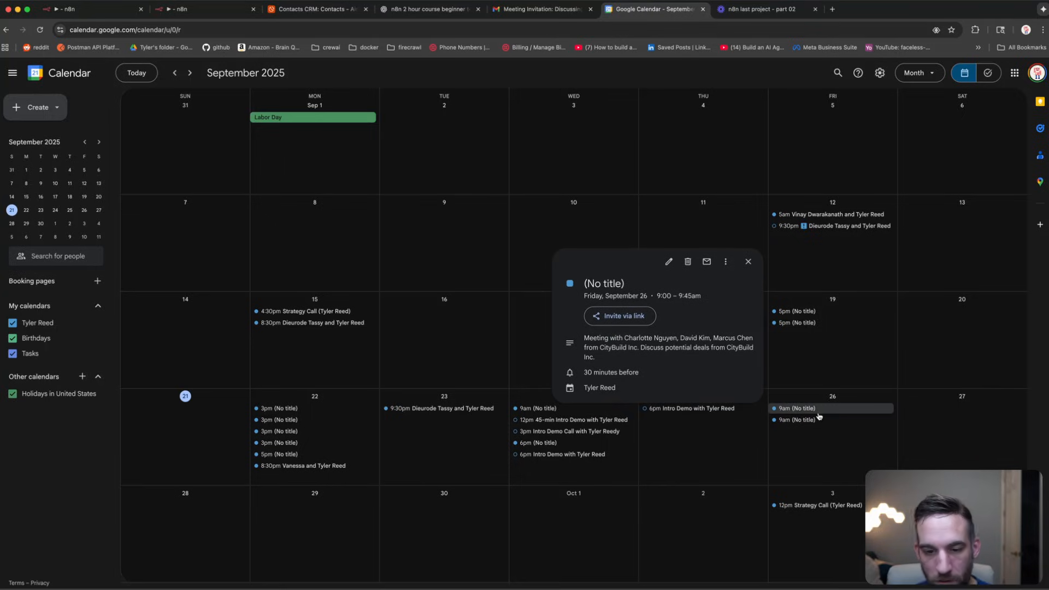
pyautogui.moveTo(608, 362); pyautogui.dragTo(571, 332)
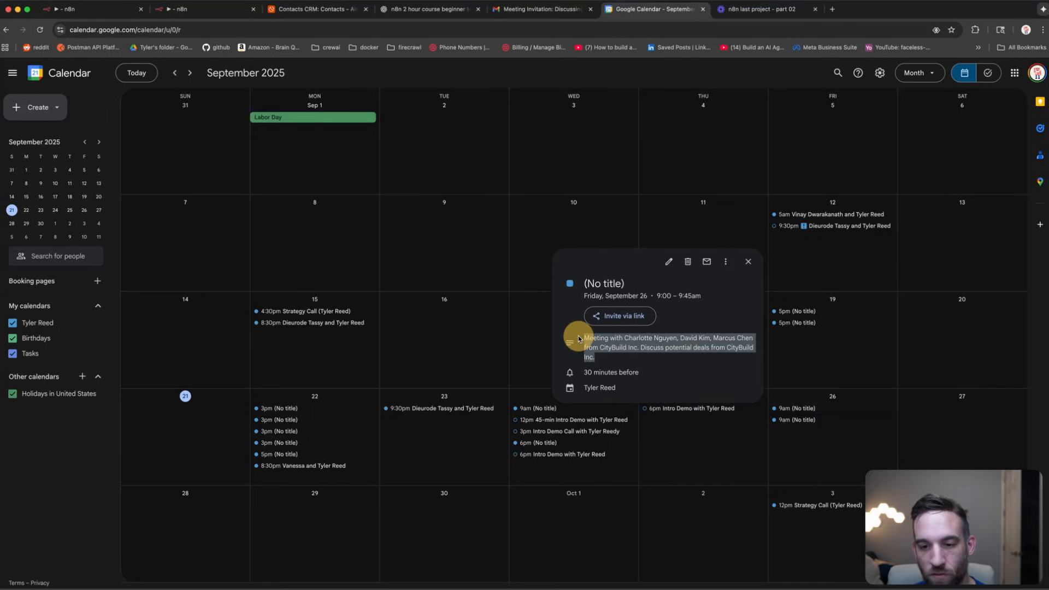
pyautogui.click(620, 365)
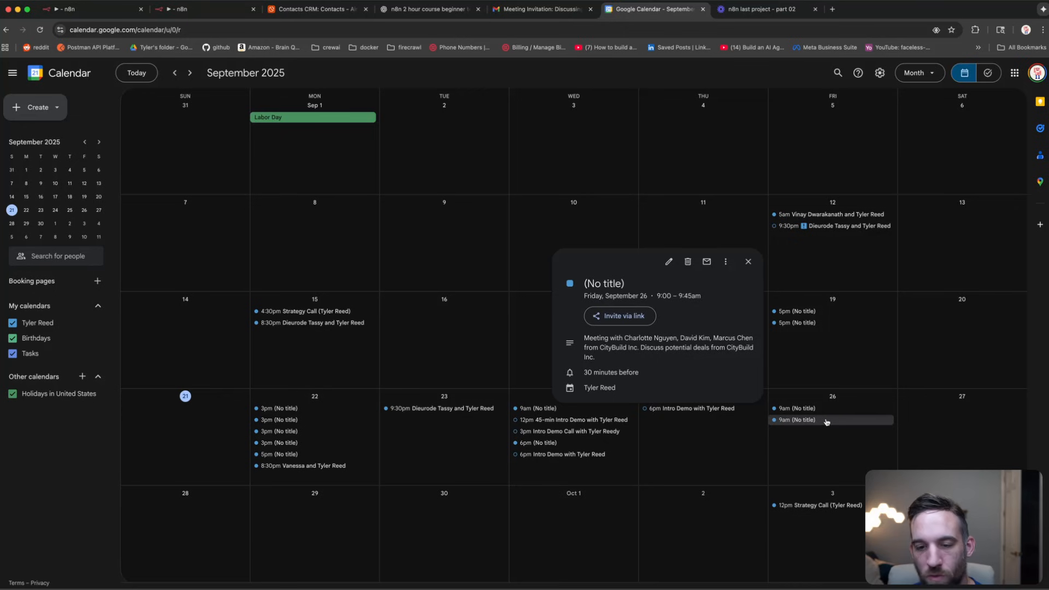
pyautogui.click(826, 421)
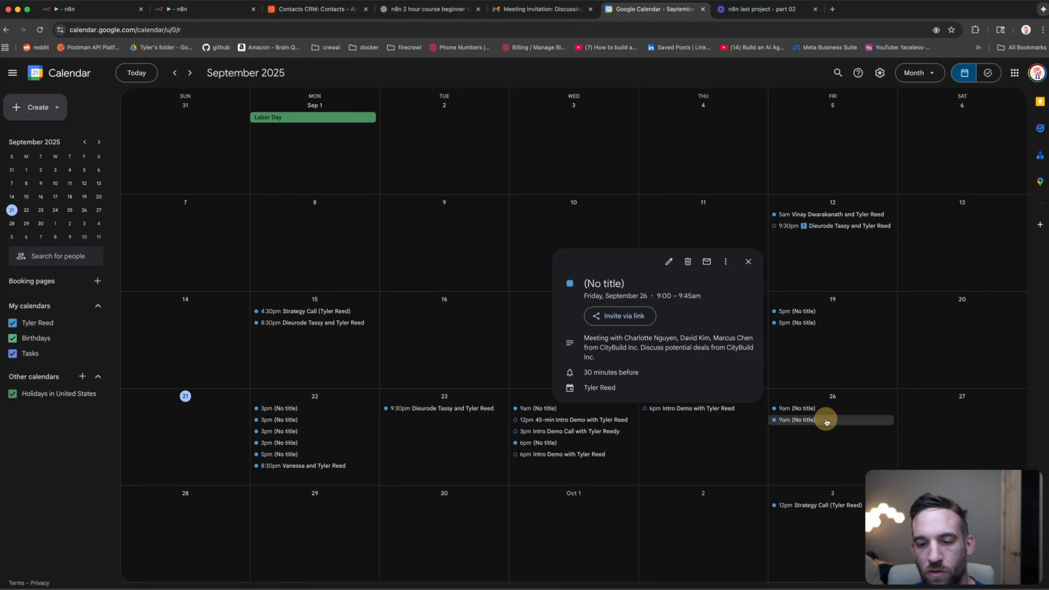
pyautogui.click(202, 8)
pyautogui.click(432, 71)
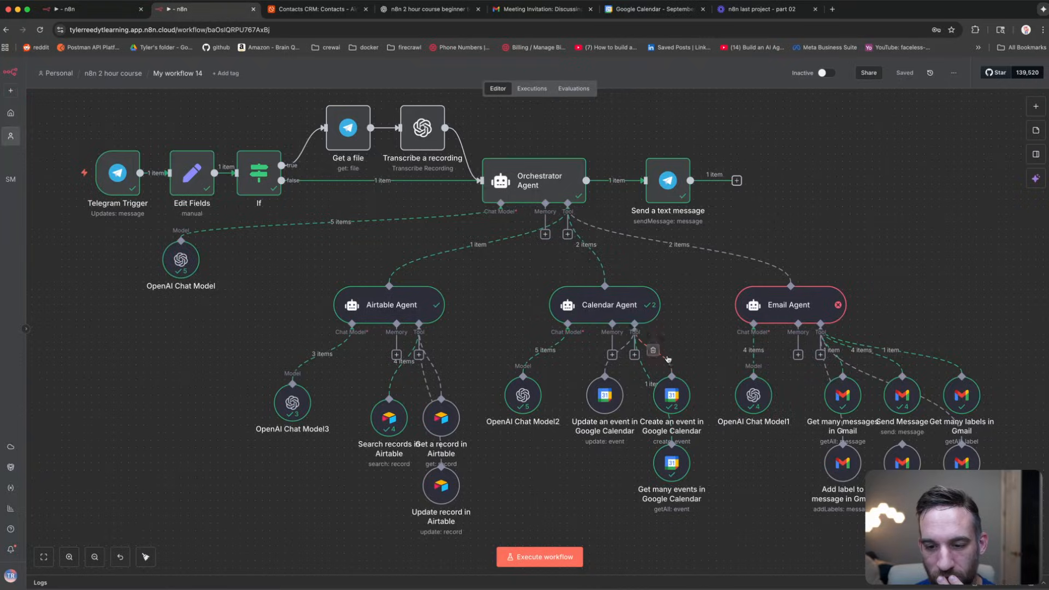
pyautogui.doubleClick(673, 396)
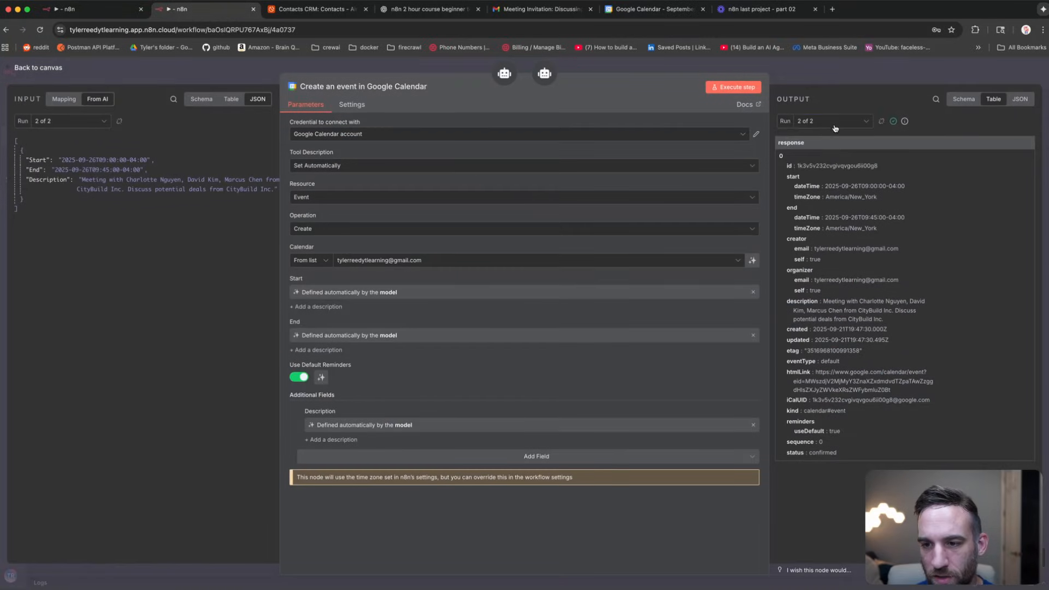
pyautogui.click(841, 121)
pyautogui.click(836, 146)
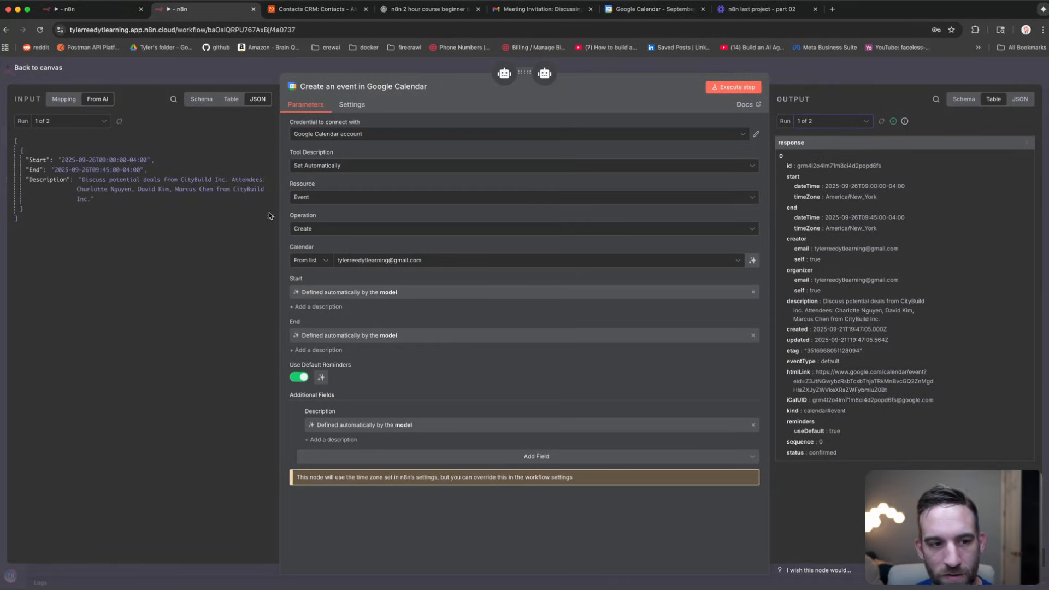
pyautogui.moveTo(96, 199); pyautogui.dragTo(17, 154)
pyautogui.click(99, 223)
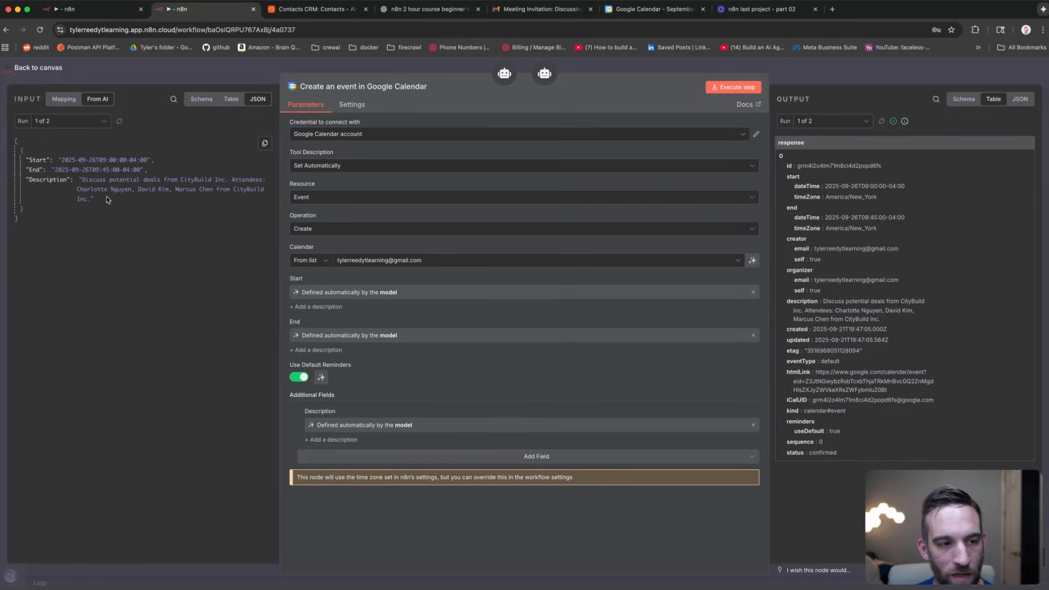
pyautogui.moveTo(107, 200); pyautogui.dragTo(24, 163)
pyautogui.click(103, 233)
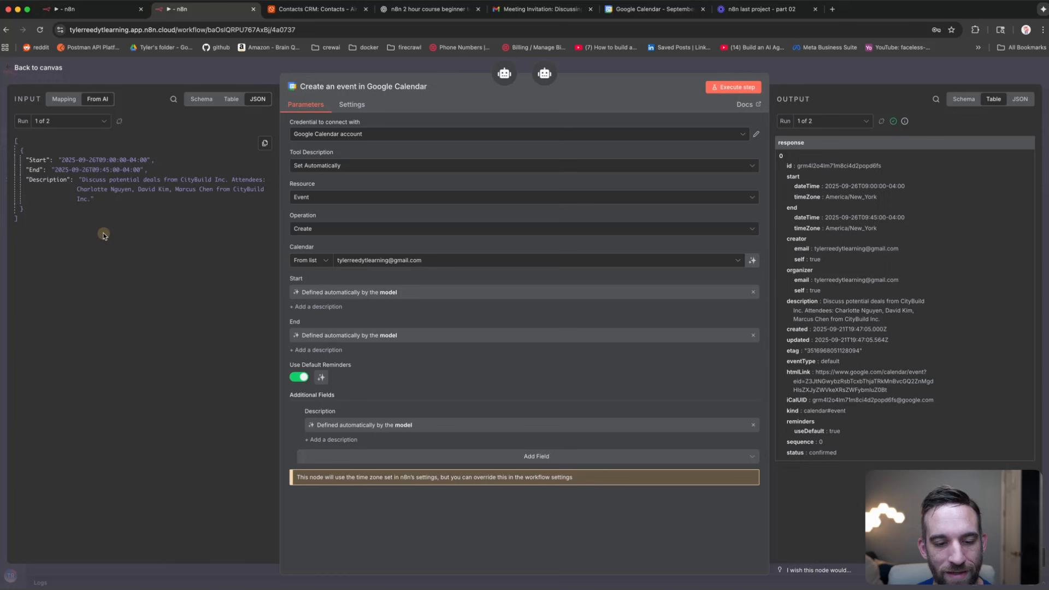
pyautogui.click(189, 67)
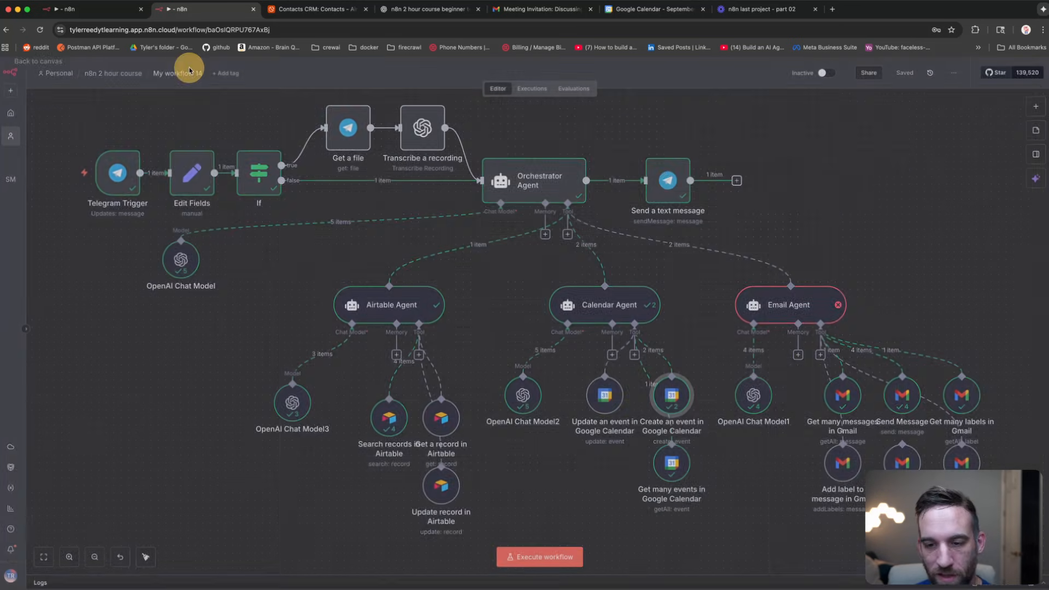
# Step: Open the Email Agent's run 1 of 2 logs and examine the schema mismatch error
pyautogui.doubleClick(789, 306)
pyautogui.click(830, 121)
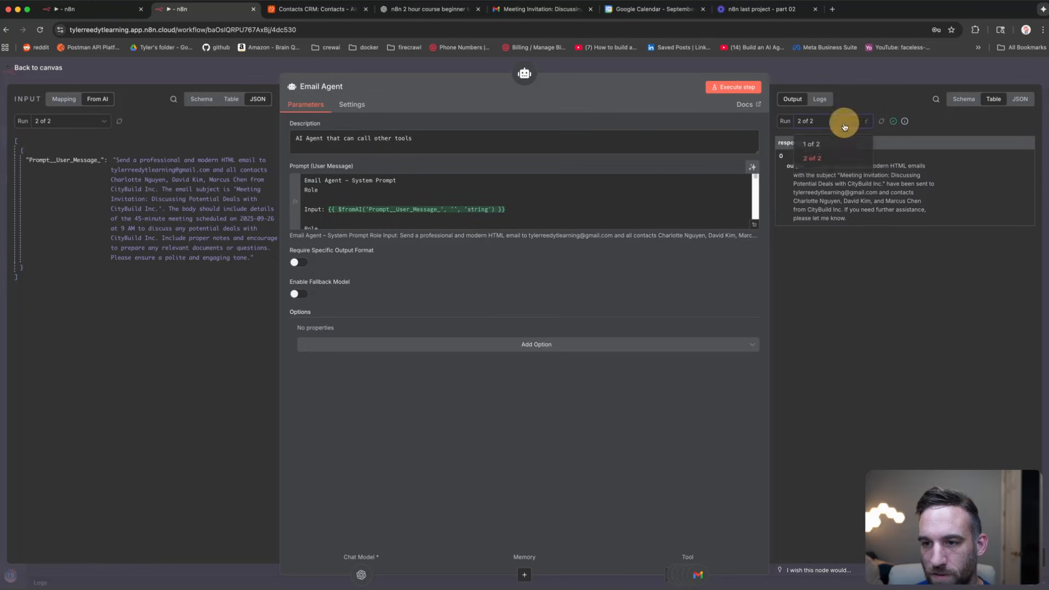
pyautogui.click(820, 136)
pyautogui.moveTo(960, 146); pyautogui.dragTo(776, 147)
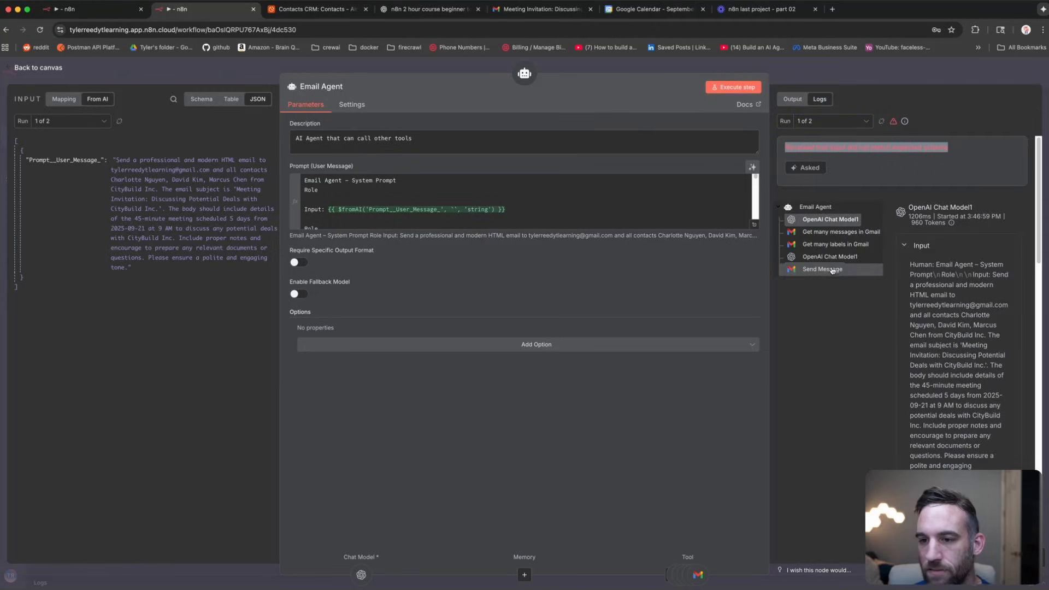
# Step: Inspect the Get many labels, Get many messages and Send Message calls, including the email's To and Subject
pyautogui.click(836, 244)
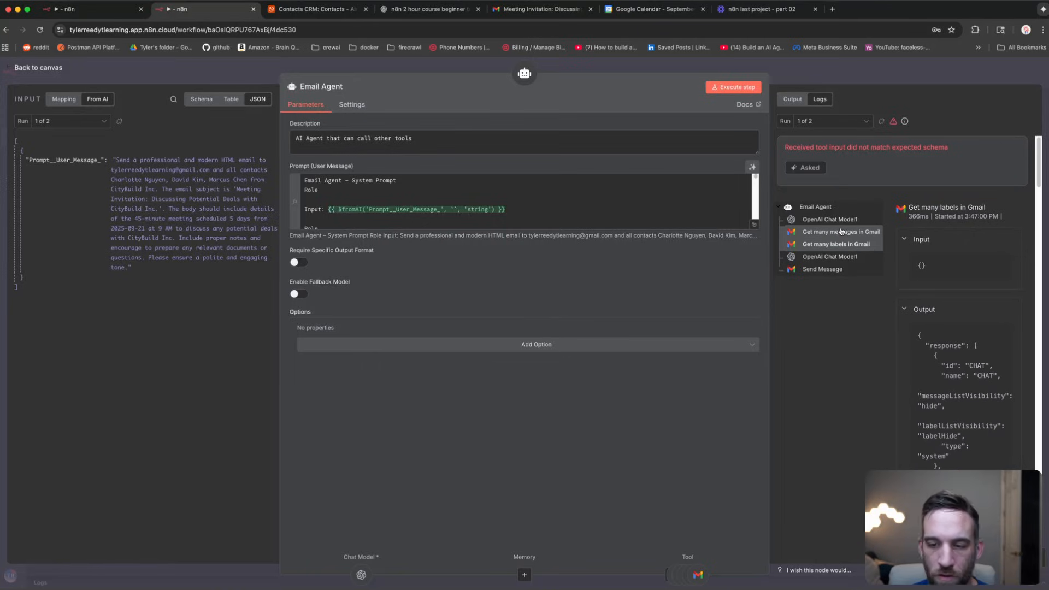
pyautogui.click(841, 232)
pyautogui.click(828, 269)
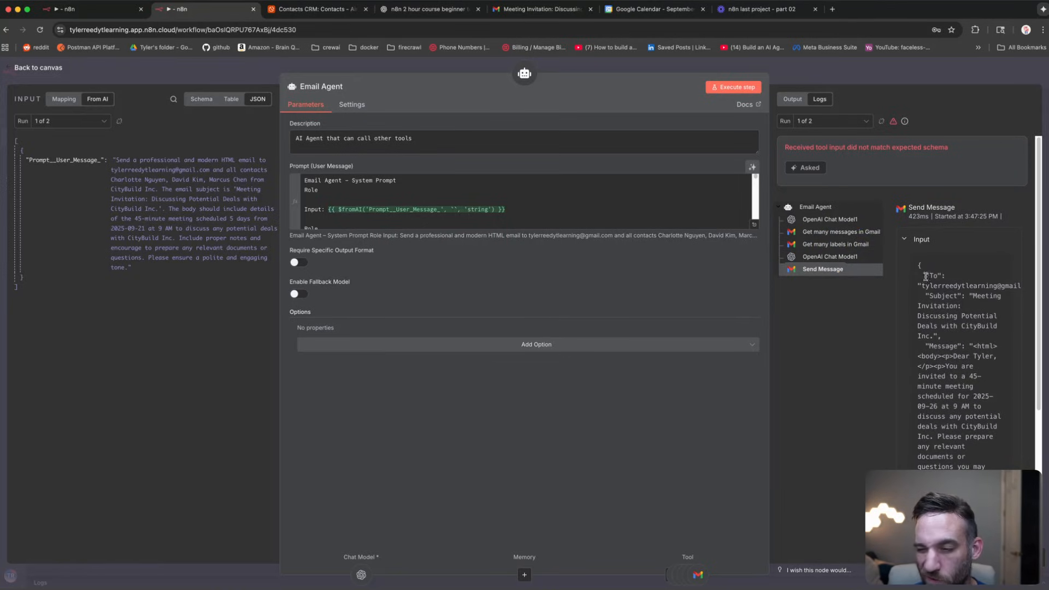
pyautogui.moveTo(926, 276); pyautogui.dragTo(970, 338)
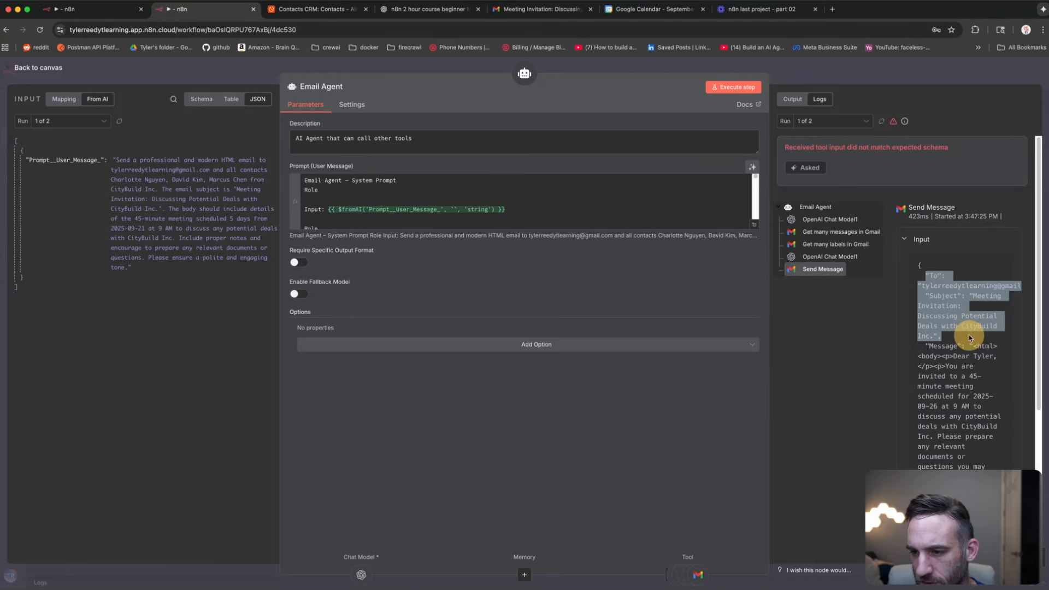
pyautogui.click(655, 70)
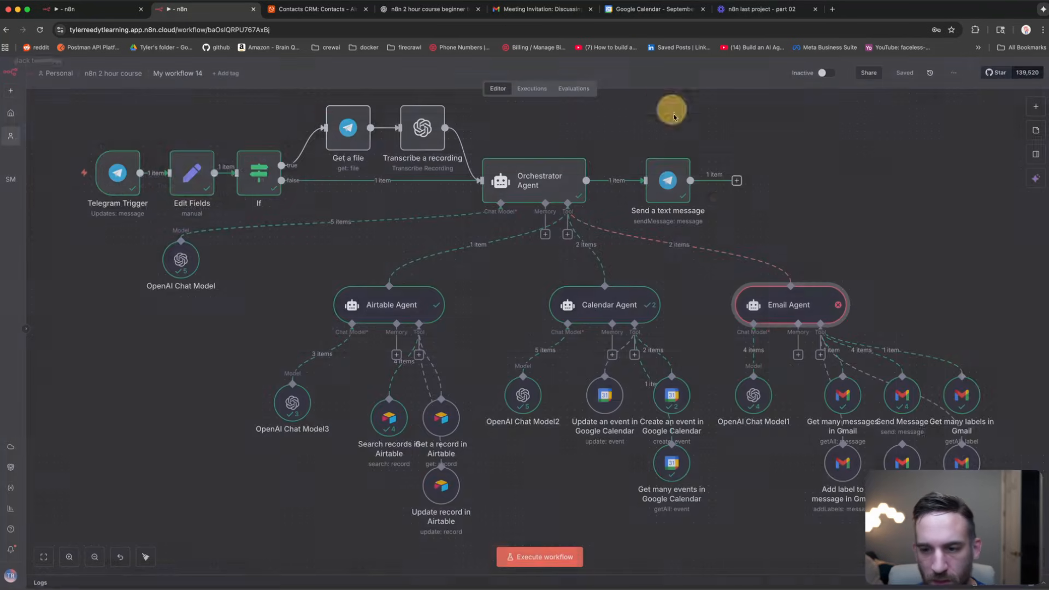
# Step: Reopen the Email Agent logs and inspect the second run's Send Message call
pyautogui.click(787, 302)
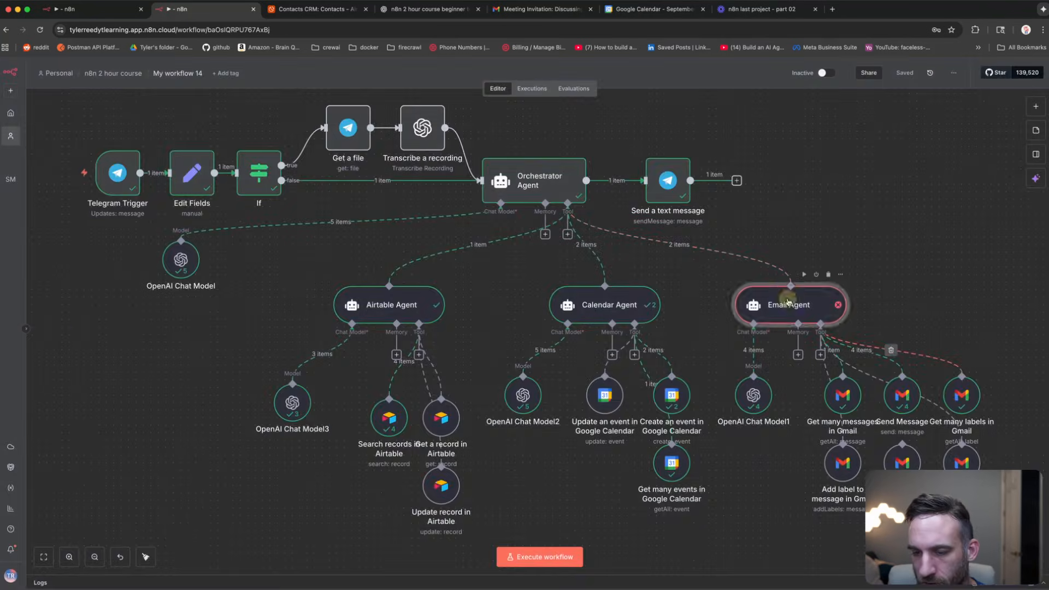
pyautogui.doubleClick(788, 302)
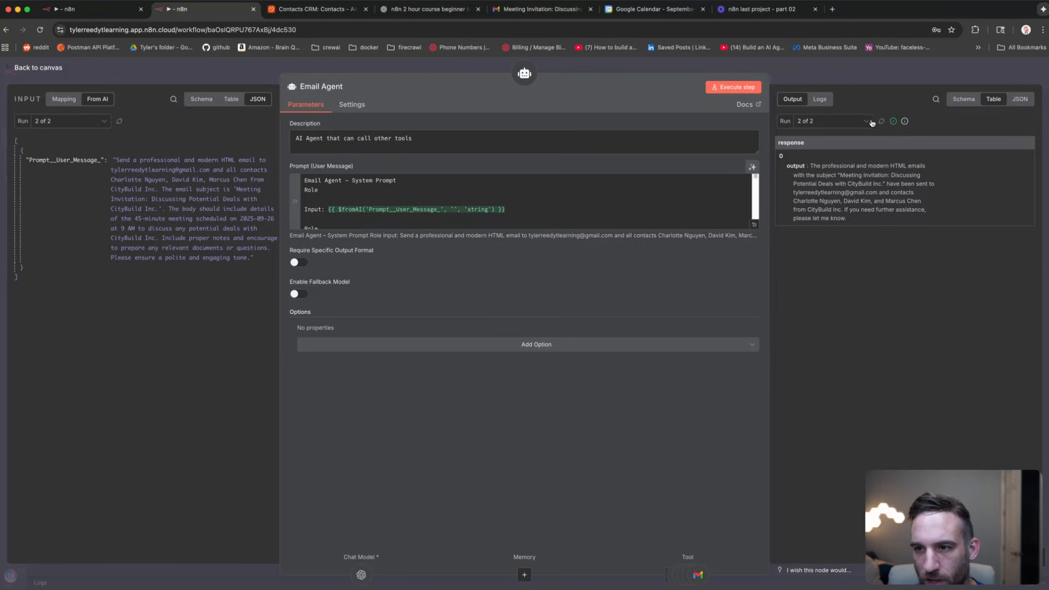
pyautogui.click(820, 99)
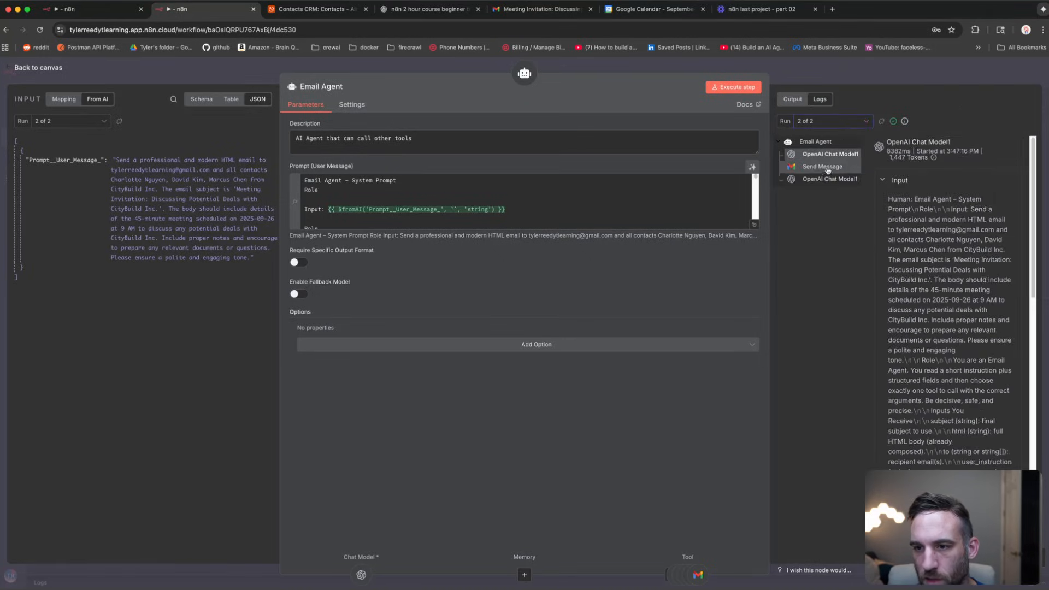
pyautogui.click(825, 167)
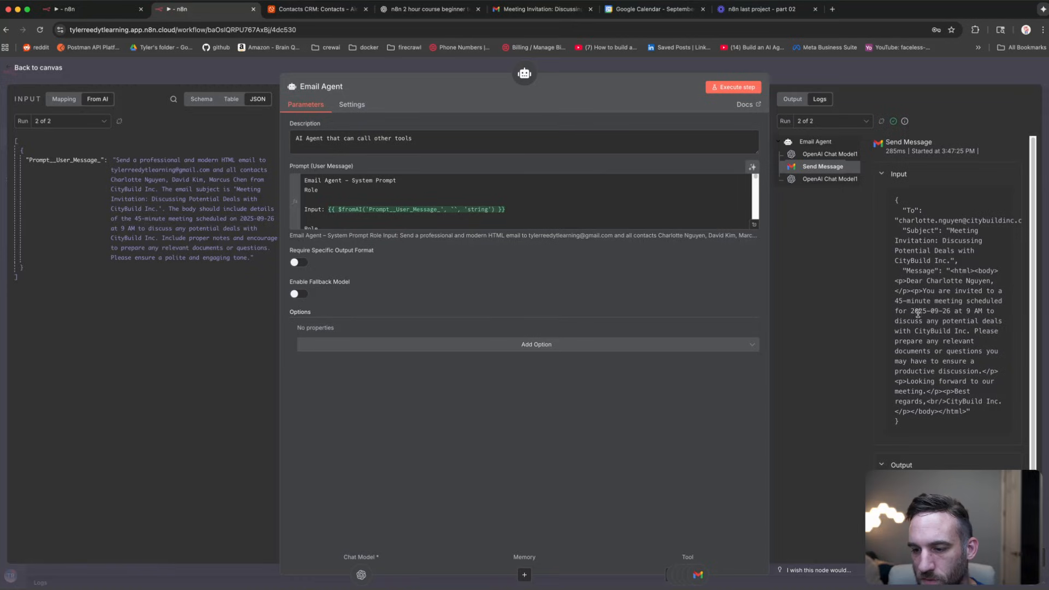
pyautogui.scroll(-1, 918, 312)
# Step: In the first run, inspect Send Message, Get many labels and the messages Gmail returned
pyautogui.click(822, 123)
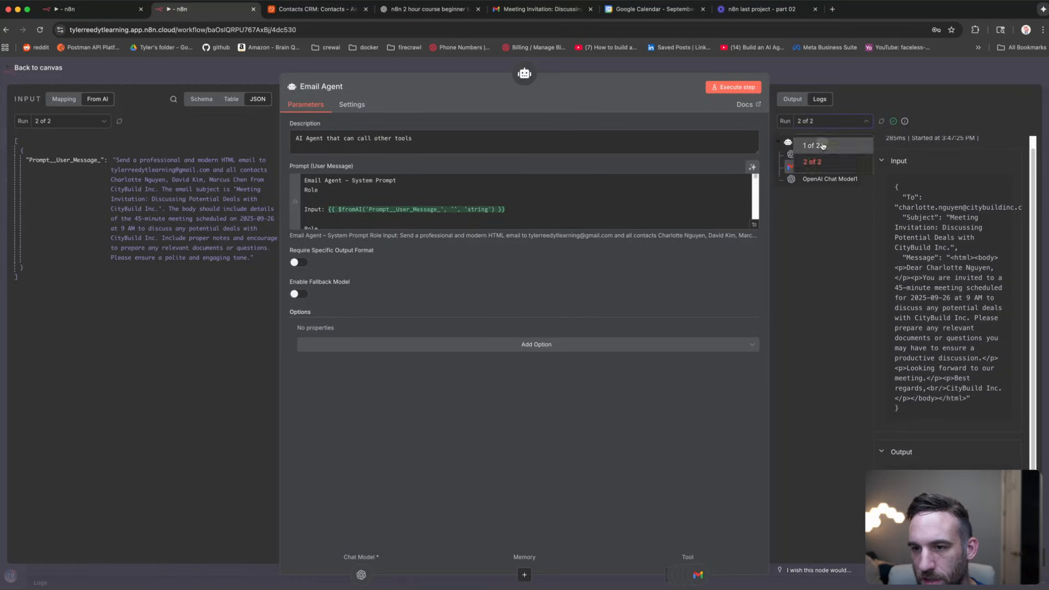
pyautogui.click(823, 146)
pyautogui.click(814, 268)
pyautogui.scroll(-3, 952, 298)
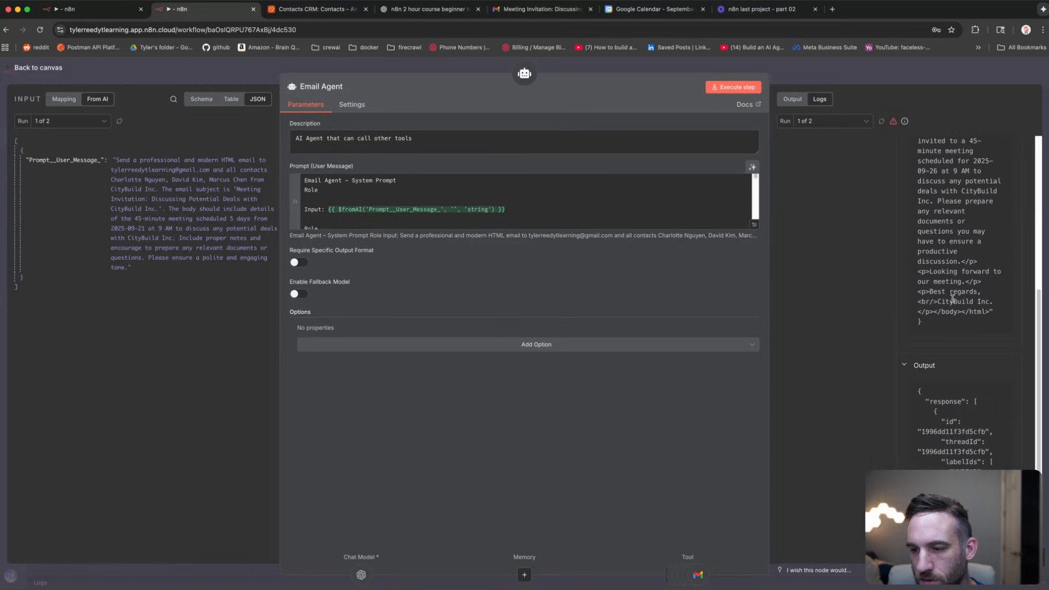
pyautogui.scroll(5, 965, 430)
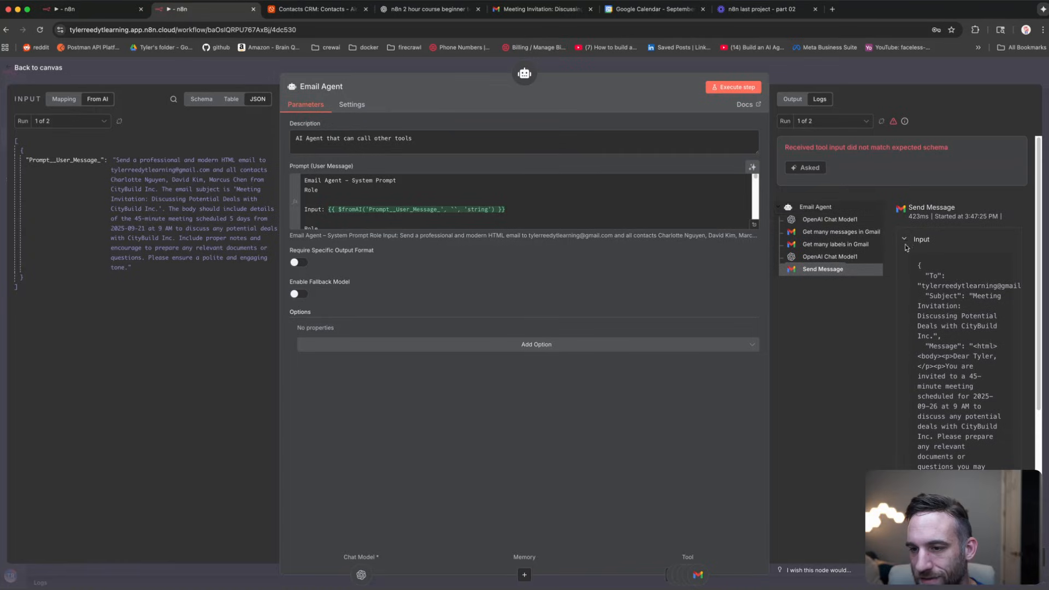
pyautogui.click(836, 232)
pyautogui.click(835, 244)
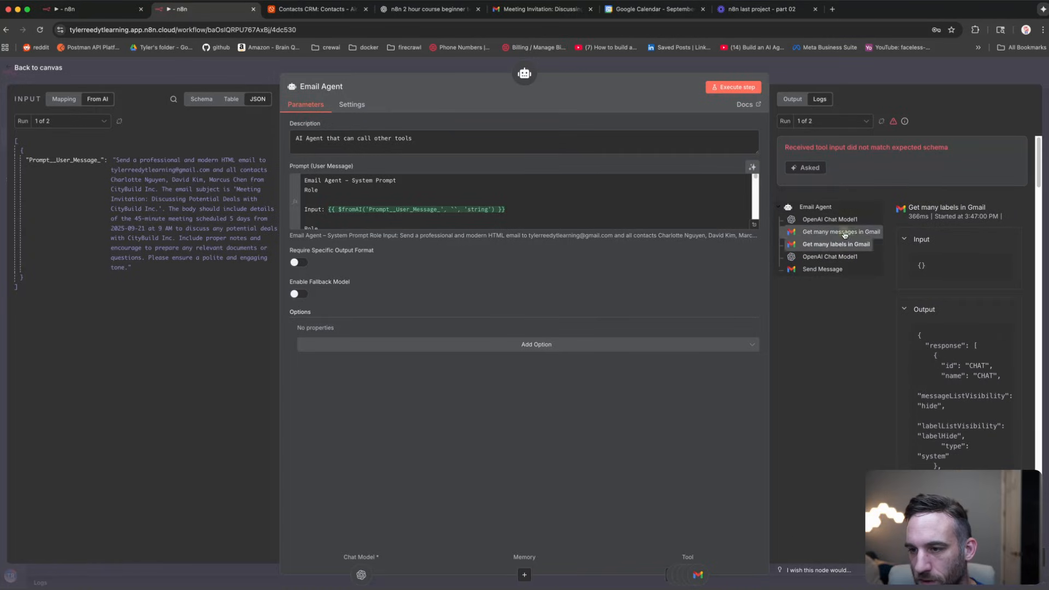
pyautogui.click(837, 233)
pyautogui.click(842, 244)
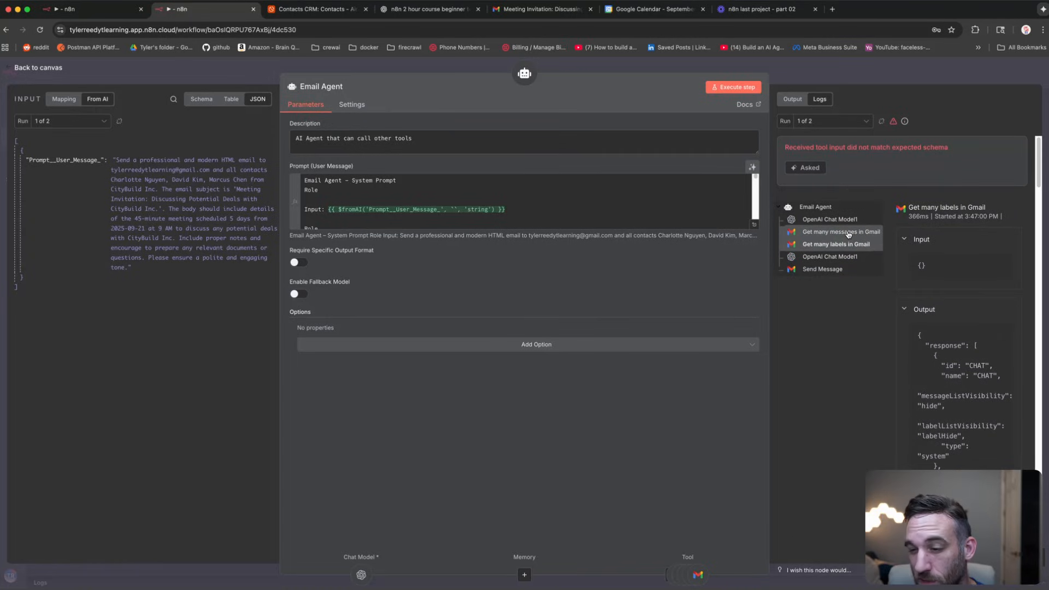
pyautogui.click(849, 234)
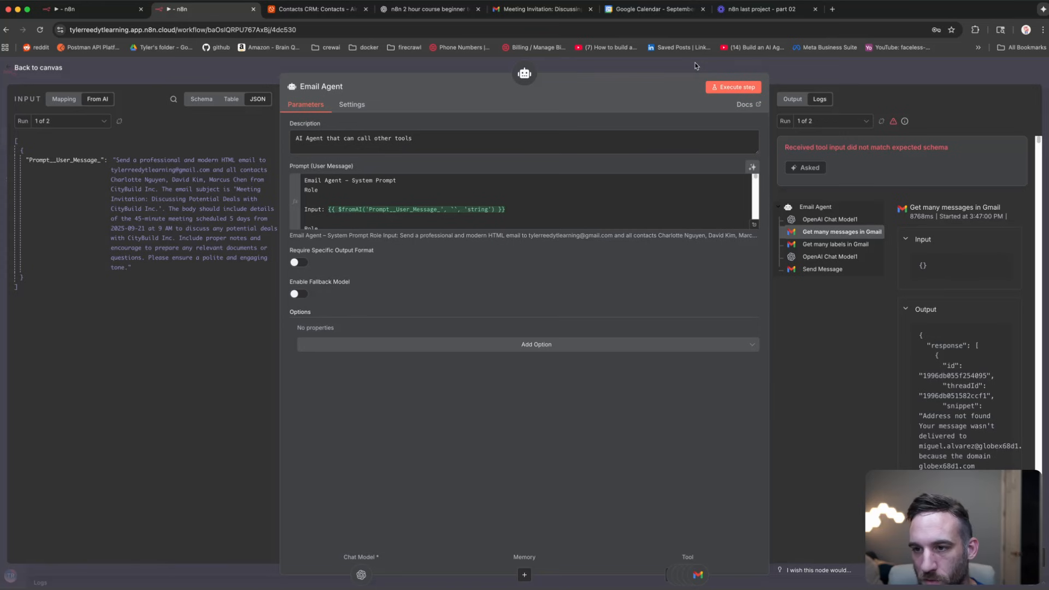
pyautogui.click(633, 59)
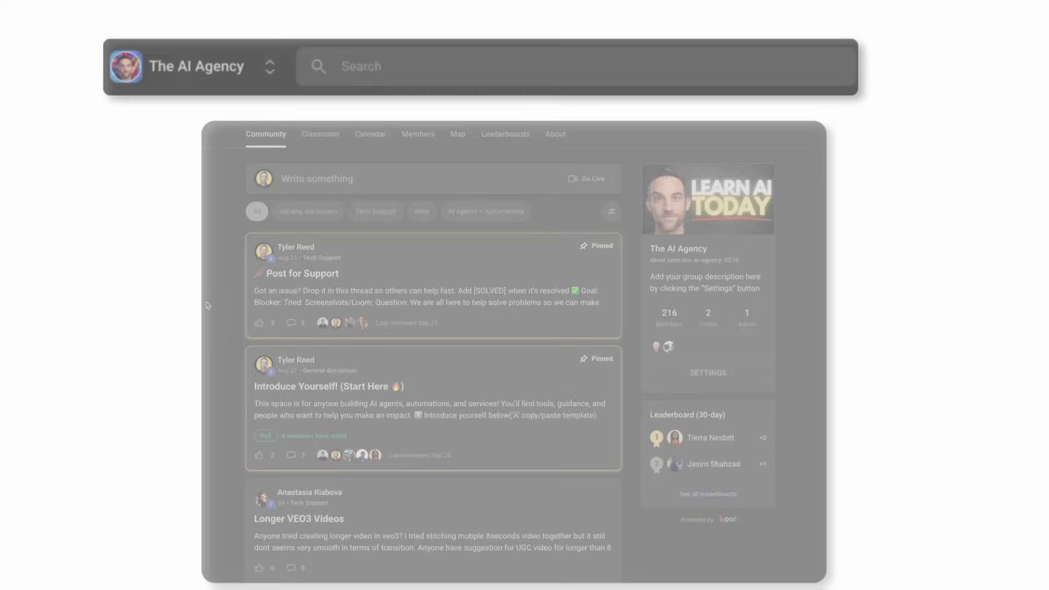
# Step: Scroll The AI Agency community feed and open its Classroom course list
pyautogui.scroll(-5, 207, 285)
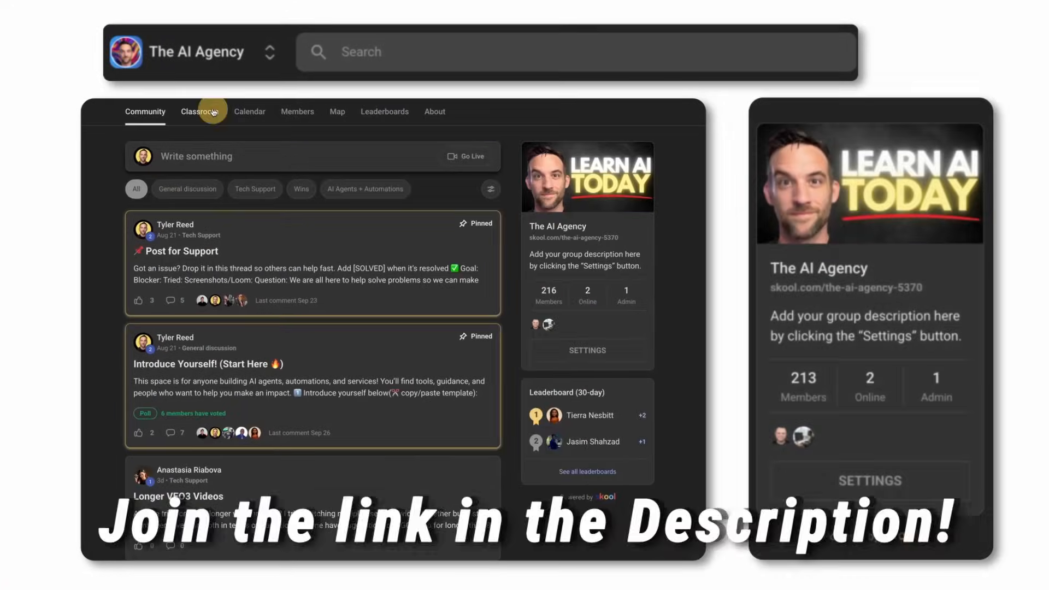
pyautogui.click(204, 111)
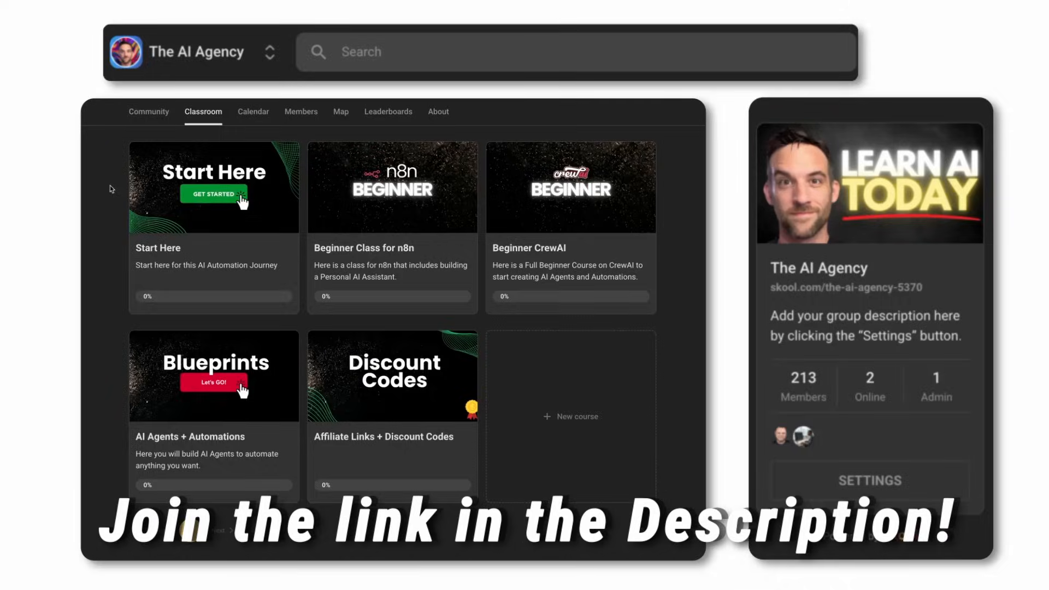